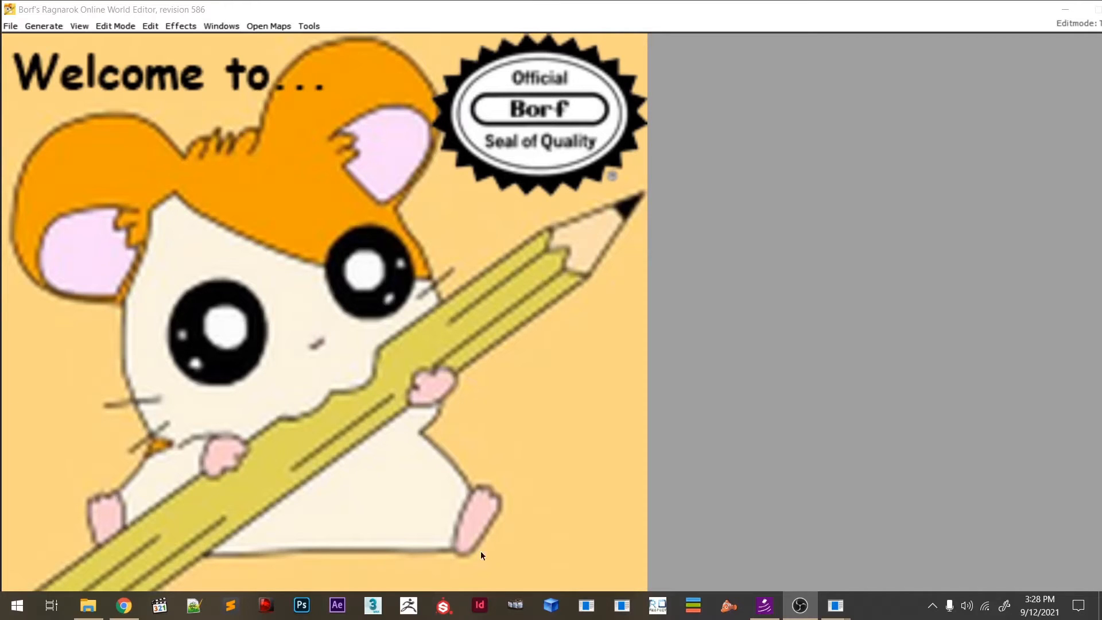
- Shift the world editor window into view and close it
{"action": "left_click", "coordinate": [503, 20]}
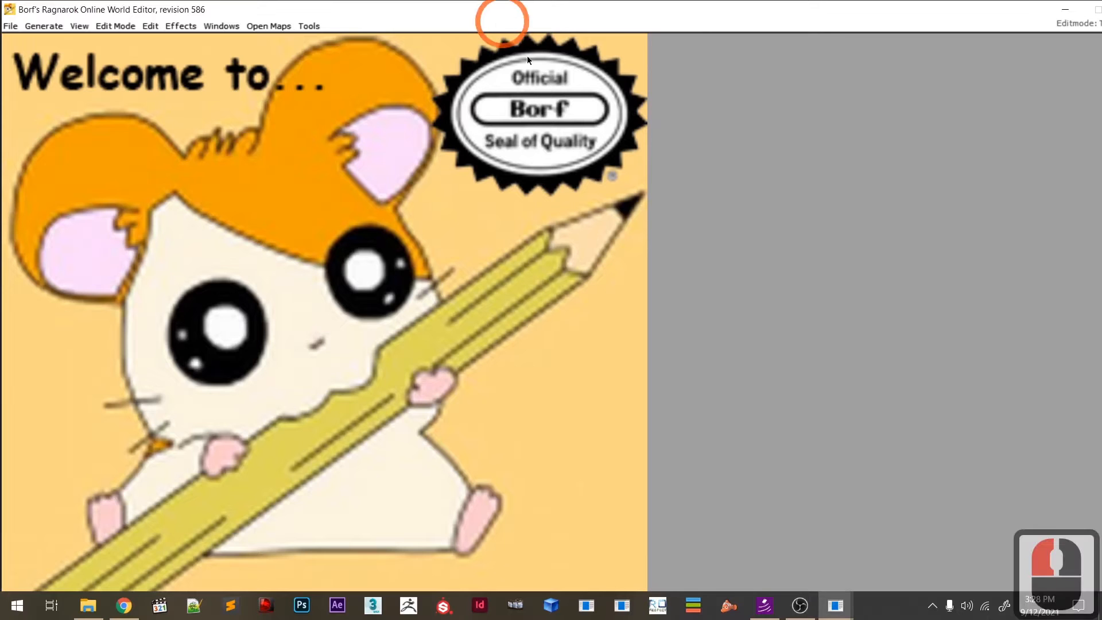
{"action": "left_click_drag", "start_coordinate": [463, 18], "coordinate": [396, 33]}
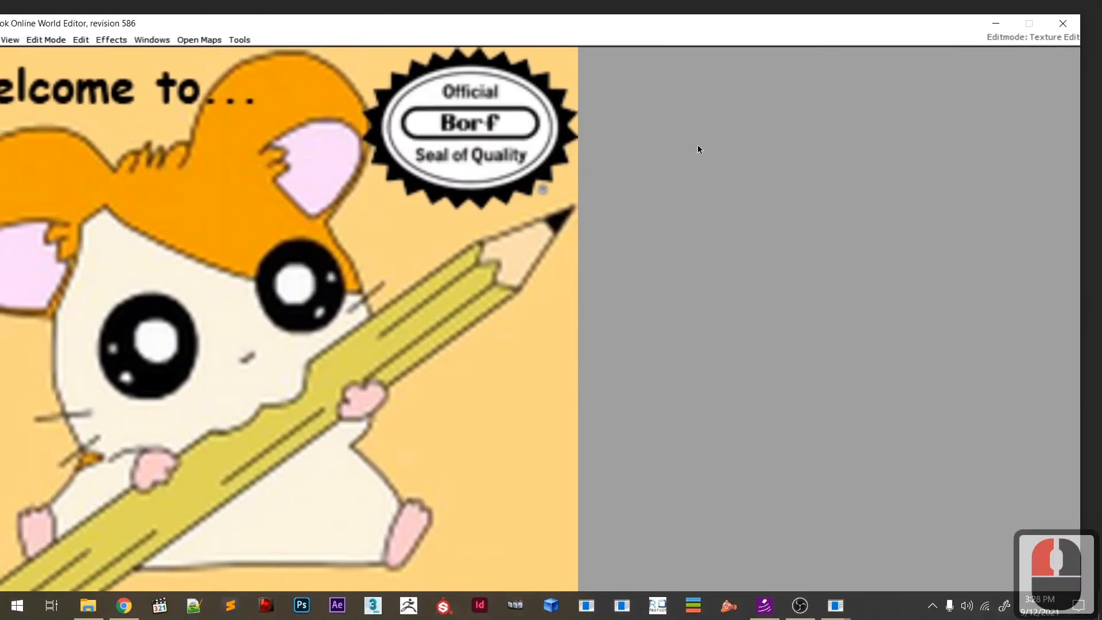
{"action": "left_click", "coordinate": [1064, 25]}
{"action": "left_click", "coordinate": [411, 402]}
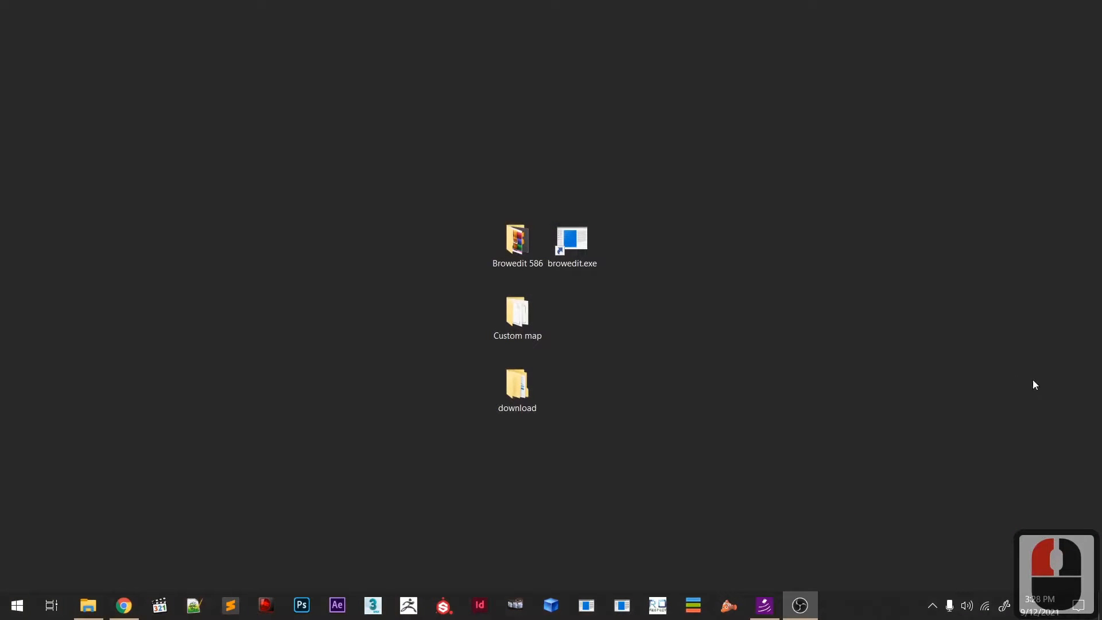
{"action": "left_click", "coordinate": [820, 340]}
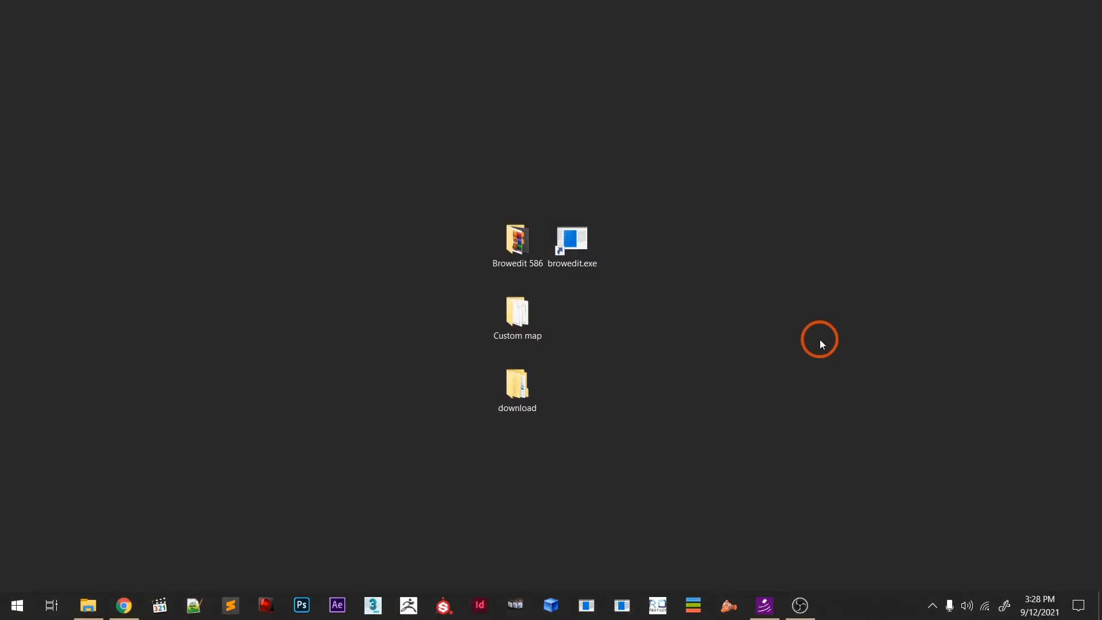
{"action": "left_click", "coordinate": [635, 346]}
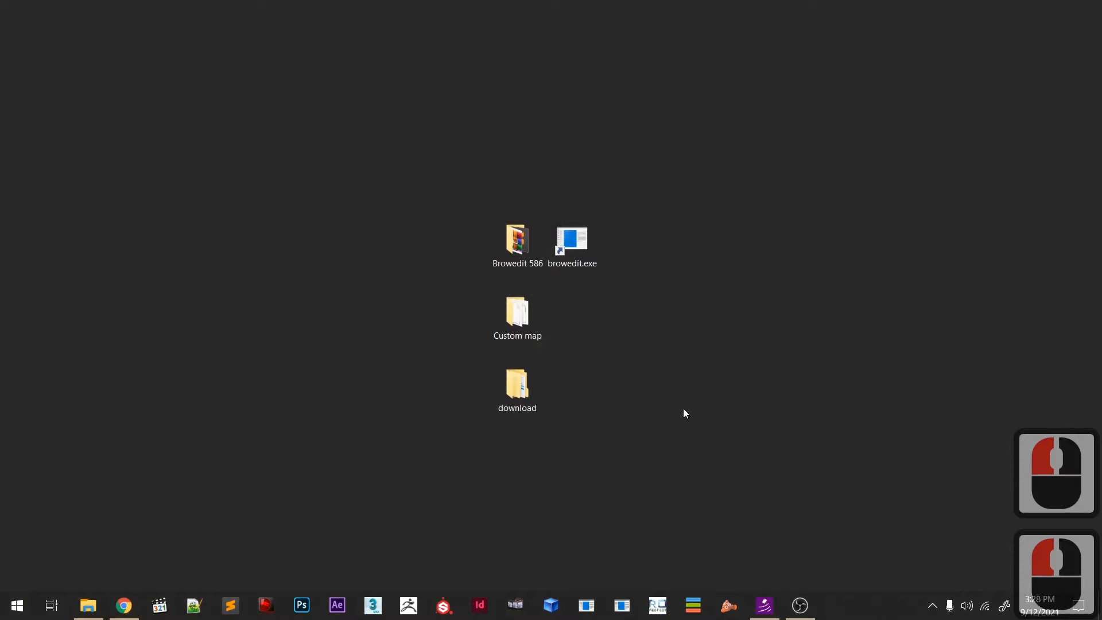
{"action": "left_click", "coordinate": [653, 295]}
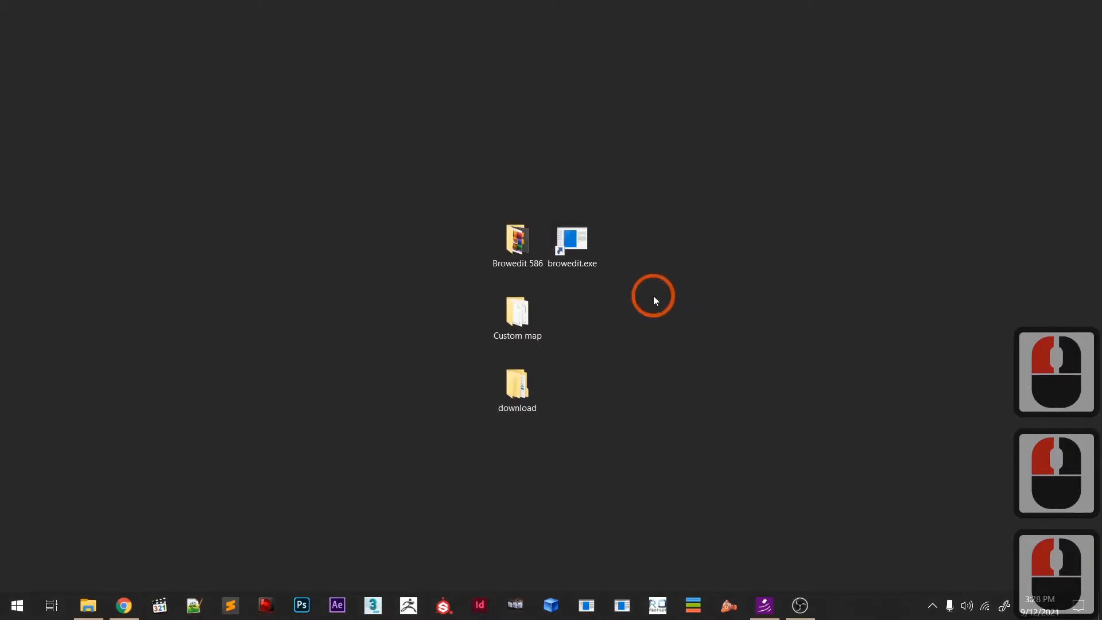
{"action": "left_click", "coordinate": [526, 252]}
{"action": "left_click", "coordinate": [518, 281]}
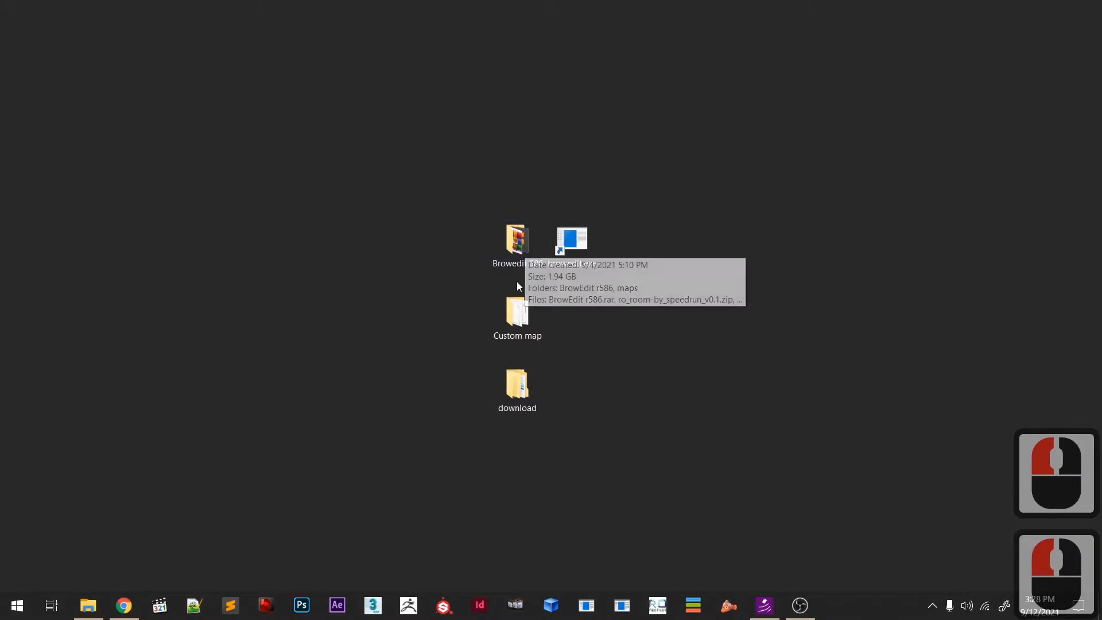
{"action": "left_click", "coordinate": [609, 320]}
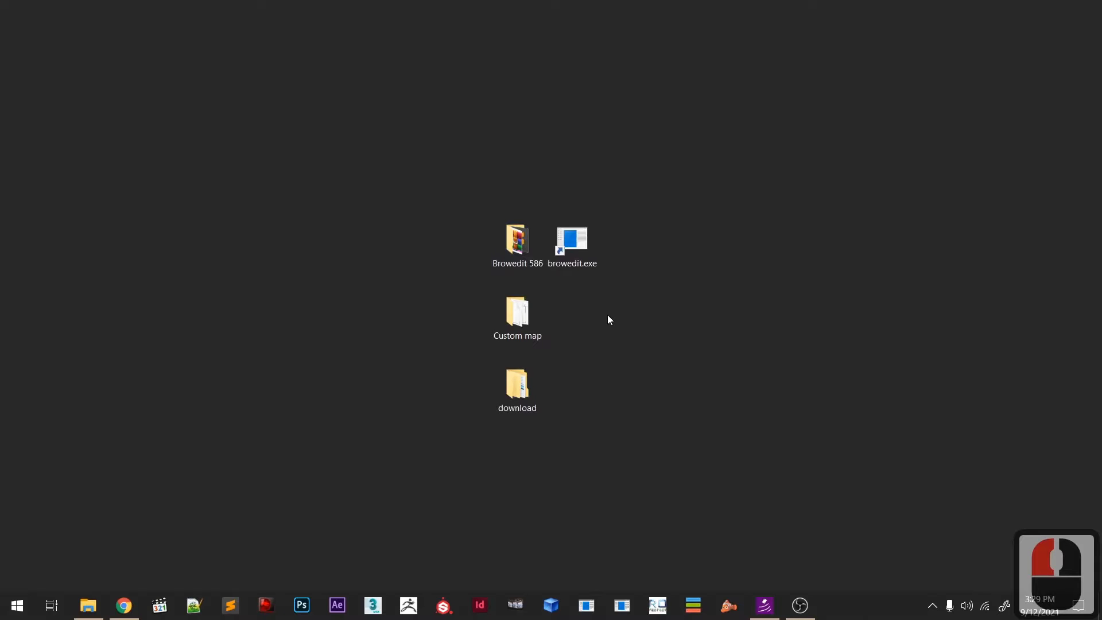
{"action": "left_click", "coordinate": [676, 380]}
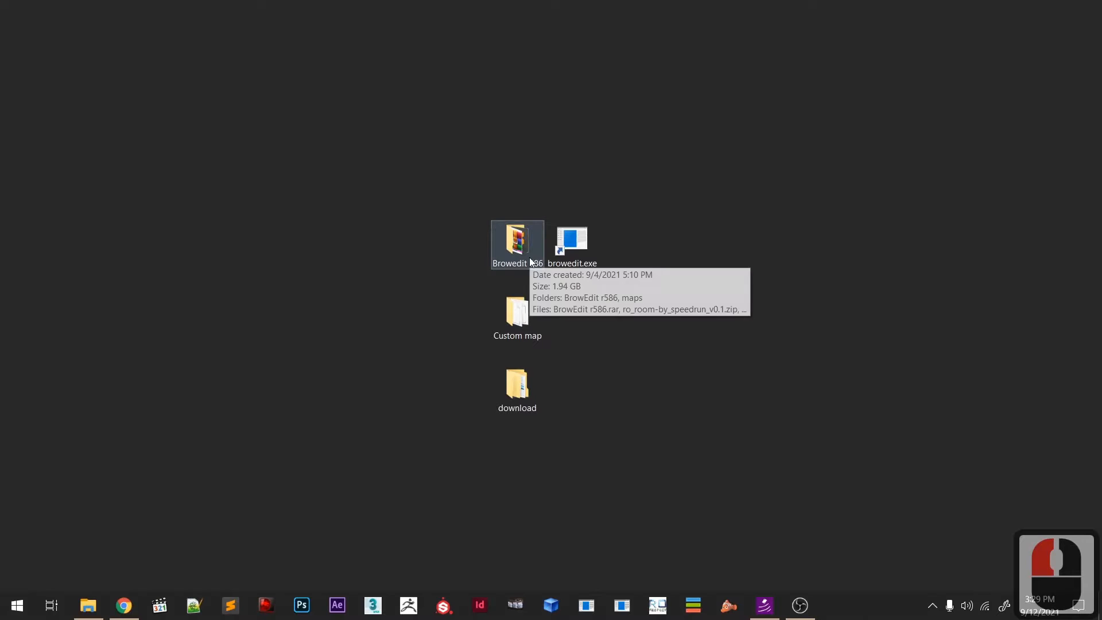
{"action": "left_click", "coordinate": [593, 313]}
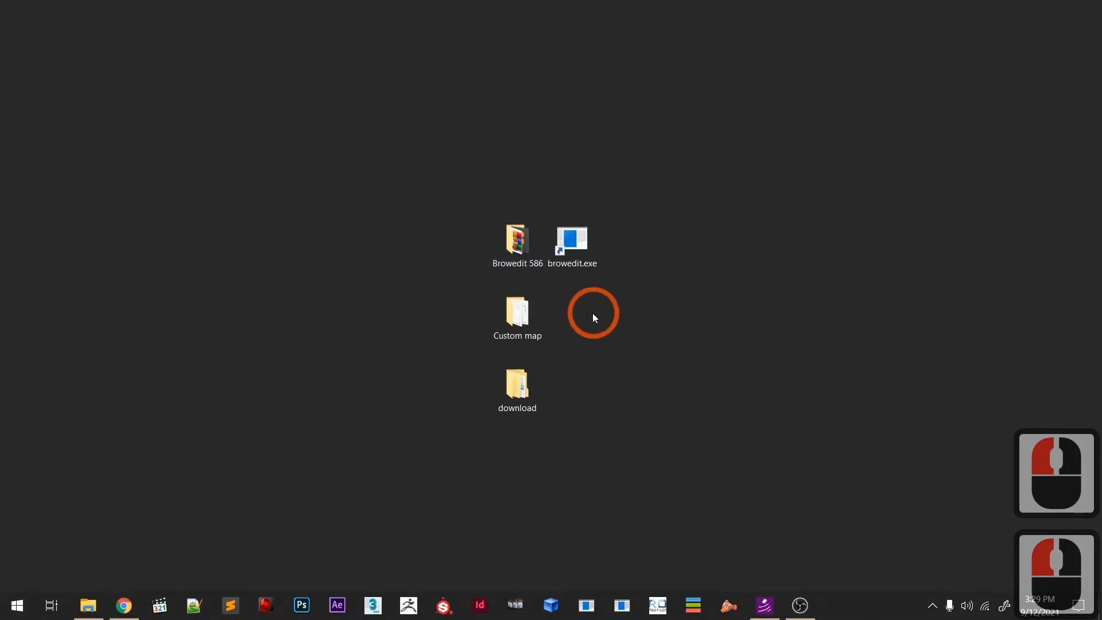
- Open the Browedit 586 folder on the desktop to view its contents and close it again
{"action": "left_click", "coordinate": [521, 253]}
{"action": "scroll", "coordinate": [523, 254], "scroll_direction": "down", "scroll_amount": 1}
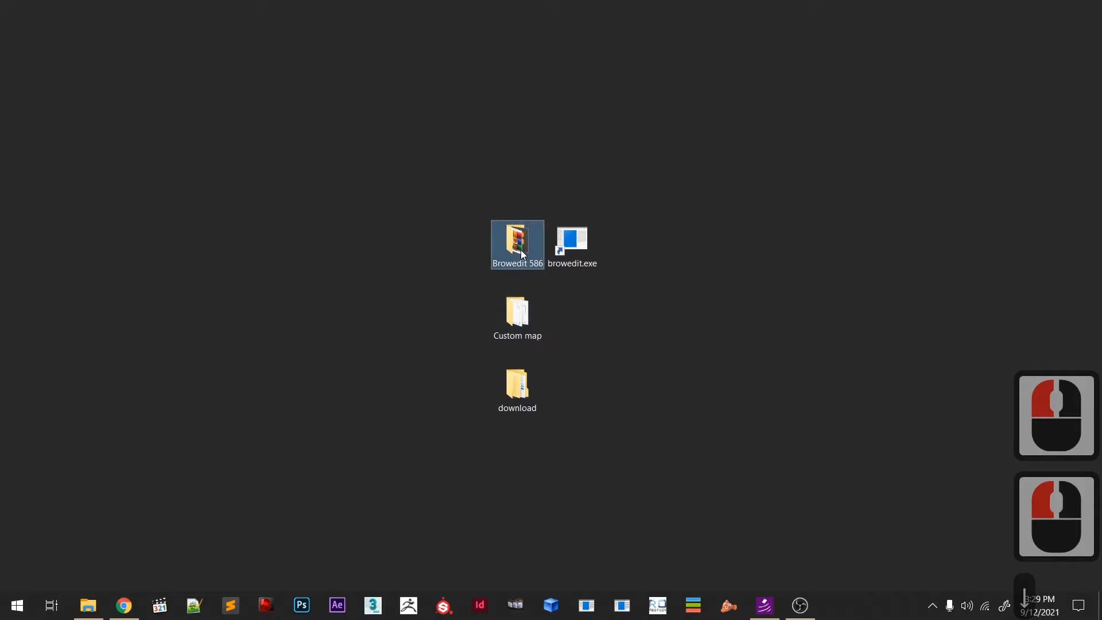
{"action": "key", "text": "Down"}
{"action": "key", "text": "Up"}
{"action": "key", "text": "Return"}
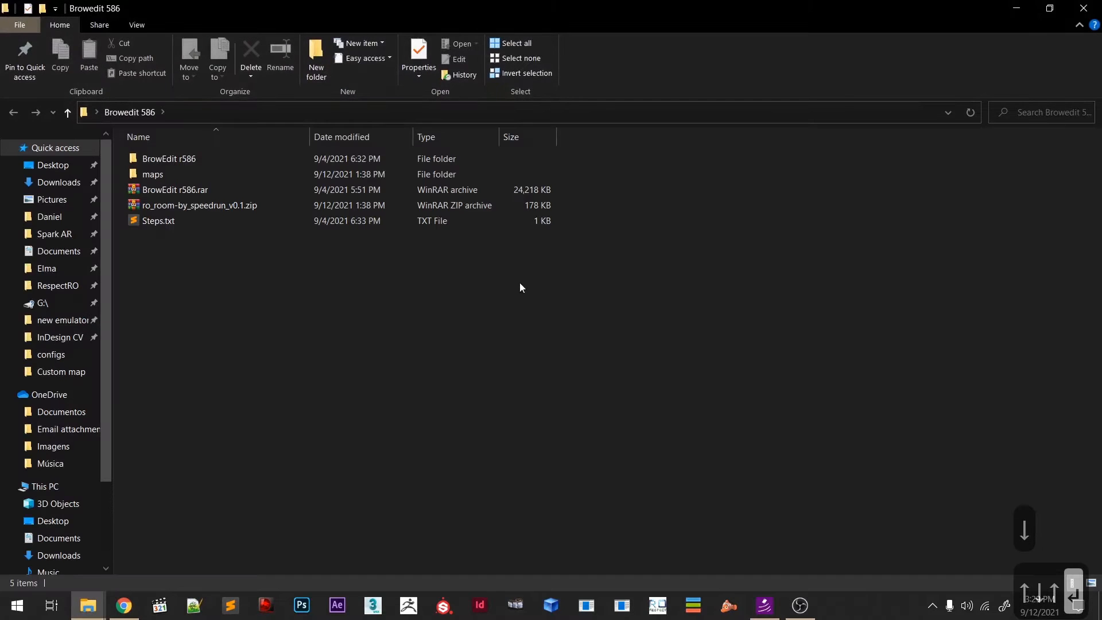
{"action": "left_click", "coordinate": [320, 302]}
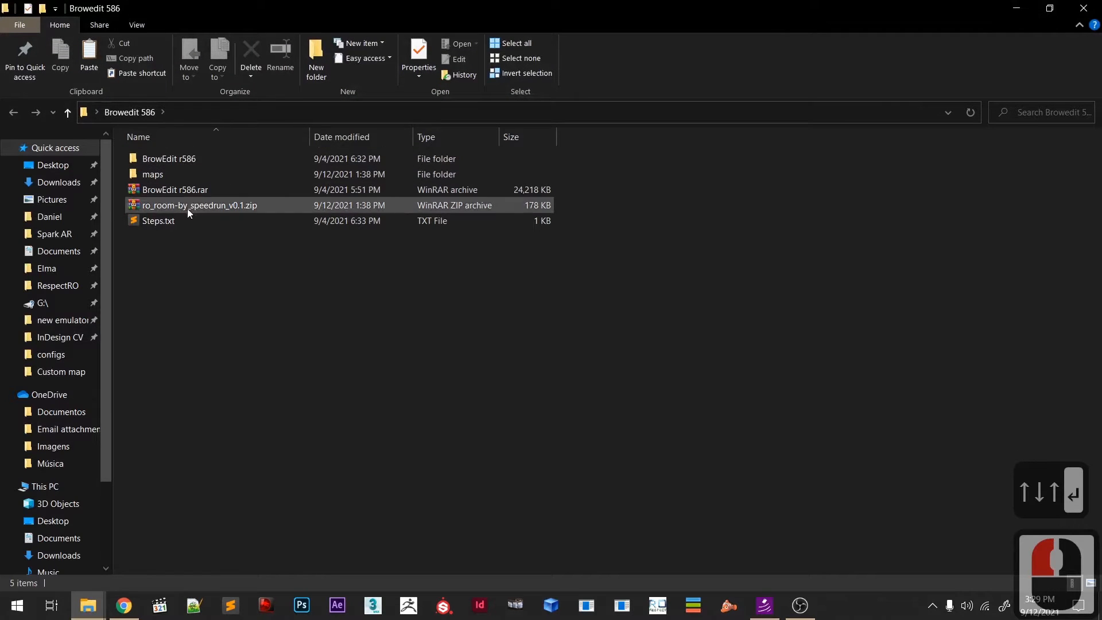
{"action": "left_click", "coordinate": [1094, 7]}
- Open the Custom map folder, select the four ro_room files (.extra, .gat, .gnd, .rsw), and reduce the window to make room beside it
{"action": "left_click", "coordinate": [520, 316]}
{"action": "double_click", "coordinate": [519, 316]}
{"action": "left_click", "coordinate": [593, 444]}
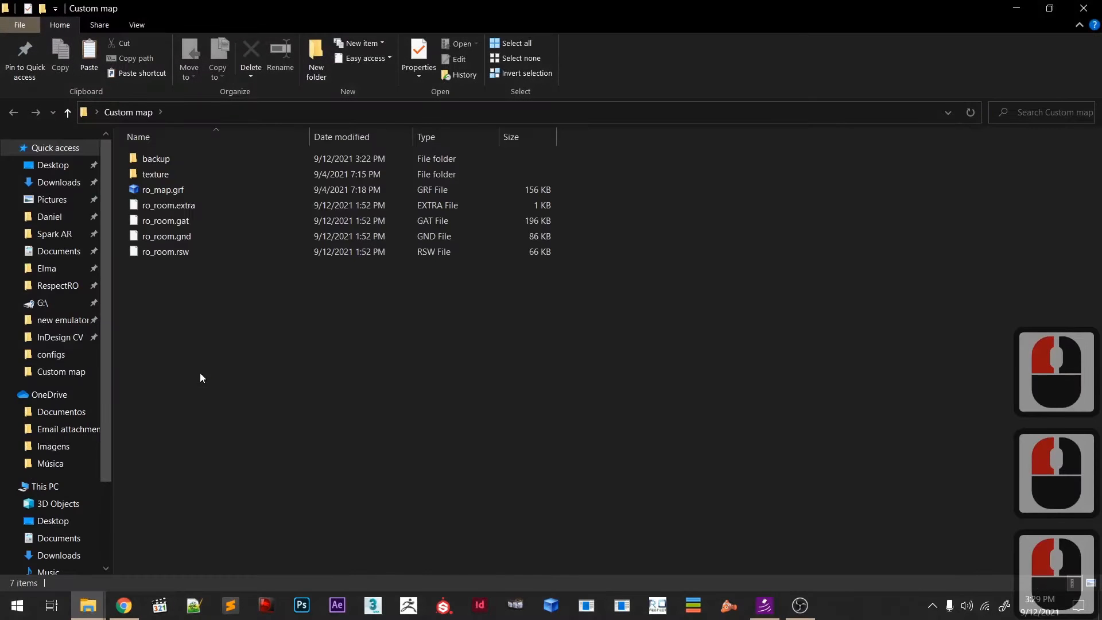
{"action": "left_click", "coordinate": [200, 374]}
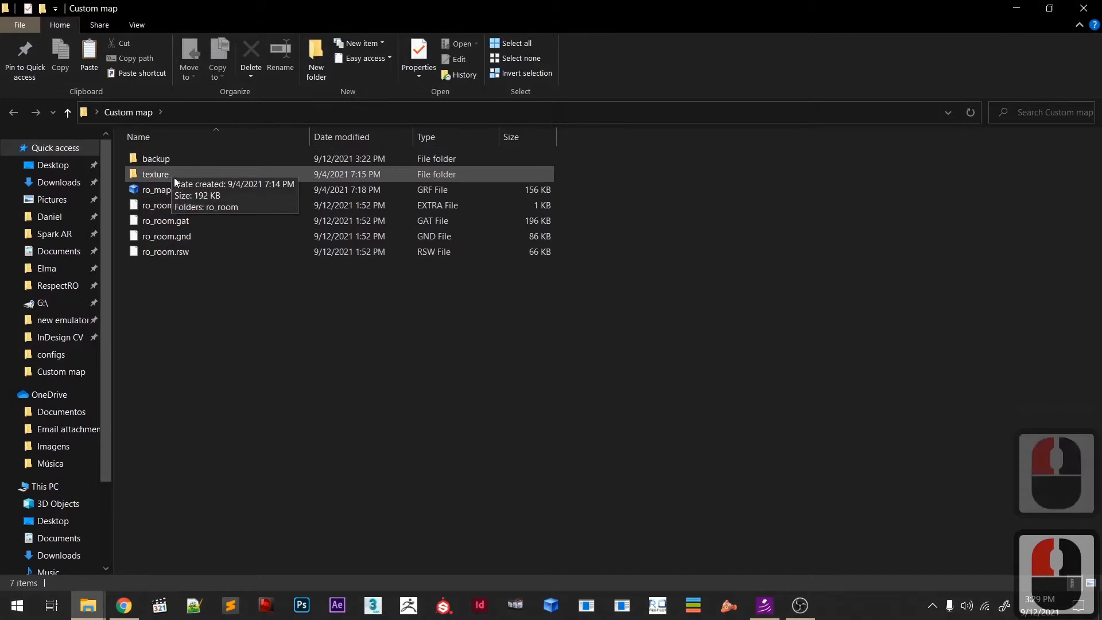
{"action": "left_click_drag", "start_coordinate": [169, 264], "coordinate": [167, 205]}
{"action": "double_click", "coordinate": [601, 10]}
{"action": "left_click_drag", "start_coordinate": [462, 45], "coordinate": [308, 125]}
- Open data.grf from the BrowEdit r586 folder inside Browedit 586 in GRF Editor and minimize that folder window
{"action": "left_click", "coordinate": [540, 260]}
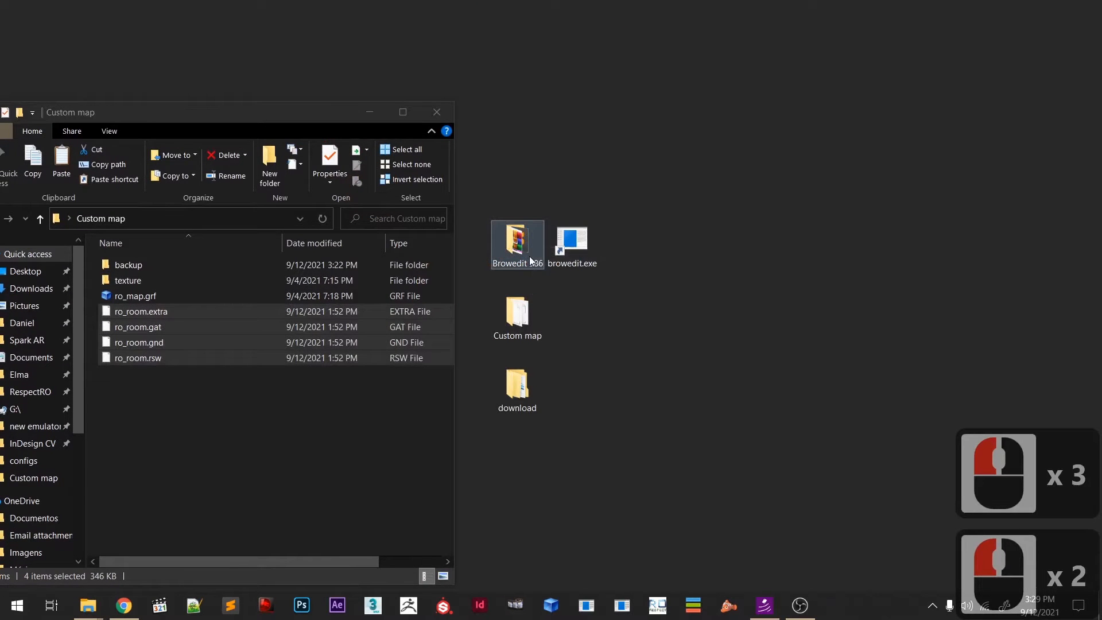
{"action": "double_click", "coordinate": [514, 244]}
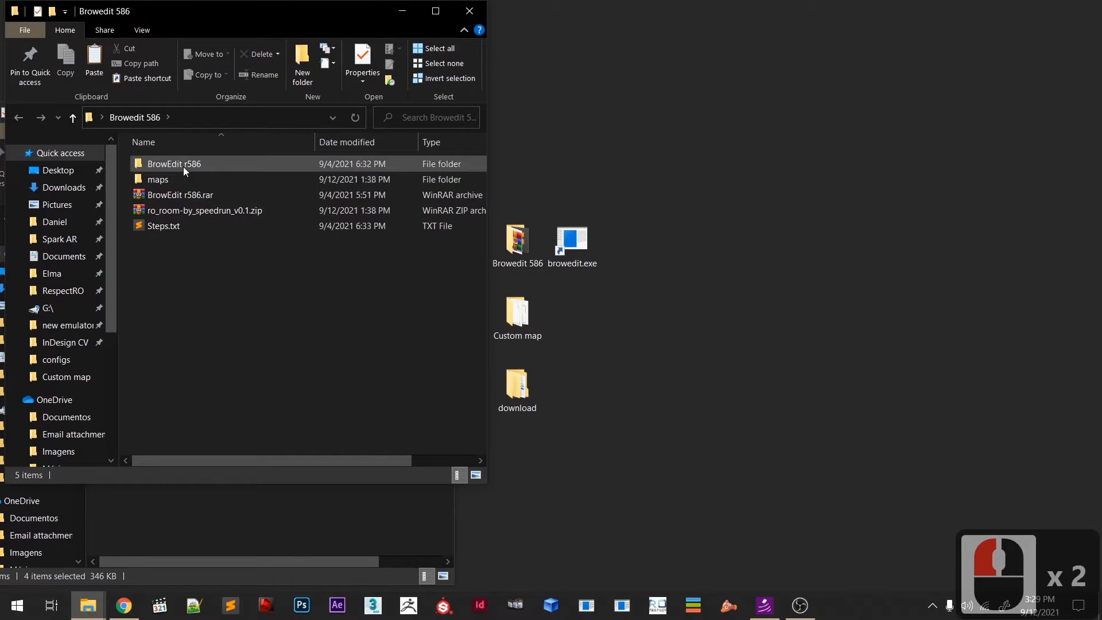
{"action": "double_click", "coordinate": [184, 166]}
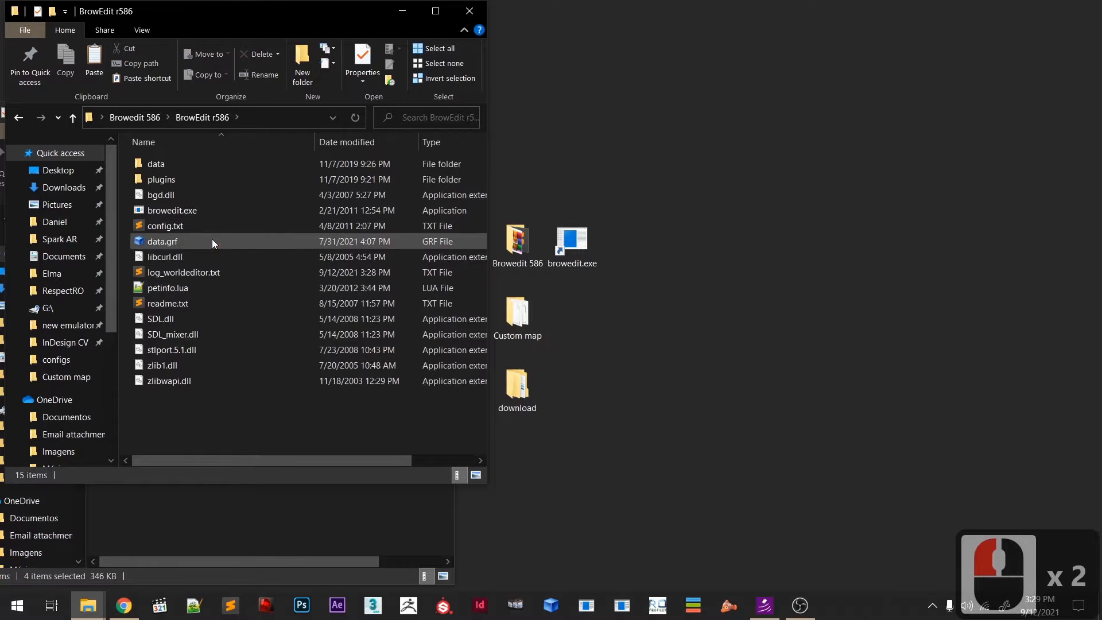
{"action": "double_click", "coordinate": [212, 241]}
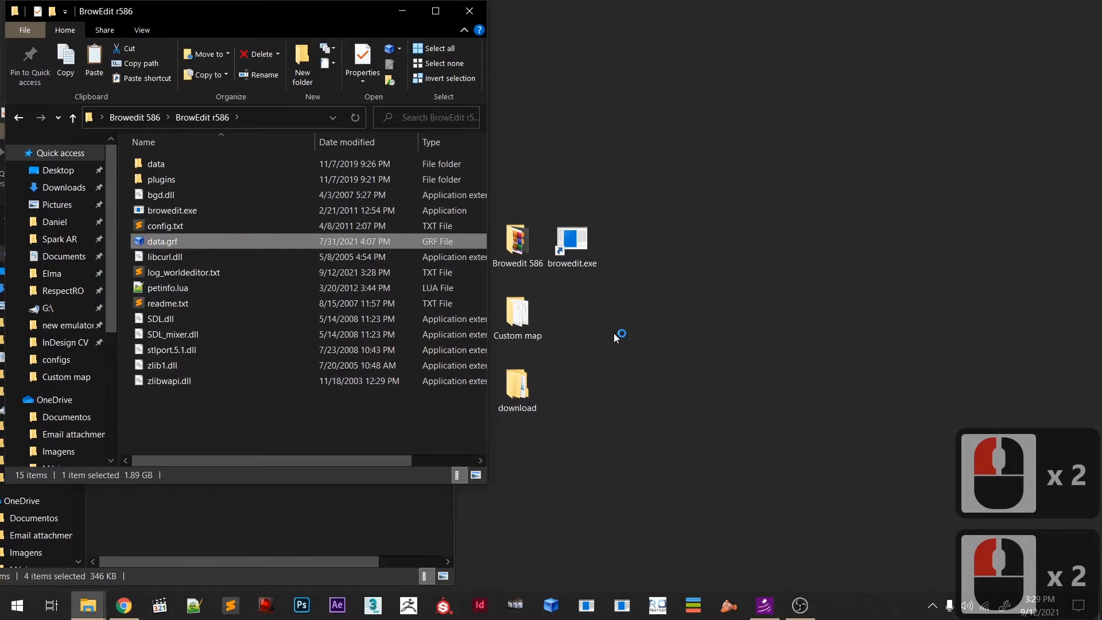
{"action": "left_click", "coordinate": [403, 11]}
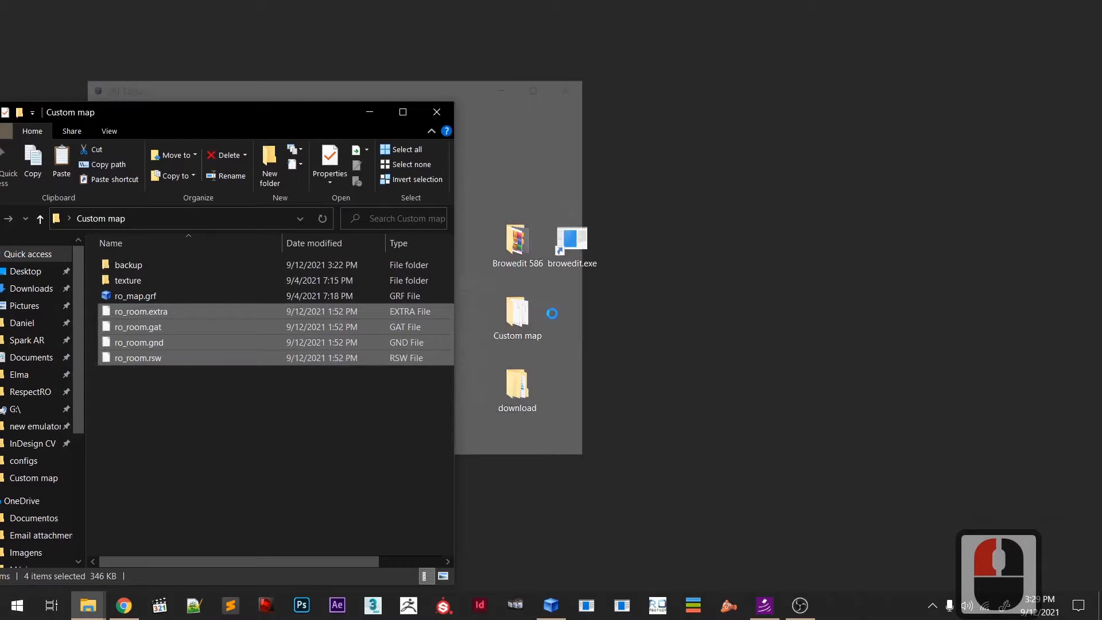
- Place the GRF Editor window beside the Custom map folder and add the four selected ro_room files to the GRF's data folder
{"action": "left_click", "coordinate": [320, 87]}
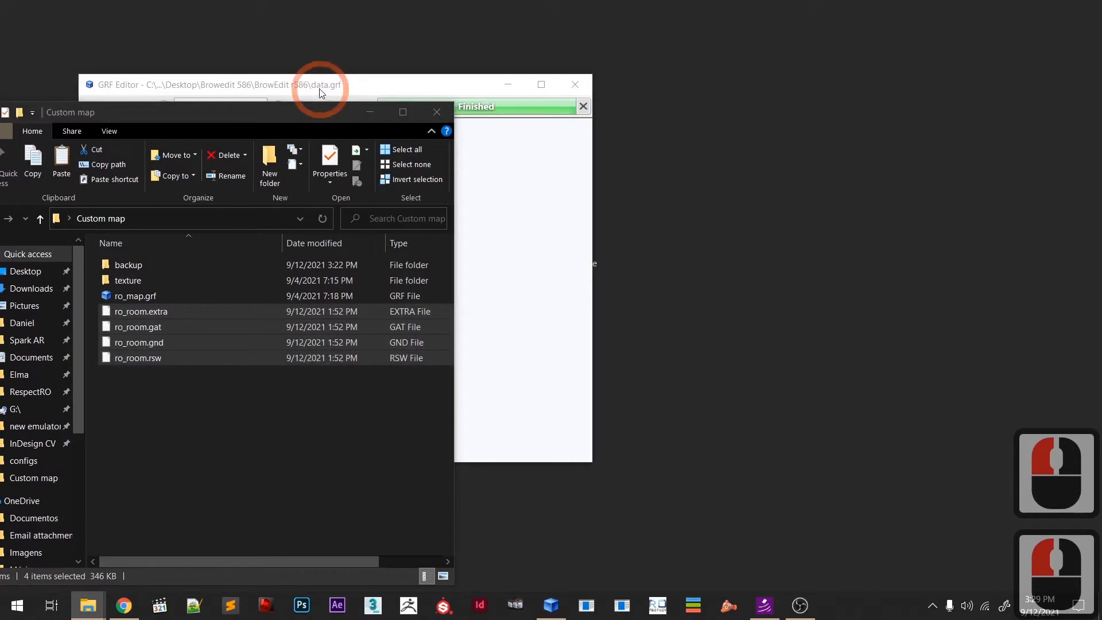
{"action": "left_click_drag", "start_coordinate": [440, 88], "coordinate": [734, 116]}
{"action": "left_click_drag", "start_coordinate": [470, 110], "coordinate": [578, 111]}
{"action": "left_click_drag", "start_coordinate": [138, 326], "coordinate": [533, 168]}
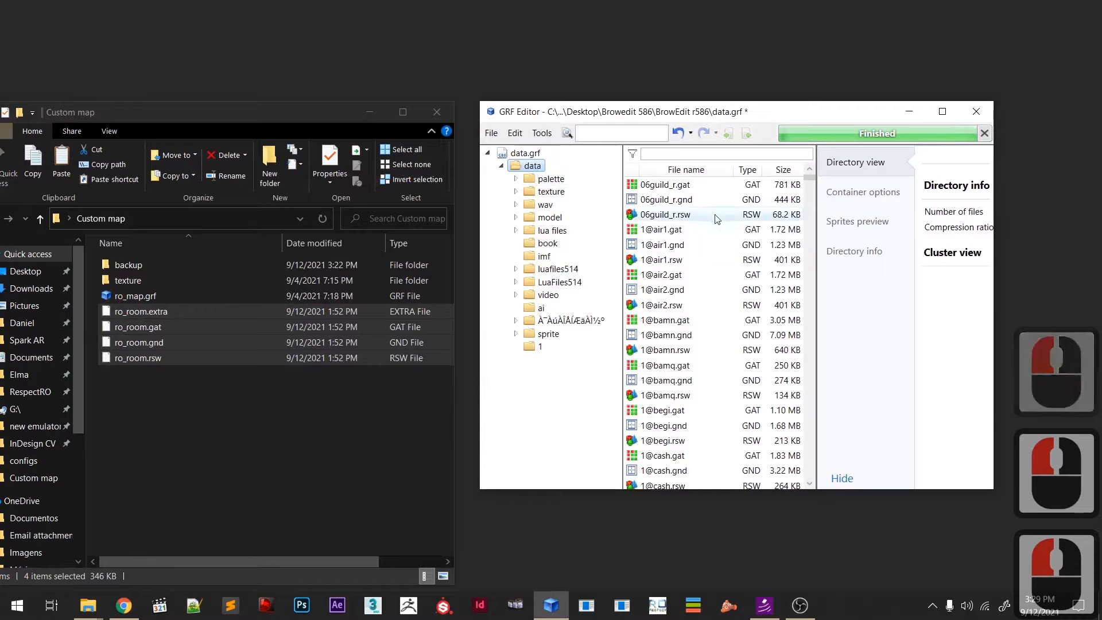
- Filter the files in the GRF's data folder by "ro_r" to find the added map files
{"action": "scroll", "coordinate": [759, 254], "scroll_direction": "down", "scroll_amount": 6}
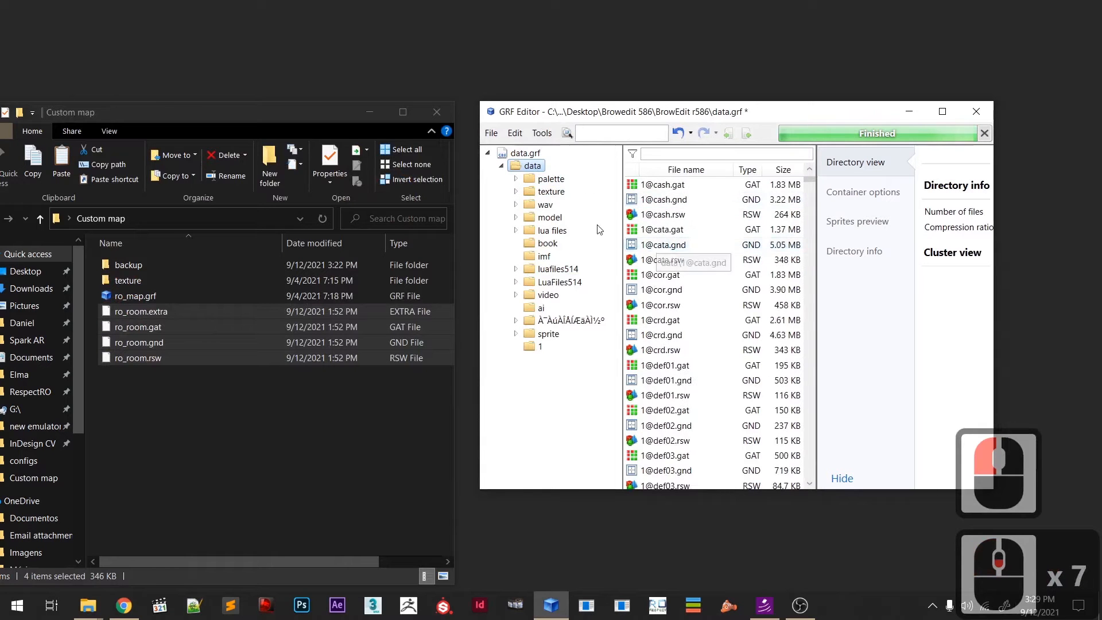
{"action": "scroll", "coordinate": [759, 254], "scroll_direction": "down", "scroll_amount": 16}
{"action": "left_click", "coordinate": [696, 155]}
{"action": "type", "text": "ro_r"}
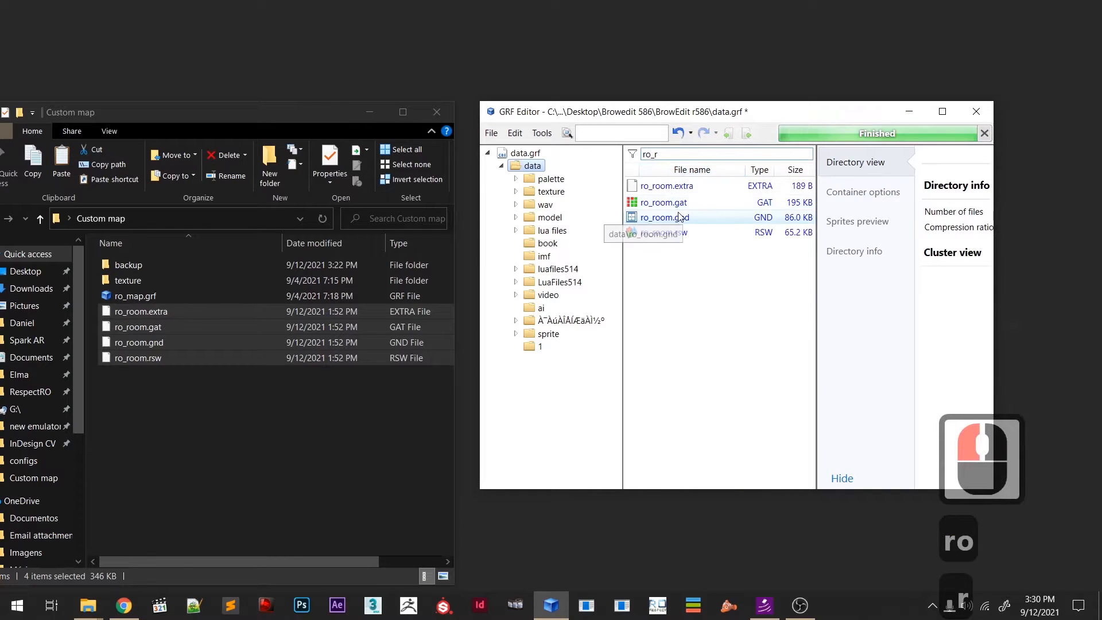
- Preview the ro_room.gnd map in the maximized editor and rotate it to inspect the layout and objects
{"action": "left_click", "coordinate": [678, 217]}
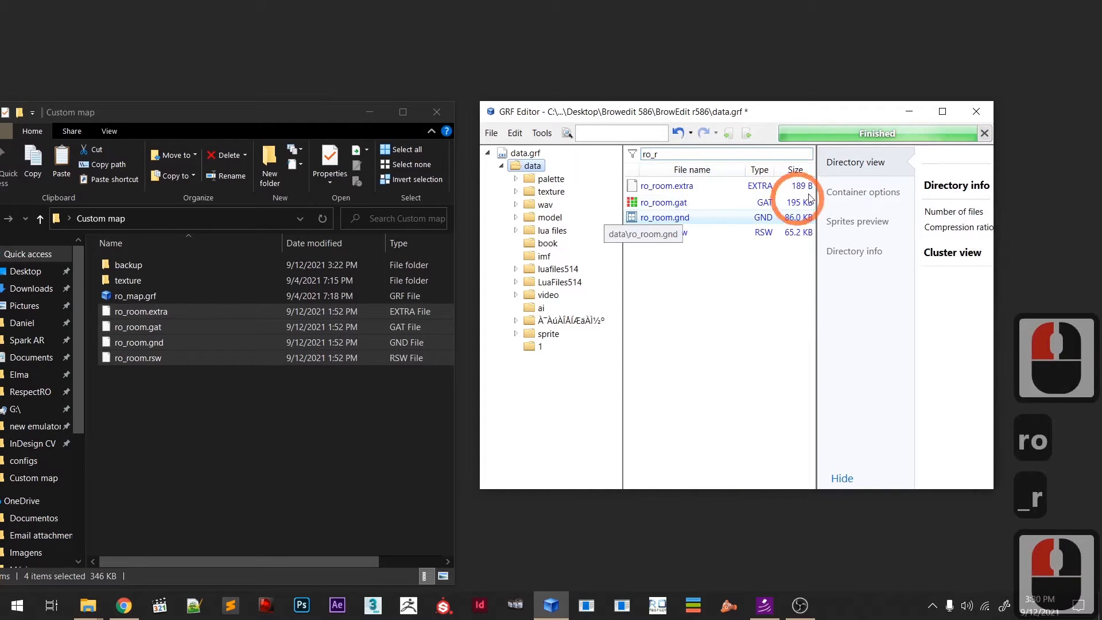
{"action": "left_click", "coordinate": [941, 112]}
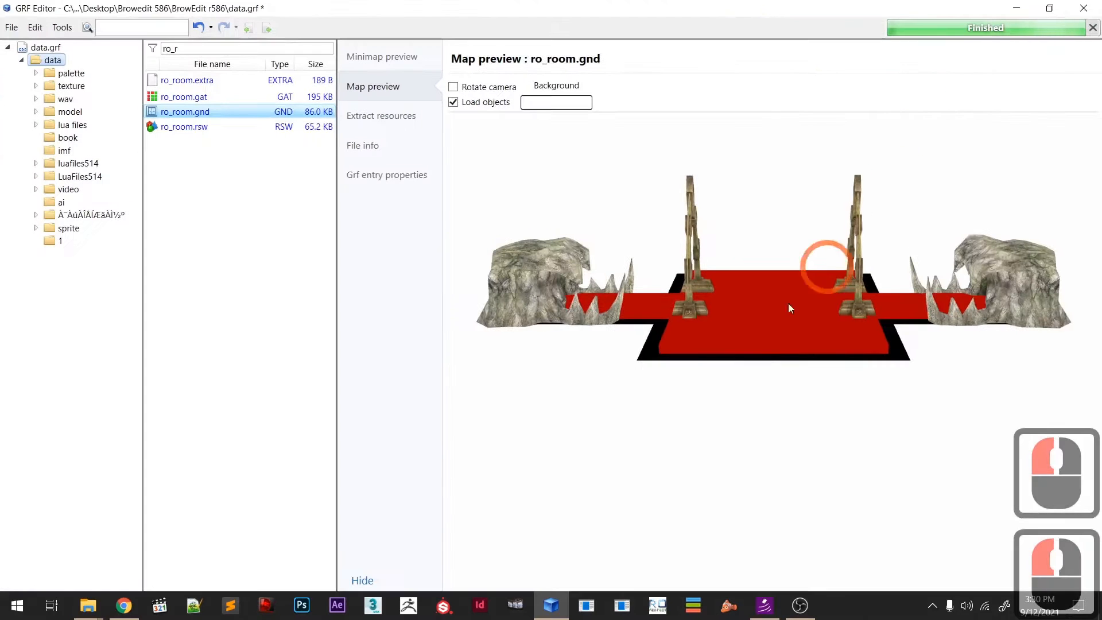
{"action": "left_click_drag", "start_coordinate": [659, 330], "coordinate": [812, 323]}
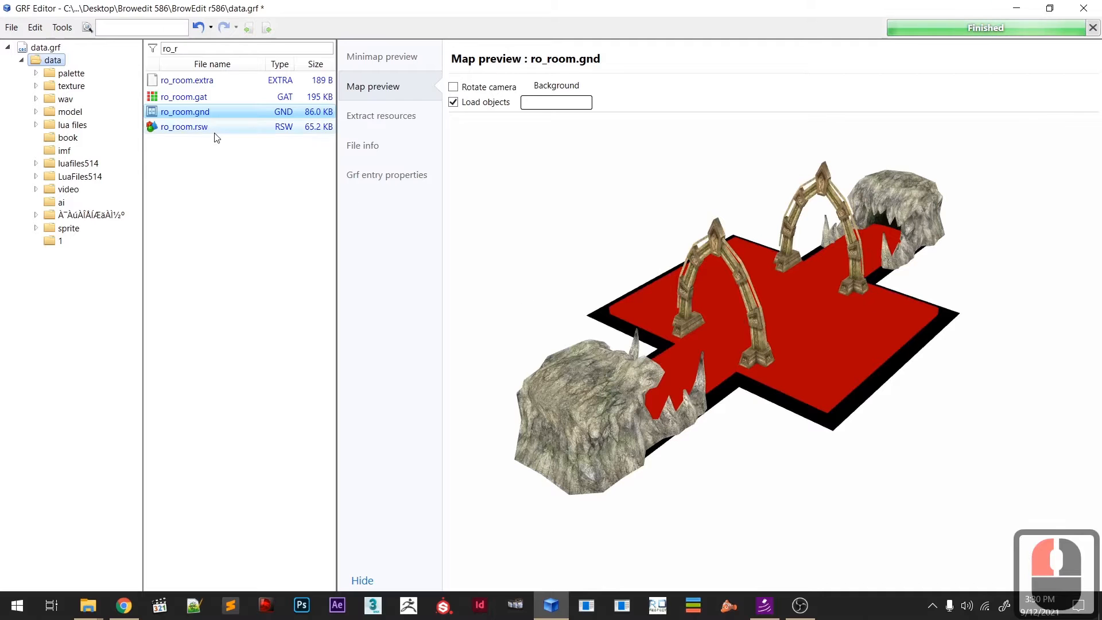
{"action": "left_click_drag", "start_coordinate": [687, 393], "coordinate": [652, 386]}
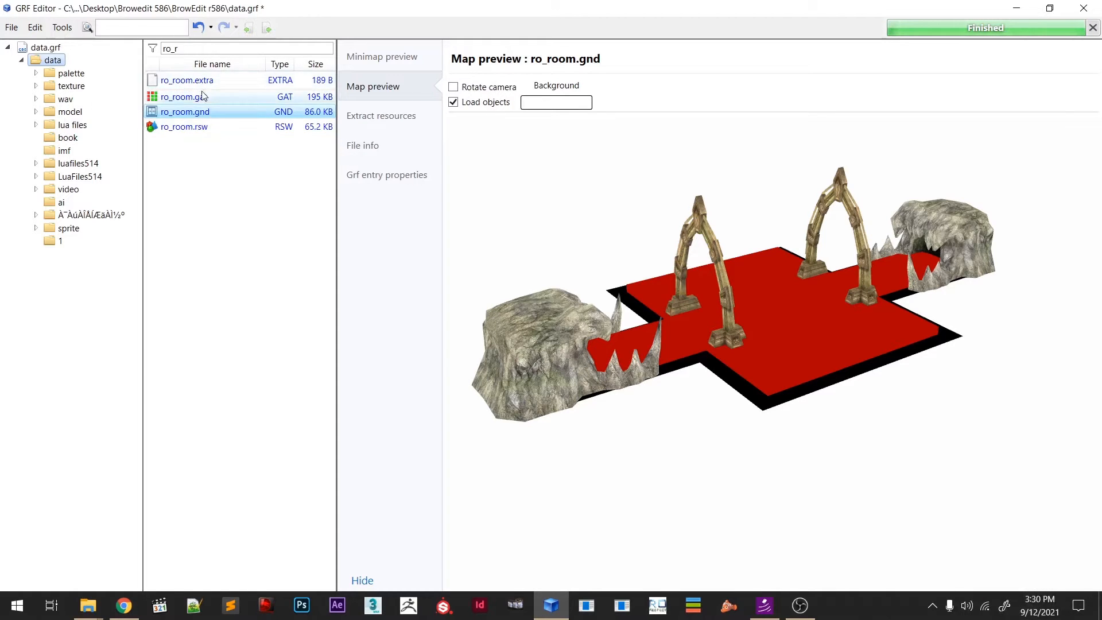
- Show the extractable resources of ro_room and preview the abi_duninp textures of the first model under ro_room.rsw
{"action": "left_click", "coordinate": [393, 117]}
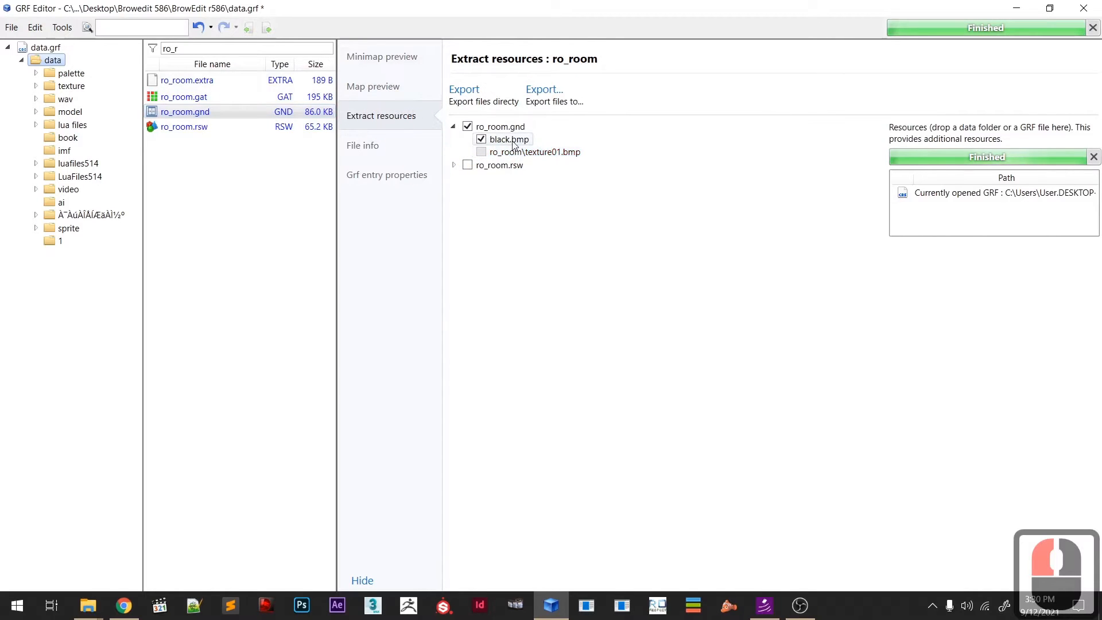
{"action": "left_click", "coordinate": [454, 165]}
{"action": "double_click", "coordinate": [505, 179]}
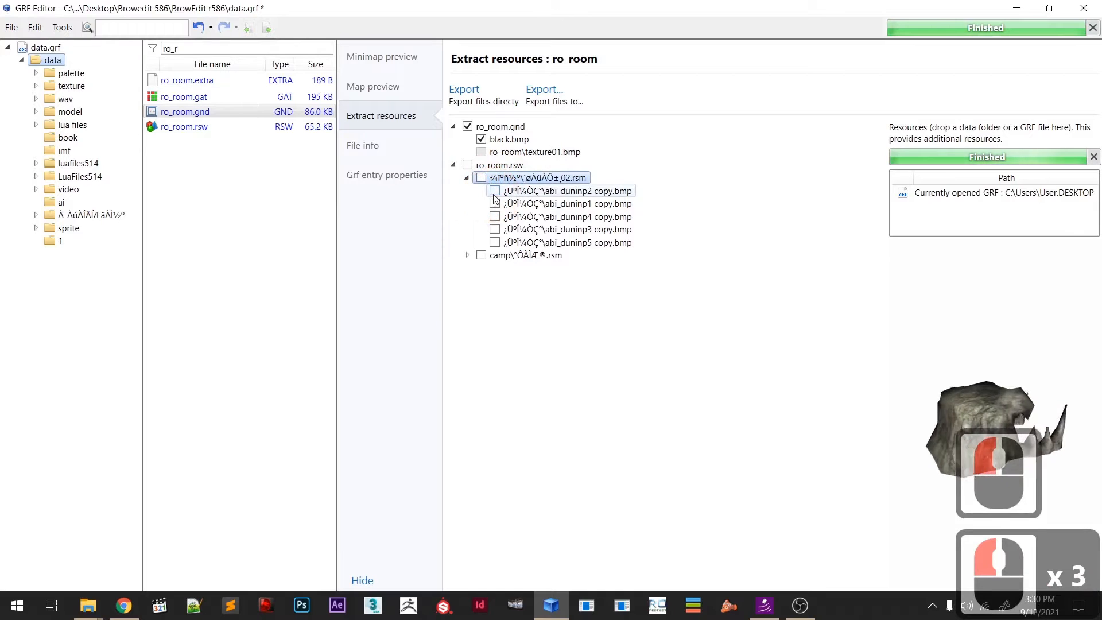
{"action": "left_click", "coordinate": [563, 192]}
{"action": "left_click", "coordinate": [571, 204]}
{"action": "left_click", "coordinate": [571, 217]}
{"action": "left_click", "coordinate": [565, 230]}
{"action": "left_click", "coordinate": [554, 242]}
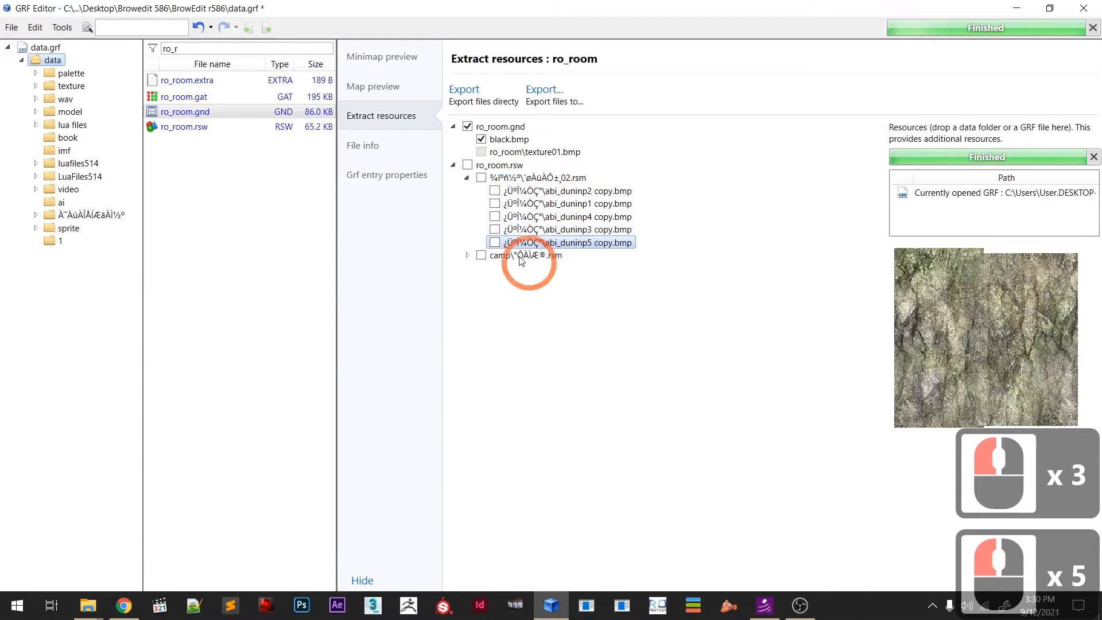
- Include the first ro_room.rsw model with its abi_duninp textures and the camp model with jt_campsign.bmp and jt_campexit.bmp for extraction
{"action": "left_click", "coordinate": [481, 178]}
{"action": "left_click", "coordinate": [468, 255]}
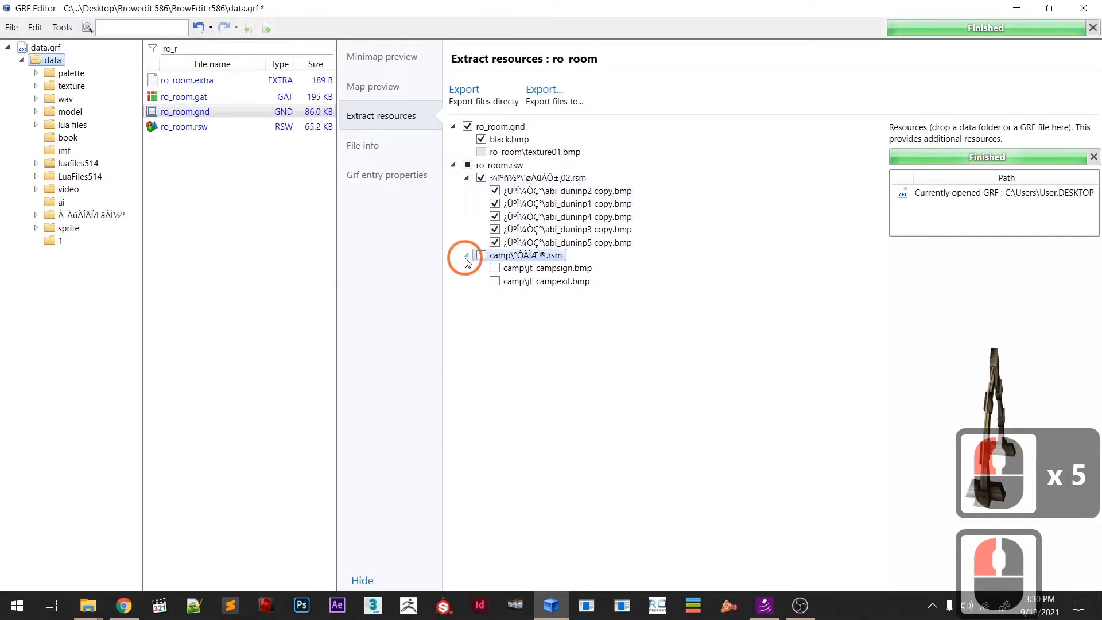
{"action": "left_click", "coordinate": [495, 268]}
{"action": "left_click", "coordinate": [495, 268]}
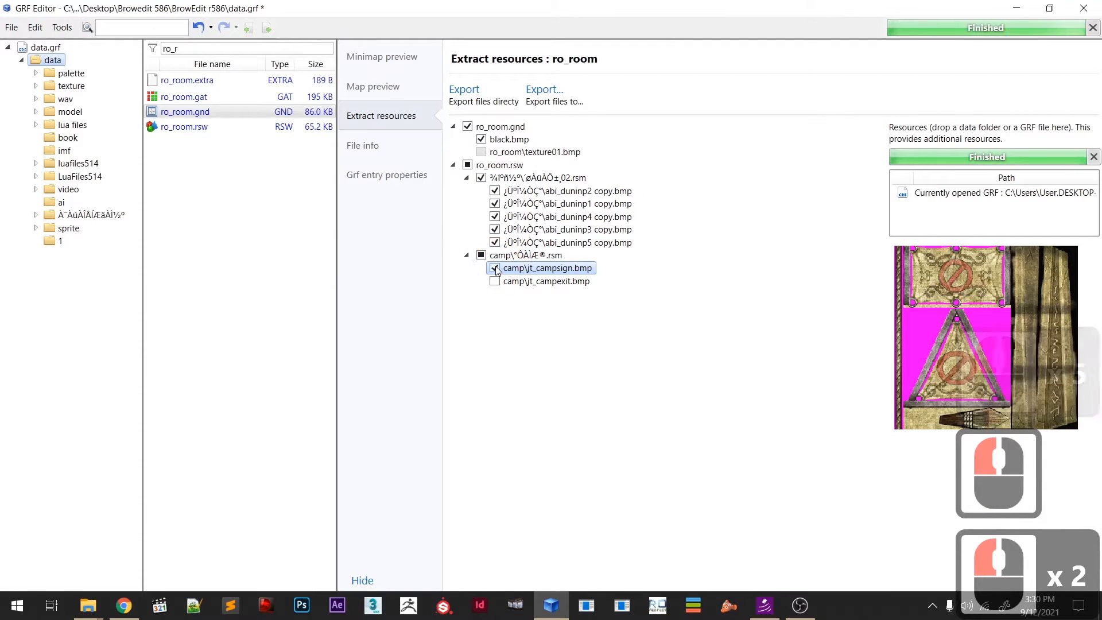
{"action": "left_click", "coordinate": [495, 268]}
{"action": "left_click", "coordinate": [495, 281]}
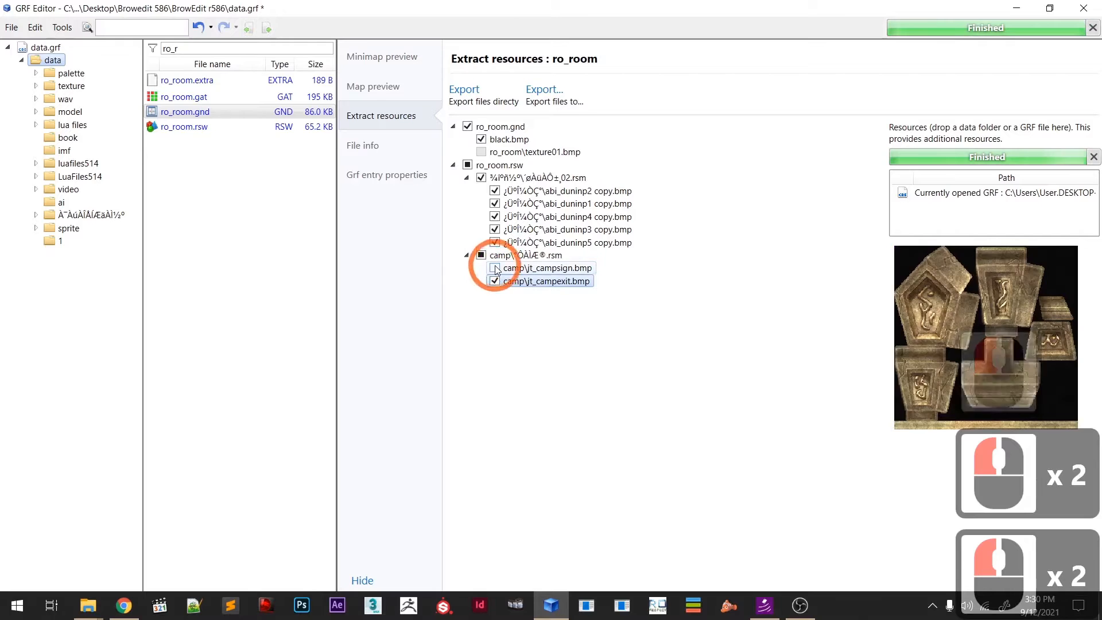
{"action": "left_click", "coordinate": [495, 268]}
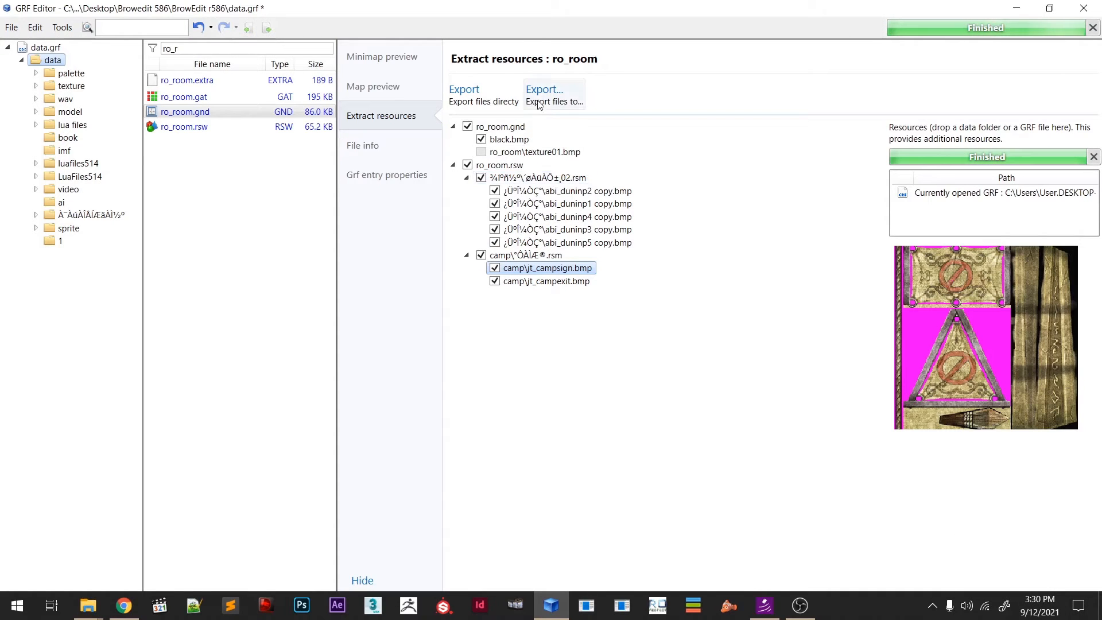
- Start exporting the selected ro_room resources and create a Desktop folder named "updating textures" for them
{"action": "left_click", "coordinate": [558, 101]}
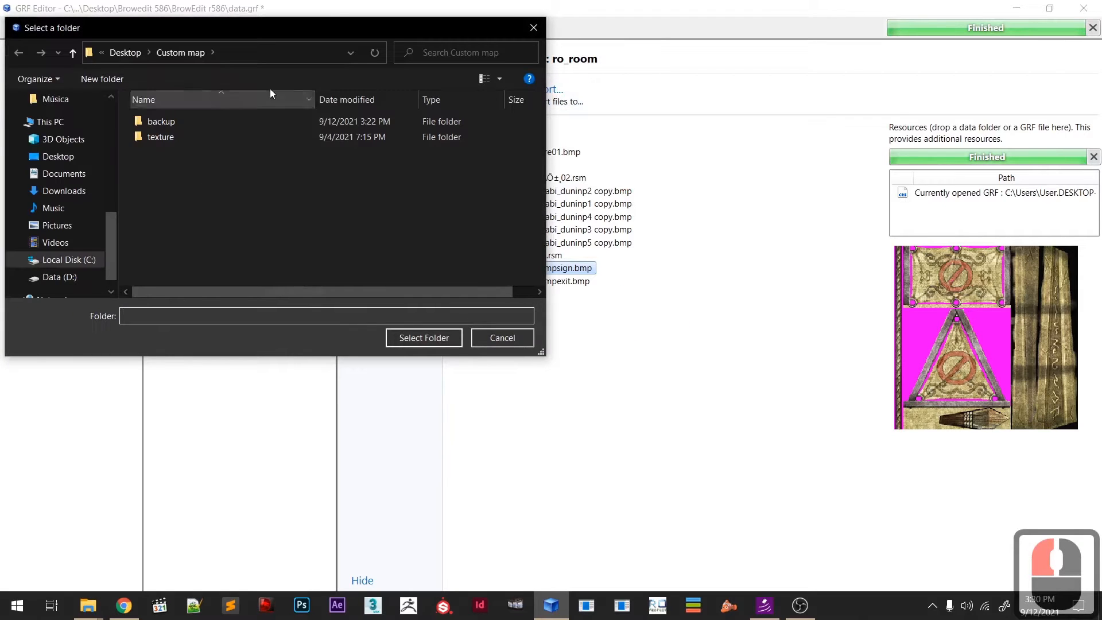
{"action": "scroll", "coordinate": [71, 150], "scroll_direction": "up", "scroll_amount": 20}
{"action": "left_click", "coordinate": [58, 127]}
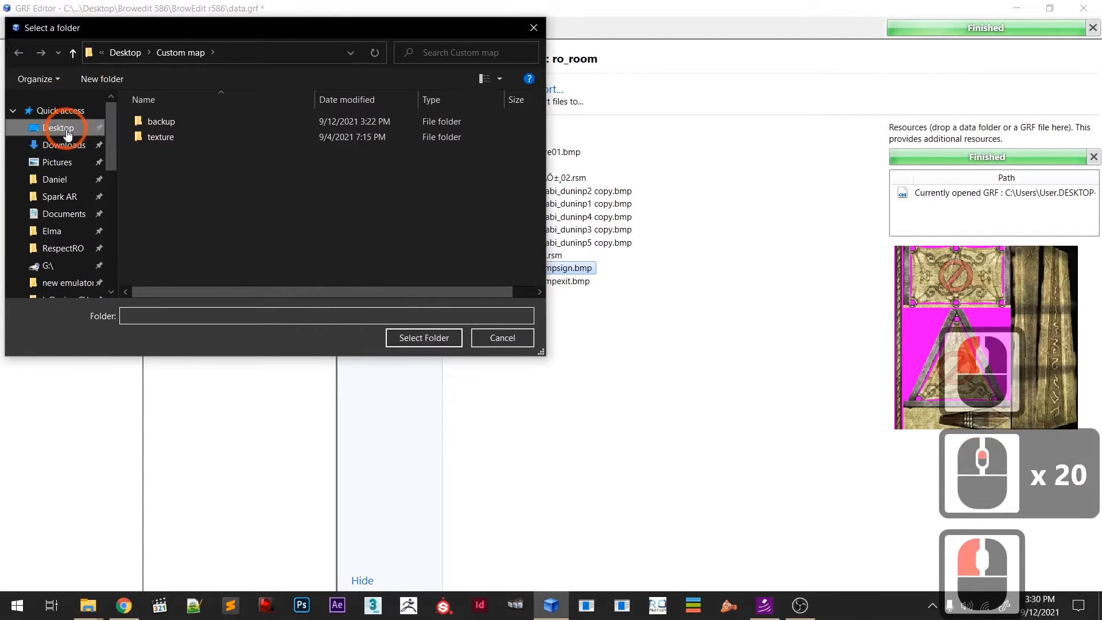
{"action": "left_click", "coordinate": [261, 253]}
{"action": "right_click", "coordinate": [235, 211]}
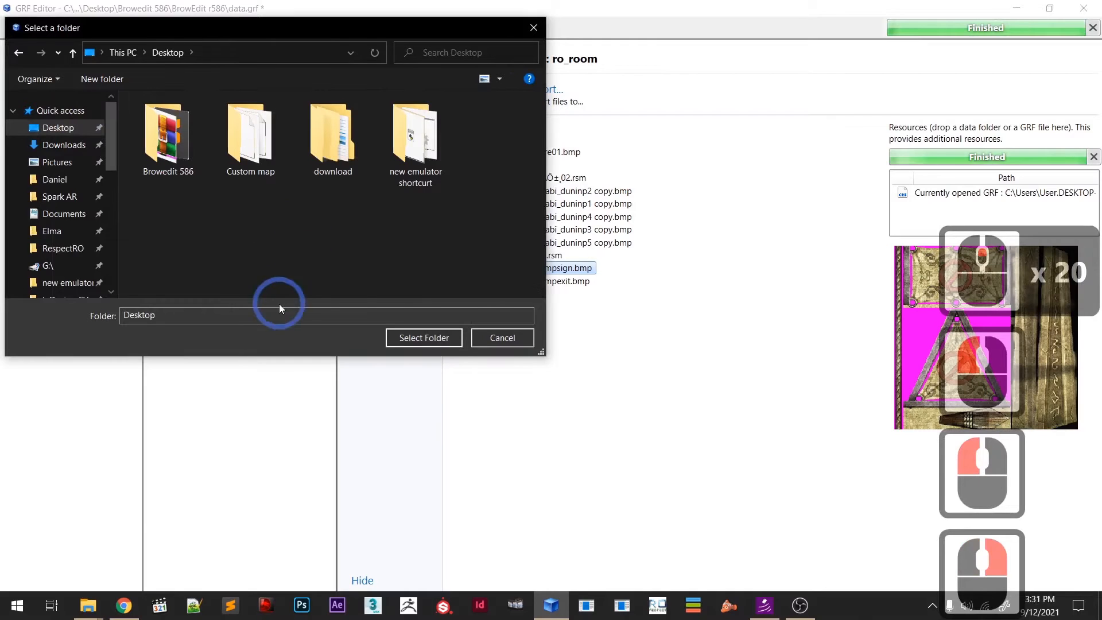
{"action": "mouse_move", "coordinate": [172, 487]}
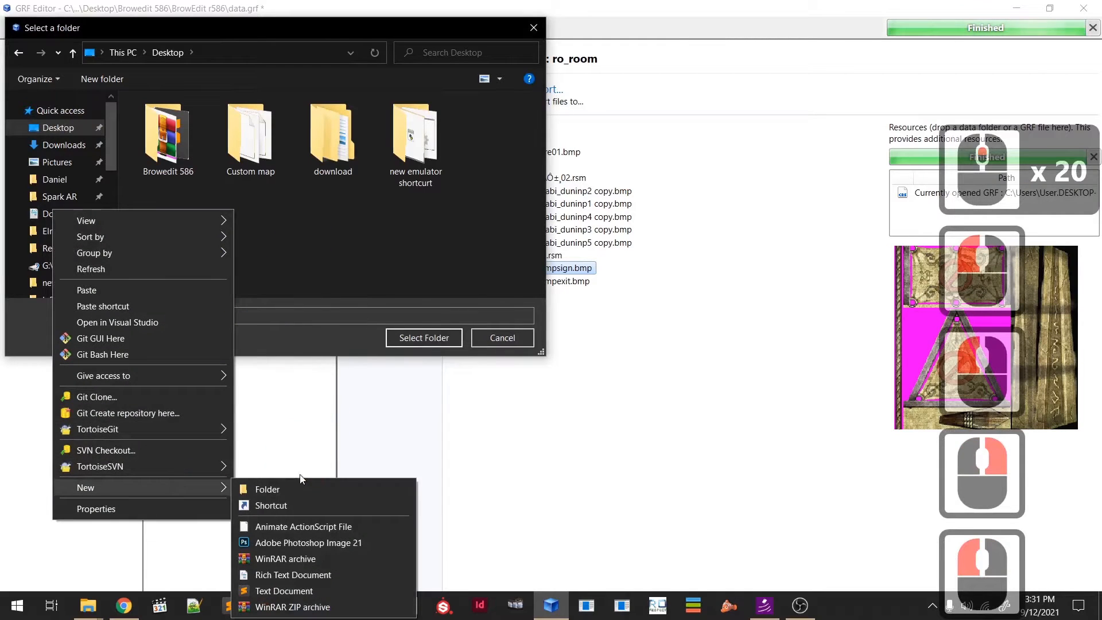
{"action": "left_click", "coordinate": [301, 491]}
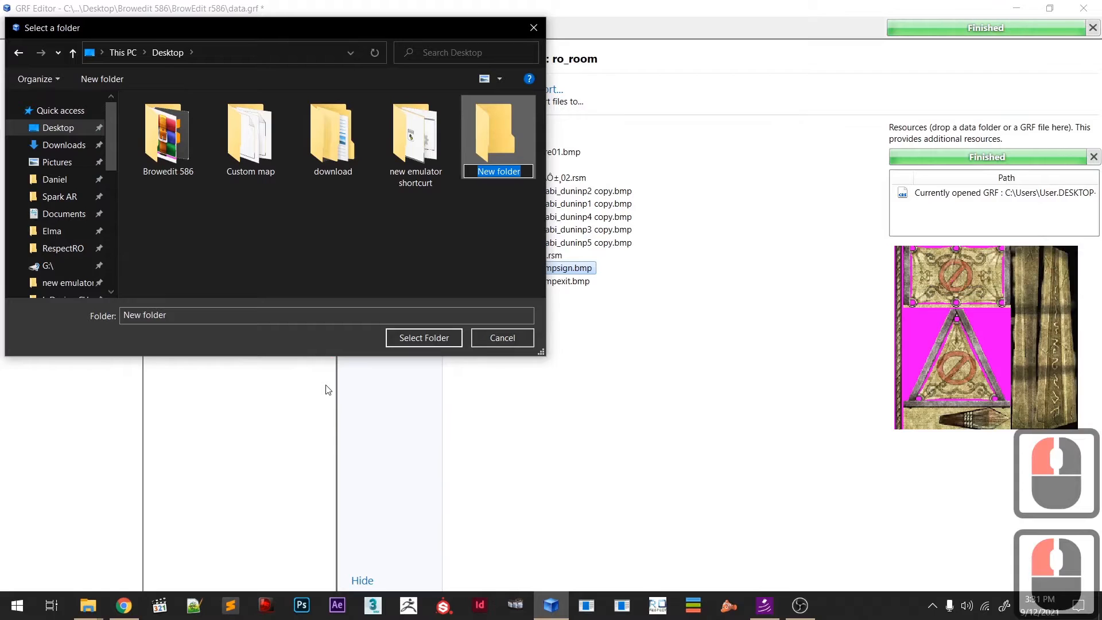
{"action": "type", "text": "pd"}
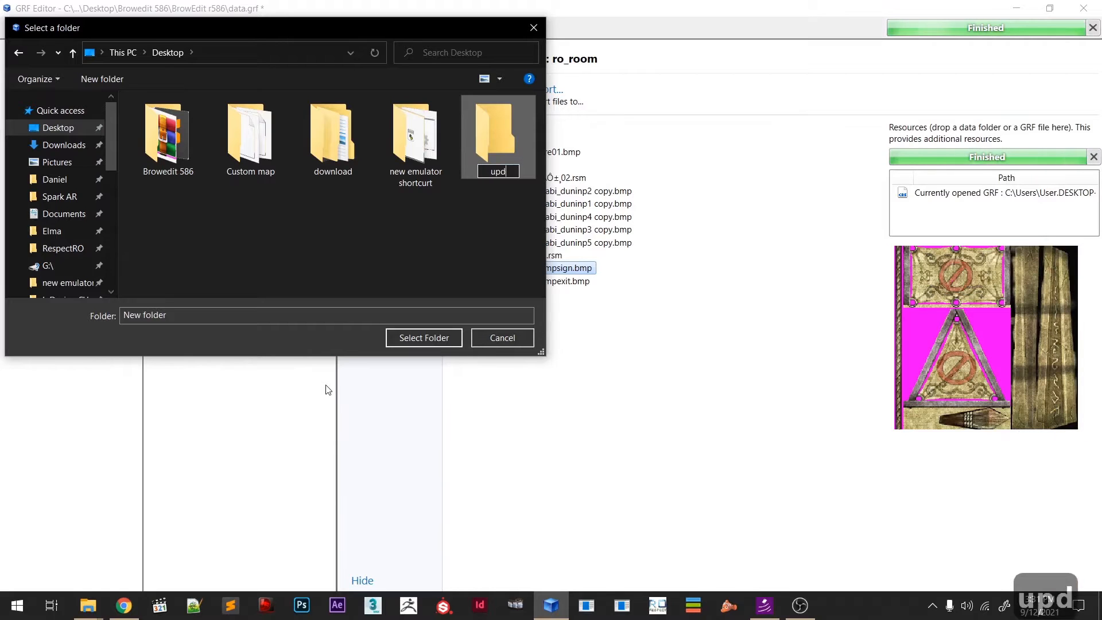
{"action": "type", "text": "ating textures"}
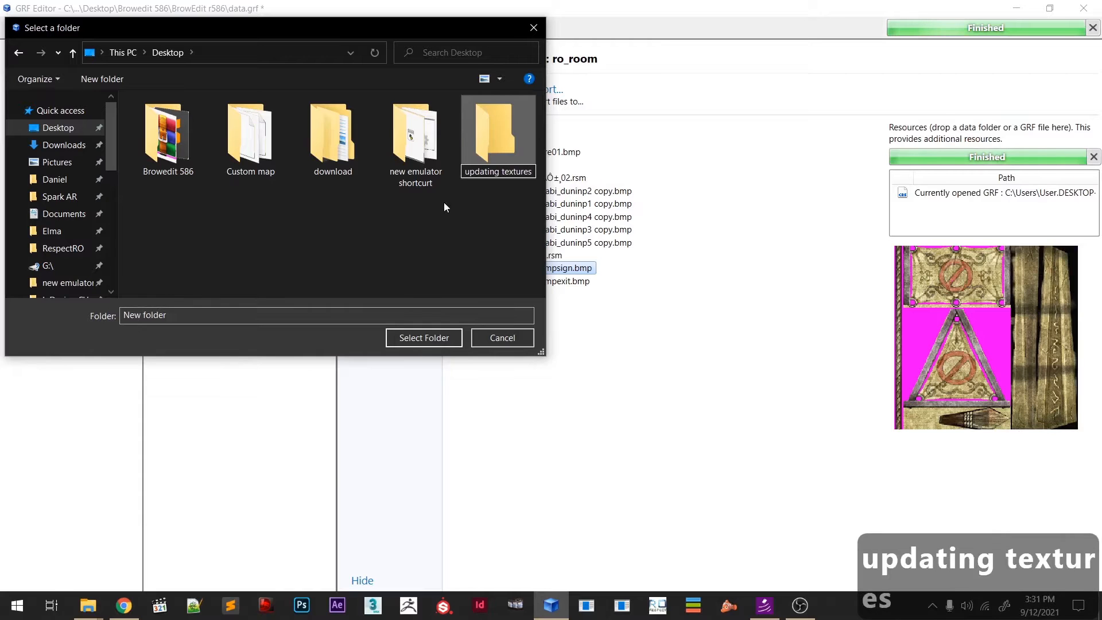
{"action": "left_click", "coordinate": [444, 203]}
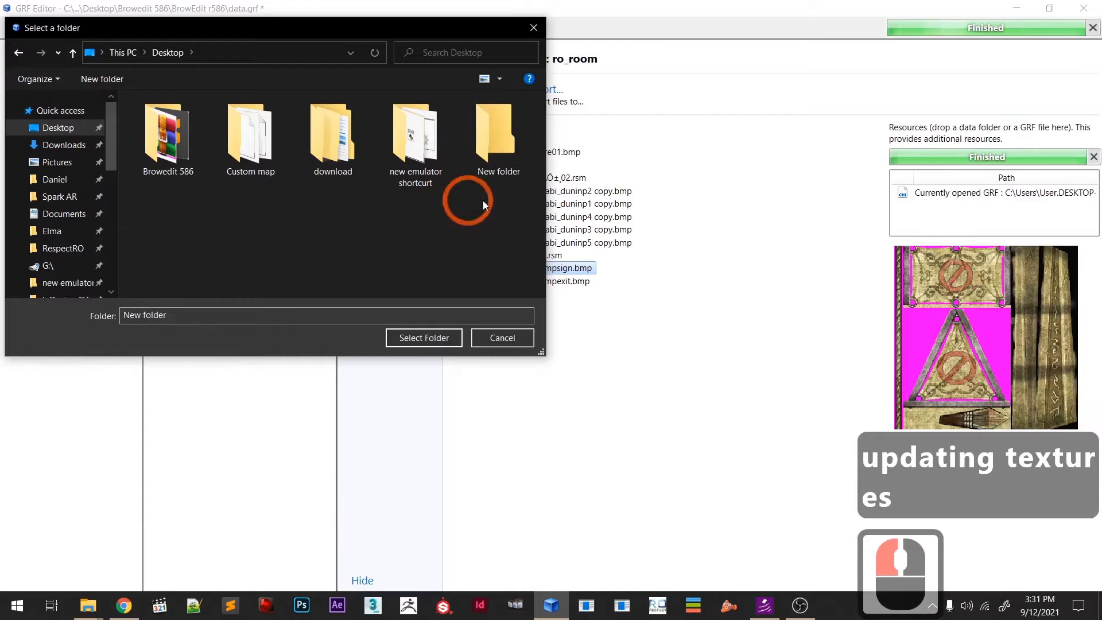
- Try to export the selected ro_room resources into the "updating textures" folder and dismiss the messages
{"action": "double_click", "coordinate": [492, 152]}
{"action": "left_click", "coordinate": [431, 345]}
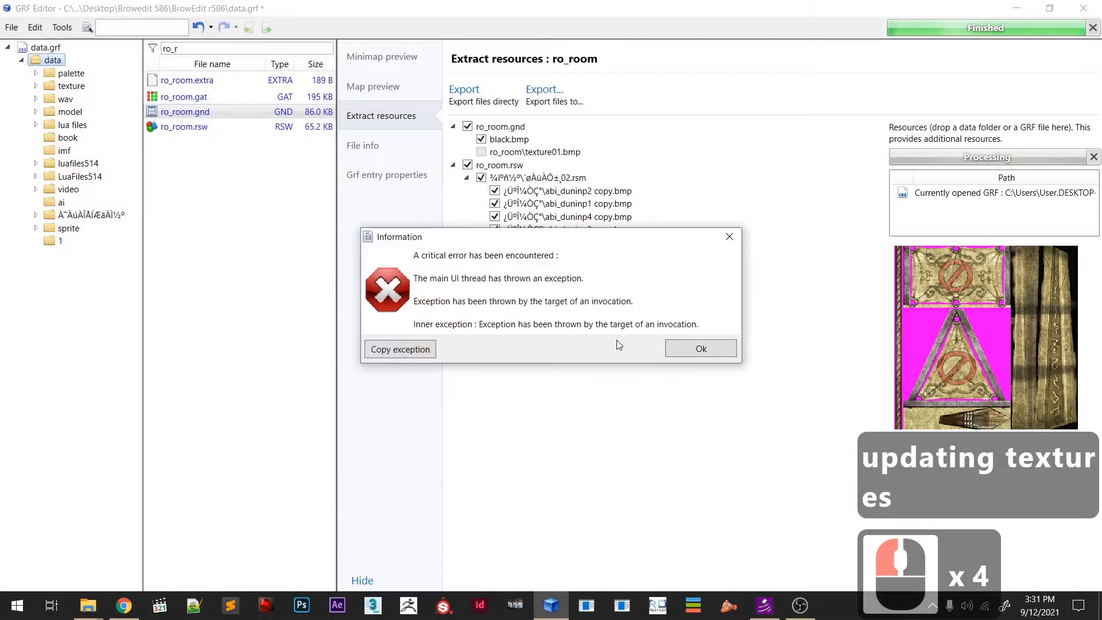
{"action": "left_click", "coordinate": [675, 348]}
{"action": "left_click", "coordinate": [700, 348]}
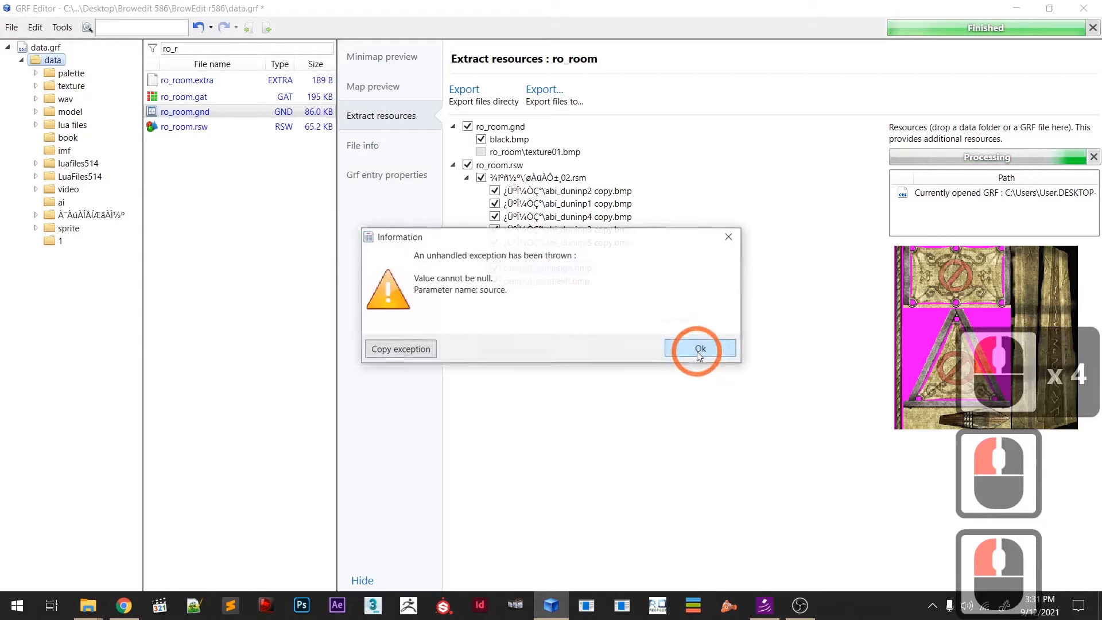
{"action": "left_click", "coordinate": [701, 348]}
{"action": "left_click", "coordinate": [689, 347]}
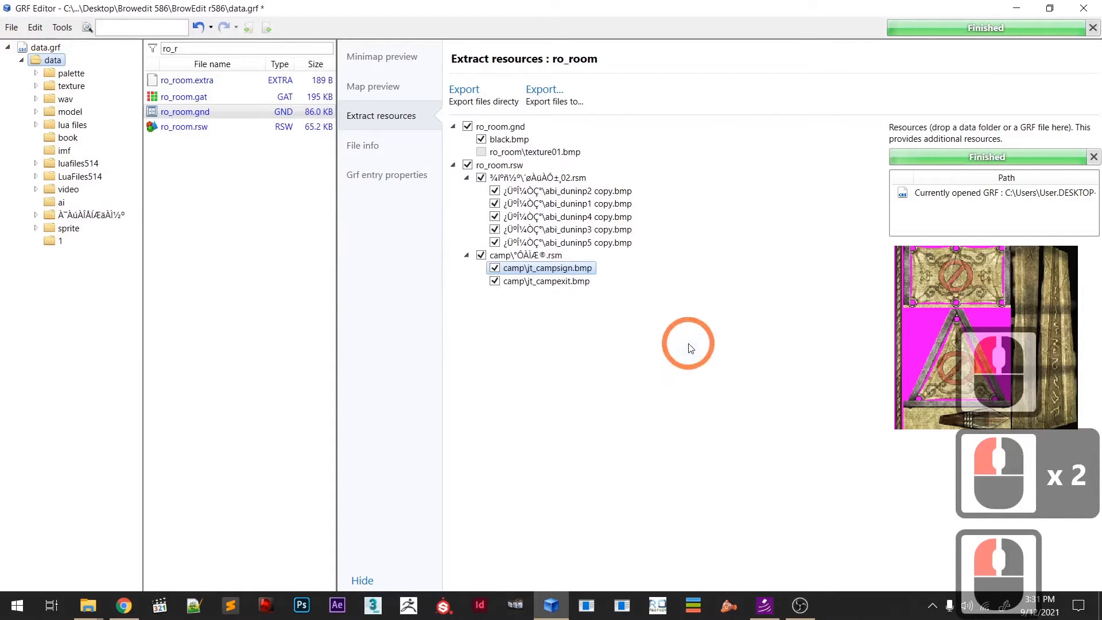
{"action": "left_click", "coordinate": [11, 27]}
{"action": "left_click", "coordinate": [39, 115]}
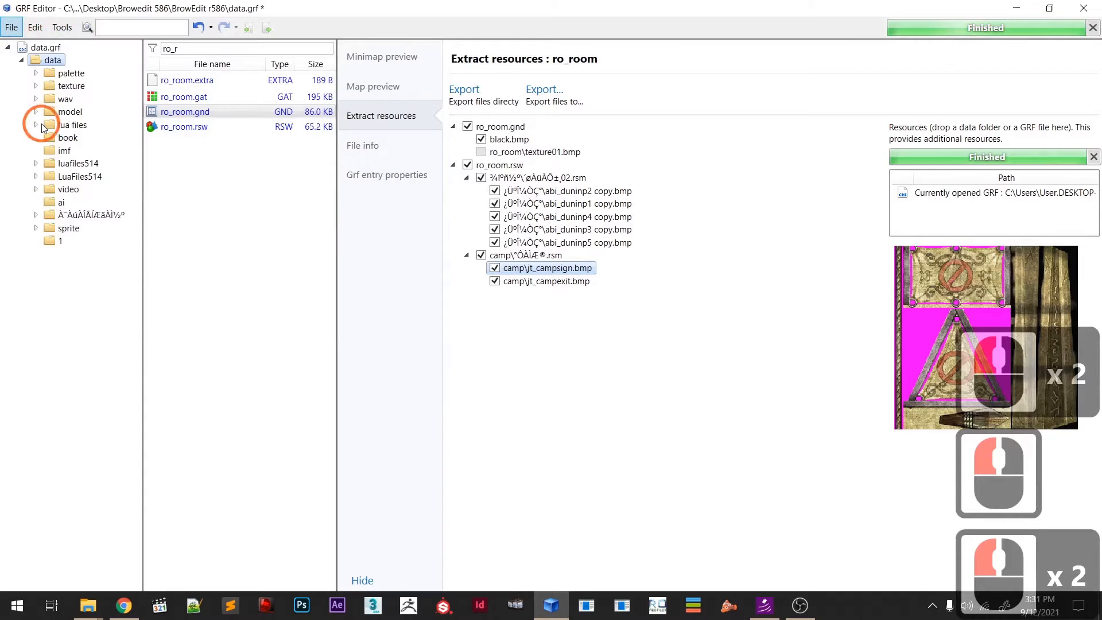
{"action": "left_click", "coordinate": [502, 340]}
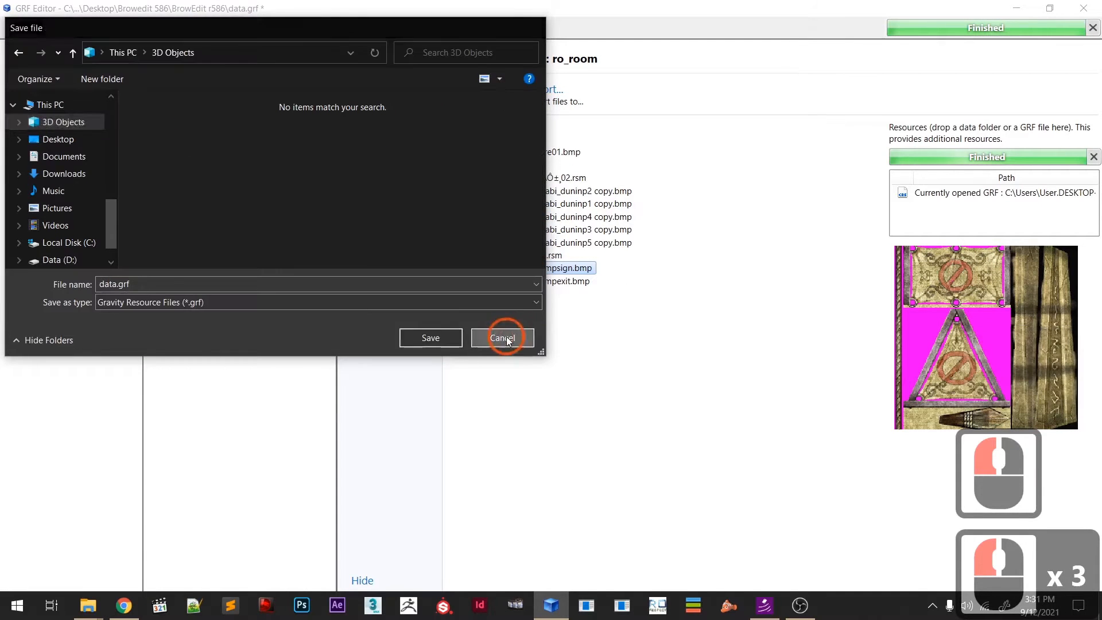
{"action": "left_click", "coordinate": [63, 60]}
- Save the changes to data.grf under its existing name
{"action": "left_click", "coordinate": [11, 27]}
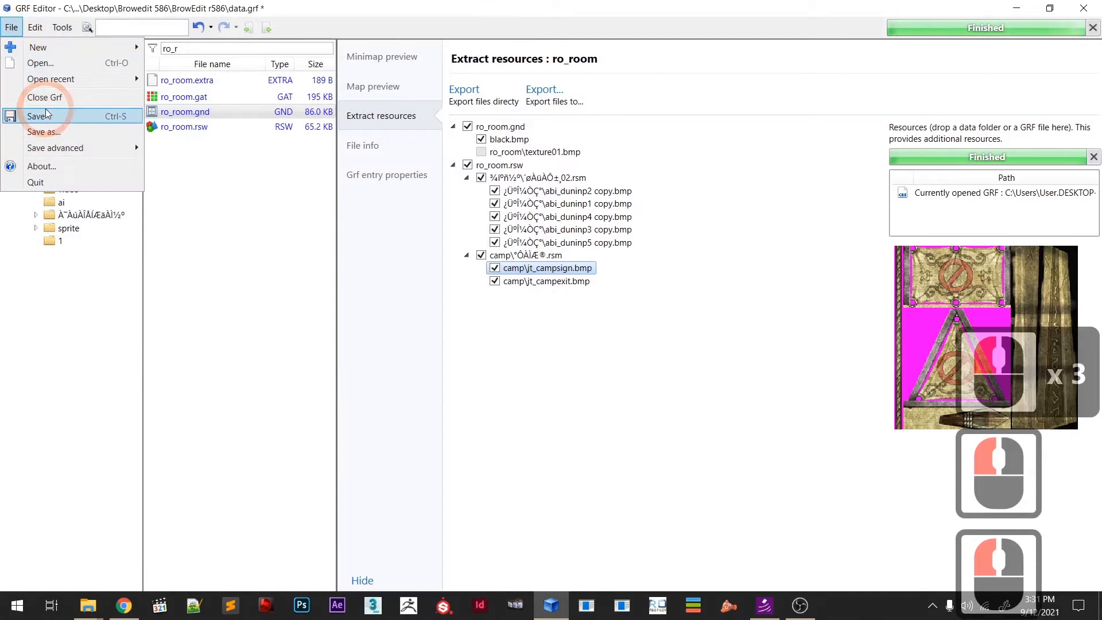
{"action": "left_click", "coordinate": [48, 117]}
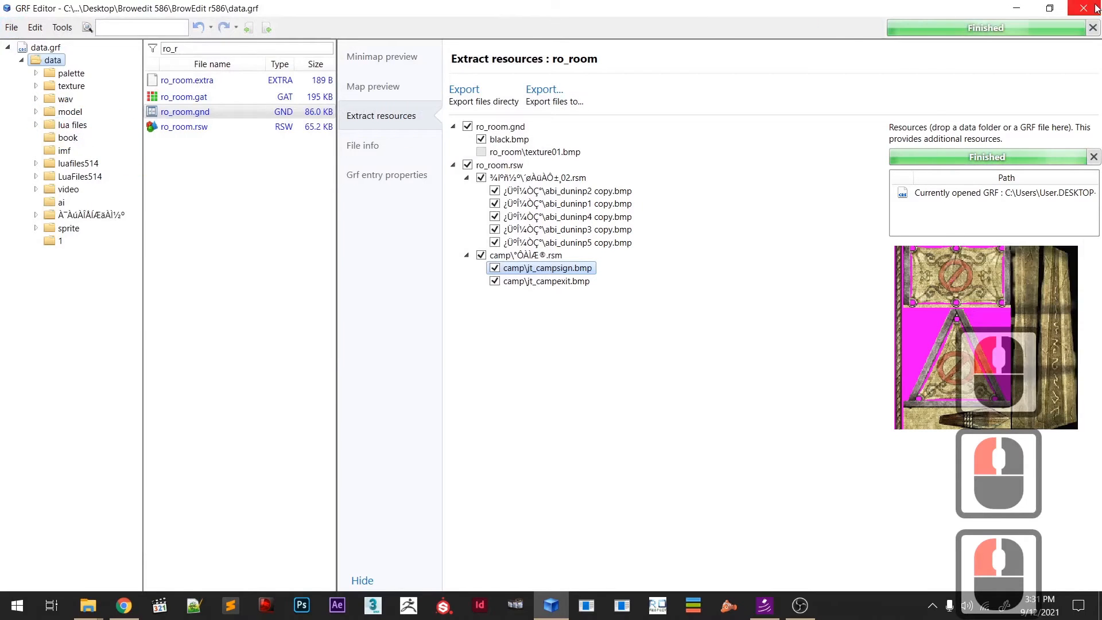
- Try the ro_room resource export to "updating textures" again from the saved GRF and dismiss the messages
{"action": "left_click", "coordinate": [546, 95]}
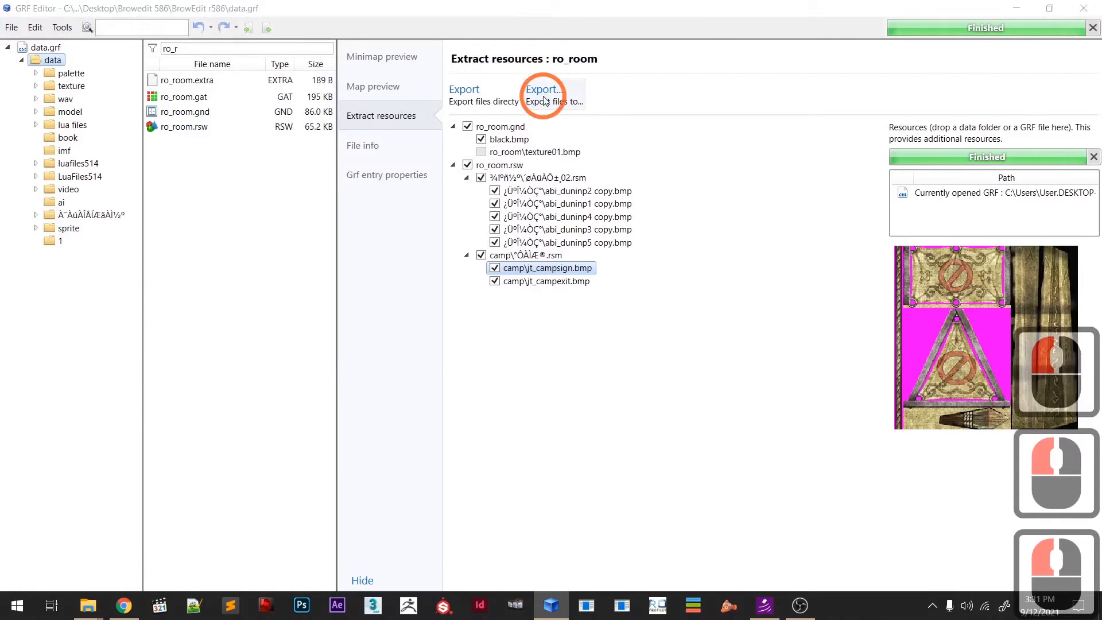
{"action": "left_click", "coordinate": [426, 339]}
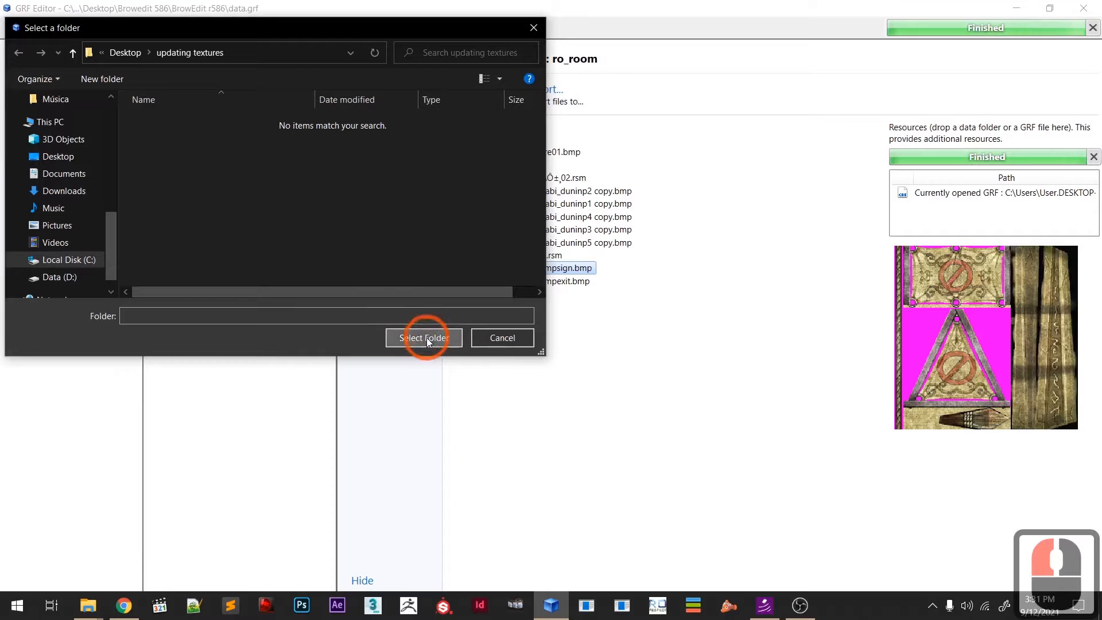
{"action": "left_click", "coordinate": [422, 338]}
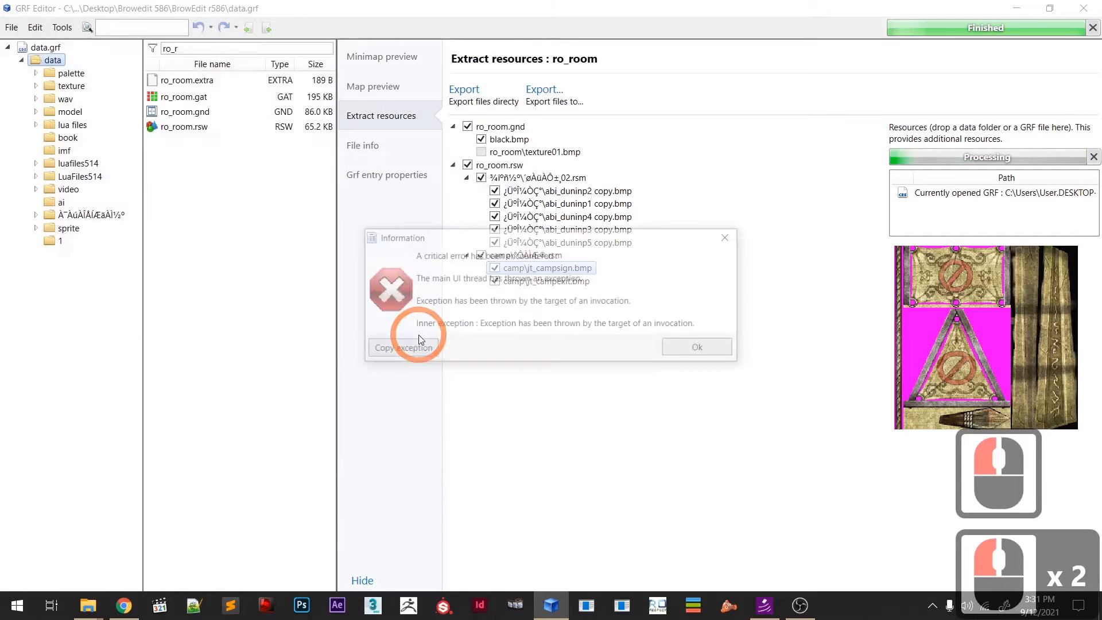
{"action": "left_click", "coordinate": [703, 349]}
{"action": "left_click", "coordinate": [702, 349]}
{"action": "left_click", "coordinate": [702, 350]}
{"action": "left_click", "coordinate": [701, 350]}
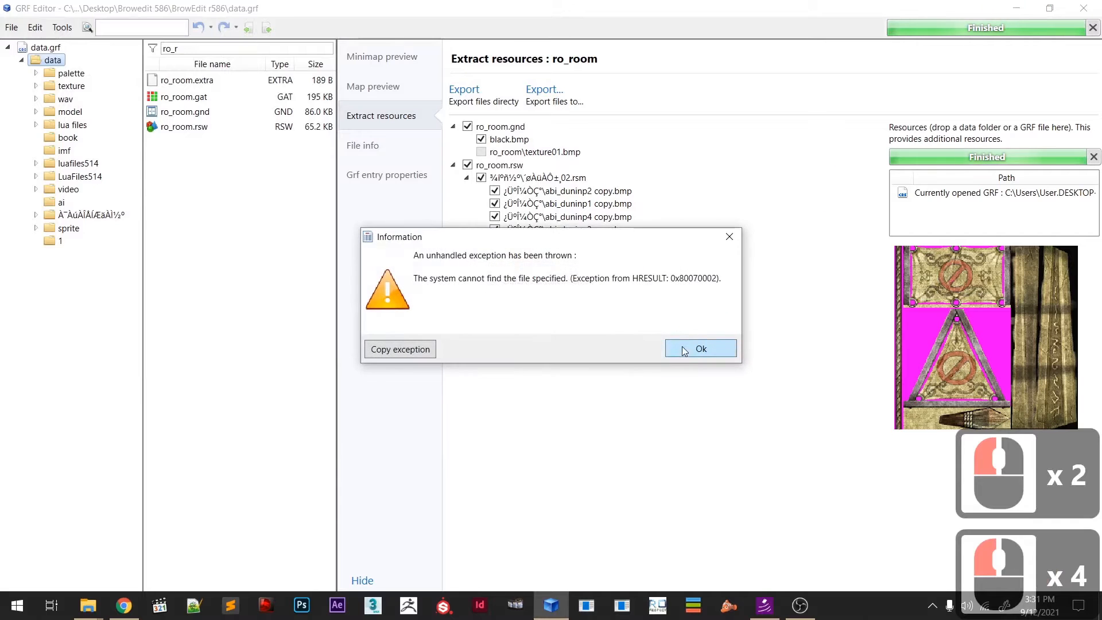
{"action": "left_click", "coordinate": [684, 350]}
- Close GRF Editor and relaunch it with data.grf
{"action": "left_click", "coordinate": [1085, 7]}
{"action": "left_click", "coordinate": [563, 601]}
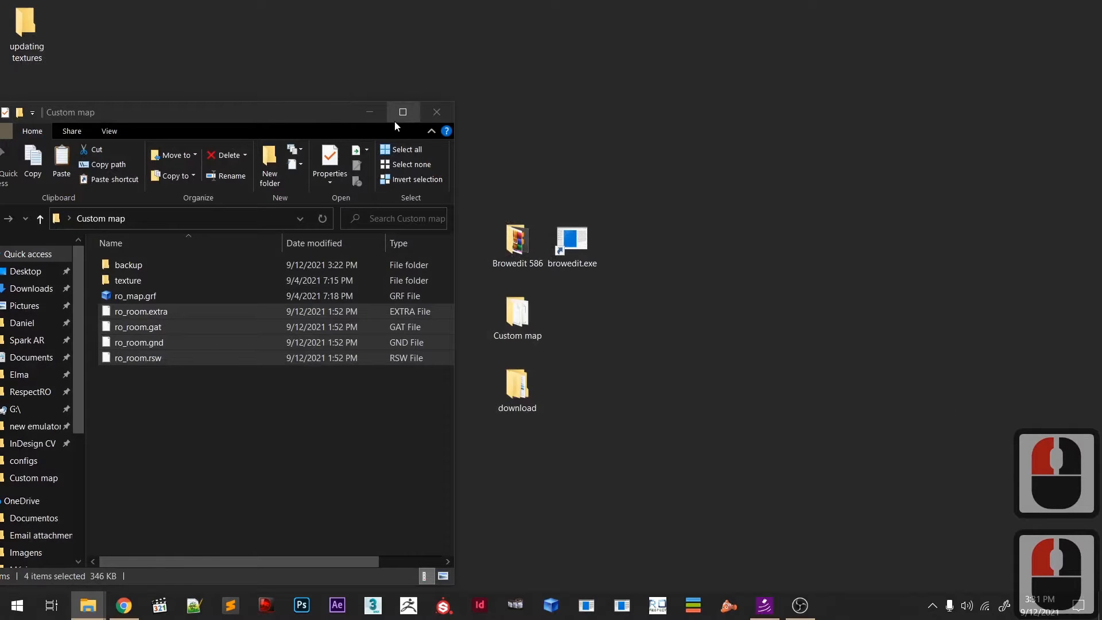
{"action": "left_click", "coordinate": [253, 150]}
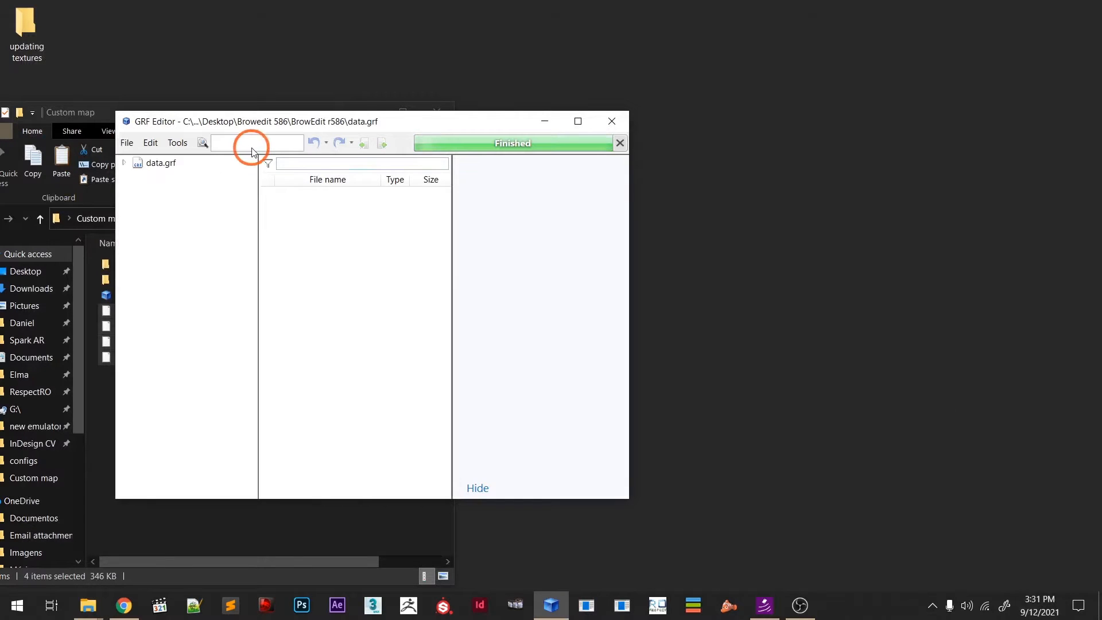
- Search the whole GRF for "ro_roo", select data\ro_room.gnd and maximize the editor window
{"action": "left_click", "coordinate": [253, 147]}
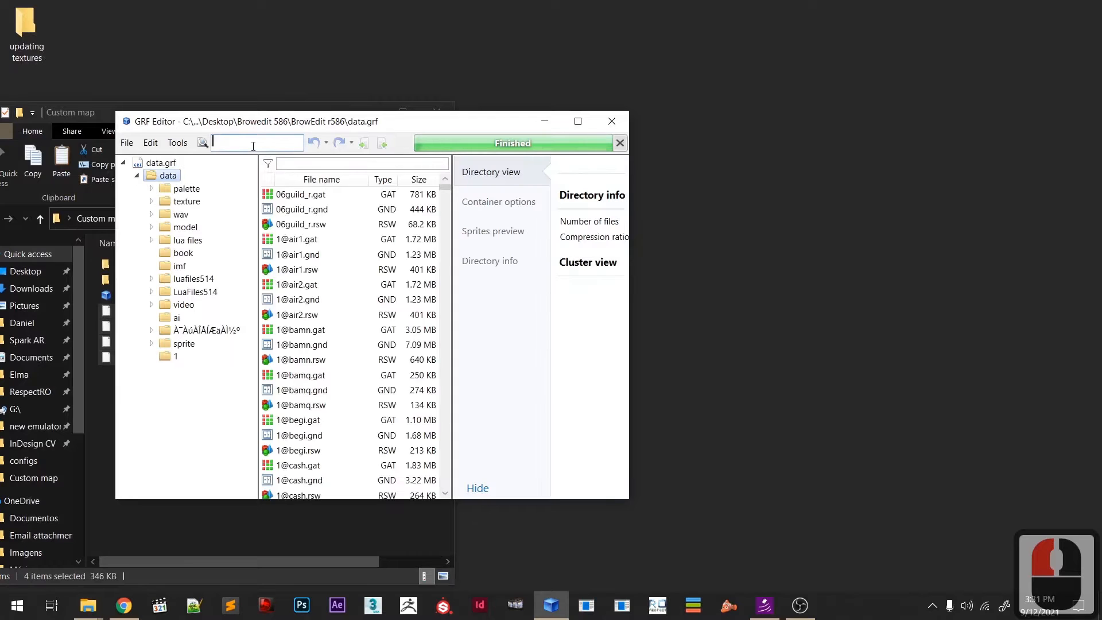
{"action": "type", "text": "ro_roo"}
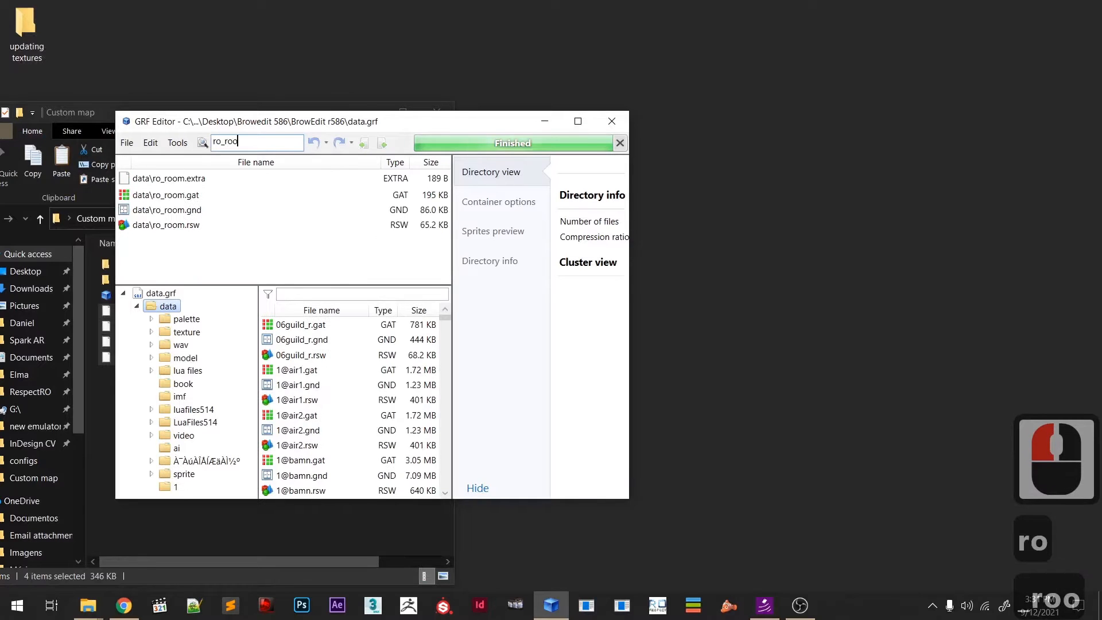
{"action": "left_click", "coordinate": [227, 209]}
{"action": "left_click", "coordinate": [453, 141]}
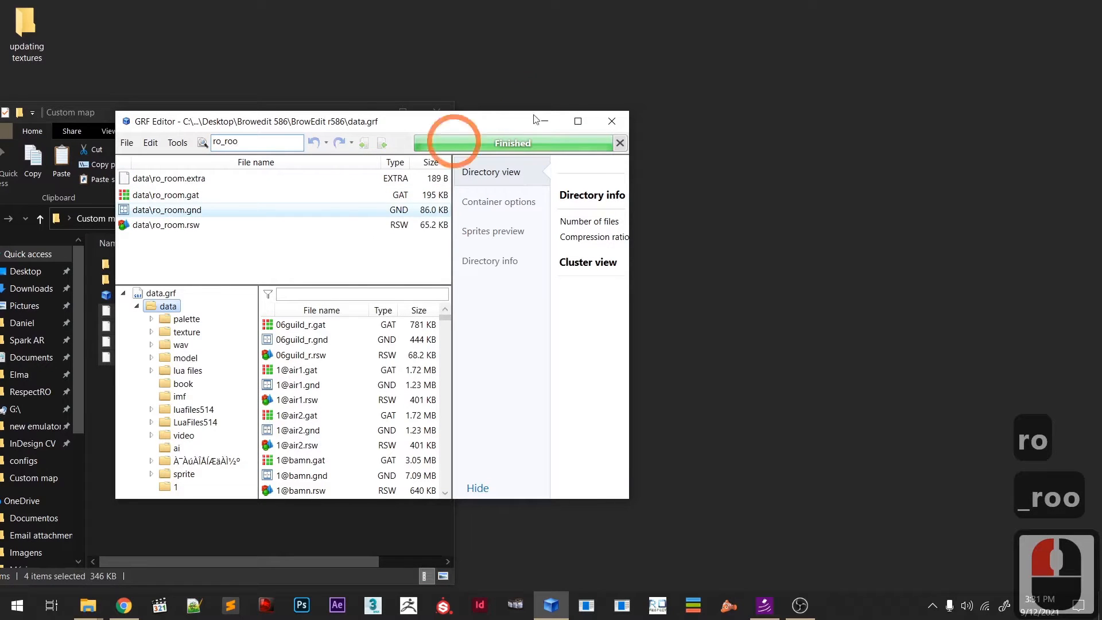
{"action": "left_click", "coordinate": [579, 122]}
- Preview the ro_room.gnd map, show its extractable resources and include ro_room.rsw alongside ro_room.gnd
{"action": "left_click", "coordinate": [371, 90]}
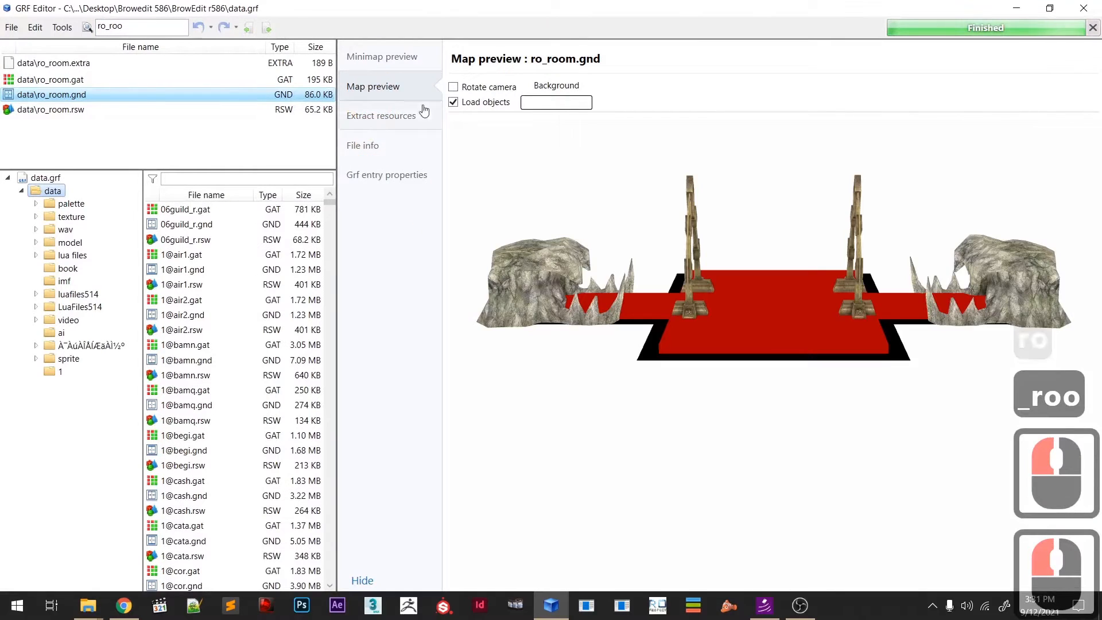
{"action": "left_click", "coordinate": [387, 117]}
{"action": "left_click", "coordinate": [495, 175]}
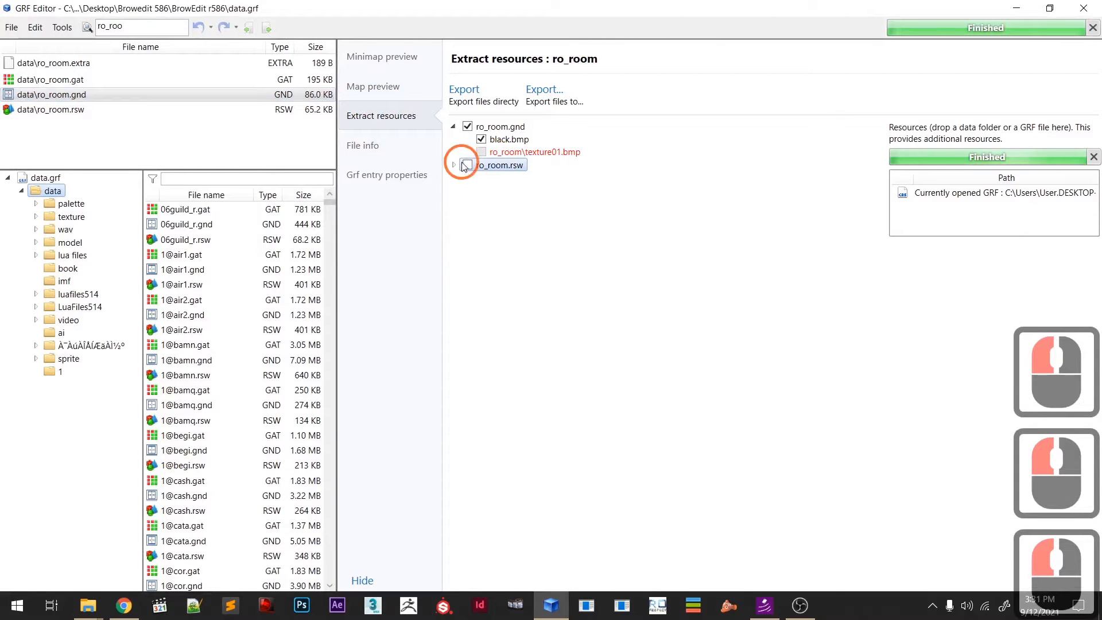
{"action": "left_click", "coordinate": [467, 165]}
{"action": "left_click", "coordinate": [543, 263]}
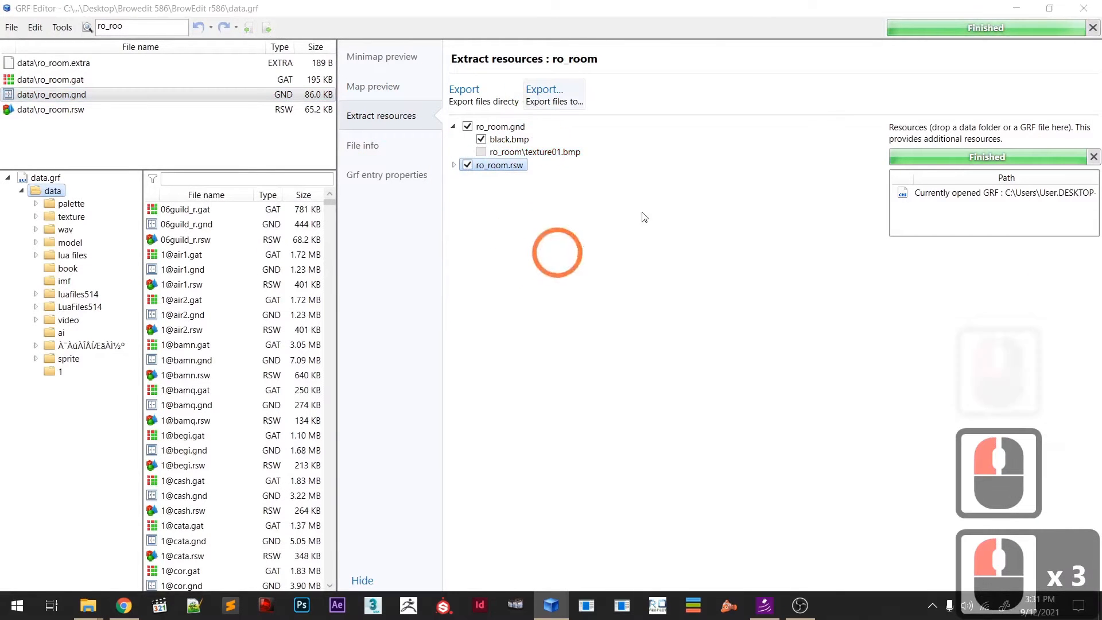
- Export the included ro_room resources to the "updating textures" folder on the Desktop
{"action": "left_click", "coordinate": [546, 94]}
{"action": "left_click", "coordinate": [324, 233]}
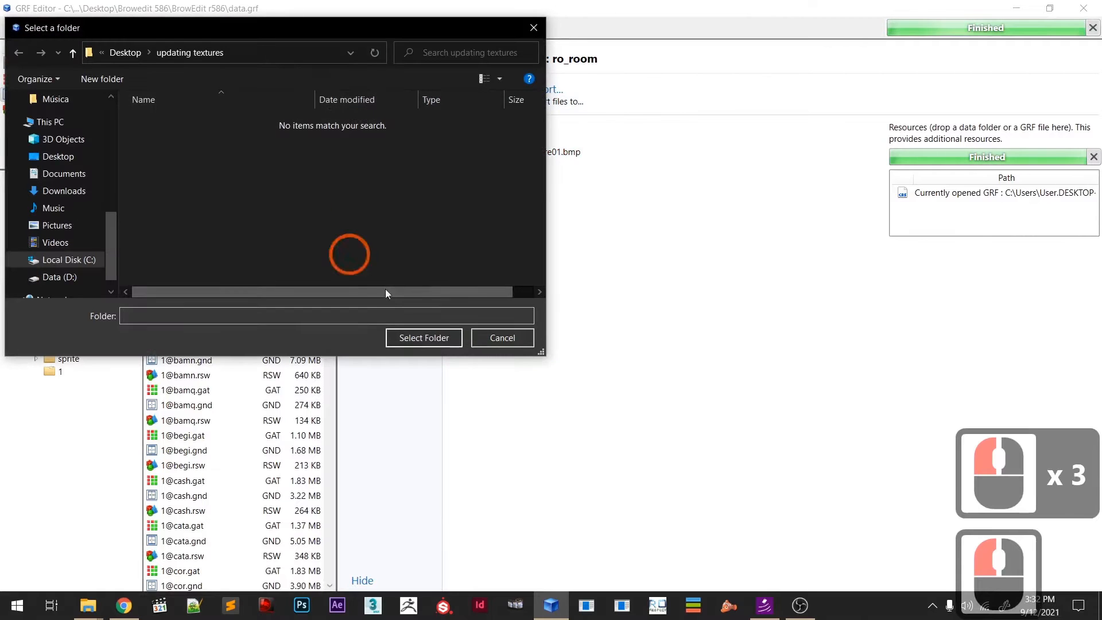
{"action": "left_click", "coordinate": [436, 339]}
{"action": "left_click", "coordinate": [484, 292]}
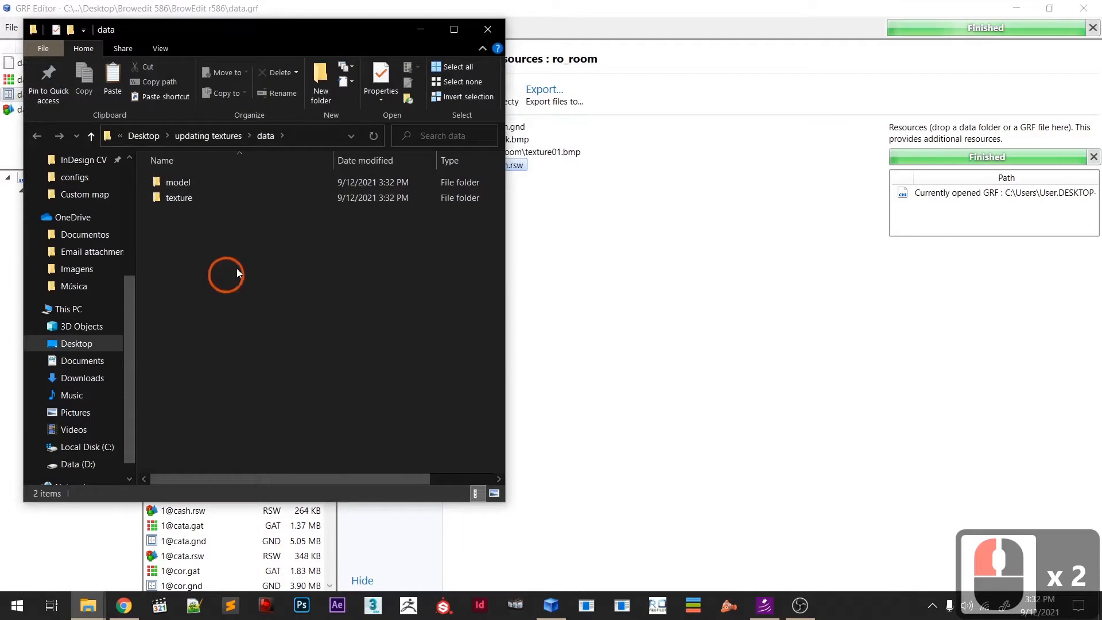
- Inspect the exported model folder under "updating textures\data" and its RSM file in File Explorer, and return to GRF Editor
{"action": "left_click", "coordinate": [199, 181]}
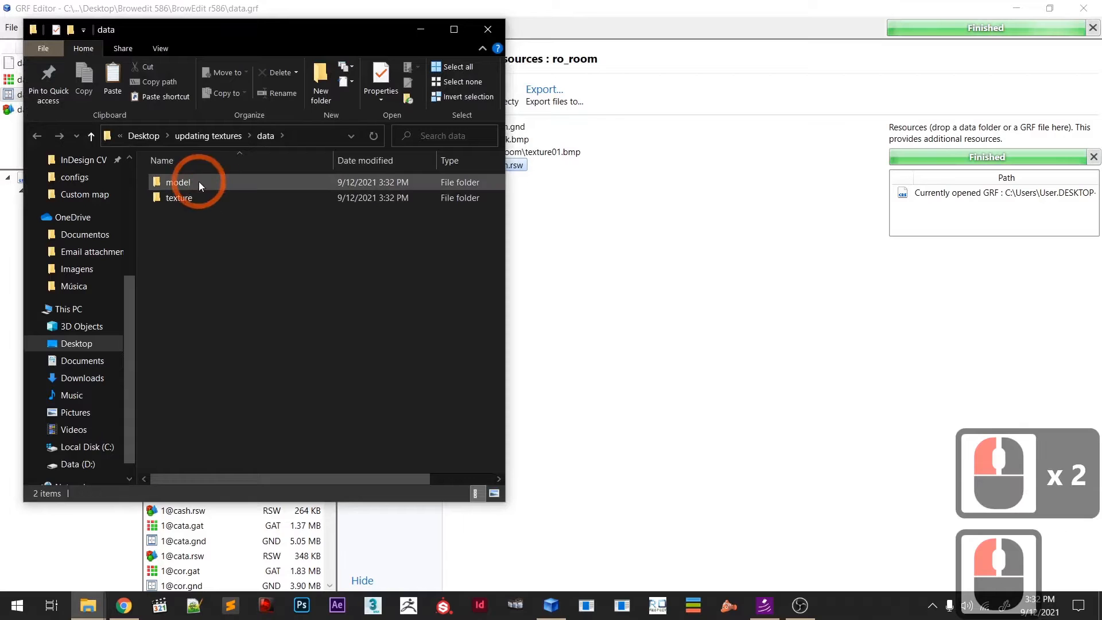
{"action": "double_click", "coordinate": [198, 181]}
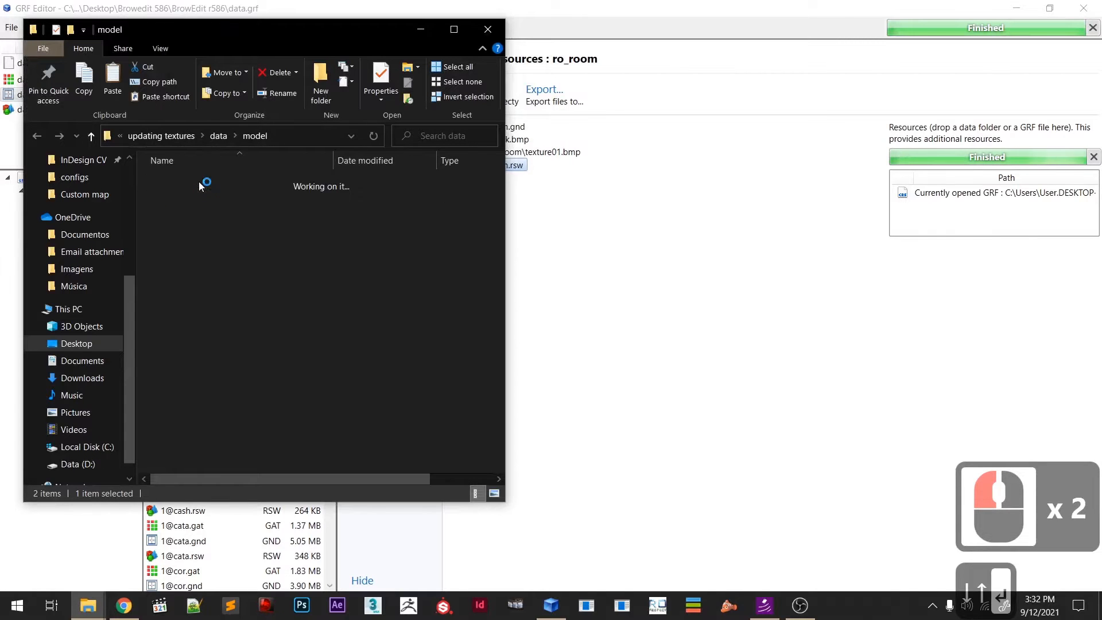
{"action": "double_click", "coordinate": [199, 182]}
{"action": "left_click", "coordinate": [199, 182]}
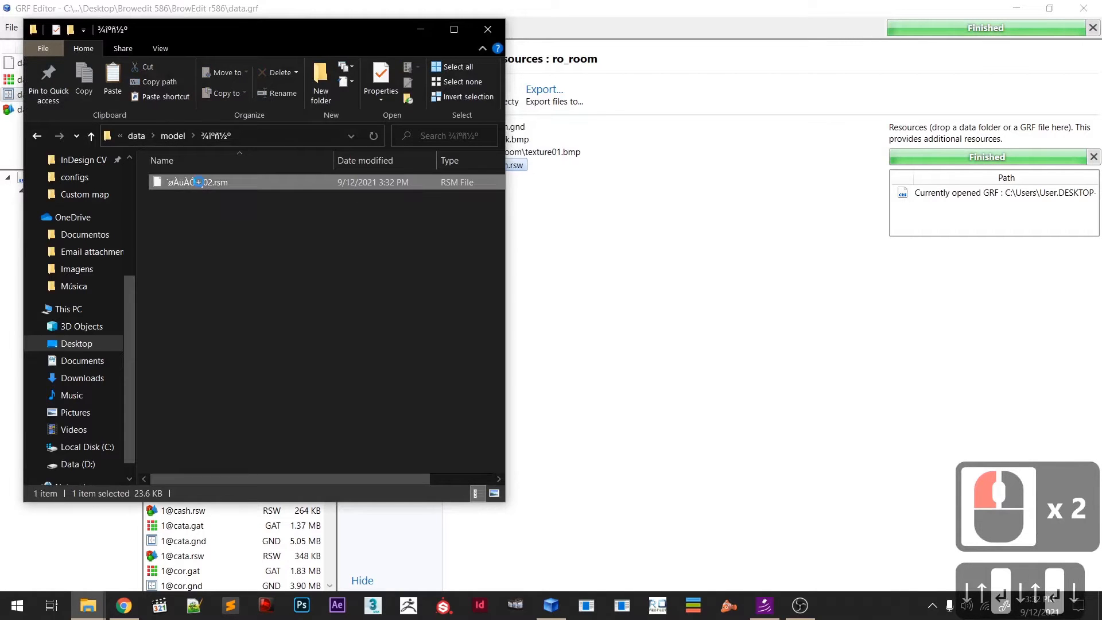
{"action": "key", "text": "BackSpace"}
{"action": "key", "text": "Return"}
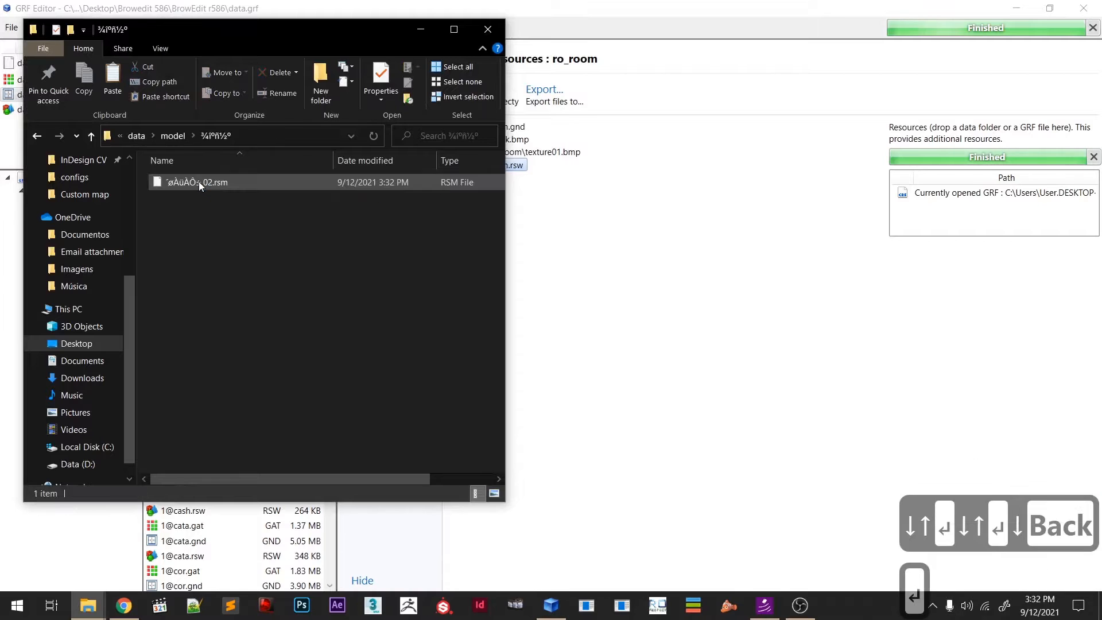
{"action": "left_click", "coordinate": [198, 182]}
{"action": "left_click", "coordinate": [215, 188]}
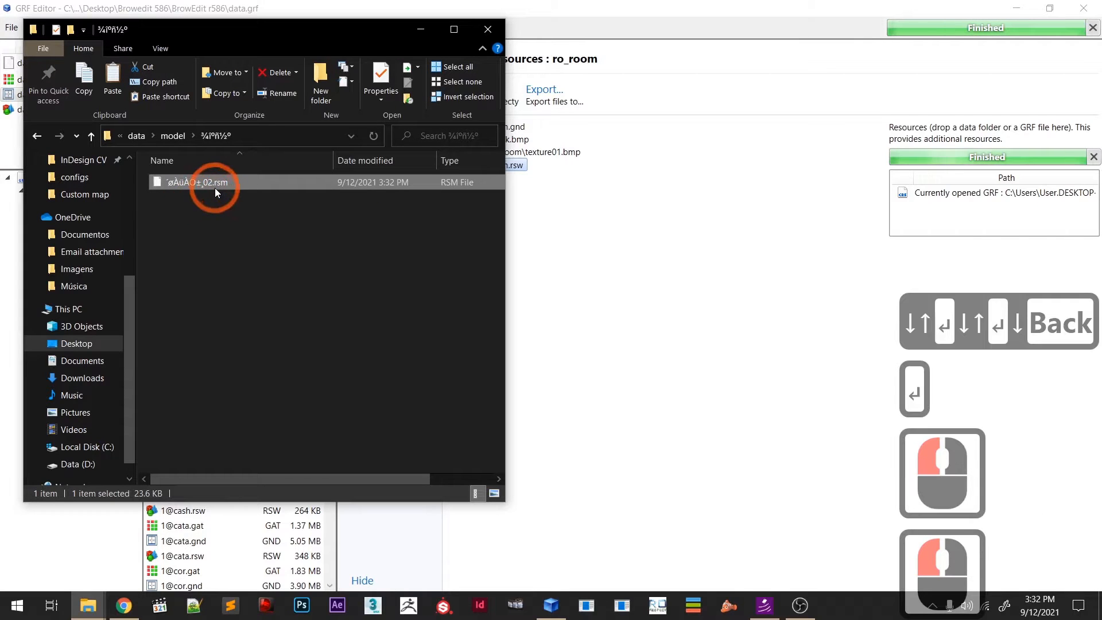
{"action": "left_click_drag", "start_coordinate": [269, 183], "coordinate": [272, 182]}
{"action": "left_click", "coordinate": [778, 5]}
{"action": "left_click", "coordinate": [549, 17]}
{"action": "left_click", "coordinate": [471, 154]}
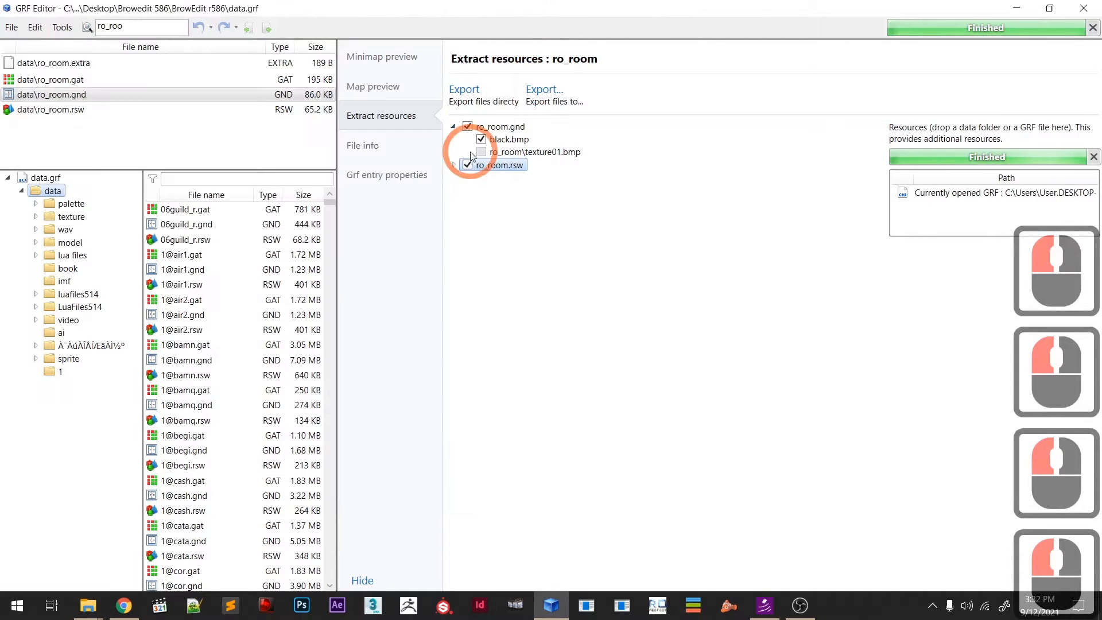
- Check the exported RSM file in File Explorer against the extractable resources listed for ro_room in GRF Editor
{"action": "left_click", "coordinate": [430, 110]}
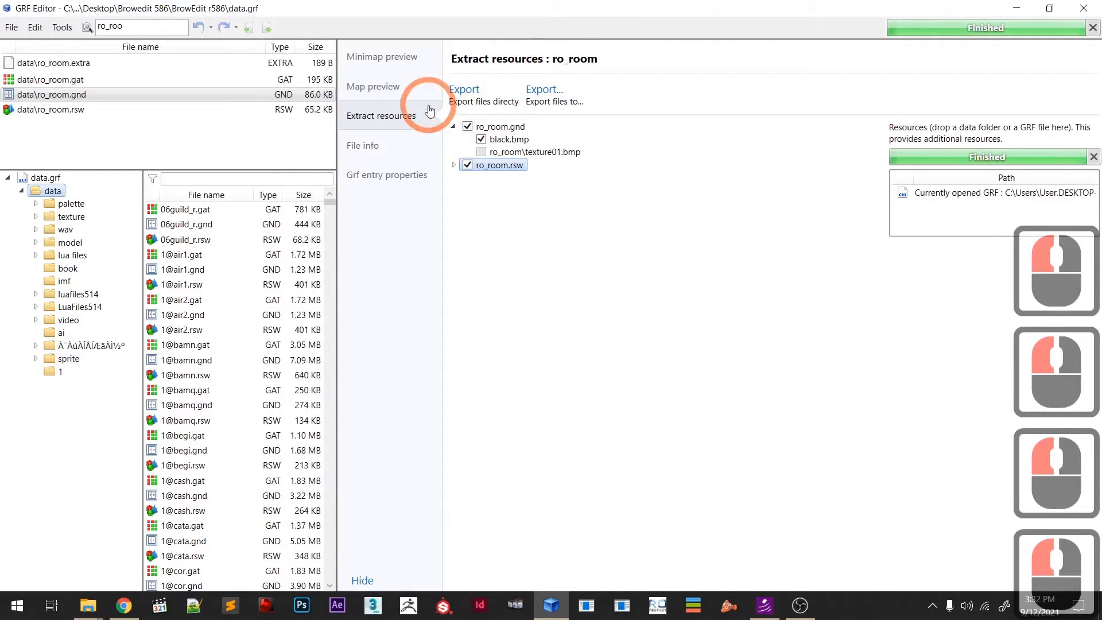
{"action": "key", "text": "alt+grave"}
{"action": "key", "text": "alt+Tab"}
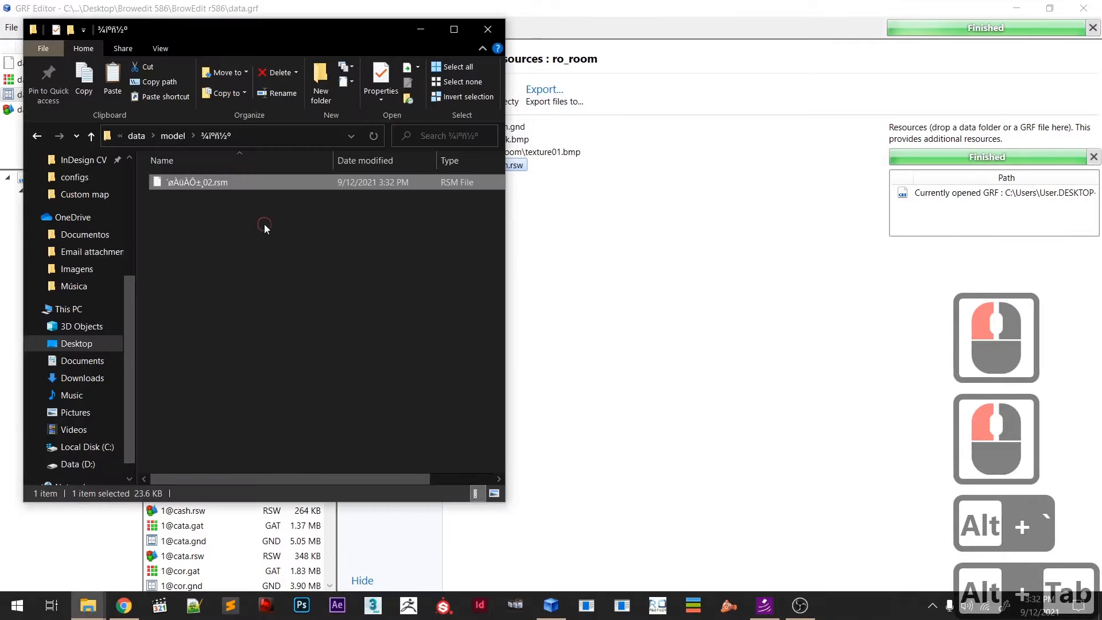
{"action": "left_click", "coordinate": [206, 186]}
{"action": "left_click", "coordinate": [636, 201]}
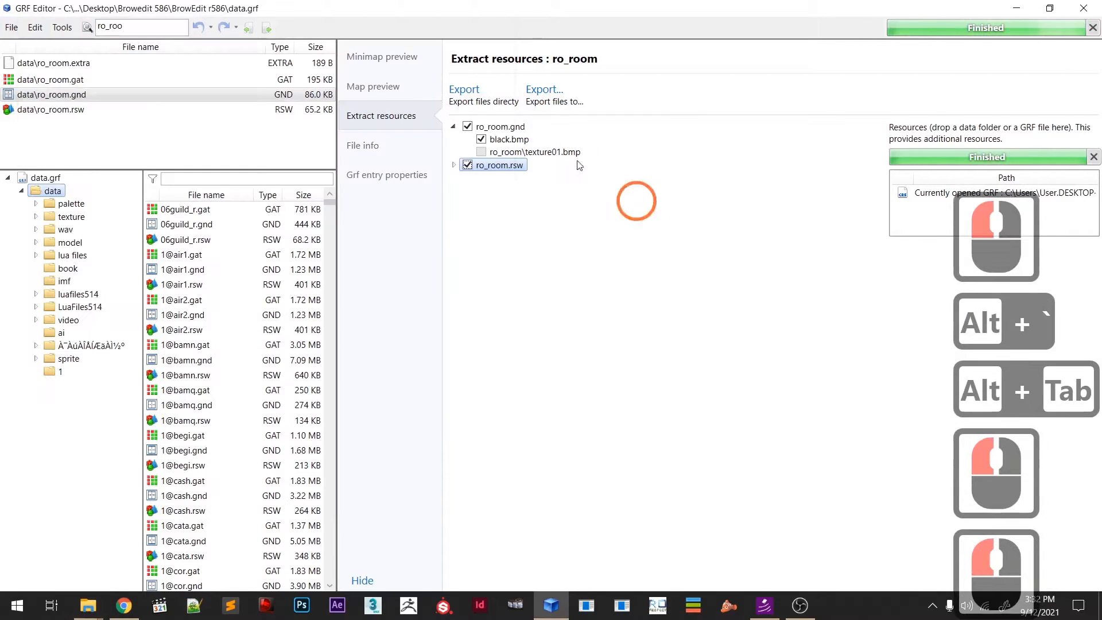
{"action": "left_click", "coordinate": [400, 86]}
{"action": "left_click", "coordinate": [414, 121]}
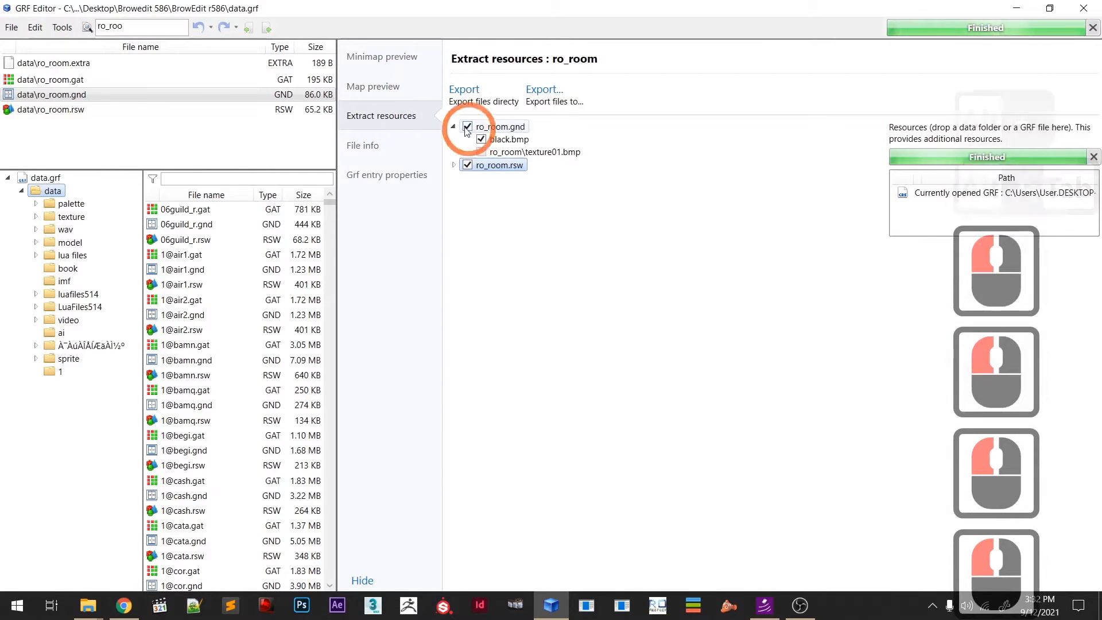
- Expand the resources of ro_room.rsw and examine the 3D preview of its first RSM model up close
{"action": "left_click", "coordinate": [454, 166]}
{"action": "left_click", "coordinate": [524, 184]}
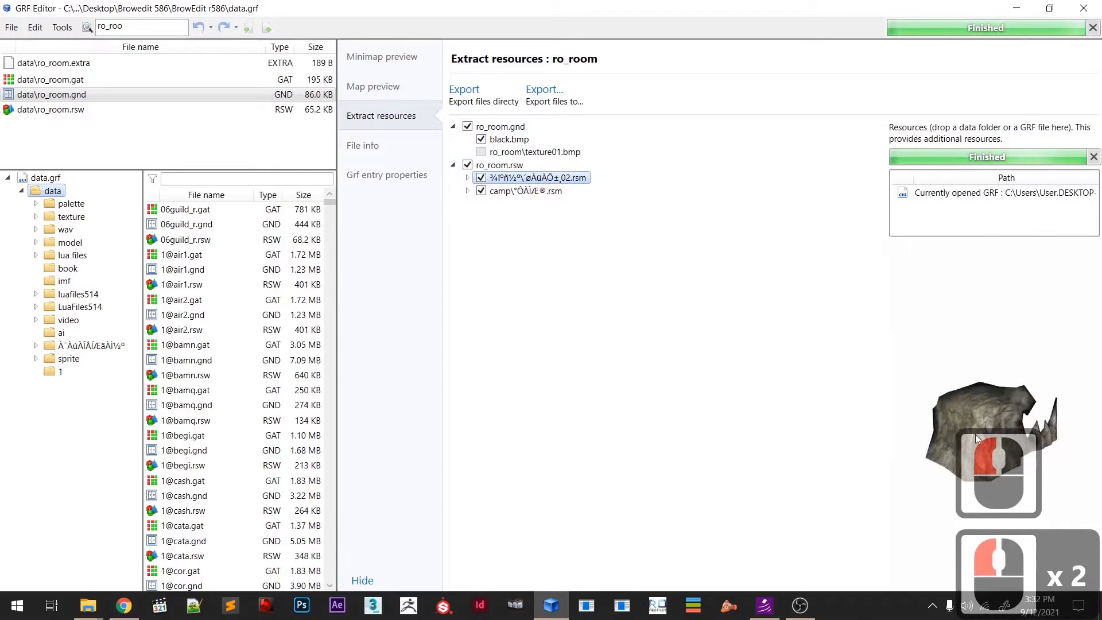
{"action": "scroll", "coordinate": [1010, 425], "scroll_direction": "up", "scroll_amount": 7}
{"action": "scroll", "coordinate": [1008, 420], "scroll_direction": "up", "scroll_amount": 4}
{"action": "scroll", "coordinate": [1008, 421], "scroll_direction": "down", "scroll_amount": 8}
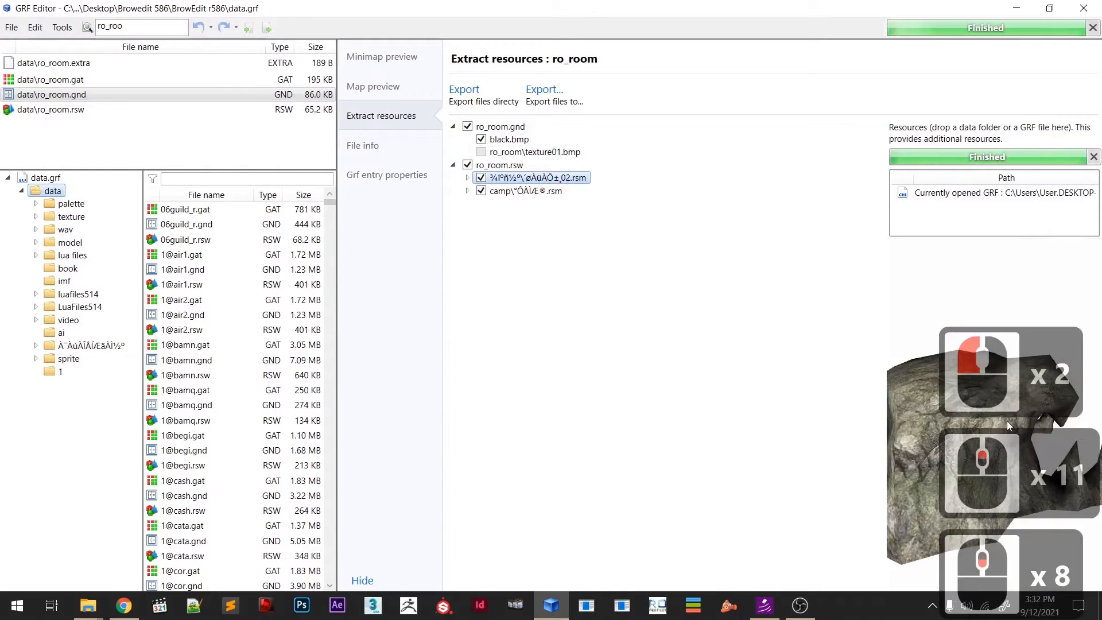
{"action": "scroll", "coordinate": [1008, 422], "scroll_direction": "up", "scroll_amount": 1}
{"action": "scroll", "coordinate": [1003, 420], "scroll_direction": "down", "scroll_amount": 2}
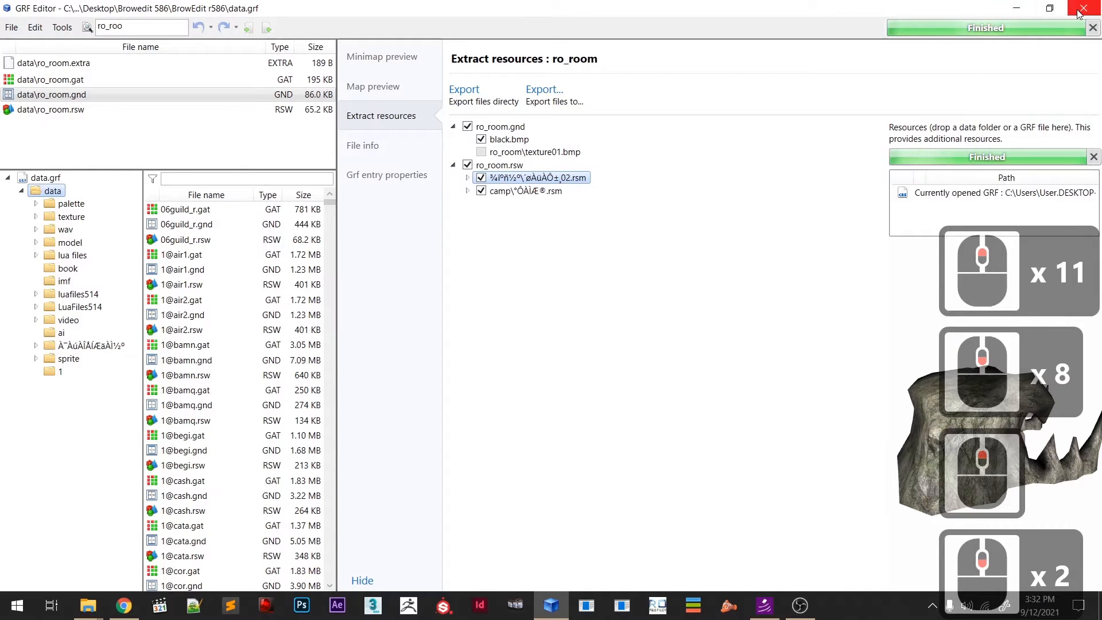
- Minimize GRF Editor and the exported model folder window, and open the Browedit 586 folder from the desktop
{"action": "left_click", "coordinate": [1020, 8]}
{"action": "left_click", "coordinate": [515, 174]}
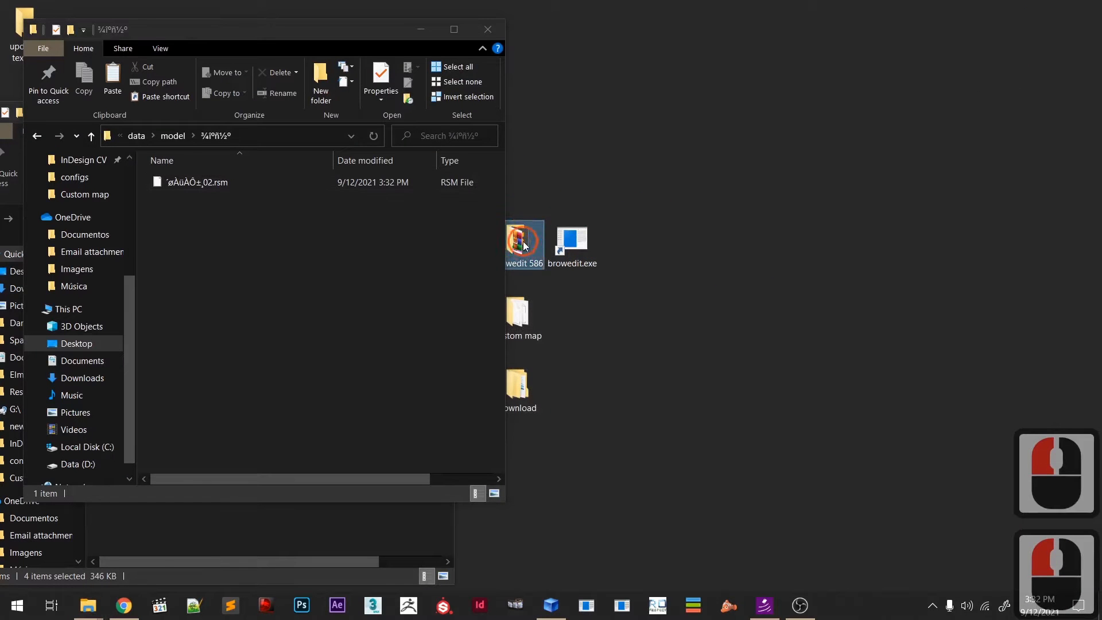
{"action": "left_click", "coordinate": [522, 271]}
{"action": "left_click", "coordinate": [423, 30]}
{"action": "left_click", "coordinate": [418, 459]}
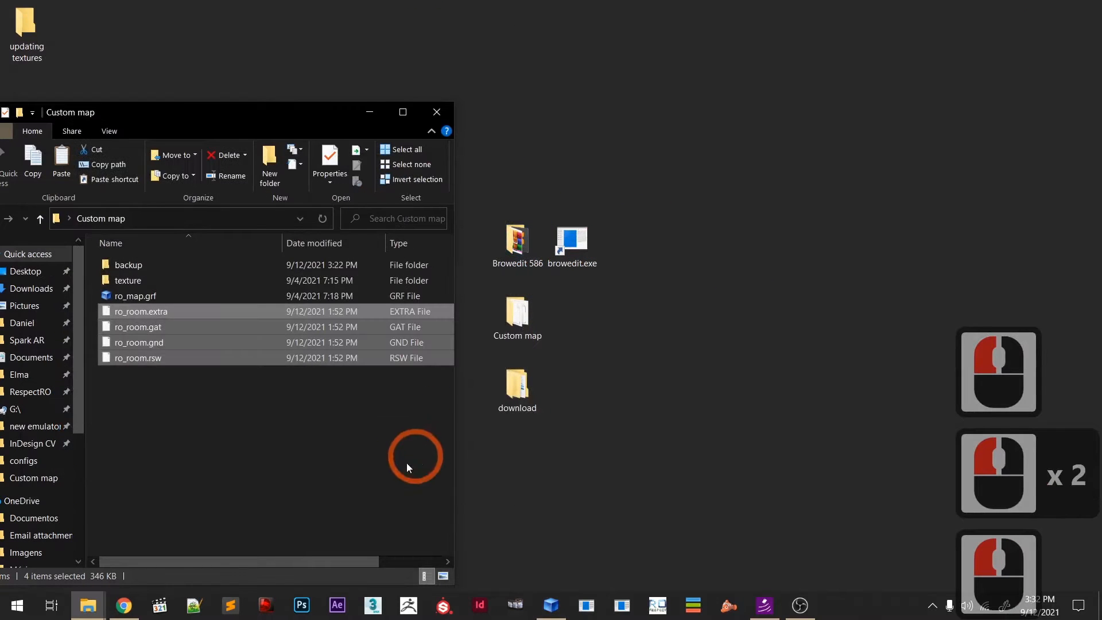
{"action": "left_click", "coordinate": [342, 460]}
{"action": "left_click", "coordinate": [519, 253]}
{"action": "double_click", "coordinate": [520, 256]}
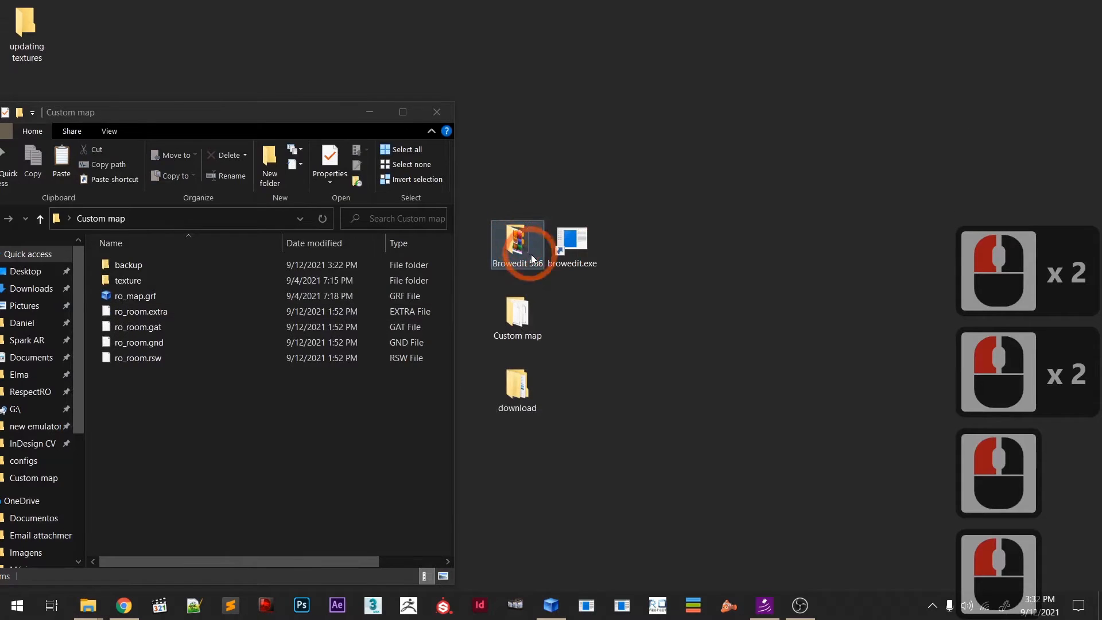
- Open the configs folder under BrowEdit r586\data
{"action": "left_click", "coordinate": [260, 204]}
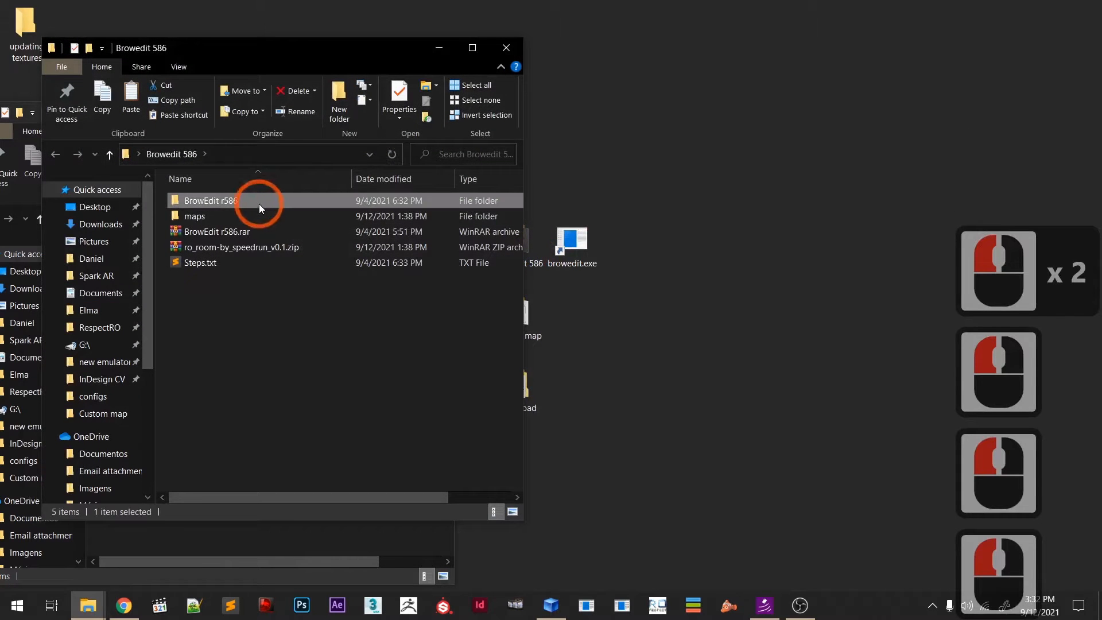
{"action": "key", "text": "Return"}
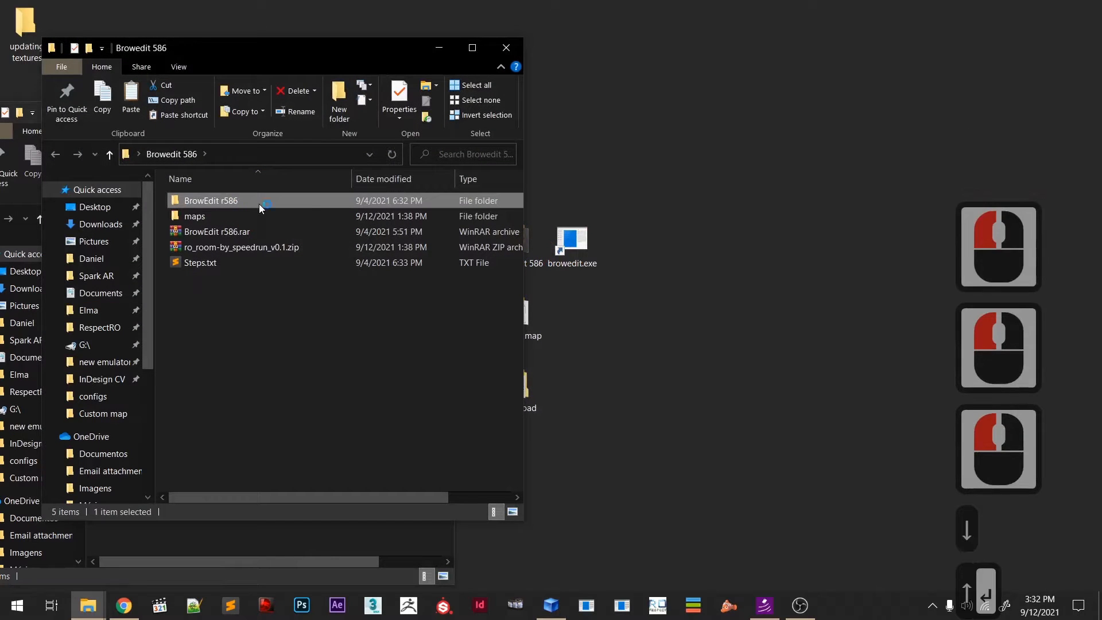
{"action": "key", "text": "Down"}
{"action": "key", "text": "Up"}
{"action": "key", "text": "Return"}
{"action": "key", "text": "Down"}
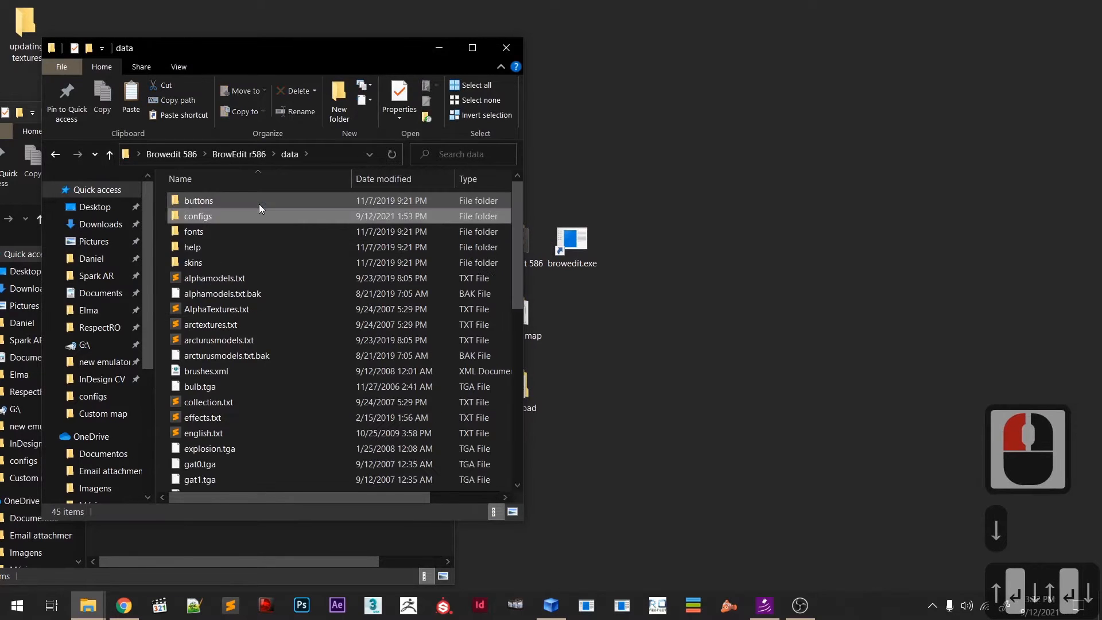
{"action": "key", "text": "Down"}
{"action": "key", "text": "Up"}
{"action": "key", "text": "Return"}
- Open the ro.xml configuration file from the configs folder in Notepad
{"action": "key", "text": "Down"}
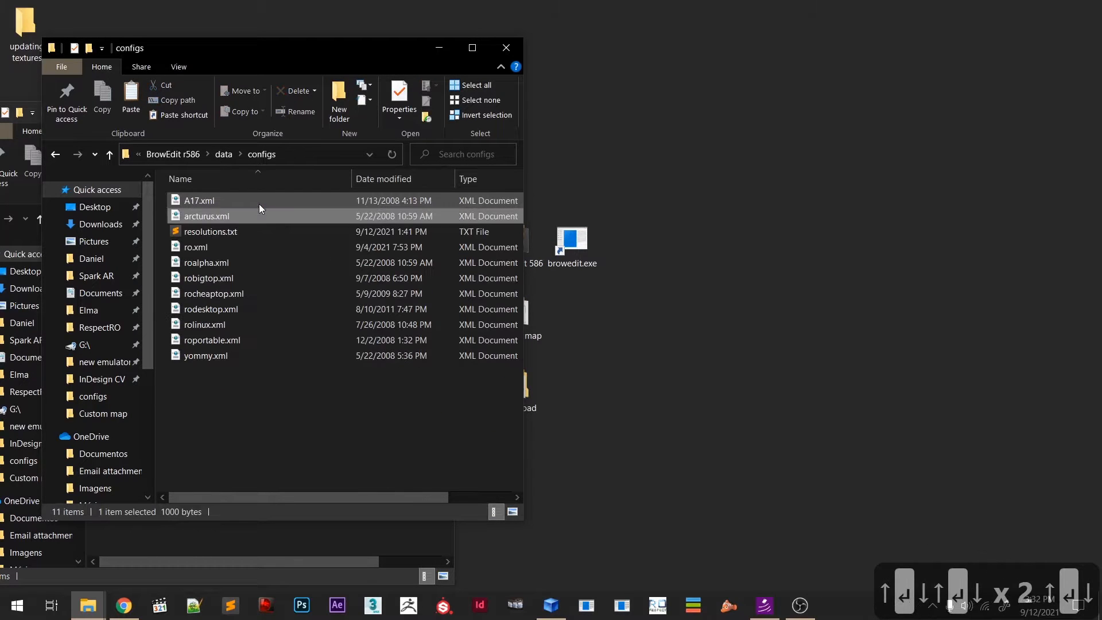
{"action": "key", "text": "Down"}
{"action": "key", "text": "Up"}
{"action": "key", "text": "Down"}
{"action": "key", "text": "Down"}
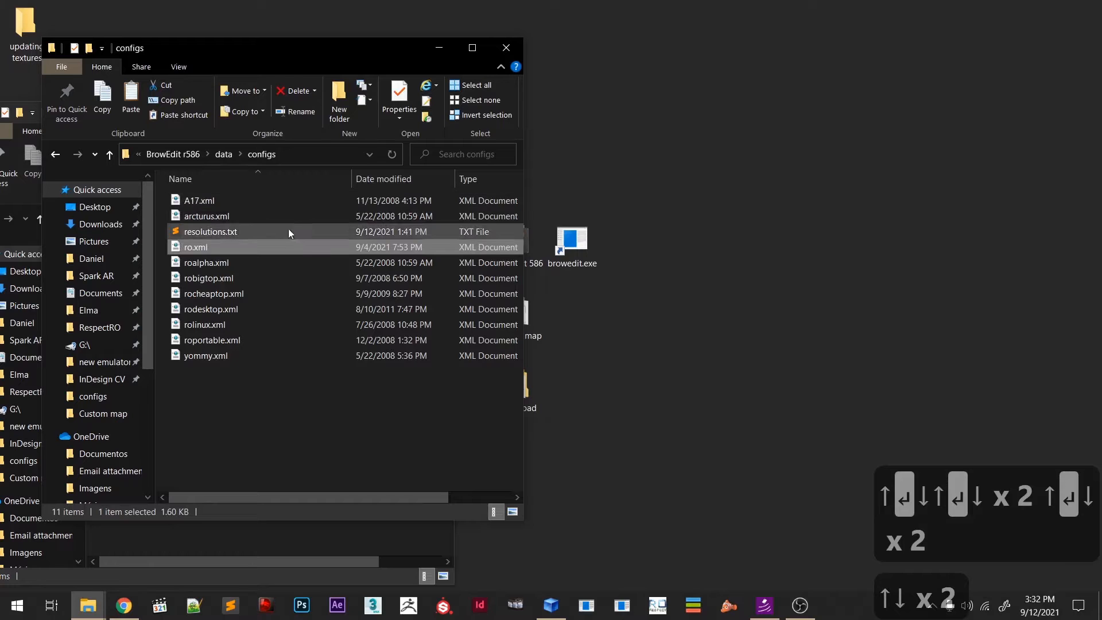
{"action": "left_click", "coordinate": [199, 253]}
{"action": "right_click", "coordinate": [199, 253]}
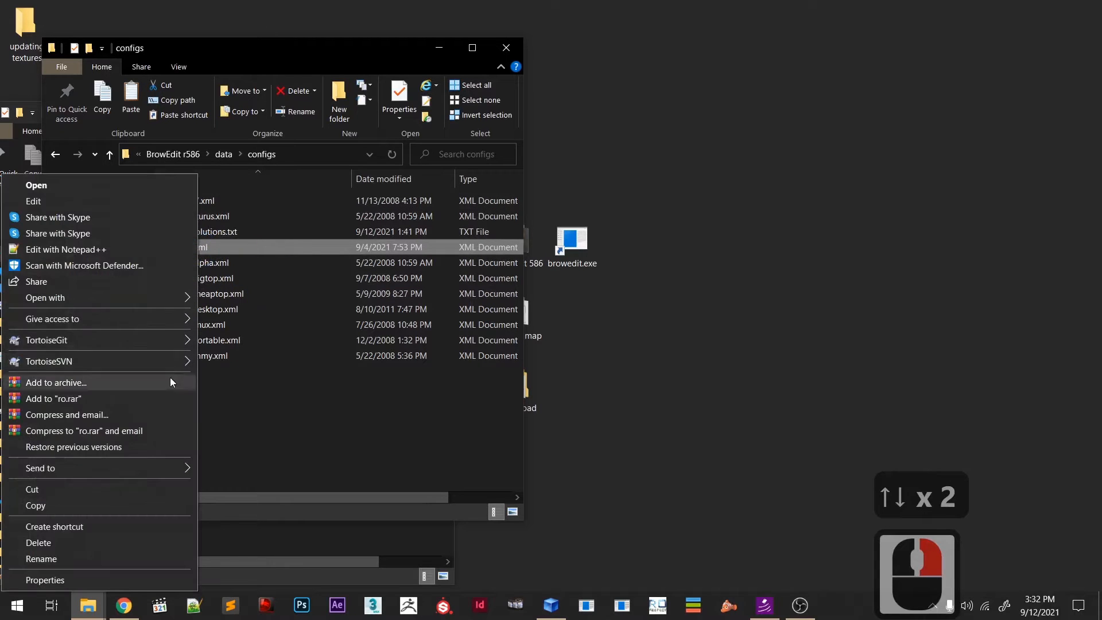
{"action": "mouse_move", "coordinate": [178, 298]}
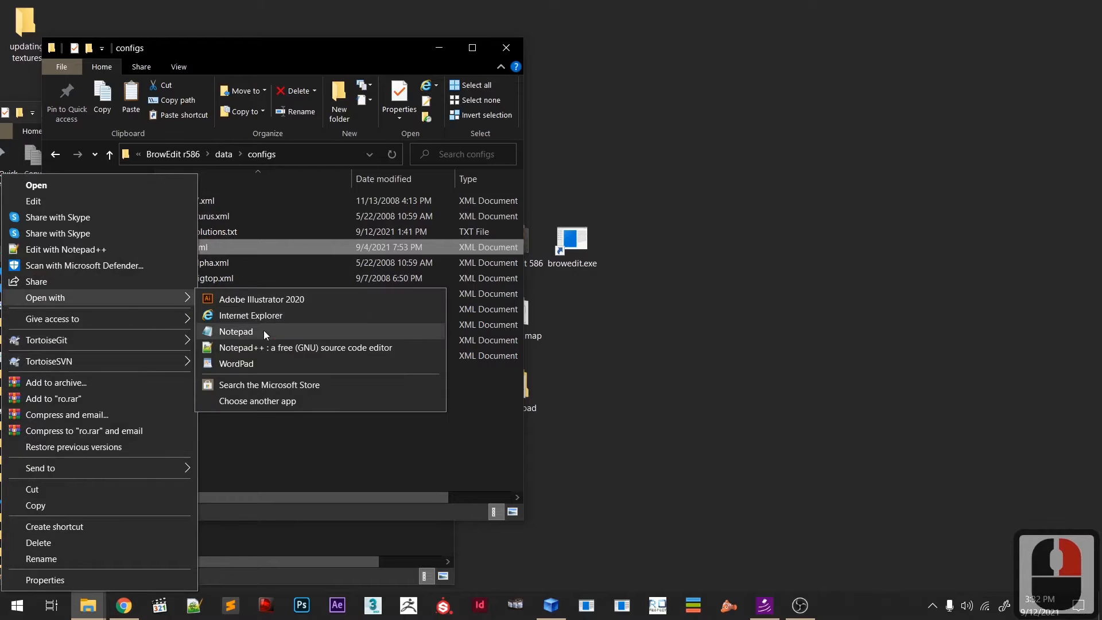
{"action": "left_click", "coordinate": [263, 329]}
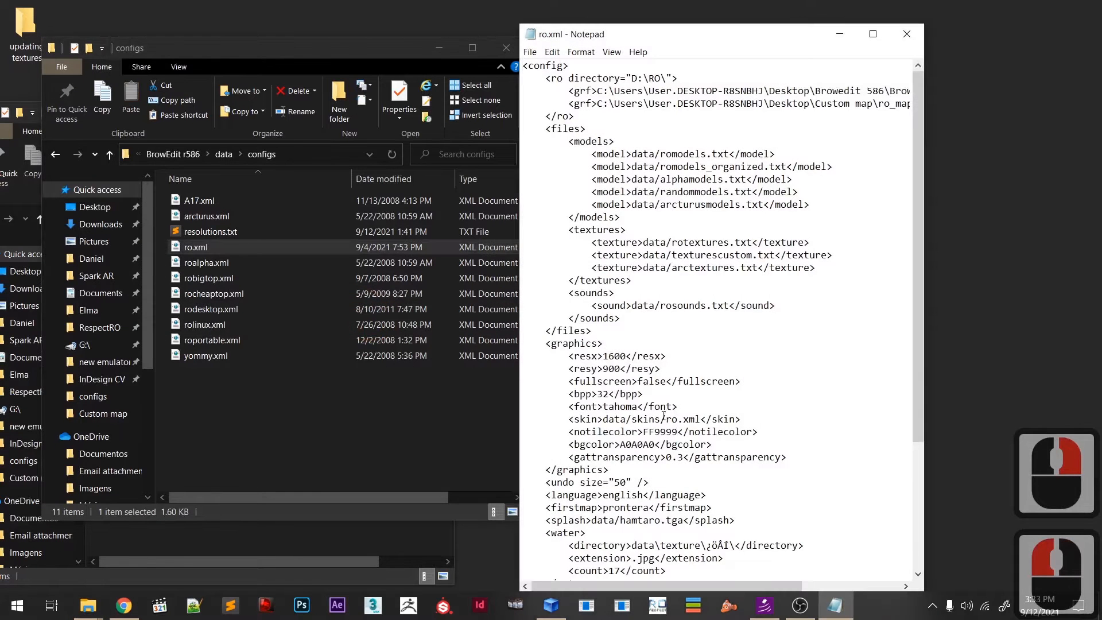
- Set the resx value in the graphics section of ro.xml to 1280
{"action": "scroll", "coordinate": [675, 455], "scroll_direction": "down", "scroll_amount": 2}
{"action": "scroll", "coordinate": [688, 347], "scroll_direction": "up", "scroll_amount": 2}
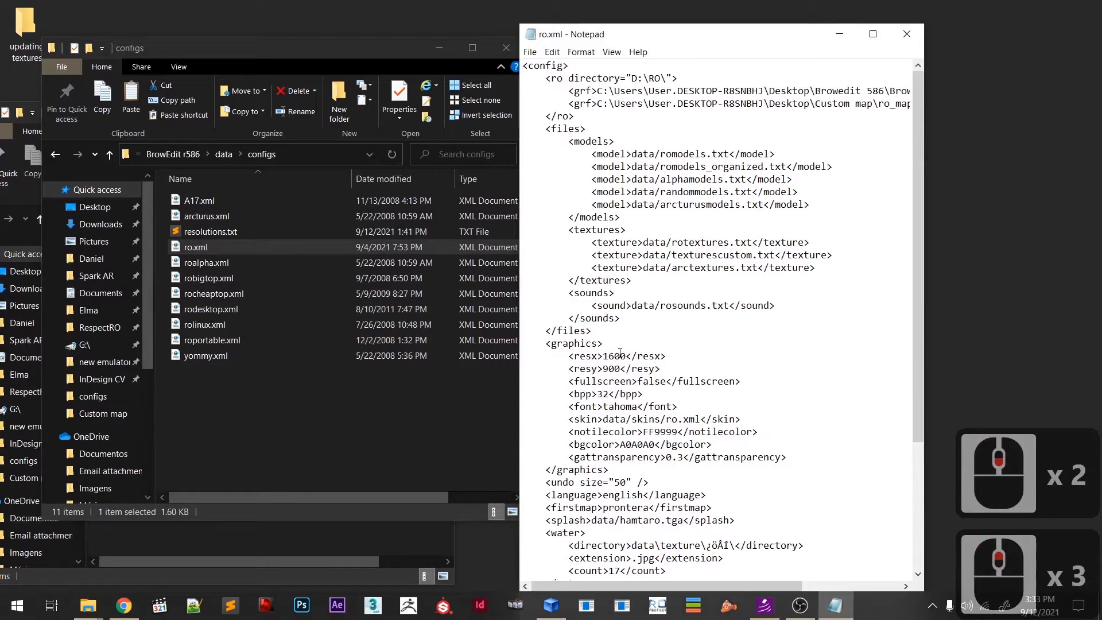
{"action": "left_click", "coordinate": [672, 358]}
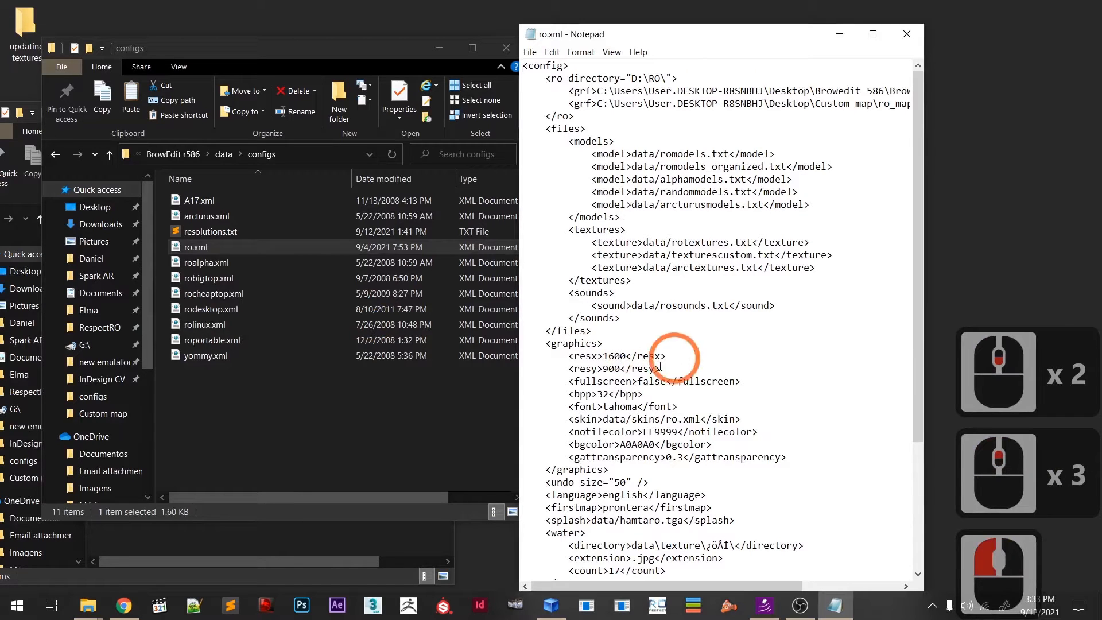
{"action": "left_click", "coordinate": [626, 356]}
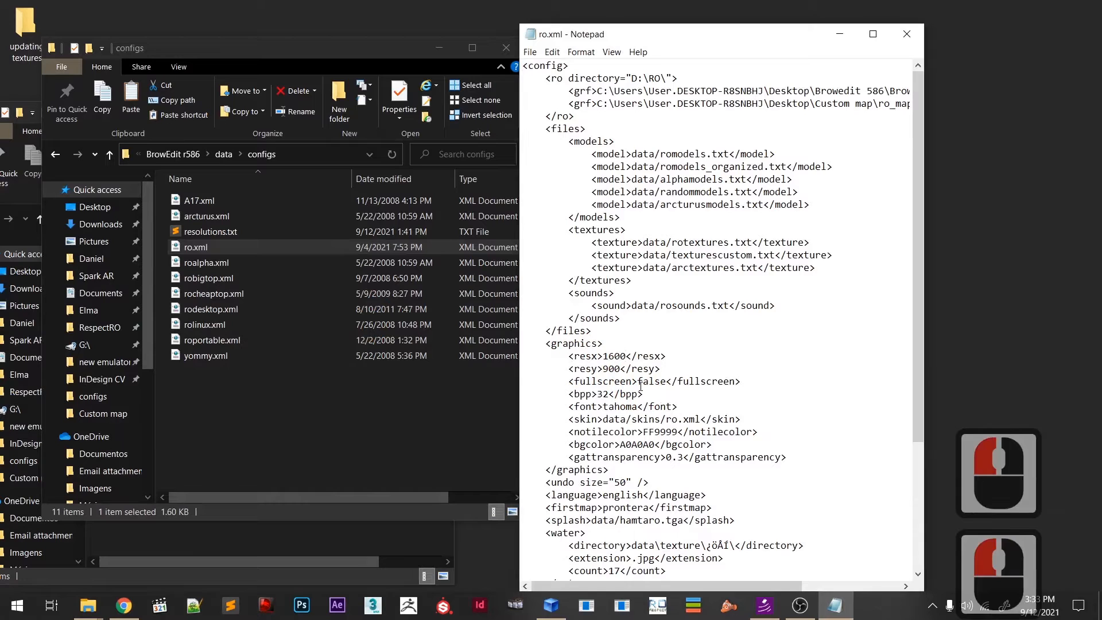
{"action": "key", "text": "BackSpace"}
{"action": "key", "text": "BackSpace"}
{"action": "key", "text": "BackSpace"}
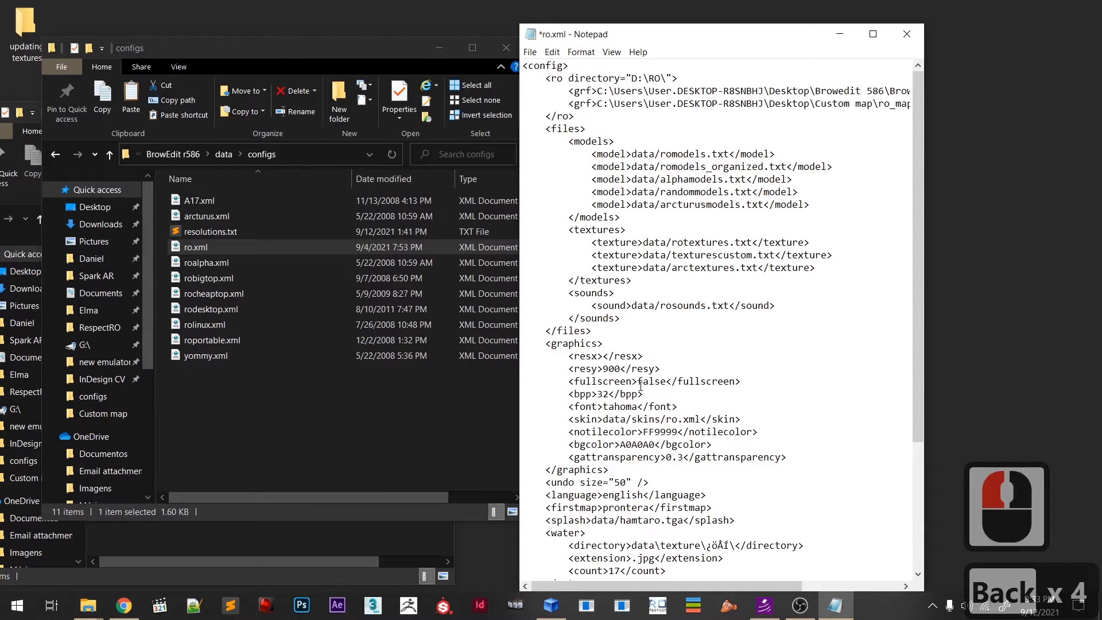
{"action": "type", "text": "1280"}
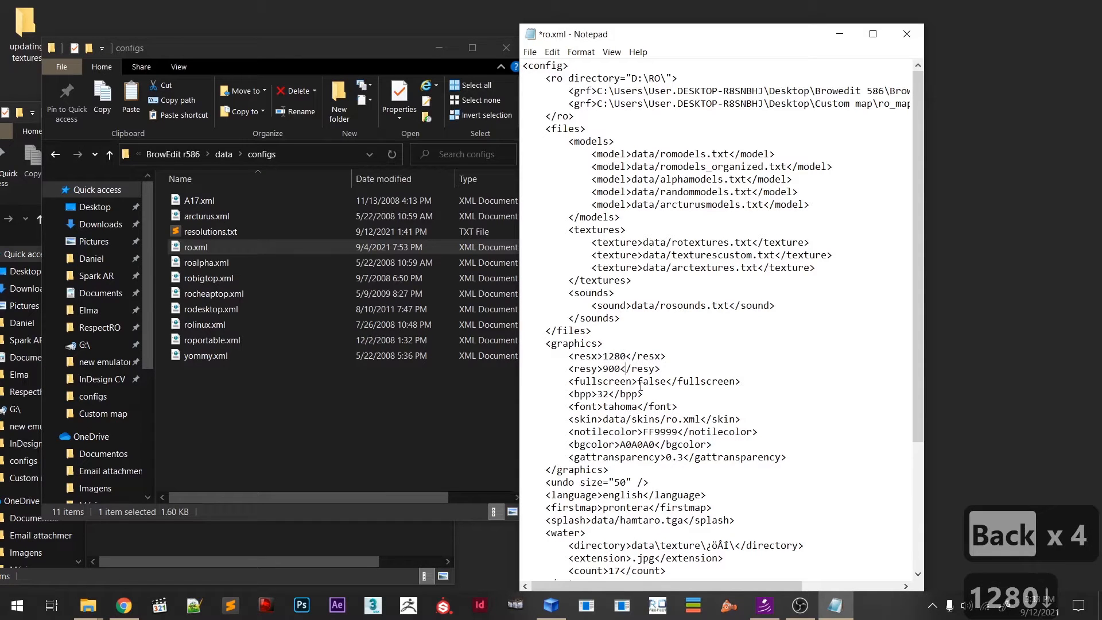
- Set the resy value in the graphics section to 720, then save ro.xml and close it
{"action": "key", "text": "BackSpace"}
{"action": "key", "text": "BackSpace"}
{"action": "type", "text": "72"}
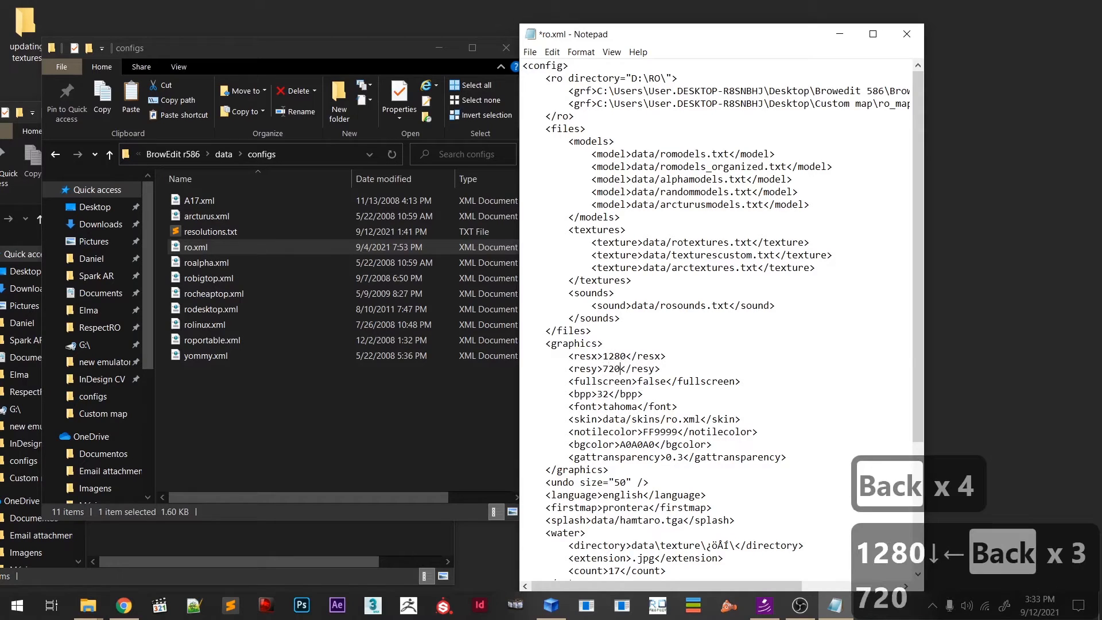
{"action": "key", "text": "ctrl+s"}
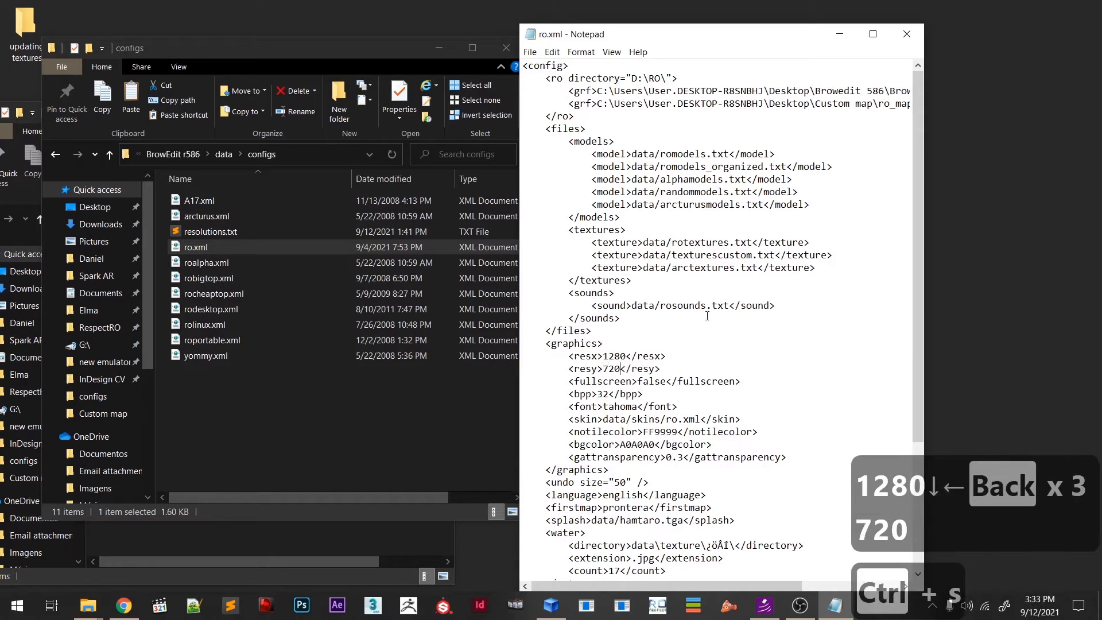
{"action": "left_click", "coordinate": [907, 34]}
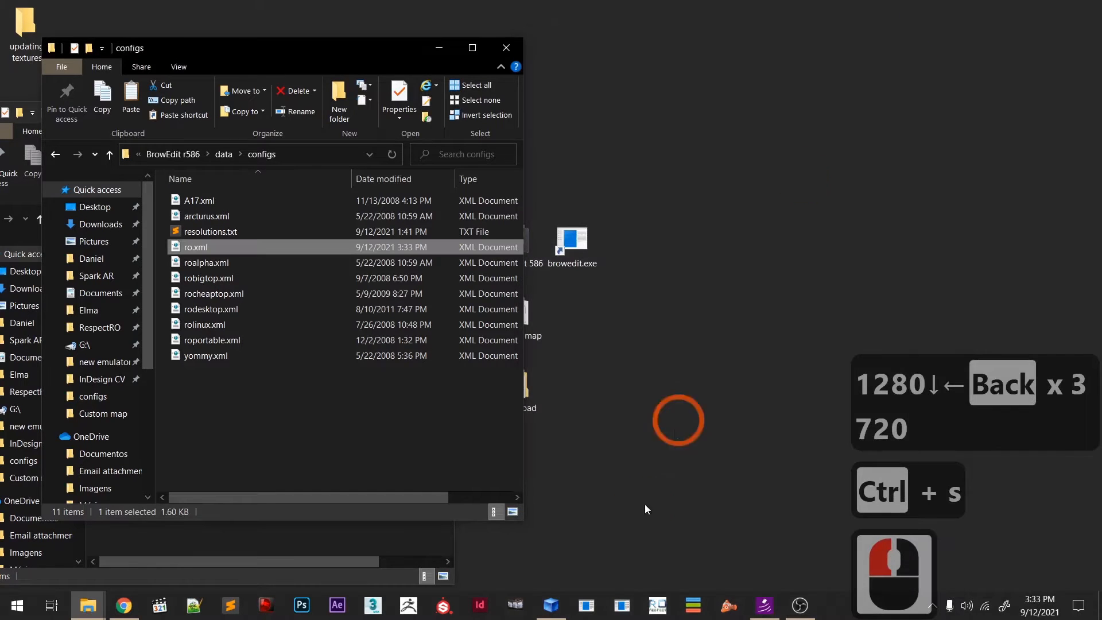
- Launch BrowEdit from the desktop to check its window at the new resolution, and close it again
{"action": "double_click", "coordinate": [593, 239]}
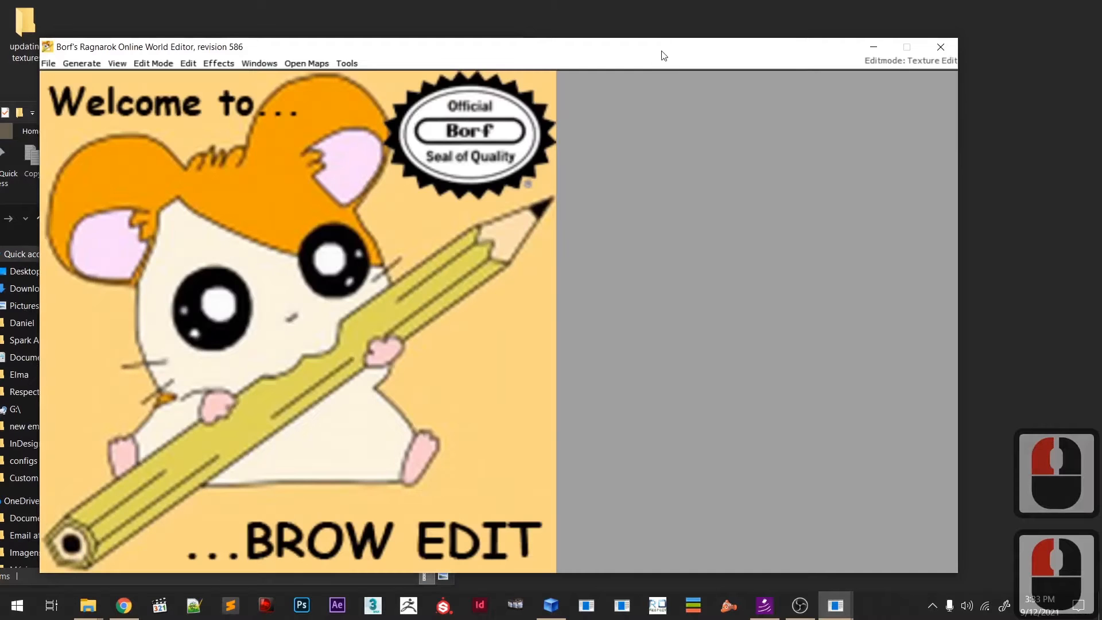
{"action": "left_click_drag", "start_coordinate": [665, 56], "coordinate": [701, 36]}
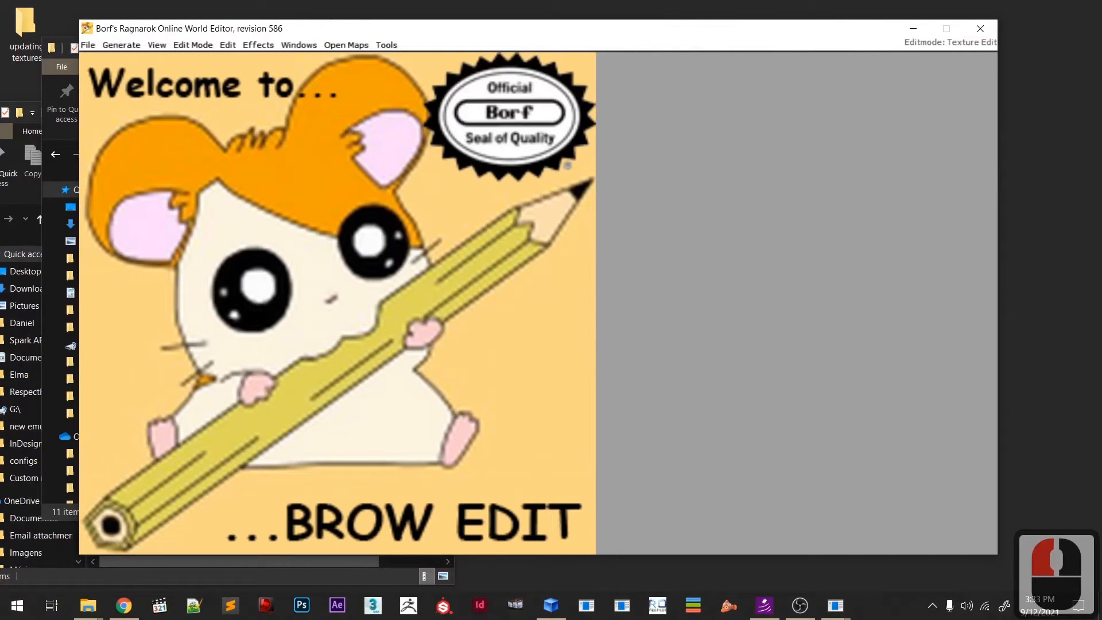
{"action": "left_click", "coordinate": [980, 29]}
- Move the configs window clear of the Custom map window and select the texture folder in Custom map
{"action": "left_click", "coordinate": [382, 416]}
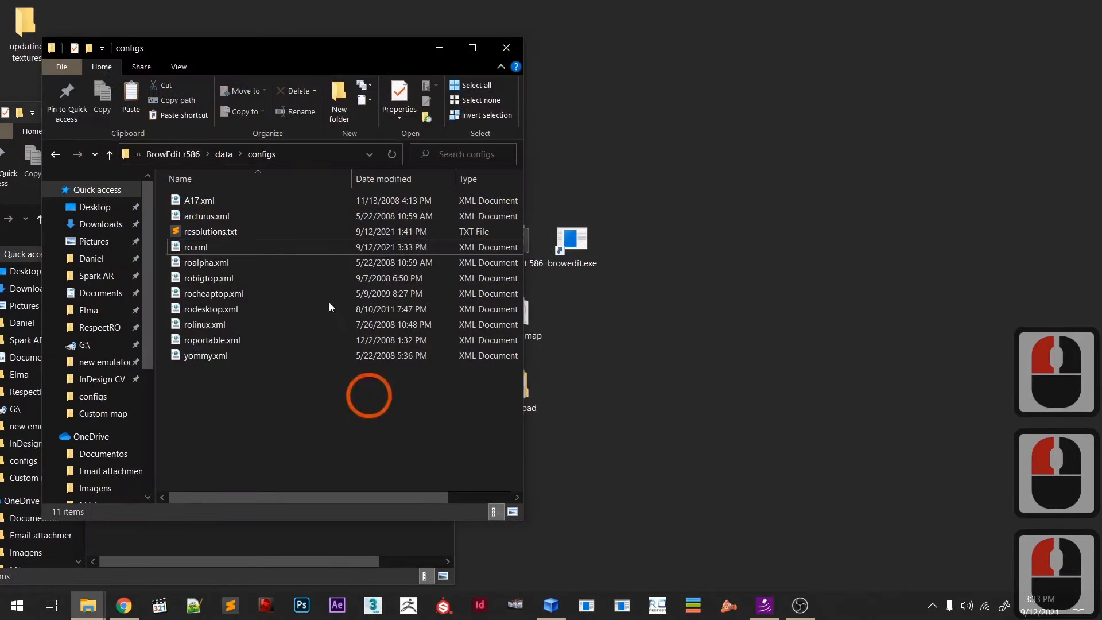
{"action": "left_click", "coordinate": [216, 537]}
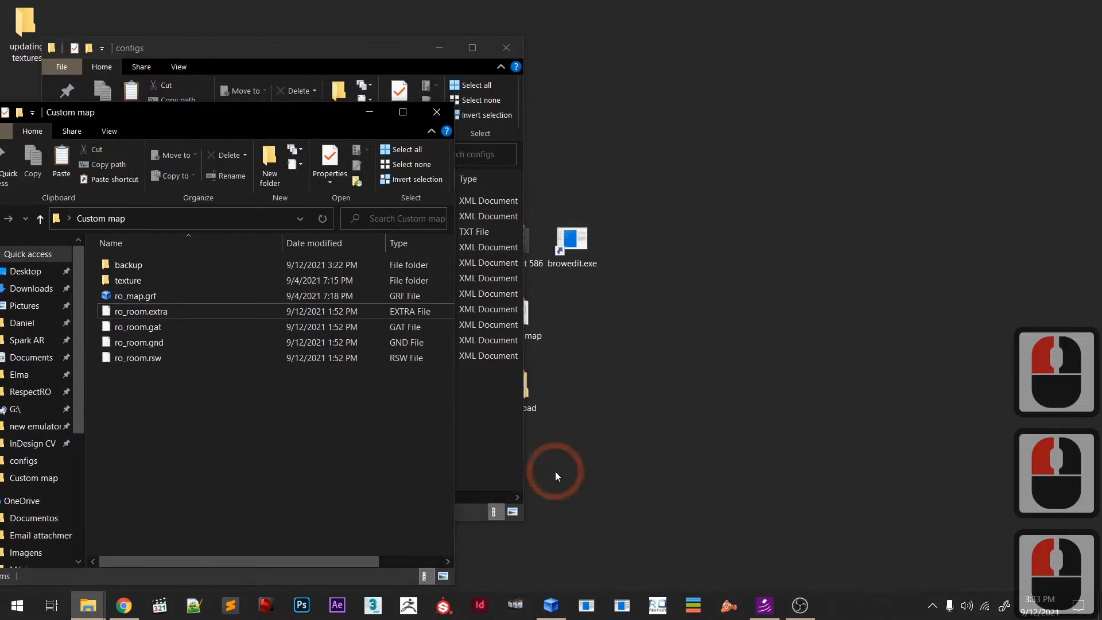
{"action": "left_click", "coordinate": [497, 398]}
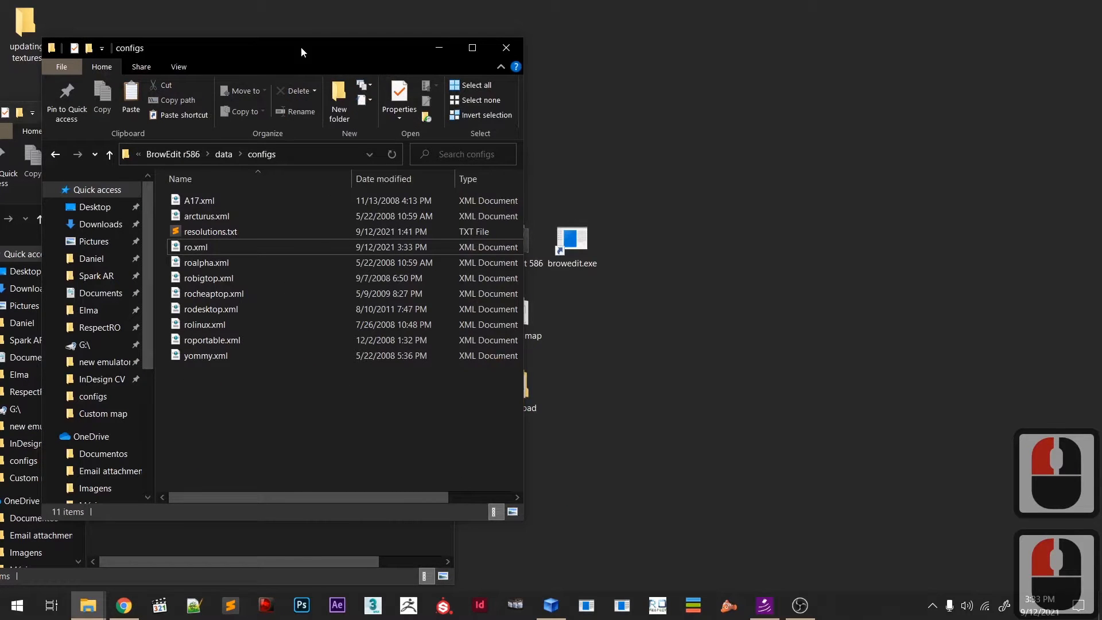
{"action": "left_click_drag", "start_coordinate": [315, 50], "coordinate": [519, 84]}
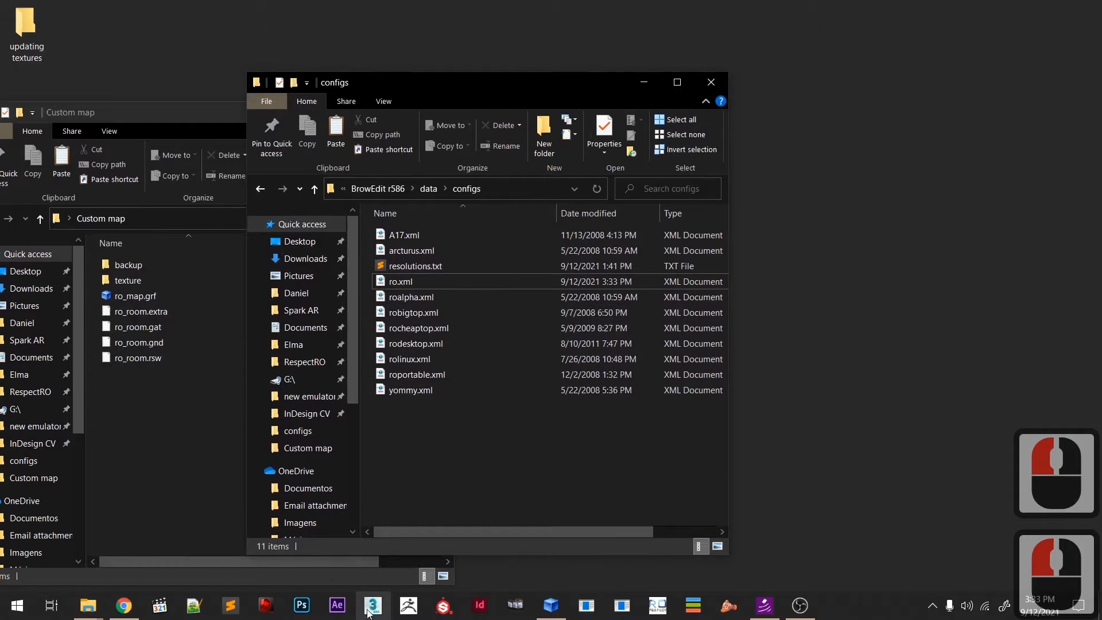
{"action": "left_click", "coordinate": [295, 608]}
{"action": "left_click", "coordinate": [468, 491]}
{"action": "left_click", "coordinate": [319, 462]}
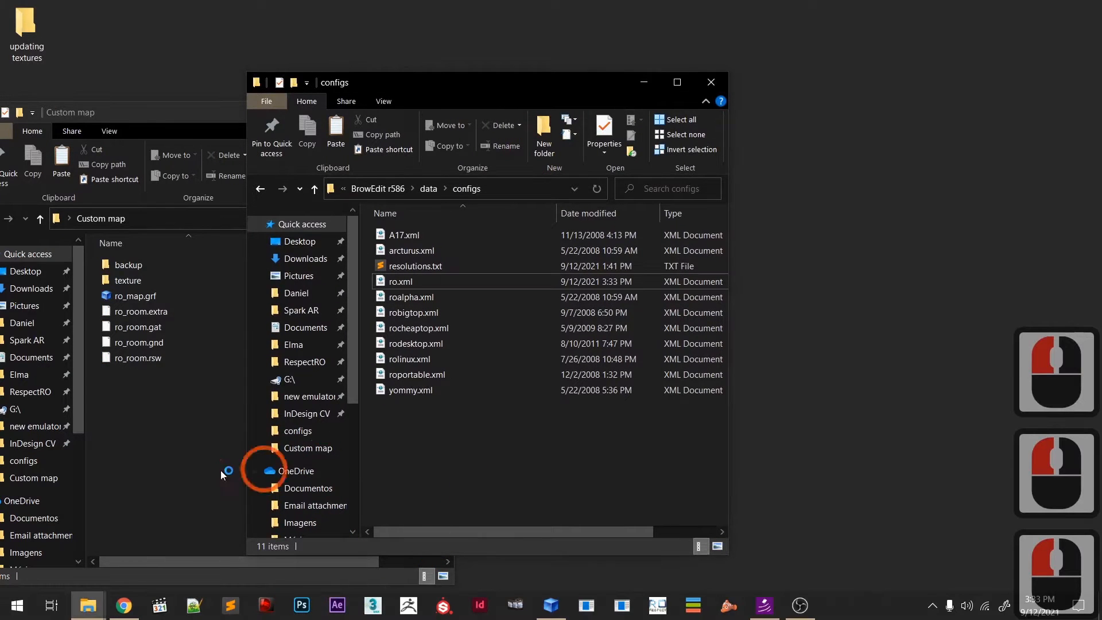
{"action": "left_click", "coordinate": [143, 454]}
{"action": "left_click", "coordinate": [247, 357]}
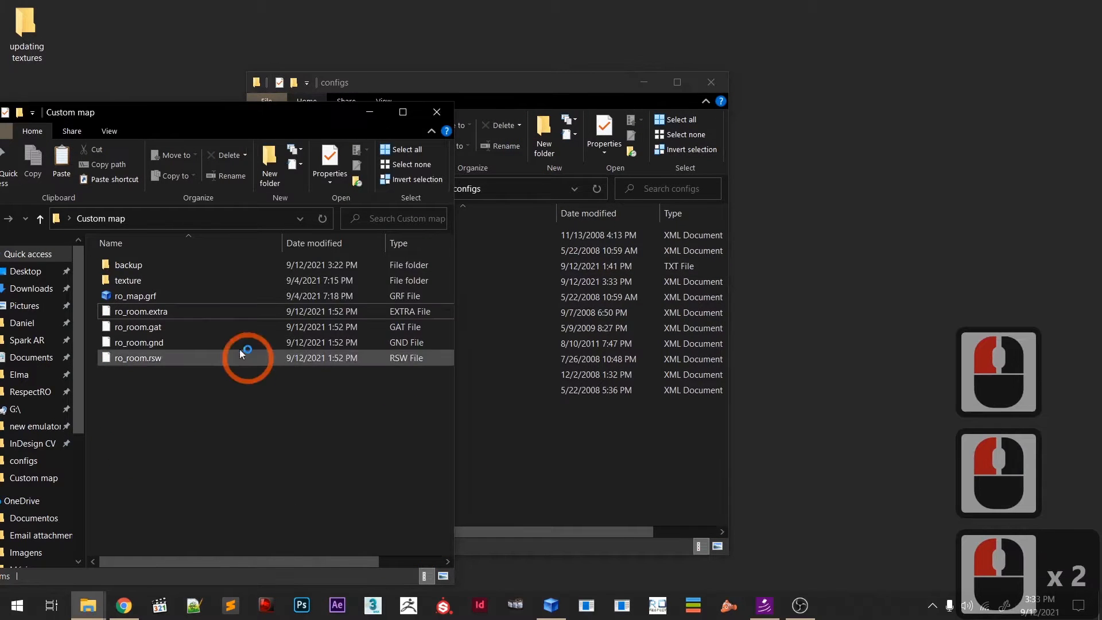
{"action": "left_click", "coordinate": [163, 279]}
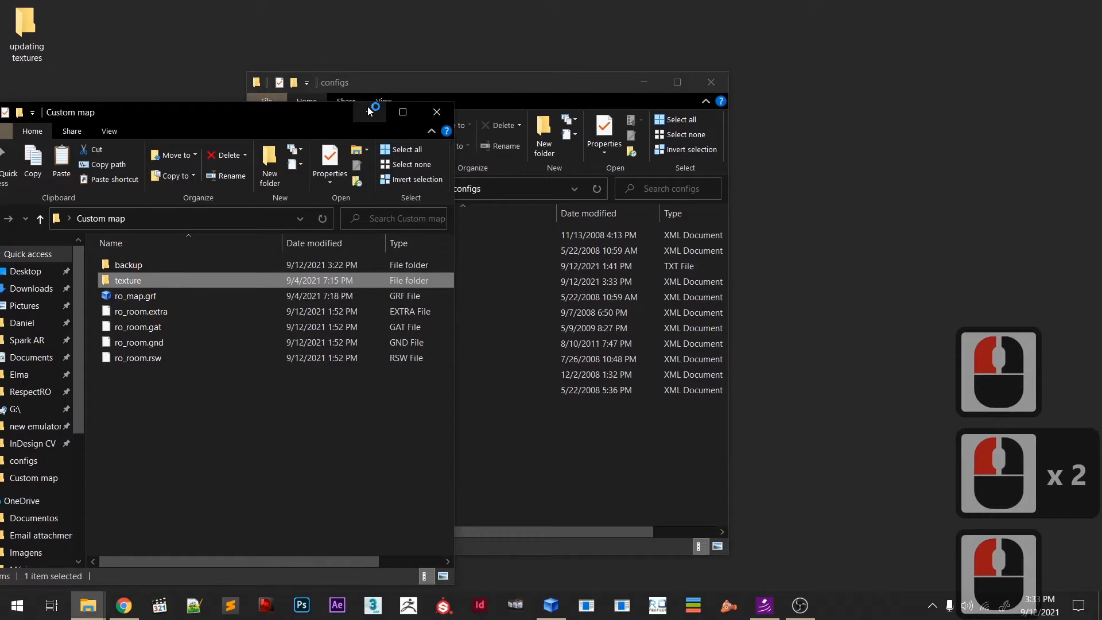
- Minimize the Custom map and configs windows, then open the updating textures folder from the desktop and maximize its window
{"action": "left_click", "coordinate": [369, 111]}
{"action": "left_click", "coordinate": [644, 83]}
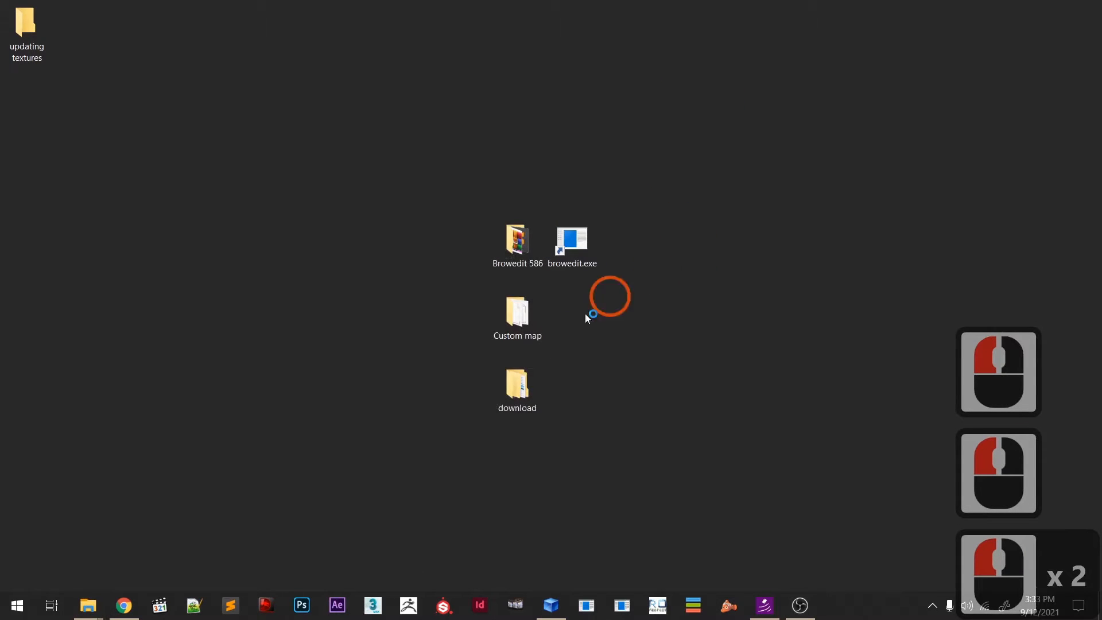
{"action": "key", "text": "Up"}
{"action": "key", "text": "Down"}
{"action": "key", "text": "Up"}
{"action": "double_click", "coordinate": [36, 40]}
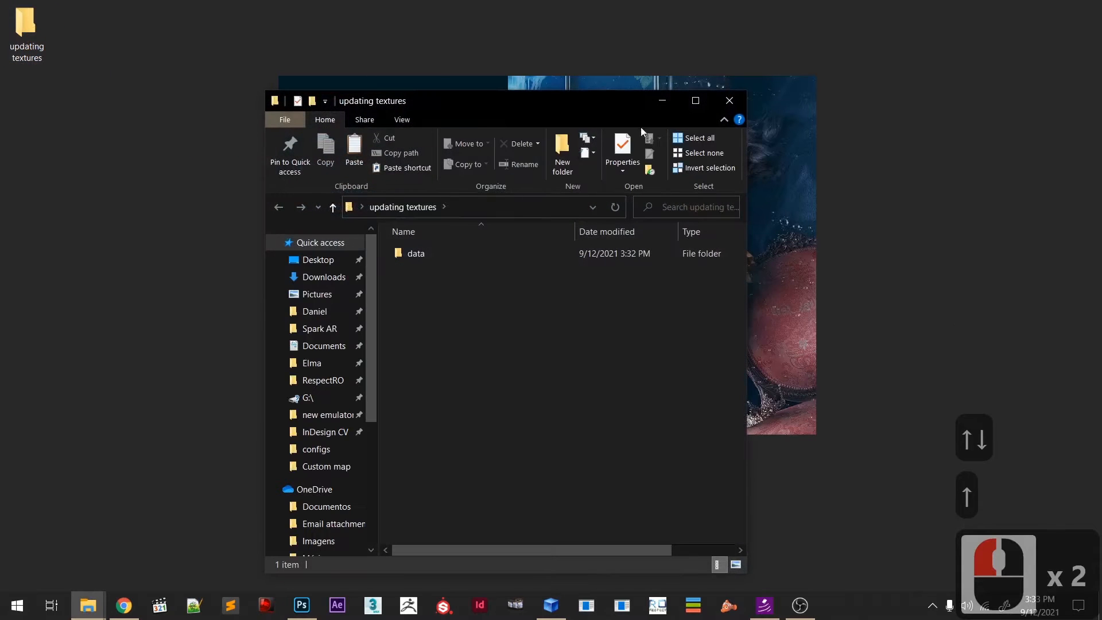
{"action": "left_click", "coordinate": [695, 103]}
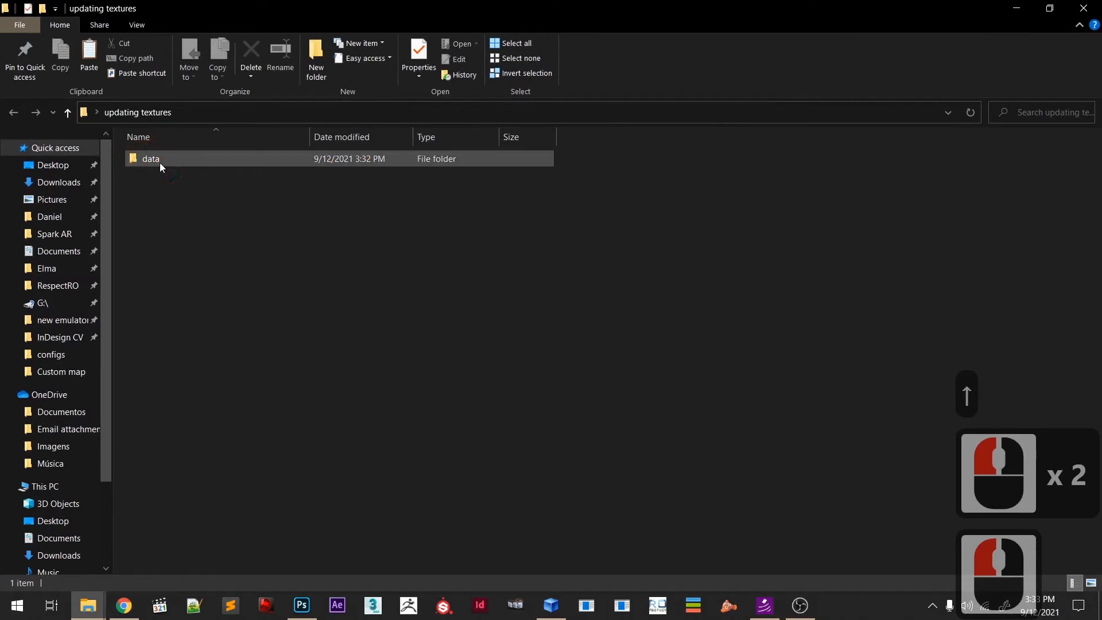
- Examine the contents of the exported model and texture folders inside the data folder of updating textures
{"action": "double_click", "coordinate": [159, 163]}
{"action": "left_click", "coordinate": [162, 174]}
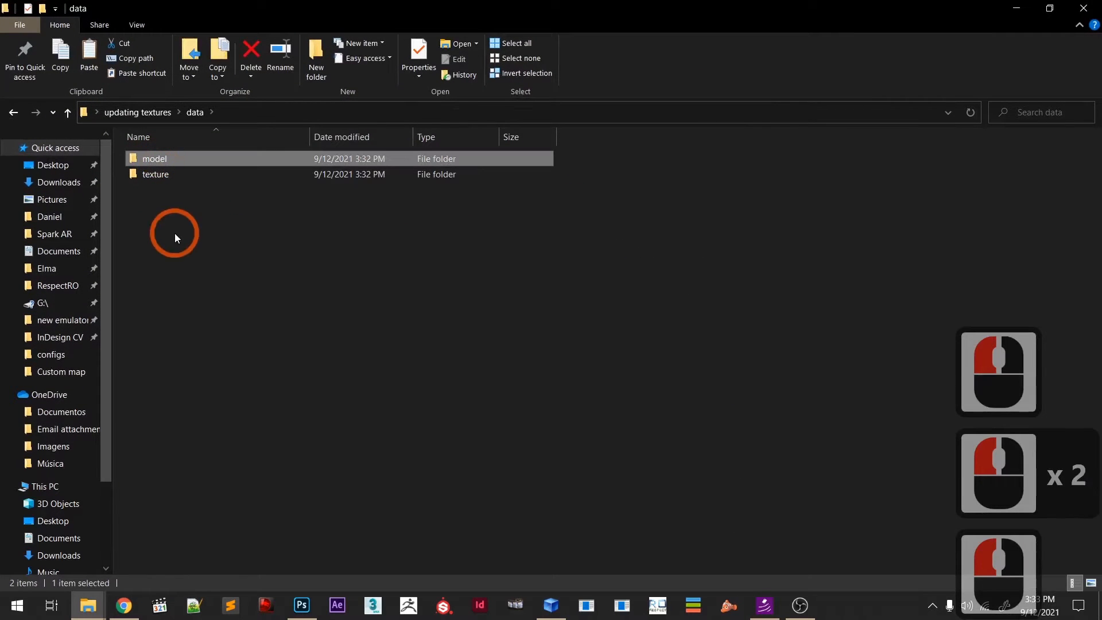
{"action": "key", "text": "Return"}
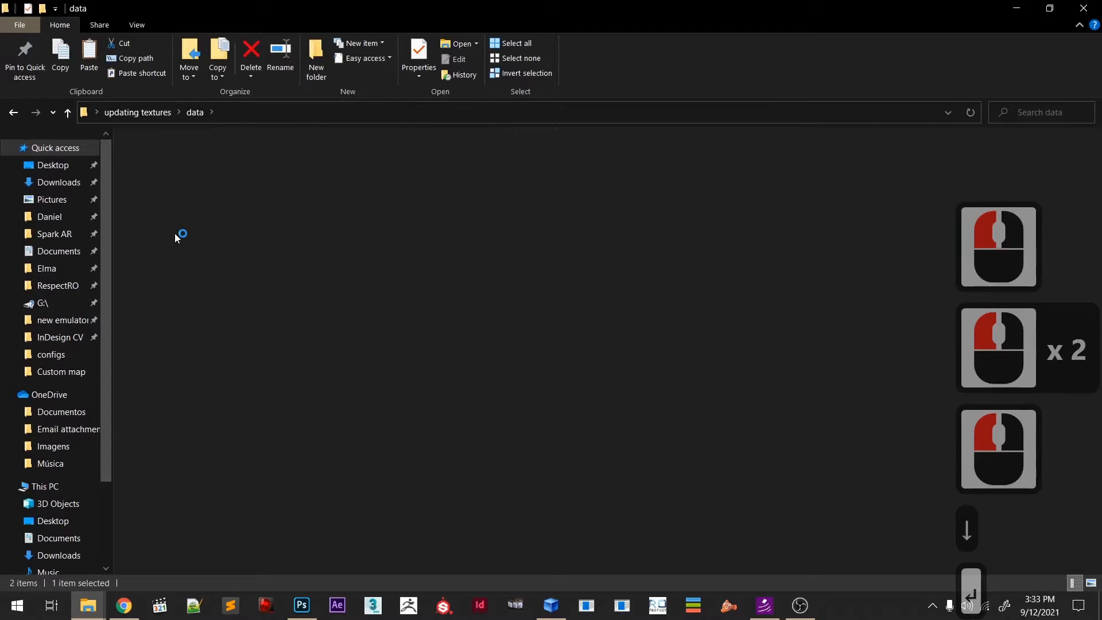
{"action": "key", "text": "Down"}
{"action": "key", "text": "BackSpace"}
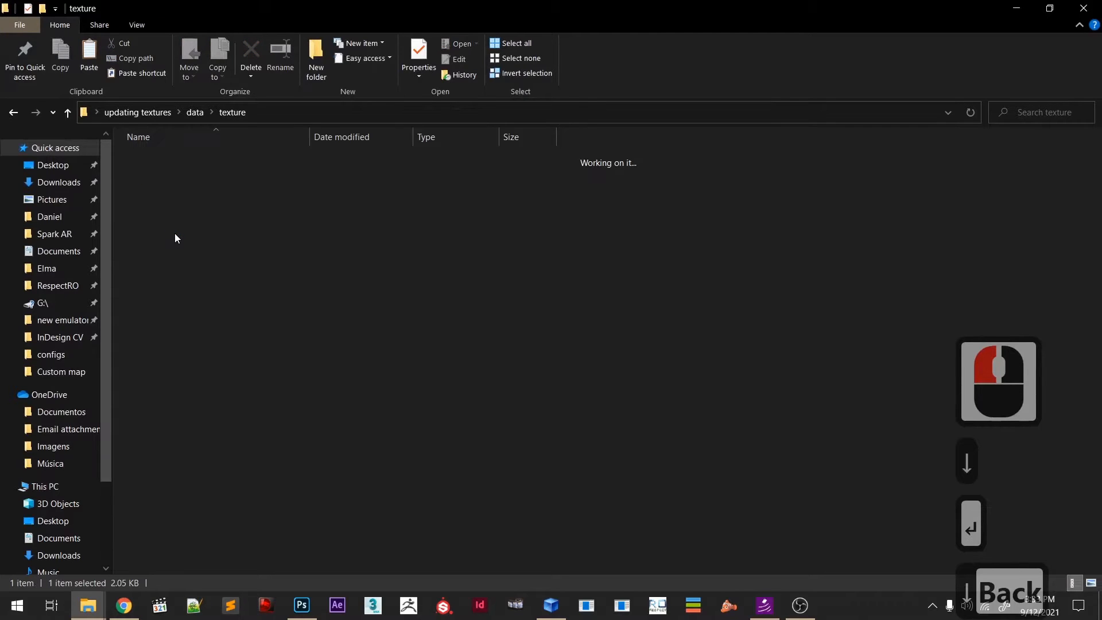
{"action": "key", "text": "Up"}
{"action": "key", "text": "Return"}
{"action": "key", "text": "Down"}
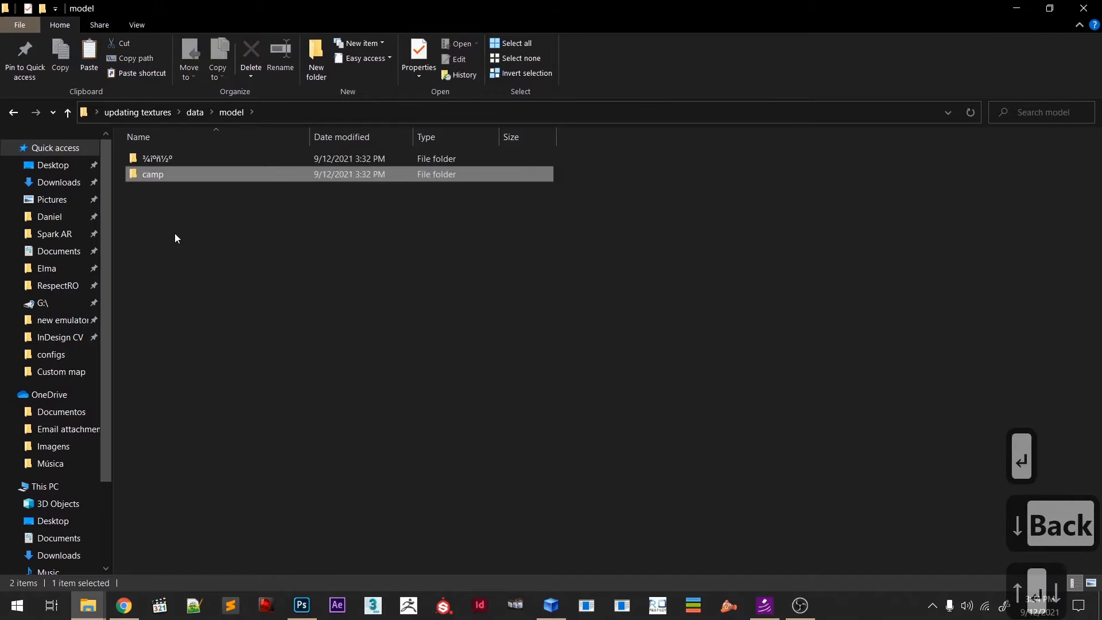
{"action": "key", "text": "Return"}
{"action": "key", "text": "BackSpace"}
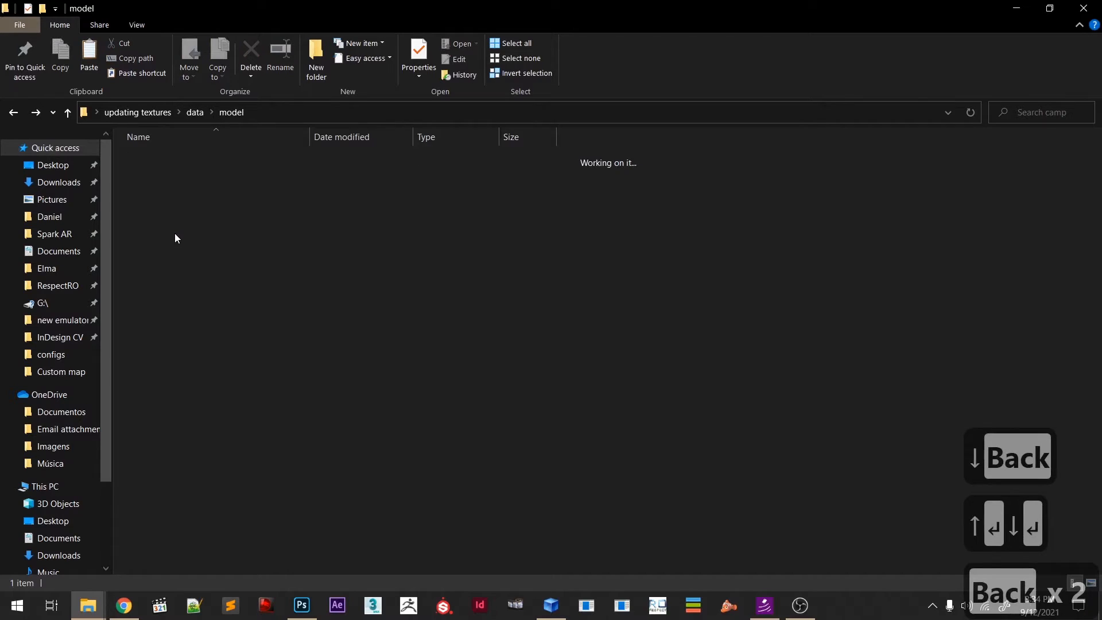
{"action": "key", "text": "BackSpace"}
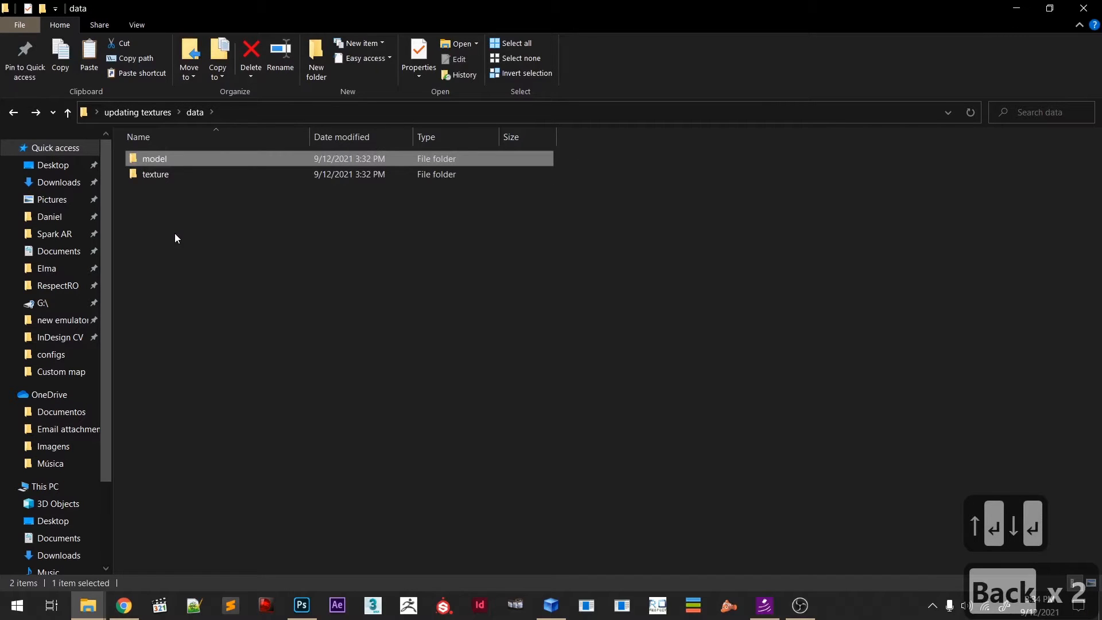
{"action": "key", "text": "Down"}
{"action": "key", "text": "Return"}
{"action": "key", "text": "Down"}
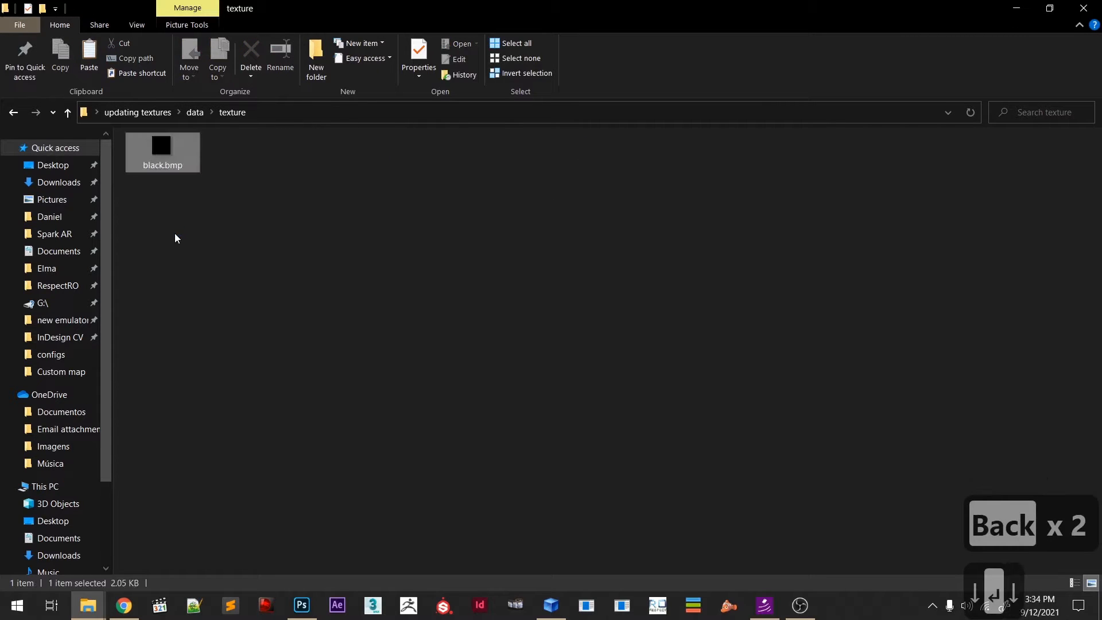
- Switch to GRF Editor and include the camp model's textures jt_campsign.bmp and jt_campexit.bmp in the resources to extract
{"action": "left_click", "coordinate": [532, 619]}
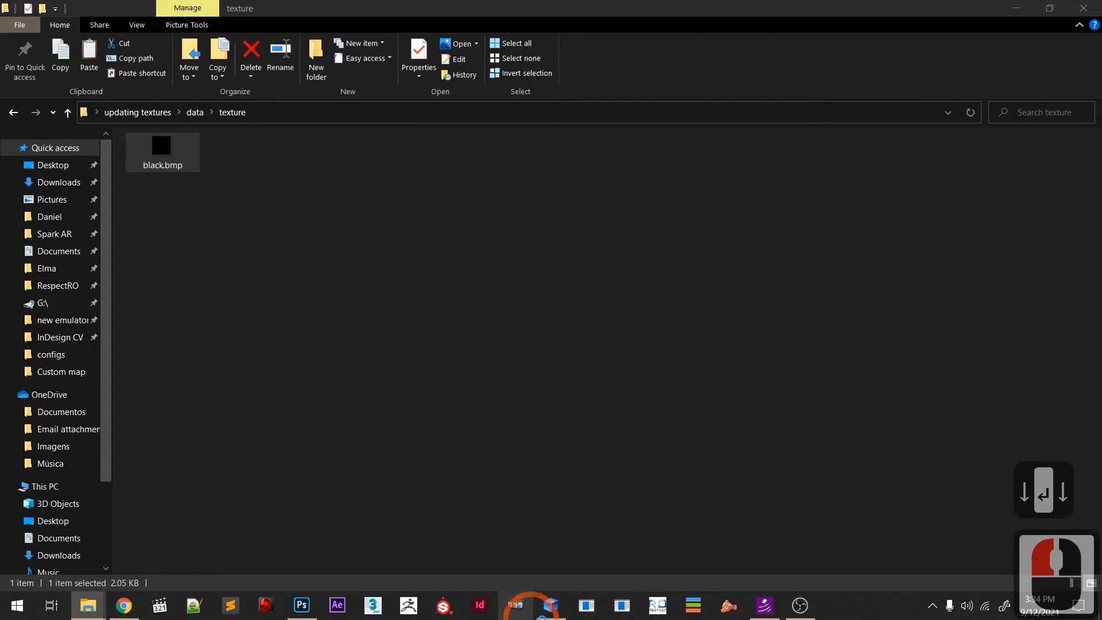
{"action": "left_click", "coordinate": [561, 614]}
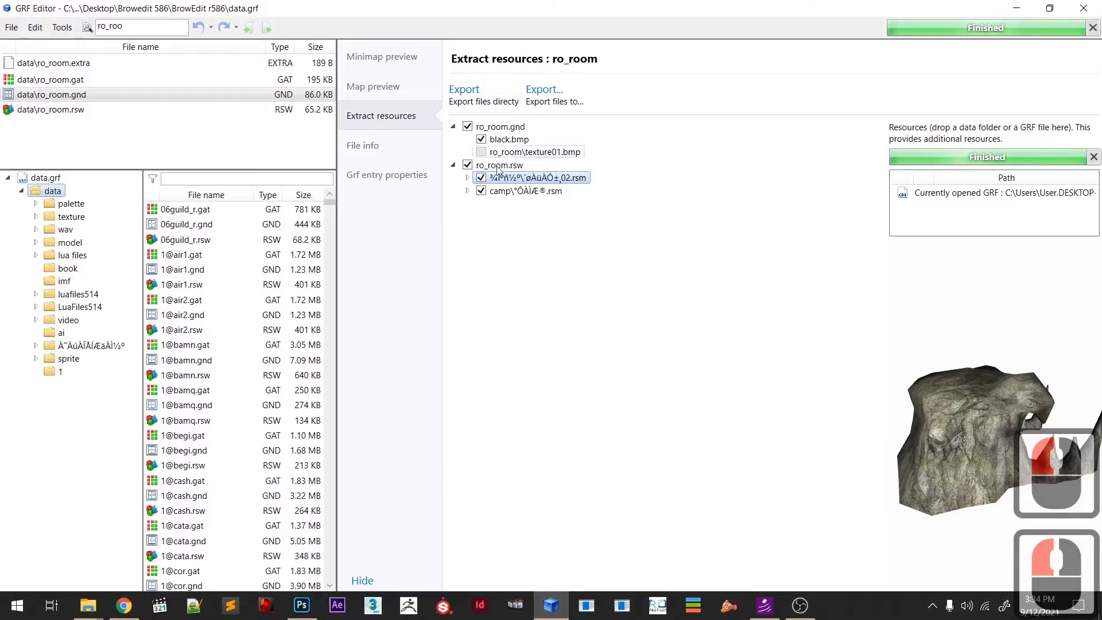
{"action": "left_click", "coordinate": [468, 191]}
{"action": "left_click", "coordinate": [500, 203]}
{"action": "left_click", "coordinate": [499, 215]}
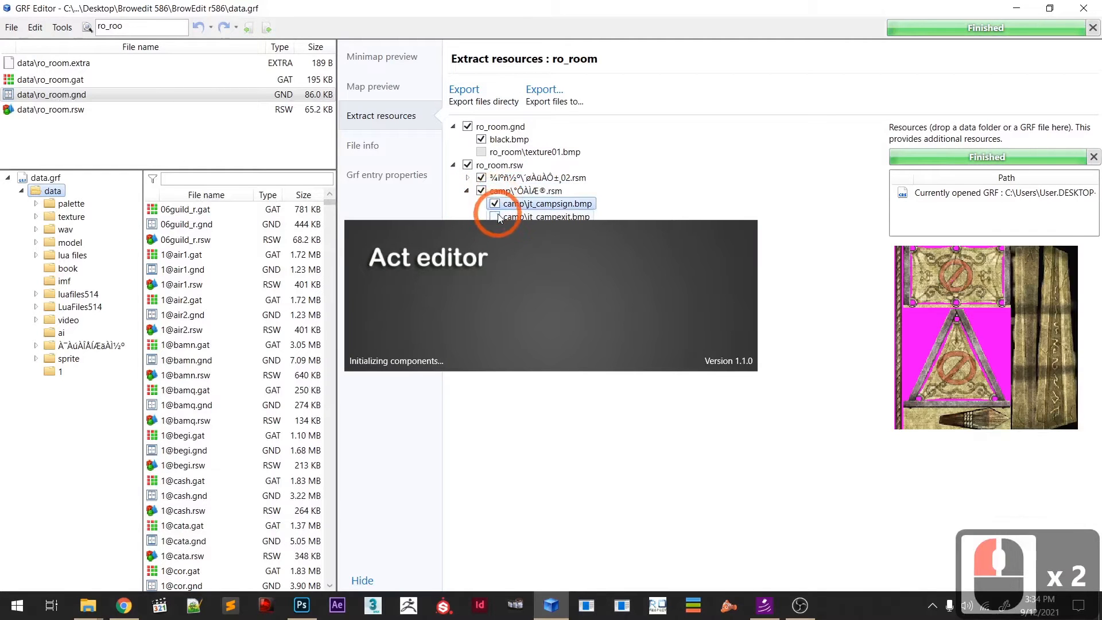
- Include the five textures abi_duninp1 copy.bmp through abi_duninp5 copy.bmp of the other ro_room.rsw model in the extraction
{"action": "left_click", "coordinate": [468, 178]}
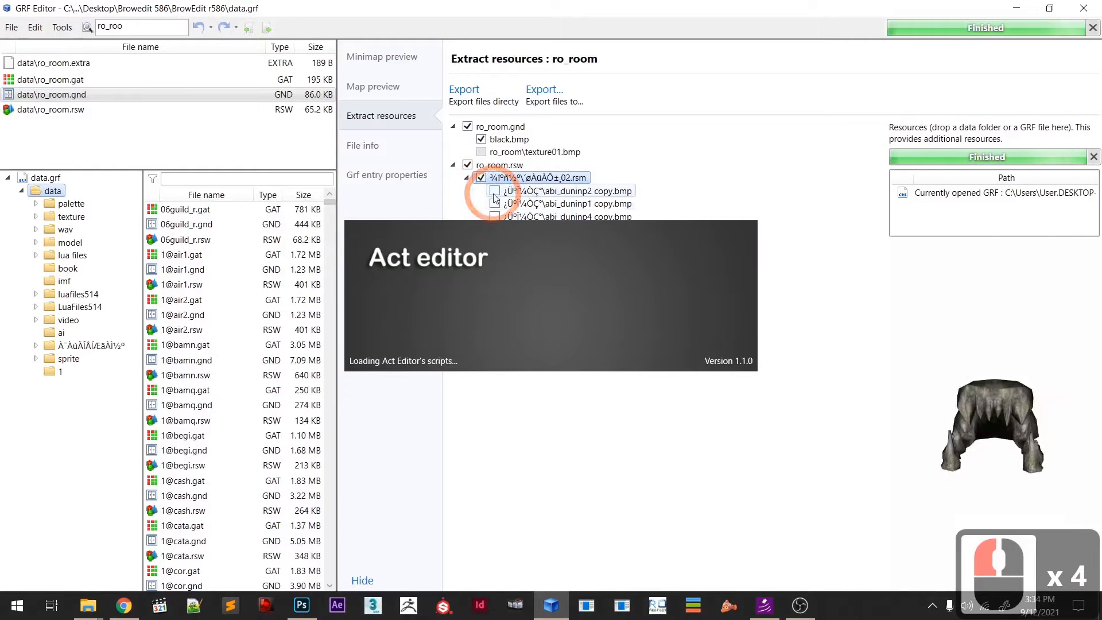
{"action": "left_click", "coordinate": [492, 194]}
{"action": "scroll", "coordinate": [488, 191], "scroll_direction": "down", "scroll_amount": 2}
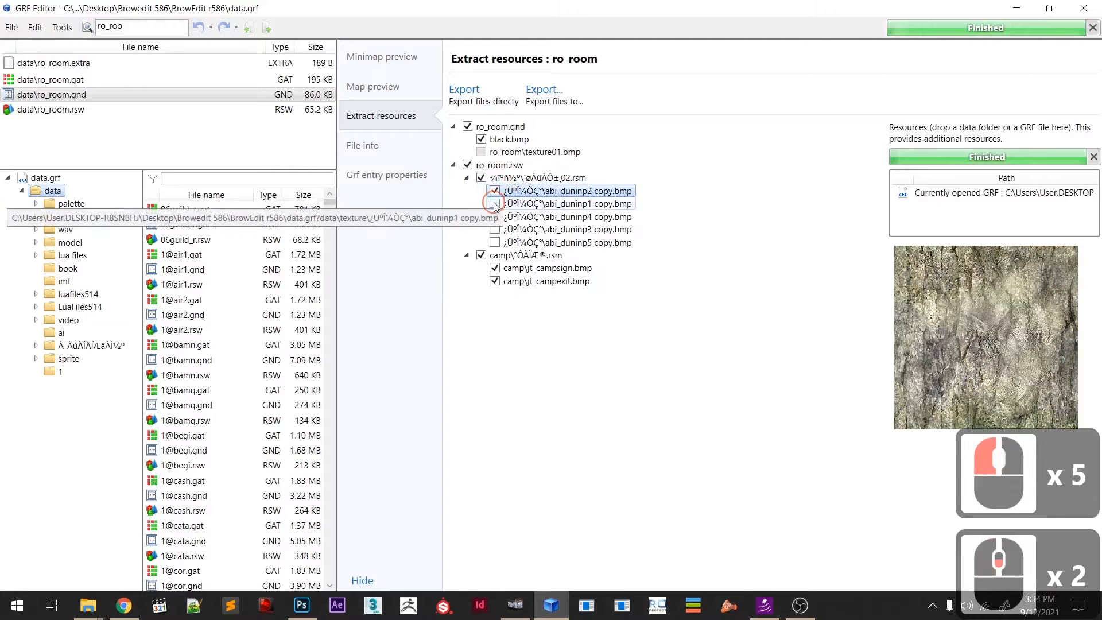
{"action": "left_click", "coordinate": [495, 204]}
{"action": "left_click", "coordinate": [494, 217]}
{"action": "left_click", "coordinate": [494, 229]}
{"action": "left_click", "coordinate": [494, 243]}
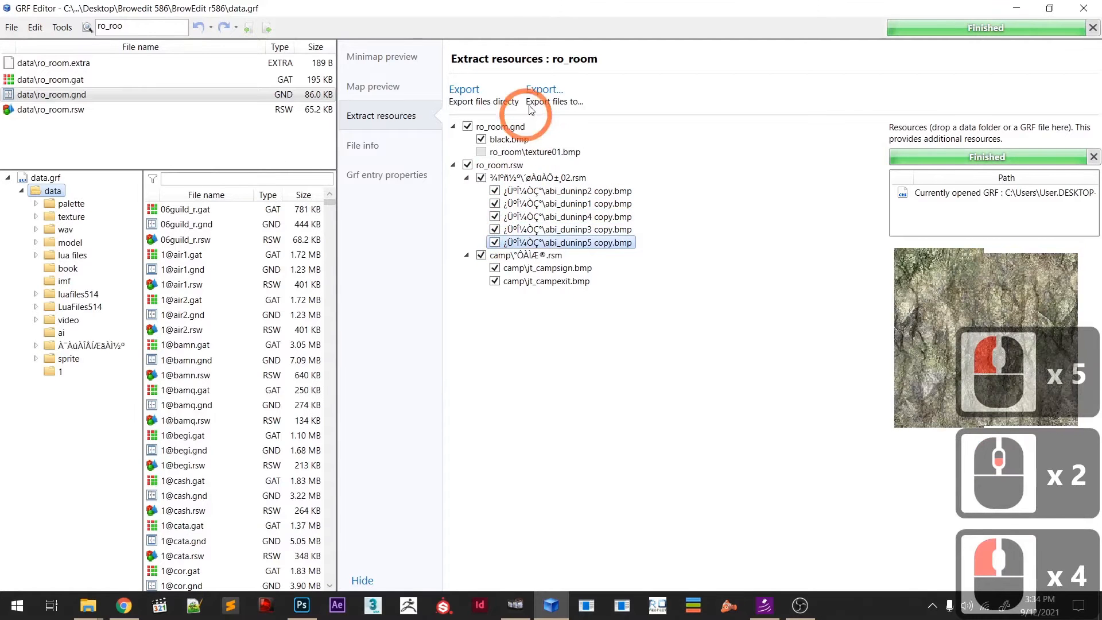
- Export the checked ro_room resources to the updating textures folder on the desktop, closing the stray Act Editor window
{"action": "left_click", "coordinate": [545, 91]}
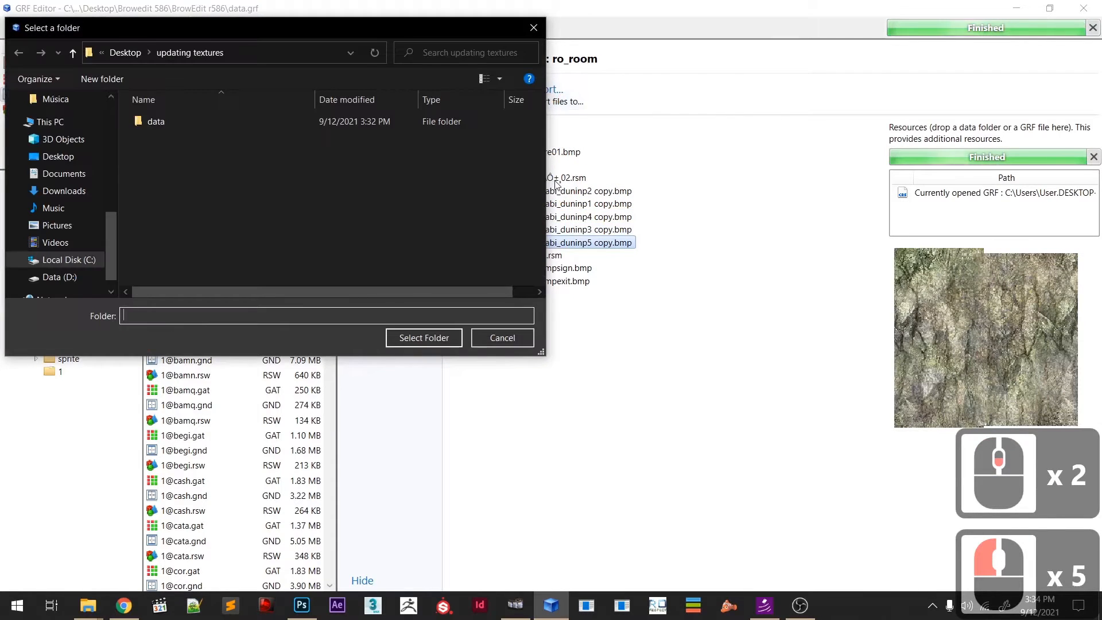
{"action": "left_click", "coordinate": [517, 606]}
{"action": "left_click", "coordinate": [609, 395]}
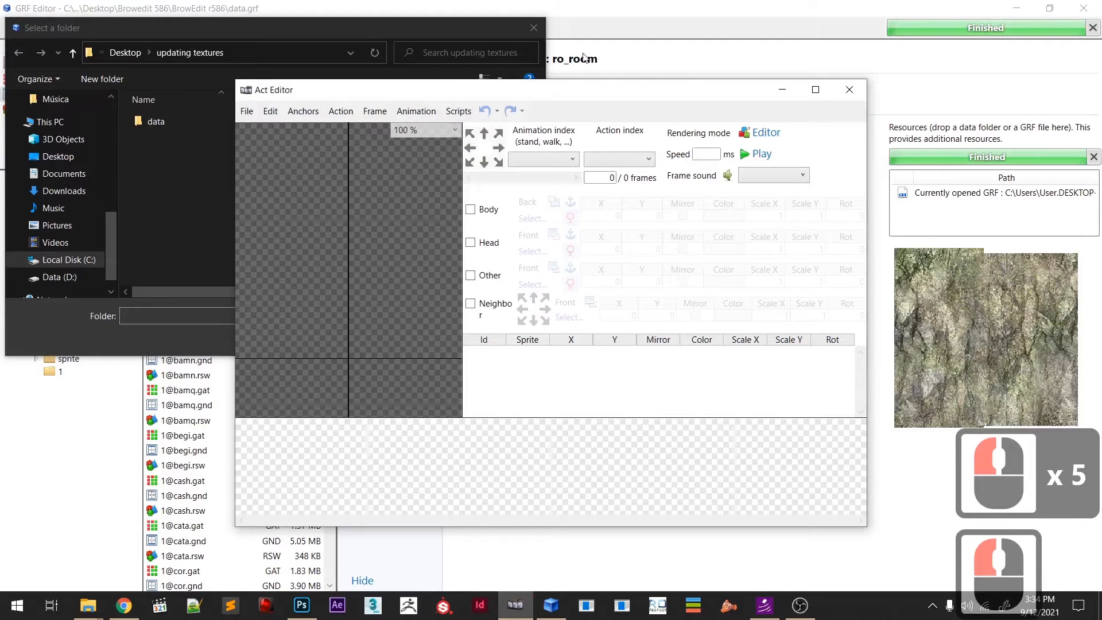
{"action": "left_click", "coordinate": [848, 98]}
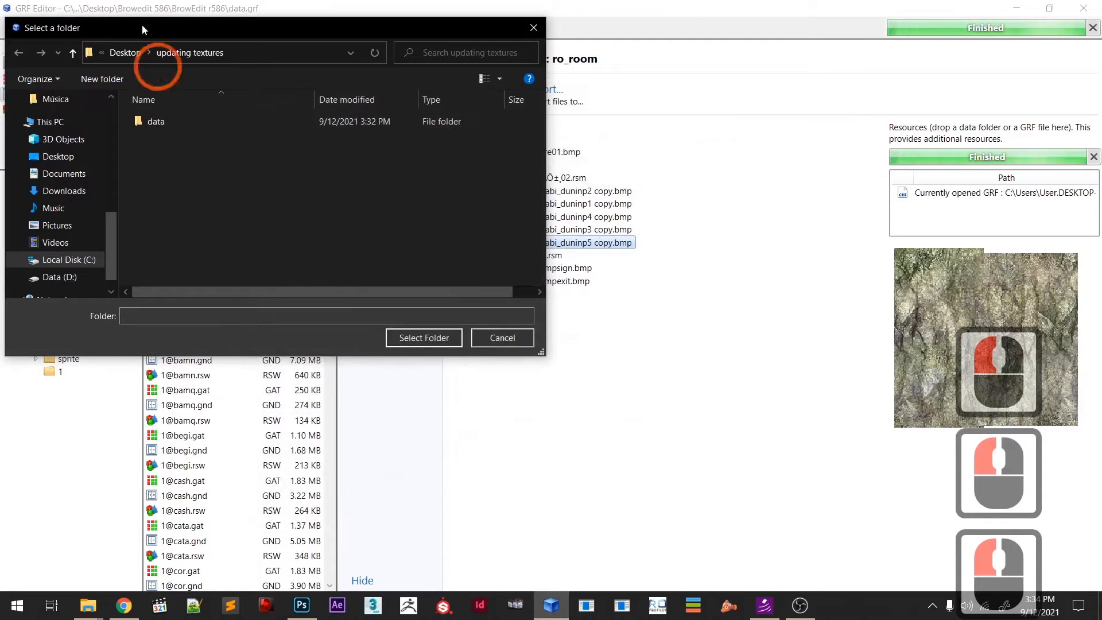
{"action": "left_click_drag", "start_coordinate": [223, 28], "coordinate": [305, 61]}
{"action": "left_click", "coordinate": [335, 277]}
{"action": "left_click", "coordinate": [588, 361]}
{"action": "left_click", "coordinate": [595, 443]}
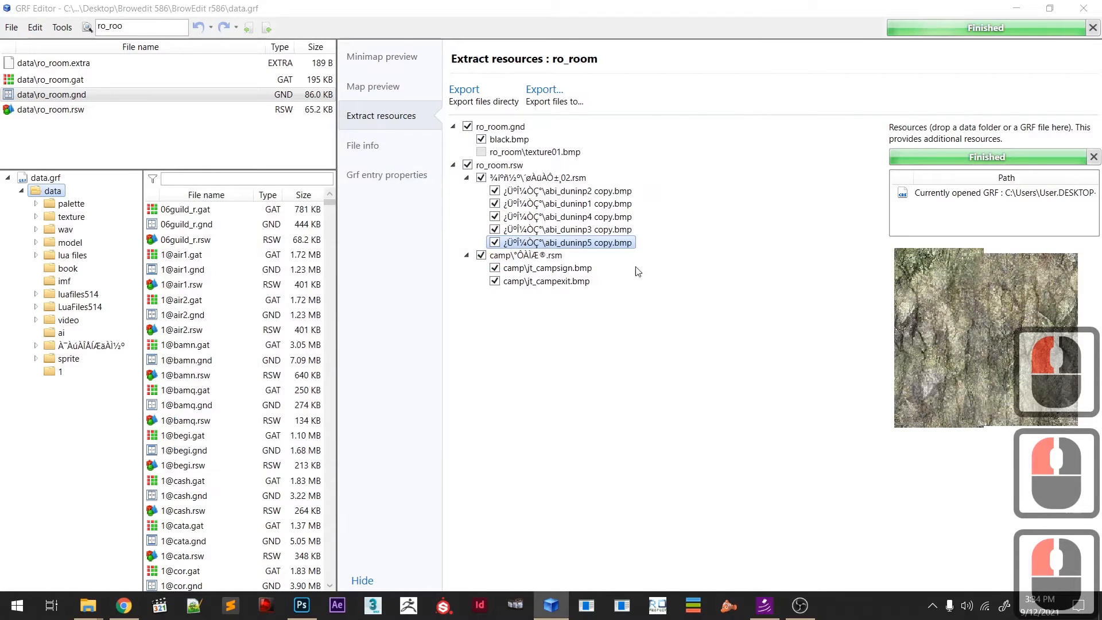
- Switch to File Explorer and inspect the exported abi_duninp images in the first subfolder of the texture folder
{"action": "key", "text": "alt+Tab"}
{"action": "left_click", "coordinate": [460, 182]}
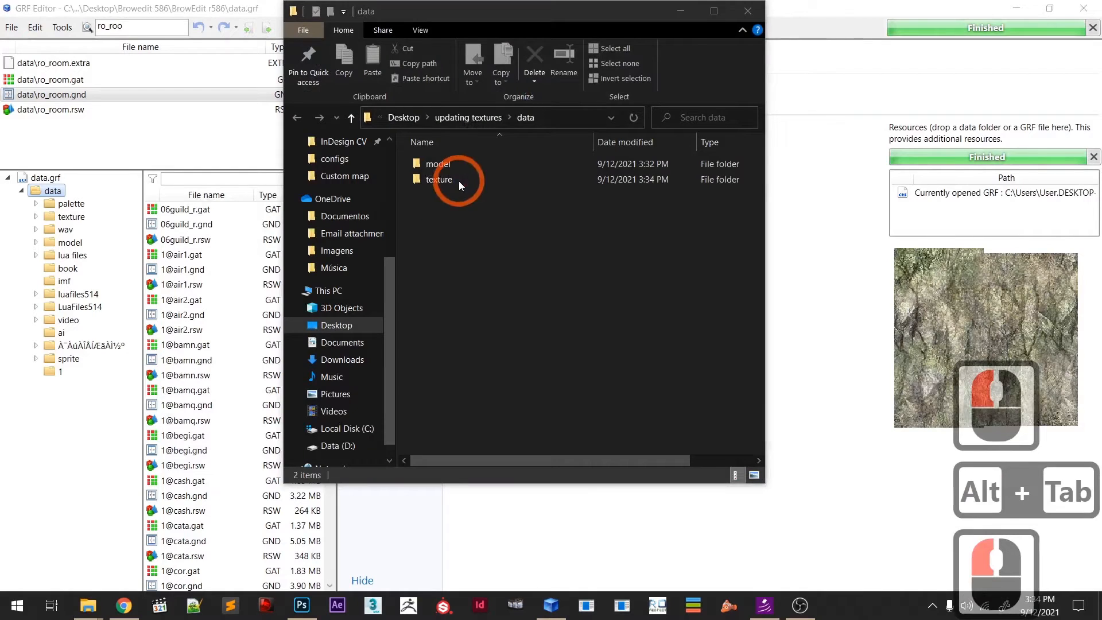
{"action": "double_click", "coordinate": [460, 181]}
{"action": "key", "text": "Up"}
{"action": "key", "text": "Return"}
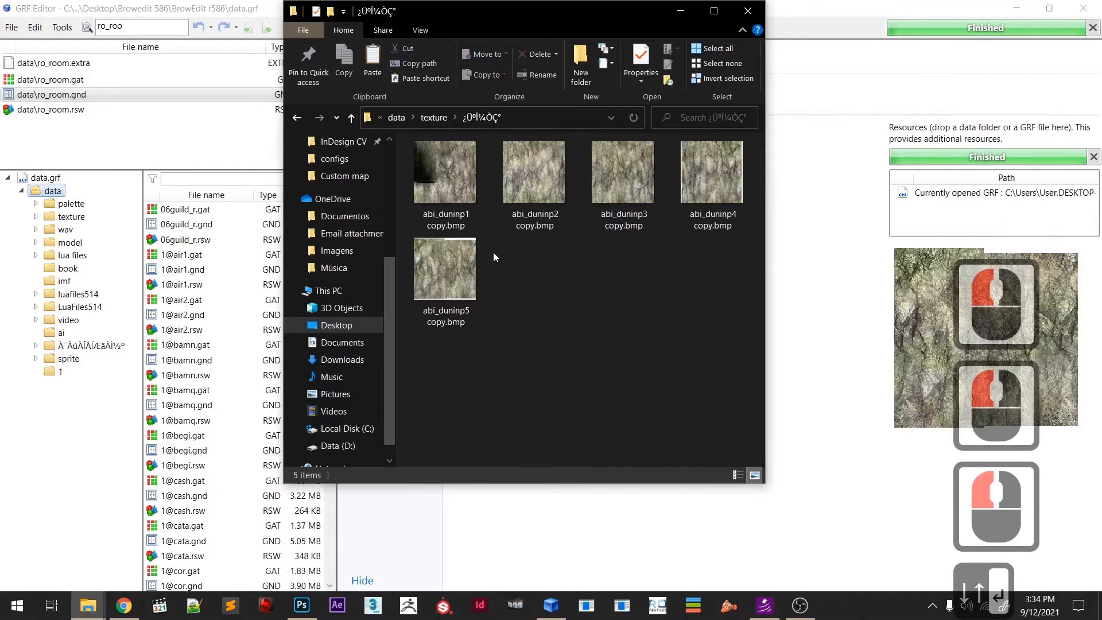
{"action": "left_click", "coordinate": [573, 332]}
{"action": "left_click", "coordinate": [640, 346]}
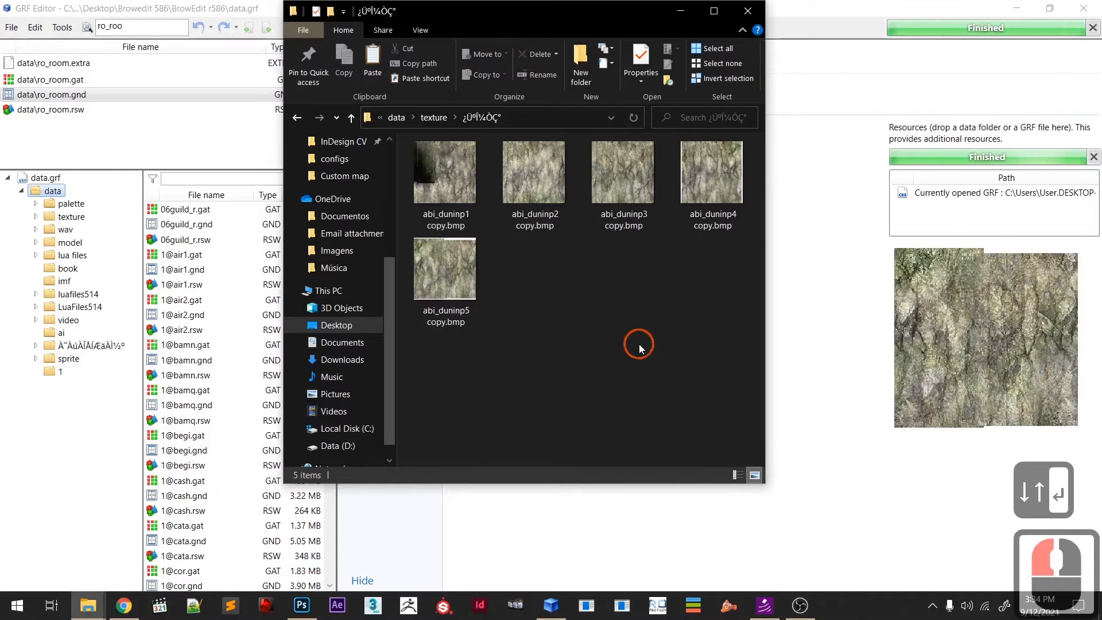
{"action": "left_click", "coordinate": [639, 343]}
- Inspect the exported camp images in the camp subfolder of the texture folder
{"action": "key", "text": "BackSpace"}
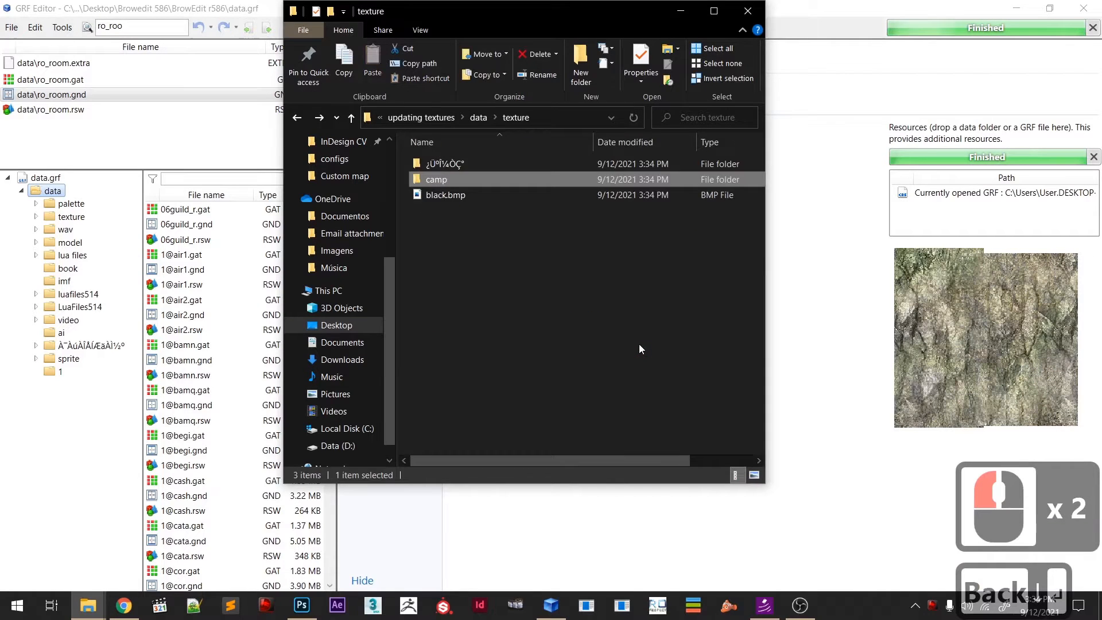
{"action": "left_click", "coordinate": [528, 197]}
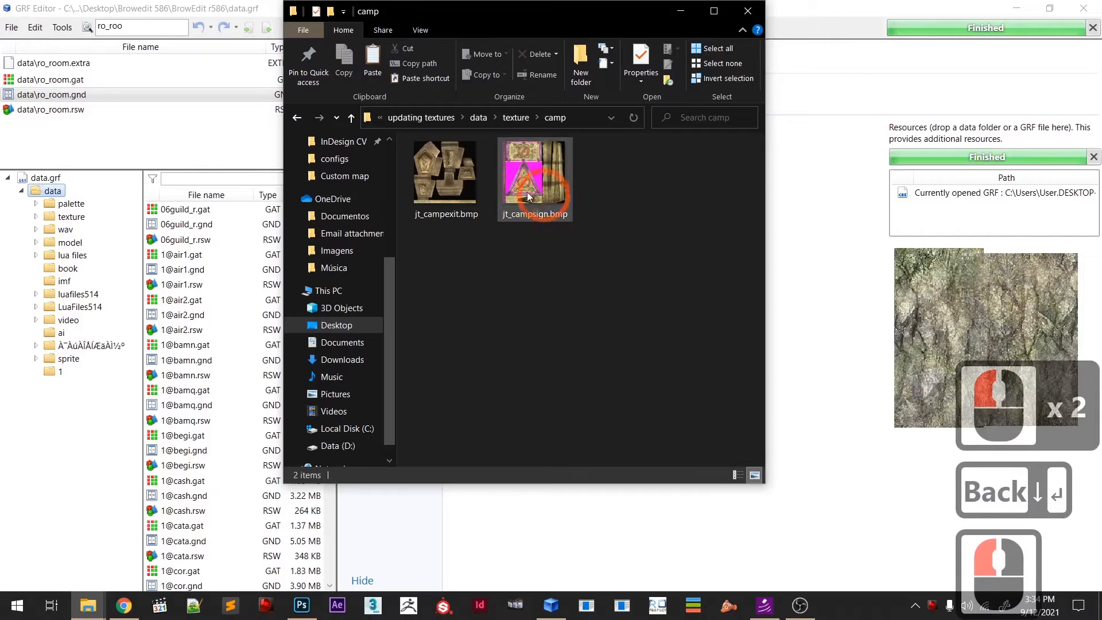
{"action": "left_click", "coordinate": [505, 305]}
{"action": "left_click", "coordinate": [527, 291]}
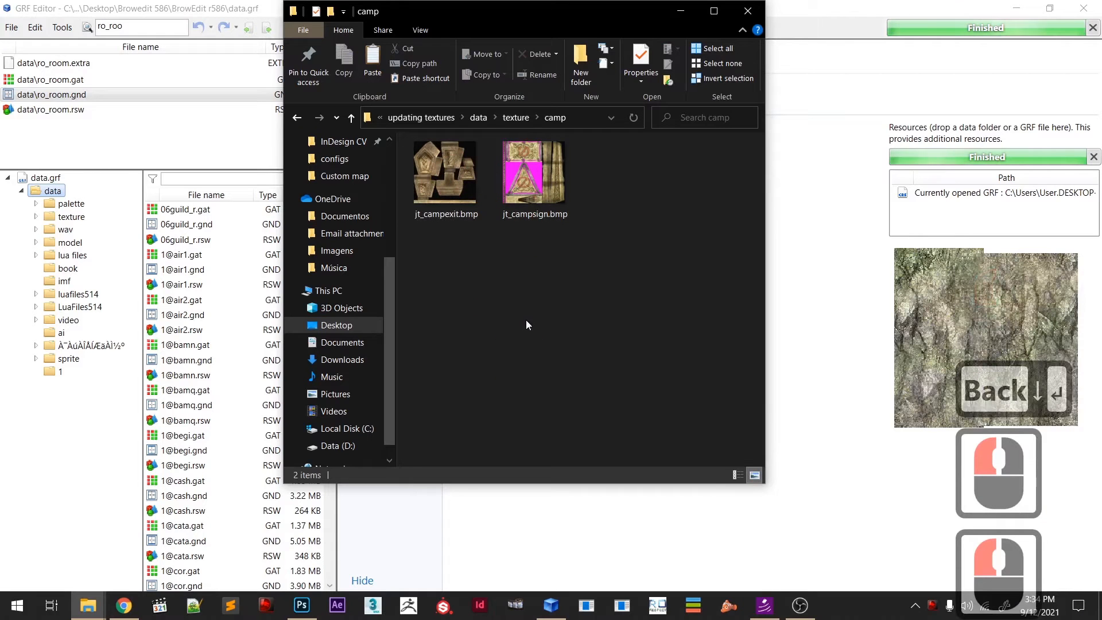
{"action": "left_click", "coordinate": [681, 428]}
{"action": "left_click", "coordinate": [635, 344]}
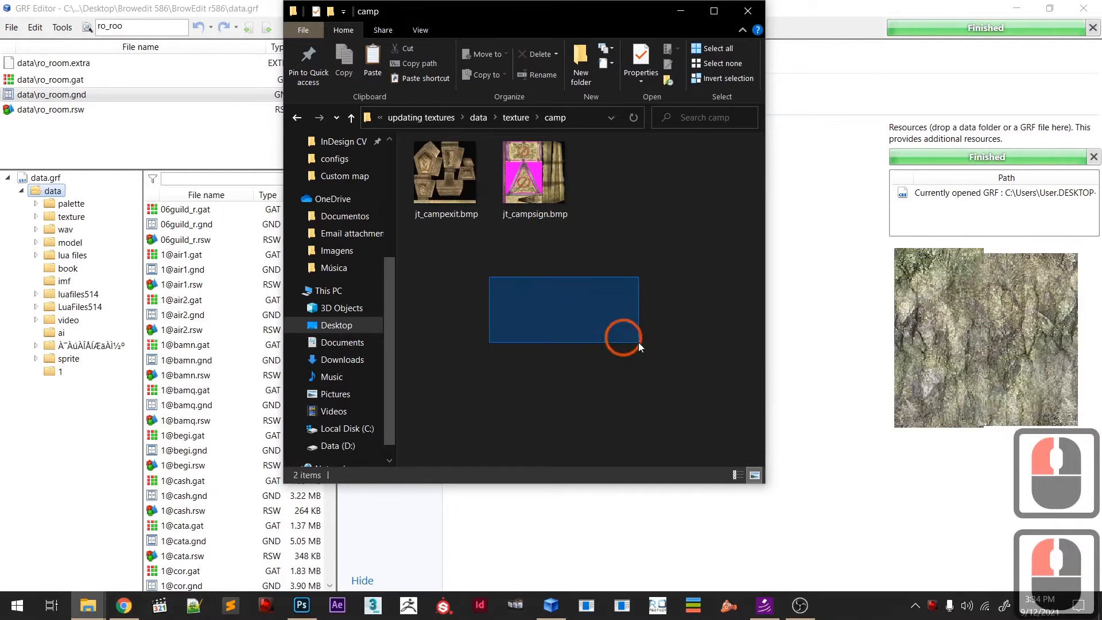
- Switch to Chrome and view the Sketchfab pages of the Dwarf Dungeon Column and Statue models, then minimize the browser
{"action": "mouse_move", "coordinate": [124, 612]}
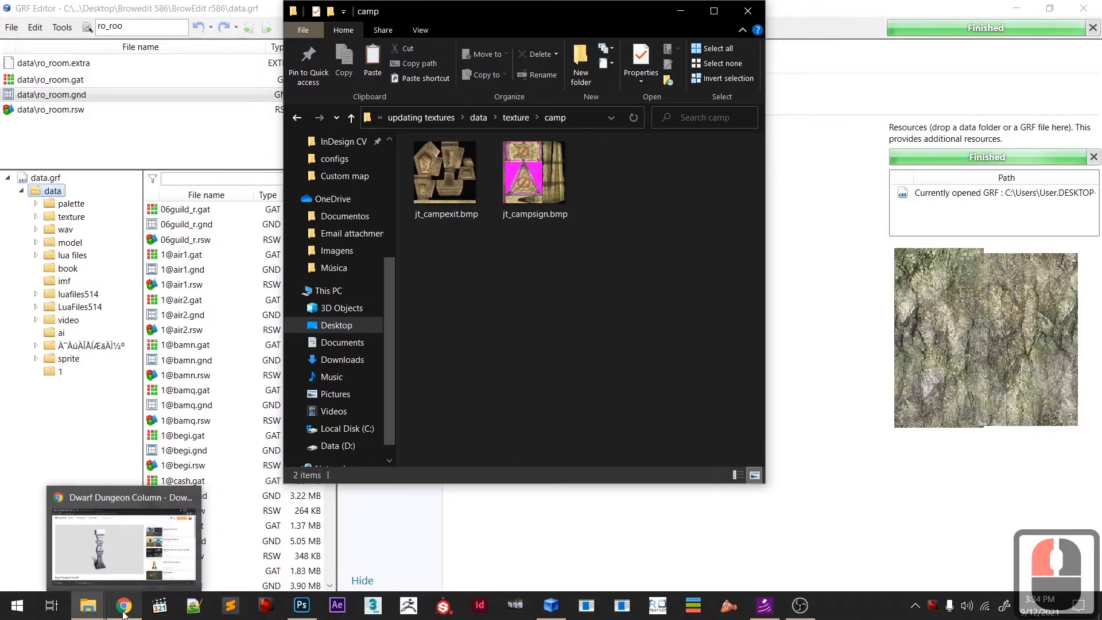
{"action": "left_click", "coordinate": [124, 612]}
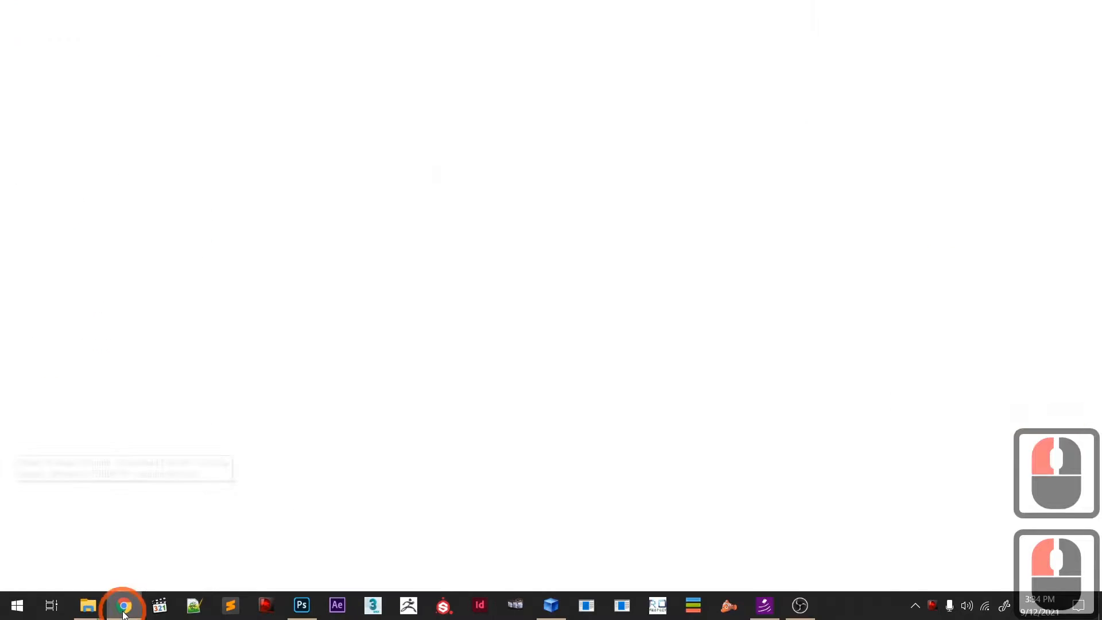
{"action": "left_click", "coordinate": [77, 212]}
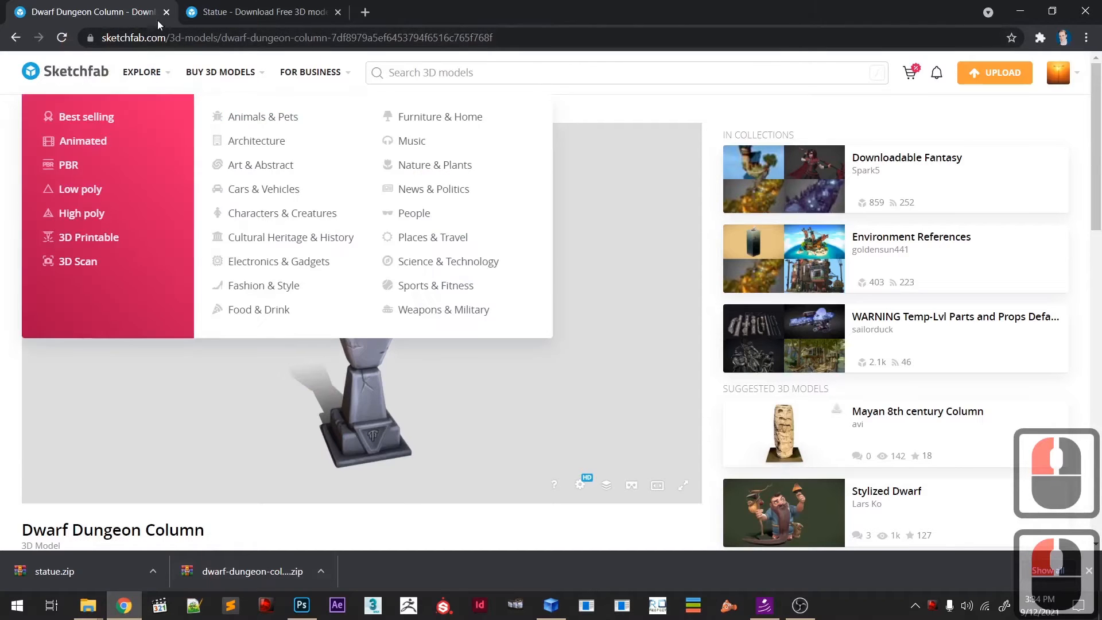
{"action": "left_click", "coordinate": [290, 17]}
{"action": "mouse_move", "coordinate": [351, 384]}
{"action": "left_mouse_down"}
{"action": "mouse_move", "coordinate": [441, 381]}
{"action": "mouse_move", "coordinate": [368, 382]}
{"action": "left_mouse_up"}
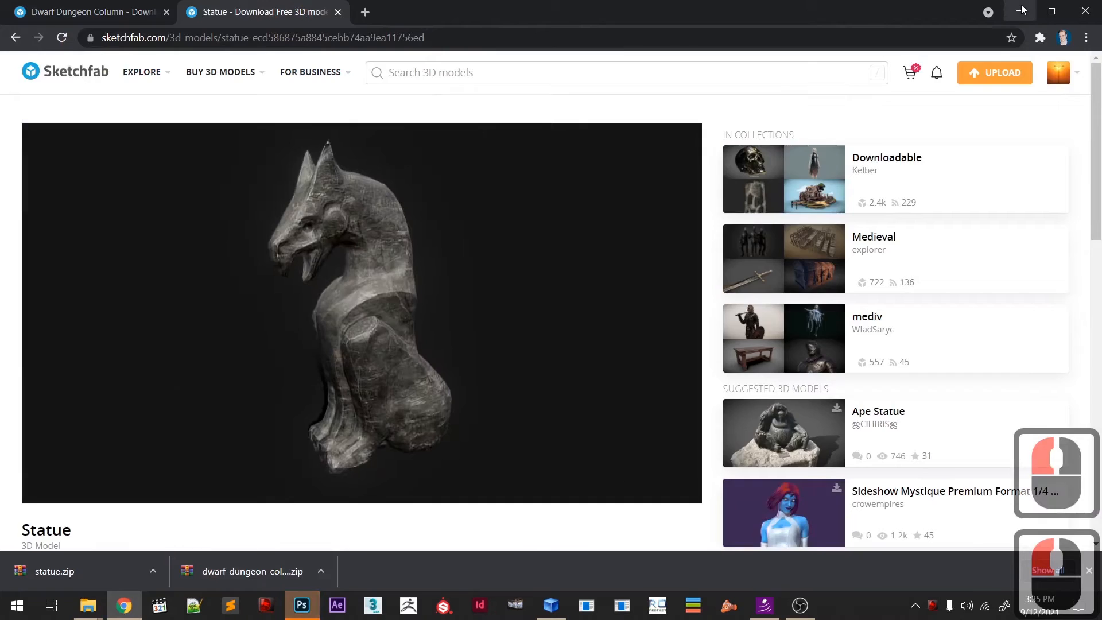
{"action": "left_click", "coordinate": [1024, 10]}
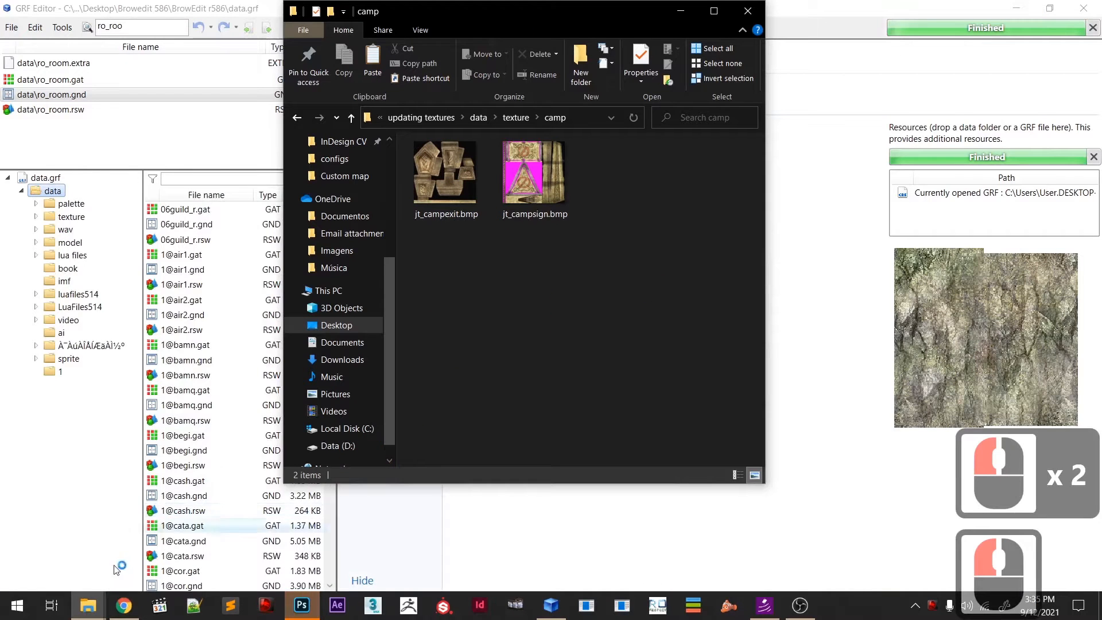
- Switch to Chrome, search Google Images for "marble gold pinterest" in a new tab and browse the results
{"action": "left_click", "coordinate": [124, 606]}
{"action": "left_click", "coordinate": [365, 12]}
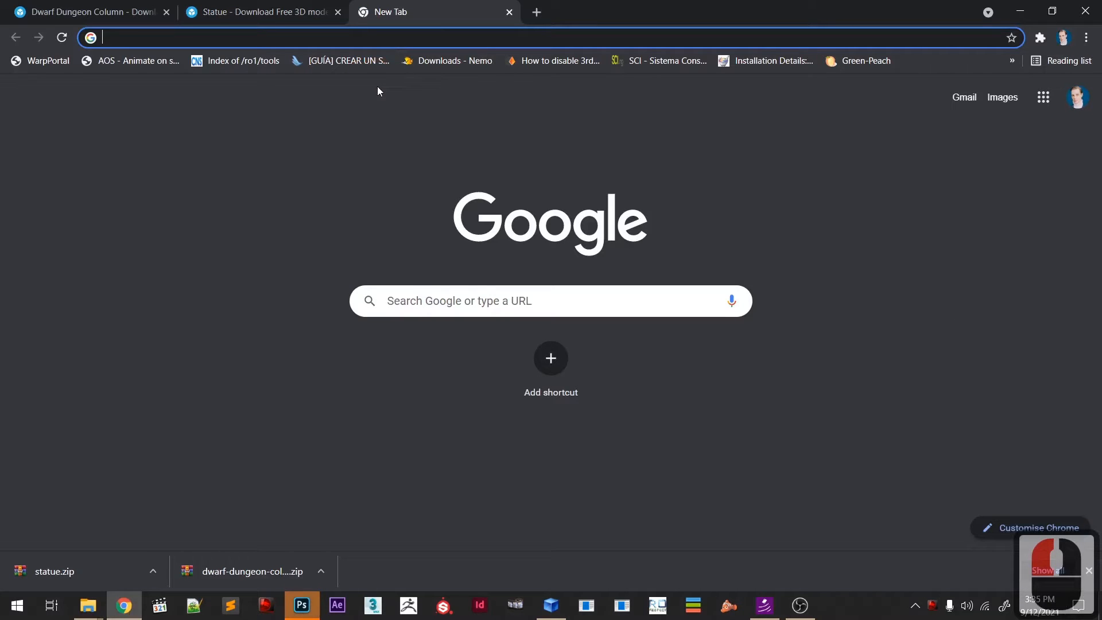
{"action": "type", "text": "marb"}
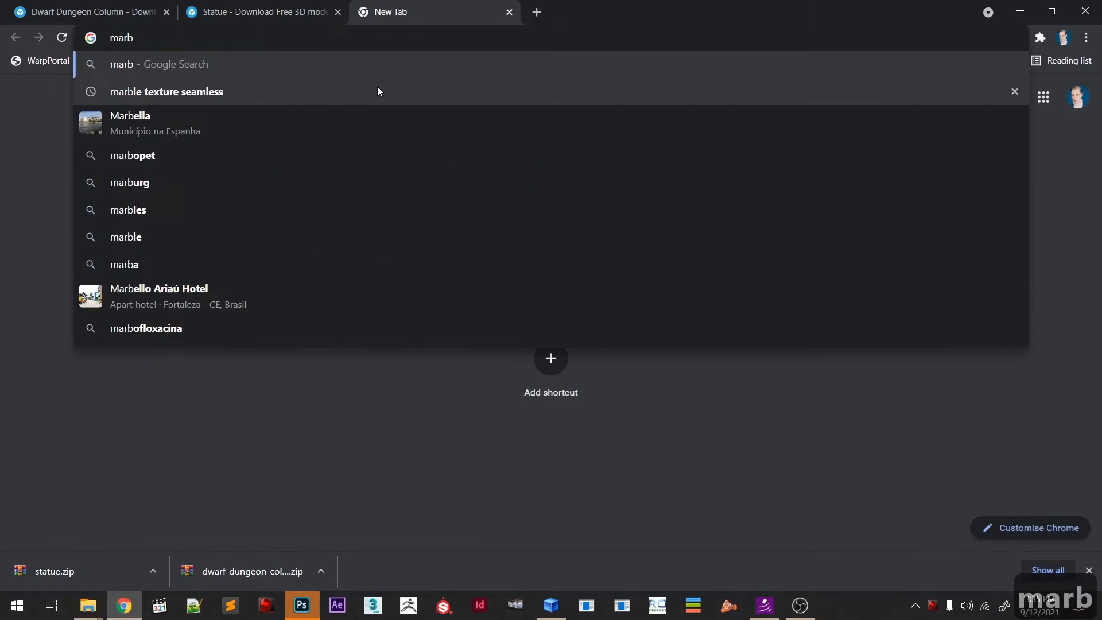
{"action": "type", "text": "le gold "}
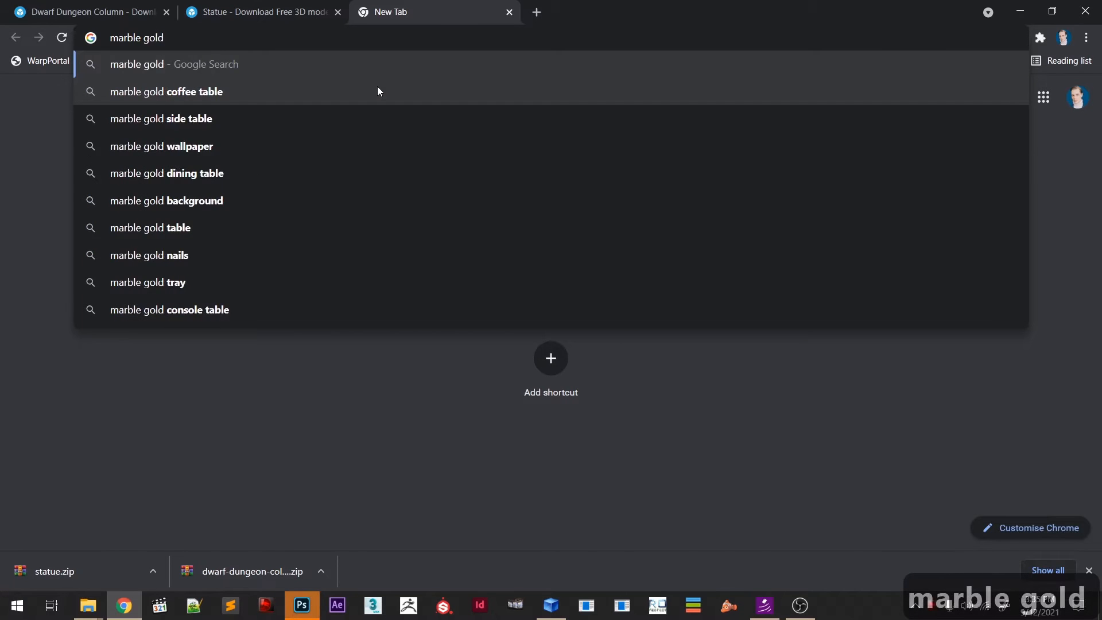
{"action": "type", "text": "pinterest"}
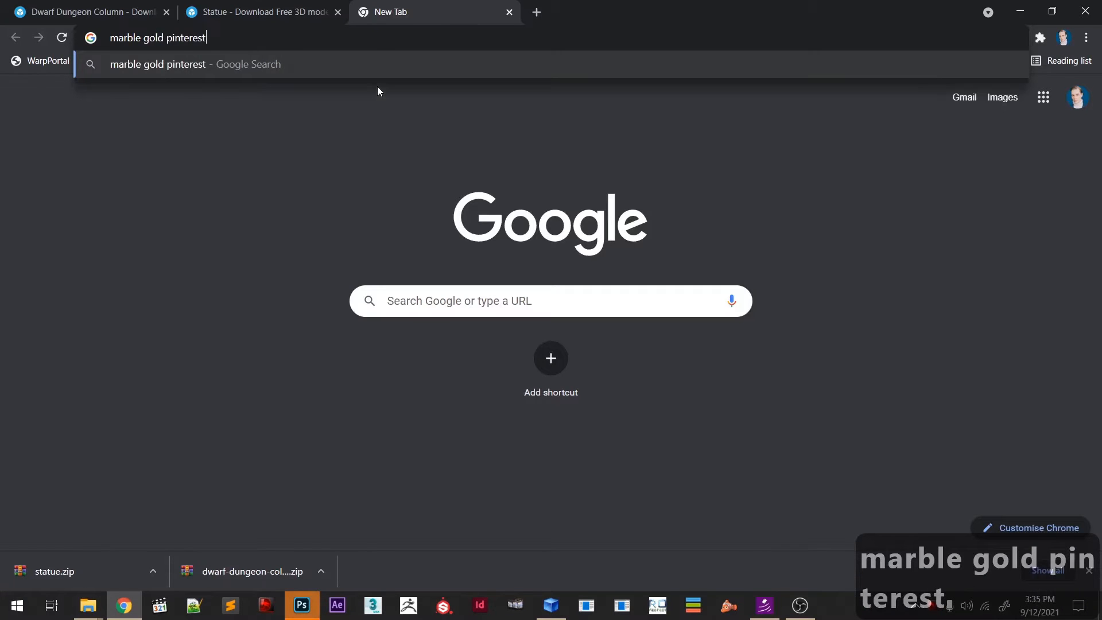
{"action": "key", "text": "Return"}
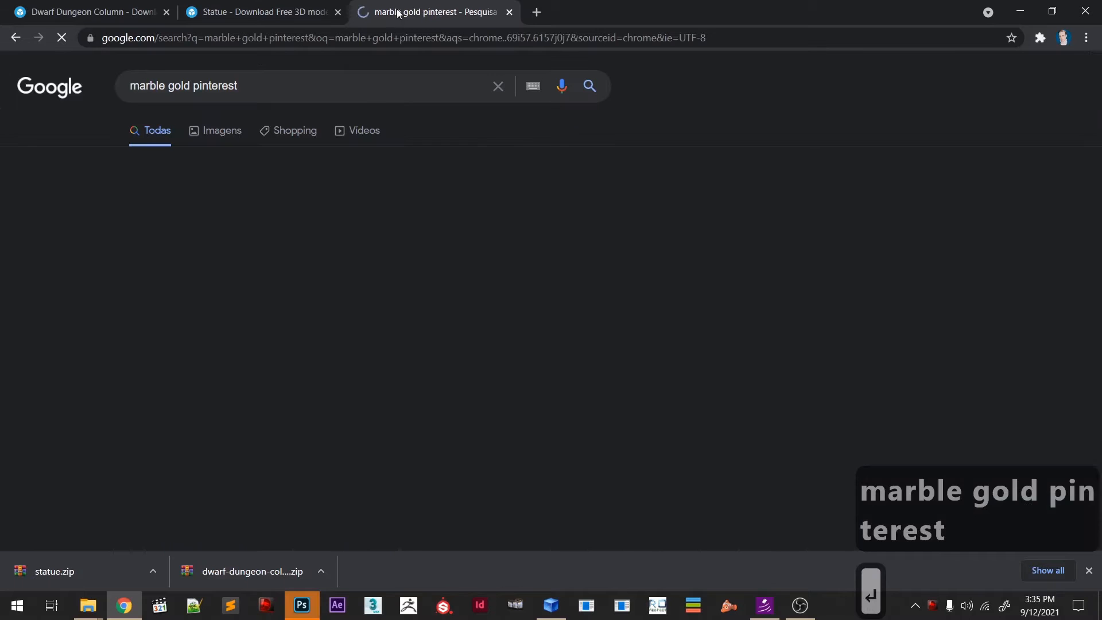
{"action": "left_click", "coordinate": [222, 129]}
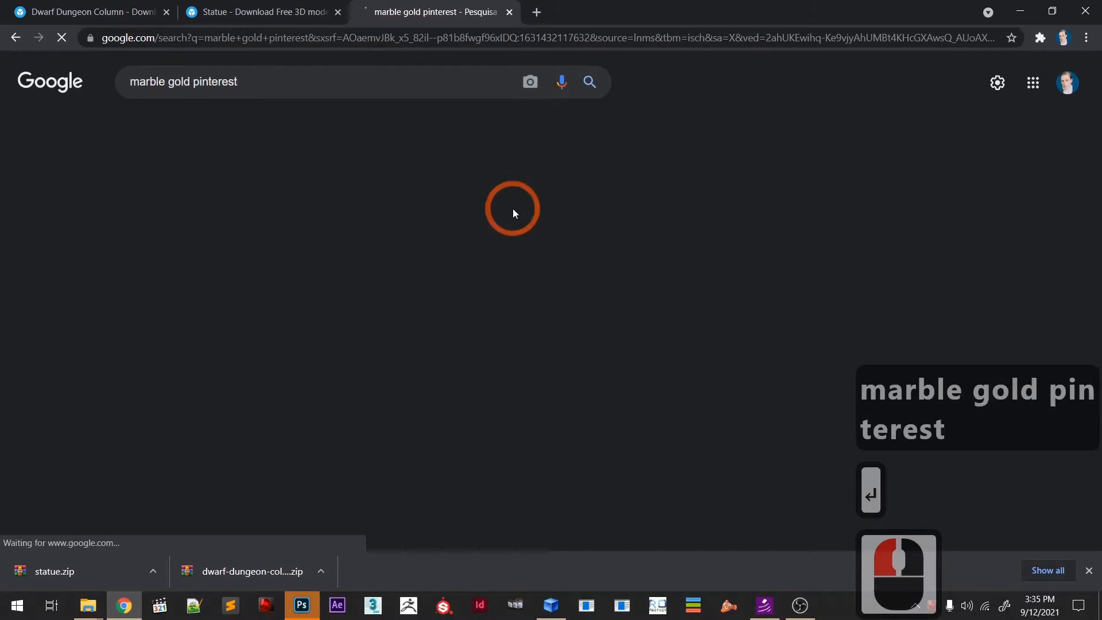
{"action": "scroll", "coordinate": [963, 325], "scroll_direction": "down", "scroll_amount": 2}
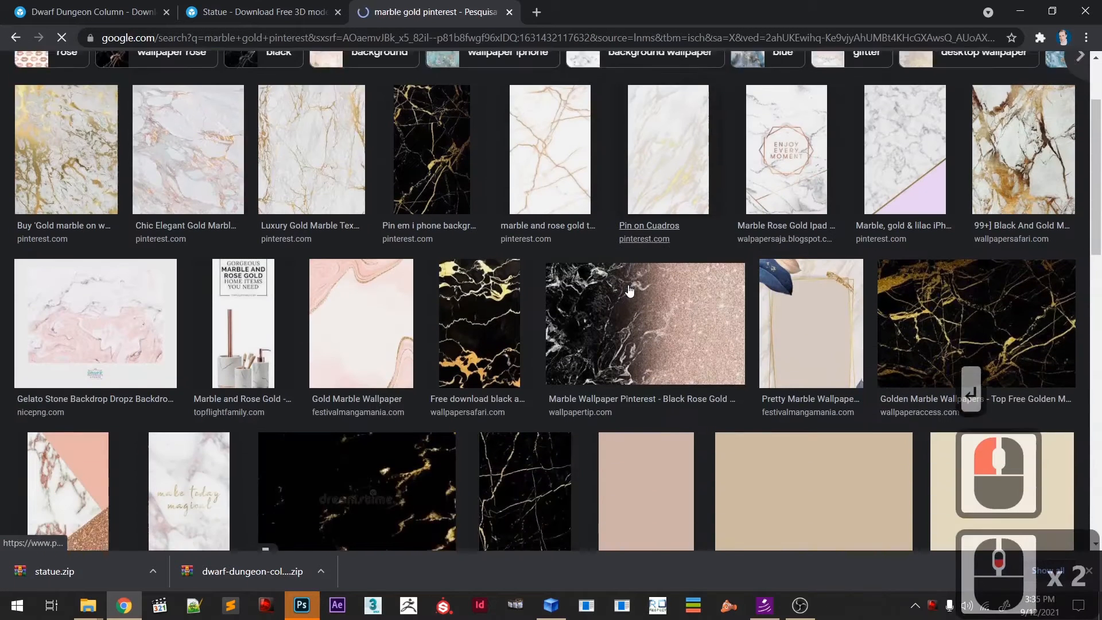
{"action": "scroll", "coordinate": [960, 318], "scroll_direction": "up", "scroll_amount": 2}
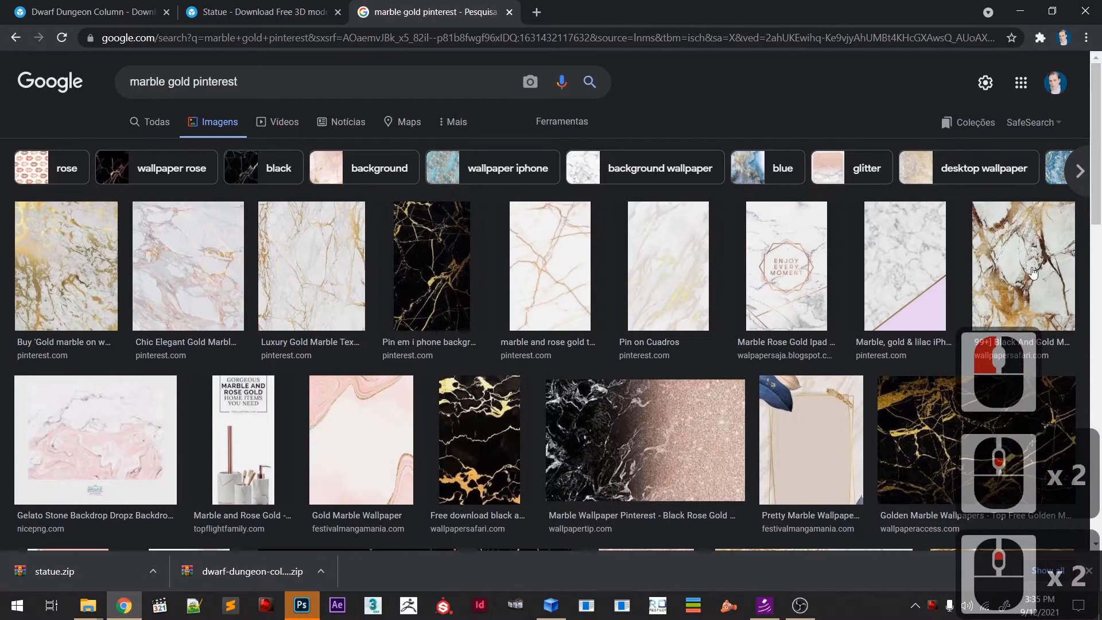
- Open the Luxury Gold Marble Texture Background result and copy its image into the texture folder of updating textures in File Explorer
{"action": "left_click", "coordinate": [70, 254]}
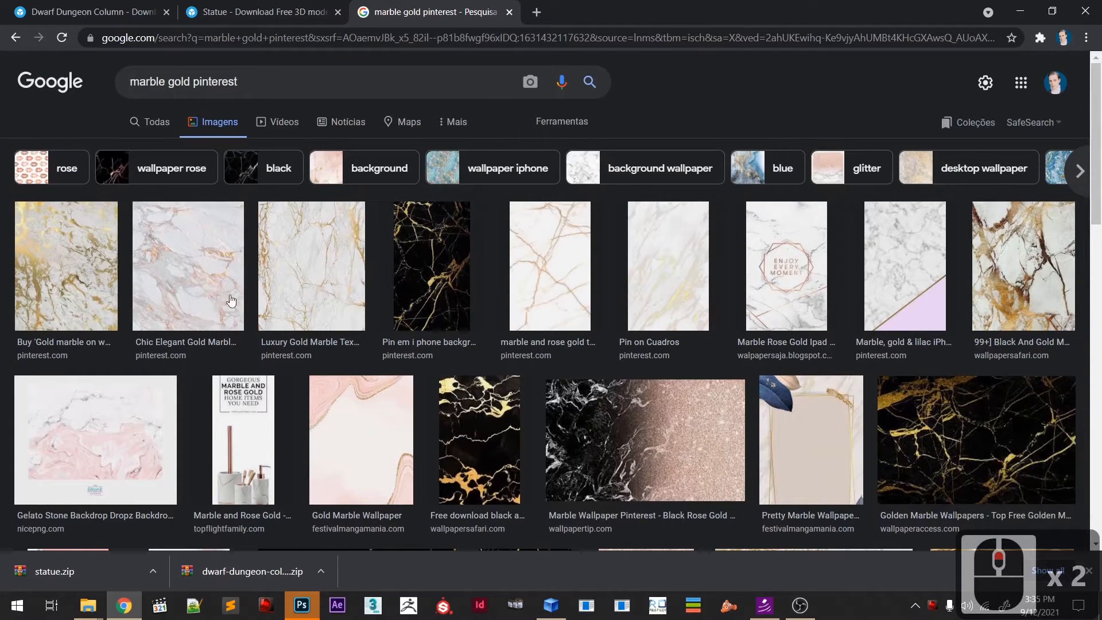
{"action": "left_click", "coordinate": [320, 267]}
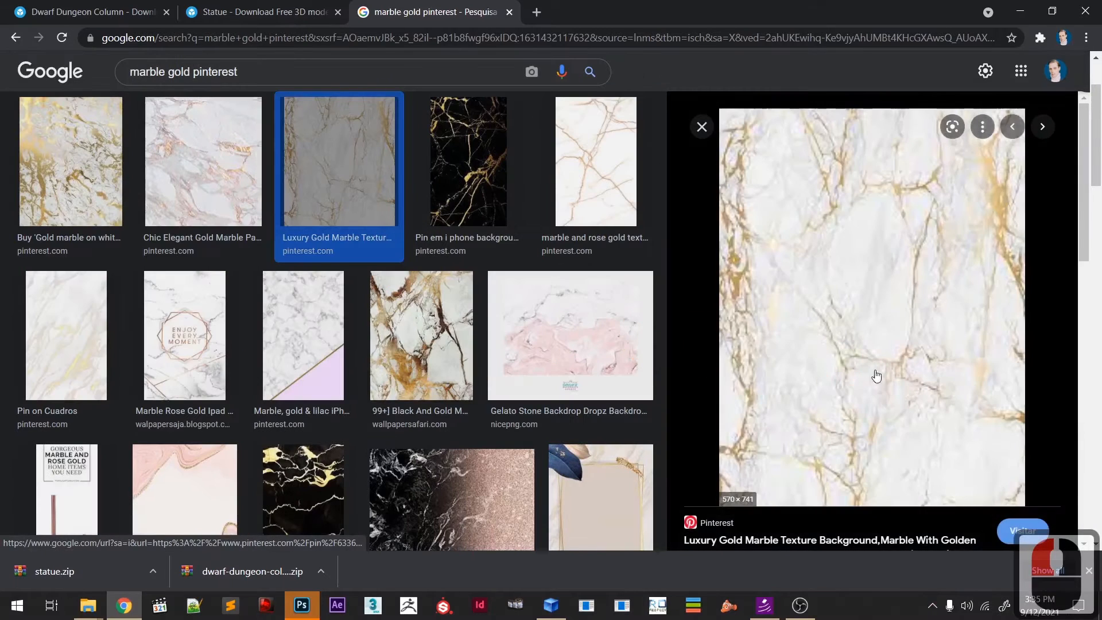
{"action": "left_click_drag", "start_coordinate": [903, 398], "coordinate": [430, 364]}
{"action": "key", "text": "alt+Tab"}
{"action": "key", "text": "alt+Tab"}
{"action": "key", "text": "alt+Tab"}
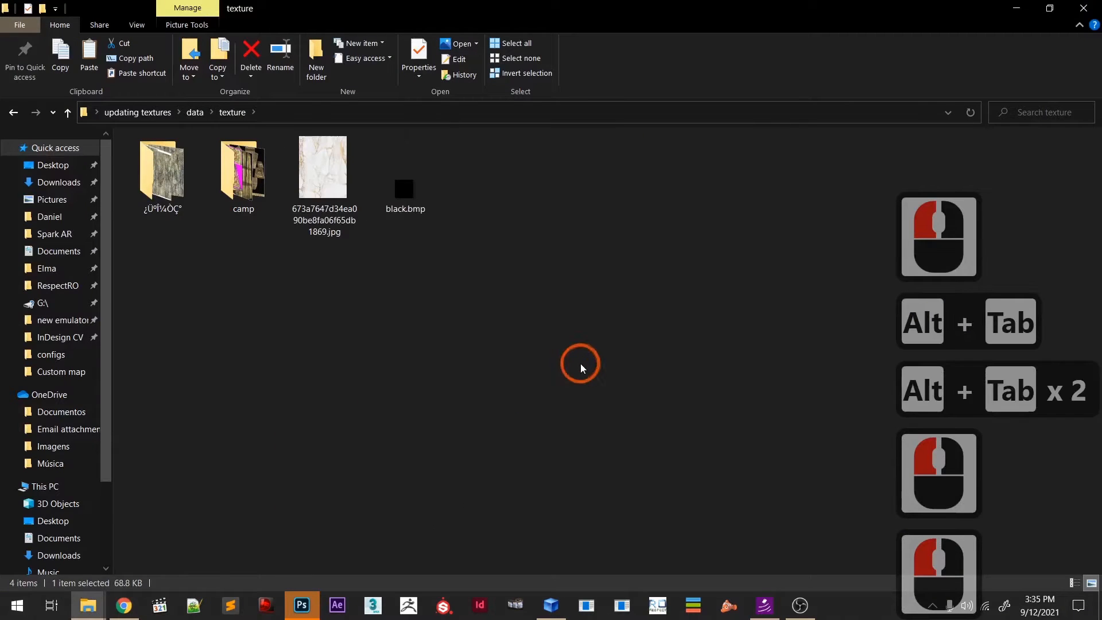
- Return to Chrome and change the image search to "marble blue gold pinterest"
{"action": "key", "text": "alt+Tab"}
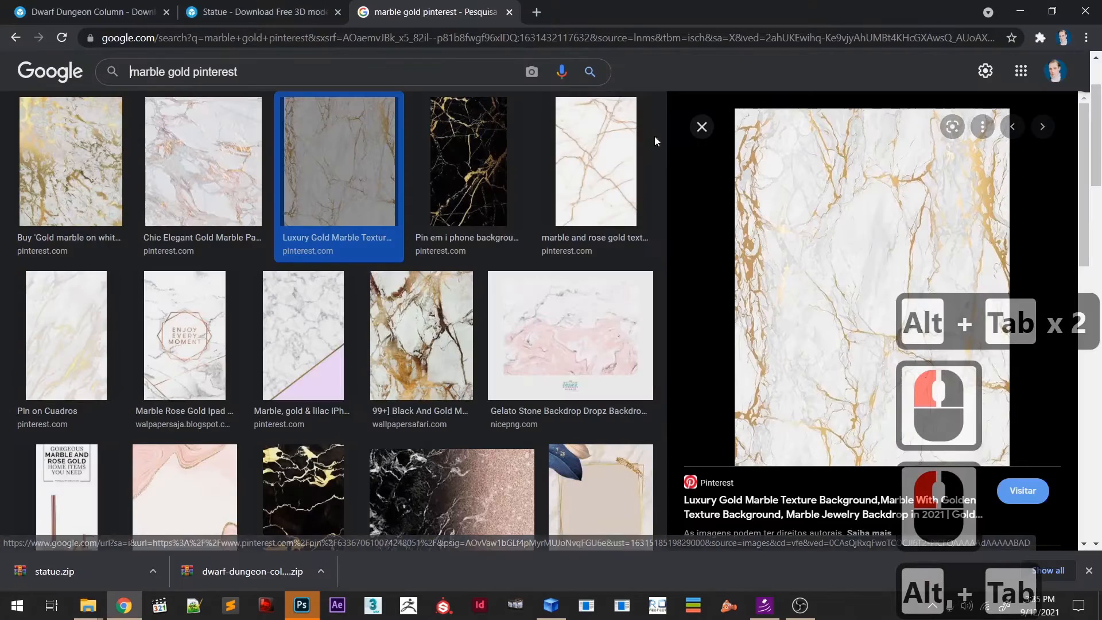
{"action": "left_click", "coordinate": [181, 71]}
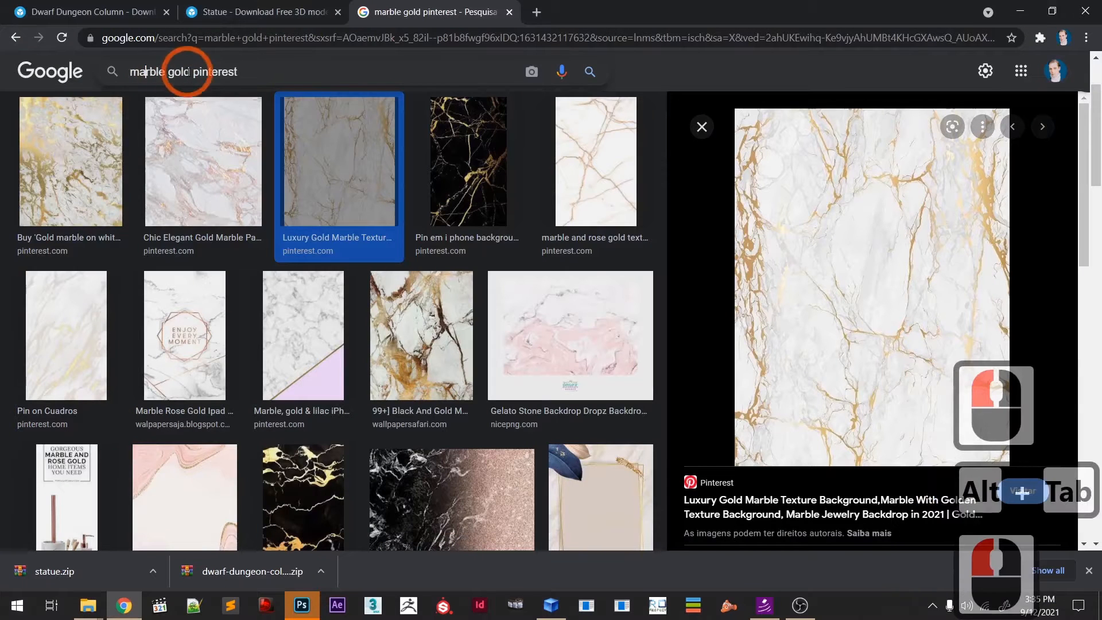
{"action": "key", "text": "Left"}
{"action": "key", "text": "Left"}
{"action": "key", "text": "Left"}
{"action": "key", "text": "Left"}
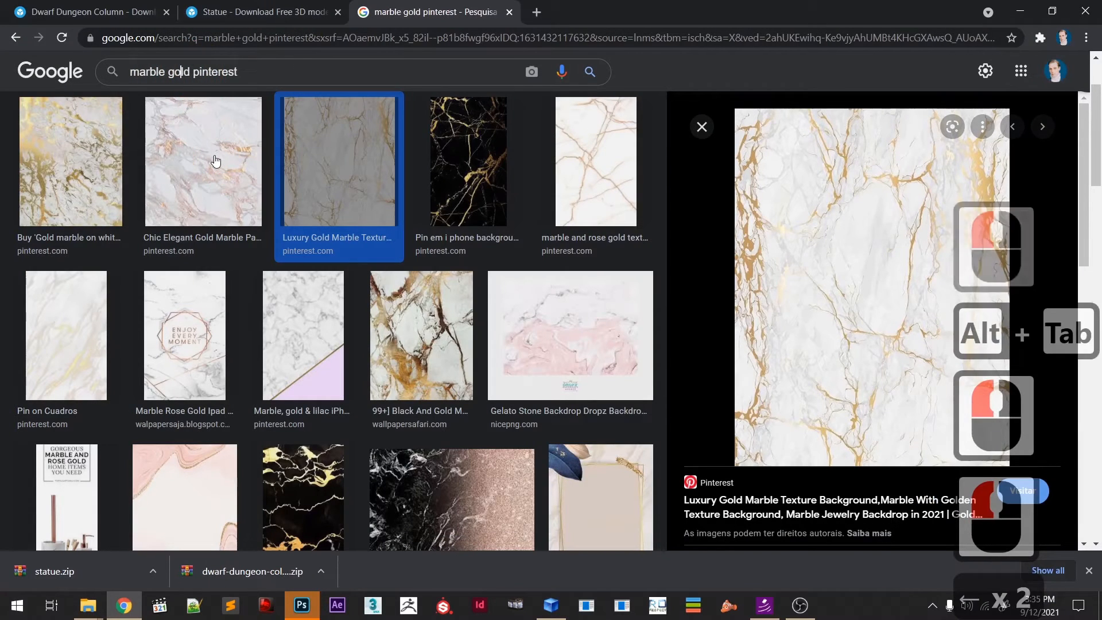
{"action": "type", "text": "blue"}
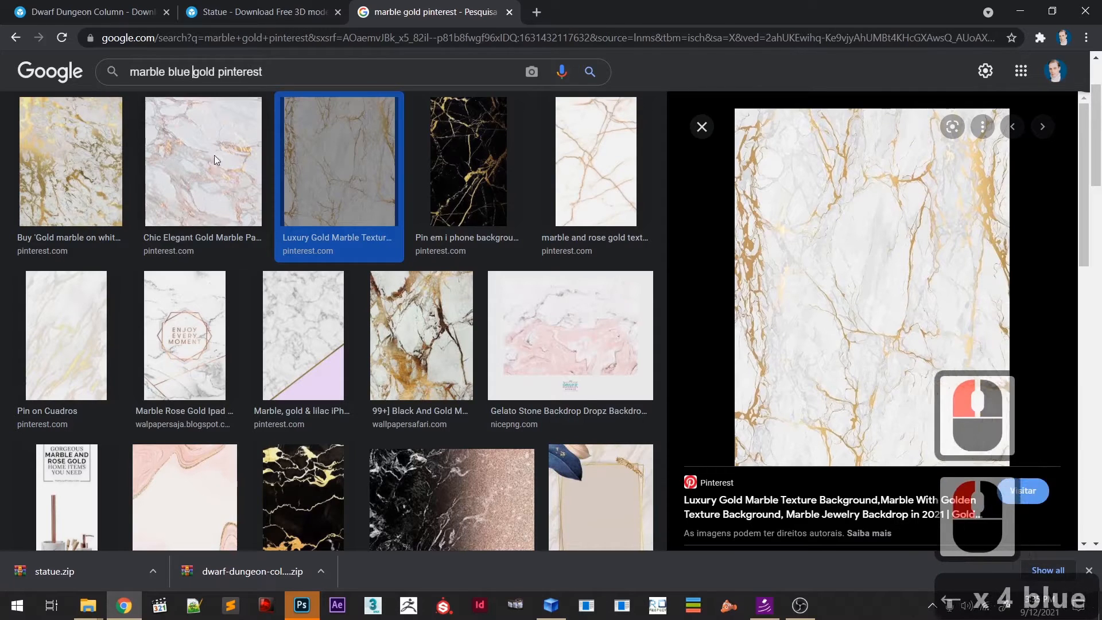
{"action": "key", "text": "Return"}
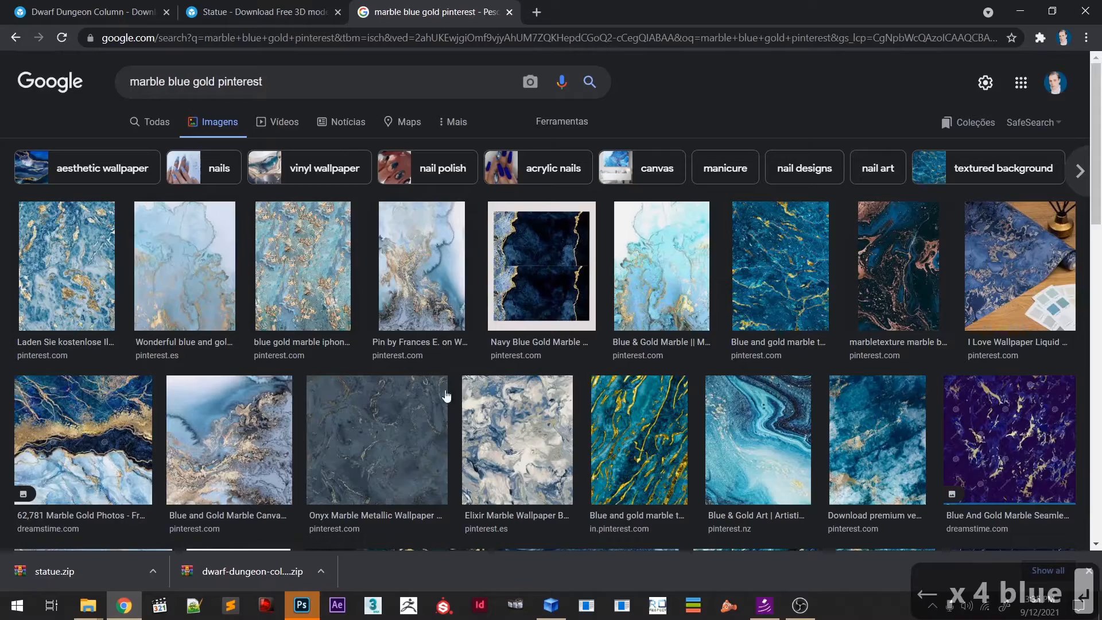
- Open the first blue and gold marble result and copy its image into the texture folder in File Explorer
{"action": "scroll", "coordinate": [756, 396], "scroll_direction": "down", "scroll_amount": 2}
{"action": "scroll", "coordinate": [418, 350], "scroll_direction": "up", "scroll_amount": 3}
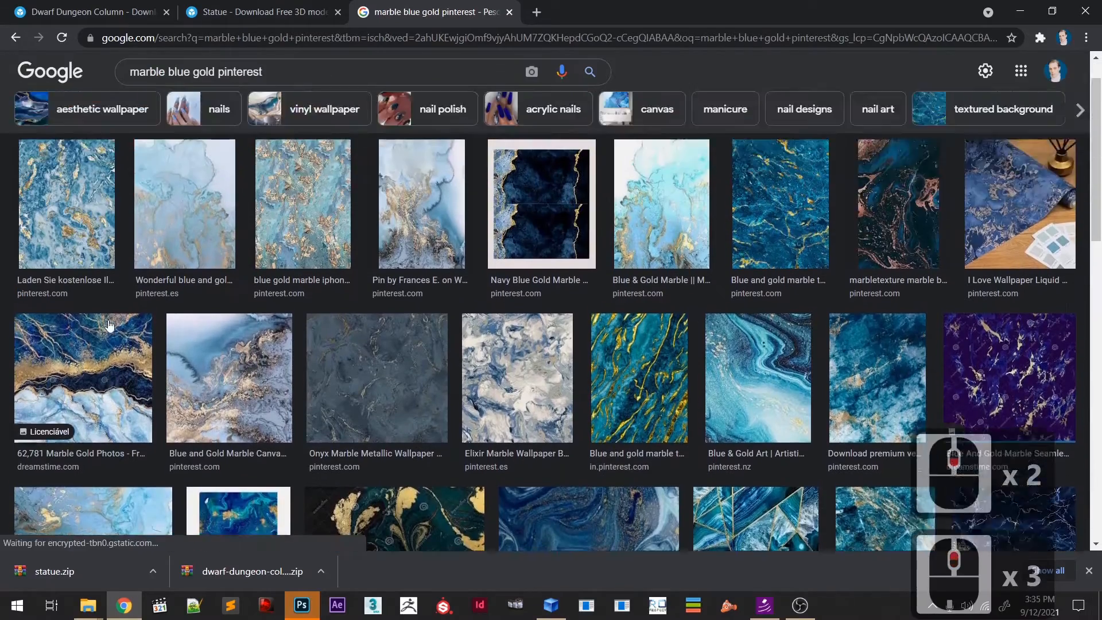
{"action": "scroll", "coordinate": [477, 355], "scroll_direction": "down", "scroll_amount": 2}
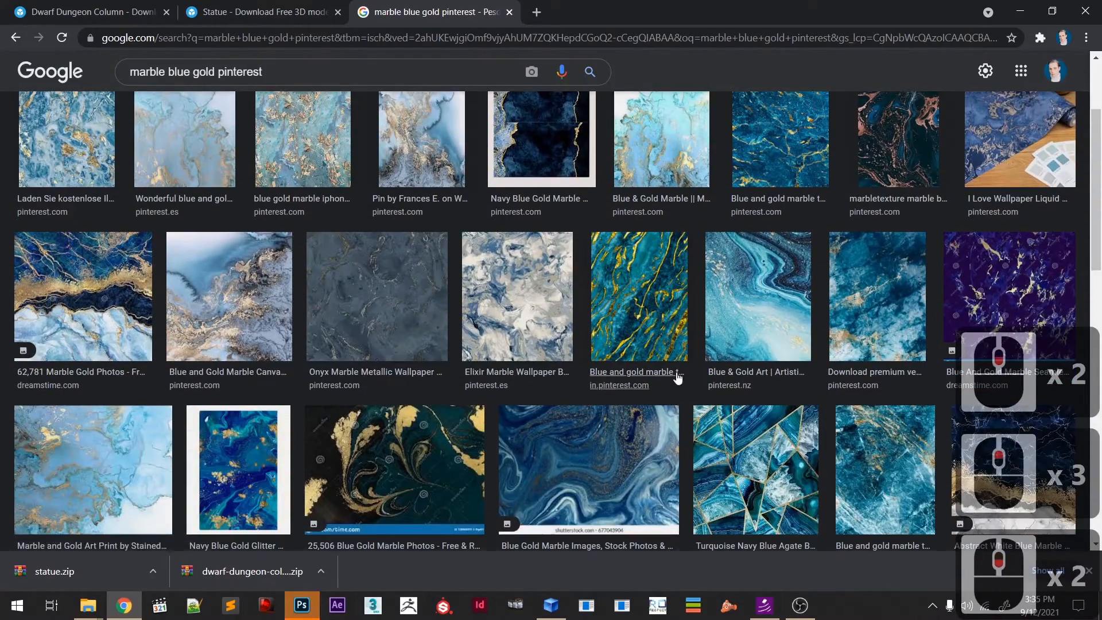
{"action": "scroll", "coordinate": [424, 331], "scroll_direction": "up", "scroll_amount": 1}
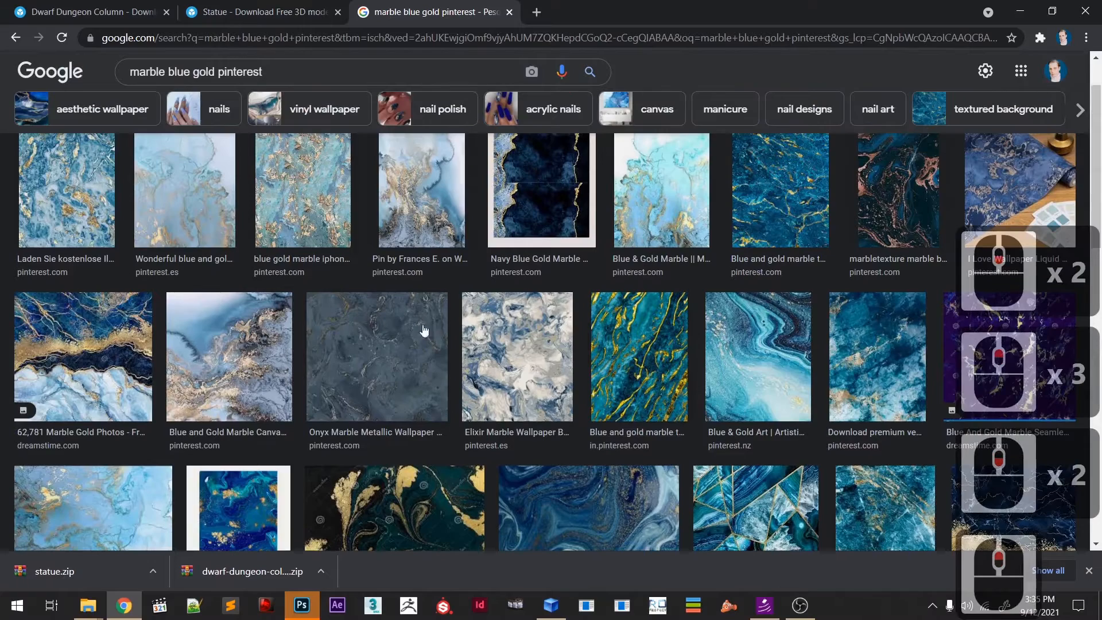
{"action": "left_click", "coordinate": [59, 184]}
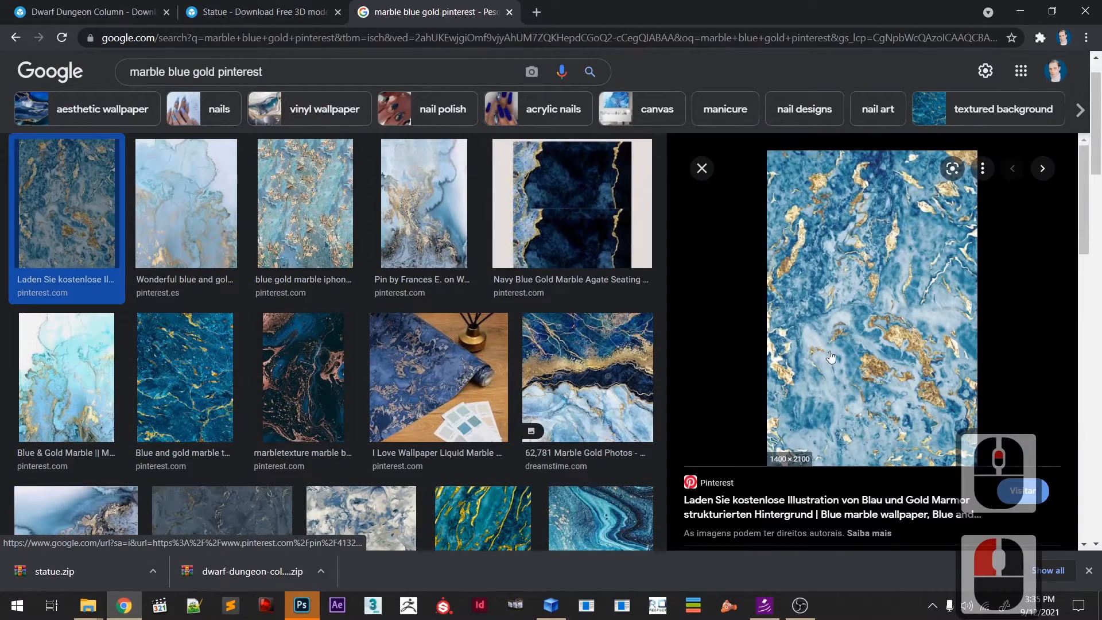
{"action": "key", "text": "alt+Tab"}
{"action": "left_click_drag", "start_coordinate": [862, 284], "coordinate": [476, 311]}
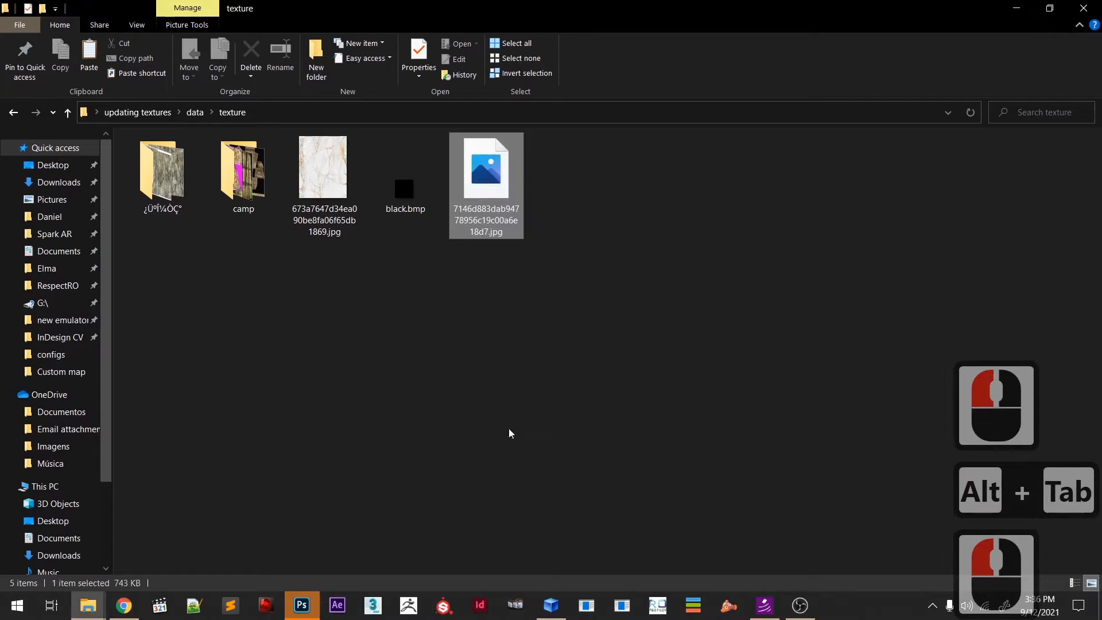
{"action": "left_click", "coordinate": [501, 367]}
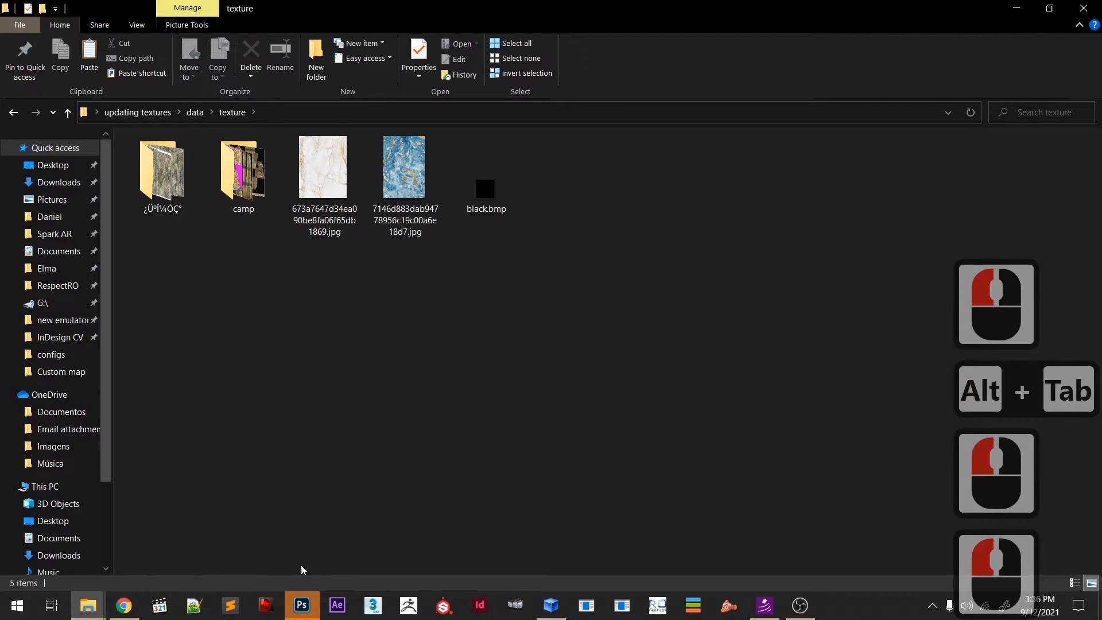
- Open all five abi_duninp images from the first texture subfolder in Photoshop as separate documents
{"action": "mouse_move", "coordinate": [304, 606]}
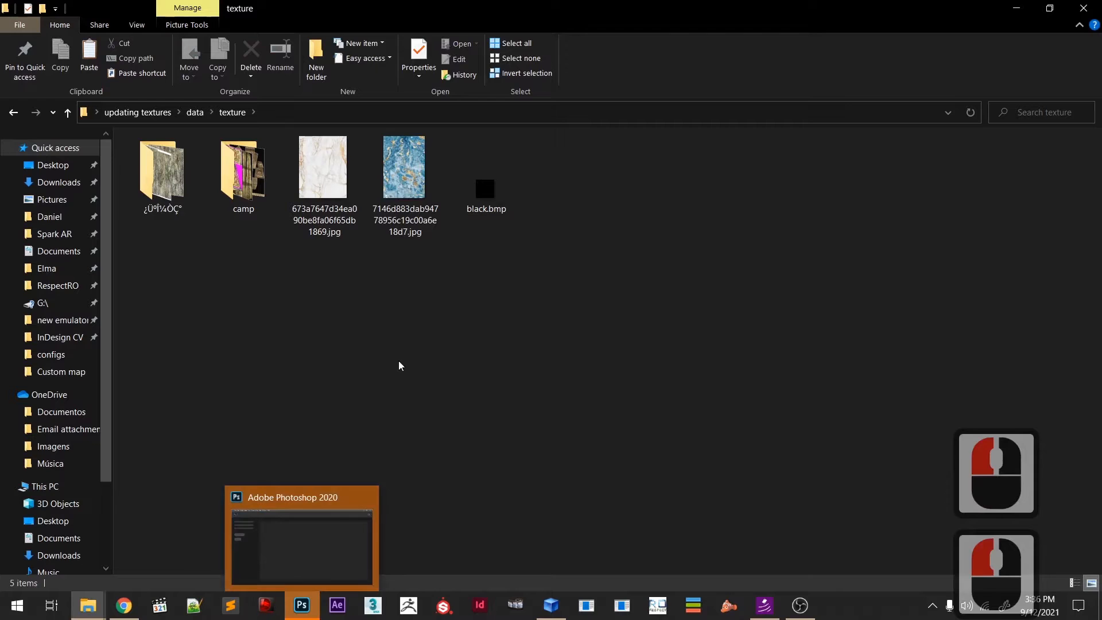
{"action": "double_click", "coordinate": [185, 170]}
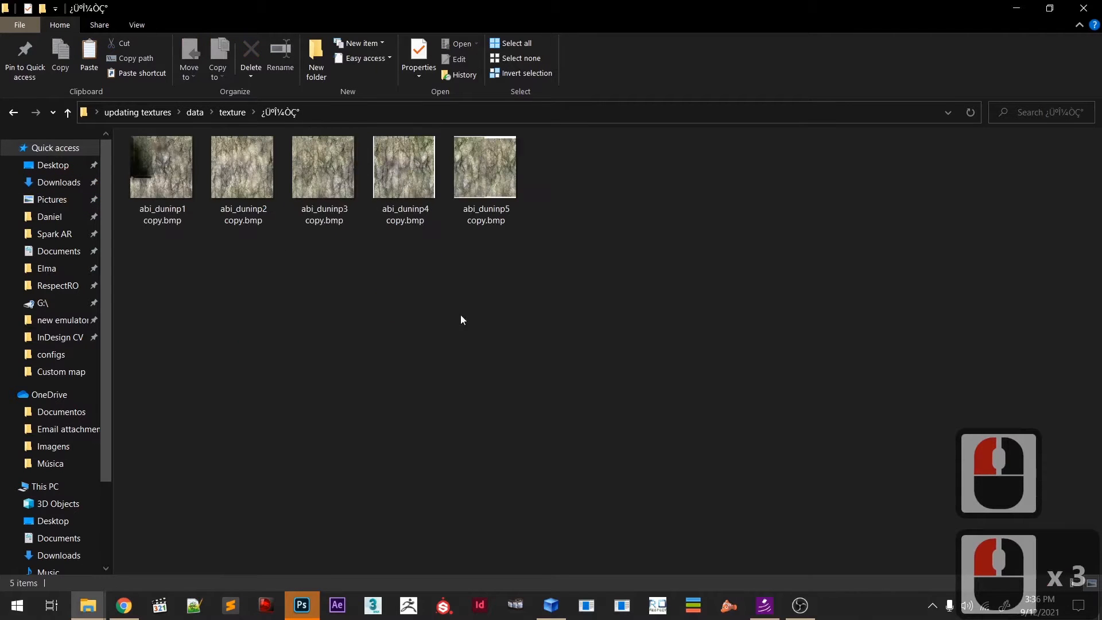
{"action": "left_click", "coordinate": [529, 320]}
{"action": "left_click_drag", "start_coordinate": [170, 167], "coordinate": [223, 320]}
{"action": "left_click_drag", "start_coordinate": [545, 297], "coordinate": [94, 111]}
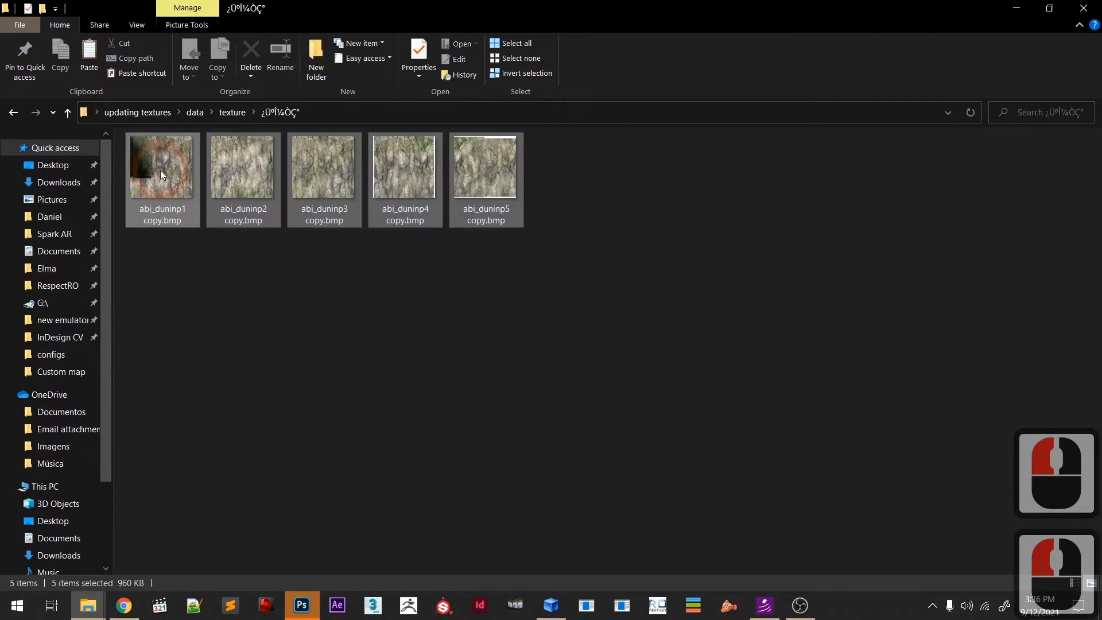
{"action": "left_click_drag", "start_coordinate": [158, 172], "coordinate": [251, 402]}
{"action": "key", "text": "alt+Tab"}
{"action": "key", "text": "alt+Tab"}
{"action": "key", "text": "alt+Tab"}
{"action": "key", "text": "alt+Tab"}
{"action": "key", "text": "alt+Tab"}
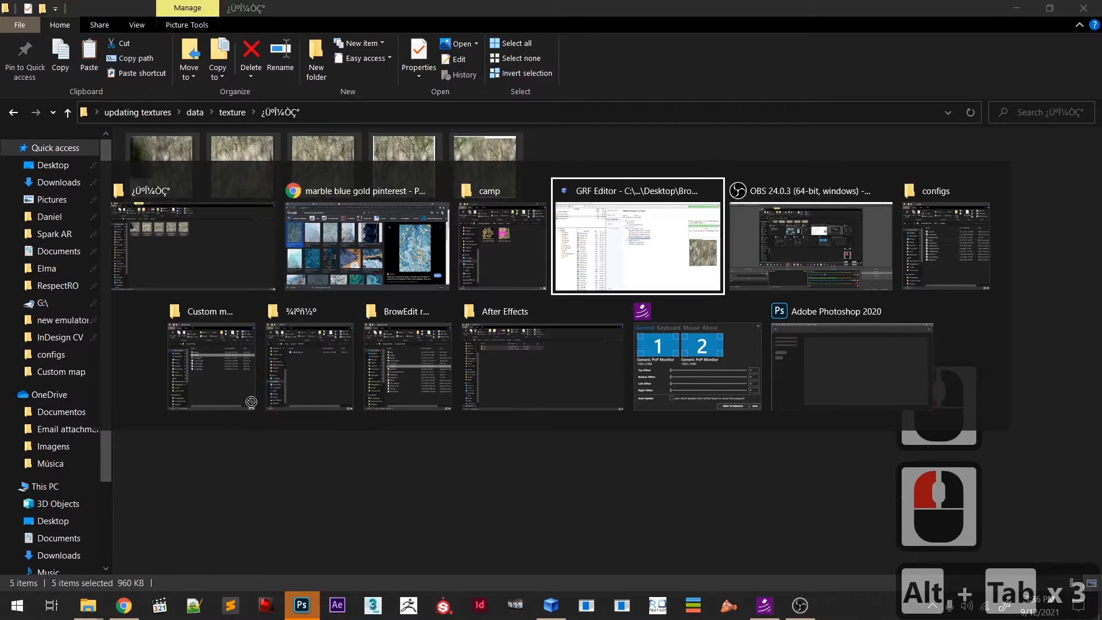
{"action": "key", "text": "alt+Tab"}
{"action": "key", "text": "alt+Tab"}
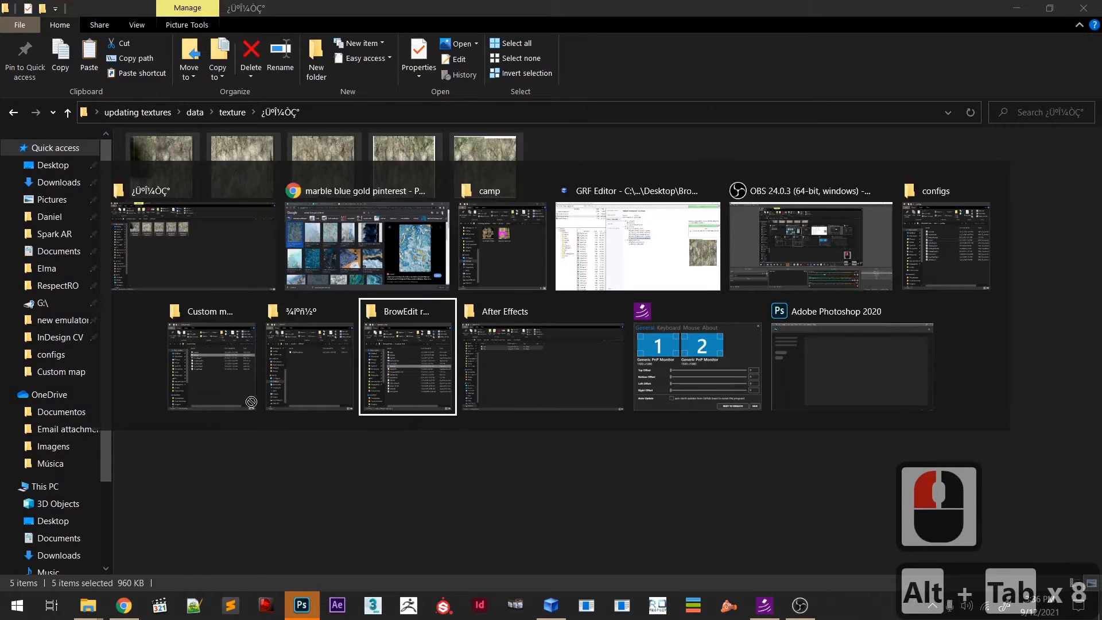
{"action": "key", "text": "alt+Tab"}
{"action": "key", "text": "alt+Tab"}
{"action": "key", "text": "alt+Tab"}
{"action": "left_click_drag", "start_coordinate": [250, 401], "coordinate": [372, 235]}
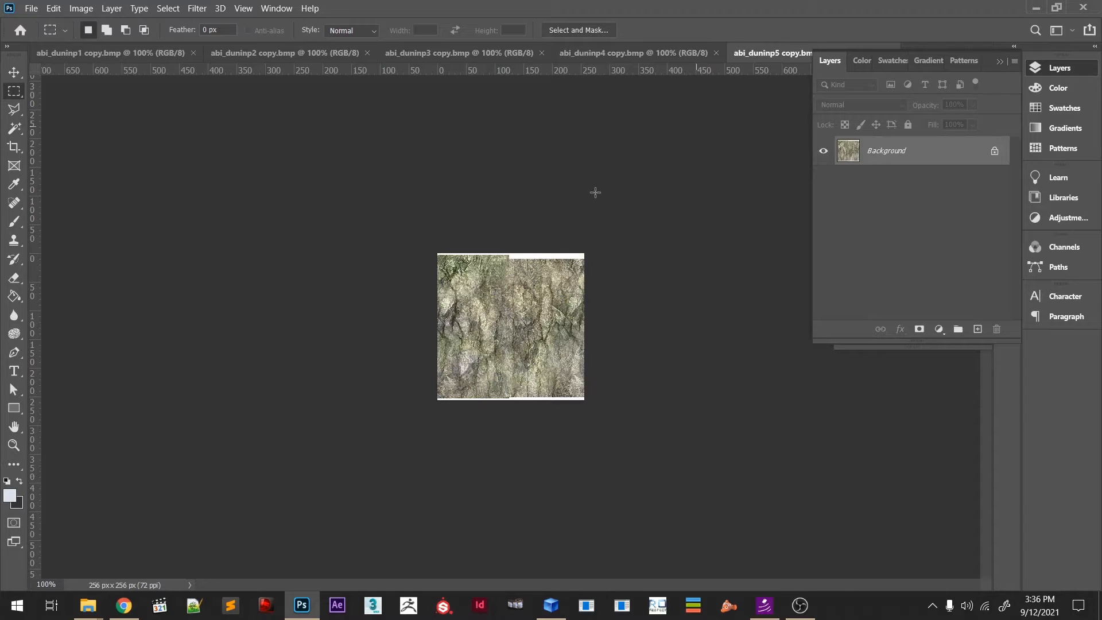
- Place the blue marble image from the texture folder into the abi_duninp5 copy.bmp document in Photoshop
{"action": "key", "text": "z"}
{"action": "left_click", "coordinate": [533, 317]}
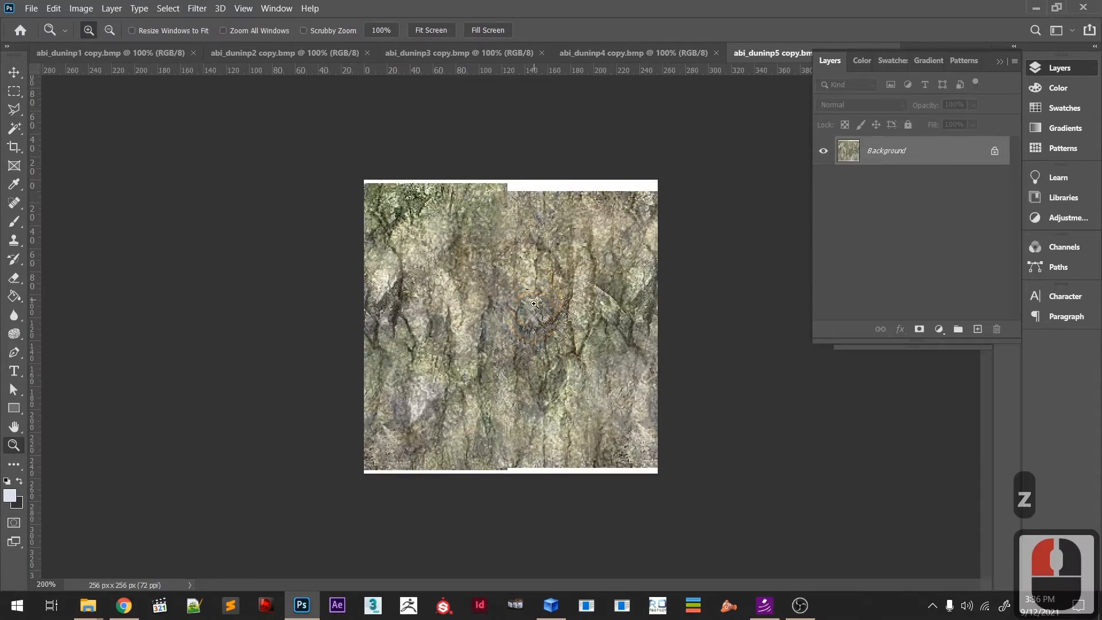
{"action": "key", "text": "alt+Tab"}
{"action": "left_click", "coordinate": [391, 340]}
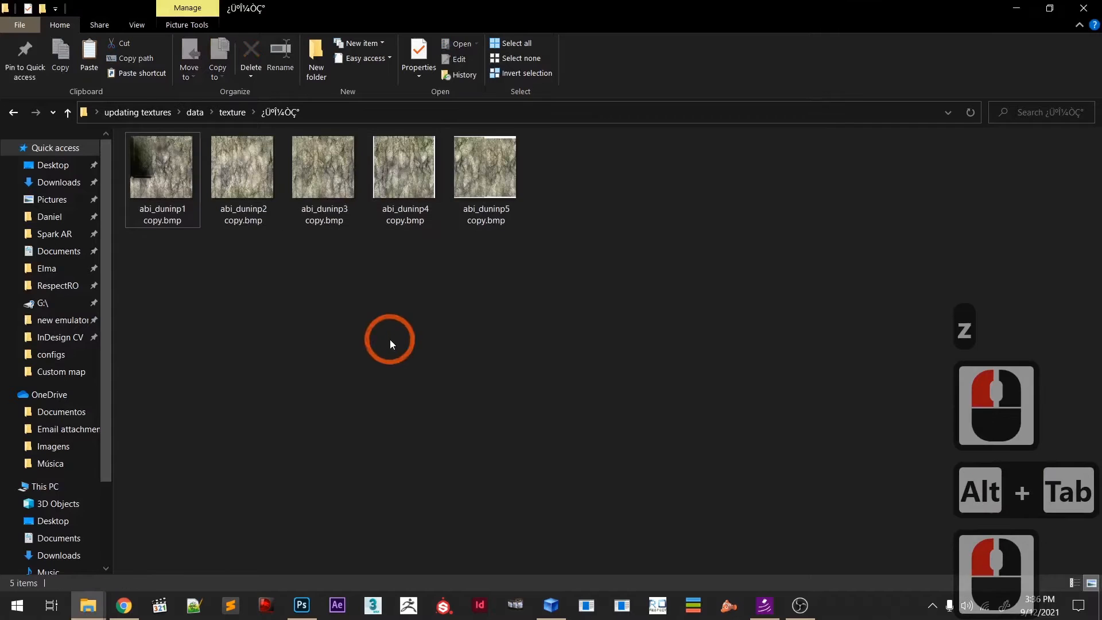
{"action": "key", "text": "BackSpace"}
{"action": "left_click", "coordinate": [389, 299]}
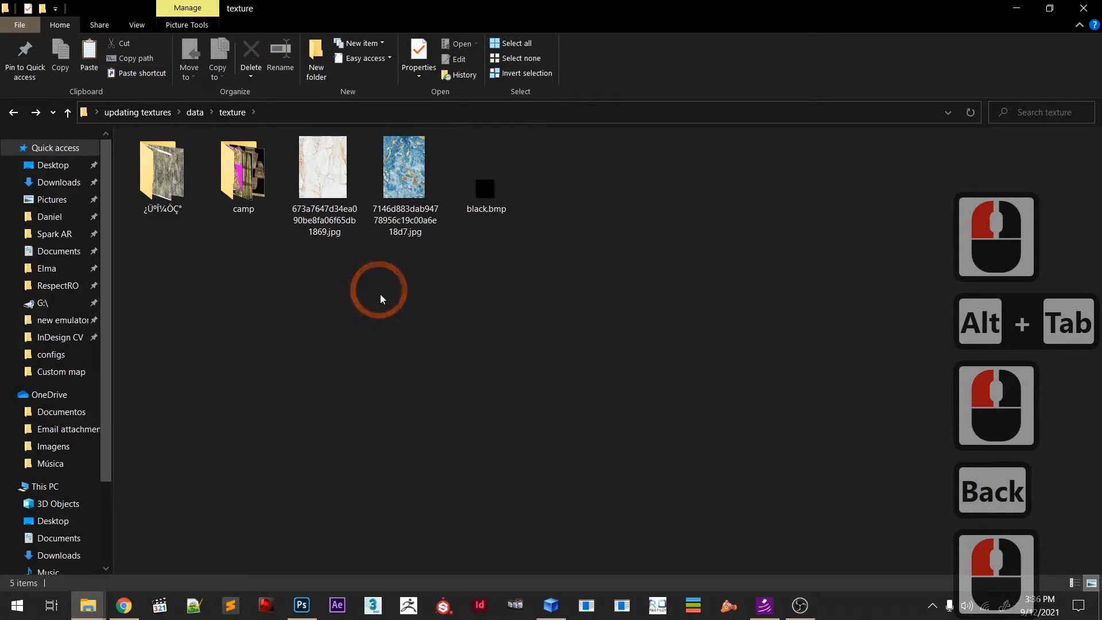
{"action": "key", "text": "alt+Tab"}
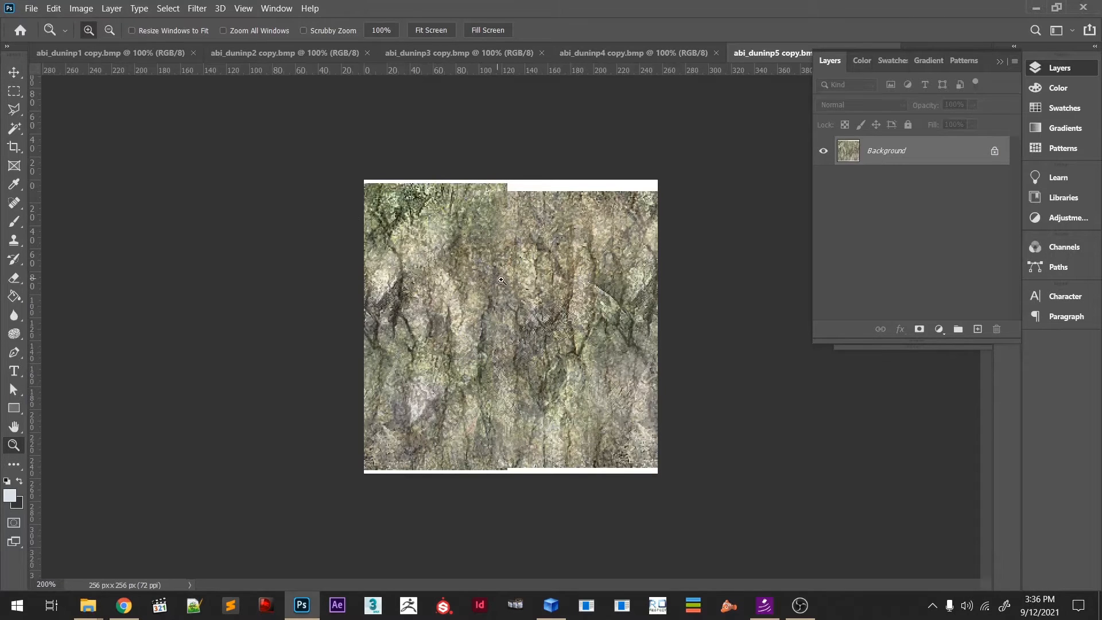
{"action": "key", "text": "alt+Tab"}
{"action": "left_click", "coordinate": [445, 296]}
{"action": "left_click", "coordinate": [390, 156]}
{"action": "left_click_drag", "start_coordinate": [390, 154], "coordinate": [556, 389]}
{"action": "key", "text": "alt+Tab"}
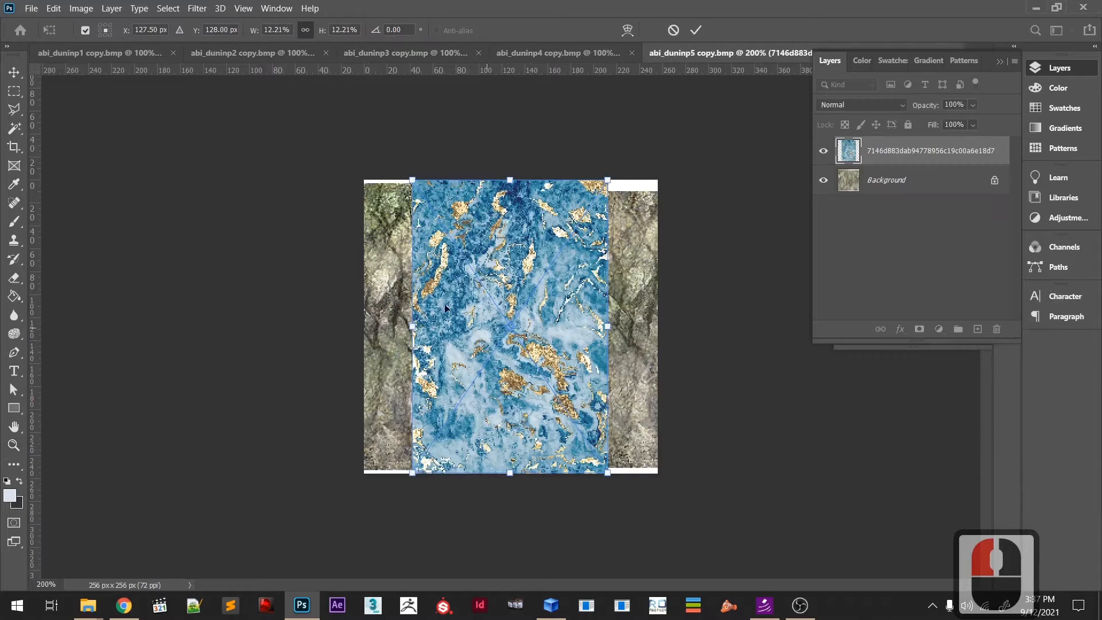
- Scale the placed blue marble image proportionally to about 18.29% to fill the canvas width, and commit the transform
{"action": "left_click_drag", "start_coordinate": [607, 342], "coordinate": [658, 343]}
{"action": "left_click_drag", "start_coordinate": [411, 331], "coordinate": [365, 320]}
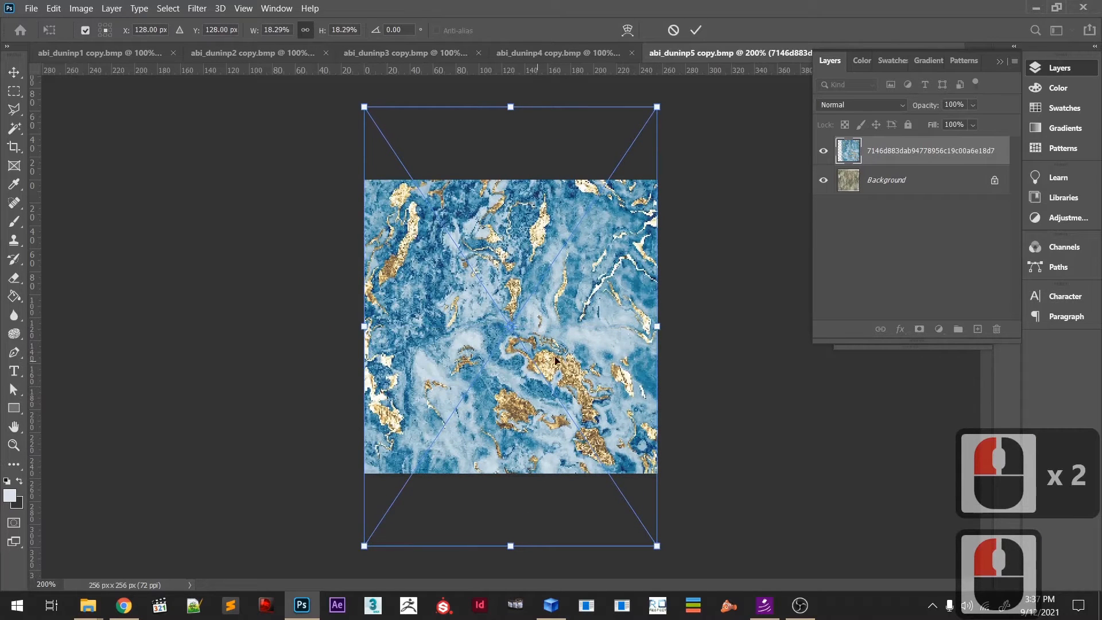
{"action": "double_click", "coordinate": [540, 365]}
{"action": "key", "text": "z"}
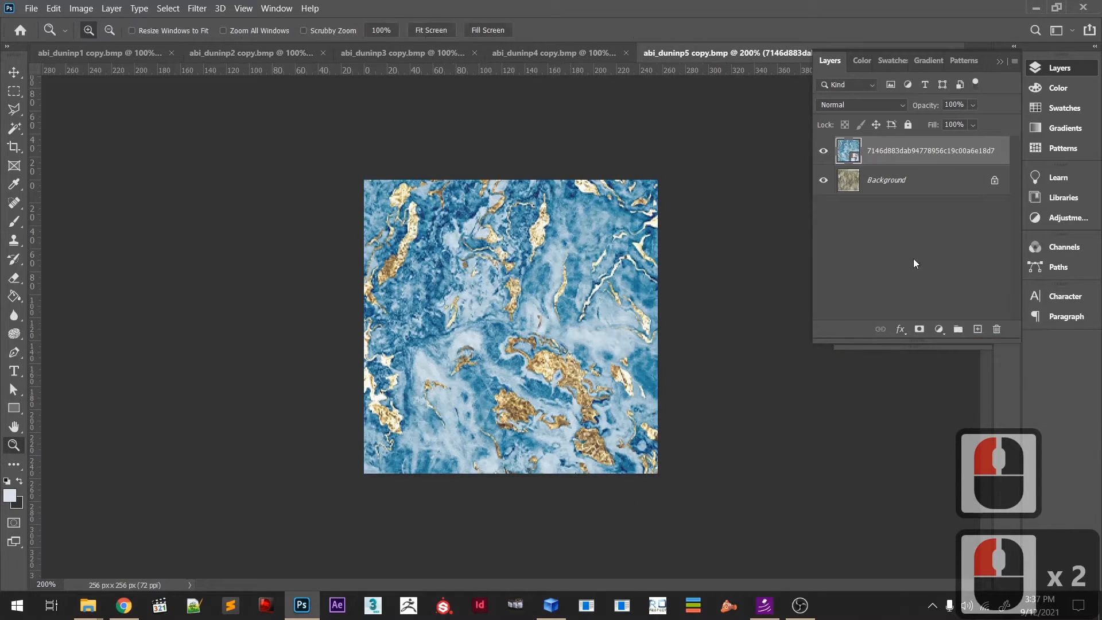
- Compare different blend modes on the marble layer over the stone background and set it to Overlay
{"action": "left_click", "coordinate": [852, 107]}
{"action": "left_click", "coordinate": [854, 109]}
{"action": "scroll", "coordinate": [853, 106], "scroll_direction": "down", "scroll_amount": 1}
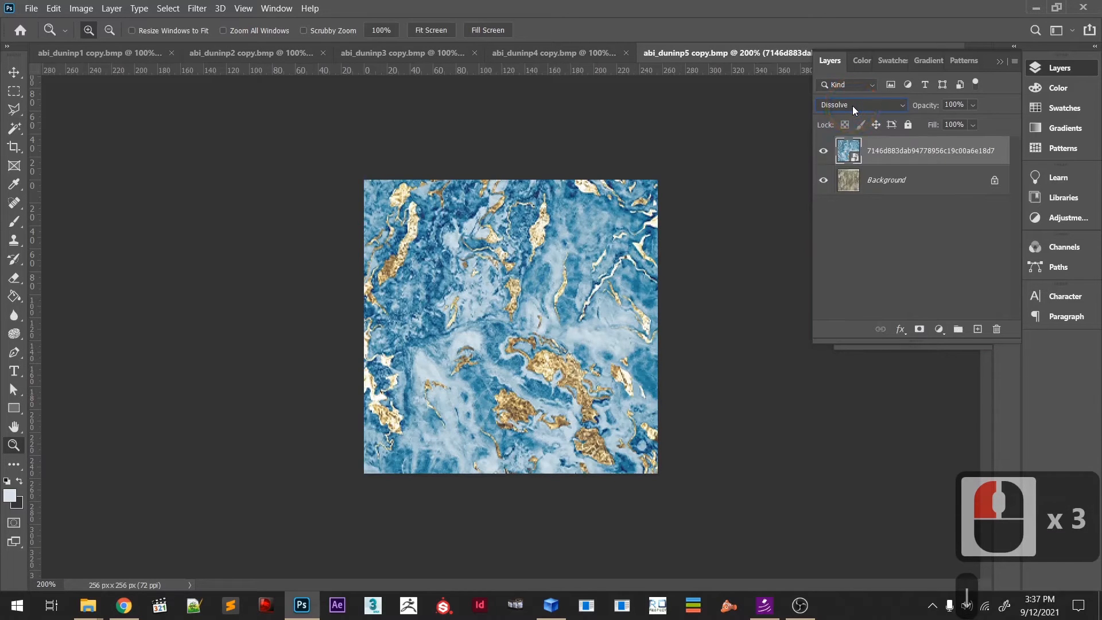
{"action": "scroll", "coordinate": [853, 105], "scroll_direction": "down", "scroll_amount": 1}
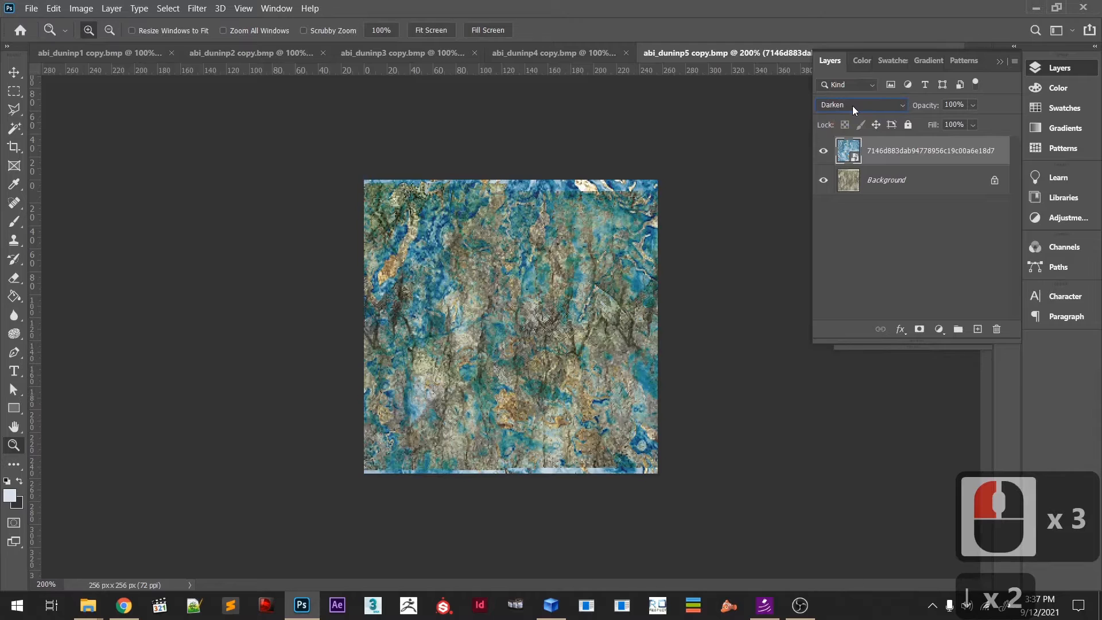
{"action": "scroll", "coordinate": [853, 105], "scroll_direction": "down", "scroll_amount": 3}
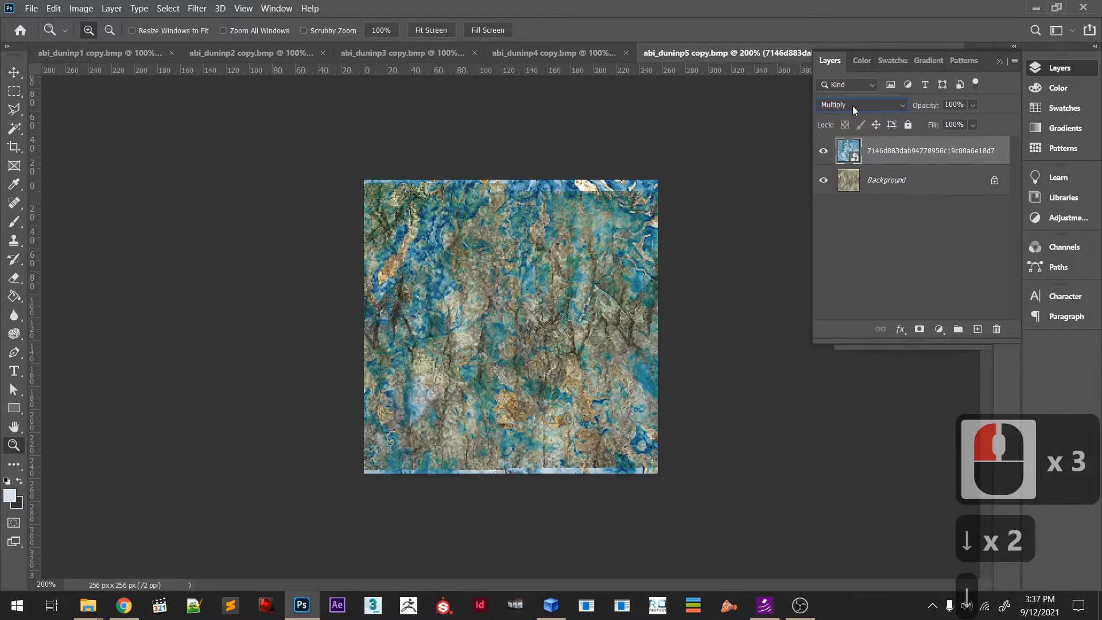
{"action": "scroll", "coordinate": [853, 106], "scroll_direction": "down", "scroll_amount": 3}
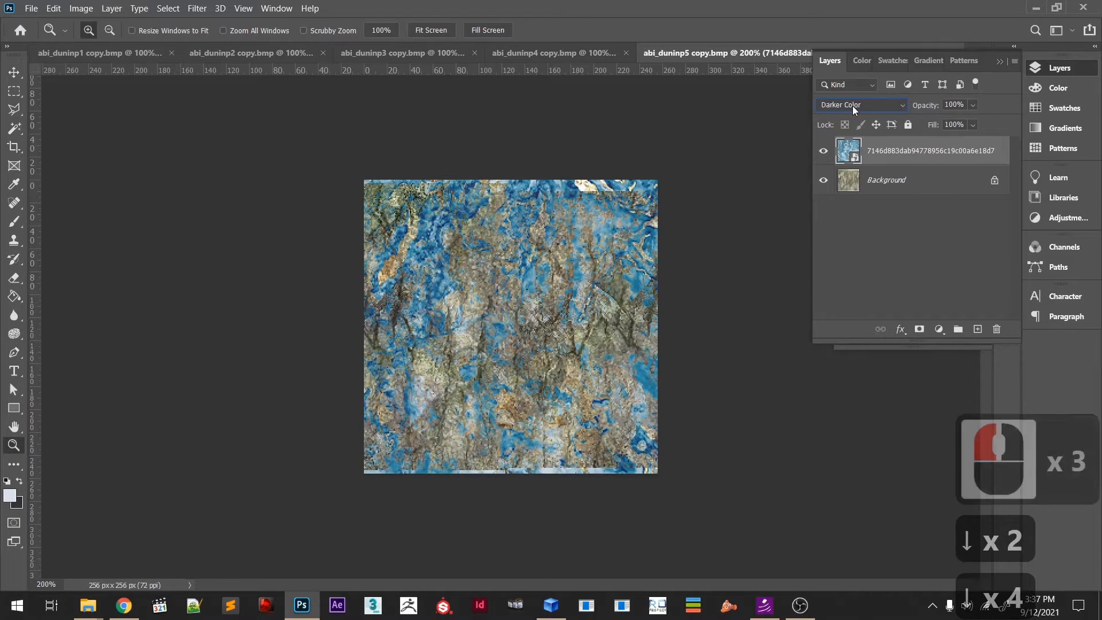
{"action": "scroll", "coordinate": [853, 106], "scroll_direction": "up", "scroll_amount": 3}
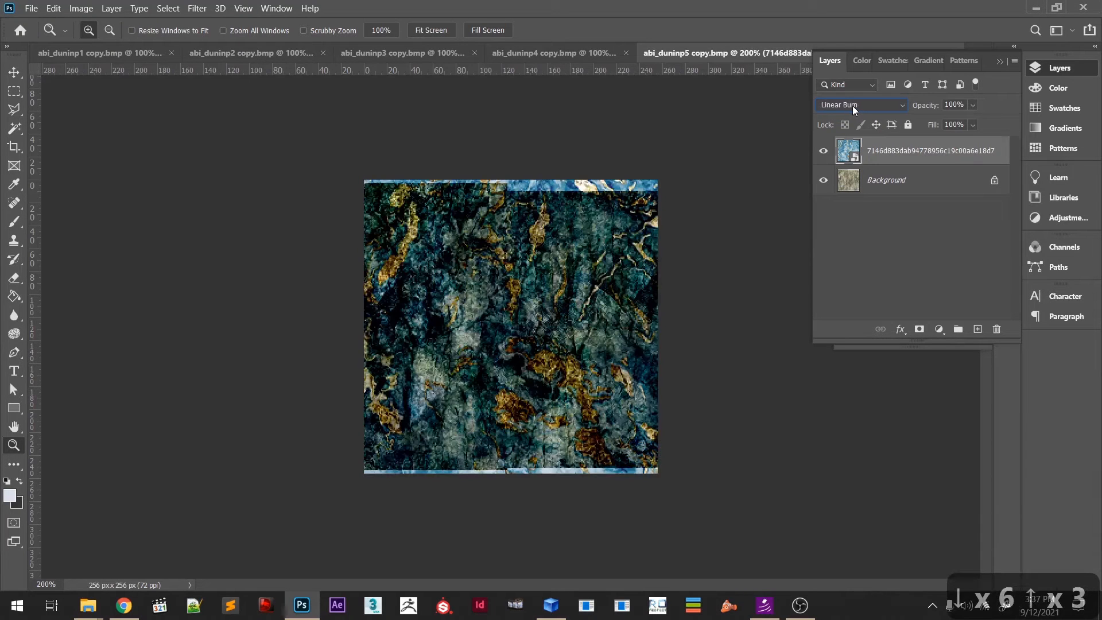
{"action": "scroll", "coordinate": [853, 106], "scroll_direction": "up", "scroll_amount": 3}
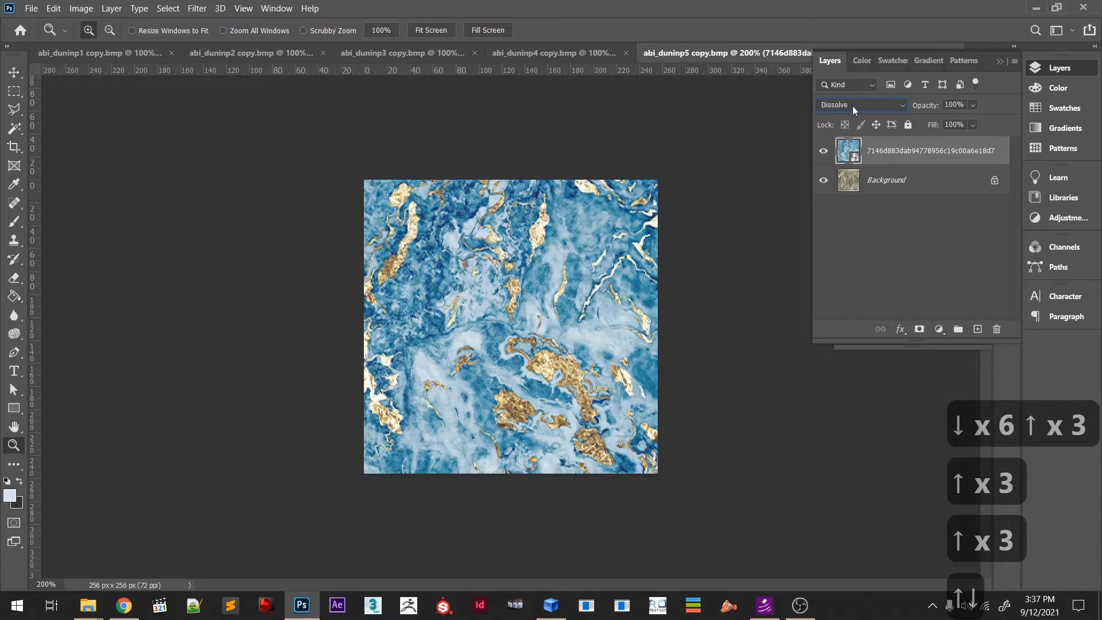
{"action": "scroll", "coordinate": [853, 105], "scroll_direction": "down", "scroll_amount": 4}
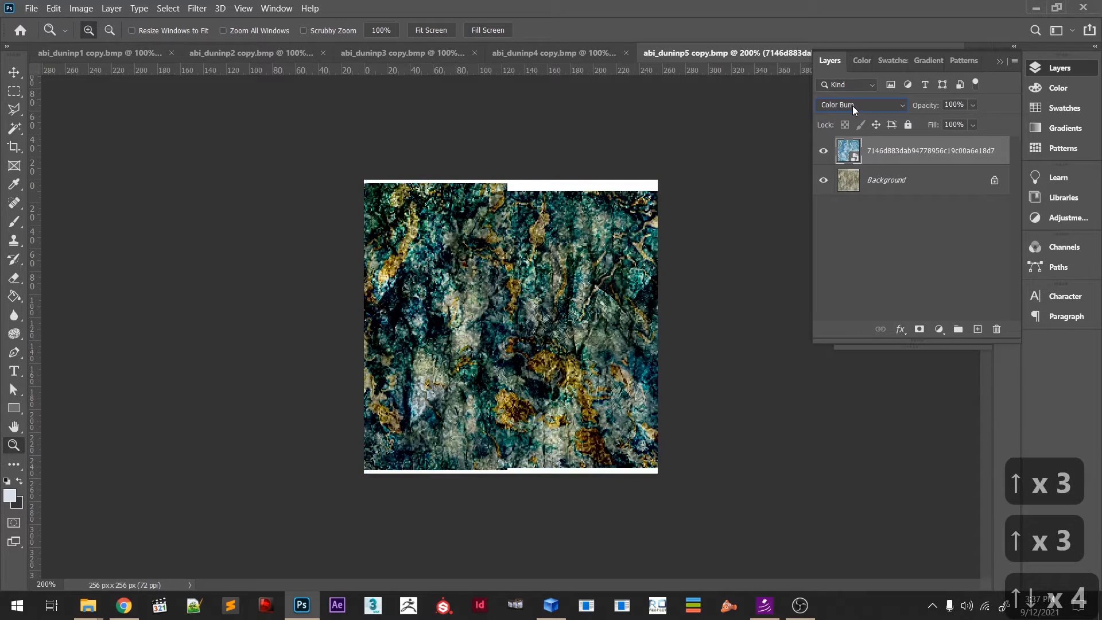
{"action": "scroll", "coordinate": [853, 105], "scroll_direction": "down", "scroll_amount": 2}
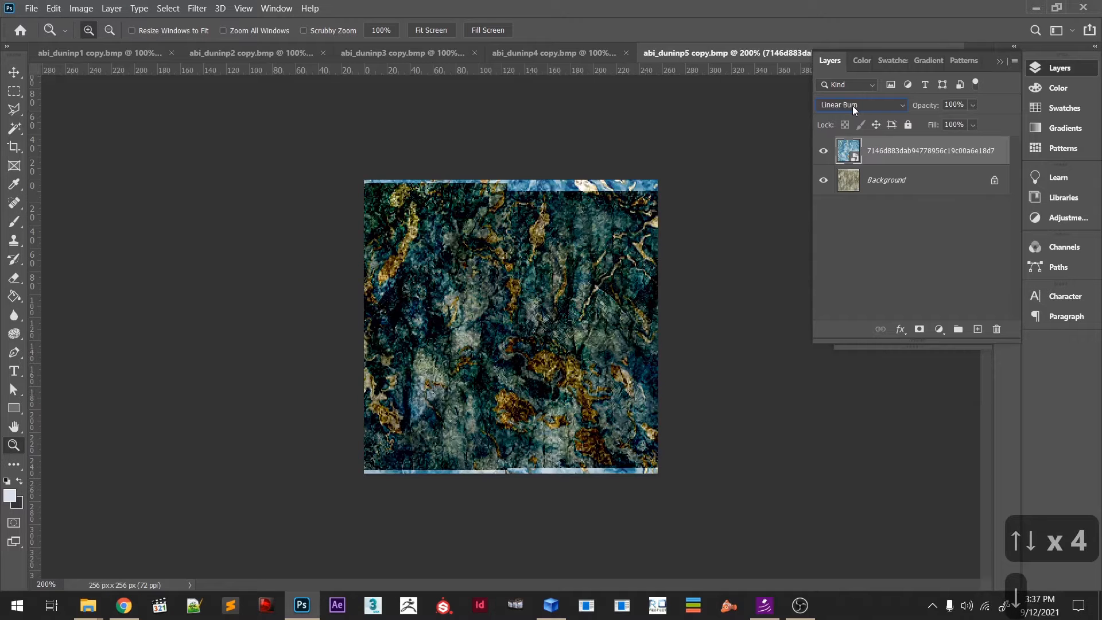
{"action": "scroll", "coordinate": [853, 105], "scroll_direction": "down", "scroll_amount": 1}
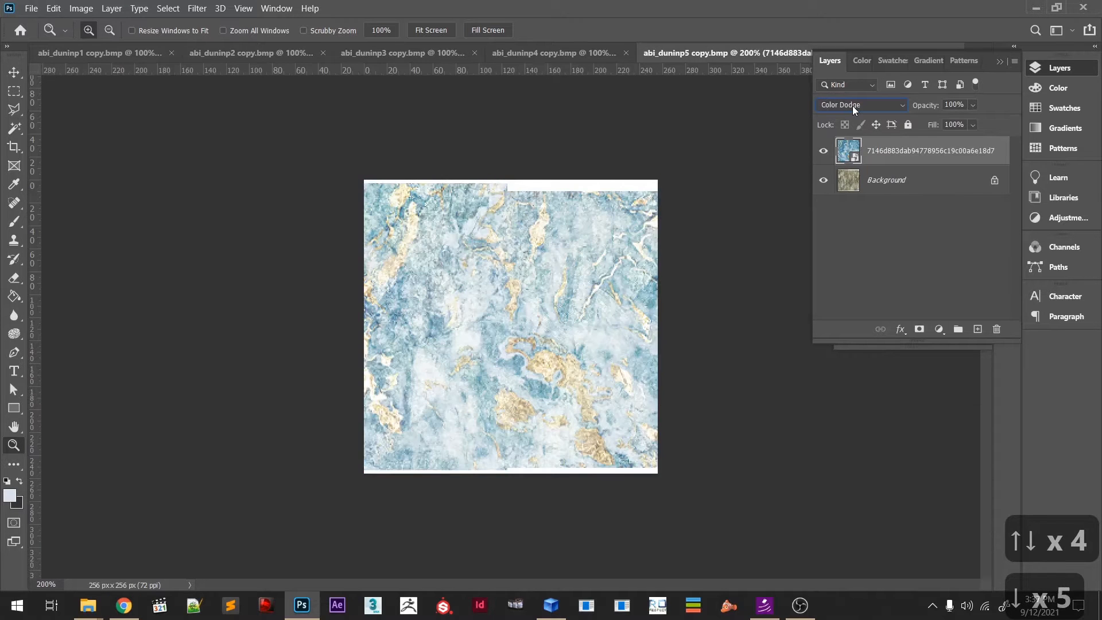
{"action": "scroll", "coordinate": [853, 105], "scroll_direction": "down", "scroll_amount": 3}
{"action": "scroll", "coordinate": [853, 106], "scroll_direction": "down", "scroll_amount": 2}
{"action": "scroll", "coordinate": [852, 106], "scroll_direction": "down", "scroll_amount": 1}
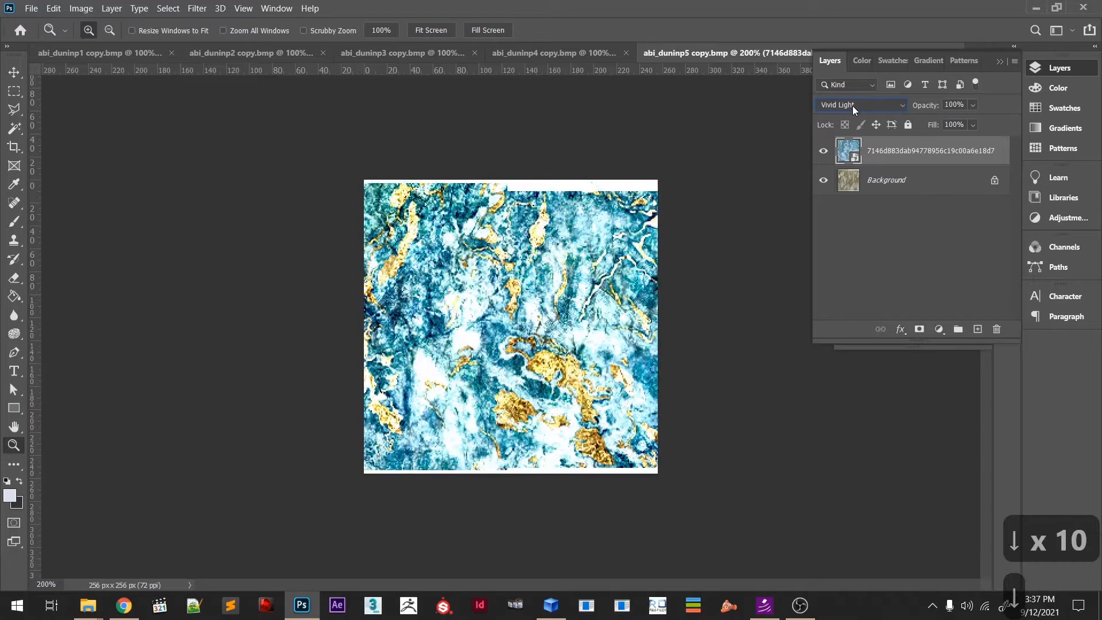
{"action": "scroll", "coordinate": [853, 105], "scroll_direction": "up", "scroll_amount": 3}
{"action": "scroll", "coordinate": [852, 106], "scroll_direction": "down", "scroll_amount": 2}
{"action": "scroll", "coordinate": [853, 106], "scroll_direction": "down", "scroll_amount": 2}
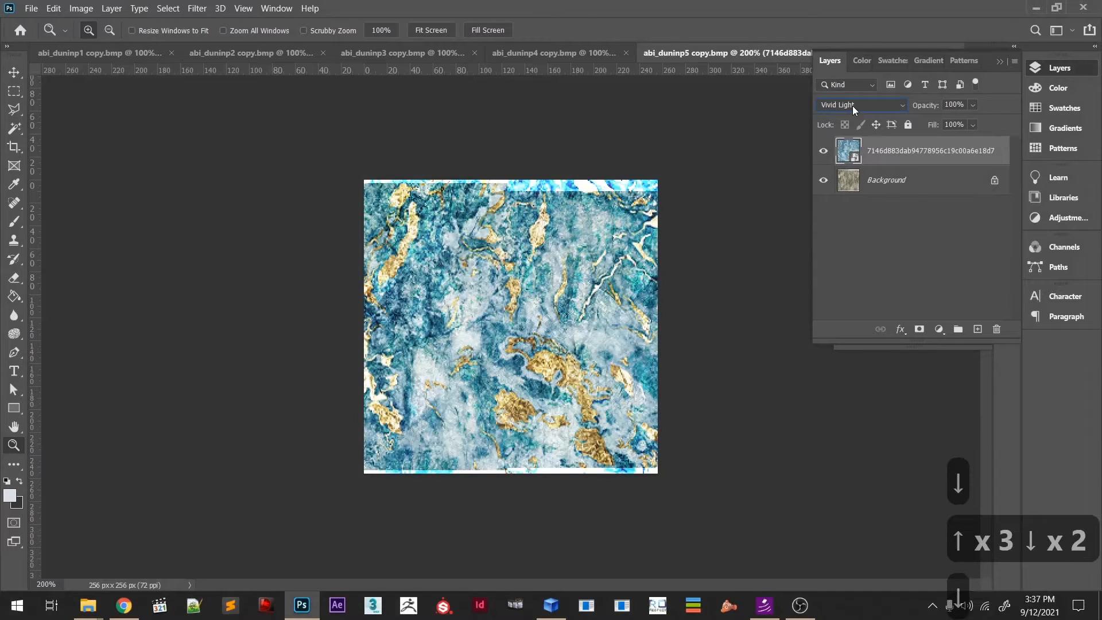
{"action": "scroll", "coordinate": [853, 106], "scroll_direction": "up", "scroll_amount": 1}
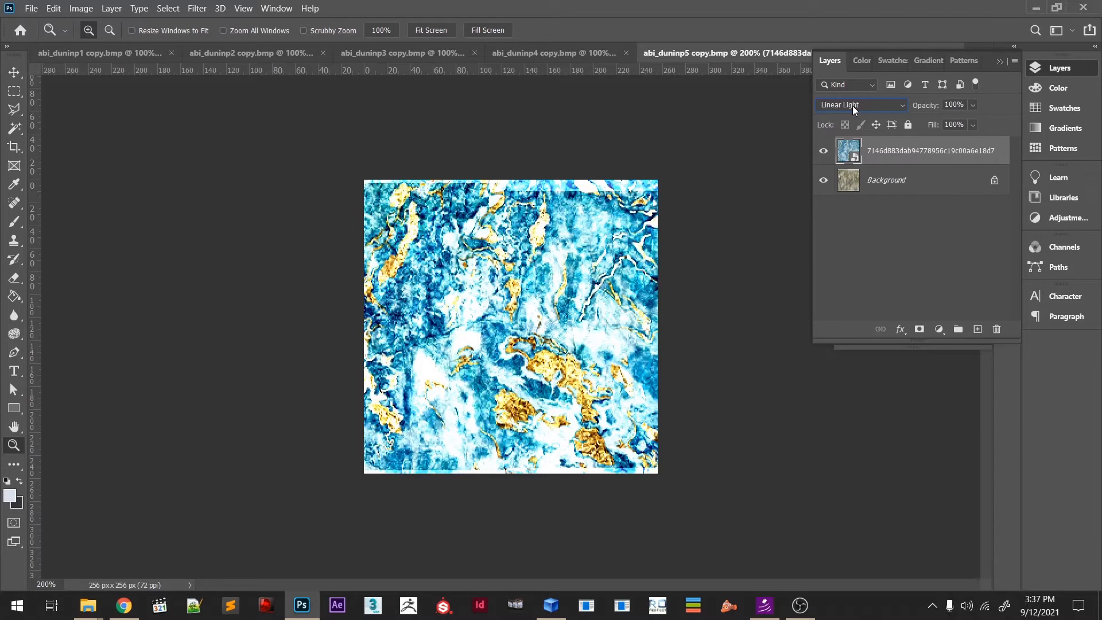
{"action": "key", "text": "Up"}
{"action": "key", "text": "Up"}
{"action": "key", "text": "Up"}
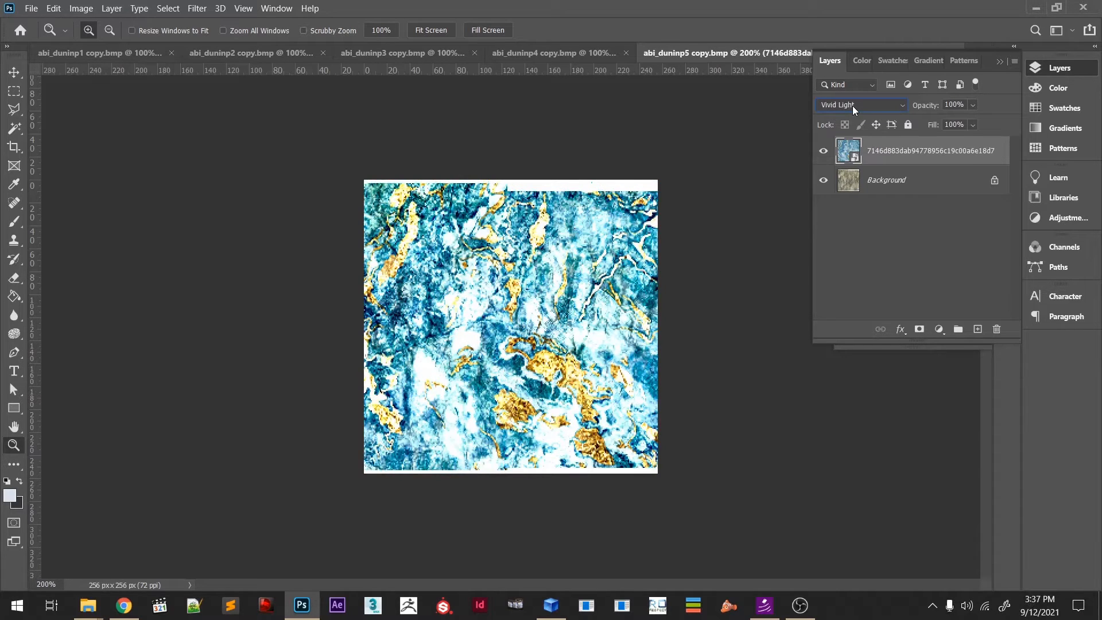
{"action": "key", "text": "Up"}
{"action": "key", "text": "Down"}
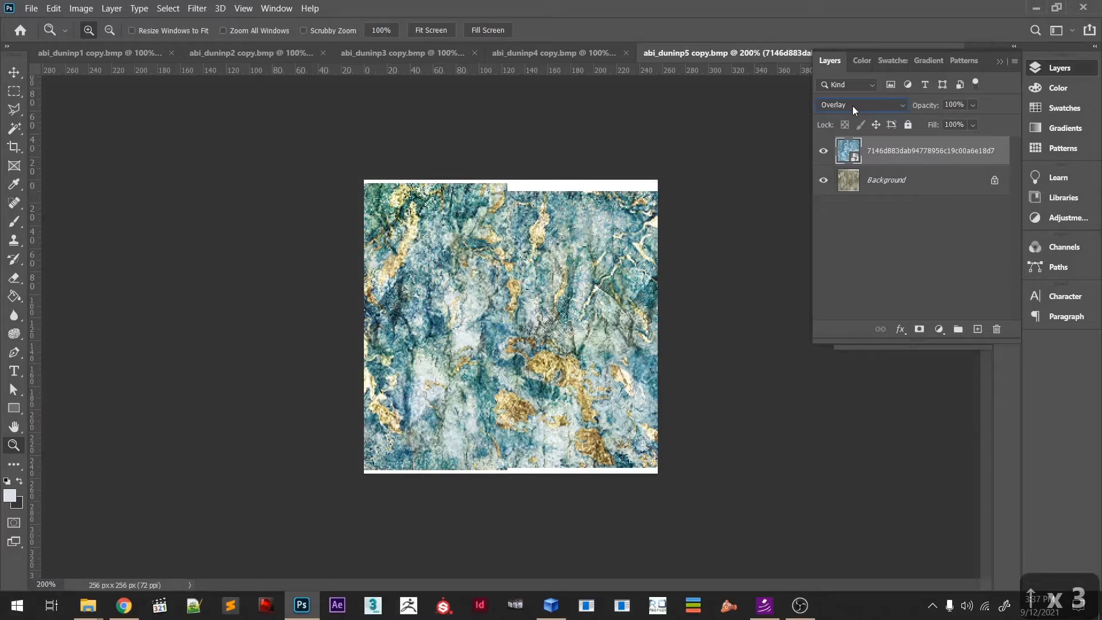
{"action": "key", "text": "Up"}
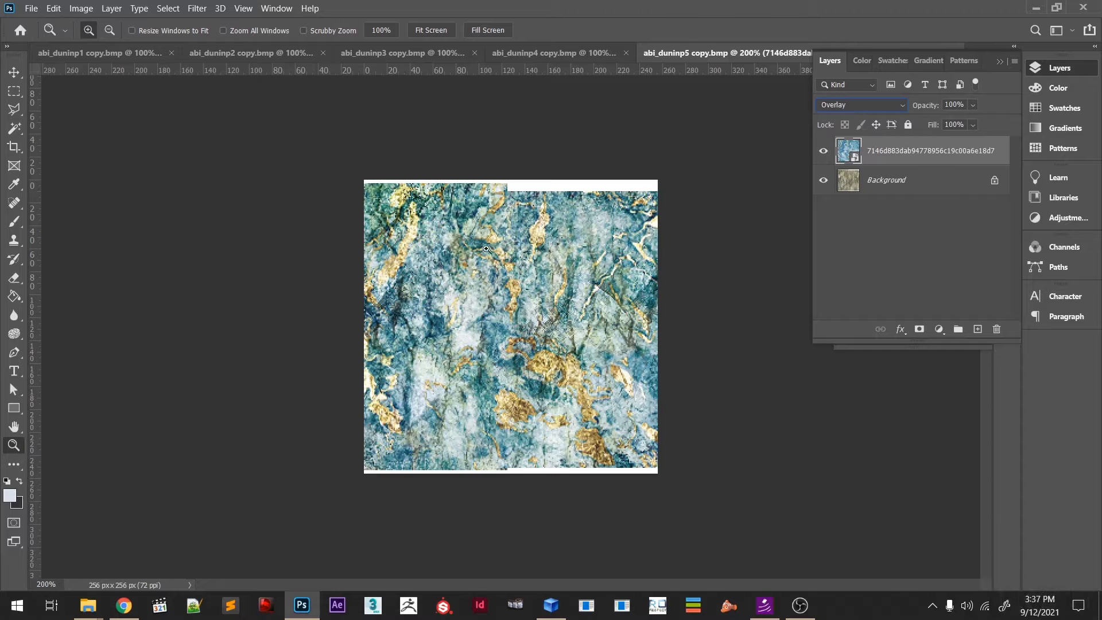
- Save the document as a 24-bit Windows BMP, replacing abi_duninp5 copy.bmp in the texture subfolder
{"action": "key", "text": "ctrl+s"}
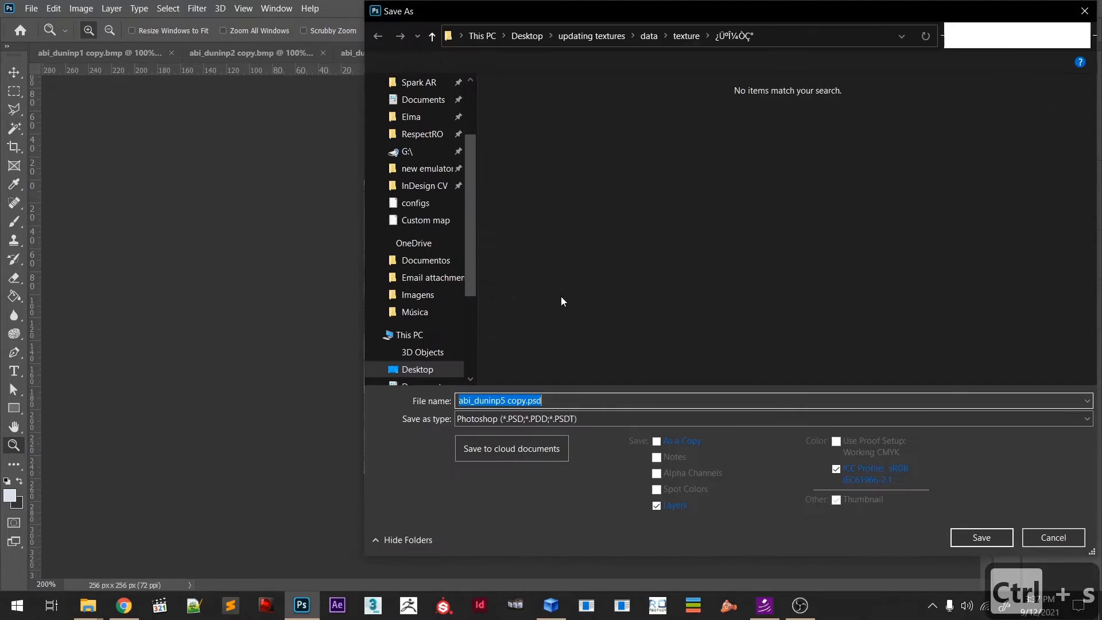
{"action": "left_click", "coordinate": [549, 417]}
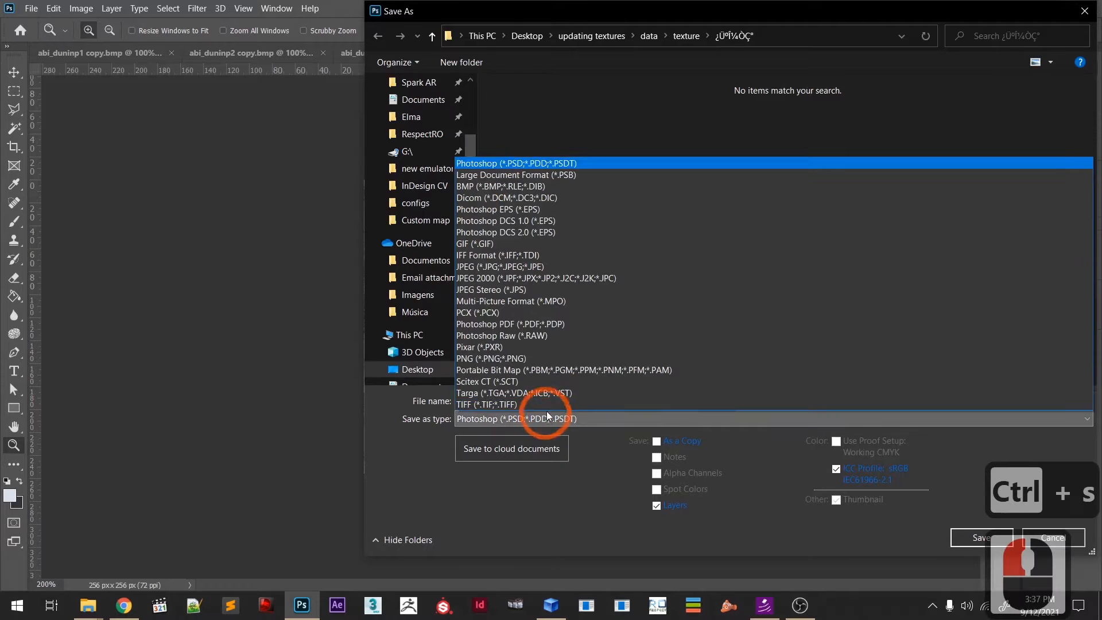
{"action": "left_click", "coordinate": [559, 186]}
{"action": "left_click", "coordinate": [632, 261]}
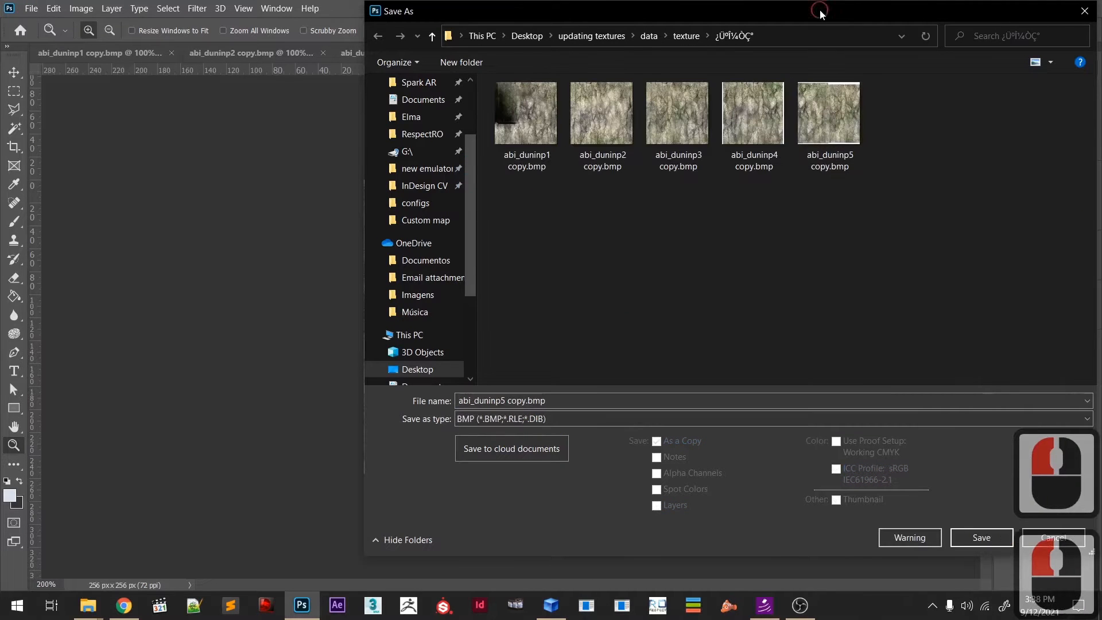
{"action": "left_click_drag", "start_coordinate": [825, 10], "coordinate": [715, 261]}
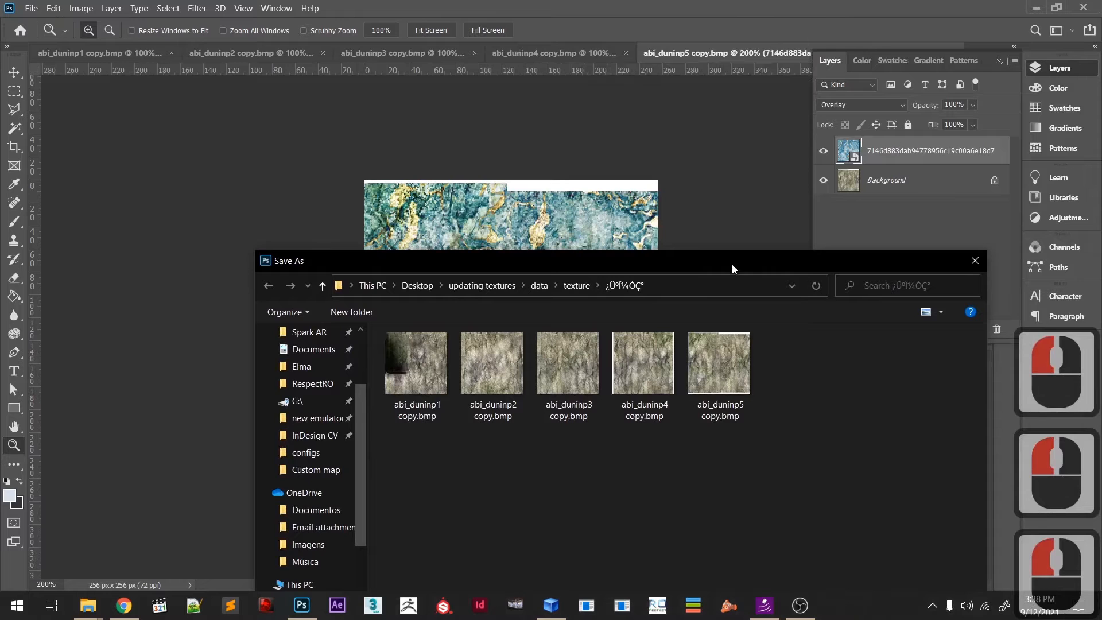
{"action": "left_click", "coordinate": [723, 409]}
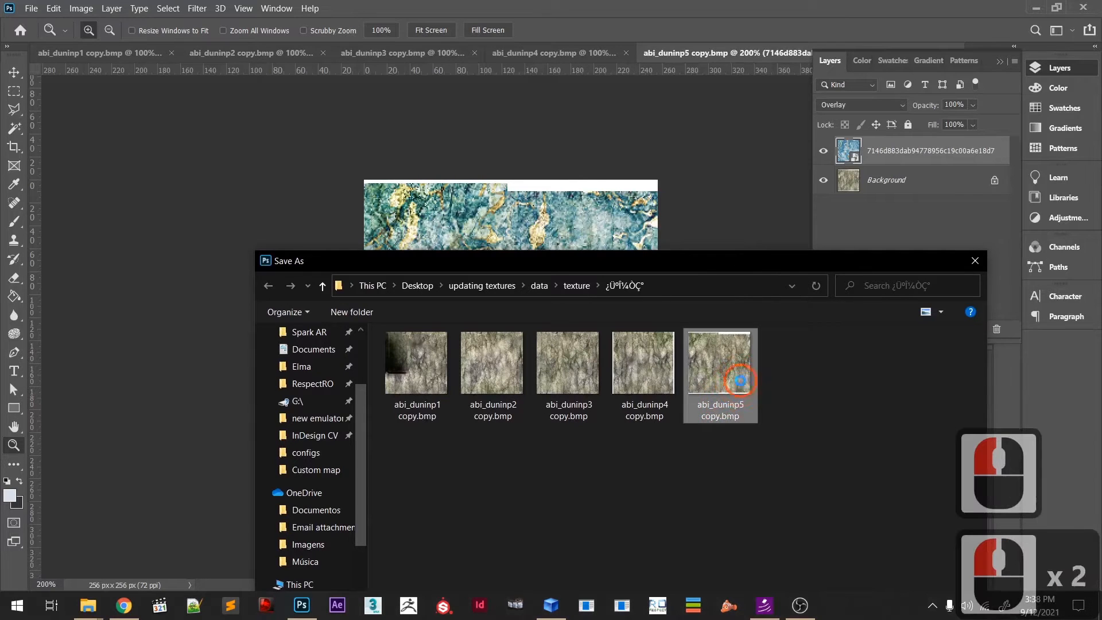
{"action": "double_click", "coordinate": [741, 381]}
{"action": "left_click", "coordinate": [584, 309]}
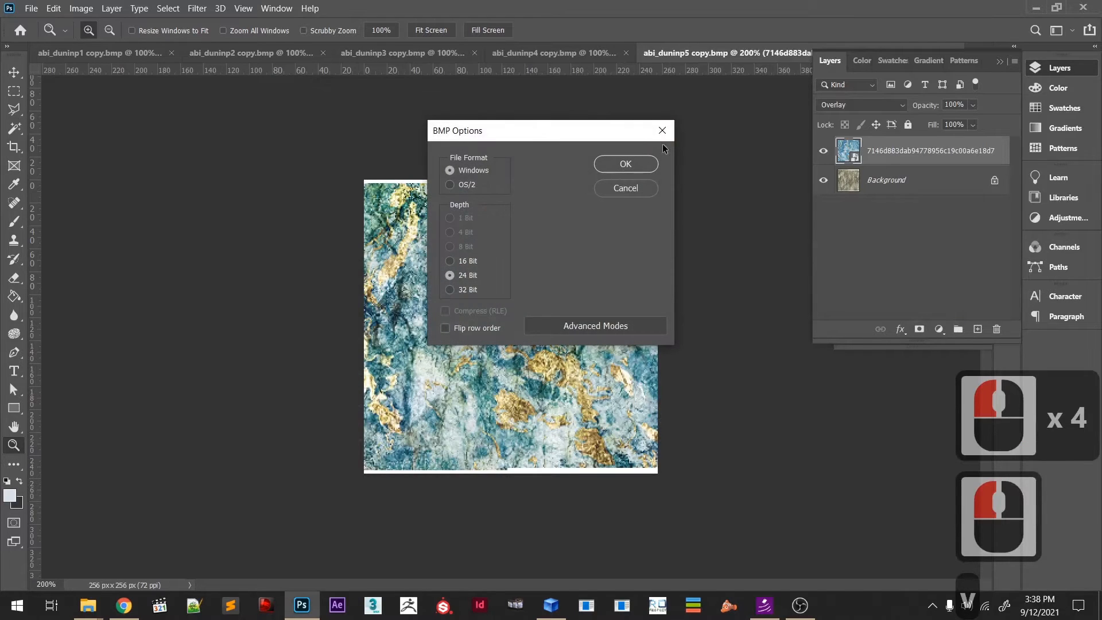
{"action": "left_click", "coordinate": [635, 167]}
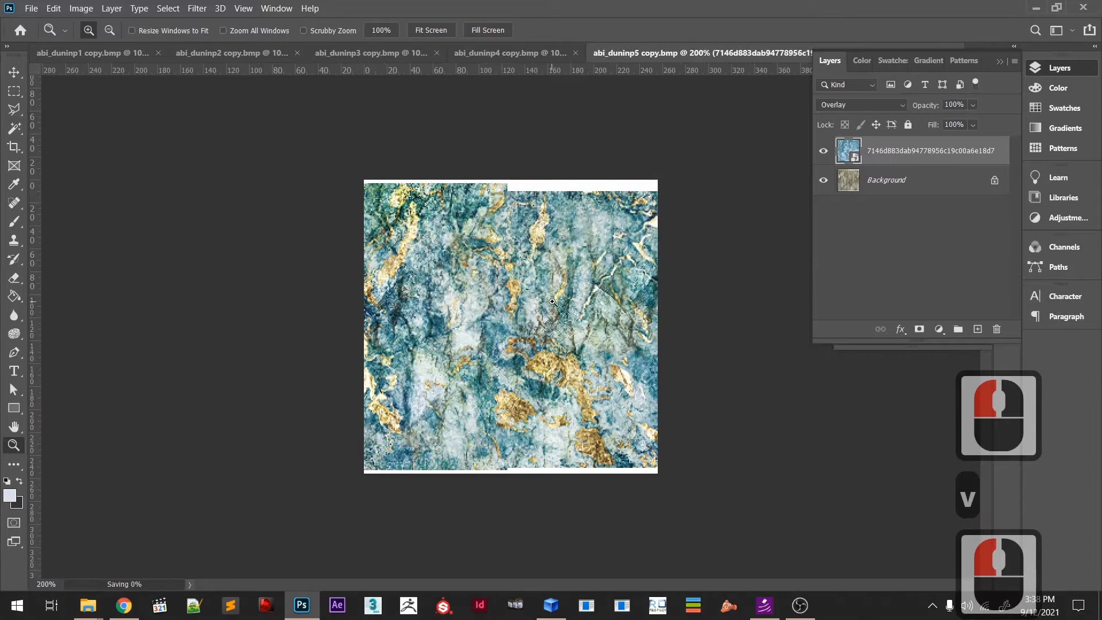
- Copy the blended marble layer into the abi_duninp4 copy.bmp document and align it with the canvas's side edges
{"action": "key", "text": "v"}
{"action": "mouse_move", "coordinate": [545, 323]}
{"action": "left_mouse_down"}
{"action": "mouse_move", "coordinate": [520, 52]}
{"action": "mouse_move", "coordinate": [539, 316]}
{"action": "mouse_move", "coordinate": [562, 327]}
{"action": "left_mouse_up"}
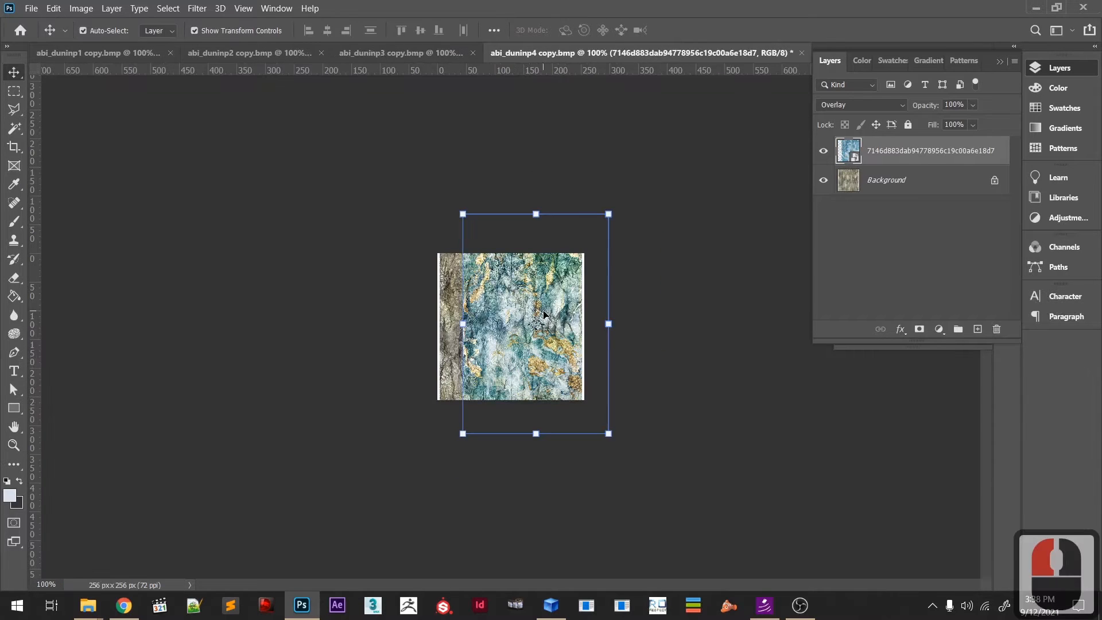
{"action": "key", "text": "z"}
{"action": "left_click", "coordinate": [468, 299]}
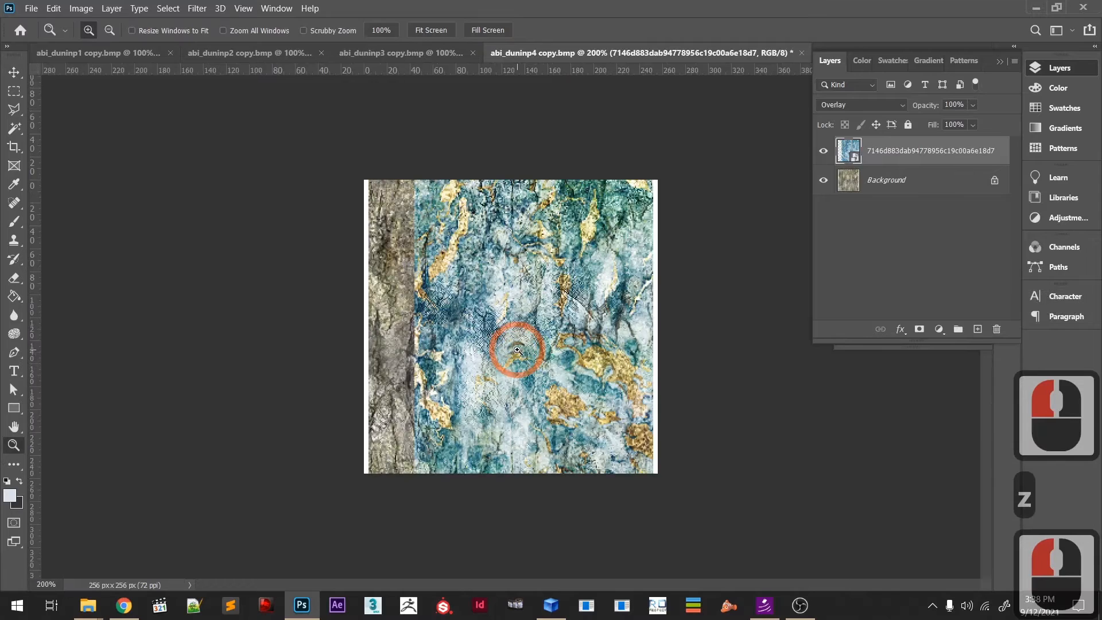
{"action": "left_click_drag", "start_coordinate": [539, 361], "coordinate": [509, 356]}
{"action": "key", "text": "v"}
{"action": "left_click", "coordinate": [577, 387]}
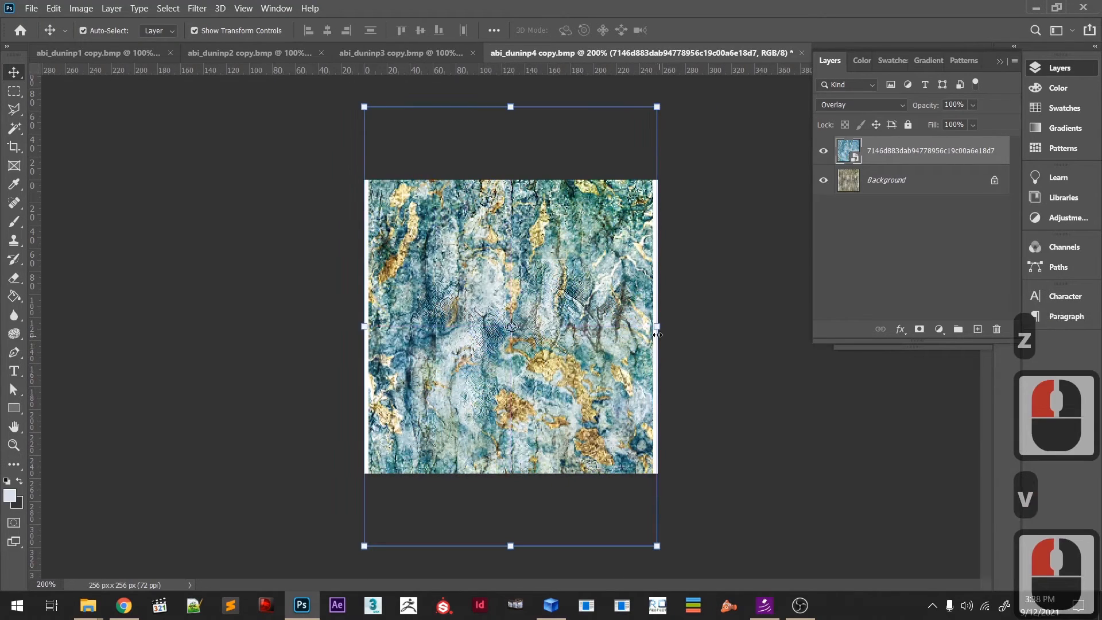
{"action": "left_click_drag", "start_coordinate": [657, 327], "coordinate": [666, 327]}
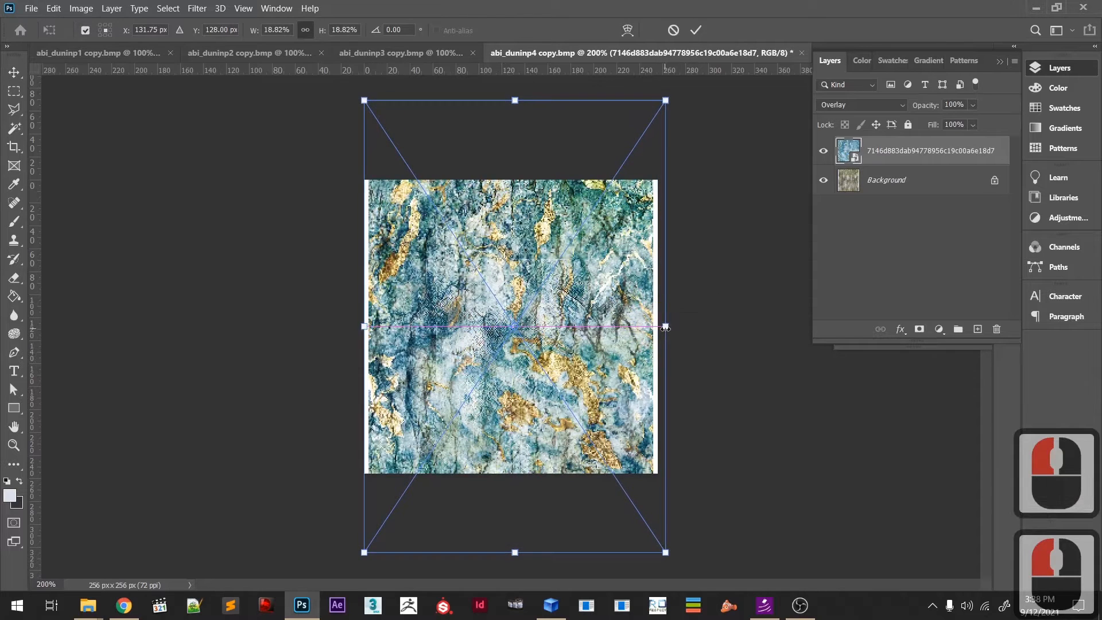
{"action": "key", "text": "ctrl+z"}
{"action": "double_click", "coordinate": [623, 339]}
{"action": "left_click", "coordinate": [732, 305]}
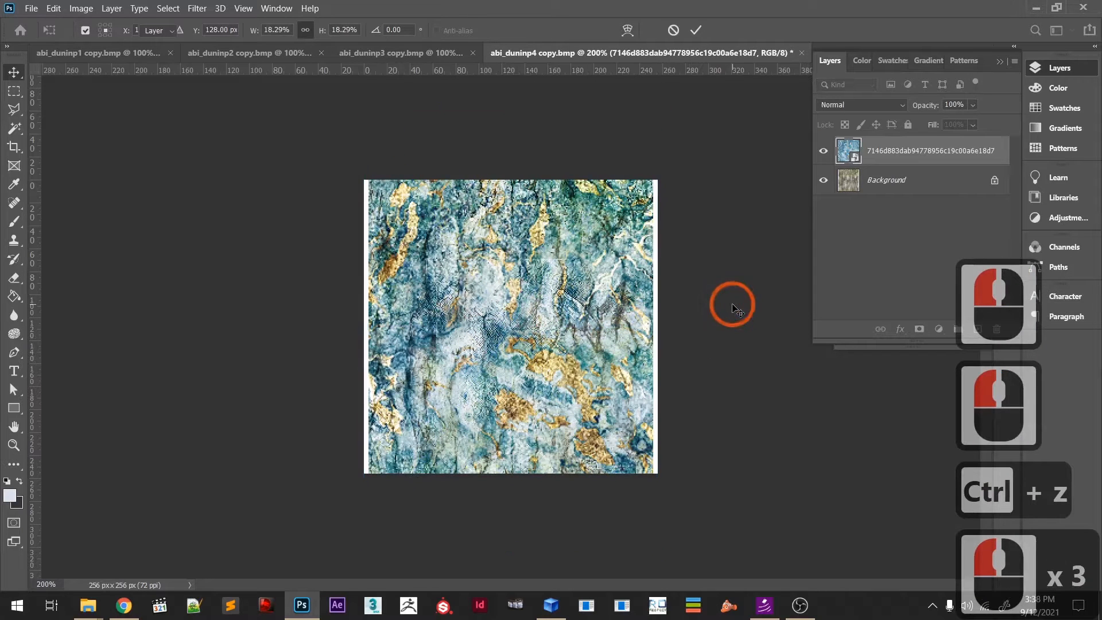
- Save the marbled document as BMP, replacing abi_duninp4 copy.bmp in the texture subfolder
{"action": "key", "text": "ctrl+s"}
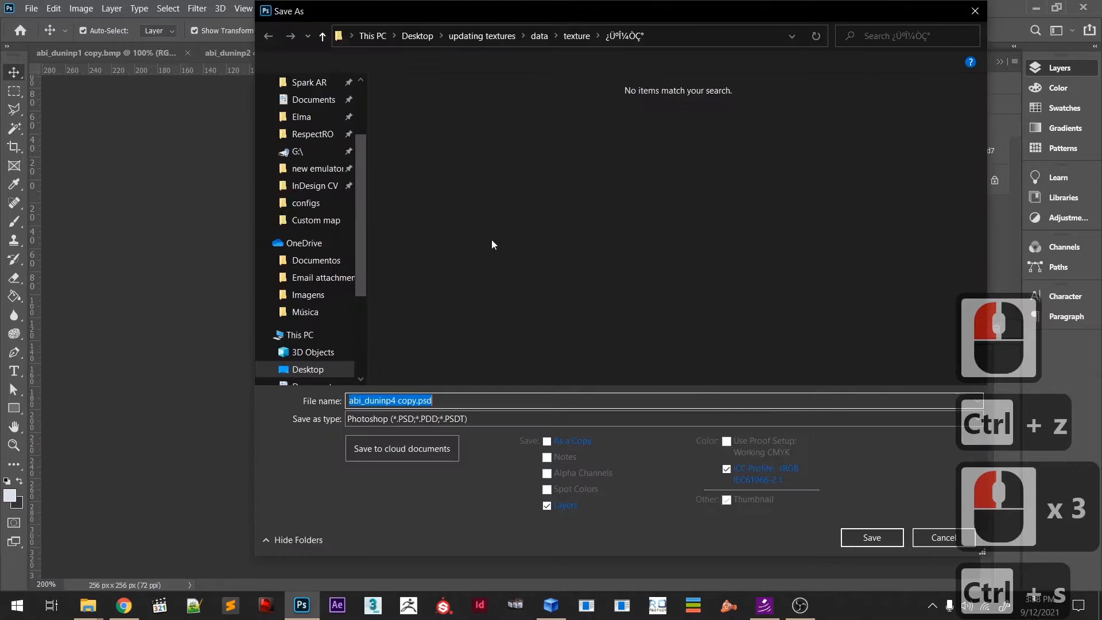
{"action": "left_click", "coordinate": [465, 418]}
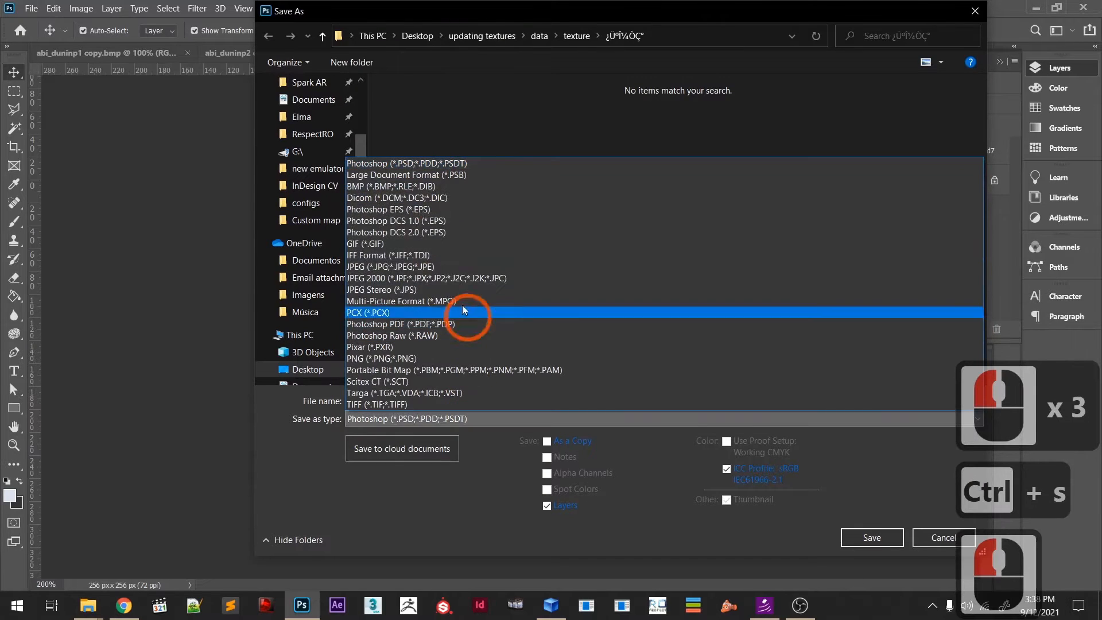
{"action": "left_click", "coordinate": [436, 186]}
{"action": "left_click_drag", "start_coordinate": [590, 16], "coordinate": [591, 109]}
{"action": "left_click", "coordinate": [635, 208]}
{"action": "left_click", "coordinate": [587, 305]}
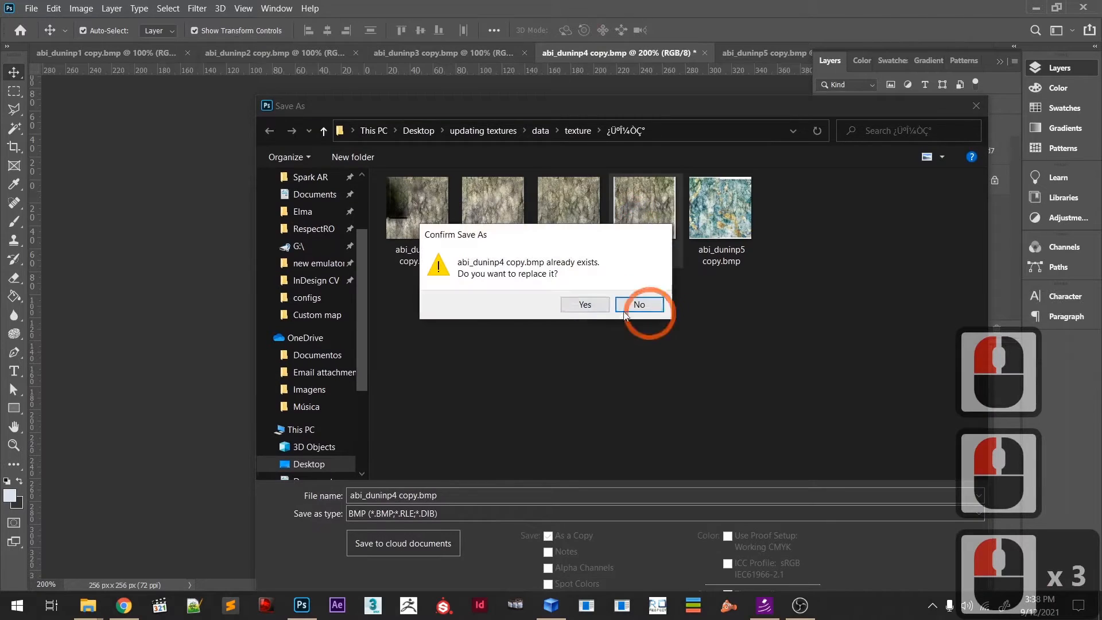
{"action": "left_click", "coordinate": [666, 287]}
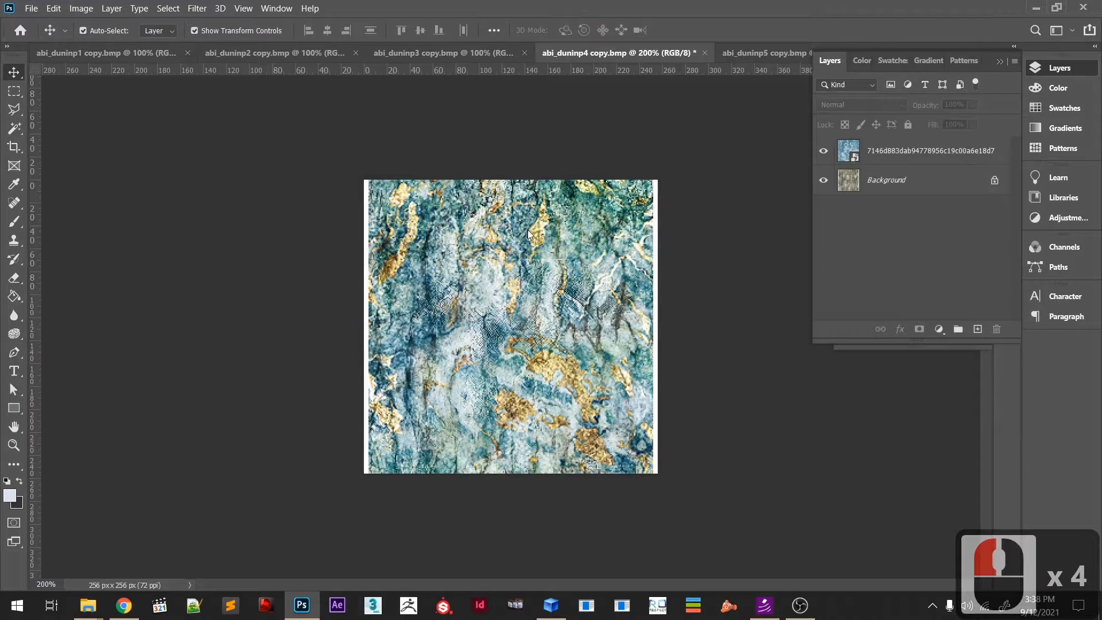
{"action": "left_click", "coordinate": [645, 155]}
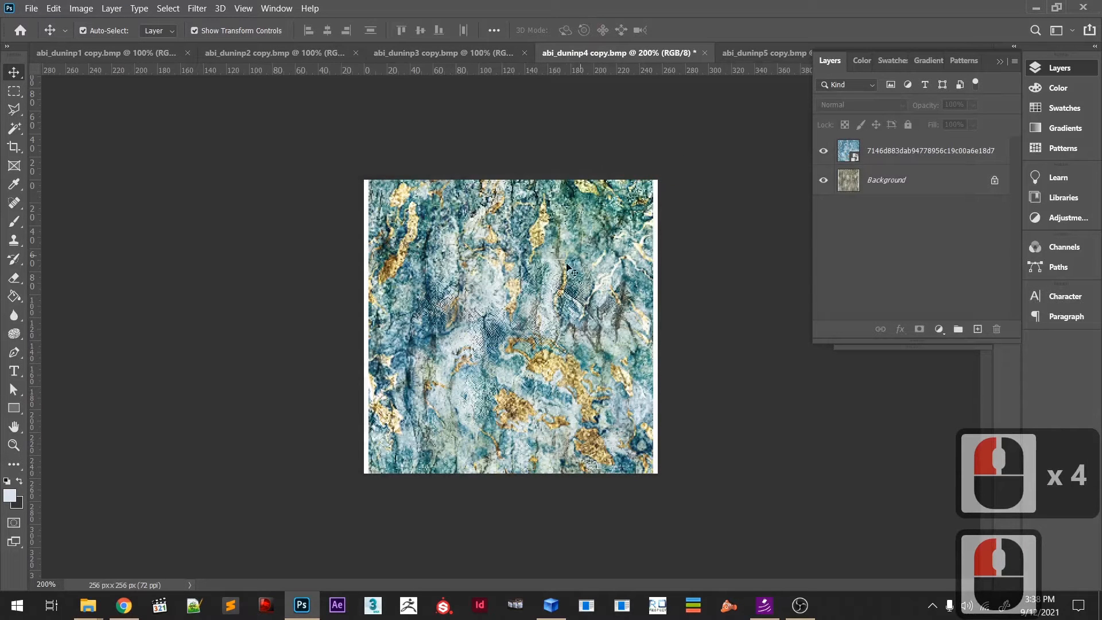
- Copy the Overlay marble layer into the abi_duninp3 copy.bmp document so that it covers the whole canvas
{"action": "key", "text": "v"}
{"action": "left_click_drag", "start_coordinate": [538, 311], "coordinate": [560, 319]}
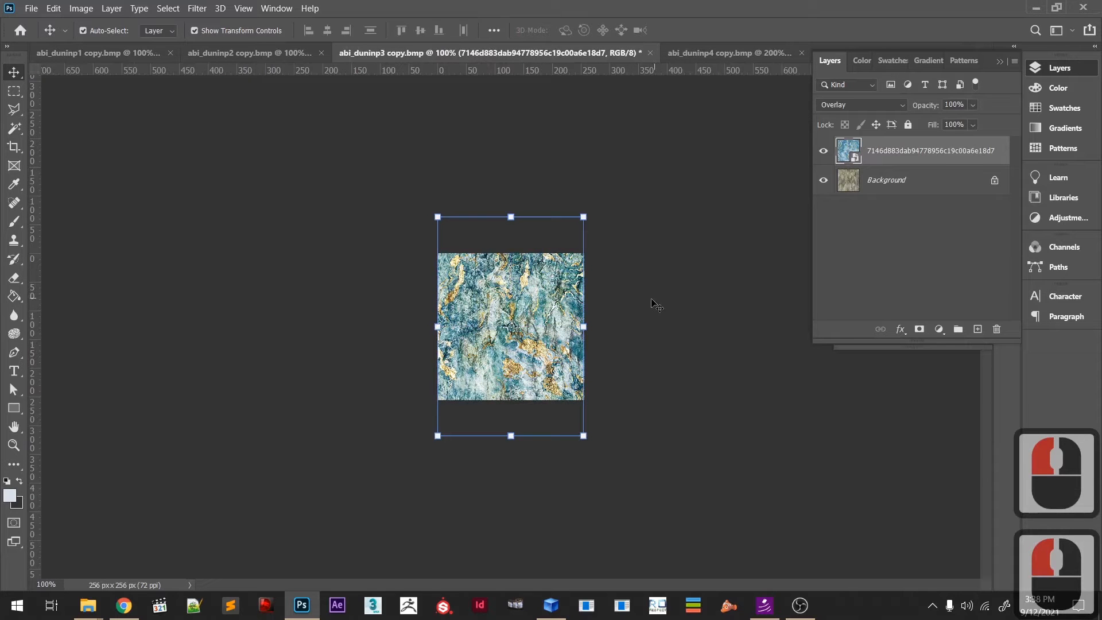
- Save the marbled document as a 24-bit Windows BMP, replacing abi_duninp3 copy.bmp in the texture subfolder
{"action": "key", "text": "ctrl+alt+s"}
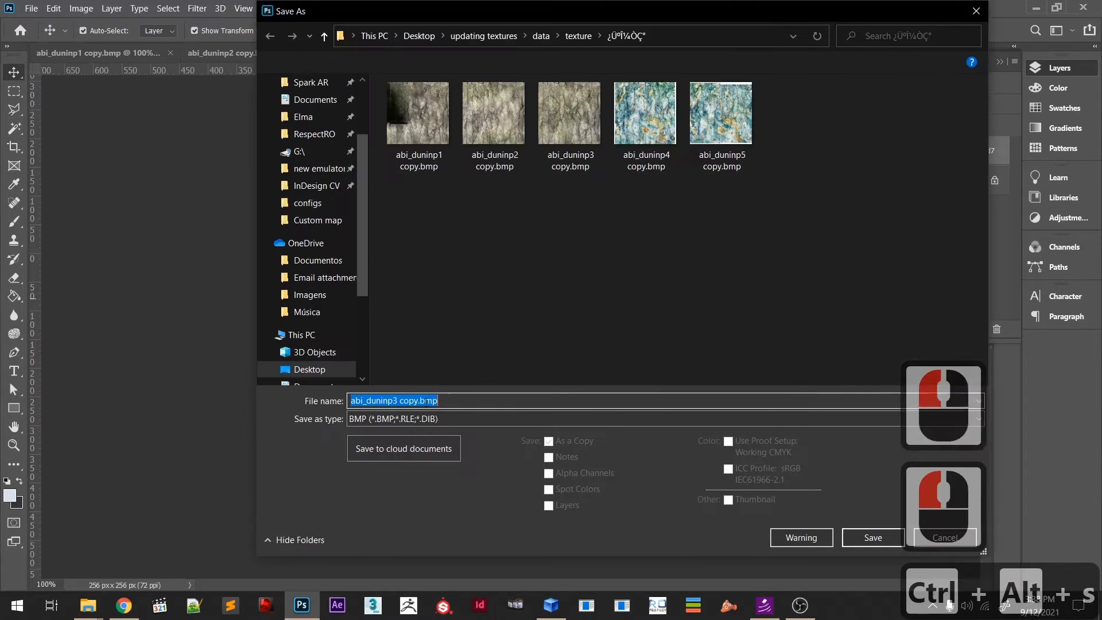
{"action": "left_click", "coordinate": [428, 419]}
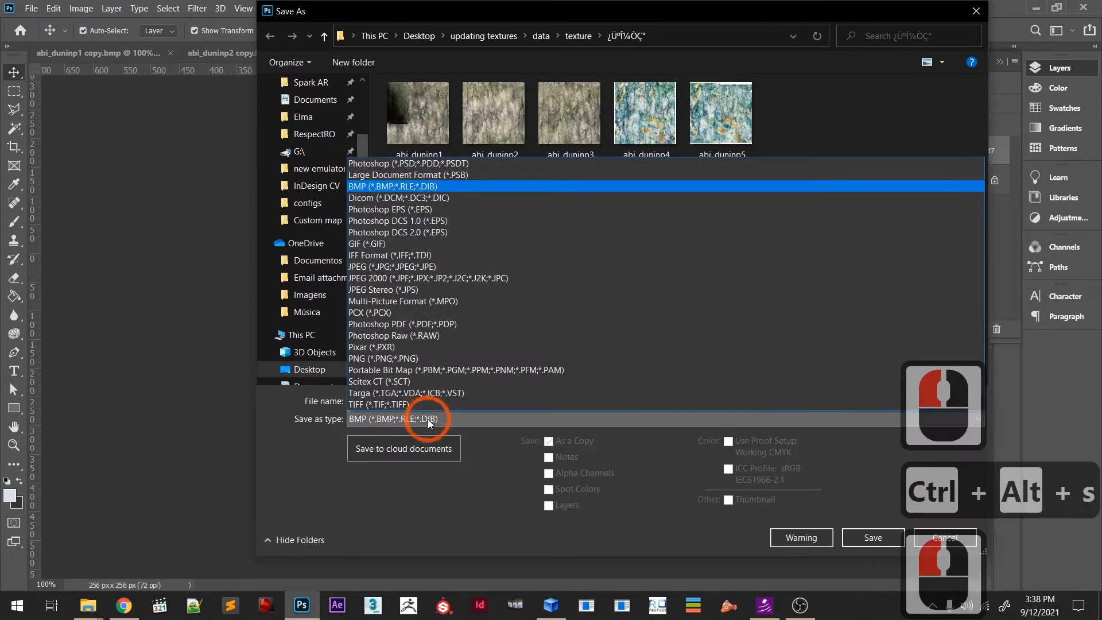
{"action": "left_click", "coordinate": [443, 185]}
{"action": "left_click", "coordinate": [574, 142]}
{"action": "double_click", "coordinate": [574, 143]}
{"action": "left_click", "coordinate": [587, 304]}
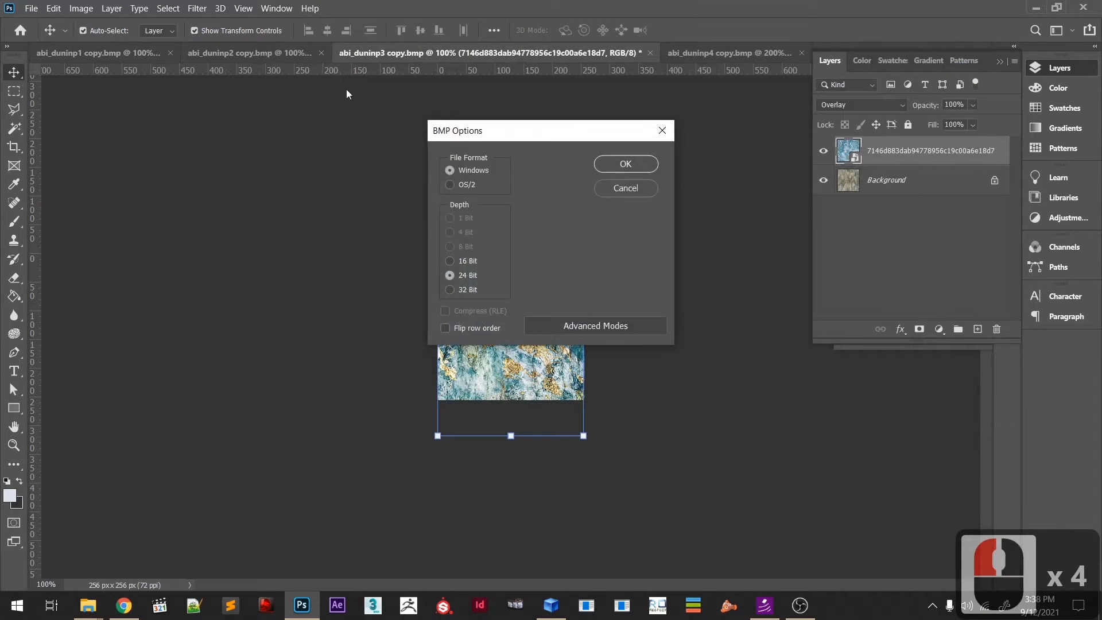
{"action": "left_click", "coordinate": [631, 166]}
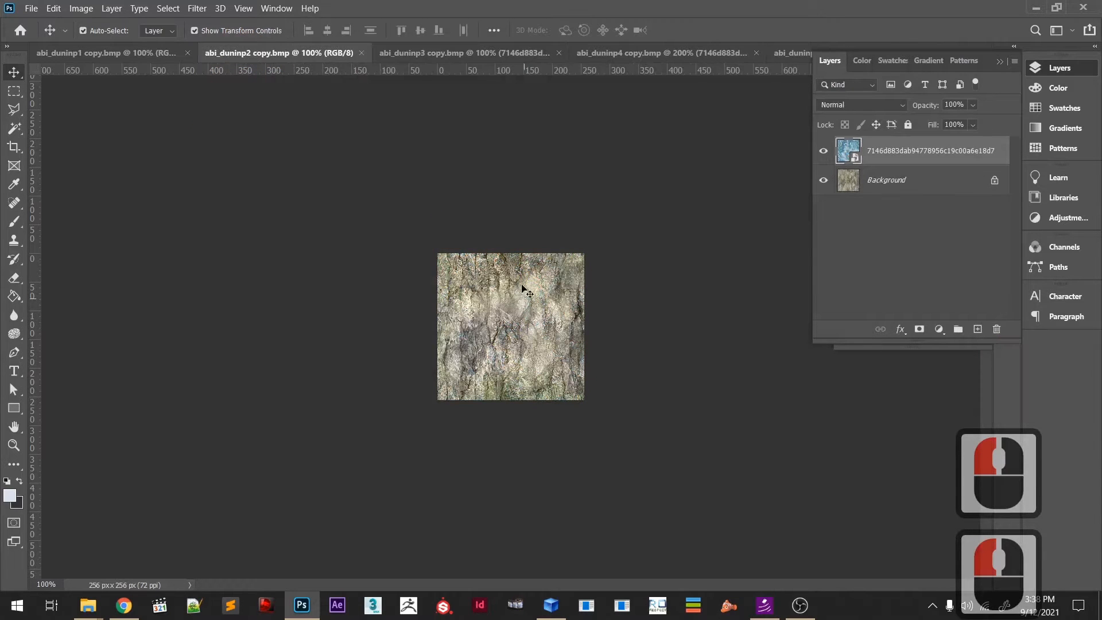
- Copy the marble layer from abi_duninp3 copy.bmp into the abi_duninp2 copy.bmp document so that it covers the whole canvas
{"action": "key", "text": "alt+Tab"}
{"action": "key", "text": "alt+Tab"}
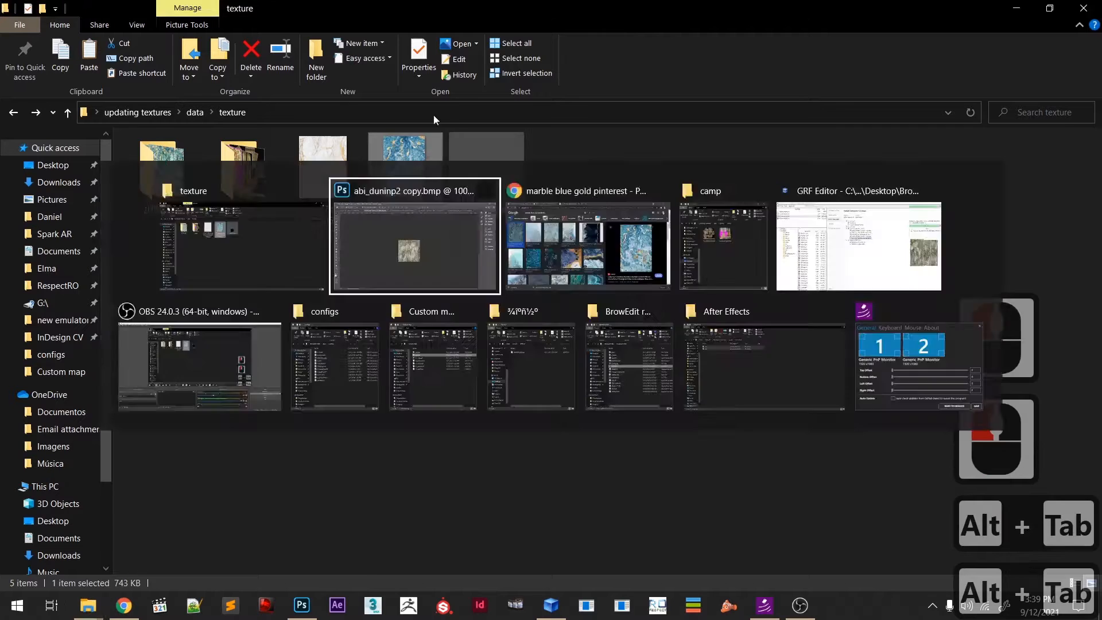
{"action": "left_click", "coordinate": [387, 56]}
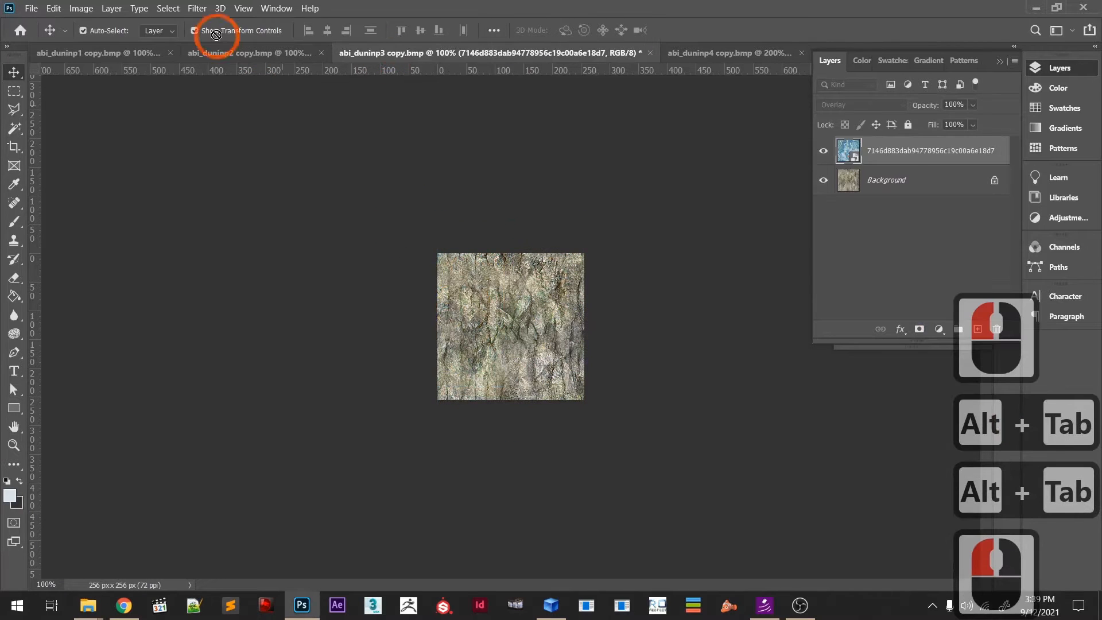
{"action": "left_click", "coordinate": [235, 60]}
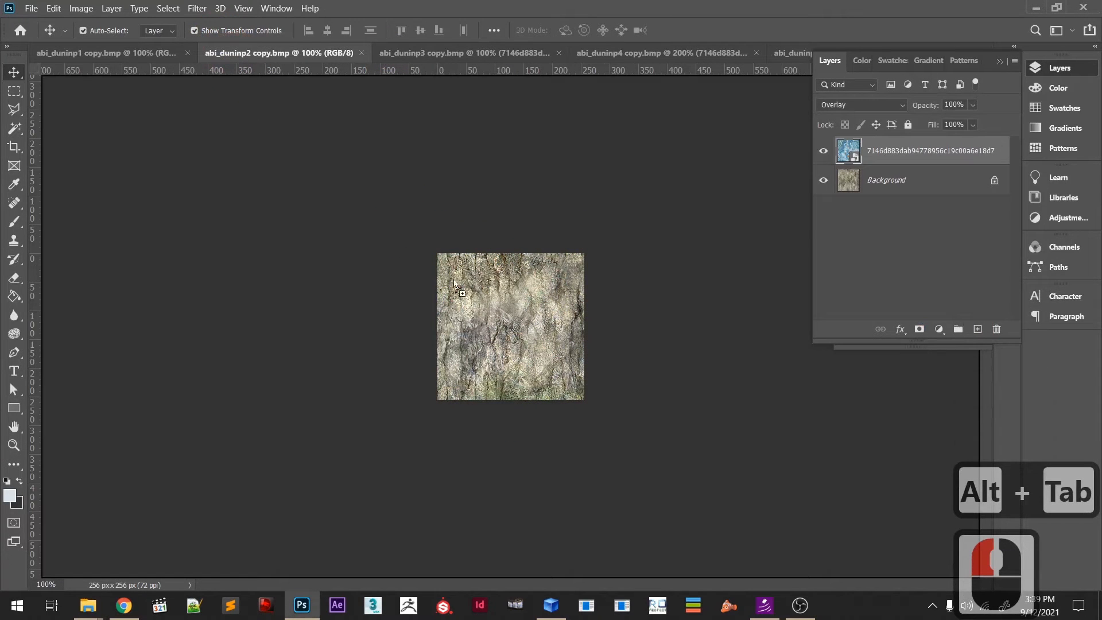
{"action": "mouse_move", "coordinate": [538, 349]}
{"action": "left_mouse_down"}
{"action": "mouse_move", "coordinate": [523, 345]}
{"action": "mouse_move", "coordinate": [541, 359]}
{"action": "left_mouse_up"}
{"action": "left_click", "coordinate": [620, 332]}
- Compare the marble layer's blend mode in the abi_duninp2 copy.bmp and abi_duninp3 copy.bmp documents
{"action": "key", "text": "ctrl+alt+s"}
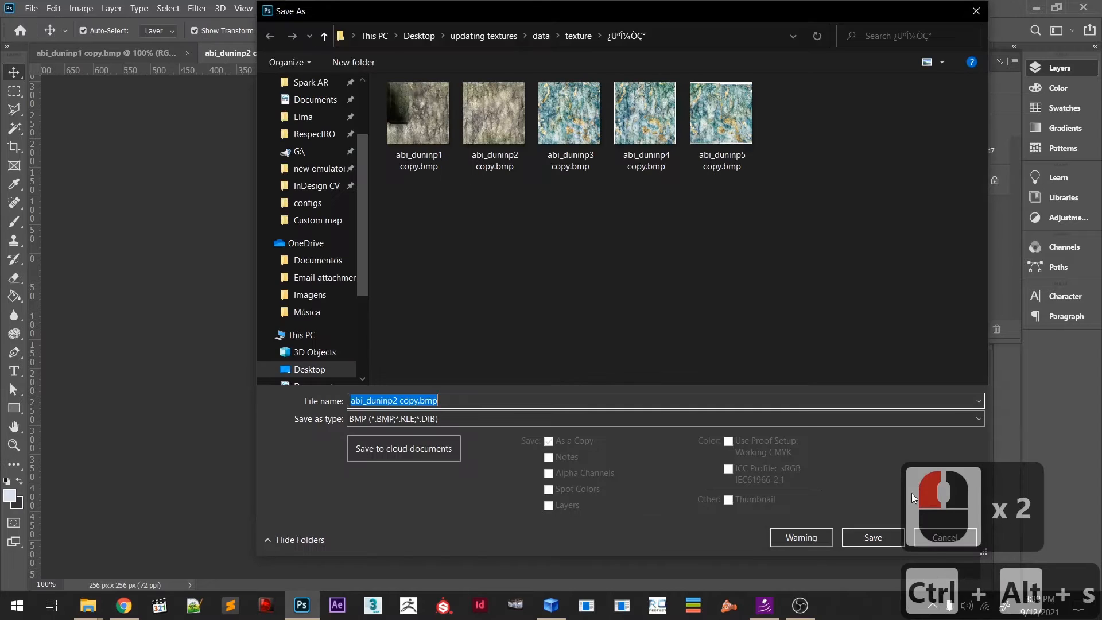
{"action": "left_click", "coordinate": [975, 13]}
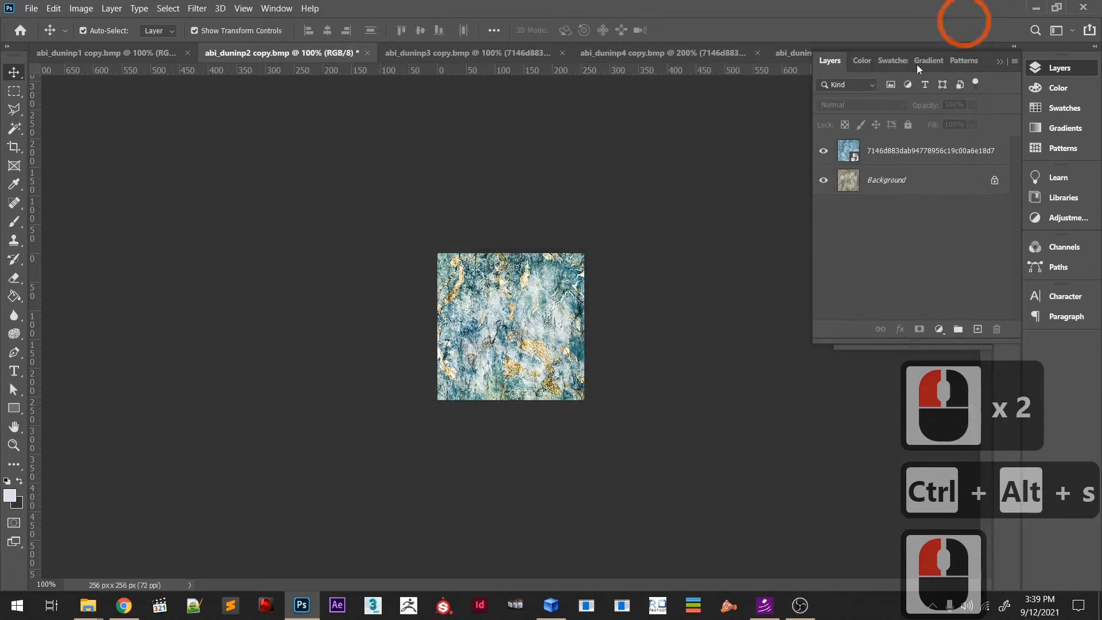
{"action": "left_click", "coordinate": [906, 151]}
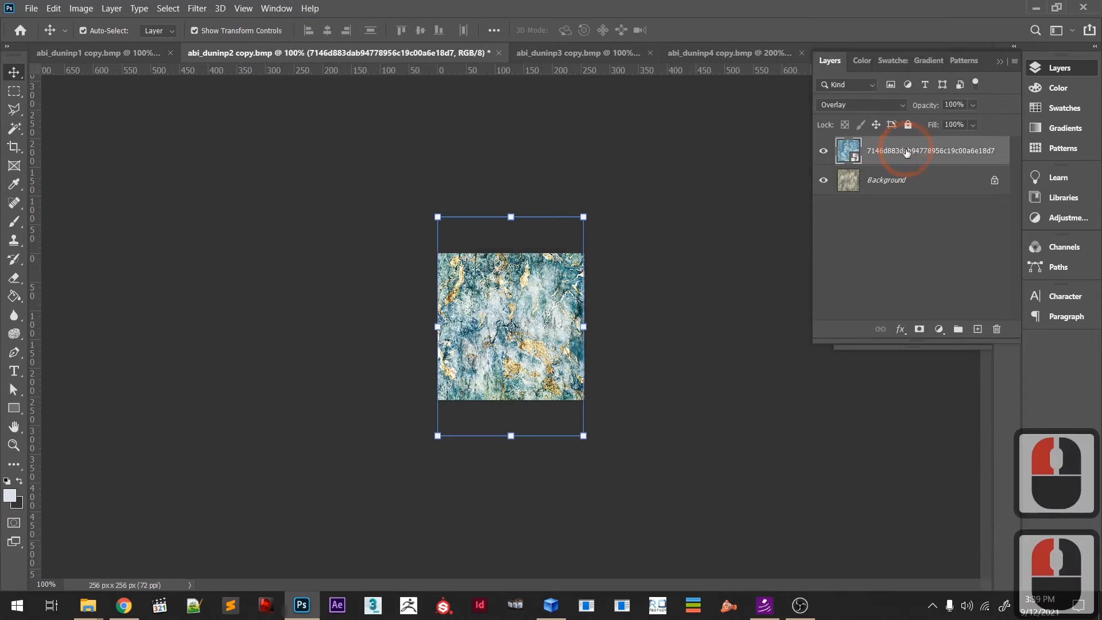
{"action": "left_click", "coordinate": [586, 55]}
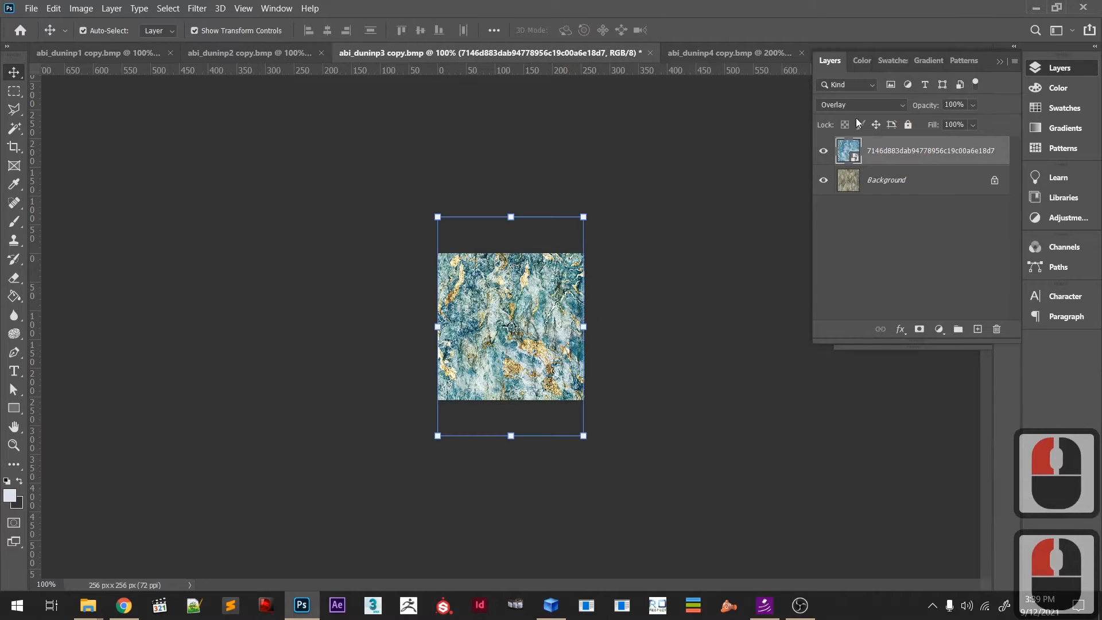
{"action": "left_click", "coordinate": [870, 106]}
{"action": "left_click", "coordinate": [870, 106]}
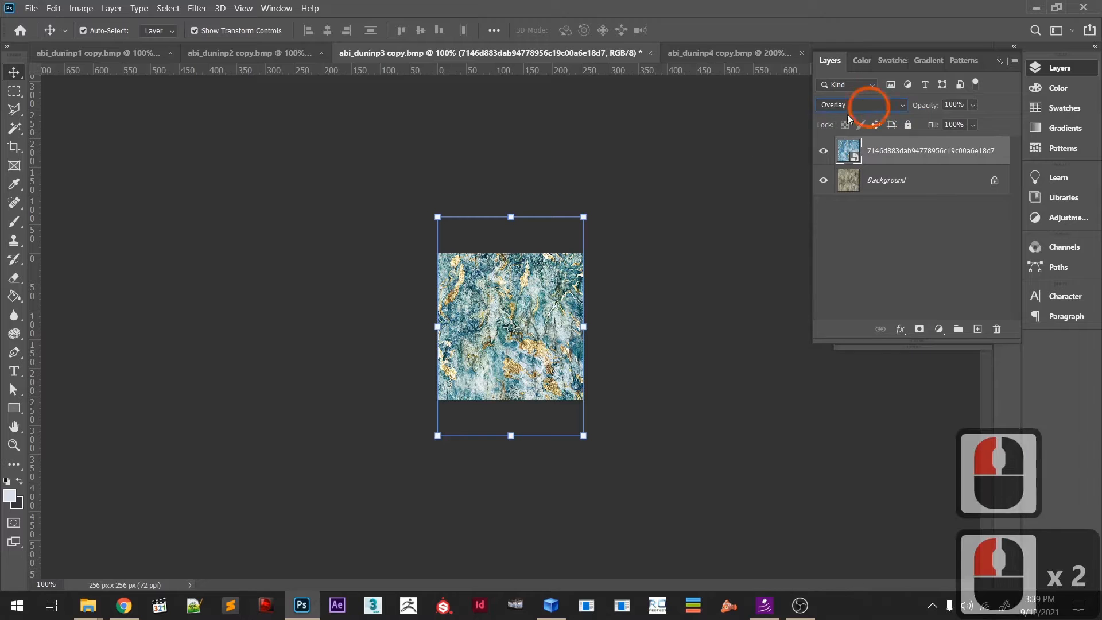
{"action": "left_click", "coordinate": [253, 52]}
{"action": "left_click", "coordinate": [523, 320]}
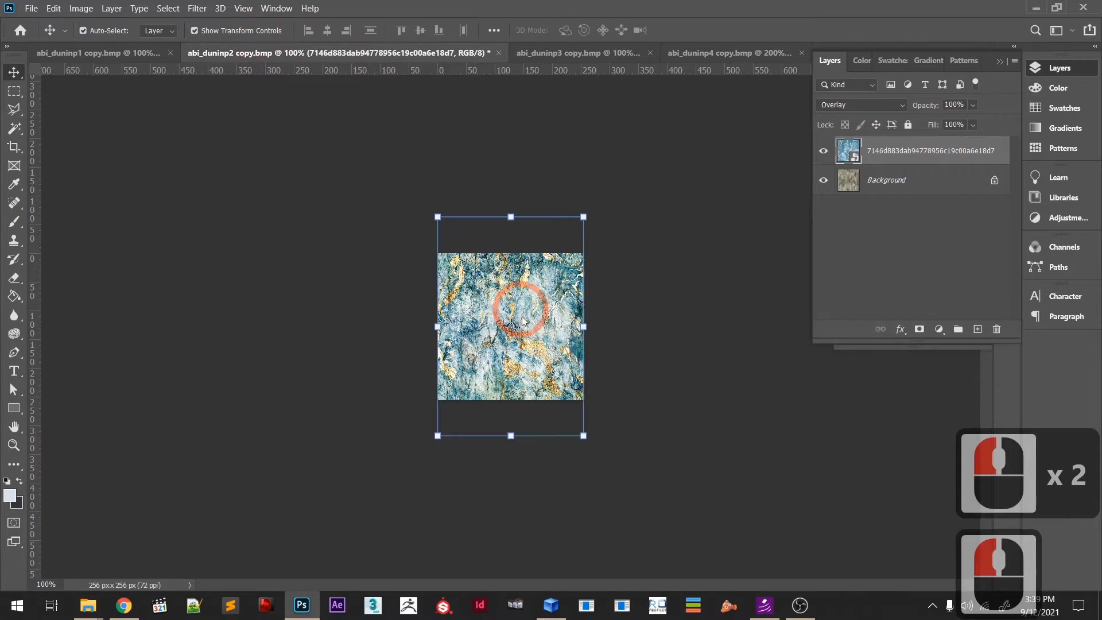
{"action": "left_click_drag", "start_coordinate": [555, 337], "coordinate": [605, 374]}
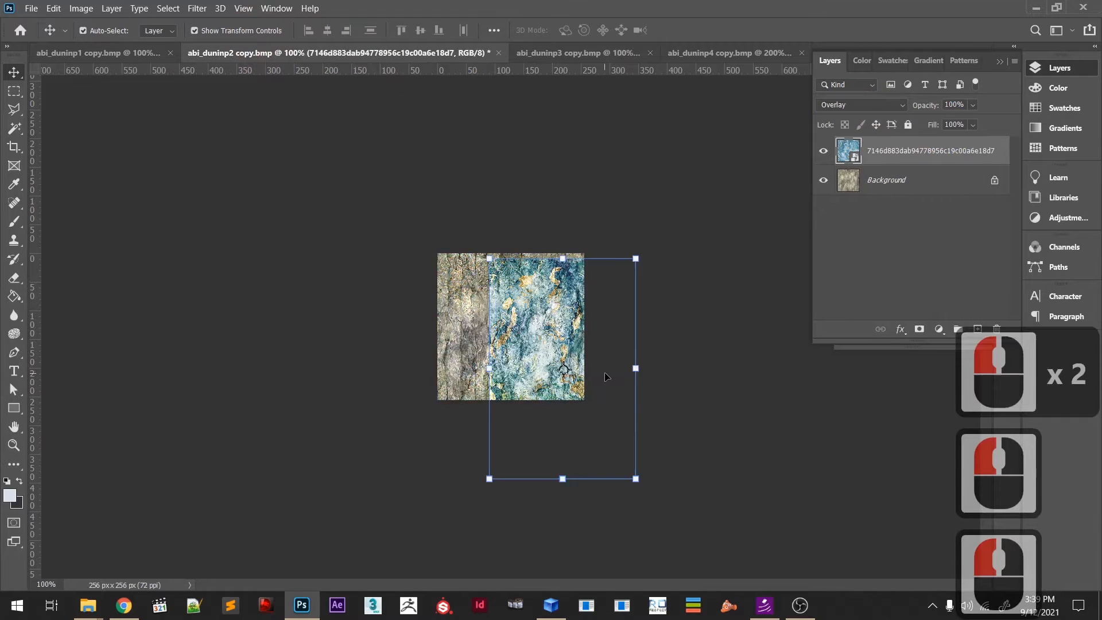
{"action": "key", "text": "ctrl+z"}
- Save the marbled document as a 24-bit Windows BMP, replacing abi_duninp2 copy.bmp in the texture subfolder
{"action": "key", "text": "ctrl+alt+s"}
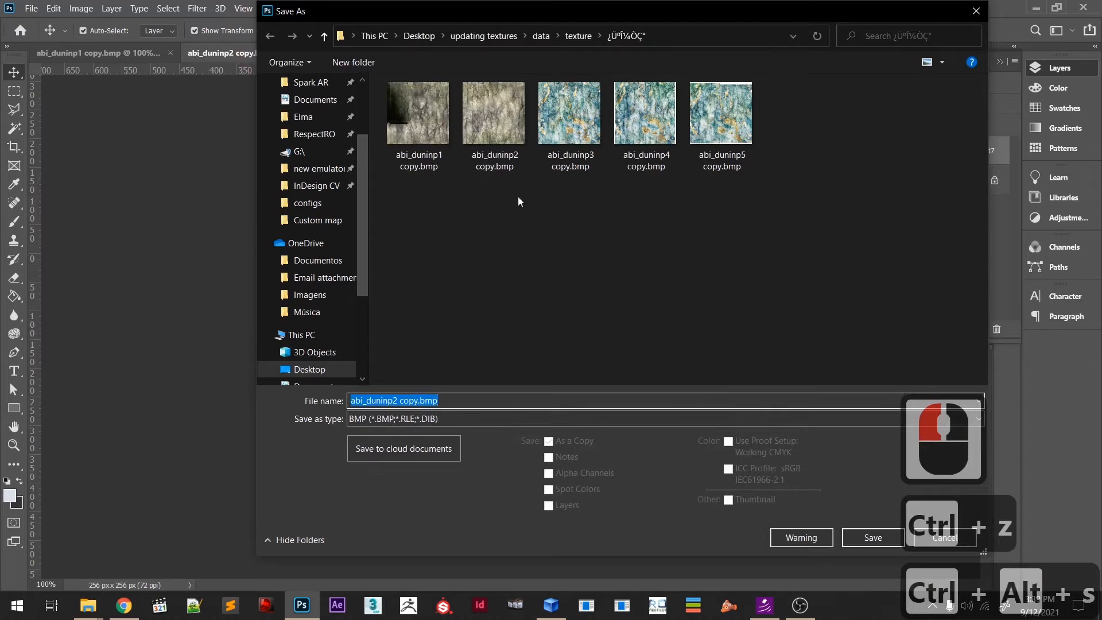
{"action": "double_click", "coordinate": [505, 124]}
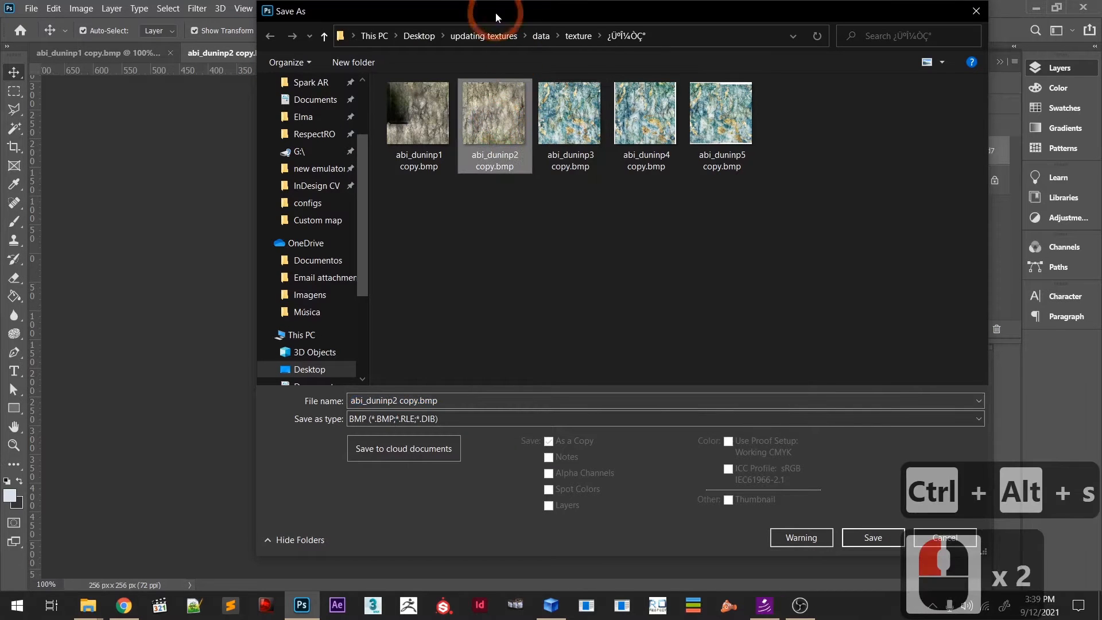
{"action": "left_click", "coordinate": [577, 303]}
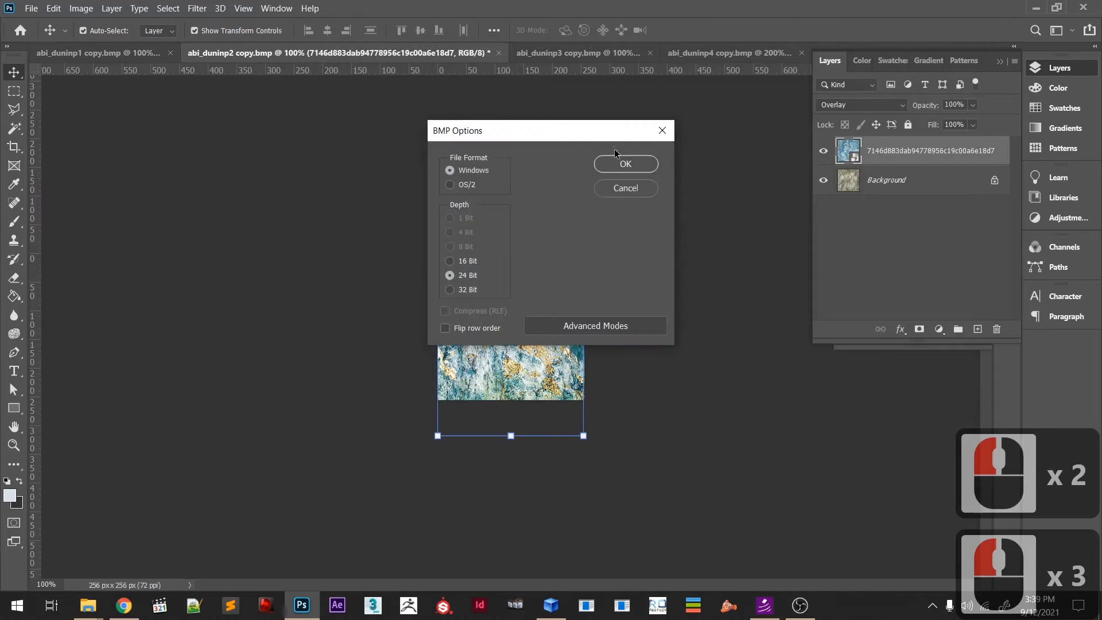
{"action": "left_click", "coordinate": [619, 163]}
- Copy the Overlay marble layer from abi_duninp2 copy.bmp into the abi_duninp1 copy.bmp document and align it over the whole canvas
{"action": "left_click", "coordinate": [120, 51]}
{"action": "left_click", "coordinate": [121, 57]}
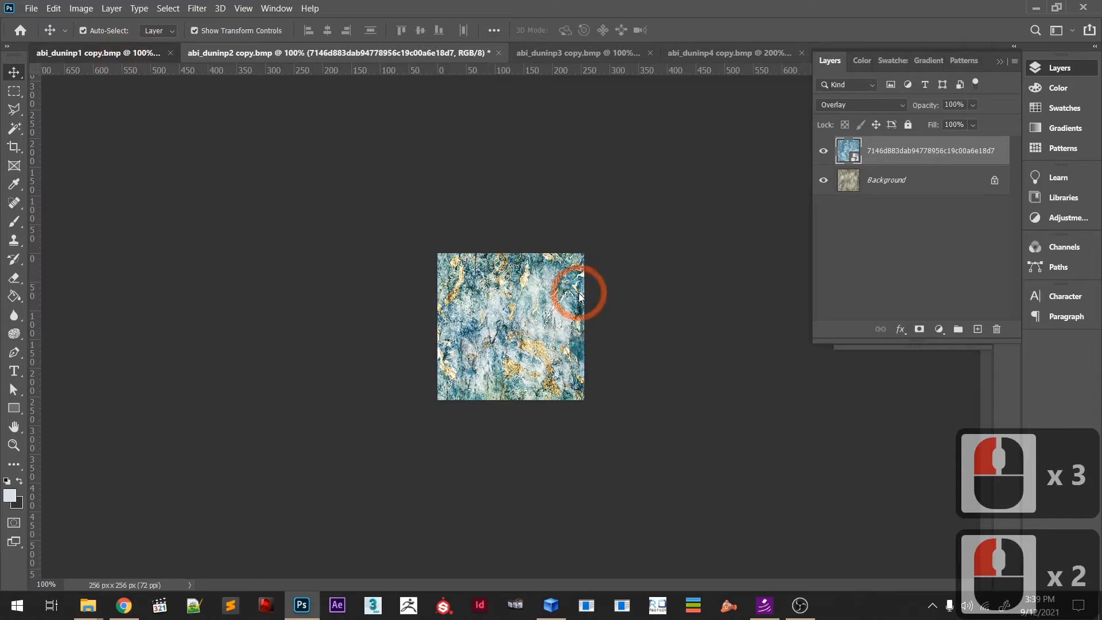
{"action": "left_click", "coordinate": [223, 52]}
{"action": "left_click", "coordinate": [452, 281]}
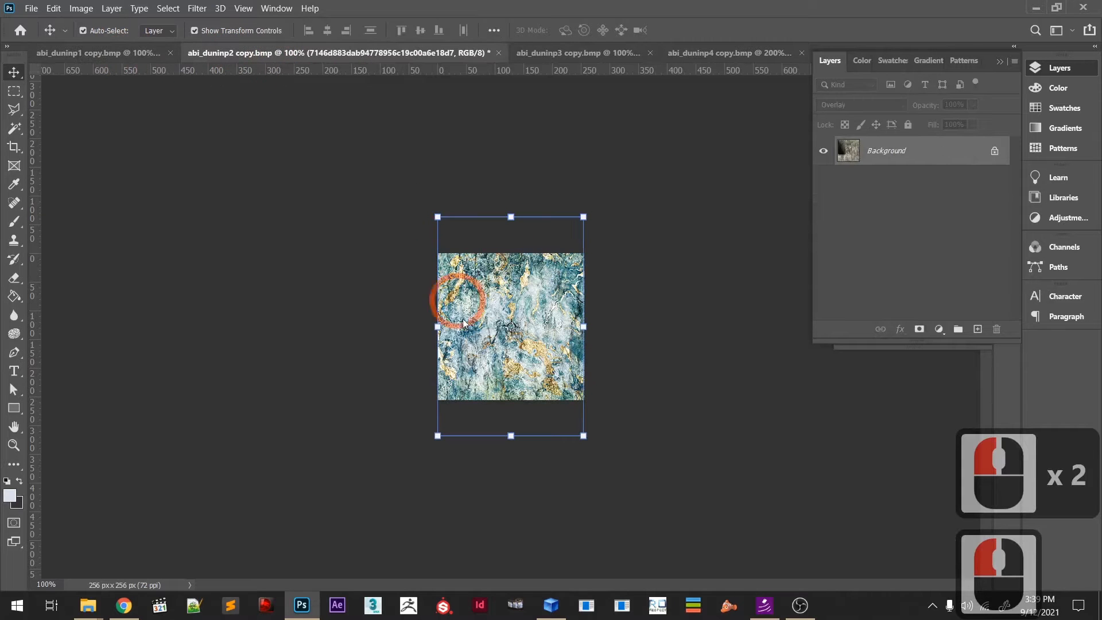
{"action": "left_click", "coordinate": [106, 26]}
{"action": "left_click_drag", "start_coordinate": [122, 53], "coordinate": [521, 323]}
{"action": "mouse_move", "coordinate": [546, 368]}
{"action": "left_mouse_down"}
{"action": "mouse_move", "coordinate": [557, 333]}
{"action": "mouse_move", "coordinate": [551, 347]}
{"action": "left_mouse_up"}
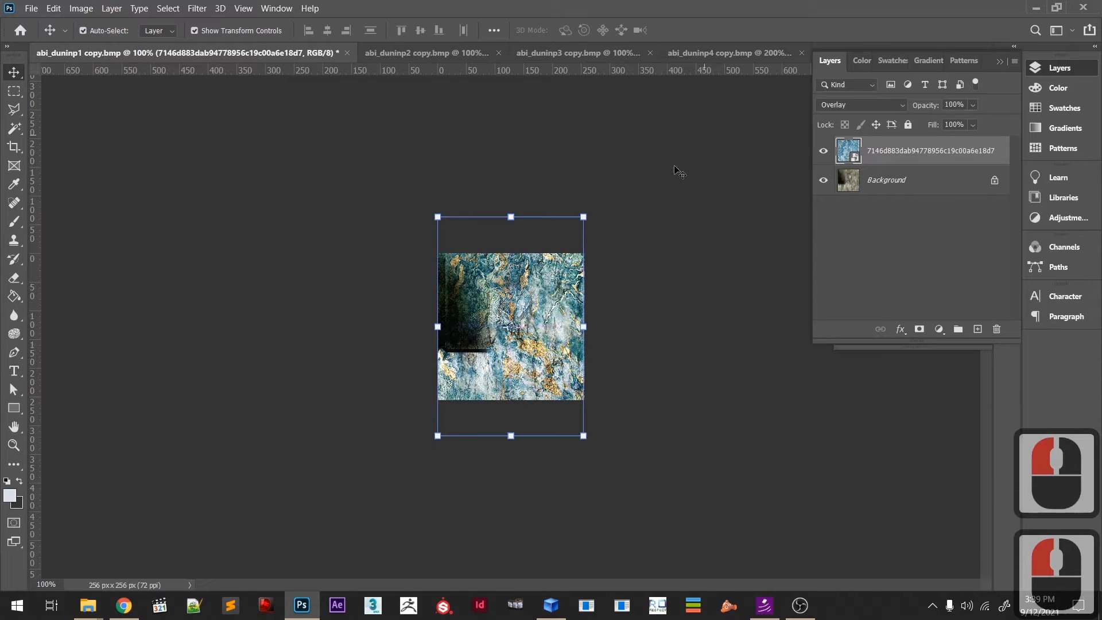
- Save the marbled document as BMP, replacing abi_duninp1 copy.bmp in the texture subfolder
{"action": "key", "text": "ctrl+alt+s"}
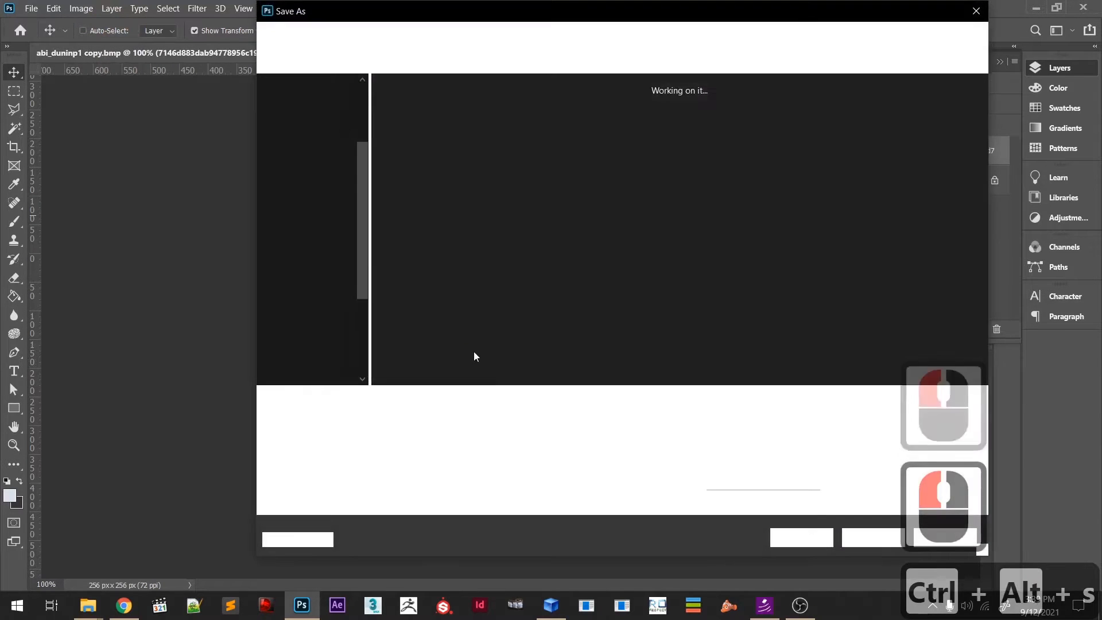
{"action": "double_click", "coordinate": [430, 106]}
{"action": "left_click", "coordinate": [572, 303]}
{"action": "left_click", "coordinate": [639, 164]}
- Switch to File Explorer and open the texture subfolder that holds the marbled BMP files
{"action": "key", "text": "alt+Tab"}
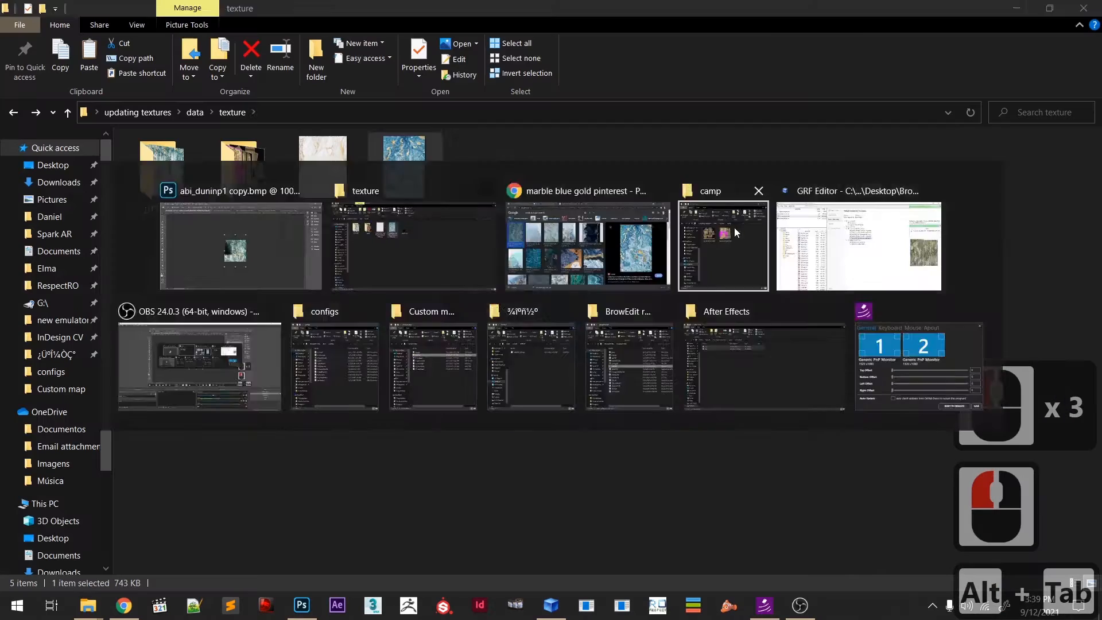
{"action": "left_click", "coordinate": [167, 175]}
{"action": "double_click", "coordinate": [167, 174]}
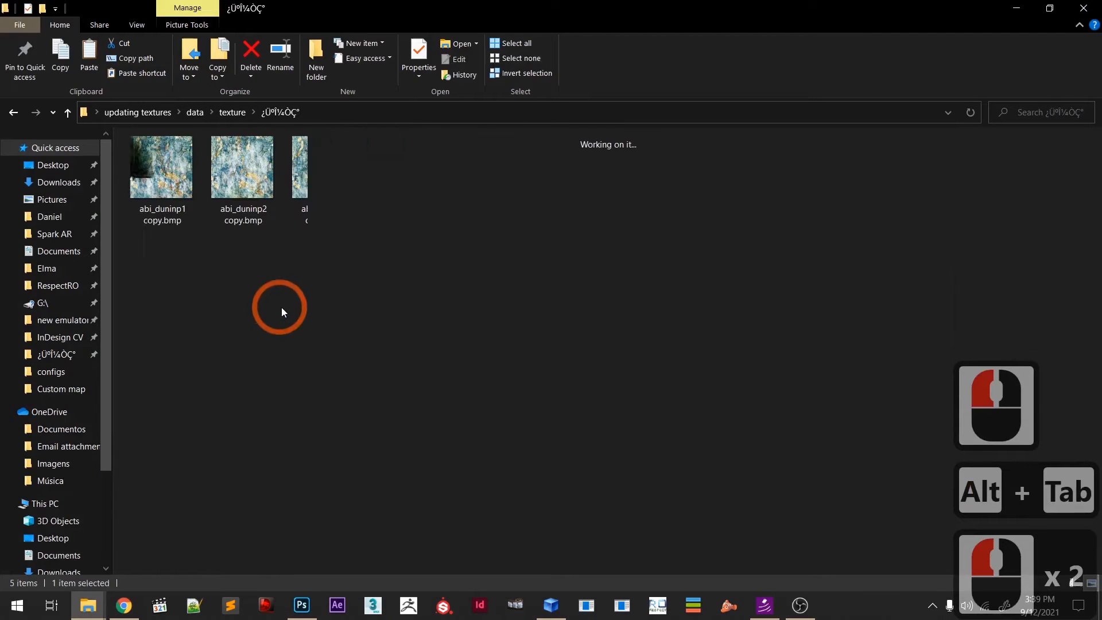
- Rename abi_duninp1 copy.bmp to abi_duninp1.bmp
{"action": "left_click", "coordinate": [164, 194]}
{"action": "left_click", "coordinate": [170, 215]}
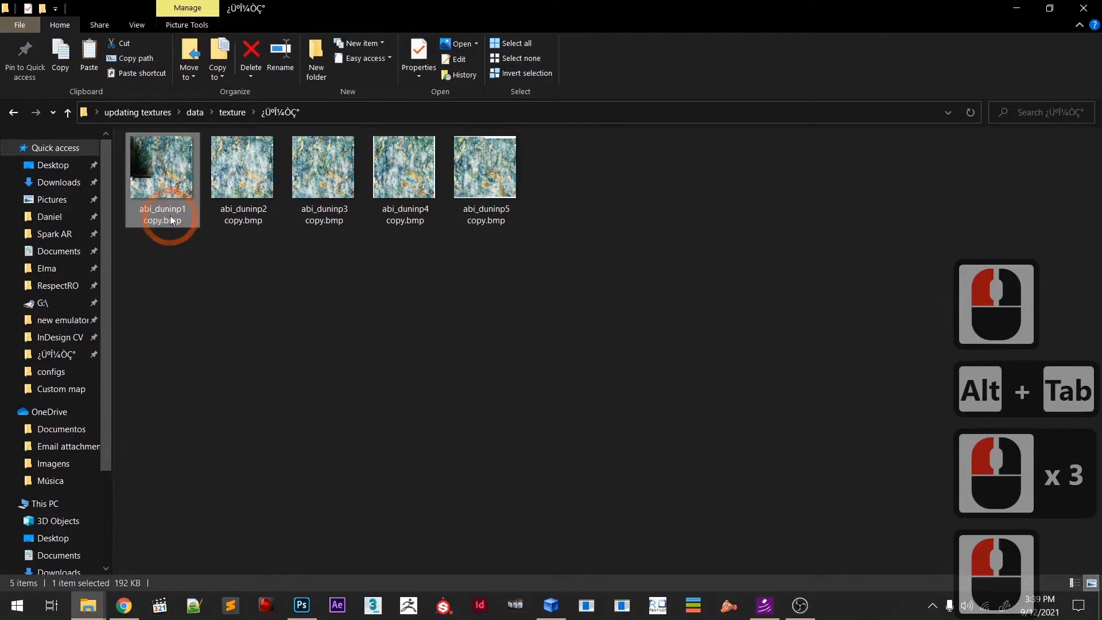
{"action": "key", "text": "Right"}
{"action": "key", "text": "BackSpace"}
{"action": "key", "text": "BackSpace"}
{"action": "key", "text": "BackSpace"}
{"action": "key", "text": "BackSpace"}
{"action": "key", "text": "BackSpace"}
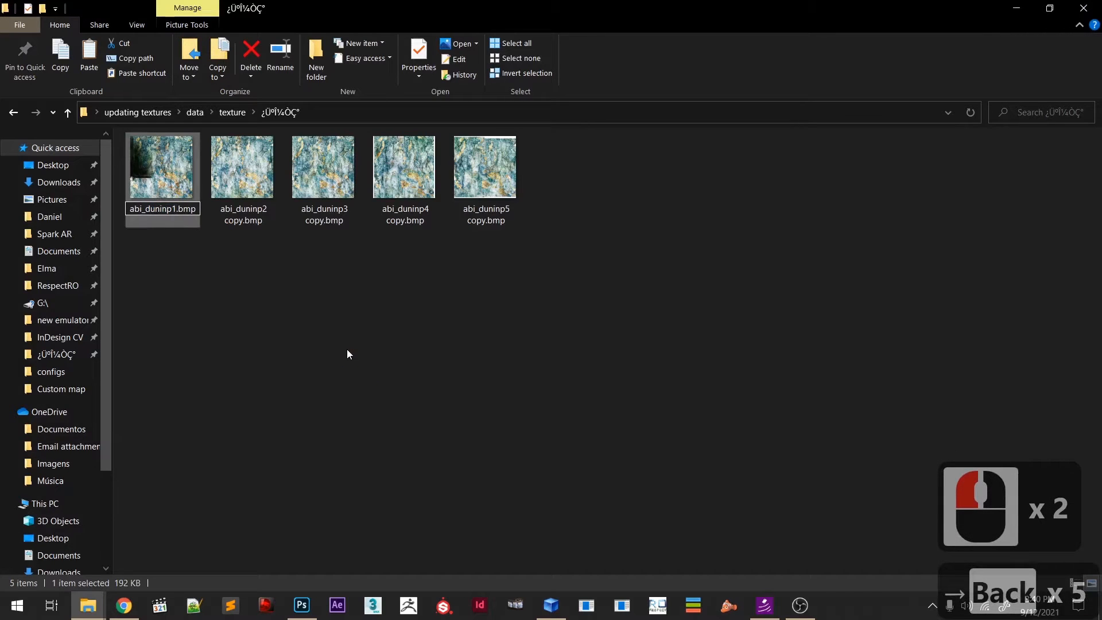
- Rename abi_duninp2 copy.bmp to abi_duninp2.bmp
{"action": "left_click", "coordinate": [243, 221]}
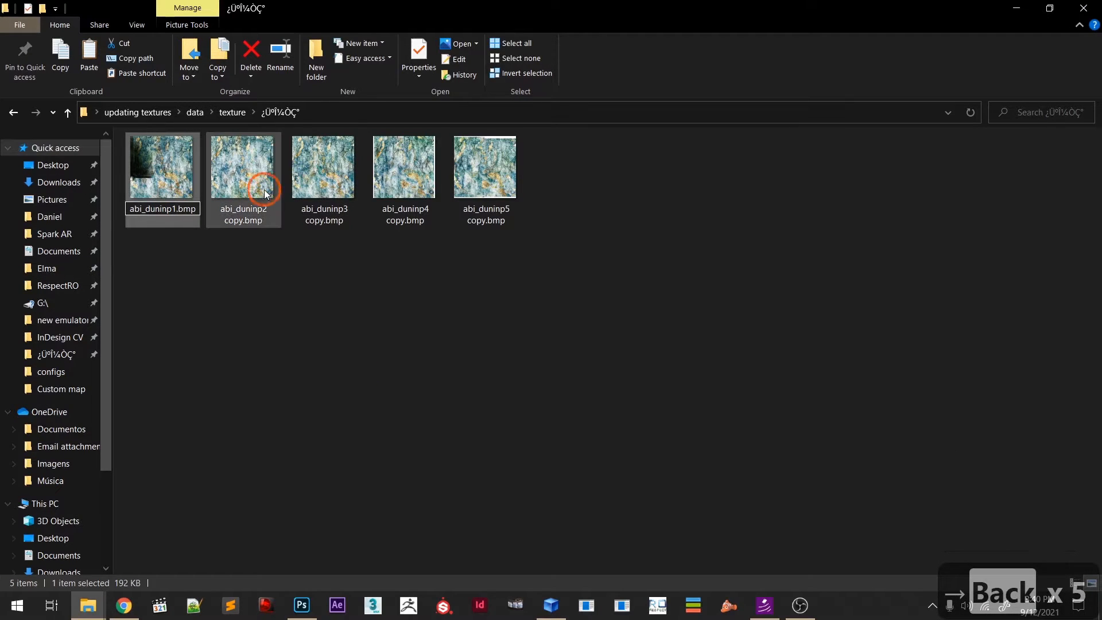
{"action": "left_click", "coordinate": [244, 225]}
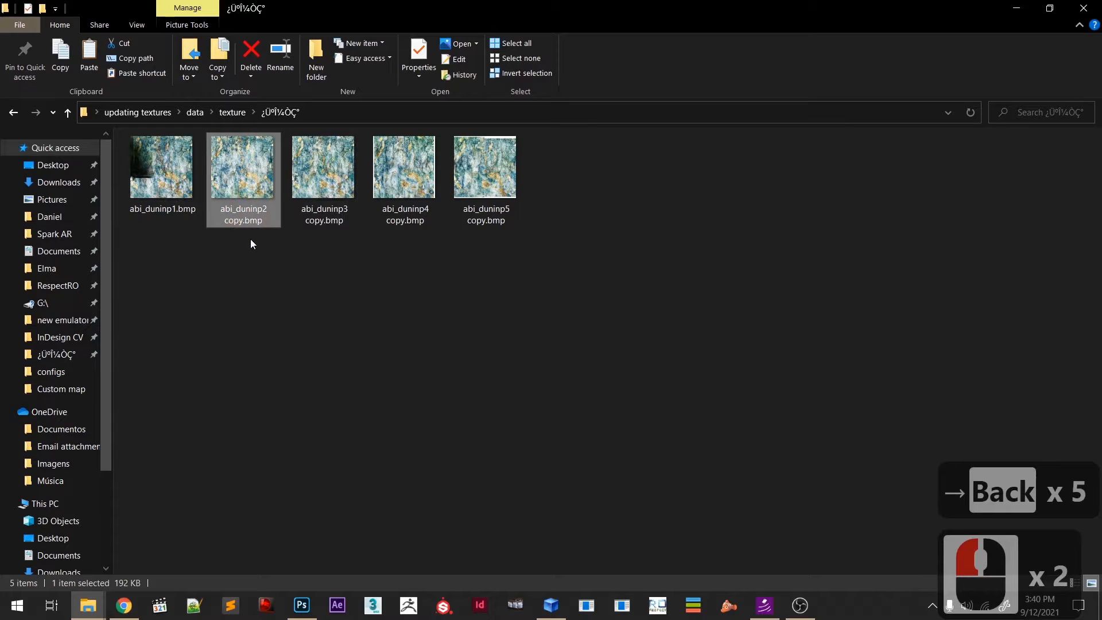
{"action": "left_click", "coordinate": [251, 221]}
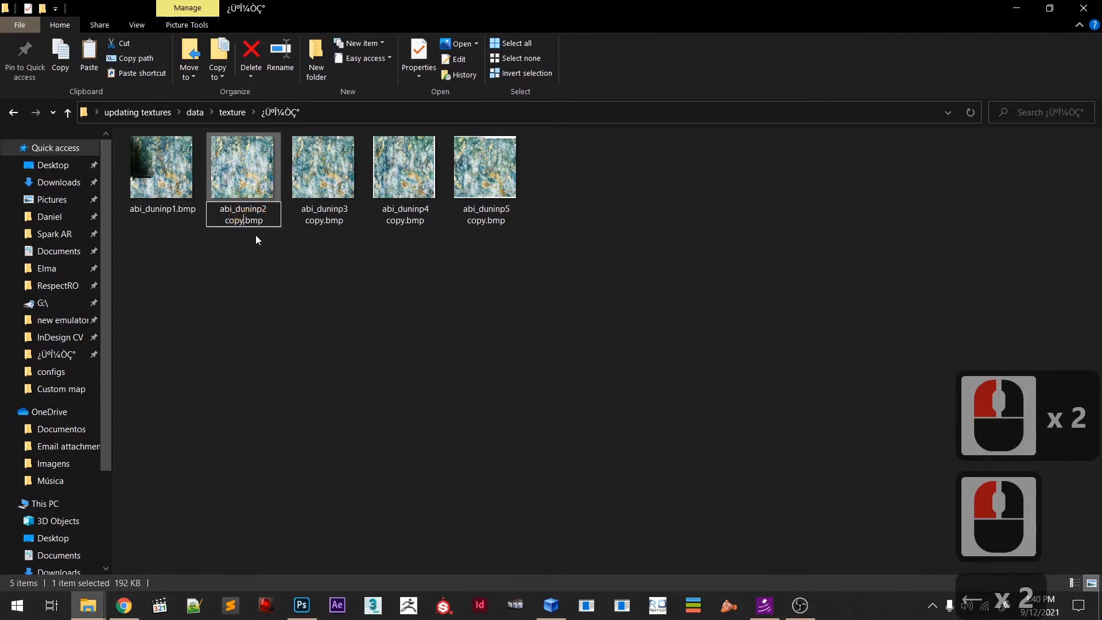
{"action": "key", "text": "Left"}
{"action": "key", "text": "Left"}
{"action": "key", "text": "BackSpace"}
{"action": "key", "text": "BackSpace"}
{"action": "key", "text": "BackSpace"}
{"action": "key", "text": "BackSpace"}
{"action": "key", "text": "BackSpace"}
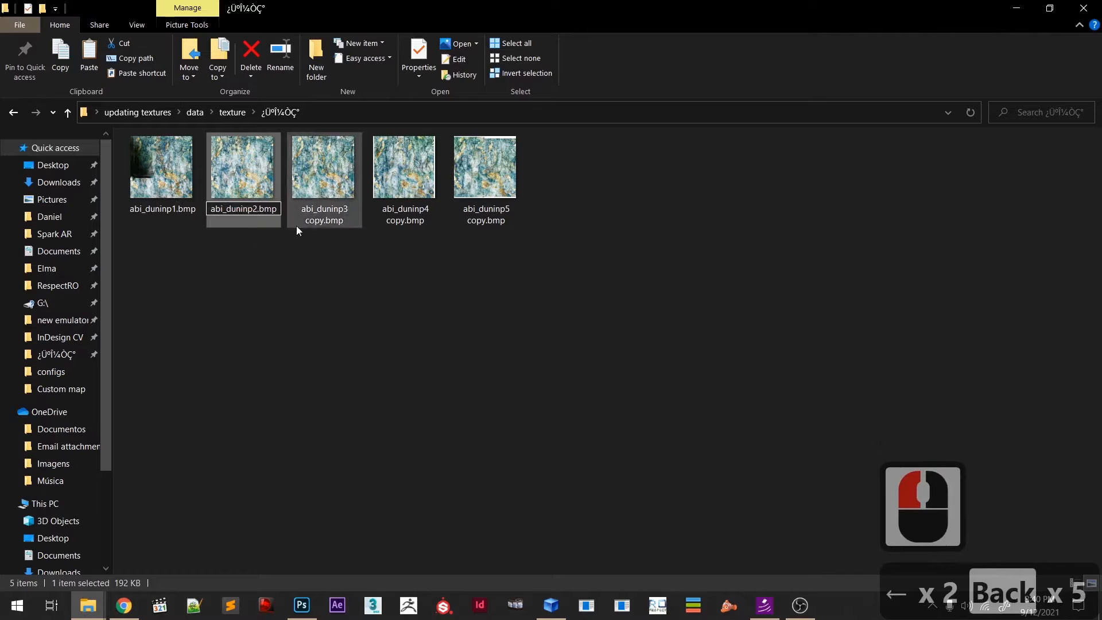
{"action": "left_click", "coordinate": [762, 162]}
- Clear the desktop by minimizing the folder and Photoshop windows and closing GRF Editor
{"action": "left_click", "coordinate": [1016, 9]}
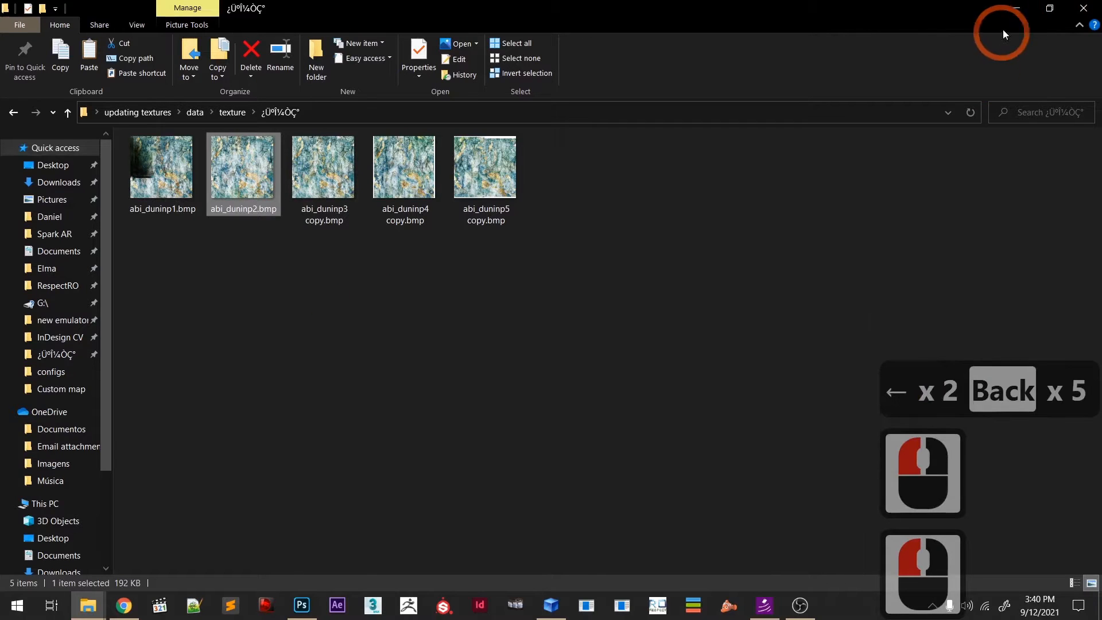
{"action": "left_click", "coordinate": [1036, 8]}
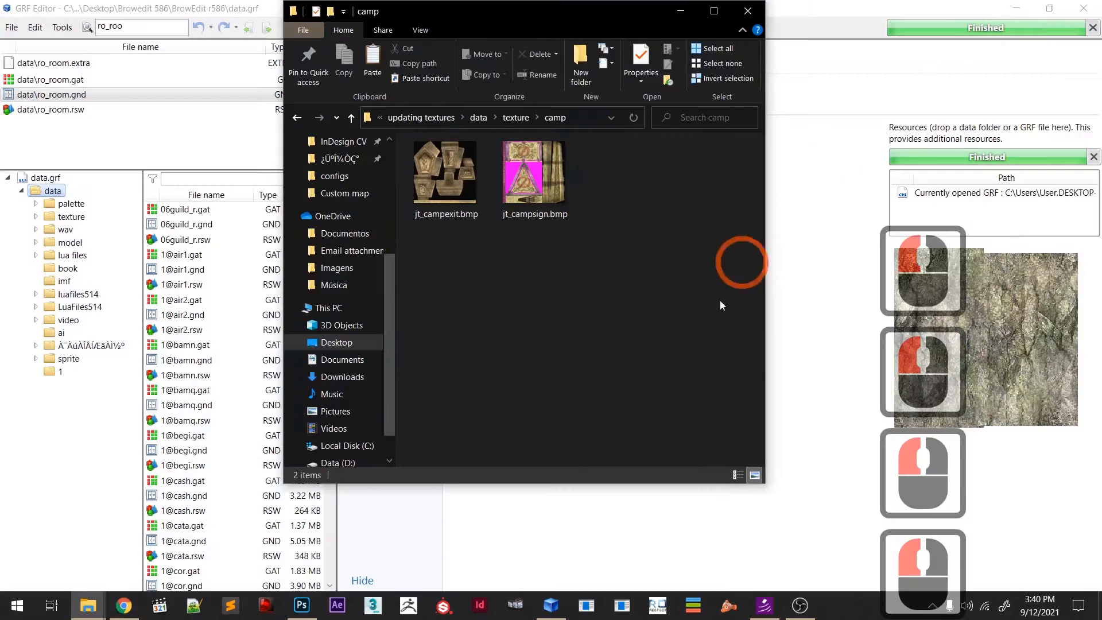
{"action": "left_click", "coordinate": [692, 277]}
{"action": "left_click", "coordinate": [1085, 9]}
{"action": "left_click", "coordinate": [715, 181]}
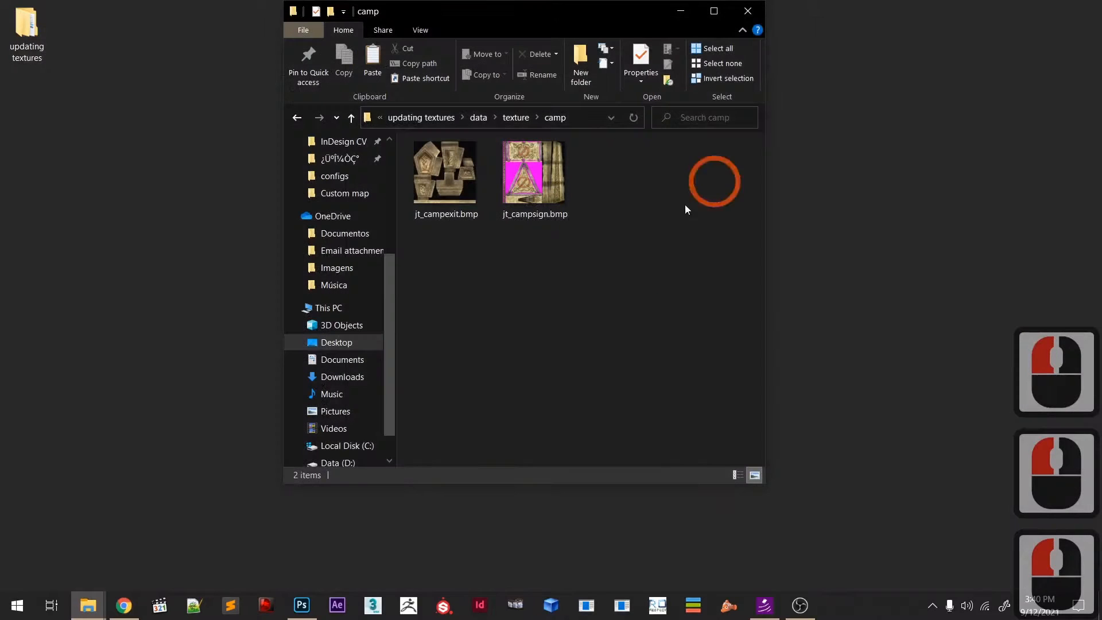
{"action": "left_click", "coordinate": [681, 15]}
- Open the Custom map folder from the desktop
{"action": "left_click", "coordinate": [540, 224]}
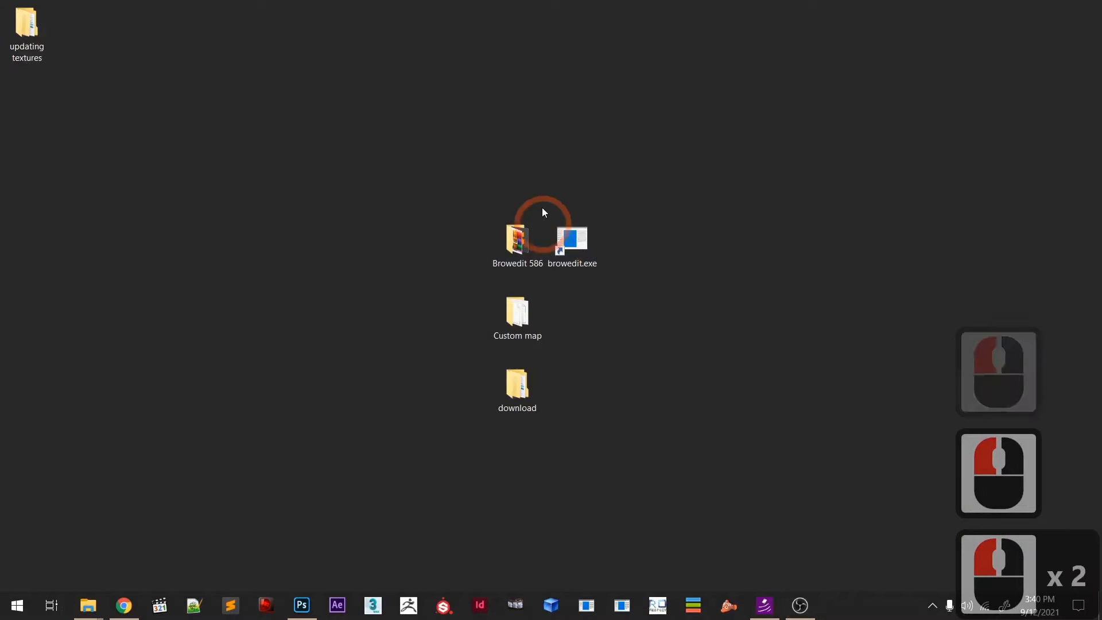
{"action": "left_click", "coordinate": [518, 258]}
{"action": "key", "text": "Down"}
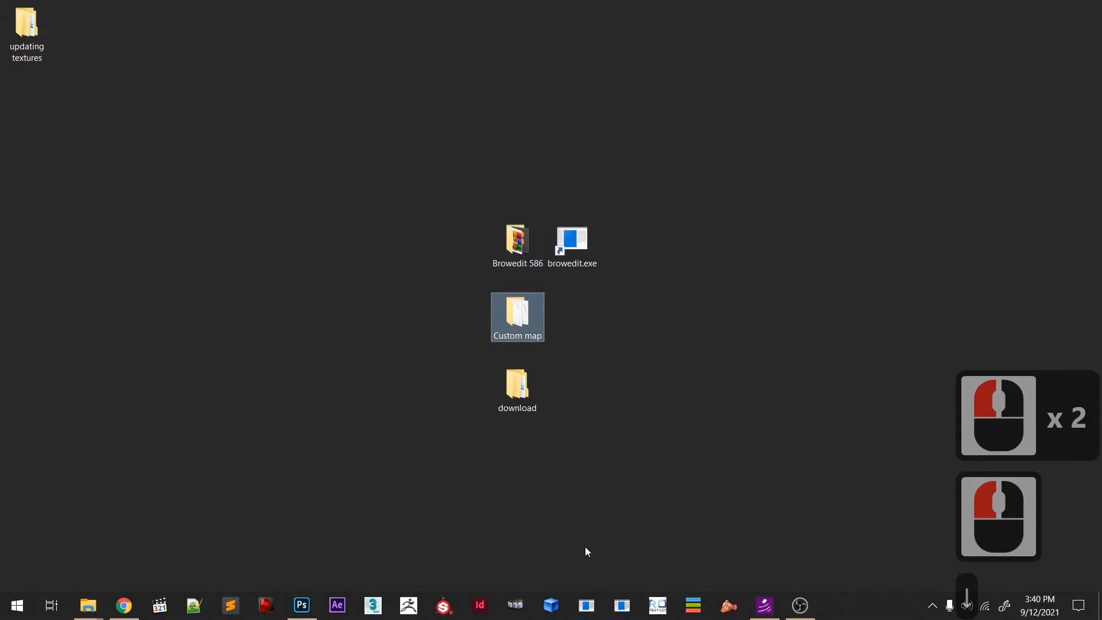
{"action": "key", "text": "Up"}
{"action": "key", "text": "Down"}
{"action": "key", "text": "Return"}
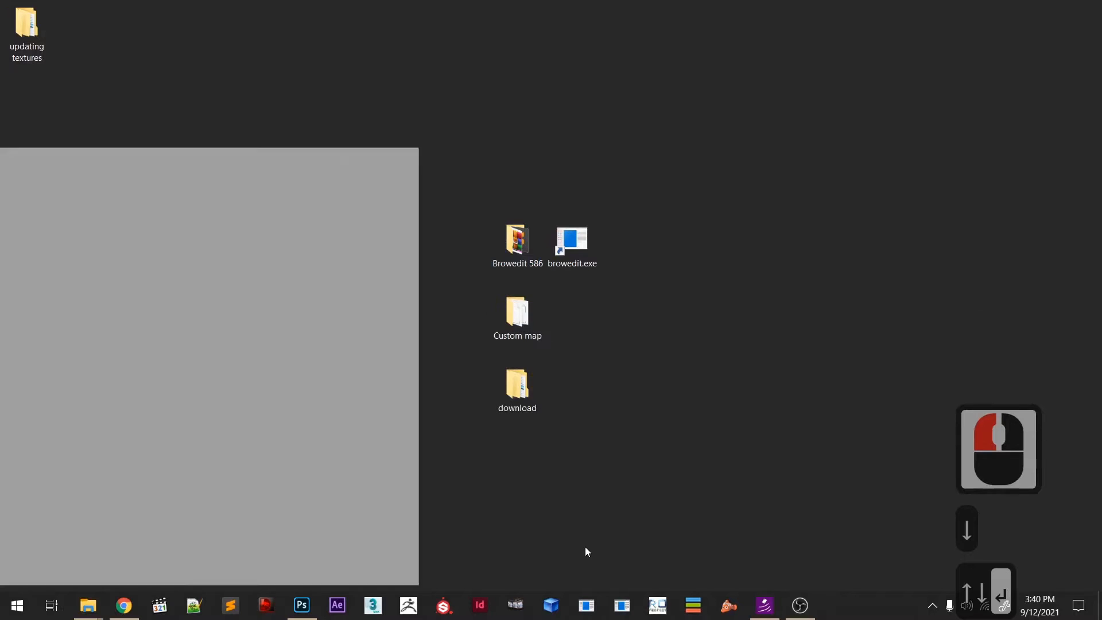
- Open the ro_room folder inside the Custom map's texture folder
{"action": "left_click", "coordinate": [112, 263]}
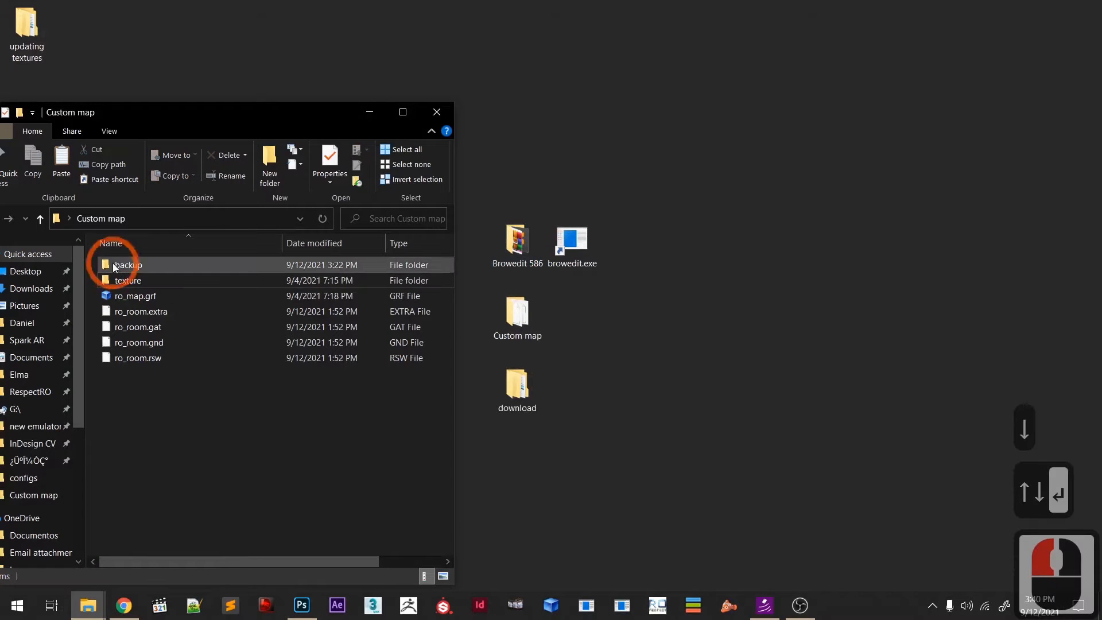
{"action": "double_click", "coordinate": [123, 284]}
{"action": "double_click", "coordinate": [151, 267]}
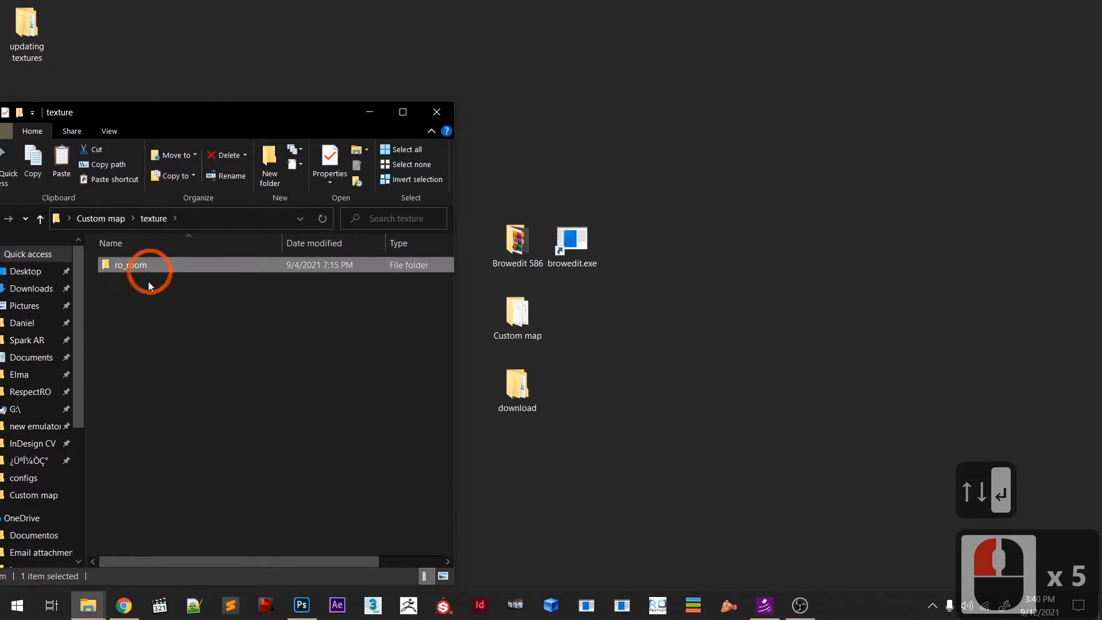
- Copy the "texture0" part of the texture01.bmp file name without renaming the file
{"action": "left_click", "coordinate": [137, 316]}
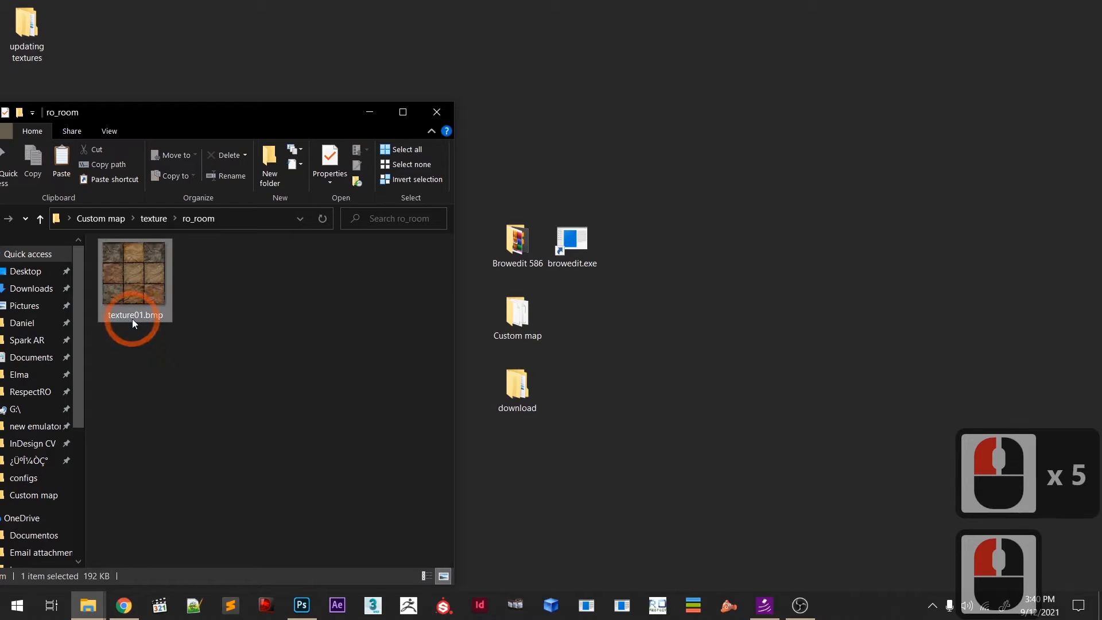
{"action": "double_click", "coordinate": [144, 325]}
{"action": "left_click", "coordinate": [139, 317]}
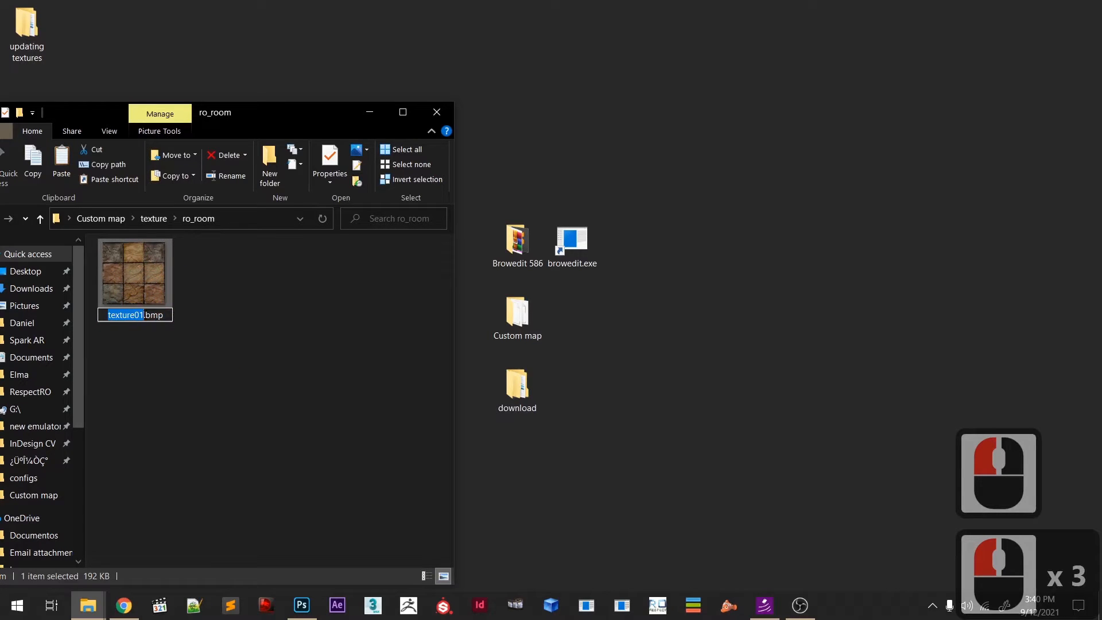
{"action": "left_click_drag", "start_coordinate": [139, 314], "coordinate": [58, 310]}
{"action": "key", "text": "ctrl+c"}
{"action": "left_click", "coordinate": [208, 383]}
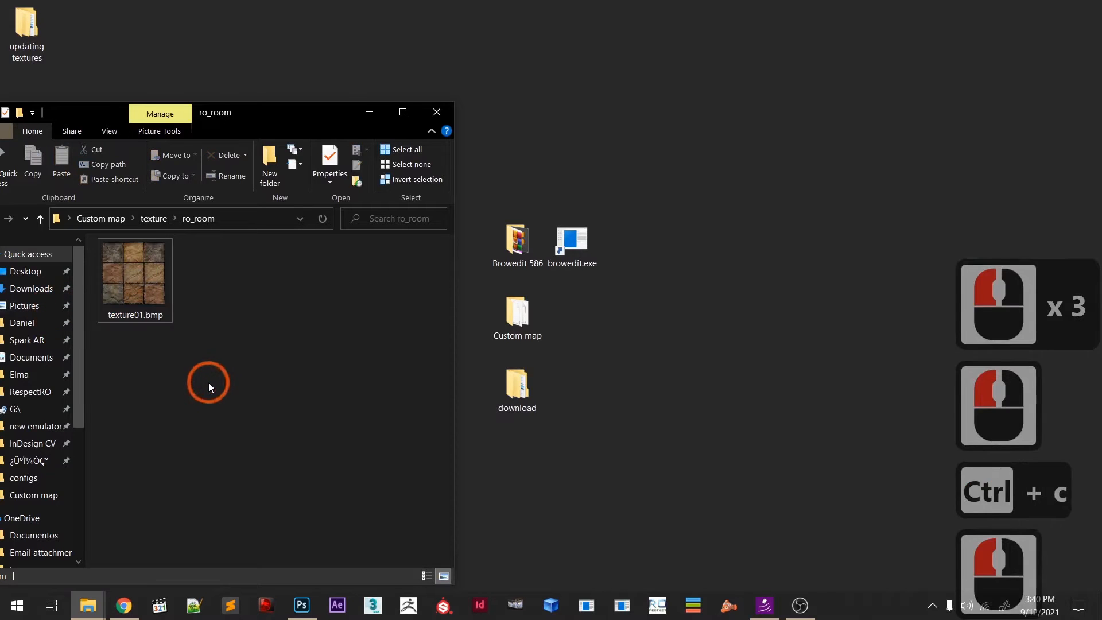
- Switch to the updating textures folder window and open the ¿ÜºÎ¼ÒÇ° folder inside data\texture
{"action": "key", "text": "alt+Tab"}
{"action": "key", "text": "alt+Tab"}
{"action": "key", "text": "alt+Tab"}
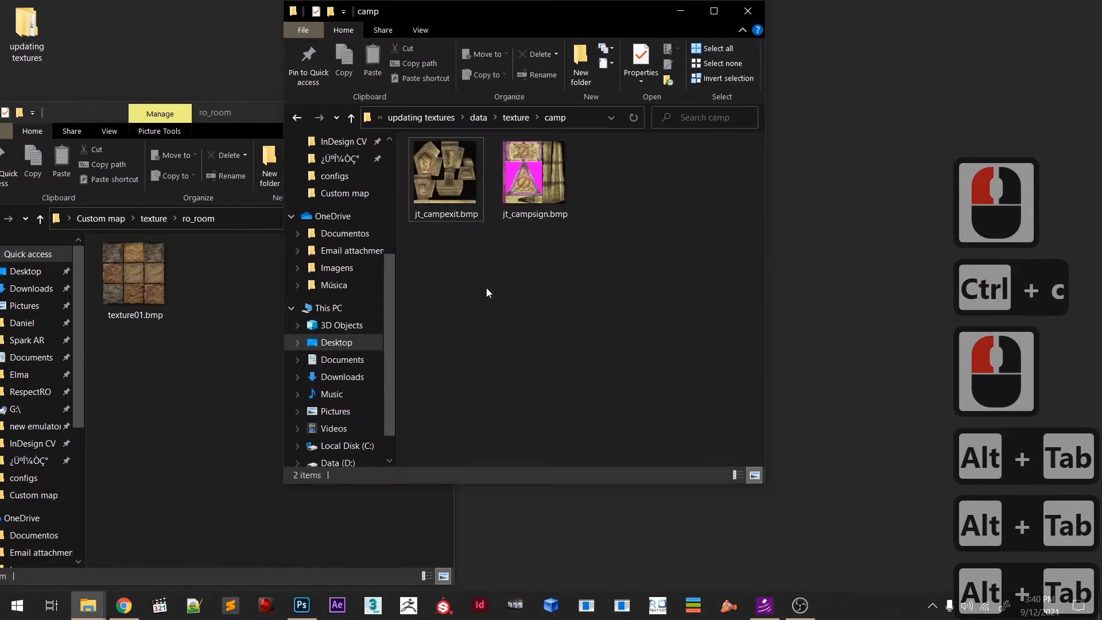
{"action": "left_click", "coordinate": [538, 313]}
{"action": "key", "text": "BackSpace"}
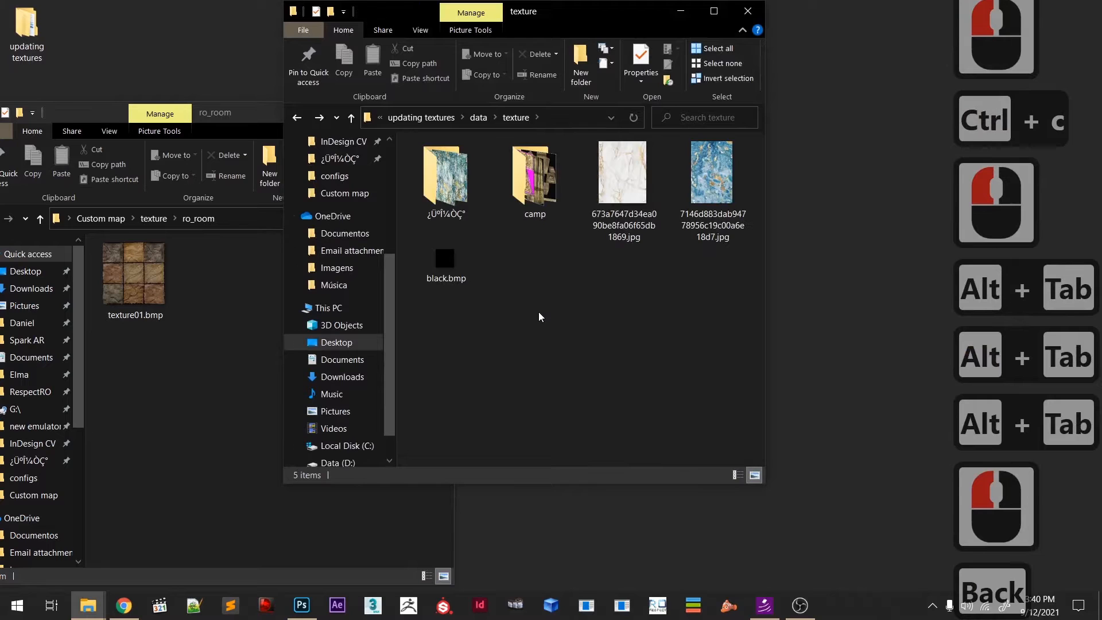
{"action": "left_click", "coordinate": [438, 207]}
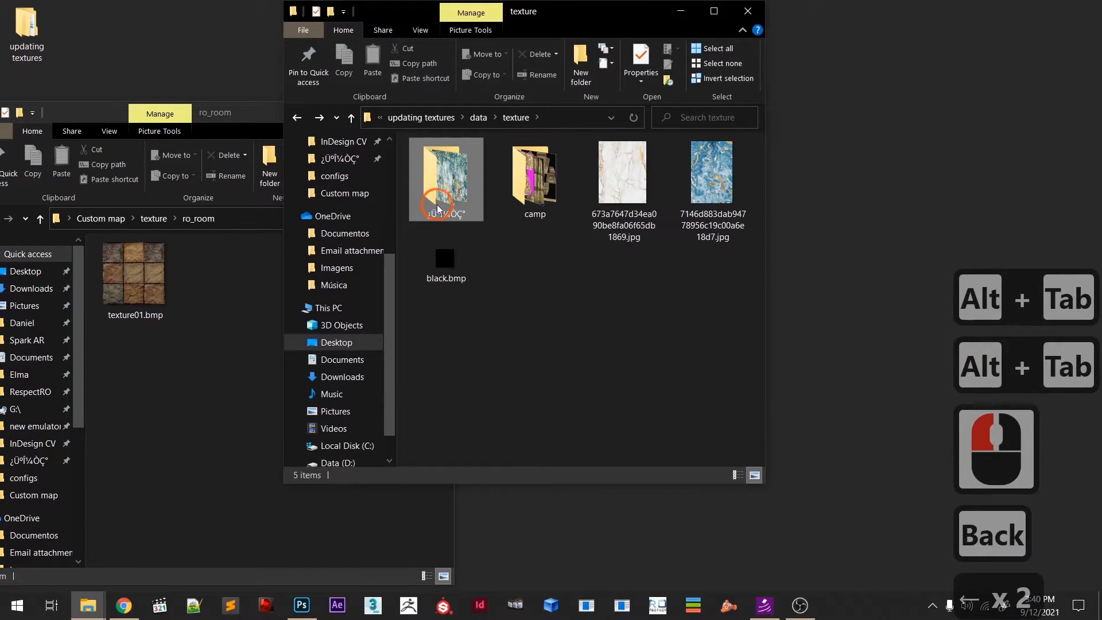
{"action": "double_click", "coordinate": [437, 204]}
- Rename abi_duninp1.bmp to texture02.bmp using the copied name
{"action": "left_click", "coordinate": [440, 217]}
{"action": "left_click", "coordinate": [439, 224]}
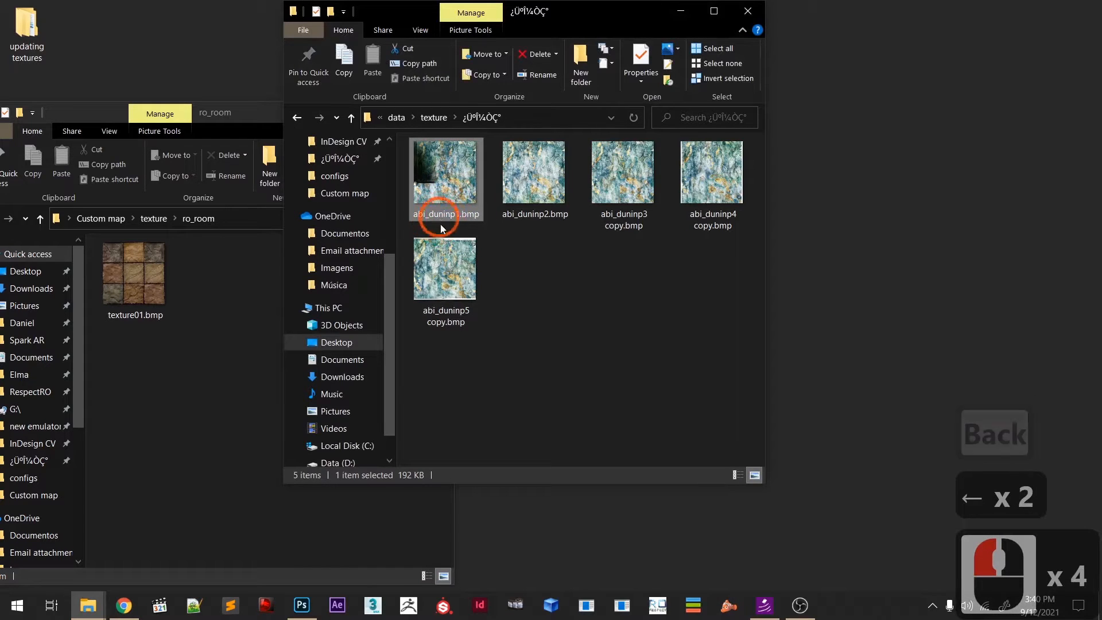
{"action": "key", "text": "ctrl+v"}
{"action": "type", "text": "2"}
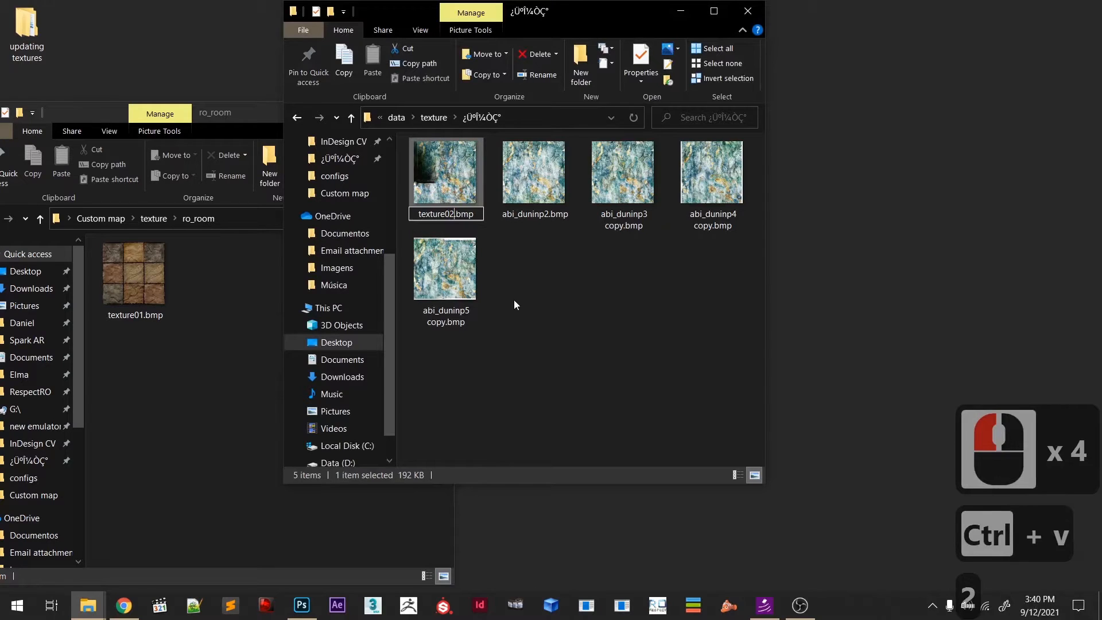
- Try to rename abi_duninp2.bmp to texture03.bmp
{"action": "left_click", "coordinate": [532, 197]}
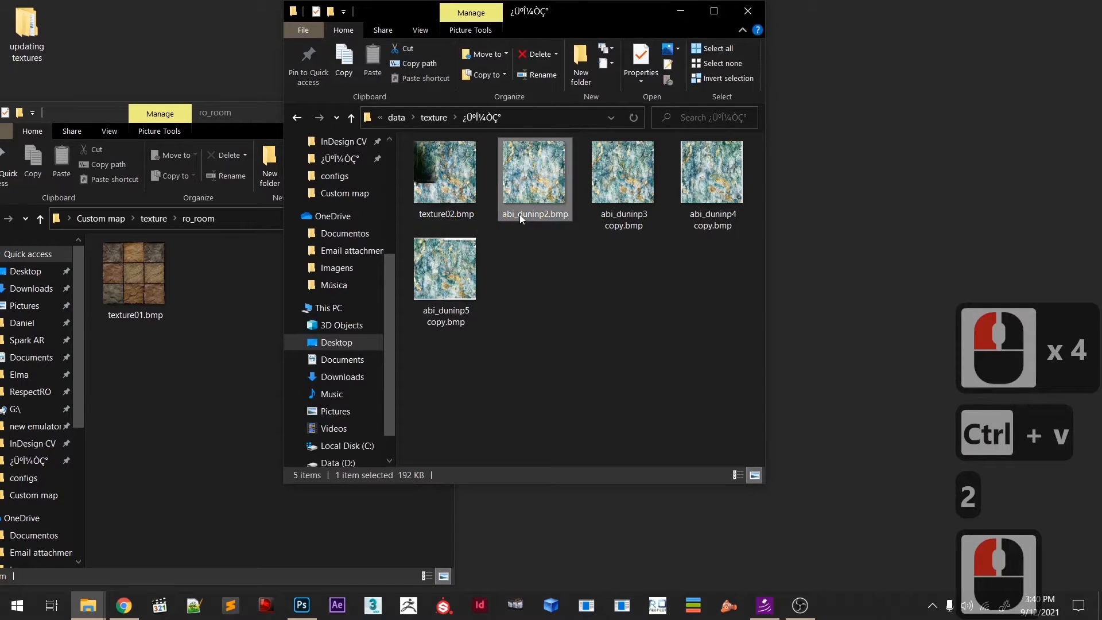
{"action": "left_click", "coordinate": [452, 217]}
{"action": "key", "text": "ctrl+v"}
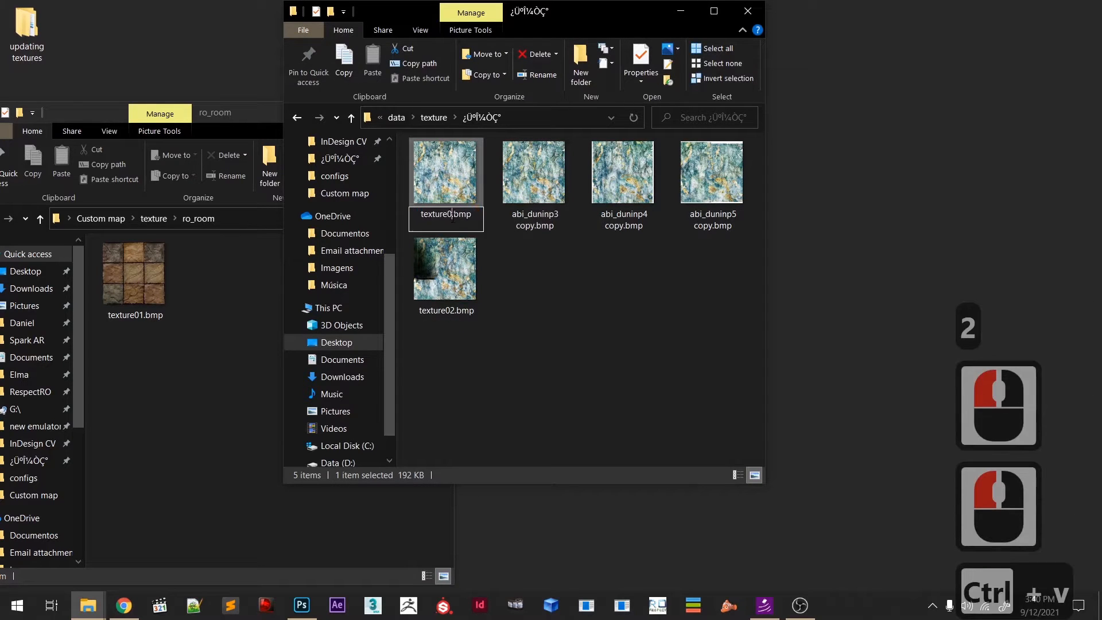
{"action": "type", "text": "3"}
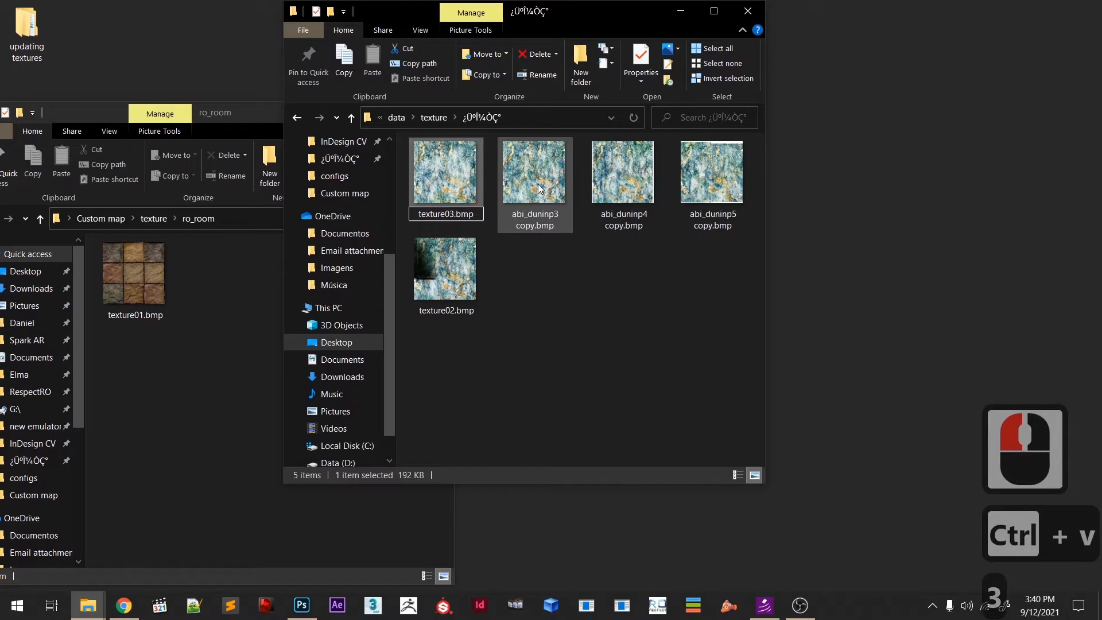
- Cancel the new name entered for abi_duninp2.bmp and undo the rename to texture02.bmp
{"action": "key", "text": "ctrl+z"}
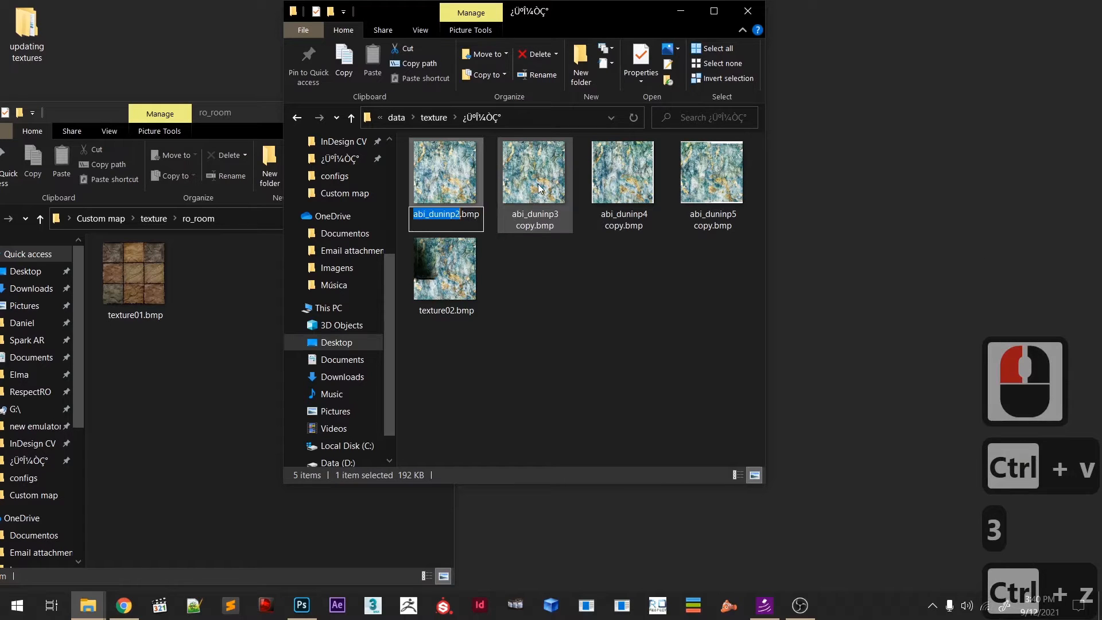
{"action": "left_click", "coordinate": [618, 275]}
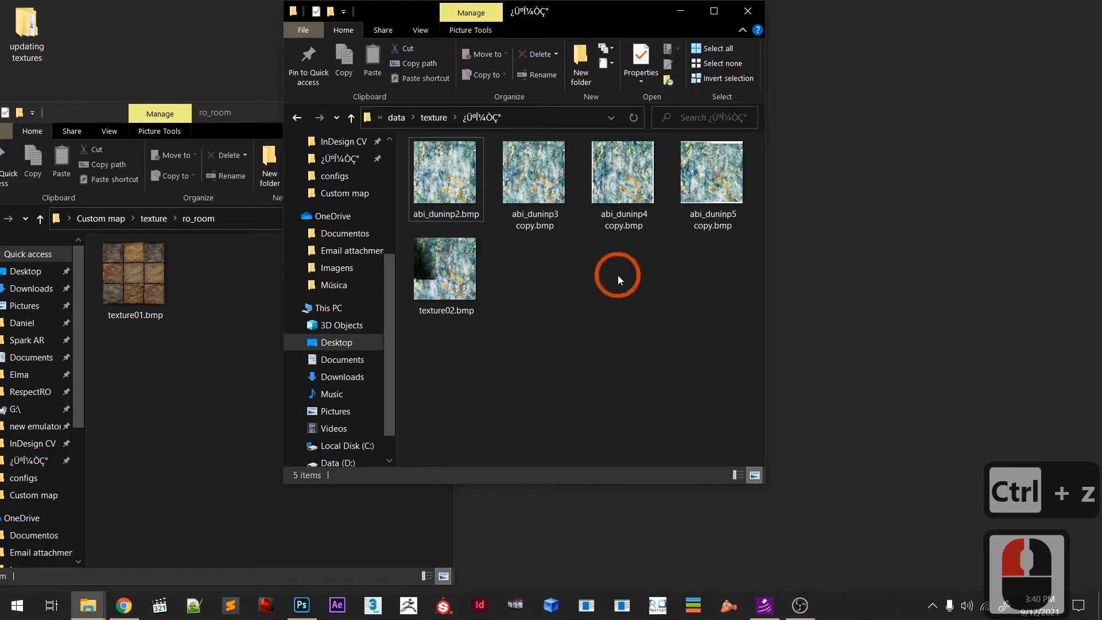
{"action": "key", "text": "ctrl+z"}
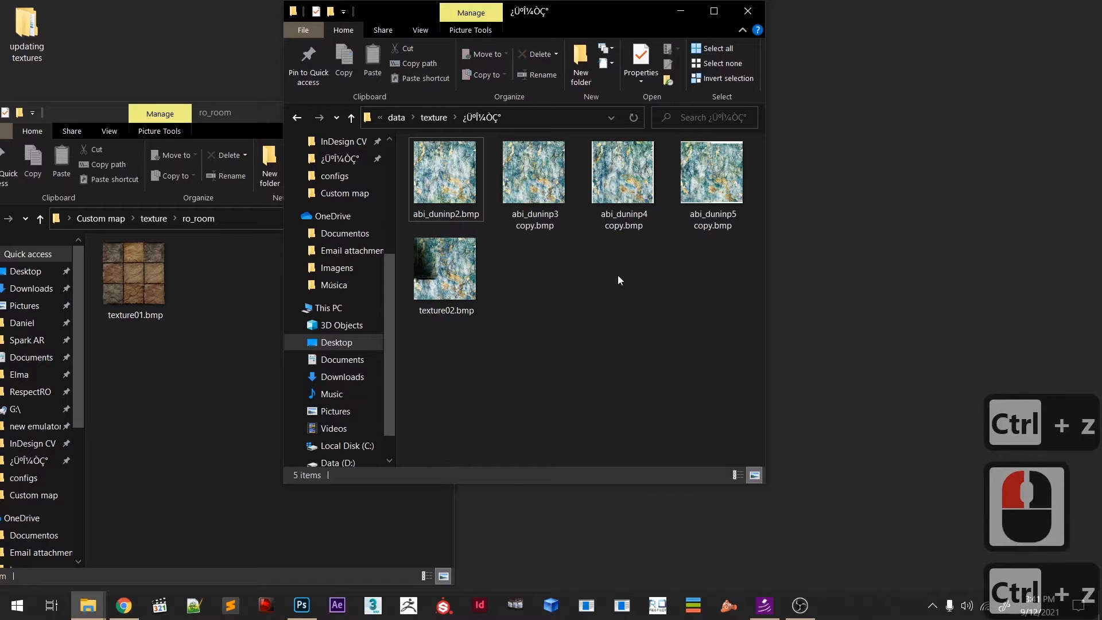
- Rename abi_duninp1.bmp to texture02.bmp in the ¿ÜºÎ¼ÒÇ° folder
{"action": "left_click", "coordinate": [429, 183]}
{"action": "left_click", "coordinate": [447, 215]}
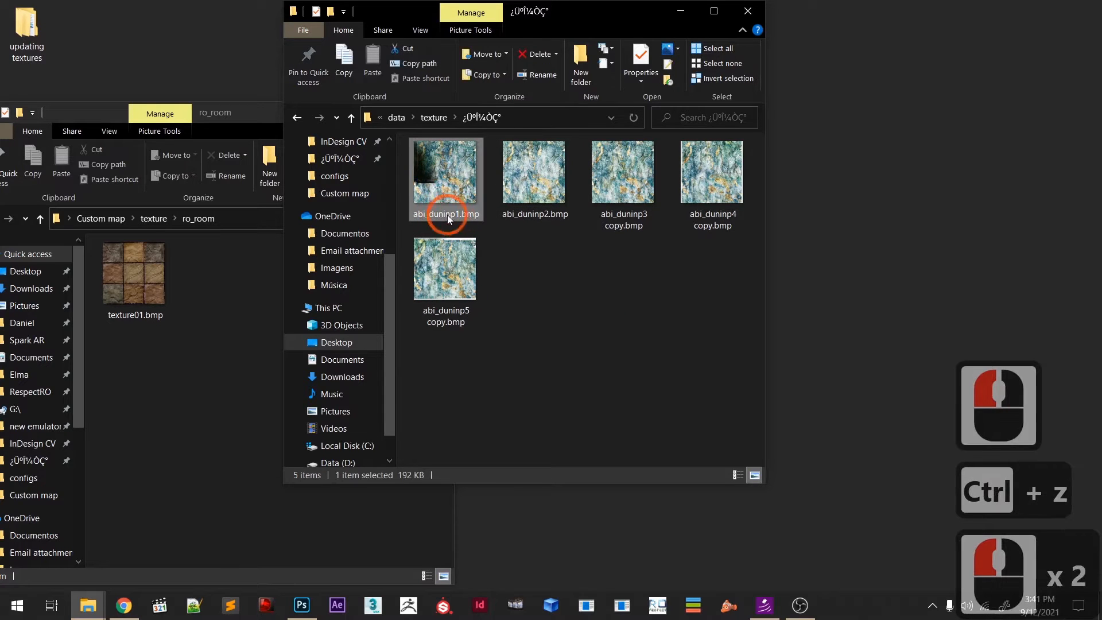
{"action": "type", "text": "texture0"}
{"action": "type", "text": "2"}
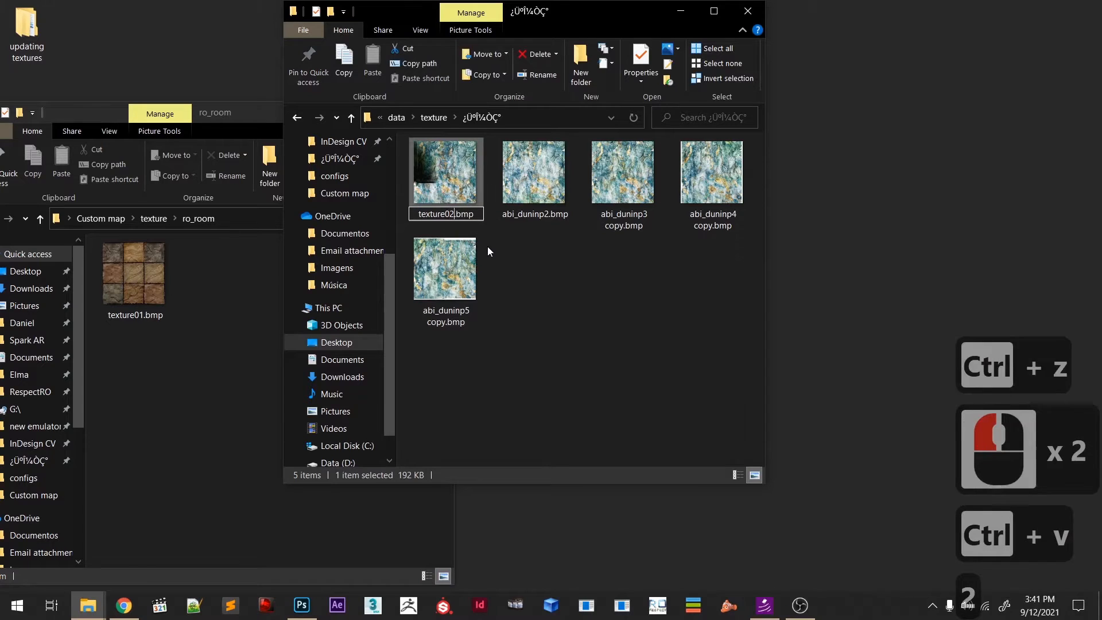
- Rename abi_duninp2.bmp to texture03.bmp
{"action": "left_click", "coordinate": [520, 209]}
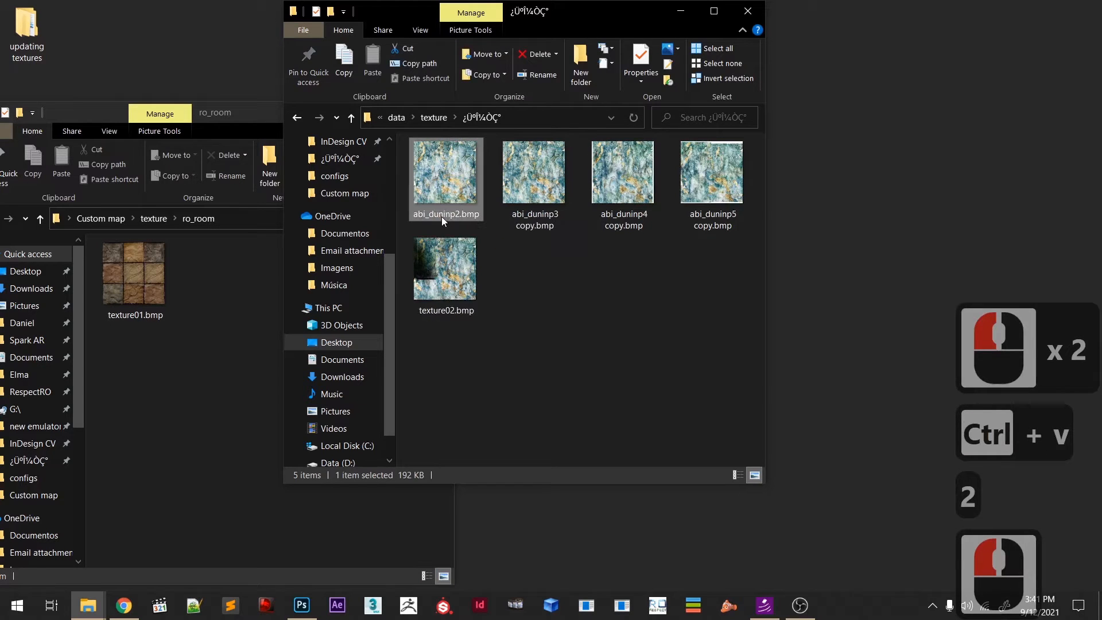
{"action": "left_click", "coordinate": [442, 216]}
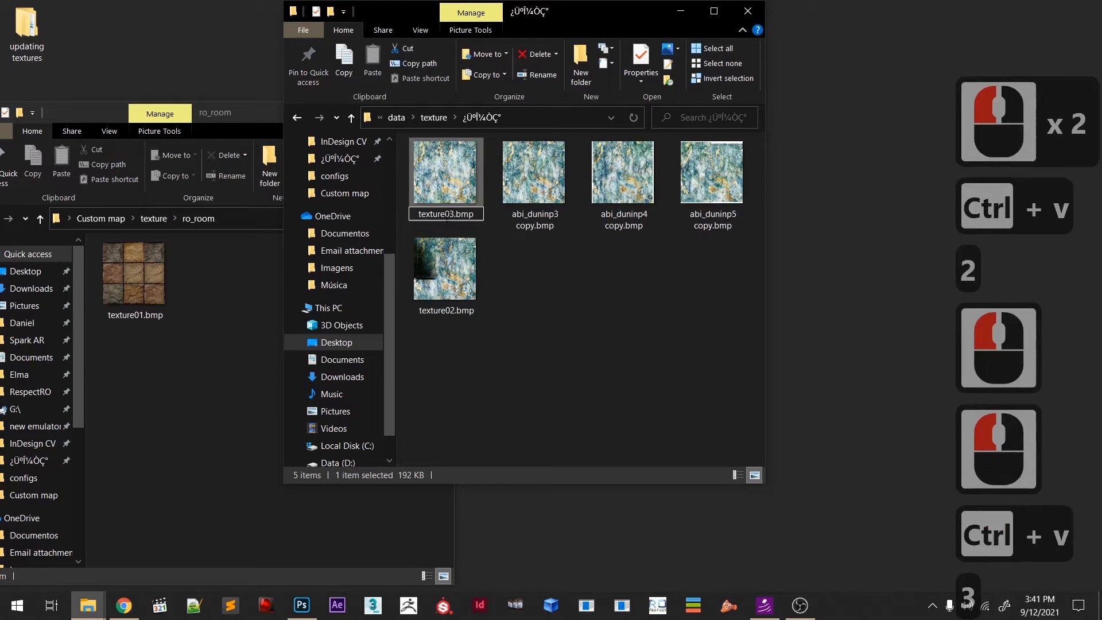
{"action": "type", "text": "3"}
{"action": "left_click", "coordinate": [500, 229]}
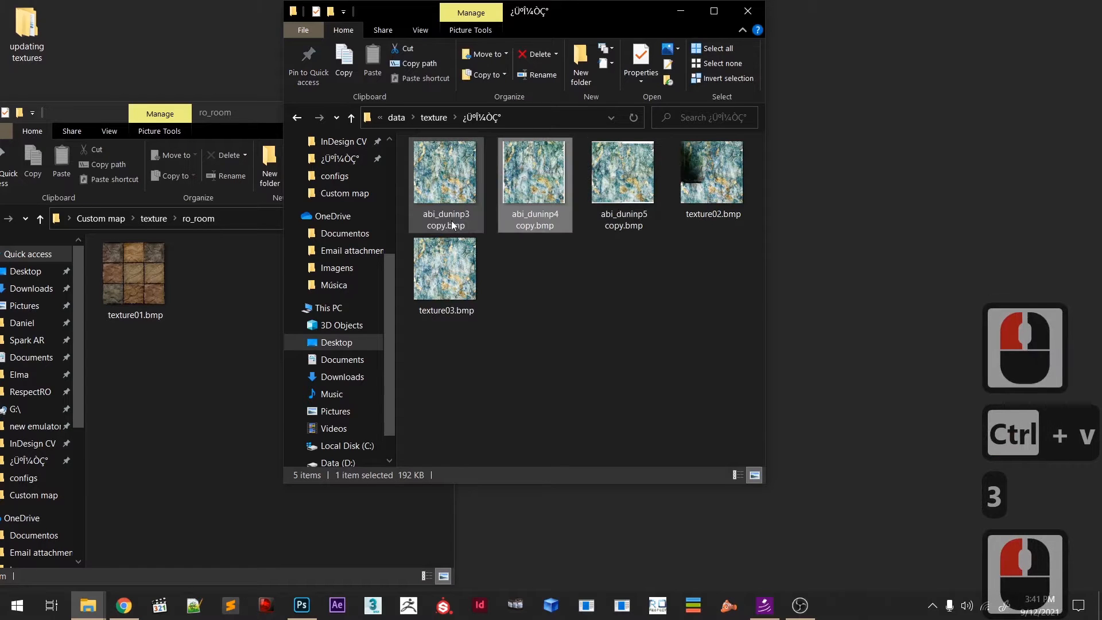
- Rename texture03.bmp to texture04.bmp
{"action": "left_click", "coordinate": [441, 162]}
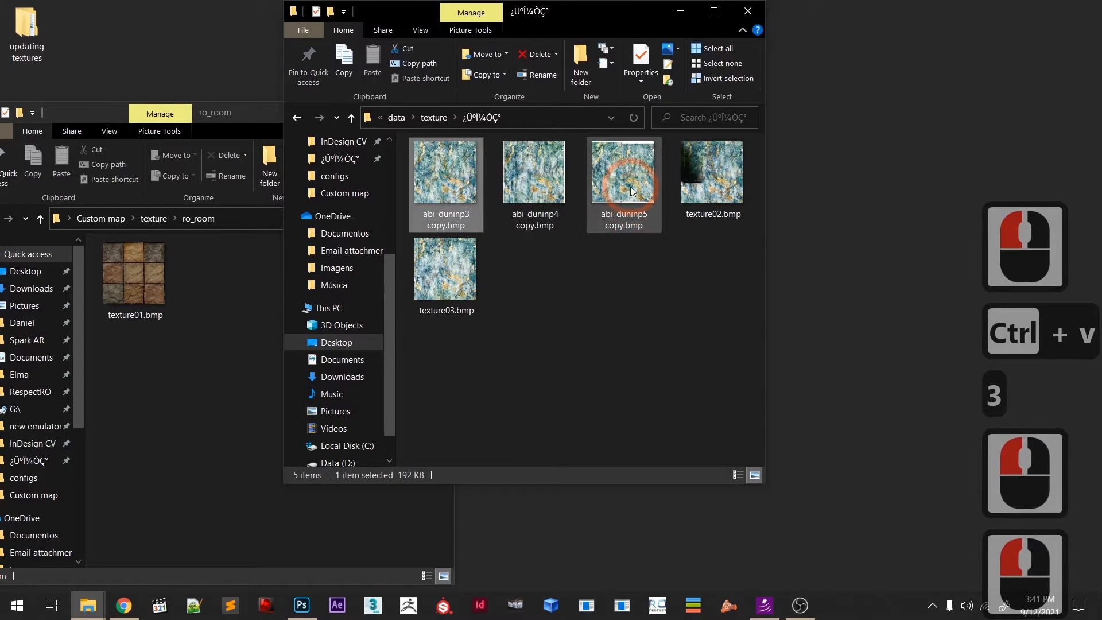
{"action": "left_click", "coordinate": [410, 286]}
{"action": "left_click", "coordinate": [438, 314]}
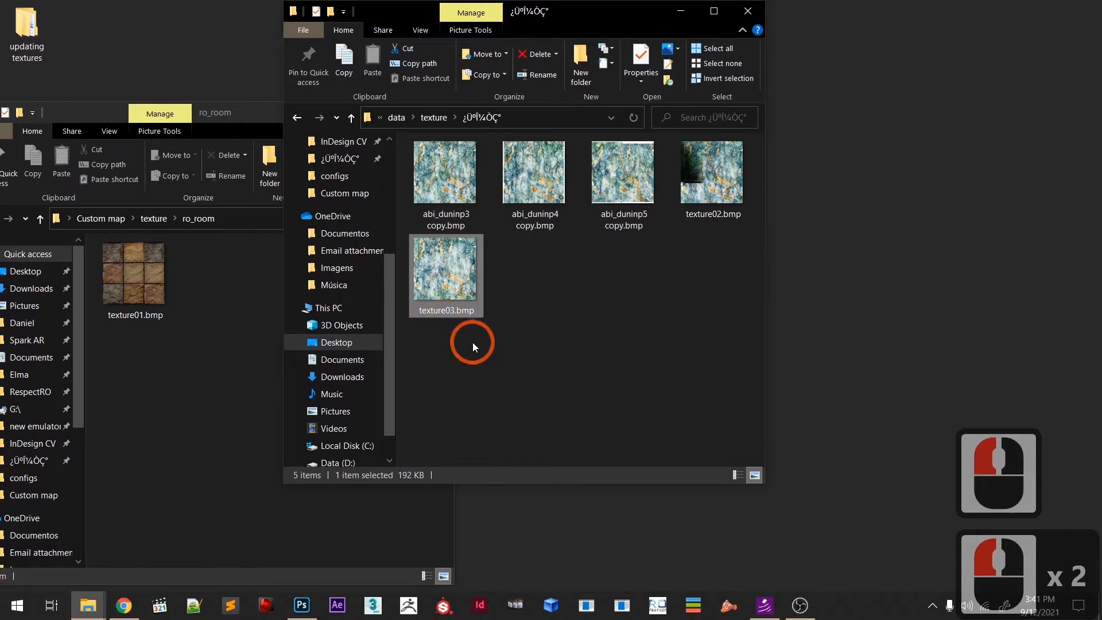
{"action": "type", "text": "texture0"}
{"action": "type", "text": "4"}
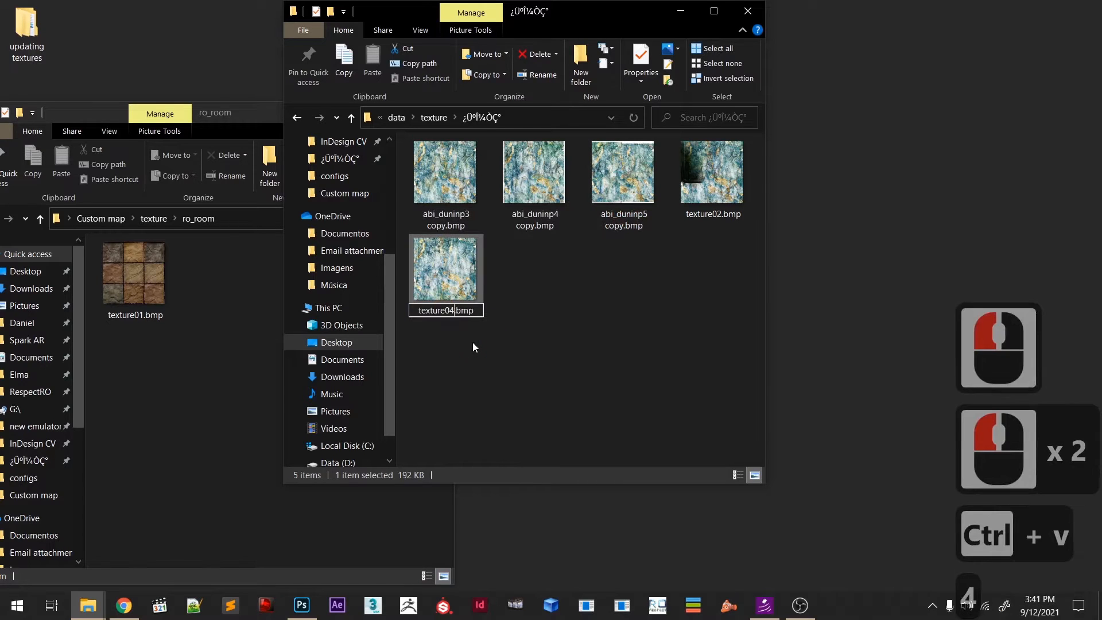
{"action": "left_click", "coordinate": [557, 329]}
- Rename abi_duninp4 copy.bmp to texture05.bmp
{"action": "left_click", "coordinate": [528, 178]}
{"action": "left_click", "coordinate": [532, 220]}
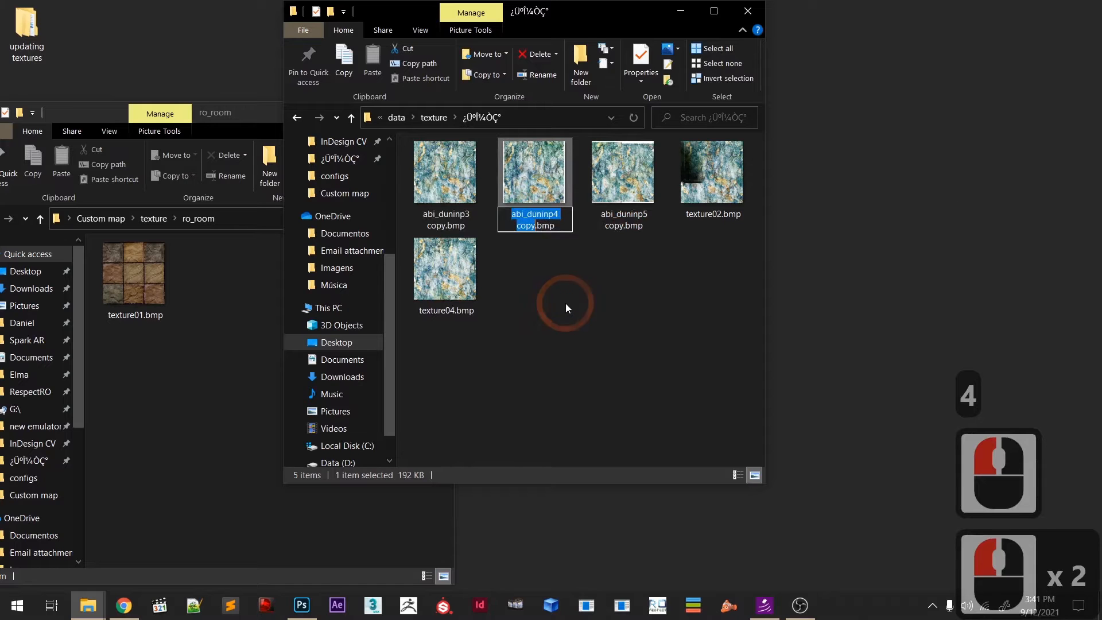
{"action": "type", "text": "texture0"}
{"action": "type", "text": "5"}
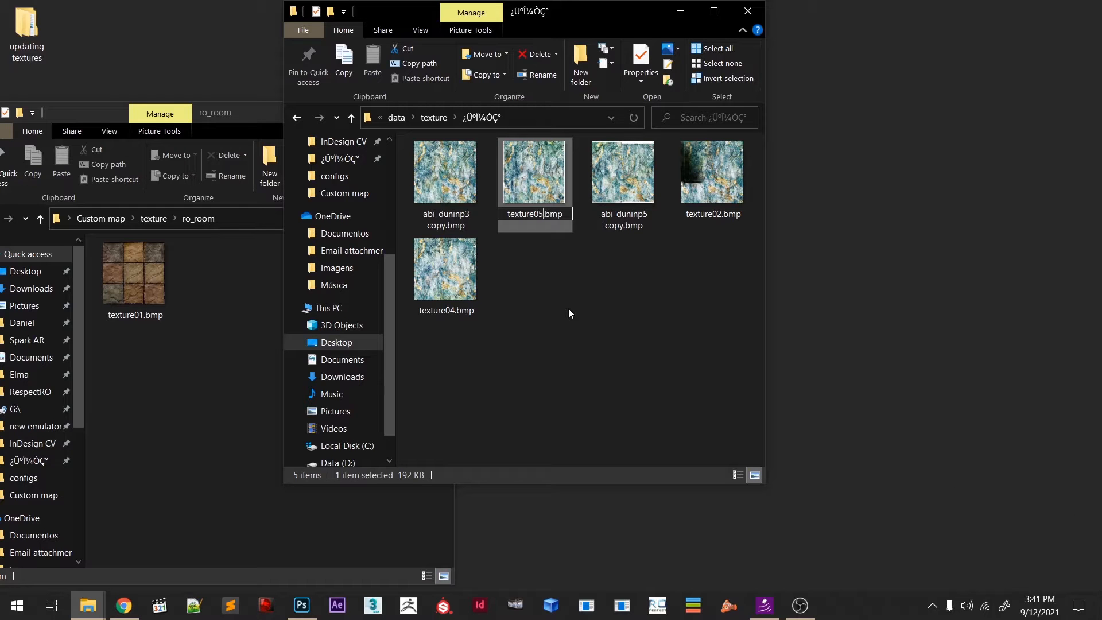
{"action": "left_click", "coordinate": [569, 308]}
- Undo the texture renames back to the abi_duninp file names
{"action": "key", "text": "ctrl+z"}
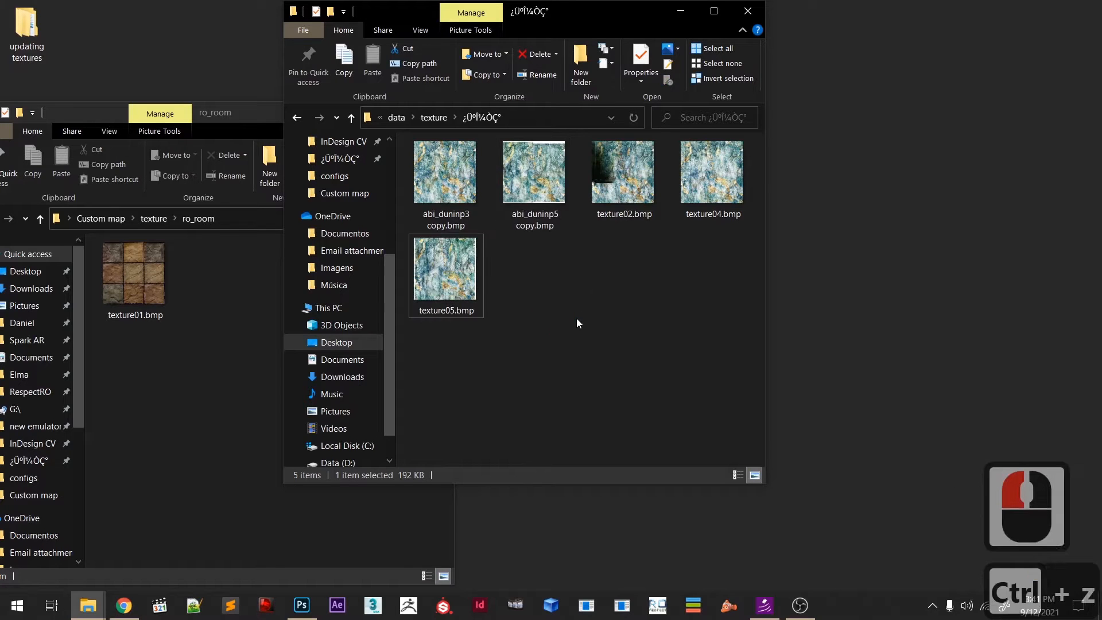
{"action": "key", "text": "ctrl+z"}
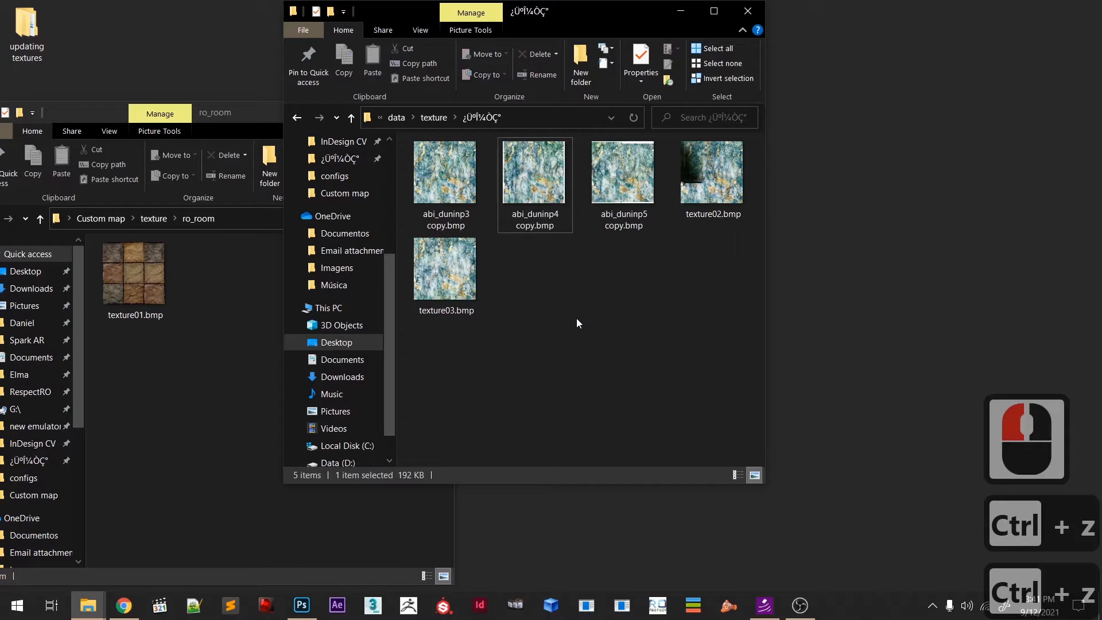
{"action": "key", "text": "ctrl+z"}
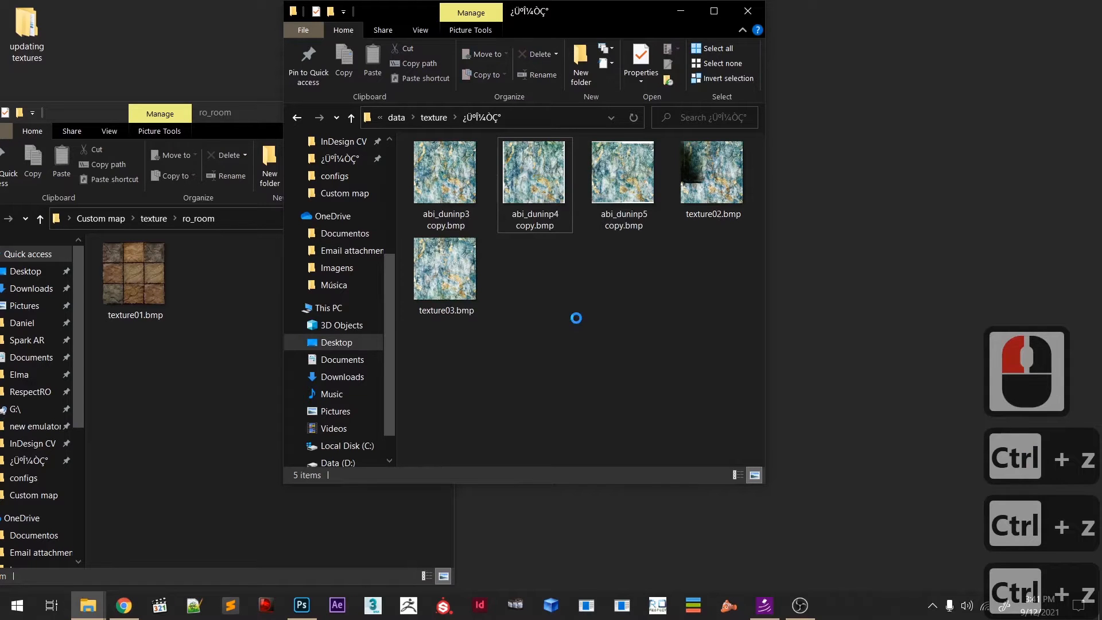
{"action": "key", "text": "ctrl+z"}
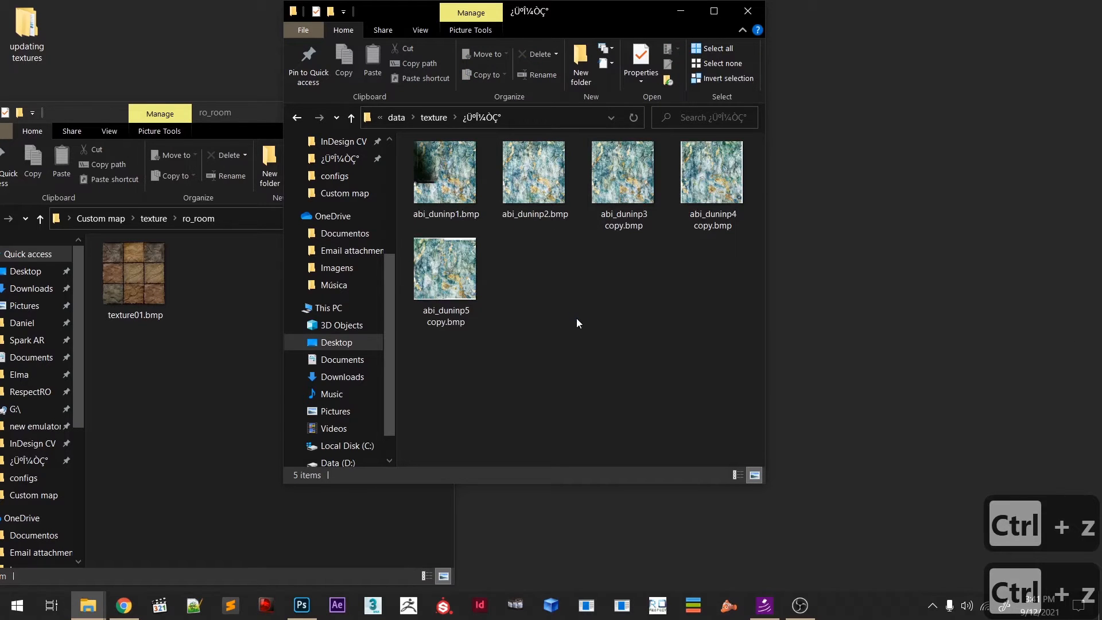
- Rename abi_duninp1.bmp to texture02.bmp using the copied "texture0" prefix
{"action": "left_click", "coordinate": [474, 222]}
{"action": "left_click", "coordinate": [451, 215]}
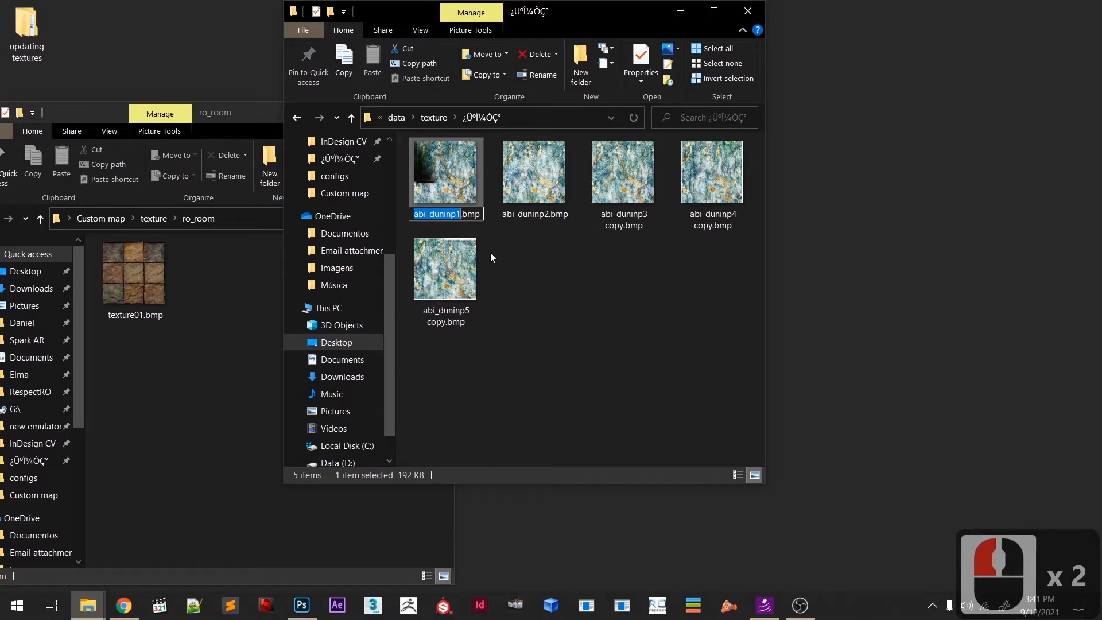
{"action": "type", "text": "texture0"}
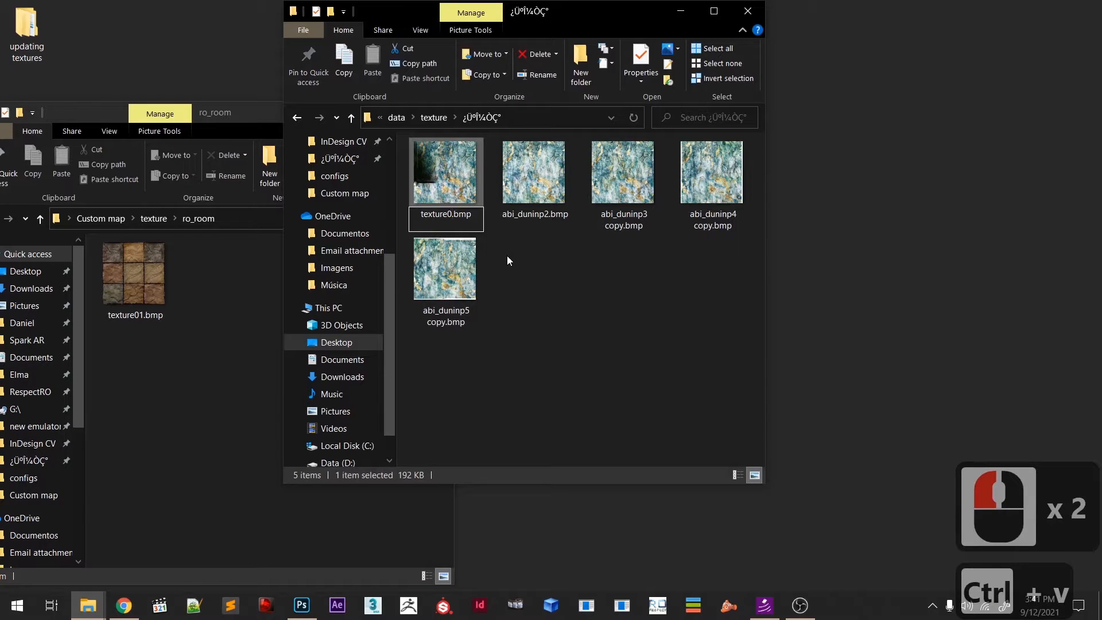
{"action": "type", "text": "2"}
- Confirm the texture02.bmp name and rename abi_duninp2.bmp to texture03.bmp
{"action": "left_click", "coordinate": [524, 205]}
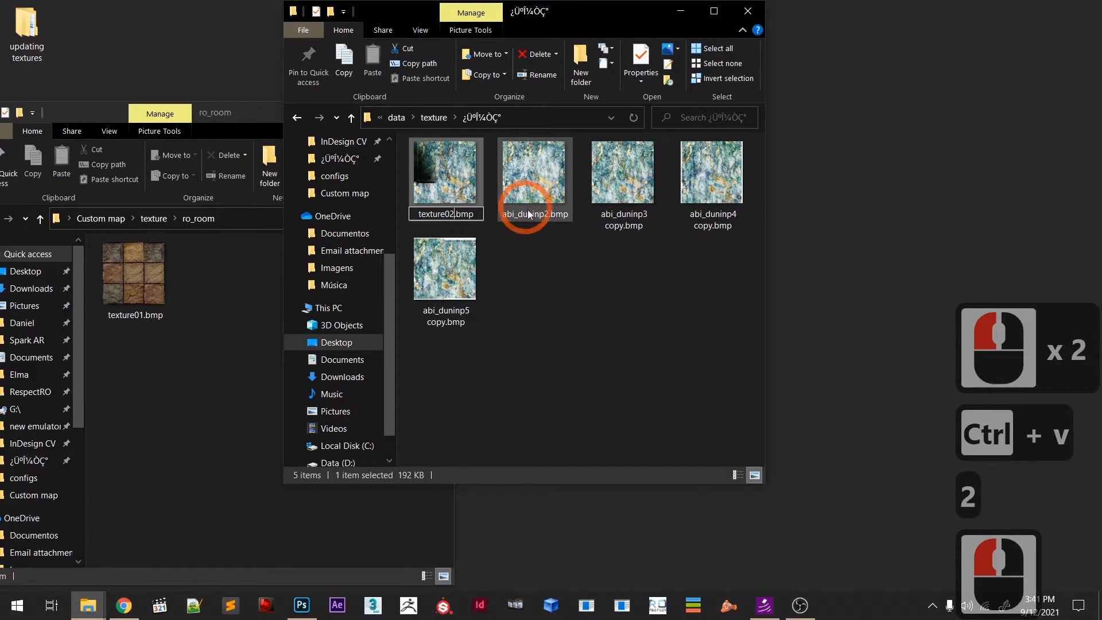
{"action": "left_click", "coordinate": [464, 218]}
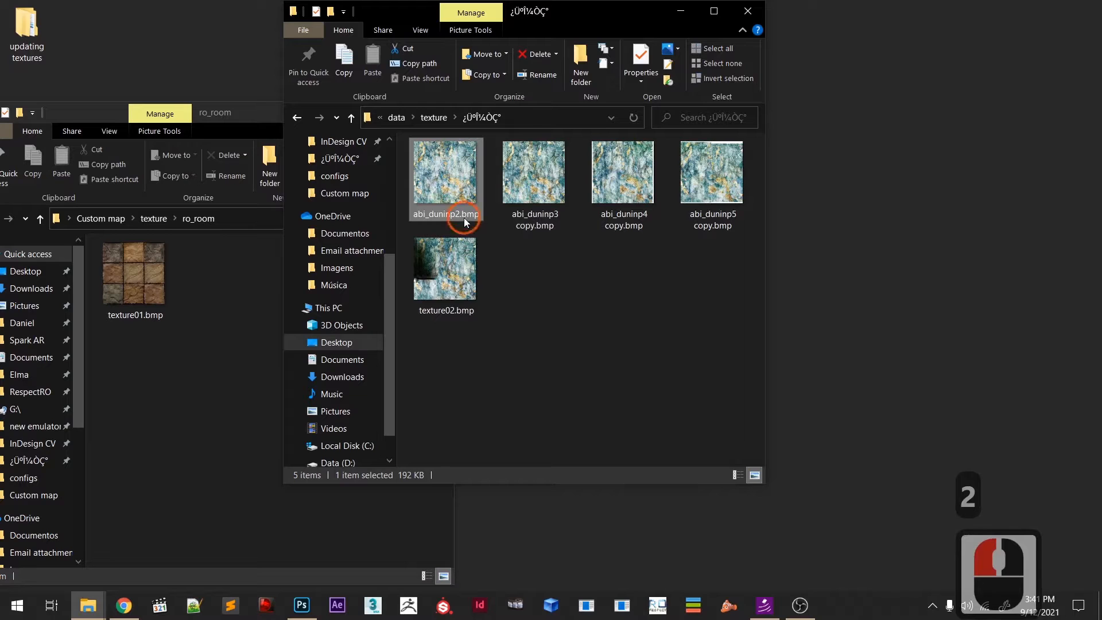
{"action": "type", "text": "texture0"}
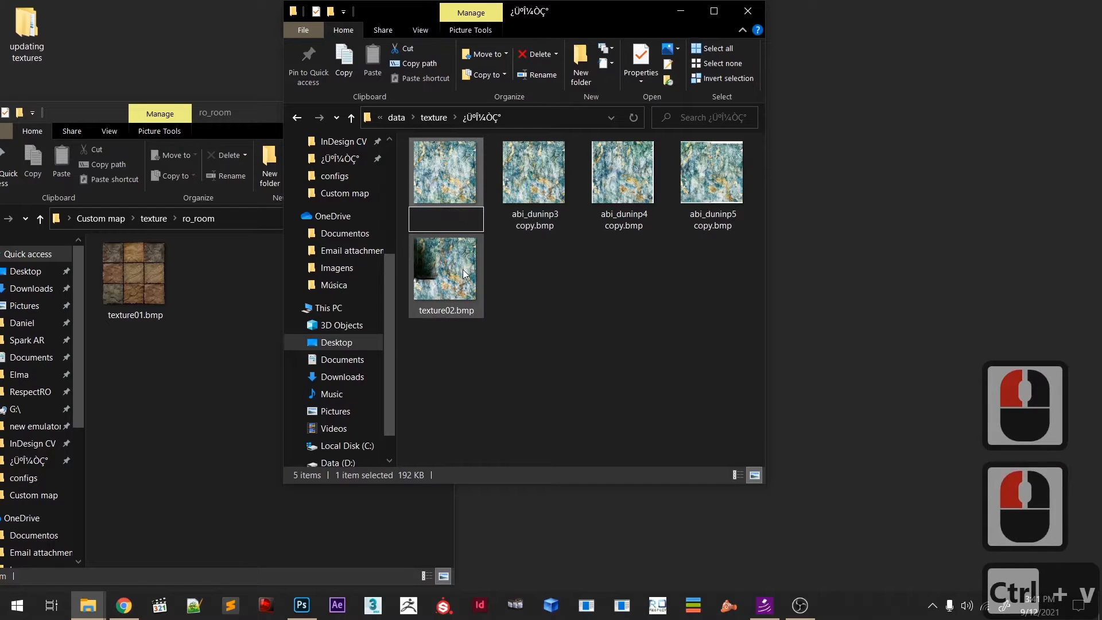
{"action": "type", "text": "3"}
{"action": "left_click", "coordinate": [475, 221]}
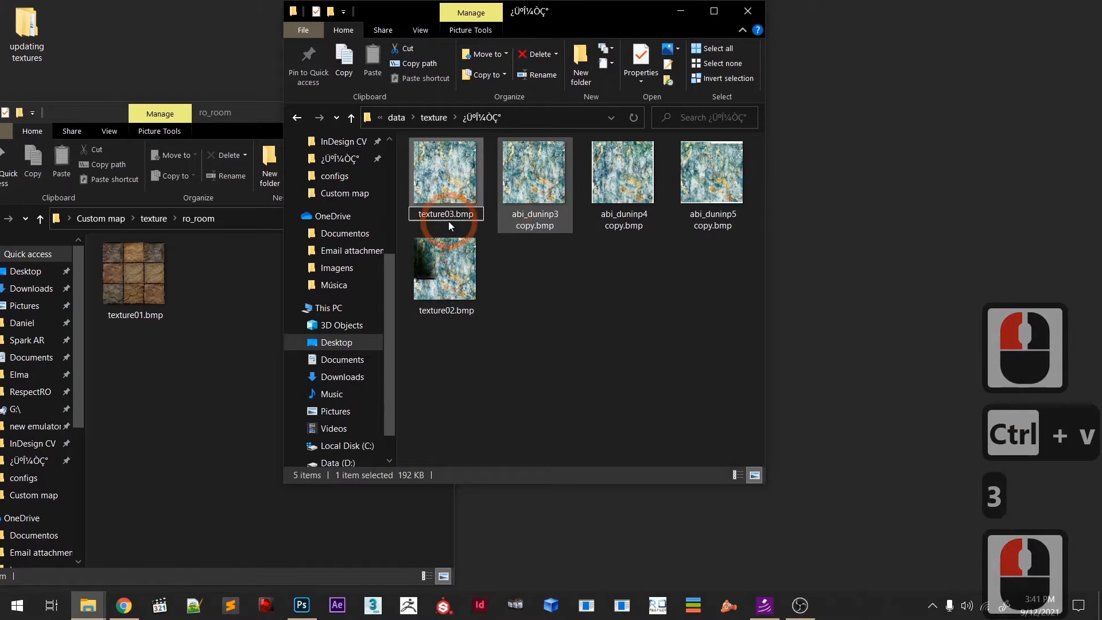
- Rename abi_duninp3 copy.bmp to texture04.bmp
{"action": "left_click", "coordinate": [447, 220]}
{"action": "type", "text": "texture0"}
{"action": "type", "text": "4"}
{"action": "left_click", "coordinate": [515, 190]}
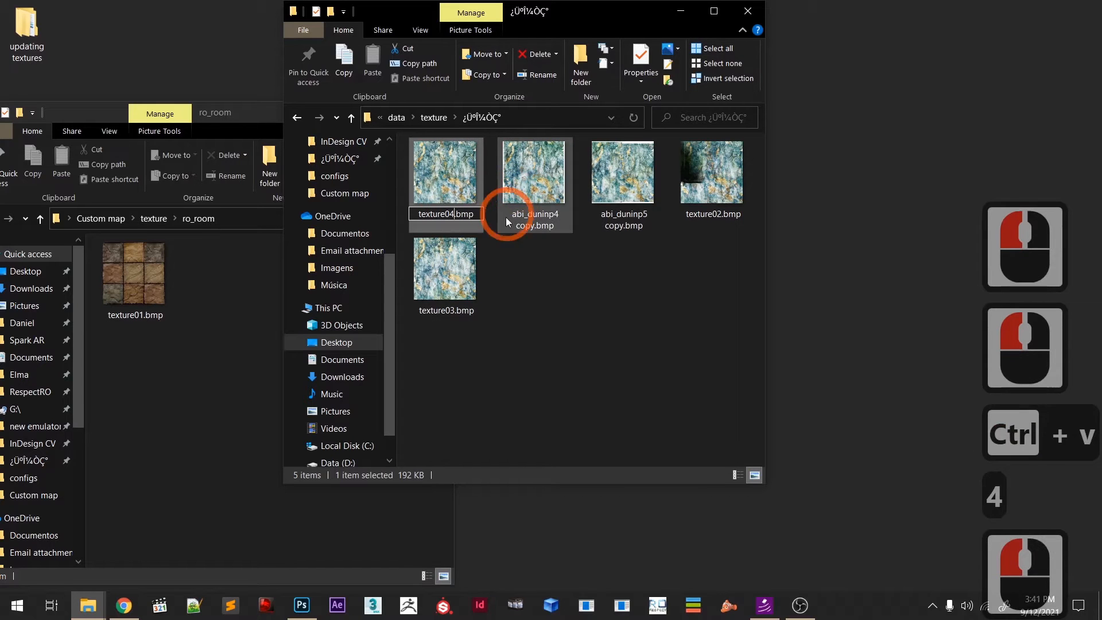
- Rename abi_duninp4 copy.bmp to texture05.bmp
{"action": "left_click", "coordinate": [455, 223]}
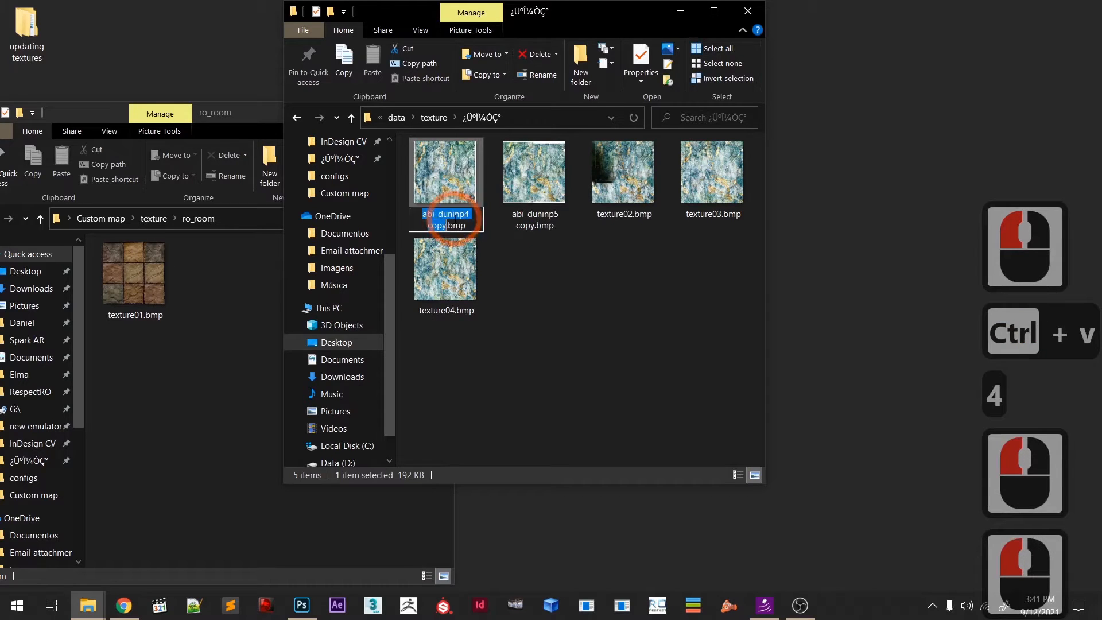
{"action": "type", "text": "texture0"}
{"action": "type", "text": "5"}
{"action": "left_click", "coordinate": [503, 239]}
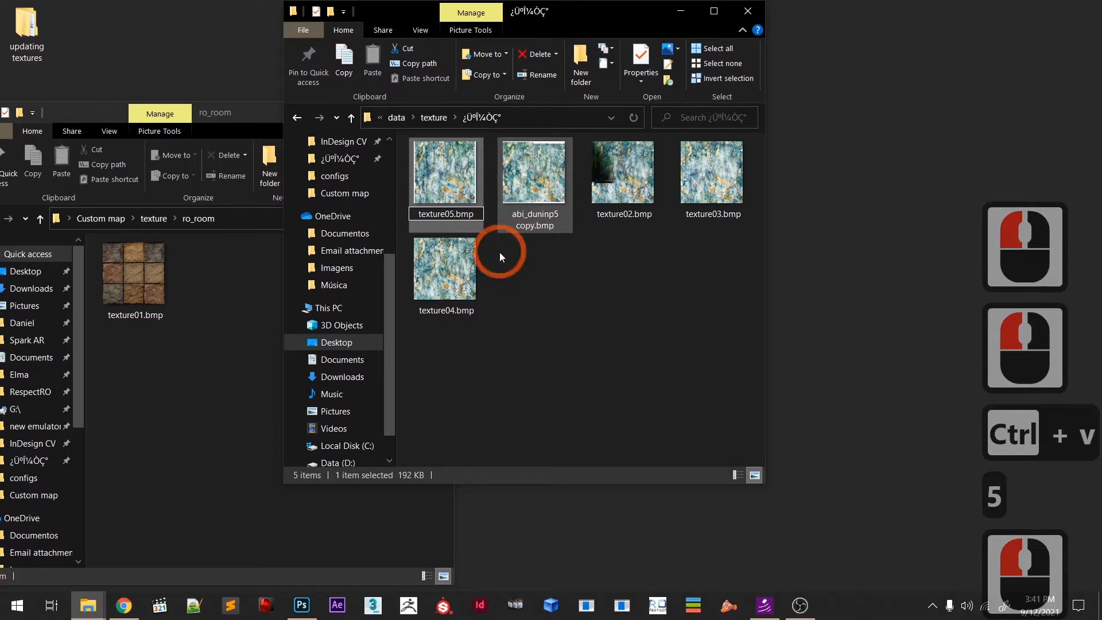
- Rename abi_duninp5 copy.bmp to texture06.bmp
{"action": "left_click", "coordinate": [468, 217]}
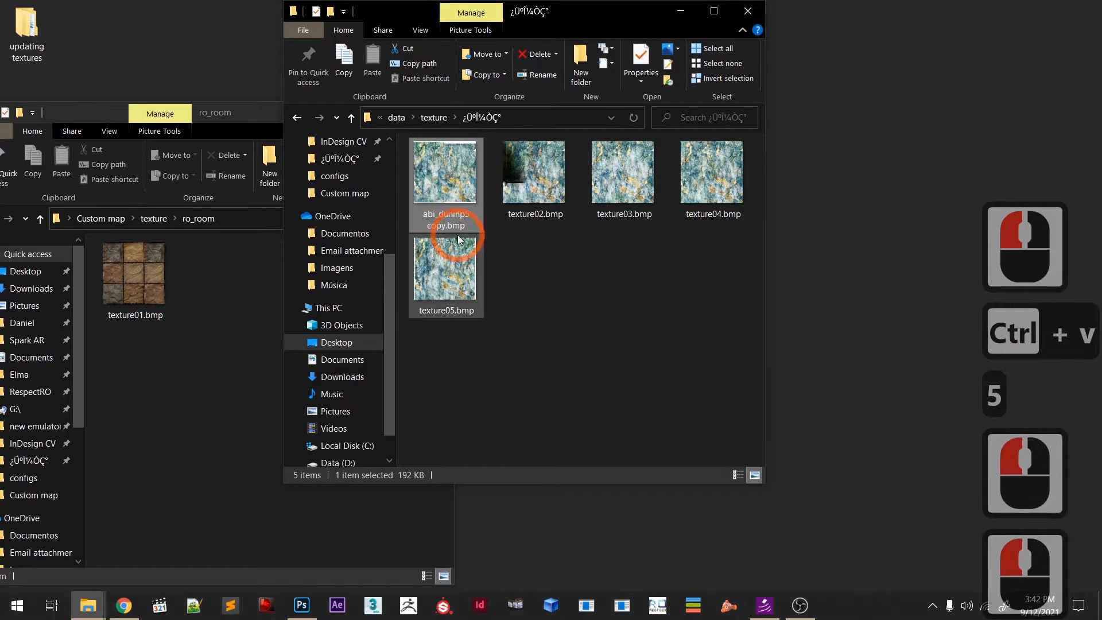
{"action": "type", "text": "texture0"}
{"action": "type", "text": "6"}
{"action": "left_click", "coordinate": [531, 272]}
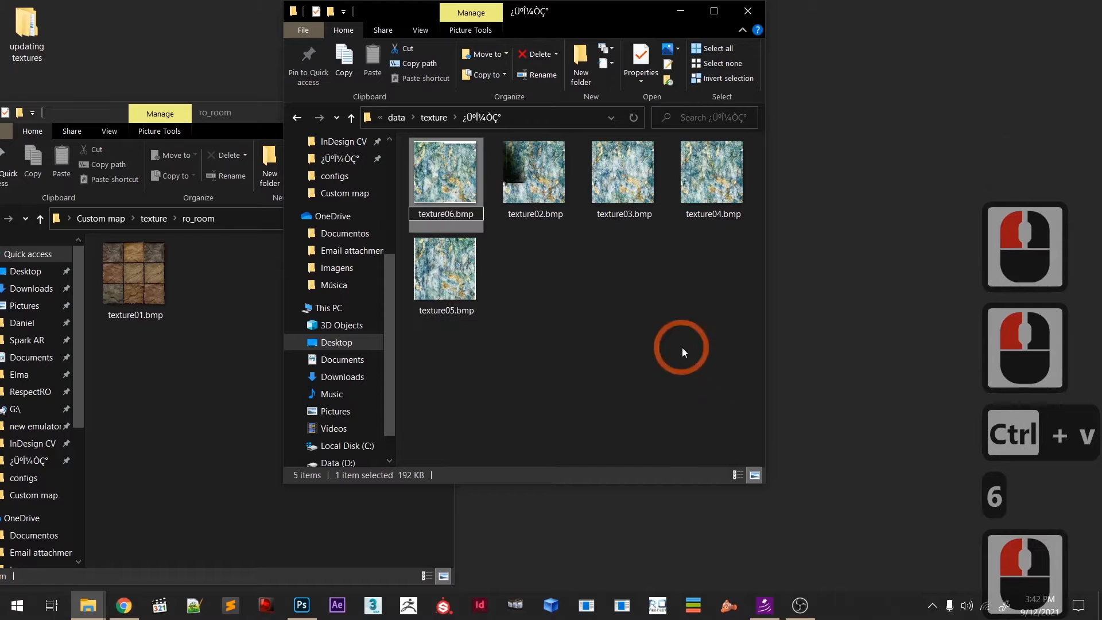
- Copy texture02.bmp through texture06.bmp into the ro_room texture folder of the custom map
{"action": "left_click_drag", "start_coordinate": [711, 320], "coordinate": [405, 135]}
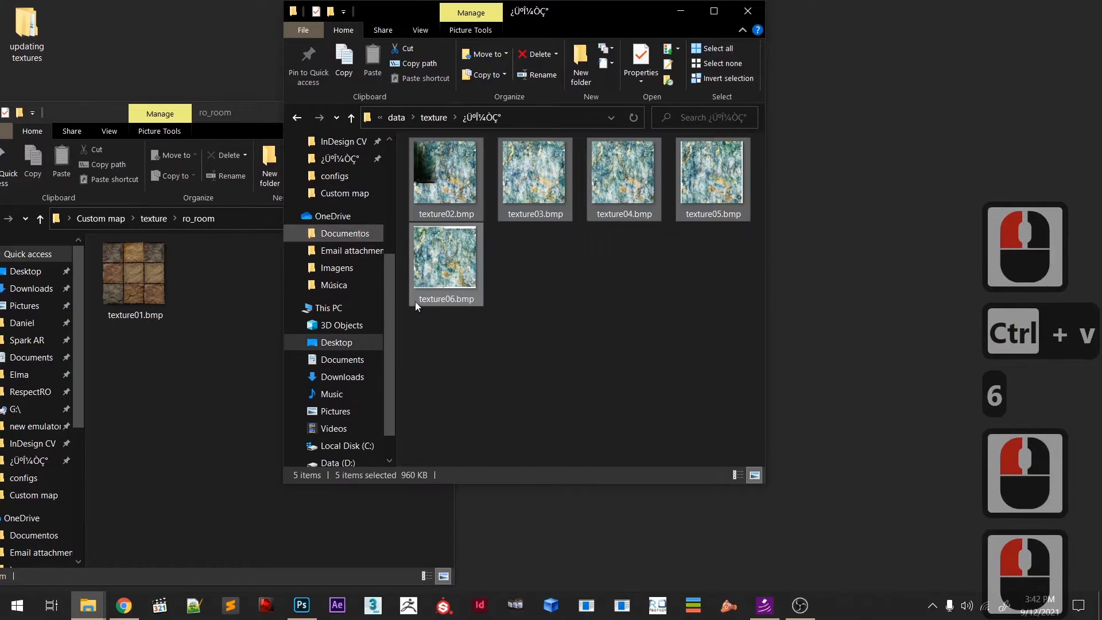
{"action": "key", "text": "ctrl+c"}
{"action": "left_click", "coordinate": [200, 388]}
{"action": "key", "text": "ctrl+v"}
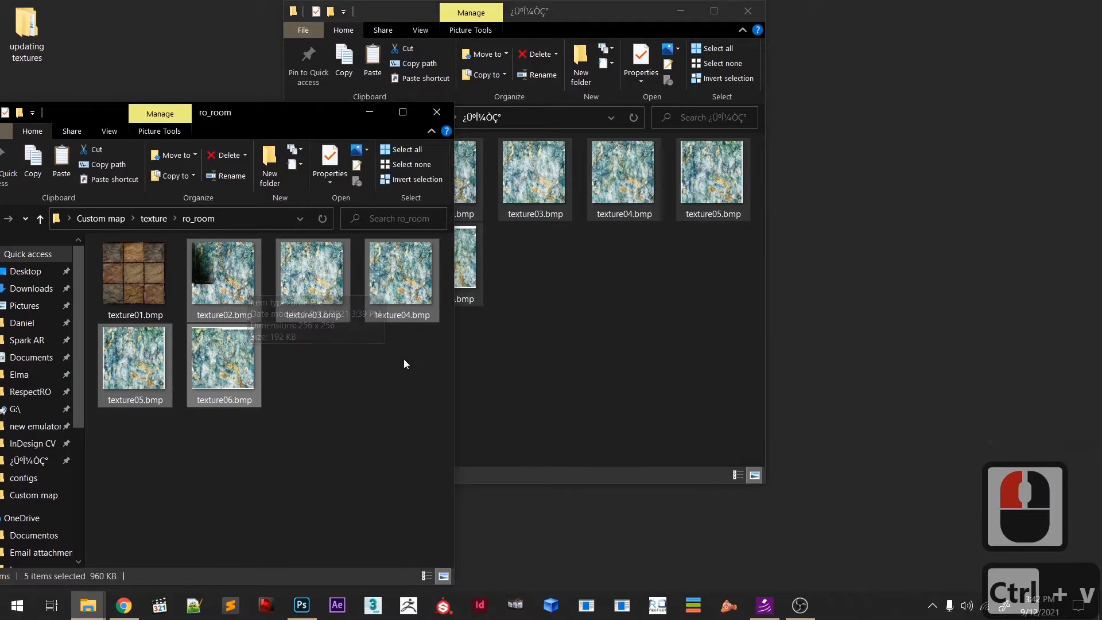
- Open the camp folder inside the texture folder of updating textures and select jt_campexit.bmp and jt_campsign.bmp
{"action": "left_click", "coordinate": [526, 364]}
{"action": "key", "text": "alt+Left"}
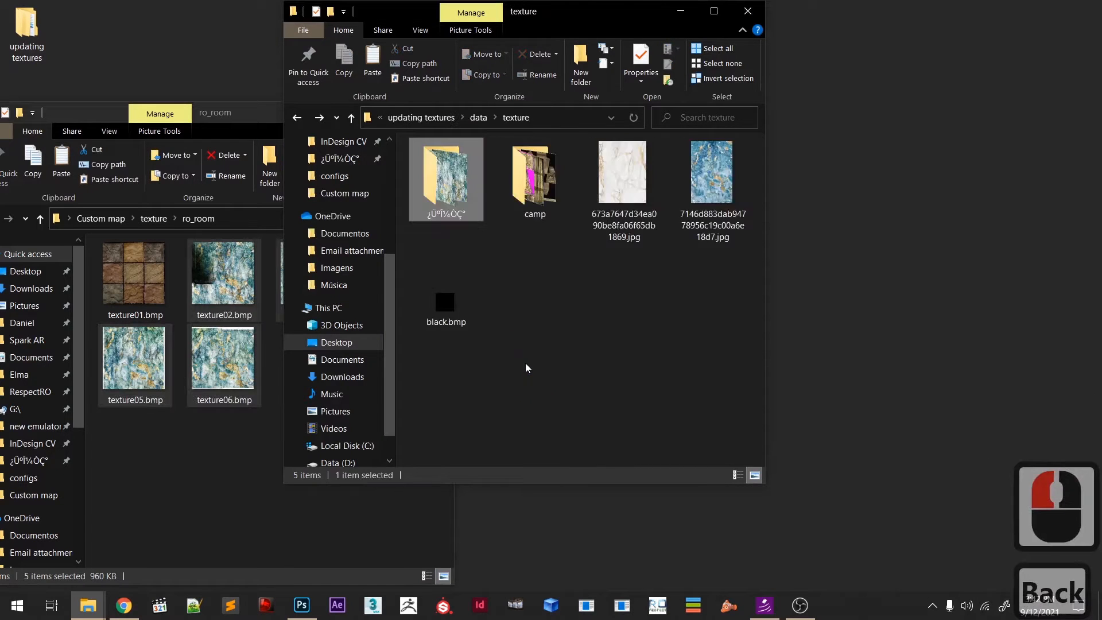
{"action": "key", "text": "Return"}
{"action": "left_click", "coordinate": [525, 366]}
{"action": "left_click", "coordinate": [544, 206]}
{"action": "left_click_drag", "start_coordinate": [574, 290], "coordinate": [423, 136]}
- Switch to Photoshop, where the abi_duninp texture documents are open
{"action": "left_click_drag", "start_coordinate": [450, 182], "coordinate": [484, 59]}
{"action": "key", "text": "alt+Tab"}
{"action": "key", "text": "Tab"}
{"action": "key", "text": "Tab"}
{"action": "key", "text": "alt+Tab"}
{"action": "left_click", "coordinate": [999, 62]}
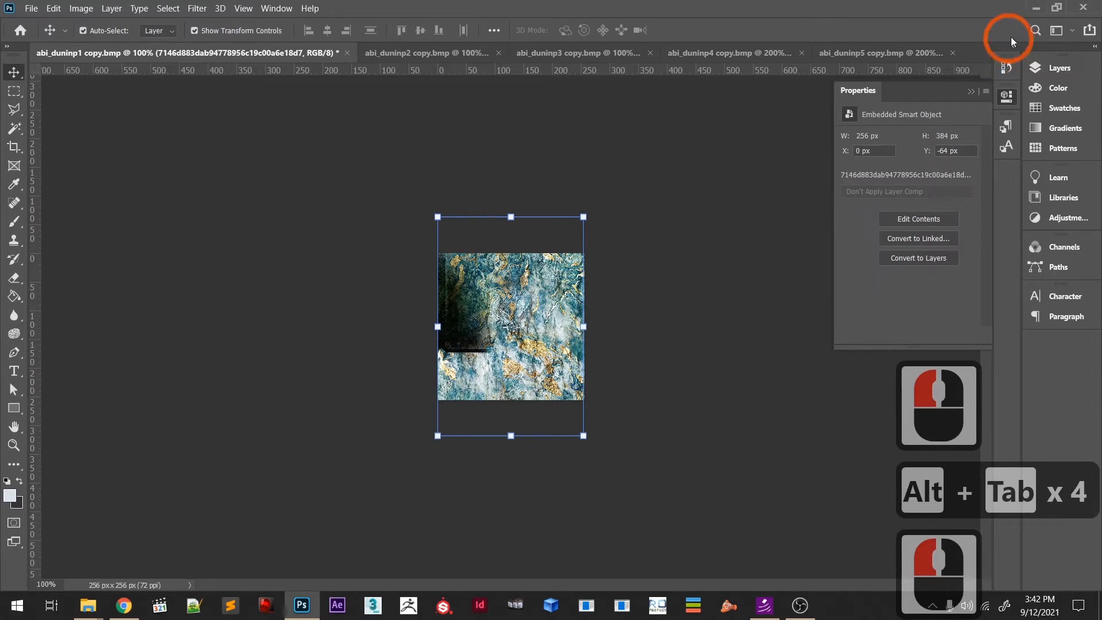
{"action": "right_click", "coordinate": [1027, 40]}
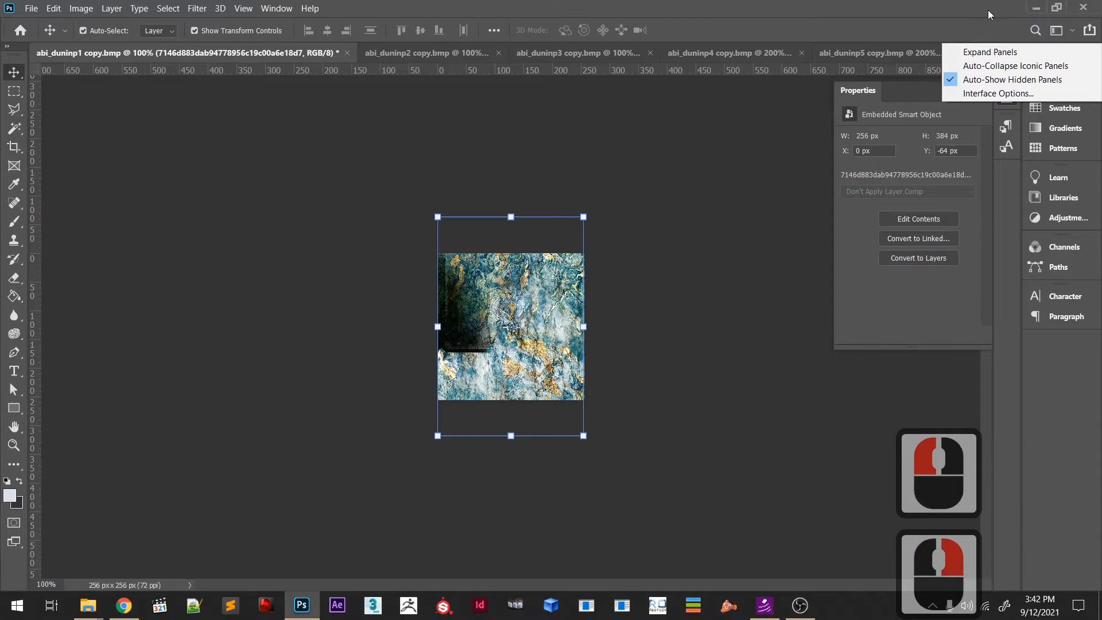
{"action": "left_click", "coordinate": [975, 48]}
{"action": "right_click", "coordinate": [979, 53]}
{"action": "left_click", "coordinate": [999, 87]}
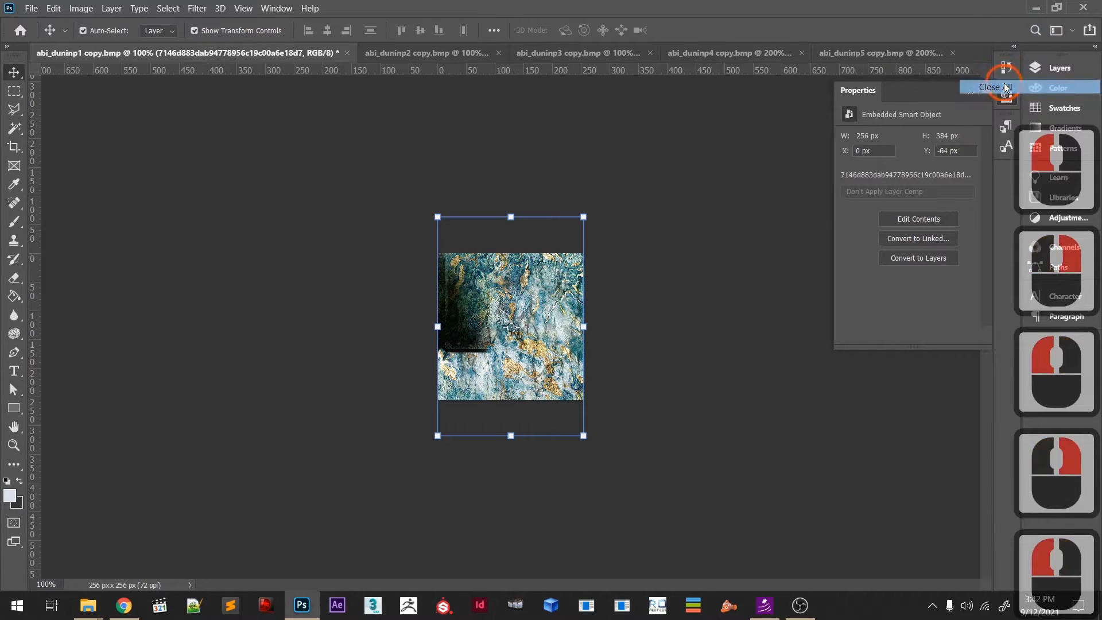
{"action": "left_click", "coordinate": [635, 238]}
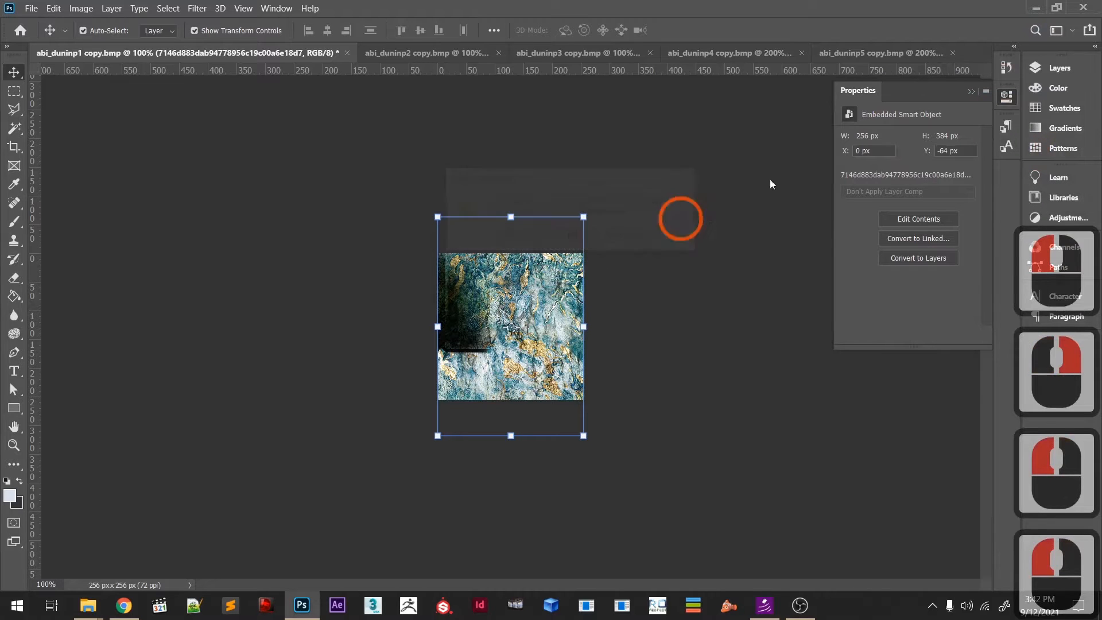
- Close all open abi_duninp texture documents, discarding their unsaved changes
{"action": "right_click", "coordinate": [979, 51]}
{"action": "left_click", "coordinate": [999, 88]}
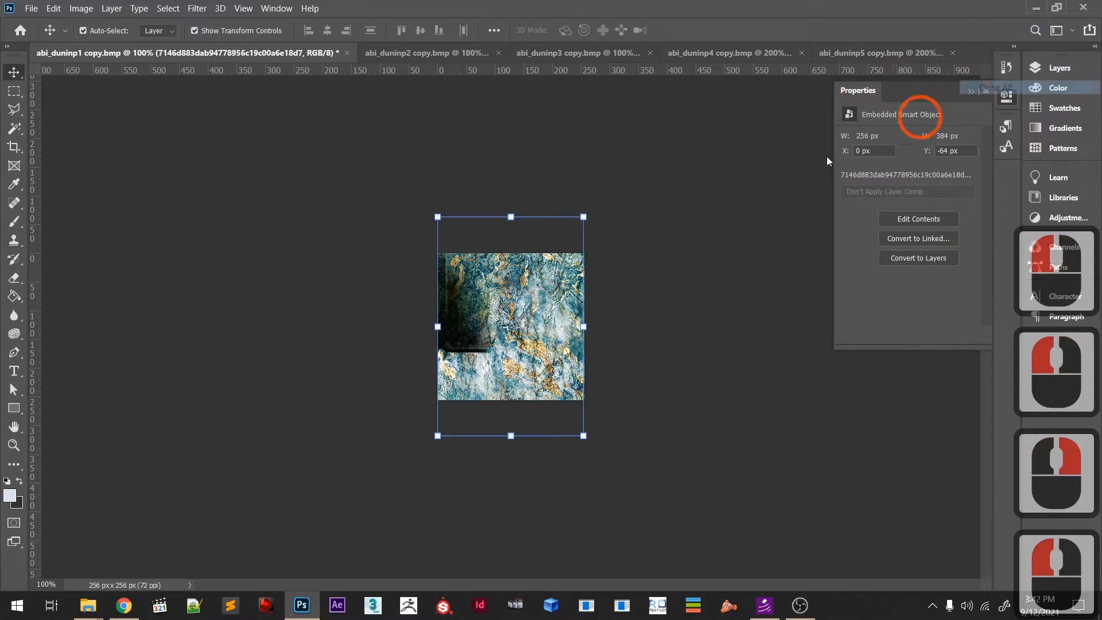
{"action": "left_click", "coordinate": [577, 242]}
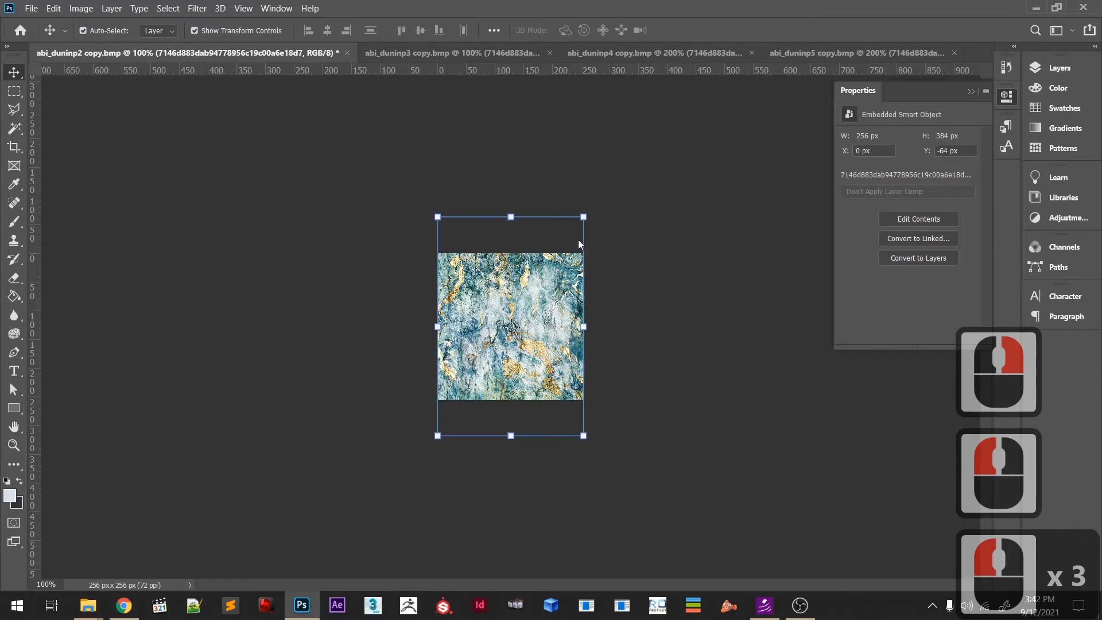
{"action": "left_click", "coordinate": [577, 240]}
{"action": "left_click", "coordinate": [577, 240]}
{"action": "left_click", "coordinate": [578, 239]}
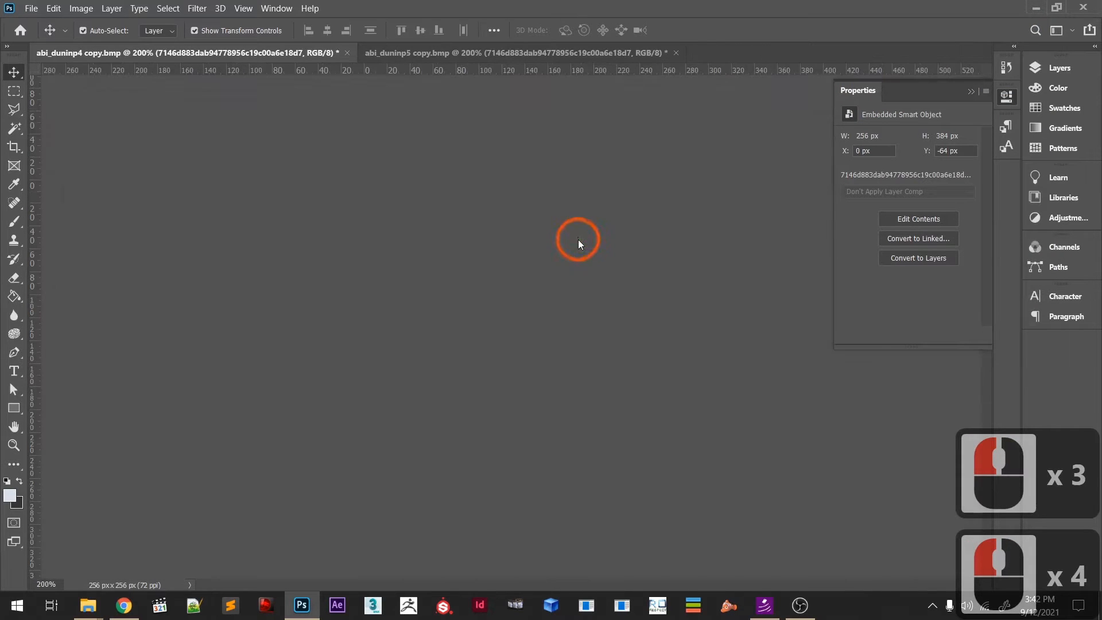
{"action": "left_click", "coordinate": [578, 239]}
- Open jt_campexit.bmp and jt_campsign.bmp from the camp folder in Photoshop
{"action": "key", "text": "alt+Tab"}
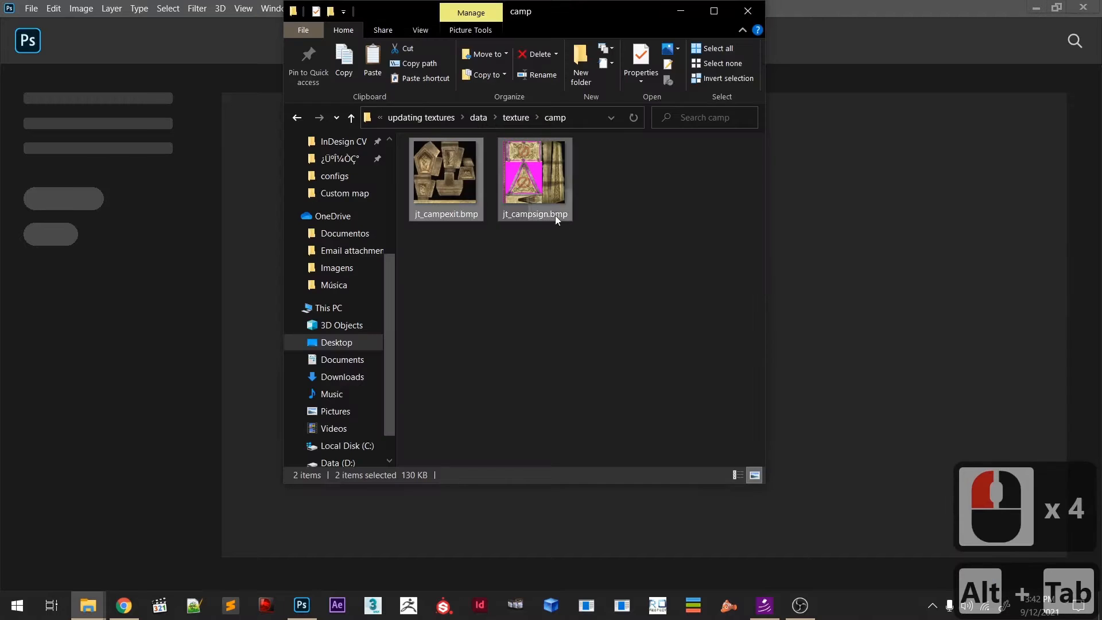
{"action": "left_click_drag", "start_coordinate": [460, 168], "coordinate": [829, 258]}
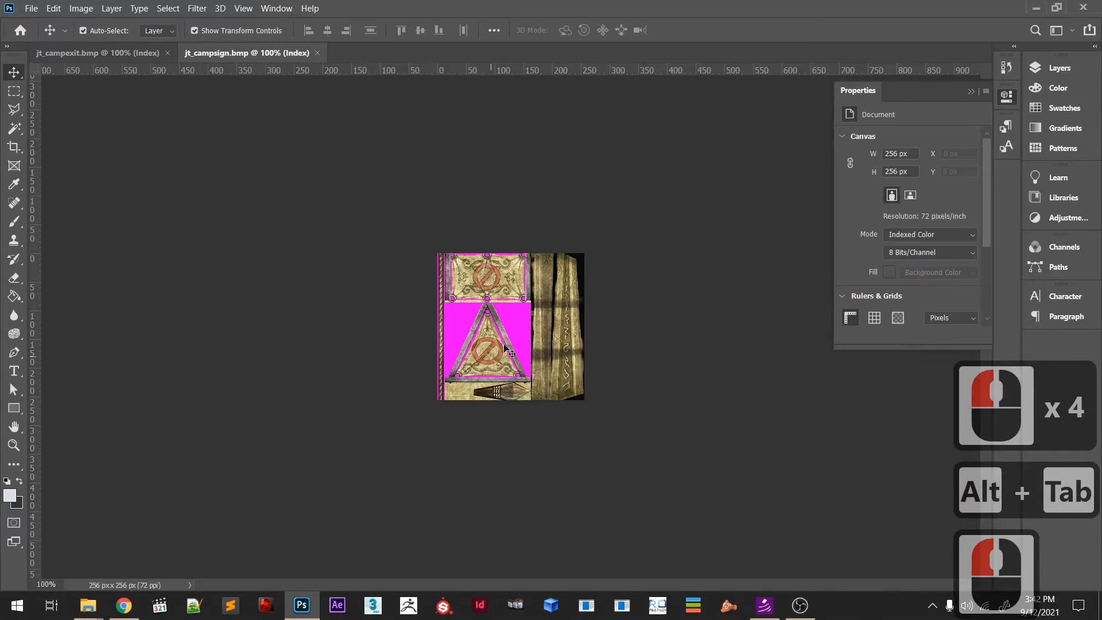
- Sample the magenta background of jt_campsign.bmp in the foreground color picker to read its hex code, leaving the foreground color as is
{"action": "key", "text": "z"}
{"action": "left_click", "coordinate": [486, 333]}
{"action": "key", "text": "z"}
{"action": "left_click", "coordinate": [488, 323]}
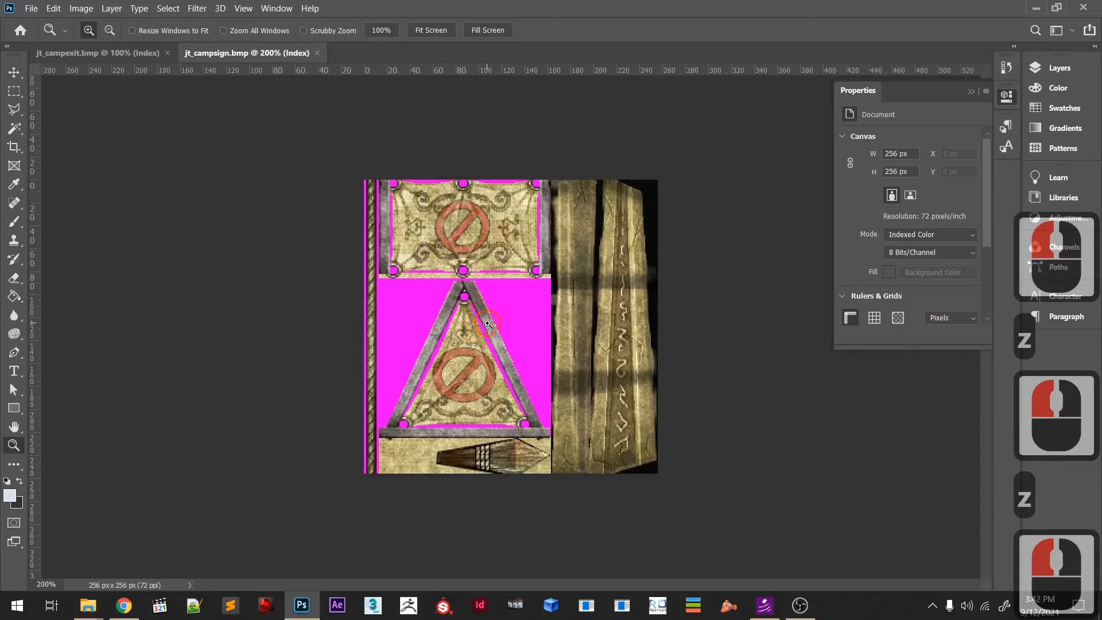
{"action": "left_click", "coordinate": [487, 324]}
{"action": "left_click", "coordinate": [487, 316]}
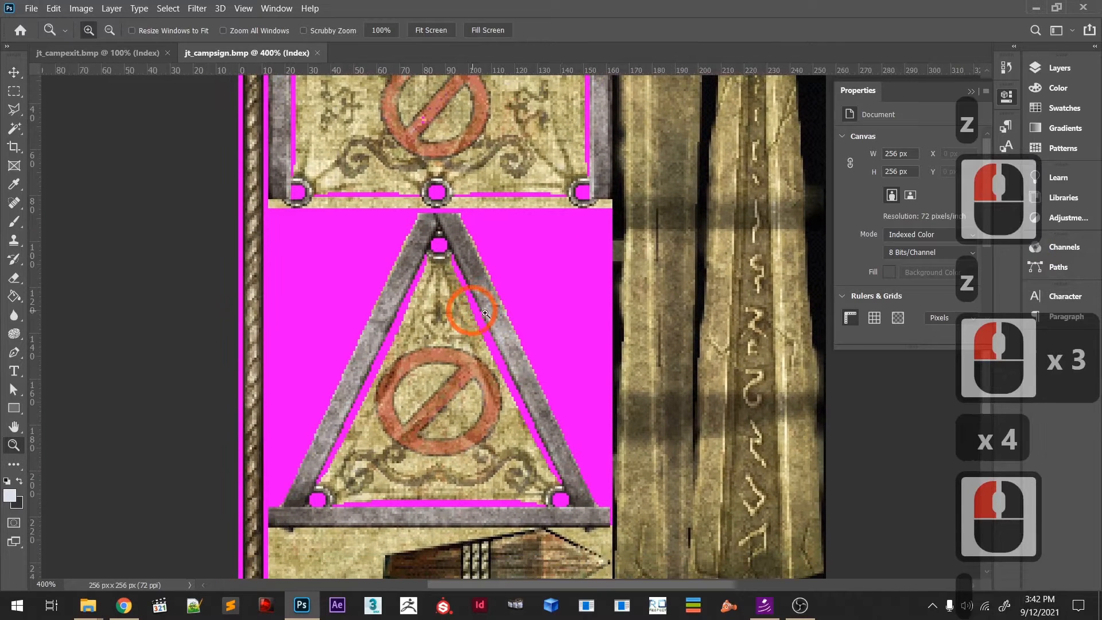
{"action": "left_click", "coordinate": [9, 495]}
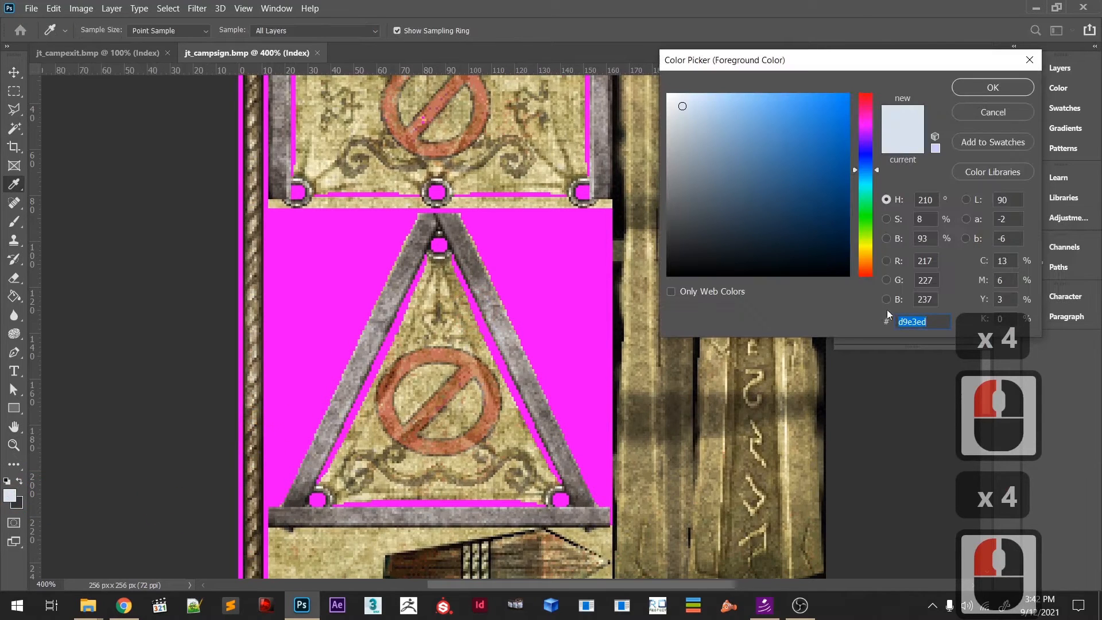
{"action": "left_click", "coordinate": [608, 273]}
{"action": "left_click", "coordinate": [929, 328]}
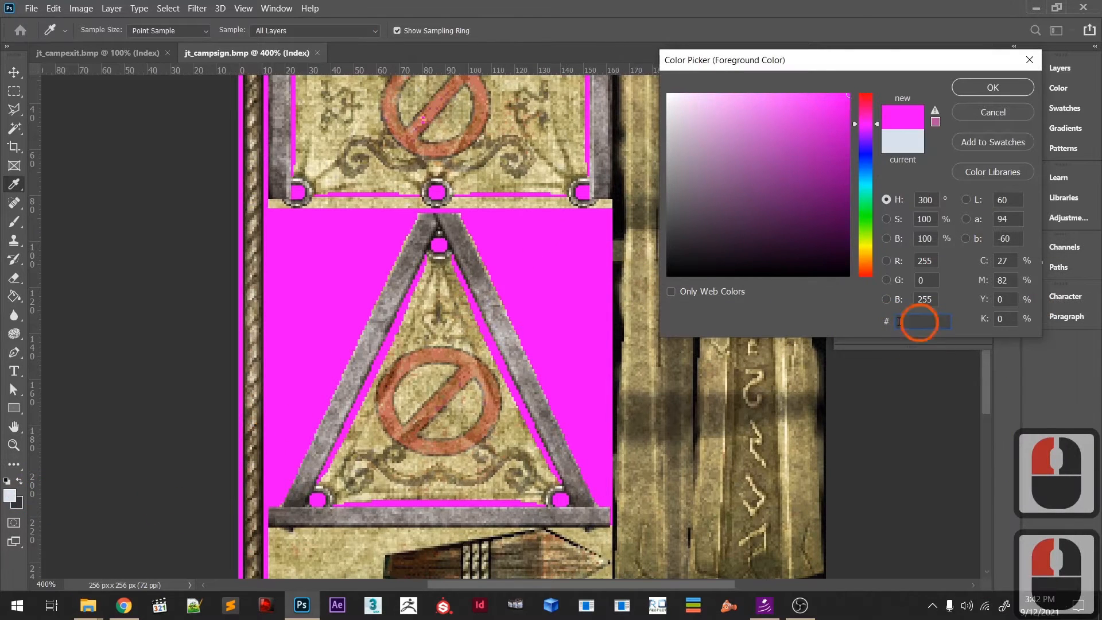
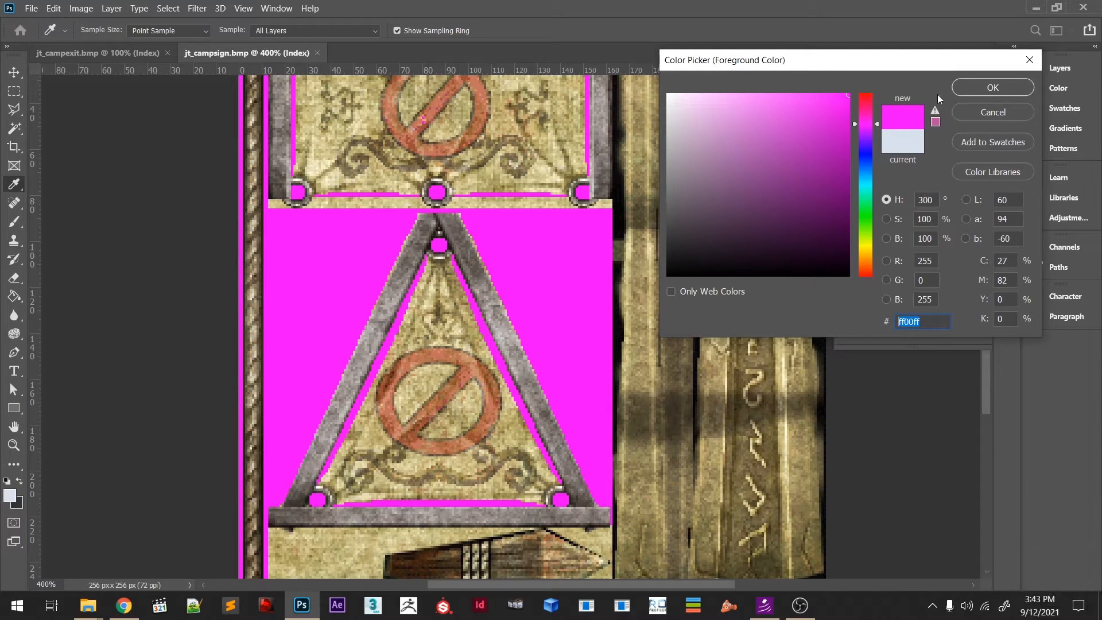
{"action": "left_click", "coordinate": [996, 112]}
- Select the magenta areas around the triangular sign, rope and upper banner one by one with the Magic Wand
{"action": "key", "text": "z"}
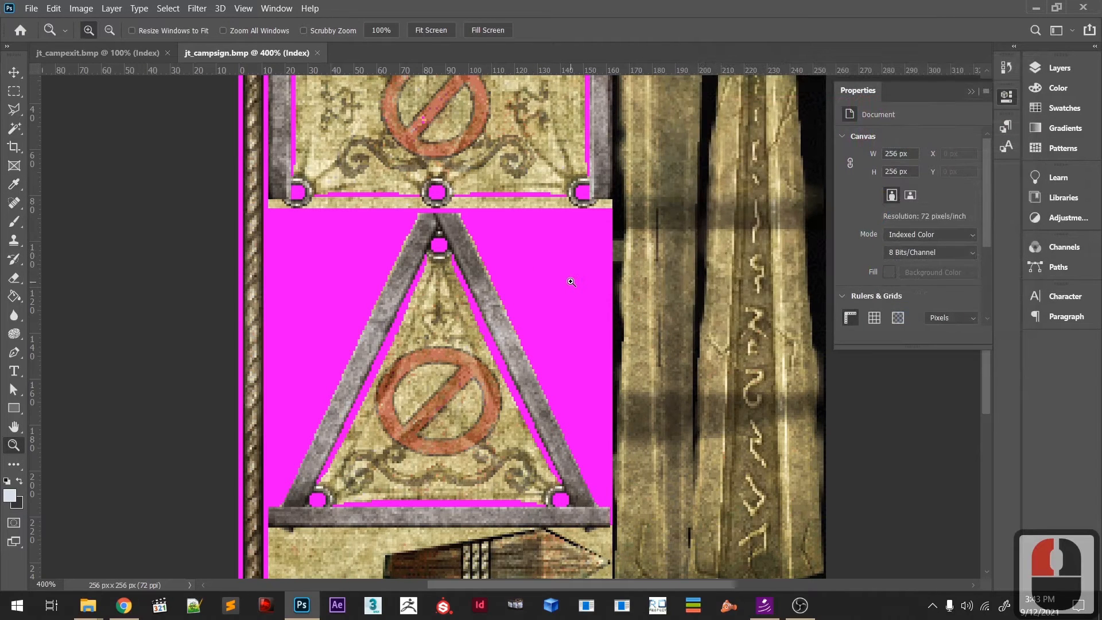
{"action": "key", "text": "w"}
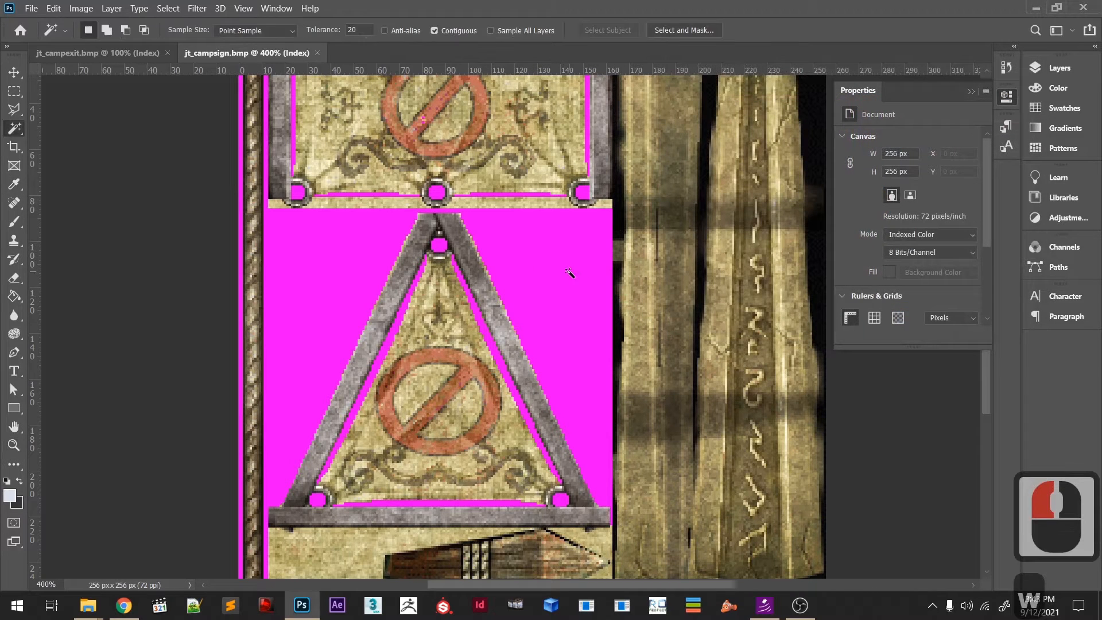
{"action": "left_click", "coordinate": [546, 256]}
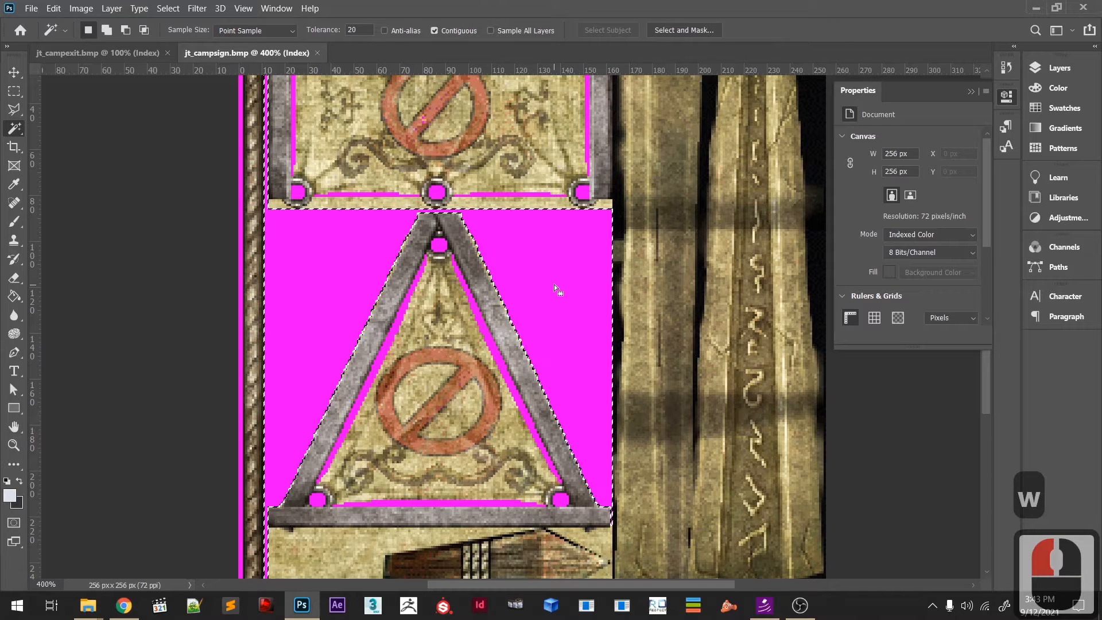
{"action": "scroll", "coordinate": [559, 291], "scroll_direction": "down", "scroll_amount": 5}
{"action": "scroll", "coordinate": [544, 295], "scroll_direction": "up", "scroll_amount": 16}
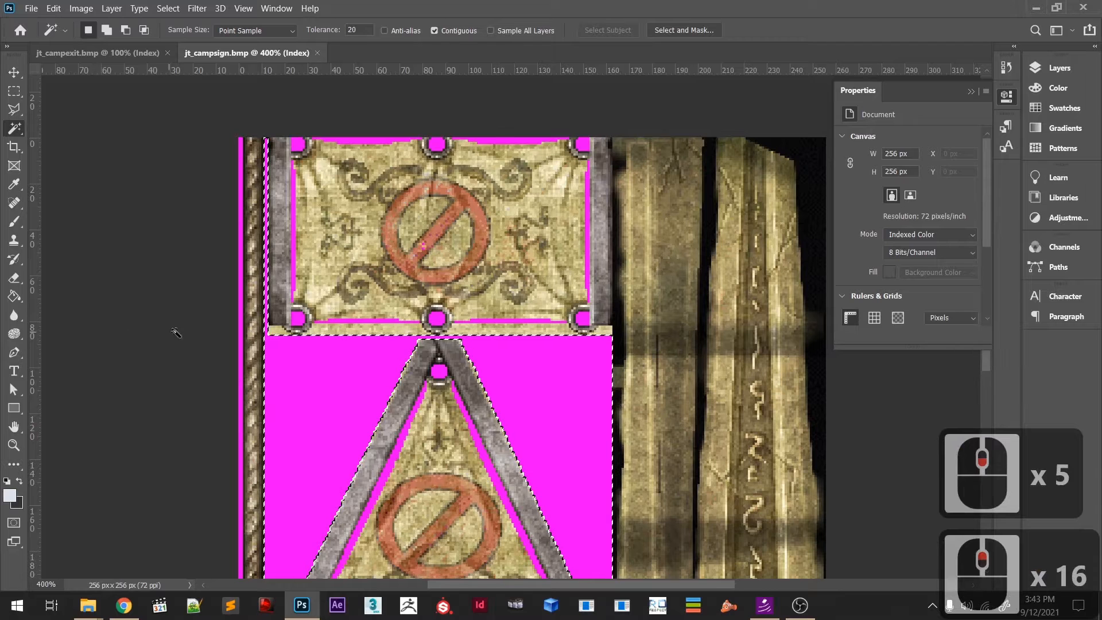
{"action": "left_click", "coordinate": [241, 319], "text": "shift"}
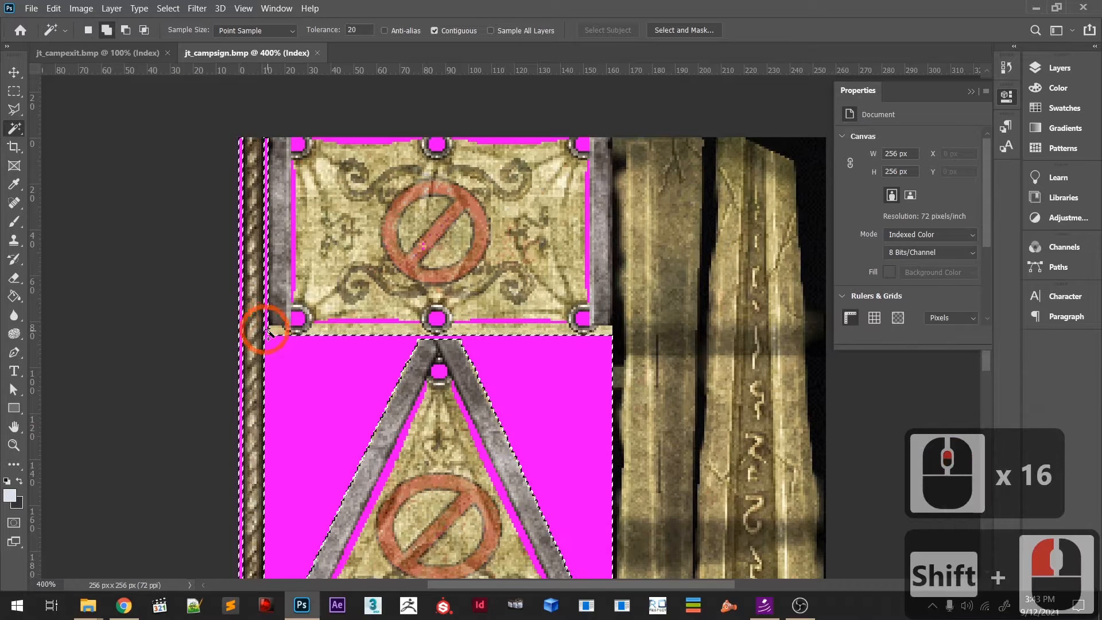
{"action": "left_click", "coordinate": [293, 273], "text": "shift"}
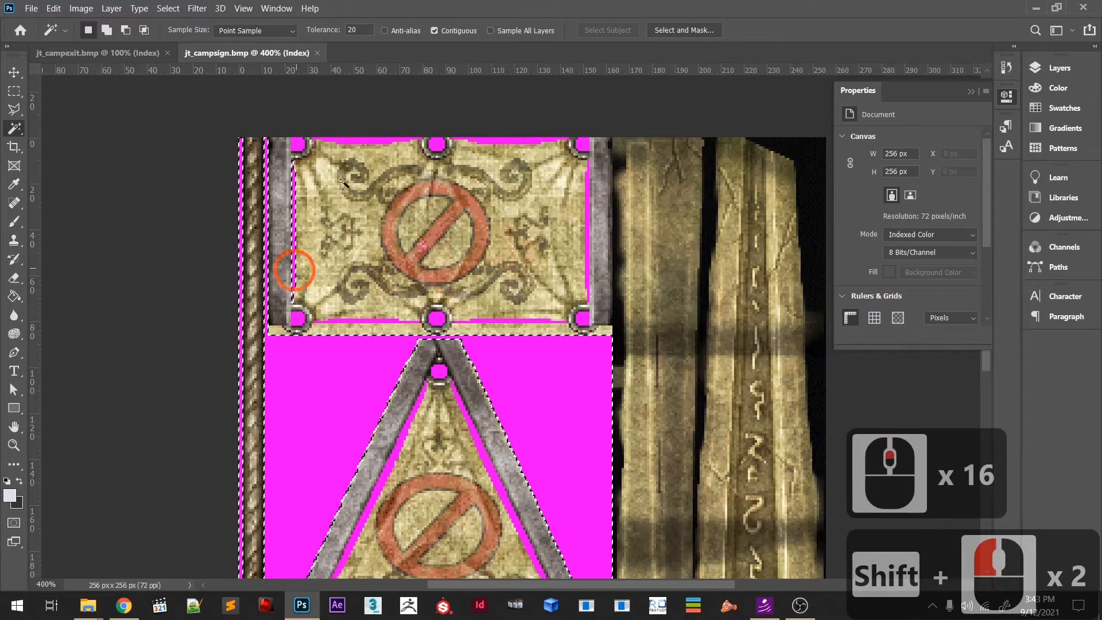
{"action": "left_click", "coordinate": [338, 139], "text": "shift"}
{"action": "left_click", "coordinate": [431, 149], "text": "shift"}
- Select every magenta area with the Magic Wand, using Anti-alias on and Contiguous off, and cut the selection from the texture
{"action": "left_click", "coordinate": [385, 30]}
{"action": "left_click", "coordinate": [457, 347]}
{"action": "double_click", "coordinate": [557, 412]}
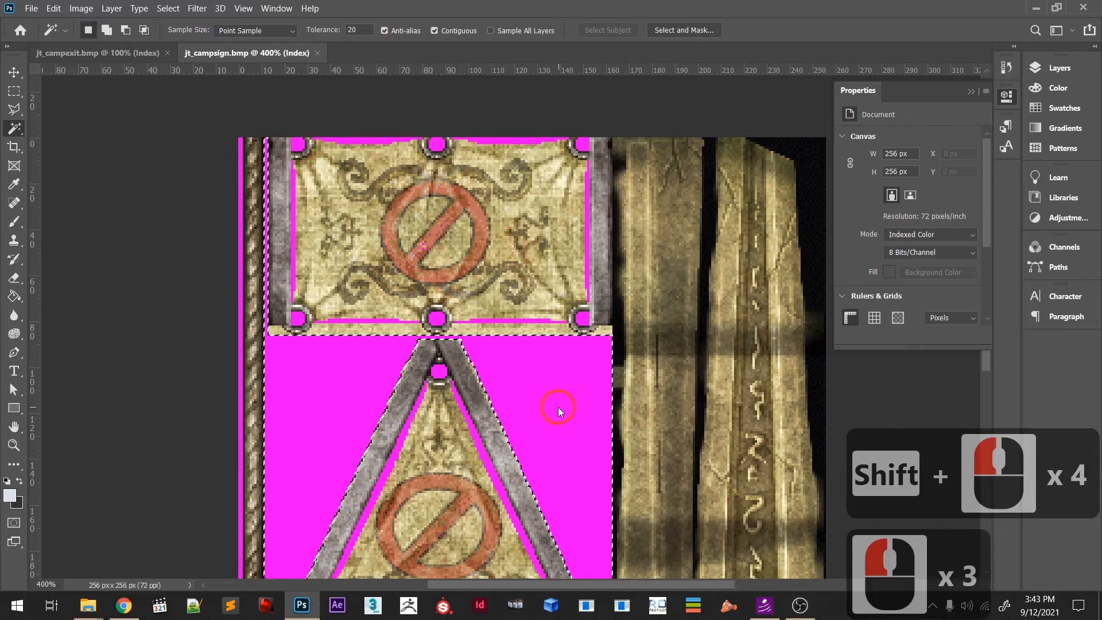
{"action": "left_click", "coordinate": [434, 31]}
{"action": "left_click", "coordinate": [517, 378]}
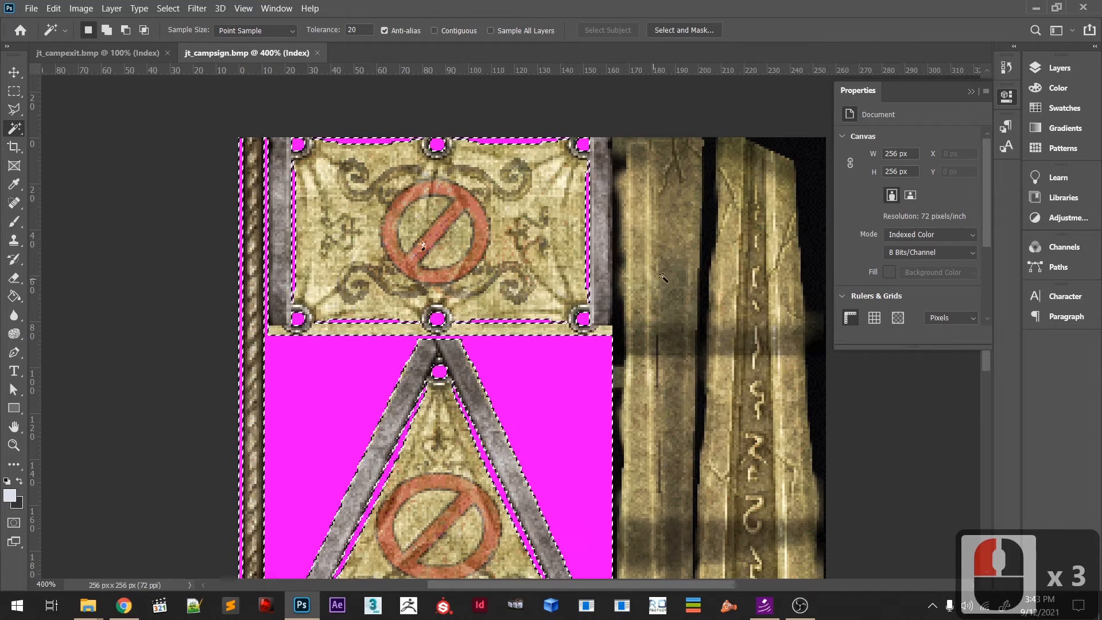
{"action": "key", "text": "ctrl+x"}
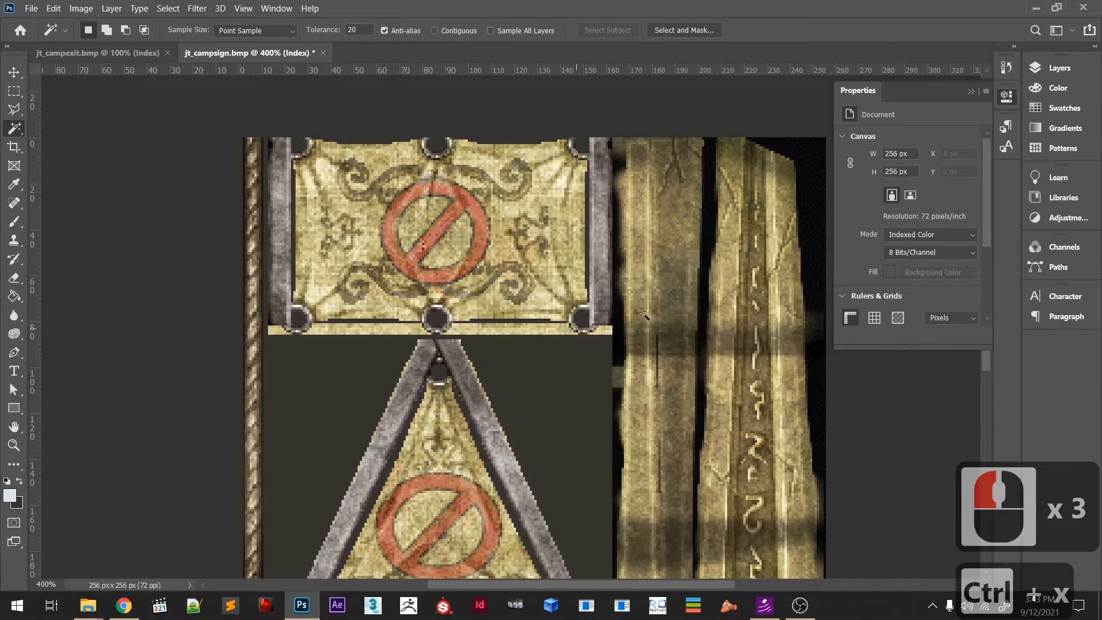
- Undo the cut of the magenta areas and try to unlock the texture's Index layer
{"action": "key", "text": "ctrl+z"}
{"action": "left_click", "coordinate": [1058, 71]}
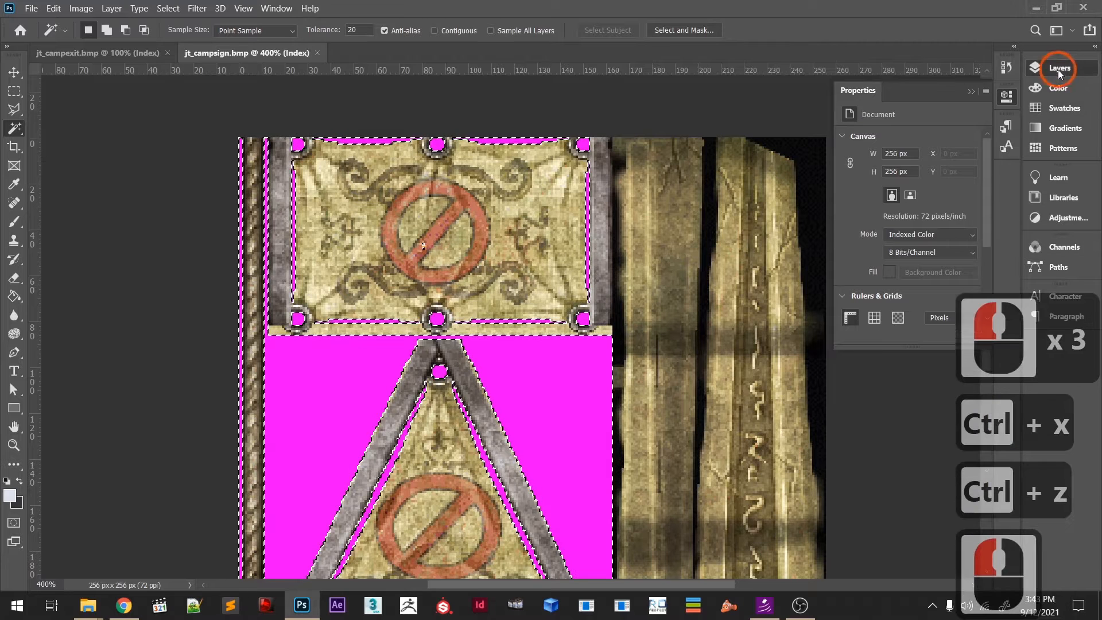
{"action": "double_click", "coordinate": [883, 151]}
{"action": "double_click", "coordinate": [851, 151]}
{"action": "right_click", "coordinate": [884, 151]}
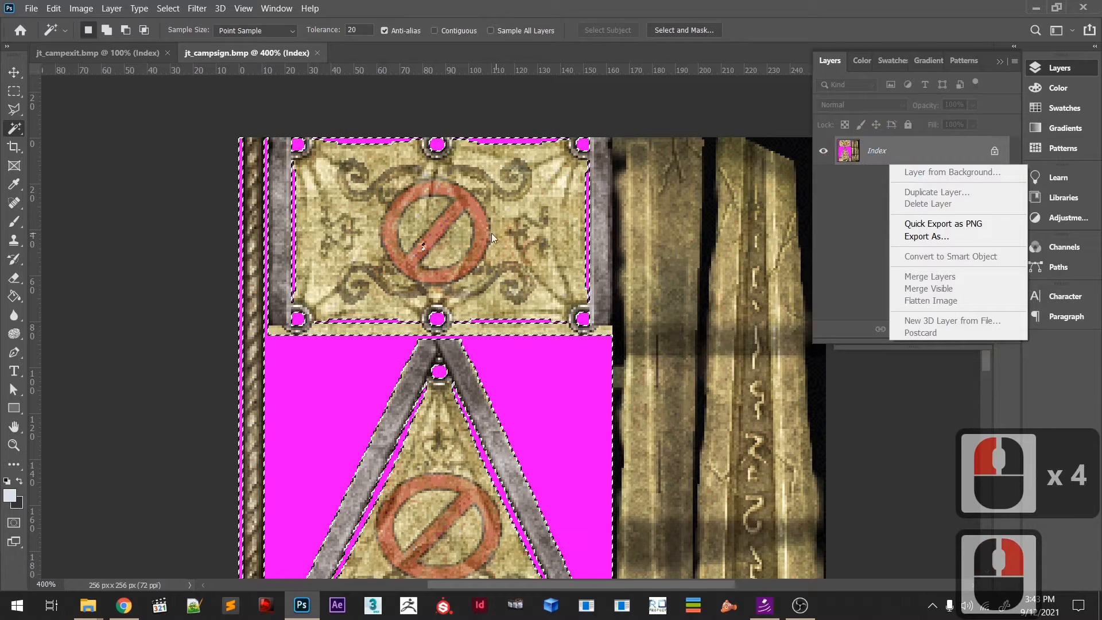
- Convert jt_campsign.bmp from Indexed Color to RGB Color mode and turn its Background into a regular layer
{"action": "left_click", "coordinate": [93, 15]}
{"action": "left_click", "coordinate": [81, 8]}
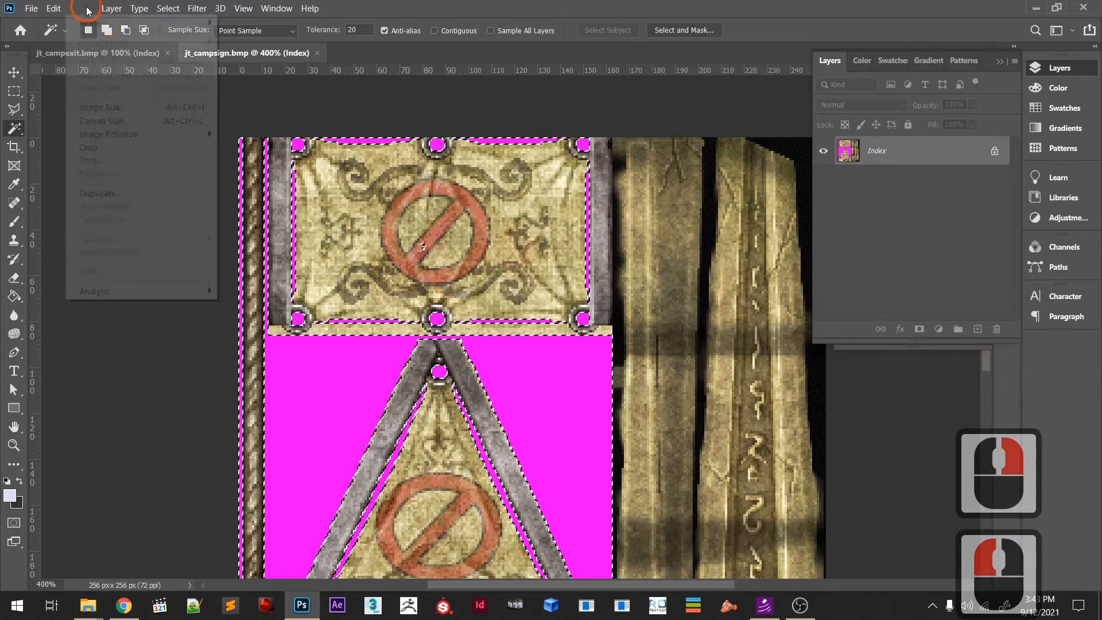
{"action": "left_click", "coordinate": [138, 23]}
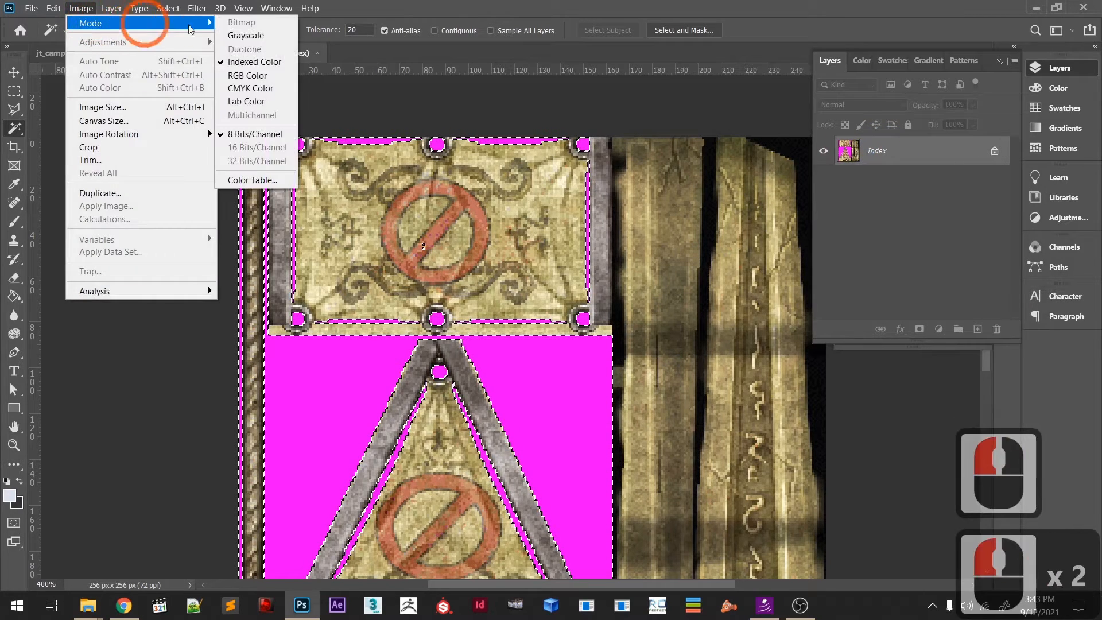
{"action": "left_click", "coordinate": [244, 78]}
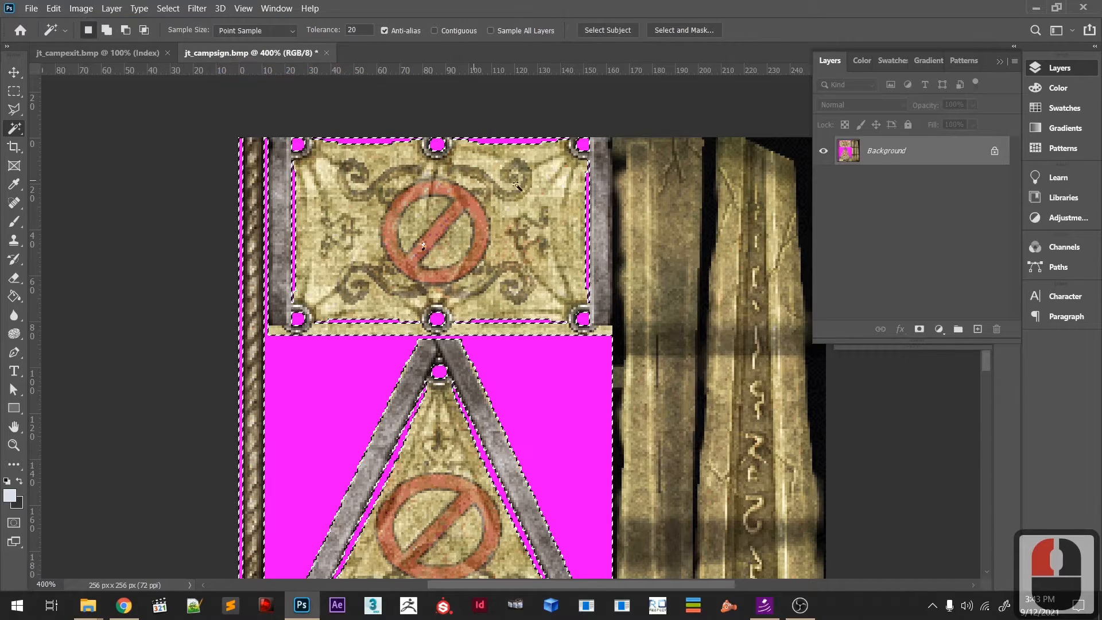
{"action": "double_click", "coordinate": [887, 151]}
{"action": "left_click", "coordinate": [667, 167]}
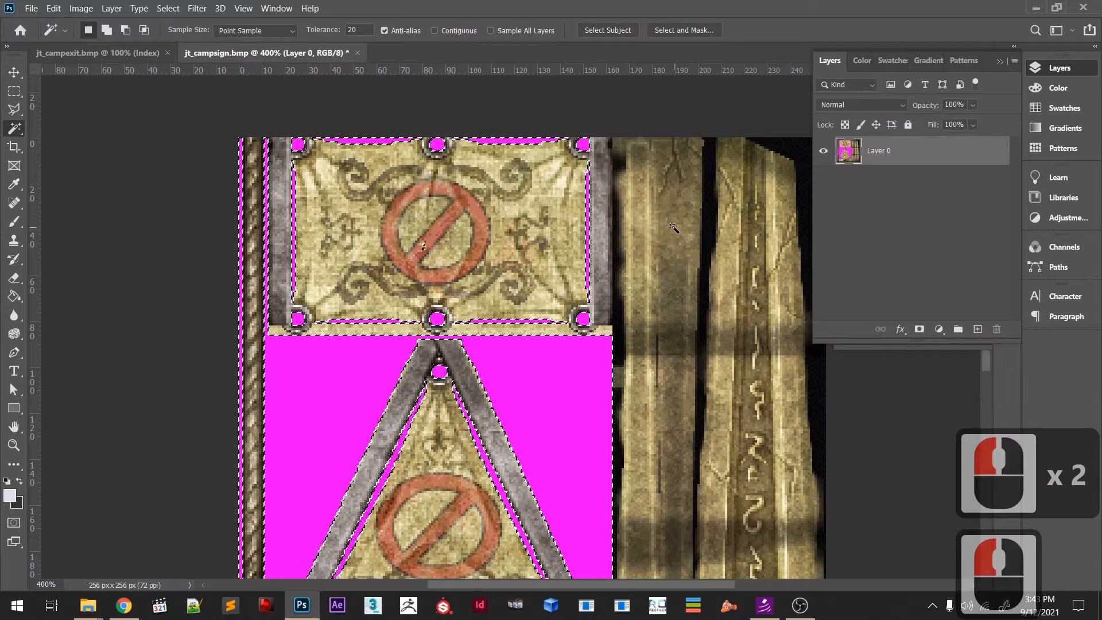
- Cut the selected magenta areas onto a new layer and align them with the gaps in the sign texture
{"action": "key", "text": "ctrl+x"}
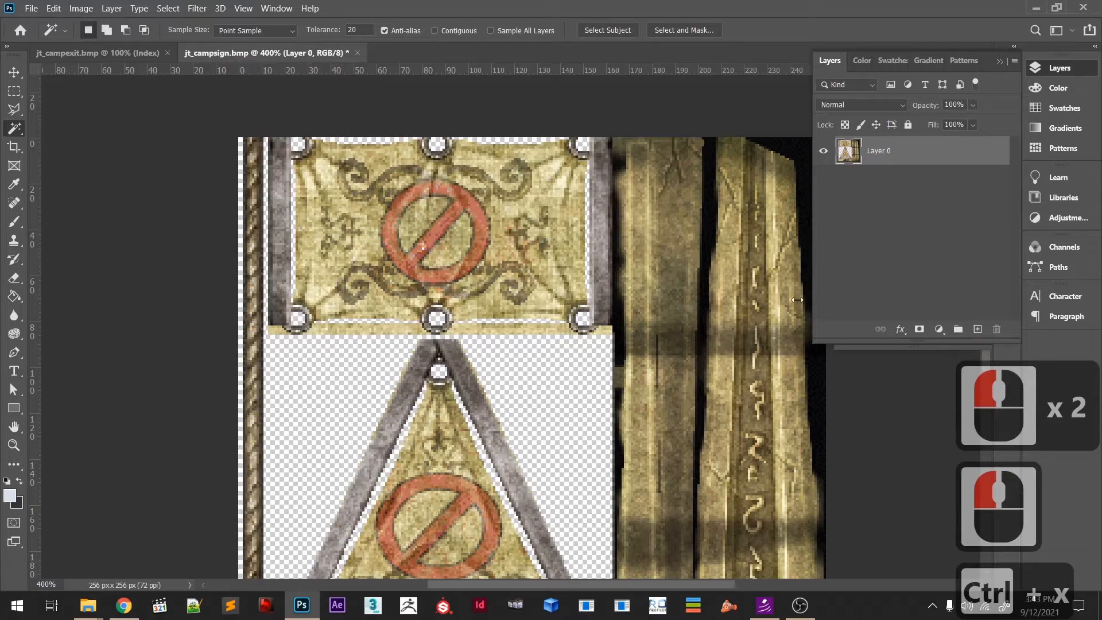
{"action": "left_click", "coordinate": [978, 330]}
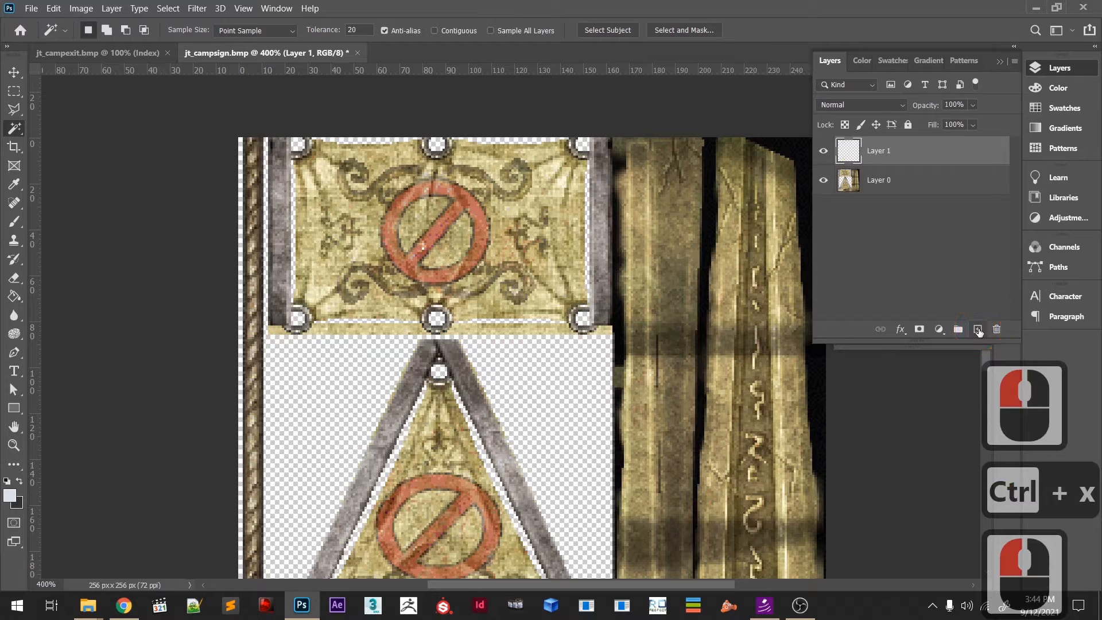
{"action": "key", "text": "ctrl+v"}
{"action": "key", "text": "v"}
{"action": "left_click_drag", "start_coordinate": [602, 361], "coordinate": [542, 364]}
{"action": "key", "text": "Left"}
{"action": "key", "text": "Left"}
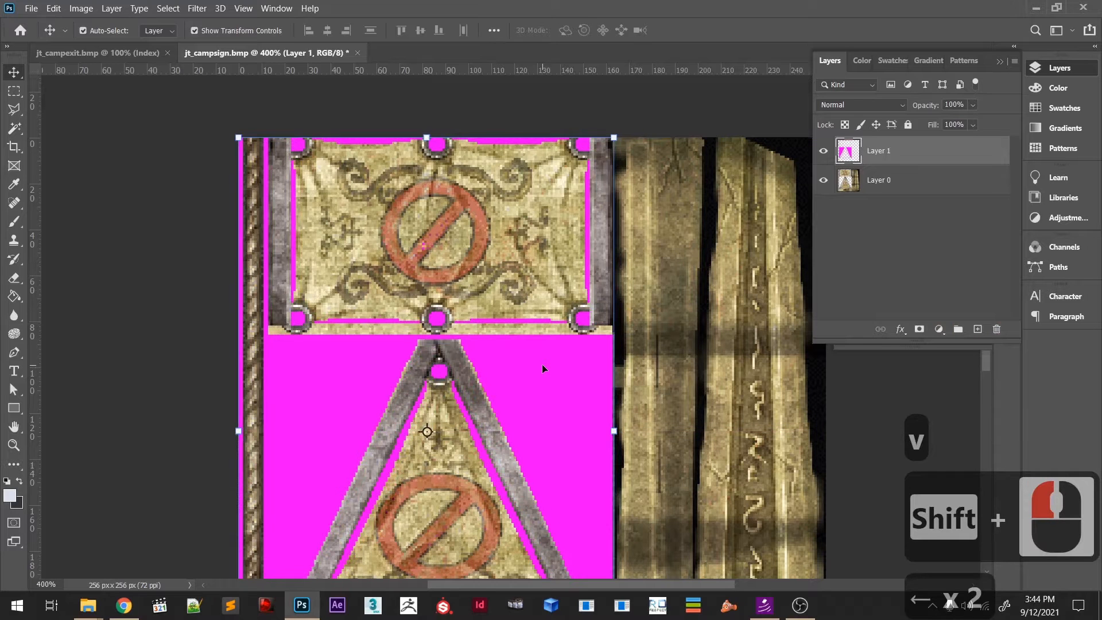
{"action": "key", "text": "Left"}
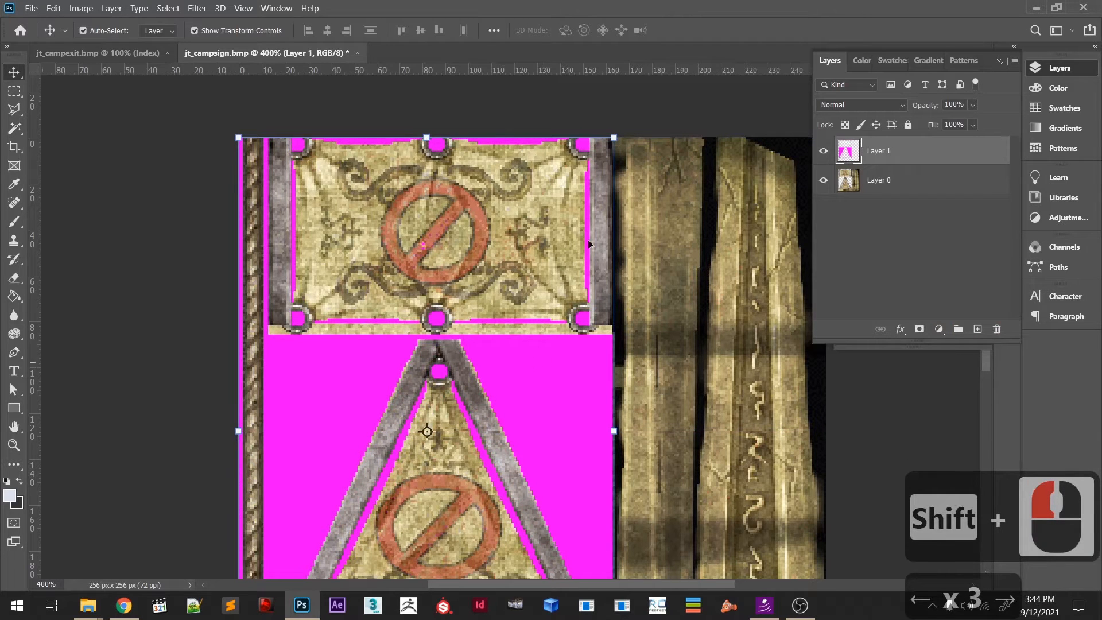
- Place the magenta layer beneath the sign layer and toggle its visibility to check the separation
{"action": "left_click_drag", "start_coordinate": [843, 163], "coordinate": [838, 189]}
{"action": "left_click", "coordinate": [825, 182]}
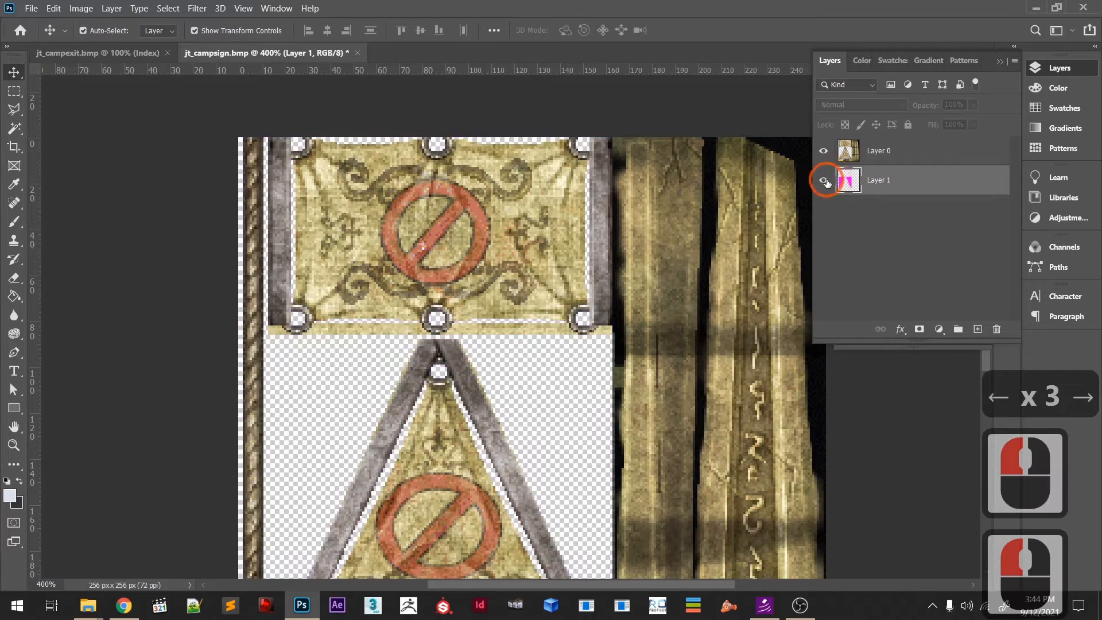
{"action": "left_click", "coordinate": [825, 182]}
{"action": "scroll", "coordinate": [639, 229], "scroll_direction": "down", "scroll_amount": 3}
{"action": "key", "text": "z"}
{"action": "left_click", "coordinate": [640, 229], "text": "alt"}
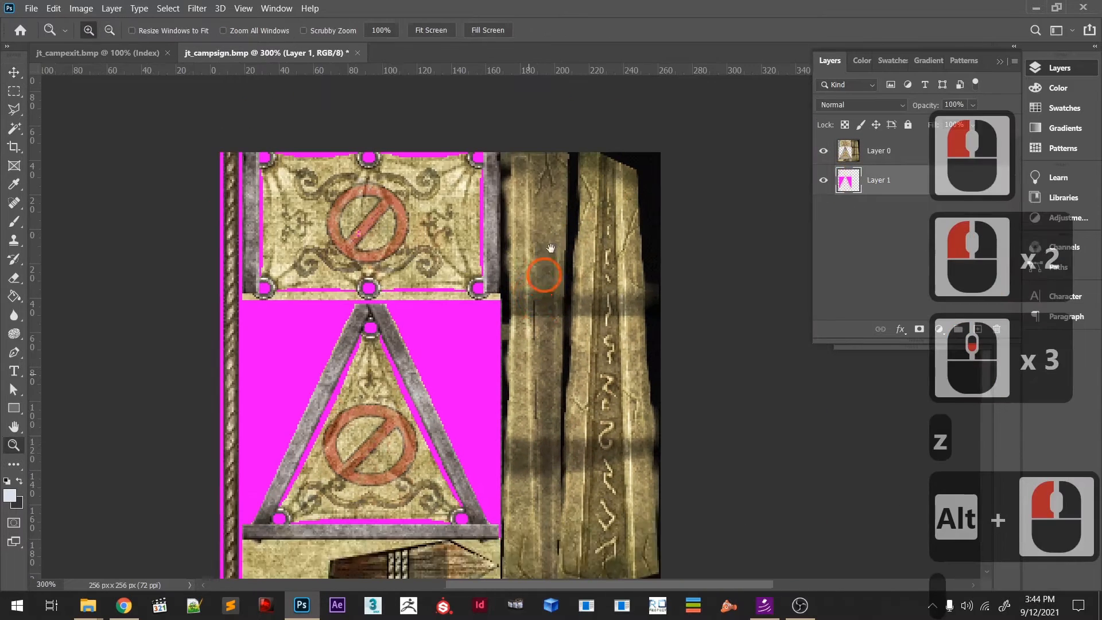
{"action": "left_click_drag", "start_coordinate": [551, 248], "coordinate": [555, 224]}
{"action": "key", "text": "v"}
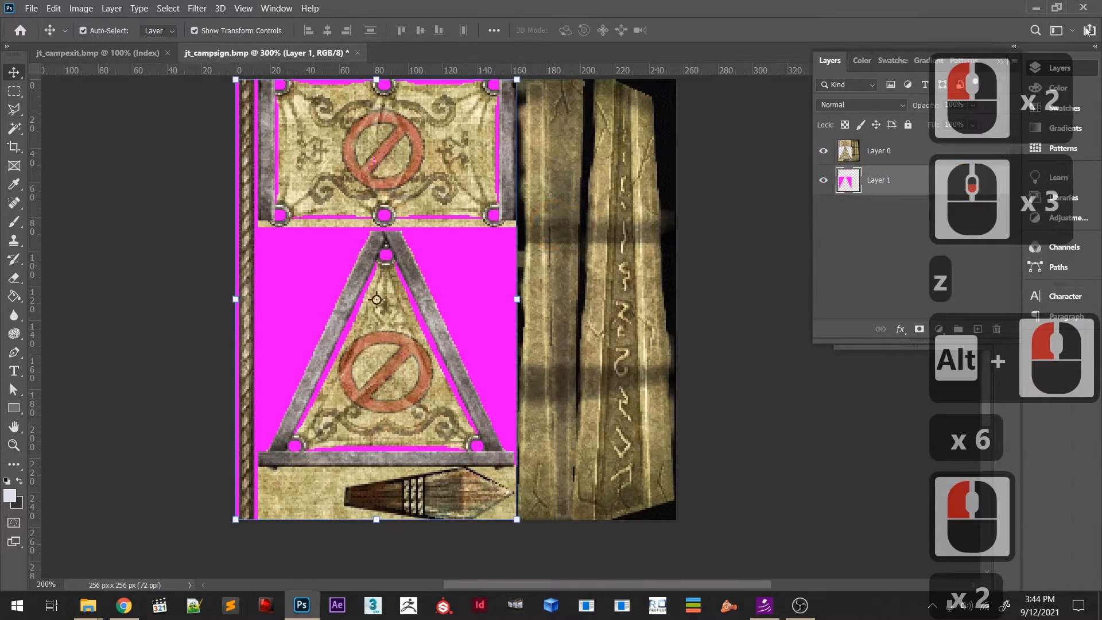
- Minimize Photoshop and the ro_room and camp folder windows to reach the desktop
{"action": "left_click", "coordinate": [1037, 8]}
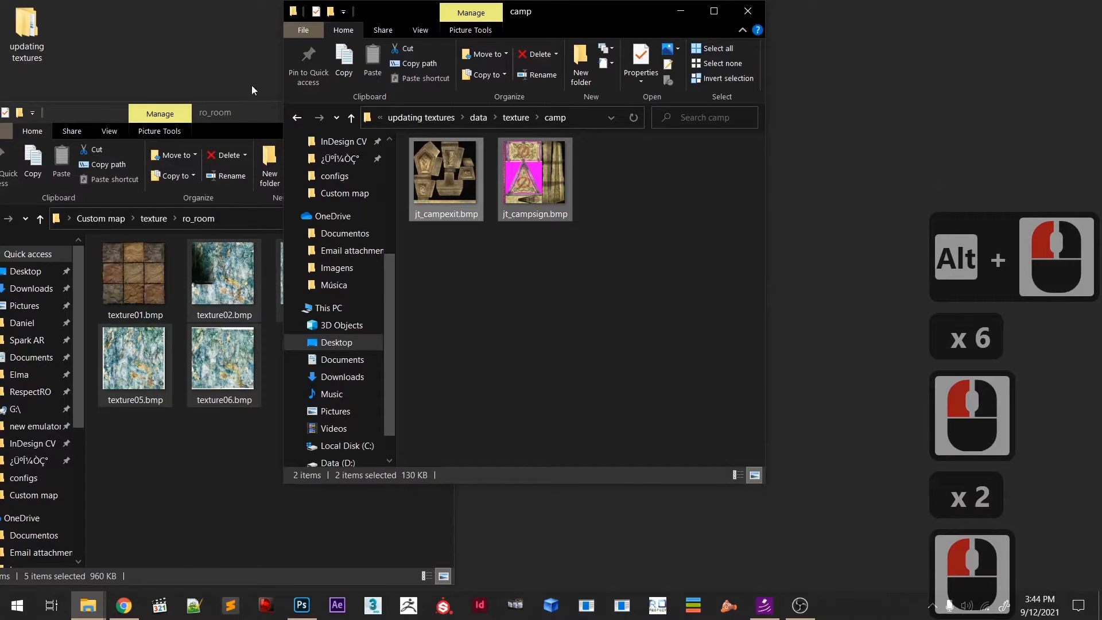
{"action": "left_click", "coordinate": [259, 111]}
{"action": "left_click", "coordinate": [372, 112]}
{"action": "left_click", "coordinate": [95, 195]}
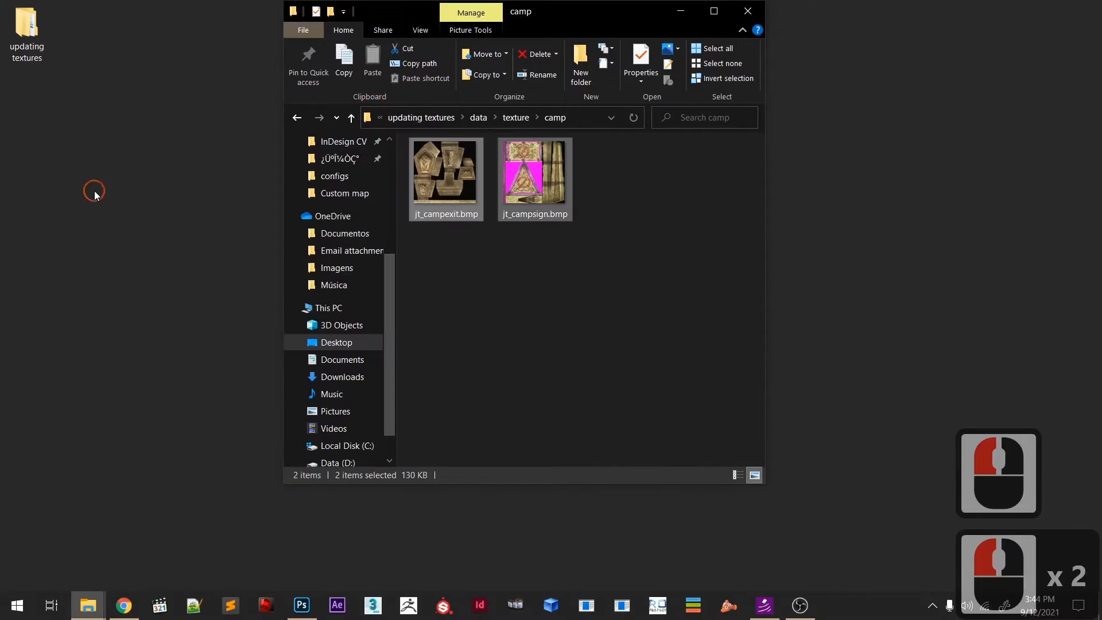
{"action": "left_click", "coordinate": [597, 35]}
{"action": "left_click", "coordinate": [681, 11]}
{"action": "left_click", "coordinate": [511, 332]}
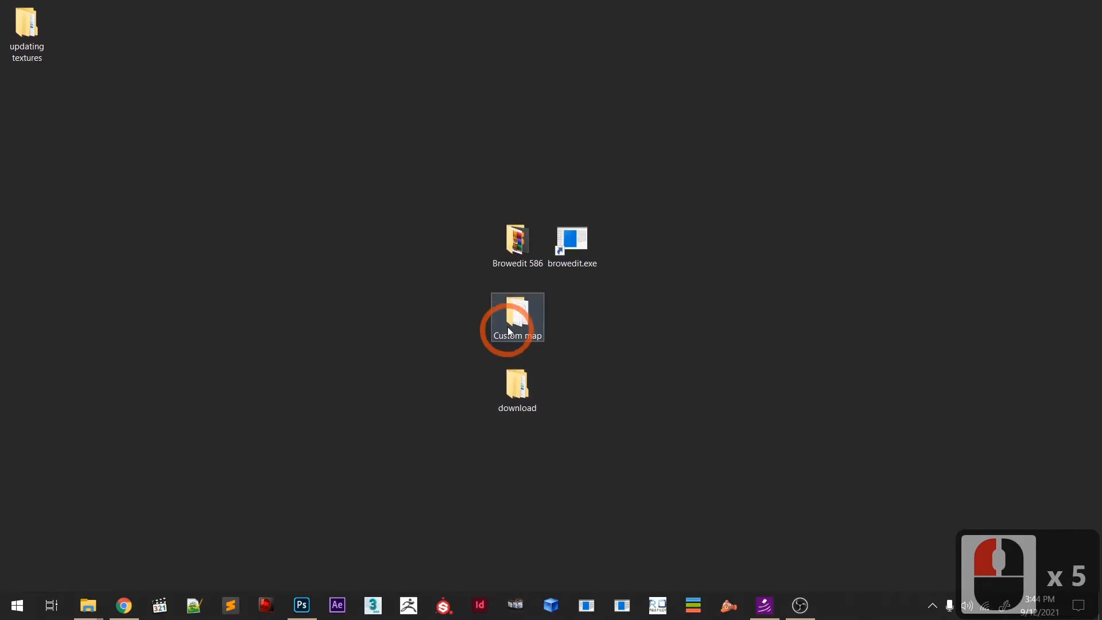
{"action": "left_click", "coordinate": [539, 382], "text": "ctrl"}
{"action": "key", "text": "Down"}
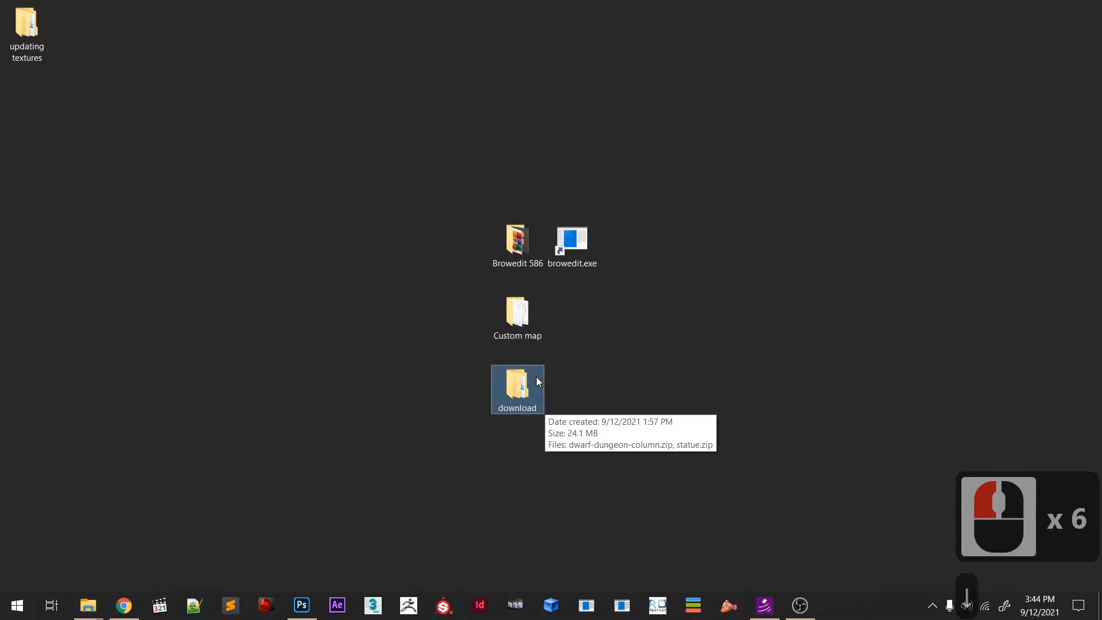
{"action": "key", "text": "Up"}
{"action": "key", "text": "Up"}
{"action": "key", "text": "Down"}
{"action": "key", "text": "Down"}
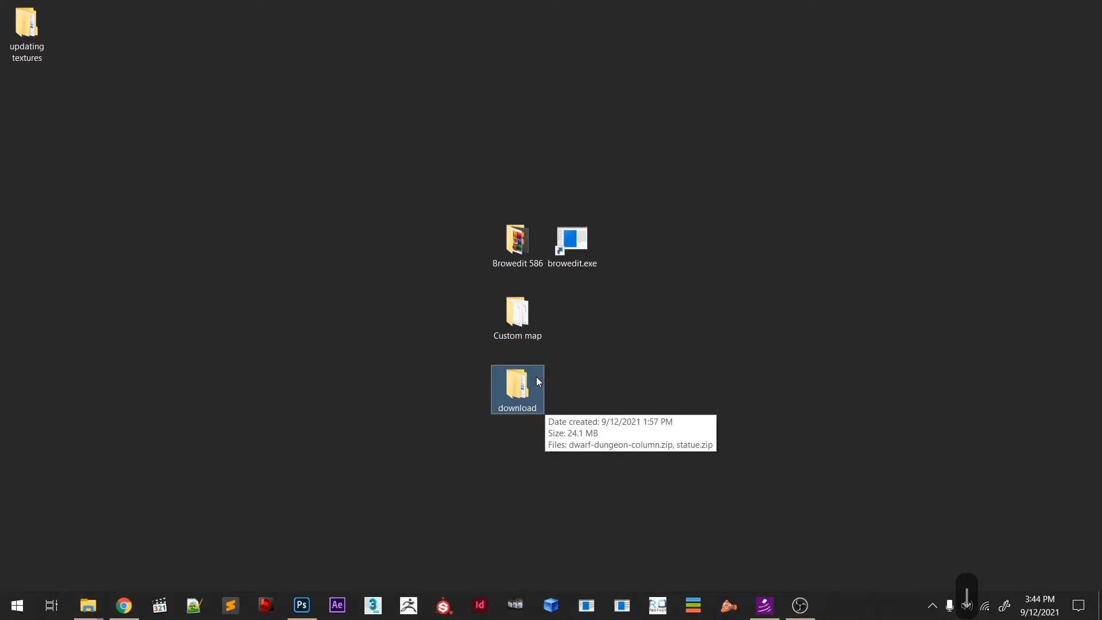
{"action": "key", "text": "Return"}
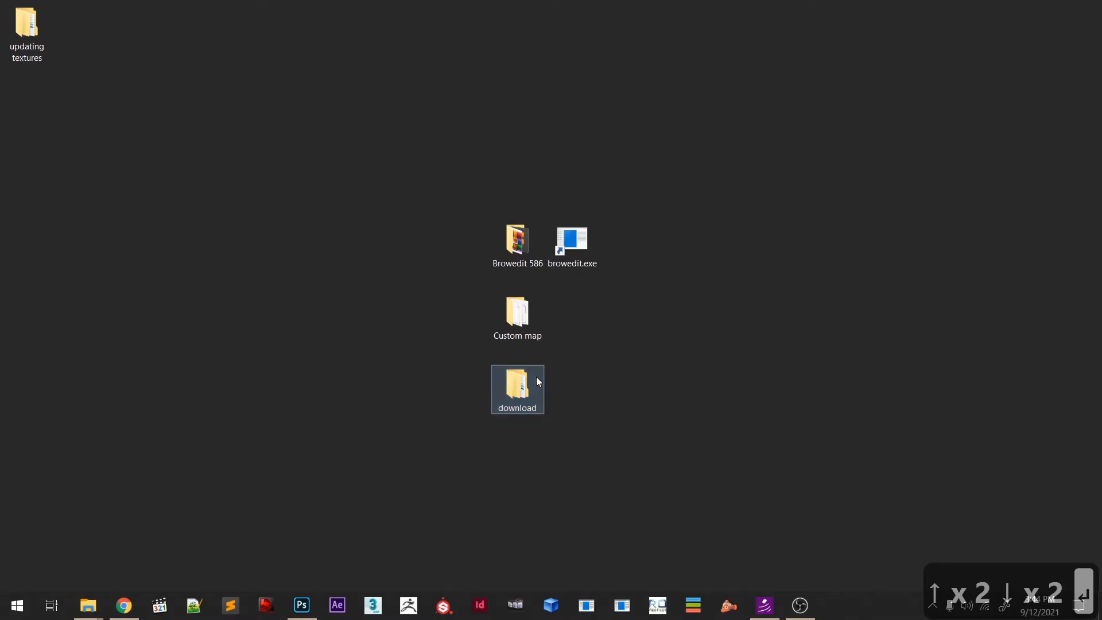
{"action": "left_click", "coordinate": [769, 30]}
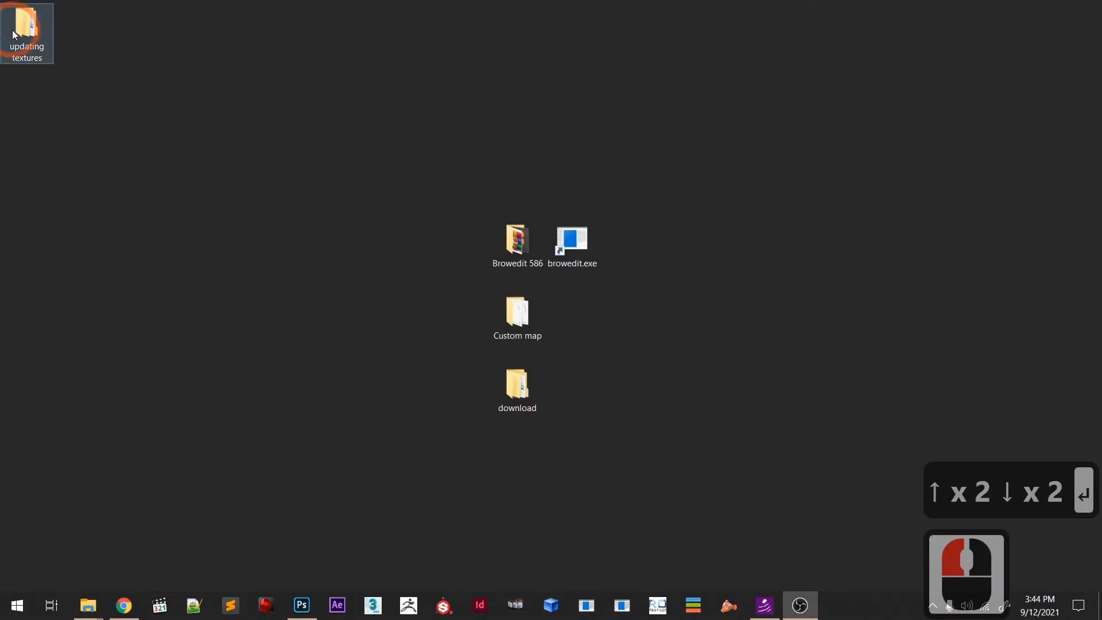
- Open the data\texture folder inside the desktop folder "updating textures"
{"action": "double_click", "coordinate": [24, 27]}
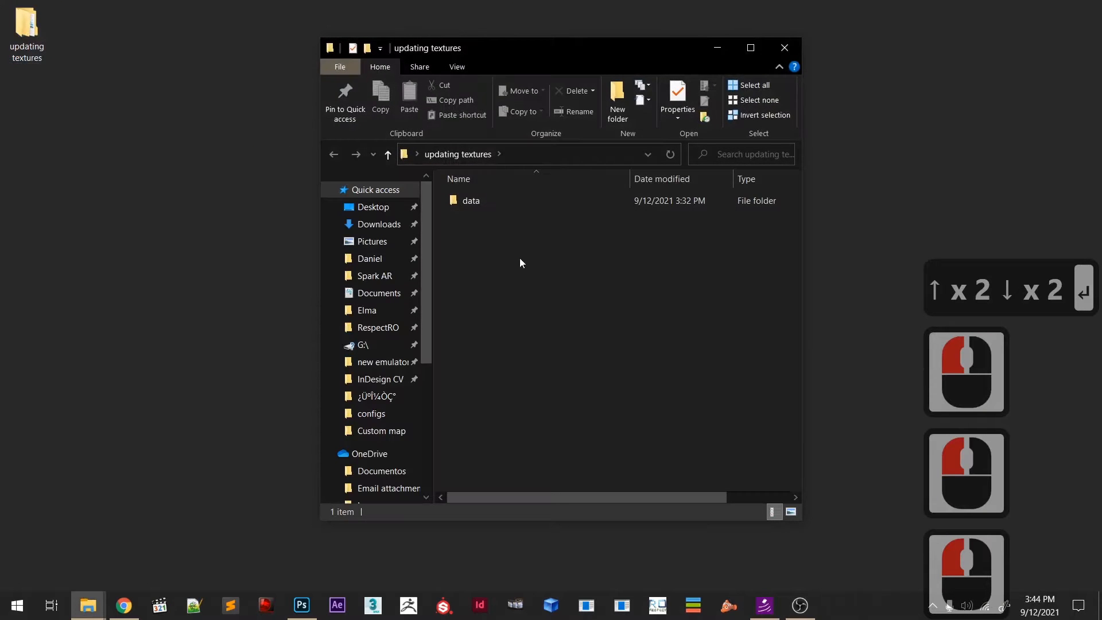
{"action": "double_click", "coordinate": [494, 206]}
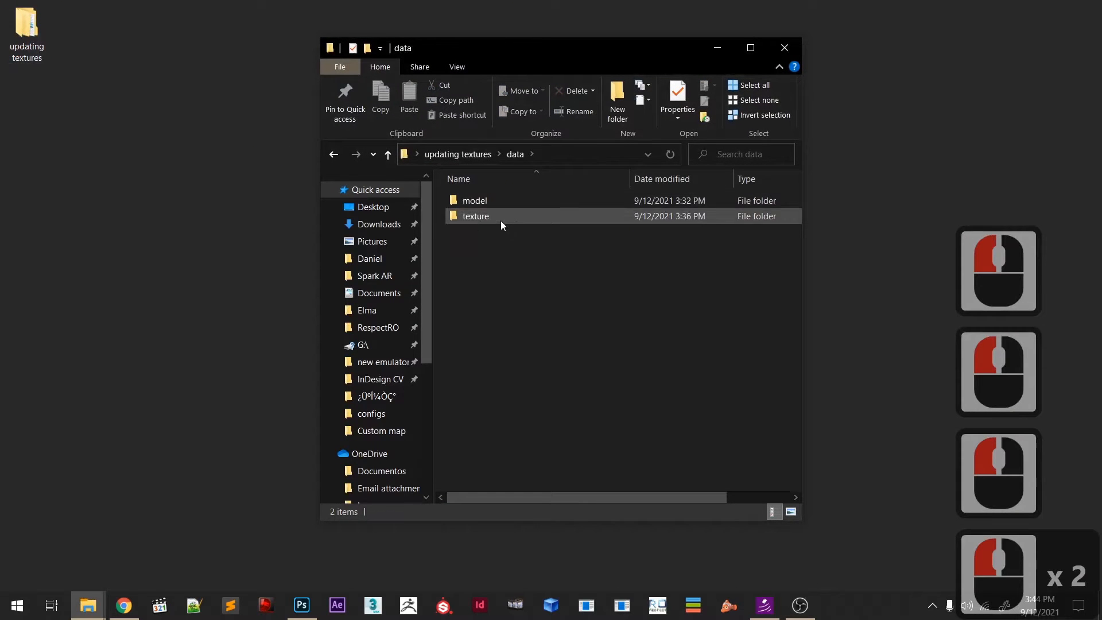
{"action": "double_click", "coordinate": [501, 219]}
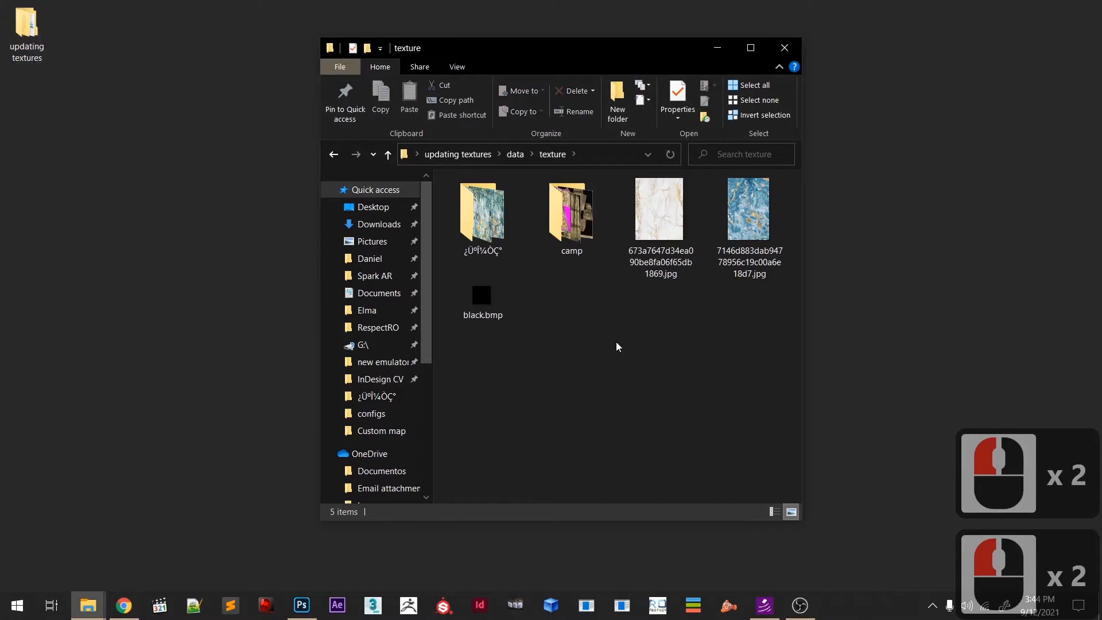
- Place the white and gold marble JPG above the sign layers in jt_campsign.bmp, scaled to 44.91% to span the canvas width
{"action": "left_click", "coordinate": [654, 239]}
{"action": "key", "text": "alt+Tab"}
{"action": "key", "text": "alt+Tab"}
{"action": "key", "text": "alt+Tab"}
{"action": "key", "text": "alt+Tab"}
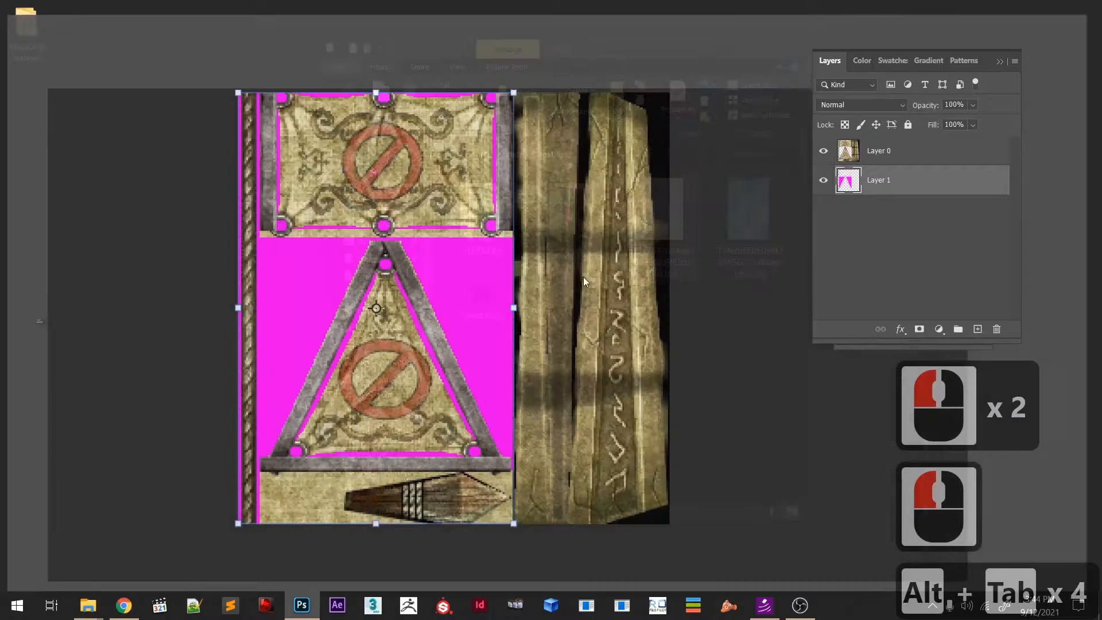
{"action": "left_click_drag", "start_coordinate": [583, 277], "coordinate": [491, 316]}
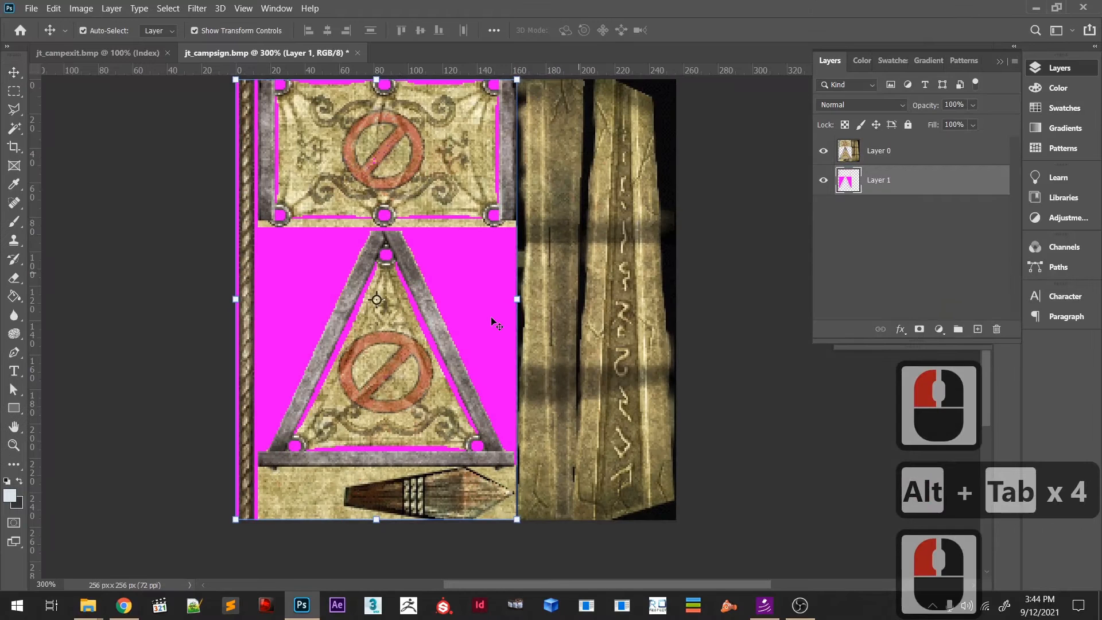
{"action": "left_click_drag", "start_coordinate": [851, 187], "coordinate": [848, 148]}
{"action": "left_click_drag", "start_coordinate": [623, 299], "coordinate": [675, 299]}
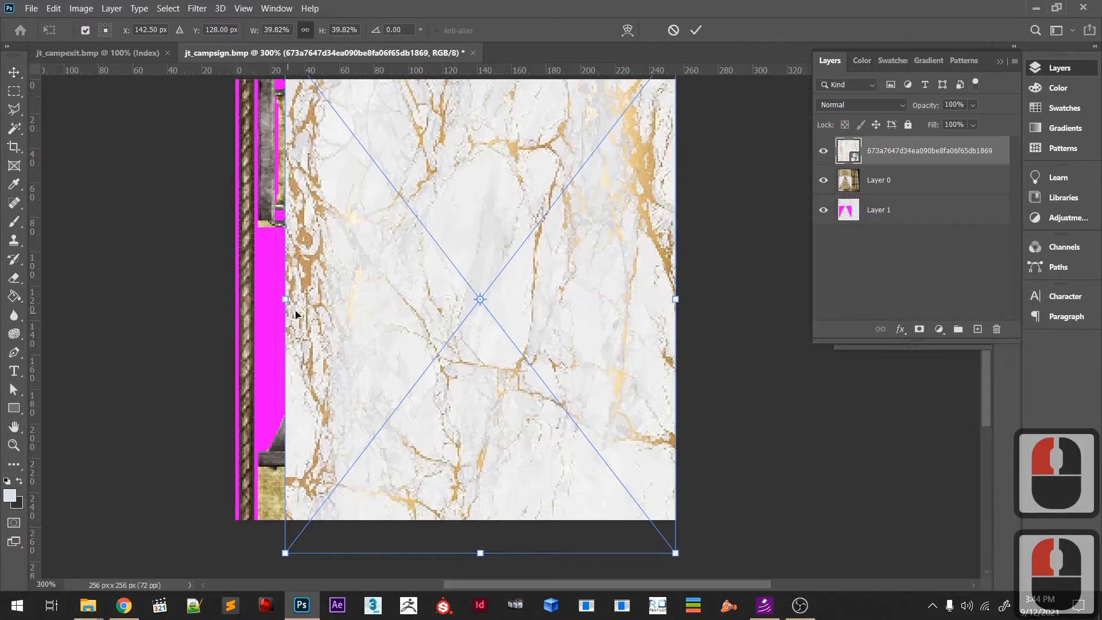
{"action": "left_click_drag", "start_coordinate": [290, 311], "coordinate": [236, 300]}
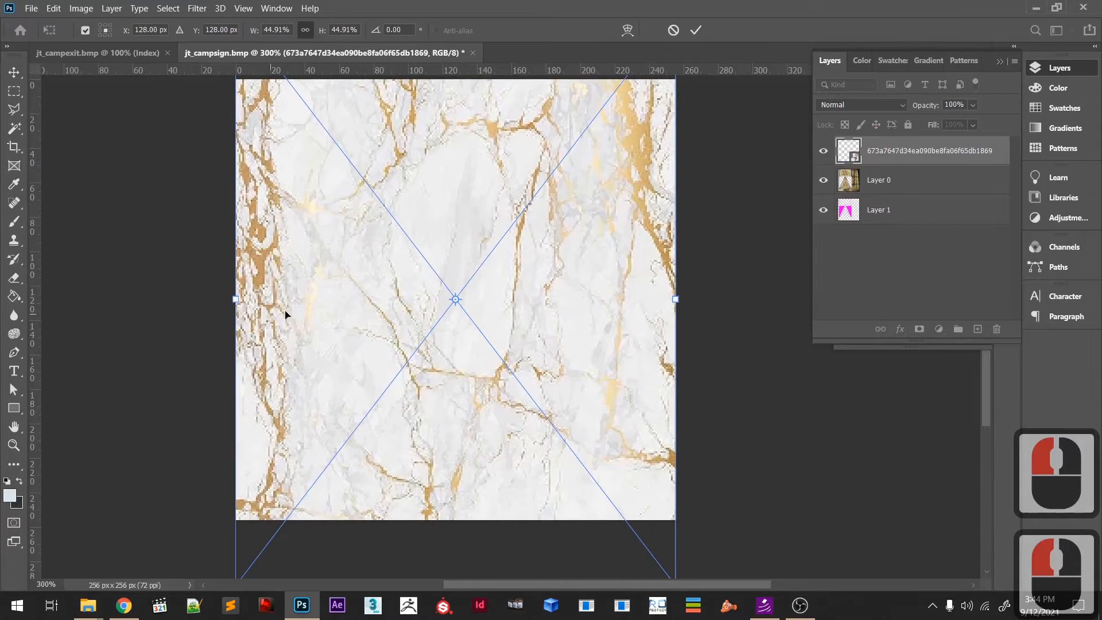
{"action": "double_click", "coordinate": [304, 311]}
- Shift the marble layer to start just beside the rope strip and clip it to the sign layer, Layer 0
{"action": "left_click_drag", "start_coordinate": [359, 305], "coordinate": [520, 310]}
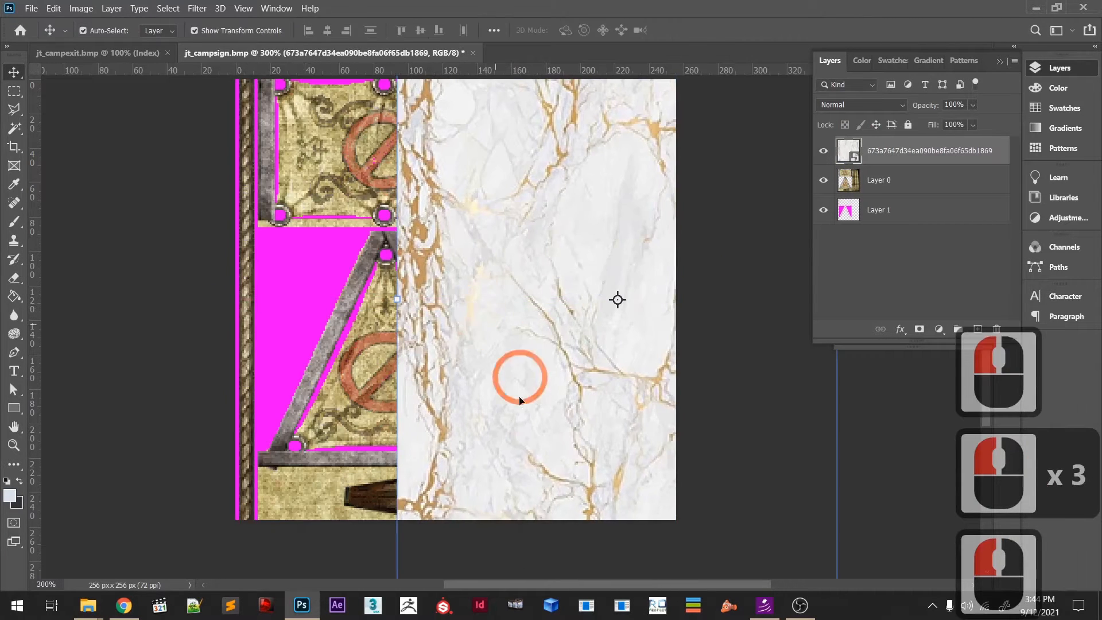
{"action": "scroll", "coordinate": [351, 244], "scroll_direction": "up", "scroll_amount": 5}
{"action": "left_click_drag", "start_coordinate": [482, 304], "coordinate": [345, 314]}
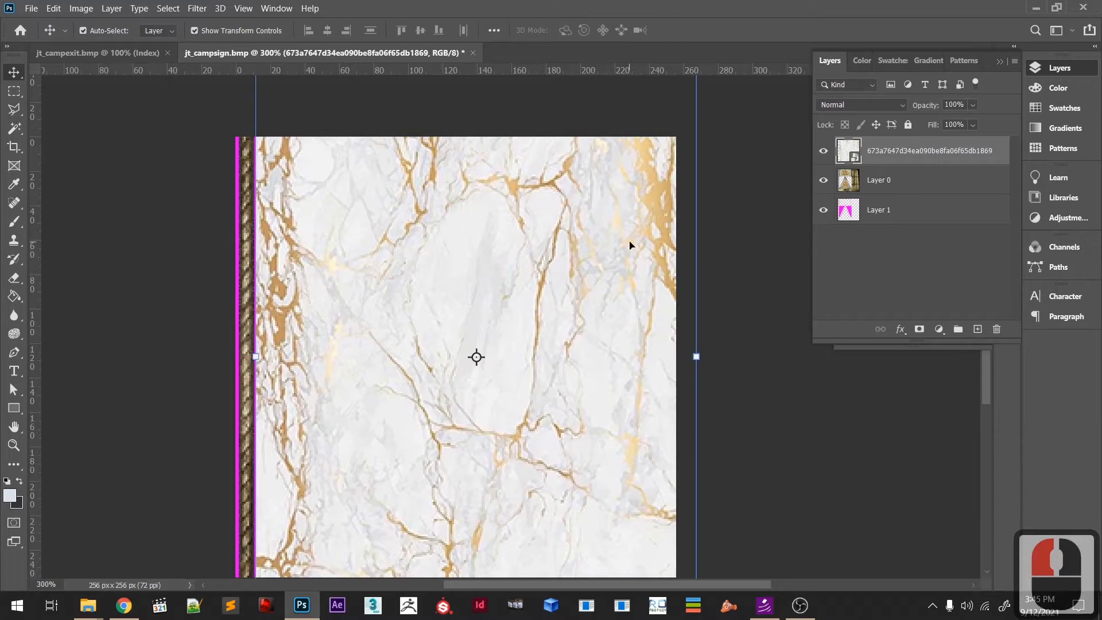
{"action": "left_click", "coordinate": [851, 161], "text": "alt"}
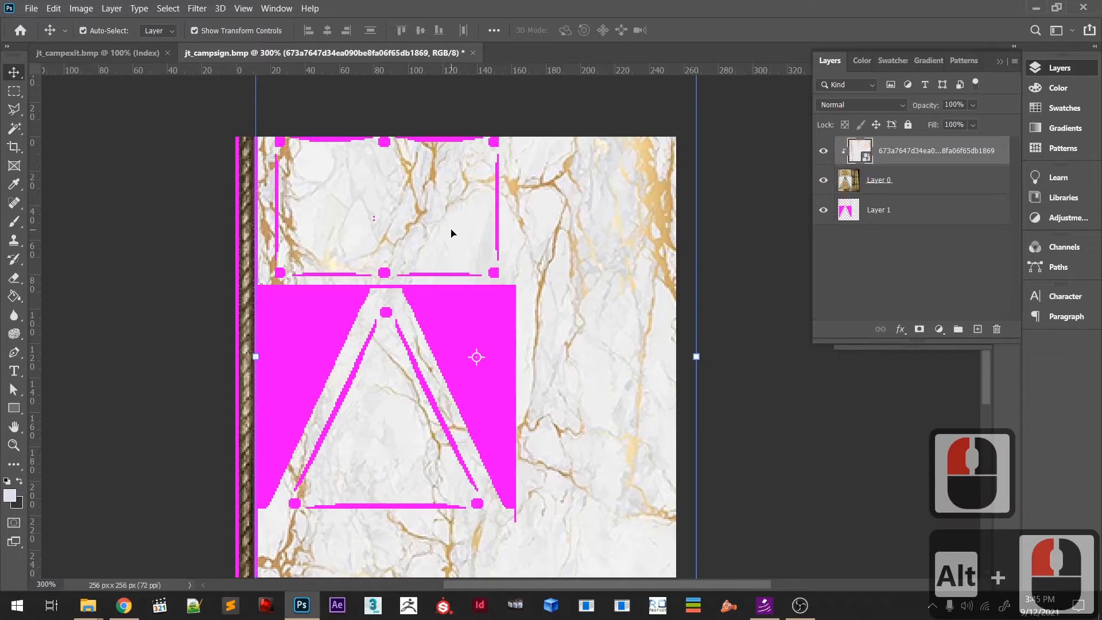
- Change the clipped marble layer's blend mode to Overlay so it blends with the sign layer
{"action": "scroll", "coordinate": [452, 233], "scroll_direction": "down", "scroll_amount": 6}
{"action": "left_click", "coordinate": [836, 105]}
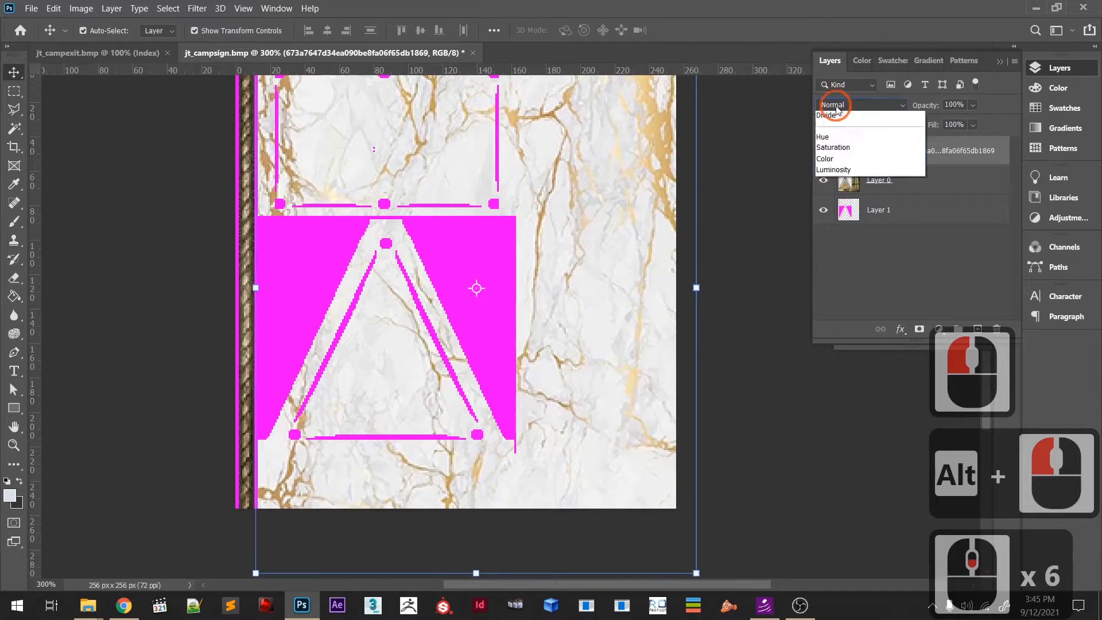
{"action": "left_click", "coordinate": [836, 108]}
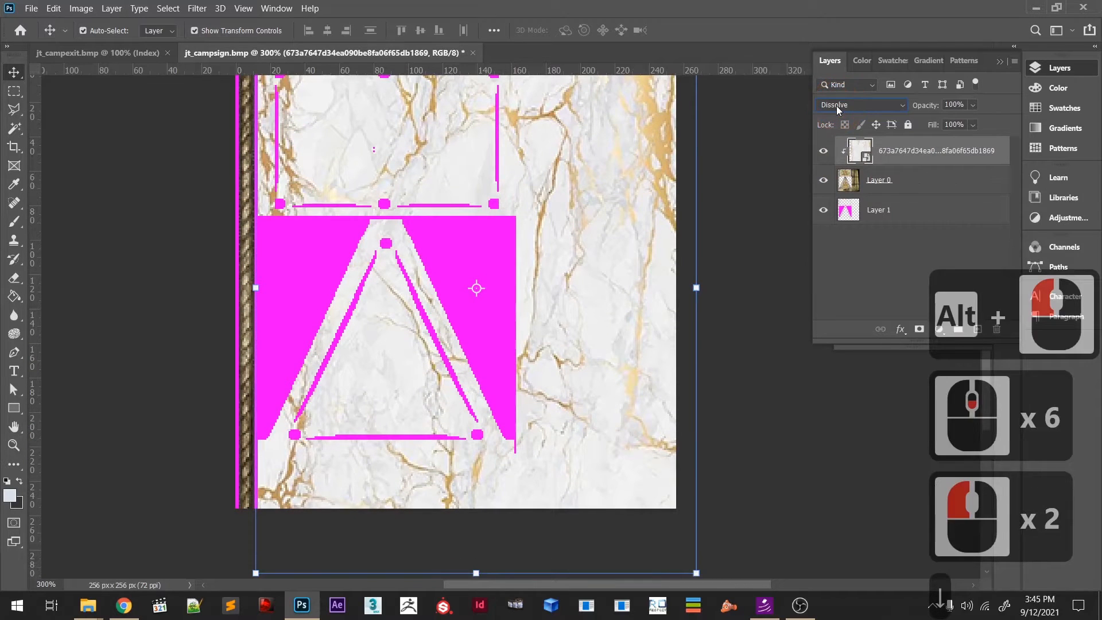
{"action": "scroll", "coordinate": [836, 105], "scroll_direction": "down", "scroll_amount": 2}
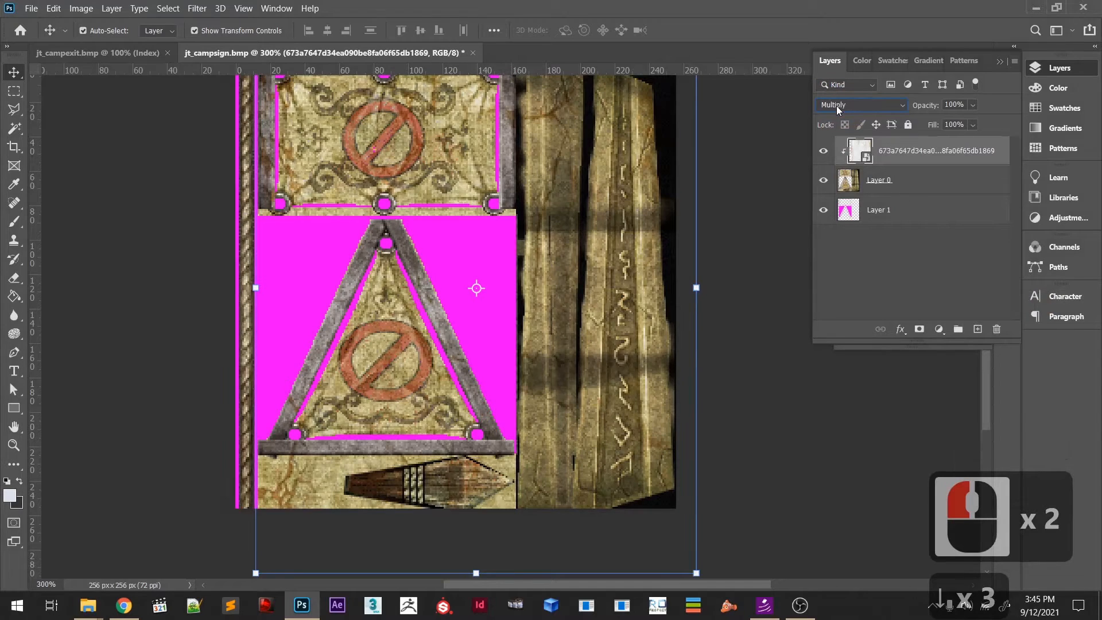
{"action": "scroll", "coordinate": [836, 105], "scroll_direction": "down", "scroll_amount": 4}
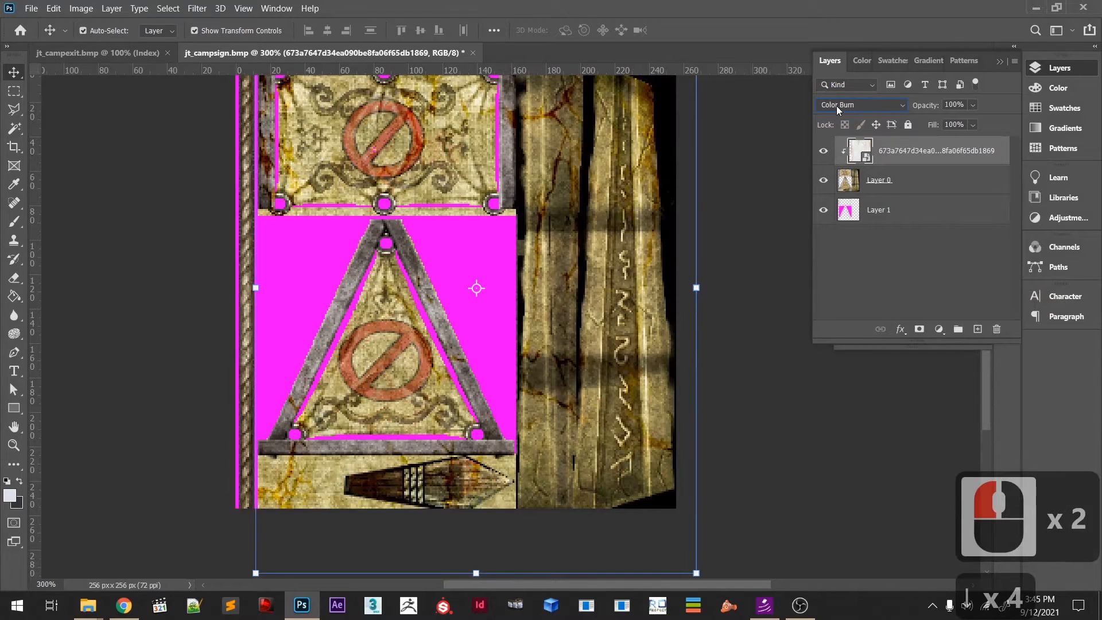
{"action": "scroll", "coordinate": [836, 105], "scroll_direction": "down", "scroll_amount": 3}
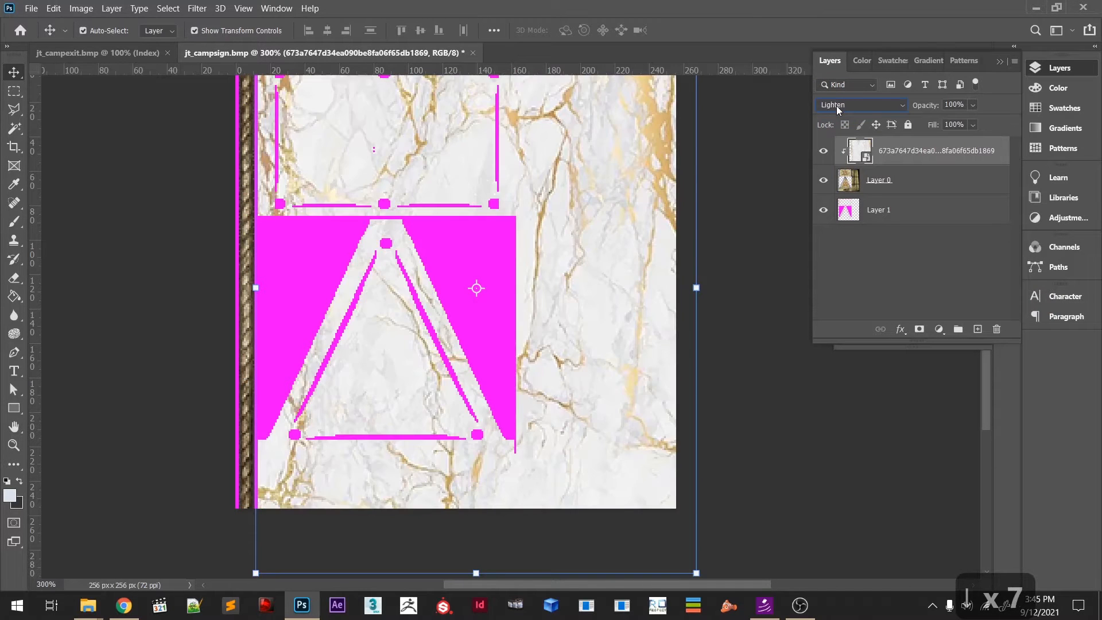
{"action": "scroll", "coordinate": [836, 106], "scroll_direction": "down", "scroll_amount": 1}
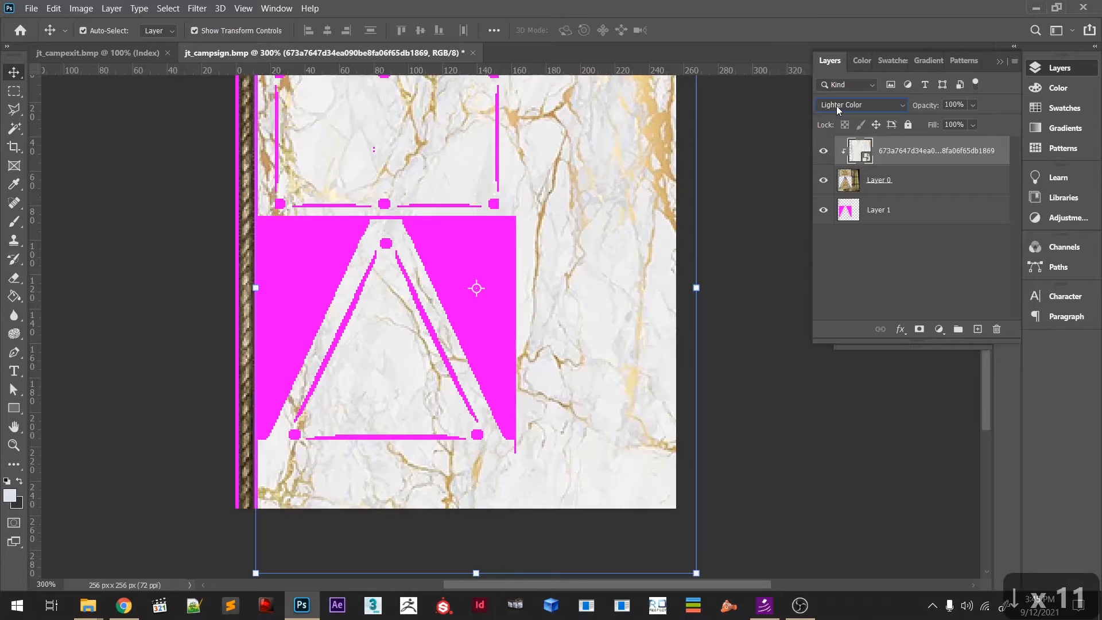
{"action": "scroll", "coordinate": [836, 106], "scroll_direction": "down", "scroll_amount": 1}
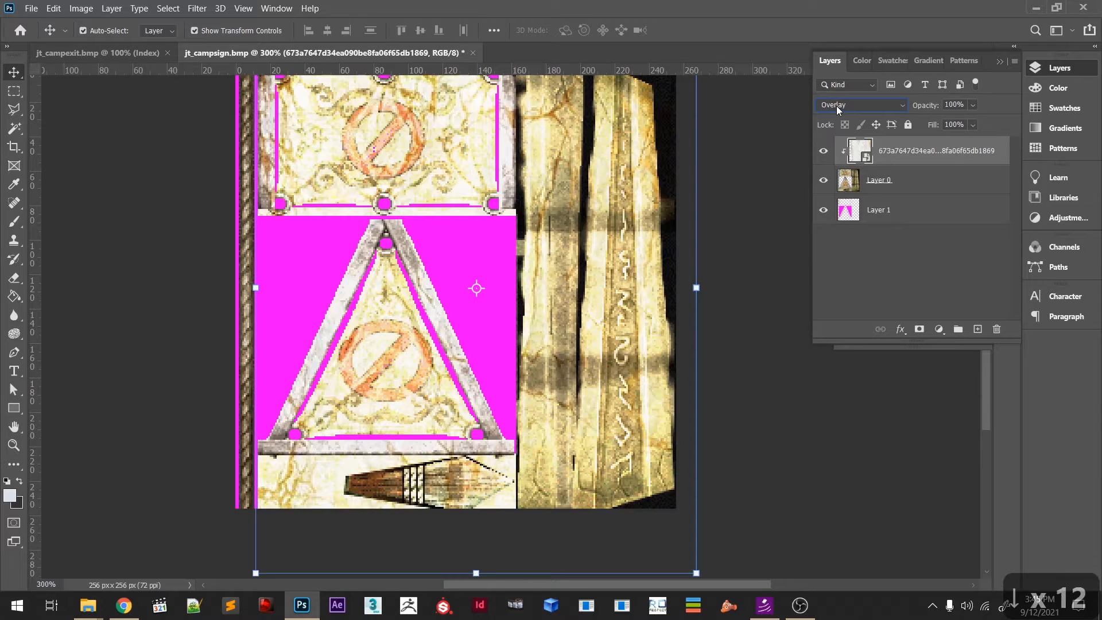
- Marquee-select the whole sign texture from the canvas's right edge up to the rope strip, leaving the rope out
{"action": "left_click", "coordinate": [852, 183]}
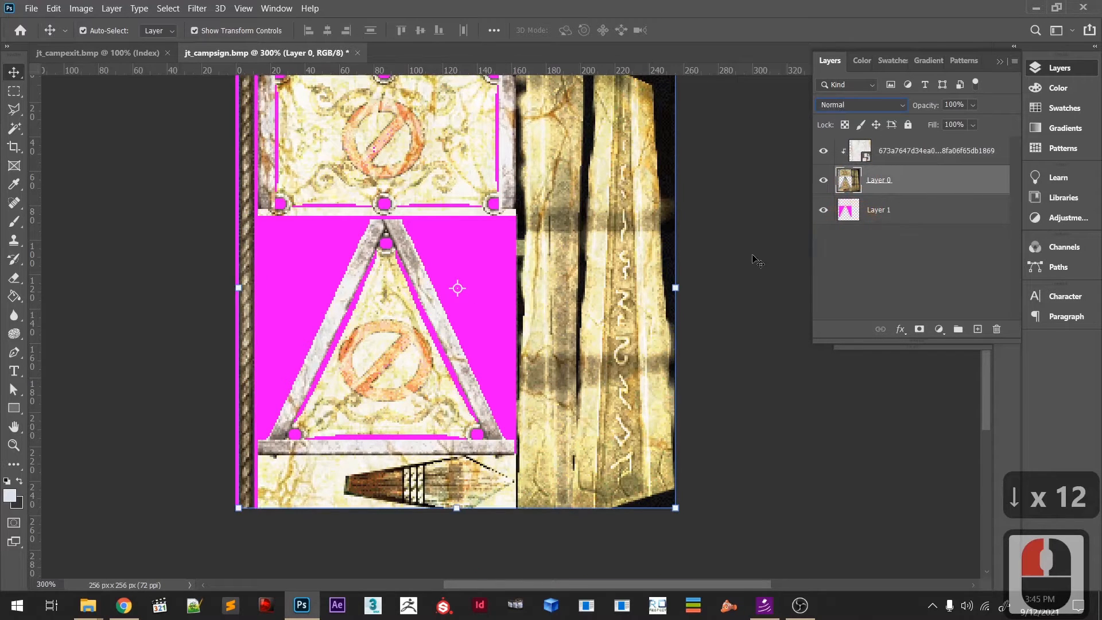
{"action": "scroll", "coordinate": [597, 433], "scroll_direction": "up", "scroll_amount": 5}
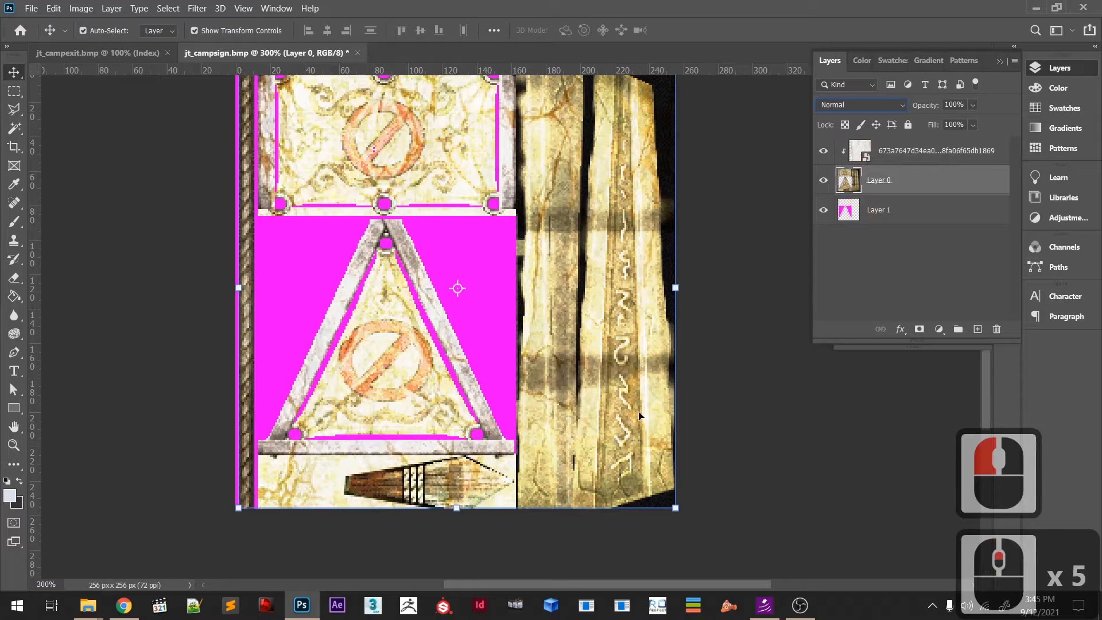
{"action": "left_click", "coordinate": [644, 473]}
{"action": "left_click", "coordinate": [674, 501]}
{"action": "key", "text": "m"}
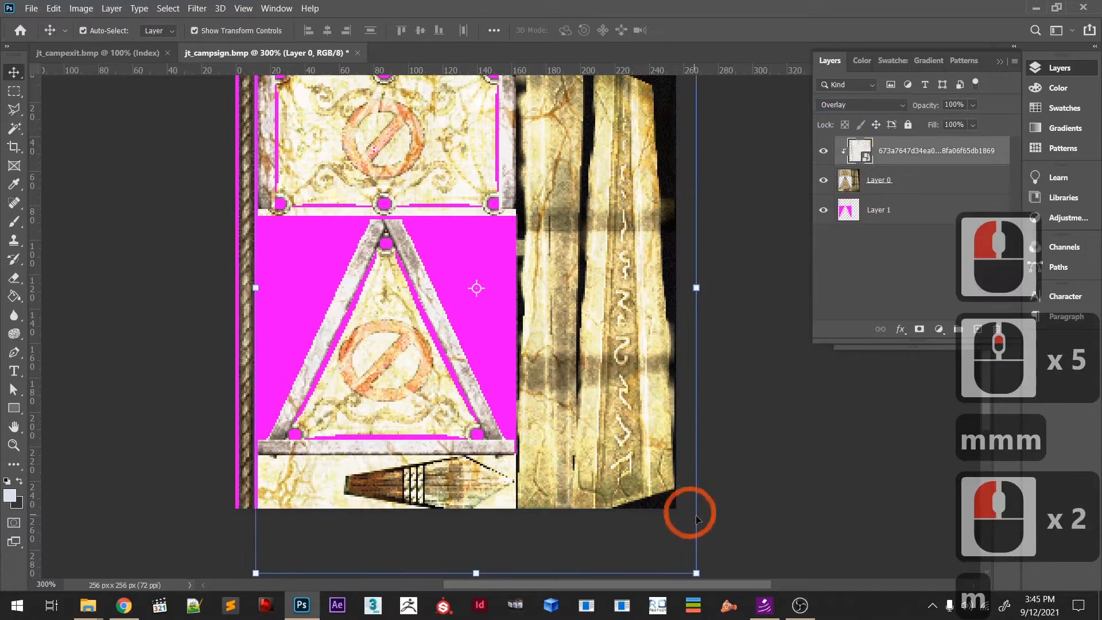
{"action": "left_click_drag", "start_coordinate": [716, 518], "coordinate": [256, 123]}
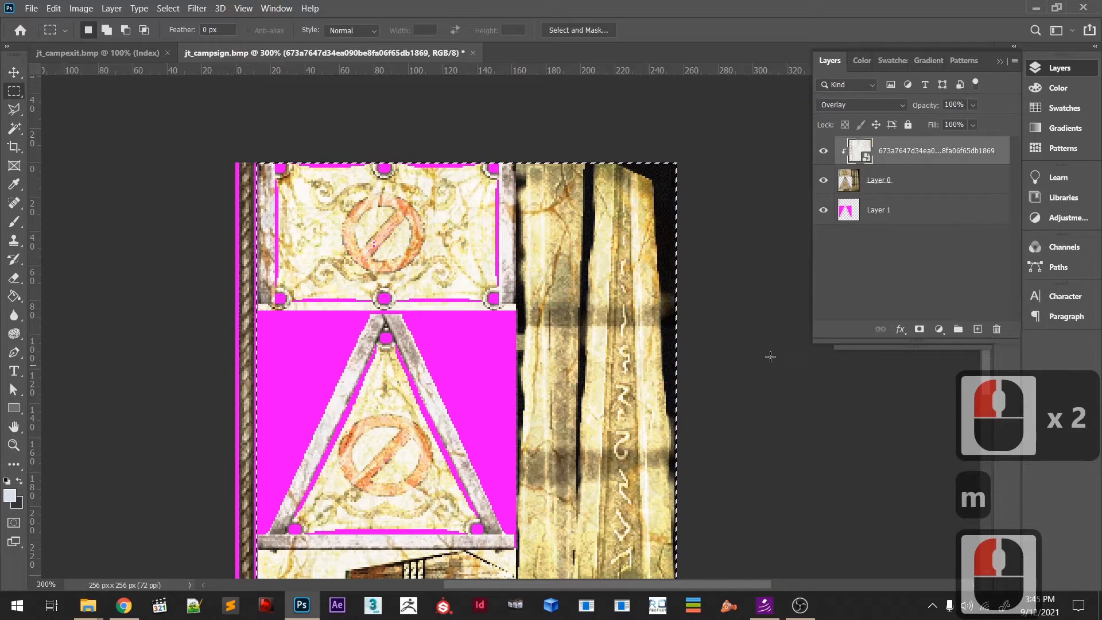
{"action": "scroll", "coordinate": [781, 354], "scroll_direction": "down", "scroll_amount": 2}
- Desaturate the selected area of Layer 0 with Hue/Saturation at a saturation of -100
{"action": "left_click", "coordinate": [849, 181]}
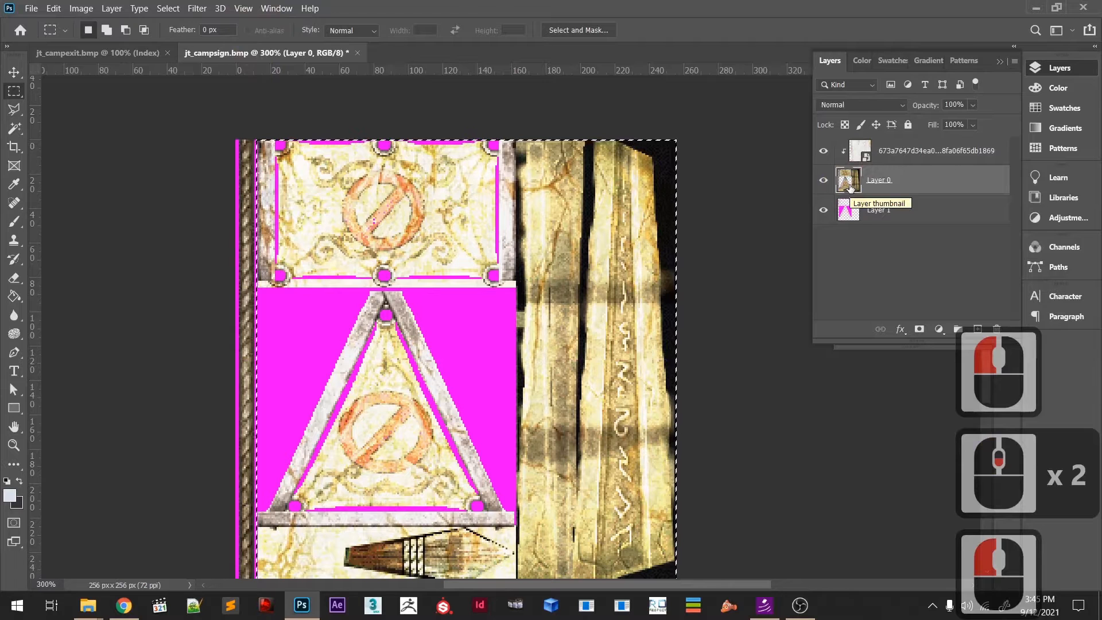
{"action": "key", "text": "ctrl+u"}
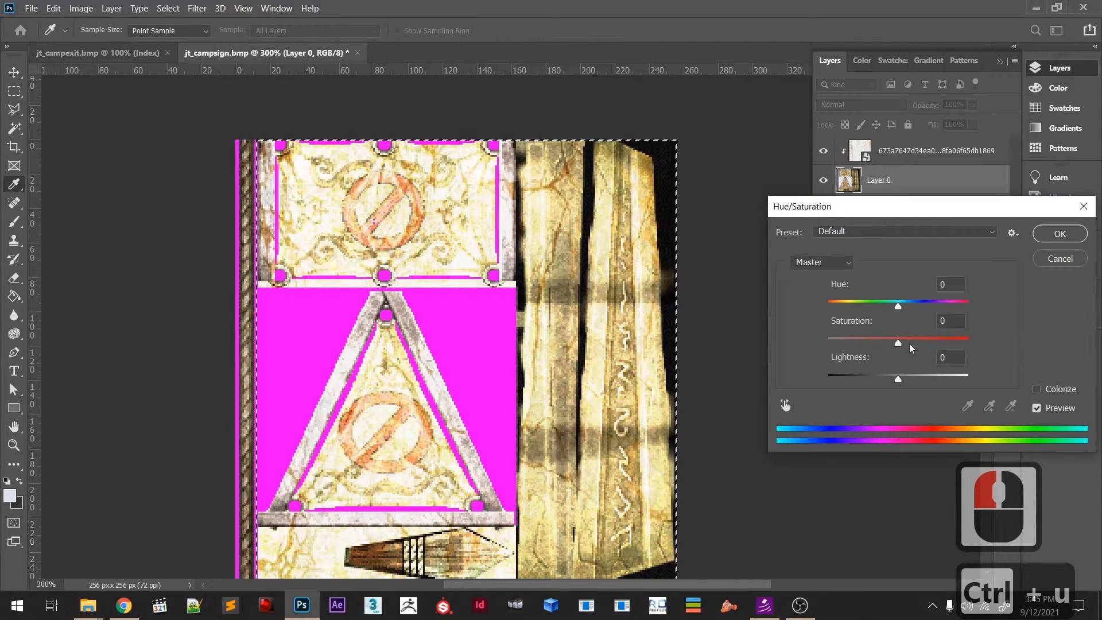
{"action": "left_click_drag", "start_coordinate": [899, 342], "coordinate": [728, 322]}
{"action": "left_click", "coordinate": [1073, 232]}
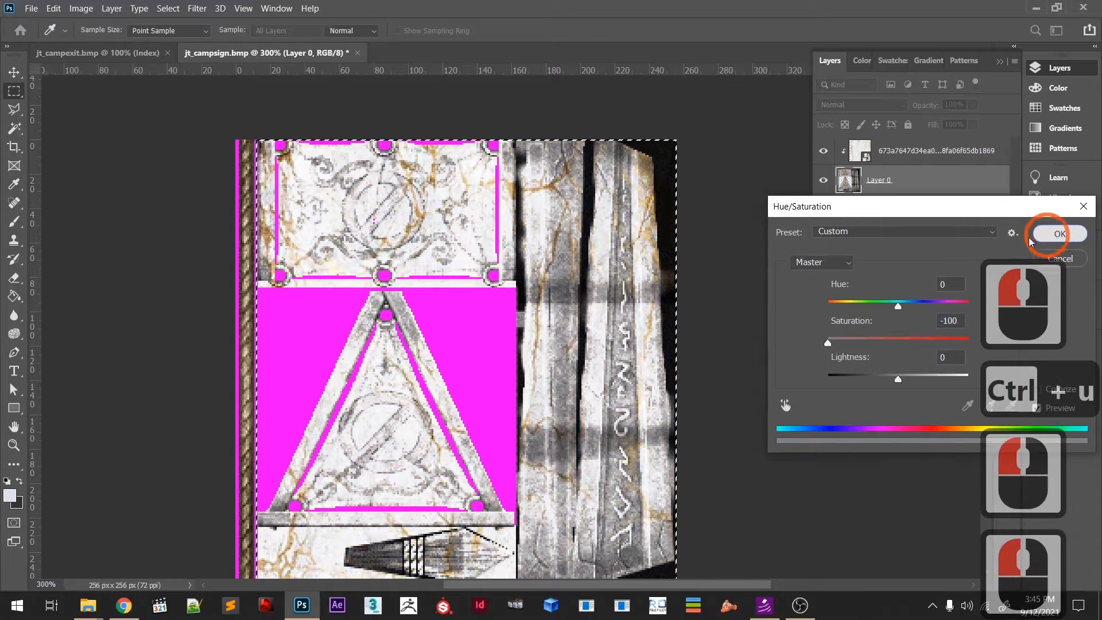
- Try other blend modes such as Hard Light on the marble layer and return it to Overlay
{"action": "left_click", "coordinate": [868, 145]}
{"action": "left_click", "coordinate": [874, 109]}
{"action": "left_click", "coordinate": [875, 109]}
{"action": "scroll", "coordinate": [874, 108], "scroll_direction": "down", "scroll_amount": 3}
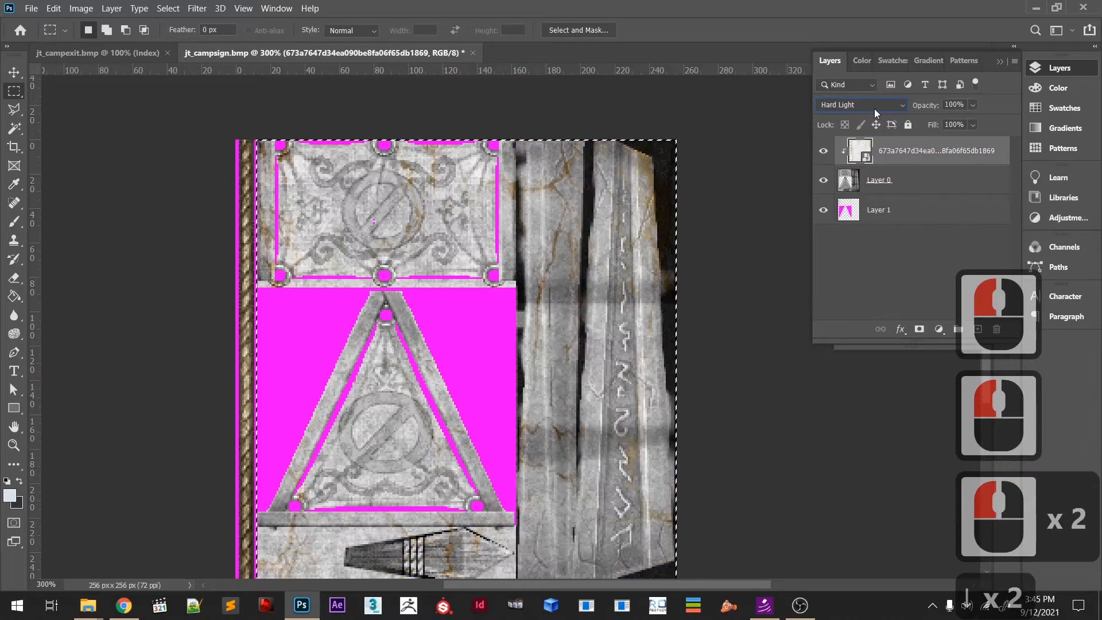
{"action": "scroll", "coordinate": [874, 109], "scroll_direction": "up", "scroll_amount": 4}
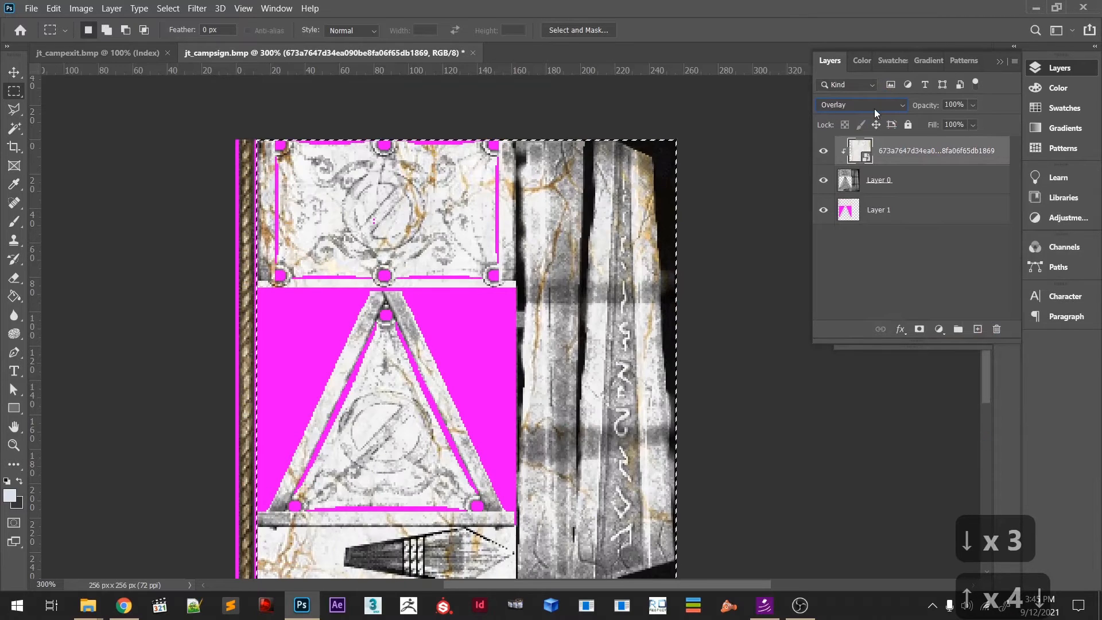
{"action": "scroll", "coordinate": [368, 347], "scroll_direction": "down", "scroll_amount": 3}
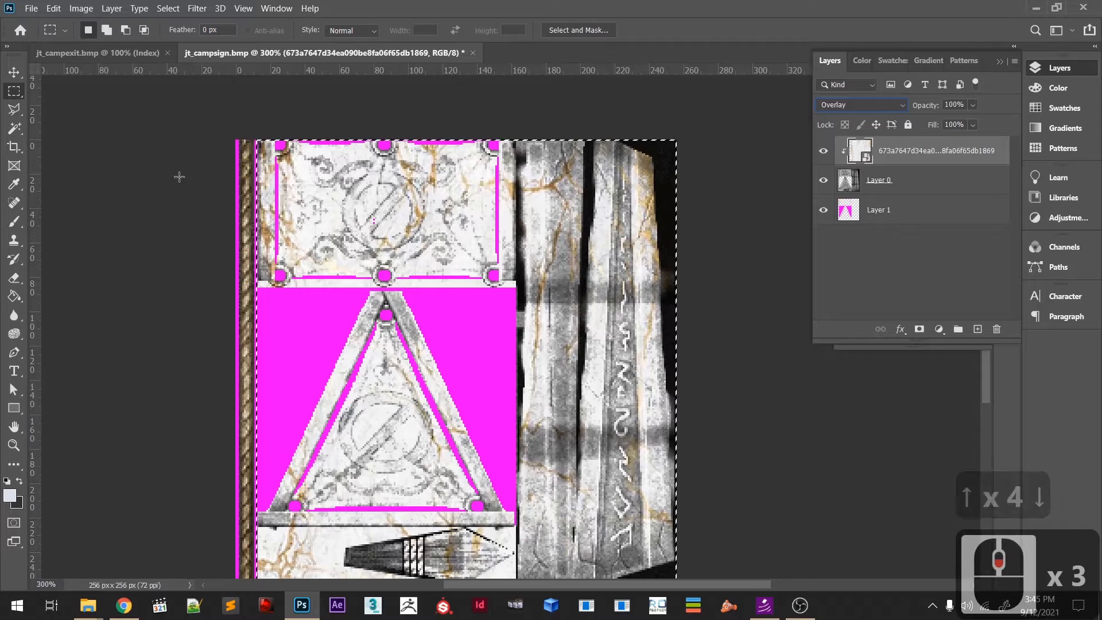
- Clear the rectangular selection around the sign area
{"action": "left_click", "coordinate": [253, 259]}
{"action": "scroll", "coordinate": [683, 352], "scroll_direction": "down", "scroll_amount": 3}
{"action": "key", "text": "z"}
{"action": "left_click", "coordinate": [517, 325], "text": "alt"}
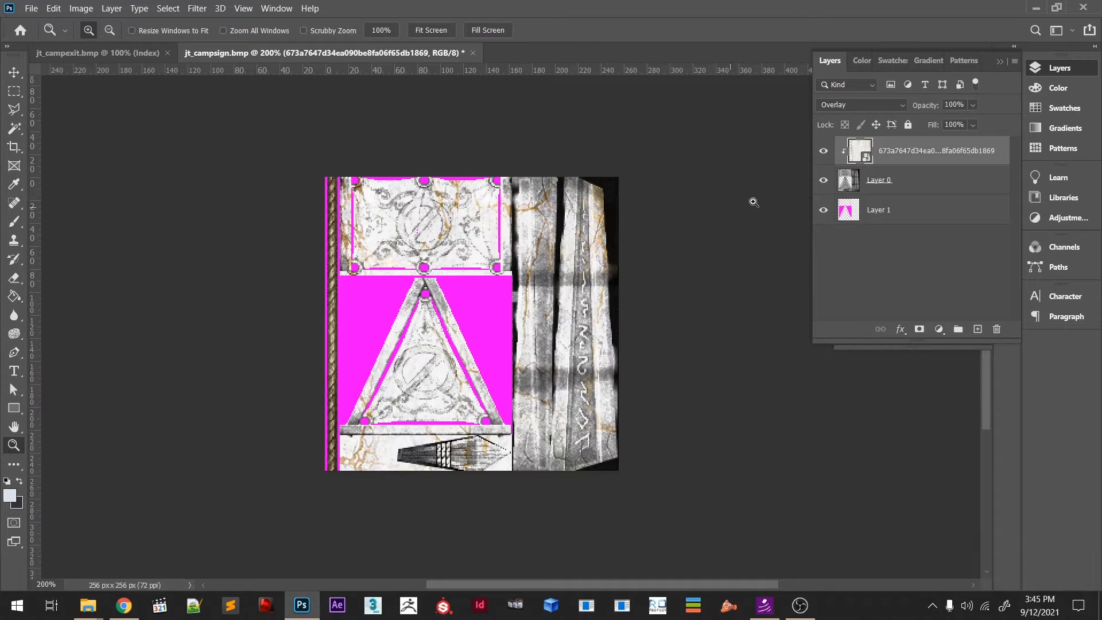
{"action": "left_click", "coordinate": [846, 182]}
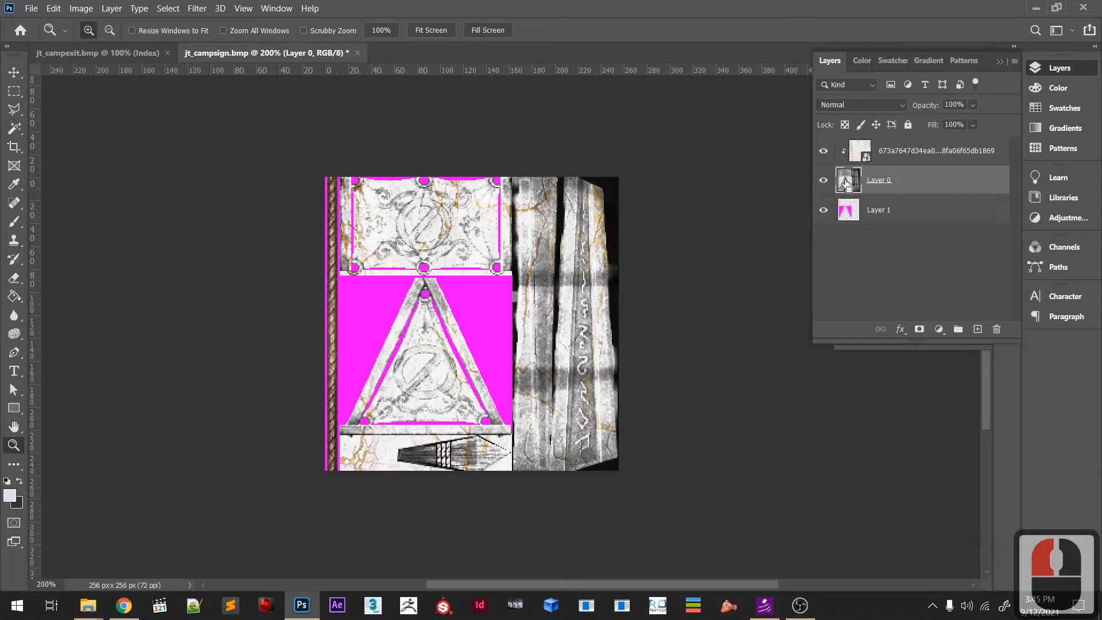
{"action": "key", "text": "ctrl+u"}
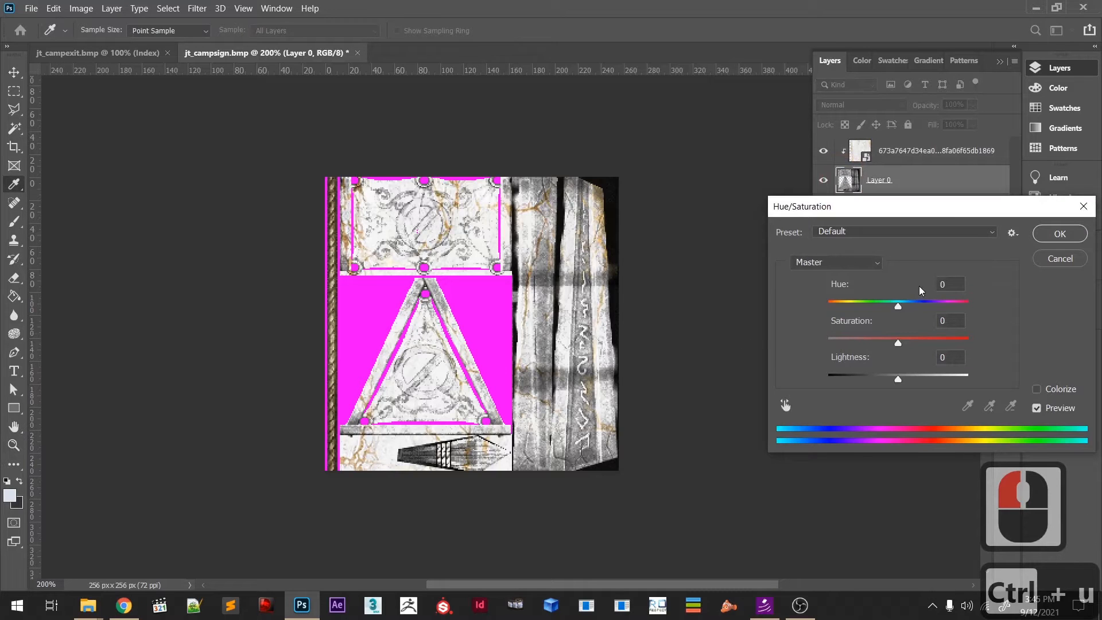
{"action": "left_click_drag", "start_coordinate": [899, 310], "coordinate": [919, 347]}
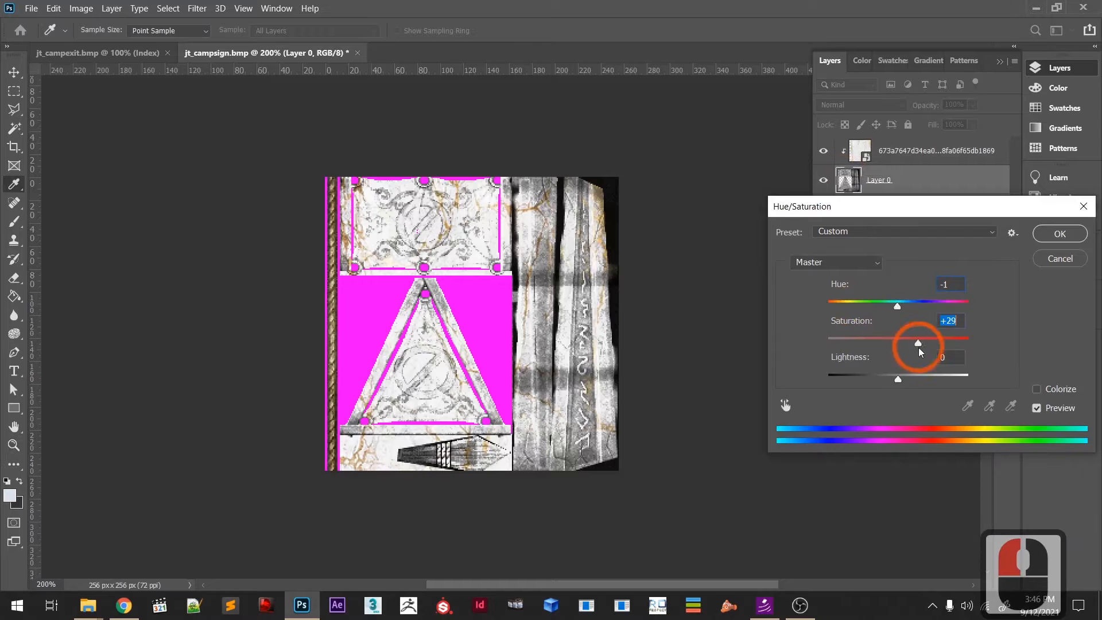
{"action": "left_click_drag", "start_coordinate": [897, 306], "coordinate": [874, 308]}
{"action": "mouse_move", "coordinate": [888, 379]}
{"action": "left_mouse_down"}
{"action": "mouse_move", "coordinate": [911, 381]}
{"action": "mouse_move", "coordinate": [888, 383]}
{"action": "left_mouse_up"}
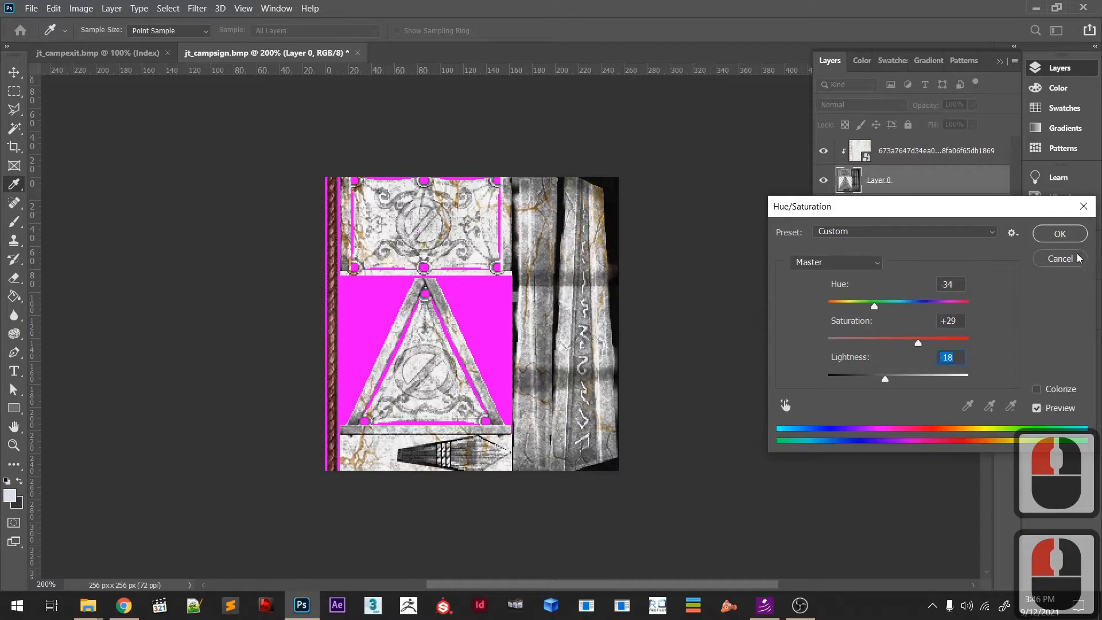
{"action": "key", "text": "z"}
{"action": "left_click", "coordinate": [1061, 258]}
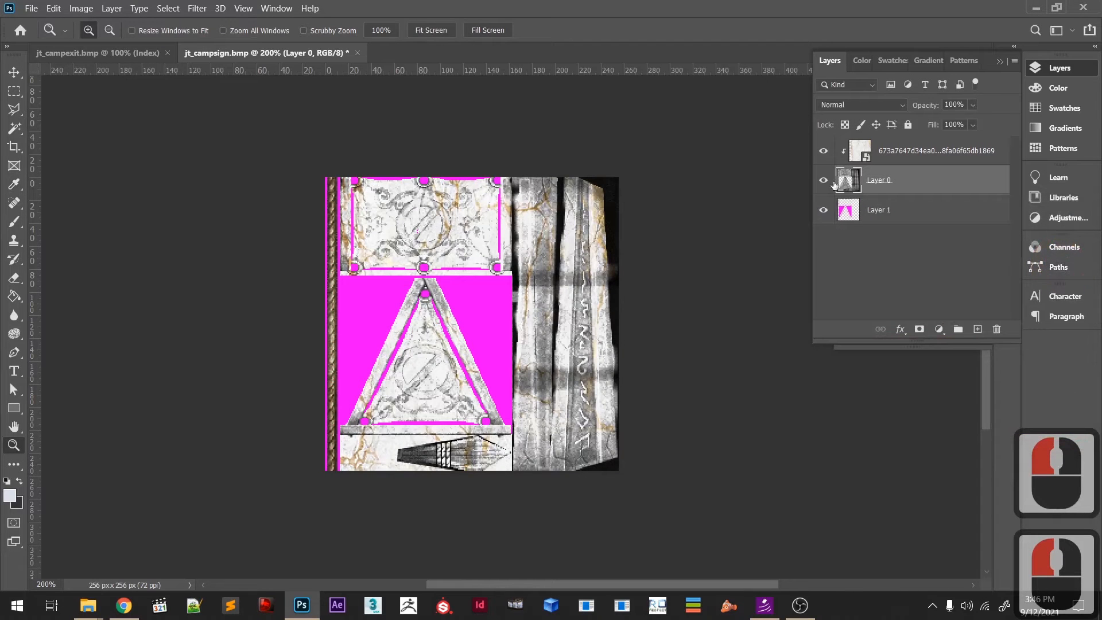
- Darken the midtones of Layer 0 with Curves, moving the RGB curve point to input 141 and output 108
{"action": "left_click", "coordinate": [850, 189]}
{"action": "key", "text": "ctrl+m"}
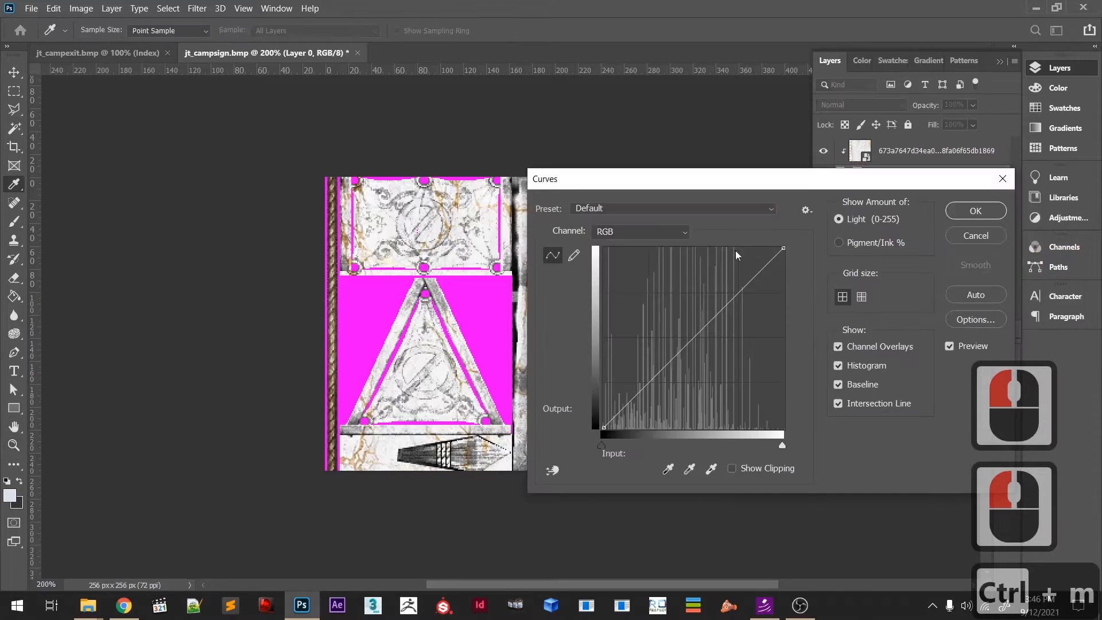
{"action": "left_click_drag", "start_coordinate": [686, 339], "coordinate": [705, 352]}
{"action": "left_click", "coordinate": [704, 352]}
{"action": "left_click_drag", "start_coordinate": [791, 185], "coordinate": [933, 254]}
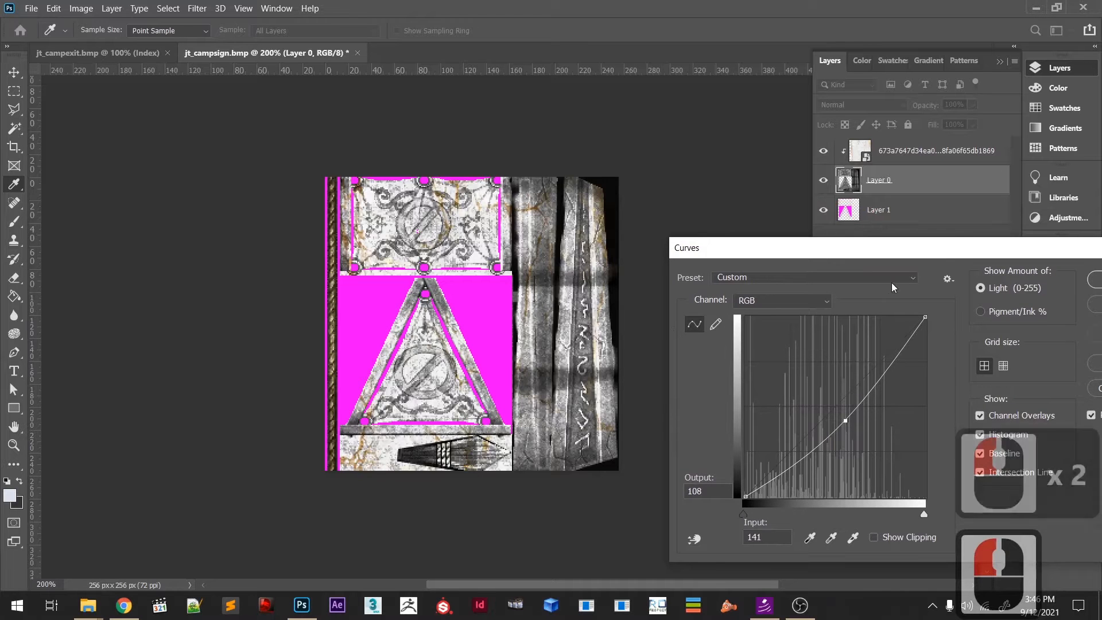
{"action": "left_click", "coordinate": [1088, 279]}
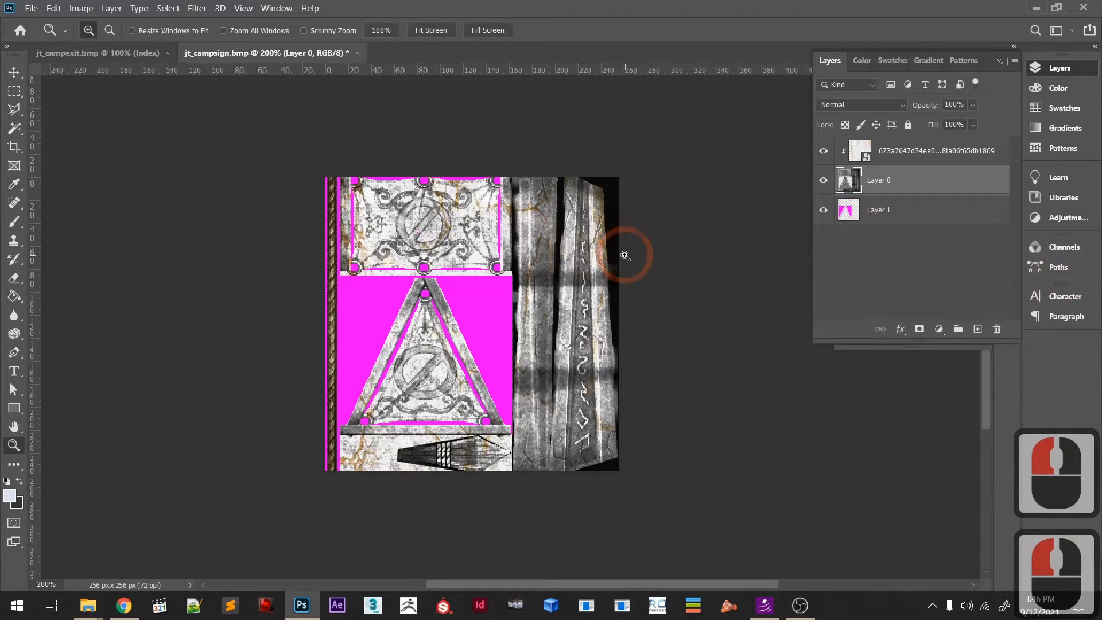
- Bring up the jt_campexit.bmp document and convert it from Indexed Color to RGB Color
{"action": "key", "text": "alt+Tab"}
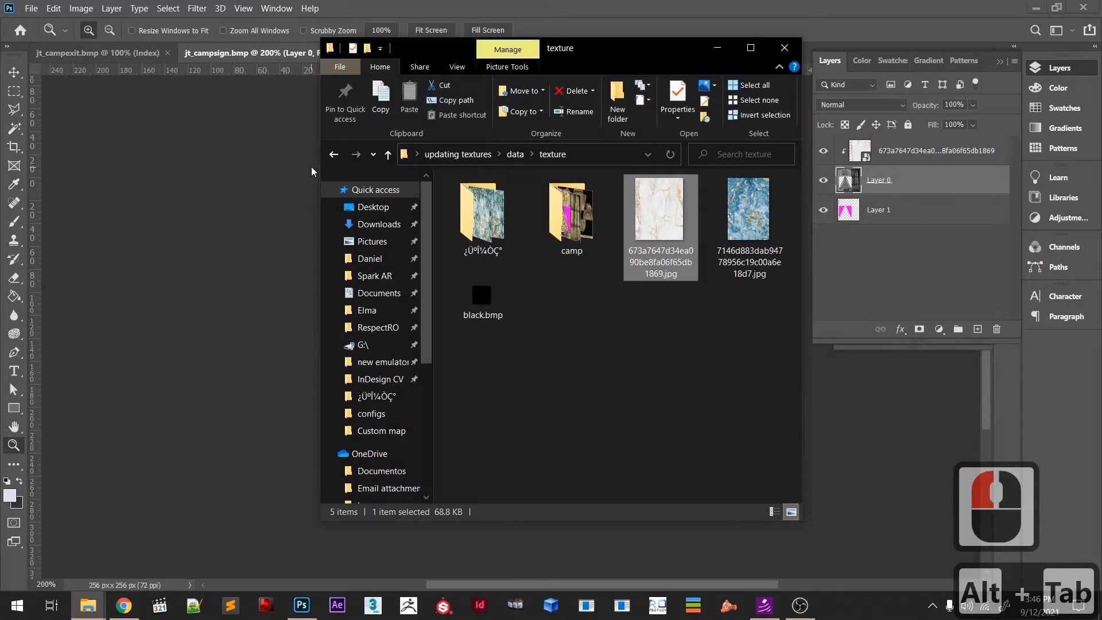
{"action": "key", "text": "alt+Tab"}
{"action": "left_click", "coordinate": [138, 58]}
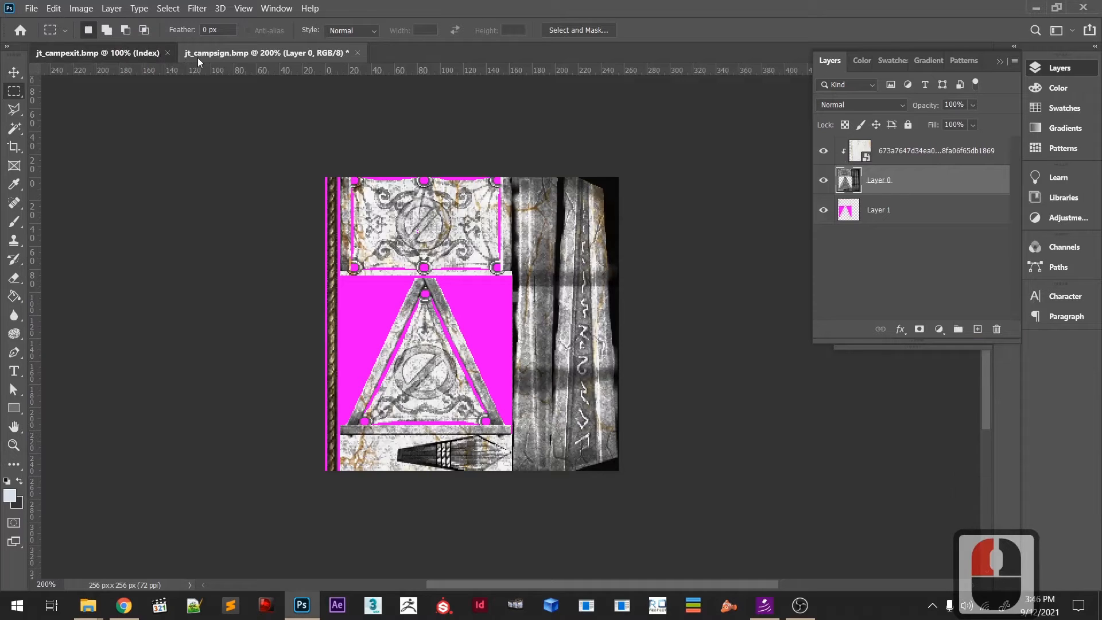
{"action": "key", "text": "ctrl+Tab"}
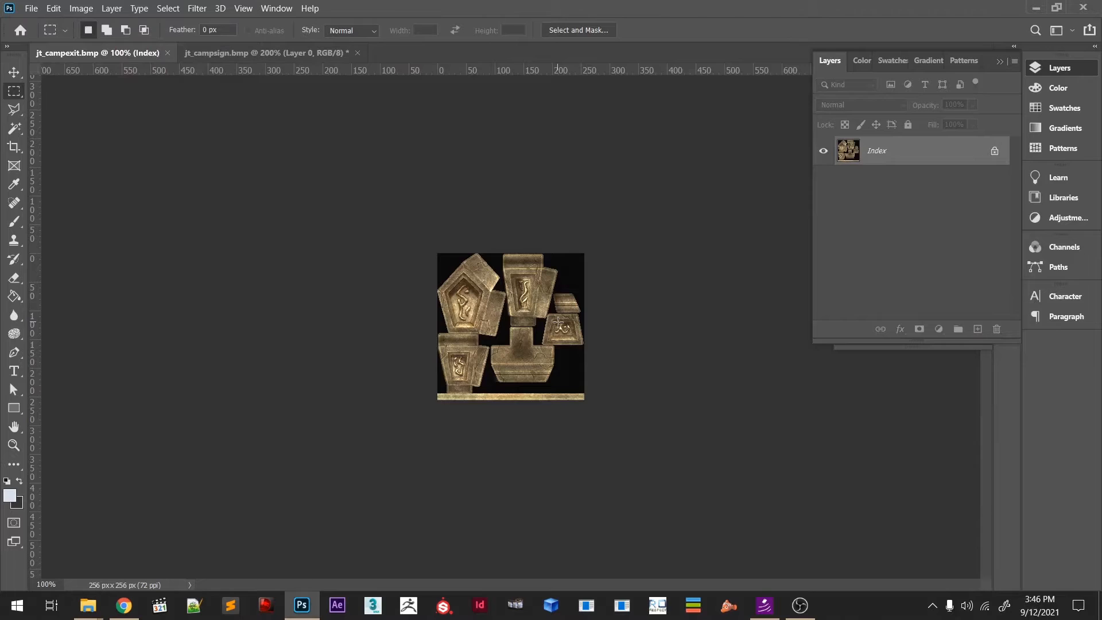
{"action": "key", "text": "z"}
{"action": "left_click", "coordinate": [548, 311]}
{"action": "left_click", "coordinate": [549, 311]}
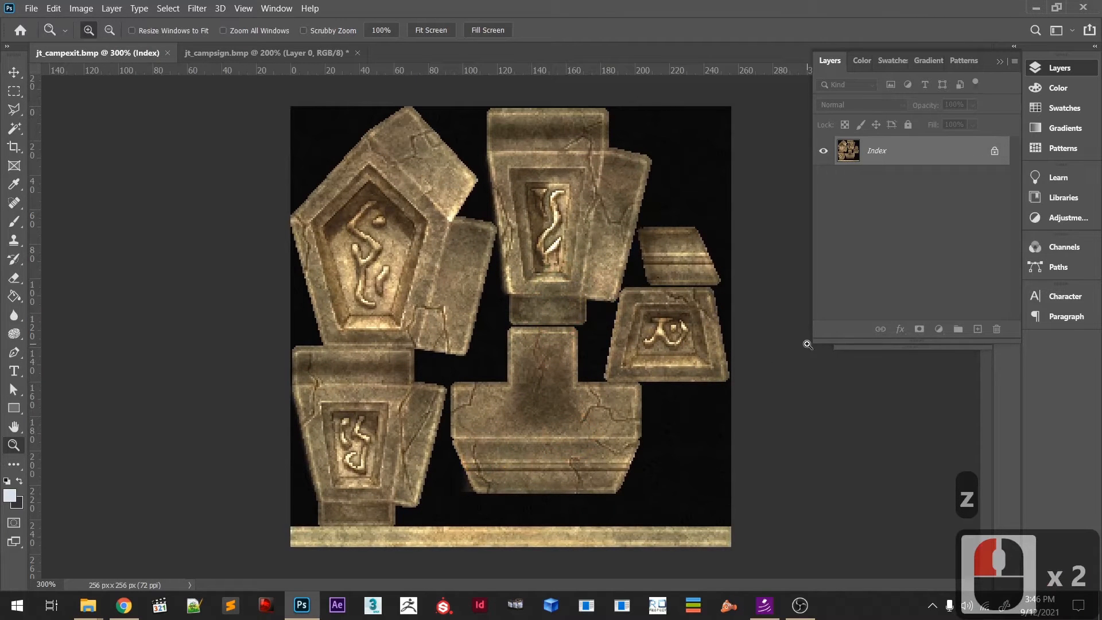
{"action": "left_click", "coordinate": [70, 9]}
{"action": "left_click", "coordinate": [172, 23]}
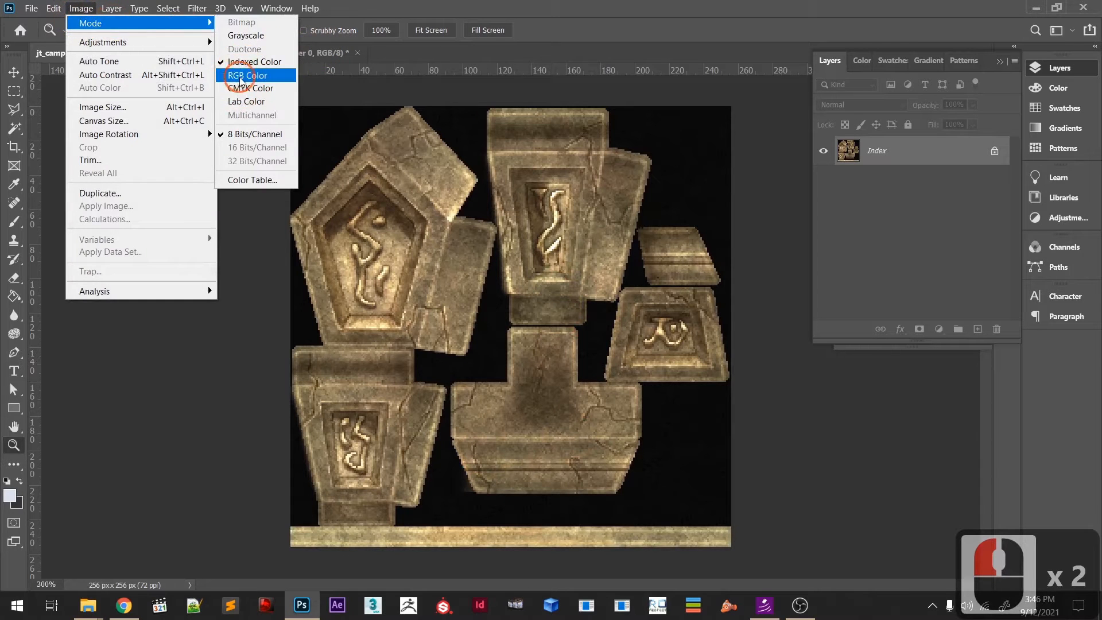
{"action": "left_click", "coordinate": [242, 76]}
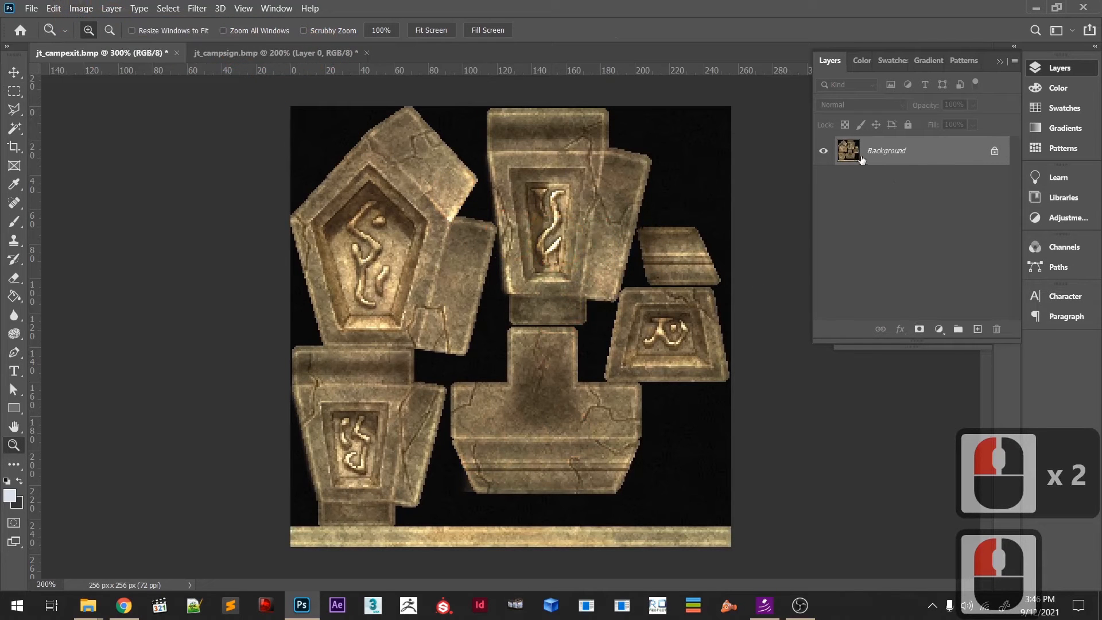
- Unlock the background layer and cut out the black area around the stone pieces using the Magic Wand at tolerance 20
{"action": "double_click", "coordinate": [842, 161]}
{"action": "left_click", "coordinate": [661, 168]}
{"action": "key", "text": "w"}
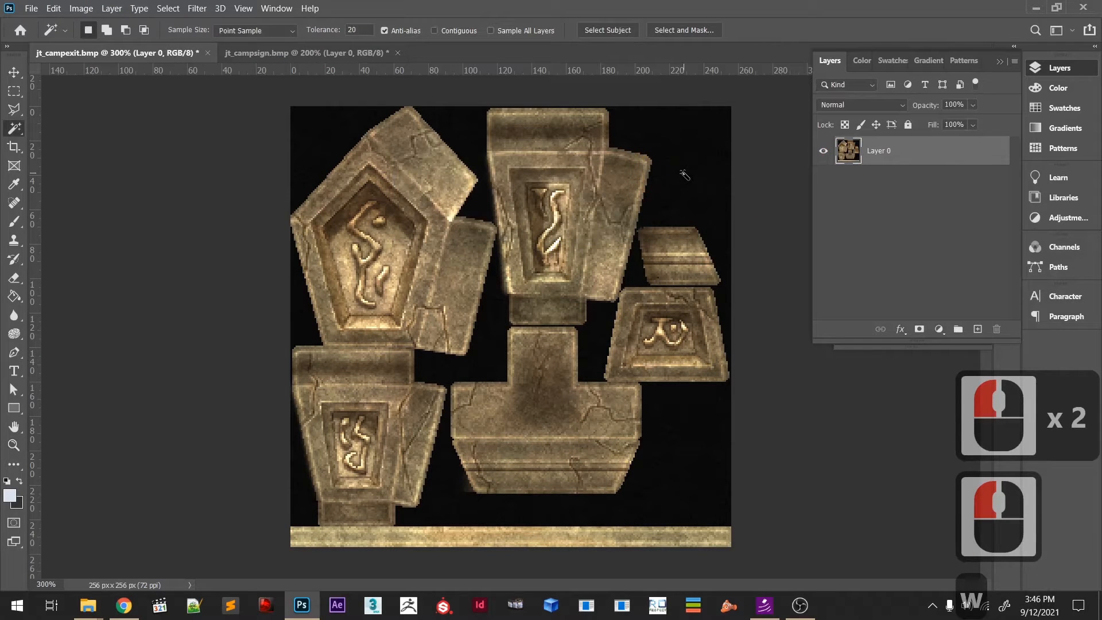
{"action": "left_click", "coordinate": [685, 175]}
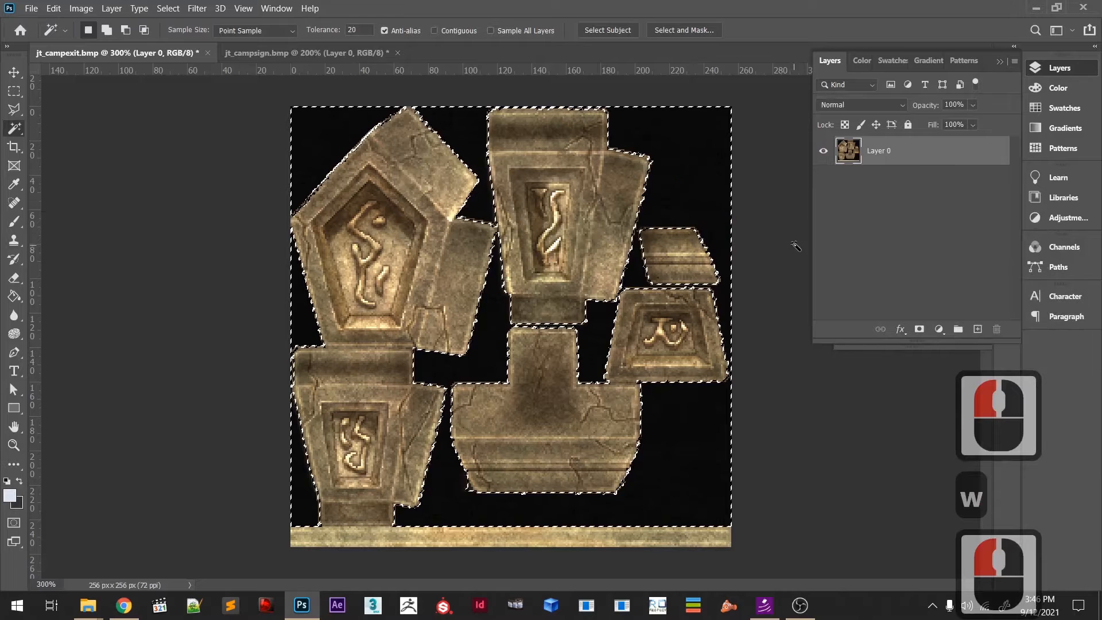
{"action": "key", "text": "ctrl+x"}
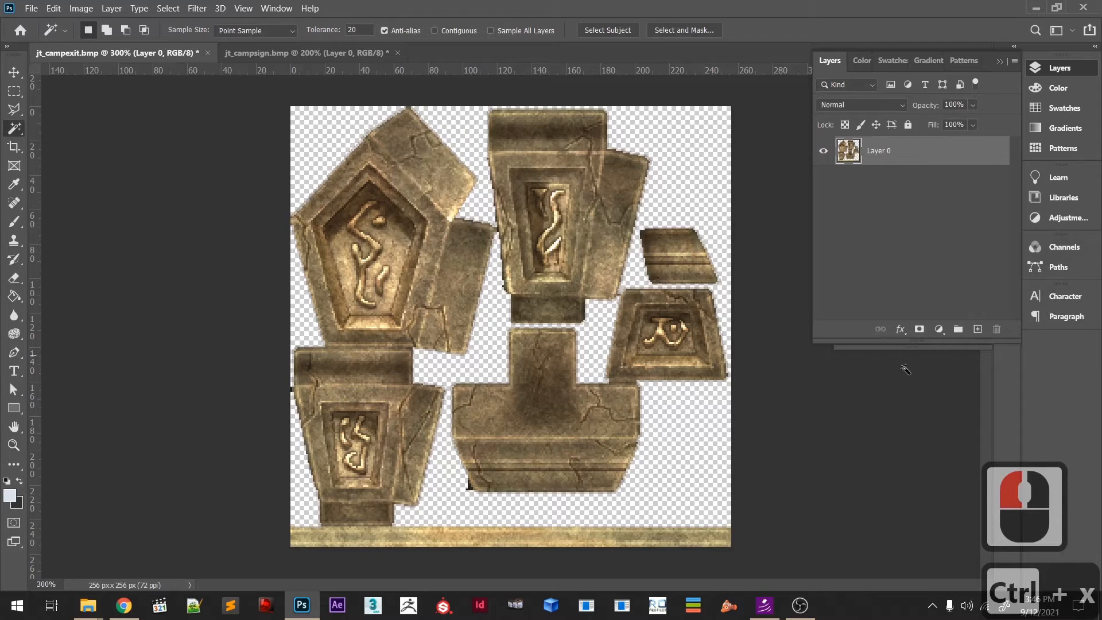
- Cut the black background area again and paste it onto a new layer placed beneath Layer 0
{"action": "key", "text": "ctrl+z"}
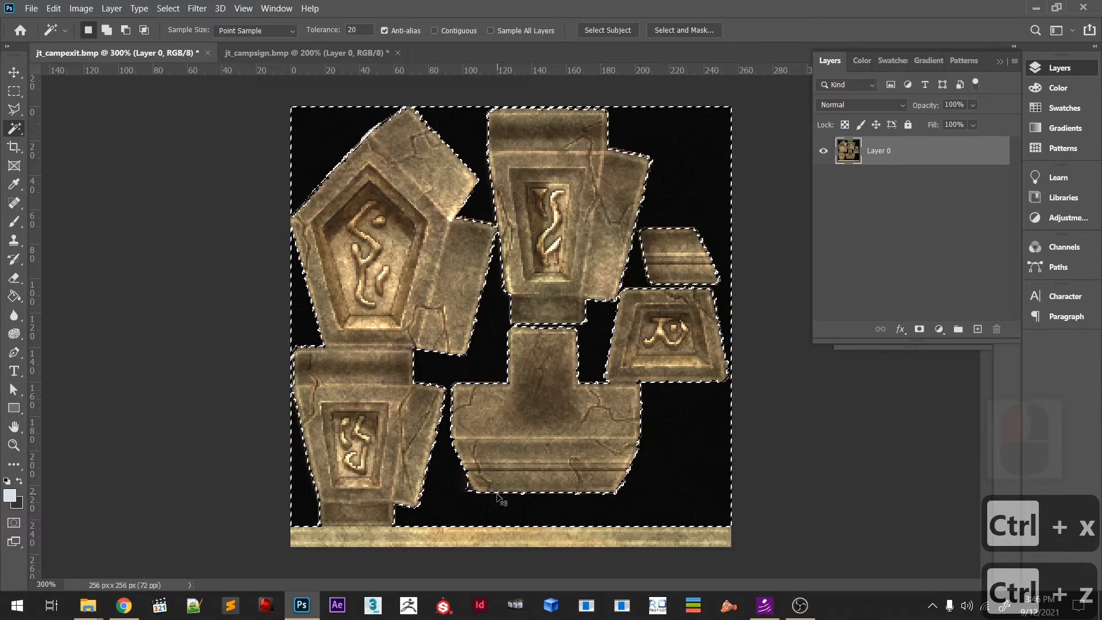
{"action": "key", "text": "ctrl+x"}
{"action": "left_click", "coordinate": [978, 328]}
{"action": "left_click_drag", "start_coordinate": [848, 151], "coordinate": [851, 214]}
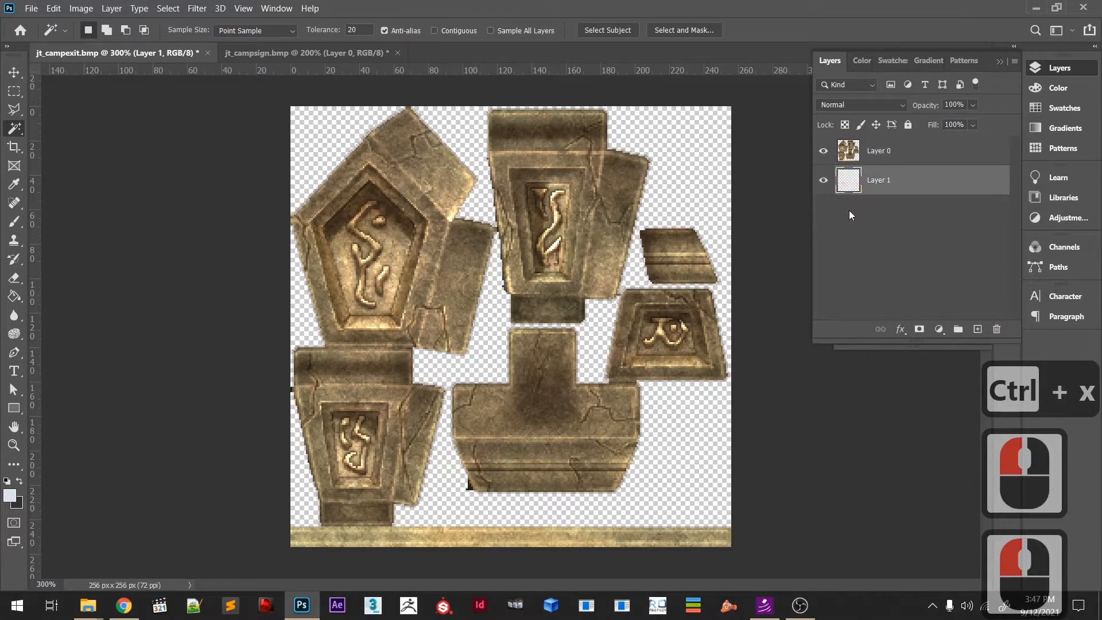
{"action": "key", "text": "ctrl+v"}
- Move the pasted black background on Layer 1 up to meet the canvas's upper edge and line up with the stone pieces
{"action": "key", "text": "v"}
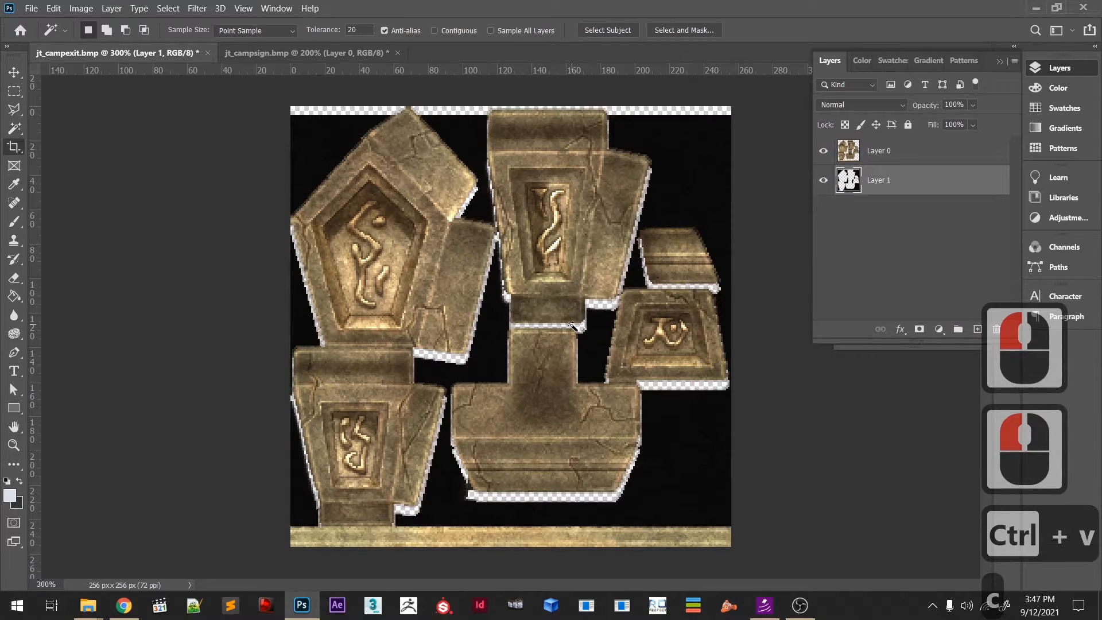
{"action": "left_click_drag", "start_coordinate": [660, 492], "coordinate": [663, 484]}
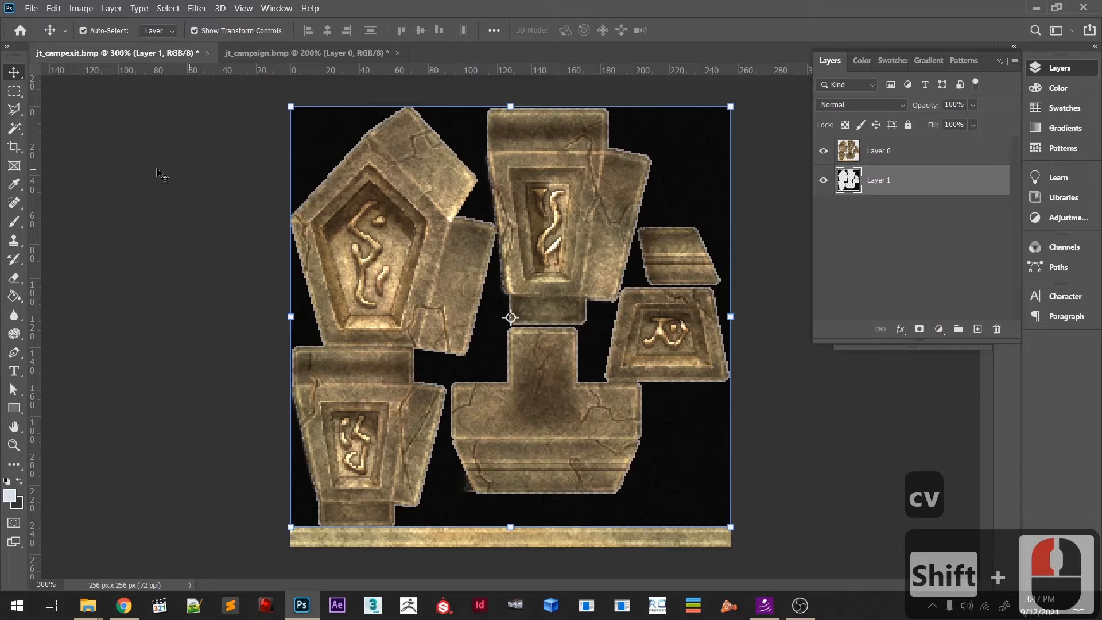
{"action": "left_click", "coordinate": [21, 92]}
{"action": "left_click", "coordinate": [377, 253]}
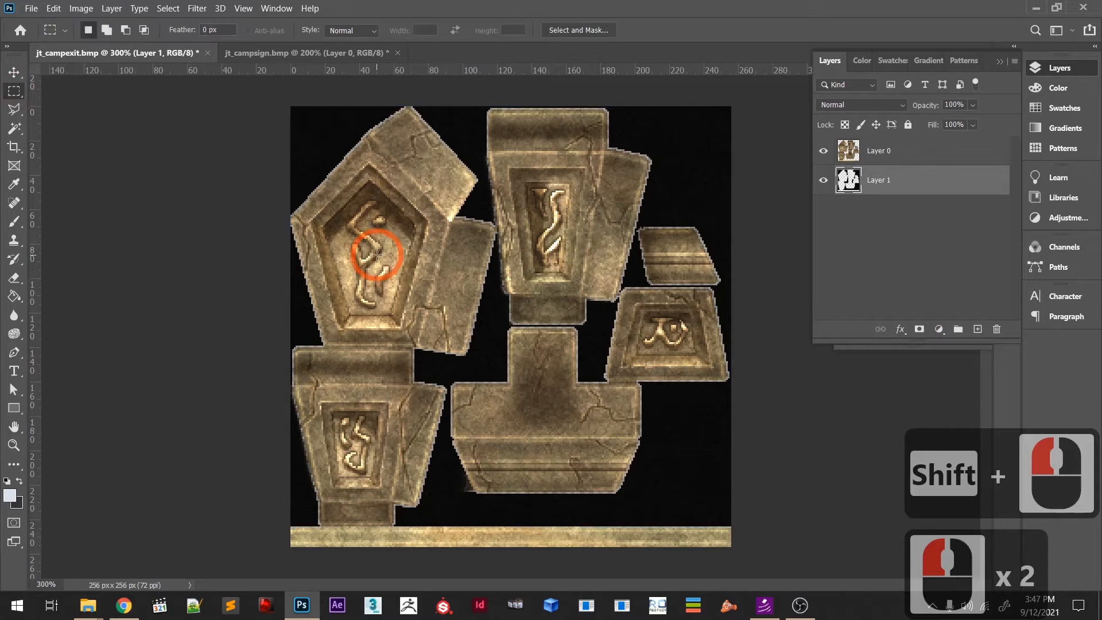
- Nudge Layer 1 back and forth vertically and horizontally to test how the black background fits around the stone pieces
{"action": "key", "text": "z"}
{"action": "left_click", "coordinate": [660, 163]}
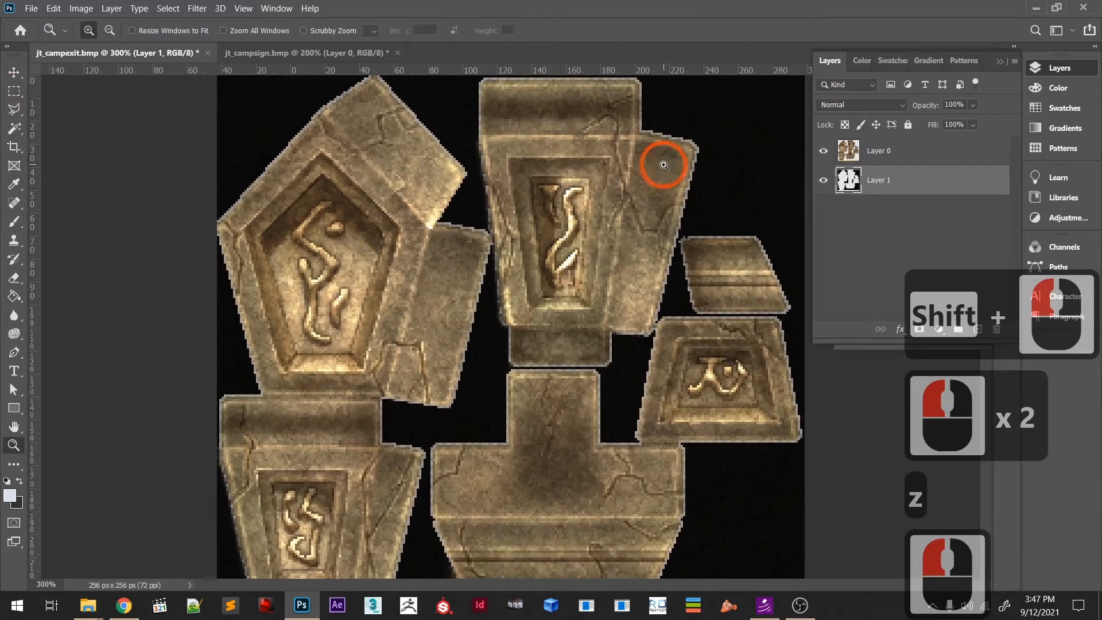
{"action": "left_click", "coordinate": [684, 156]}
{"action": "key", "text": "v"}
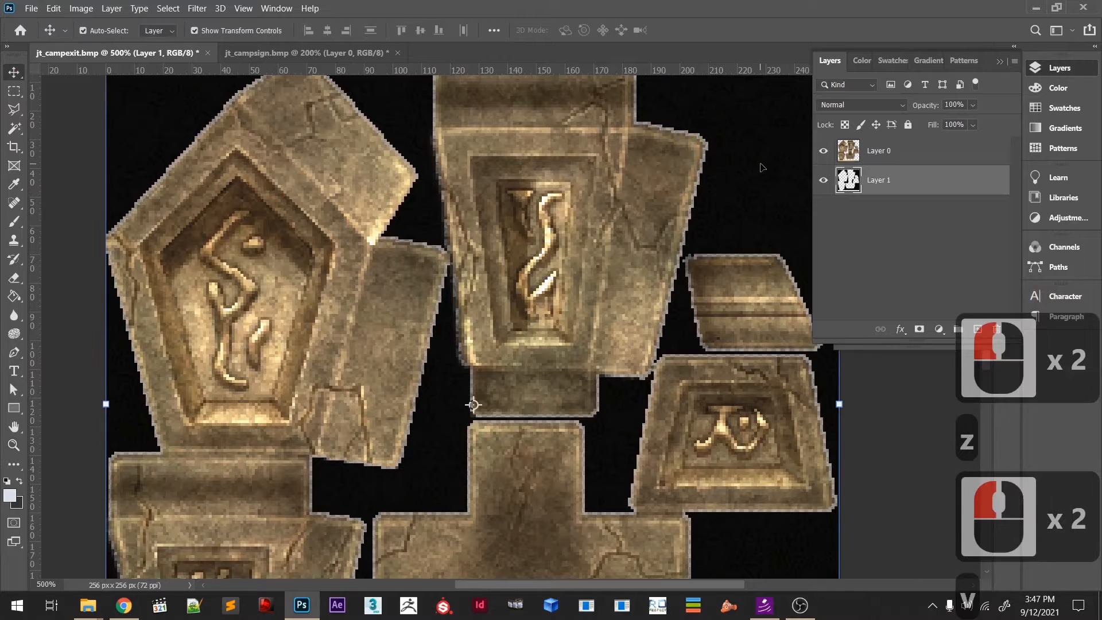
{"action": "key", "text": "Down"}
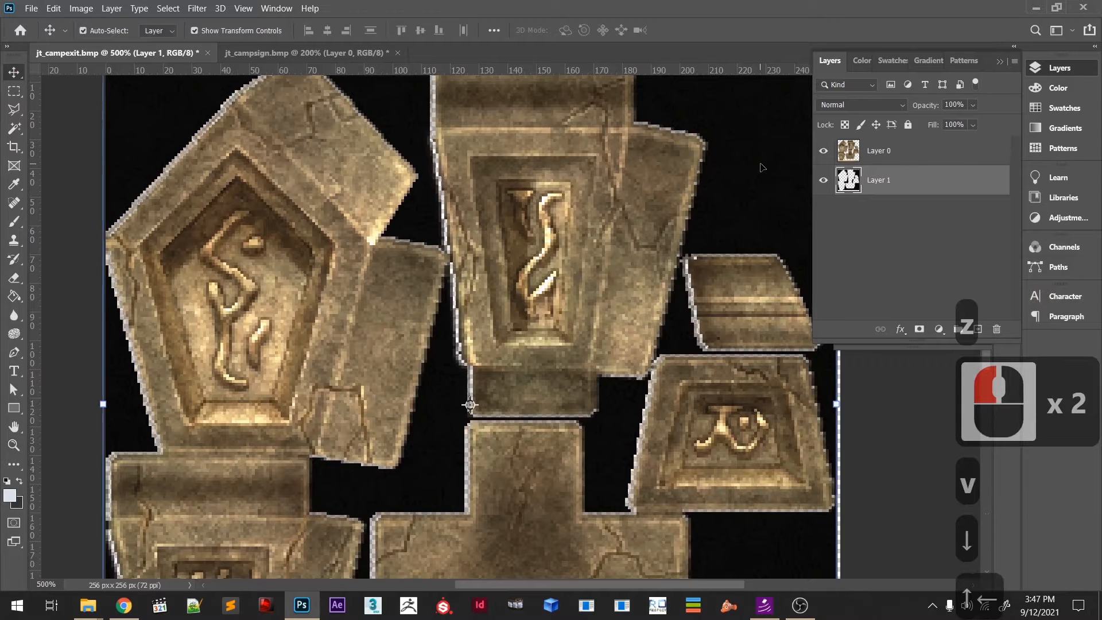
{"action": "key", "text": "Up"}
{"action": "key", "text": "Left"}
{"action": "key", "text": "Right"}
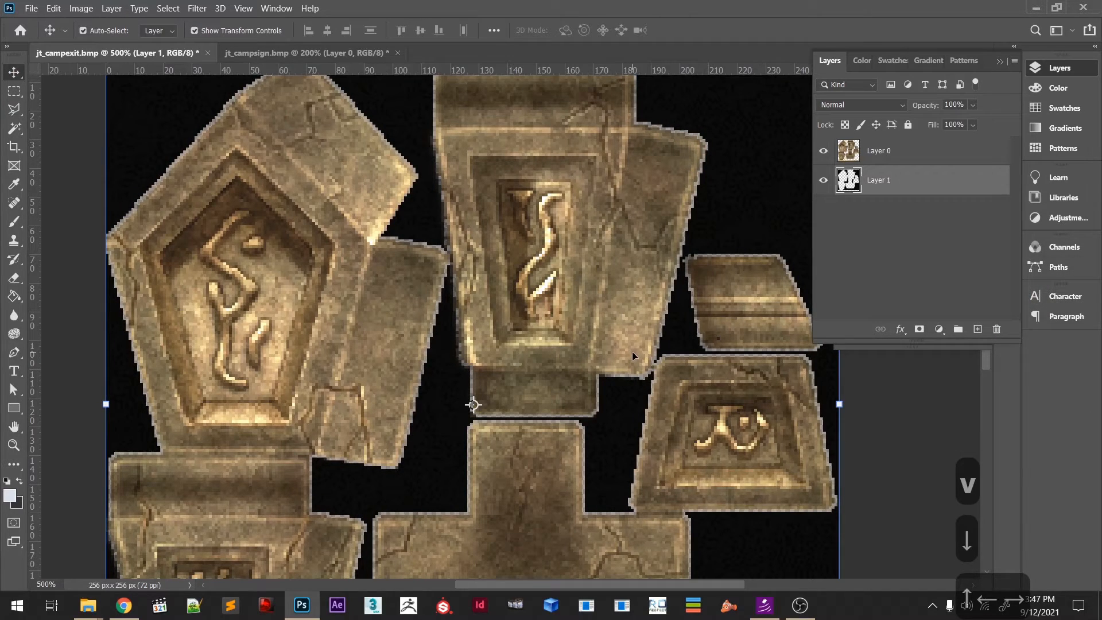
- Examine the edges around the triangular sign in jt_campsign.bmp up close, and return to jt_campexit.bmp
{"action": "key", "text": "z"}
{"action": "left_click", "coordinate": [393, 252], "text": "alt"}
{"action": "left_click", "coordinate": [389, 248], "text": "alt"}
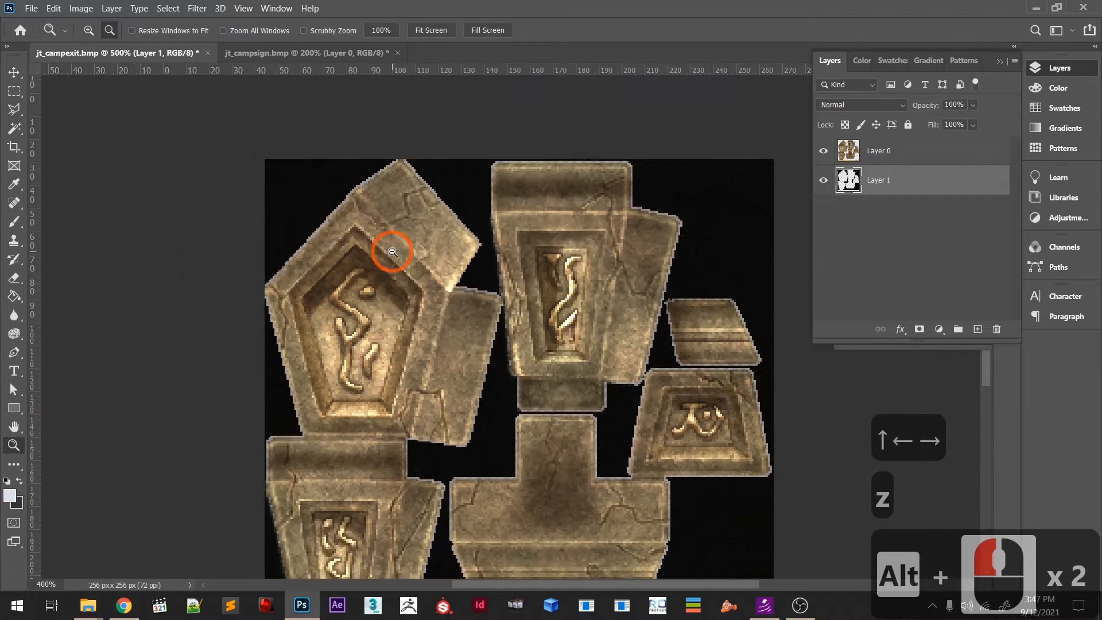
{"action": "left_click", "coordinate": [444, 280]}
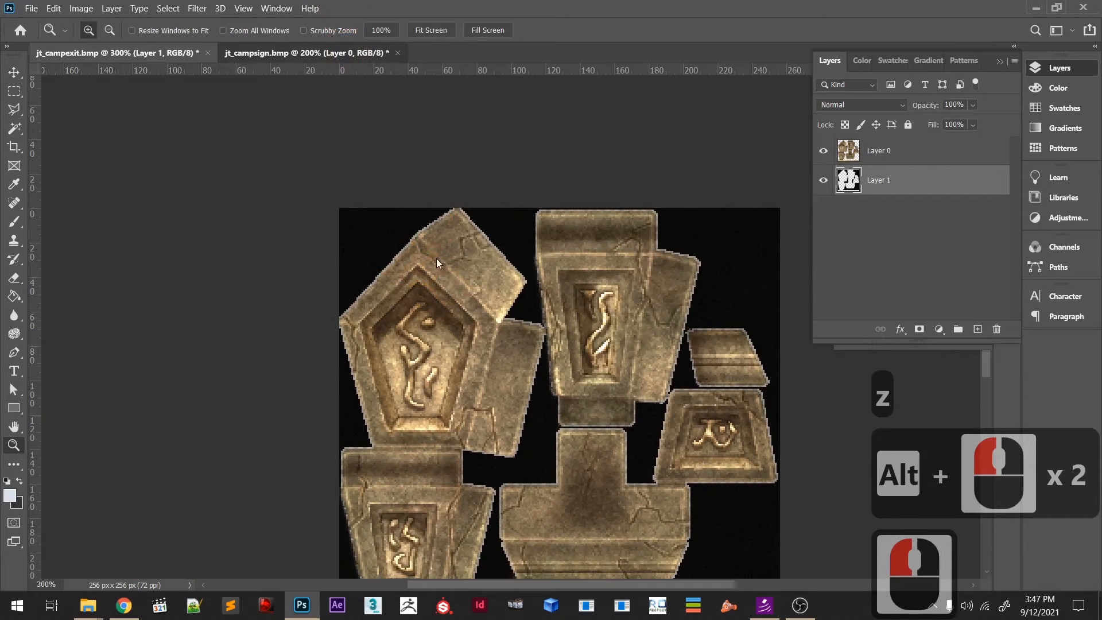
{"action": "key", "text": "z"}
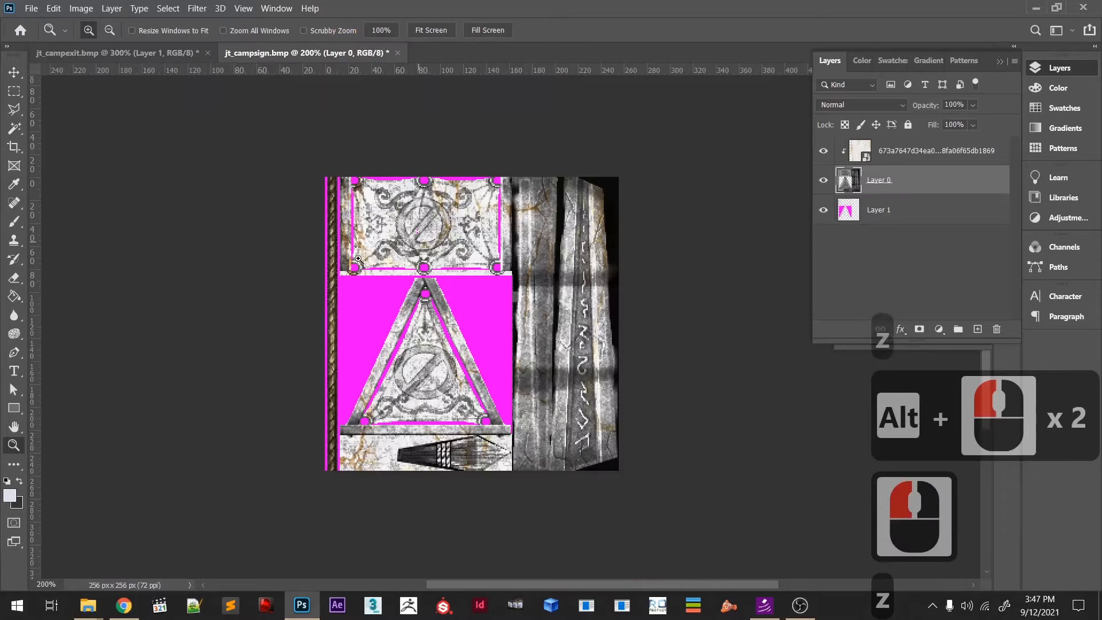
{"action": "left_click", "coordinate": [331, 320]}
{"action": "left_click", "coordinate": [339, 311]}
{"action": "left_click", "coordinate": [395, 228]}
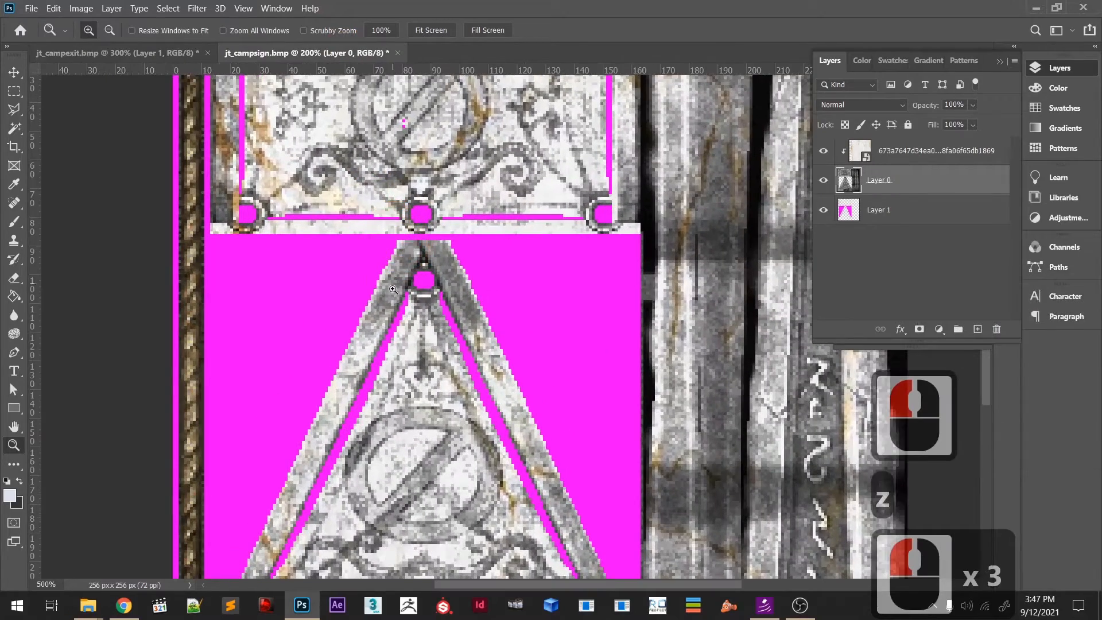
{"action": "left_click", "coordinate": [392, 287], "text": "alt"}
{"action": "left_click", "coordinate": [392, 287], "text": "alt"}
{"action": "left_click", "coordinate": [178, 52]}
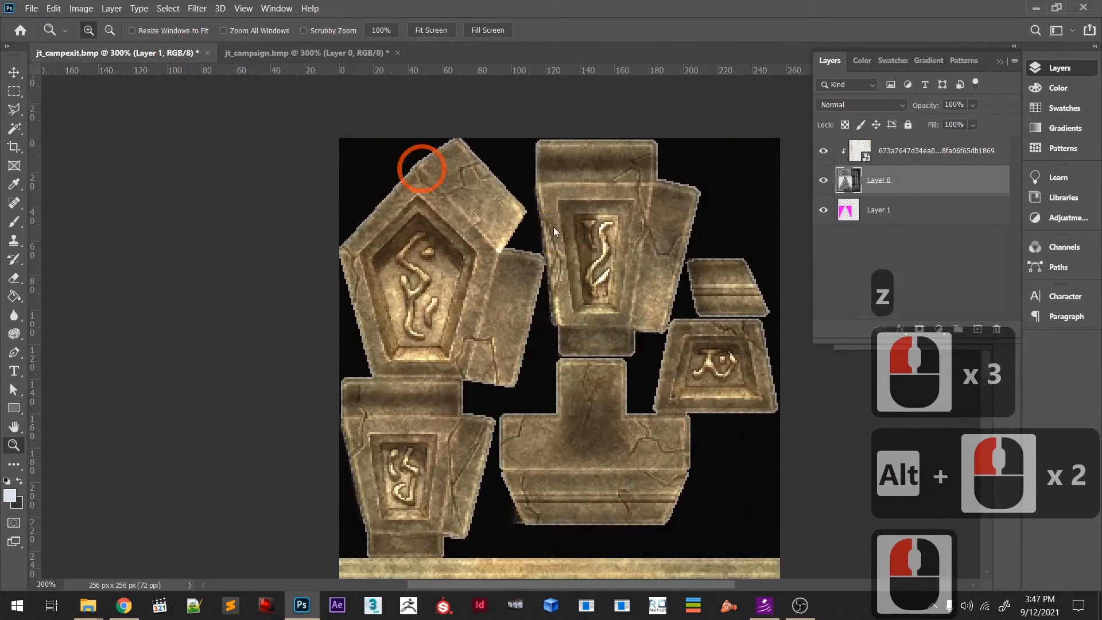
{"action": "scroll", "coordinate": [595, 296], "scroll_direction": "down", "scroll_amount": 6}
{"action": "scroll", "coordinate": [595, 295], "scroll_direction": "up", "scroll_amount": 3}
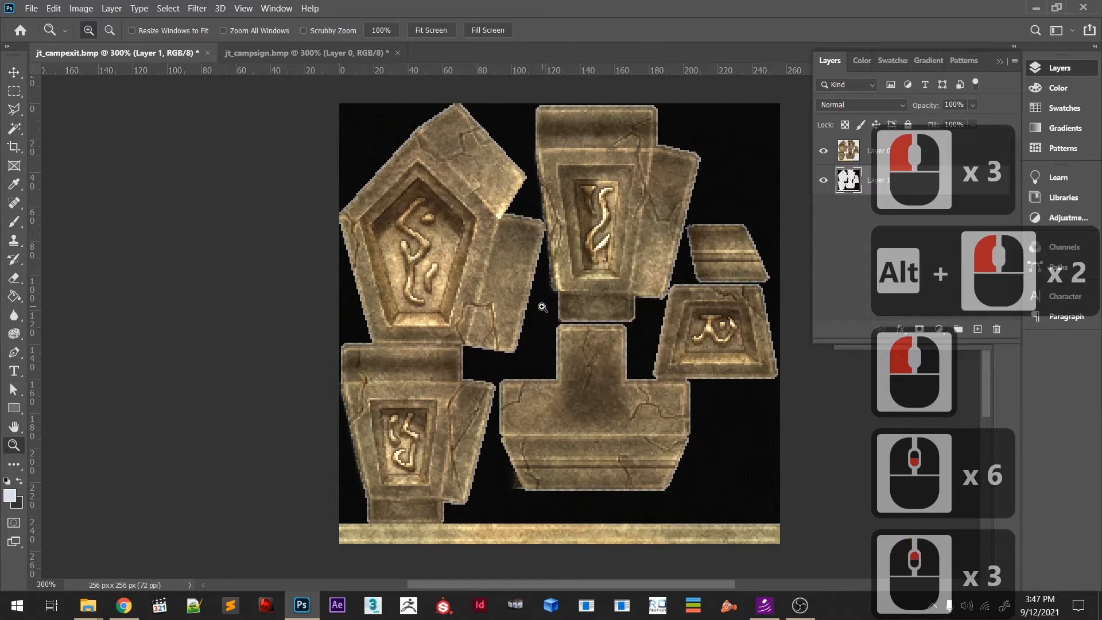
- Compare the stone pieces with and without the black background by undoing and redoing its paste and toggling Layer 1's visibility
{"action": "left_click", "coordinate": [14, 72]}
{"action": "left_click", "coordinate": [173, 169]}
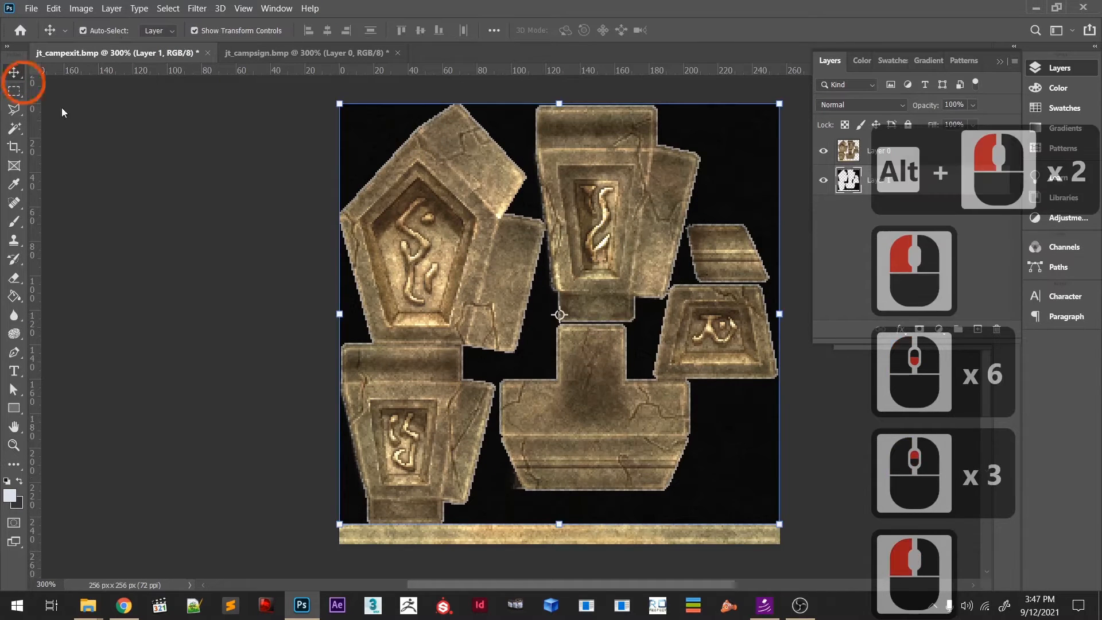
{"action": "key", "text": "ctrl+z"}
{"action": "key", "text": "ctrl+z"}
{"action": "key", "text": "ctrl+z"}
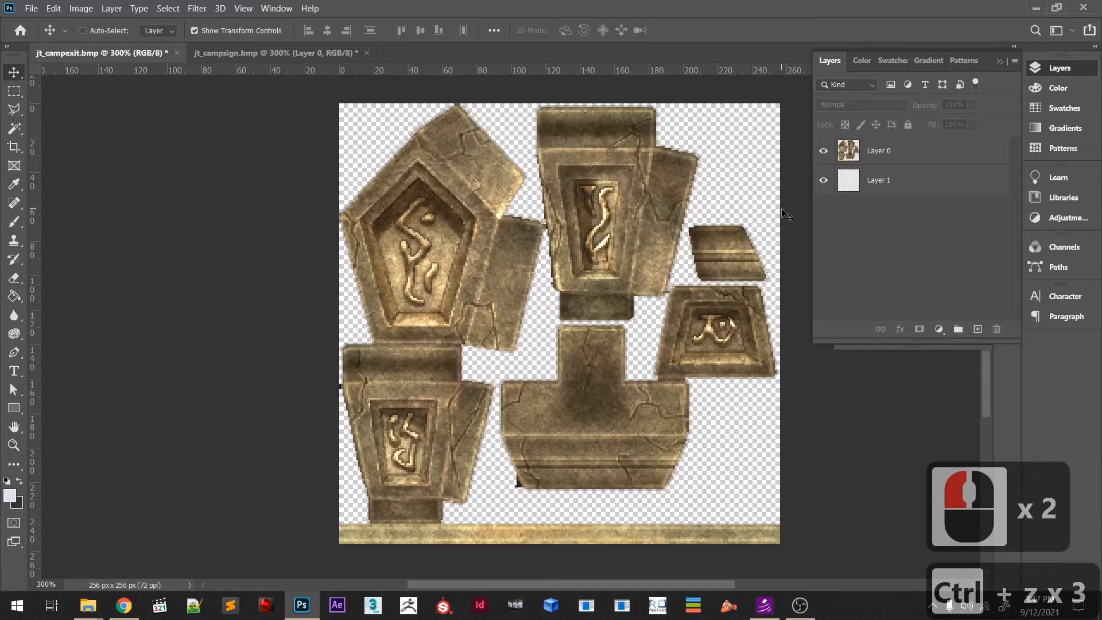
{"action": "key", "text": "ctrl+shift+z"}
{"action": "key", "text": "ctrl+shift+z"}
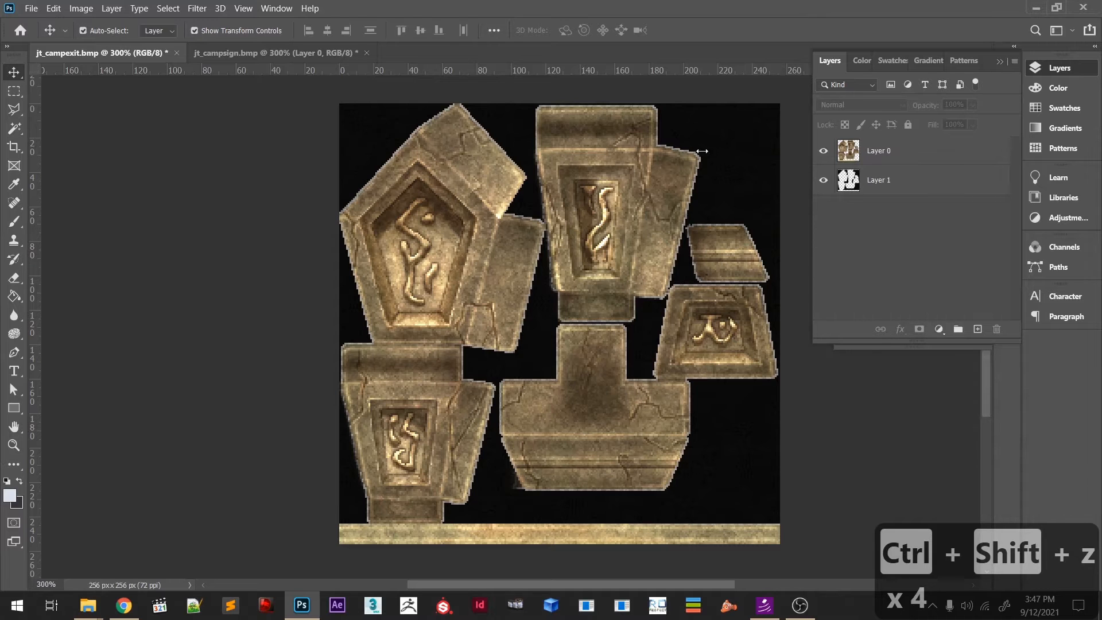
{"action": "left_click", "coordinate": [825, 181], "text": "alt"}
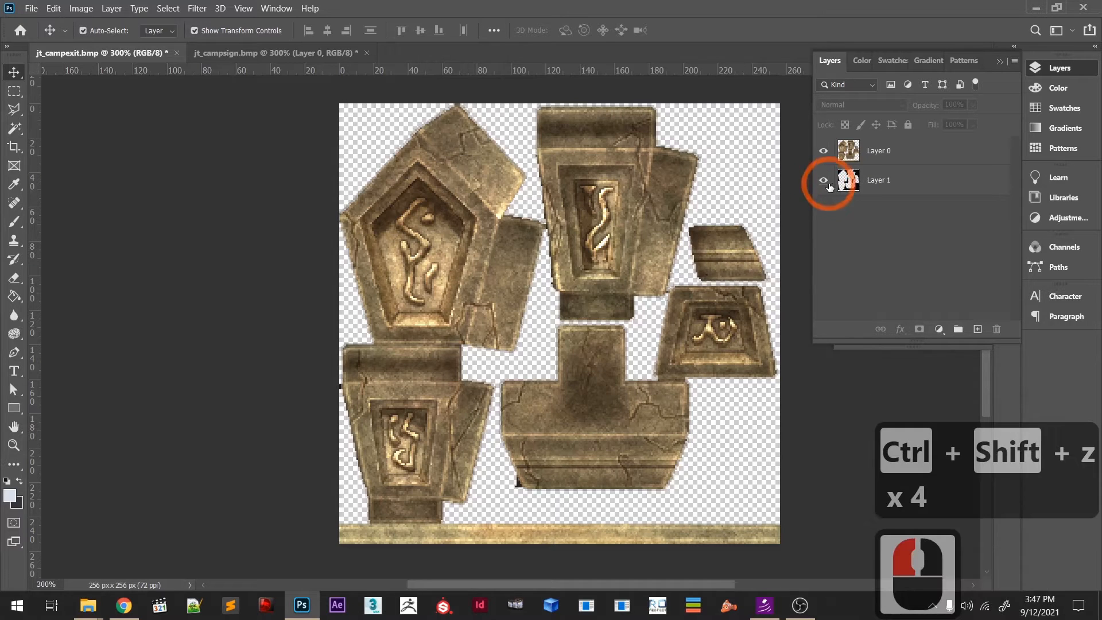
{"action": "left_click", "coordinate": [824, 181], "text": "alt"}
- Make Layer 0 the active layer and switch to the texture folder in File Explorer
{"action": "left_click", "coordinate": [849, 151]}
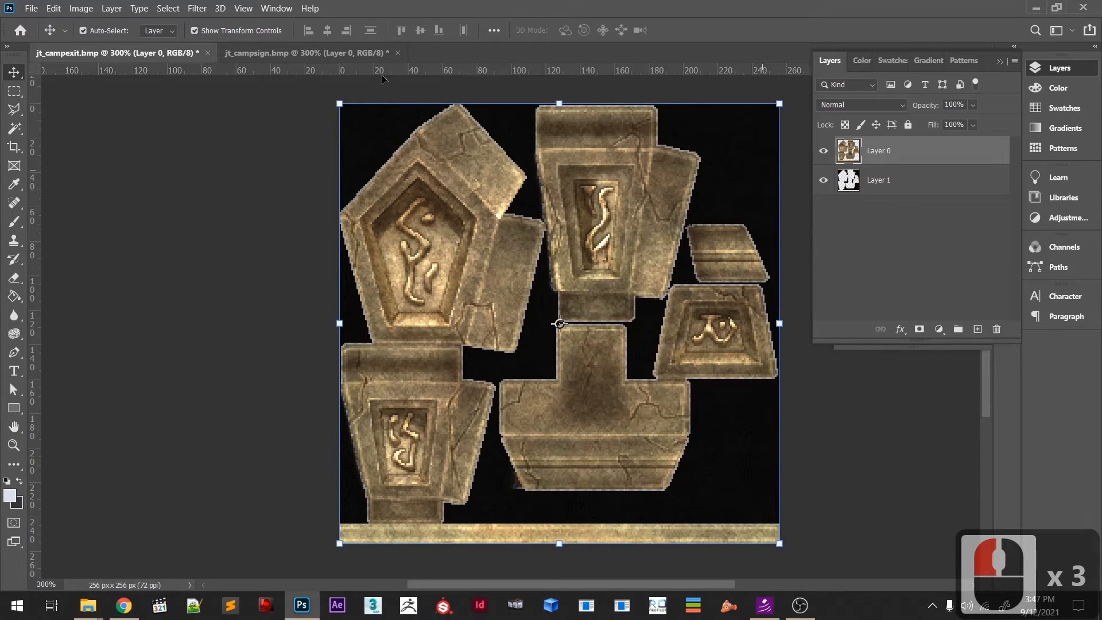
{"action": "key", "text": "alt+Tab"}
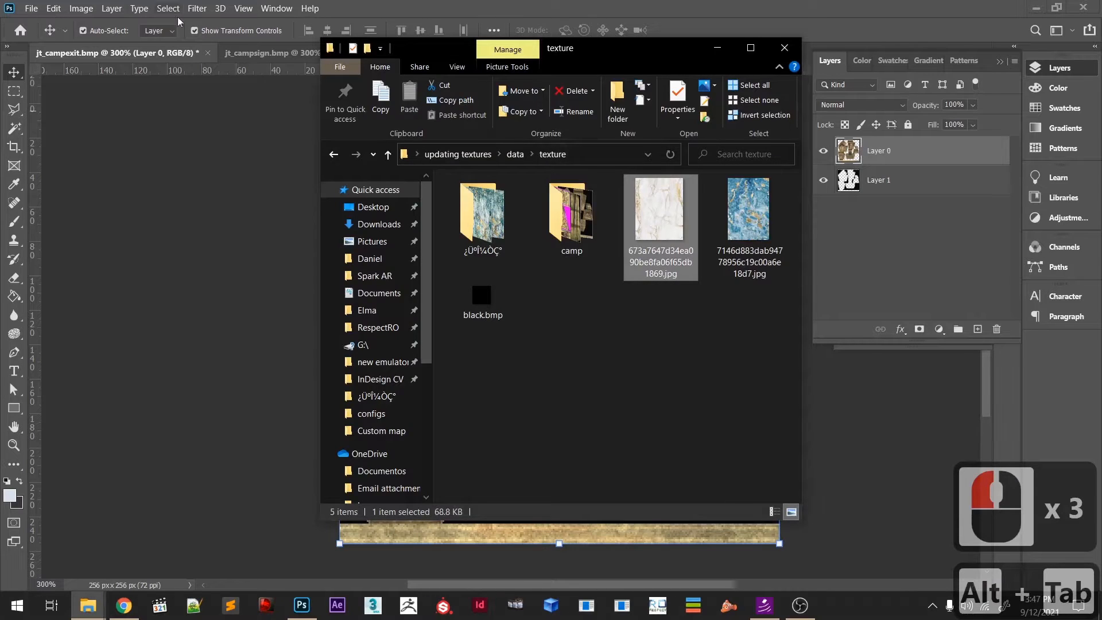
- Copy the marble overlay layer from jt_campsign.bmp into the jt_campexit.bmp document
{"action": "left_click", "coordinate": [276, 49]}
{"action": "left_click", "coordinate": [579, 184]}
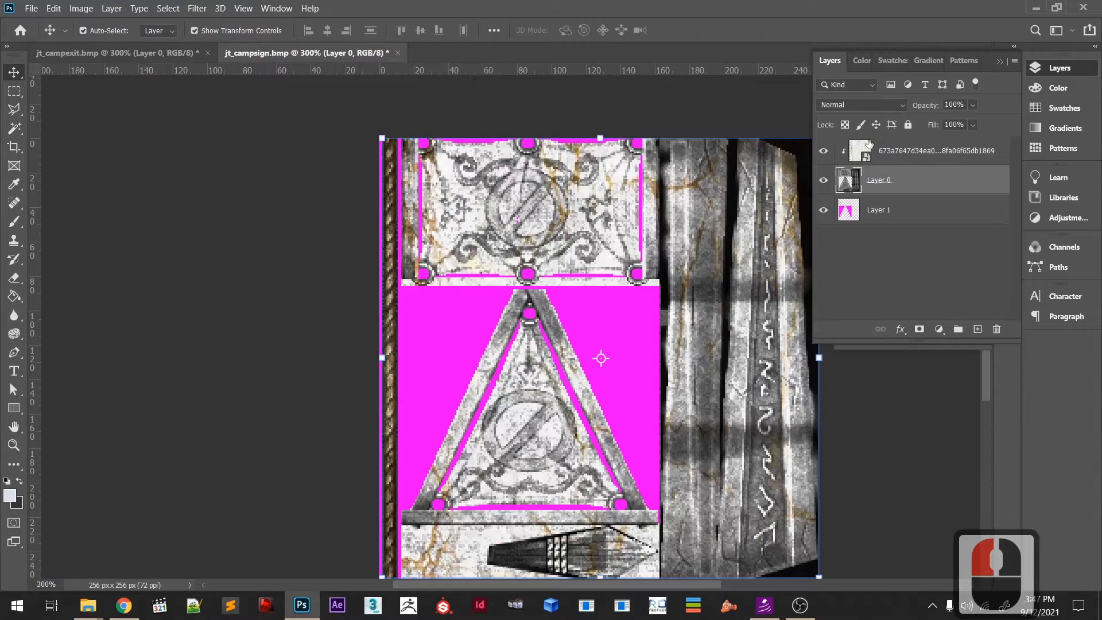
{"action": "left_click", "coordinate": [870, 143]}
{"action": "left_click_drag", "start_coordinate": [669, 167], "coordinate": [554, 294]}
- Fully desaturate Layer 0 of jt_campexit.bmp with a Hue/Saturation adjustment
{"action": "left_click", "coordinate": [849, 183]}
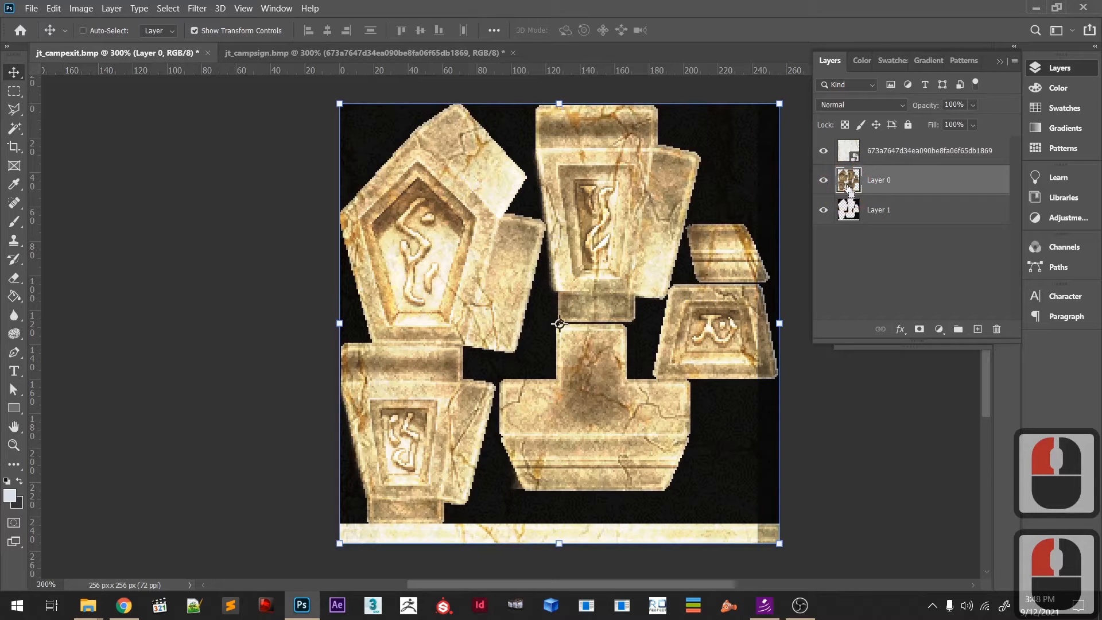
{"action": "key", "text": "ctrl+u"}
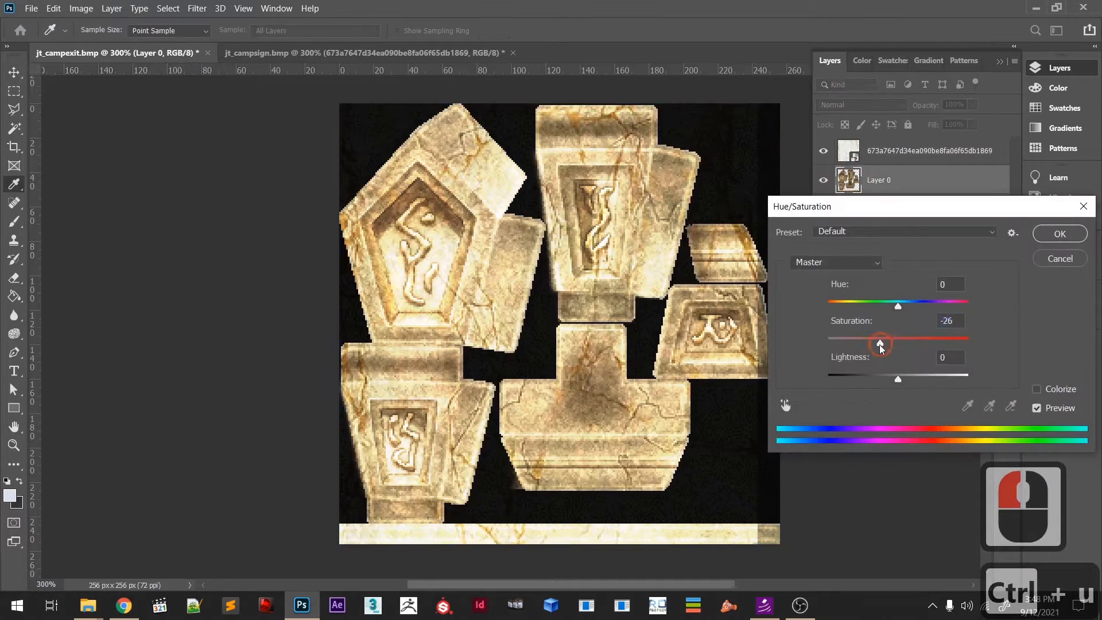
{"action": "left_click_drag", "start_coordinate": [898, 343], "coordinate": [783, 333]}
{"action": "left_click", "coordinate": [1060, 233]}
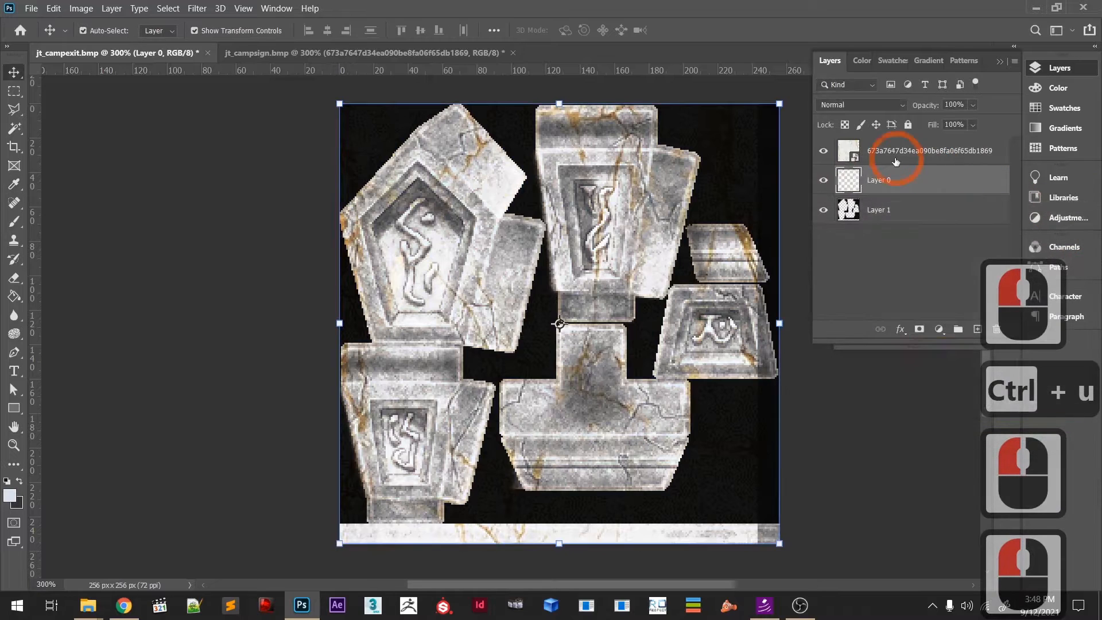
- Scale the marble overlay layer to the canvas width, 256 px wide by 333 px high, centred on the canvas
{"action": "left_click_drag", "start_coordinate": [639, 276], "coordinate": [645, 300]}
{"action": "key", "text": "ctrl+t"}
{"action": "mouse_move", "coordinate": [778, 323]}
{"action": "left_mouse_down"}
{"action": "mouse_move", "coordinate": [802, 330]}
{"action": "mouse_move", "coordinate": [779, 331]}
{"action": "left_mouse_up"}
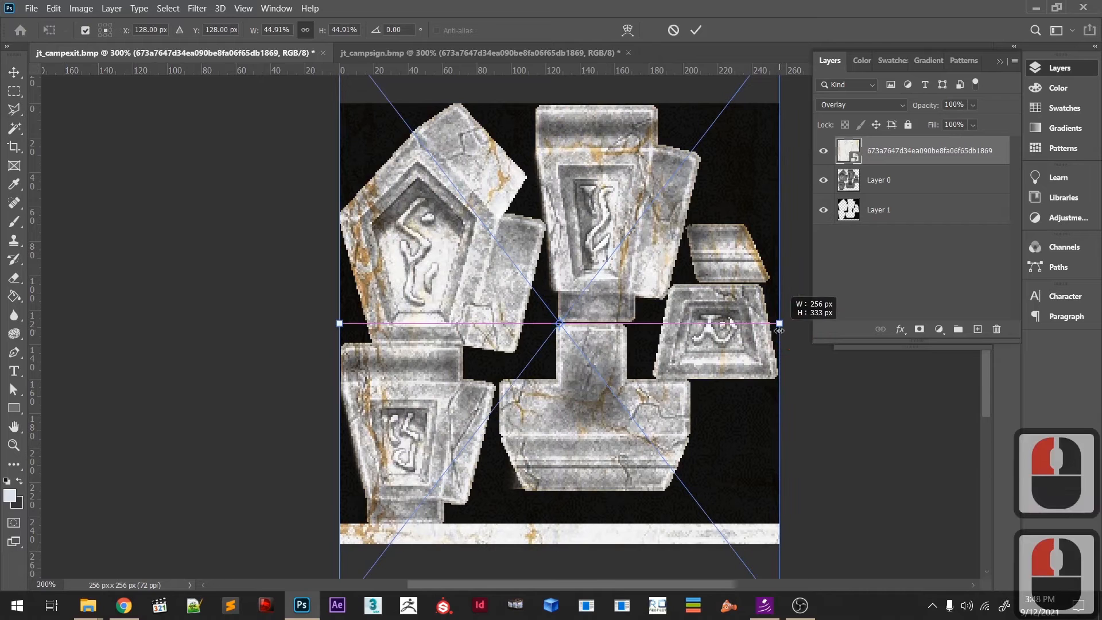
{"action": "double_click", "coordinate": [641, 238]}
- Darken Layer 0 with a Curves adjustment that maps input 131 to output 117
{"action": "key", "text": "z"}
{"action": "left_click", "coordinate": [637, 294], "text": "alt"}
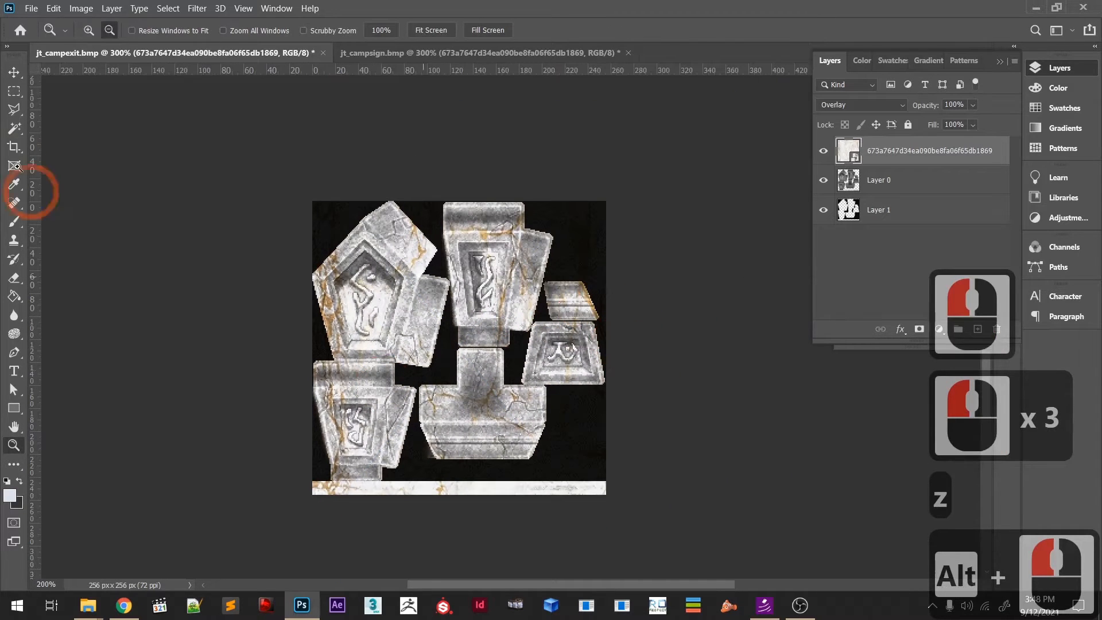
{"action": "left_click", "coordinate": [14, 71]}
{"action": "left_click", "coordinate": [116, 172]}
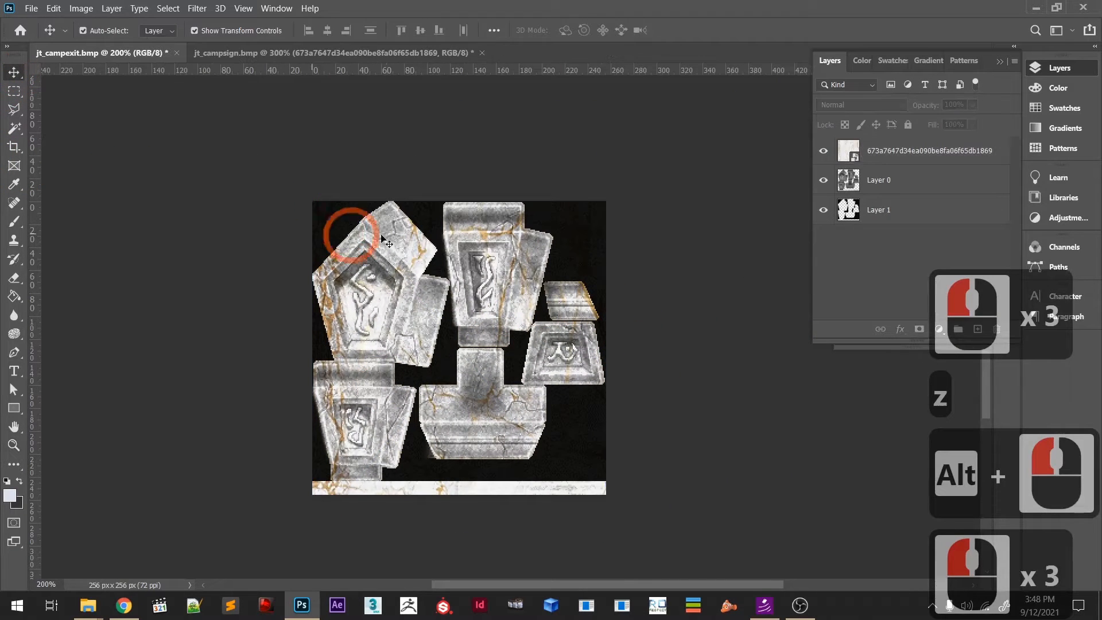
{"action": "left_click", "coordinate": [475, 378]}
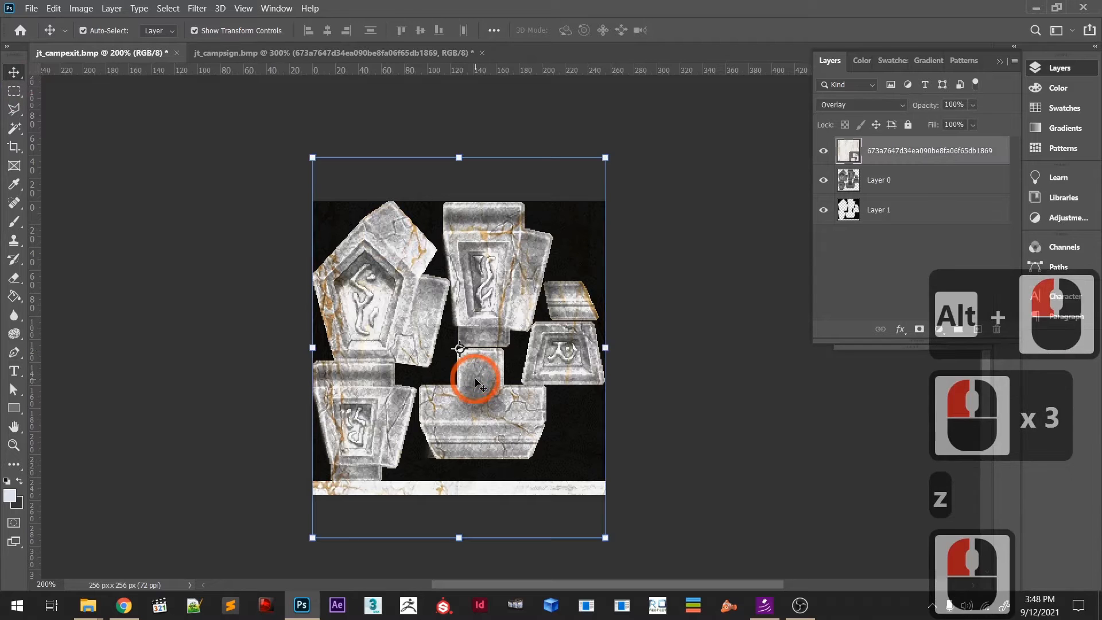
{"action": "left_click", "coordinate": [850, 183]}
{"action": "key", "text": "ctrl+m"}
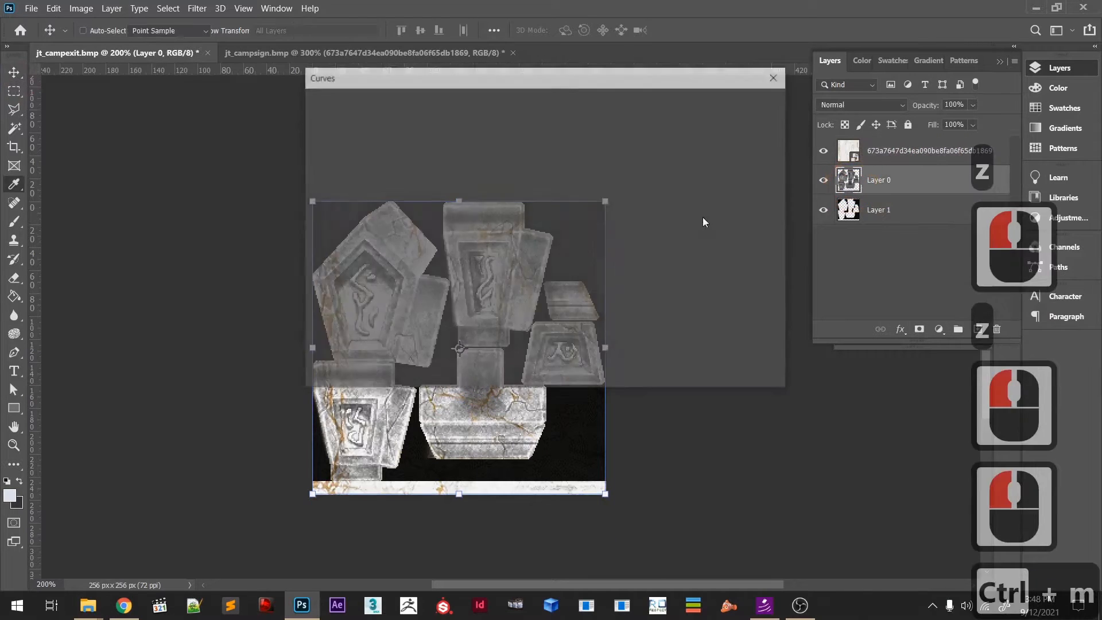
{"action": "left_click_drag", "start_coordinate": [467, 236], "coordinate": [471, 243]}
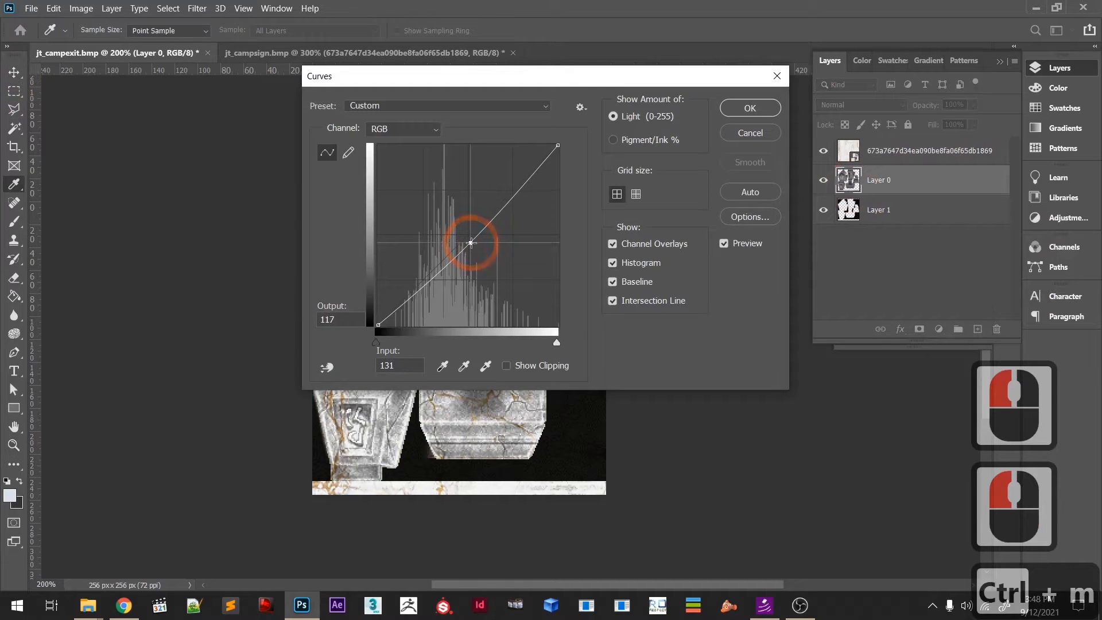
{"action": "left_click", "coordinate": [770, 109]}
{"action": "left_click", "coordinate": [614, 327]}
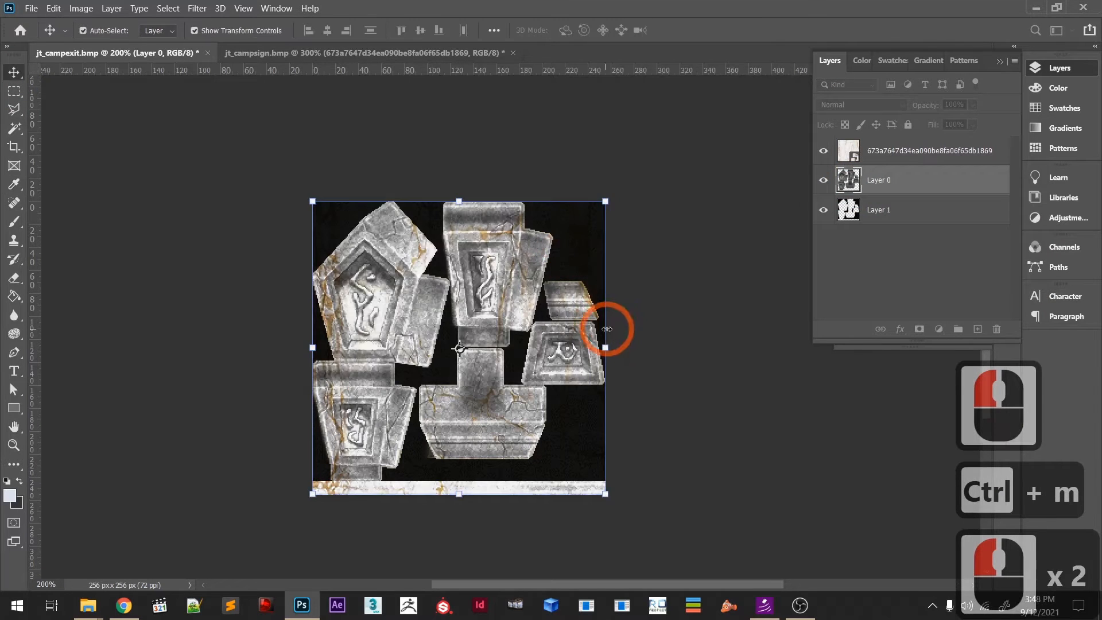
- Fill the background area of Layer 1 with the near-black colour sampled from the texture, using the Paint Bucket tool
{"action": "key", "text": "z"}
{"action": "left_click", "coordinate": [545, 245]}
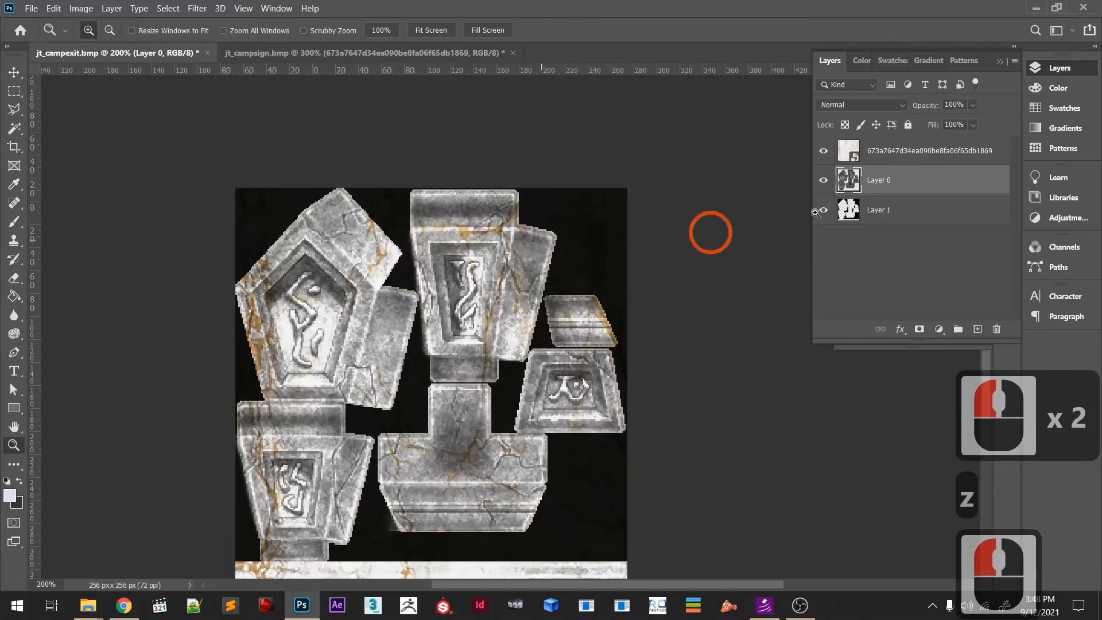
{"action": "left_click", "coordinate": [851, 212]}
{"action": "key", "text": "g"}
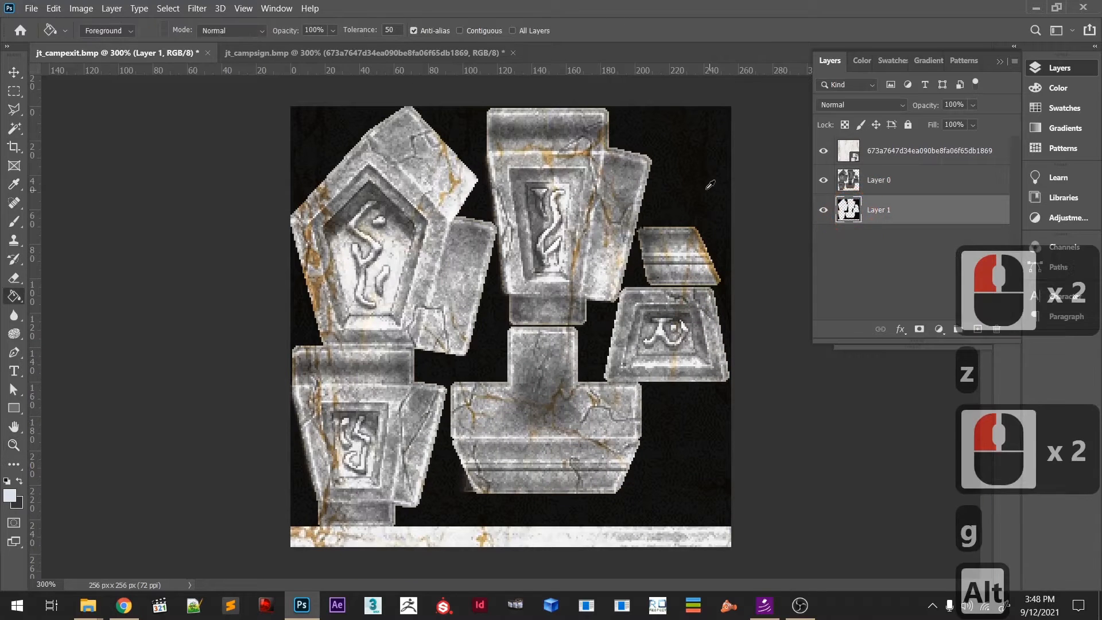
{"action": "left_click", "coordinate": [692, 179], "text": "alt"}
{"action": "left_click", "coordinate": [684, 191]}
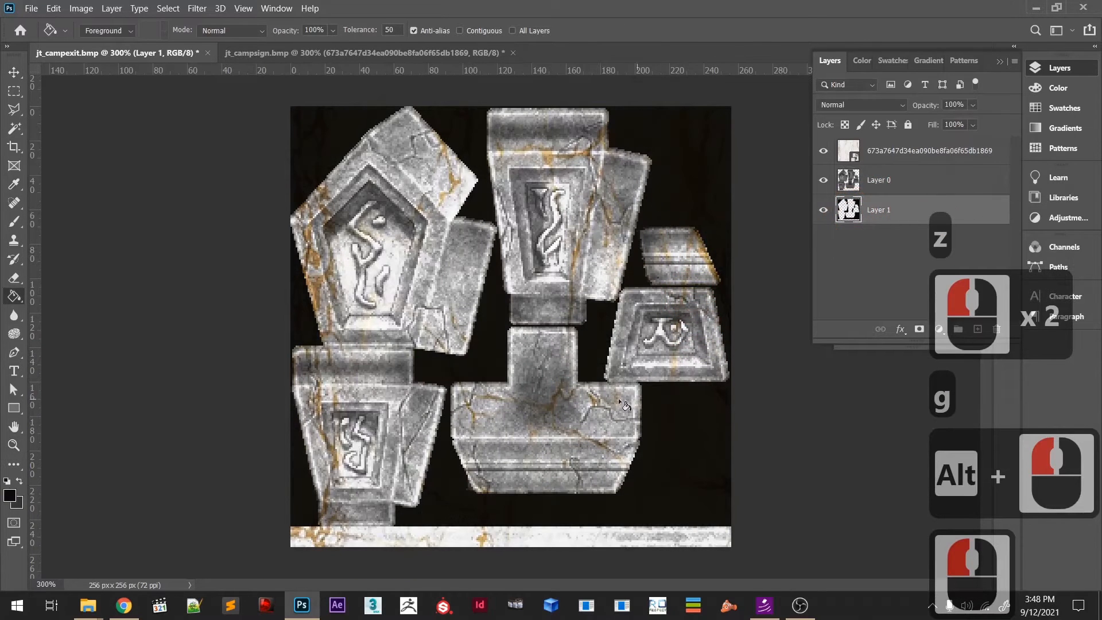
- Save a BMP copy of the document in the camp folder, overwriting jt_campexit.bmp
{"action": "key", "text": "ctrl+alt+s"}
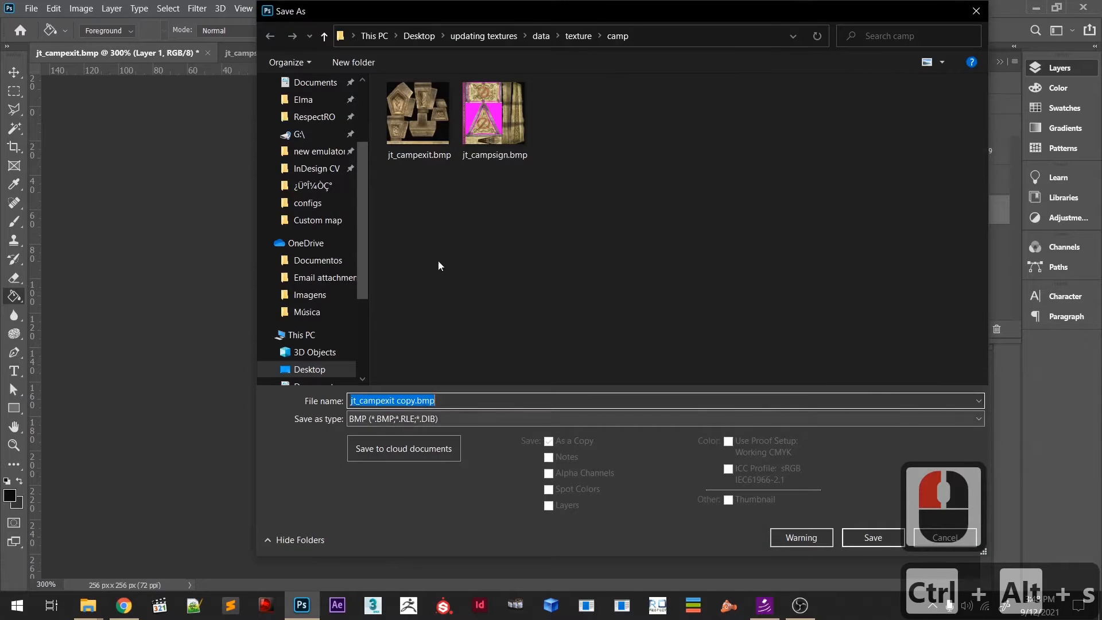
{"action": "double_click", "coordinate": [429, 127]}
{"action": "left_click", "coordinate": [583, 302]}
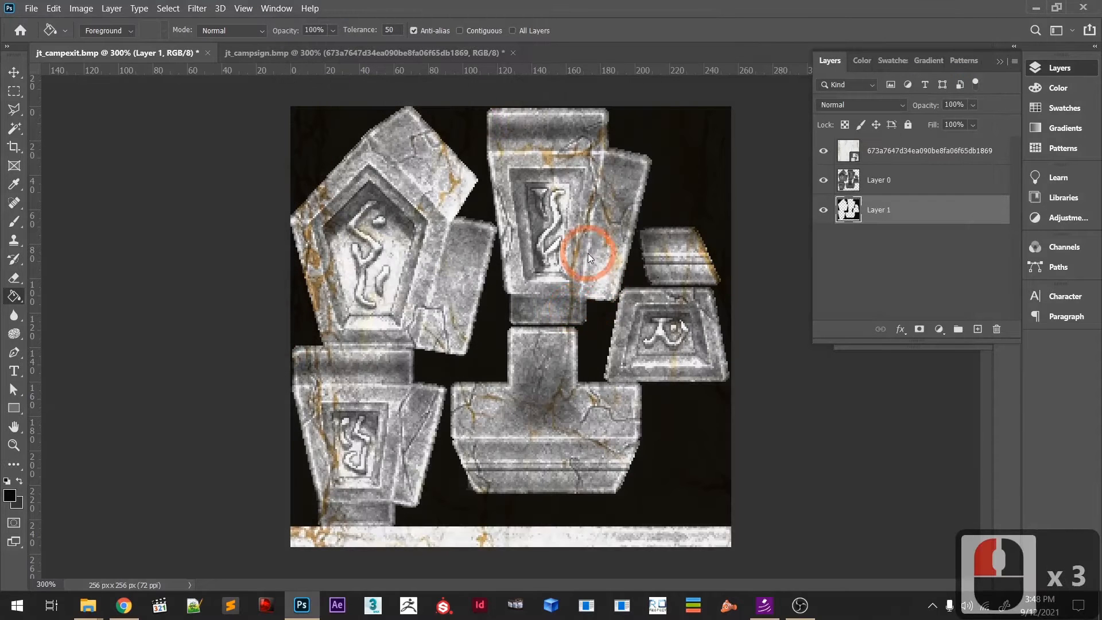
{"action": "left_click", "coordinate": [623, 164]}
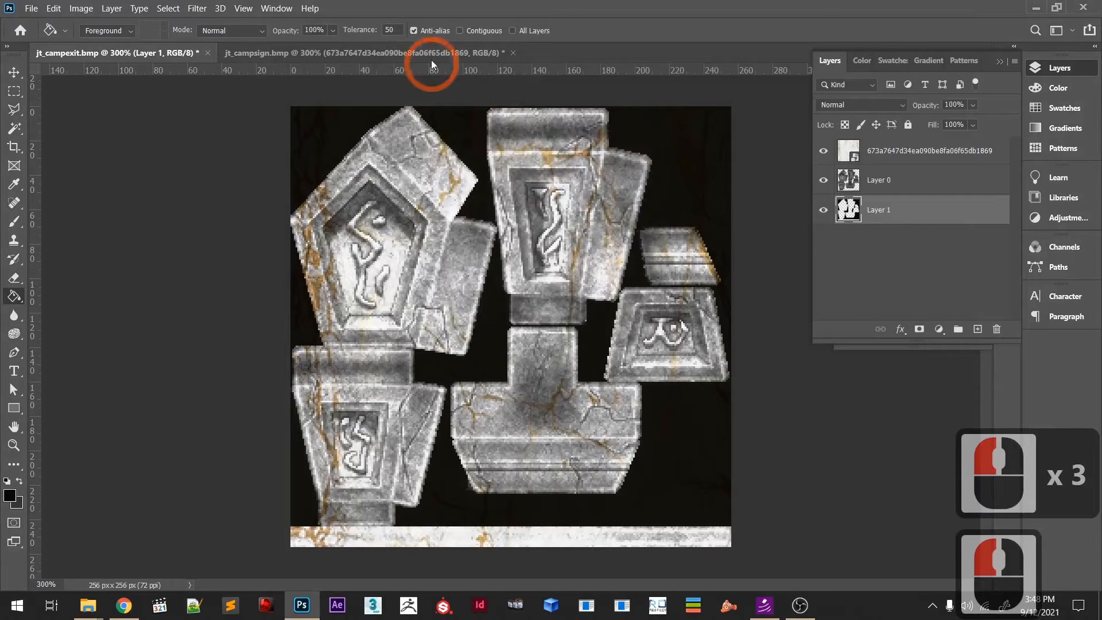
- Switch to the jt_campsign.bmp document and save a BMP copy over jt_campsign.bmp in the camp folder
{"action": "left_click", "coordinate": [423, 56]}
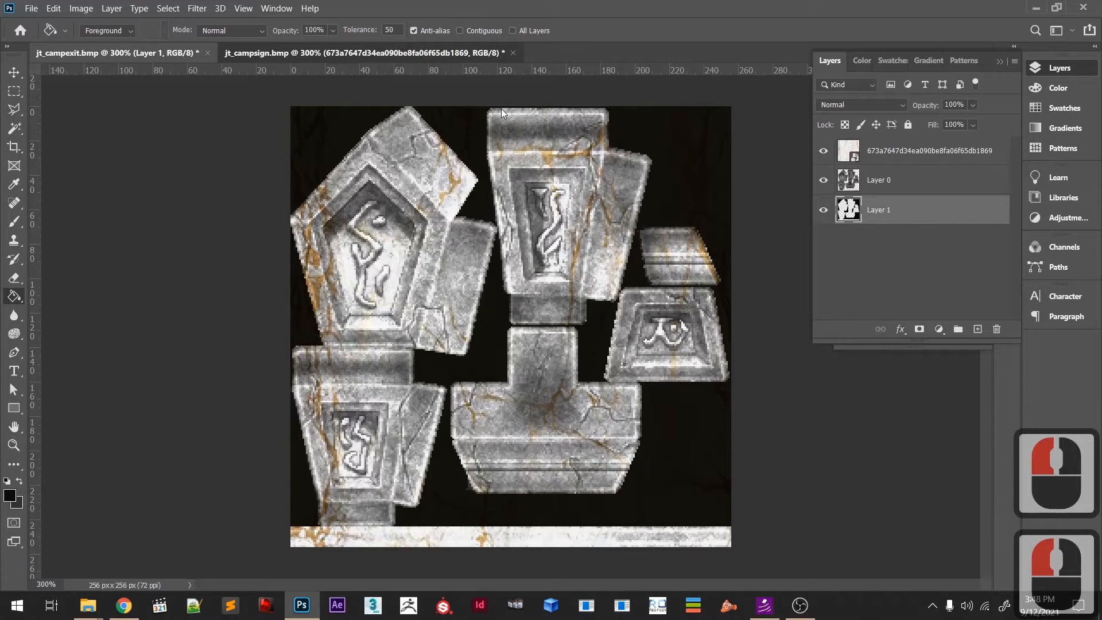
{"action": "key", "text": "ctrl+alt+s"}
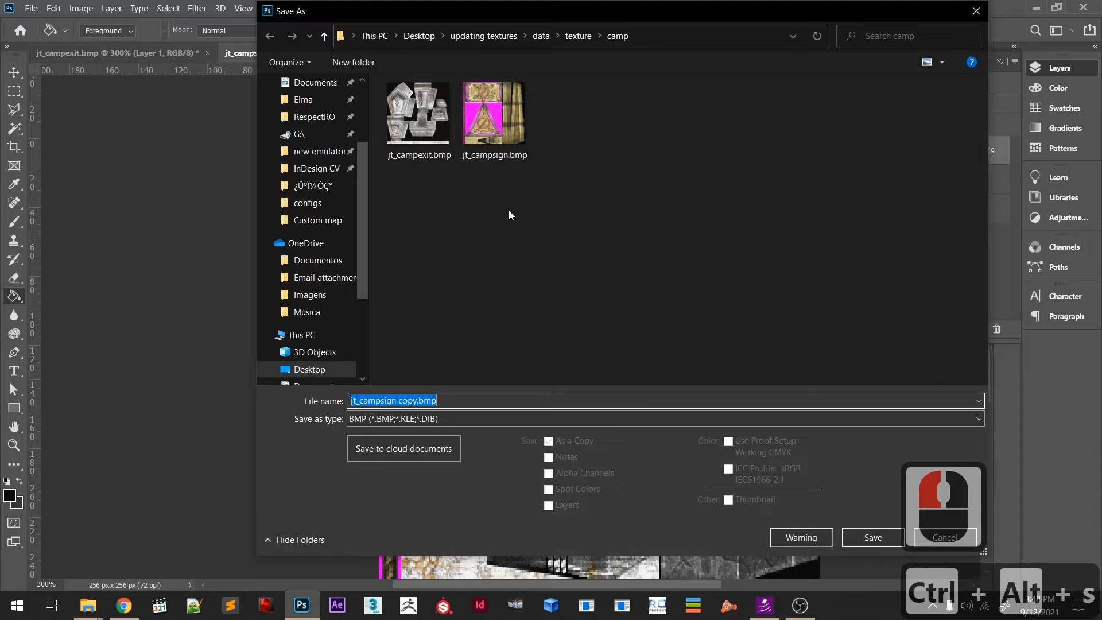
{"action": "double_click", "coordinate": [476, 127]}
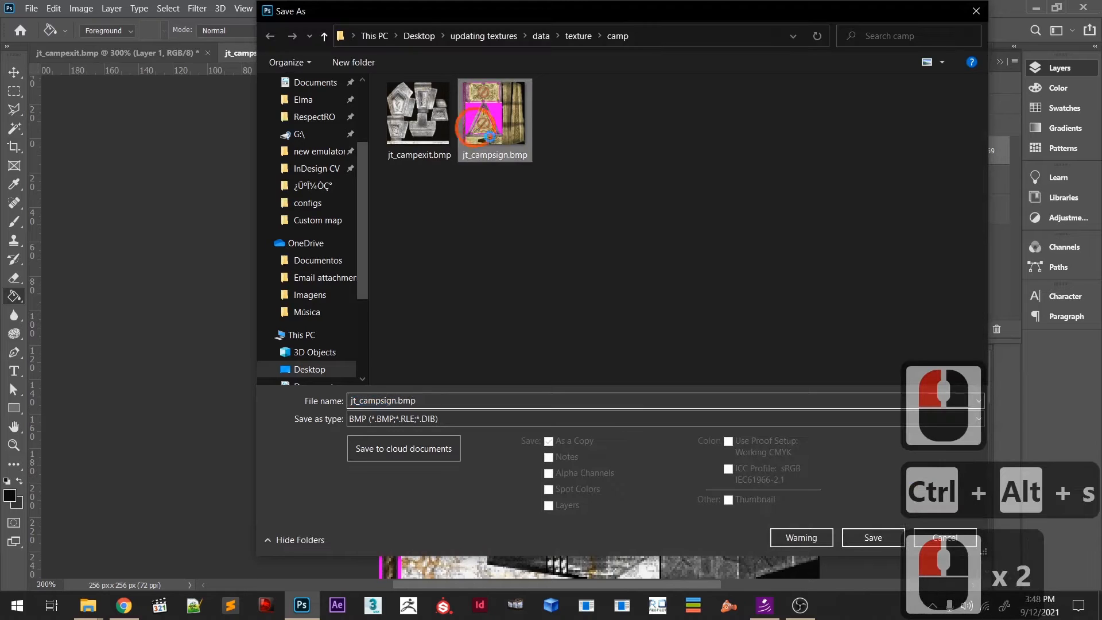
{"action": "left_click", "coordinate": [593, 303]}
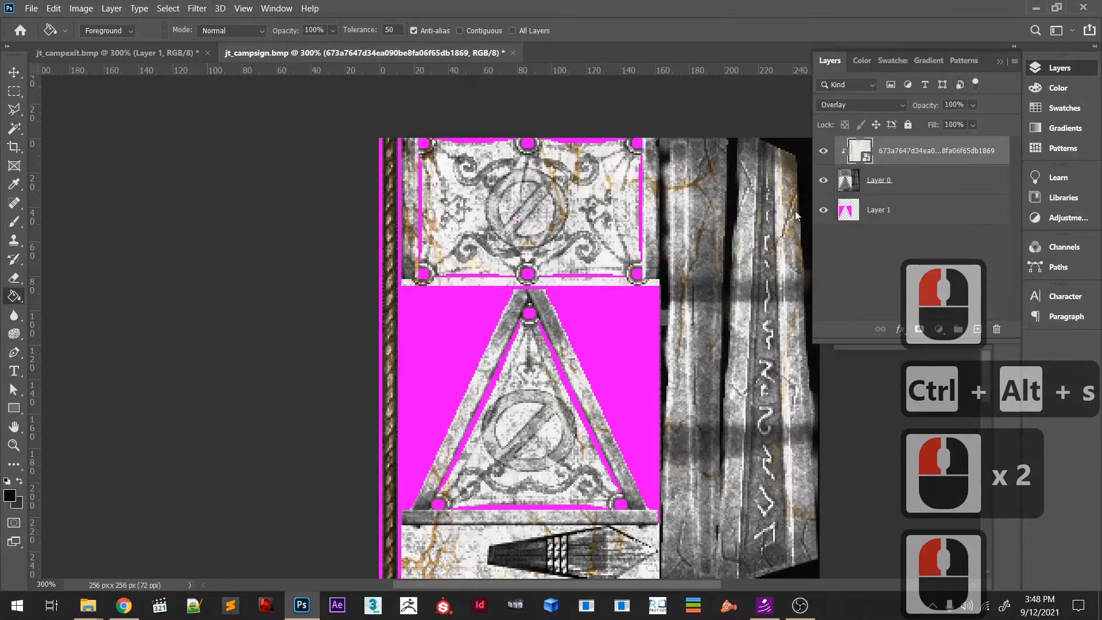
{"action": "left_click", "coordinate": [626, 165]}
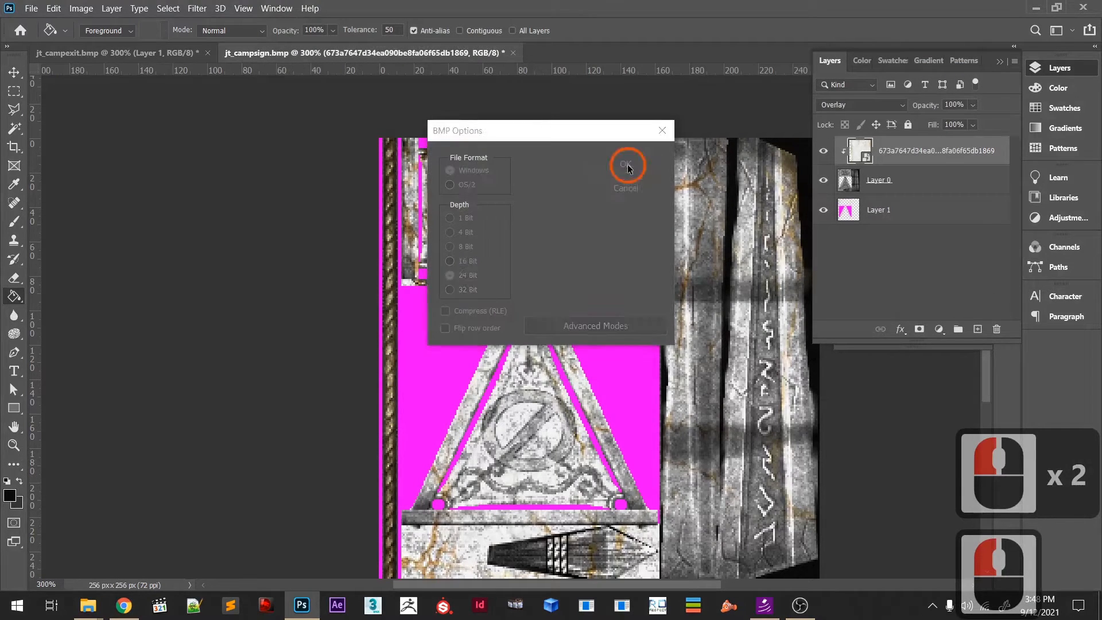
- Minimise Photoshop and the texture folder window, and open the Custom map folder on the desktop
{"action": "left_click", "coordinate": [1035, 8]}
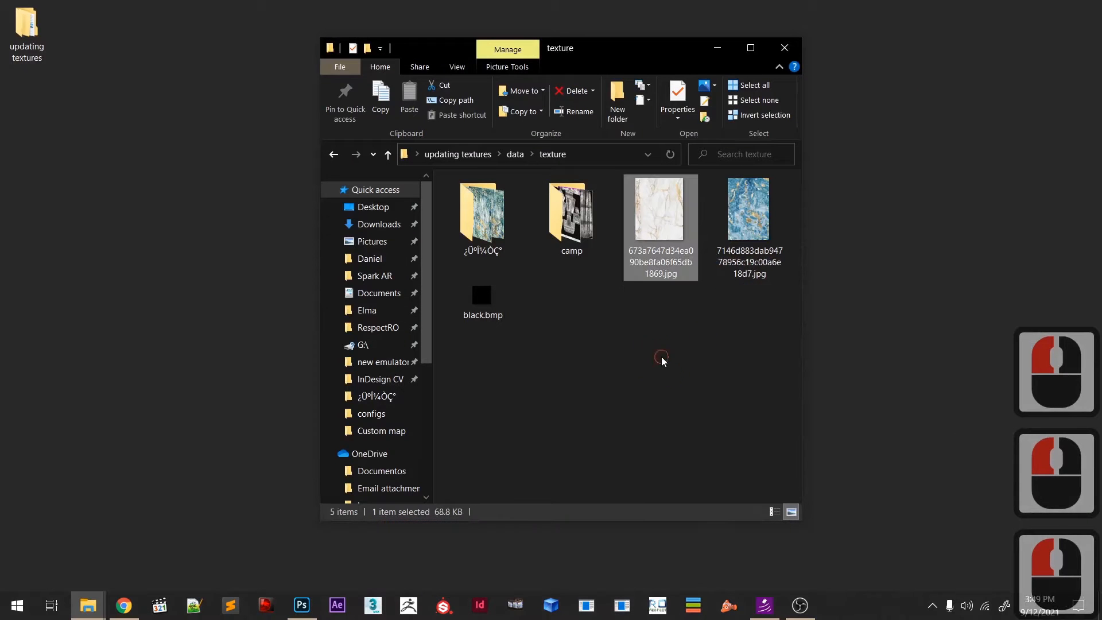
{"action": "left_click", "coordinate": [721, 51]}
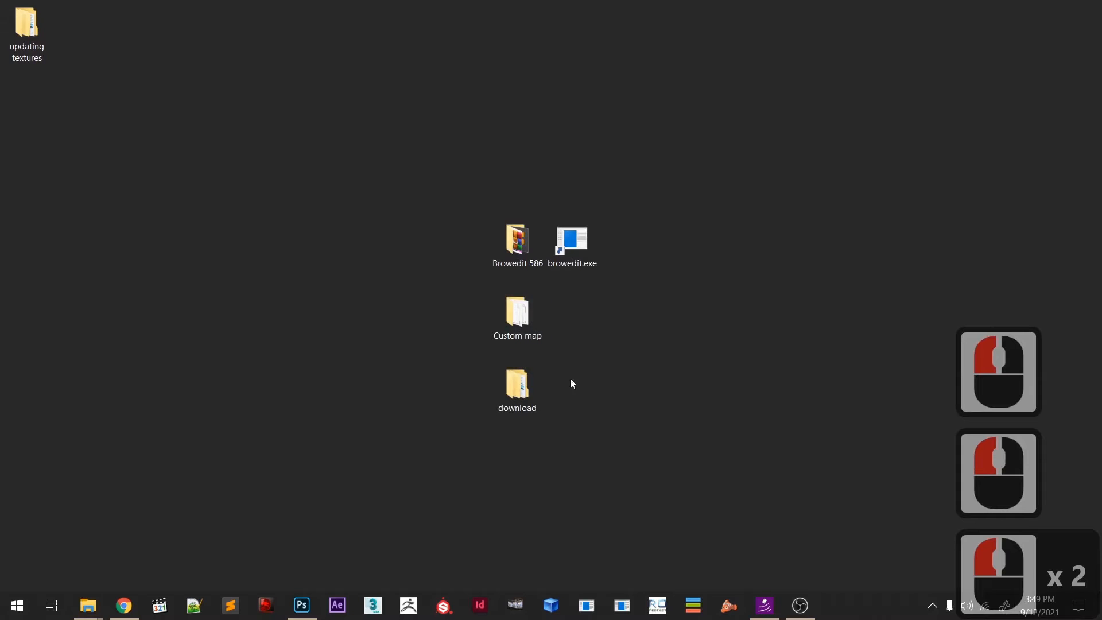
{"action": "left_click", "coordinate": [451, 254]}
{"action": "left_click", "coordinate": [510, 247]}
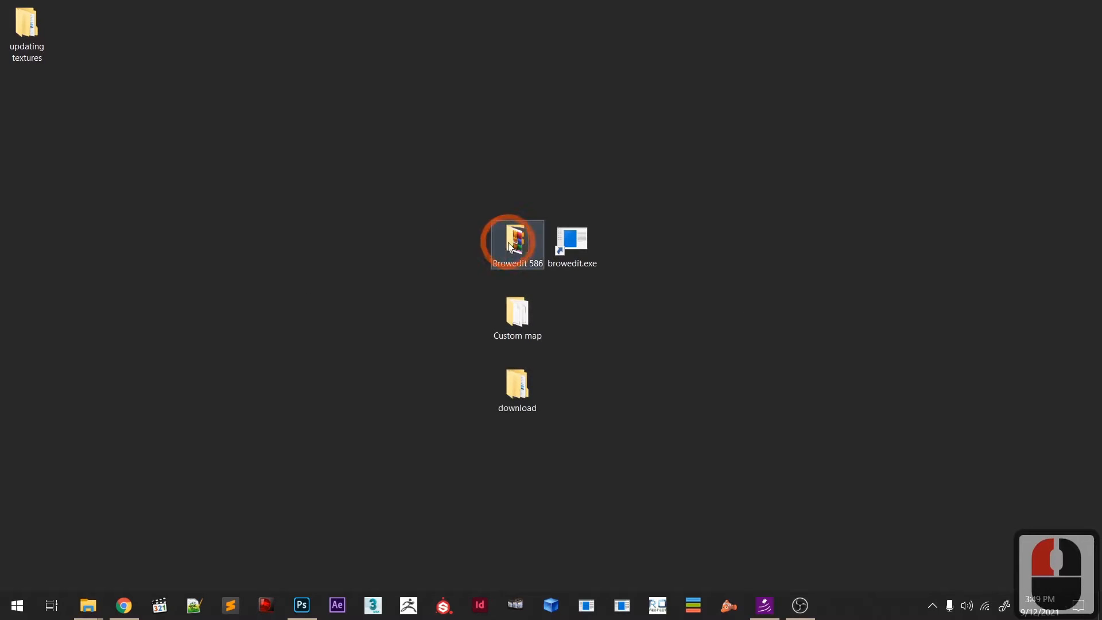
{"action": "left_click", "coordinate": [518, 313]}
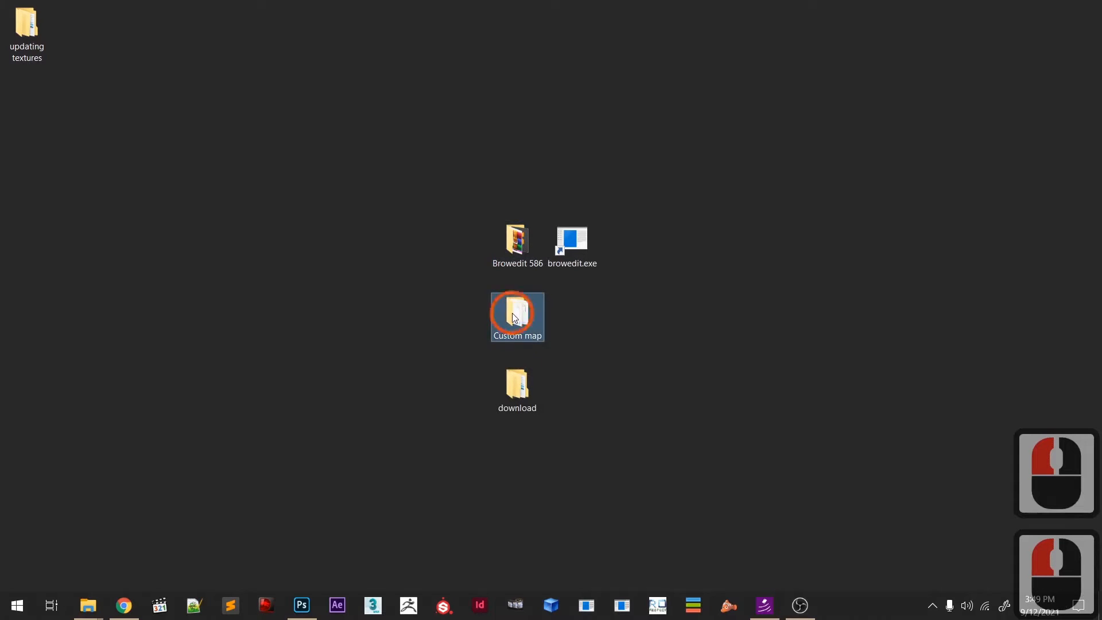
{"action": "left_click", "coordinate": [611, 292]}
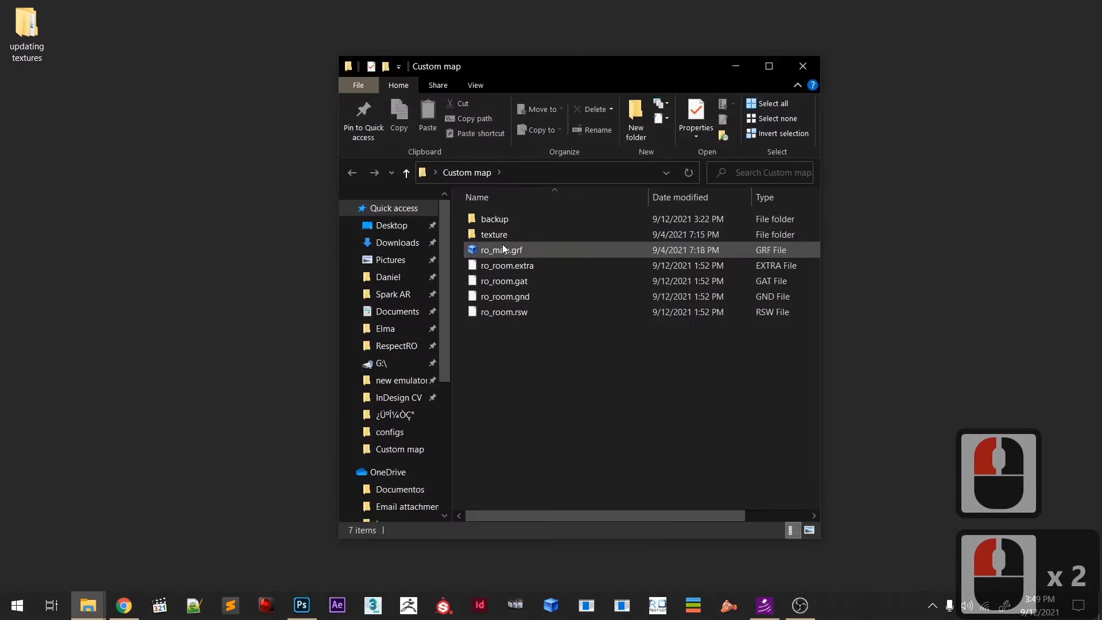
- Open ro_map.grf in GRF Editor and select its data > texture > ro_room folder, moving the window clear of the desktop folder
{"action": "double_click", "coordinate": [499, 250]}
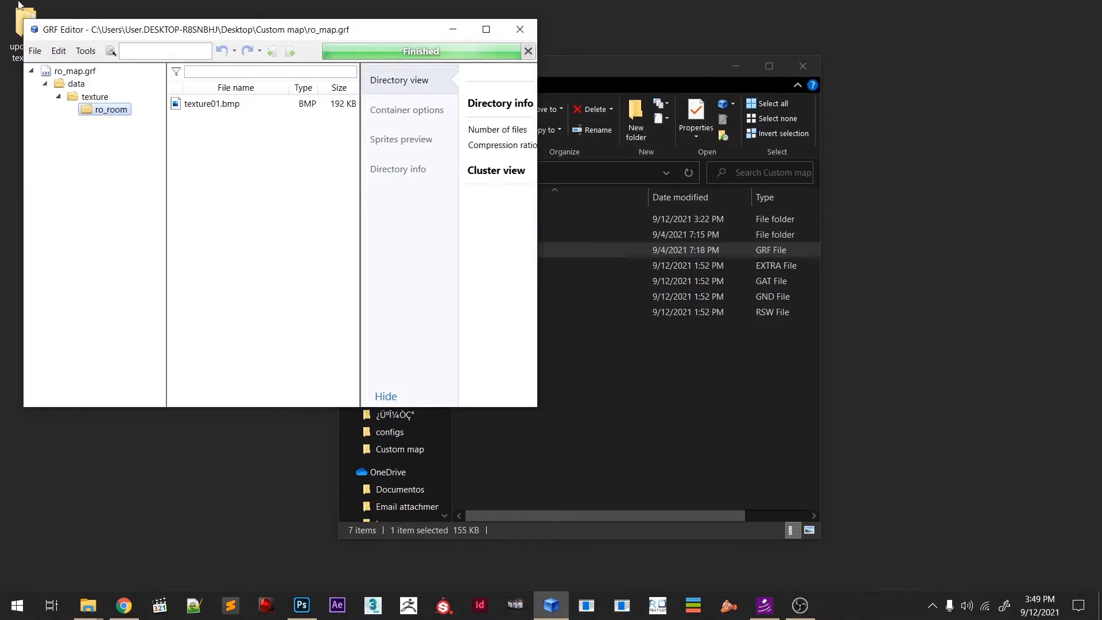
{"action": "left_click_drag", "start_coordinate": [250, 38], "coordinate": [694, 145]}
{"action": "left_click", "coordinate": [555, 220]}
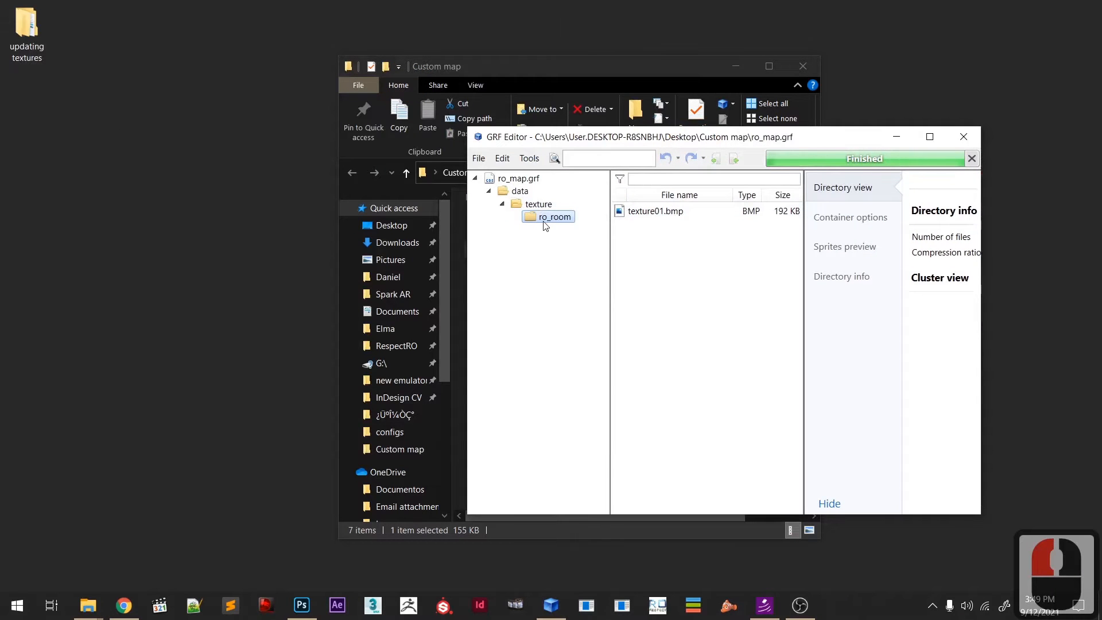
- Open the ¿ÜºÎ¼ÒÇ° folder inside updating textures > data > texture and place its window beside GRF Editor's folder tree
{"action": "left_click", "coordinate": [58, 169]}
{"action": "left_click", "coordinate": [29, 30]}
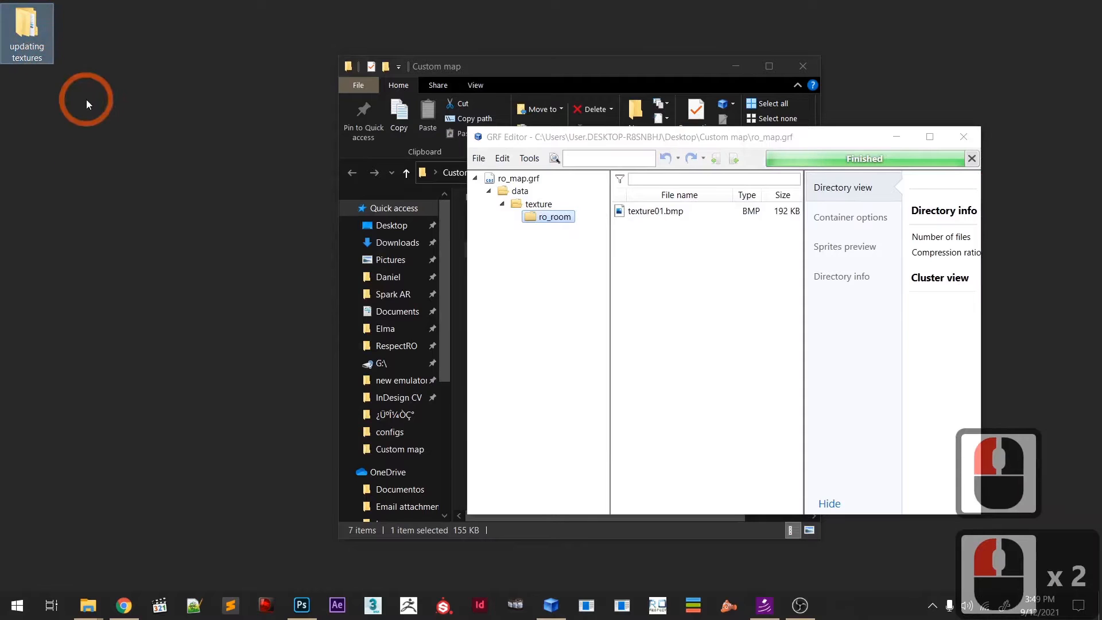
{"action": "double_click", "coordinate": [27, 38]}
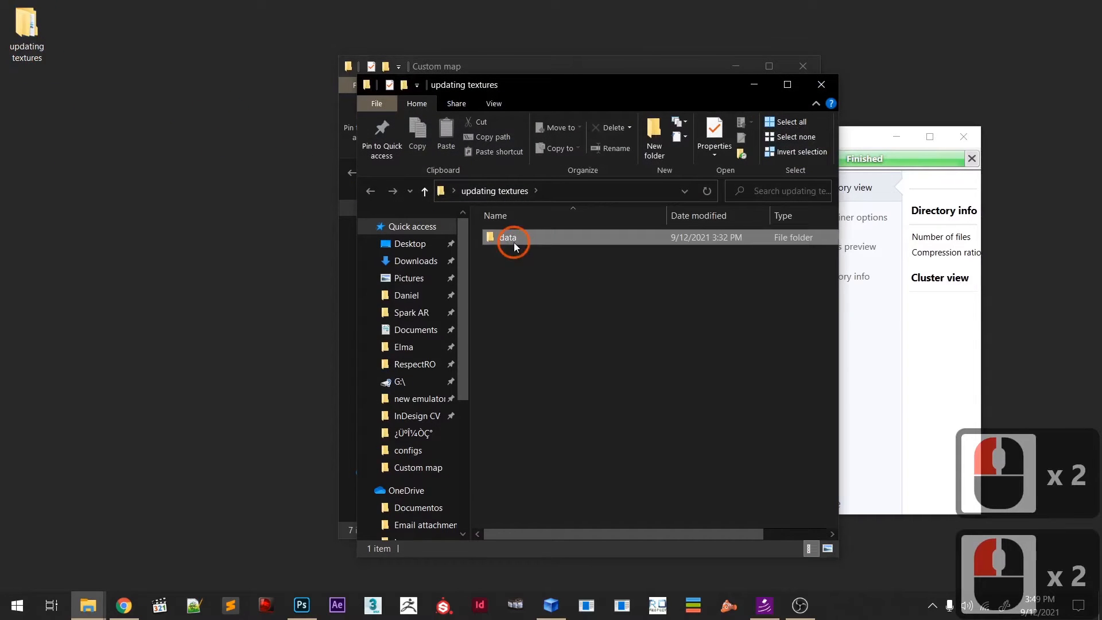
{"action": "double_click", "coordinate": [518, 242]}
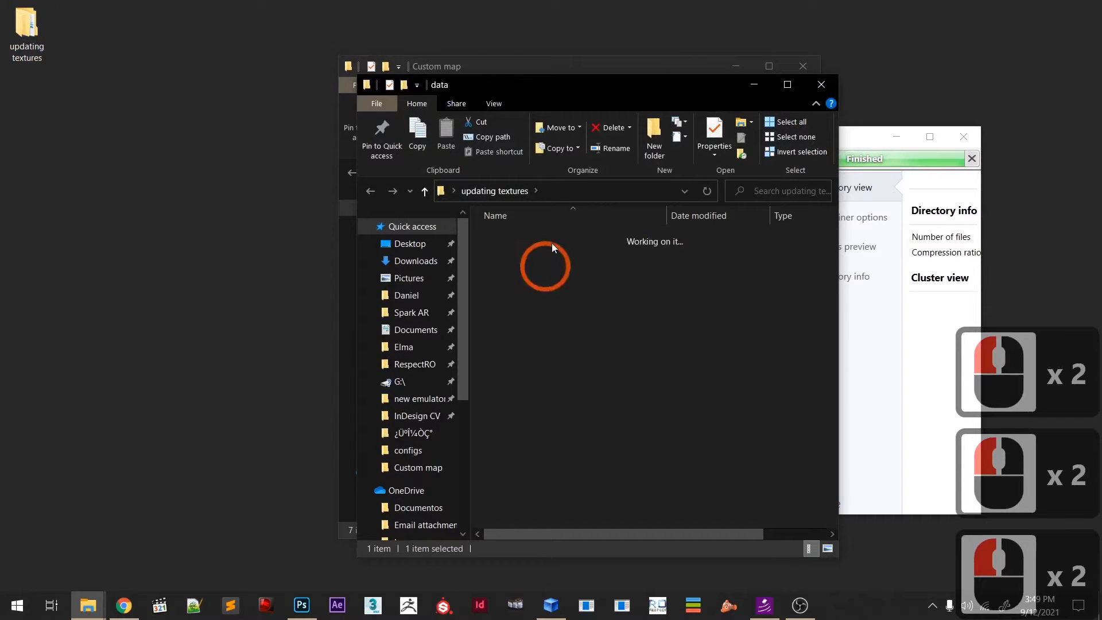
{"action": "double_click", "coordinate": [513, 253]}
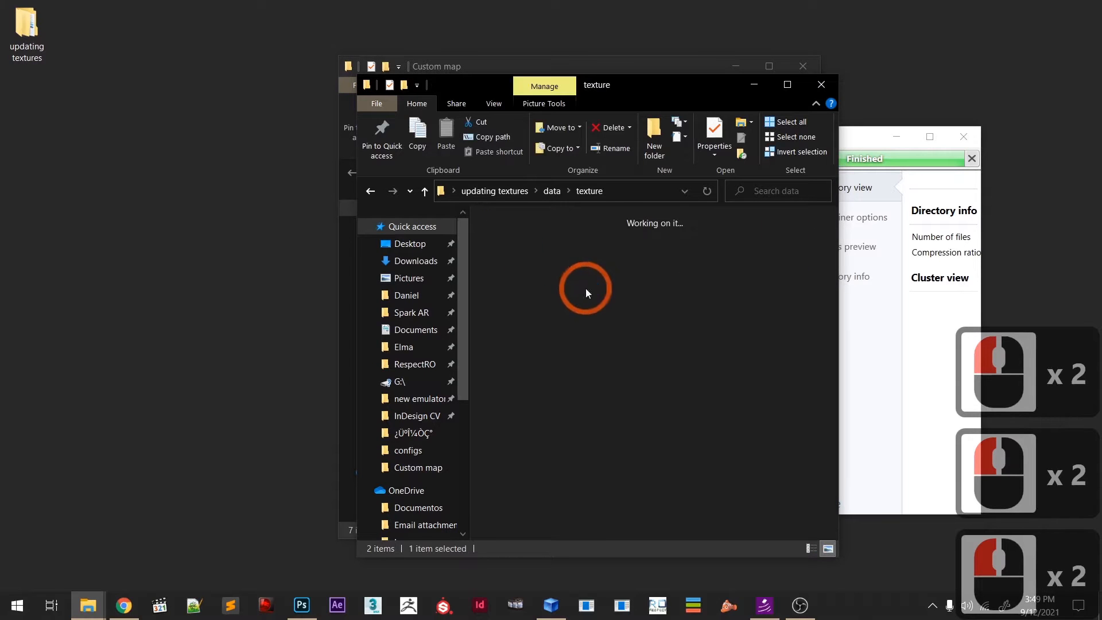
{"action": "key", "text": "Return"}
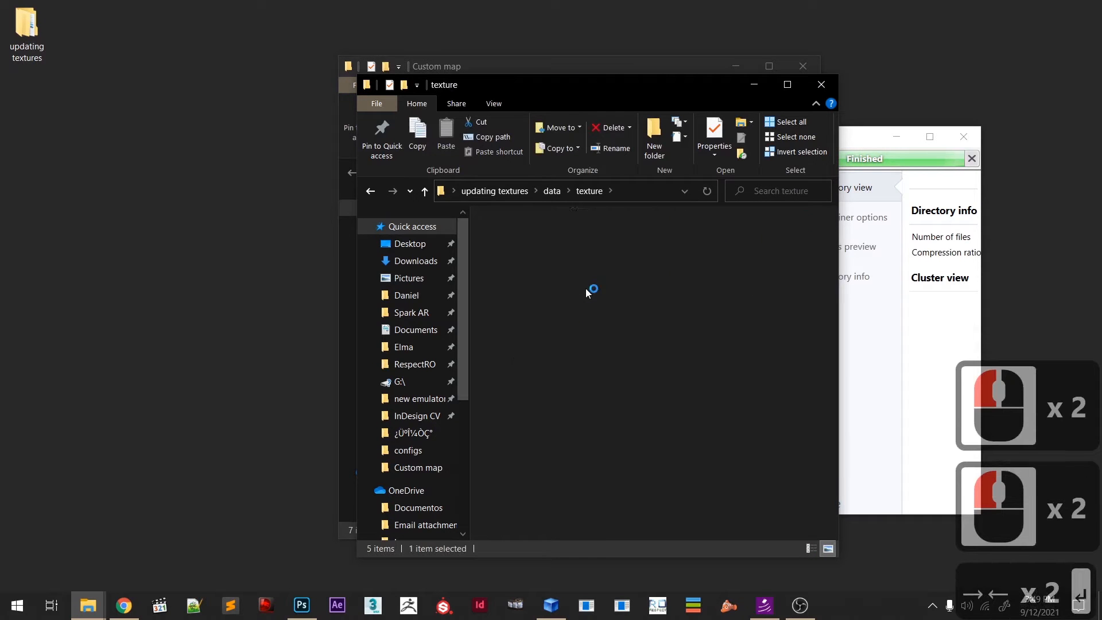
{"action": "left_click_drag", "start_coordinate": [672, 87], "coordinate": [897, 39]}
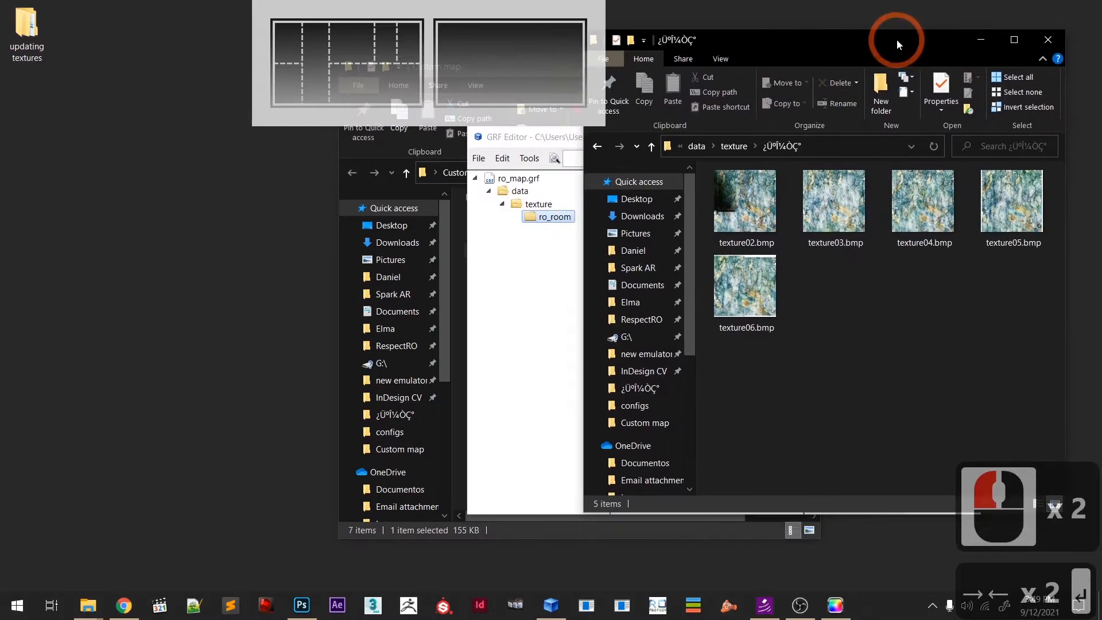
- Add texture02.bmp through texture06.bmp from the open folder to data > texture > ro_room in ro_map.grf, previewing texture02.bmp
{"action": "left_click_drag", "start_coordinate": [1012, 305], "coordinate": [539, 224]}
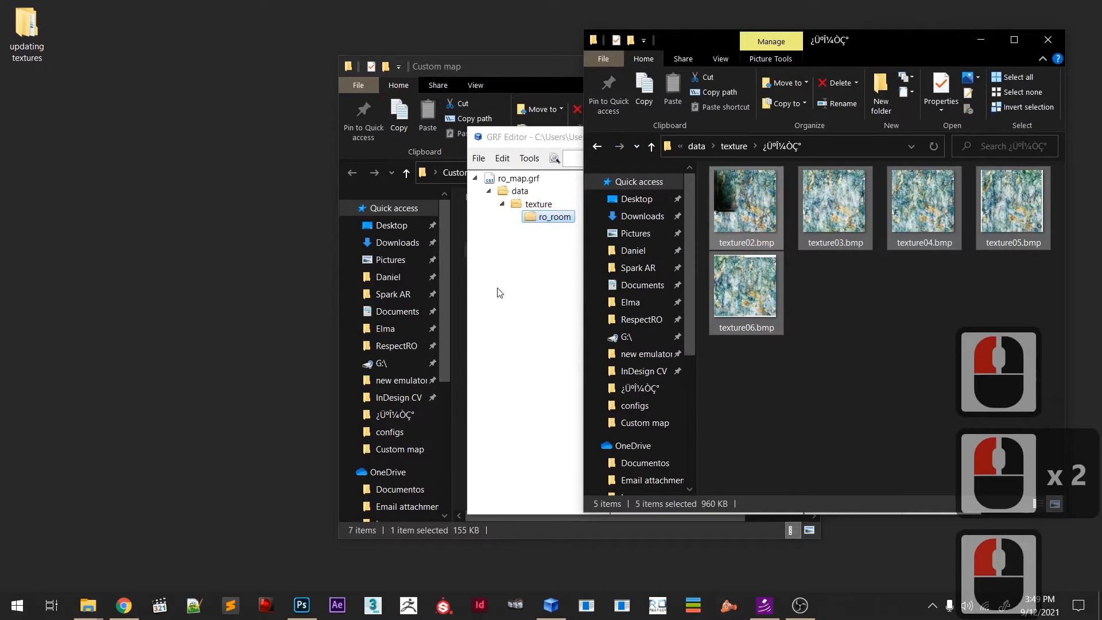
{"action": "left_click", "coordinate": [501, 287]}
{"action": "left_click", "coordinate": [643, 228]}
{"action": "left_click", "coordinate": [931, 137]}
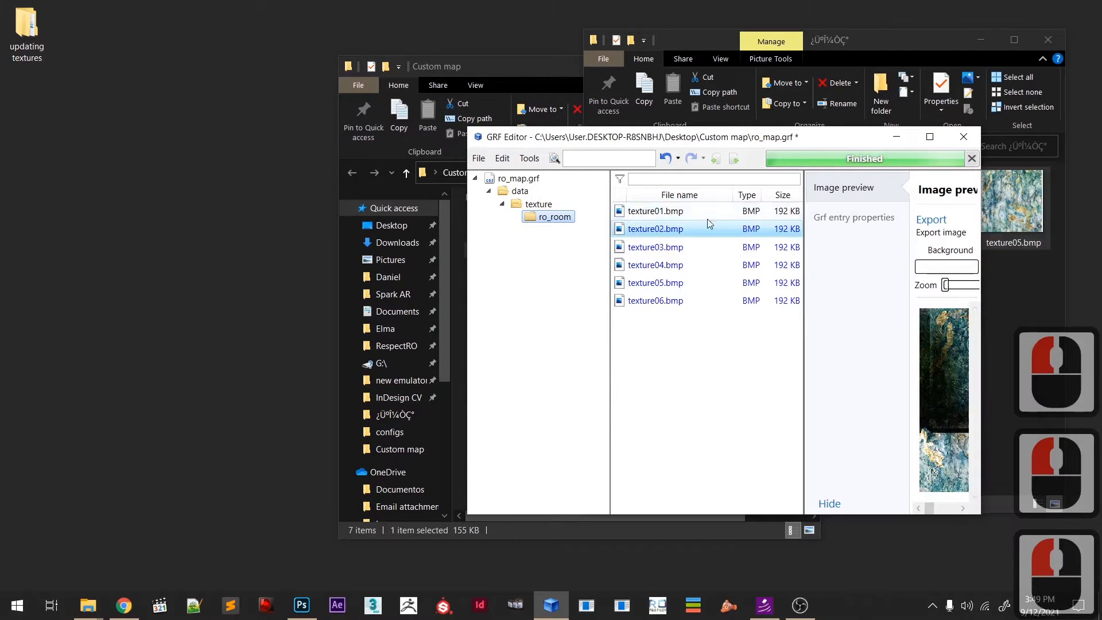
- Return to the texture folder window and open the camp folder under updating textures > data > texture
{"action": "left_click", "coordinate": [1008, 298]}
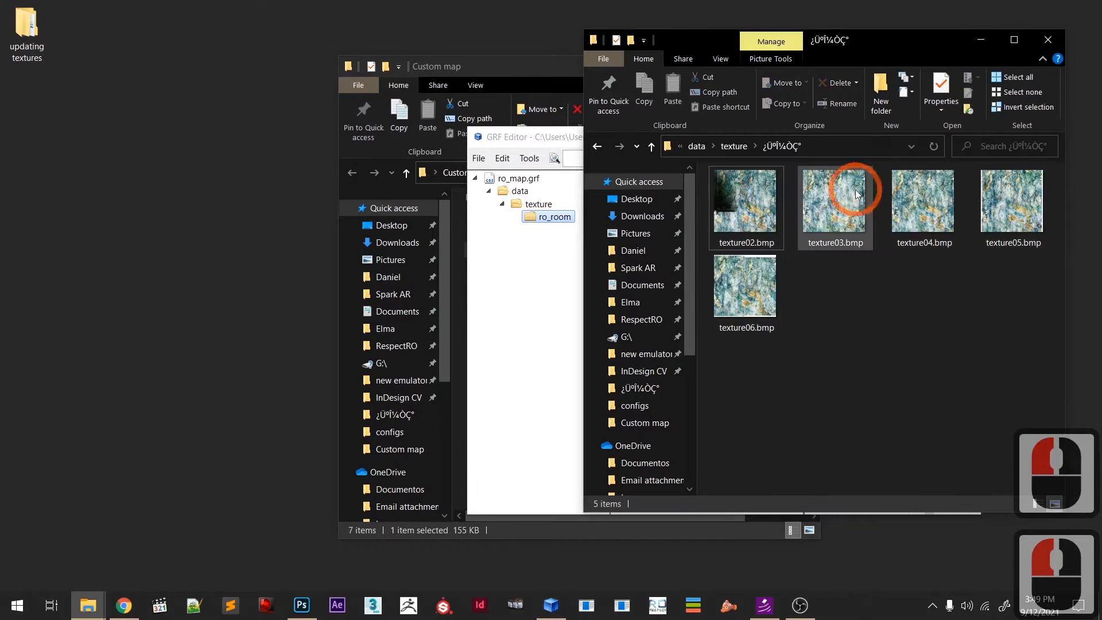
{"action": "key", "text": "alt+Left"}
{"action": "key", "text": "alt+Left"}
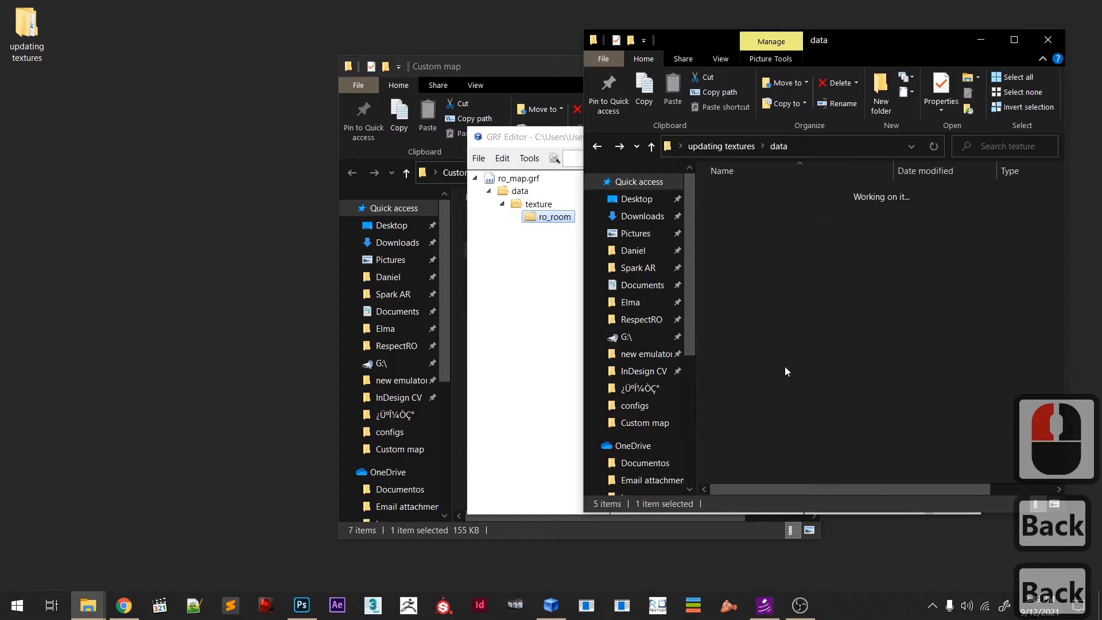
{"action": "key", "text": "alt+Left"}
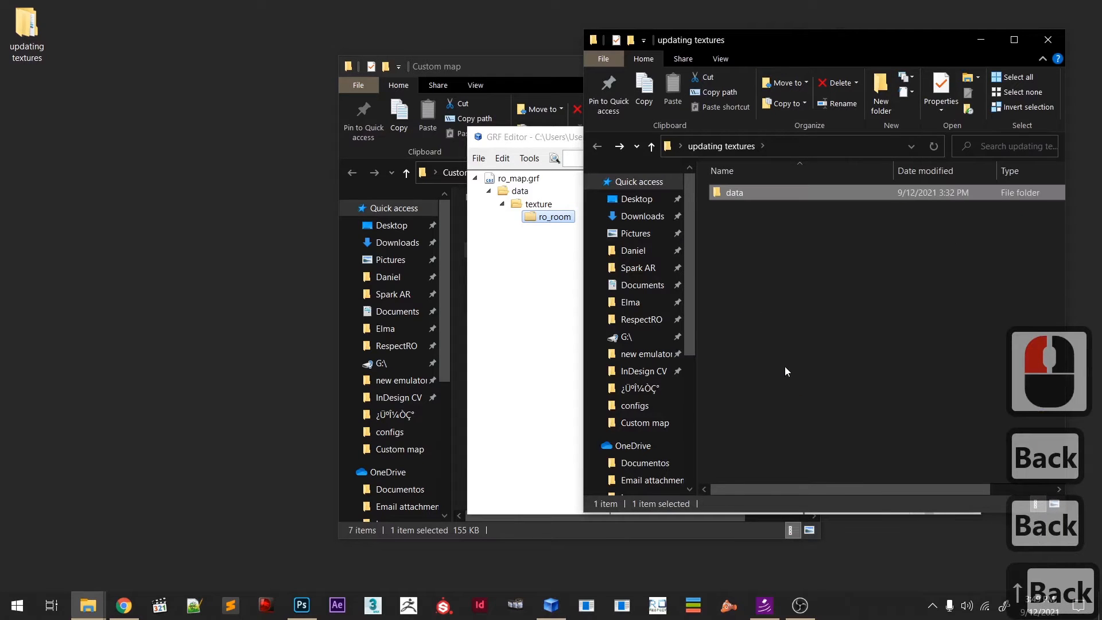
{"action": "key", "text": "Return"}
{"action": "key", "text": "Down"}
{"action": "key", "text": "Return"}
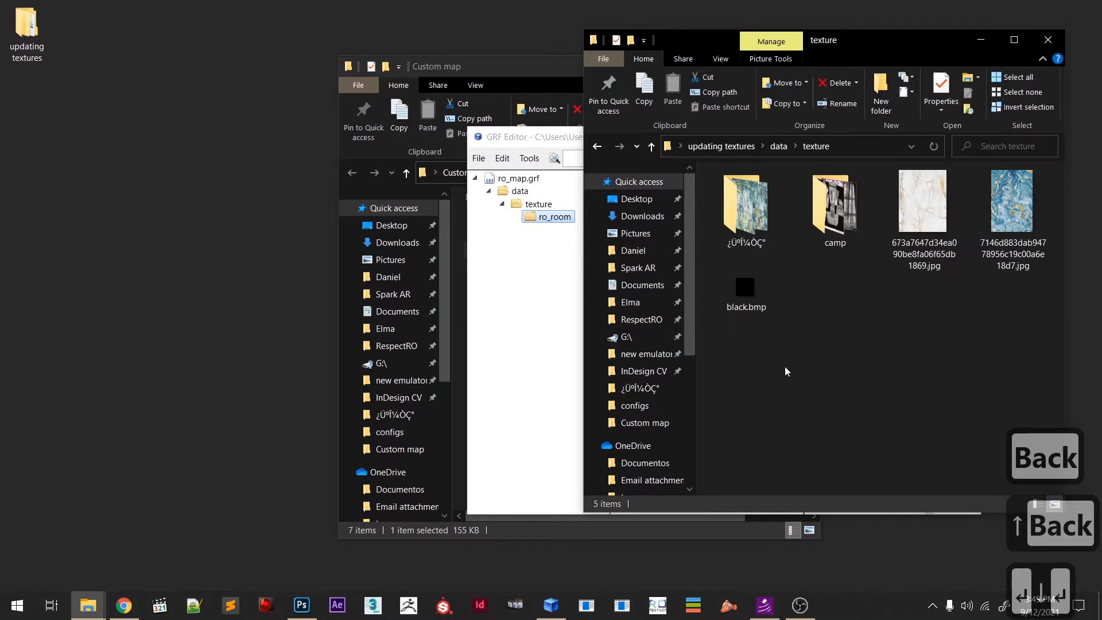
{"action": "key", "text": "Right"}
{"action": "key", "text": "Return"}
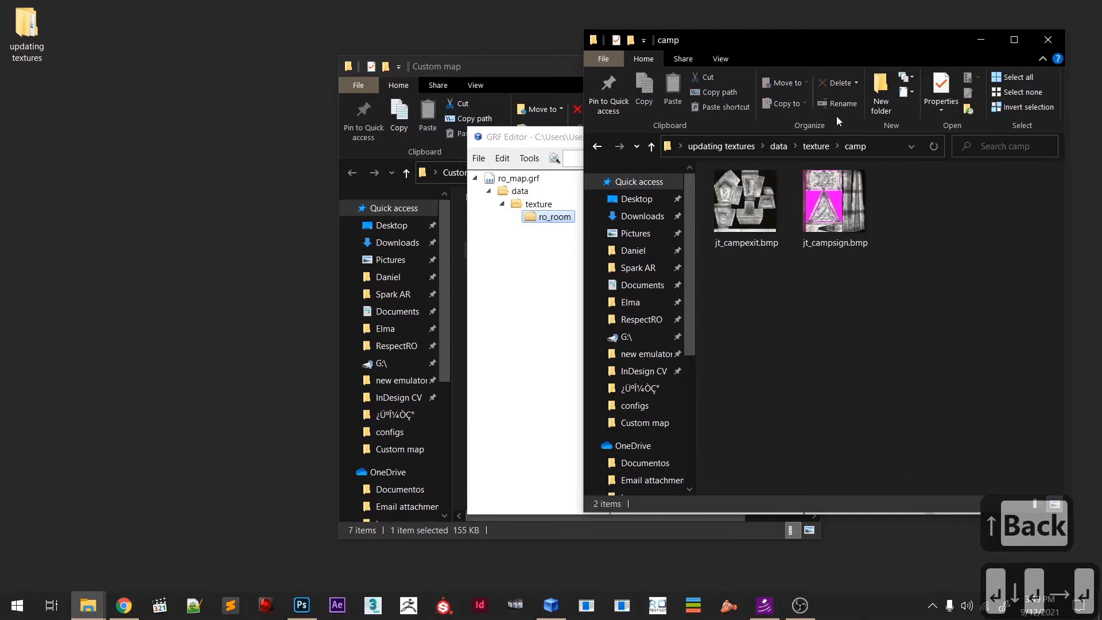
- Rename jt_campexit.bmp as texture07.bmp
{"action": "left_click", "coordinate": [769, 225]}
{"action": "left_click", "coordinate": [759, 275]}
{"action": "type", "text": "texxt"}
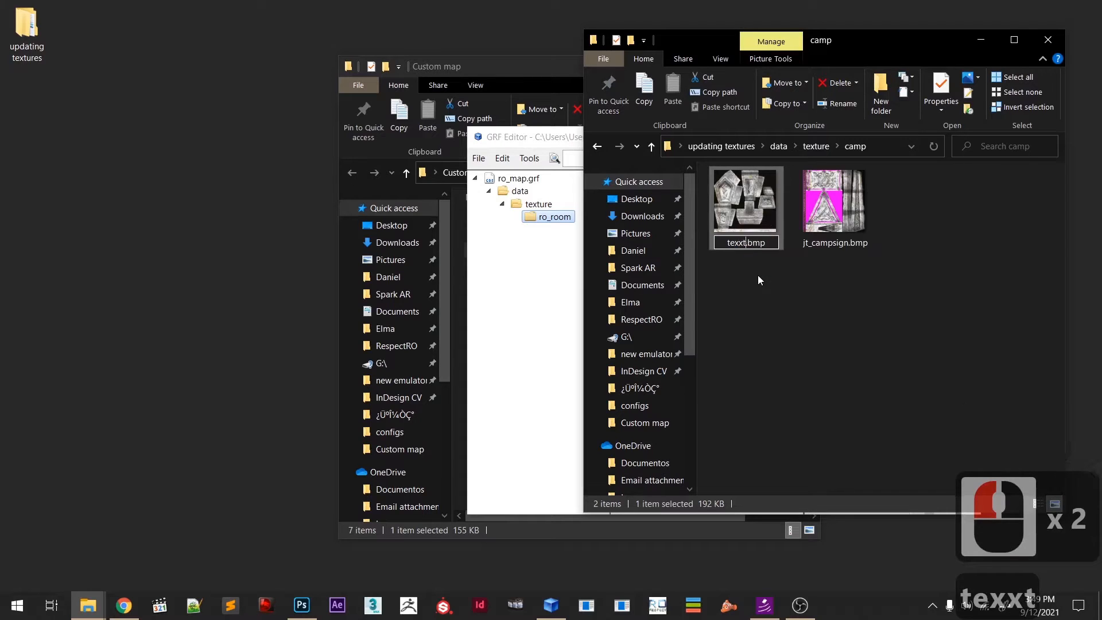
{"action": "key", "text": "BackSpace"}
{"action": "key", "text": "BackSpace"}
{"action": "type", "text": "ture0"}
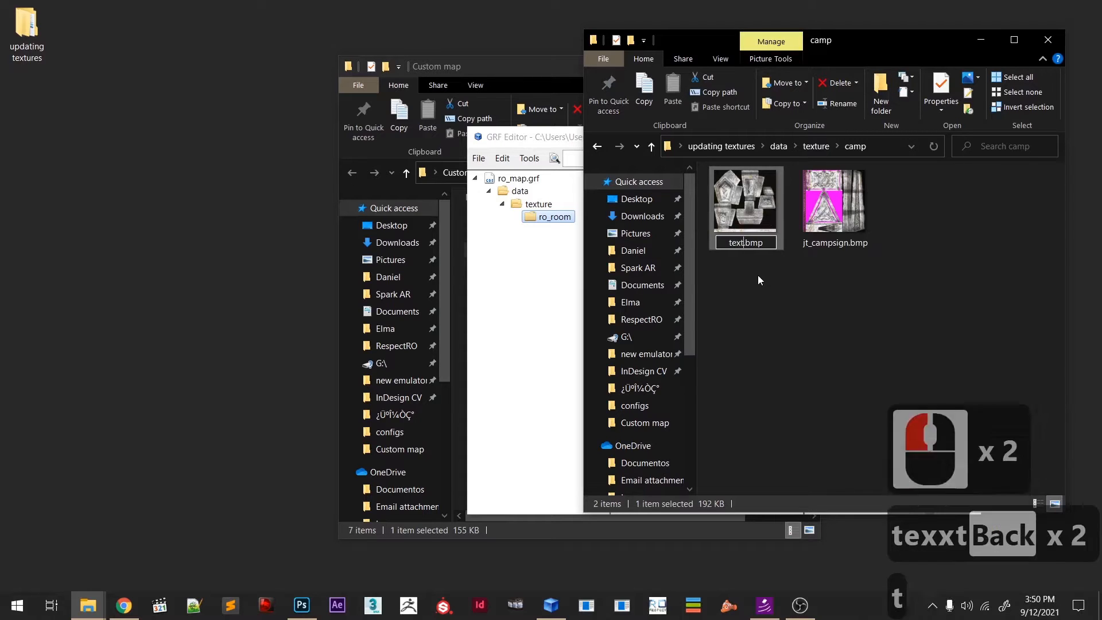
{"action": "type", "text": "7"}
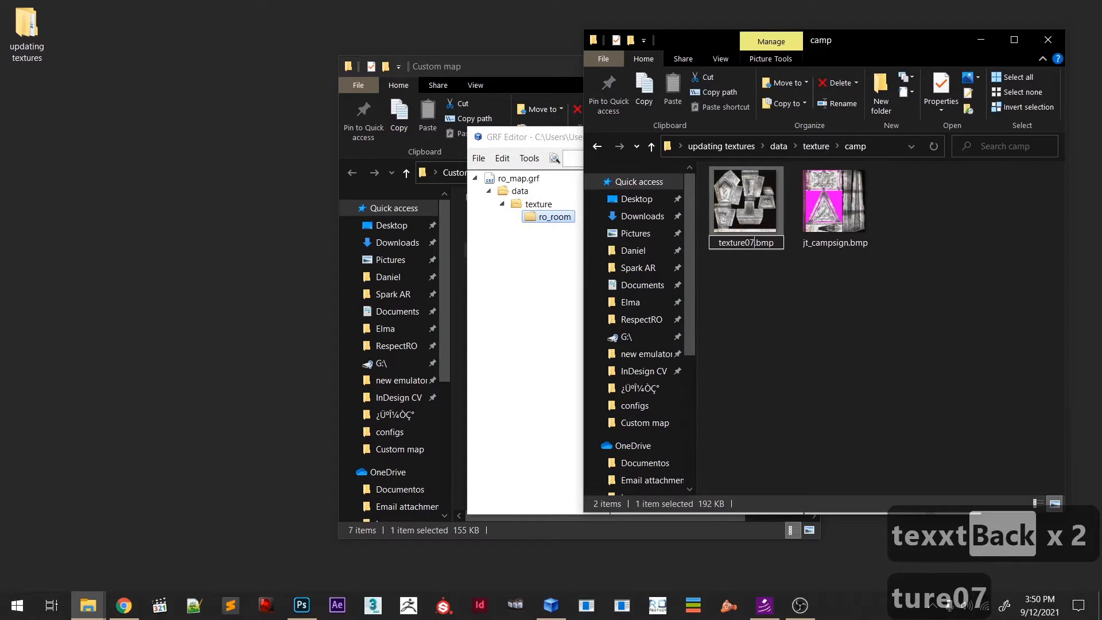
- Copy the texture0 part of the new name and use it to rename jt_campsign.bmp as texture08.bmp
{"action": "key", "text": "shift+Left"}
{"action": "key", "text": "shift+Left"}
{"action": "key", "text": "shift+Left"}
{"action": "key", "text": "shift+Left"}
{"action": "key", "text": "shift+Left"}
{"action": "key", "text": "shift+Left"}
{"action": "key", "text": "shift+Left"}
{"action": "key", "text": "shift+Left"}
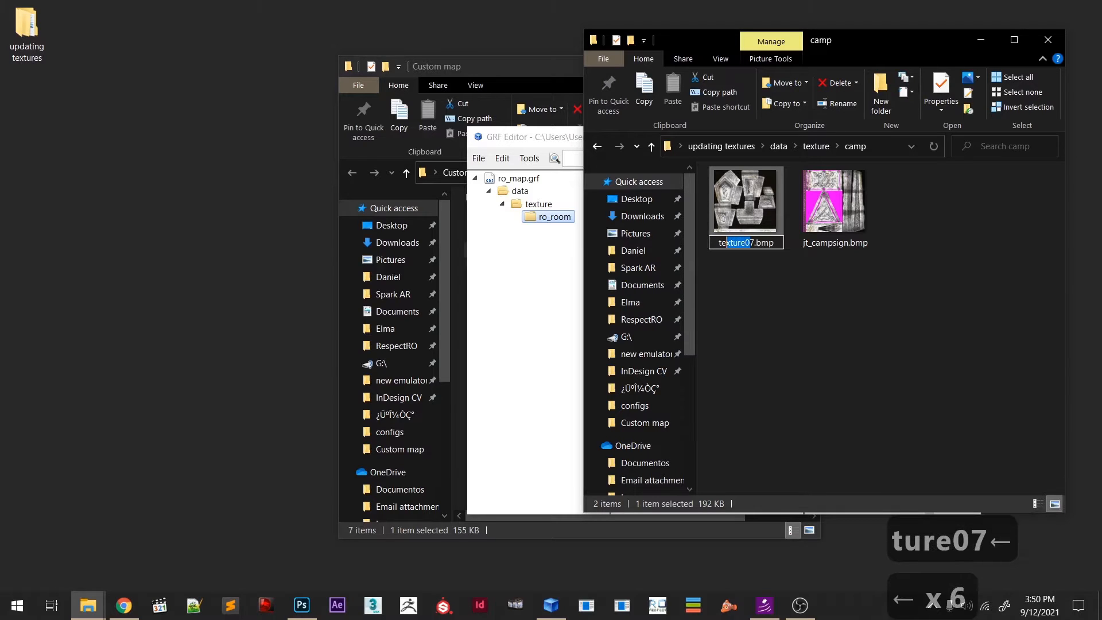
{"action": "key", "text": "ctrl+c"}
{"action": "left_click", "coordinate": [825, 243]}
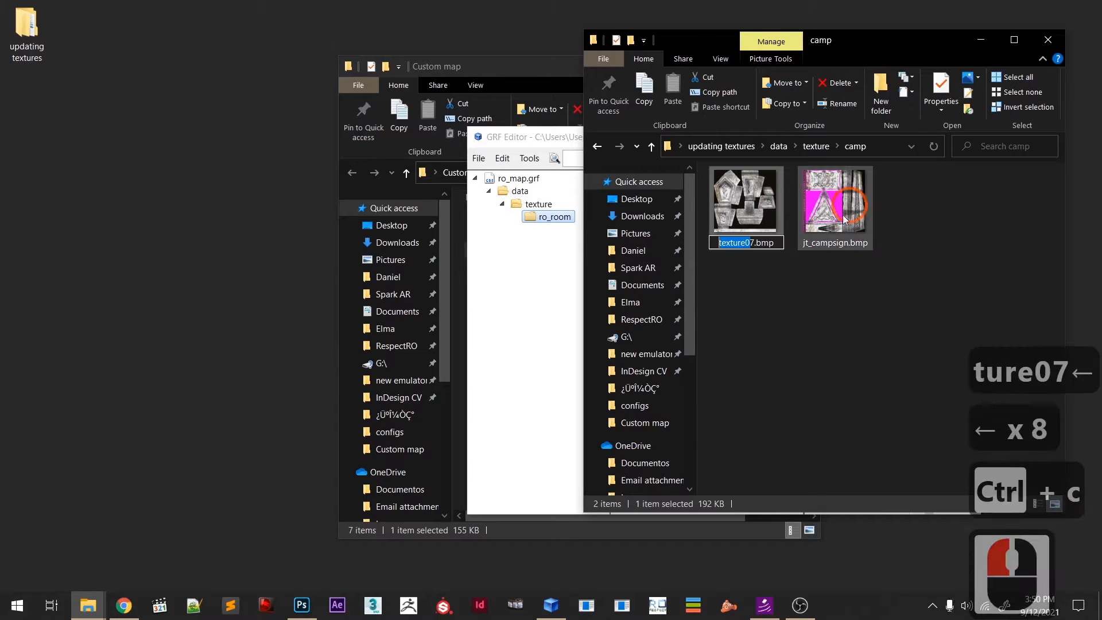
{"action": "left_click", "coordinate": [856, 282]}
{"action": "key", "text": "ctrl+v"}
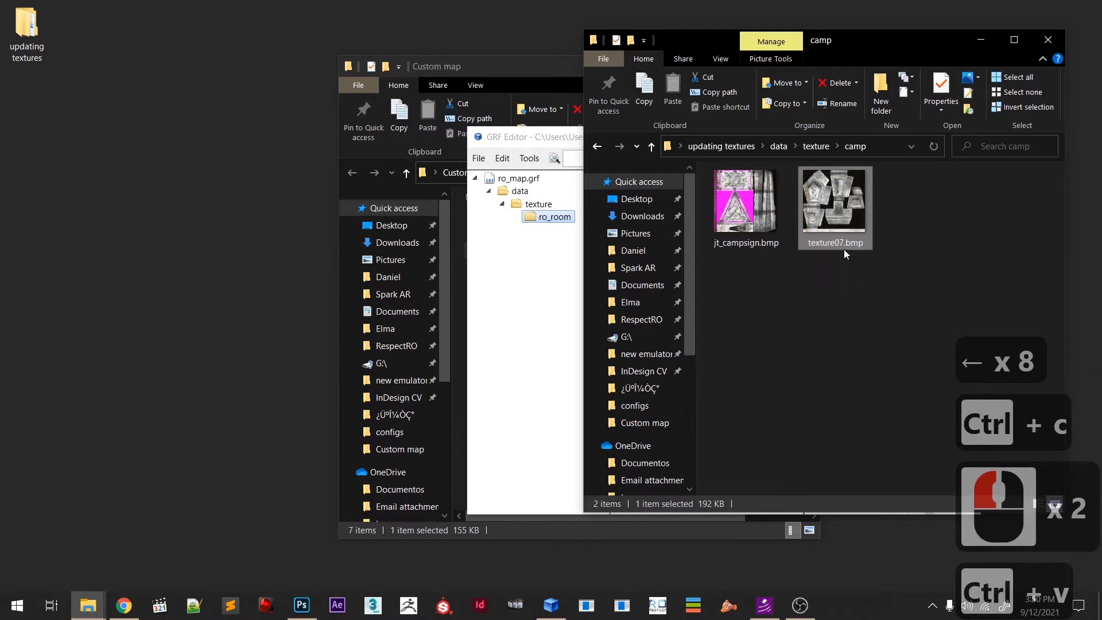
{"action": "left_click", "coordinate": [743, 244]}
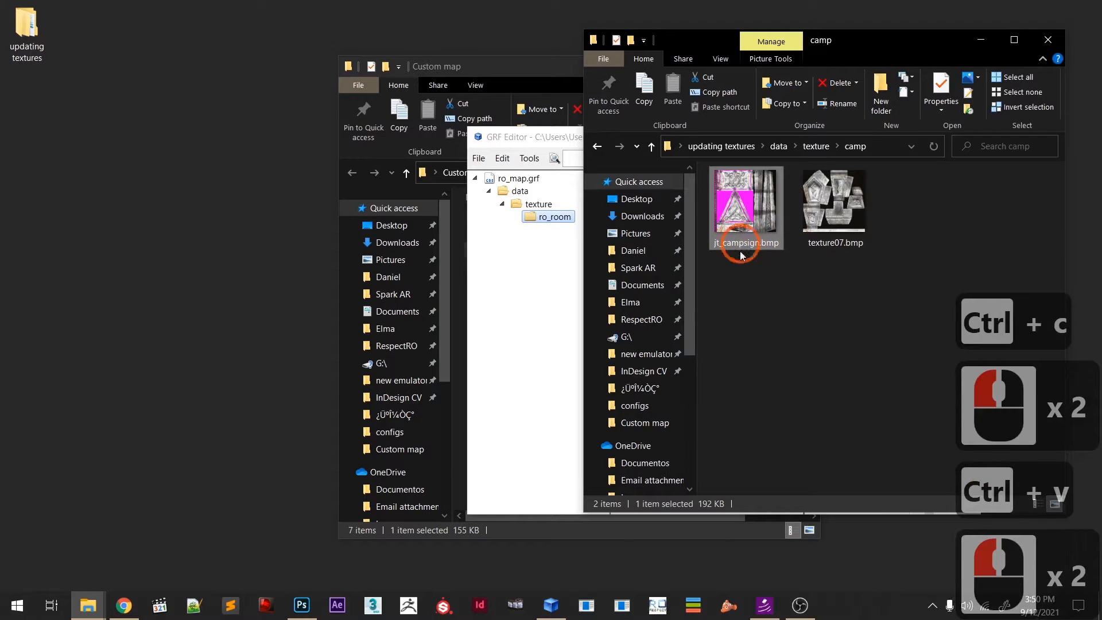
{"action": "key", "text": "ctrl+v"}
{"action": "type", "text": "8"}
{"action": "left_click", "coordinate": [804, 330]}
{"action": "left_click", "coordinate": [826, 310]}
- Add texture07.bmp and texture08.bmp to the ro_room folder of ro_map.grf
{"action": "left_click_drag", "start_coordinate": [871, 289], "coordinate": [717, 172]}
{"action": "left_click_drag", "start_coordinate": [740, 227], "coordinate": [533, 218]}
{"action": "left_click", "coordinate": [535, 220]}
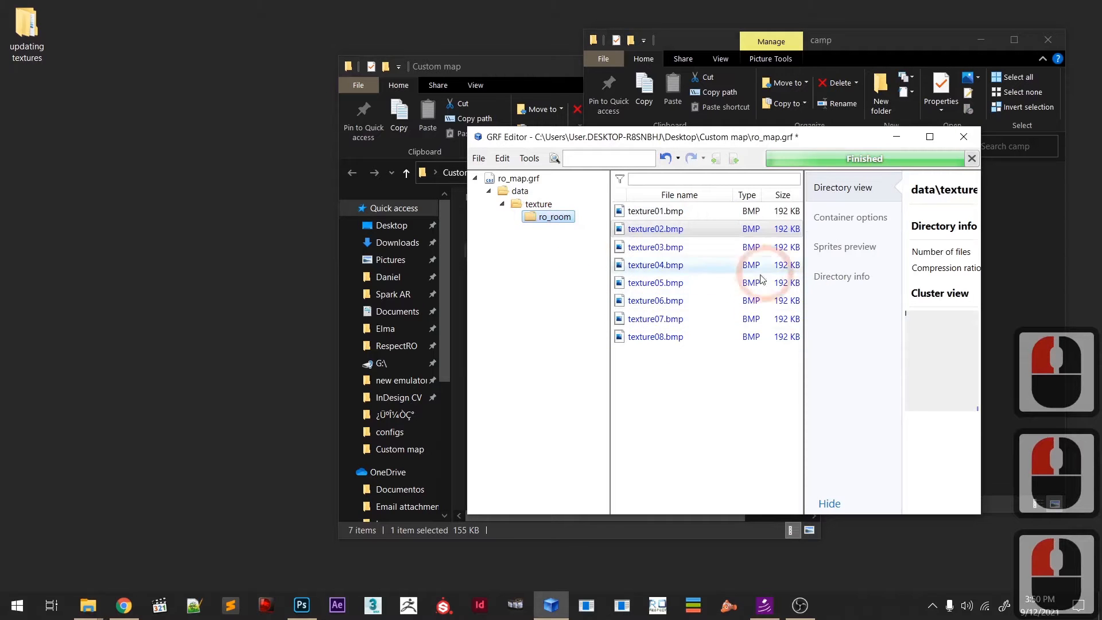
- Maximise GRF Editor and preview the textures added to ro_room, including texture03.bmp, texture05.bmp, texture07.bmp and texture08.bmp
{"action": "left_click", "coordinate": [929, 137]}
{"action": "left_click", "coordinate": [290, 101]}
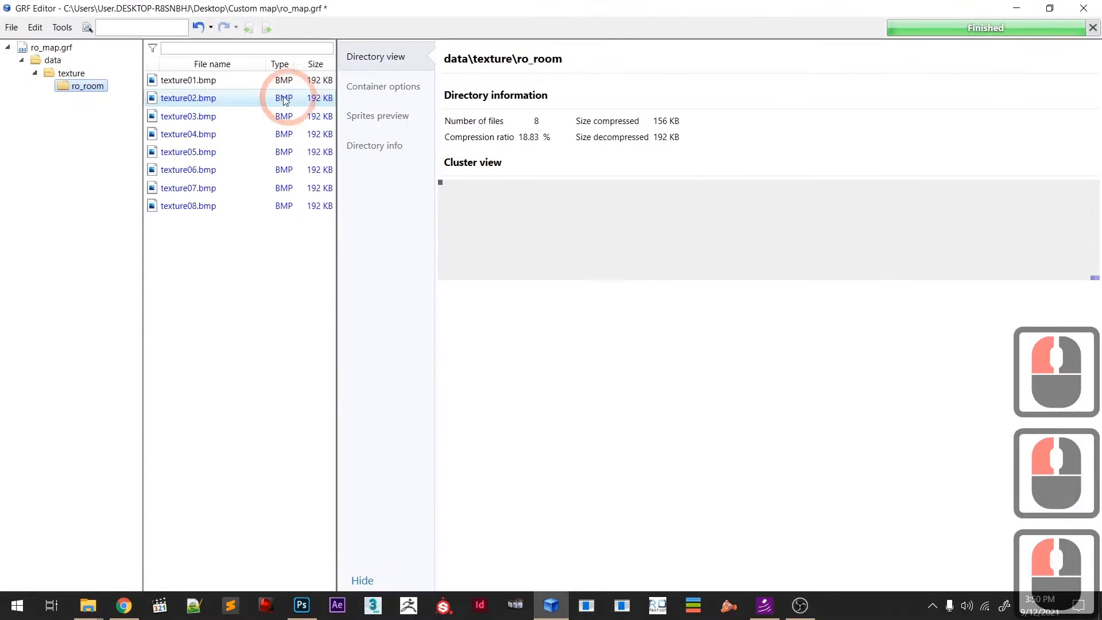
{"action": "left_click", "coordinate": [210, 115]}
{"action": "left_click", "coordinate": [201, 151]}
{"action": "left_click", "coordinate": [198, 188]}
{"action": "left_click", "coordinate": [210, 205]}
{"action": "left_click", "coordinate": [215, 194]}
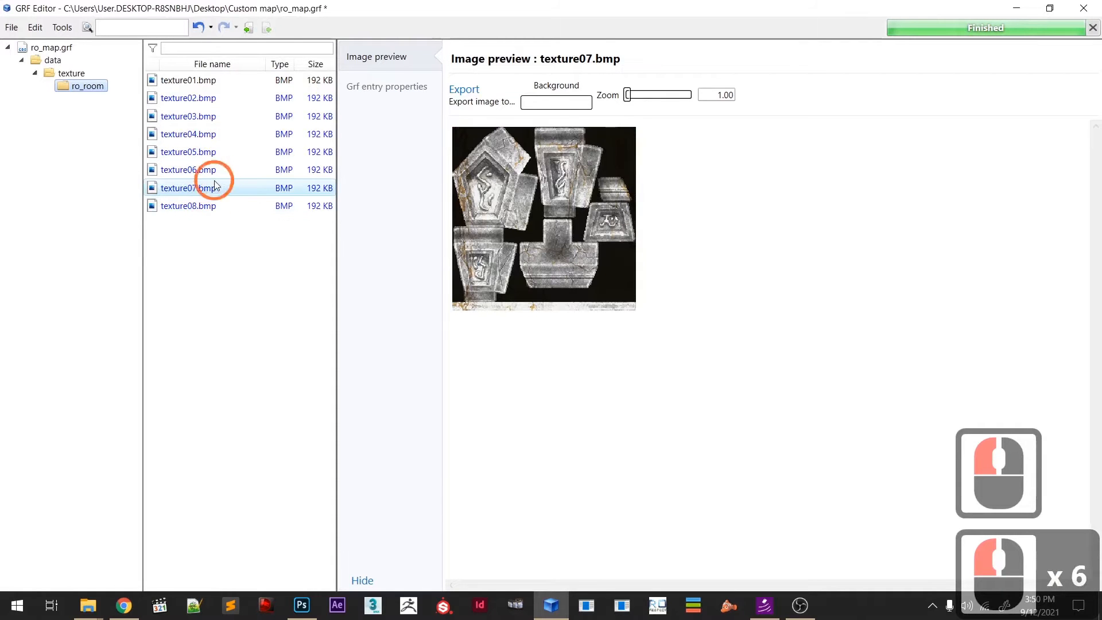
{"action": "left_click", "coordinate": [213, 170]}
{"action": "left_click", "coordinate": [216, 152]}
- Save the changes to ro_map.grf and minimise GRF Editor
{"action": "left_click", "coordinate": [3, 27]}
{"action": "left_click", "coordinate": [74, 128]}
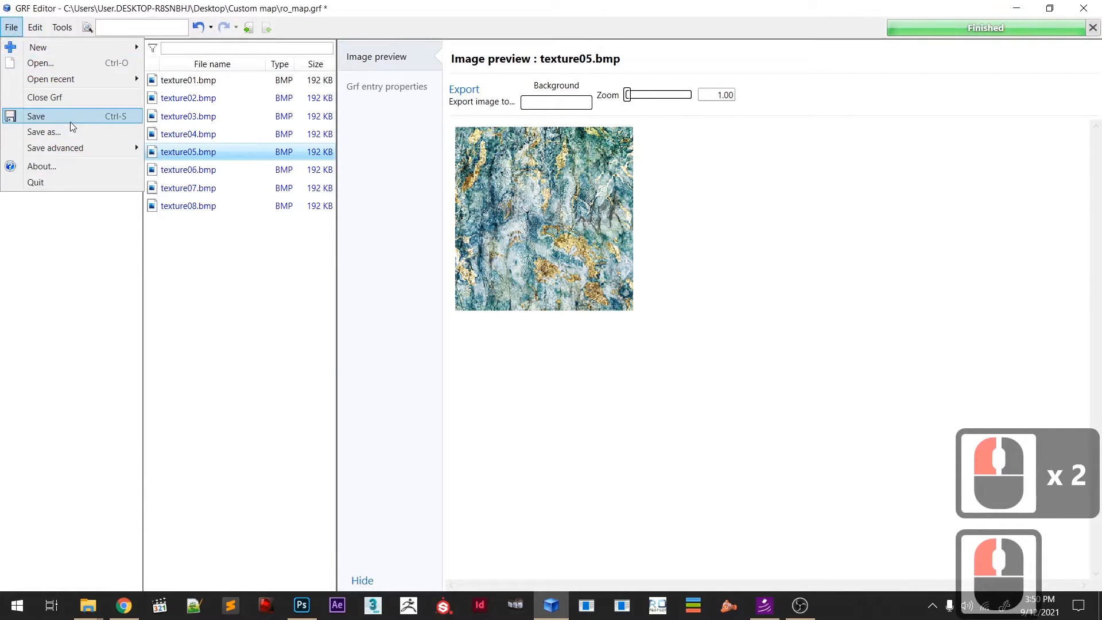
{"action": "left_click", "coordinate": [76, 121]}
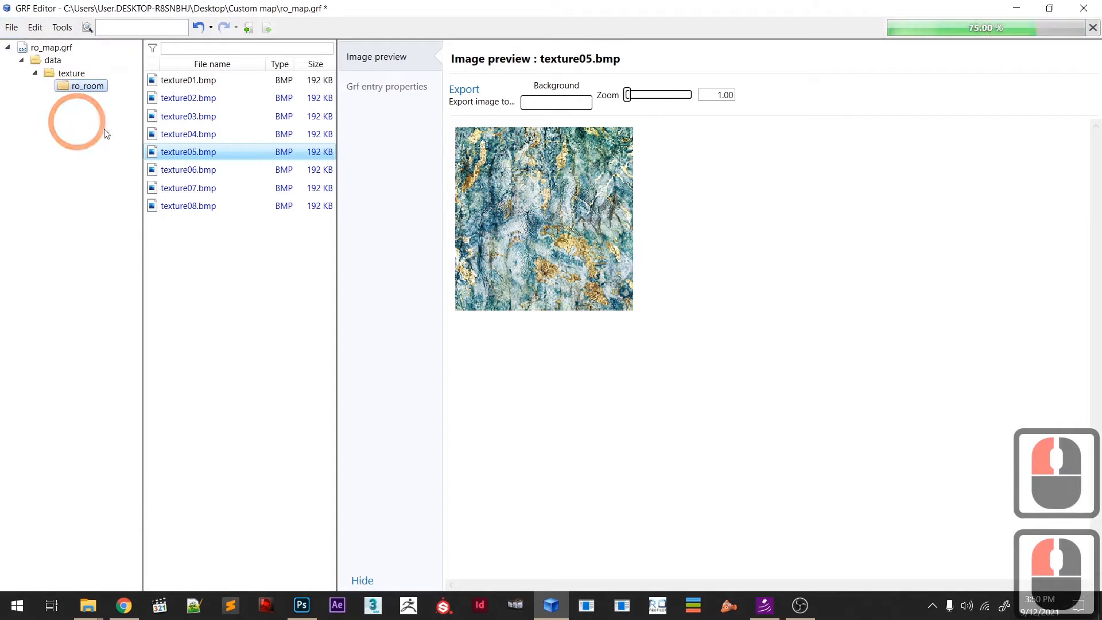
{"action": "left_click", "coordinate": [1020, 11]}
- Bring the Custom map folder forward and open the first folder in updating textures > data > model in a separate window
{"action": "left_click", "coordinate": [823, 240]}
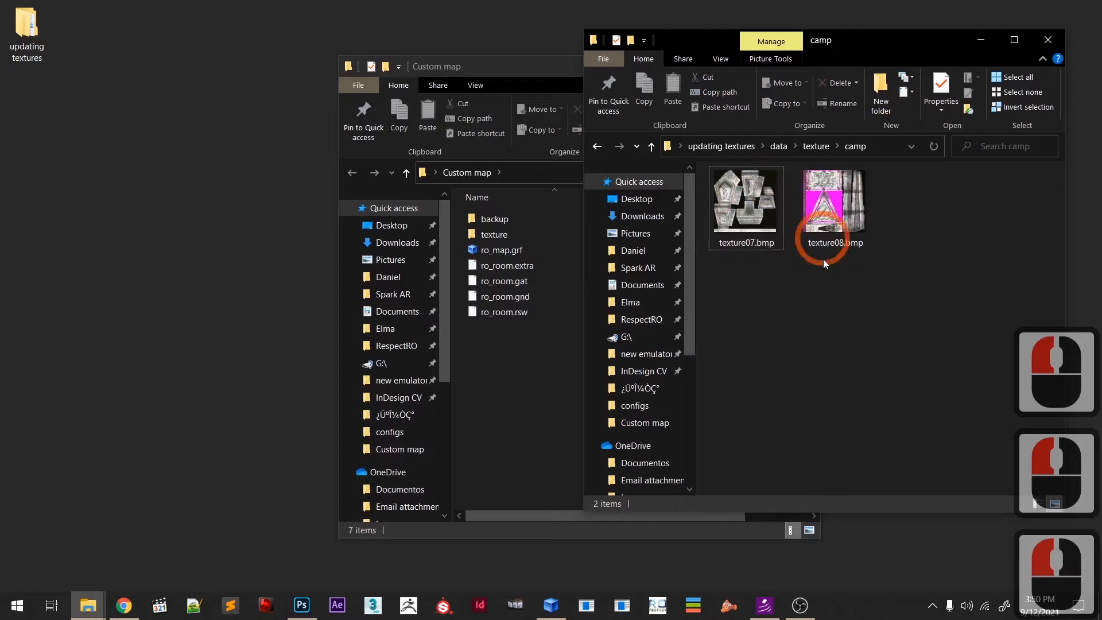
{"action": "left_click_drag", "start_coordinate": [874, 326], "coordinate": [707, 163]}
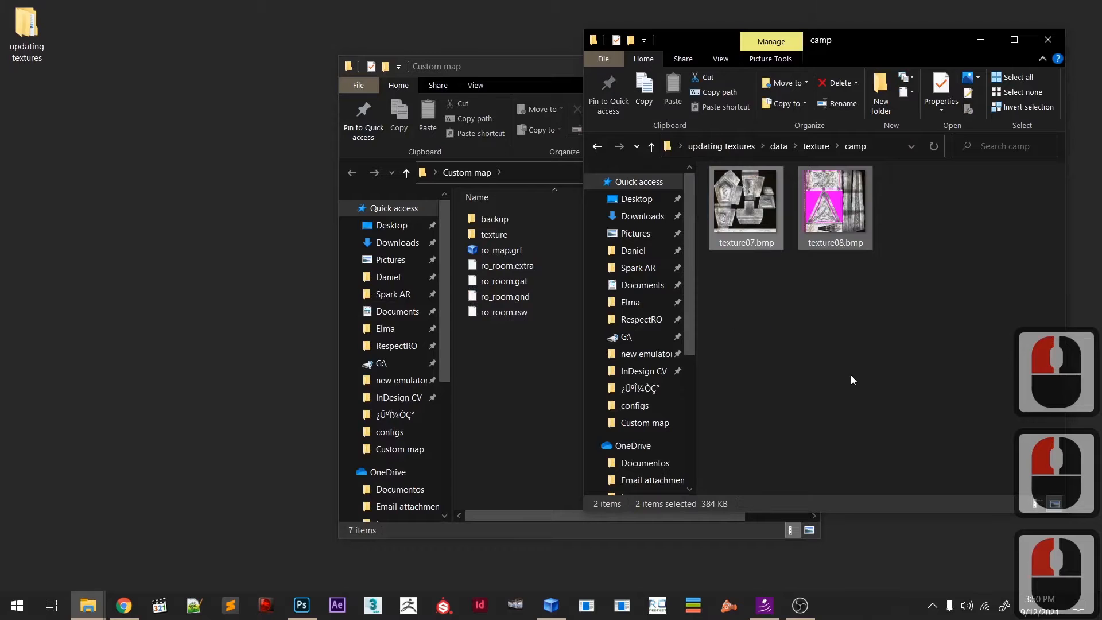
{"action": "left_click", "coordinate": [497, 406]}
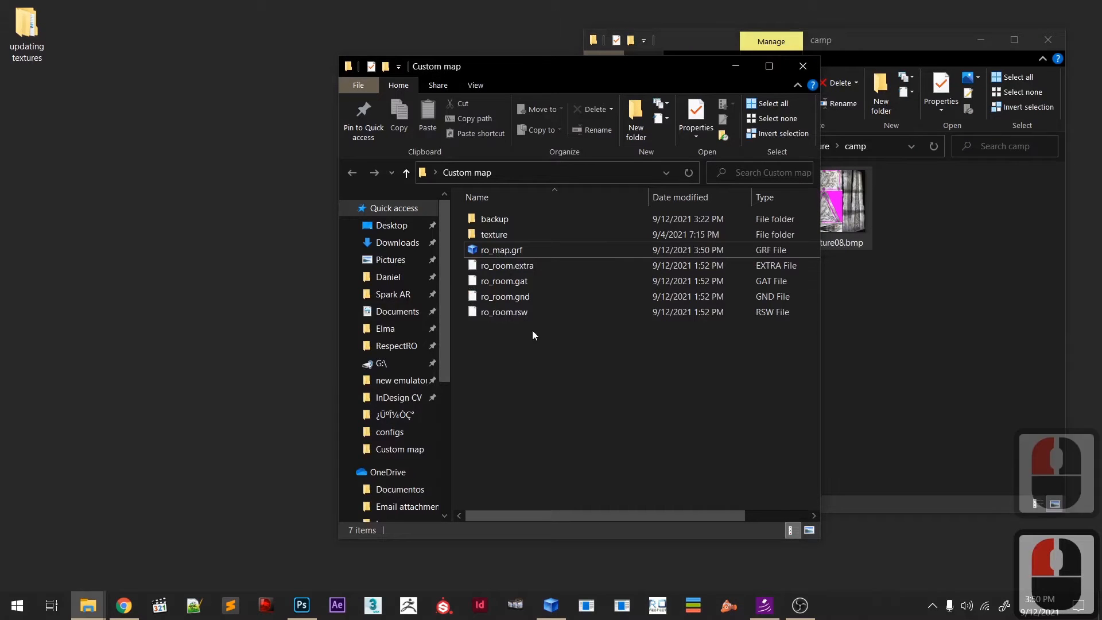
{"action": "double_click", "coordinate": [27, 30]}
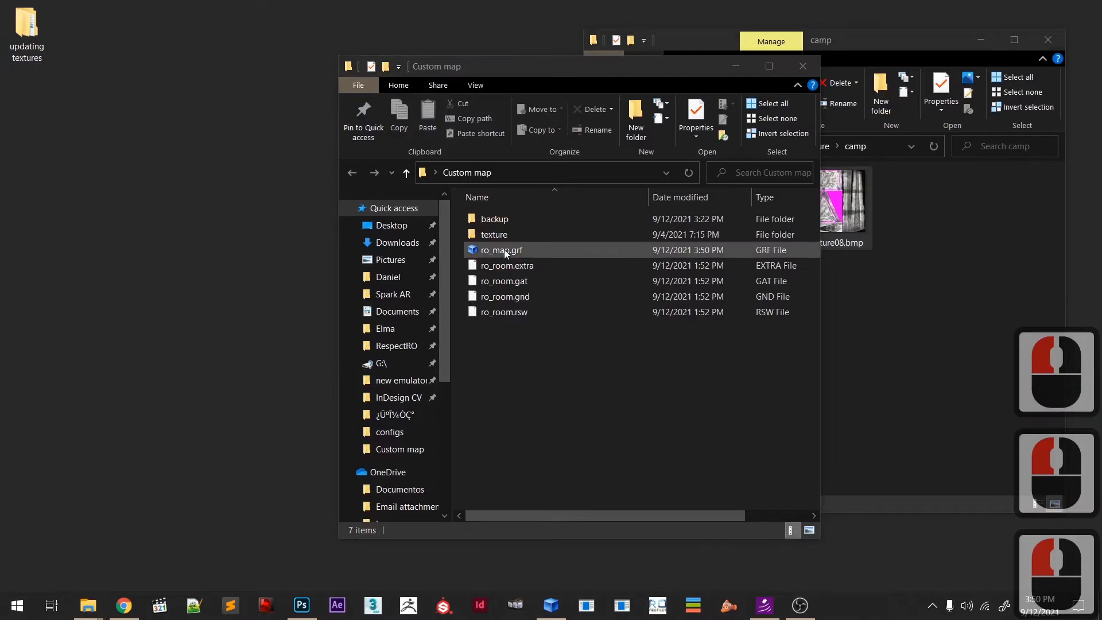
{"action": "double_click", "coordinate": [770, 216]}
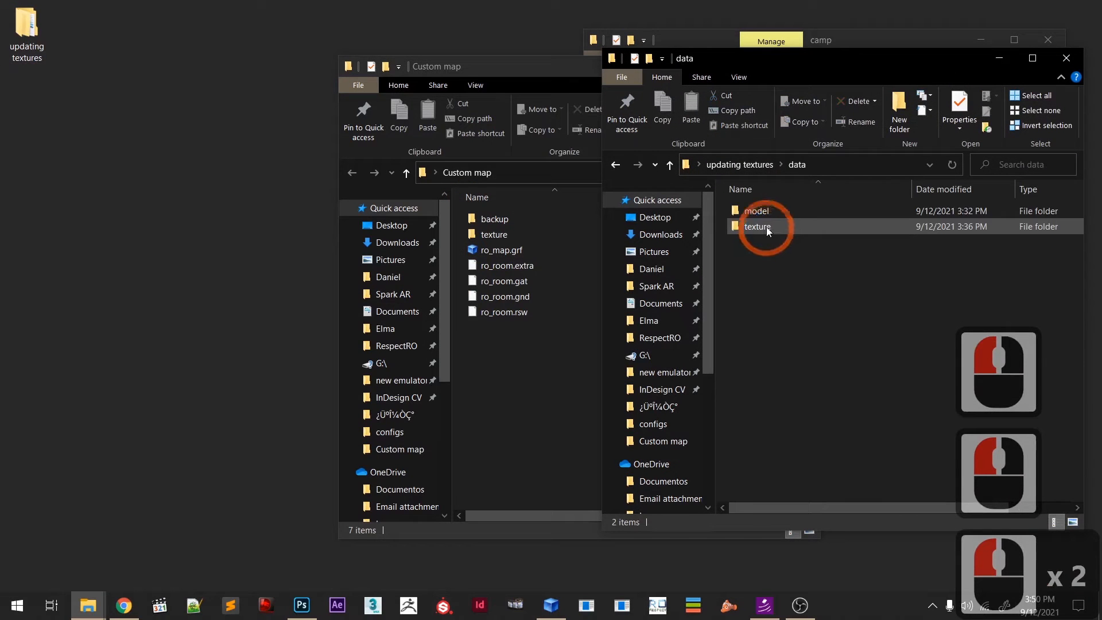
{"action": "left_click", "coordinate": [765, 213]}
{"action": "double_click", "coordinate": [763, 210]}
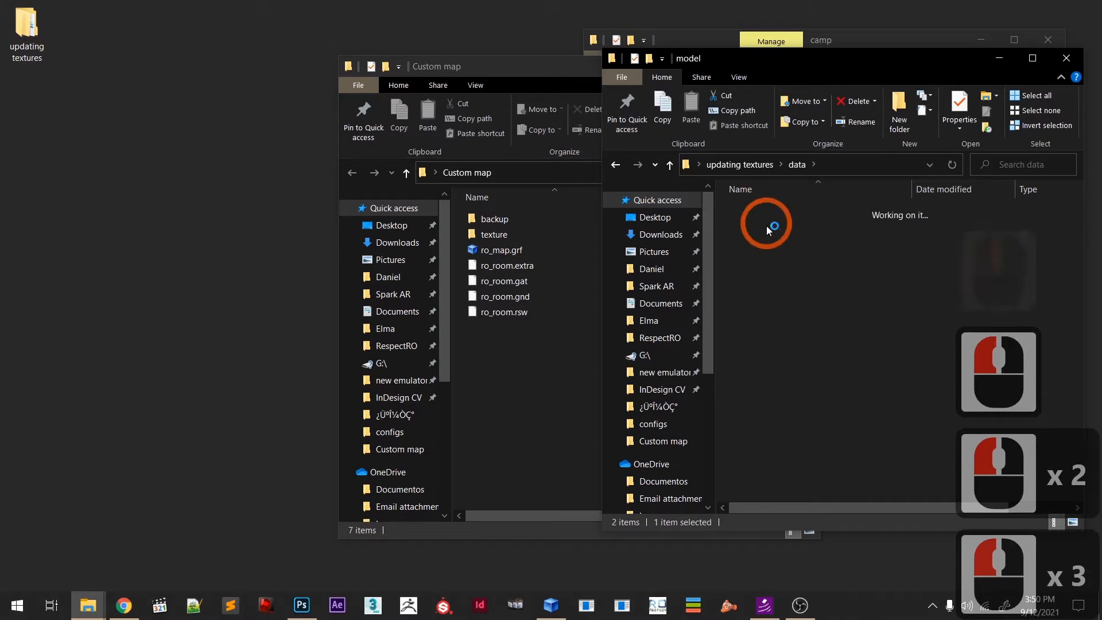
{"action": "double_click", "coordinate": [759, 217]}
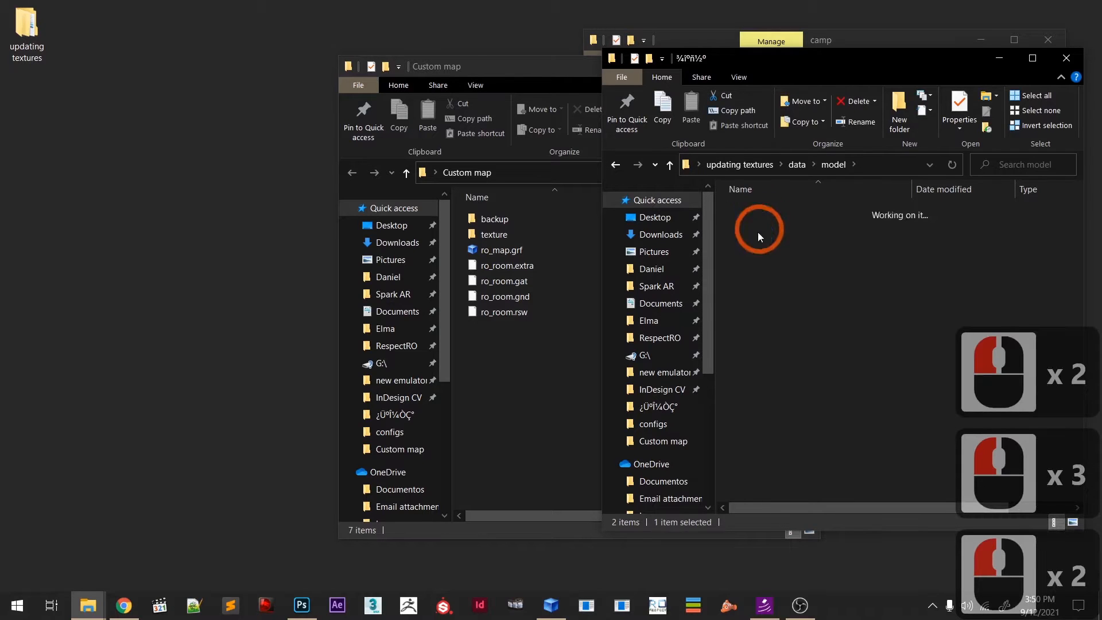
- Move the RSM model file ending in _02 from this model folder into the Custom map folder
{"action": "left_click", "coordinate": [759, 210]}
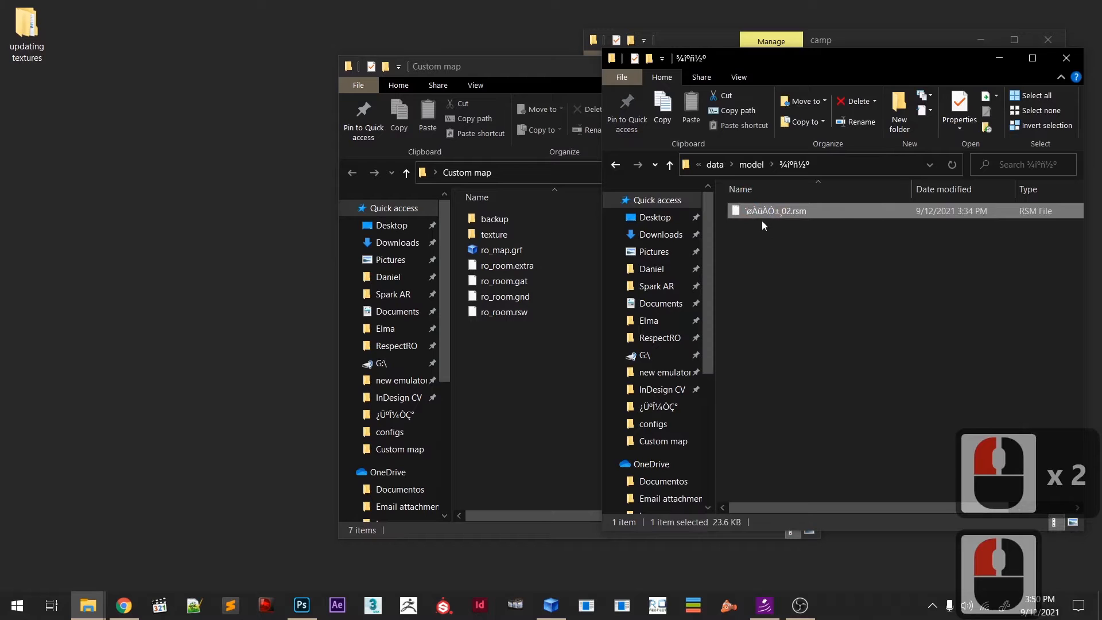
{"action": "key", "text": "ctrl+x"}
{"action": "left_click", "coordinate": [559, 384]}
{"action": "key", "text": "ctrl+v"}
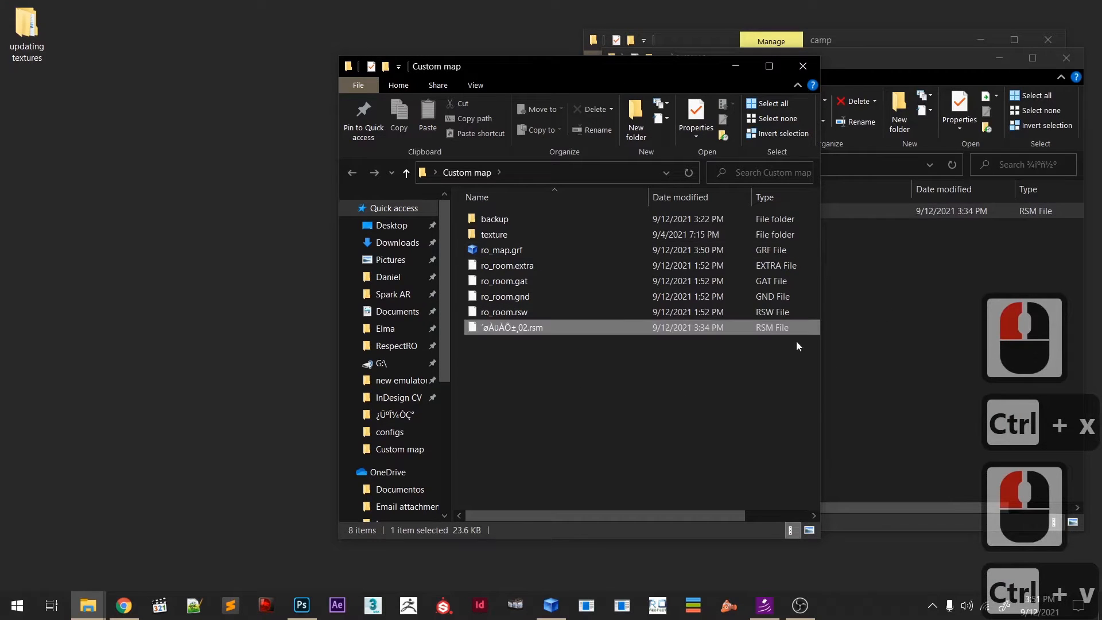
- Move the RSM model file from data > model > camp into the Custom map folder
{"action": "left_click", "coordinate": [890, 332]}
{"action": "key", "text": "BackSpace"}
{"action": "key", "text": "Down"}
{"action": "key", "text": "Return"}
{"action": "key", "text": "Down"}
{"action": "key", "text": "ctrl+x"}
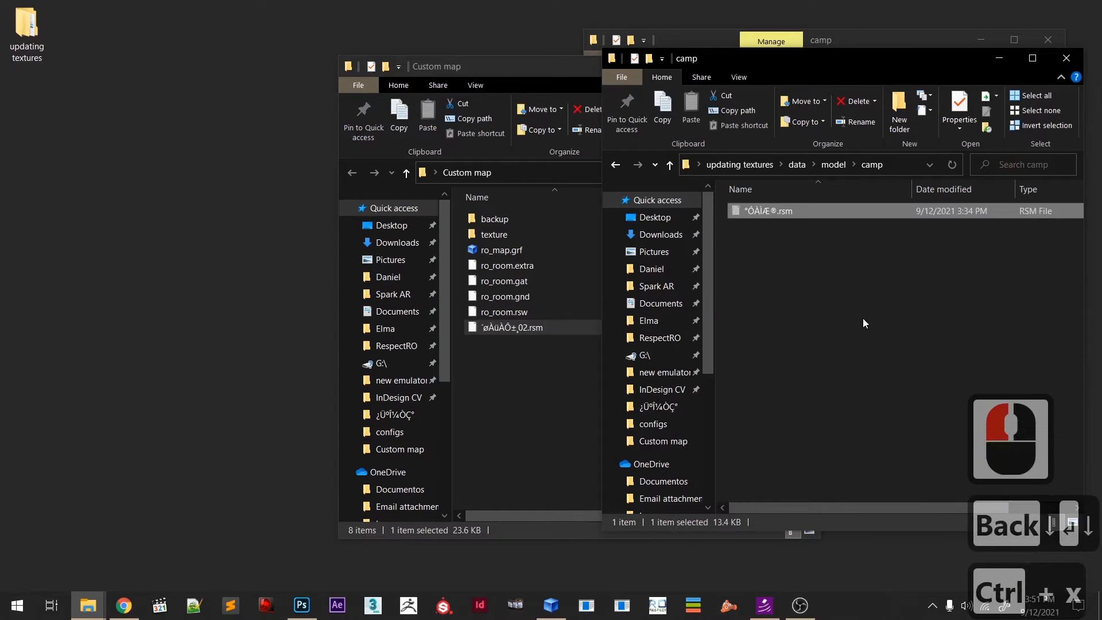
{"action": "left_click", "coordinate": [561, 396]}
{"action": "left_click", "coordinate": [561, 396]}
{"action": "key", "text": "ctrl+v"}
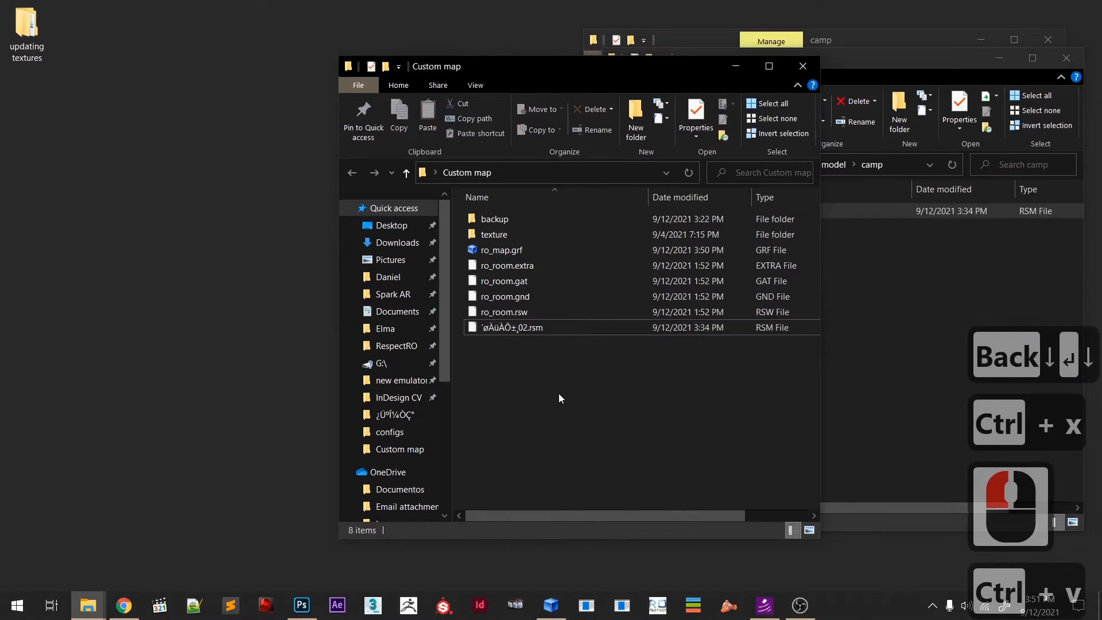
{"action": "left_click", "coordinate": [528, 387]}
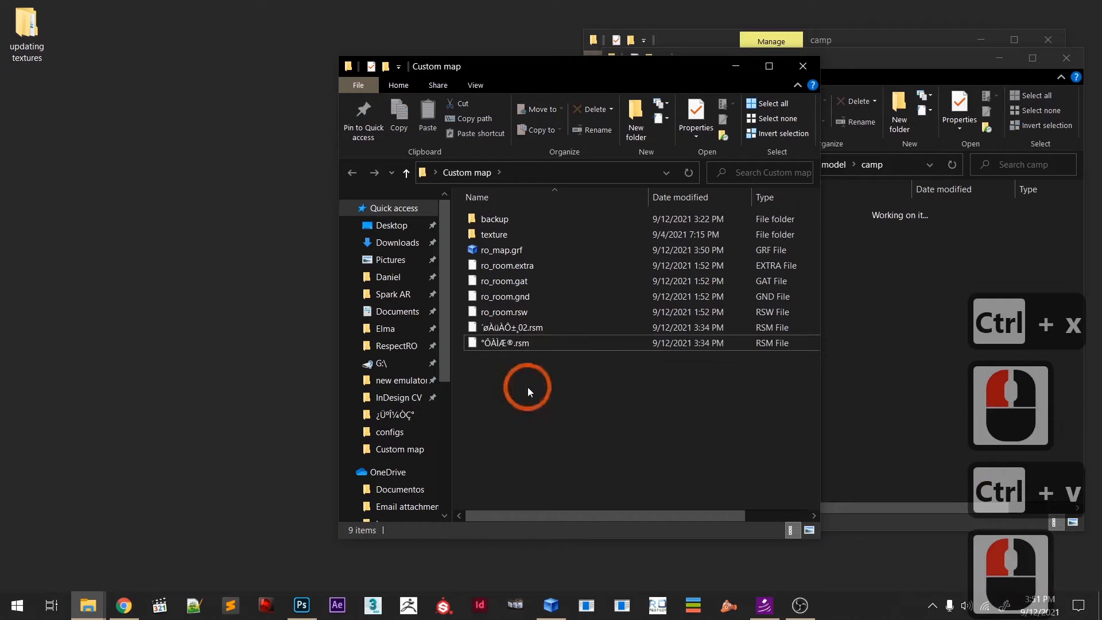
- Switch back to GRF Editor, restore its smaller window and move it clear of the Custom map file list
{"action": "left_click", "coordinate": [510, 327]}
{"action": "left_click", "coordinate": [545, 609]}
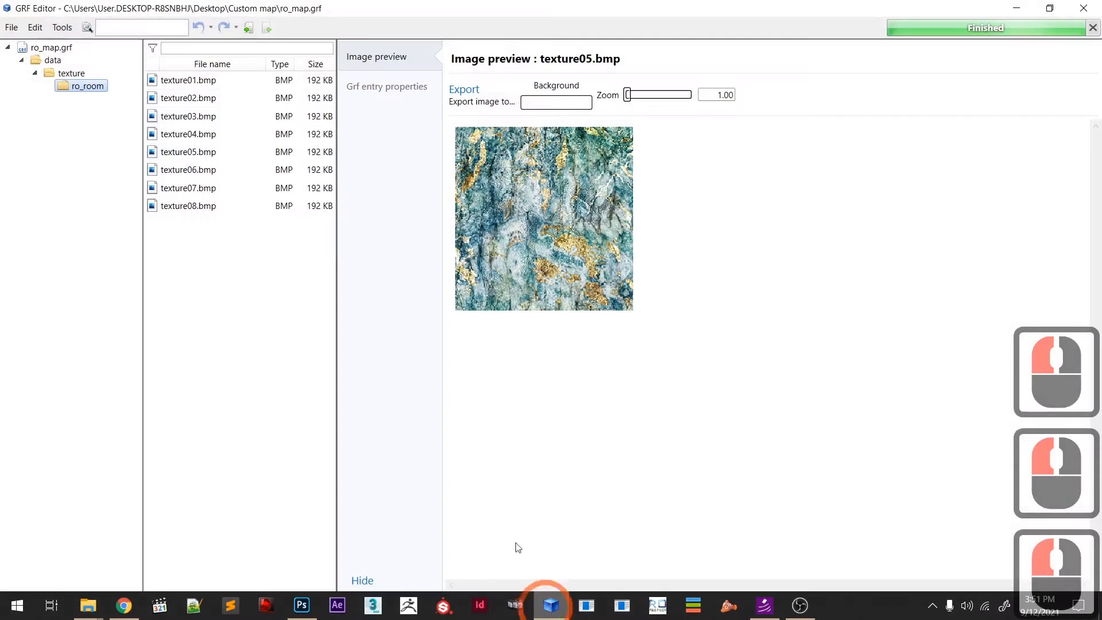
{"action": "double_click", "coordinate": [357, 7]}
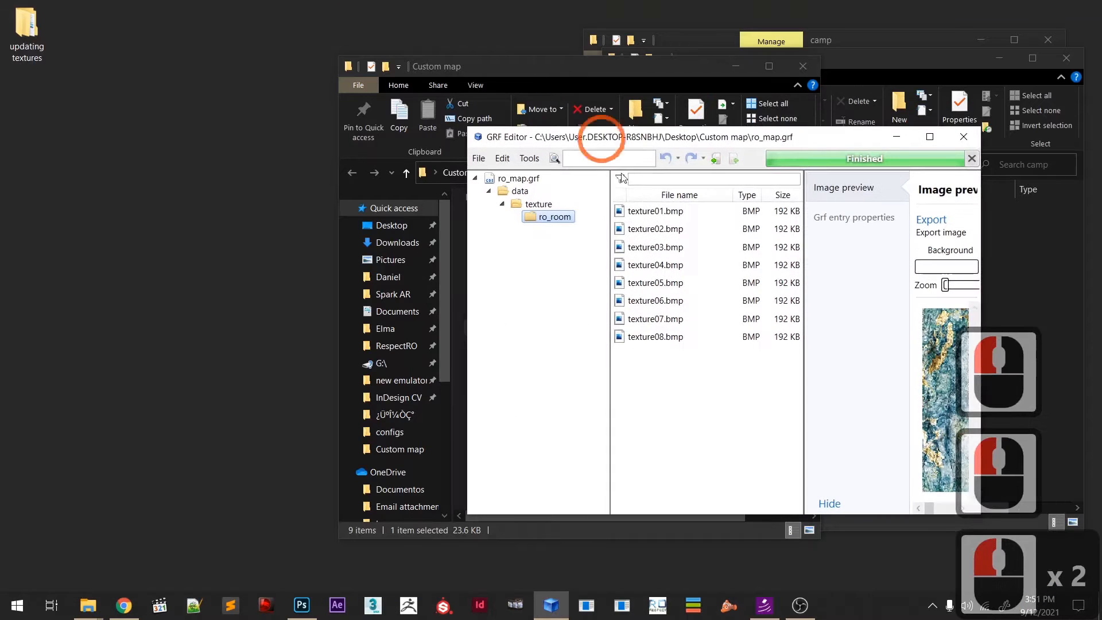
{"action": "left_click_drag", "start_coordinate": [668, 107], "coordinate": [793, 304]}
- Select both RSM model files in Custom map, add them to the data folder of ro_map.grf and select the camp model
{"action": "left_click_drag", "start_coordinate": [534, 371], "coordinate": [505, 326]}
{"action": "left_click_drag", "start_coordinate": [505, 325], "coordinate": [653, 574]}
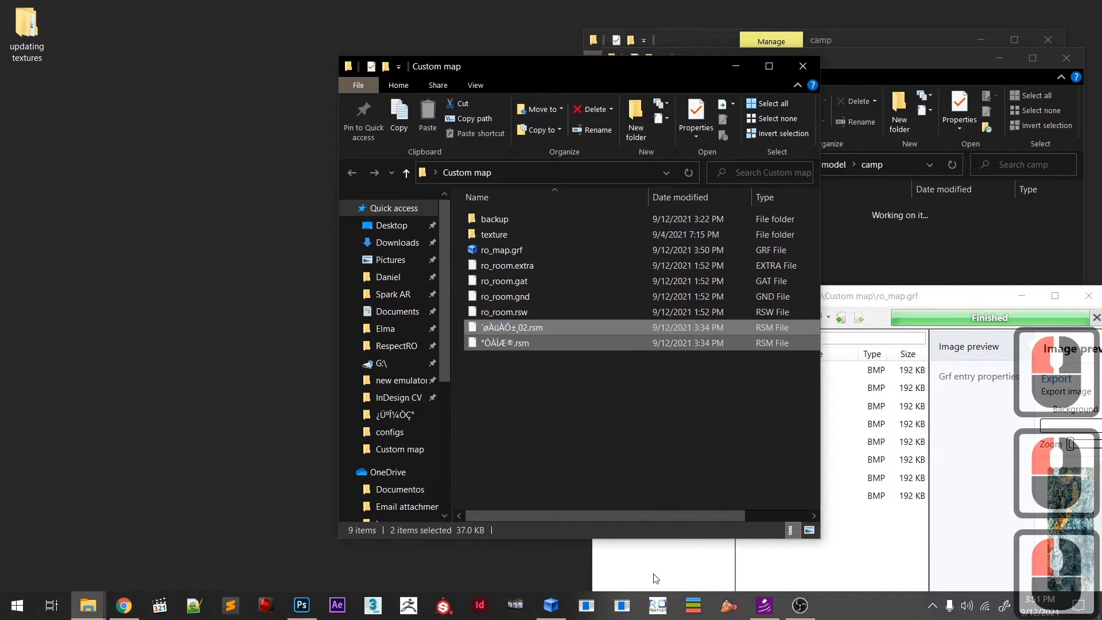
{"action": "left_click", "coordinate": [826, 319]}
{"action": "left_click", "coordinate": [743, 387]}
{"action": "left_click_drag", "start_coordinate": [512, 338], "coordinate": [645, 352]}
{"action": "left_click", "coordinate": [646, 351]}
{"action": "left_click", "coordinate": [781, 368]}
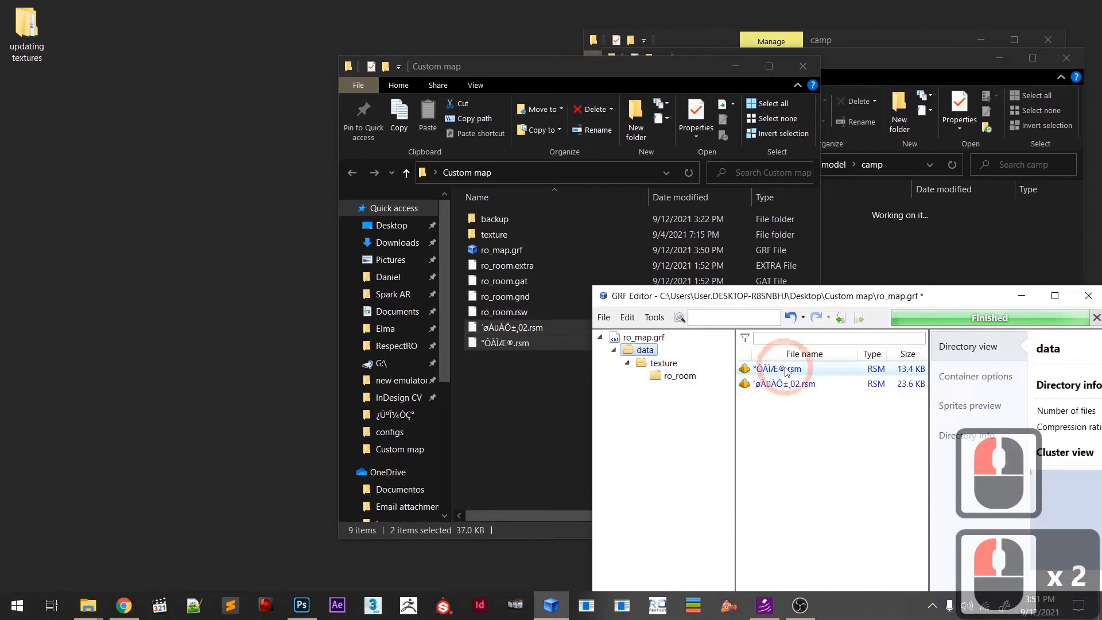
- Maximize the GRF Editor window and examine the previews of both RSM models in the data folder
{"action": "double_click", "coordinate": [898, 295]}
{"action": "left_click", "coordinate": [787, 348]}
{"action": "left_click_drag", "start_coordinate": [786, 372], "coordinate": [734, 408]}
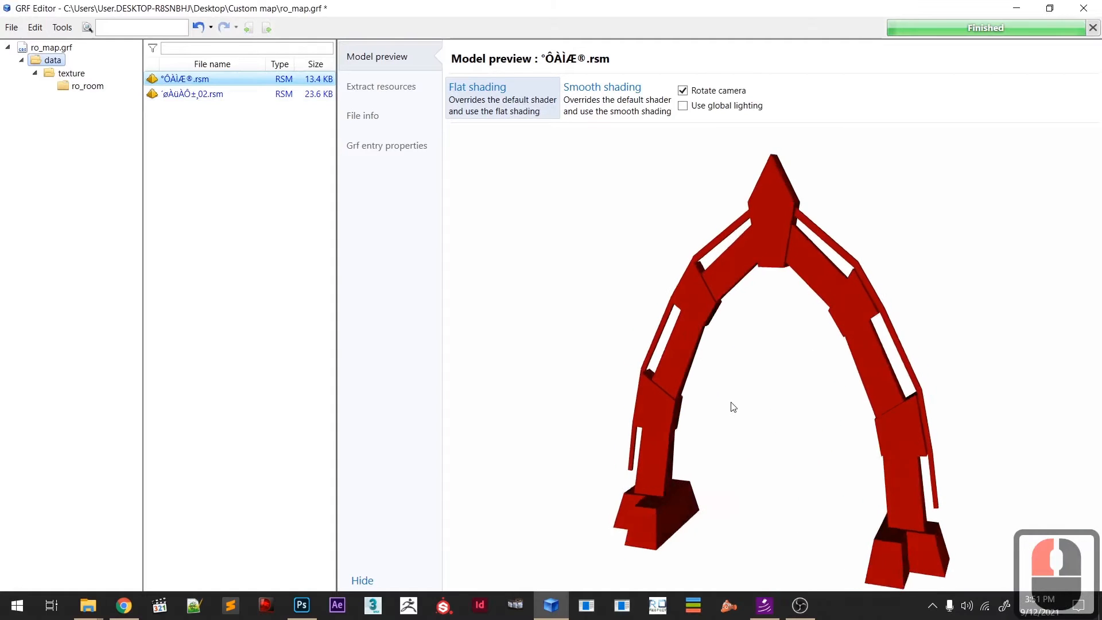
{"action": "left_click", "coordinate": [189, 95]}
{"action": "left_click_drag", "start_coordinate": [687, 354], "coordinate": [691, 396]}
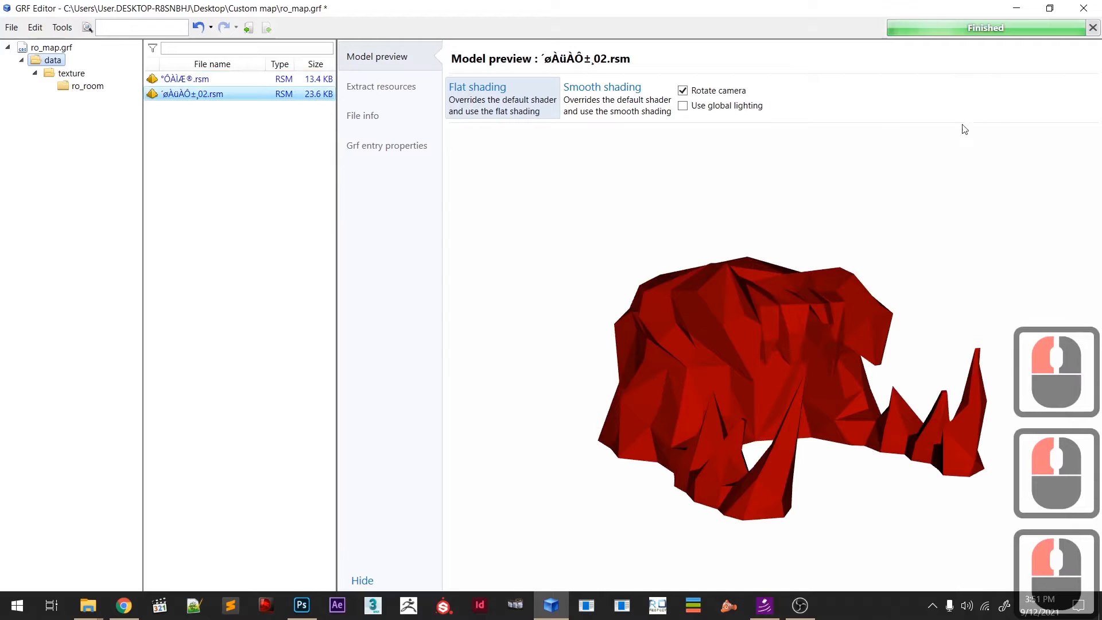
- Close GRF Editor without saving the changes to ro_map.grf and return to the Custom map folder
{"action": "left_click", "coordinate": [1084, 11]}
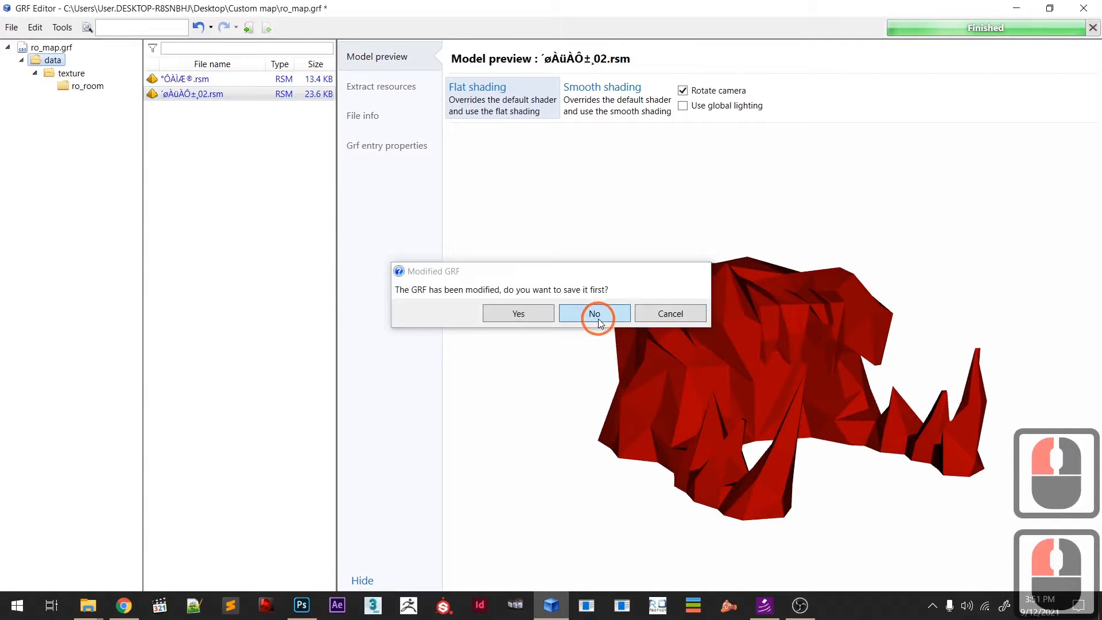
{"action": "left_click", "coordinate": [595, 315]}
{"action": "left_click", "coordinate": [540, 345]}
- Rename the RSM file ending in _02 in the Custom map folder as model02.rsm
{"action": "left_click", "coordinate": [505, 327]}
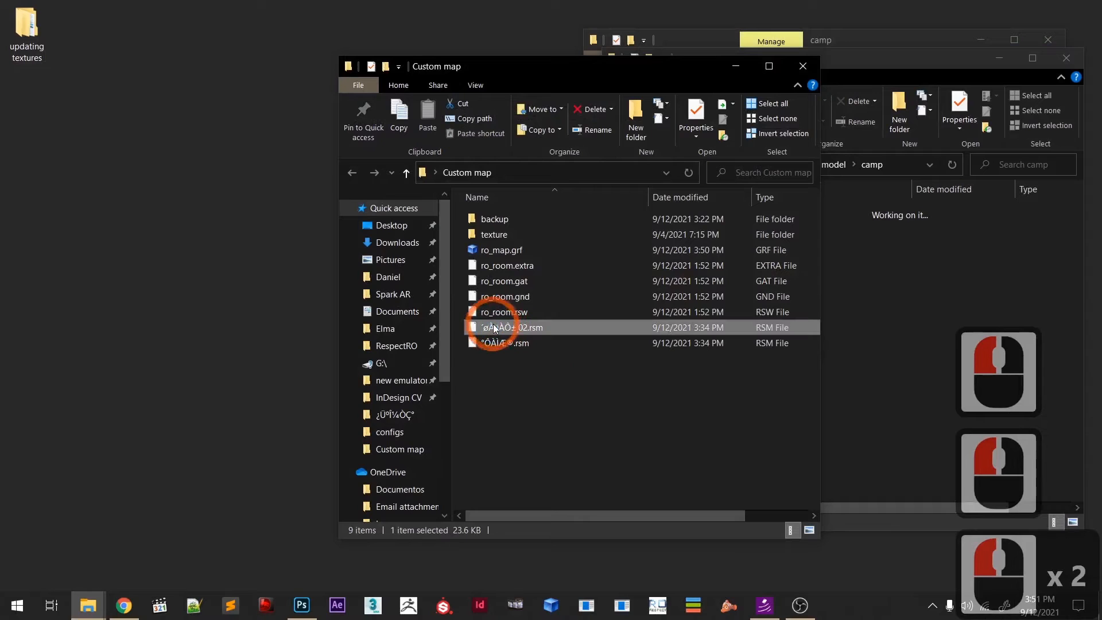
{"action": "key", "text": "F2"}
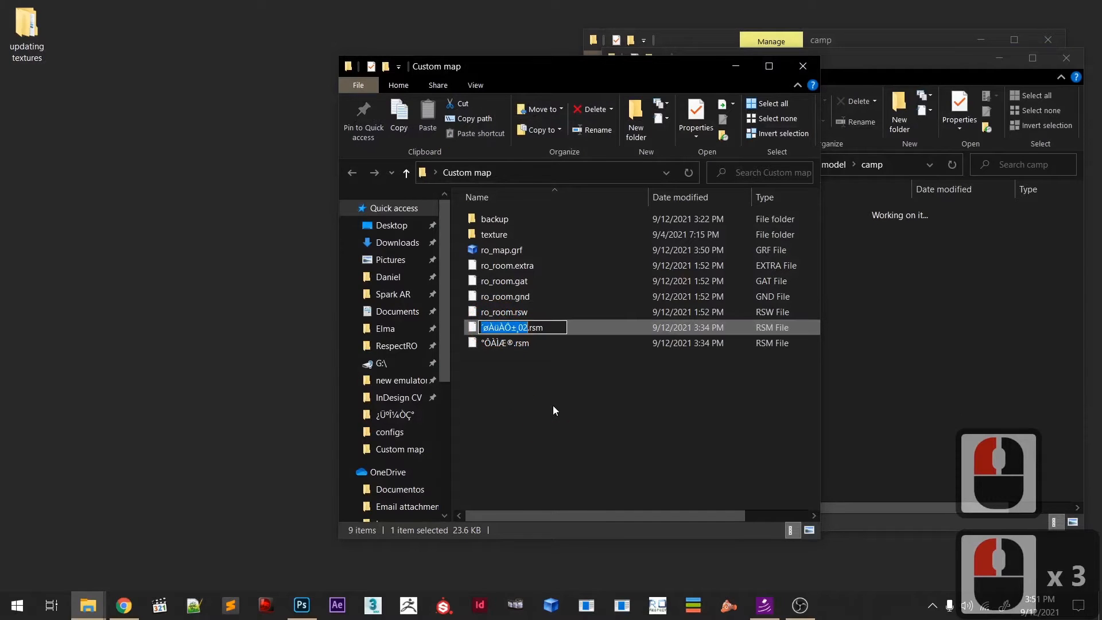
{"action": "type", "text": "model02"}
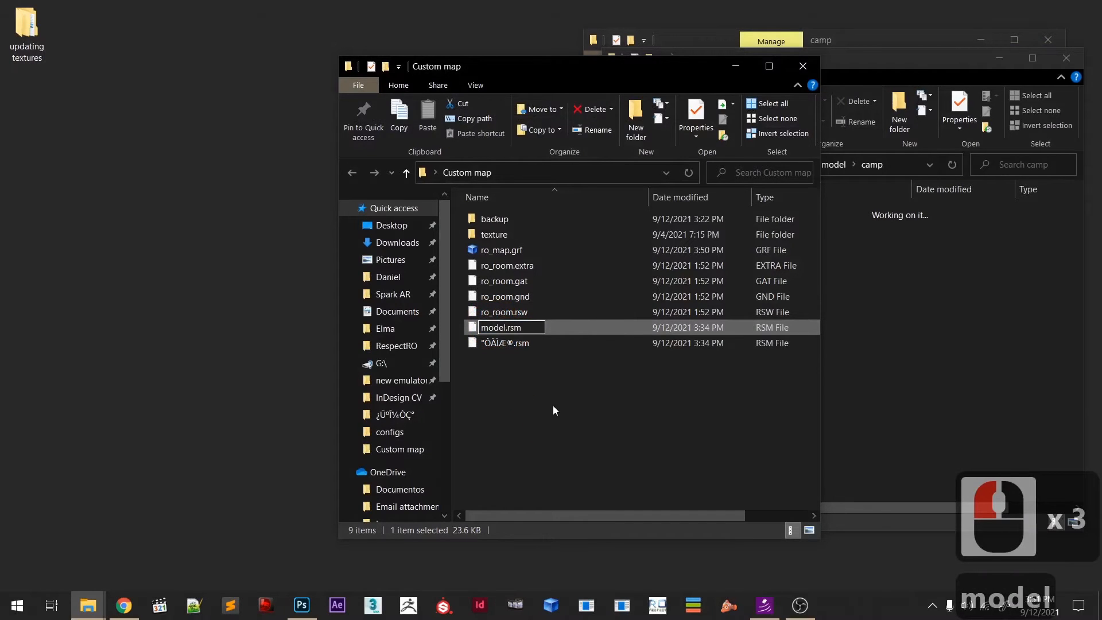
{"action": "left_click", "coordinate": [553, 405]}
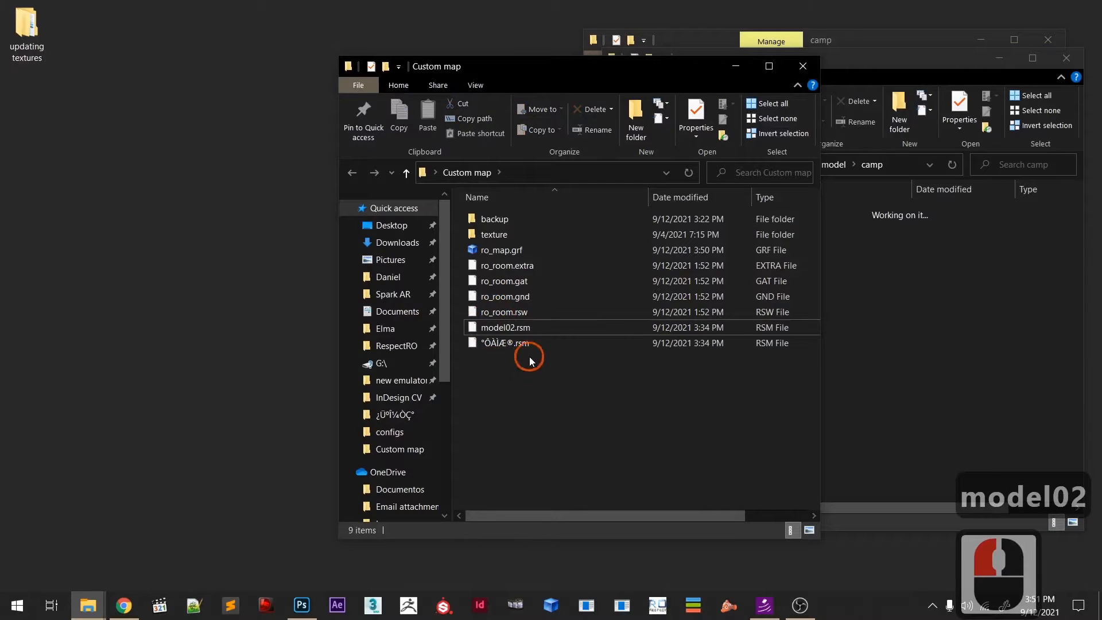
- Rename the other RSM file in the Custom map folder as model01.rsm
{"action": "left_click", "coordinate": [516, 345]}
{"action": "left_click", "coordinate": [517, 345]}
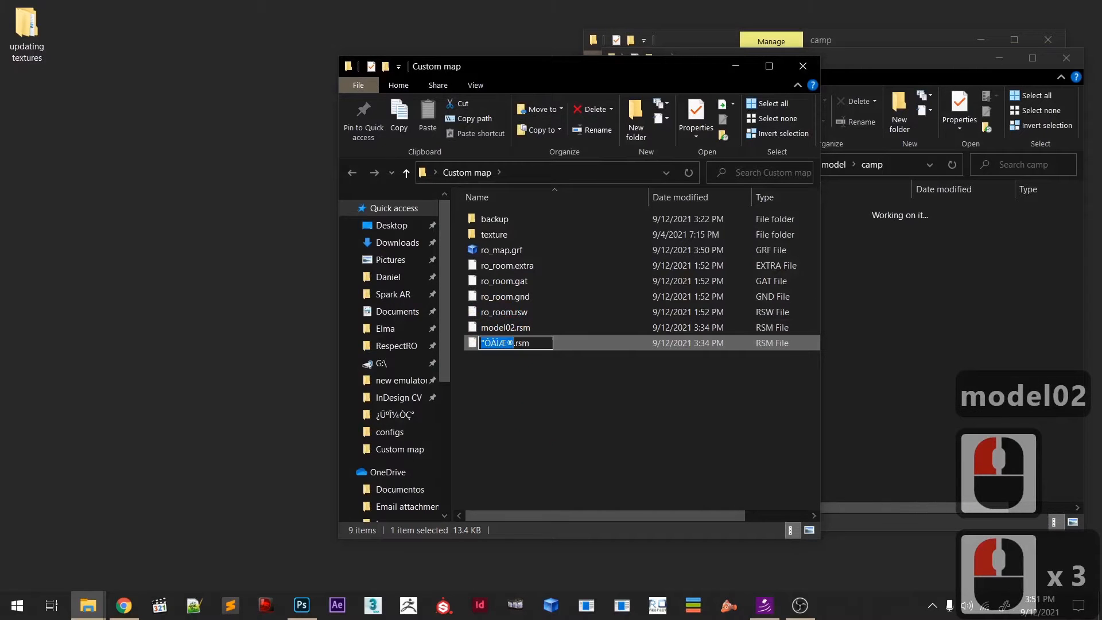
{"action": "type", "text": "model01"}
{"action": "left_click", "coordinate": [549, 406]}
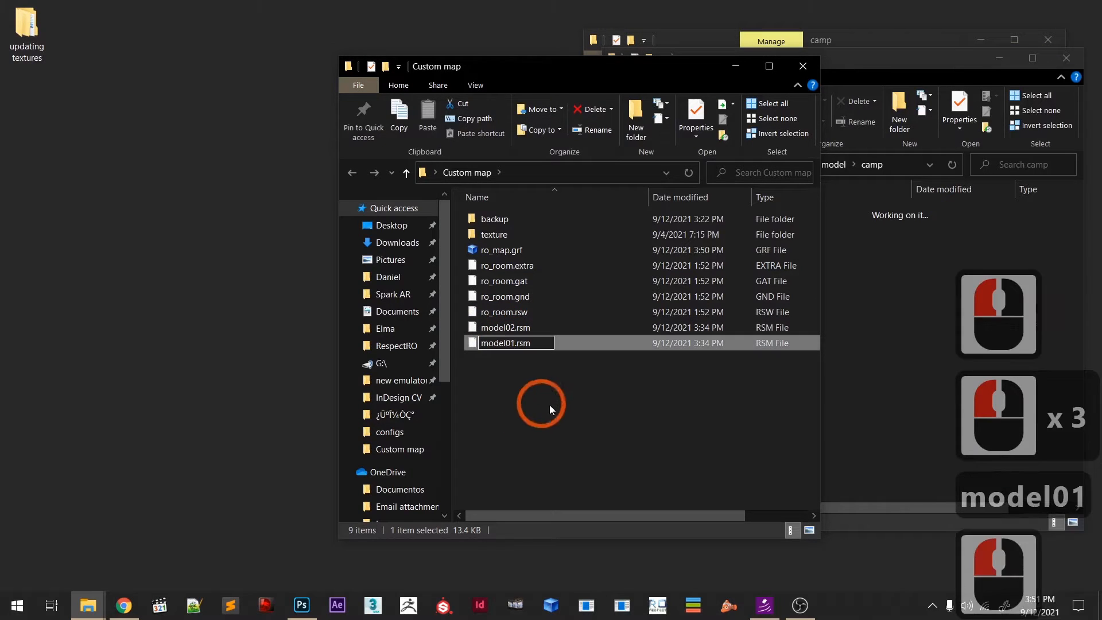
{"action": "left_click_drag", "start_coordinate": [538, 389], "coordinate": [515, 333]}
{"action": "key", "text": "ctrl+x"}
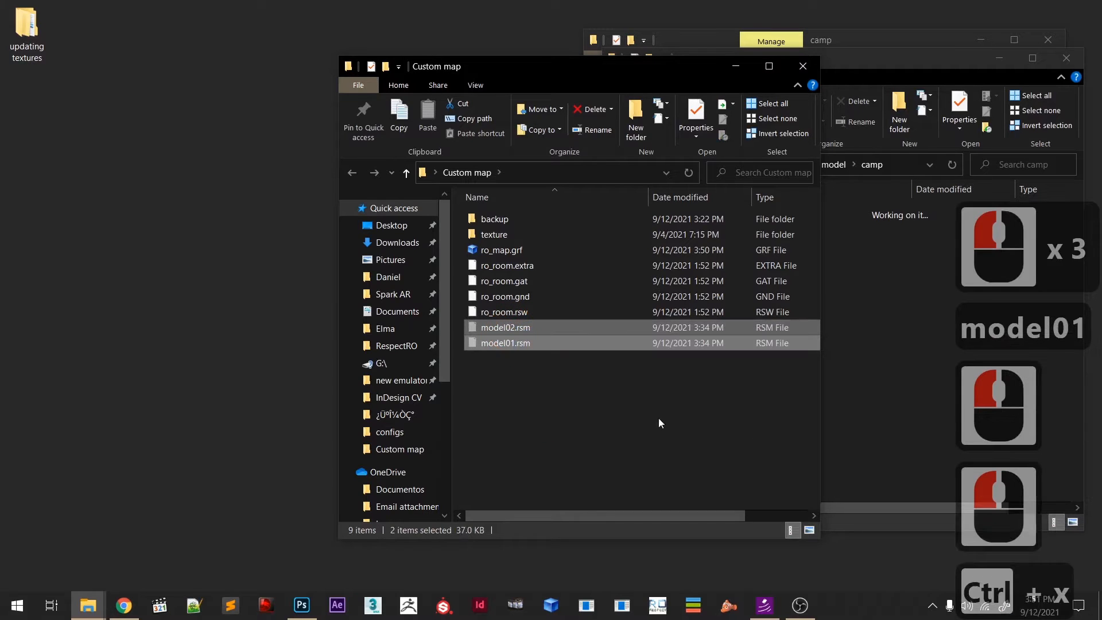
{"action": "left_click", "coordinate": [890, 366]}
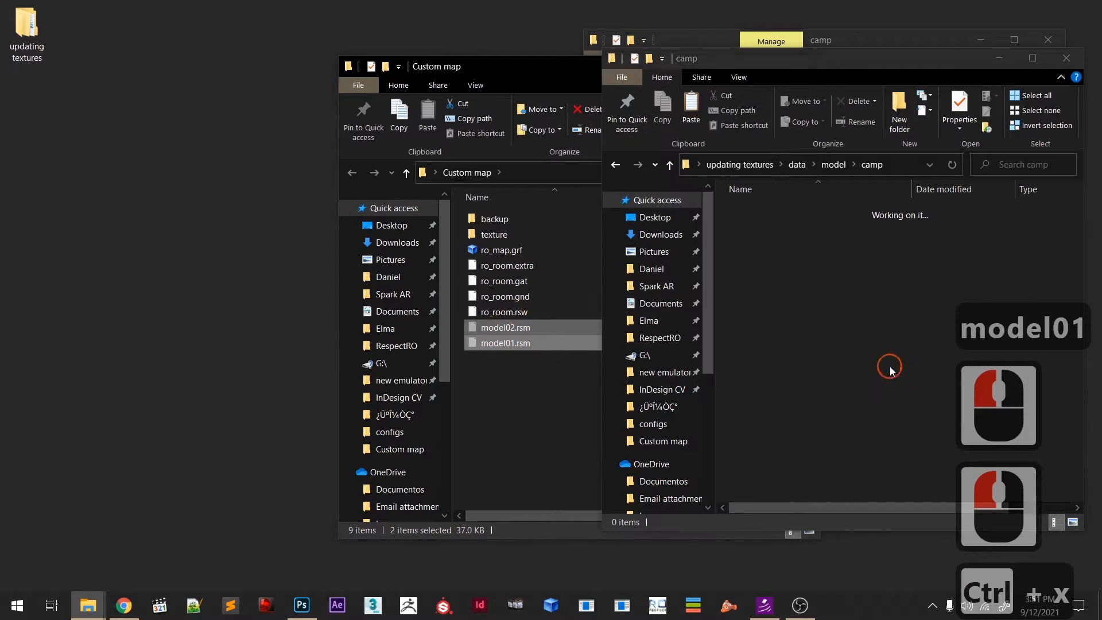
{"action": "left_click", "coordinate": [539, 452]}
{"action": "key", "text": "ctrl+v"}
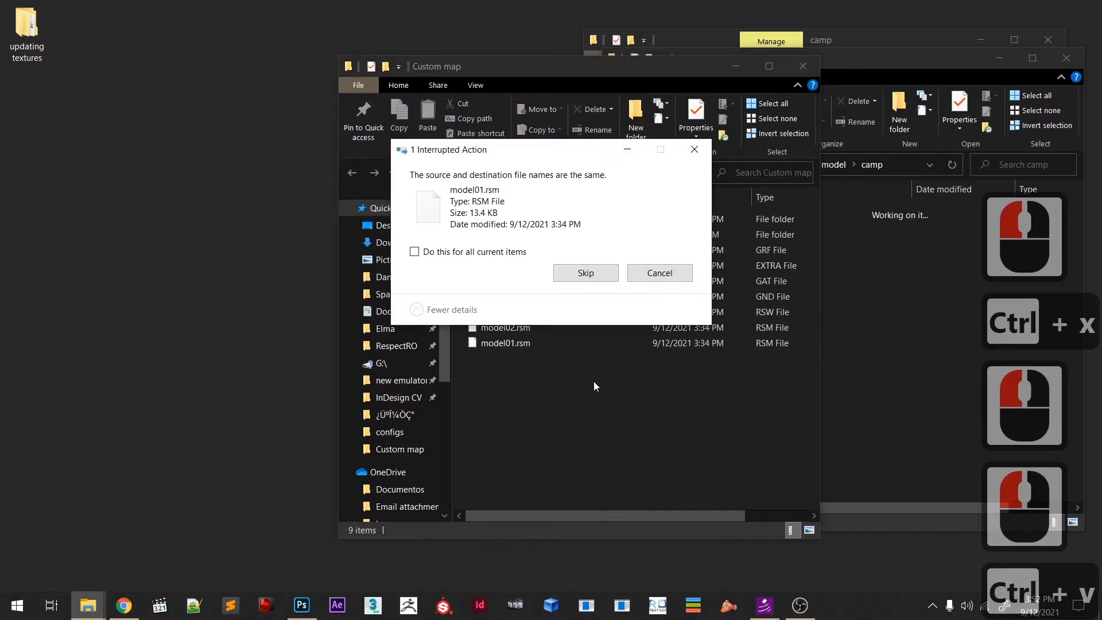
{"action": "left_click", "coordinate": [660, 274]}
{"action": "left_click", "coordinate": [498, 460]}
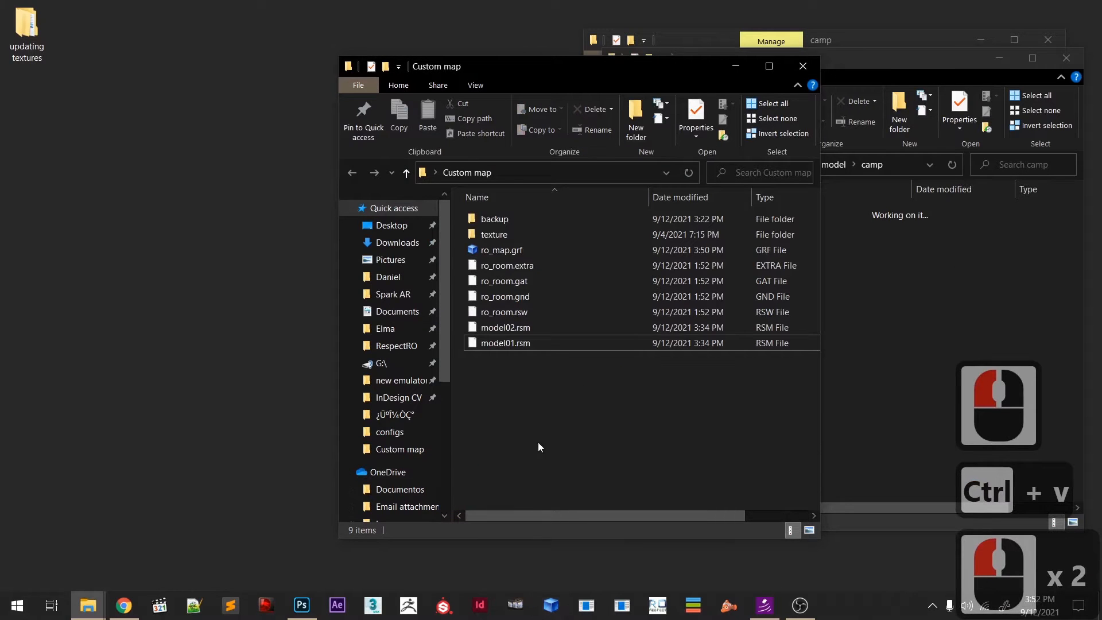
{"action": "left_click", "coordinate": [539, 395]}
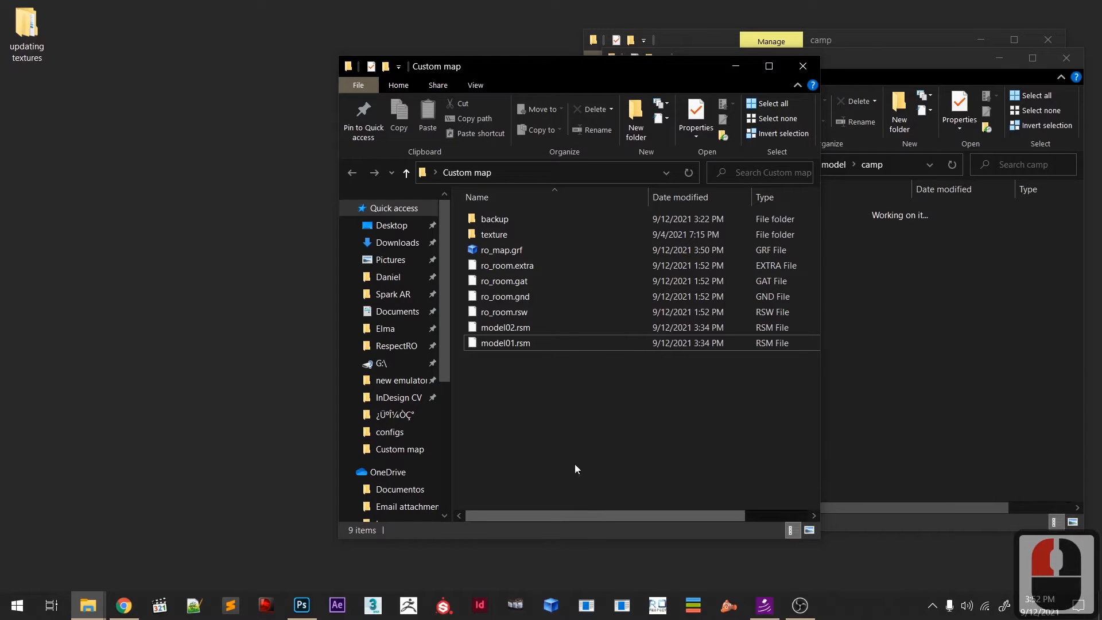
- Bring the data > model > camp window forward and move the Custom map window clear of it
{"action": "left_click", "coordinate": [779, 374]}
{"action": "left_click", "coordinate": [882, 294]}
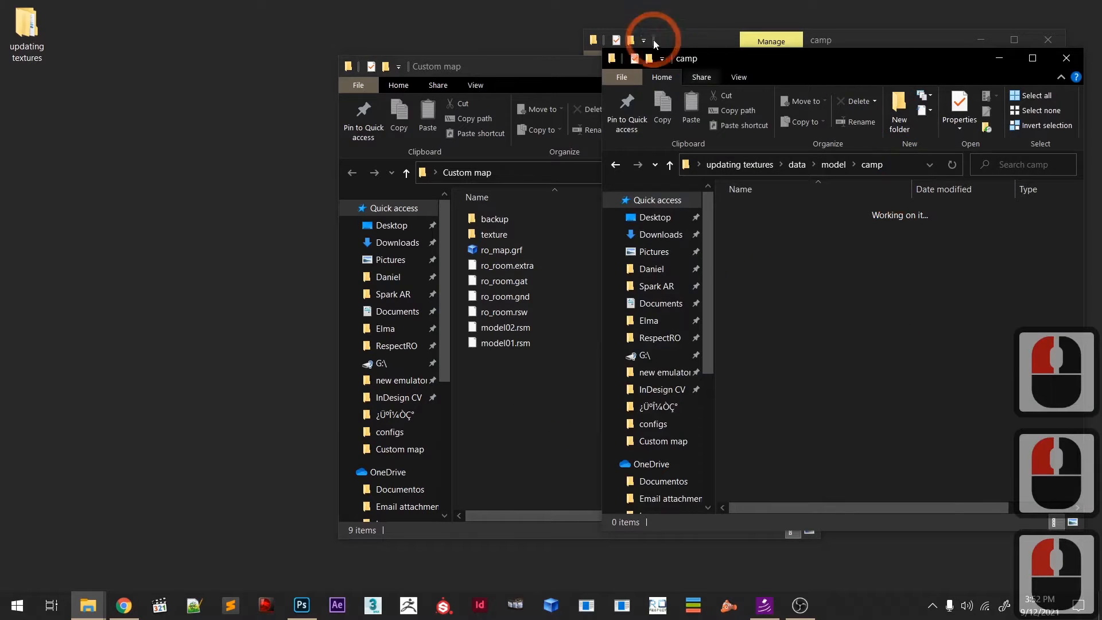
{"action": "left_click_drag", "start_coordinate": [566, 75], "coordinate": [320, 199]}
{"action": "left_click", "coordinate": [456, 185]}
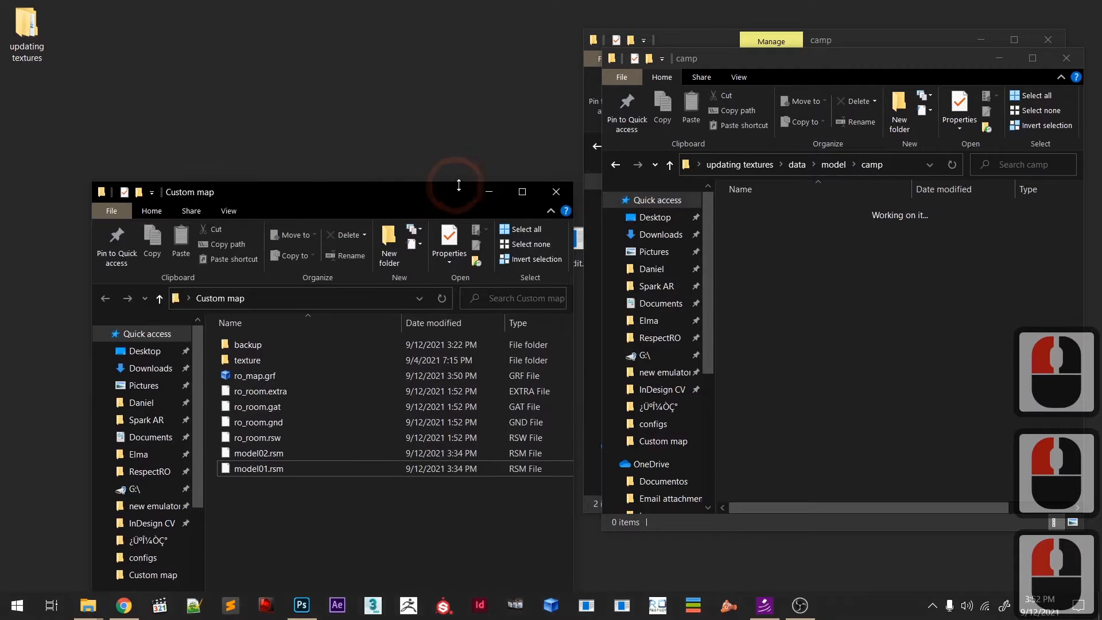
- Create a new folder named model in the Custom map folder
{"action": "right_click", "coordinate": [298, 539]}
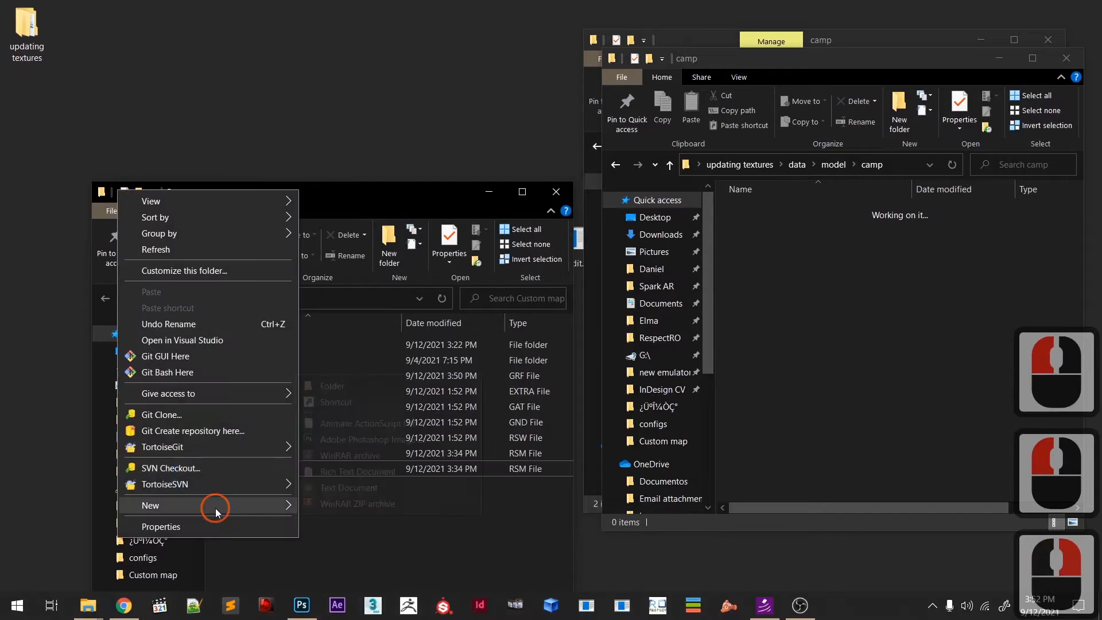
{"action": "mouse_move", "coordinate": [214, 506]}
{"action": "left_click", "coordinate": [334, 391]}
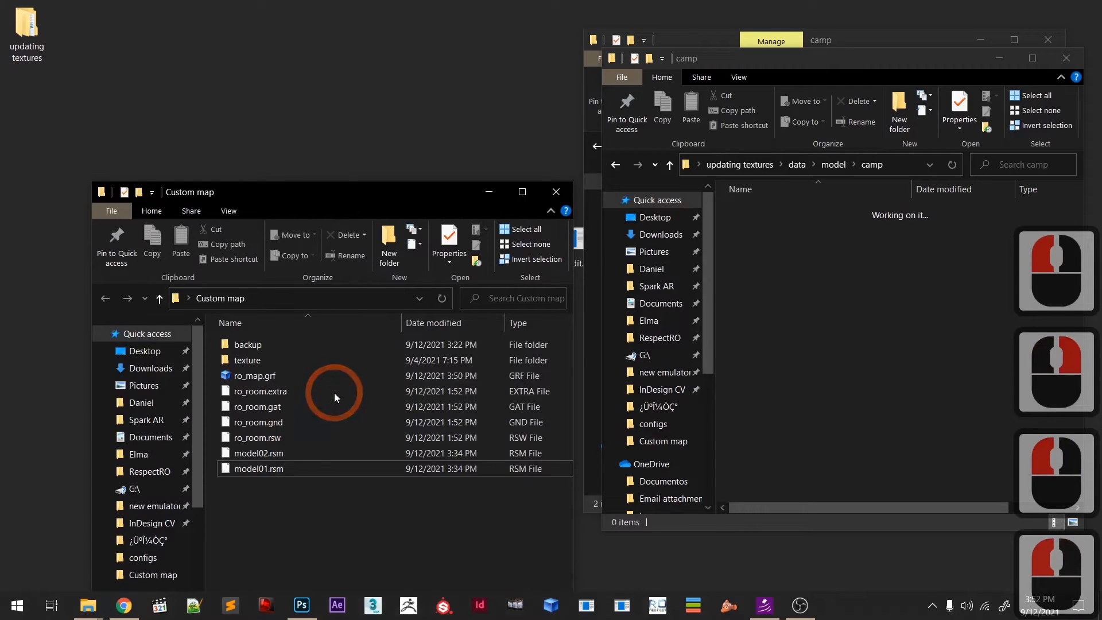
{"action": "type", "text": "model"}
{"action": "left_click", "coordinate": [278, 507]}
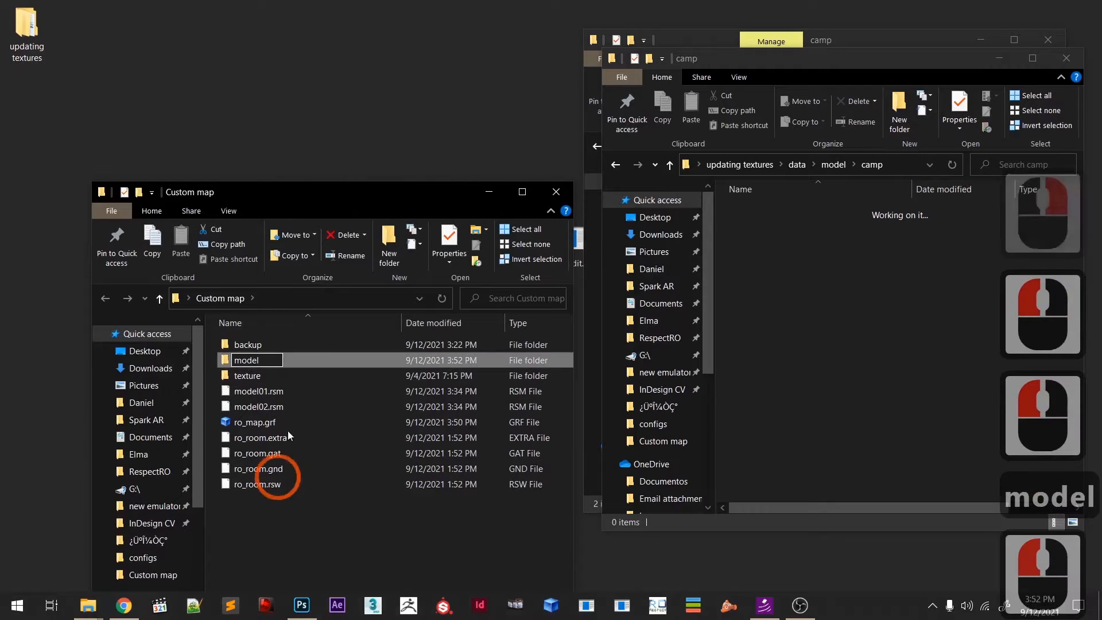
- Create a subfolder named ro_room inside the new model folder and open it
{"action": "double_click", "coordinate": [256, 364]}
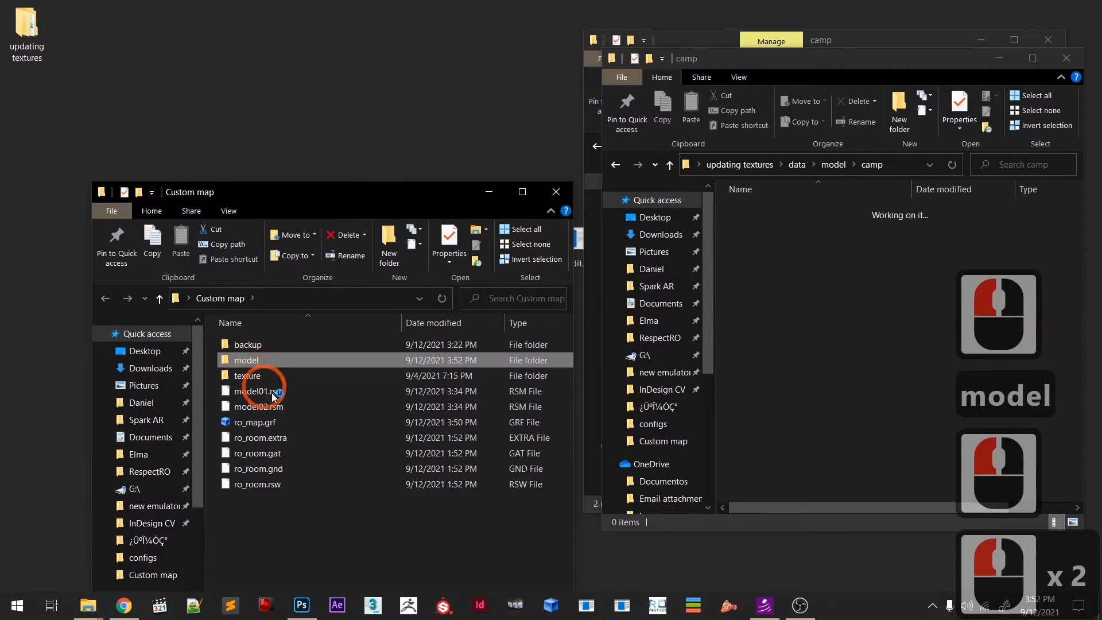
{"action": "right_click", "coordinate": [272, 406]}
{"action": "left_click", "coordinate": [204, 372]}
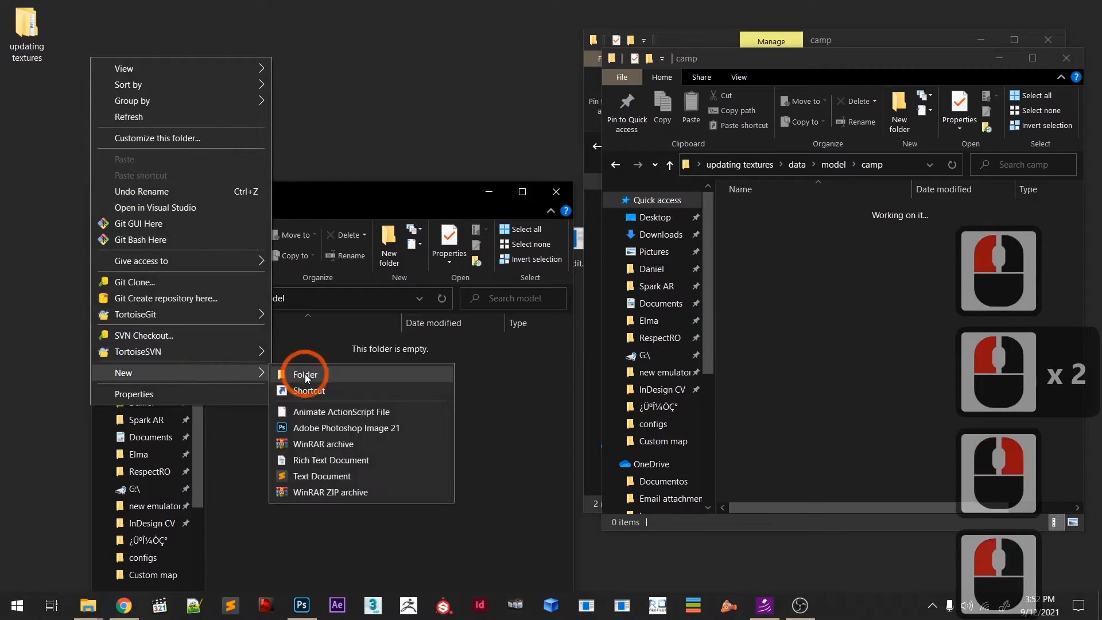
{"action": "left_click", "coordinate": [305, 375]}
{"action": "type", "text": "ro_roo"}
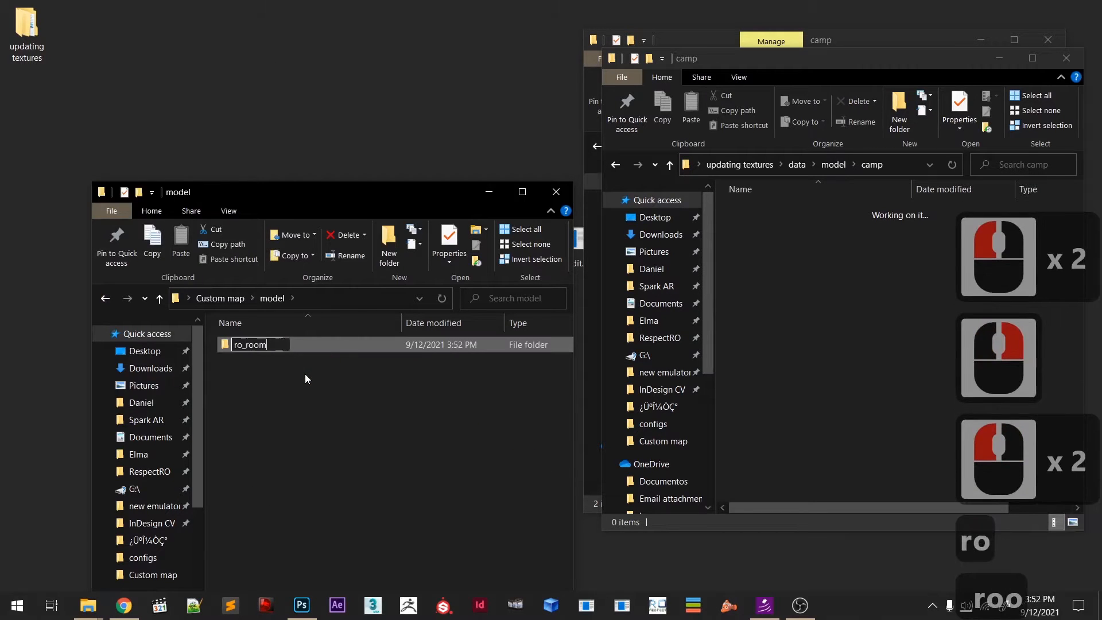
{"action": "type", "text": "m"}
{"action": "left_click", "coordinate": [295, 400]}
{"action": "double_click", "coordinate": [268, 351]}
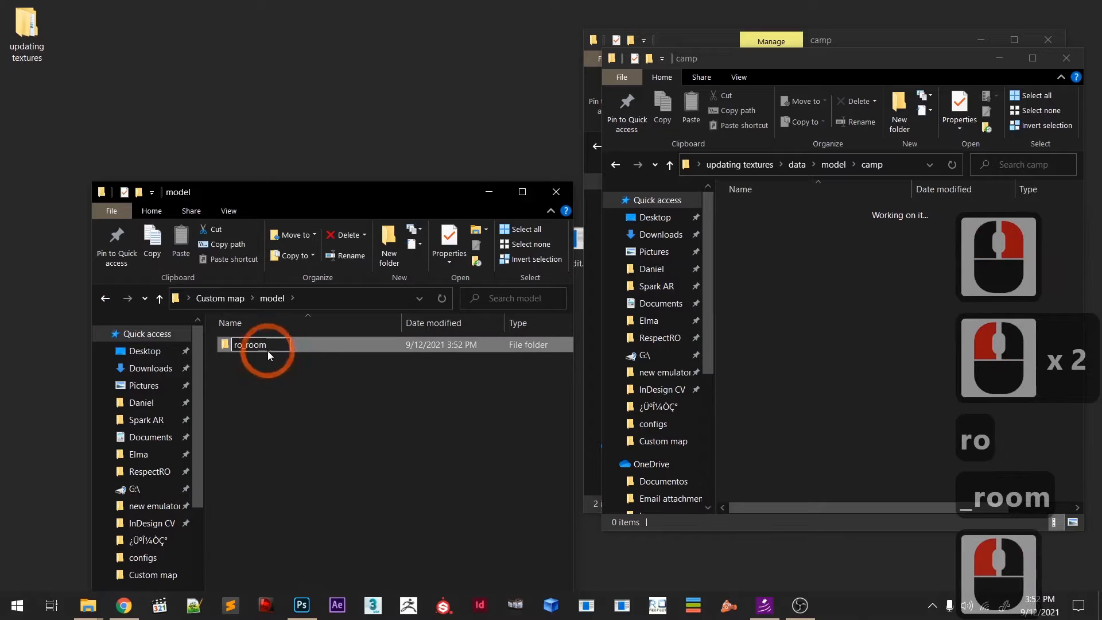
- Return to the Custom map folder and cut model01.rsm and model02.rsm
{"action": "left_click", "coordinate": [299, 446]}
{"action": "key", "text": "BackSpace"}
{"action": "left_click_drag", "start_coordinate": [409, 558], "coordinate": [327, 517]}
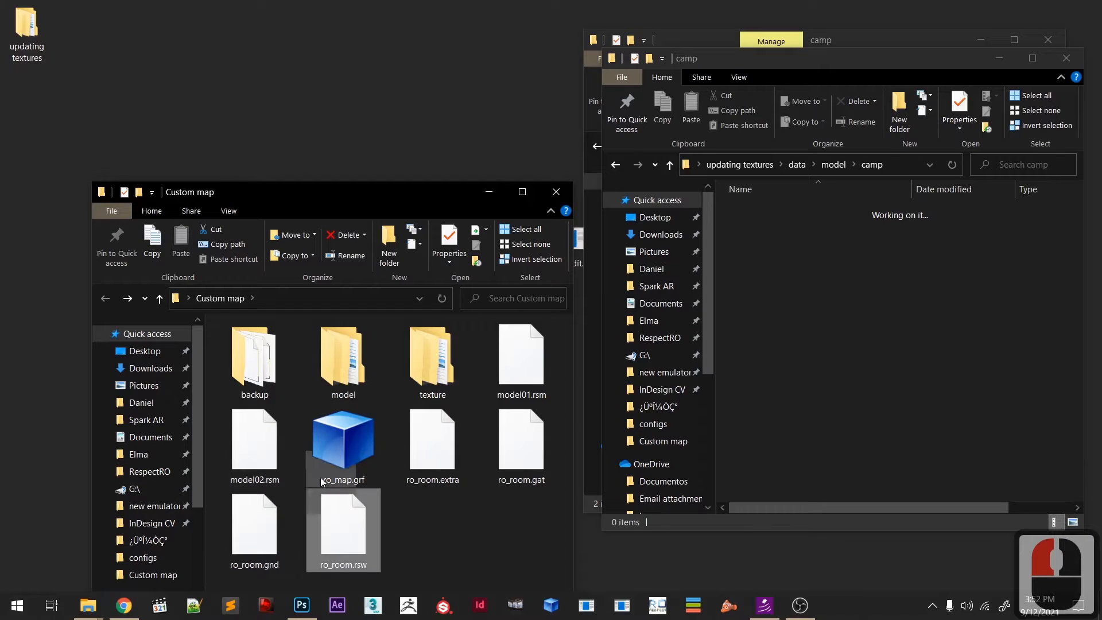
{"action": "left_click", "coordinate": [280, 439]}
{"action": "left_click", "coordinate": [514, 366], "text": "ctrl"}
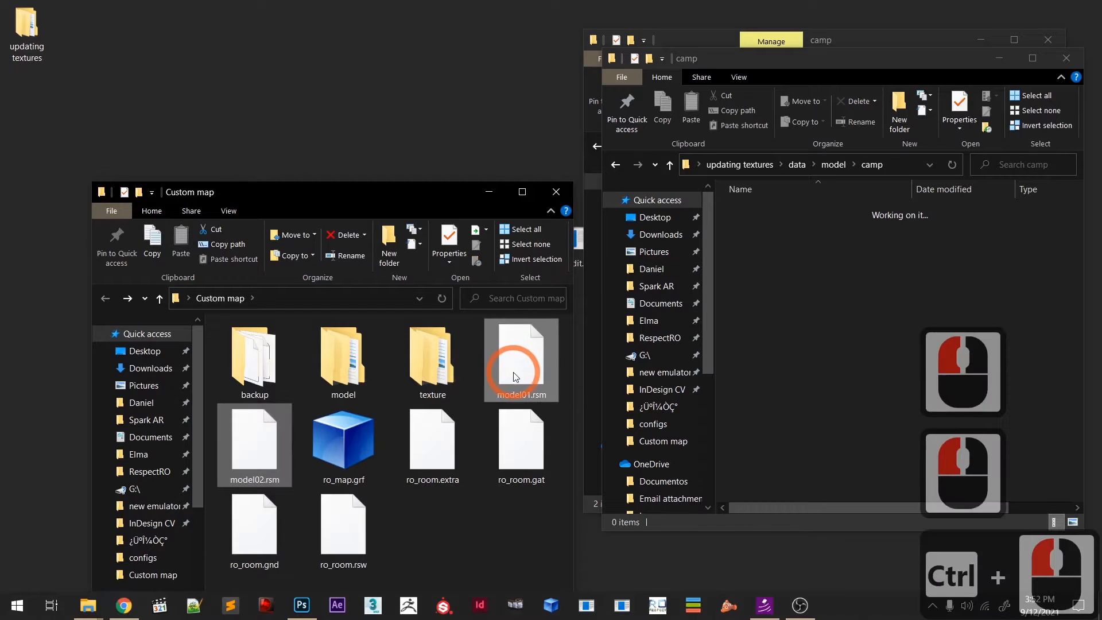
{"action": "key", "text": "ctrl+x"}
- Paste the two cut RSM files into the Custom map > model > ro_room folder
{"action": "left_click", "coordinate": [421, 365]}
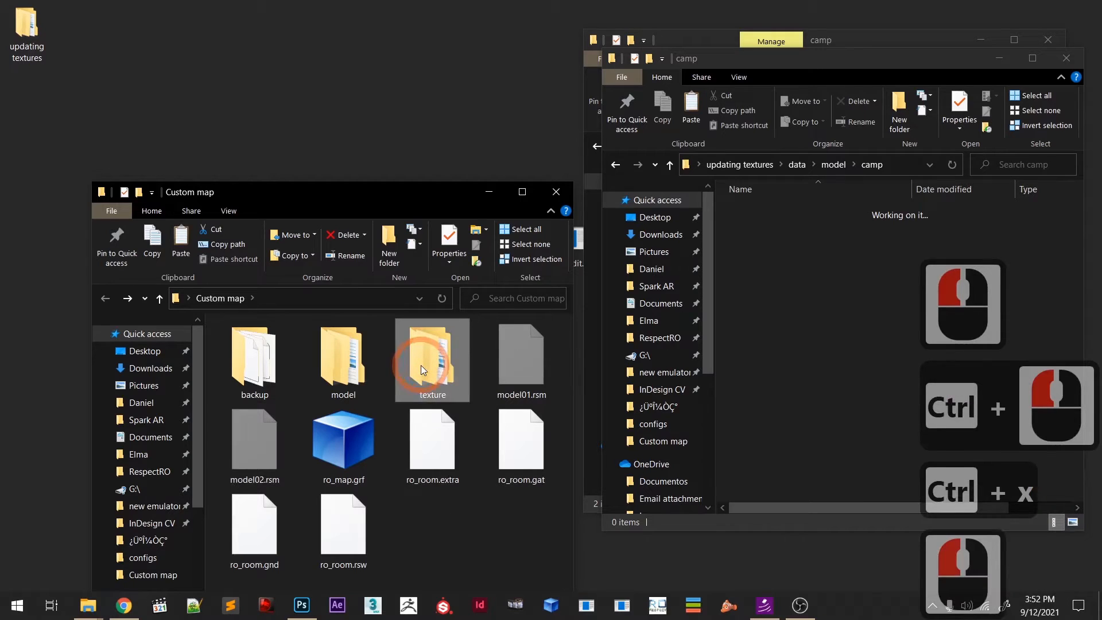
{"action": "key", "text": "Left"}
{"action": "key", "text": "Right"}
{"action": "key", "text": "Left"}
{"action": "key", "text": "Return"}
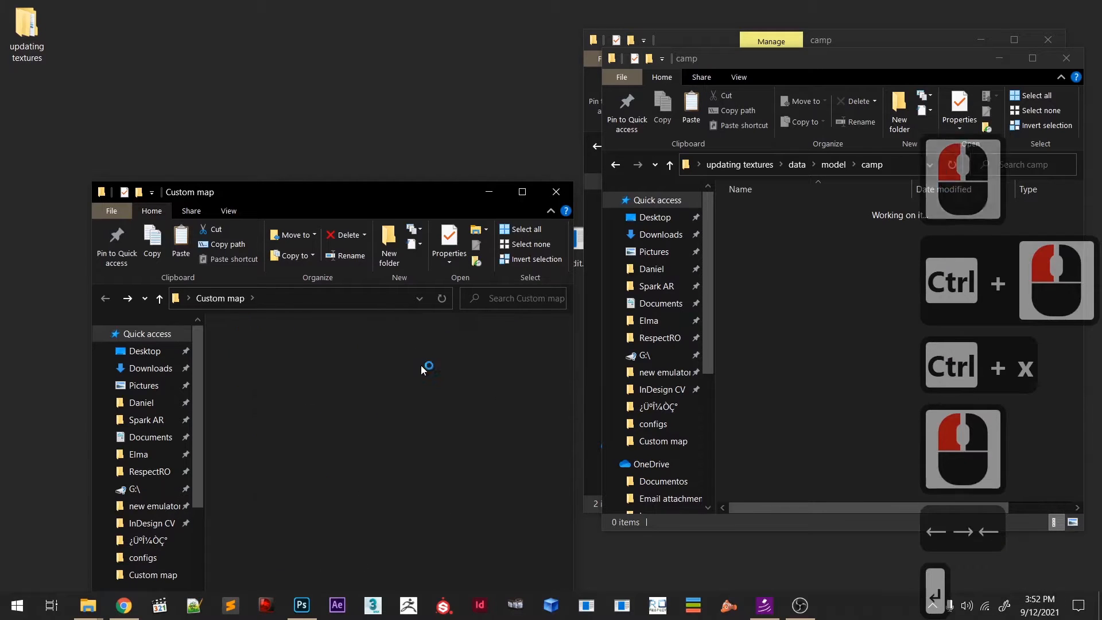
{"action": "key", "text": "Down"}
{"action": "key", "text": "Return"}
{"action": "left_click", "coordinate": [404, 461]}
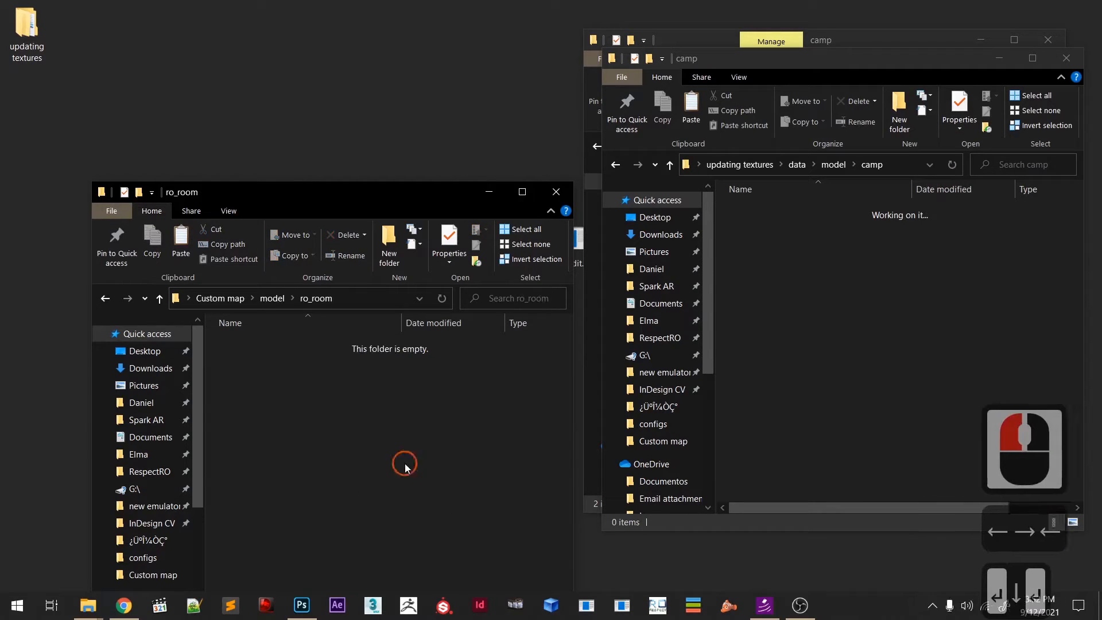
{"action": "key", "text": "ctrl+v"}
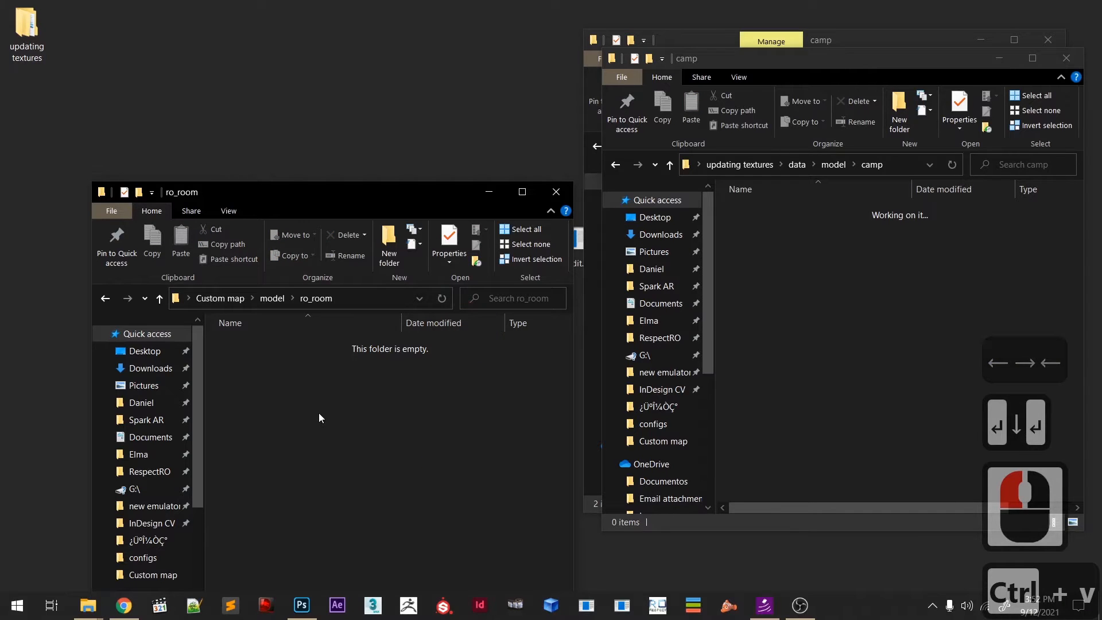
- Move the ro_room window higher on the desktop, then minimize both camp windows and the ro_room window
{"action": "left_click", "coordinate": [422, 168]}
{"action": "left_click_drag", "start_coordinate": [407, 189], "coordinate": [371, 49]}
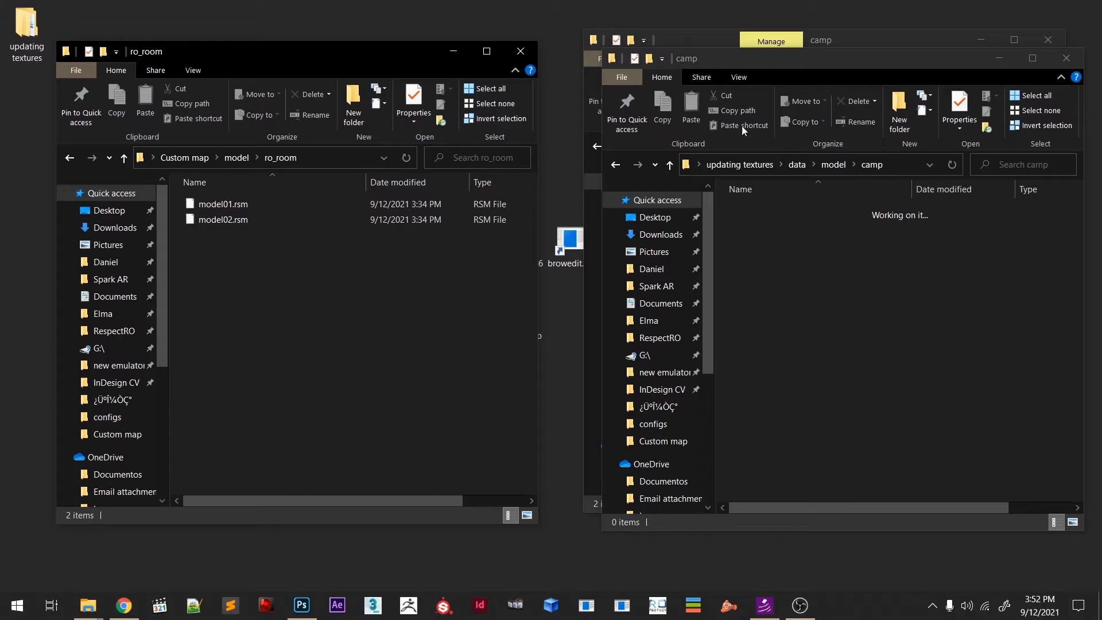
{"action": "left_click", "coordinate": [971, 107]}
{"action": "left_click", "coordinate": [996, 50]}
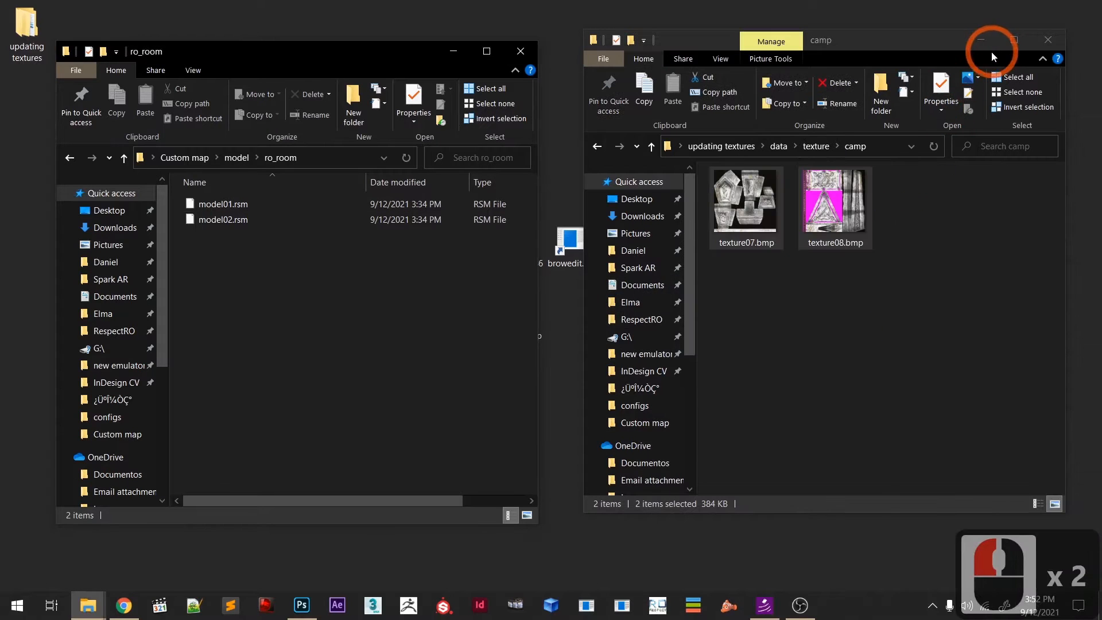
{"action": "left_click", "coordinate": [976, 41]}
{"action": "left_click", "coordinate": [496, 104]}
{"action": "left_click", "coordinate": [451, 54]}
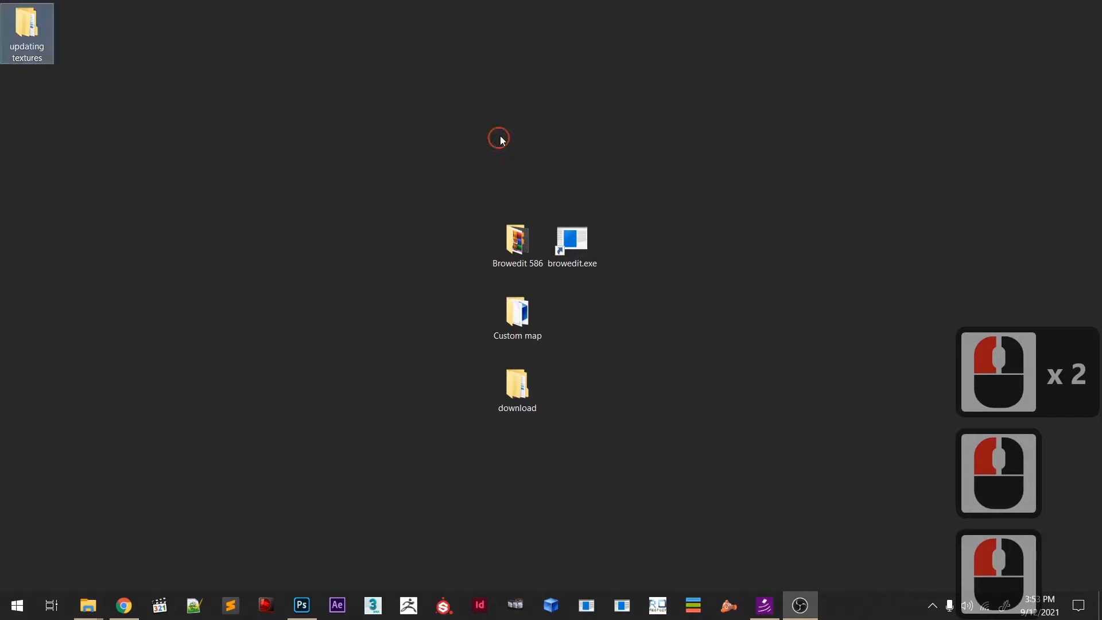
- Open the Browedit 586 folder from the desktop and go into its BrowEdit r586 subfolder
{"action": "left_click", "coordinate": [525, 240]}
{"action": "left_click", "coordinate": [475, 236]}
{"action": "left_click", "coordinate": [501, 244]}
{"action": "double_click", "coordinate": [500, 244]}
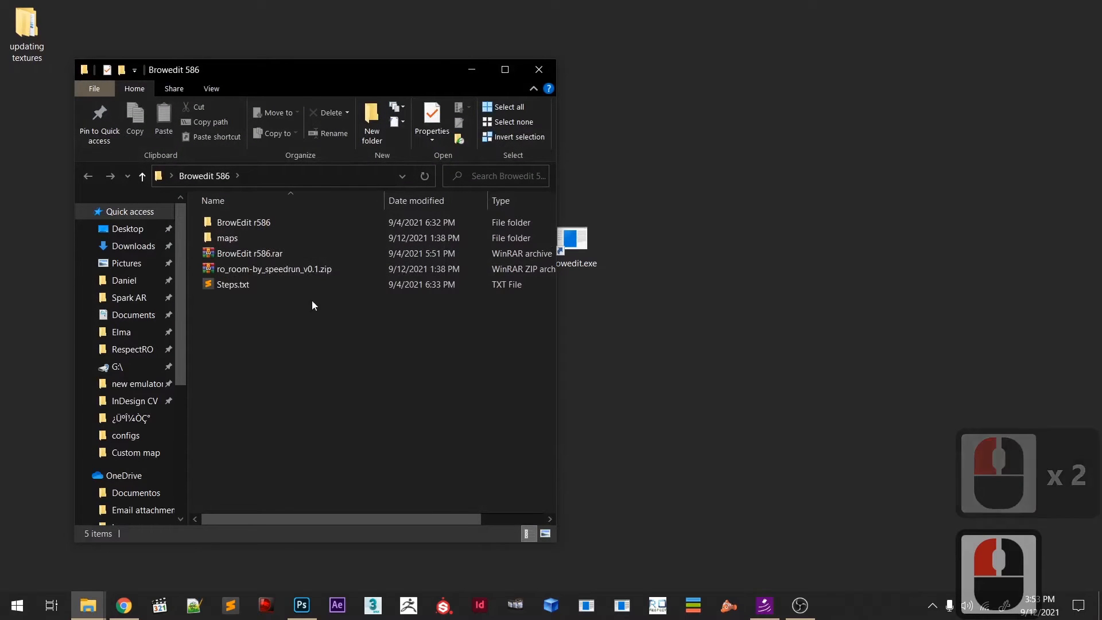
{"action": "left_click", "coordinate": [390, 316]}
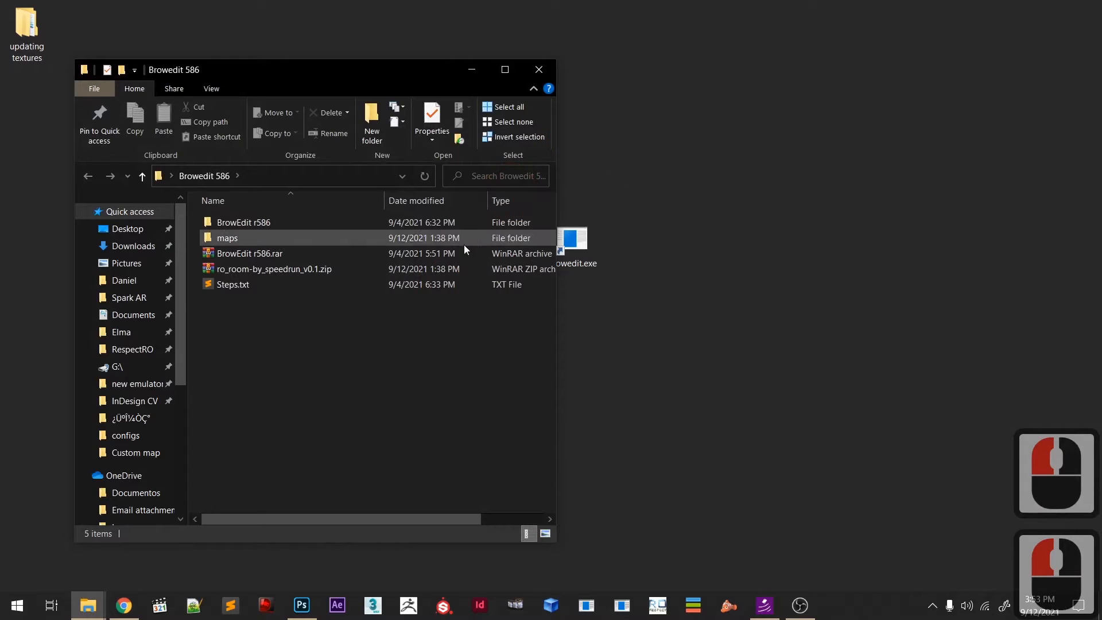
{"action": "left_click", "coordinate": [291, 224]}
{"action": "double_click", "coordinate": [288, 221]}
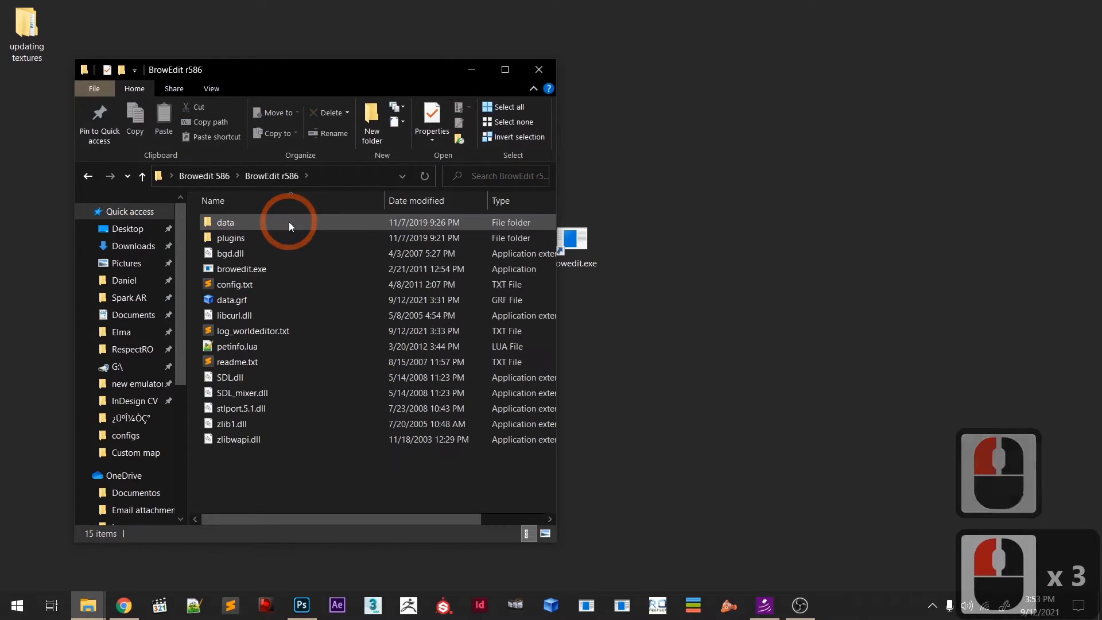
- Open texturescustom.txt from the data folder of BrowEdit r586 and minimize the folder window
{"action": "key", "text": "Return"}
{"action": "key", "text": "Down"}
{"action": "key", "text": "Down"}
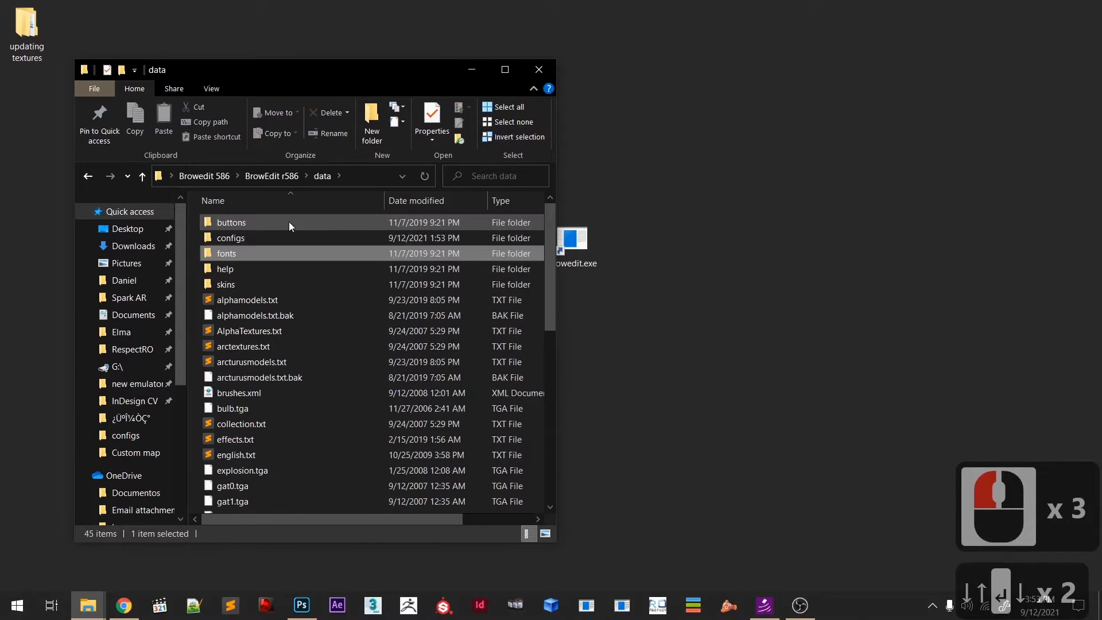
{"action": "key", "text": "t"}
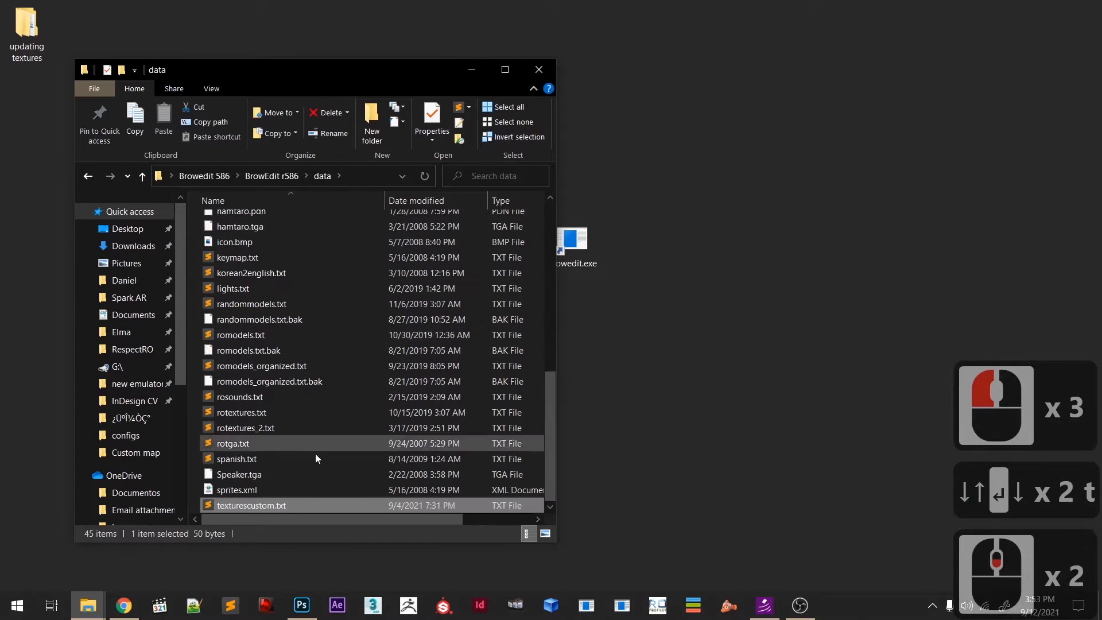
{"action": "scroll", "coordinate": [268, 516], "scroll_direction": "down", "scroll_amount": 2}
{"action": "left_click", "coordinate": [264, 507]}
{"action": "left_click", "coordinate": [264, 508]}
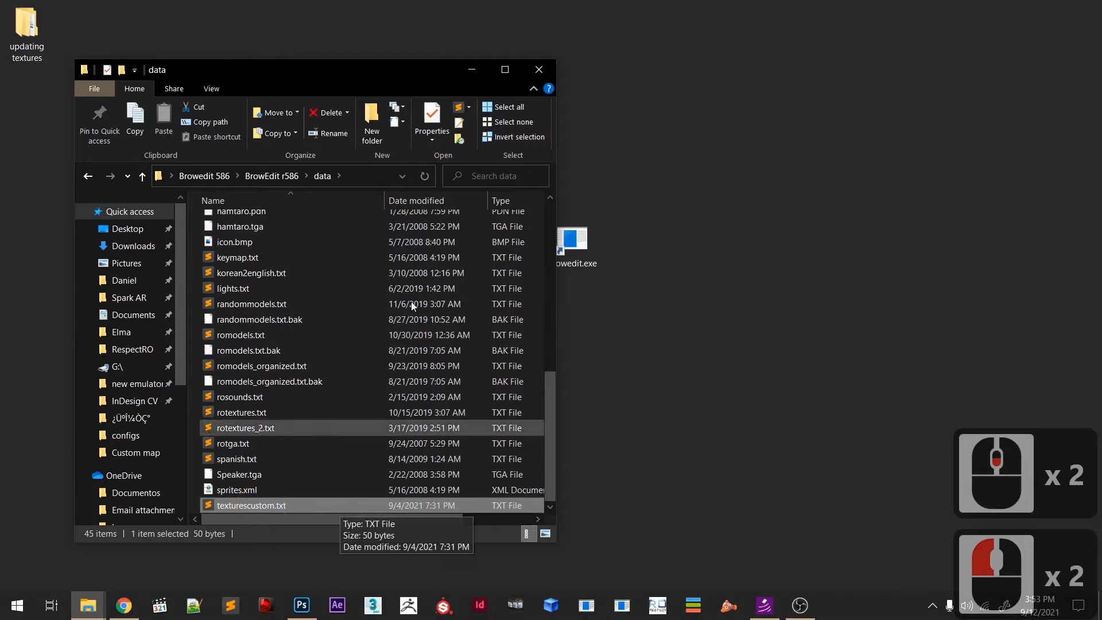
{"action": "left_click", "coordinate": [470, 78]}
{"action": "left_click", "coordinate": [700, 249]}
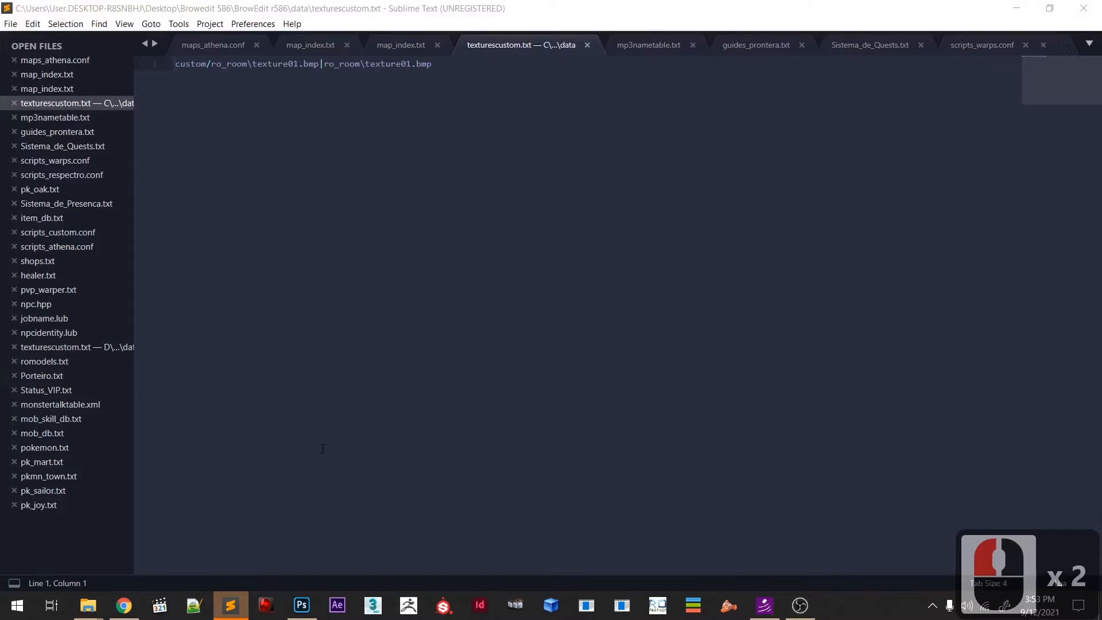
{"action": "left_click", "coordinate": [661, 230]}
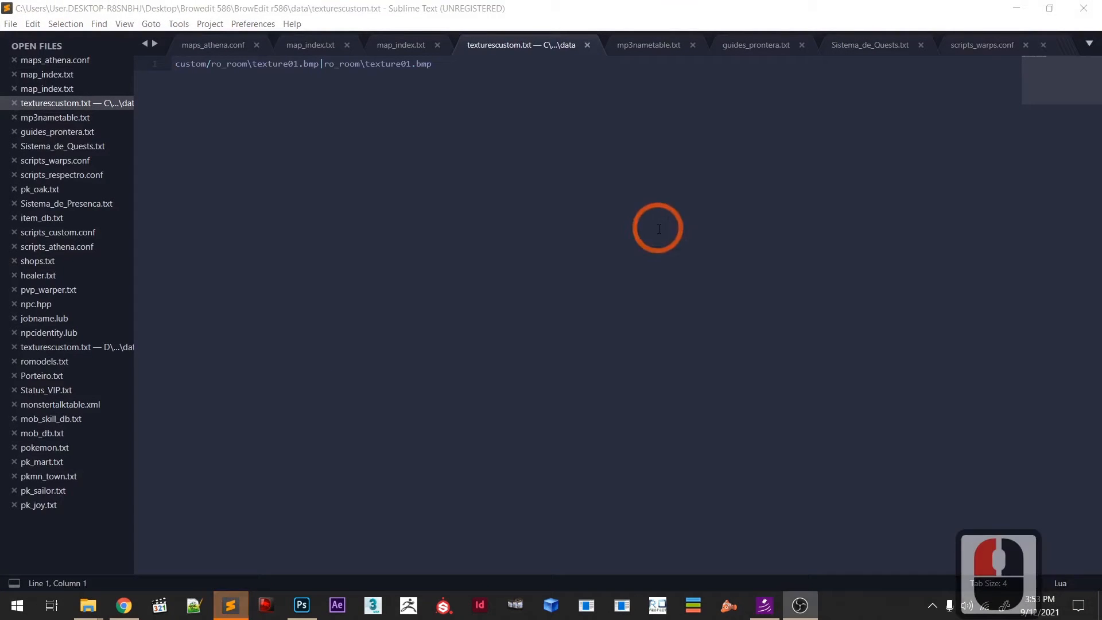
{"action": "left_click", "coordinate": [708, 263]}
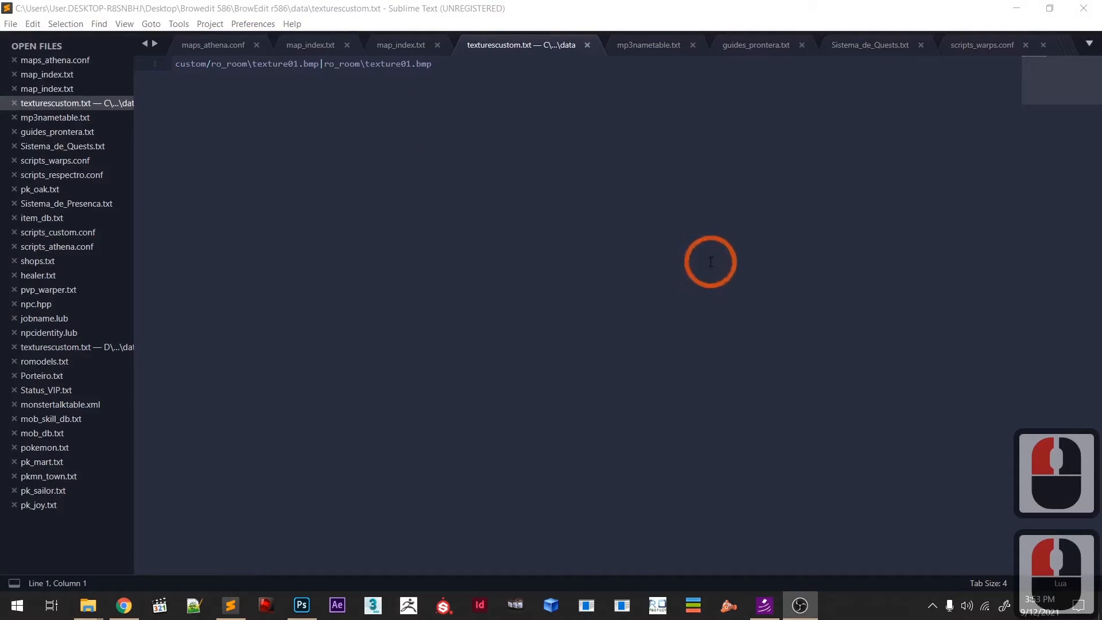
- Copy the texture01.bmp entry, paste it on line 2, and add blank lines down to line 8
{"action": "left_click_drag", "start_coordinate": [432, 63], "coordinate": [135, 42]}
{"action": "key", "text": "ctrl+c"}
{"action": "left_click", "coordinate": [498, 98]}
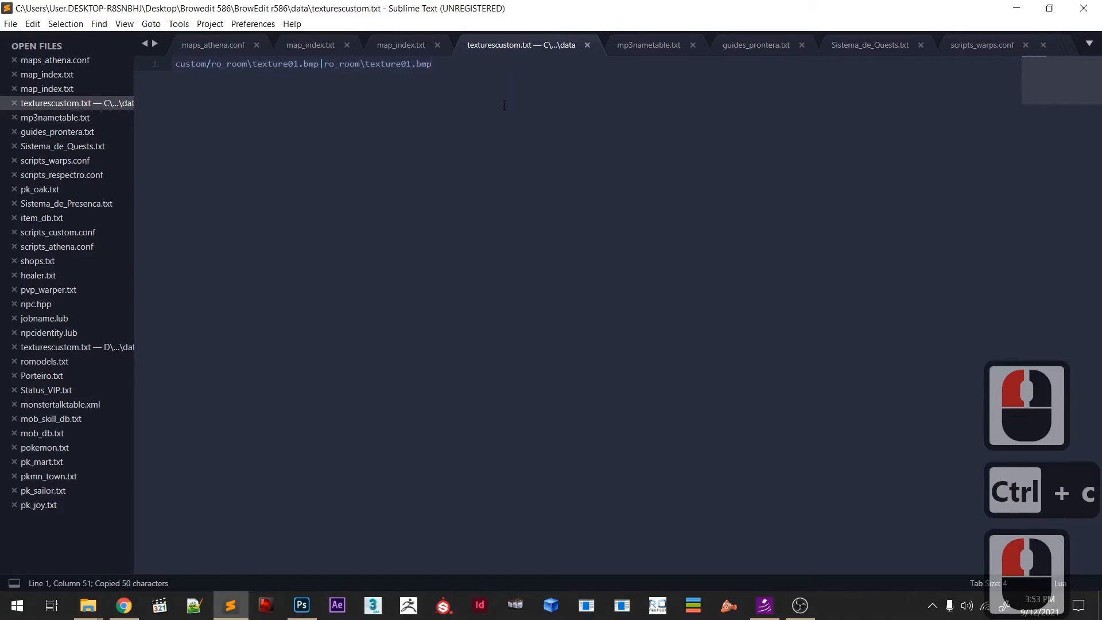
{"action": "key", "text": "Return"}
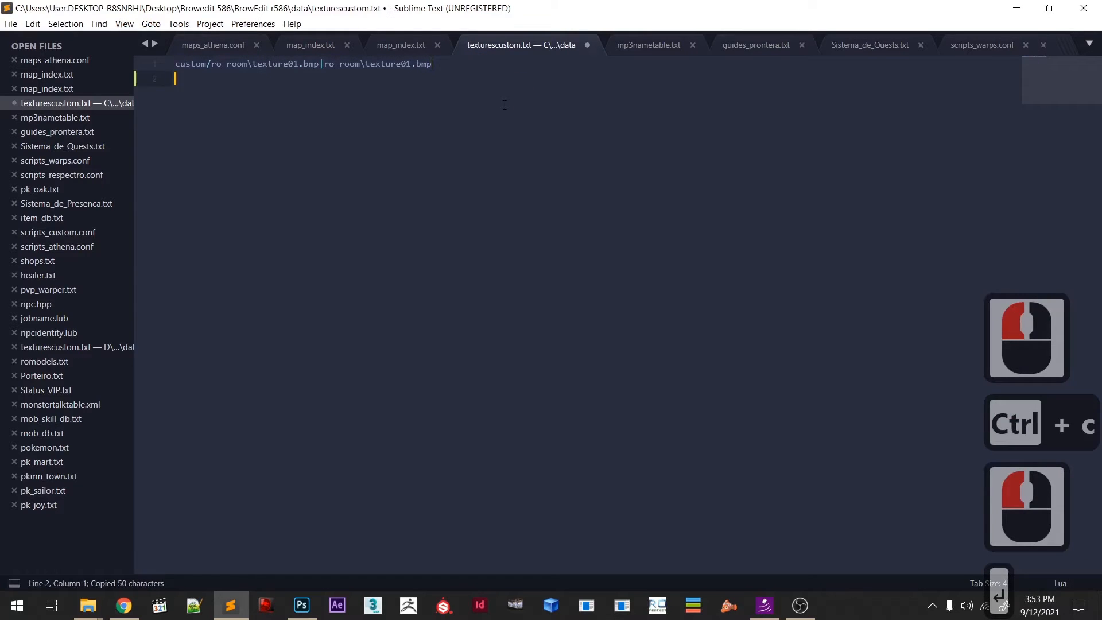
{"action": "key", "text": "ctrl+v"}
{"action": "key", "text": "Return"}
{"action": "key", "text": "Return"}
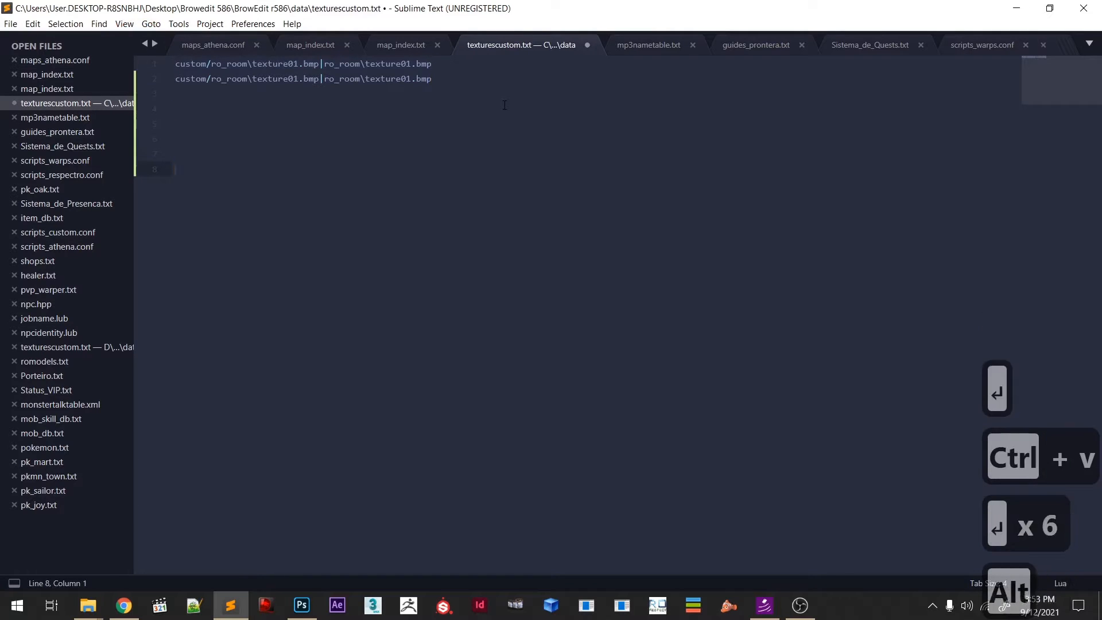
- Fill lines 3 to 8 with the copied texture01.bmp entry using multiple cursors
{"action": "key", "text": "ctrl+alt+Up"}
{"action": "key", "text": "ctrl+alt+Up"}
{"action": "key", "text": "ctrl+alt+Up"}
{"action": "key", "text": "ctrl+alt+Up"}
{"action": "key", "text": "ctrl+alt+Up"}
{"action": "key", "text": "ctrl+v"}
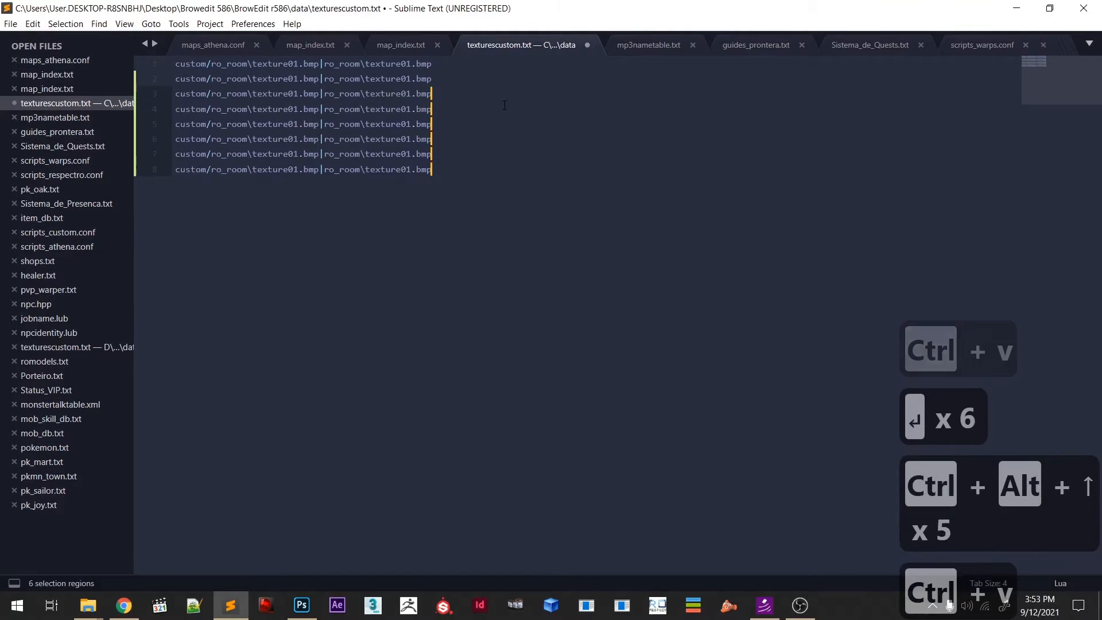
{"action": "left_click", "coordinate": [504, 105]}
- Renumber both texture names on lines 2, 3 and 4 as texture02, texture03 and texture04
{"action": "left_click", "coordinate": [368, 80]}
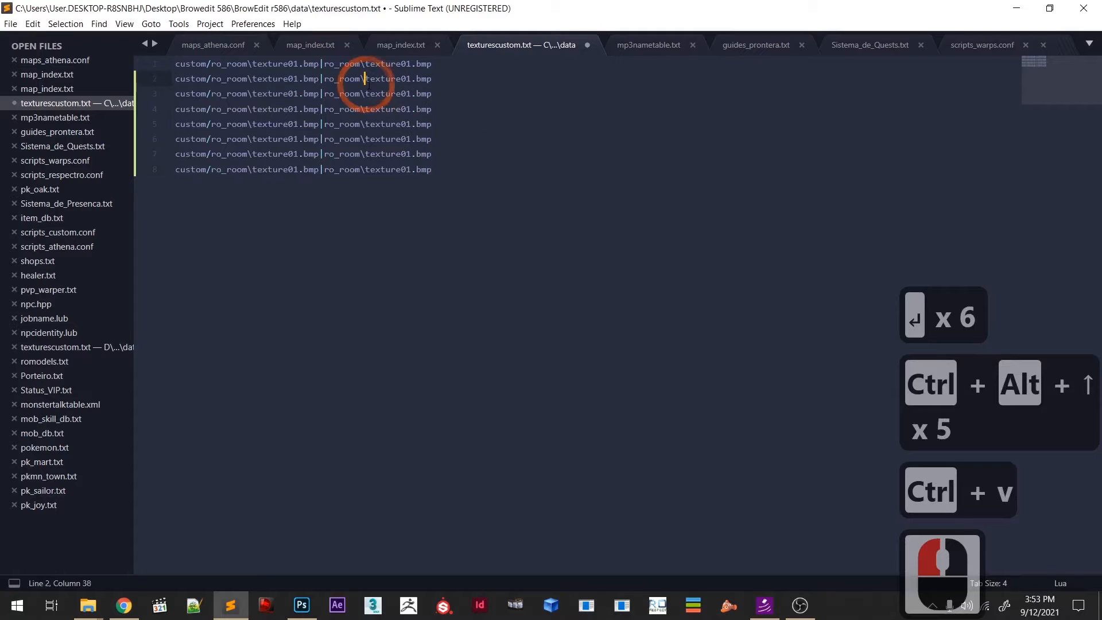
{"action": "left_click", "coordinate": [299, 80]}
{"action": "left_click", "coordinate": [416, 154]}
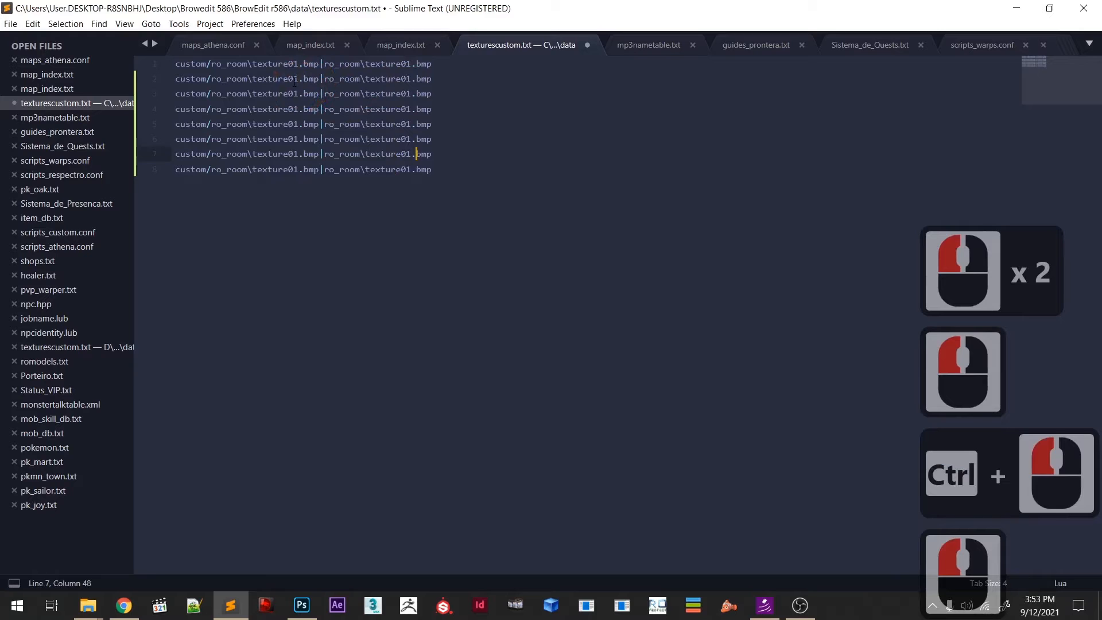
{"action": "left_click", "coordinate": [422, 79]}
{"action": "left_click", "coordinate": [411, 78], "text": "ctrl"}
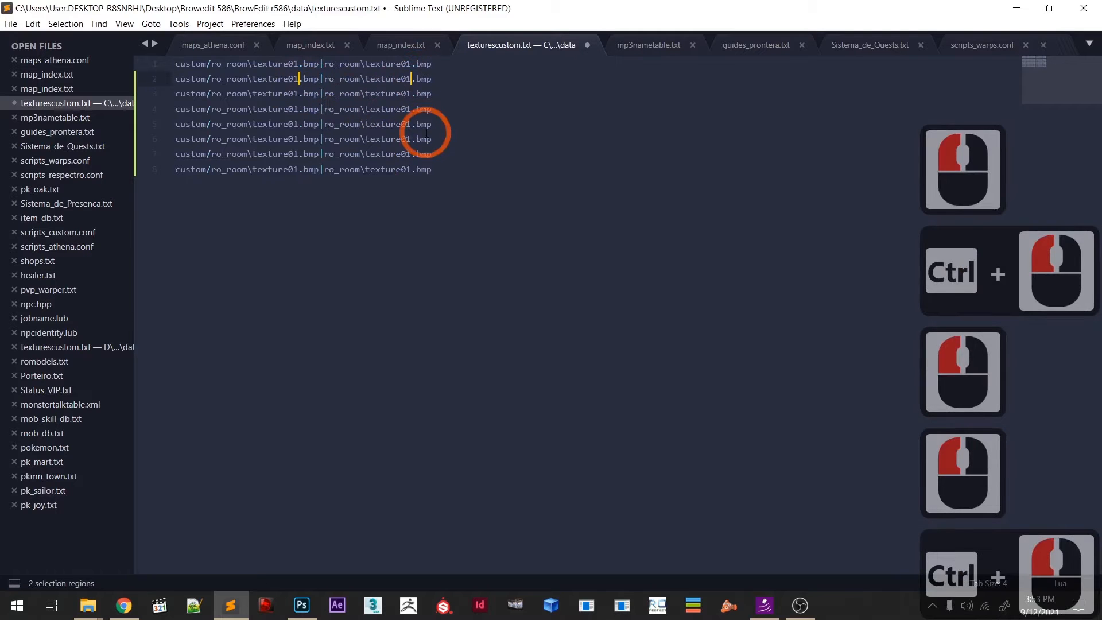
{"action": "key", "text": "BackSpace"}
{"action": "type", "text": "2"}
{"action": "key", "text": "Down"}
{"action": "key", "text": "BackSpace"}
{"action": "type", "text": "3"}
{"action": "key", "text": "Down"}
{"action": "key", "text": "BackSpace"}
{"action": "type", "text": "4"}
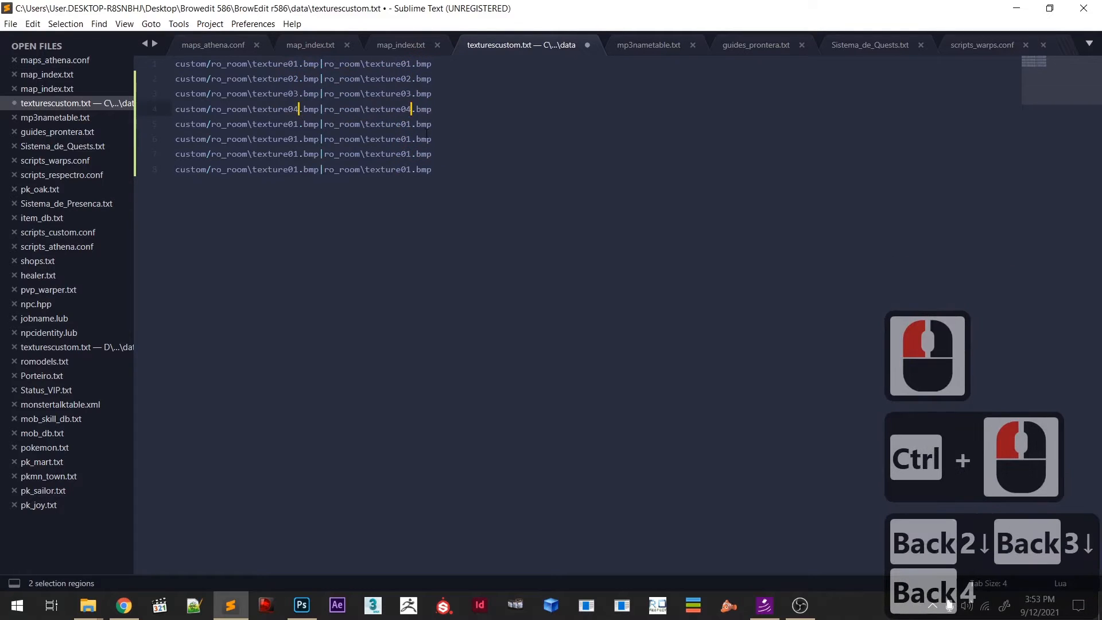
- Renumber both texture names on lines 5 and 6 as texture05 and texture06
{"action": "key", "text": "BackSpace"}
{"action": "type", "text": "5"}
{"action": "key", "text": "Down"}
{"action": "key", "text": "BackSpace"}
{"action": "type", "text": "6"}
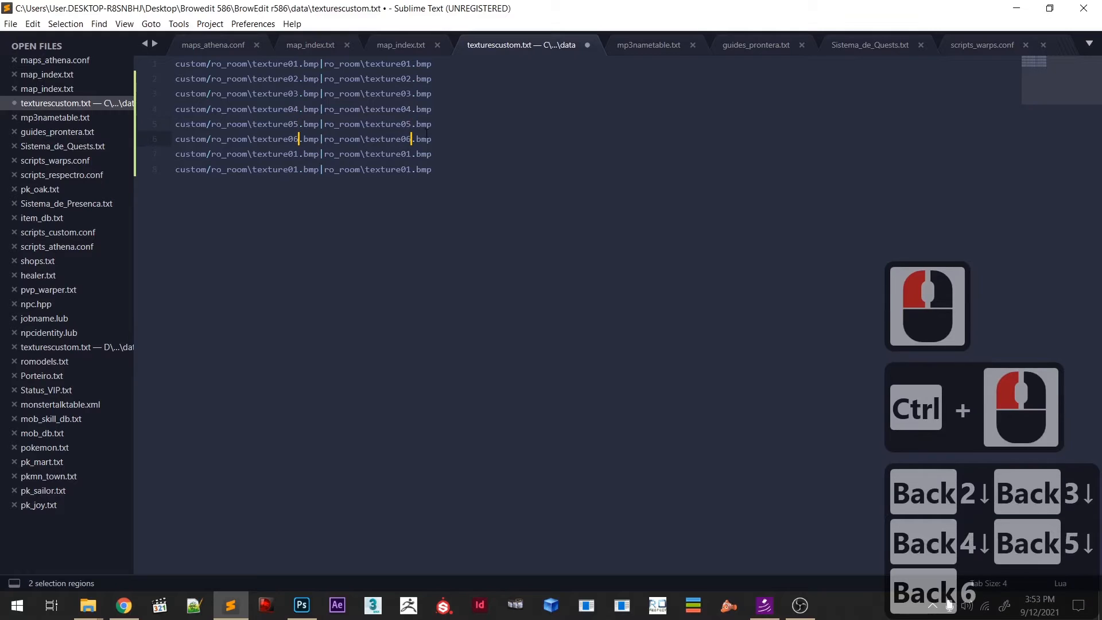
{"action": "key", "text": "BackSpace"}
{"action": "key", "text": "Num_Lock"}
{"action": "key", "text": "Home"}
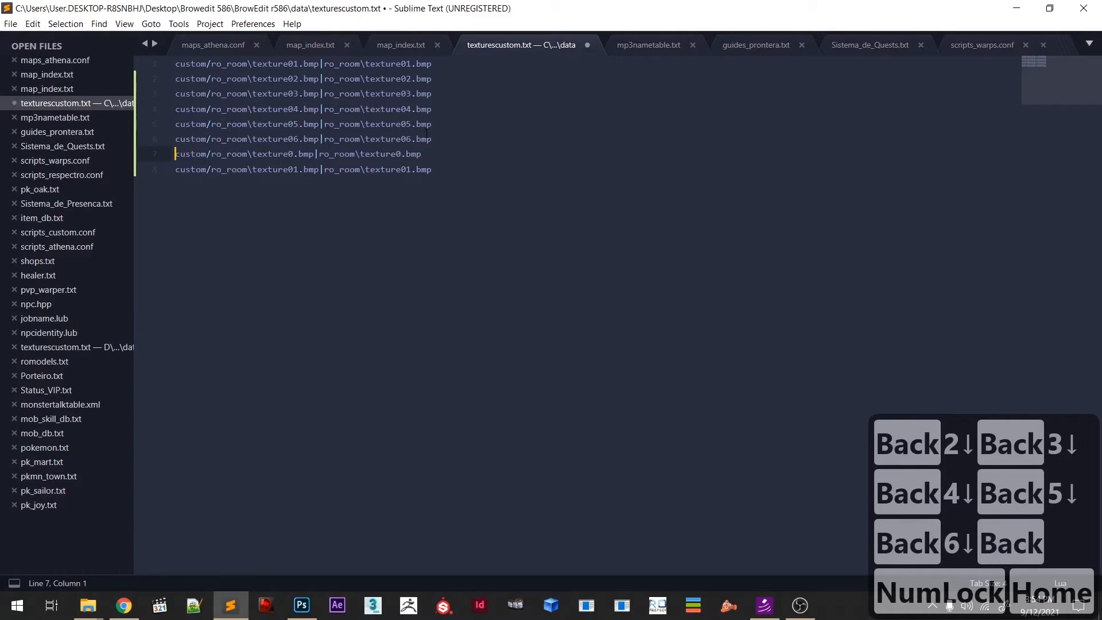
{"action": "key", "text": "ctrl+z"}
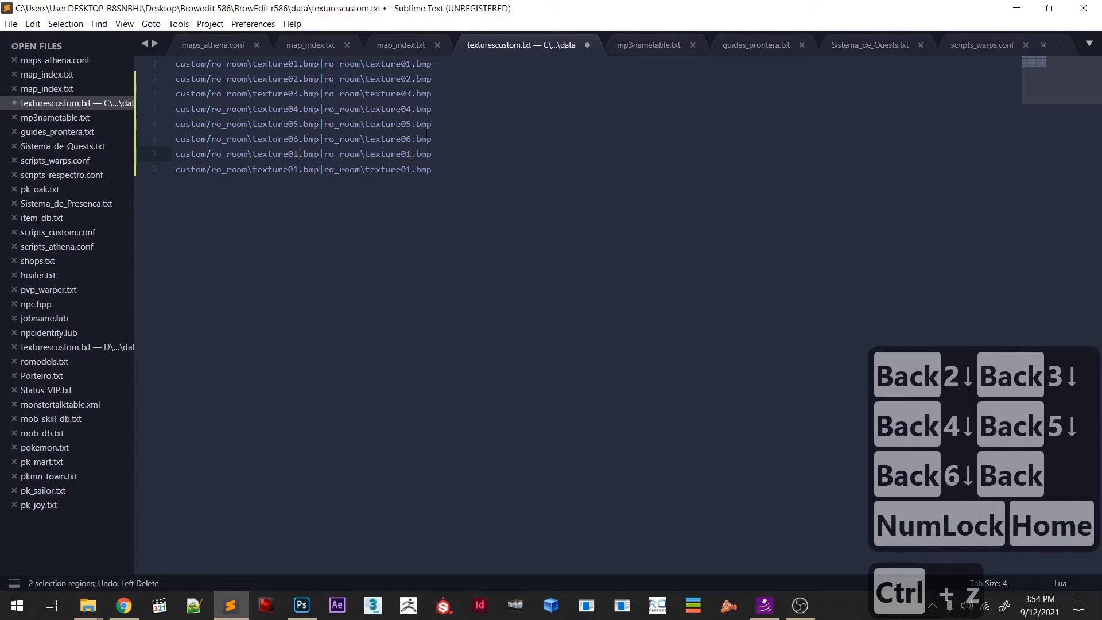
{"action": "key", "text": "BackSpace"}
{"action": "key", "text": "Home"}
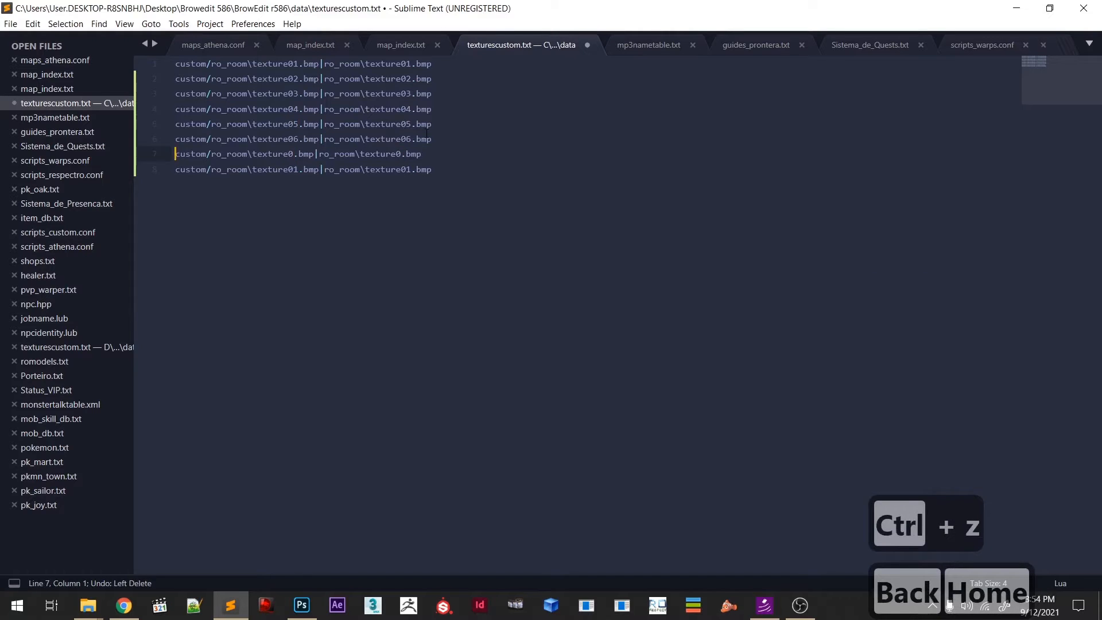
{"action": "key", "text": "ctrl+z"}
{"action": "left_click", "coordinate": [427, 124]}
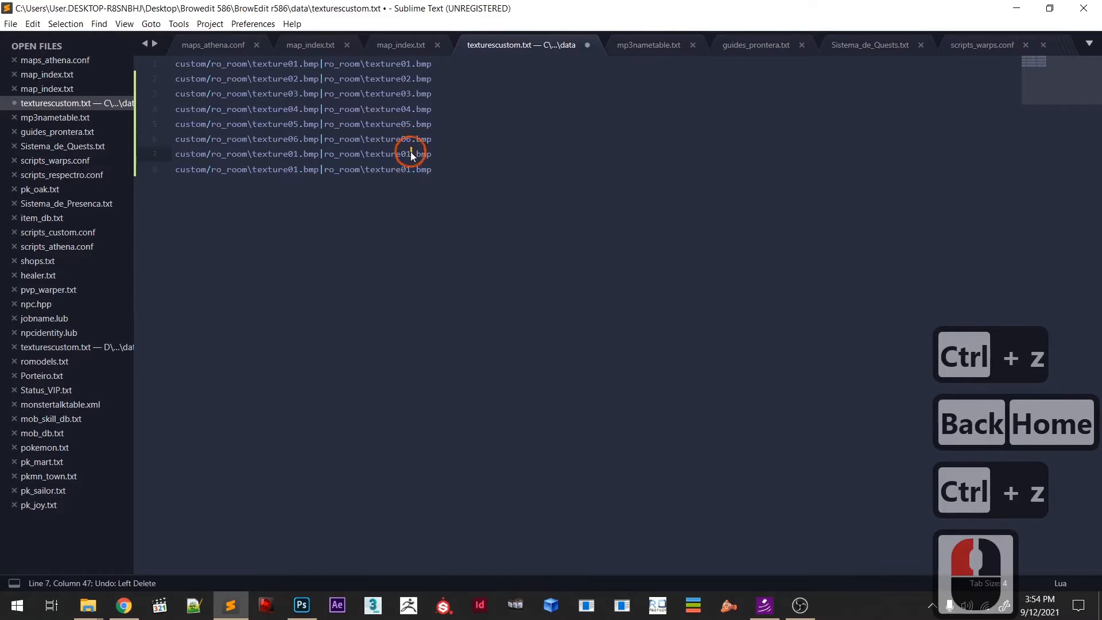
{"action": "left_click", "coordinate": [253, 187]}
{"action": "left_click", "coordinate": [298, 154], "text": "ctrl"}
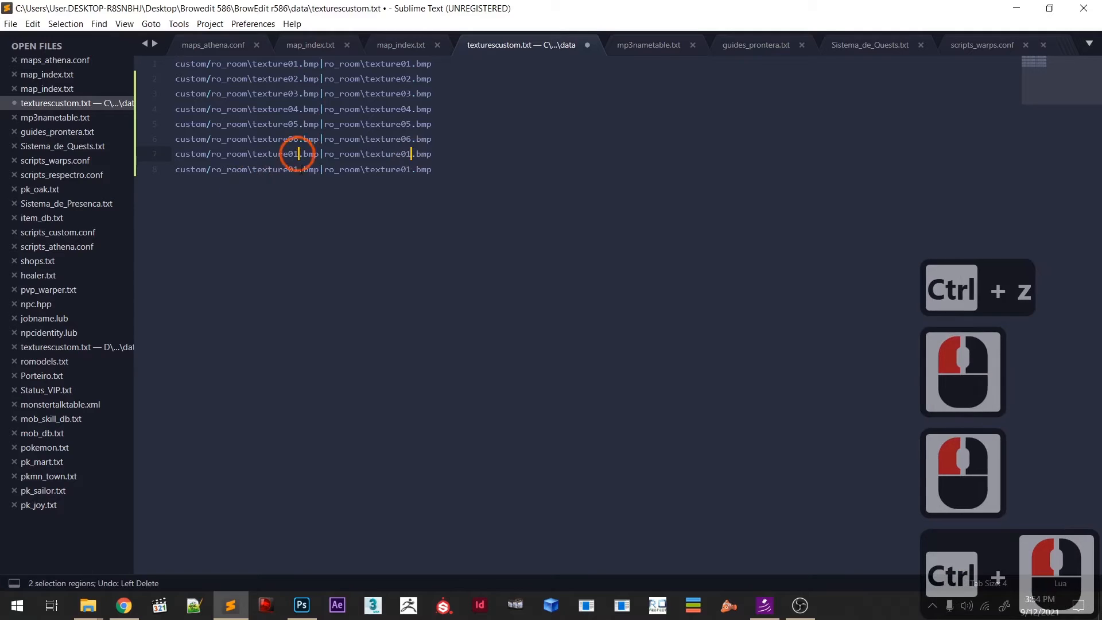
{"action": "key", "text": "BackSpace"}
{"action": "key", "text": "Home"}
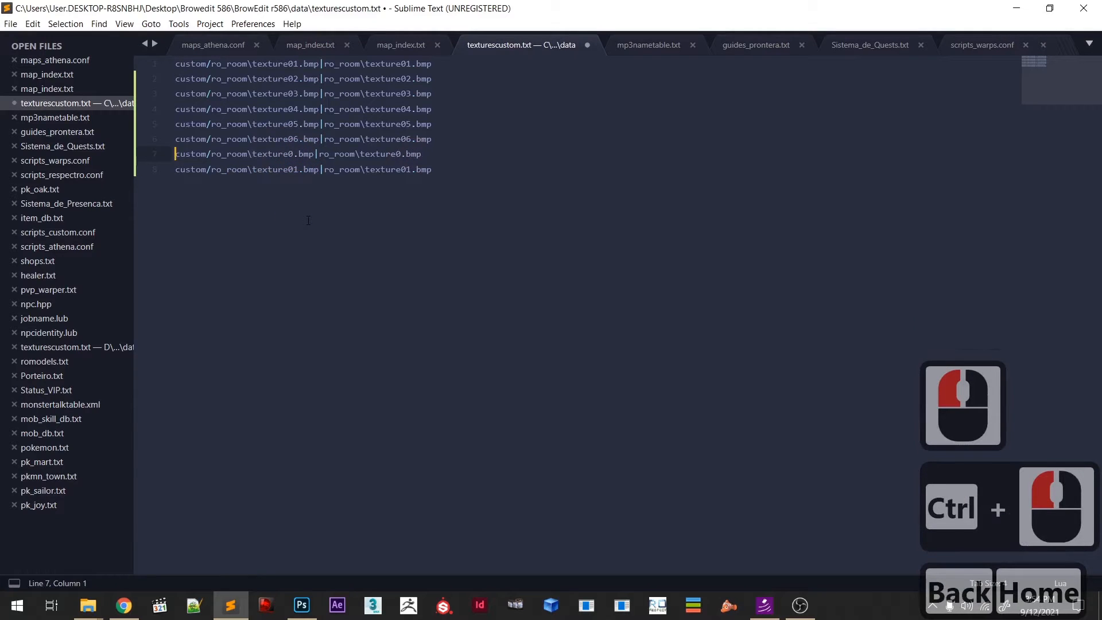
{"action": "key", "text": "Num_Lock"}
{"action": "key", "text": "ctrl+z"}
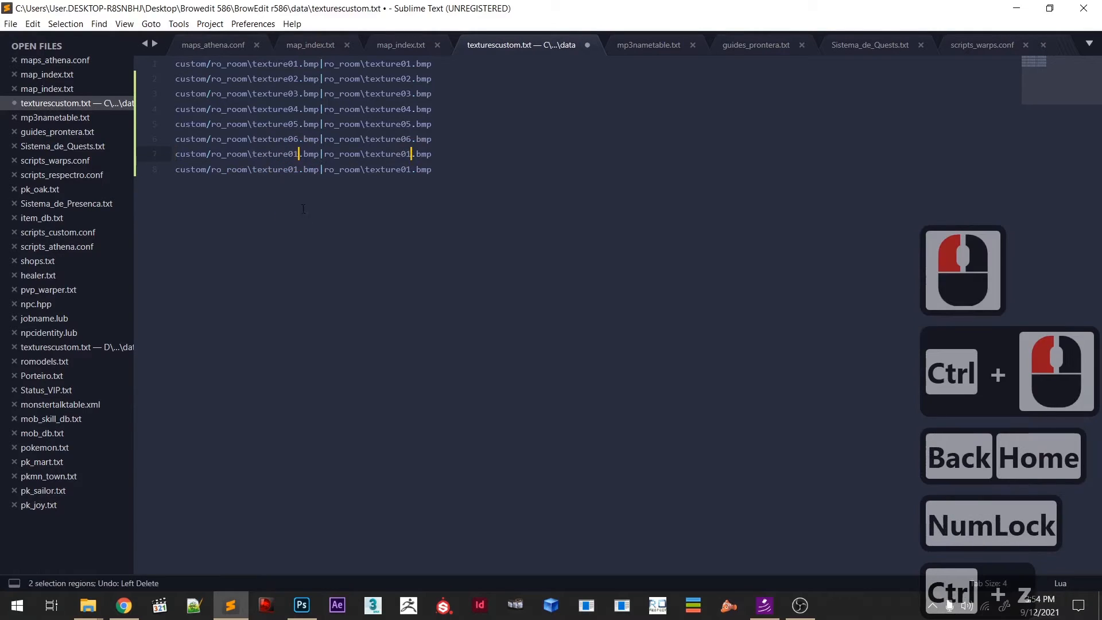
- Renumber both texture names on lines 7 and 8 as texture07 and texture08
{"action": "left_click", "coordinate": [320, 154]}
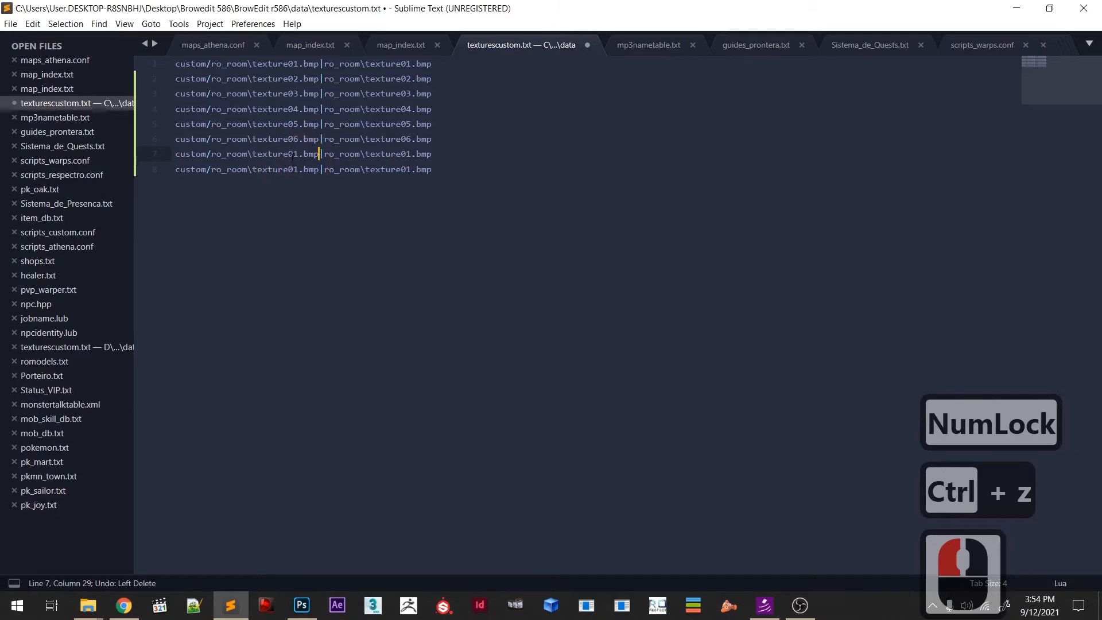
{"action": "left_click", "coordinate": [298, 153]}
{"action": "left_click", "coordinate": [406, 154], "text": "ctrl"}
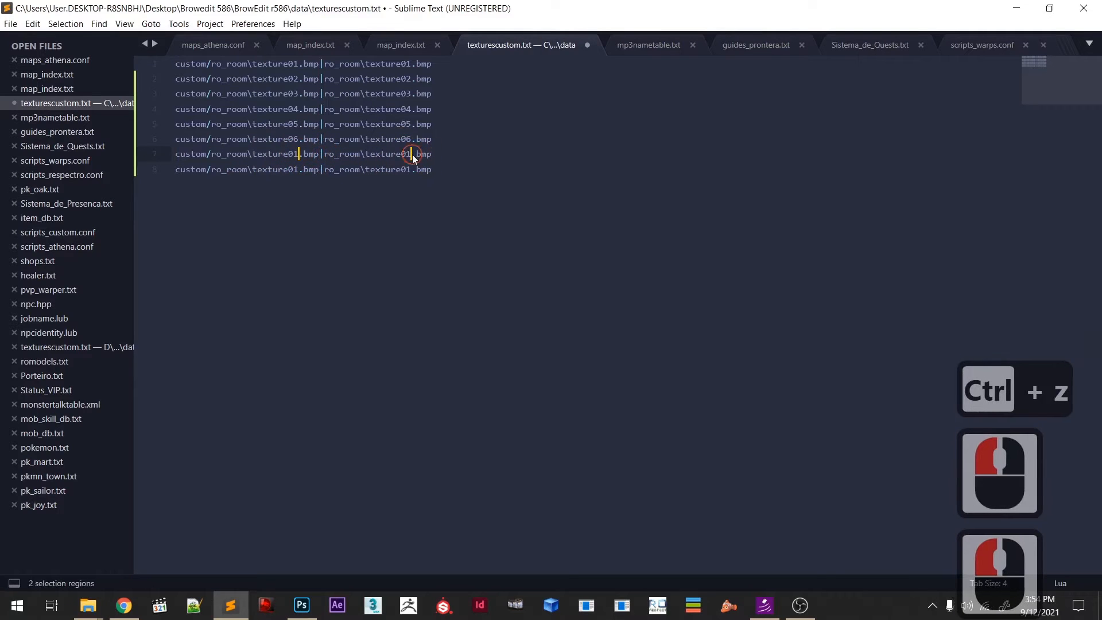
{"action": "key", "text": "BackSpace"}
{"action": "type", "text": "7"}
{"action": "key", "text": "BackSpace"}
{"action": "type", "text": "8"}
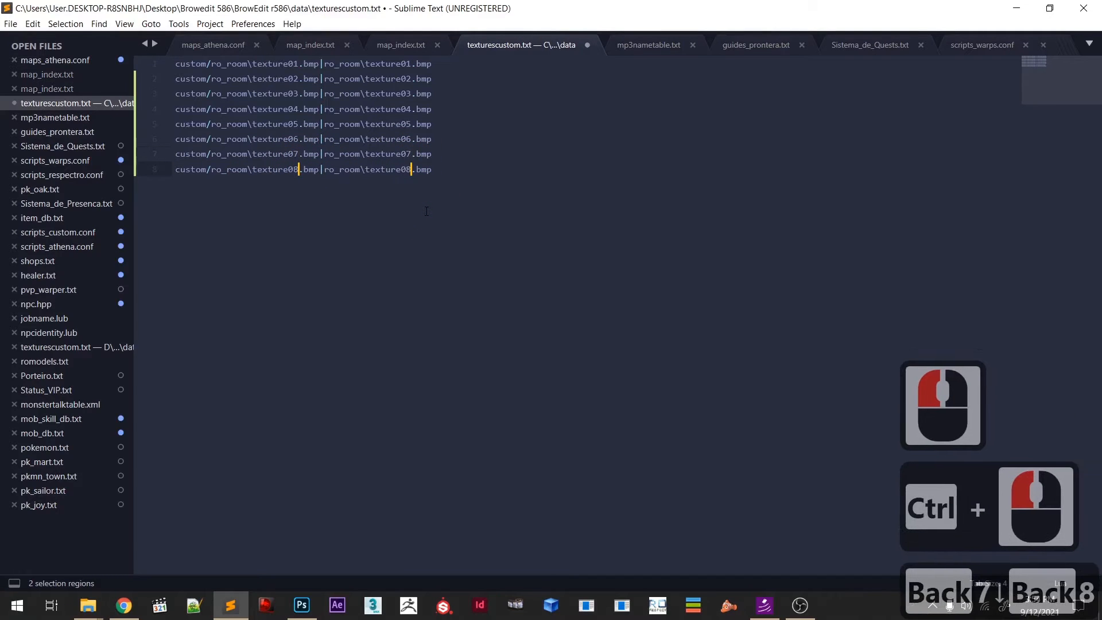
- Save texturescustom.txt and minimize the text editor
{"action": "left_click", "coordinate": [453, 182]}
{"action": "key", "text": "ctrl+s"}
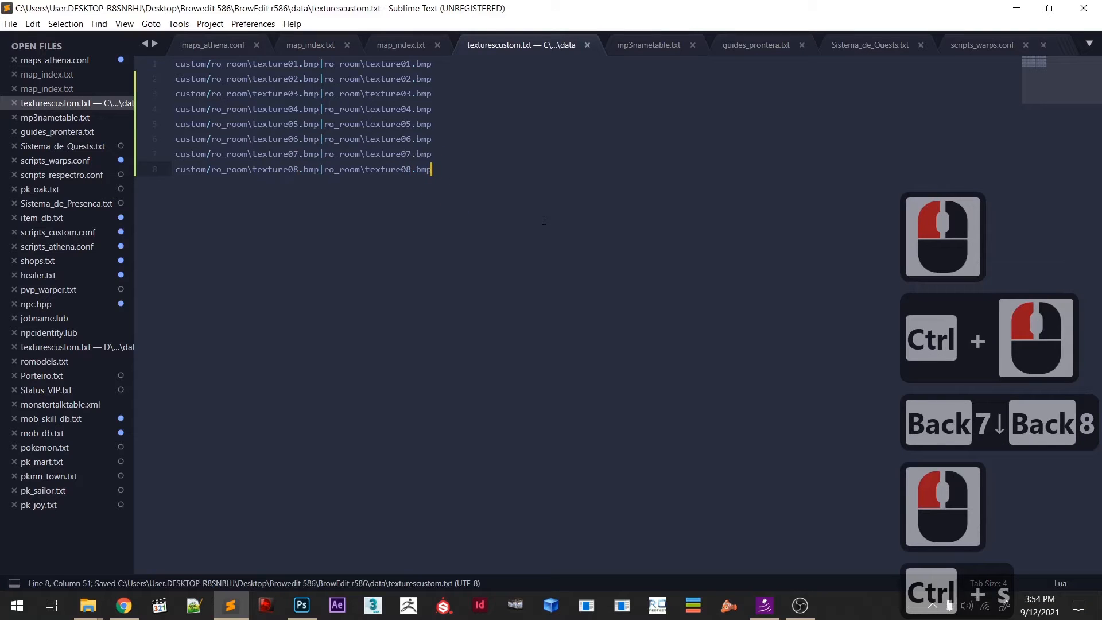
{"action": "left_click", "coordinate": [1017, 8]}
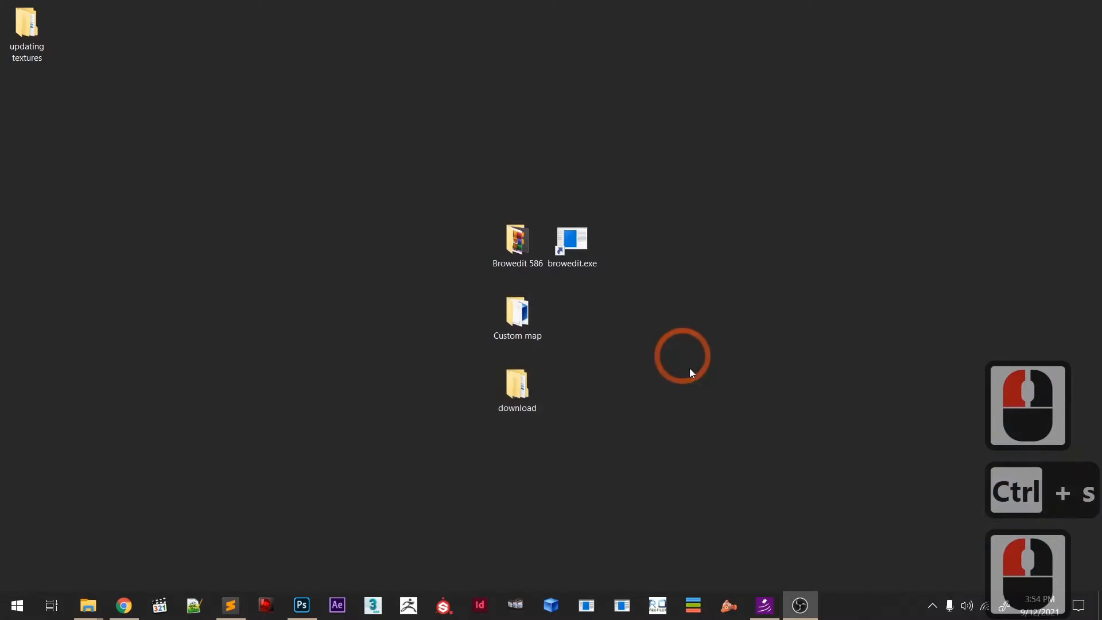
- Launch browedit.exe from the desktop, move its window higher, and load the preselected map data\06guild_r.rsw
{"action": "double_click", "coordinate": [572, 240]}
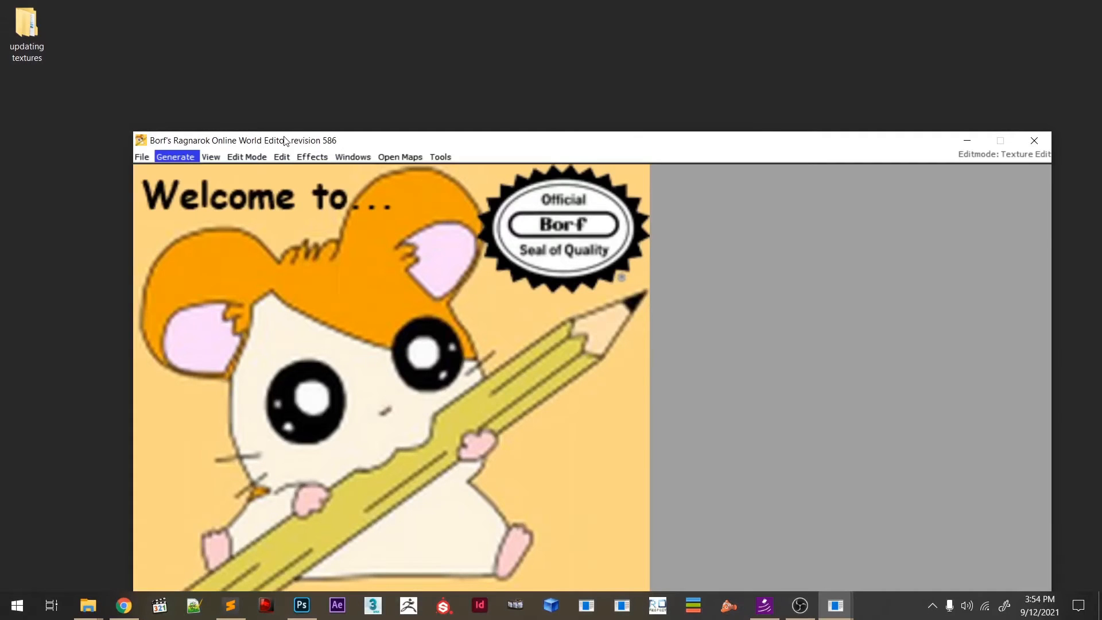
{"action": "left_click_drag", "start_coordinate": [285, 140], "coordinate": [235, 37]}
{"action": "left_click", "coordinate": [97, 55]}
{"action": "left_click", "coordinate": [113, 99]}
{"action": "left_click", "coordinate": [248, 128]}
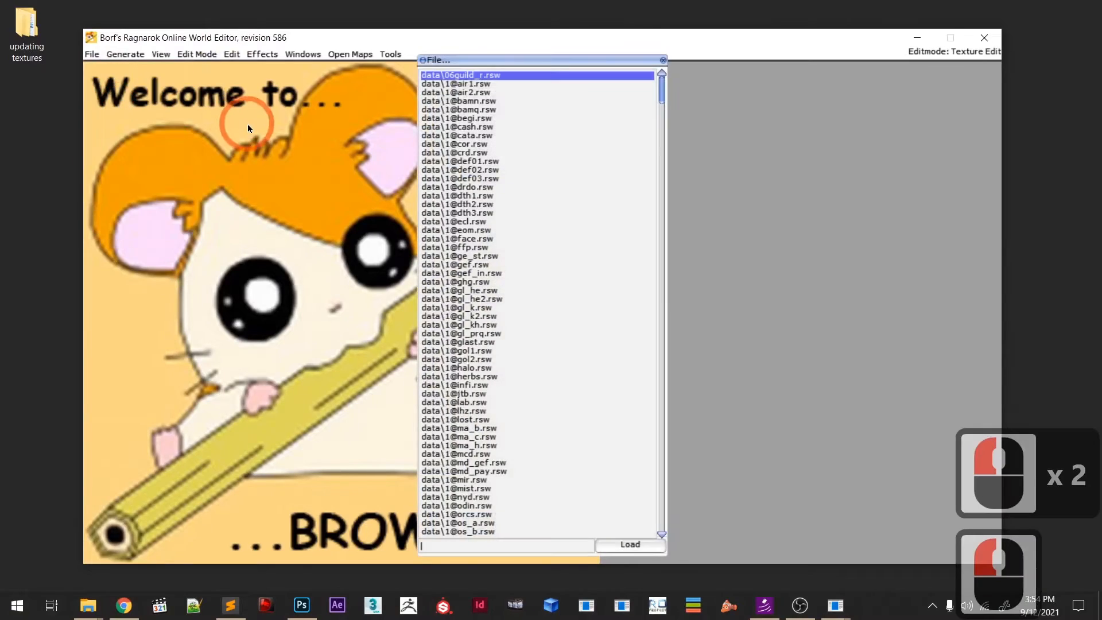
{"action": "key", "text": "Return"}
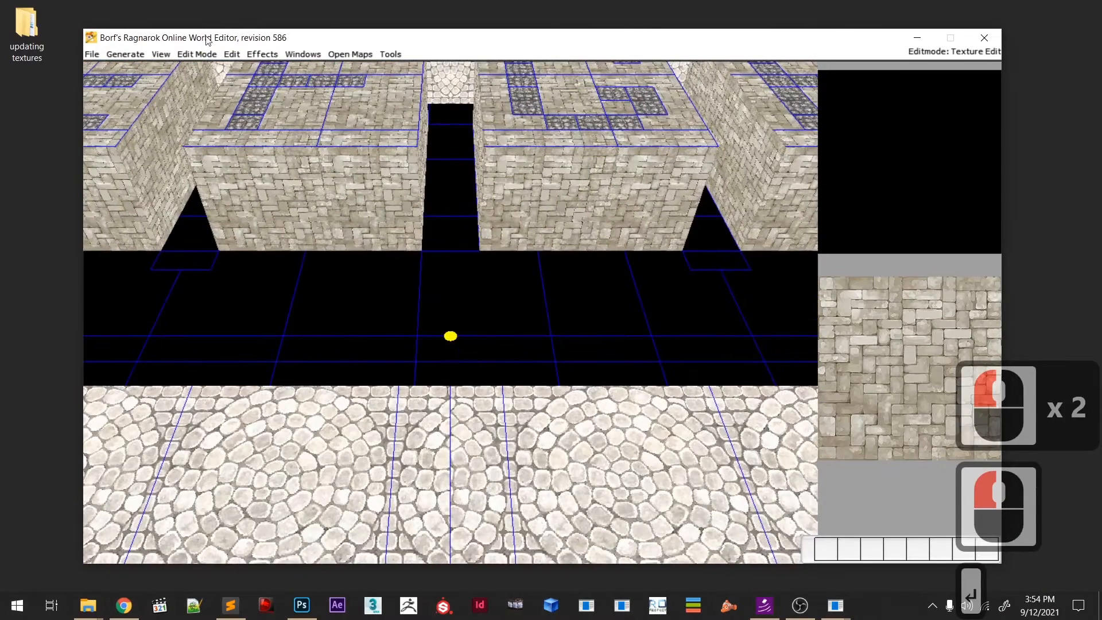
- Open the RSM Editor for the loaded map
{"action": "left_click", "coordinate": [280, 54]}
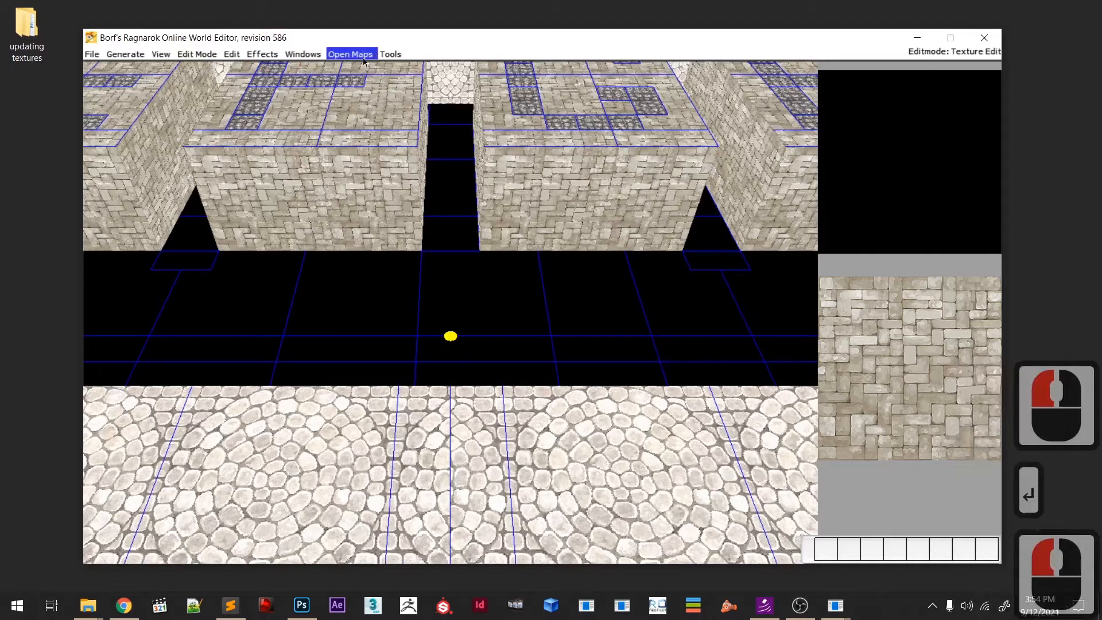
{"action": "left_click", "coordinate": [390, 56]}
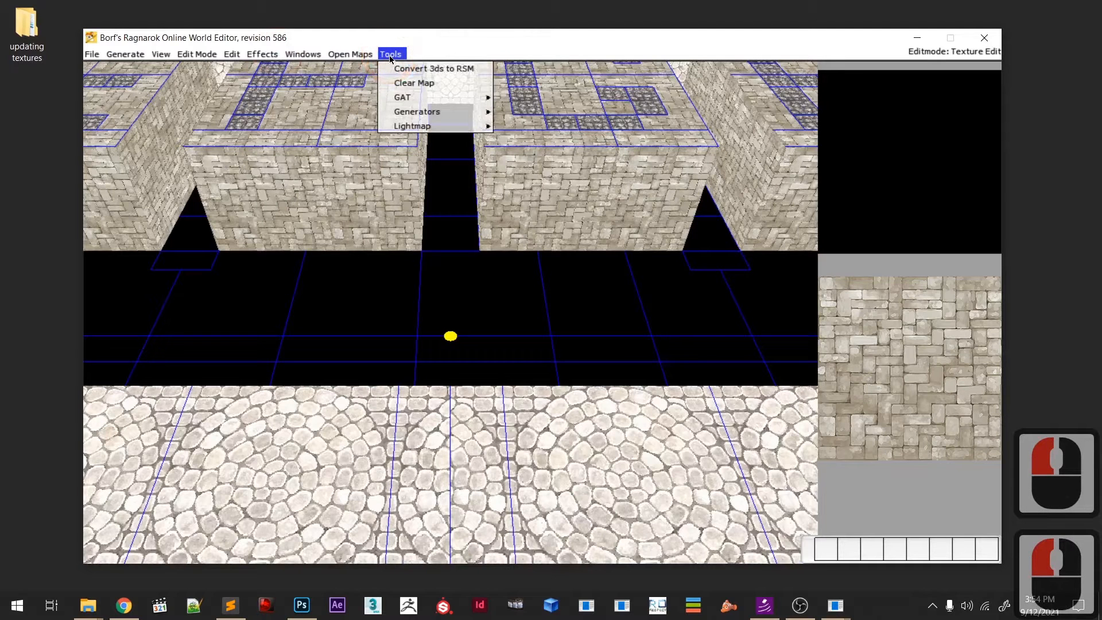
{"action": "mouse_move", "coordinate": [295, 53]}
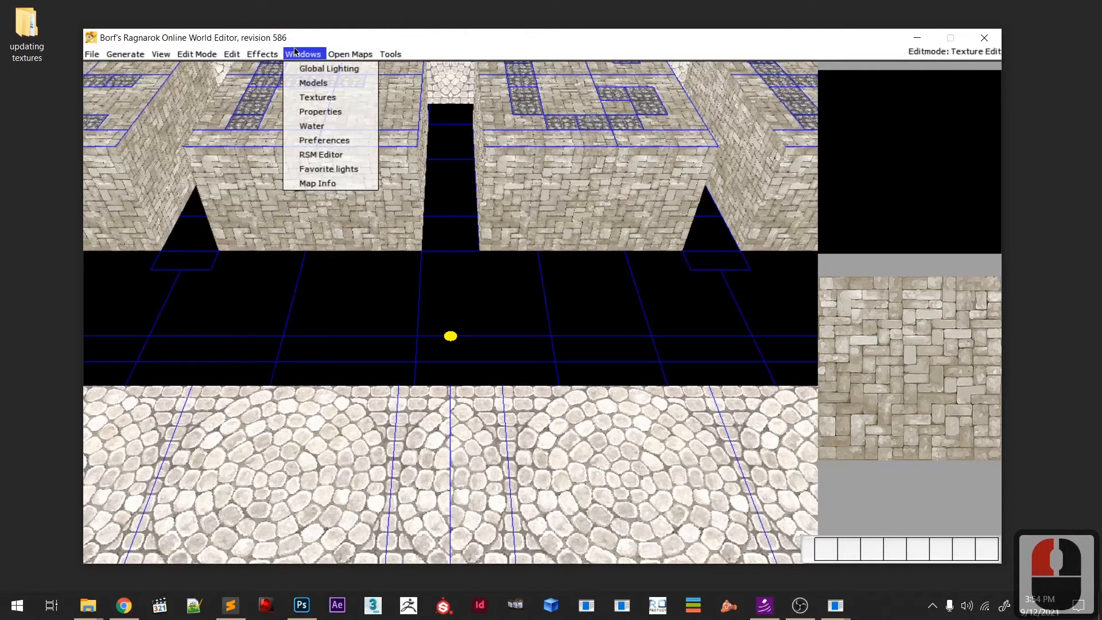
{"action": "left_click", "coordinate": [320, 156]}
{"action": "left_click", "coordinate": [184, 107]}
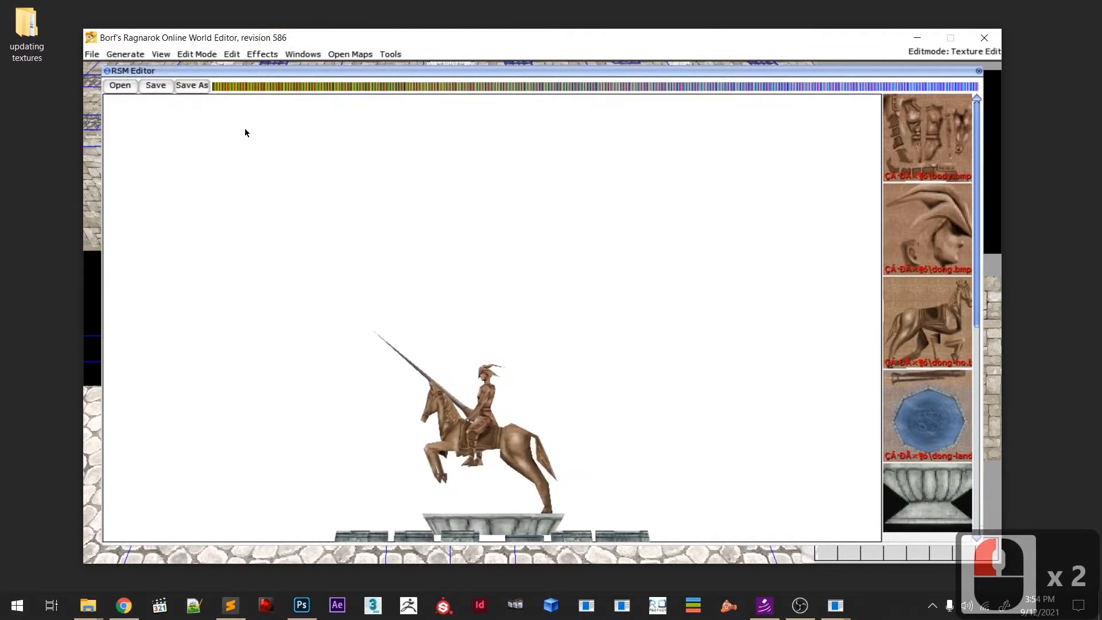
- Load model01.rsm from the desktop's Custom map\model\ro_room folder into the RSM Editor
{"action": "left_click", "coordinate": [120, 85]}
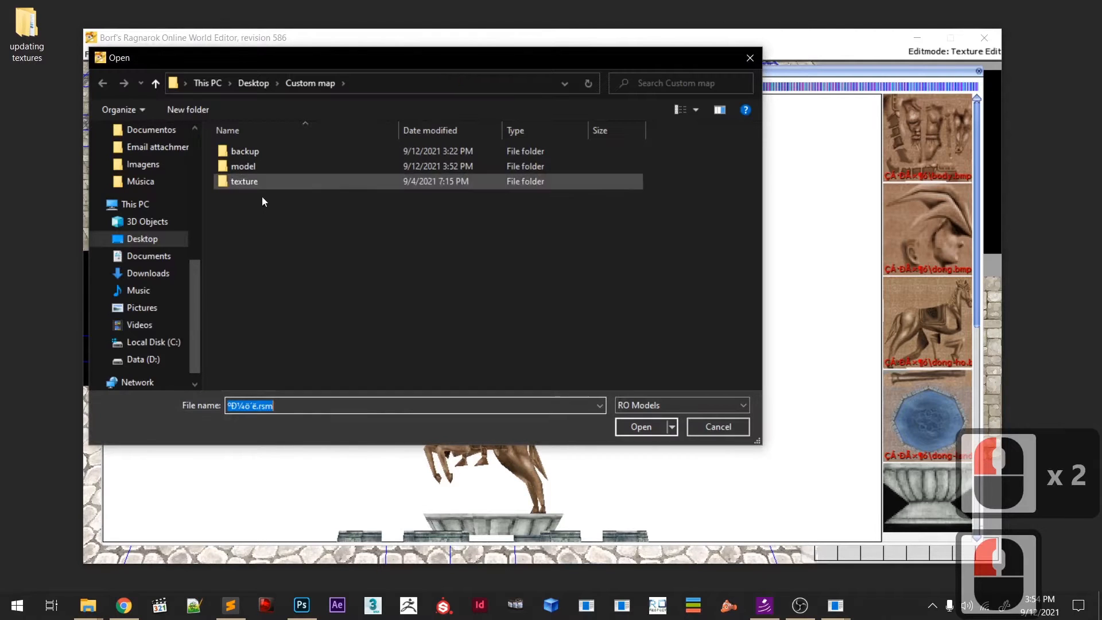
{"action": "scroll", "coordinate": [135, 195], "scroll_direction": "up", "scroll_amount": 20}
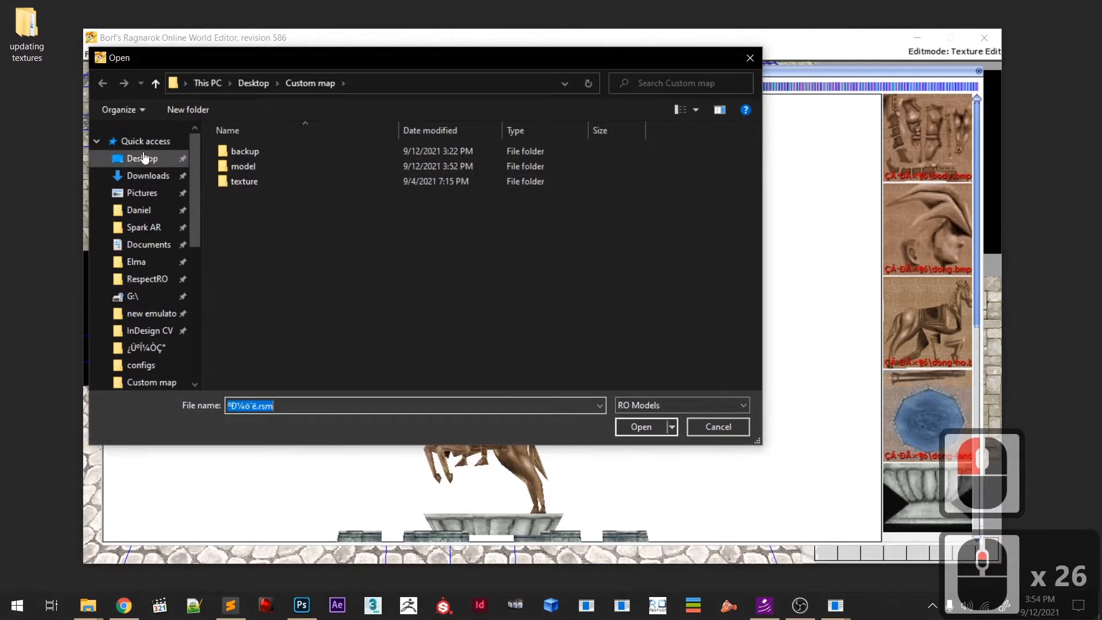
{"action": "left_click", "coordinate": [144, 160]}
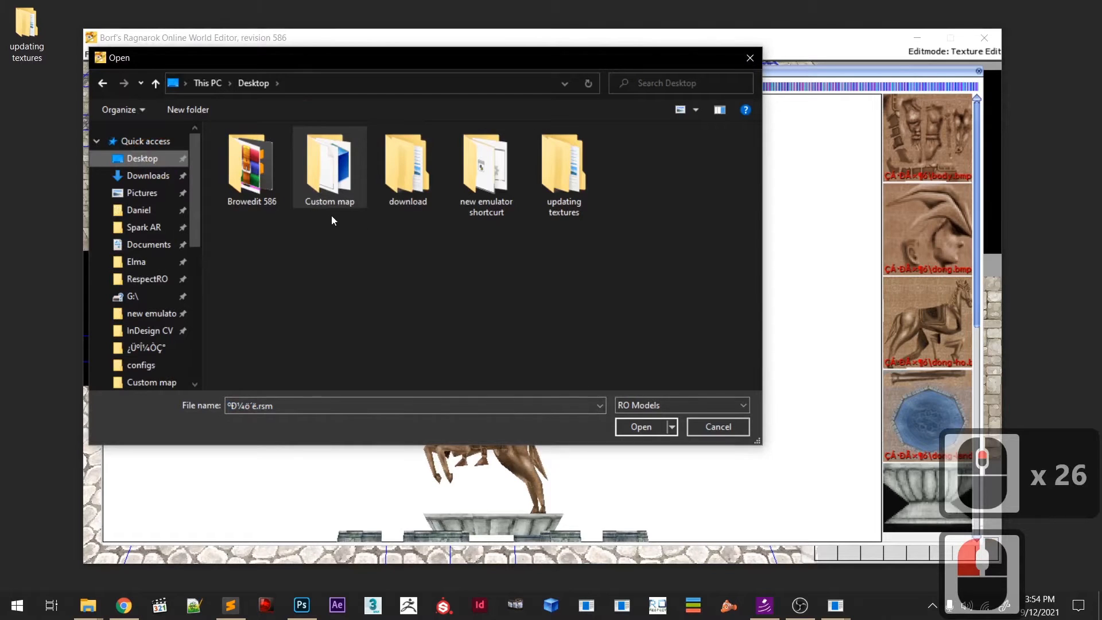
{"action": "double_click", "coordinate": [319, 173]}
{"action": "left_click", "coordinate": [268, 165]}
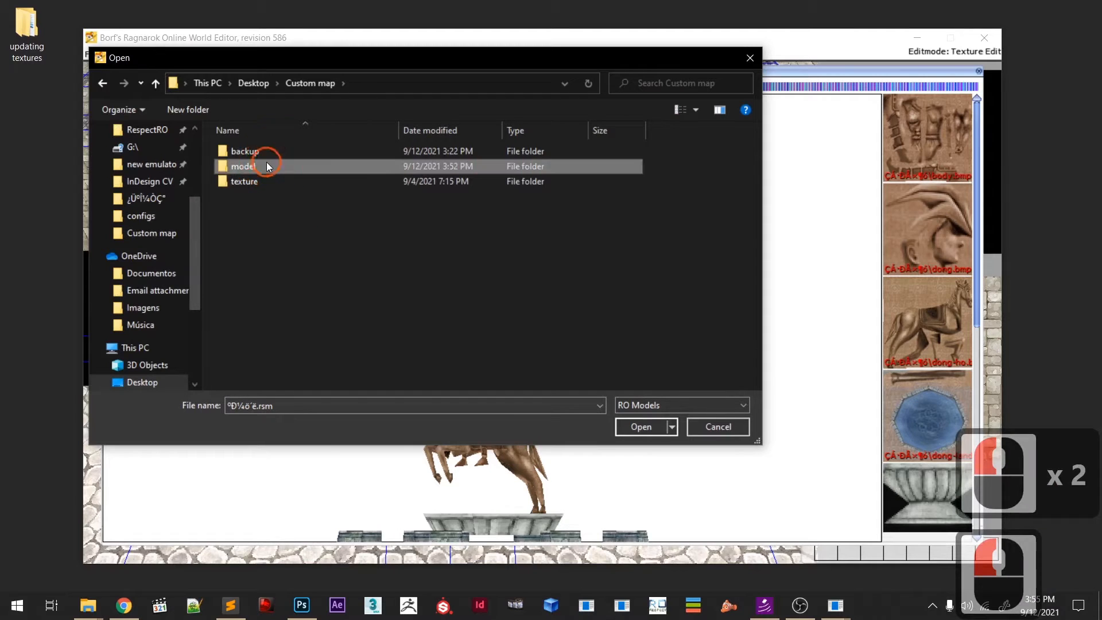
{"action": "double_click", "coordinate": [267, 162]}
{"action": "double_click", "coordinate": [268, 149]}
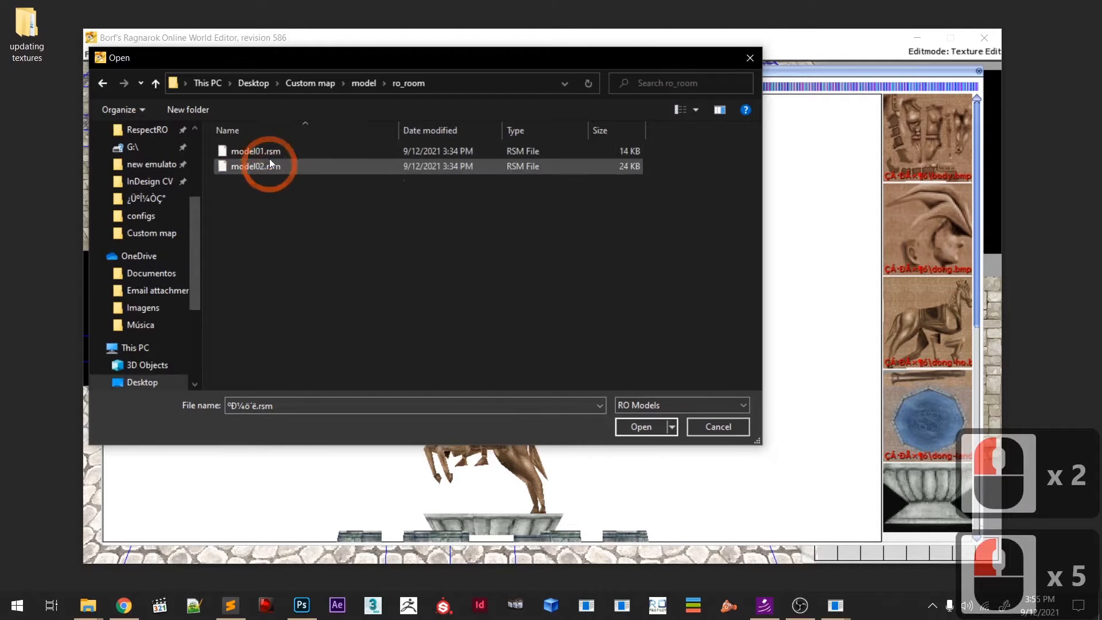
{"action": "double_click", "coordinate": [246, 150]}
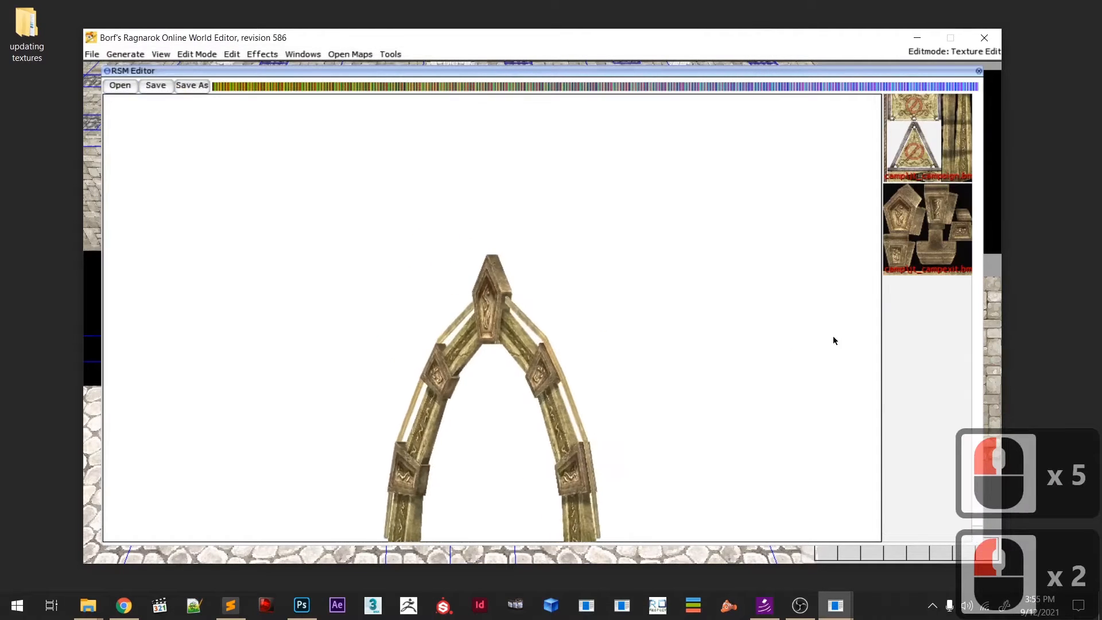
- Replace the arch model's first texture, the campsign one, with ro_room\texture08.bmp from the custom texture group
{"action": "left_click_drag", "start_coordinate": [528, 409], "coordinate": [543, 275]}
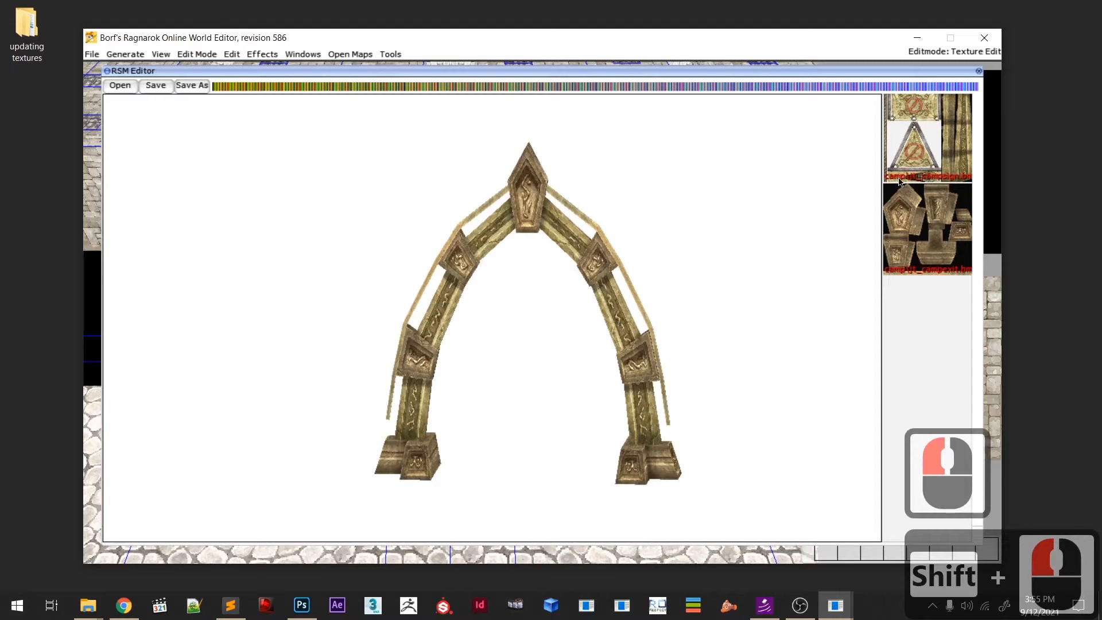
{"action": "left_click", "coordinate": [884, 233]}
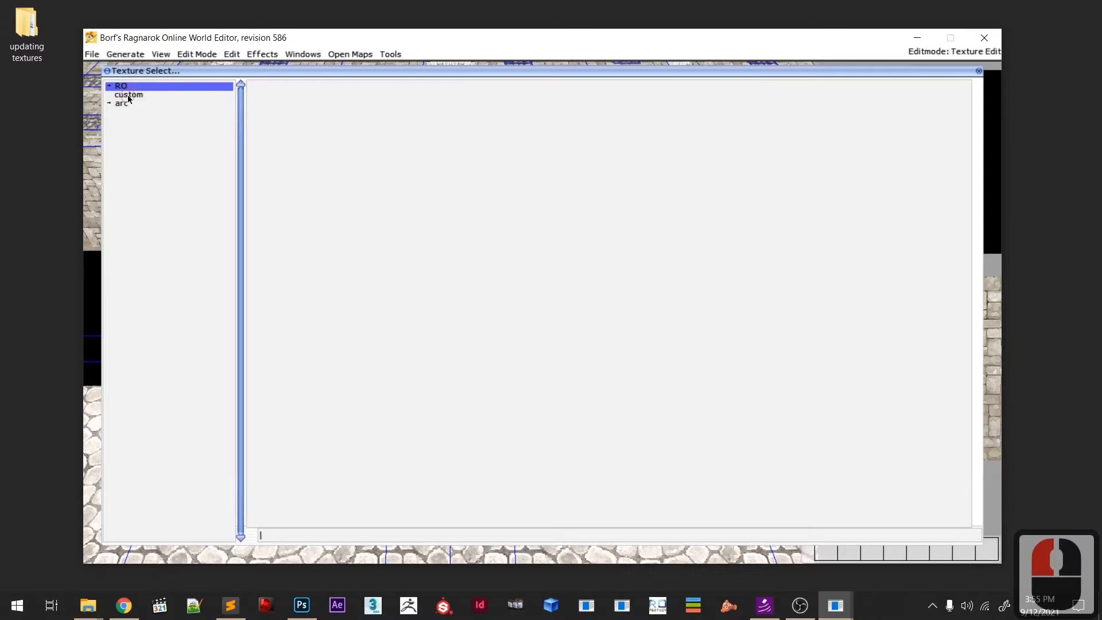
{"action": "left_click", "coordinate": [127, 95]}
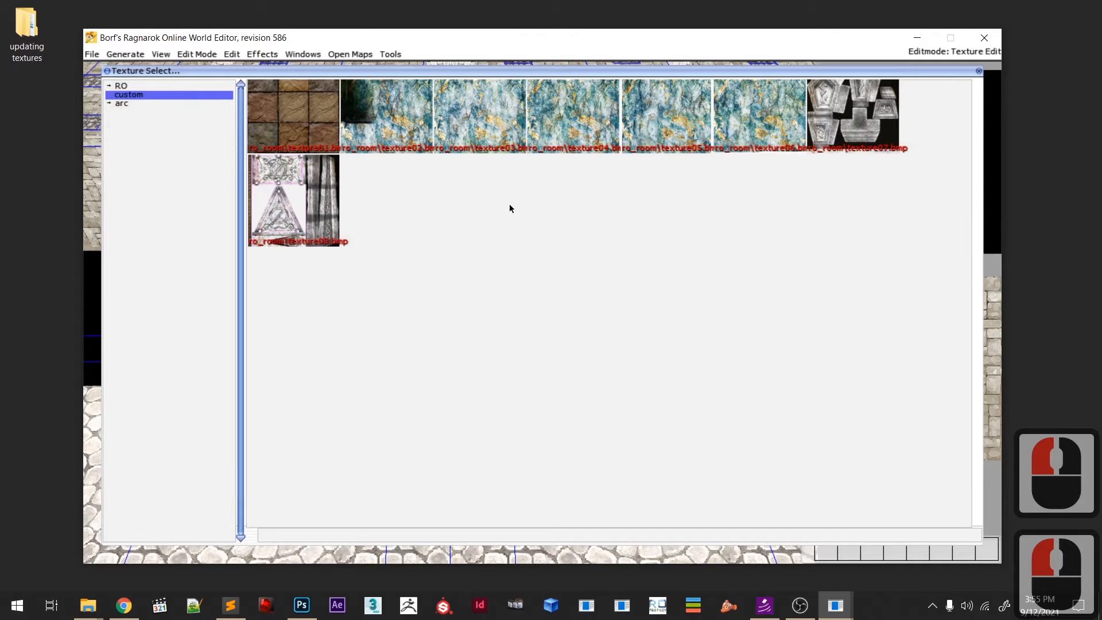
{"action": "scroll", "coordinate": [534, 222], "scroll_direction": "up", "scroll_amount": 2}
{"action": "scroll", "coordinate": [551, 191], "scroll_direction": "down", "scroll_amount": 1}
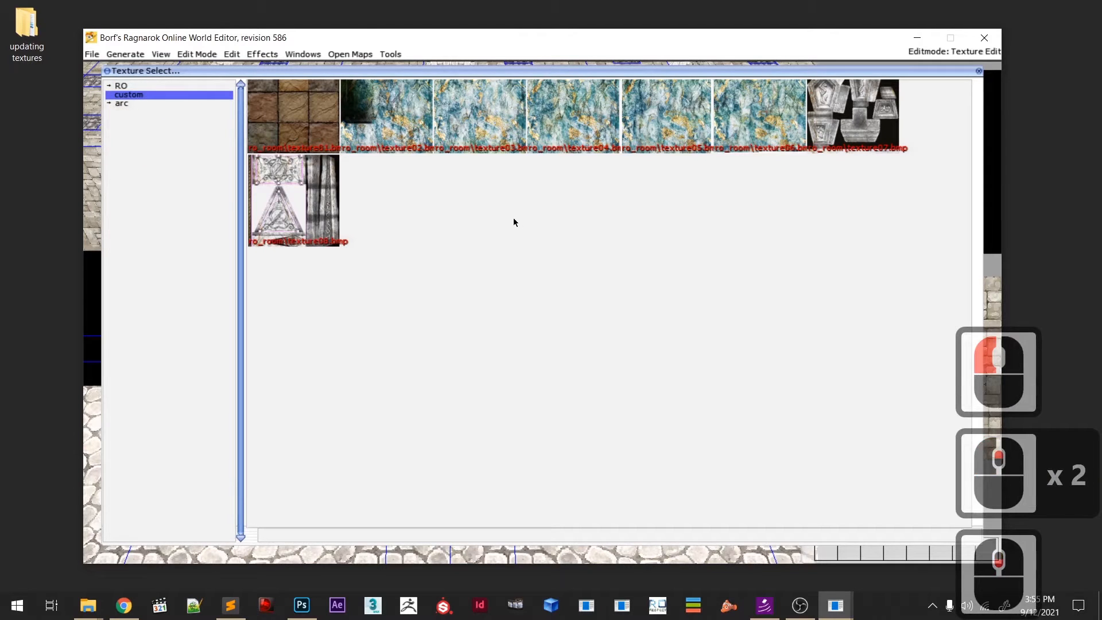
{"action": "left_click_drag", "start_coordinate": [732, 74], "coordinate": [785, 136]}
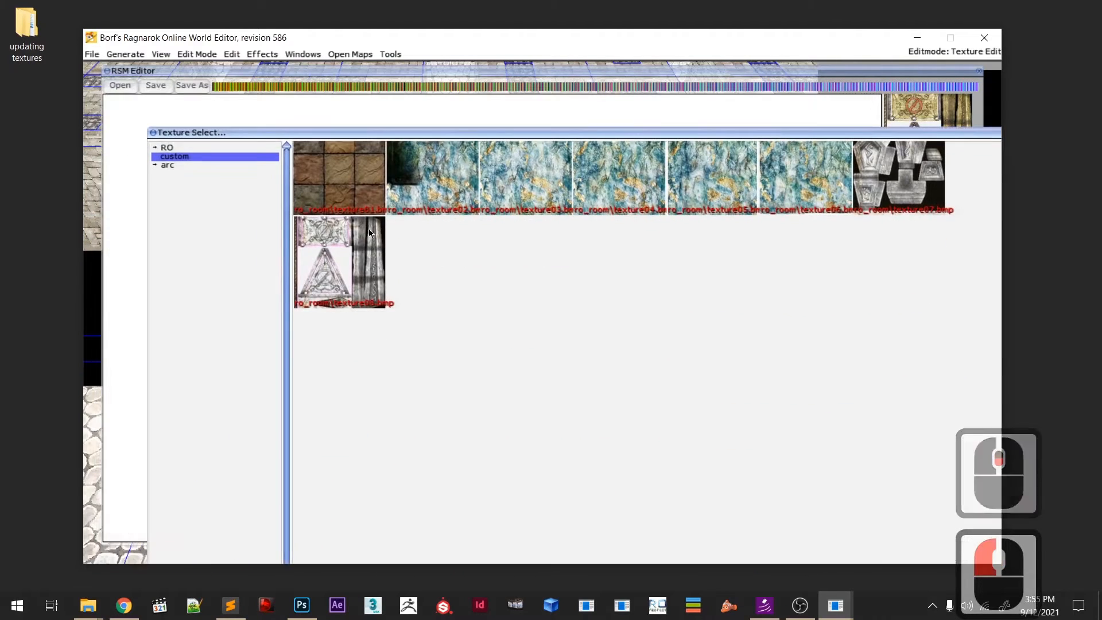
{"action": "left_click", "coordinate": [368, 265]}
{"action": "left_click", "coordinate": [423, 448]}
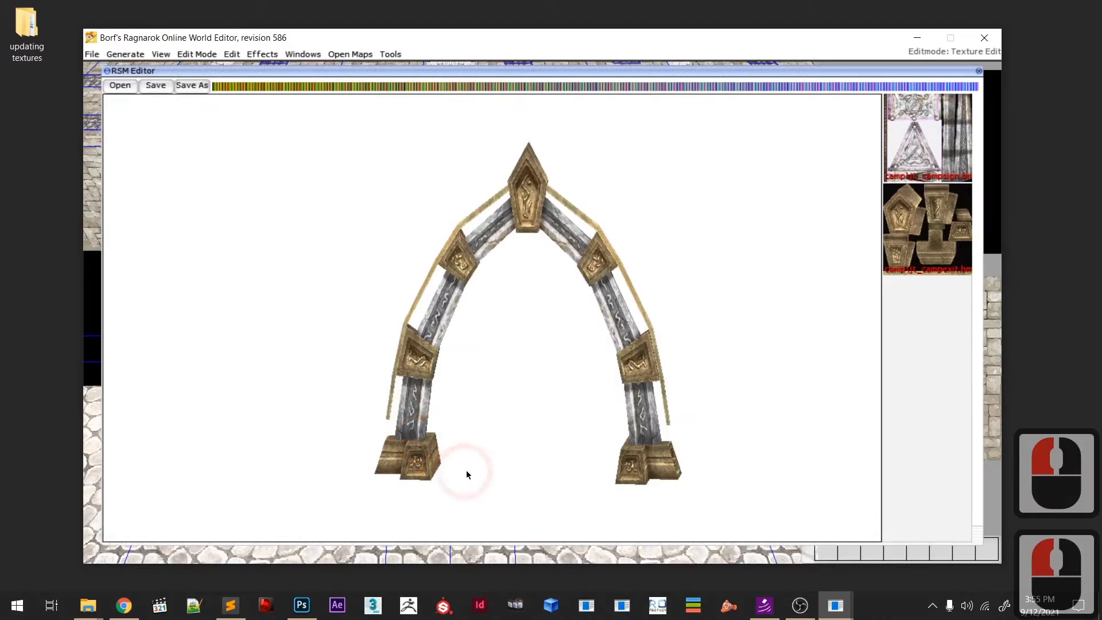
- Examine the retextured arch from several angles and distances to check how the new texture sits on its curved segments
{"action": "left_click_drag", "start_coordinate": [555, 333], "coordinate": [524, 369]}
{"action": "scroll", "coordinate": [517, 331], "scroll_direction": "up", "scroll_amount": 14}
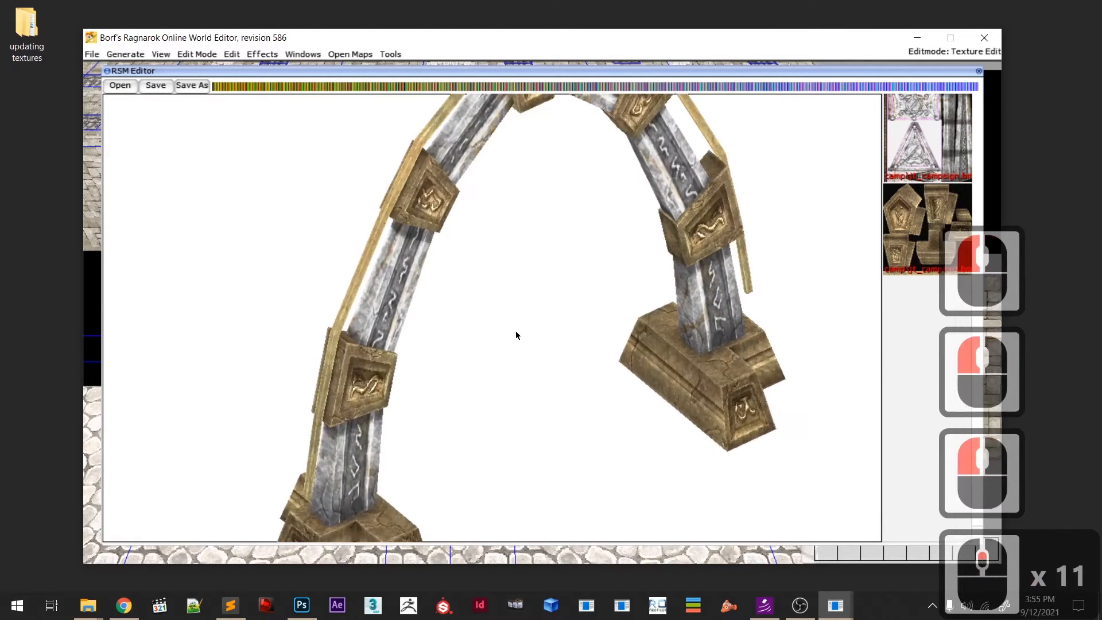
{"action": "left_click_drag", "start_coordinate": [472, 332], "coordinate": [436, 329]}
{"action": "scroll", "coordinate": [535, 326], "scroll_direction": "down", "scroll_amount": 8}
{"action": "left_click_drag", "start_coordinate": [535, 327], "coordinate": [536, 260]}
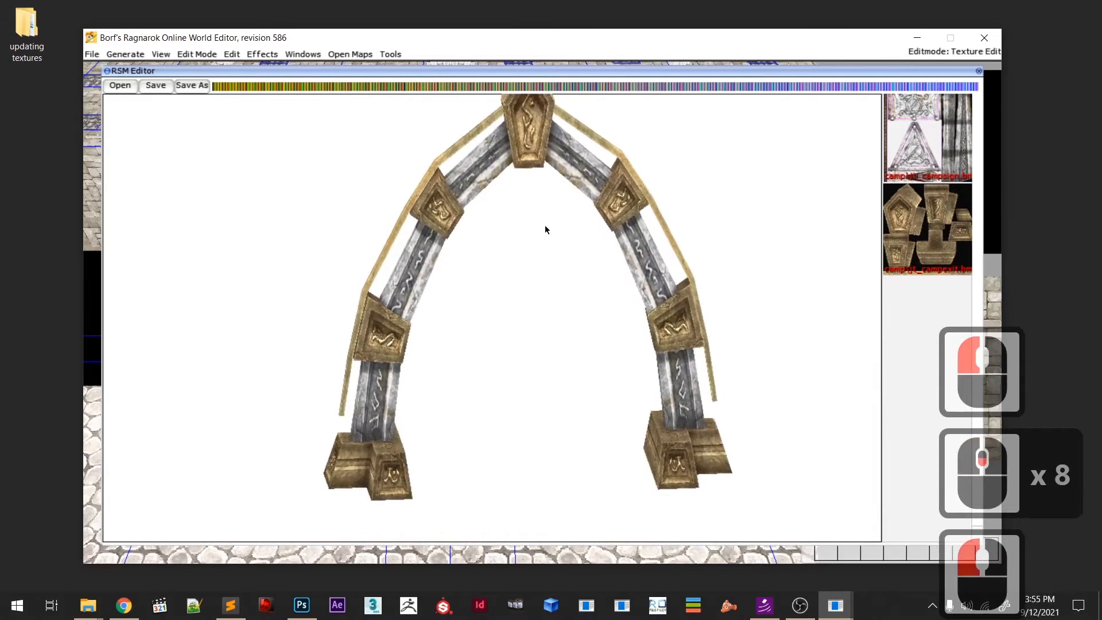
{"action": "scroll", "coordinate": [607, 212], "scroll_direction": "up", "scroll_amount": 6}
{"action": "scroll", "coordinate": [608, 215], "scroll_direction": "down", "scroll_amount": 6}
{"action": "left_click_drag", "start_coordinate": [608, 229], "coordinate": [613, 271]}
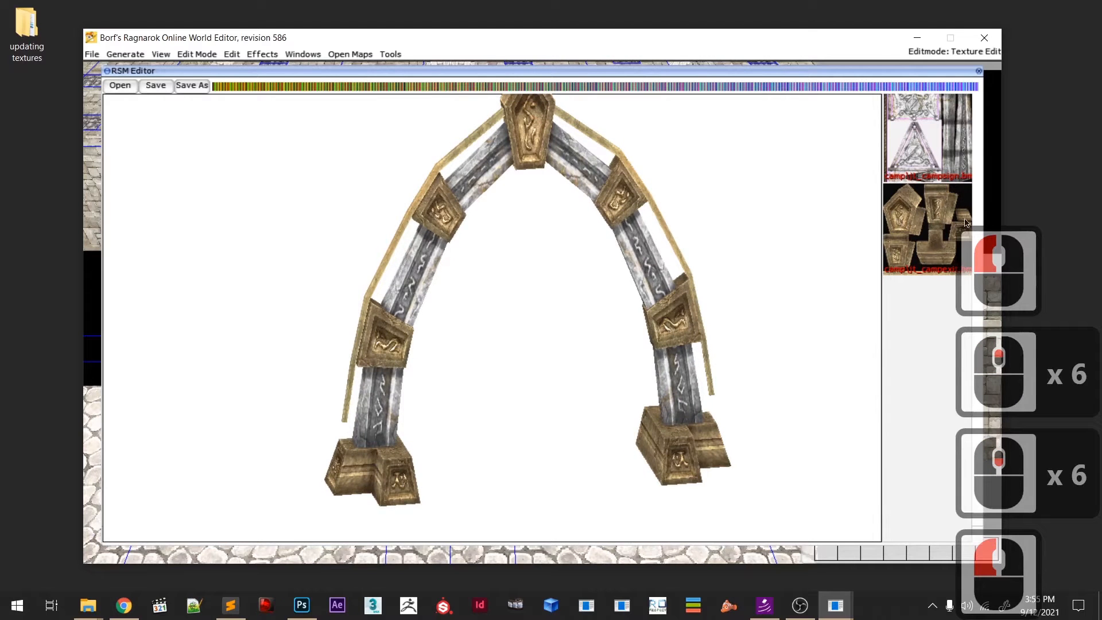
- Replace the arch model's second texture, the campexit one, with ro_room\texture07.bmp from the custom texture group
{"action": "left_click", "coordinate": [925, 229]}
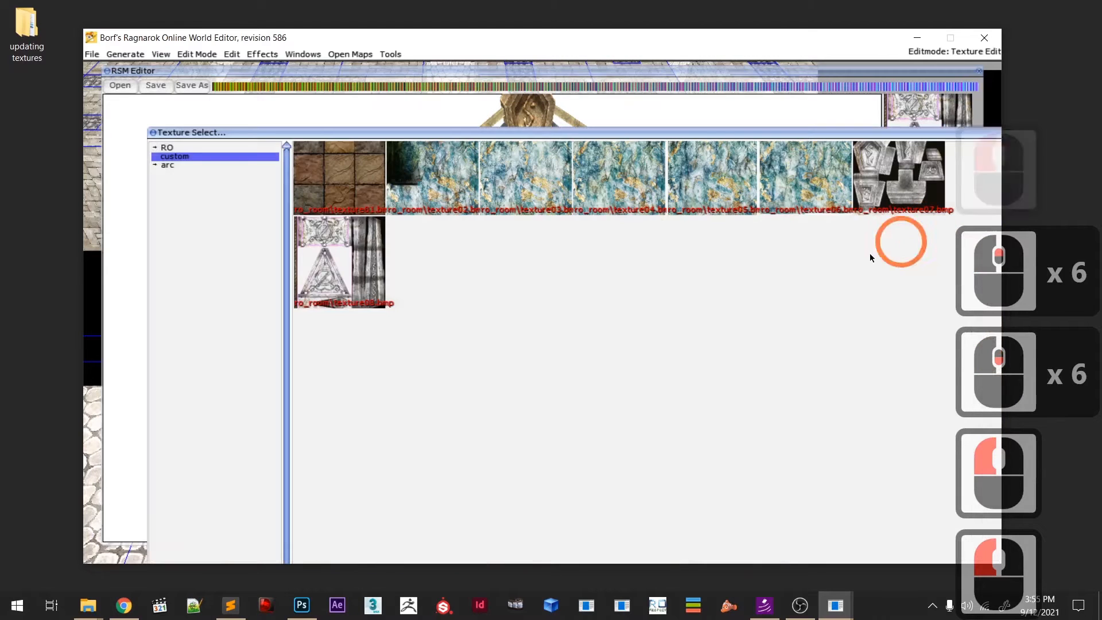
{"action": "left_click", "coordinate": [881, 196]}
{"action": "left_click", "coordinate": [739, 339]}
{"action": "mouse_move", "coordinate": [529, 381]}
{"action": "left_mouse_down"}
{"action": "mouse_move", "coordinate": [691, 381]}
{"action": "mouse_move", "coordinate": [530, 373]}
{"action": "left_mouse_up"}
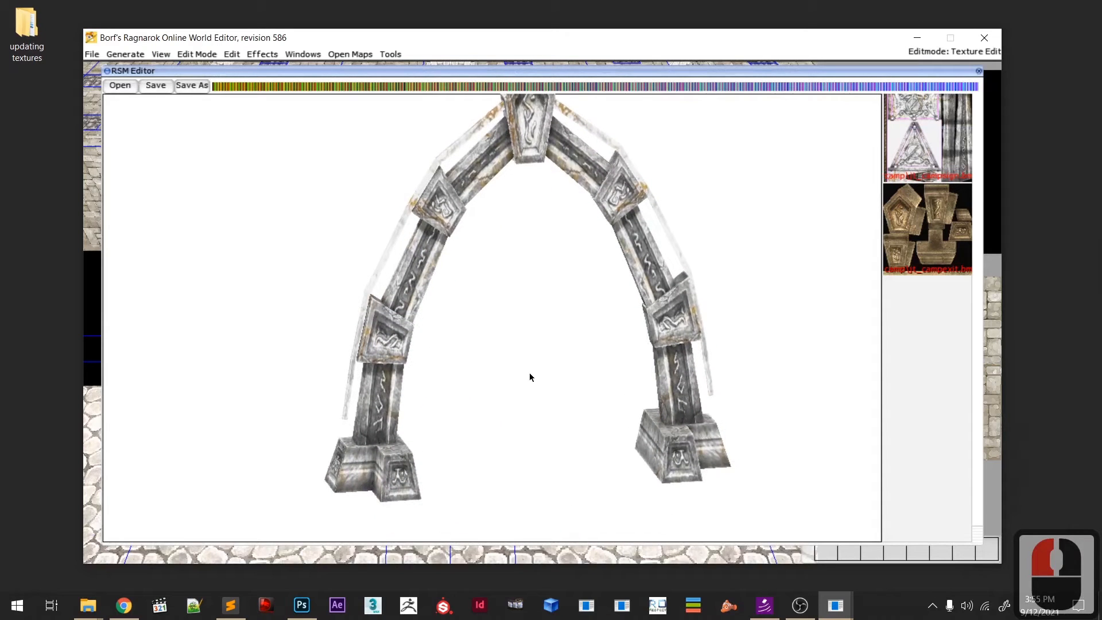
- Switch to Photoshop and colorize Layer 0 of jt_campexit.bmp blue using Hue/Saturation with hue 209, saturation 68 and lightness +2
{"action": "left_click", "coordinate": [302, 613]}
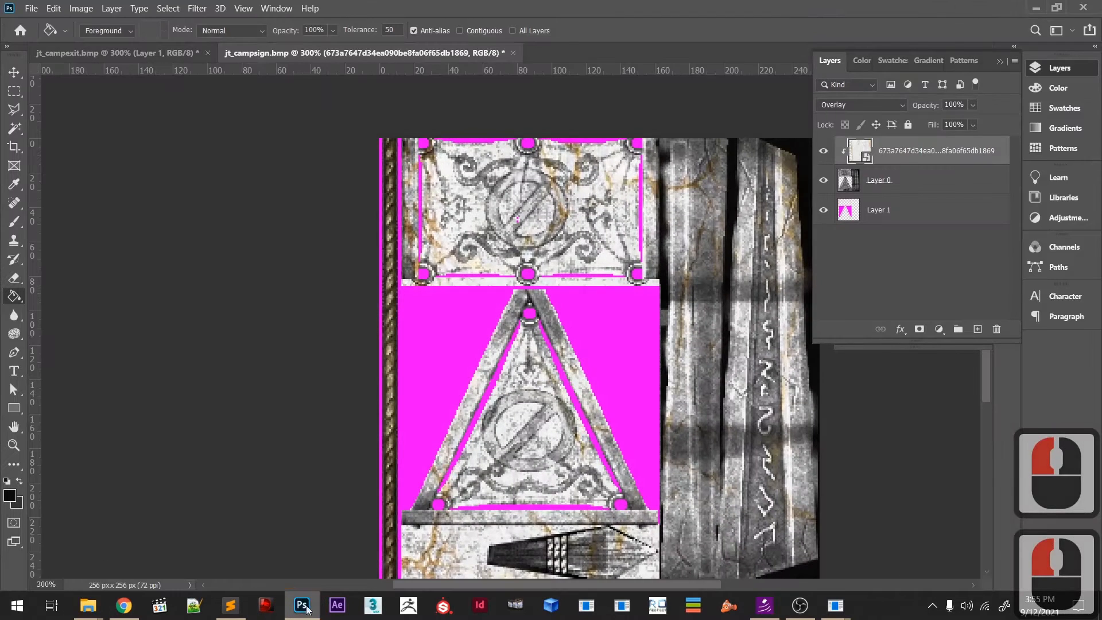
{"action": "left_click", "coordinate": [110, 57]}
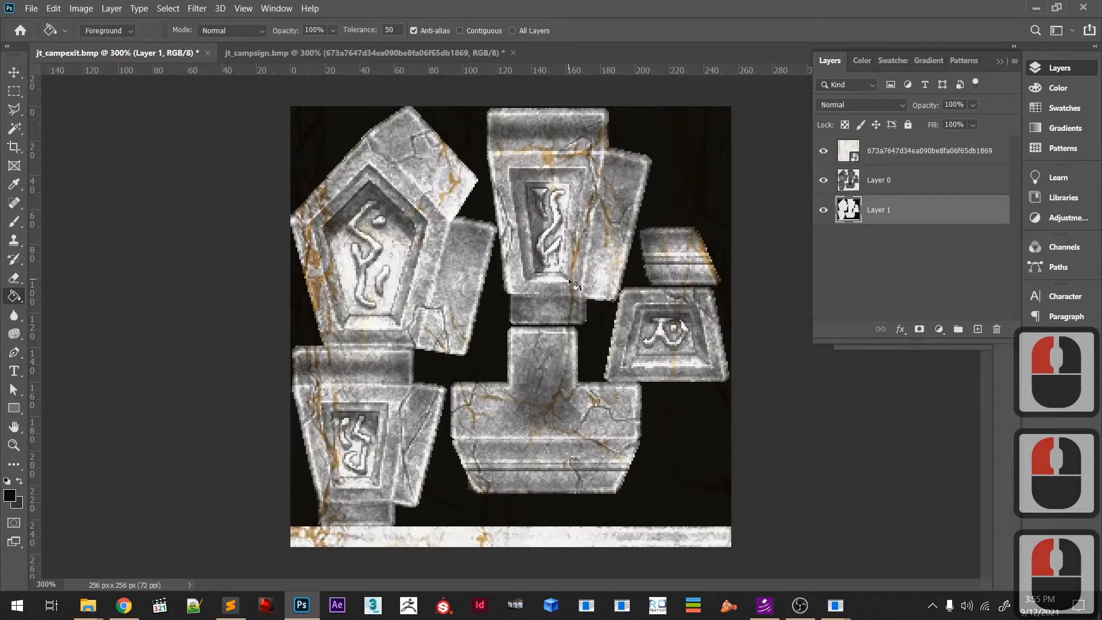
{"action": "left_click", "coordinate": [846, 190]}
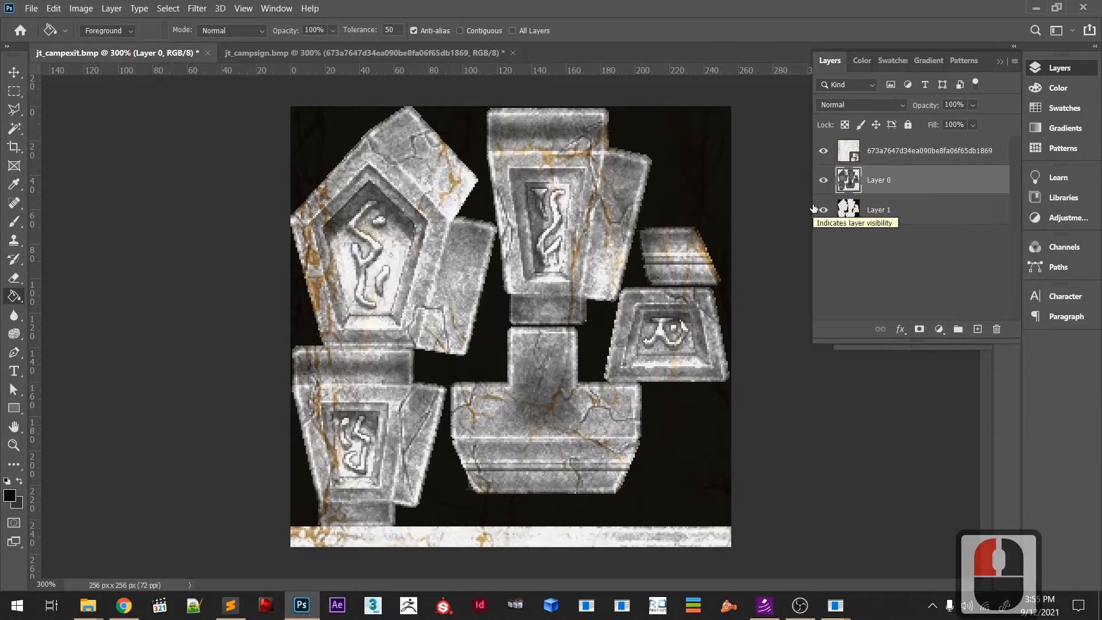
{"action": "key", "text": "ctrl+u"}
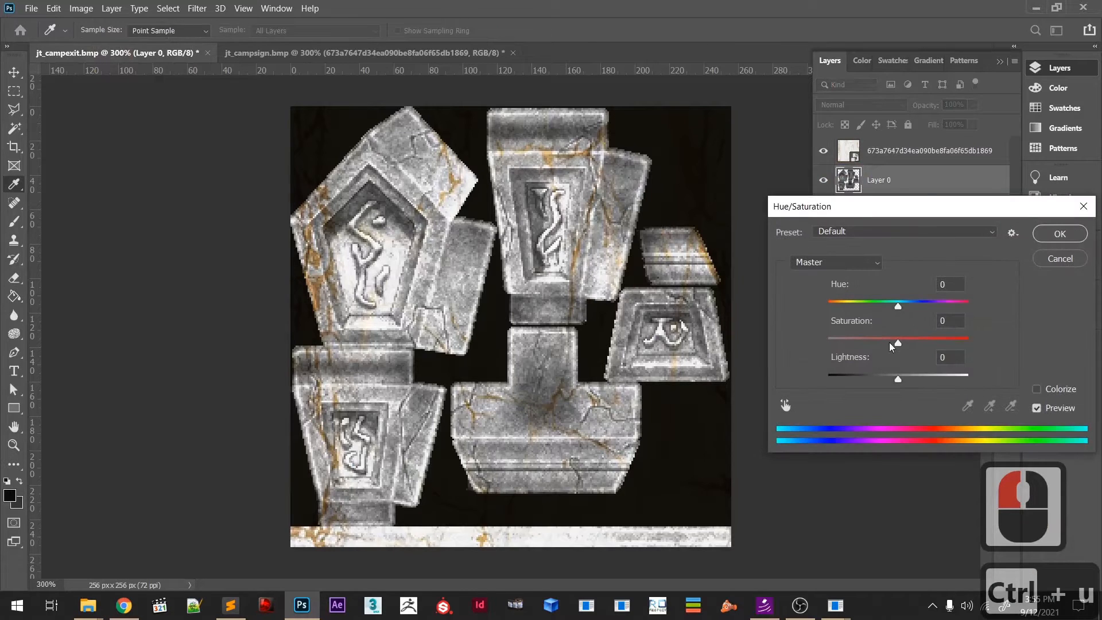
{"action": "left_click_drag", "start_coordinate": [921, 353], "coordinate": [922, 353]}
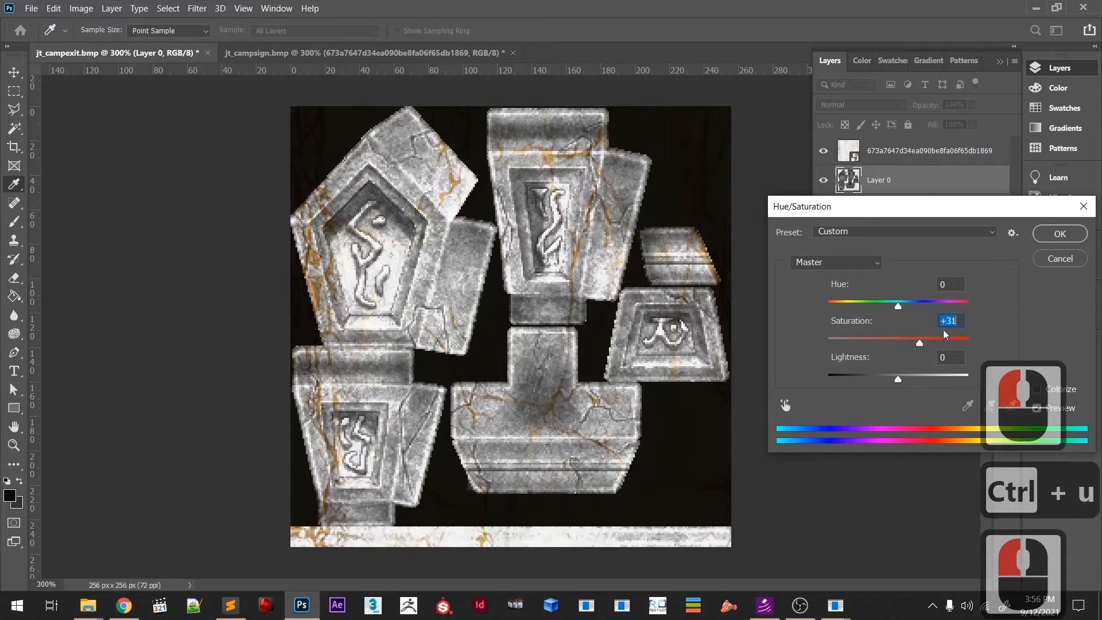
{"action": "left_click", "coordinate": [1046, 395]}
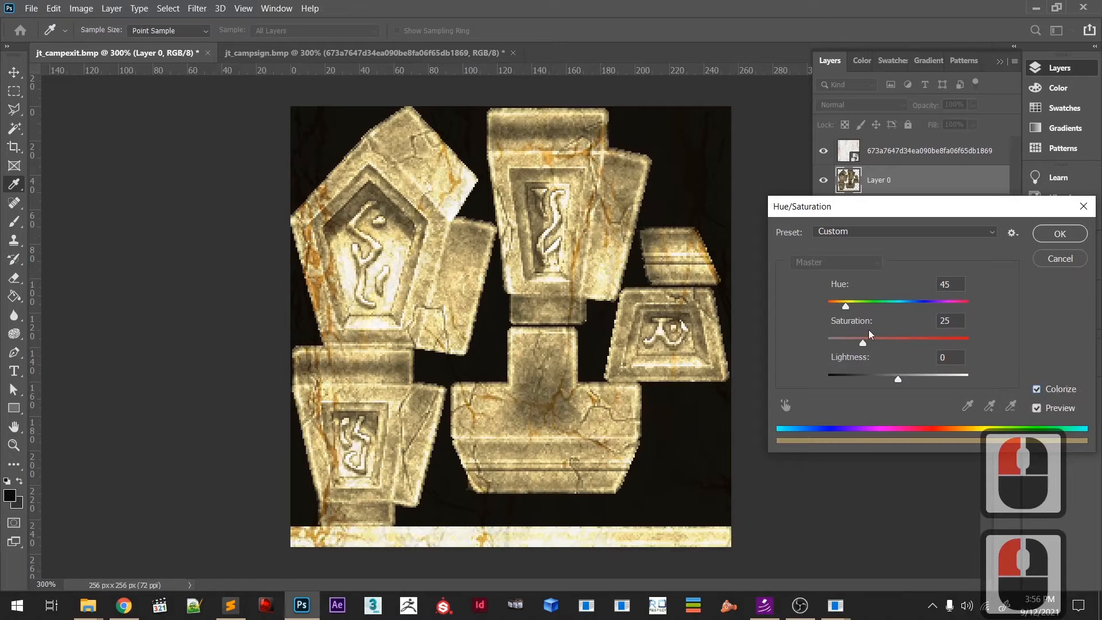
{"action": "left_click_drag", "start_coordinate": [847, 306], "coordinate": [912, 330]}
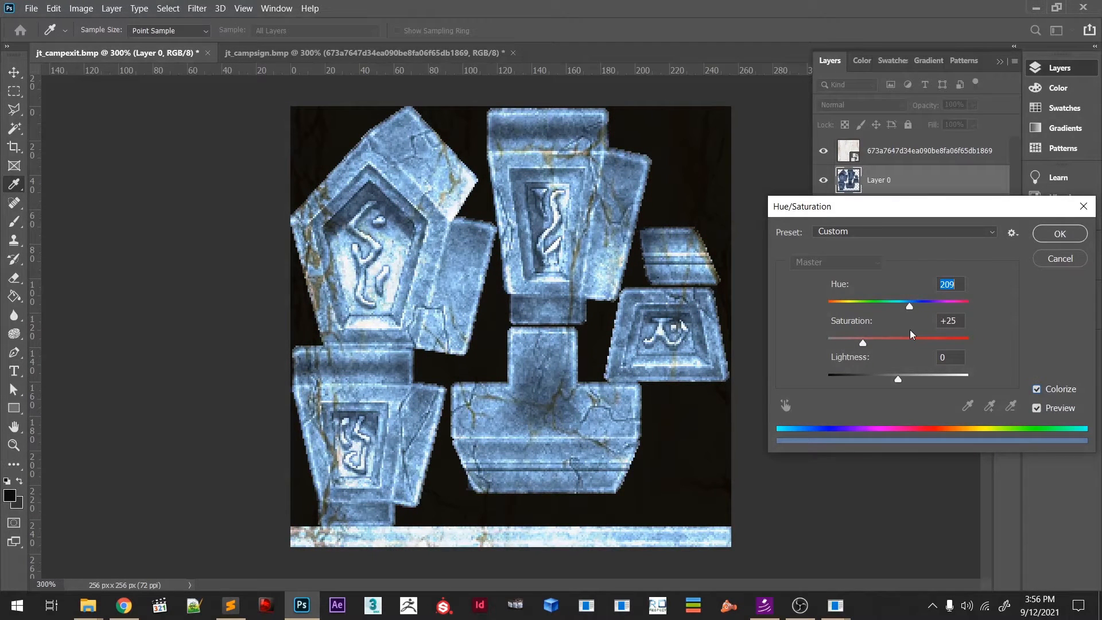
{"action": "left_click", "coordinate": [875, 344]}
{"action": "left_click_drag", "start_coordinate": [913, 347], "coordinate": [900, 380]}
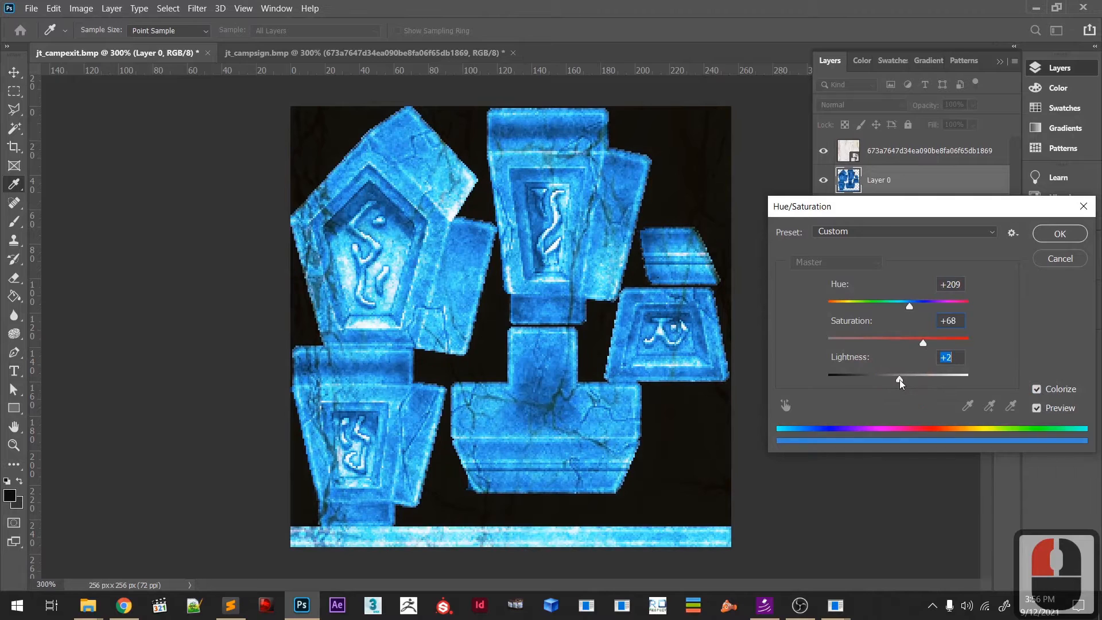
{"action": "left_click", "coordinate": [1060, 233]}
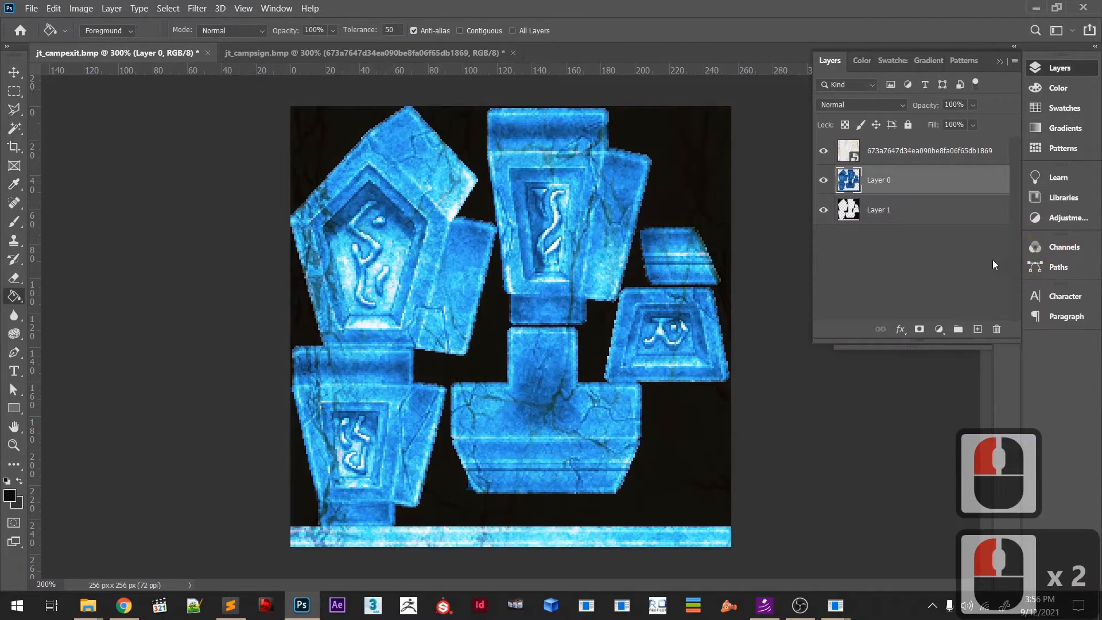
- Save a copy of the recolored image over texture07.bmp in the camp folder as a 24-bit Windows BMP, and minimize Photoshop
{"action": "key", "text": "ctrl+alt+s"}
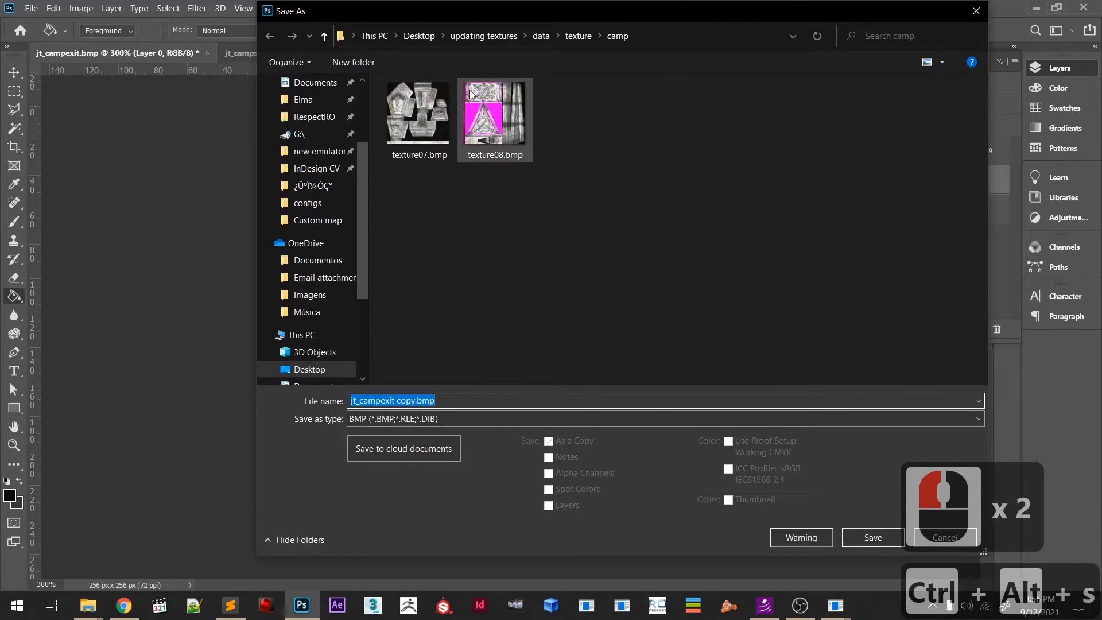
{"action": "double_click", "coordinate": [453, 154]}
{"action": "left_click", "coordinate": [585, 303]}
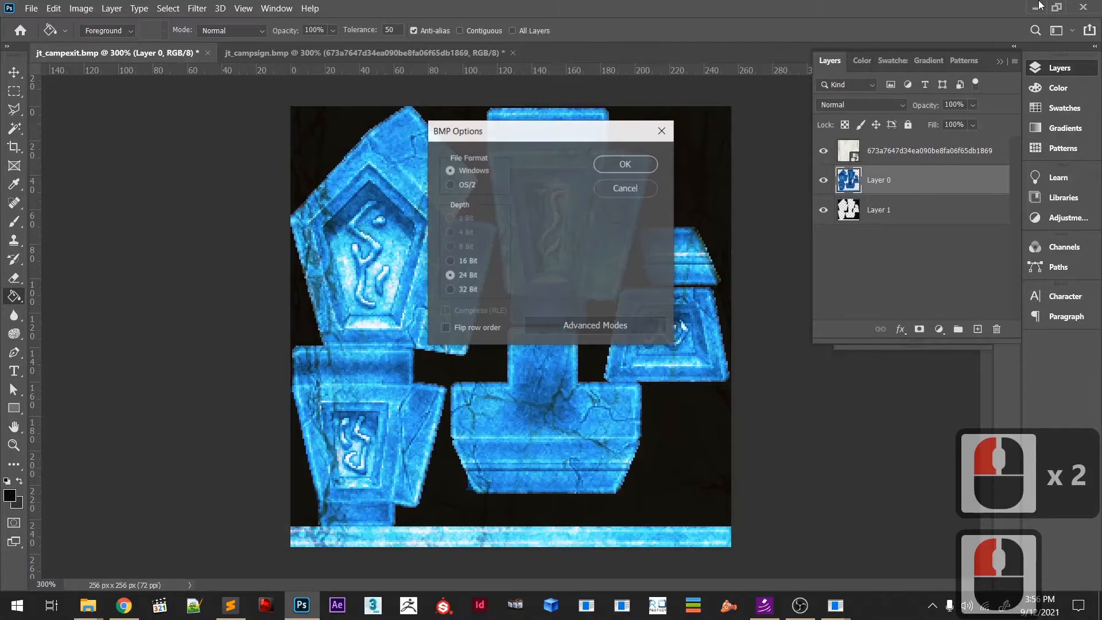
{"action": "left_click", "coordinate": [613, 166]}
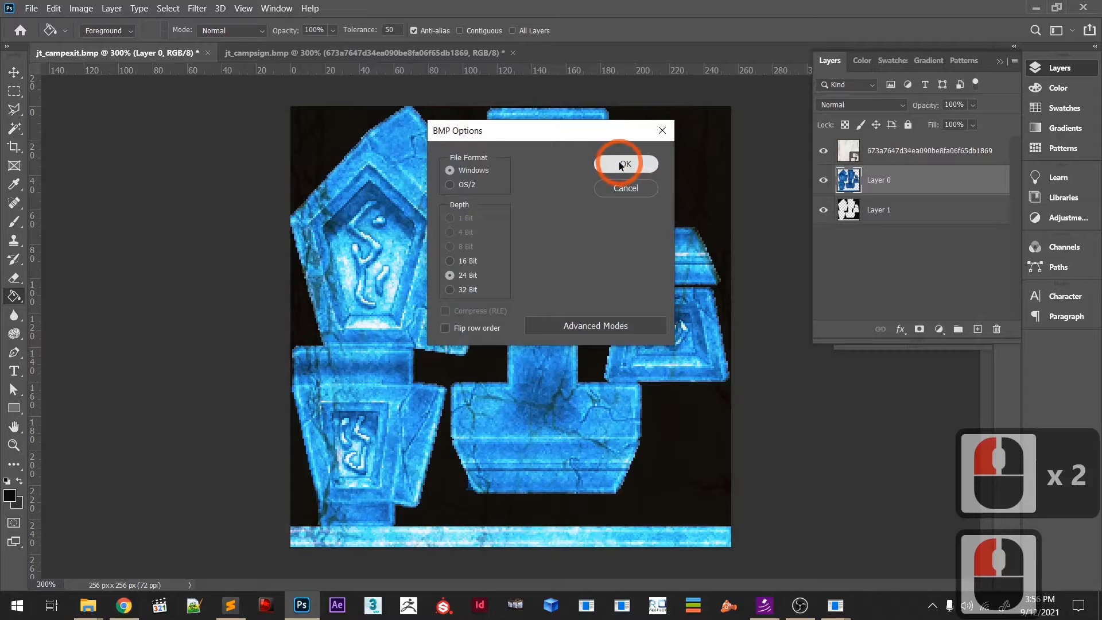
{"action": "left_click", "coordinate": [1038, 6]}
- Close the RSM Editor and exit BrowEdit
{"action": "left_click", "coordinate": [671, 168]}
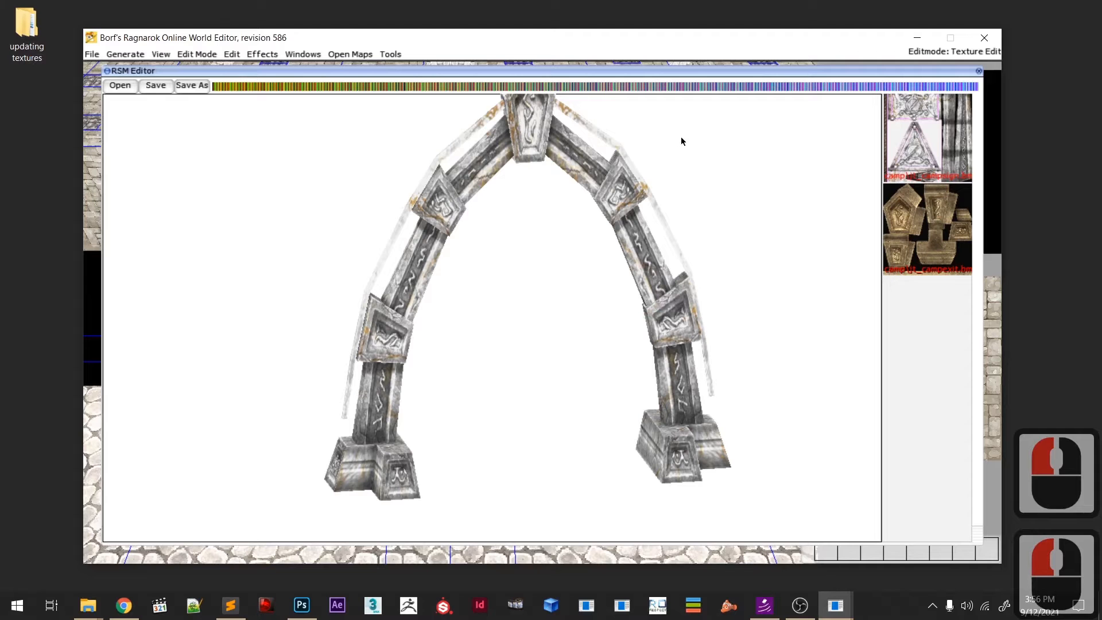
{"action": "left_click", "coordinate": [979, 71]}
{"action": "left_click", "coordinate": [994, 41]}
{"action": "left_click", "coordinate": [521, 379]}
{"action": "left_click", "coordinate": [470, 353]}
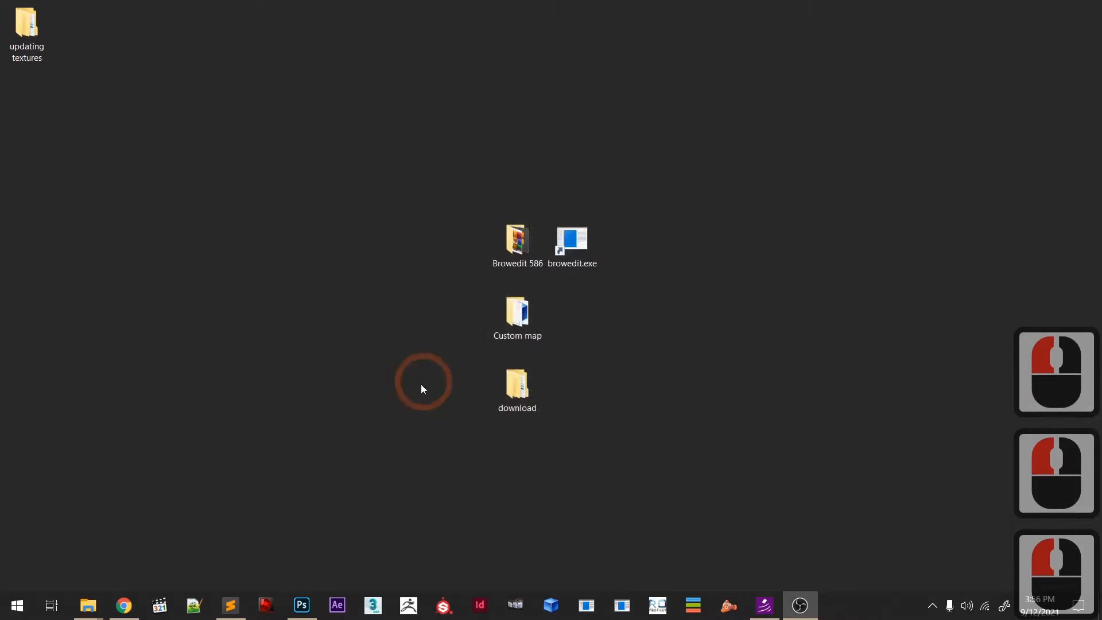
{"action": "left_click_drag", "start_coordinate": [329, 466], "coordinate": [802, 541]}
{"action": "left_click", "coordinate": [911, 253]}
{"action": "left_click", "coordinate": [408, 486]}
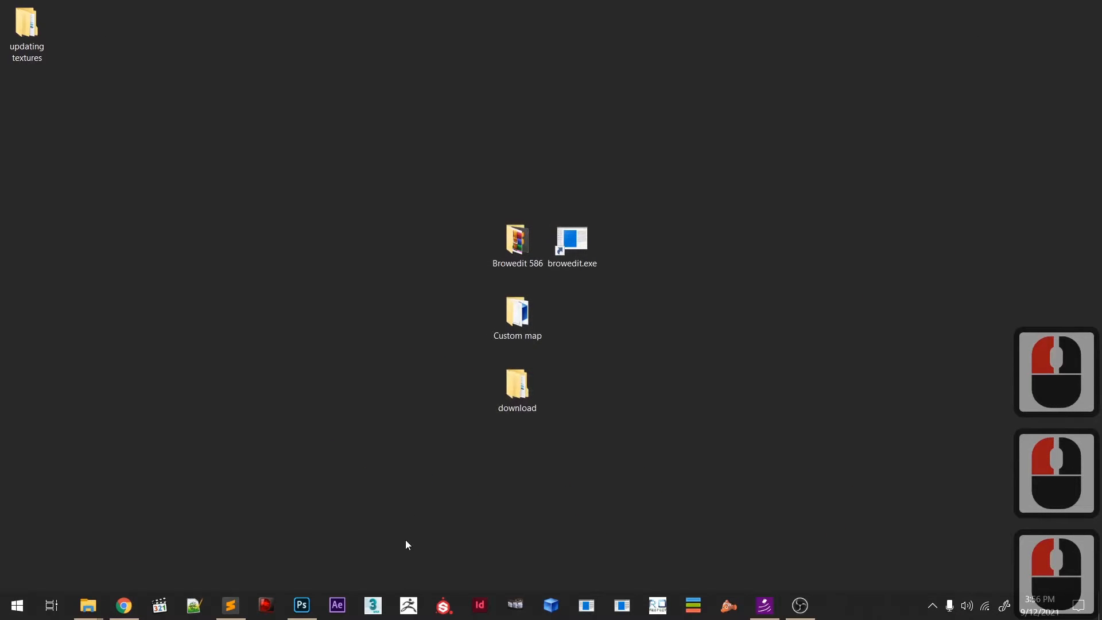
- Switch to GRF Editor with the Custom map folder's ro_map.grf archive open
{"action": "left_click", "coordinate": [561, 606]}
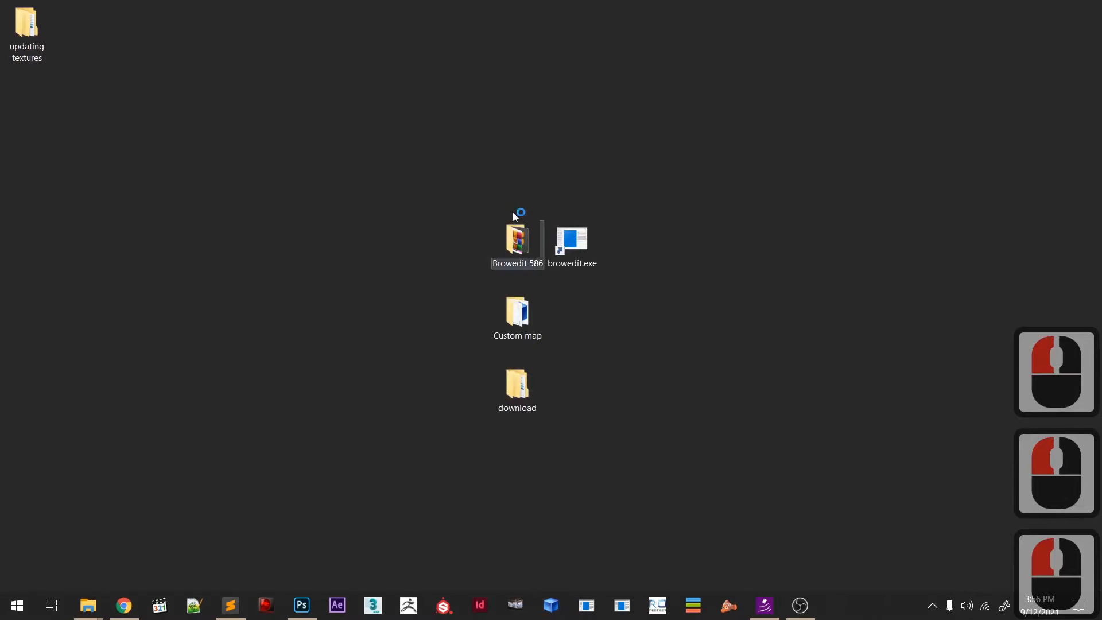
{"action": "left_click", "coordinate": [52, 606]}
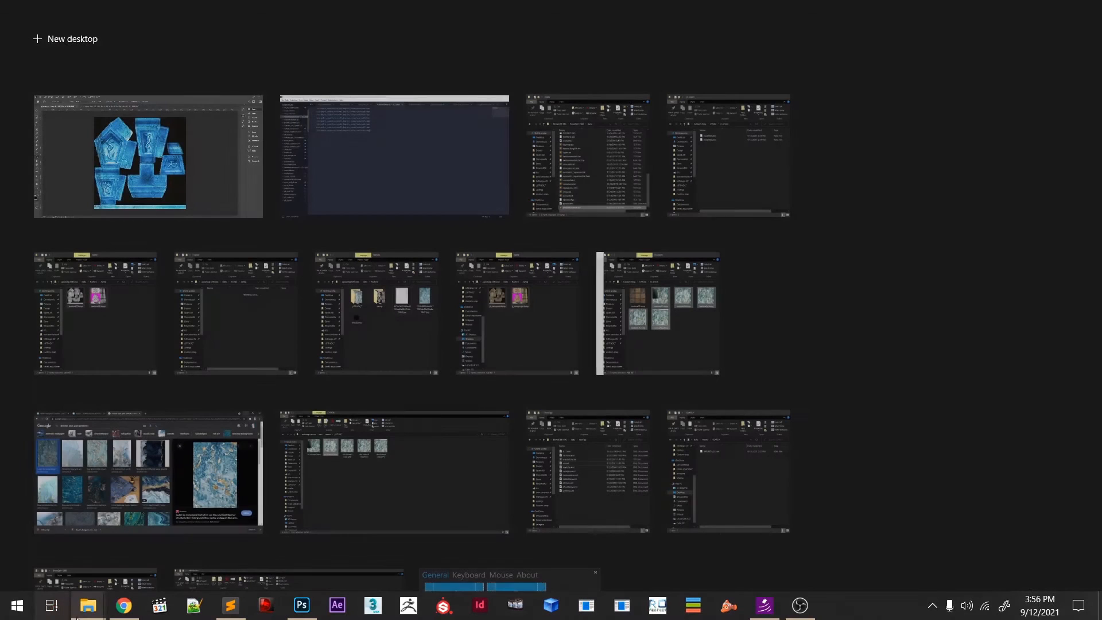
{"action": "left_click", "coordinate": [590, 136]}
{"action": "left_click", "coordinate": [489, 332]}
{"action": "left_click", "coordinate": [294, 269]}
{"action": "left_click", "coordinate": [489, 396]}
- Close all File Explorer windows and move the GRF Editor window away from the desktop folders
{"action": "left_click", "coordinate": [86, 610]}
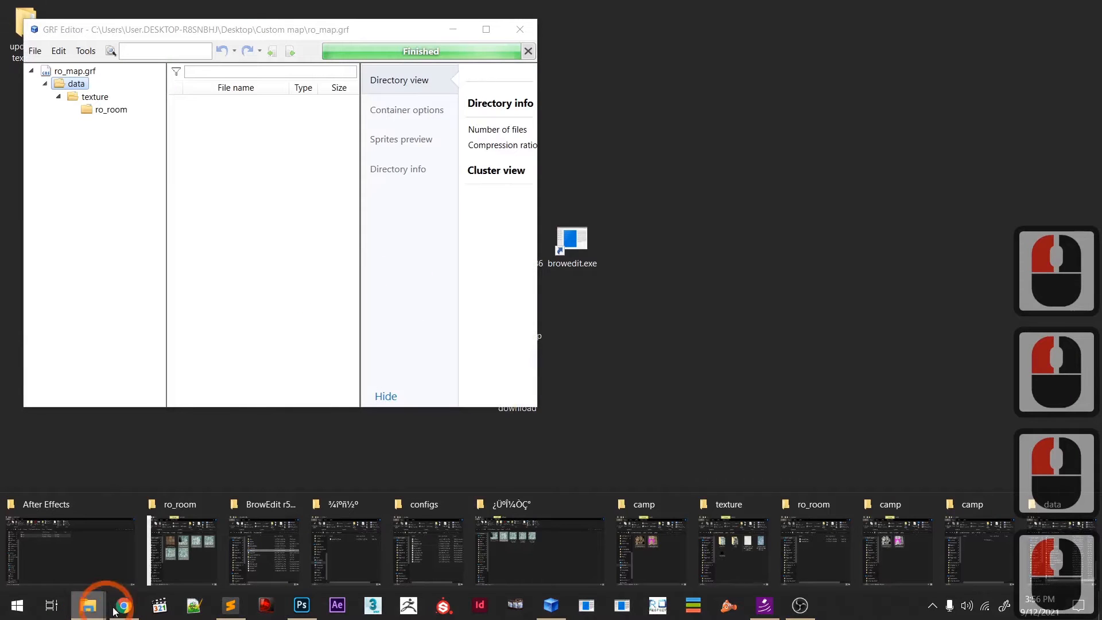
{"action": "left_click", "coordinate": [95, 610]}
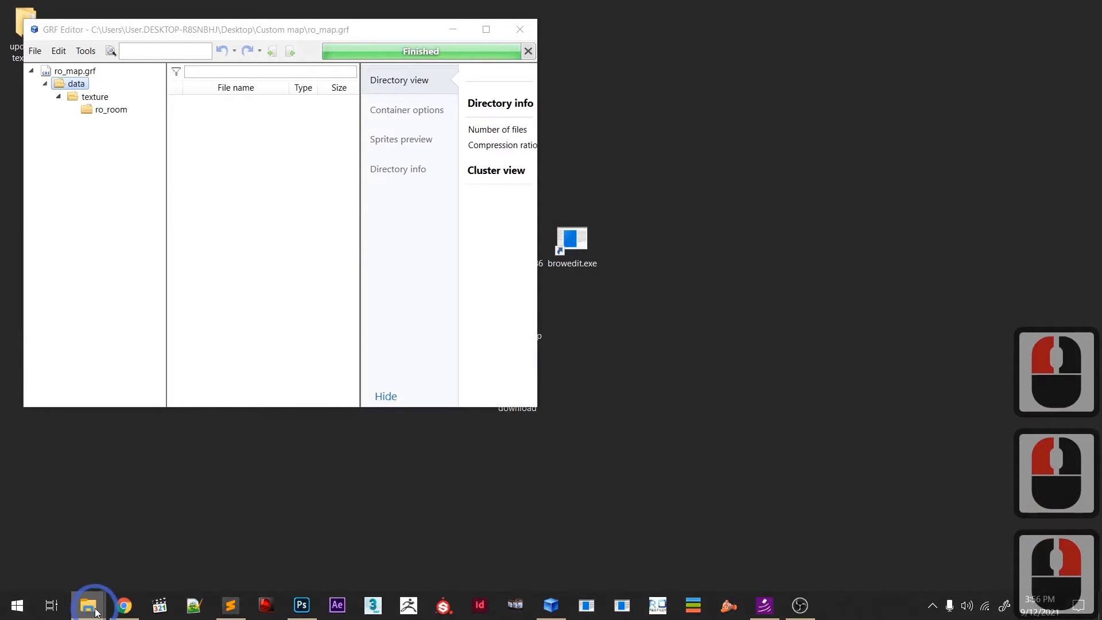
{"action": "right_click", "coordinate": [101, 604]}
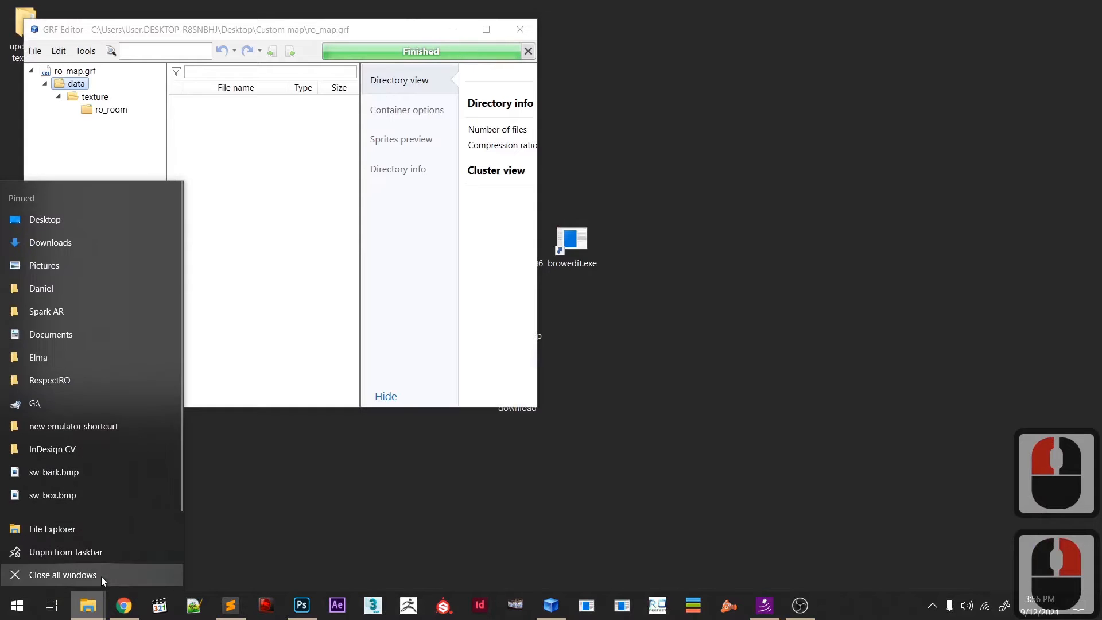
{"action": "left_click", "coordinate": [491, 164]}
{"action": "left_click_drag", "start_coordinate": [418, 21], "coordinate": [751, 134]}
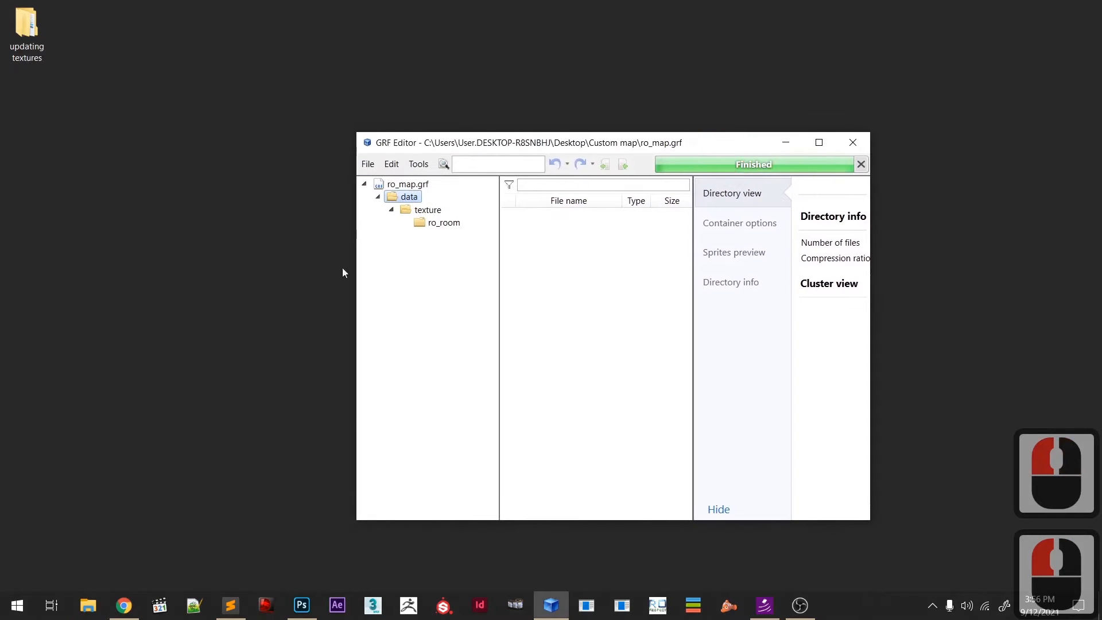
{"action": "left_click", "coordinate": [145, 115]}
{"action": "left_click", "coordinate": [36, 38]}
{"action": "left_click_drag", "start_coordinate": [587, 146], "coordinate": [800, 138]}
- Open the ro_room subfolder of the texture folder inside the desktop's Custom map folder
{"action": "left_click", "coordinate": [517, 316]}
{"action": "left_click", "coordinate": [518, 384]}
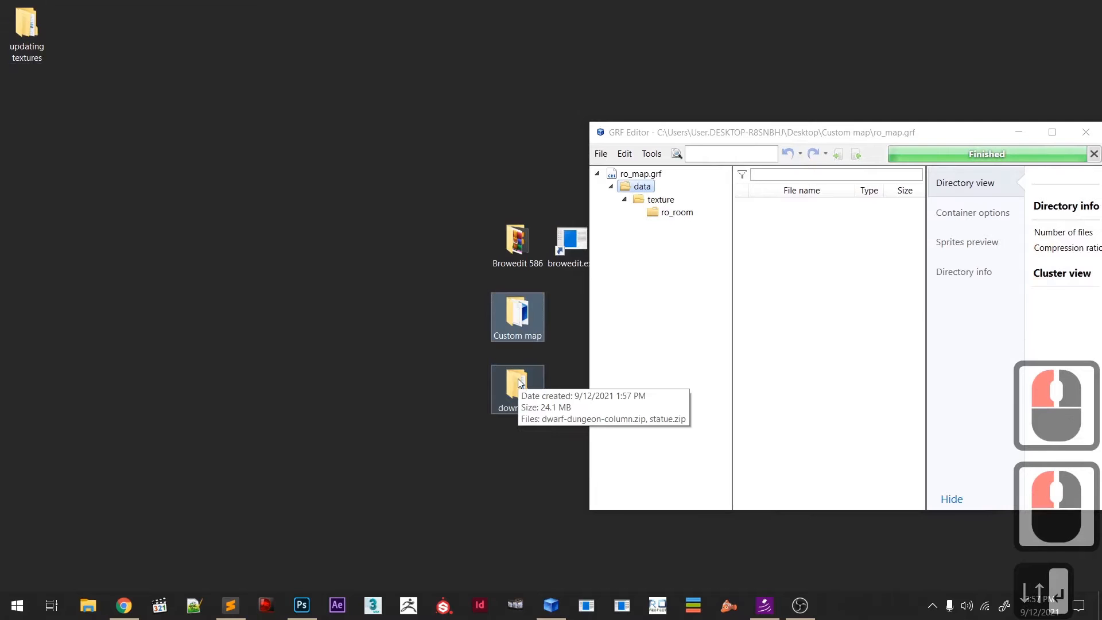
{"action": "key", "text": "Down"}
{"action": "key", "text": "Down"}
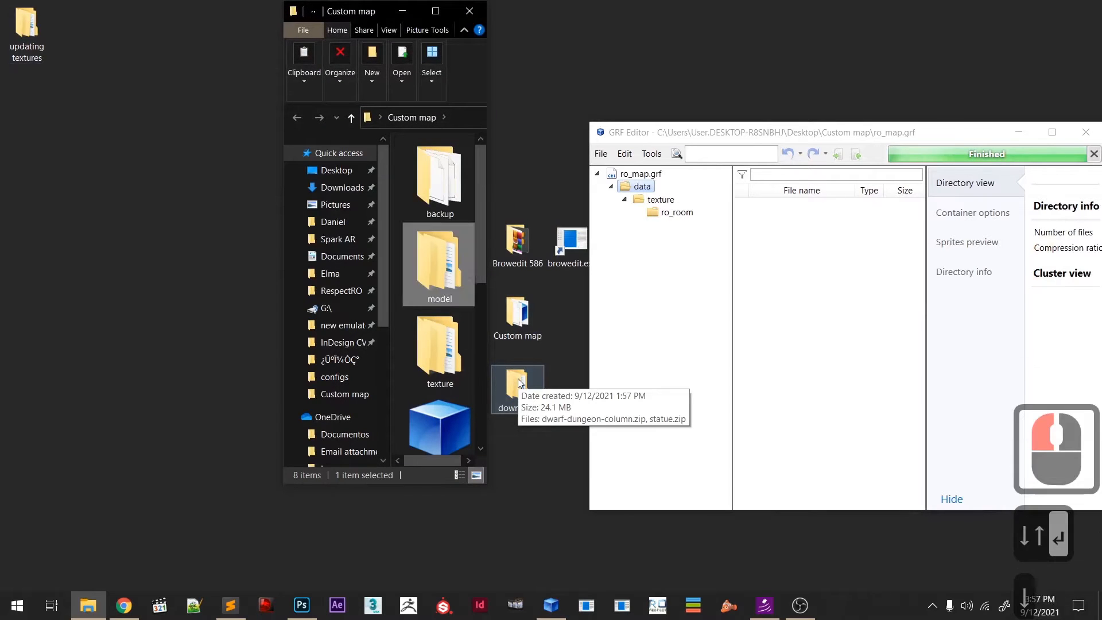
{"action": "key", "text": "Return"}
{"action": "key", "text": "Down"}
{"action": "key", "text": "Return"}
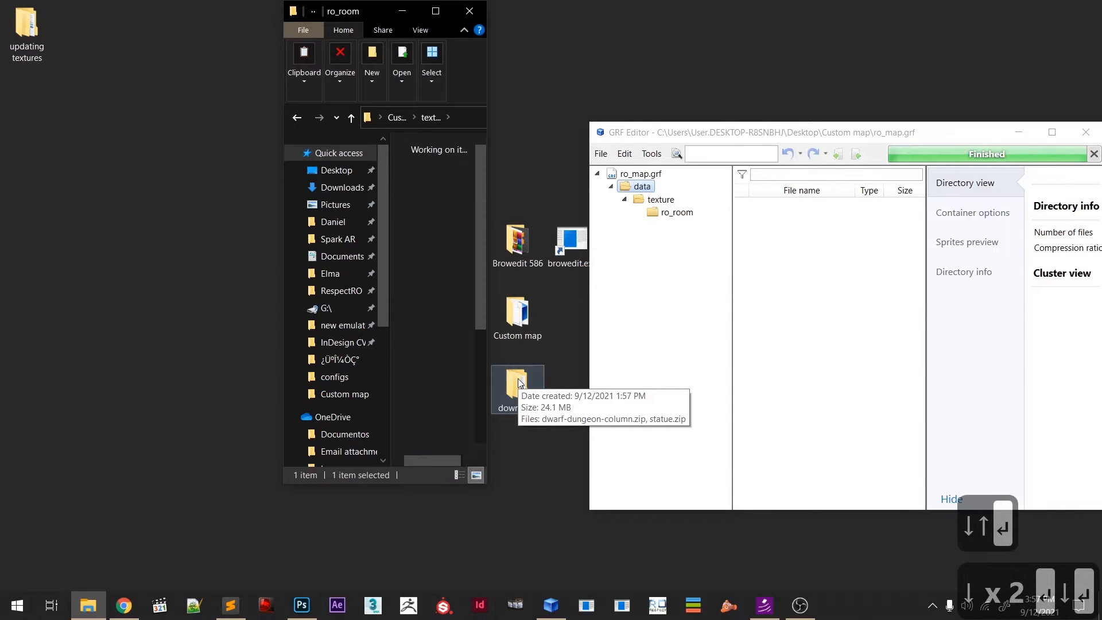
- Examine which texture files the ro_room folder holds, go back up to Custom map and minimize the folder window
{"action": "scroll", "coordinate": [397, 372], "scroll_direction": "down", "scroll_amount": 2}
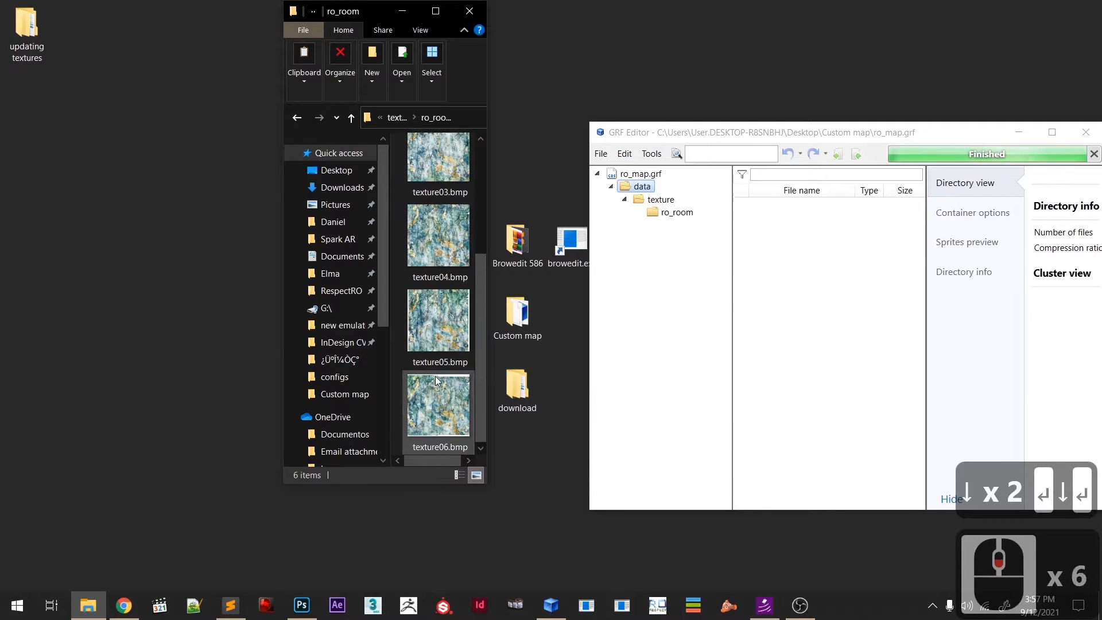
{"action": "scroll", "coordinate": [437, 380], "scroll_direction": "up", "scroll_amount": 8}
{"action": "scroll", "coordinate": [439, 380], "scroll_direction": "down", "scroll_amount": 7}
{"action": "scroll", "coordinate": [440, 379], "scroll_direction": "up", "scroll_amount": 5}
{"action": "scroll", "coordinate": [441, 379], "scroll_direction": "down", "scroll_amount": 4}
{"action": "scroll", "coordinate": [441, 379], "scroll_direction": "down", "scroll_amount": 2}
{"action": "left_click", "coordinate": [436, 11]}
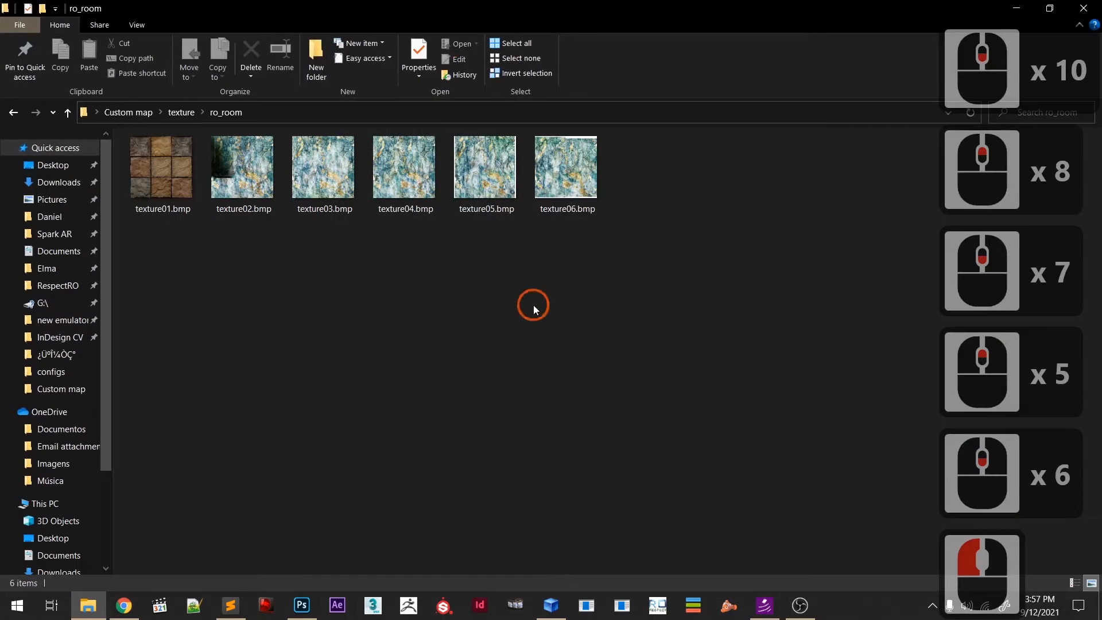
{"action": "left_click", "coordinate": [597, 234]}
{"action": "key", "text": "BackSpace"}
{"action": "key", "text": "BackSpace"}
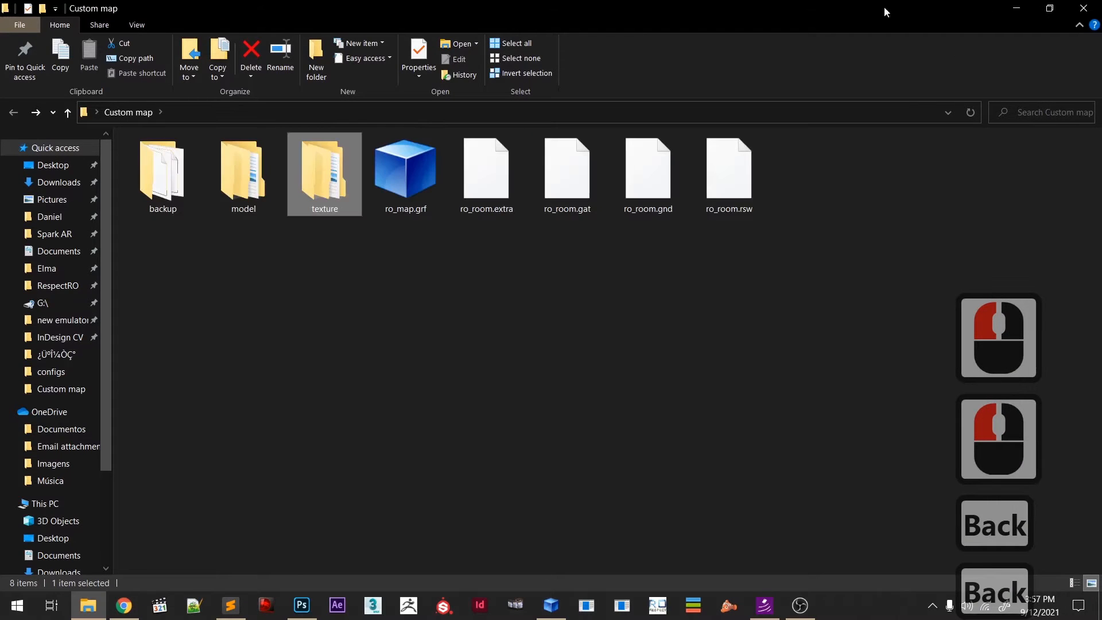
{"action": "left_click", "coordinate": [1017, 8]}
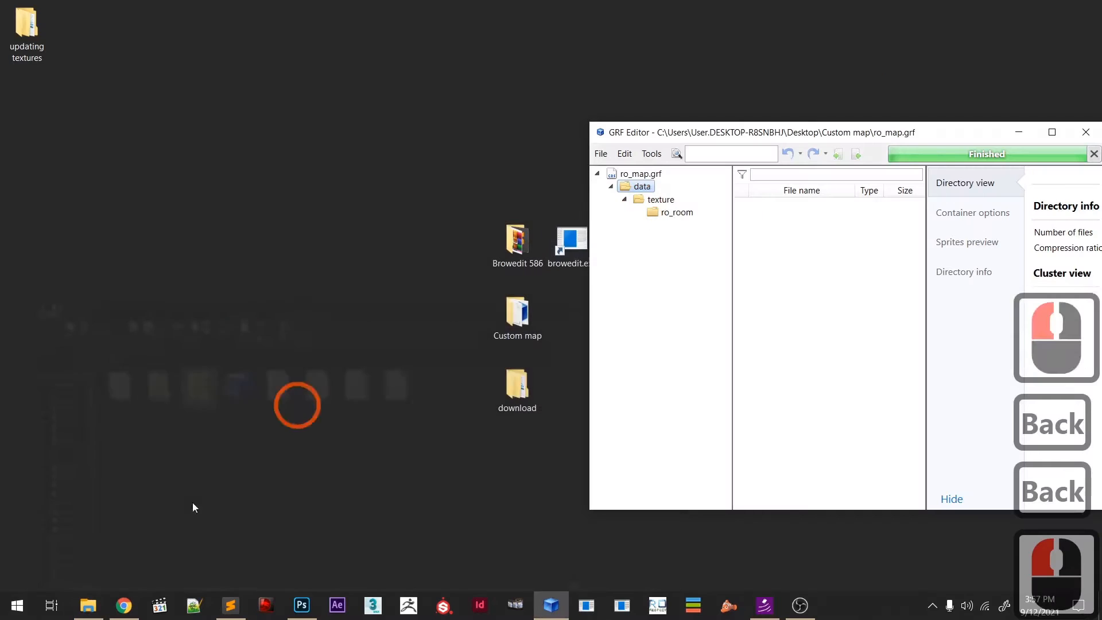
- Add the blue texture07.bmp from Photoshop's Save As file list to data\texture\ro_room in ro_map.grf using GRF Editor
{"action": "left_click", "coordinate": [315, 610]}
{"action": "key", "text": "ctrl+alt+s"}
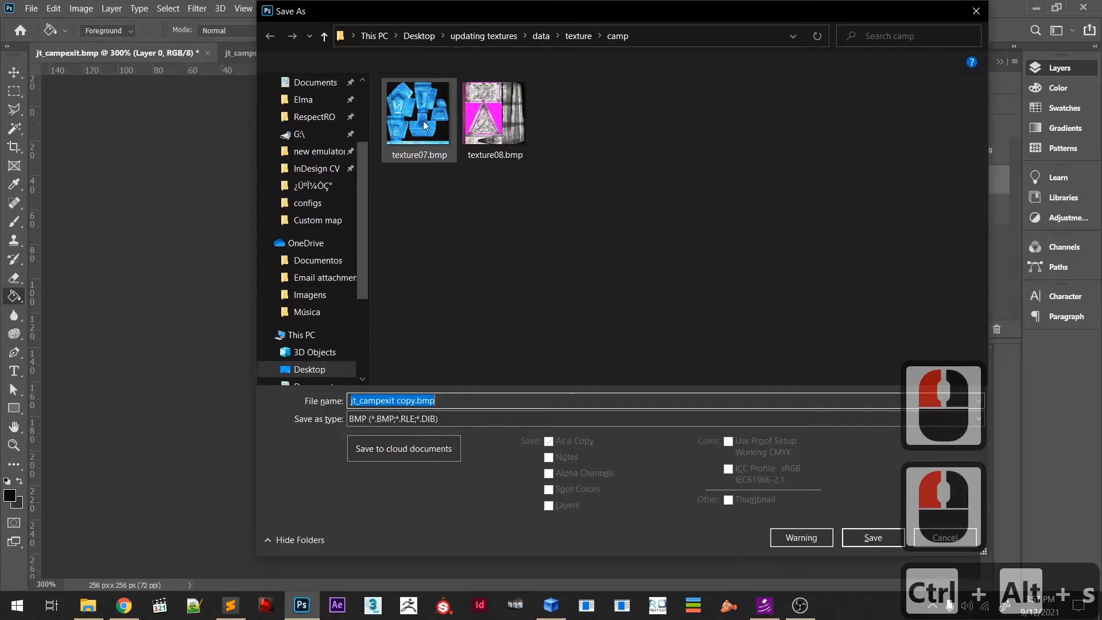
{"action": "left_click", "coordinate": [418, 115]}
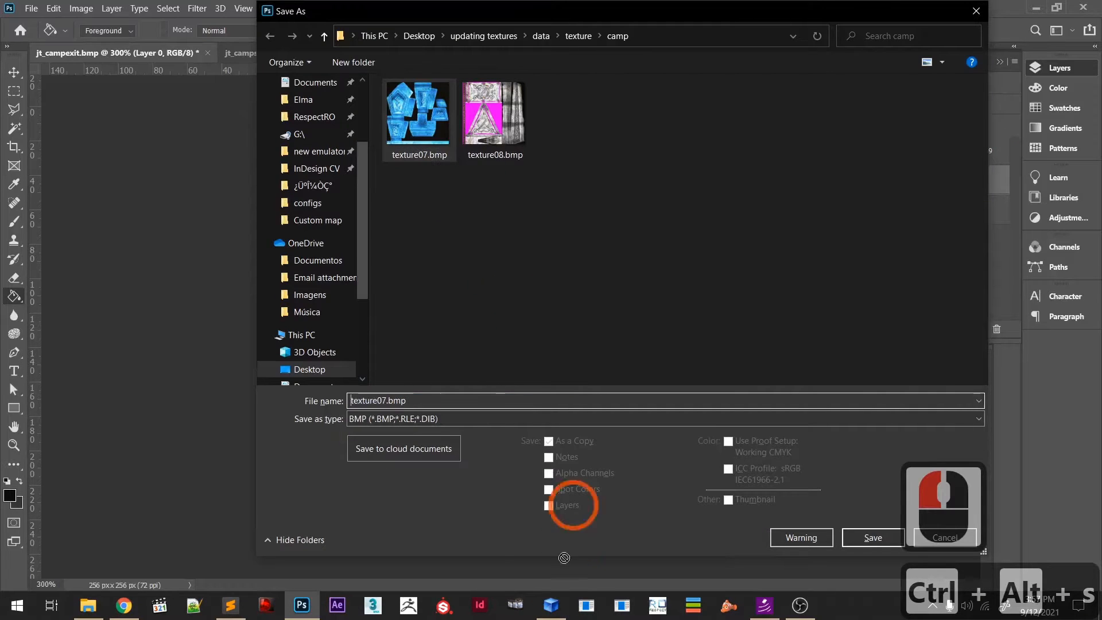
{"action": "left_click", "coordinate": [551, 606]}
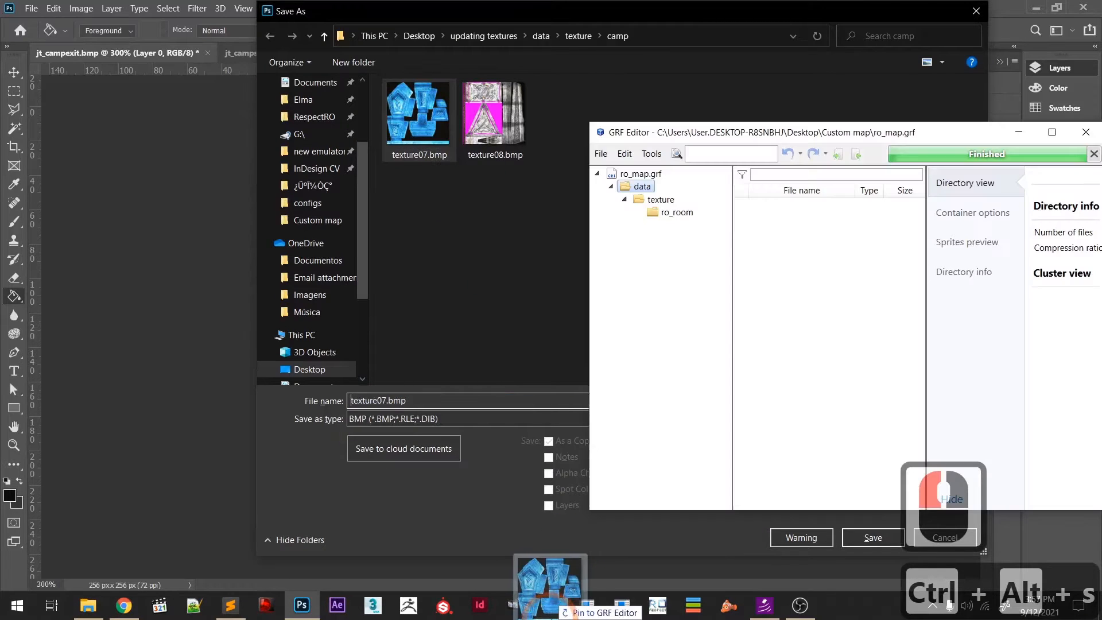
{"action": "left_click_drag", "start_coordinate": [636, 210], "coordinate": [514, 201]}
{"action": "double_click", "coordinate": [624, 203]}
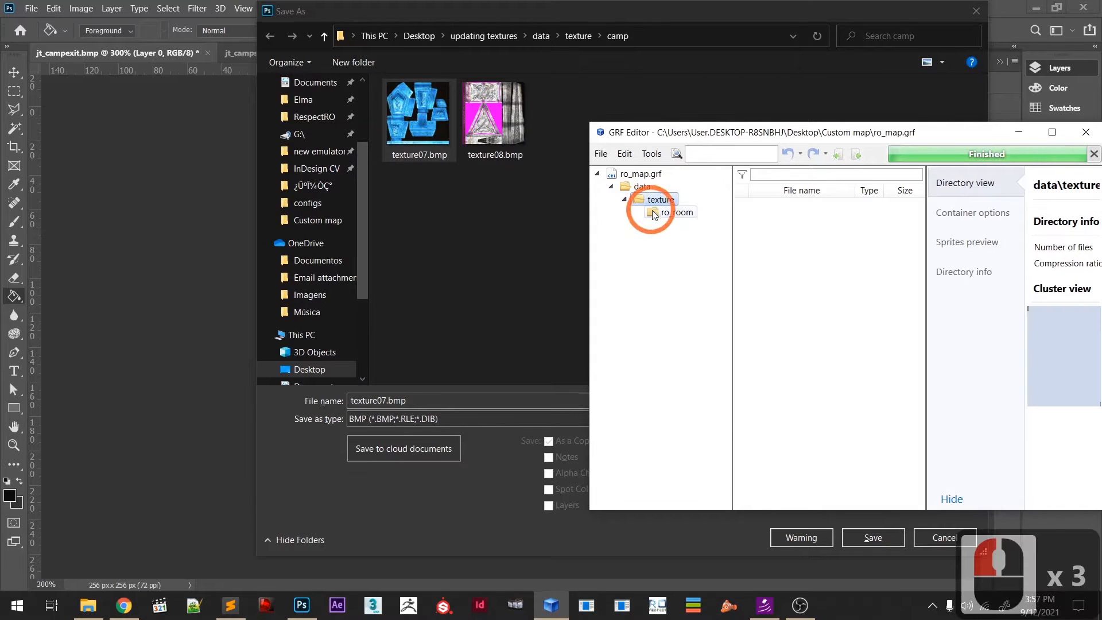
{"action": "left_click", "coordinate": [653, 213]}
{"action": "left_click_drag", "start_coordinate": [424, 119], "coordinate": [676, 216]}
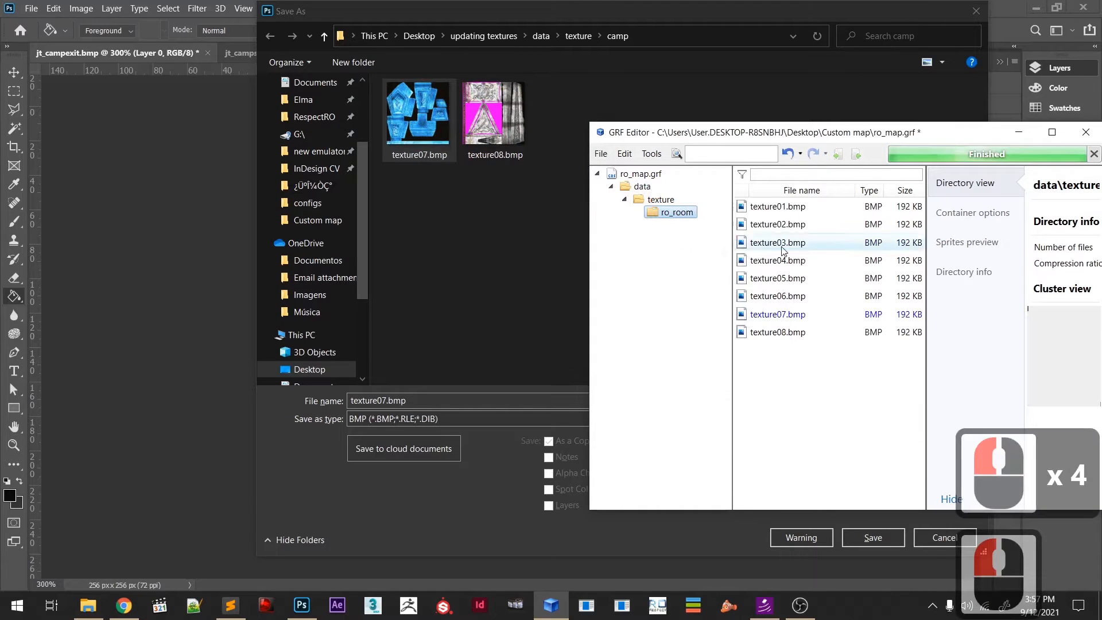
- Preview the archive's texture07.bmp and save ro_map.grf
{"action": "left_click", "coordinate": [792, 318]}
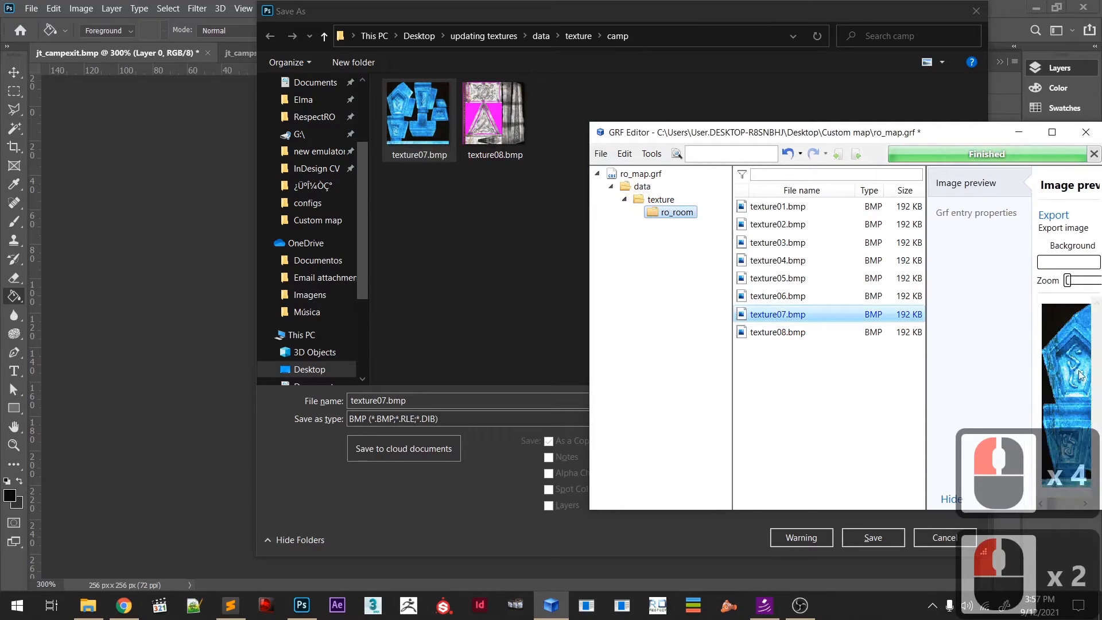
{"action": "left_click", "coordinate": [602, 154]}
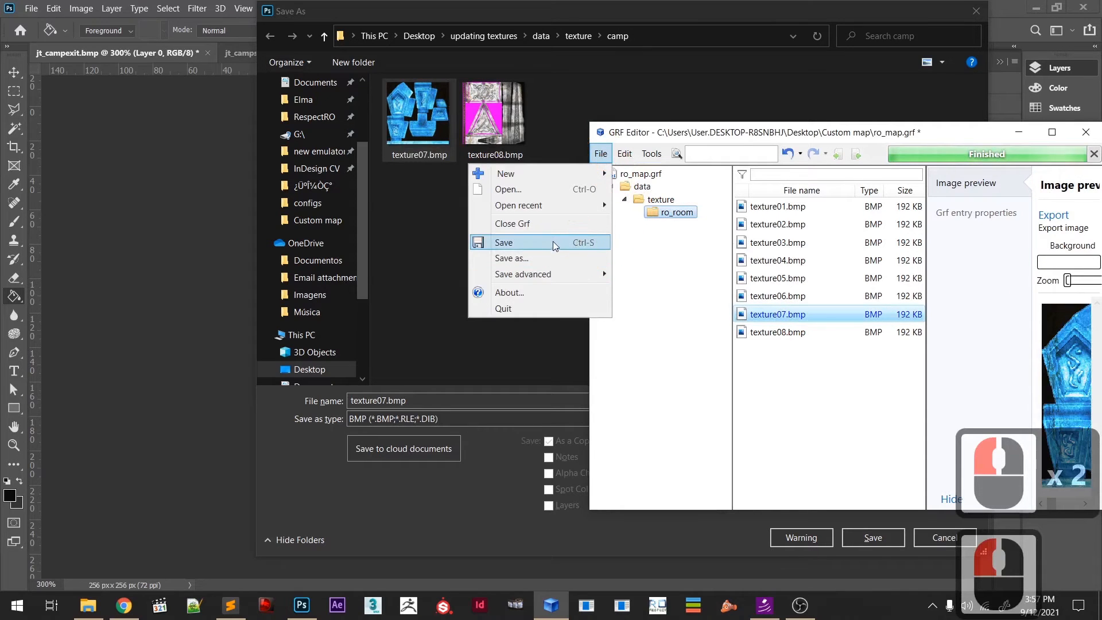
{"action": "left_click", "coordinate": [553, 241]}
{"action": "left_click_drag", "start_coordinate": [956, 141], "coordinate": [657, 205]}
- Close GRF Editor and minimize Photoshop after cancelling its Save As dialog
{"action": "left_click", "coordinate": [787, 197]}
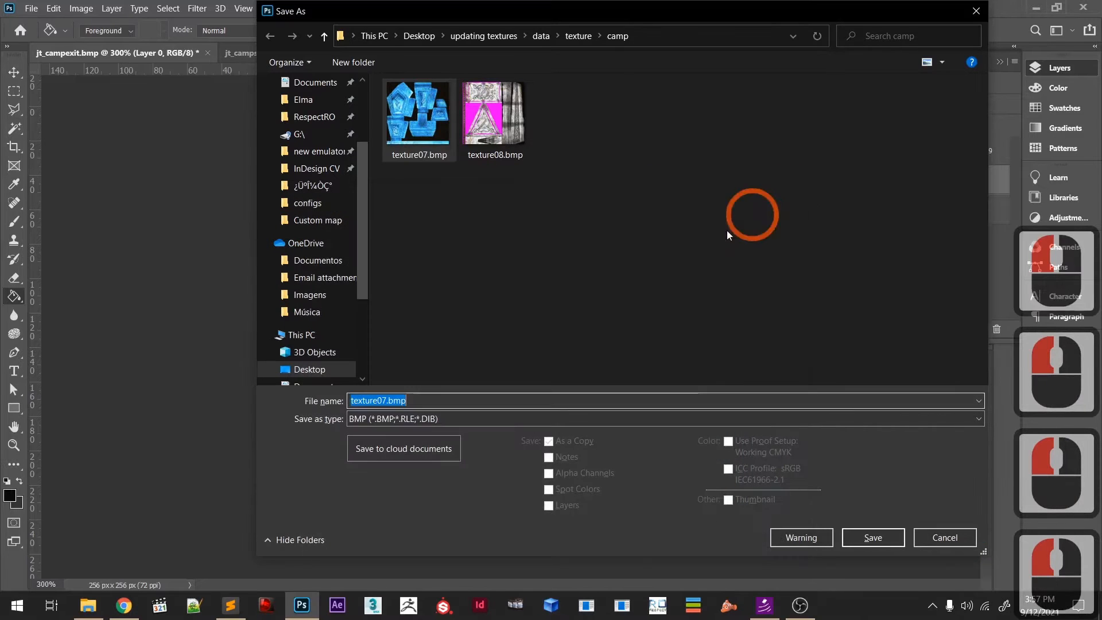
{"action": "left_click", "coordinate": [976, 11]}
{"action": "left_click", "coordinate": [1036, 8]}
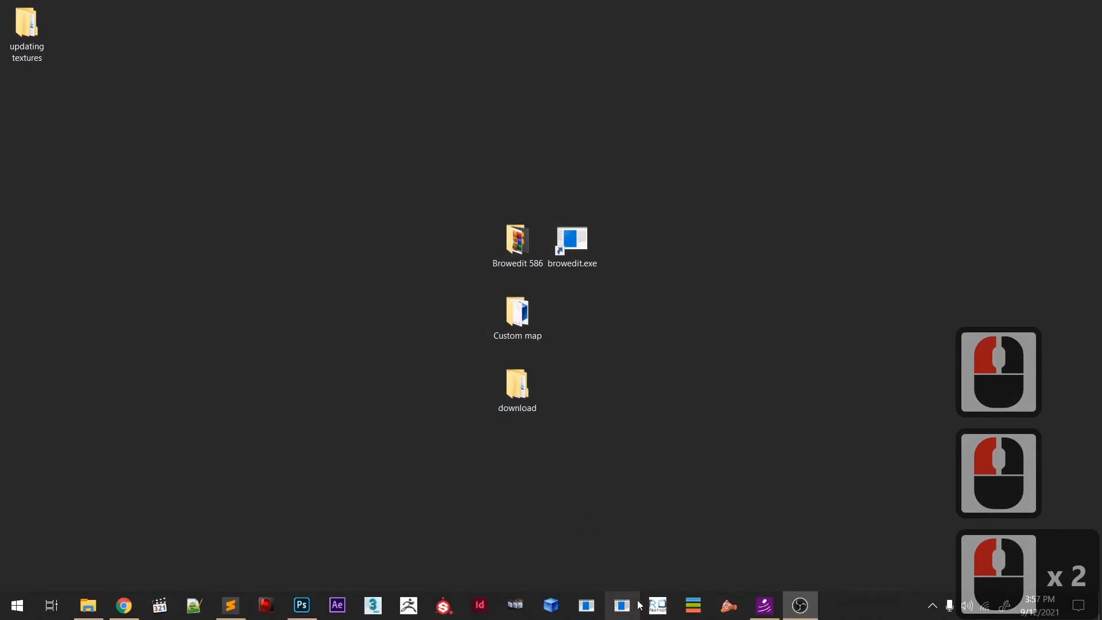
- Launch BrowEdit from the desktop shortcut
{"action": "double_click", "coordinate": [566, 240]}
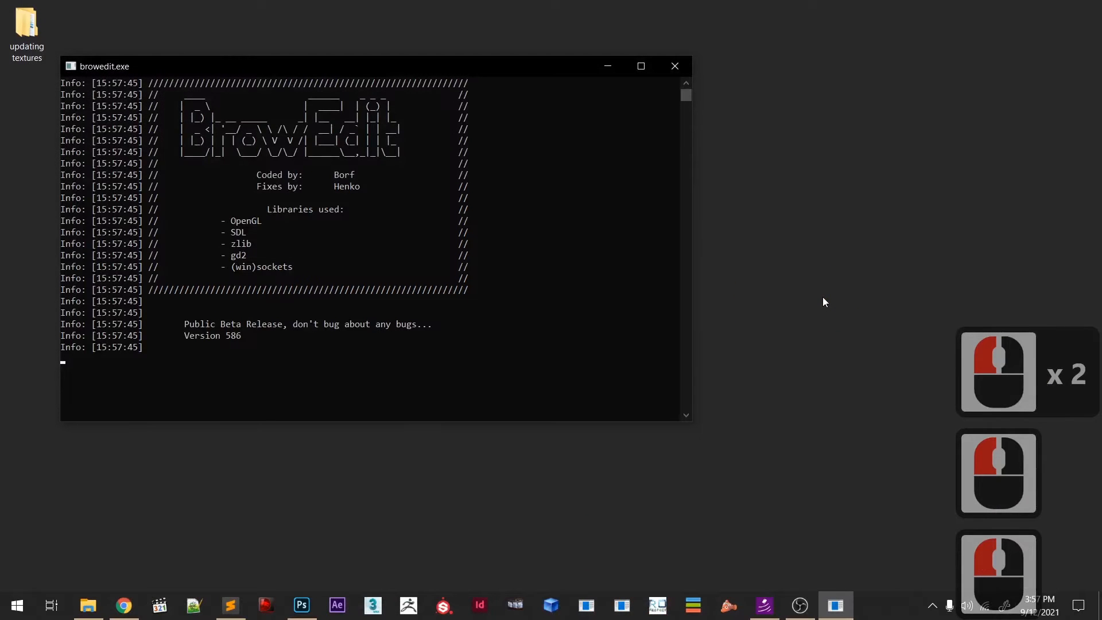
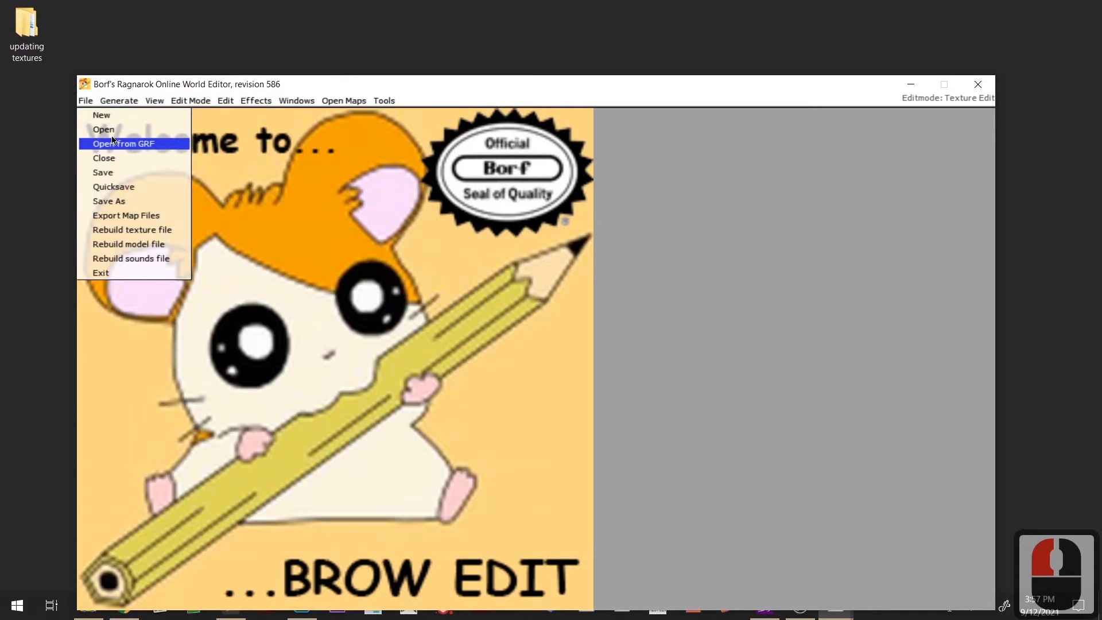
{"action": "left_click", "coordinate": [111, 133]}
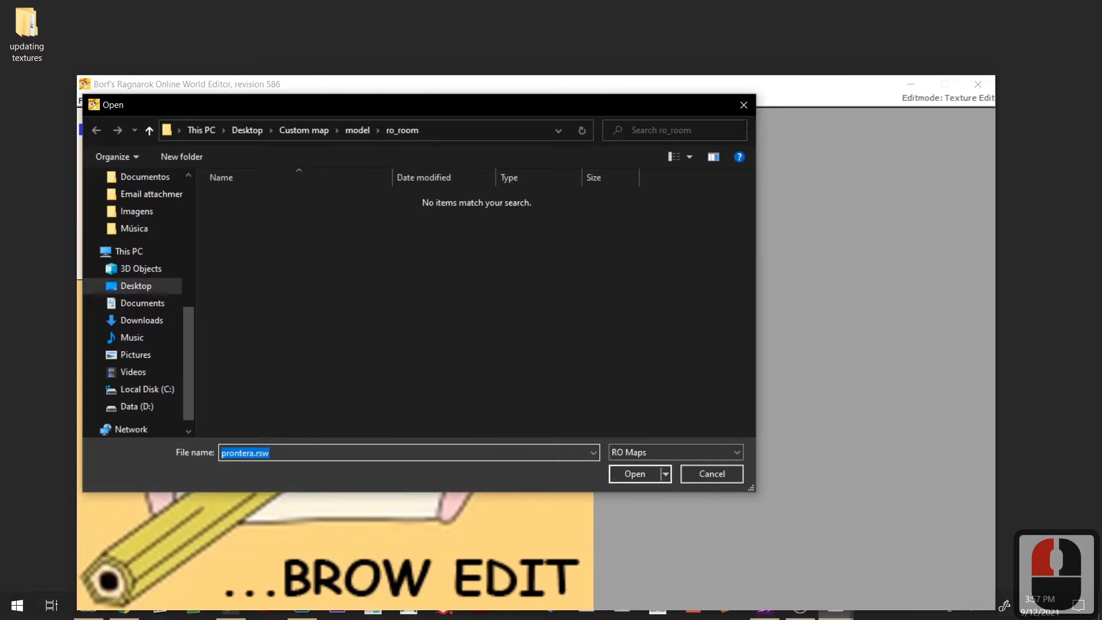
{"action": "left_click", "coordinate": [744, 106]}
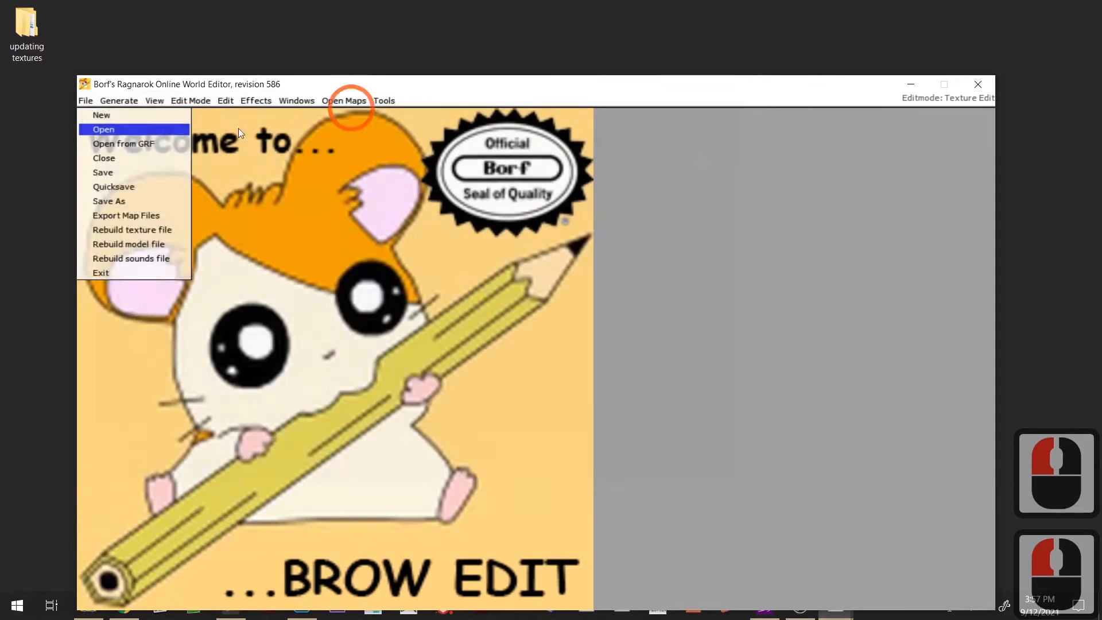
{"action": "left_click", "coordinate": [88, 105]}
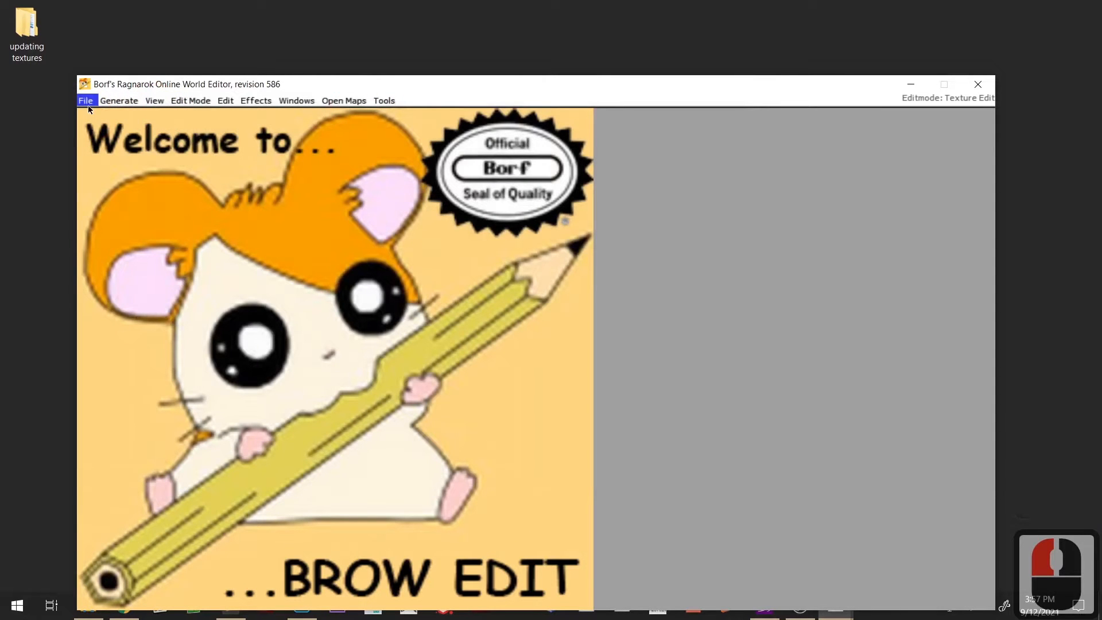
{"action": "left_click", "coordinate": [88, 105]}
{"action": "left_click", "coordinate": [89, 105]}
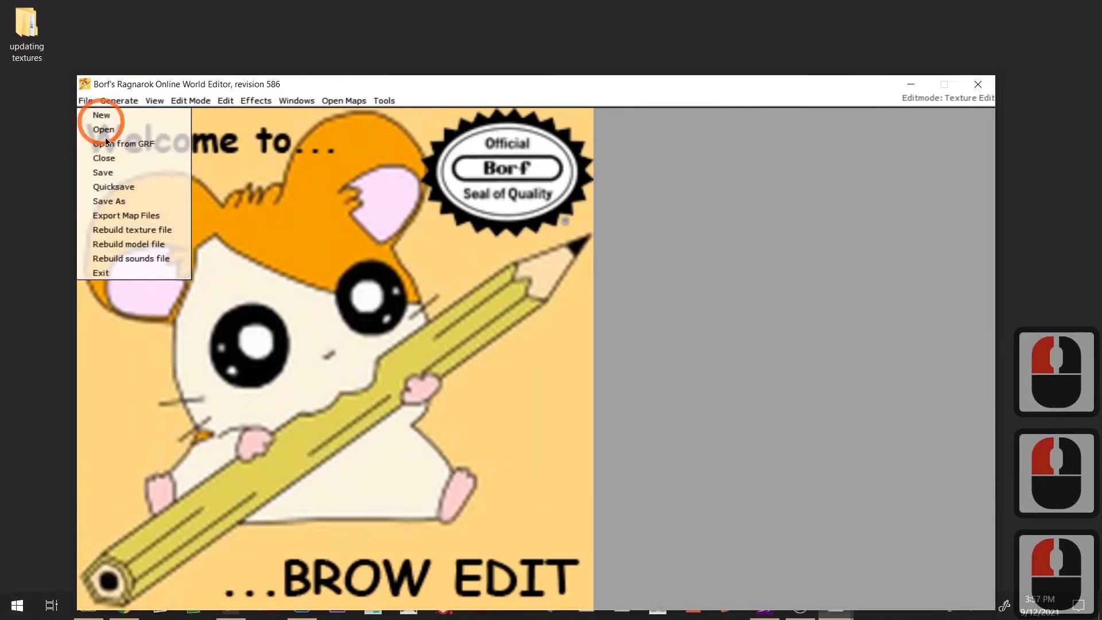
- Open the ro_room.rsw map from the desktop's Custom map folder
{"action": "left_click", "coordinate": [108, 130]}
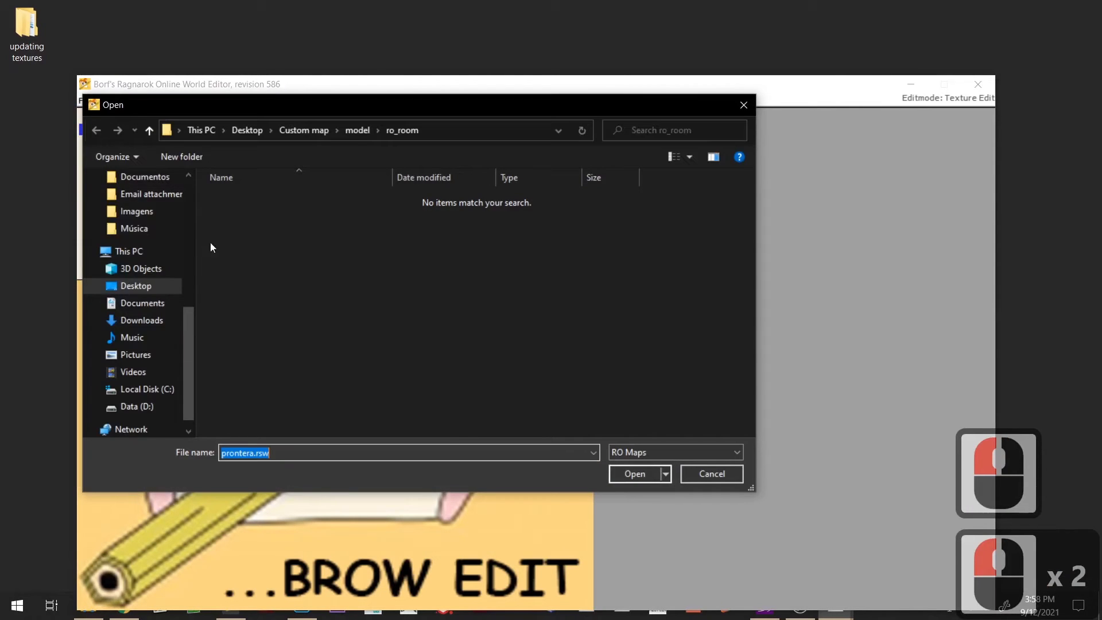
{"action": "scroll", "coordinate": [162, 228], "scroll_direction": "up", "scroll_amount": 7}
{"action": "scroll", "coordinate": [161, 225], "scroll_direction": "up", "scroll_amount": 14}
{"action": "left_click", "coordinate": [135, 205]}
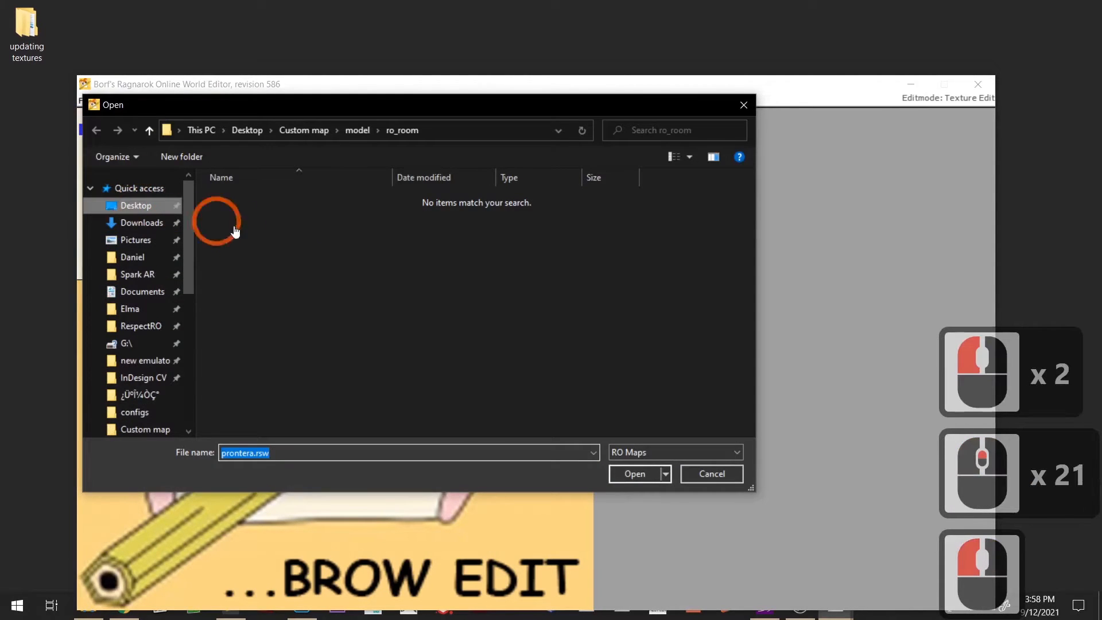
{"action": "left_click", "coordinate": [319, 213]}
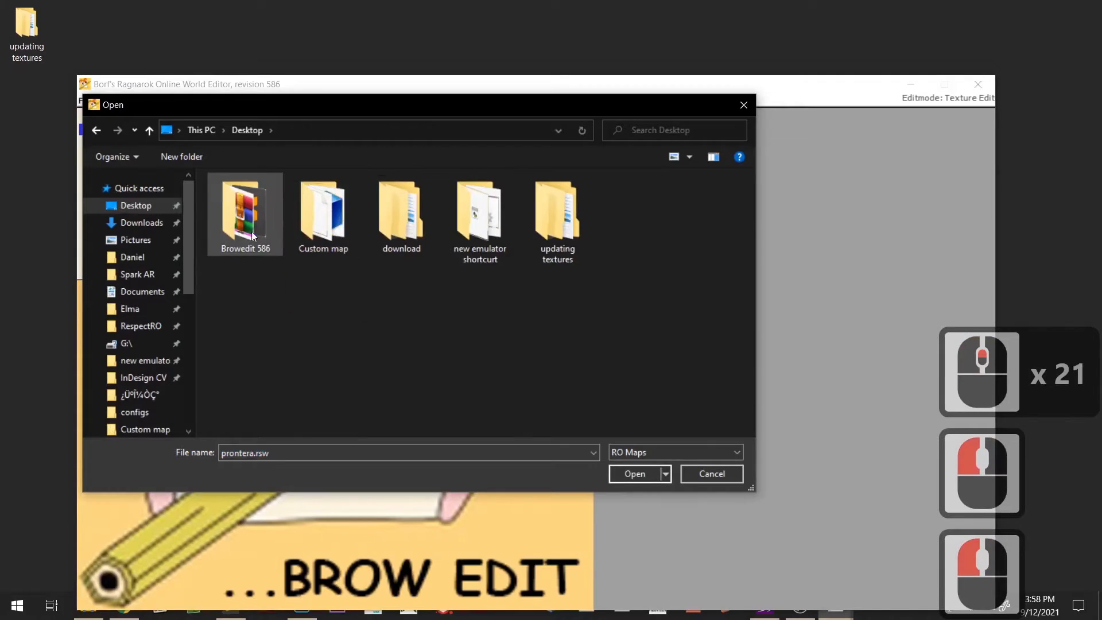
{"action": "left_click", "coordinate": [322, 213]}
{"action": "left_click", "coordinate": [323, 213]}
{"action": "double_click", "coordinate": [256, 244]}
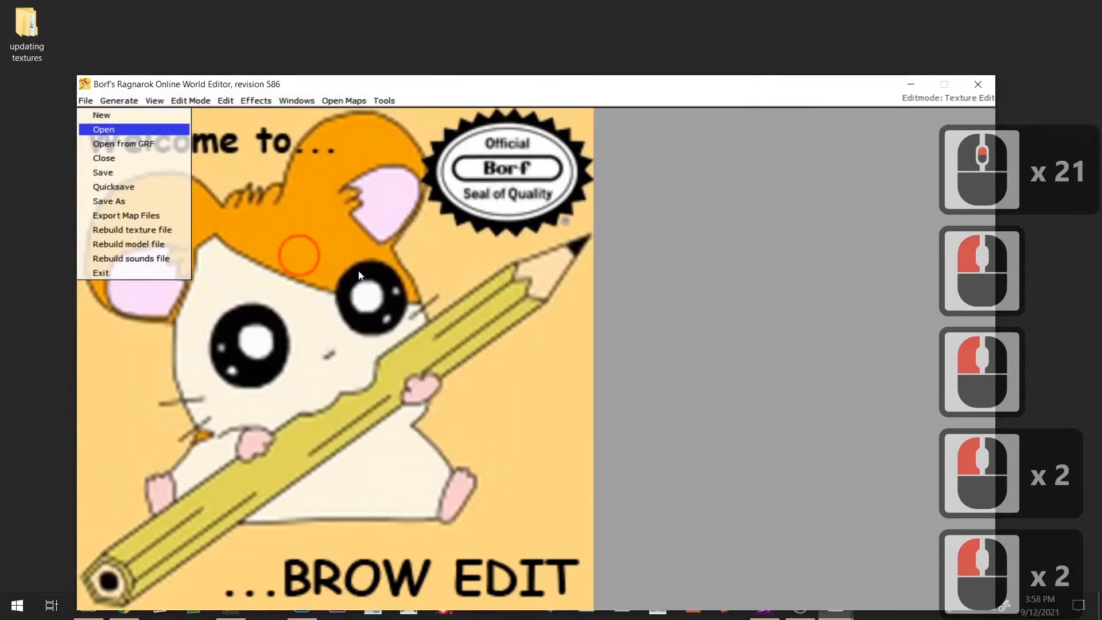
- Show the ro_room map's objects and inspect the placed arches and rock models
{"action": "scroll", "coordinate": [508, 394], "scroll_direction": "up", "scroll_amount": 5}
{"action": "scroll", "coordinate": [508, 394], "scroll_direction": "down", "scroll_amount": 8}
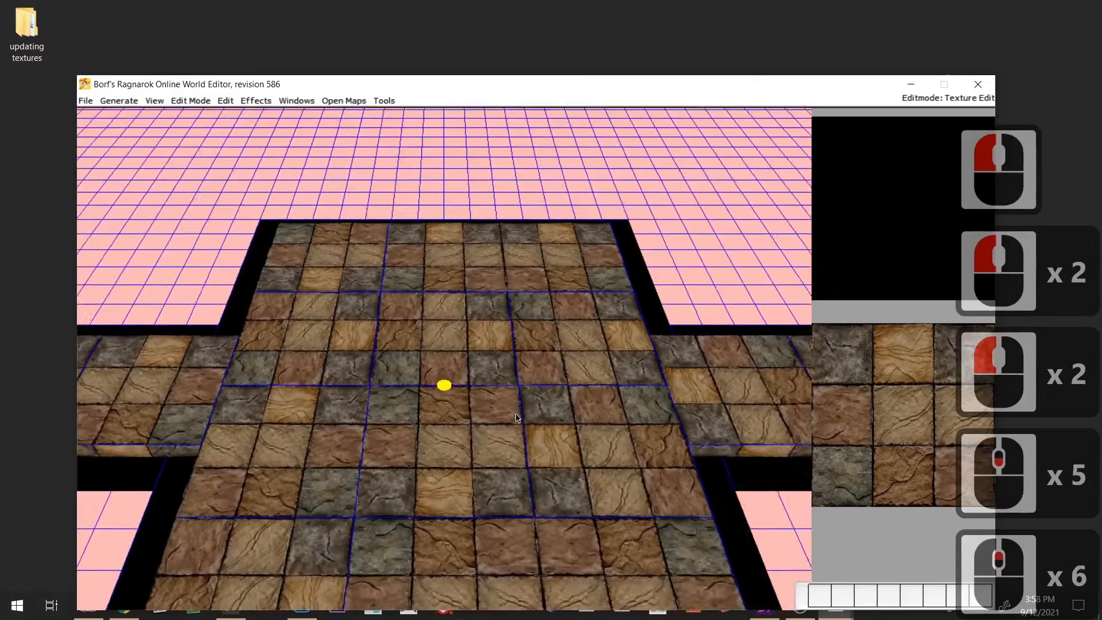
{"action": "mouse_move", "coordinate": [524, 377]}
{"action": "middle_mouse_down"}
{"action": "mouse_move", "coordinate": [544, 366]}
{"action": "mouse_move", "coordinate": [525, 389]}
{"action": "middle_mouse_up"}
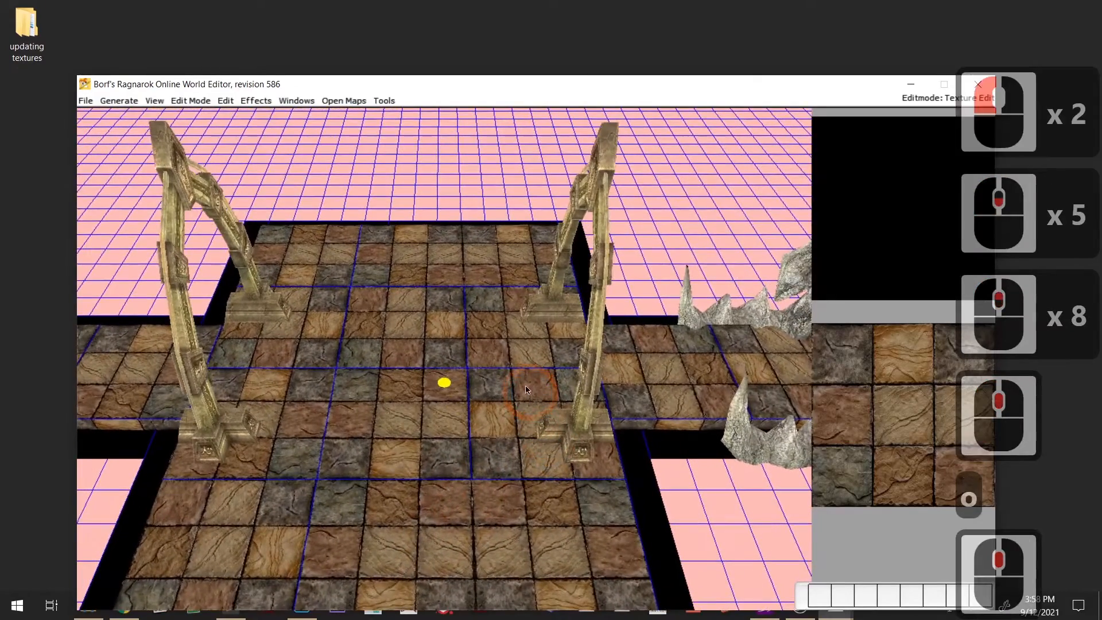
- Open model01.rsm from the Custom map's model\ro_room folder in the RSM Editor
{"action": "left_click", "coordinate": [310, 103]}
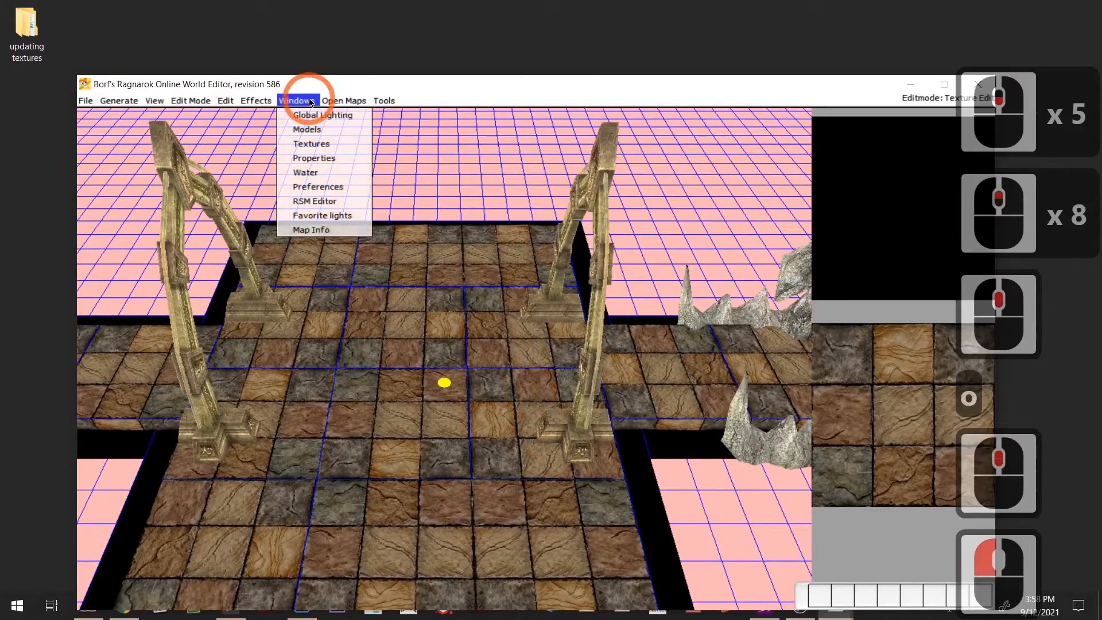
{"action": "left_click", "coordinate": [320, 202]}
{"action": "left_click", "coordinate": [113, 131]}
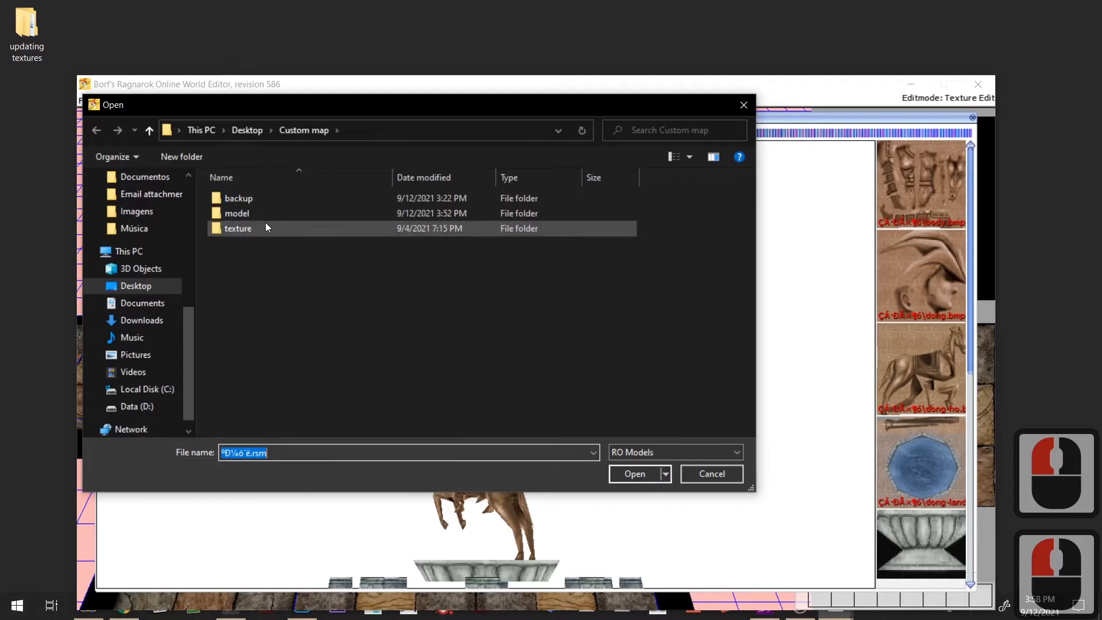
{"action": "left_click", "coordinate": [264, 219]}
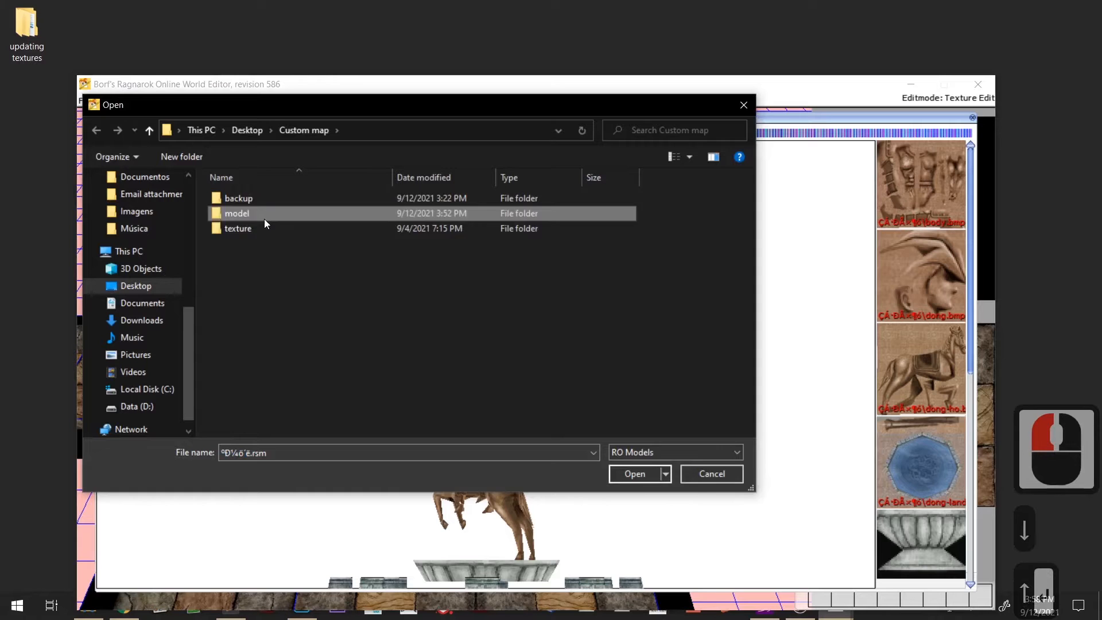
{"action": "key", "text": "Return"}
{"action": "key", "text": "Down"}
{"action": "key", "text": "Return"}
{"action": "key", "text": "Down"}
{"action": "key", "text": "Up"}
{"action": "key", "text": "Return"}
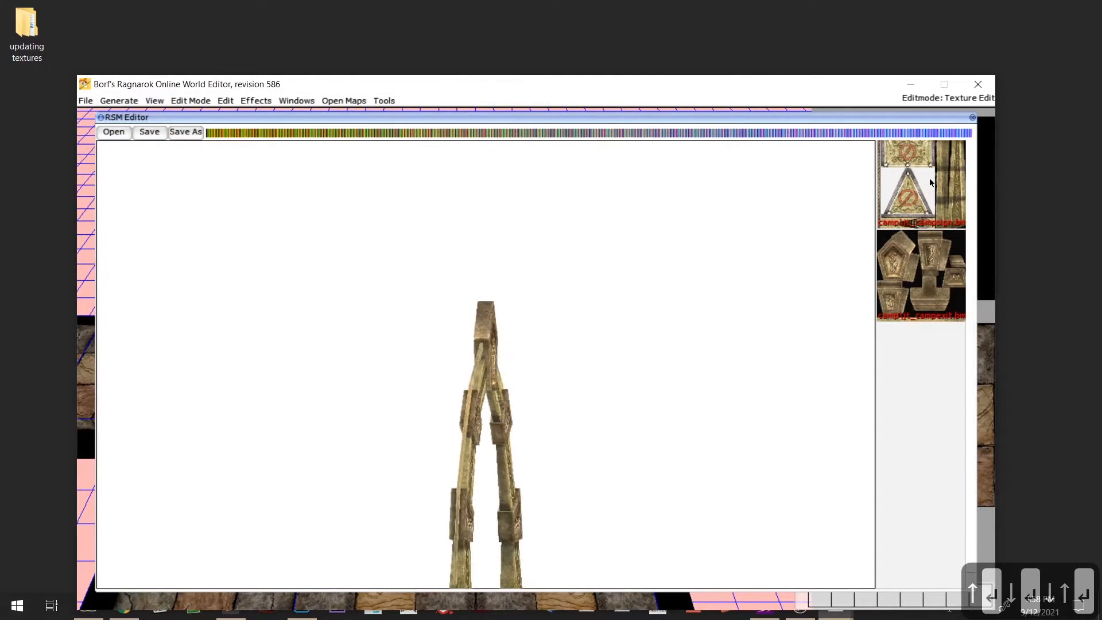
- Replace the arch model's two textures with the custom grey column texture and ro_room\texture07.bmp, and inspect the retextured arch
{"action": "left_click", "coordinate": [878, 240]}
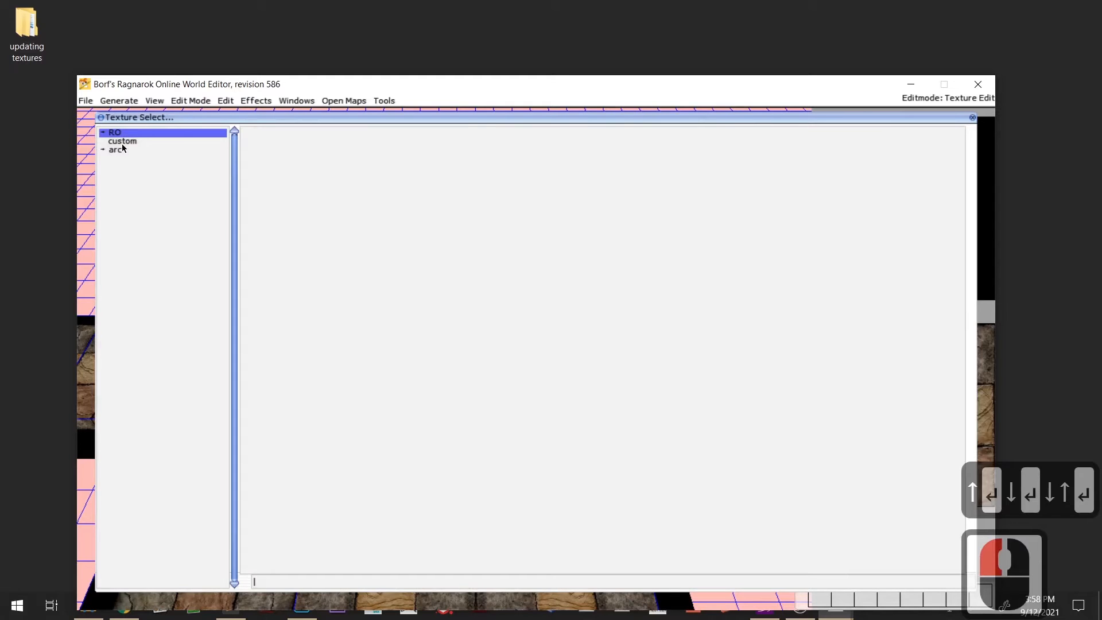
{"action": "left_click", "coordinate": [123, 142]}
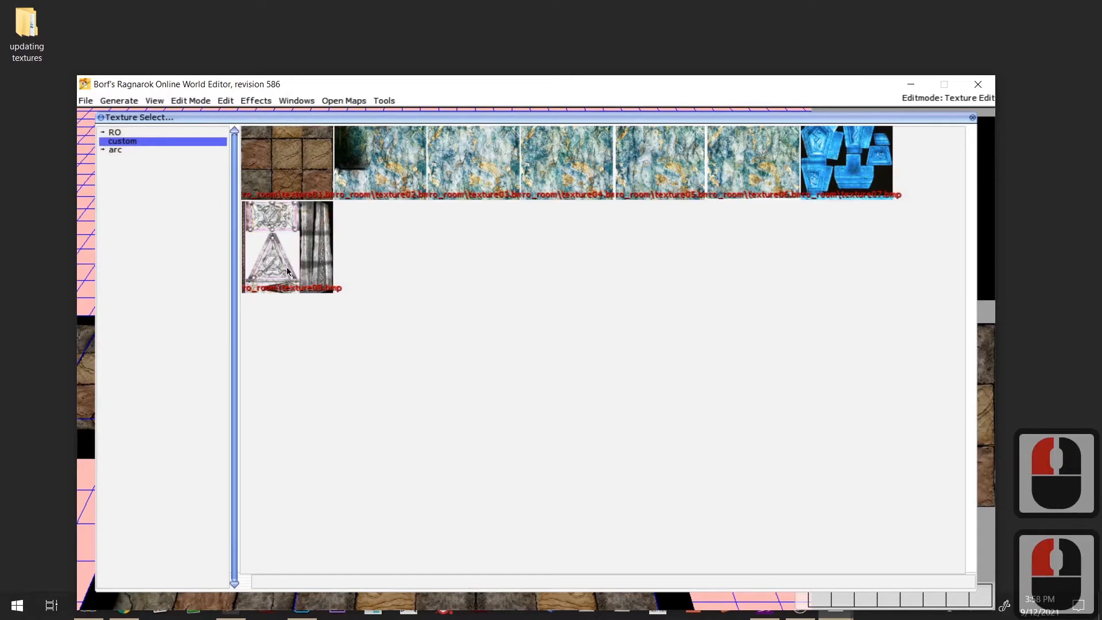
{"action": "left_click", "coordinate": [305, 256]}
{"action": "left_click", "coordinate": [638, 414]}
{"action": "left_click", "coordinate": [929, 284]}
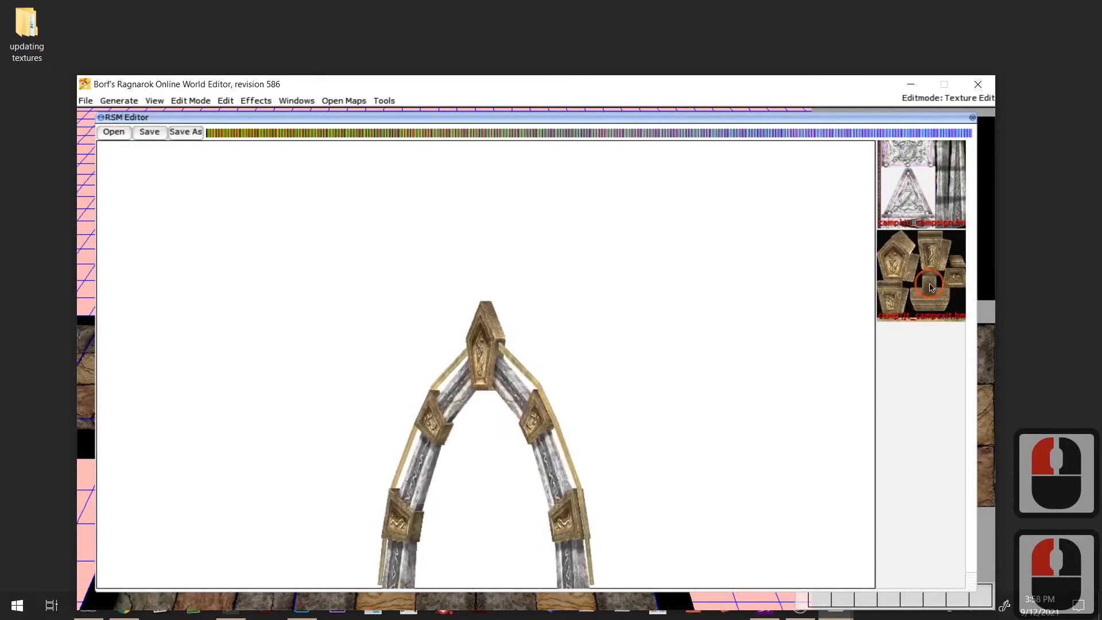
{"action": "left_click", "coordinate": [603, 387]}
{"action": "left_click", "coordinate": [853, 173]}
{"action": "left_click_drag", "start_coordinate": [506, 455], "coordinate": [749, 438]}
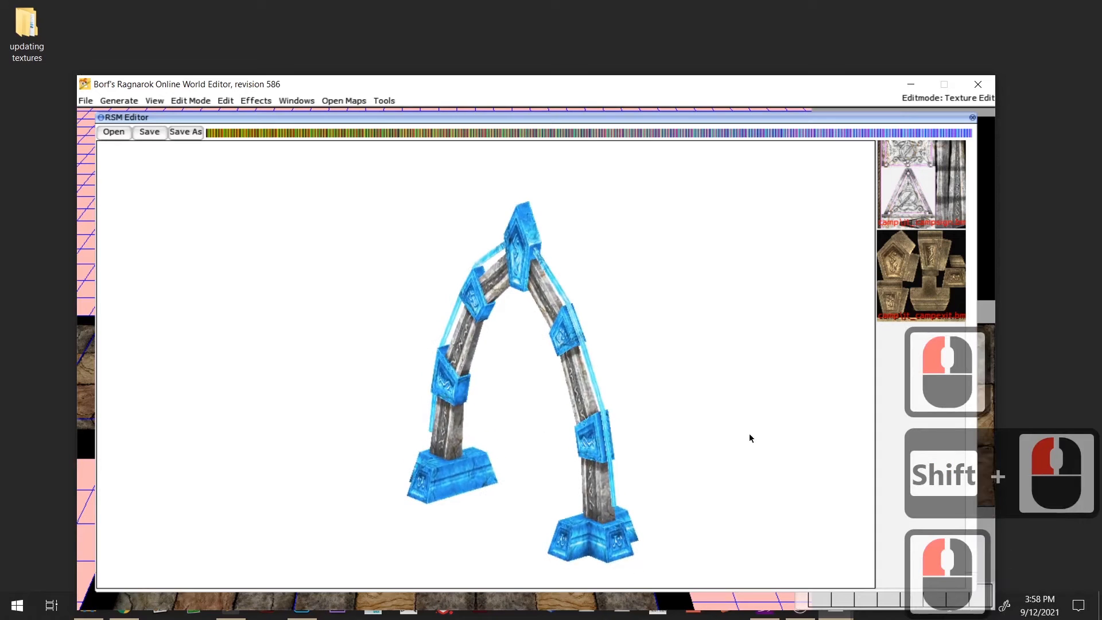
- Save the retextured arch model over its file and close the RSM Editor
{"action": "left_click", "coordinate": [148, 133]}
{"action": "left_click", "coordinate": [462, 399]}
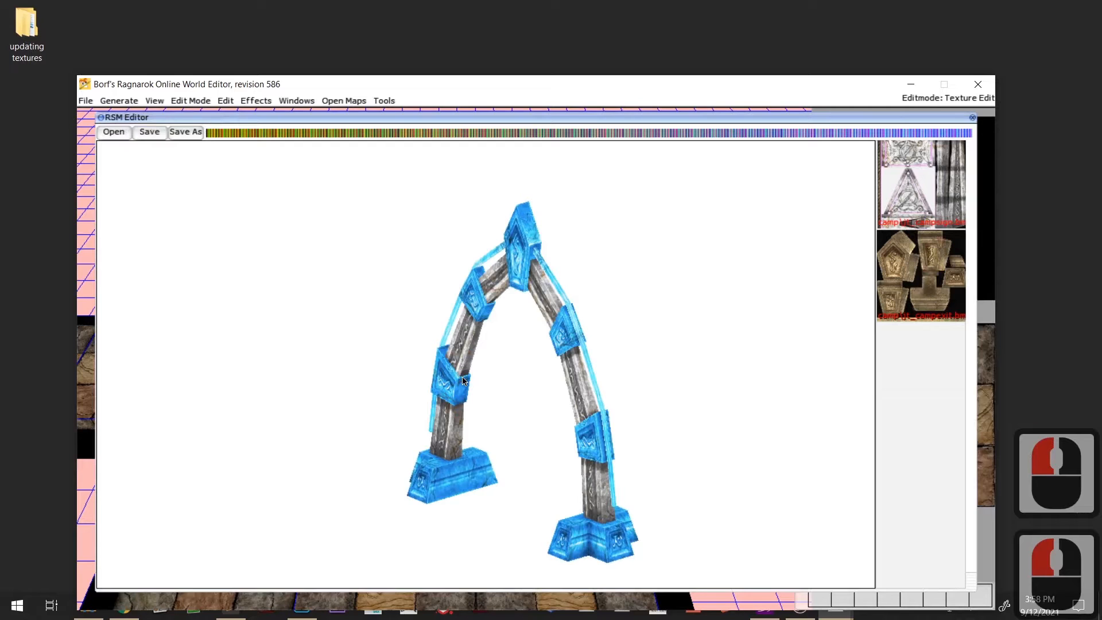
{"action": "left_click", "coordinate": [972, 119]}
{"action": "left_click", "coordinate": [542, 279]}
- Reopen the RSM Editor and load model02.rsm from the ro_room model folder
{"action": "left_click", "coordinate": [255, 103]}
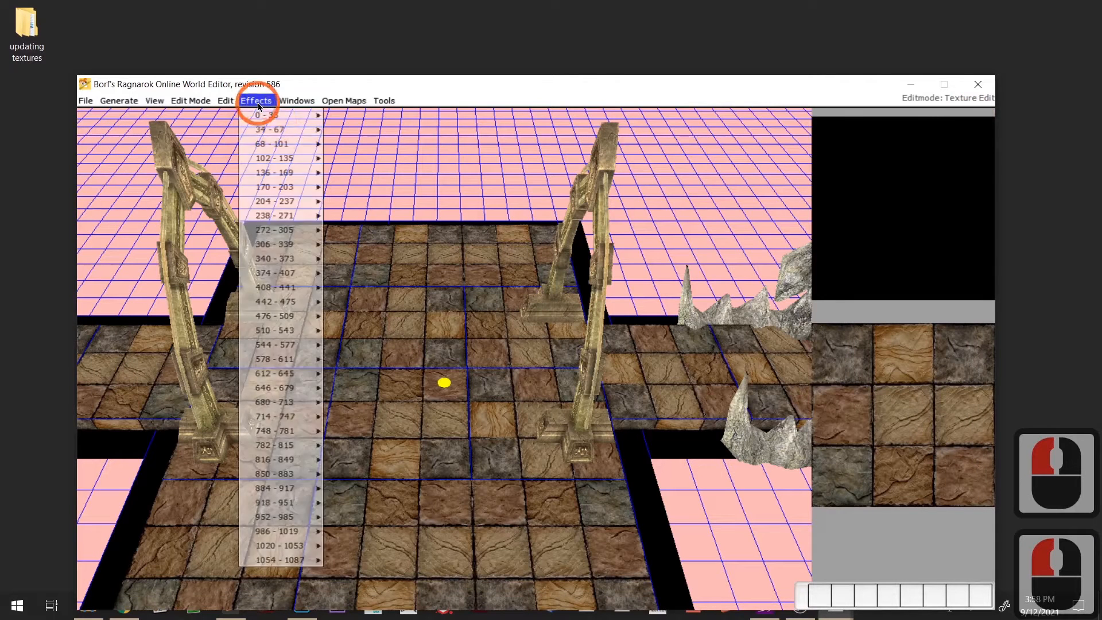
{"action": "left_click", "coordinate": [297, 101]}
{"action": "left_click", "coordinate": [319, 202]}
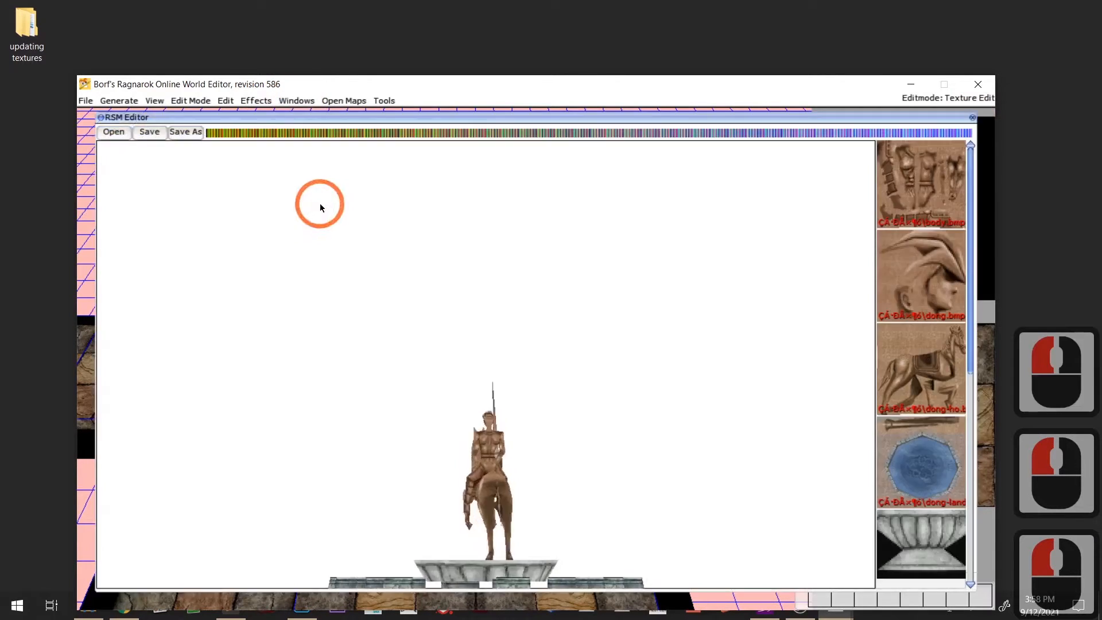
{"action": "left_click", "coordinate": [156, 144]}
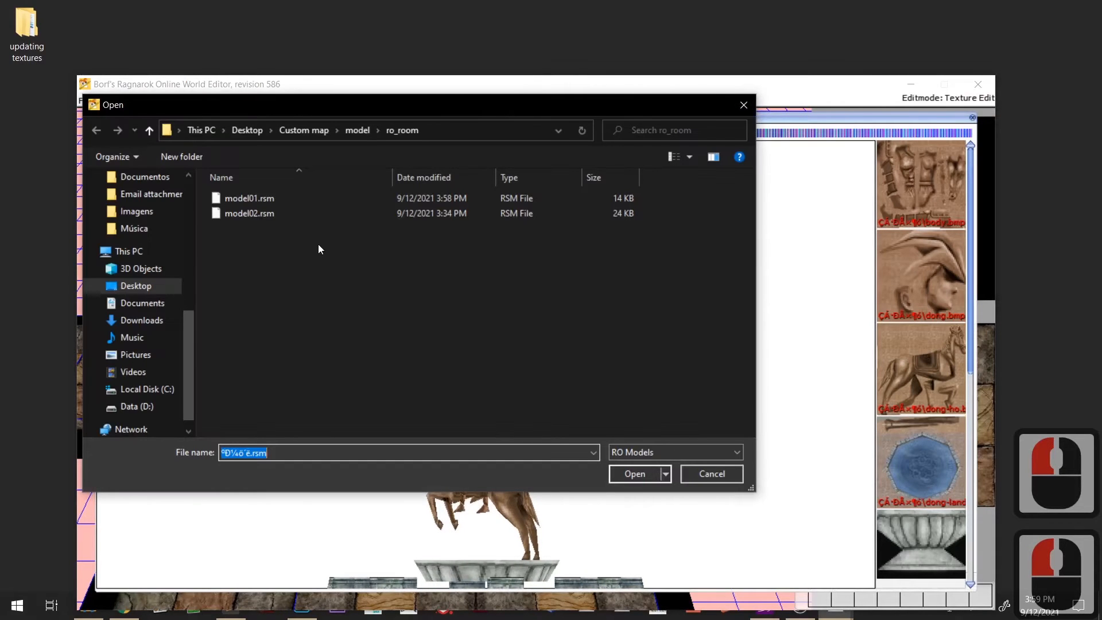
{"action": "double_click", "coordinate": [256, 215]}
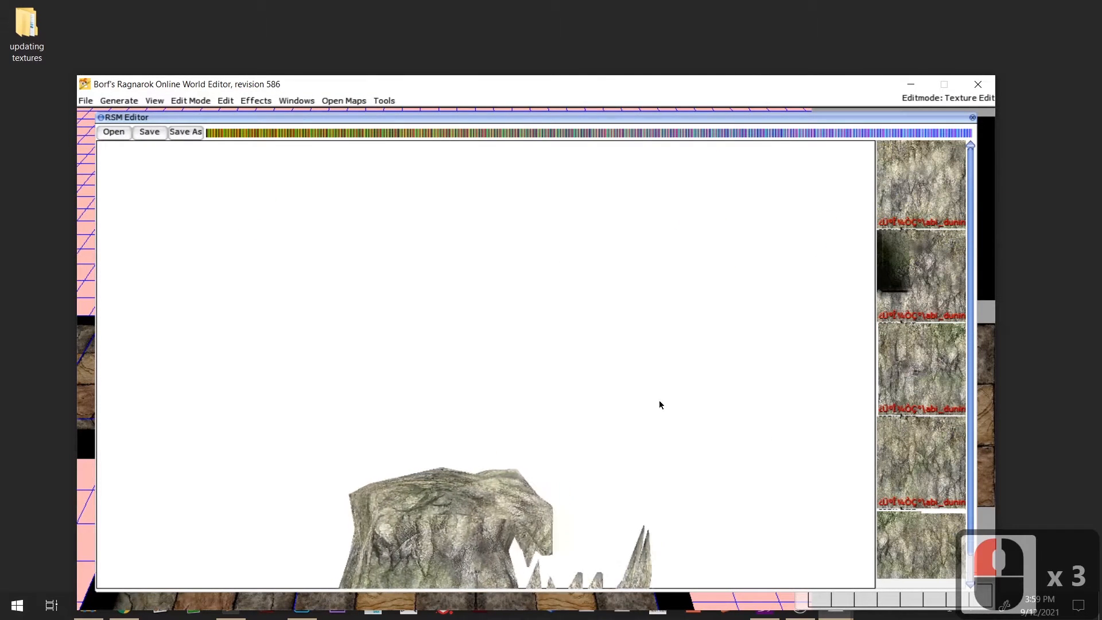
- Replace the cave model's first three textures with the custom texture03, texture02 and texture04 from ro_room
{"action": "left_click_drag", "start_coordinate": [504, 492], "coordinate": [522, 284]}
{"action": "left_click_drag", "start_coordinate": [510, 374], "coordinate": [673, 402], "text": "shift"}
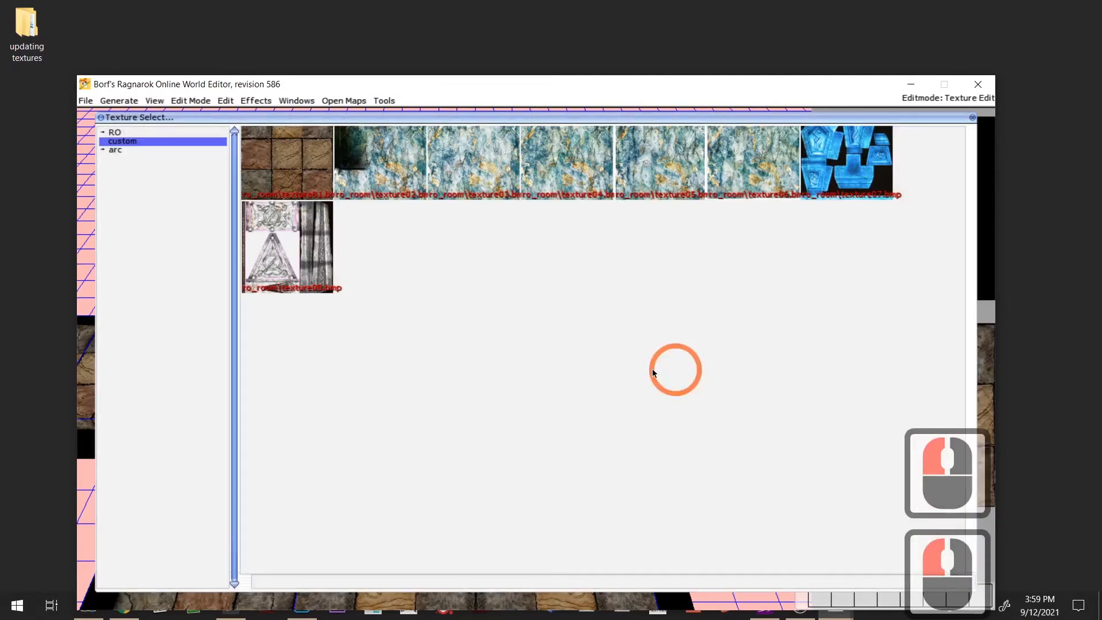
{"action": "left_click_drag", "start_coordinate": [626, 118], "coordinate": [655, 383]}
{"action": "double_click", "coordinate": [492, 412]}
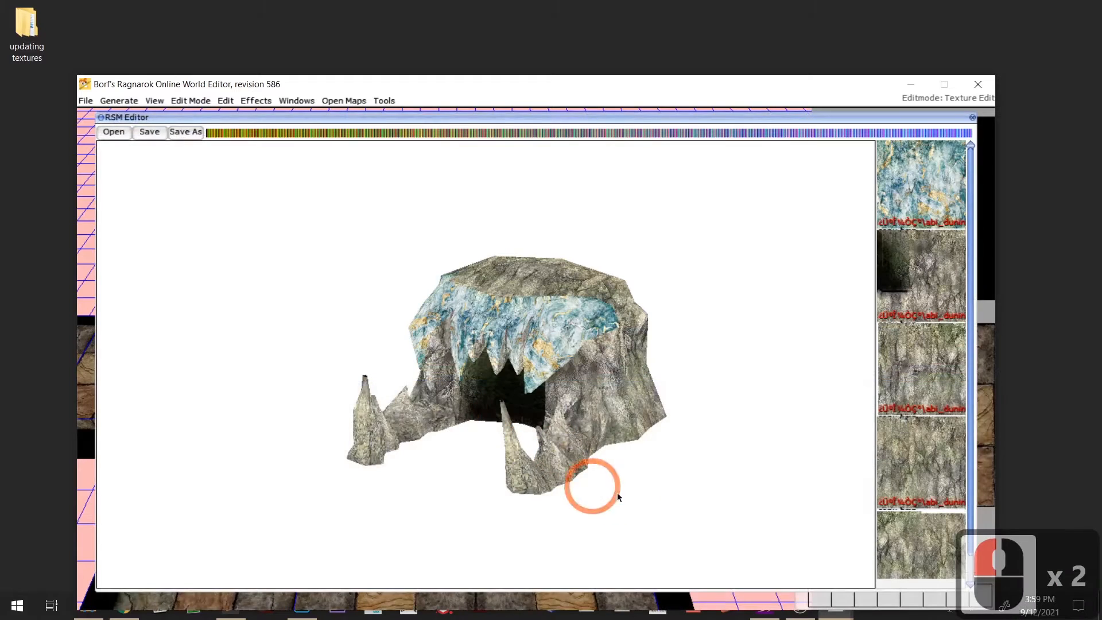
{"action": "left_click", "coordinate": [361, 461]}
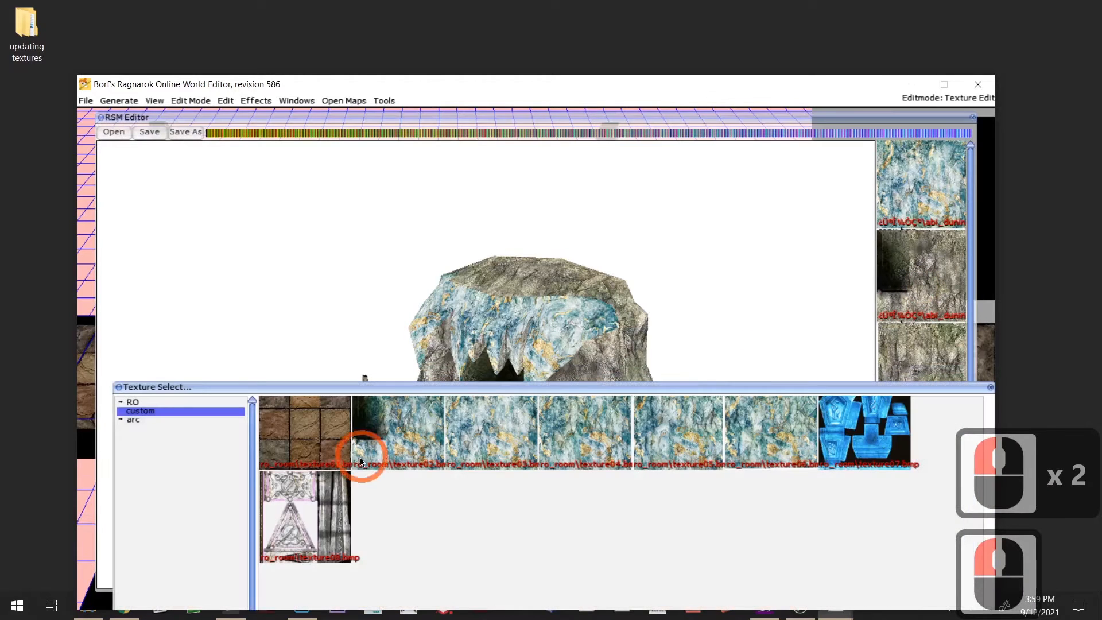
{"action": "double_click", "coordinate": [387, 448]}
{"action": "left_click", "coordinate": [643, 538]}
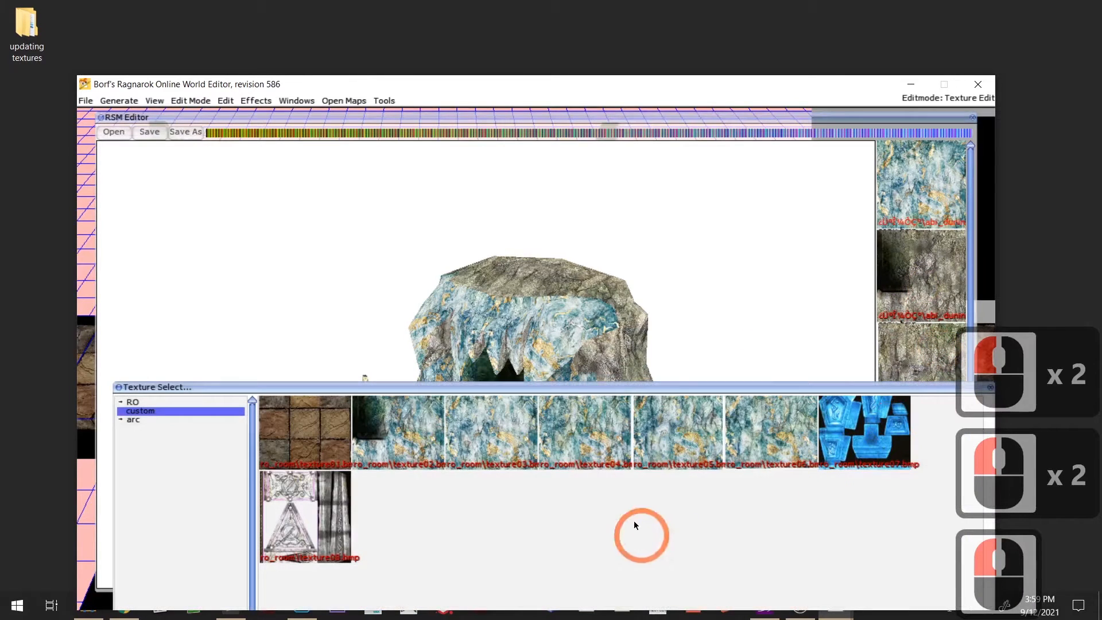
{"action": "double_click", "coordinate": [587, 439]}
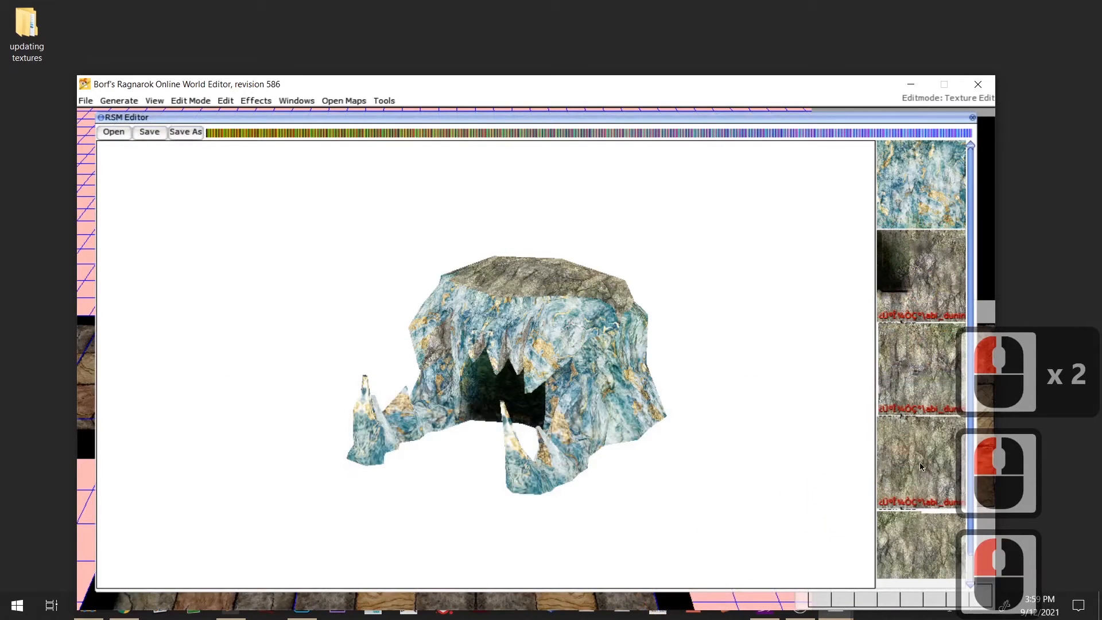
- Replace the cave model's fourth and fifth textures with the custom texture05 and texture06 from ro_room
{"action": "scroll", "coordinate": [920, 390], "scroll_direction": "down", "scroll_amount": 1}
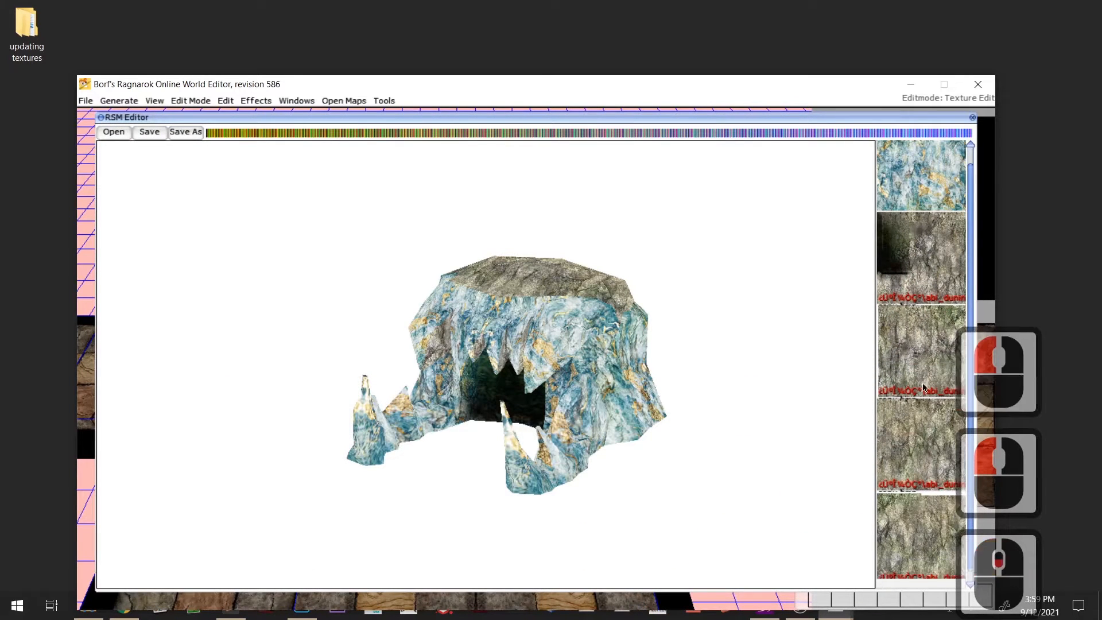
{"action": "left_click", "coordinate": [666, 430]}
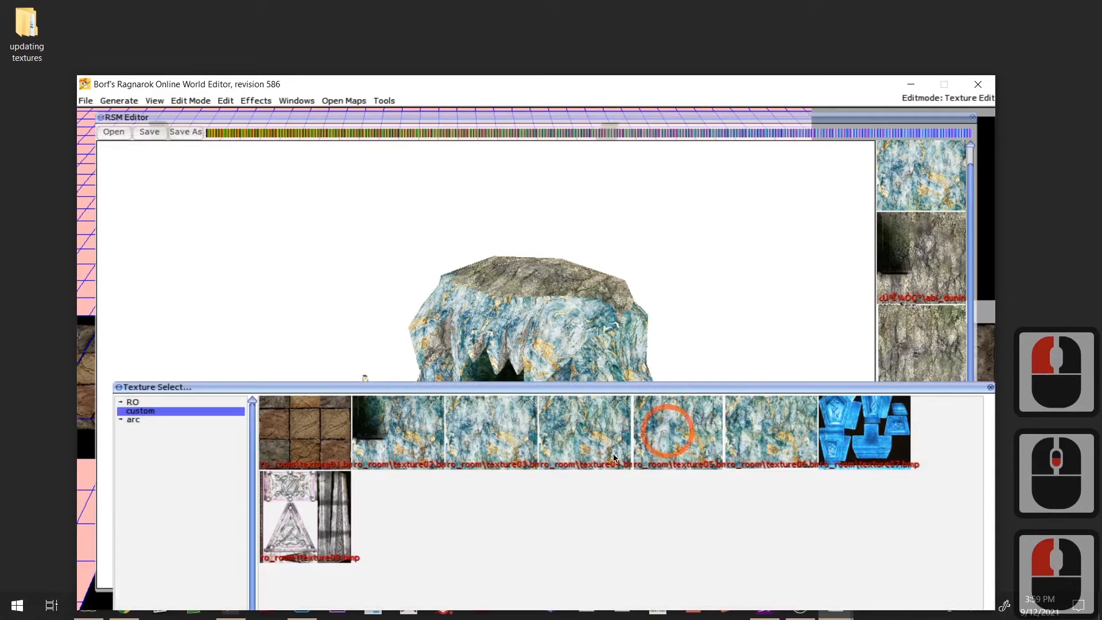
{"action": "double_click", "coordinate": [700, 443]}
{"action": "left_click", "coordinate": [912, 506]}
{"action": "left_click_drag", "start_coordinate": [784, 463], "coordinate": [554, 439]}
{"action": "double_click", "coordinate": [918, 513]}
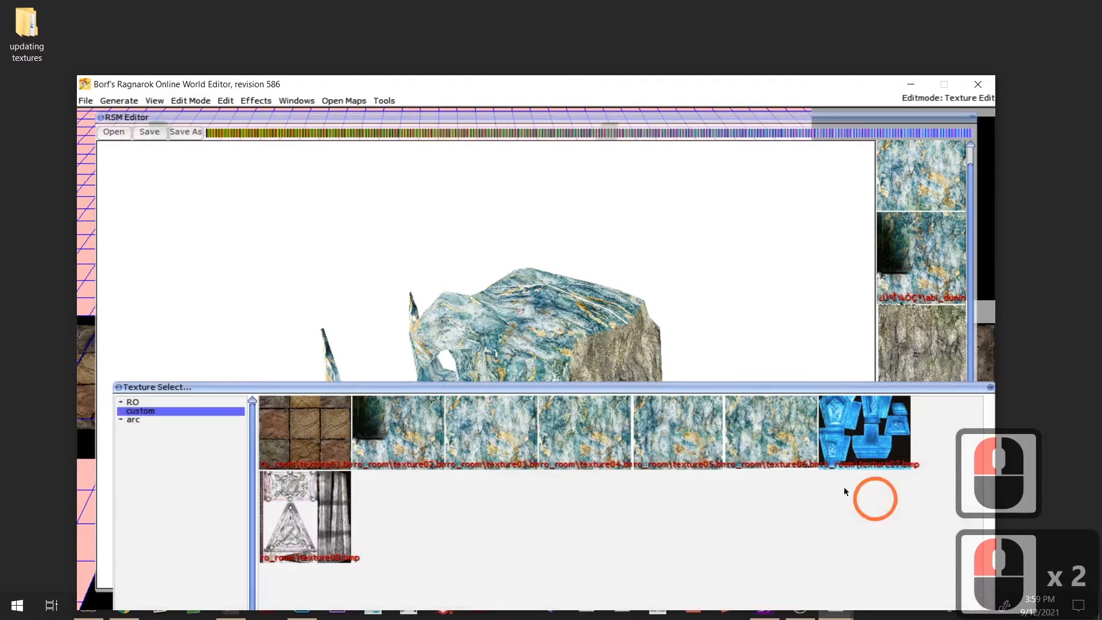
{"action": "double_click", "coordinate": [764, 442]}
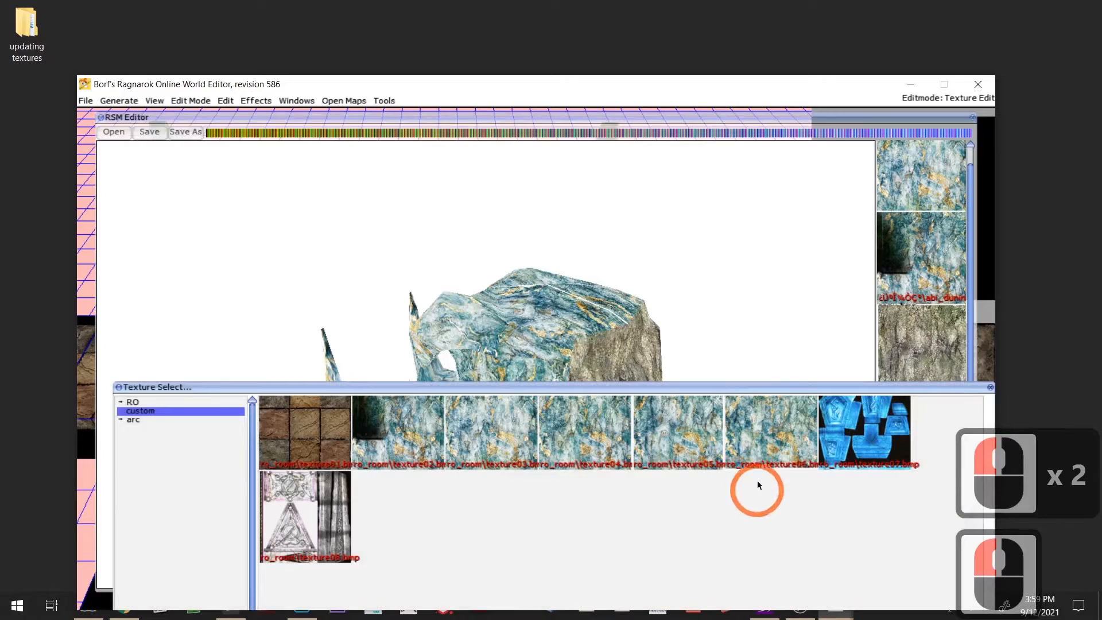
- Assign ro_room\texture03.bmp to the cave model's remaining texture slot and inspect the model from all sides
{"action": "left_click_drag", "start_coordinate": [670, 473], "coordinate": [546, 450]}
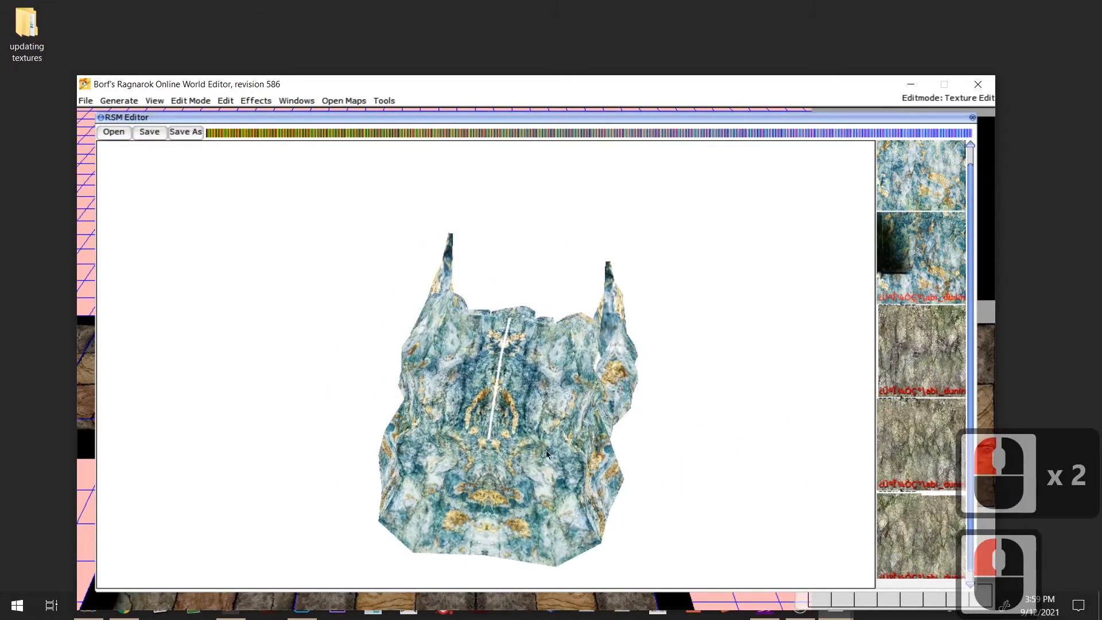
{"action": "scroll", "coordinate": [490, 367], "scroll_direction": "up", "scroll_amount": 5}
{"action": "scroll", "coordinate": [912, 311], "scroll_direction": "up", "scroll_amount": 3}
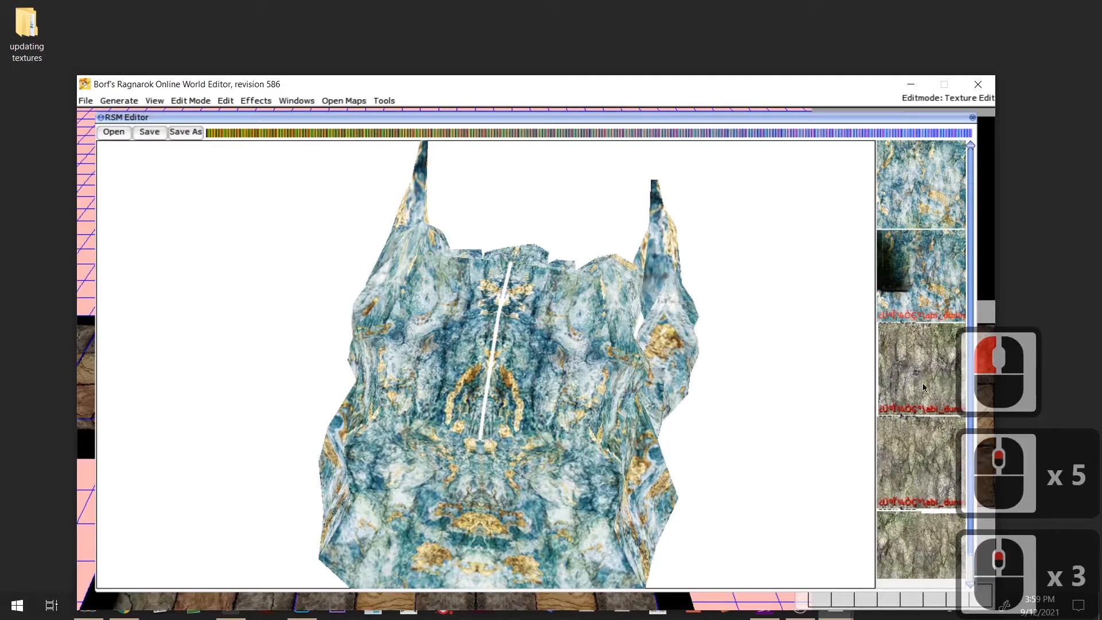
{"action": "left_click", "coordinate": [919, 475]}
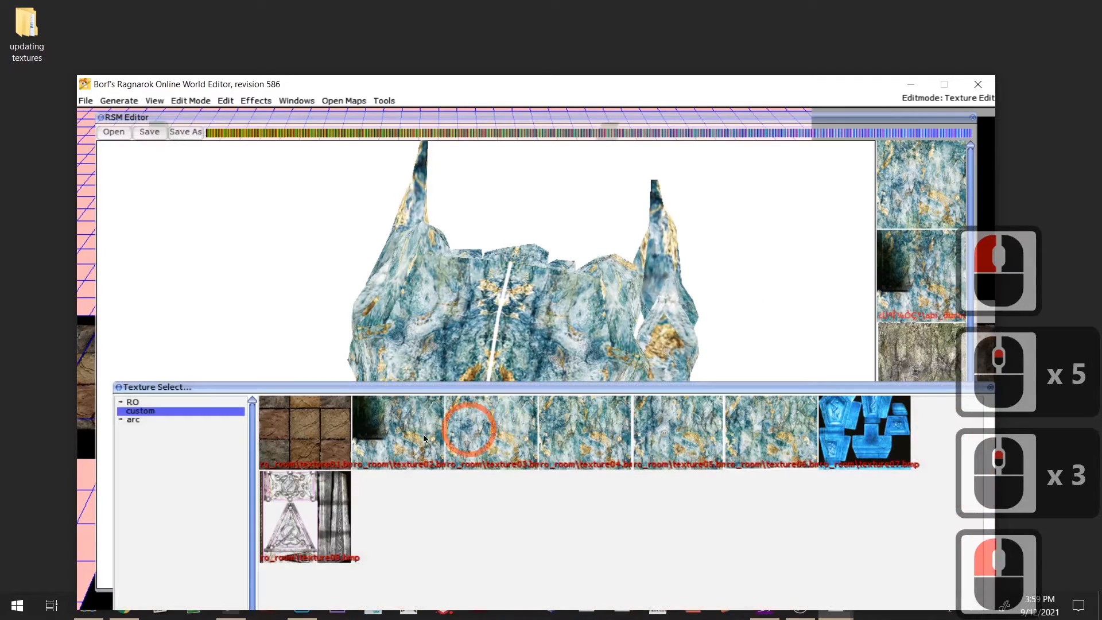
{"action": "left_click", "coordinate": [494, 436]}
{"action": "left_click_drag", "start_coordinate": [487, 425], "coordinate": [677, 402]}
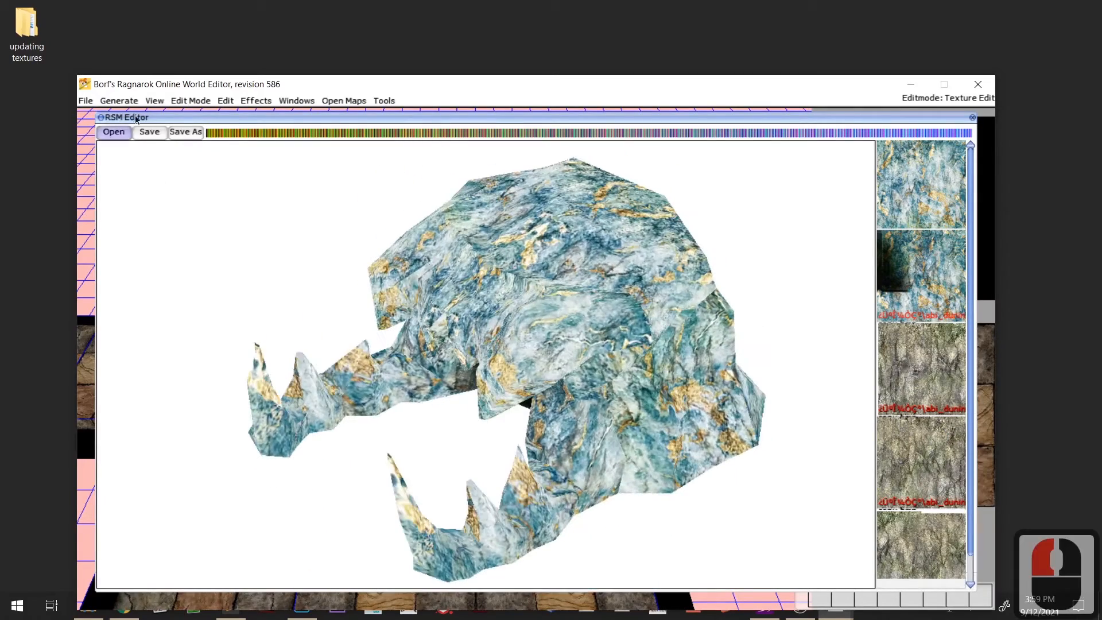
- Save the retextured cave model over its file and close the RSM Editor
{"action": "left_click", "coordinate": [164, 134]}
{"action": "left_click", "coordinate": [462, 399]}
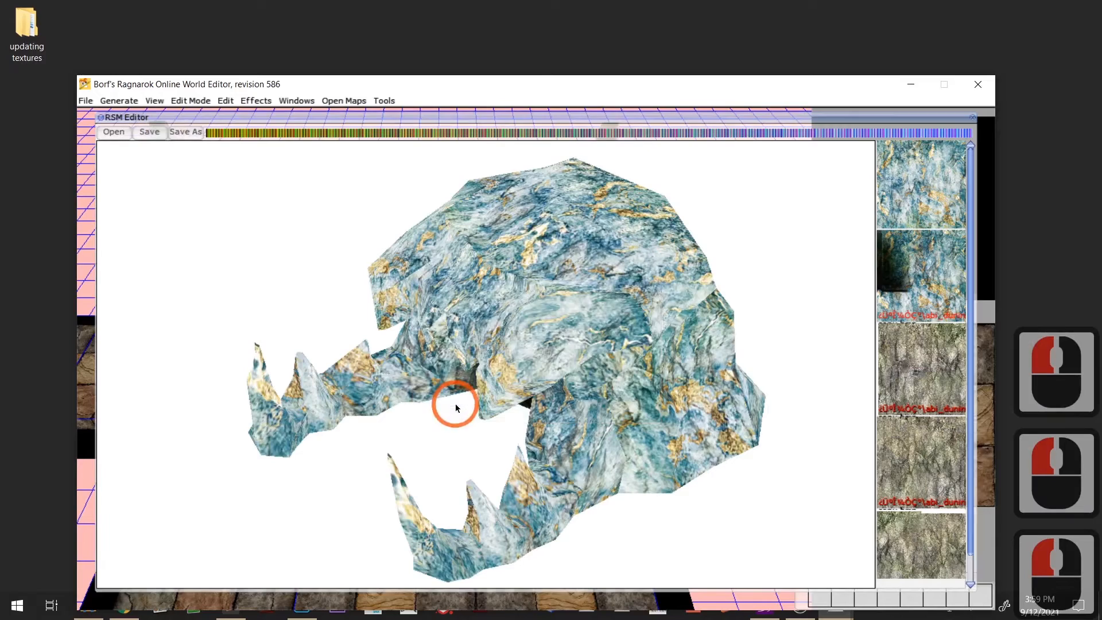
{"action": "left_click", "coordinate": [973, 119]}
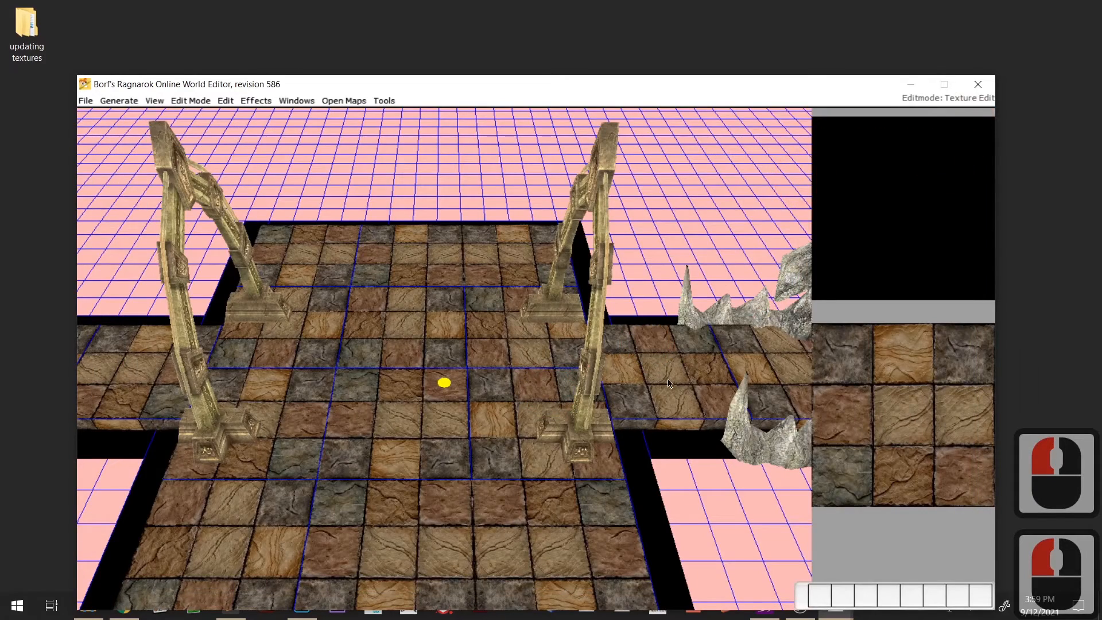
- Check the whole map's arches and caves, quit BrowEdit and launch GRF Editor
{"action": "scroll", "coordinate": [672, 372], "scroll_direction": "down", "scroll_amount": 4}
{"action": "scroll", "coordinate": [672, 373], "scroll_direction": "down", "scroll_amount": 4}
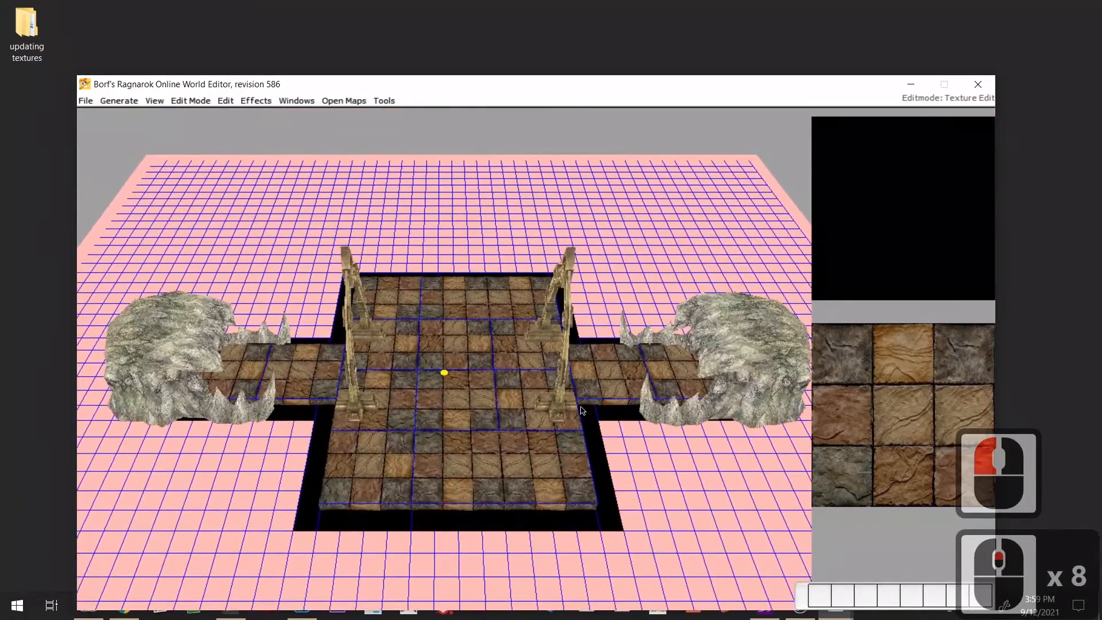
{"action": "middle_click", "coordinate": [583, 410]}
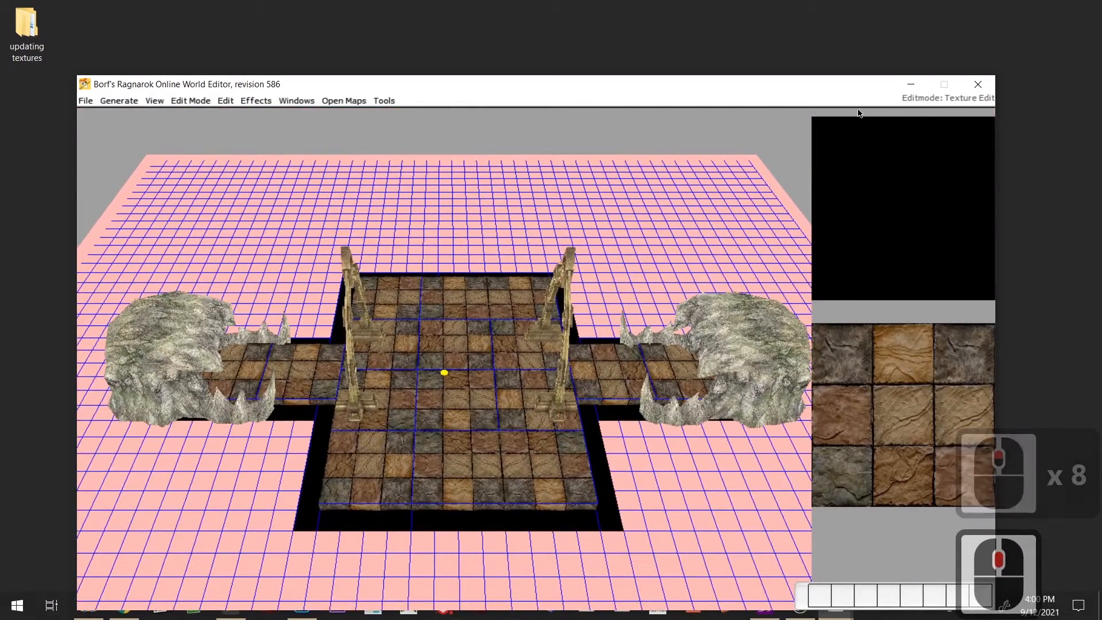
{"action": "left_click", "coordinate": [978, 84]}
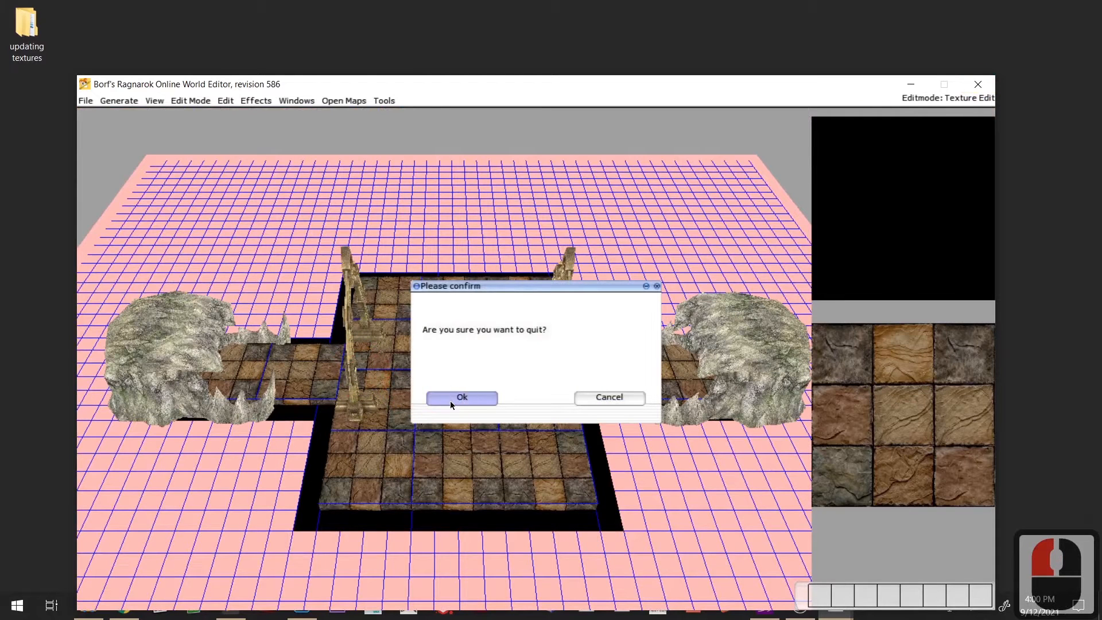
{"action": "left_click", "coordinate": [453, 398]}
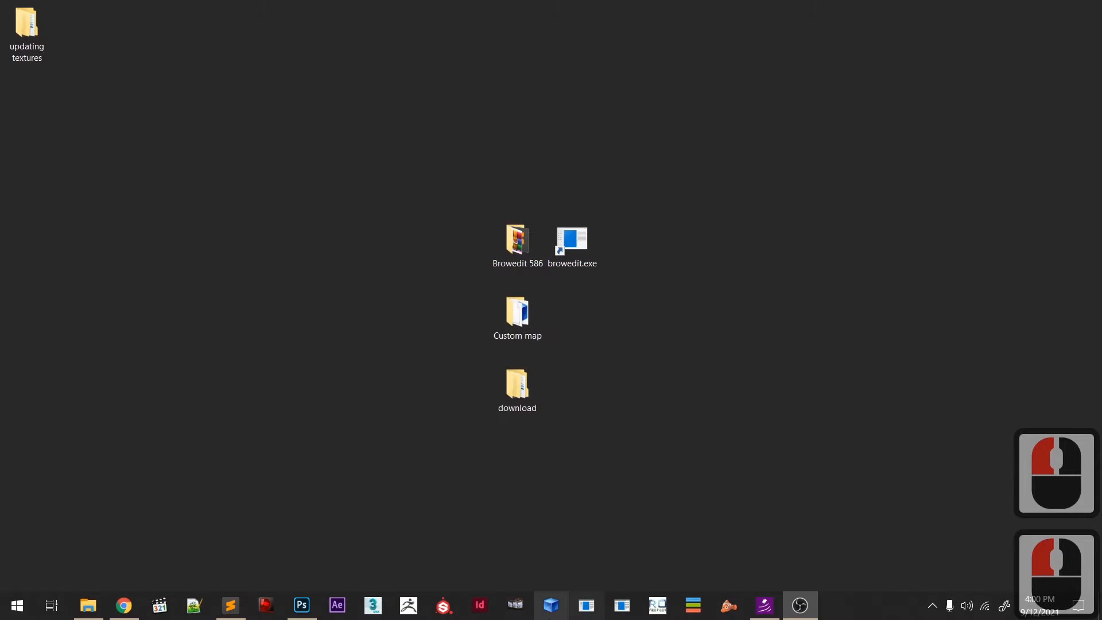
{"action": "left_click", "coordinate": [547, 614]}
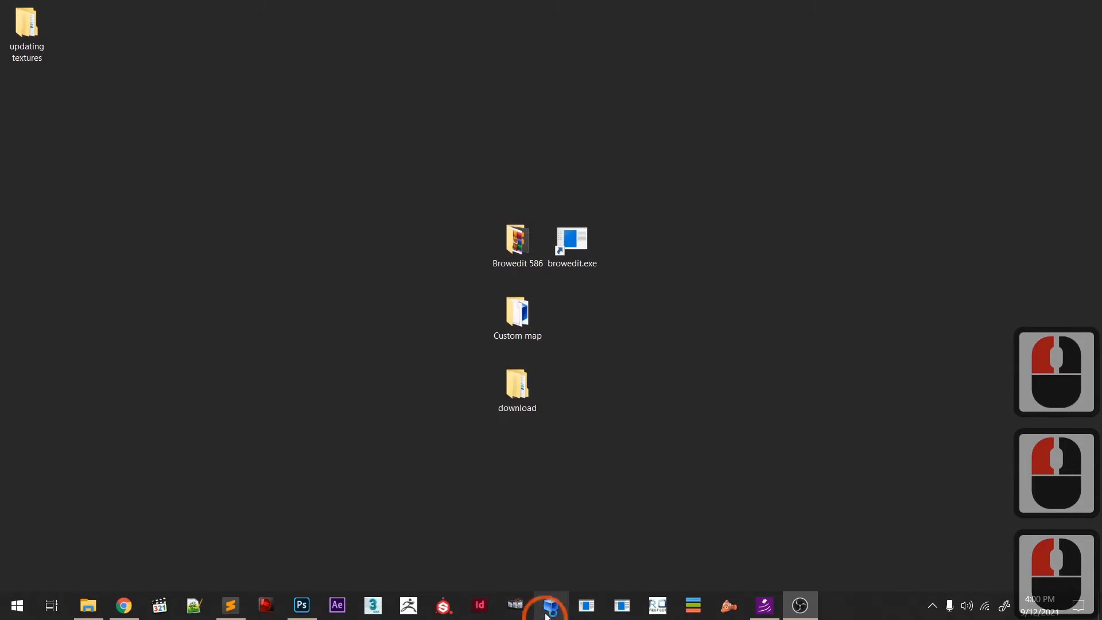
- Open the model\ro_room folder of Custom map, select its two RSM files, and place the GRF Editor window beside the file list
{"action": "left_click", "coordinate": [89, 608]}
{"action": "left_click", "coordinate": [349, 275]}
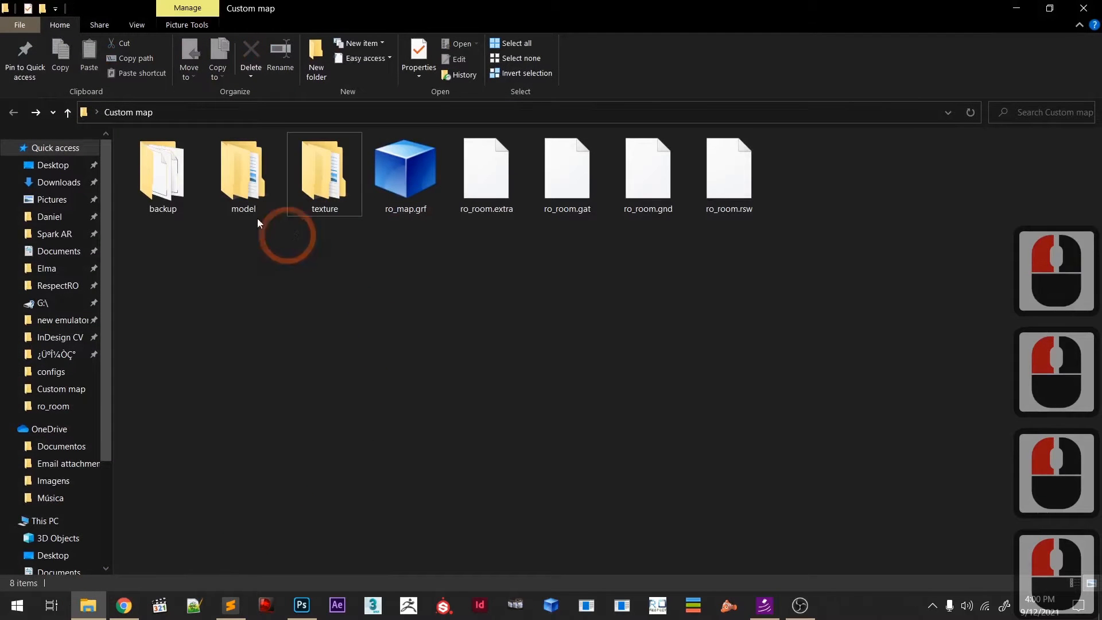
{"action": "double_click", "coordinate": [241, 175]}
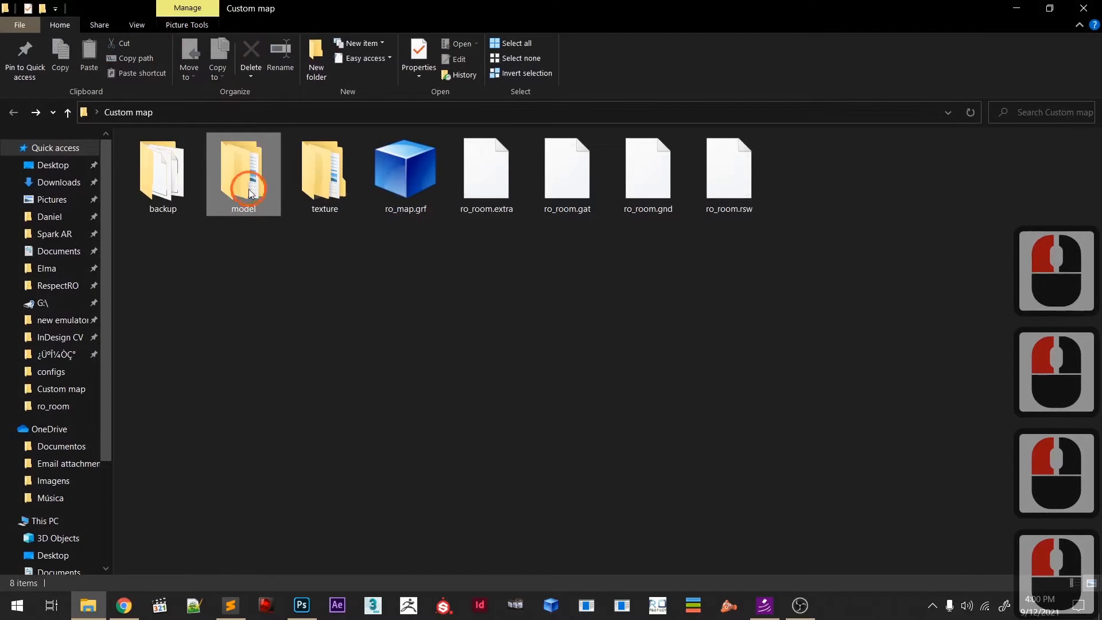
{"action": "key", "text": "Return"}
{"action": "left_click", "coordinate": [264, 312]}
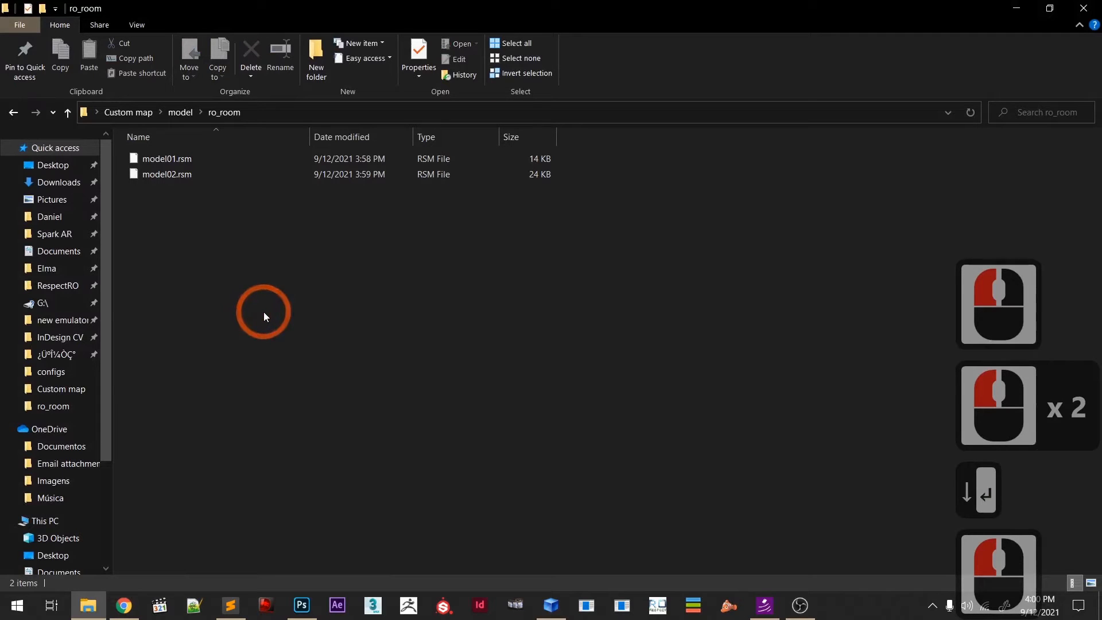
{"action": "left_click_drag", "start_coordinate": [194, 225], "coordinate": [151, 138]}
{"action": "left_click", "coordinate": [550, 607]}
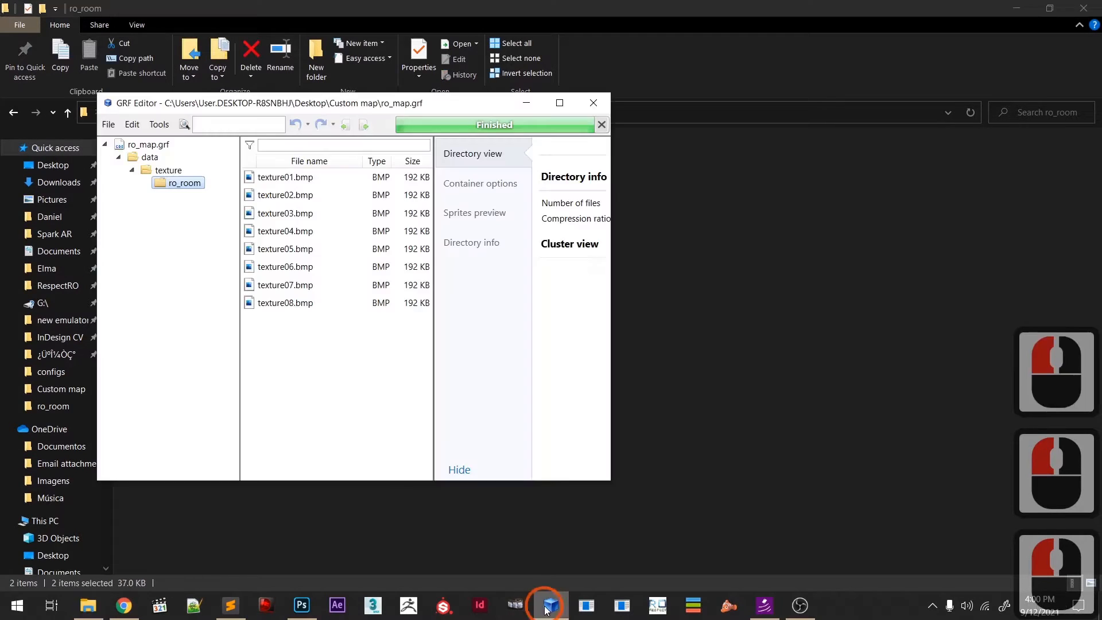
{"action": "left_click_drag", "start_coordinate": [384, 104], "coordinate": [712, 152]}
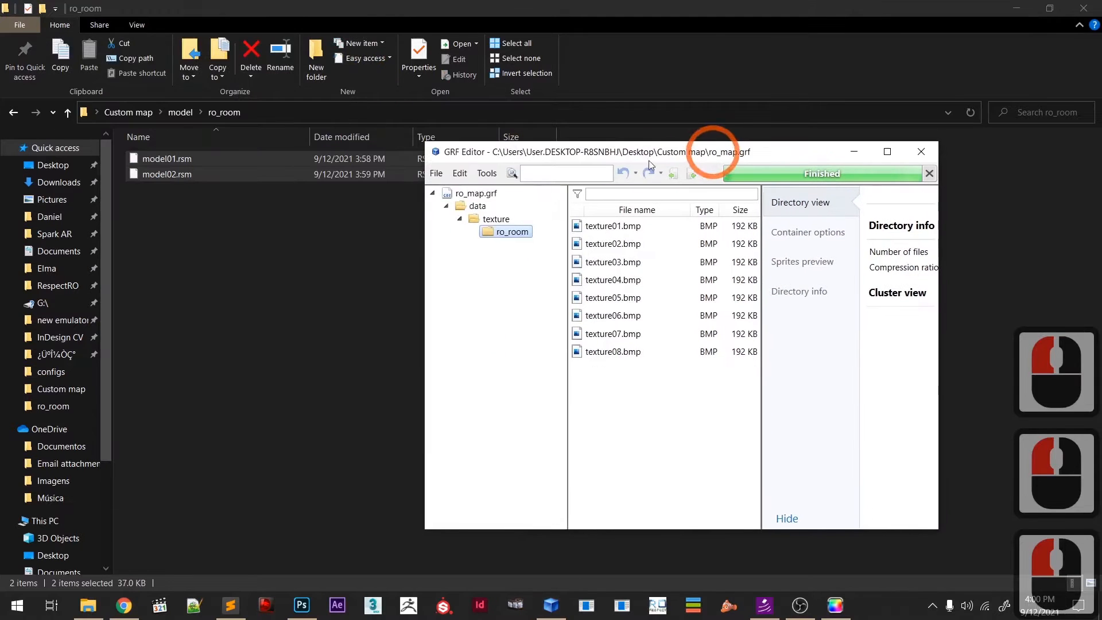
- Go back to the Custom map folder and add its model folder to the data folder of ro_map.grf
{"action": "left_click", "coordinate": [247, 236]}
{"action": "key", "text": "alt+Left"}
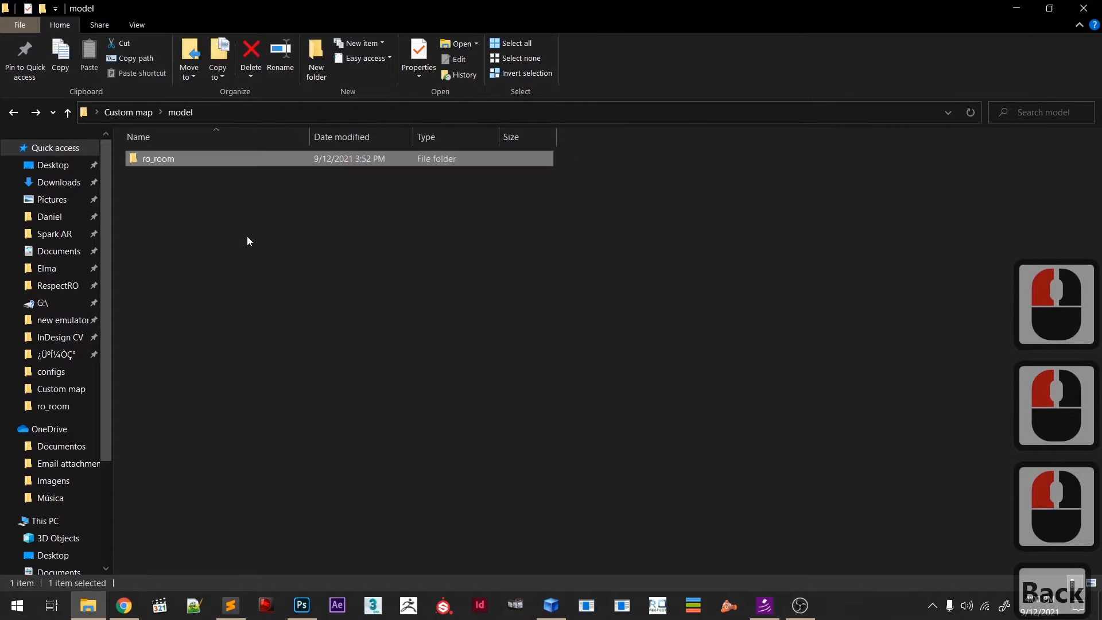
{"action": "key", "text": "alt+Left"}
{"action": "key", "text": "alt+Tab"}
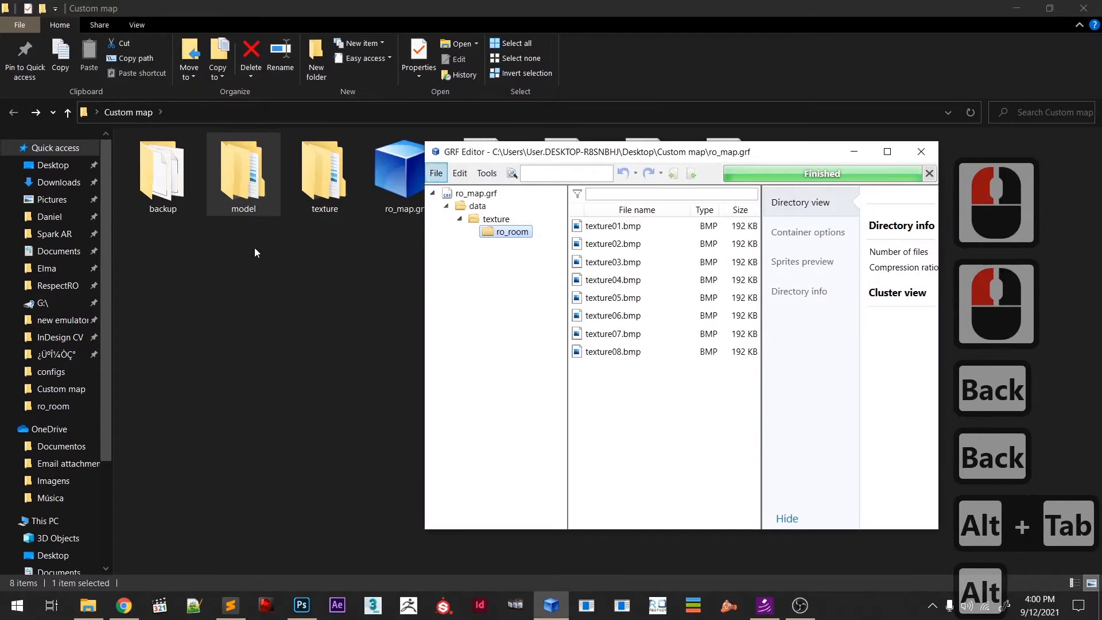
{"action": "left_click", "coordinate": [256, 217]}
{"action": "left_click_drag", "start_coordinate": [256, 210], "coordinate": [471, 208]}
{"action": "key", "text": "alt+Tab"}
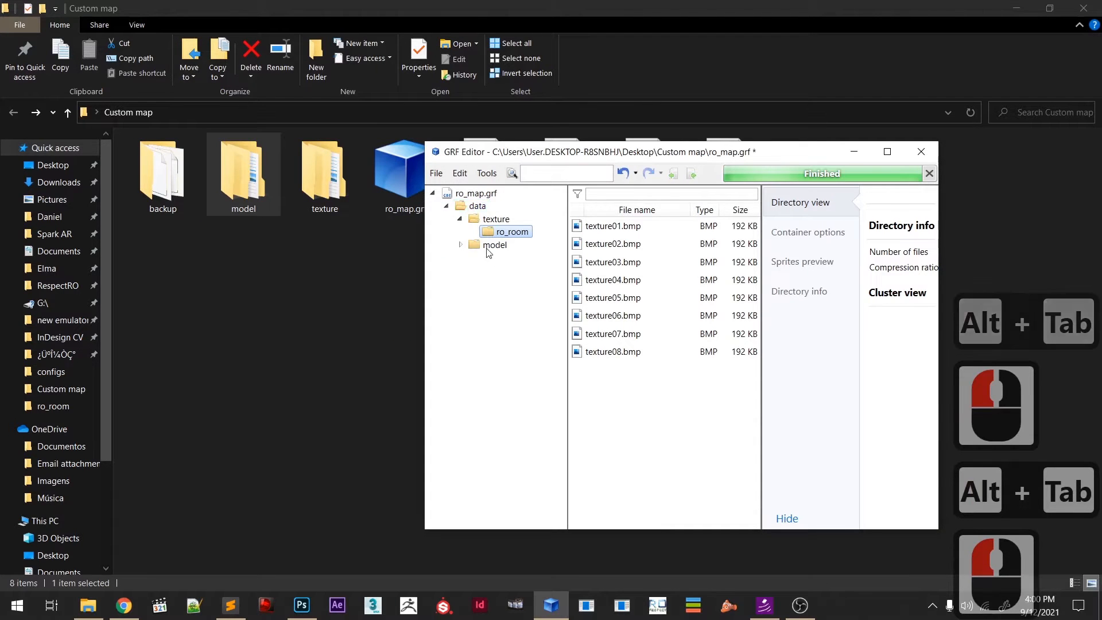
- Open model\ro_room inside the archive, maximize GRF Editor, and inspect the 3D previews of model01.rsm and model02.rsm
{"action": "left_click", "coordinate": [460, 245]}
{"action": "left_click", "coordinate": [497, 259]}
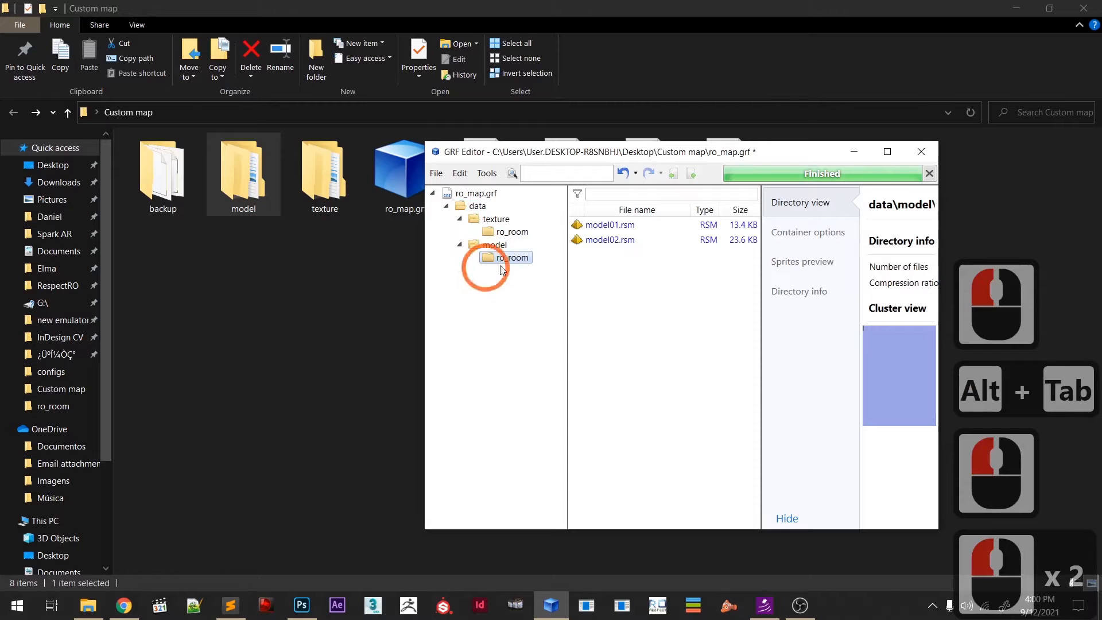
{"action": "left_click", "coordinate": [623, 224]}
{"action": "double_click", "coordinate": [645, 152]}
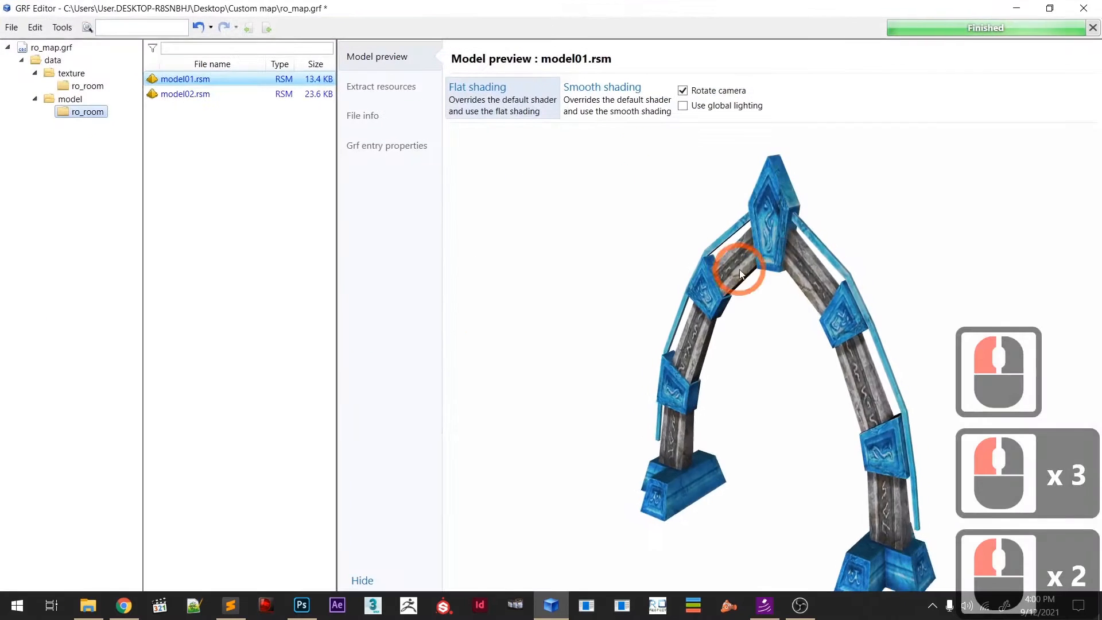
{"action": "left_click_drag", "start_coordinate": [791, 374], "coordinate": [684, 372]}
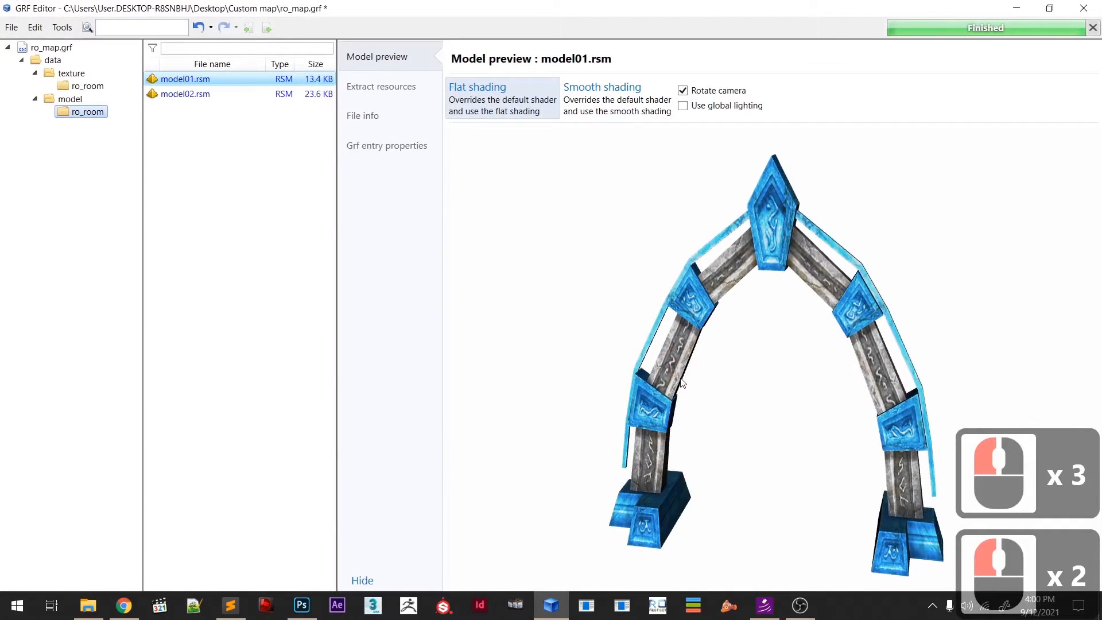
{"action": "left_click_drag", "start_coordinate": [610, 398], "coordinate": [692, 380]}
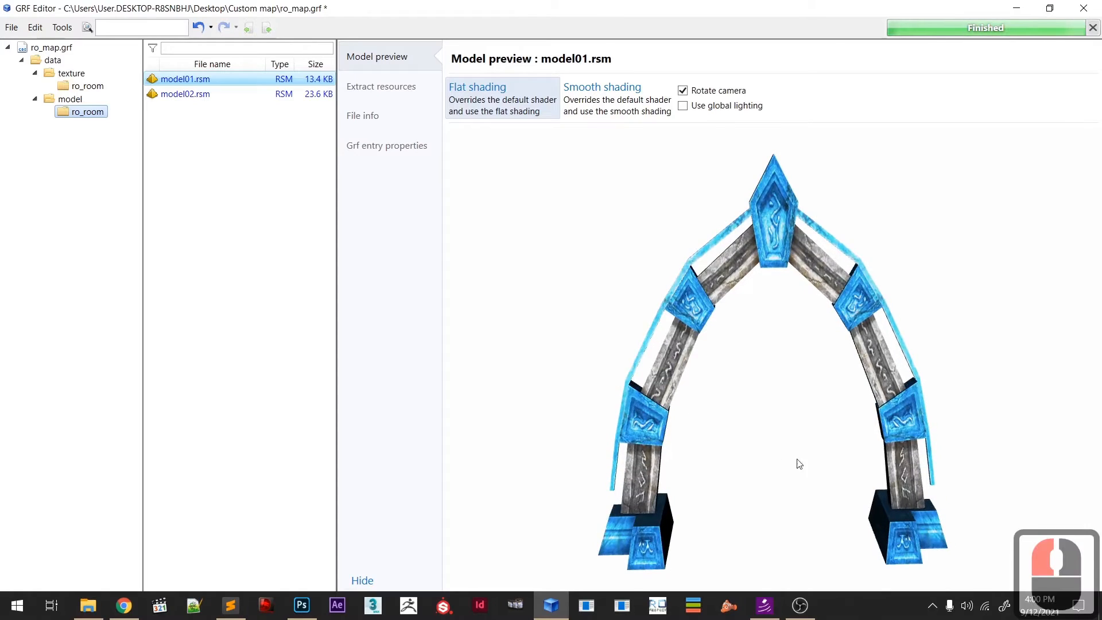
{"action": "left_click", "coordinate": [200, 94]}
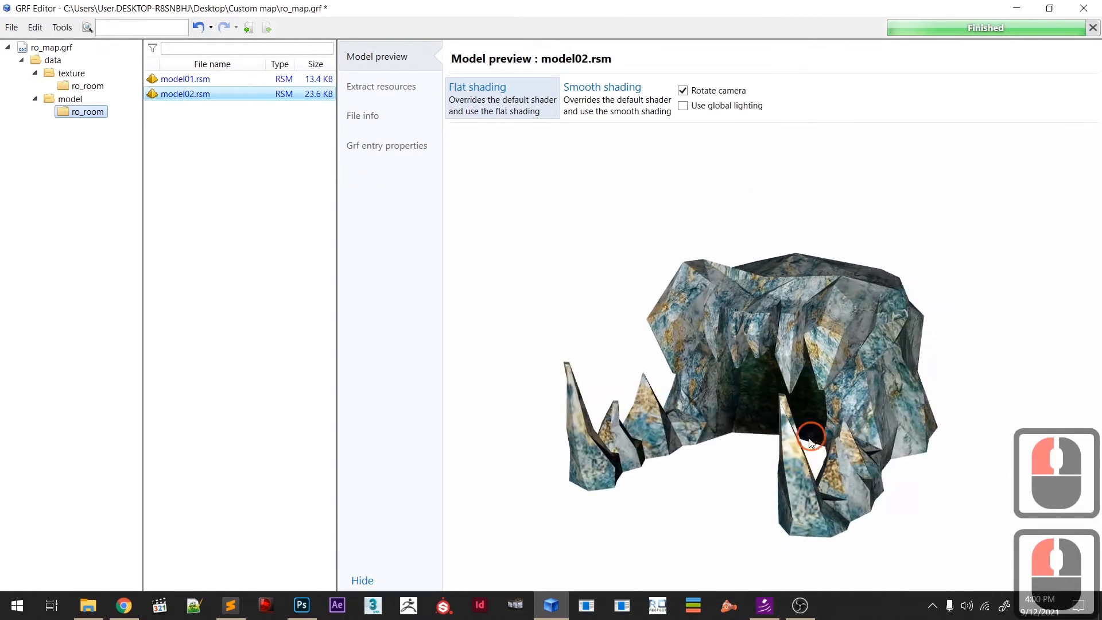
{"action": "left_click_drag", "start_coordinate": [707, 451], "coordinate": [577, 412]}
- Save ro_map.grf and close GRF Editor
{"action": "left_click", "coordinate": [12, 28]}
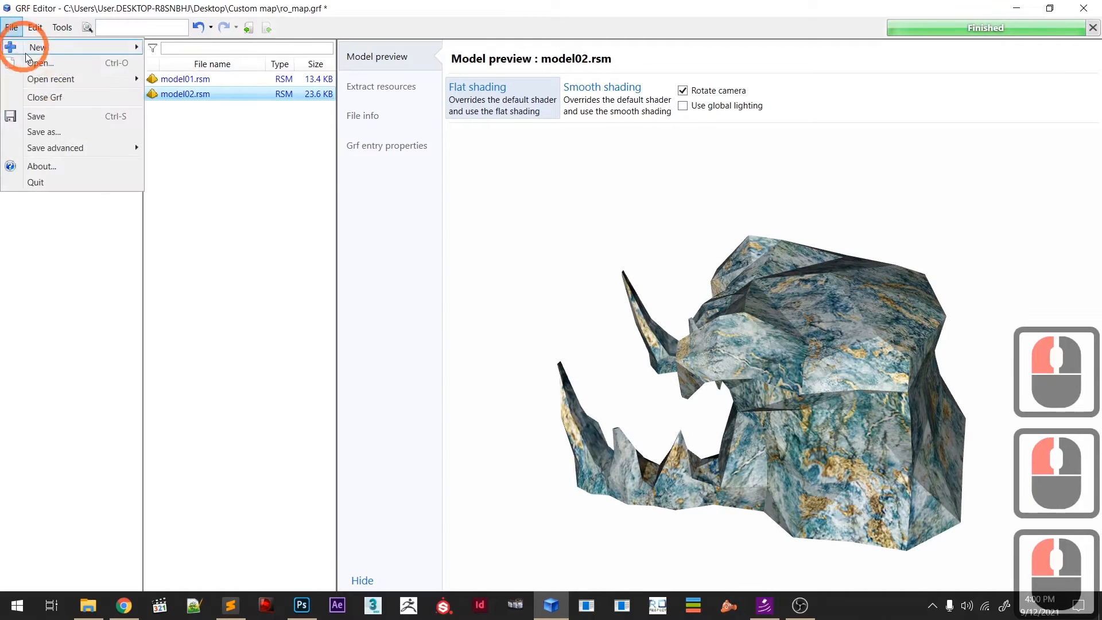
{"action": "left_click", "coordinate": [34, 116]}
{"action": "left_click", "coordinate": [550, 282]}
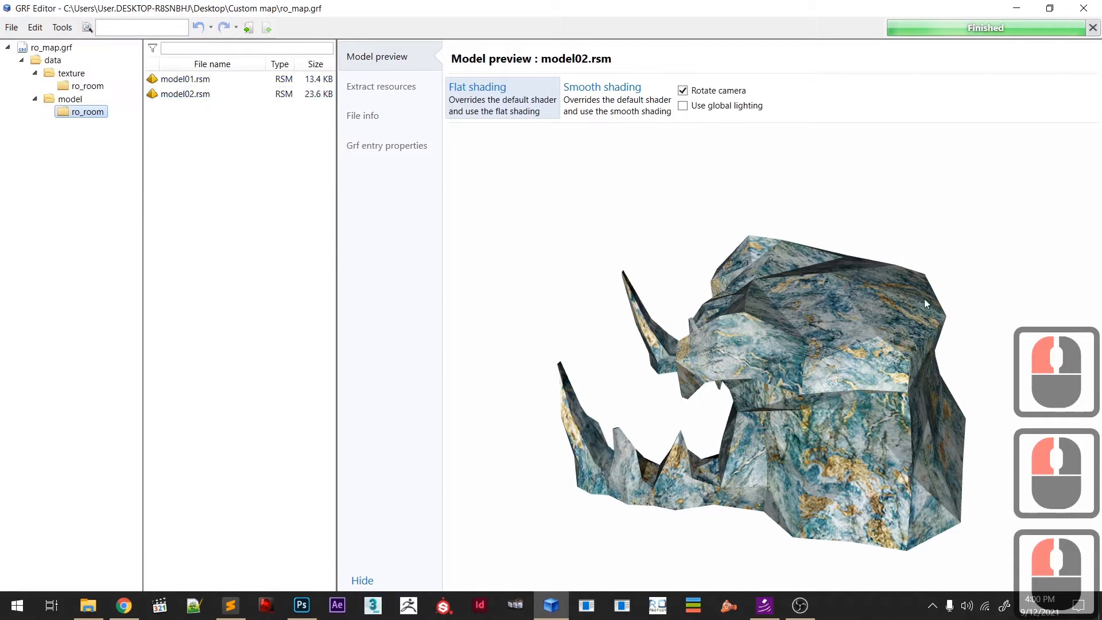
{"action": "left_click", "coordinate": [1084, 12]}
{"action": "left_click", "coordinate": [655, 438]}
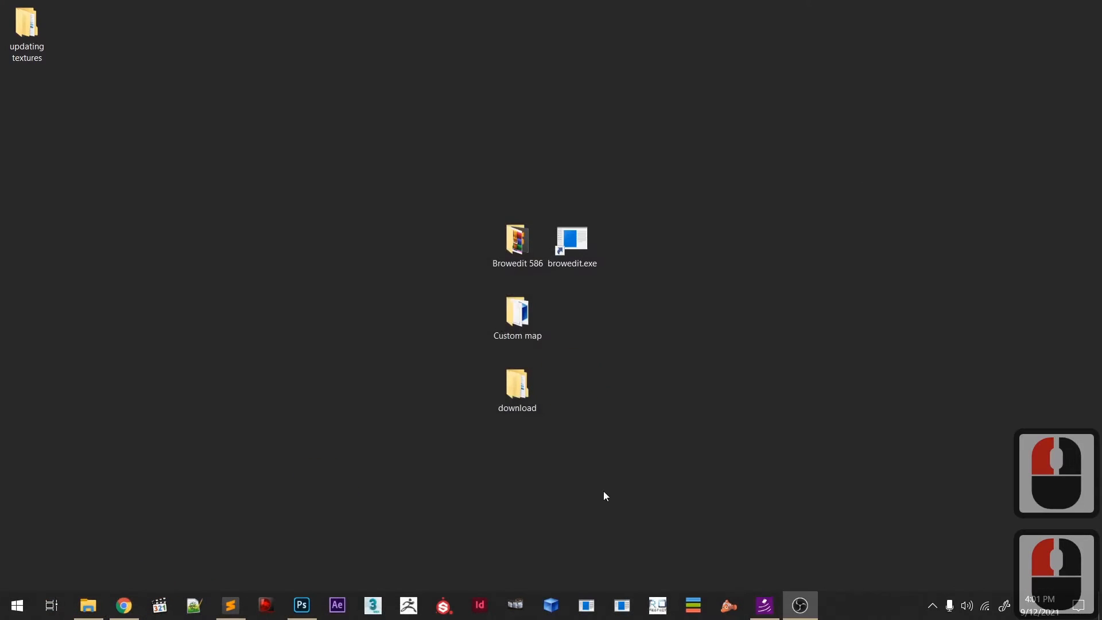
- Open the Browedit 586 folder from the desktop in a maximized window
{"action": "left_click", "coordinate": [531, 237]}
{"action": "left_click", "coordinate": [501, 325], "text": "ctrl"}
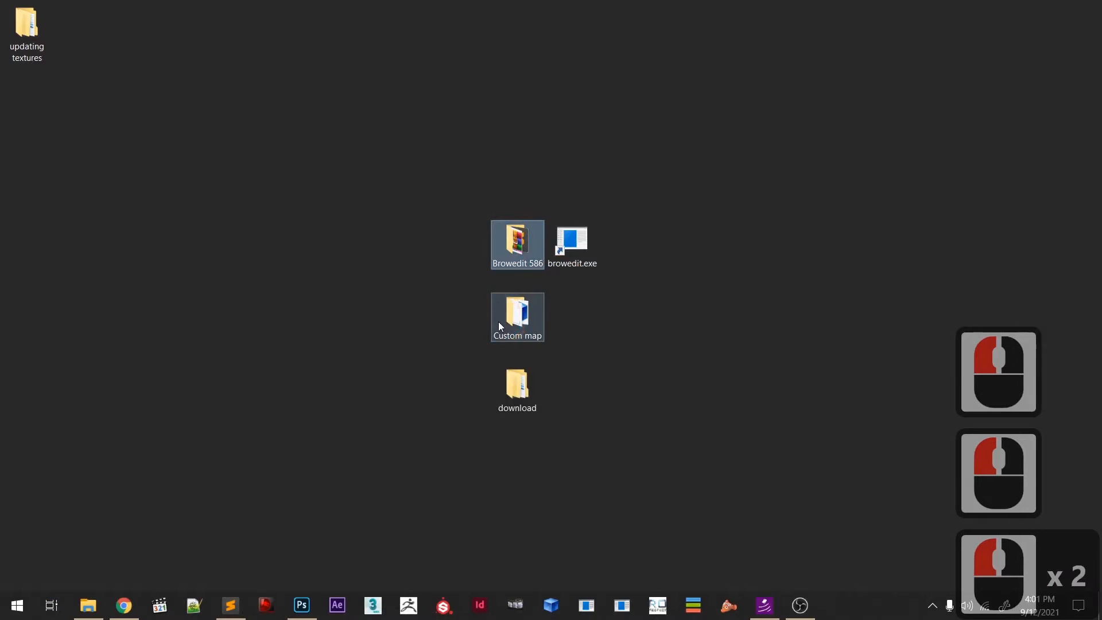
{"action": "key", "text": "Down"}
{"action": "key", "text": "Up"}
{"action": "key", "text": "Return"}
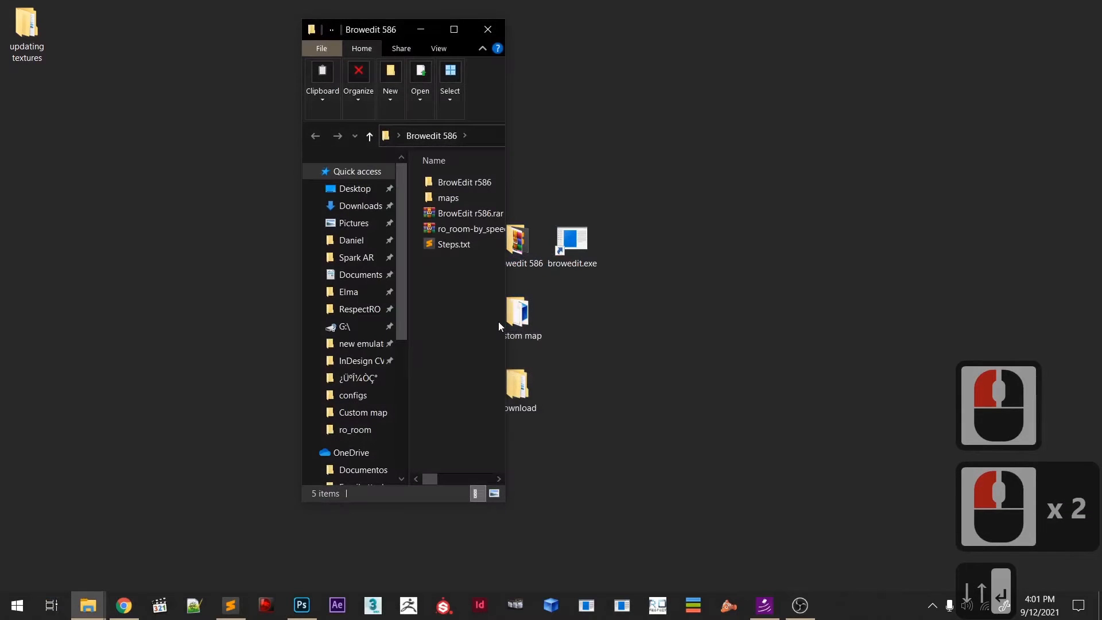
{"action": "left_click", "coordinate": [455, 30]}
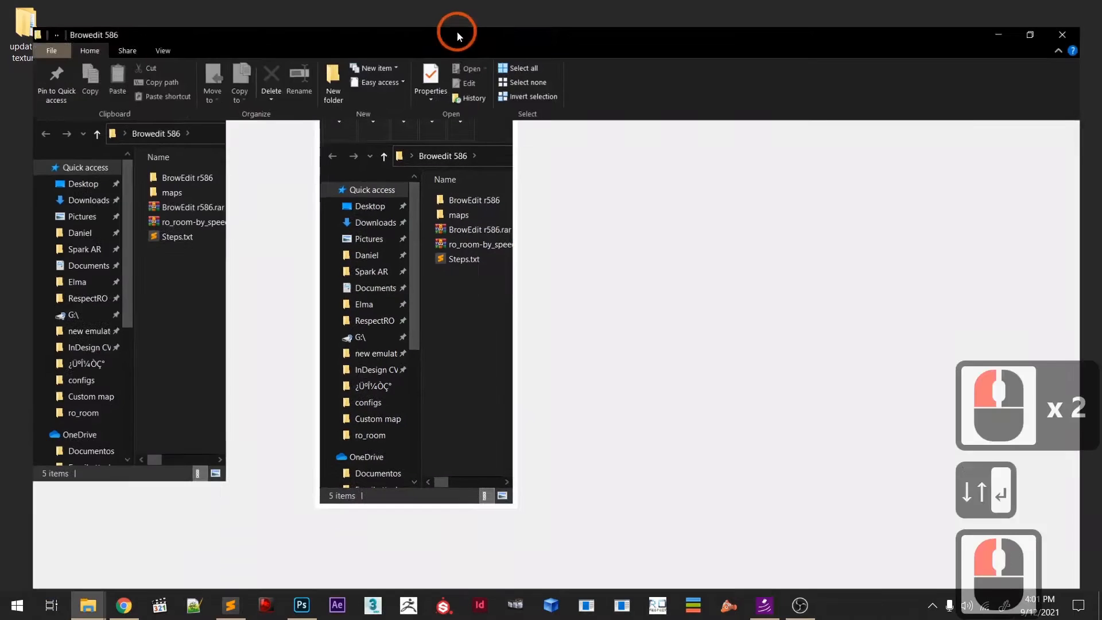
- Open the BrowEdit r586 folder and its data subfolder
{"action": "left_click", "coordinate": [374, 288]}
{"action": "key", "text": "Down"}
{"action": "key", "text": "Up"}
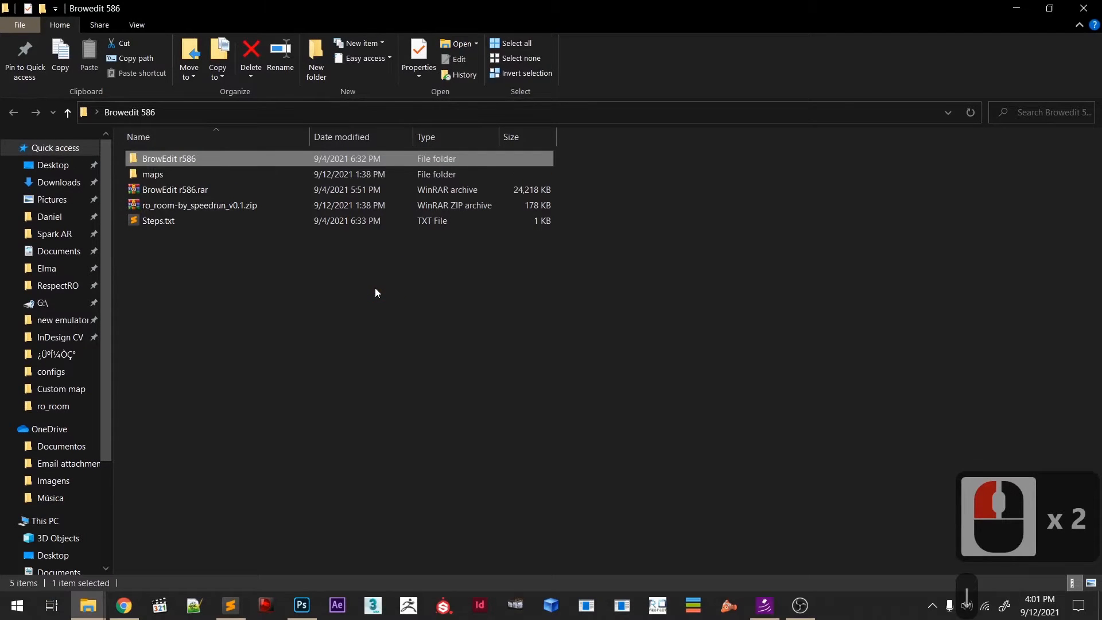
{"action": "key", "text": "Return"}
{"action": "key", "text": "Down"}
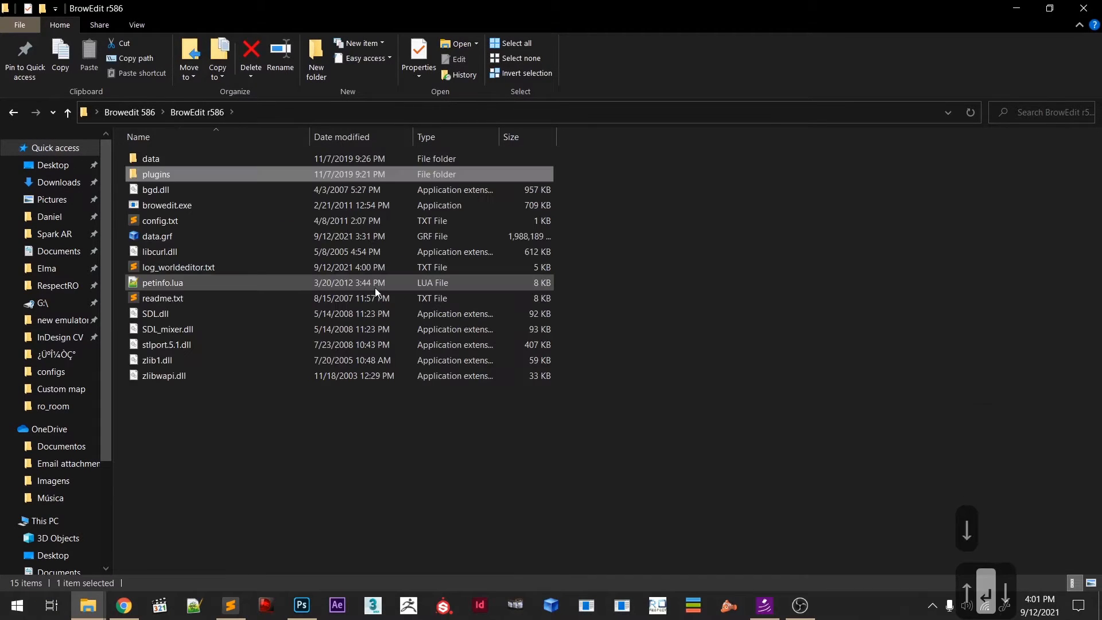
{"action": "key", "text": "Up"}
{"action": "key", "text": "Return"}
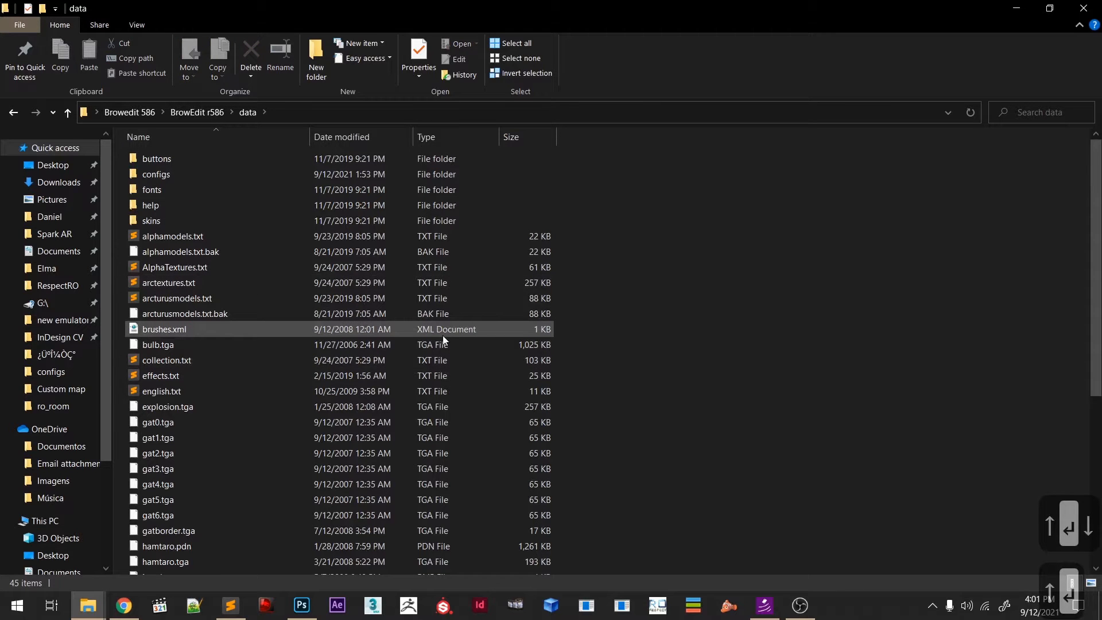
- Locate and select romodels.txt in the BrowEdit data folder
{"action": "scroll", "coordinate": [442, 336], "scroll_direction": "down", "scroll_amount": 3}
{"action": "scroll", "coordinate": [339, 352], "scroll_direction": "up", "scroll_amount": 8}
{"action": "scroll", "coordinate": [257, 250], "scroll_direction": "down", "scroll_amount": 3}
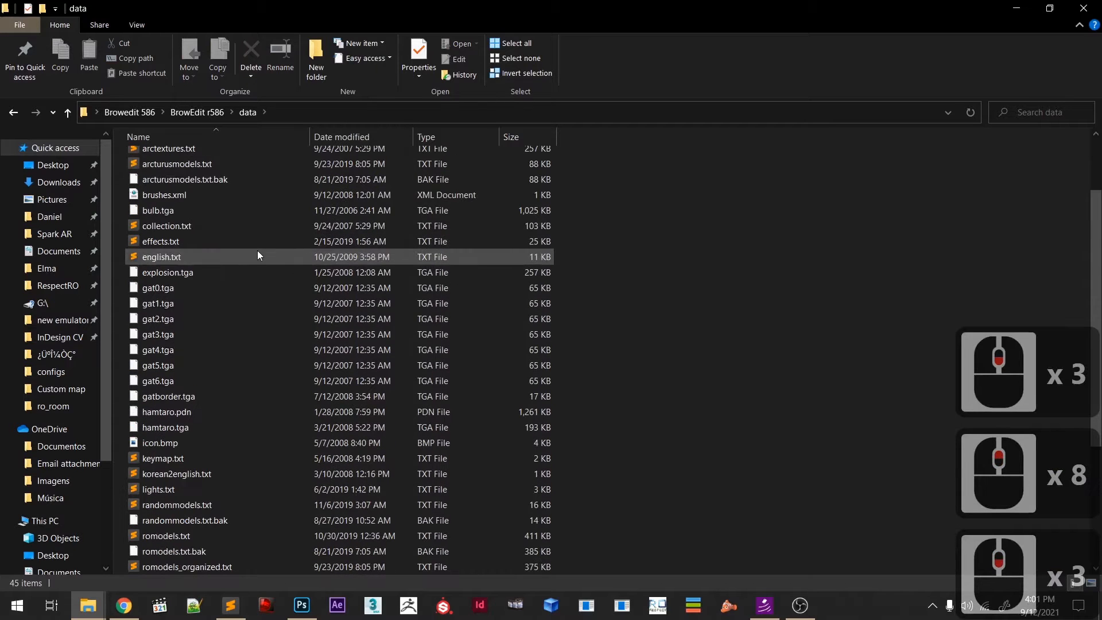
{"action": "left_click", "coordinate": [227, 325]}
{"action": "key", "text": "m"}
{"action": "left_click_drag", "start_coordinate": [260, 379], "coordinate": [215, 443]}
{"action": "scroll", "coordinate": [215, 446], "scroll_direction": "down", "scroll_amount": 3}
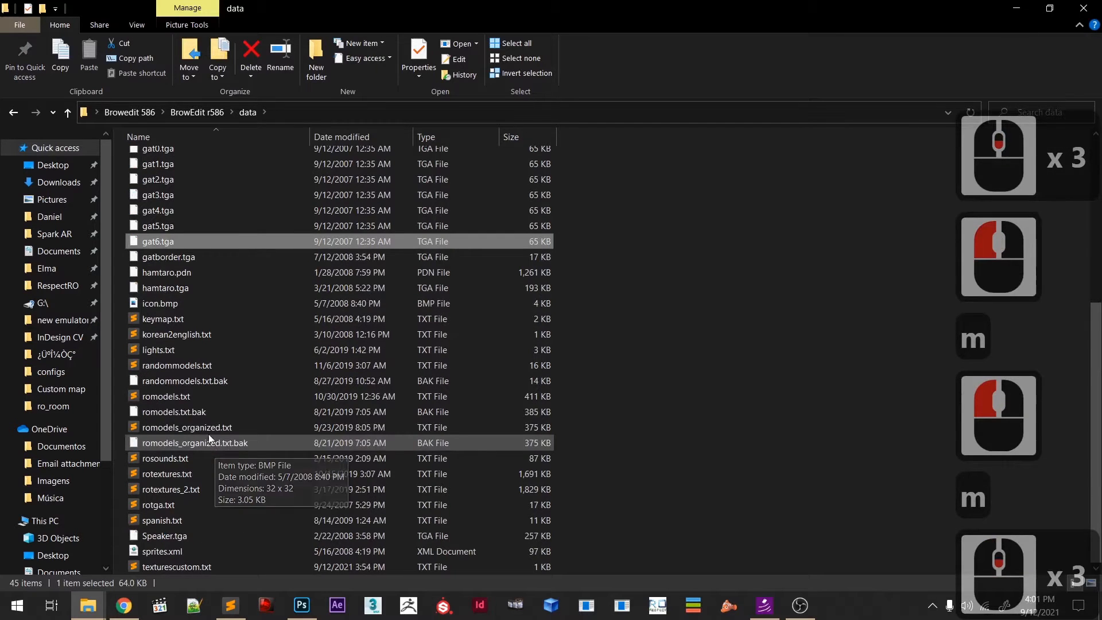
{"action": "left_click", "coordinate": [208, 430]}
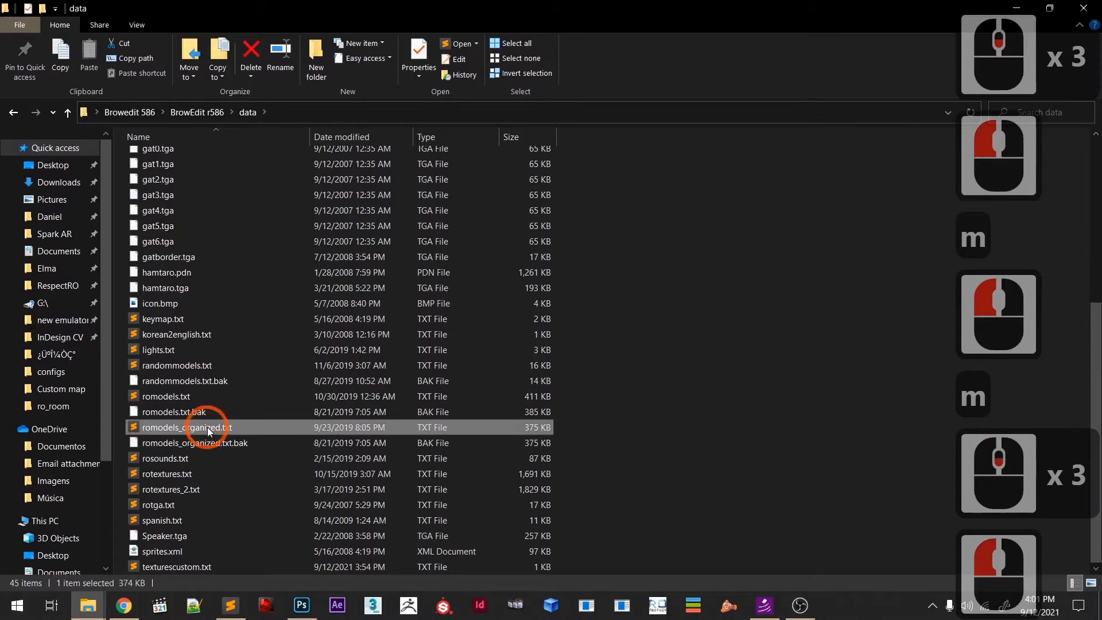
{"action": "left_click", "coordinate": [174, 396]}
- Open romodels.txt with Notepad in a maximized window and save the file
{"action": "right_click", "coordinate": [173, 397]}
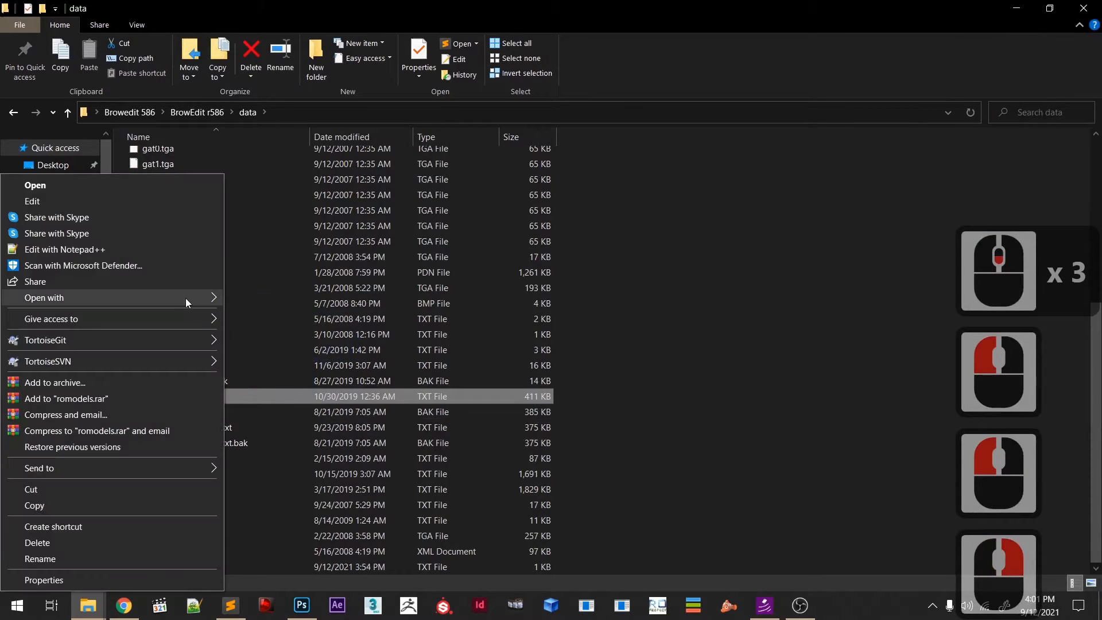
{"action": "mouse_move", "coordinate": [185, 298]}
{"action": "left_click", "coordinate": [510, 5]}
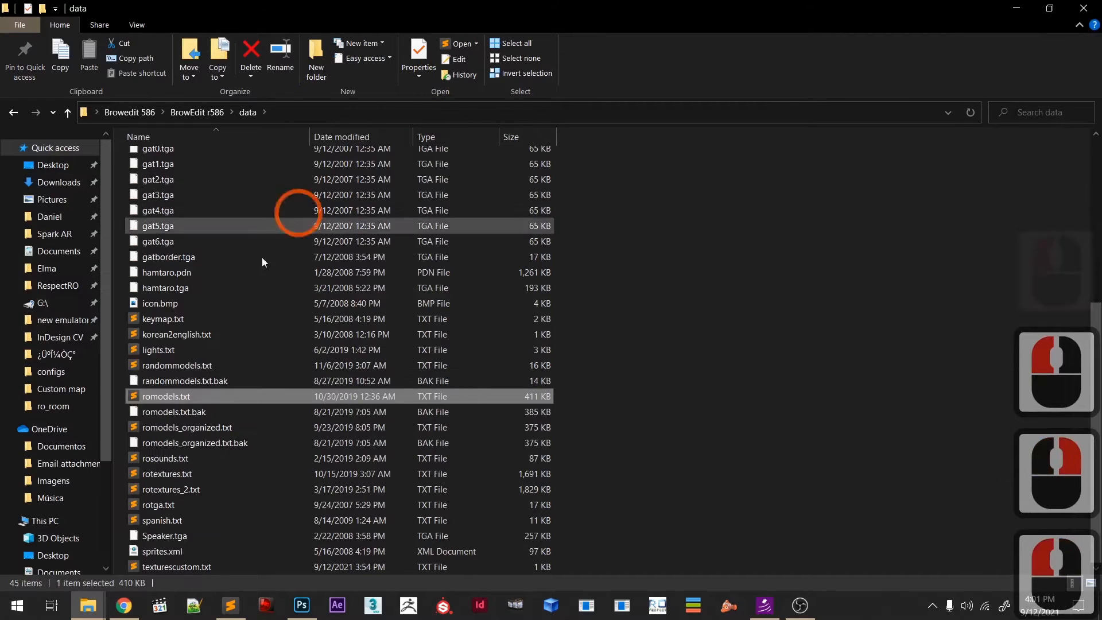
{"action": "right_click", "coordinate": [181, 396]}
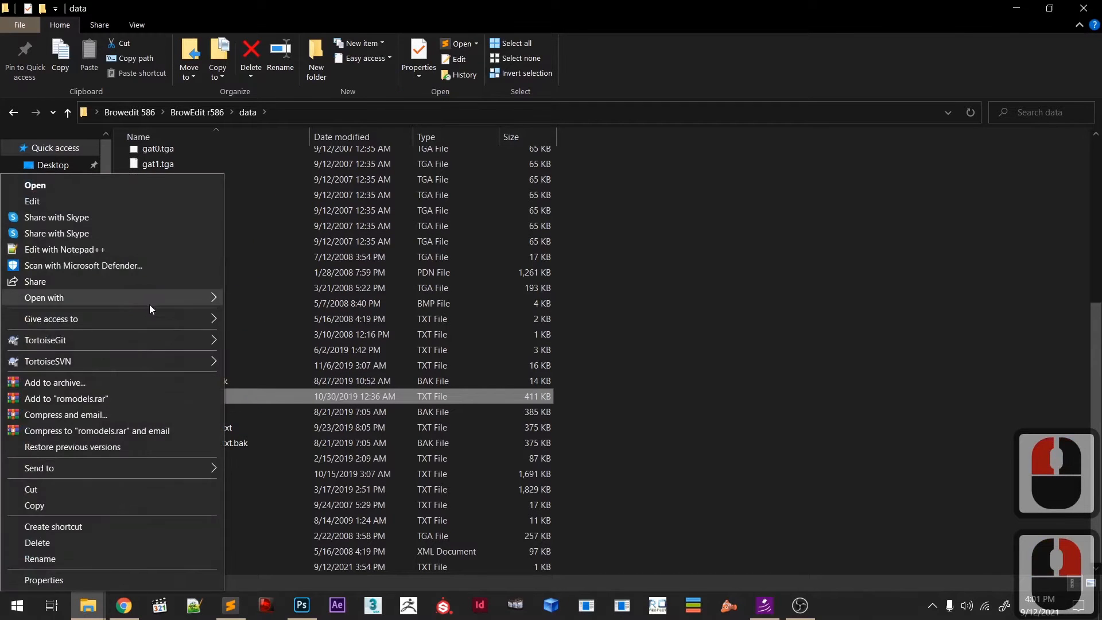
{"action": "mouse_move", "coordinate": [217, 297]}
{"action": "left_click", "coordinate": [267, 332]}
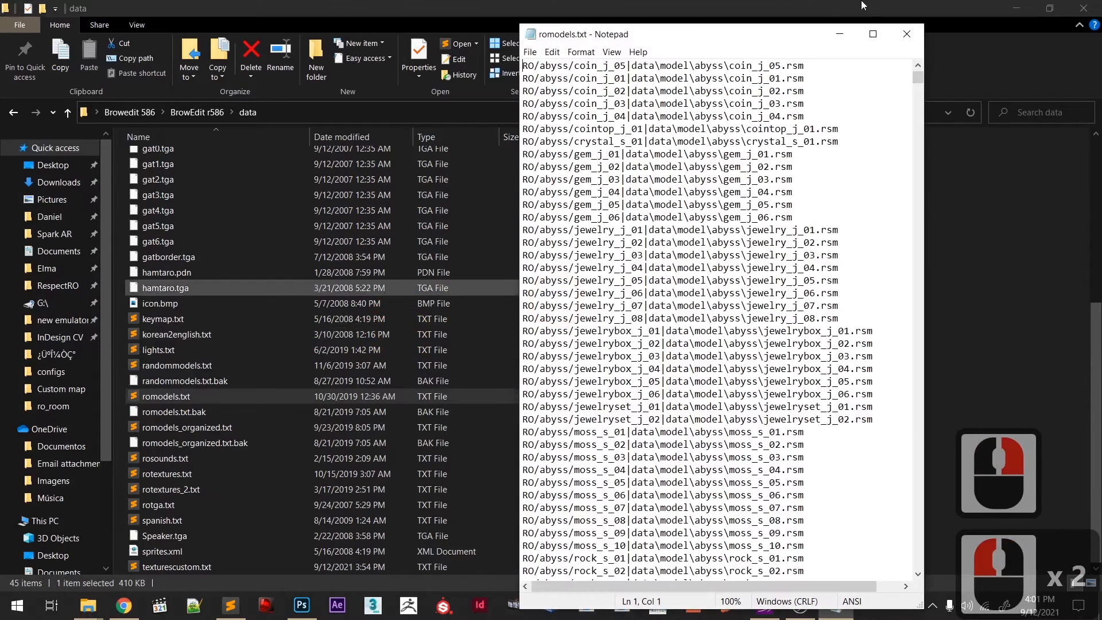
{"action": "left_click", "coordinate": [874, 34]}
{"action": "key", "text": "ctrl+s"}
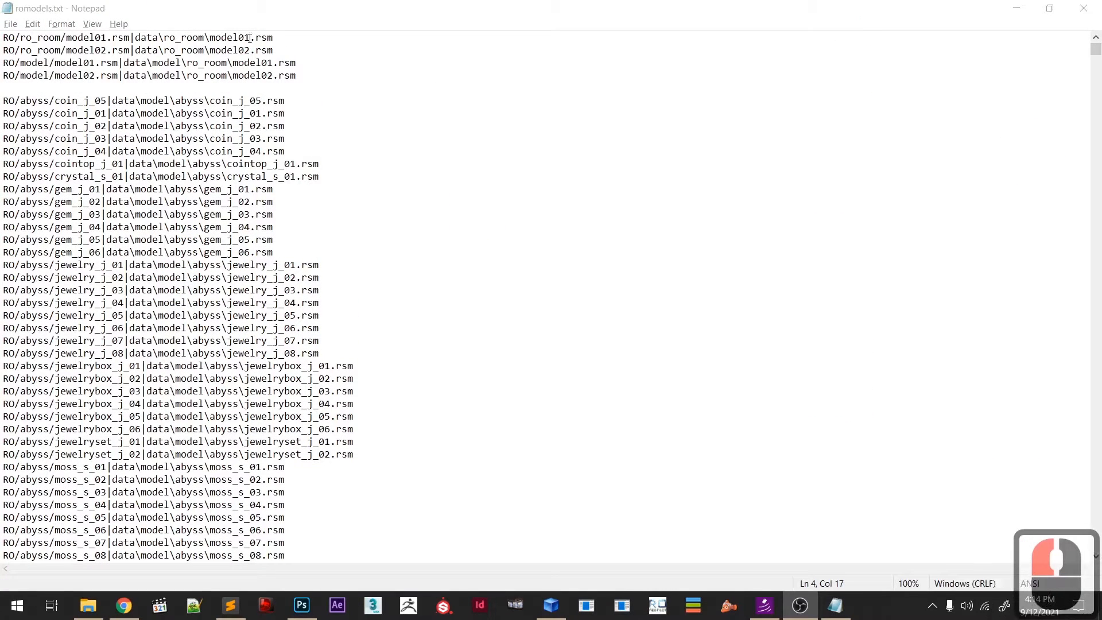
- Delete the two RO/ro_room entries for model01.rsm and model02.rsm at the start of romodels.txt, remove the blank line, and save
{"action": "left_click_drag", "start_coordinate": [51, 62], "coordinate": [21, 62]}
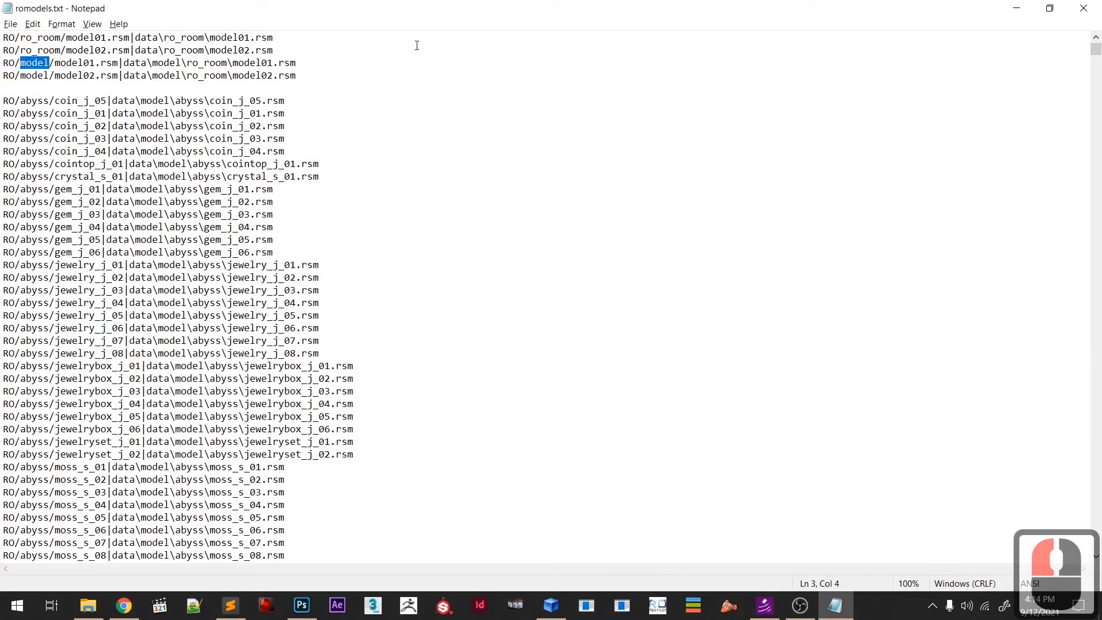
{"action": "left_click_drag", "start_coordinate": [287, 52], "coordinate": [2, 3]}
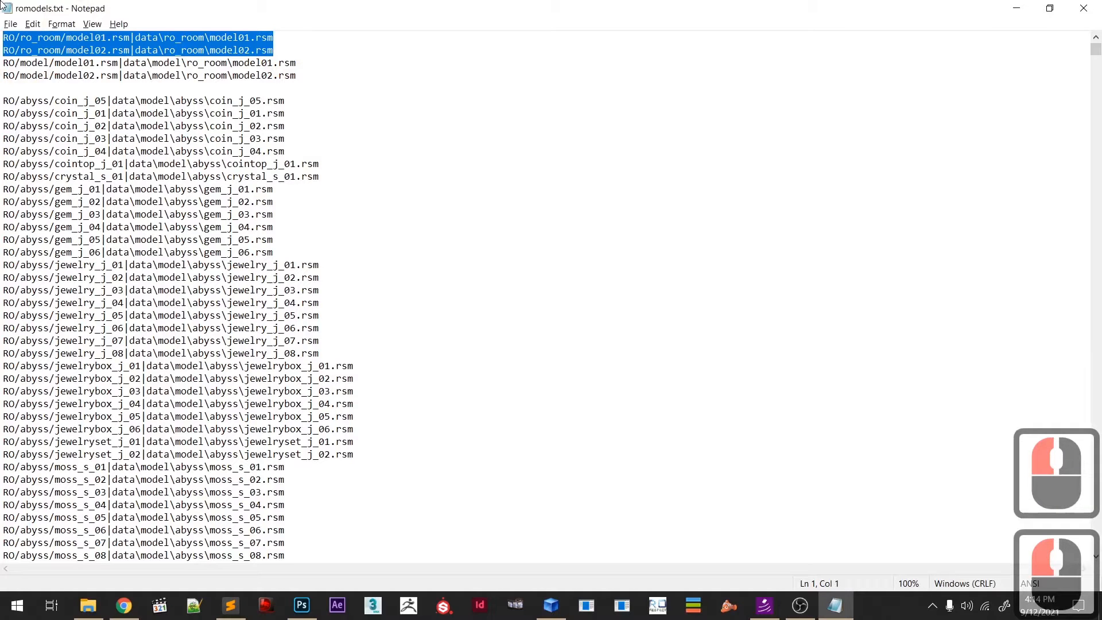
{"action": "key", "text": "BackSpace"}
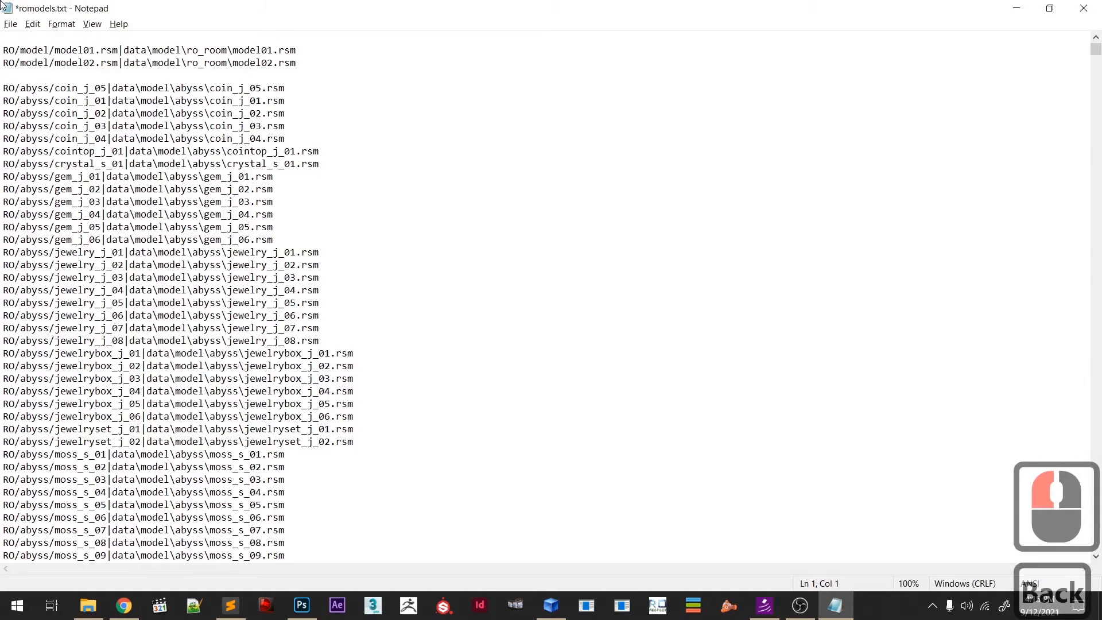
{"action": "key", "text": "Delete"}
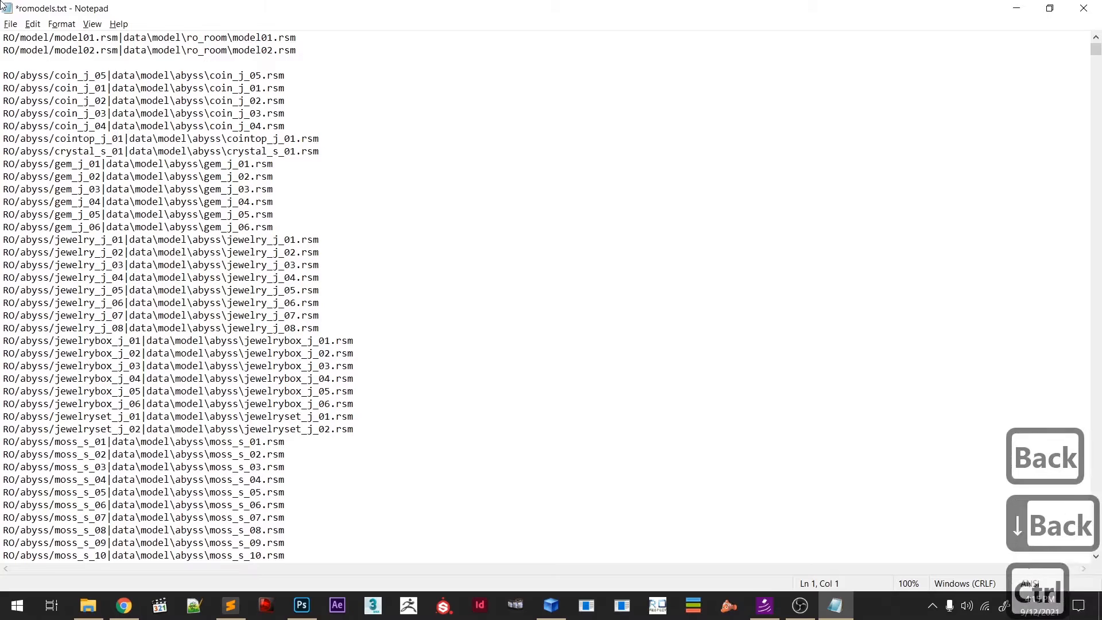
{"action": "key", "text": "ctrl+s"}
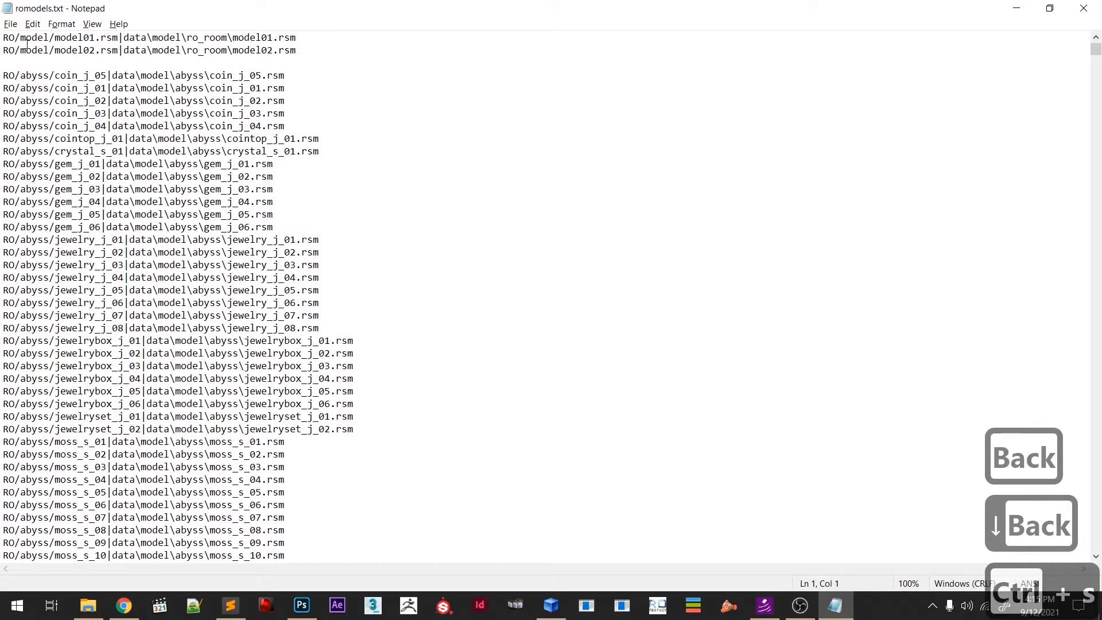
- Review the RO/model category and file path of the two model01.rsm and model02.rsm entries in romodels.txt
{"action": "left_click_drag", "start_coordinate": [21, 38], "coordinate": [36, 38]}
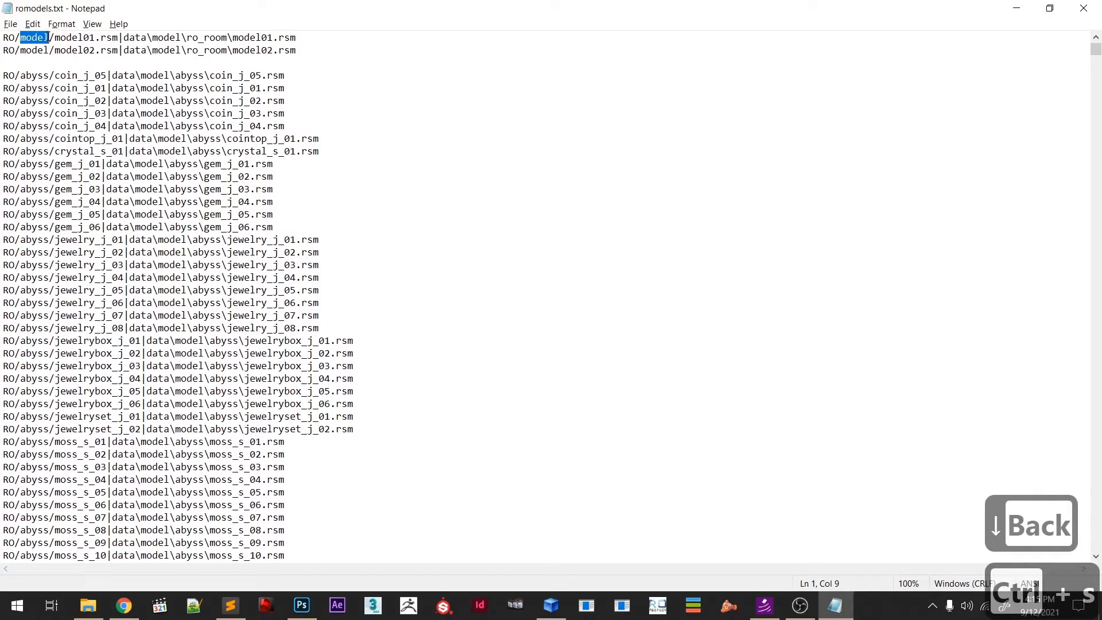
{"action": "left_click_drag", "start_coordinate": [119, 38], "coordinate": [3, 37]}
{"action": "left_click", "coordinate": [251, 50]}
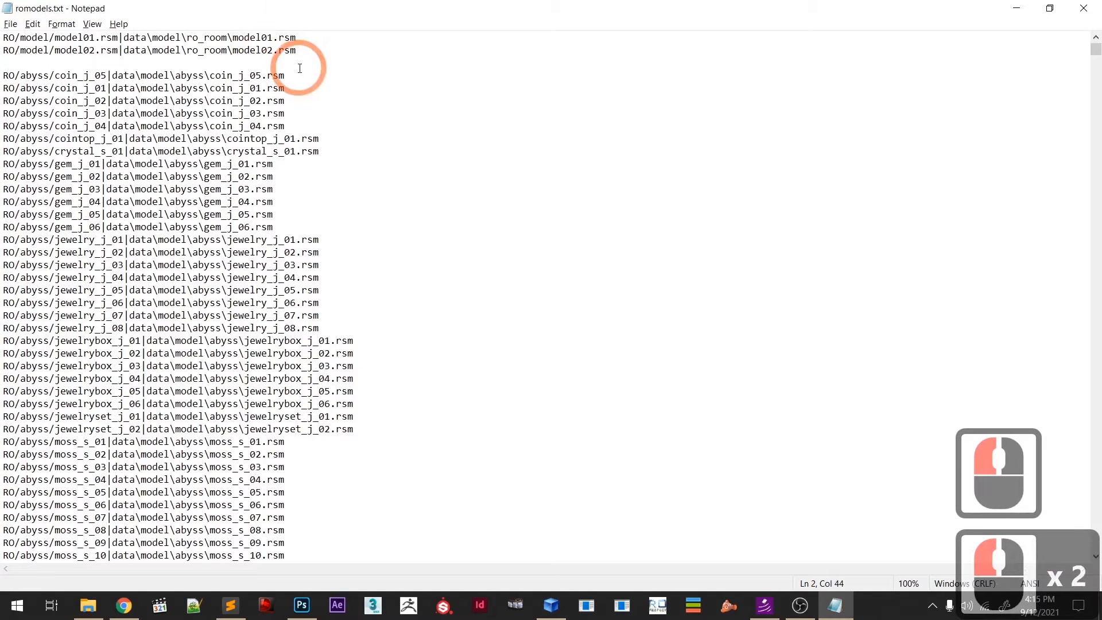
- Clear the desktop by minimizing Notepad and GRF Editor and closing the Sublime Text window
{"action": "left_click", "coordinate": [1014, 12]}
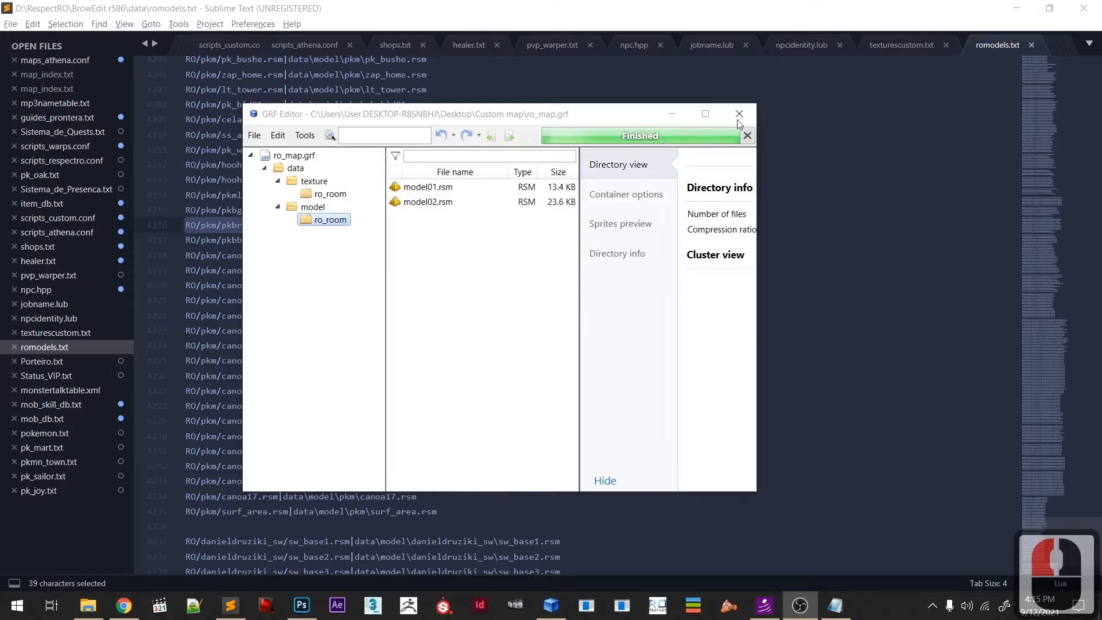
{"action": "left_click", "coordinate": [672, 115]}
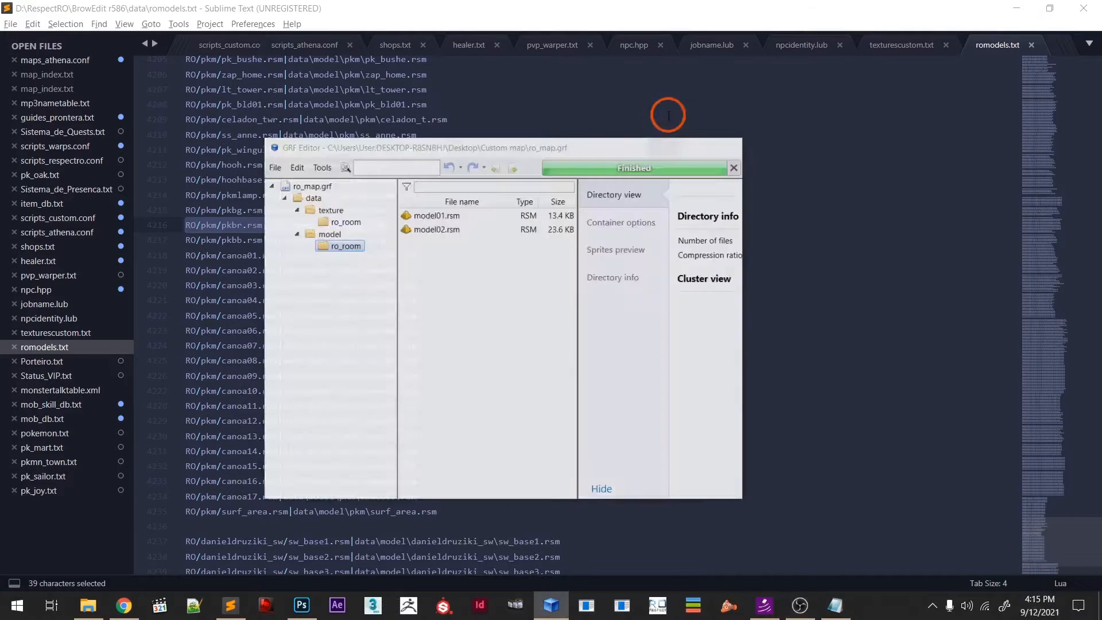
{"action": "left_click", "coordinate": [1025, 7]}
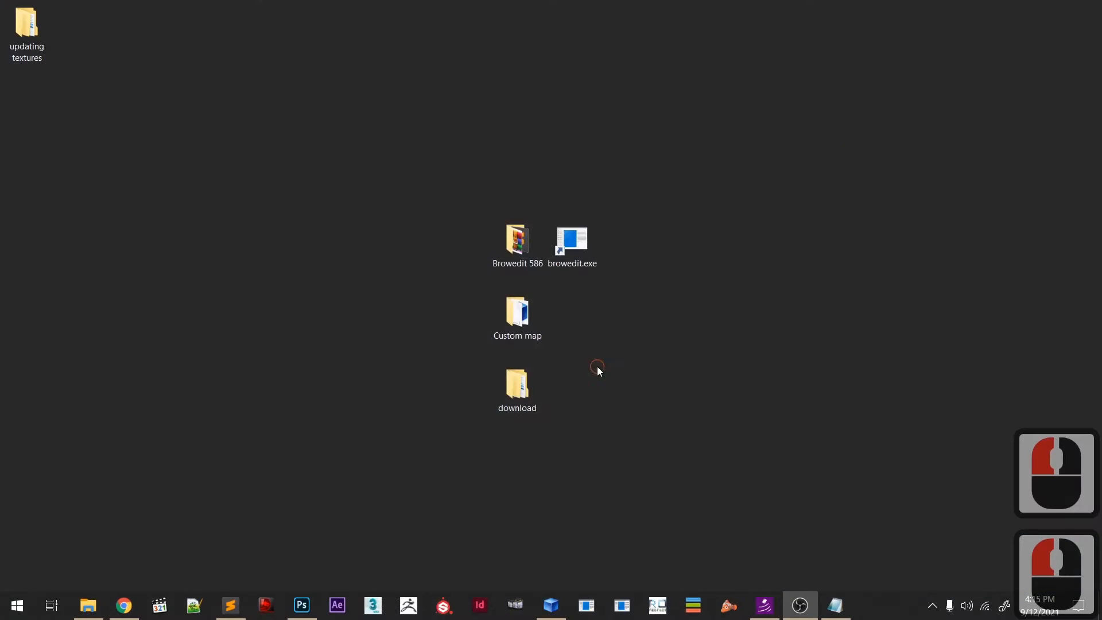
{"action": "left_click", "coordinate": [658, 396]}
{"action": "key", "text": "alt+Tab"}
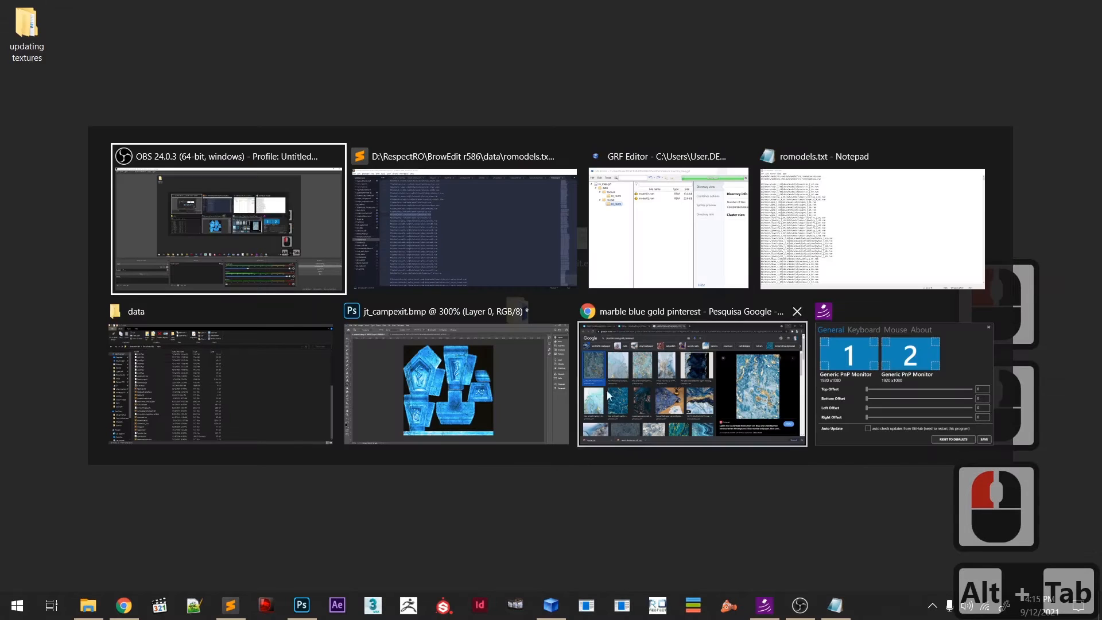
{"action": "left_click", "coordinate": [518, 261], "text": "alt"}
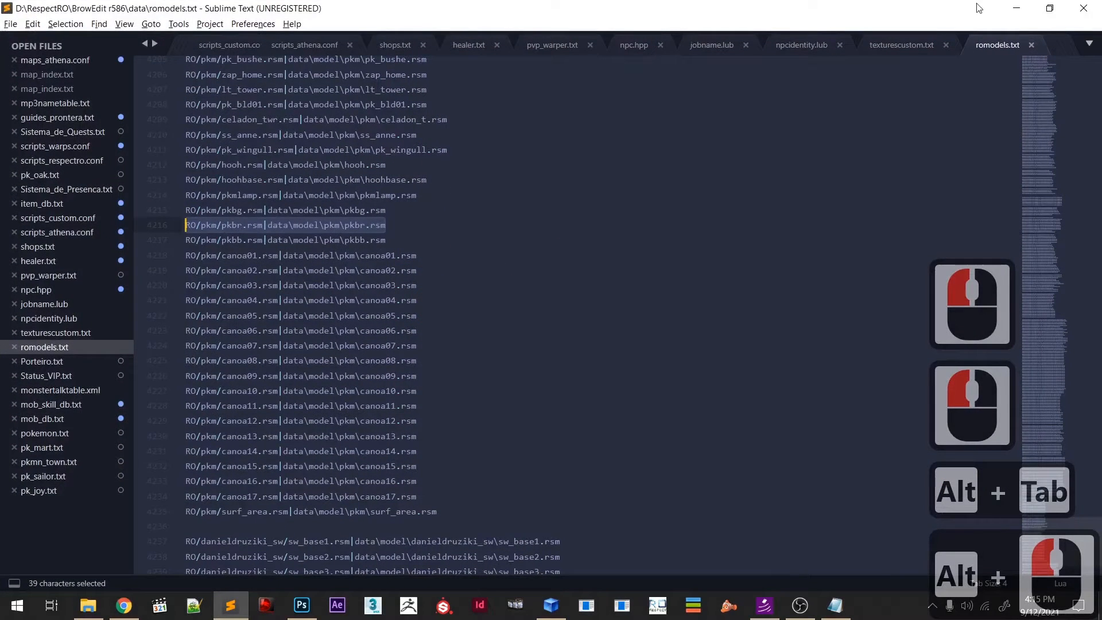
{"action": "left_click", "coordinate": [1017, 8]}
{"action": "left_click", "coordinate": [753, 384]}
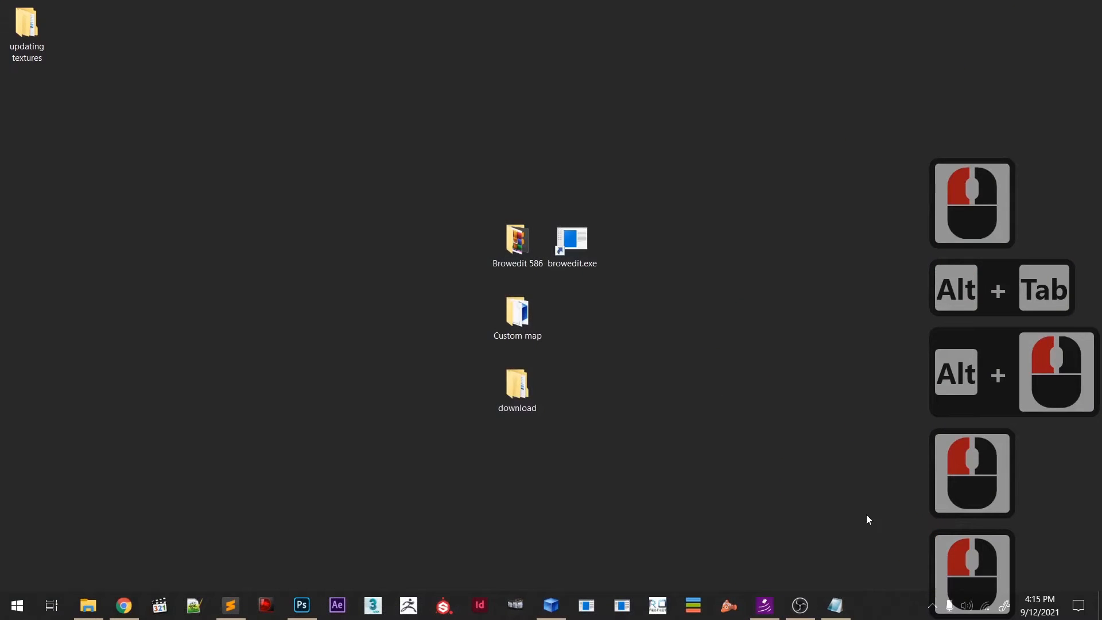
{"action": "right_click", "coordinate": [231, 606]}
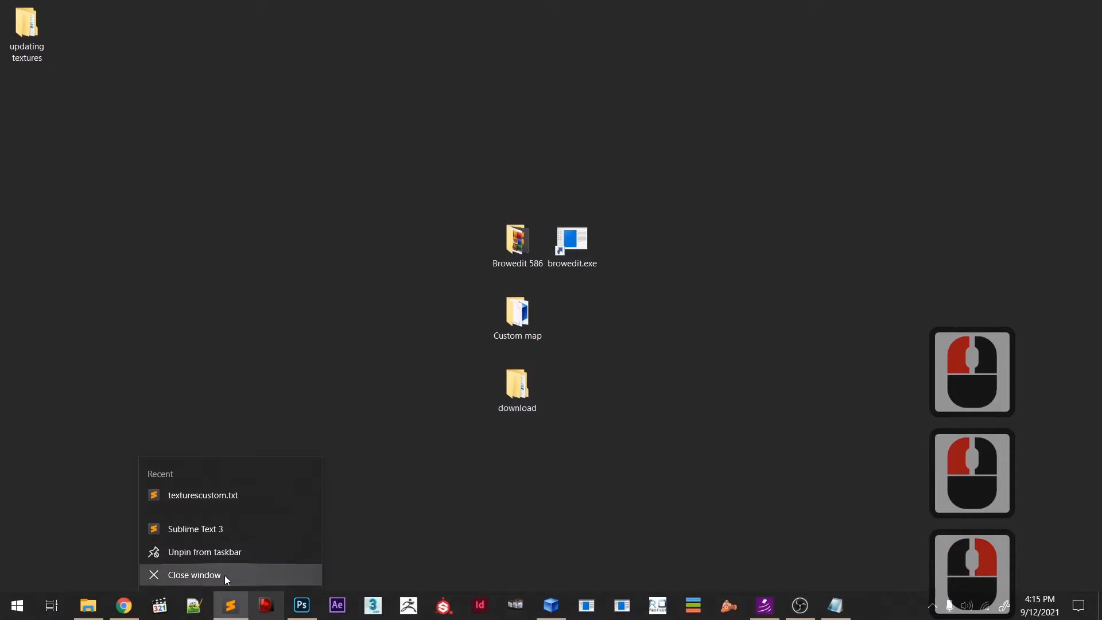
{"action": "left_click", "coordinate": [227, 574]}
{"action": "left_click", "coordinate": [552, 606]}
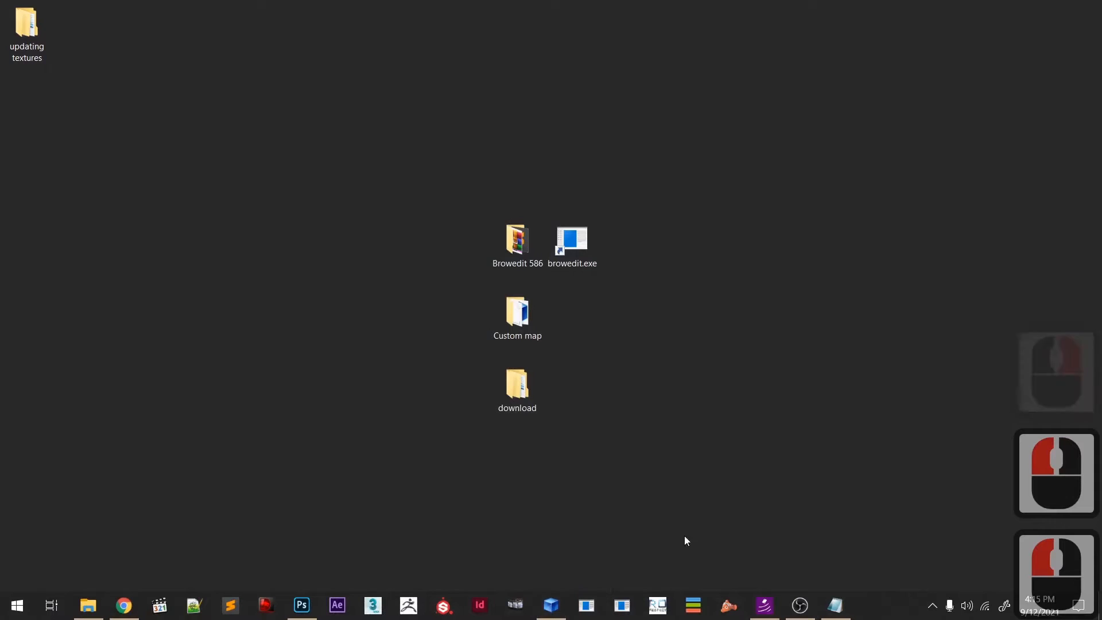
- Launch BrowEdit and open the map ro_room.rsw from the Custom map folder
{"action": "double_click", "coordinate": [573, 241]}
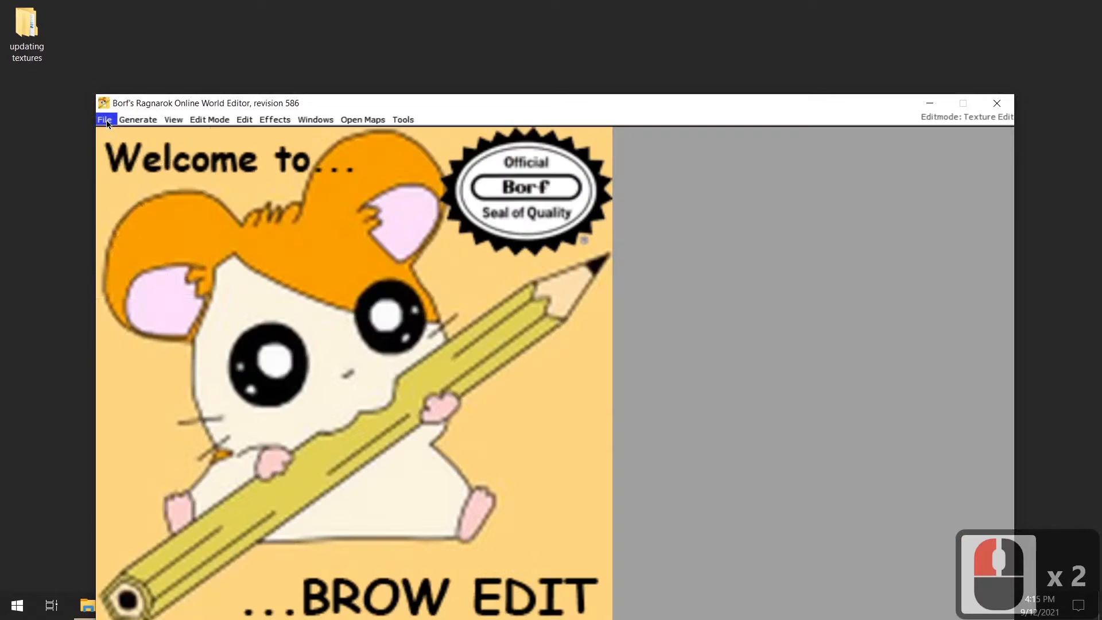
{"action": "left_click", "coordinate": [104, 120]}
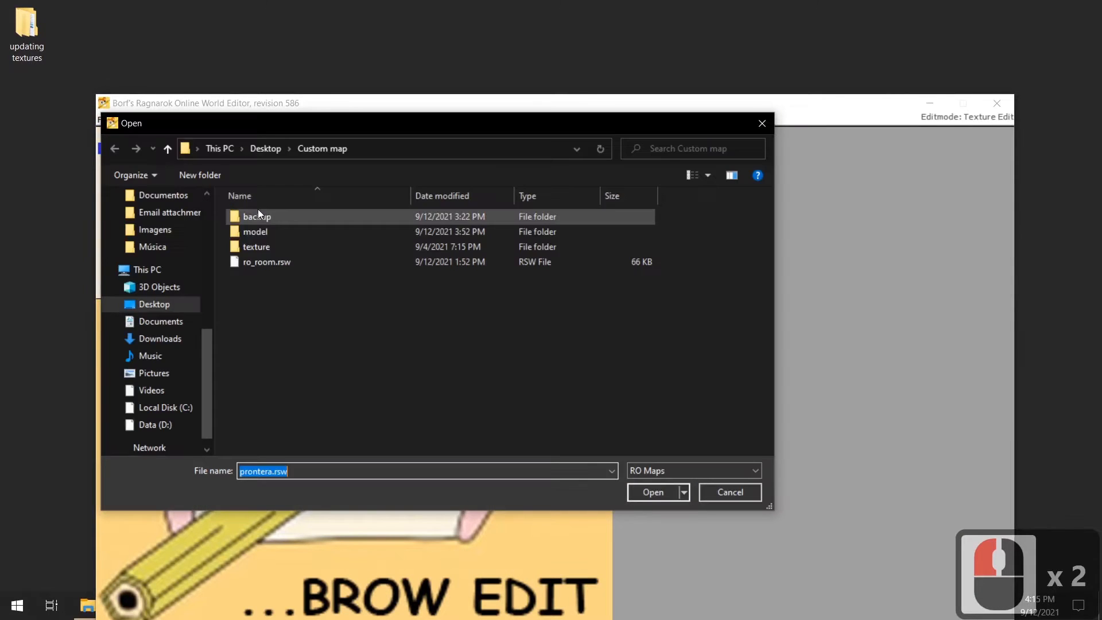
{"action": "double_click", "coordinate": [260, 263]}
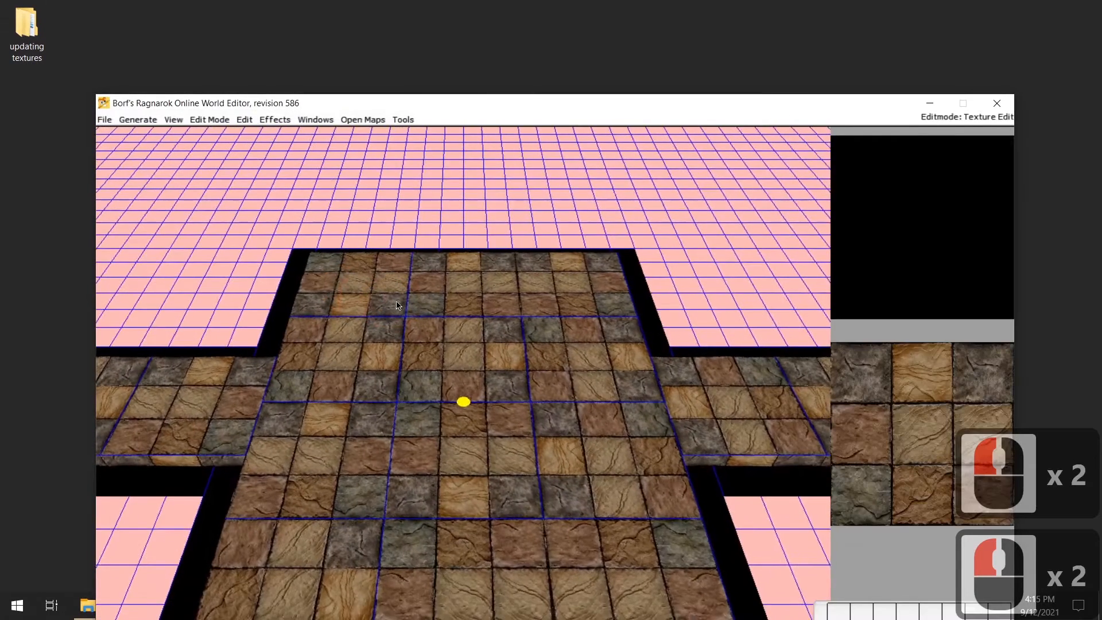
- Choose model01.rsm from the RO model category in the model selection window
{"action": "scroll", "coordinate": [400, 313], "scroll_direction": "up", "scroll_amount": 3}
{"action": "key", "text": "m"}
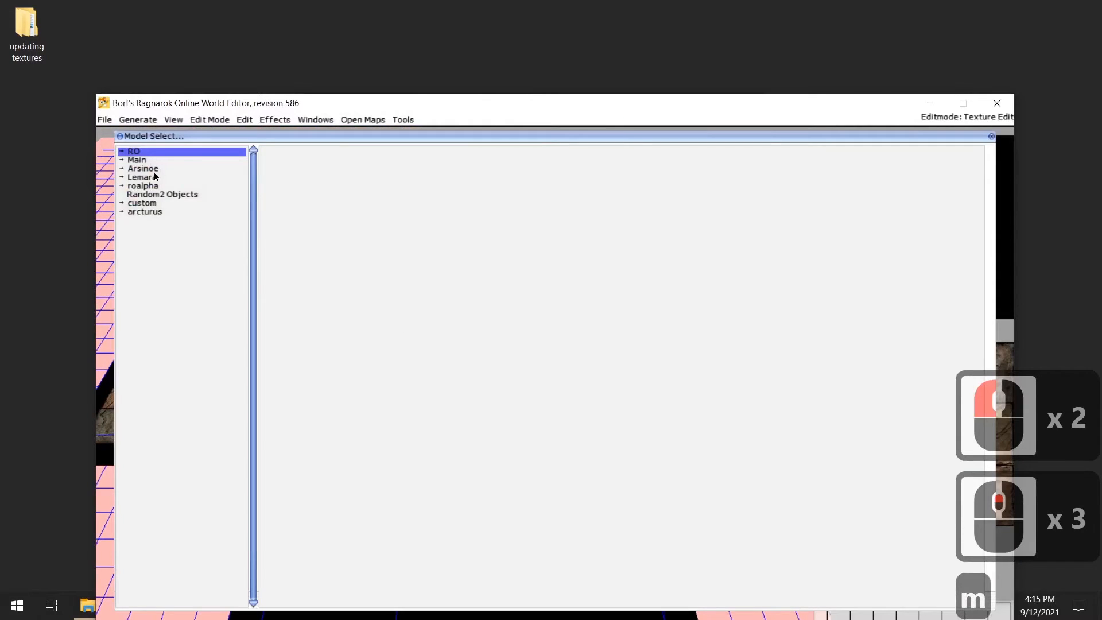
{"action": "double_click", "coordinate": [121, 157]}
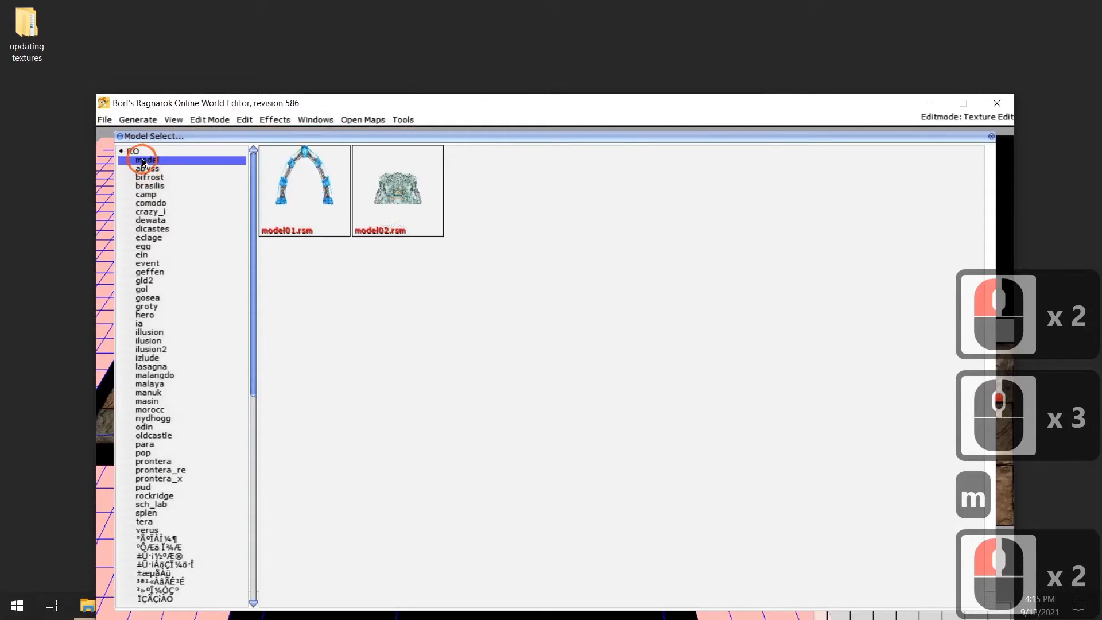
{"action": "left_click", "coordinate": [309, 217]}
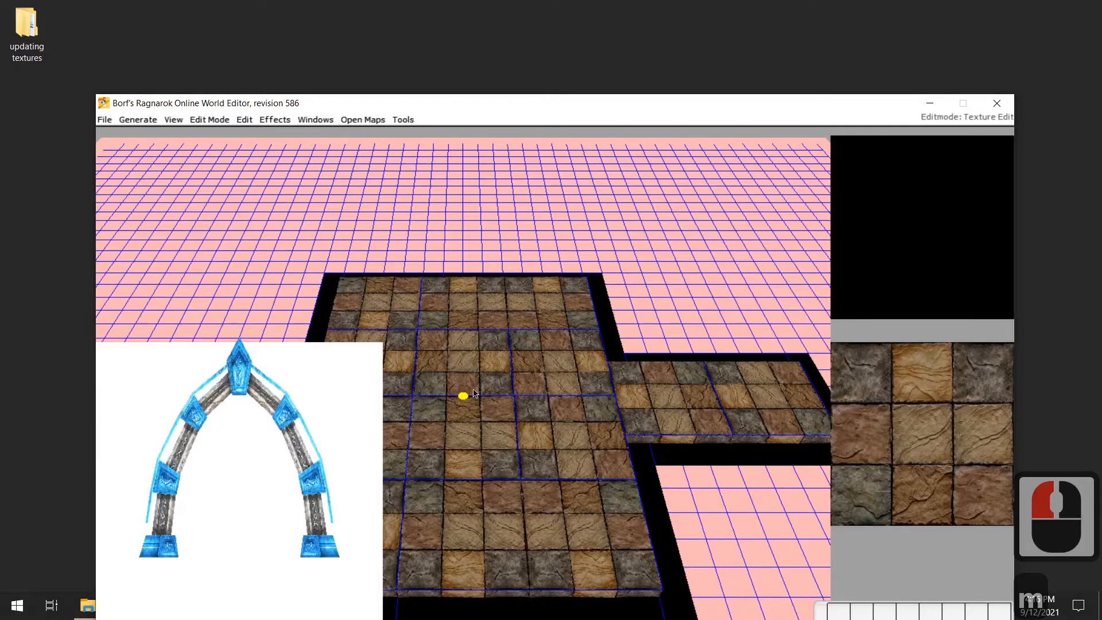
- Switch to Object Edit mode, place the model01 arch on the central platform, and deselect it
{"action": "key", "text": "F4"}
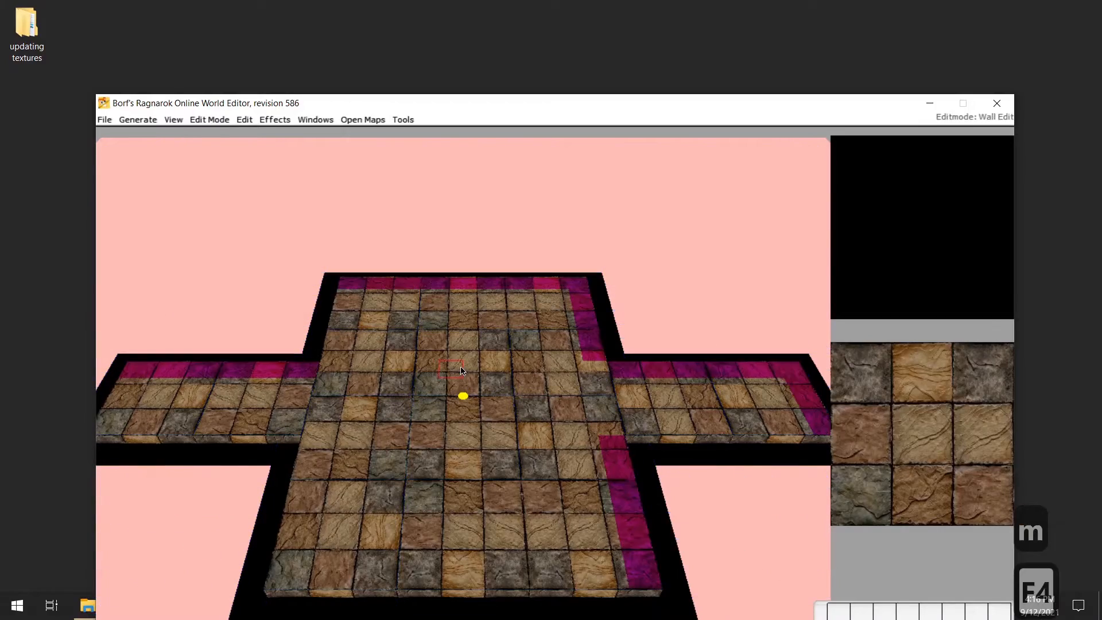
{"action": "key", "text": "F5"}
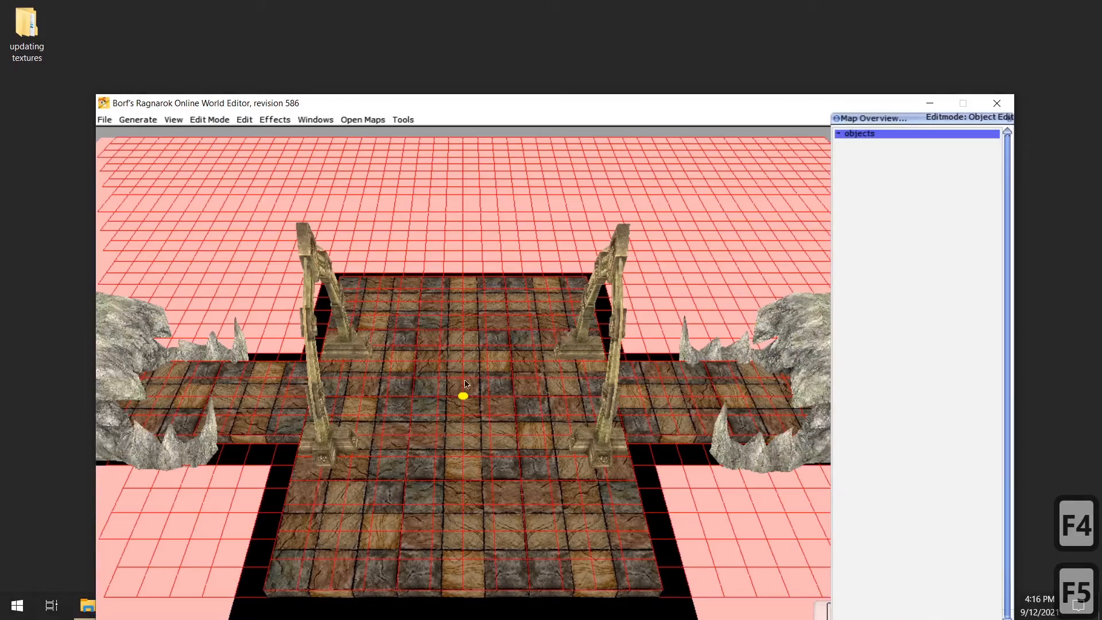
{"action": "scroll", "coordinate": [474, 402], "scroll_direction": "down", "scroll_amount": 5}
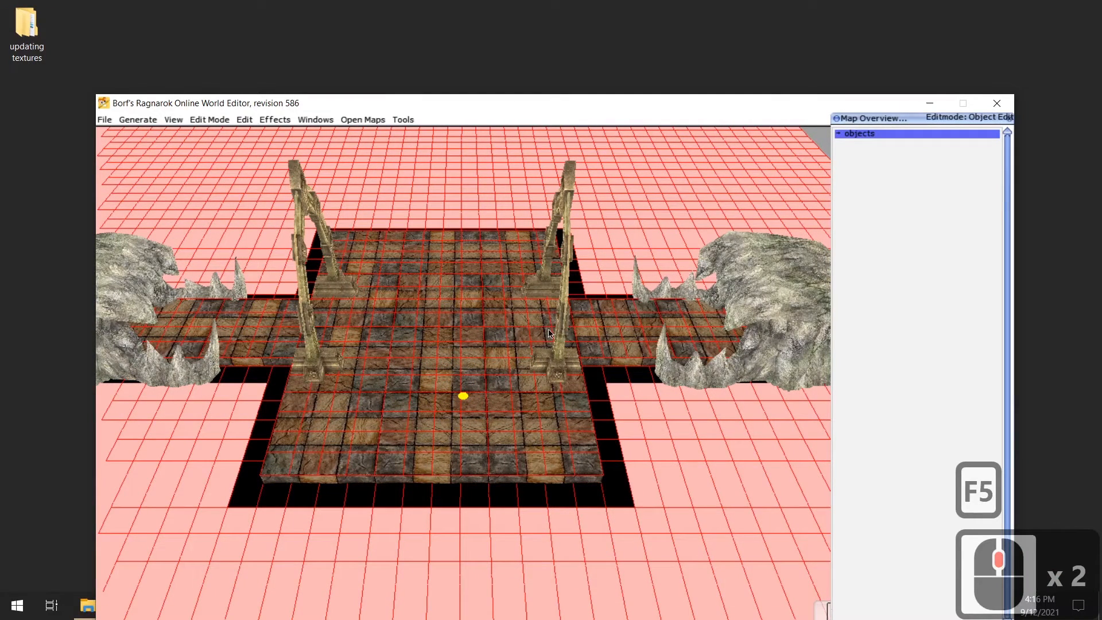
{"action": "right_click", "coordinate": [488, 365], "text": "ctrl"}
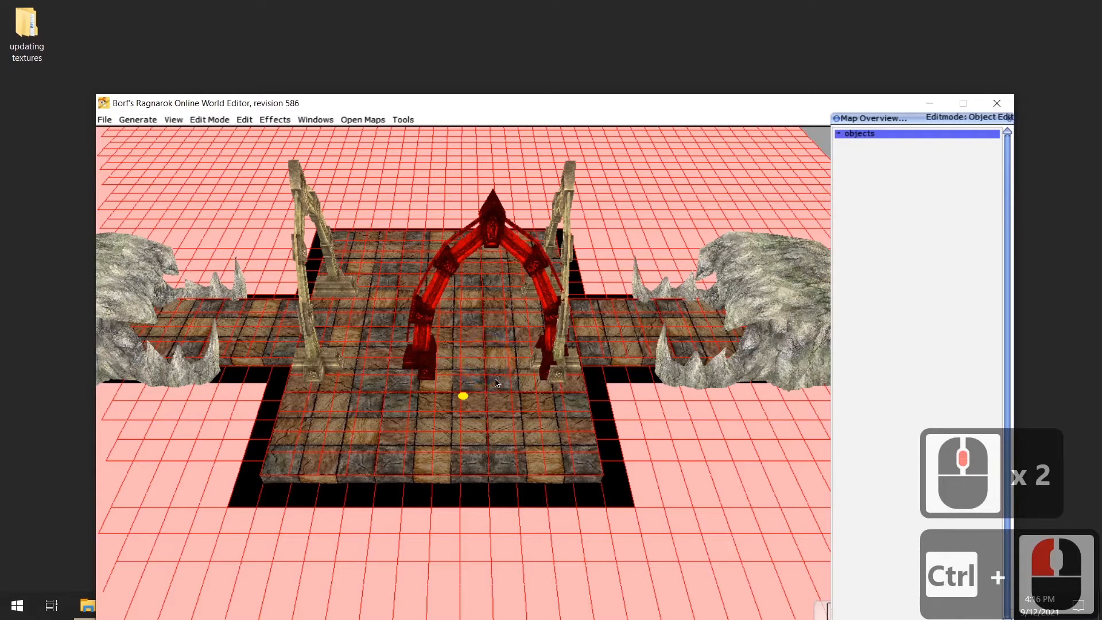
{"action": "left_click", "coordinate": [497, 383]}
{"action": "right_click", "coordinate": [498, 379]}
{"action": "scroll", "coordinate": [497, 411], "scroll_direction": "up", "scroll_amount": 5}
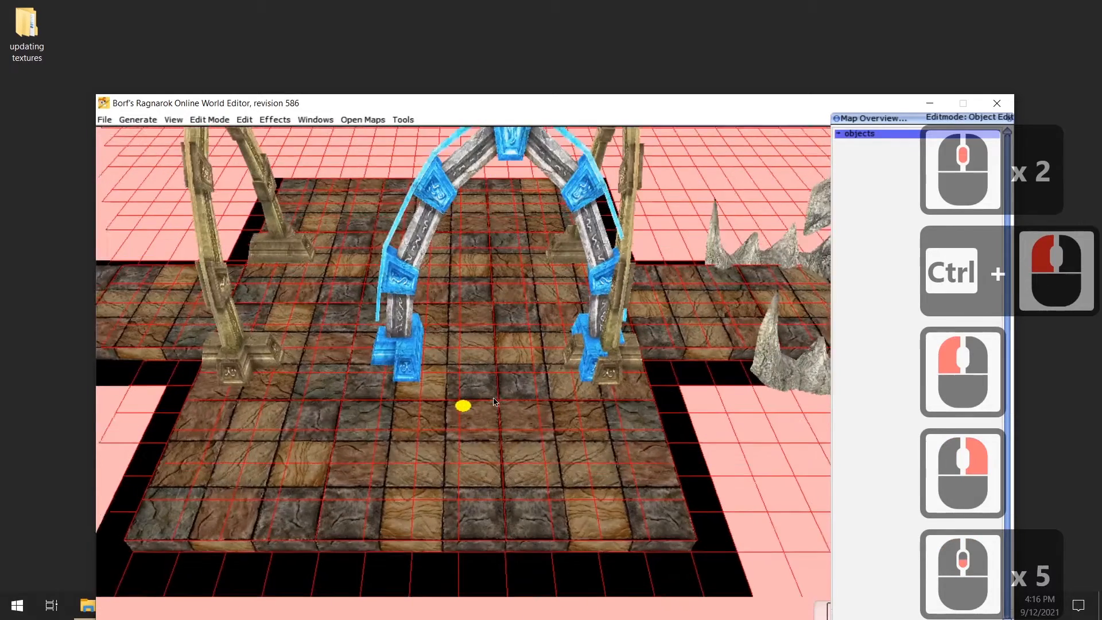
{"action": "scroll", "coordinate": [496, 405], "scroll_direction": "down", "scroll_amount": 3}
{"action": "middle_click_drag", "start_coordinate": [497, 402], "coordinate": [466, 388]}
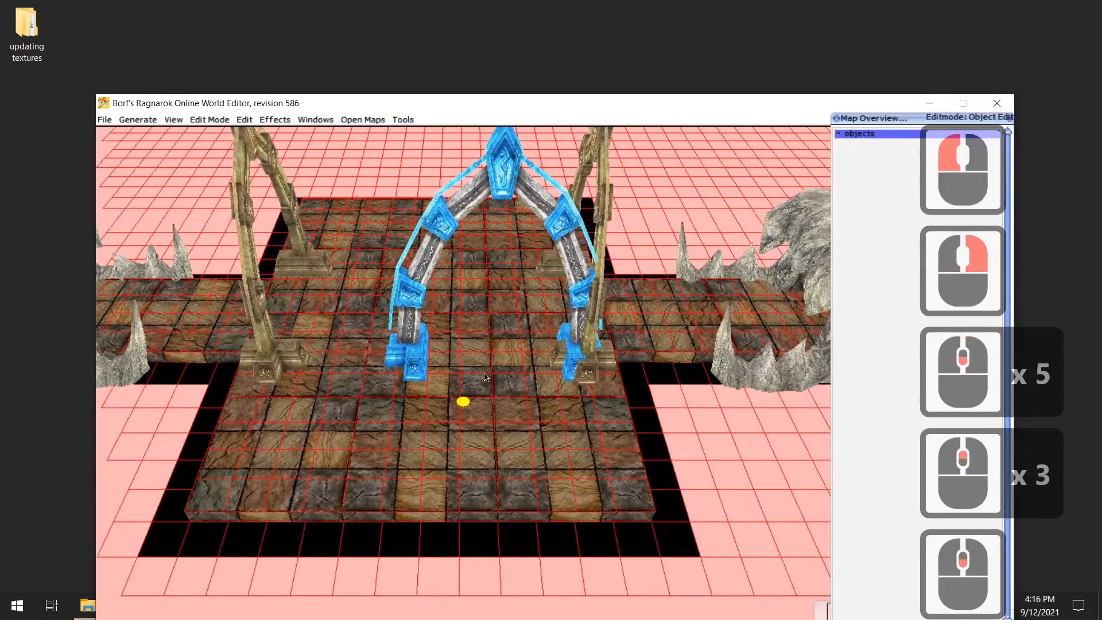
- Copy the placed blue arch and place the rotated duplicate over the nearby old stone arch at the side passage
{"action": "left_click", "coordinate": [418, 368]}
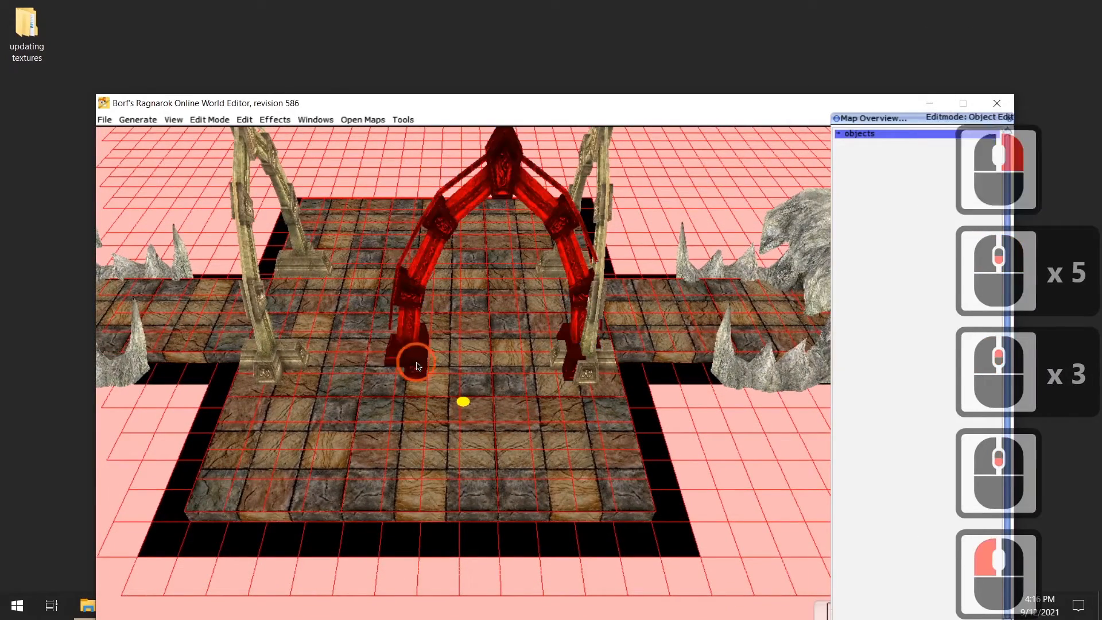
{"action": "key", "text": "c"}
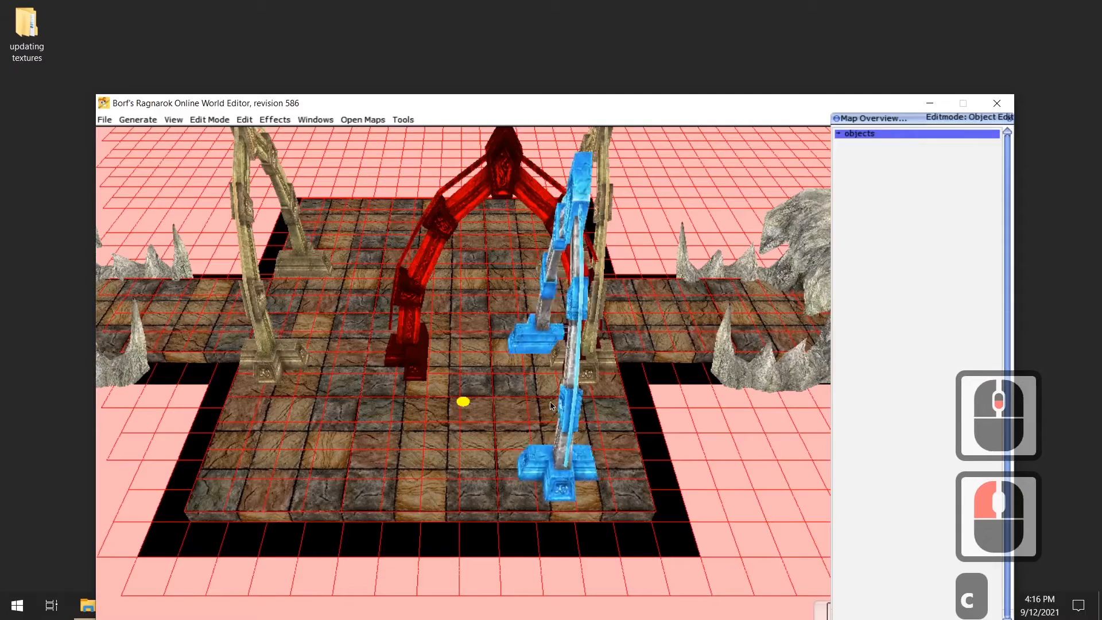
{"action": "left_click_drag", "start_coordinate": [575, 321], "coordinate": [571, 310], "text": "shift"}
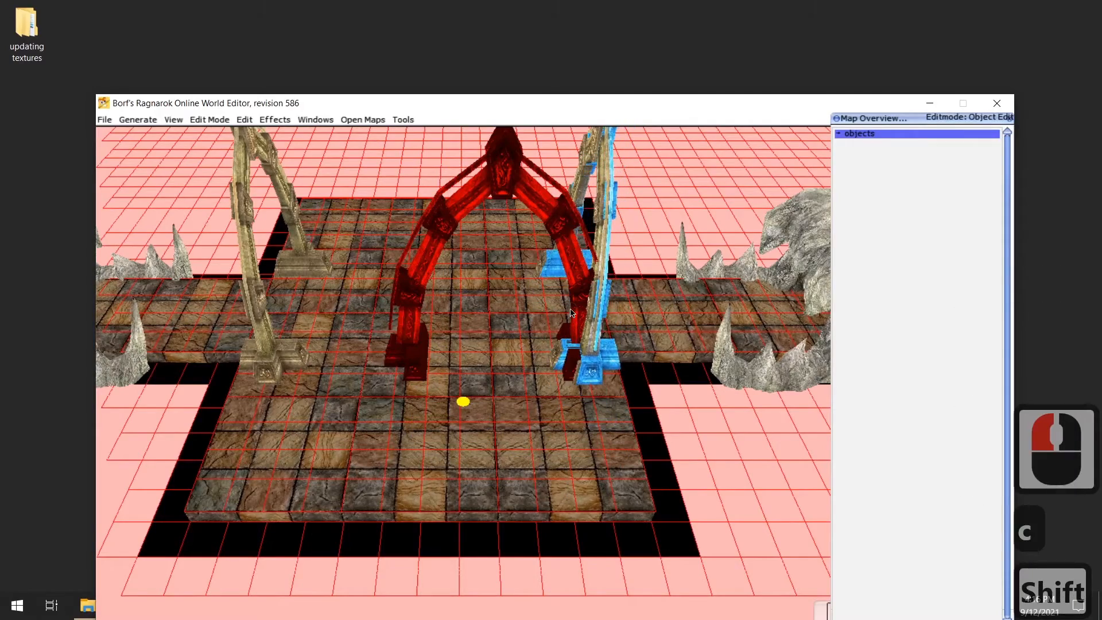
{"action": "left_click", "coordinate": [566, 339], "text": "shift"}
- Nudge the selected arch copy along the floor until its feet line up with those of the old stone arch
{"action": "right_click_drag", "start_coordinate": [586, 442], "coordinate": [487, 423], "text": "shift"}
{"action": "scroll", "coordinate": [494, 428], "scroll_direction": "down", "scroll_amount": 5}
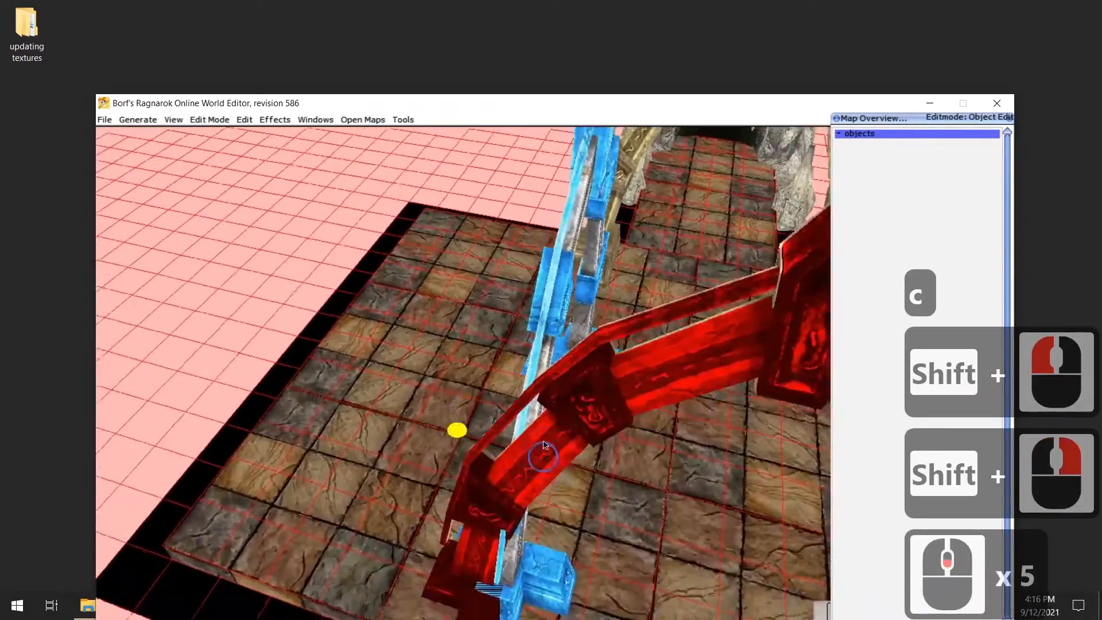
{"action": "right_click_drag", "start_coordinate": [541, 464], "coordinate": [541, 438]}
{"action": "scroll", "coordinate": [527, 439], "scroll_direction": "down", "scroll_amount": 1}
{"action": "scroll", "coordinate": [532, 459], "scroll_direction": "down", "scroll_amount": 3}
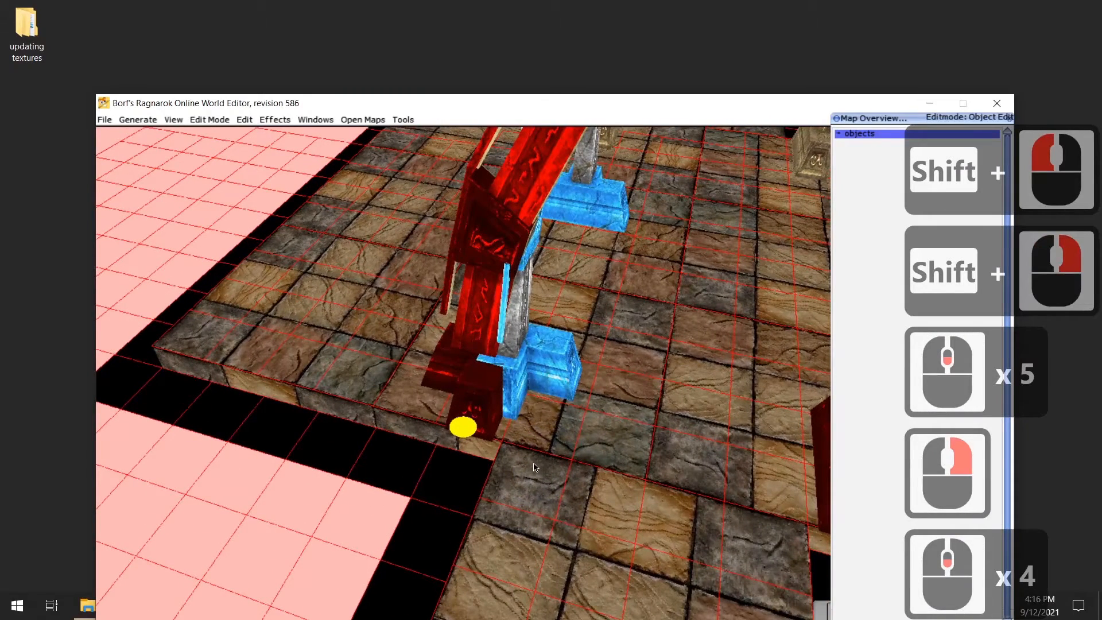
{"action": "key", "text": "Right"}
{"action": "key", "text": "Right"}
{"action": "key", "text": "Left"}
{"action": "key", "text": "Left"}
{"action": "key", "text": "Left"}
{"action": "key", "text": "Down"}
{"action": "key", "text": "Down"}
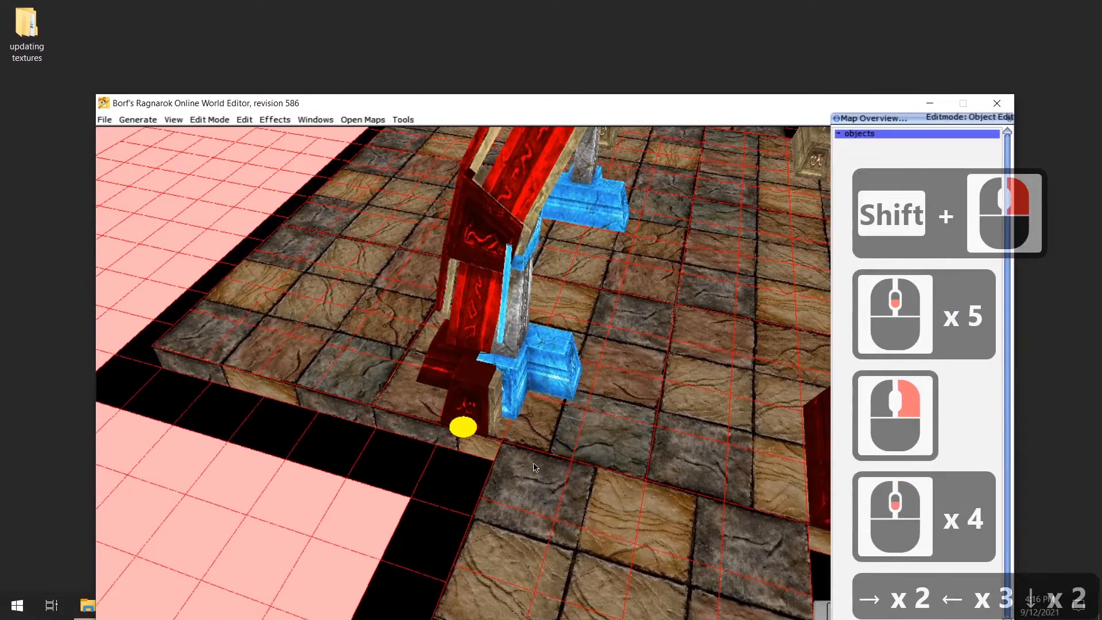
{"action": "key", "text": "Left"}
{"action": "key", "text": "Left"}
{"action": "key", "text": "Up"}
{"action": "key", "text": "Down"}
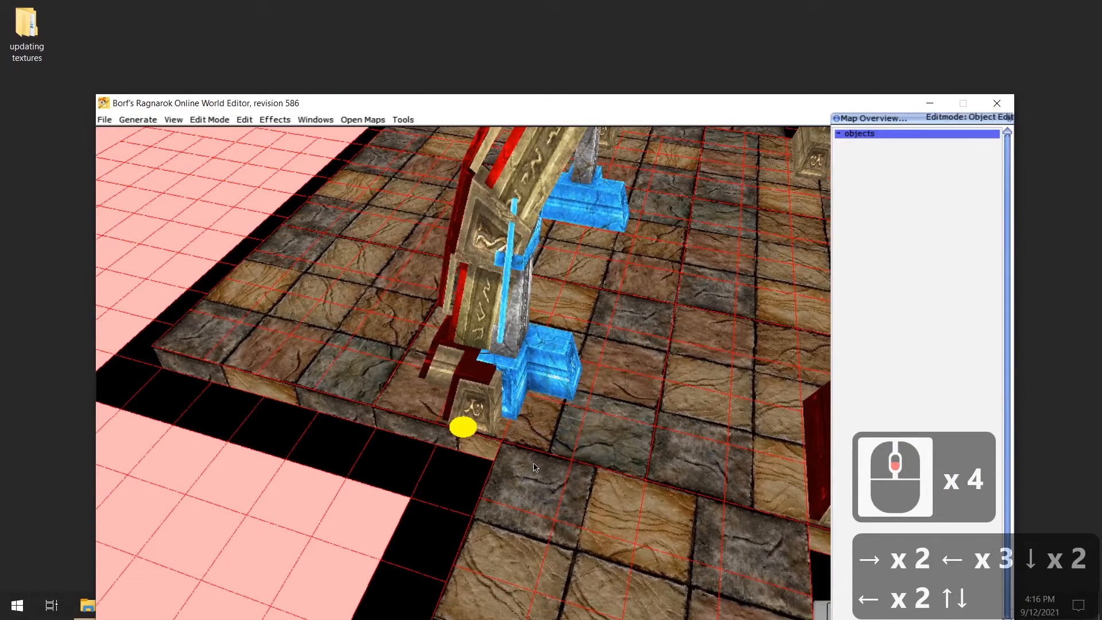
{"action": "key", "text": "Up"}
{"action": "key", "text": "Down"}
{"action": "key", "text": "Right"}
{"action": "key", "text": "Left"}
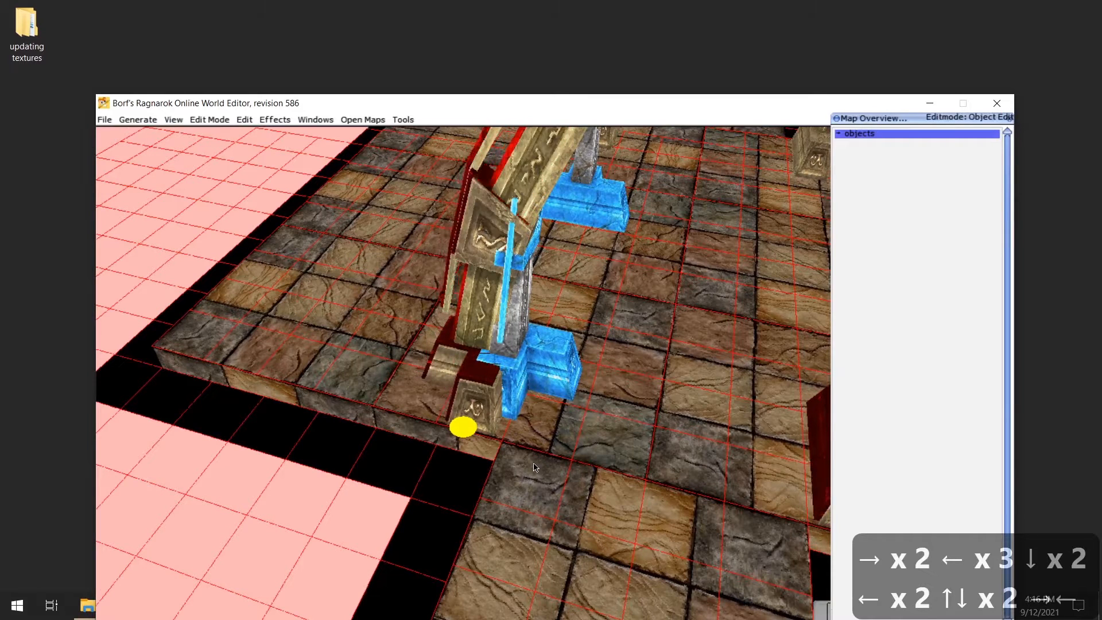
{"action": "key", "text": "Up"}
{"action": "key", "text": "Up"}
{"action": "key", "text": "Up"}
{"action": "key", "text": "Right"}
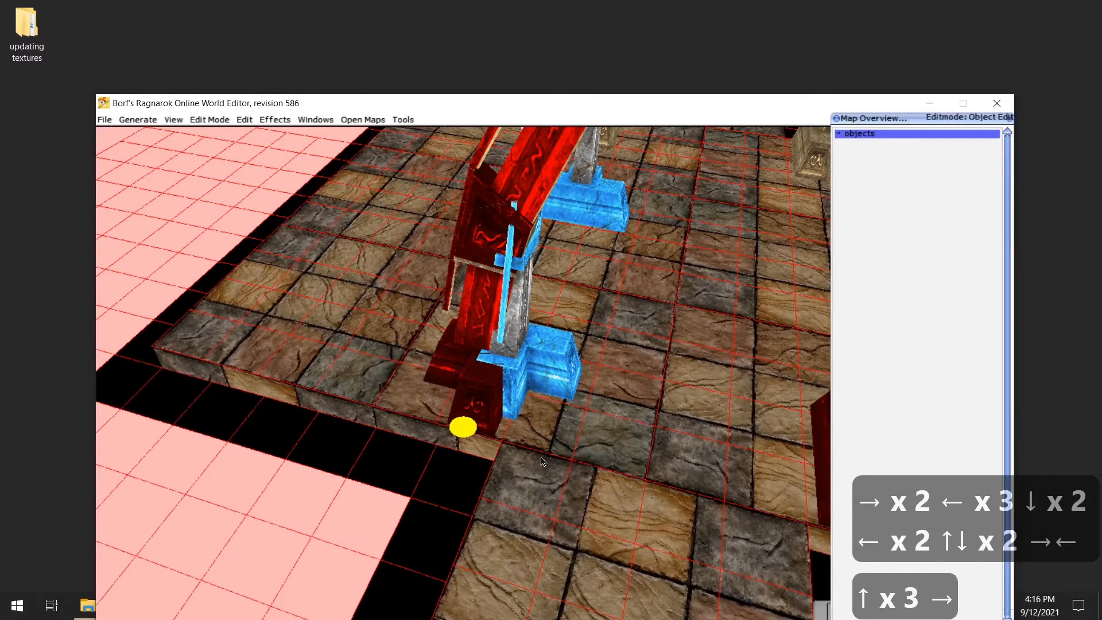
- Delete the old stone arch overlapping the aligned copy and the old stone arch at the opposite passage
{"action": "left_click", "coordinate": [560, 417]}
{"action": "key", "text": "BackSpace"}
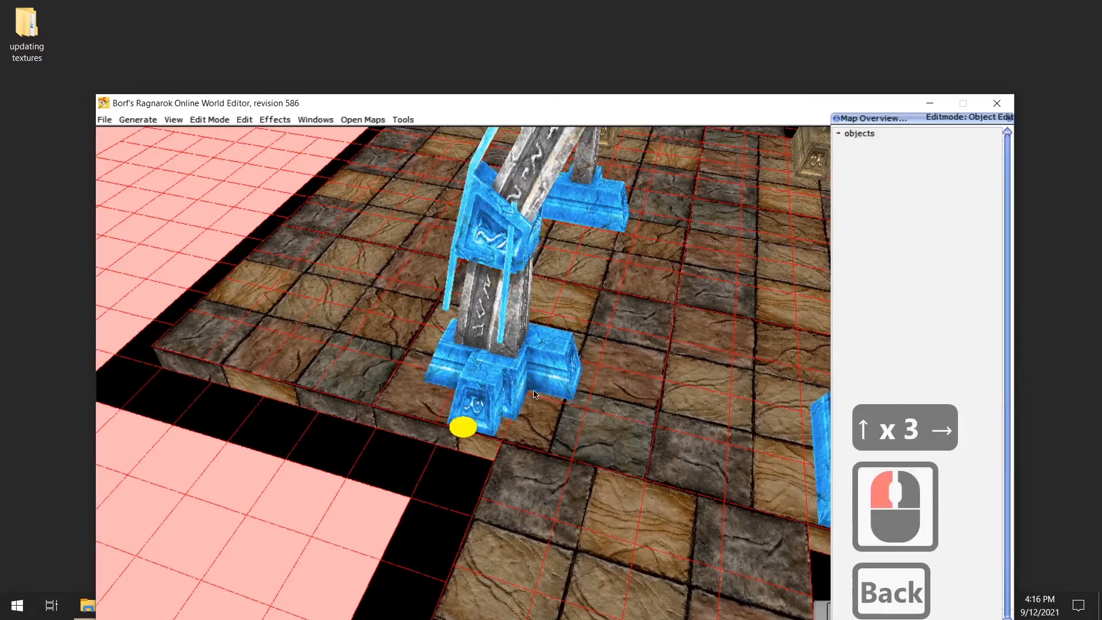
{"action": "scroll", "coordinate": [612, 395], "scroll_direction": "down", "scroll_amount": 18}
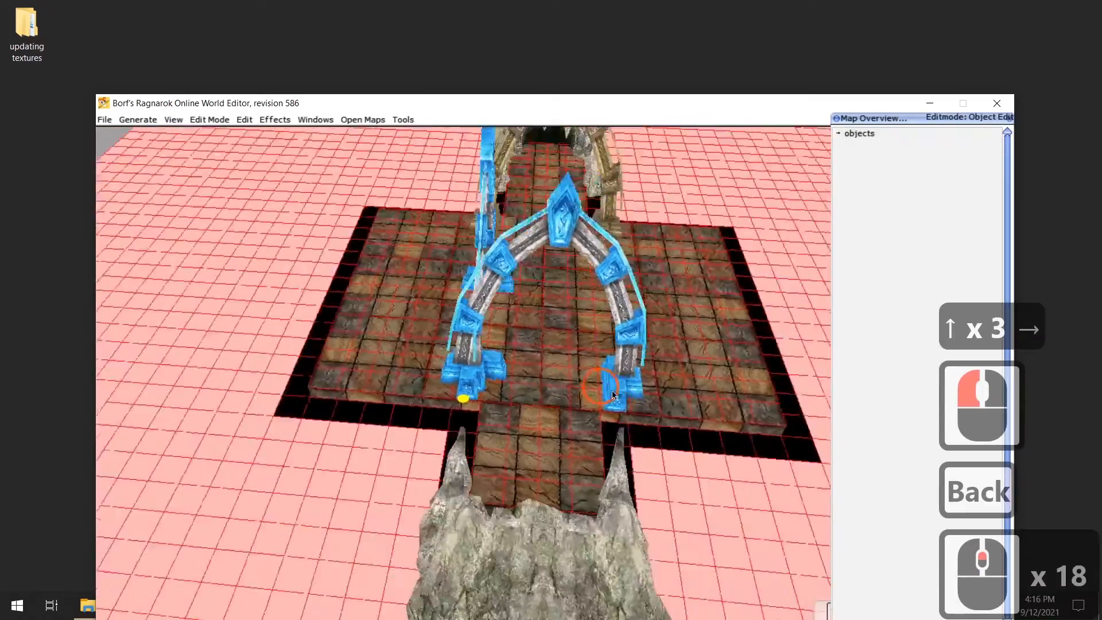
{"action": "middle_click_drag", "start_coordinate": [612, 390], "coordinate": [438, 382]}
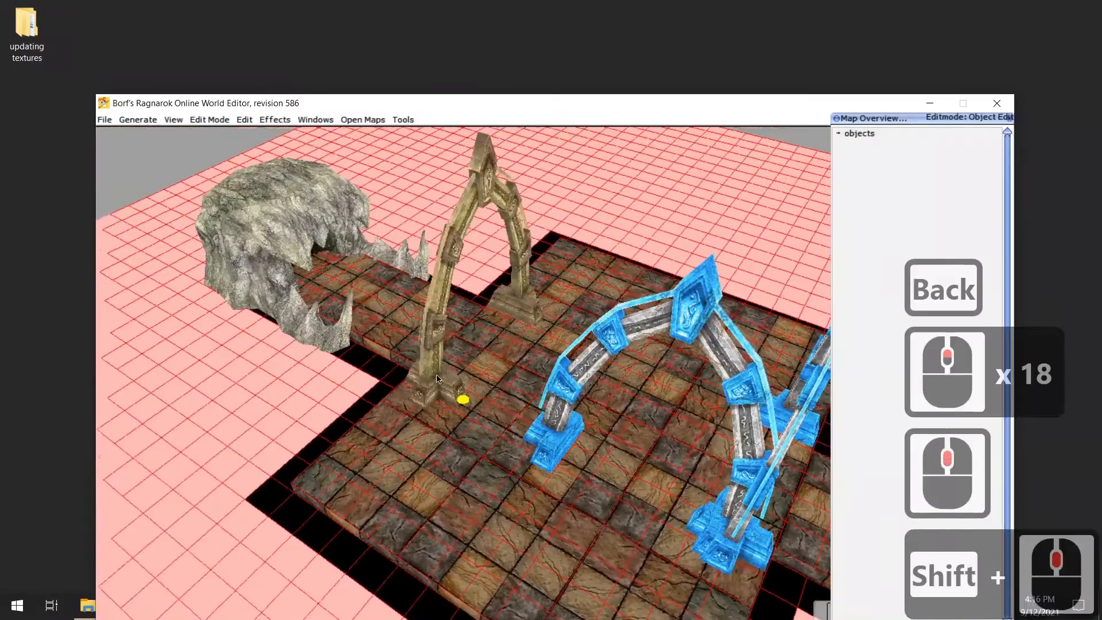
{"action": "left_click", "coordinate": [438, 382]}
{"action": "key", "text": "BackSpace"}
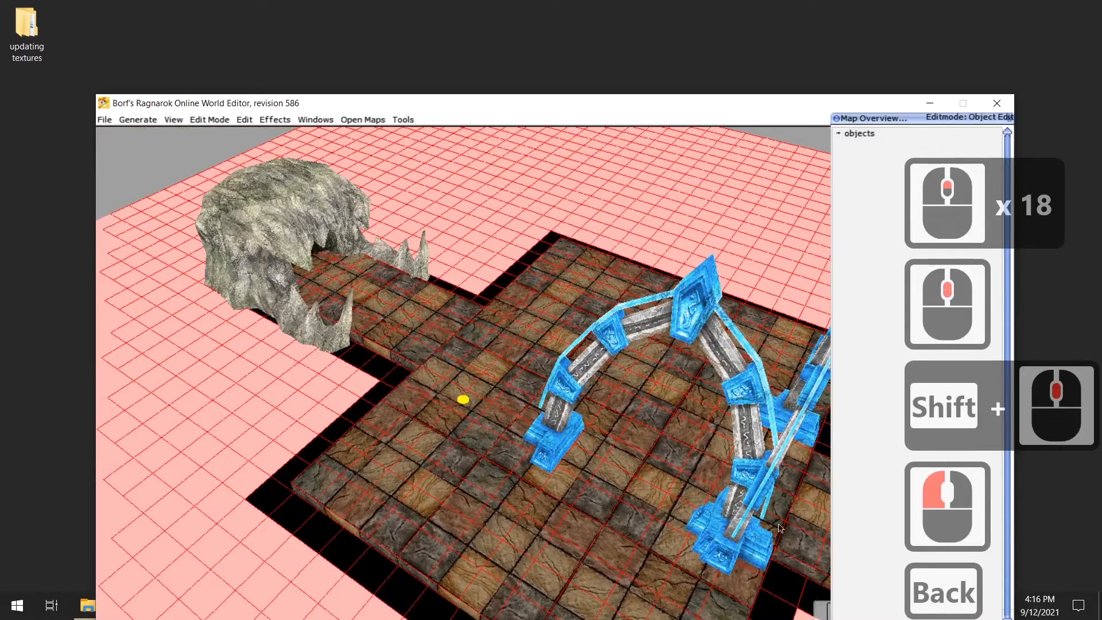
- Copy the aligned blue arch and place the duplicate at the opposite passage, beside the stone cave
{"action": "left_click", "coordinate": [745, 561]}
{"action": "key", "text": "c"}
{"action": "key", "text": "c"}
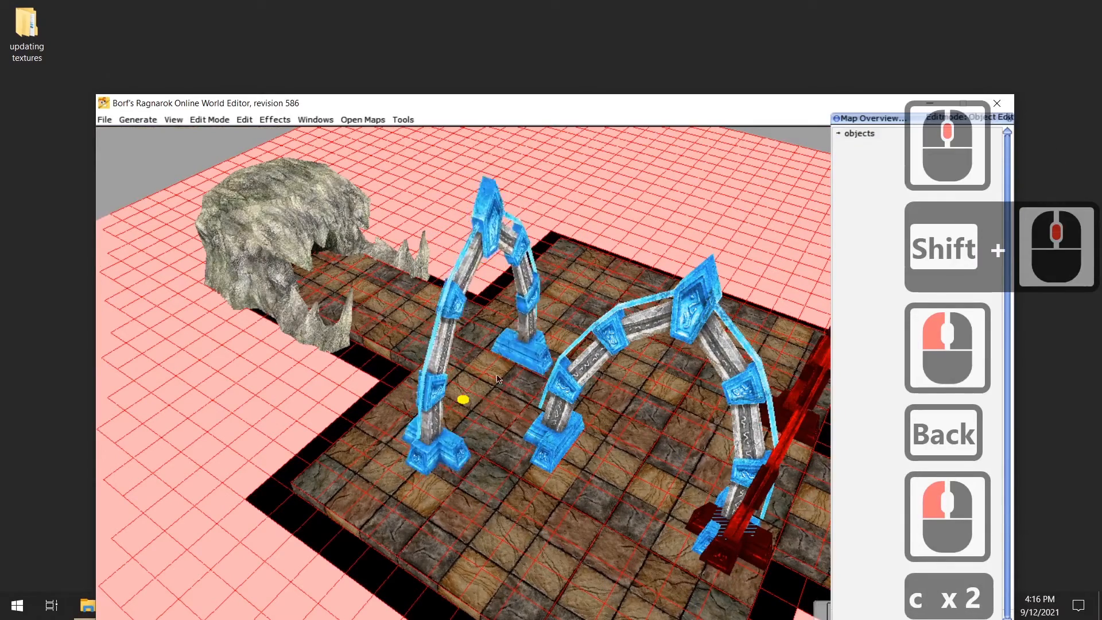
{"action": "middle_click_drag", "start_coordinate": [483, 352], "coordinate": [623, 389], "text": "shift"}
{"action": "right_click_drag", "start_coordinate": [623, 389], "coordinate": [515, 446], "text": "shift"}
{"action": "scroll", "coordinate": [488, 444], "scroll_direction": "up", "scroll_amount": 7}
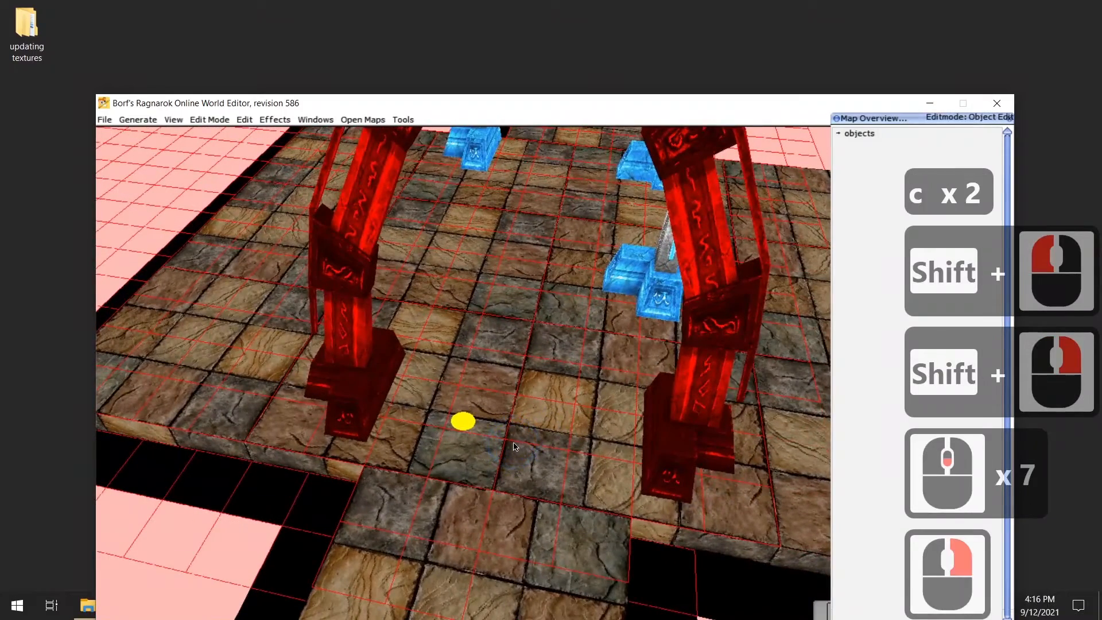
{"action": "key", "text": "Return"}
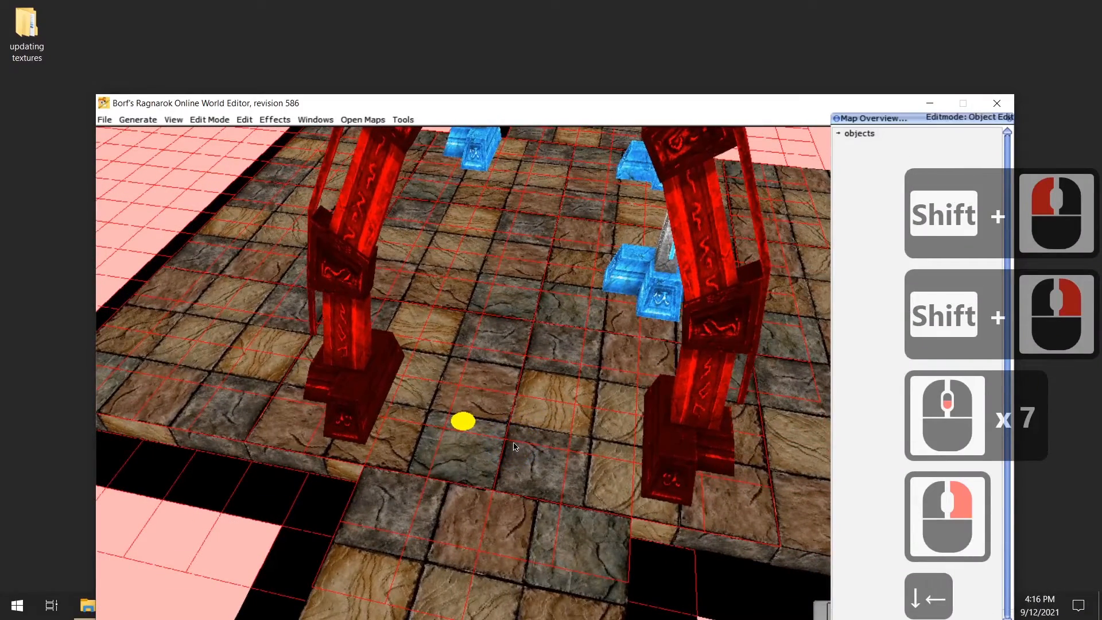
- Nudge the selected arch copy along the floor until its feet frame the passage entrance
{"action": "key", "text": "Up"}
{"action": "key", "text": "Up"}
{"action": "key", "text": "Down"}
{"action": "key", "text": "Right"}
{"action": "key", "text": "Left"}
{"action": "key", "text": "Left"}
{"action": "key", "text": "Left"}
{"action": "key", "text": "Left"}
{"action": "key", "text": "Left"}
{"action": "key", "text": "Left"}
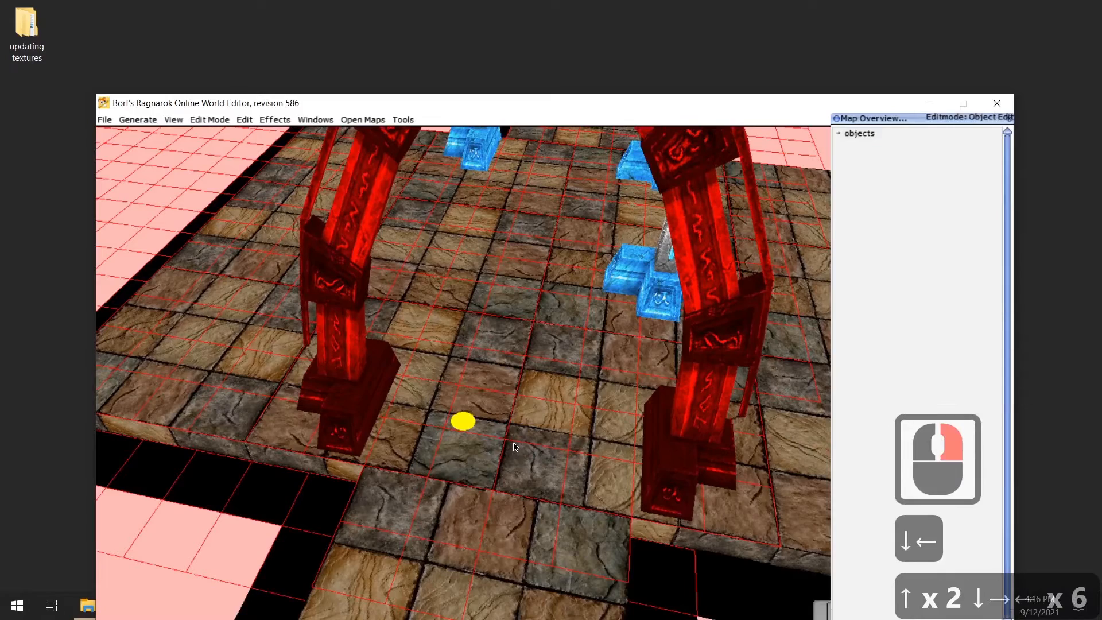
{"action": "key", "text": "Left"}
{"action": "key", "text": "Right"}
{"action": "key", "text": "Left"}
- Delete the spare blue arch standing in the middle of the platform
{"action": "scroll", "coordinate": [515, 446], "scroll_direction": "down", "scroll_amount": 15}
{"action": "middle_click_drag", "start_coordinate": [515, 447], "coordinate": [485, 430], "text": "shift"}
{"action": "scroll", "coordinate": [485, 429], "scroll_direction": "down", "scroll_amount": 1}
{"action": "scroll", "coordinate": [484, 429], "scroll_direction": "up", "scroll_amount": 10}
{"action": "left_click", "coordinate": [536, 486]}
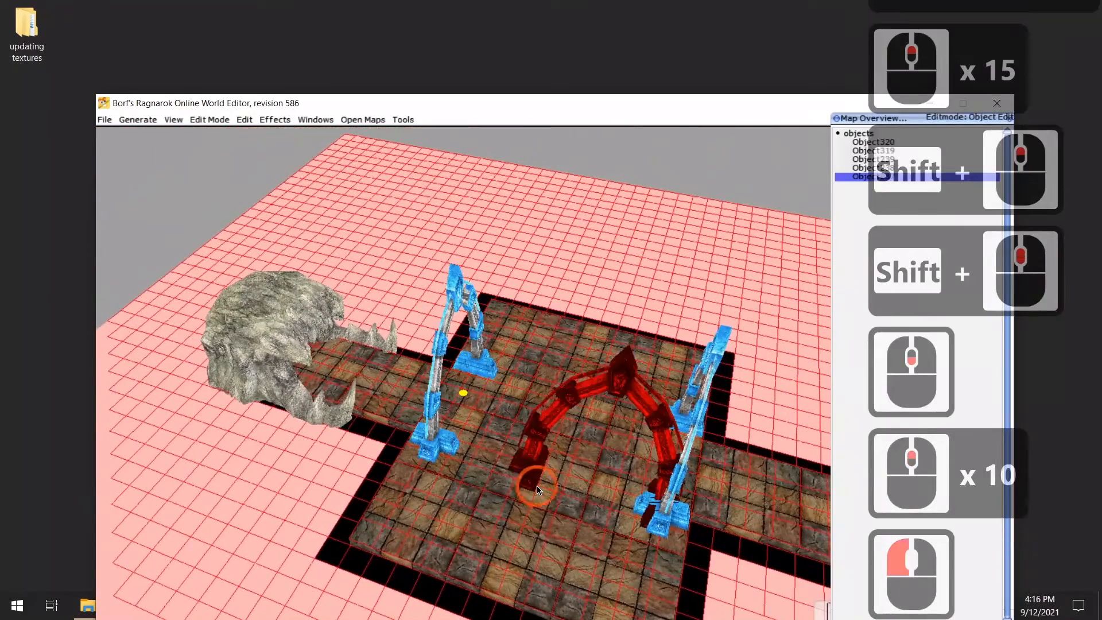
{"action": "key", "text": "BackSpace"}
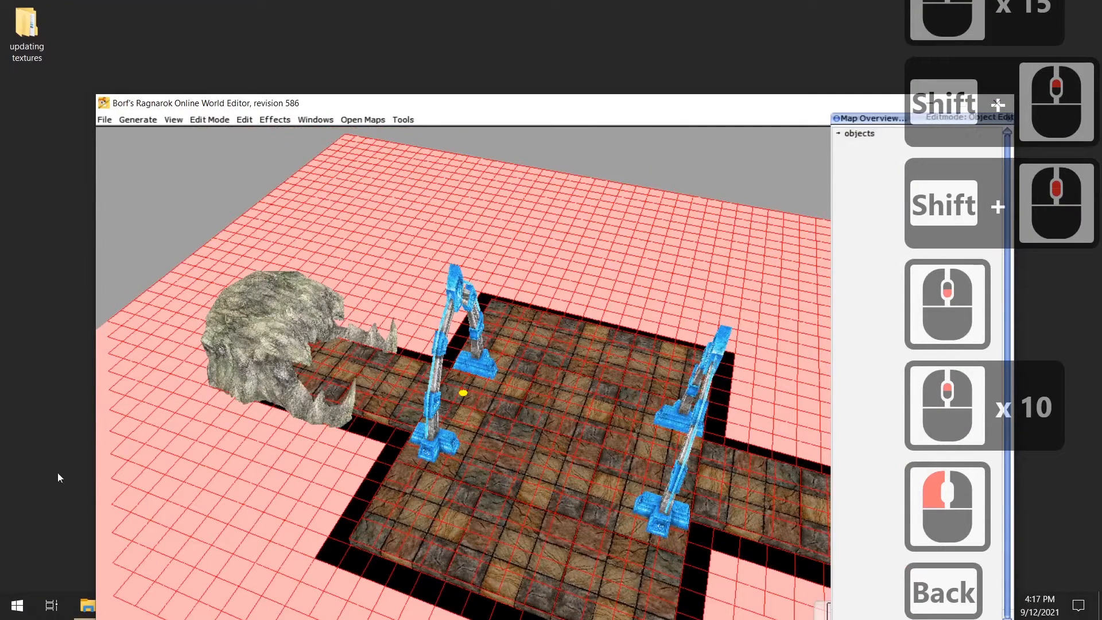
- Choose model02.rsm from the custom models and place it on the central platform
{"action": "left_click", "coordinate": [285, 356]}
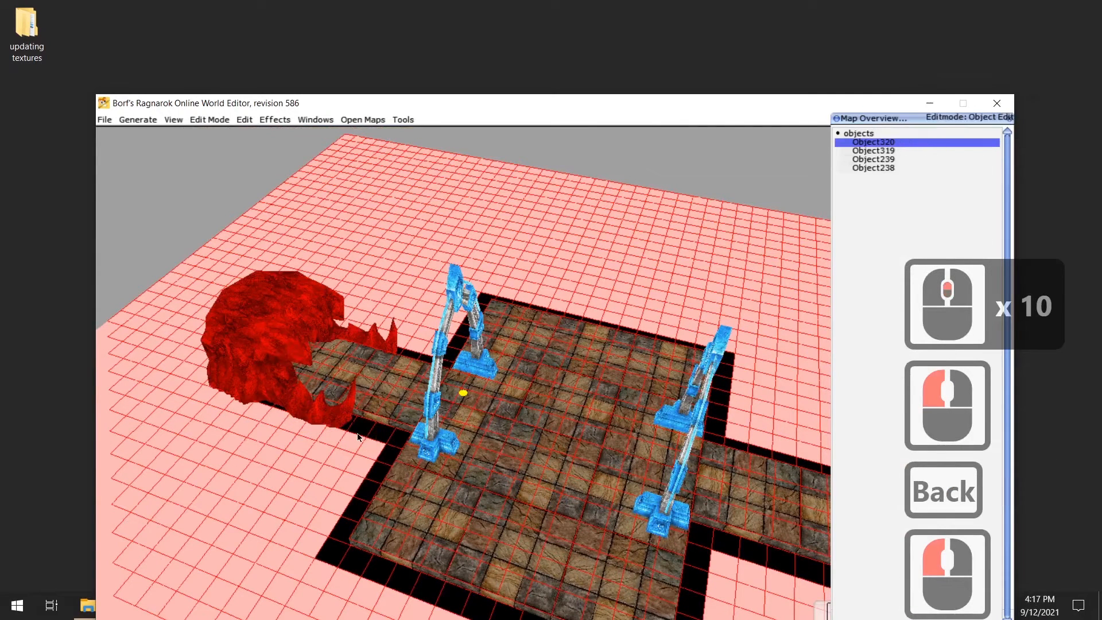
{"action": "key", "text": "m"}
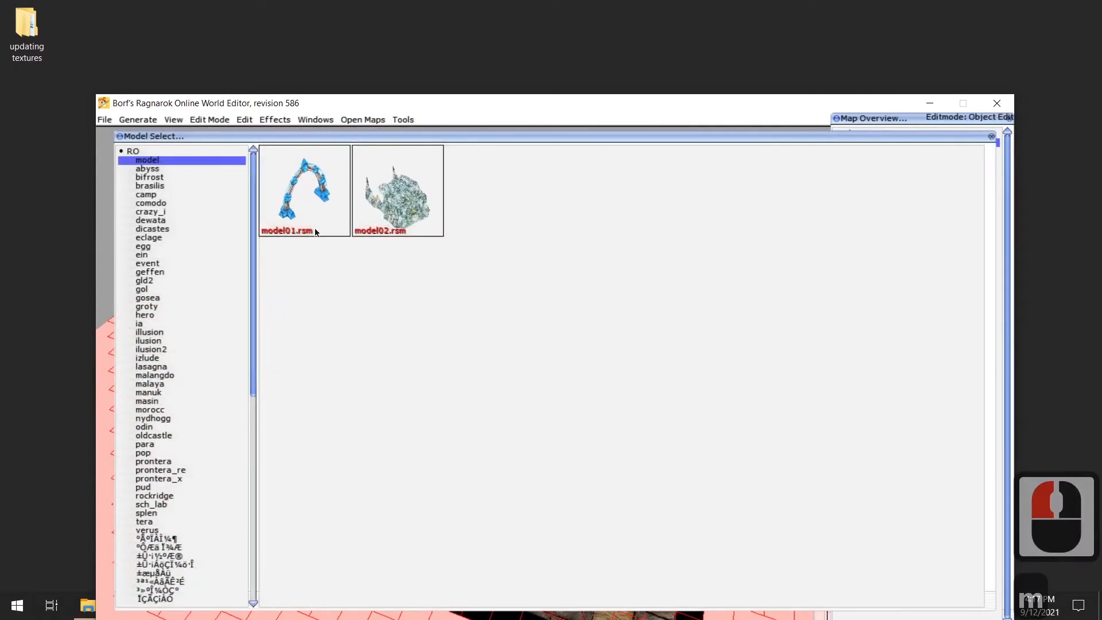
{"action": "left_click", "coordinate": [392, 207]}
{"action": "key", "text": "m"}
{"action": "left_click", "coordinate": [535, 467], "text": "ctrl"}
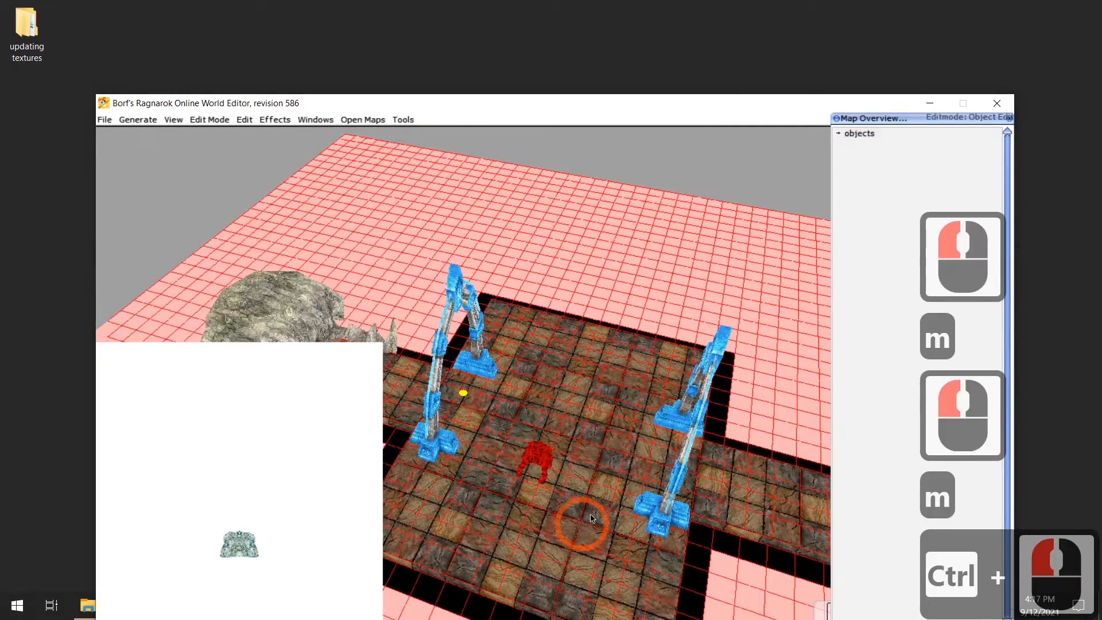
- Set the placed model02 cave's rotation to 90 on the second axis and its scale to 5 on all axes, and deselect it
{"action": "scroll", "coordinate": [592, 508], "scroll_direction": "up", "scroll_amount": 5}
{"action": "key", "text": "Return"}
{"action": "double_click", "coordinate": [573, 393]}
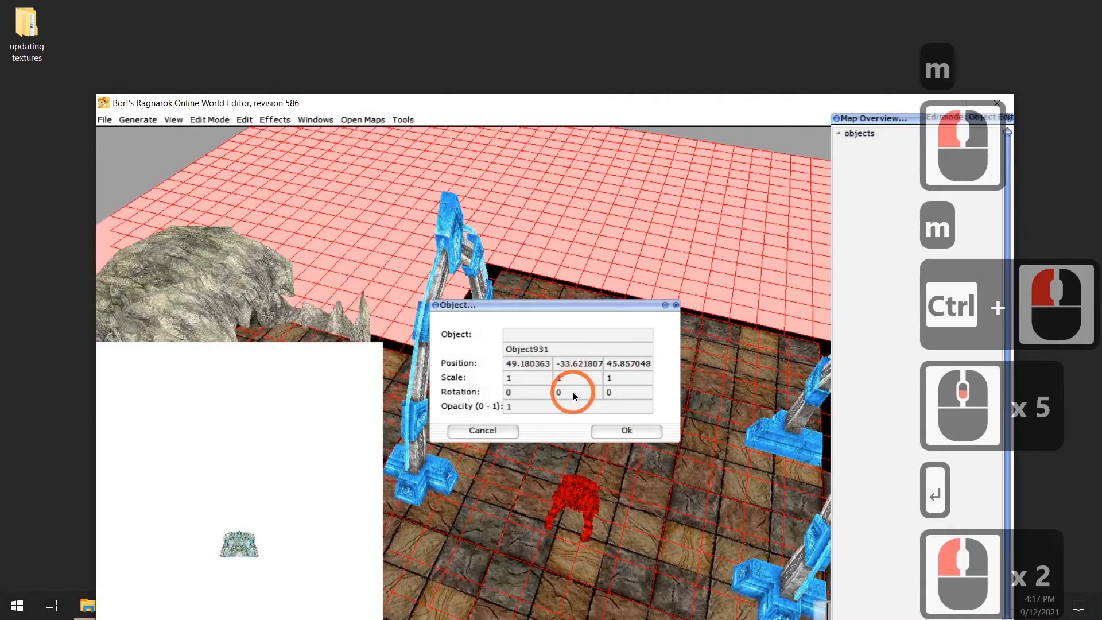
{"action": "type", "text": "90"}
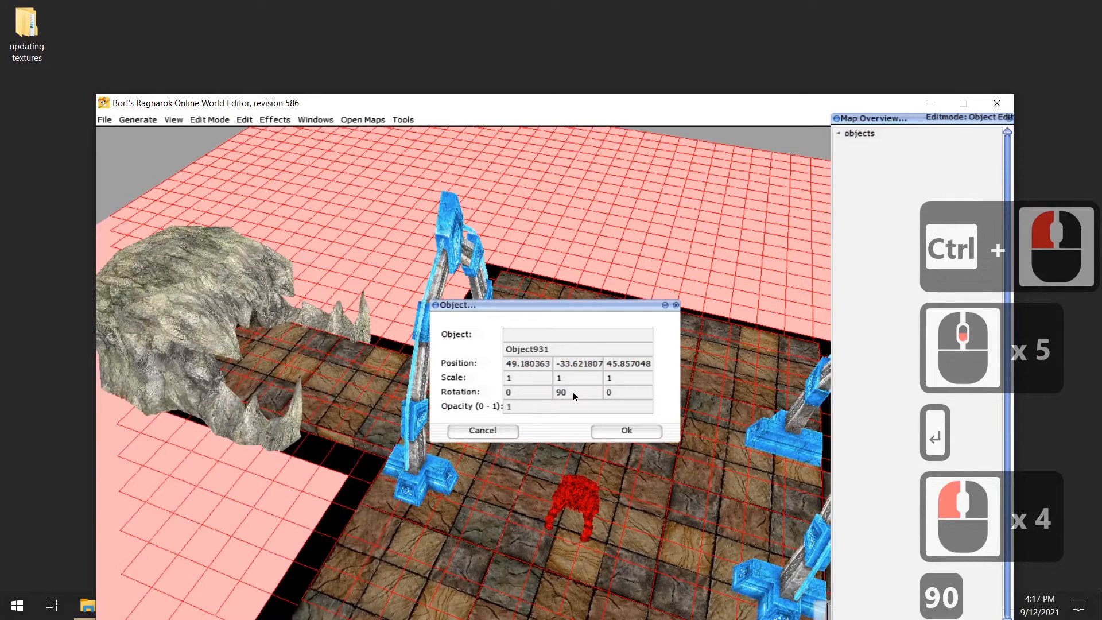
{"action": "key", "text": "Return"}
{"action": "double_click", "coordinate": [529, 381]}
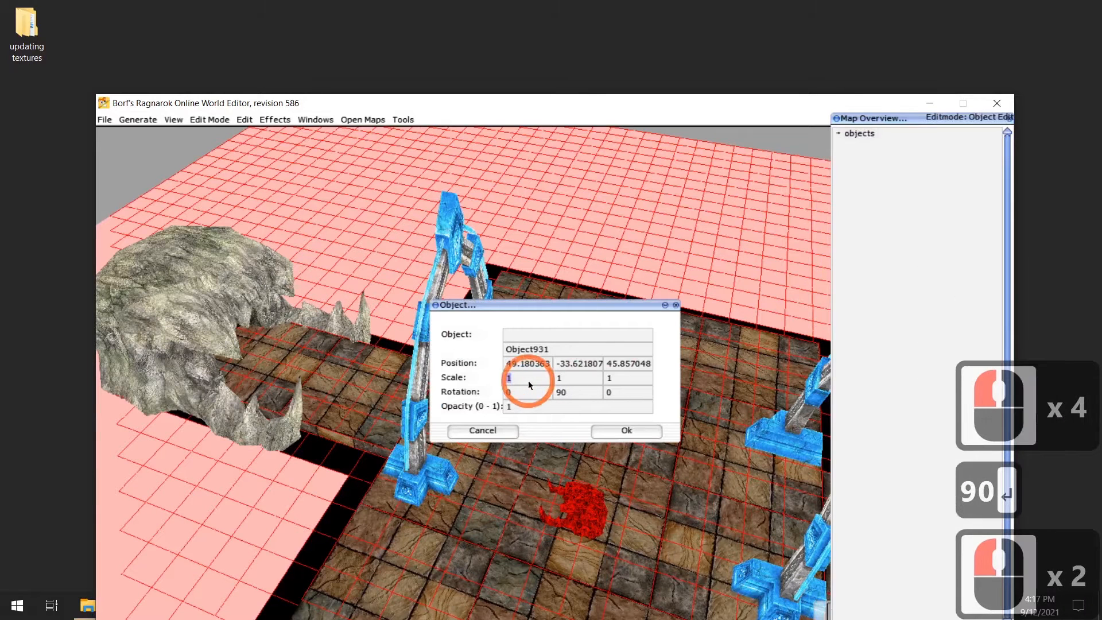
{"action": "type", "text": "5"}
{"action": "double_click", "coordinate": [570, 378]}
{"action": "type", "text": "5"}
{"action": "double_click", "coordinate": [613, 377]}
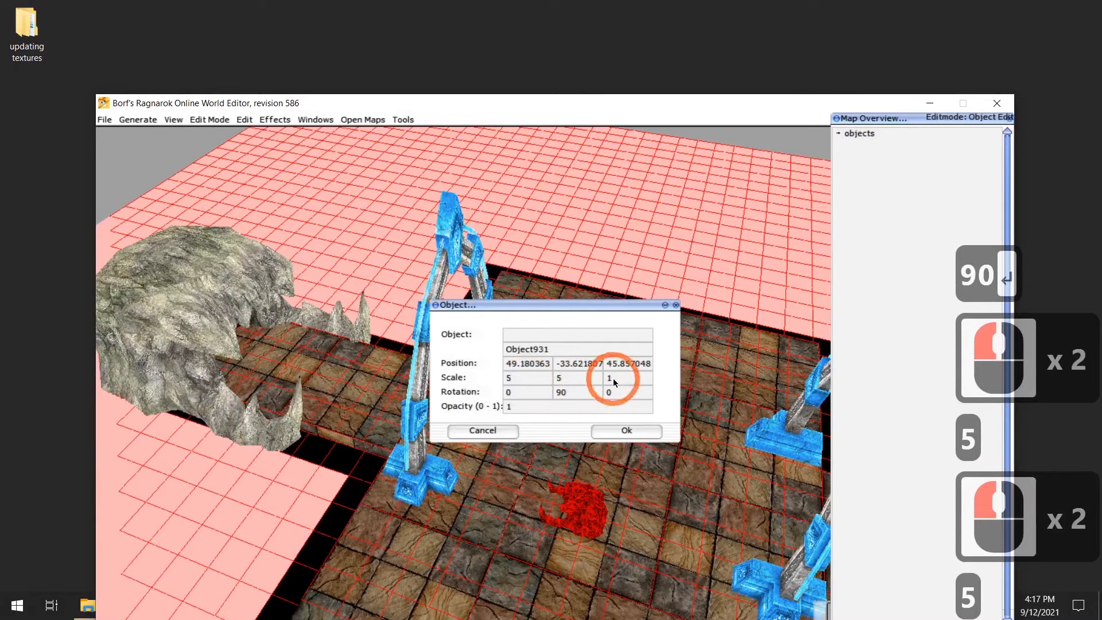
{"action": "type", "text": "5"}
{"action": "left_click", "coordinate": [631, 434]}
{"action": "left_click", "coordinate": [585, 509]}
- Examine the model02 cave from several angles with Global Lighting temporarily switched on
{"action": "scroll", "coordinate": [578, 508], "scroll_direction": "up", "scroll_amount": 3}
{"action": "right_click_drag", "start_coordinate": [578, 507], "coordinate": [535, 487]}
{"action": "scroll", "coordinate": [535, 489], "scroll_direction": "up", "scroll_amount": 1}
{"action": "middle_click_drag", "start_coordinate": [535, 488], "coordinate": [565, 388], "text": "shift"}
{"action": "scroll", "coordinate": [565, 387], "scroll_direction": "down", "scroll_amount": 4}
{"action": "middle_click_drag", "start_coordinate": [595, 422], "coordinate": [570, 428]}
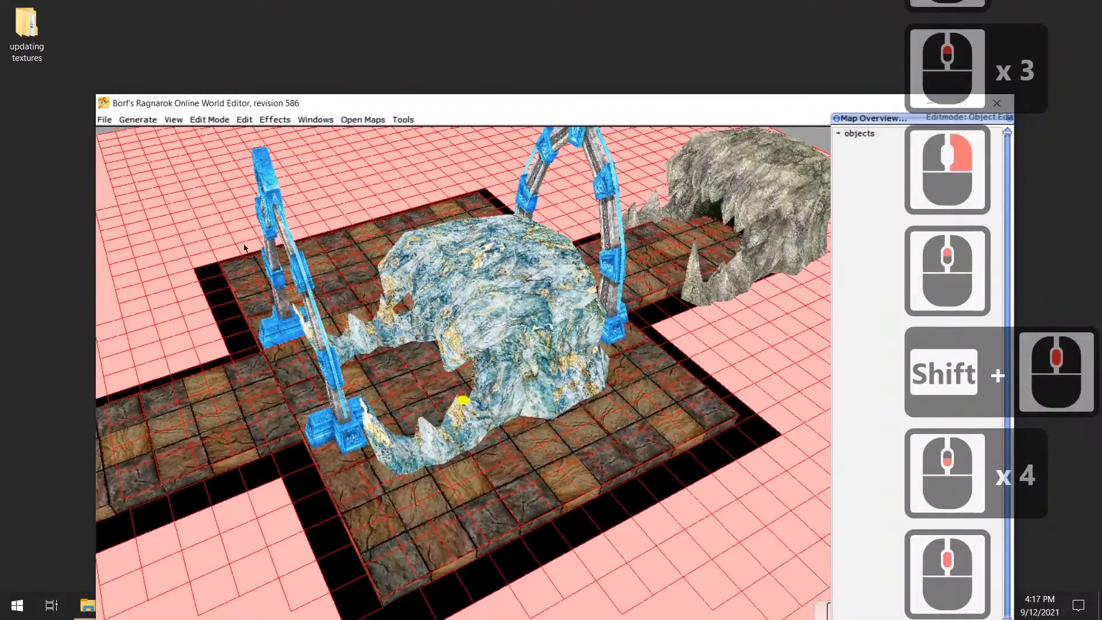
{"action": "left_click", "coordinate": [173, 121]}
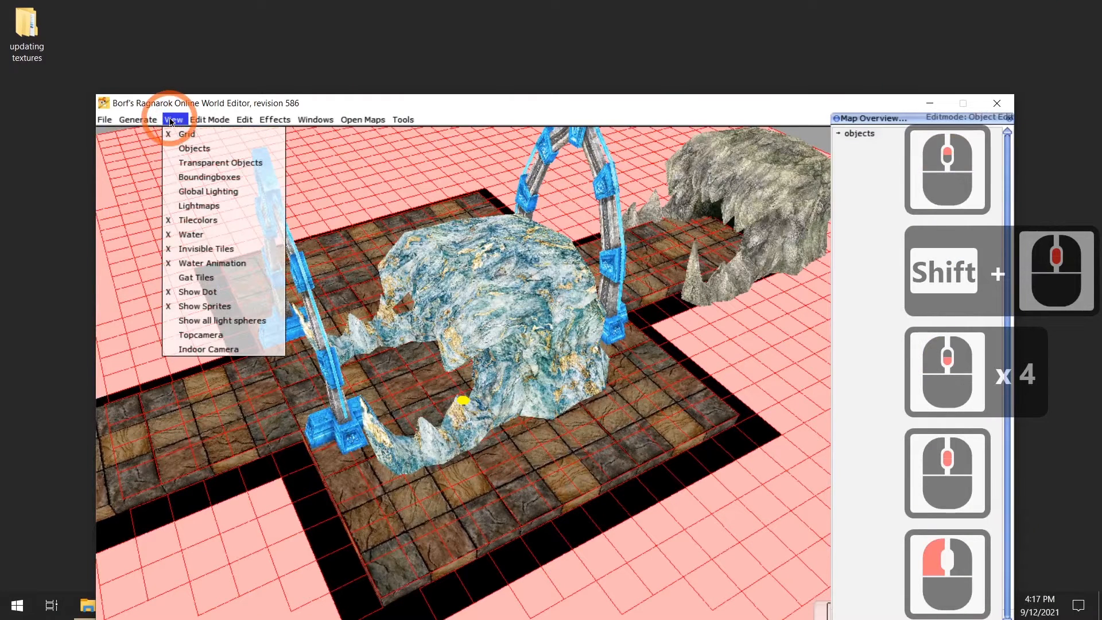
{"action": "left_click", "coordinate": [221, 193]}
{"action": "scroll", "coordinate": [438, 360], "scroll_direction": "down", "scroll_amount": 5}
{"action": "scroll", "coordinate": [438, 360], "scroll_direction": "up", "scroll_amount": 13}
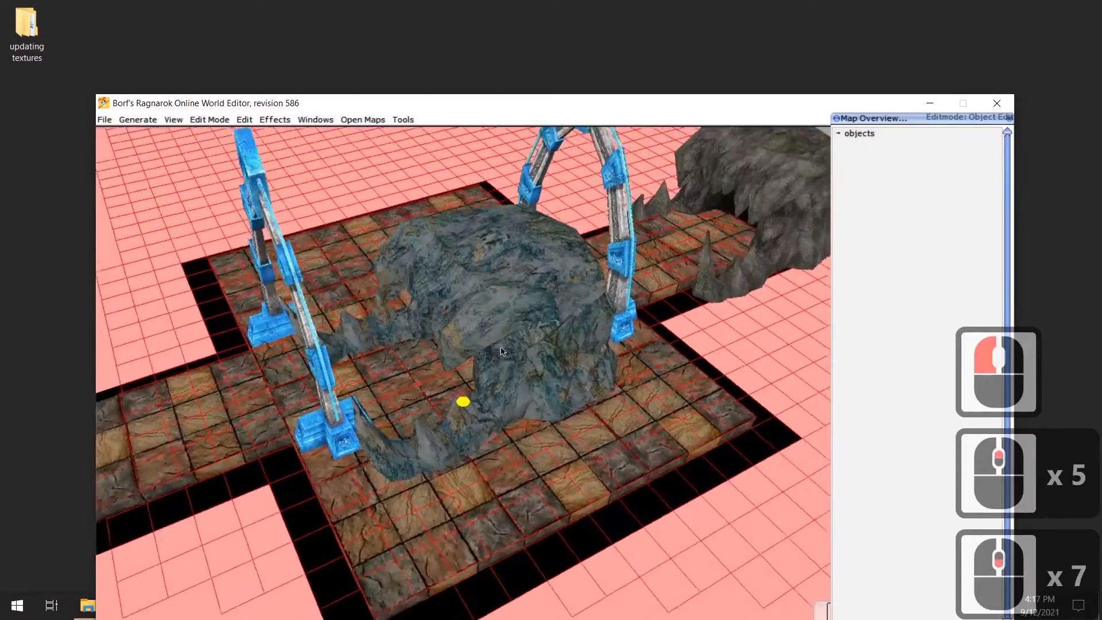
{"action": "middle_click_drag", "start_coordinate": [561, 341], "coordinate": [533, 340]}
{"action": "scroll", "coordinate": [517, 333], "scroll_direction": "down", "scroll_amount": 6}
{"action": "scroll", "coordinate": [483, 387], "scroll_direction": "up", "scroll_amount": 6}
{"action": "scroll", "coordinate": [436, 288], "scroll_direction": "down", "scroll_amount": 2}
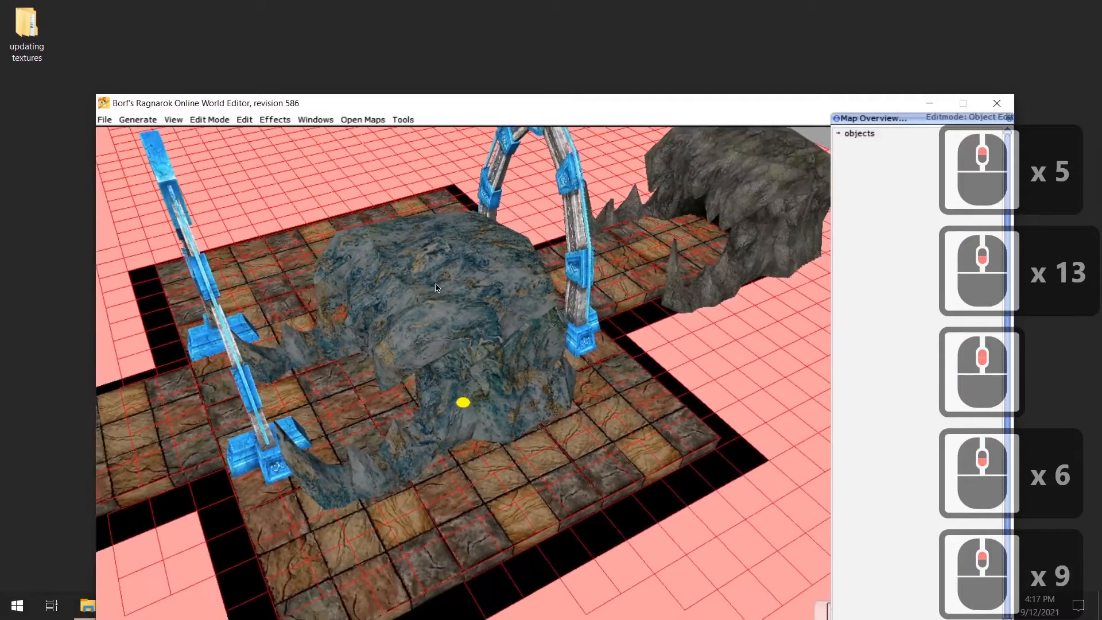
{"action": "scroll", "coordinate": [482, 380], "scroll_direction": "up", "scroll_amount": 2}
{"action": "scroll", "coordinate": [488, 379], "scroll_direction": "down", "scroll_amount": 6}
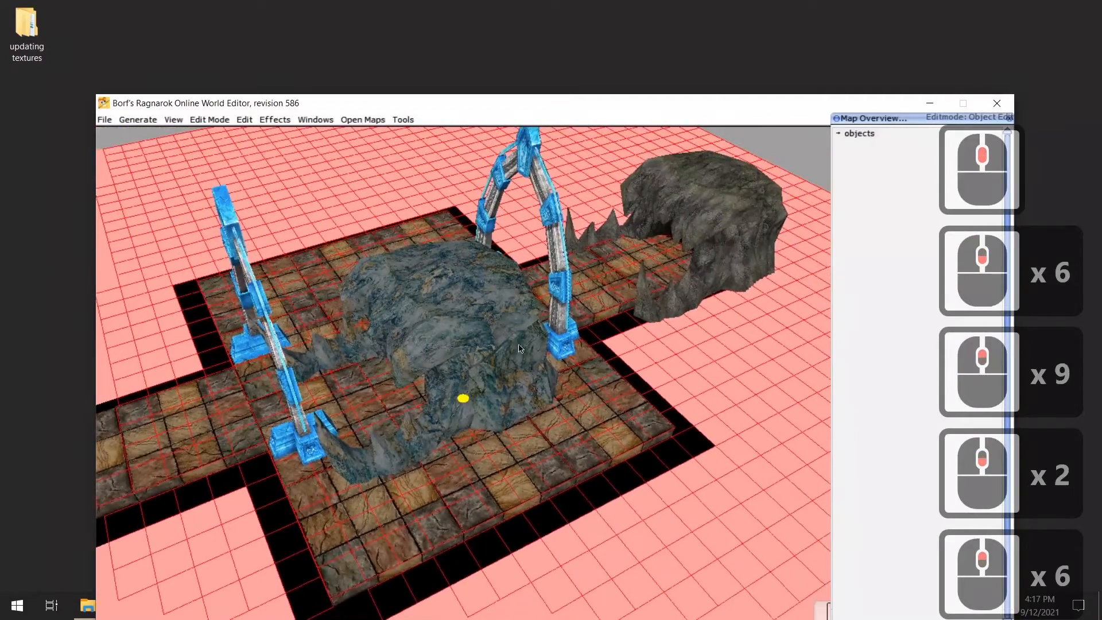
{"action": "scroll", "coordinate": [501, 377], "scroll_direction": "up", "scroll_amount": 7}
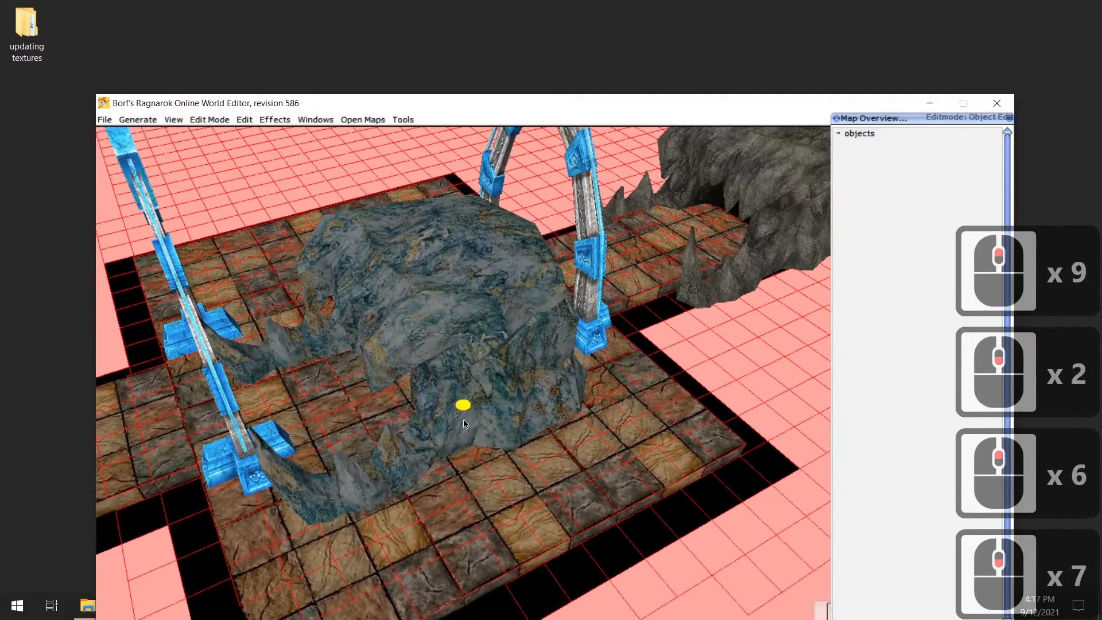
{"action": "left_click", "coordinate": [196, 119]}
{"action": "mouse_move", "coordinate": [173, 119]}
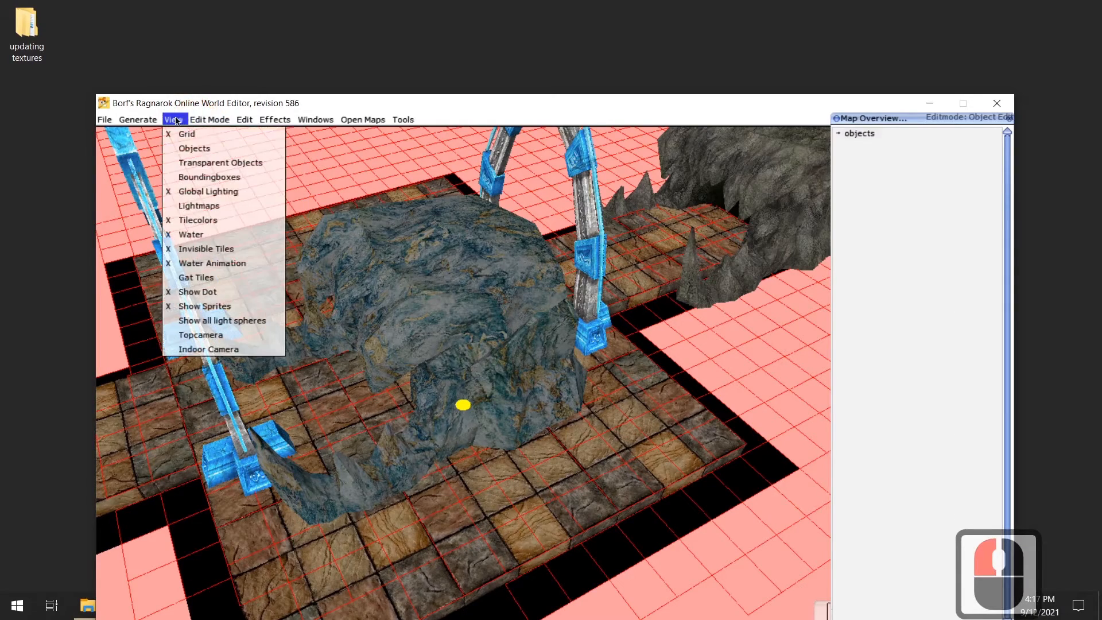
{"action": "left_click", "coordinate": [213, 187]}
- Delete the old grey stone cave at the end of the passage that the model02 cave's back faces
{"action": "scroll", "coordinate": [468, 430], "scroll_direction": "down", "scroll_amount": 5}
{"action": "right_click_drag", "start_coordinate": [468, 430], "coordinate": [474, 364]}
{"action": "middle_click_drag", "start_coordinate": [473, 364], "coordinate": [457, 365], "text": "shift"}
{"action": "scroll", "coordinate": [534, 362], "scroll_direction": "down", "scroll_amount": 5}
{"action": "middle_click_drag", "start_coordinate": [574, 361], "coordinate": [493, 375]}
{"action": "left_click", "coordinate": [598, 312]}
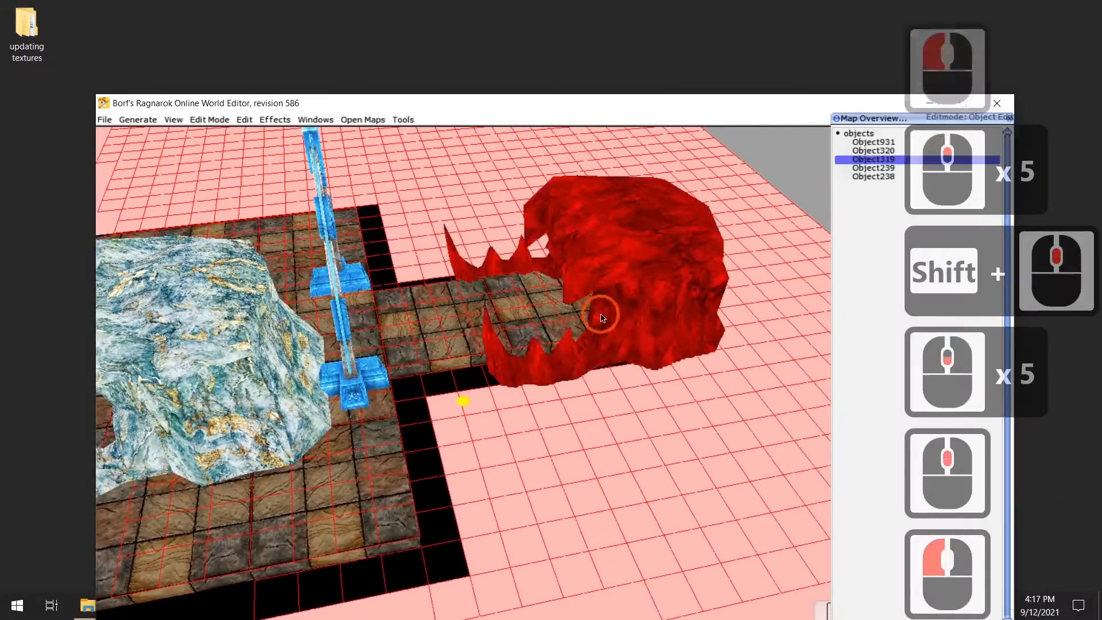
{"action": "key", "text": "BackSpace"}
- Move the model02 cave from the platform to the spot of the deleted stone cave at the passage end
{"action": "left_click", "coordinate": [245, 405]}
{"action": "left_click_drag", "start_coordinate": [245, 405], "coordinate": [620, 311]}
{"action": "middle_click_drag", "start_coordinate": [618, 329], "coordinate": [689, 344], "text": "shift"}
{"action": "scroll", "coordinate": [574, 347], "scroll_direction": "down", "scroll_amount": 13}
{"action": "middle_click_drag", "start_coordinate": [444, 347], "coordinate": [522, 332], "text": "shift"}
- Nudge the moved model02 cave along the floor until its opening is centred on the passage
{"action": "key", "text": "Up"}
{"action": "key", "text": "Up"}
{"action": "key", "text": "Left"}
{"action": "key", "text": "Left"}
{"action": "key", "text": "Right"}
{"action": "key", "text": "Right"}
{"action": "key", "text": "Down"}
{"action": "key", "text": "Down"}
{"action": "key", "text": "Up"}
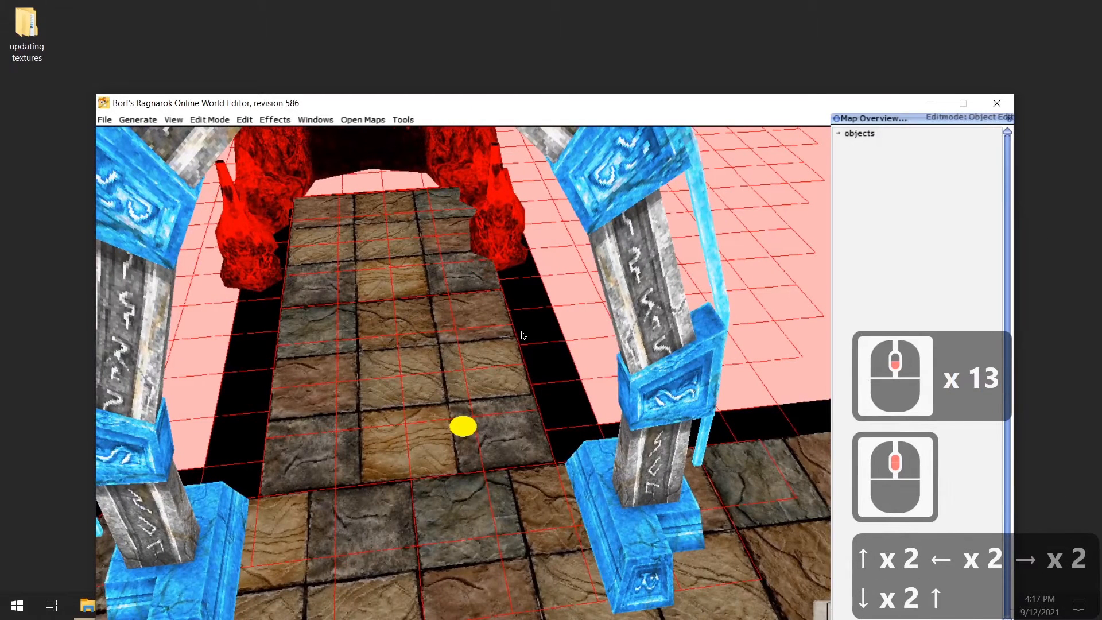
{"action": "key", "text": "Left"}
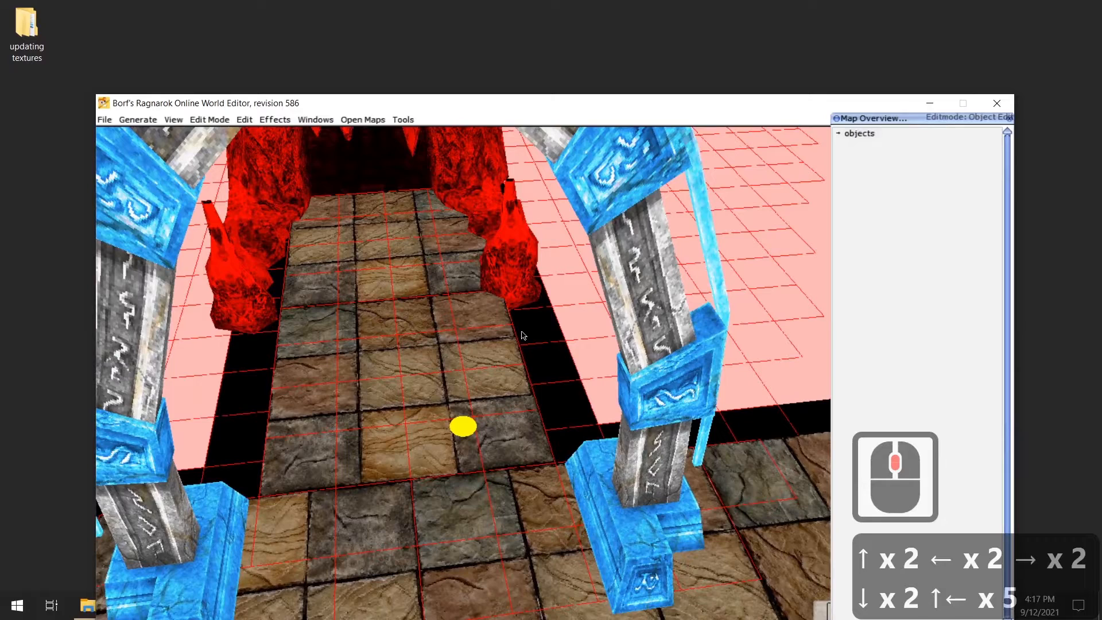
{"action": "key", "text": "Left"}
{"action": "key", "text": "Left"}
{"action": "key", "text": "Up"}
{"action": "key", "text": "Right"}
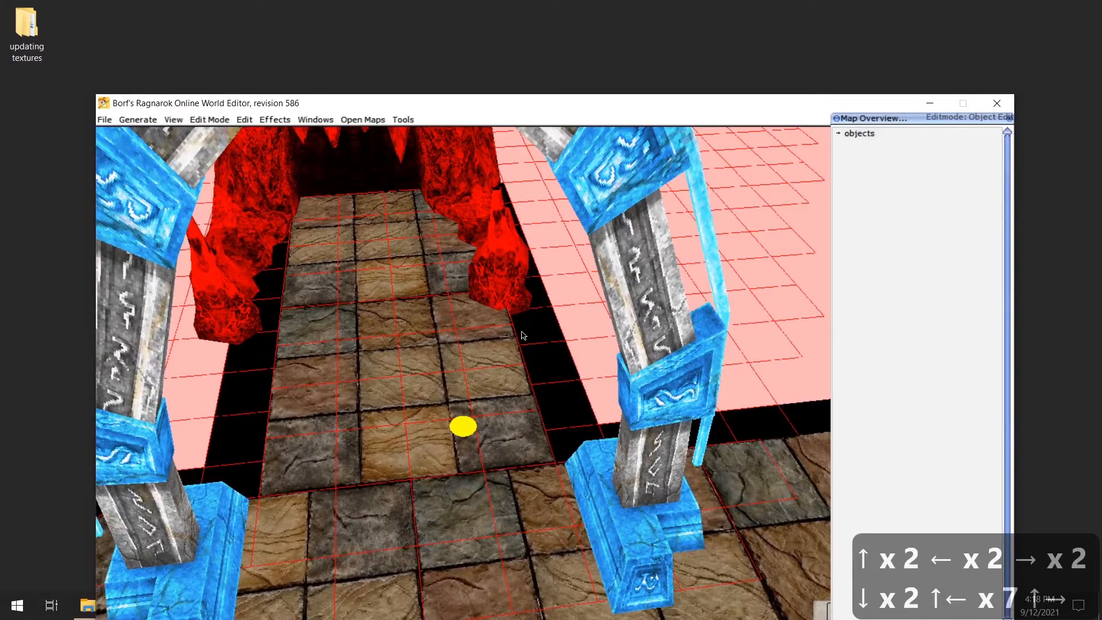
{"action": "key", "text": "Down"}
{"action": "key", "text": "Down"}
- Copy the aligned model02 cave and place the rotated duplicate over the remaining grey stone cave at the opposite passage
{"action": "middle_click_drag", "start_coordinate": [524, 336], "coordinate": [344, 376], "text": "shift"}
{"action": "scroll", "coordinate": [351, 373], "scroll_direction": "up", "scroll_amount": 5}
{"action": "middle_click_drag", "start_coordinate": [540, 367], "coordinate": [416, 354]}
{"action": "scroll", "coordinate": [424, 414], "scroll_direction": "up", "scroll_amount": 3}
{"action": "mouse_move", "coordinate": [425, 416]}
{"action": "middle_mouse_down"}
{"action": "mouse_move", "coordinate": [481, 401]}
{"action": "mouse_move", "coordinate": [408, 422]}
{"action": "middle_mouse_up"}
{"action": "scroll", "coordinate": [406, 423], "scroll_direction": "up", "scroll_amount": 11}
{"action": "middle_click_drag", "start_coordinate": [669, 388], "coordinate": [715, 395]}
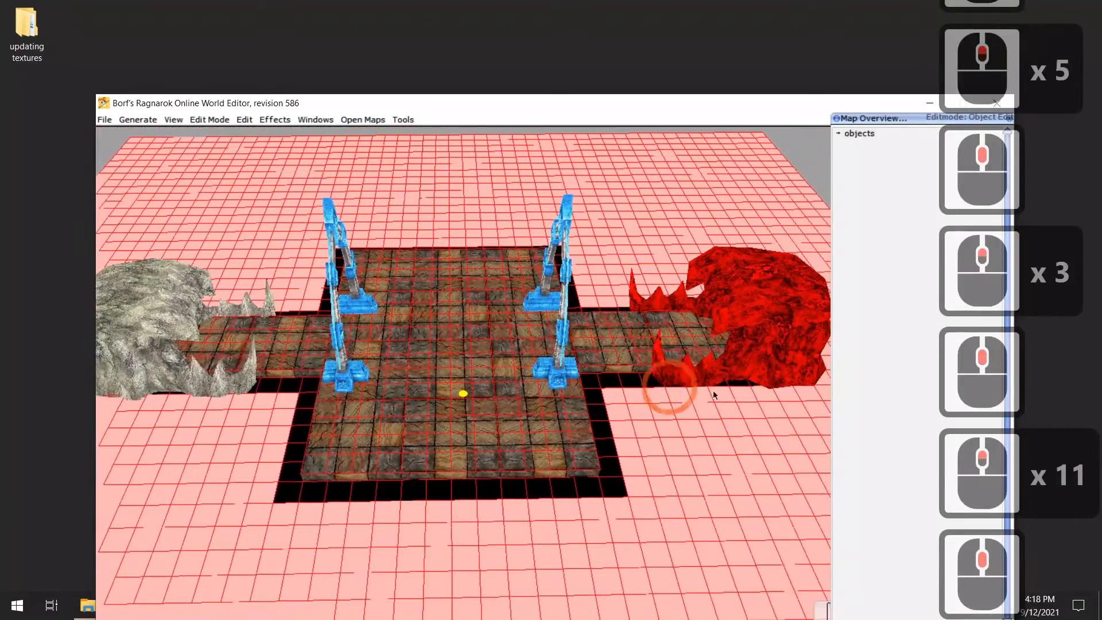
{"action": "left_click", "coordinate": [726, 367]}
{"action": "key", "text": "c"}
{"action": "key", "text": "c"}
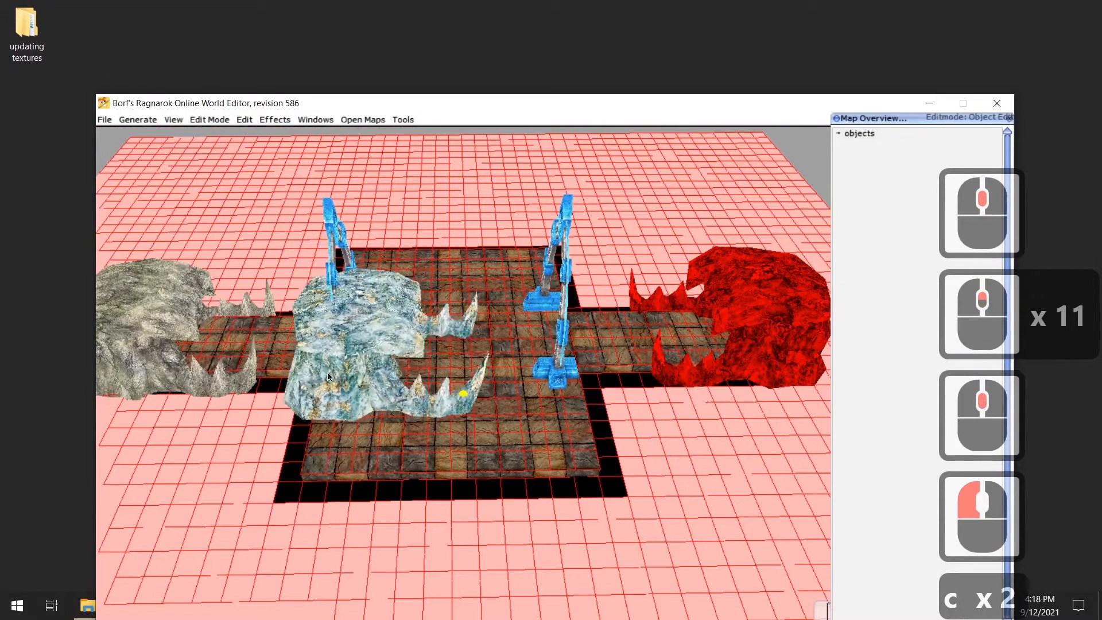
{"action": "left_click", "coordinate": [189, 352], "text": "shift"}
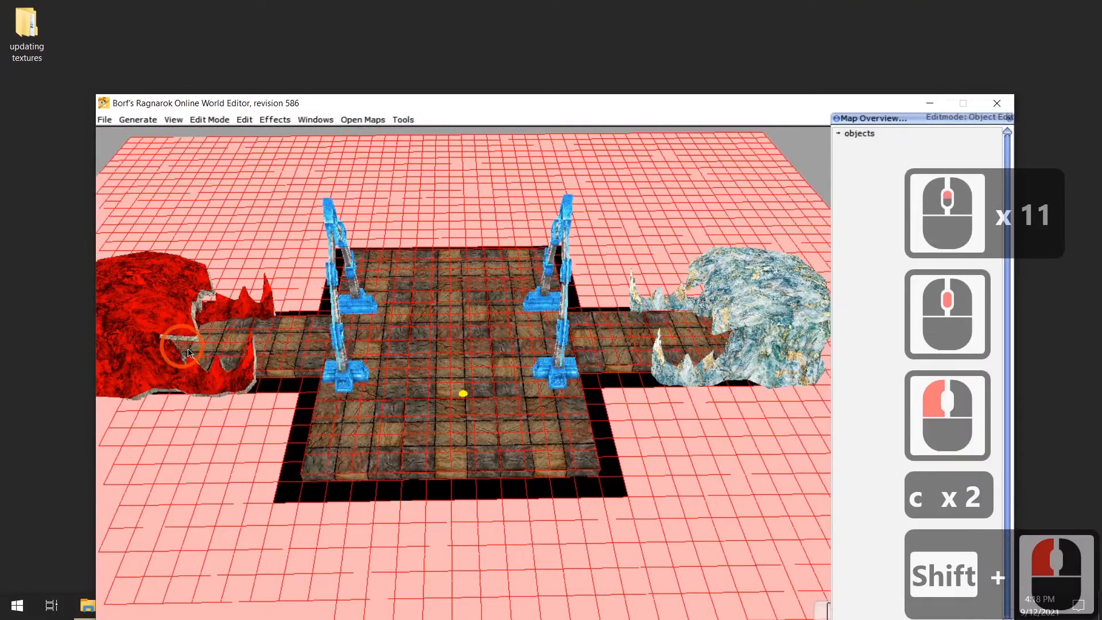
- Delete the old grey stone cave overlapping the new model02 copy
{"action": "left_click", "coordinate": [225, 416]}
{"action": "left_click", "coordinate": [242, 412]}
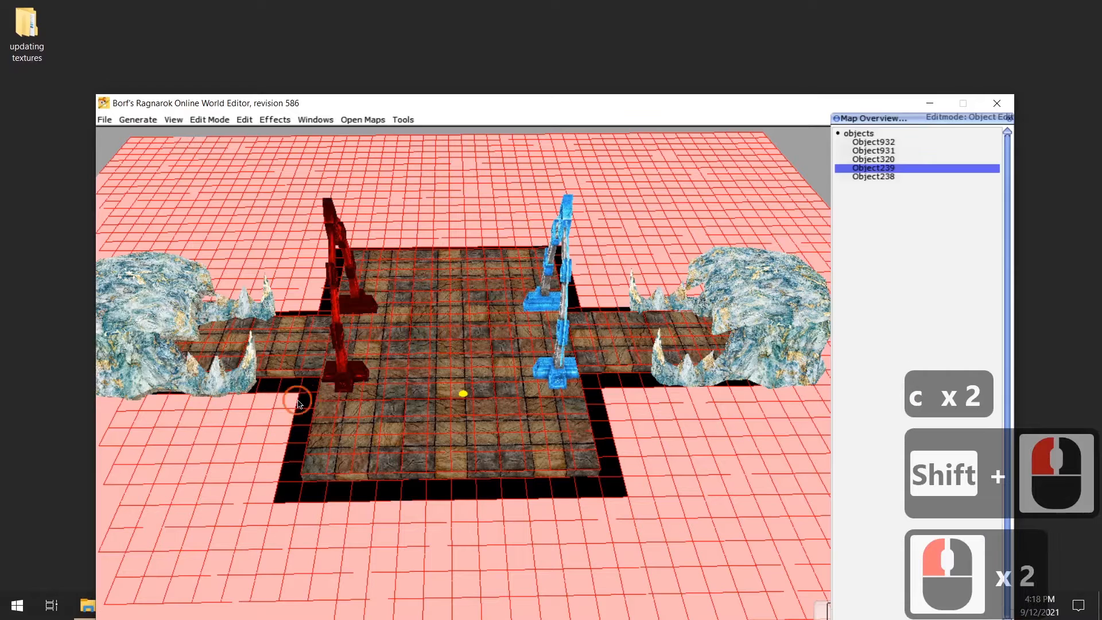
{"action": "left_click", "coordinate": [227, 379]}
{"action": "left_click", "coordinate": [220, 301]}
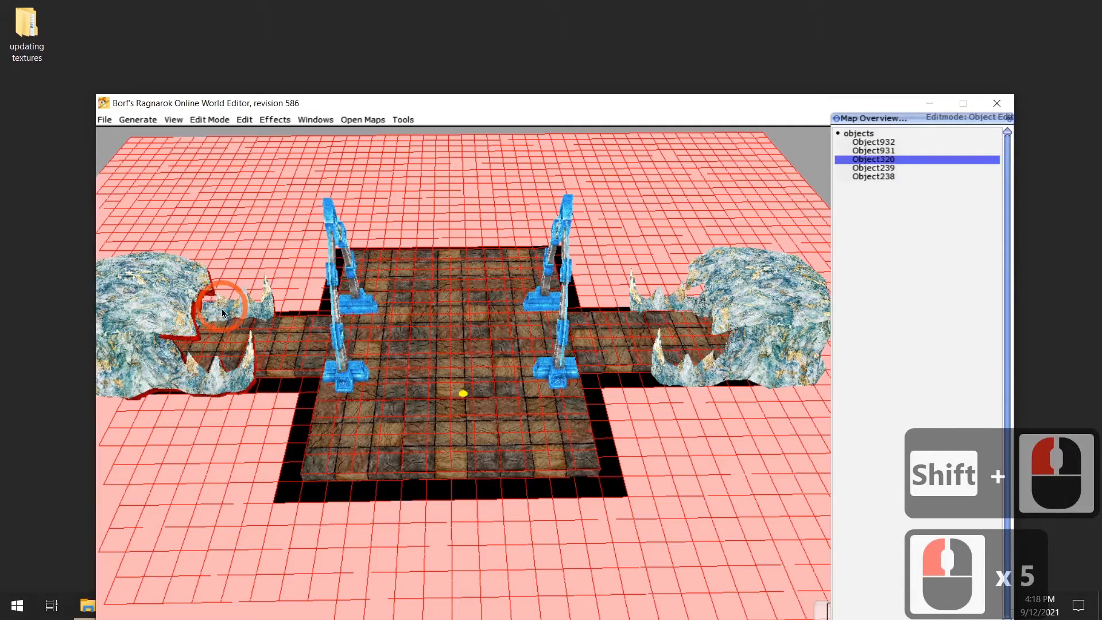
{"action": "key", "text": "BackSpace"}
- Select the duplicated model02 cave and nudge it along the floor until its opening lines up with the passage
{"action": "left_click", "coordinate": [194, 392]}
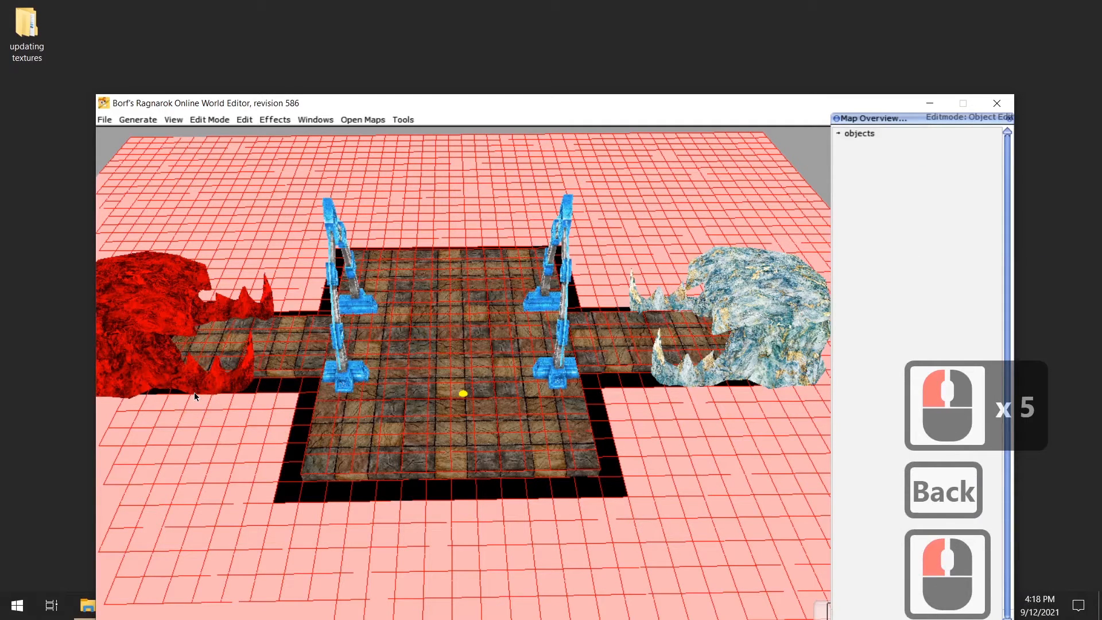
{"action": "middle_click_drag", "start_coordinate": [195, 393], "coordinate": [299, 334]}
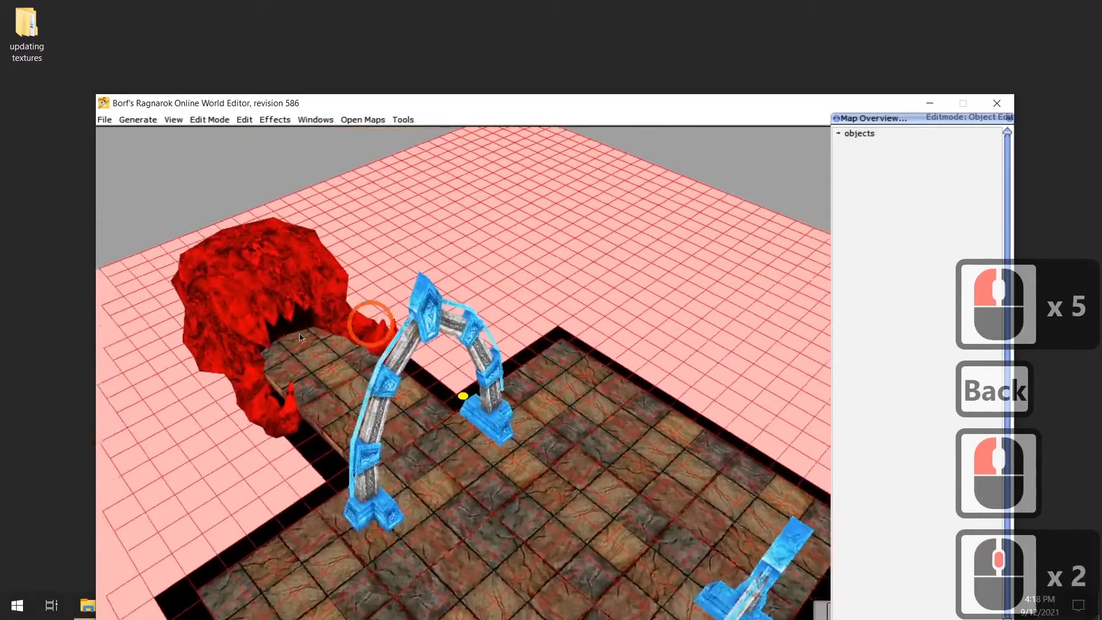
{"action": "scroll", "coordinate": [294, 367], "scroll_direction": "up", "scroll_amount": 14}
{"action": "key", "text": "shift+Left"}
{"action": "key", "text": "shift+Left"}
{"action": "key", "text": "shift+Left"}
{"action": "key", "text": "Right"}
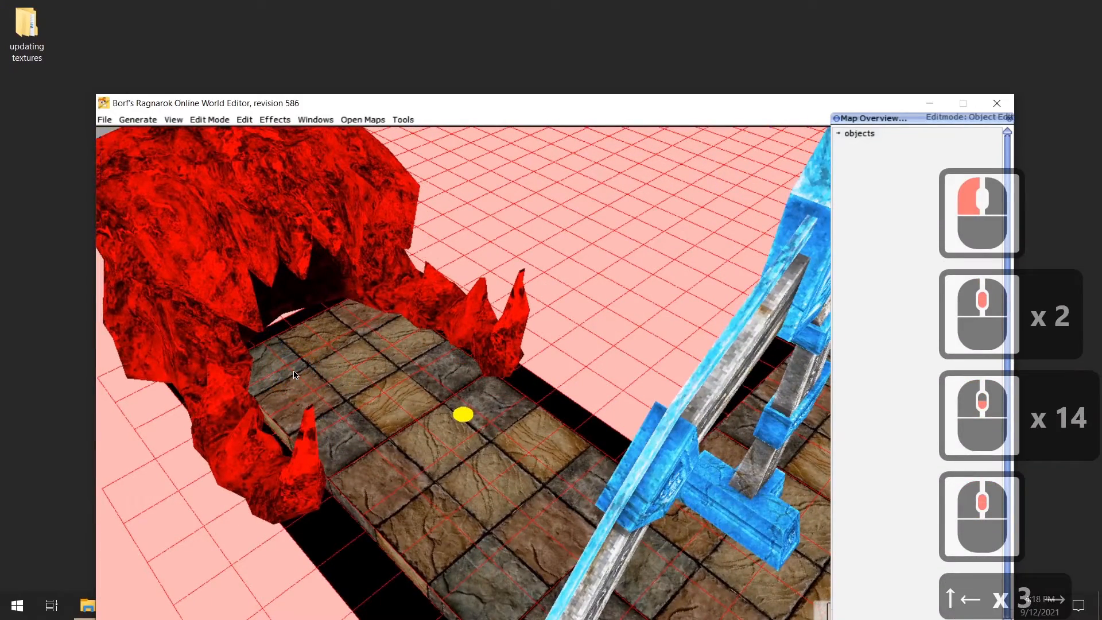
{"action": "key", "text": "Down"}
{"action": "key", "text": "Right"}
{"action": "key", "text": "Right"}
{"action": "key", "text": "Right"}
{"action": "key", "text": "Right"}
{"action": "key", "text": "Right"}
{"action": "key", "text": "Right"}
{"action": "key", "text": "Right"}
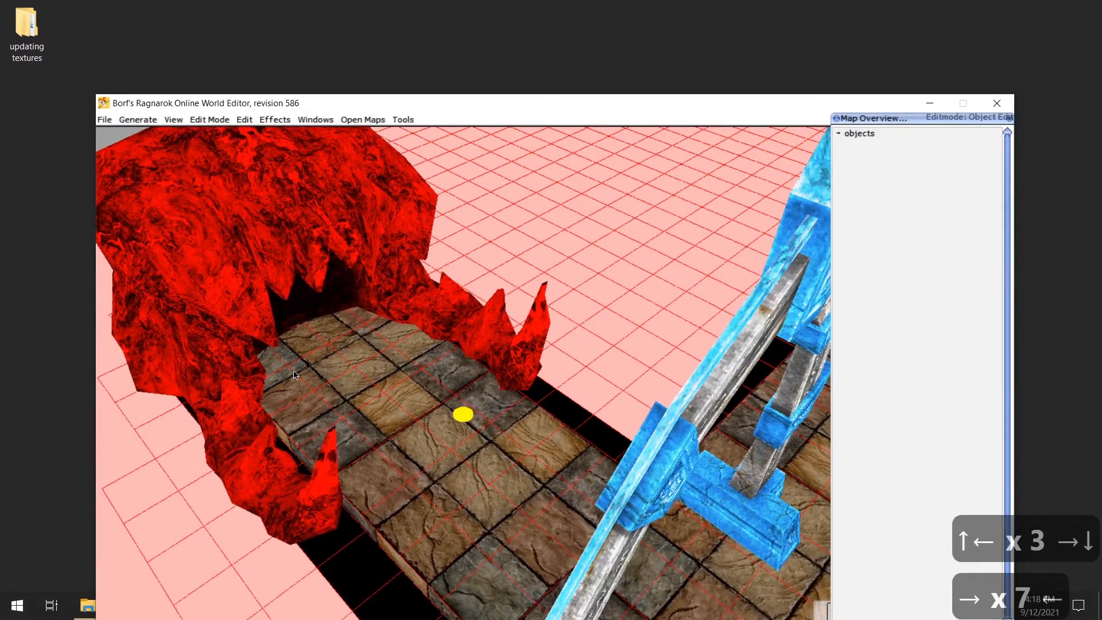
{"action": "key", "text": "Up"}
{"action": "key", "text": "Up"}
{"action": "key", "text": "Up"}
{"action": "key", "text": "Up"}
{"action": "scroll", "coordinate": [294, 375], "scroll_direction": "up", "scroll_amount": 1, "text": "shift"}
{"action": "middle_click_drag", "start_coordinate": [294, 375], "coordinate": [259, 387]}
{"action": "scroll", "coordinate": [266, 395], "scroll_direction": "down", "scroll_amount": 6}
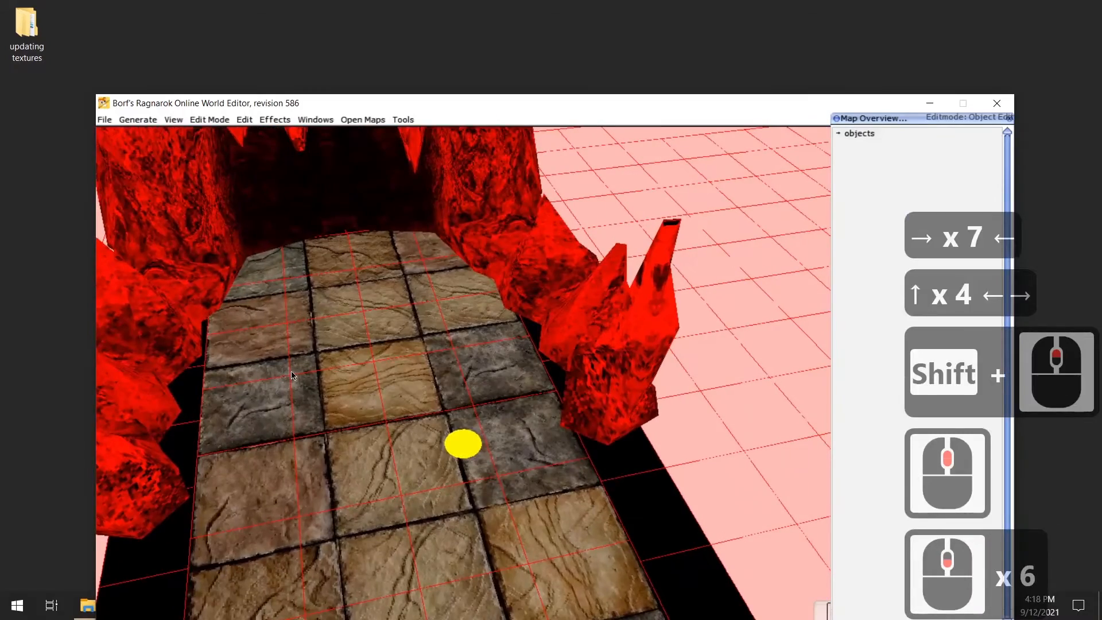
{"action": "key", "text": "Up"}
{"action": "key", "text": "Right"}
{"action": "key", "text": "Up"}
{"action": "key", "text": "Right"}
{"action": "key", "text": "Up"}
{"action": "key", "text": "Right"}
{"action": "key", "text": "Up"}
{"action": "key", "text": "Right"}
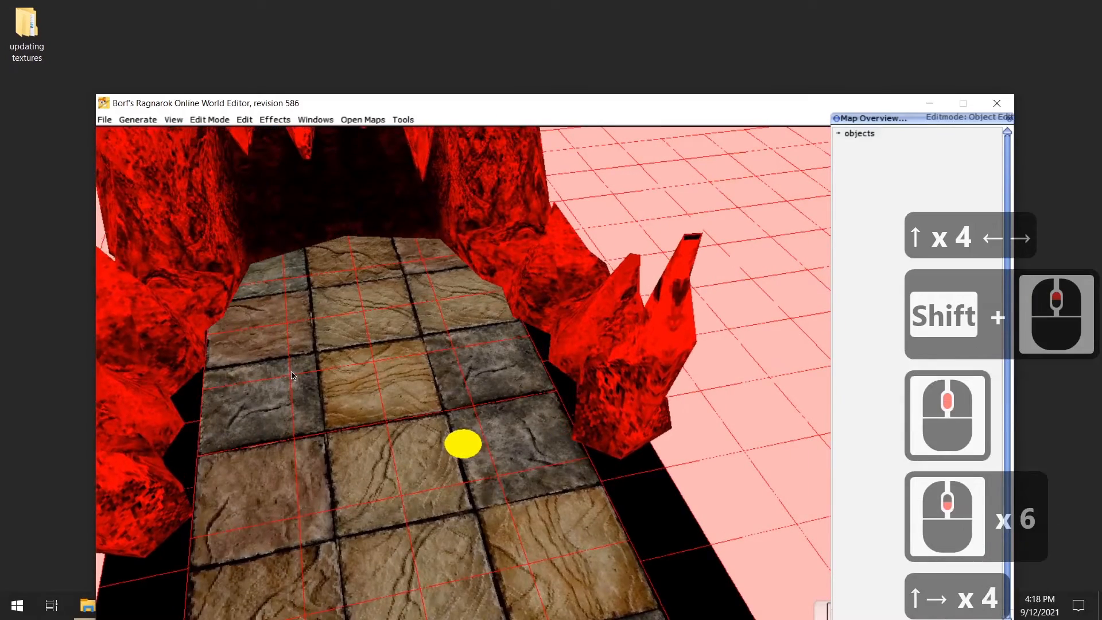
- Examine the placement of the duplicated model02 cave against its passage, the arches and the opposite cave
{"action": "scroll", "coordinate": [292, 373], "scroll_direction": "up", "scroll_amount": 13}
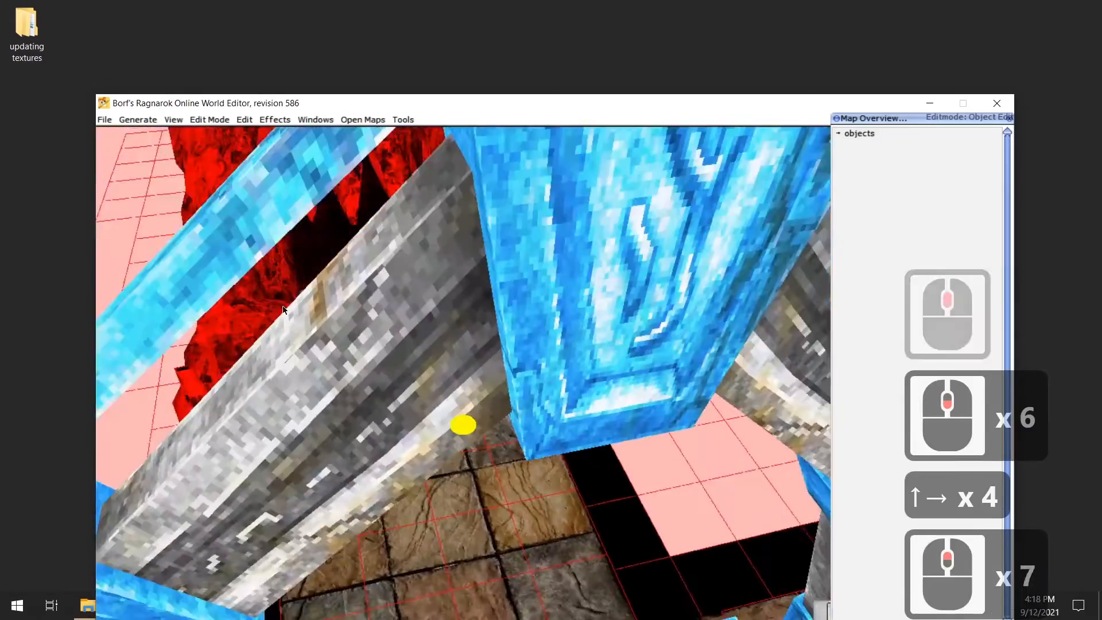
{"action": "middle_click_drag", "start_coordinate": [292, 372], "coordinate": [450, 286]}
{"action": "scroll", "coordinate": [451, 288], "scroll_direction": "up", "scroll_amount": 9}
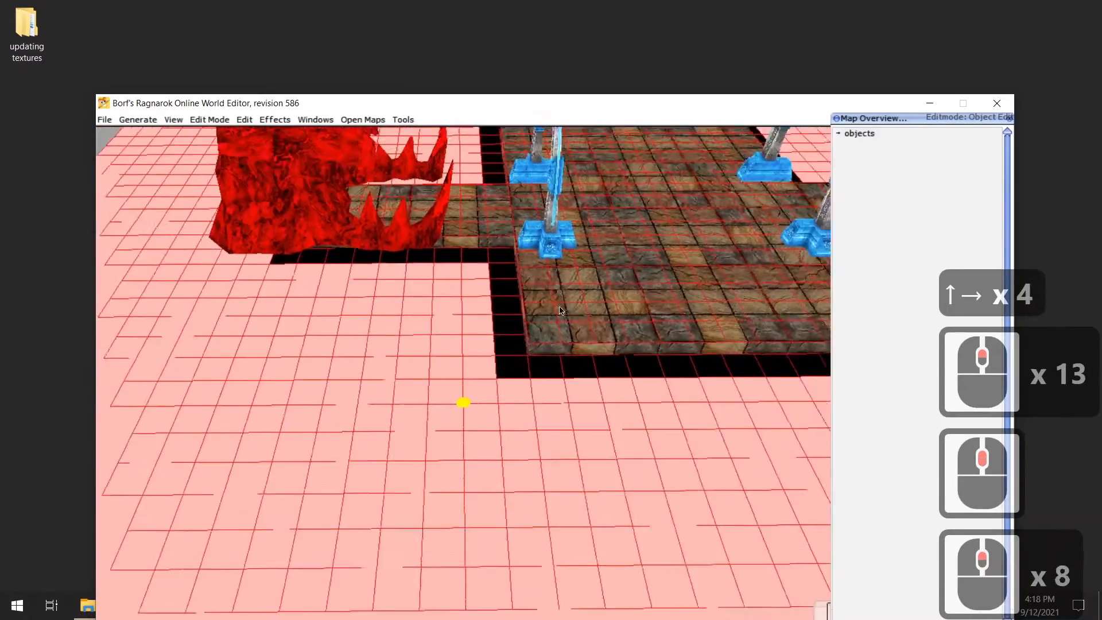
{"action": "middle_click_drag", "start_coordinate": [505, 325], "coordinate": [510, 325]}
{"action": "scroll", "coordinate": [509, 325], "scroll_direction": "down", "scroll_amount": 3}
{"action": "key", "text": "Left"}
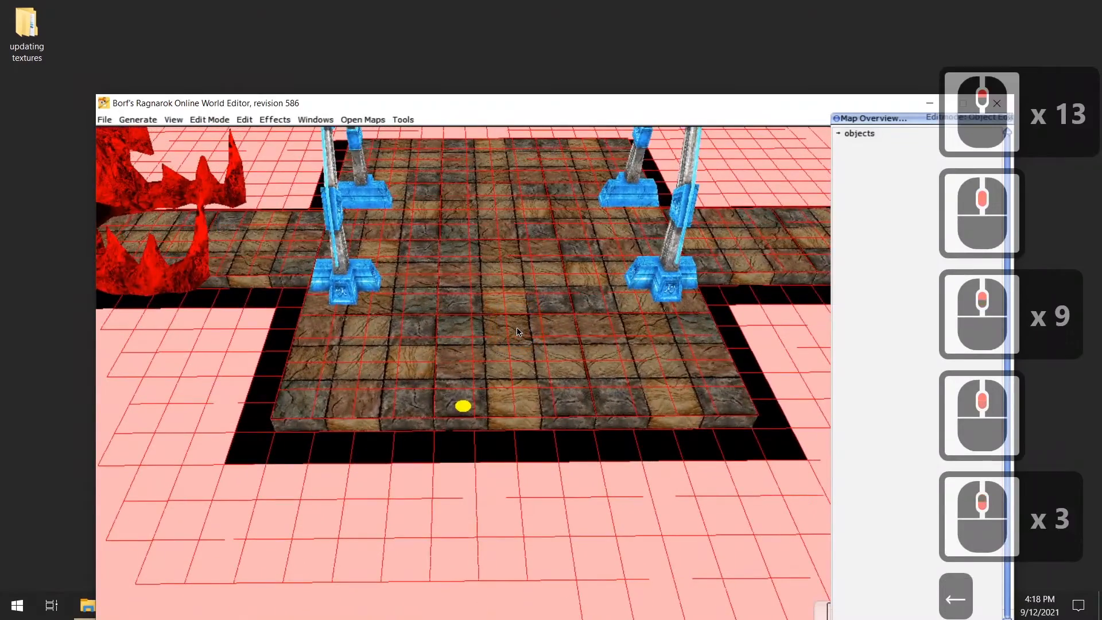
{"action": "scroll", "coordinate": [519, 332], "scroll_direction": "up", "scroll_amount": 8}
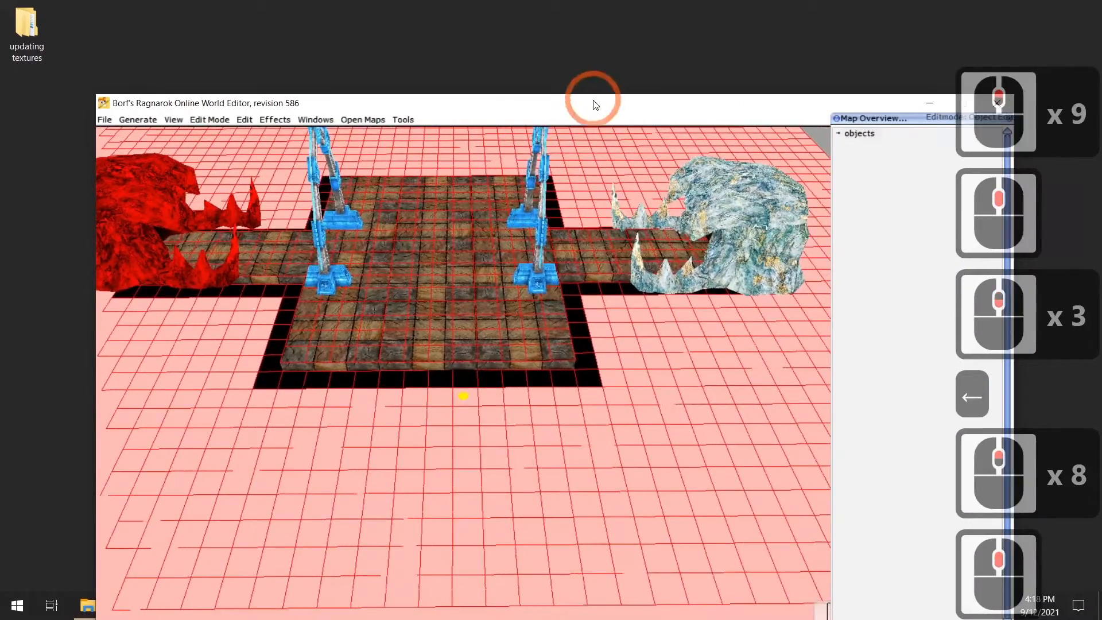
{"action": "left_click_drag", "start_coordinate": [596, 98], "coordinate": [594, 45]}
{"action": "middle_click_drag", "start_coordinate": [443, 227], "coordinate": [442, 232], "text": "shift"}
{"action": "scroll", "coordinate": [517, 247], "scroll_direction": "up", "scroll_amount": 1}
{"action": "scroll", "coordinate": [601, 264], "scroll_direction": "up", "scroll_amount": 4}
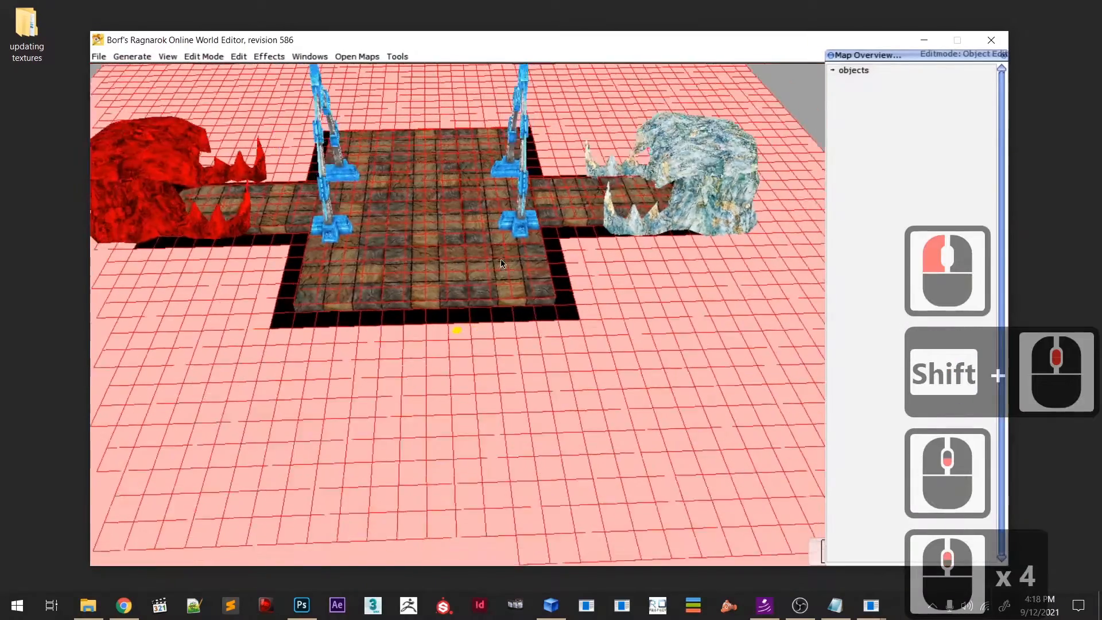
- Select the first model02 cave at the opposite end and nudge it along its passage towards the room to match the duplicate
{"action": "left_click", "coordinate": [641, 212]}
{"action": "key", "text": "Down"}
{"action": "key", "text": "Up"}
{"action": "key", "text": "Left"}
{"action": "key", "text": "Right"}
{"action": "key", "text": "Right"}
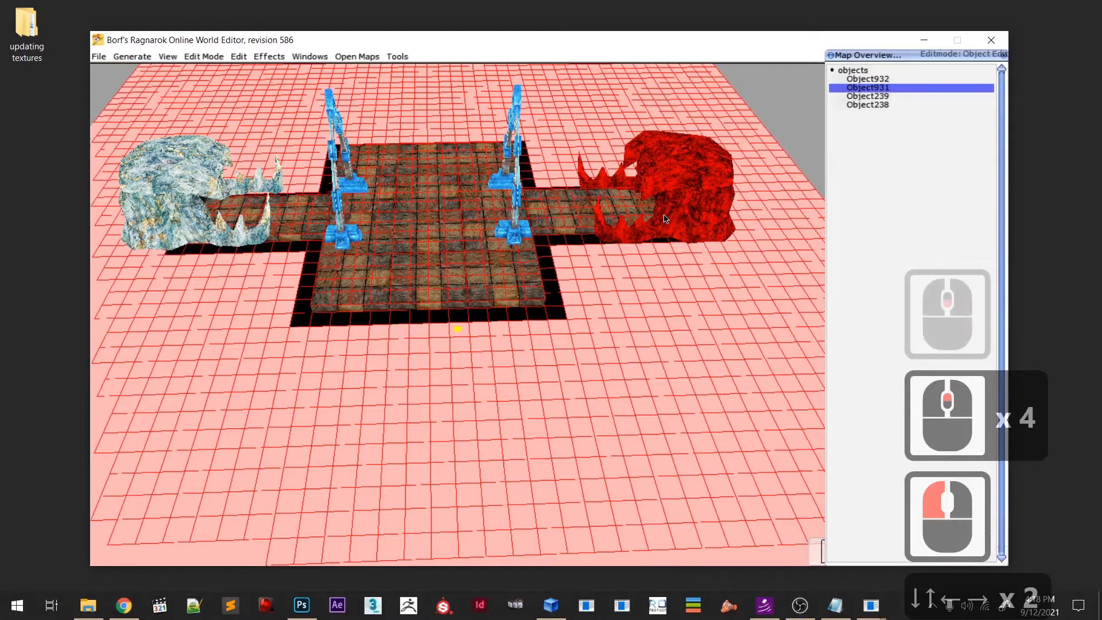
{"action": "key", "text": "Left"}
{"action": "key", "text": "Left"}
{"action": "key", "text": "Left"}
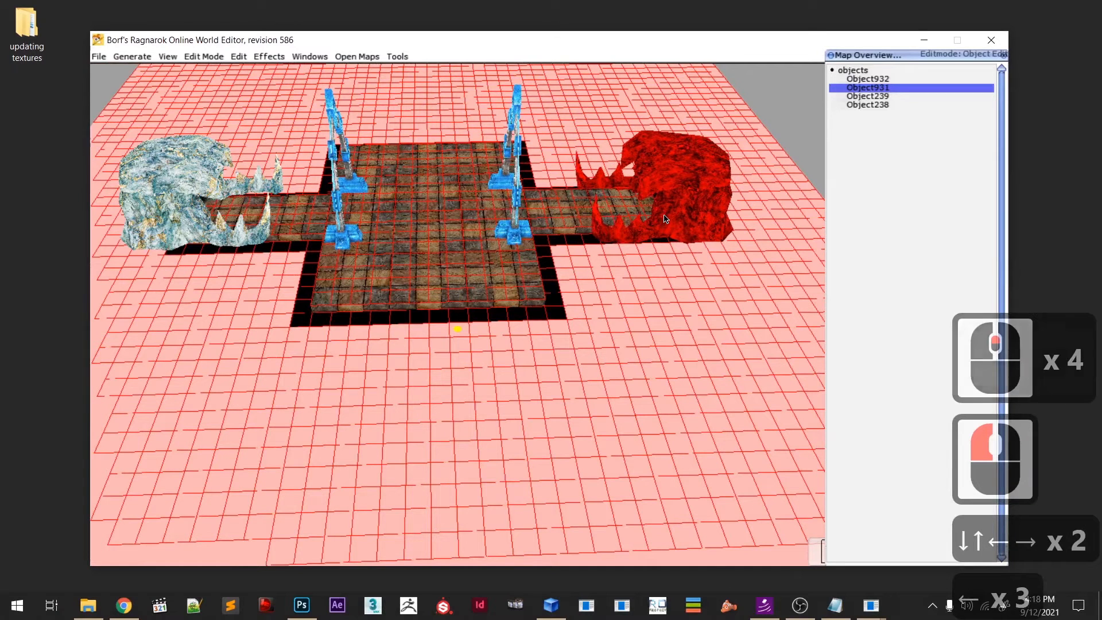
{"action": "left_click", "coordinate": [504, 443]}
{"action": "left_click", "coordinate": [486, 378]}
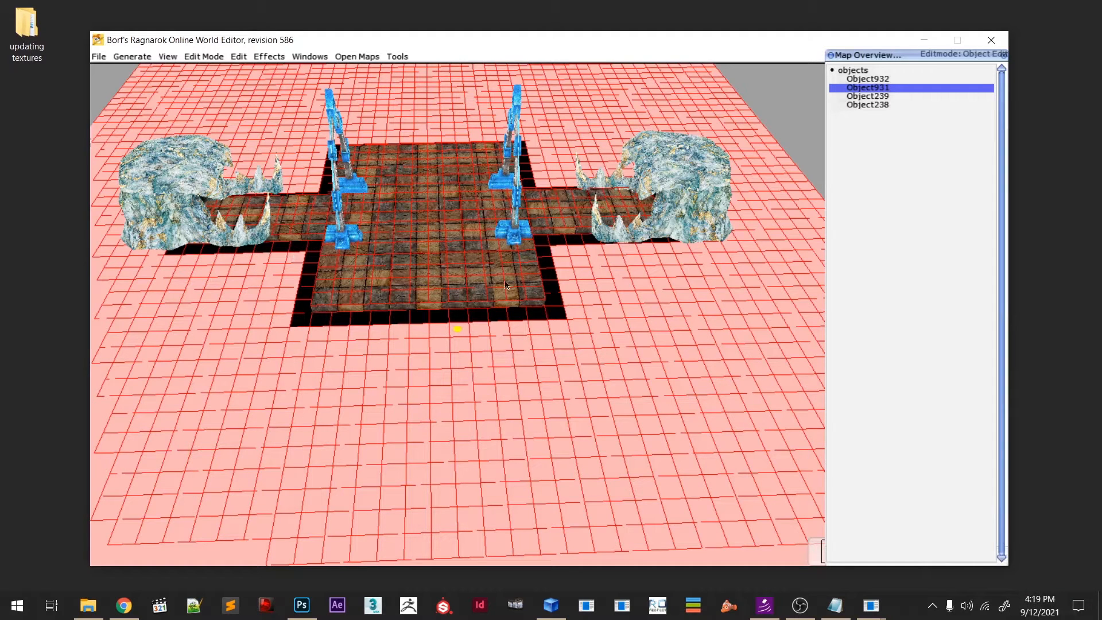
{"action": "left_click", "coordinate": [662, 243]}
{"action": "key", "text": "Left"}
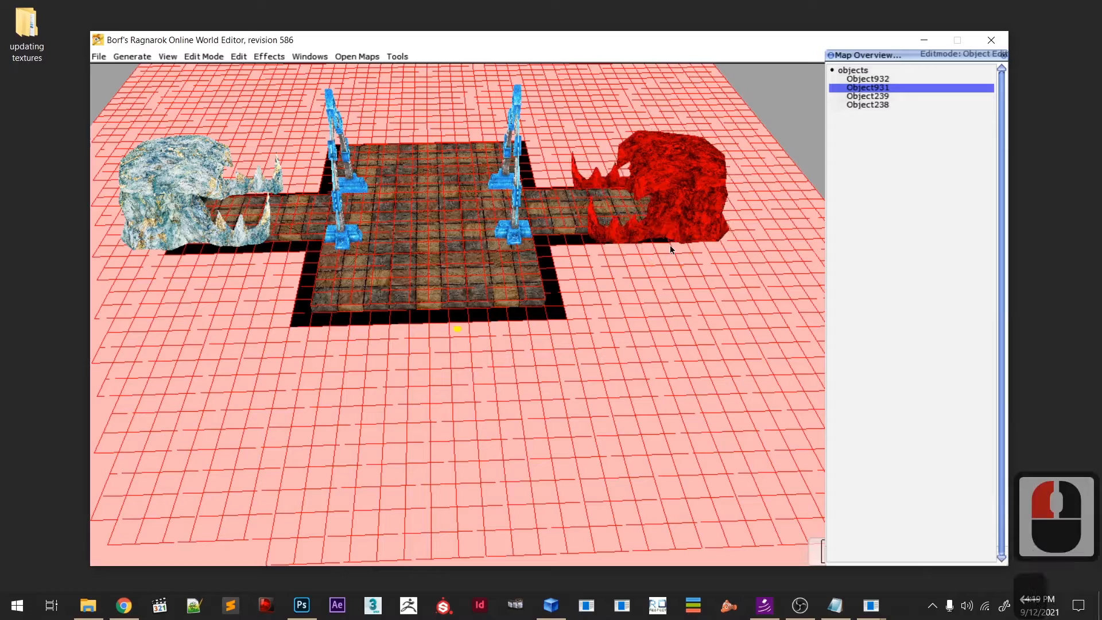
{"action": "right_click", "coordinate": [646, 335]}
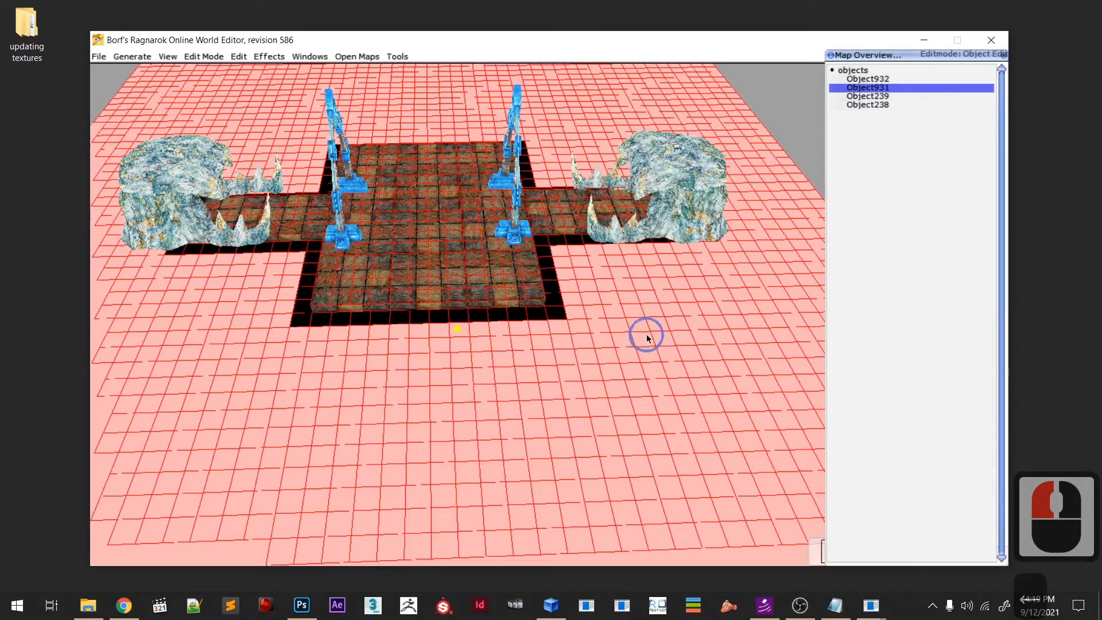
- Quicksave the map with the repositioned caves and the new arches
{"action": "scroll", "coordinate": [485, 396], "scroll_direction": "down", "scroll_amount": 12}
{"action": "scroll", "coordinate": [505, 384], "scroll_direction": "up", "scroll_amount": 13}
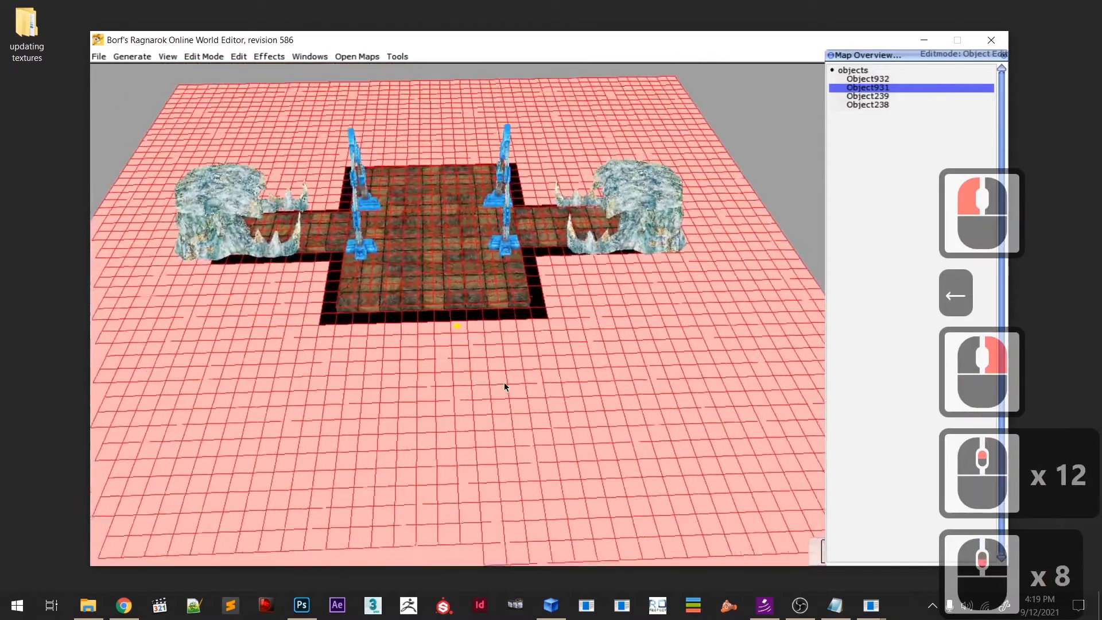
{"action": "mouse_move", "coordinate": [548, 367]}
{"action": "middle_mouse_down"}
{"action": "mouse_move", "coordinate": [642, 367]}
{"action": "mouse_move", "coordinate": [539, 365]}
{"action": "mouse_move", "coordinate": [561, 381]}
{"action": "middle_mouse_up"}
{"action": "left_click", "coordinate": [98, 57]}
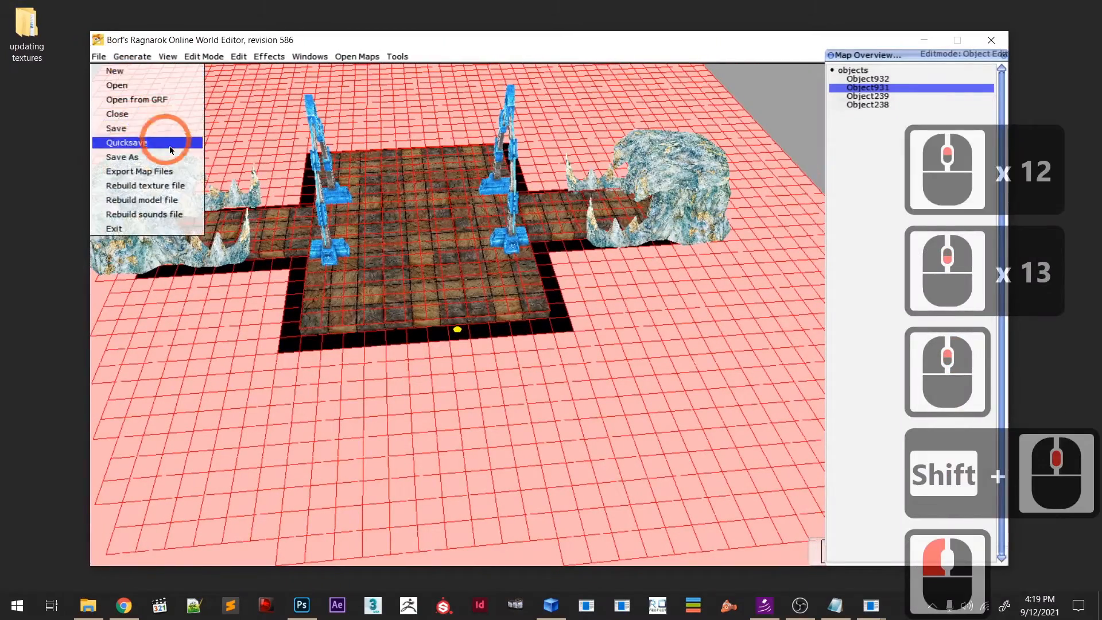
{"action": "left_click", "coordinate": [154, 135]}
- Examine the whole room from different angles to check the new arches and both model02 caves
{"action": "scroll", "coordinate": [622, 370], "scroll_direction": "down", "scroll_amount": 14}
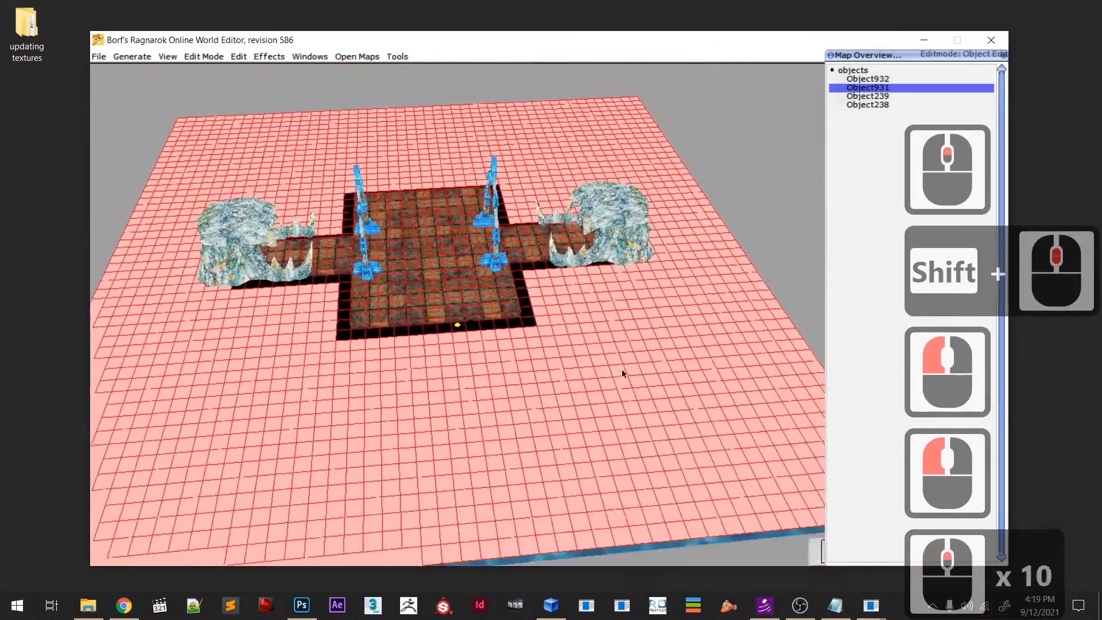
{"action": "scroll", "coordinate": [526, 384], "scroll_direction": "up", "scroll_amount": 5}
{"action": "scroll", "coordinate": [511, 387], "scroll_direction": "up", "scroll_amount": 6}
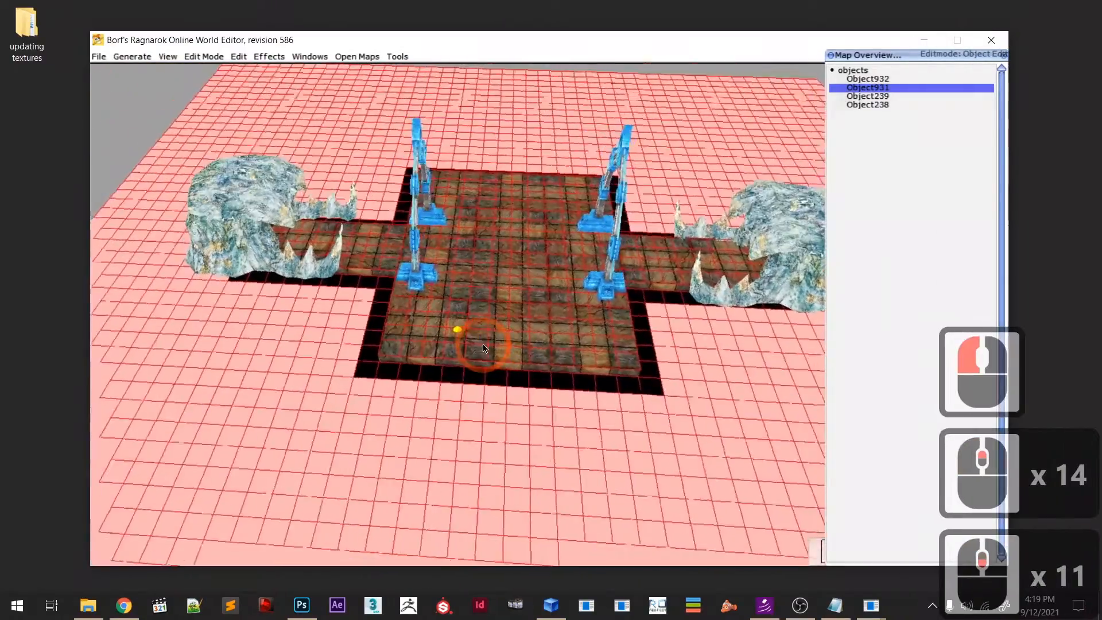
{"action": "middle_click_drag", "start_coordinate": [494, 347], "coordinate": [507, 318], "text": "shift"}
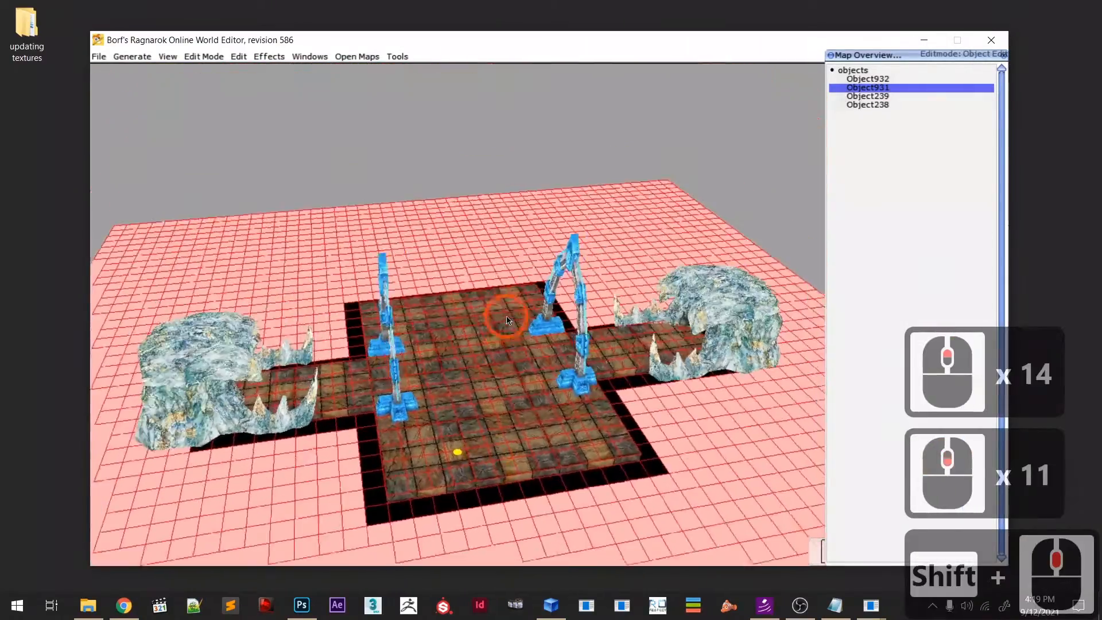
{"action": "scroll", "coordinate": [535, 348], "scroll_direction": "down", "scroll_amount": 14}
{"action": "scroll", "coordinate": [544, 416], "scroll_direction": "up", "scroll_amount": 7}
{"action": "scroll", "coordinate": [548, 402], "scroll_direction": "down", "scroll_amount": 6}
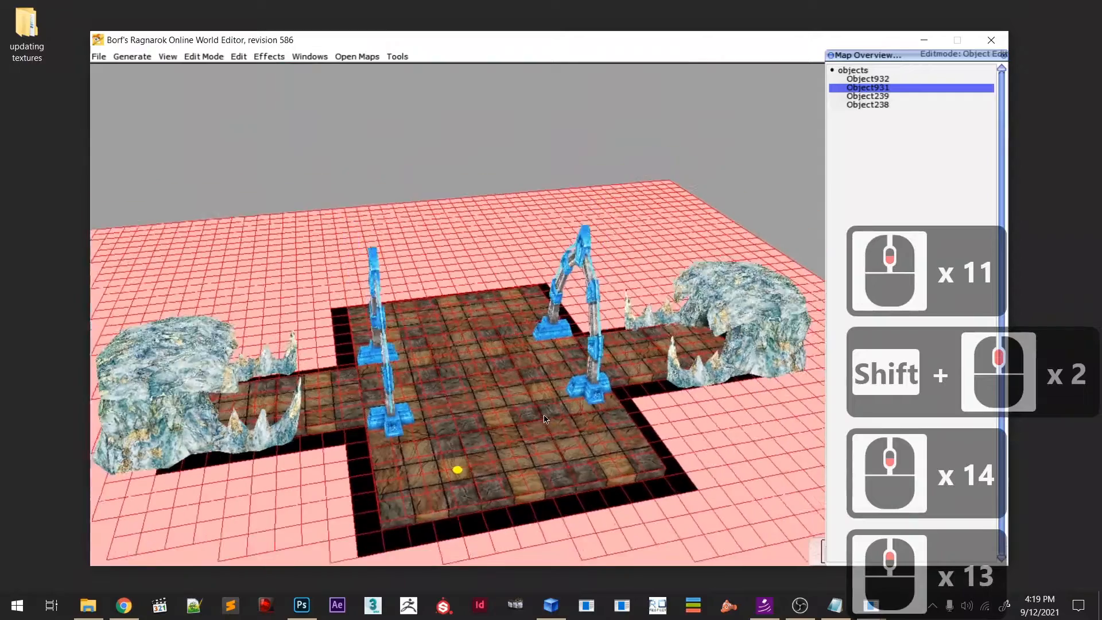
{"action": "scroll", "coordinate": [569, 364], "scroll_direction": "up", "scroll_amount": 1}
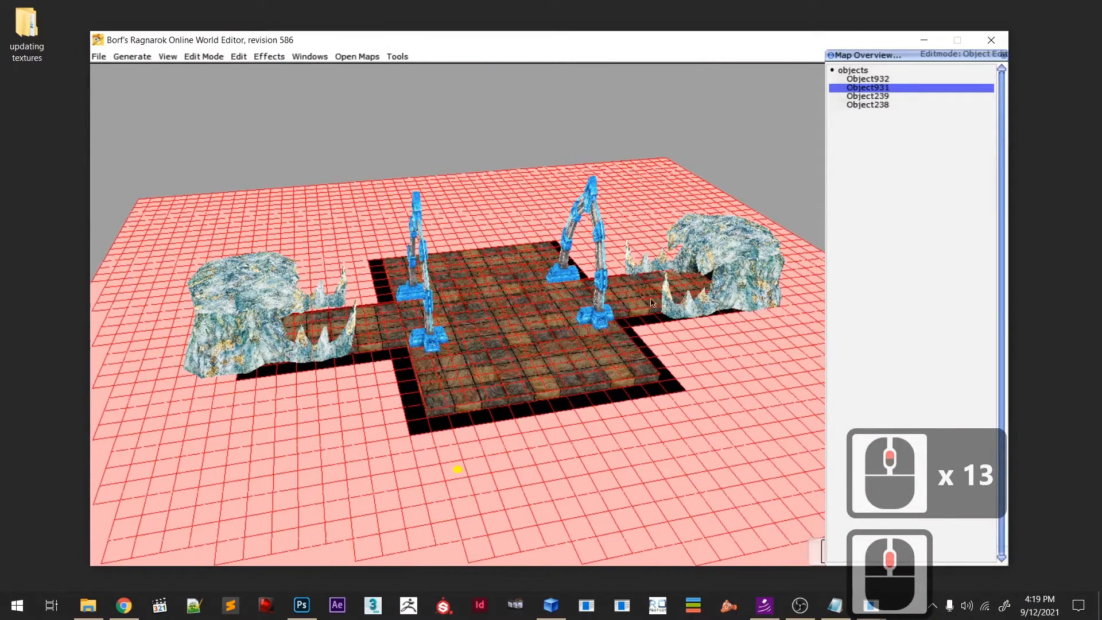
- Close BrowEdit and switch to the Dwarf Dungeon Column page on Sketchfab in Chrome
{"action": "left_click", "coordinate": [991, 39]}
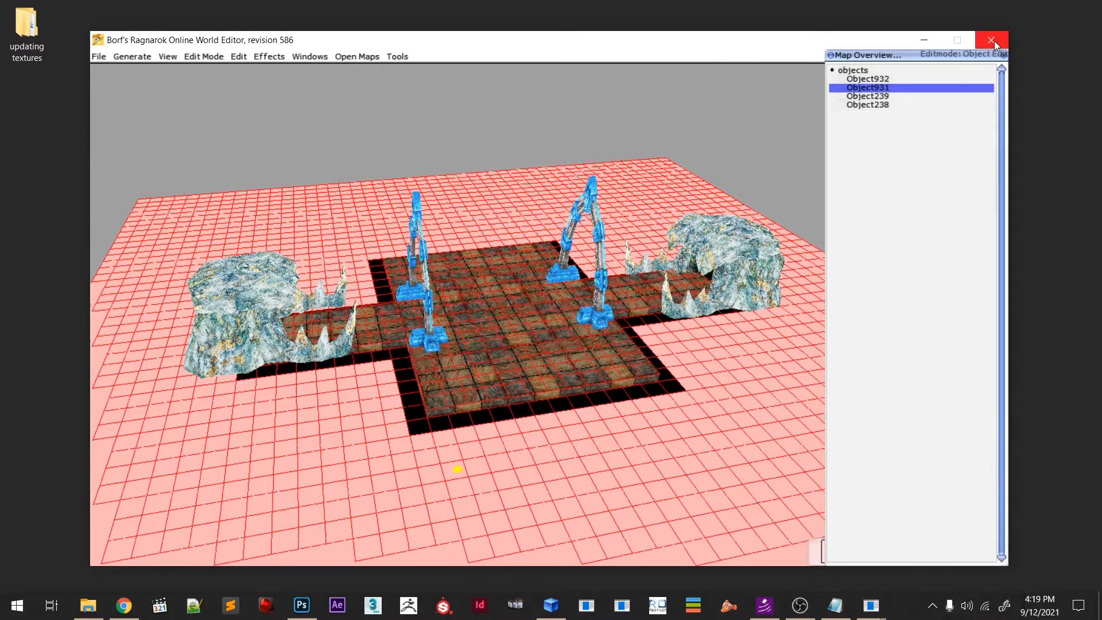
{"action": "left_click", "coordinate": [477, 353]}
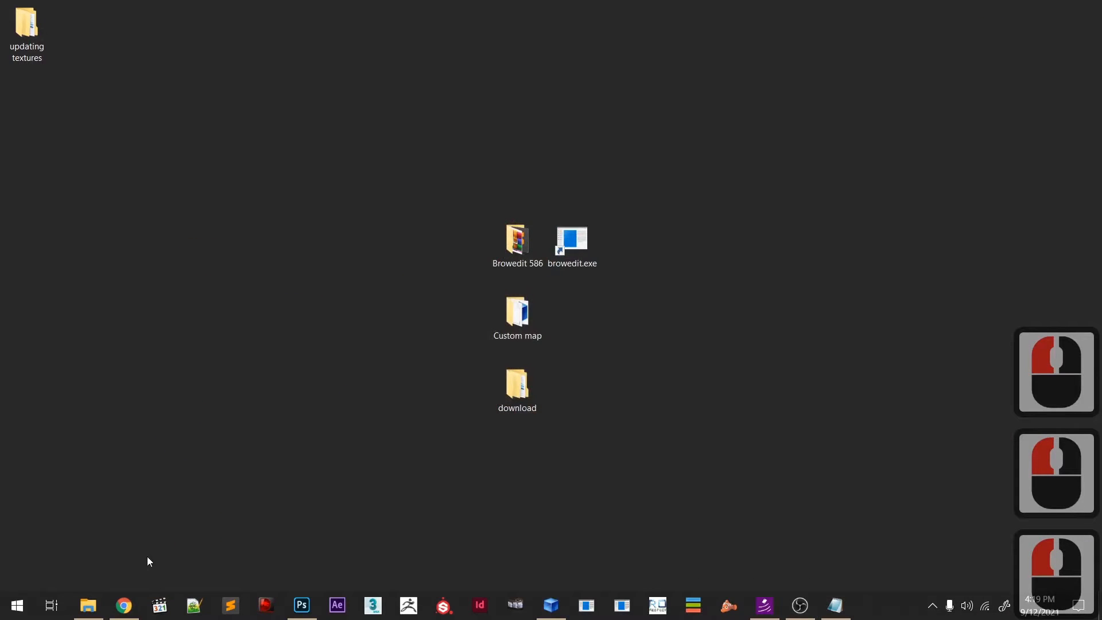
{"action": "left_click", "coordinate": [124, 605]}
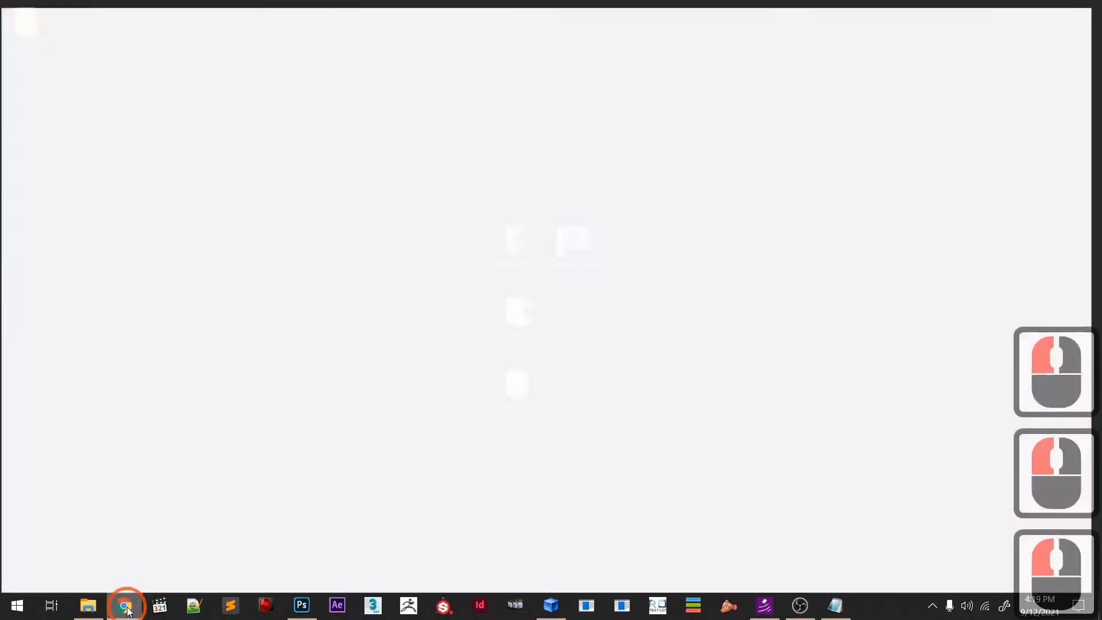
{"action": "left_click", "coordinate": [153, 12]}
- Inspect the Dwarf Dungeon Column in the 3D viewer, both close up and as a whole
{"action": "left_click", "coordinate": [270, 324]}
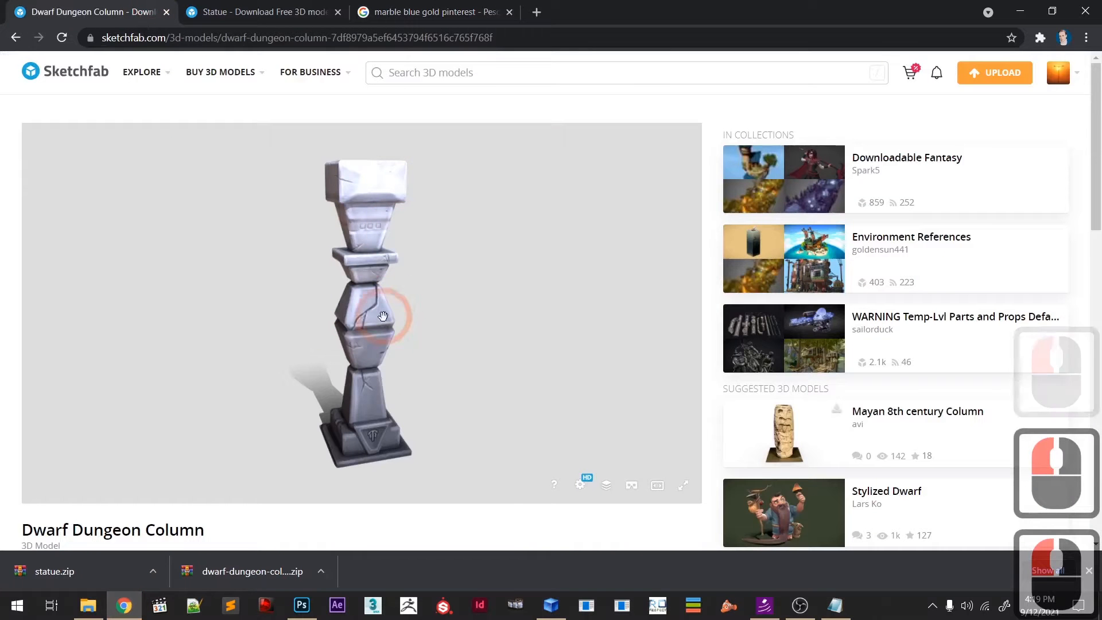
{"action": "scroll", "coordinate": [365, 350], "scroll_direction": "up", "scroll_amount": 6}
{"action": "scroll", "coordinate": [365, 351], "scroll_direction": "up", "scroll_amount": 4}
{"action": "scroll", "coordinate": [448, 265], "scroll_direction": "down", "scroll_amount": 17}
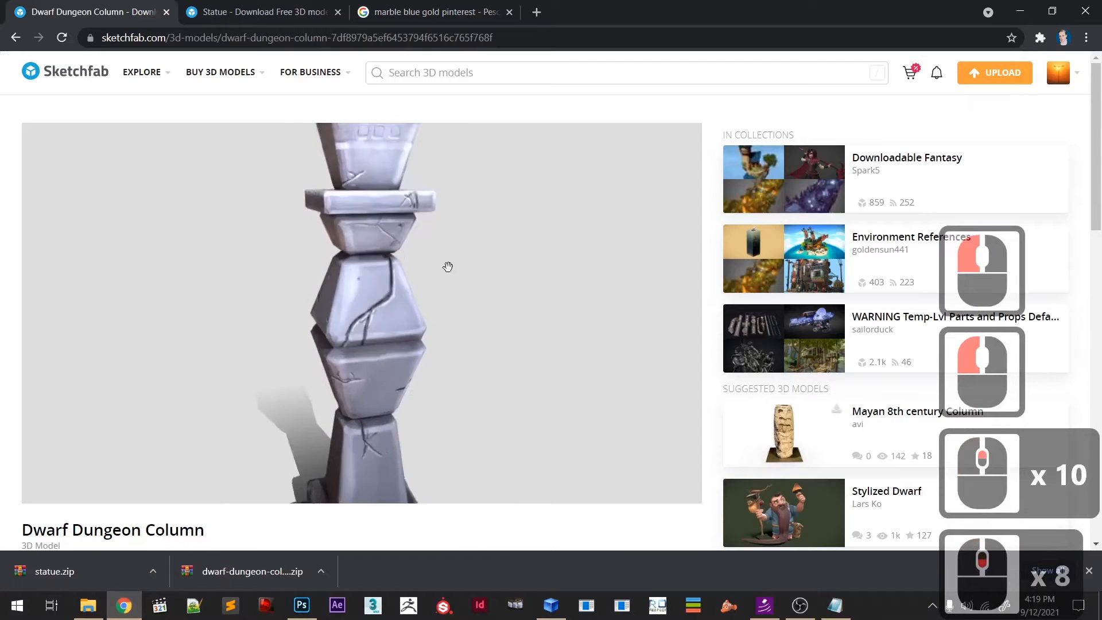
{"action": "scroll", "coordinate": [338, 307], "scroll_direction": "up", "scroll_amount": 3}
{"action": "scroll", "coordinate": [709, 364], "scroll_direction": "down", "scroll_amount": 5}
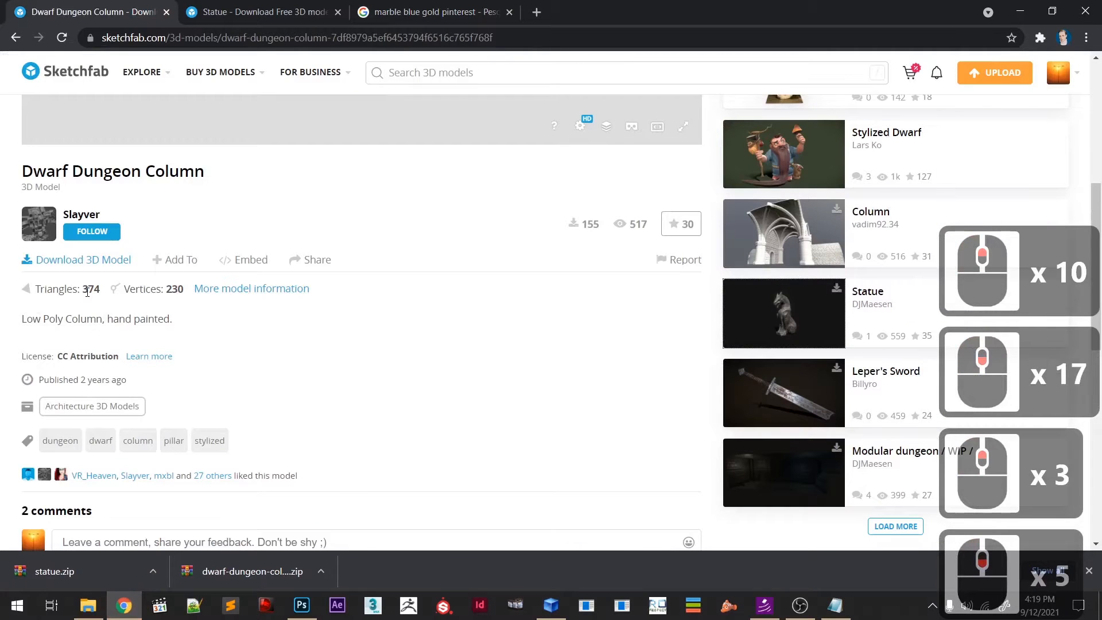
- Check the column's triangle and vertex counts, and review which download formats are offered without downloading any
{"action": "left_click_drag", "start_coordinate": [163, 294], "coordinate": [183, 294]}
{"action": "left_click", "coordinate": [387, 241]}
{"action": "scroll", "coordinate": [345, 285], "scroll_direction": "down", "scroll_amount": 3}
{"action": "scroll", "coordinate": [168, 344], "scroll_direction": "up", "scroll_amount": 3}
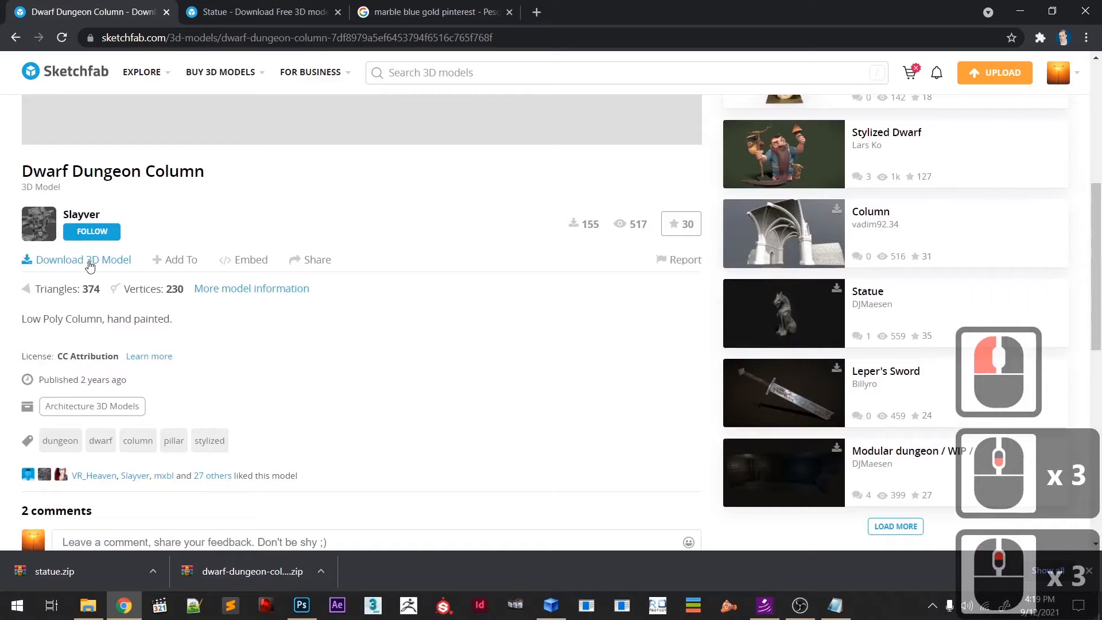
{"action": "left_click", "coordinate": [93, 259]}
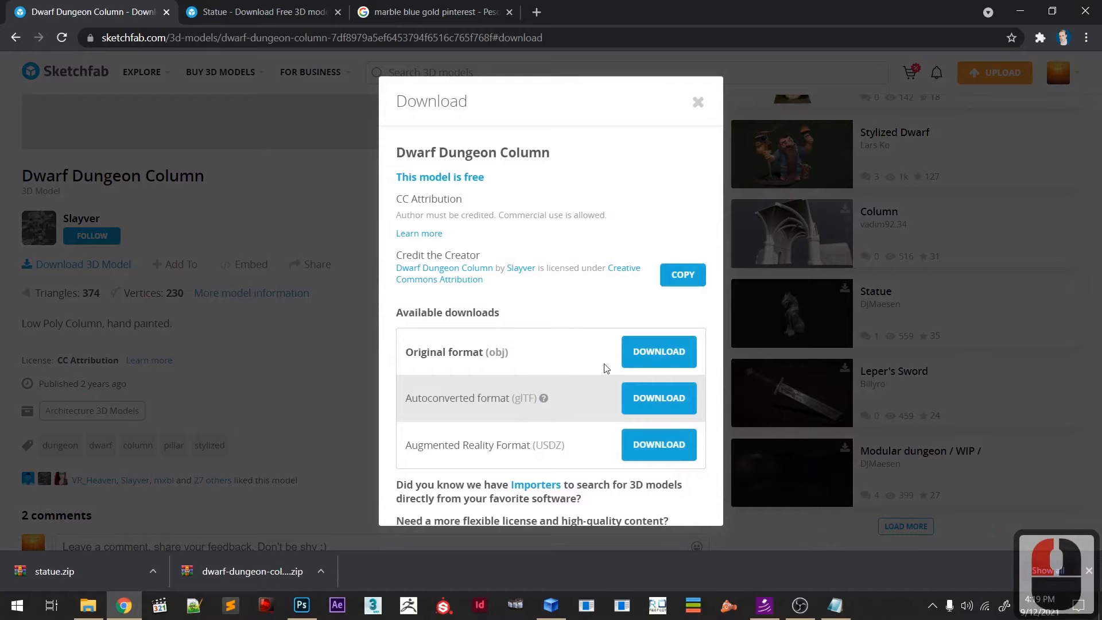
{"action": "left_click", "coordinate": [702, 108]}
- Inspect the Statue model on its Sketchfab page and check its triangle and vertex counts
{"action": "left_click", "coordinate": [275, 10]}
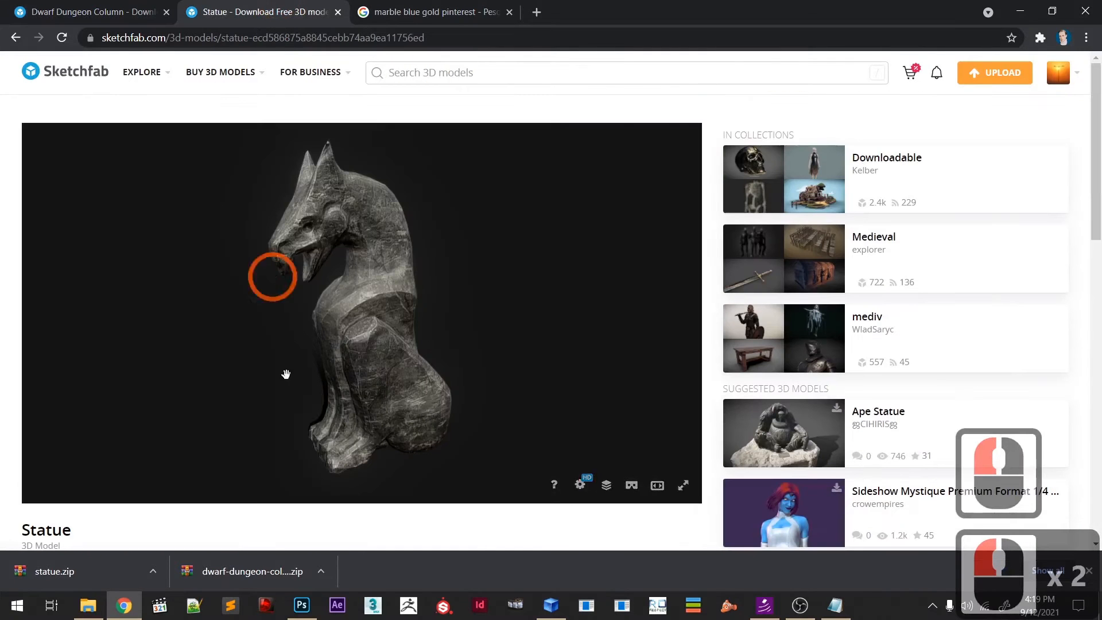
{"action": "left_click_drag", "start_coordinate": [458, 339], "coordinate": [465, 311]}
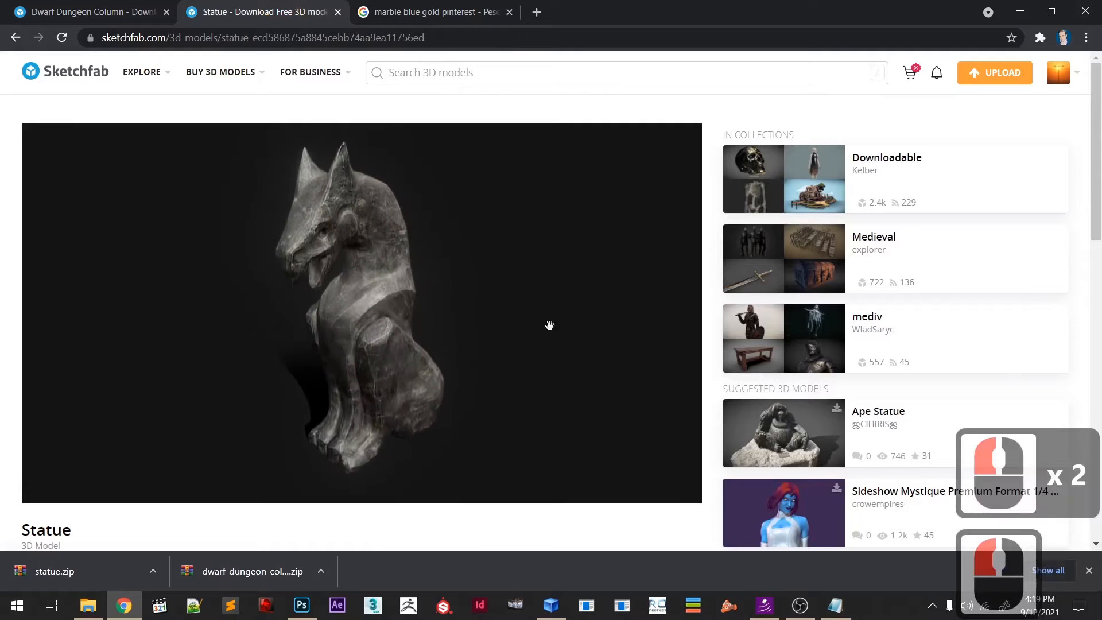
{"action": "scroll", "coordinate": [712, 352], "scroll_direction": "down", "scroll_amount": 5}
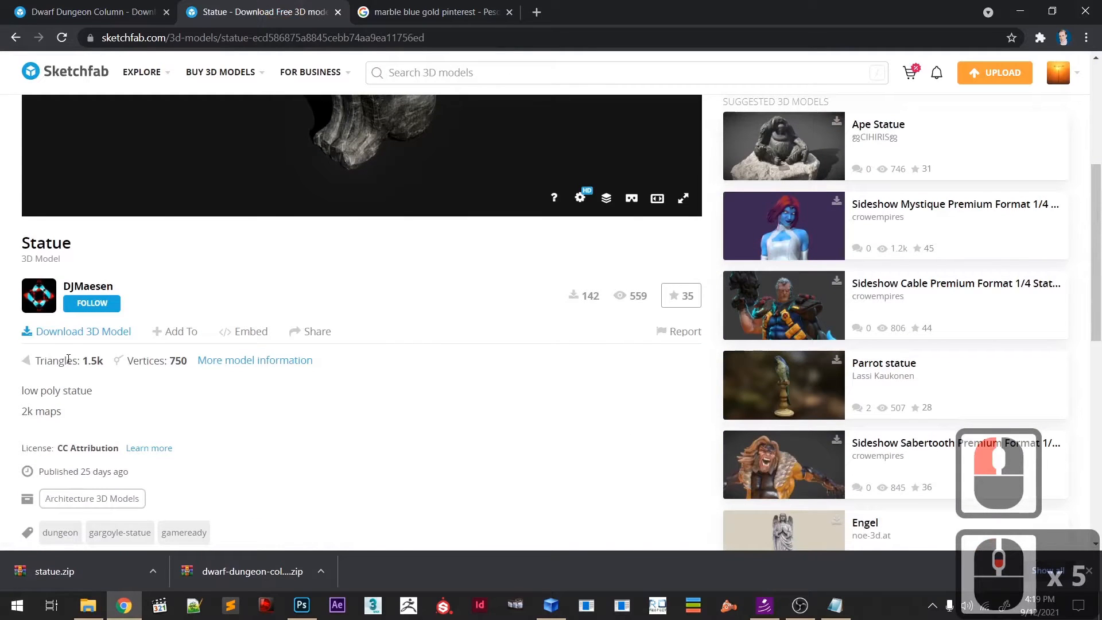
{"action": "left_click_drag", "start_coordinate": [133, 354], "coordinate": [190, 357]}
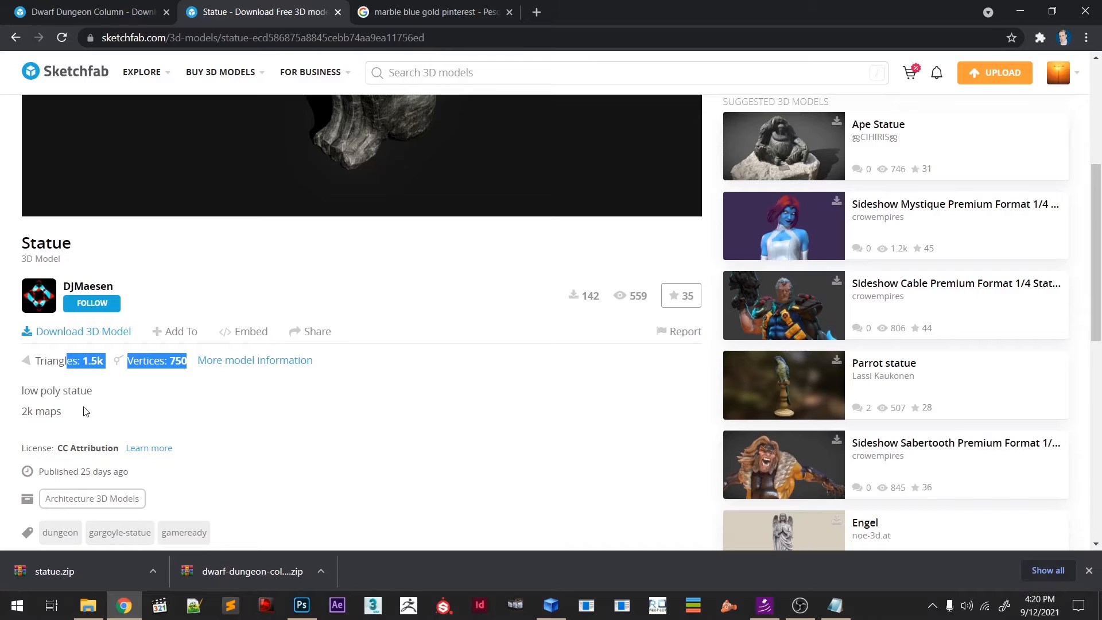
{"action": "left_click", "coordinate": [86, 372]}
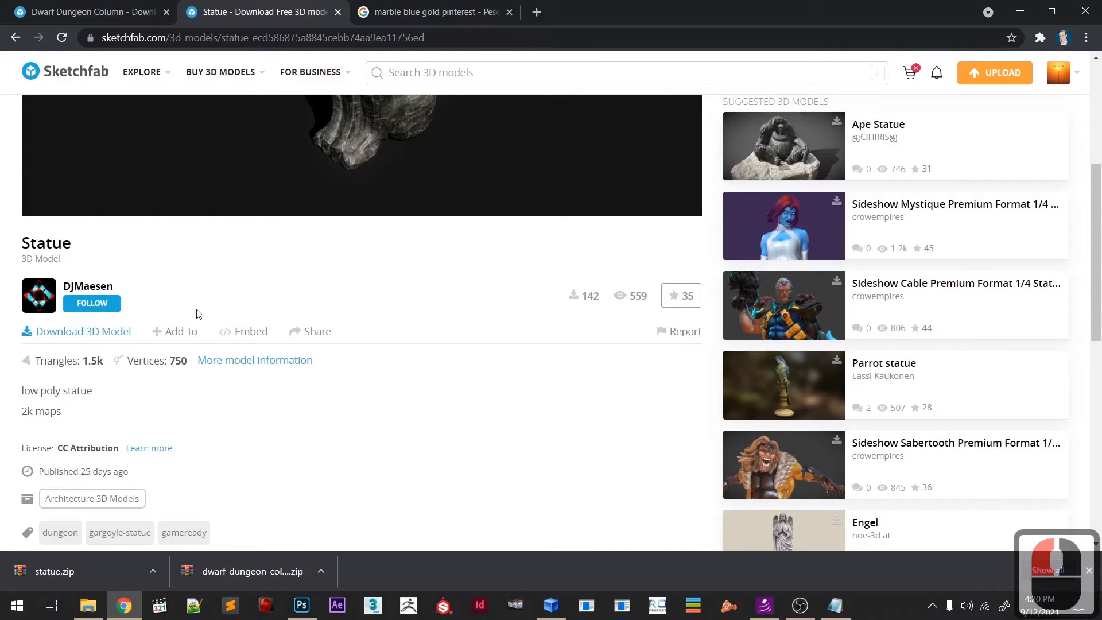
- View the "marble blue gold pinterest" image results for the texture reference and minimise Chrome
{"action": "left_click", "coordinate": [402, 12]}
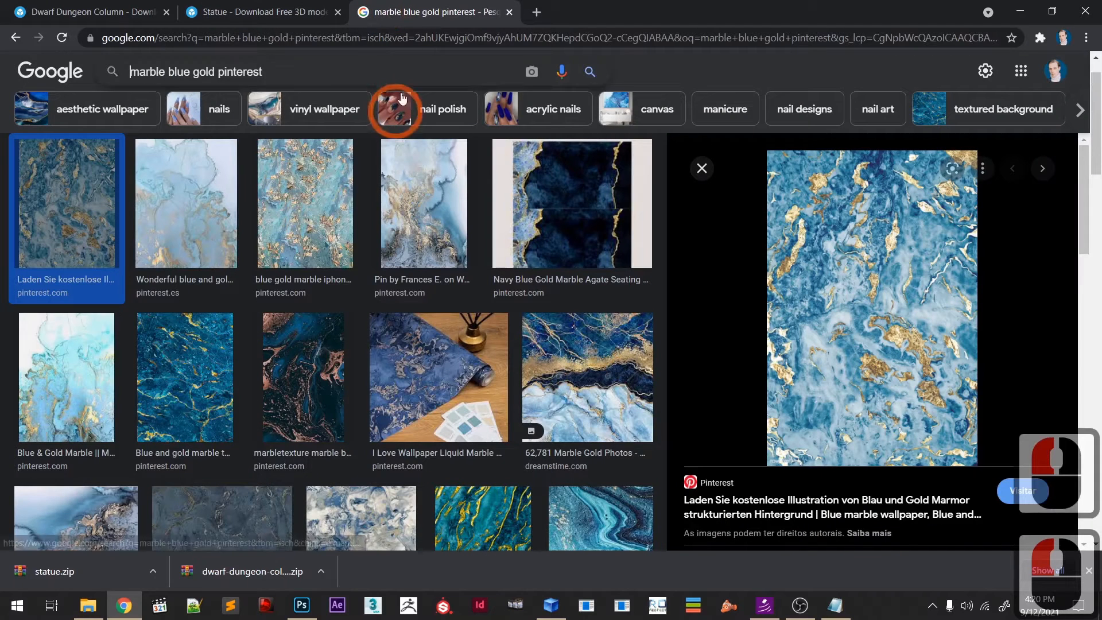
{"action": "left_click", "coordinate": [1028, 12]}
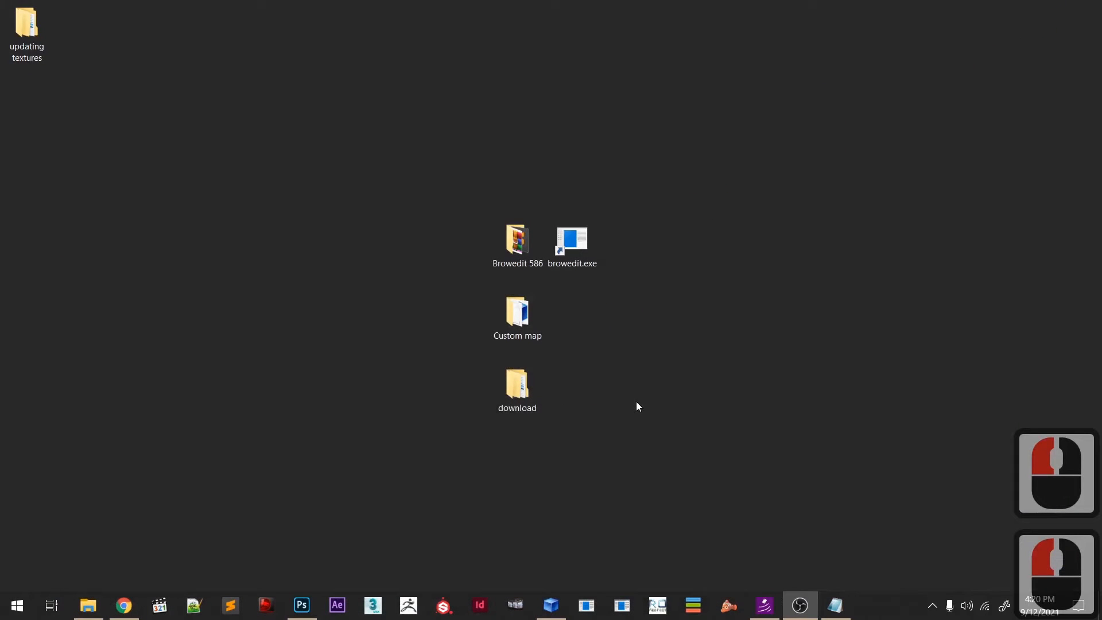
{"action": "left_click", "coordinate": [639, 417]}
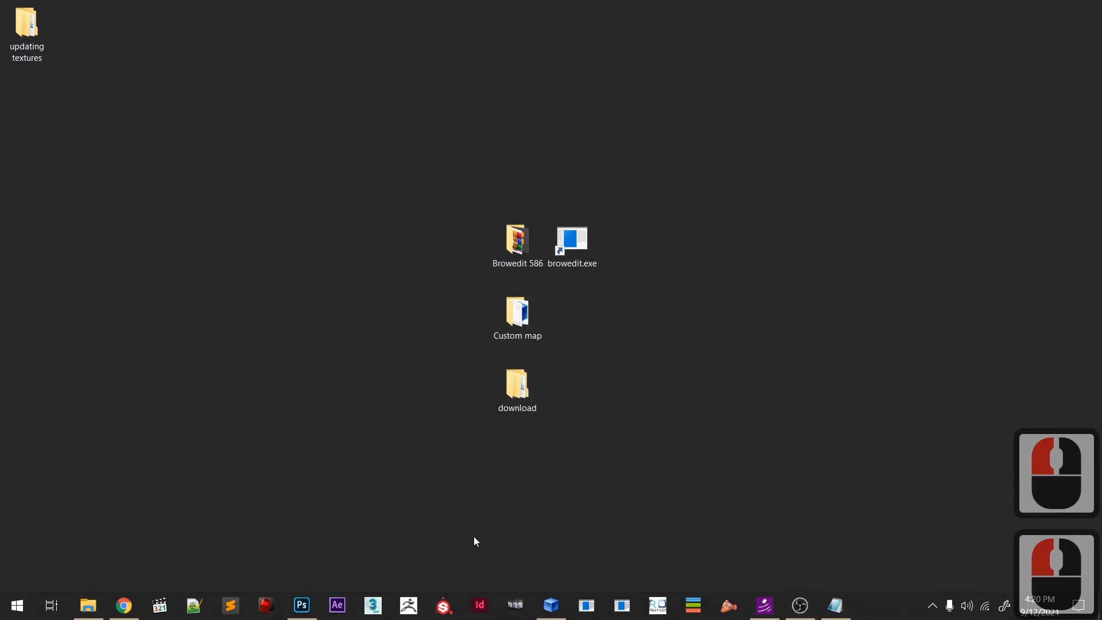
- Launch 3ds Max 2021 and switch to the File Explorer window while it loads
{"action": "left_click", "coordinate": [380, 604]}
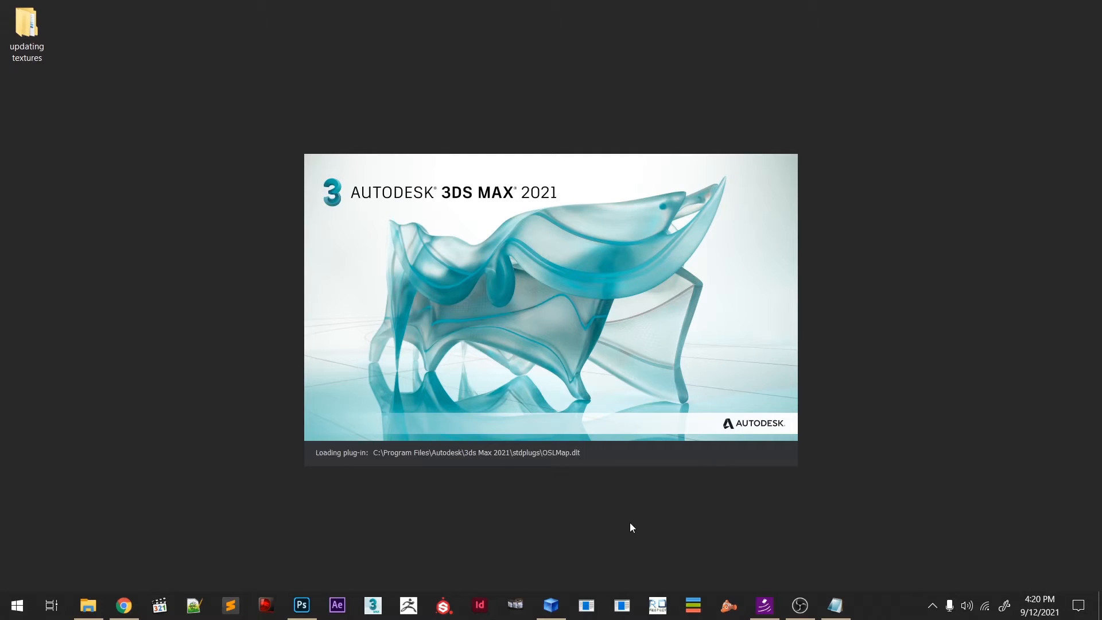
{"action": "left_click", "coordinate": [98, 543]}
{"action": "left_click", "coordinate": [96, 611]}
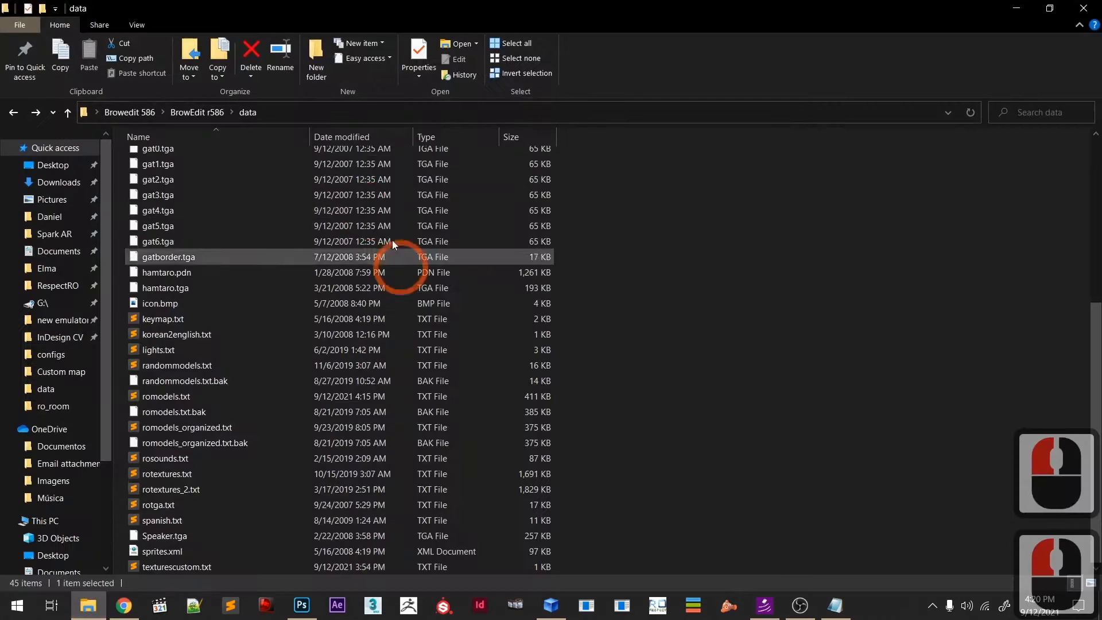
- Launch Rsm Converter from its folder and bring its window into view while 3ds Max loads
{"action": "left_click_drag", "start_coordinate": [468, 3], "coordinate": [1101, 276]}
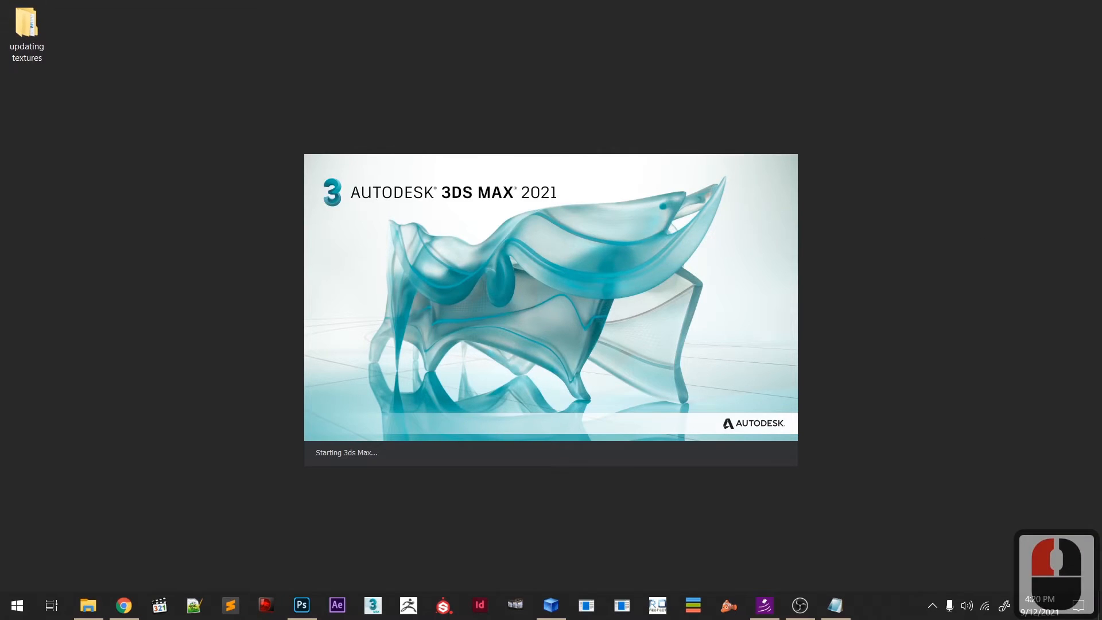
{"action": "key", "text": "BackSpace"}
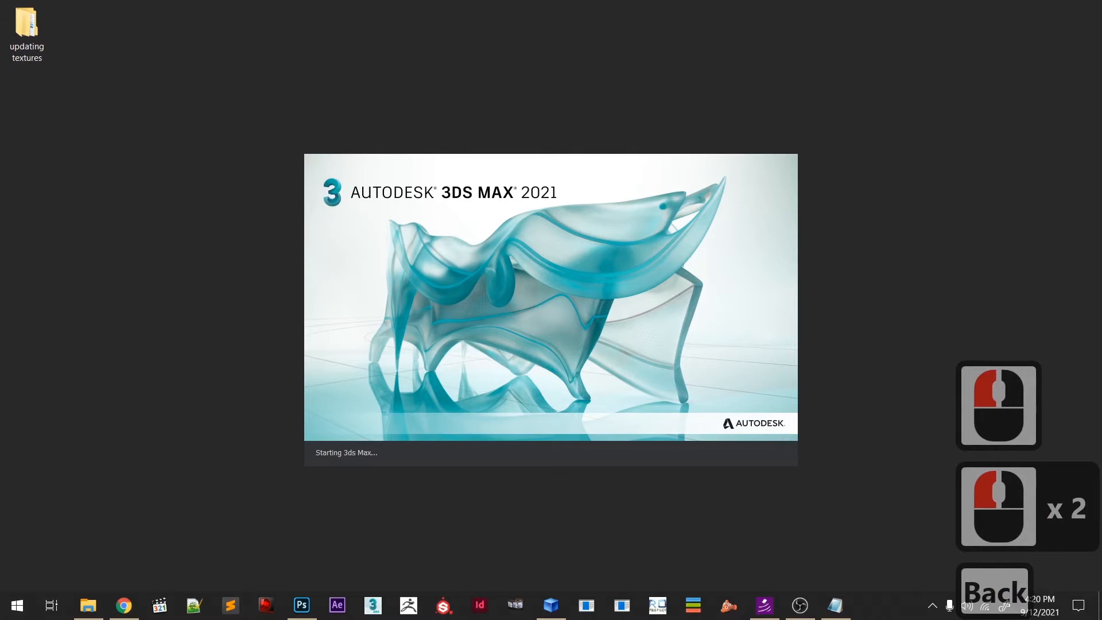
{"action": "key", "text": "Return"}
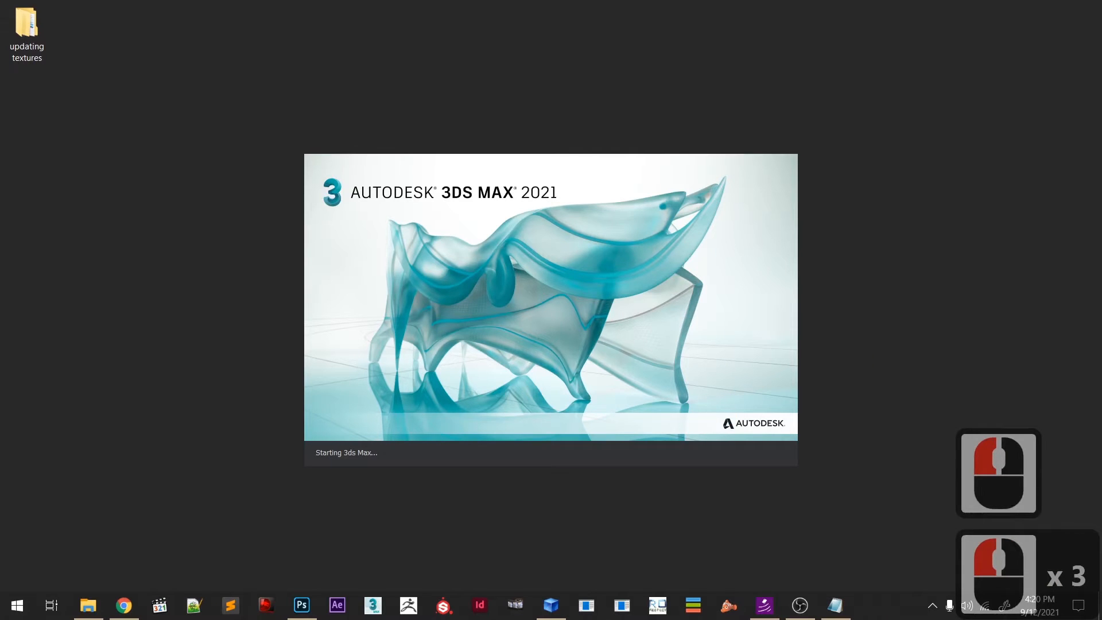
{"action": "left_click_drag", "start_coordinate": [468, 122], "coordinate": [150, 160]}
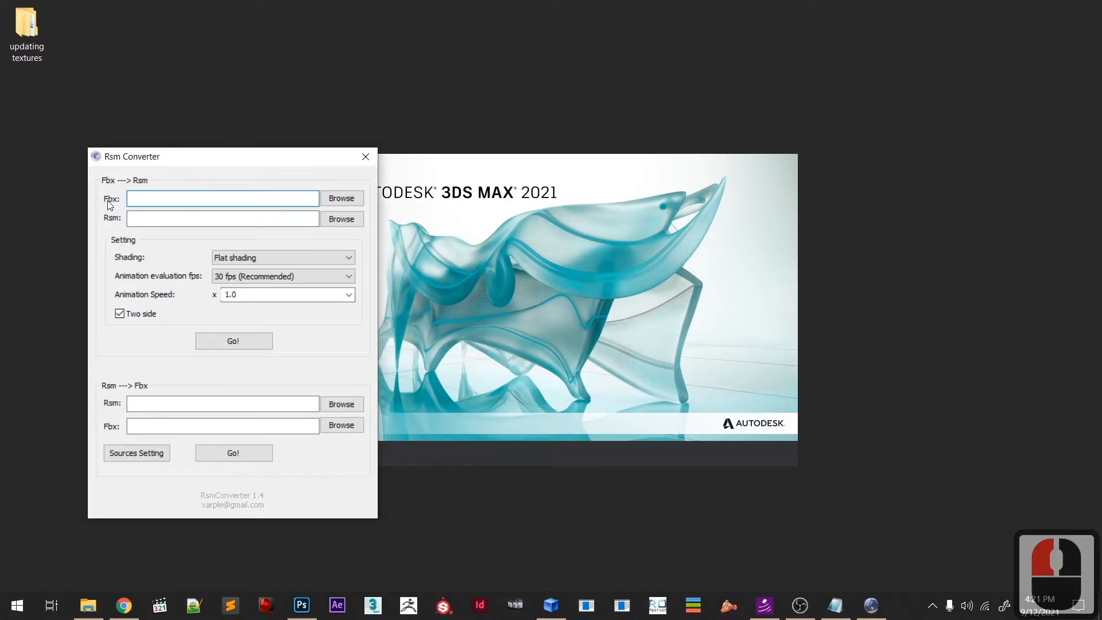
- Review the Rsm Converter's Fbx-to-Rsm file fields, close the converter and activate the perspective viewport in 3ds Max
{"action": "left_click_drag", "start_coordinate": [152, 163], "coordinate": [204, 21]}
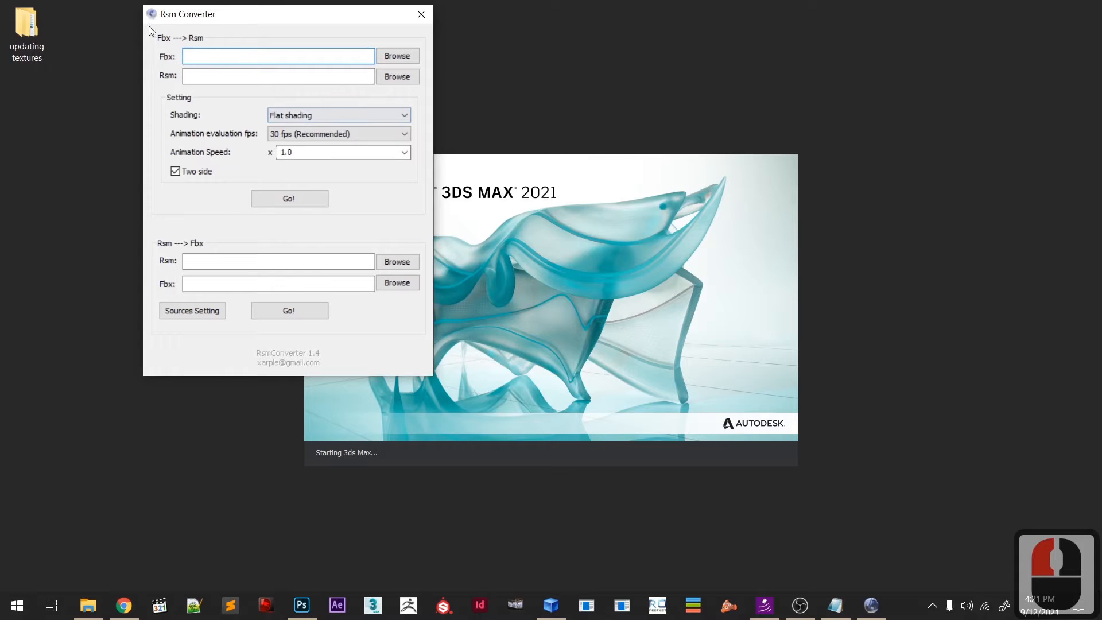
{"action": "left_click_drag", "start_coordinate": [255, 20], "coordinate": [218, 151]}
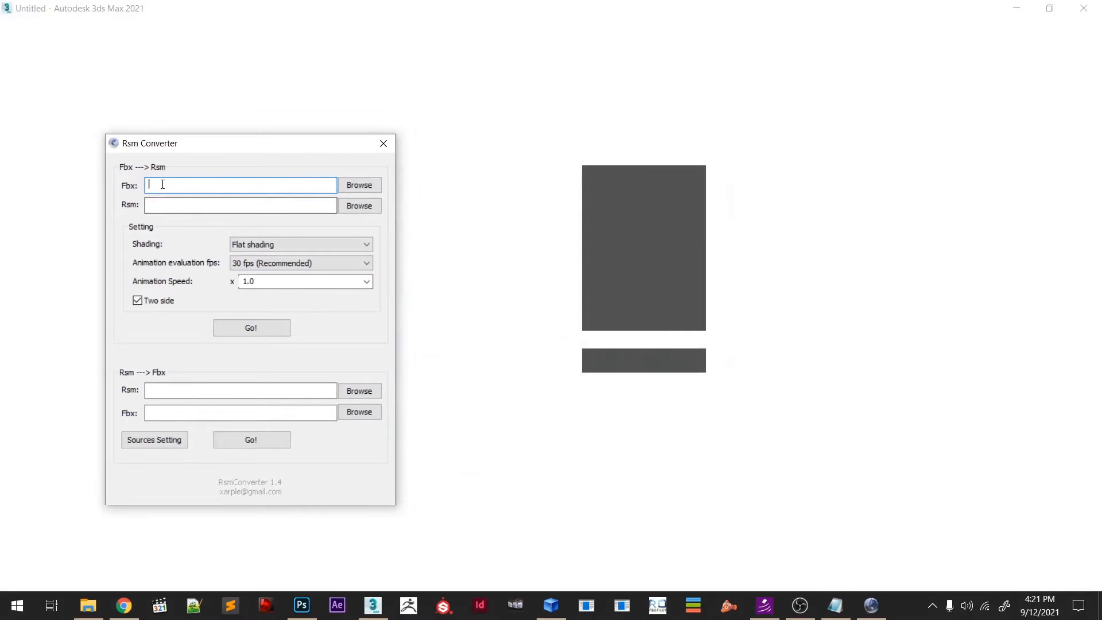
{"action": "left_click", "coordinate": [175, 202]}
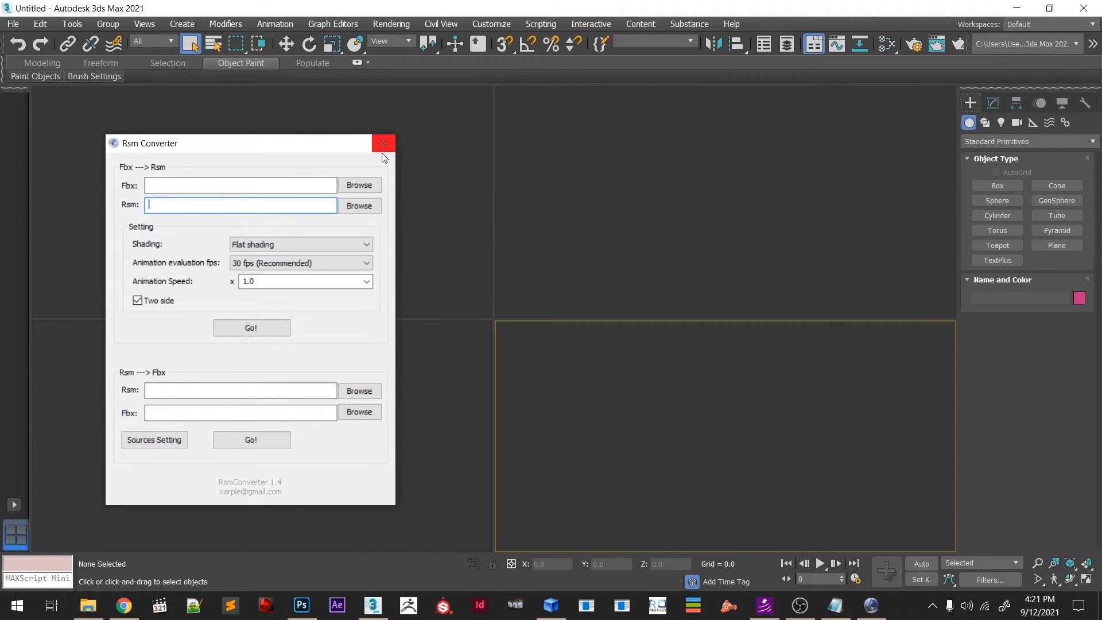
{"action": "left_click", "coordinate": [383, 147]}
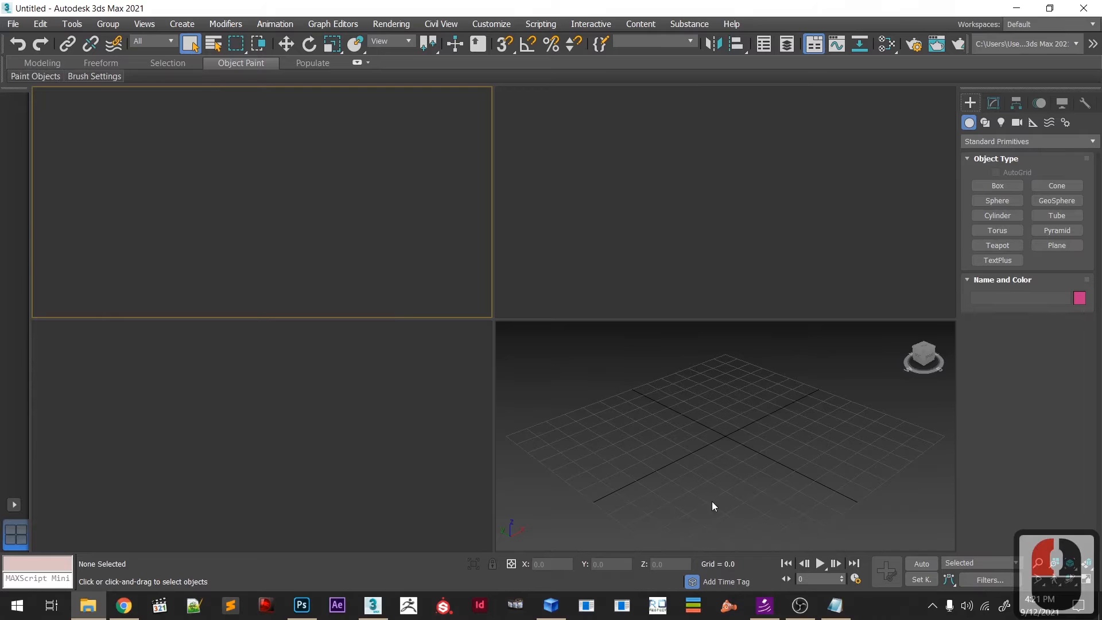
{"action": "left_click", "coordinate": [718, 459]}
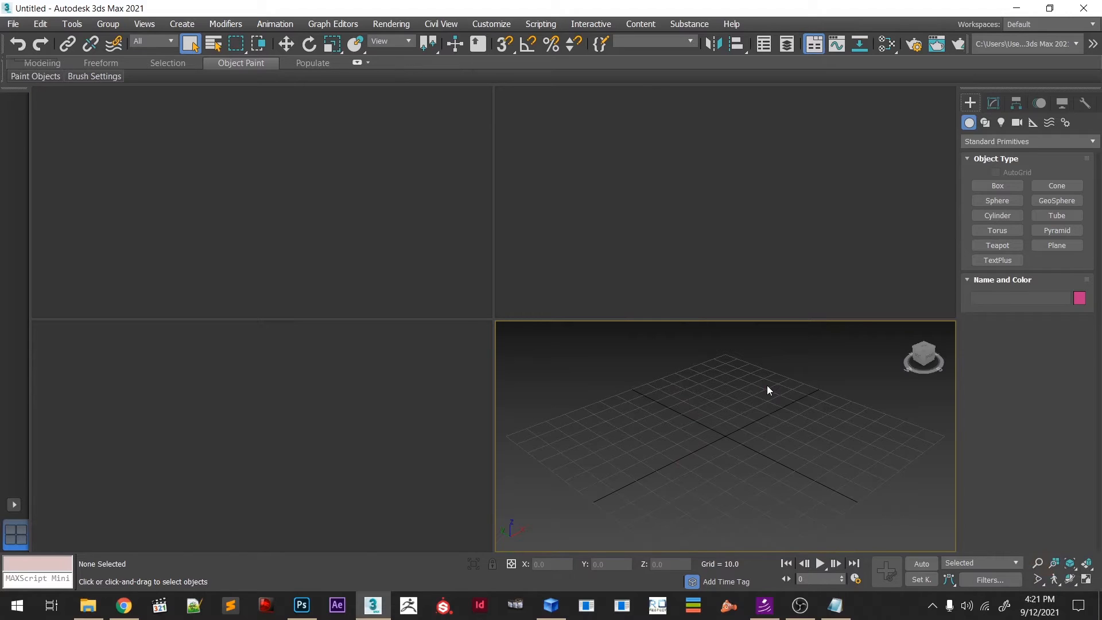
- Minimise 3ds Max and open the download folder from the desktop in File Explorer
{"action": "left_click", "coordinate": [92, 615]}
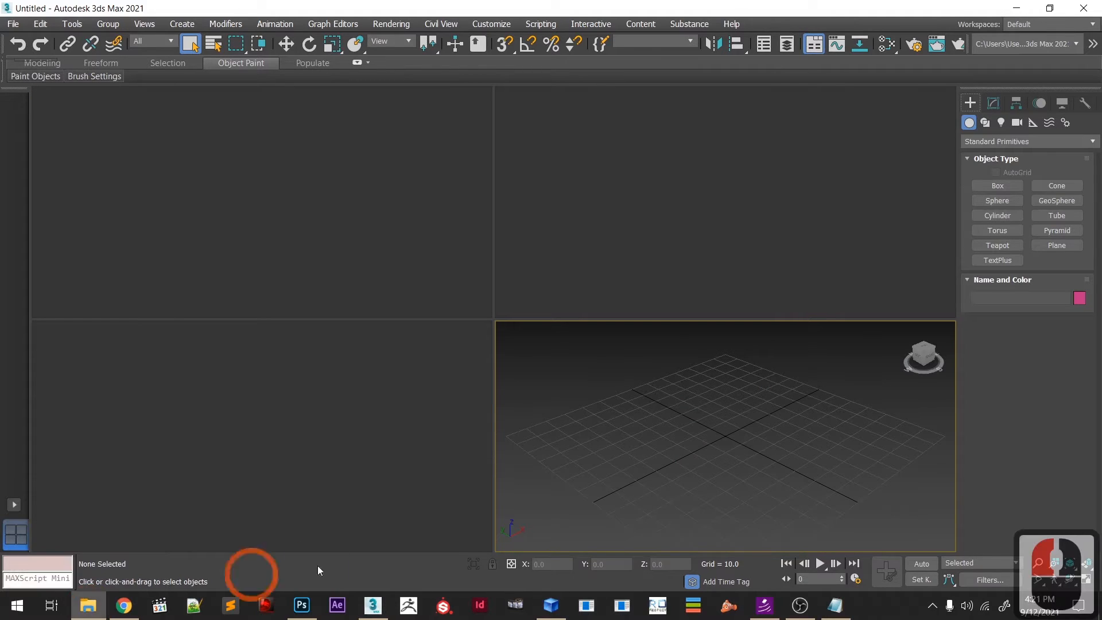
{"action": "key", "text": "BackSpace"}
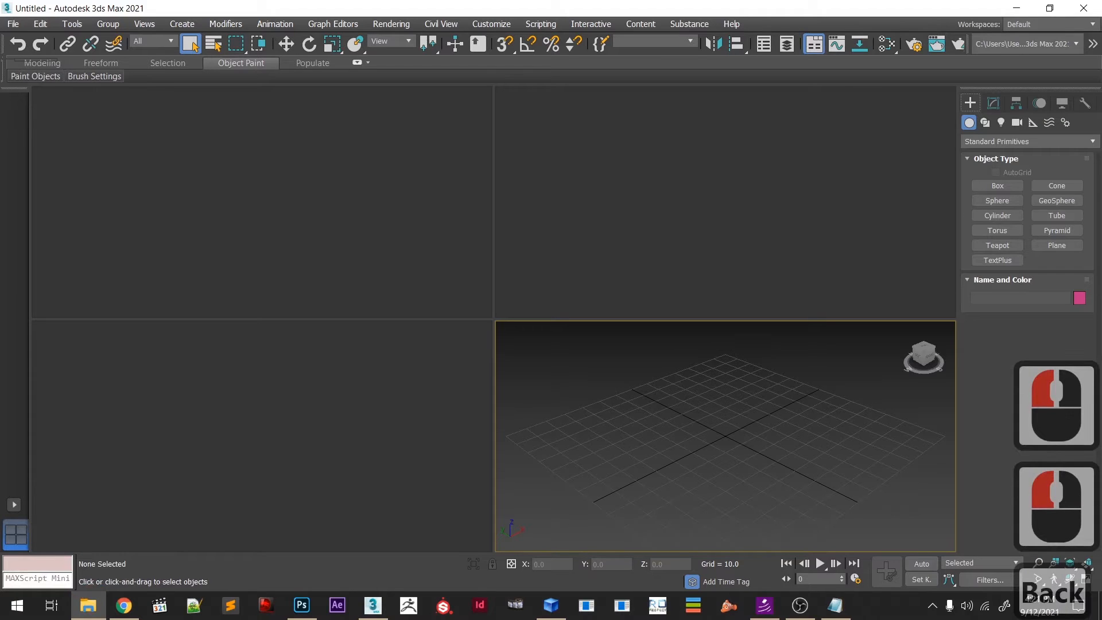
{"action": "left_click", "coordinate": [972, 389]}
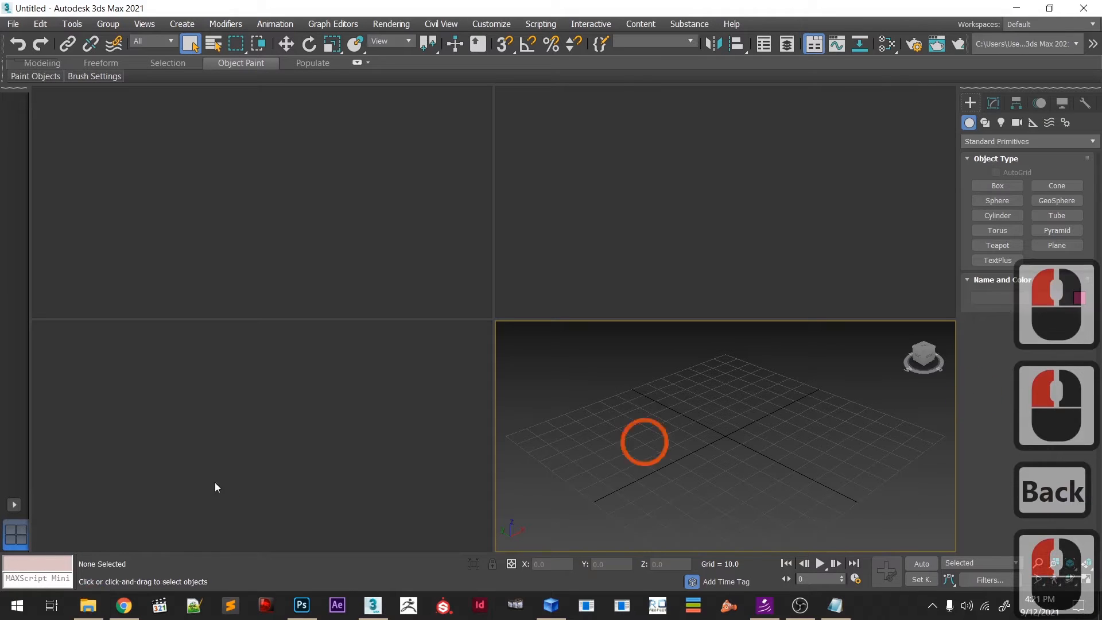
{"action": "left_click", "coordinate": [1018, 9]}
{"action": "left_click", "coordinate": [505, 385]}
{"action": "double_click", "coordinate": [505, 385]}
{"action": "left_click", "coordinate": [505, 384]}
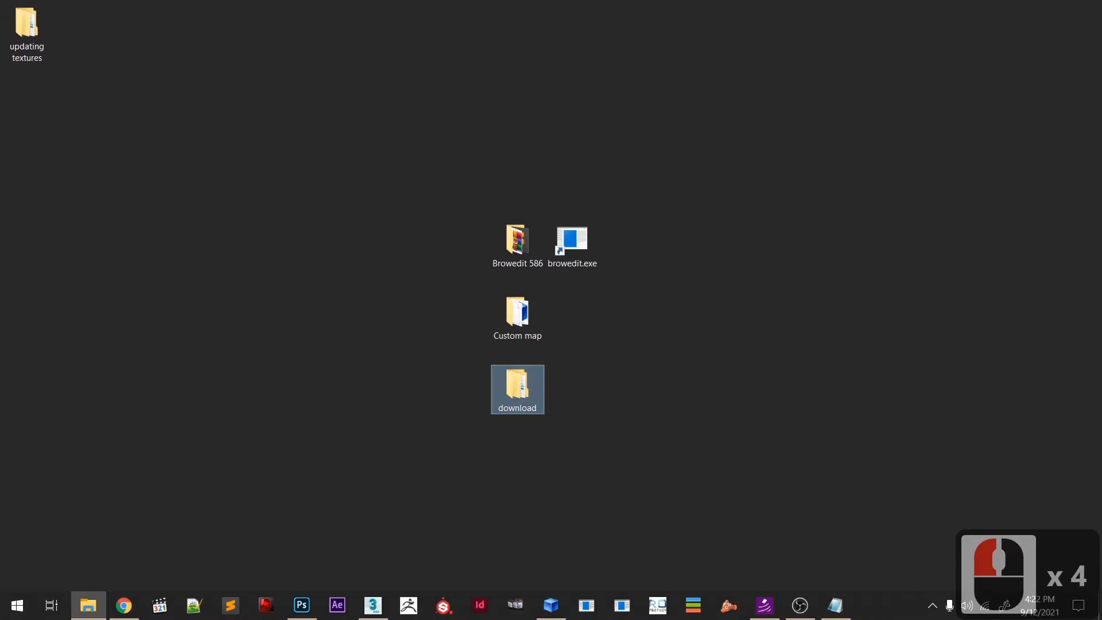
- Maximise the download folder window and select dwarf-dungeon-column.zip
{"action": "left_click", "coordinate": [296, 2]}
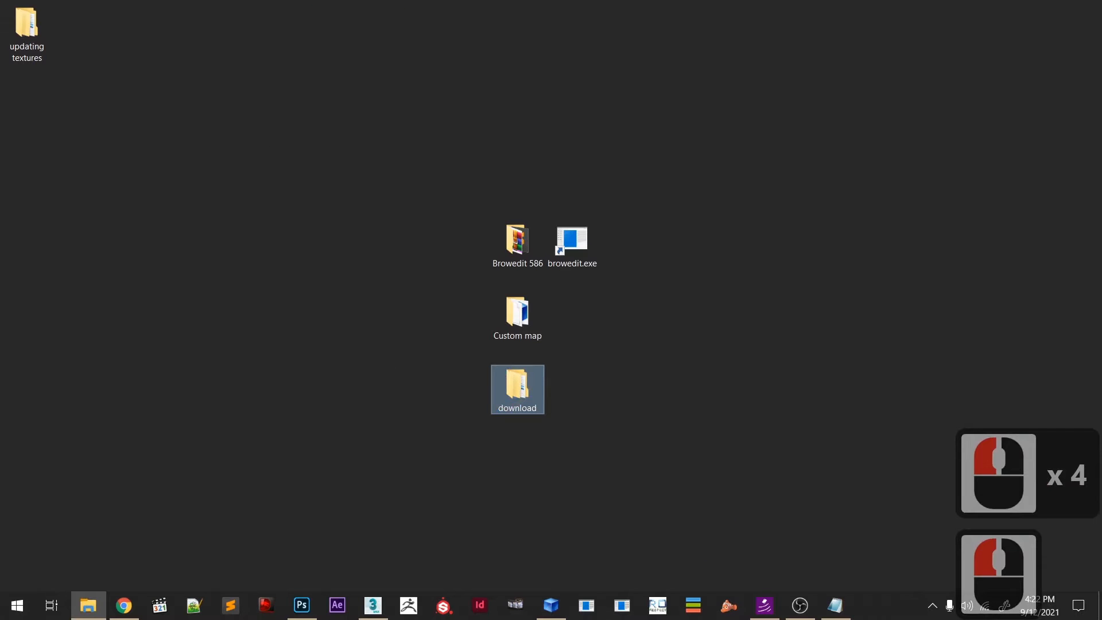
{"action": "left_click_drag", "start_coordinate": [554, 356], "coordinate": [603, 2]}
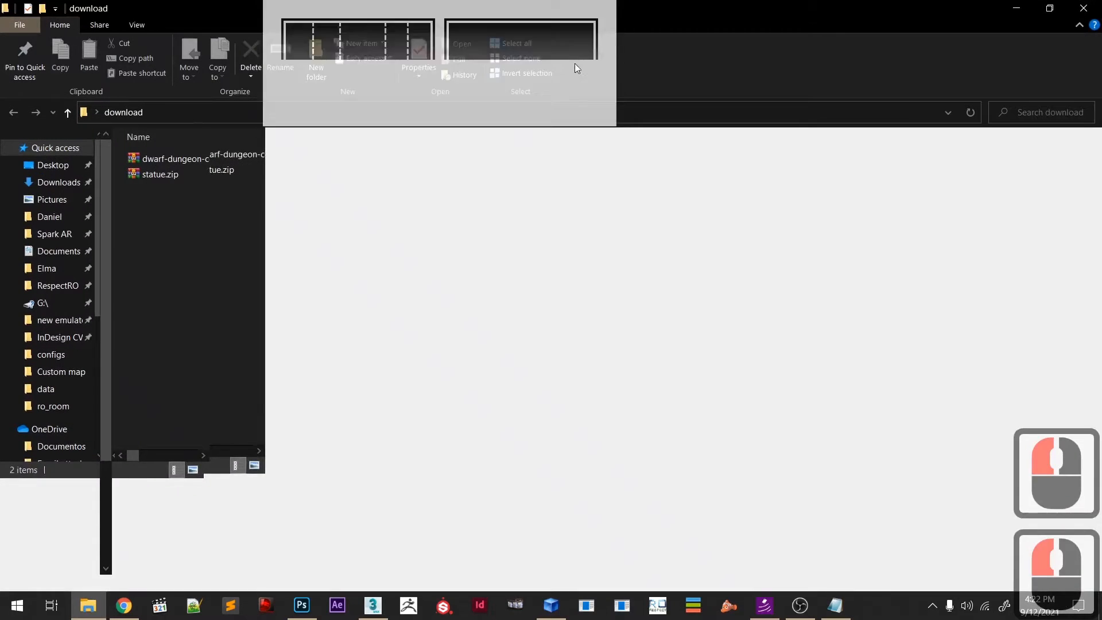
{"action": "left_click", "coordinate": [192, 157]}
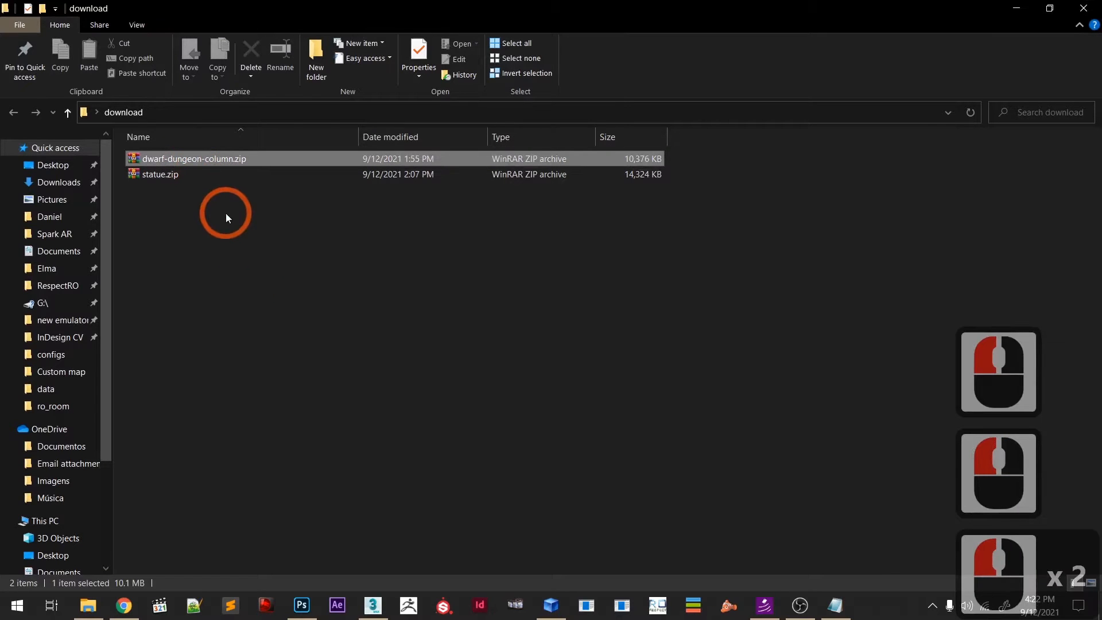
- Extract the textures and source folders from dwarf-dungeon-column.zip into the download folder
{"action": "key", "text": "Return"}
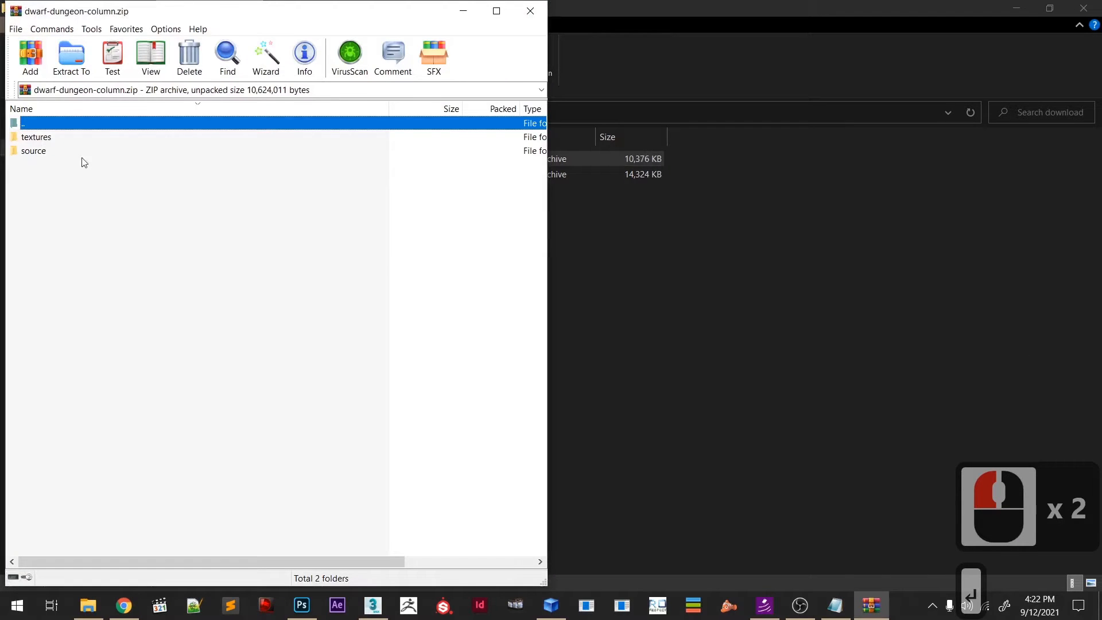
{"action": "left_click", "coordinate": [70, 151]}
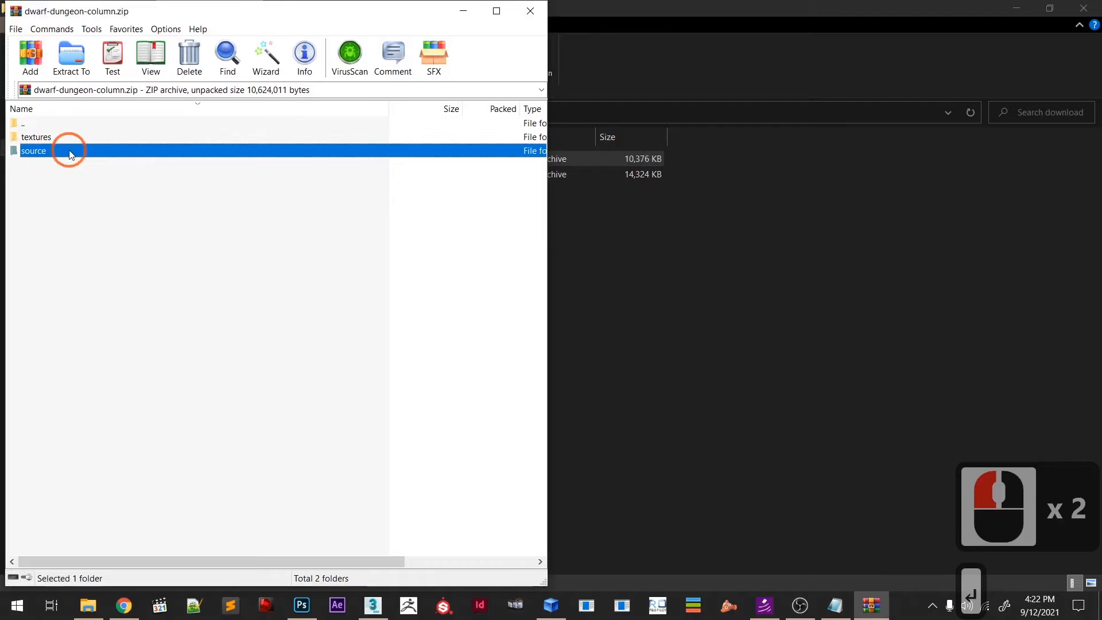
{"action": "left_click_drag", "start_coordinate": [37, 173], "coordinate": [29, 137]}
{"action": "left_click_drag", "start_coordinate": [28, 136], "coordinate": [749, 385]}
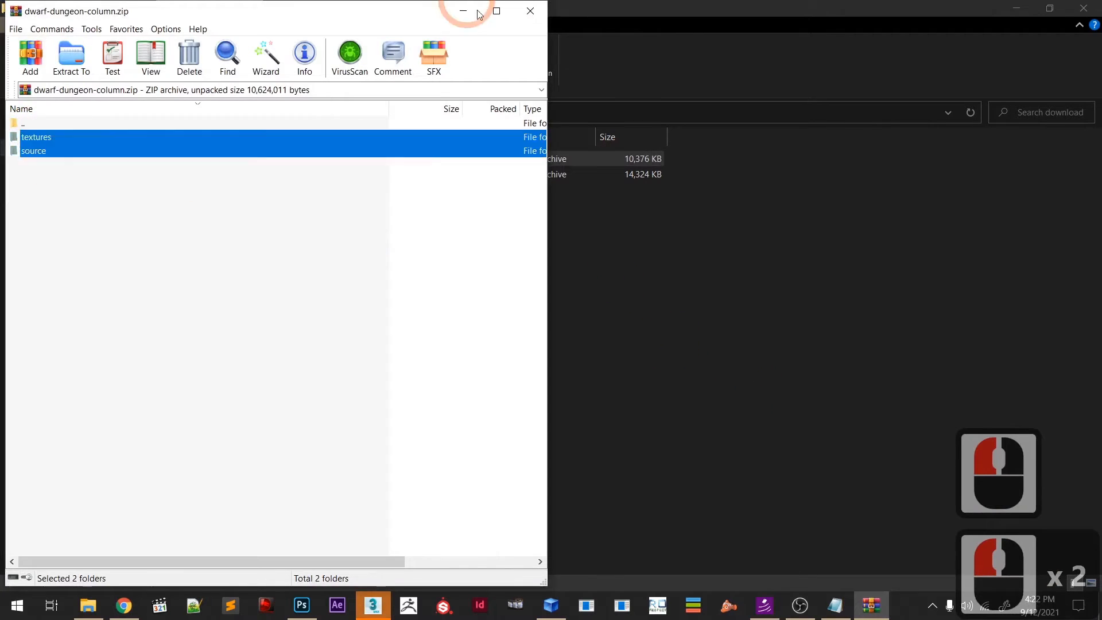
{"action": "left_click", "coordinate": [479, 14]}
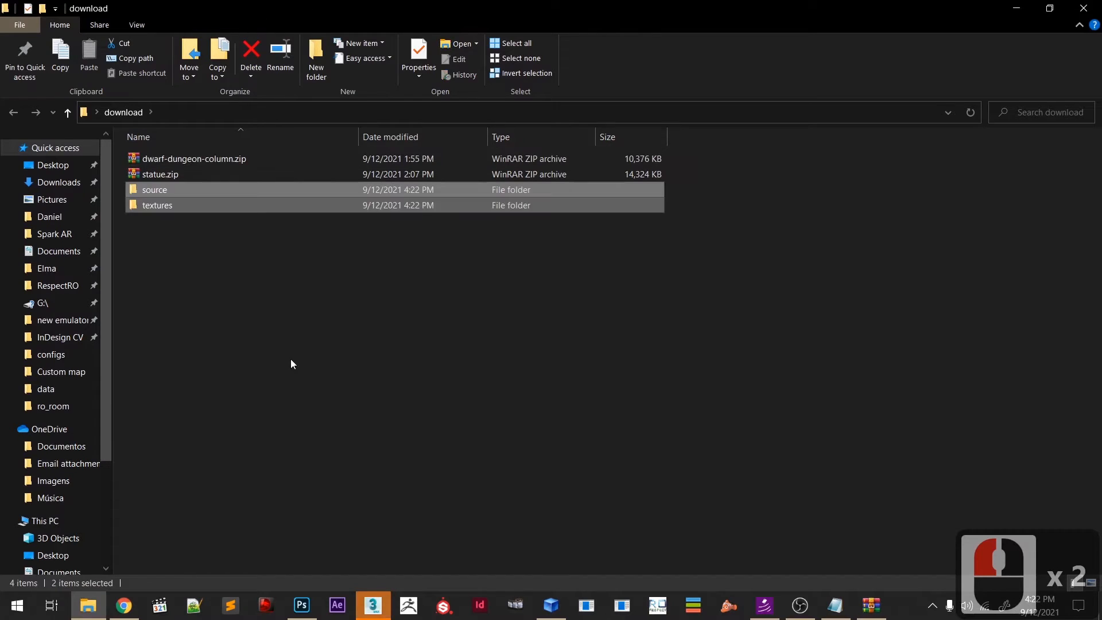
{"action": "left_click", "coordinate": [243, 301]}
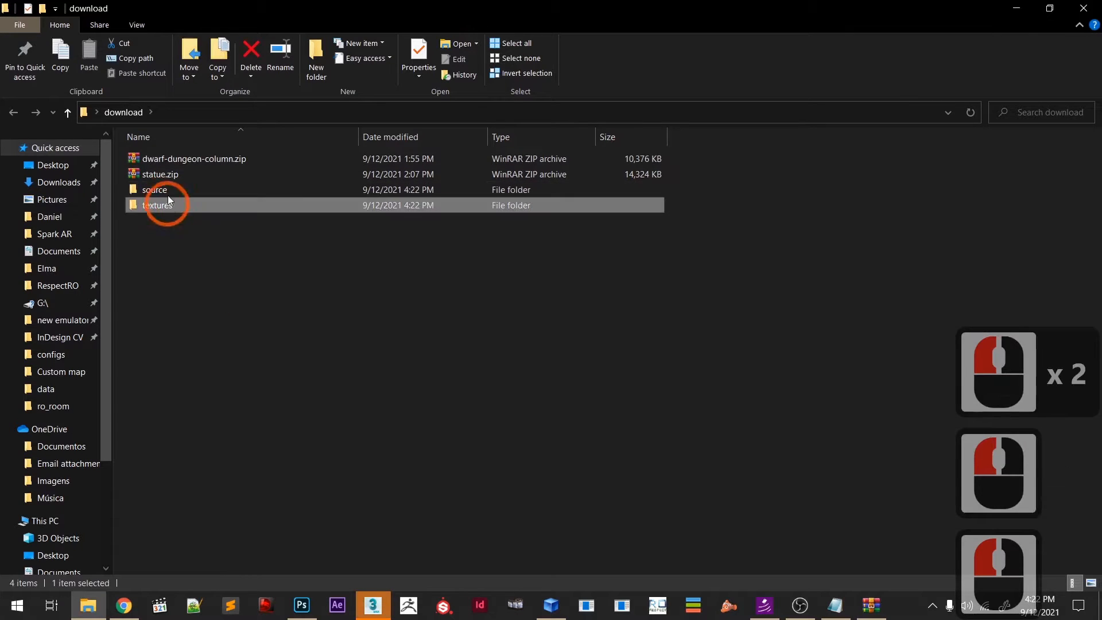
- Extract the three PNG textures and Column_LP.obj from Column.rar into the source folder
{"action": "double_click", "coordinate": [168, 193]}
{"action": "left_click", "coordinate": [246, 273]}
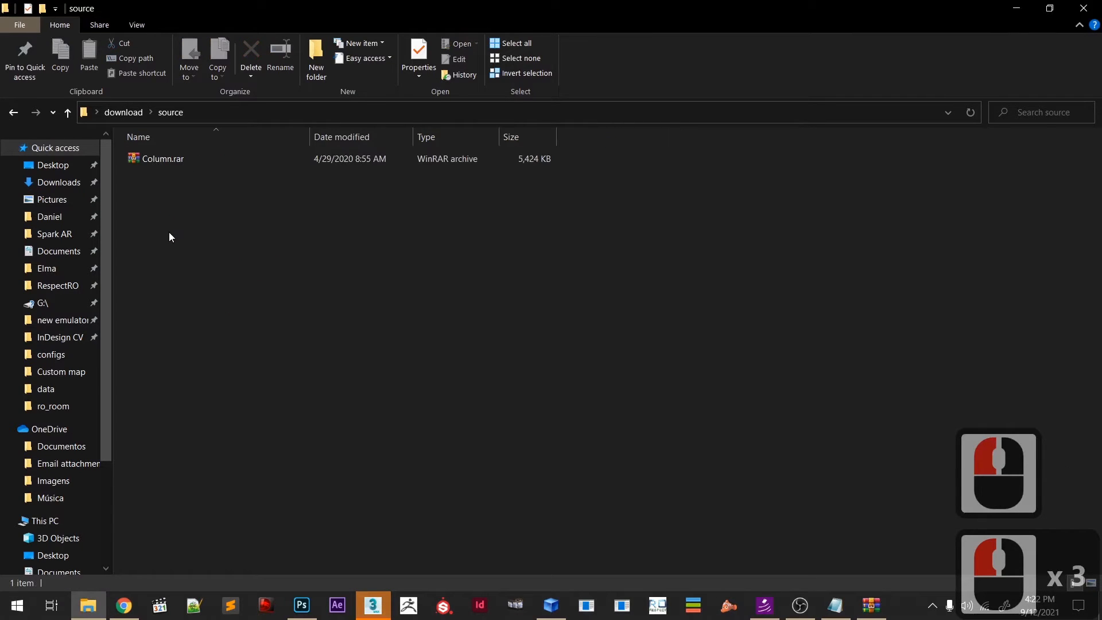
{"action": "double_click", "coordinate": [172, 160]}
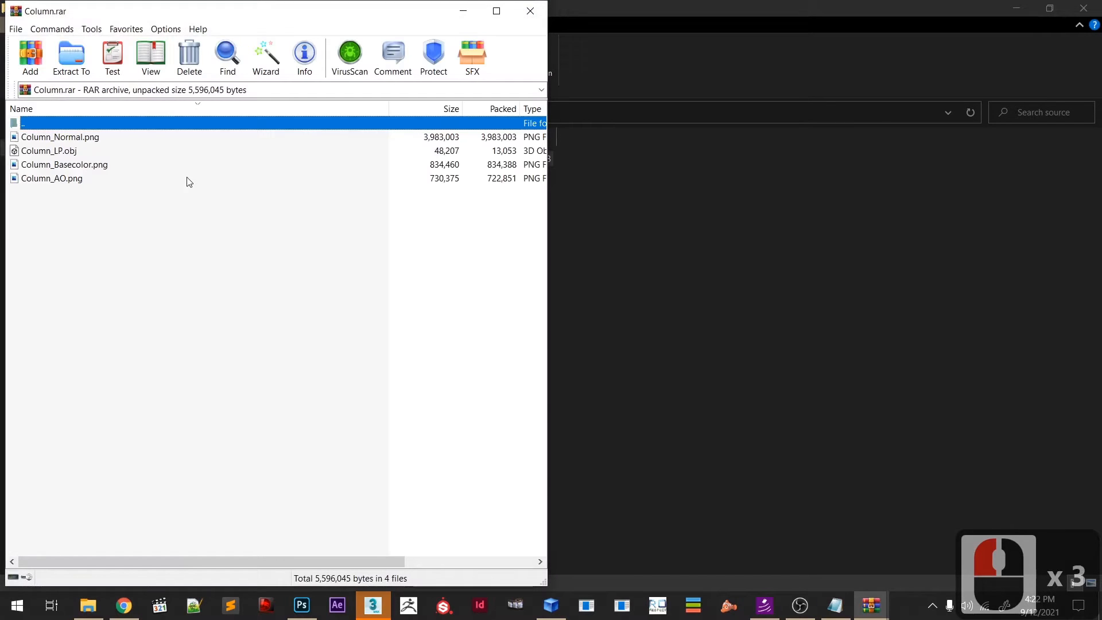
{"action": "left_click_drag", "start_coordinate": [132, 254], "coordinate": [60, 141]}
{"action": "left_click", "coordinate": [697, 368]}
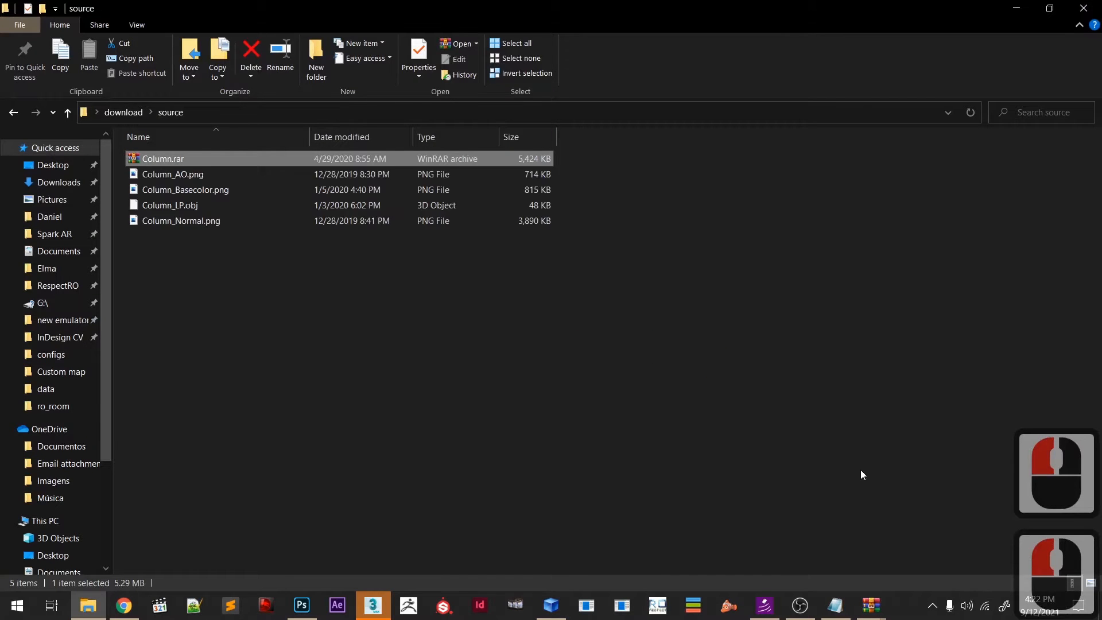
- Display the source folder's files as large icons
{"action": "right_click", "coordinate": [320, 387]}
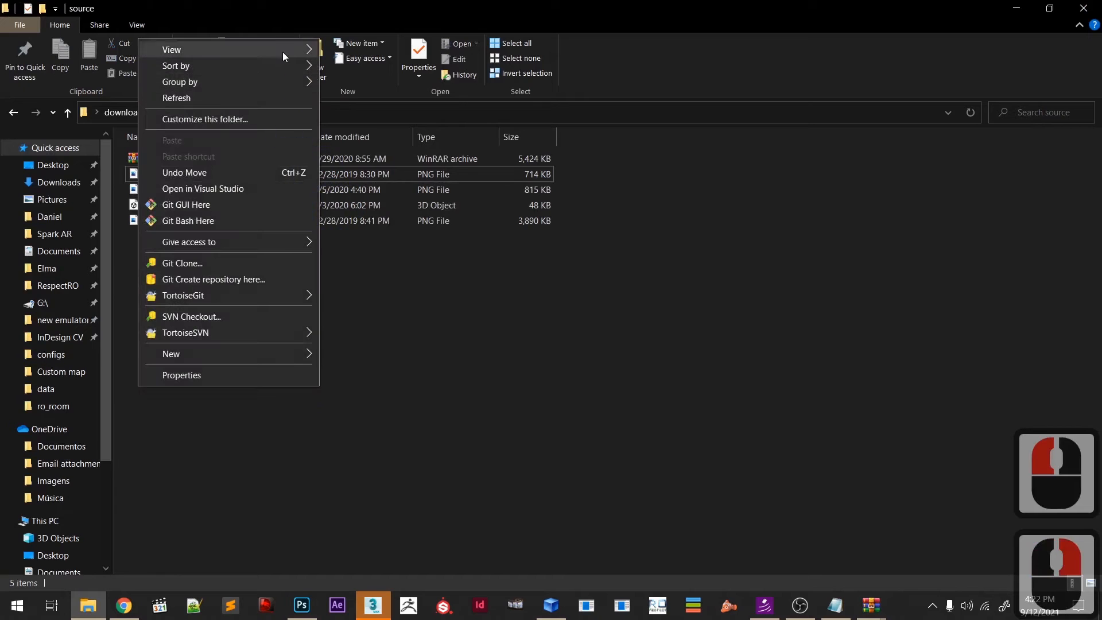
{"action": "left_click", "coordinate": [343, 62]}
{"action": "left_click", "coordinate": [286, 381]}
{"action": "left_click", "coordinate": [386, 319]}
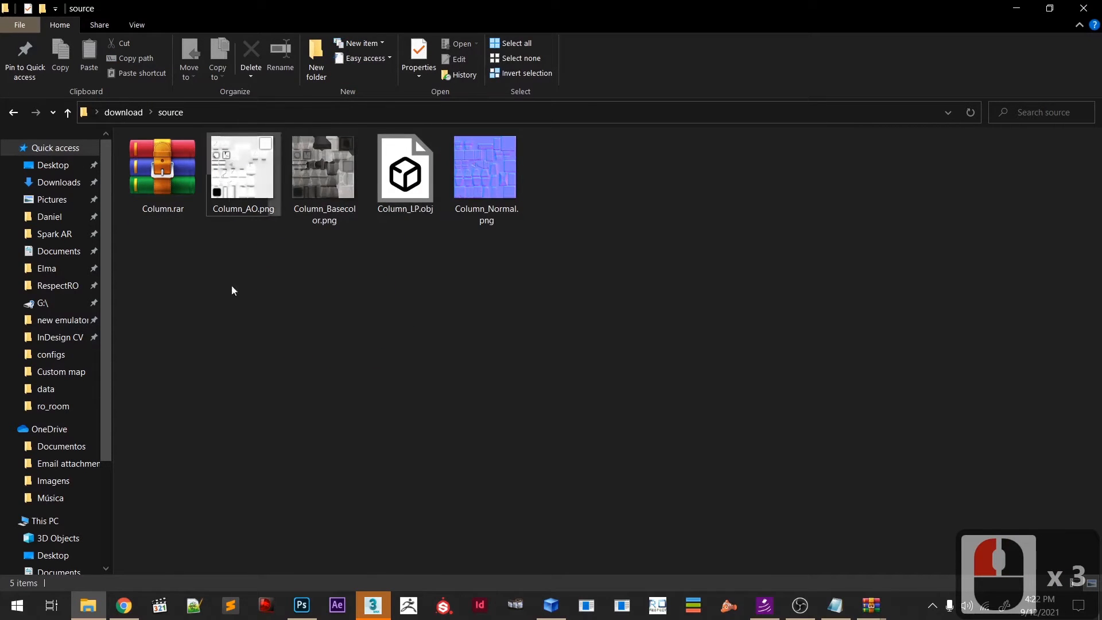
- Import Column_LP.obj into the 3ds Max scene, place the column near the origin and deselect its parts
{"action": "left_click", "coordinate": [328, 191]}
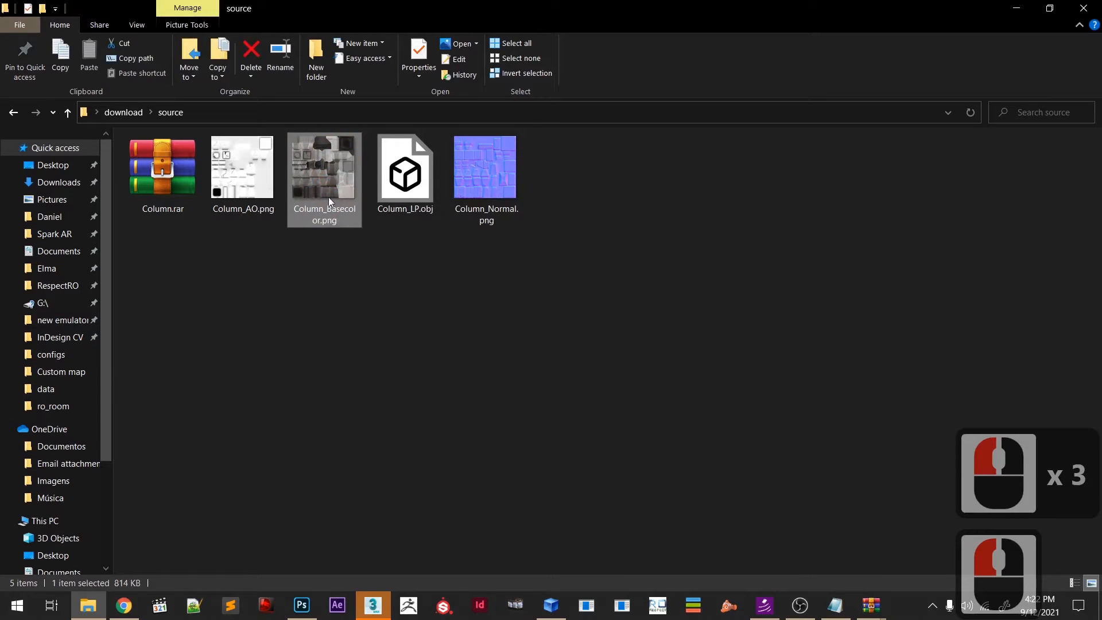
{"action": "left_click", "coordinate": [387, 195]}
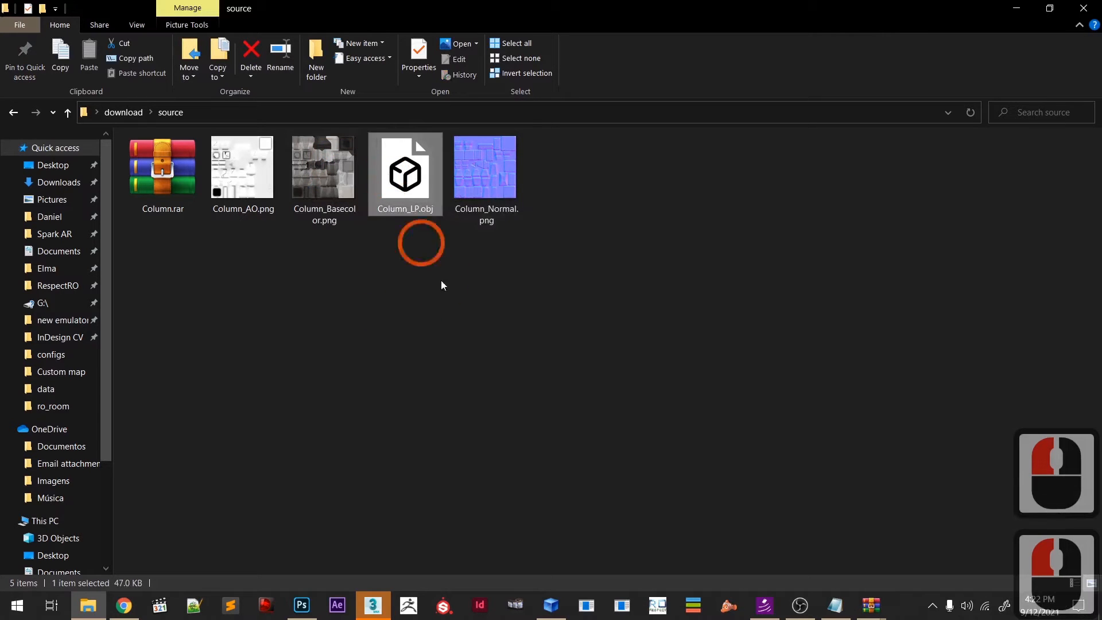
{"action": "left_click_drag", "start_coordinate": [388, 194], "coordinate": [675, 449]}
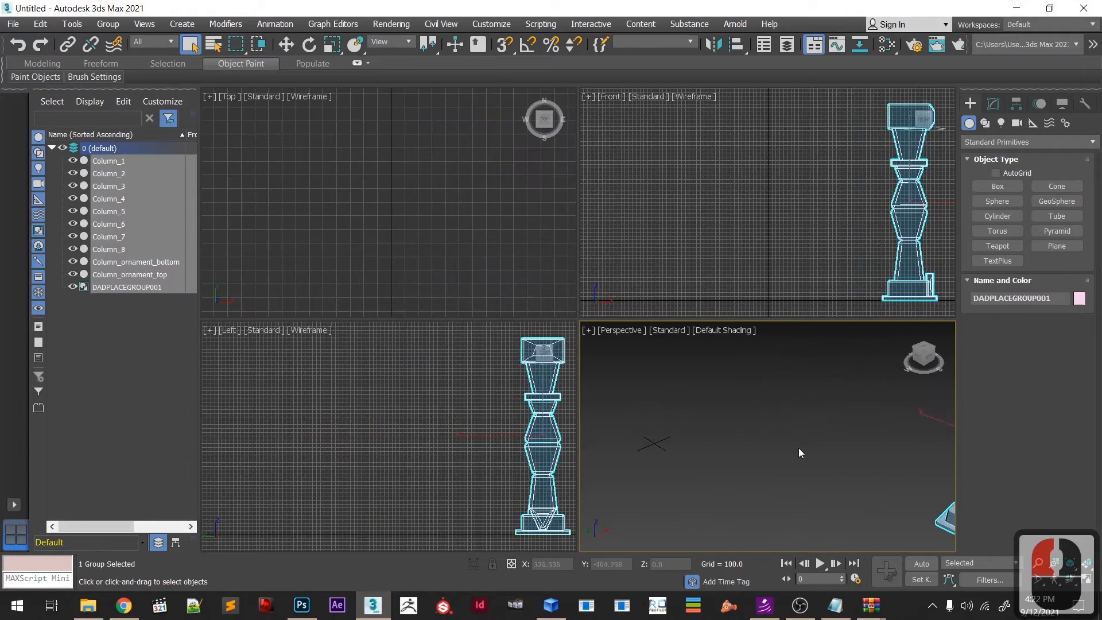
{"action": "key", "text": "w"}
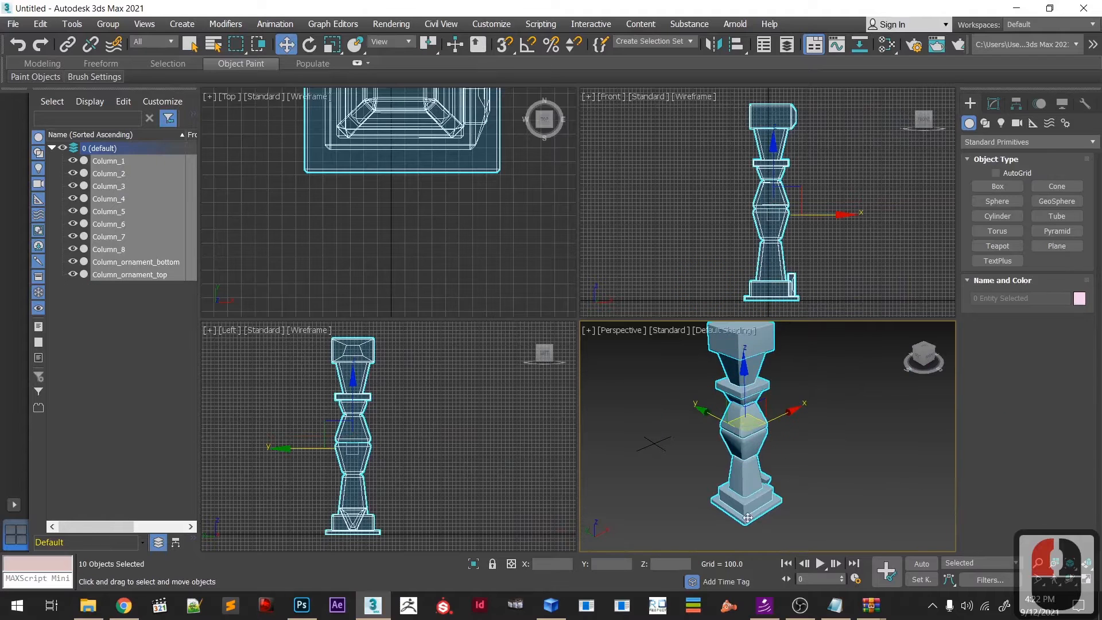
{"action": "left_click", "coordinate": [682, 425]}
{"action": "left_click", "coordinate": [754, 438]}
{"action": "left_click", "coordinate": [812, 442]}
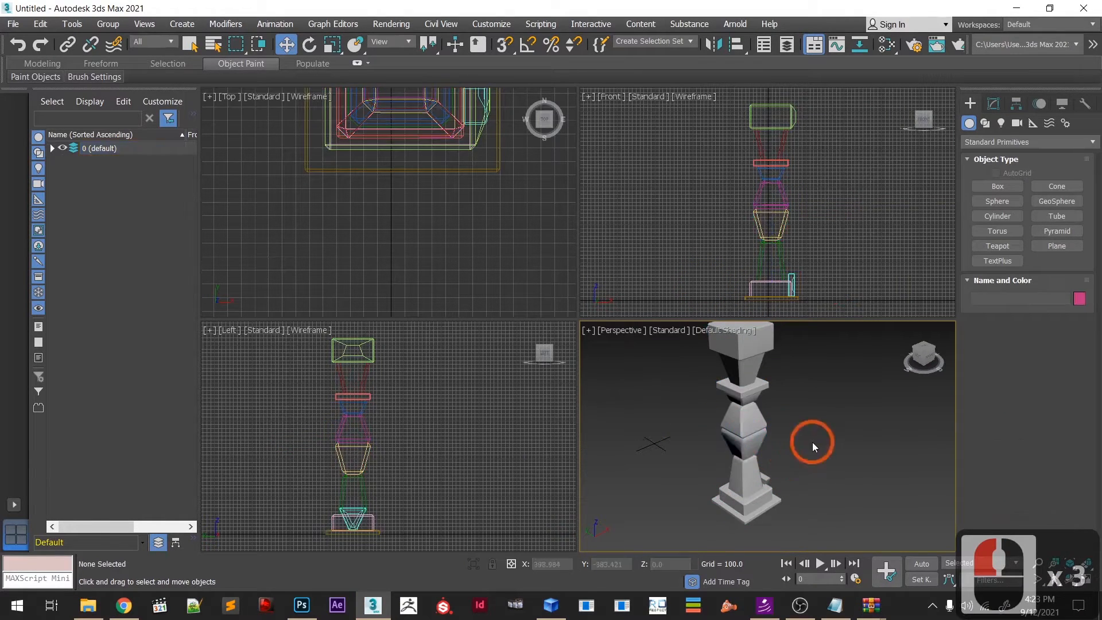
- Select all ten column parts and scale them down uniformly to about 15 percent
{"action": "scroll", "coordinate": [815, 445], "scroll_direction": "down", "scroll_amount": 2}
{"action": "left_click_drag", "start_coordinate": [850, 482], "coordinate": [655, 334]}
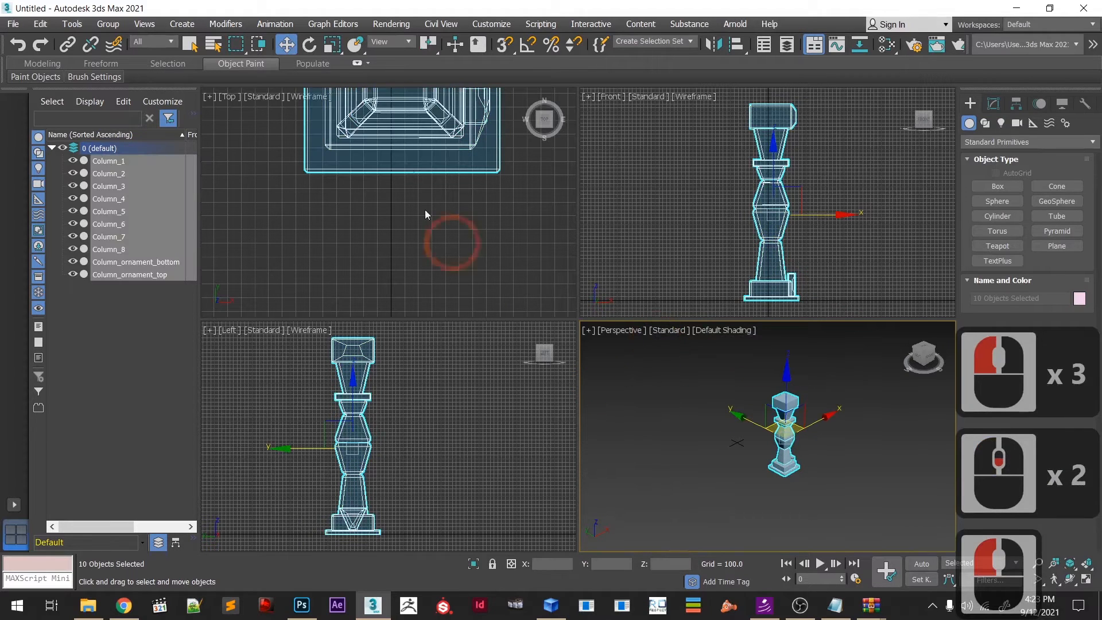
{"action": "left_click", "coordinate": [328, 51]}
{"action": "mouse_move", "coordinate": [748, 420]}
{"action": "middle_mouse_down", "text": "alt"}
{"action": "mouse_move", "coordinate": [722, 379]}
{"action": "mouse_move", "coordinate": [746, 405]}
{"action": "middle_mouse_up", "text": "alt"}
{"action": "middle_click_drag", "start_coordinate": [773, 446], "coordinate": [810, 505]}
{"action": "scroll", "coordinate": [625, 413], "scroll_direction": "up", "scroll_amount": 4}
{"action": "scroll", "coordinate": [810, 505], "scroll_direction": "down", "scroll_amount": 3}
{"action": "left_click_drag", "start_coordinate": [800, 436], "coordinate": [815, 139]}
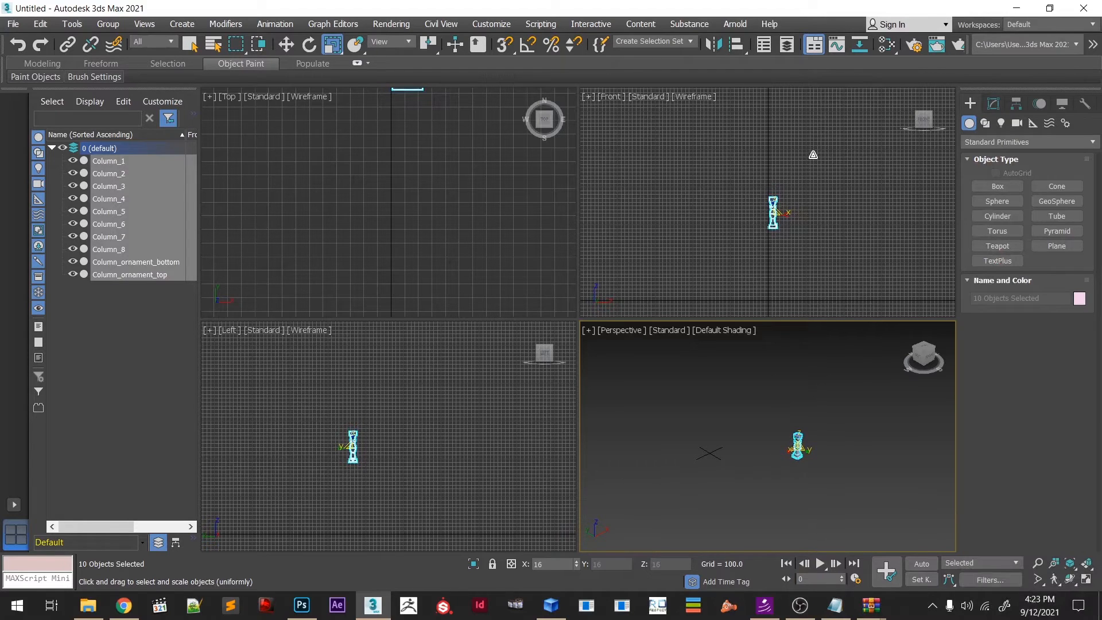
{"action": "left_click_drag", "start_coordinate": [813, 162], "coordinate": [814, 167]}
- Maximize the Perspective viewport around the scaled column
{"action": "scroll", "coordinate": [814, 502], "scroll_direction": "up", "scroll_amount": 4}
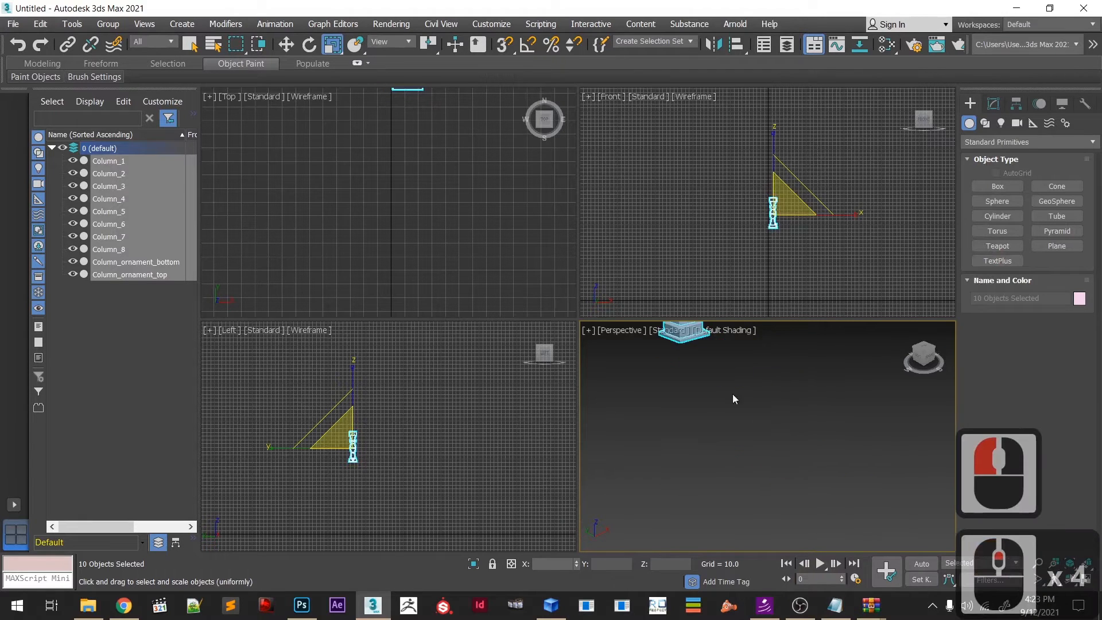
{"action": "middle_click_drag", "start_coordinate": [805, 509], "coordinate": [804, 448]}
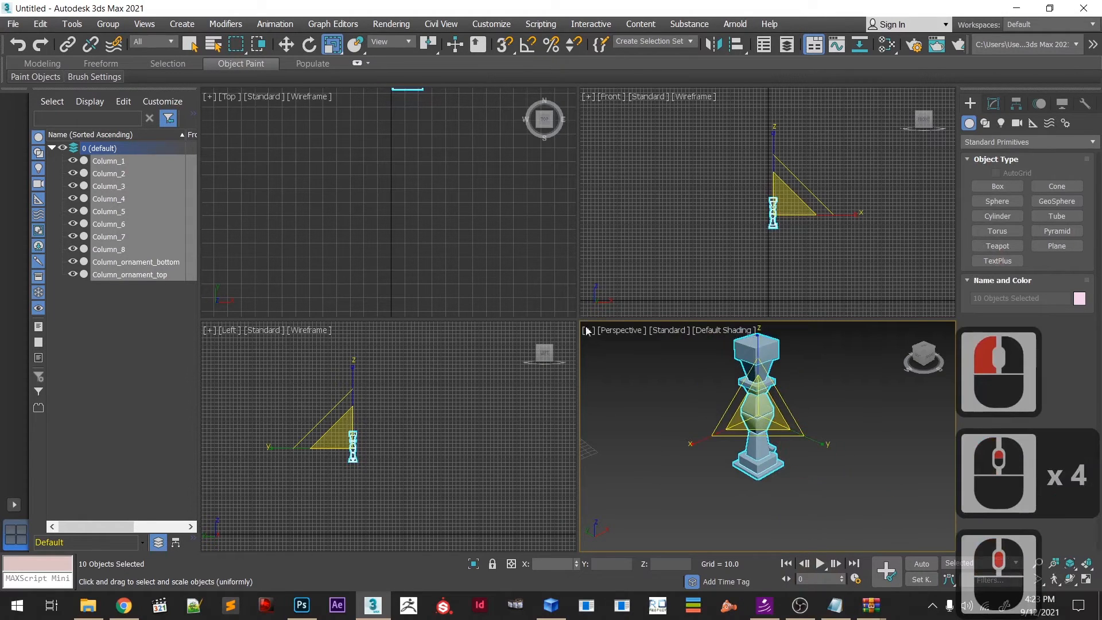
{"action": "mouse_move", "coordinate": [578, 323]}
{"action": "left_mouse_down"}
{"action": "mouse_move", "coordinate": [571, 312]}
{"action": "mouse_move", "coordinate": [572, 323]}
{"action": "left_mouse_up"}
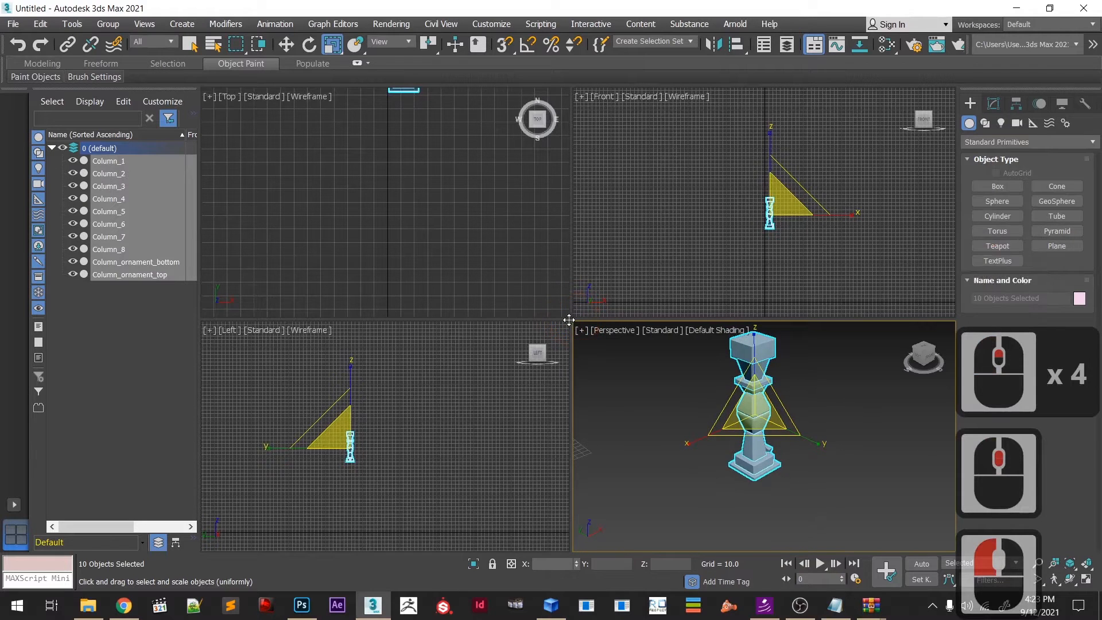
{"action": "key", "text": "alt+w"}
- Examine the scaled column from several angles and distances in the Perspective view
{"action": "middle_click_drag", "start_coordinate": [509, 422], "coordinate": [450, 398]}
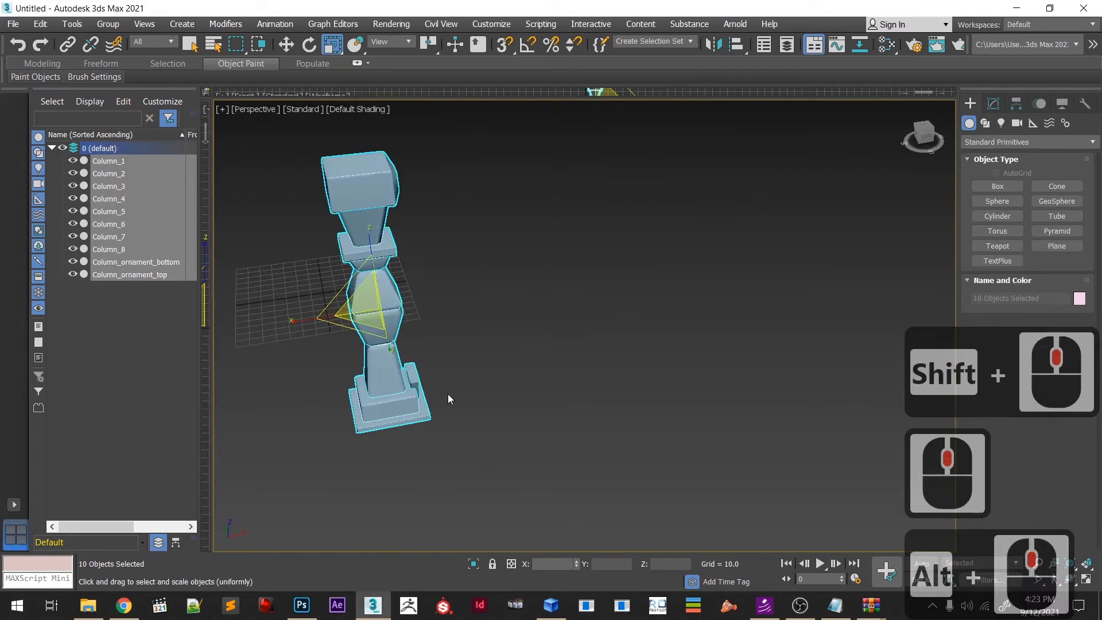
{"action": "scroll", "coordinate": [450, 384], "scroll_direction": "down", "scroll_amount": 4}
{"action": "scroll", "coordinate": [452, 378], "scroll_direction": "up", "scroll_amount": 4}
{"action": "scroll", "coordinate": [452, 378], "scroll_direction": "down", "scroll_amount": 2}
{"action": "scroll", "coordinate": [453, 378], "scroll_direction": "up", "scroll_amount": 3}
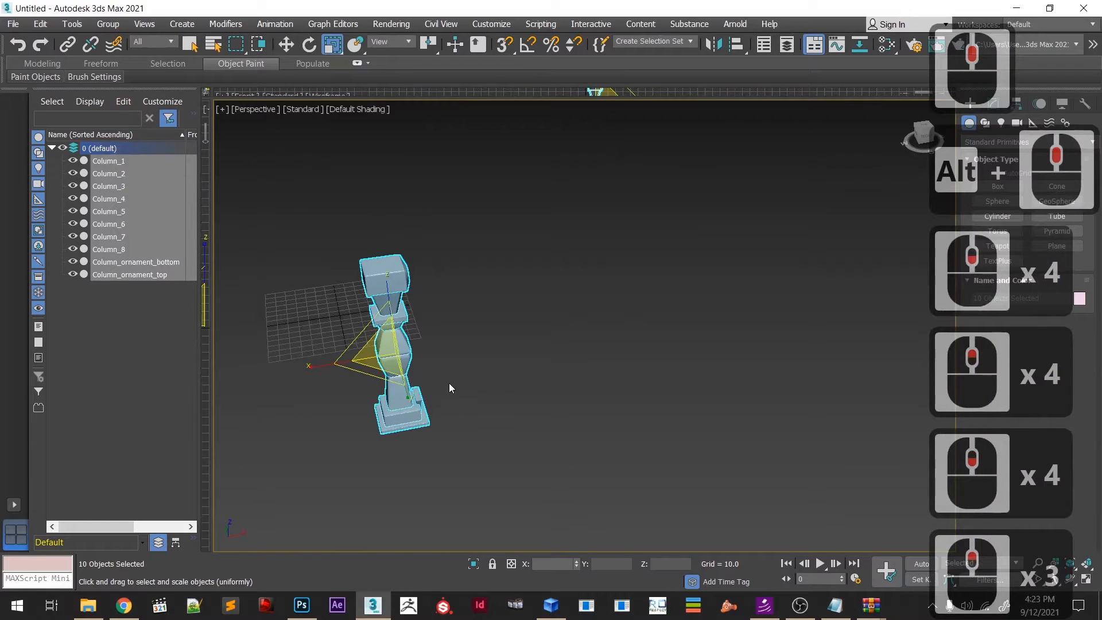
{"action": "scroll", "coordinate": [439, 381], "scroll_direction": "down", "scroll_amount": 1}
{"action": "middle_click_drag", "start_coordinate": [459, 360], "coordinate": [486, 382], "text": "shift"}
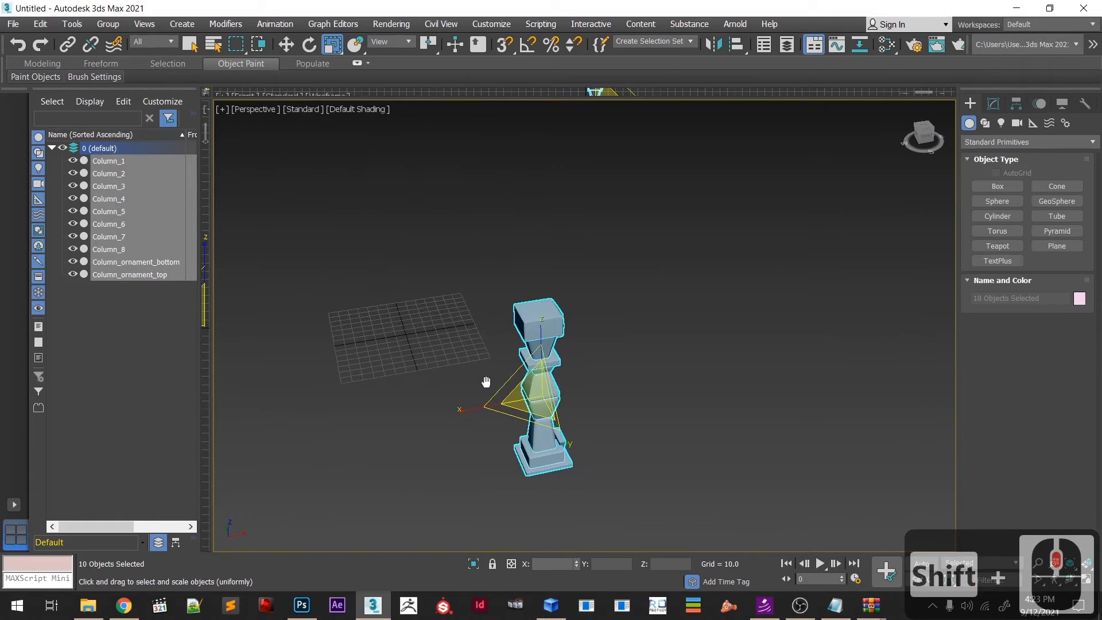
{"action": "middle_click", "coordinate": [495, 388], "text": "ctrl"}
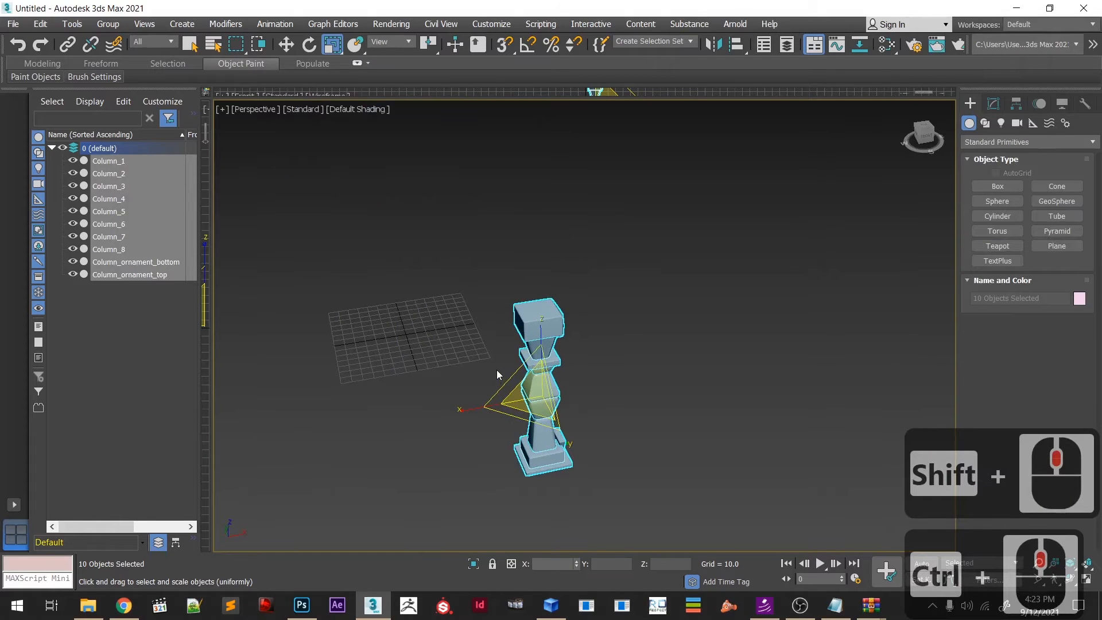
{"action": "middle_click_drag", "start_coordinate": [530, 379], "coordinate": [514, 359], "text": "ctrl"}
{"action": "scroll", "coordinate": [494, 367], "scroll_direction": "up", "scroll_amount": 3}
{"action": "scroll", "coordinate": [485, 372], "scroll_direction": "down", "scroll_amount": 3}
{"action": "middle_click", "coordinate": [488, 389]}
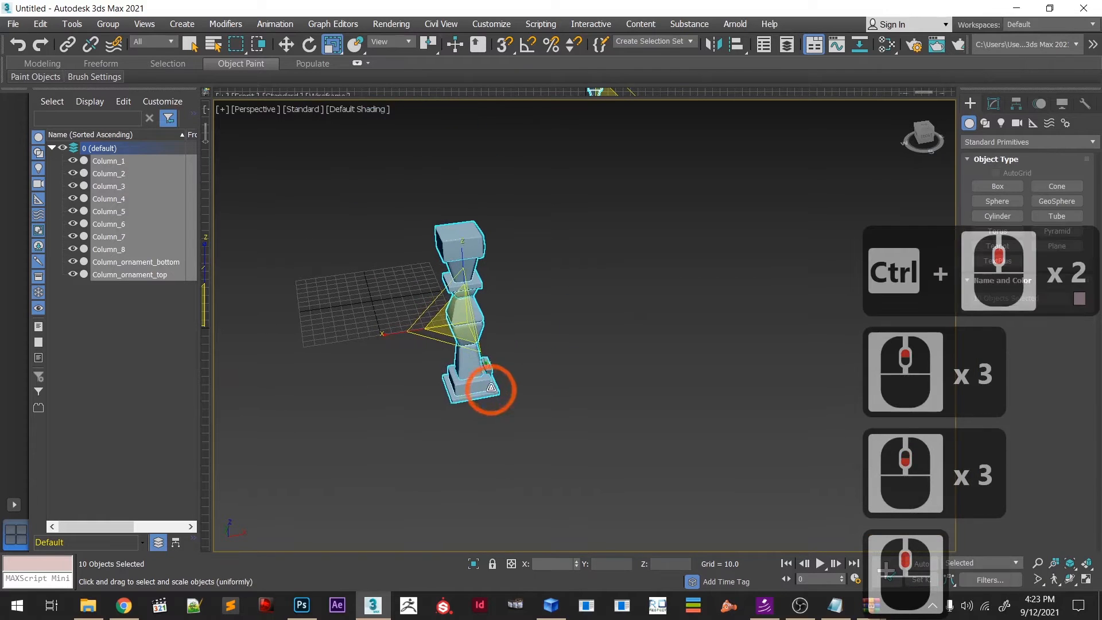
{"action": "key", "text": "alt+Tab"}
{"action": "key", "text": "alt+Tab"}
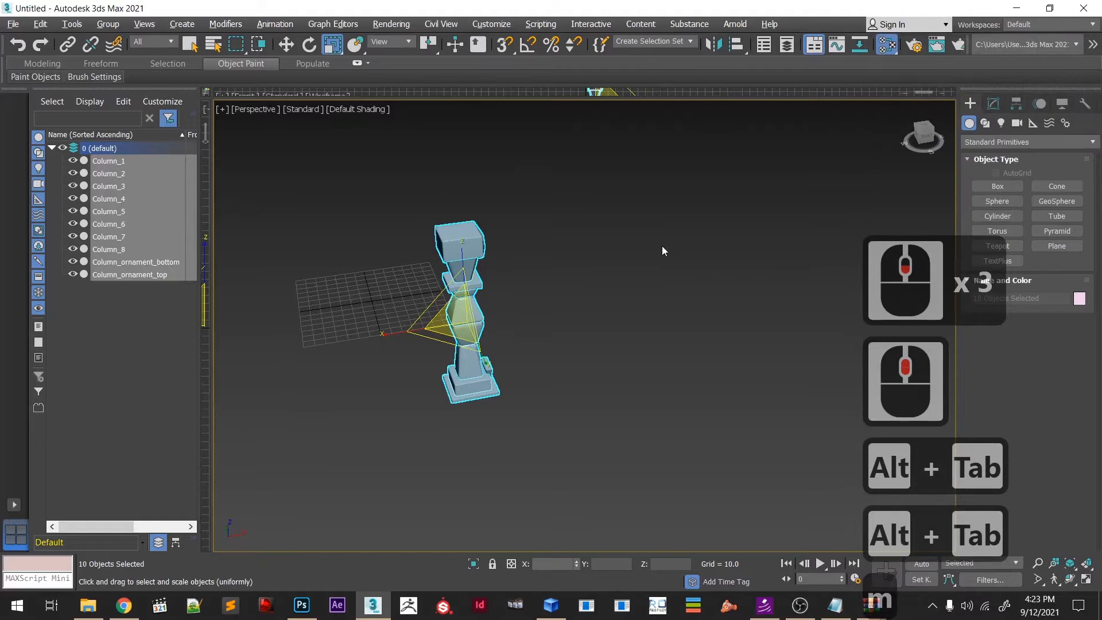
{"action": "key", "text": "m"}
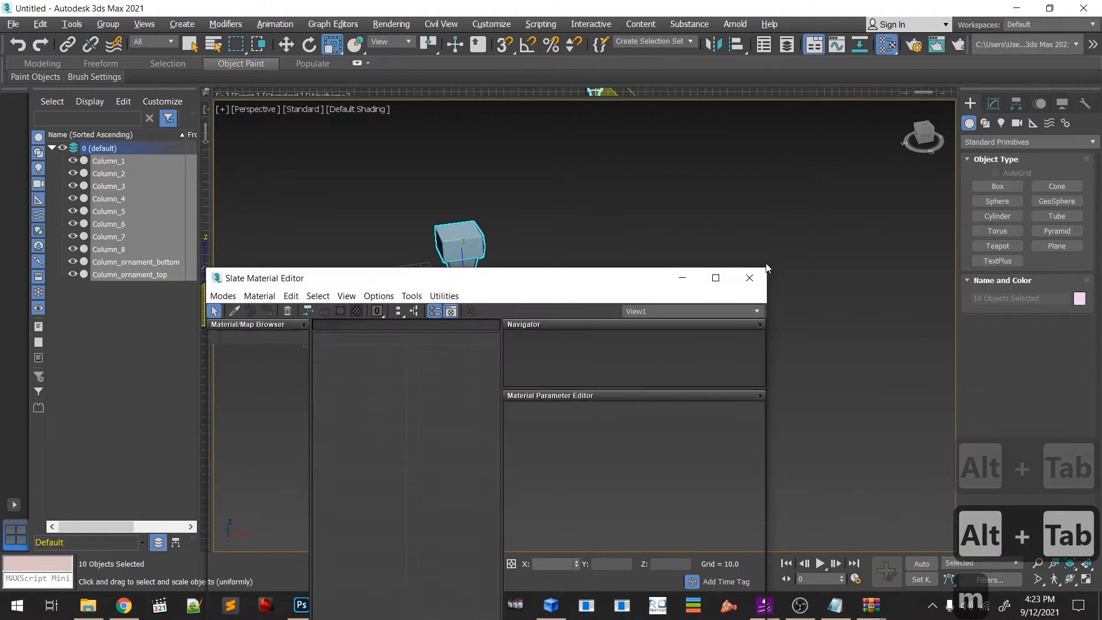
{"action": "left_click", "coordinate": [750, 284]}
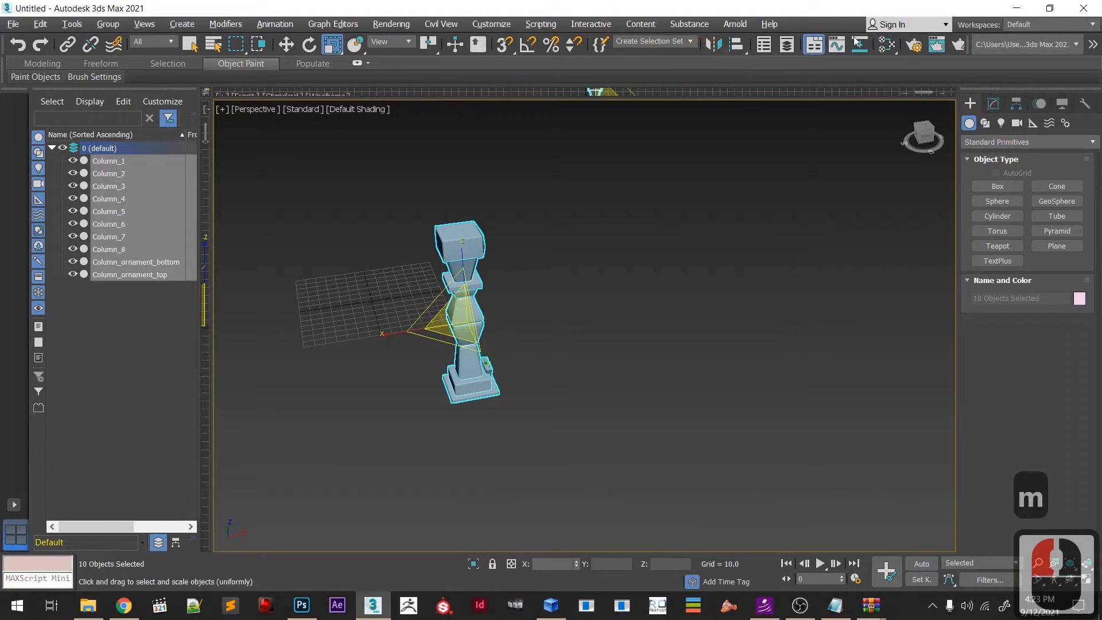
- Set the scene's renderer to Scanline Renderer and close the render setup
{"action": "left_click", "coordinate": [913, 50]}
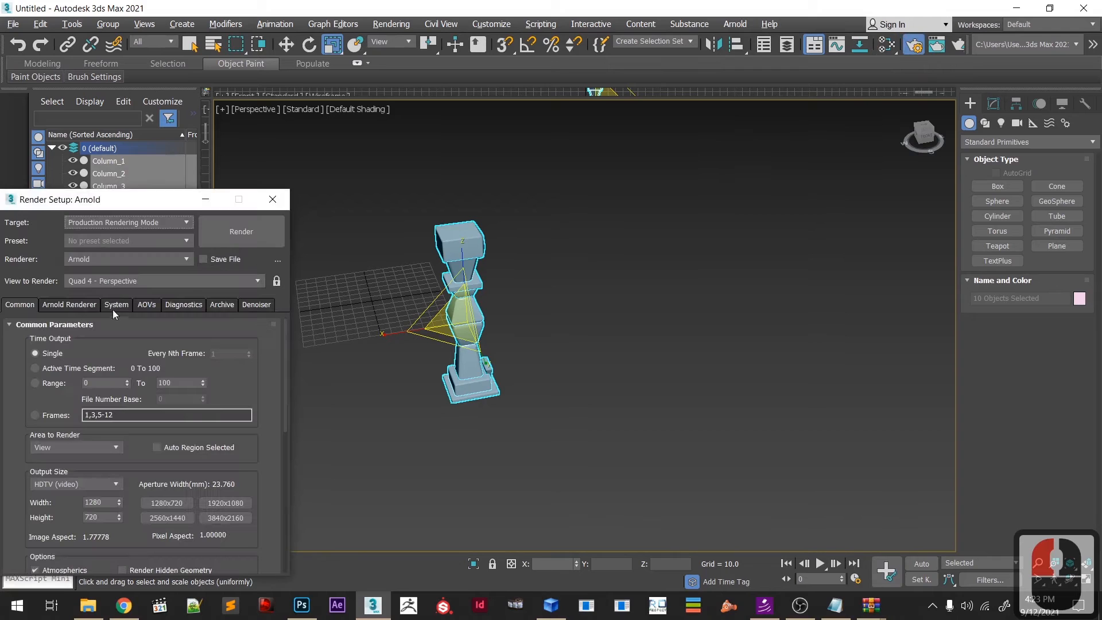
{"action": "left_click", "coordinate": [94, 258]}
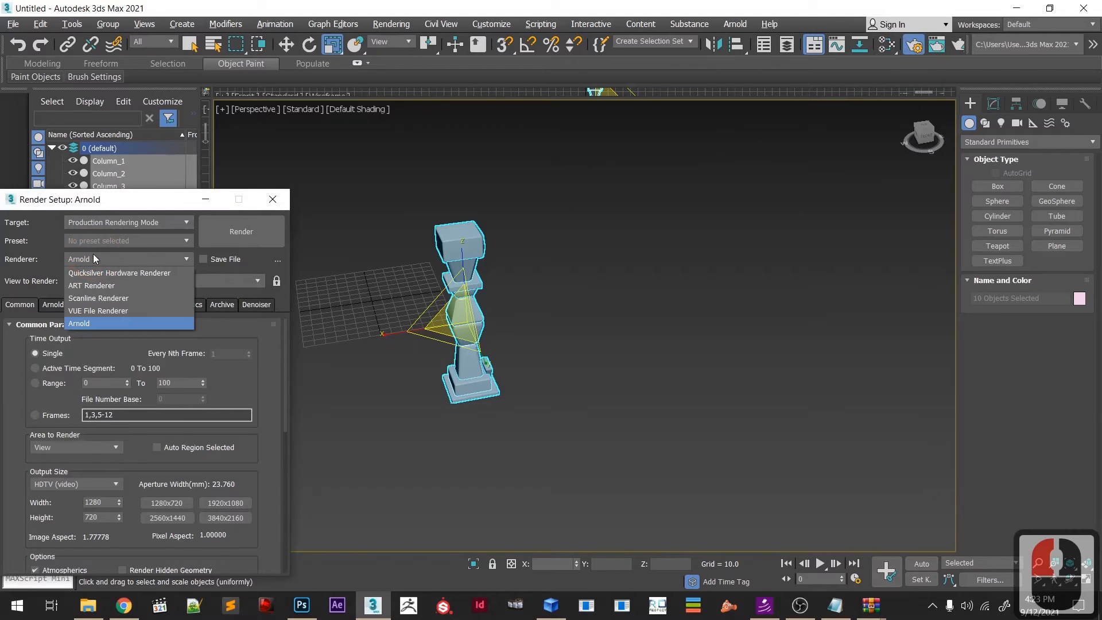
{"action": "left_click", "coordinate": [110, 298]}
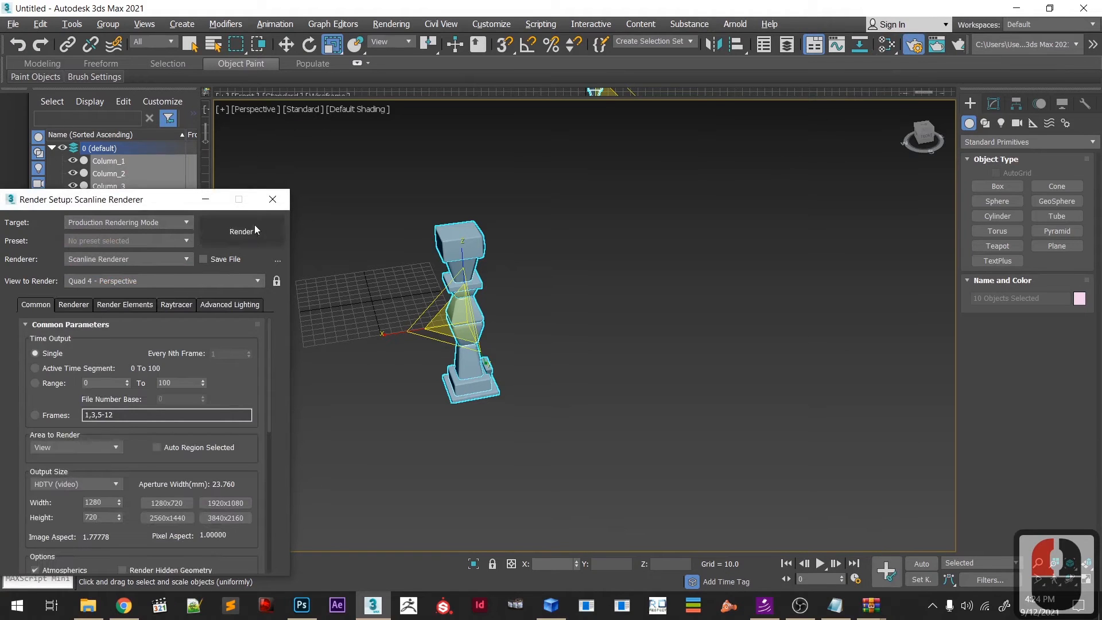
{"action": "left_click", "coordinate": [271, 201]}
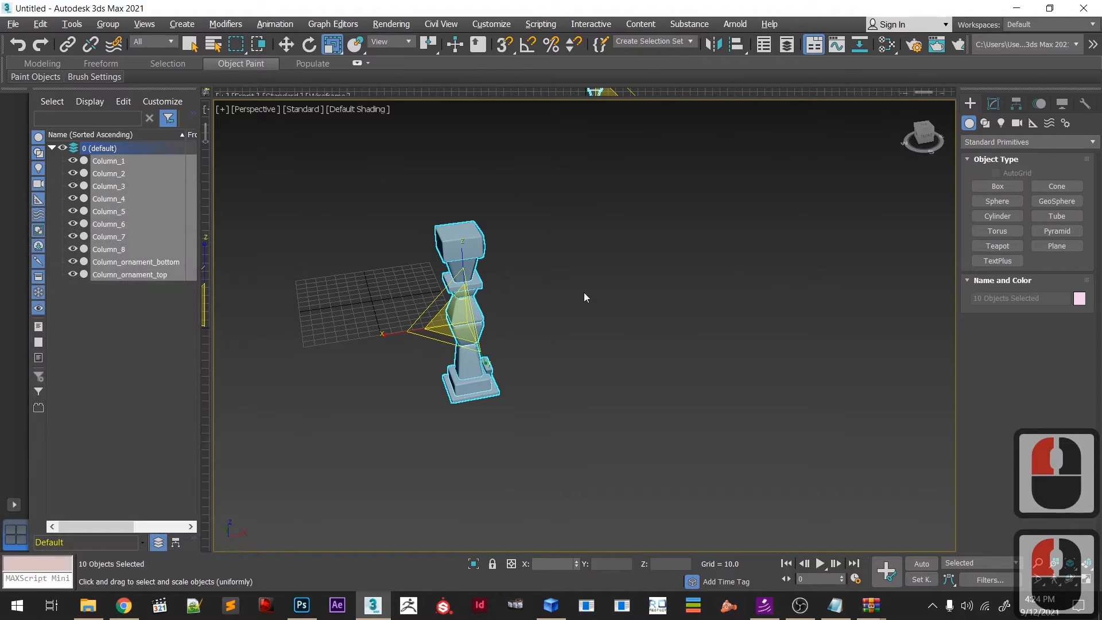
- Convert the column's top ornament block from an editable mesh to an Editable Poly
{"action": "left_click", "coordinate": [655, 284]}
{"action": "left_click", "coordinate": [457, 244]}
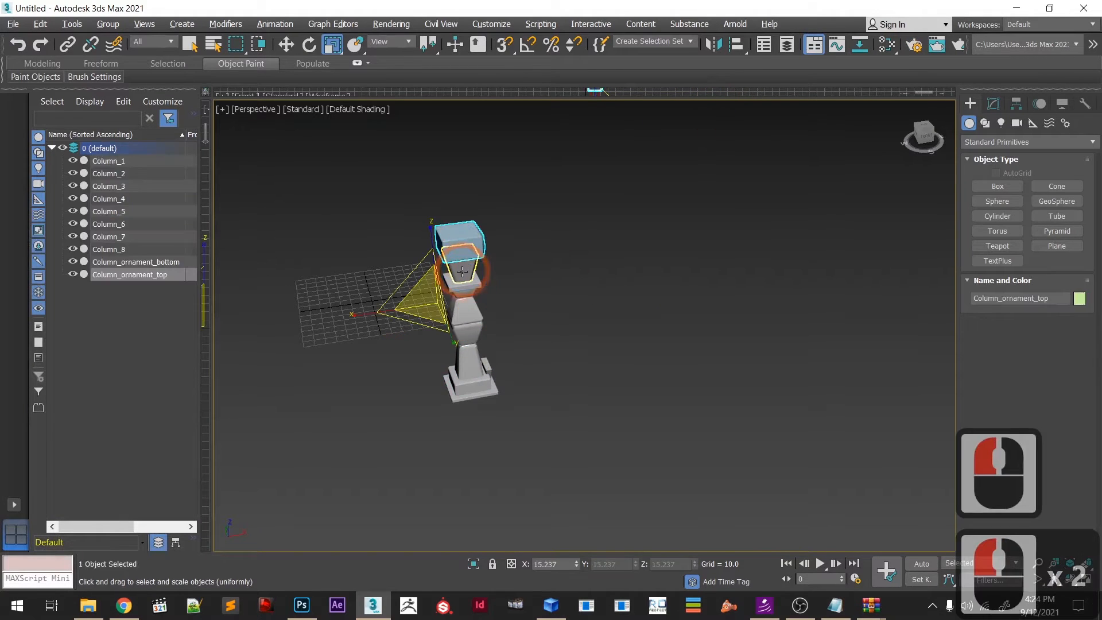
{"action": "left_click", "coordinate": [993, 104]}
{"action": "left_click", "coordinate": [1005, 161]}
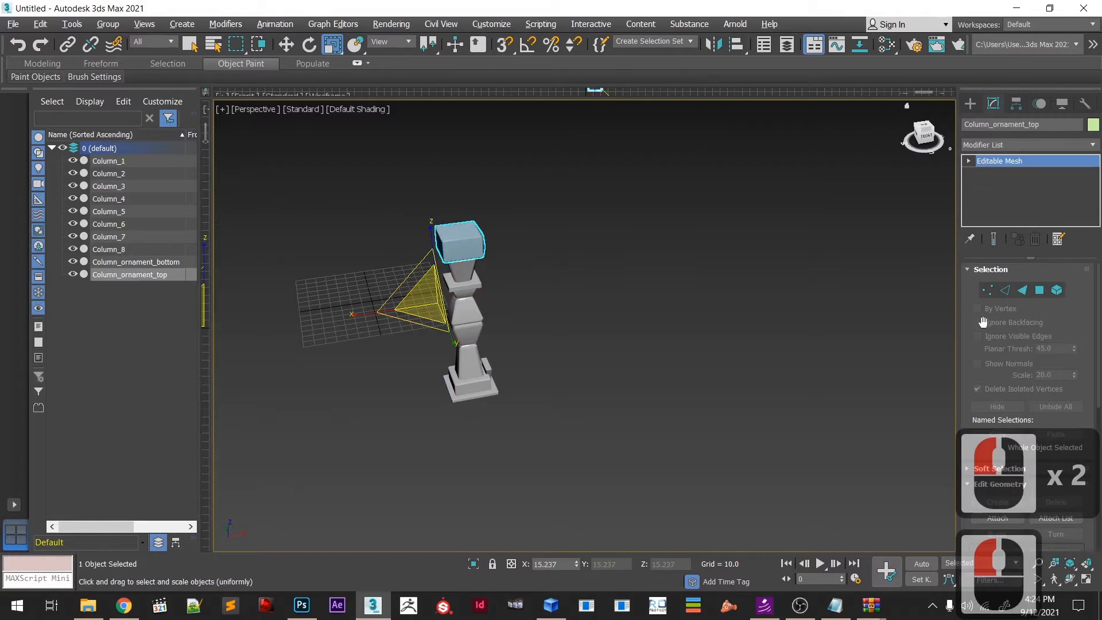
{"action": "scroll", "coordinate": [985, 352], "scroll_direction": "down", "scroll_amount": 2}
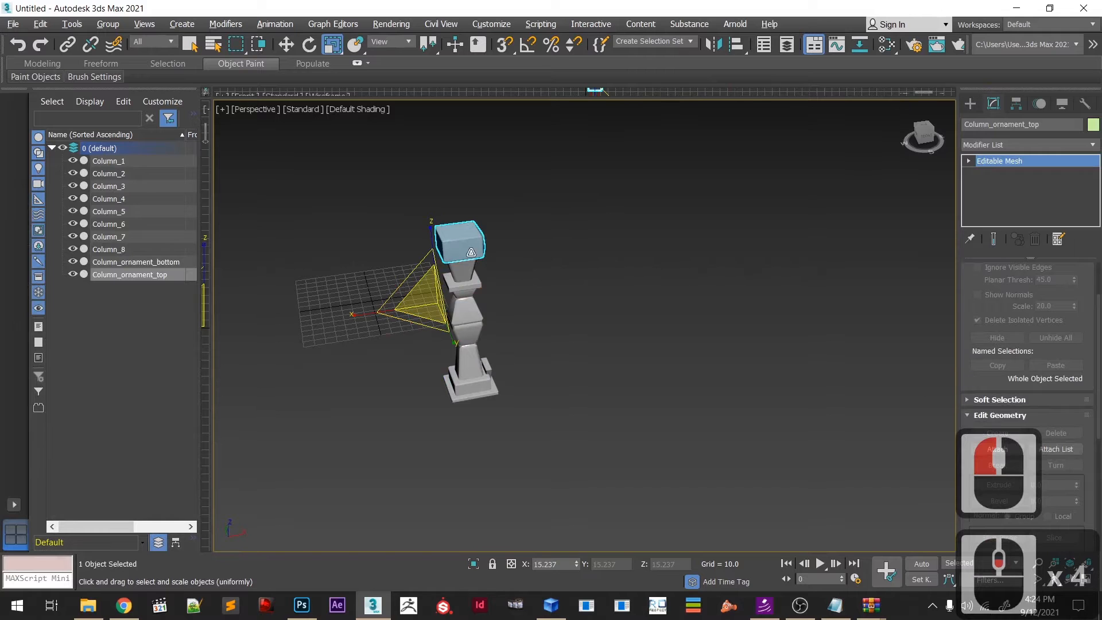
{"action": "right_click", "coordinate": [448, 231]}
{"action": "mouse_move", "coordinate": [551, 388]}
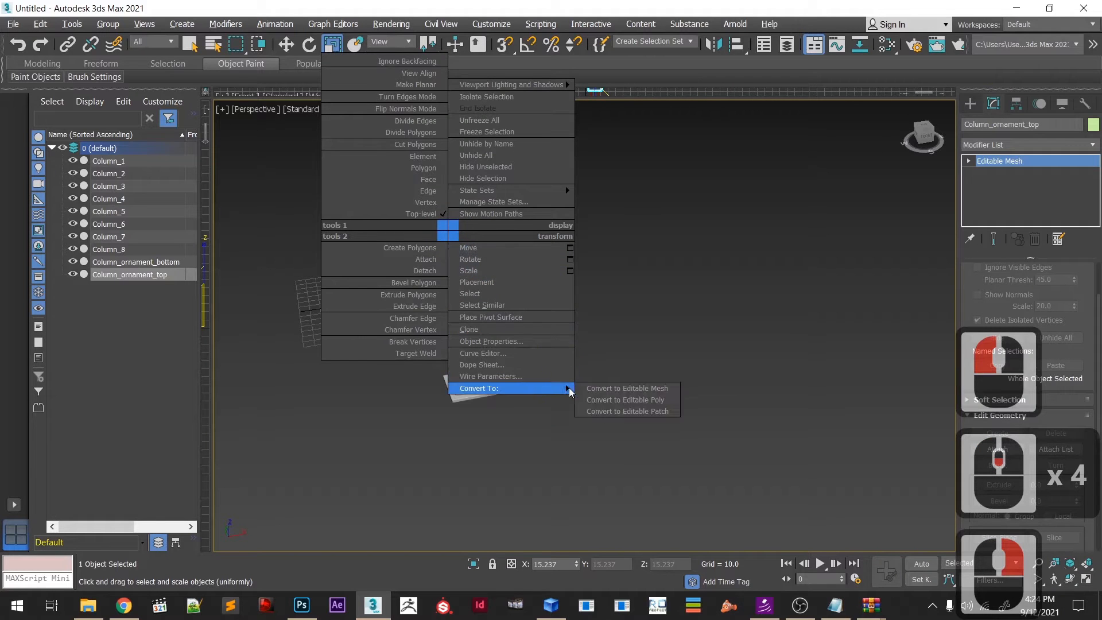
{"action": "left_click", "coordinate": [597, 400]}
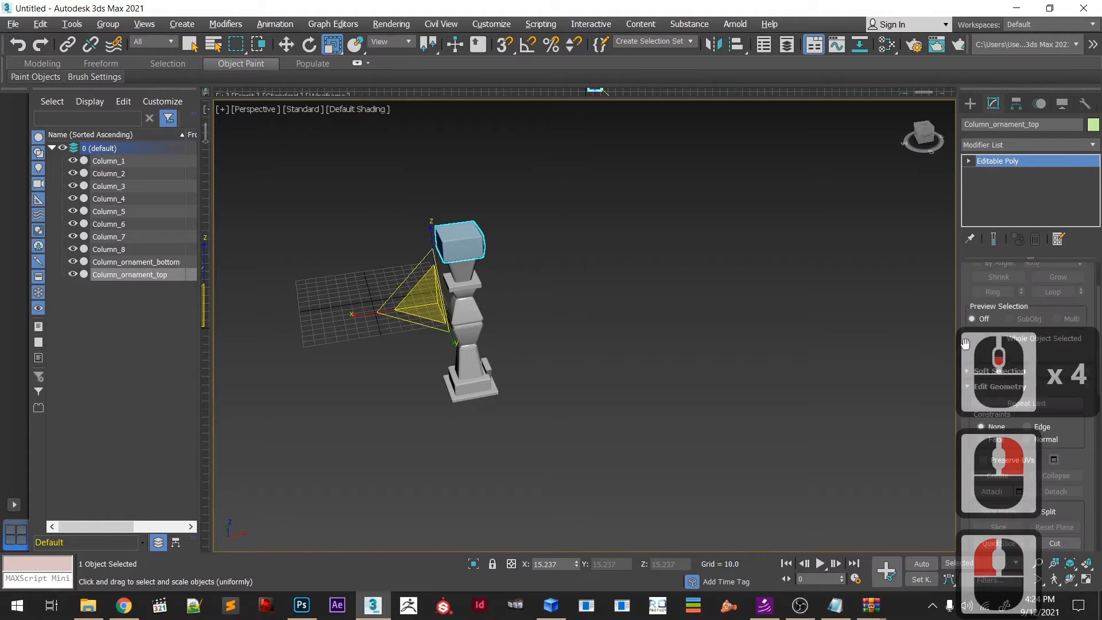
- Attach all remaining column parts, including the bottom ornament, to the top ornament so the column becomes one object
{"action": "scroll", "coordinate": [976, 333], "scroll_direction": "up", "scroll_amount": 2}
{"action": "scroll", "coordinate": [980, 335], "scroll_direction": "down", "scroll_amount": 8}
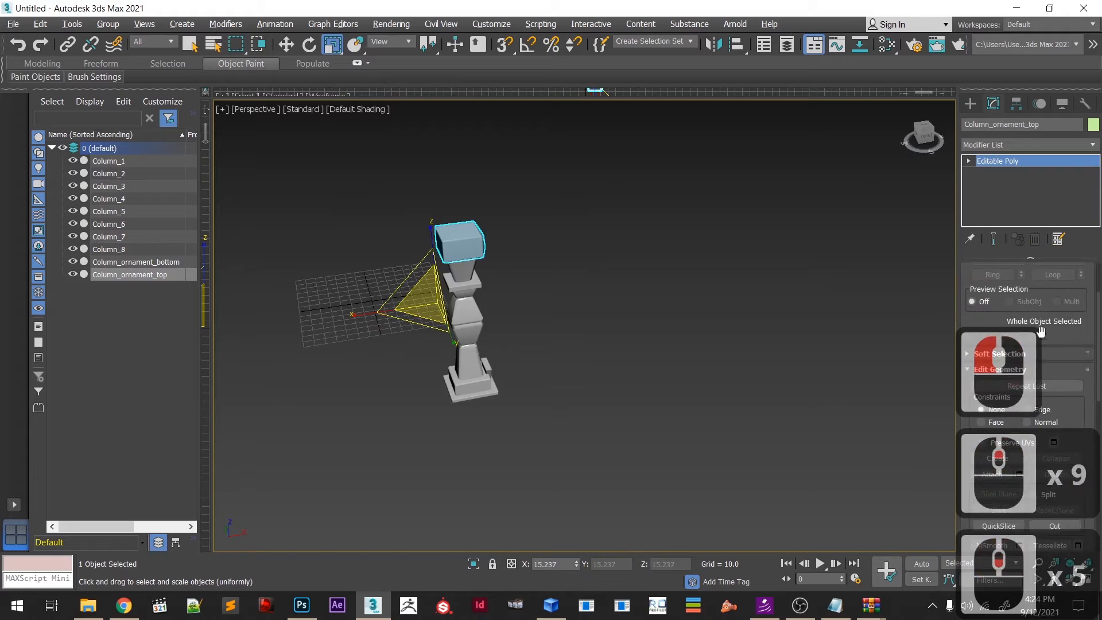
{"action": "scroll", "coordinate": [1049, 395], "scroll_direction": "down", "scroll_amount": 2}
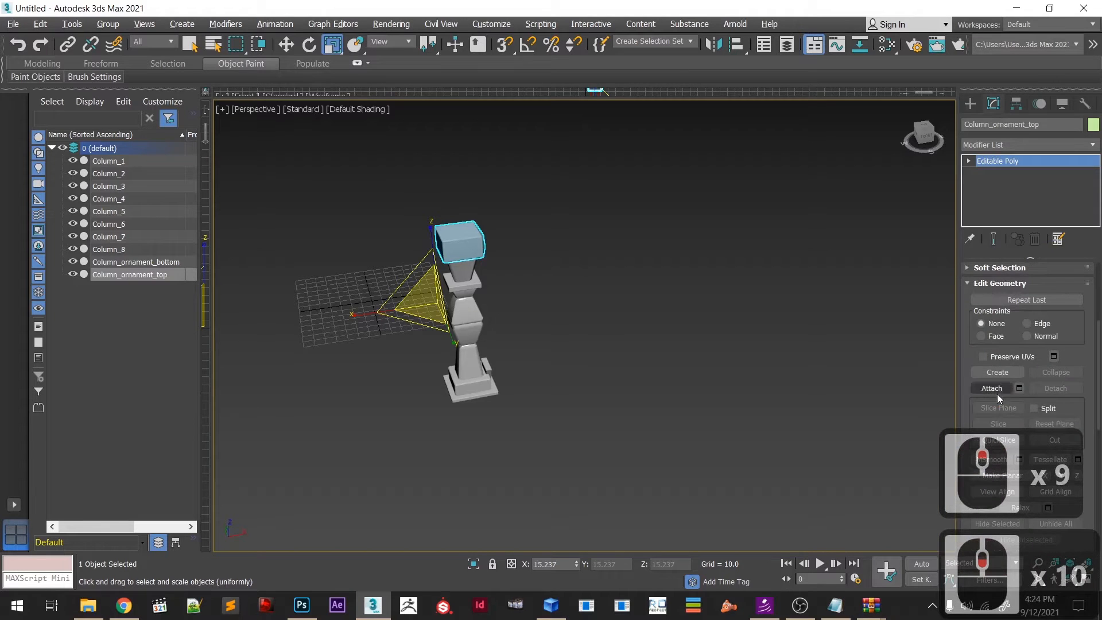
{"action": "left_click", "coordinate": [995, 389]}
{"action": "left_click", "coordinate": [459, 269]}
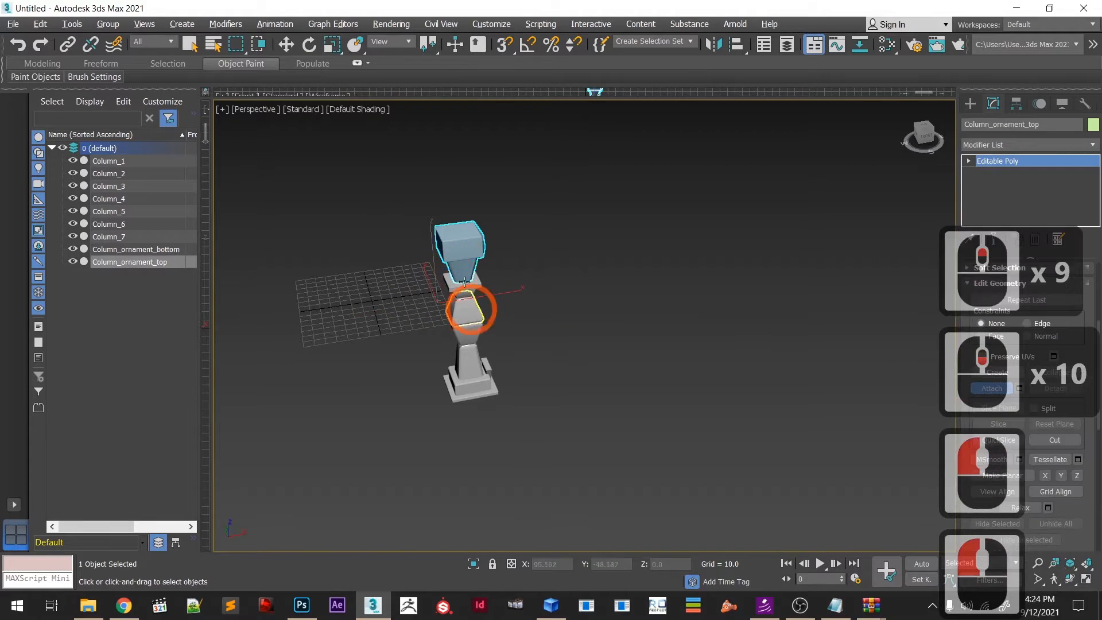
{"action": "left_click", "coordinate": [460, 288]}
{"action": "left_click", "coordinate": [464, 308]}
{"action": "left_click", "coordinate": [467, 325]}
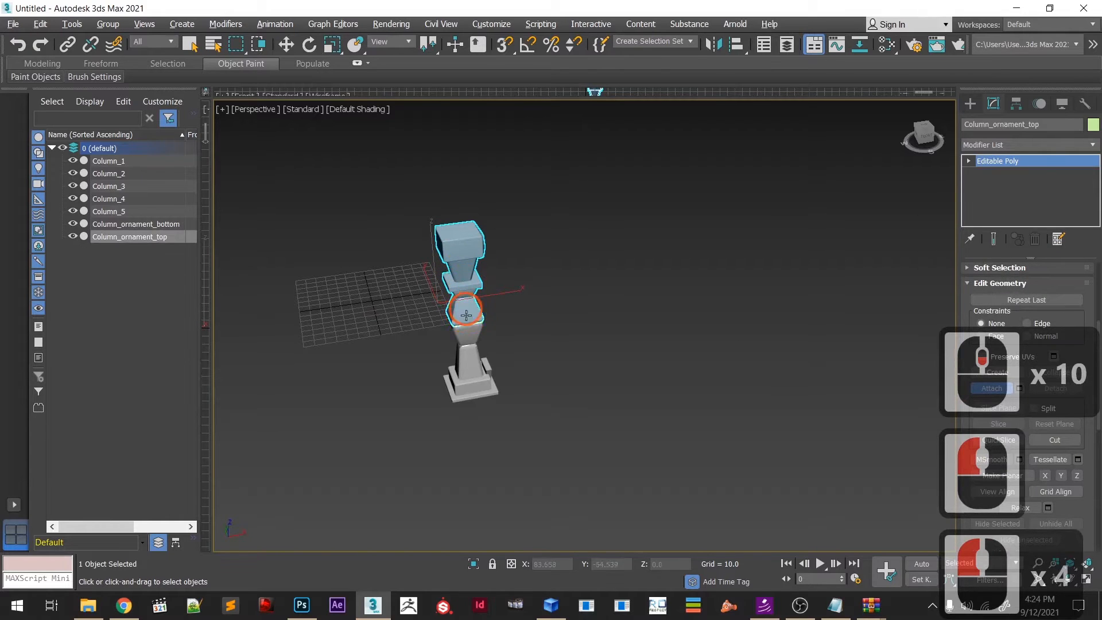
{"action": "left_click", "coordinate": [465, 349]}
{"action": "left_click", "coordinate": [474, 373]}
{"action": "left_click", "coordinate": [487, 365]}
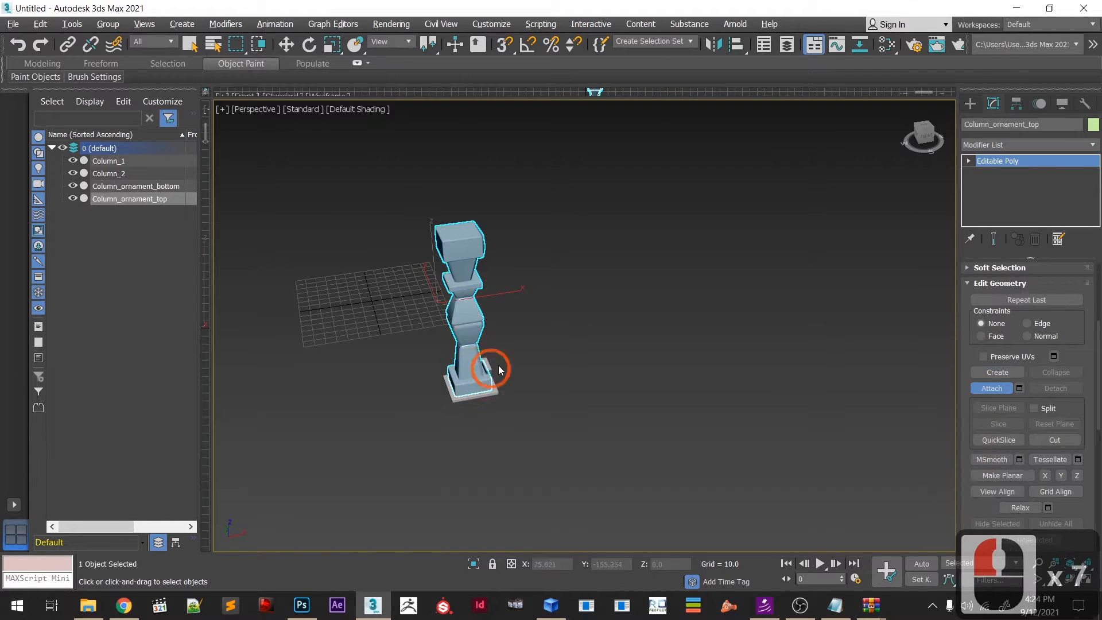
{"action": "left_click", "coordinate": [481, 381]}
{"action": "left_click", "coordinate": [491, 372]}
{"action": "left_click", "coordinate": [463, 248]}
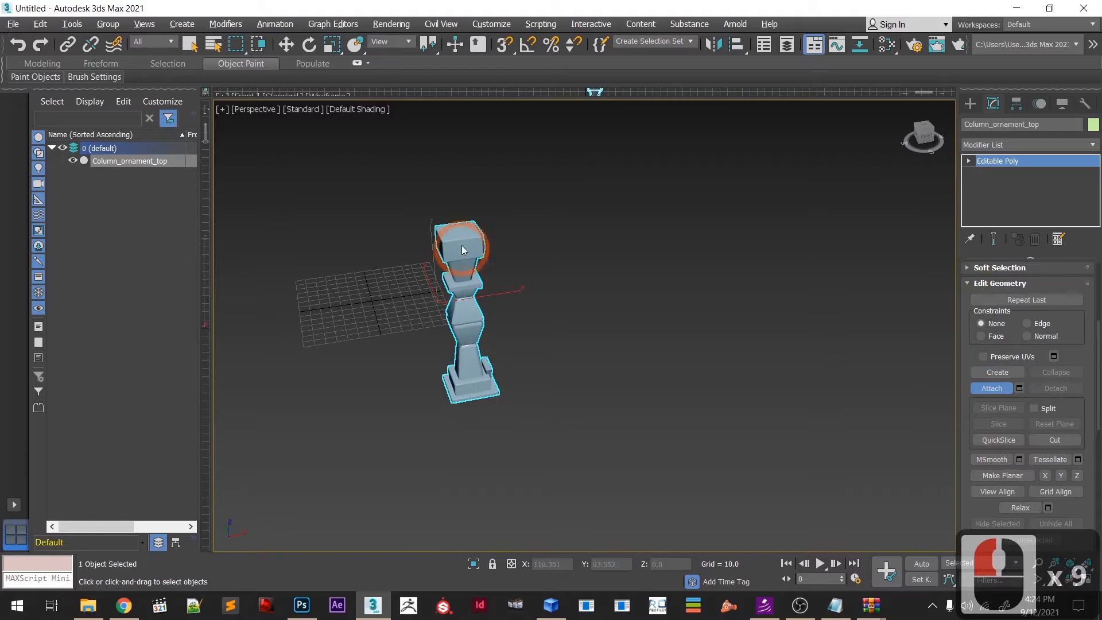
- Examine the attached column from several angles and distances, with and without edged faces
{"action": "middle_click_drag", "start_coordinate": [511, 273], "coordinate": [450, 455]}
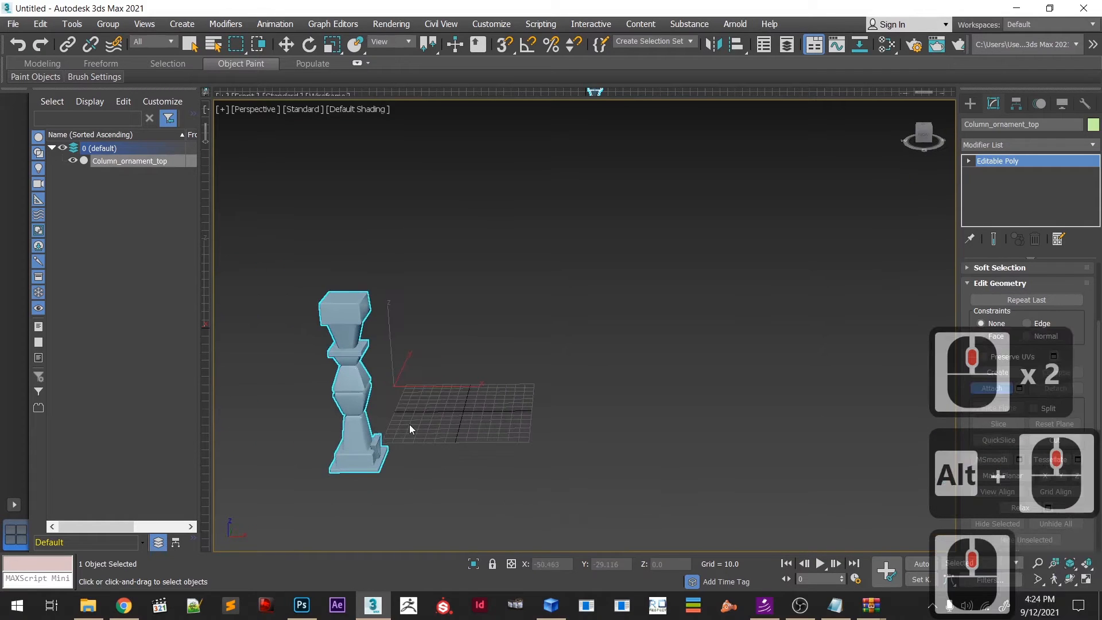
{"action": "scroll", "coordinate": [401, 421], "scroll_direction": "up", "scroll_amount": 2}
{"action": "key", "text": "F4"}
{"action": "middle_click_drag", "start_coordinate": [435, 355], "coordinate": [497, 377]}
{"action": "scroll", "coordinate": [497, 377], "scroll_direction": "down", "scroll_amount": 1}
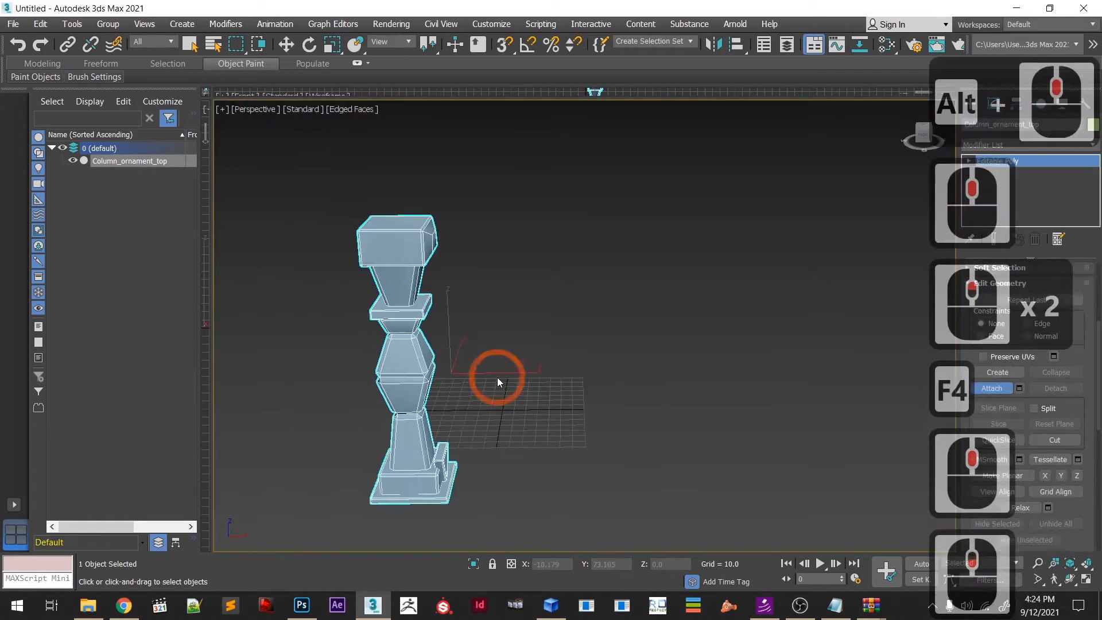
{"action": "mouse_move", "coordinate": [658, 345]}
{"action": "middle_mouse_down", "text": "alt"}
{"action": "mouse_move", "coordinate": [551, 386]}
{"action": "mouse_move", "coordinate": [492, 361]}
{"action": "mouse_move", "coordinate": [600, 394]}
{"action": "mouse_move", "coordinate": [646, 373]}
{"action": "mouse_move", "coordinate": [620, 337]}
{"action": "middle_mouse_up", "text": "alt"}
{"action": "key", "text": "F4"}
{"action": "scroll", "coordinate": [620, 336], "scroll_direction": "up", "scroll_amount": 1}
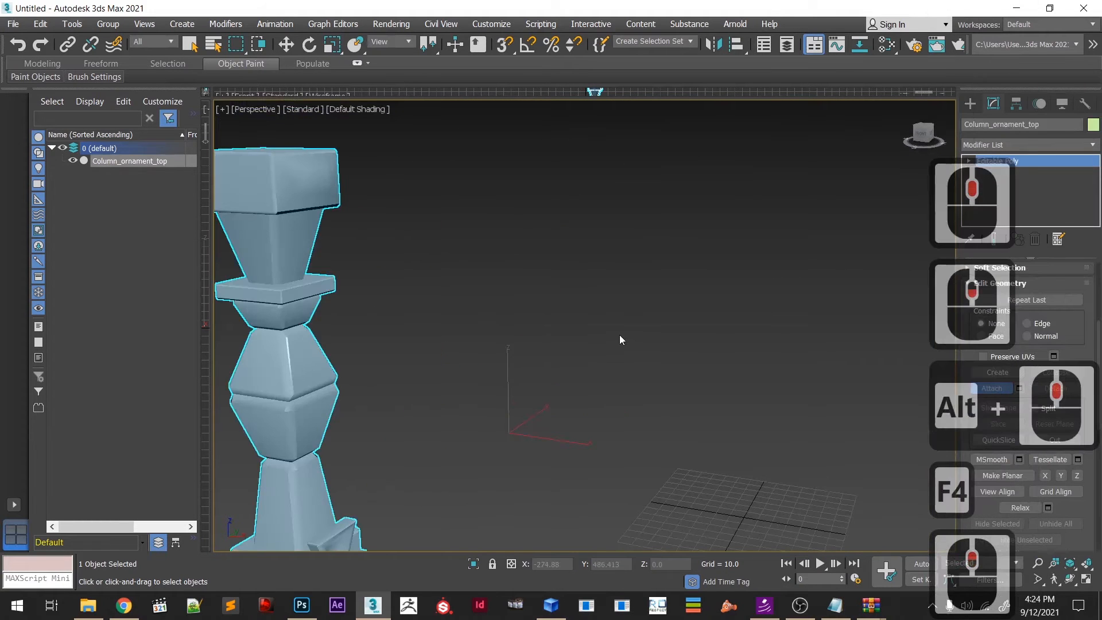
{"action": "scroll", "coordinate": [461, 370], "scroll_direction": "down", "scroll_amount": 2}
{"action": "scroll", "coordinate": [461, 370], "scroll_direction": "up", "scroll_amount": 2}
- Add a Standard (Legacy) material to the Slate Material Editor view and show its parameters
{"action": "key", "text": "m"}
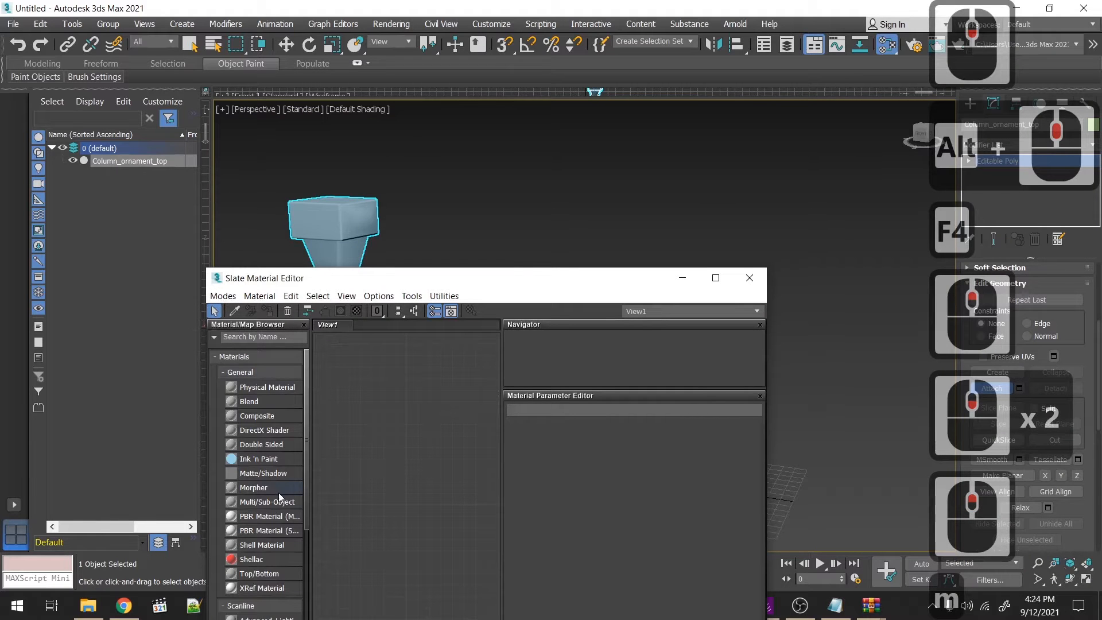
{"action": "scroll", "coordinate": [278, 457], "scroll_direction": "down", "scroll_amount": 2}
{"action": "left_click_drag", "start_coordinate": [274, 581], "coordinate": [341, 449]}
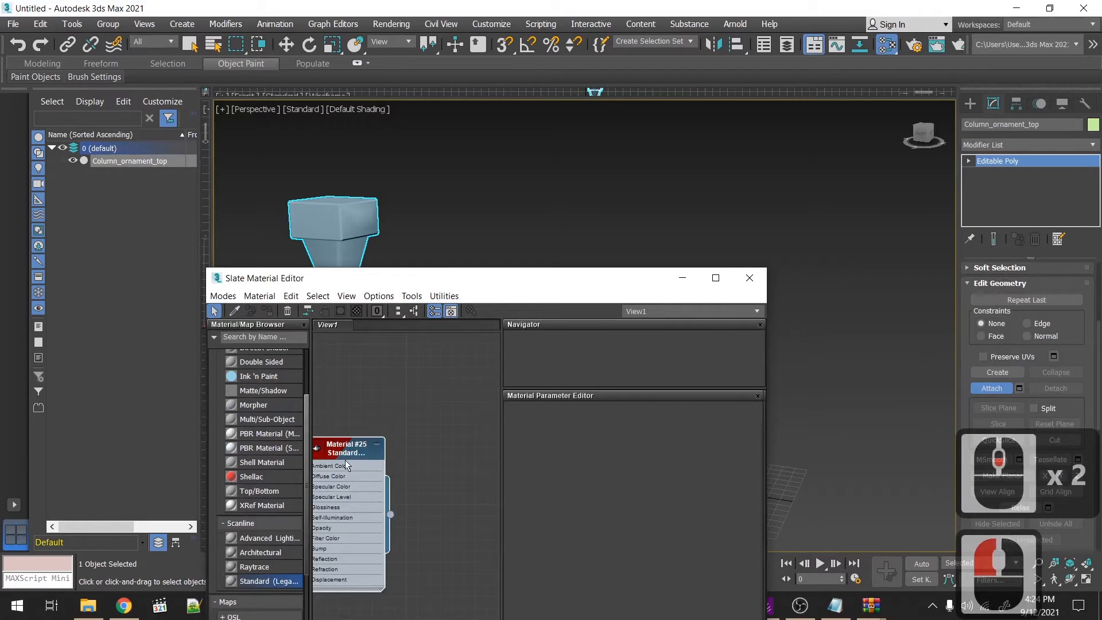
{"action": "double_click", "coordinate": [336, 527]}
- Bring Column_Basecolor.png from the source folder into the material view as a bitmap node and reposition it above the material
{"action": "key", "text": "alt+Tab"}
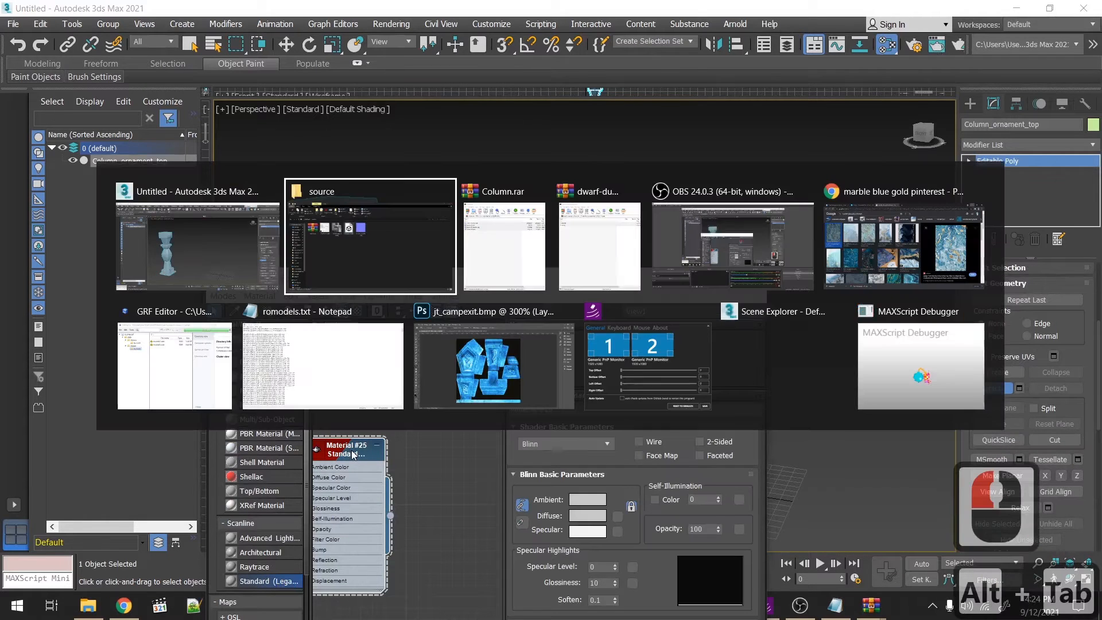
{"action": "left_click", "coordinate": [347, 246]}
{"action": "left_click_drag", "start_coordinate": [320, 157], "coordinate": [361, 337]}
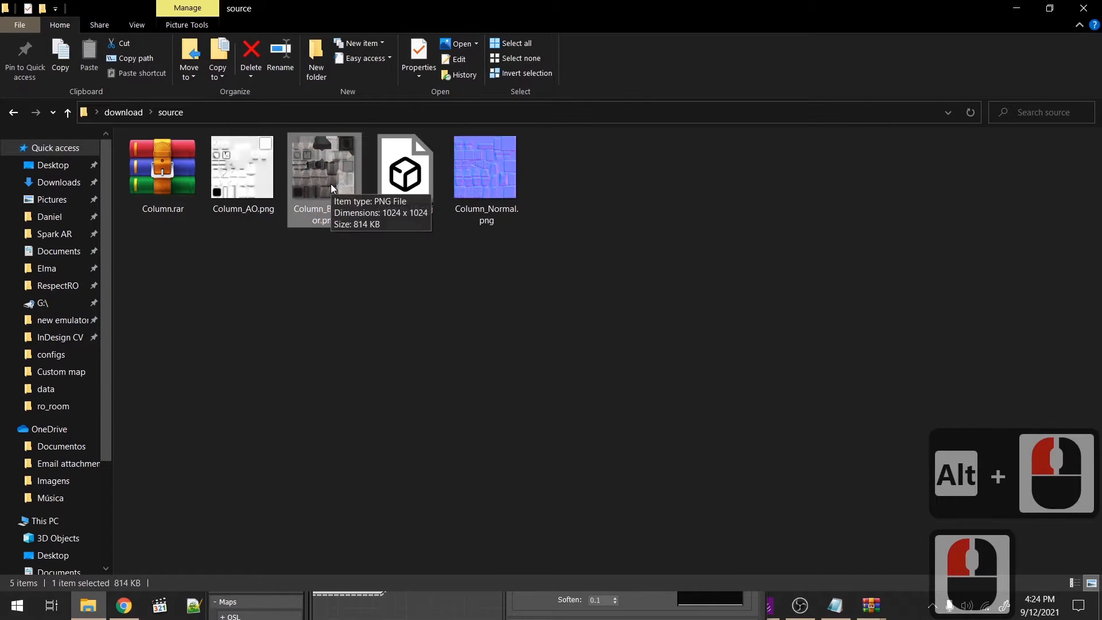
{"action": "left_click_drag", "start_coordinate": [328, 177], "coordinate": [373, 307]}
{"action": "key", "text": "alt+Tab"}
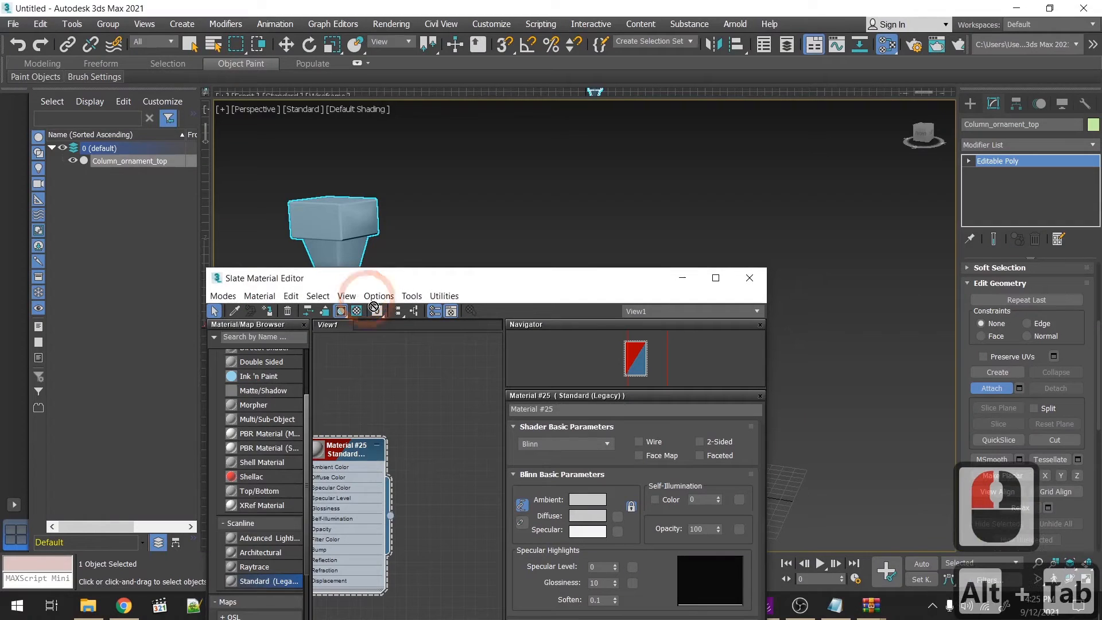
{"action": "left_click_drag", "start_coordinate": [390, 425], "coordinate": [454, 452]}
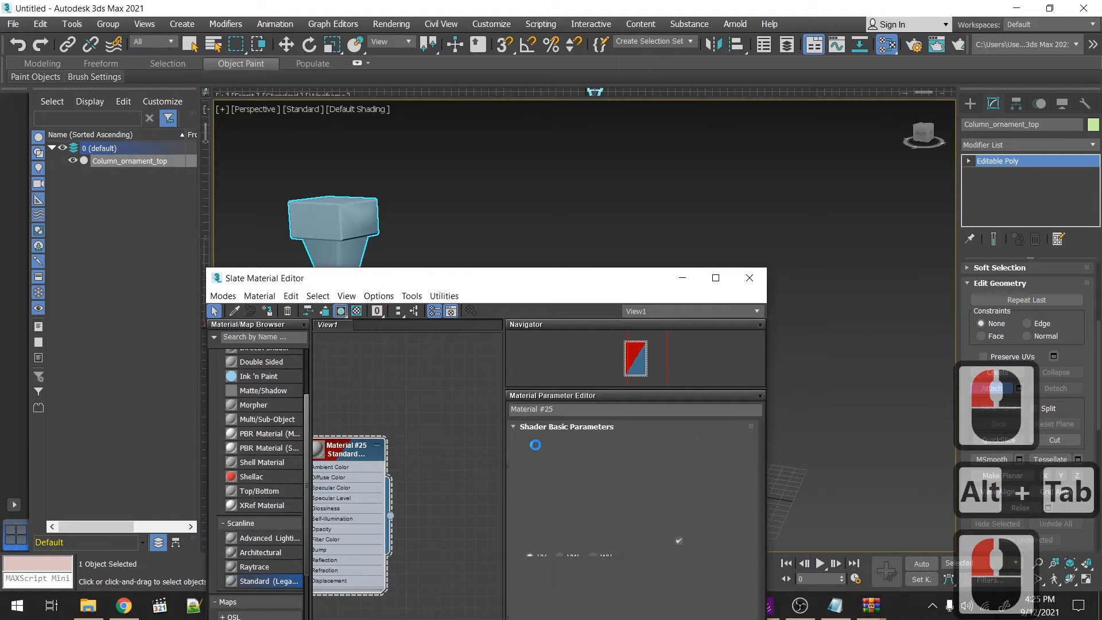
{"action": "left_click", "coordinate": [472, 460]}
{"action": "key", "text": "BackSpace"}
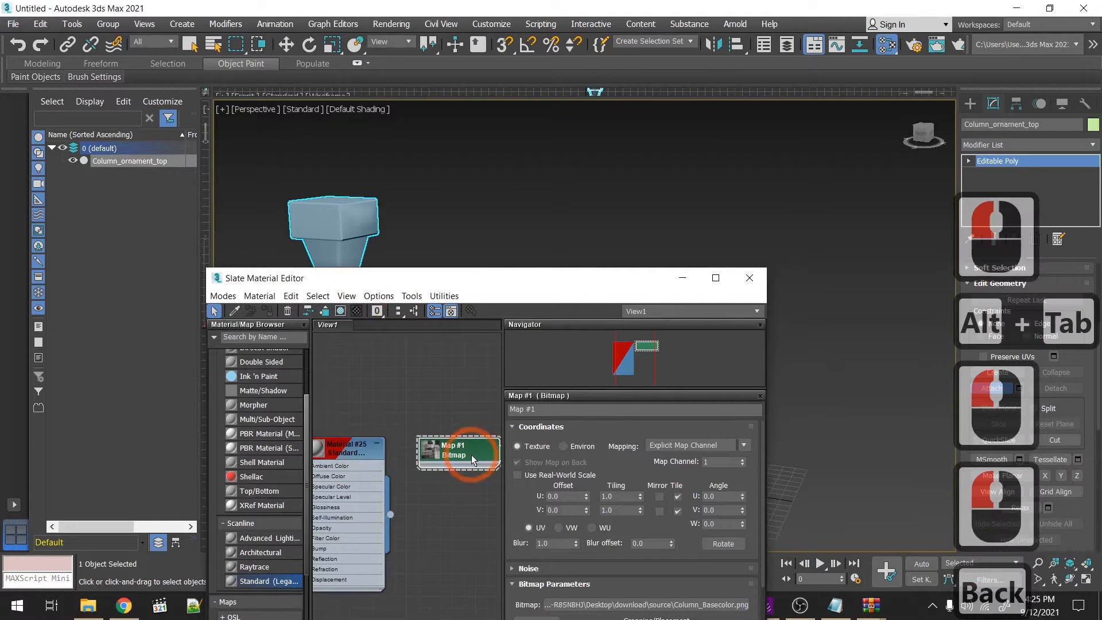
{"action": "left_click_drag", "start_coordinate": [452, 464], "coordinate": [443, 379]}
- Open Column_Basecolor.png from the source folder as a new document in Photoshop
{"action": "key", "text": "alt+Tab"}
{"action": "left_click_drag", "start_coordinate": [325, 171], "coordinate": [576, 54]}
{"action": "key", "text": "alt+Tab"}
{"action": "key", "text": "alt+Tab"}
{"action": "key", "text": "alt+Tab"}
{"action": "key", "text": "alt+Tab"}
{"action": "key", "text": "alt+Tab"}
{"action": "key", "text": "alt+Tab"}
{"action": "key", "text": "alt+Tab"}
{"action": "key", "text": "alt+Tab"}
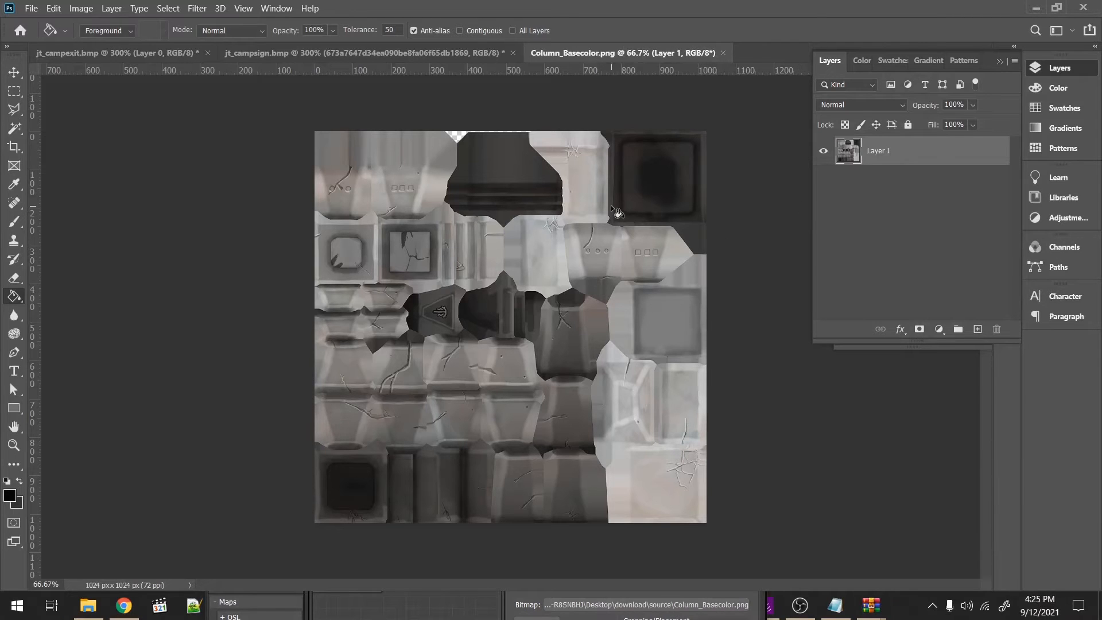
- Prepare to save a copy of the base color image in BMP format under the file name texture
{"action": "key", "text": "ctrl+alt+s"}
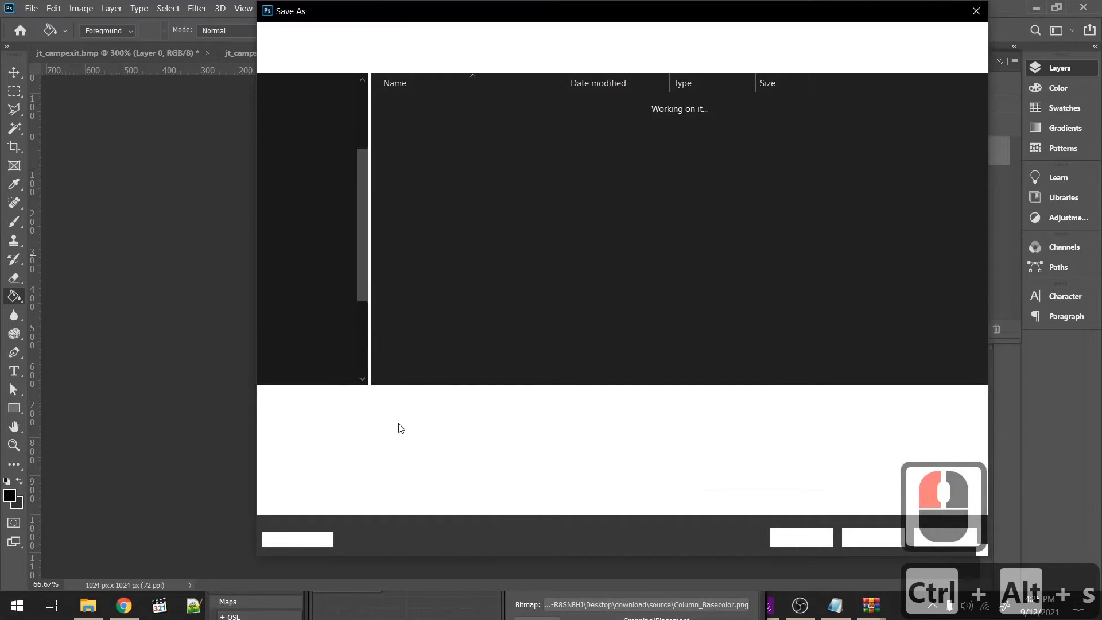
{"action": "left_click", "coordinate": [393, 419]}
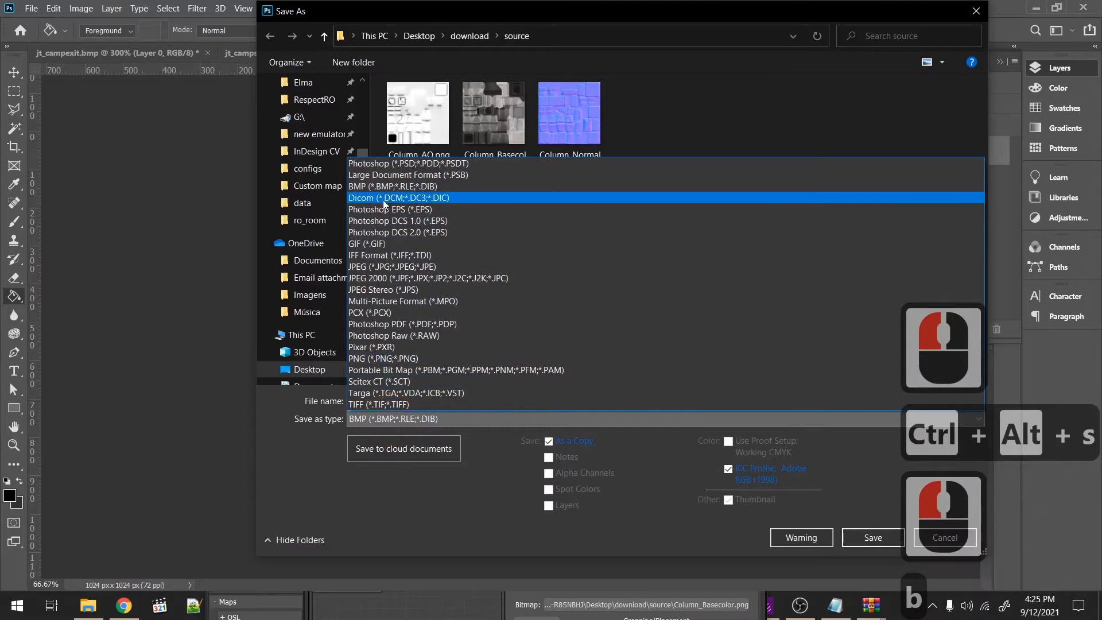
{"action": "left_click", "coordinate": [383, 186]}
{"action": "double_click", "coordinate": [473, 403]}
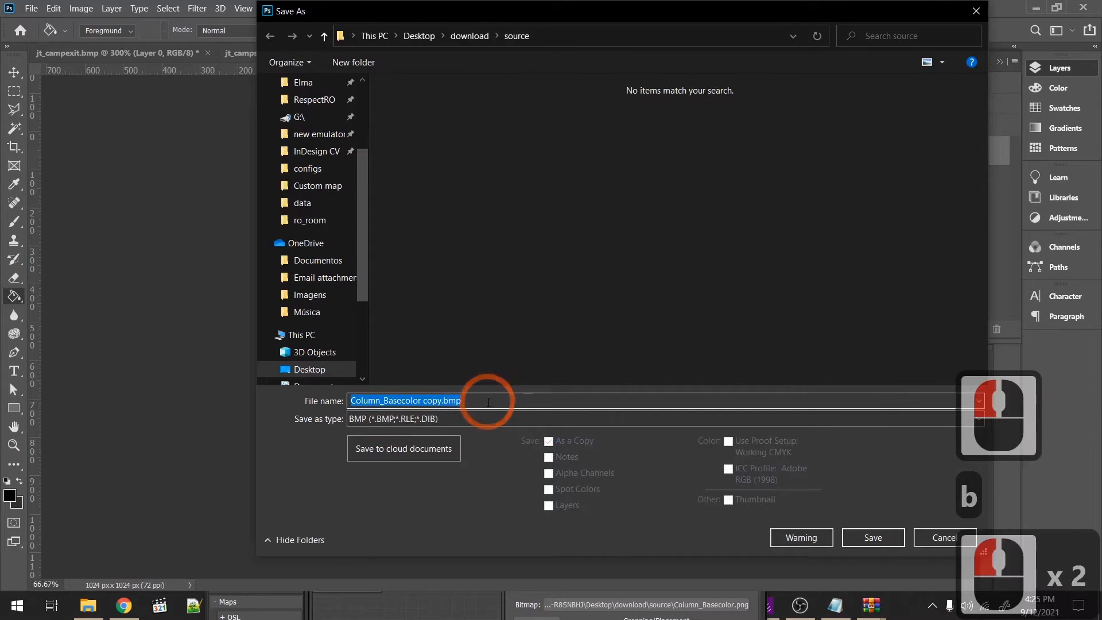
{"action": "type", "text": "texture"}
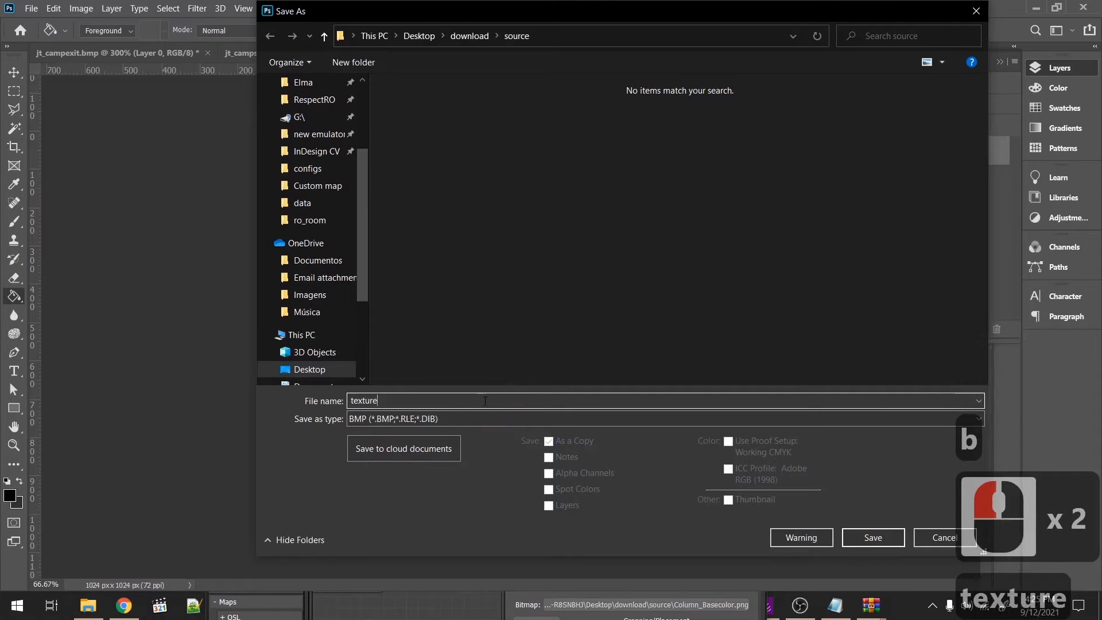
- Switch to GRF Editor, check the ro_room folder under texture in ro_map.grf, and close the editor
{"action": "key", "text": "alt+Tab"}
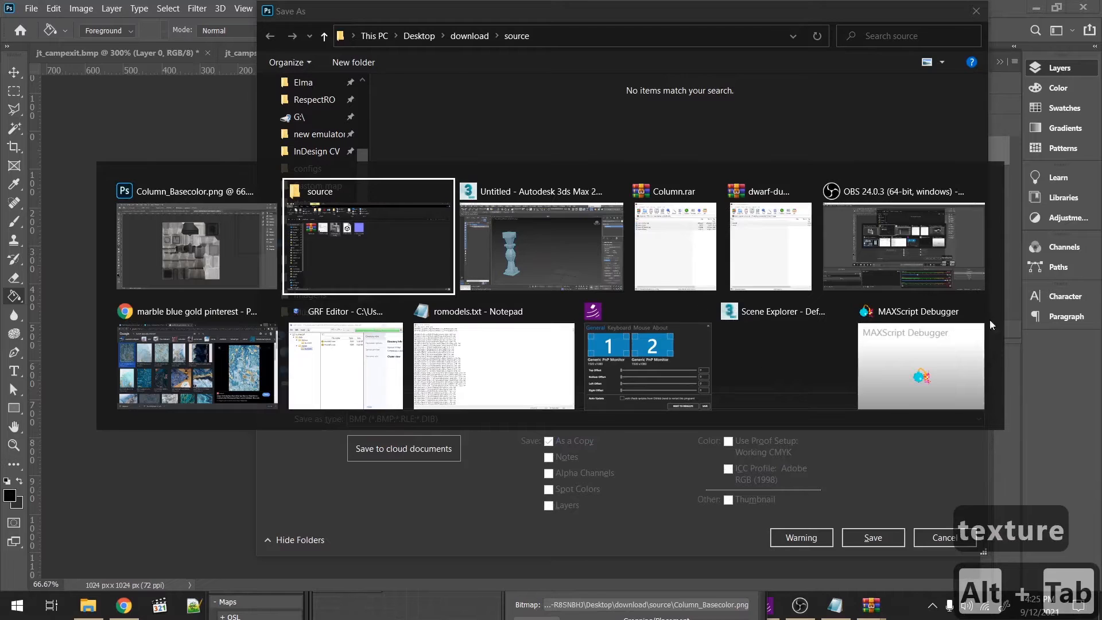
{"action": "left_click", "coordinate": [209, 263], "text": "alt"}
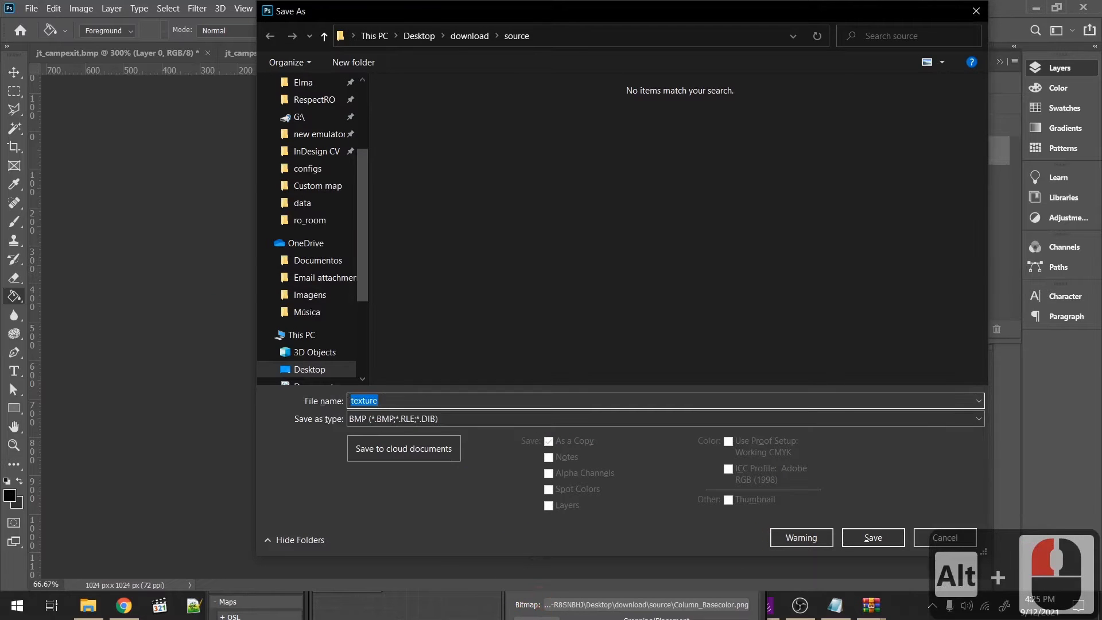
{"action": "left_click", "coordinate": [603, 606]}
{"action": "double_click", "coordinate": [330, 193]}
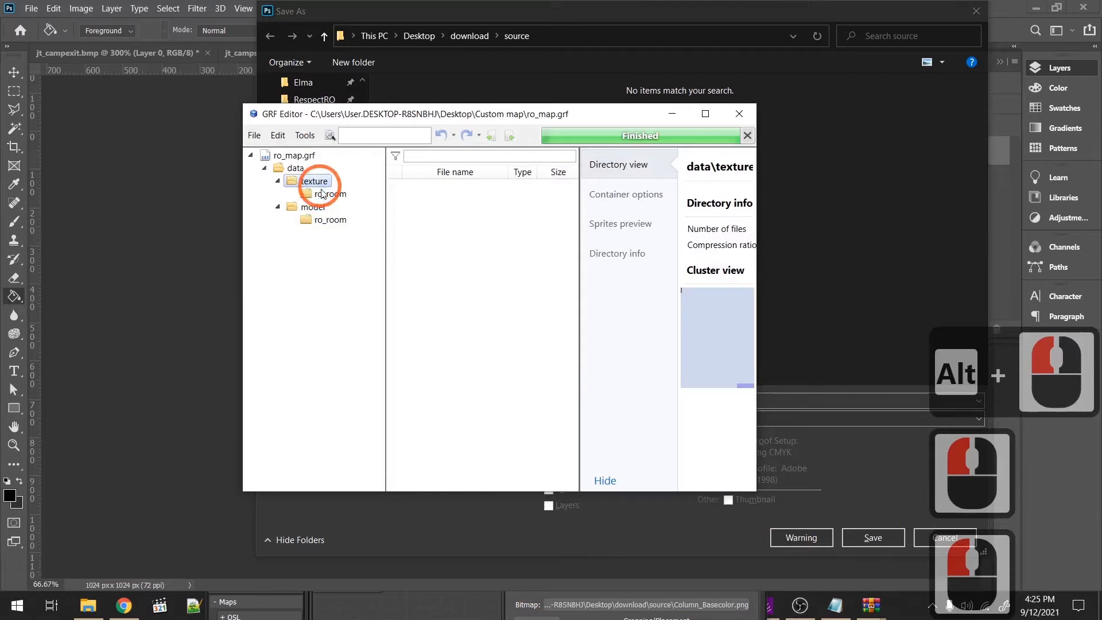
{"action": "left_click", "coordinate": [738, 114]}
- Extend the copy's file name to texture09b and save it as a BMP in the source folder
{"action": "left_click", "coordinate": [387, 401]}
{"action": "left_click", "coordinate": [388, 400]}
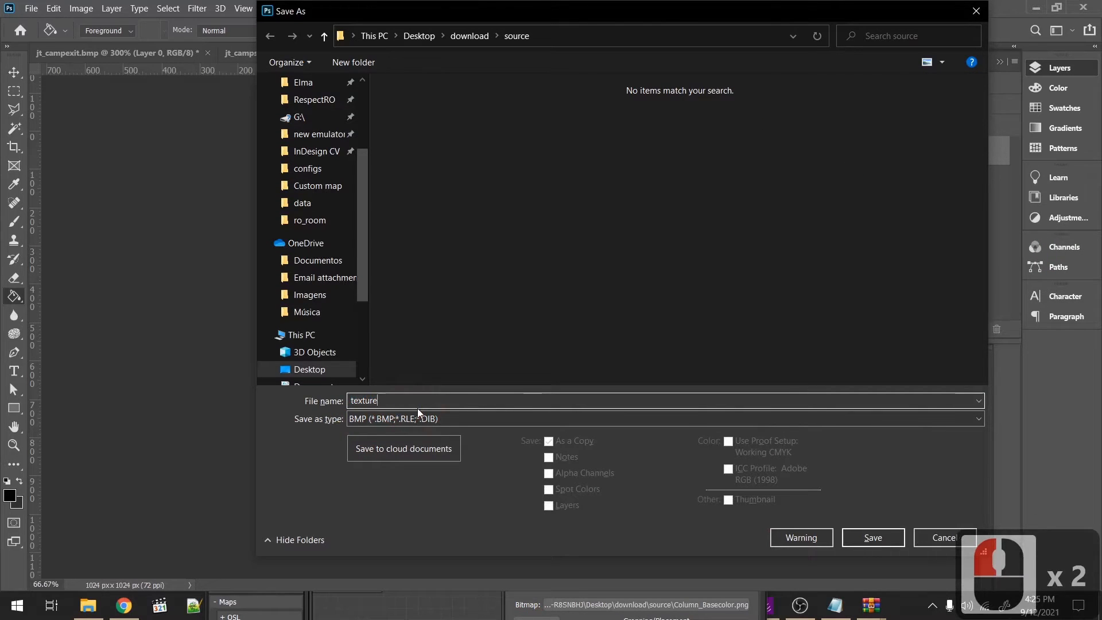
{"action": "type", "text": "09"}
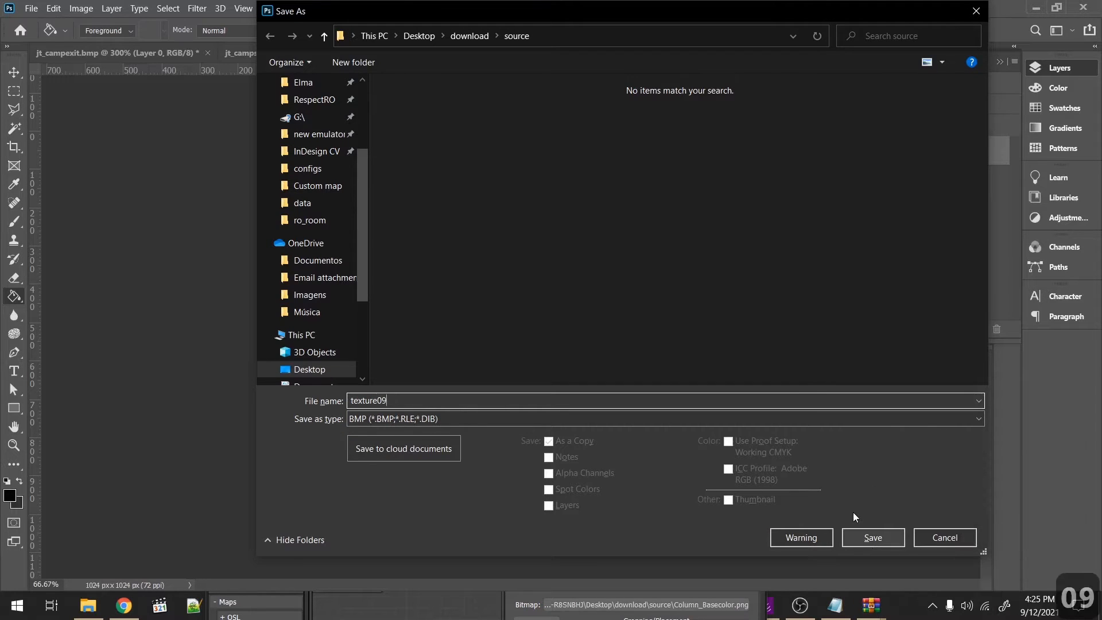
{"action": "type", "text": "b"}
{"action": "left_click", "coordinate": [870, 536]}
{"action": "left_click", "coordinate": [576, 338]}
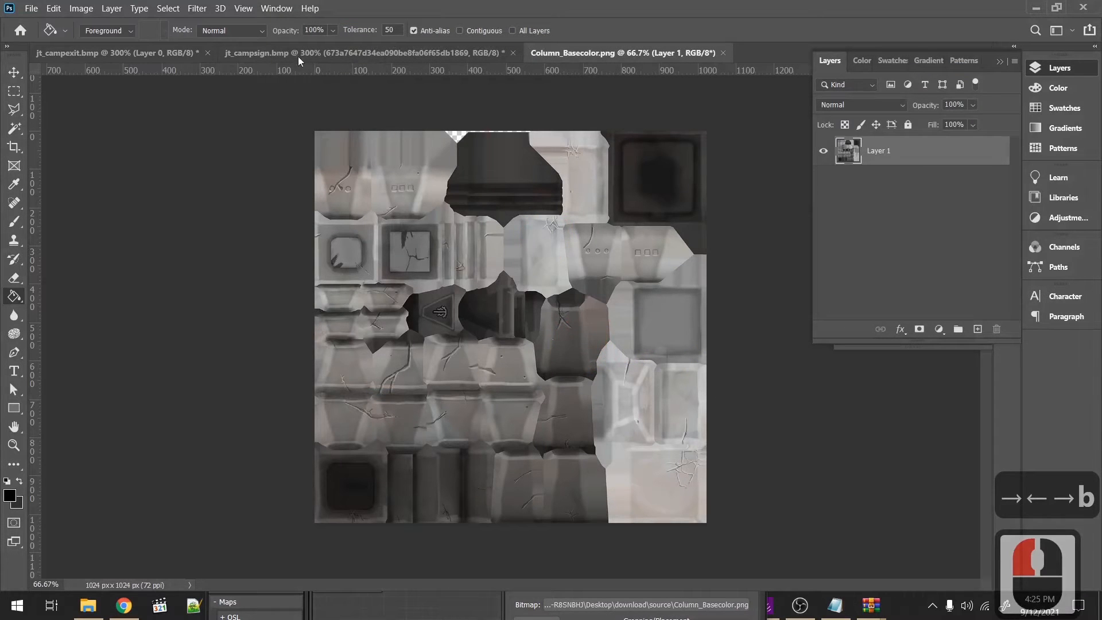
- Flip the canvas of the Column_Basecolor.png document vertically
{"action": "left_click", "coordinate": [618, 164]}
{"action": "left_click", "coordinate": [92, 8]}
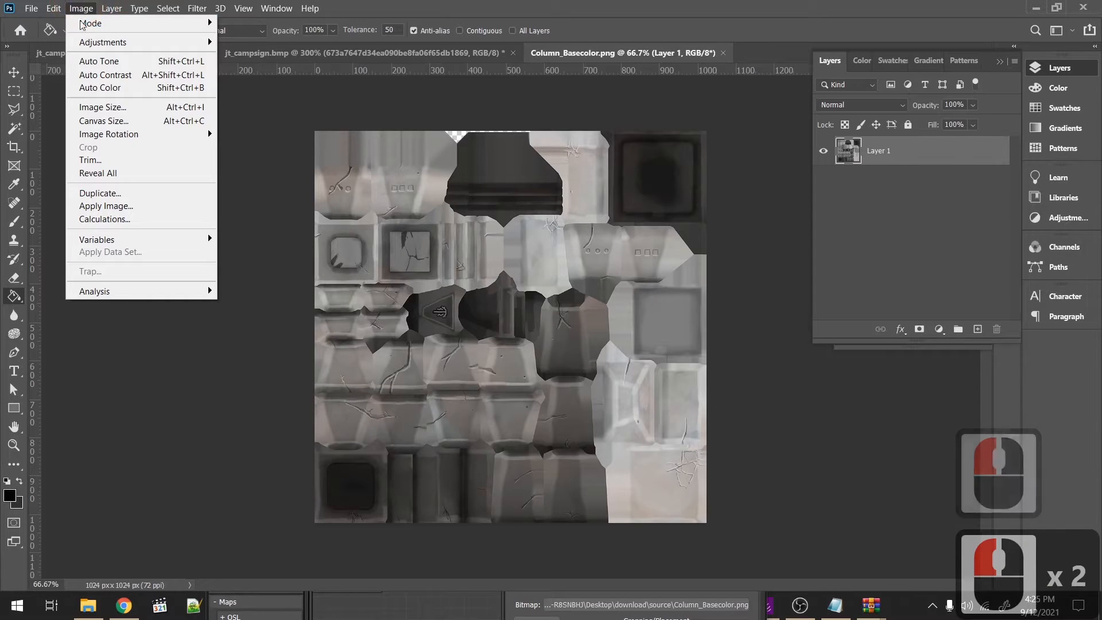
{"action": "left_click", "coordinate": [118, 138]}
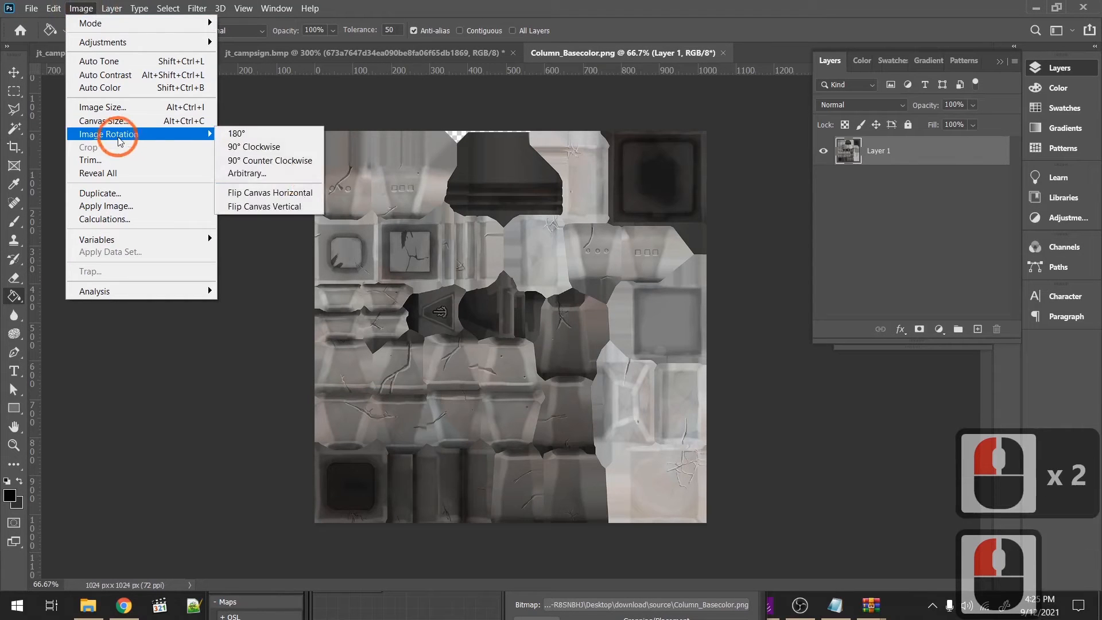
{"action": "left_click", "coordinate": [293, 211]}
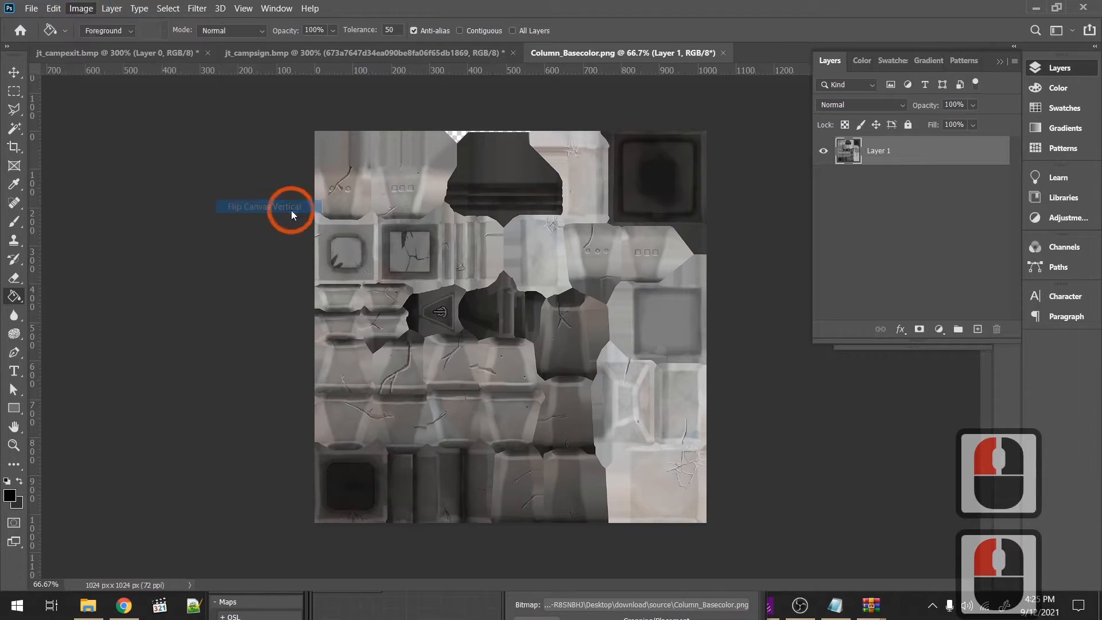
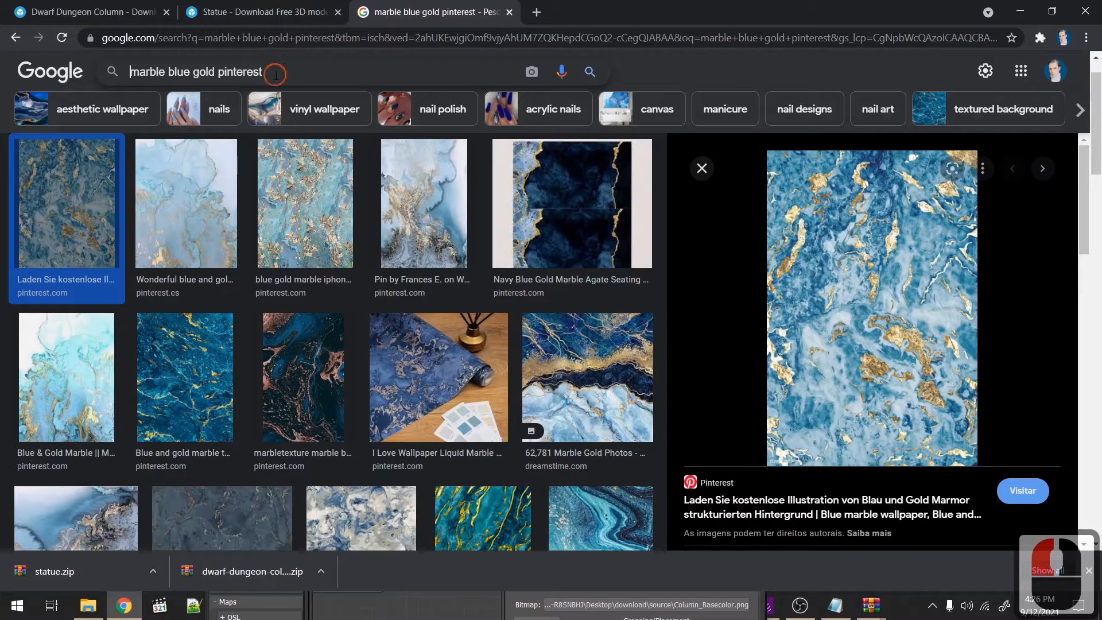
- Replace the marble image search in Chrome with a search for "lava texture stone pinterest"
{"action": "left_click_drag", "start_coordinate": [277, 76], "coordinate": [98, 58]}
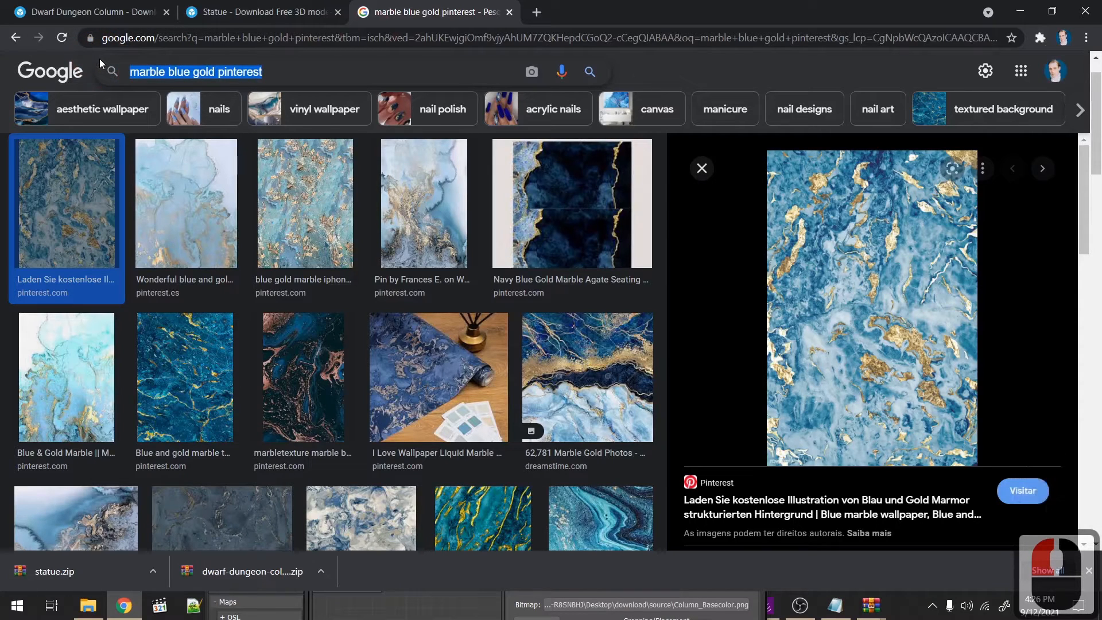
{"action": "type", "text": "l"}
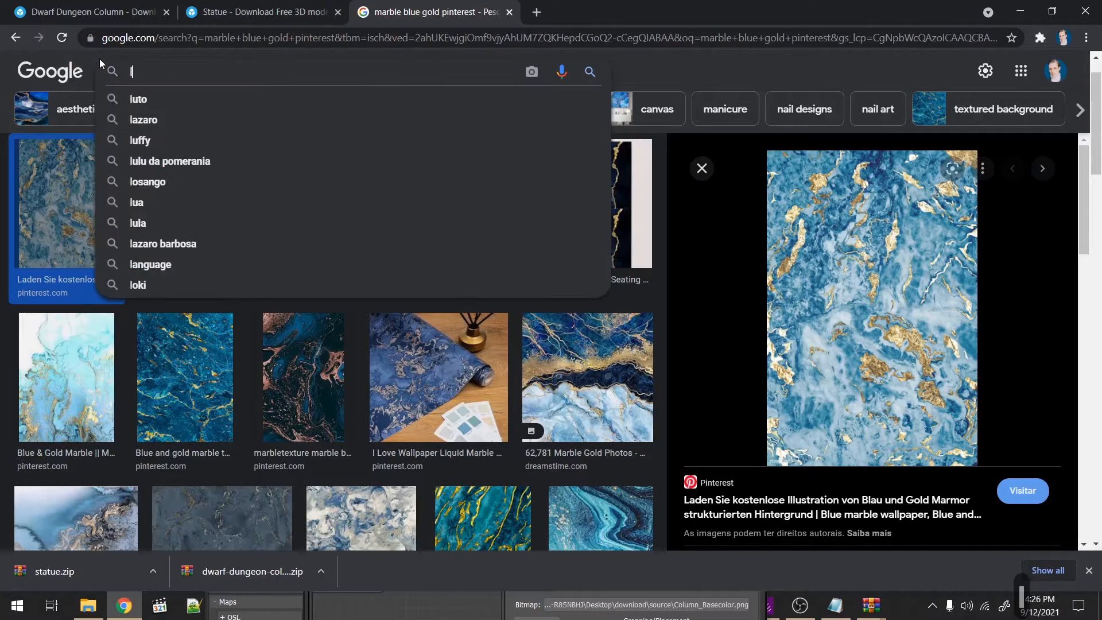
{"action": "type", "text": "ava textur"}
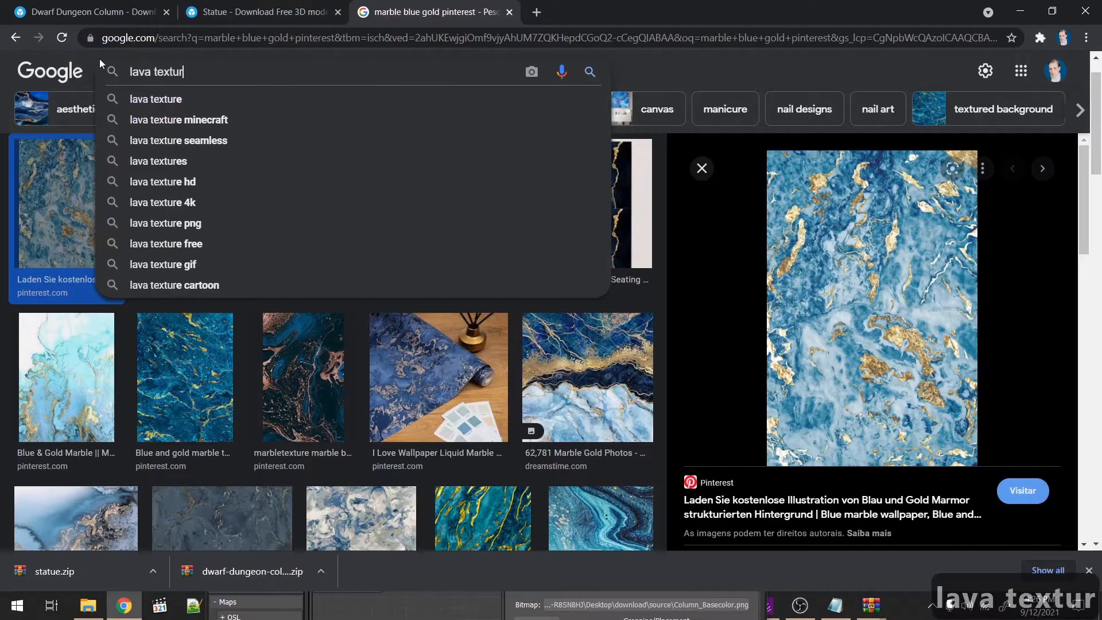
{"action": "type", "text": "e stone pinterest"}
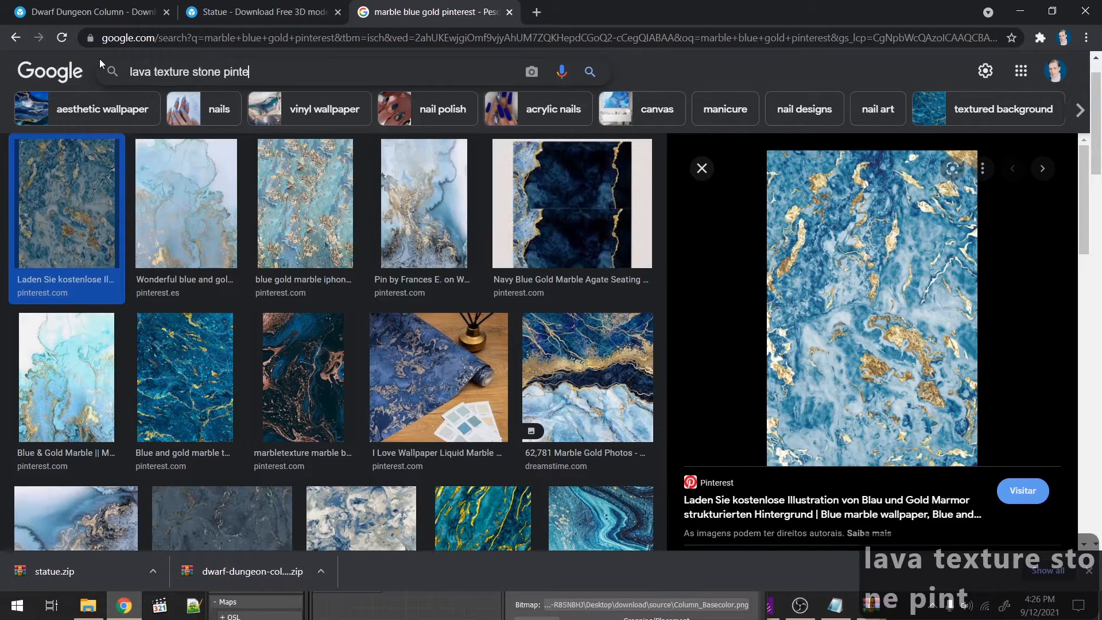
{"action": "key", "text": "Return"}
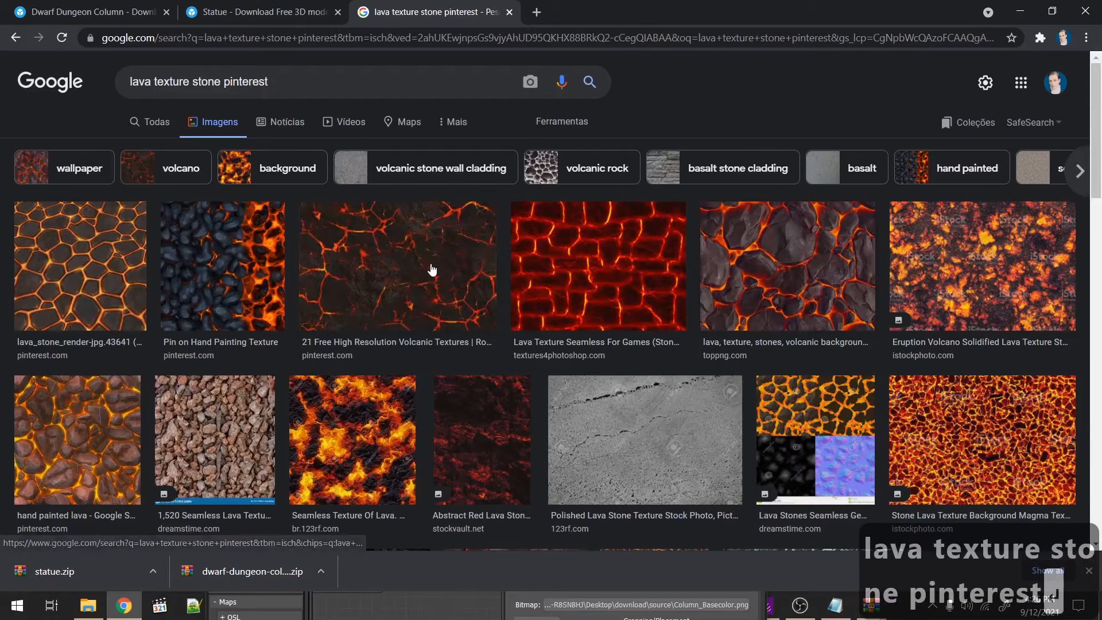
- Place the dark cracked lava image from the search results into Photoshop's Column_Basecolor.png document and scale it to cover the canvas
{"action": "left_click", "coordinate": [431, 271]}
{"action": "left_click_drag", "start_coordinate": [770, 209], "coordinate": [631, 494]}
{"action": "key", "text": "alt+Tab"}
{"action": "key", "text": "alt+Tab"}
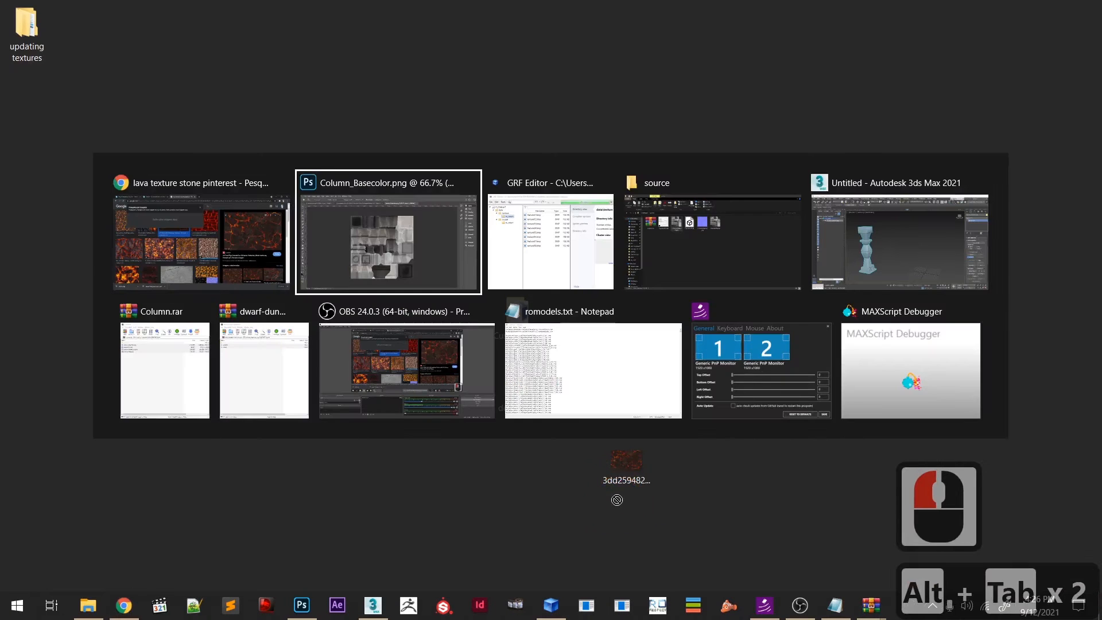
{"action": "key", "text": "ctrl+t"}
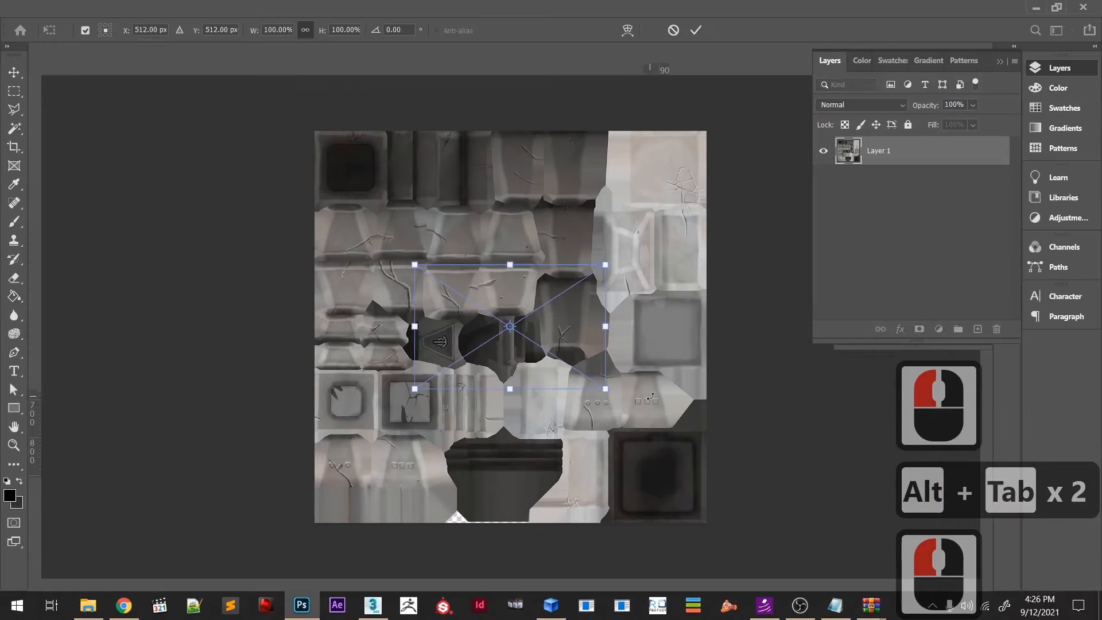
{"action": "left_click_drag", "start_coordinate": [479, 259], "coordinate": [533, 132]}
{"action": "left_click_drag", "start_coordinate": [513, 384], "coordinate": [516, 522]}
{"action": "triple_click", "coordinate": [558, 422]}
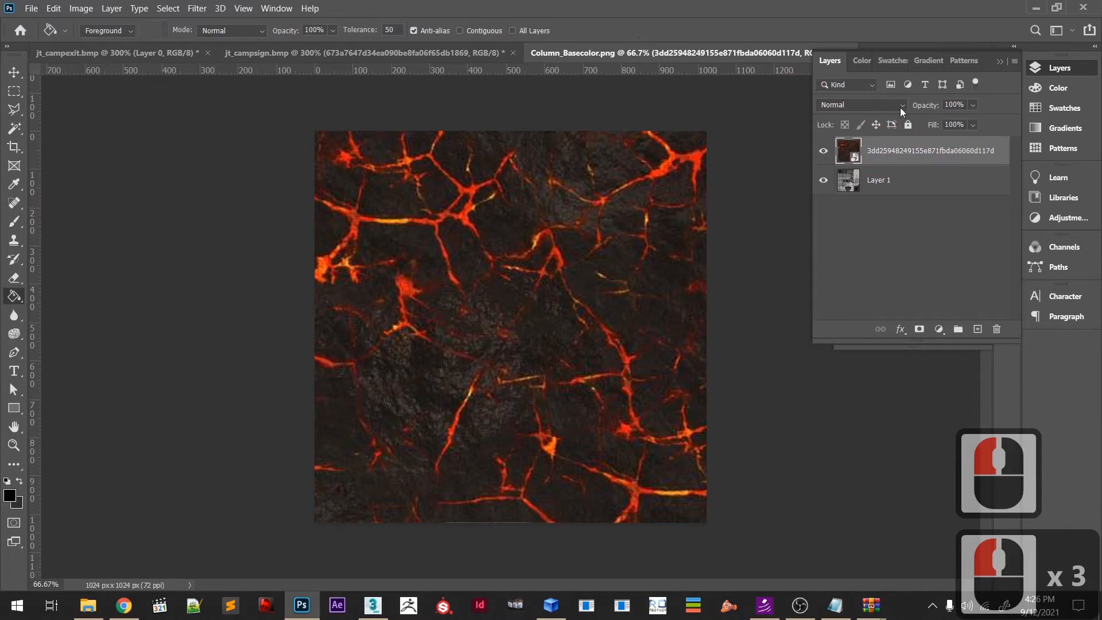
- Compare blend modes on the lava layer over the column texture and set it to Overlay
{"action": "left_click", "coordinate": [861, 105]}
{"action": "left_click", "coordinate": [861, 105]}
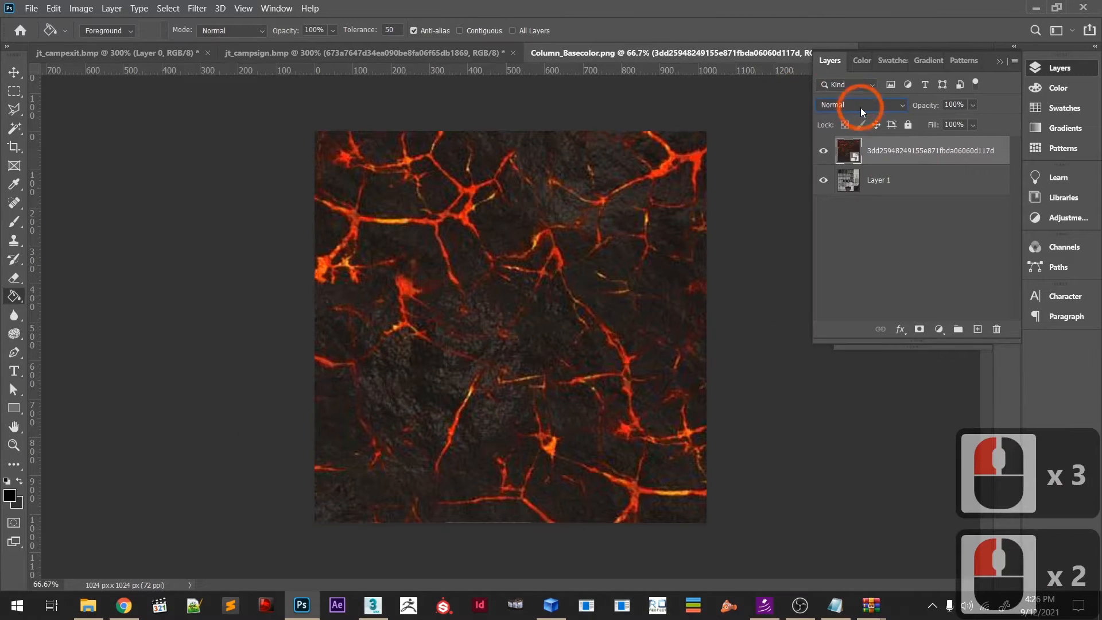
{"action": "scroll", "coordinate": [861, 108], "scroll_direction": "down", "scroll_amount": 2}
{"action": "scroll", "coordinate": [860, 108], "scroll_direction": "down", "scroll_amount": 4}
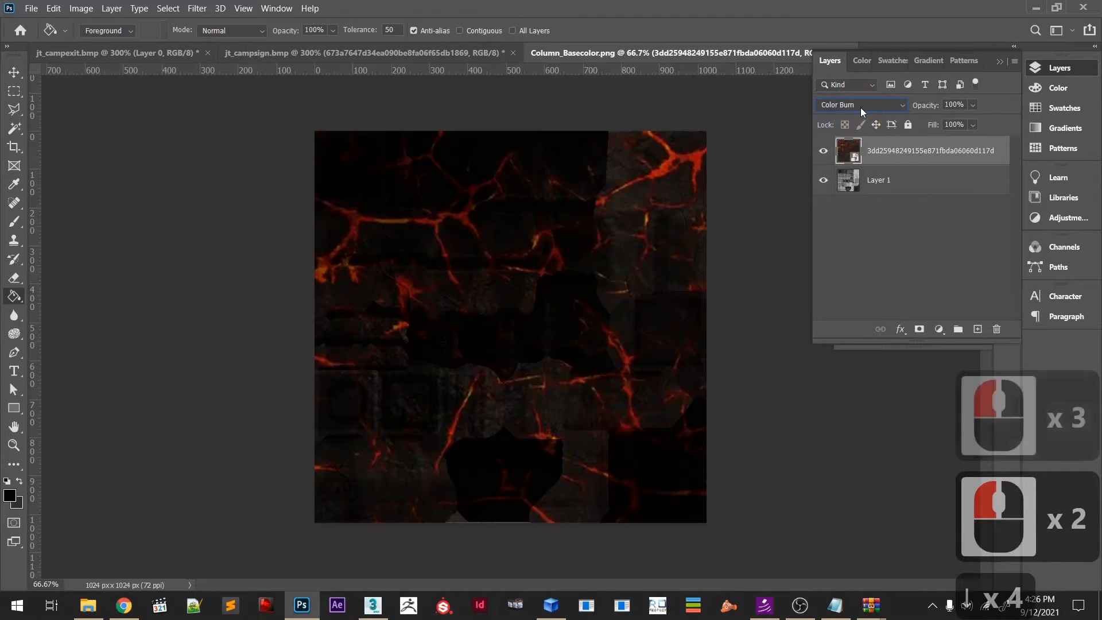
{"action": "scroll", "coordinate": [860, 108], "scroll_direction": "down", "scroll_amount": 1}
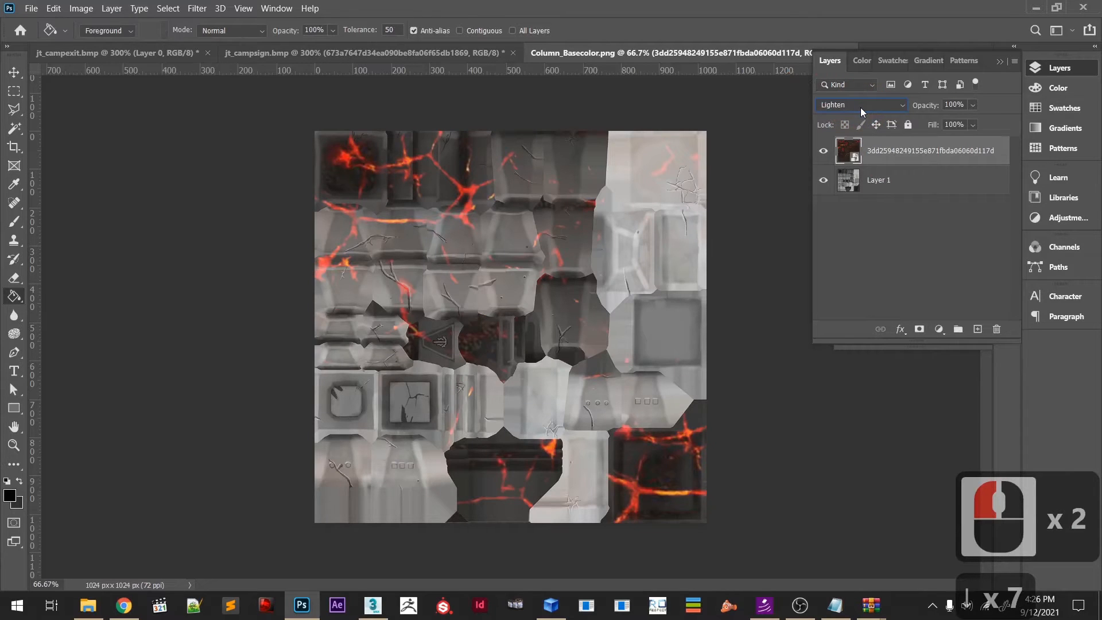
{"action": "scroll", "coordinate": [860, 108], "scroll_direction": "down", "scroll_amount": 2}
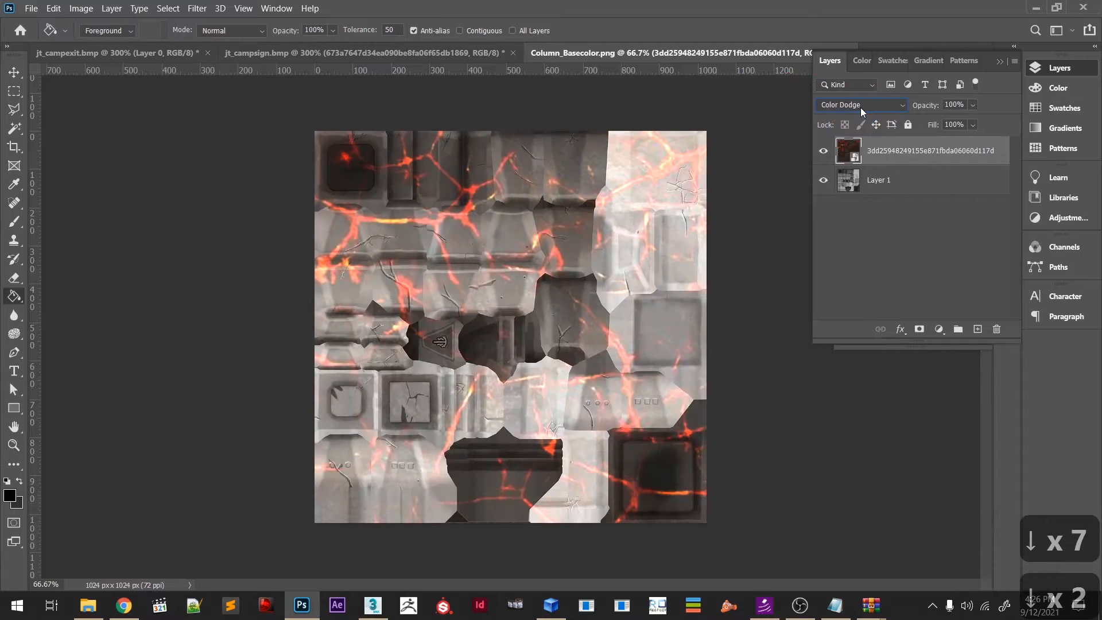
{"action": "key", "text": "Down"}
{"action": "key", "text": "Down"}
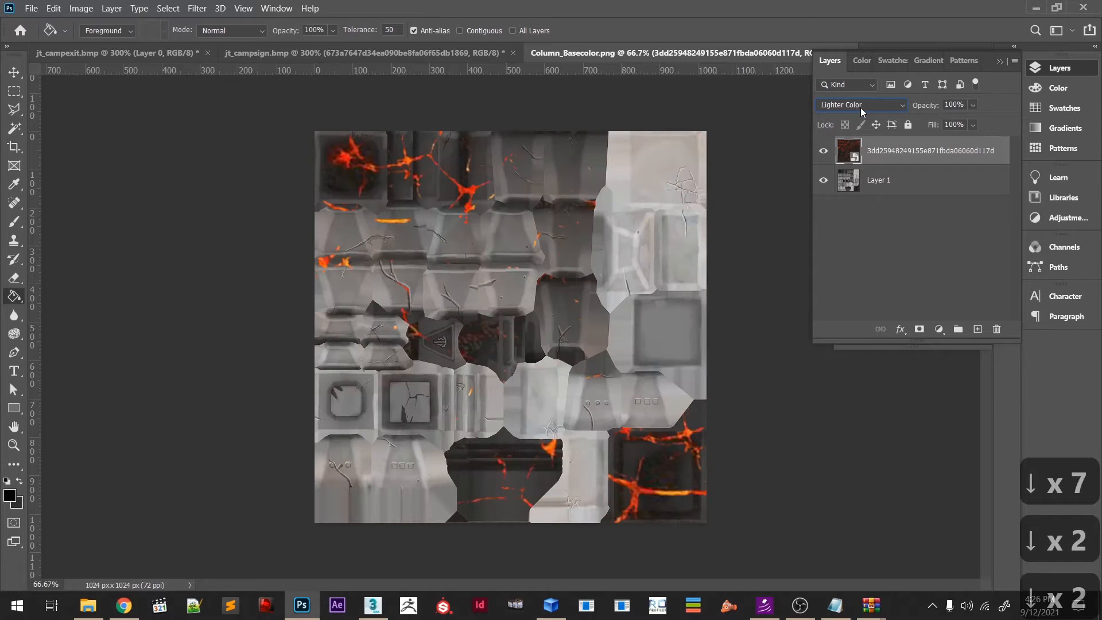
{"action": "key", "text": "Down"}
{"action": "key", "text": "Up"}
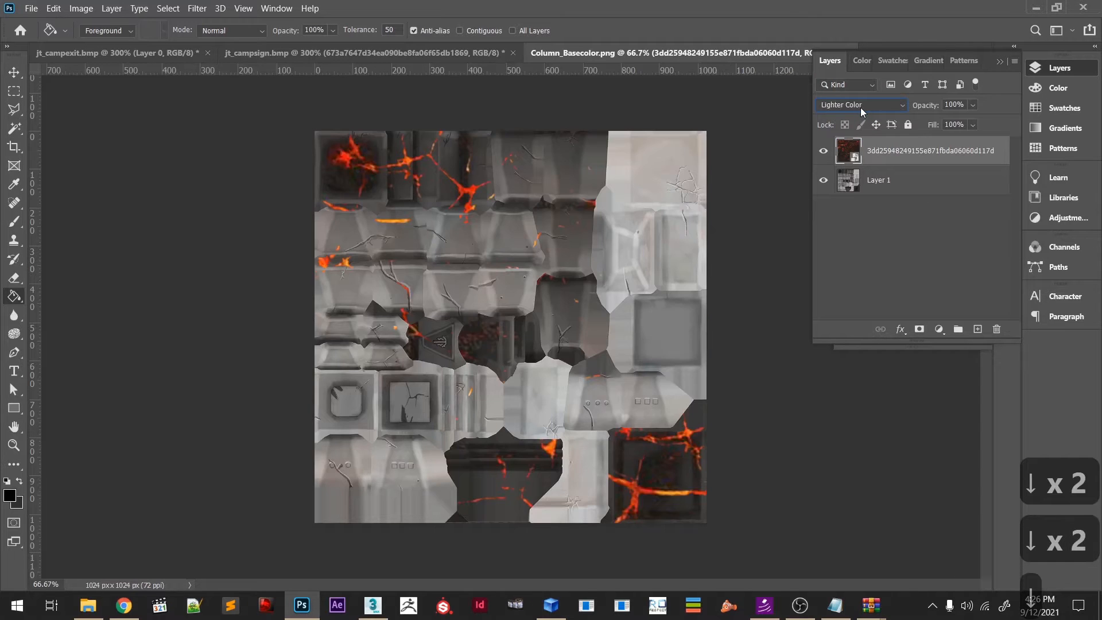
{"action": "key", "text": "Down"}
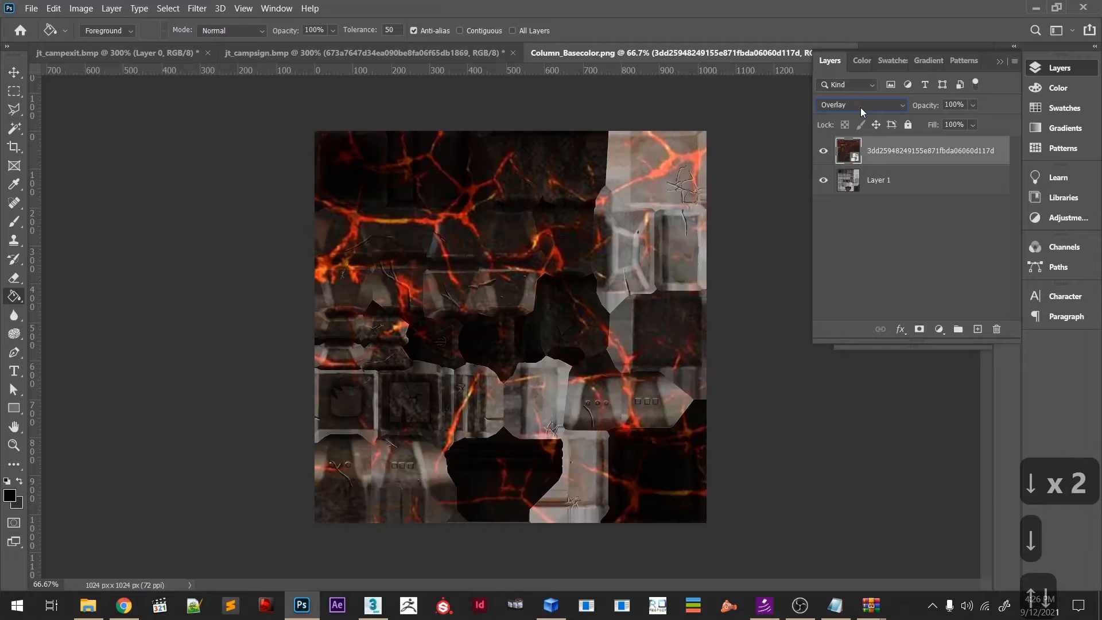
{"action": "key", "text": "Up"}
{"action": "key", "text": "Down"}
{"action": "key", "text": "Down"}
{"action": "key", "text": "Down"}
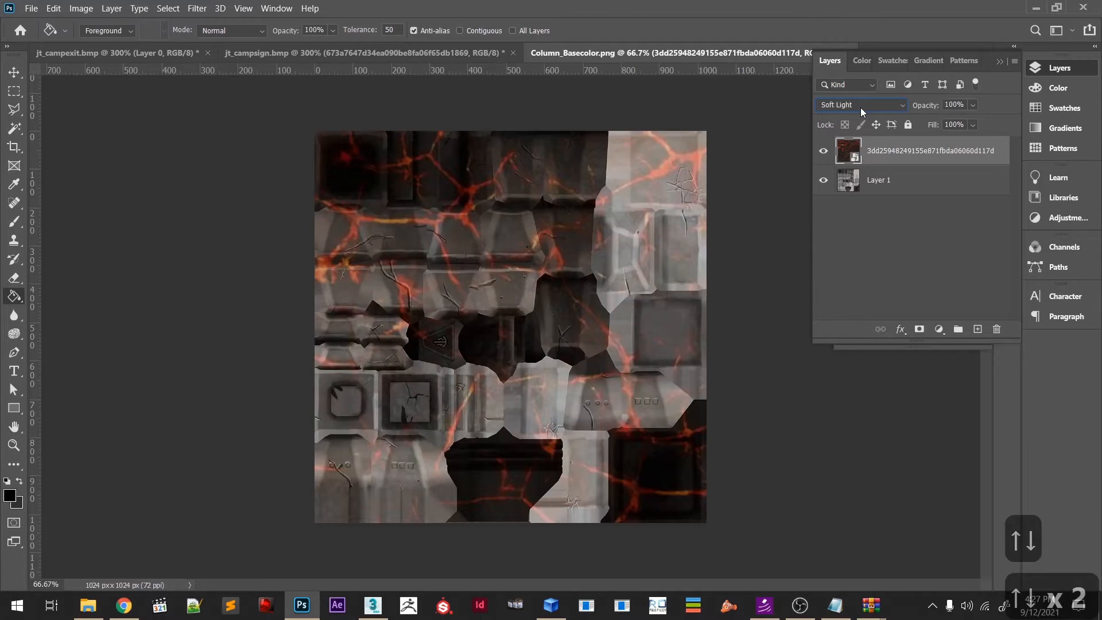
{"action": "key", "text": "Down"}
{"action": "key", "text": "Down"}
{"action": "key", "text": "Down"}
{"action": "key", "text": "Down"}
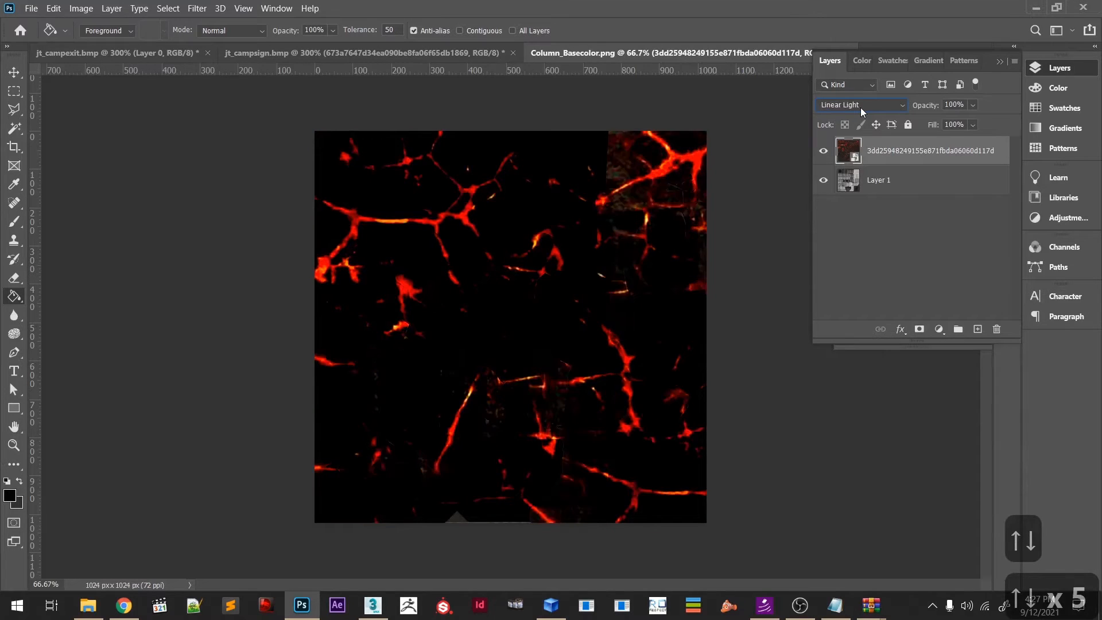
{"action": "key", "text": "Down"}
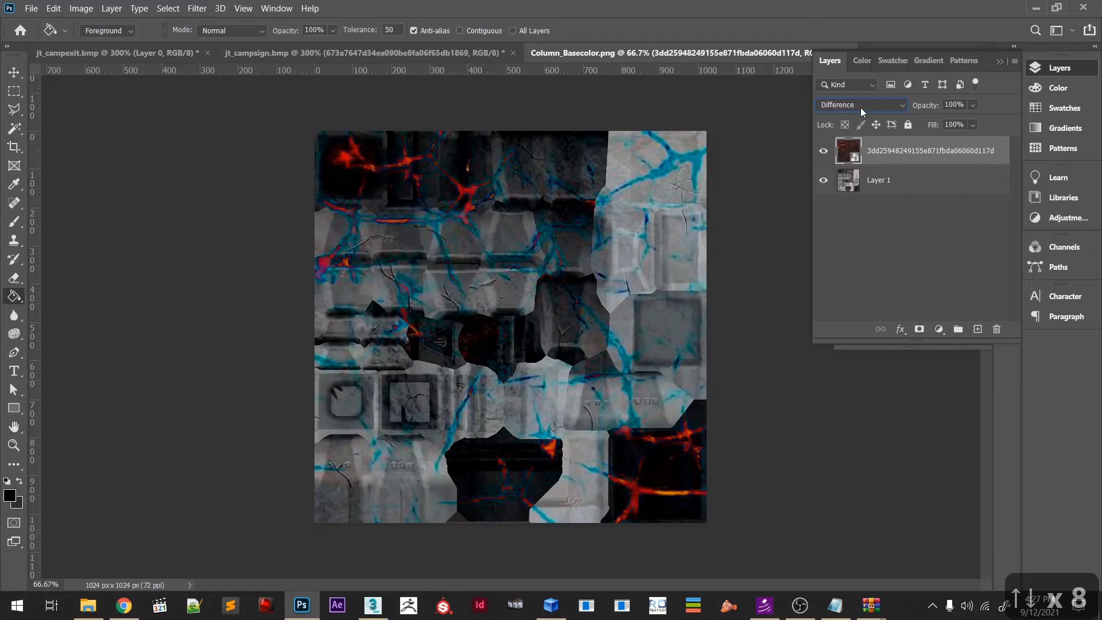
{"action": "key", "text": "Down"}
{"action": "key", "text": "Down"}
{"action": "key", "text": "Down"}
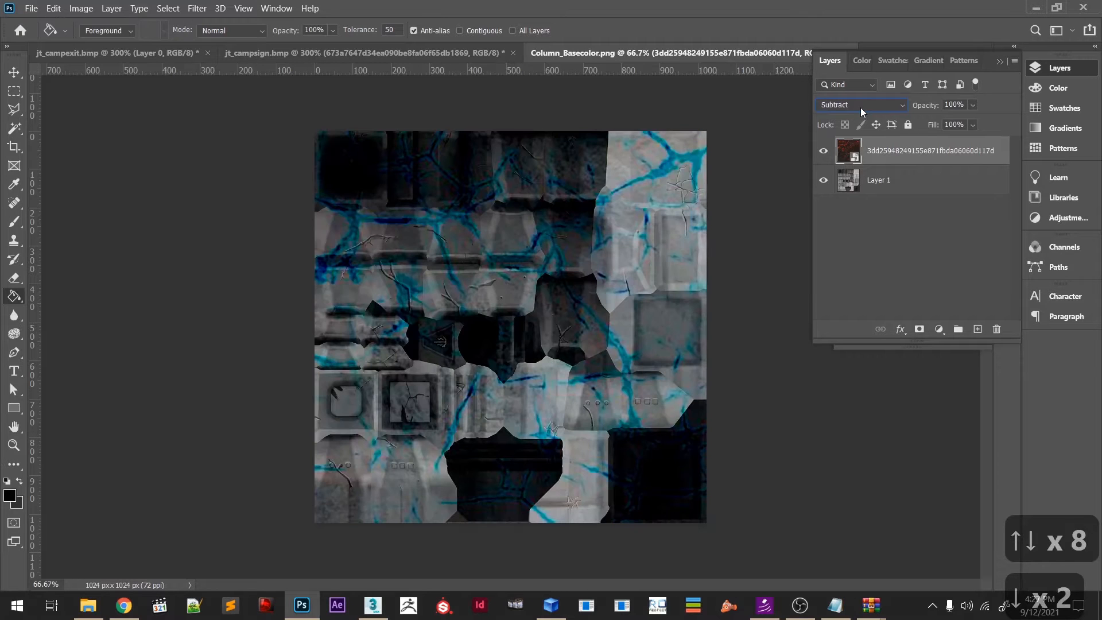
{"action": "key", "text": "Up"}
{"action": "key", "text": "Up"}
{"action": "key", "text": "Up"}
{"action": "key", "text": "Up"}
{"action": "key", "text": "Up"}
{"action": "key", "text": "Up"}
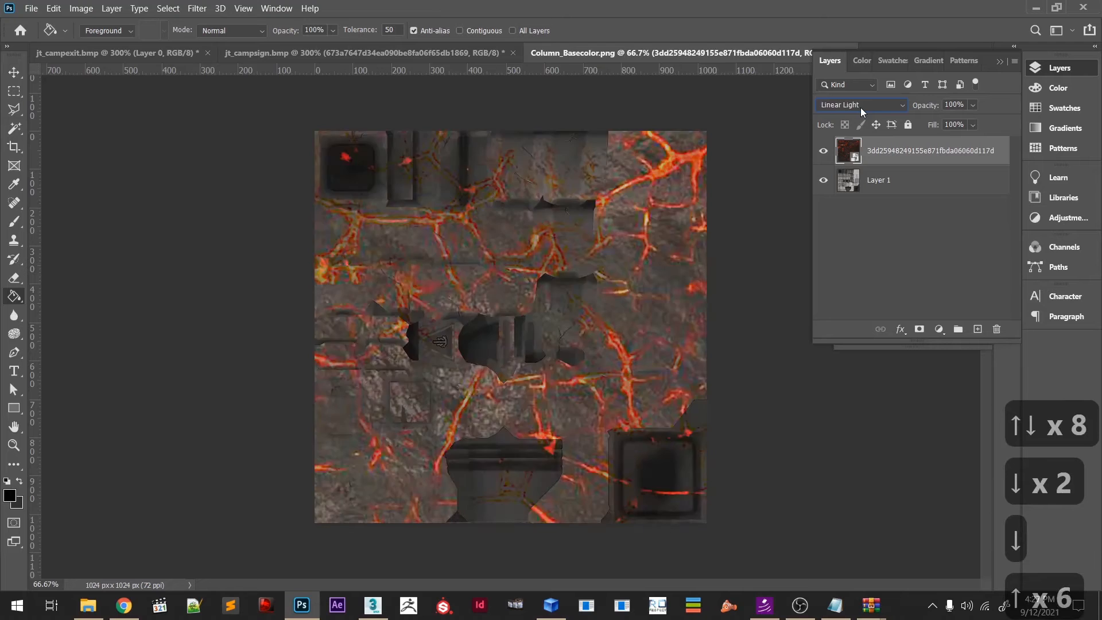
{"action": "key", "text": "Up"}
{"action": "key", "text": "Up"}
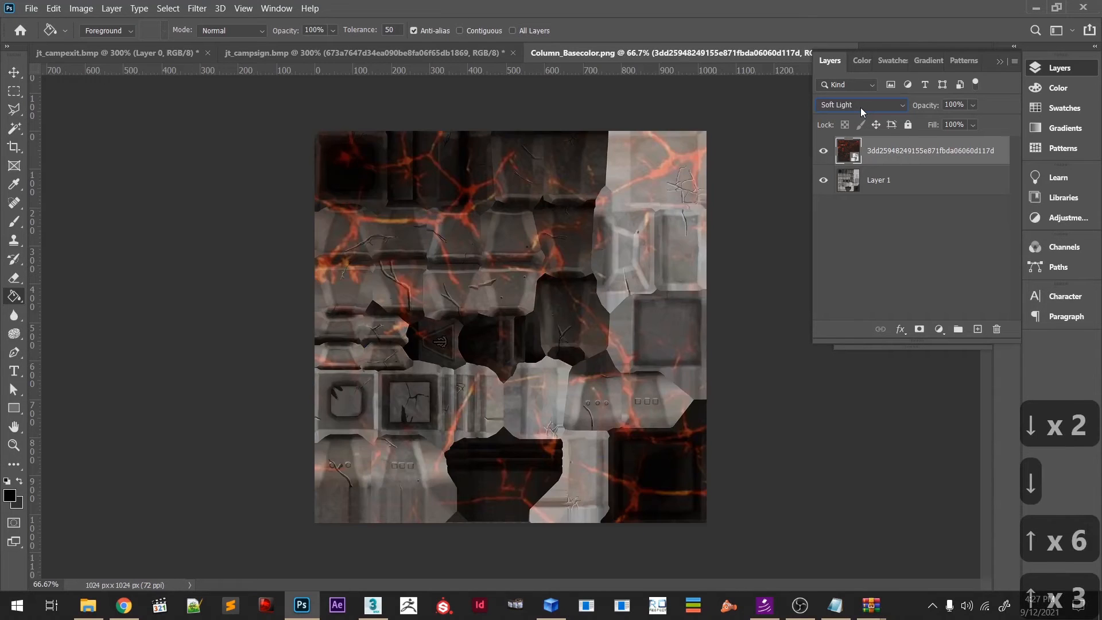
{"action": "key", "text": "Up"}
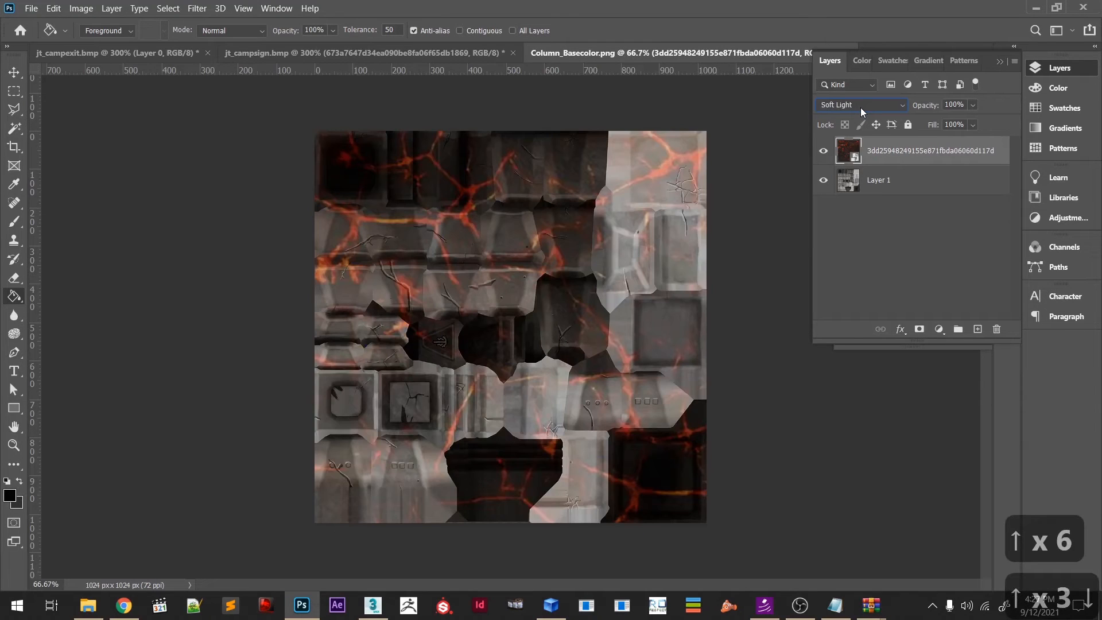
{"action": "key", "text": "Down"}
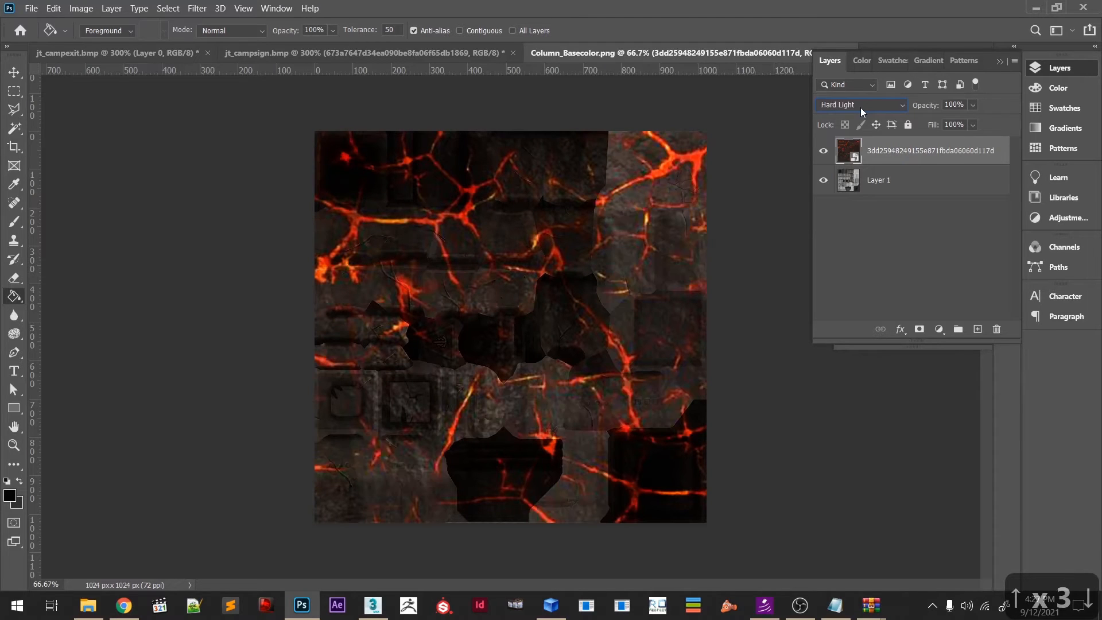
{"action": "key", "text": "Up"}
{"action": "key", "text": "Up"}
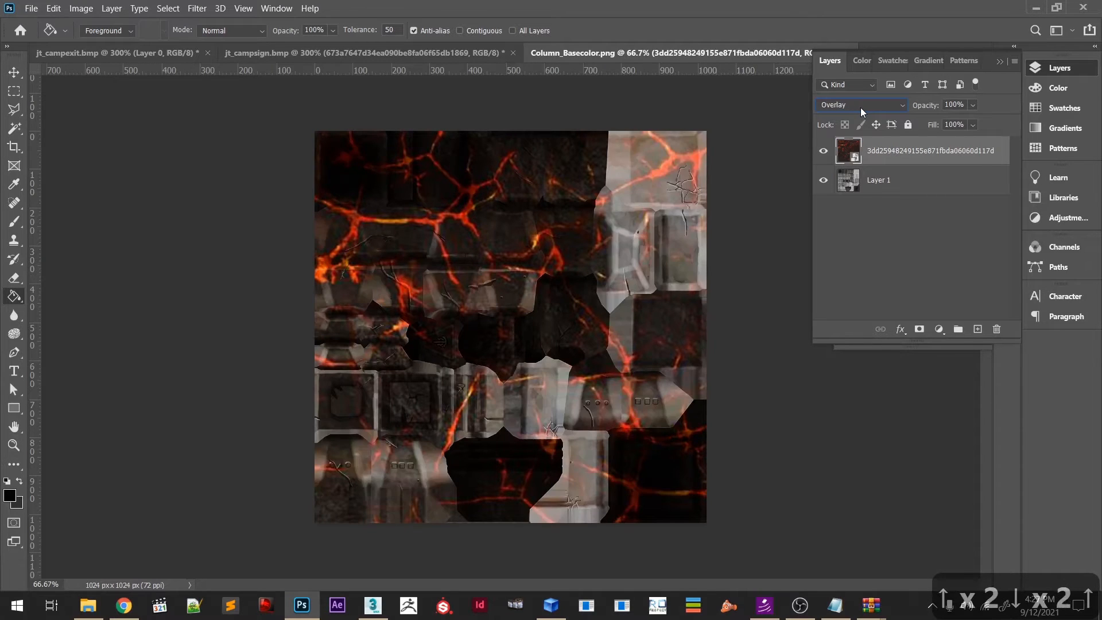
{"action": "key", "text": "Up"}
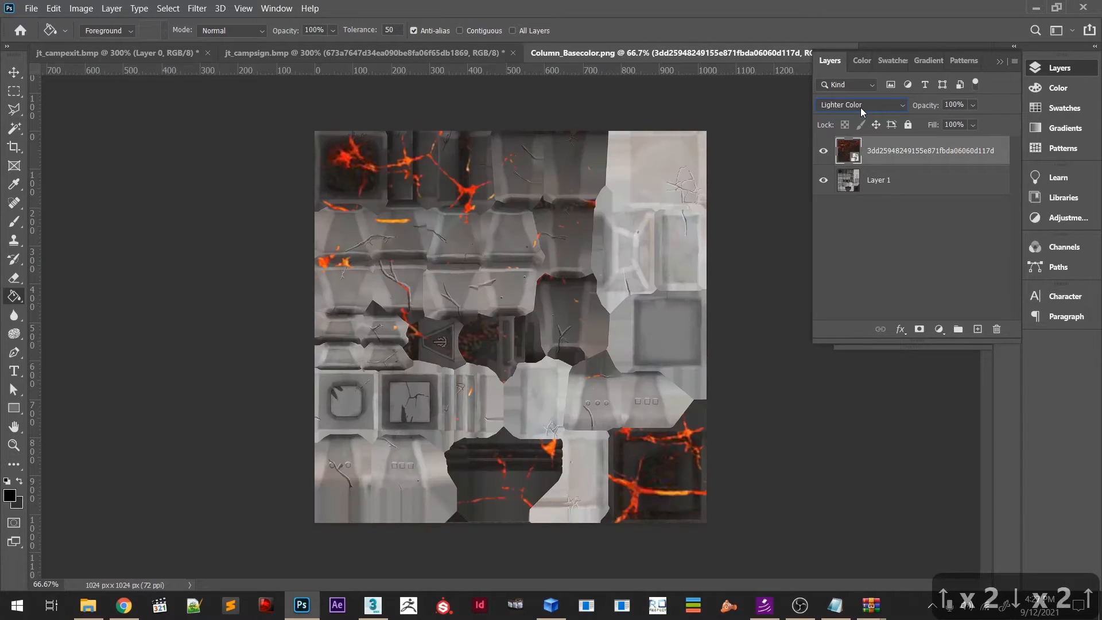
{"action": "key", "text": "Down"}
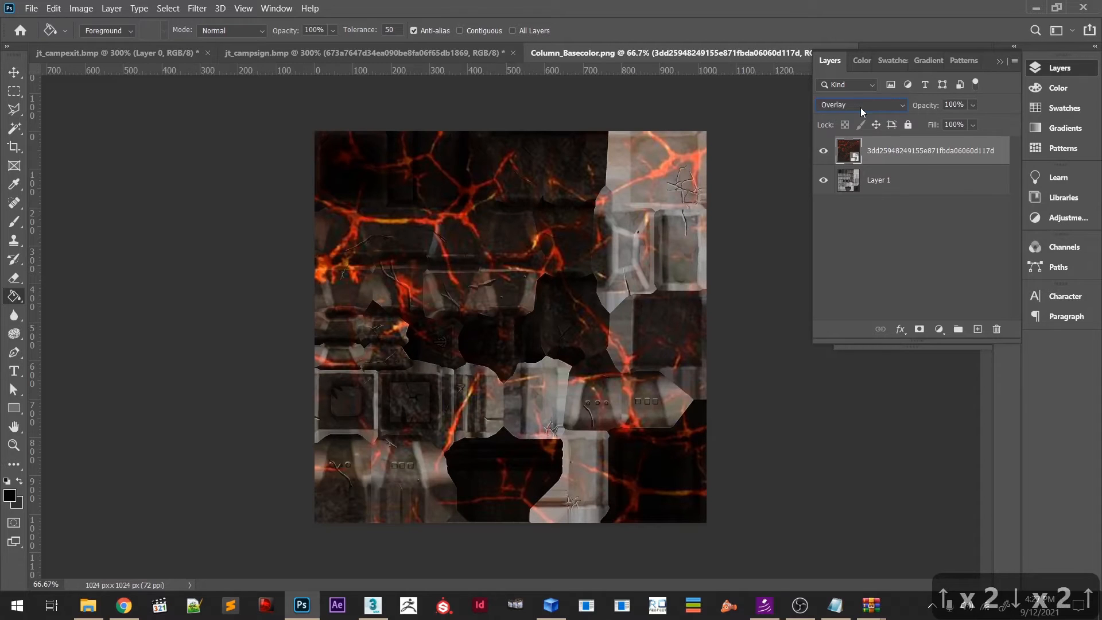
- Brighten Layer 1 with a Curves adjustment, raising the RGB midtones from input 111 to output 134
{"action": "left_click", "coordinate": [881, 181]}
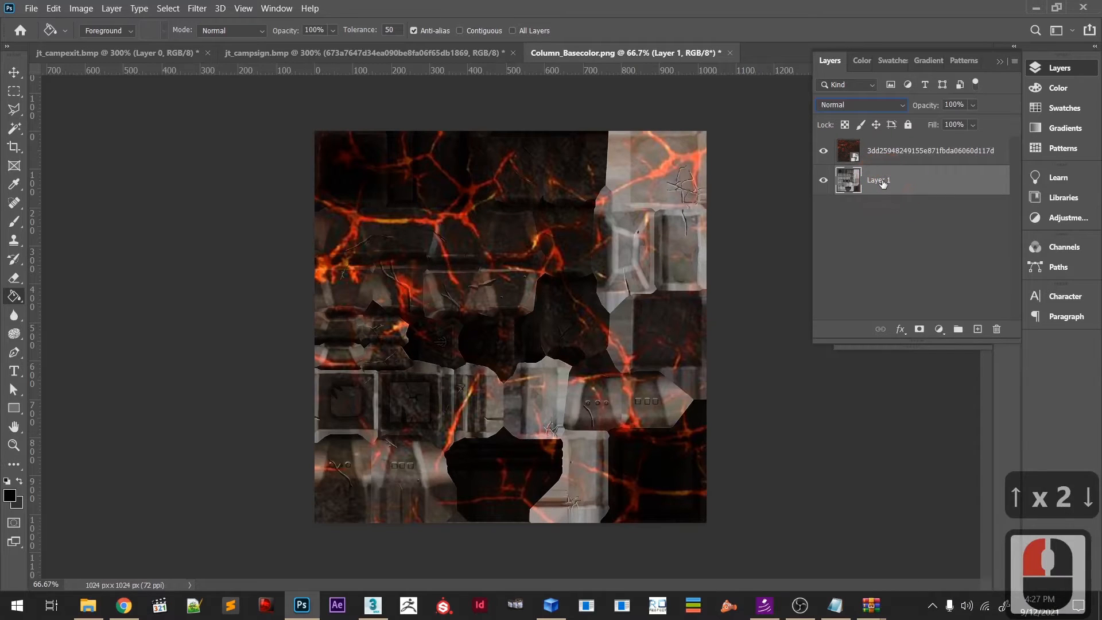
{"action": "key", "text": "ctrl+m"}
{"action": "left_click_drag", "start_coordinate": [461, 239], "coordinate": [456, 230]}
{"action": "left_click_drag", "start_coordinate": [521, 76], "coordinate": [754, 253]}
{"action": "left_click", "coordinate": [987, 286]}
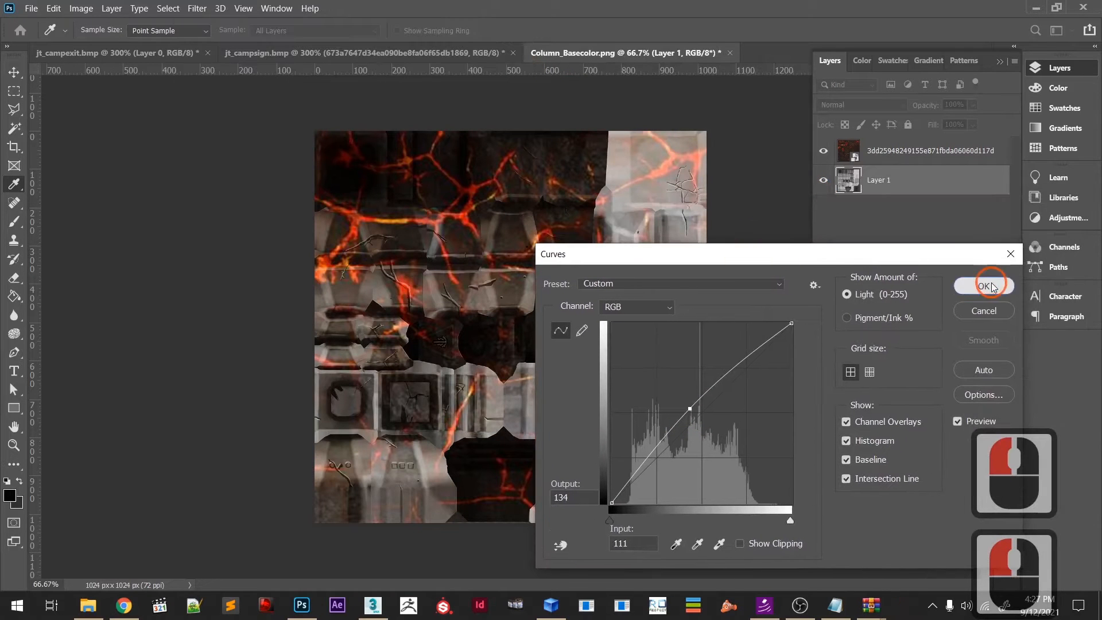
- Save a copy of the lava-blended texture in the source folder as texture09 in BMP format, accepting the BMP options
{"action": "key", "text": "ctrl+alt+s"}
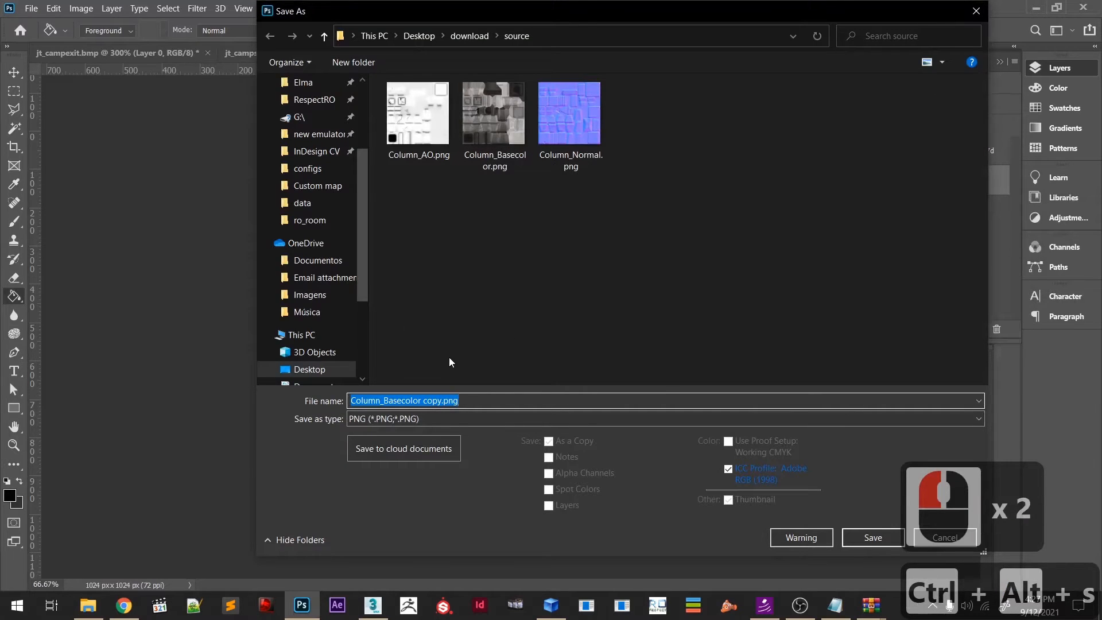
{"action": "left_click_drag", "start_coordinate": [480, 419], "coordinate": [451, 186]}
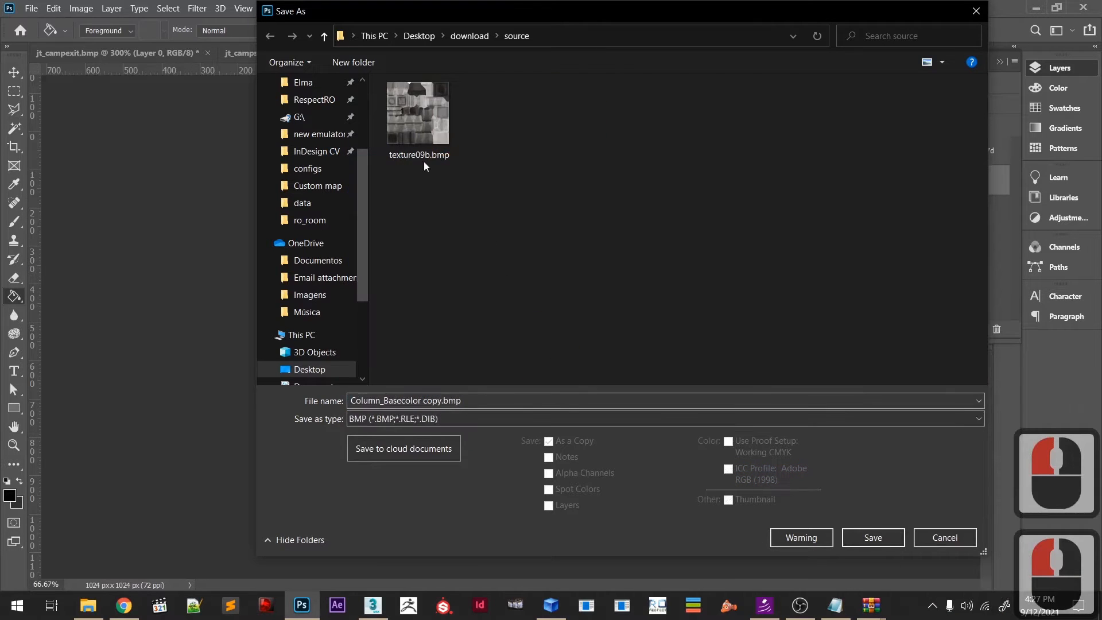
{"action": "left_click", "coordinate": [423, 150]}
{"action": "double_click", "coordinate": [402, 400]}
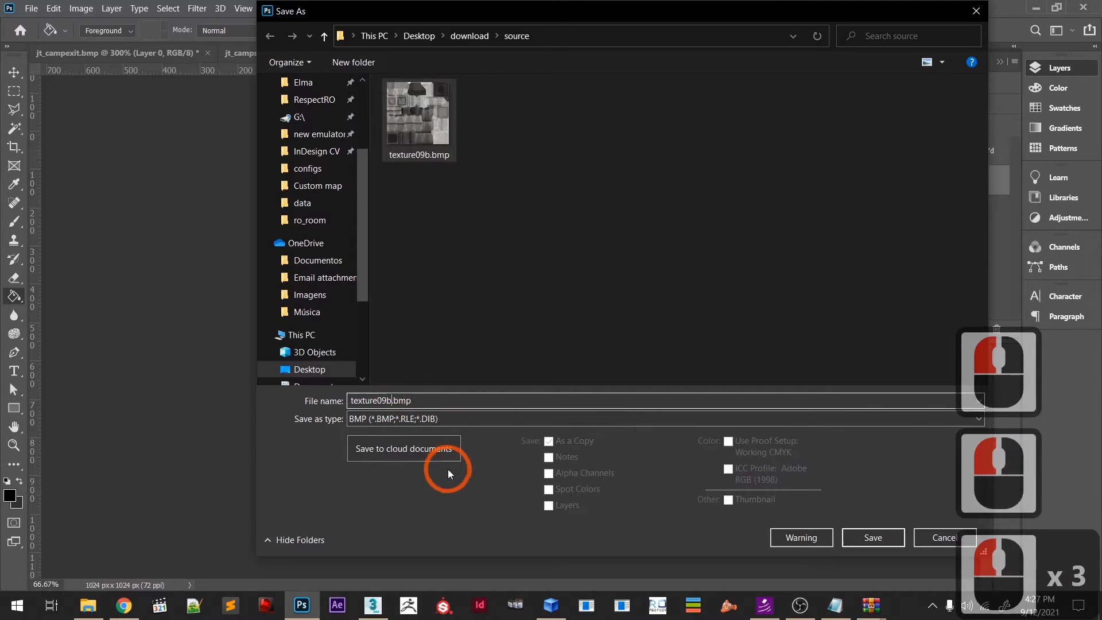
{"action": "key", "text": "BackSpace"}
{"action": "left_click", "coordinate": [859, 536]}
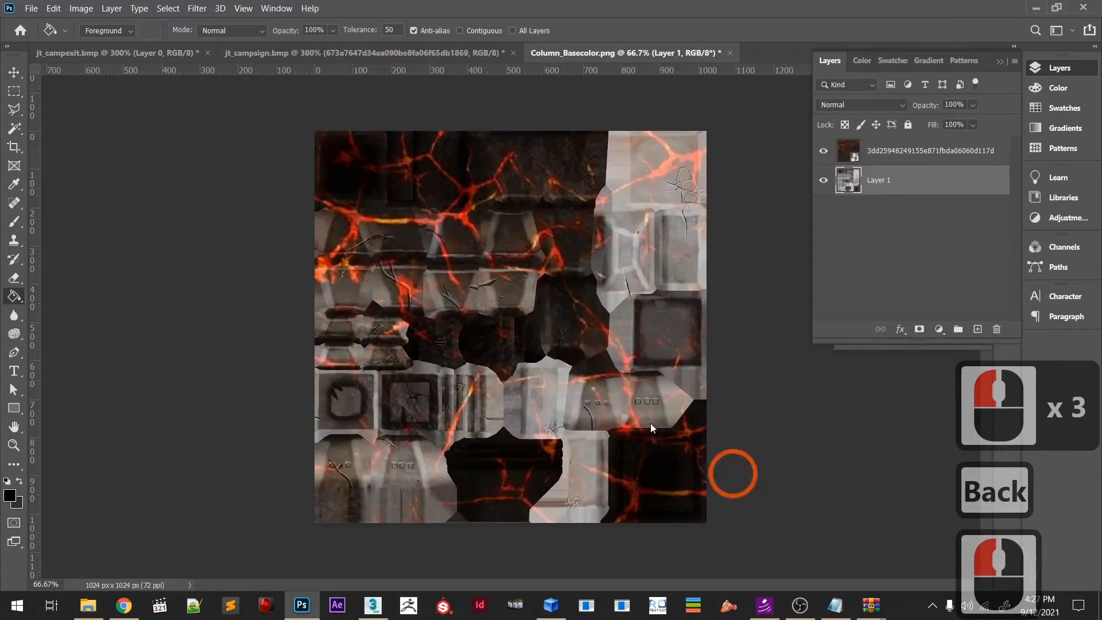
{"action": "left_click", "coordinate": [607, 169]}
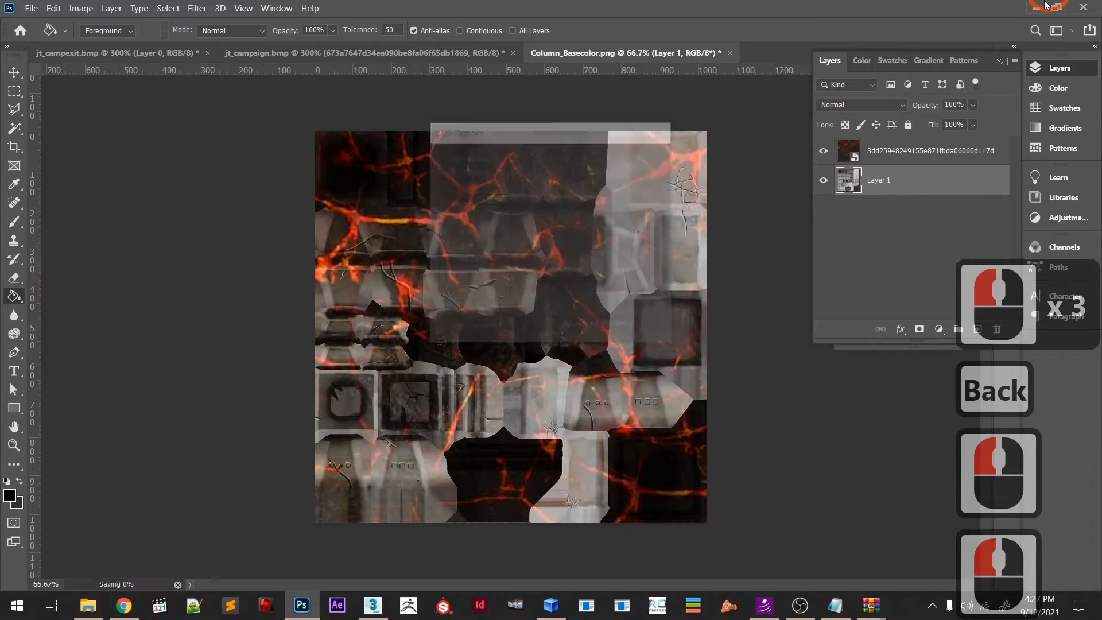
- View the romodels.txt model list in Notepad and return to the desktop
{"action": "left_click", "coordinate": [835, 606]}
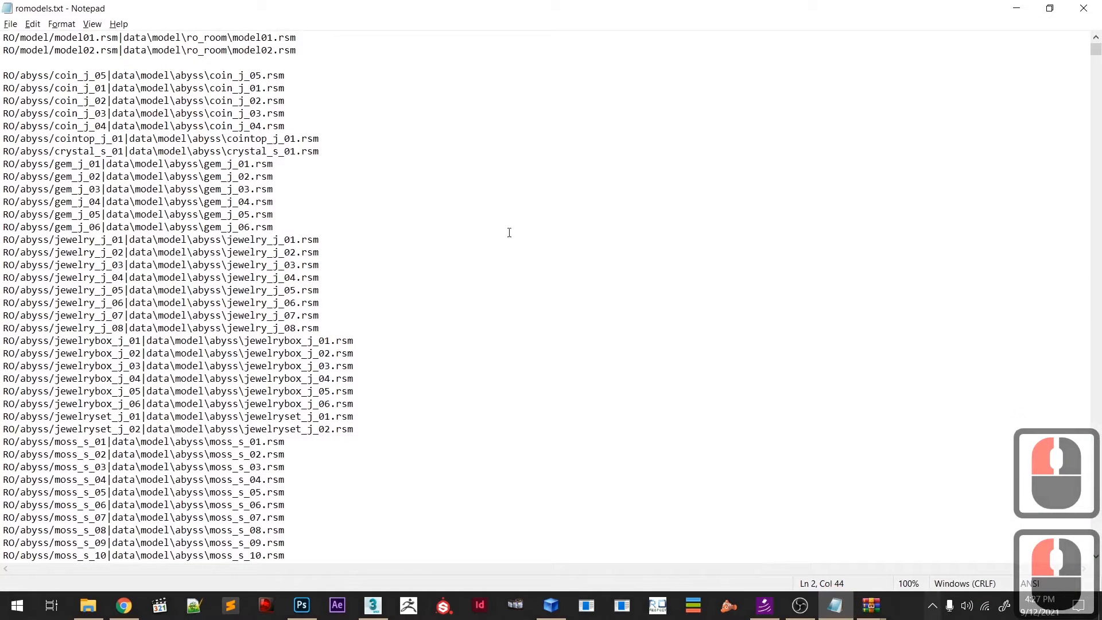
{"action": "left_click", "coordinate": [34, 23]}
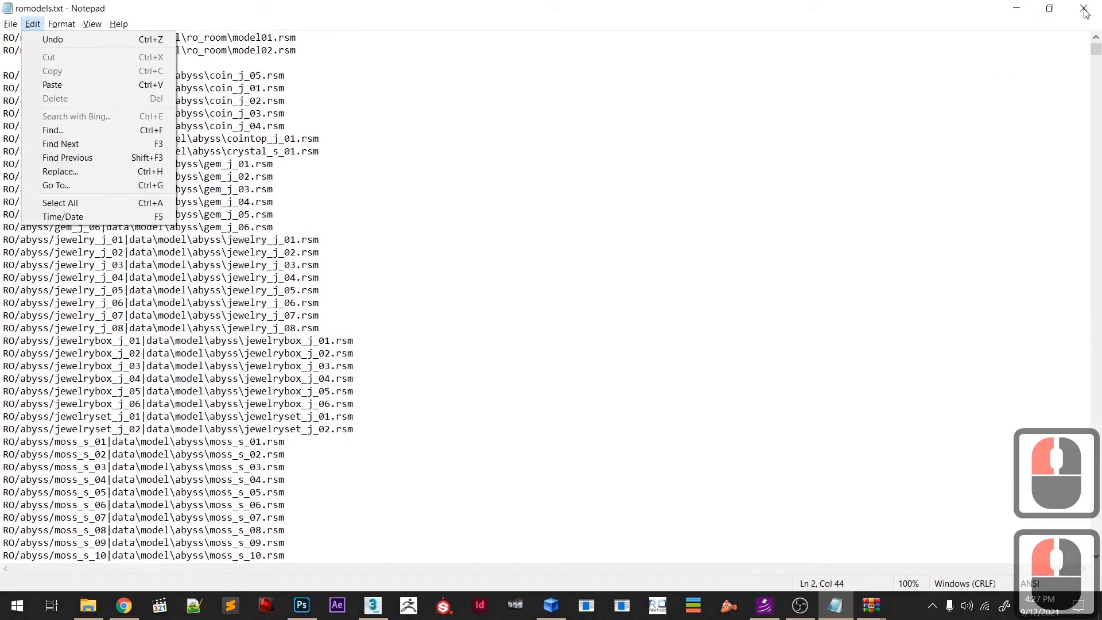
{"action": "left_click", "coordinate": [1016, 10]}
{"action": "left_click", "coordinate": [1025, 8]}
{"action": "left_click", "coordinate": [565, 247]}
{"action": "left_click", "coordinate": [517, 241]}
{"action": "left_click", "coordinate": [545, 302]}
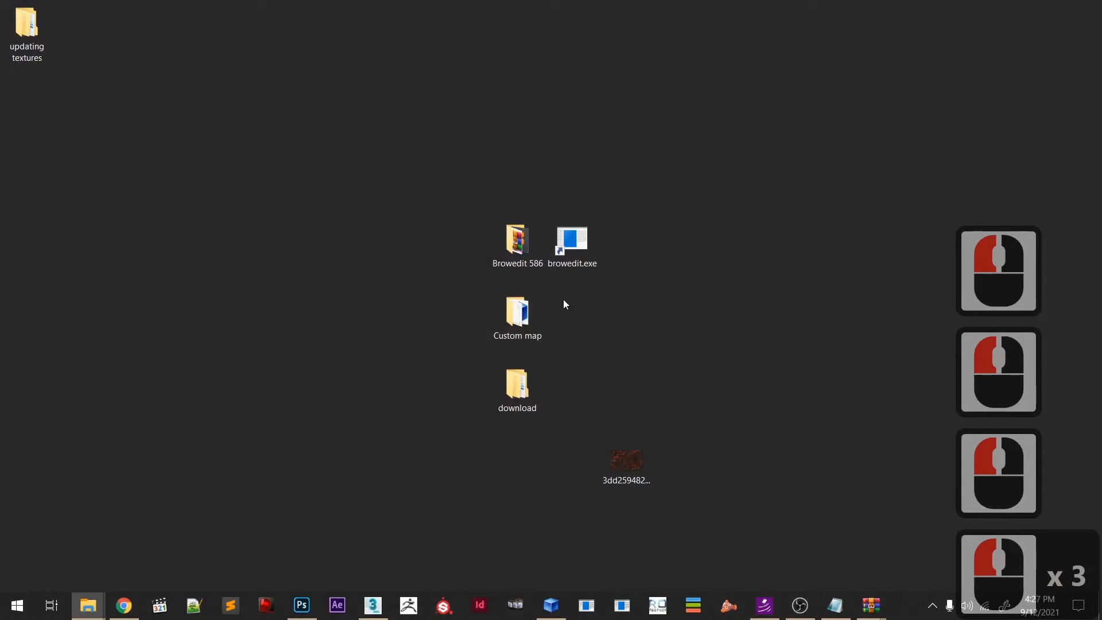
{"action": "left_click_drag", "start_coordinate": [566, 216], "coordinate": [423, 2]}
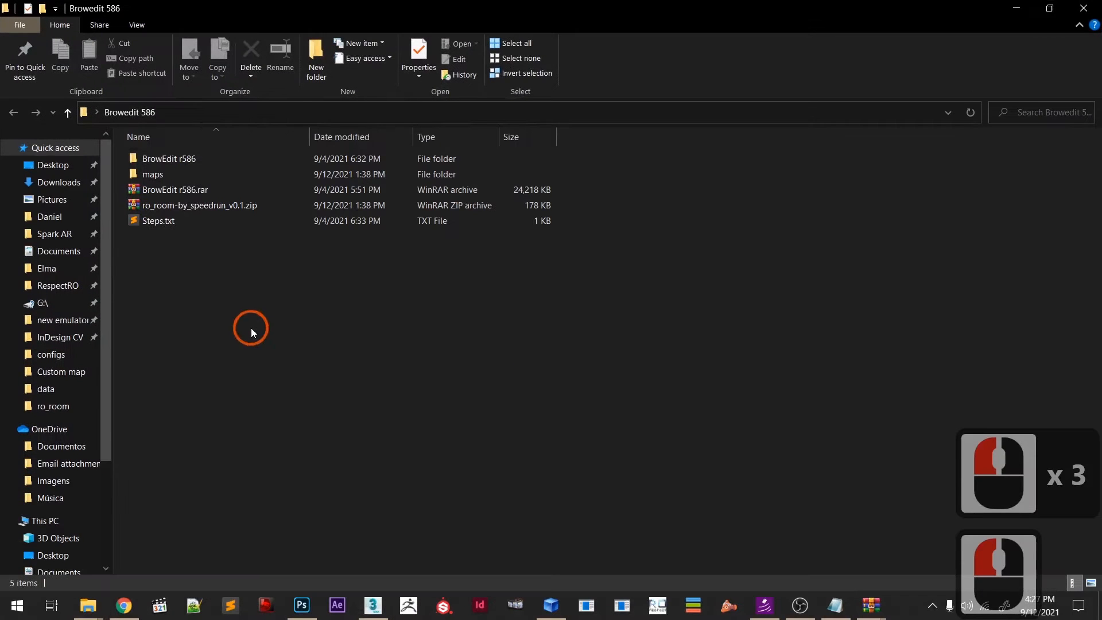
{"action": "key", "text": "Down"}
{"action": "key", "text": "Up"}
{"action": "key", "text": "Return"}
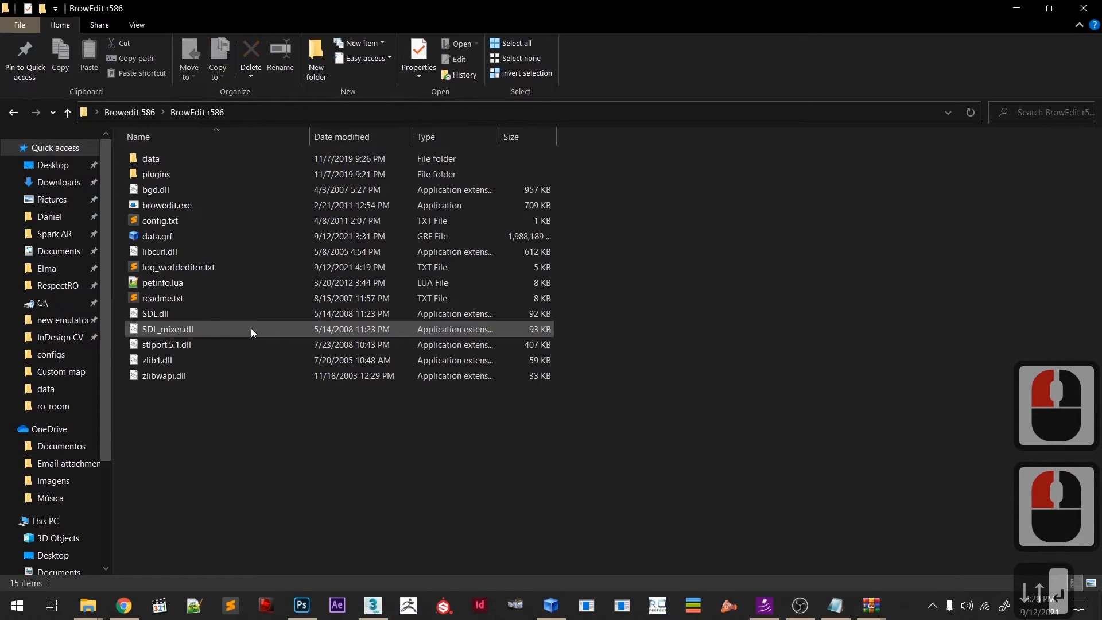
{"action": "key", "text": "Down"}
{"action": "key", "text": "Down"}
{"action": "key", "text": "Up"}
{"action": "key", "text": "Up"}
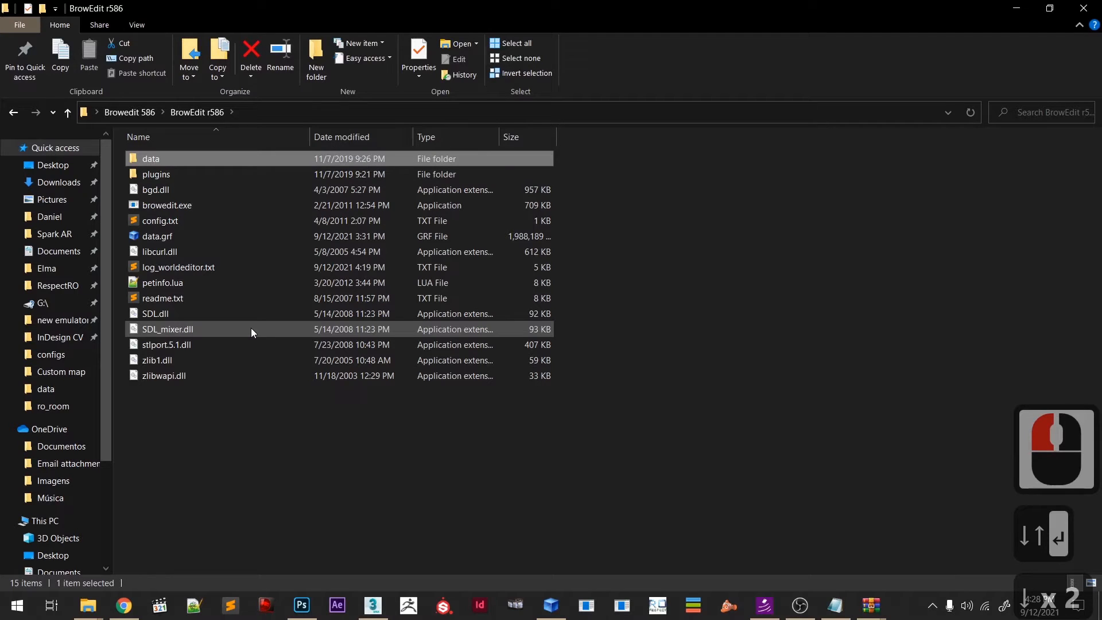
{"action": "key", "text": "Return"}
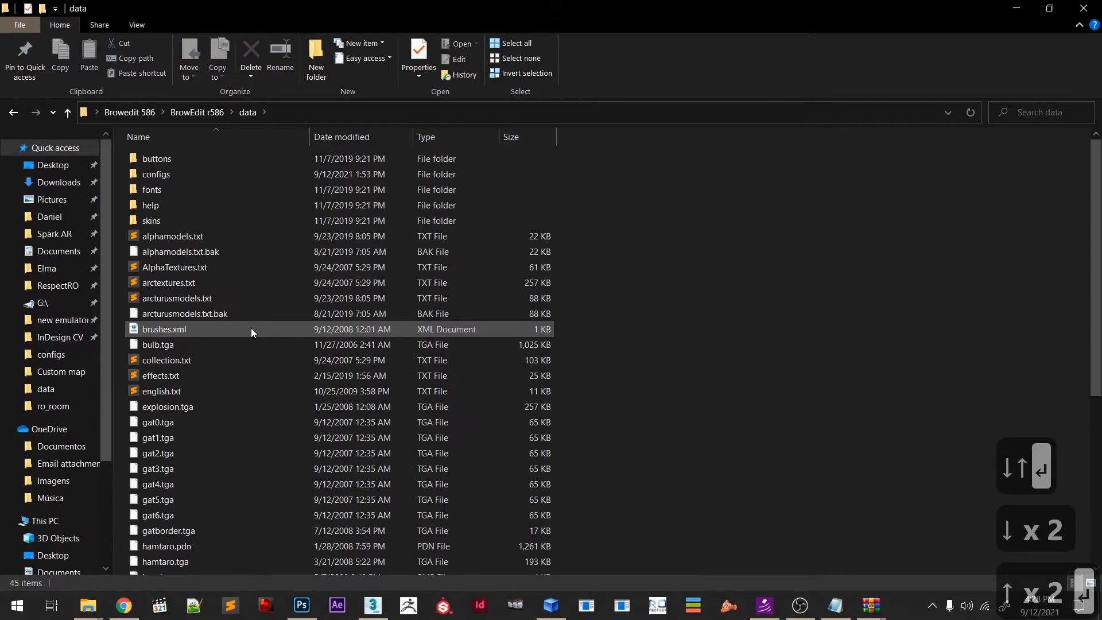
{"action": "key", "text": "BackSpace"}
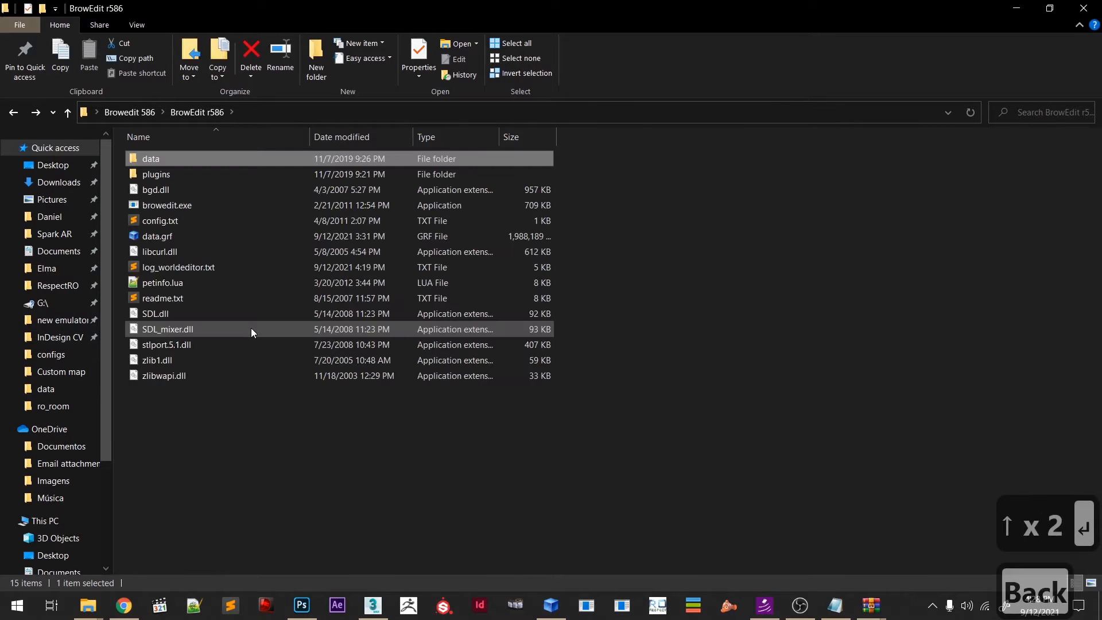
{"action": "left_click", "coordinate": [1084, 8]}
- Open ro_map.grf from the Custom map folder and close the folder window
{"action": "left_click", "coordinate": [599, 321]}
{"action": "double_click", "coordinate": [527, 326]}
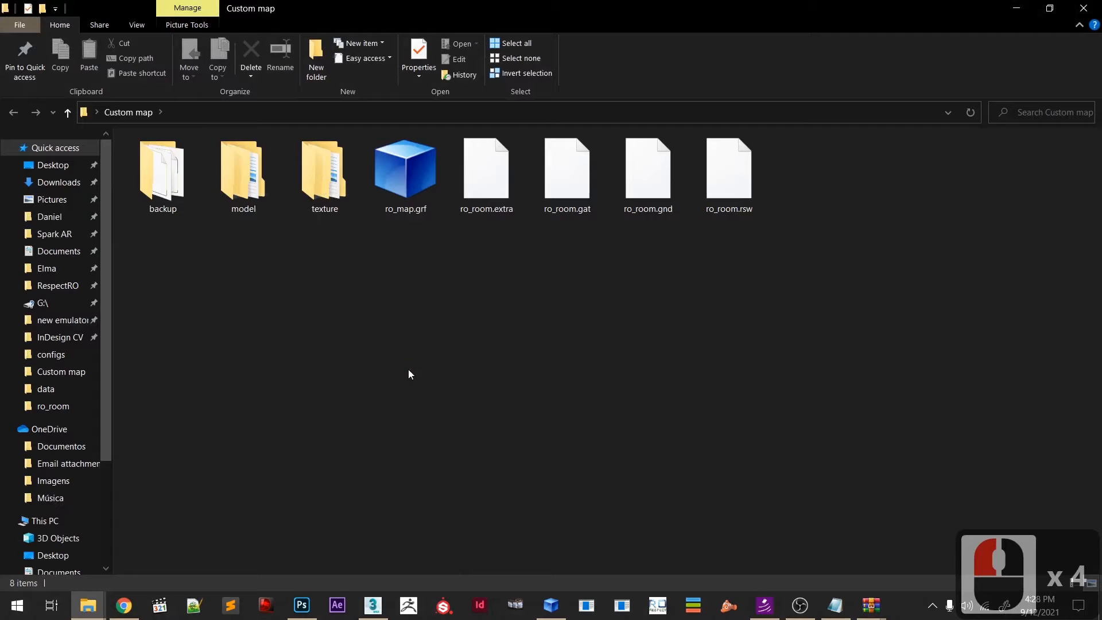
{"action": "left_click", "coordinate": [409, 370]}
{"action": "key", "text": "Right"}
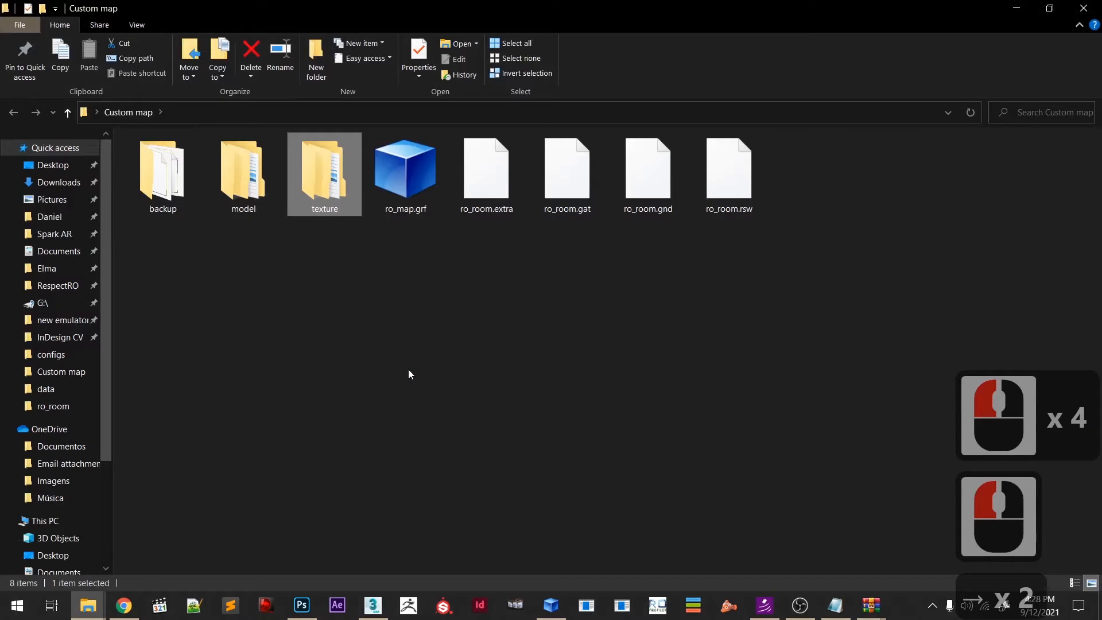
{"action": "key", "text": "Right"}
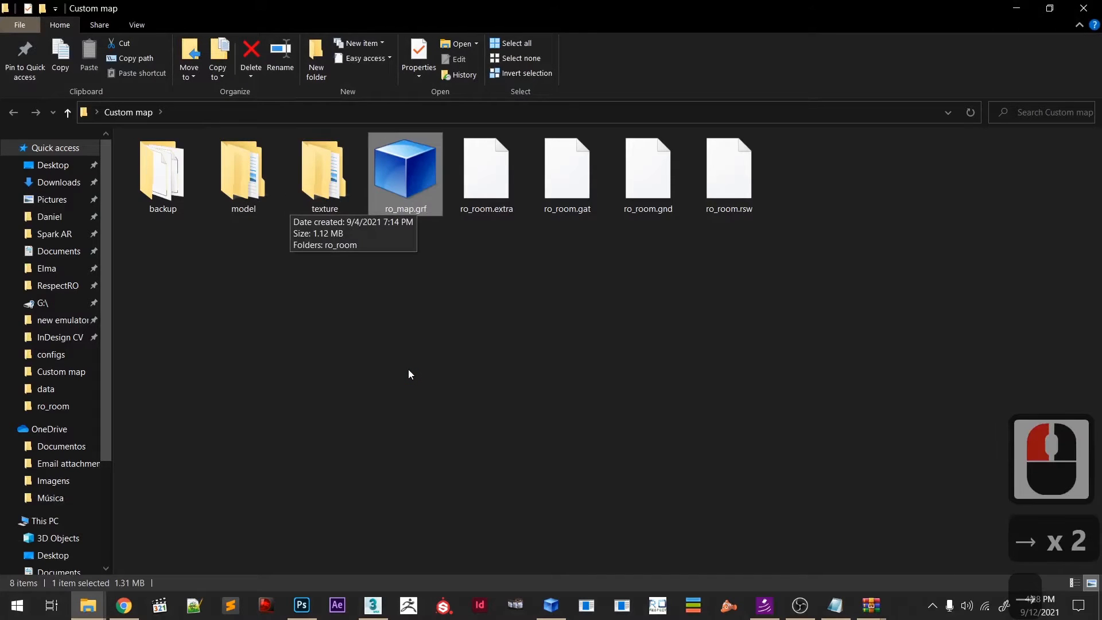
{"action": "key", "text": "Left"}
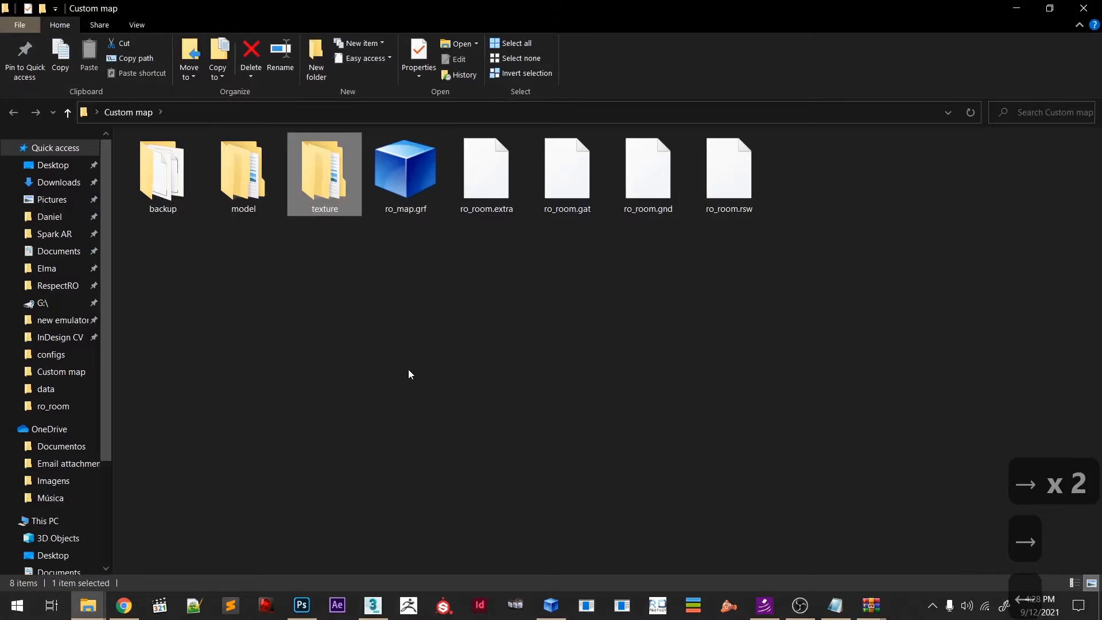
{"action": "key", "text": "Right"}
{"action": "key", "text": "Return"}
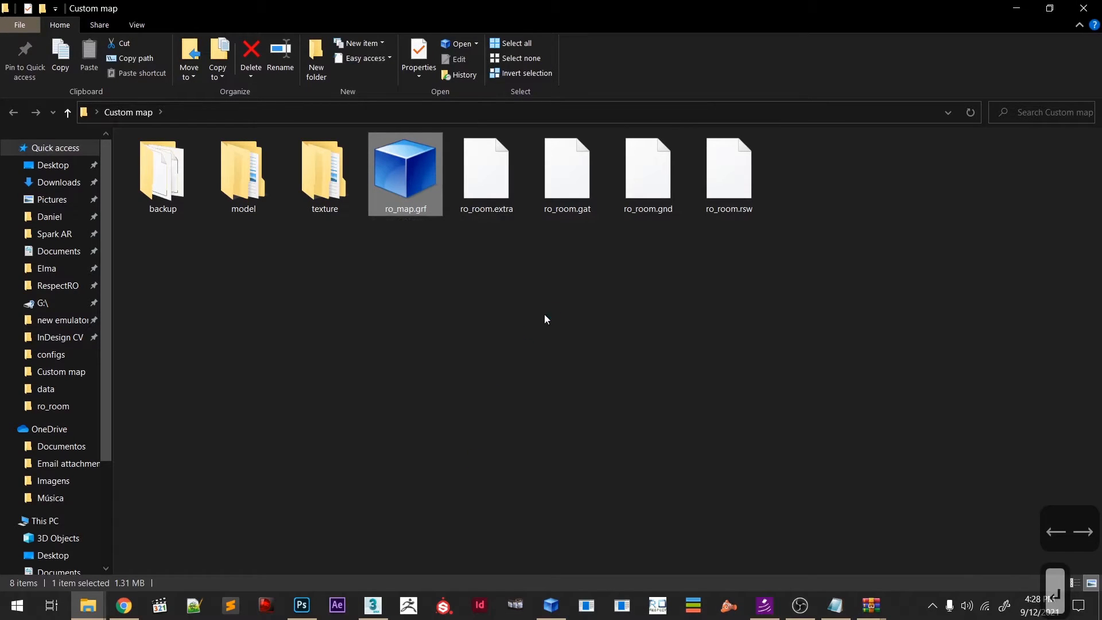
{"action": "left_click", "coordinate": [105, 606]}
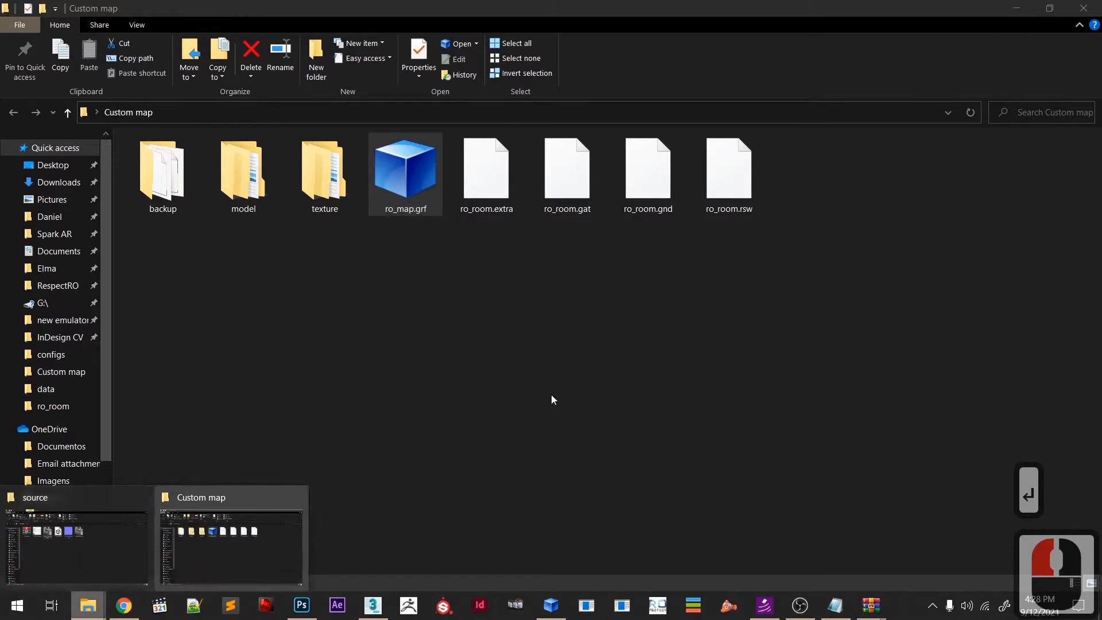
{"action": "left_click", "coordinate": [534, 392]}
{"action": "key", "text": "alt+Left"}
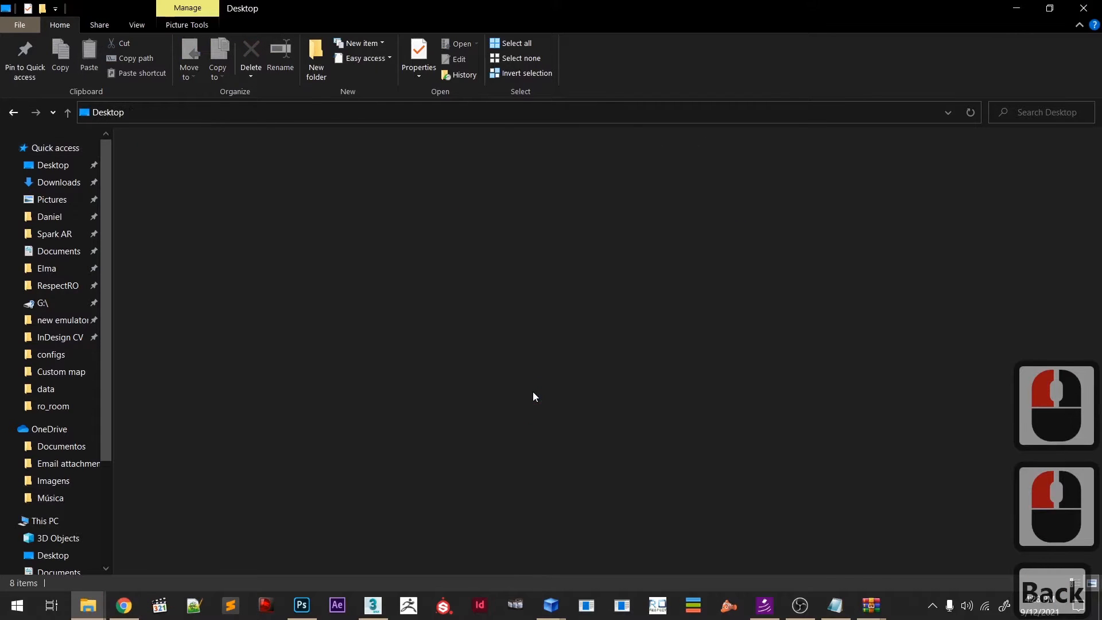
{"action": "left_click", "coordinate": [1084, 8]}
- Open the Browedit 586 folder from the desktop and preview the open GRF Editor windows
{"action": "left_click", "coordinate": [526, 103]}
{"action": "left_click", "coordinate": [513, 236]}
{"action": "left_click", "coordinate": [558, 603]}
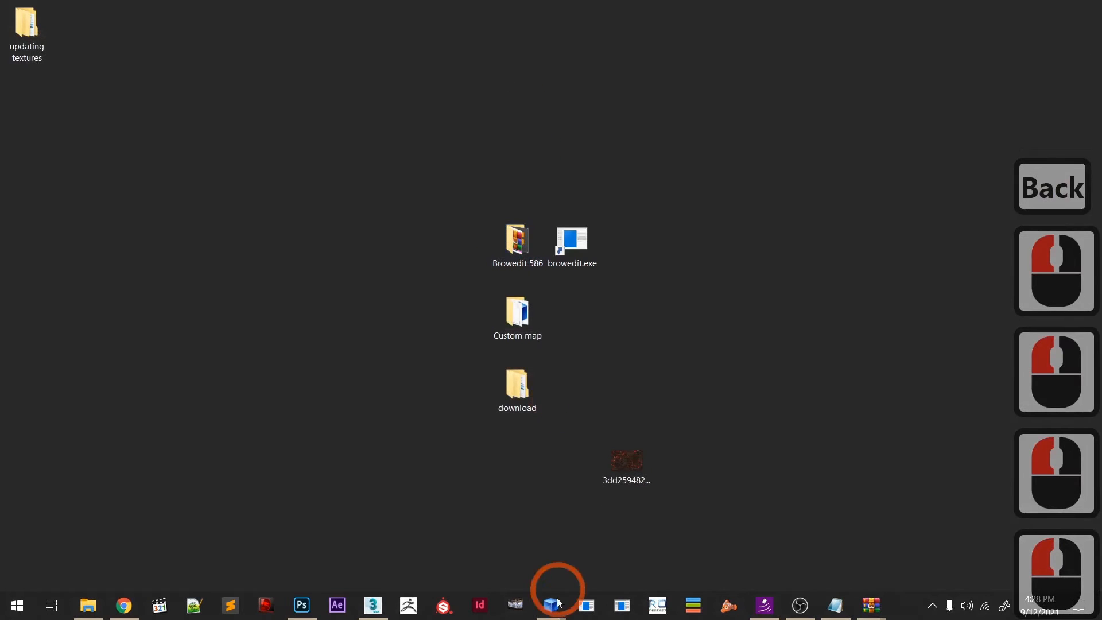
{"action": "left_click", "coordinate": [558, 602]}
{"action": "left_click", "coordinate": [536, 517]}
{"action": "left_click", "coordinate": [557, 601]}
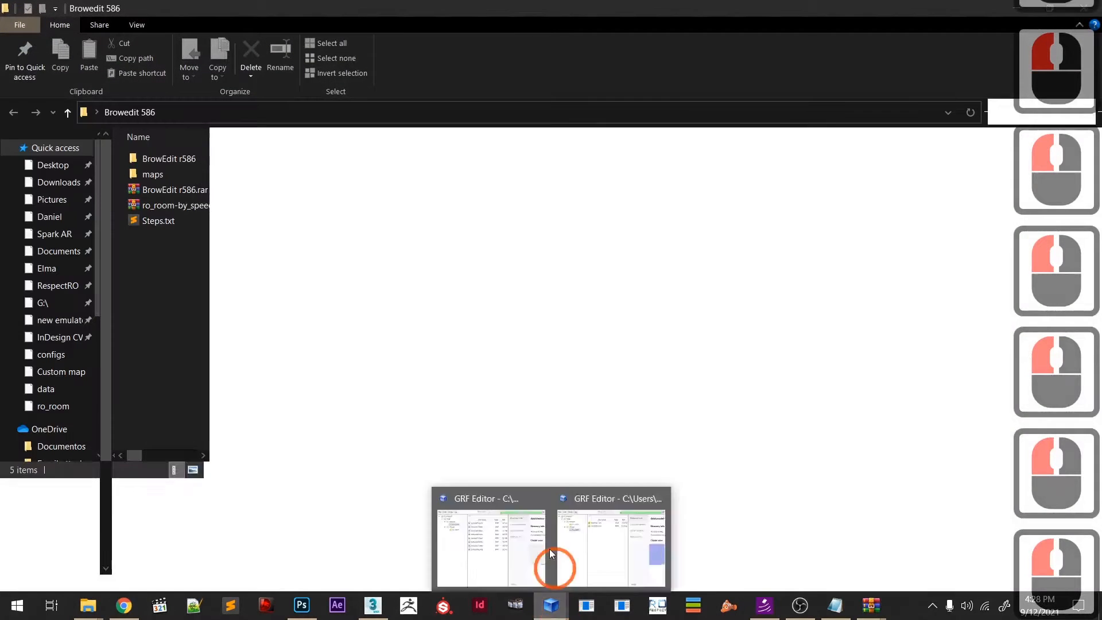
{"action": "left_click", "coordinate": [556, 601]}
{"action": "left_click", "coordinate": [541, 496]}
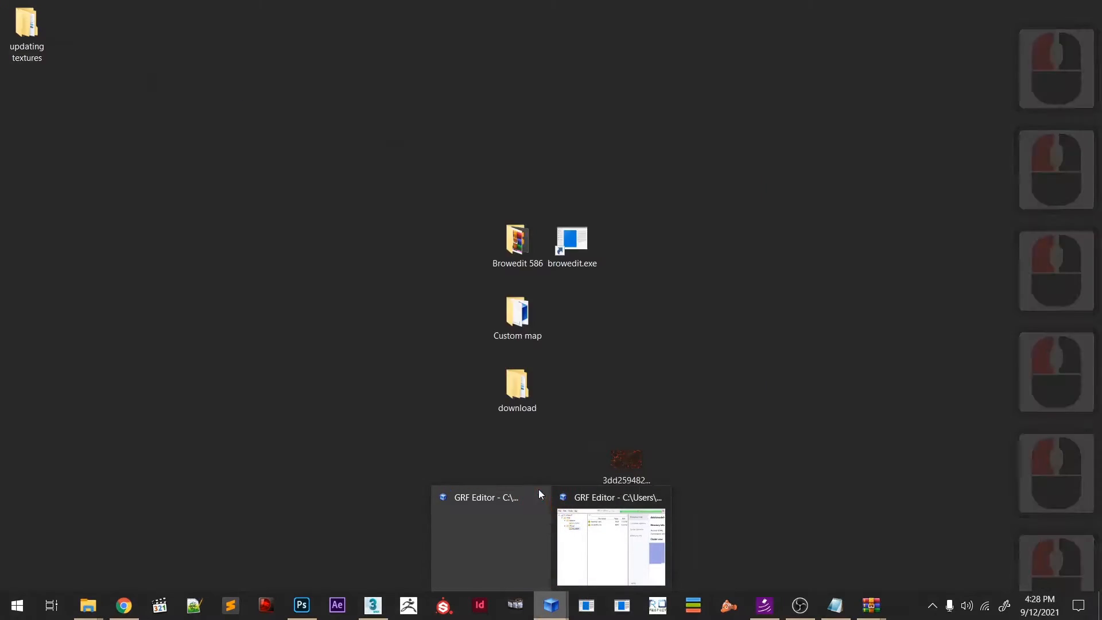
- Open texturescustom.txt from the BrowEdit r586 data folder in Notepad
{"action": "left_click", "coordinate": [326, 312]}
{"action": "double_click", "coordinate": [192, 162]}
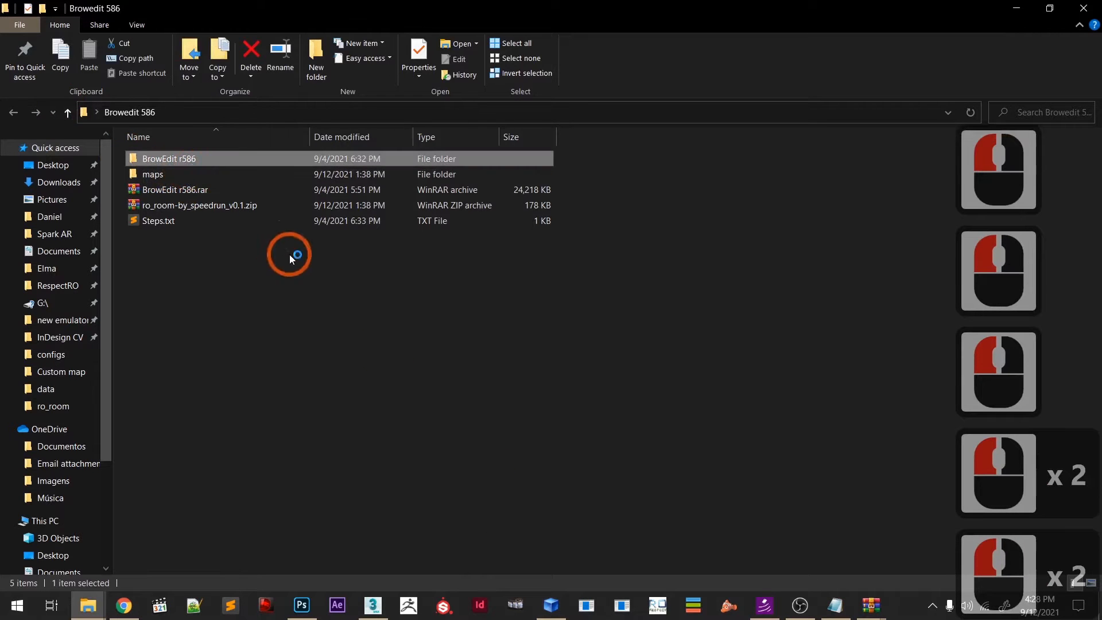
{"action": "key", "text": "Down"}
{"action": "key", "text": "Up"}
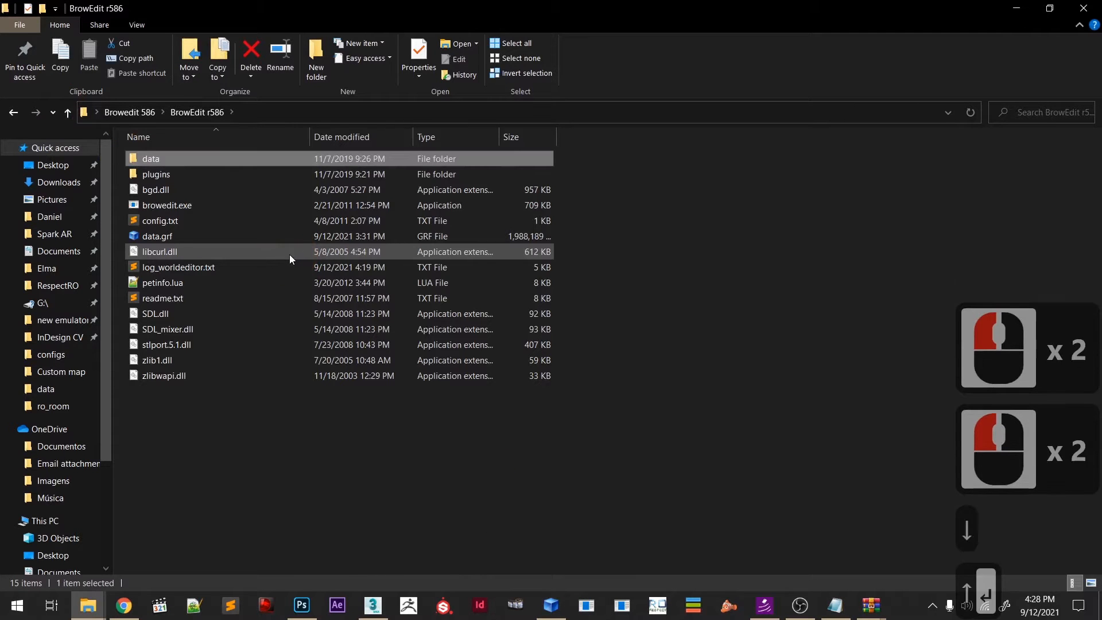
{"action": "key", "text": "Return"}
{"action": "key", "text": "Down"}
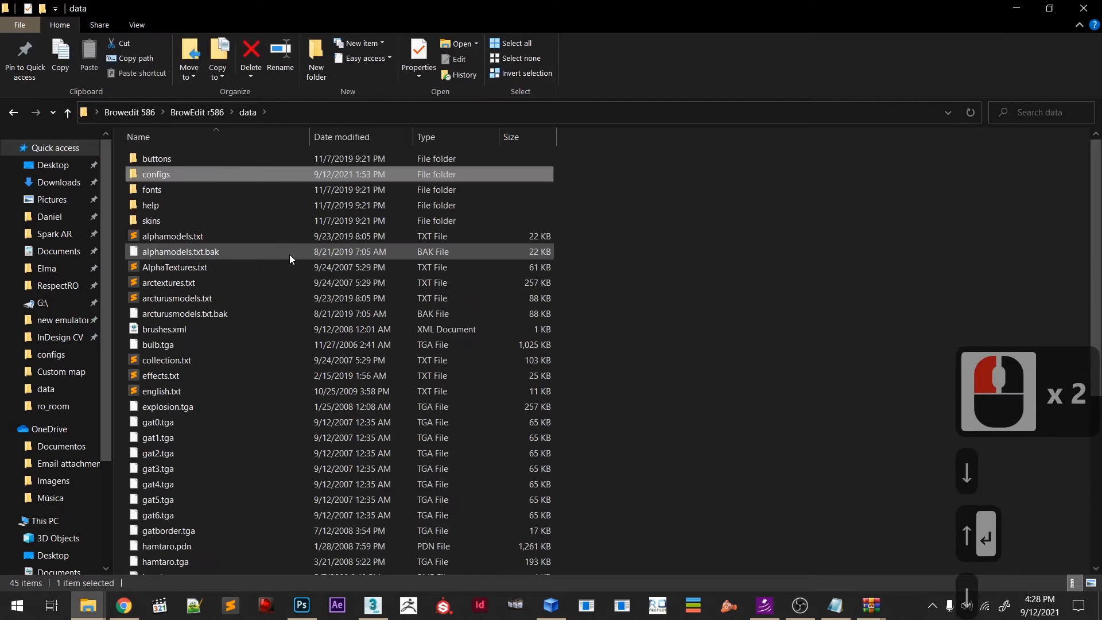
{"action": "key", "text": "t"}
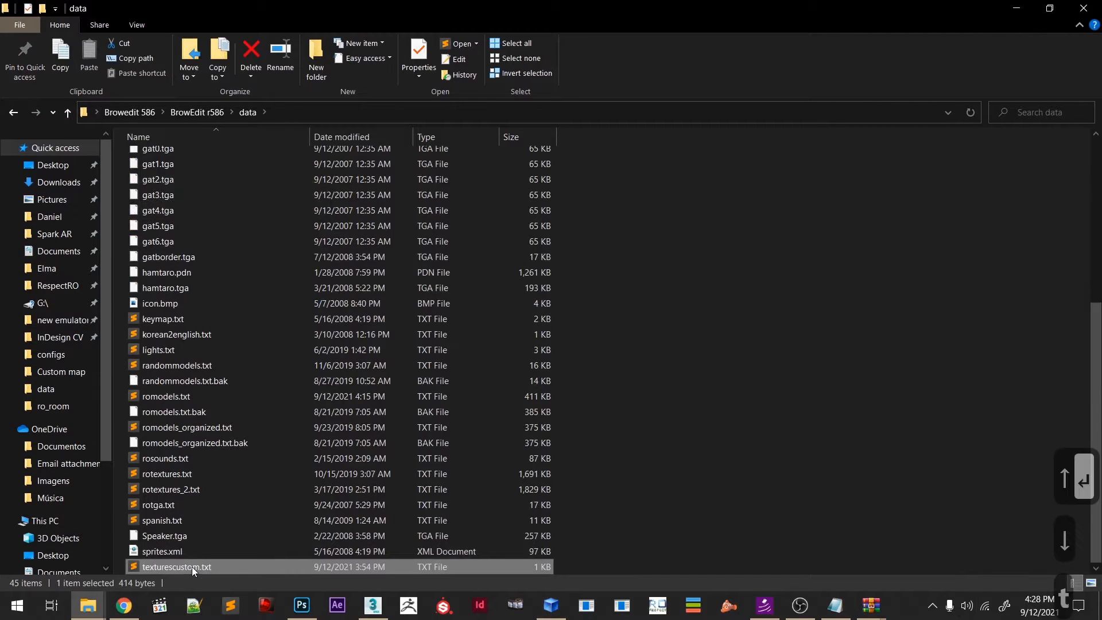
{"action": "right_click", "coordinate": [245, 567]}
{"action": "mouse_move", "coordinate": [205, 274]}
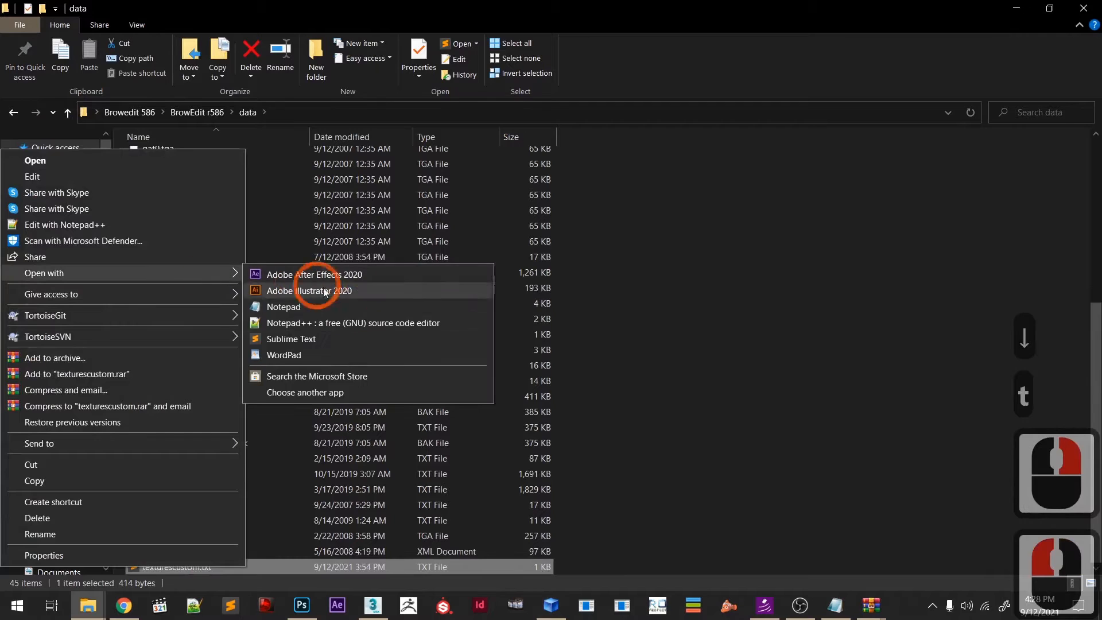
{"action": "double_click", "coordinate": [346, 307]}
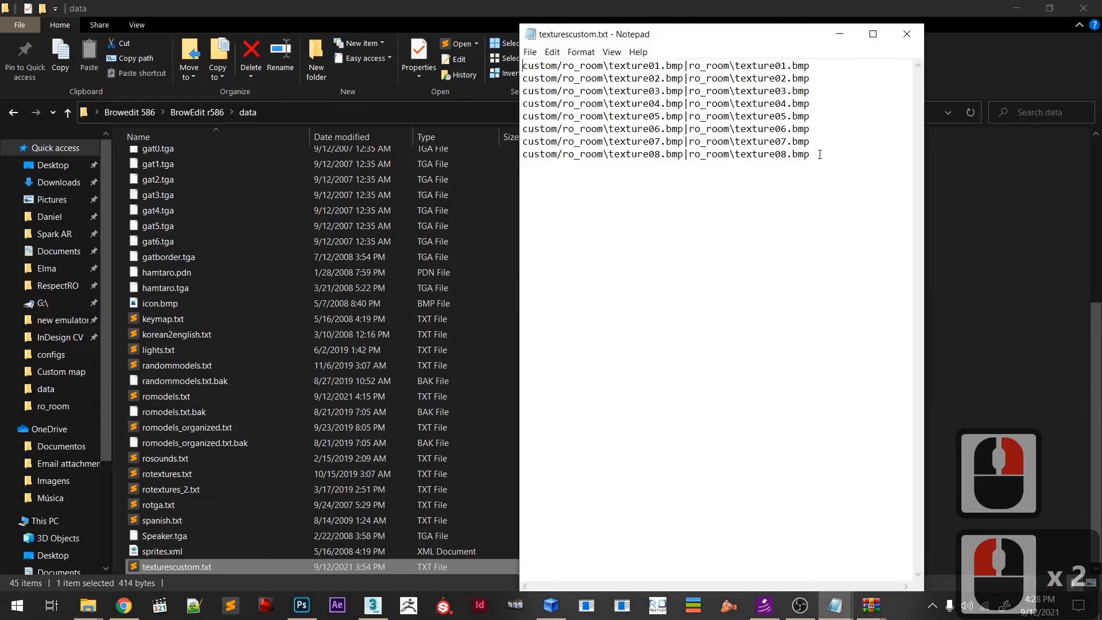
- Duplicate the texture08 entry onto a new line at the end of the texture list
{"action": "left_click_drag", "start_coordinate": [820, 155], "coordinate": [508, 164]}
{"action": "key", "text": "ctrl+c"}
{"action": "left_click", "coordinate": [823, 158]}
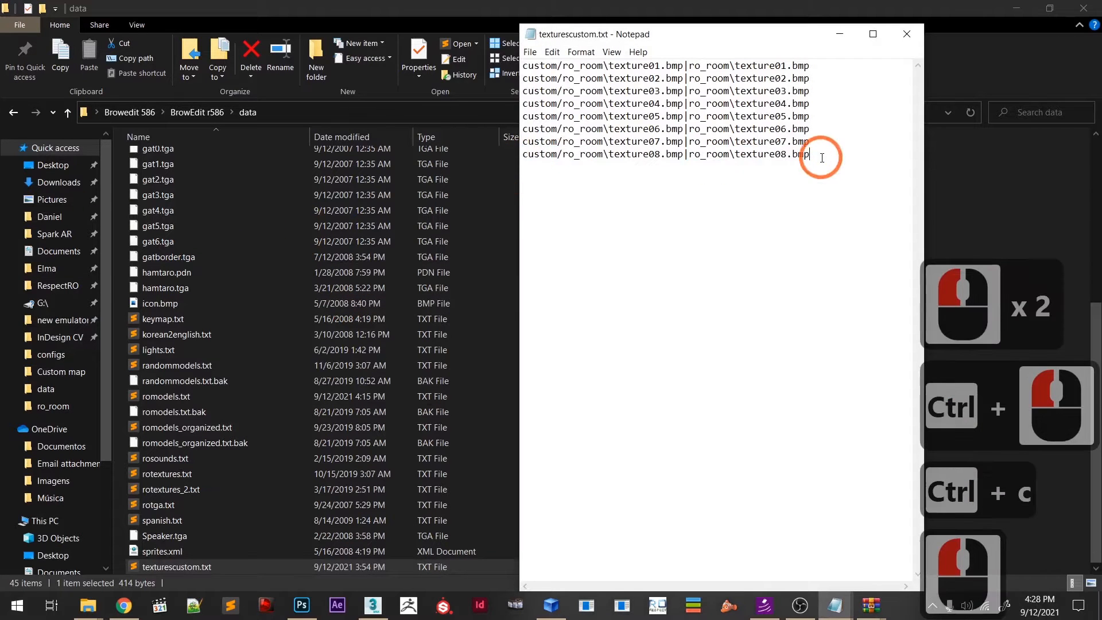
{"action": "key", "text": "Return"}
{"action": "key", "text": "ctrl+v"}
- Change both texture file names in the duplicated last line to texture09.bmp
{"action": "key", "text": "Left"}
{"action": "key", "text": "Left"}
{"action": "key", "text": "Left"}
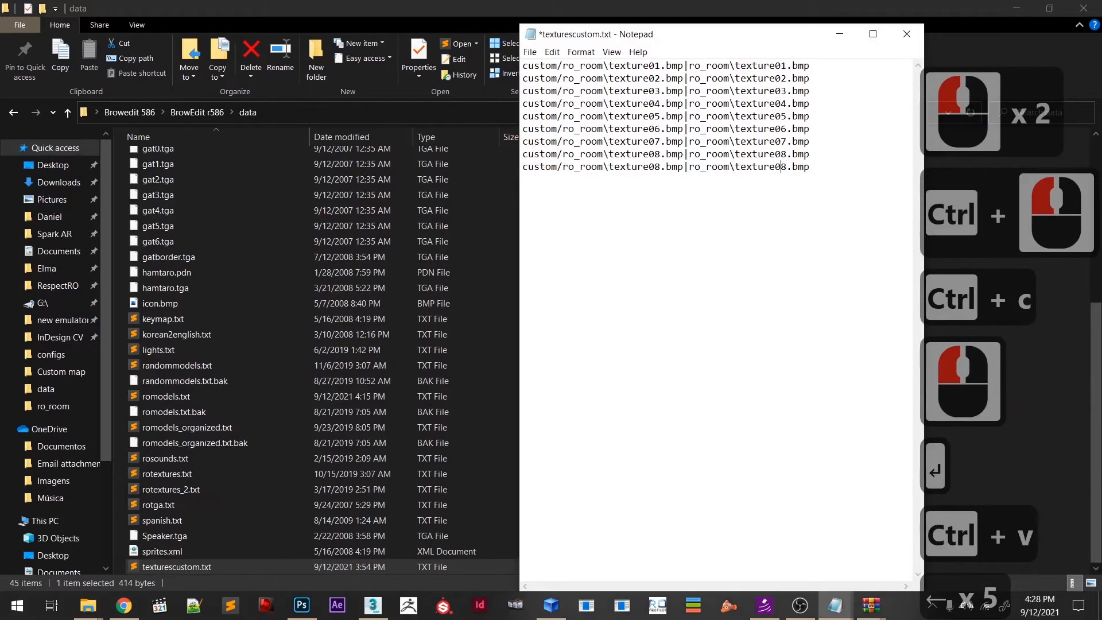
{"action": "key", "text": "Right"}
{"action": "key", "text": "BackSpace"}
{"action": "type", "text": "9"}
{"action": "key", "text": "Left"}
{"action": "key", "text": "Left"}
{"action": "key", "text": "Left"}
{"action": "key", "text": "Left"}
{"action": "key", "text": "Left"}
{"action": "key", "text": "Left"}
{"action": "key", "text": "Left"}
{"action": "key", "text": "Left"}
{"action": "key", "text": "Left"}
{"action": "key", "text": "Left"}
{"action": "key", "text": "Left"}
{"action": "key", "text": "Left"}
{"action": "key", "text": "Left"}
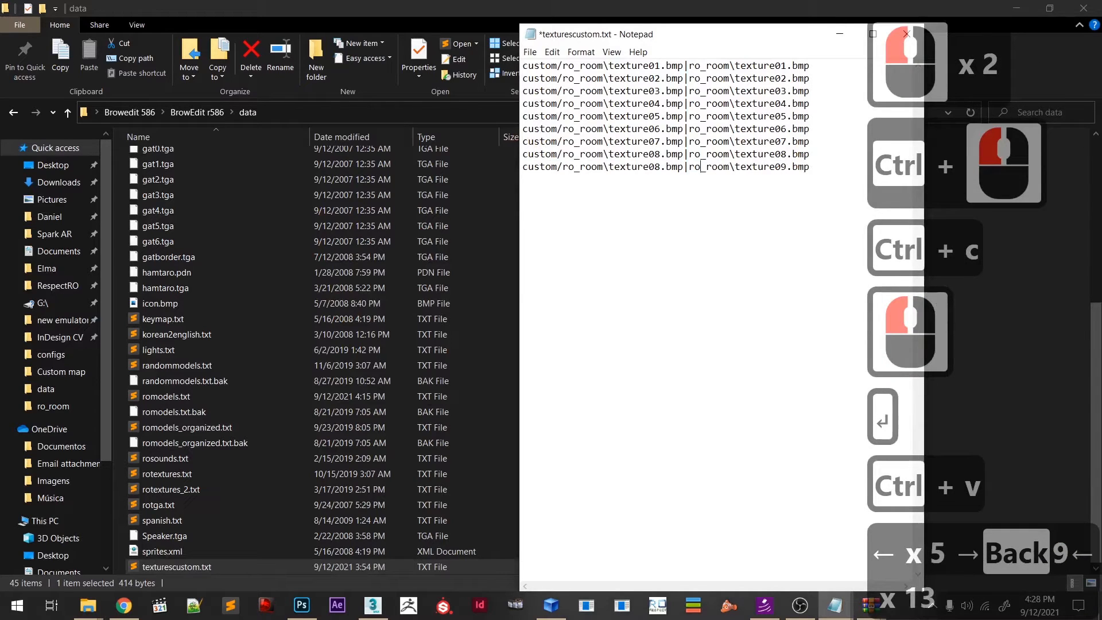
{"action": "key", "text": "Left"}
{"action": "key", "text": "Left"}
{"action": "key", "text": "Left"}
{"action": "key", "text": "Left"}
{"action": "key", "text": "Left"}
{"action": "key", "text": "Left"}
{"action": "key", "text": "Left"}
{"action": "key", "text": "Left"}
{"action": "key", "text": "Left"}
{"action": "key", "text": "BackSpace"}
{"action": "type", "text": "9"}
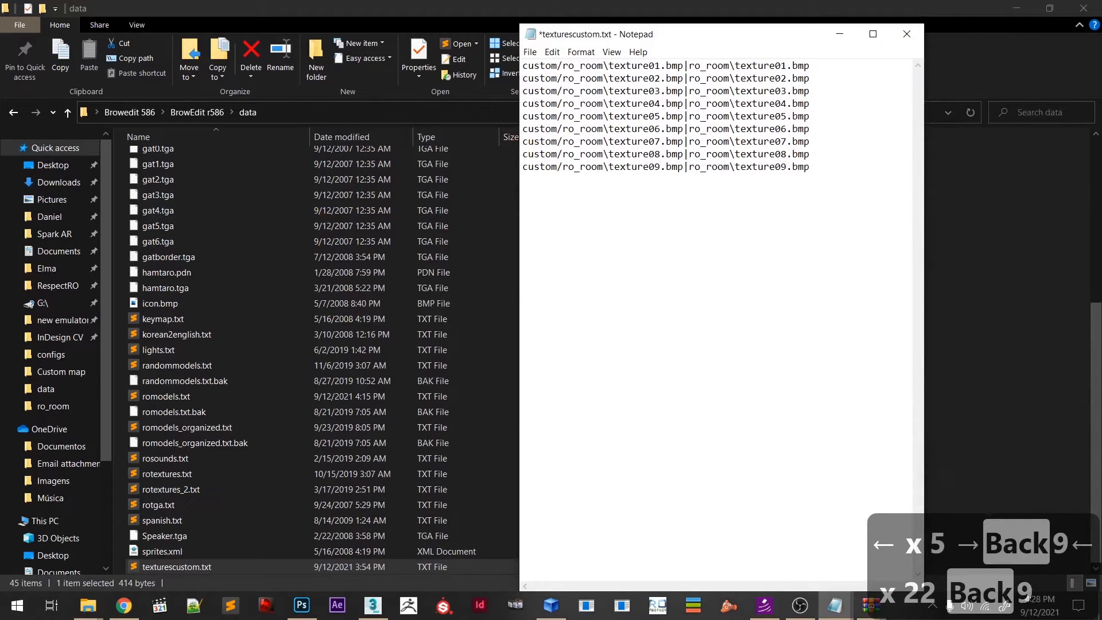
- Add three more copies of the texture09 entry on new lines below it
{"action": "key", "text": "ctrl+c"}
{"action": "left_click", "coordinate": [826, 173]}
{"action": "key", "text": "Return"}
{"action": "key", "text": "ctrl+v"}
{"action": "key", "text": "Return"}
{"action": "key", "text": "ctrl+v"}
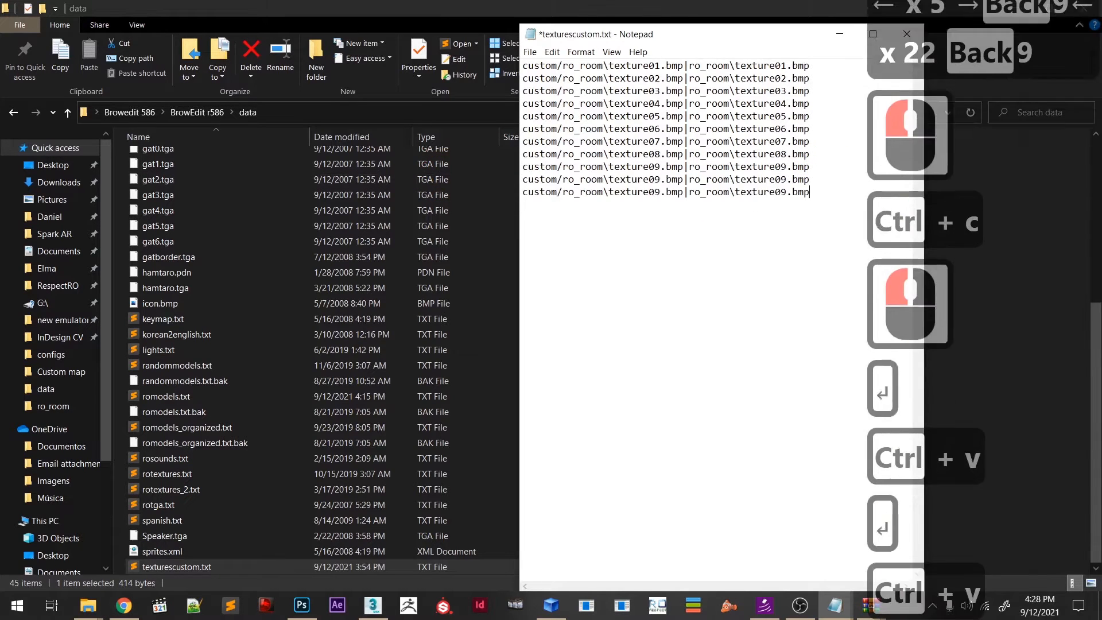
{"action": "key", "text": "Return"}
{"action": "key", "text": "ctrl+v"}
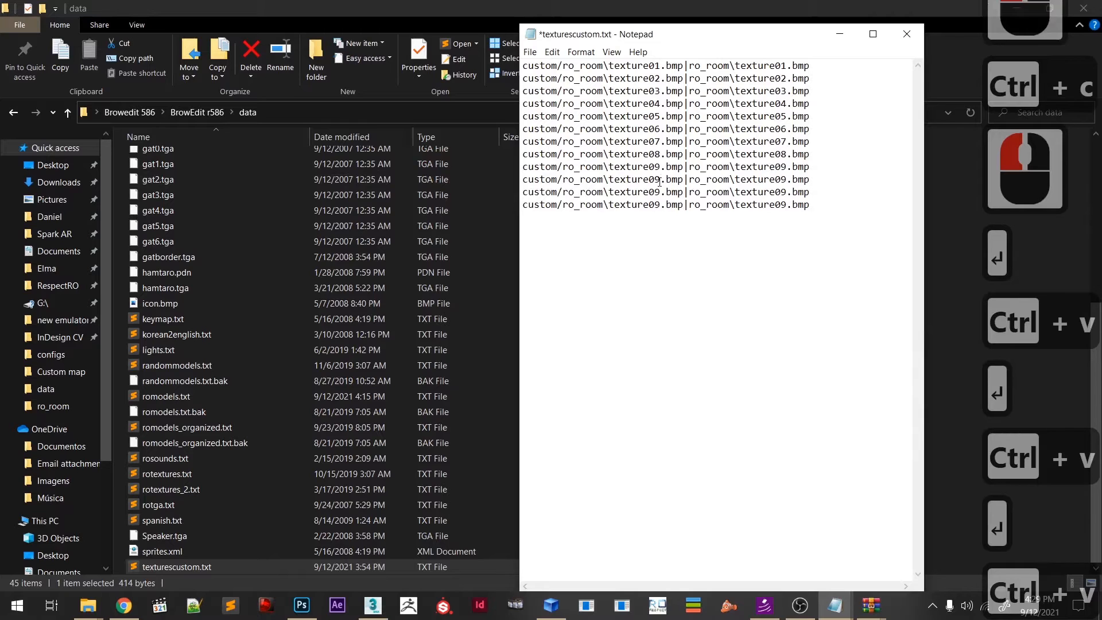
- Insert a blank line after the first texture09 entry to separate it from the pasted copies
{"action": "left_click", "coordinate": [837, 164]}
{"action": "key", "text": "Return"}
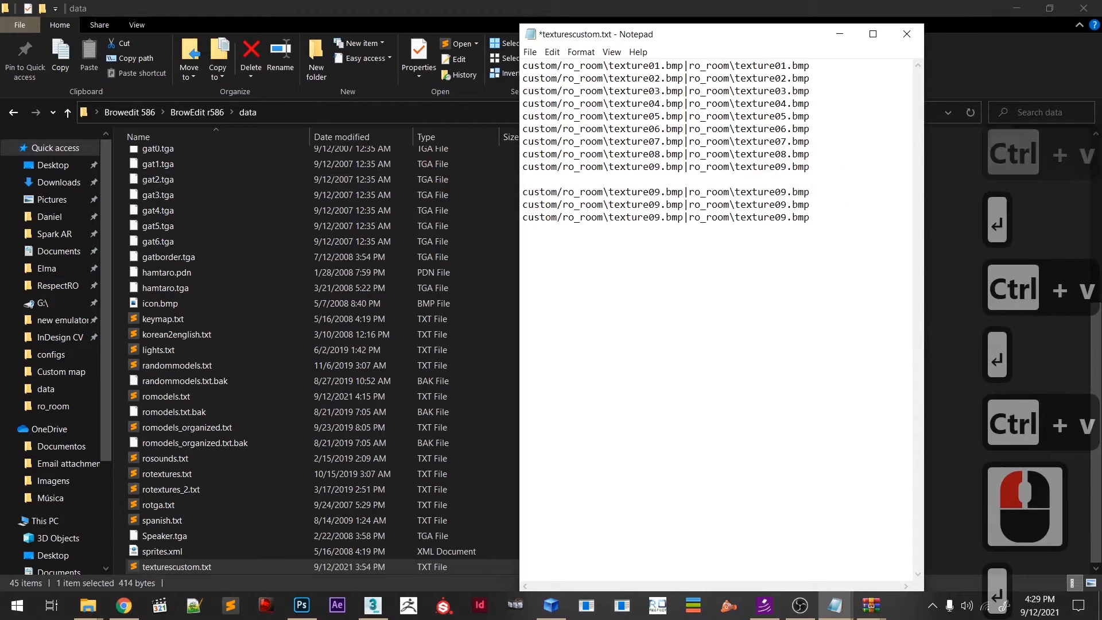
{"action": "type", "text": "--"}
{"action": "key", "text": "BackSpace"}
{"action": "key", "text": "BackSpace"}
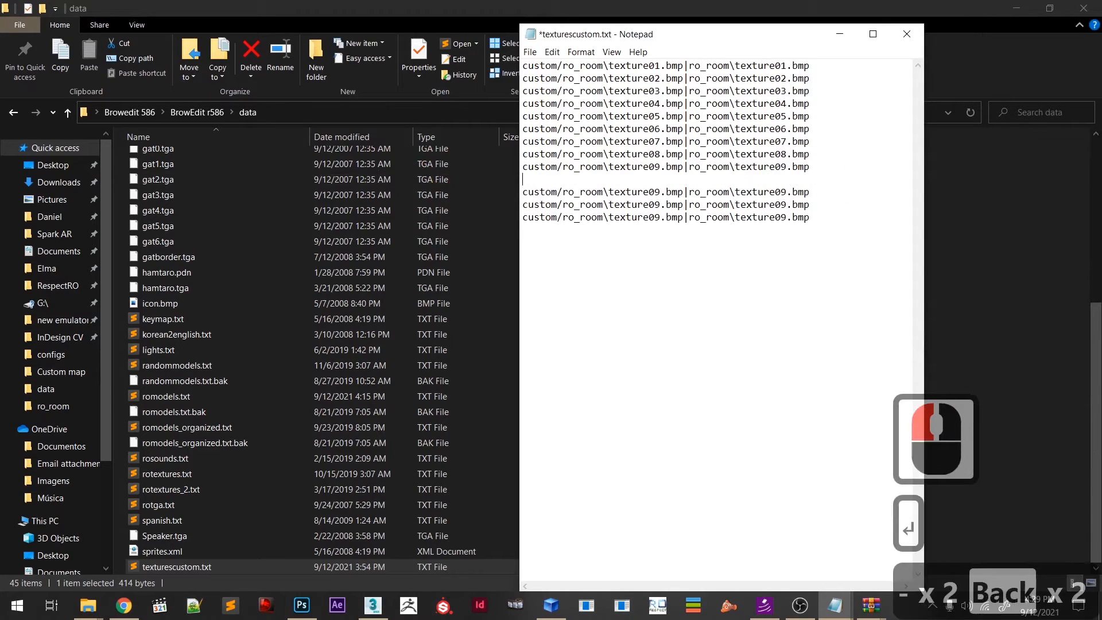
- Change the first file name in the three entries below the blank line to texture10.bmp, texture11.bmp and texture12.bmp
{"action": "left_click", "coordinate": [660, 191]}
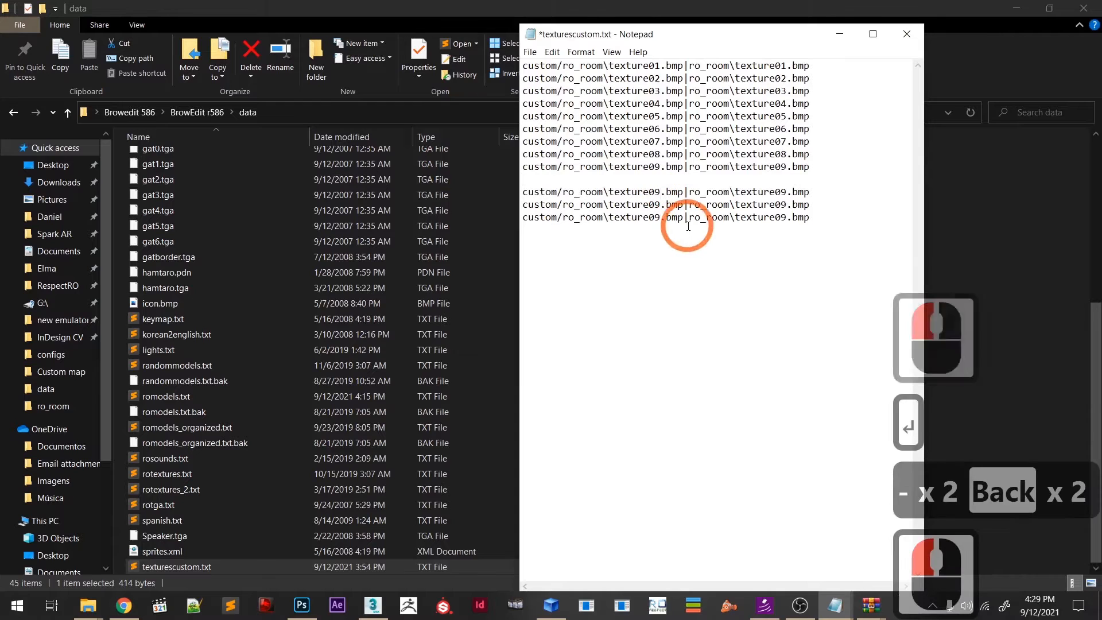
{"action": "key", "text": "BackSpace"}
{"action": "key", "text": "Down"}
{"action": "key", "text": "Right"}
{"action": "key", "text": "BackSpace"}
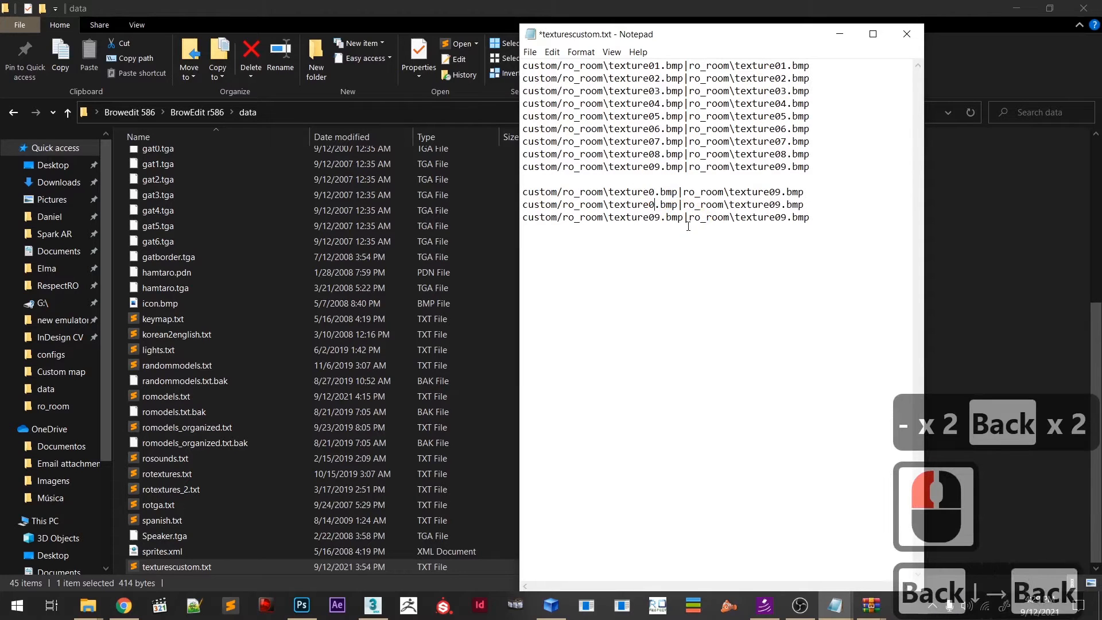
{"action": "key", "text": "Up"}
{"action": "key", "text": "BackSpace"}
{"action": "type", "text": "10"}
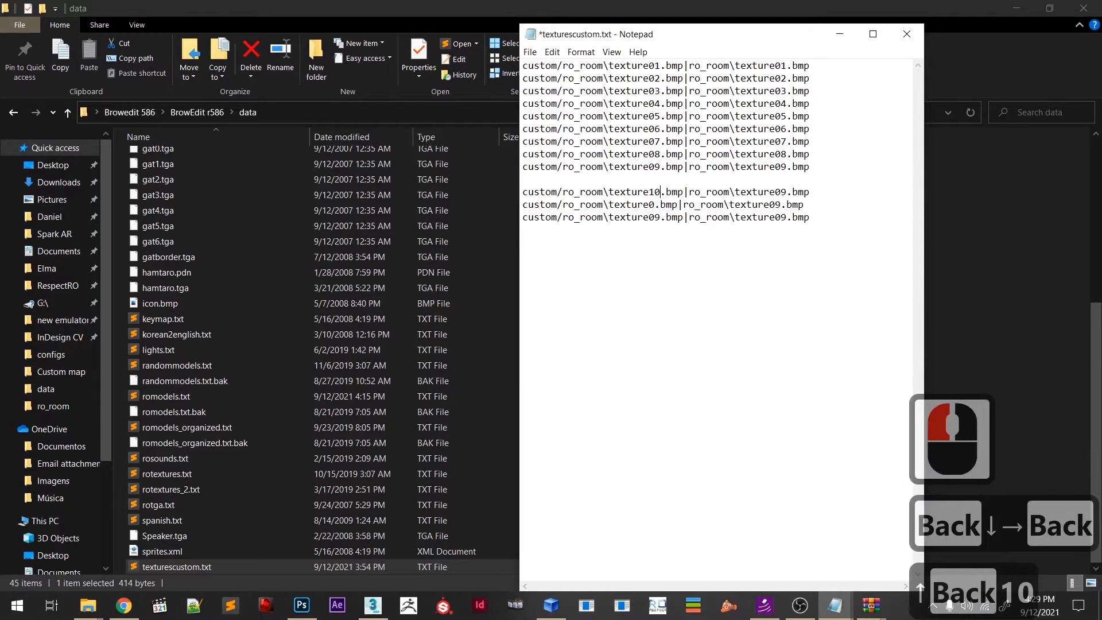
{"action": "key", "text": "BackSpace"}
{"action": "type", "text": "11"}
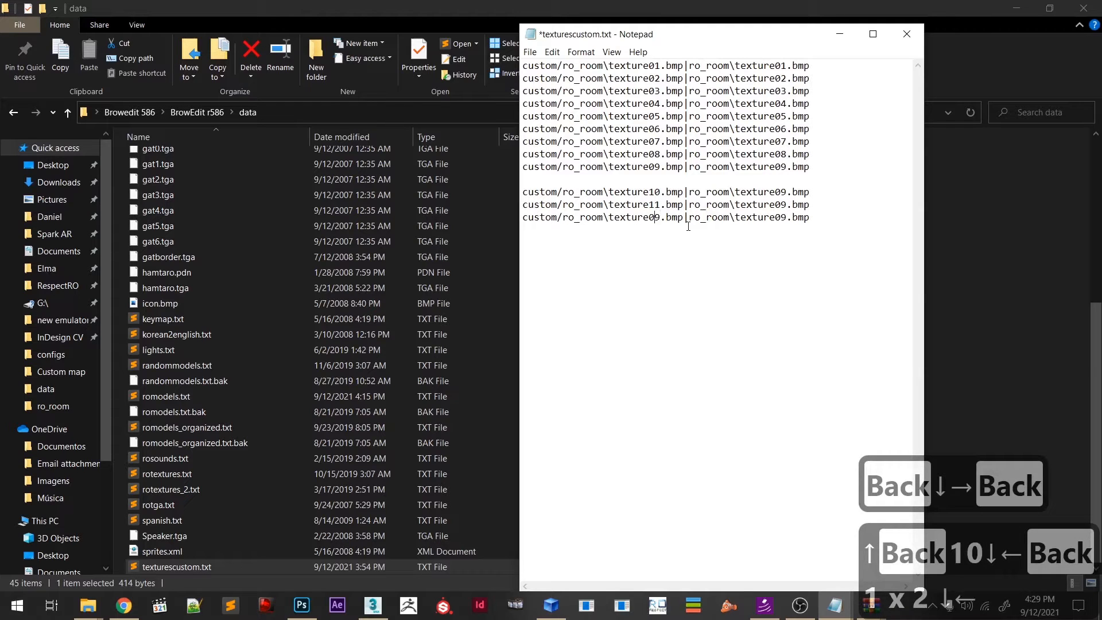
{"action": "key", "text": "Right"}
{"action": "key", "text": "BackSpace"}
{"action": "key", "text": "BackSpace"}
{"action": "type", "text": "12"}
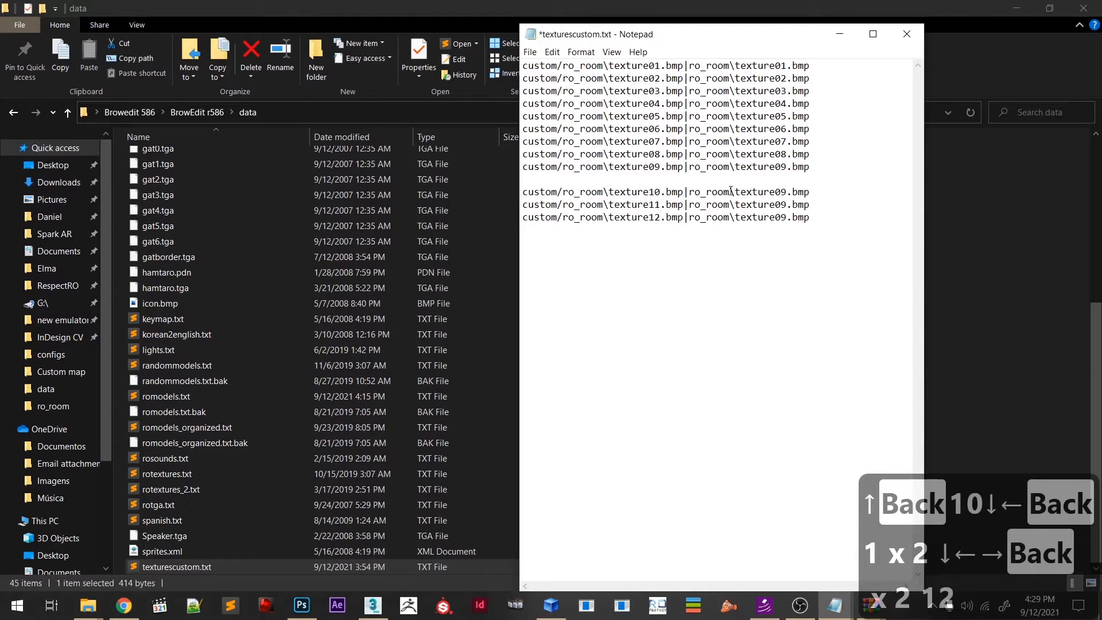
- Change the second file name in those three entries to texture10.bmp, texture11.bmp and texture12.bmp
{"action": "left_click", "coordinate": [790, 192]}
{"action": "key", "text": "BackSpace"}
{"action": "key", "text": "BackSpace"}
{"action": "type", "text": "10"}
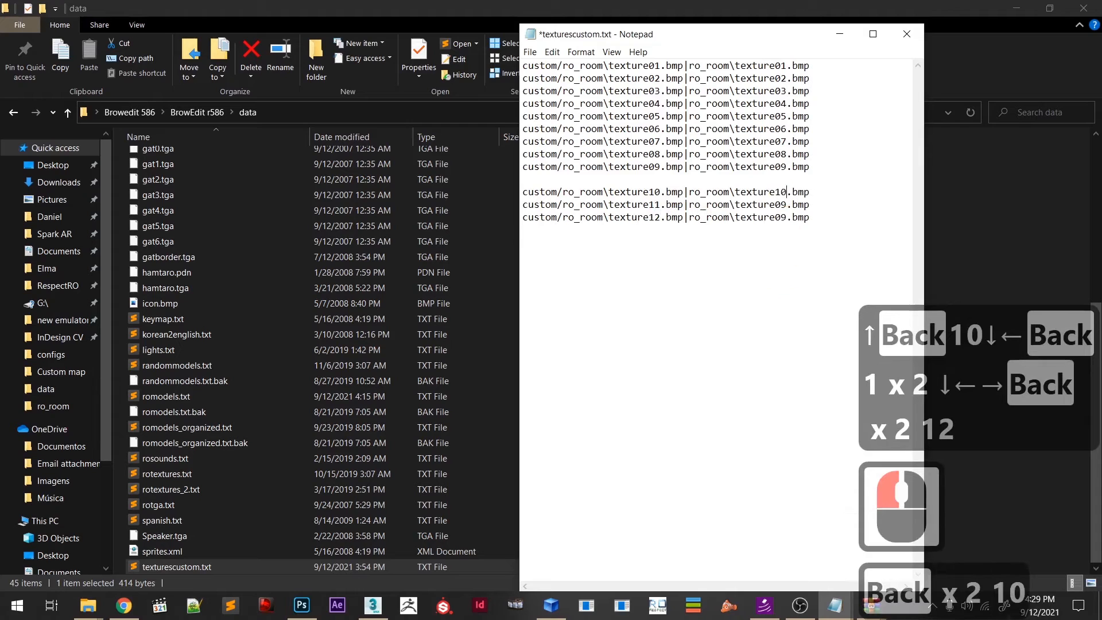
{"action": "key", "text": "Down"}
{"action": "key", "text": "BackSpace"}
{"action": "key", "text": "BackSpace"}
{"action": "key", "text": "Down"}
{"action": "key", "text": "Left"}
{"action": "key", "text": "Right"}
{"action": "key", "text": "BackSpace"}
{"action": "key", "text": "BackSpace"}
{"action": "type", "text": "12"}
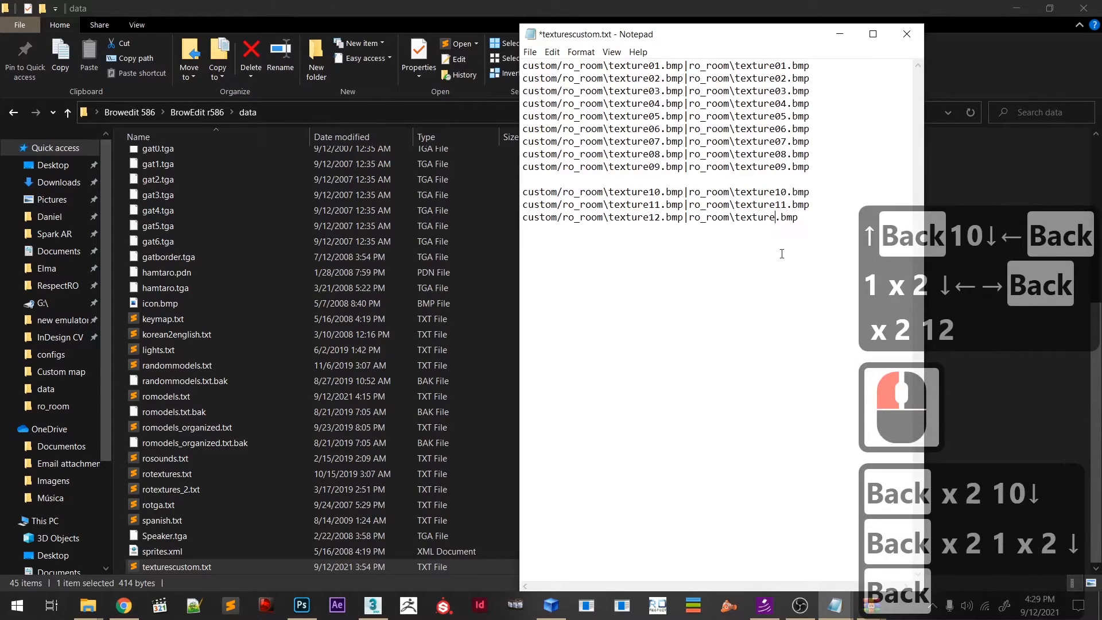
- Save texturescustom.txt and close it
{"action": "key", "text": "ctrl+s"}
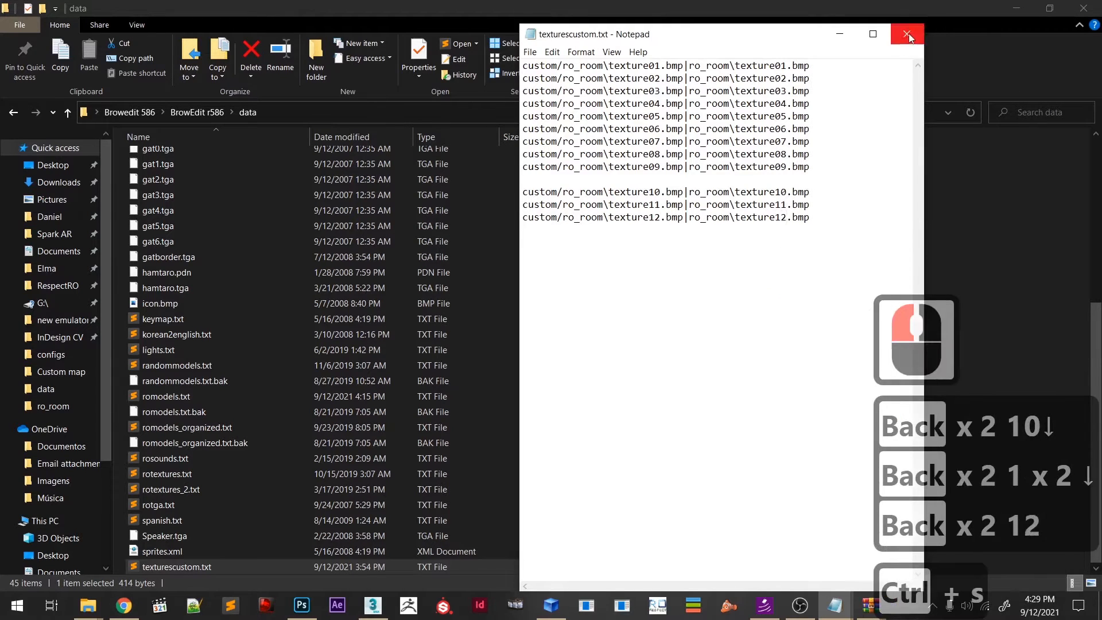
{"action": "left_click", "coordinate": [818, 179]}
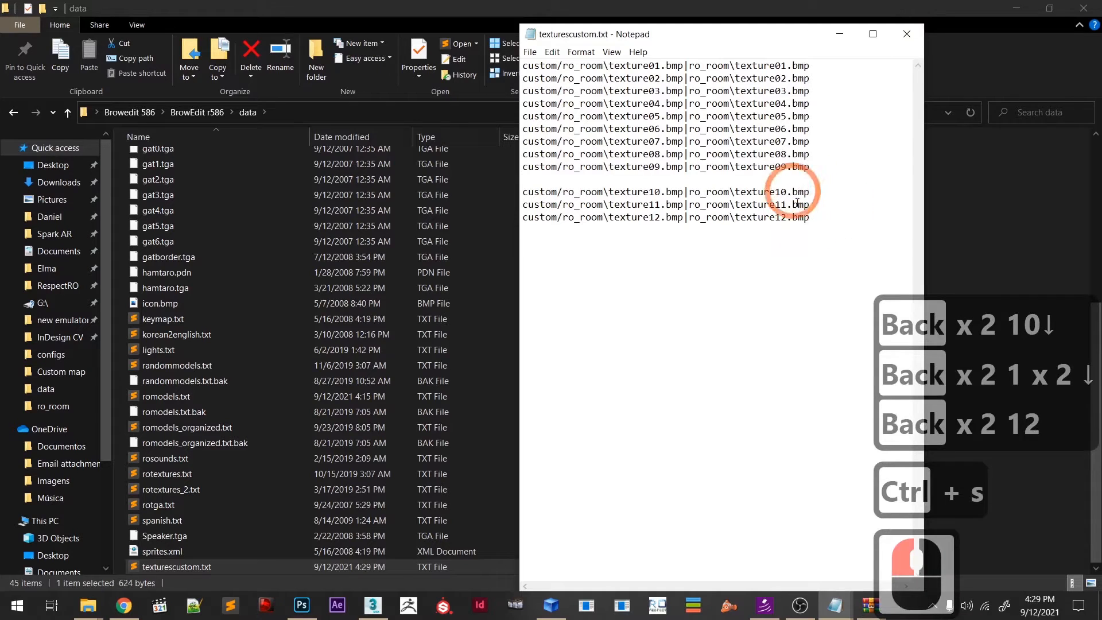
{"action": "left_click_drag", "start_coordinate": [811, 218], "coordinate": [524, 127]}
{"action": "left_click", "coordinate": [907, 34]}
{"action": "left_click", "coordinate": [846, 192]}
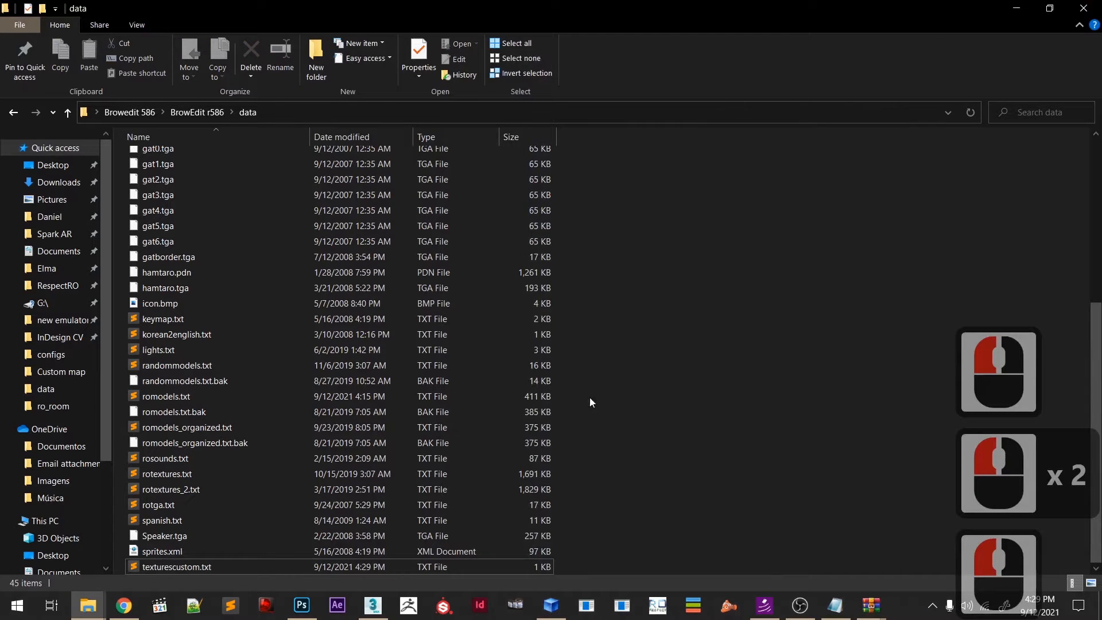
- Switch to GRF Editor and open the data\texture\ro_room folder of ro_map.grf
{"action": "left_click", "coordinate": [551, 605]}
{"action": "left_click", "coordinate": [132, 170]}
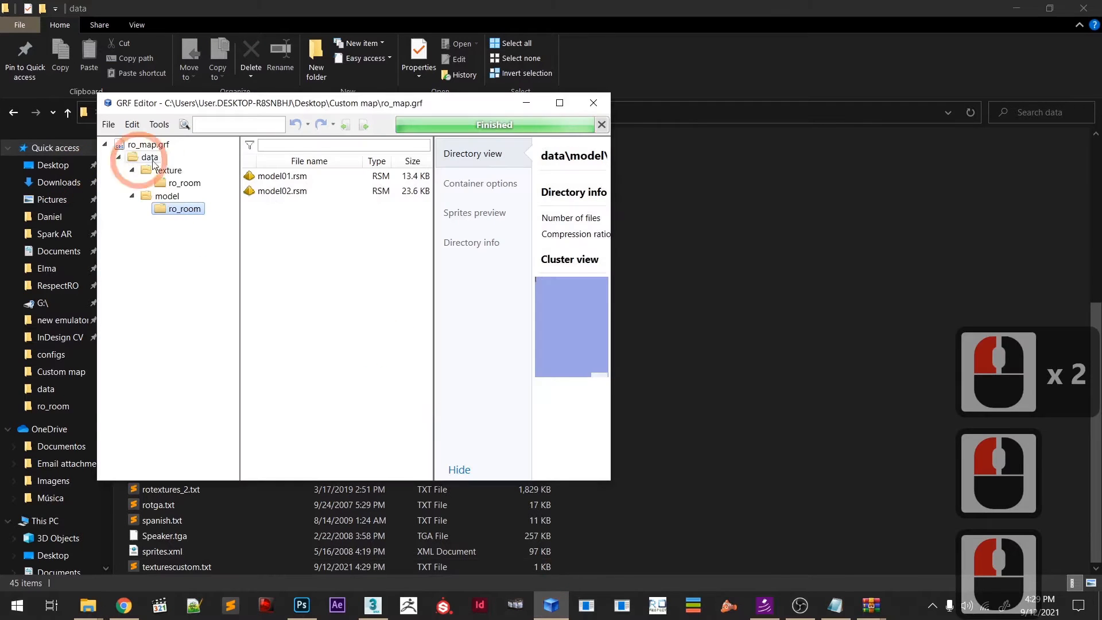
{"action": "left_click", "coordinate": [185, 183]}
{"action": "double_click", "coordinate": [320, 374]}
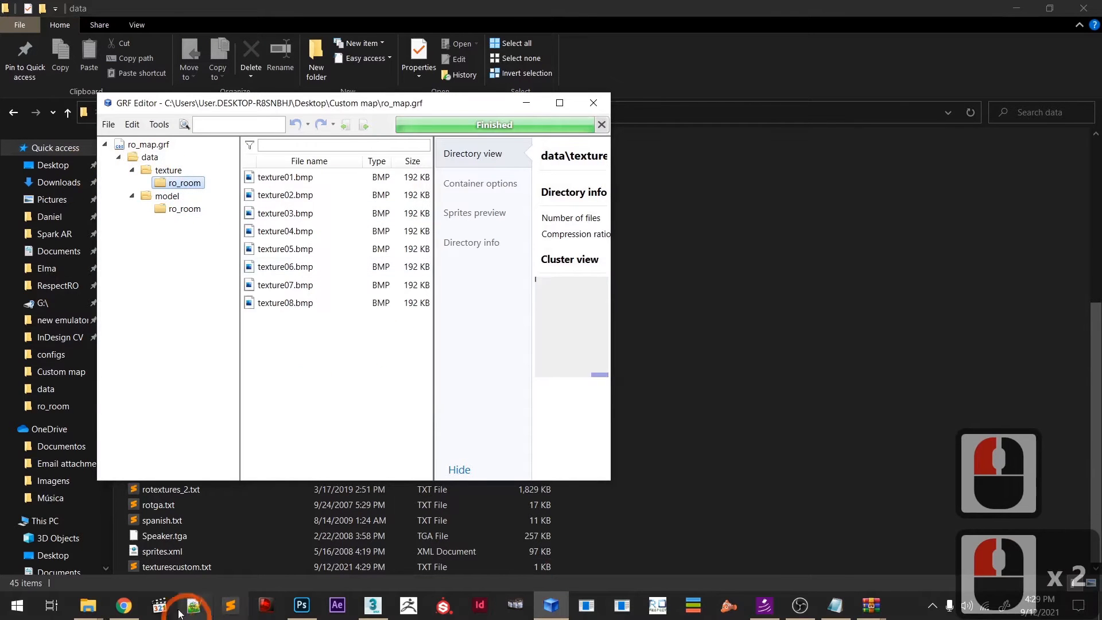
- Try to add texture09.bmp from the source folder to ro_map.grf, and undo its placement in the model\ro_room folder
{"action": "left_click", "coordinate": [89, 612]}
{"action": "left_click", "coordinate": [129, 553]}
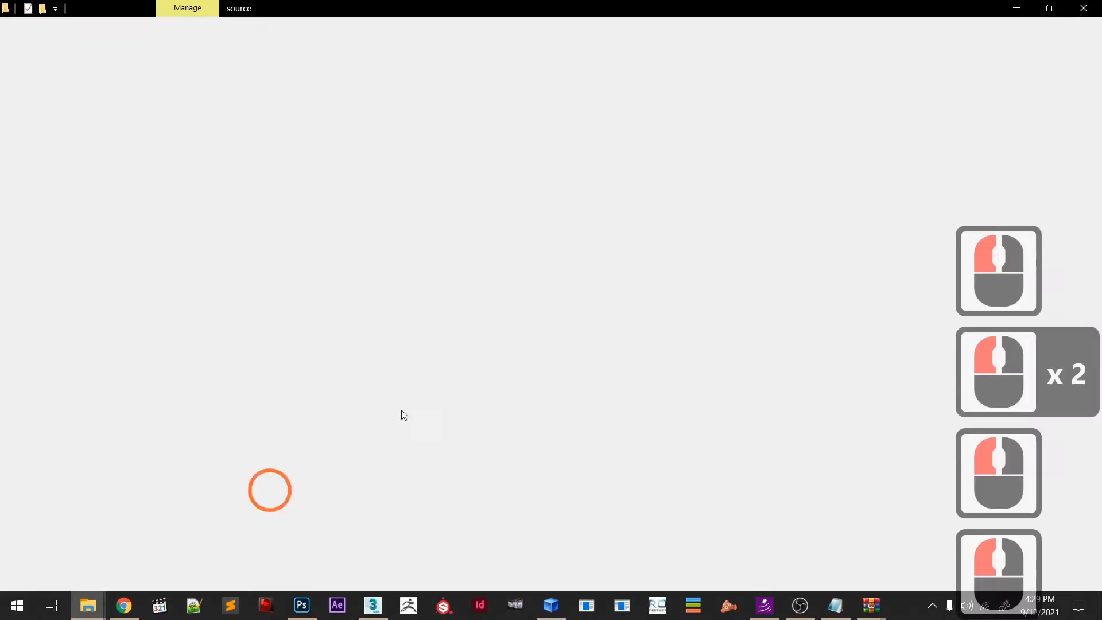
{"action": "key", "text": "alt+Tab"}
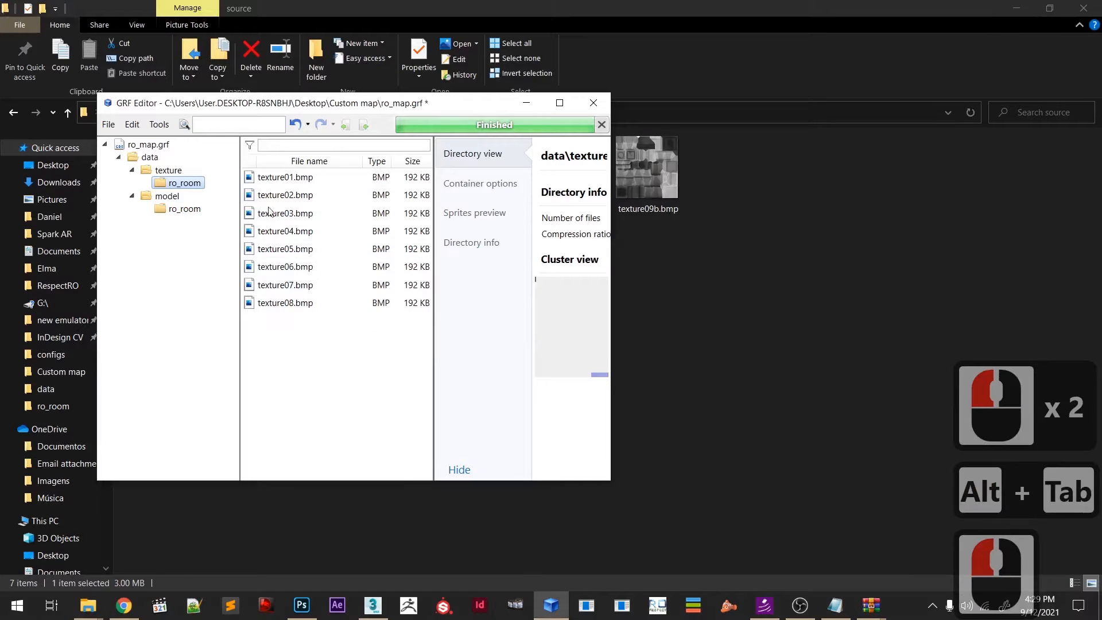
{"action": "left_click", "coordinate": [186, 210]}
{"action": "left_click", "coordinate": [290, 208]}
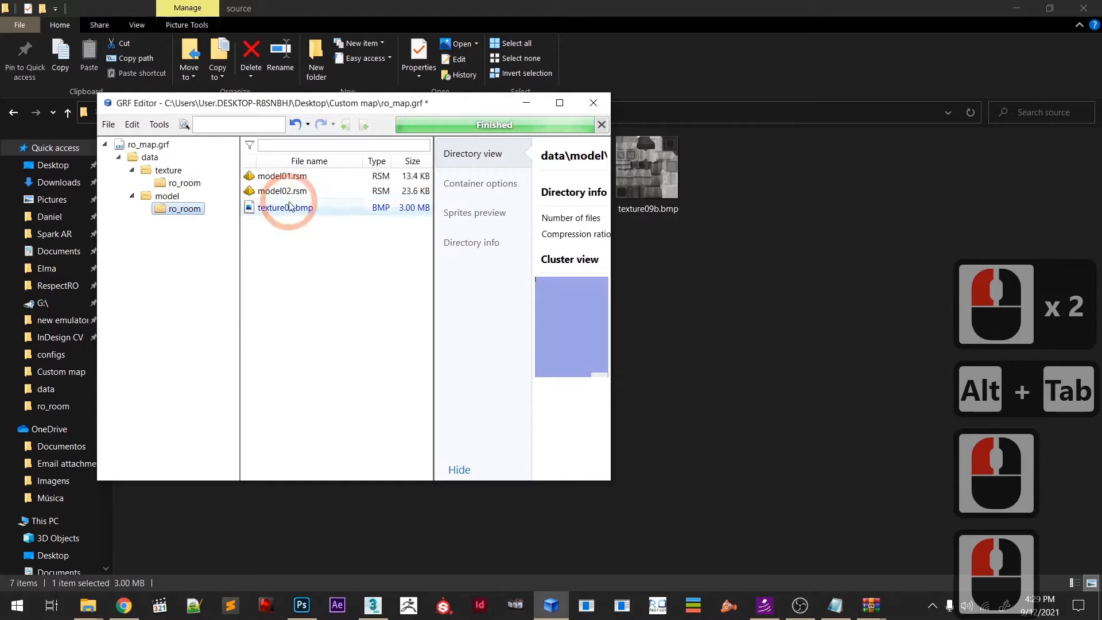
{"action": "left_click", "coordinate": [296, 124]}
- Add texture09.bmp from the source folder to data\texture\ro_room in ro_map.grf, save the archive and minimize GRF Editor
{"action": "left_click", "coordinate": [667, 326]}
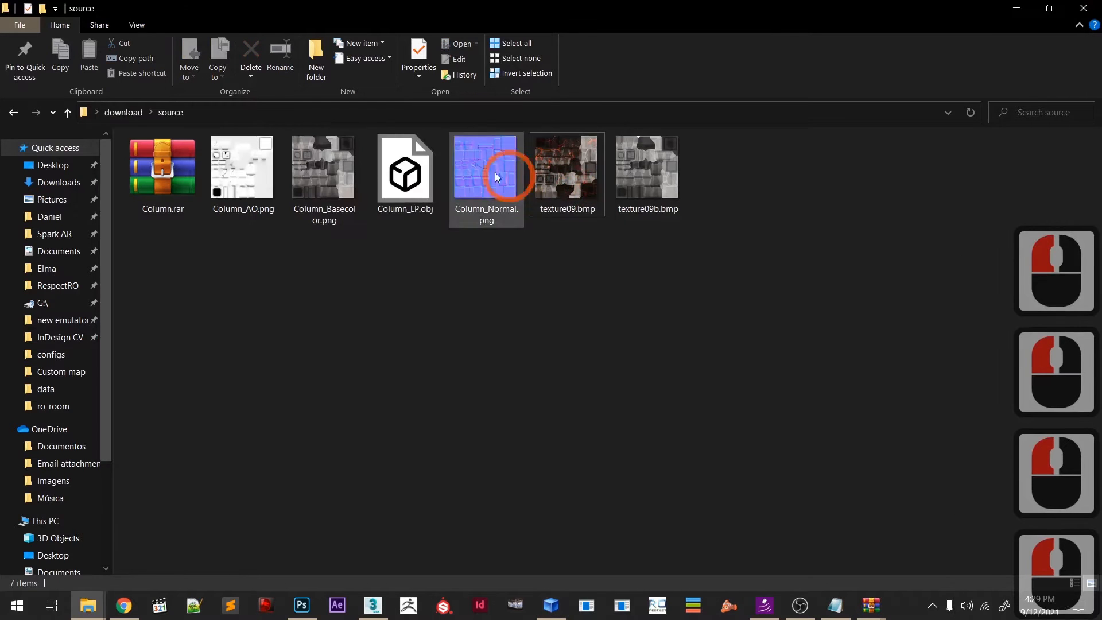
{"action": "left_click_drag", "start_coordinate": [600, 175], "coordinate": [176, 180]}
{"action": "key", "text": "alt+Tab"}
{"action": "left_click", "coordinate": [178, 174]}
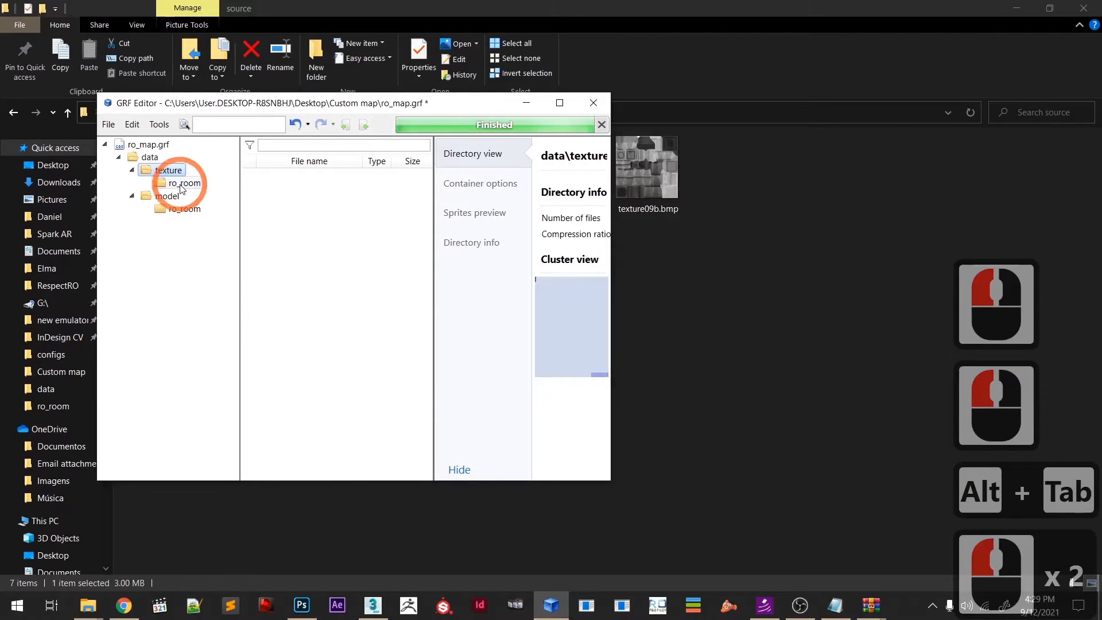
{"action": "left_click", "coordinate": [181, 184]}
{"action": "left_click", "coordinate": [109, 124]}
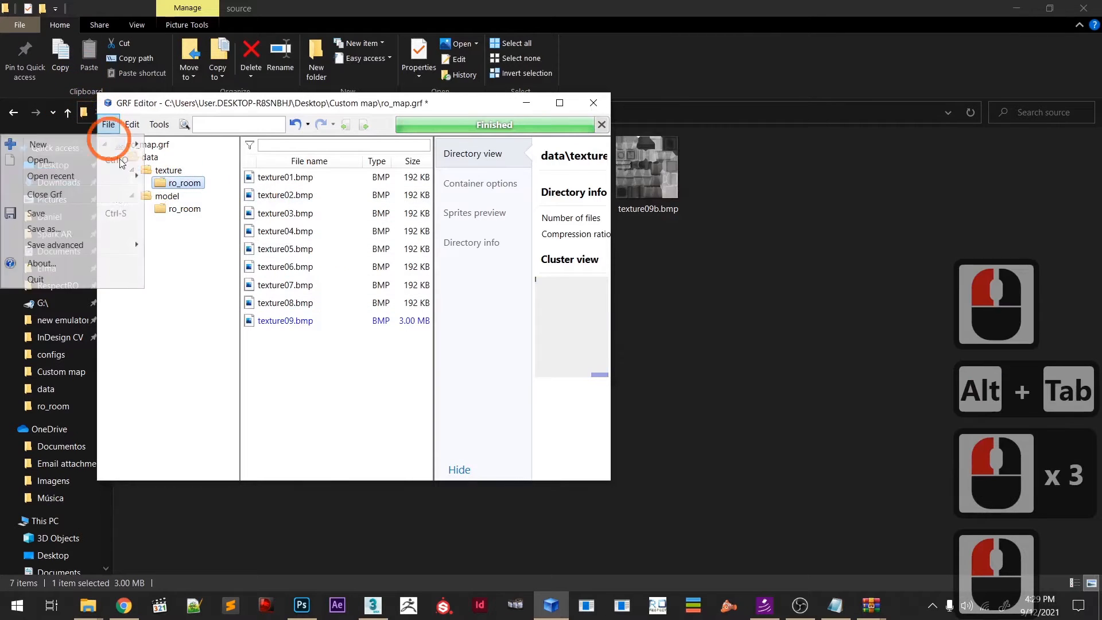
{"action": "left_click", "coordinate": [95, 211]}
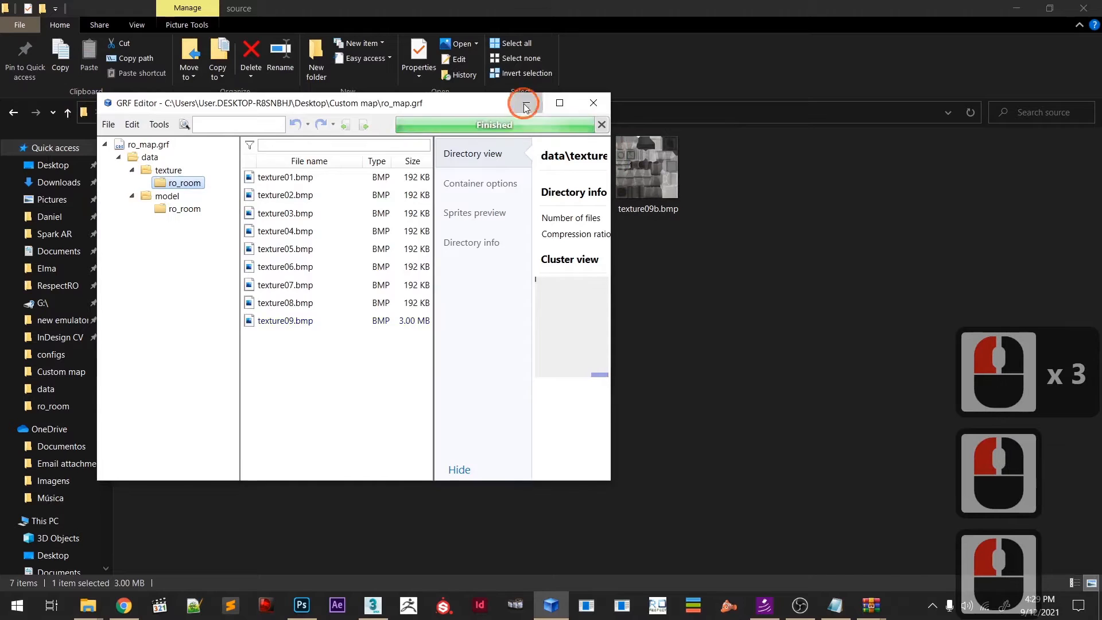
{"action": "left_click", "coordinate": [525, 105]}
{"action": "left_click", "coordinate": [853, 466]}
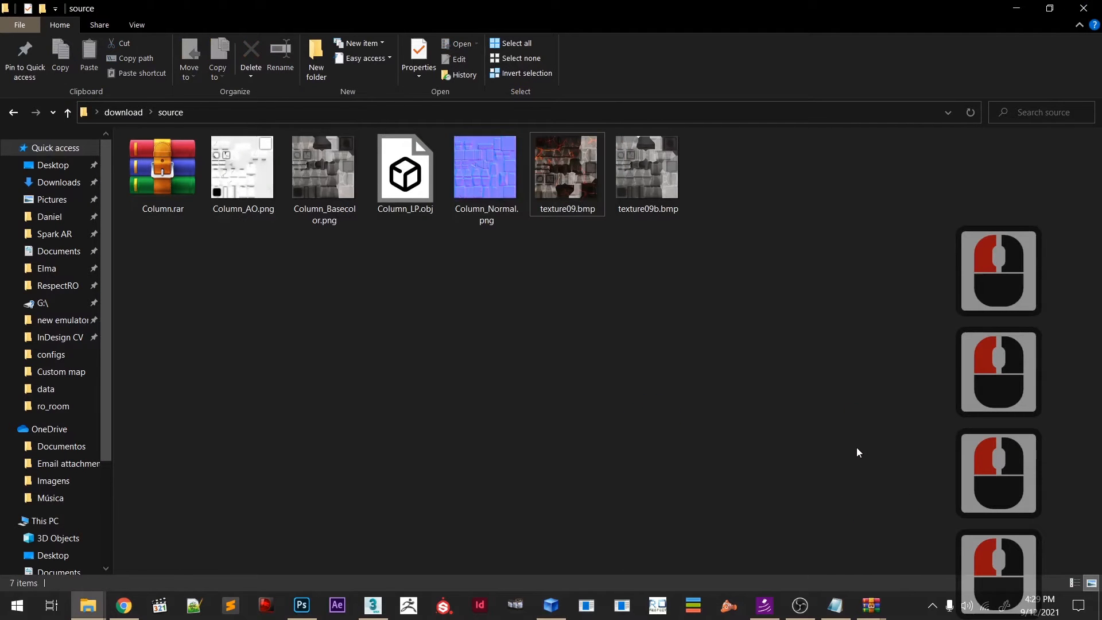
{"action": "left_click", "coordinate": [671, 490]}
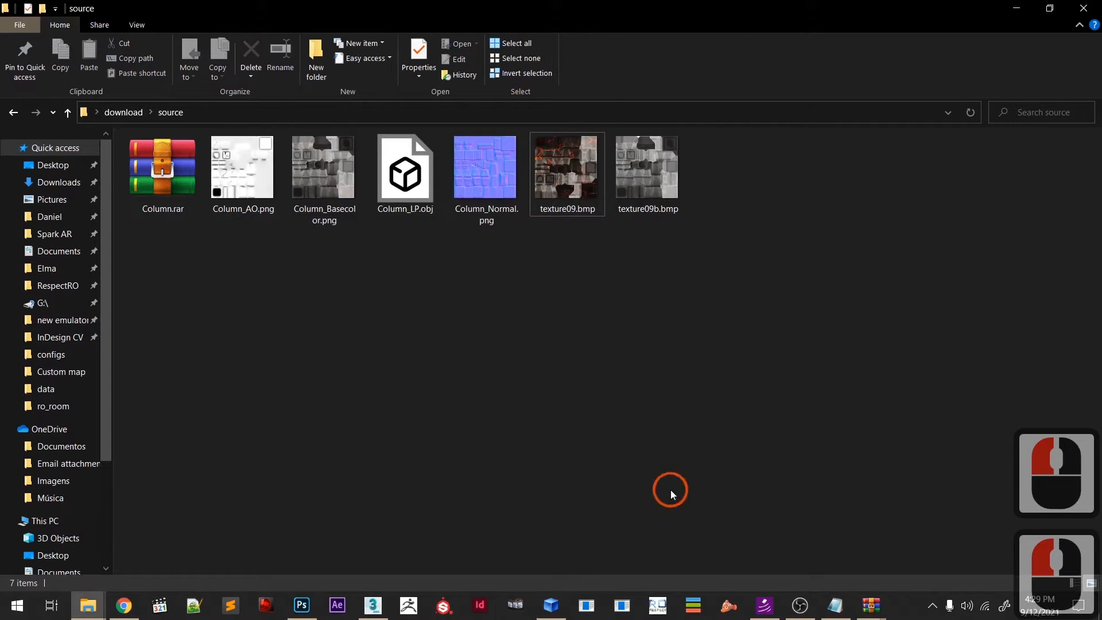
- Try to carry Column_Basecolor.png from the source folder over to the Slate Material Editor in 3ds Max
{"action": "left_click", "coordinate": [621, 605]}
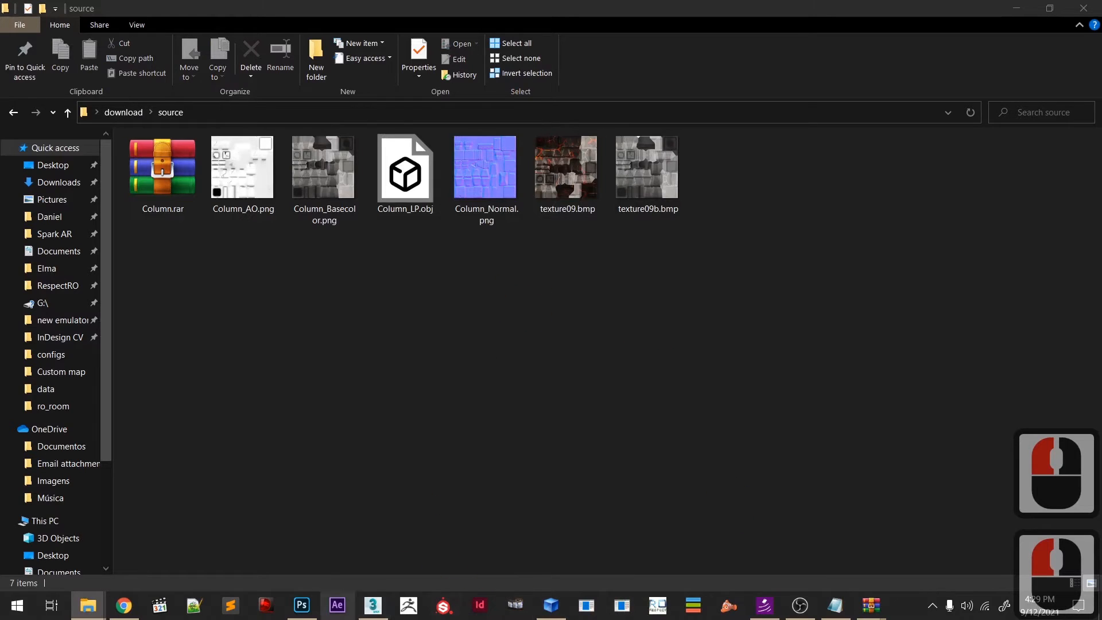
{"action": "left_click", "coordinate": [373, 606]}
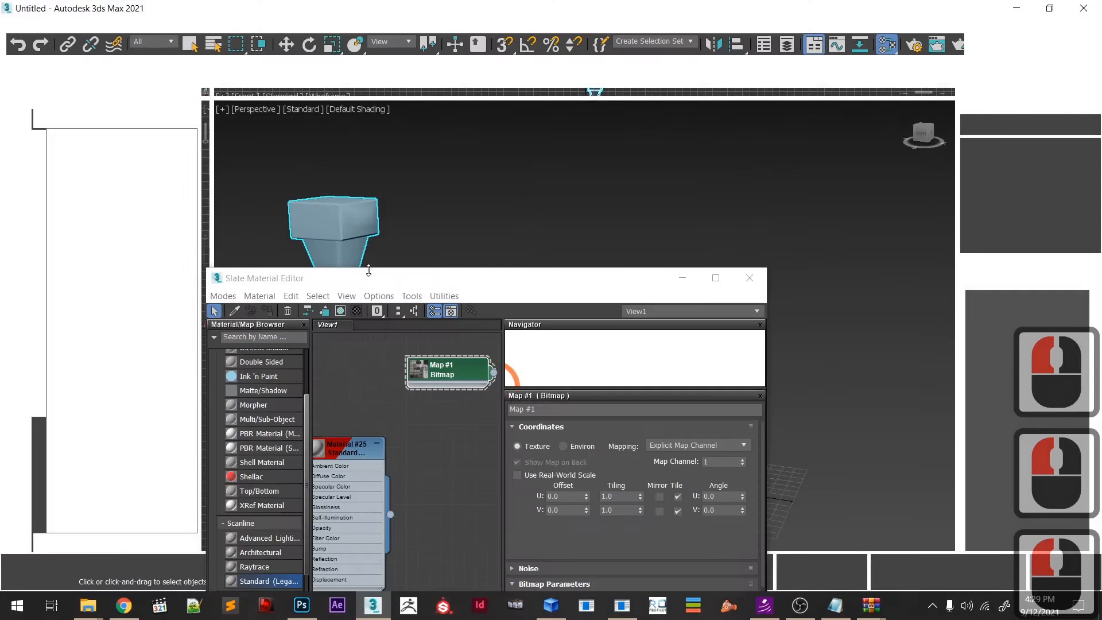
{"action": "key", "text": "alt+Tab"}
{"action": "key", "text": "alt+Tab"}
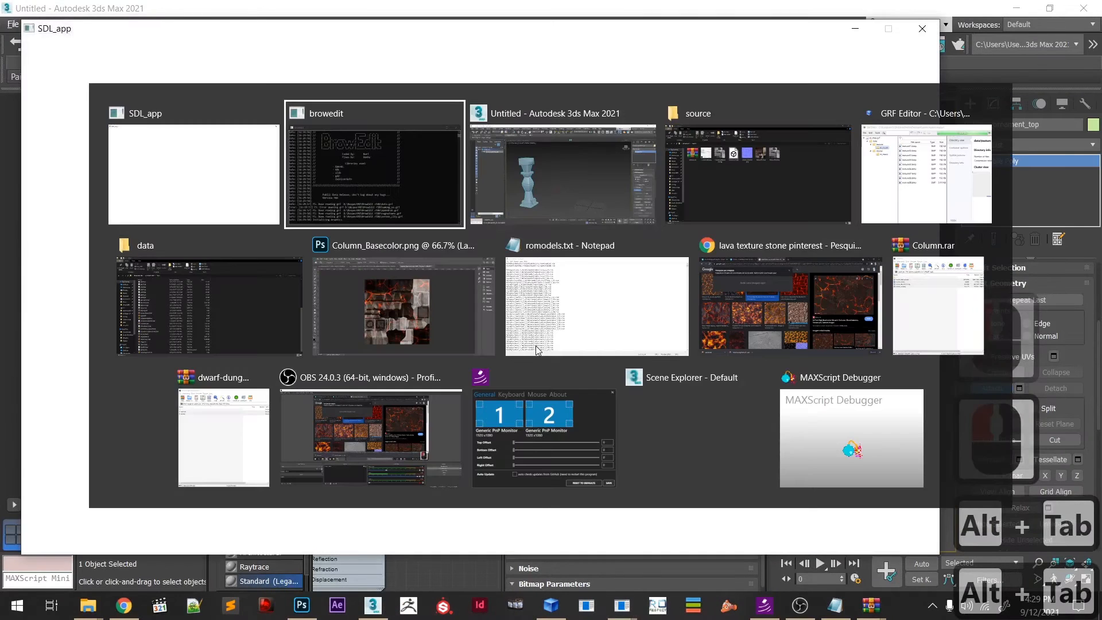
{"action": "key", "text": "alt+Tab"}
{"action": "key", "text": "alt+Tab"}
{"action": "left_click", "coordinate": [311, 157]}
{"action": "key", "text": "alt+Tab"}
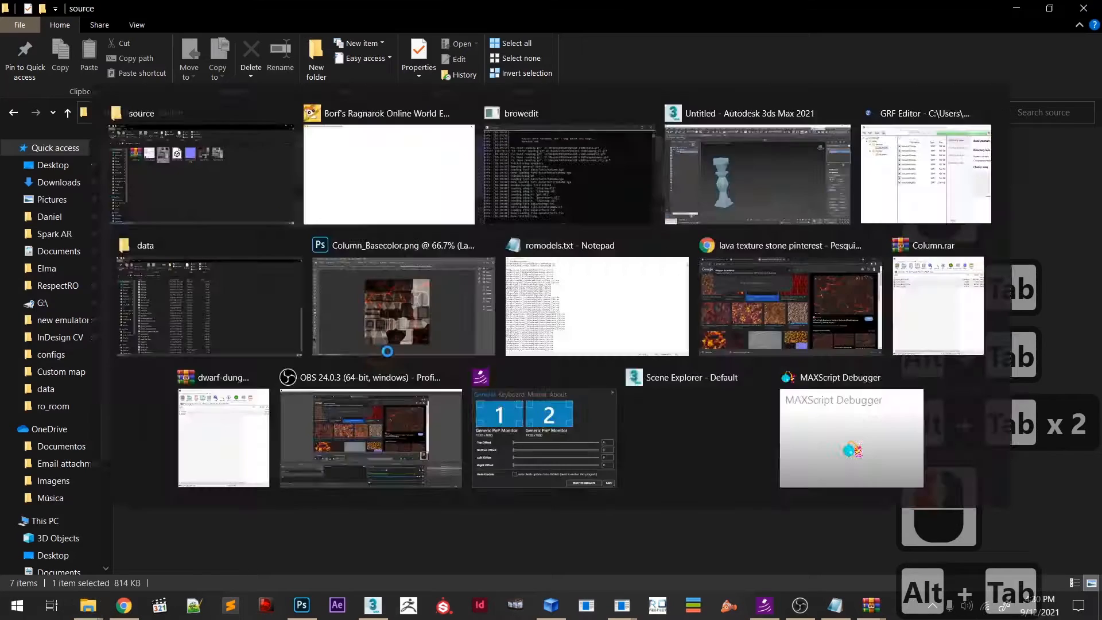
{"action": "key", "text": "alt+Tab"}
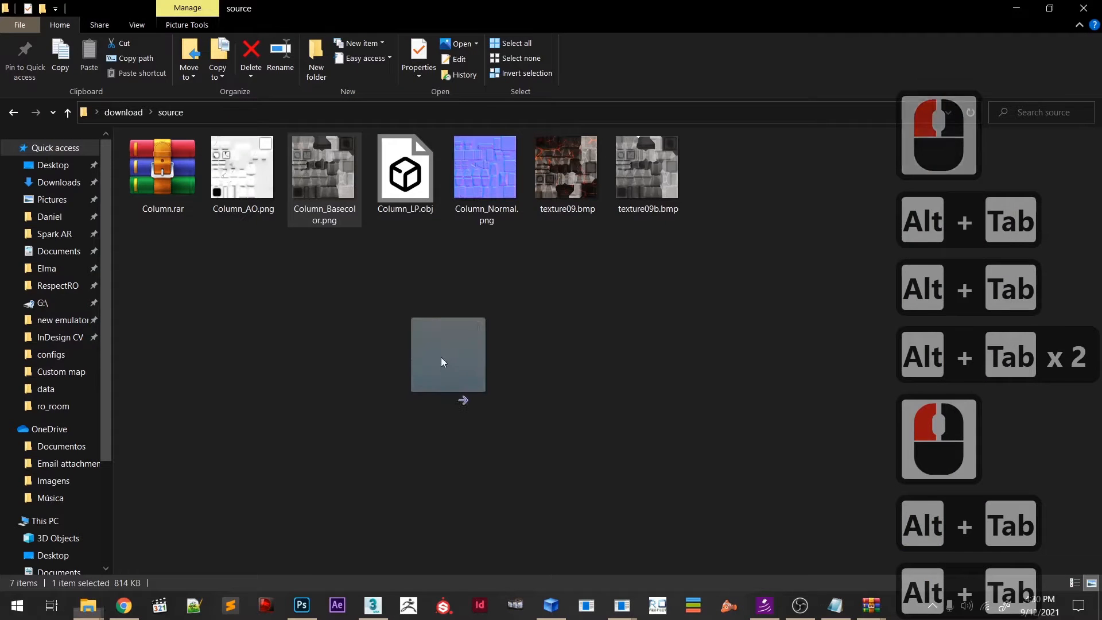
{"action": "left_click", "coordinate": [426, 341]}
{"action": "left_click", "coordinate": [426, 341]}
- Bring texture09b.bmp from the source folder into 3ds Max's Slate Material Editor as a bitmap node placed above the material node
{"action": "left_click", "coordinate": [645, 171]}
{"action": "left_click_drag", "start_coordinate": [646, 173], "coordinate": [587, 349]}
{"action": "key", "text": "alt+Tab"}
{"action": "key", "text": "alt+Tab"}
{"action": "key", "text": "alt+Tab"}
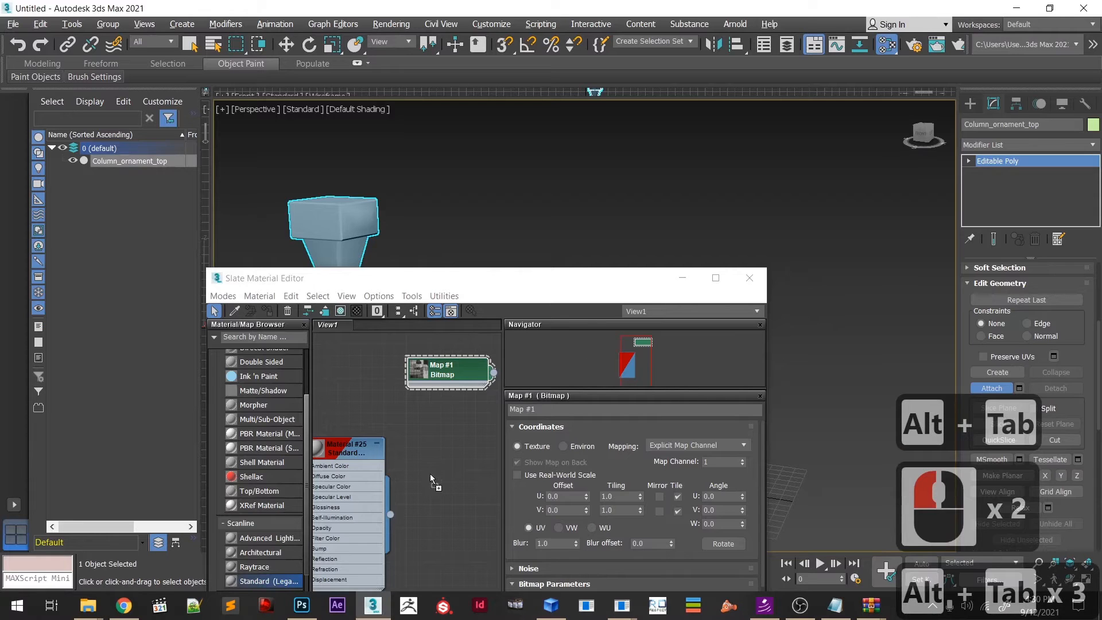
{"action": "left_click_drag", "start_coordinate": [430, 475], "coordinate": [434, 464]}
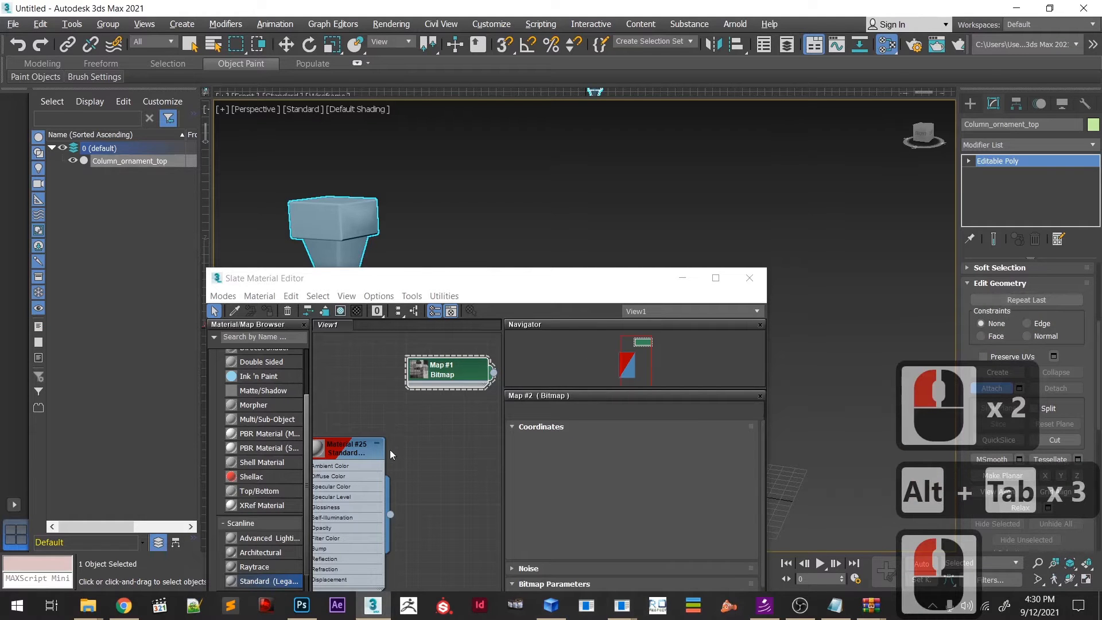
{"action": "left_click", "coordinate": [516, 419]}
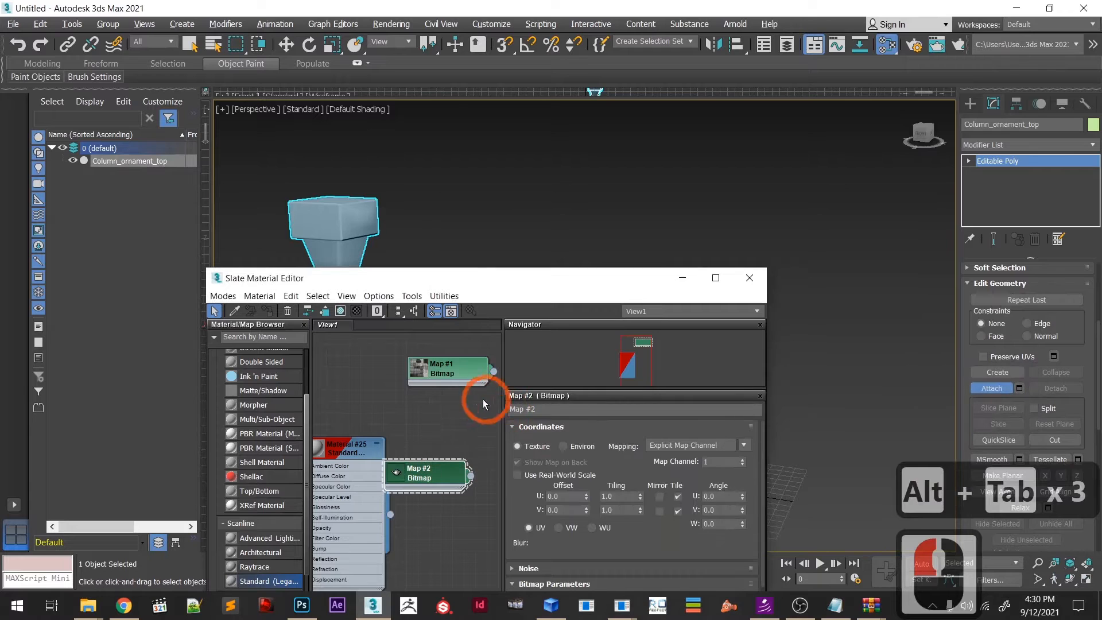
{"action": "left_click_drag", "start_coordinate": [429, 477], "coordinate": [405, 419]}
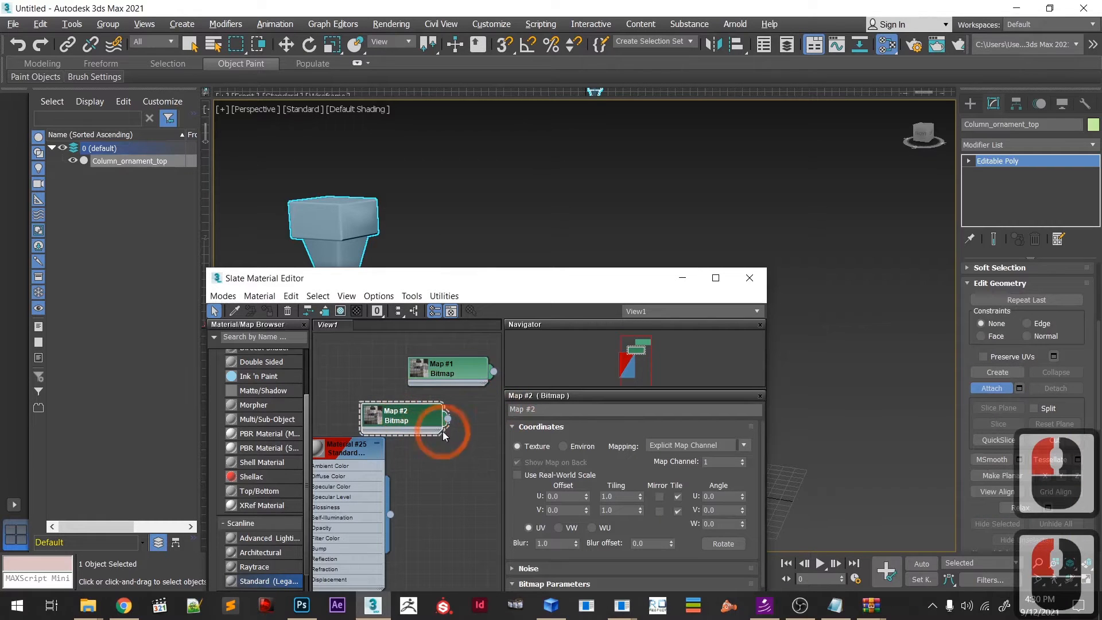
- Connect the new Map #2 bitmap node to the Diffuse Color slot of Material #25
{"action": "middle_click_drag", "start_coordinate": [411, 462], "coordinate": [451, 426]}
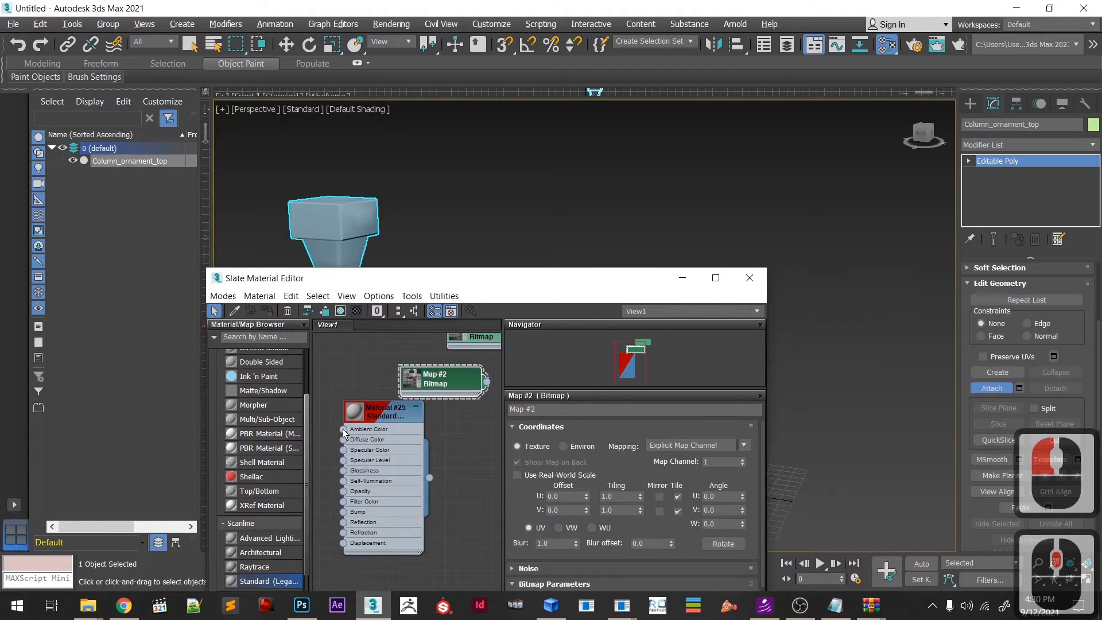
{"action": "scroll", "coordinate": [367, 453], "scroll_direction": "up", "scroll_amount": 3}
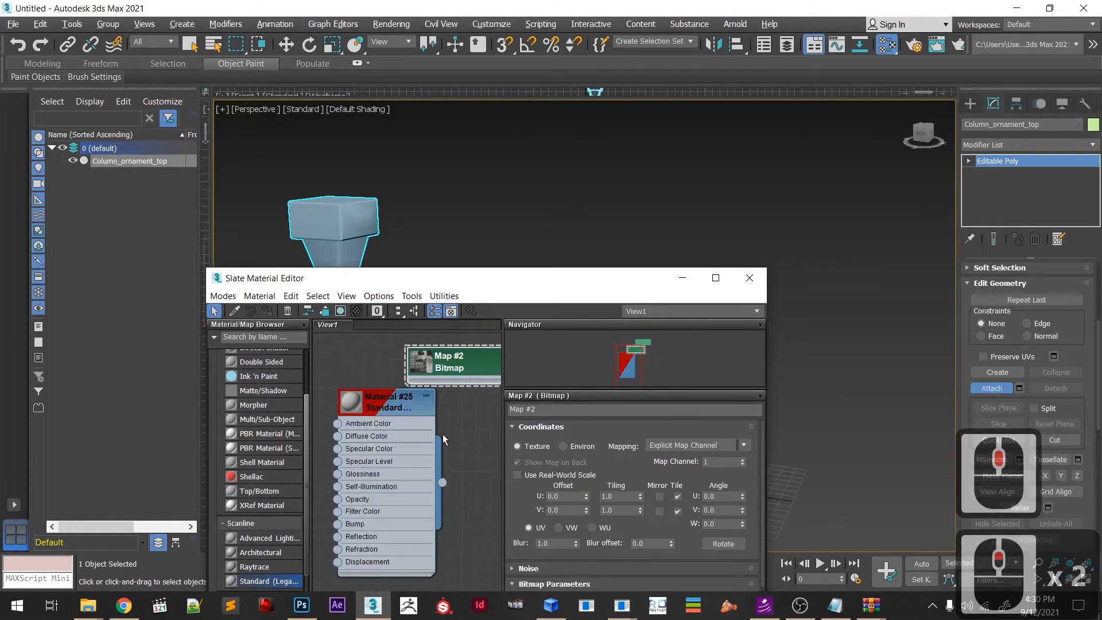
{"action": "scroll", "coordinate": [400, 460], "scroll_direction": "down", "scroll_amount": 3}
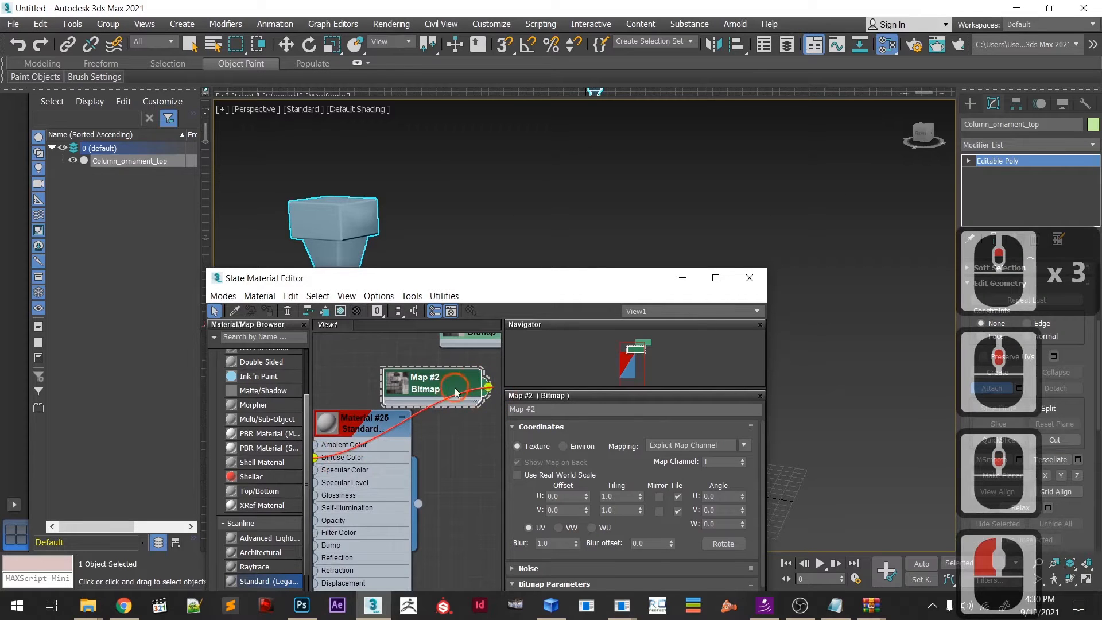
{"action": "left_click", "coordinate": [340, 311]}
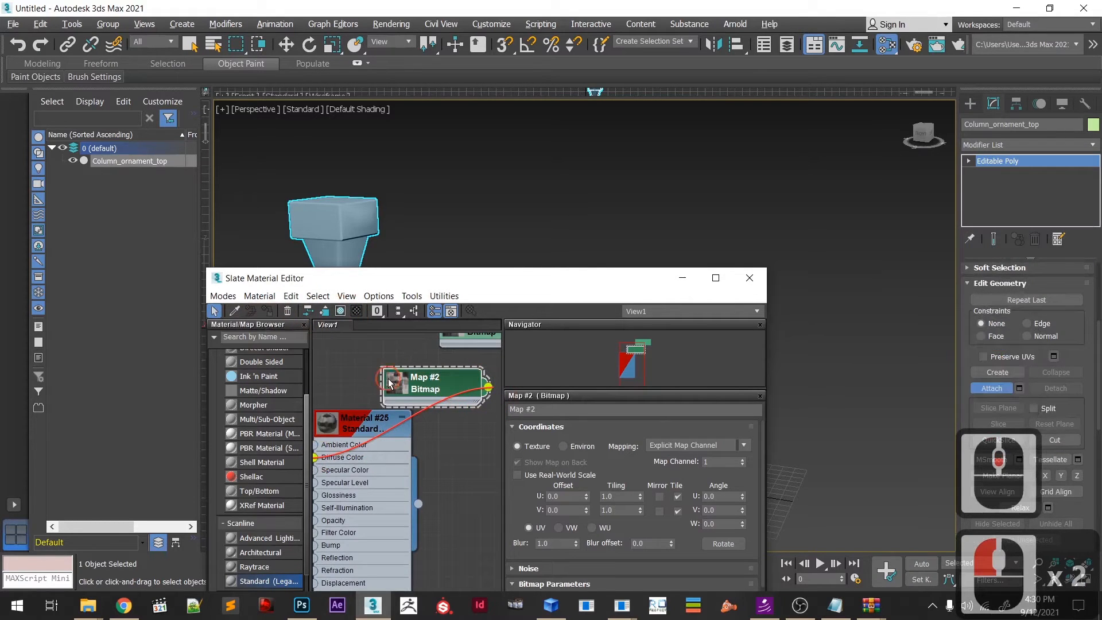
{"action": "left_click", "coordinate": [302, 317]}
{"action": "left_click", "coordinate": [336, 214]}
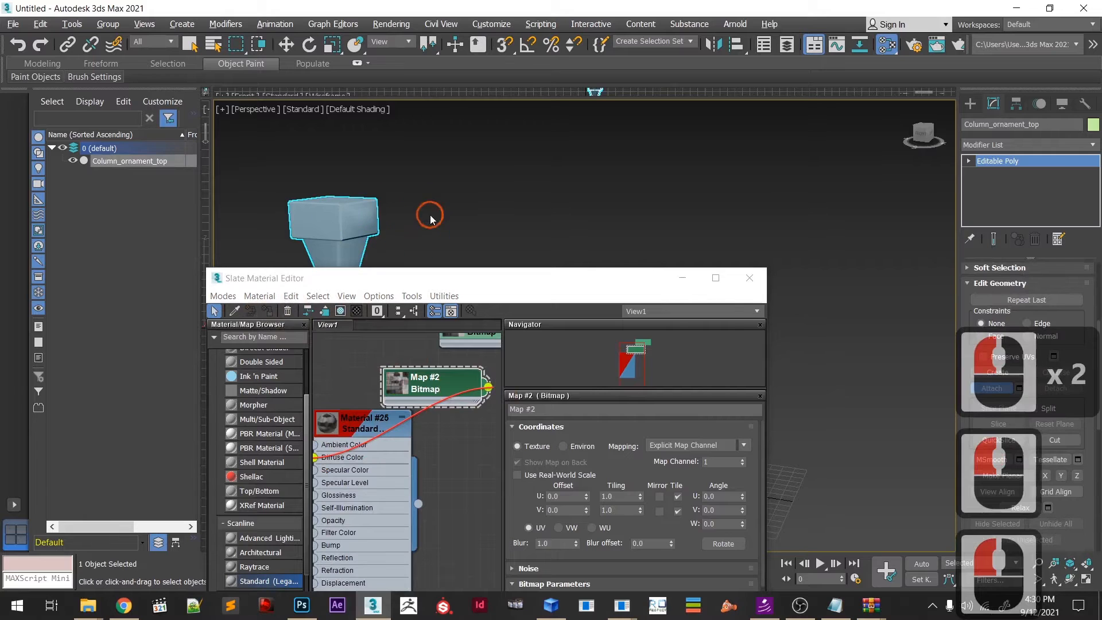
- Close the Slate Material Editor and bring the selected column into closer view in the perspective viewport
{"action": "left_click", "coordinate": [364, 226]}
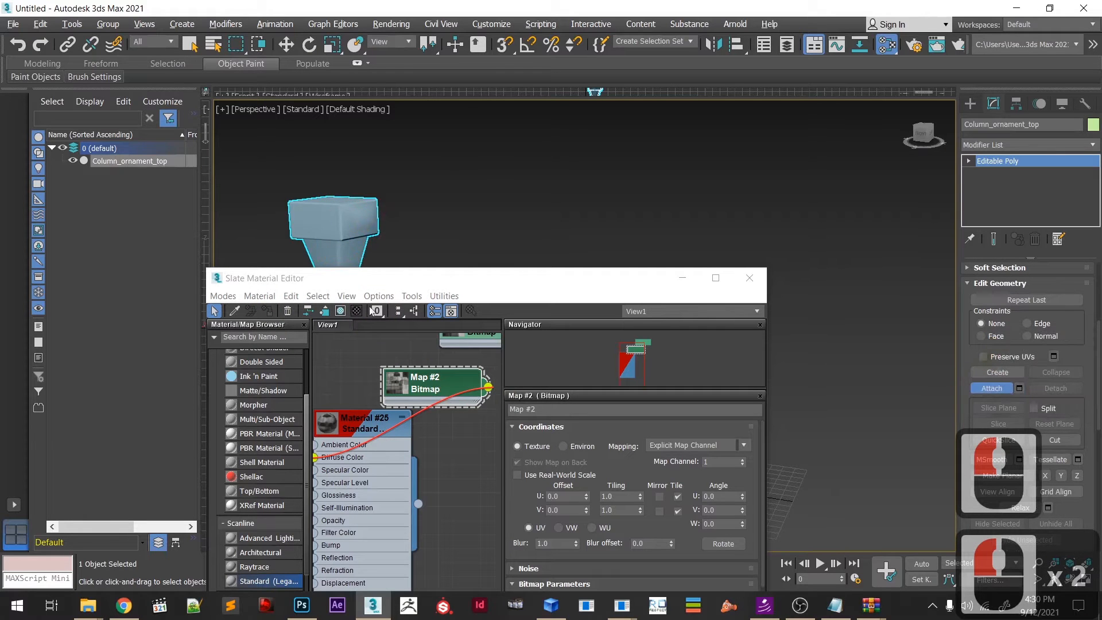
{"action": "left_click_drag", "start_coordinate": [476, 290], "coordinate": [669, 248]}
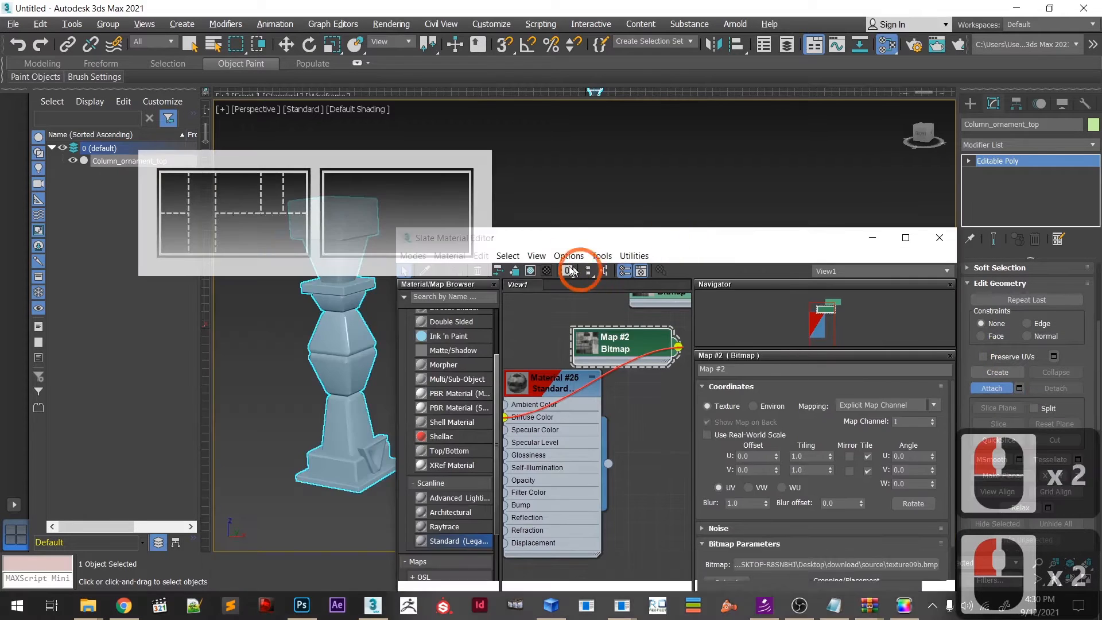
{"action": "left_click_drag", "start_coordinate": [484, 446], "coordinate": [214, 294]}
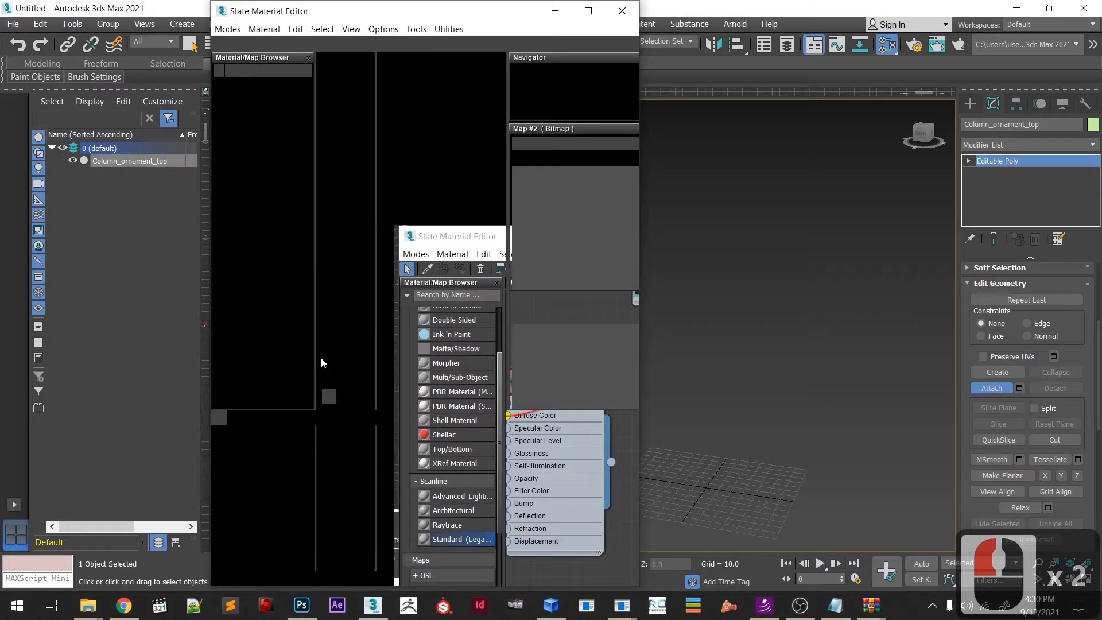
{"action": "left_click_drag", "start_coordinate": [355, 4], "coordinate": [431, 54]}
{"action": "left_click_drag", "start_coordinate": [388, 105], "coordinate": [286, 39]}
{"action": "left_click", "coordinate": [340, 85]}
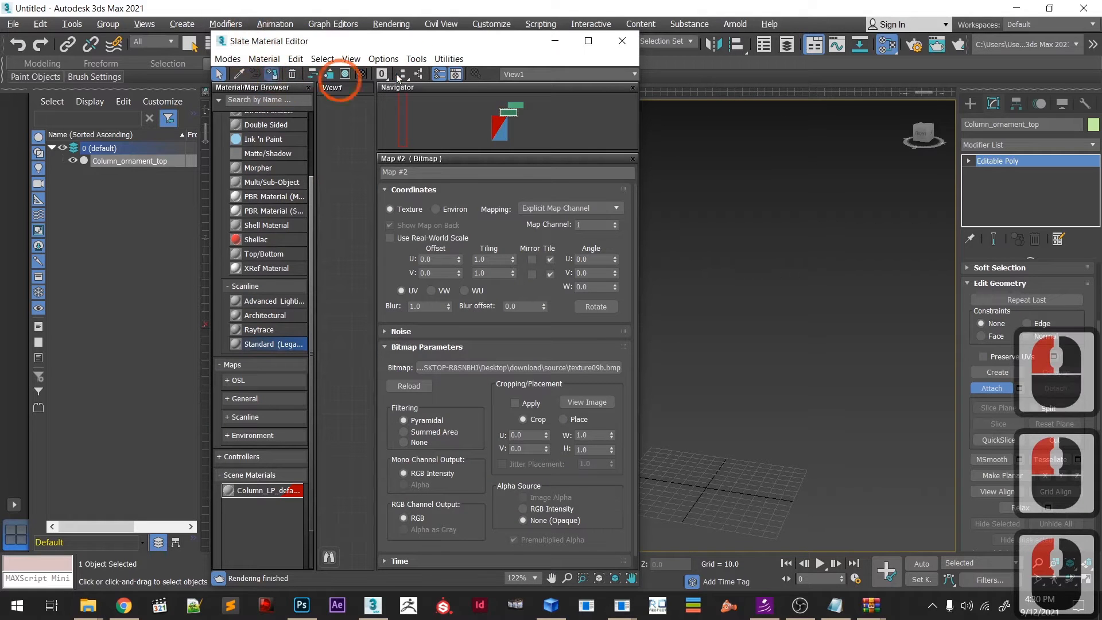
{"action": "left_click", "coordinate": [623, 40]}
{"action": "left_click", "coordinate": [354, 386]}
{"action": "scroll", "coordinate": [354, 386], "scroll_direction": "up", "scroll_amount": 4}
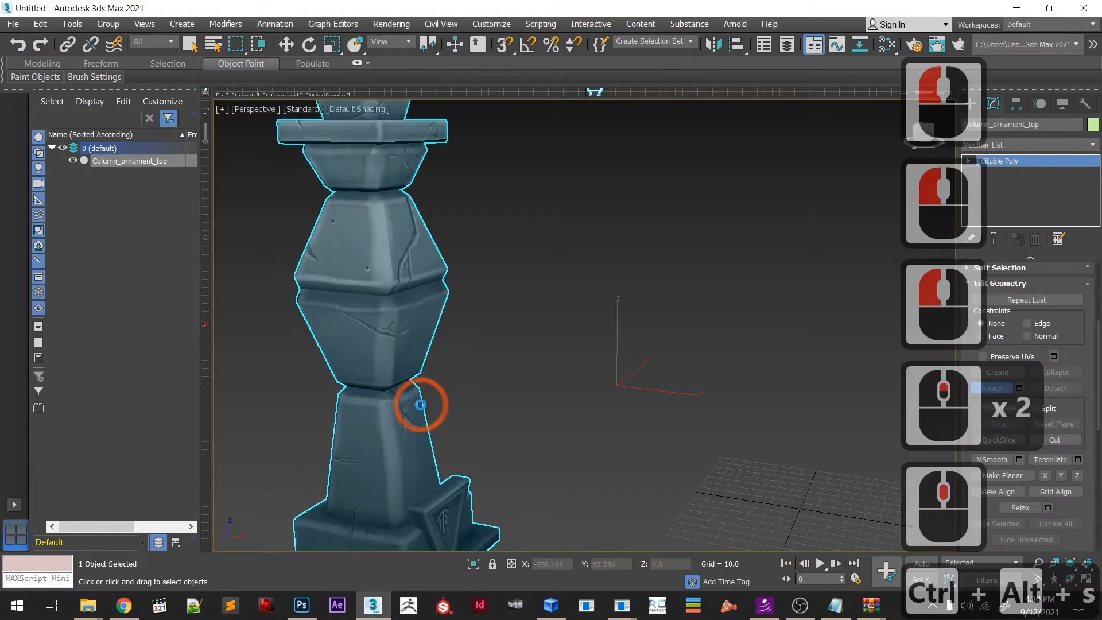
{"action": "key", "text": "ctrl+s"}
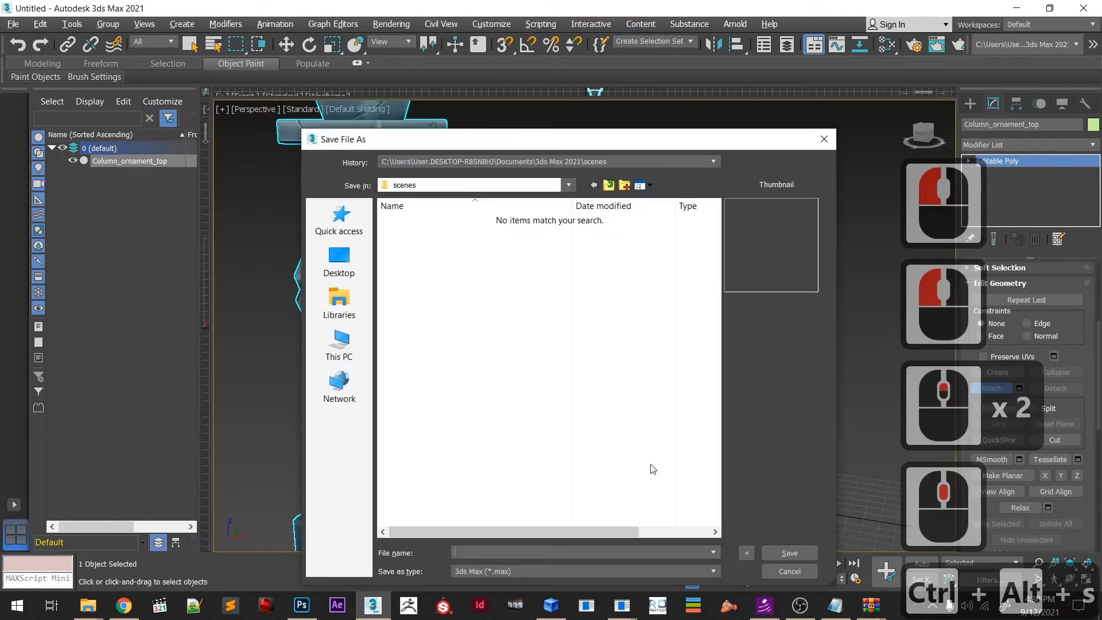
{"action": "left_click", "coordinate": [785, 571]}
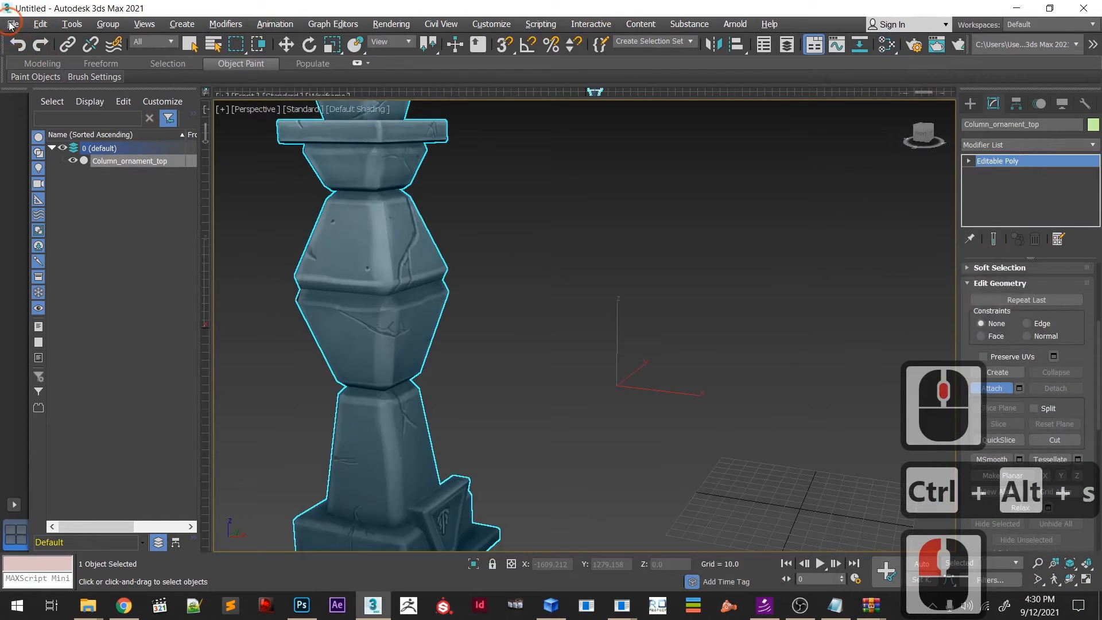
{"action": "left_click", "coordinate": [13, 24]}
{"action": "left_click", "coordinate": [92, 143]}
{"action": "left_click", "coordinate": [142, 223]}
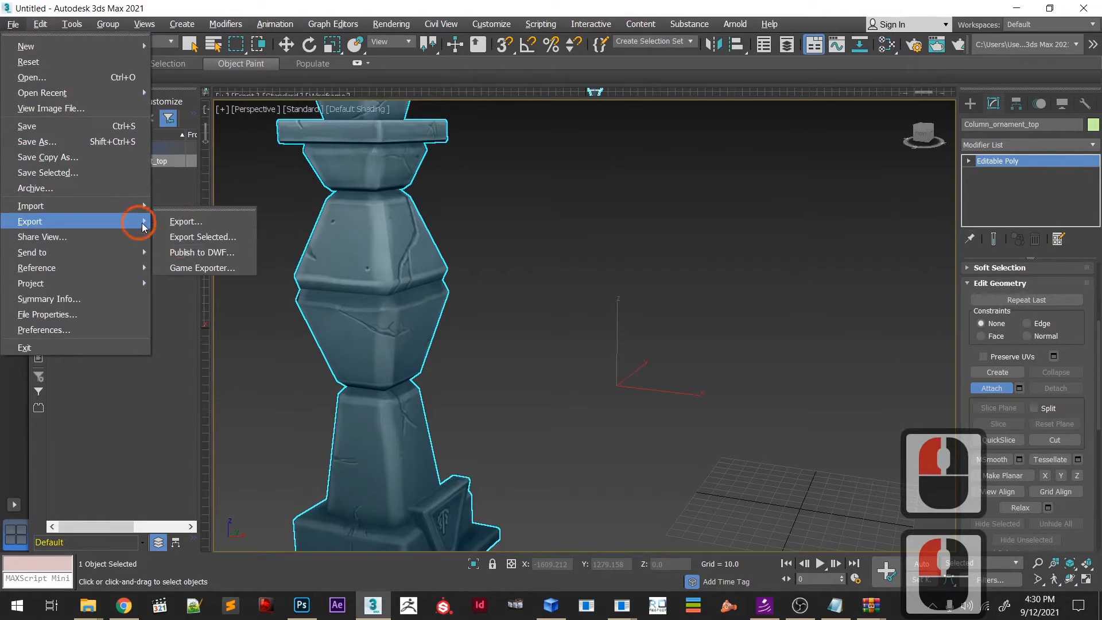
{"action": "left_click", "coordinate": [190, 236]}
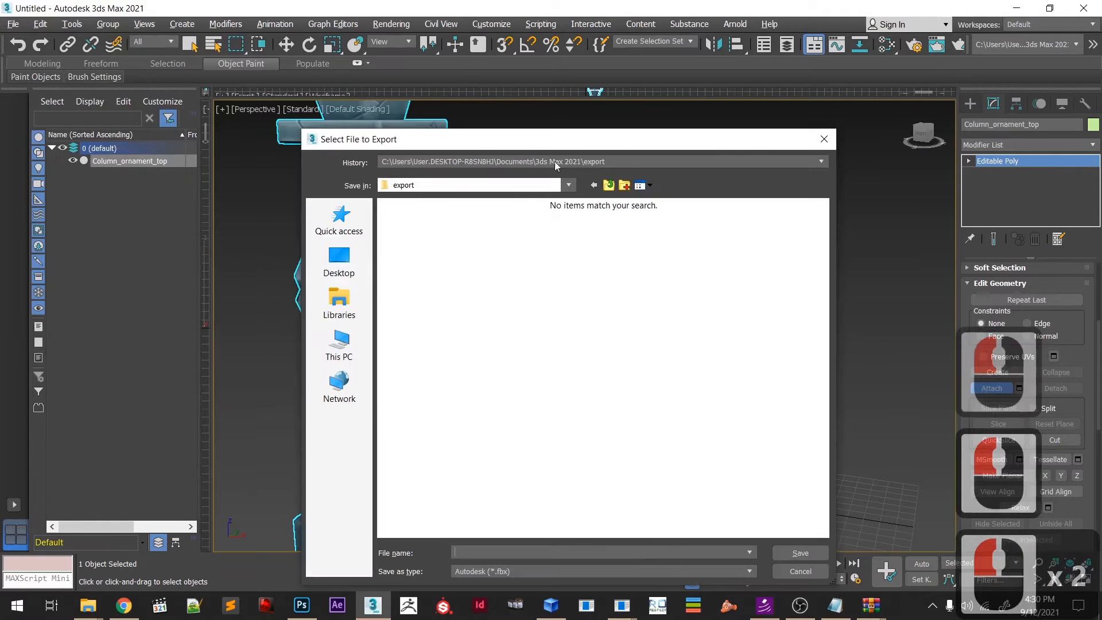
{"action": "left_click", "coordinate": [515, 571]}
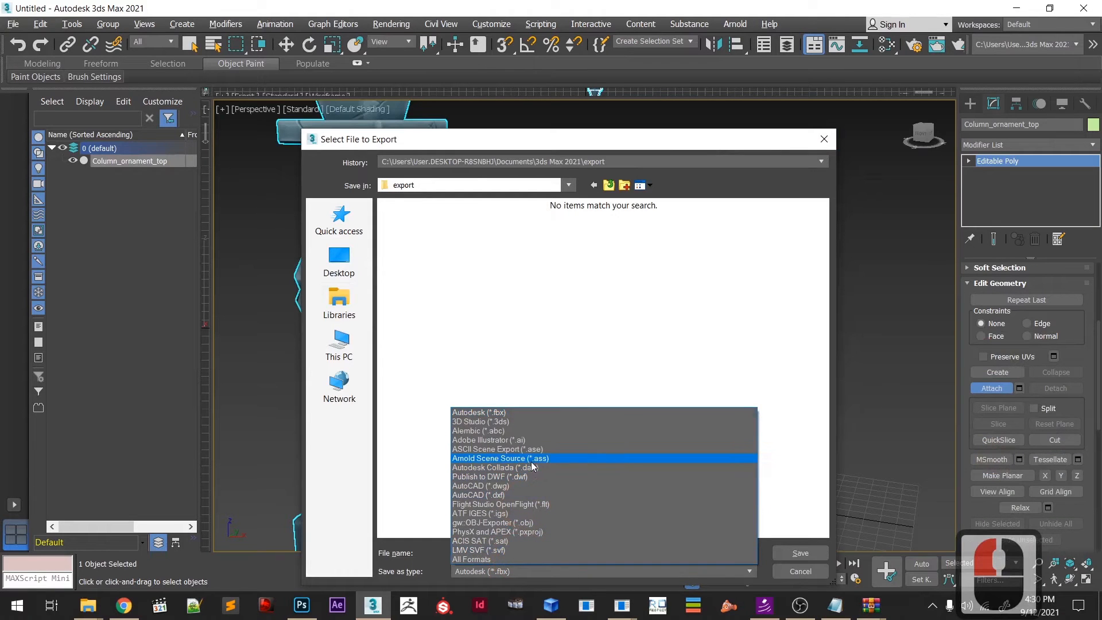
{"action": "left_click", "coordinate": [824, 142]}
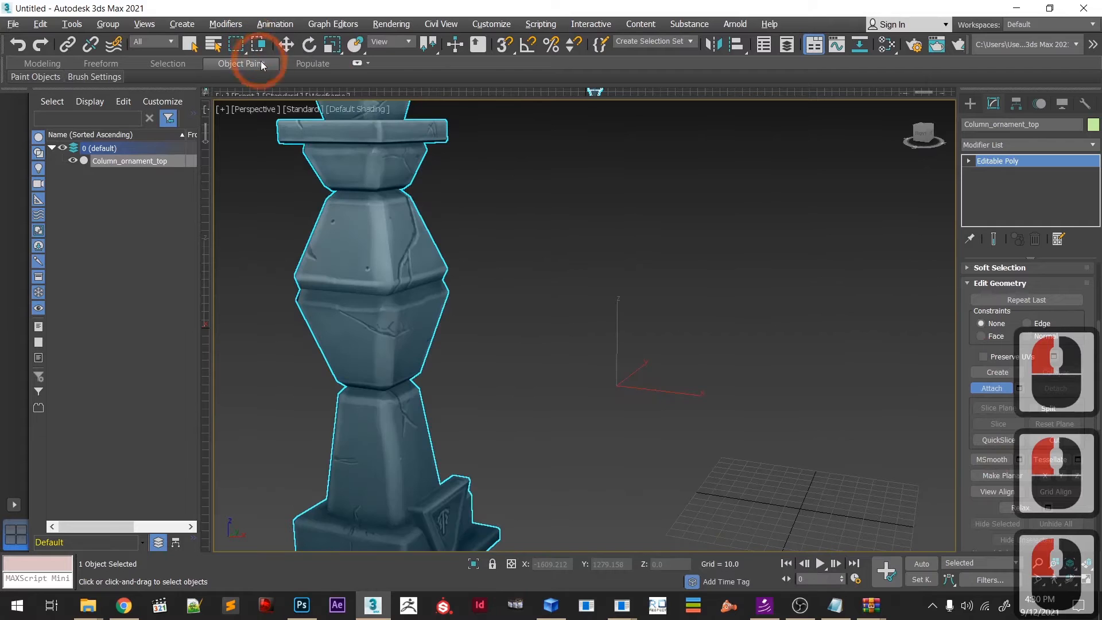
- Center the pivot of Column_ornament_top to the object, move it down to the column's base and leave pivot-only editing
{"action": "left_click", "coordinate": [286, 44]}
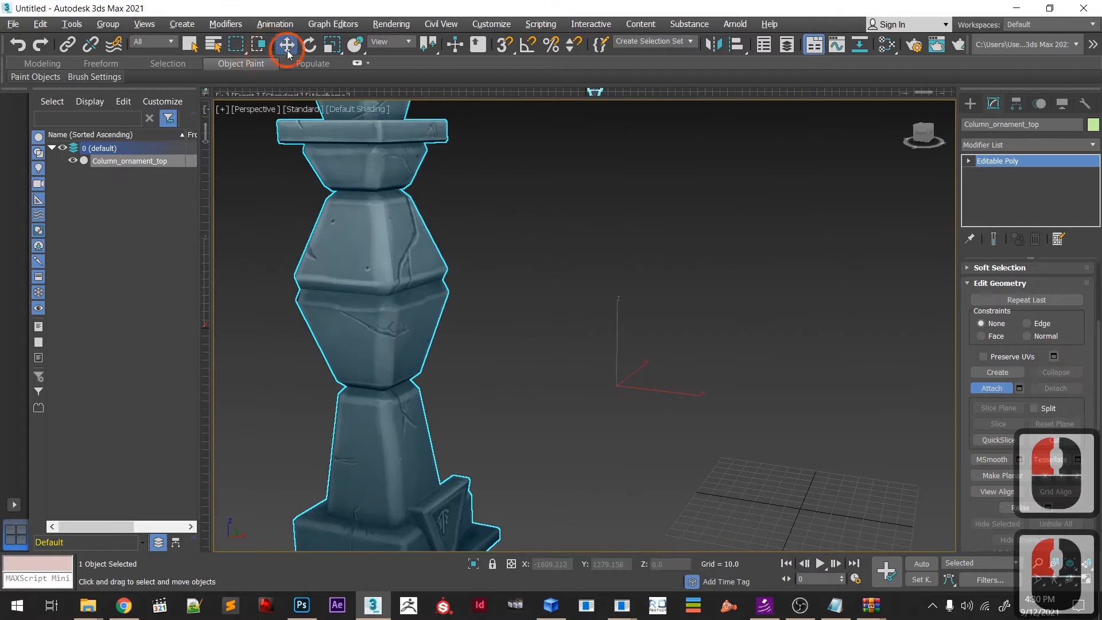
{"action": "left_click", "coordinate": [1019, 107]}
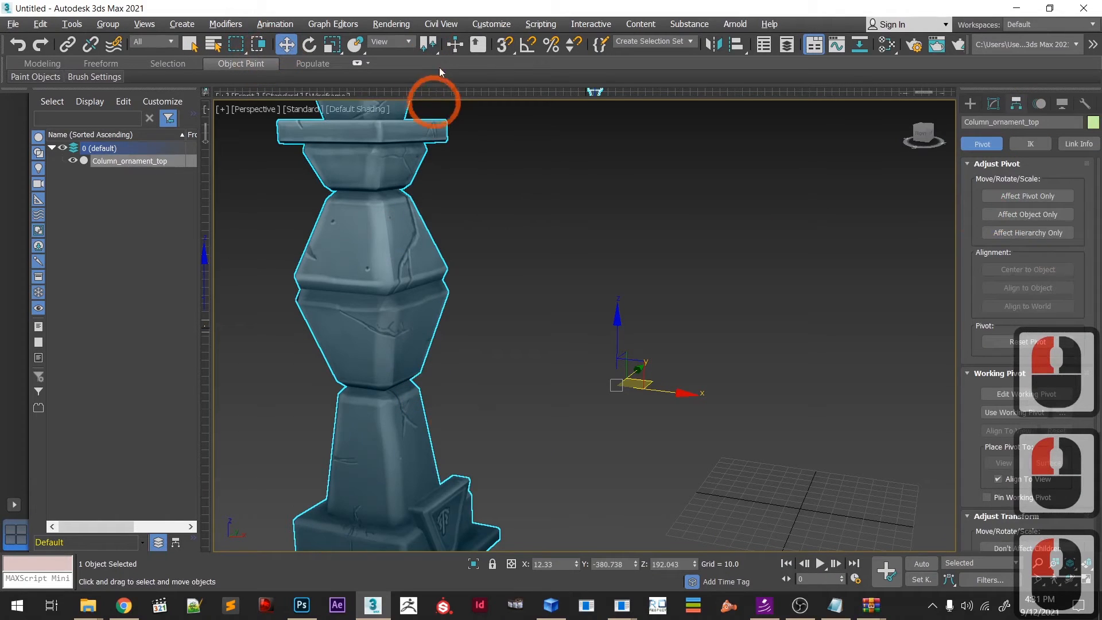
{"action": "left_click", "coordinate": [1035, 197]}
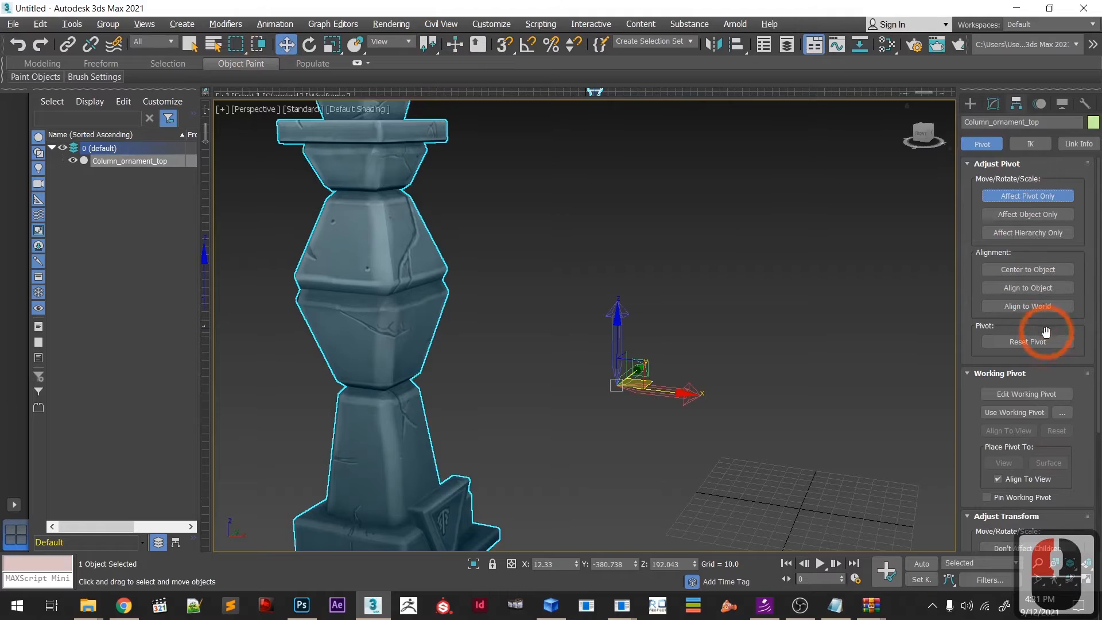
{"action": "left_click", "coordinate": [1042, 305]}
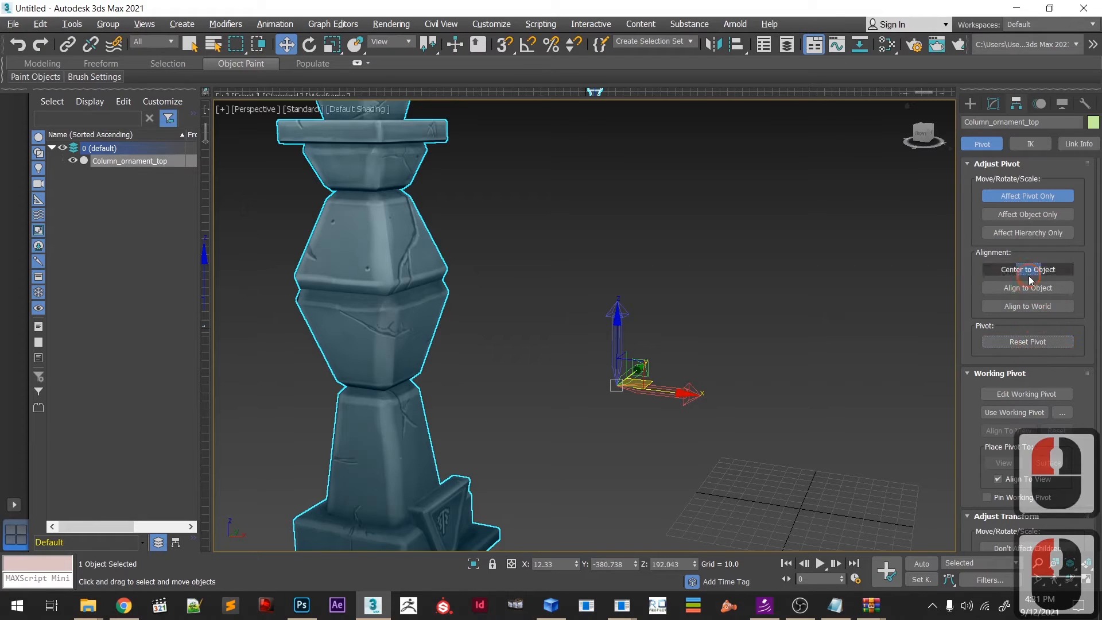
{"action": "left_click", "coordinate": [1028, 271]}
{"action": "left_click_drag", "start_coordinate": [376, 192], "coordinate": [402, 522]}
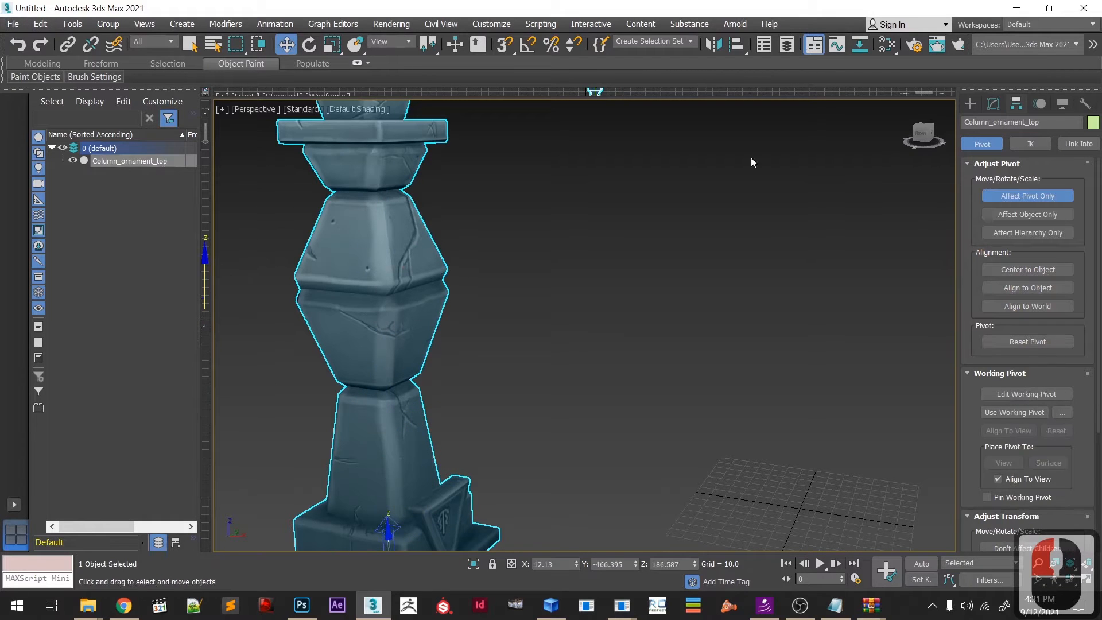
{"action": "left_click", "coordinate": [1012, 199]}
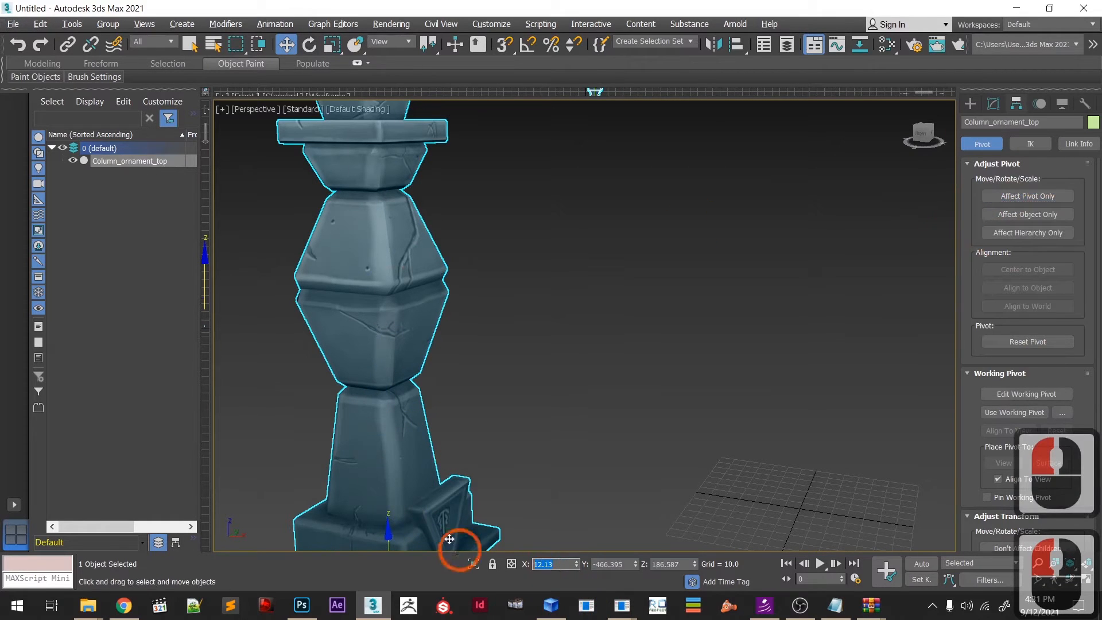
- Place the column at the world origin by setting its X, Y and Z position to 0
{"action": "type", "text": "0"}
{"action": "key", "text": "Return"}
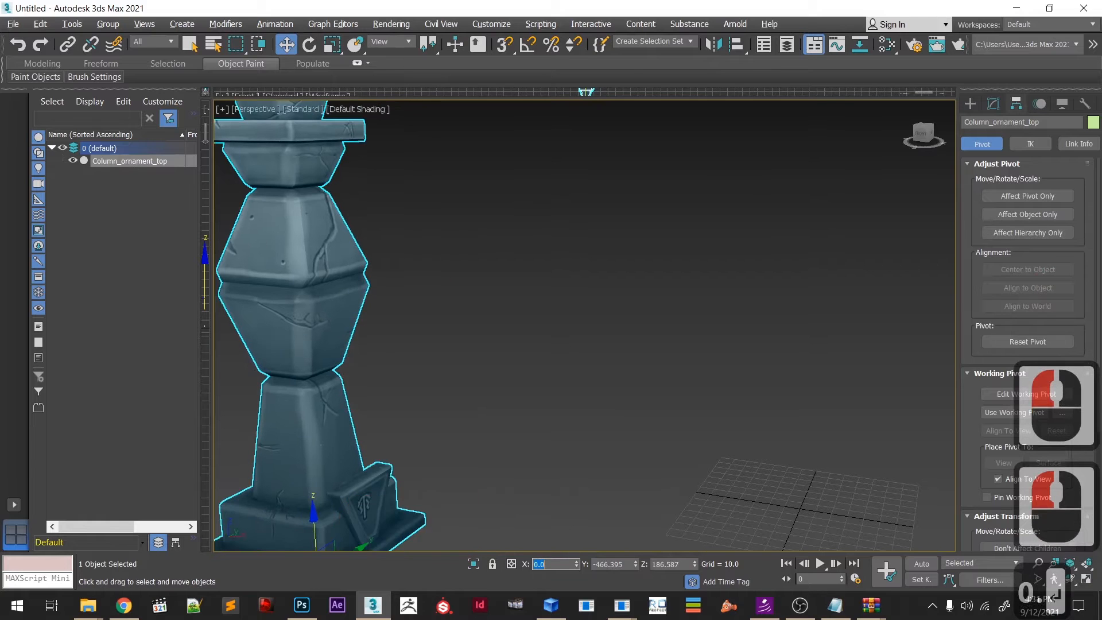
{"action": "key", "text": "Tab"}
{"action": "type", "text": "0"}
{"action": "key", "text": "Return"}
{"action": "key", "text": "Tab"}
{"action": "type", "text": "0"}
{"action": "key", "text": "Return"}
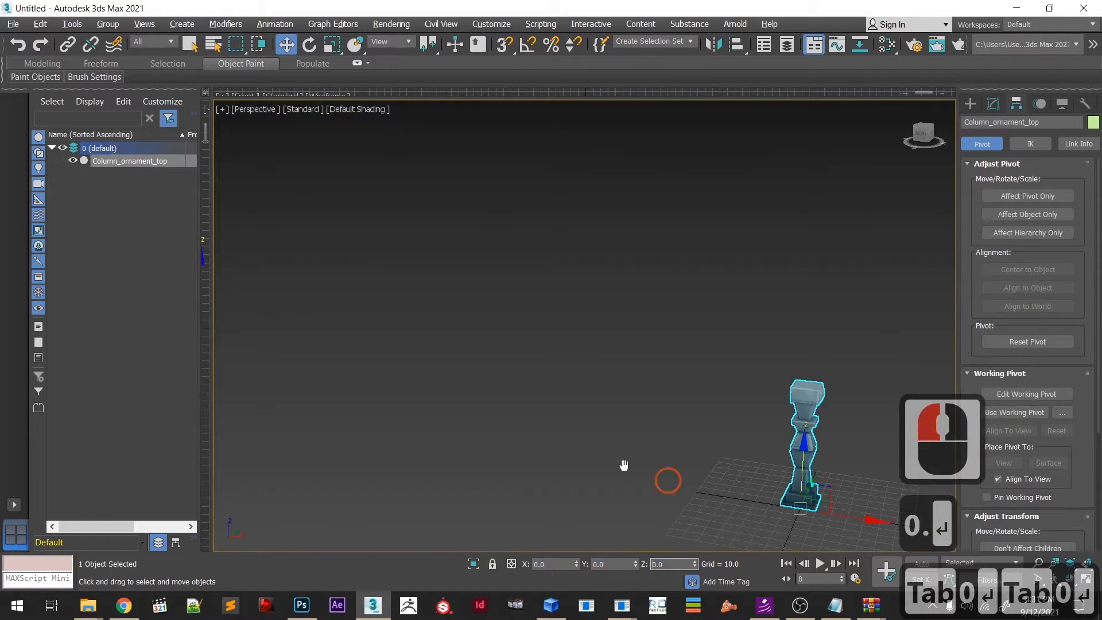
{"action": "scroll", "coordinate": [718, 454], "scroll_direction": "up", "scroll_amount": 5}
- Start exporting the selected column in 3D Studio (*.3ds) format, with the Desktop as the save location
{"action": "left_click", "coordinate": [13, 23]}
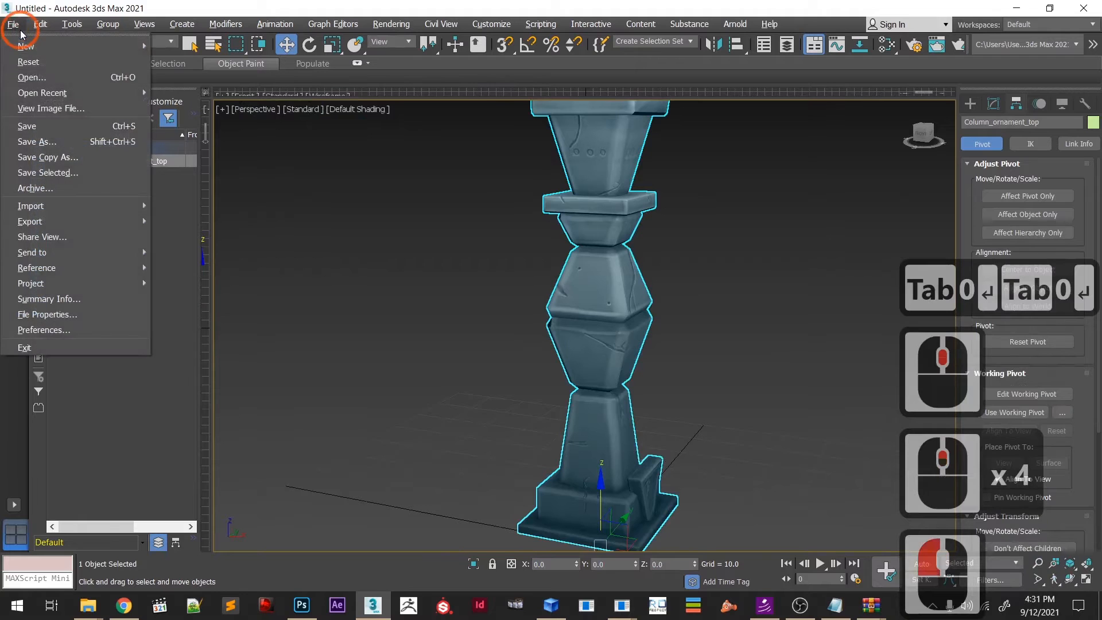
{"action": "left_click", "coordinate": [101, 223]}
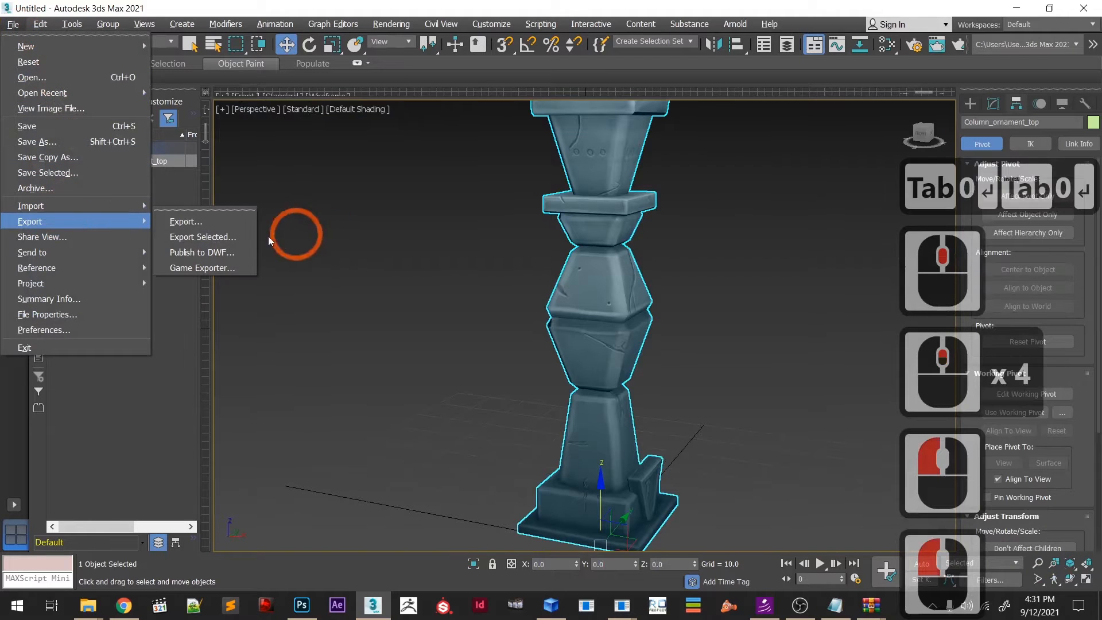
{"action": "left_click", "coordinate": [246, 236]}
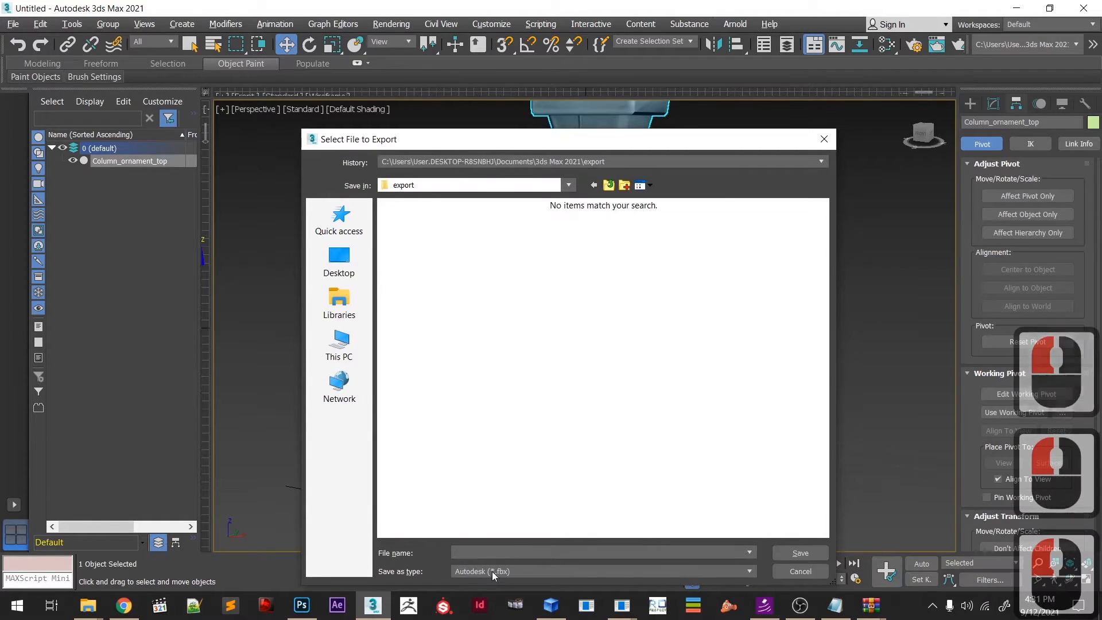
{"action": "left_click", "coordinate": [494, 572]}
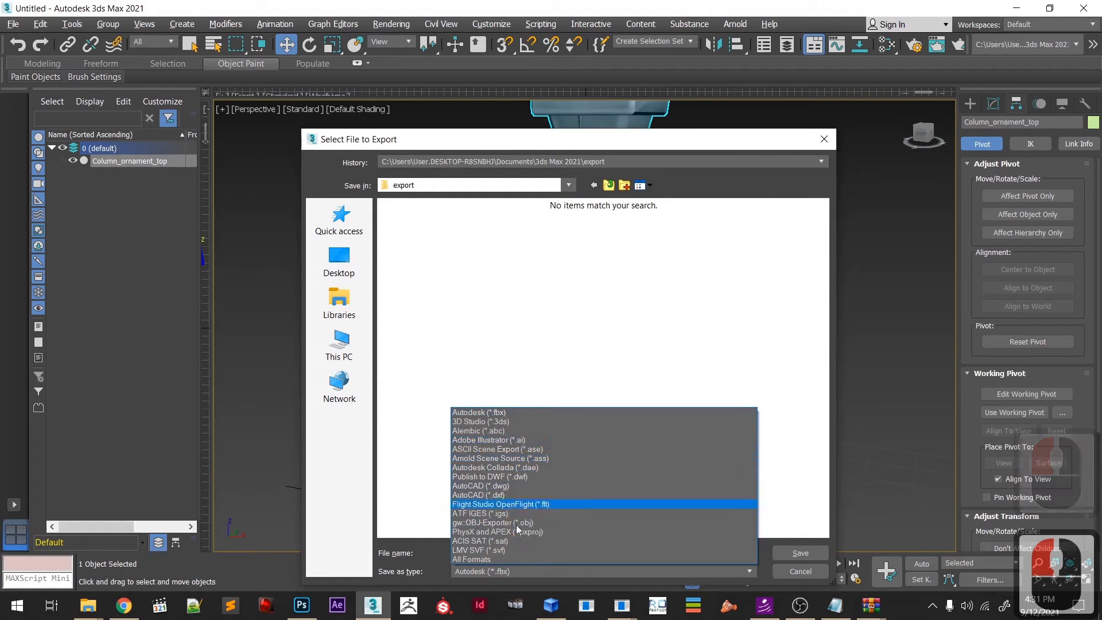
{"action": "left_click", "coordinate": [505, 422]}
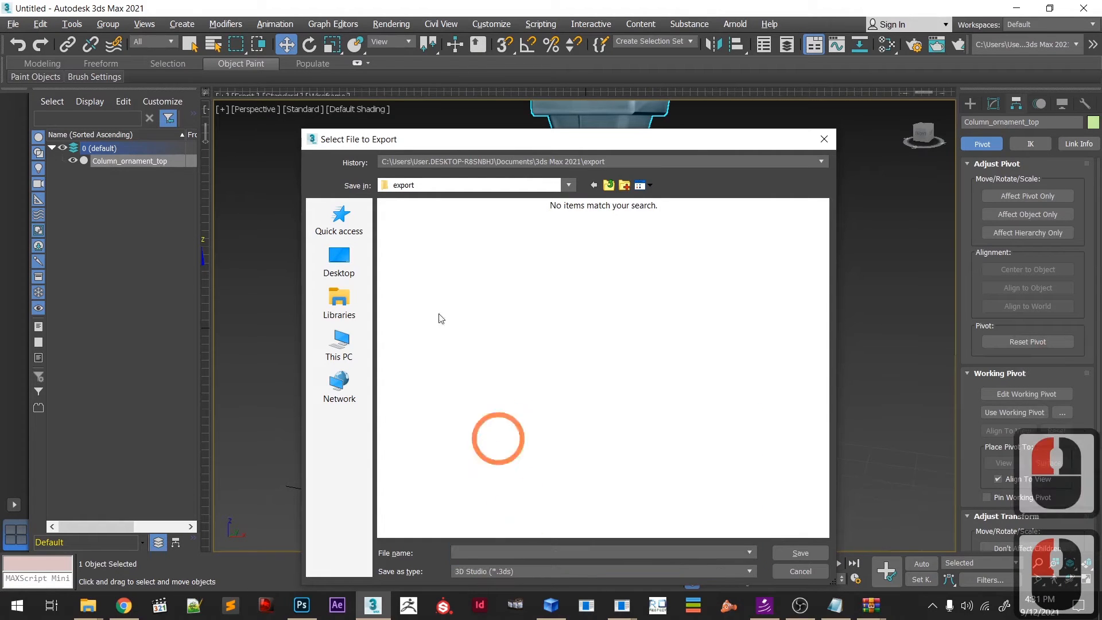
{"action": "left_click", "coordinate": [339, 262]}
{"action": "left_click", "coordinate": [611, 294]}
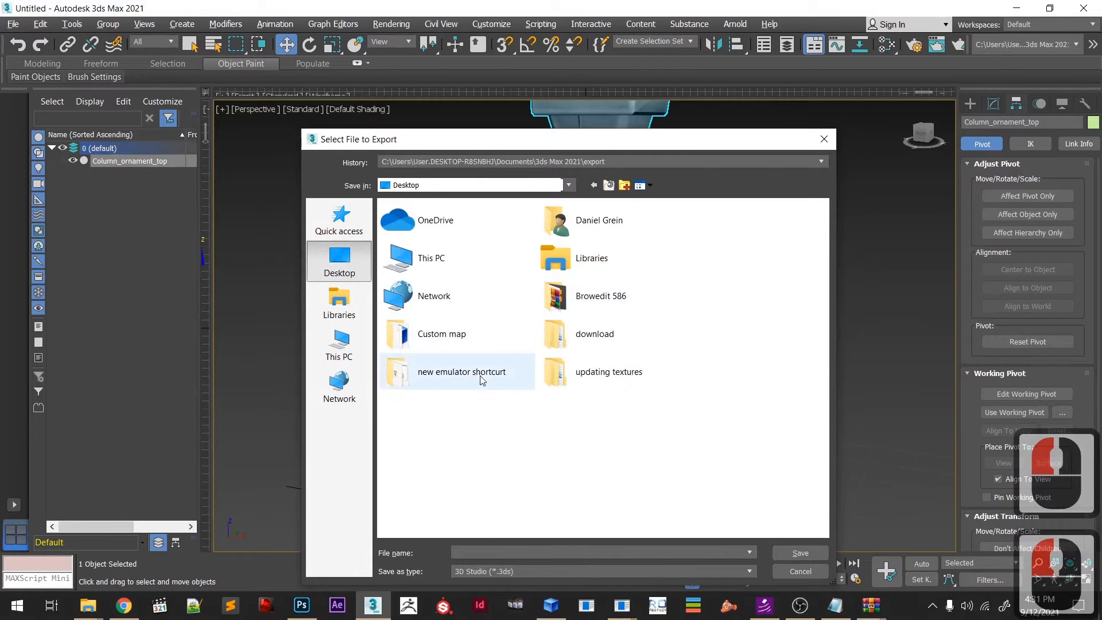
{"action": "left_click", "coordinate": [592, 333]}
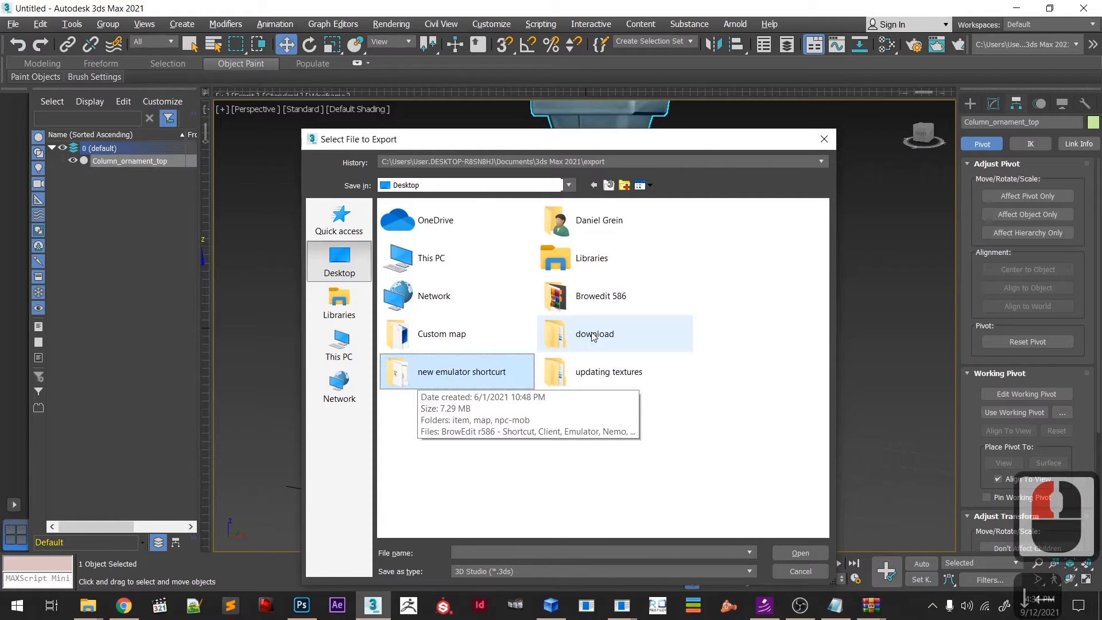
{"action": "key", "text": "Return"}
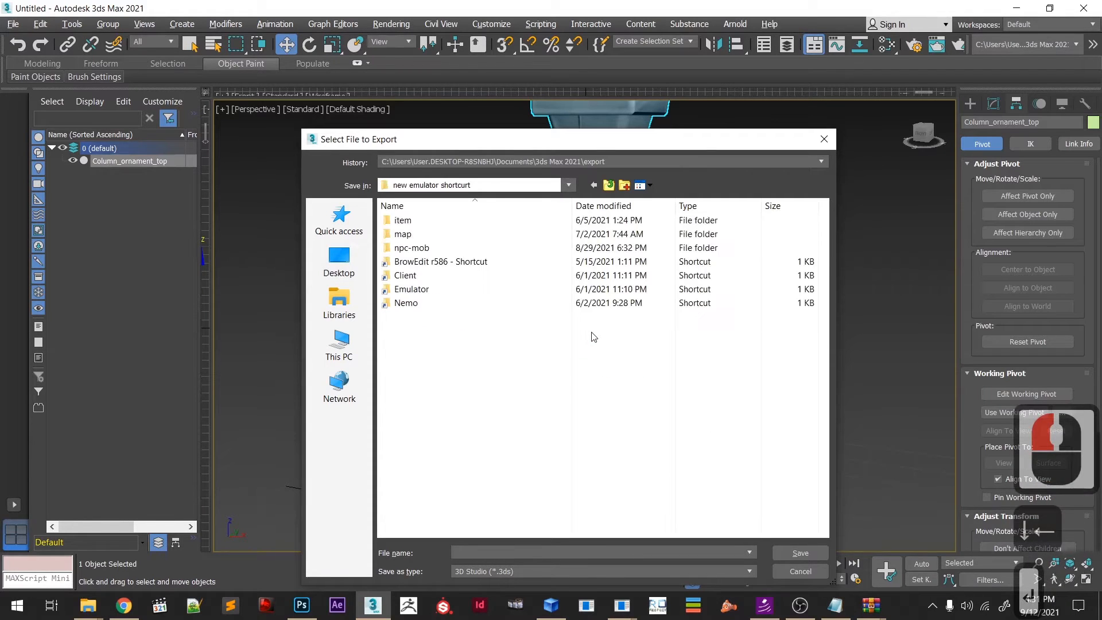
{"action": "key", "text": "Down"}
{"action": "key", "text": "Down"}
{"action": "key", "text": "BackSpace"}
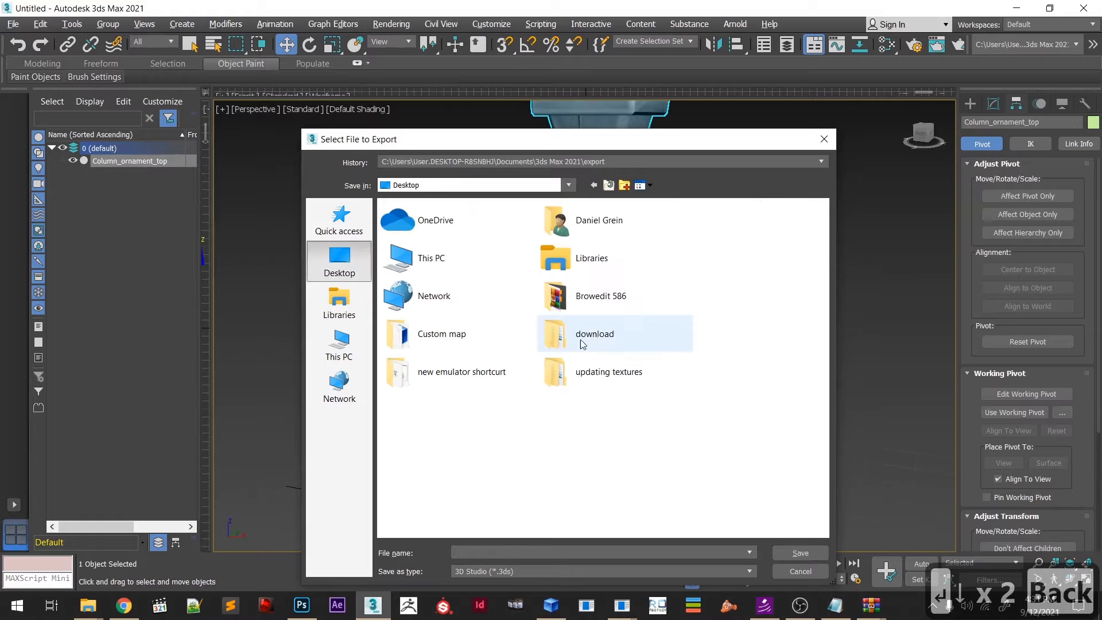
- Choose the Custom map folder on the Desktop as the destination for the 3DS export
{"action": "left_click", "coordinate": [514, 447]}
{"action": "left_click", "coordinate": [612, 331]}
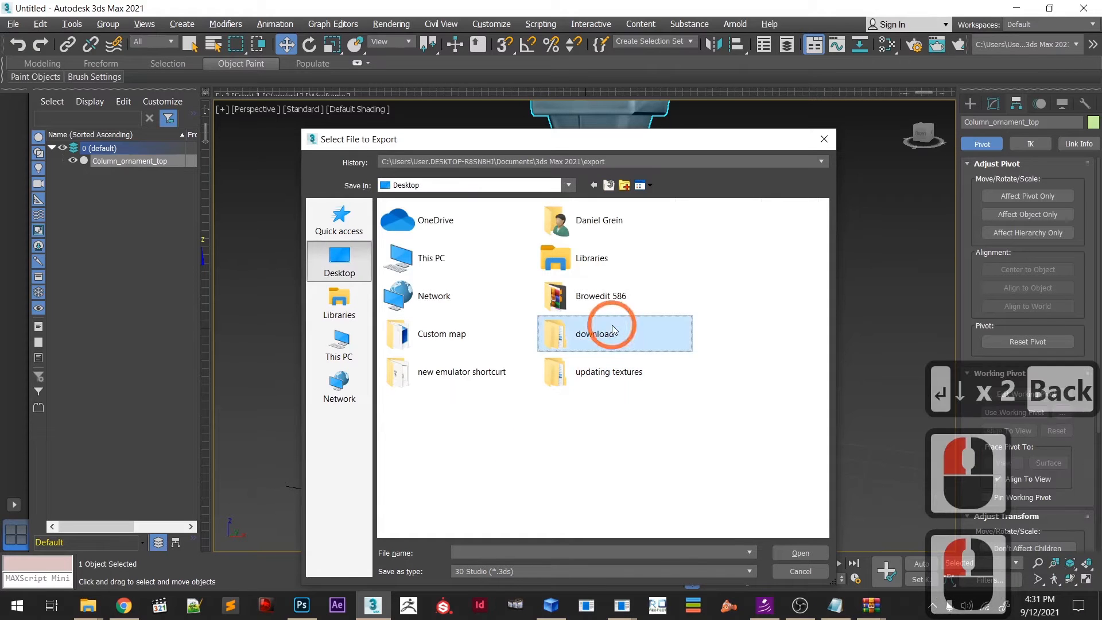
{"action": "key", "text": "Up"}
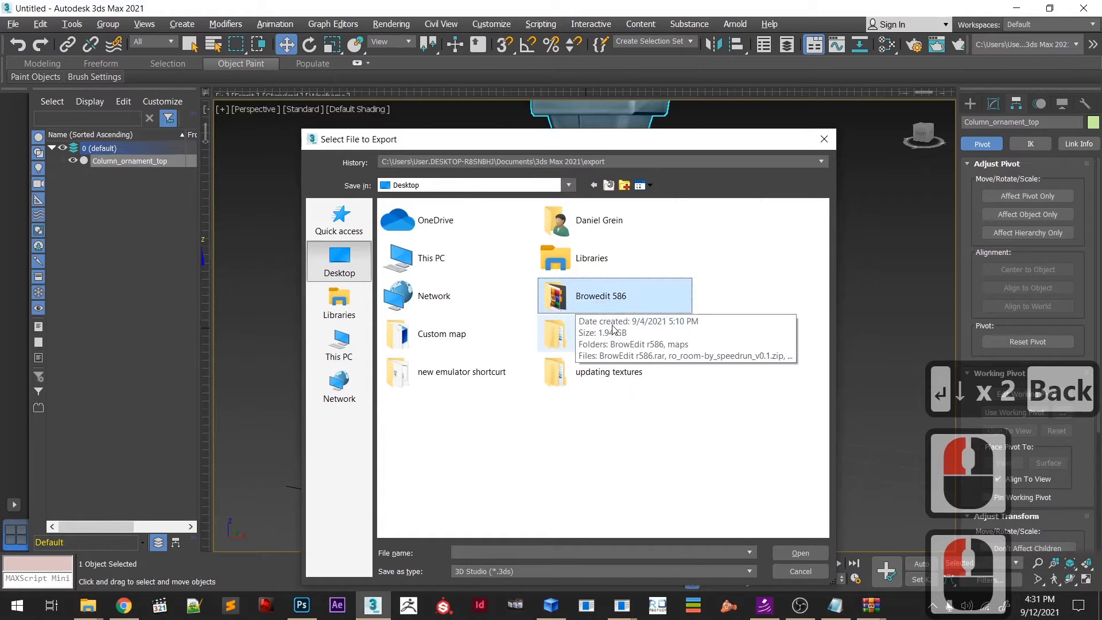
{"action": "key", "text": "Down"}
{"action": "key", "text": "Down"}
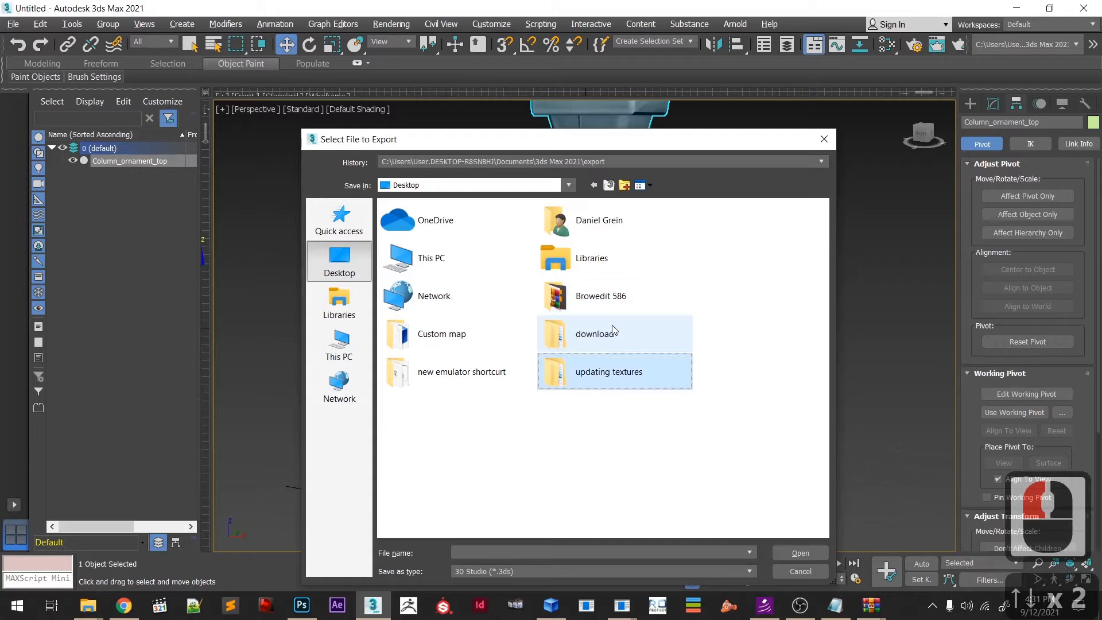
{"action": "key", "text": "Up"}
{"action": "key", "text": "Left"}
{"action": "key", "text": "Return"}
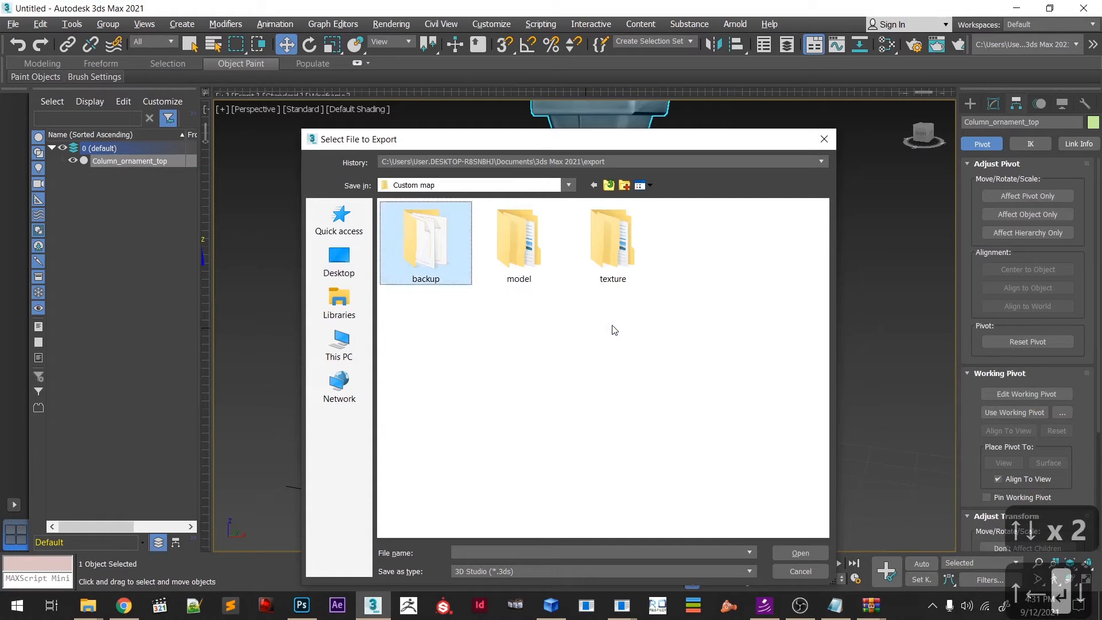
{"action": "key", "text": "Right"}
{"action": "key", "text": "Return"}
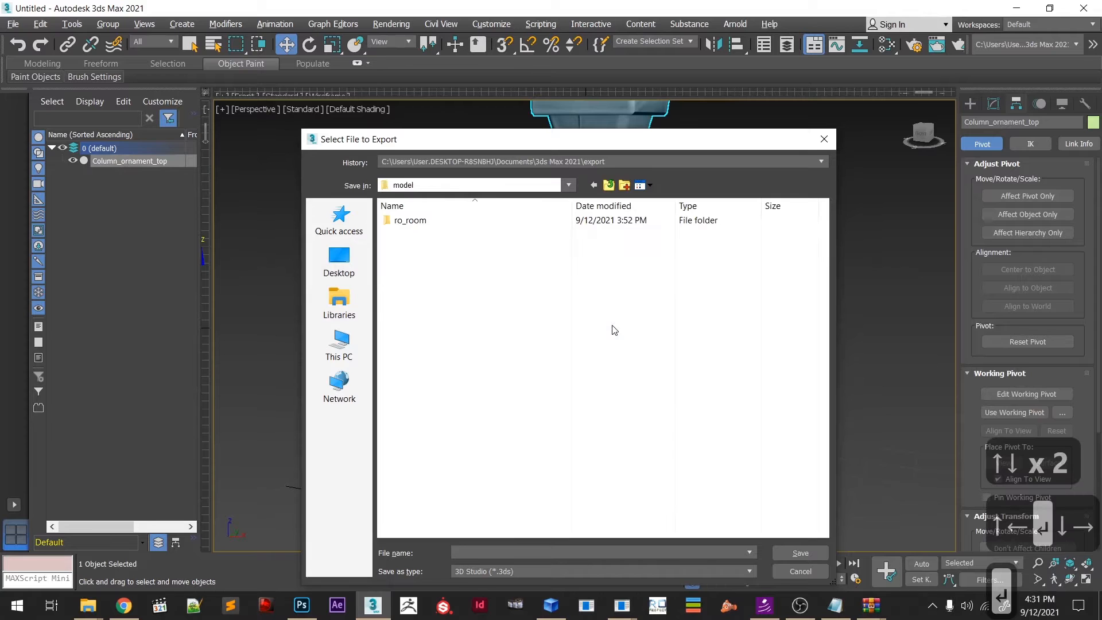
{"action": "left_click", "coordinate": [615, 330]}
{"action": "key", "text": "BackSpace"}
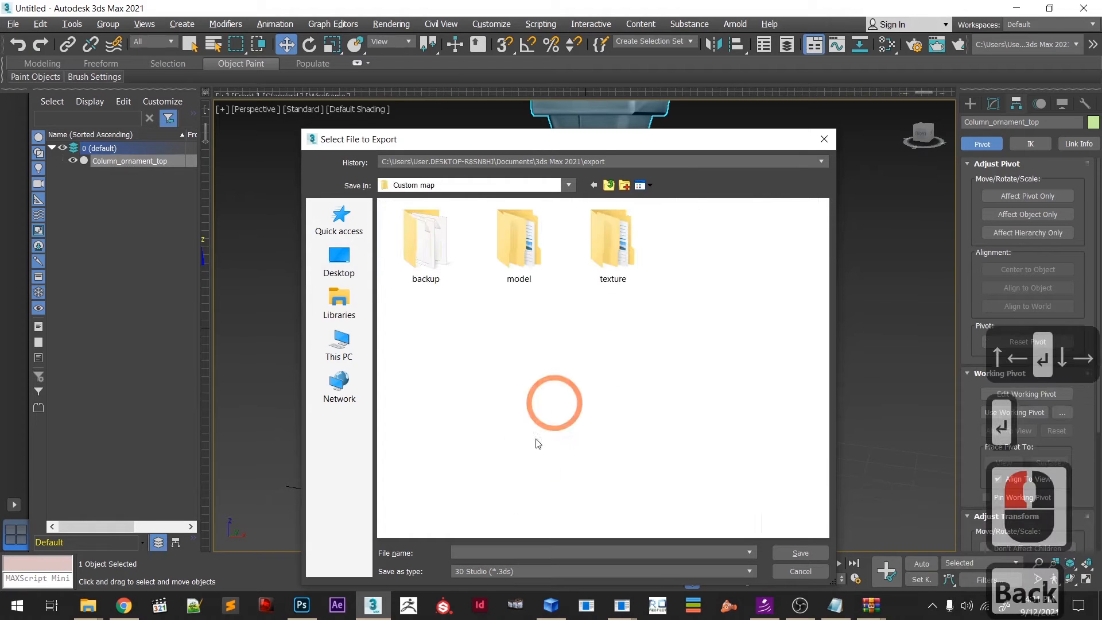
- Export the column to the Custom map folder as model03, preserving MAX's texture coordinates, and dismiss the output report
{"action": "left_click", "coordinate": [474, 558]}
{"action": "type", "text": "model03"}
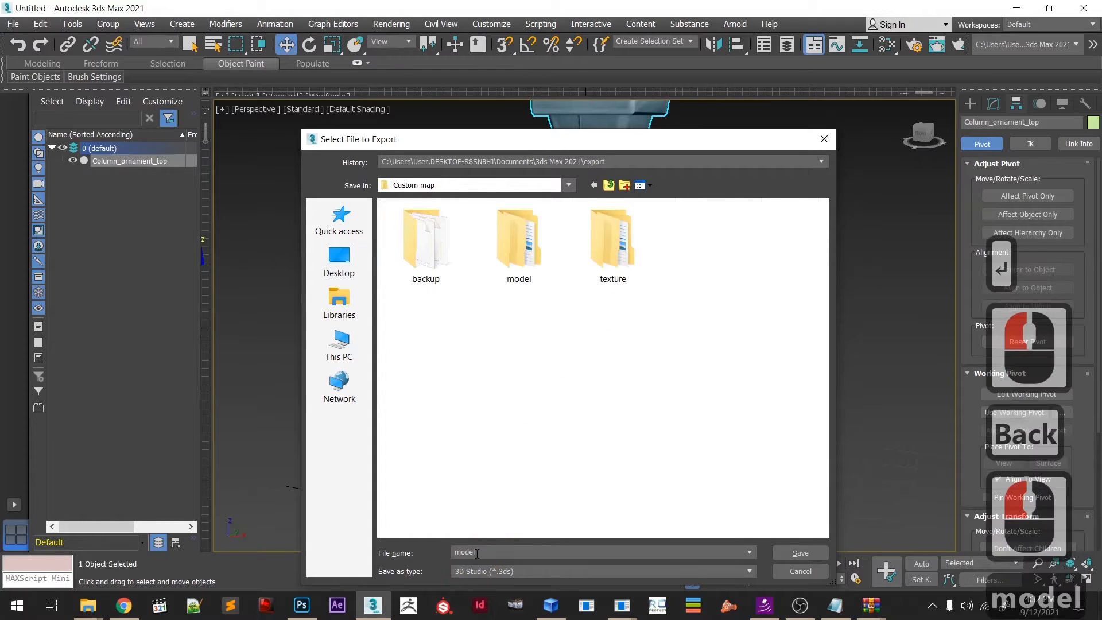
{"action": "key", "text": "Return"}
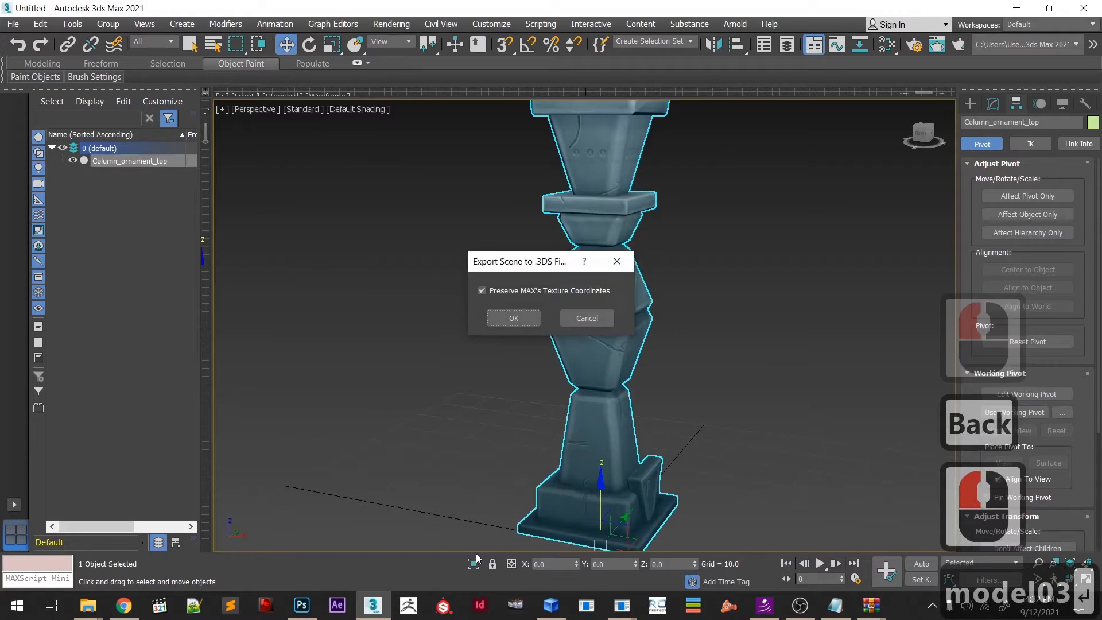
{"action": "key", "text": "Return"}
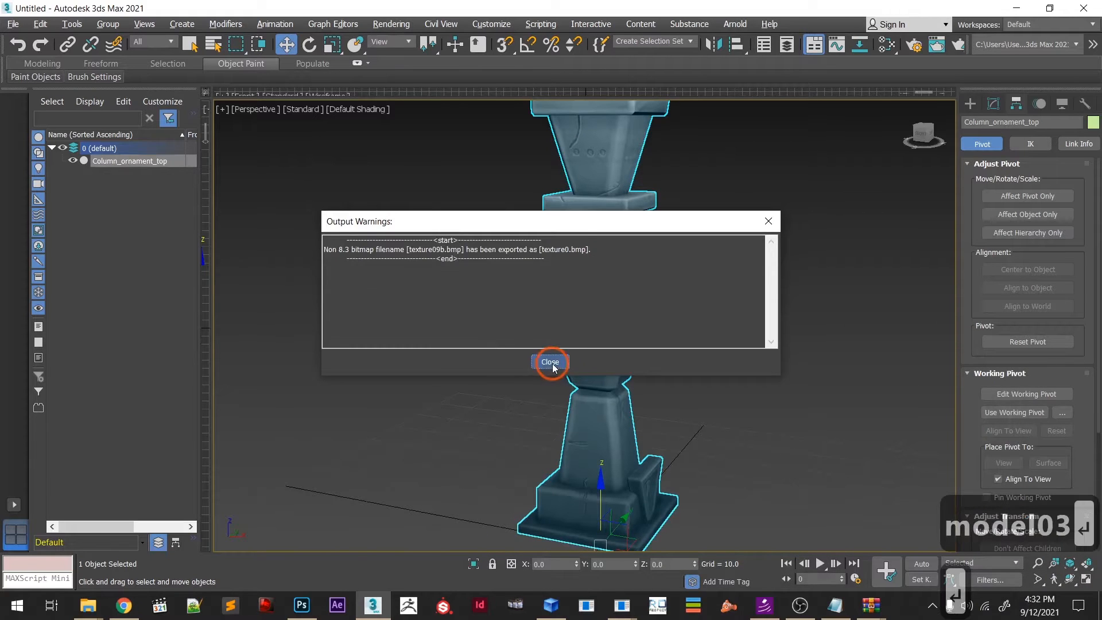
{"action": "left_click", "coordinate": [551, 361]}
- Switch to BrowEdit and load a map from its list of RSW files
{"action": "left_click", "coordinate": [622, 606]}
{"action": "left_click", "coordinate": [673, 578]}
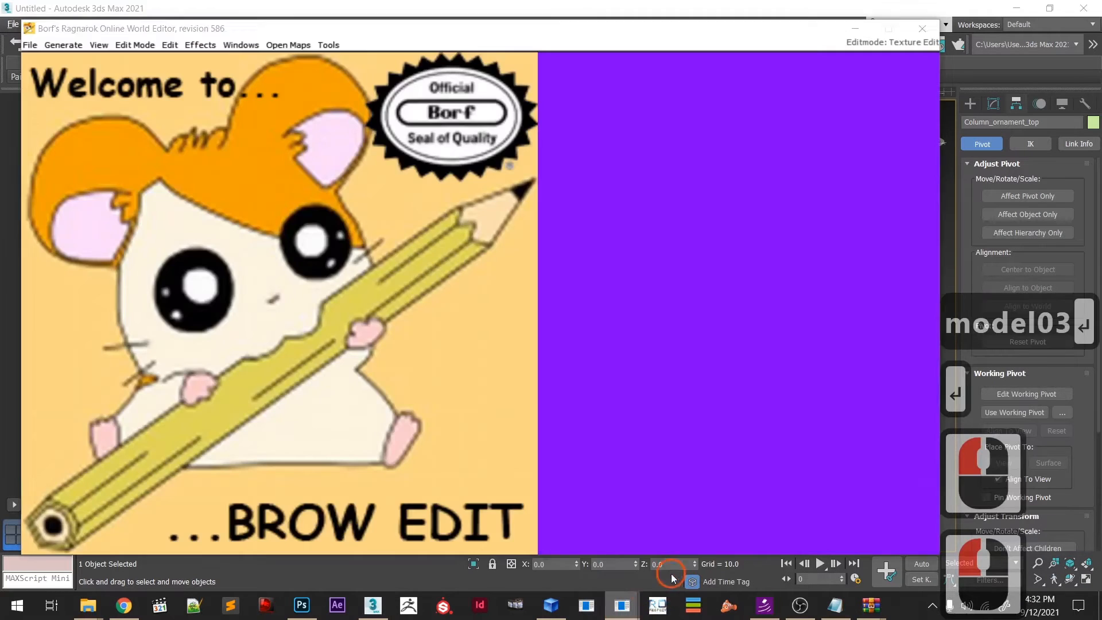
{"action": "left_click", "coordinate": [4, 37]}
{"action": "left_click", "coordinate": [29, 44]}
{"action": "left_click", "coordinate": [58, 73]}
{"action": "left_click", "coordinate": [68, 88]}
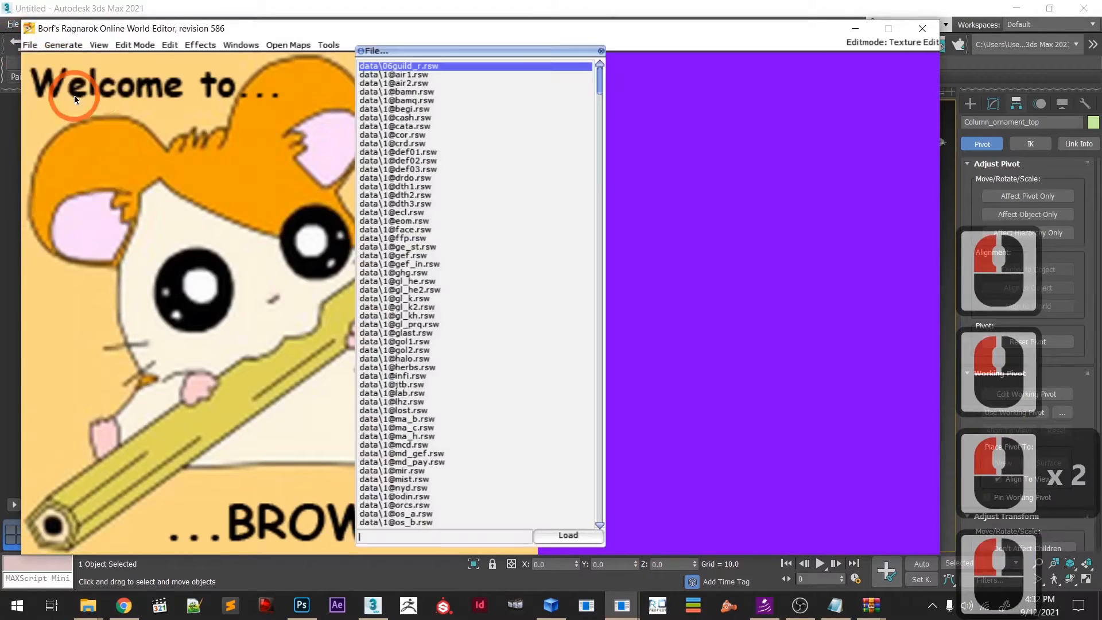
{"action": "key", "text": "Return"}
- Start the 3ds to RSM conversion with model03.3ds from the Custom map folder as the source
{"action": "left_click", "coordinate": [289, 49]}
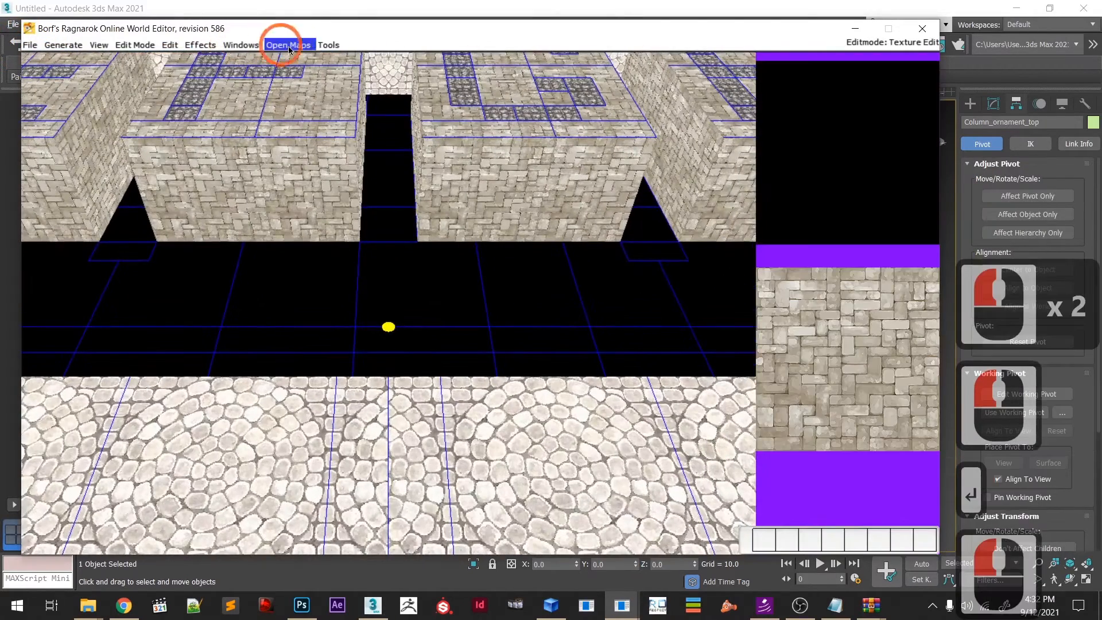
{"action": "left_click", "coordinate": [325, 47]}
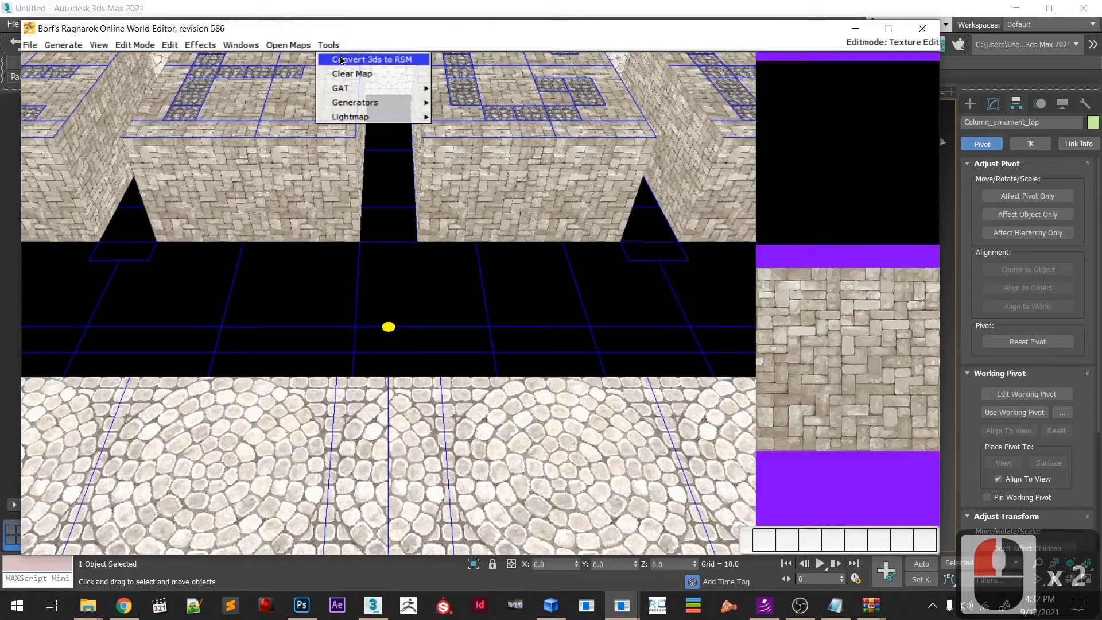
{"action": "left_click", "coordinate": [340, 57]}
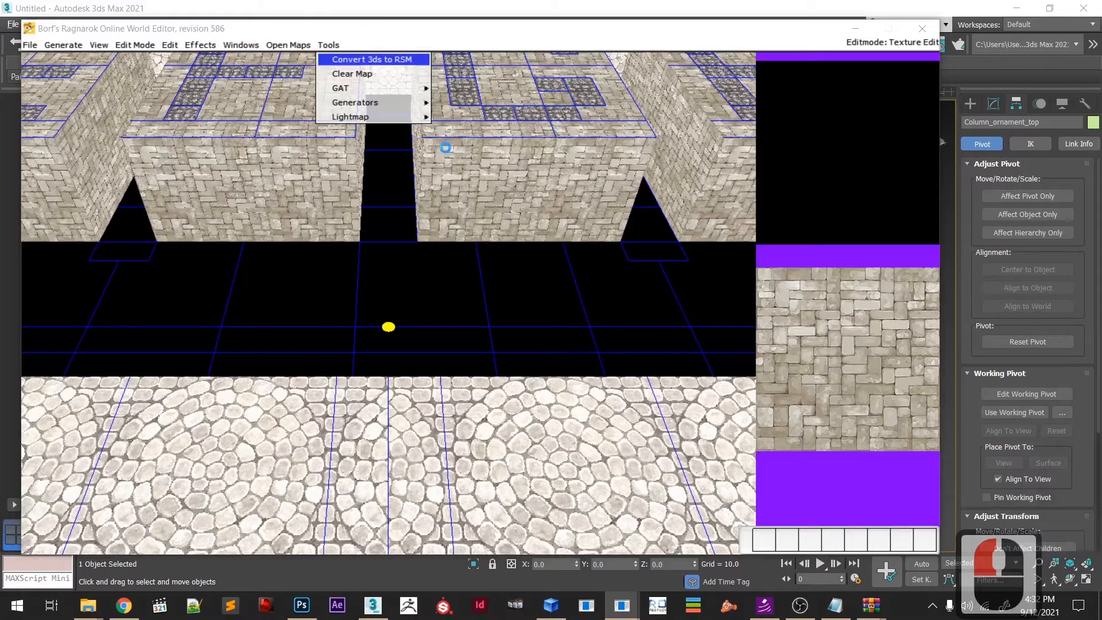
{"action": "scroll", "coordinate": [82, 215], "scroll_direction": "up", "scroll_amount": 7}
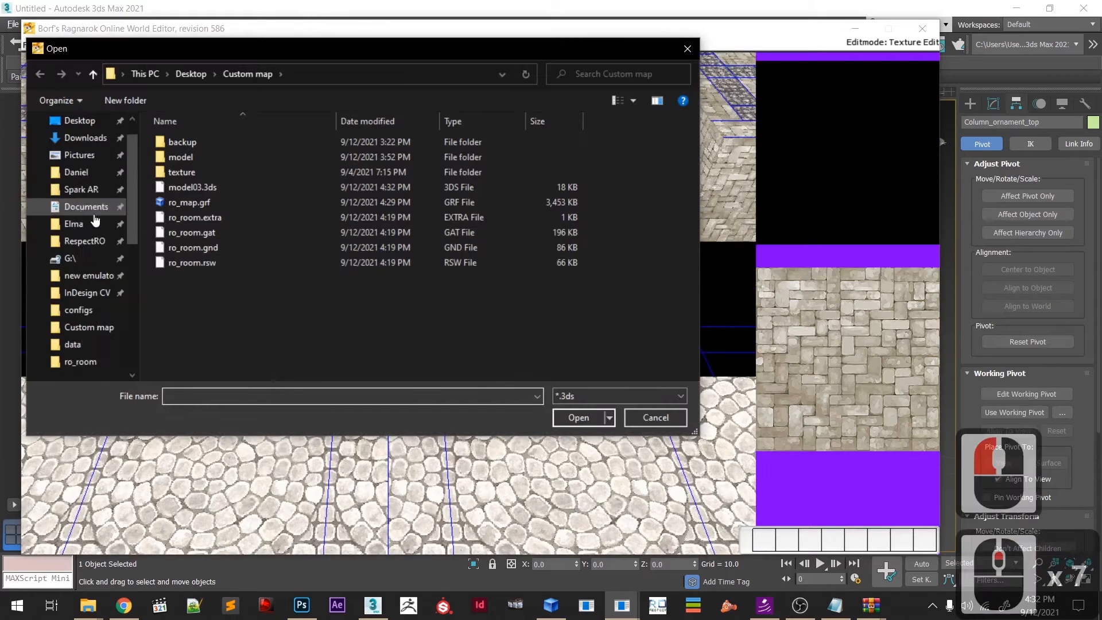
{"action": "scroll", "coordinate": [82, 216], "scroll_direction": "up", "scroll_amount": 12}
{"action": "left_click", "coordinate": [193, 188]}
{"action": "double_click", "coordinate": [193, 189]}
{"action": "left_click", "coordinate": [733, 245]}
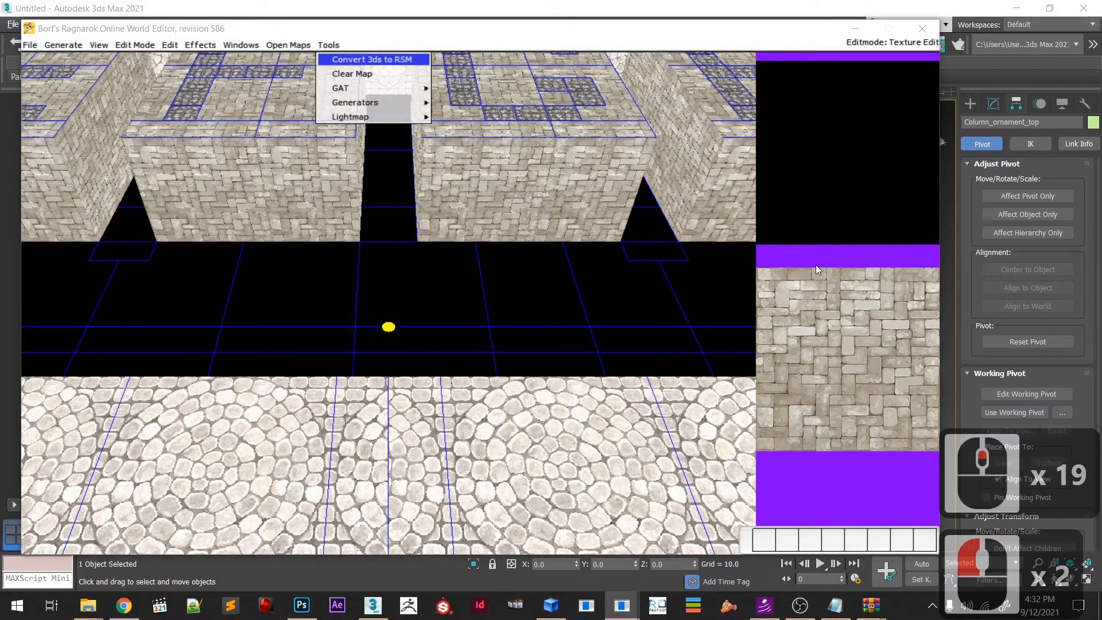
- Save the converted model in the Custom map folder as model03.rsm, without the .3ds part in its name
{"action": "key", "text": "Right"}
{"action": "key", "text": "Left"}
{"action": "key", "text": "Left"}
{"action": "key", "text": "Left"}
{"action": "key", "text": "Left"}
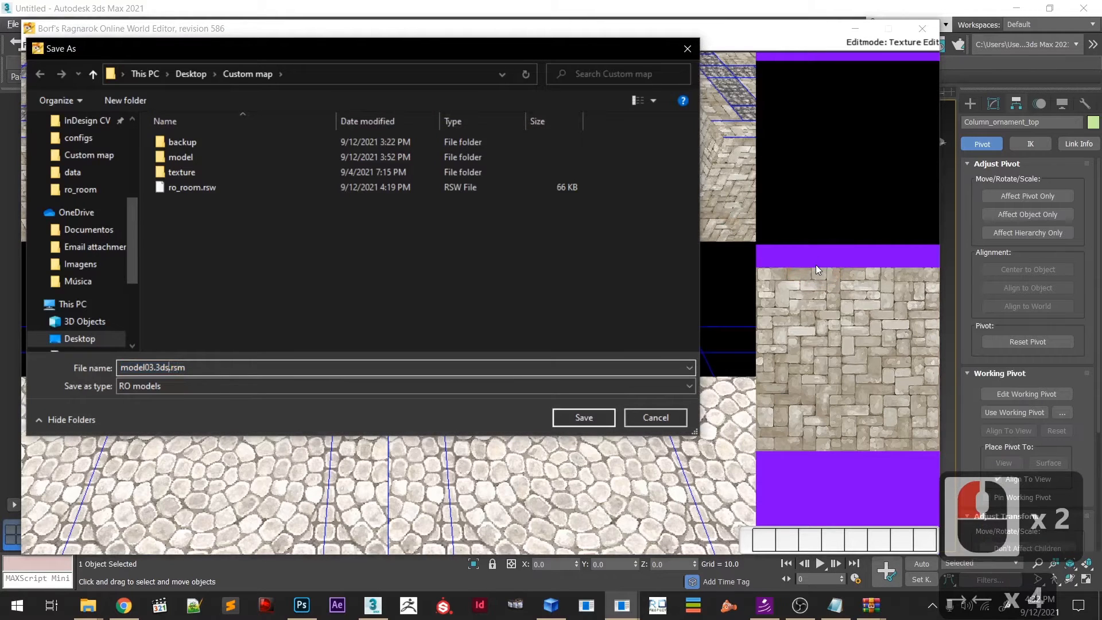
{"action": "key", "text": "BackSpace"}
{"action": "key", "text": "BackSpace"}
{"action": "key", "text": "Return"}
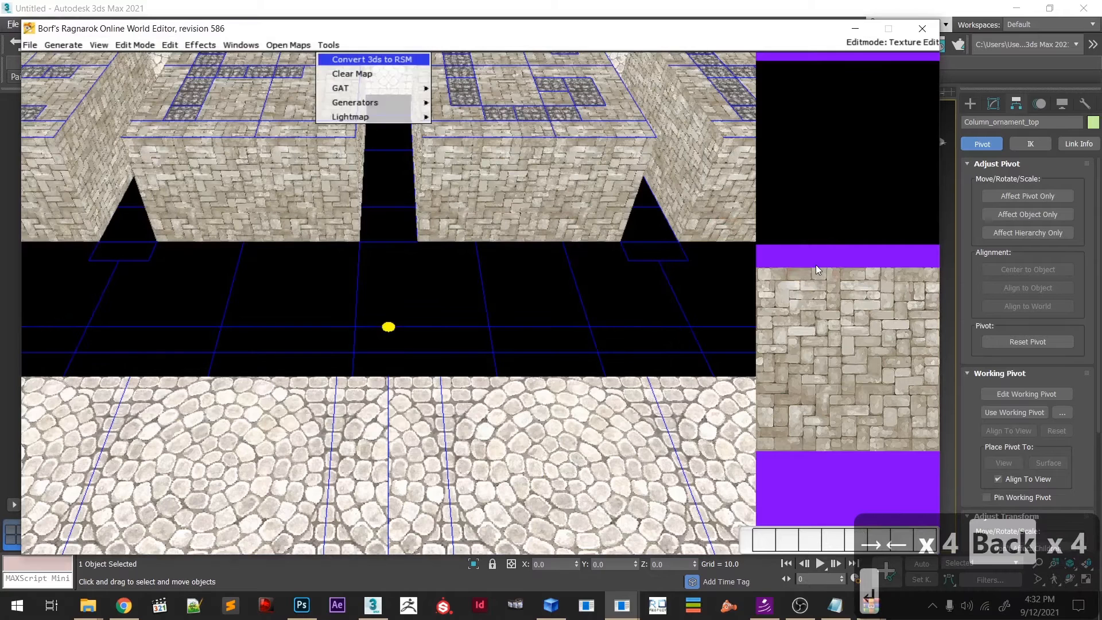
- Open the RSM Editor and load model03.rsm from the Custom map folder
{"action": "left_click", "coordinate": [235, 49]}
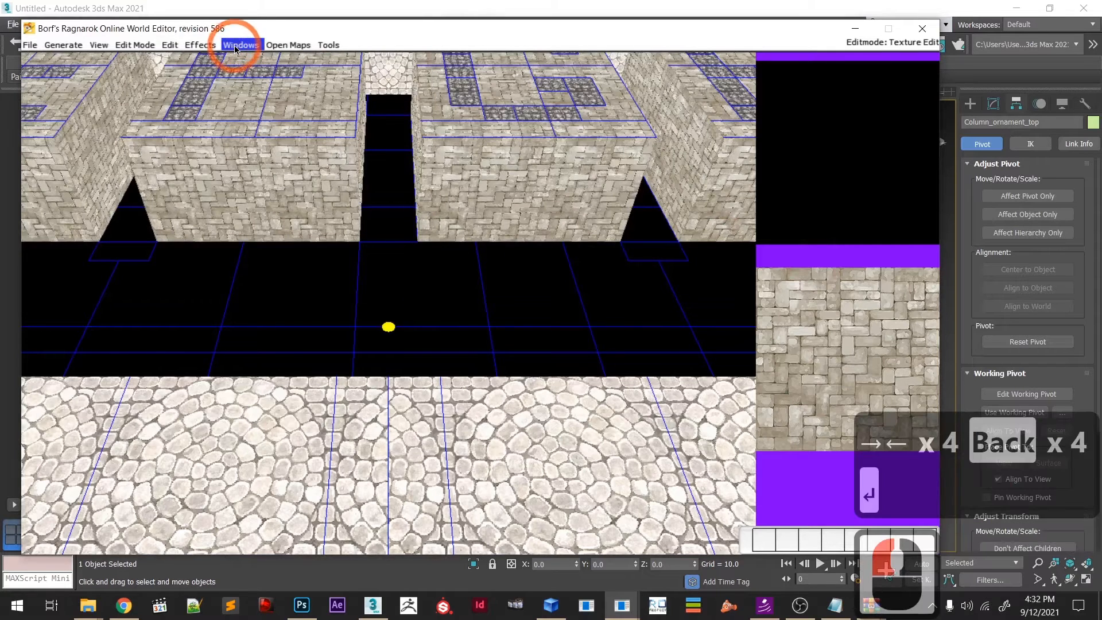
{"action": "left_click", "coordinate": [282, 148]}
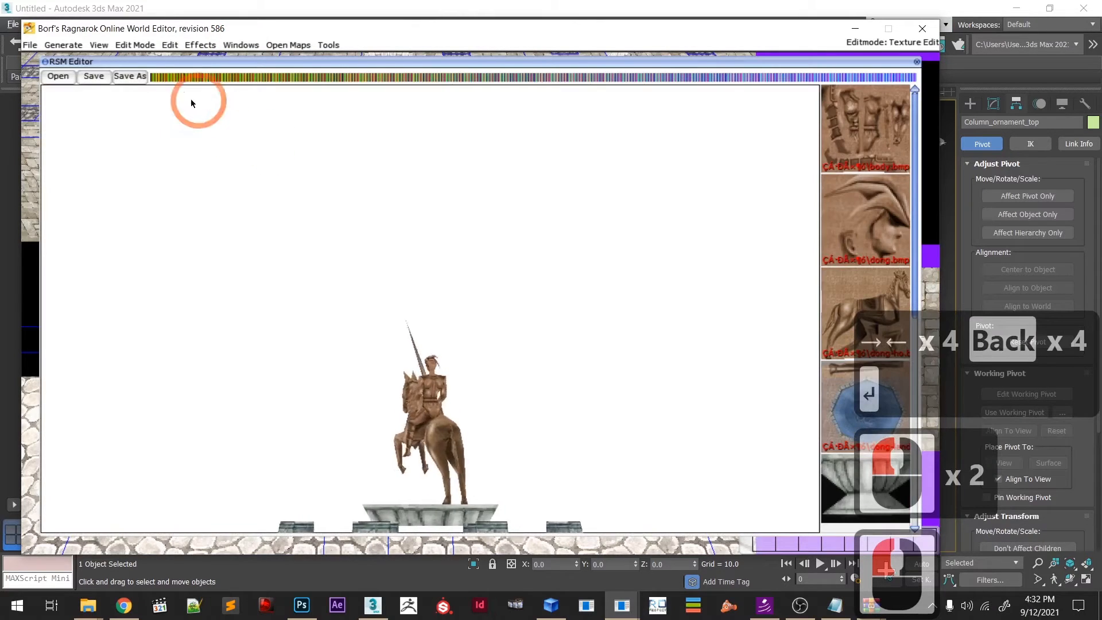
{"action": "left_click", "coordinate": [75, 97]}
{"action": "left_click", "coordinate": [404, 245]}
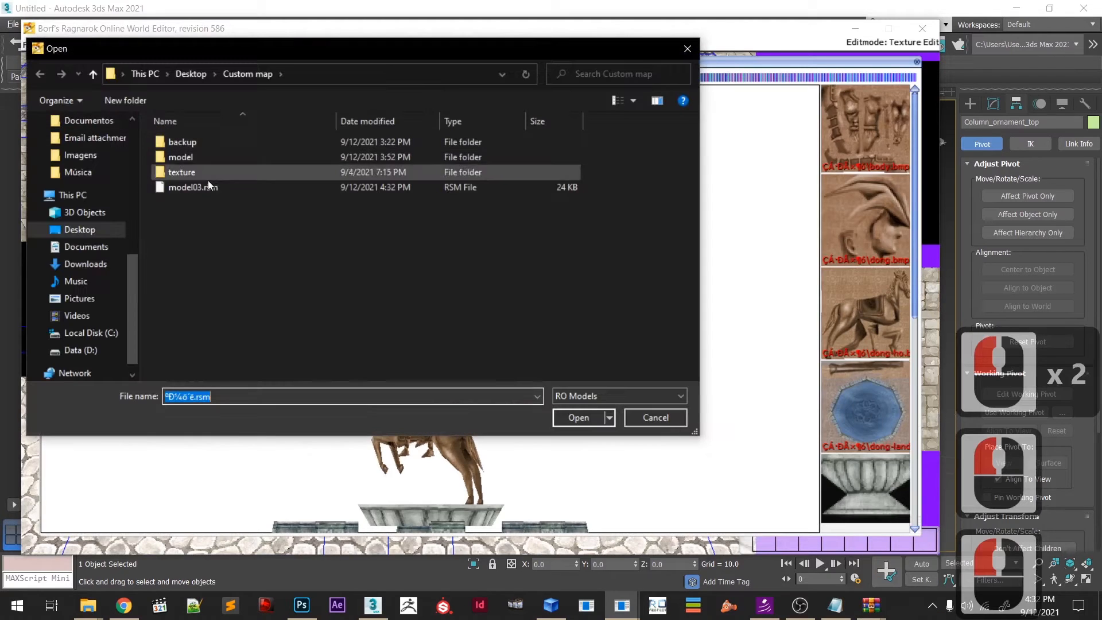
{"action": "left_click", "coordinate": [208, 187]}
{"action": "double_click", "coordinate": [208, 188]}
{"action": "left_click", "coordinate": [440, 288]}
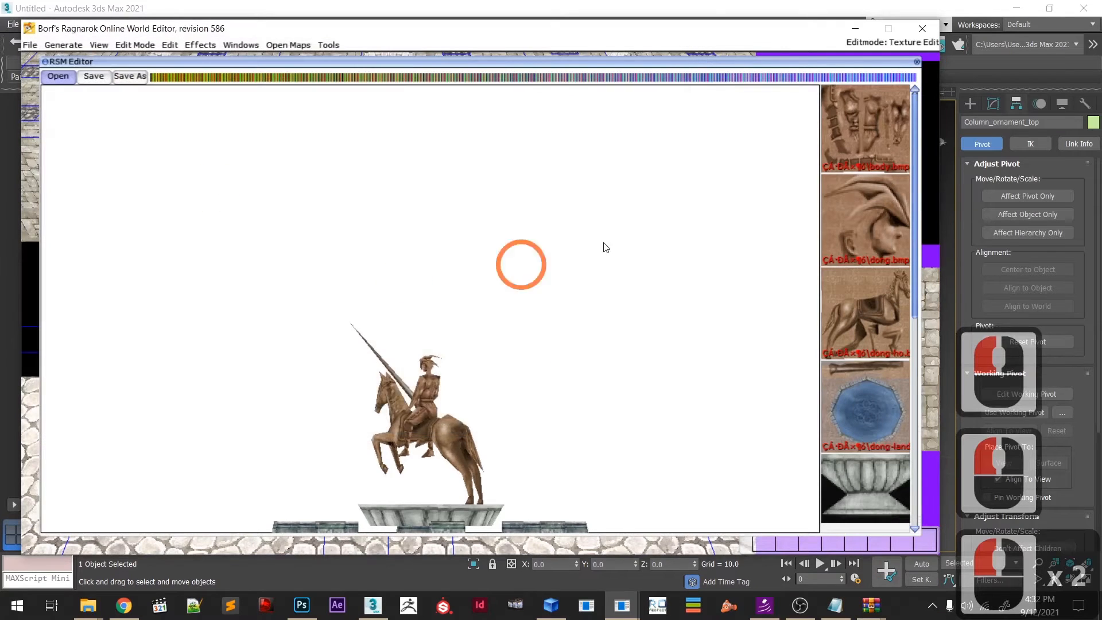
- Open texture selection for the loaded model and browse the custom category for the column's texture
{"action": "left_click", "coordinate": [699, 232]}
{"action": "left_click", "coordinate": [848, 150]}
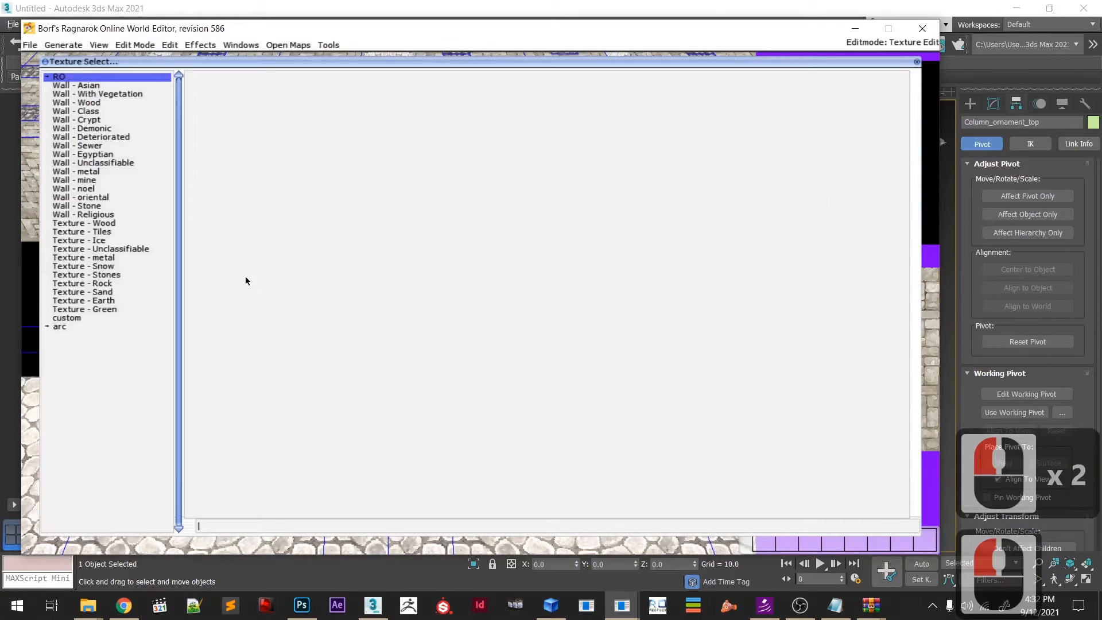
{"action": "double_click", "coordinate": [60, 320]}
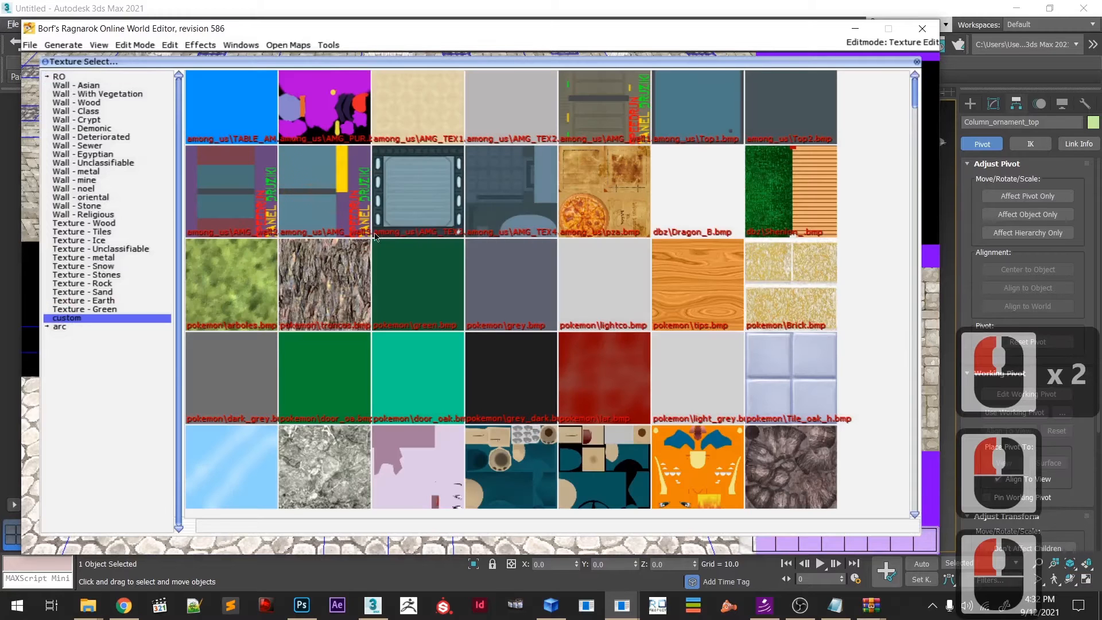
{"action": "scroll", "coordinate": [785, 207], "scroll_direction": "down", "scroll_amount": 3}
- Quit BrowEdit, minimize the open windows and relaunch BrowEdit from the desktop
{"action": "left_click", "coordinate": [923, 29]}
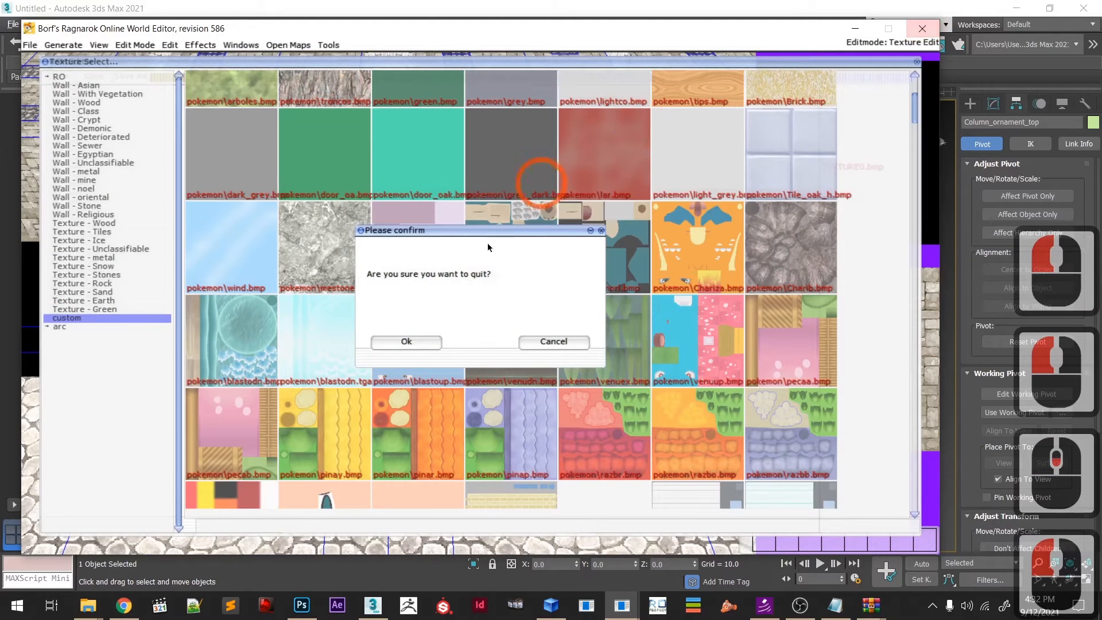
{"action": "left_click", "coordinate": [408, 342]}
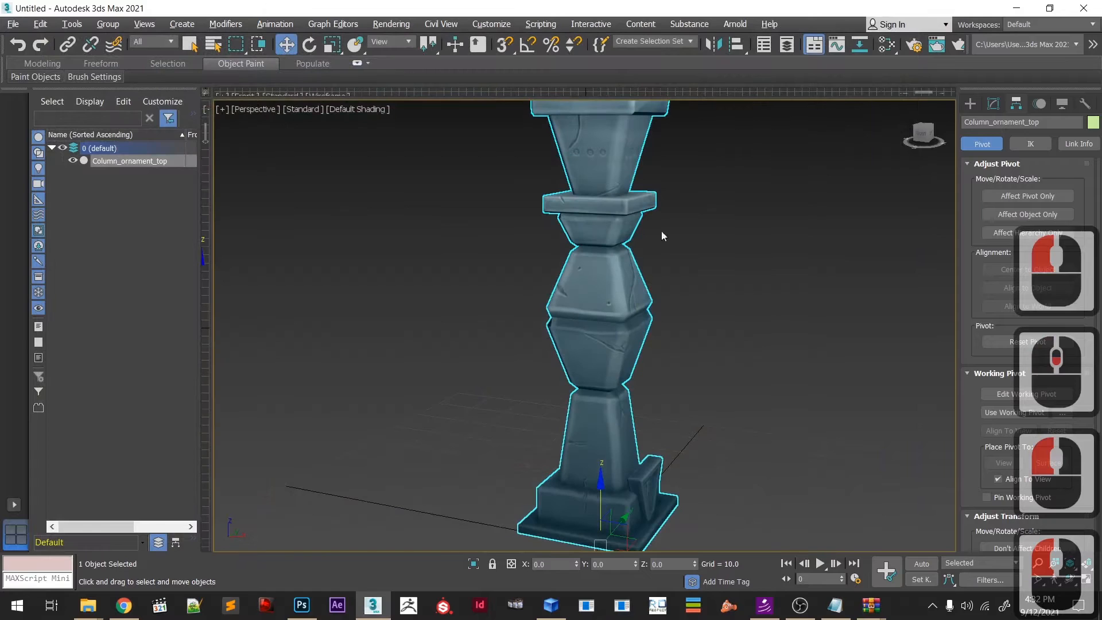
{"action": "left_click", "coordinate": [1017, 8]}
{"action": "left_click", "coordinate": [580, 310]}
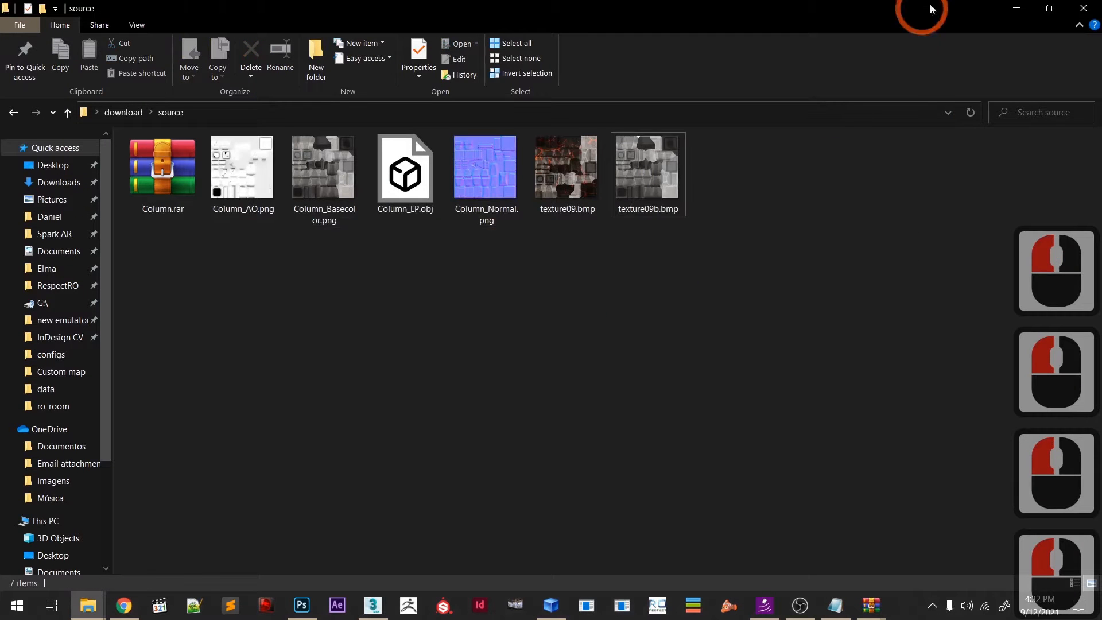
{"action": "left_click", "coordinate": [1019, 8]}
{"action": "left_click", "coordinate": [799, 204]}
{"action": "left_click", "coordinate": [819, 448]}
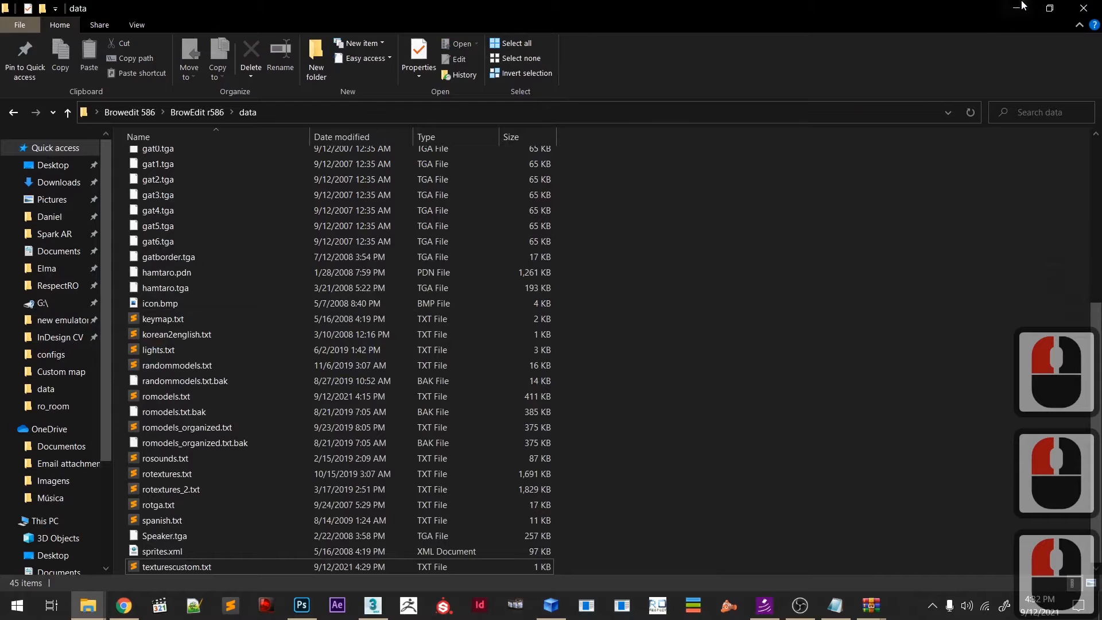
{"action": "left_click", "coordinate": [1017, 8]}
{"action": "left_click", "coordinate": [552, 260]}
{"action": "double_click", "coordinate": [550, 257]}
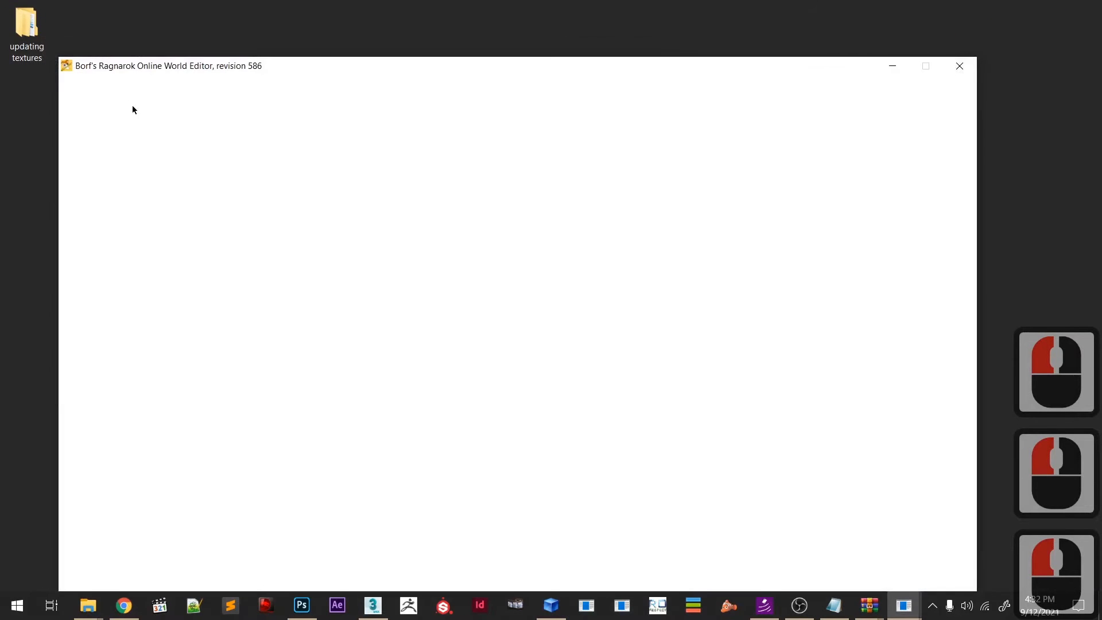
- Bring up the RSM Editor in the relaunched BrowEdit and open model03.rsm
{"action": "left_click", "coordinate": [67, 82]}
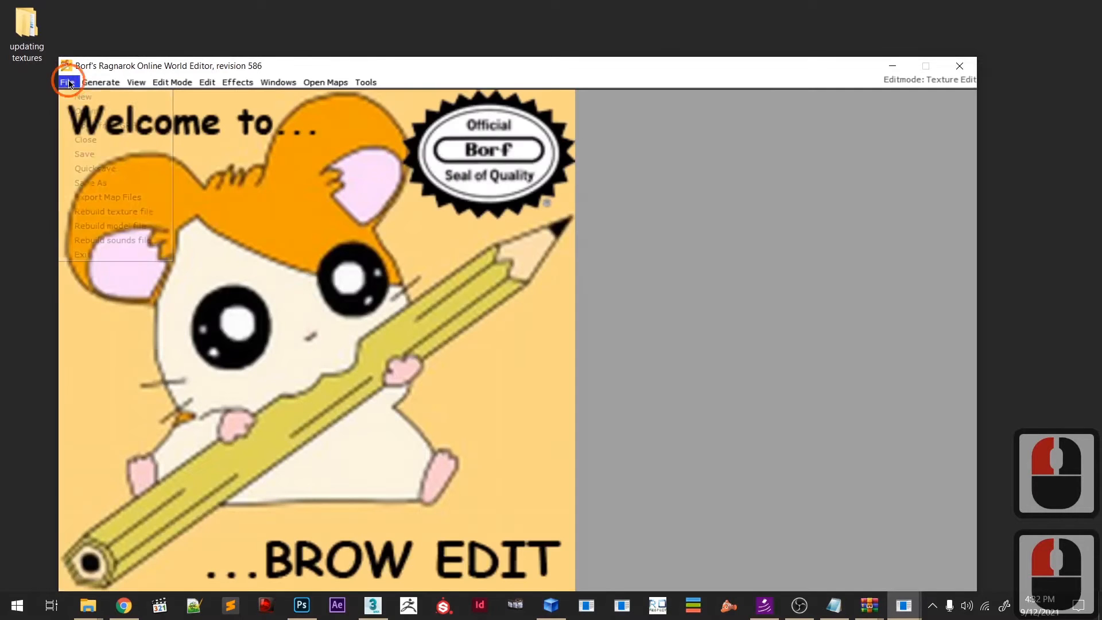
{"action": "mouse_move", "coordinate": [234, 82]}
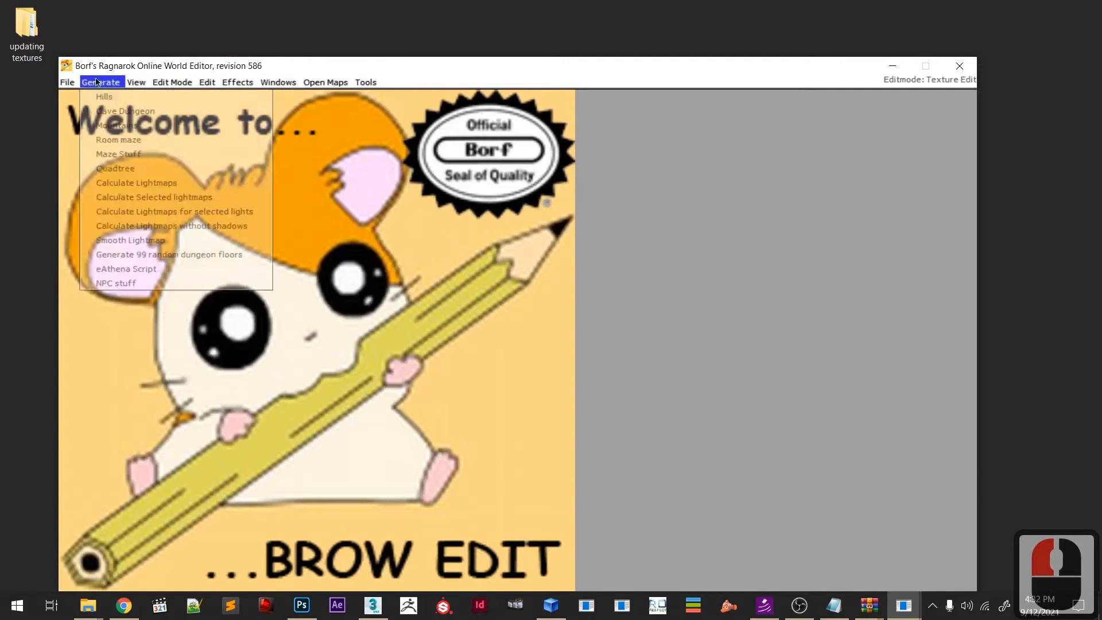
{"action": "mouse_move", "coordinate": [68, 82]}
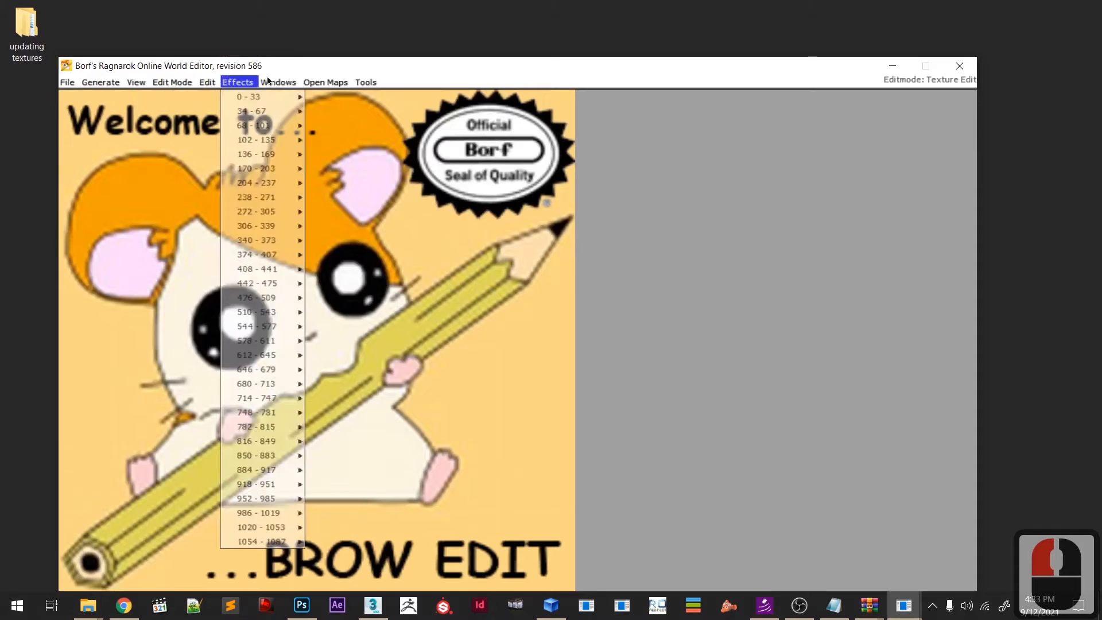
{"action": "mouse_move", "coordinate": [278, 82]}
{"action": "left_click", "coordinate": [303, 182]}
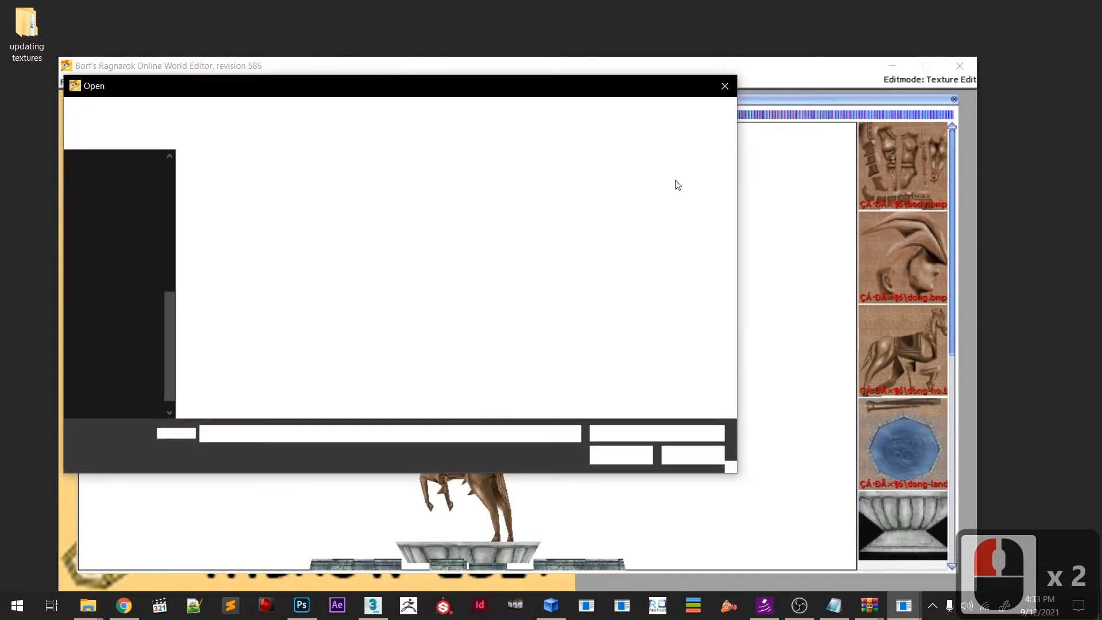
{"action": "double_click", "coordinate": [260, 225]}
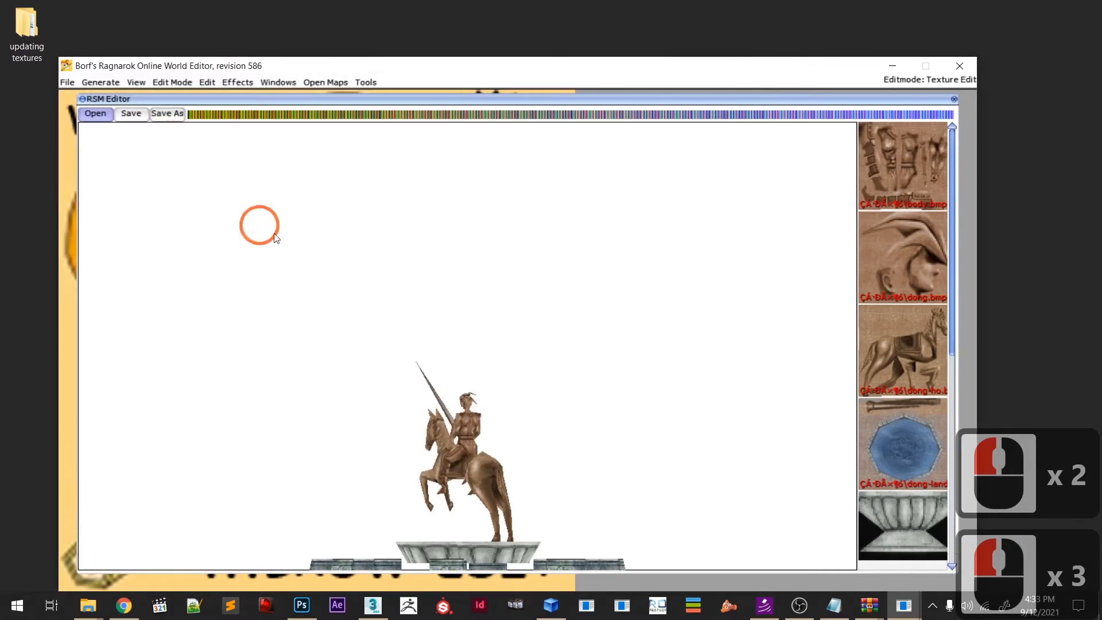
{"action": "left_click", "coordinate": [639, 351]}
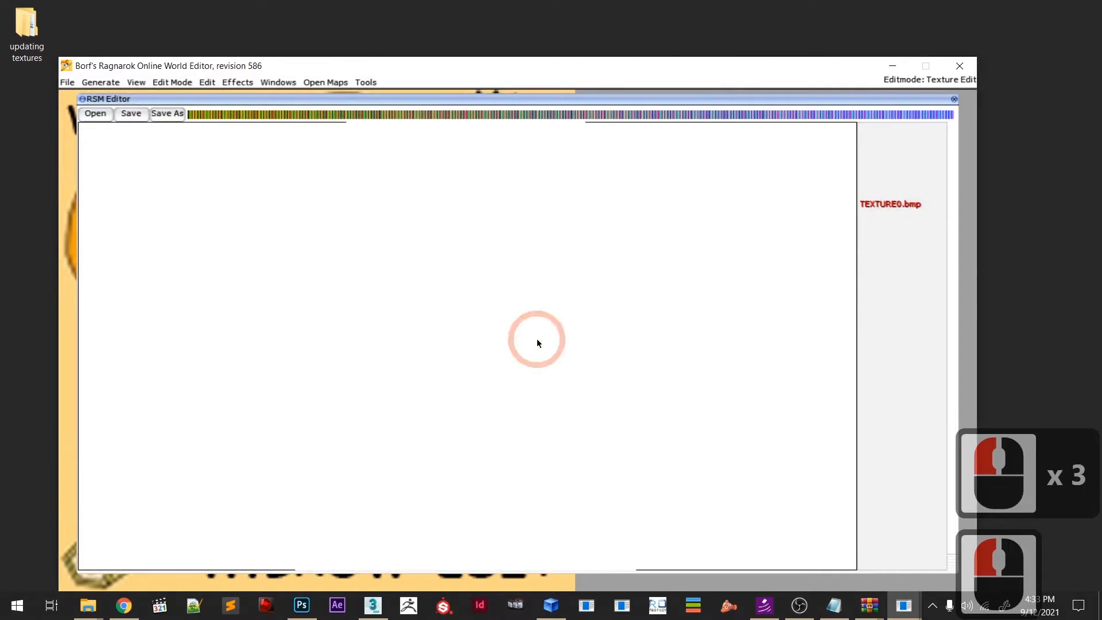
- Try to open the texture selection for the model's TEXTURE0.bmp slot
{"action": "left_click_drag", "start_coordinate": [894, 177], "coordinate": [926, 185]}
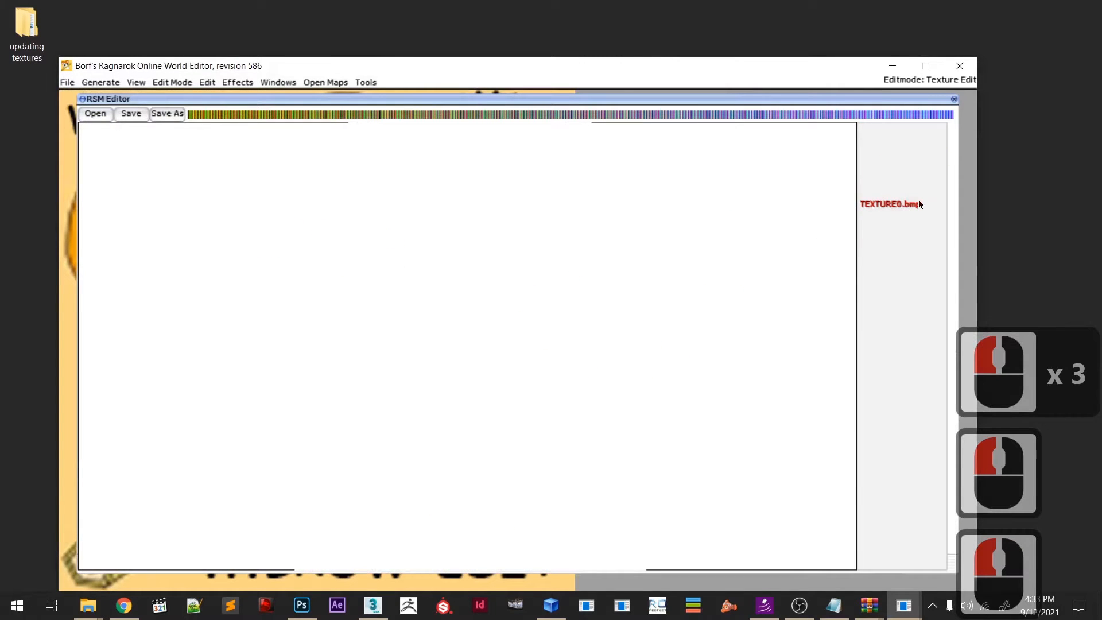
{"action": "left_click", "coordinate": [893, 151]}
{"action": "left_click", "coordinate": [903, 180]}
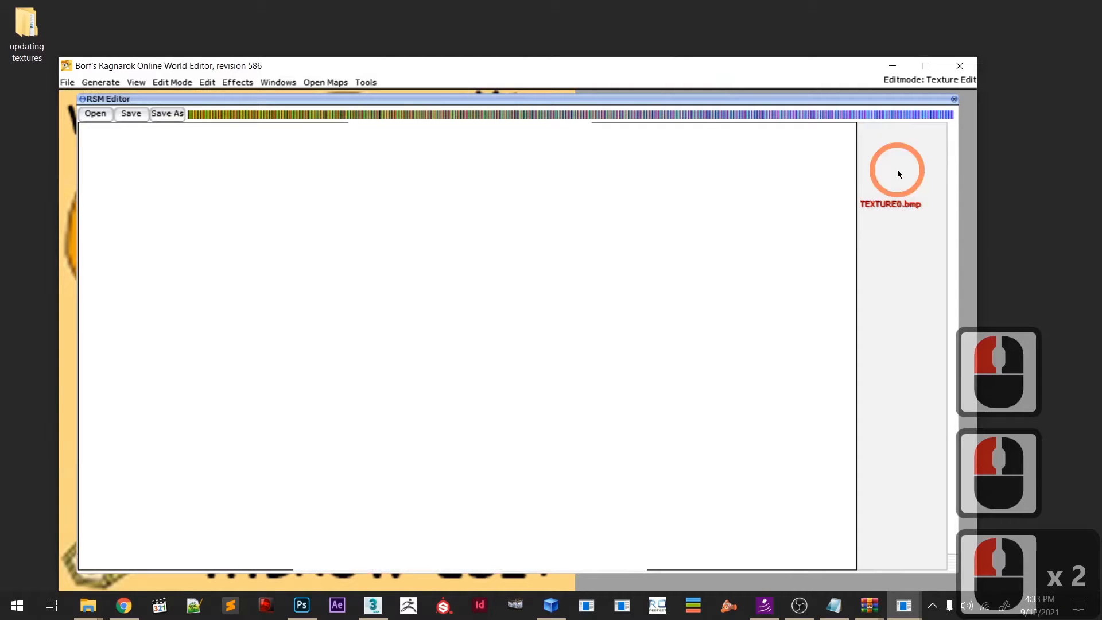
{"action": "left_click_drag", "start_coordinate": [898, 170], "coordinate": [769, 250]}
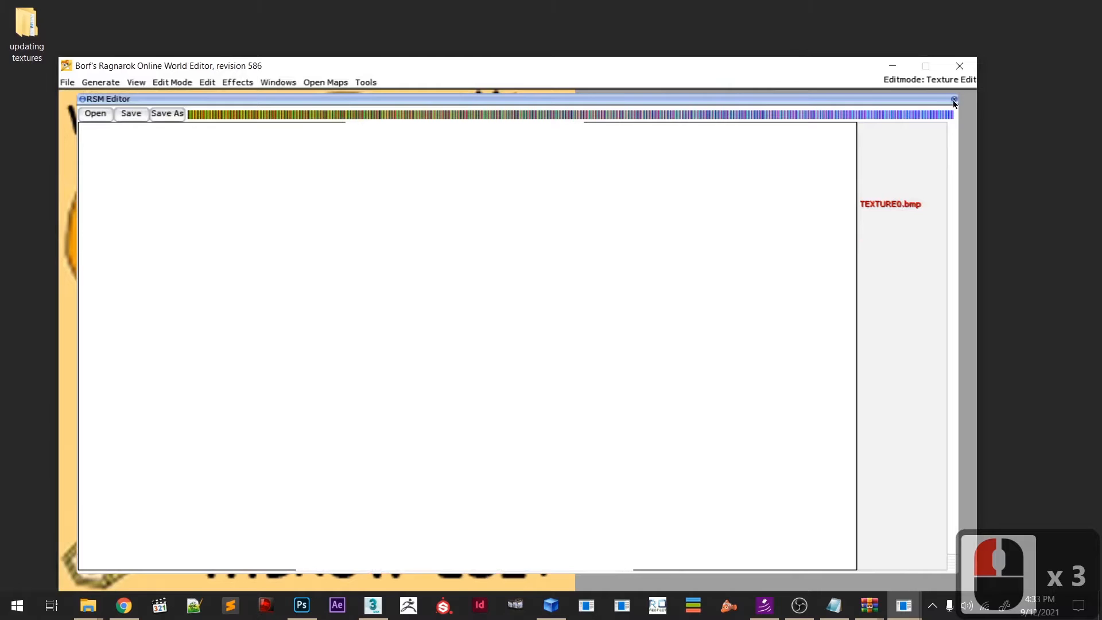
{"action": "left_click_drag", "start_coordinate": [481, 347], "coordinate": [596, 313]}
{"action": "left_click", "coordinate": [275, 153]}
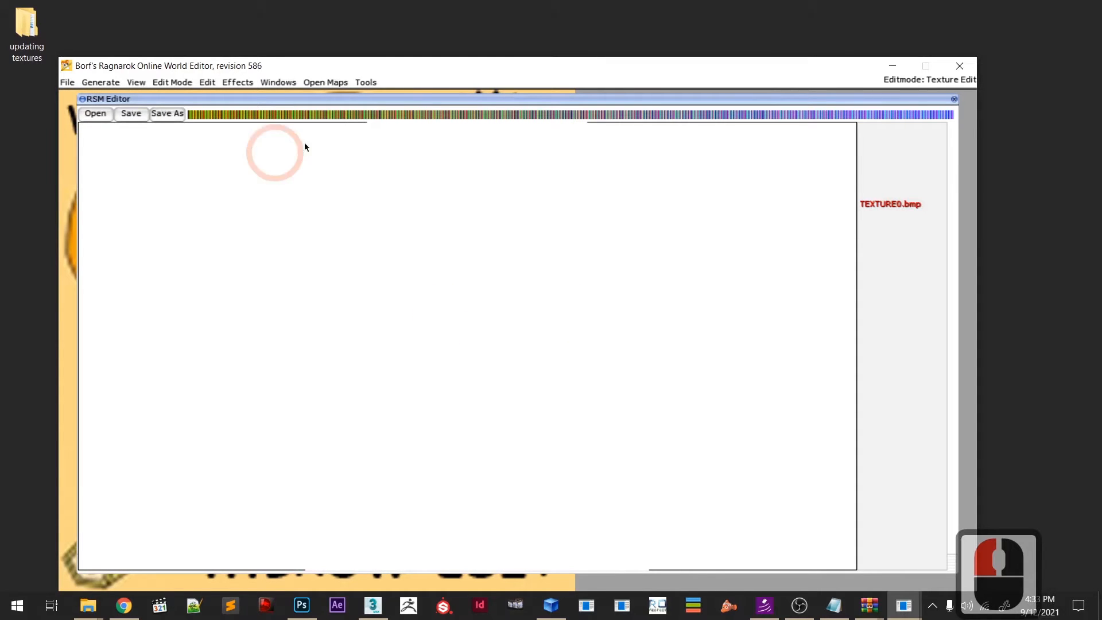
{"action": "left_click", "coordinate": [946, 173]}
{"action": "left_click", "coordinate": [908, 171]}
- Quit BrowEdit with the RSM Editor still open and start the program again
{"action": "left_click", "coordinate": [857, 126]}
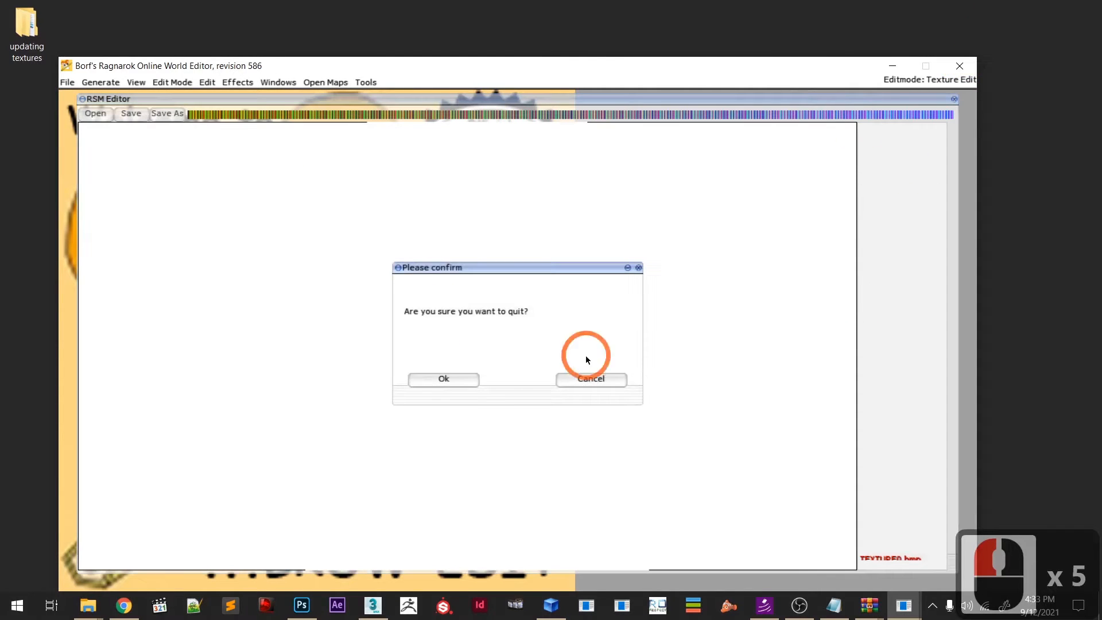
{"action": "left_click", "coordinate": [443, 388]}
{"action": "left_click", "coordinate": [468, 374]}
{"action": "left_click", "coordinate": [572, 241]}
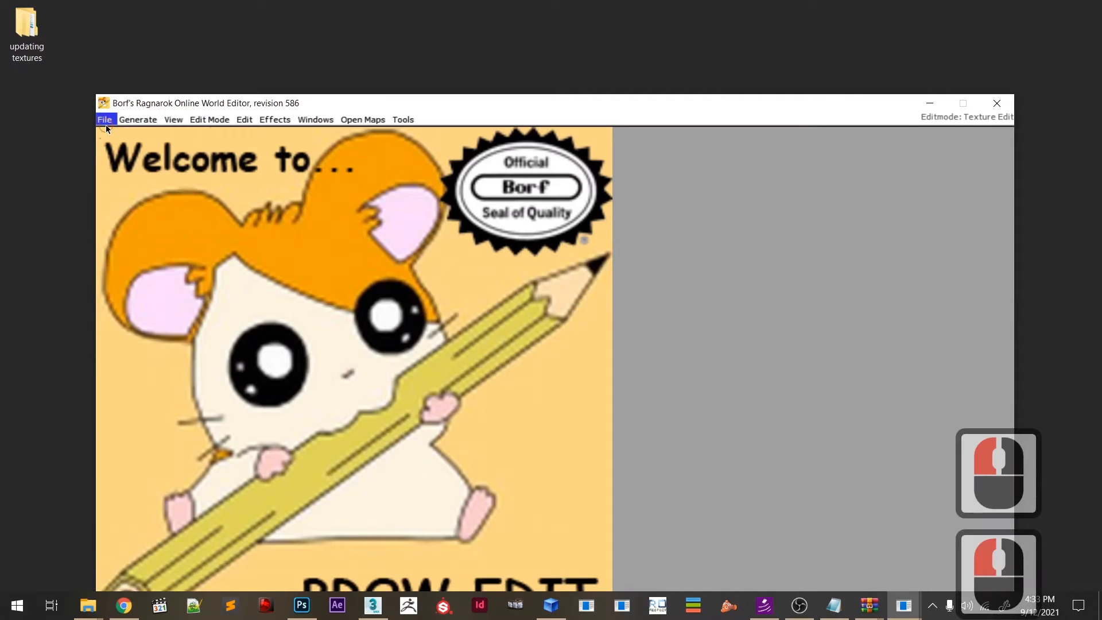
- Open the ro_room.rsw map from the Custom map folder and load model03.rsm into the RSM Editor
{"action": "left_click", "coordinate": [105, 119]}
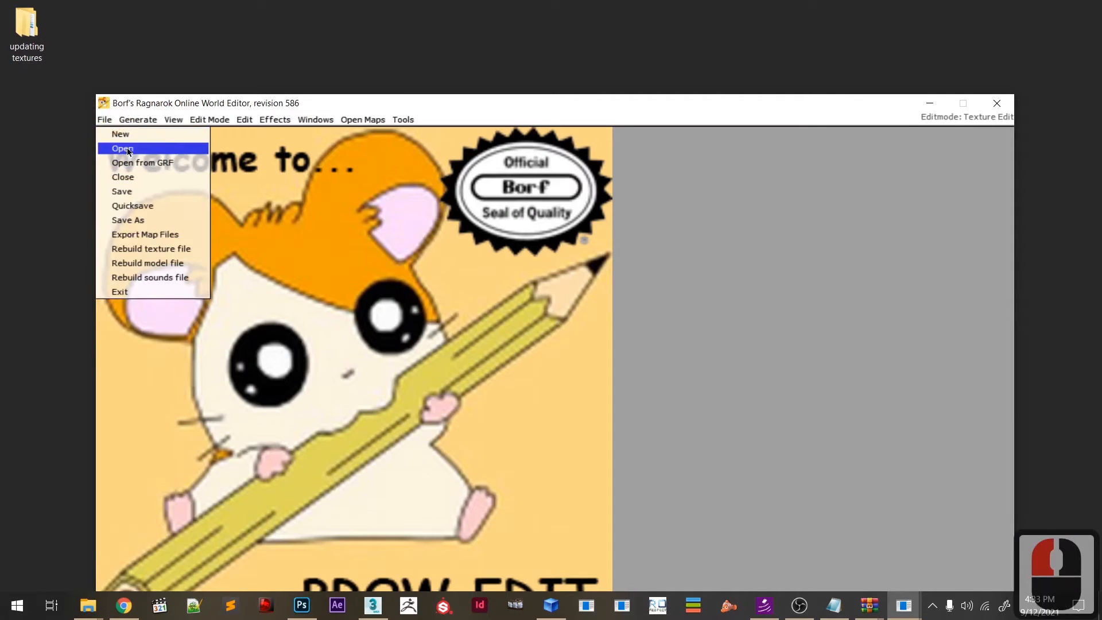
{"action": "double_click", "coordinate": [136, 150]}
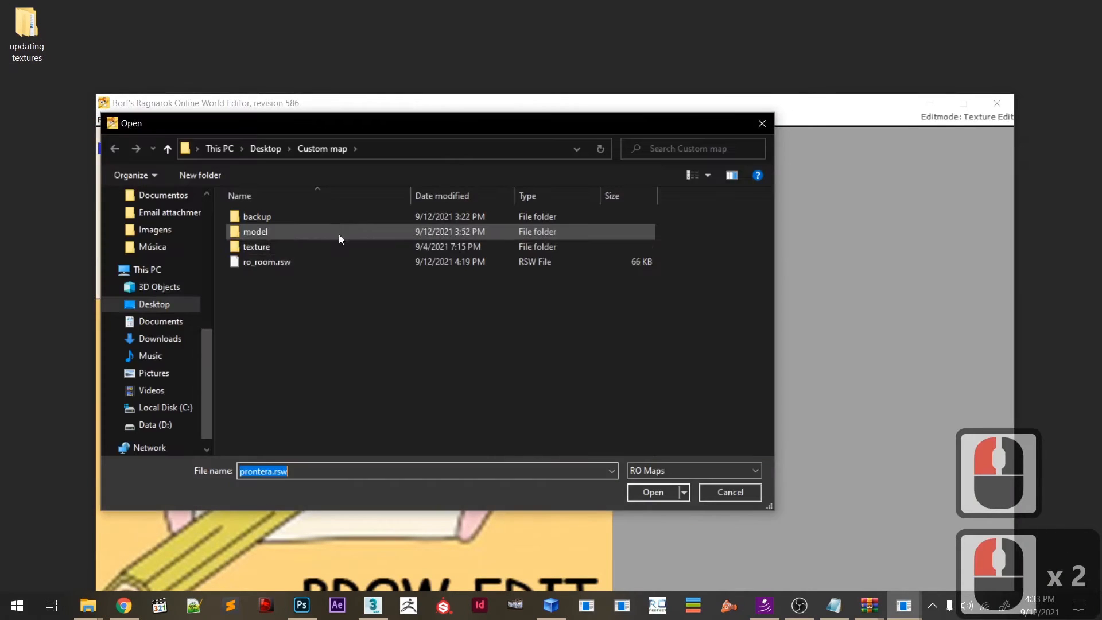
{"action": "double_click", "coordinate": [295, 256]}
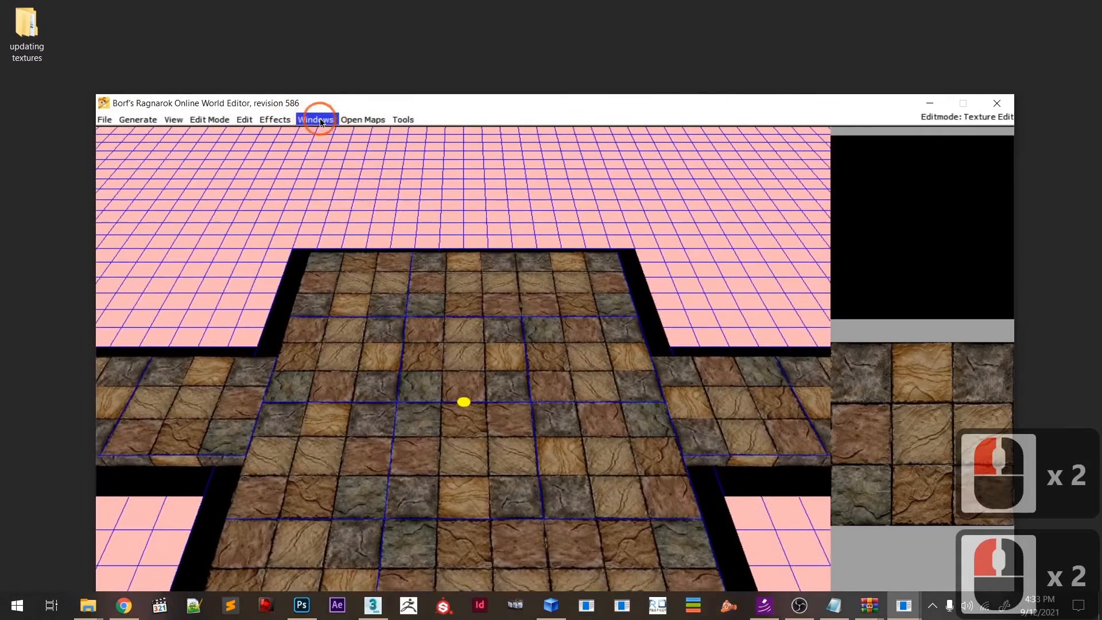
{"action": "left_click", "coordinate": [316, 121]}
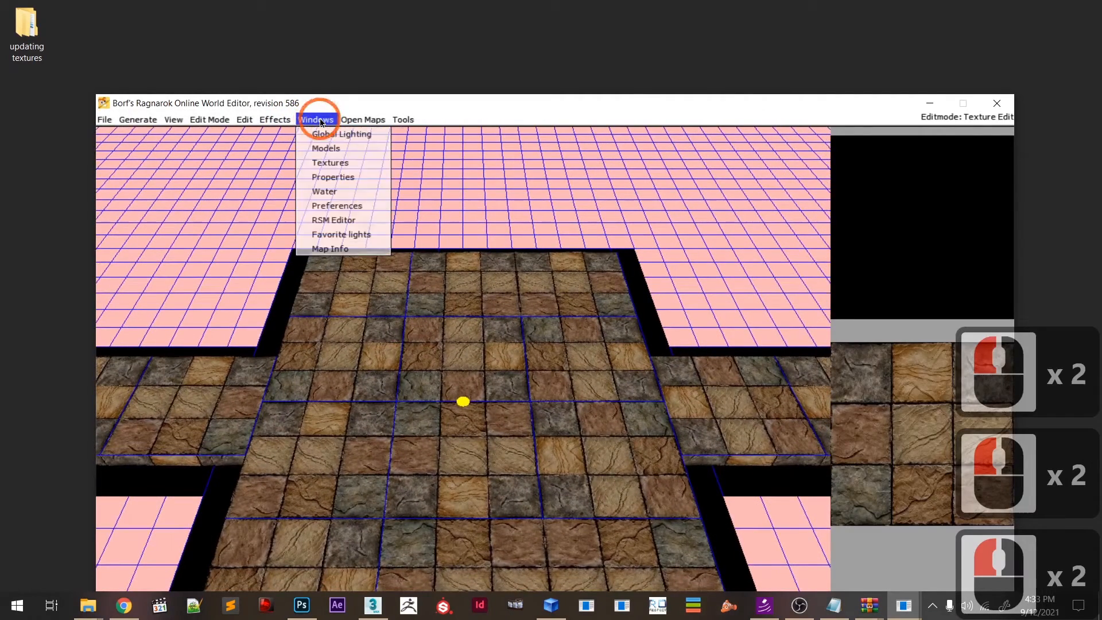
{"action": "left_click", "coordinate": [345, 219]}
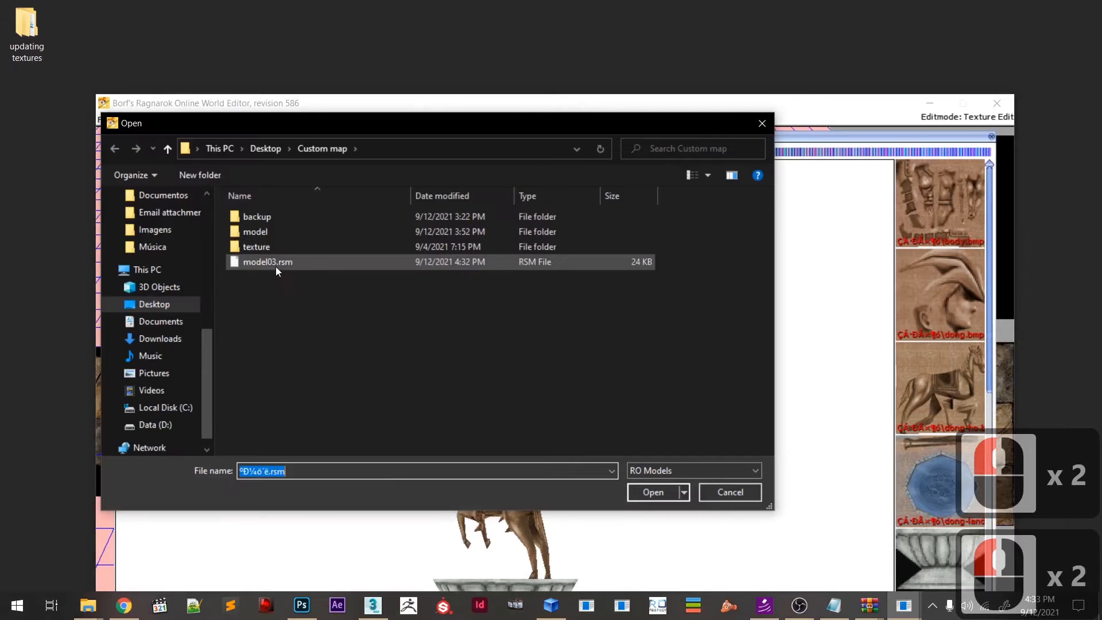
{"action": "double_click", "coordinate": [275, 263]}
- Assign the custom texture ro_room\texture09.bmp to the column model's texture slot and view the textured column
{"action": "double_click", "coordinate": [927, 218]}
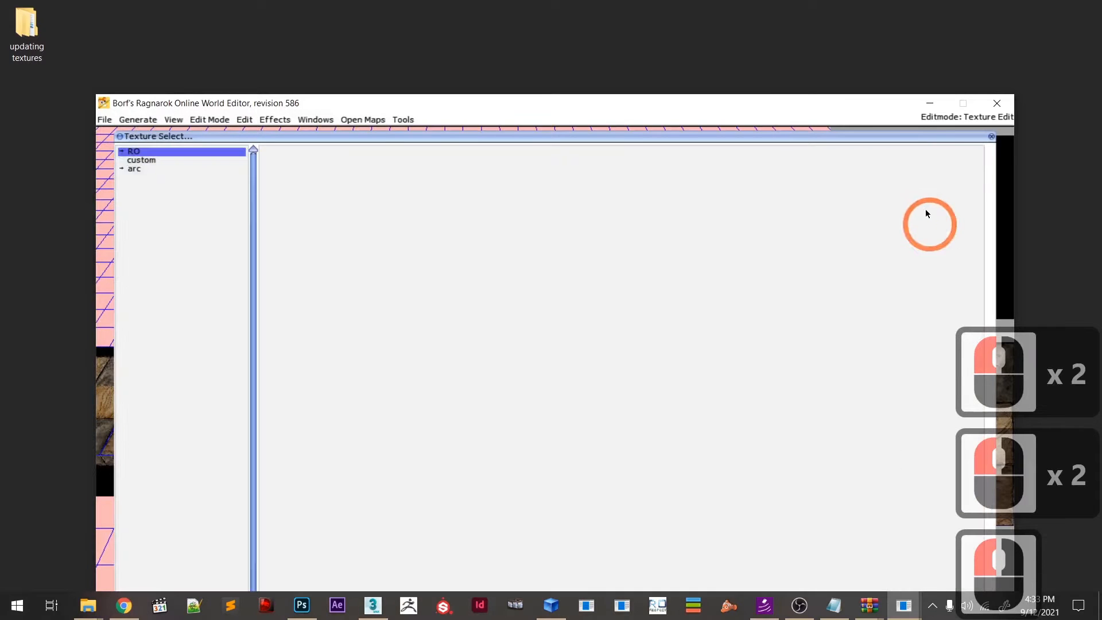
{"action": "double_click", "coordinate": [134, 152]}
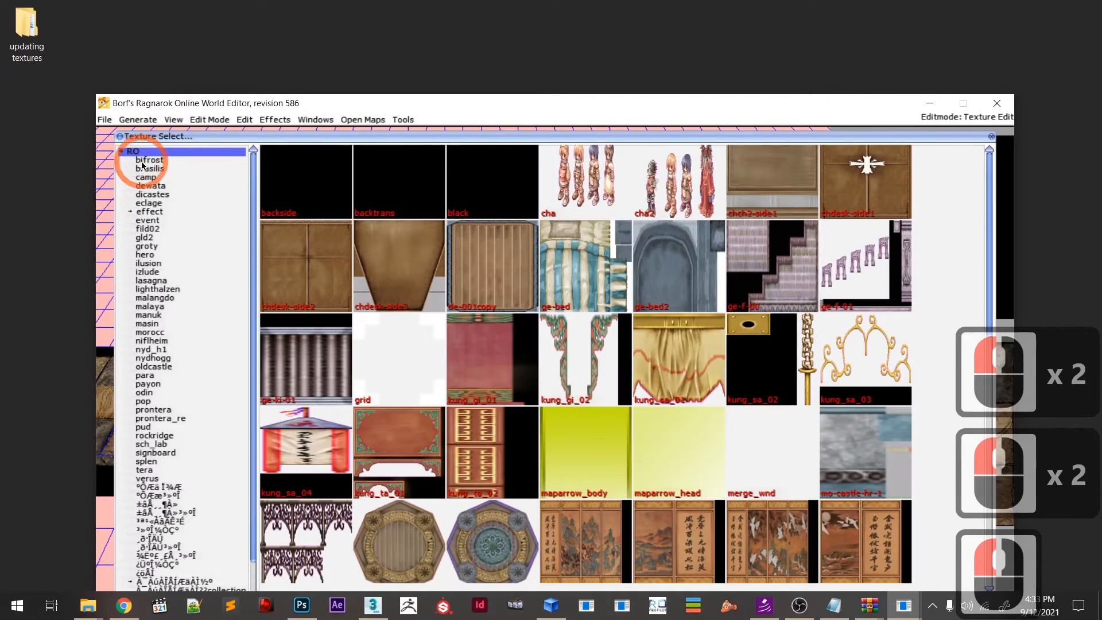
{"action": "left_click", "coordinate": [135, 154]}
{"action": "double_click", "coordinate": [140, 161]}
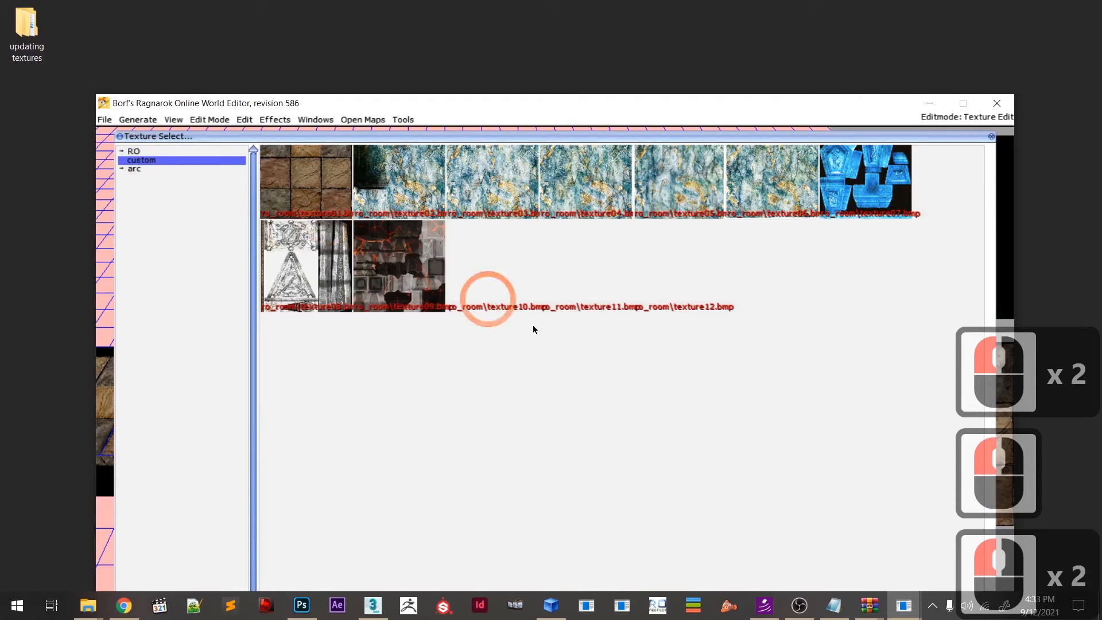
{"action": "double_click", "coordinate": [406, 284]}
{"action": "scroll", "coordinate": [628, 525], "scroll_direction": "down", "scroll_amount": 5}
{"action": "scroll", "coordinate": [587, 441], "scroll_direction": "down", "scroll_amount": 11}
{"action": "left_click_drag", "start_coordinate": [510, 498], "coordinate": [452, 499]}
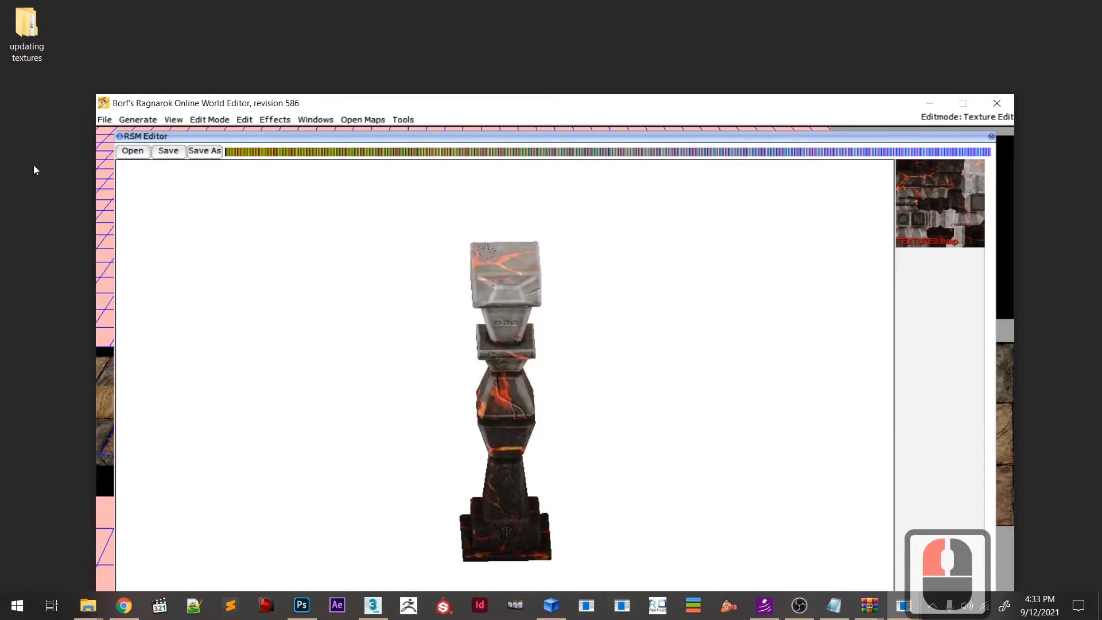
- Save the retextured column model and close the RSM Editor
{"action": "left_click", "coordinate": [164, 151]}
{"action": "left_click", "coordinate": [615, 422]}
{"action": "left_click", "coordinate": [459, 422]}
{"action": "left_click", "coordinate": [843, 116]}
{"action": "left_click", "coordinate": [992, 139]}
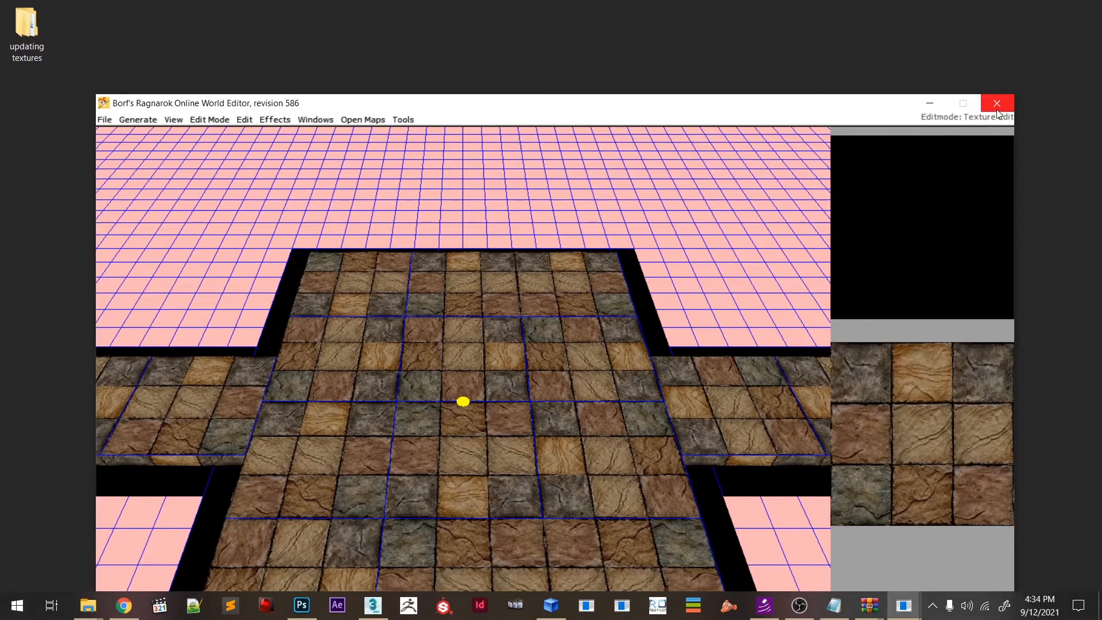
- Quit BrowEdit and confirm the exit
{"action": "left_click", "coordinate": [997, 104]}
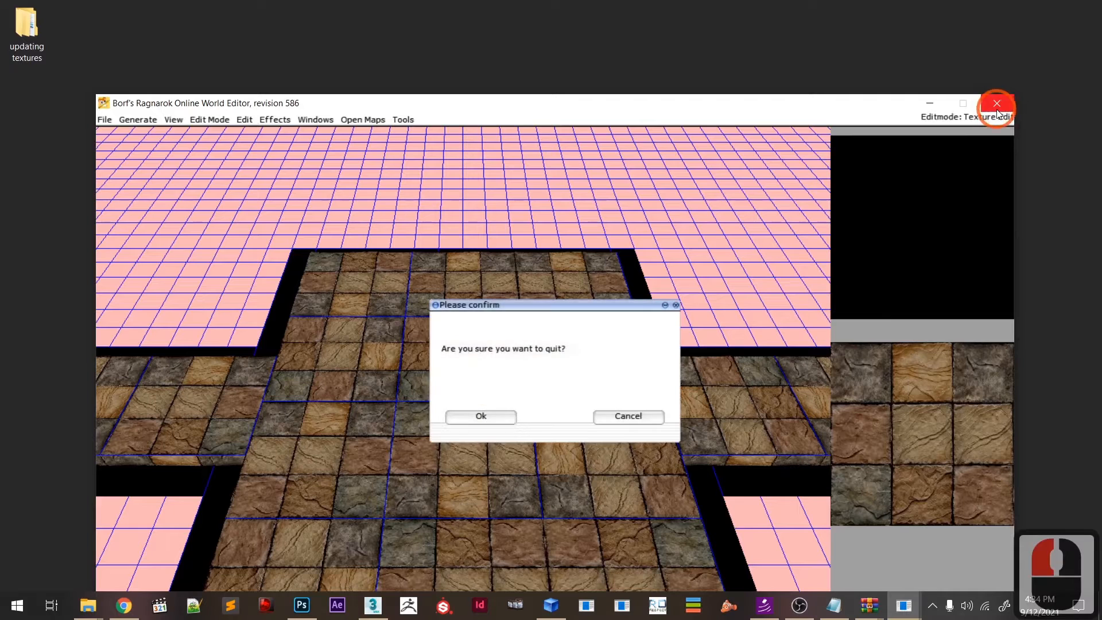
{"action": "left_click", "coordinate": [493, 339]}
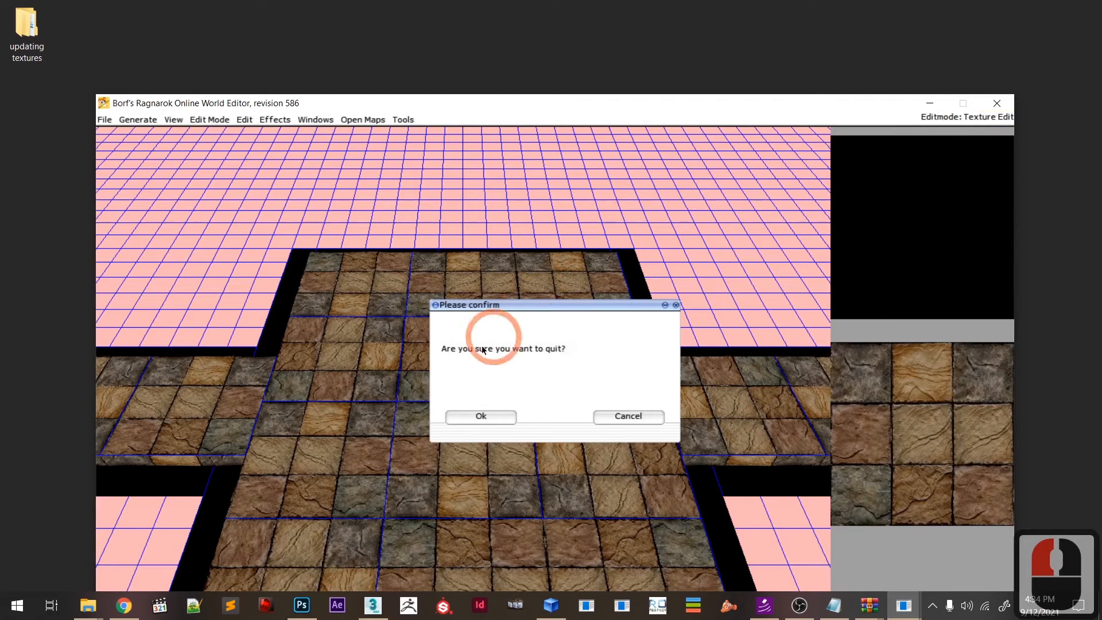
{"action": "left_click", "coordinate": [482, 418]}
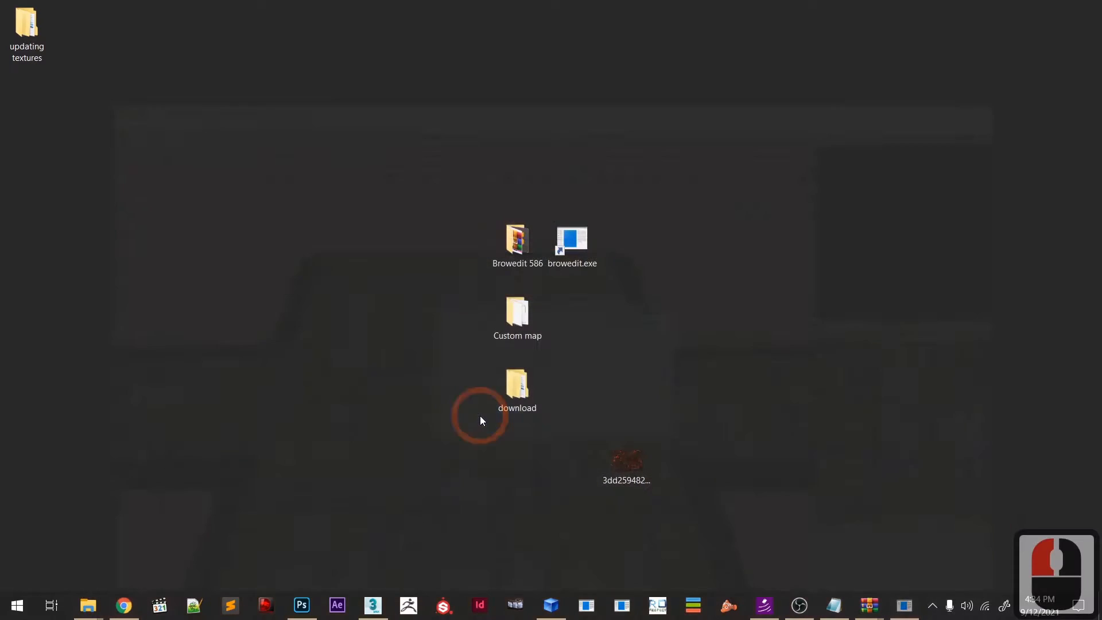
- Switch to 3ds Max and delete the column from the scene
{"action": "left_click", "coordinate": [381, 581]}
{"action": "left_click", "coordinate": [373, 606]}
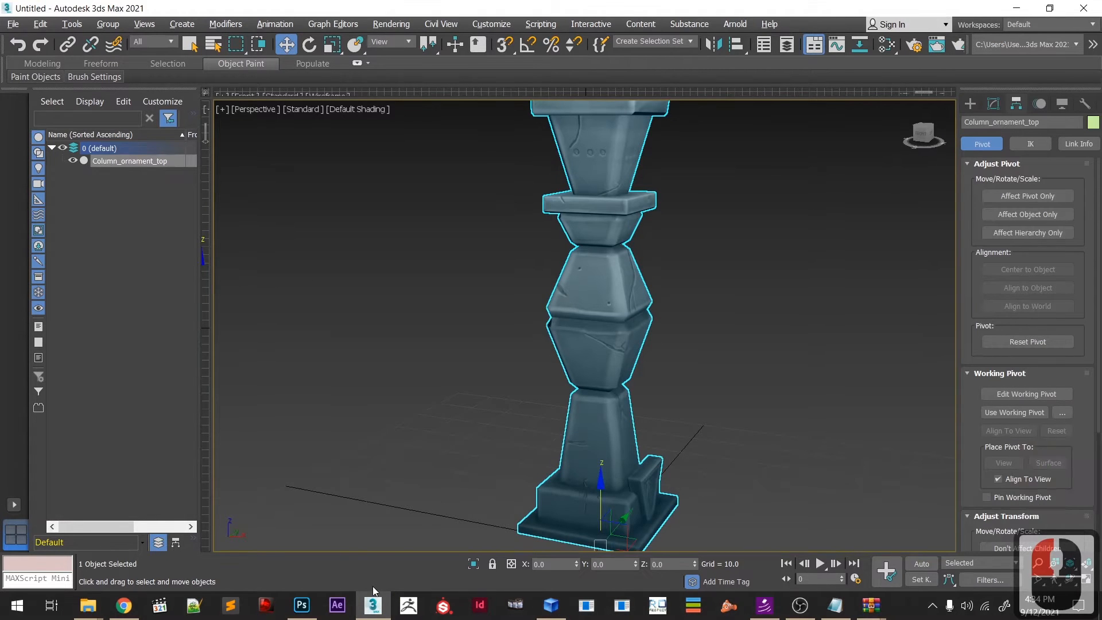
{"action": "scroll", "coordinate": [482, 465], "scroll_direction": "down", "scroll_amount": 2}
{"action": "scroll", "coordinate": [483, 464], "scroll_direction": "up", "scroll_amount": 2}
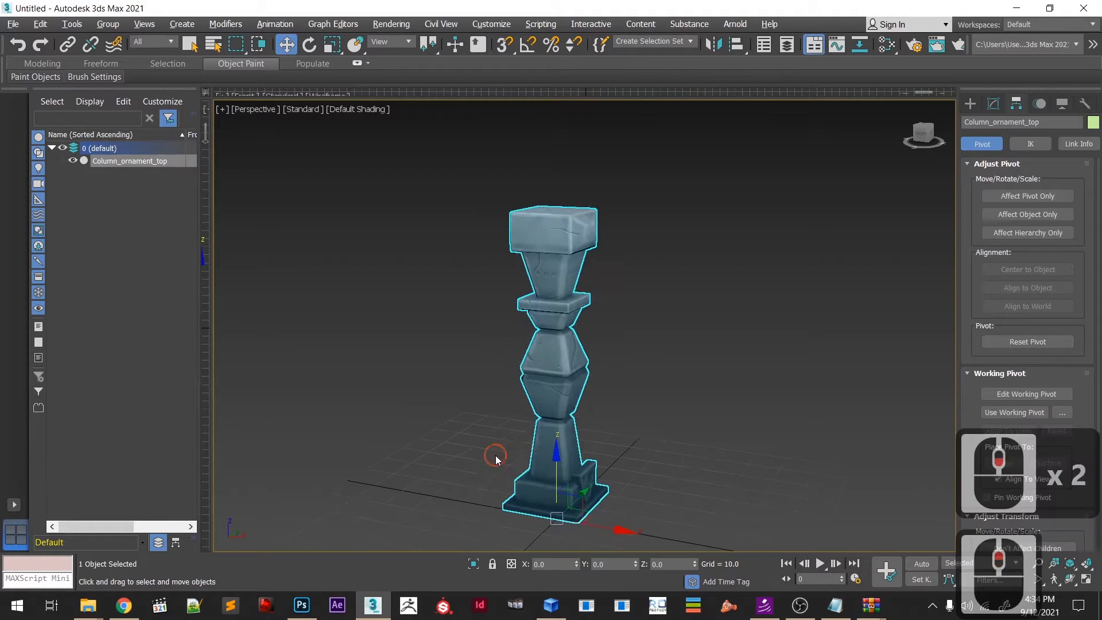
{"action": "middle_click_drag", "start_coordinate": [495, 456], "coordinate": [492, 448]}
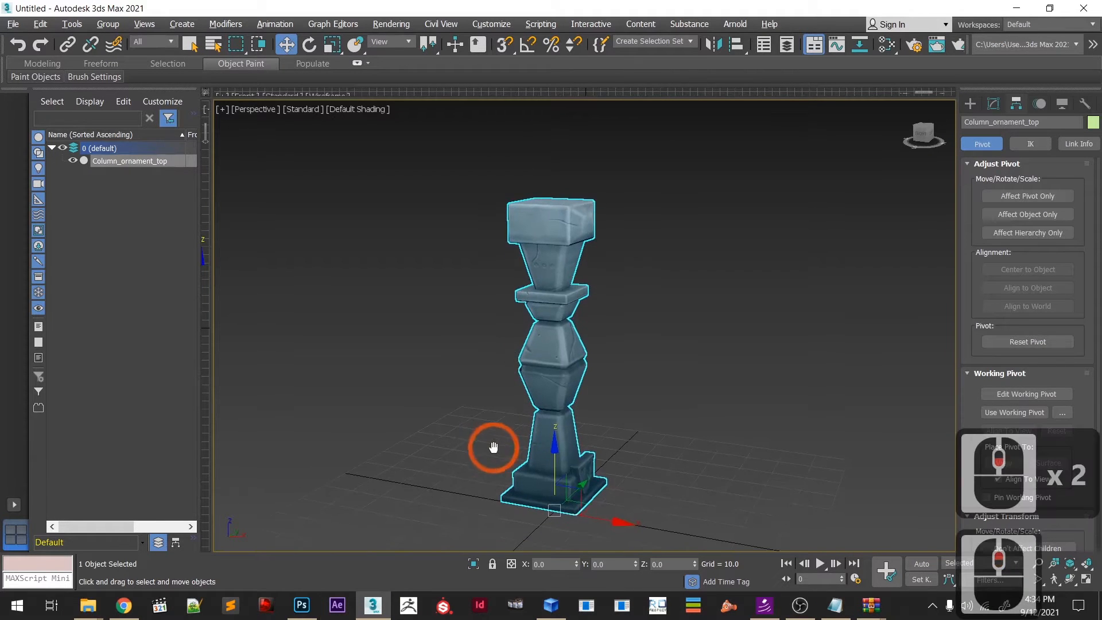
{"action": "left_click", "coordinate": [569, 472]}
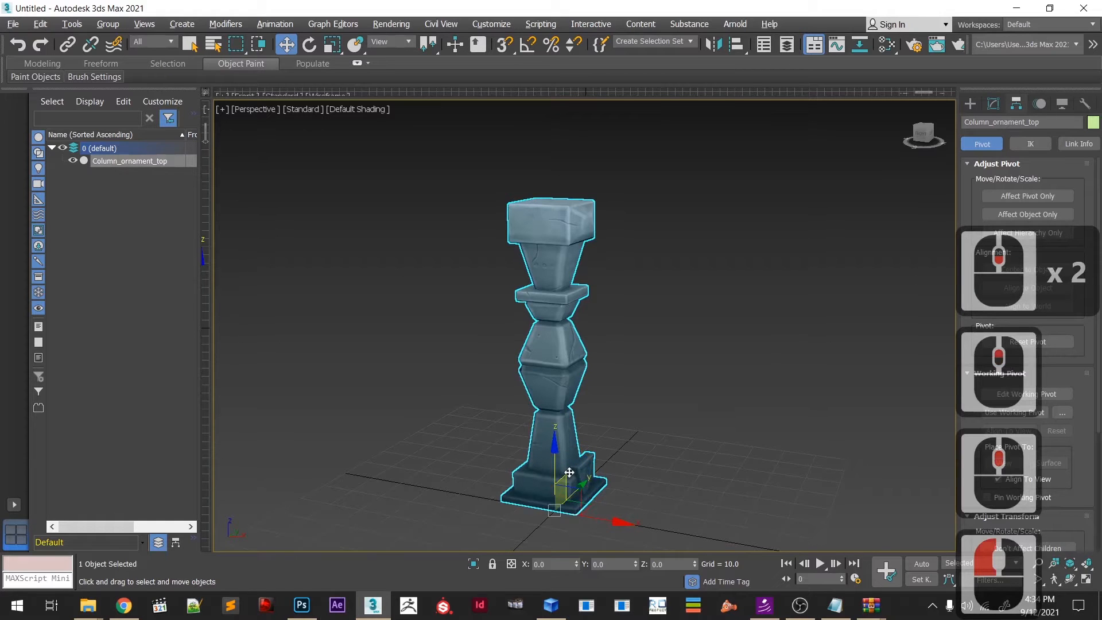
{"action": "key", "text": "BackSpace"}
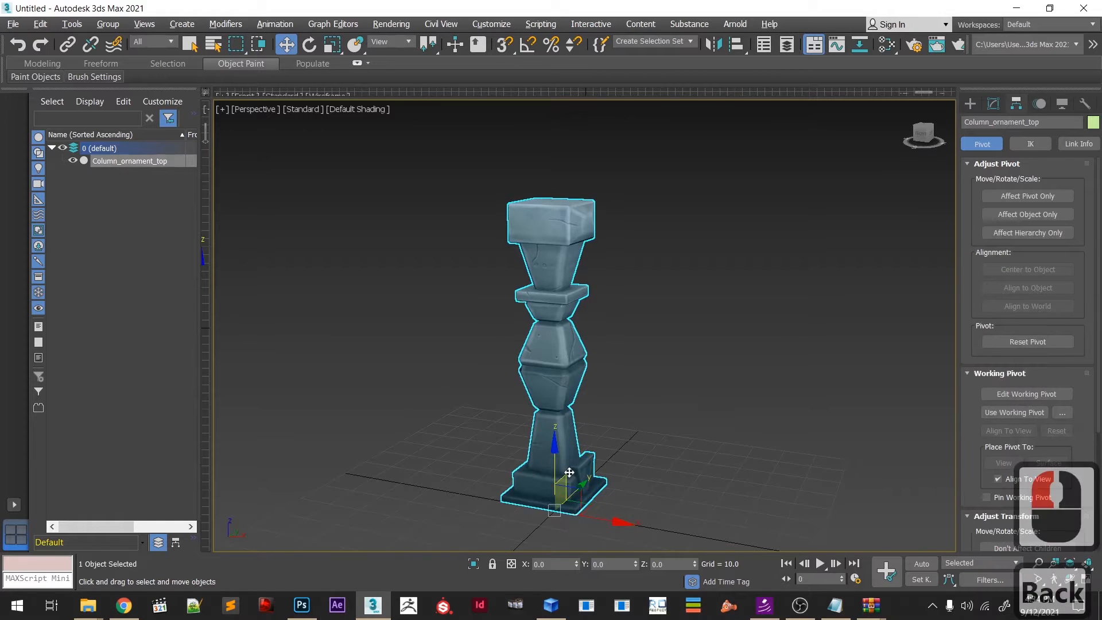
{"action": "key", "text": "Delete"}
- Create a flat box about 47 by 50 and 4.8 high near the grid's centre in the Perspective view
{"action": "middle_click_drag", "start_coordinate": [578, 484], "coordinate": [484, 514]}
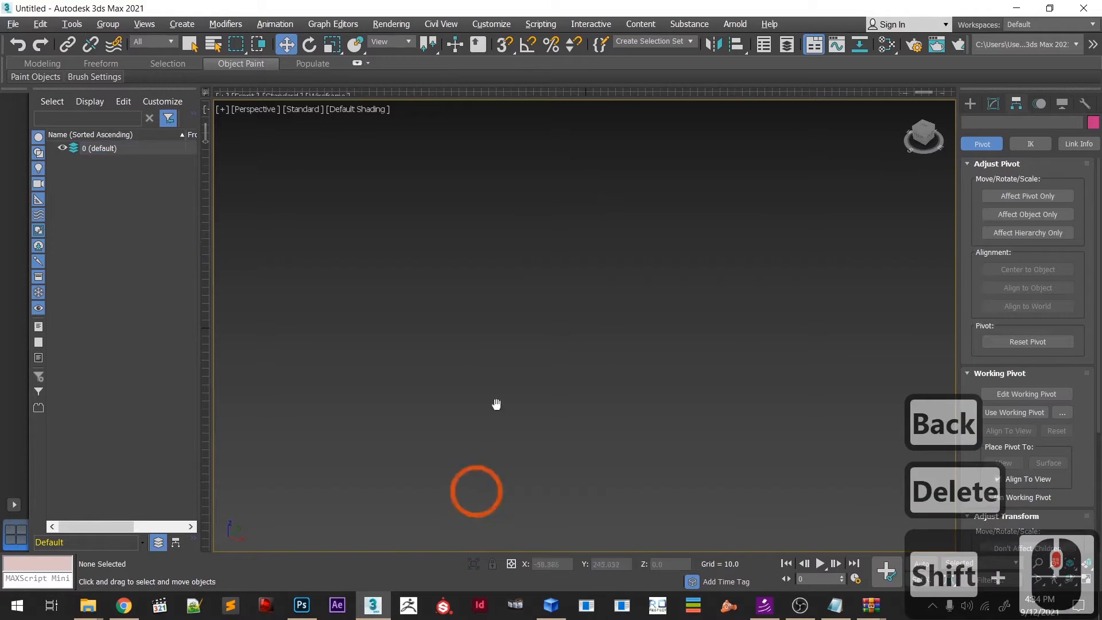
{"action": "middle_click_drag", "start_coordinate": [481, 463], "coordinate": [503, 388]}
{"action": "key", "text": "z"}
{"action": "key", "text": "ctrl+shift+z"}
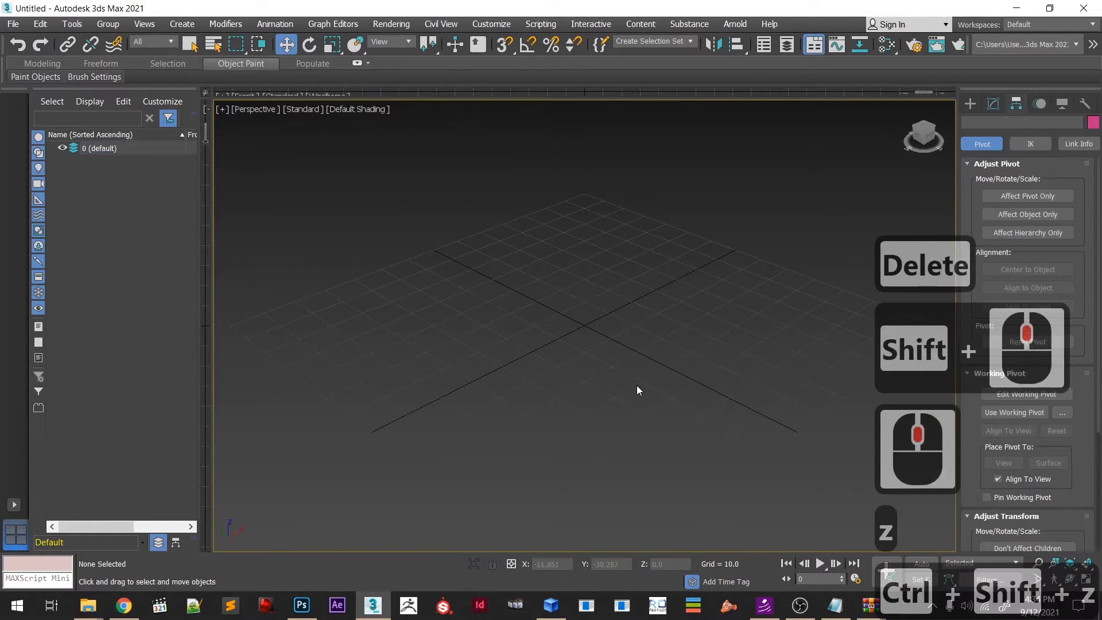
{"action": "middle_click_drag", "start_coordinate": [636, 391], "coordinate": [588, 374]}
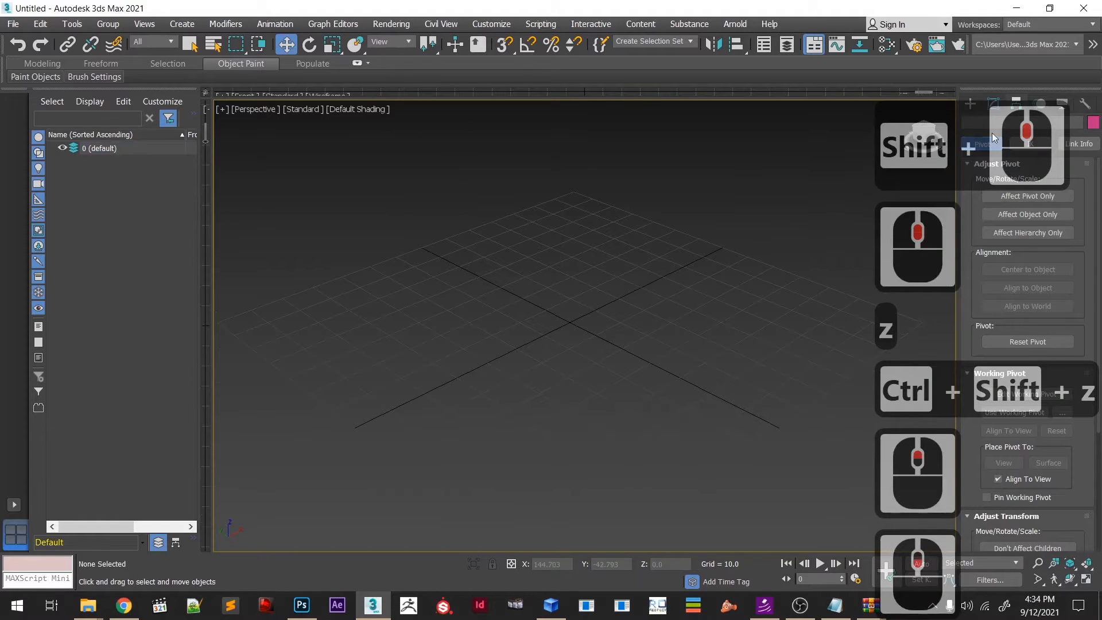
{"action": "left_click", "coordinate": [970, 103]}
{"action": "left_click", "coordinate": [997, 172]}
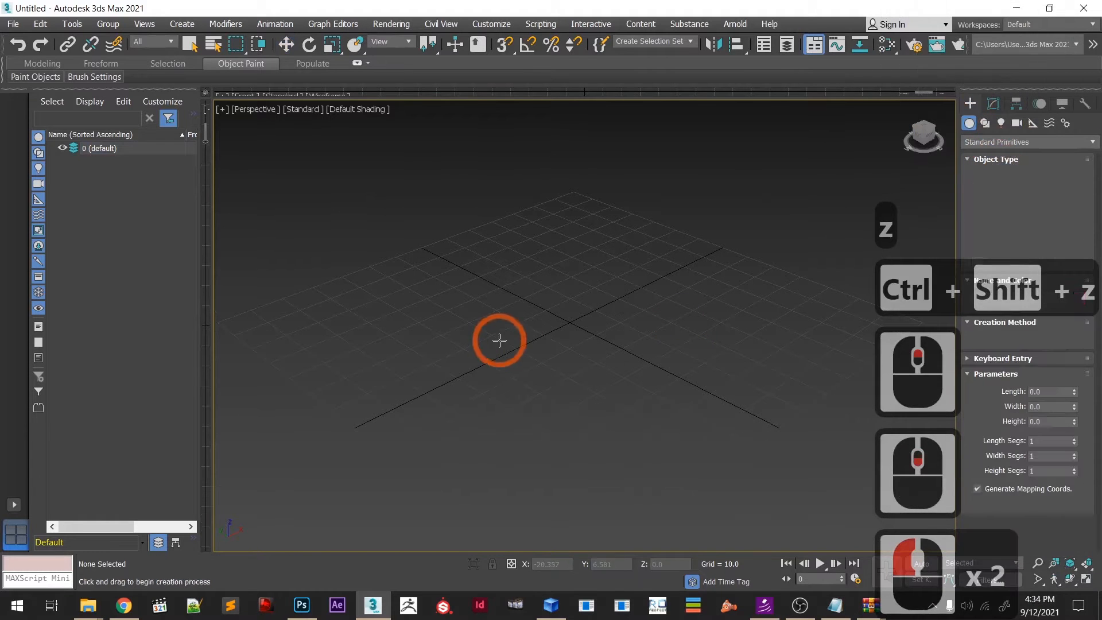
{"action": "left_click_drag", "start_coordinate": [467, 327], "coordinate": [711, 320]}
{"action": "left_click", "coordinate": [708, 406]}
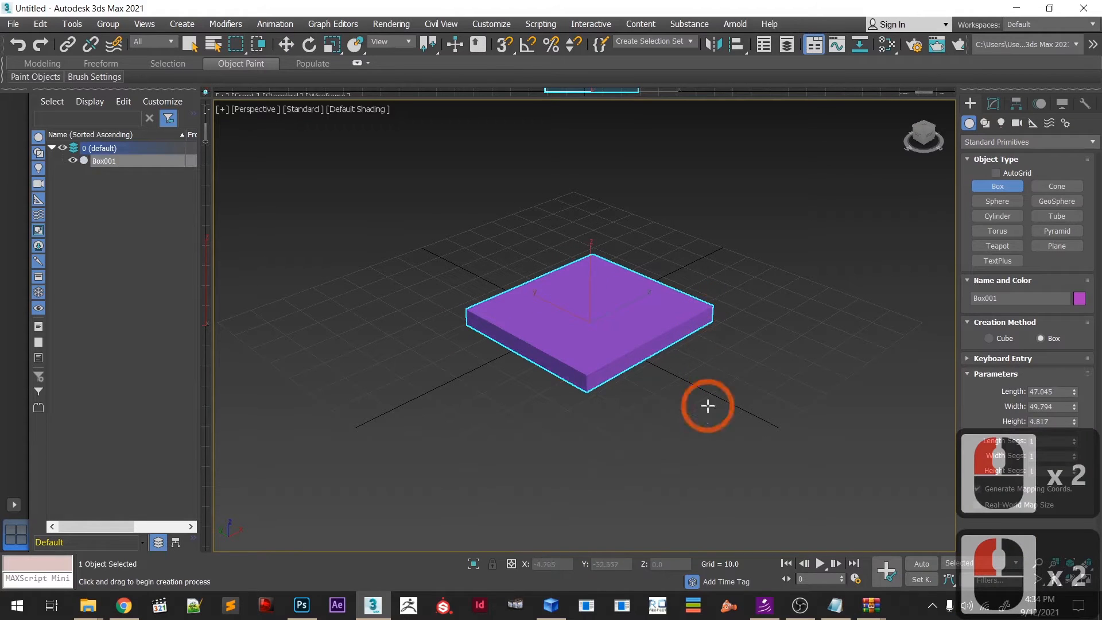
- Set the box's length and width to 40 and its height to 6
{"action": "double_click", "coordinate": [998, 105]}
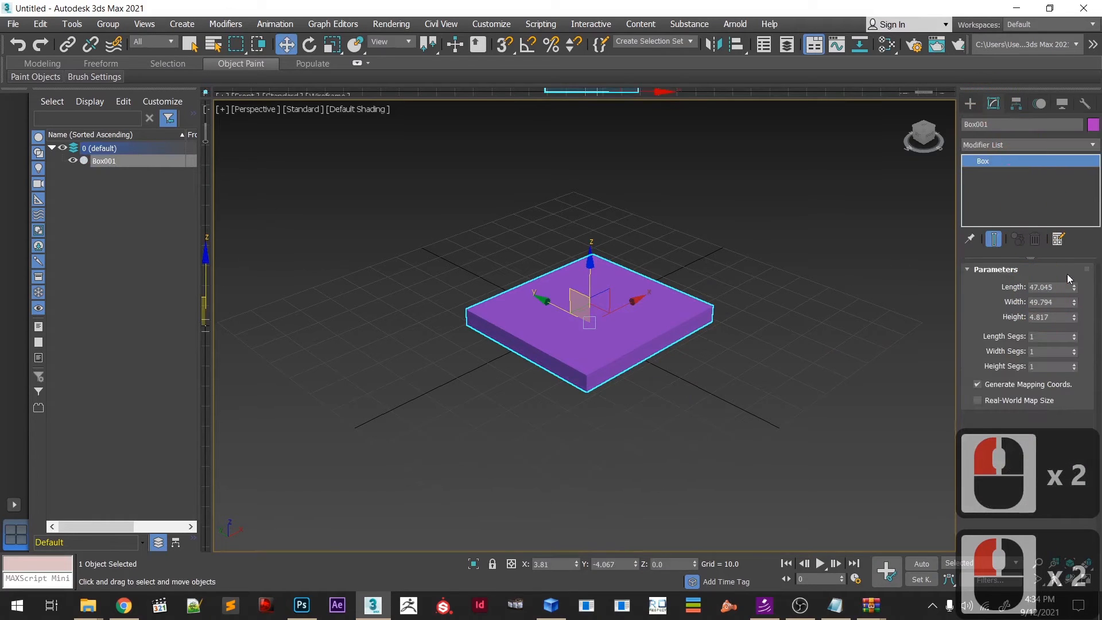
{"action": "double_click", "coordinate": [1051, 287]}
{"action": "type", "text": "40"}
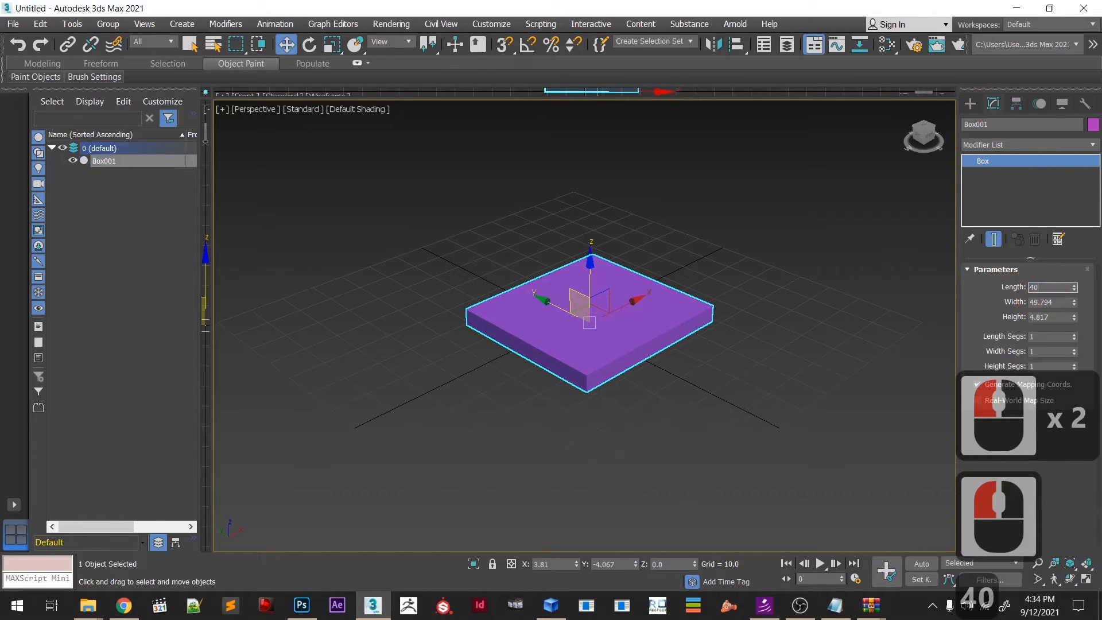
{"action": "key", "text": "Tab"}
{"action": "type", "text": "40"}
{"action": "key", "text": "Return"}
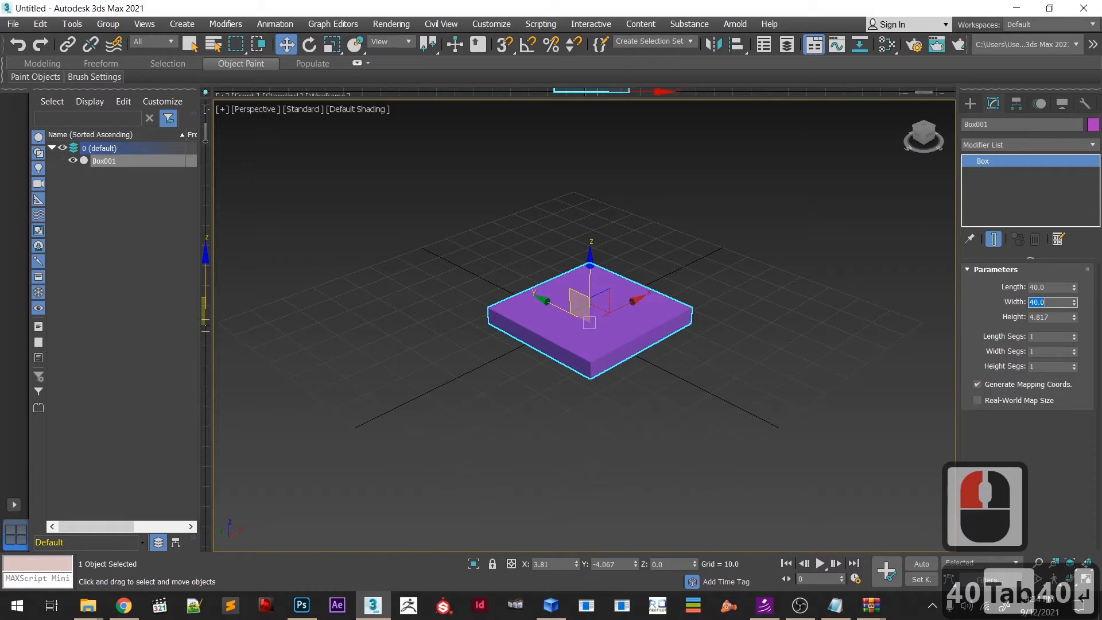
{"action": "double_click", "coordinate": [1051, 318]}
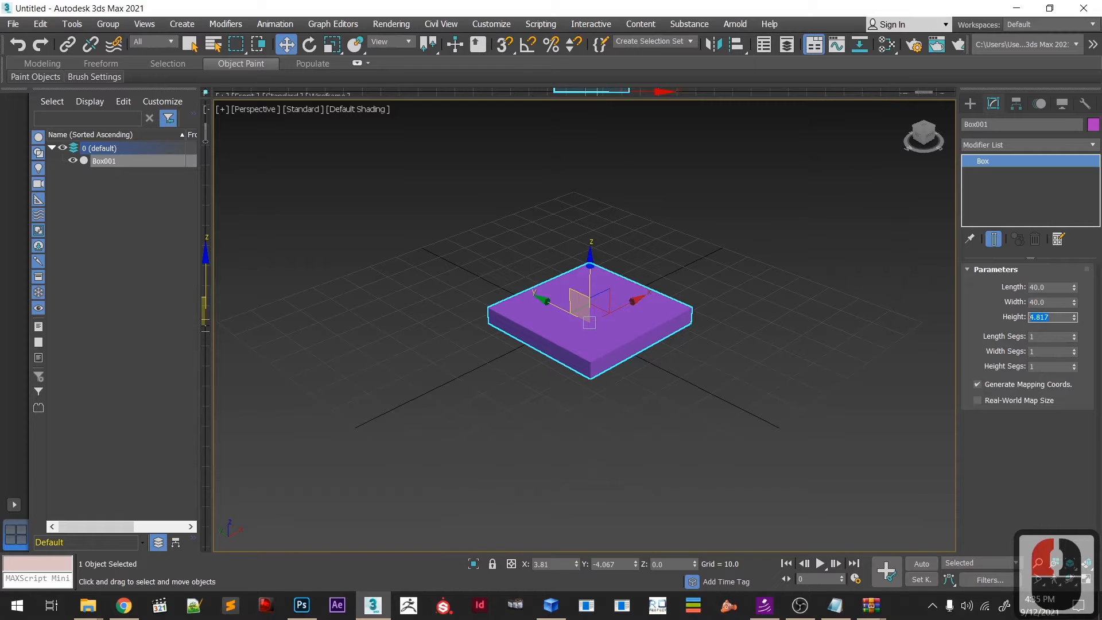
{"action": "type", "text": "8"}
{"action": "key", "text": "BackSpace"}
{"action": "type", "text": "6"}
{"action": "key", "text": "Return"}
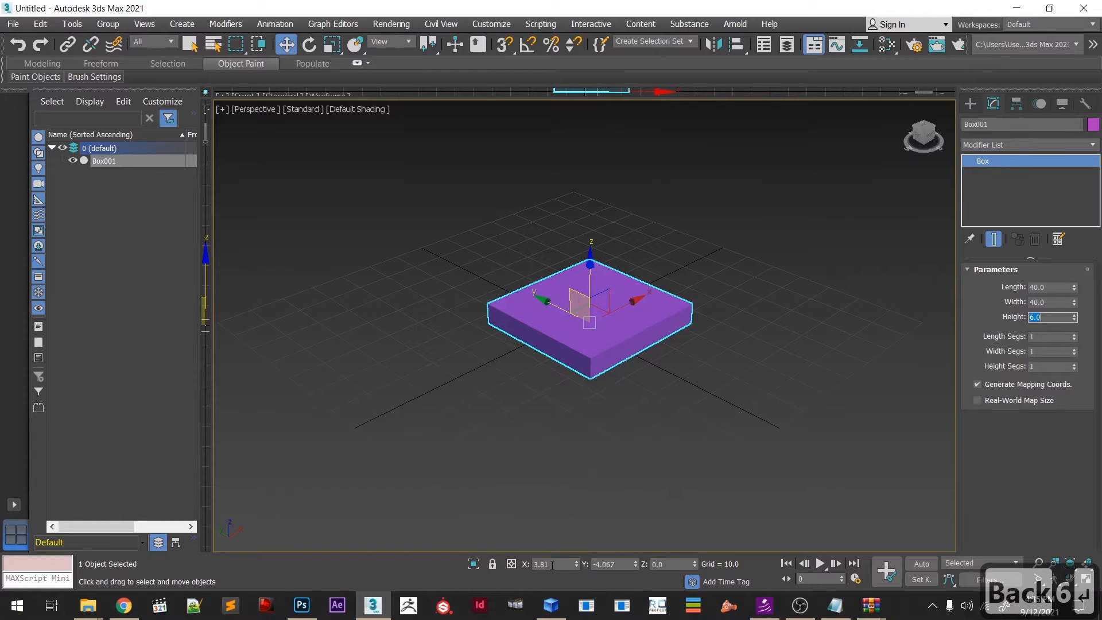
- Move the box to the world origin by setting its X, Y and Z coordinates to 0
{"action": "left_click_drag", "start_coordinate": [552, 565], "coordinate": [512, 561]}
{"action": "type", "text": "0"}
{"action": "key", "text": "Return"}
{"action": "key", "text": "Tab"}
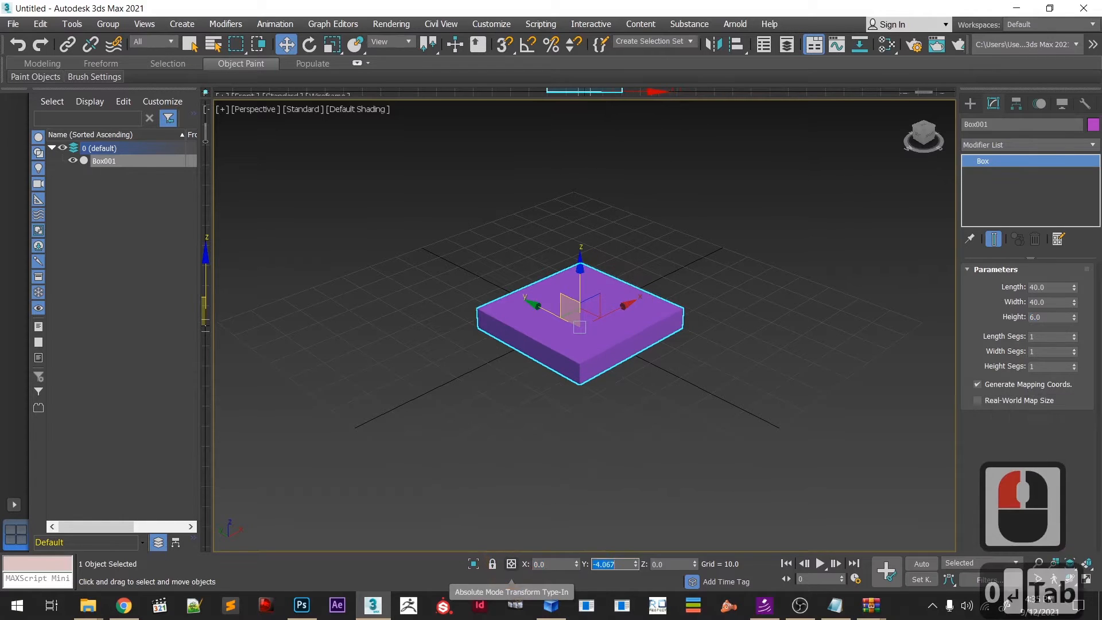
{"action": "type", "text": "0"}
{"action": "key", "text": "Return"}
{"action": "key", "text": "Tab"}
{"action": "type", "text": "0"}
{"action": "key", "text": "Return"}
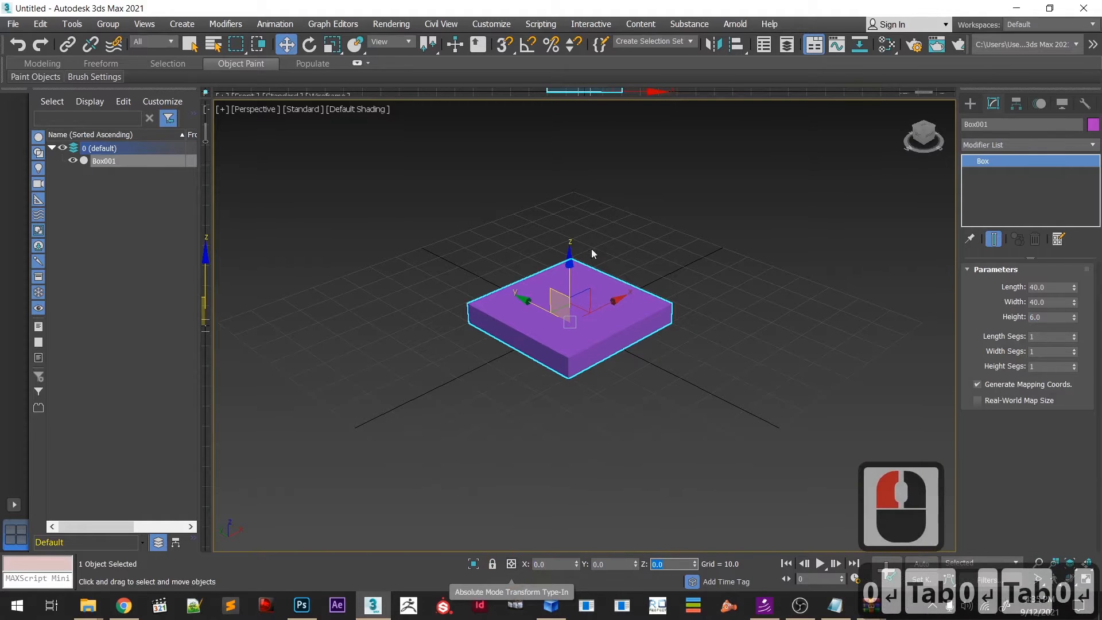
- Minimize 3ds Max and open the textures folder inside the download folder in File Explorer
{"action": "left_click", "coordinate": [1017, 8]}
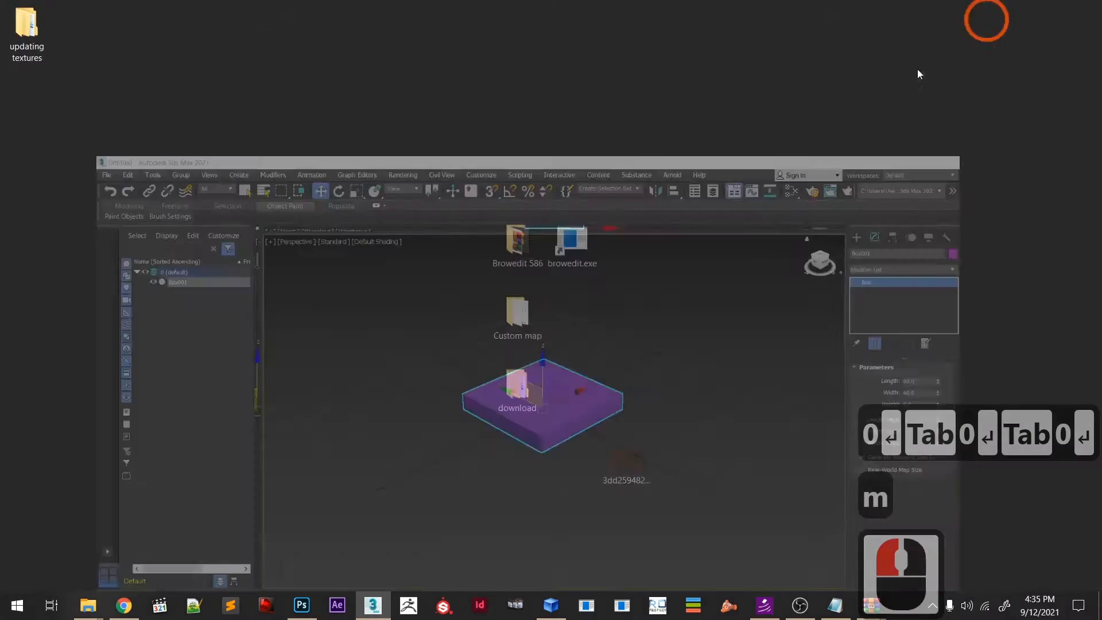
{"action": "left_click", "coordinate": [88, 605]}
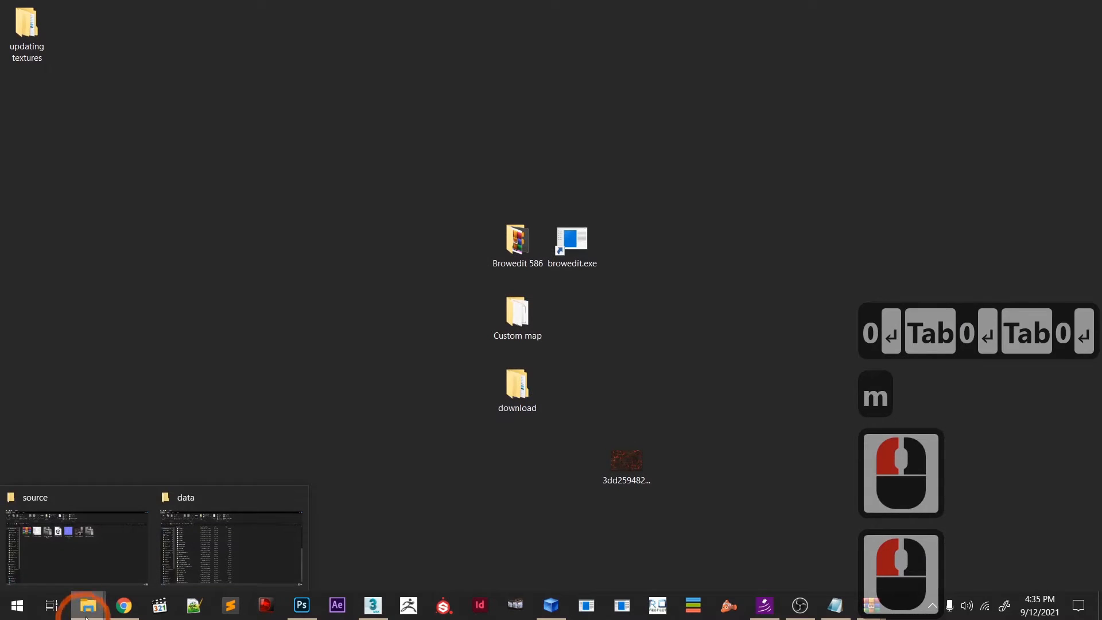
{"action": "left_click", "coordinate": [103, 553]}
{"action": "left_click", "coordinate": [474, 504]}
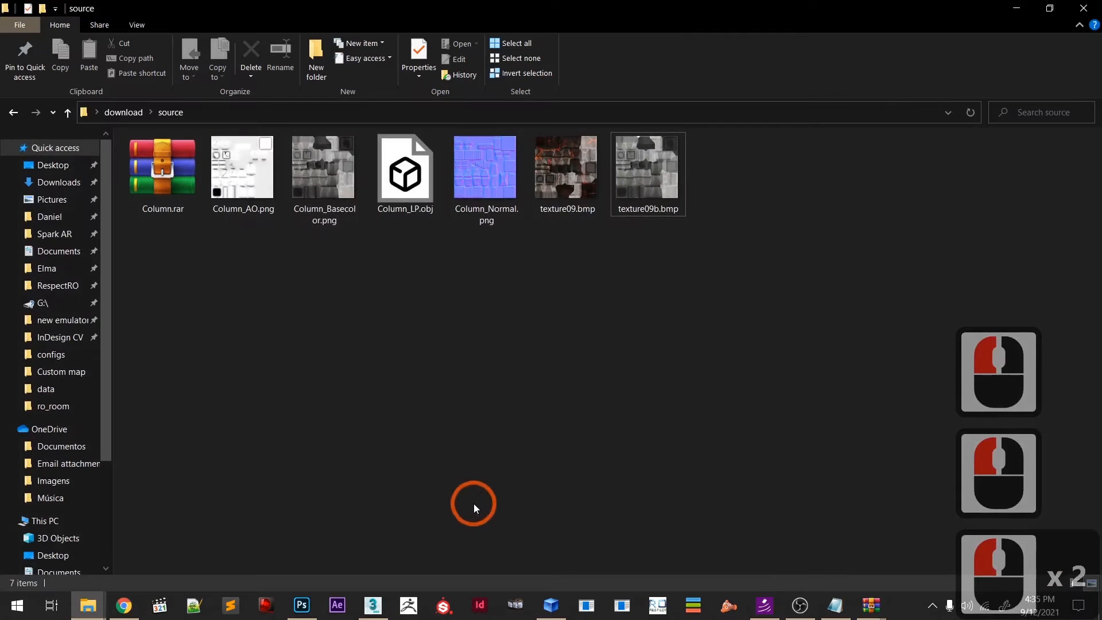
{"action": "key", "text": "BackSpace"}
{"action": "key", "text": "Down"}
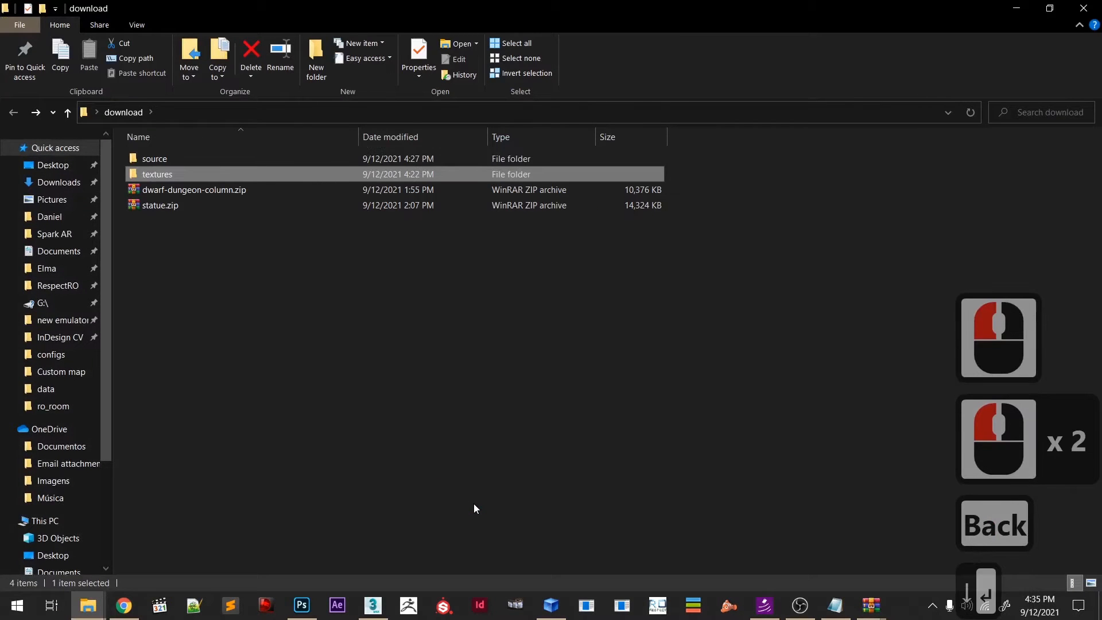
{"action": "key", "text": "Return"}
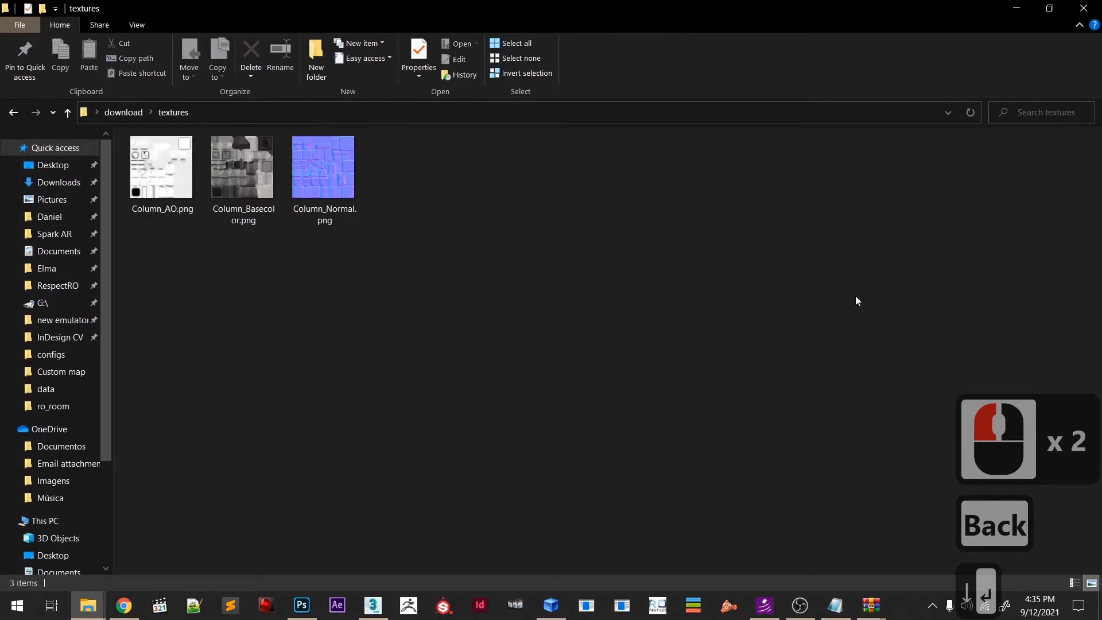
- Go back to the download folder and minimize its window to show the desktop
{"action": "left_click", "coordinate": [855, 296]}
{"action": "key", "text": "BackSpace"}
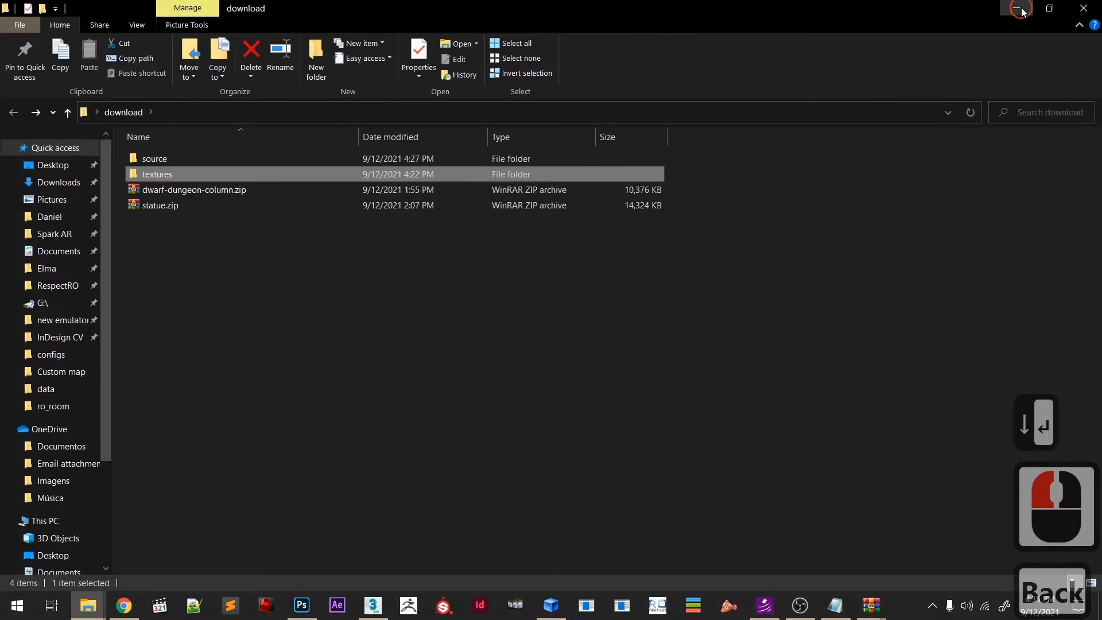
{"action": "left_click", "coordinate": [1021, 8]}
{"action": "left_click", "coordinate": [694, 327]}
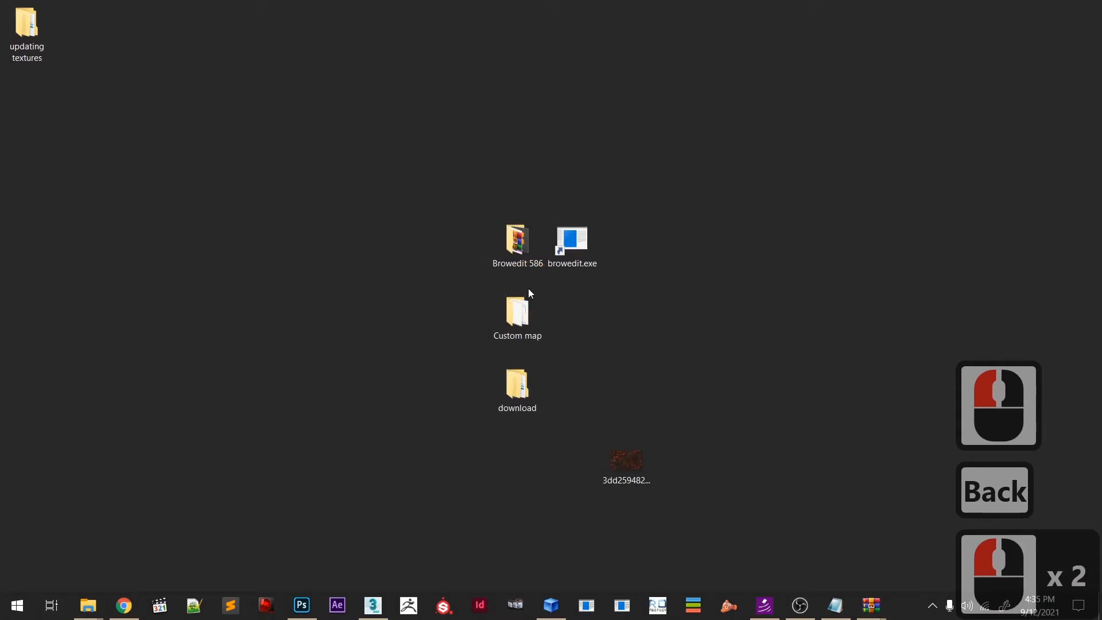
- Open the Custom map folder from the desktop and go into its texture\ro_room subfolder
{"action": "left_click", "coordinate": [508, 321]}
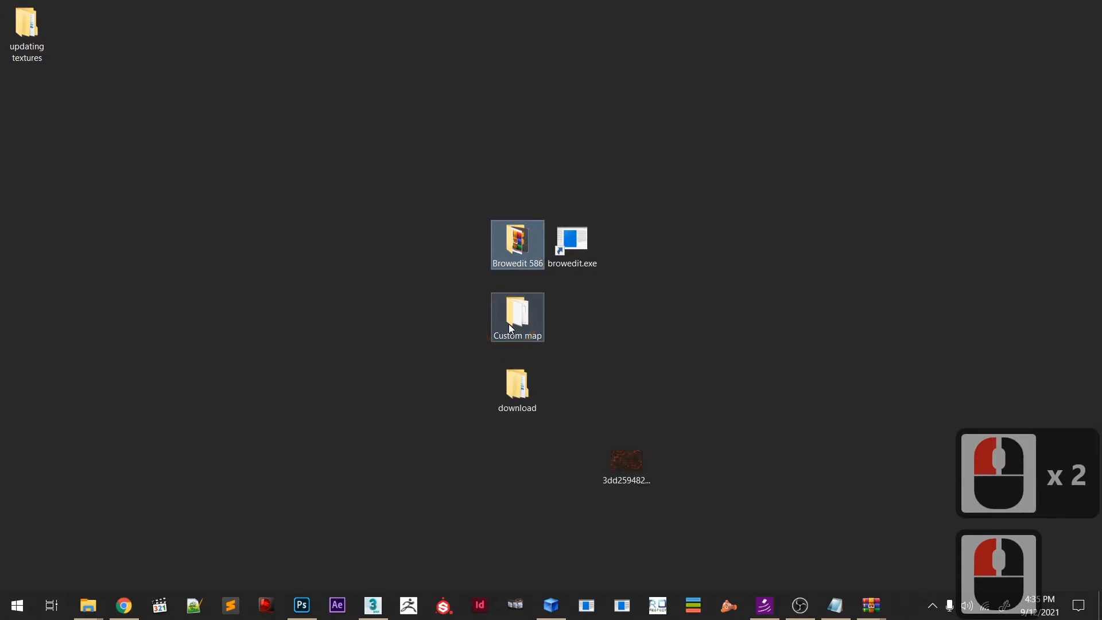
{"action": "key", "text": "Down"}
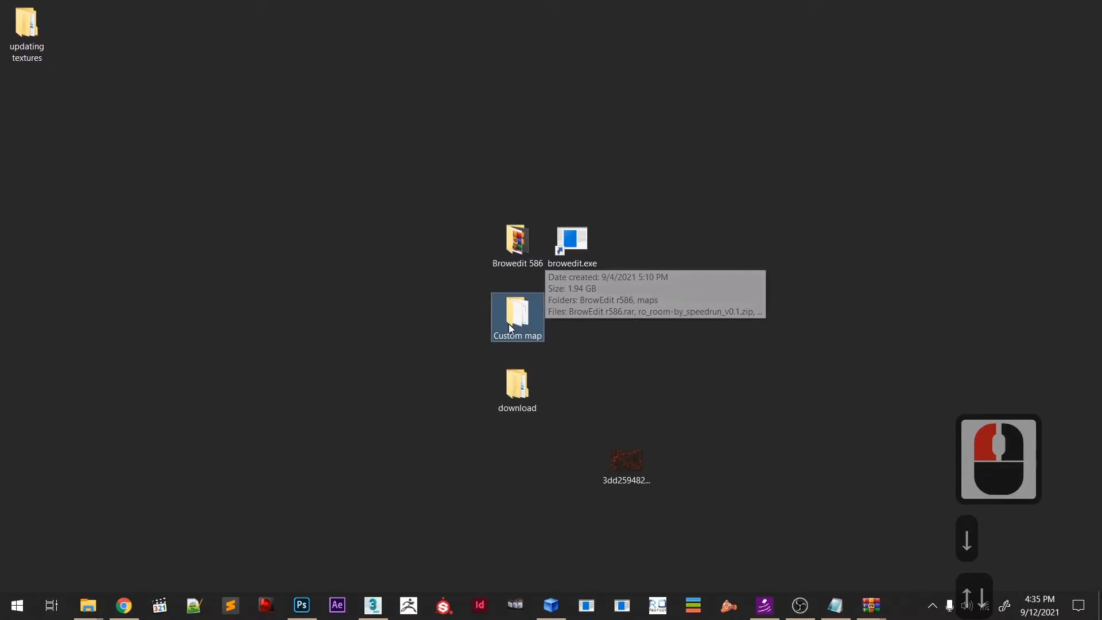
{"action": "key", "text": "Return"}
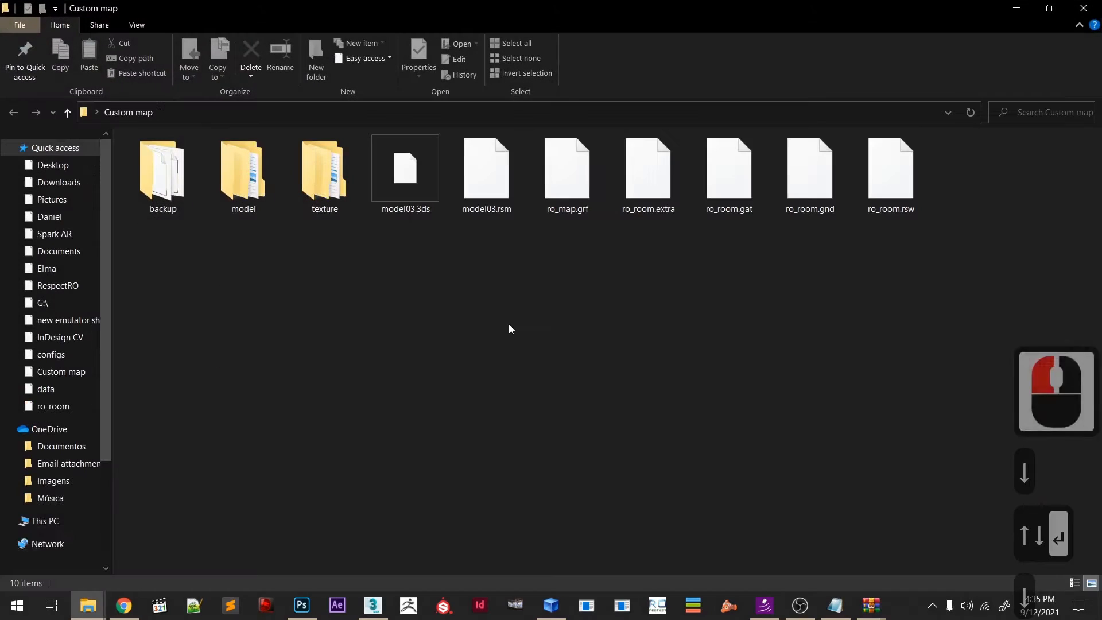
{"action": "key", "text": "Right"}
{"action": "key", "text": "Right"}
{"action": "key", "text": "Return"}
{"action": "key", "text": "Down"}
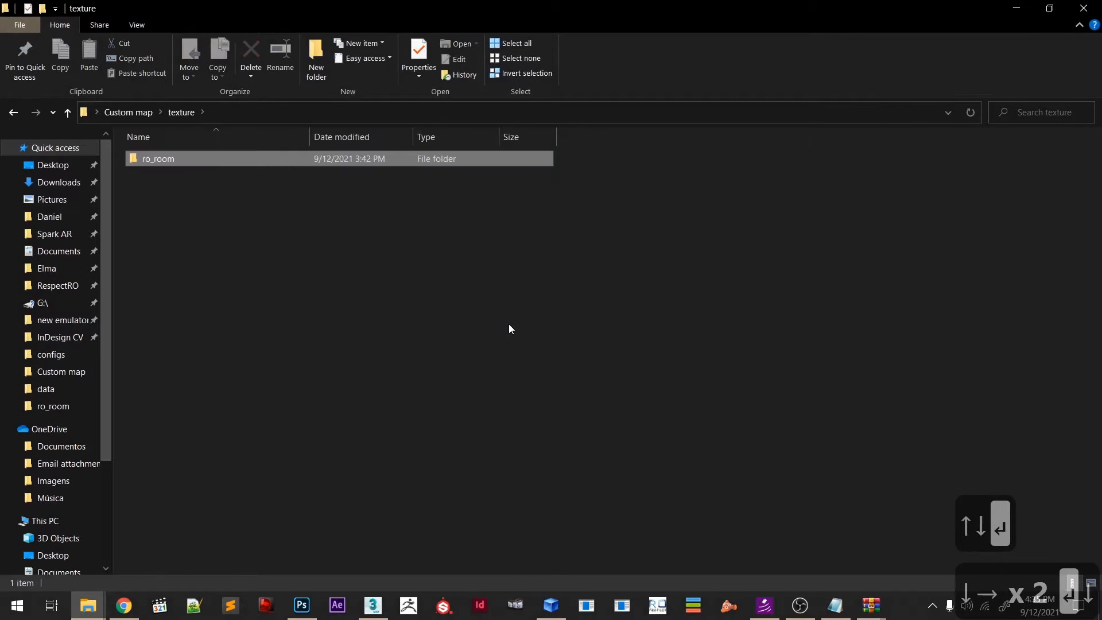
{"action": "key", "text": "Return"}
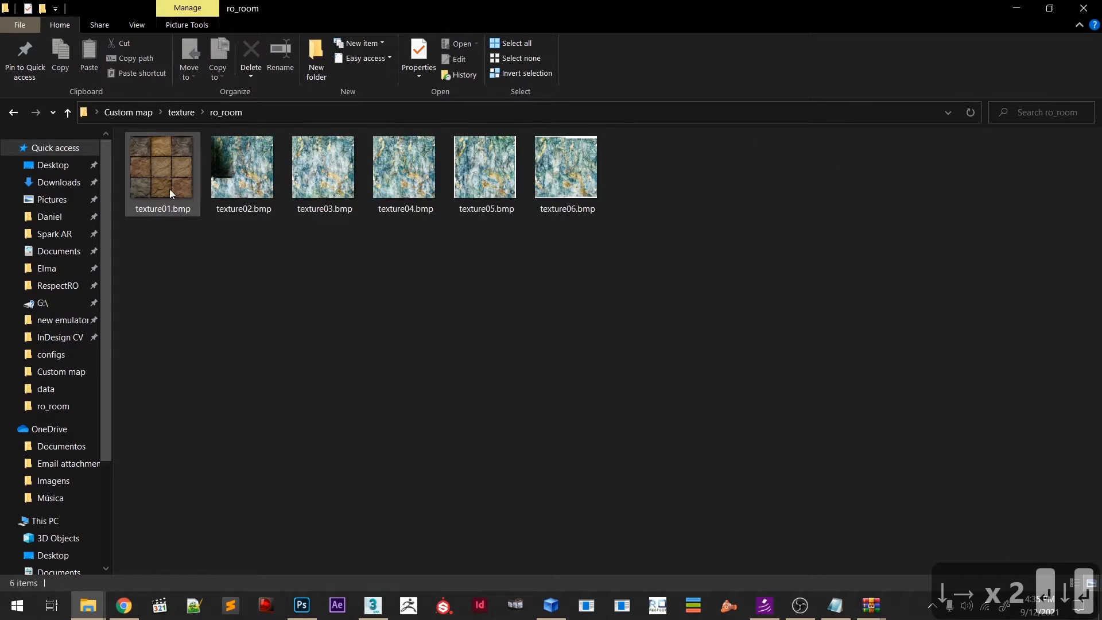
- Switch back to 3ds Max and open the Slate Material Editor in a maximized window
{"action": "key", "text": "alt+Tab"}
{"action": "key", "text": "alt+Tab"}
{"action": "left_click_drag", "start_coordinate": [219, 340], "coordinate": [311, 373]}
{"action": "key", "text": "alt+Tab"}
{"action": "key", "text": "alt+Tab"}
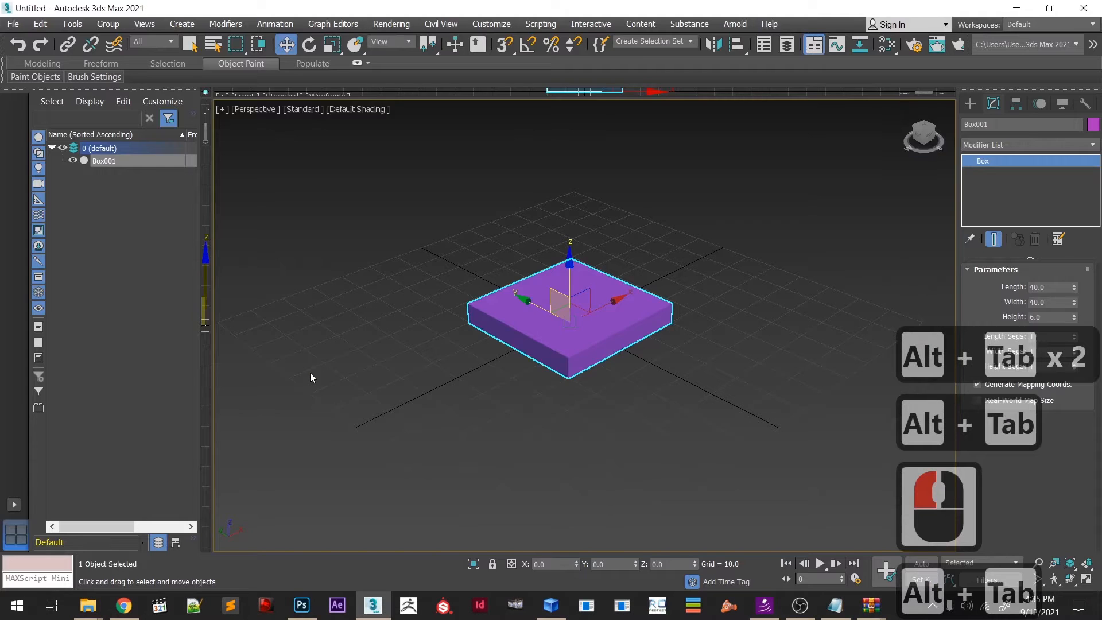
{"action": "key", "text": "m"}
{"action": "left_click", "coordinate": [588, 40]}
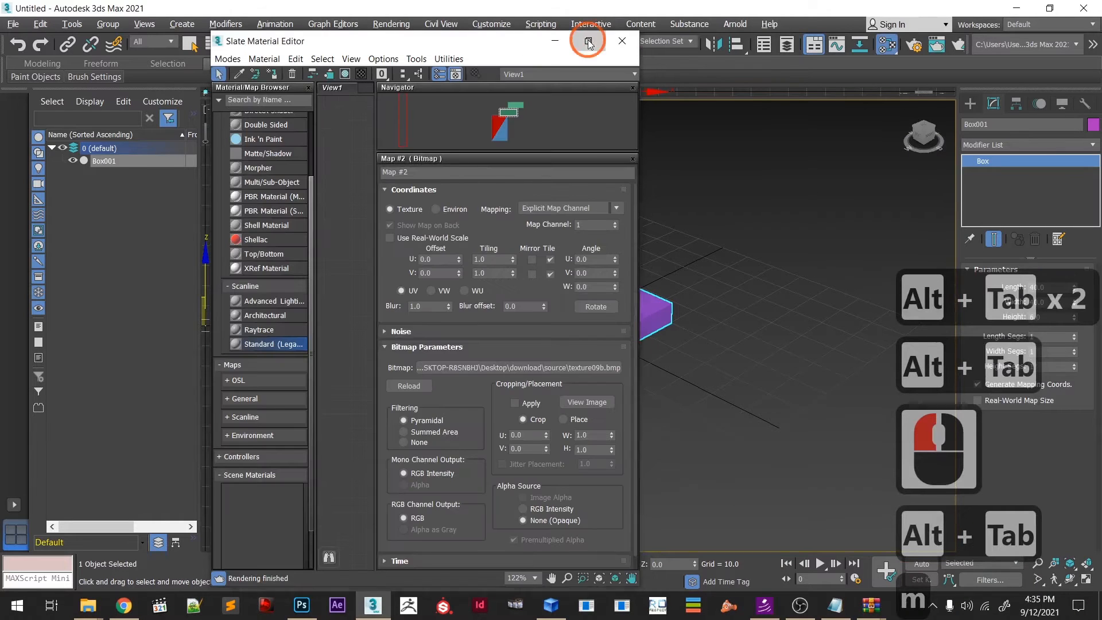
- Add a Standard (Legacy) material node to an empty area of the material graph
{"action": "key", "text": "alt+Tab"}
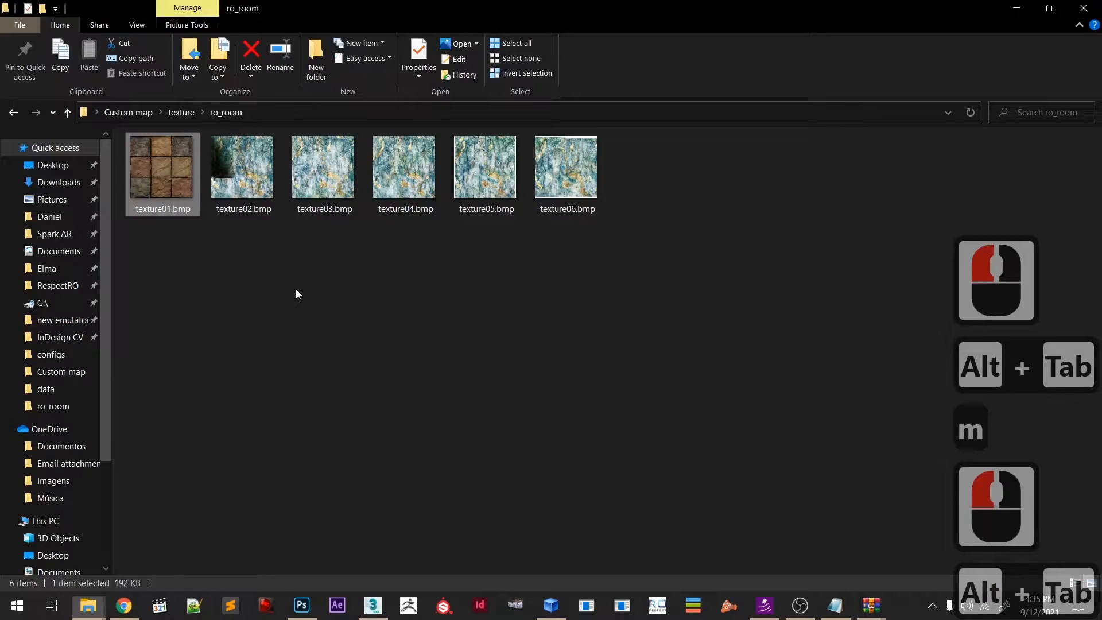
{"action": "key", "text": "alt+Tab"}
{"action": "left_click_drag", "start_coordinate": [53, 310], "coordinate": [218, 366]}
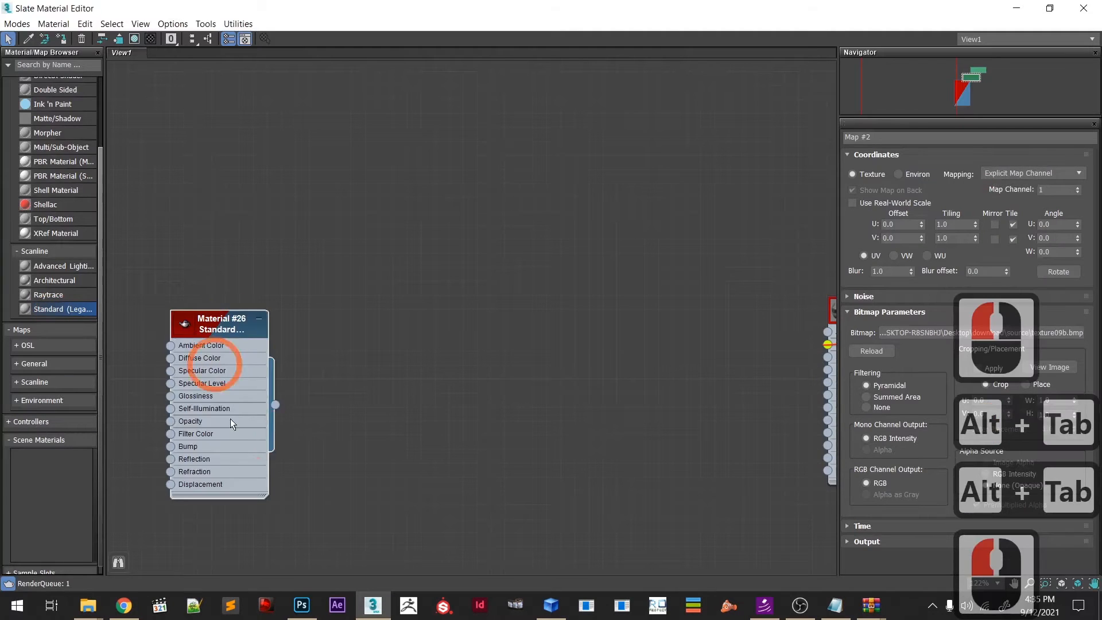
- Bring texture01.bmp from the ro_room folder into the material graph and connect it to the new material's Diffuse Color
{"action": "key", "text": "alt+Tab"}
{"action": "left_click_drag", "start_coordinate": [161, 170], "coordinate": [375, 352]}
{"action": "key", "text": "alt+Tab"}
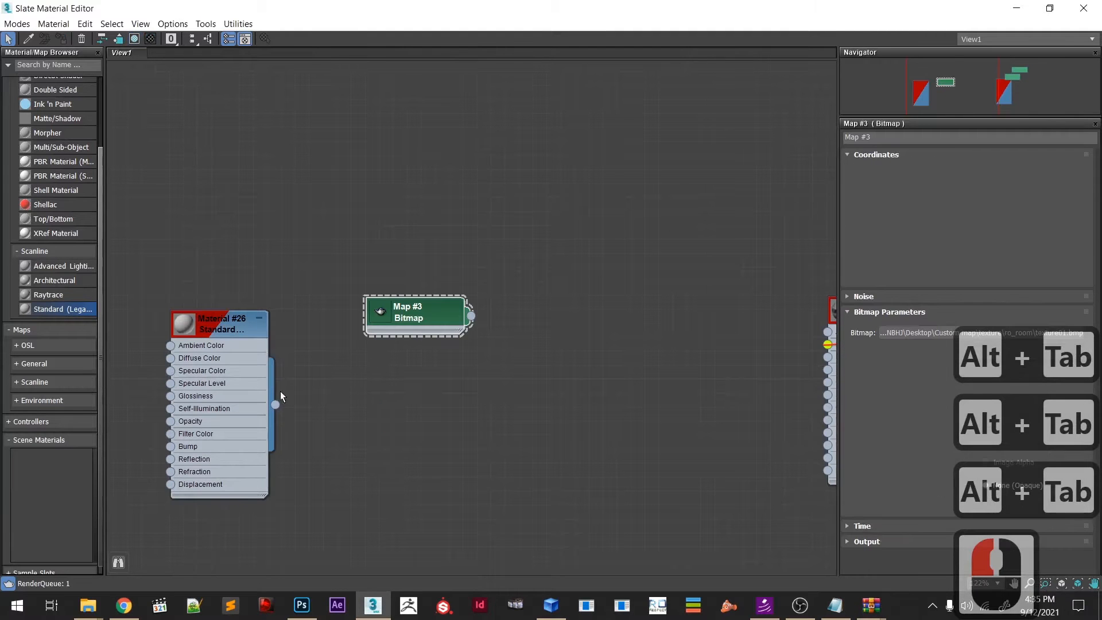
{"action": "left_click_drag", "start_coordinate": [170, 358], "coordinate": [472, 318]}
{"action": "double_click", "coordinate": [341, 240]}
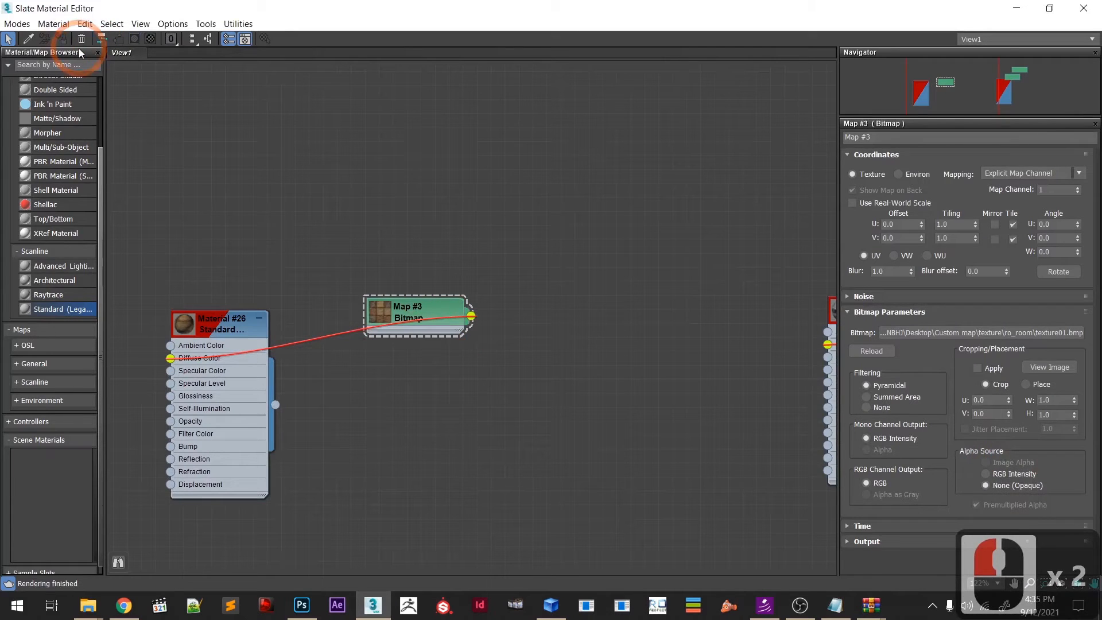
- Restore the material editor's window size, assign the new tile material to the selected box, and close the editor
{"action": "double_click", "coordinate": [122, 11]}
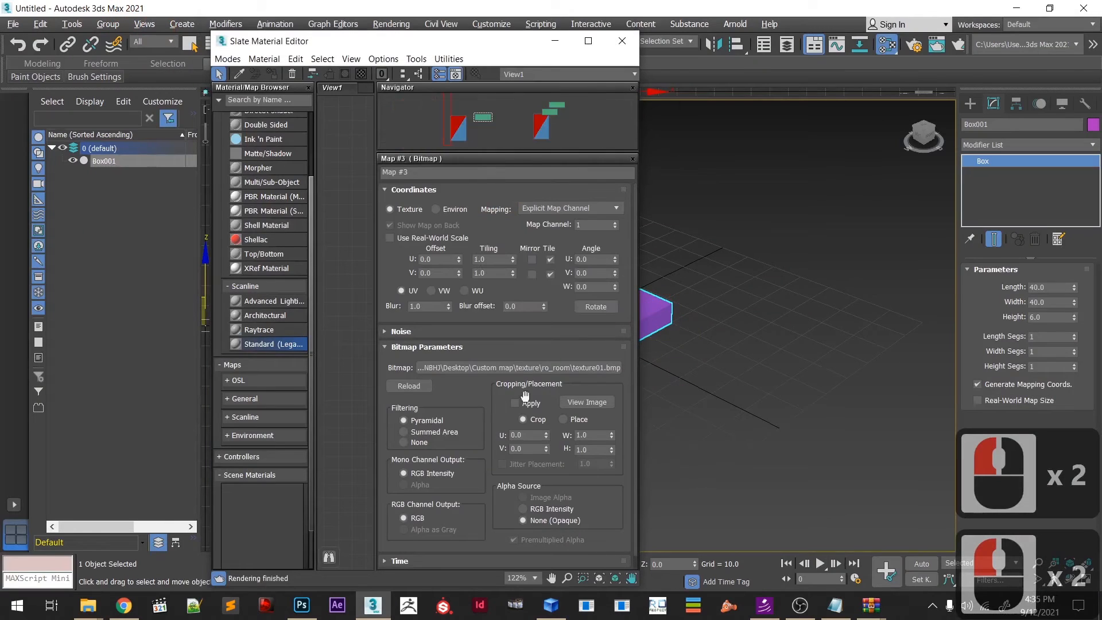
{"action": "scroll", "coordinate": [338, 367], "scroll_direction": "down", "scroll_amount": 3}
{"action": "middle_click_drag", "start_coordinate": [368, 373], "coordinate": [334, 374]}
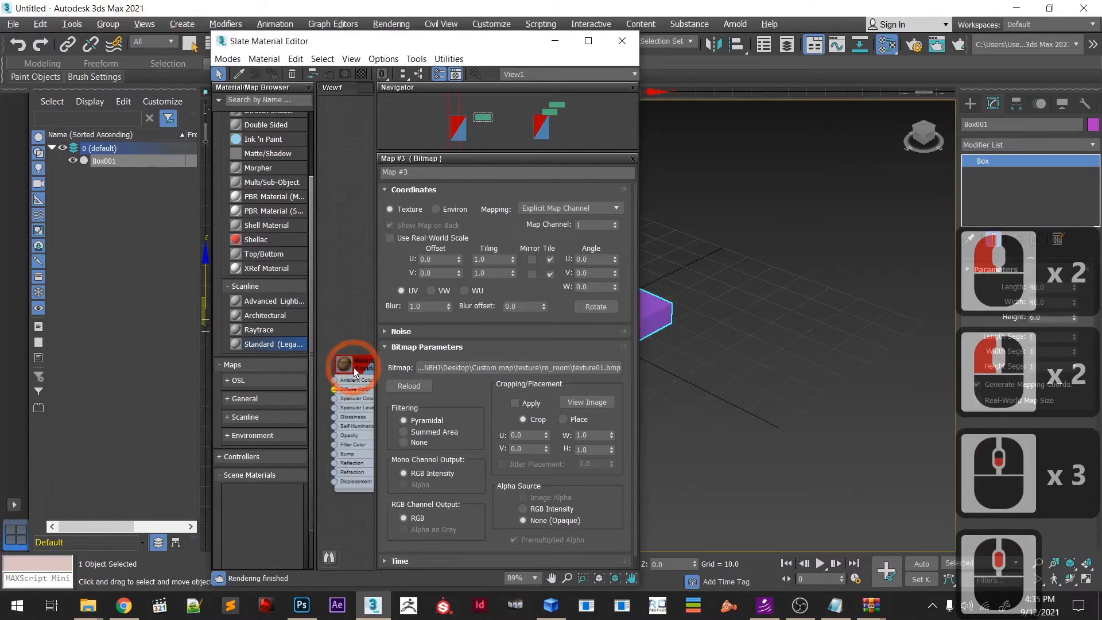
{"action": "double_click", "coordinate": [352, 365]}
{"action": "left_click", "coordinate": [280, 76]}
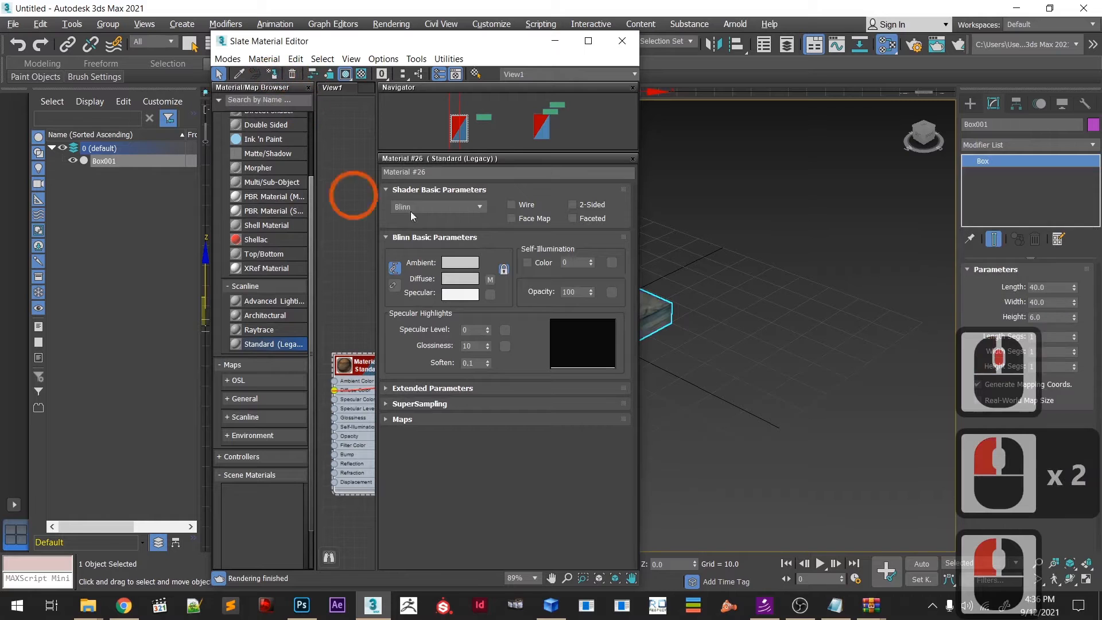
{"action": "left_click", "coordinate": [622, 40]}
- Convert the textured box to an Editable Poly
{"action": "left_click", "coordinate": [630, 317]}
{"action": "middle_click_drag", "start_coordinate": [601, 383], "coordinate": [546, 351], "text": "alt"}
{"action": "scroll", "coordinate": [556, 352], "scroll_direction": "up", "scroll_amount": 3}
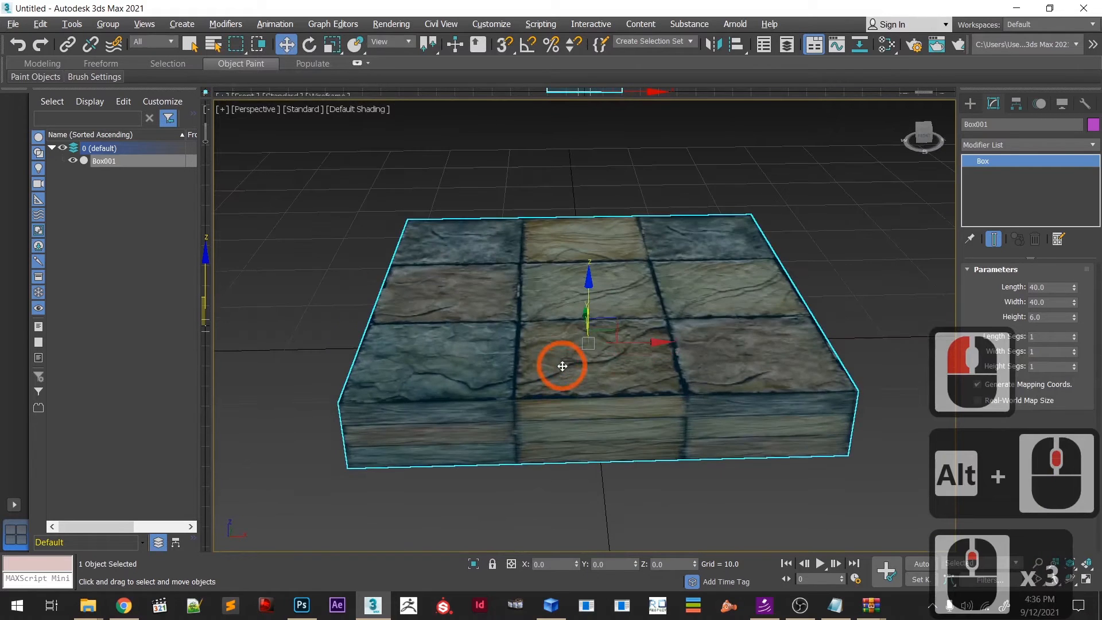
{"action": "right_click", "coordinate": [564, 370]}
{"action": "mouse_move", "coordinate": [661, 528]}
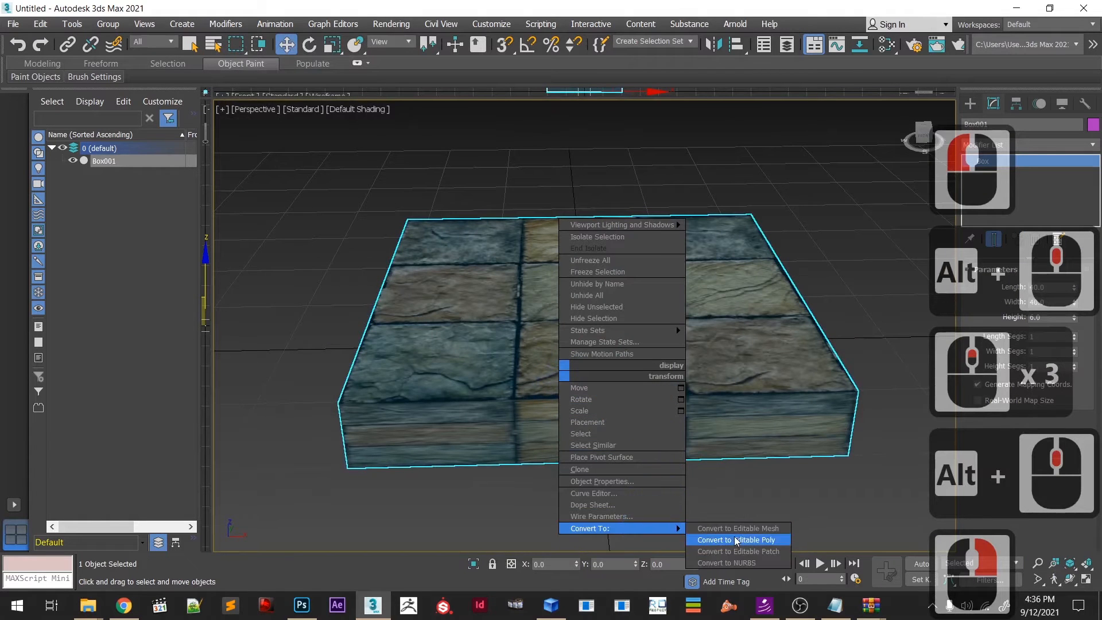
{"action": "left_click", "coordinate": [737, 540]}
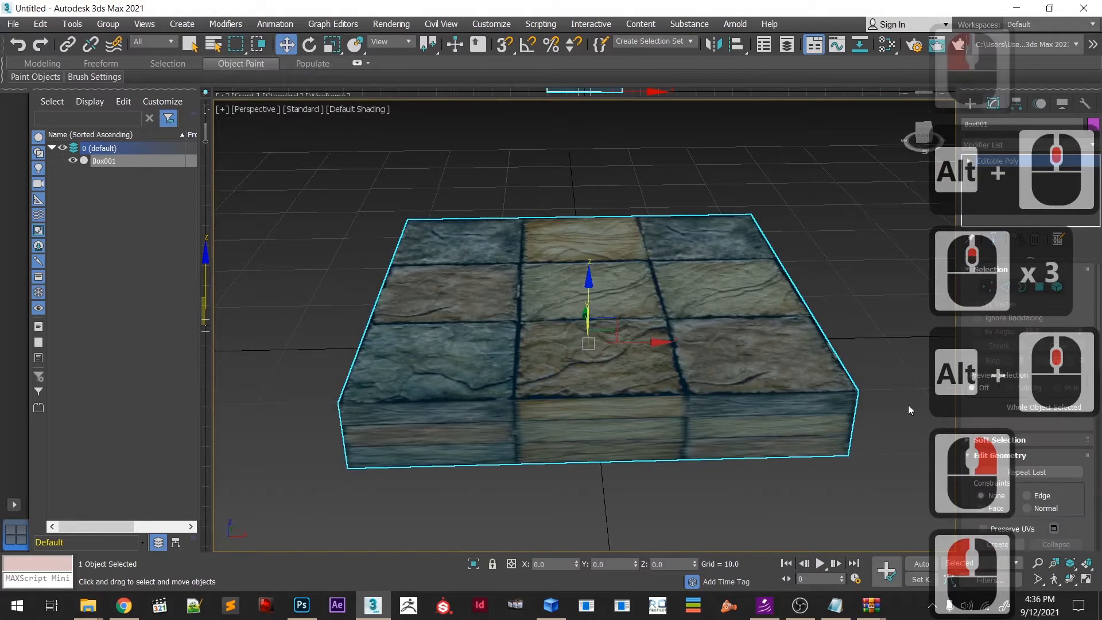
- Add an Unwrap UVW modifier to the box
{"action": "left_click", "coordinate": [1001, 146]}
{"action": "key", "text": "u"}
{"action": "left_click", "coordinate": [1017, 488]}
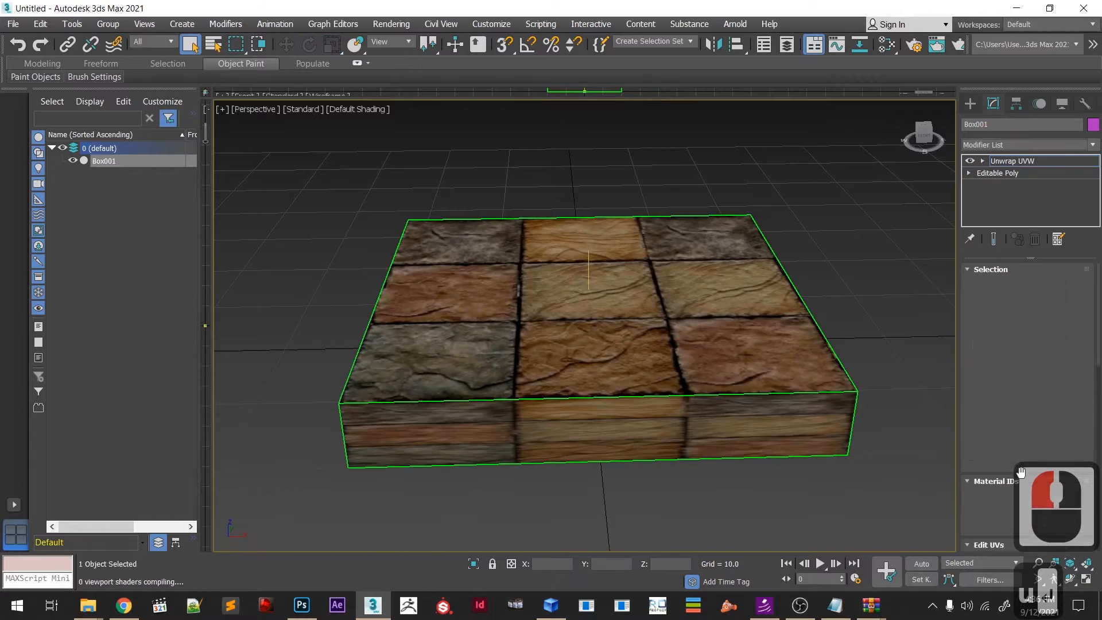
- Select the four side faces of the box in the Unwrap UVW modifier
{"action": "left_click", "coordinate": [691, 427]}
{"action": "middle_click_drag", "start_coordinate": [691, 427], "coordinate": [648, 341], "text": "alt"}
{"action": "left_click", "coordinate": [745, 369], "text": "ctrl"}
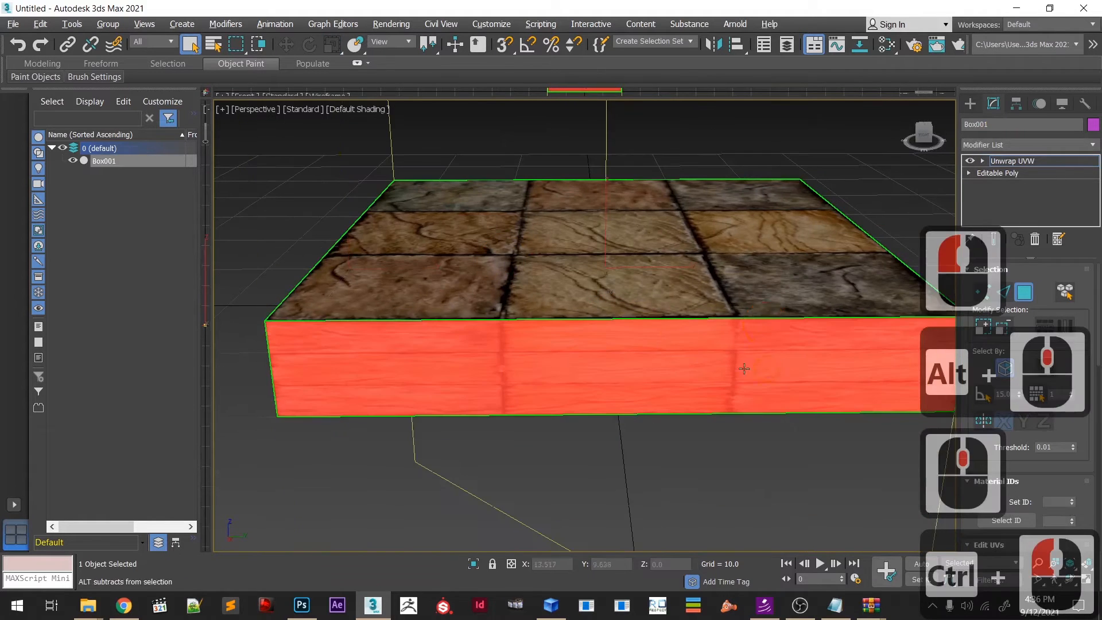
{"action": "middle_click_drag", "start_coordinate": [745, 369], "coordinate": [638, 325], "text": "alt"}
{"action": "left_click", "coordinate": [643, 234], "text": "ctrl"}
{"action": "middle_click_drag", "start_coordinate": [644, 234], "coordinate": [742, 304], "text": "alt"}
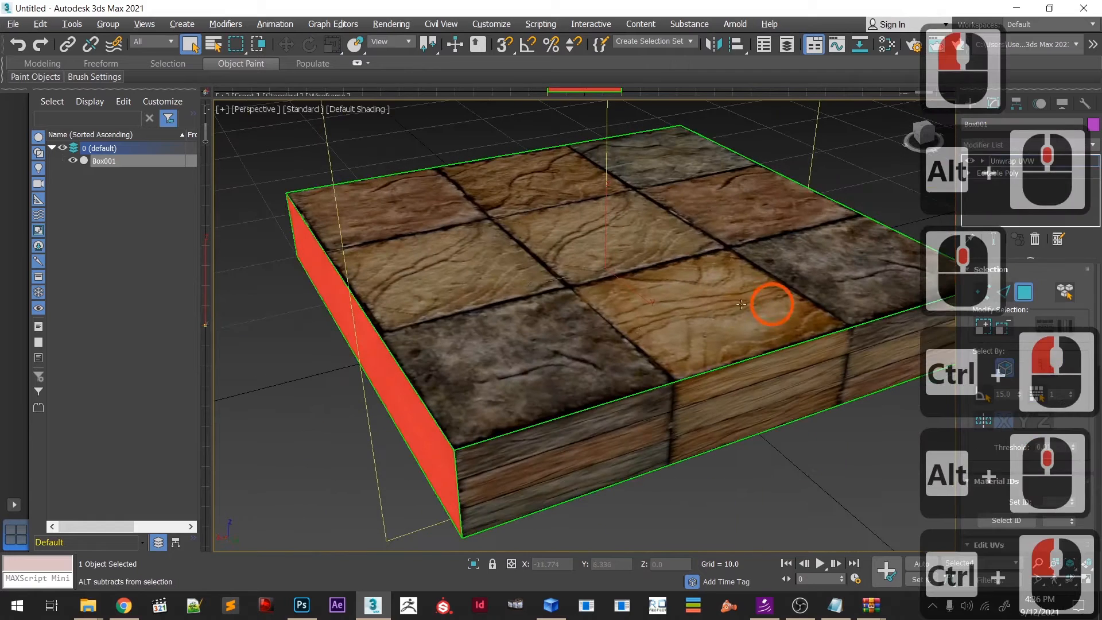
{"action": "left_click", "coordinate": [547, 442], "text": "ctrl"}
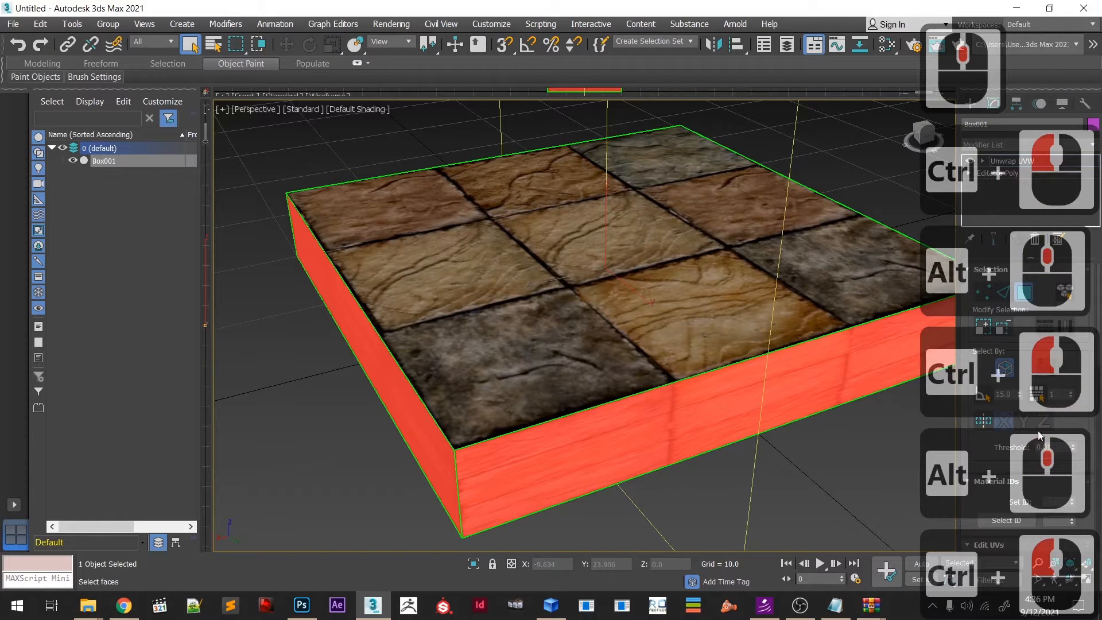
- Open the UV Editor and show Map #3 (texture01.bmp) as its background
{"action": "scroll", "coordinate": [1035, 449], "scroll_direction": "down", "scroll_amount": 2}
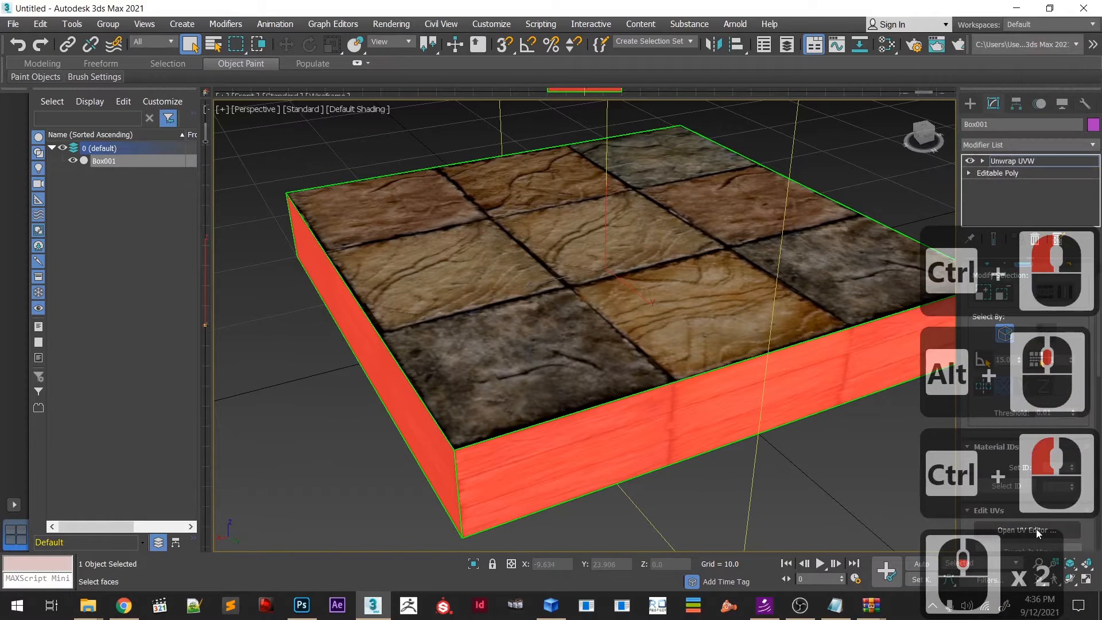
{"action": "left_click", "coordinate": [1028, 530]}
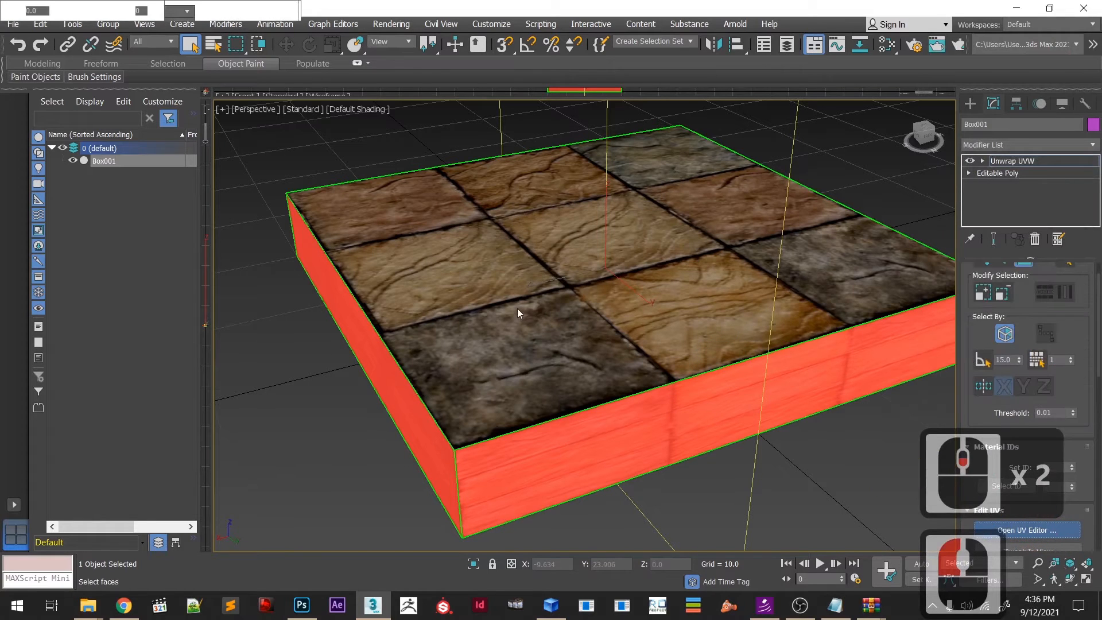
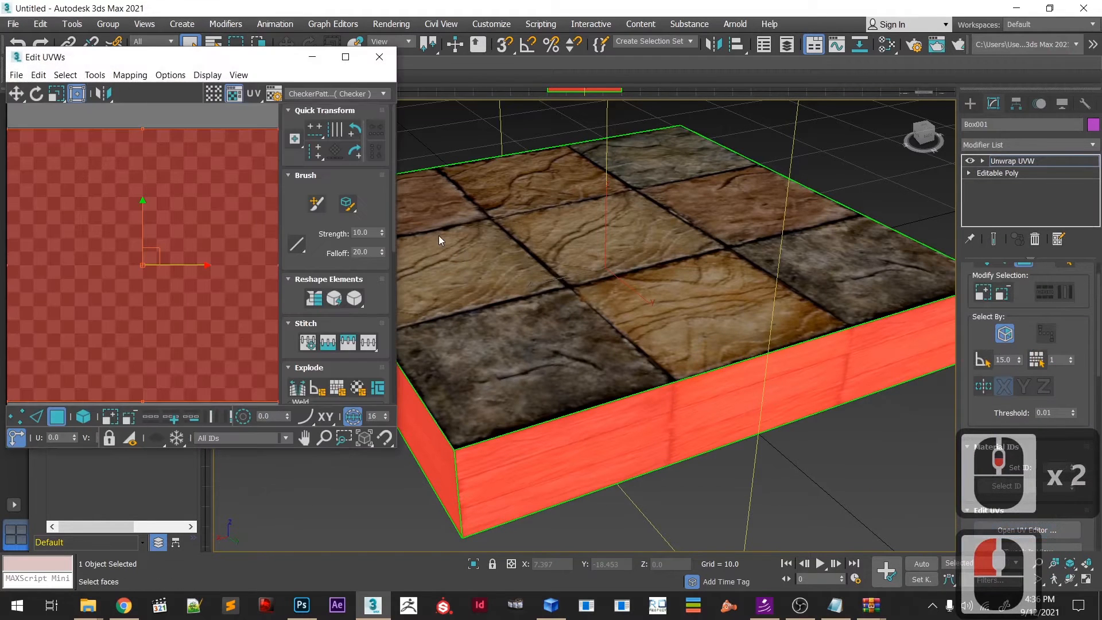
{"action": "left_click", "coordinate": [315, 95]}
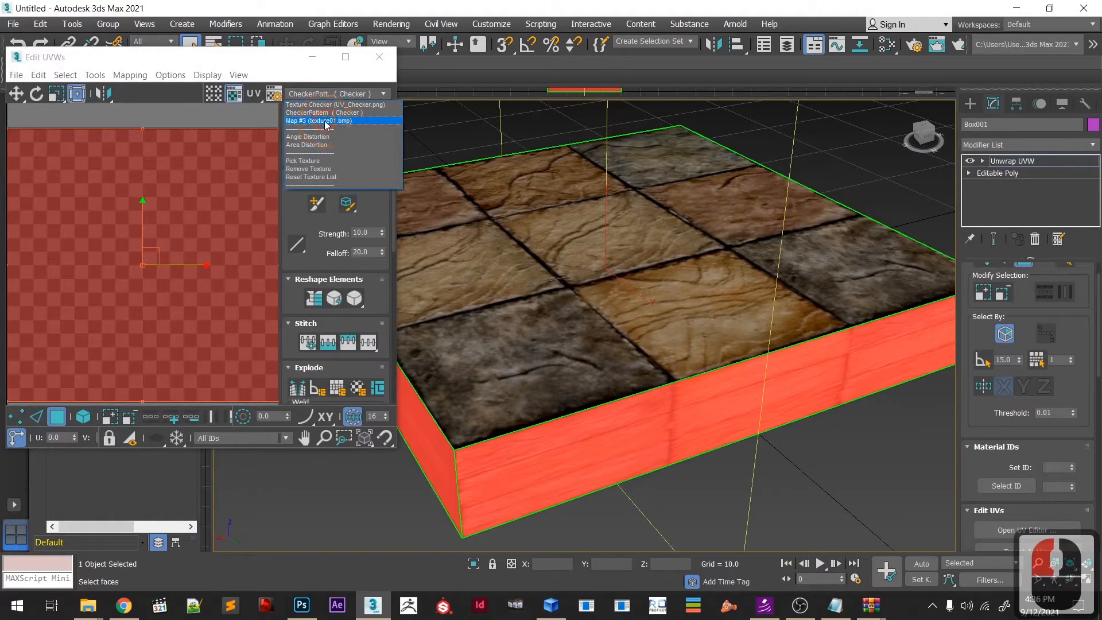
{"action": "left_click", "coordinate": [325, 121]}
{"action": "scroll", "coordinate": [217, 290], "scroll_direction": "down", "scroll_amount": 2}
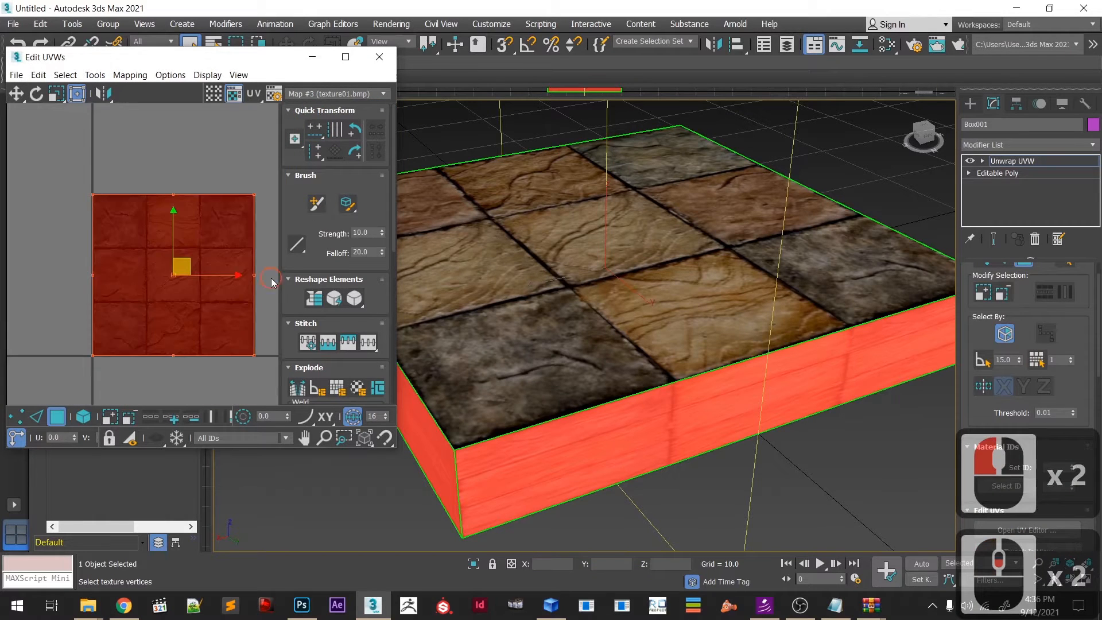
- Select only the box's front side face and shrink its UVs vertically to fit the lowest row of tiles in the texture
{"action": "double_click", "coordinate": [447, 375]}
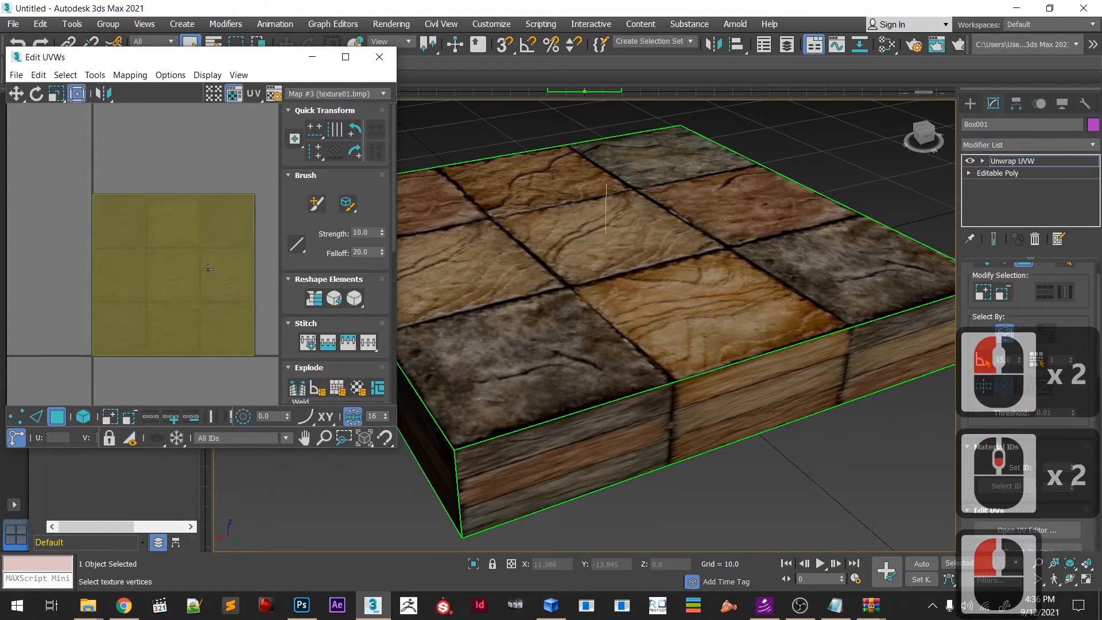
{"action": "left_click", "coordinate": [622, 421]}
{"action": "left_click", "coordinate": [229, 229]}
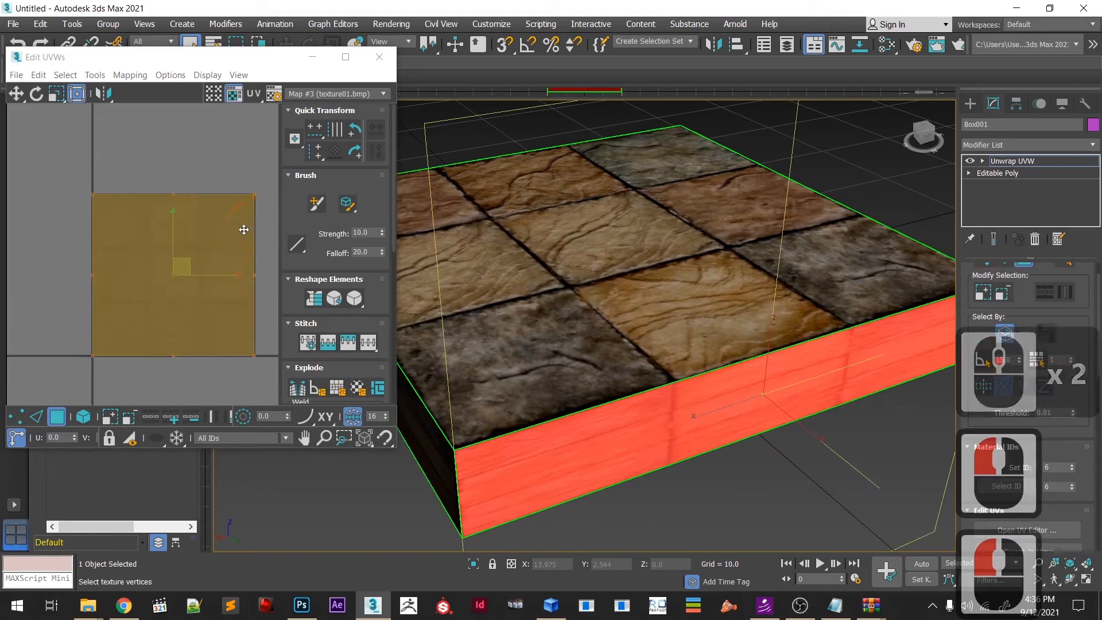
{"action": "left_click_drag", "start_coordinate": [253, 198], "coordinate": [258, 253]}
{"action": "left_click_drag", "start_coordinate": [271, 308], "coordinate": [275, 305]}
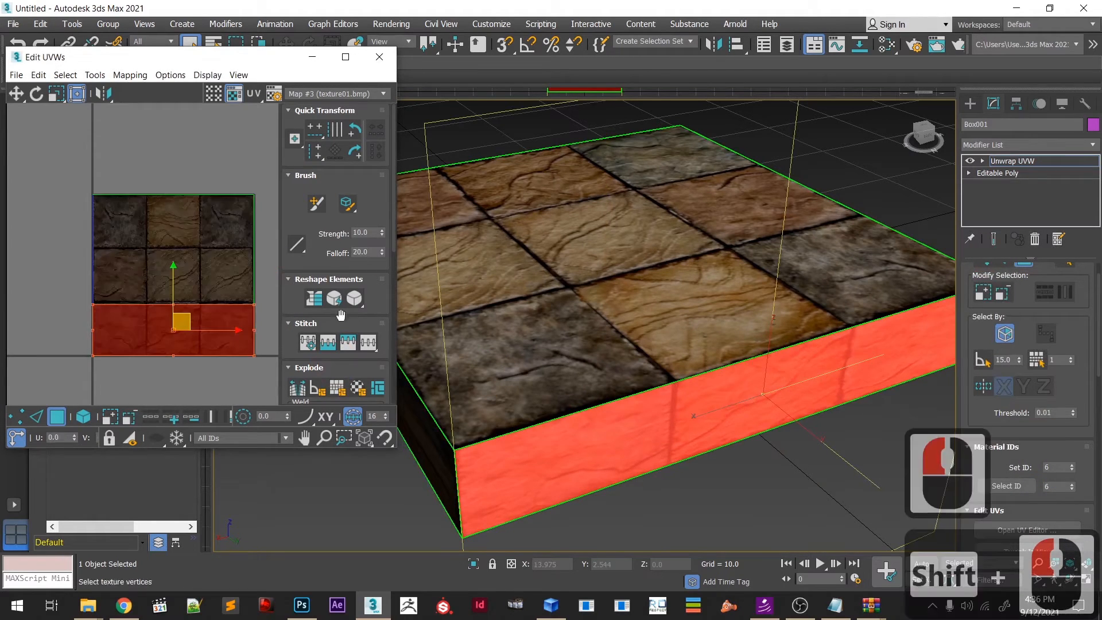
{"action": "scroll", "coordinate": [252, 314], "scroll_direction": "up", "scroll_amount": 3}
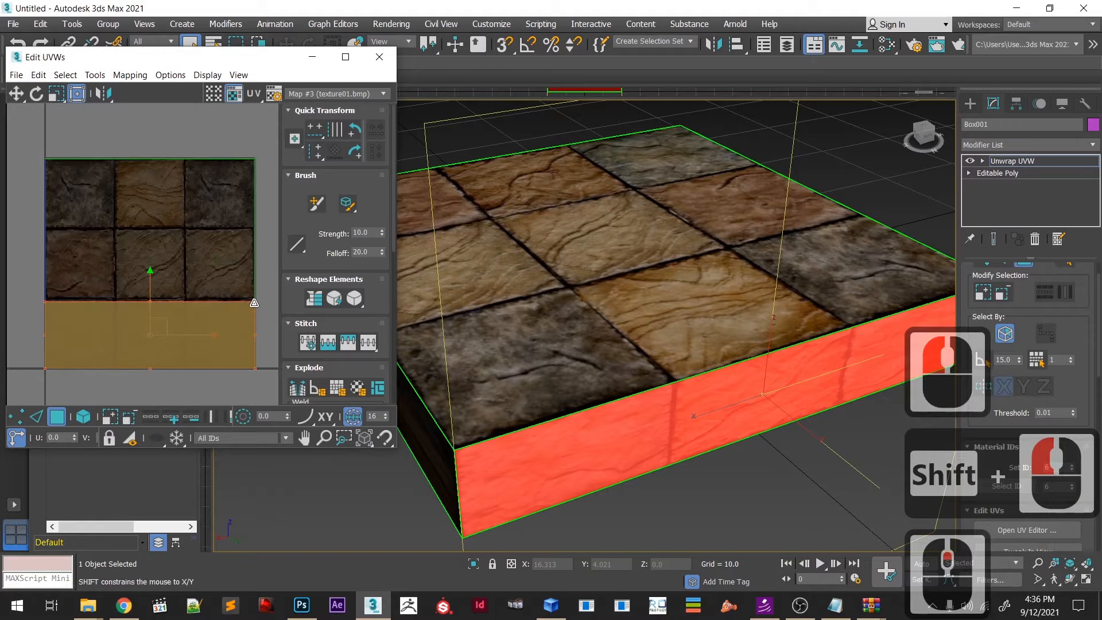
{"action": "left_click_drag", "start_coordinate": [255, 300], "coordinate": [255, 299], "text": "shift"}
- Select only the side face adjacent to the front one and shrink its UVs horizontally to fit the texture's rightmost column of tiles
{"action": "scroll", "coordinate": [517, 378], "scroll_direction": "down", "scroll_amount": 2}
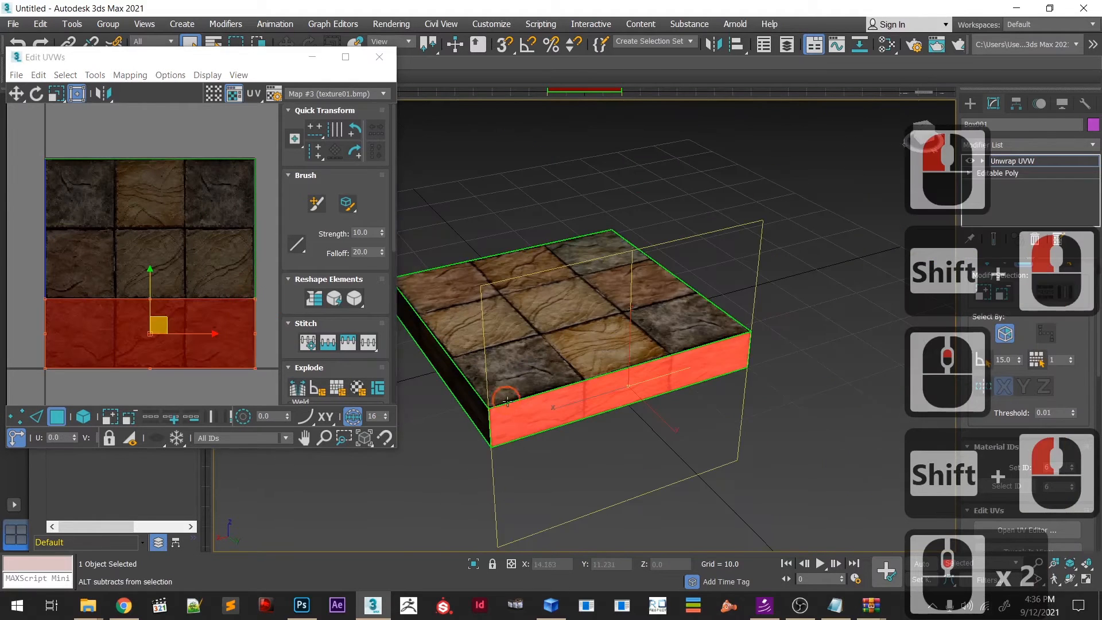
{"action": "middle_click_drag", "start_coordinate": [518, 376], "coordinate": [511, 399], "text": "alt"}
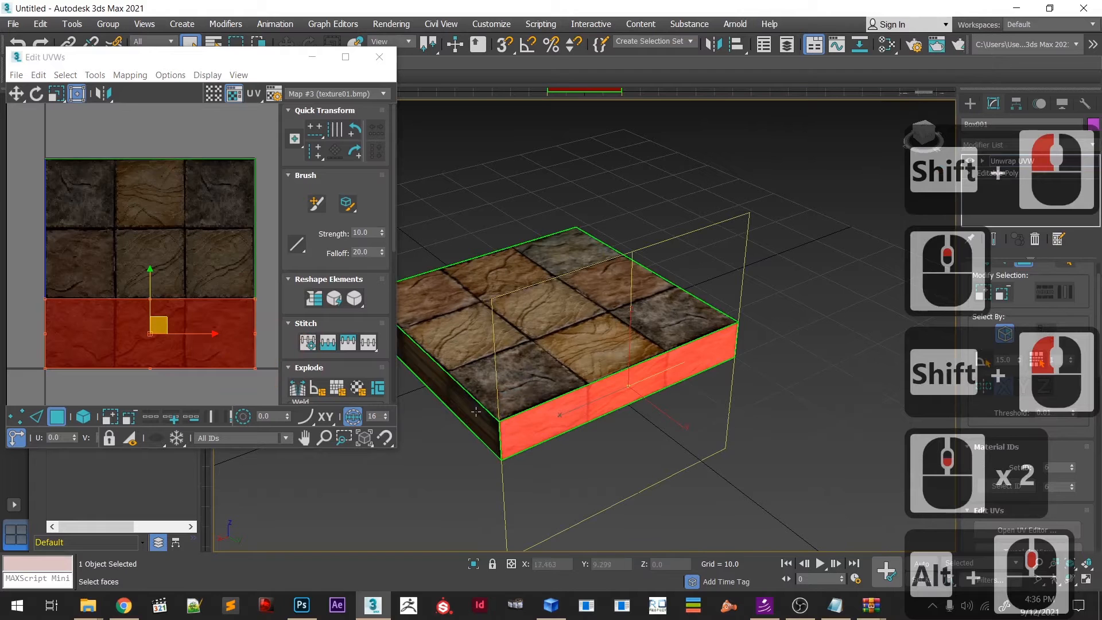
{"action": "left_click", "coordinate": [476, 411]}
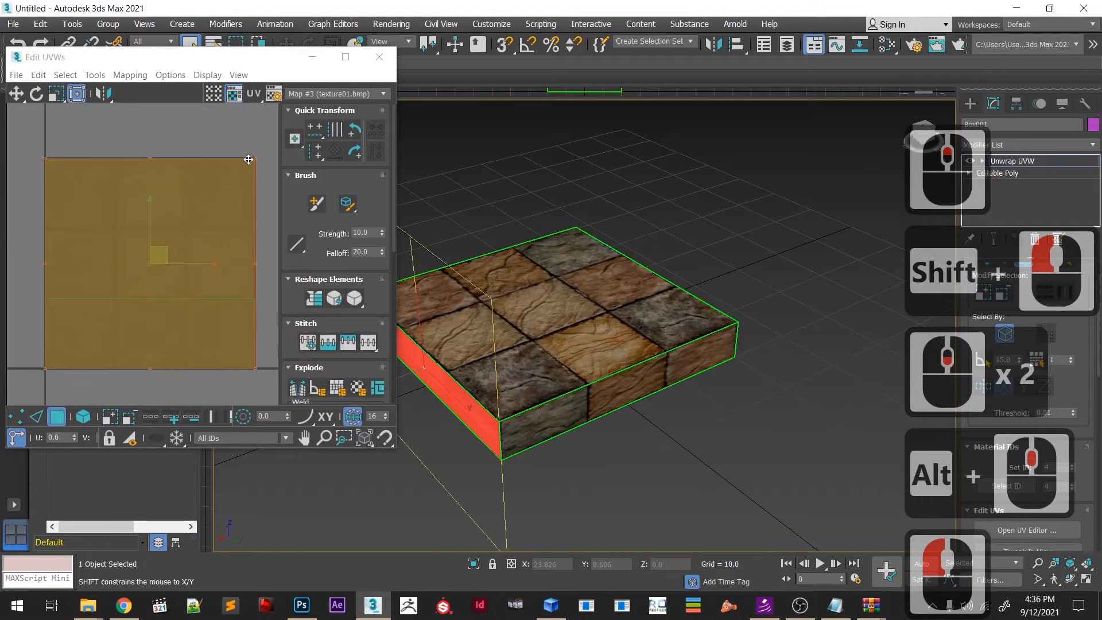
{"action": "left_click_drag", "start_coordinate": [248, 160], "coordinate": [248, 160], "text": "shift"}
{"action": "middle_click_drag", "start_coordinate": [485, 396], "coordinate": [512, 369], "text": "alt"}
{"action": "left_click_drag", "start_coordinate": [46, 161], "coordinate": [198, 178]}
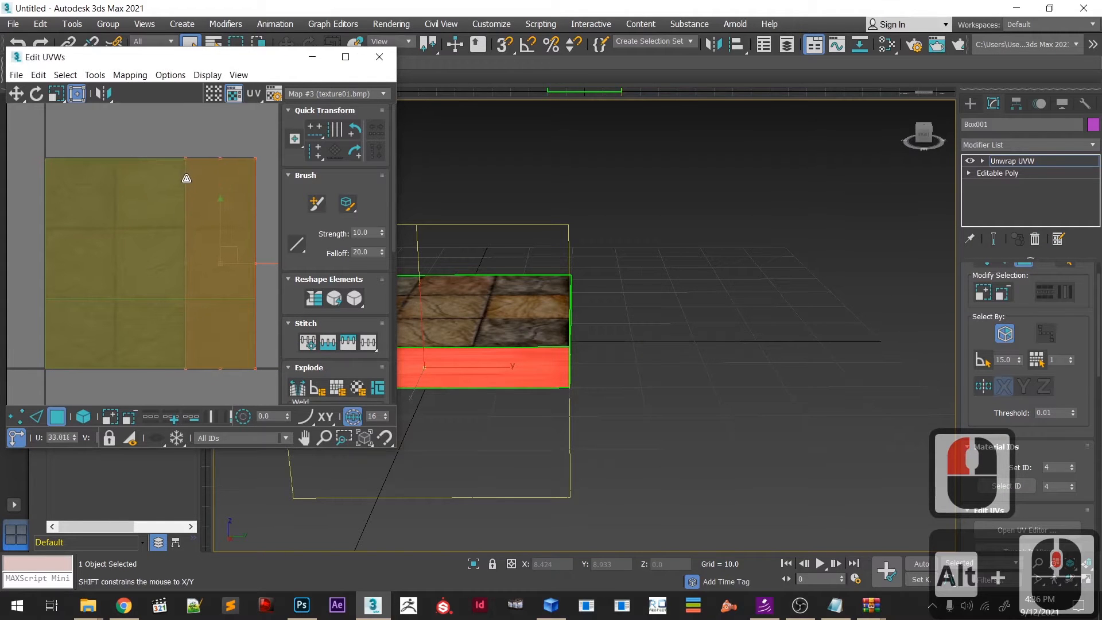
- Select the next side face around the box and shrink its UVs horizontally to the leftmost column of tiles
{"action": "middle_click_drag", "start_coordinate": [504, 416], "coordinate": [899, 418], "text": "alt"}
{"action": "left_click", "coordinate": [669, 423]}
{"action": "left_click", "coordinate": [109, 245]}
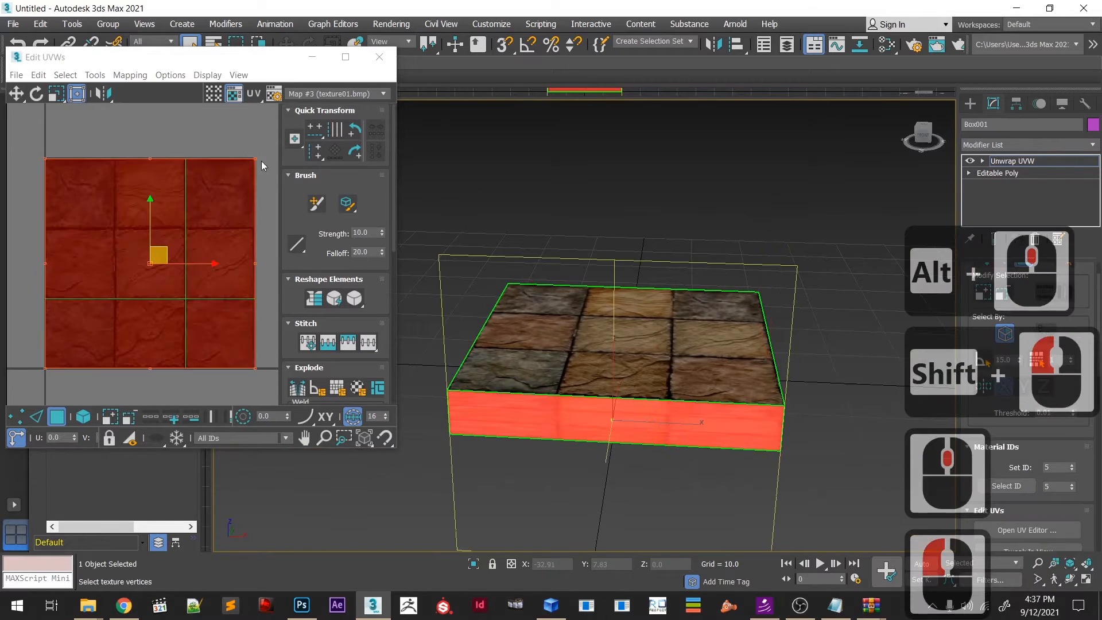
{"action": "left_click_drag", "start_coordinate": [253, 157], "coordinate": [111, 168]}
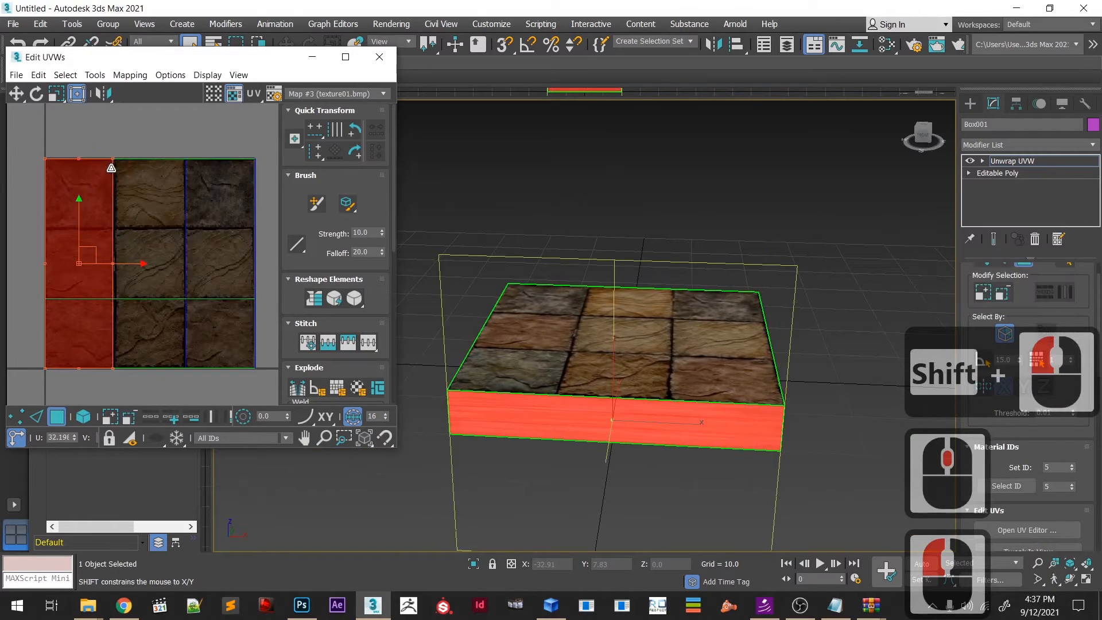
- Select the remaining side face and shrink its UVs vertically to fit the texture's uppermost row of tiles
{"action": "middle_click_drag", "start_coordinate": [706, 428], "coordinate": [456, 461], "text": "alt"}
{"action": "left_click", "coordinate": [456, 461]}
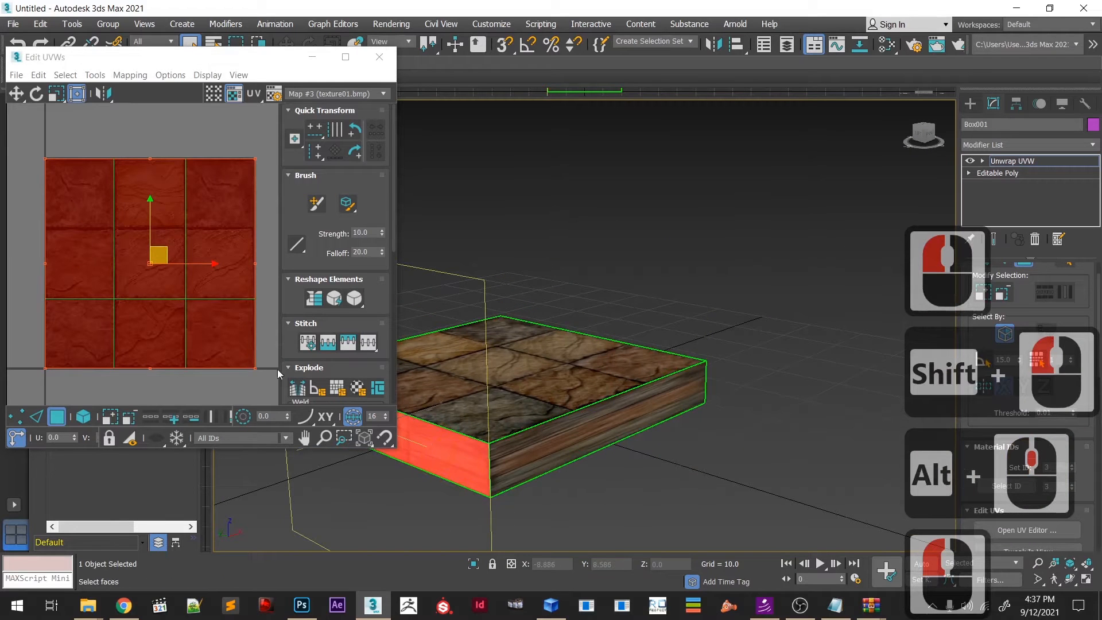
{"action": "left_click_drag", "start_coordinate": [250, 370], "coordinate": [263, 232]}
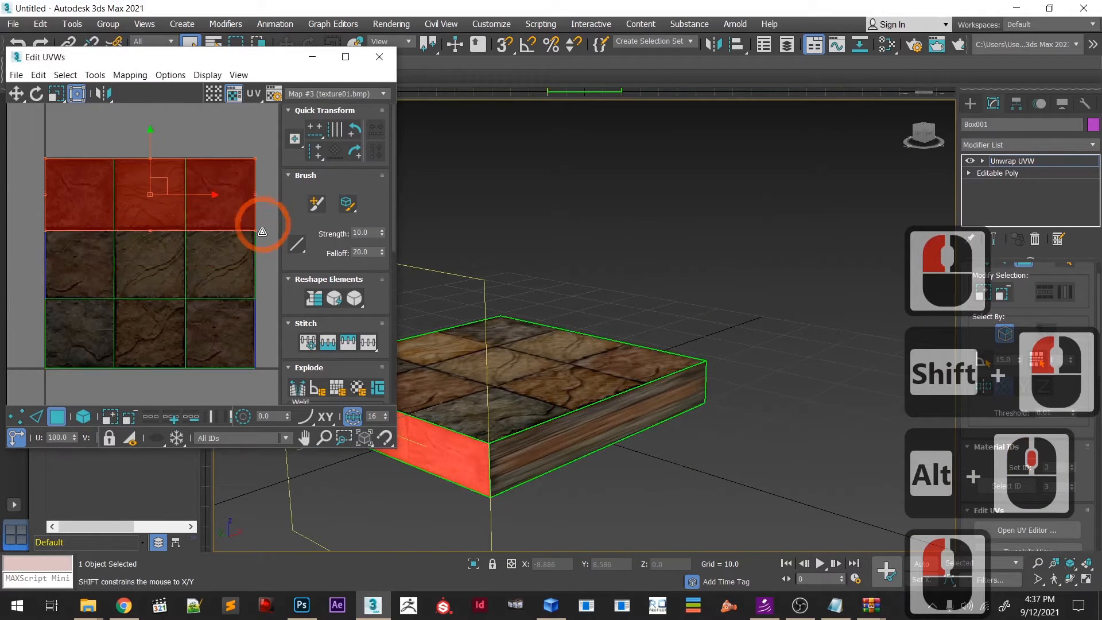
- Select the stretched side face mapped to the leftmost column, rotate its UVs 90° counterclockwise and refit them to that column
{"action": "left_click", "coordinate": [558, 437]}
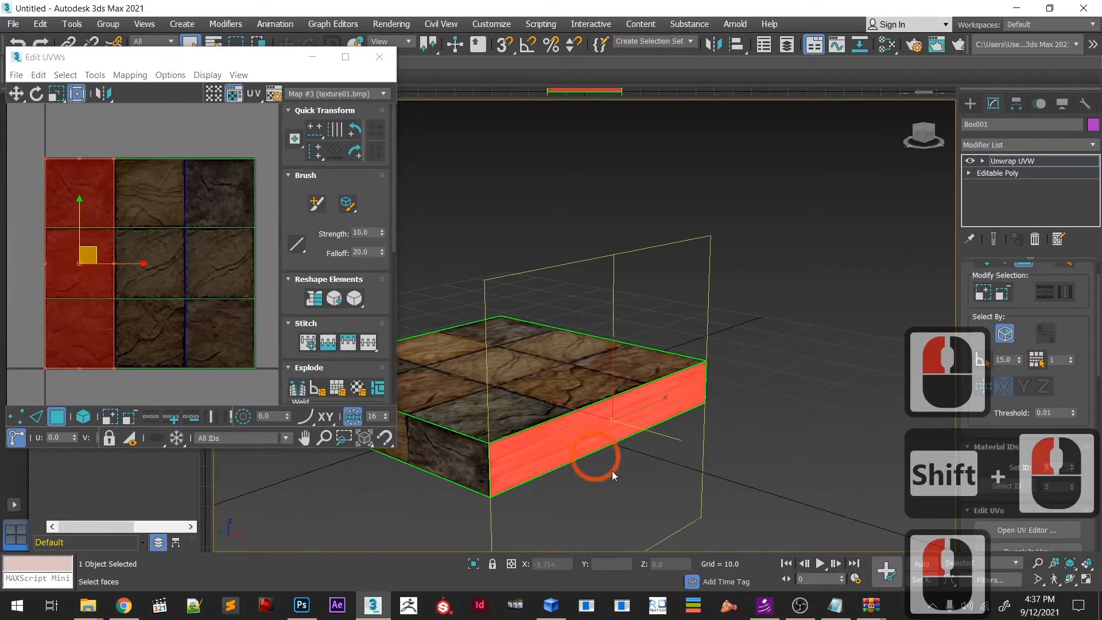
{"action": "middle_click_drag", "start_coordinate": [667, 487], "coordinate": [618, 485], "text": "alt"}
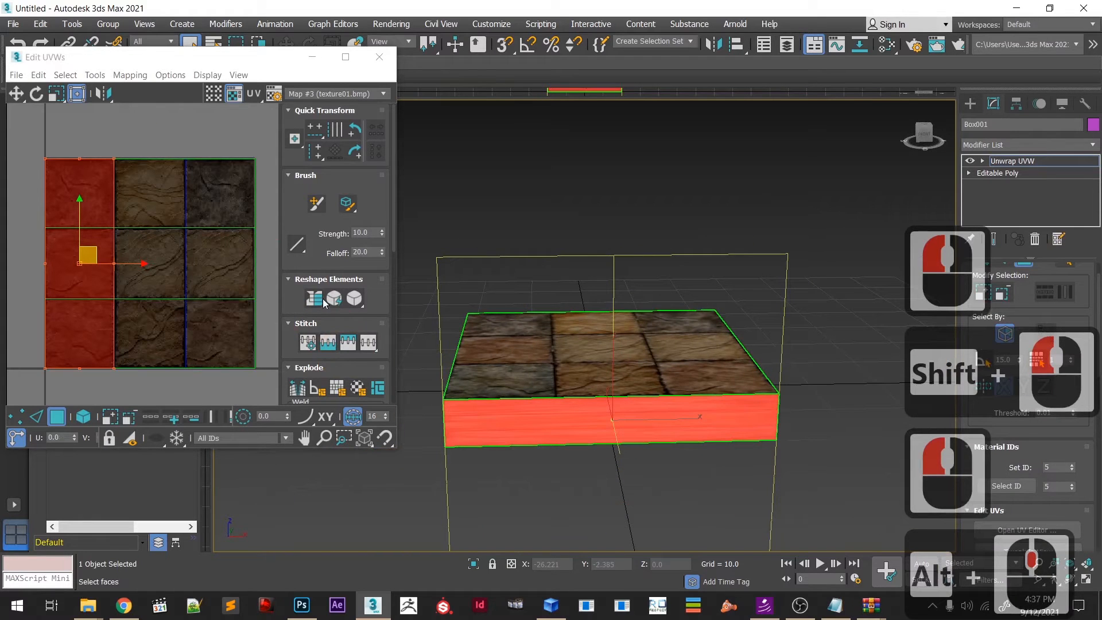
{"action": "left_click", "coordinate": [355, 131]}
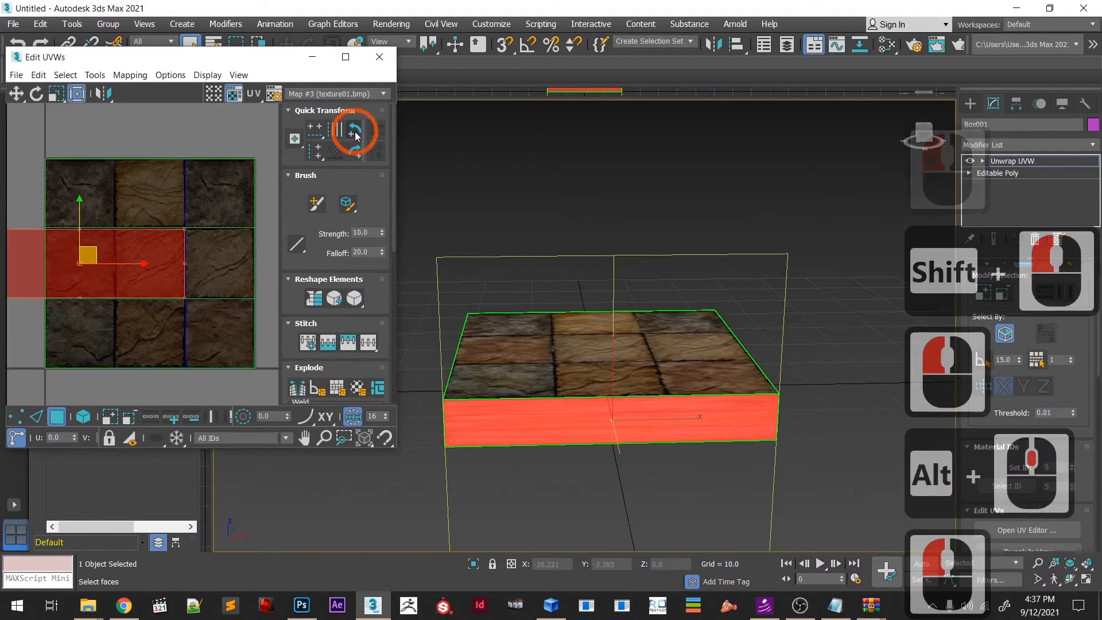
{"action": "left_click_drag", "start_coordinate": [92, 257], "coordinate": [160, 273]}
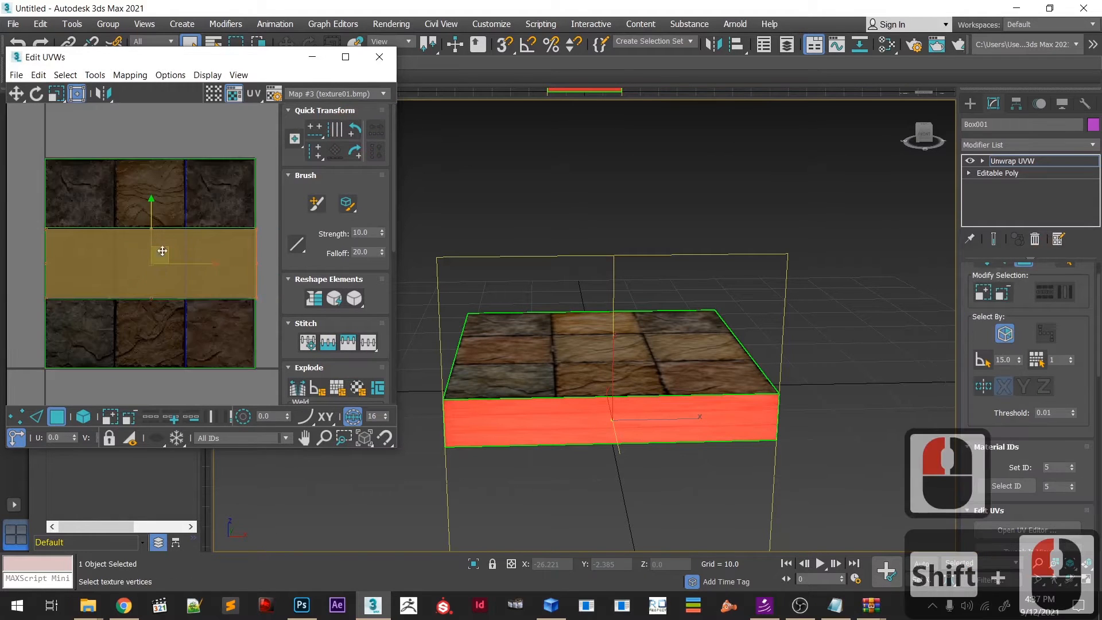
{"action": "left_click_drag", "start_coordinate": [257, 230], "coordinate": [116, 160], "text": "shift"}
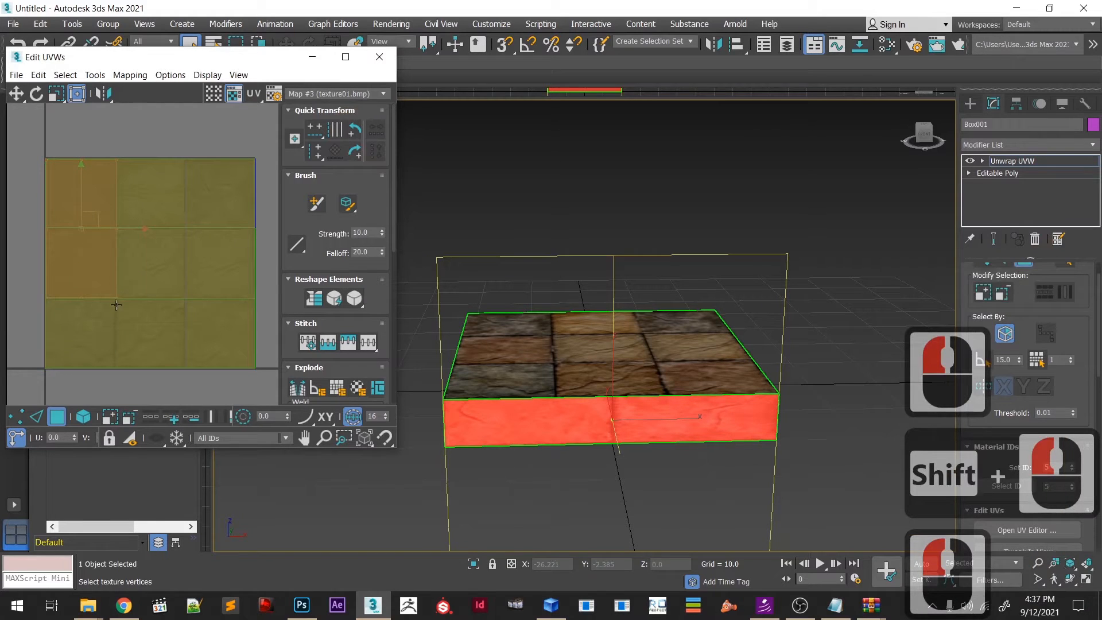
{"action": "left_click_drag", "start_coordinate": [116, 302], "coordinate": [118, 372]}
- Select the stretched side face mapped to the rightmost column, rotate its UVs 90° counterclockwise and refit them to that column
{"action": "middle_click_drag", "start_coordinate": [777, 513], "coordinate": [546, 474], "text": "alt"}
{"action": "middle_click_drag", "start_coordinate": [546, 474], "coordinate": [608, 344]}
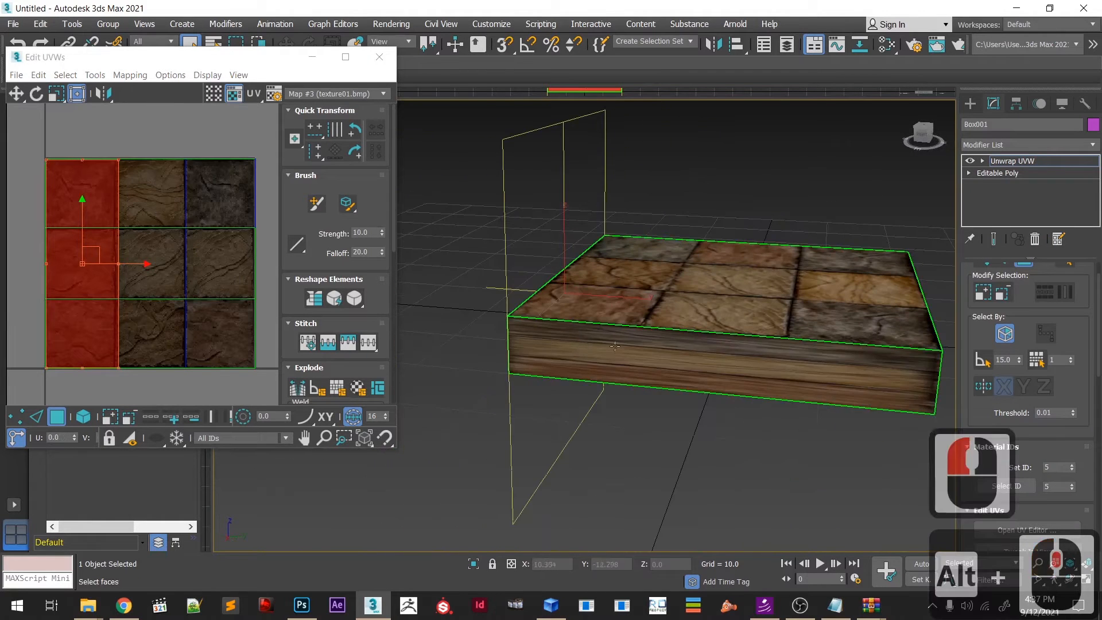
{"action": "left_click", "coordinate": [611, 344]}
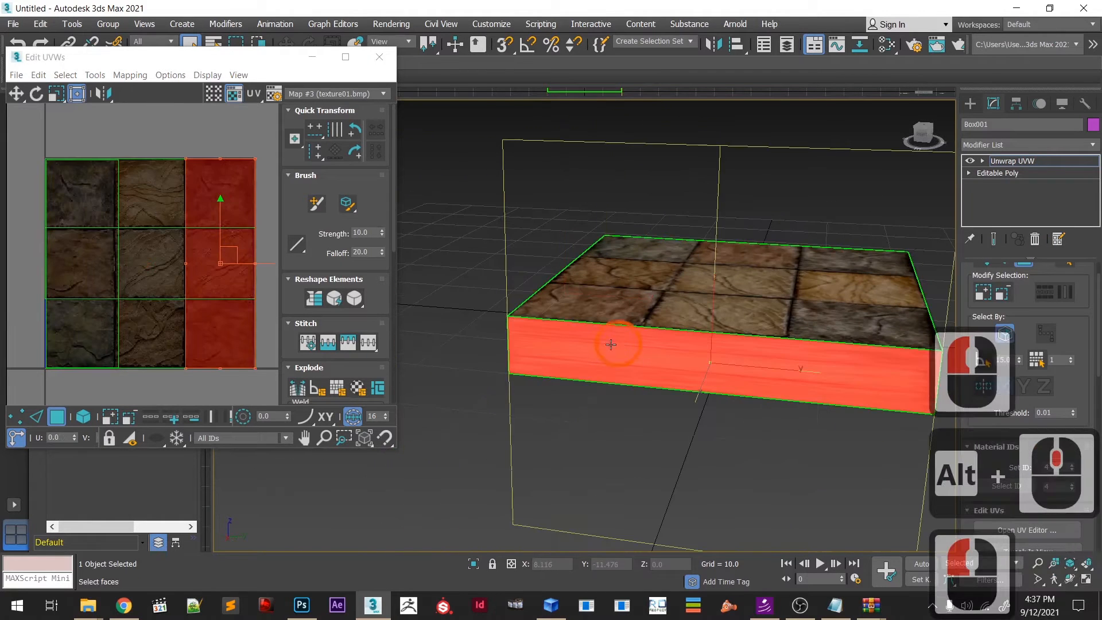
{"action": "left_click", "coordinate": [355, 129]}
{"action": "left_click_drag", "start_coordinate": [228, 259], "coordinate": [155, 203]}
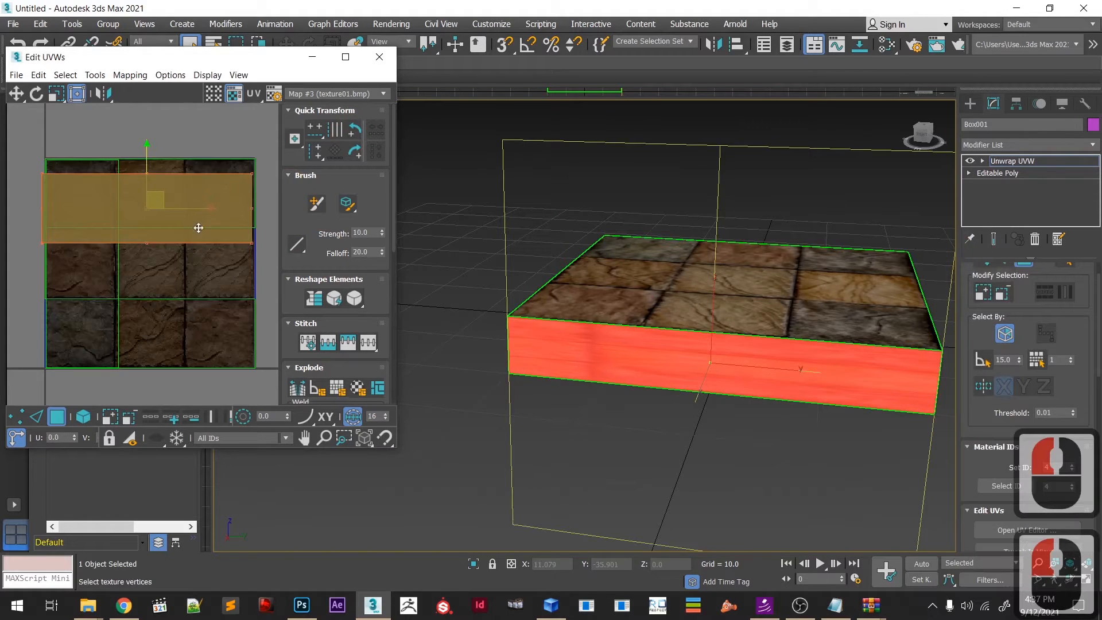
{"action": "left_click_drag", "start_coordinate": [43, 242], "coordinate": [185, 366]}
{"action": "left_click_drag", "start_coordinate": [250, 174], "coordinate": [253, 159]}
- Select all the box's UVs, shrink them slightly and centre them inside the texture's outer border
{"action": "key", "text": "ctrl+a"}
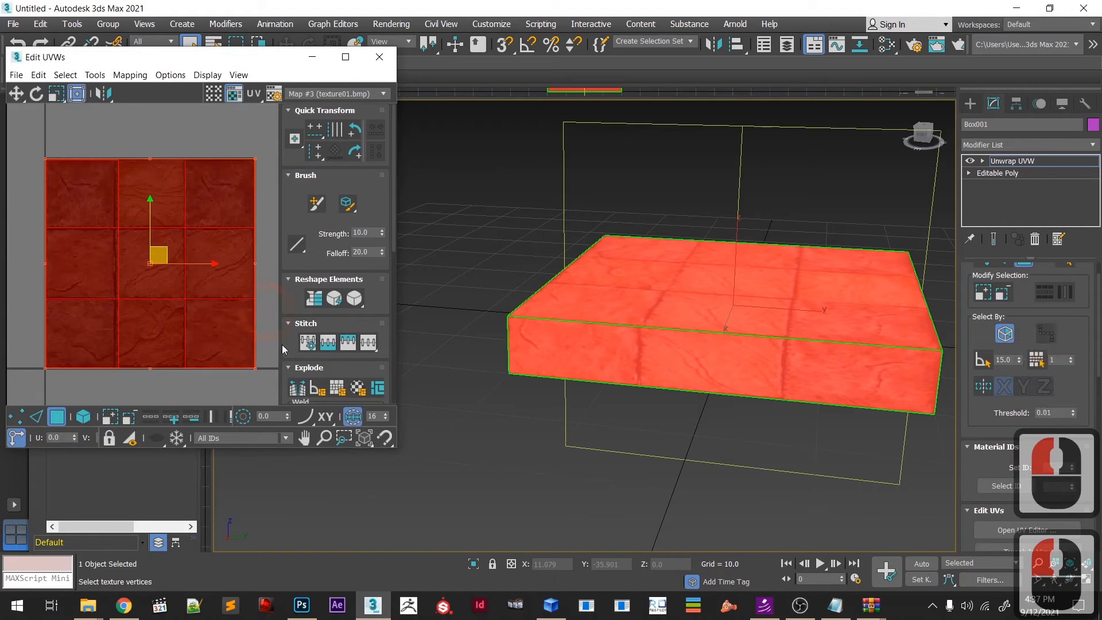
{"action": "left_click_drag", "start_coordinate": [252, 367], "coordinate": [256, 363]}
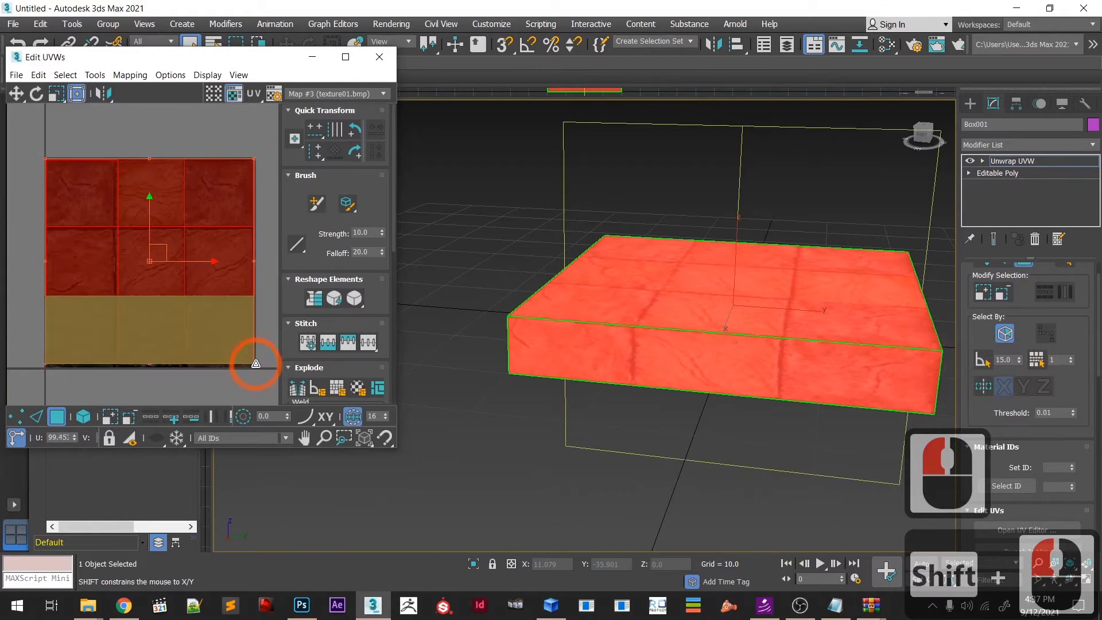
{"action": "double_click", "coordinate": [173, 277], "text": "shift"}
{"action": "left_click_drag", "start_coordinate": [164, 260], "coordinate": [164, 261]}
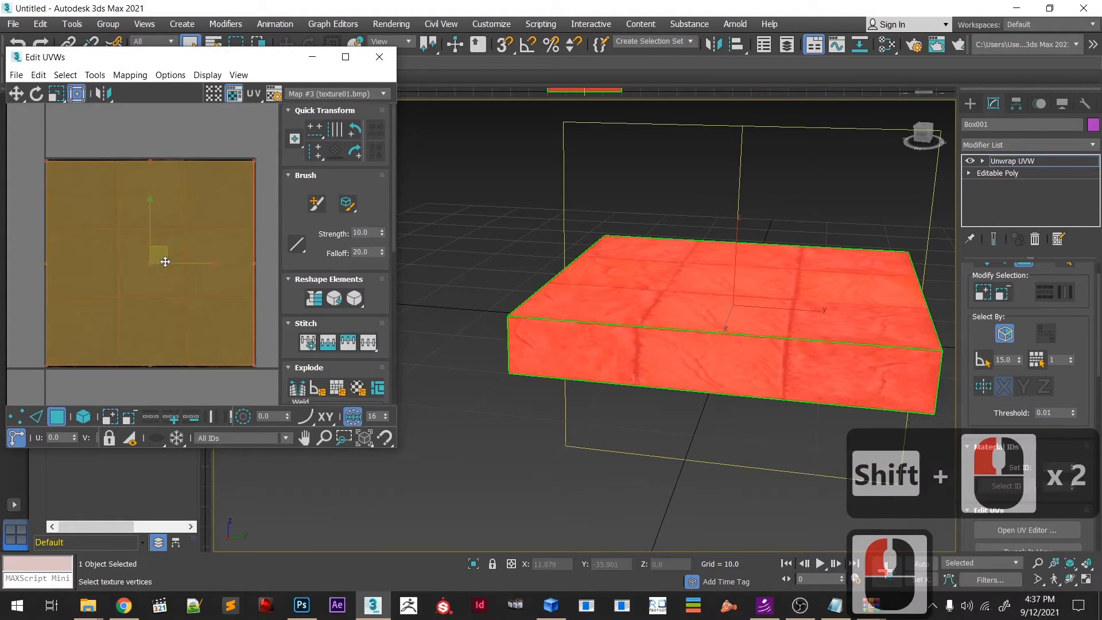
- Clear the face selection, inspect the texture on the box and close the UV Editor
{"action": "left_click", "coordinate": [602, 454]}
{"action": "middle_click_drag", "start_coordinate": [733, 428], "coordinate": [694, 444], "text": "alt"}
{"action": "scroll", "coordinate": [696, 447], "scroll_direction": "down", "scroll_amount": 3}
{"action": "middle_click_drag", "start_coordinate": [696, 447], "coordinate": [718, 498], "text": "alt"}
{"action": "scroll", "coordinate": [691, 487], "scroll_direction": "up", "scroll_amount": 2}
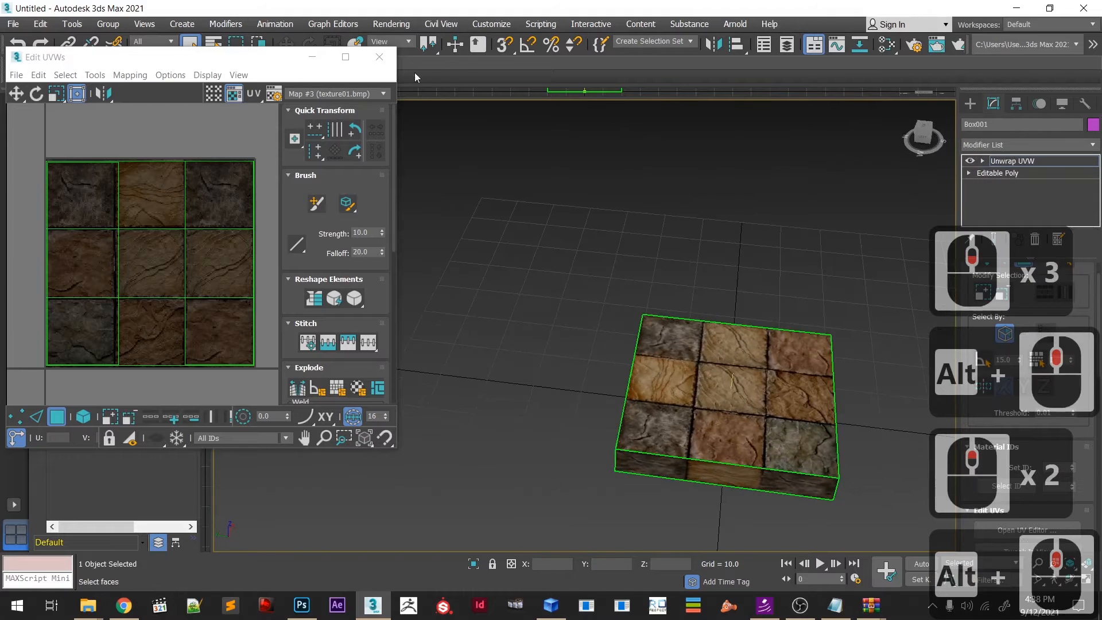
{"action": "left_click", "coordinate": [380, 58]}
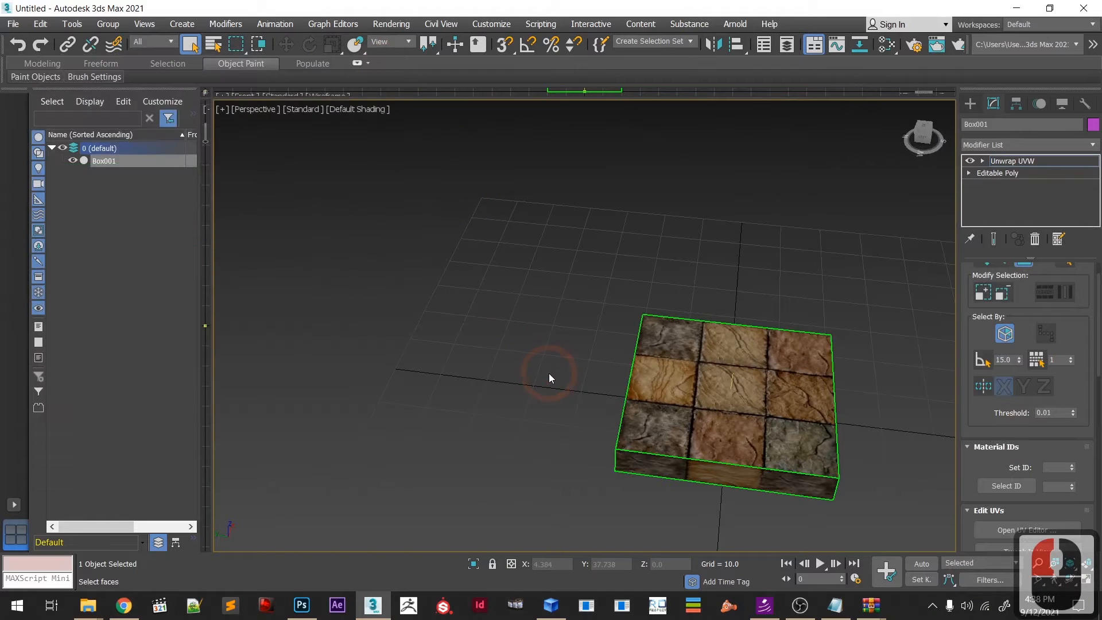
- Save the scene to the Desktop as "model for ro_room" in 3ds Max (*.max) format
{"action": "key", "text": "ctrl+s"}
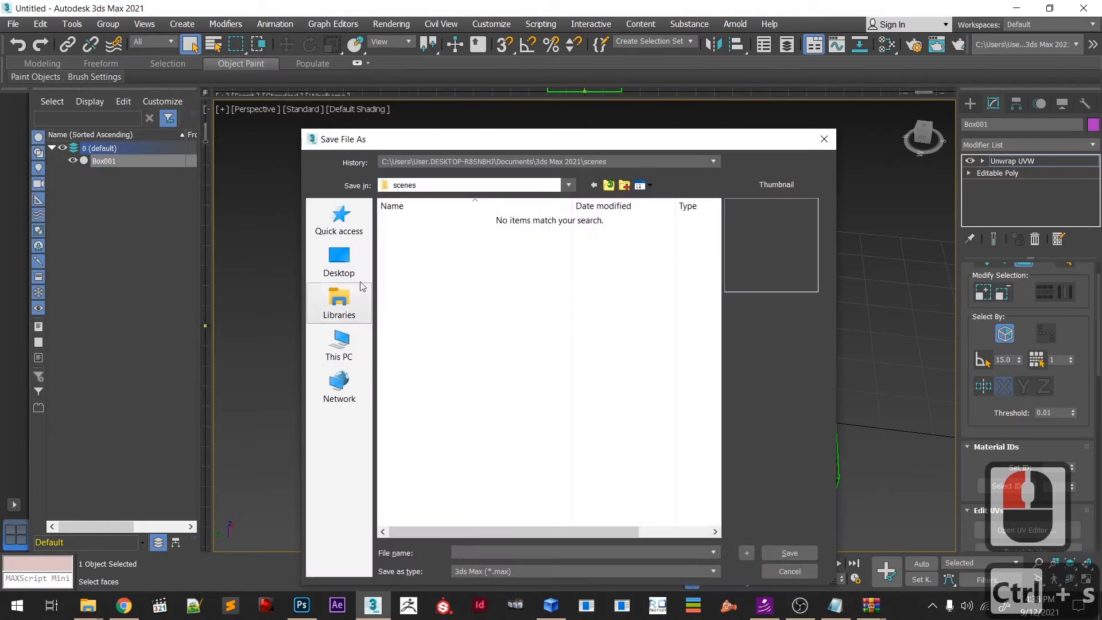
{"action": "left_click", "coordinate": [341, 275]}
{"action": "left_click", "coordinate": [480, 543]}
{"action": "left_click", "coordinate": [481, 545]}
{"action": "left_click", "coordinate": [483, 552]}
{"action": "type", "text": "model for r"}
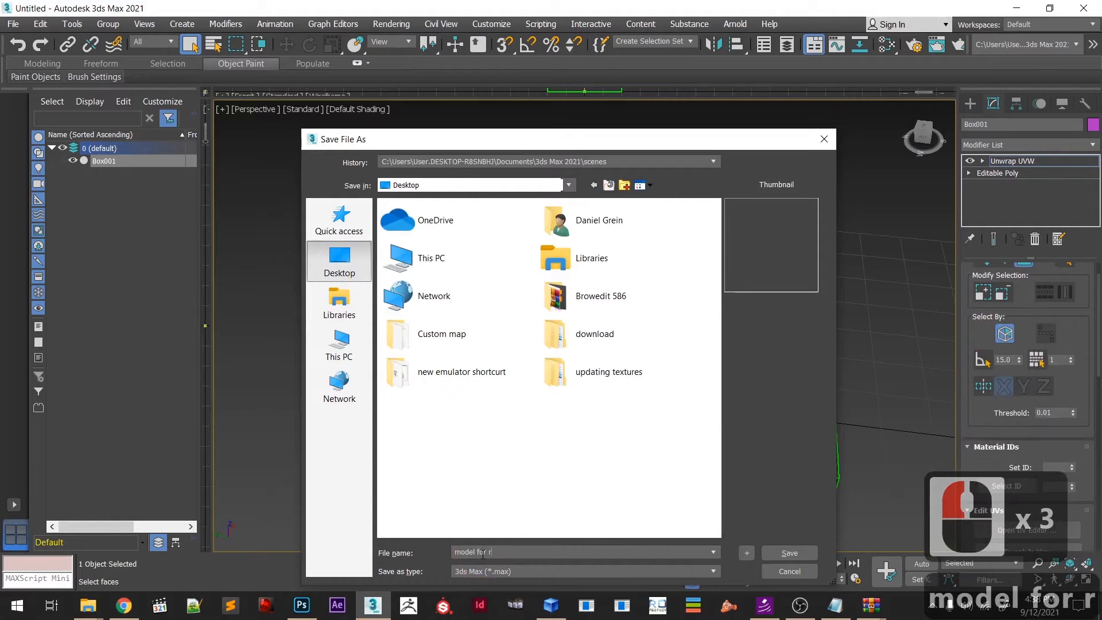
{"action": "type", "text": "o_room"}
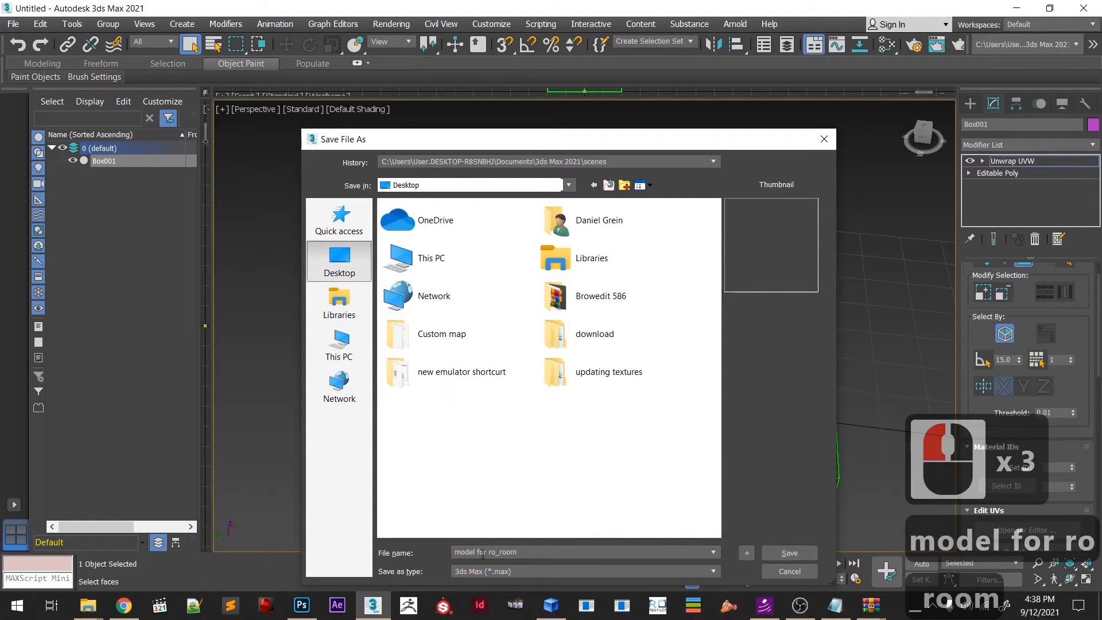
{"action": "left_click", "coordinate": [772, 555]}
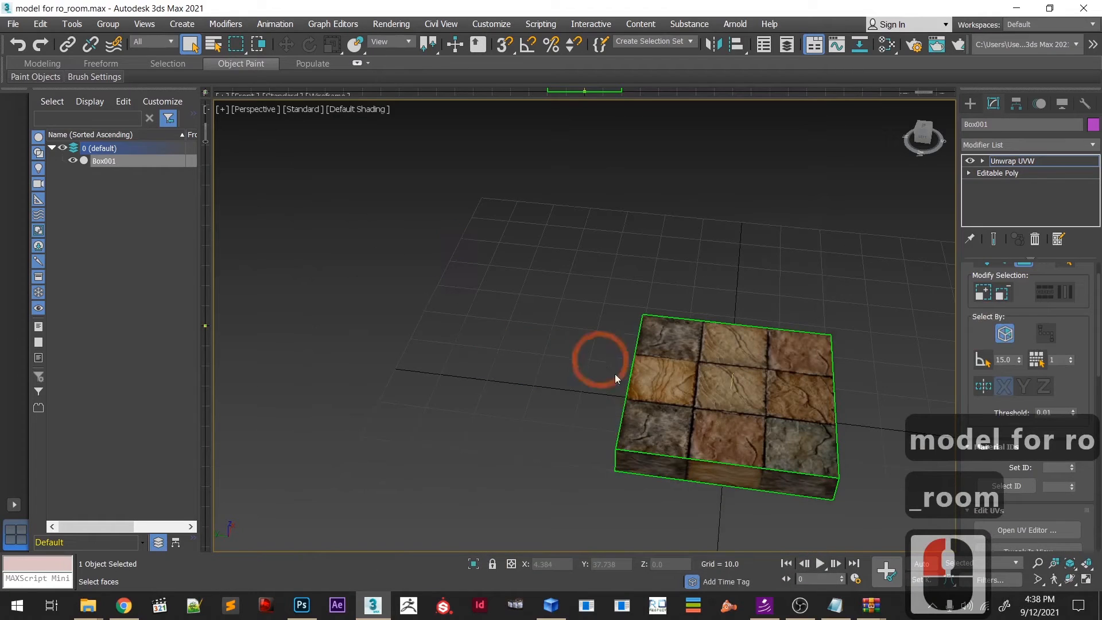
- Leave UV face editing and move the textured box along X, away from the grid's centre
{"action": "middle_click_drag", "start_coordinate": [598, 393], "coordinate": [502, 369], "text": "shift"}
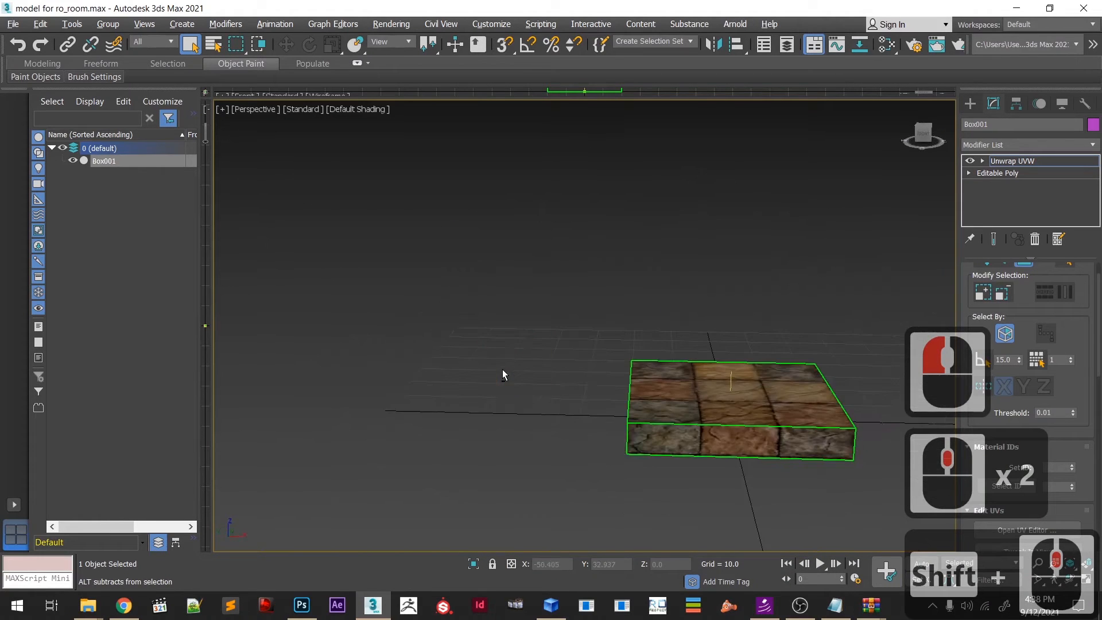
{"action": "middle_click_drag", "start_coordinate": [641, 394], "coordinate": [529, 419]}
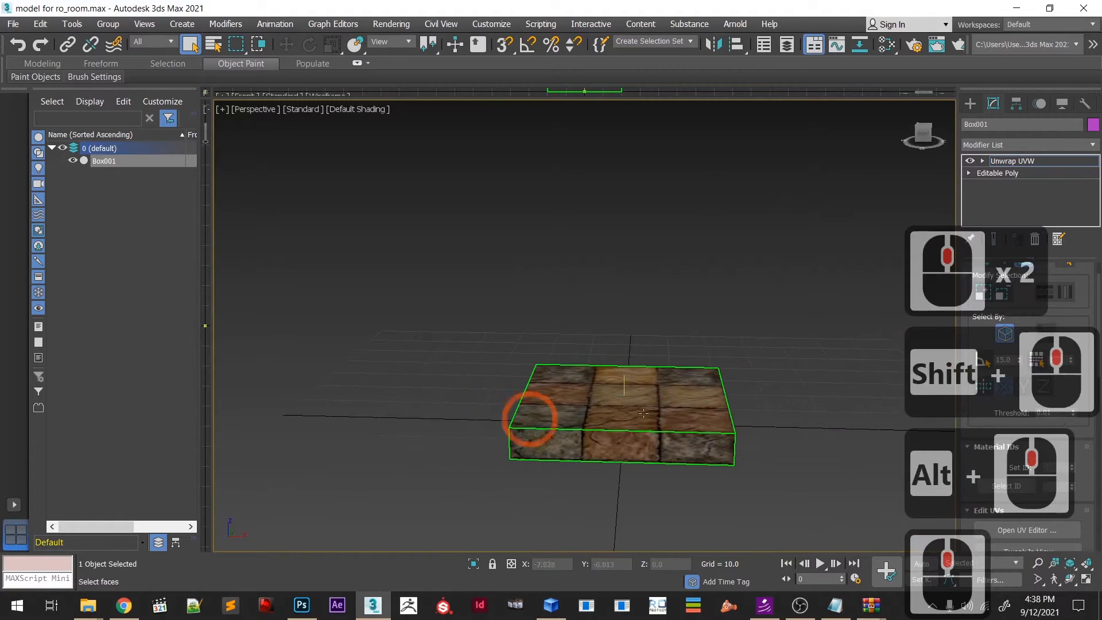
{"action": "left_click", "coordinate": [971, 103]}
{"action": "left_click", "coordinate": [644, 445]}
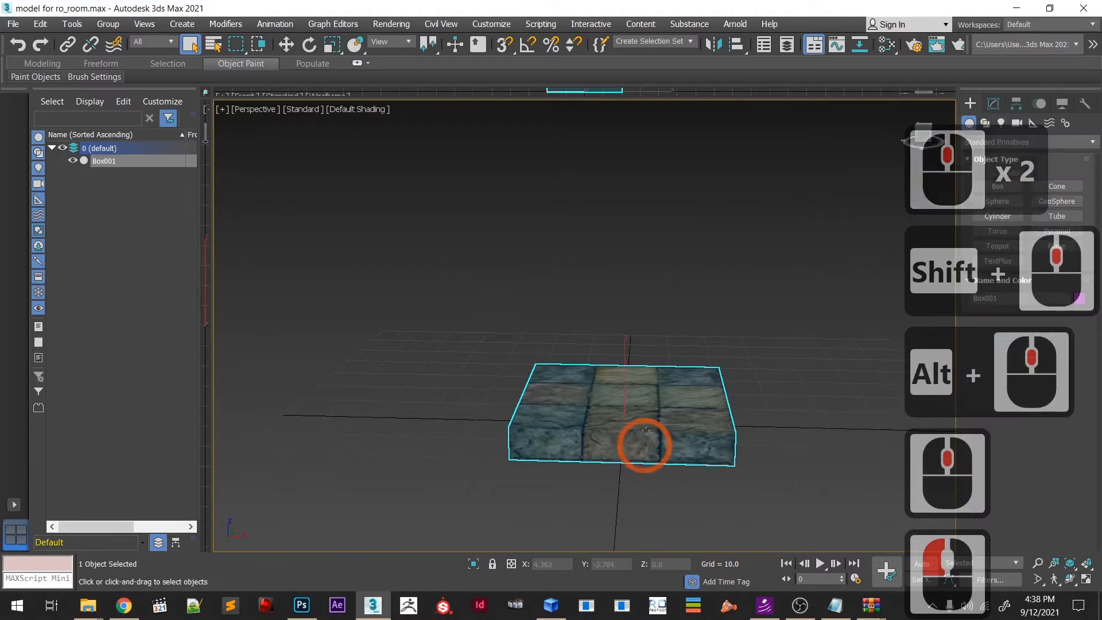
{"action": "left_click", "coordinate": [285, 45]}
{"action": "left_click", "coordinate": [663, 425]}
{"action": "left_click_drag", "start_coordinate": [644, 427], "coordinate": [300, 417]}
- Draw a second box about 22 × 42 × 11 near the grid's centre, beside the textured box
{"action": "left_click", "coordinate": [996, 186]}
{"action": "left_click_drag", "start_coordinate": [538, 399], "coordinate": [748, 444]}
{"action": "left_click", "coordinate": [750, 406]}
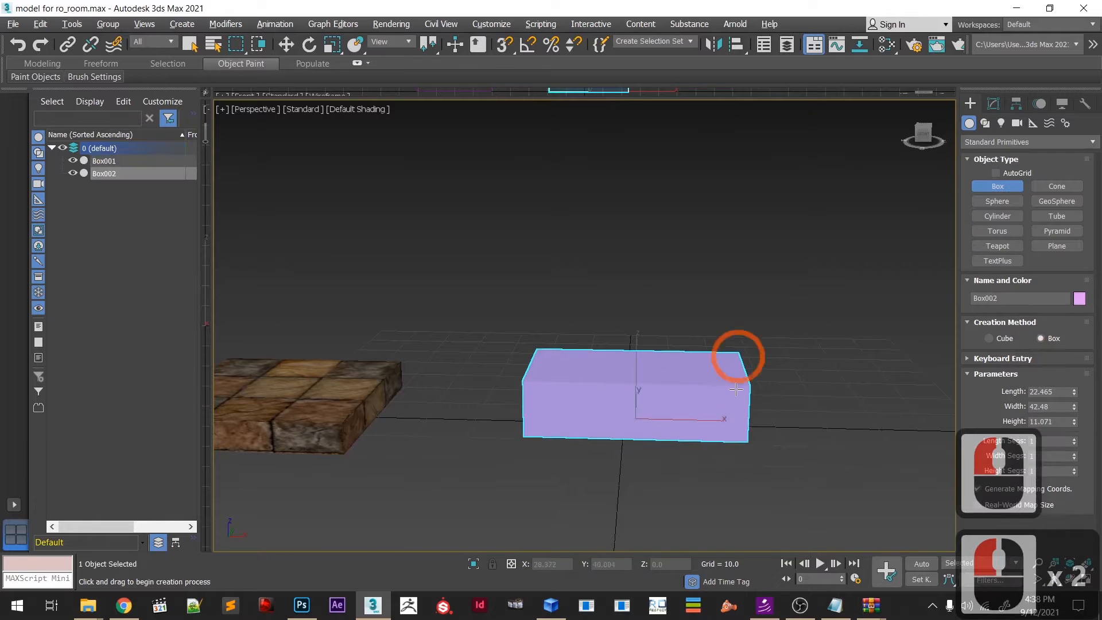
{"action": "middle_click_drag", "start_coordinate": [764, 372], "coordinate": [758, 418], "text": "alt"}
- Set the new box's length to 40, width to 40 and height to 6
{"action": "left_click", "coordinate": [993, 103]}
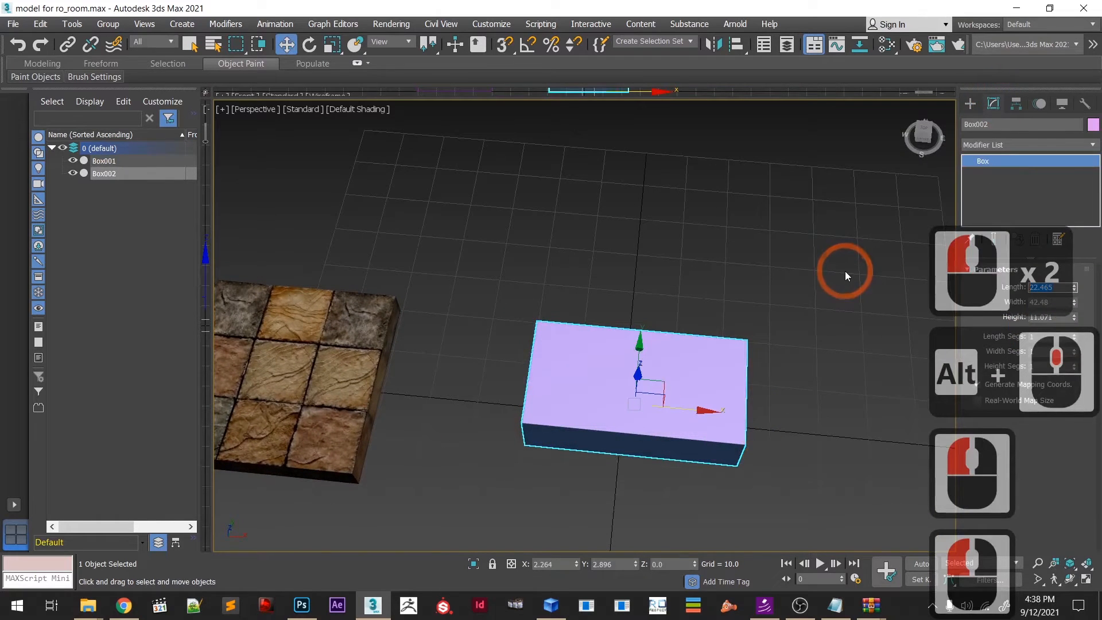
{"action": "type", "text": "40"}
{"action": "key", "text": "Tab"}
{"action": "type", "text": "40"}
{"action": "key", "text": "Tab"}
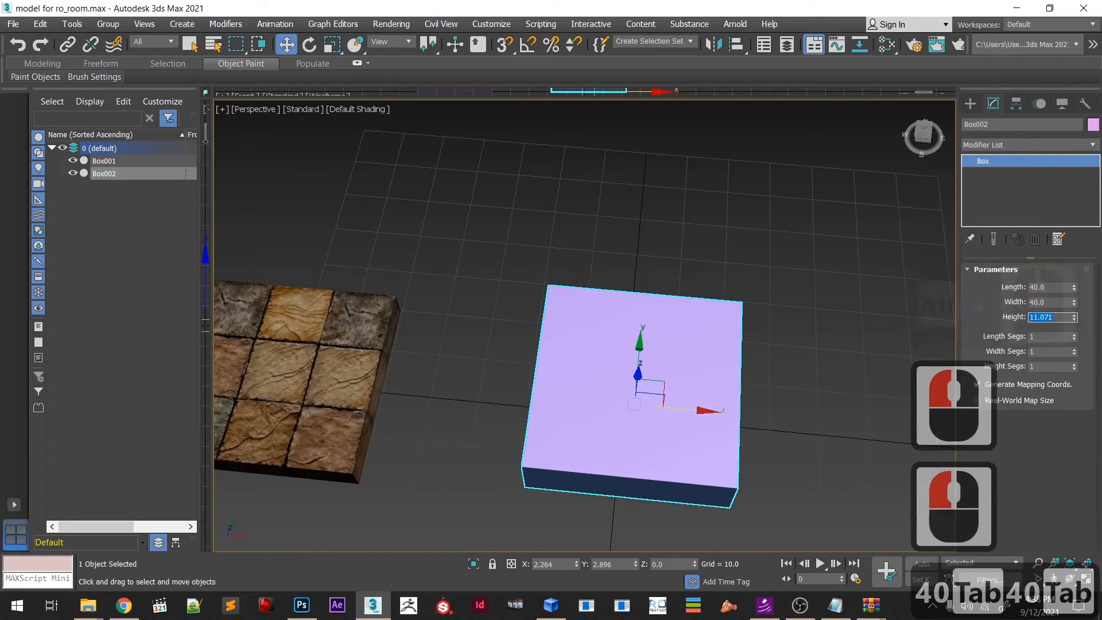
{"action": "type", "text": "6"}
{"action": "key", "text": "Return"}
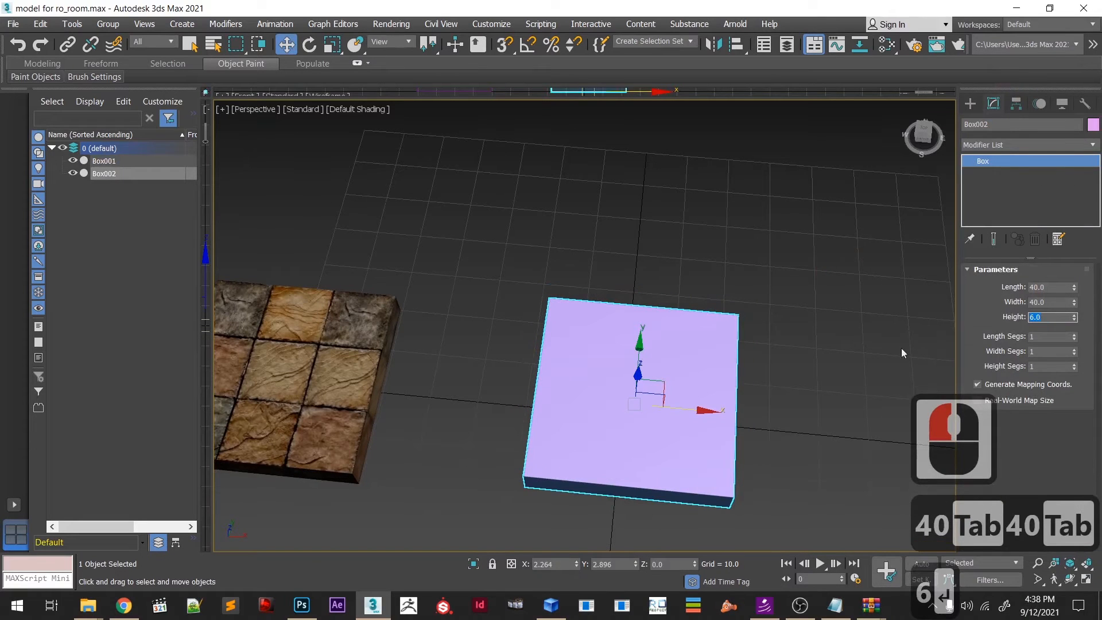
- Reduce the new box's length to 15
{"action": "left_click", "coordinate": [1049, 287]}
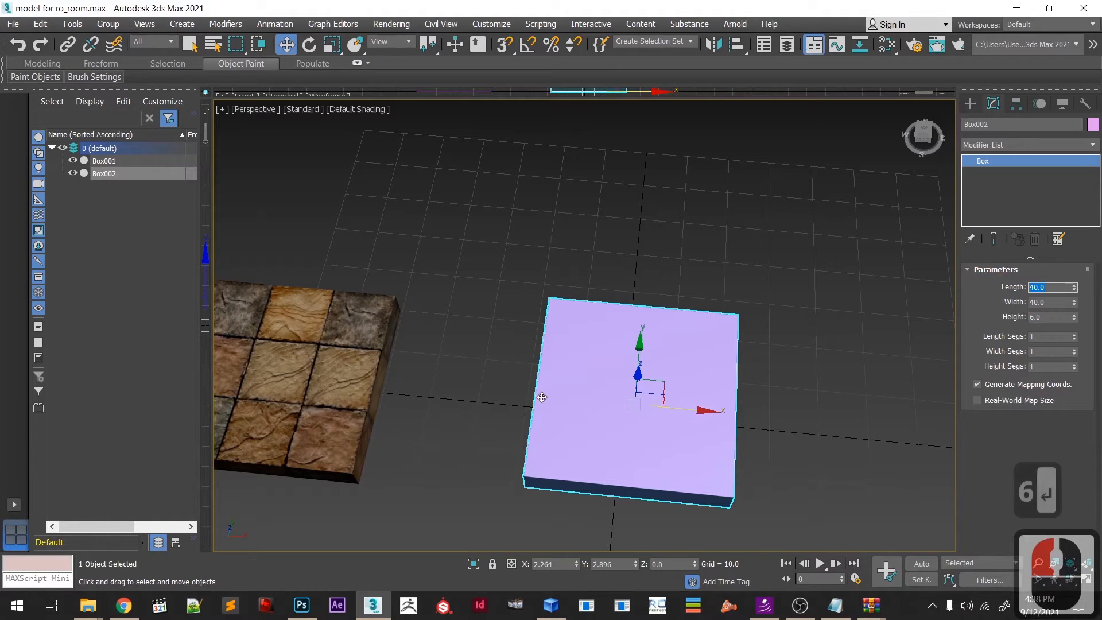
{"action": "type", "text": "15"}
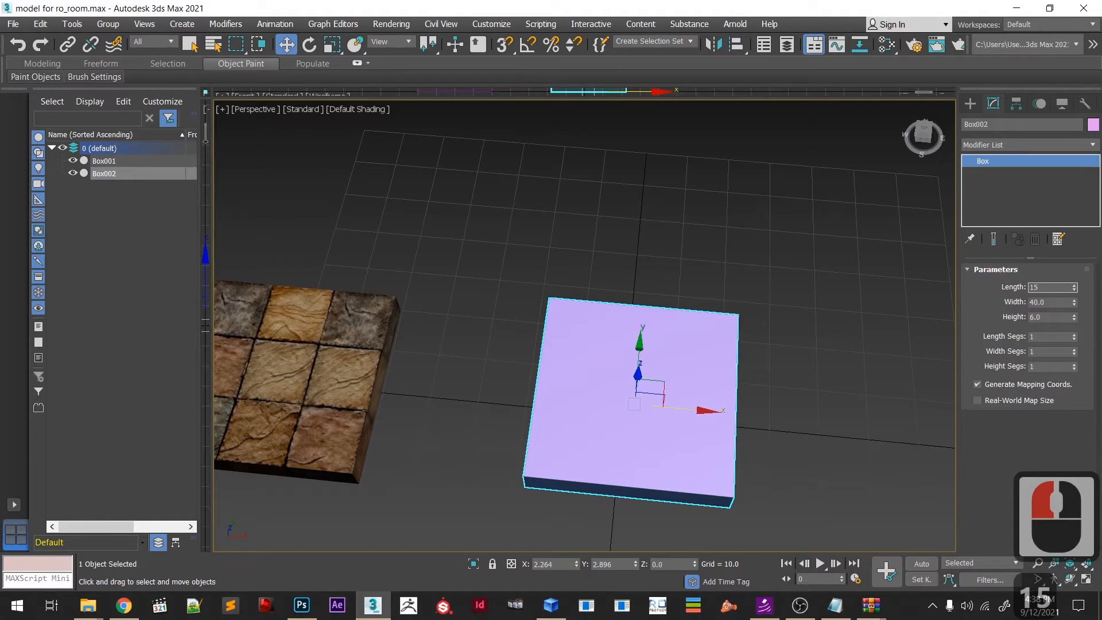
{"action": "key", "text": "Return"}
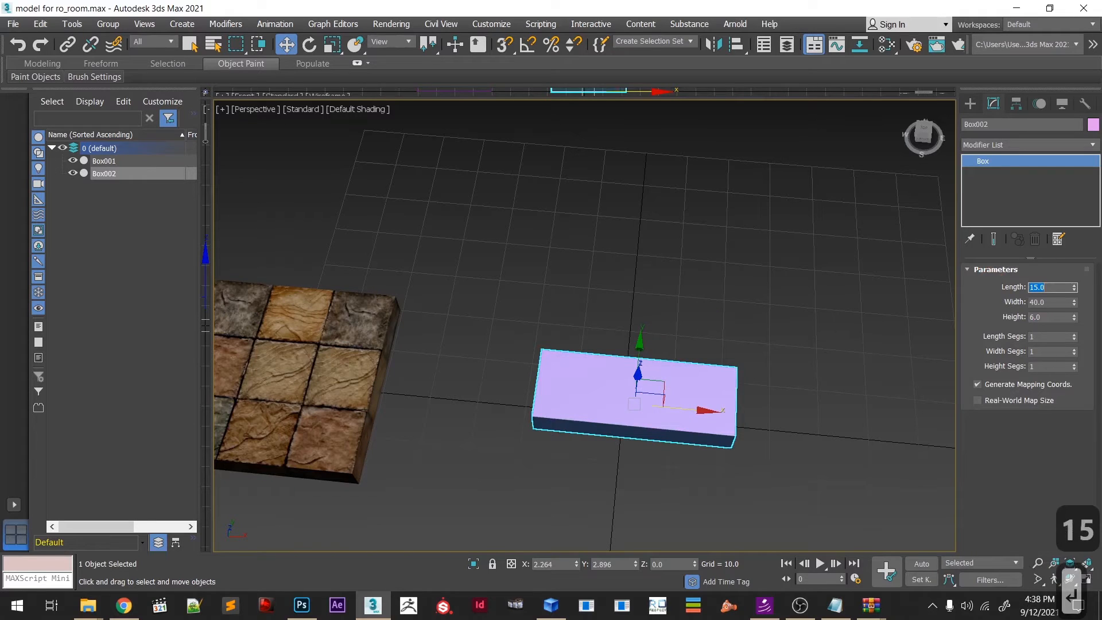
- Turn on edged-face display in the perspective view and convert the new box to an Editable Poly
{"action": "middle_click_drag", "start_coordinate": [585, 391], "coordinate": [620, 350], "text": "alt"}
{"action": "mouse_move", "coordinate": [638, 402]}
{"action": "middle_mouse_down", "text": "alt"}
{"action": "mouse_move", "coordinate": [743, 369]}
{"action": "mouse_move", "coordinate": [761, 375]}
{"action": "mouse_move", "coordinate": [718, 374]}
{"action": "mouse_move", "coordinate": [595, 411]}
{"action": "mouse_move", "coordinate": [644, 386]}
{"action": "middle_mouse_up", "text": "alt"}
{"action": "mouse_move", "coordinate": [572, 428]}
{"action": "middle_mouse_down", "text": "alt"}
{"action": "mouse_move", "coordinate": [605, 438]}
{"action": "mouse_move", "coordinate": [665, 418]}
{"action": "mouse_move", "coordinate": [620, 402]}
{"action": "mouse_move", "coordinate": [563, 435]}
{"action": "mouse_move", "coordinate": [499, 450]}
{"action": "mouse_move", "coordinate": [519, 445]}
{"action": "mouse_move", "coordinate": [511, 429]}
{"action": "mouse_move", "coordinate": [627, 389]}
{"action": "mouse_move", "coordinate": [587, 404]}
{"action": "mouse_move", "coordinate": [585, 417]}
{"action": "middle_mouse_up", "text": "alt"}
{"action": "scroll", "coordinate": [585, 424], "scroll_direction": "up", "scroll_amount": 5}
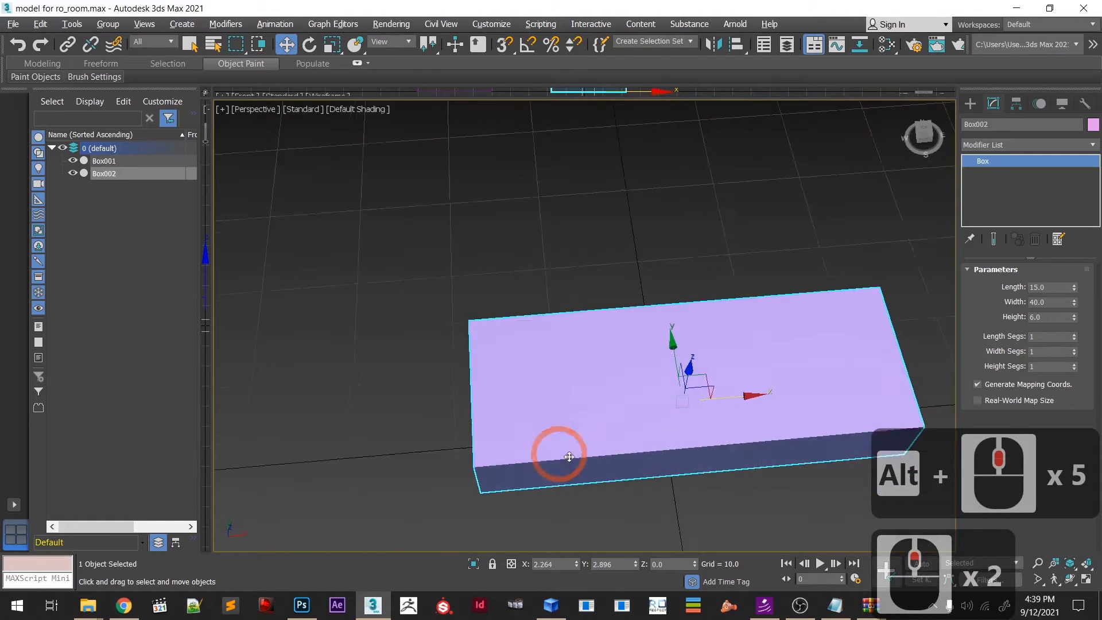
{"action": "middle_click_drag", "start_coordinate": [569, 456], "coordinate": [601, 407], "text": "alt"}
{"action": "key", "text": "F4"}
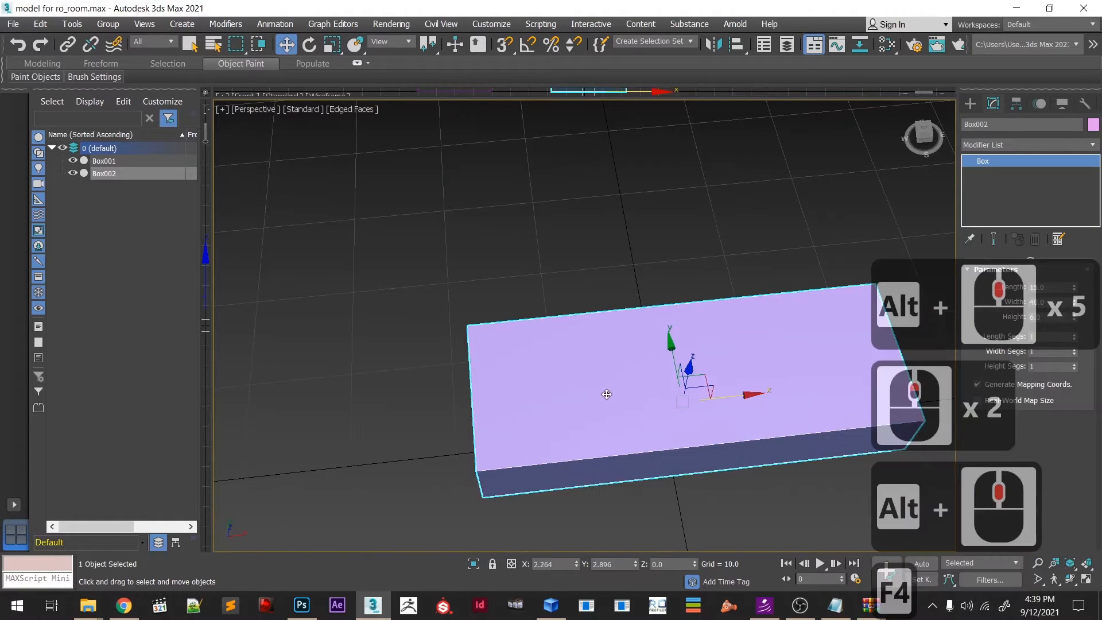
{"action": "middle_click_drag", "start_coordinate": [675, 383], "coordinate": [622, 356]}
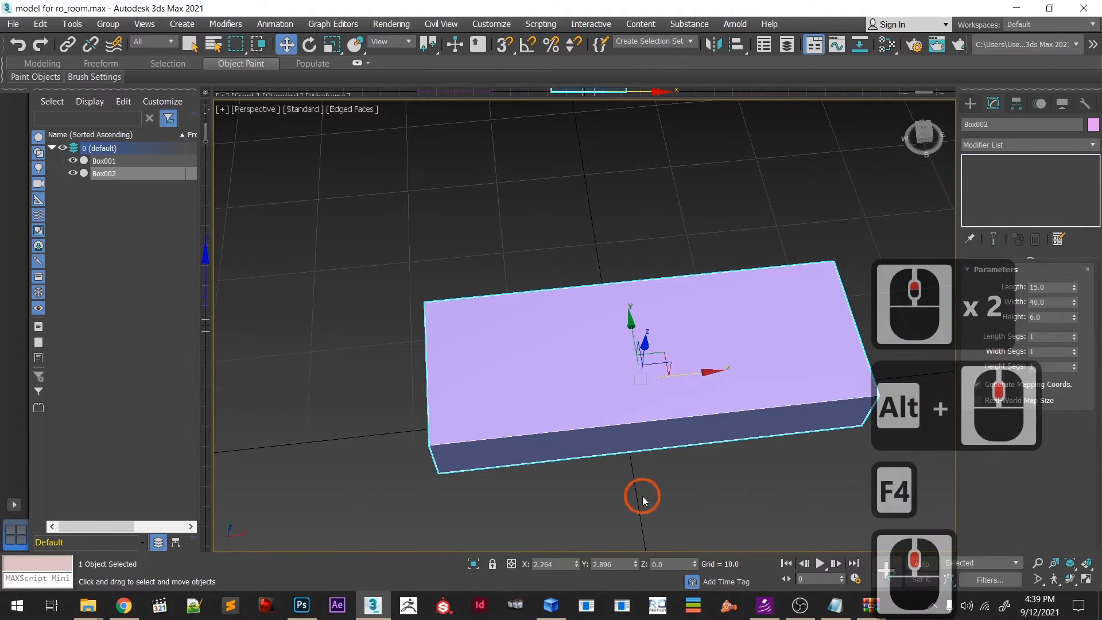
{"action": "left_click", "coordinate": [643, 496]}
{"action": "double_click", "coordinate": [678, 393]}
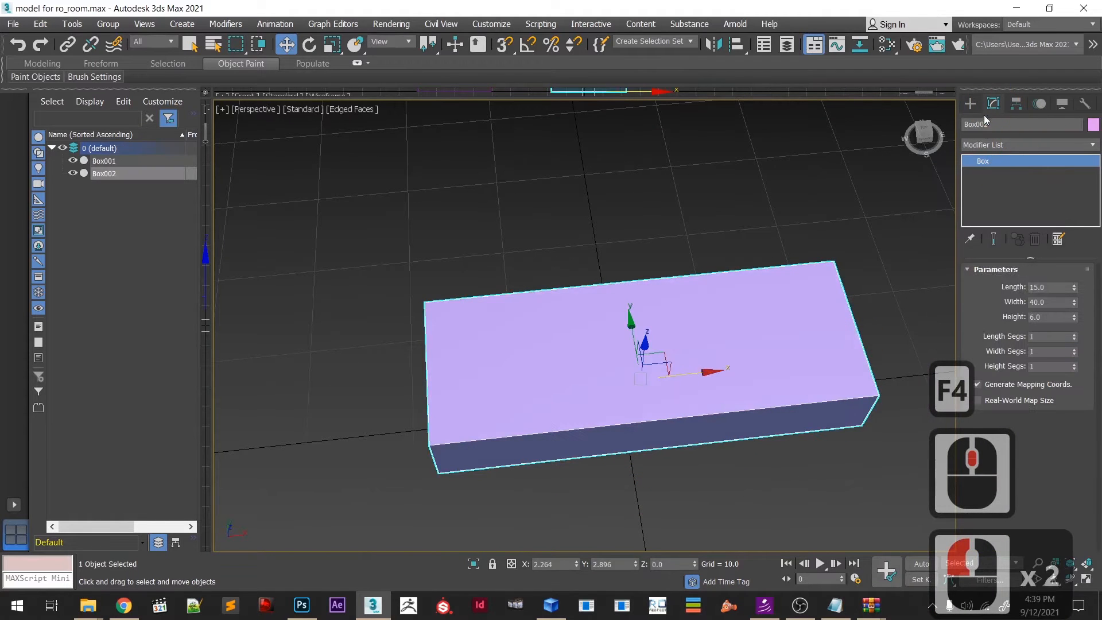
{"action": "right_click", "coordinate": [695, 319]}
{"action": "mouse_move", "coordinate": [801, 473]}
{"action": "left_click", "coordinate": [857, 483]}
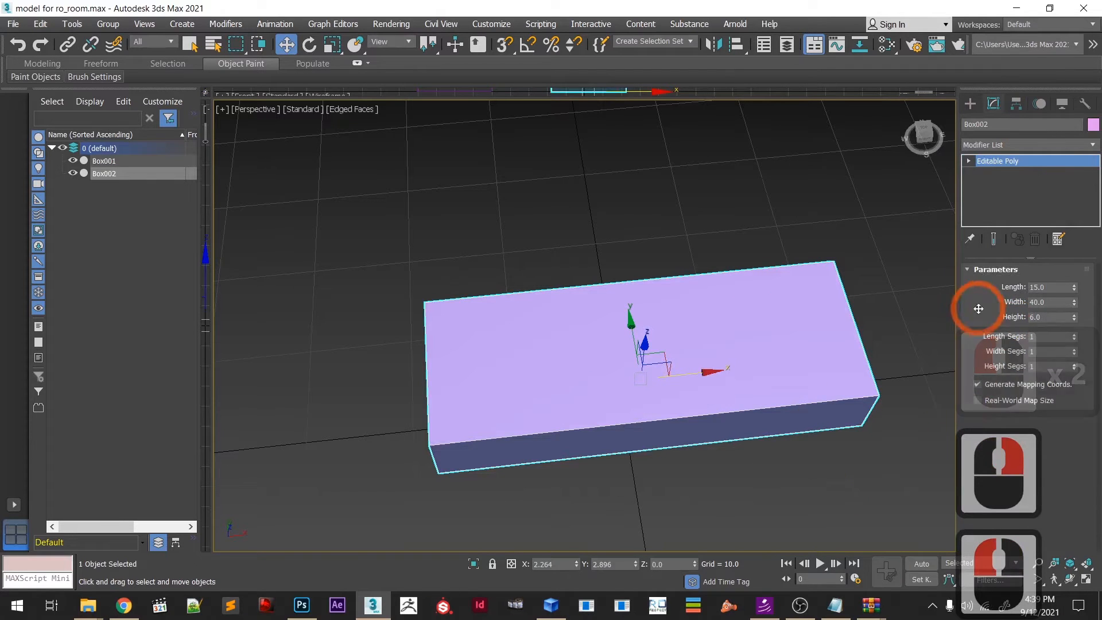
- Connect the two short edges of the box's top face with one segment, pinch 0 and slide 60
{"action": "key", "text": "2"}
{"action": "left_click", "coordinate": [411, 367]}
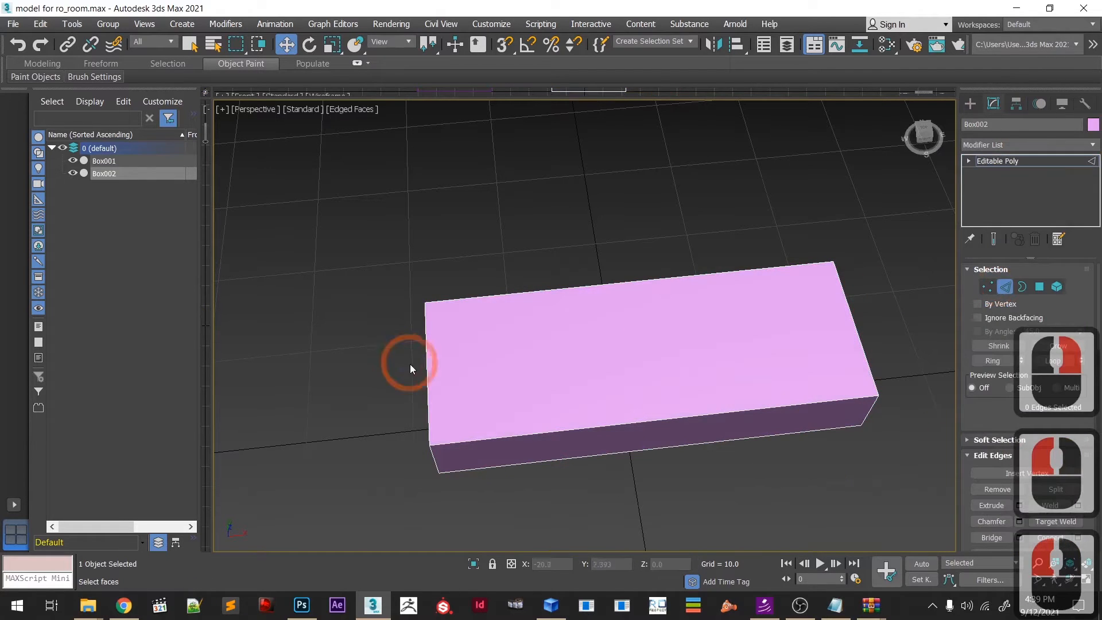
{"action": "left_click", "coordinate": [429, 374]}
{"action": "left_click", "coordinate": [860, 334], "text": "ctrl"}
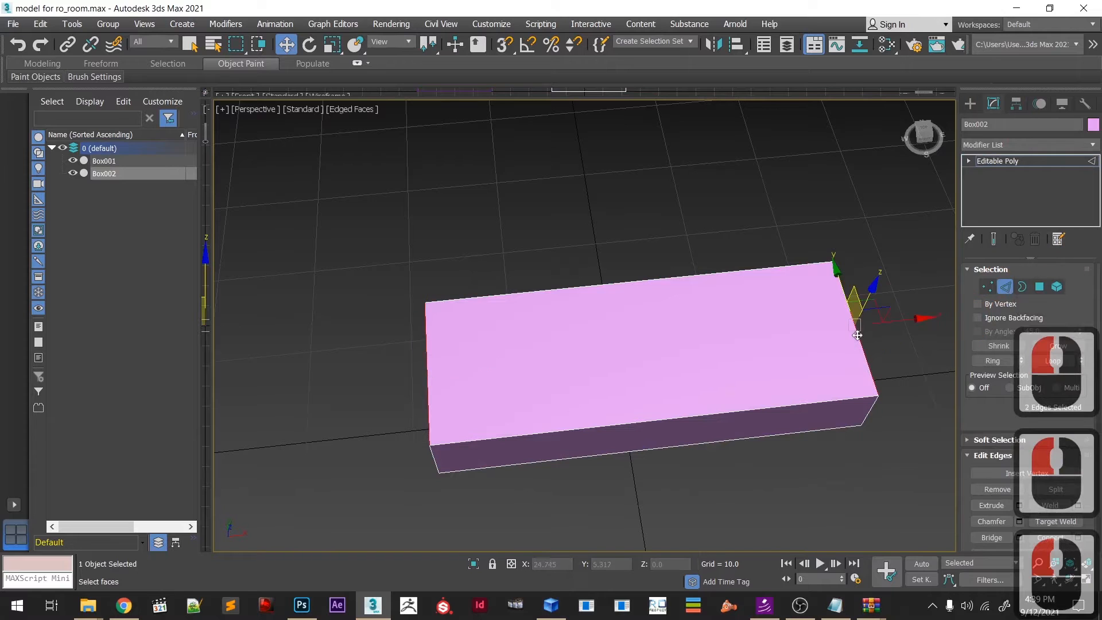
{"action": "scroll", "coordinate": [1063, 477], "scroll_direction": "down", "scroll_amount": 1}
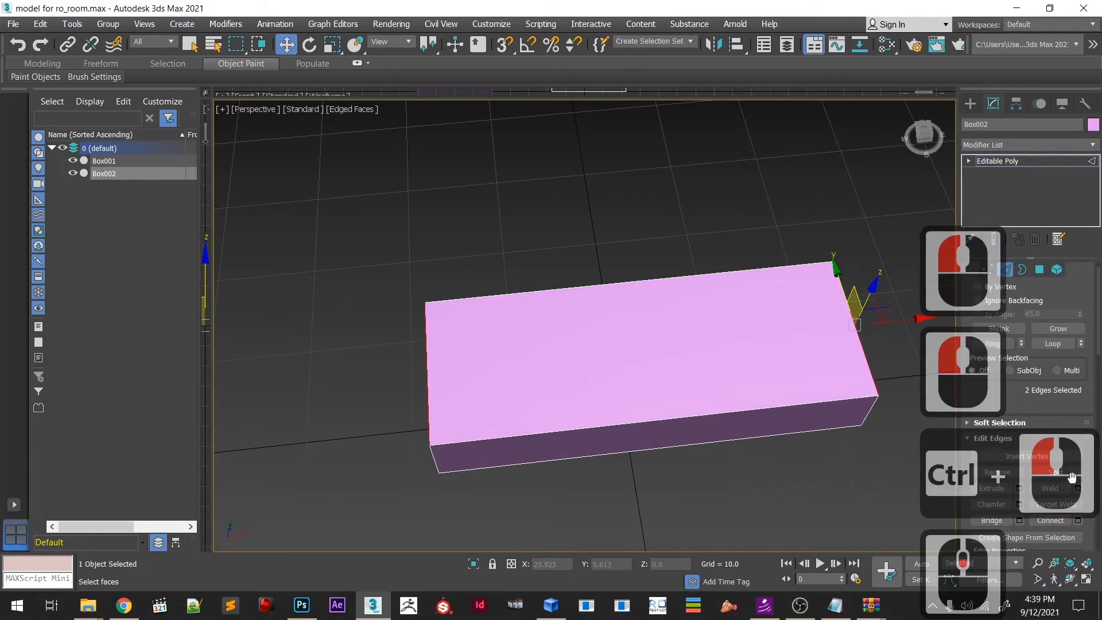
{"action": "left_click", "coordinate": [1053, 520]}
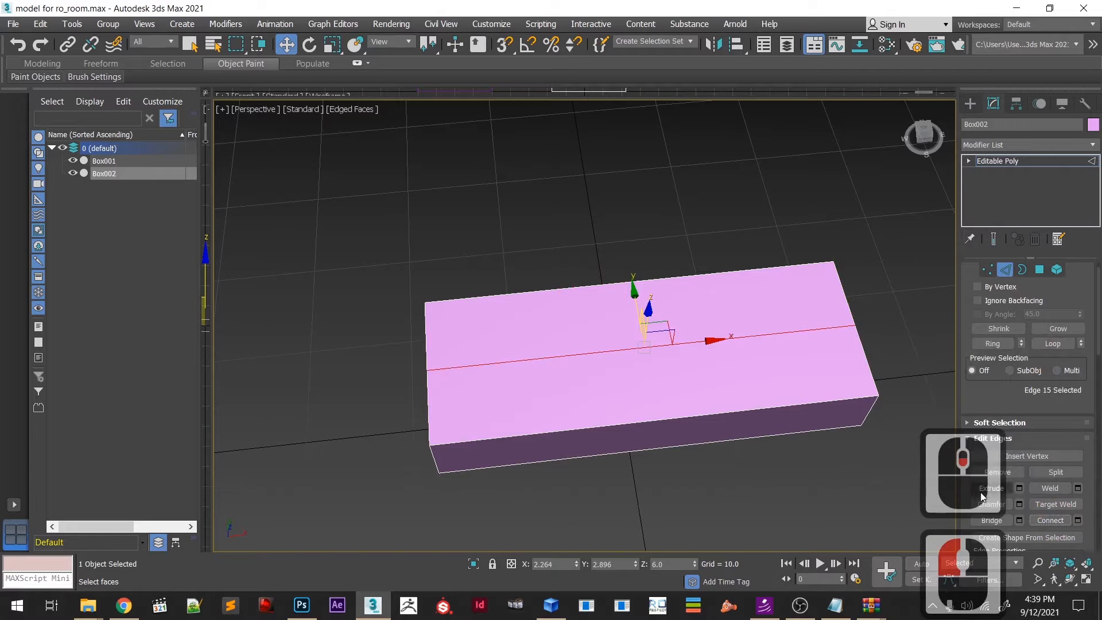
{"action": "key", "text": "ctrl+z"}
{"action": "left_click", "coordinate": [1078, 521]}
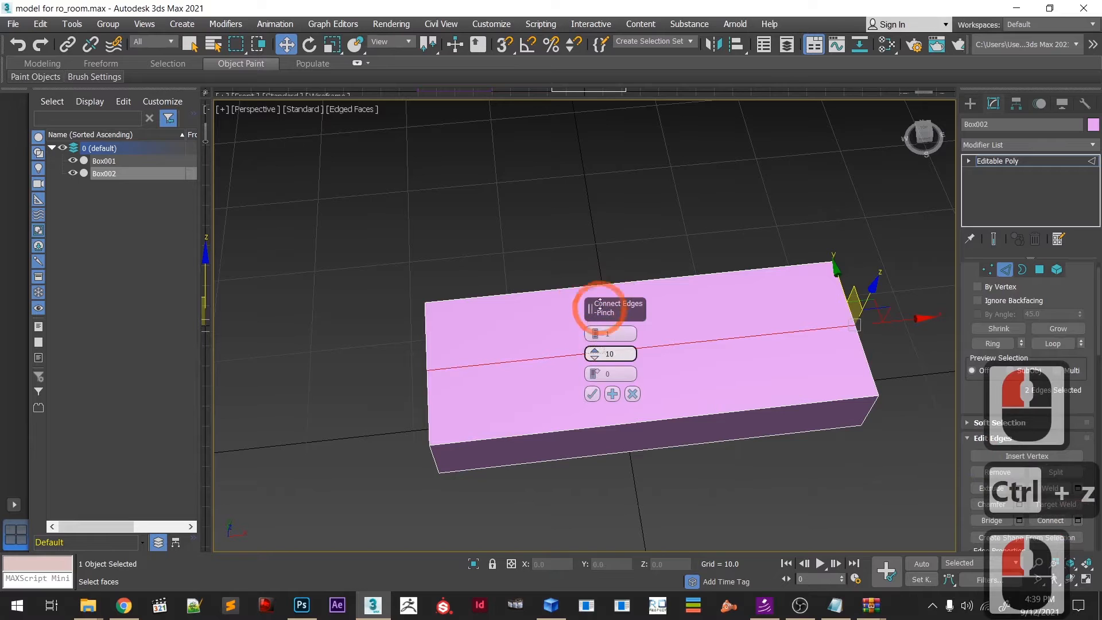
{"action": "left_click_drag", "start_coordinate": [595, 377], "coordinate": [593, 238]}
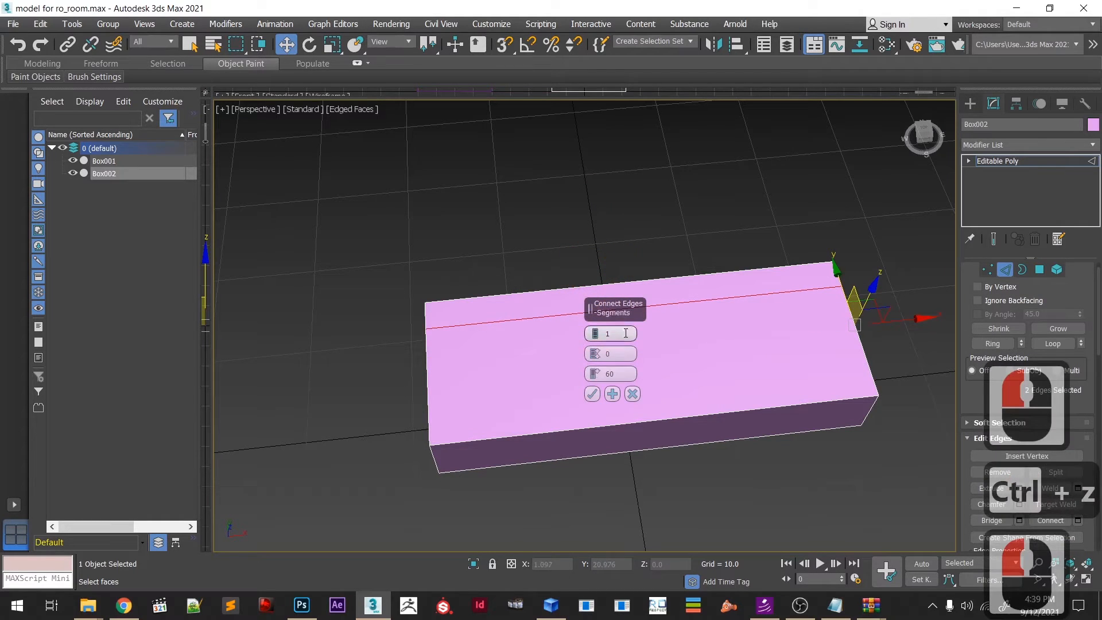
{"action": "left_click", "coordinate": [591, 394]}
- Extrude the narrow strip polygon along the box's top upward by 6
{"action": "middle_click_drag", "start_coordinate": [536, 370], "coordinate": [625, 349], "text": "alt"}
{"action": "right_click", "coordinate": [603, 364]}
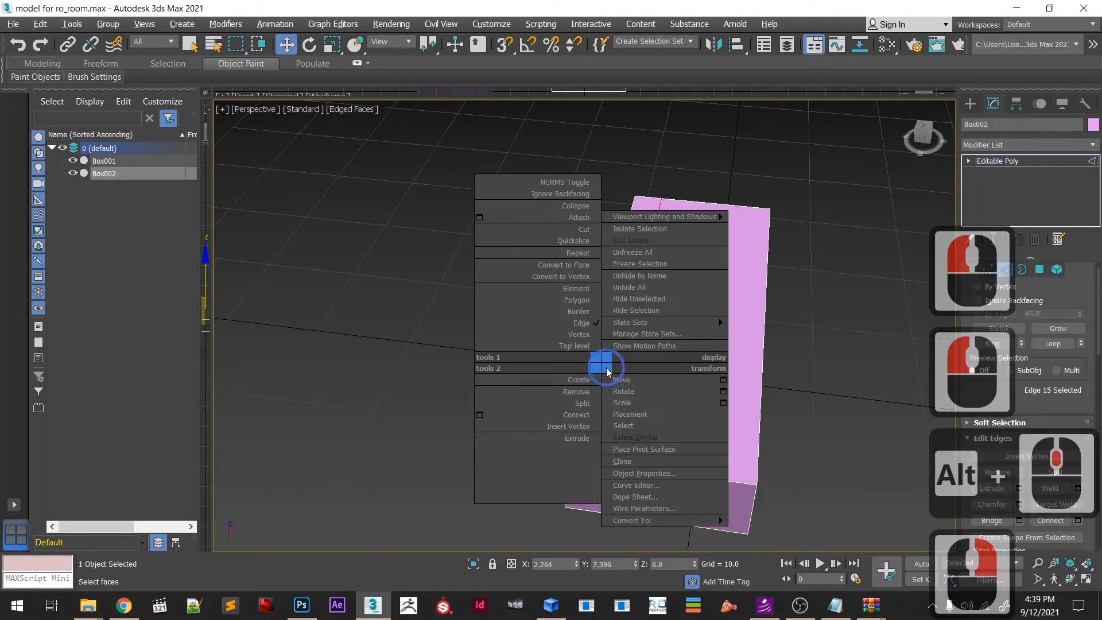
{"action": "left_click", "coordinate": [701, 428]}
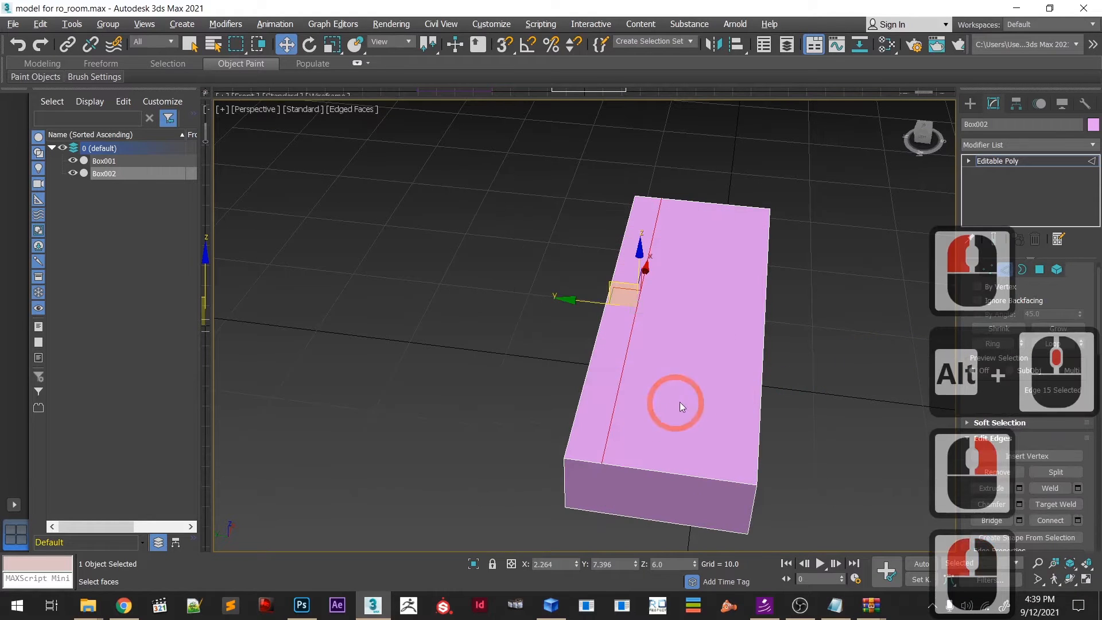
{"action": "double_click", "coordinate": [600, 361]}
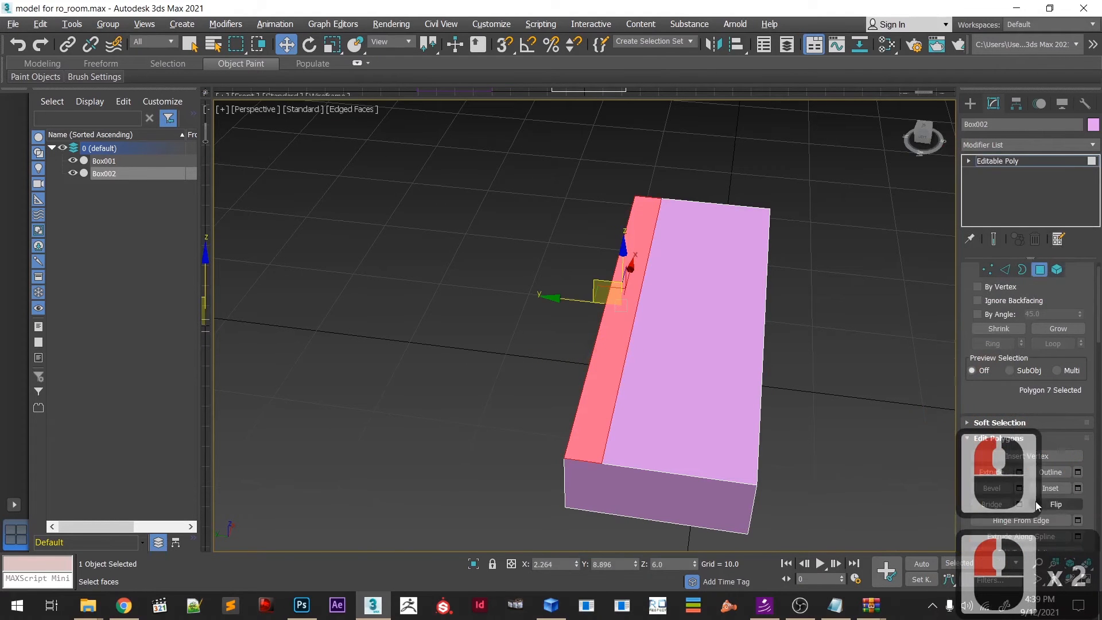
{"action": "double_click", "coordinate": [1019, 473]}
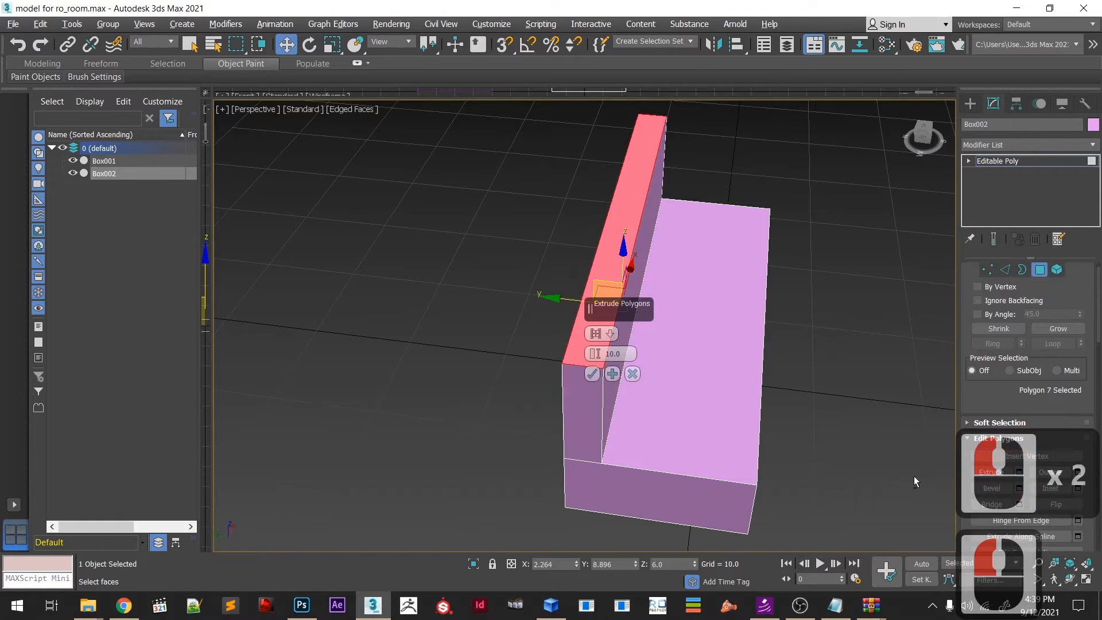
{"action": "middle_click_drag", "start_coordinate": [914, 477], "coordinate": [862, 472], "text": "alt"}
{"action": "left_click", "coordinate": [590, 354]}
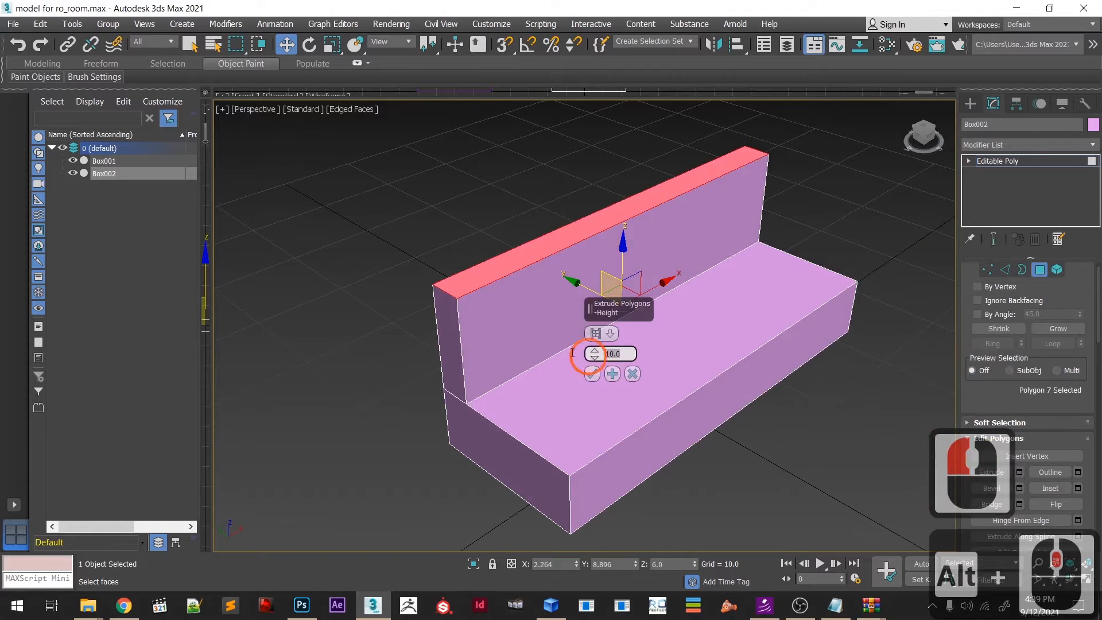
{"action": "left_click", "coordinate": [532, 341]}
{"action": "type", "text": "6"}
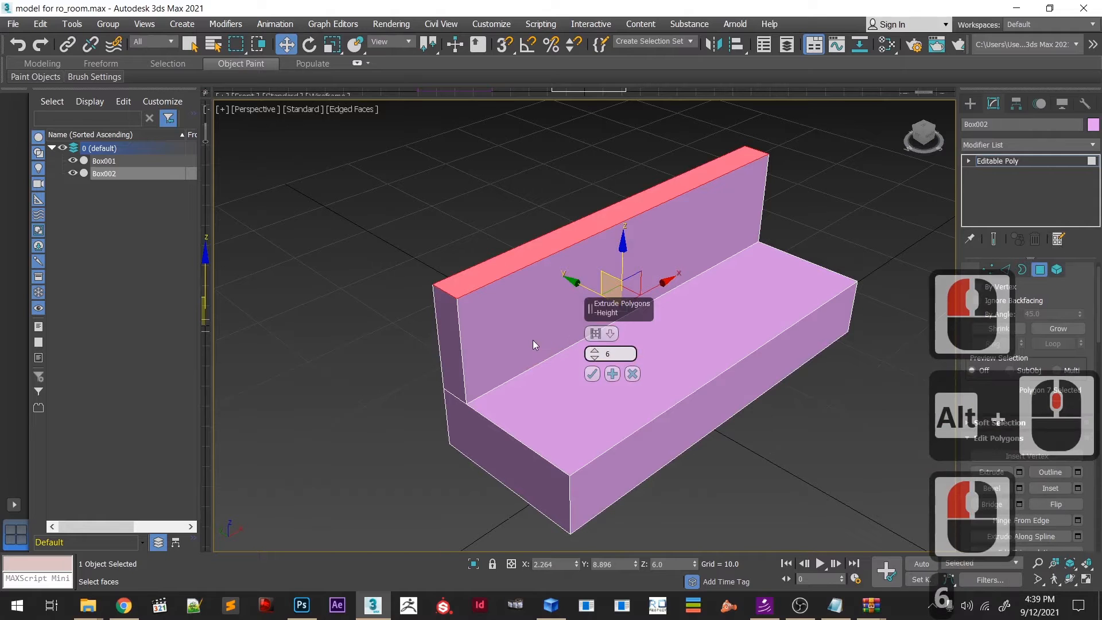
{"action": "key", "text": "Return"}
{"action": "middle_click_drag", "start_coordinate": [533, 341], "coordinate": [666, 356], "text": "alt"}
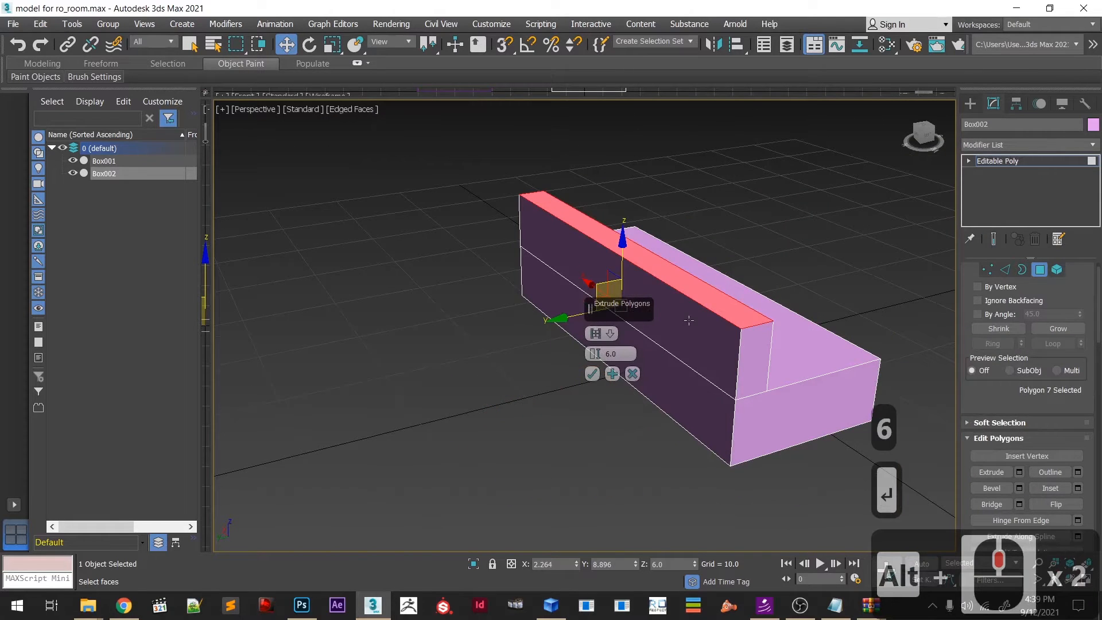
{"action": "left_click", "coordinate": [593, 373]}
- Extrude the outer side polygon of the raised strip outward by 9 to form the second stair tread
{"action": "left_click", "coordinate": [675, 327]}
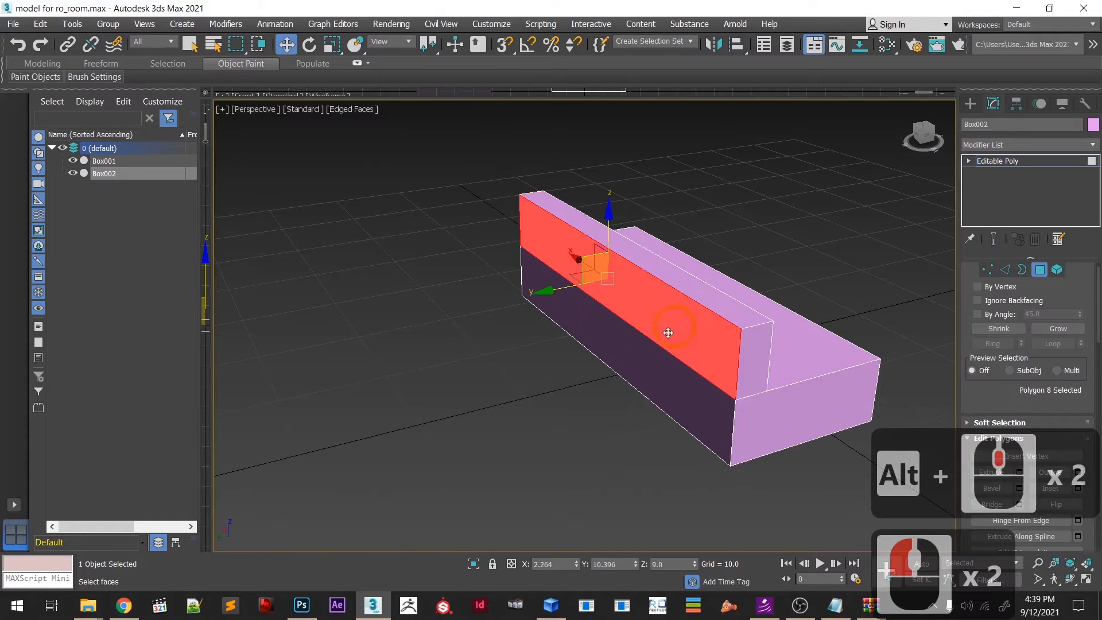
{"action": "left_click", "coordinate": [1021, 474]}
{"action": "middle_click_drag", "start_coordinate": [584, 497], "coordinate": [650, 476], "text": "alt"}
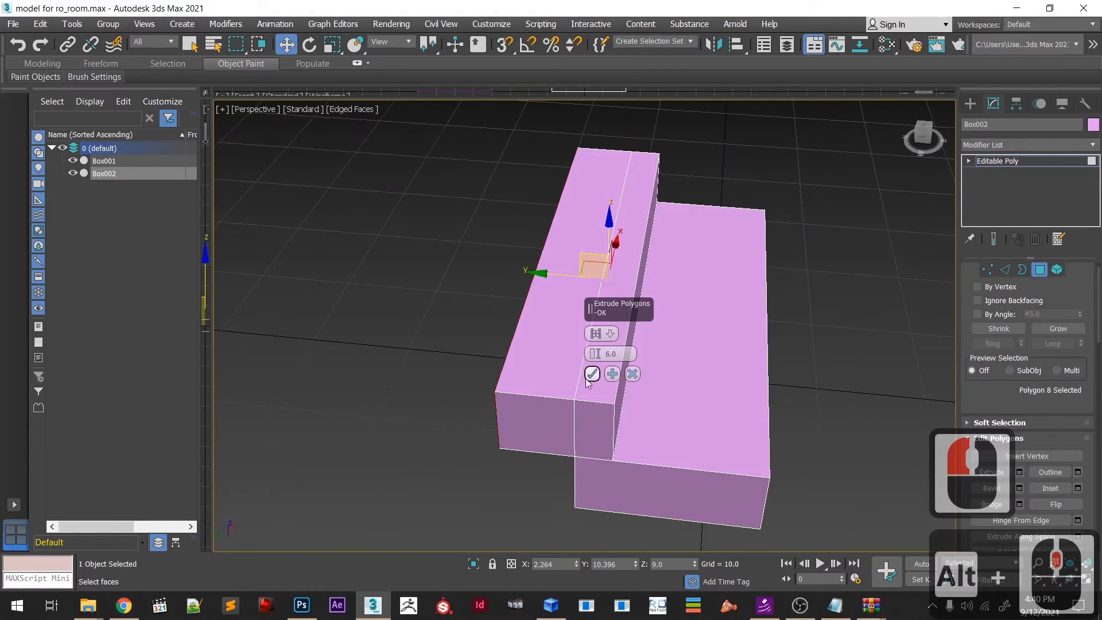
{"action": "left_click_drag", "start_coordinate": [620, 354], "coordinate": [577, 360]}
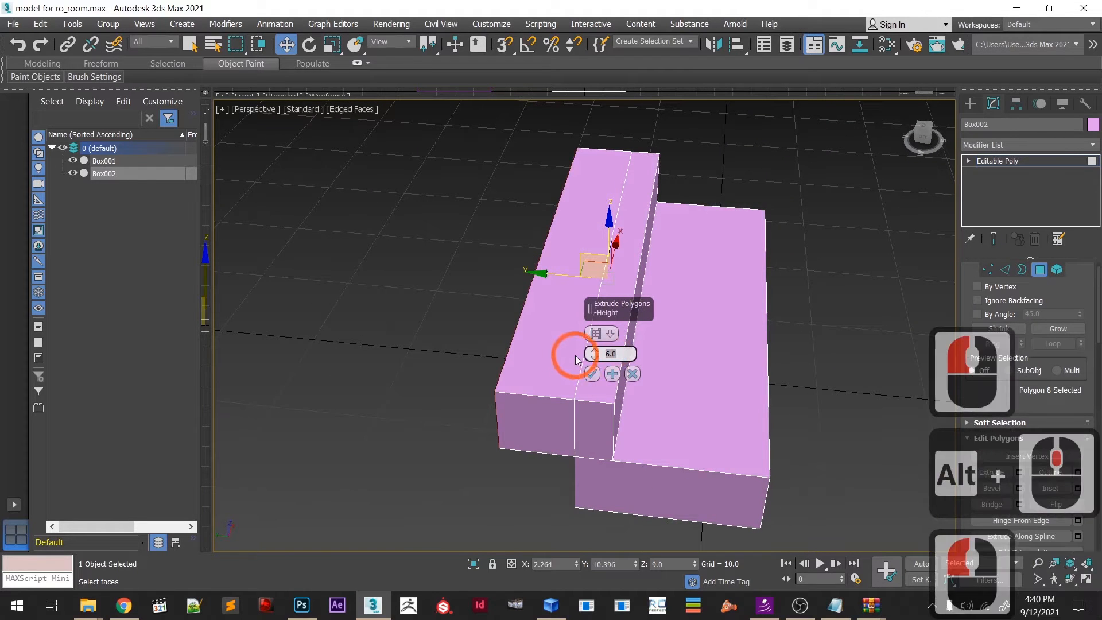
{"action": "type", "text": "9"}
{"action": "key", "text": "Return"}
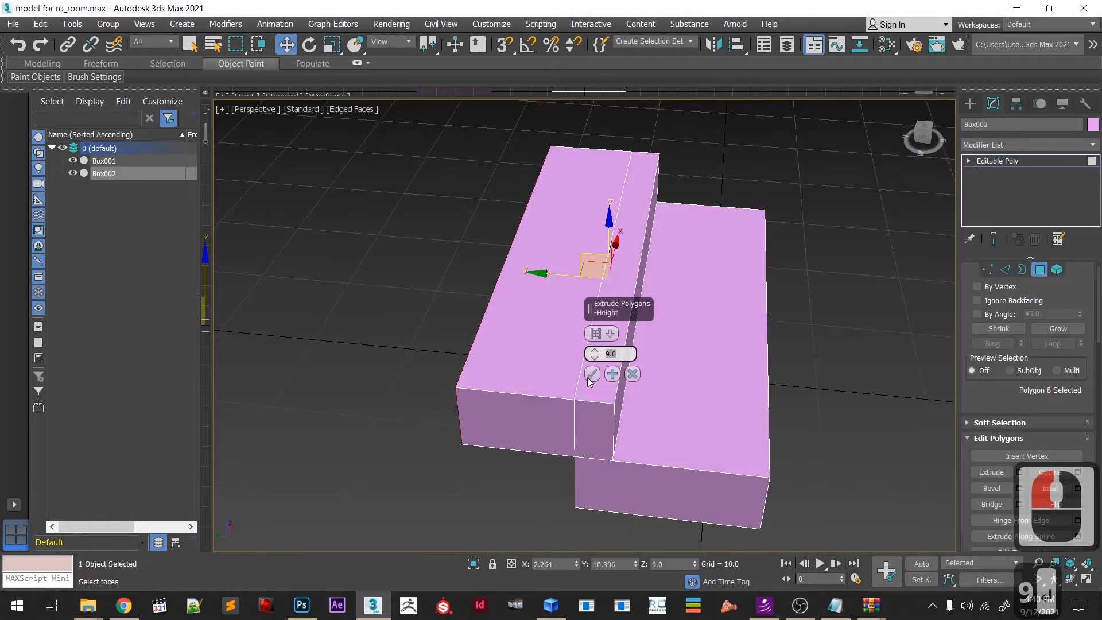
{"action": "left_click", "coordinate": [592, 375]}
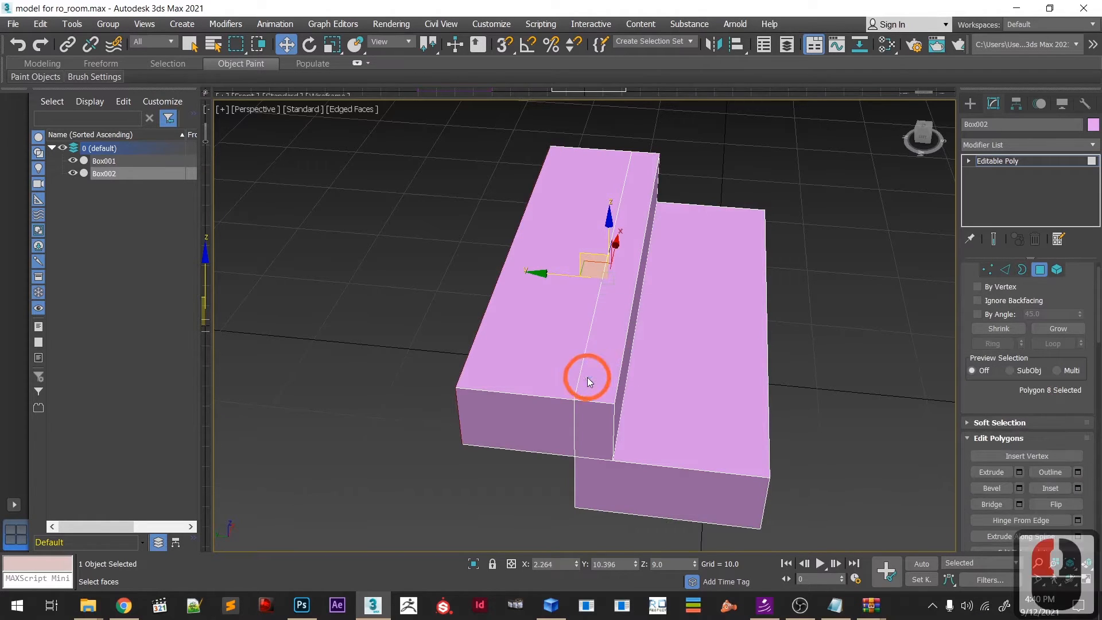
- Connect the two short end edges of the second tread's extended top face with one segment and slide 40
{"action": "middle_click_drag", "start_coordinate": [587, 377], "coordinate": [914, 280], "text": "alt"}
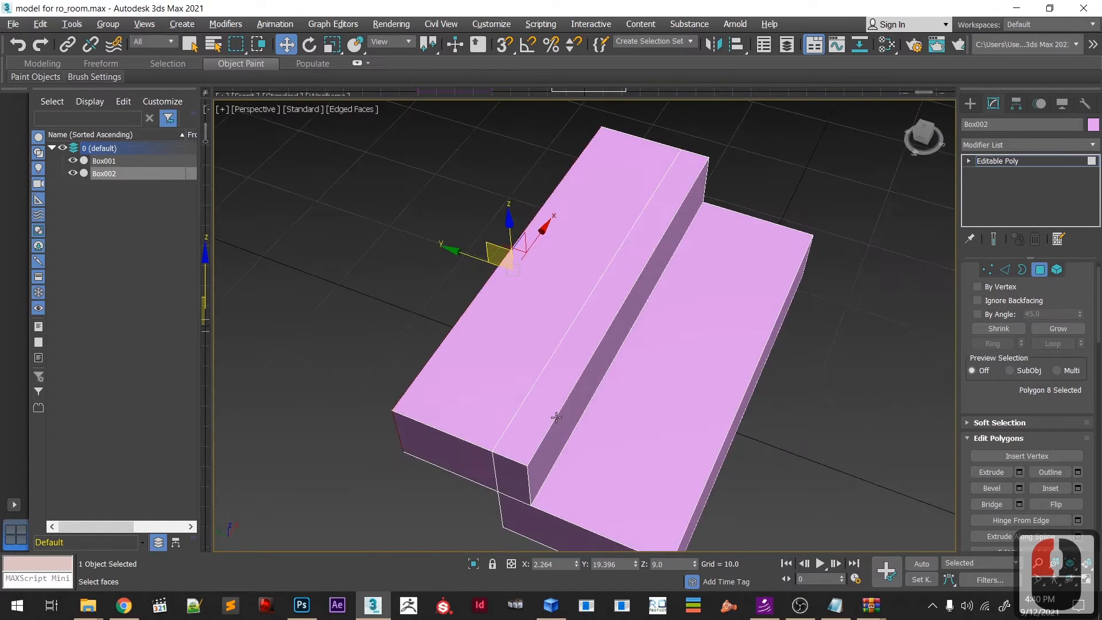
{"action": "left_click", "coordinate": [1009, 270]}
{"action": "left_click", "coordinate": [442, 426]}
{"action": "left_click", "coordinate": [663, 146], "text": "ctrl"}
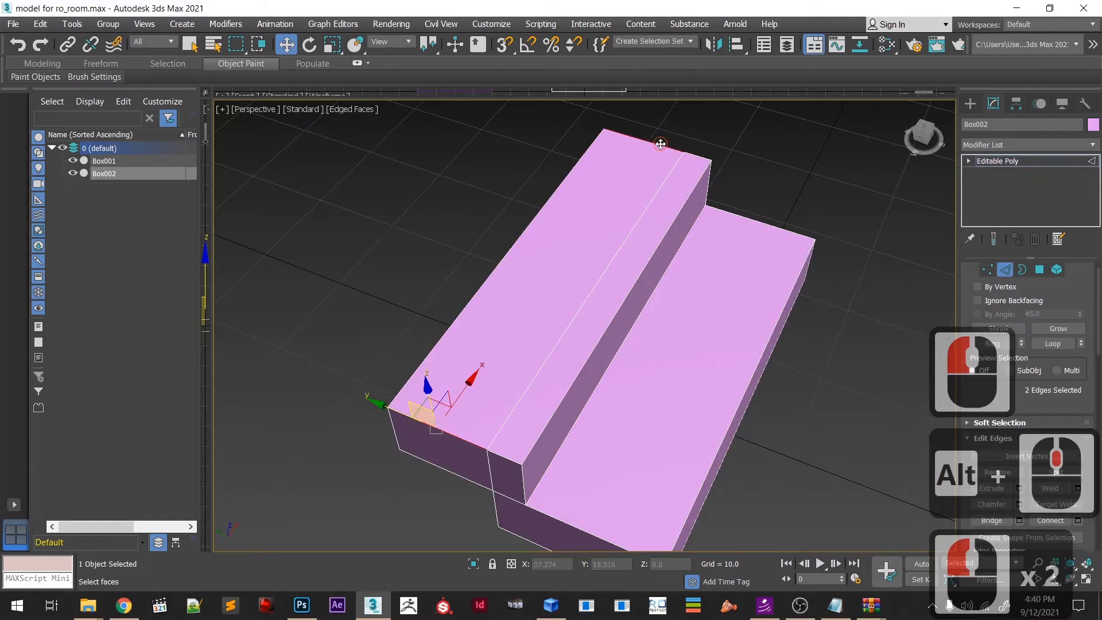
{"action": "left_click", "coordinate": [1080, 521]}
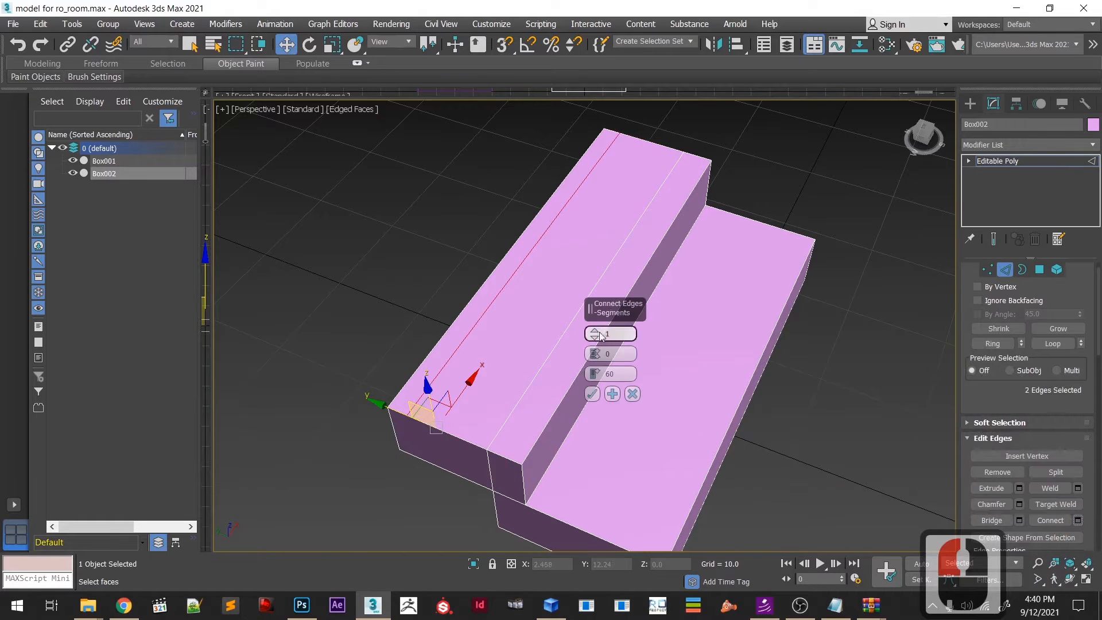
{"action": "left_click", "coordinate": [525, 392]}
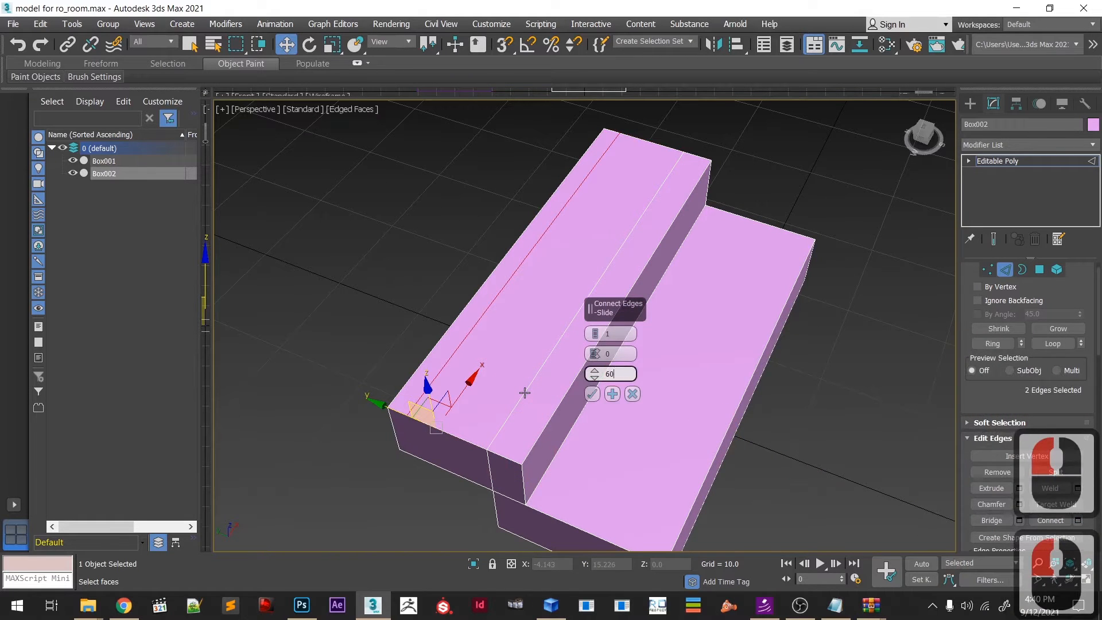
{"action": "key", "text": "BackSpace"}
{"action": "key", "text": "BackSpace"}
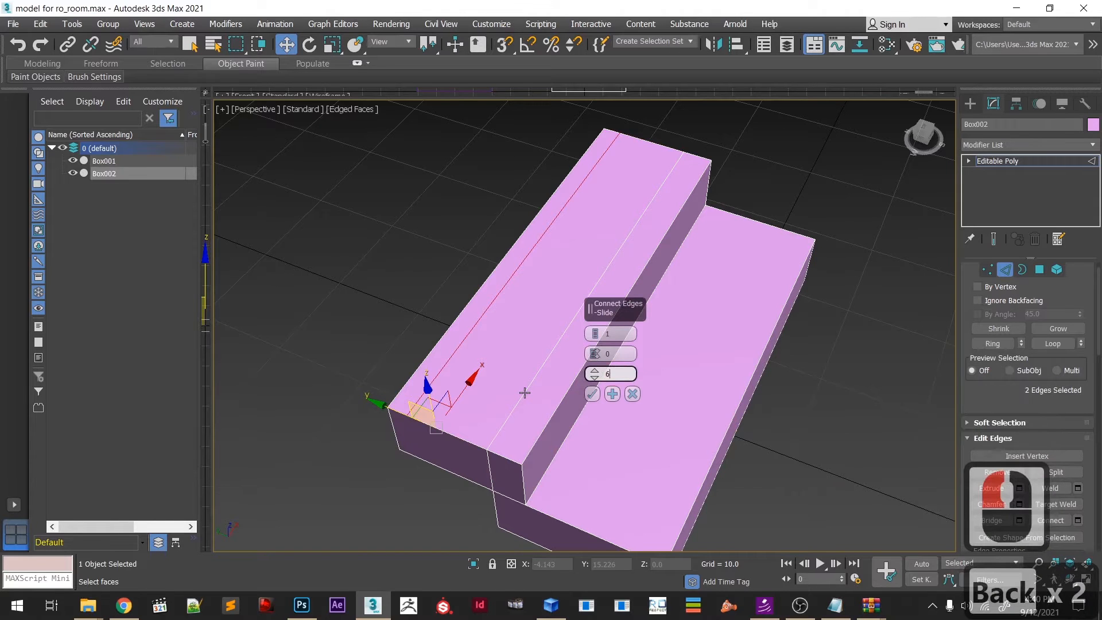
{"action": "key", "text": "BackSpace"}
{"action": "type", "text": "50"}
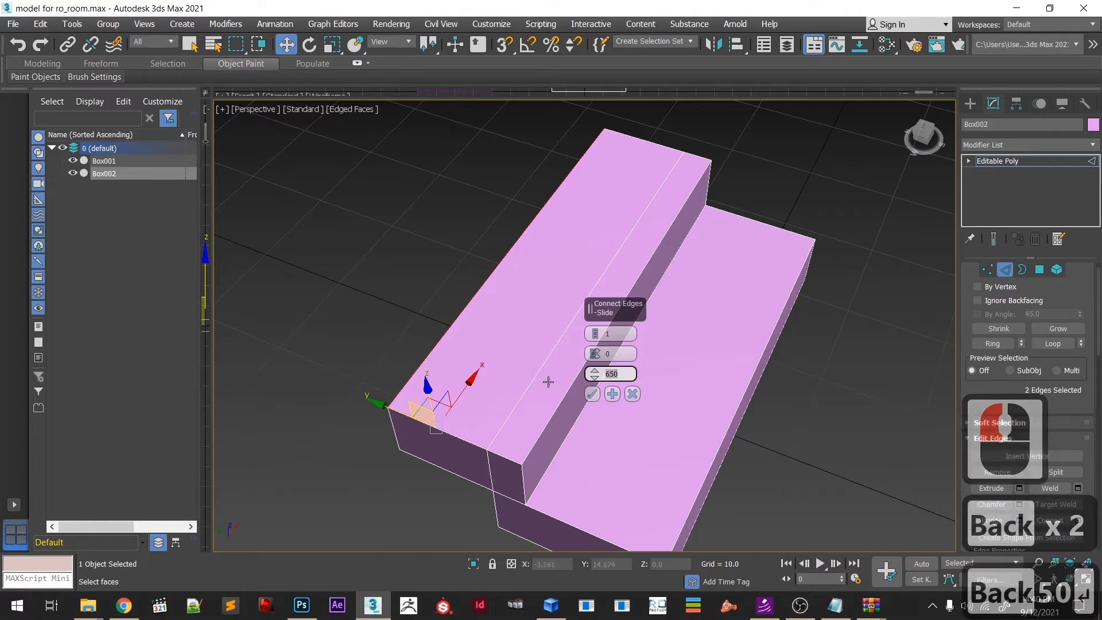
{"action": "key", "text": "Return"}
{"action": "type", "text": "50"}
{"action": "key", "text": "Return"}
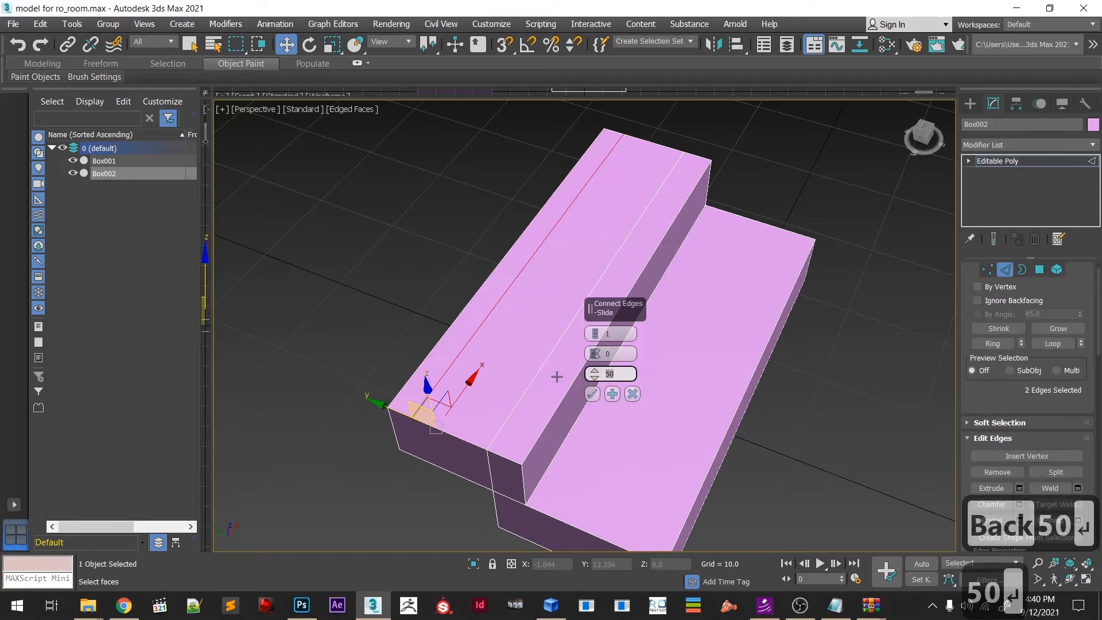
{"action": "type", "text": "40"}
{"action": "key", "text": "Return"}
{"action": "left_click", "coordinate": [592, 394]}
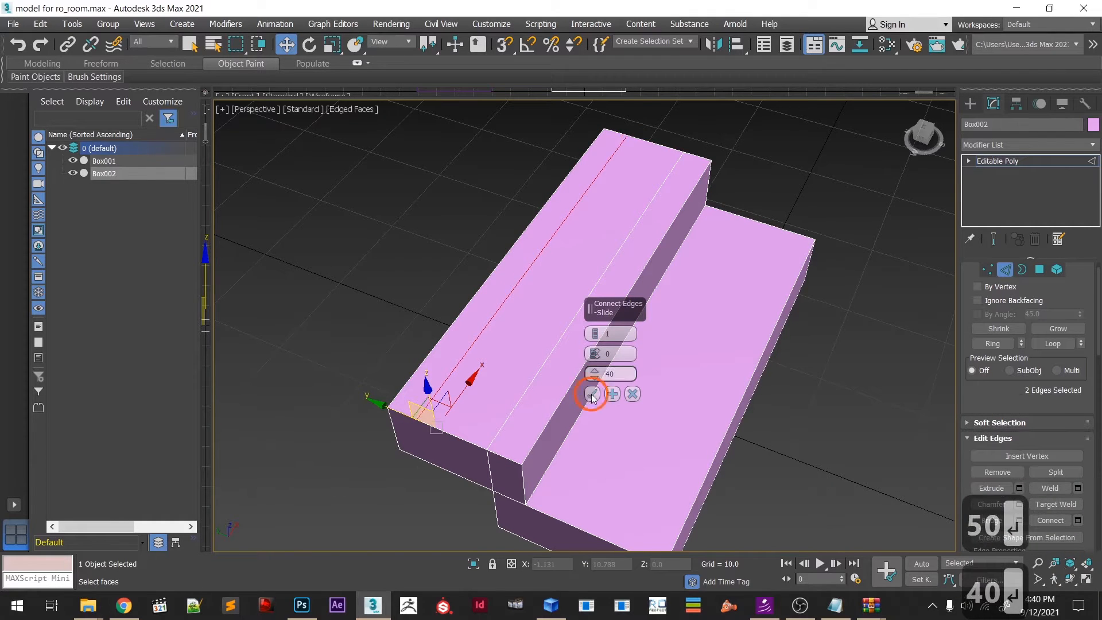
- Extrude the narrow strip polygon along the second tread's outer edge upward by 6
{"action": "left_click", "coordinate": [1040, 270]}
{"action": "left_click", "coordinate": [472, 322]}
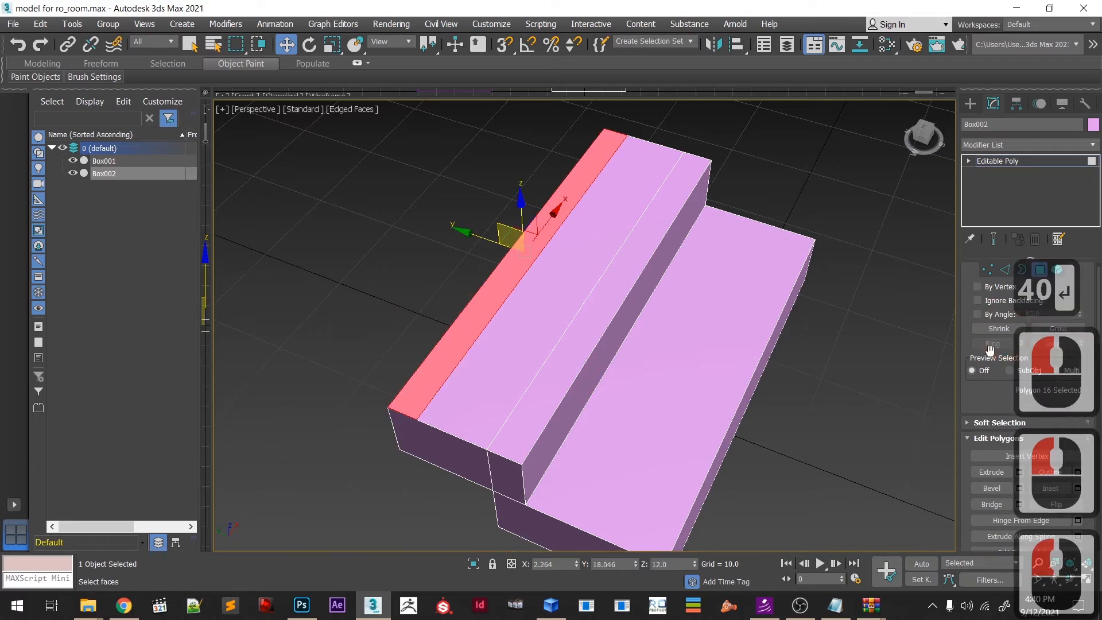
{"action": "left_click", "coordinate": [1021, 473]}
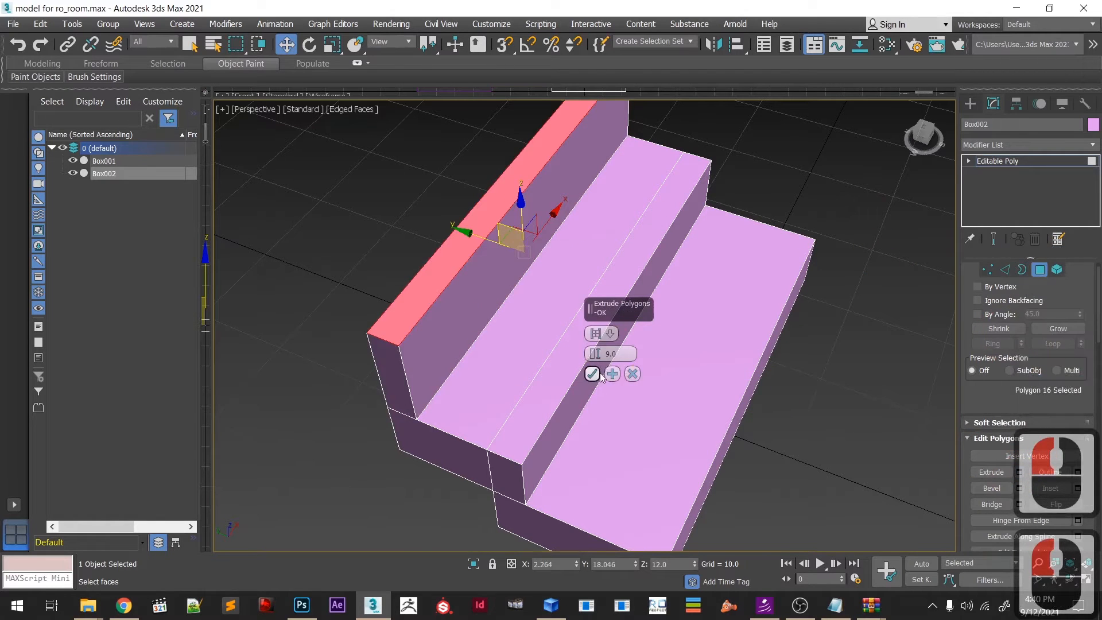
{"action": "left_click", "coordinate": [574, 354]}
{"action": "type", "text": "6"}
{"action": "key", "text": "Return"}
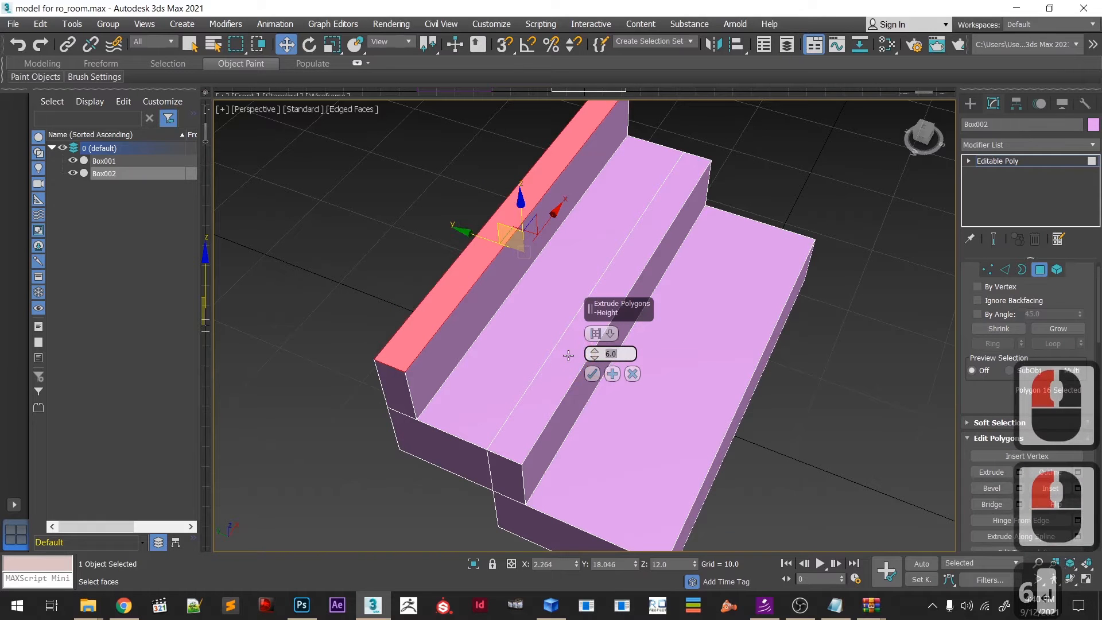
{"action": "left_click", "coordinate": [591, 374]}
- Extrude the outer side polygon of the second tread's raised strip outward by 9 to form the third stair tread
{"action": "middle_click_drag", "start_coordinate": [481, 399], "coordinate": [540, 353], "text": "alt"}
{"action": "left_click", "coordinate": [574, 286]}
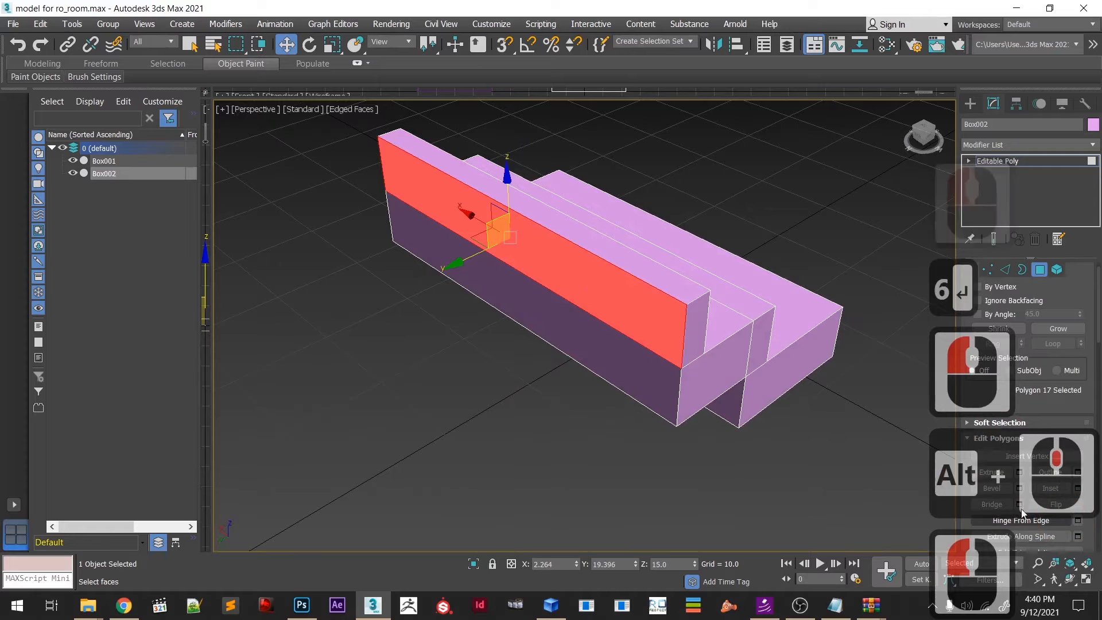
{"action": "left_click", "coordinate": [1020, 474]}
{"action": "middle_click_drag", "start_coordinate": [707, 430], "coordinate": [596, 466], "text": "alt"}
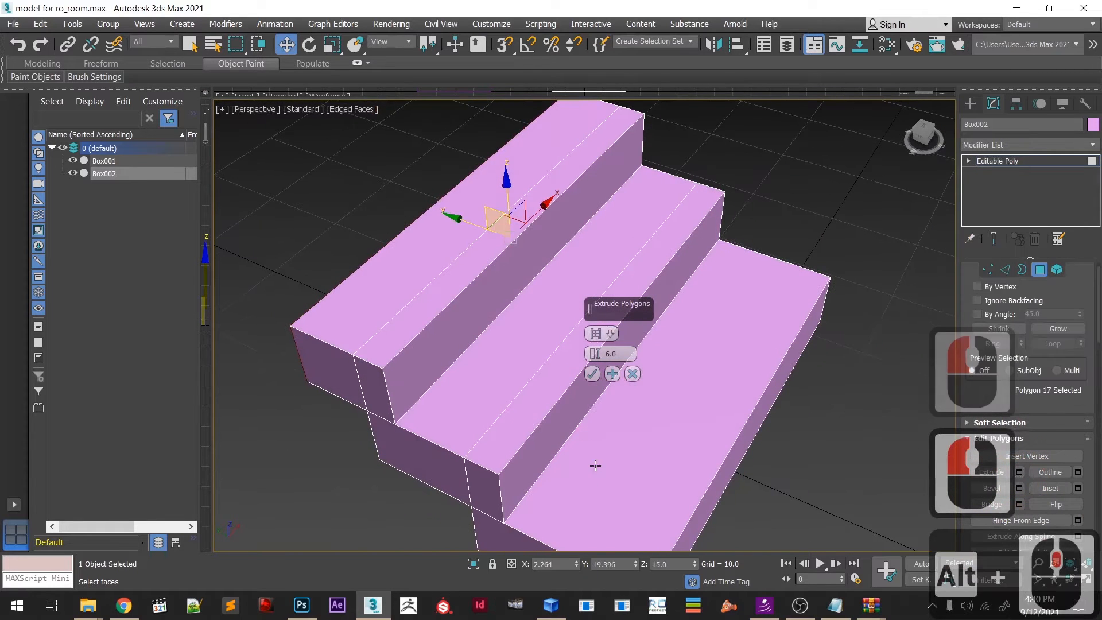
{"action": "left_click", "coordinate": [592, 374]}
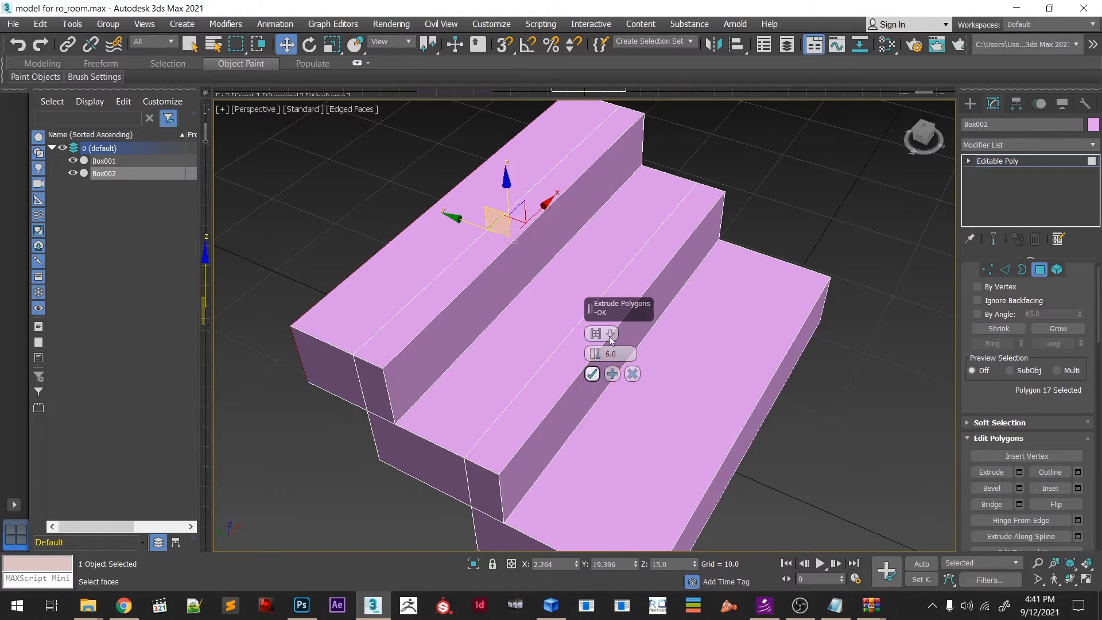
{"action": "left_click", "coordinate": [627, 354]}
{"action": "left_click", "coordinate": [595, 375]}
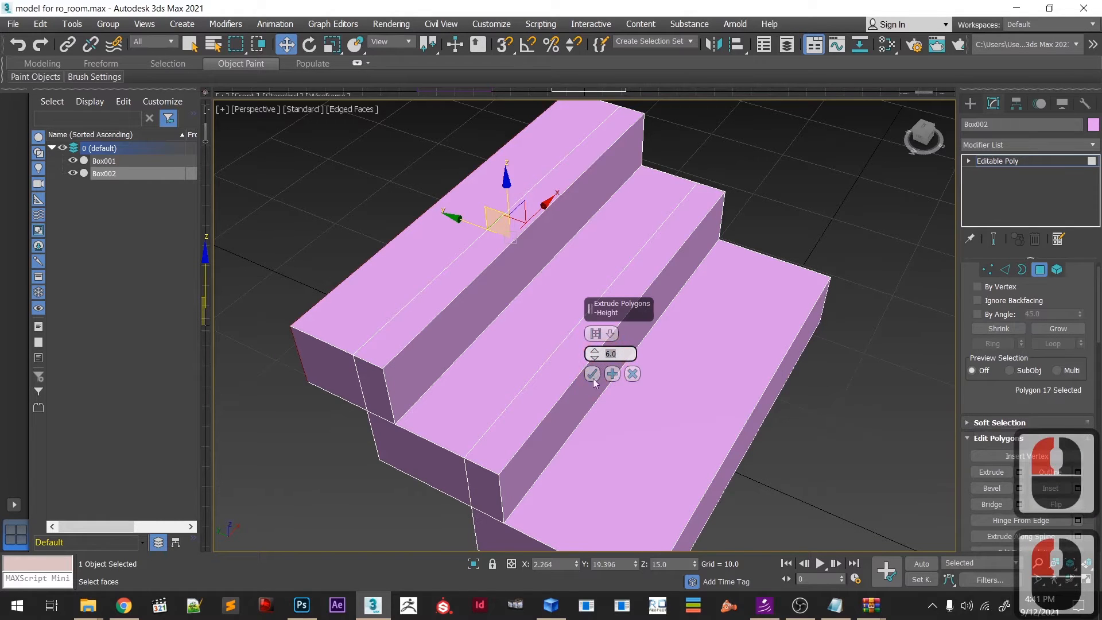
{"action": "type", "text": "9"}
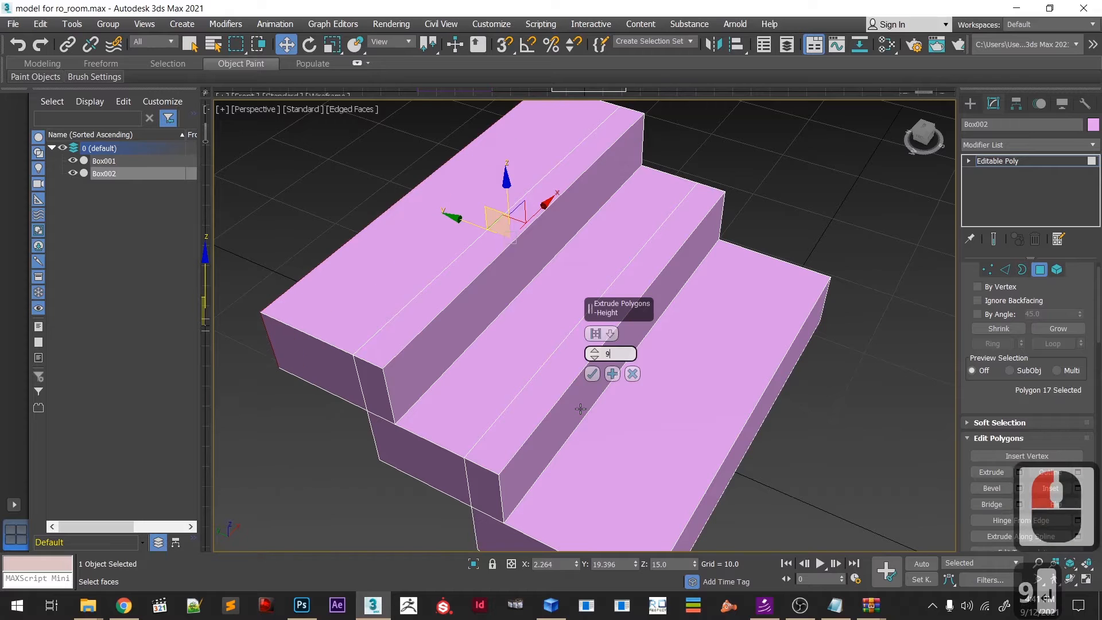
{"action": "key", "text": "Return"}
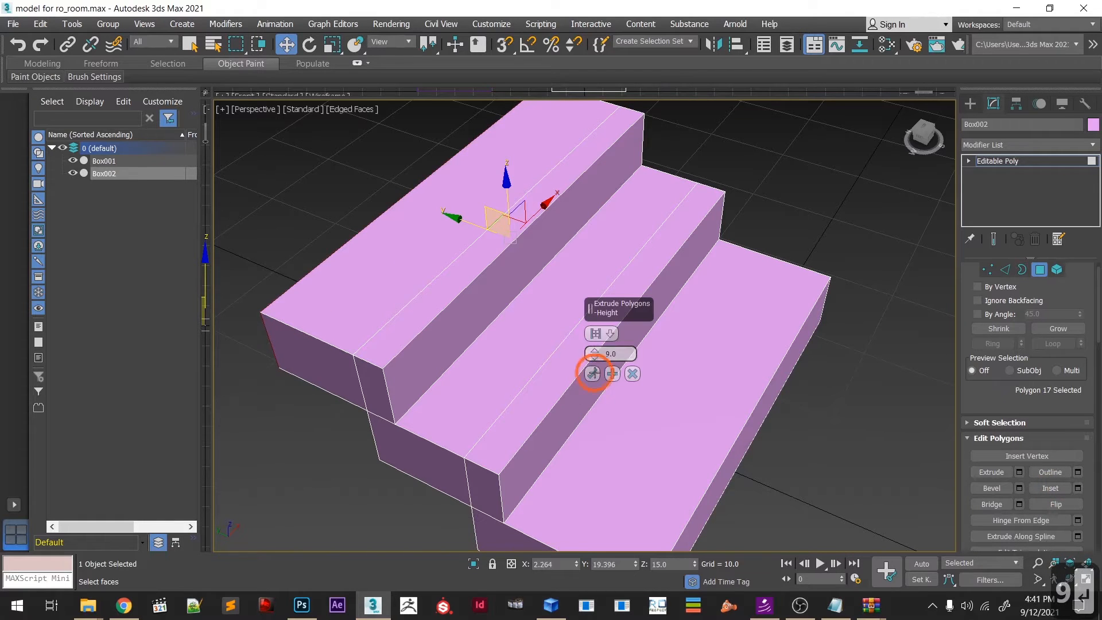
{"action": "left_click", "coordinate": [593, 373]}
- Extrude the third tread's outer side polygon outward by another 3
{"action": "middle_click_drag", "start_coordinate": [401, 291], "coordinate": [551, 340], "text": "alt"}
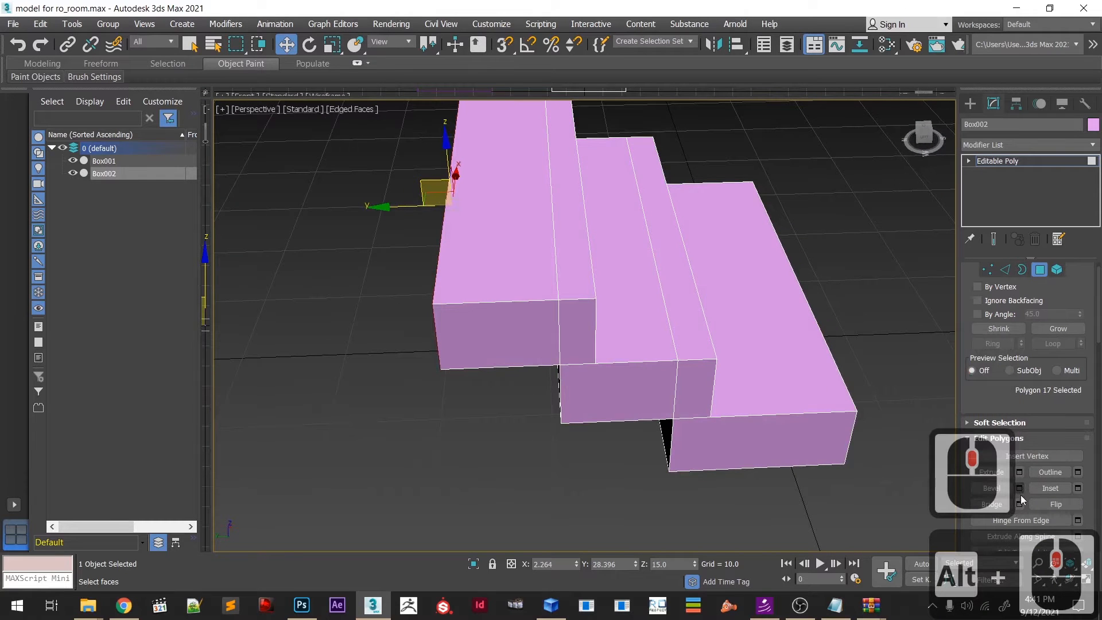
{"action": "left_click", "coordinate": [1019, 473]}
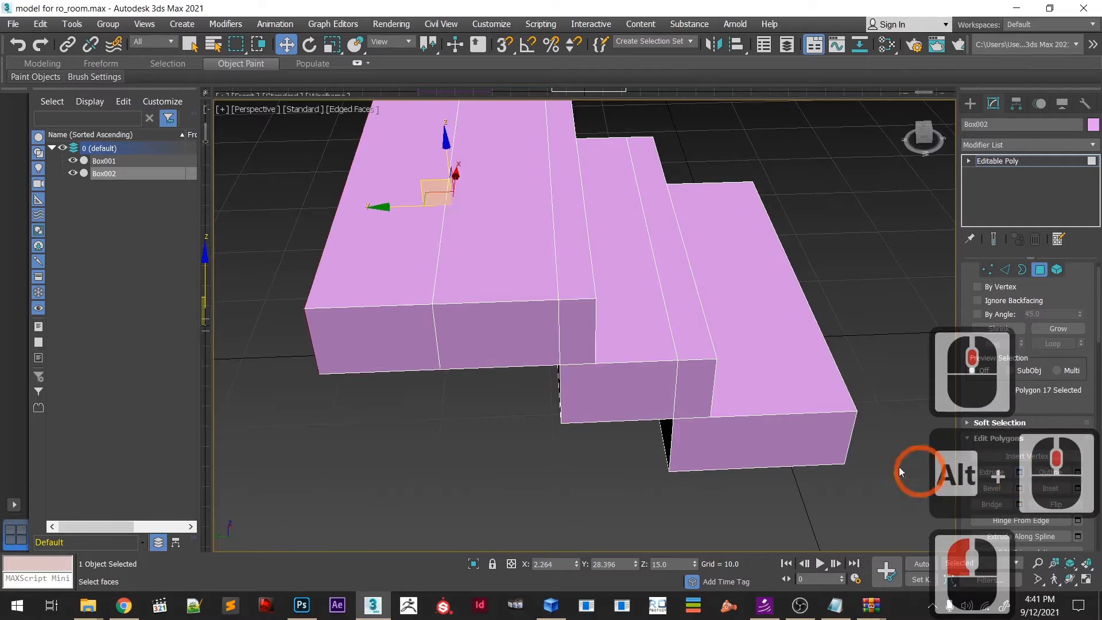
{"action": "double_click", "coordinate": [631, 347]}
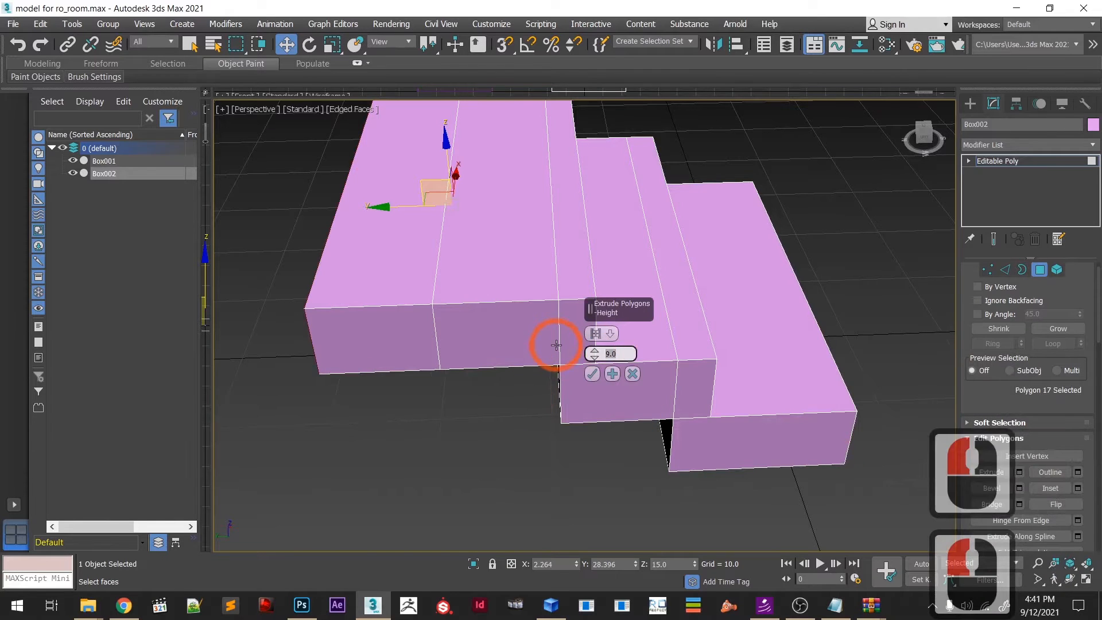
{"action": "type", "text": "6"}
{"action": "key", "text": "Return"}
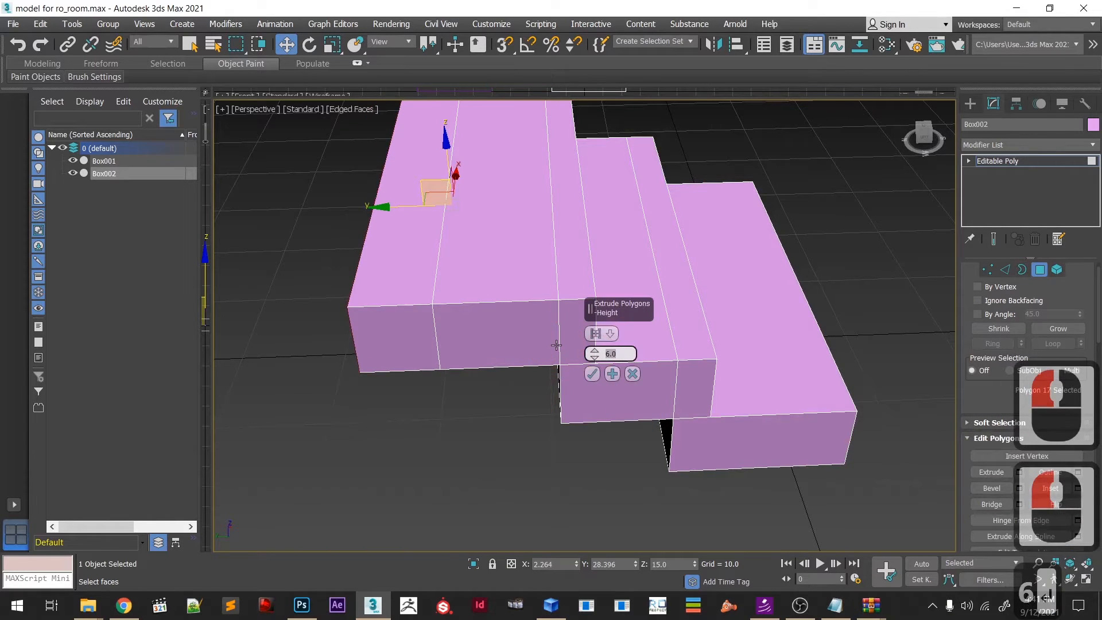
{"action": "type", "text": "3"}
{"action": "key", "text": "Return"}
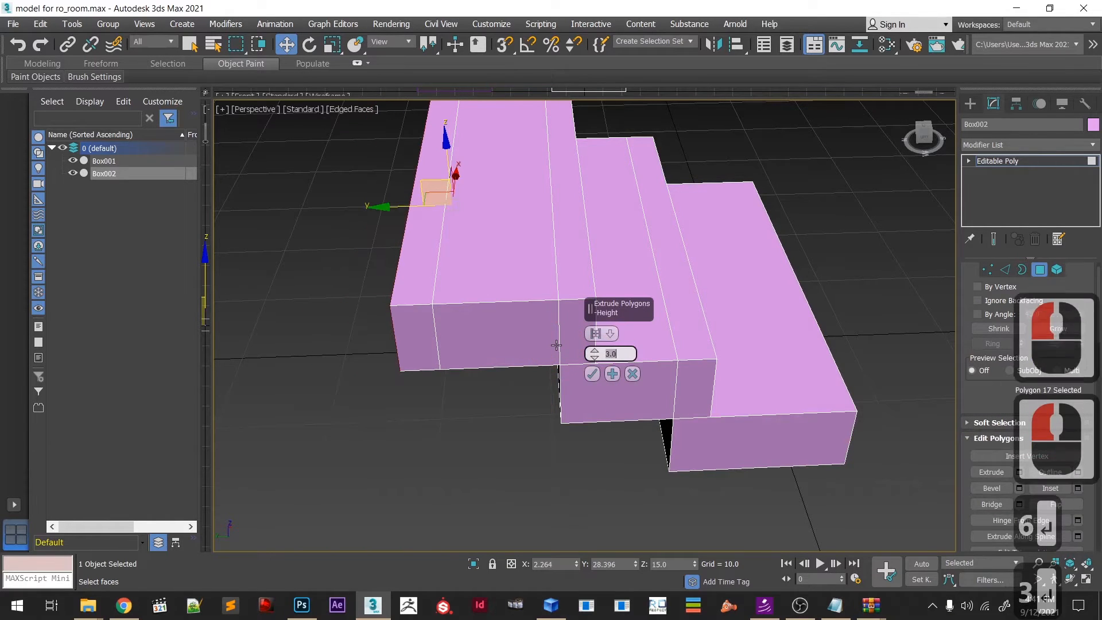
{"action": "left_click", "coordinate": [592, 374]}
- Extrude the narrow top polygon along the third tread's outer edge upward by 3 and save the scene
{"action": "left_click", "coordinate": [440, 283]}
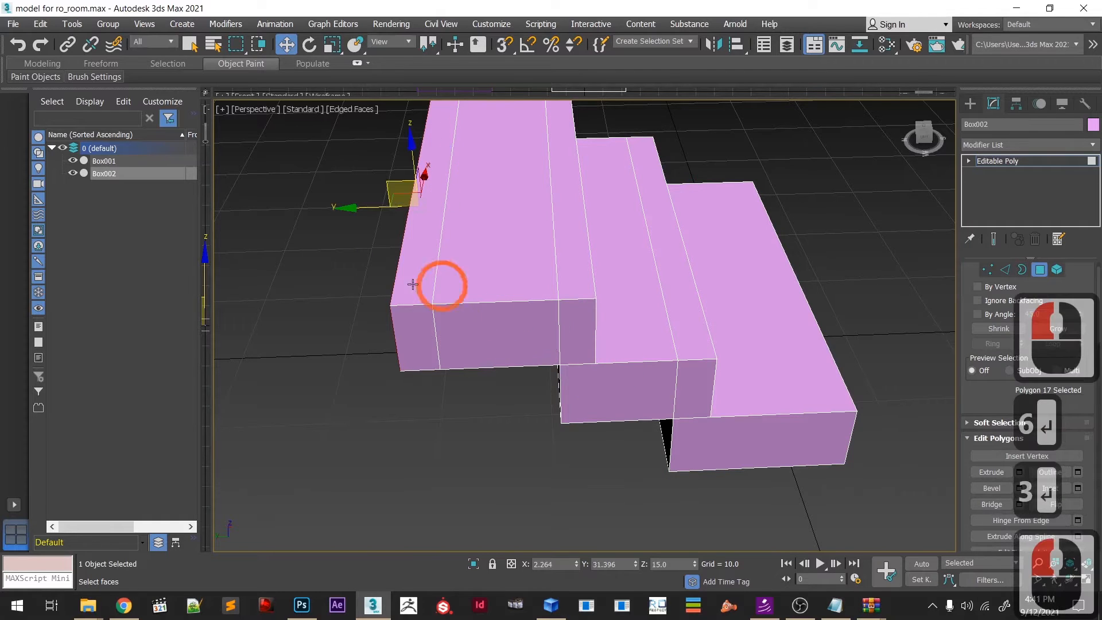
{"action": "left_click", "coordinate": [1020, 473]}
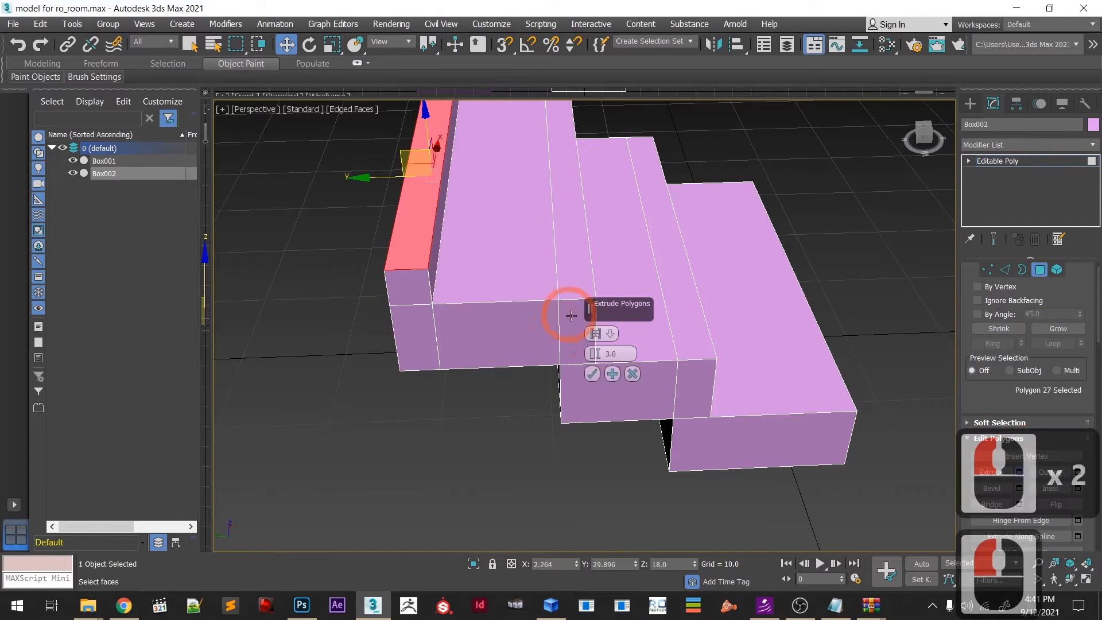
{"action": "left_click", "coordinate": [593, 373]}
{"action": "middle_click_drag", "start_coordinate": [591, 374], "coordinate": [536, 414], "text": "alt"}
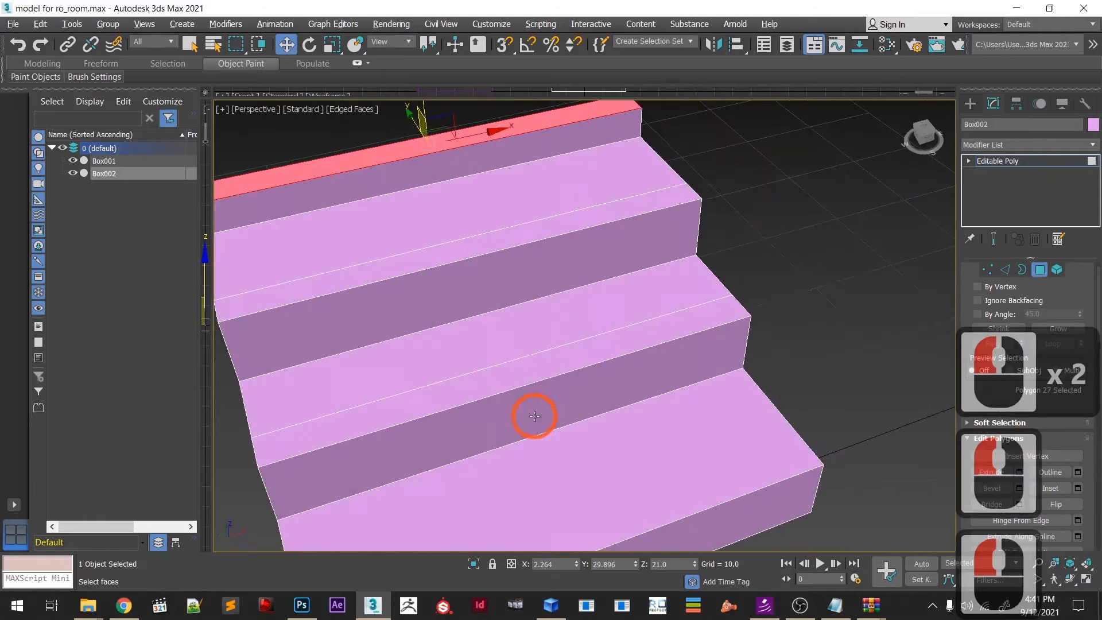
{"action": "key", "text": "ctrl+s"}
- Select the small end polygon of the lowest raised strip and assign Material #26 to it
{"action": "scroll", "coordinate": [545, 410], "scroll_direction": "down", "scroll_amount": 3}
{"action": "middle_click_drag", "start_coordinate": [503, 386], "coordinate": [430, 375], "text": "alt"}
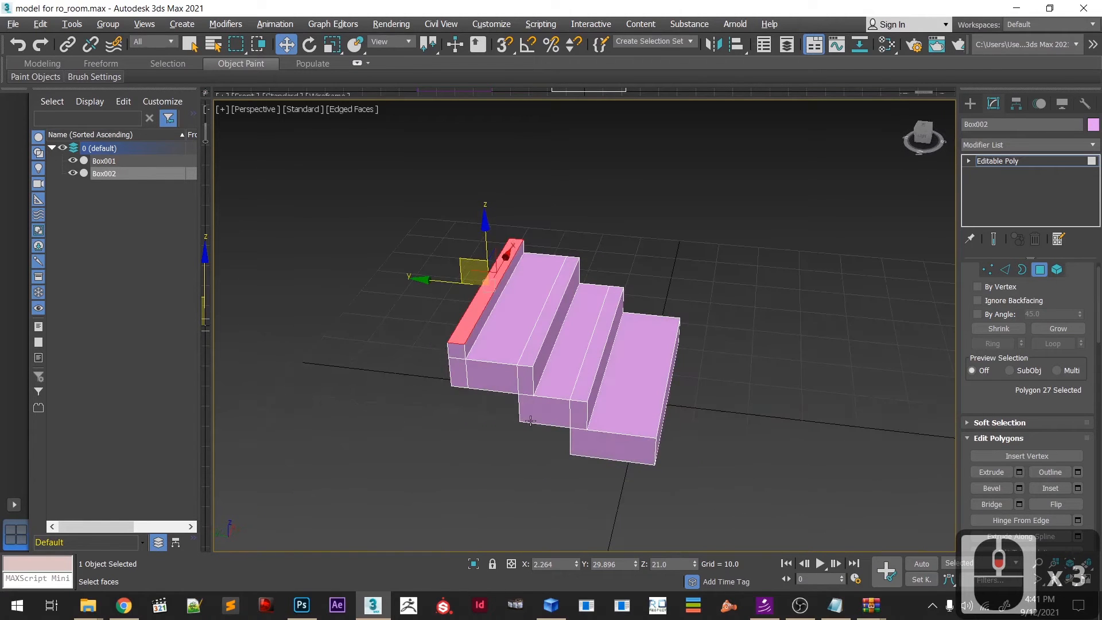
{"action": "scroll", "coordinate": [433, 379], "scroll_direction": "up", "scroll_amount": 3}
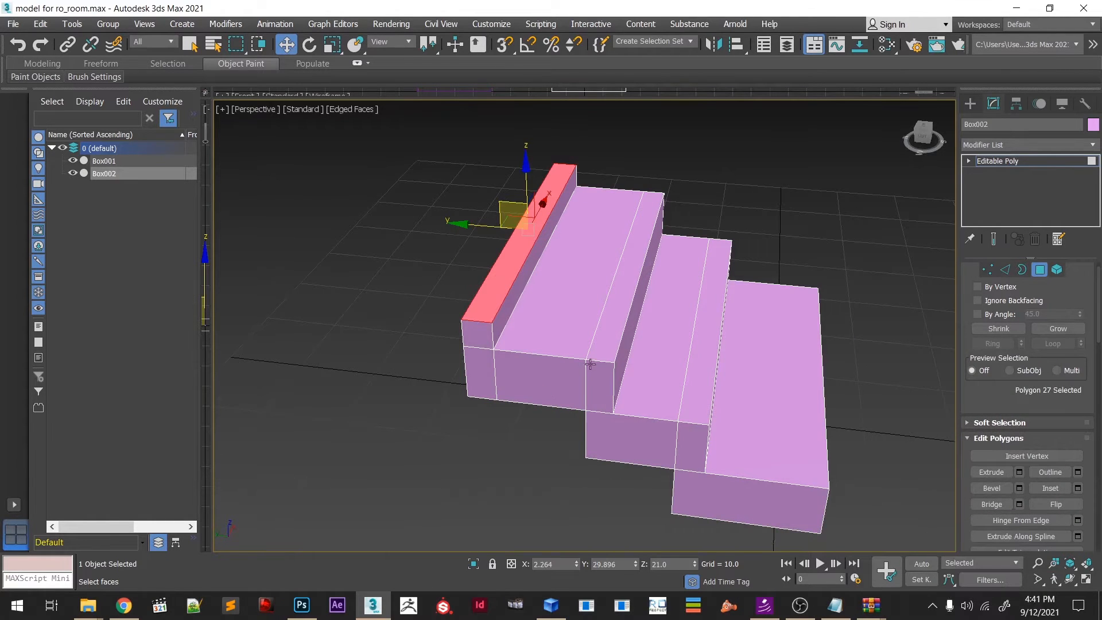
{"action": "mouse_move", "coordinate": [586, 379]}
{"action": "middle_mouse_down", "text": "alt"}
{"action": "mouse_move", "coordinate": [537, 398]}
{"action": "mouse_move", "coordinate": [585, 376]}
{"action": "mouse_move", "coordinate": [589, 345]}
{"action": "mouse_move", "coordinate": [577, 387]}
{"action": "middle_mouse_up", "text": "alt"}
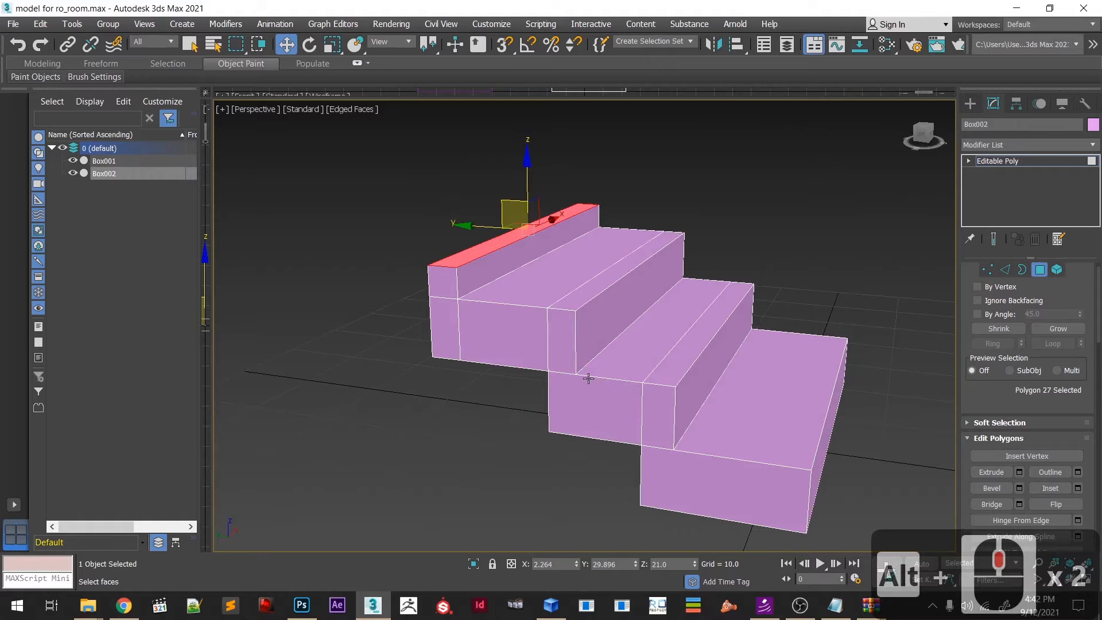
{"action": "left_click", "coordinate": [651, 402]}
{"action": "key", "text": "m"}
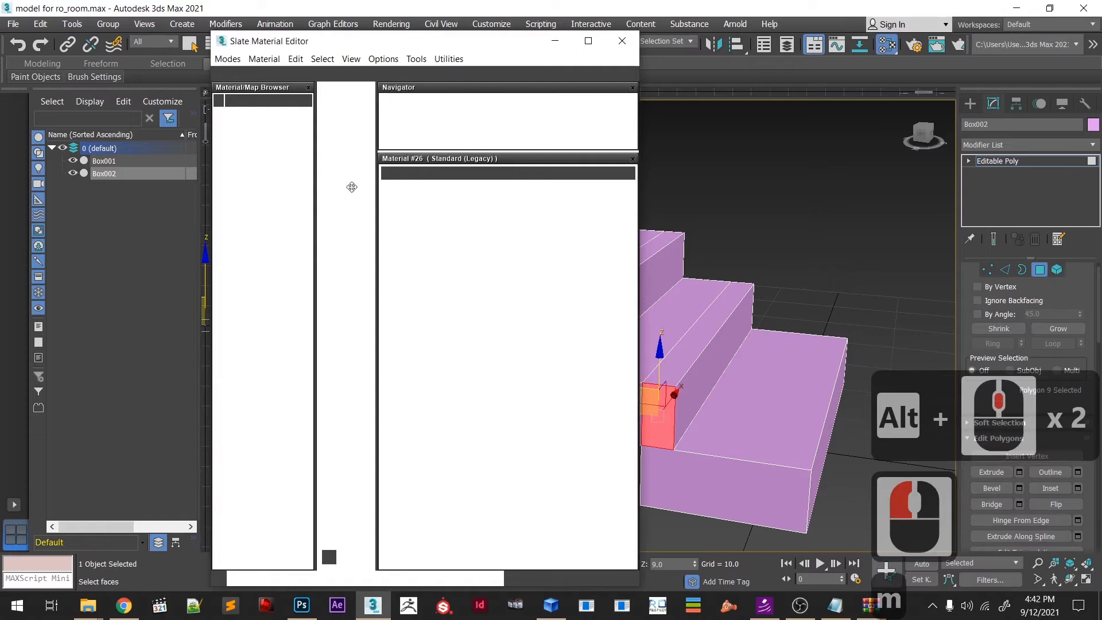
{"action": "left_click", "coordinate": [587, 41]}
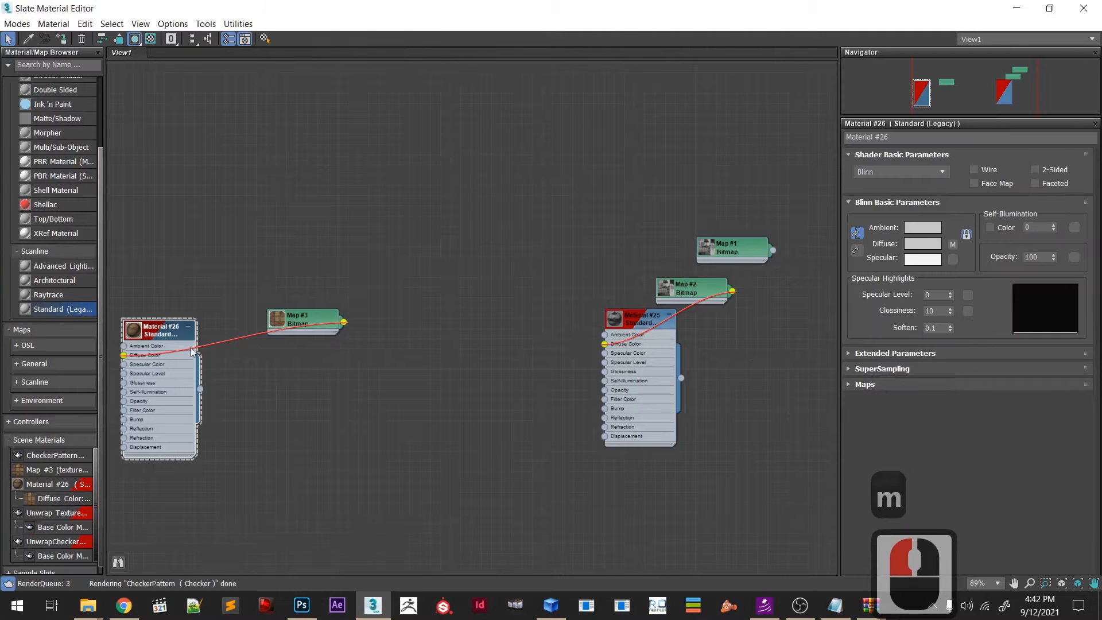
{"action": "left_click", "coordinate": [152, 327]}
{"action": "left_click", "coordinate": [61, 39]}
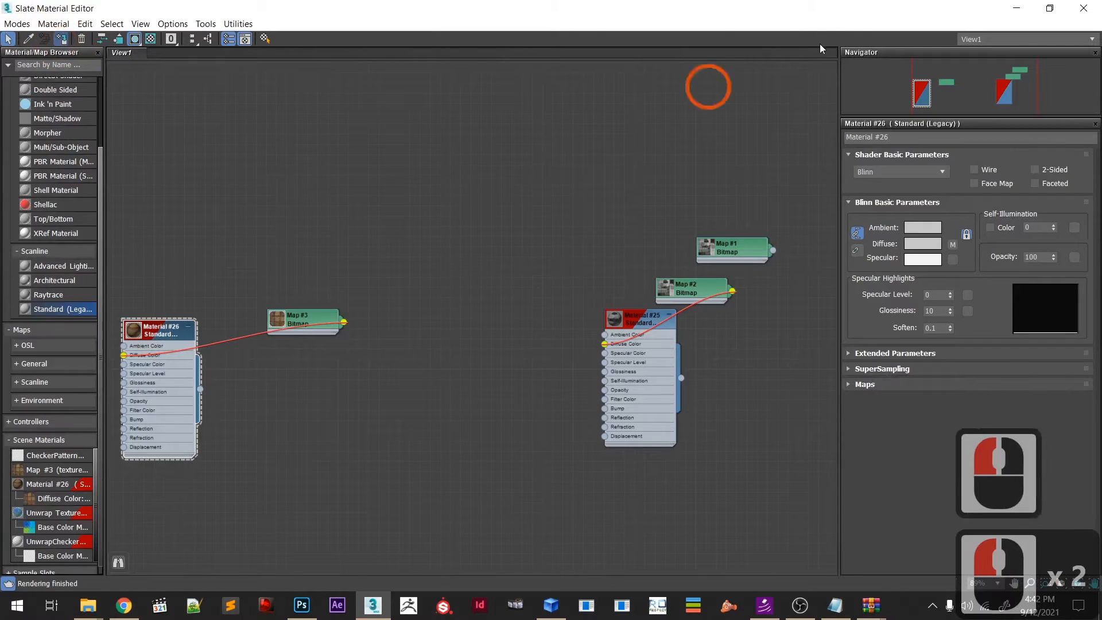
- Minimize the Slate Material Editor and return to the staircase model in the perspective view
{"action": "left_click", "coordinate": [1029, 7]}
{"action": "left_click", "coordinate": [639, 396]}
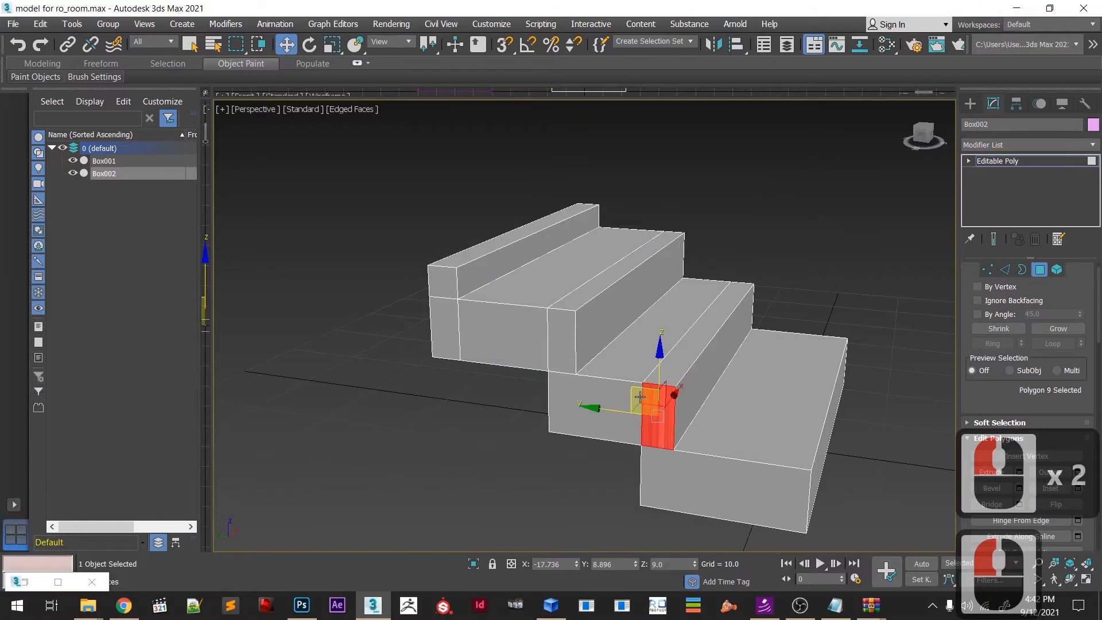
{"action": "key", "text": "alt+Tab"}
{"action": "key", "text": "alt+Tab"}
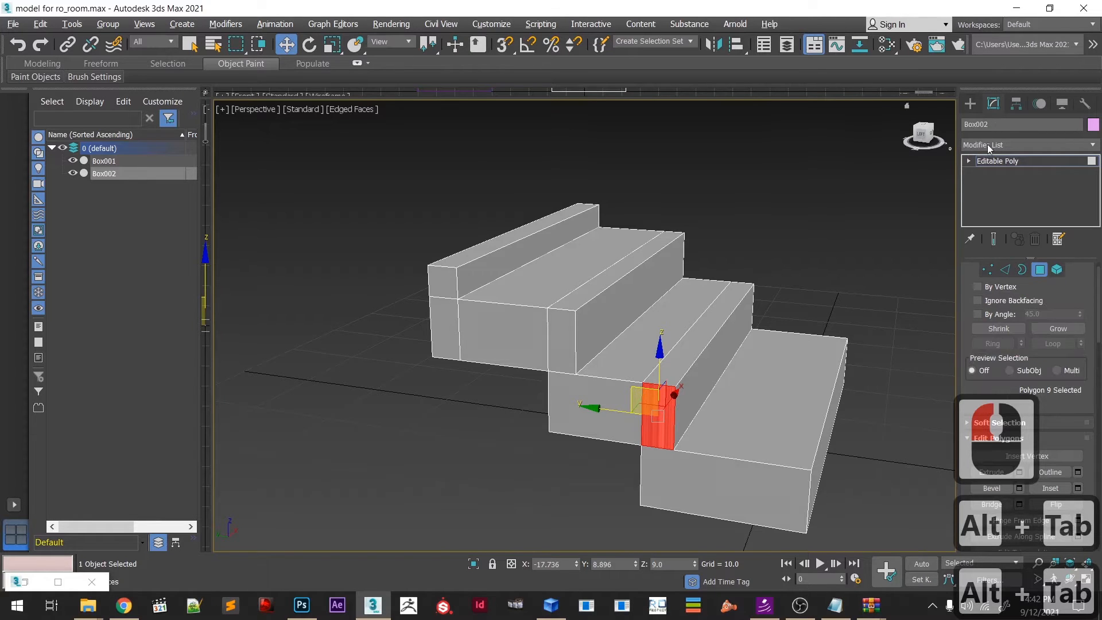
{"action": "left_click", "coordinate": [990, 146]}
{"action": "key", "text": "u"}
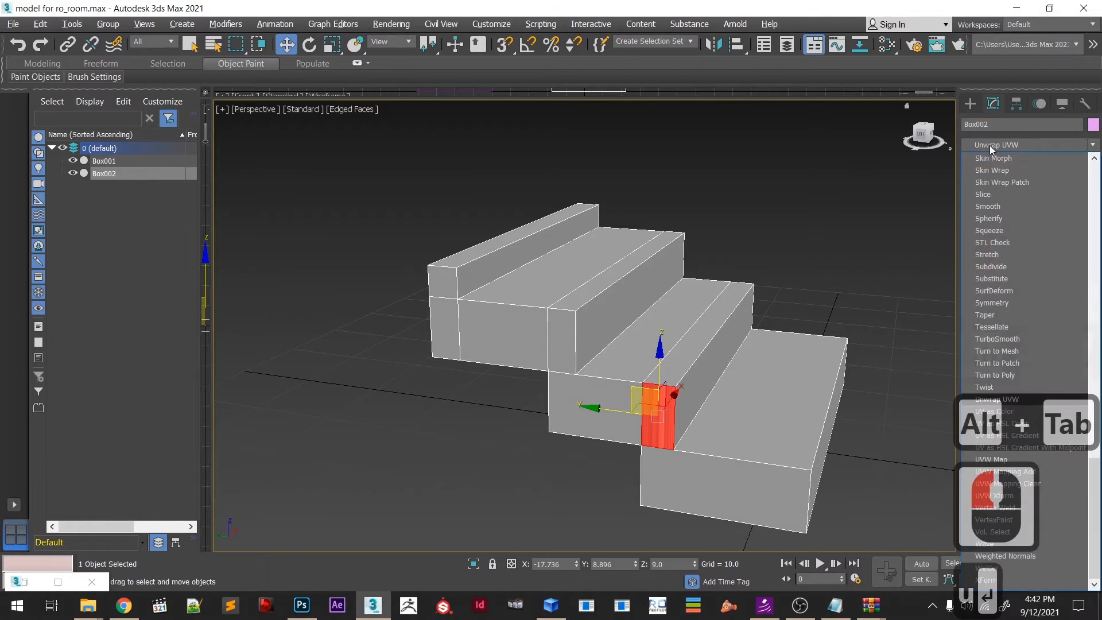
{"action": "left_click", "coordinate": [990, 146]}
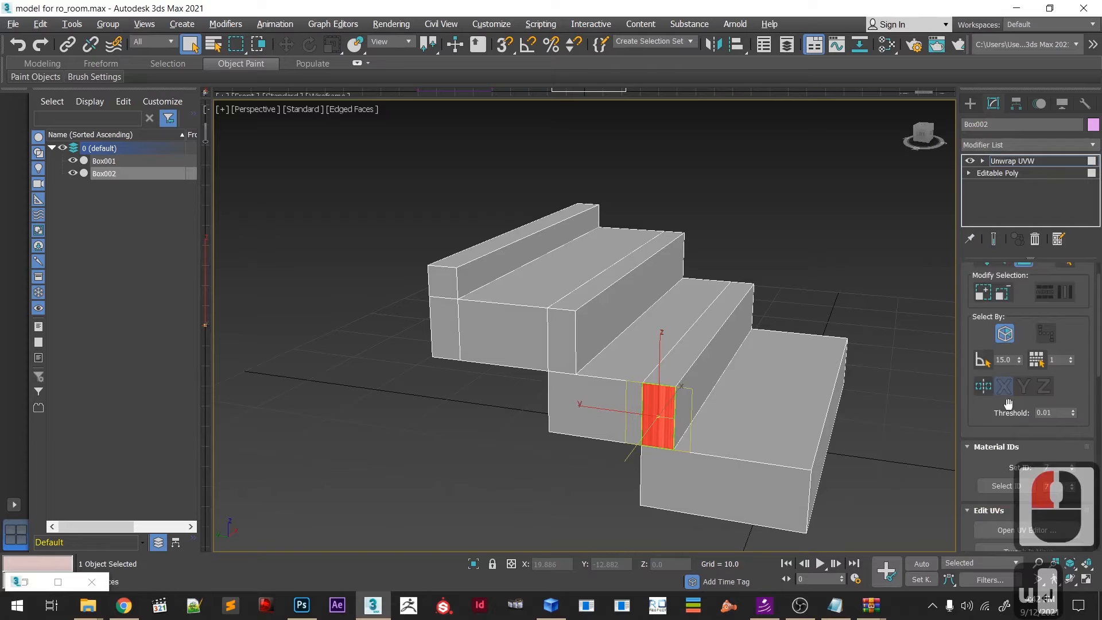
{"action": "scroll", "coordinate": [1009, 404], "scroll_direction": "down", "scroll_amount": 3}
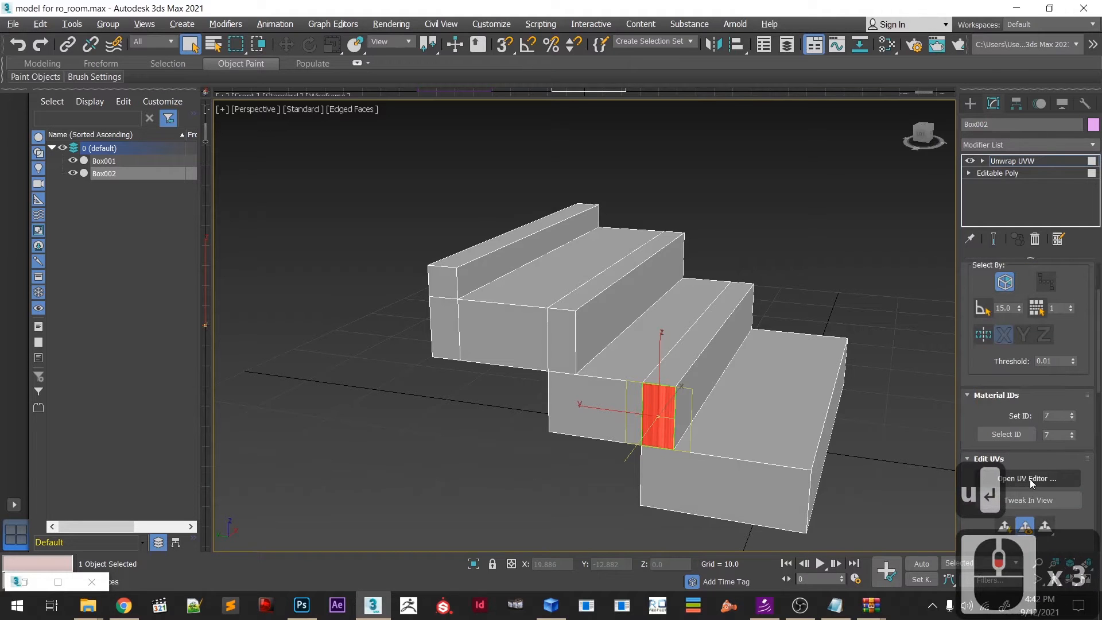
{"action": "left_click", "coordinate": [1030, 479]}
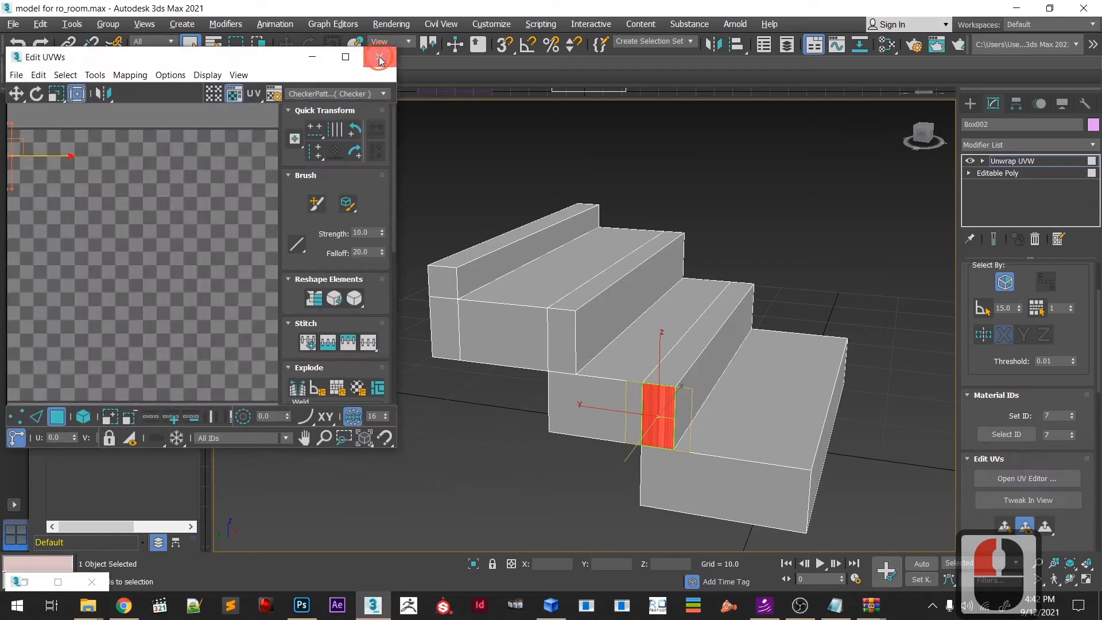
{"action": "left_click", "coordinate": [379, 59]}
{"action": "key", "text": "ctrl+z"}
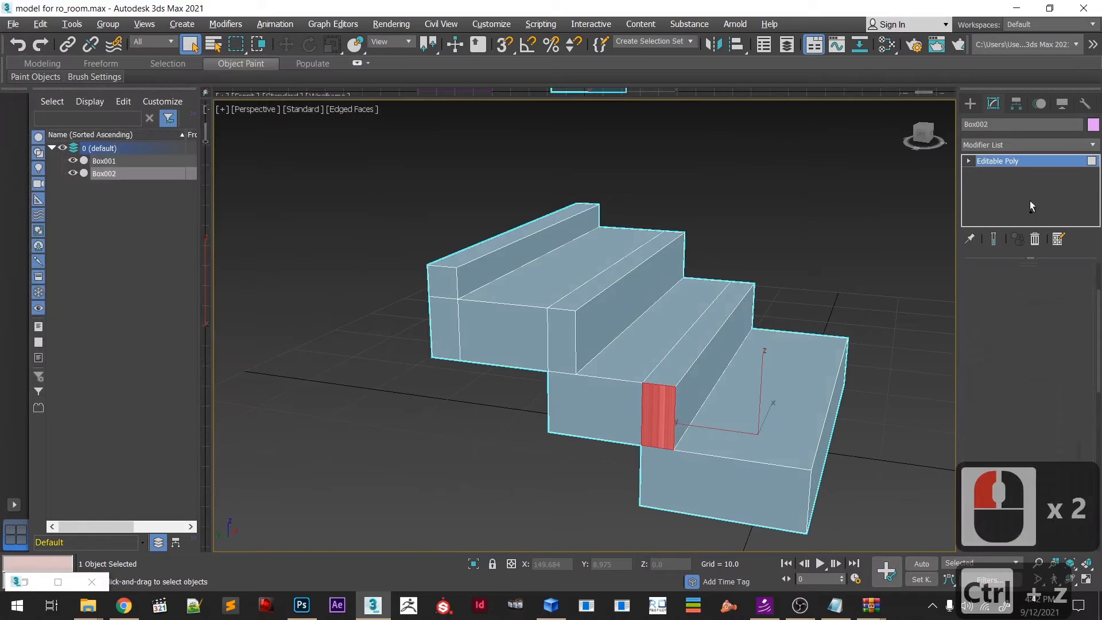
- Leave polygon editing and assign Material #26 to the whole staircase object Box002
{"action": "left_click", "coordinate": [1091, 164]}
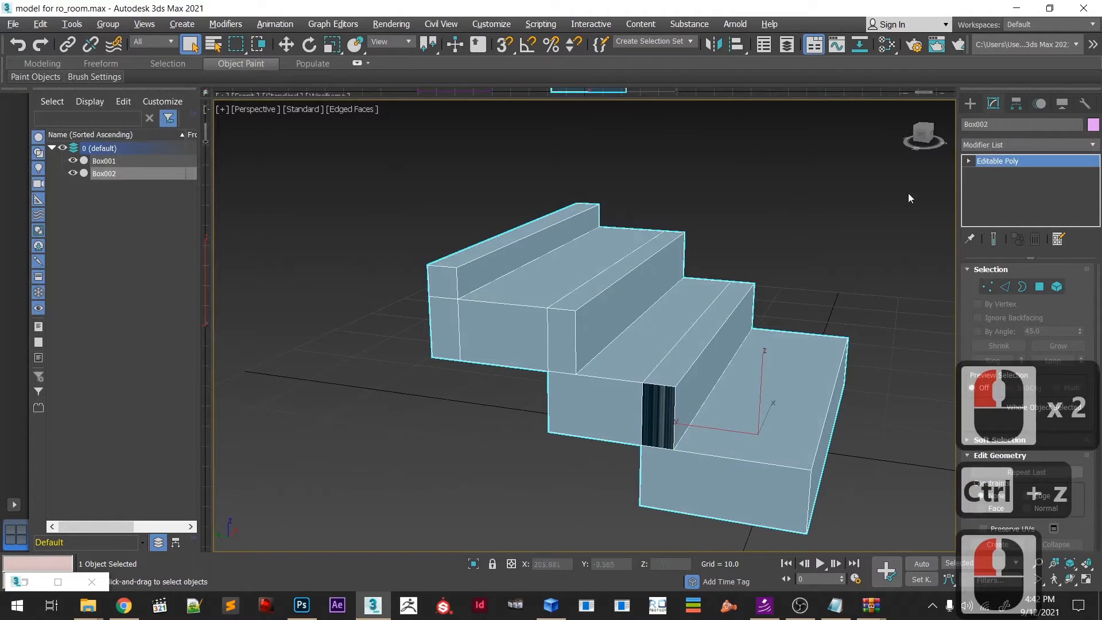
{"action": "key", "text": "m"}
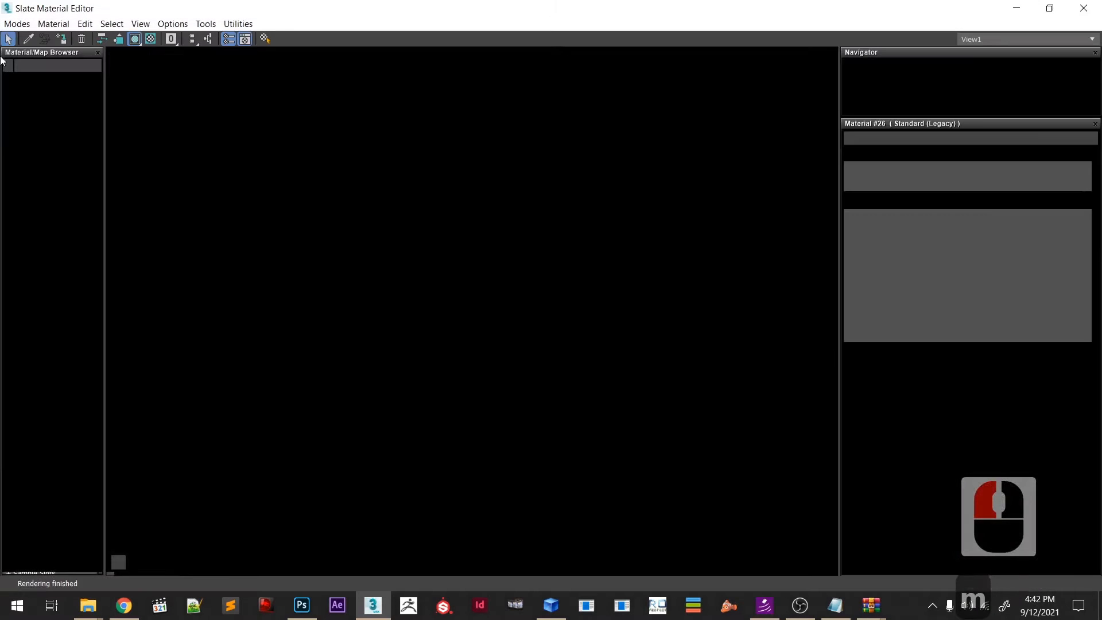
{"action": "left_click", "coordinate": [61, 39]}
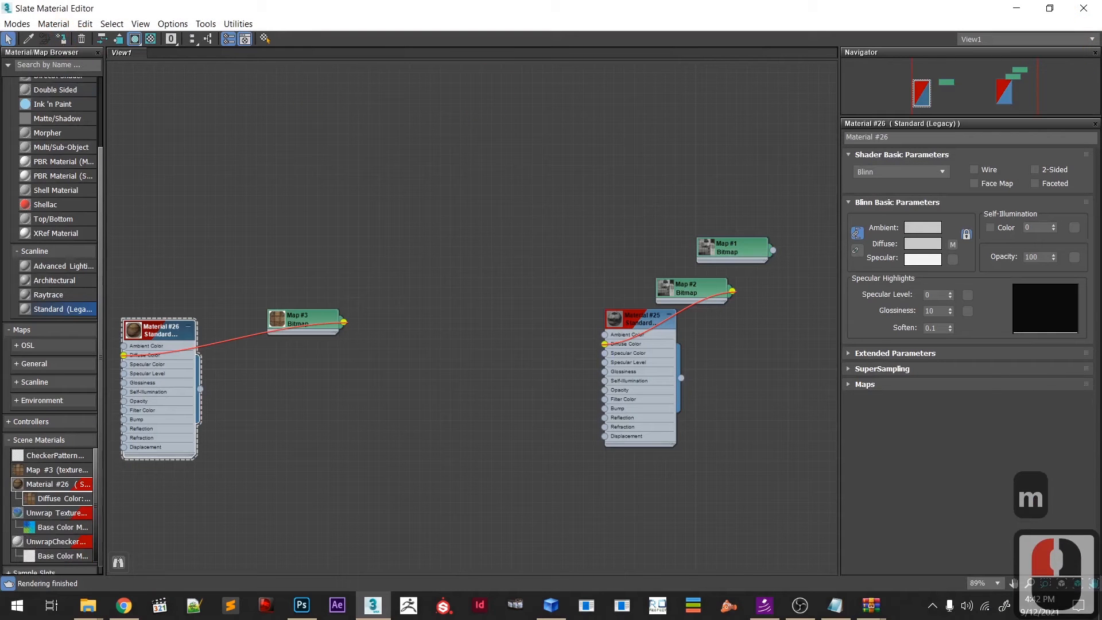
{"action": "left_click", "coordinate": [1015, 11]}
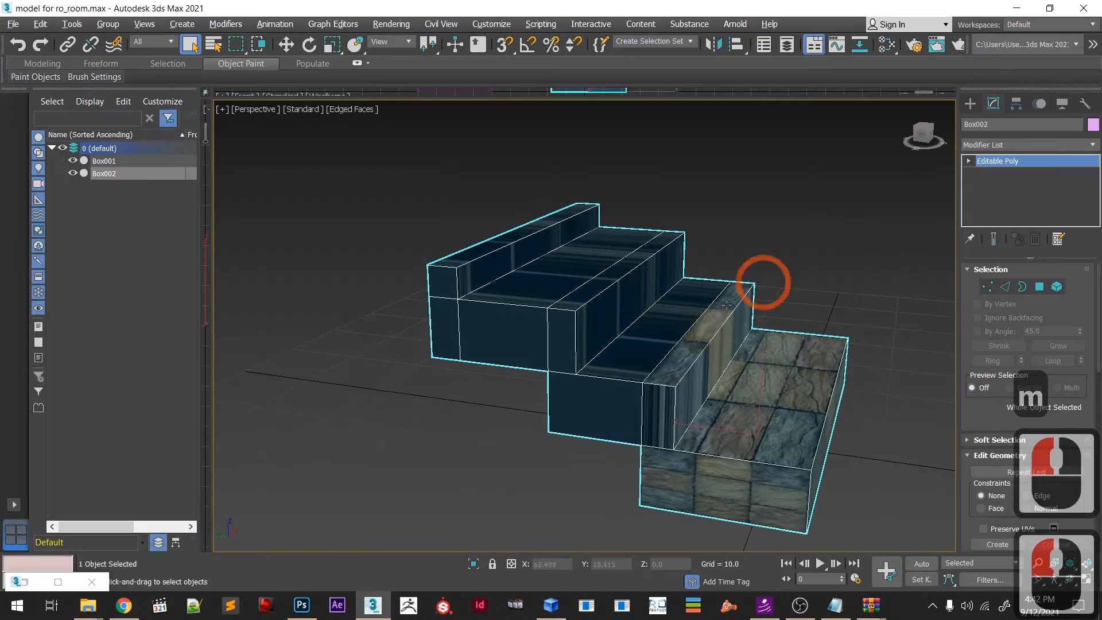
- Add an Unwrap UVW modifier to the staircase, open the UV editor and display Map #3 (texture01.bmp) as its background
{"action": "left_click", "coordinate": [987, 143]}
{"action": "key", "text": "u"}
{"action": "key", "text": "Return"}
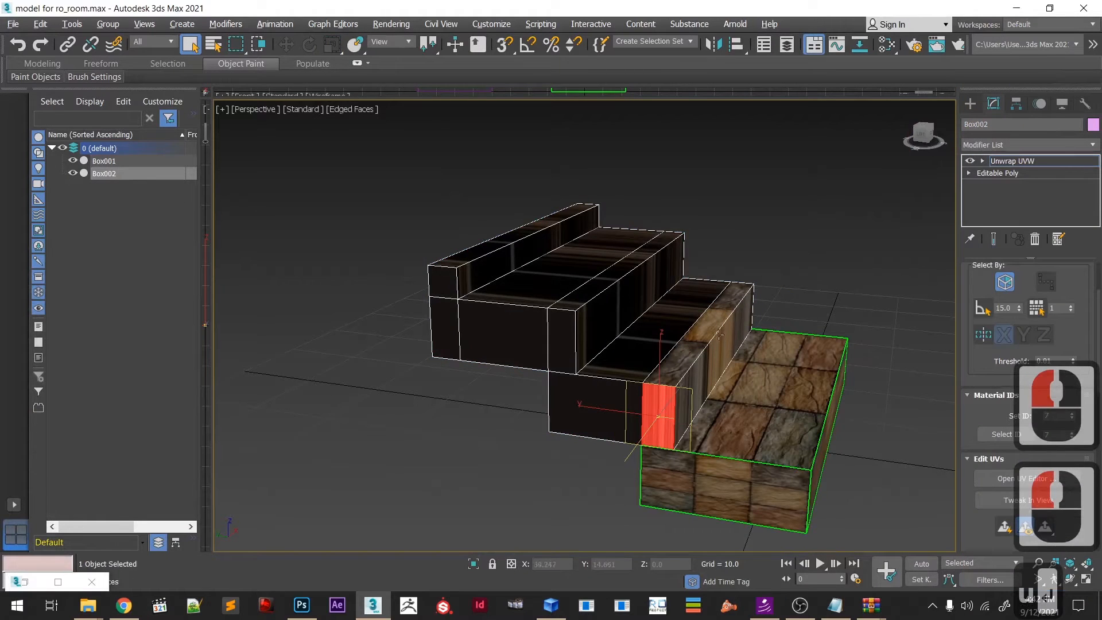
{"action": "left_click", "coordinate": [1019, 479]}
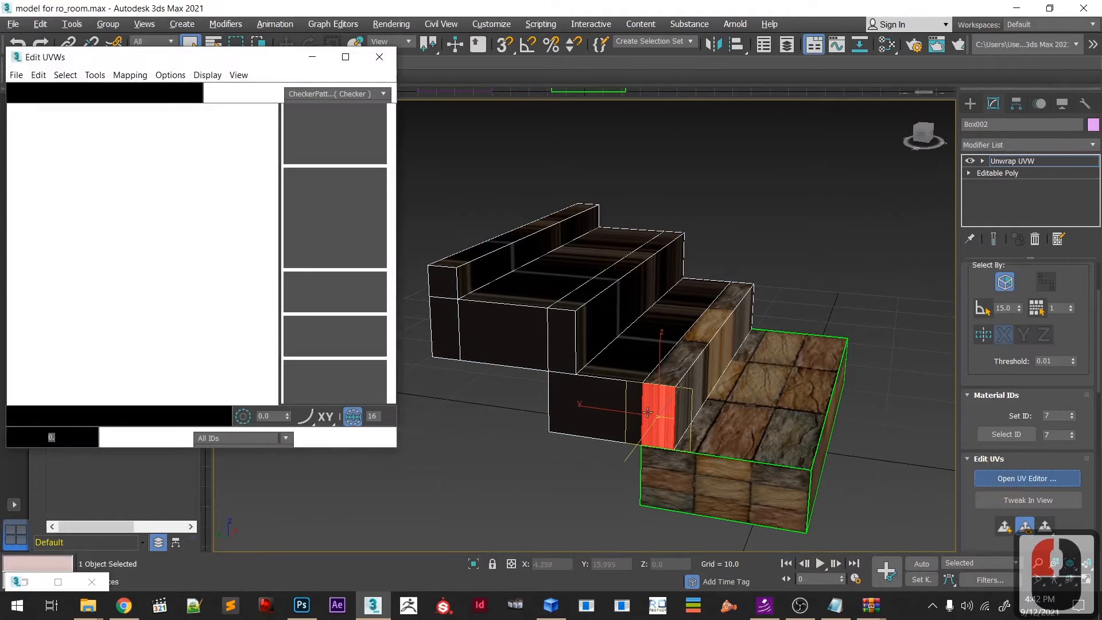
{"action": "left_click", "coordinate": [294, 94]}
{"action": "left_click", "coordinate": [313, 121]}
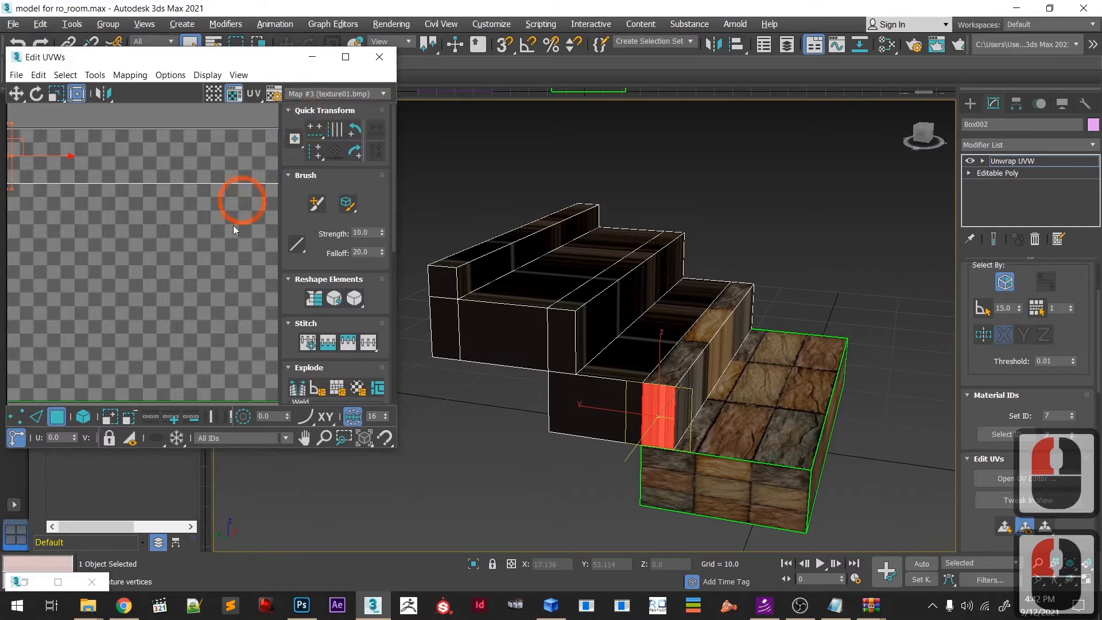
- Select all the staircase's UV faces and flatten them into separate clusters
{"action": "scroll", "coordinate": [258, 195], "scroll_direction": "down", "scroll_amount": 3}
{"action": "left_click_drag", "start_coordinate": [51, 334], "coordinate": [425, 382]}
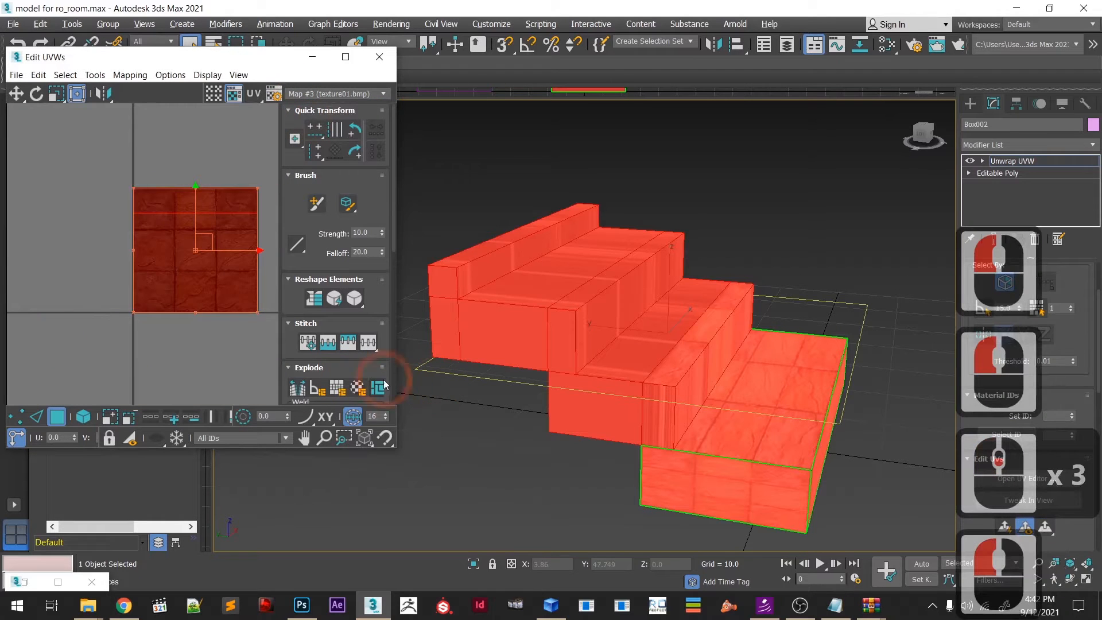
{"action": "left_click", "coordinate": [314, 299]}
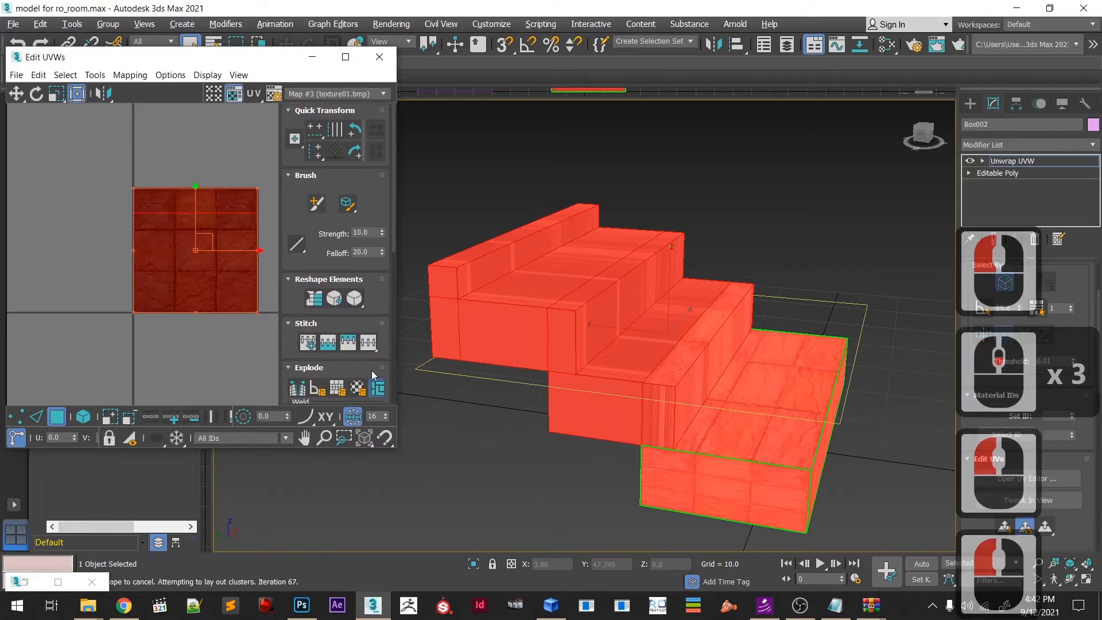
{"action": "middle_click_drag", "start_coordinate": [723, 406], "coordinate": [643, 468], "text": "alt"}
{"action": "left_click", "coordinate": [235, 337]}
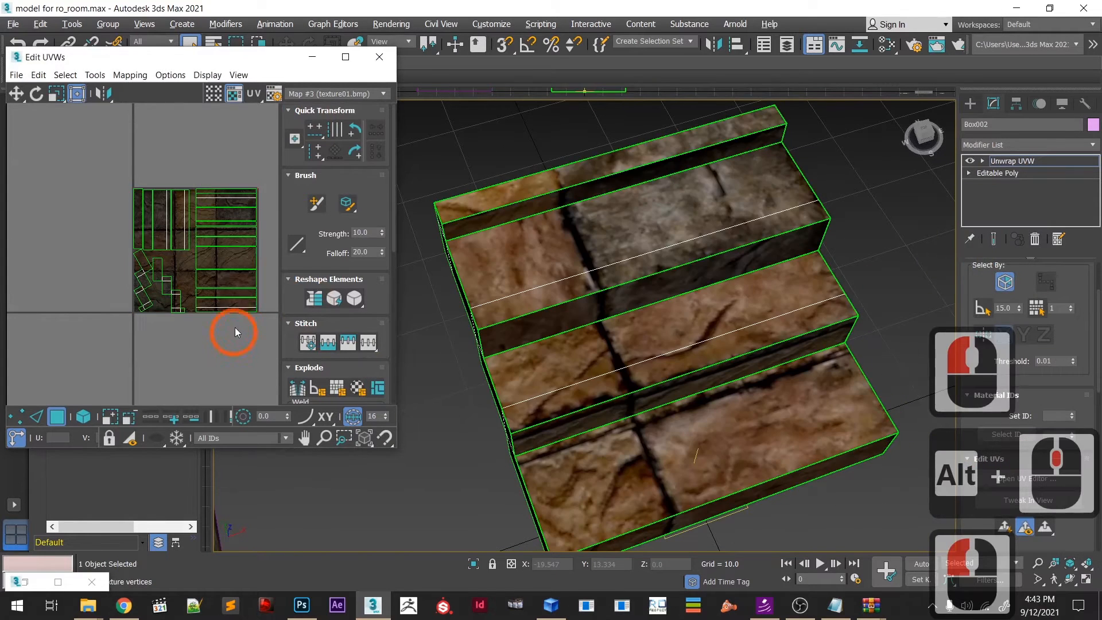
- Examine how the texture falls on the steps and which UV strips belong to the lower two treads
{"action": "middle_click_drag", "start_coordinate": [678, 395], "coordinate": [605, 470], "text": "alt"}
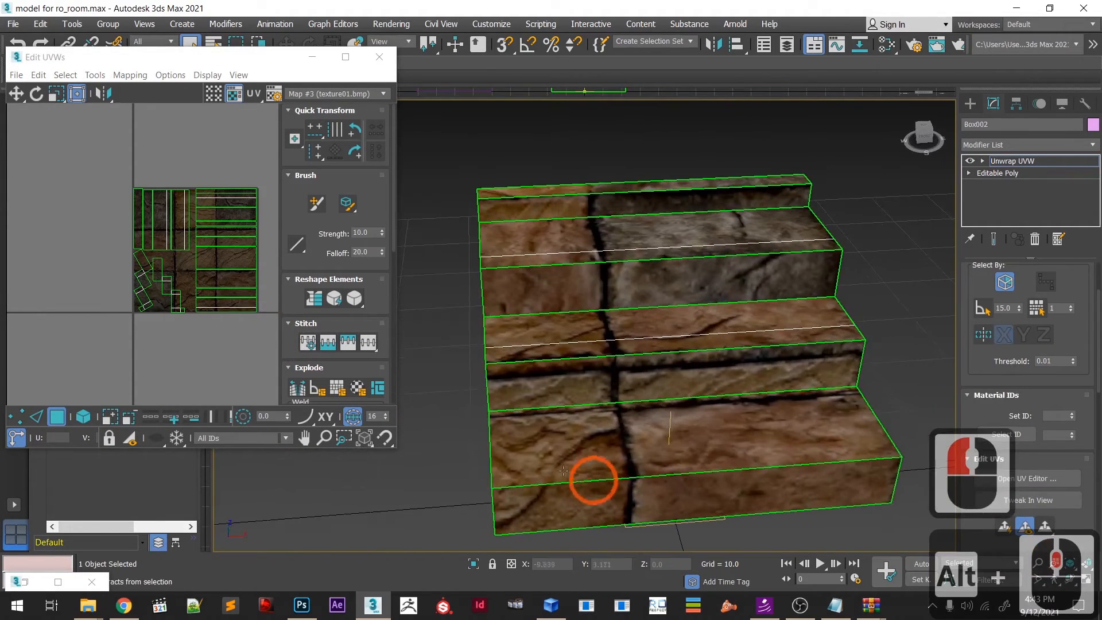
{"action": "left_click", "coordinate": [653, 452]}
{"action": "left_click", "coordinate": [555, 331], "text": "ctrl"}
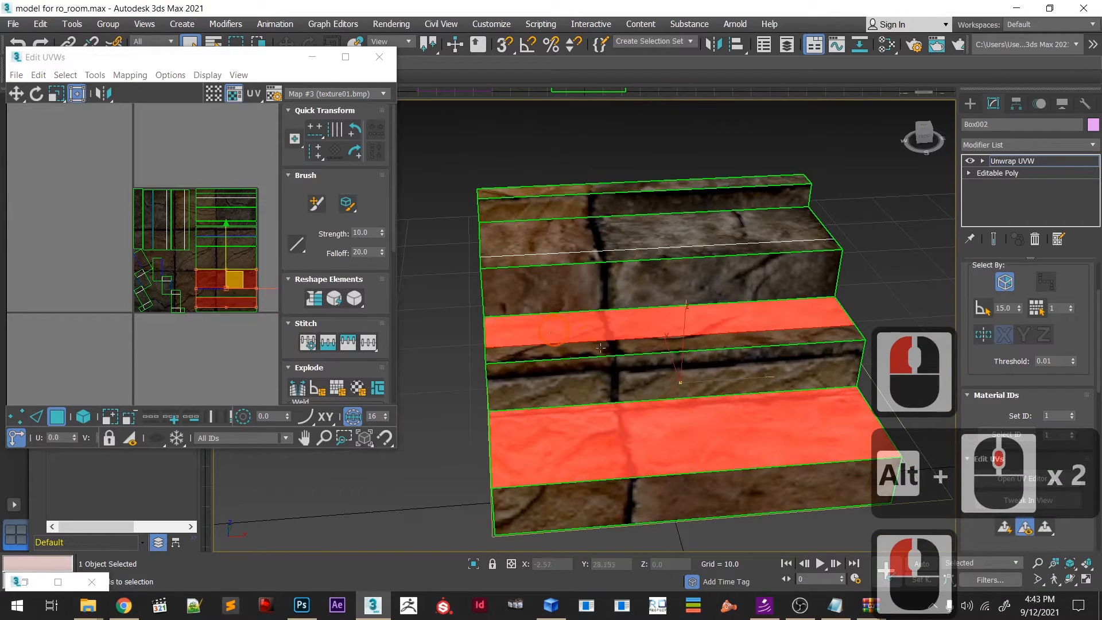
{"action": "scroll", "coordinate": [180, 295], "scroll_direction": "up", "scroll_amount": 3}
{"action": "middle_click_drag", "start_coordinate": [240, 309], "coordinate": [167, 307]}
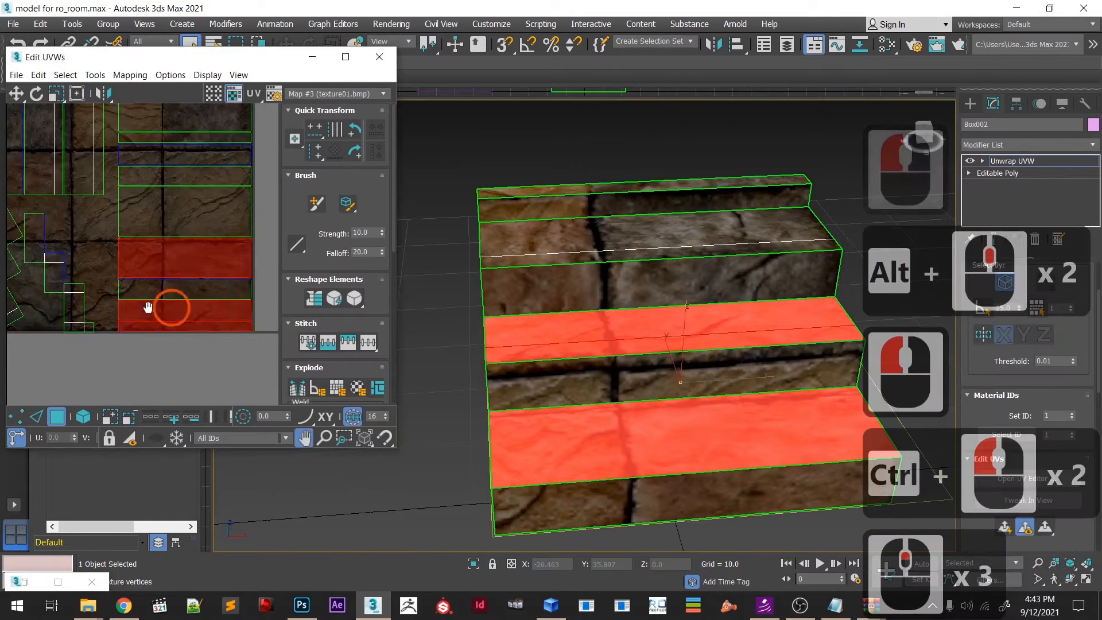
{"action": "scroll", "coordinate": [179, 313], "scroll_direction": "down", "scroll_amount": 3}
{"action": "left_click_drag", "start_coordinate": [160, 257], "coordinate": [153, 247]}
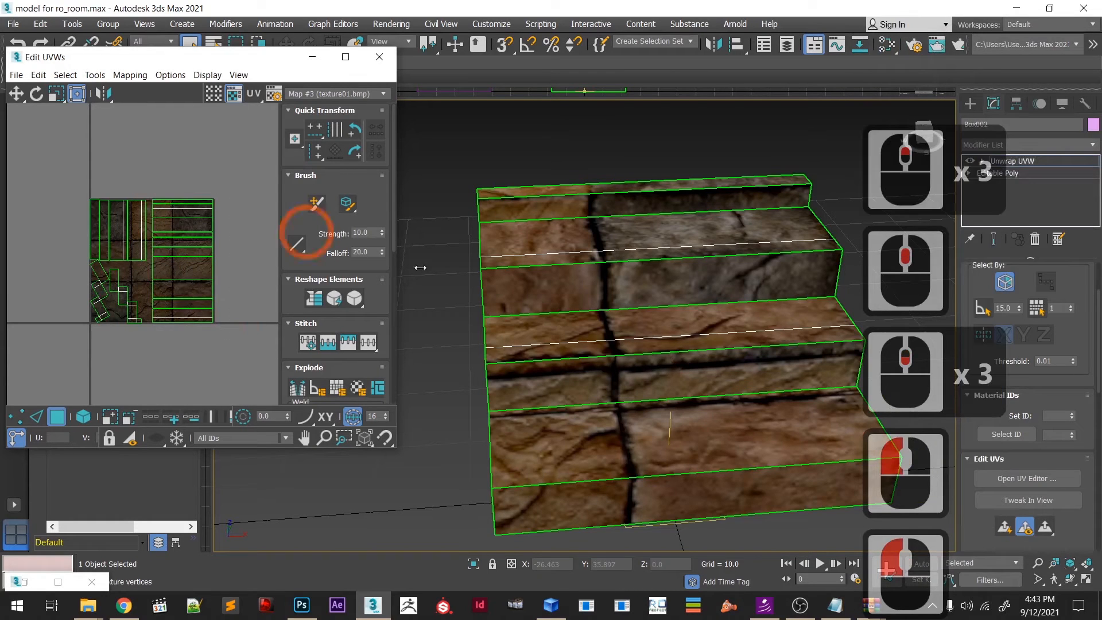
{"action": "scroll", "coordinate": [1049, 318], "scroll_direction": "up", "scroll_amount": 12}
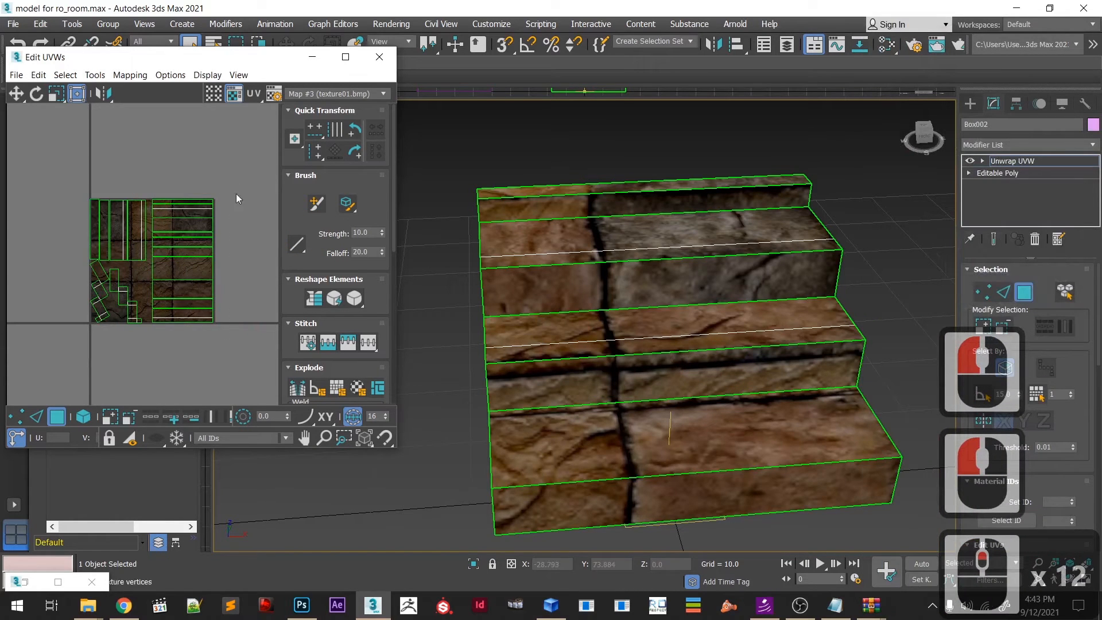
- Move all the UV clusters off the texture tile into the empty area above and beside it
{"action": "left_click_drag", "start_coordinate": [150, 353], "coordinate": [146, 357]}
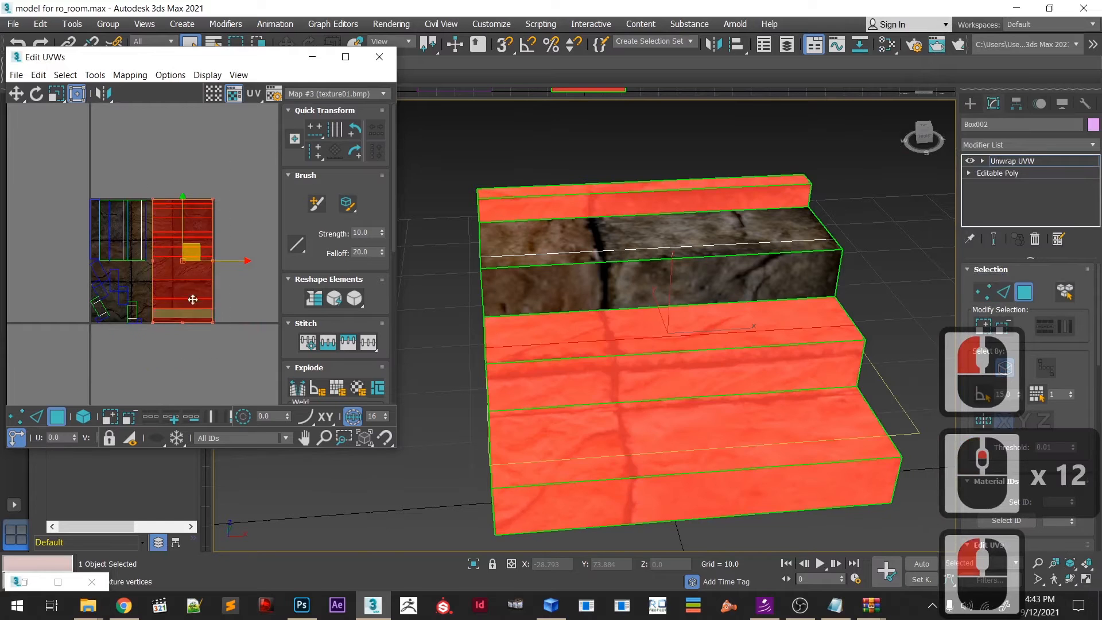
{"action": "left_click_drag", "start_coordinate": [186, 317], "coordinate": [9, 104]}
{"action": "left_click_drag", "start_coordinate": [162, 249], "coordinate": [62, 114]}
{"action": "middle_click_drag", "start_coordinate": [149, 208], "coordinate": [174, 258]}
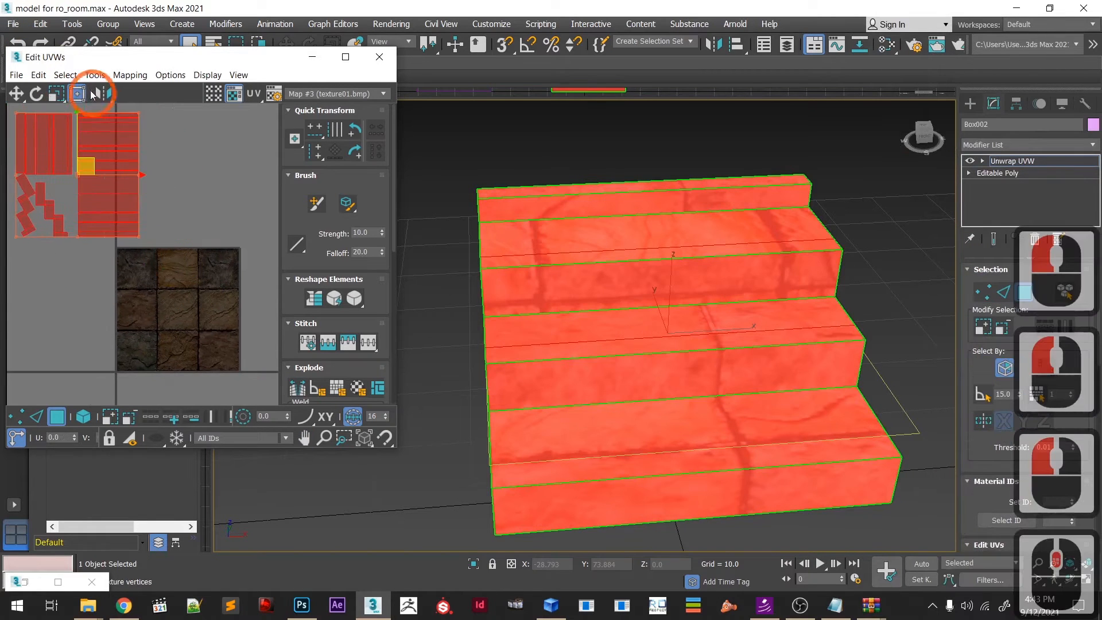
- Move the horizontal UV strips onto the texture tile, then try enlarging them to the tile's full width and undo the scaling
{"action": "left_click_drag", "start_coordinate": [79, 90], "coordinate": [79, 90]}
{"action": "left_click_drag", "start_coordinate": [121, 163], "coordinate": [159, 306]}
{"action": "middle_click_drag", "start_coordinate": [179, 305], "coordinate": [148, 224]}
{"action": "left_click_drag", "start_coordinate": [147, 290], "coordinate": [207, 417]}
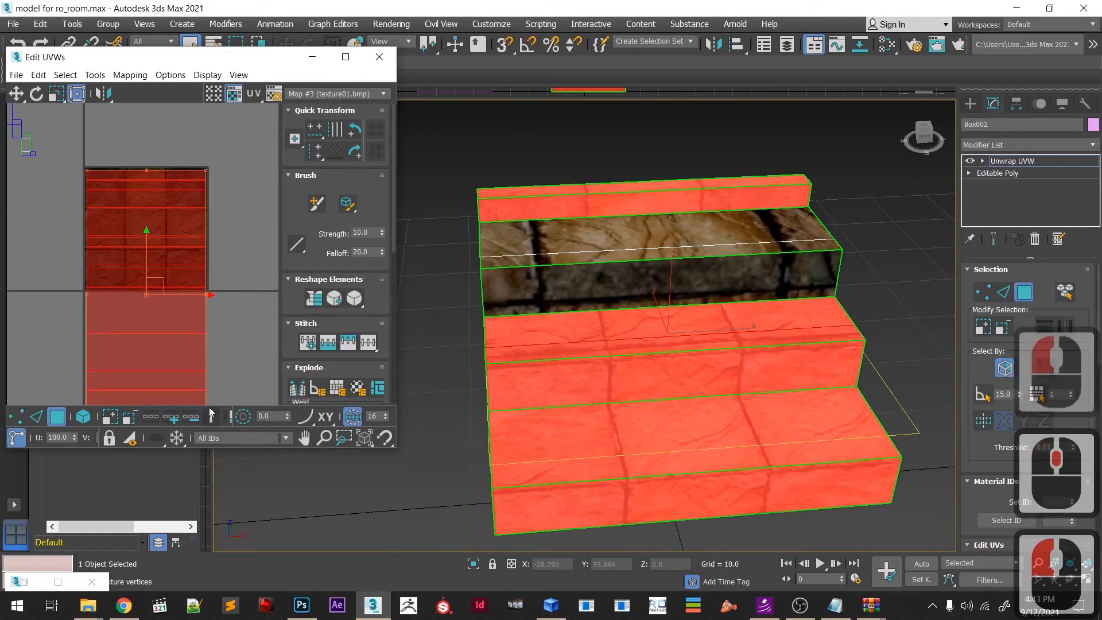
{"action": "key", "text": "ctrl+z"}
{"action": "middle_click_drag", "start_coordinate": [185, 243], "coordinate": [243, 301]}
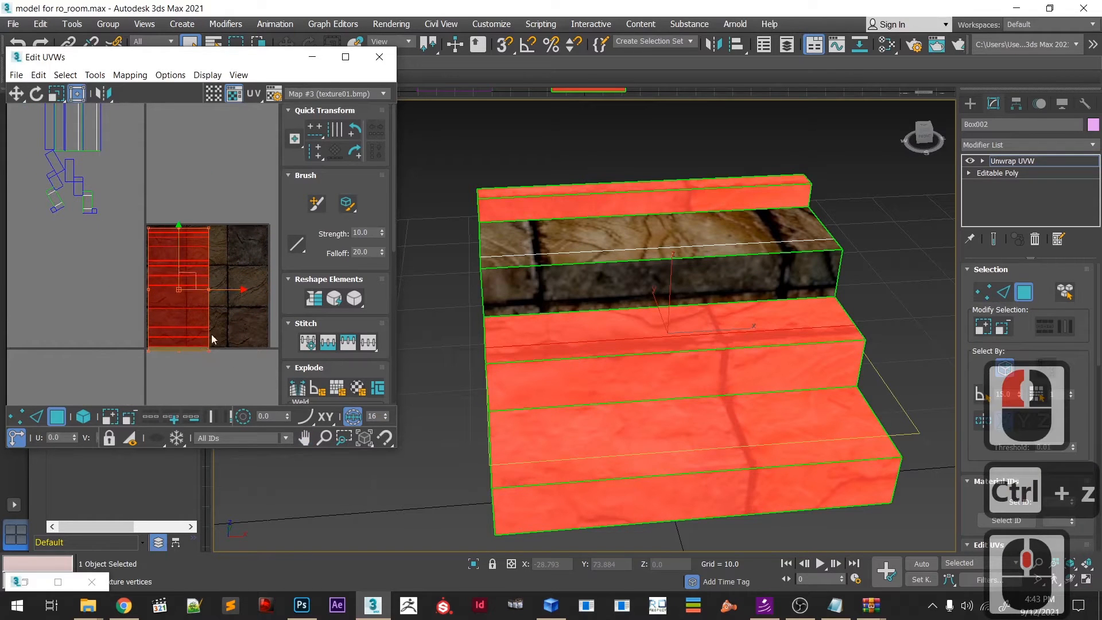
- Select the vertical UV strips of the upper step and move them to just above the texture tile
{"action": "left_click", "coordinate": [97, 134]}
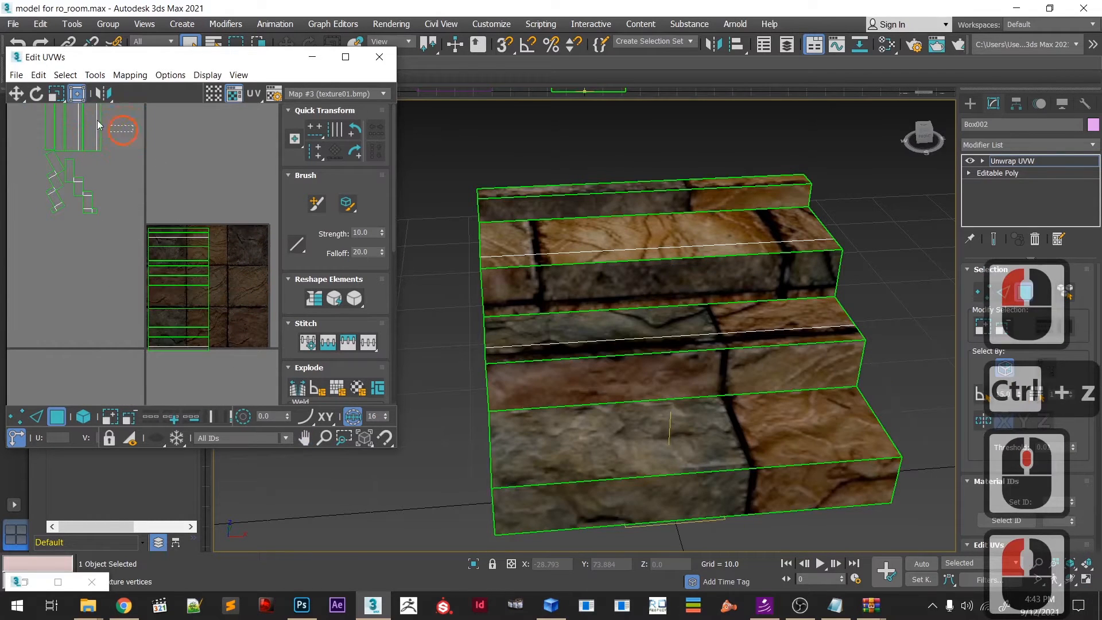
{"action": "left_click_drag", "start_coordinate": [128, 132], "coordinate": [1, 111]}
{"action": "middle_click_drag", "start_coordinate": [121, 168], "coordinate": [133, 230]}
{"action": "left_click_drag", "start_coordinate": [1, 137], "coordinate": [128, 224]}
{"action": "left_click_drag", "start_coordinate": [90, 180], "coordinate": [213, 236]}
{"action": "scroll", "coordinate": [208, 264], "scroll_direction": "down", "scroll_amount": 2}
{"action": "middle_click_drag", "start_coordinate": [198, 293], "coordinate": [214, 242]}
{"action": "scroll", "coordinate": [253, 307], "scroll_direction": "up", "scroll_amount": 3}
{"action": "scroll", "coordinate": [209, 292], "scroll_direction": "down", "scroll_amount": 2}
{"action": "middle_click_drag", "start_coordinate": [208, 285], "coordinate": [184, 349]}
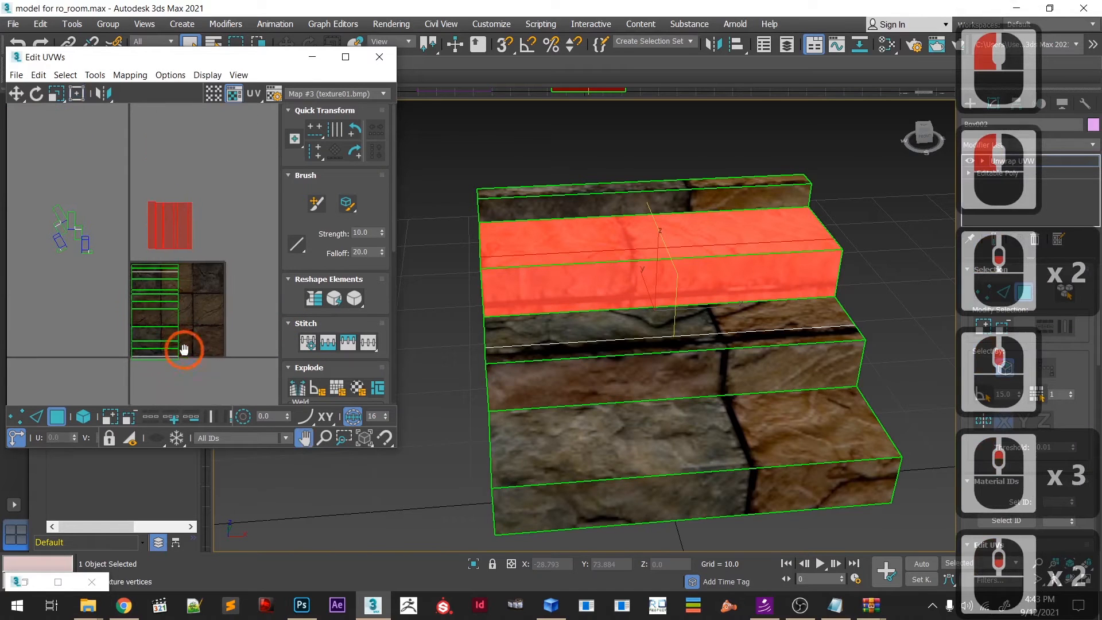
- Turn on angle snap and rotate the vertical UV strips until they lie horizontally
{"action": "left_click_drag", "start_coordinate": [170, 201], "coordinate": [213, 224]}
{"action": "key", "text": "ctrl+z"}
{"action": "left_click", "coordinate": [528, 44]}
{"action": "left_click_drag", "start_coordinate": [159, 209], "coordinate": [201, 224]}
- Move the rotated strips over the texture, enlarge them to about the tile's width, and set them aside next to the tile
{"action": "left_click_drag", "start_coordinate": [179, 218], "coordinate": [165, 269]}
{"action": "left_click_drag", "start_coordinate": [185, 307], "coordinate": [221, 356]}
{"action": "left_click_drag", "start_coordinate": [184, 303], "coordinate": [266, 310], "text": "shift"}
- Scale the horizontal UV strips already on the texture proportionally to the tile's full width
{"action": "left_click_drag", "start_coordinate": [193, 376], "coordinate": [131, 283]}
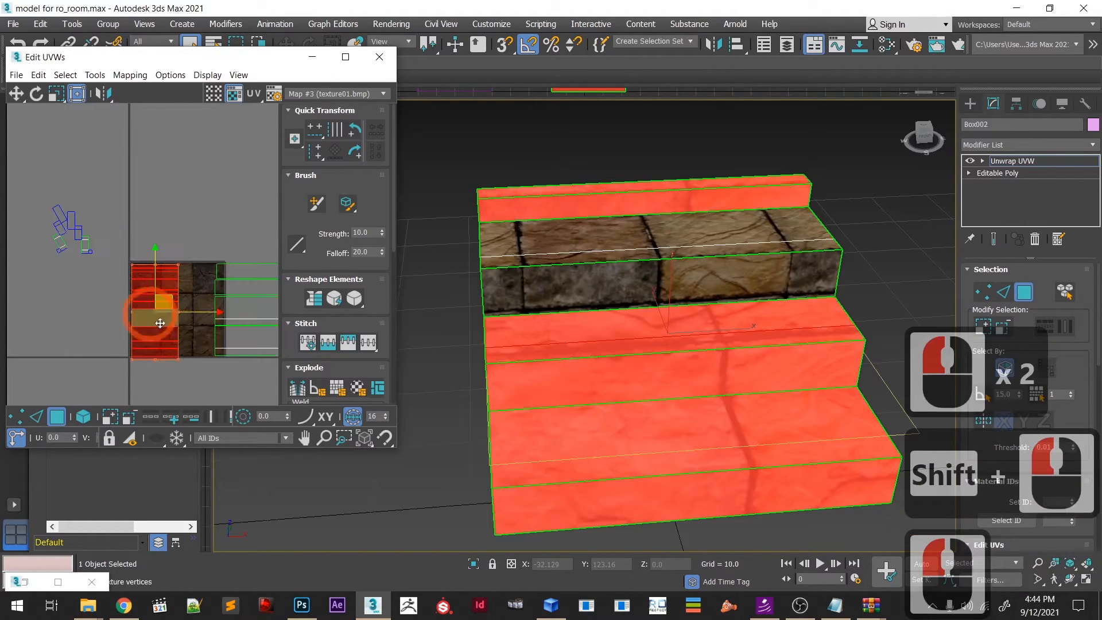
{"action": "left_click_drag", "start_coordinate": [177, 359], "coordinate": [221, 457]}
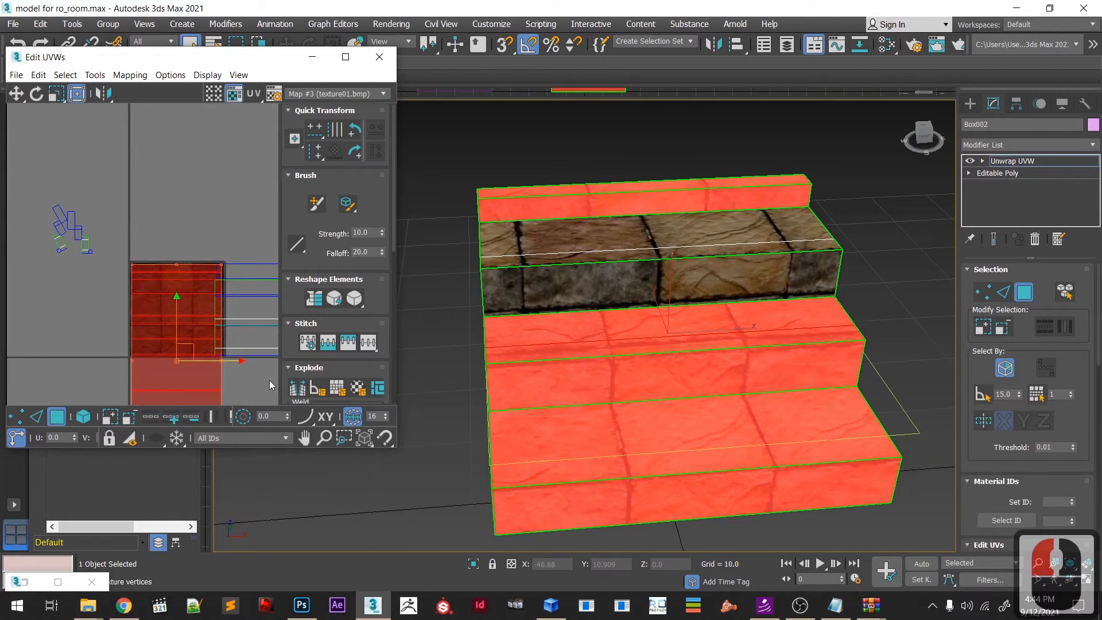
{"action": "mouse_move", "coordinate": [261, 378]}
{"action": "middle_mouse_down"}
{"action": "mouse_move", "coordinate": [232, 376]}
{"action": "mouse_move", "coordinate": [251, 363]}
{"action": "middle_mouse_up"}
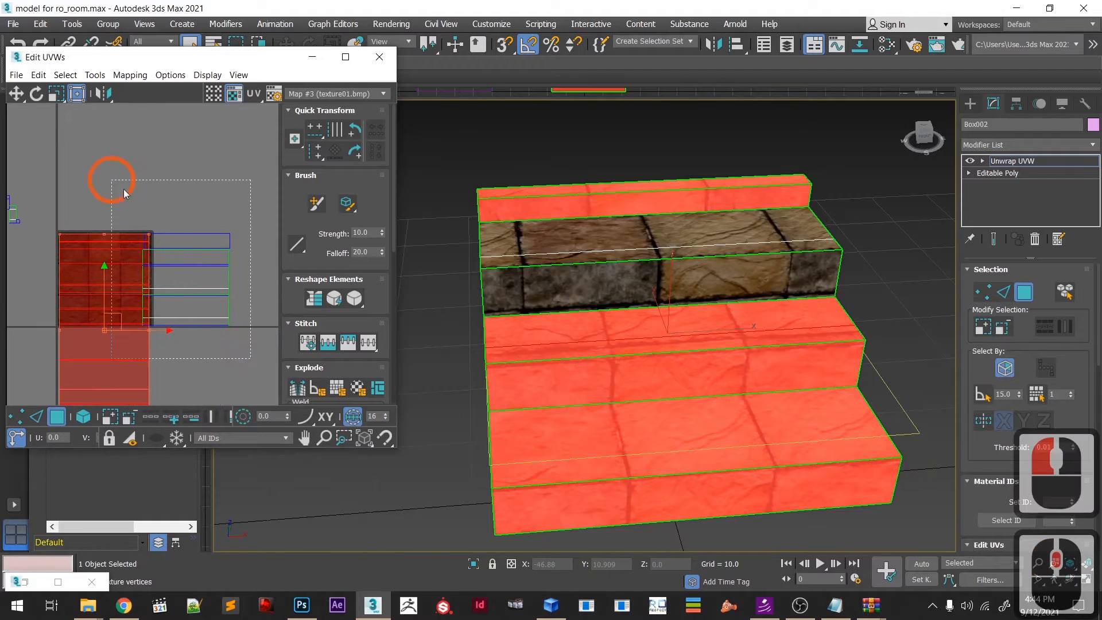
- Select the rotated strips beside the tile and move them horizontally onto the texture
{"action": "left_click_drag", "start_coordinate": [250, 358], "coordinate": [112, 180]}
{"action": "left_click_drag", "start_coordinate": [197, 273], "coordinate": [113, 275]}
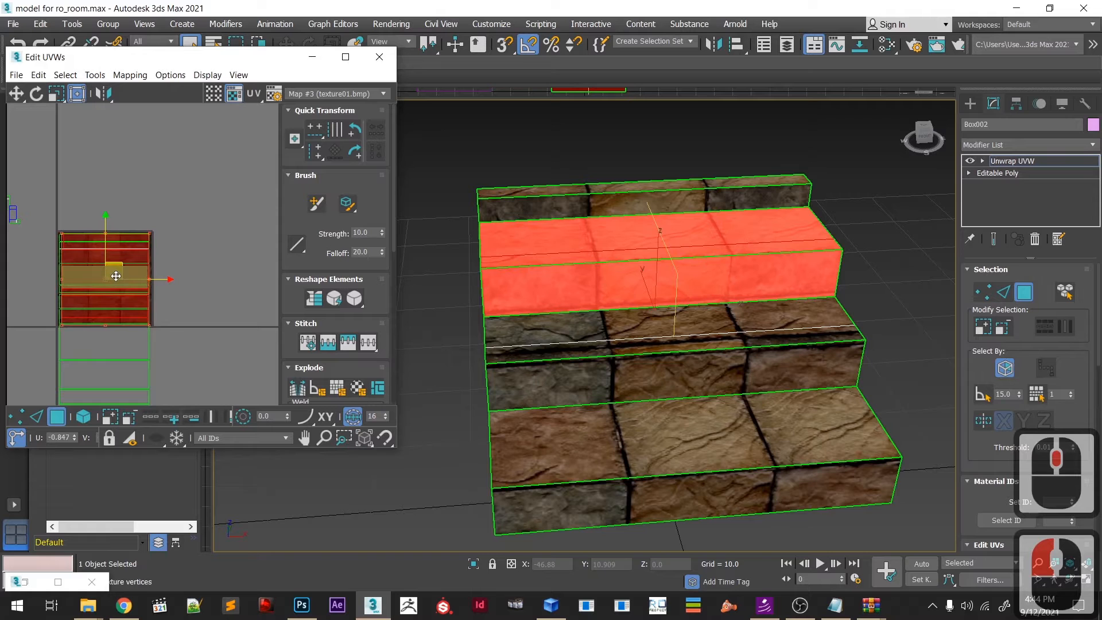
{"action": "middle_click_drag", "start_coordinate": [215, 359], "coordinate": [209, 337], "text": "shift"}
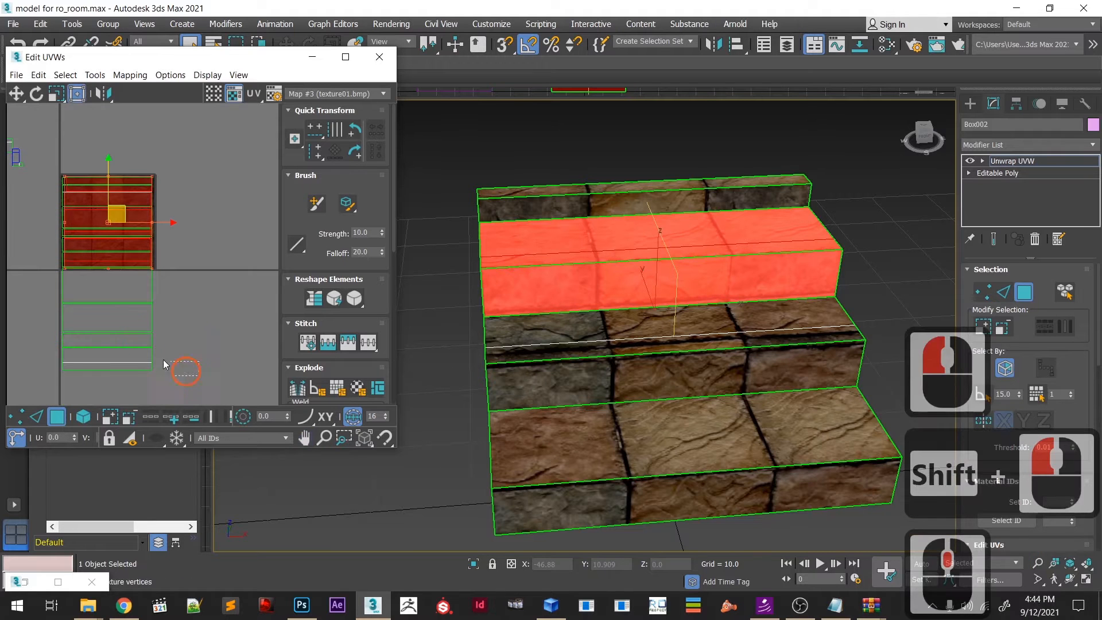
- Move the UV strips lying below the tile up onto the texture and fit them to the tile's edges
{"action": "left_click_drag", "start_coordinate": [57, 268], "coordinate": [57, 270]}
{"action": "left_click_drag", "start_coordinate": [116, 307], "coordinate": [120, 214]}
{"action": "left_click_drag", "start_coordinate": [152, 278], "coordinate": [150, 266], "text": "shift"}
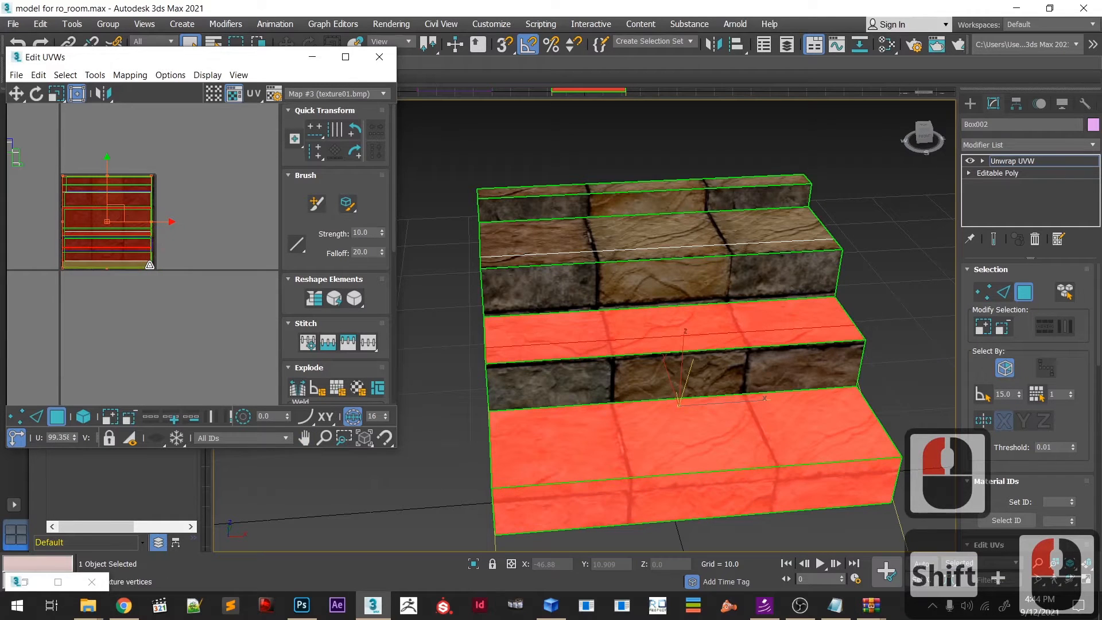
{"action": "left_click", "coordinate": [146, 328]}
- Select all the side faces at both ends of the staircase, including the narrow ones beside the risers
{"action": "scroll", "coordinate": [487, 323], "scroll_direction": "down", "scroll_amount": 3}
{"action": "middle_click_drag", "start_coordinate": [487, 325], "coordinate": [587, 333], "text": "alt"}
{"action": "left_click", "coordinate": [600, 368]}
{"action": "left_click", "coordinate": [564, 343], "text": "ctrl"}
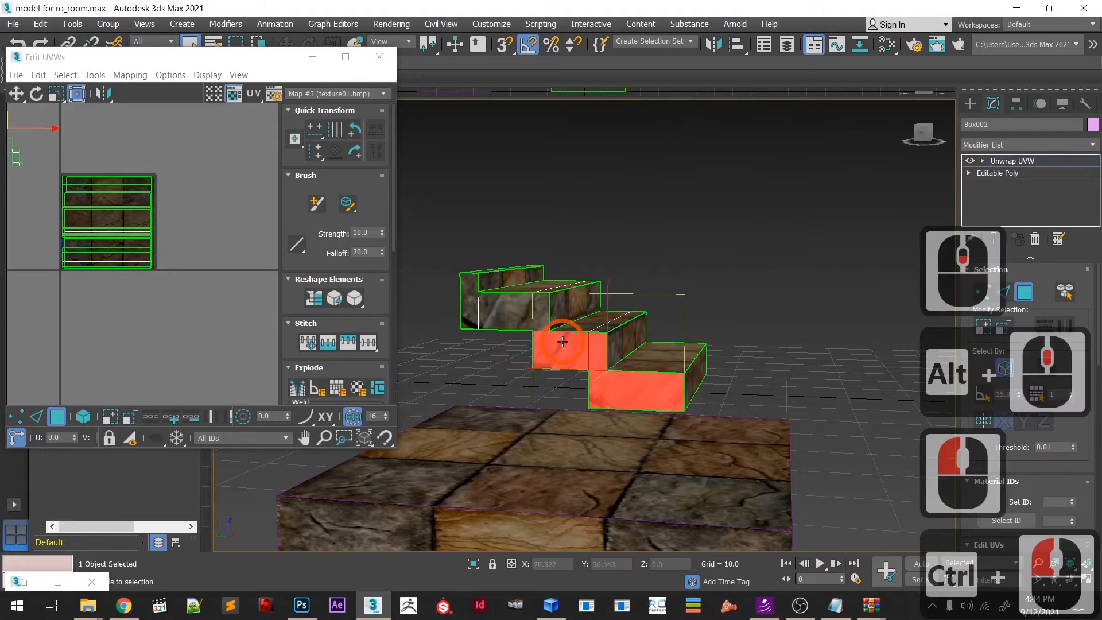
{"action": "left_click", "coordinate": [537, 312], "text": "ctrl"}
{"action": "middle_click_drag", "start_coordinate": [472, 286], "coordinate": [524, 477], "text": "alt"}
{"action": "left_click", "coordinate": [586, 431], "text": "ctrl"}
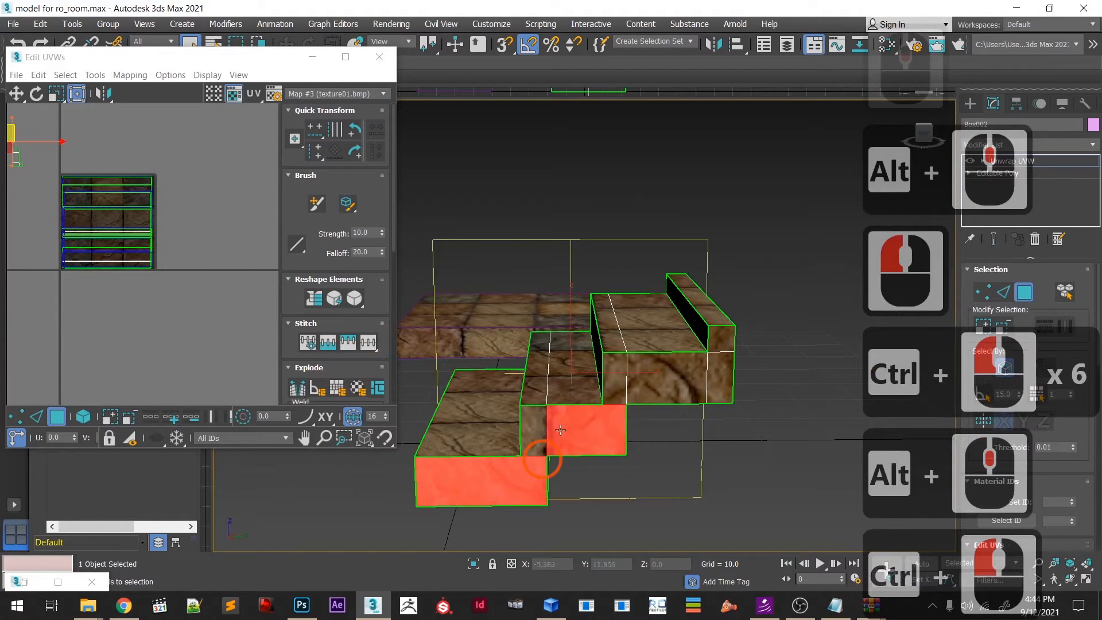
{"action": "left_click", "coordinate": [534, 431], "text": "ctrl"}
{"action": "left_click", "coordinate": [627, 373], "text": "ctrl"}
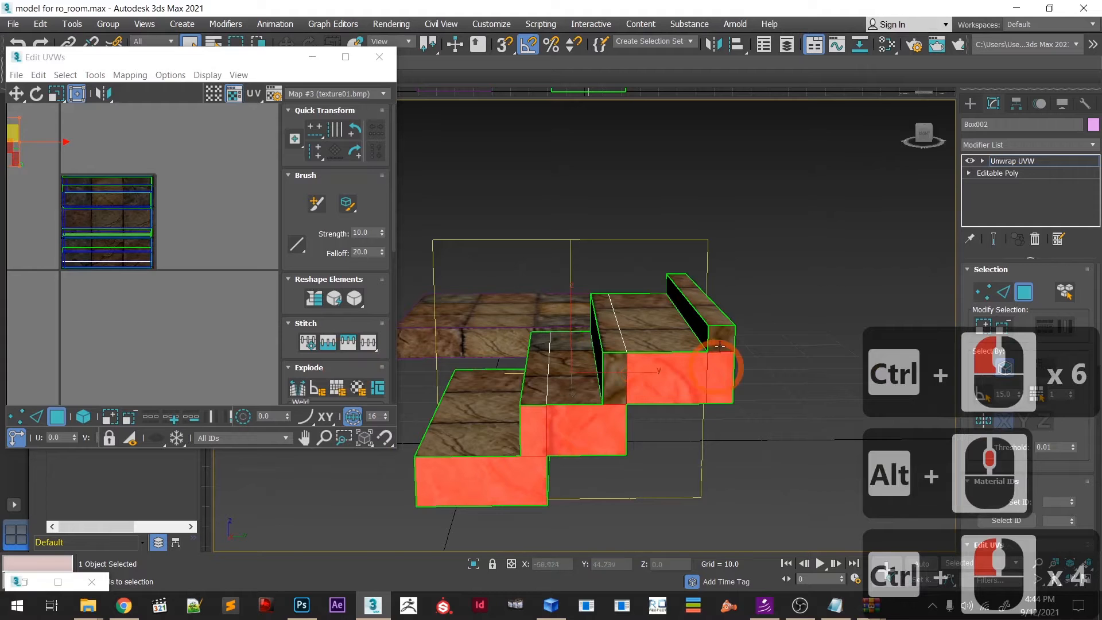
{"action": "scroll", "coordinate": [109, 226], "scroll_direction": "down", "scroll_amount": 2}
{"action": "middle_click_drag", "start_coordinate": [80, 230], "coordinate": [133, 301]}
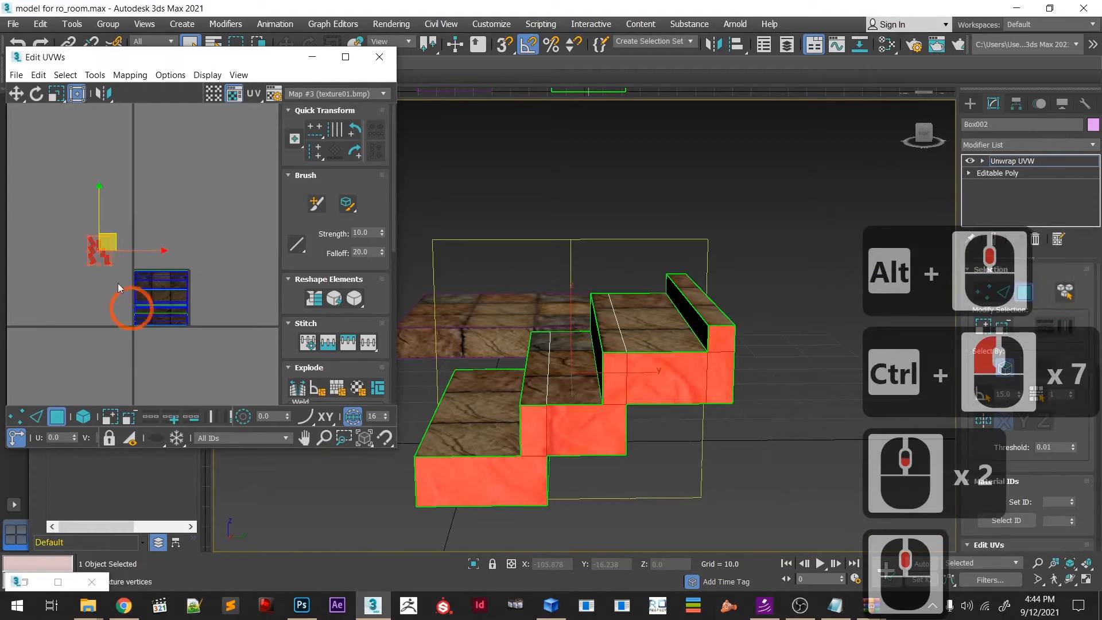
{"action": "scroll", "coordinate": [109, 256], "scroll_direction": "up", "scroll_amount": 3}
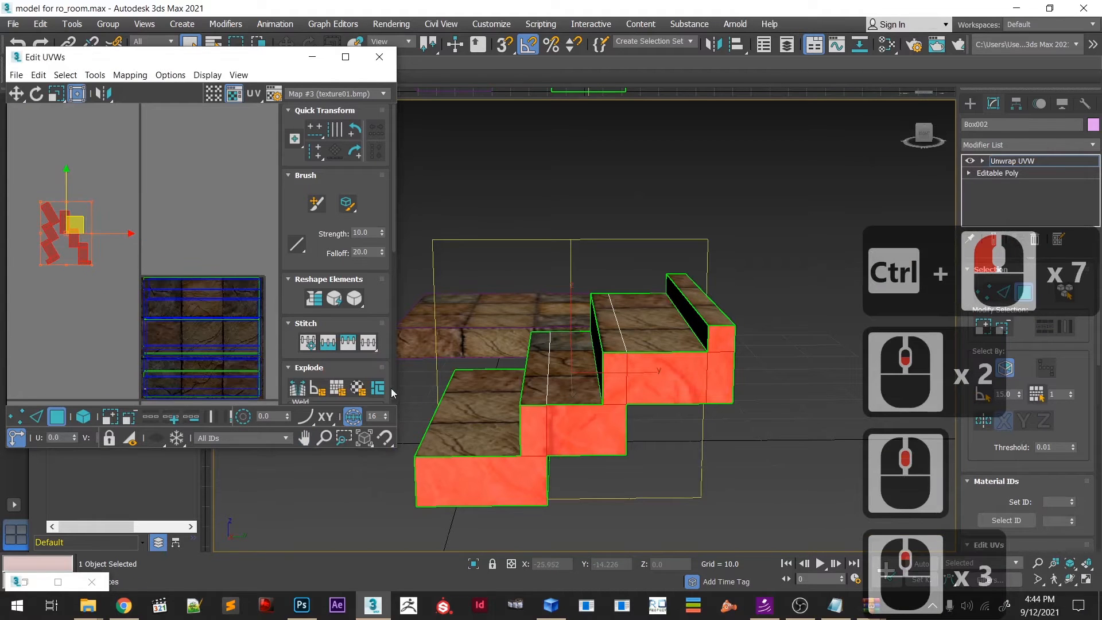
- Try flattening and quick-peeling the selected side faces' UVs, undoing each attempt
{"action": "left_click", "coordinate": [370, 391]}
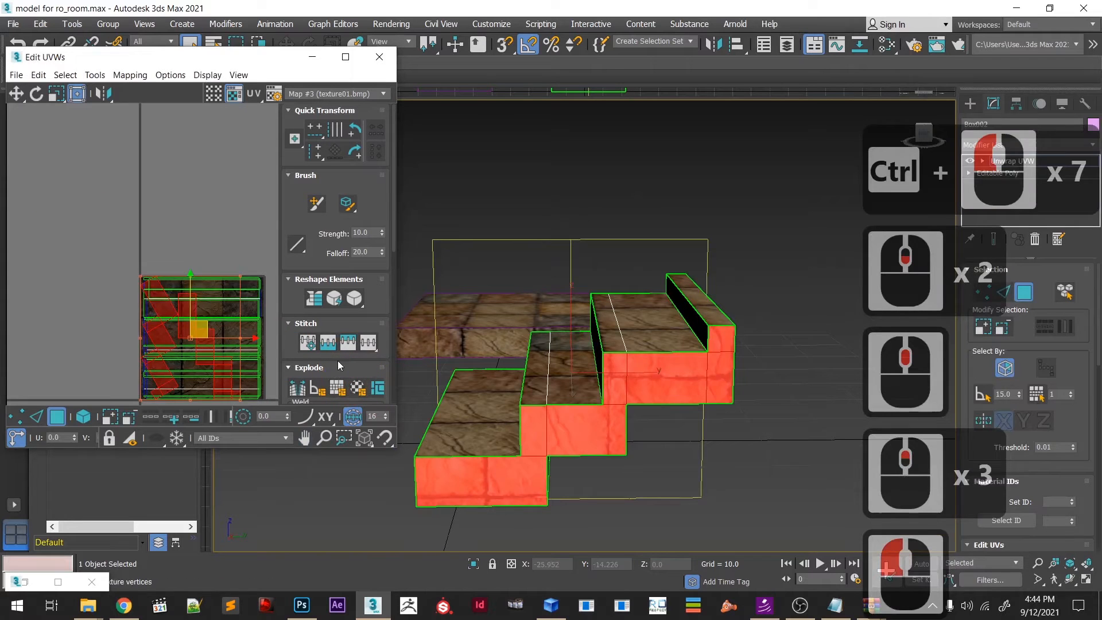
{"action": "key", "text": "ctrl+z"}
{"action": "scroll", "coordinate": [339, 363], "scroll_direction": "down", "scroll_amount": 7}
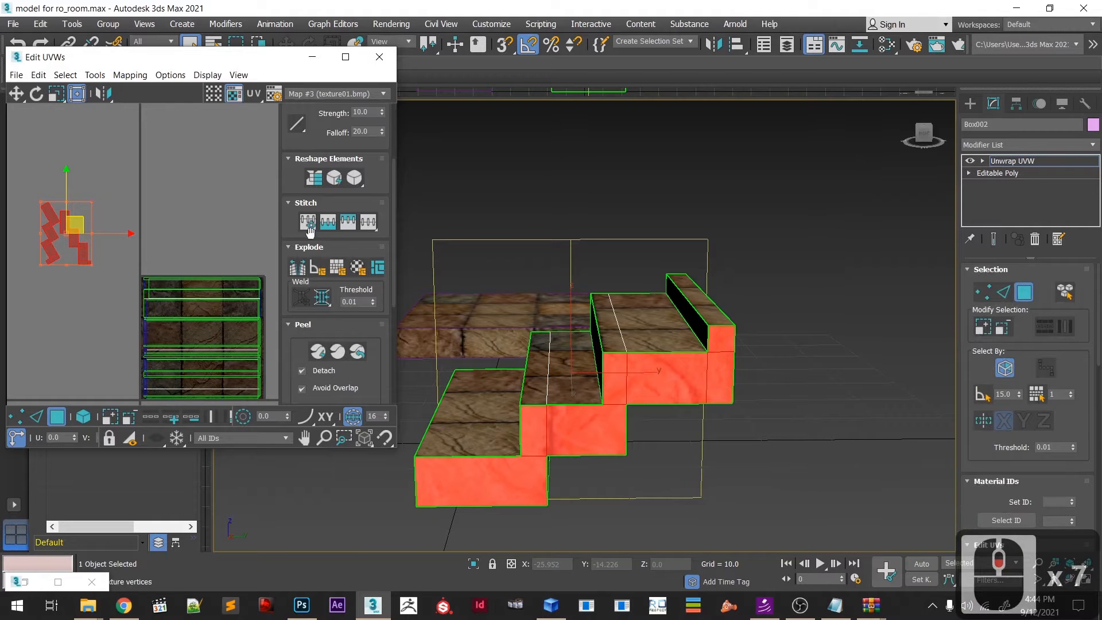
{"action": "left_click", "coordinate": [315, 352]}
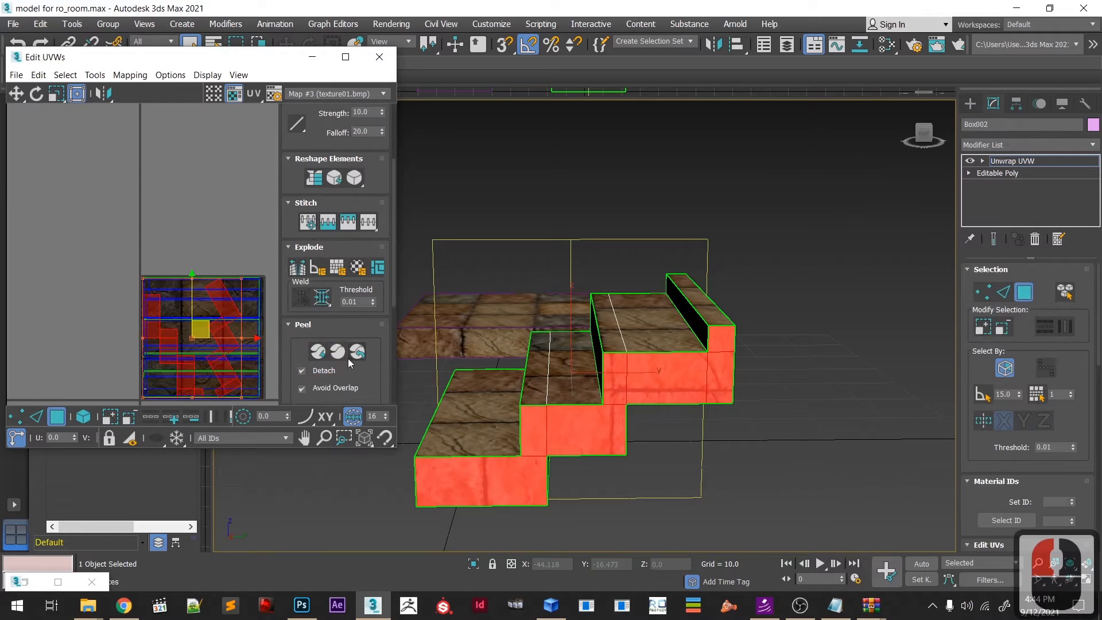
{"action": "key", "text": "ctrl+z"}
{"action": "key", "text": "ctrl+x"}
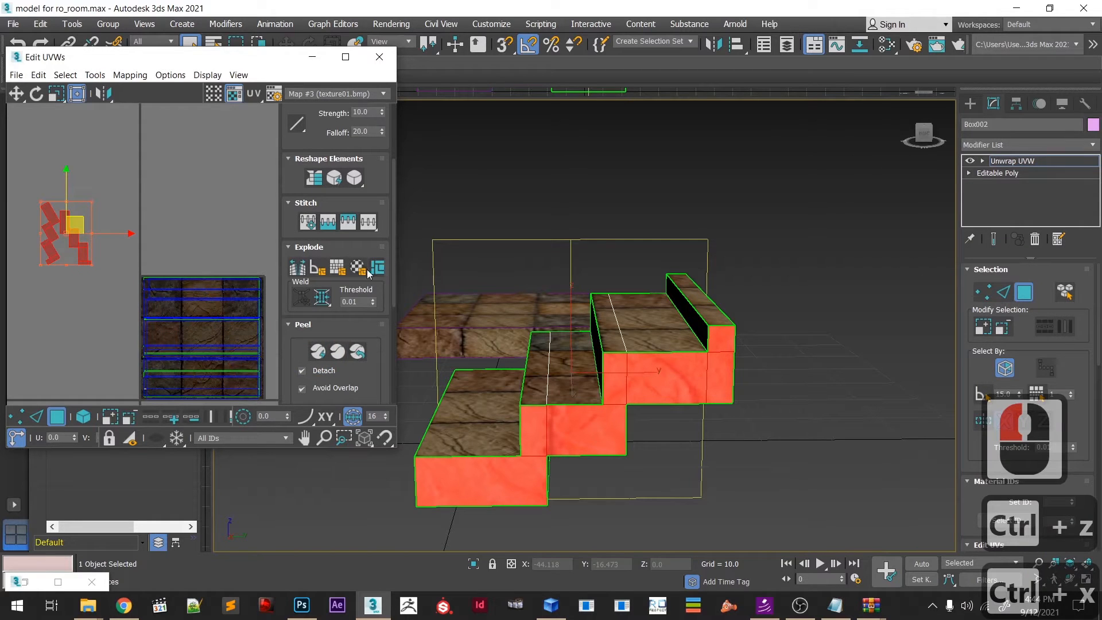
{"action": "left_click", "coordinate": [352, 359]}
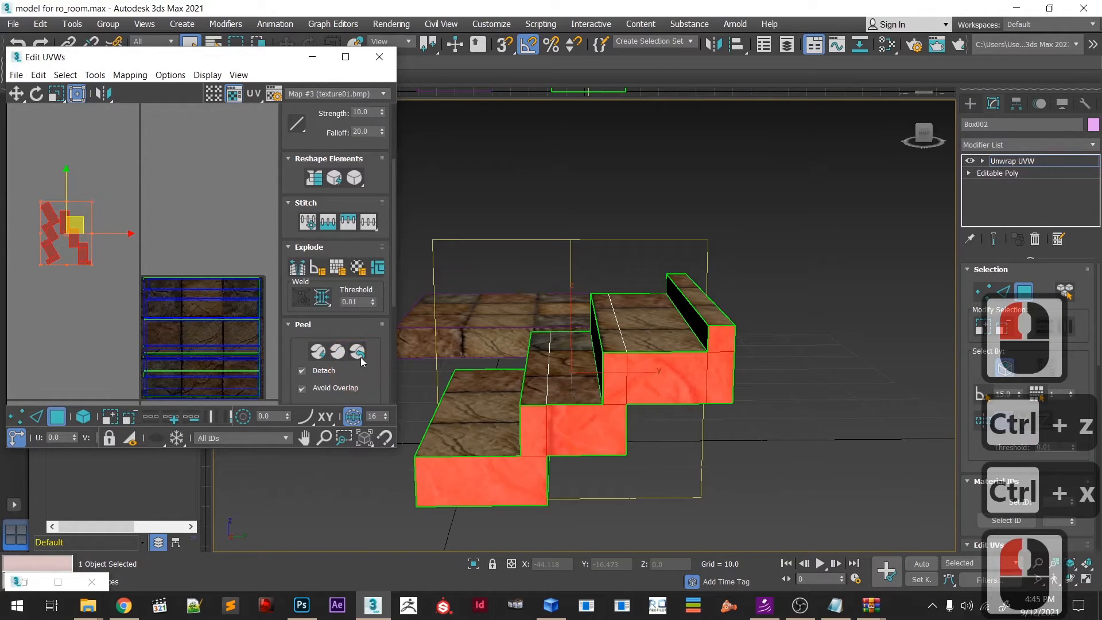
{"action": "key", "text": "ctrl+z"}
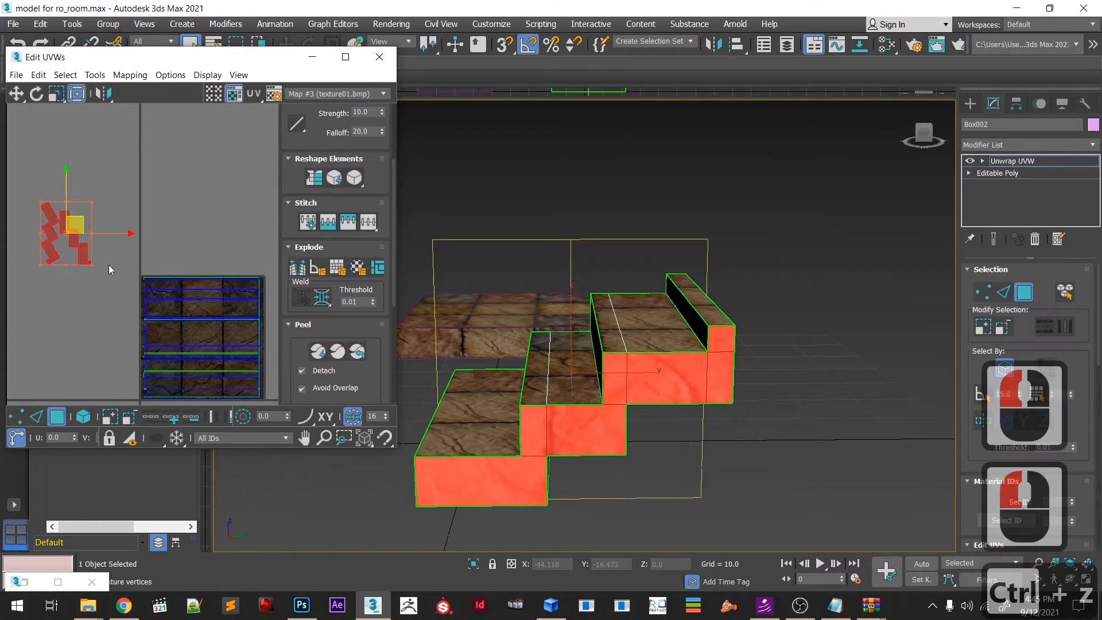
- Reset the peel of the staircase's side faces and select the resulting stair-shaped UV island beside the texture
{"action": "left_click", "coordinate": [367, 358]}
{"action": "left_click", "coordinate": [85, 291]}
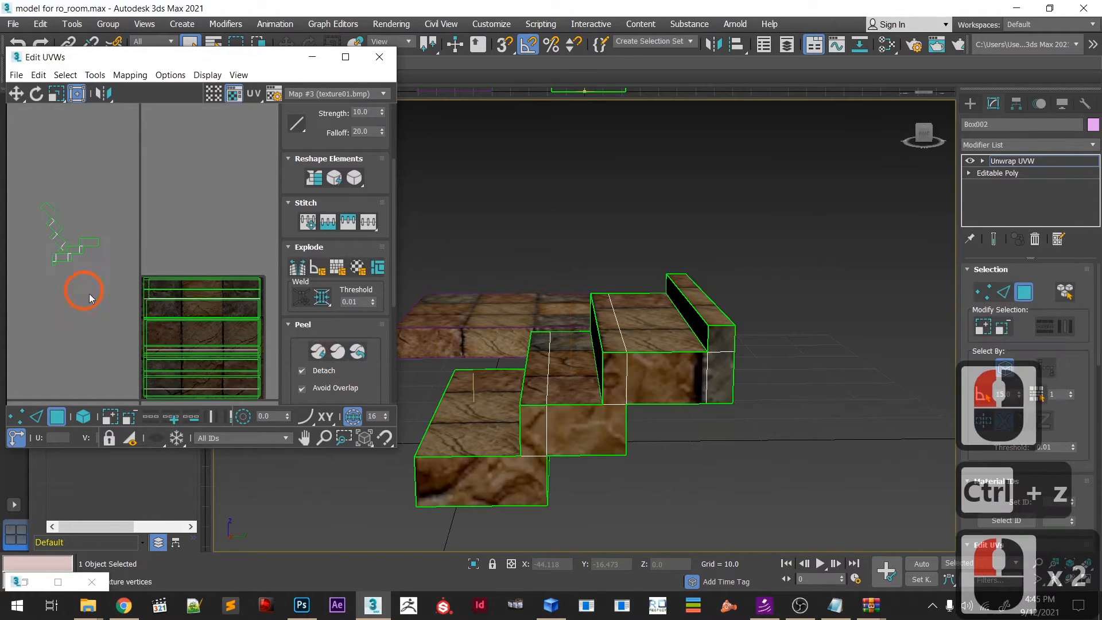
{"action": "left_click_drag", "start_coordinate": [39, 238], "coordinate": [41, 237]}
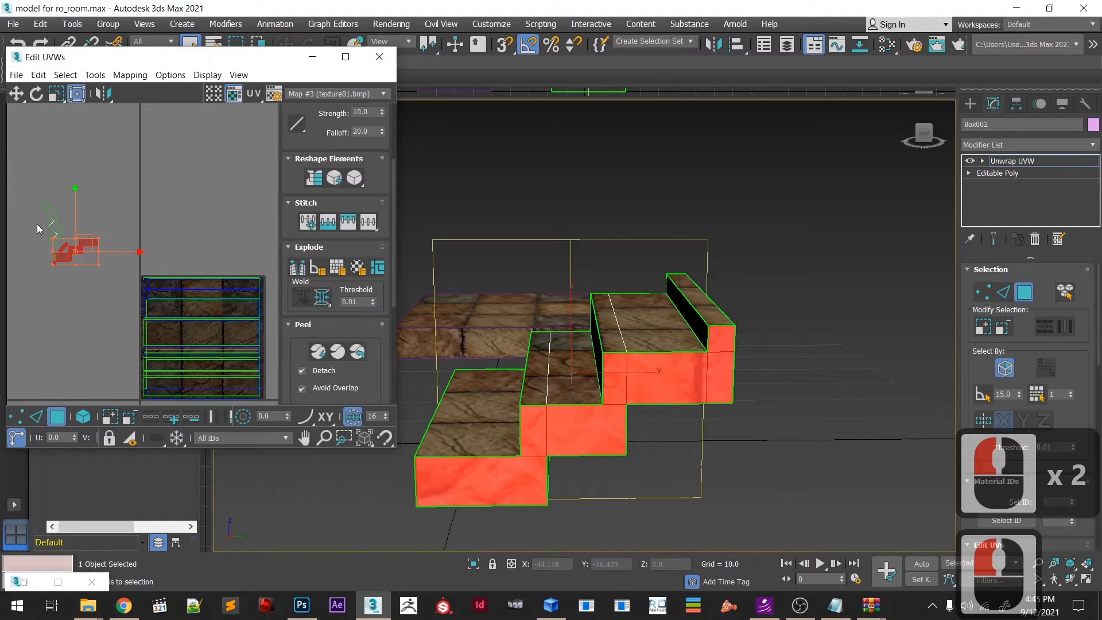
{"action": "left_click", "coordinate": [86, 239], "text": "ctrl"}
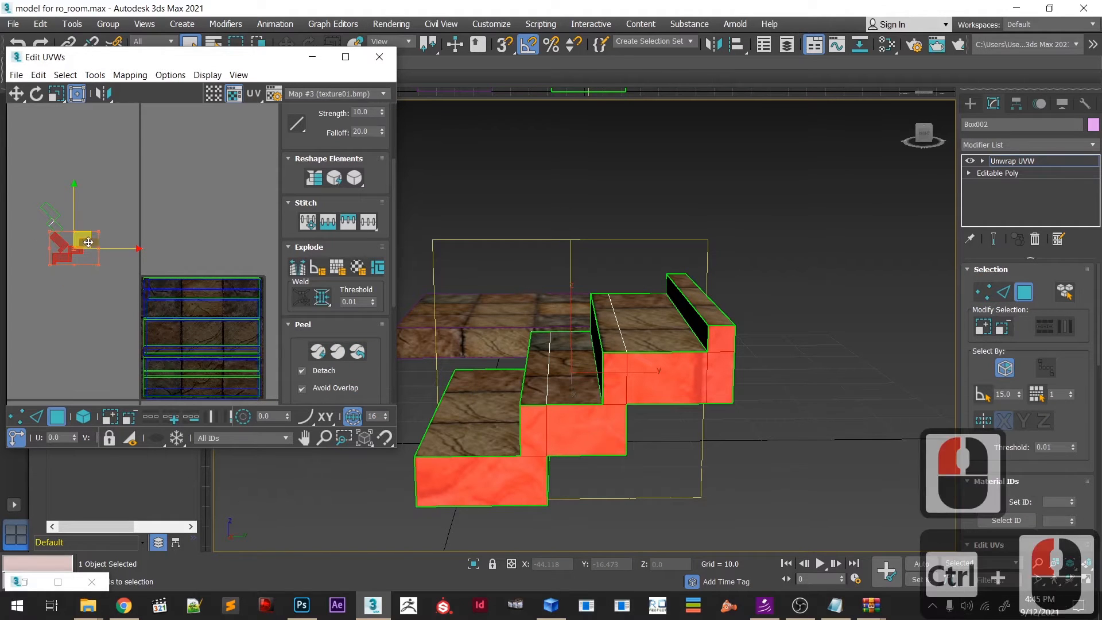
{"action": "left_click_drag", "start_coordinate": [29, 213], "coordinate": [71, 257], "text": "shift"}
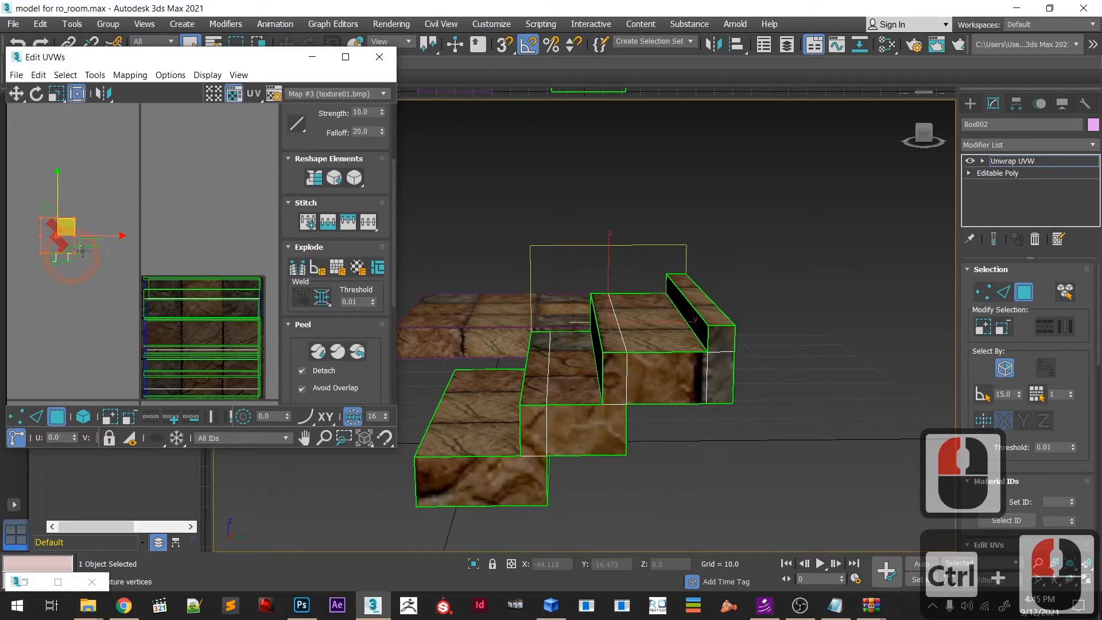
- Select the first stair-side UV island and move it onto the stone tile texture
{"action": "left_click", "coordinate": [95, 291]}
{"action": "left_click_drag", "start_coordinate": [116, 300], "coordinate": [43, 256]}
{"action": "left_click_drag", "start_coordinate": [57, 213], "coordinate": [209, 346]}
- Rotate the other stair-side UV island level, move it onto the texture and enlarge it to nearly the tile's size
{"action": "left_click_drag", "start_coordinate": [59, 279], "coordinate": [29, 181]}
{"action": "double_click", "coordinate": [50, 221]}
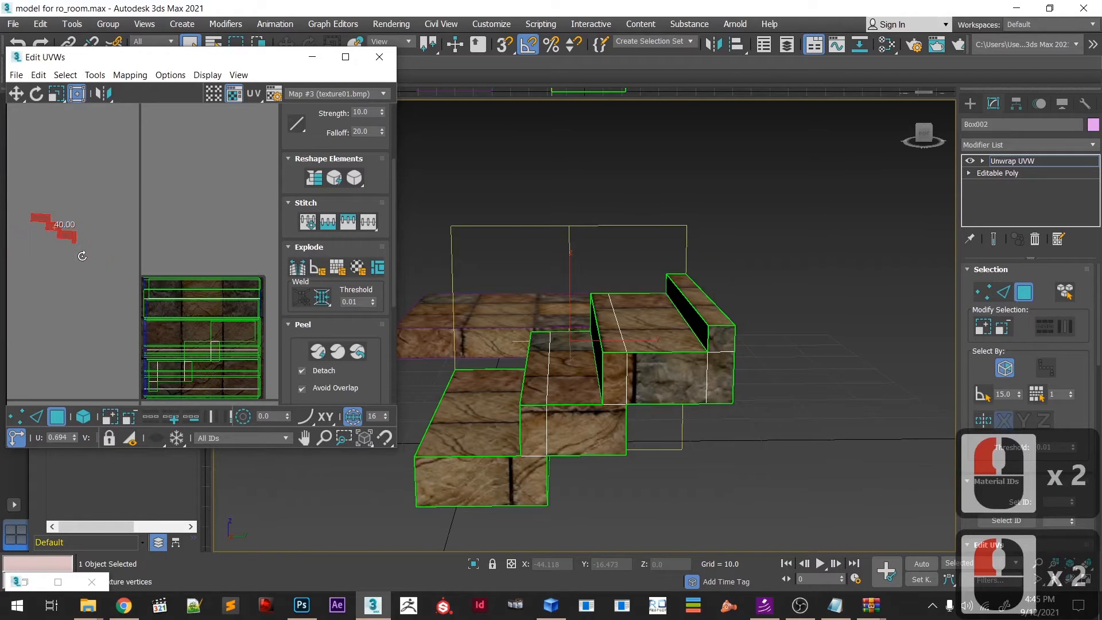
{"action": "double_click", "coordinate": [66, 231]}
{"action": "left_click_drag", "start_coordinate": [111, 289], "coordinate": [182, 306]}
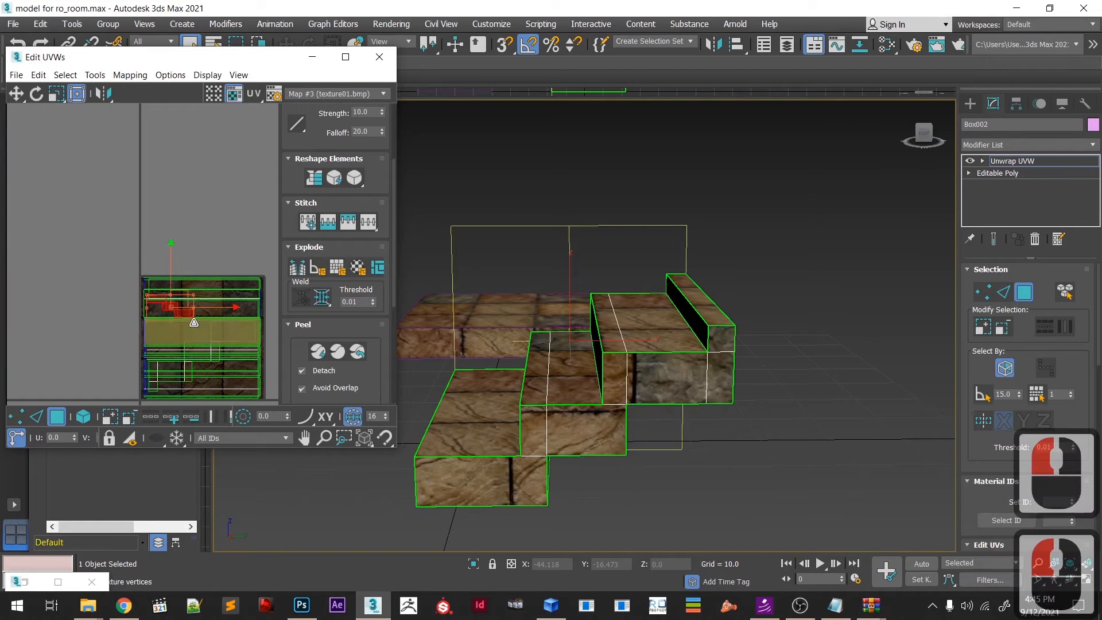
{"action": "left_click_drag", "start_coordinate": [251, 396], "coordinate": [251, 396]}
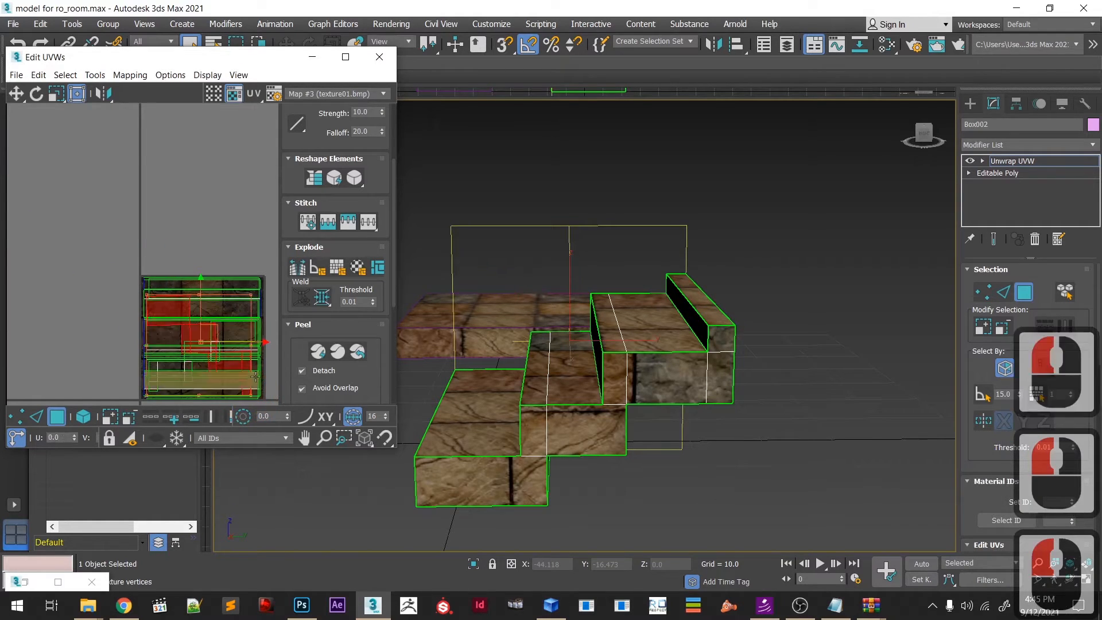
{"action": "middle_click_drag", "start_coordinate": [566, 404], "coordinate": [641, 444], "text": "alt"}
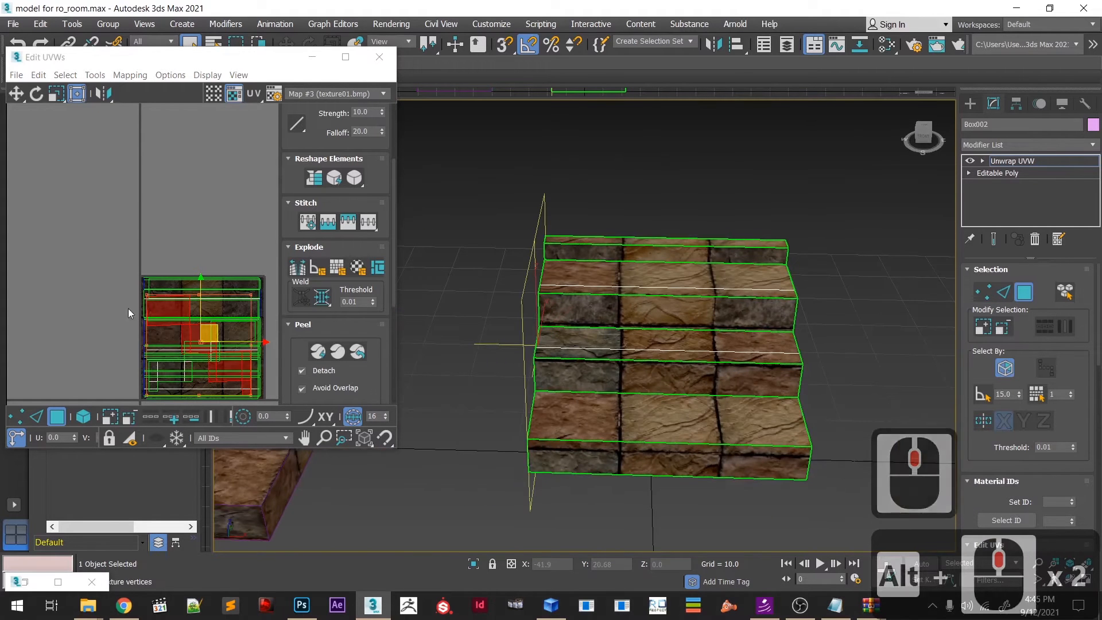
- Select all the staircase UVs, scale them down slightly and centre them inside the texture's borders
{"action": "left_click_drag", "start_coordinate": [110, 264], "coordinate": [277, 407]}
{"action": "middle_click_drag", "start_coordinate": [185, 330], "coordinate": [167, 308]}
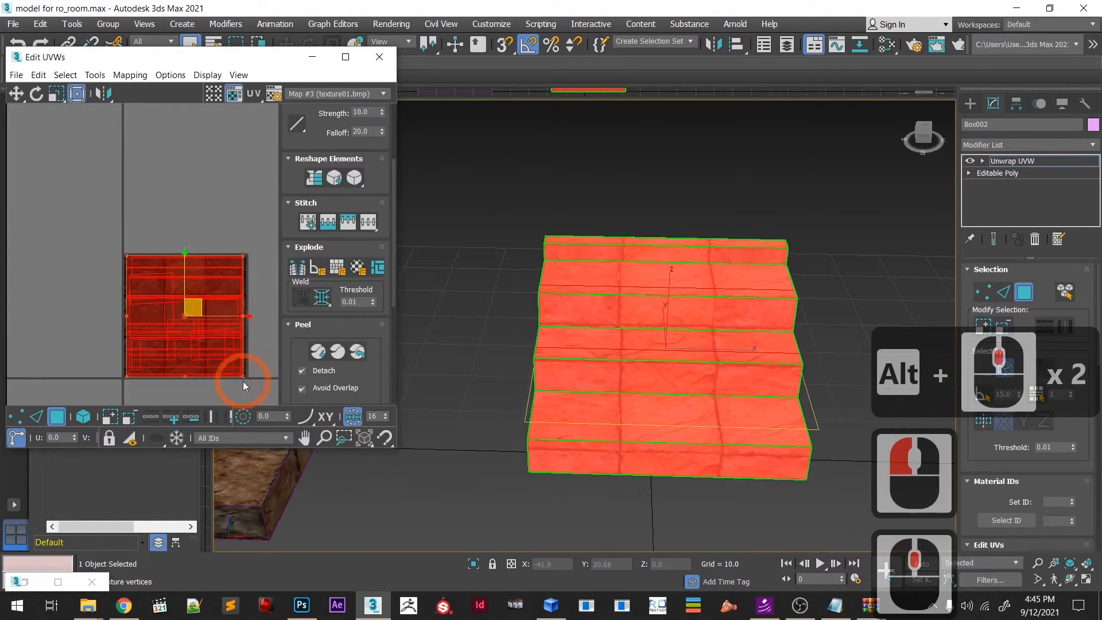
{"action": "left_click_drag", "start_coordinate": [242, 377], "coordinate": [234, 373]}
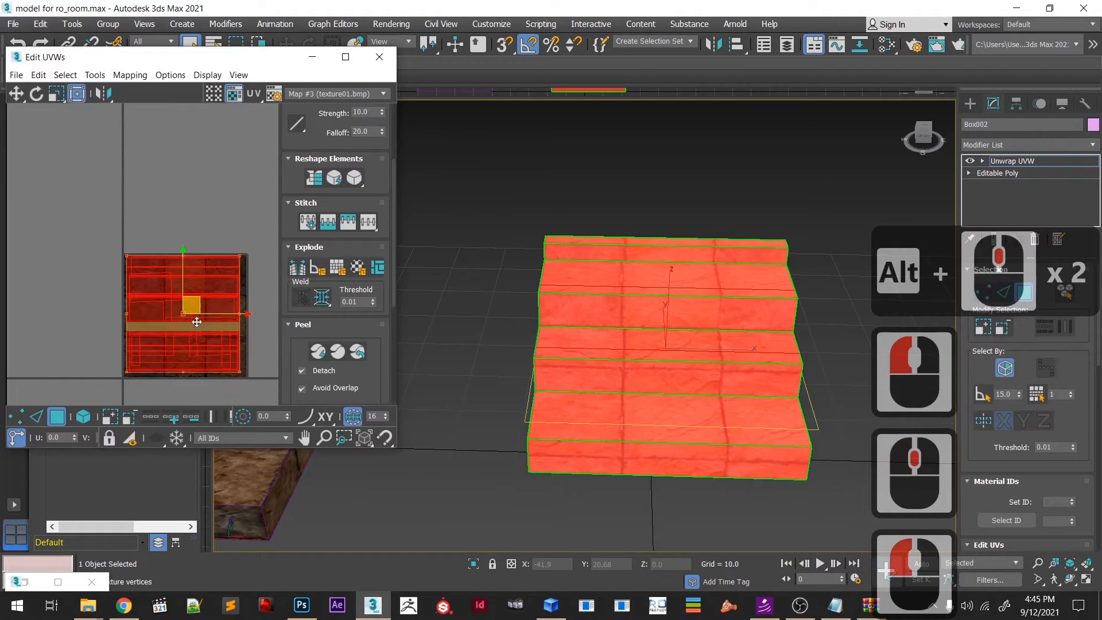
{"action": "left_click_drag", "start_coordinate": [192, 309], "coordinate": [194, 312]}
- Deselect the UVs, close the UV editor and save the scene
{"action": "left_click", "coordinate": [204, 180]}
{"action": "left_click", "coordinate": [359, 95]}
{"action": "left_click", "coordinate": [379, 57]}
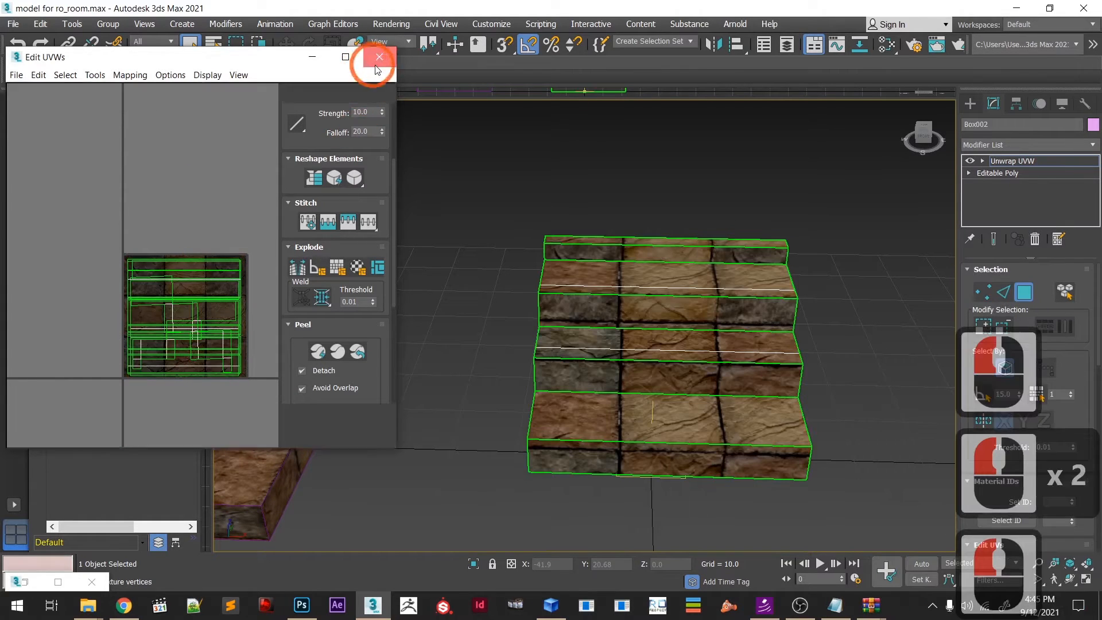
{"action": "left_click", "coordinate": [479, 307]}
{"action": "key", "text": "ctrl+s"}
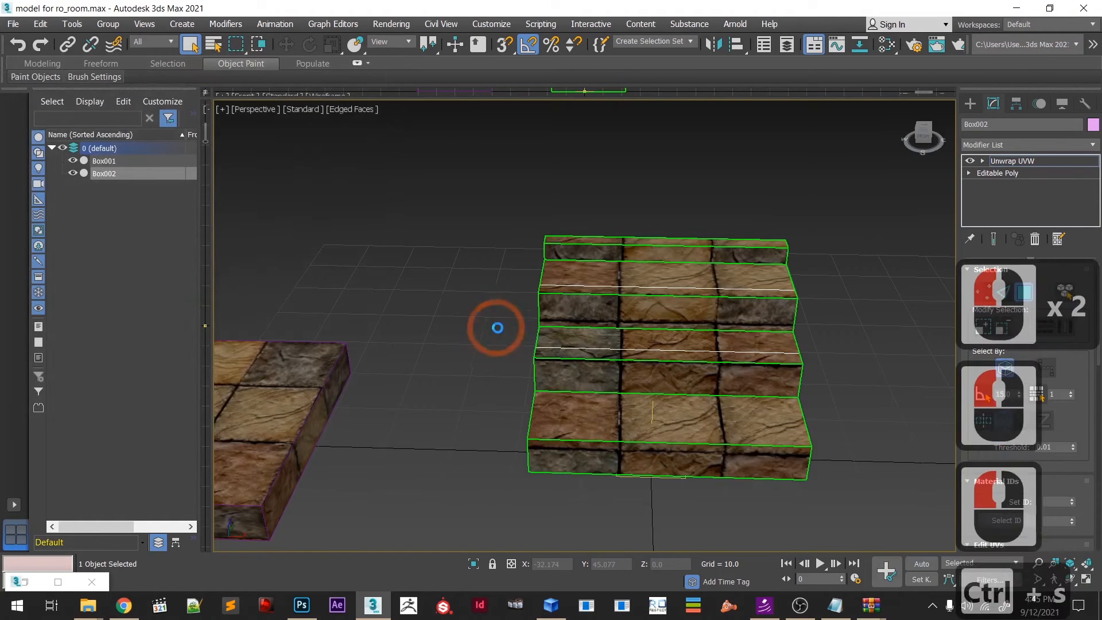
- Switch to the download folder in File Explorer and extract the contents of statue.zip into it
{"action": "key", "text": "alt+Tab"}
{"action": "key", "text": "alt+Tab"}
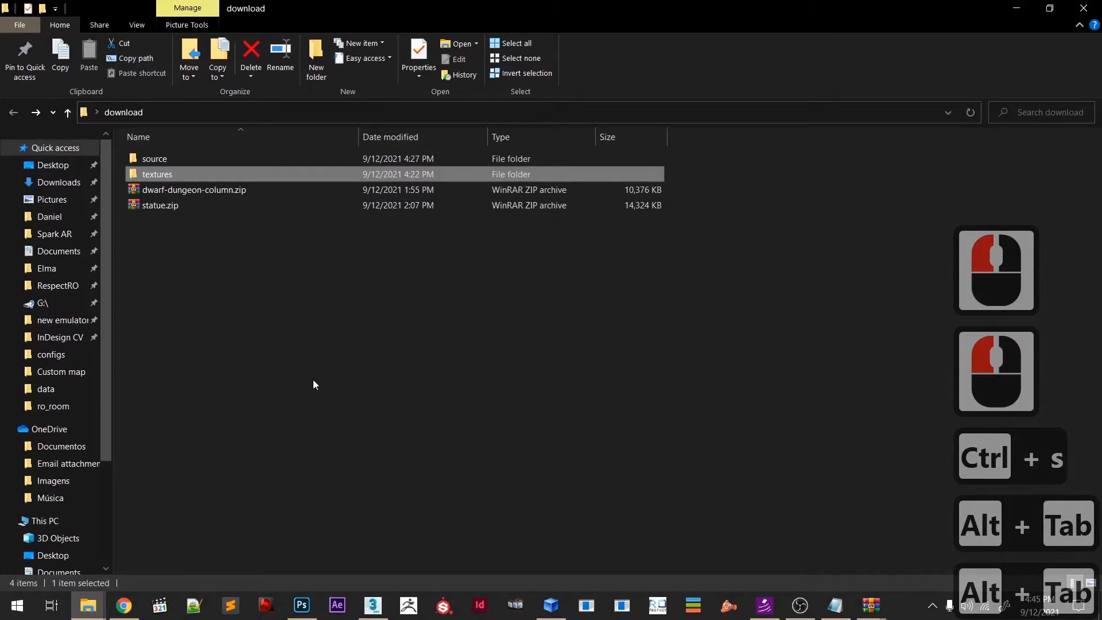
{"action": "left_click", "coordinate": [233, 280]}
{"action": "left_click", "coordinate": [170, 214]}
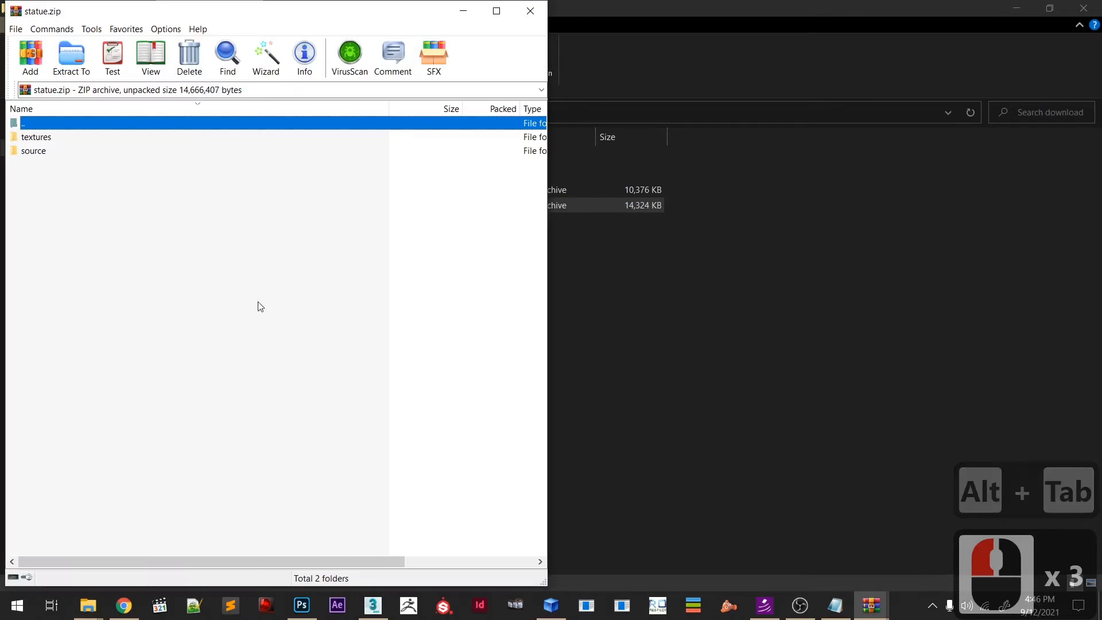
{"action": "left_click_drag", "start_coordinate": [163, 234], "coordinate": [641, 394]}
{"action": "left_click", "coordinate": [644, 386]}
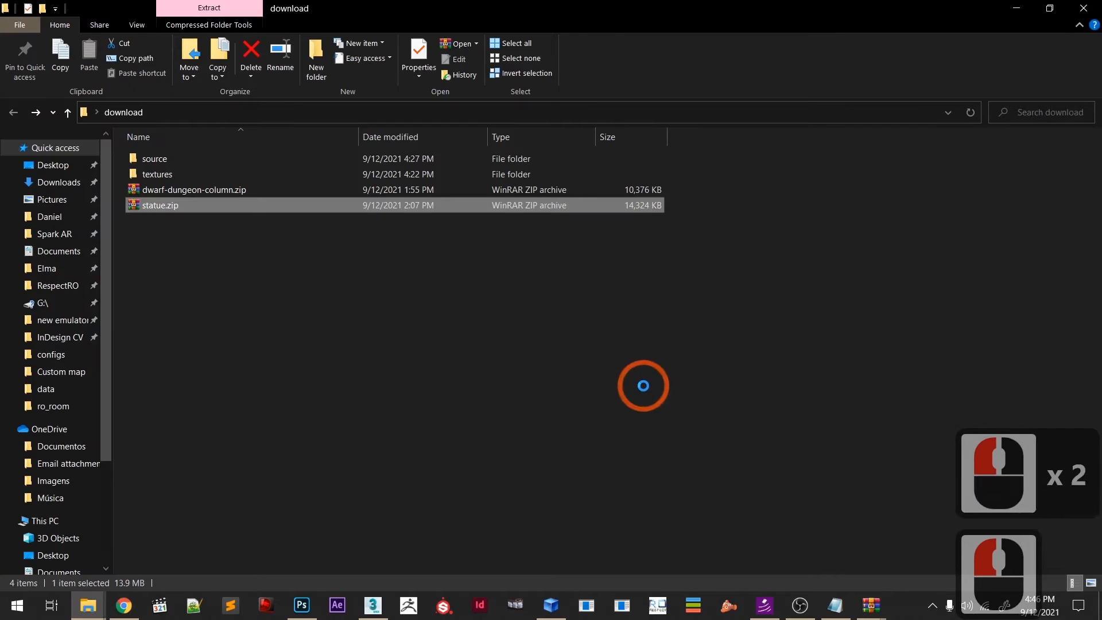
- Open the extracted source folder and select statue1.fbx
{"action": "key", "text": "Down"}
{"action": "key", "text": "Down"}
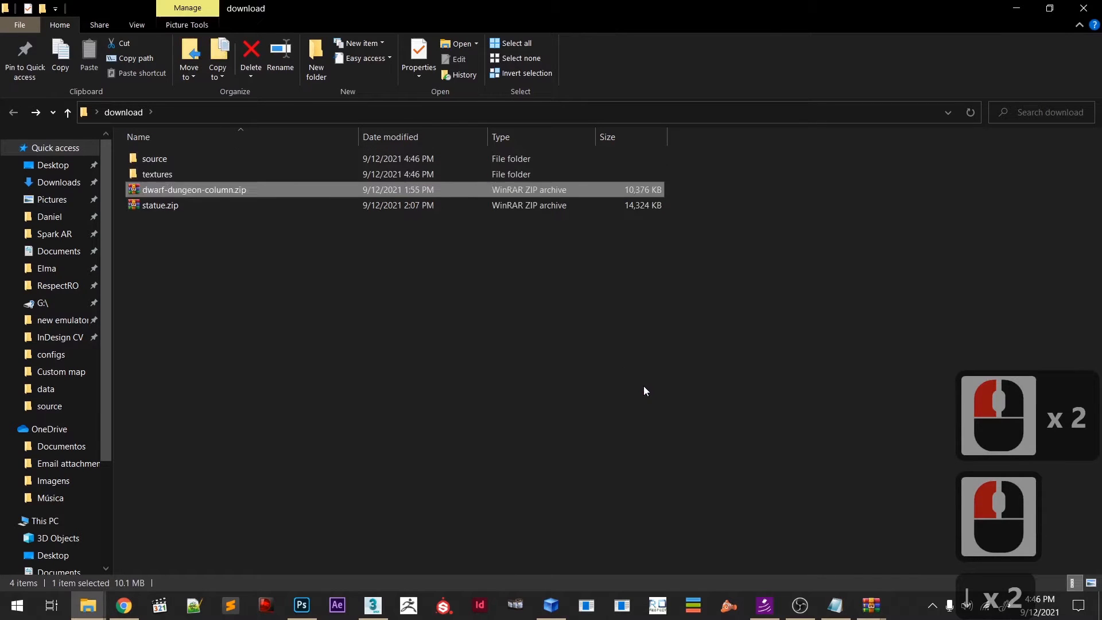
{"action": "key", "text": "Up"}
{"action": "key", "text": "Return"}
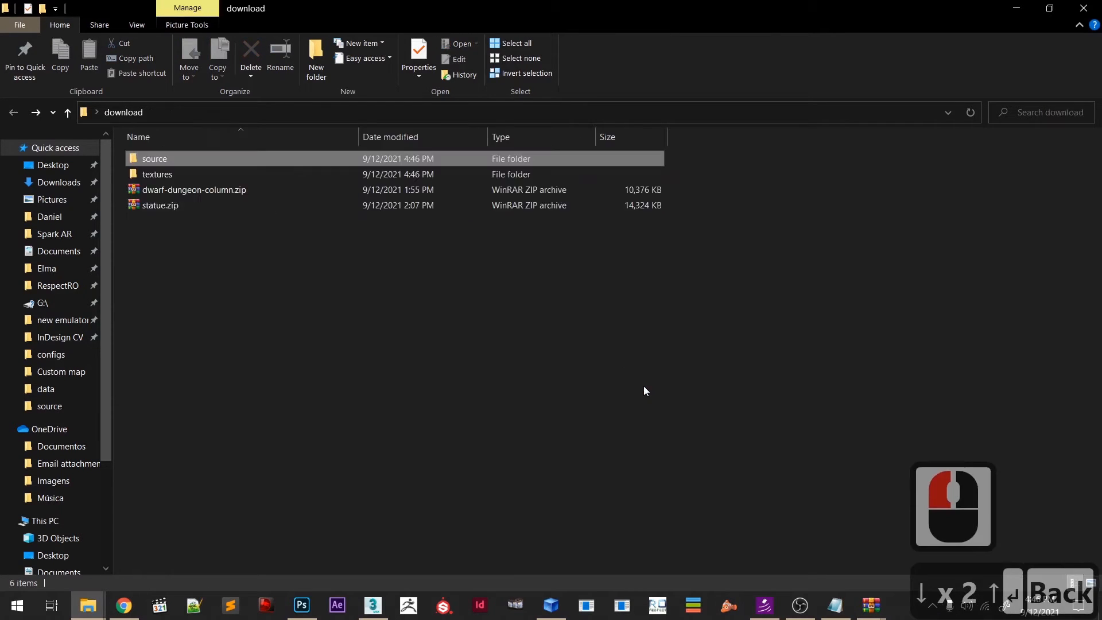
{"action": "key", "text": "Up"}
{"action": "key", "text": "Return"}
{"action": "left_click", "coordinate": [413, 316]}
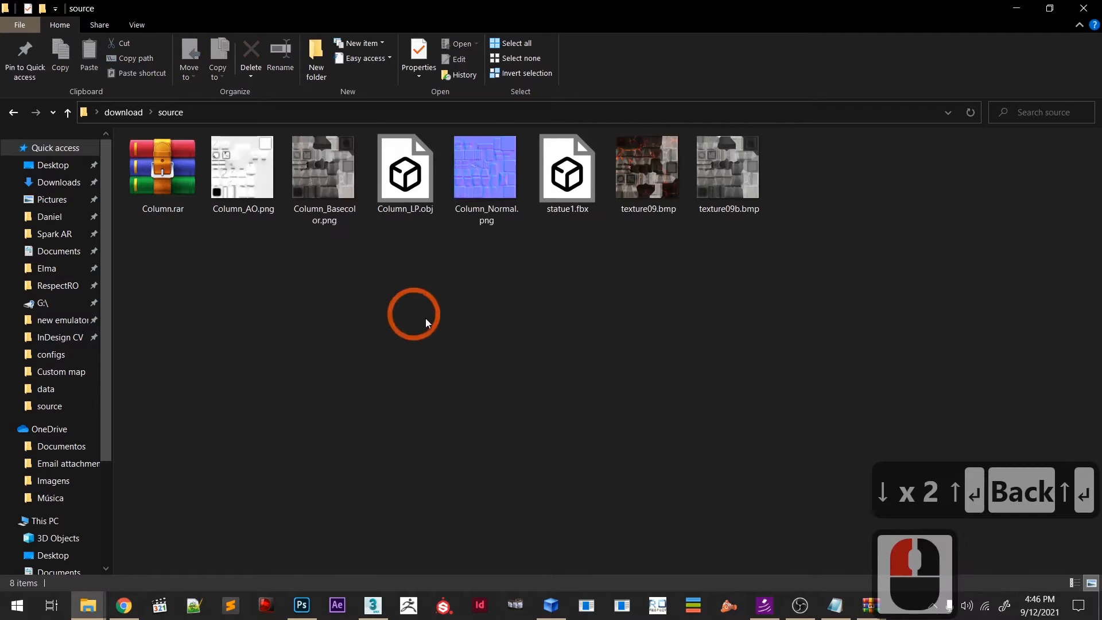
{"action": "left_click", "coordinate": [569, 354]}
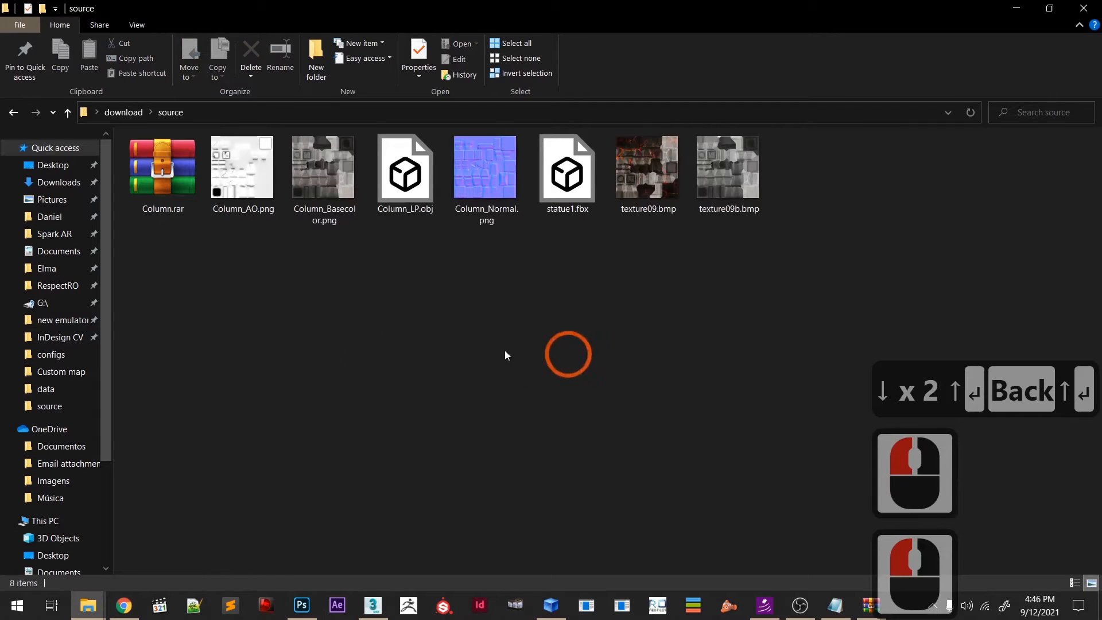
{"action": "left_click", "coordinate": [421, 332]}
{"action": "left_click", "coordinate": [505, 271]}
{"action": "left_click", "coordinate": [600, 219]}
- Switch to 3ds Max, import statue1.fbx into the perspective view and place the statue beside the staircase
{"action": "key", "text": "alt+Tab"}
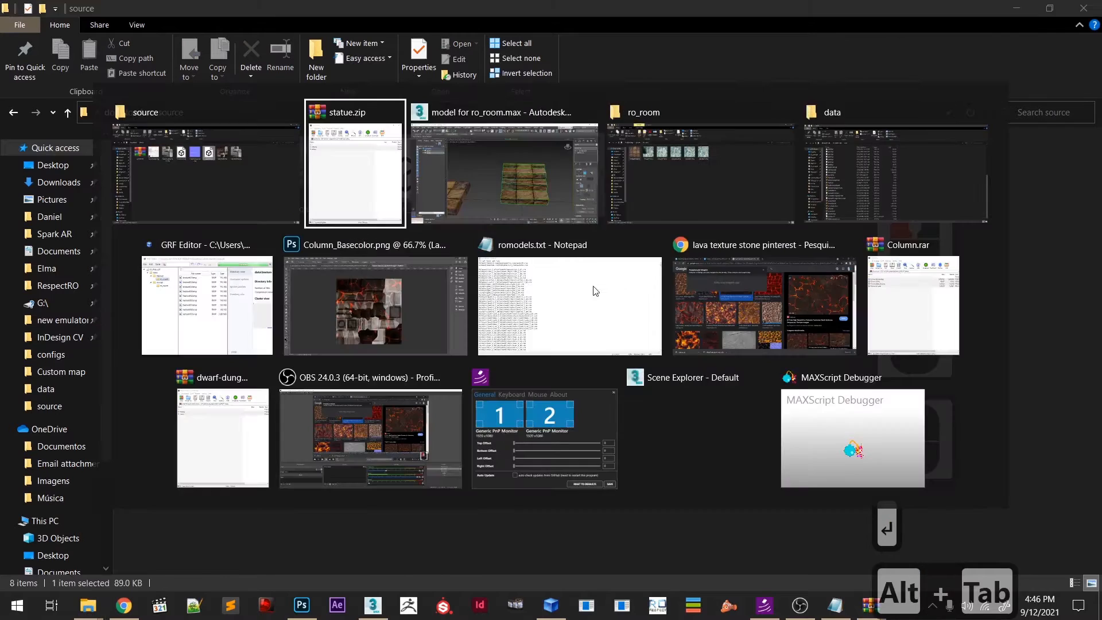
{"action": "key", "text": "alt+Tab"}
{"action": "key", "text": "alt+Tab"}
{"action": "key", "text": "alt+Tab"}
{"action": "left_click_drag", "start_coordinate": [776, 352], "coordinate": [860, 344]}
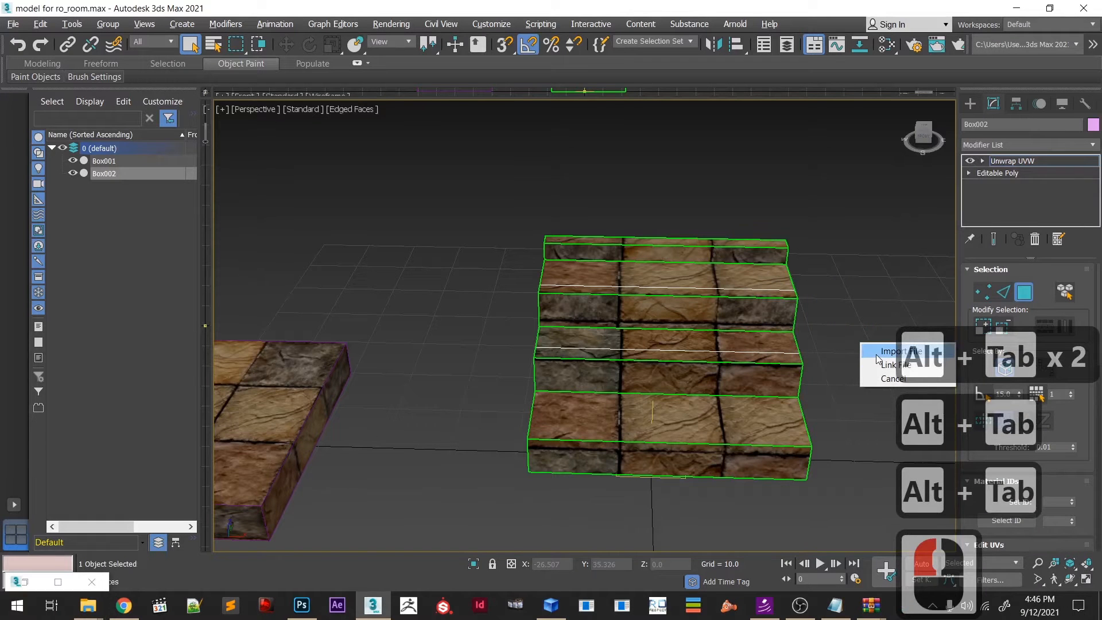
{"action": "left_click", "coordinate": [877, 353]}
{"action": "left_click", "coordinate": [778, 402]}
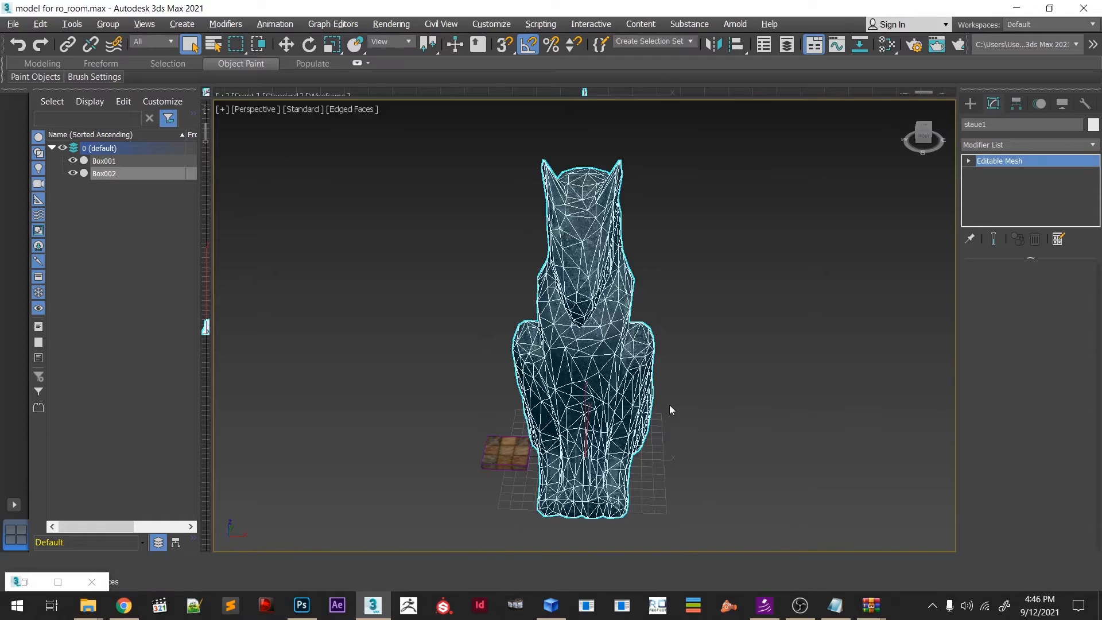
{"action": "left_click", "coordinate": [722, 460]}
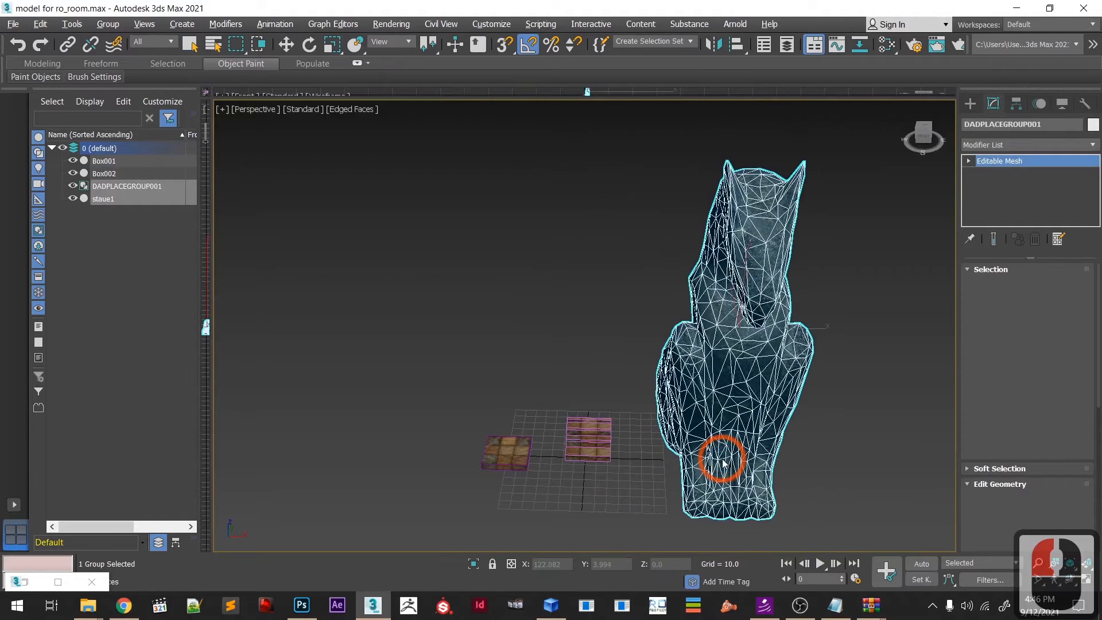
{"action": "mouse_move", "coordinate": [763, 377]}
{"action": "middle_mouse_down", "text": "alt"}
{"action": "mouse_move", "coordinate": [768, 389]}
{"action": "mouse_move", "coordinate": [782, 382]}
{"action": "middle_mouse_up", "text": "alt"}
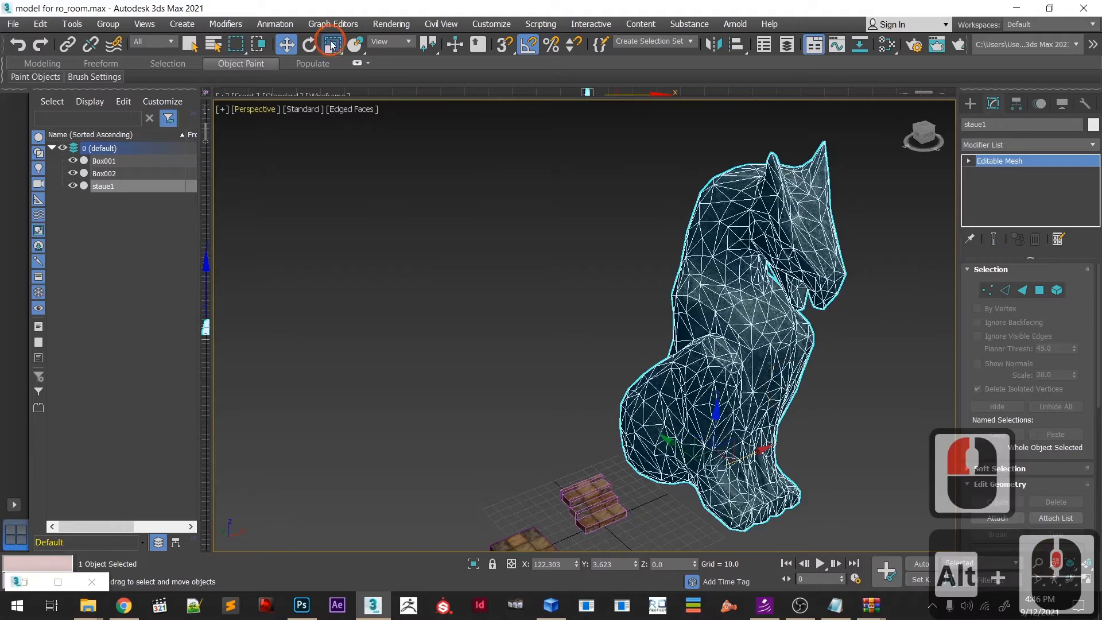
- Scale the imported statue down uniformly to about 7 percent, undoing the unsuitable scaling attempts
{"action": "left_click", "coordinate": [332, 45]}
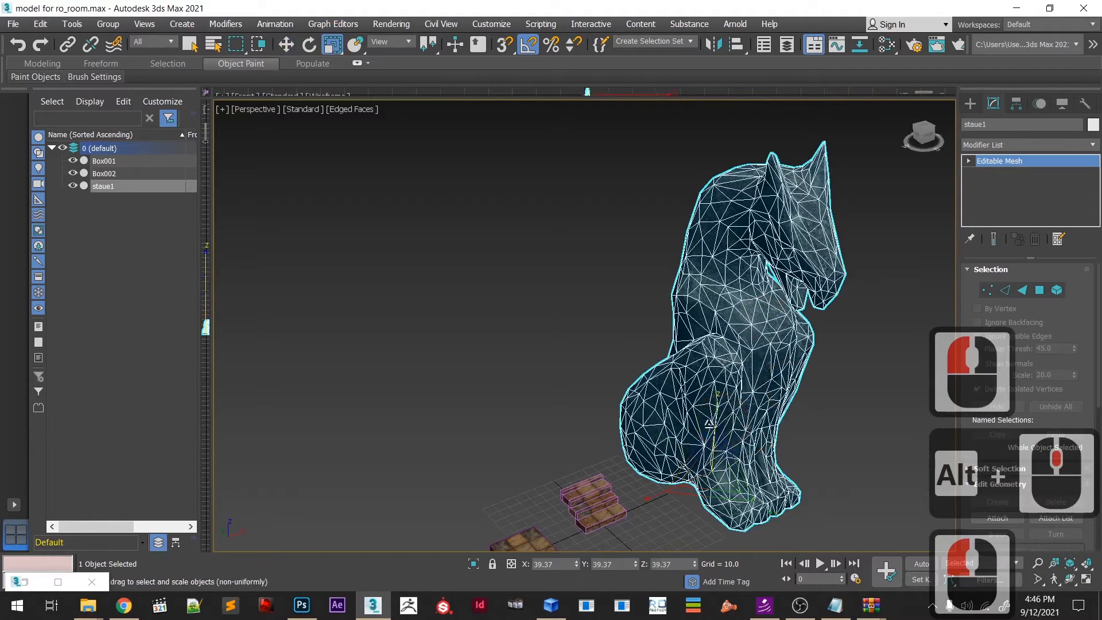
{"action": "left_click_drag", "start_coordinate": [714, 425], "coordinate": [730, 577]}
{"action": "key", "text": "ctrl+z"}
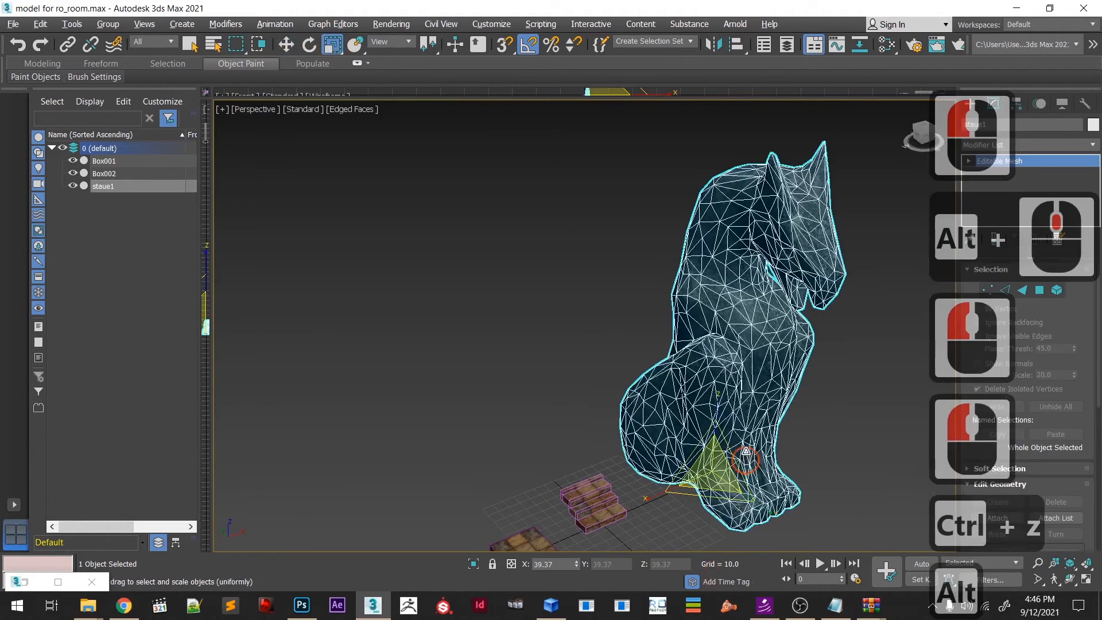
{"action": "middle_click_drag", "start_coordinate": [744, 451], "coordinate": [738, 419], "text": "alt"}
{"action": "middle_click_drag", "start_coordinate": [727, 493], "coordinate": [699, 401]}
{"action": "left_click_drag", "start_coordinate": [701, 482], "coordinate": [749, 394]}
{"action": "key", "text": "ctrl+z"}
{"action": "mouse_move", "coordinate": [730, 356]}
{"action": "middle_mouse_down", "text": "alt"}
{"action": "mouse_move", "coordinate": [674, 488]}
{"action": "mouse_move", "coordinate": [732, 374]}
{"action": "middle_mouse_up", "text": "alt"}
{"action": "scroll", "coordinate": [714, 418], "scroll_direction": "up", "scroll_amount": 3}
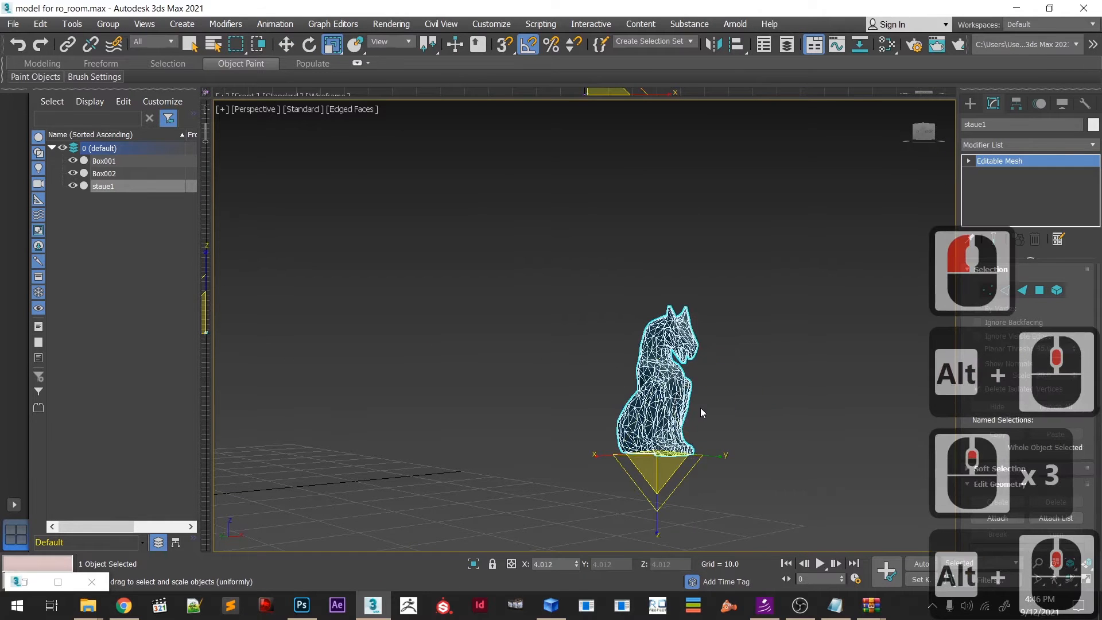
{"action": "left_click_drag", "start_coordinate": [657, 494], "coordinate": [689, 452]}
- Deselect the statue and turn off the edged faces display in the perspective view
{"action": "left_click", "coordinate": [770, 413]}
{"action": "middle_click_drag", "start_coordinate": [753, 488], "coordinate": [705, 510], "text": "alt"}
{"action": "key", "text": "F4"}
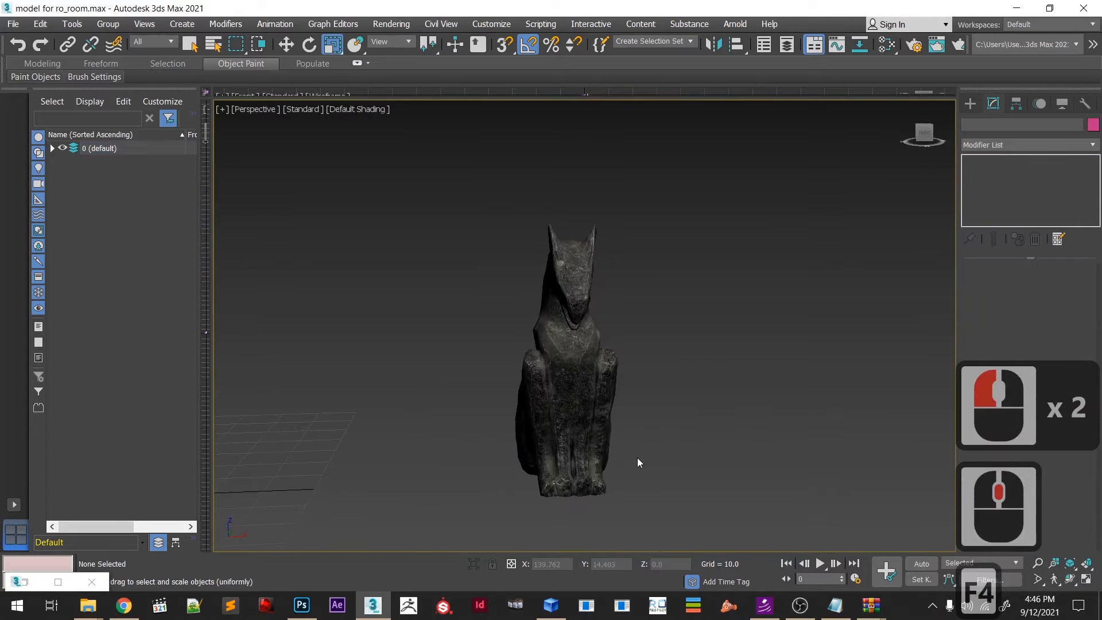
- Open the Slate Material Editor, then minimize the covering windows and bring up the ro_room texture folder in File Explorer
{"action": "key", "text": "m"}
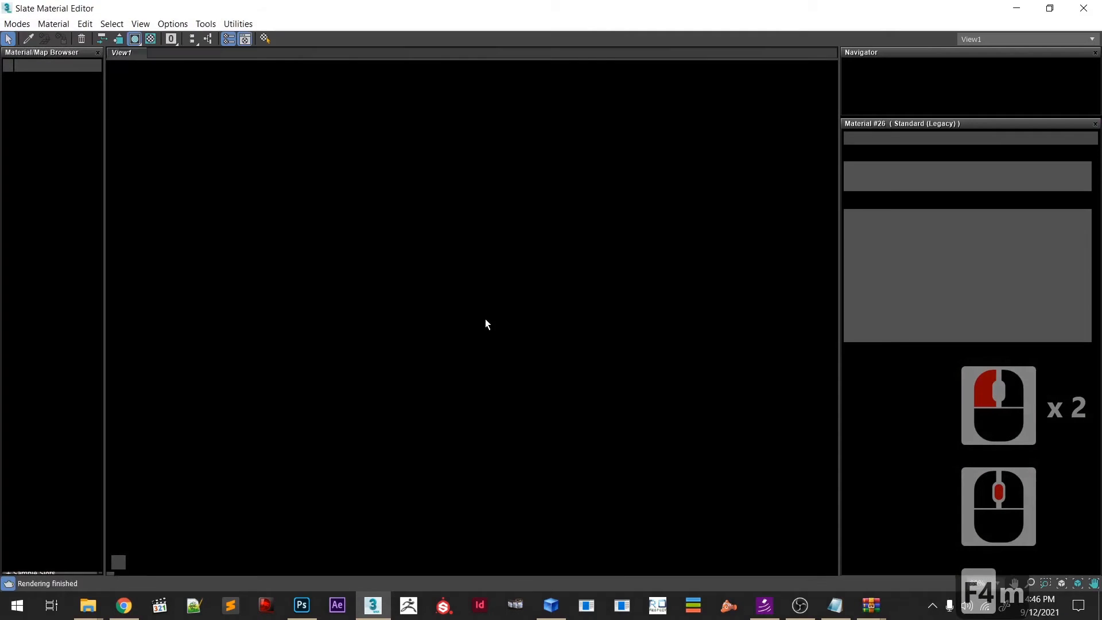
{"action": "key", "text": "alt+Tab"}
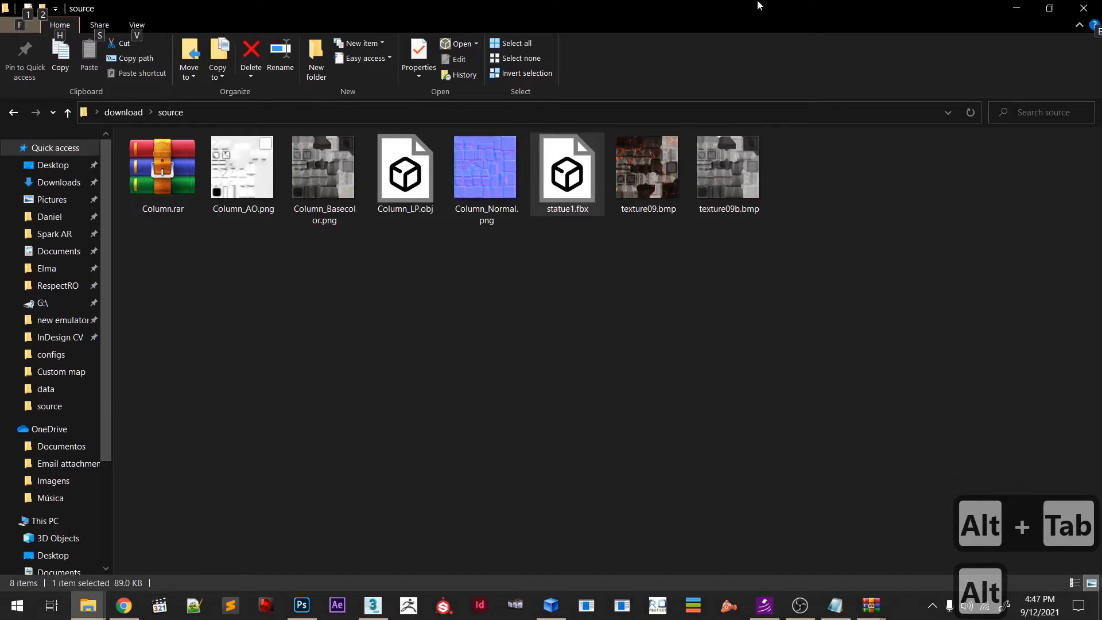
{"action": "left_click", "coordinate": [1017, 8]}
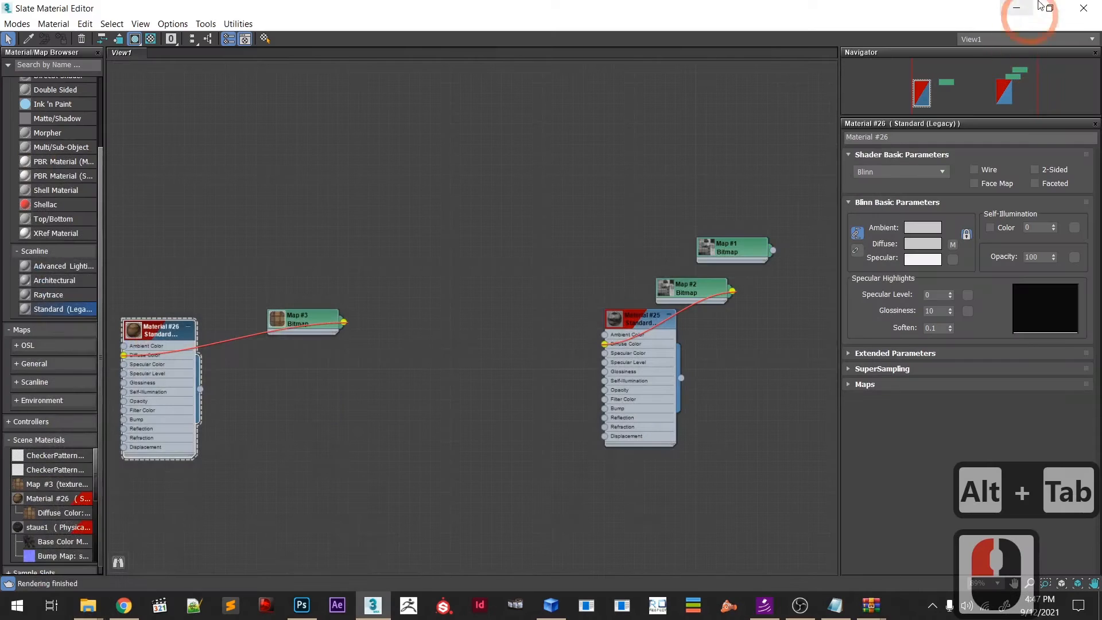
{"action": "left_click", "coordinate": [1017, 8]}
{"action": "left_click", "coordinate": [840, 304]}
{"action": "left_click", "coordinate": [1016, 8]}
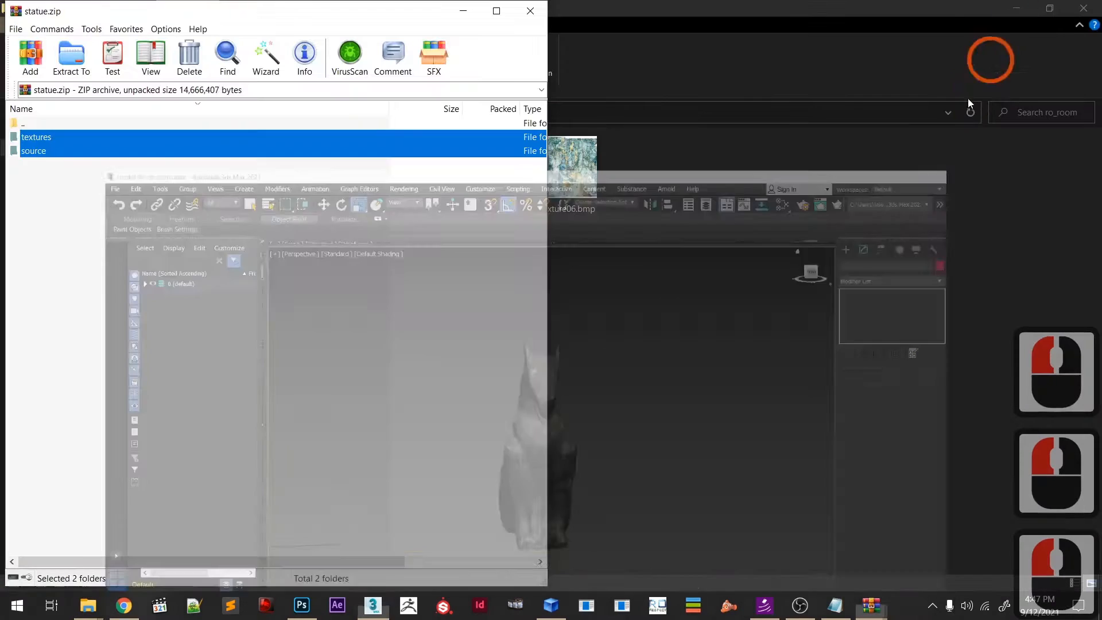
{"action": "left_click", "coordinate": [820, 359]}
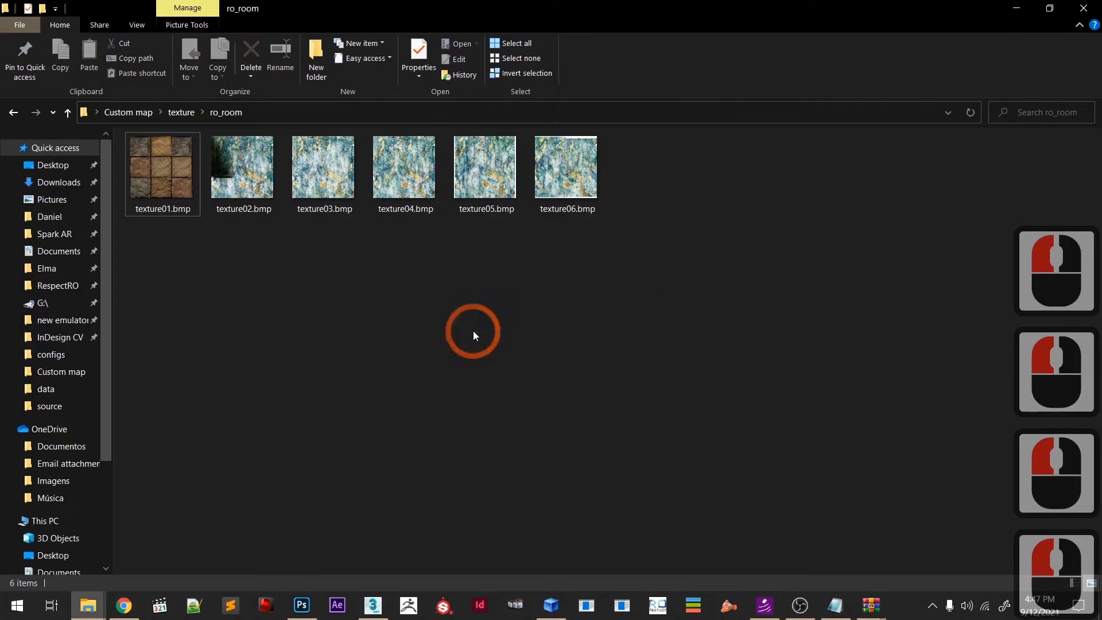
- Add texture04.bmp from the ro_room folder to the Slate Material Editor as a bitmap node
{"action": "left_click", "coordinate": [415, 168]}
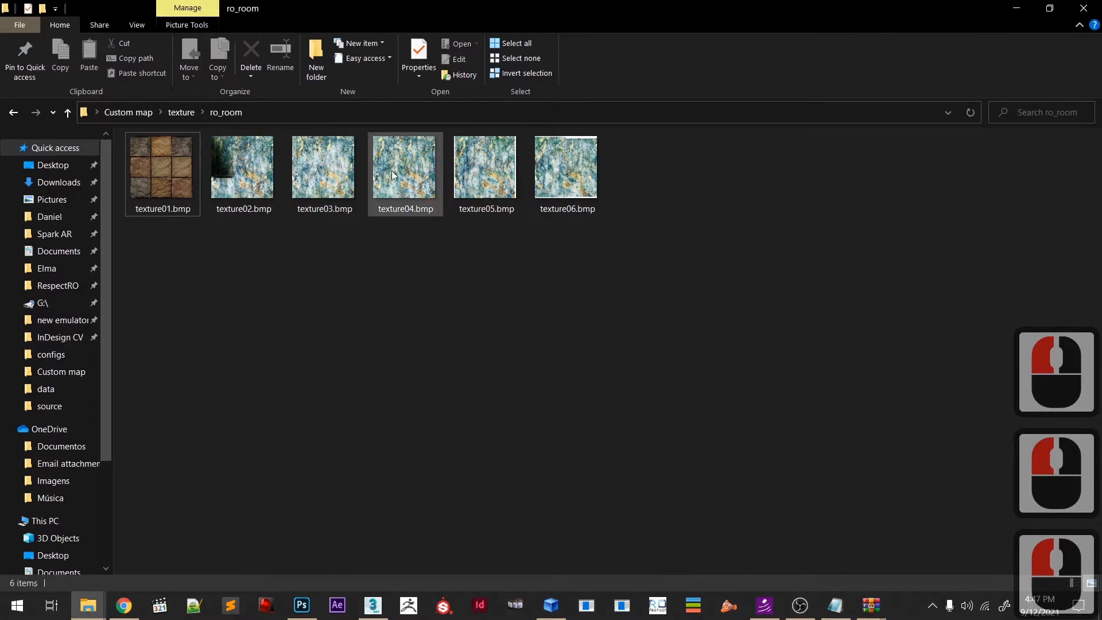
{"action": "key", "text": "alt+Tab"}
{"action": "key", "text": "alt+Tab"}
{"action": "key", "text": "alt+Tab"}
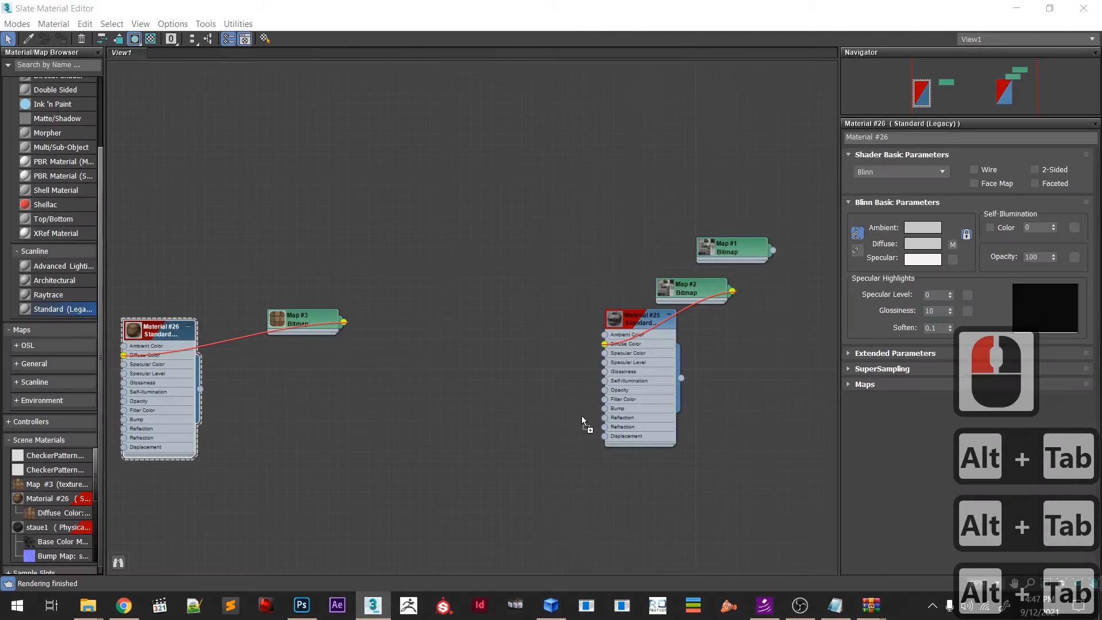
{"action": "key", "text": "alt+Tab"}
{"action": "key", "text": "alt+Tab"}
{"action": "key", "text": "alt+Tab"}
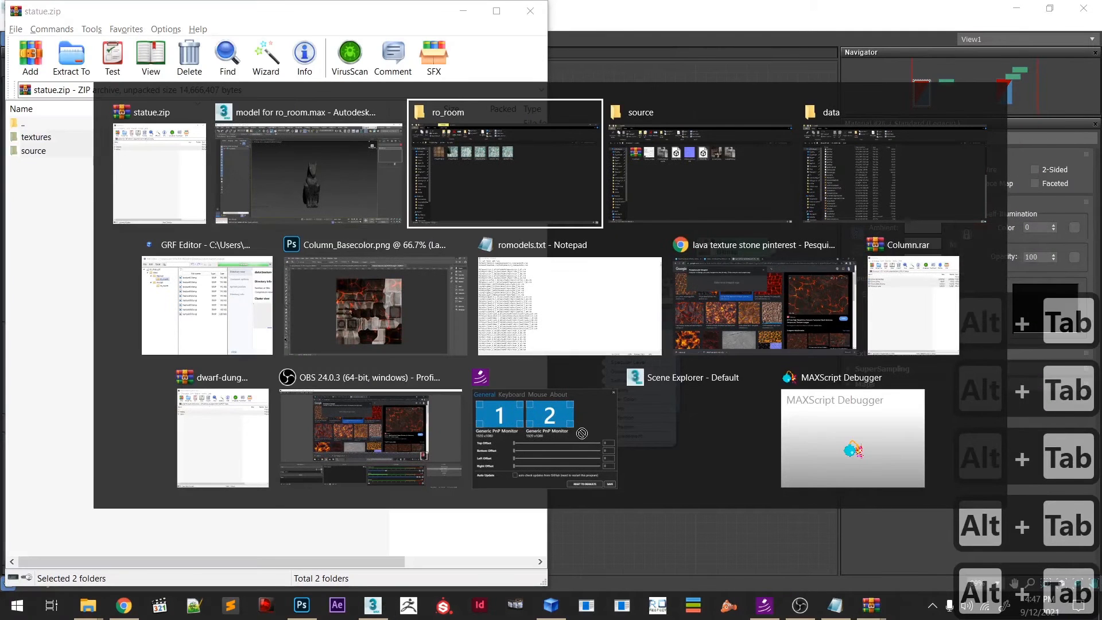
{"action": "key", "text": "alt+Tab"}
{"action": "key", "text": "alt+Tab"}
{"action": "key", "text": "alt+Tab"}
{"action": "key", "text": "alt+Tab"}
{"action": "key", "text": "alt+Tab"}
{"action": "key", "text": "alt+Tab"}
{"action": "key", "text": "alt+Tab"}
{"action": "key", "text": "alt+Tab"}
{"action": "key", "text": "alt+Tab"}
{"action": "key", "text": "alt+Tab"}
{"action": "key", "text": "alt+Tab"}
{"action": "key", "text": "alt+Tab"}
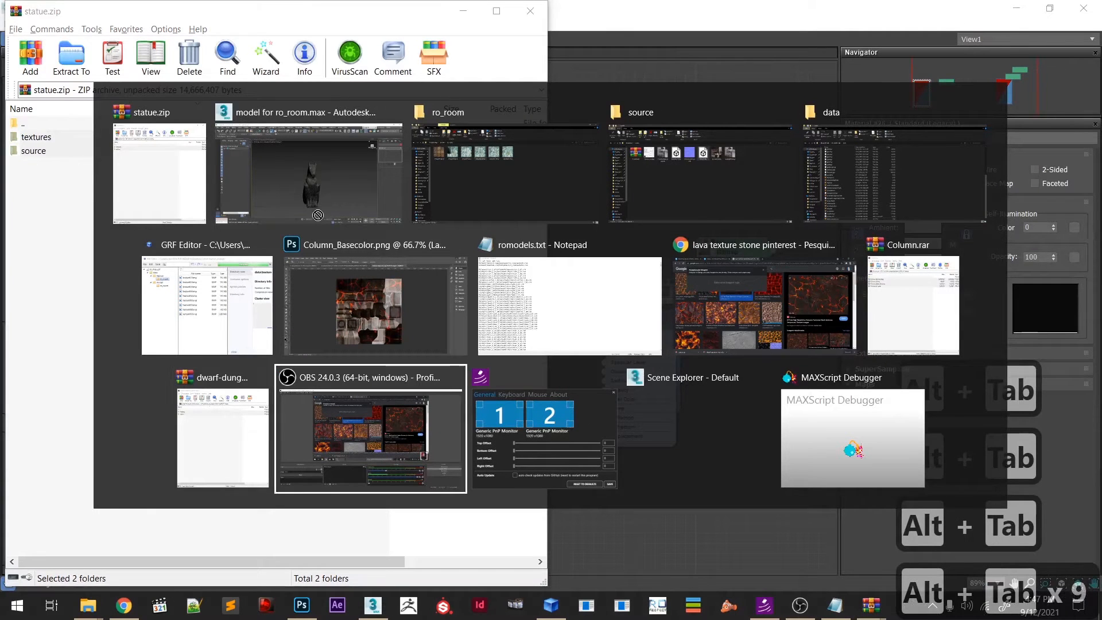
{"action": "key", "text": "alt+Tab"}
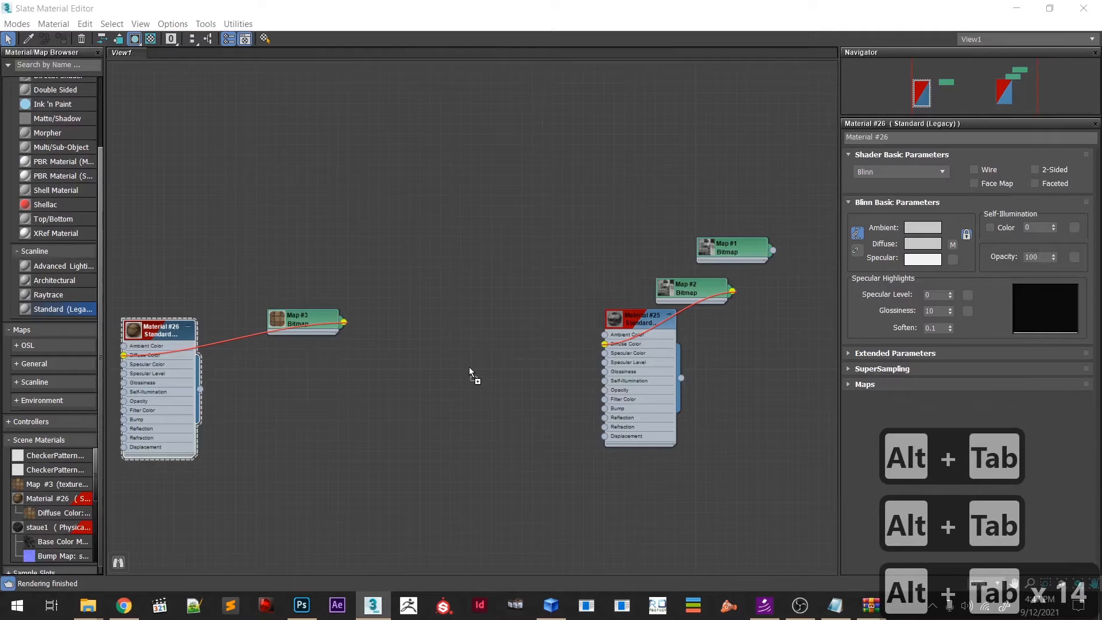
{"action": "left_click", "coordinate": [490, 377]}
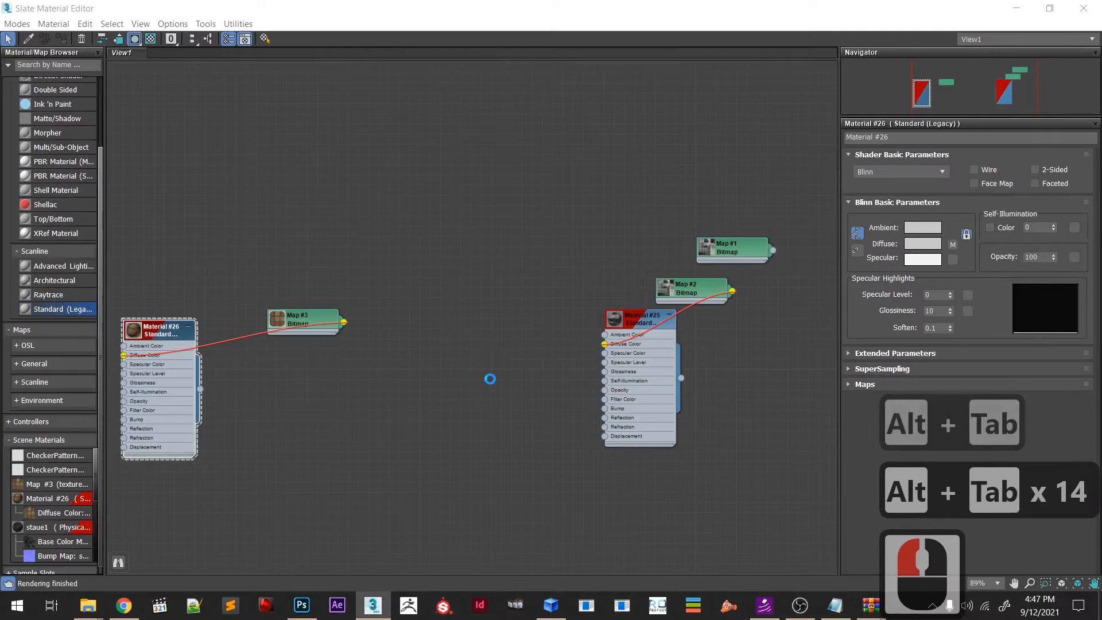
- Restore the material editor to a smaller window and move it aside to expose the statue
{"action": "left_click", "coordinate": [817, 17]}
{"action": "left_click", "coordinate": [784, 82]}
{"action": "double_click", "coordinate": [725, 16]}
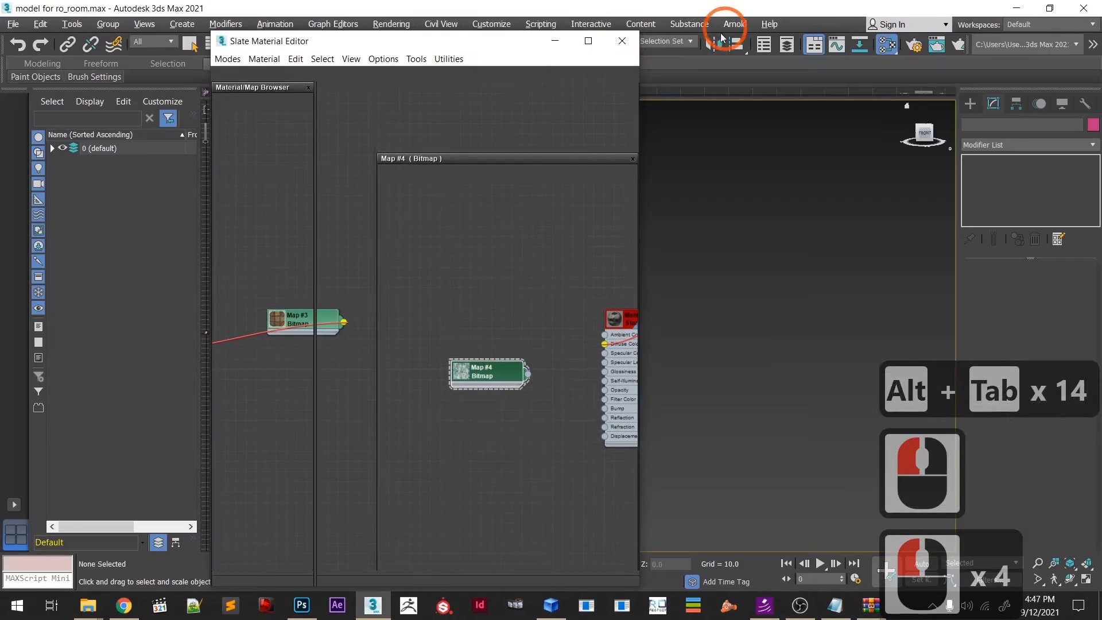
{"action": "left_click_drag", "start_coordinate": [502, 53], "coordinate": [870, 357]}
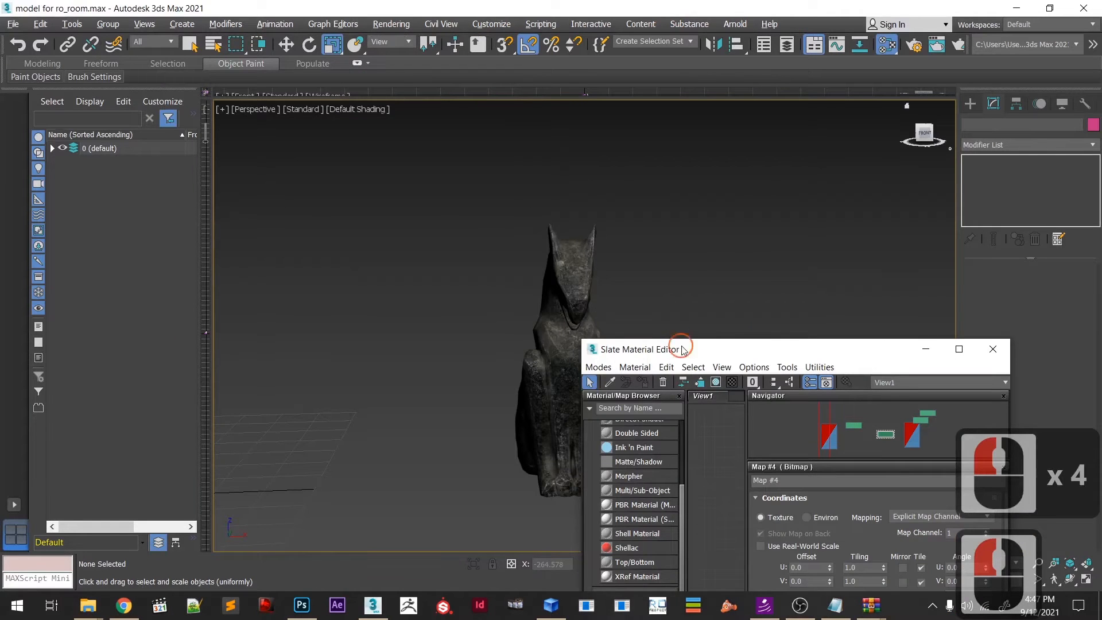
{"action": "left_click_drag", "start_coordinate": [684, 351], "coordinate": [842, 229]}
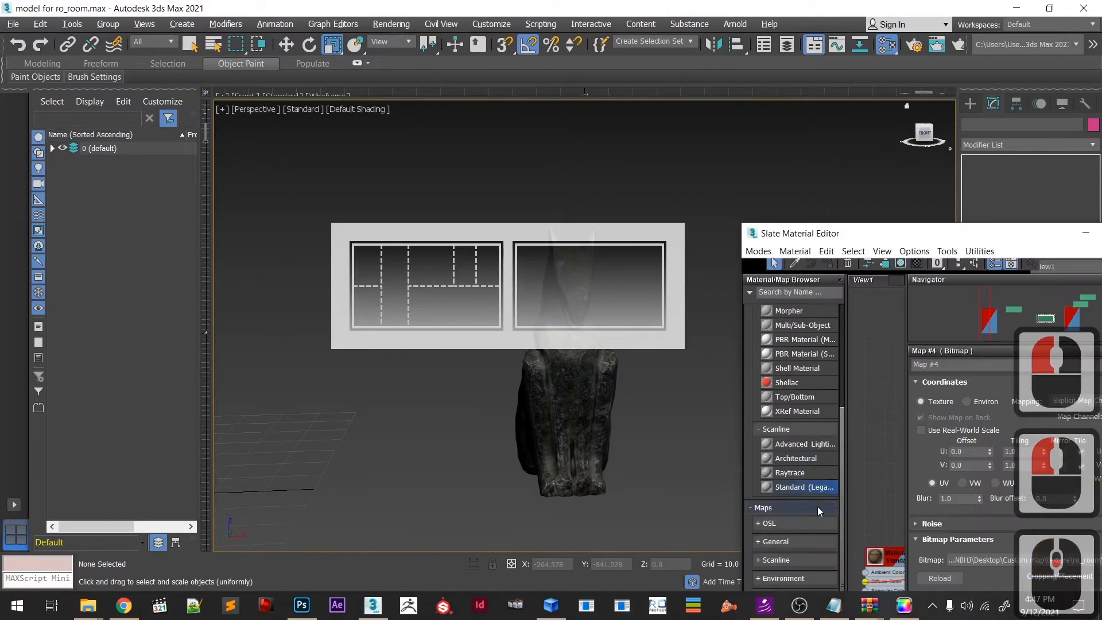
- Select the statue and try to assign the texture04.bmp bitmap node to it
{"action": "scroll", "coordinate": [880, 490], "scroll_direction": "down", "scroll_amount": 6}
{"action": "middle_click_drag", "start_coordinate": [803, 437], "coordinate": [801, 436]}
{"action": "left_click", "coordinate": [885, 463]}
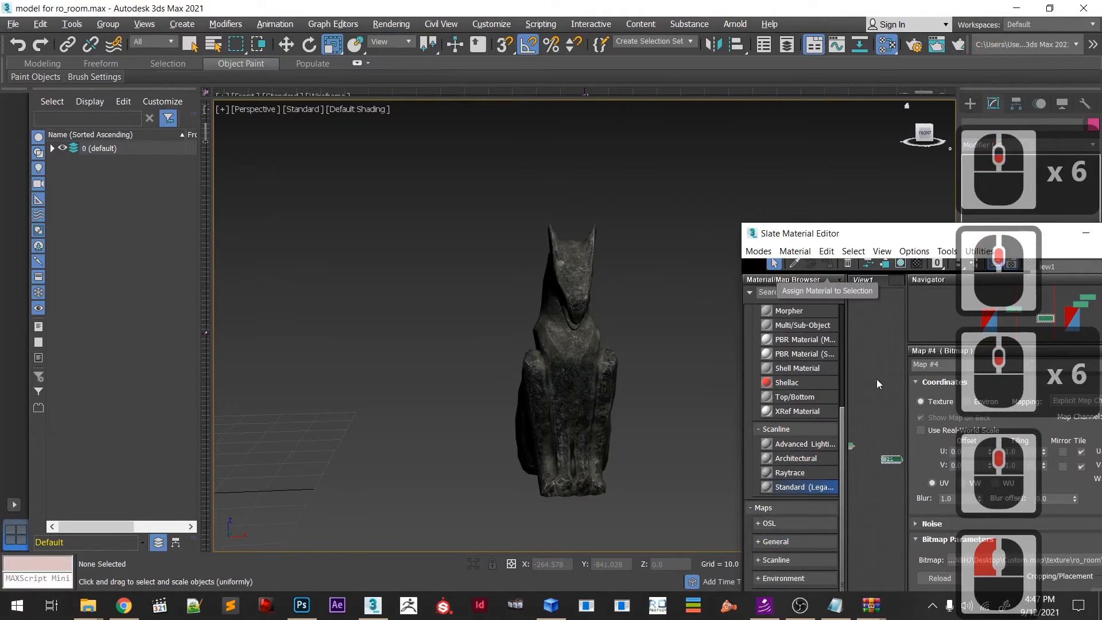
{"action": "left_click", "coordinate": [584, 323]}
{"action": "left_click", "coordinate": [827, 264]}
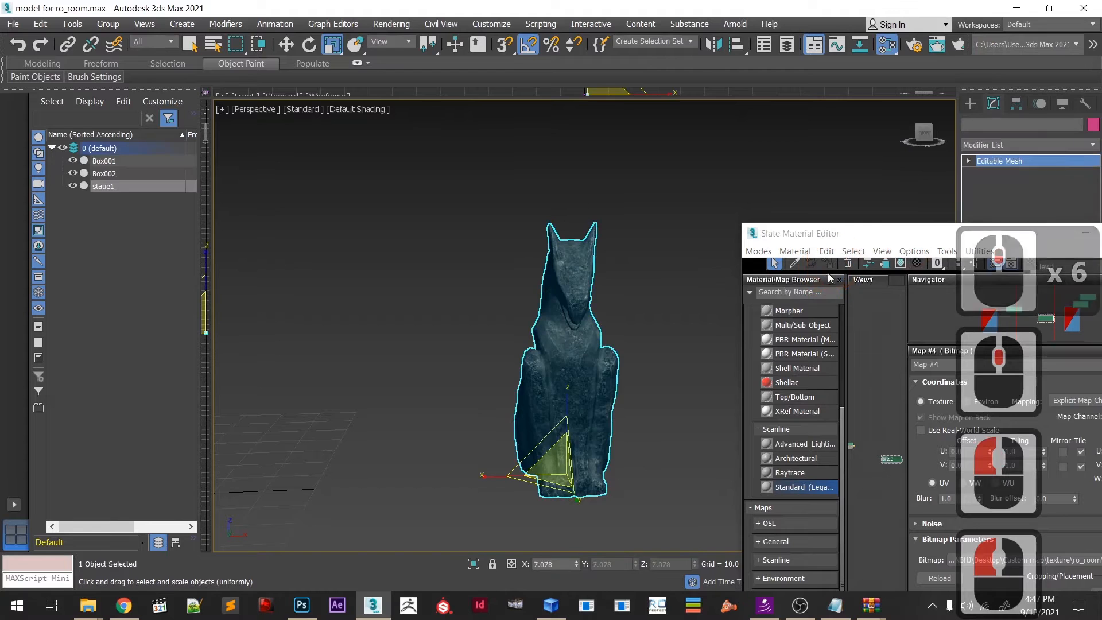
- Replace the texture04.bmp bitmap node with a new Standard (Legacy) material and maximize the material editor
{"action": "left_click", "coordinate": [888, 462]}
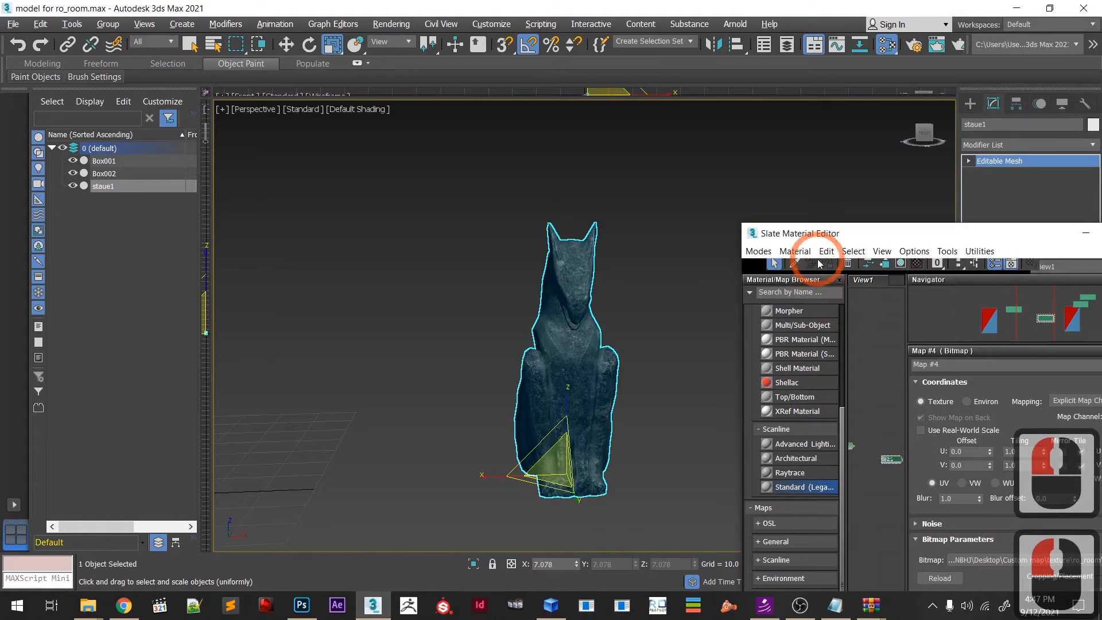
{"action": "scroll", "coordinate": [896, 451], "scroll_direction": "up", "scroll_amount": 3}
{"action": "middle_click_drag", "start_coordinate": [883, 479], "coordinate": [864, 480]}
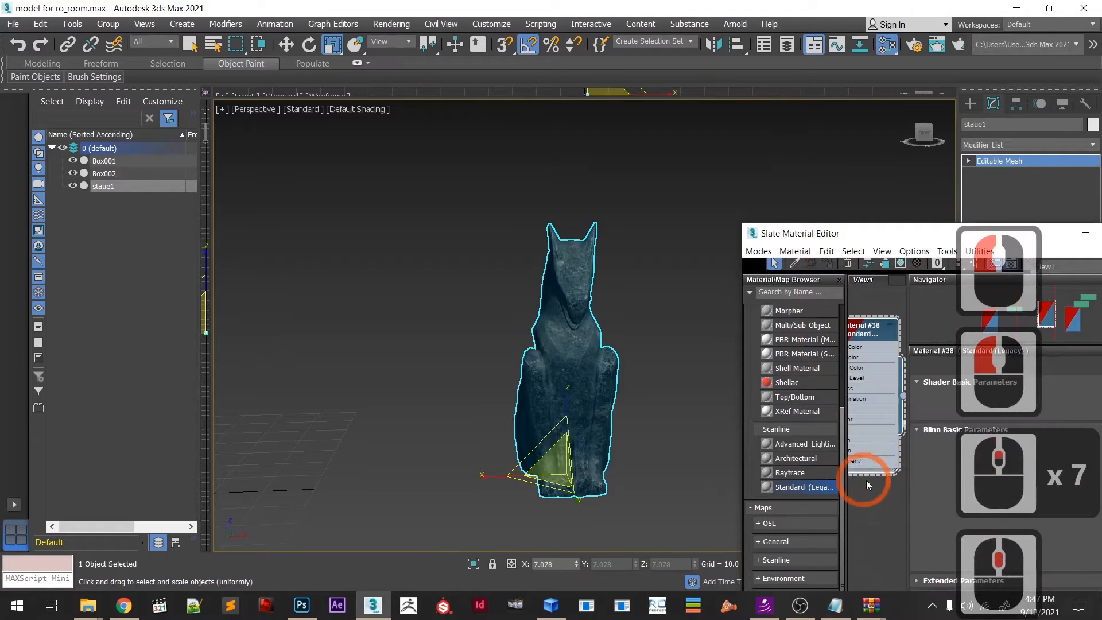
{"action": "scroll", "coordinate": [880, 443], "scroll_direction": "up", "scroll_amount": 3}
{"action": "scroll", "coordinate": [880, 443], "scroll_direction": "down", "scroll_amount": 3}
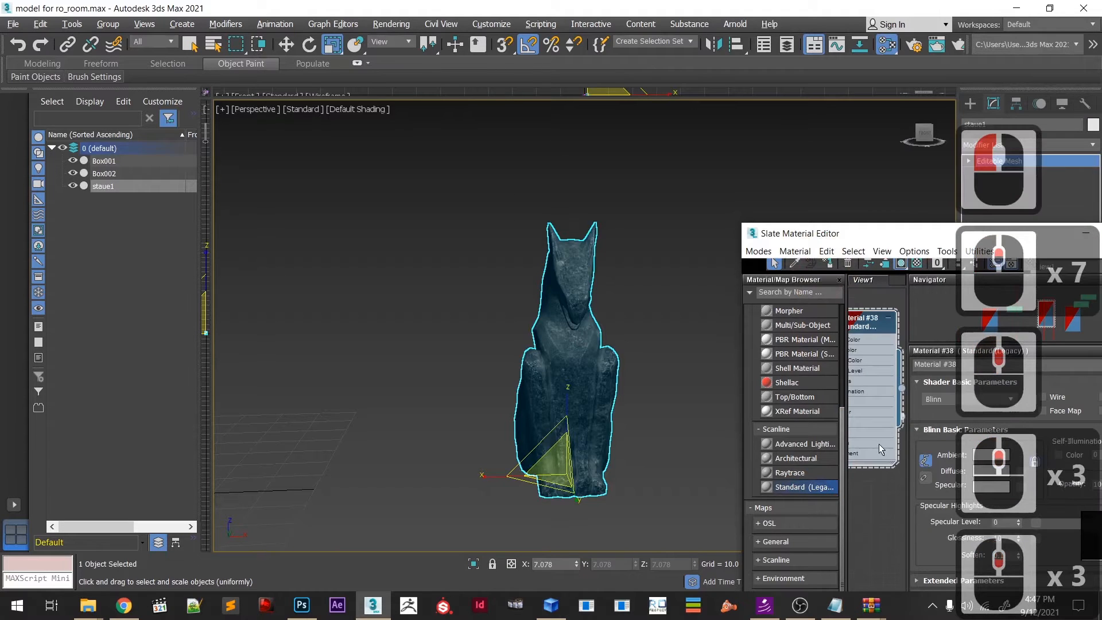
{"action": "double_click", "coordinate": [914, 235]}
{"action": "left_click_drag", "start_coordinate": [287, 128], "coordinate": [540, 117]}
{"action": "middle_click_drag", "start_coordinate": [258, 235], "coordinate": [498, 471]}
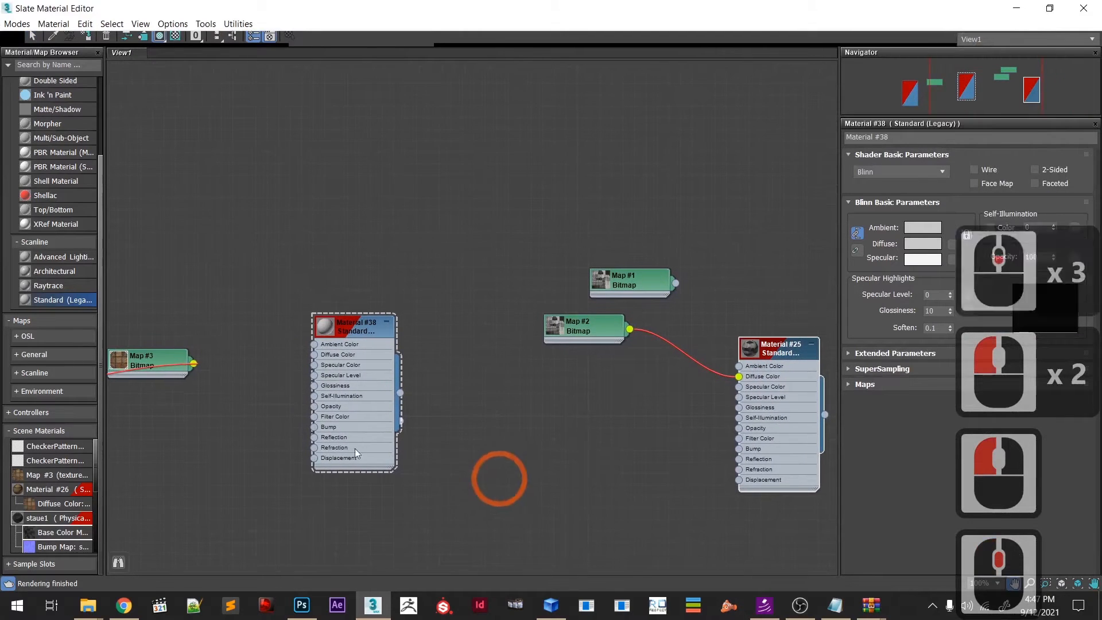
{"action": "middle_click_drag", "start_coordinate": [269, 394], "coordinate": [313, 451]}
- Connect the Map #1 bitmap to the diffuse color of the new Standard (Legacy) material
{"action": "left_click", "coordinate": [812, 333]}
{"action": "left_click_drag", "start_coordinate": [720, 340], "coordinate": [358, 414]}
{"action": "left_click", "coordinate": [396, 387]}
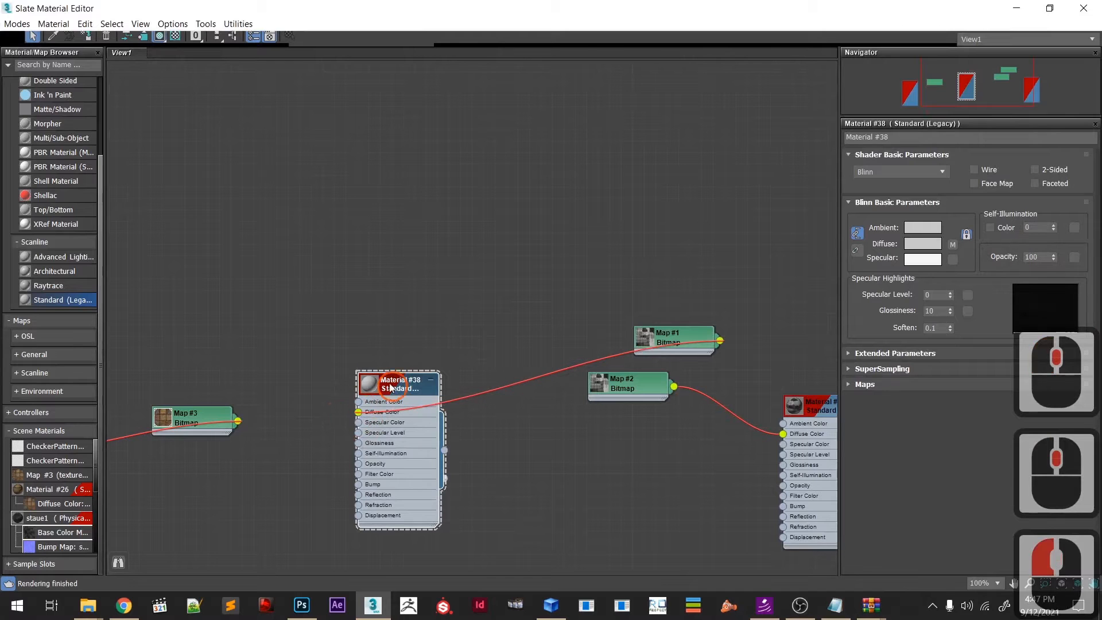
- Try the new material on the selected statue, check it in the perspective view and undo the assignment
{"action": "left_click", "coordinate": [87, 37]}
{"action": "double_click", "coordinate": [201, 11]}
{"action": "middle_click_drag", "start_coordinate": [600, 417], "coordinate": [629, 433], "text": "alt"}
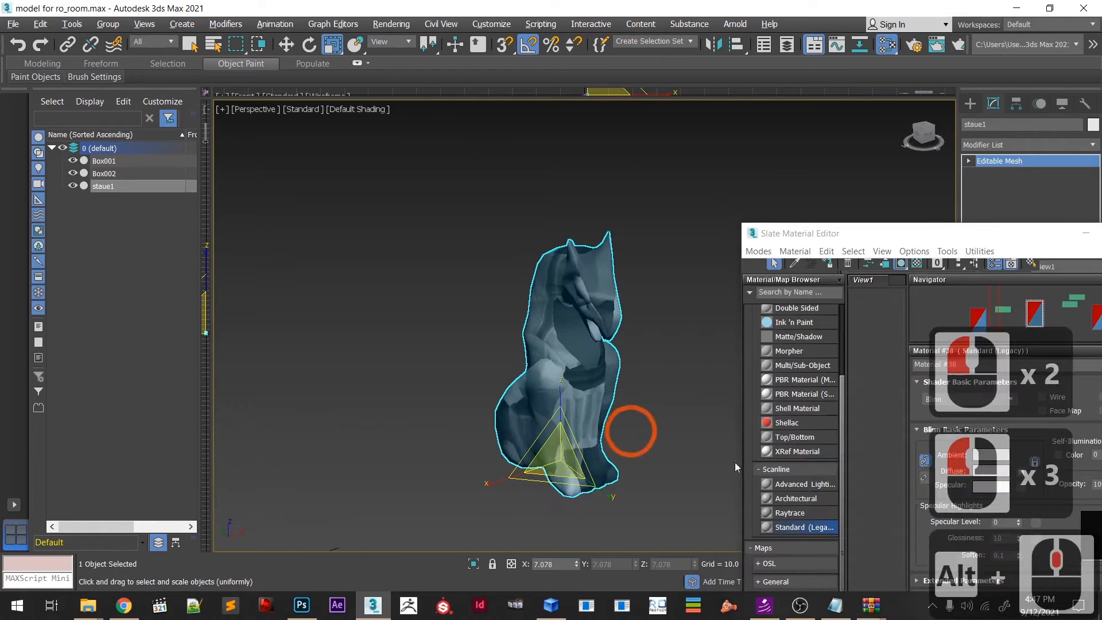
{"action": "double_click", "coordinate": [931, 239]}
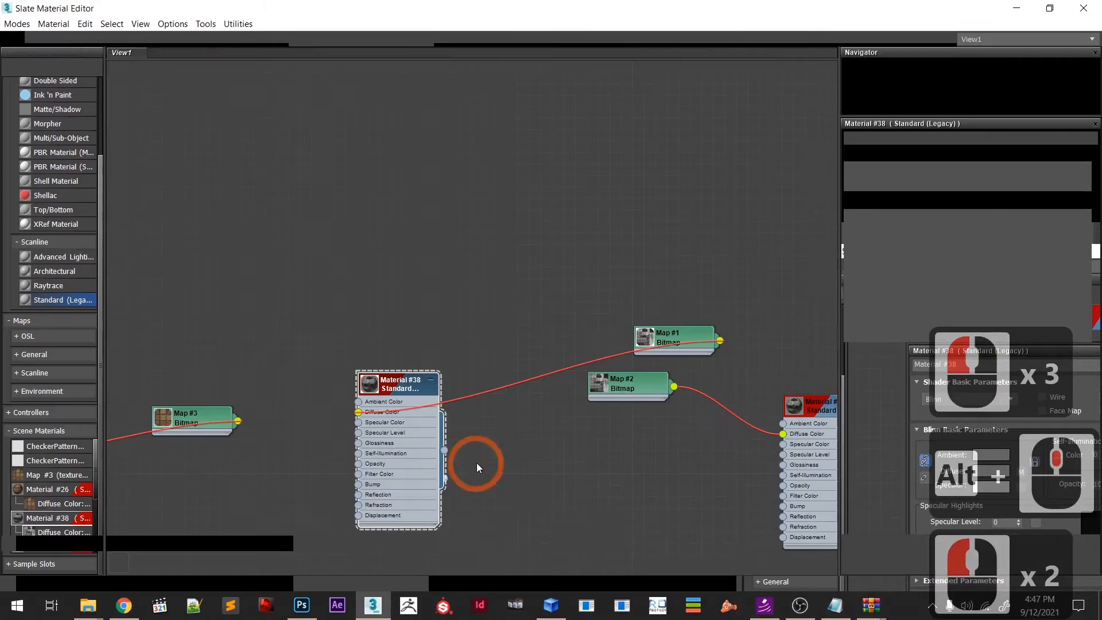
- Minimize the archive, material editor and 3ds Max windows and switch to the download source folder in File Explorer
{"action": "key", "text": "alt+Tab"}
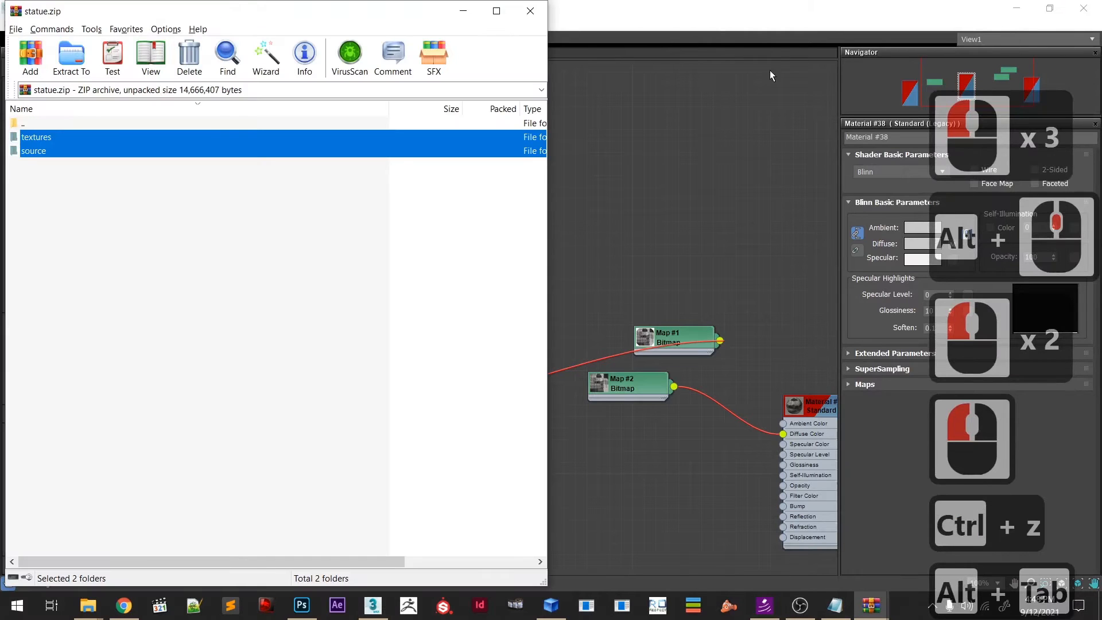
{"action": "left_click", "coordinate": [463, 11]}
{"action": "left_click", "coordinate": [1017, 8]}
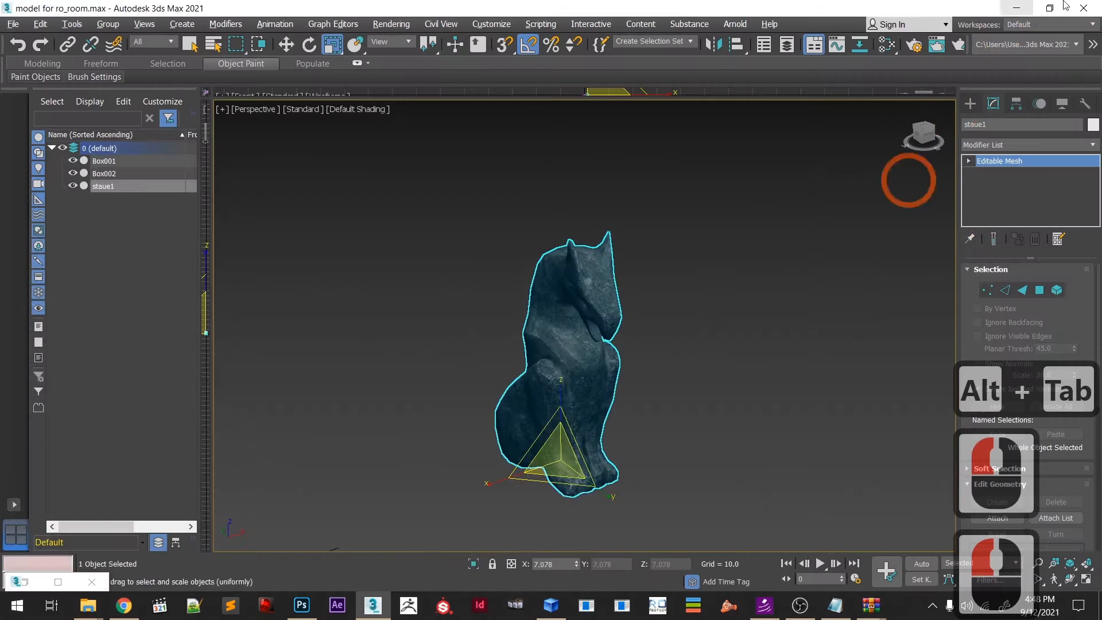
{"action": "left_click", "coordinate": [1016, 8]}
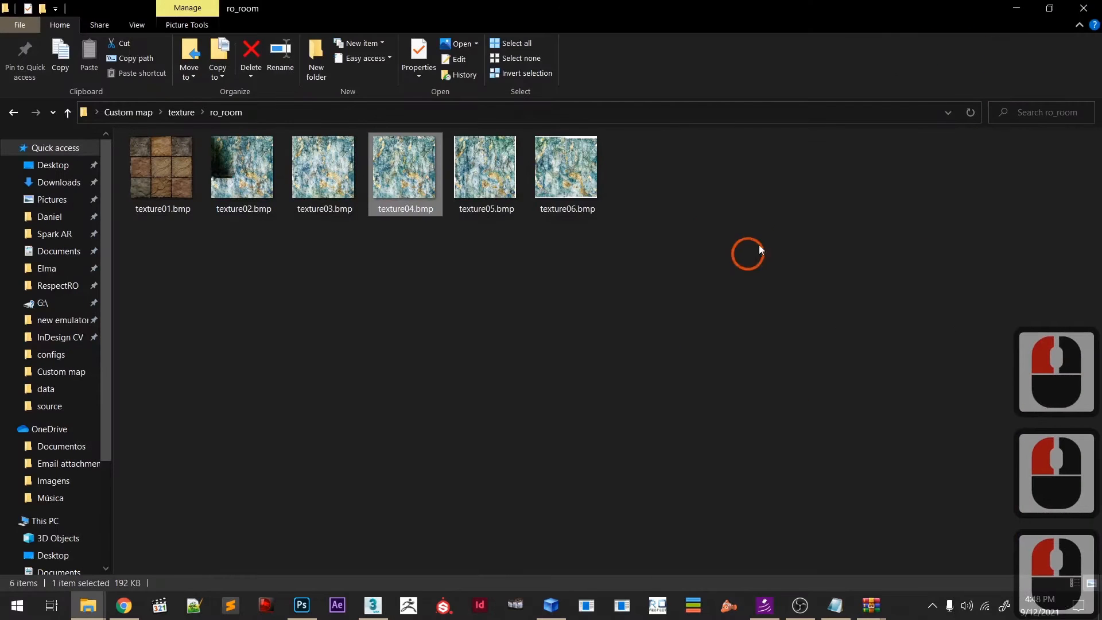
{"action": "key", "text": "alt+Tab"}
{"action": "key", "text": "alt+Tab"}
{"action": "key", "text": "alt+Tab"}
{"action": "key", "text": "alt+Tab"}
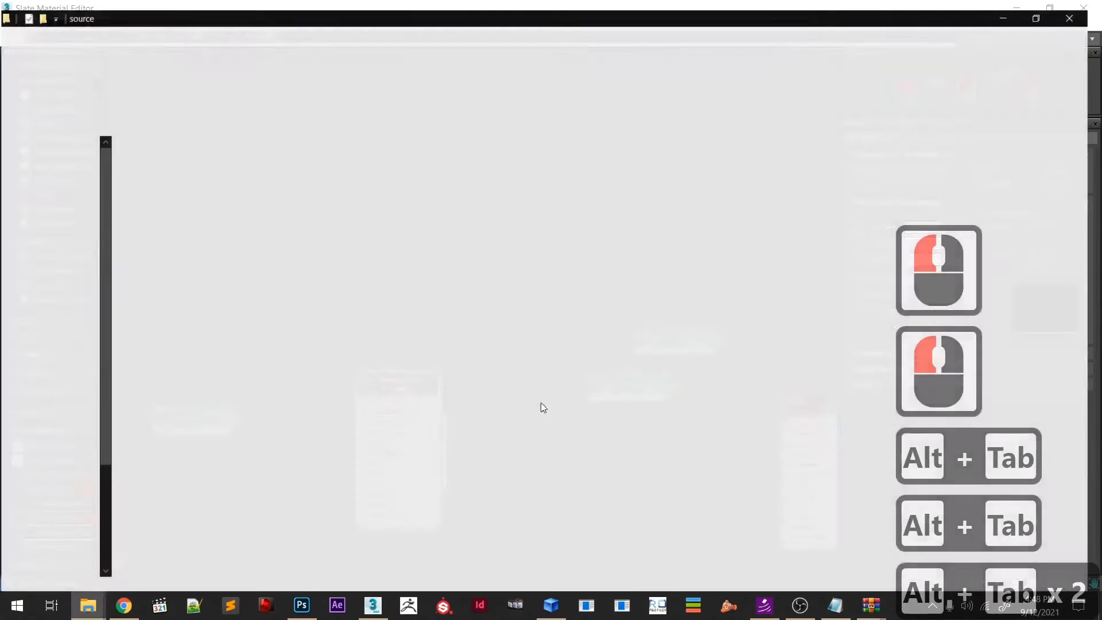
{"action": "left_click", "coordinate": [581, 411]}
{"action": "left_click", "coordinate": [701, 275]}
{"action": "left_click", "coordinate": [520, 291]}
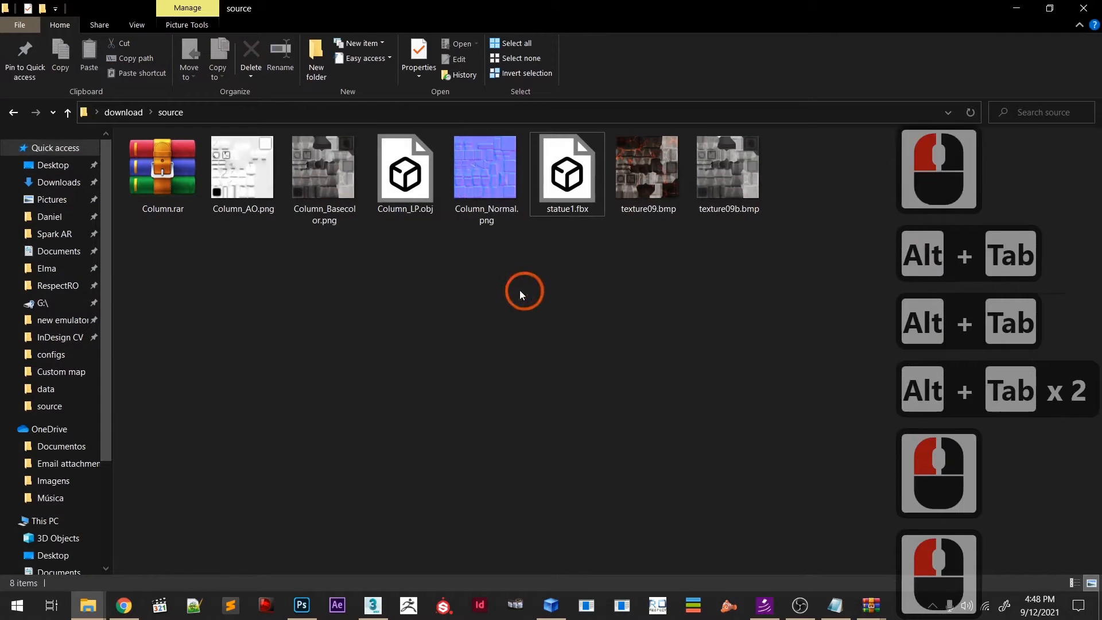
- Go to the textures folder inside download and open staue1Color.png in Photoshop
{"action": "left_click", "coordinate": [296, 225]}
{"action": "left_click", "coordinate": [263, 279]}
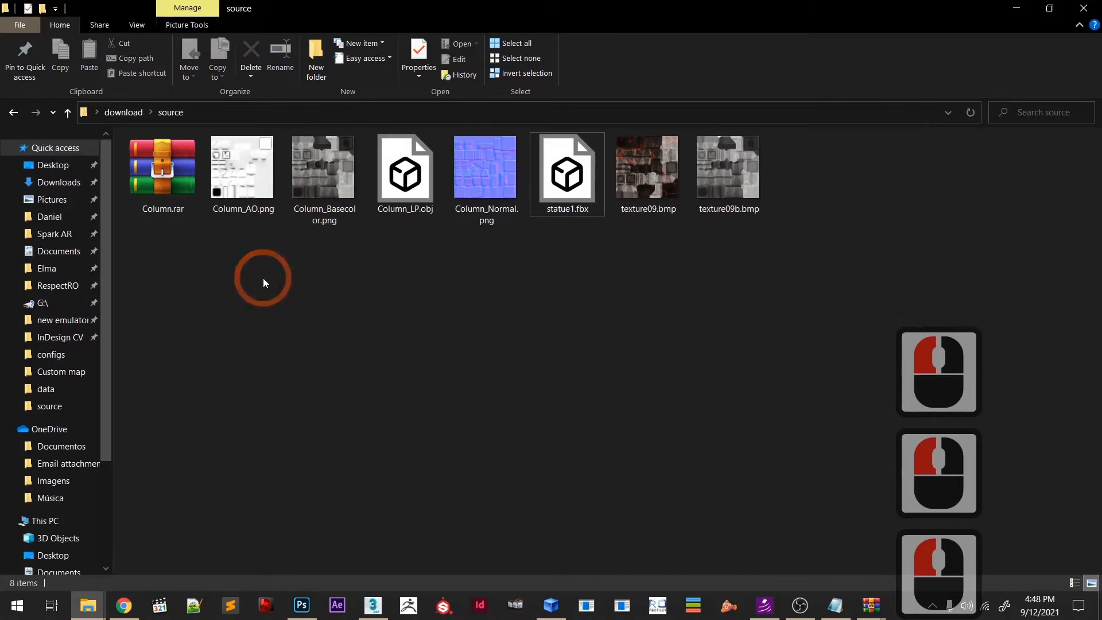
{"action": "key", "text": "BackSpace"}
{"action": "key", "text": "Return"}
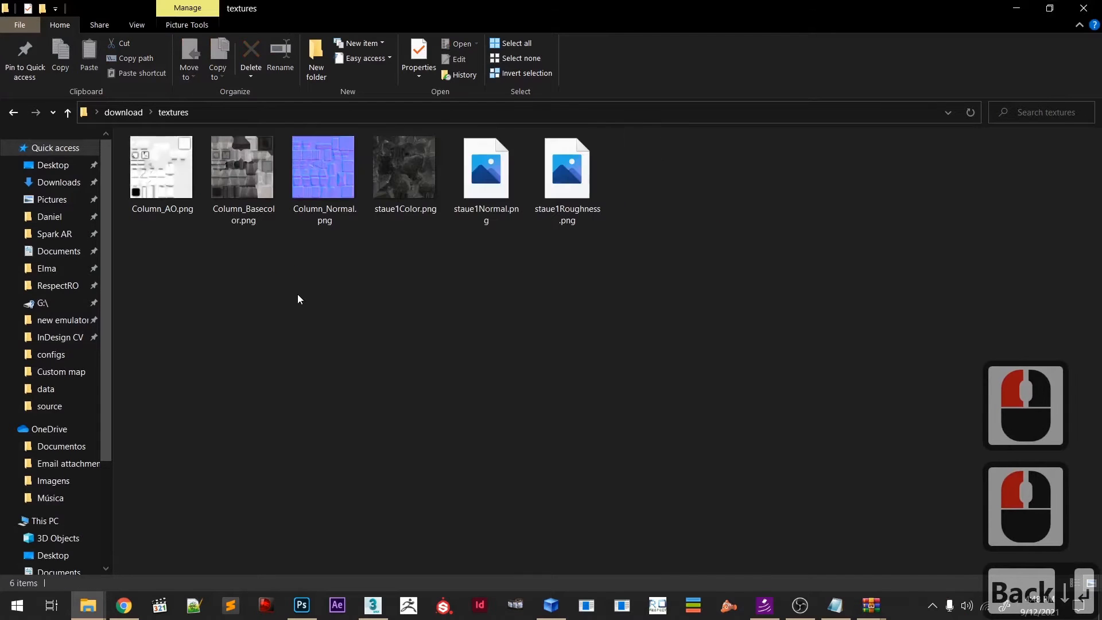
{"action": "left_click_drag", "start_coordinate": [405, 165], "coordinate": [745, 72]}
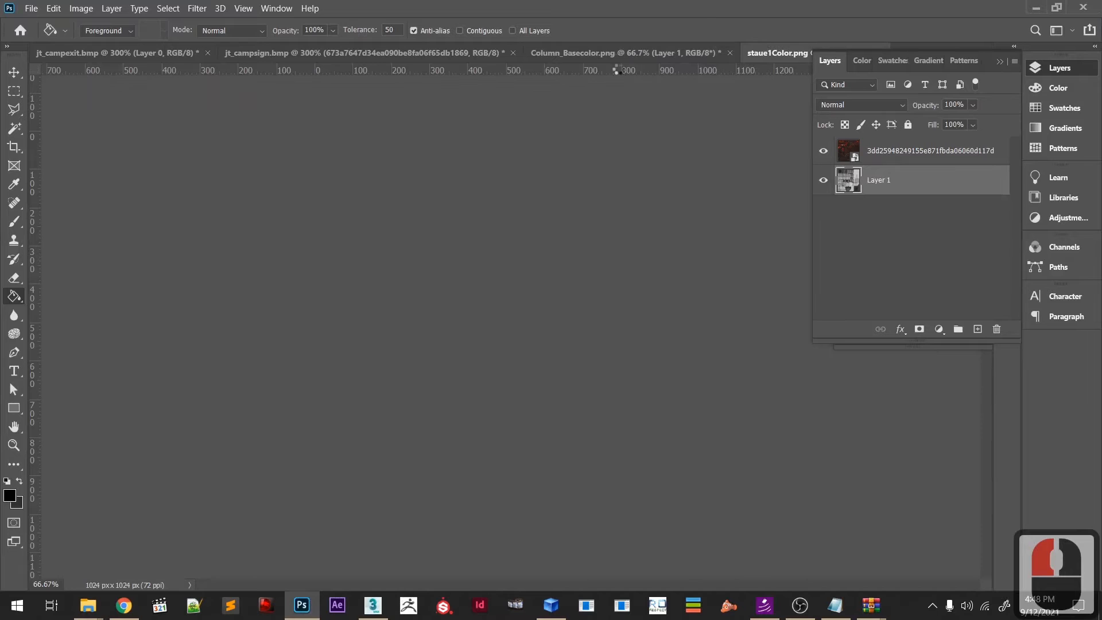
- Copy the lava texture layer from the Column_Basecolor.png document into staue1Color.png
{"action": "left_click", "coordinate": [612, 57]}
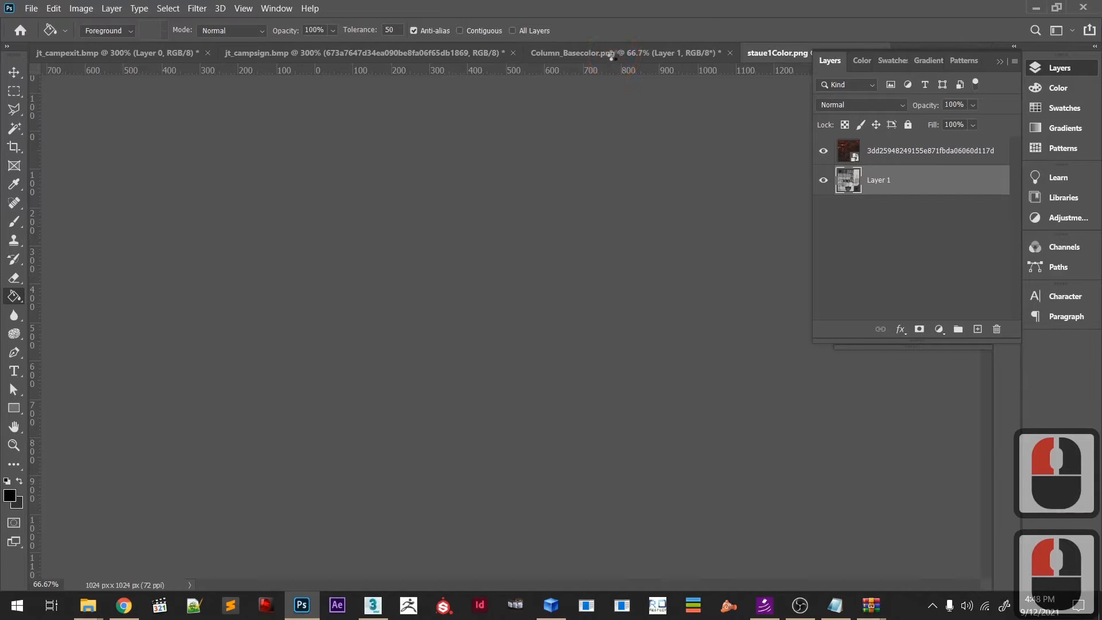
{"action": "left_click", "coordinate": [613, 56]}
{"action": "key", "text": "v"}
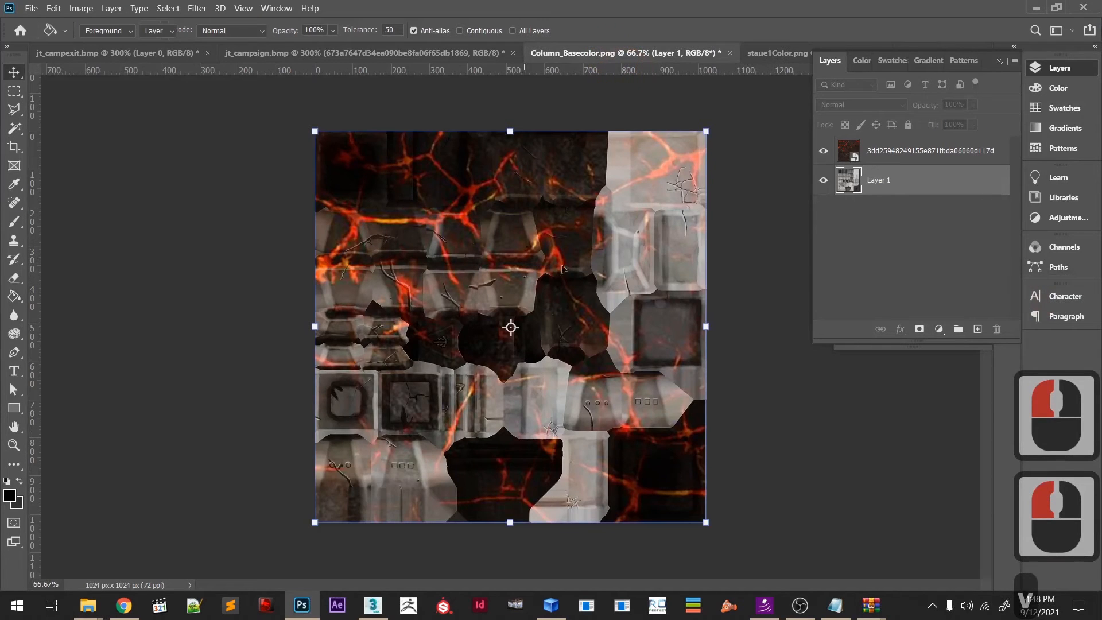
{"action": "left_click", "coordinate": [918, 147]}
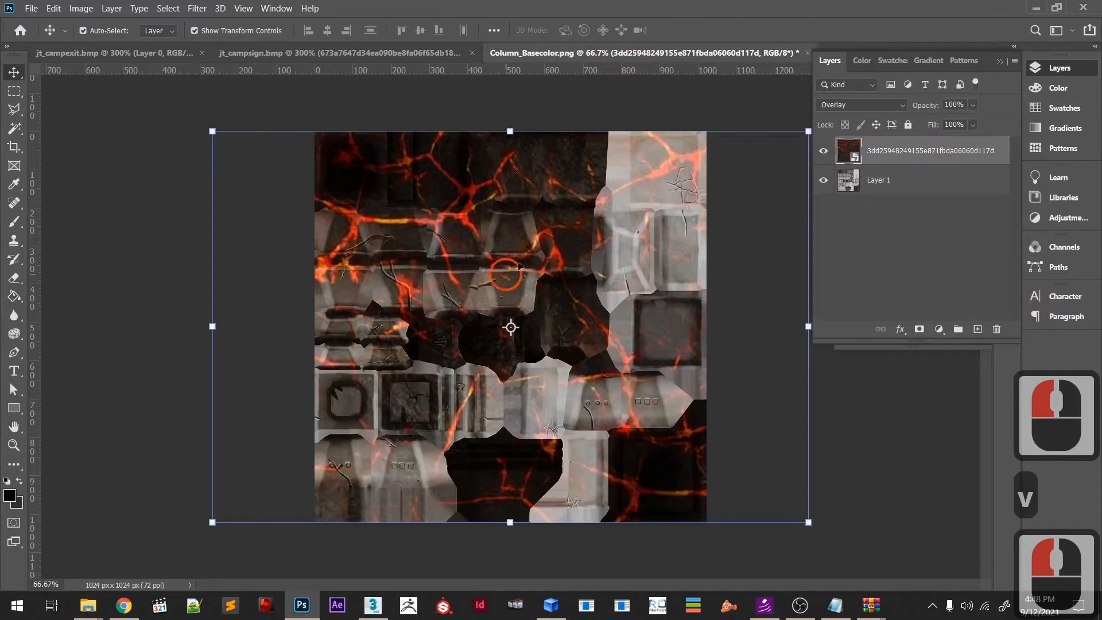
{"action": "left_click_drag", "start_coordinate": [508, 270], "coordinate": [695, 19]}
{"action": "left_click_drag", "start_coordinate": [889, 28], "coordinate": [487, 282]}
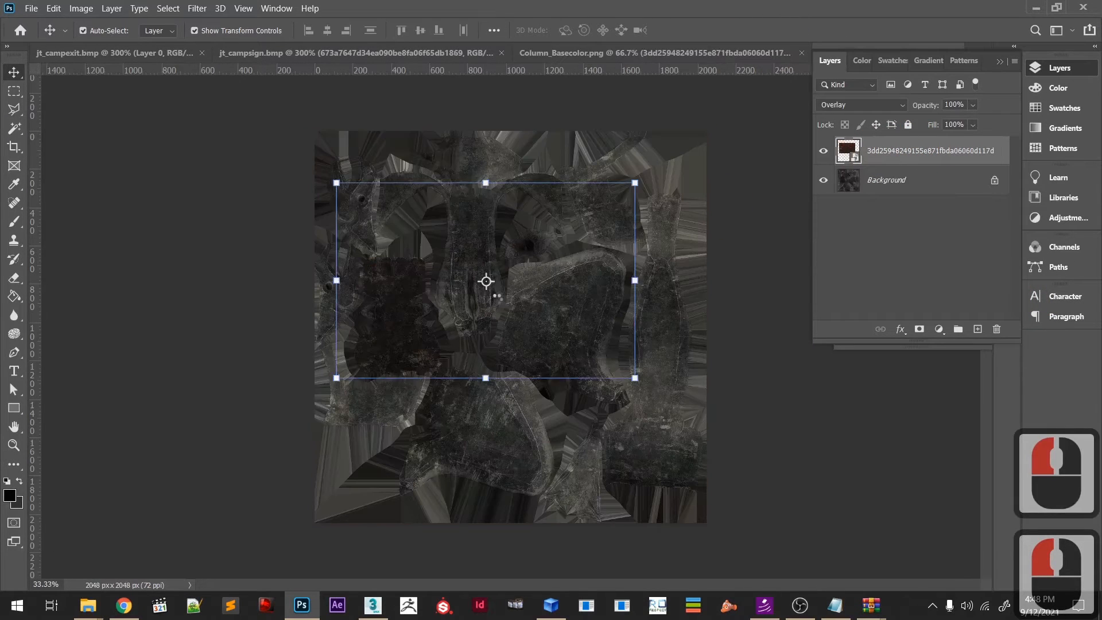
- Move and enlarge the lava layer in staue1Color.png until it covers the whole canvas and apply the transform
{"action": "mouse_move", "coordinate": [493, 503]}
{"action": "left_mouse_down"}
{"action": "mouse_move", "coordinate": [485, 600]}
{"action": "mouse_move", "coordinate": [486, 522]}
{"action": "left_mouse_up"}
{"action": "left_click_drag", "start_coordinate": [493, 167], "coordinate": [505, 108]}
{"action": "left_click_drag", "start_coordinate": [520, 188], "coordinate": [544, 188]}
{"action": "double_click", "coordinate": [544, 188]}
- Try different blend modes on the lava layer and set it to Color Dodge
{"action": "left_click", "coordinate": [878, 106]}
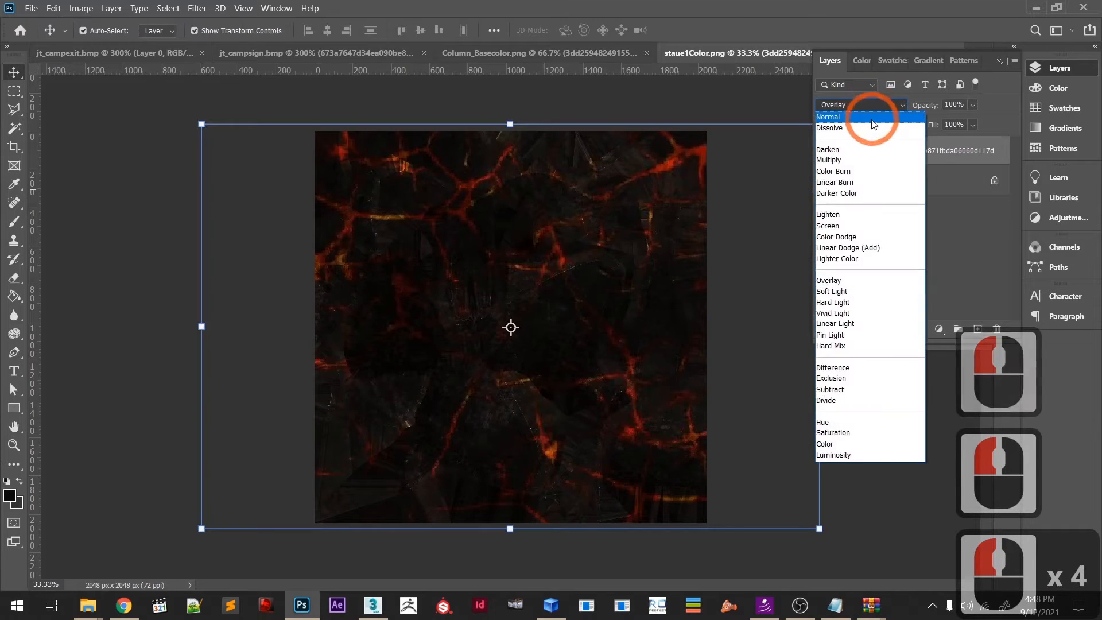
{"action": "left_click", "coordinate": [874, 117]}
{"action": "scroll", "coordinate": [875, 125], "scroll_direction": "down", "scroll_amount": 4}
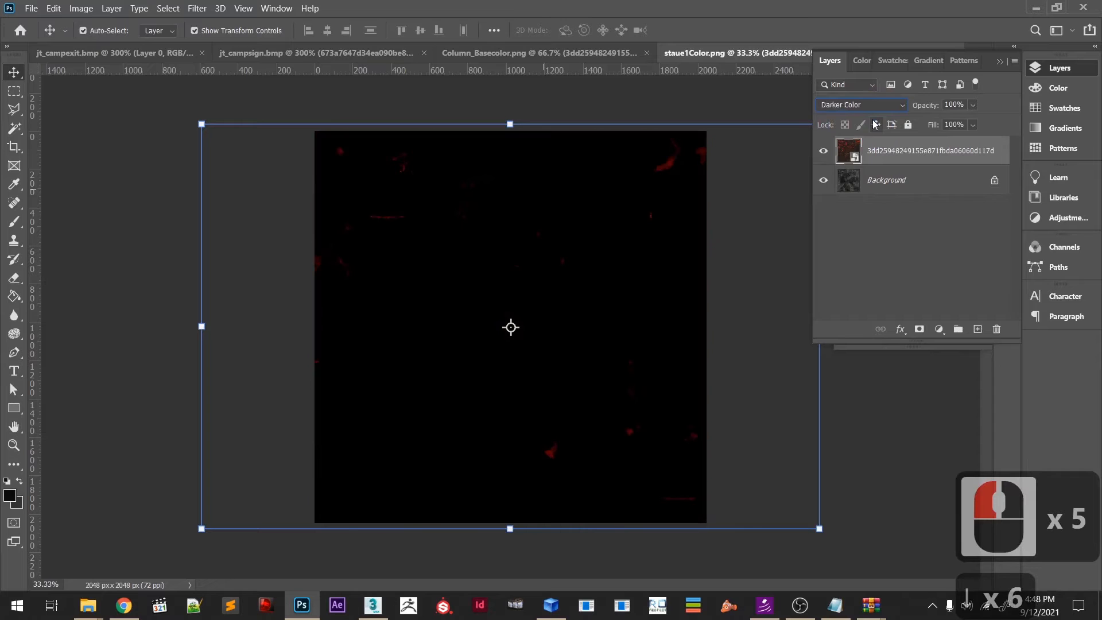
{"action": "scroll", "coordinate": [875, 125], "scroll_direction": "down", "scroll_amount": 1}
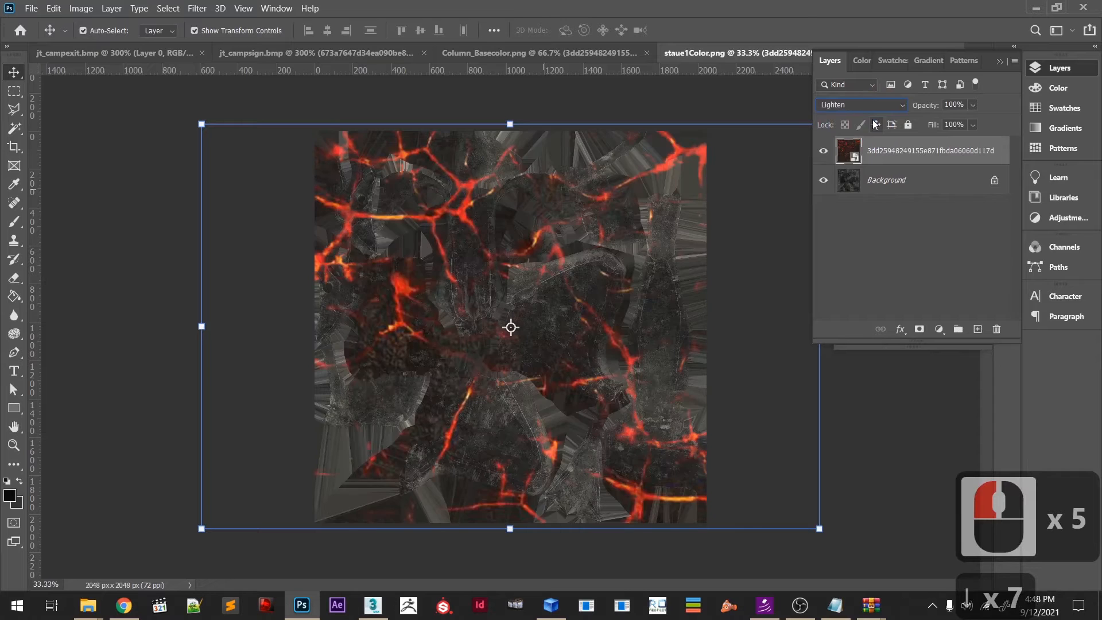
{"action": "scroll", "coordinate": [875, 125], "scroll_direction": "down", "scroll_amount": 1}
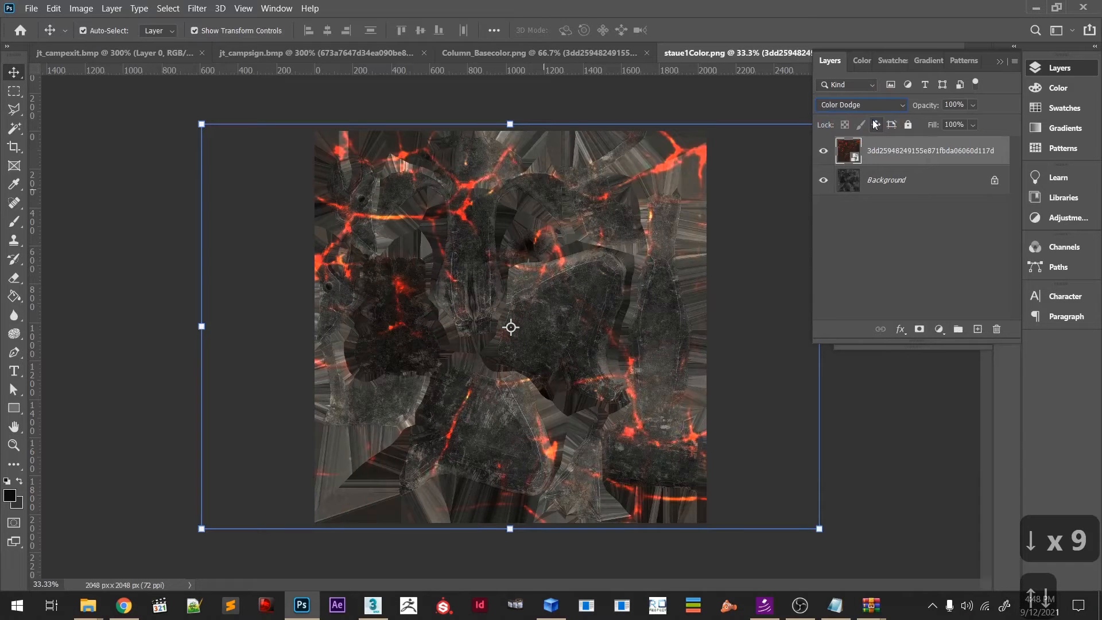
- Flip the whole staue1Color.png canvas vertically
{"action": "left_click", "coordinate": [90, 8]}
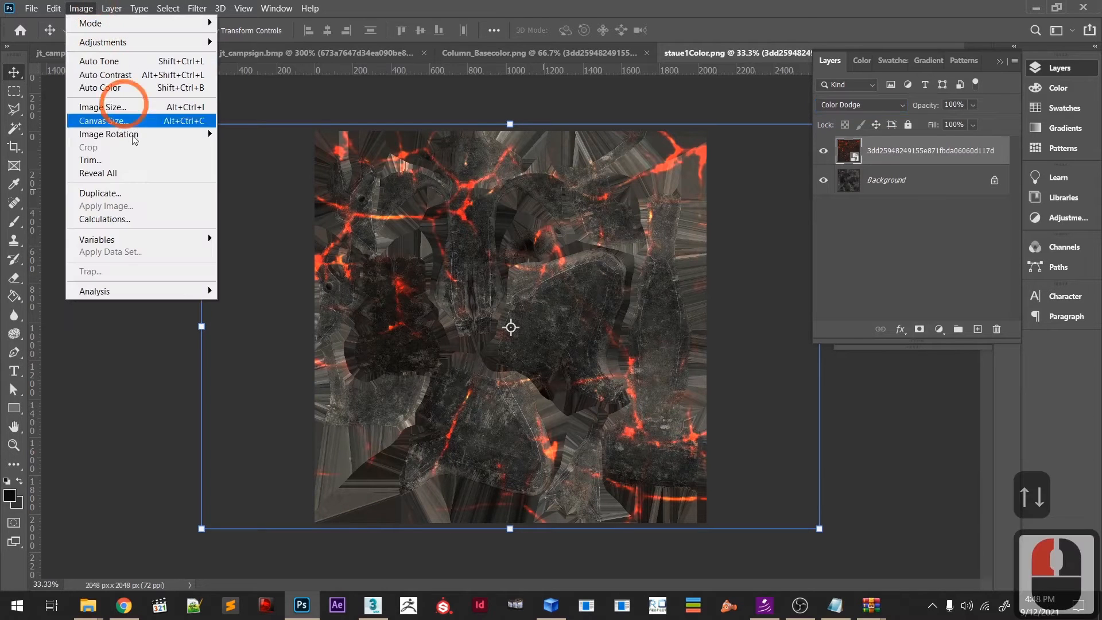
{"action": "mouse_move", "coordinate": [172, 135]}
{"action": "left_click", "coordinate": [295, 208]}
{"action": "left_click", "coordinate": [639, 373]}
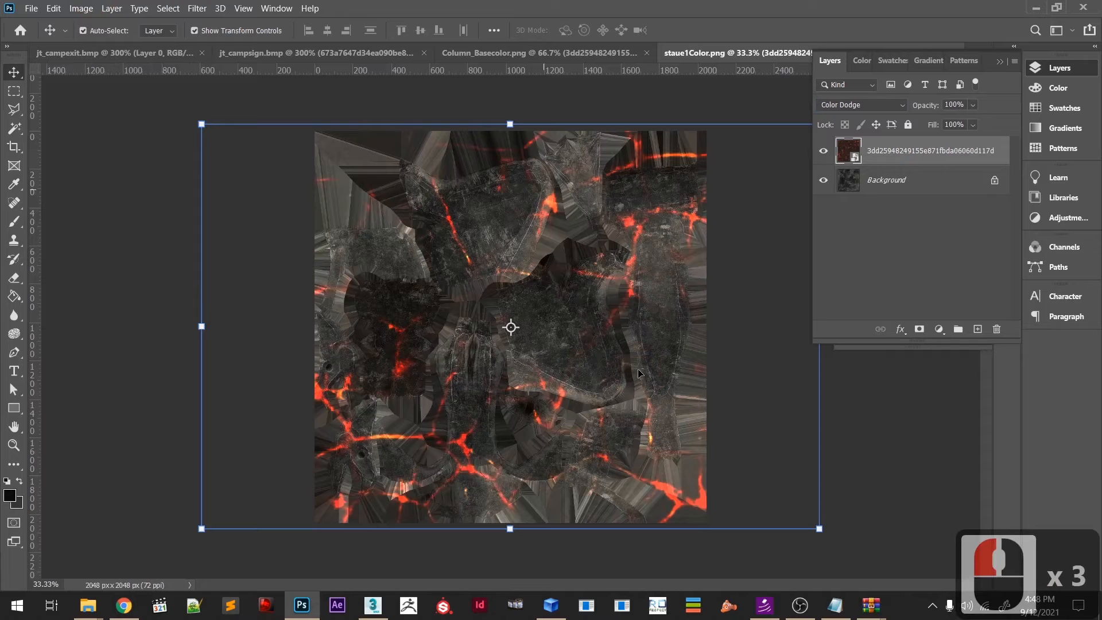
- Save a copy of the image as the 24-bit BMP texture10.bmp in the textures folder, checking the existing texture numbering in GRF Editor
{"action": "key", "text": "ctrl+alt+s"}
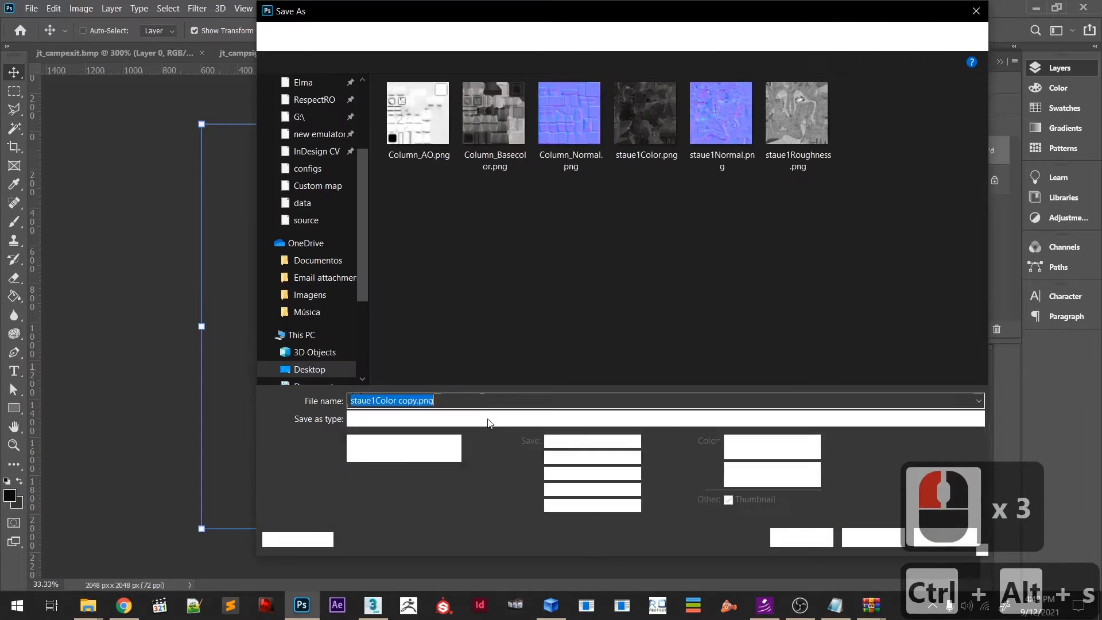
{"action": "left_click", "coordinate": [485, 418]}
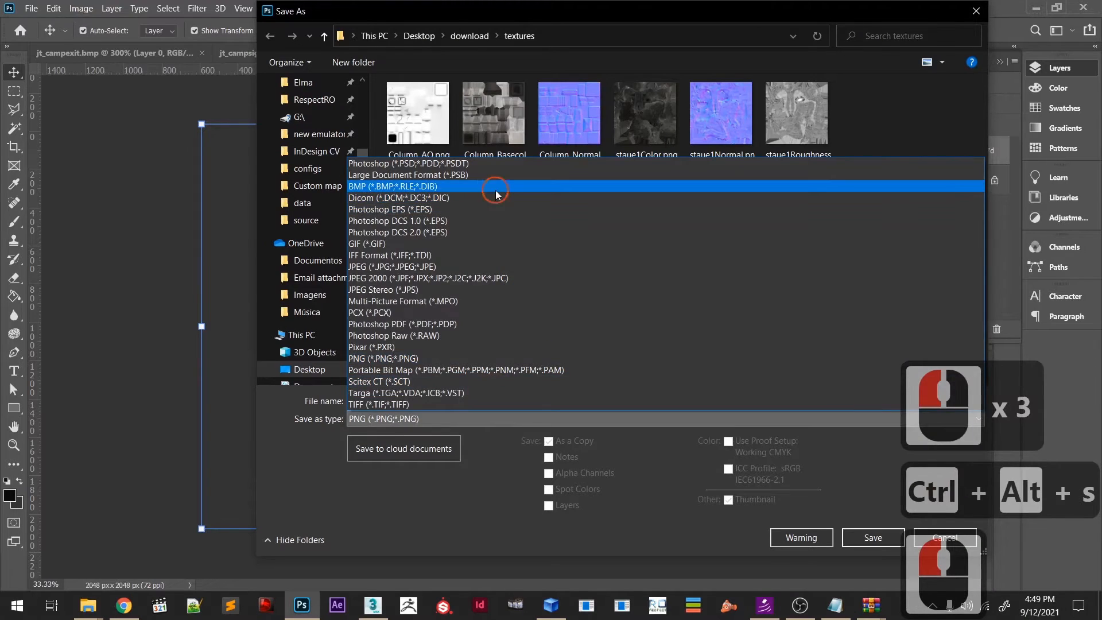
{"action": "left_click", "coordinate": [492, 187]}
{"action": "triple_click", "coordinate": [419, 401]}
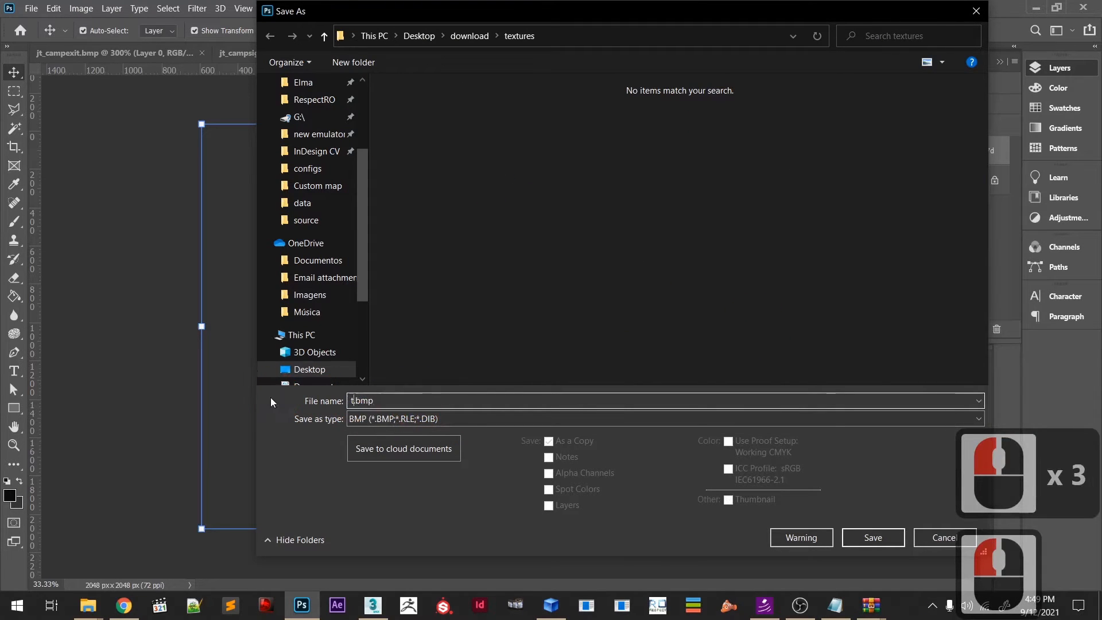
{"action": "type", "text": "texture"}
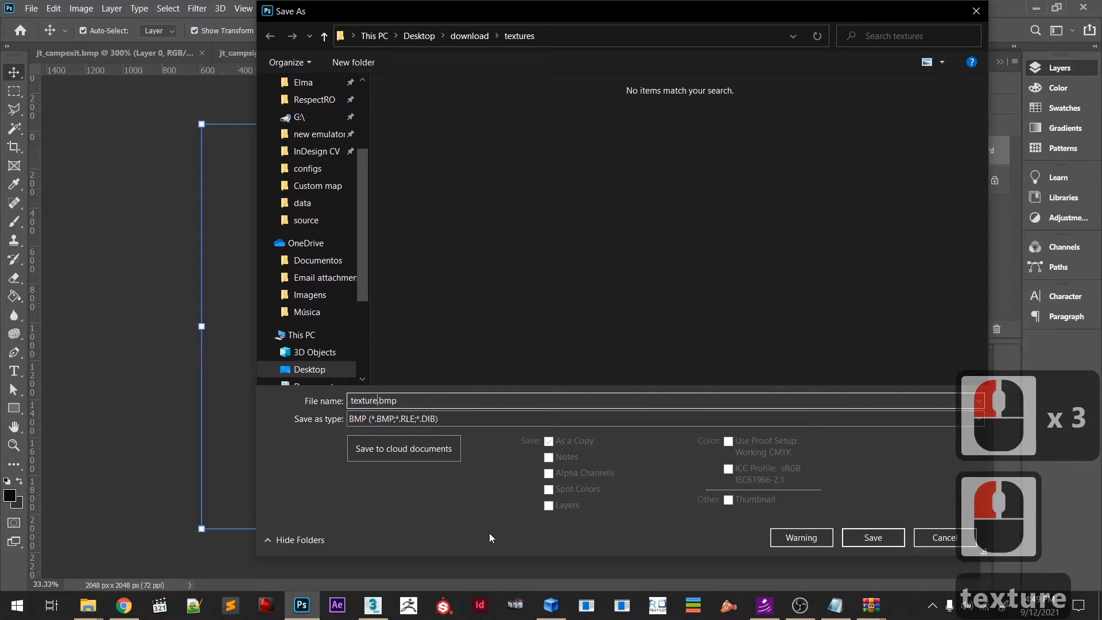
{"action": "left_click", "coordinate": [555, 610]}
{"action": "left_click", "coordinate": [706, 281]}
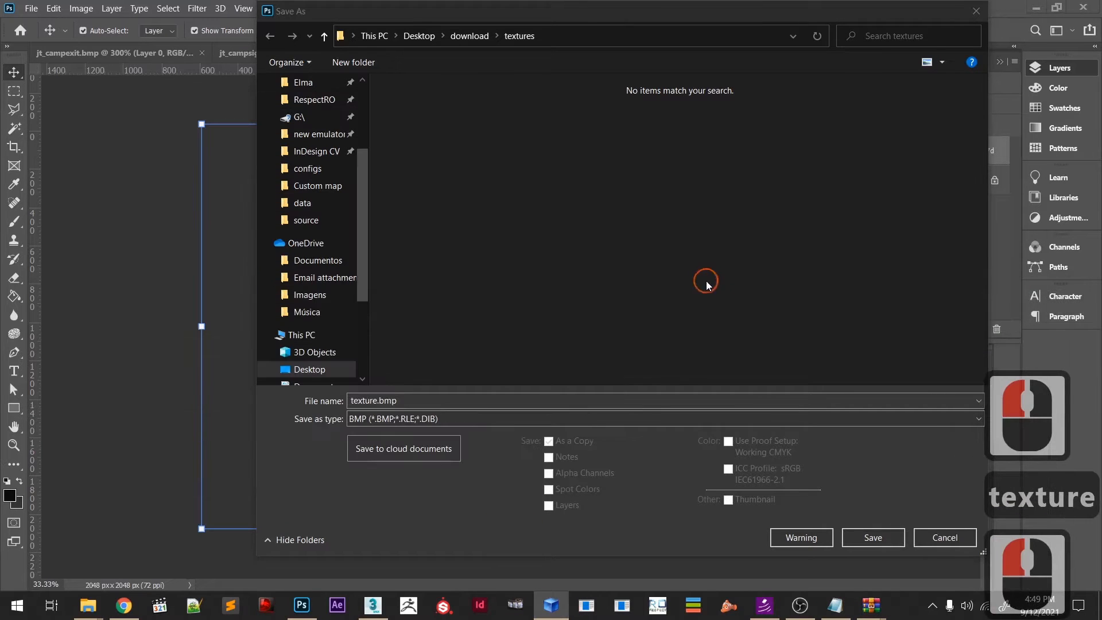
{"action": "left_click", "coordinate": [379, 400]}
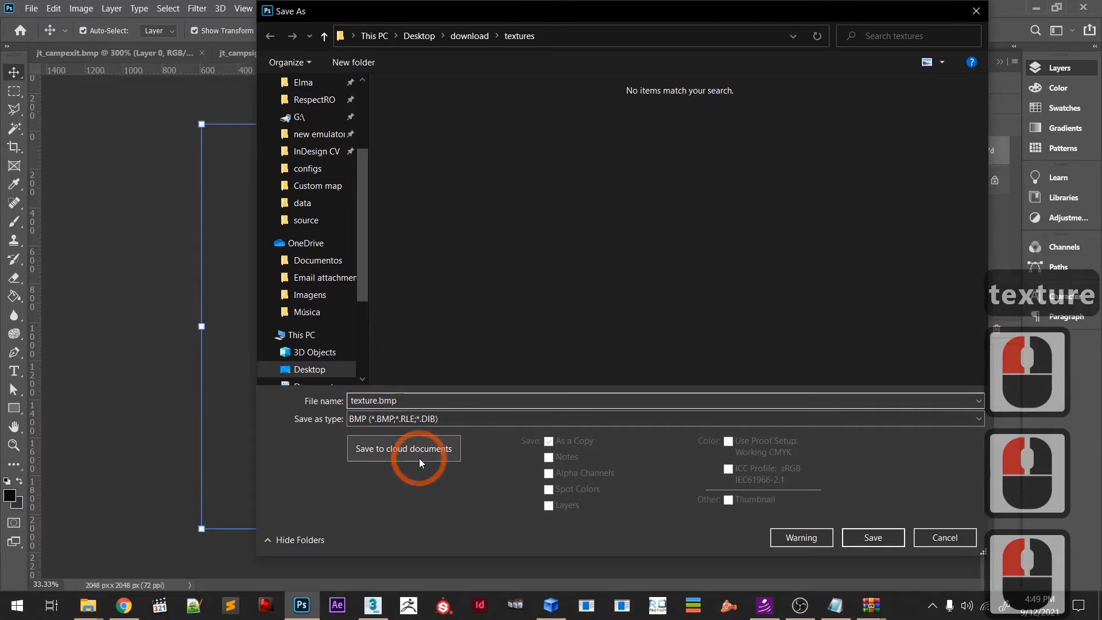
{"action": "type", "text": "10"}
{"action": "key", "text": "Return"}
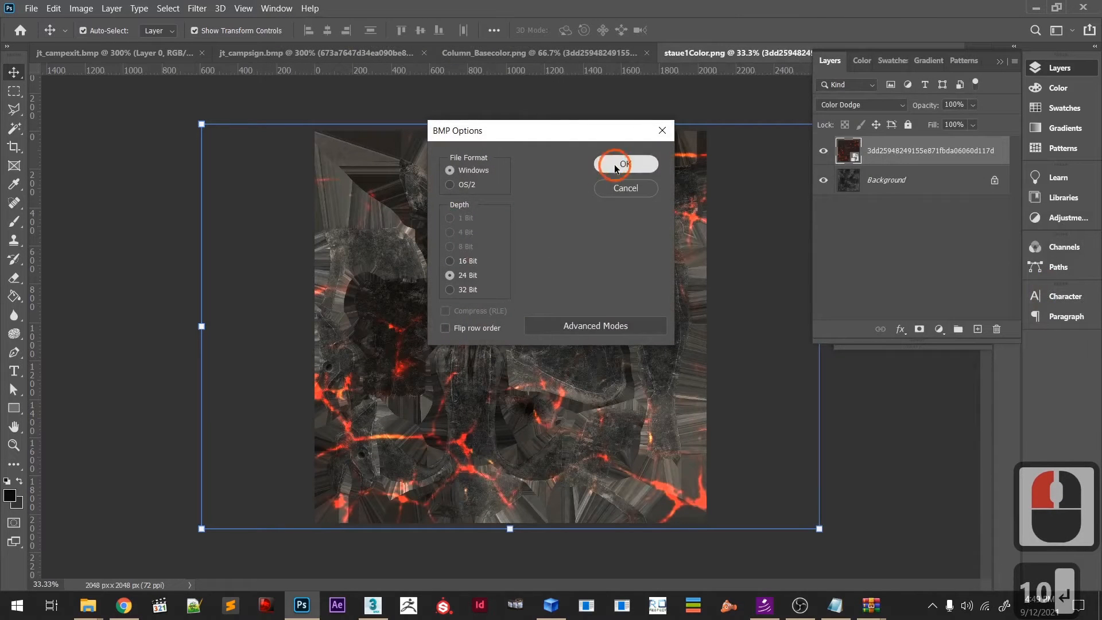
{"action": "left_click", "coordinate": [615, 166]}
- Minimize Photoshop and add texture10.bmp from the textures folder to data\texture\ro_room in GRF Editor
{"action": "left_click", "coordinate": [1037, 10]}
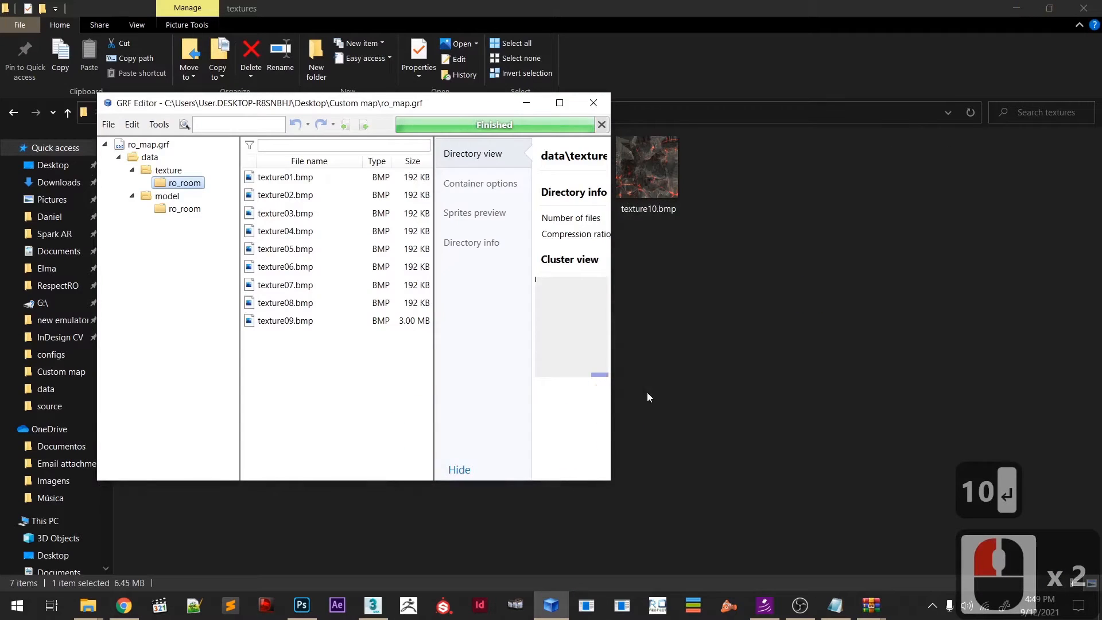
{"action": "left_click", "coordinate": [750, 345]}
{"action": "left_click", "coordinate": [676, 194]}
{"action": "key", "text": "alt+Tab"}
{"action": "left_click_drag", "start_coordinate": [707, 342], "coordinate": [175, 191]}
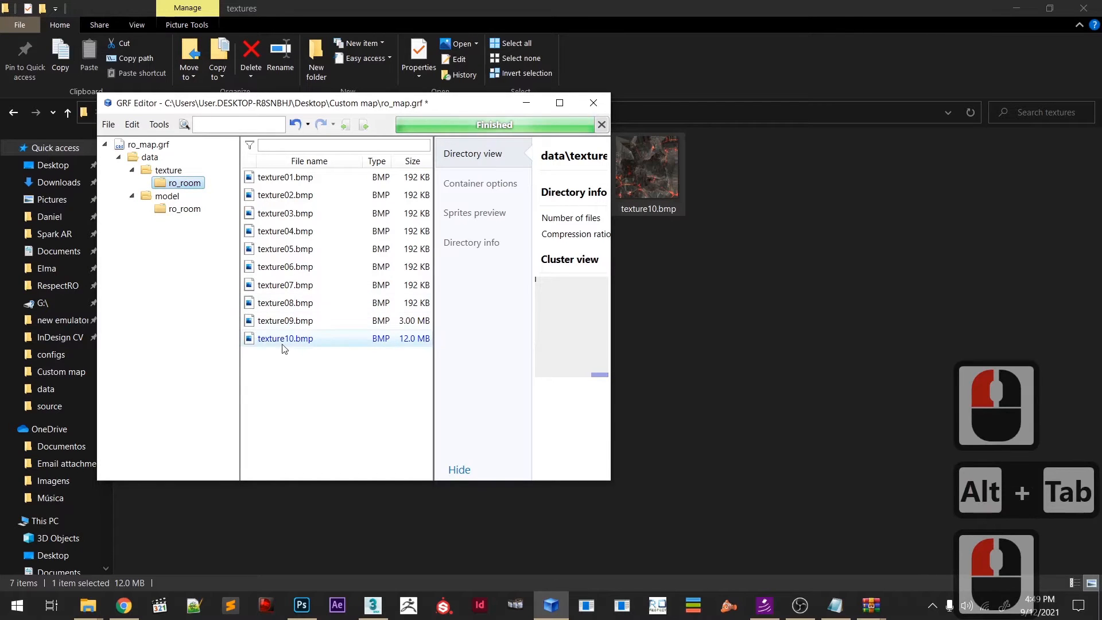
- Maximize GRF Editor and compare the image previews of texture09.bmp and texture10.bmp
{"action": "left_click", "coordinate": [310, 338]}
{"action": "left_click", "coordinate": [310, 325]}
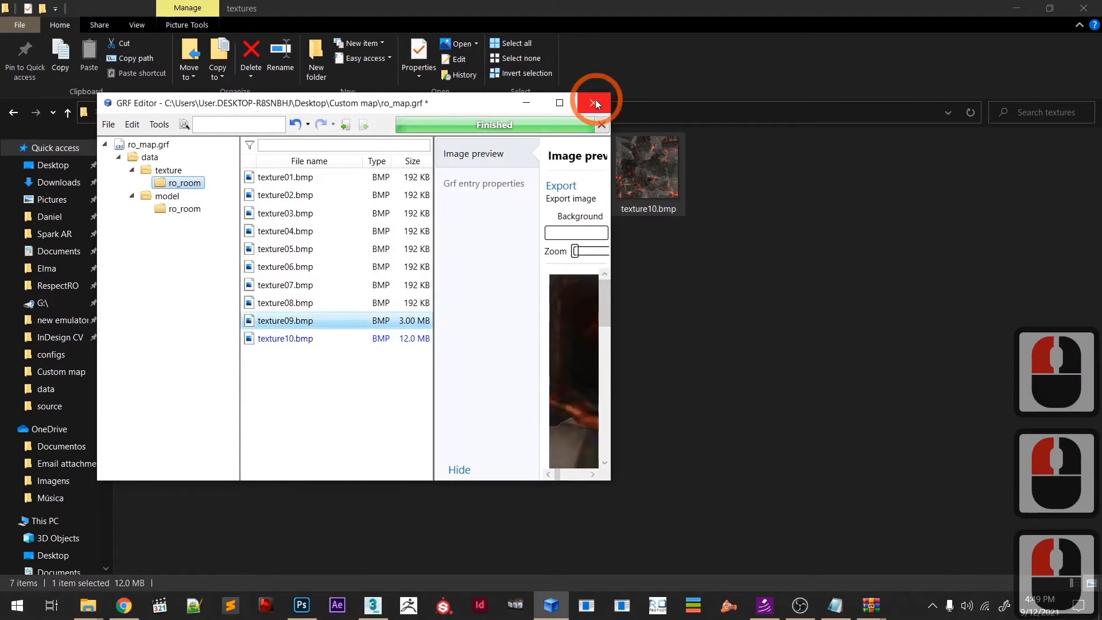
{"action": "left_click", "coordinate": [560, 103]}
{"action": "left_click", "coordinate": [195, 242]}
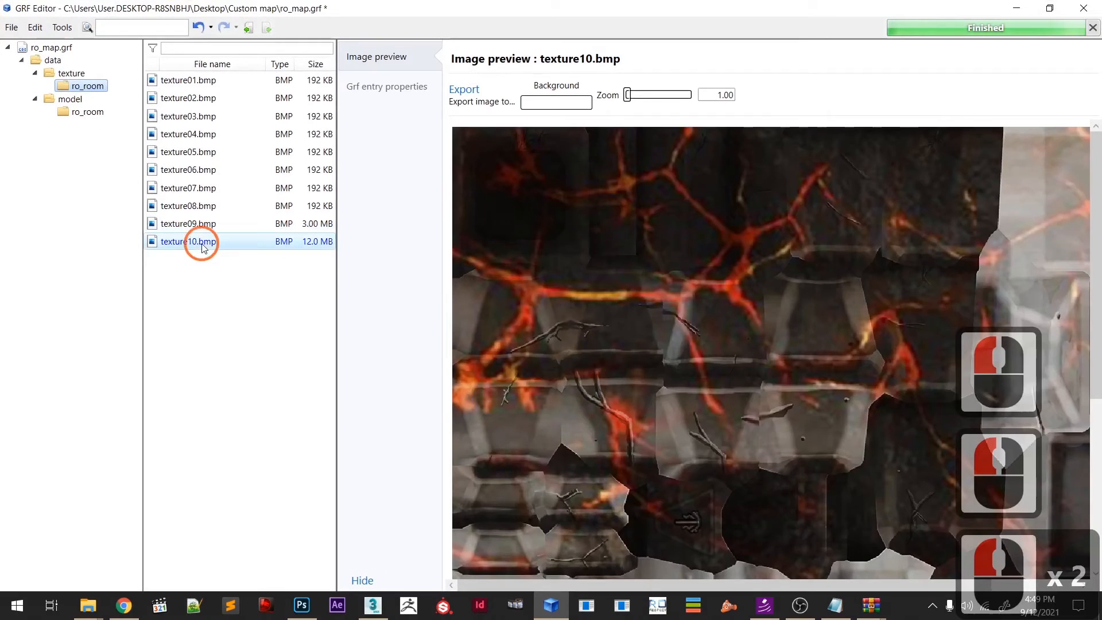
{"action": "left_click", "coordinate": [465, 320]}
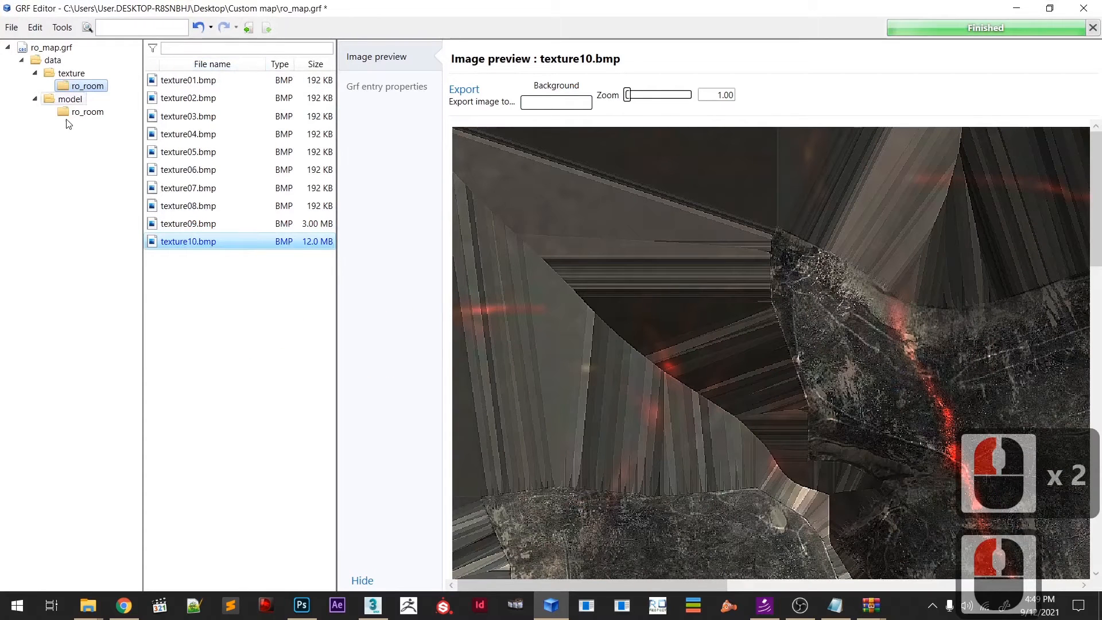
{"action": "left_click", "coordinate": [1007, 12]}
{"action": "double_click", "coordinate": [542, 311]}
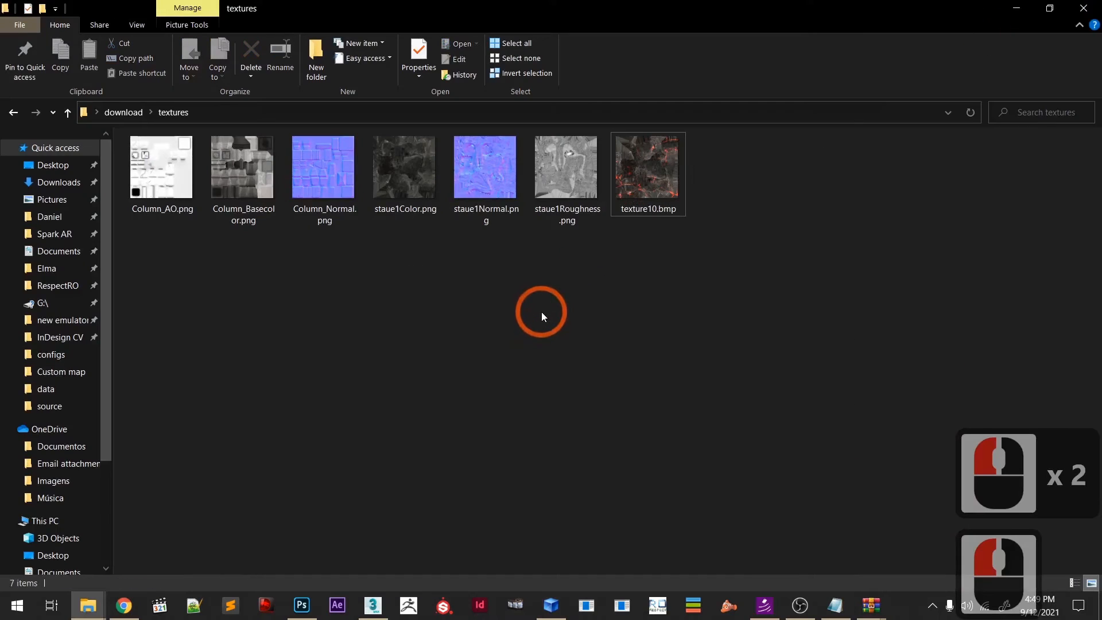
{"action": "key", "text": "alt+Tab"}
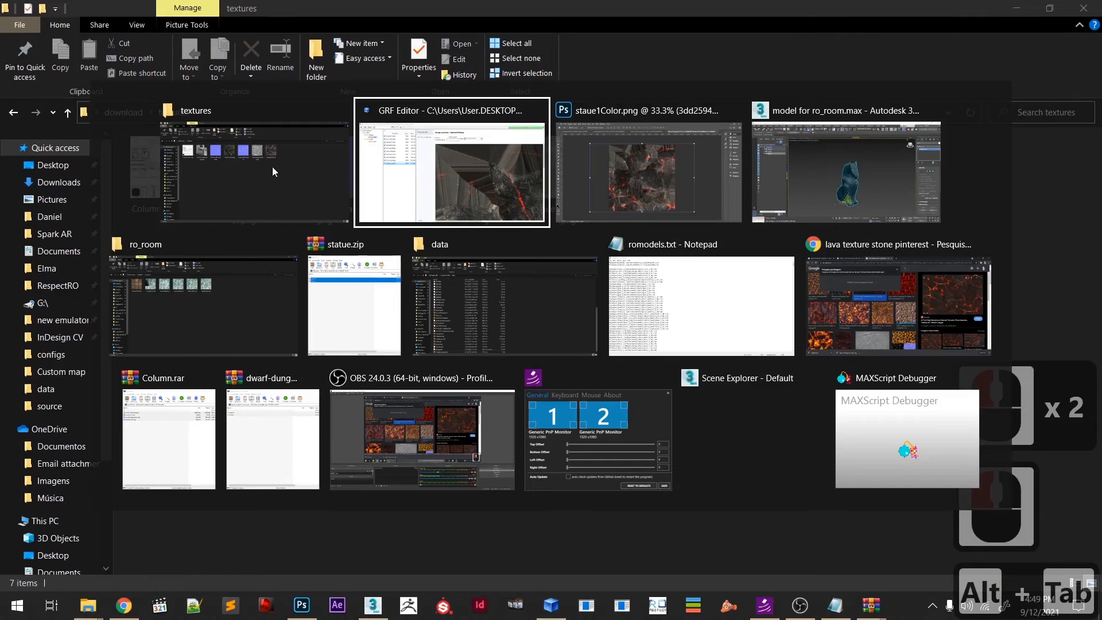
{"action": "left_click", "coordinate": [217, 337], "text": "alt"}
{"action": "double_click", "coordinate": [167, 184]}
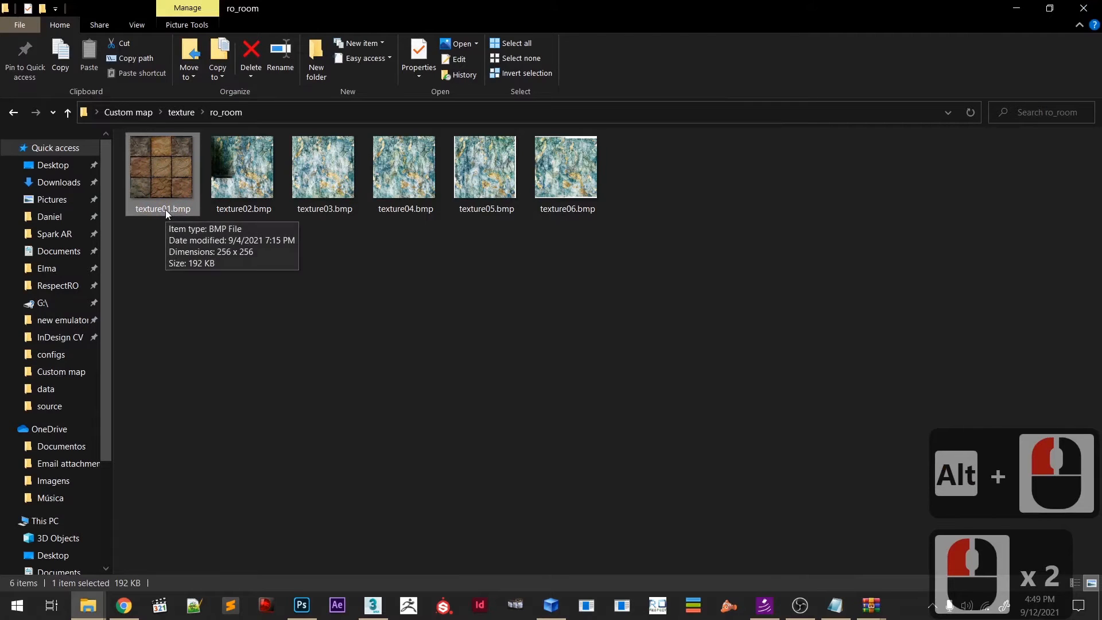
{"action": "key", "text": "ctrl+c"}
{"action": "key", "text": "ctrl+v"}
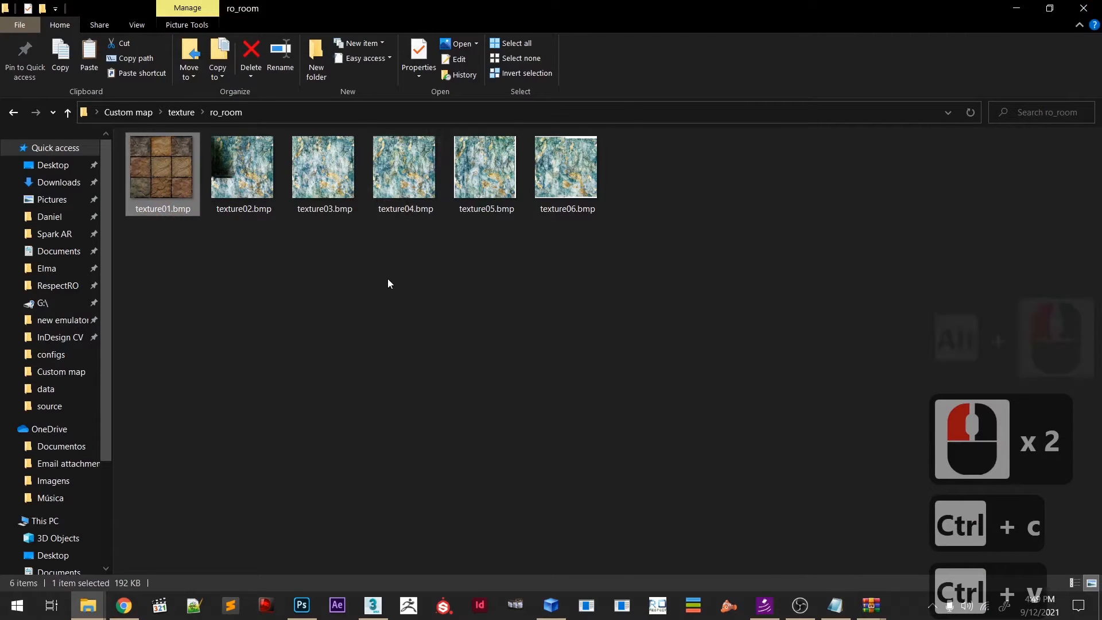
{"action": "left_click", "coordinate": [419, 285]}
{"action": "key", "text": "ctrl+z"}
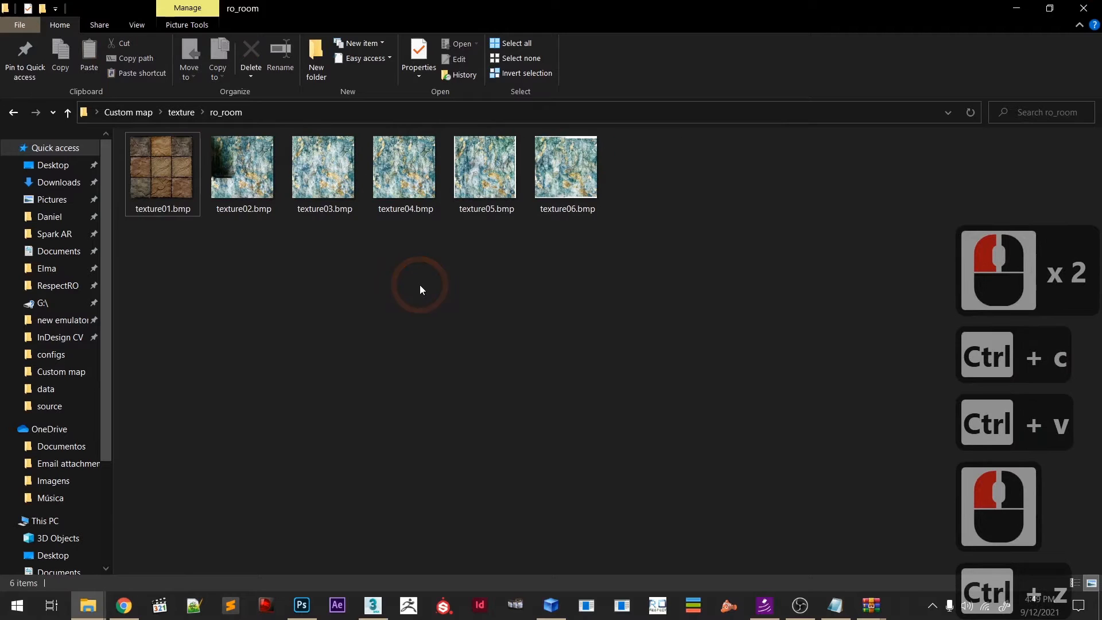
{"action": "left_click", "coordinate": [1084, 8]}
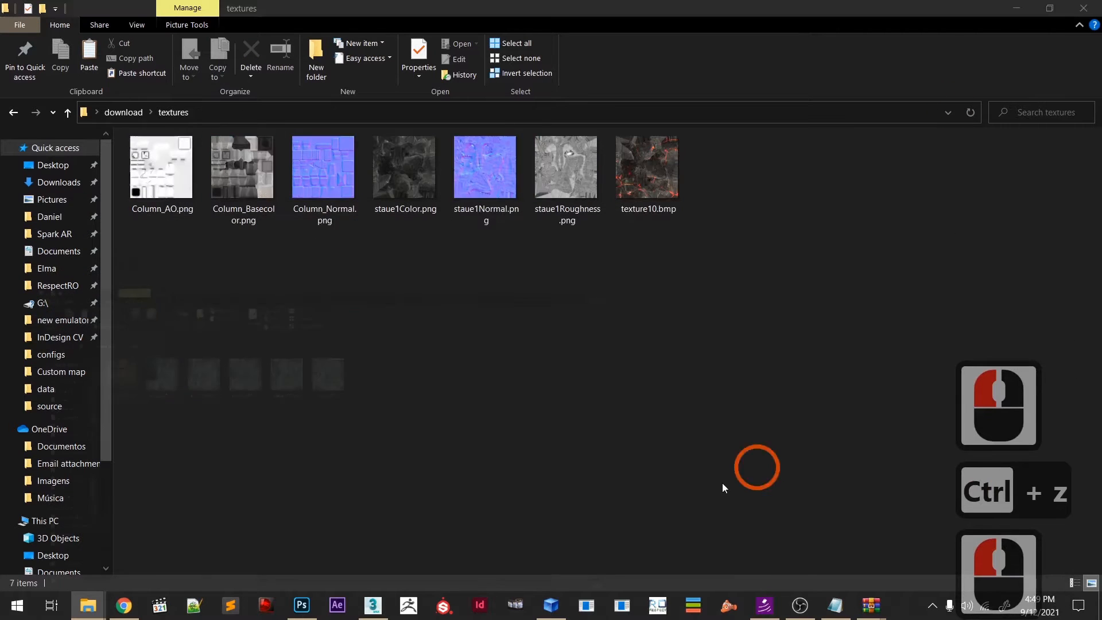
- Return to GRF Editor and save the ro_map.grf archive
{"action": "key", "text": "alt+Tab"}
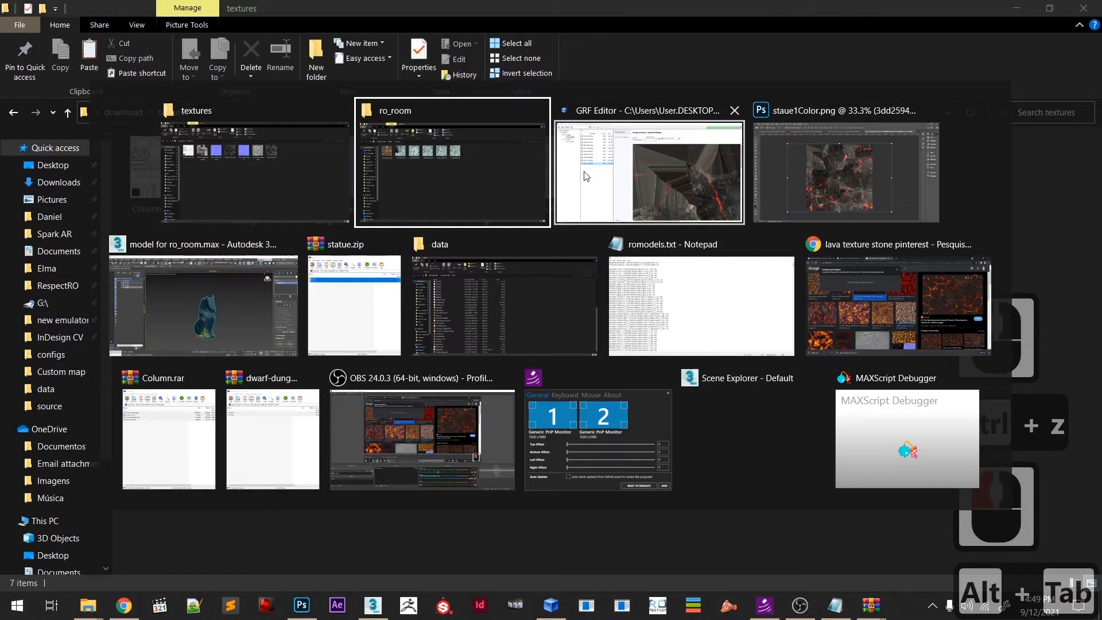
{"action": "key", "text": "alt+Tab"}
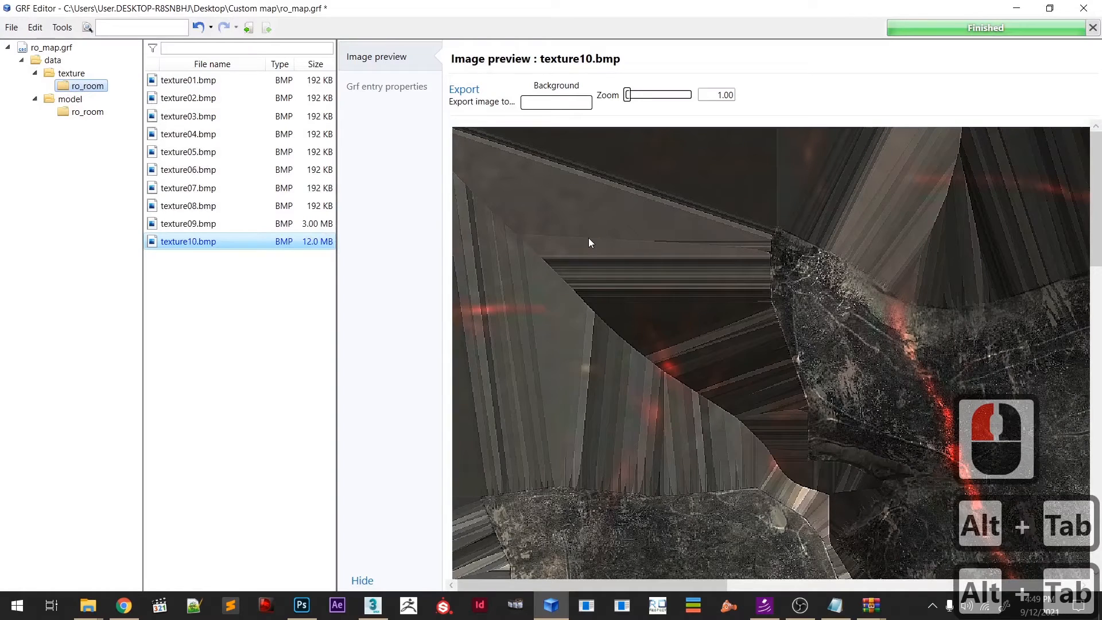
{"action": "left_click", "coordinate": [11, 27]}
{"action": "left_click", "coordinate": [36, 113]}
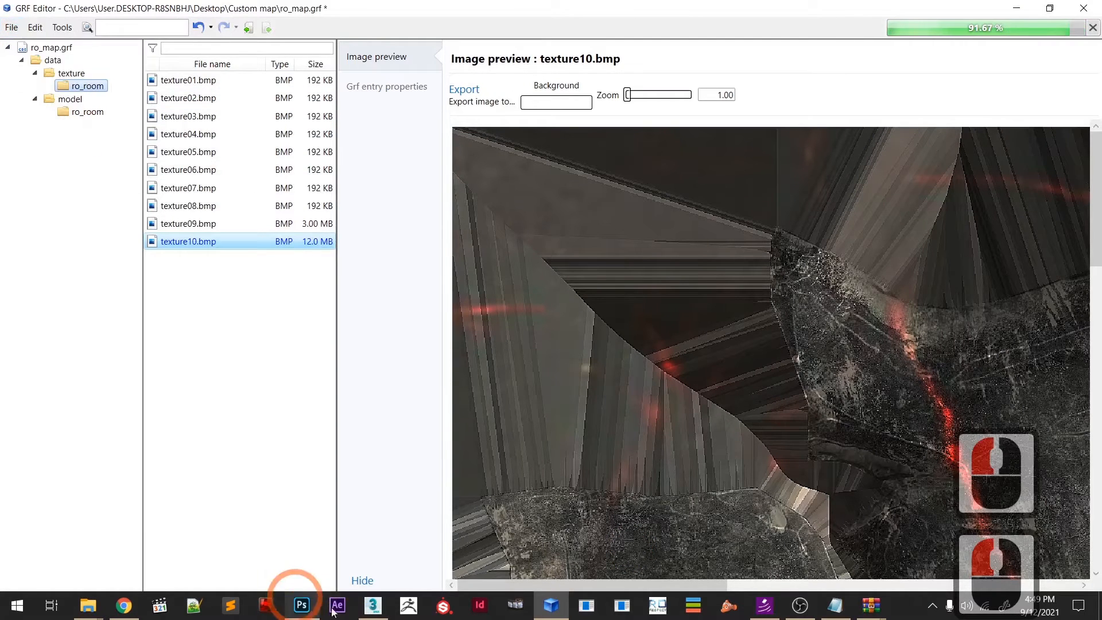
- Switch to 3ds Max and reduce the Slate Material Editor to a smaller window beside the statue in the perspective view
{"action": "left_click", "coordinate": [374, 605]}
{"action": "left_click_drag", "start_coordinate": [266, 441], "coordinate": [645, 325]}
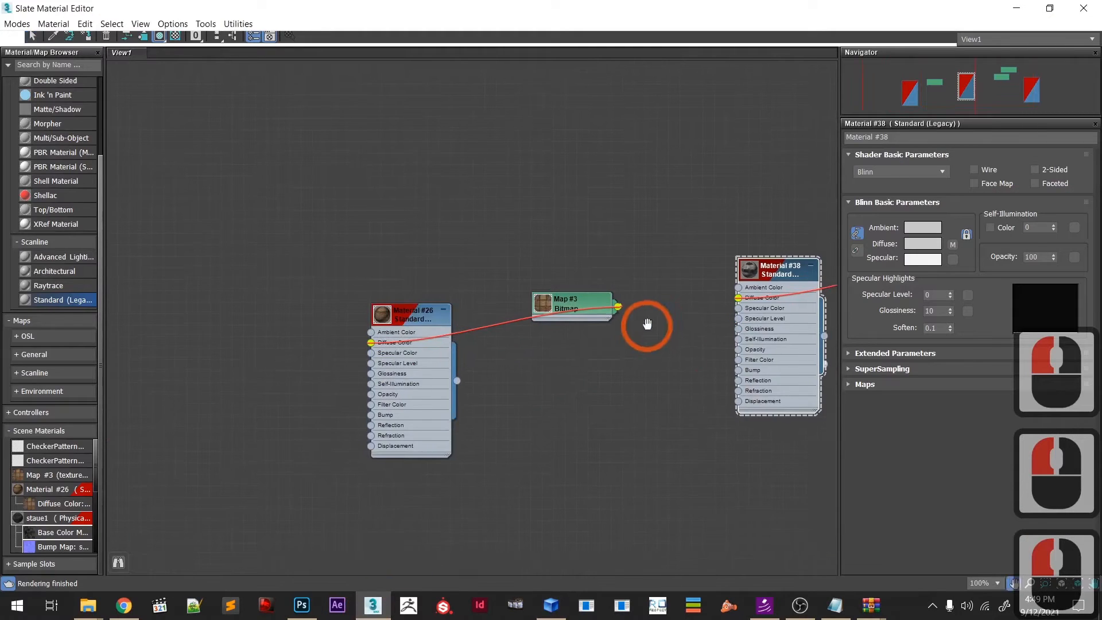
{"action": "scroll", "coordinate": [466, 414], "scroll_direction": "down", "scroll_amount": 6}
{"action": "middle_click_drag", "start_coordinate": [516, 415], "coordinate": [495, 357]}
{"action": "left_click_drag", "start_coordinate": [944, 8], "coordinate": [941, 28]}
{"action": "left_click", "coordinate": [569, 242]}
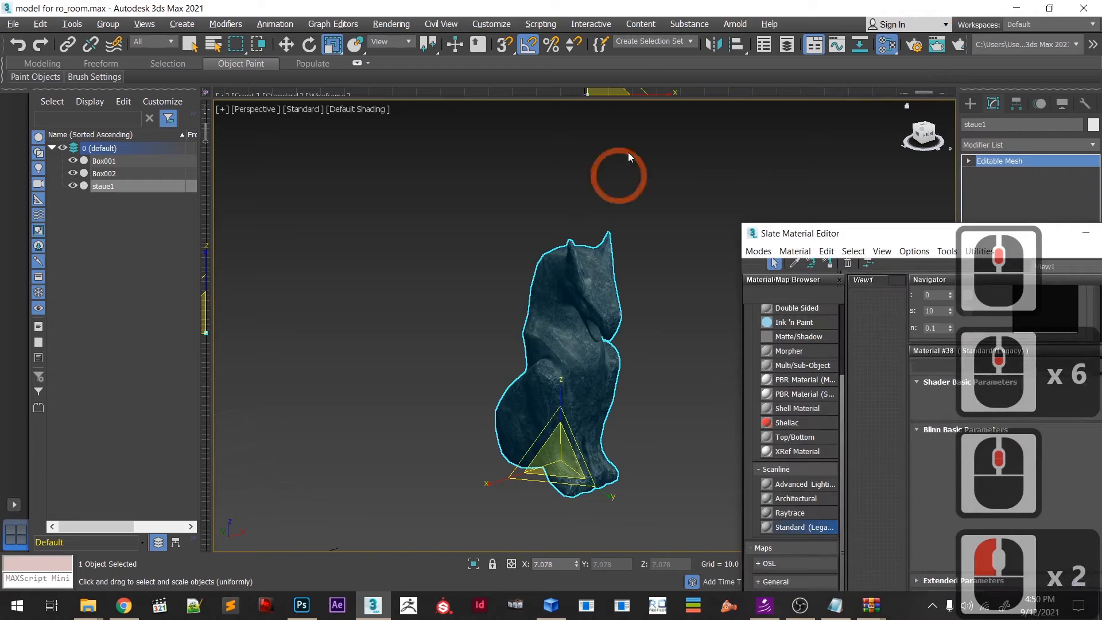
{"action": "middle_click_drag", "start_coordinate": [625, 396], "coordinate": [611, 349]}
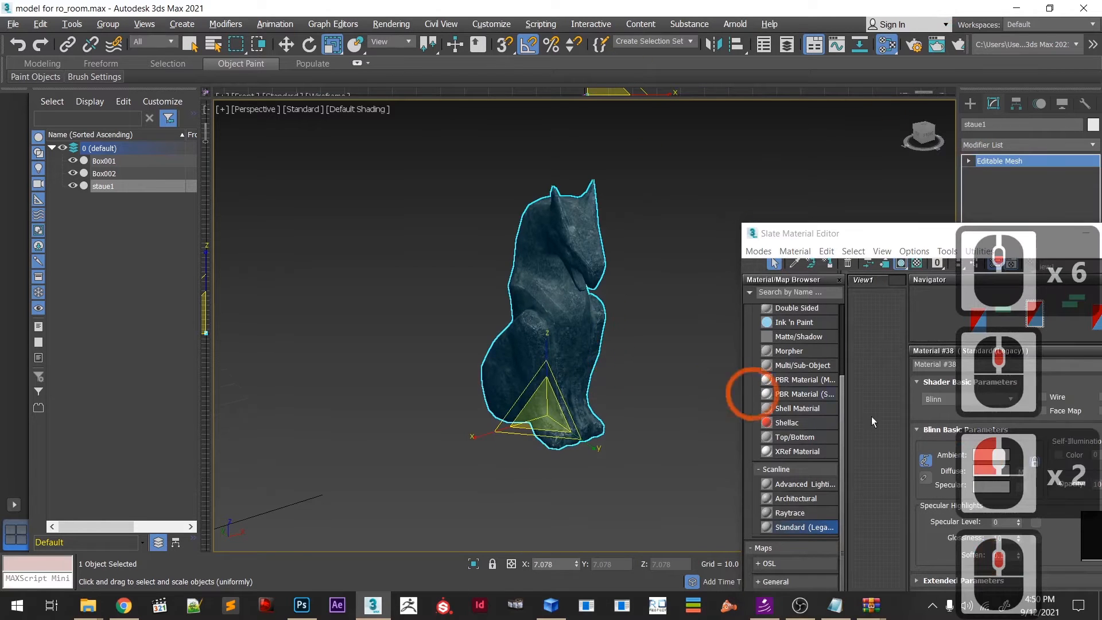
{"action": "scroll", "coordinate": [897, 433], "scroll_direction": "down", "scroll_amount": 1}
{"action": "middle_click_drag", "start_coordinate": [896, 436], "coordinate": [874, 482]}
{"action": "scroll", "coordinate": [874, 483], "scroll_direction": "down", "scroll_amount": 3}
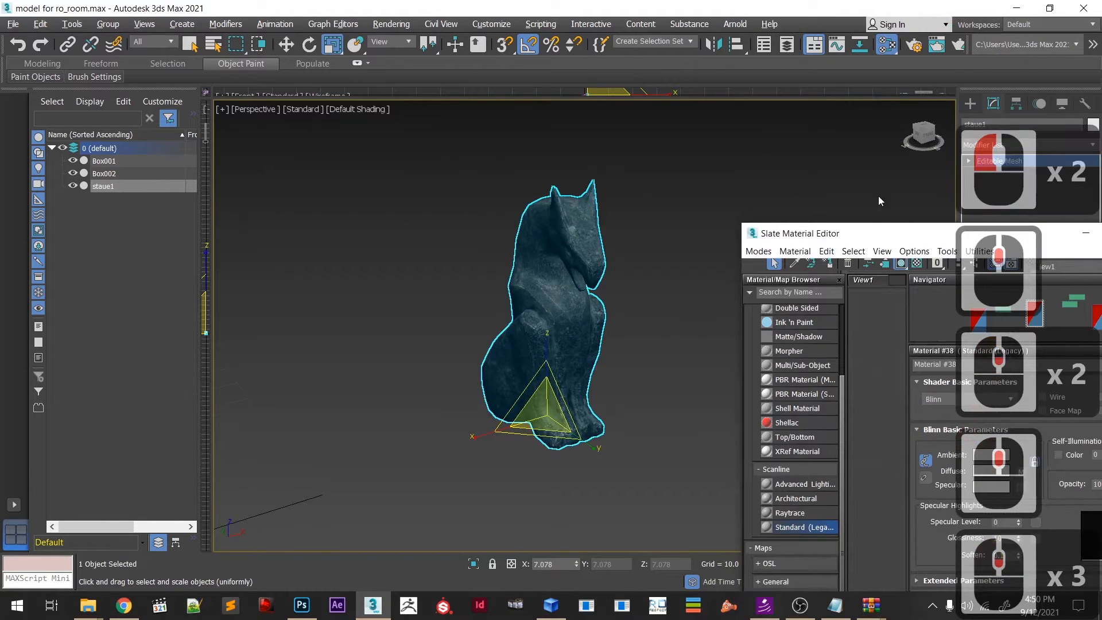
- Maximize the Slate Material Editor, examine the Material #25 node with its diffuse bitmap connection, and close the editor
{"action": "double_click", "coordinate": [882, 231]}
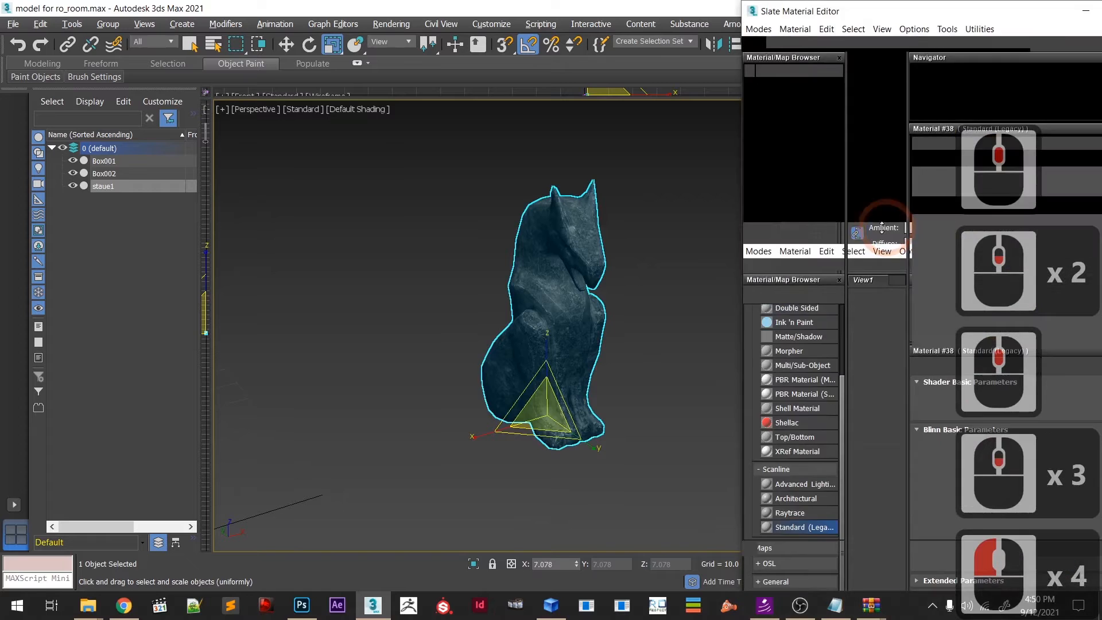
{"action": "double_click", "coordinate": [924, 12]}
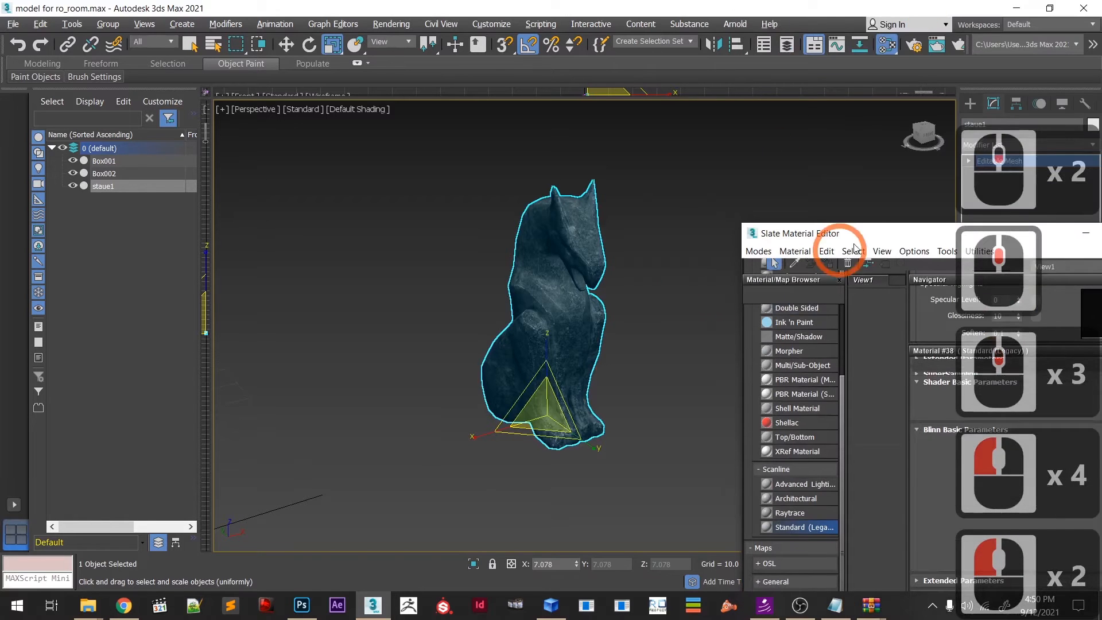
{"action": "double_click", "coordinate": [792, 231]}
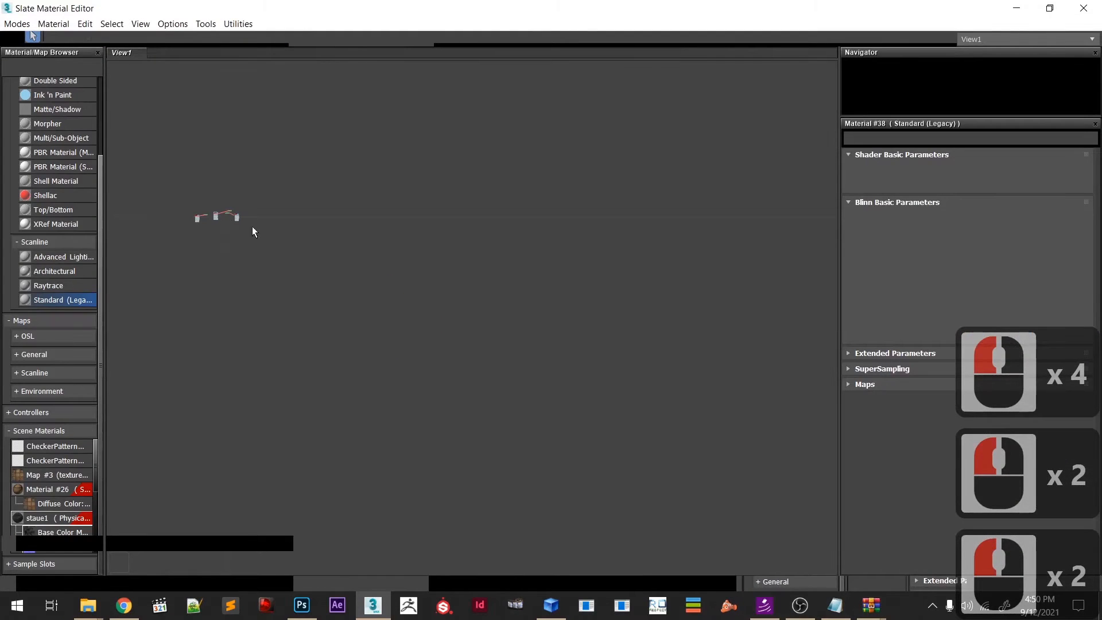
{"action": "double_click", "coordinate": [235, 217]}
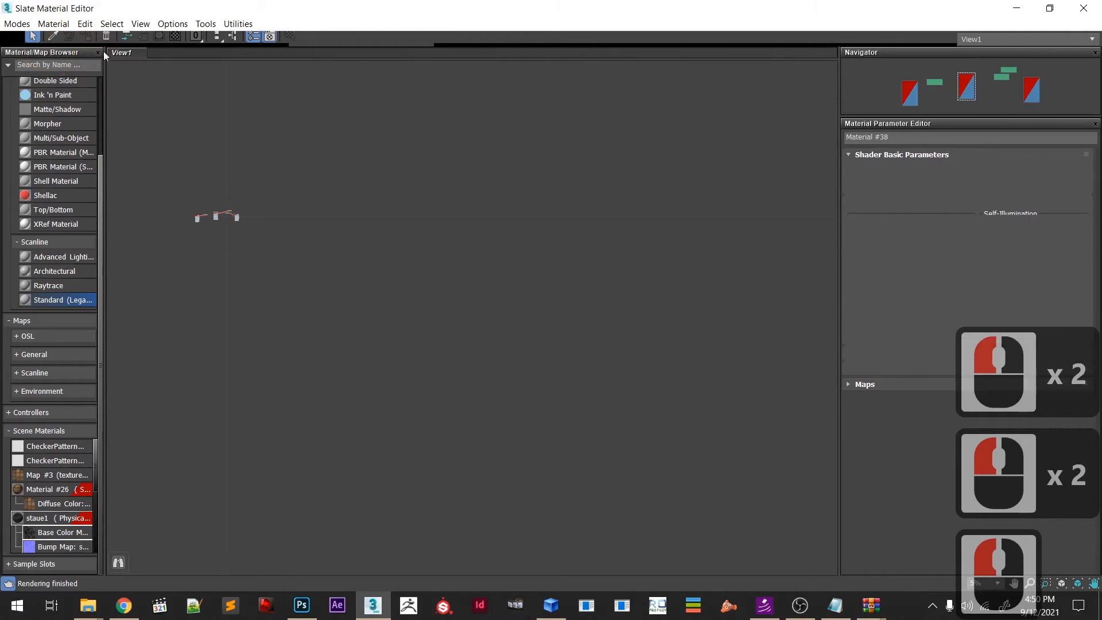
{"action": "scroll", "coordinate": [219, 54], "scroll_direction": "up", "scroll_amount": 10}
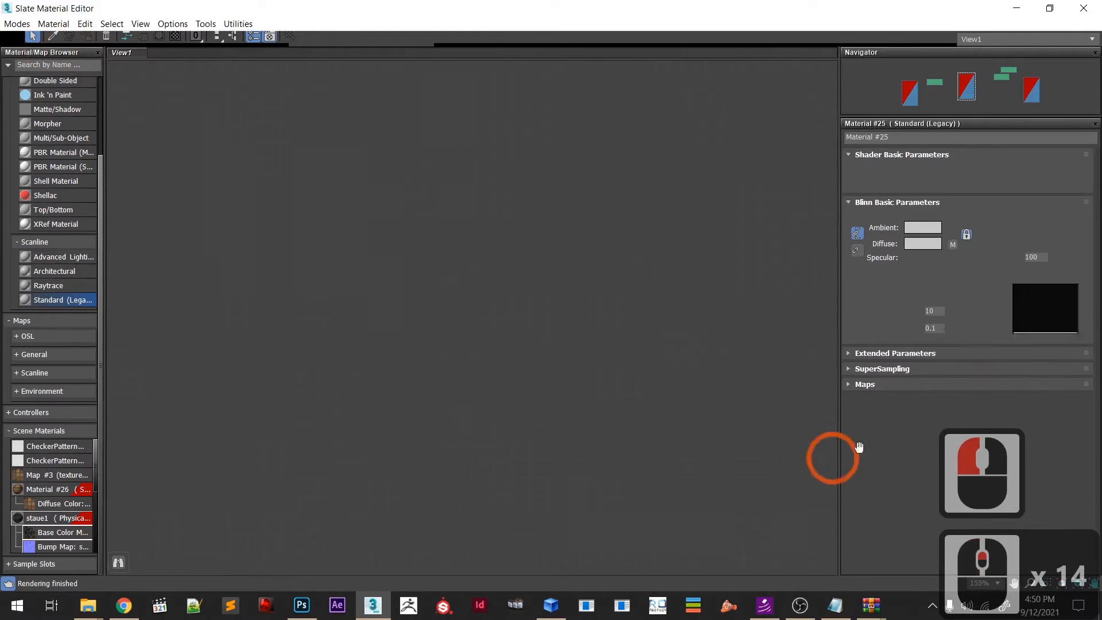
{"action": "scroll", "coordinate": [176, 332], "scroll_direction": "down", "scroll_amount": 10}
{"action": "middle_click_drag", "start_coordinate": [274, 360], "coordinate": [533, 456]}
{"action": "key", "text": "z"}
{"action": "middle_click_drag", "start_coordinate": [315, 369], "coordinate": [738, 430]}
{"action": "scroll", "coordinate": [319, 412], "scroll_direction": "down", "scroll_amount": 8}
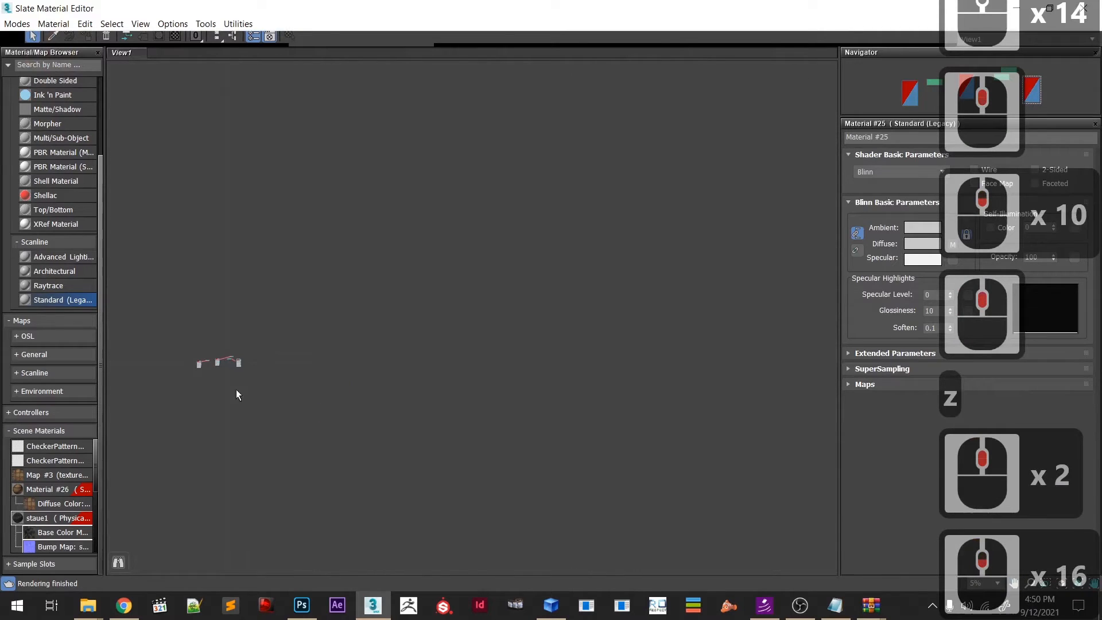
{"action": "scroll", "coordinate": [241, 391], "scroll_direction": "up", "scroll_amount": 5}
{"action": "scroll", "coordinate": [336, 201], "scroll_direction": "up", "scroll_amount": 3}
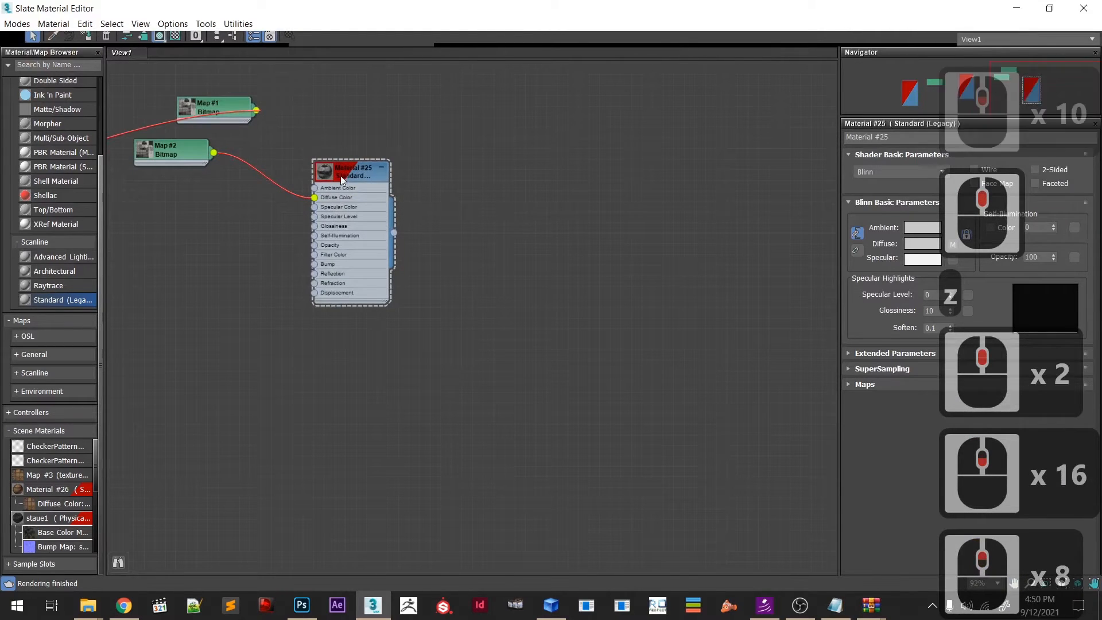
{"action": "left_click", "coordinate": [136, 72]}
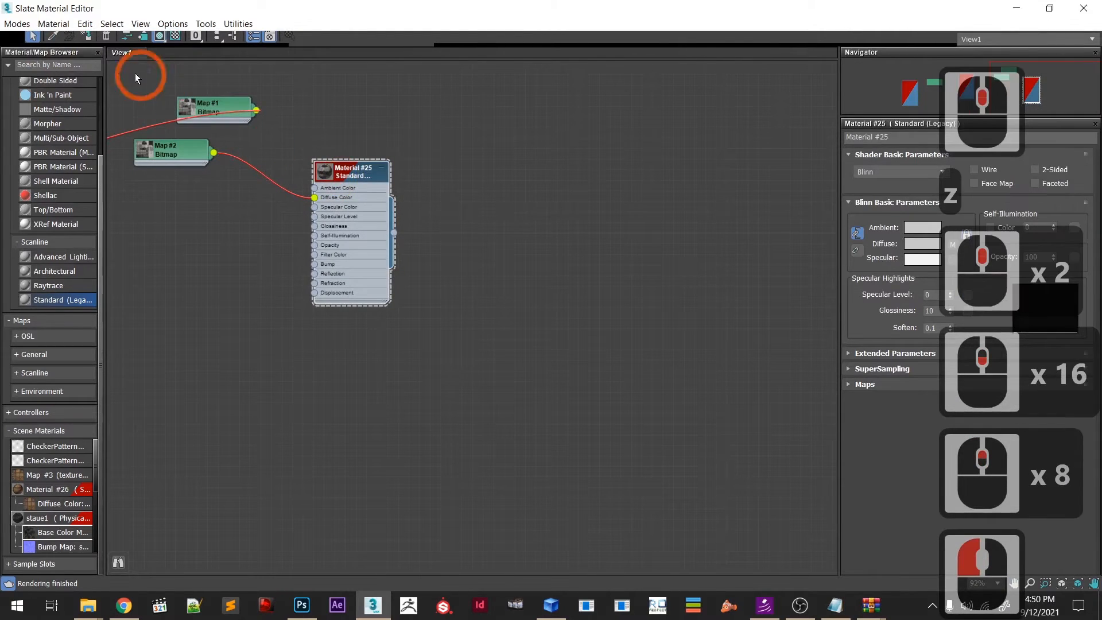
{"action": "left_click", "coordinate": [1083, 8]}
- Select the flat stone-tiled block Box001 and check the model files in data\model\ro_room in GRF Editor
{"action": "scroll", "coordinate": [638, 374], "scroll_direction": "down", "scroll_amount": 5}
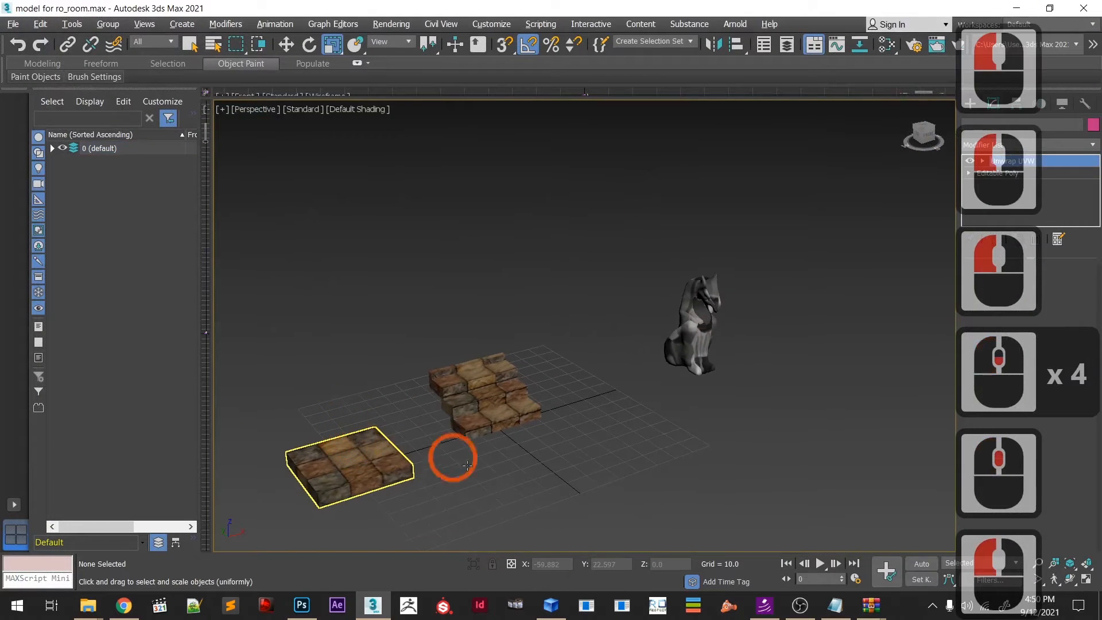
{"action": "left_click", "coordinate": [352, 462]}
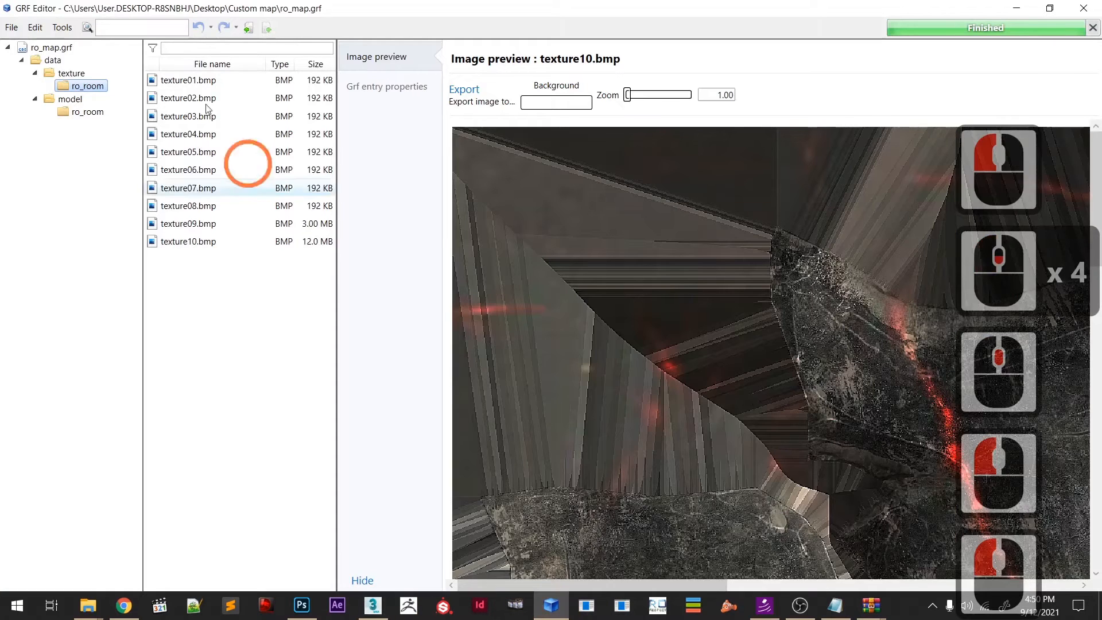
{"action": "left_click", "coordinate": [86, 111]}
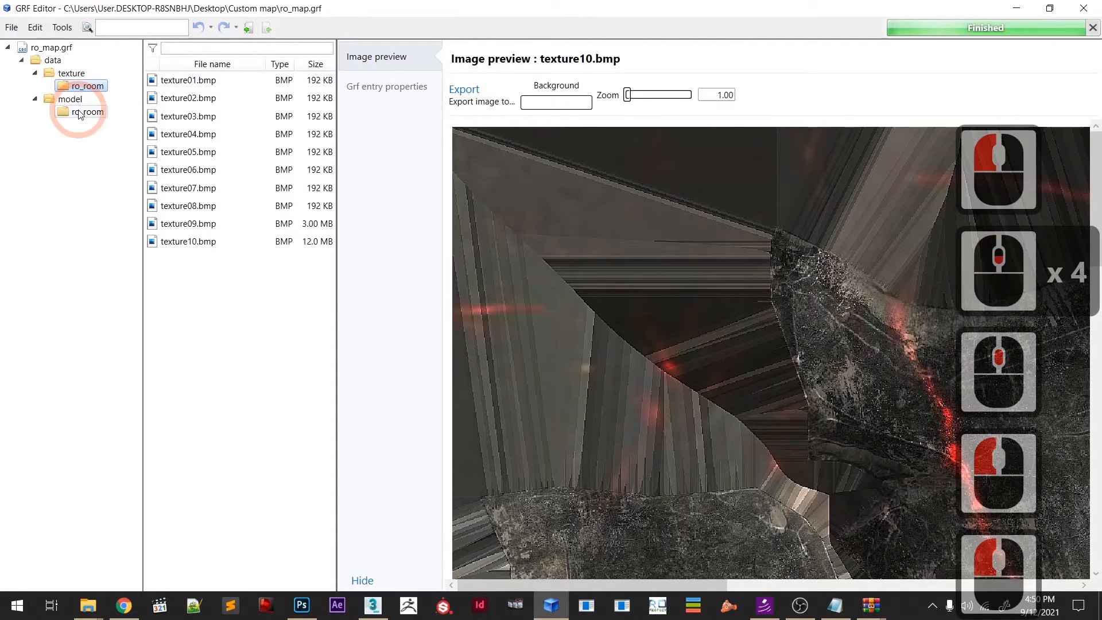
{"action": "left_click", "coordinate": [1031, 9]}
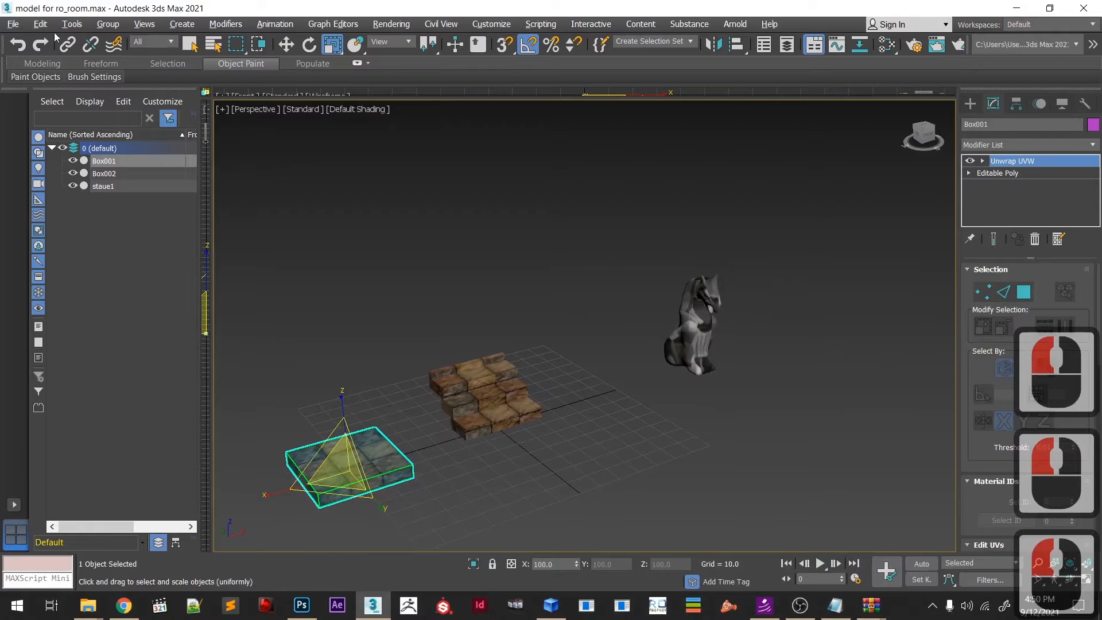
- Open the selected-object export for Box001 and name the 3D Studio file model04 in the Custom map folder
{"action": "left_click", "coordinate": [13, 24]}
{"action": "mouse_move", "coordinate": [95, 226]}
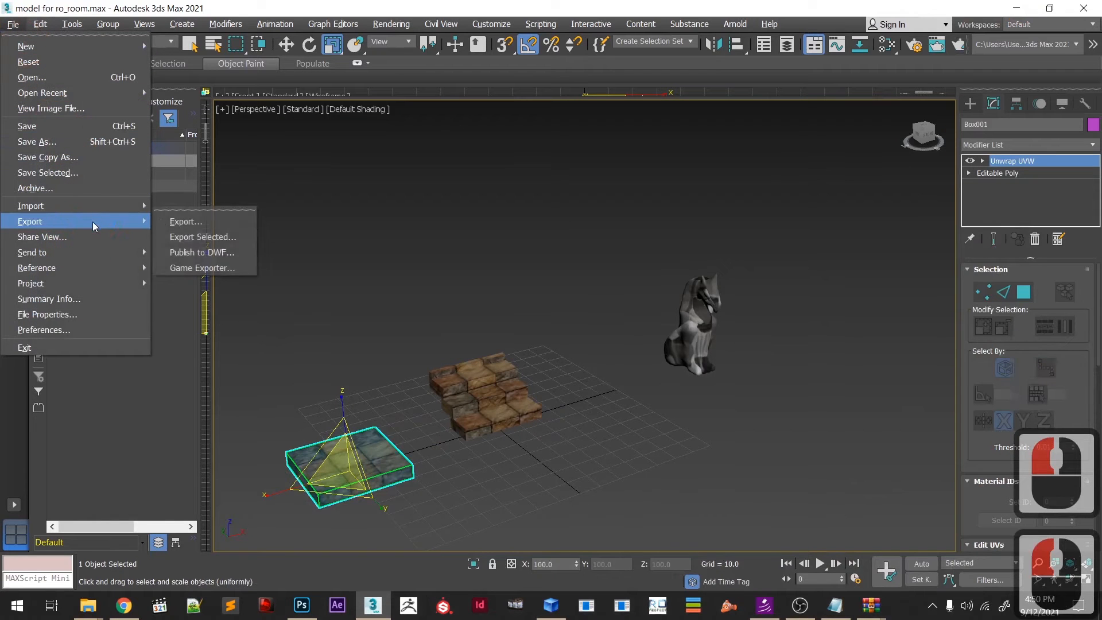
{"action": "left_click_drag", "start_coordinate": [170, 223], "coordinate": [181, 231]}
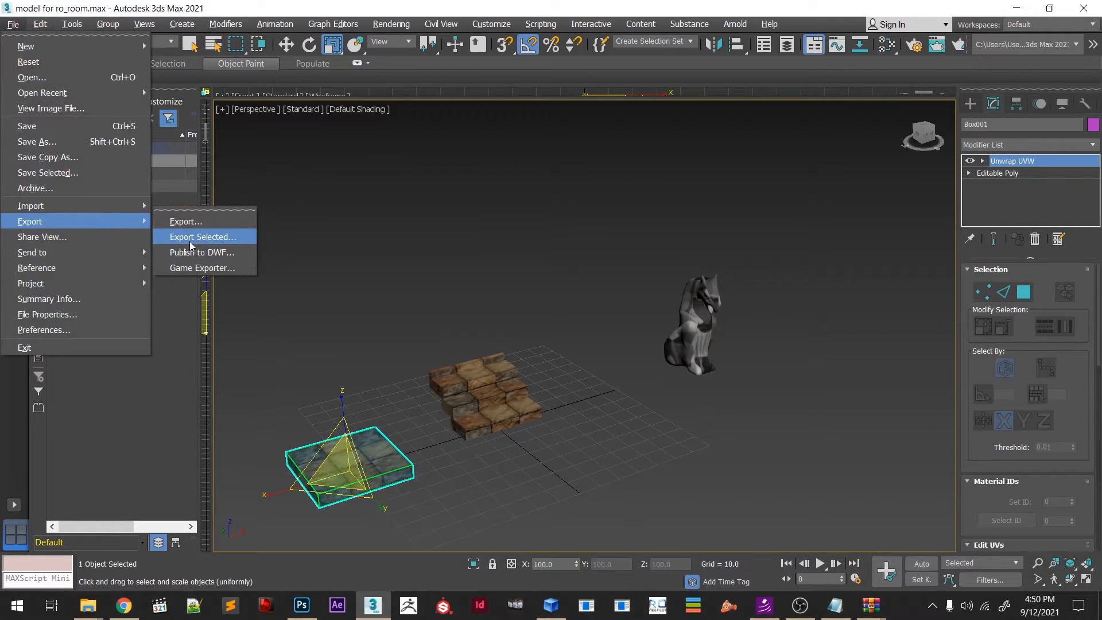
{"action": "left_click", "coordinate": [191, 242]}
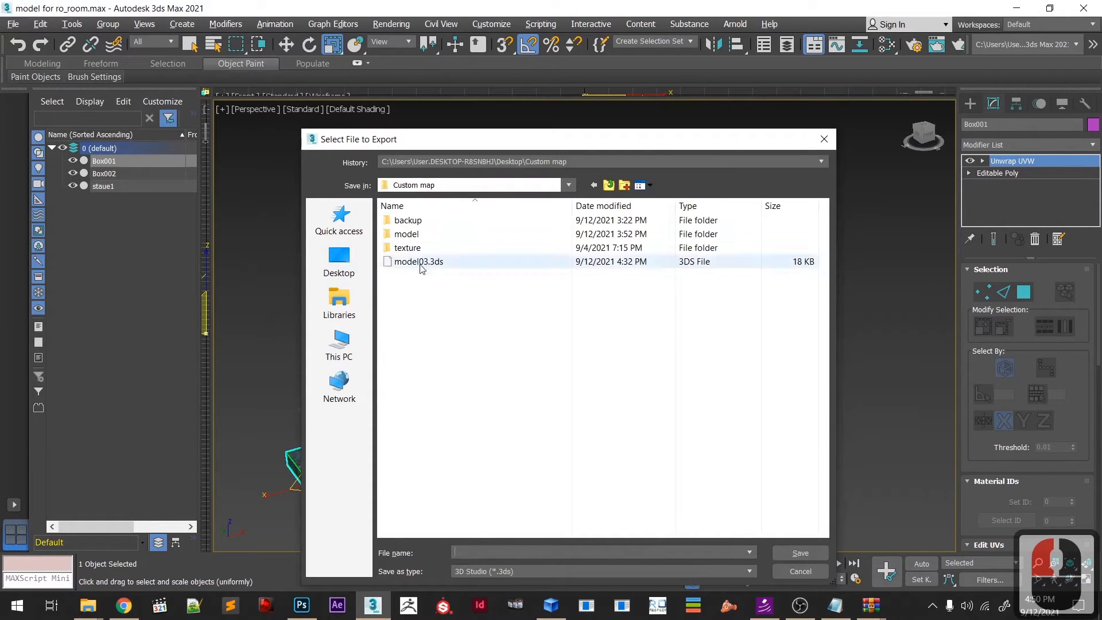
{"action": "type", "text": "model04"}
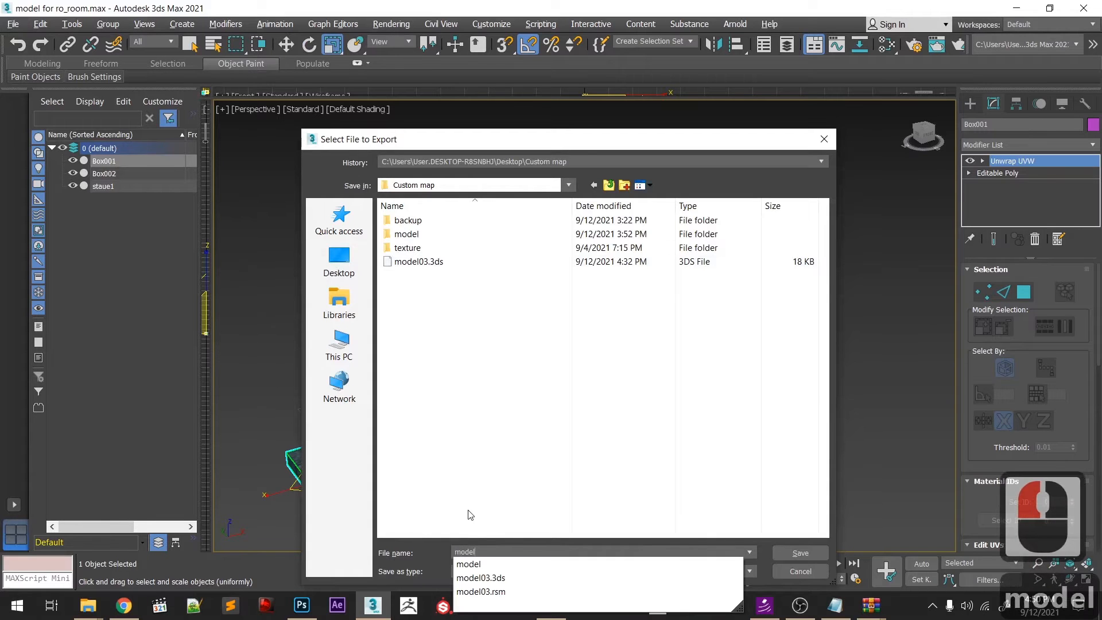
{"action": "key", "text": "alt+Tab"}
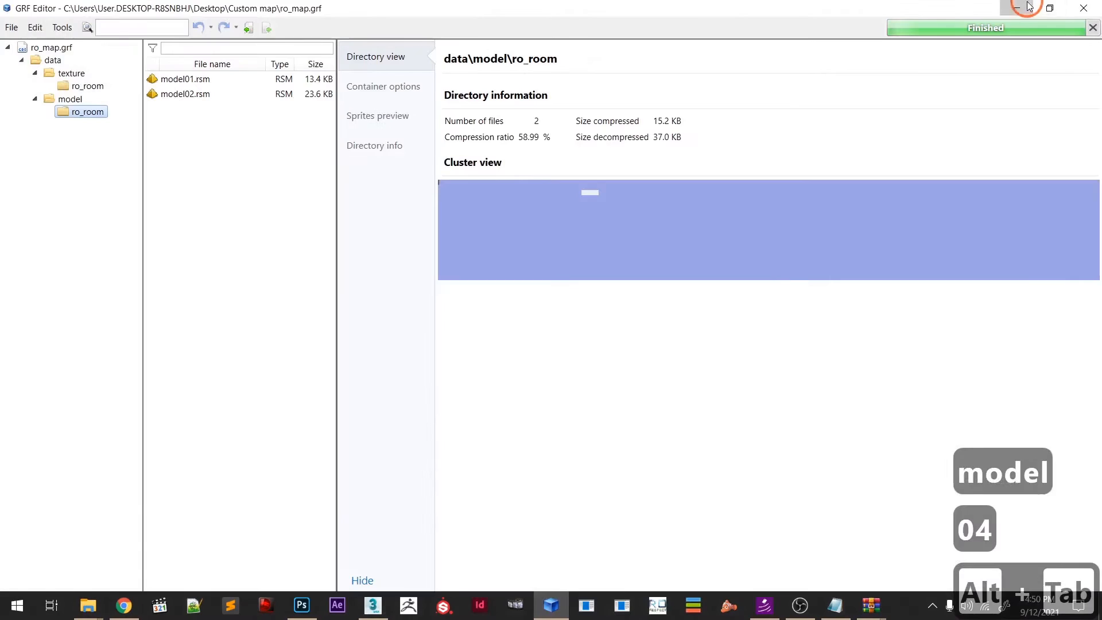
{"action": "left_click", "coordinate": [1017, 8]}
{"action": "left_click", "coordinate": [492, 425]}
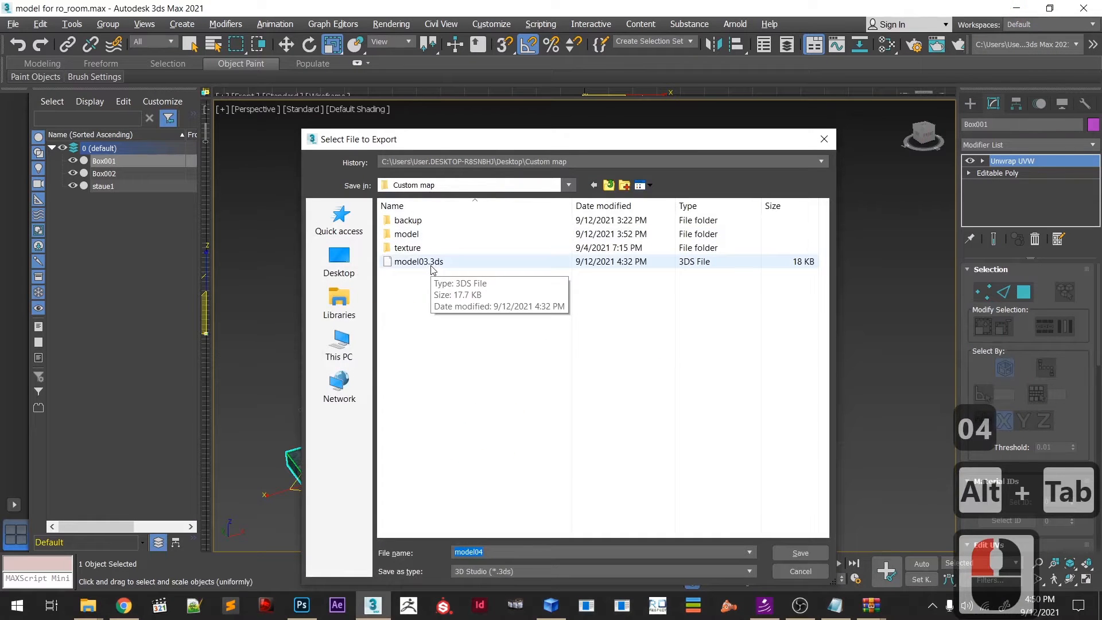
{"action": "left_click_drag", "start_coordinate": [581, 487], "coordinate": [612, 140]}
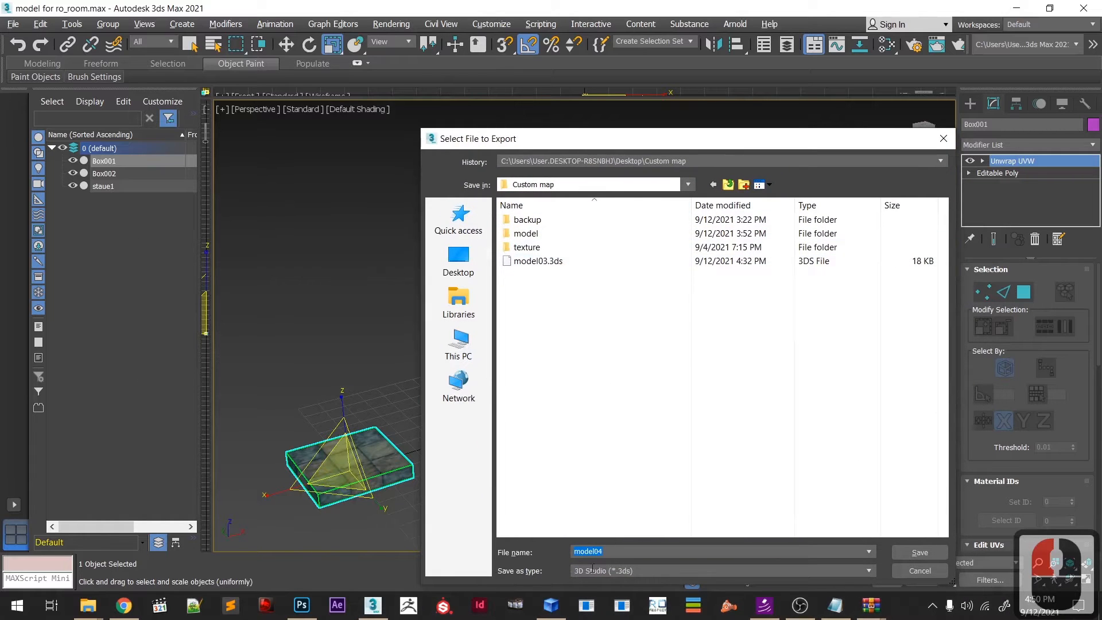
- Switch to File Explorer's Custom map folder and add model03.rsm to data\model\ro_room in GRF Editor
{"action": "left_click", "coordinate": [83, 612]}
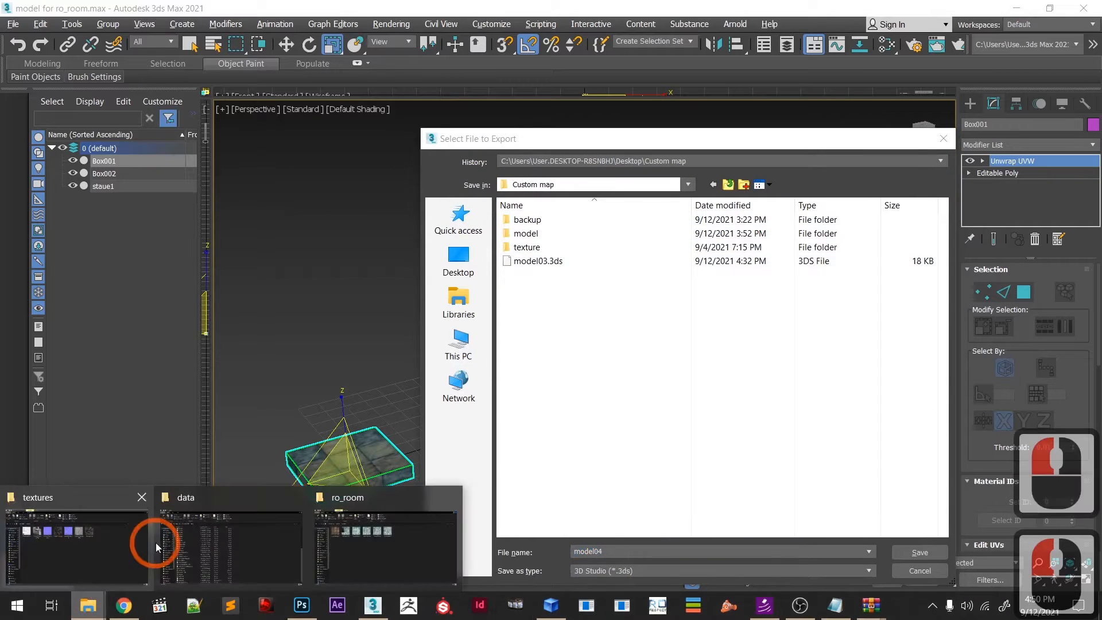
{"action": "left_click", "coordinate": [359, 549]}
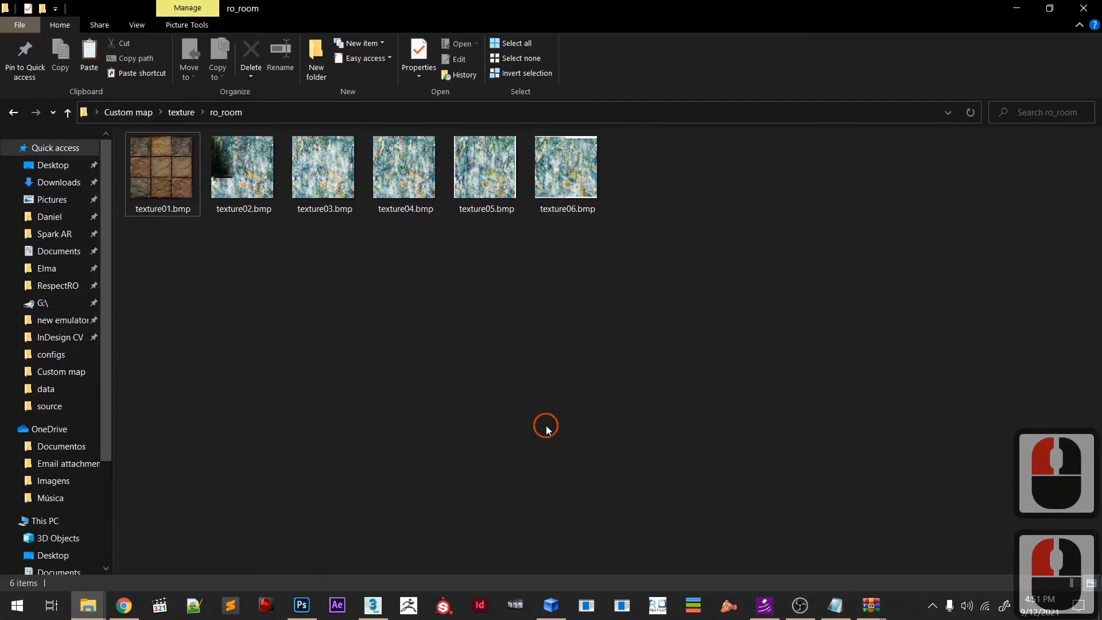
{"action": "key", "text": "alt+Left"}
{"action": "key", "text": "alt+Left"}
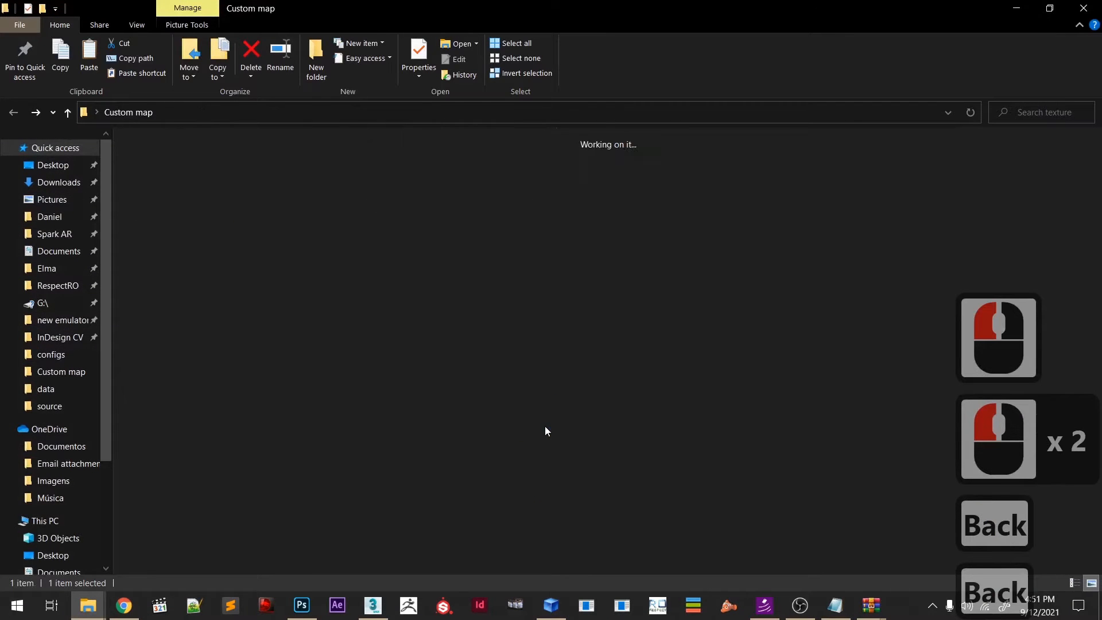
{"action": "key", "text": "Left"}
{"action": "key", "text": "Down"}
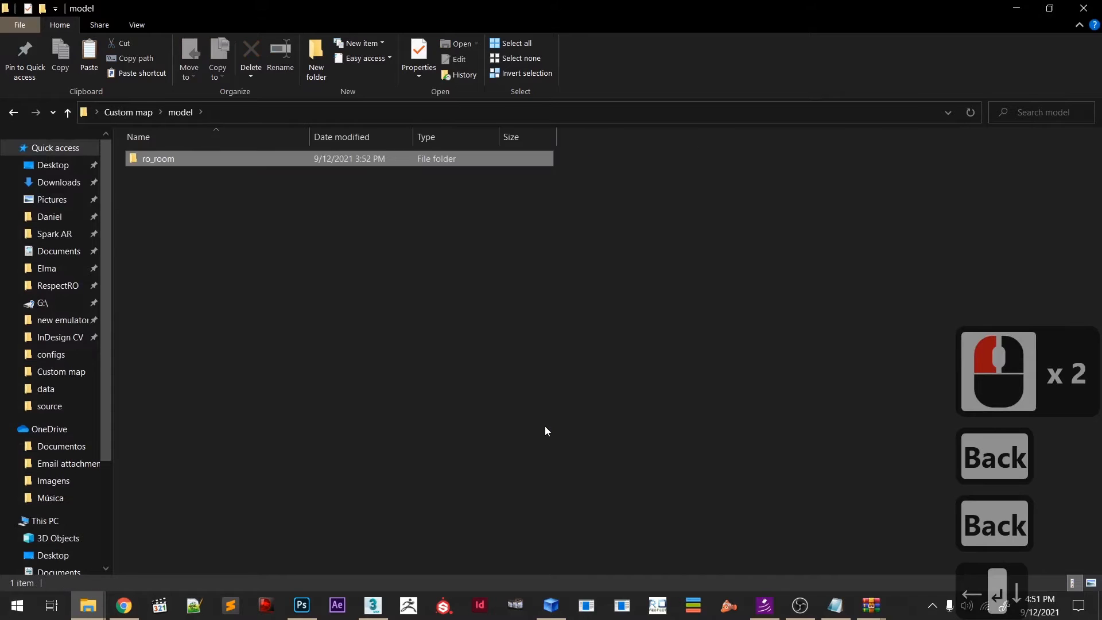
{"action": "key", "text": "BackSpace"}
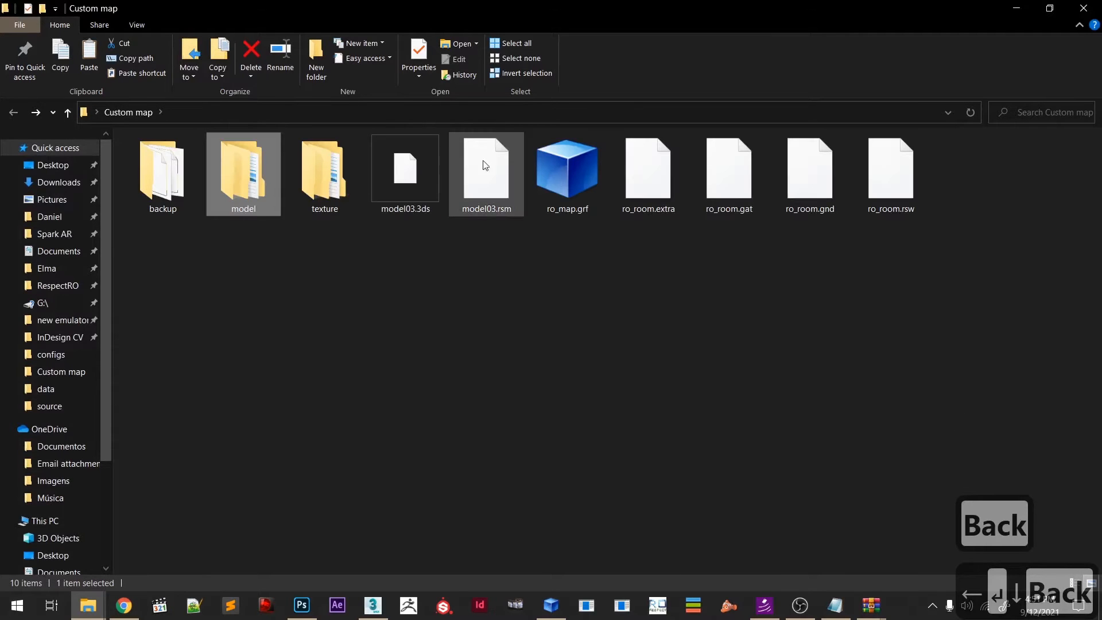
{"action": "left_click", "coordinate": [504, 164]}
{"action": "left_click_drag", "start_coordinate": [492, 191], "coordinate": [209, 98]}
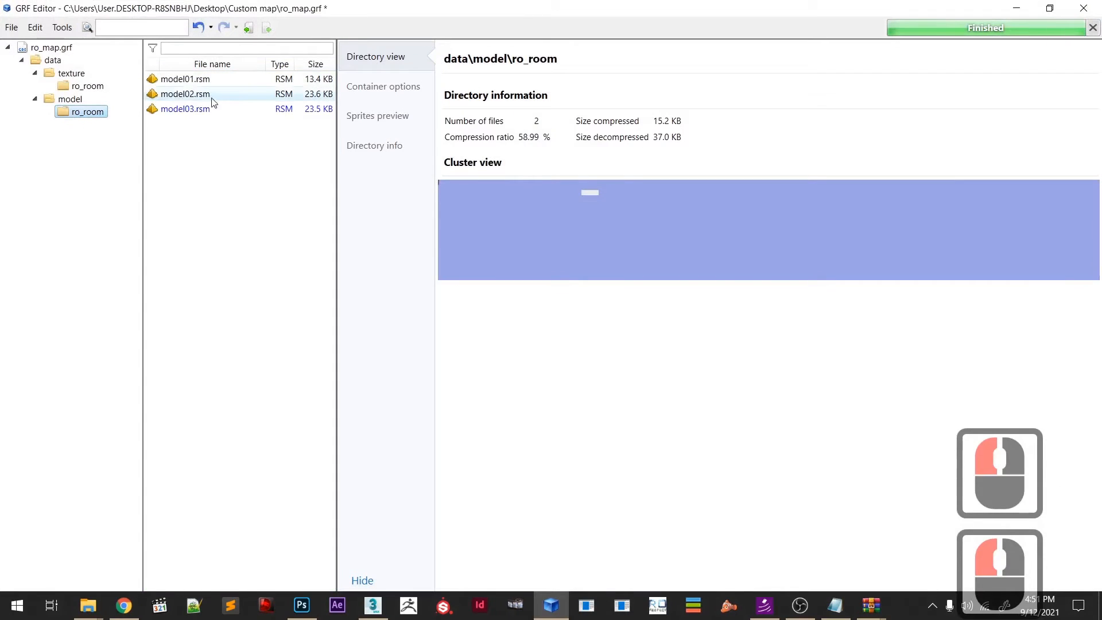
- Preview model03.rsm from another angle, save the ro_map.grf archive and close GRF Editor
{"action": "double_click", "coordinate": [194, 121]}
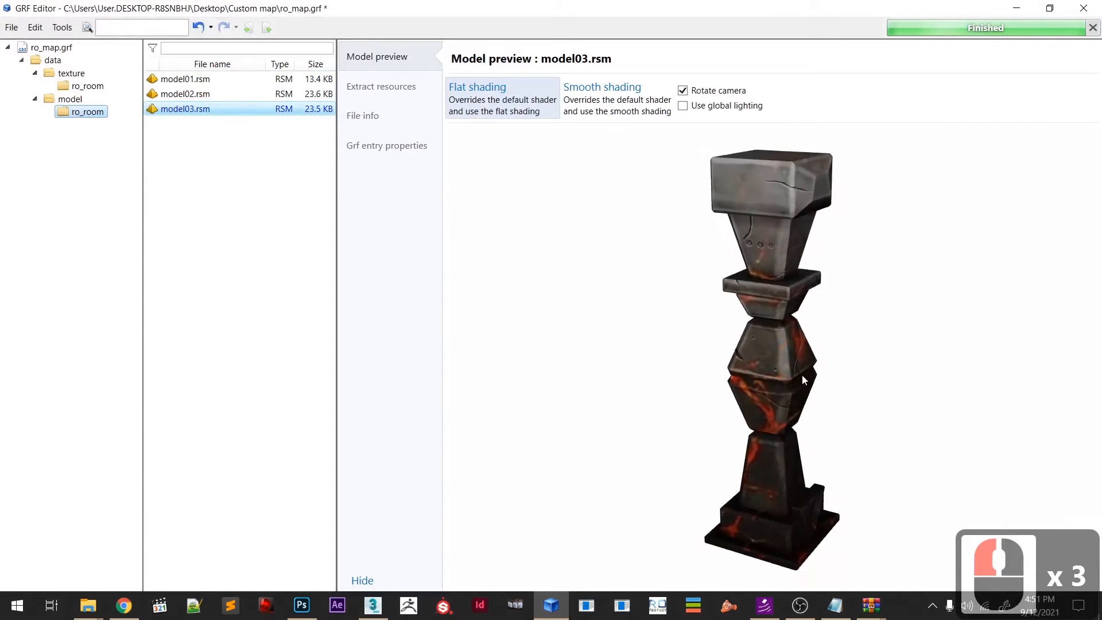
{"action": "left_click_drag", "start_coordinate": [757, 334], "coordinate": [758, 373]}
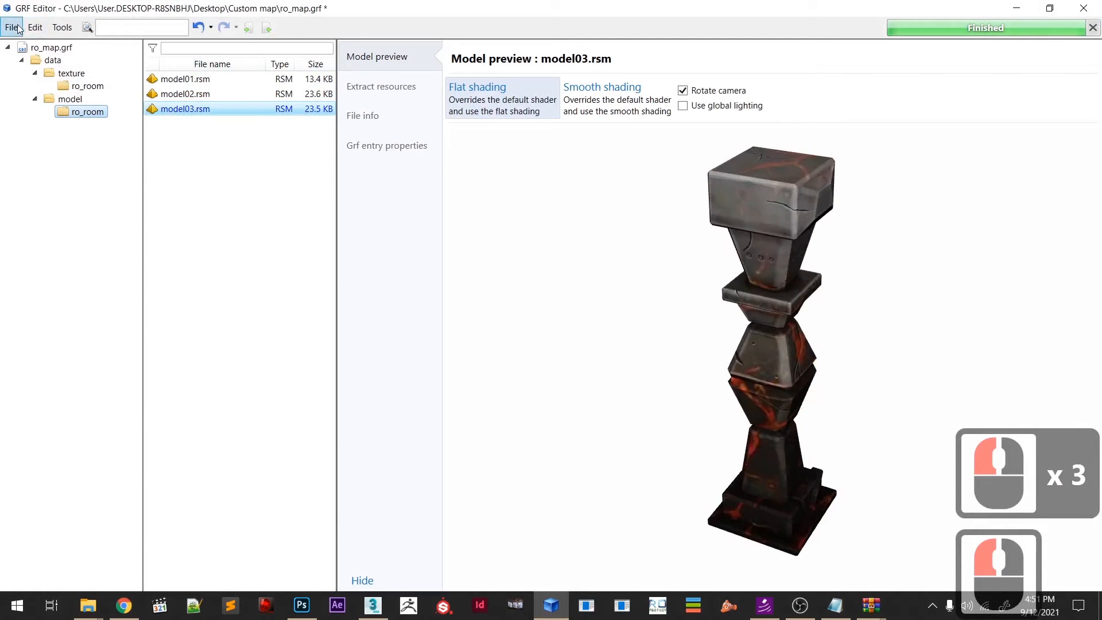
{"action": "left_click", "coordinate": [12, 27]}
{"action": "left_click", "coordinate": [40, 117]}
{"action": "left_click", "coordinate": [841, 327]}
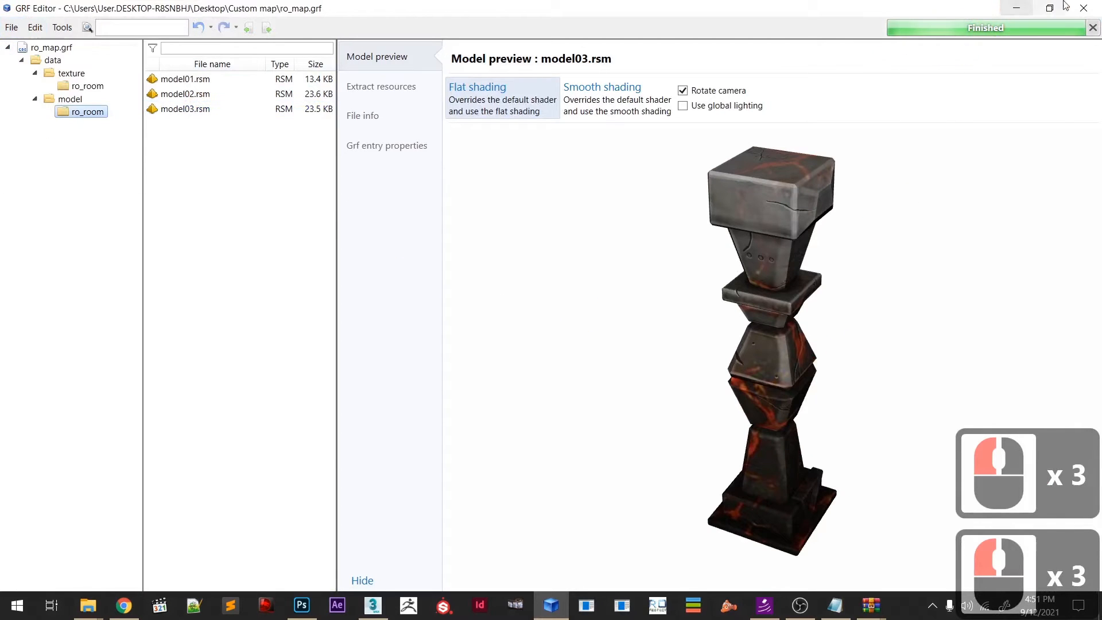
{"action": "left_click", "coordinate": [1083, 9]}
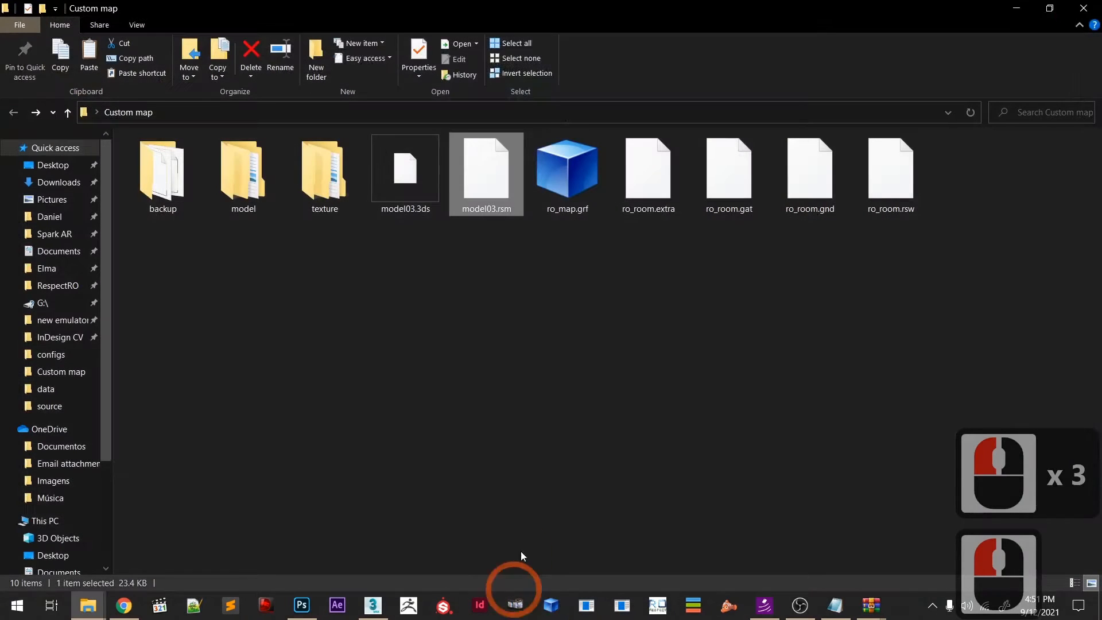
- Return to 3ds Max and complete the export of Box001 as model04.3ds with the offered export options
{"action": "left_click", "coordinate": [372, 606]}
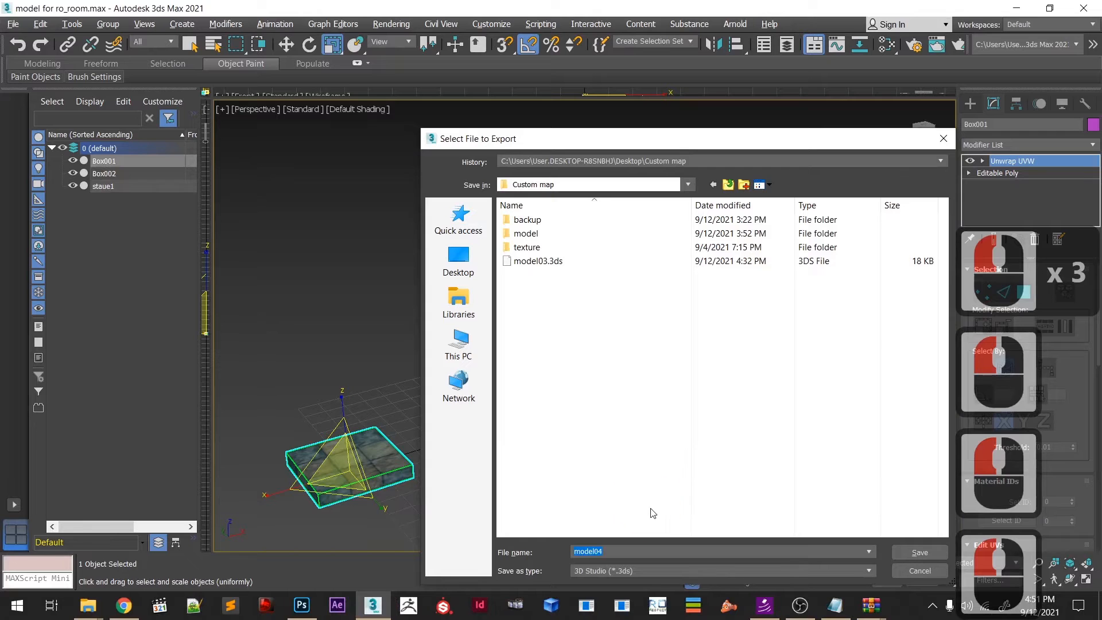
{"action": "left_click", "coordinate": [919, 552]}
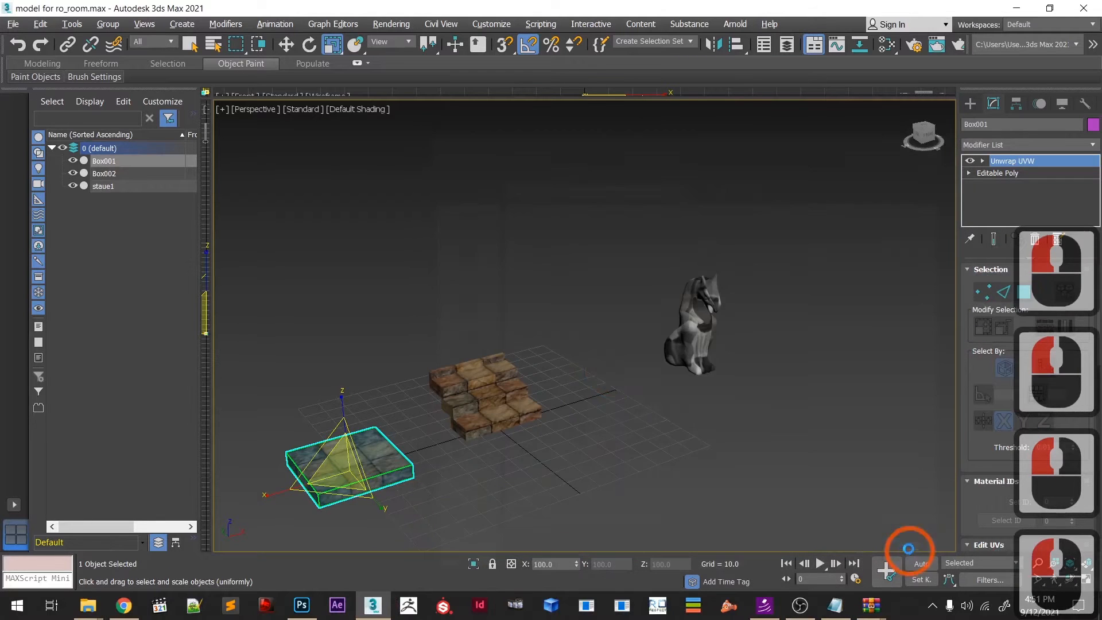
{"action": "left_click", "coordinate": [514, 318]}
{"action": "left_click", "coordinate": [549, 360]}
- Export only the stairs (Box002) to the Custom map folder as model05.3ds, preserving MAX's texture coordinates
{"action": "left_click", "coordinate": [330, 201]}
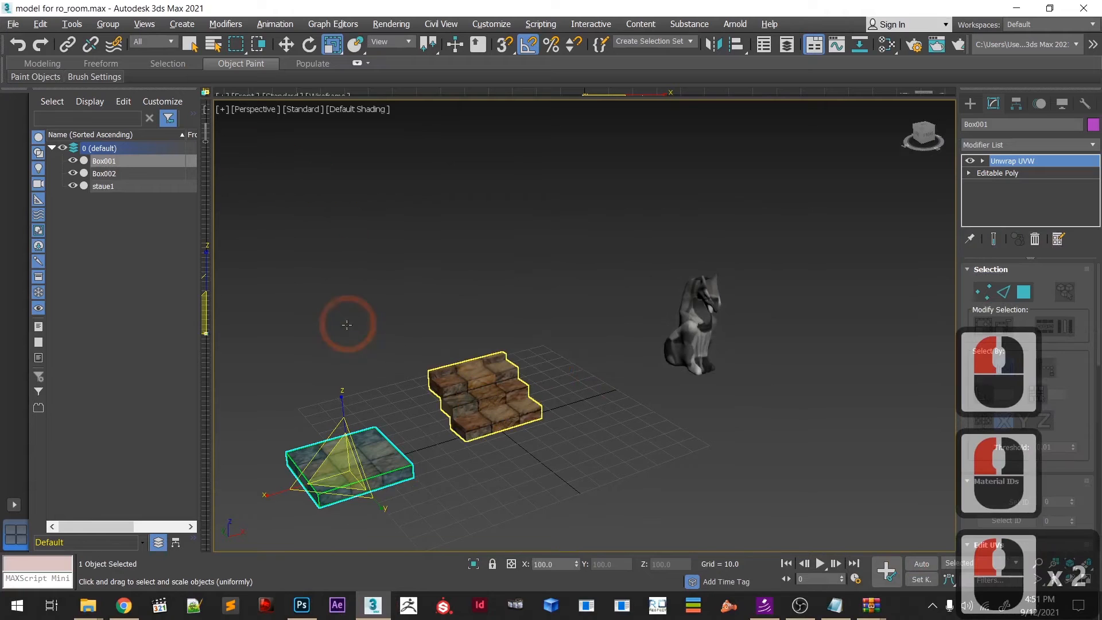
{"action": "left_click", "coordinate": [485, 396]}
{"action": "left_click", "coordinate": [12, 24]}
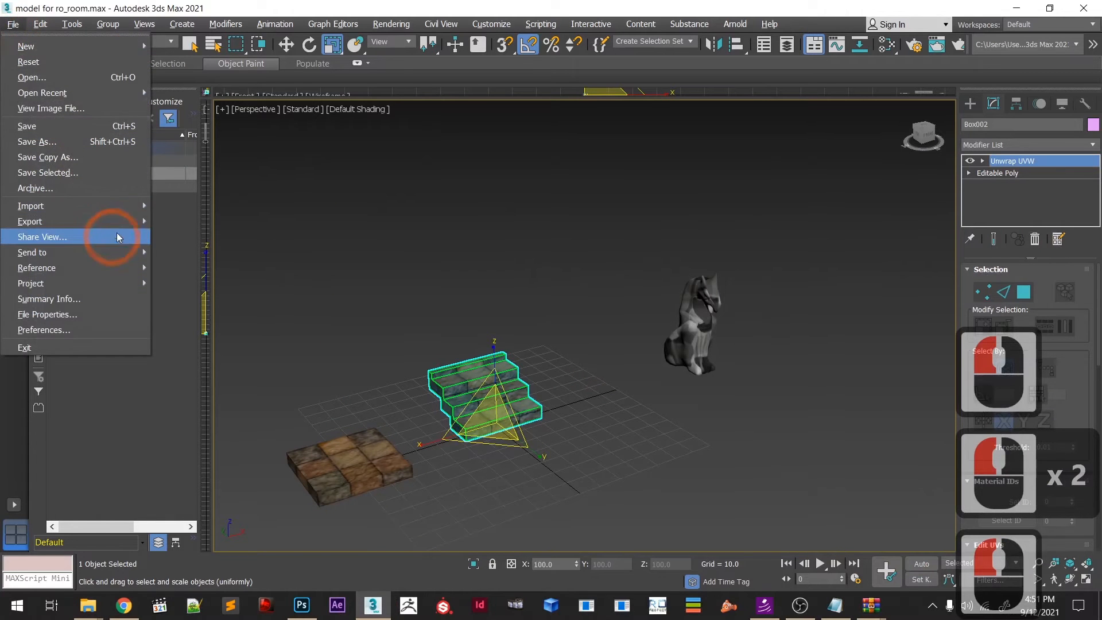
{"action": "left_click", "coordinate": [469, 317]}
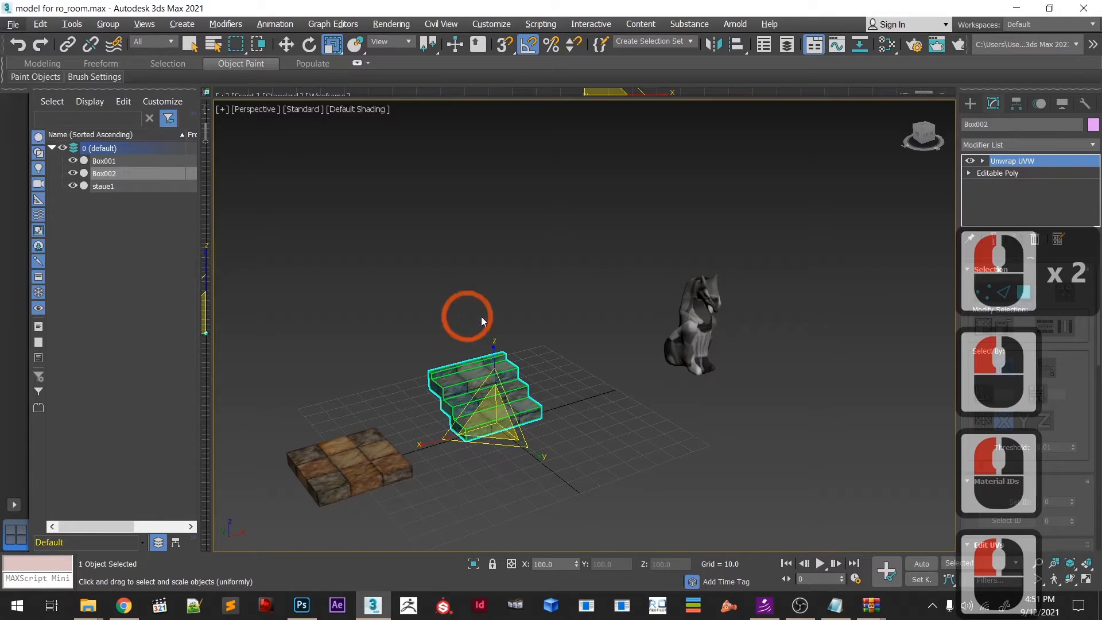
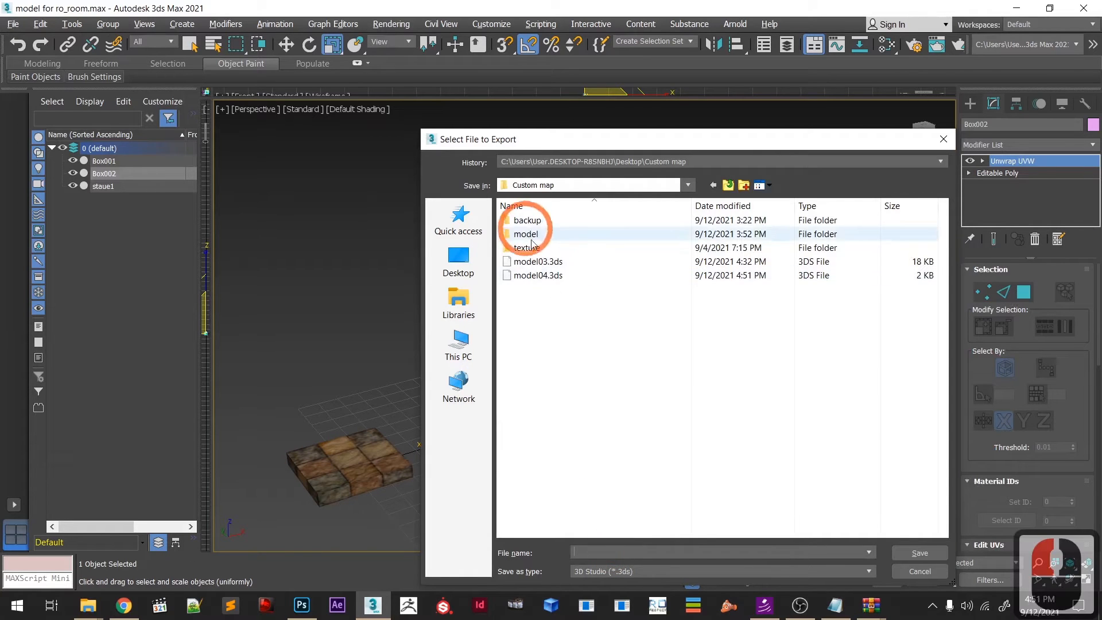
{"action": "left_click", "coordinate": [561, 275]}
{"action": "double_click", "coordinate": [599, 552]}
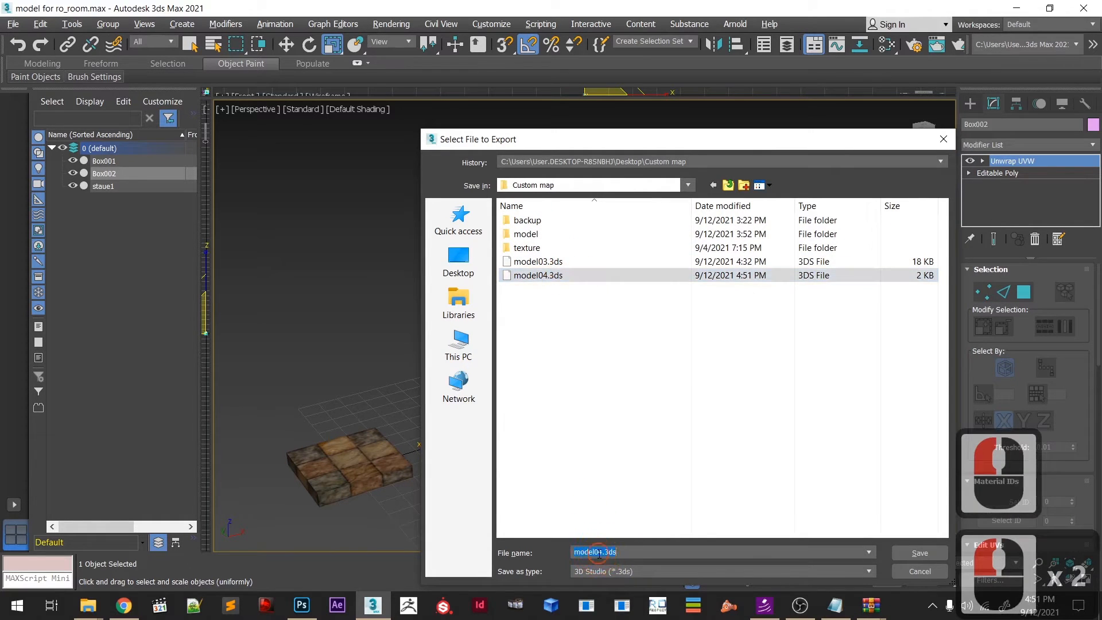
{"action": "key", "text": "BackSpace"}
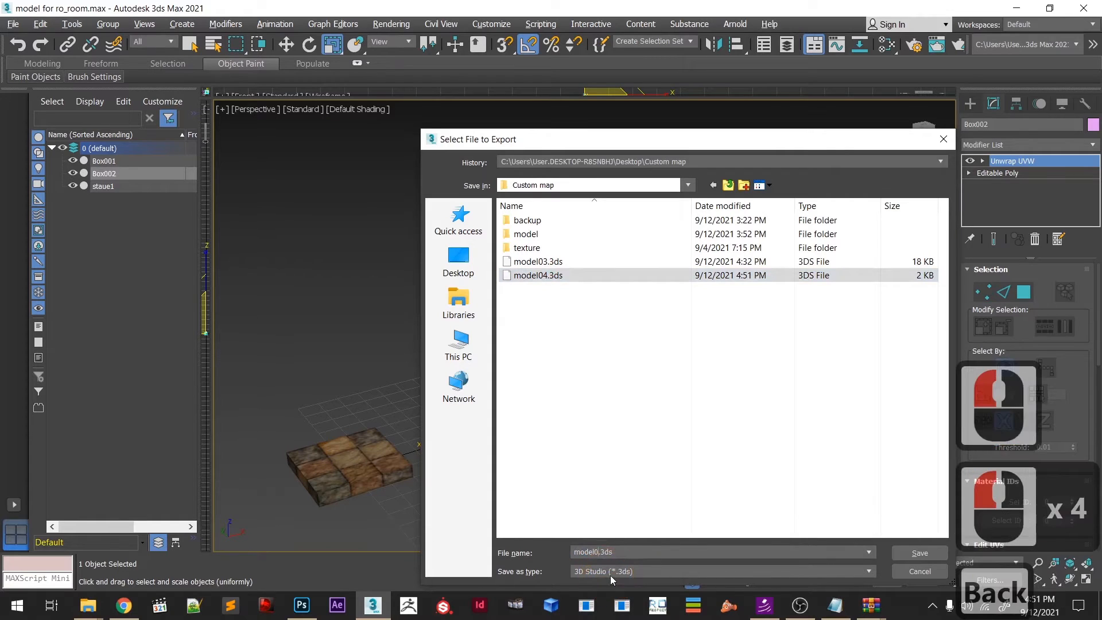
{"action": "type", "text": "5"}
{"action": "key", "text": "Return"}
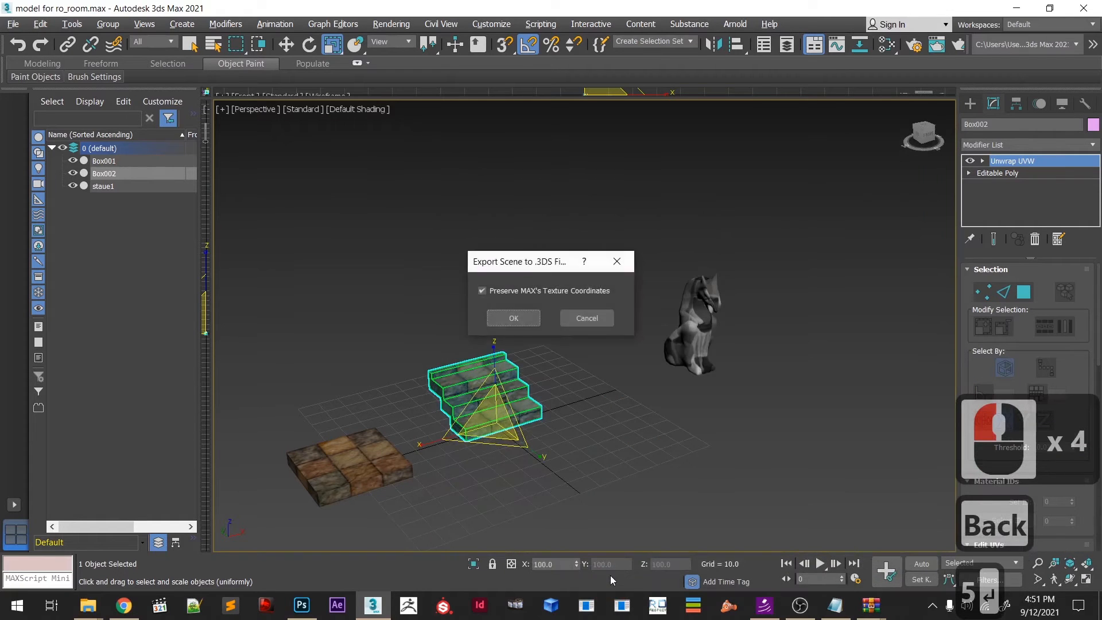
{"action": "key", "text": "Return"}
{"action": "left_click", "coordinate": [548, 361]}
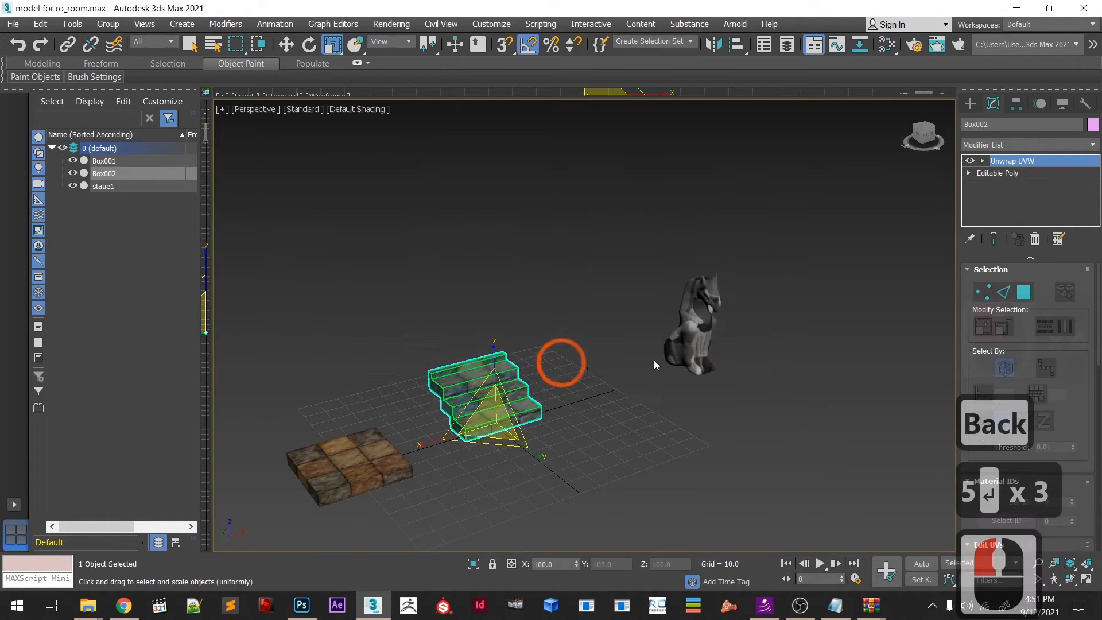
- Export only the statue to the Custom map folder as the 3D Studio file model06, accepting the offered export options
{"action": "left_click", "coordinate": [694, 337]}
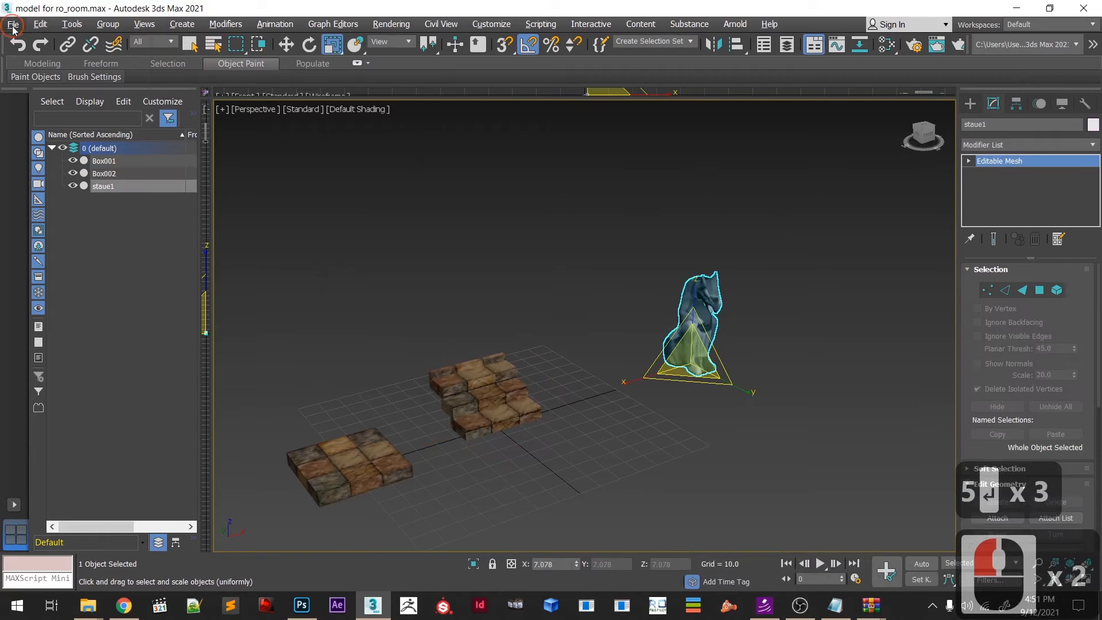
{"action": "left_click", "coordinate": [13, 24]}
{"action": "mouse_move", "coordinate": [93, 223]}
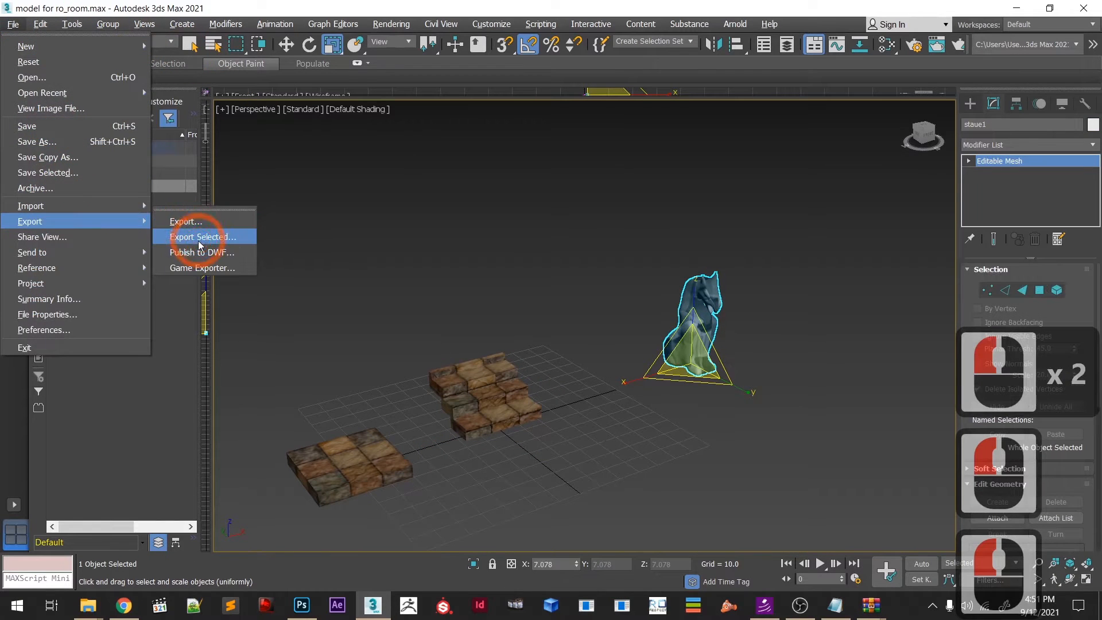
{"action": "left_click", "coordinate": [212, 237]}
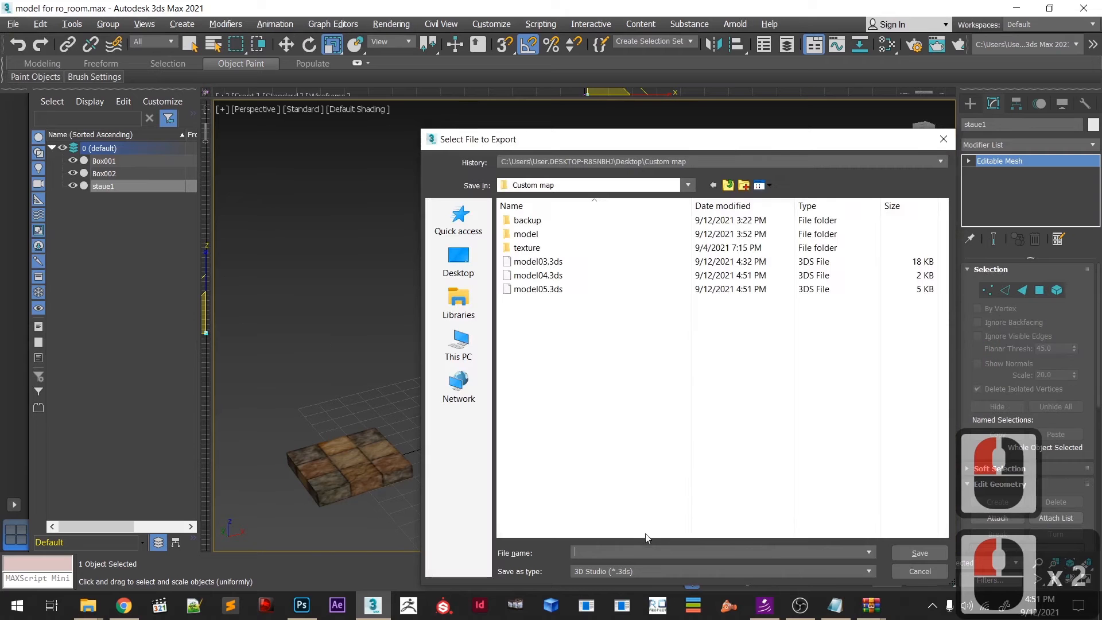
{"action": "type", "text": "model"}
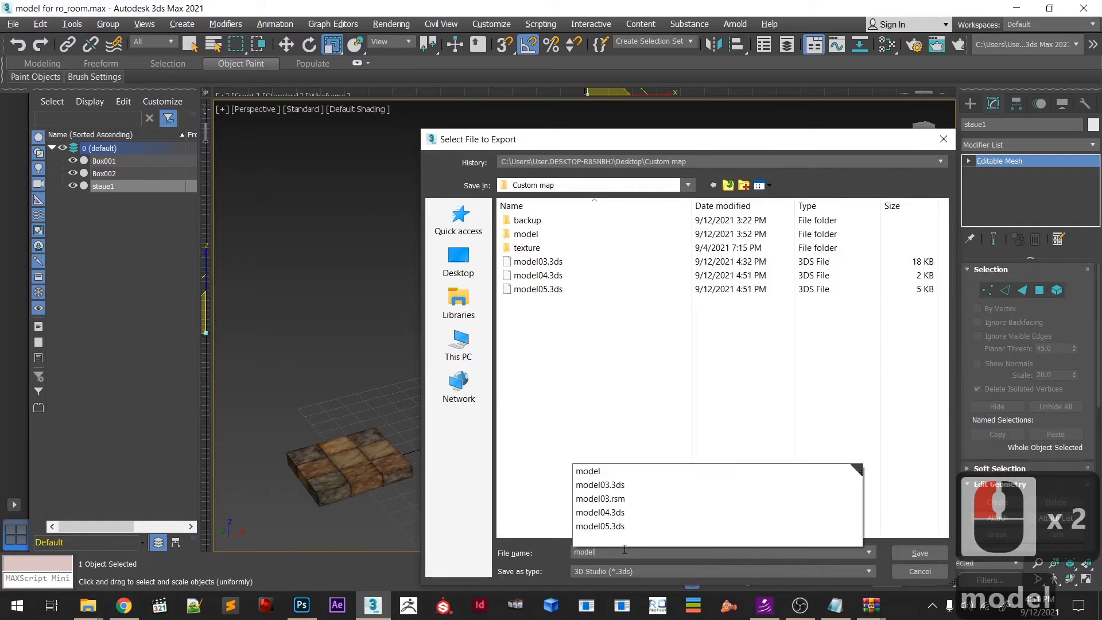
{"action": "type", "text": "06"}
{"action": "key", "text": "Return"}
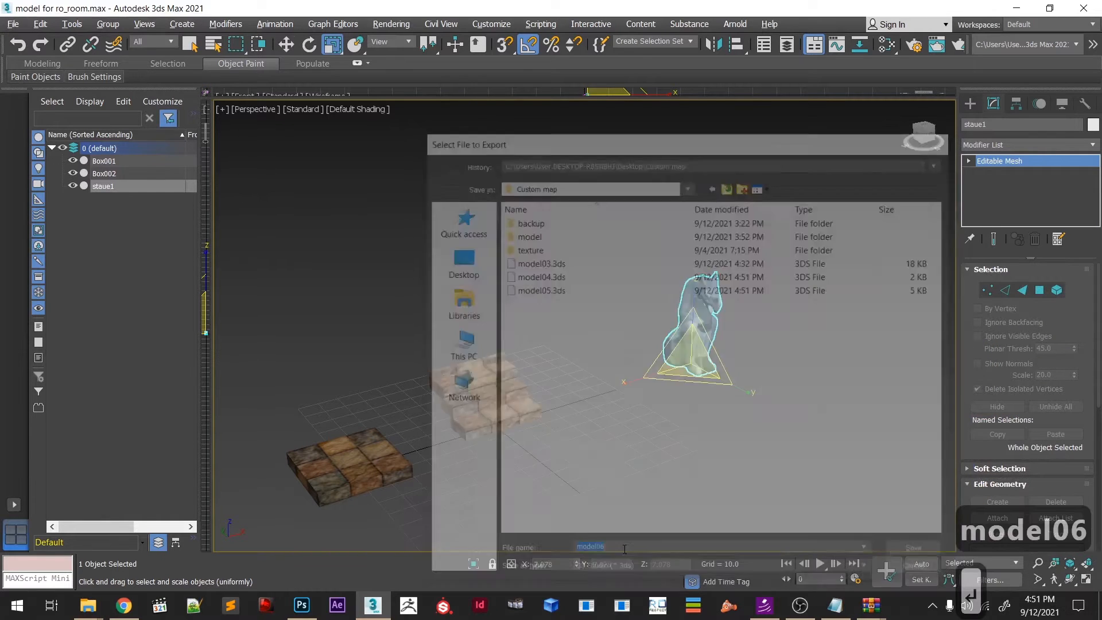
{"action": "key", "text": "Return"}
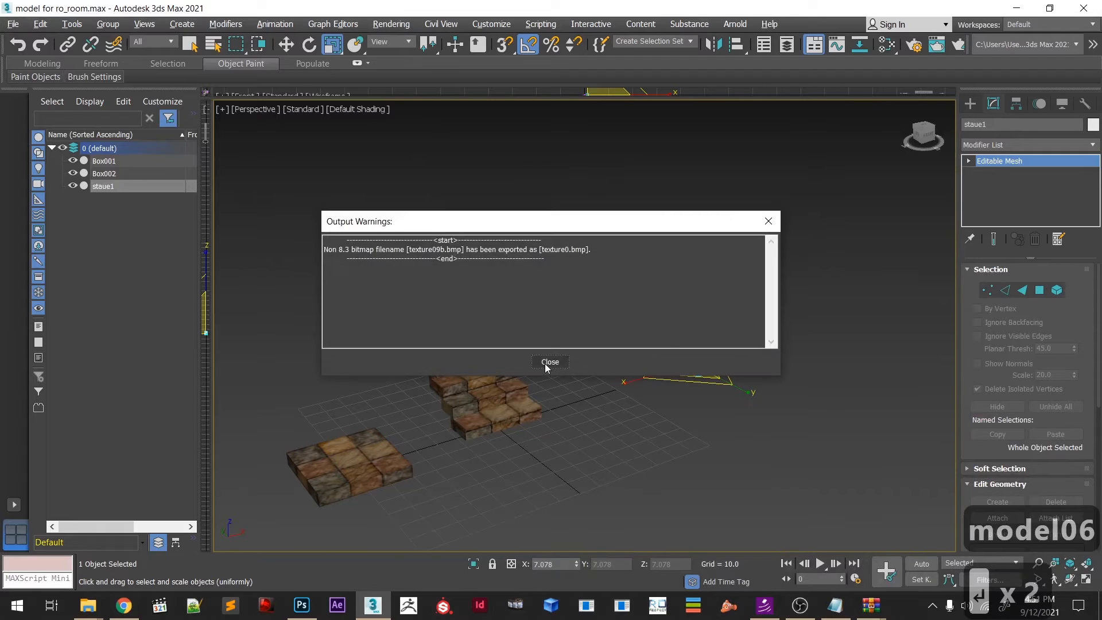
{"action": "left_click", "coordinate": [546, 363]}
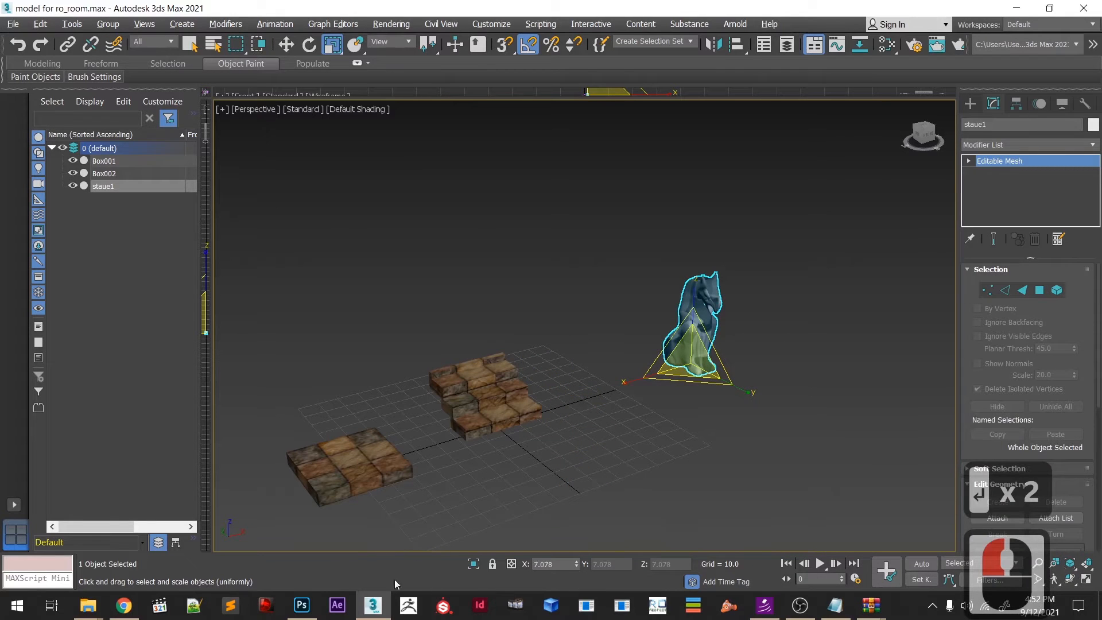
- Switch to the running Borf's Ragnarok Online World Editor and quit it
{"action": "left_click", "coordinate": [624, 610]}
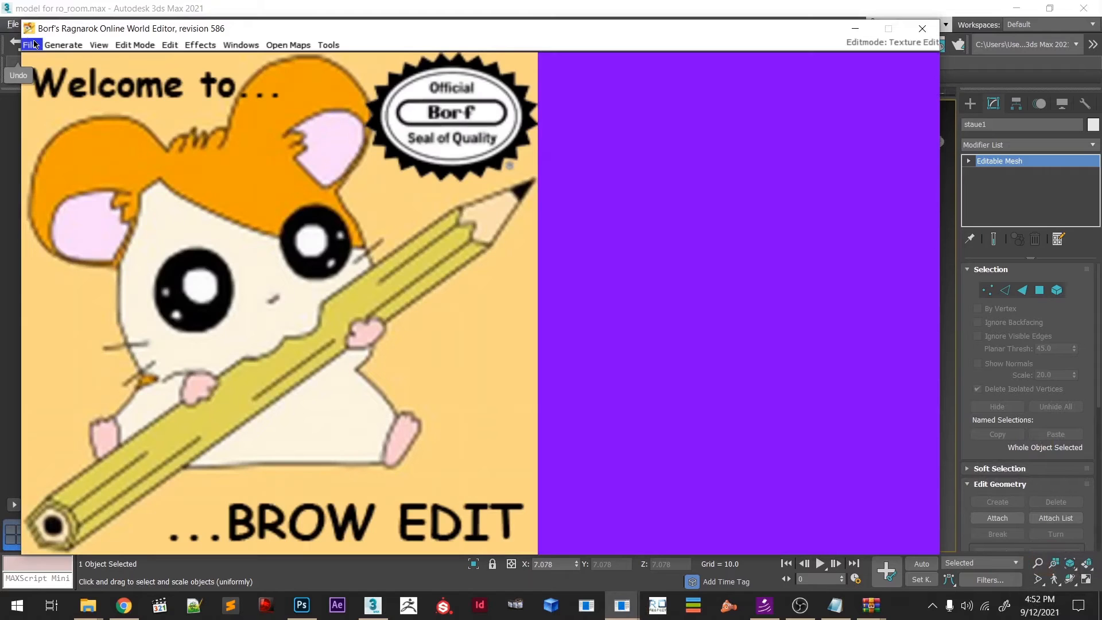
{"action": "left_click", "coordinate": [30, 45]}
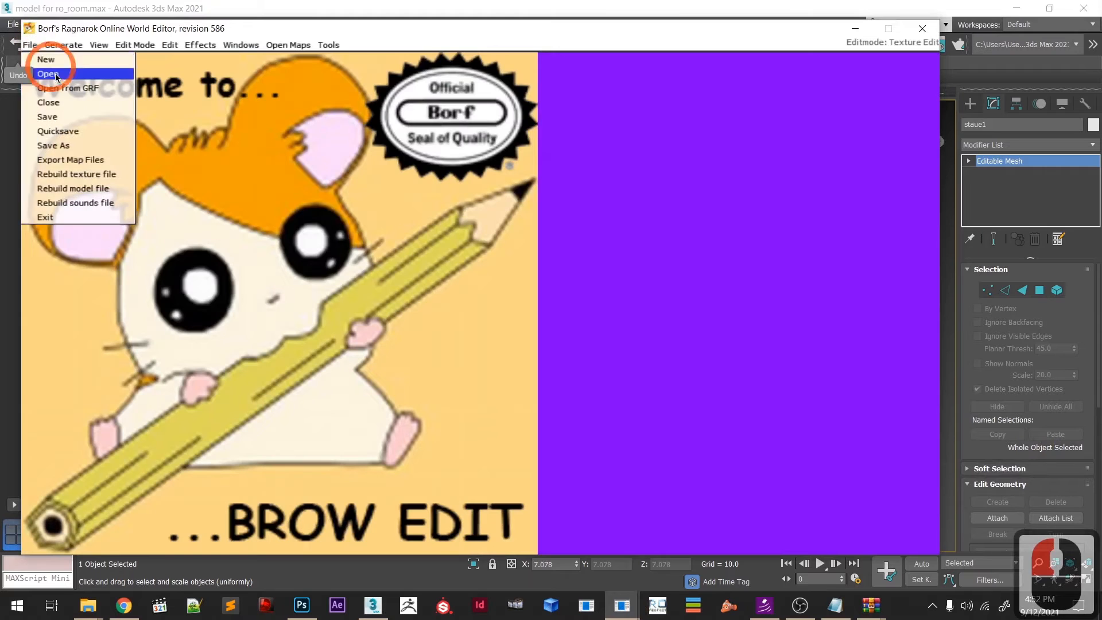
{"action": "left_click", "coordinate": [917, 29]}
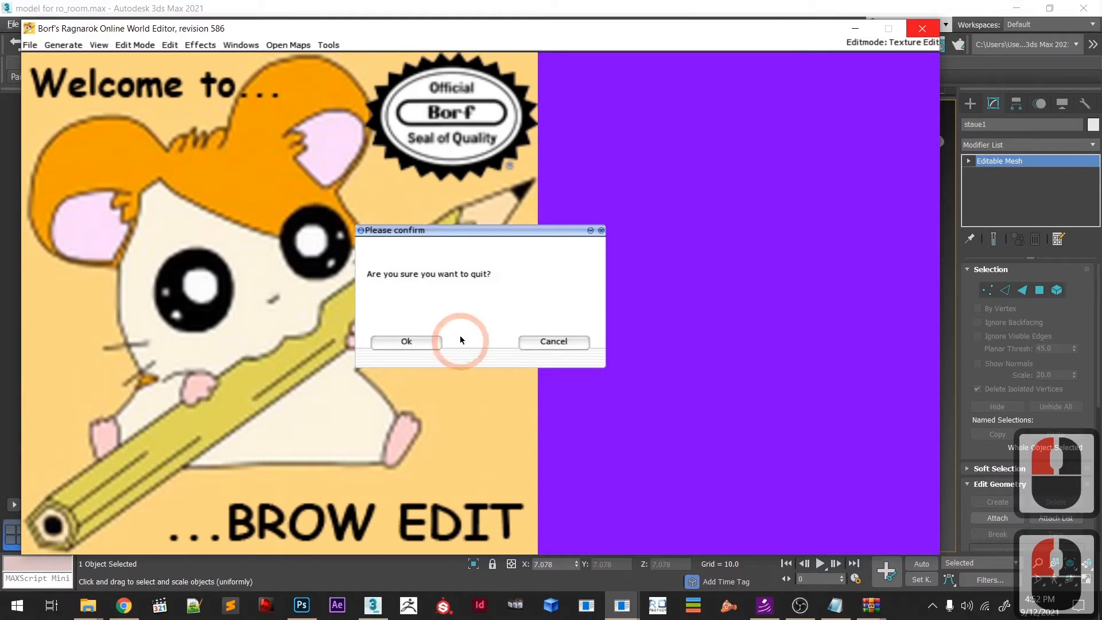
{"action": "left_click", "coordinate": [406, 343]}
- Minimize 3ds Max and the File Explorer windows and relaunch Borf's Ragnarok Online World Editor from the desktop
{"action": "left_click", "coordinate": [1019, 8]}
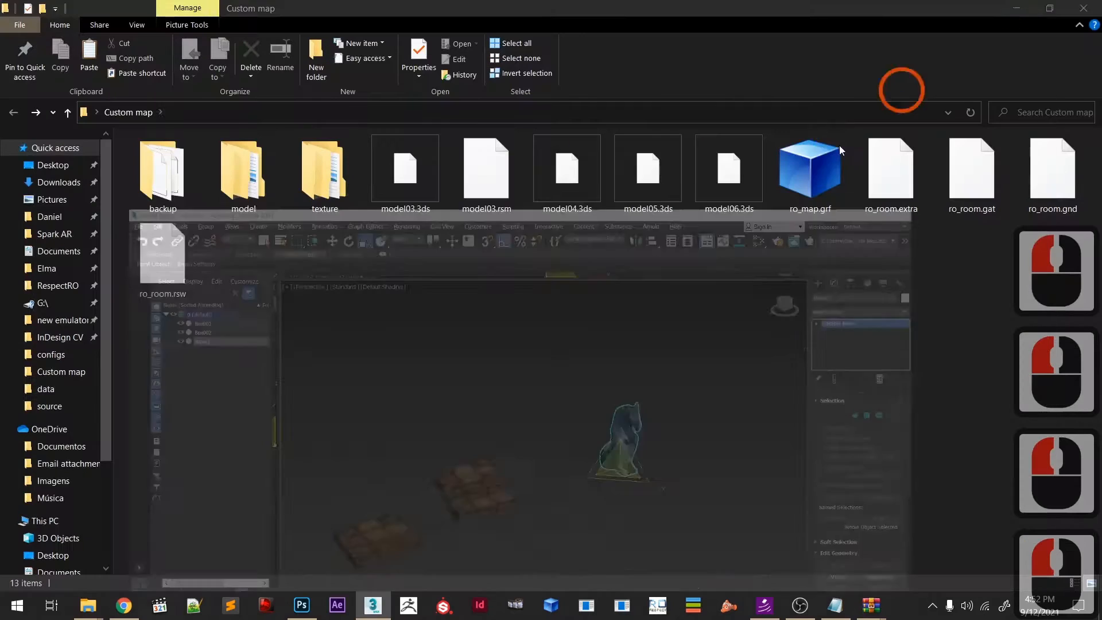
{"action": "left_click", "coordinate": [1016, 8]}
{"action": "left_click", "coordinate": [825, 332]}
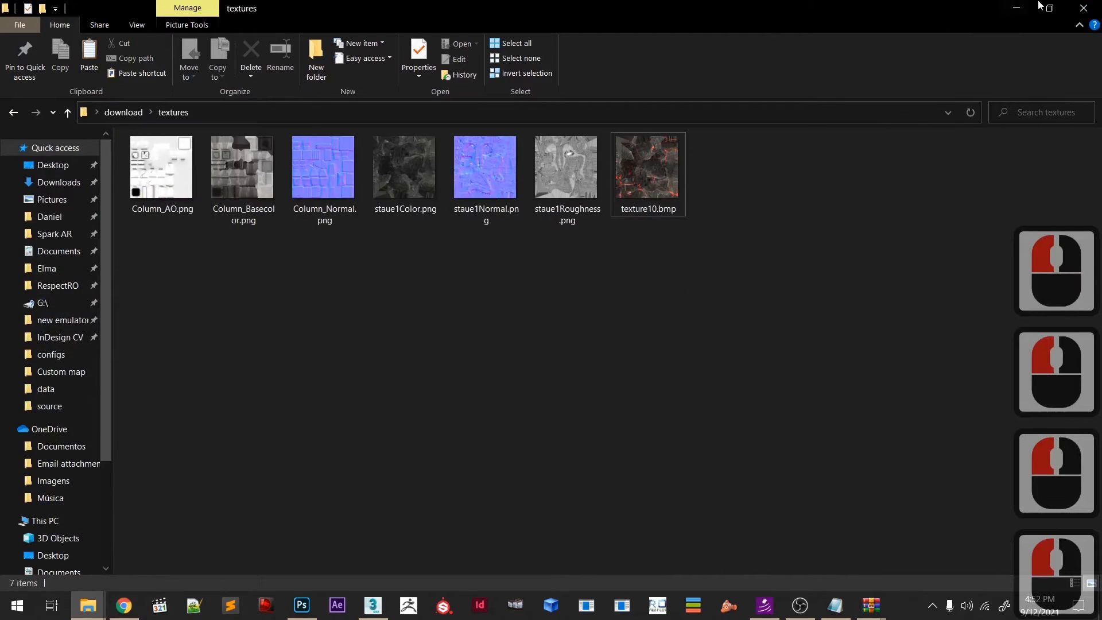
{"action": "left_click", "coordinate": [1016, 8]}
{"action": "double_click", "coordinate": [595, 244]}
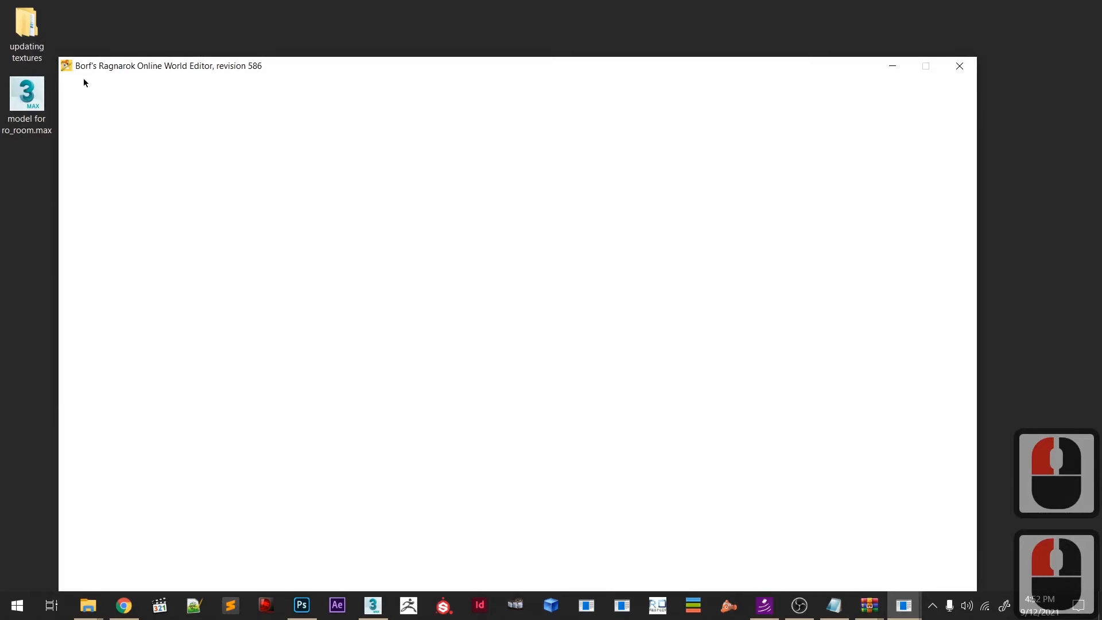
- Open the custom map from the GRF in the World Editor
{"action": "left_click", "coordinate": [67, 82]}
{"action": "left_click", "coordinate": [92, 125]}
{"action": "double_click", "coordinate": [529, 221]}
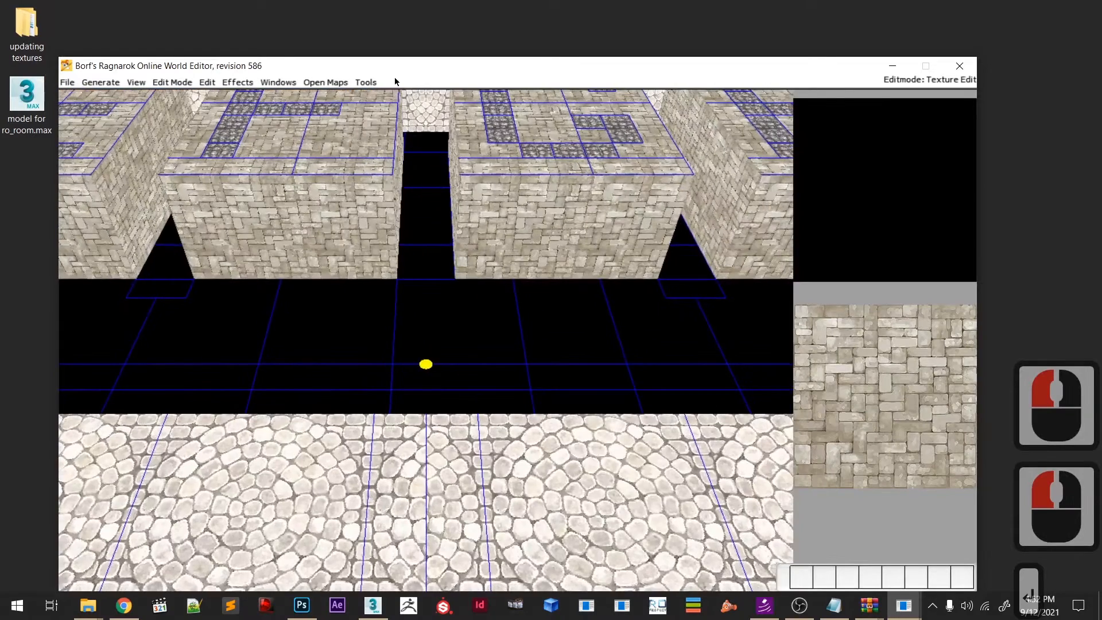
- Convert model04.3ds from the Custom map folder to RSM and save it there as model04.rsm
{"action": "left_click", "coordinate": [372, 82]}
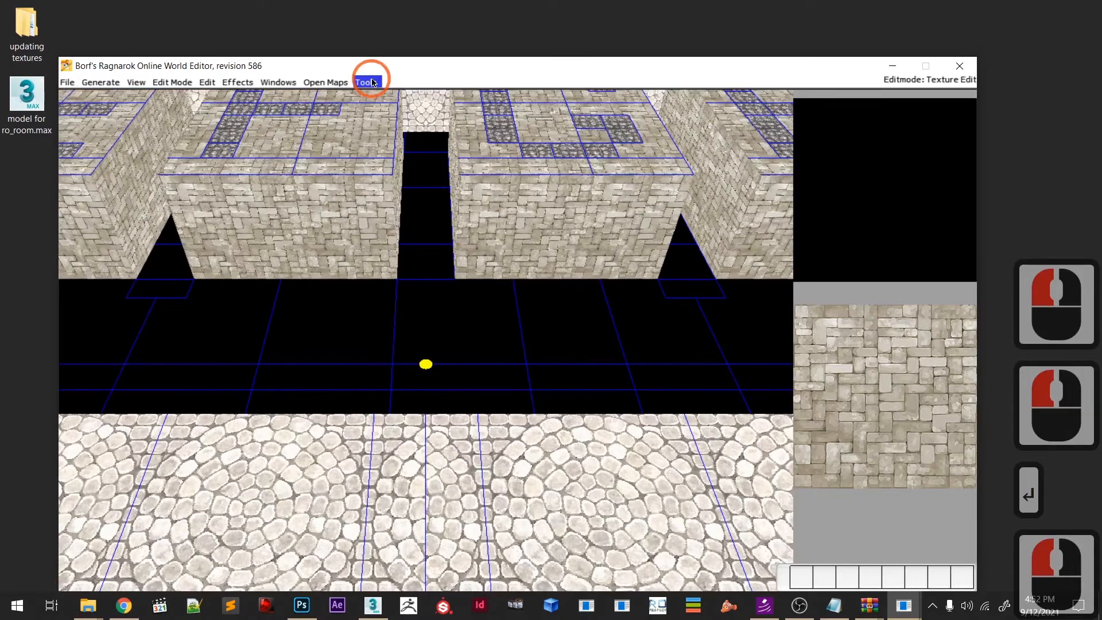
{"action": "left_click", "coordinate": [366, 83]}
{"action": "left_click", "coordinate": [379, 98]}
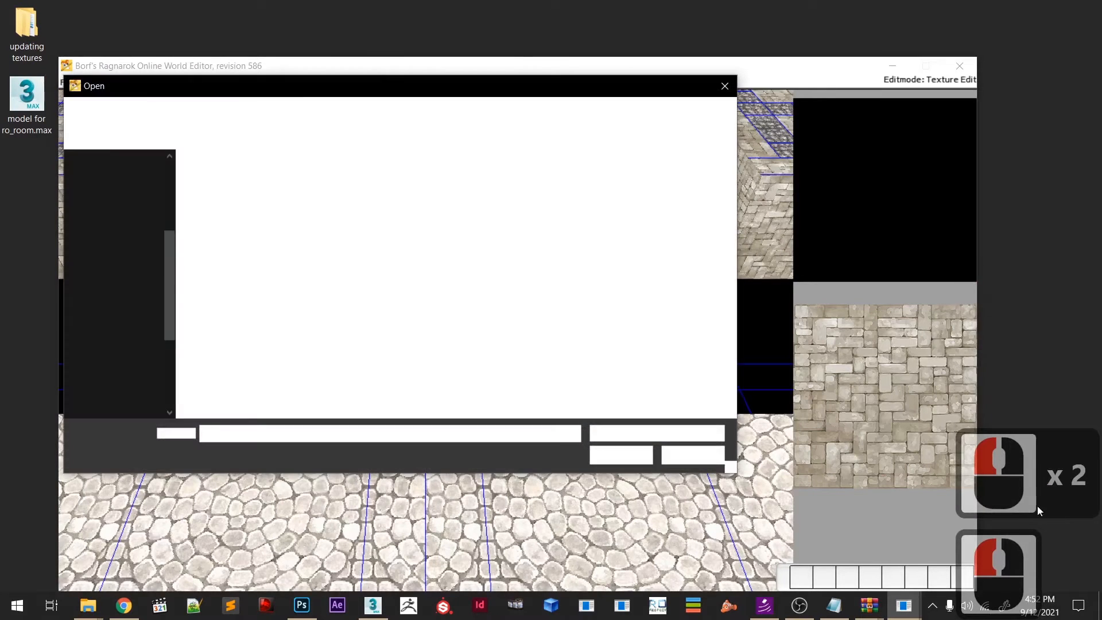
{"action": "left_click", "coordinate": [800, 605]}
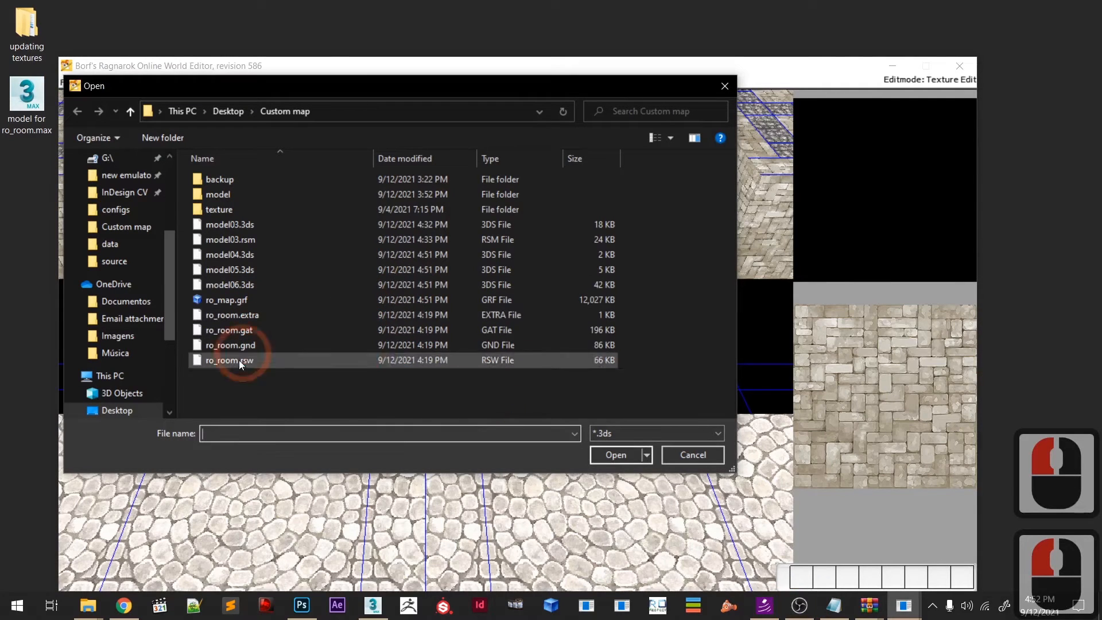
{"action": "left_click", "coordinate": [249, 257]}
{"action": "double_click", "coordinate": [246, 255]}
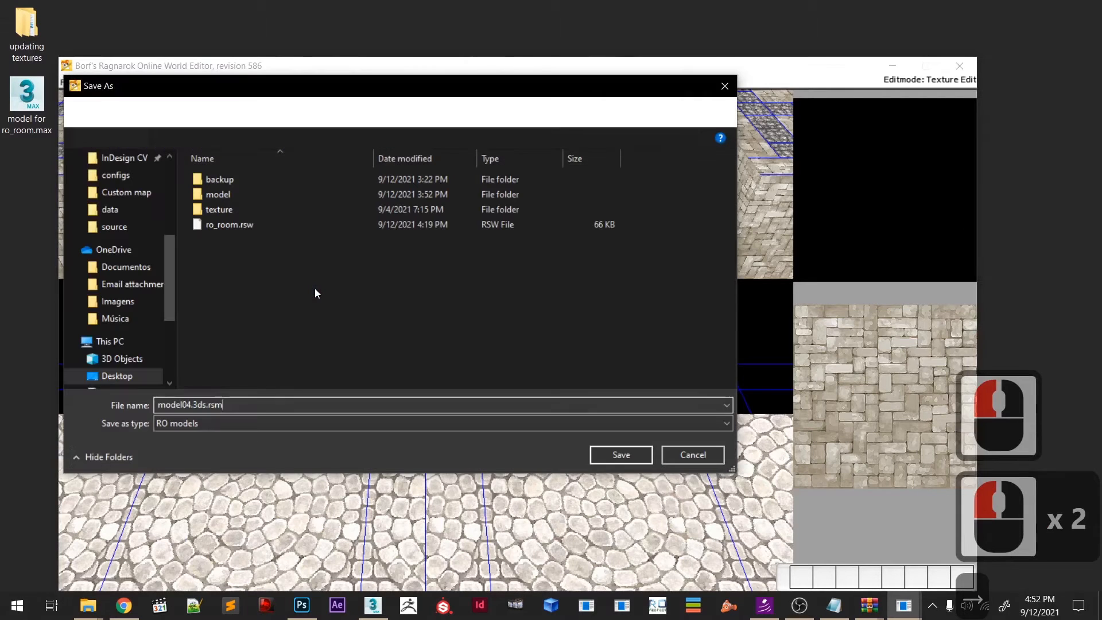
{"action": "key", "text": "Left"}
{"action": "key", "text": "BackSpace"}
{"action": "key", "text": "BackSpace"}
{"action": "key", "text": "BackSpace"}
{"action": "key", "text": "BackSpace"}
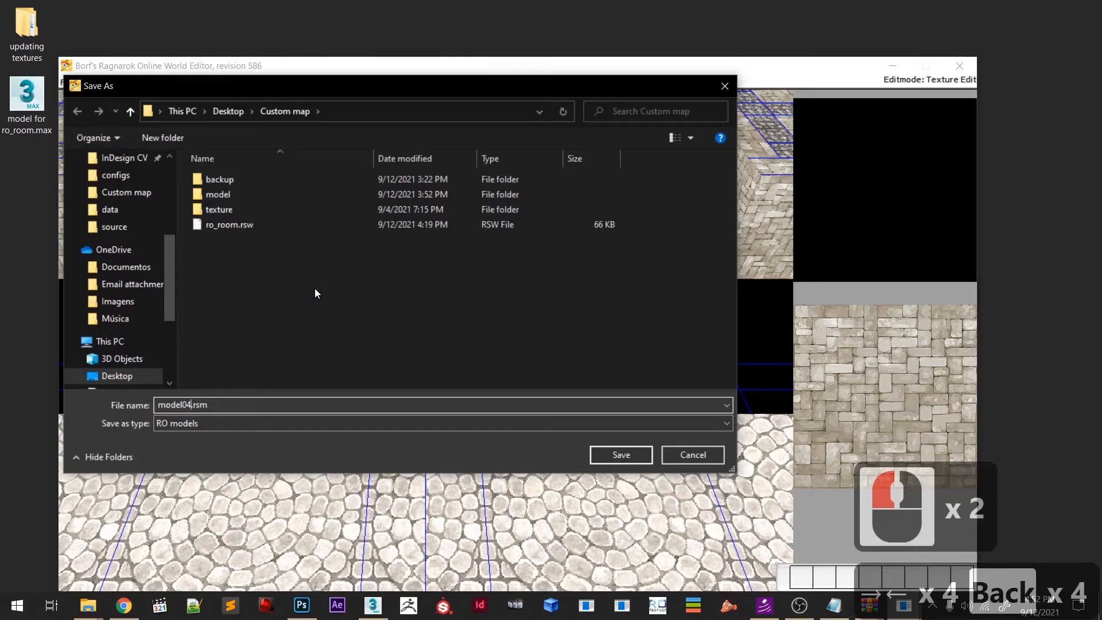
{"action": "key", "text": "Return"}
- Convert model05.3ds from the Custom map folder to RSM and save it there as model05.rsm
{"action": "left_click", "coordinate": [364, 84]}
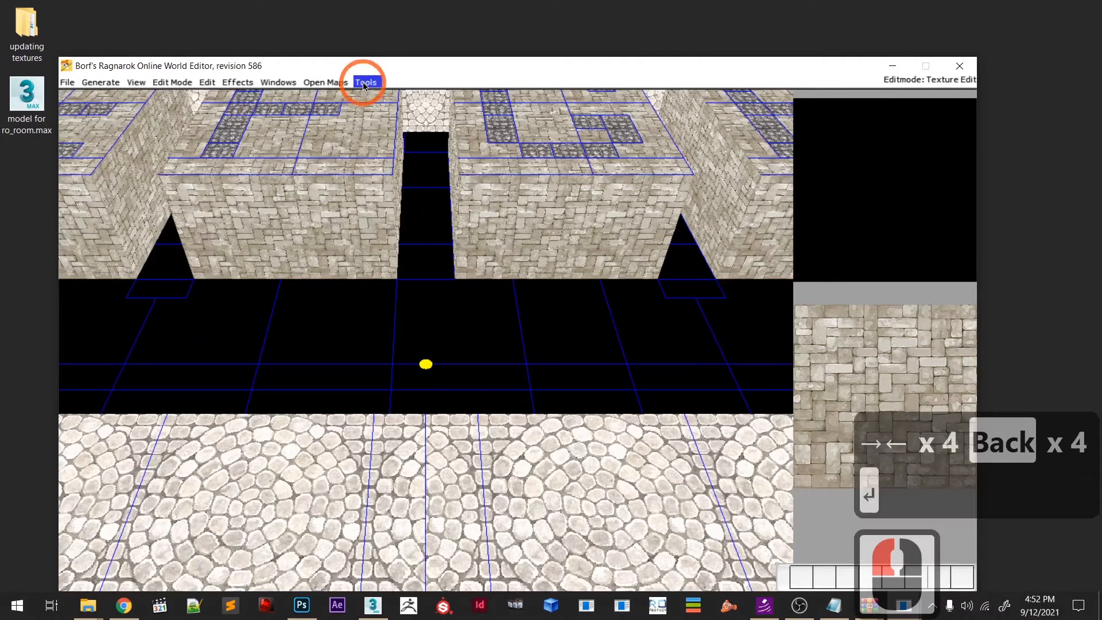
{"action": "left_click", "coordinate": [368, 85]}
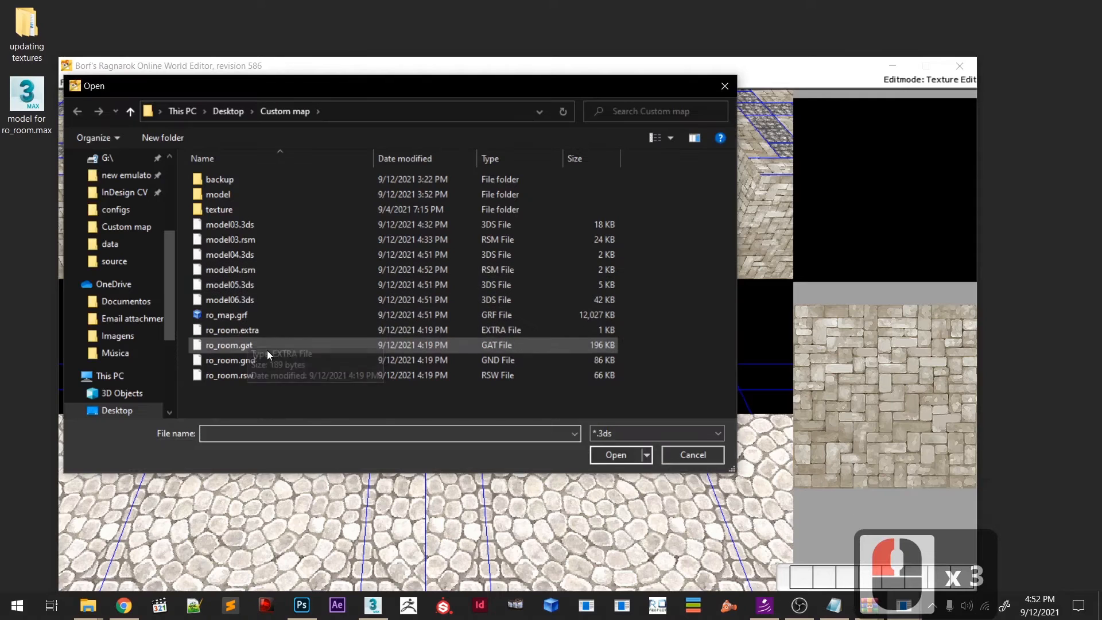
{"action": "left_click", "coordinate": [245, 286]}
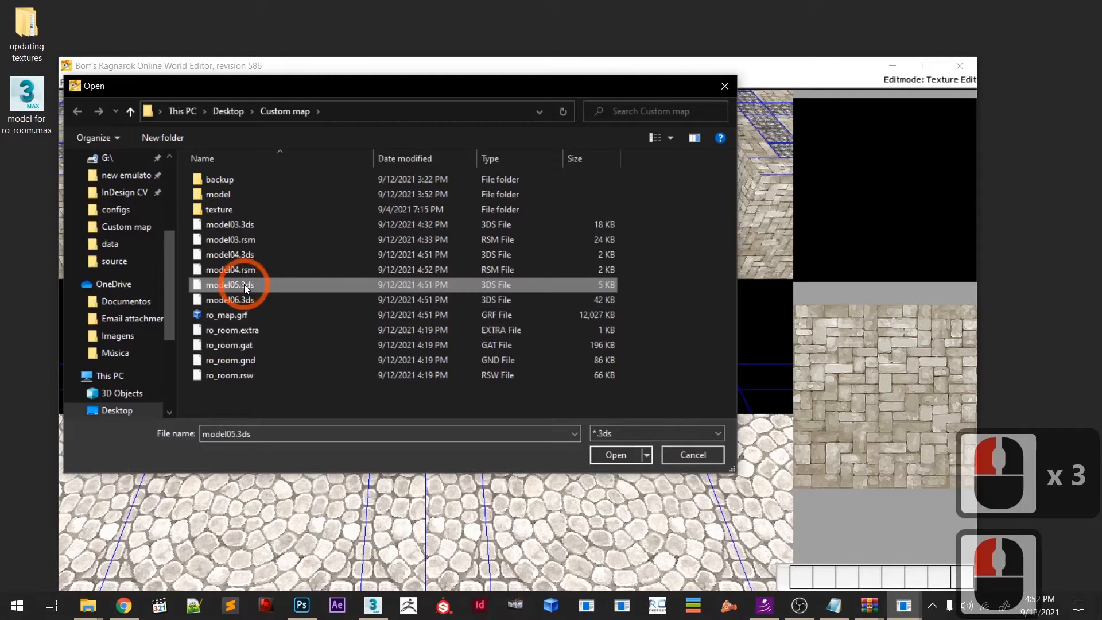
{"action": "key", "text": "Return"}
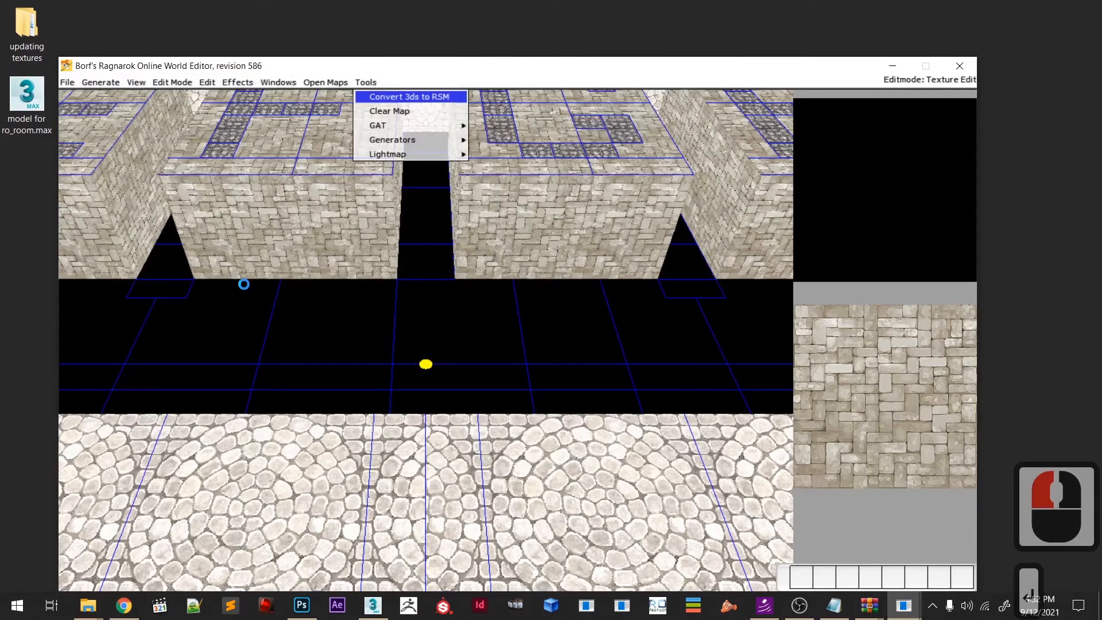
{"action": "key", "text": "Right"}
{"action": "key", "text": "Right"}
{"action": "key", "text": "Right"}
{"action": "key", "text": "Right"}
{"action": "key", "text": "Left"}
{"action": "key", "text": "Left"}
{"action": "key", "text": "Left"}
{"action": "key", "text": "Left"}
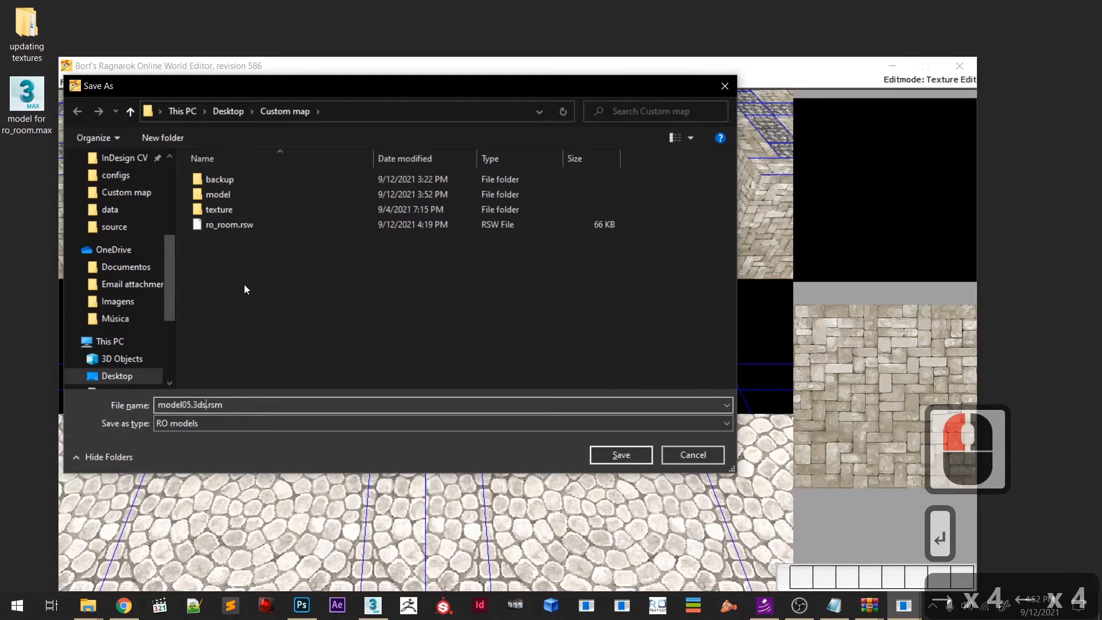
{"action": "key", "text": "BackSpace"}
{"action": "key", "text": "BackSpace"}
{"action": "key", "text": "BackSpace"}
{"action": "key", "text": "BackSpace"}
{"action": "key", "text": "Return"}
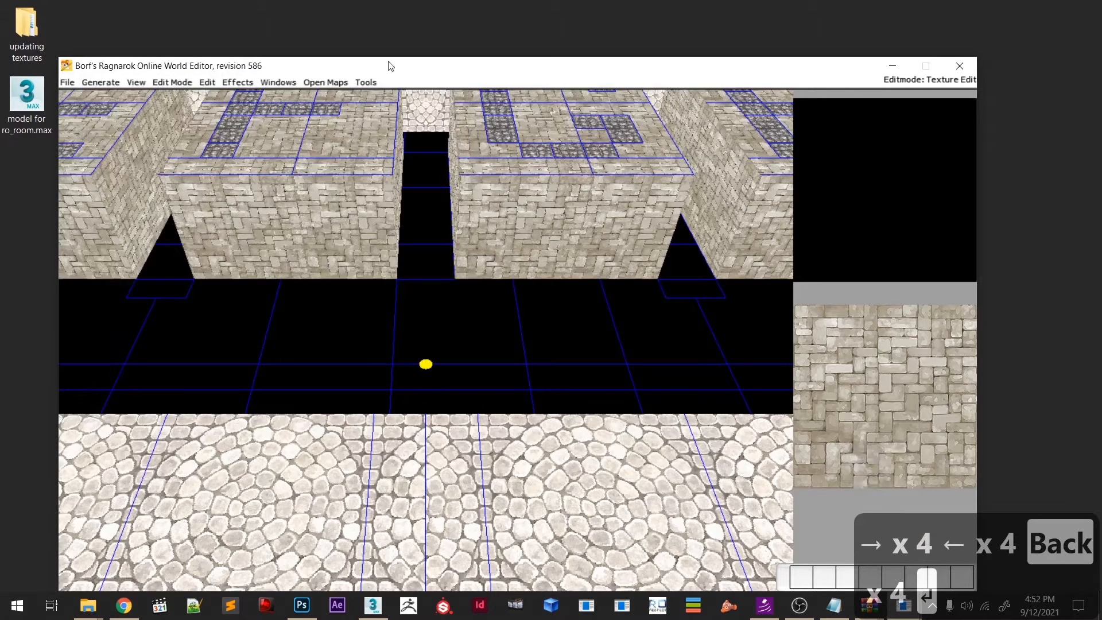
- Convert model06.3ds from the Custom map folder to RSM and save it there as model06.rsm
{"action": "left_click", "coordinate": [369, 80]}
{"action": "left_click", "coordinate": [368, 81]}
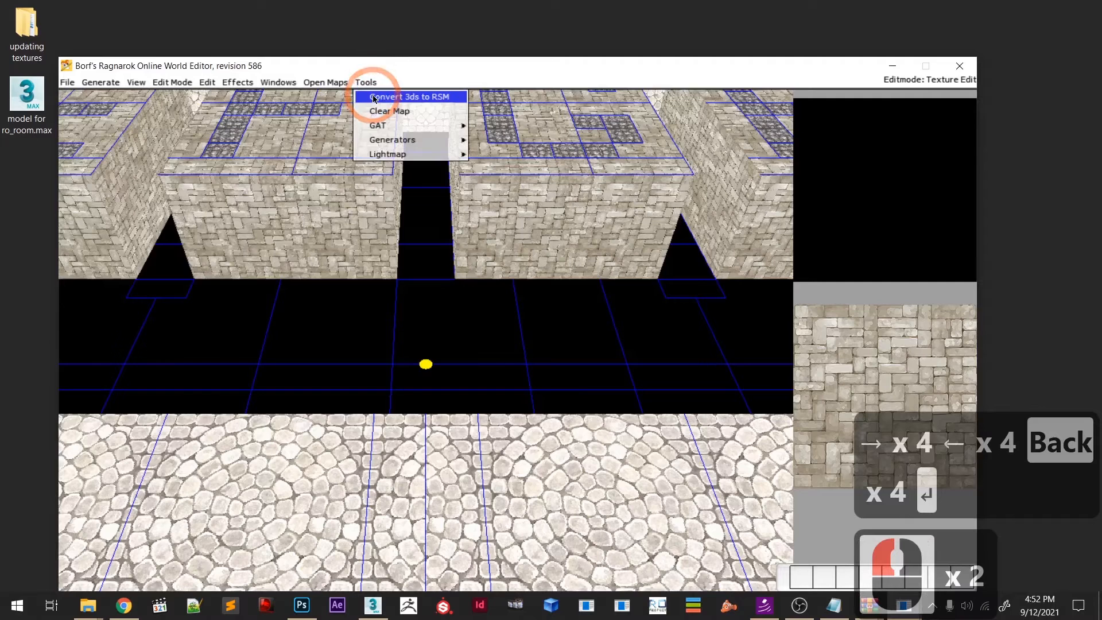
{"action": "left_click", "coordinate": [409, 97]}
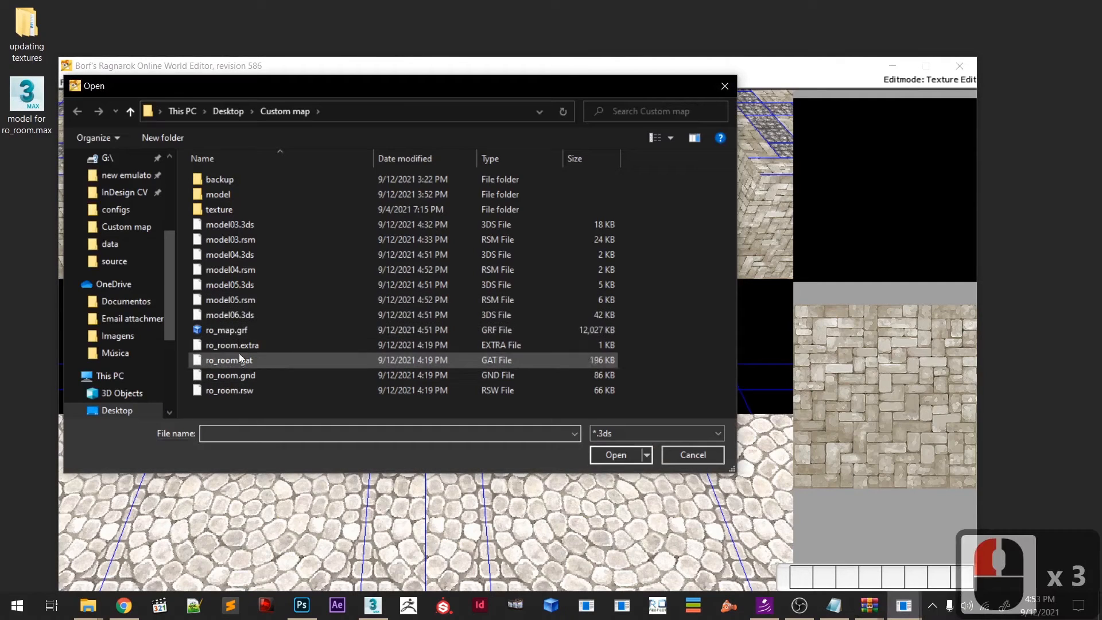
{"action": "left_click", "coordinate": [233, 316]}
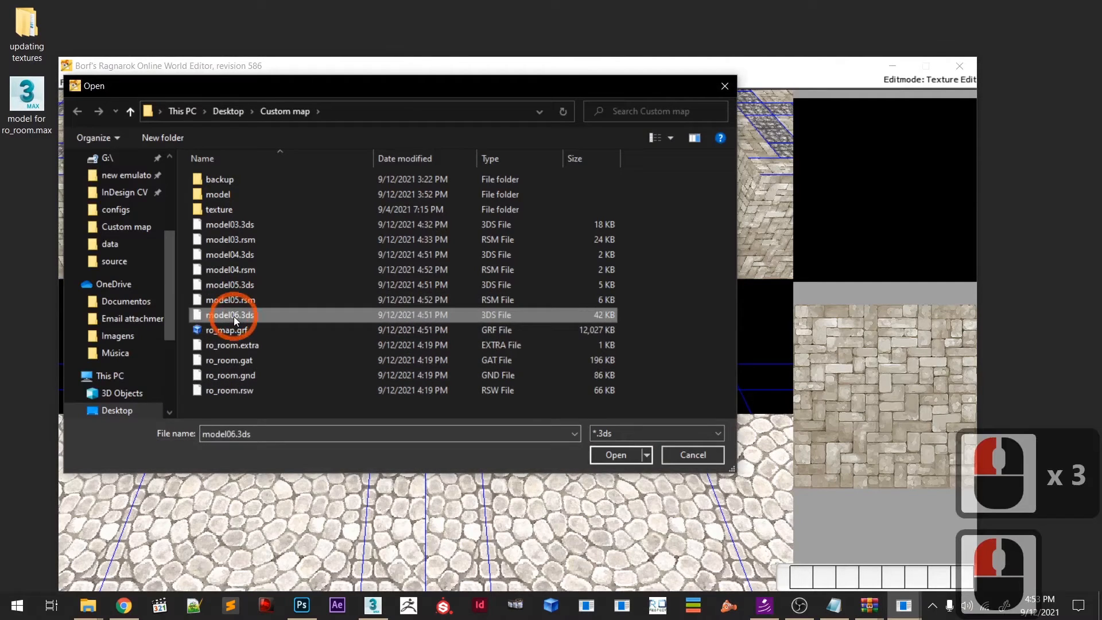
{"action": "double_click", "coordinate": [234, 319]}
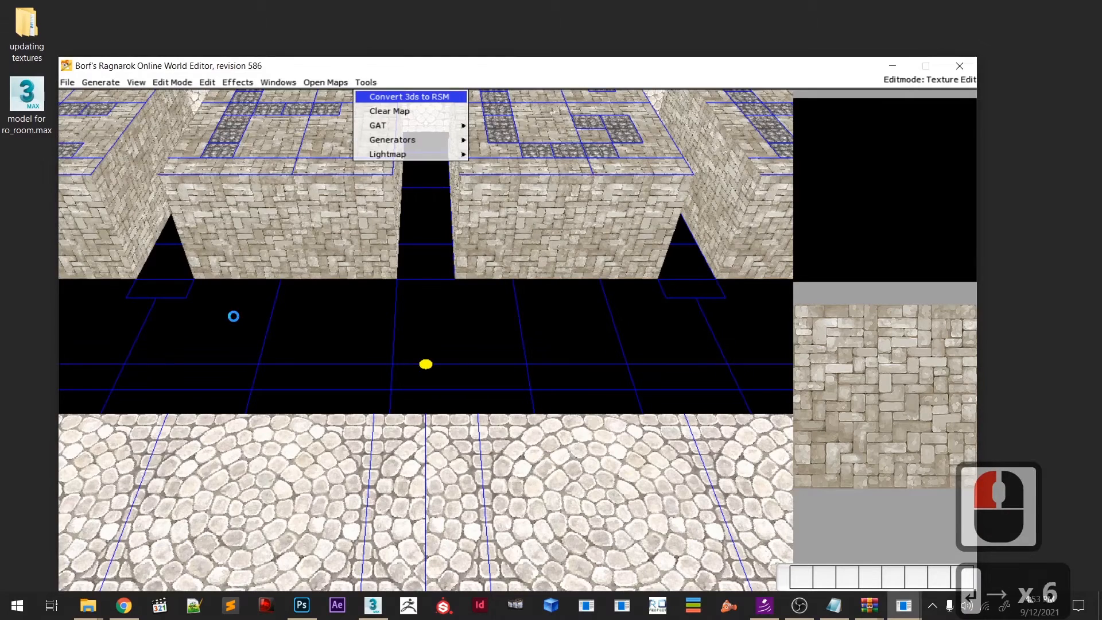
{"action": "key", "text": "Right"}
{"action": "key", "text": "Right"}
{"action": "key", "text": "Right"}
{"action": "key", "text": "Left"}
{"action": "key", "text": "Left"}
{"action": "key", "text": "Left"}
{"action": "key", "text": "Left"}
{"action": "key", "text": "BackSpace"}
{"action": "key", "text": "BackSpace"}
{"action": "key", "text": "BackSpace"}
{"action": "key", "text": "BackSpace"}
{"action": "key", "text": "Return"}
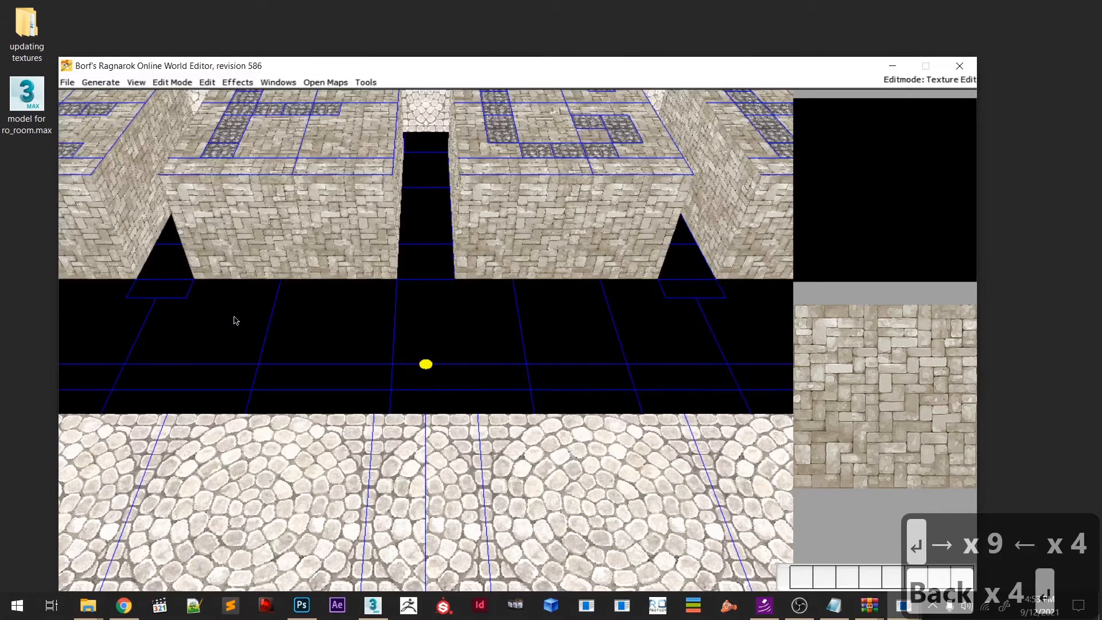
- Open model04.rsm in the RSM Editor and replace its texture with the custom ro_room\texture01.bmp
{"action": "left_click", "coordinate": [274, 83]}
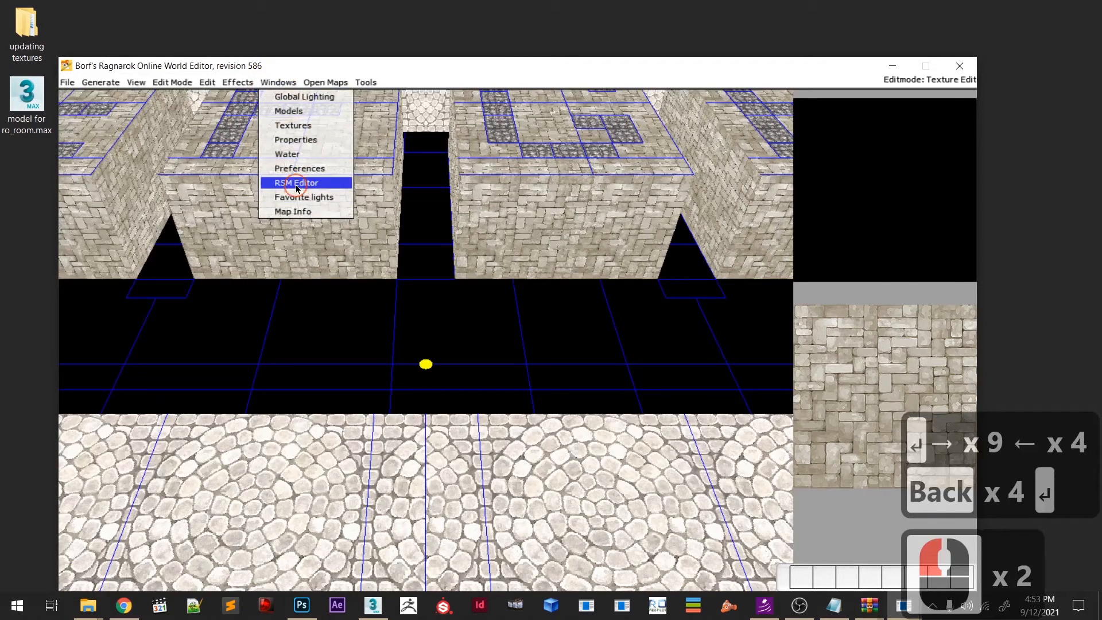
{"action": "left_click", "coordinate": [296, 186]}
{"action": "left_click", "coordinate": [86, 113]}
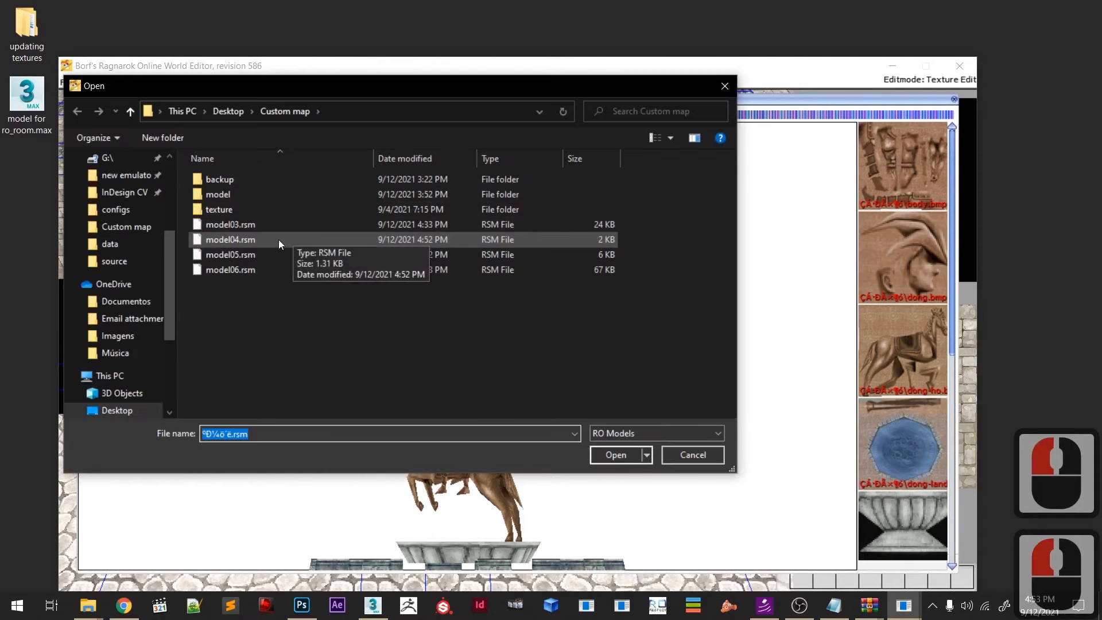
{"action": "double_click", "coordinate": [278, 240]}
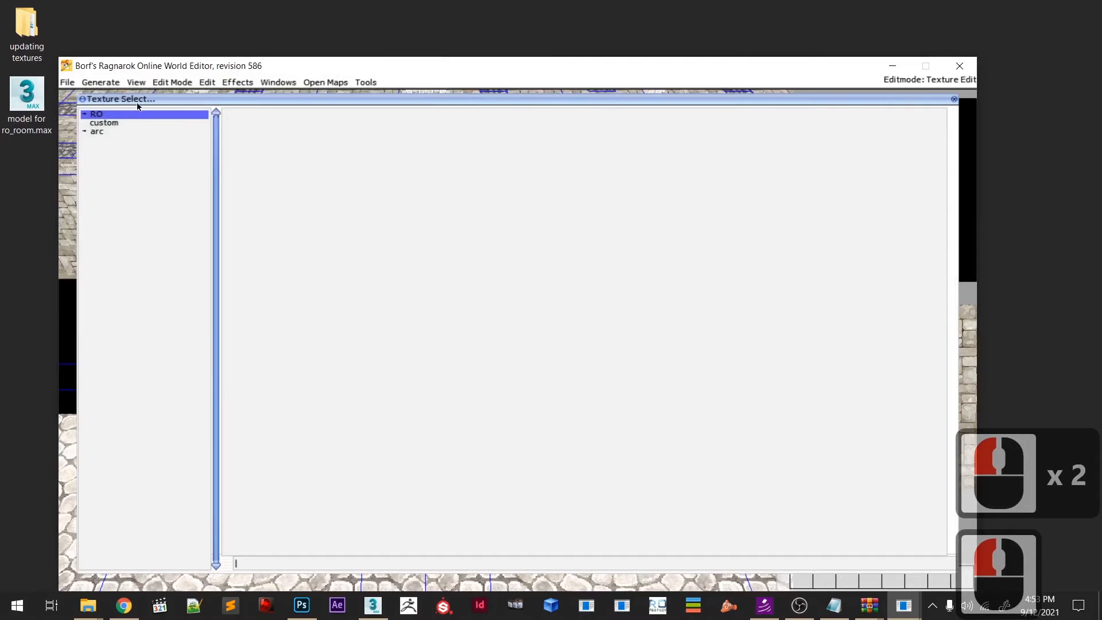
{"action": "left_click_drag", "start_coordinate": [139, 100], "coordinate": [179, 118]}
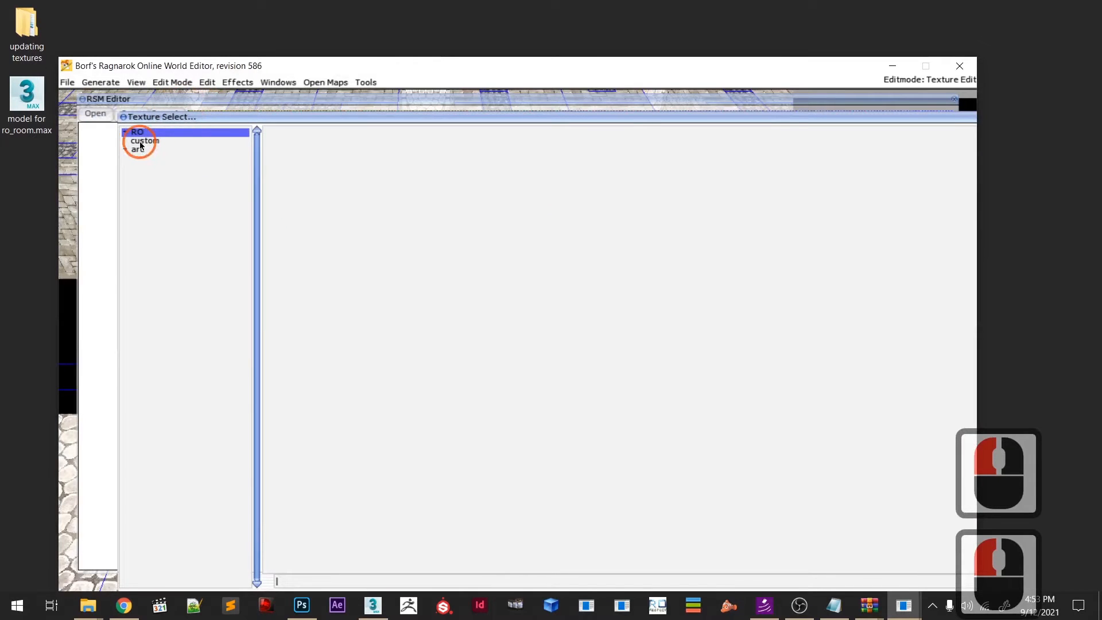
{"action": "double_click", "coordinate": [141, 144]}
{"action": "left_click", "coordinate": [331, 178]}
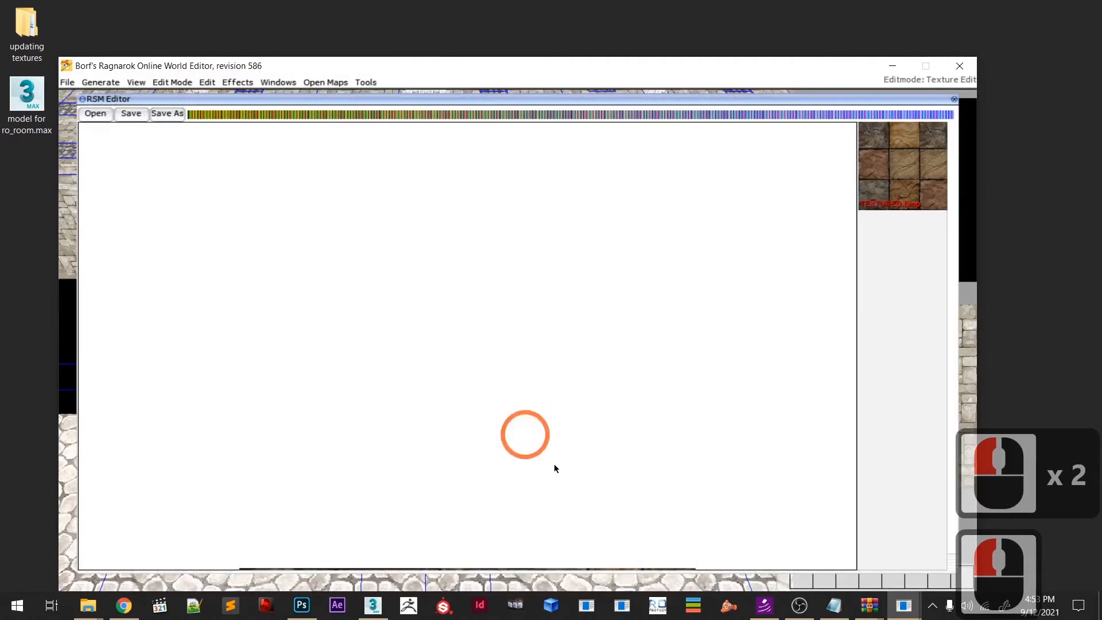
- Inspect the textured block, save it over the existing model04.rsm and close the RSM Editor
{"action": "left_click_drag", "start_coordinate": [506, 512], "coordinate": [477, 487], "text": "shift"}
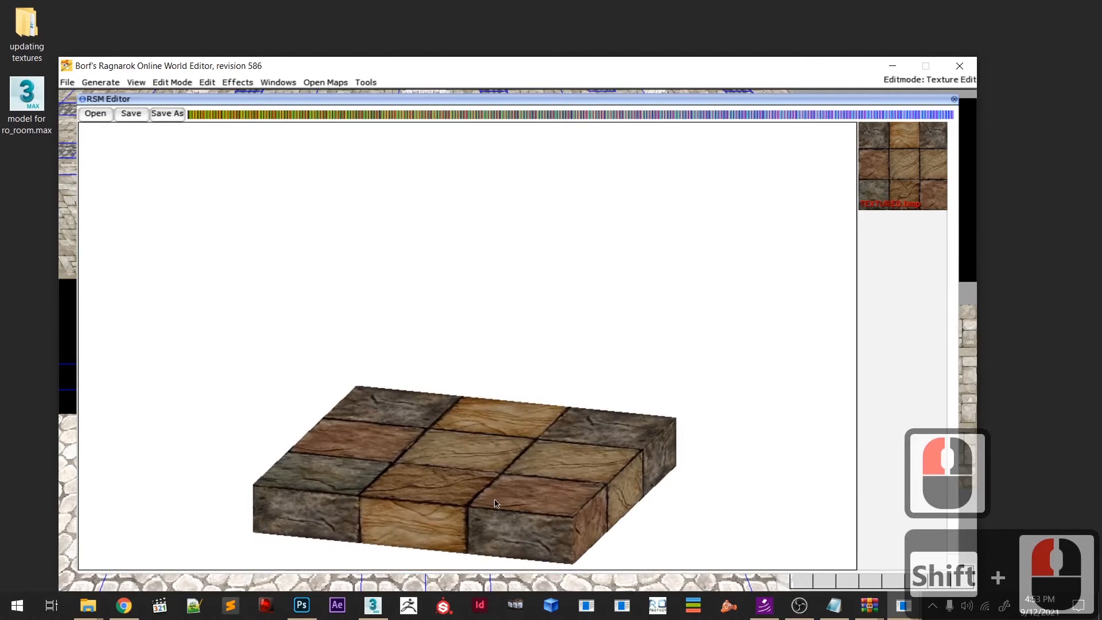
{"action": "left_click", "coordinate": [140, 118]}
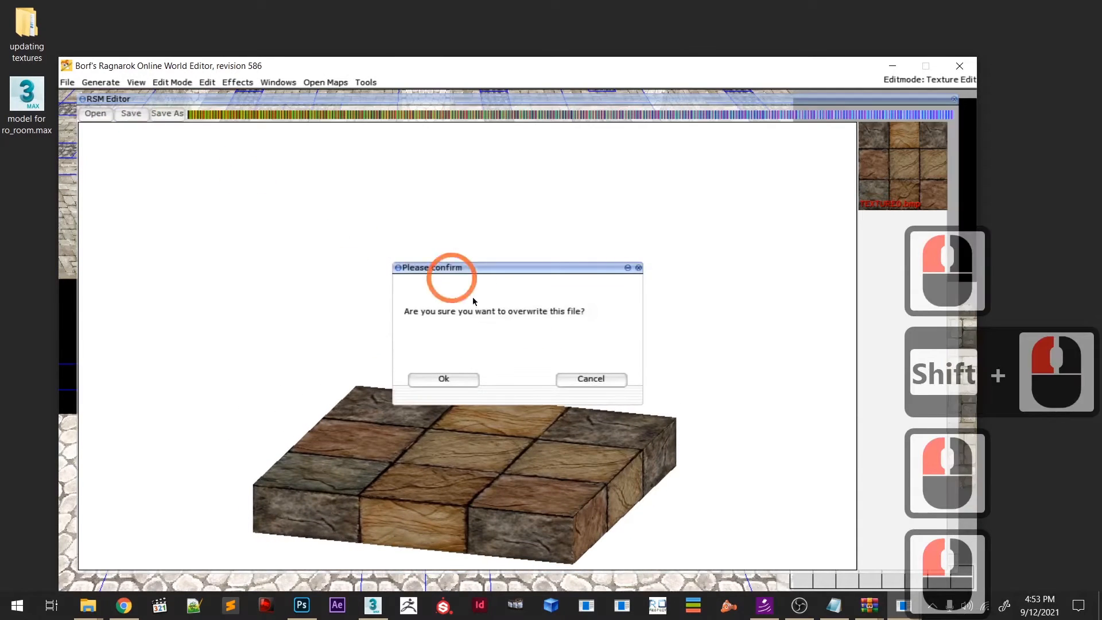
{"action": "left_click", "coordinate": [462, 382]}
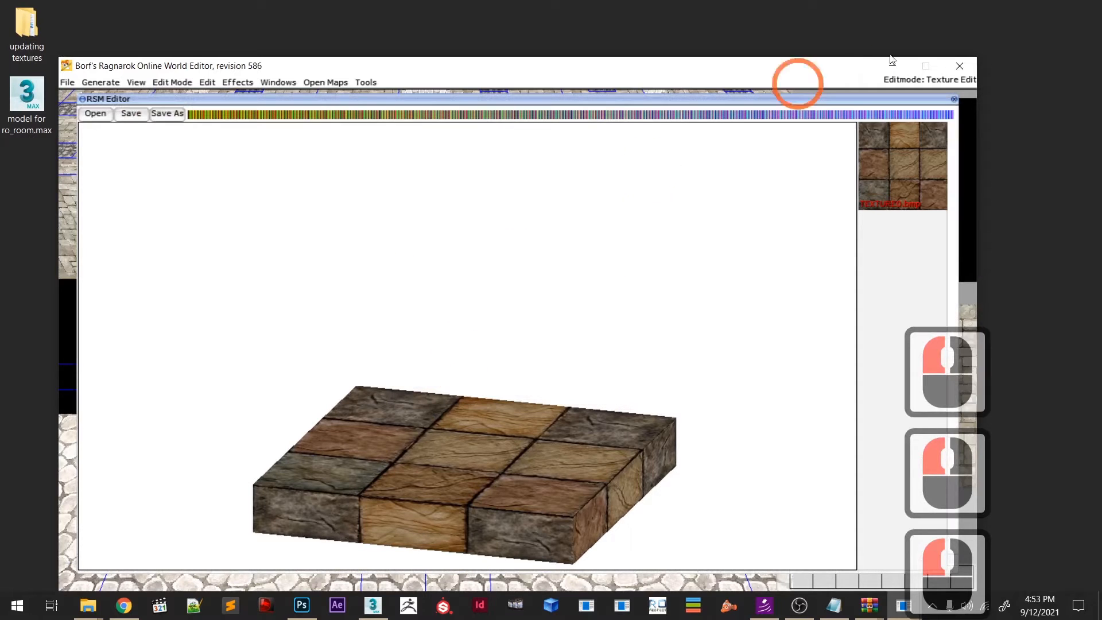
{"action": "left_click", "coordinate": [956, 100]}
- Open model05.rsm in the RSM Editor and replace its texture with the custom ro_room\texture01.bmp
{"action": "left_click", "coordinate": [279, 82]}
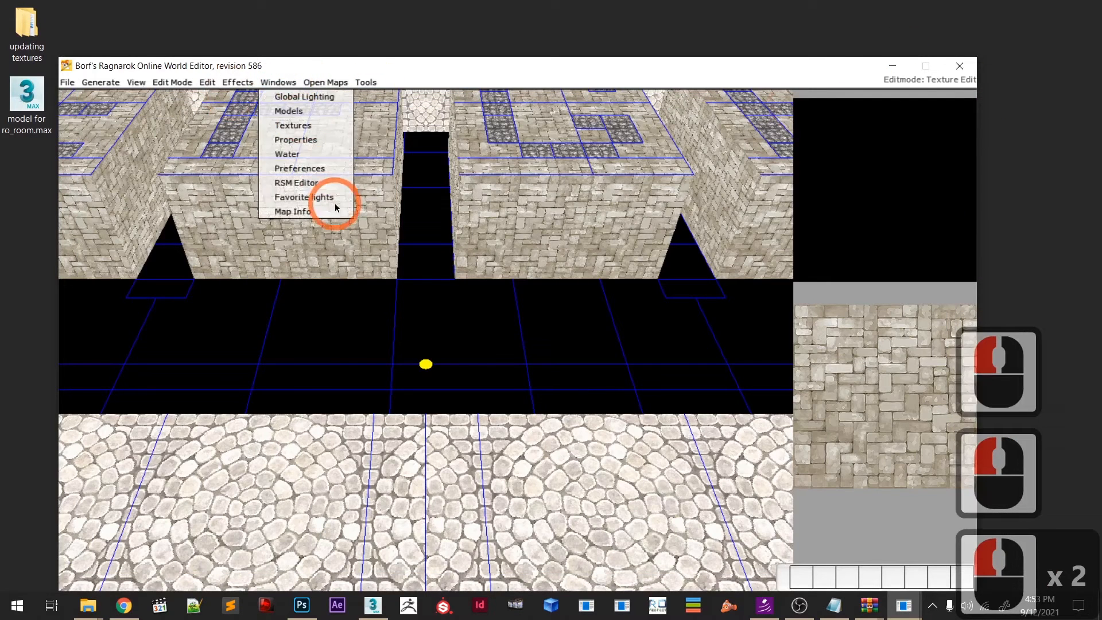
{"action": "left_click", "coordinate": [323, 182]}
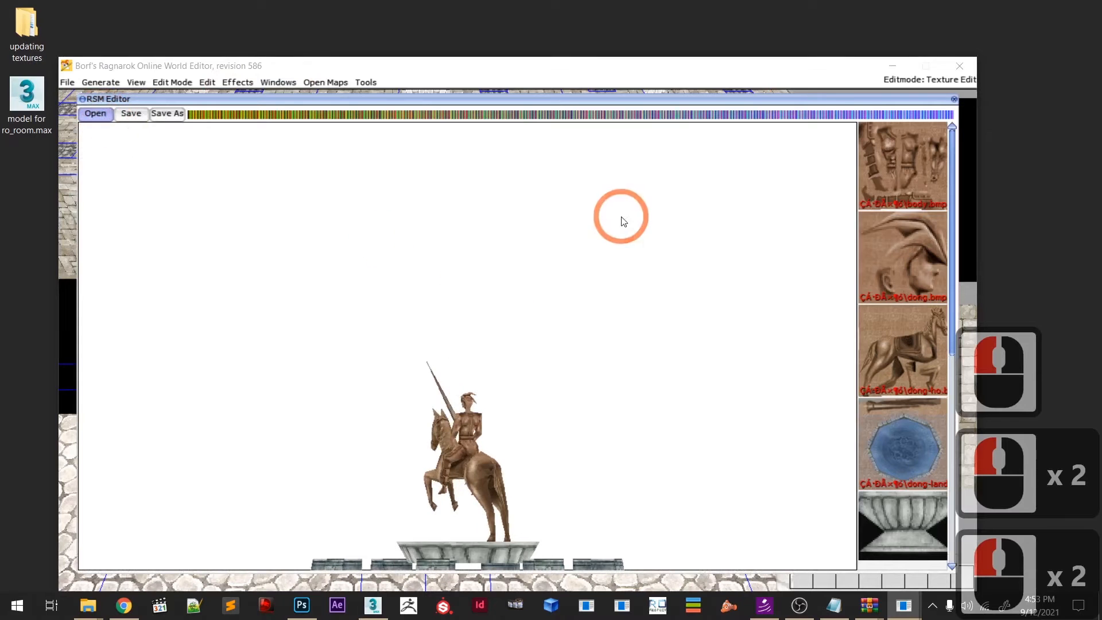
{"action": "double_click", "coordinate": [234, 257]}
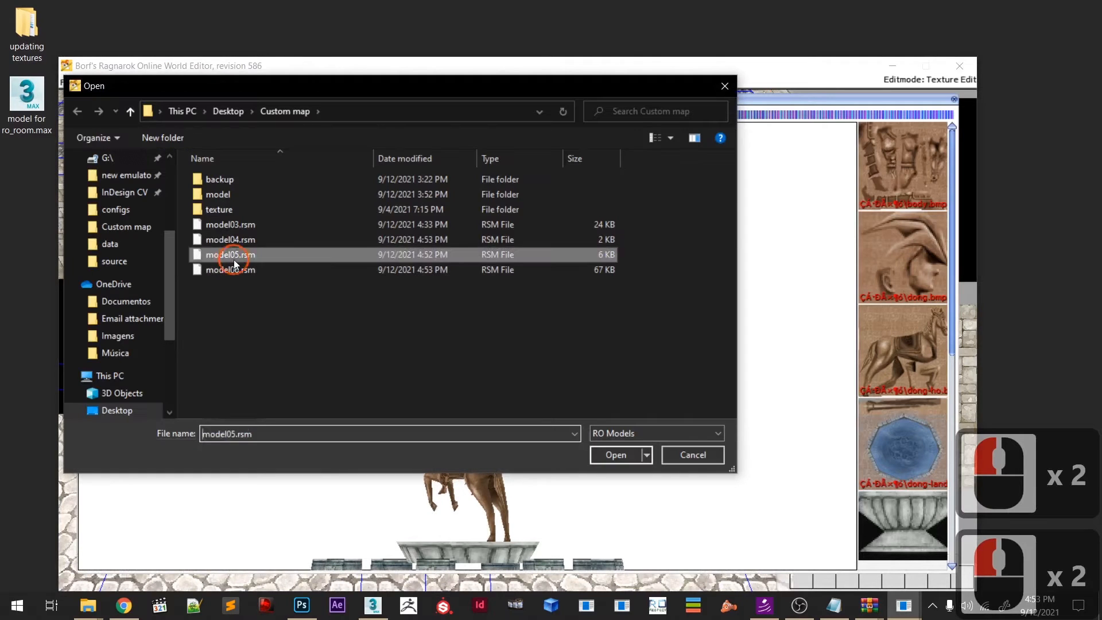
{"action": "double_click", "coordinate": [911, 172]}
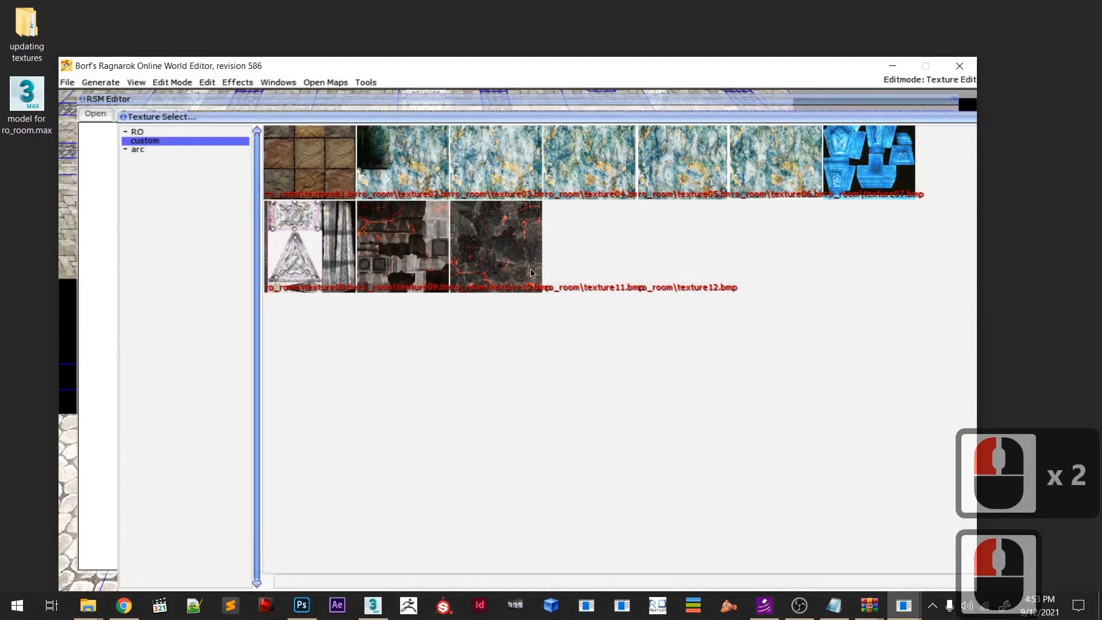
{"action": "left_click", "coordinate": [316, 172]}
- Inspect the textured stairs, save them over the existing model05.rsm and close the RSM Editor
{"action": "left_click_drag", "start_coordinate": [516, 453], "coordinate": [533, 395]}
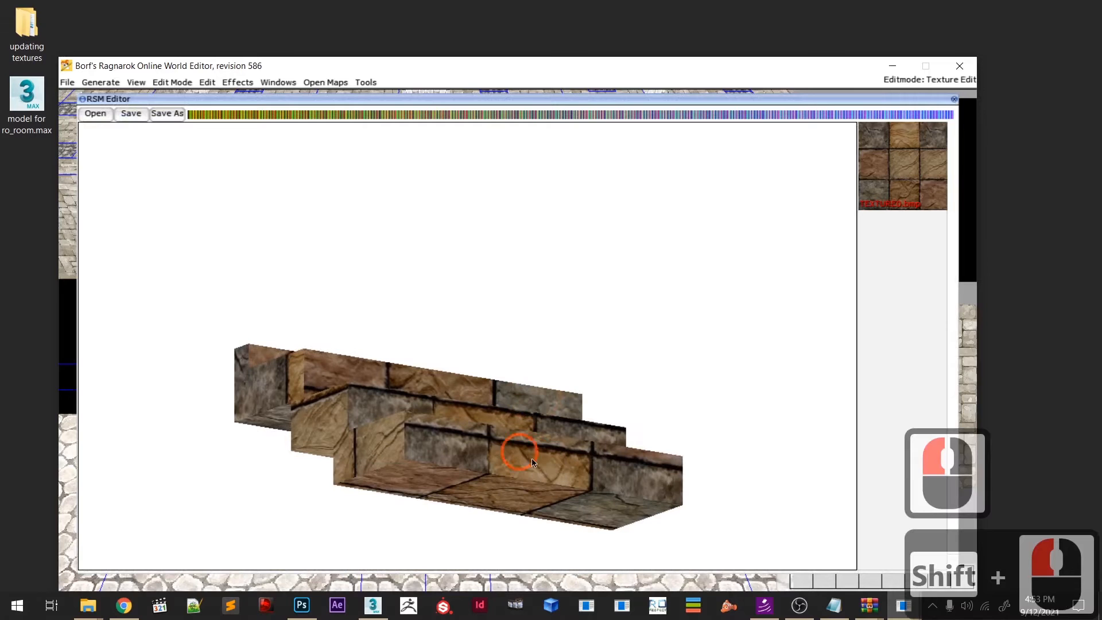
{"action": "double_click", "coordinate": [520, 462]}
{"action": "left_click_drag", "start_coordinate": [514, 436], "coordinate": [425, 494]}
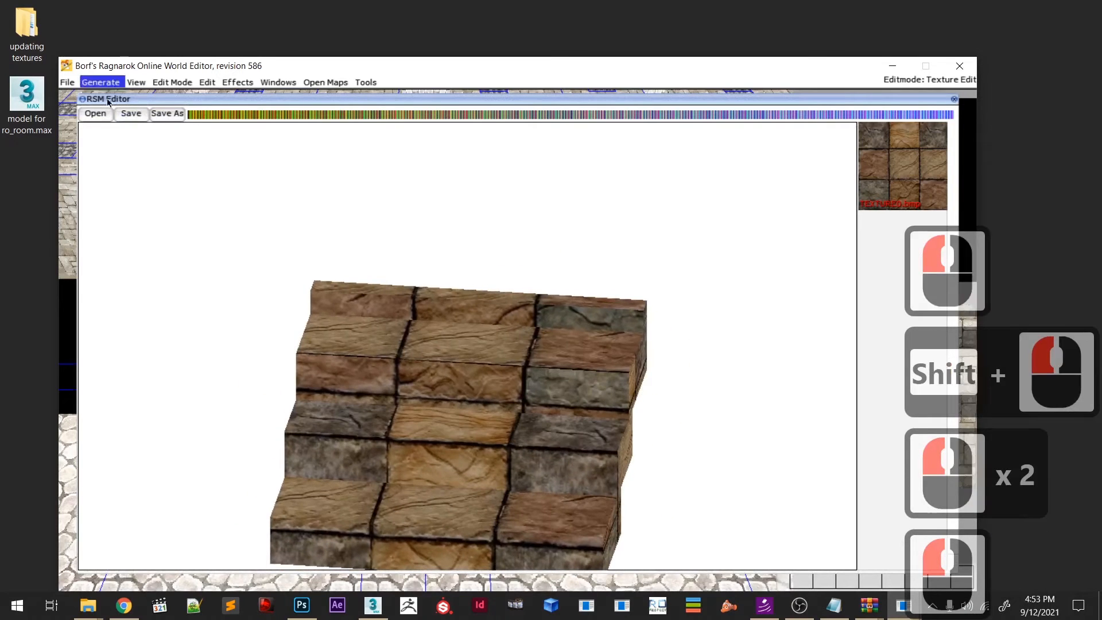
{"action": "left_click", "coordinate": [129, 114]}
{"action": "left_click", "coordinate": [443, 379]}
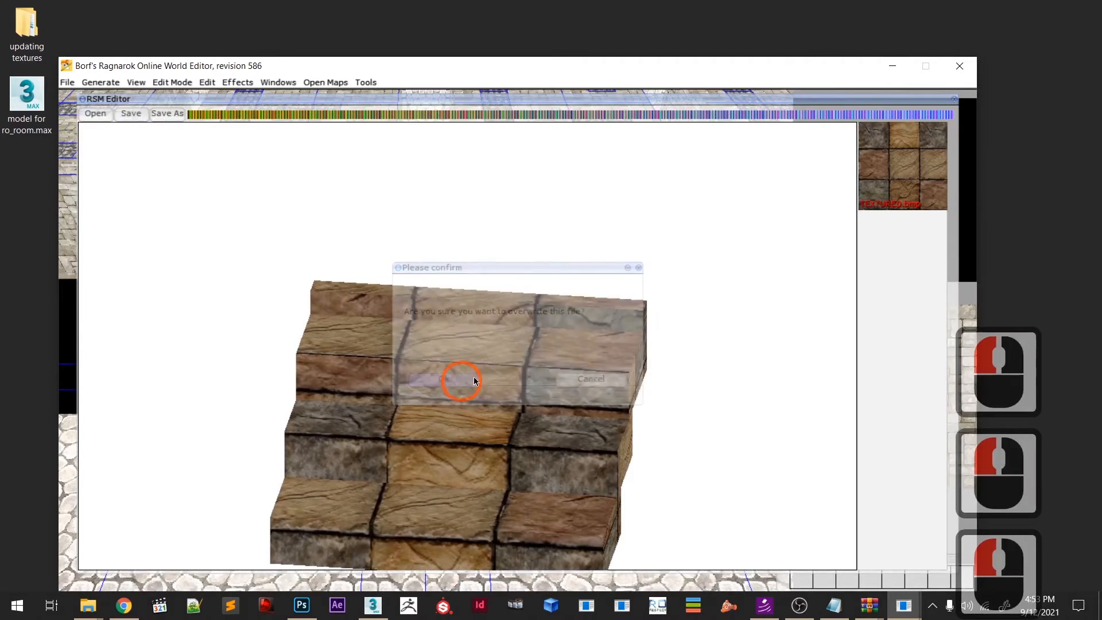
{"action": "left_click", "coordinate": [954, 101]}
- Open model06.rsm in the RSM Editor and replace its texture with the custom lava-rock ro_room\texture10.bmp
{"action": "left_click", "coordinate": [277, 82]}
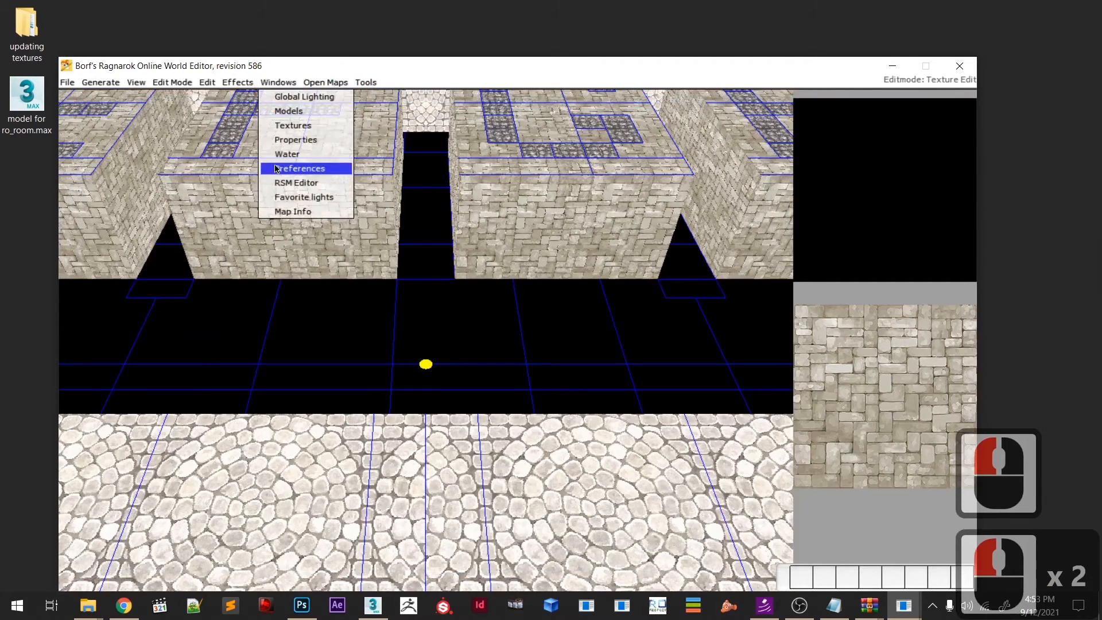
{"action": "left_click", "coordinate": [282, 185]}
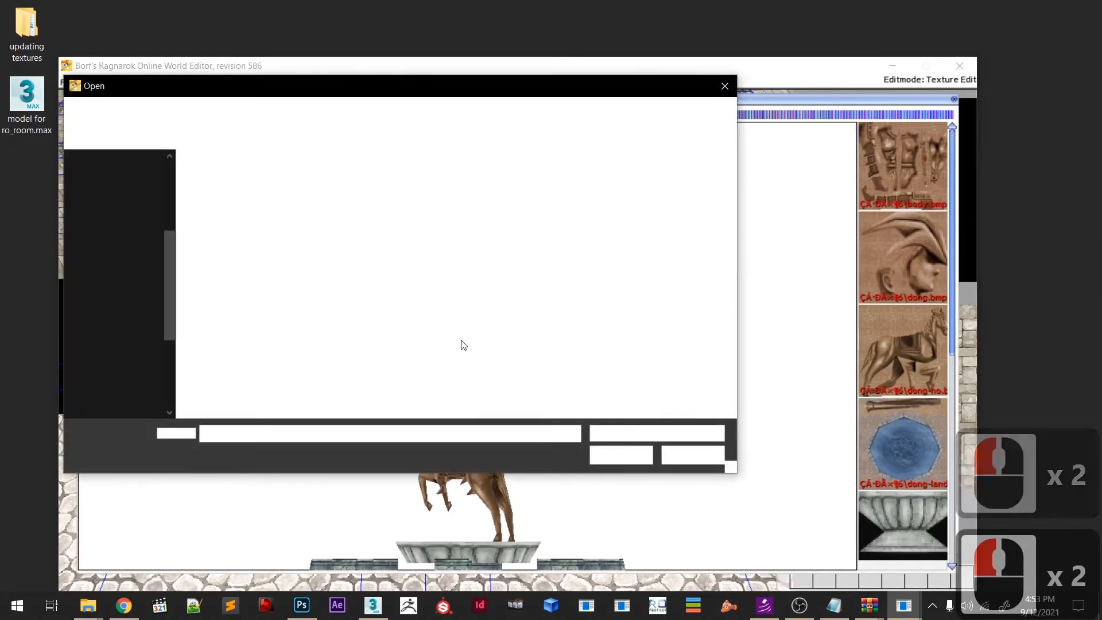
{"action": "double_click", "coordinate": [240, 270]}
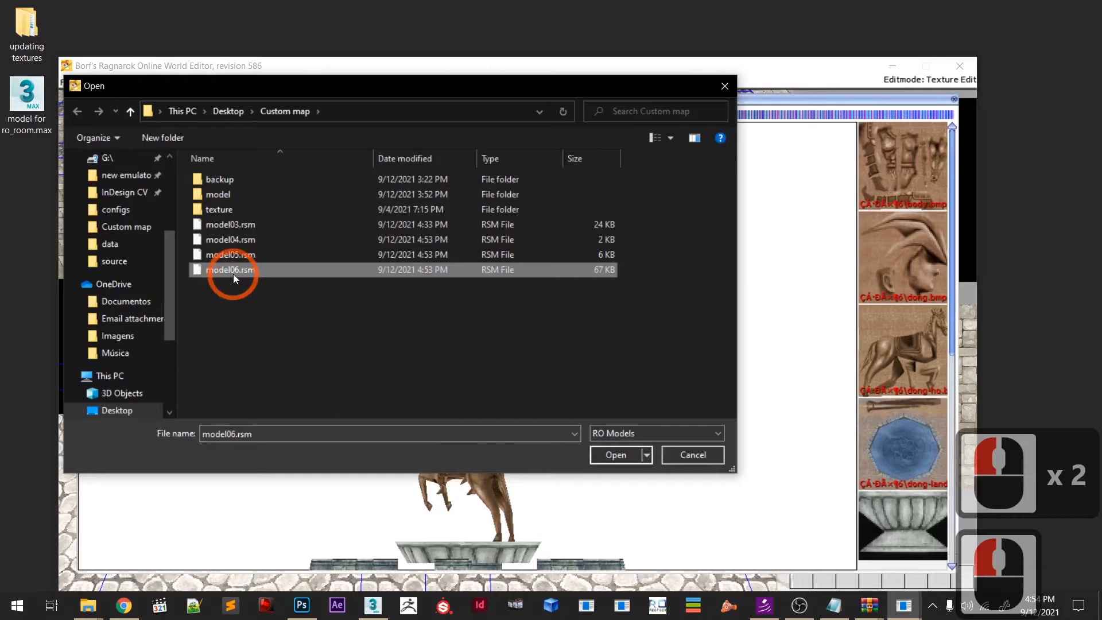
{"action": "left_click", "coordinate": [906, 175]}
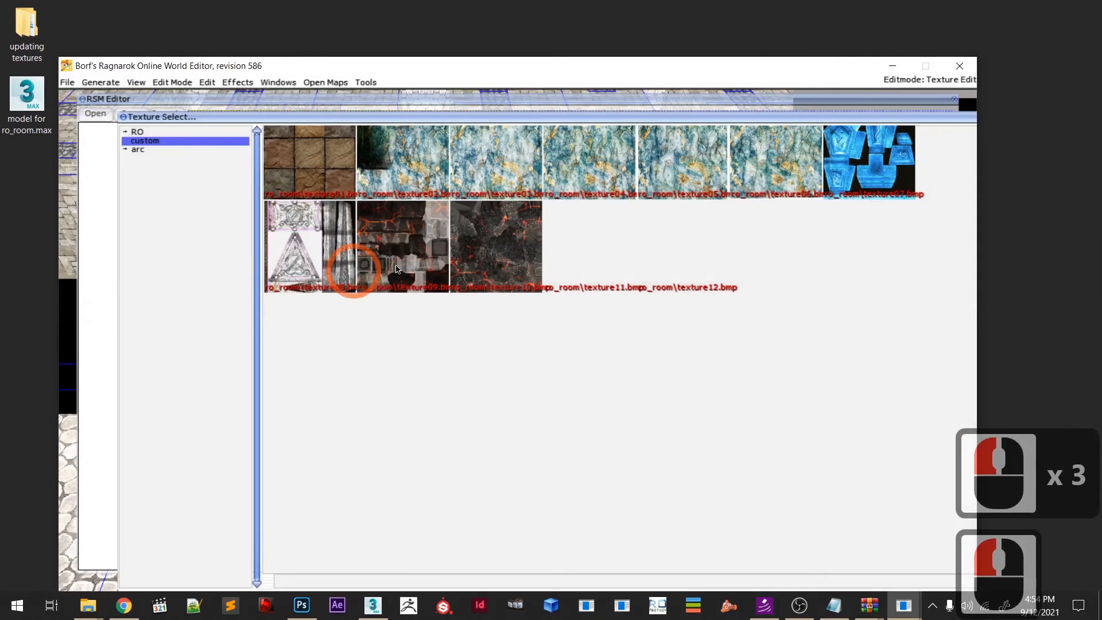
{"action": "left_click", "coordinate": [519, 247]}
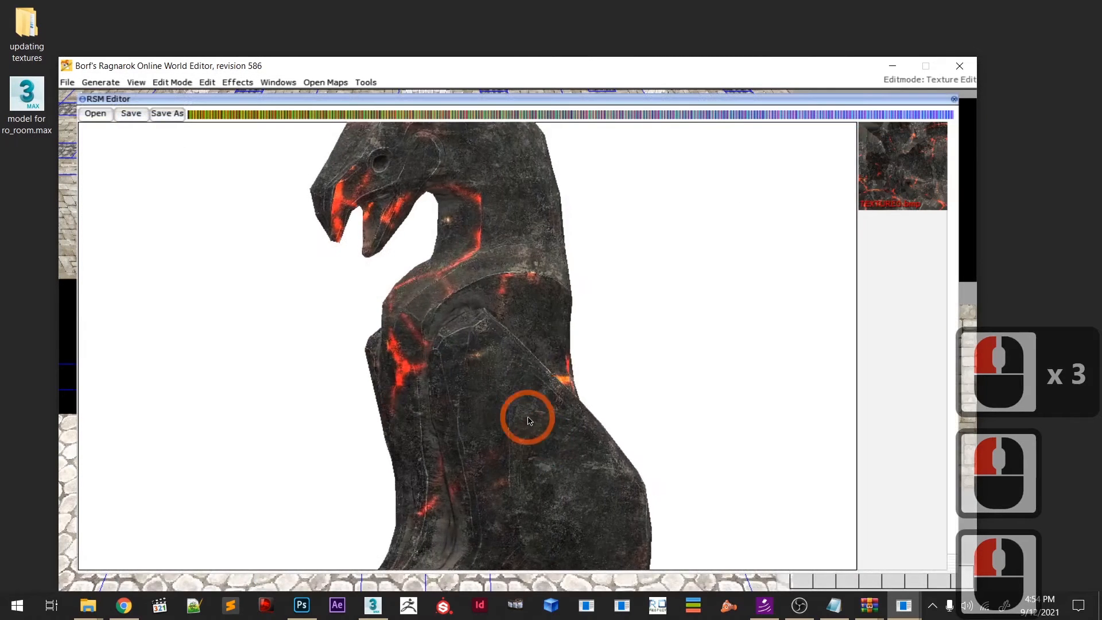
- Inspect the textured statue, save it over the existing model06.rsm and close the RSM Editor
{"action": "scroll", "coordinate": [536, 449], "scroll_direction": "down", "scroll_amount": 7}
{"action": "left_click_drag", "start_coordinate": [536, 450], "coordinate": [224, 315]}
{"action": "left_click", "coordinate": [124, 118]}
{"action": "left_click", "coordinate": [443, 374]}
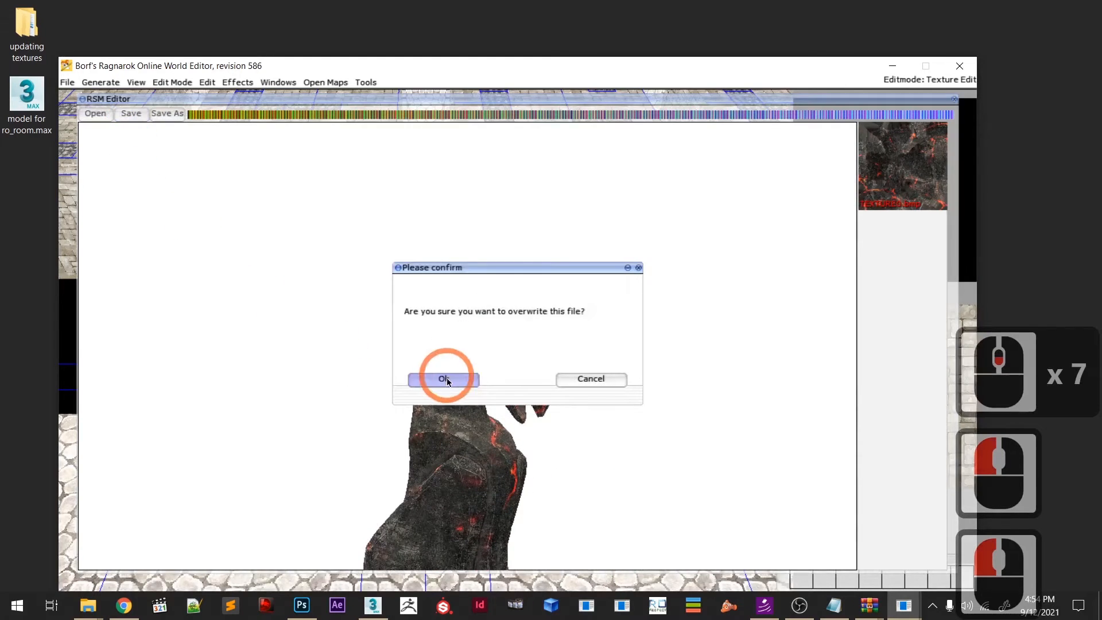
{"action": "left_click", "coordinate": [498, 436]}
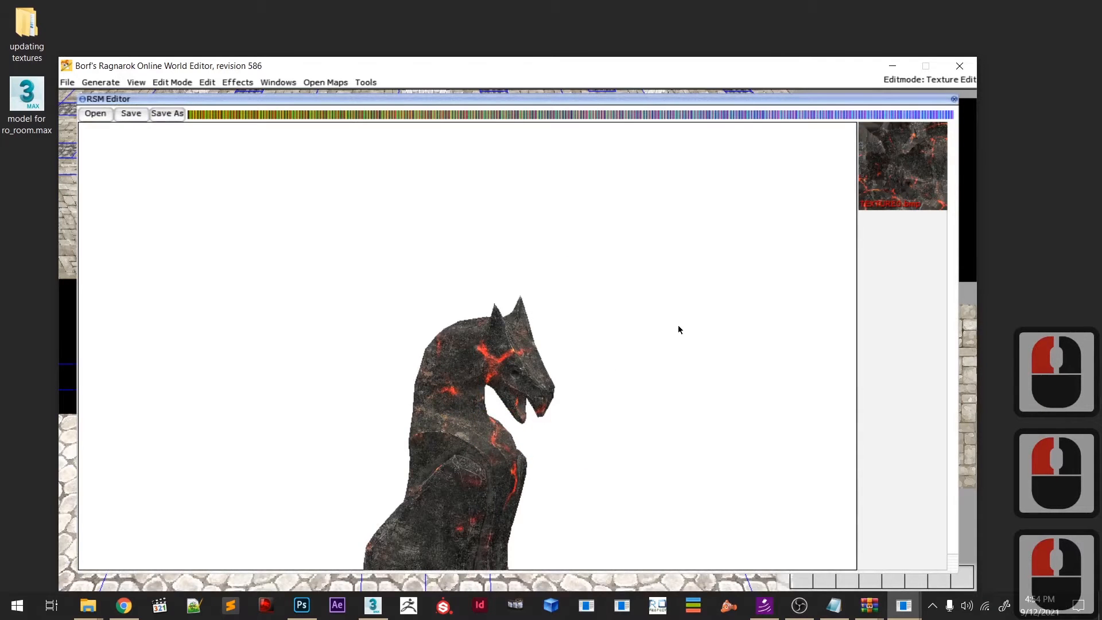
{"action": "left_click", "coordinate": [956, 100]}
- Quit the World Editor and return to the desktop
{"action": "left_click", "coordinate": [960, 67]}
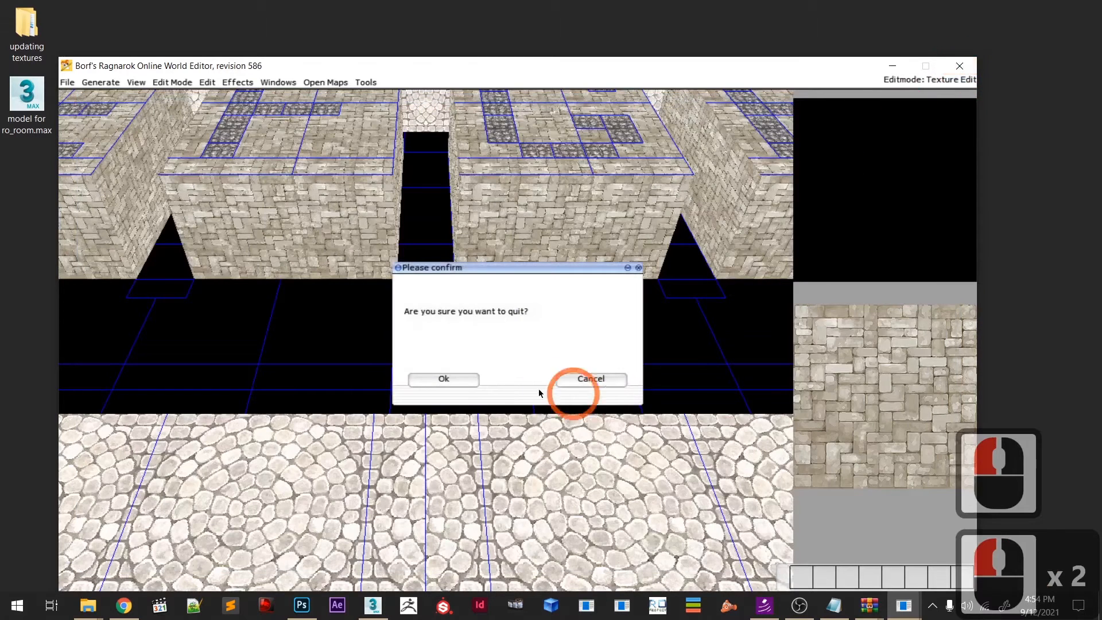
{"action": "left_click", "coordinate": [464, 382]}
{"action": "left_click", "coordinate": [461, 517]}
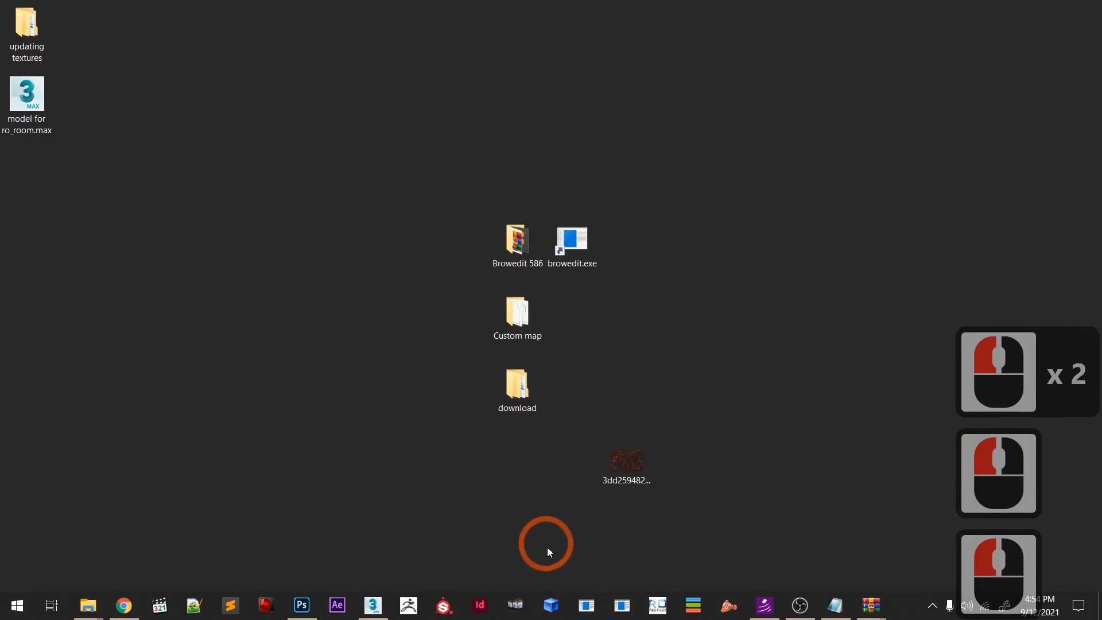
- Switch to romodels.txt in Notepad and add five copies of the model02.rsm entry on new lines directly below it
{"action": "left_click", "coordinate": [835, 605]}
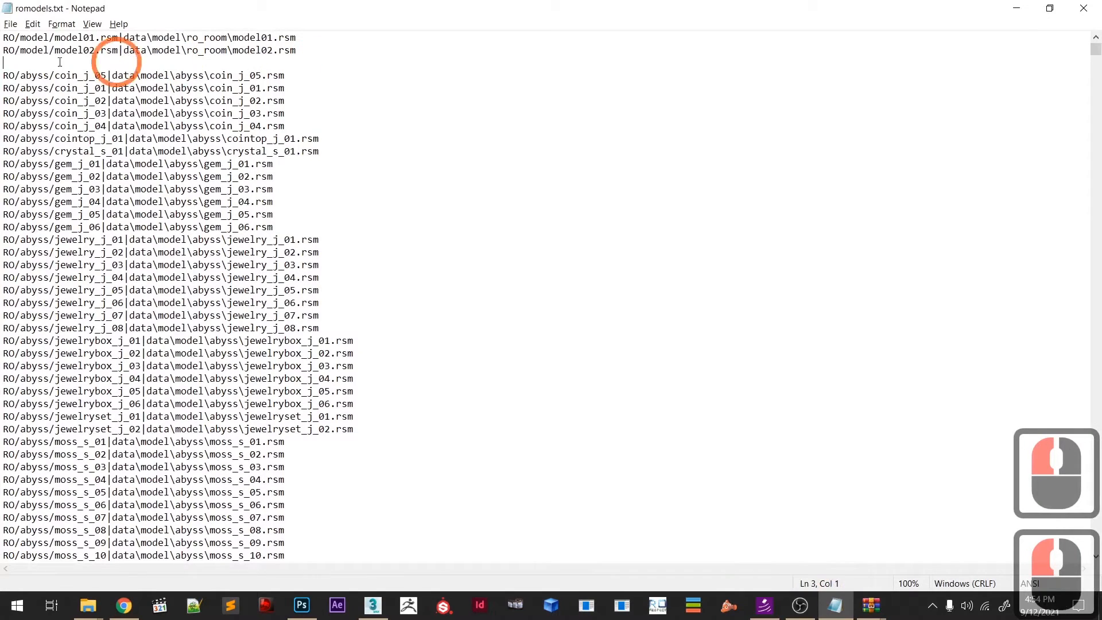
{"action": "left_click_drag", "start_coordinate": [3, 50], "coordinate": [296, 50], "text": "ctrl"}
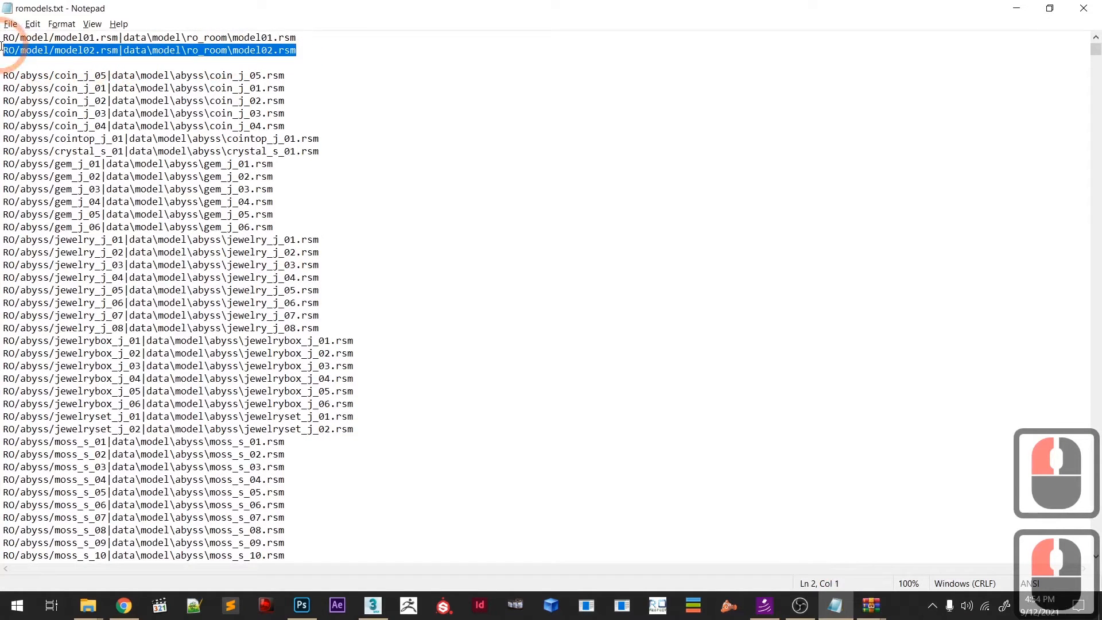
{"action": "key", "text": "ctrl+c"}
{"action": "left_click", "coordinate": [315, 49]}
{"action": "key", "text": "Return"}
{"action": "key", "text": "ctrl+v"}
{"action": "key", "text": "Return"}
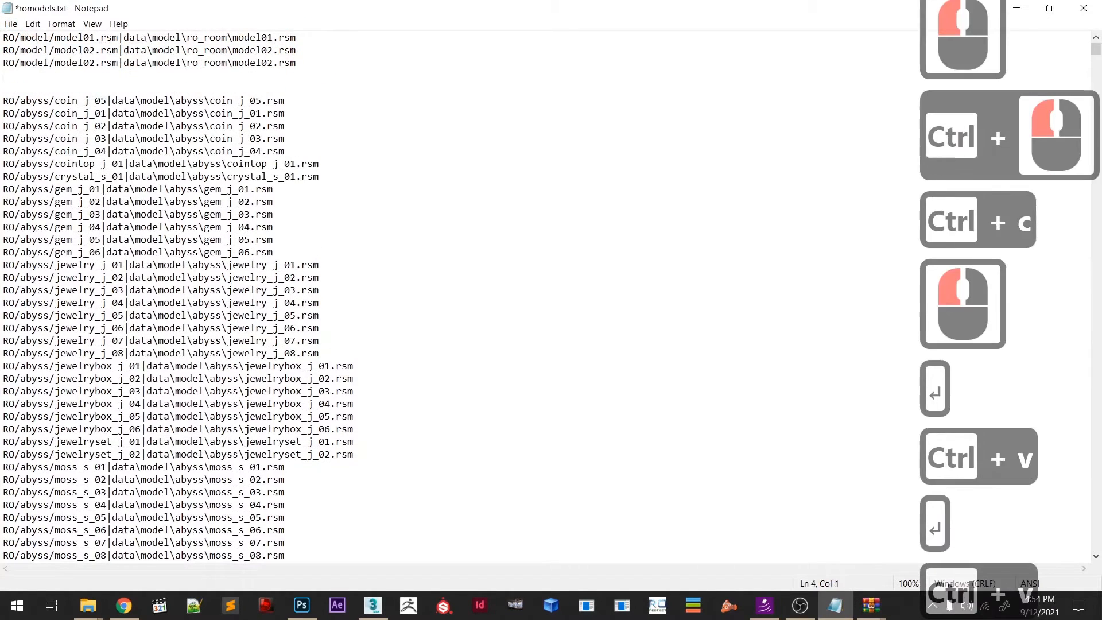
{"action": "key", "text": "Return"}
{"action": "key", "text": "ctrl+v"}
{"action": "key", "text": "Return"}
{"action": "key", "text": "ctrl+v"}
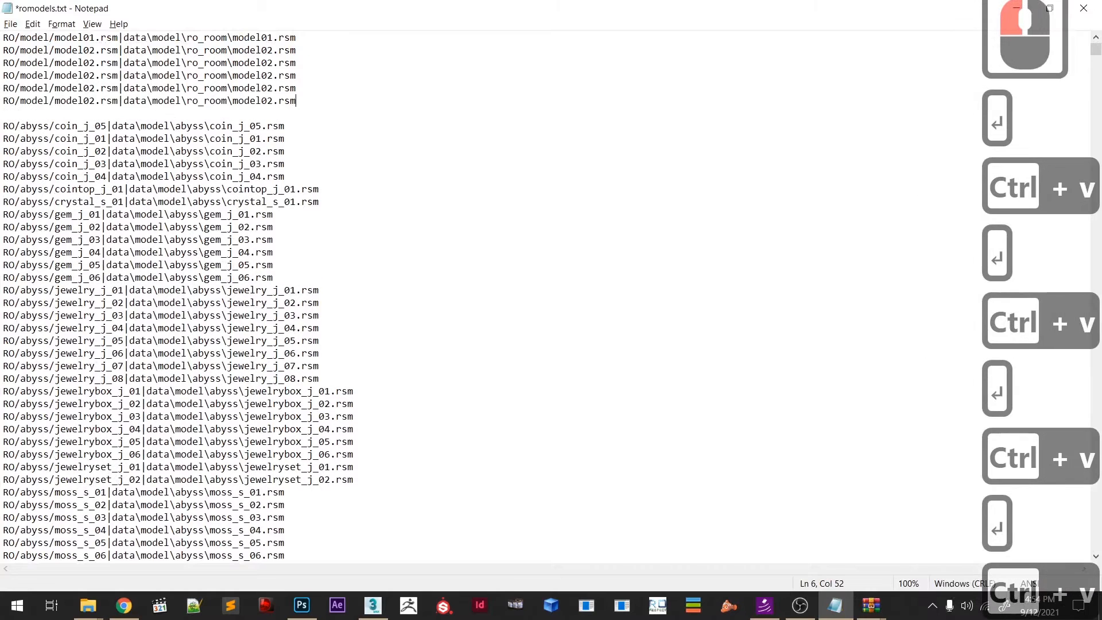
{"action": "key", "text": "Return"}
{"action": "key", "text": "ctrl+v"}
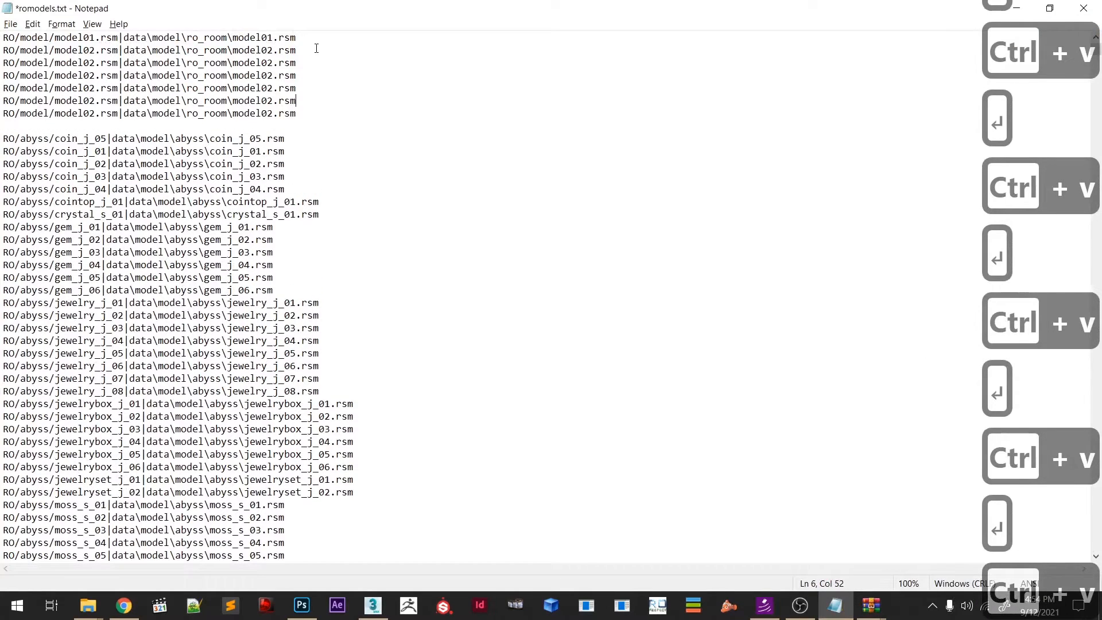
- Renumber the file paths of the five copied model02.rsm entries to model03.rsm through model07.rsm, in order
{"action": "key", "text": "Up"}
{"action": "key", "text": "Up"}
{"action": "key", "text": "Up"}
{"action": "key", "text": "Left"}
{"action": "key", "text": "Left"}
{"action": "key", "text": "Left"}
{"action": "key", "text": "Left"}
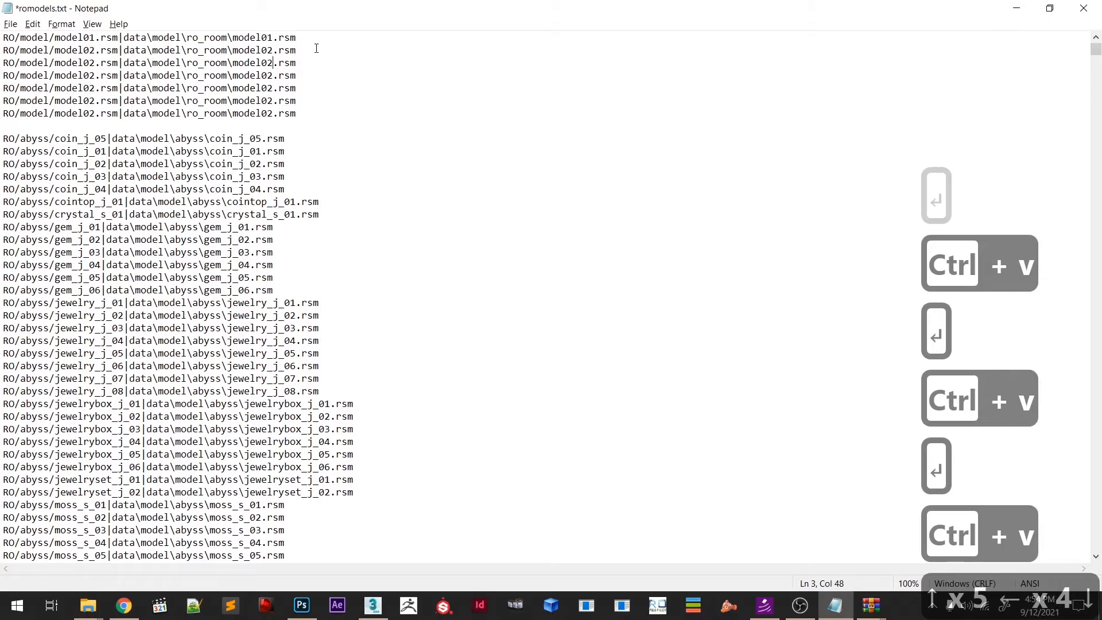
{"action": "key", "text": "BackSpace"}
{"action": "type", "text": "3"}
{"action": "key", "text": "Down"}
{"action": "key", "text": "BackSpace"}
{"action": "type", "text": "4"}
{"action": "key", "text": "BackSpace"}
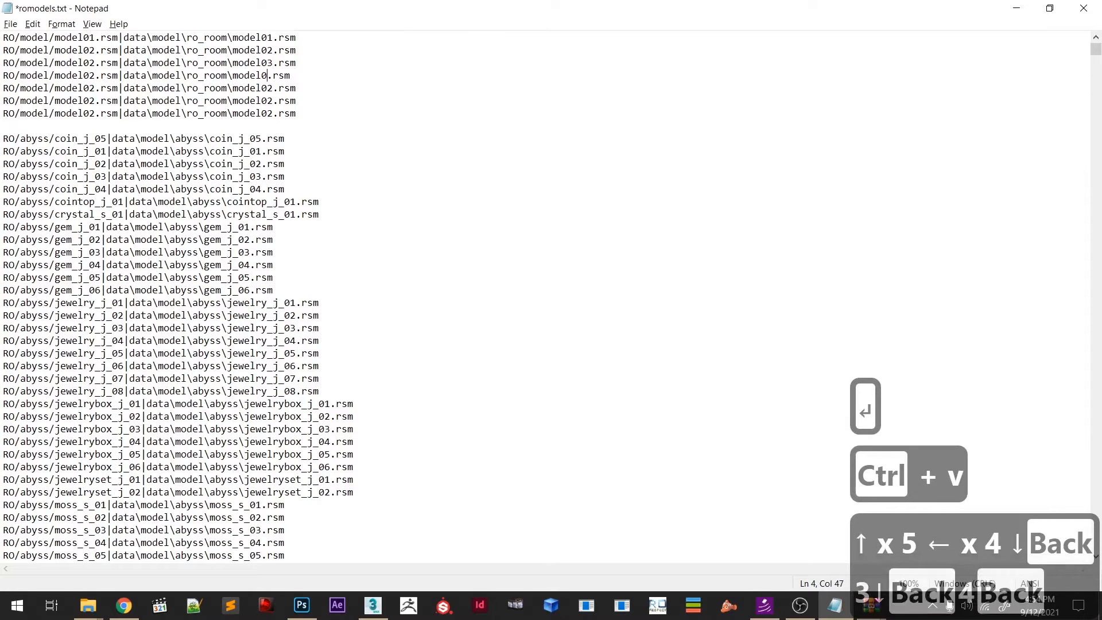
{"action": "key", "text": "BackSpace"}
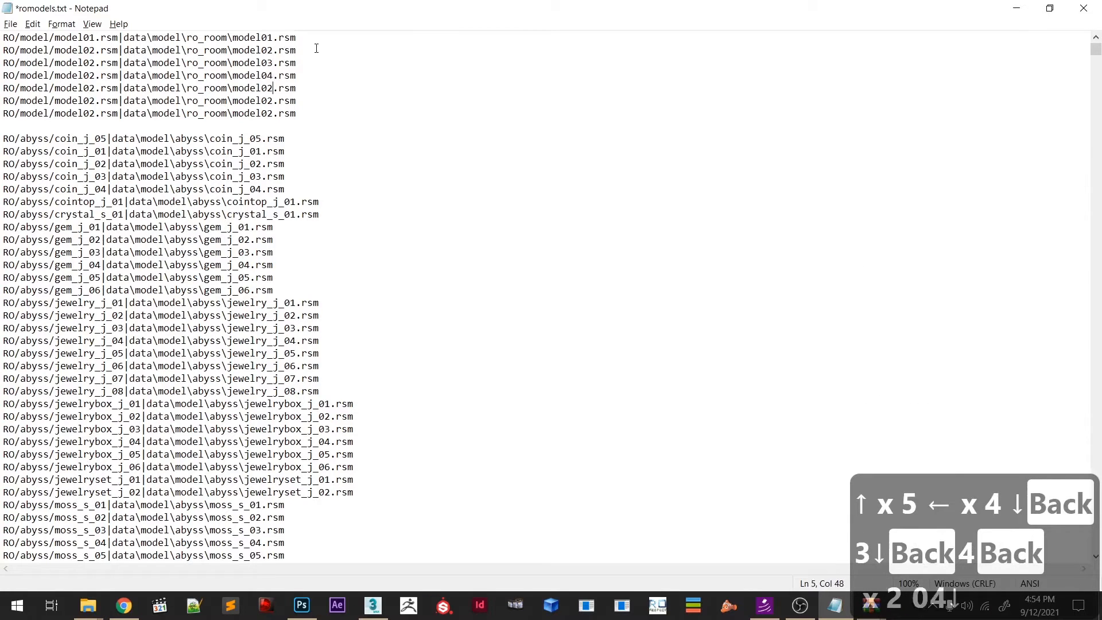
{"action": "key", "text": "BackSpace"}
{"action": "type", "text": "5"}
{"action": "key", "text": "BackSpace"}
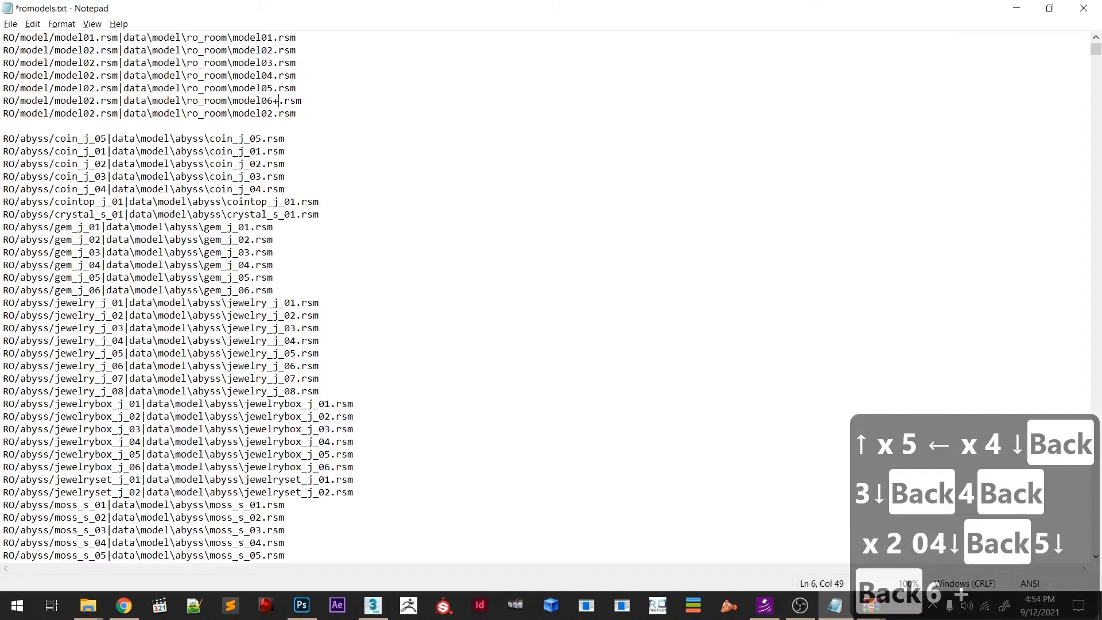
{"action": "key", "text": "BackSpace"}
{"action": "key", "text": "Right"}
{"action": "key", "text": "BackSpace"}
{"action": "type", "text": "7"}
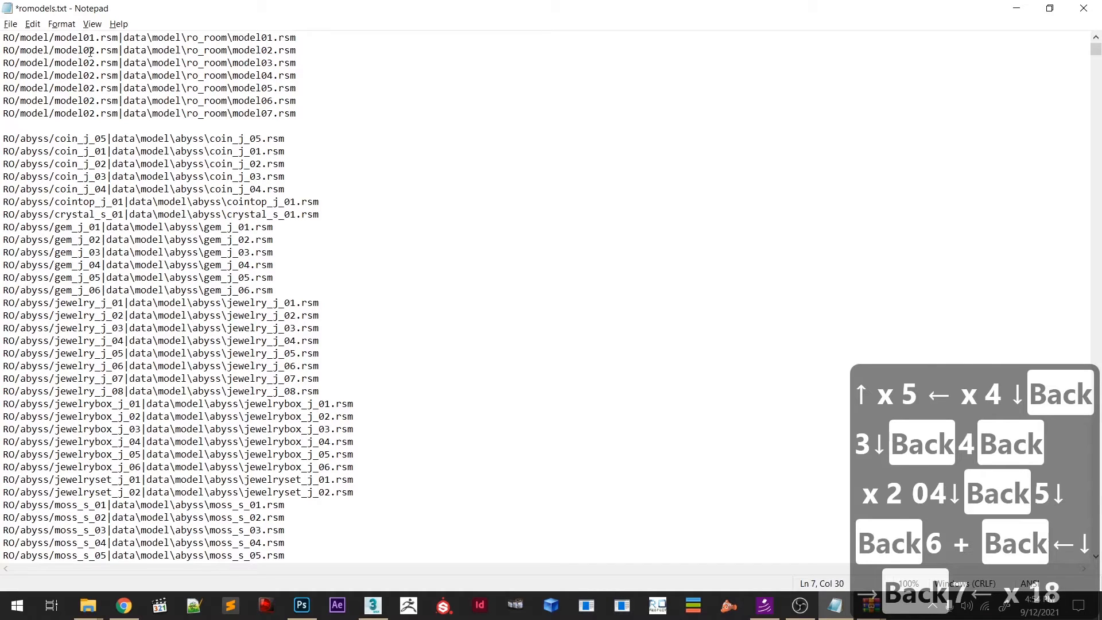
- Renumber the RO/model names before the separators on the same five lines to model03.rsm through model07.rsm
{"action": "left_click", "coordinate": [111, 87]}
{"action": "key", "text": "BackSpace"}
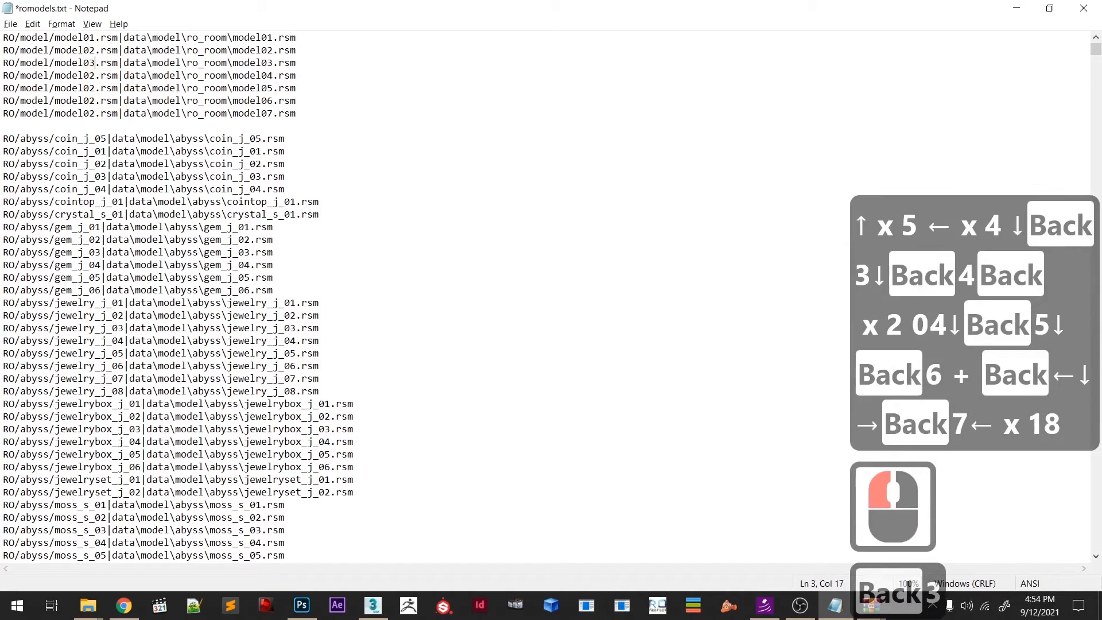
{"action": "type", "text": "3"}
{"action": "key", "text": "Down"}
{"action": "key", "text": "BackSpace"}
{"action": "type", "text": "4"}
{"action": "key", "text": "Down"}
{"action": "key", "text": "BackSpace"}
{"action": "type", "text": "5"}
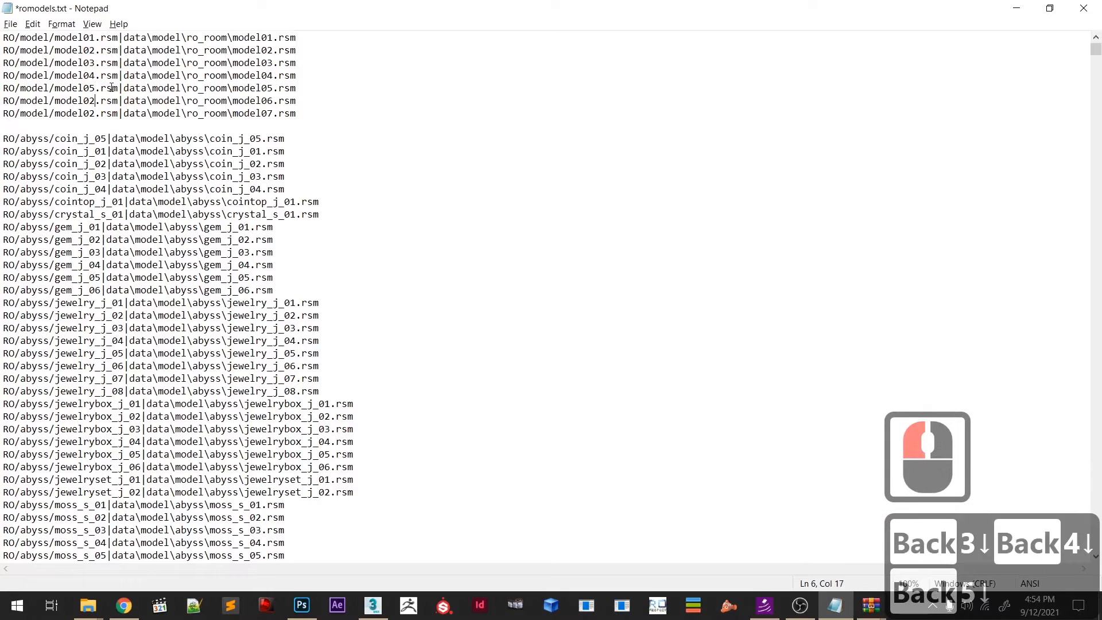
{"action": "key", "text": "BackSpace"}
{"action": "type", "text": "6"}
{"action": "key", "text": "Down"}
{"action": "key", "text": "BackSpace"}
{"action": "type", "text": "7"}
{"action": "key", "text": "Num_Lock"}
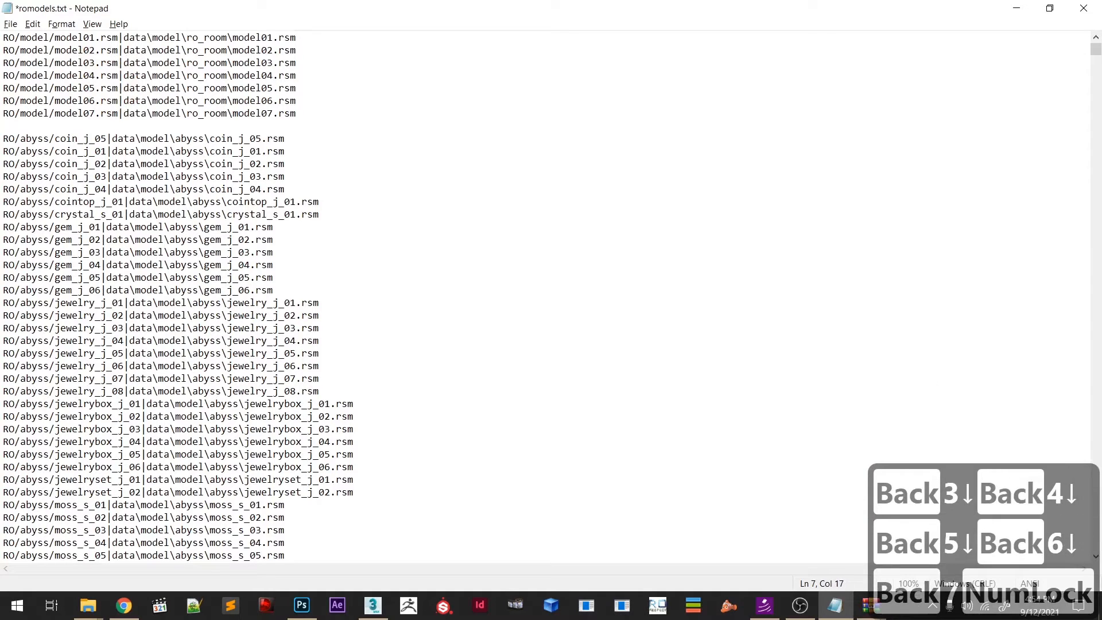
- Save romodels.txt and minimize Notepad to return to the desktop
{"action": "key", "text": "ctrl+s"}
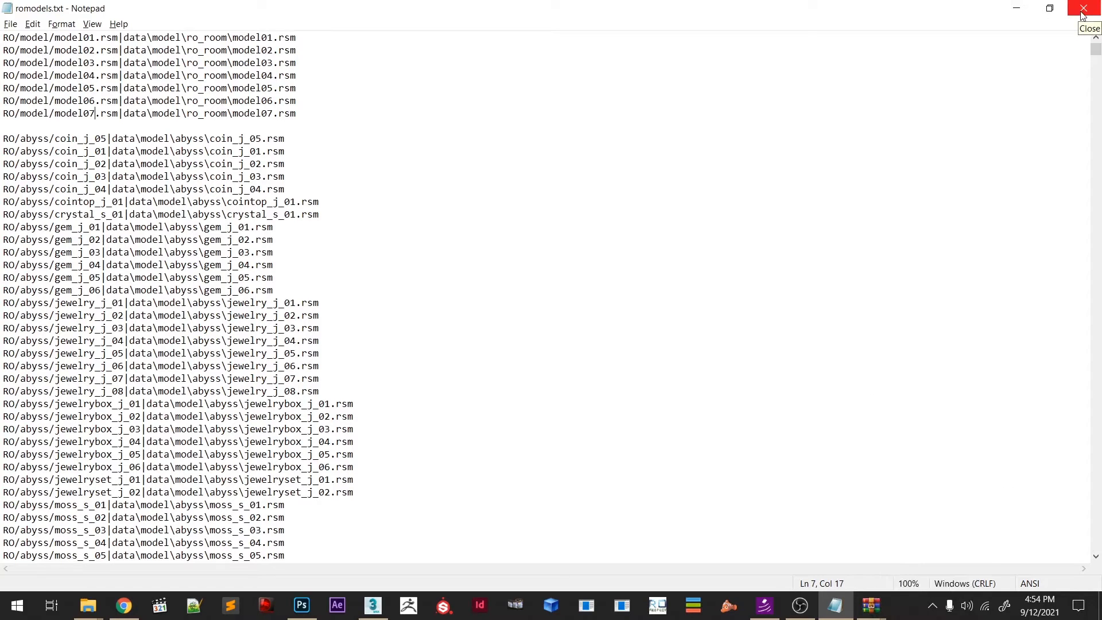
{"action": "left_click", "coordinate": [1017, 7]}
{"action": "left_click", "coordinate": [832, 240]}
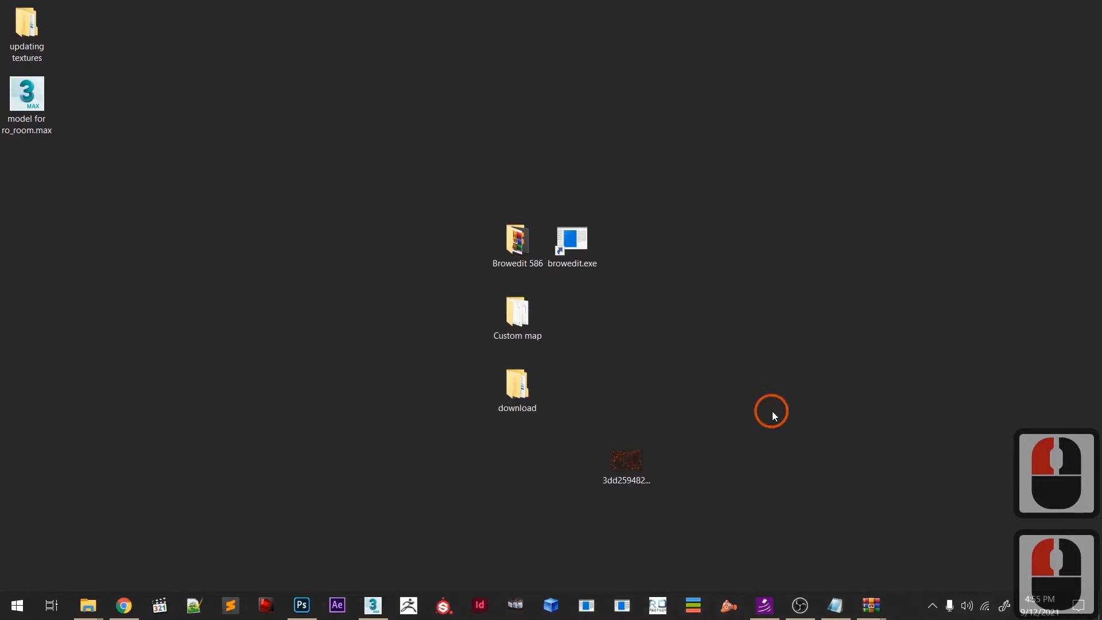
{"action": "left_click", "coordinate": [786, 392]}
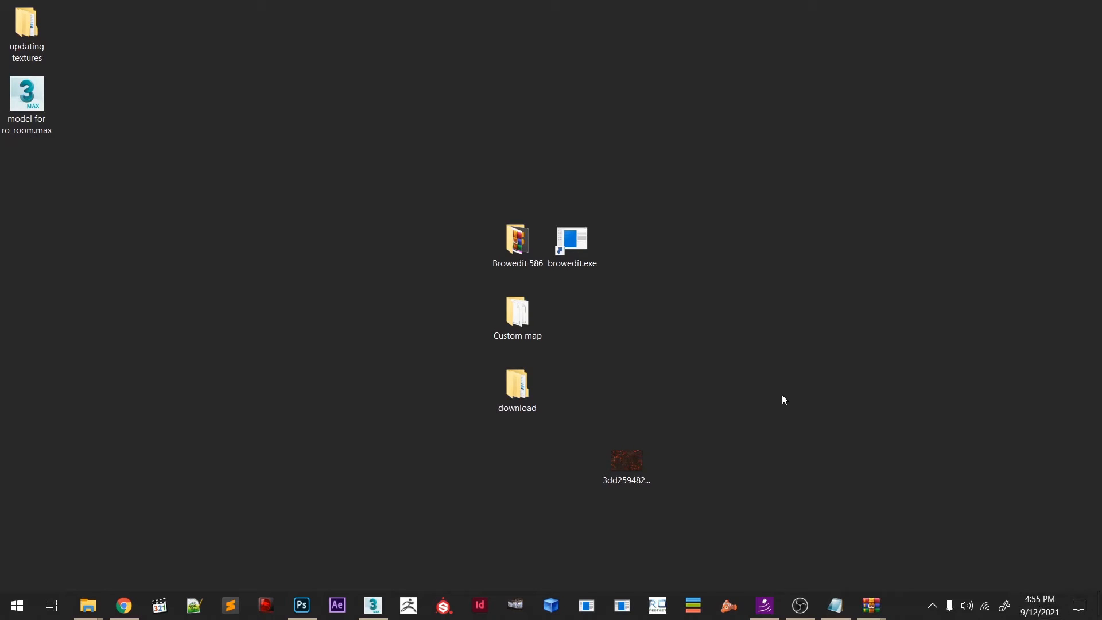
{"action": "left_click", "coordinate": [761, 490]}
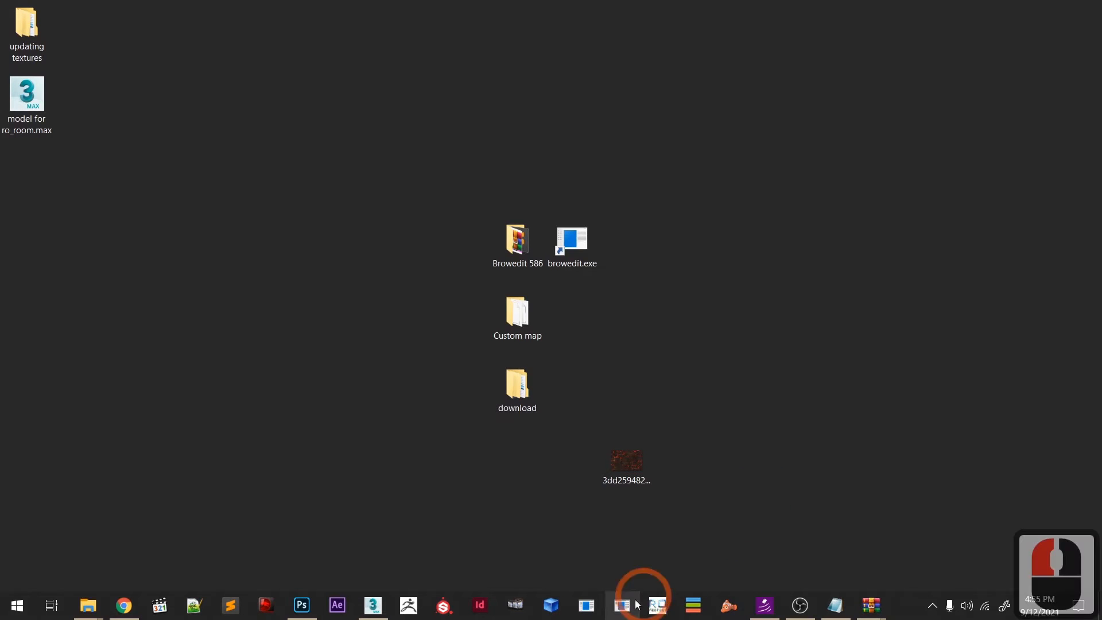
- Launch the World Editor from the browedit.exe shortcut and open ro_room.rsw from the Custom map folder
{"action": "double_click", "coordinate": [590, 251]}
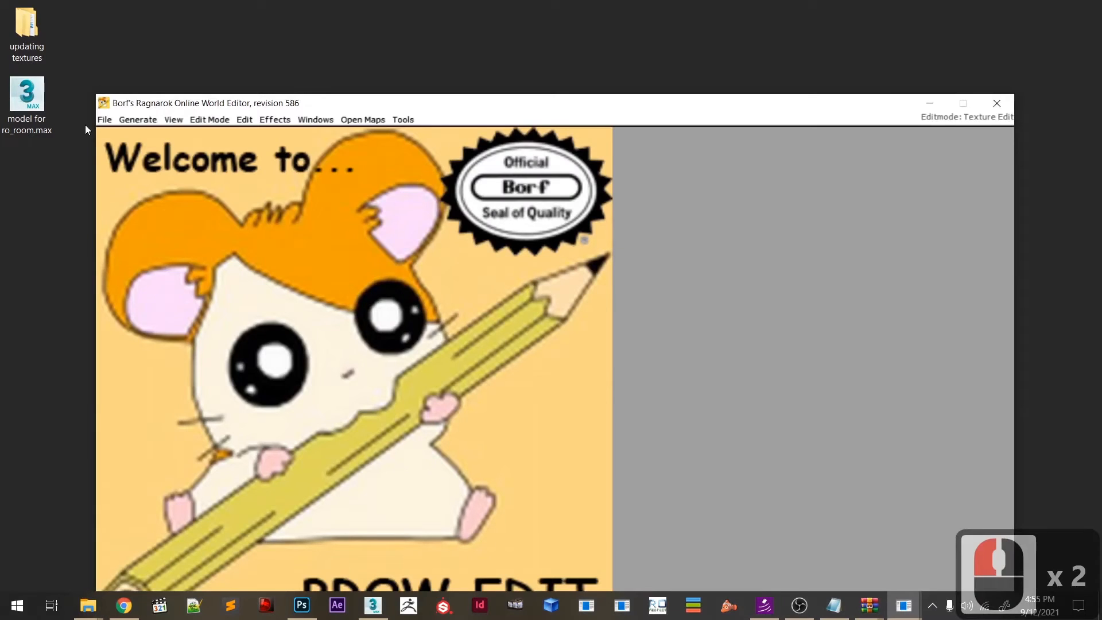
{"action": "left_click", "coordinate": [104, 120]}
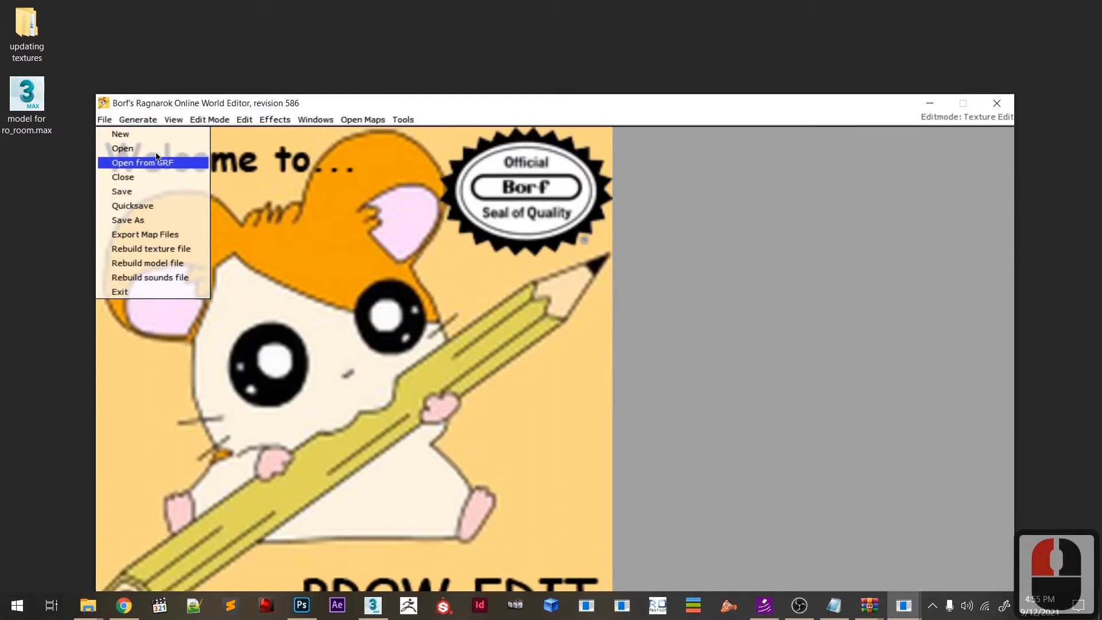
{"action": "left_click", "coordinate": [153, 150]}
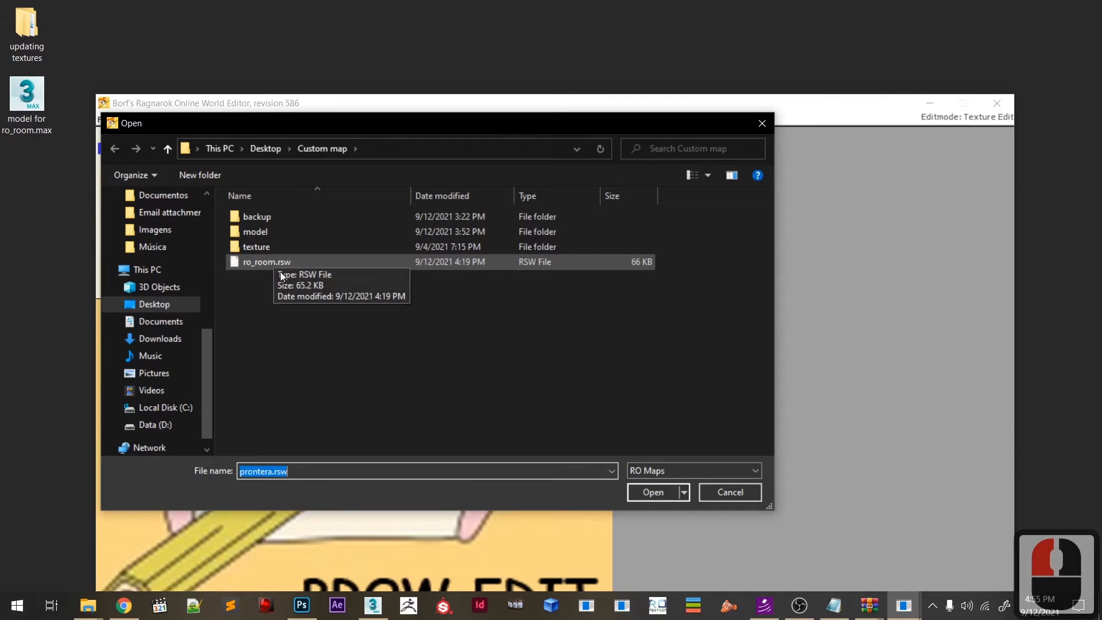
{"action": "left_click", "coordinate": [260, 271]}
{"action": "double_click", "coordinate": [262, 270]}
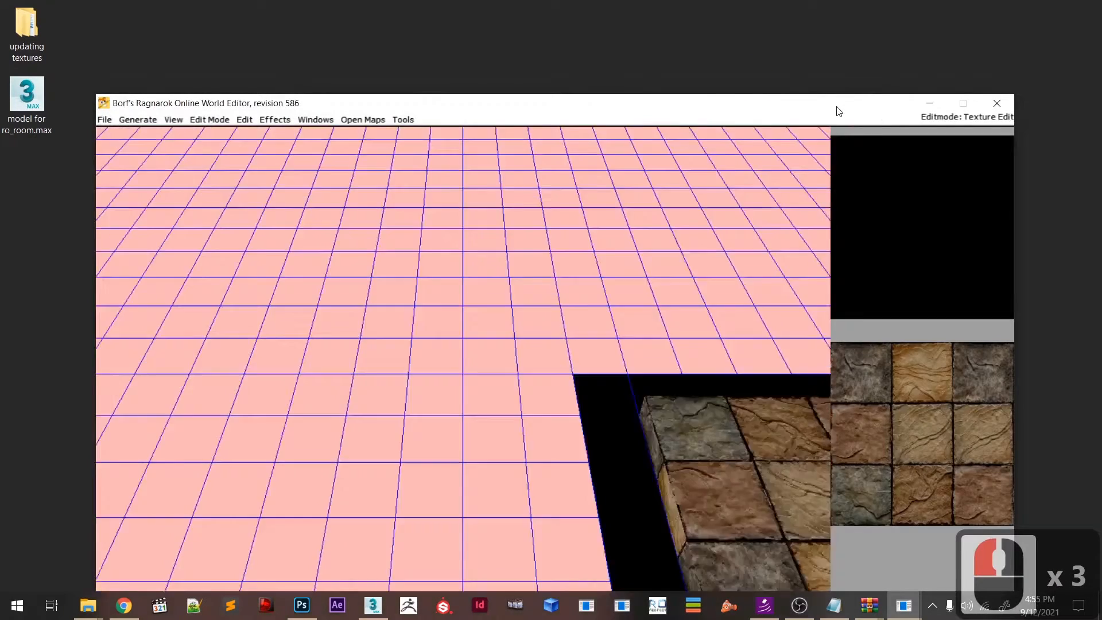
- Switch the map to object editing and examine the previews in the RO model category of the model selection
{"action": "left_click_drag", "start_coordinate": [839, 111], "coordinate": [836, 48]}
{"action": "scroll", "coordinate": [460, 350], "scroll_direction": "up", "scroll_amount": 6}
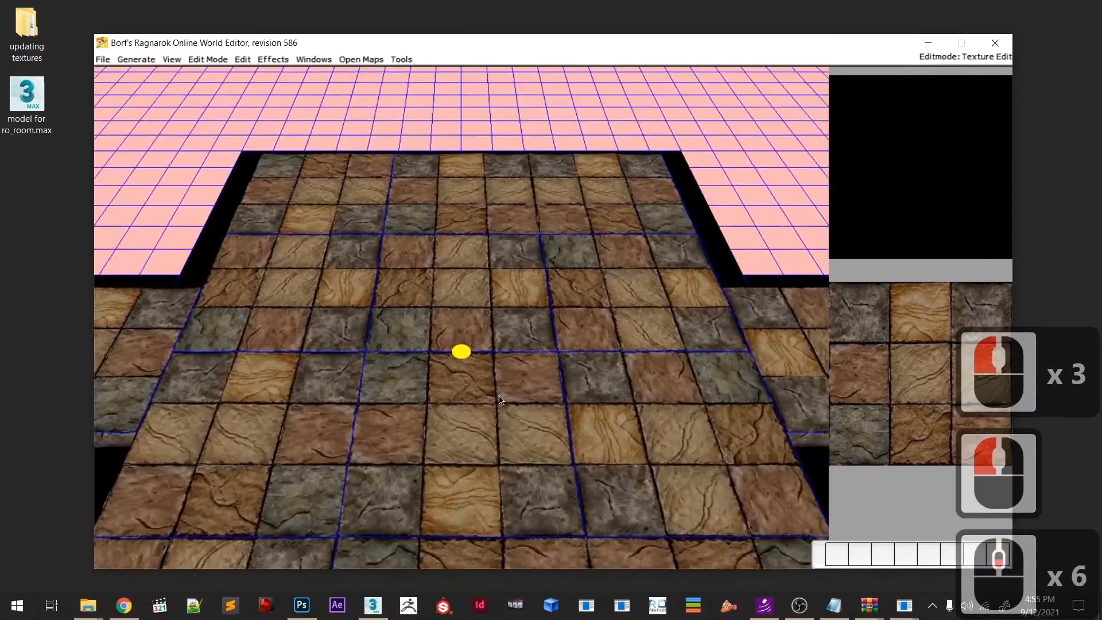
{"action": "scroll", "coordinate": [460, 351], "scroll_direction": "down", "scroll_amount": 5}
{"action": "middle_click_drag", "start_coordinate": [459, 348], "coordinate": [469, 349]}
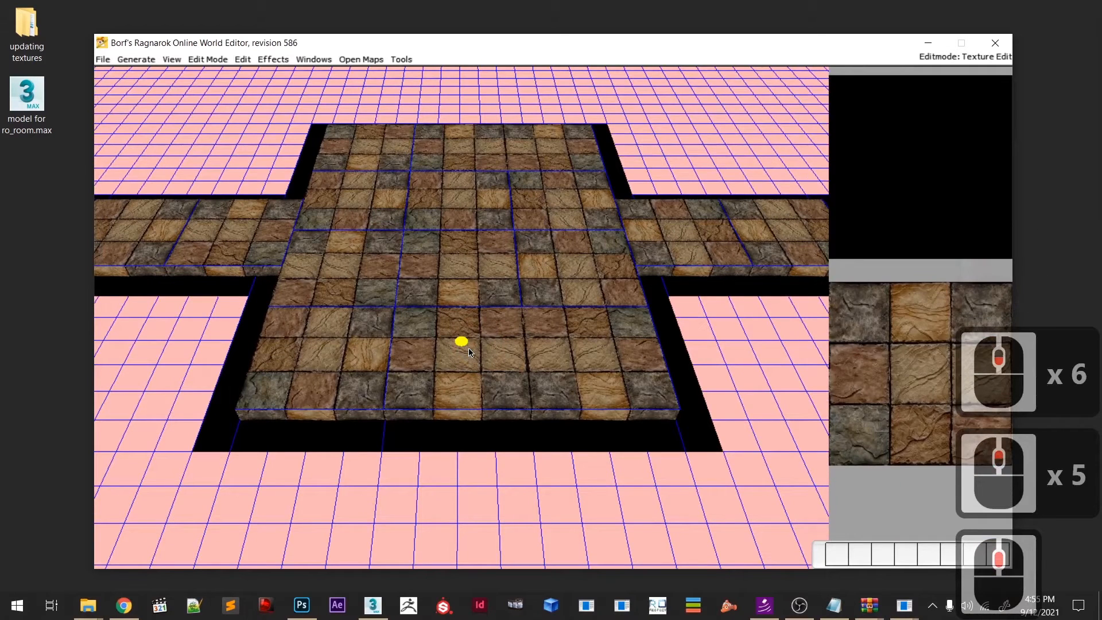
{"action": "key", "text": "F5"}
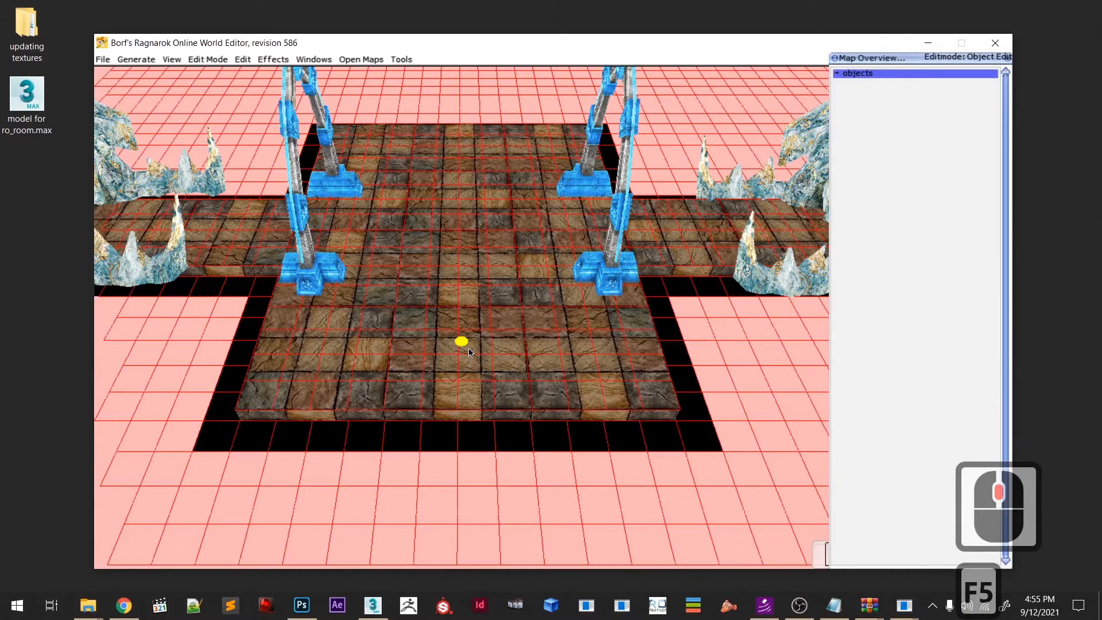
{"action": "key", "text": "m"}
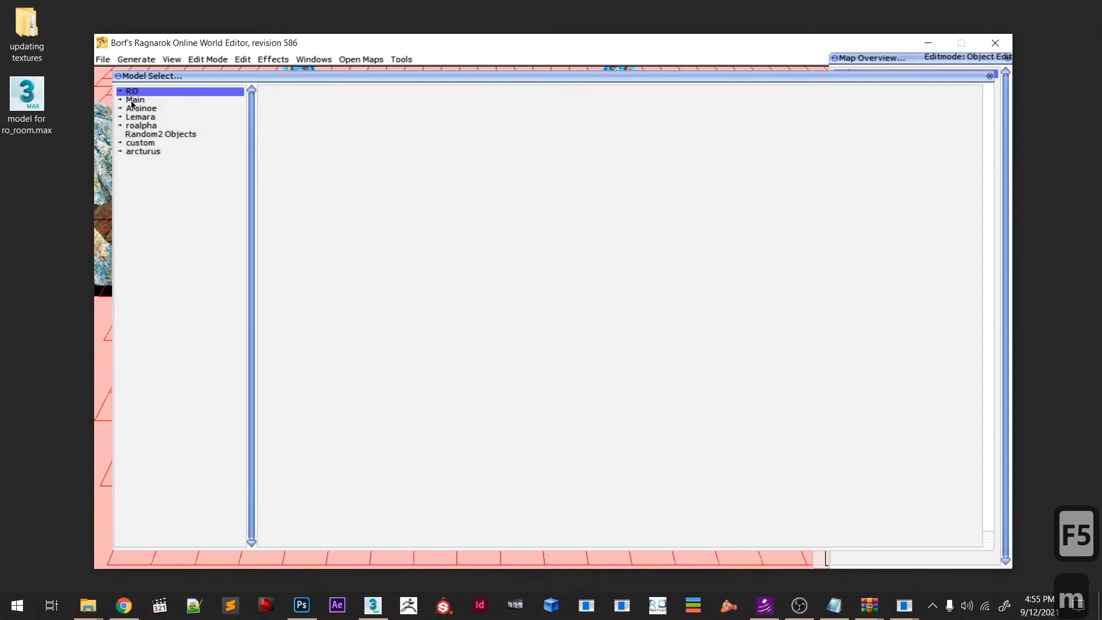
{"action": "double_click", "coordinate": [126, 92]}
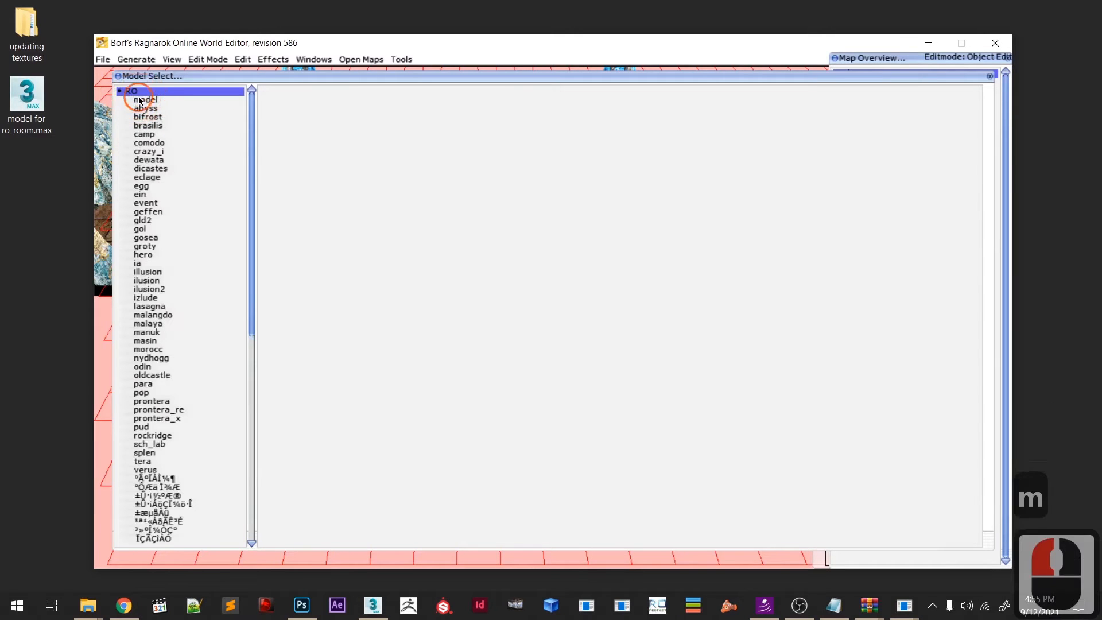
{"action": "double_click", "coordinate": [145, 100]}
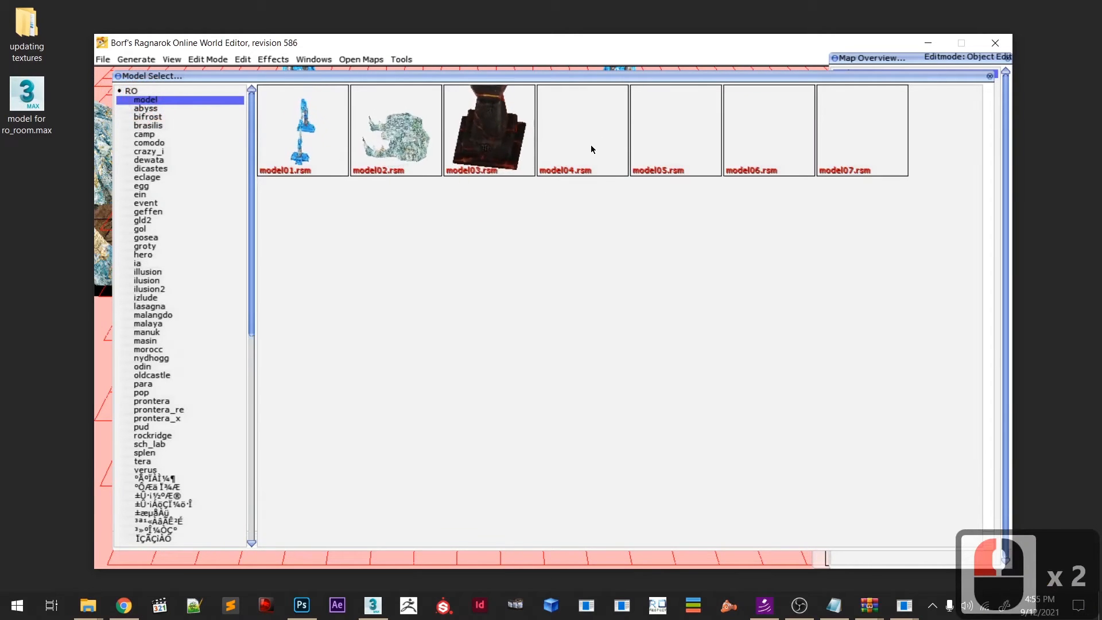
- Bring up the GRF Editor and the Custom map folder, and quit the World Editor
{"action": "left_click", "coordinate": [556, 599]}
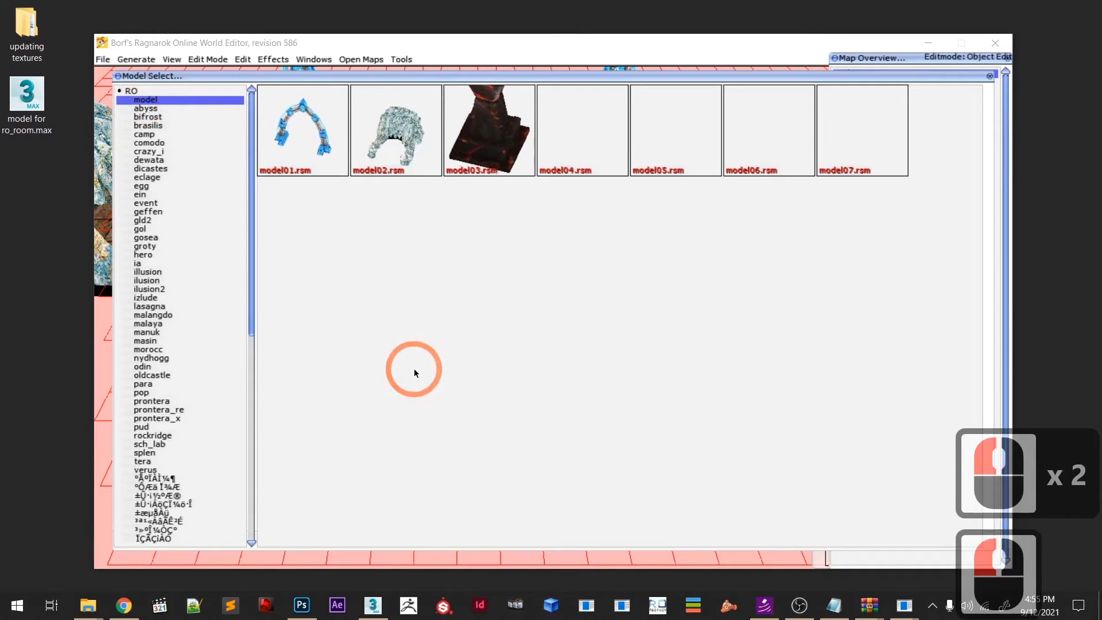
{"action": "left_click", "coordinate": [89, 610]}
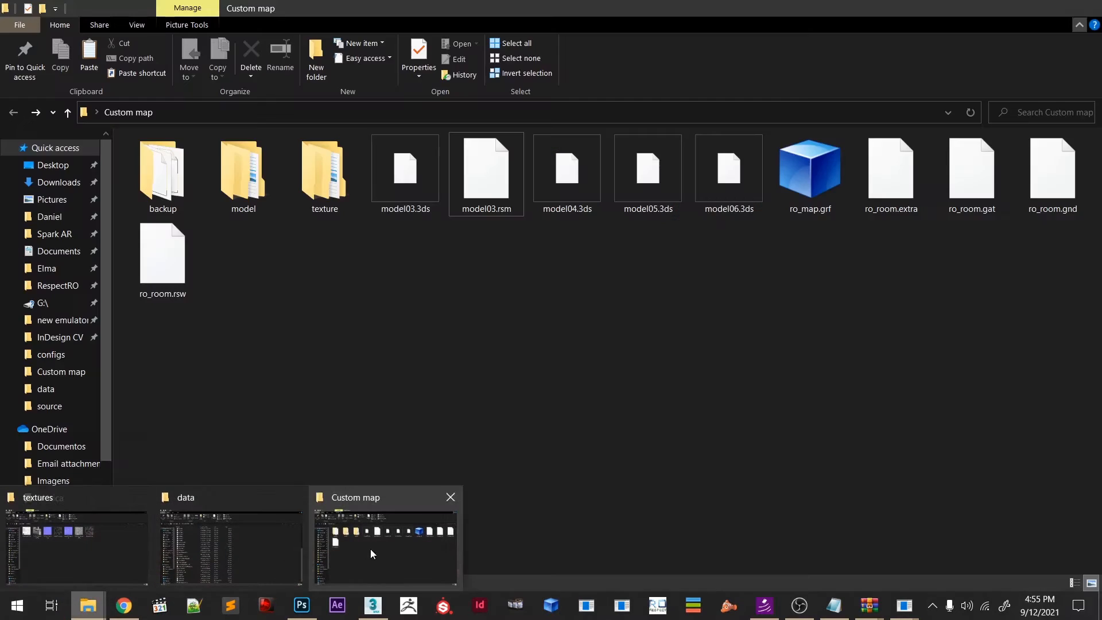
{"action": "left_click", "coordinate": [370, 549]}
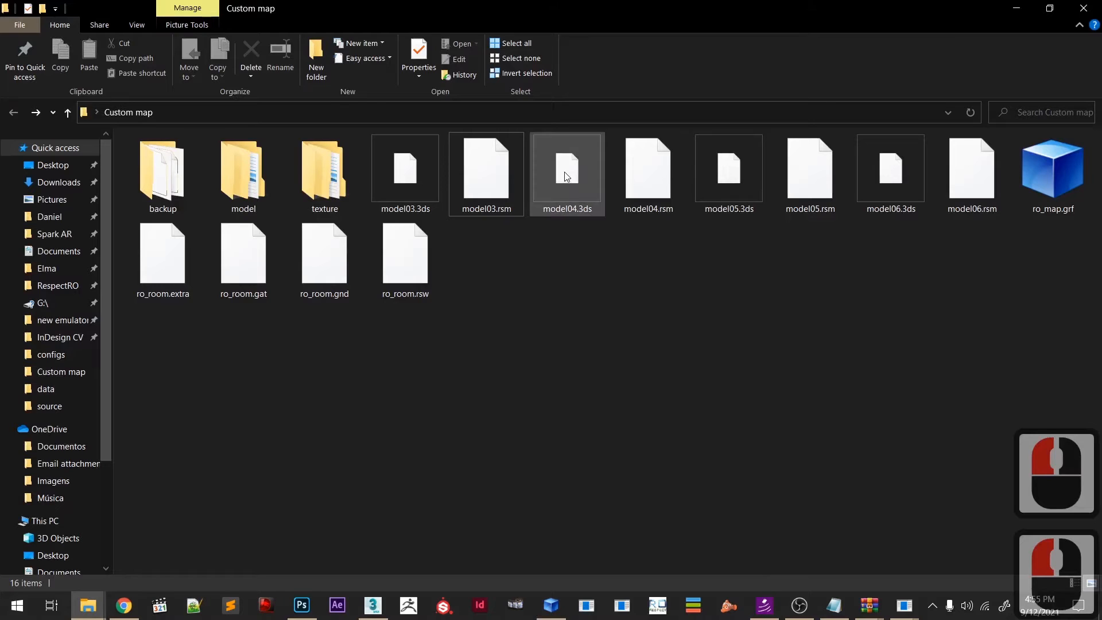
{"action": "left_click", "coordinate": [508, 184]}
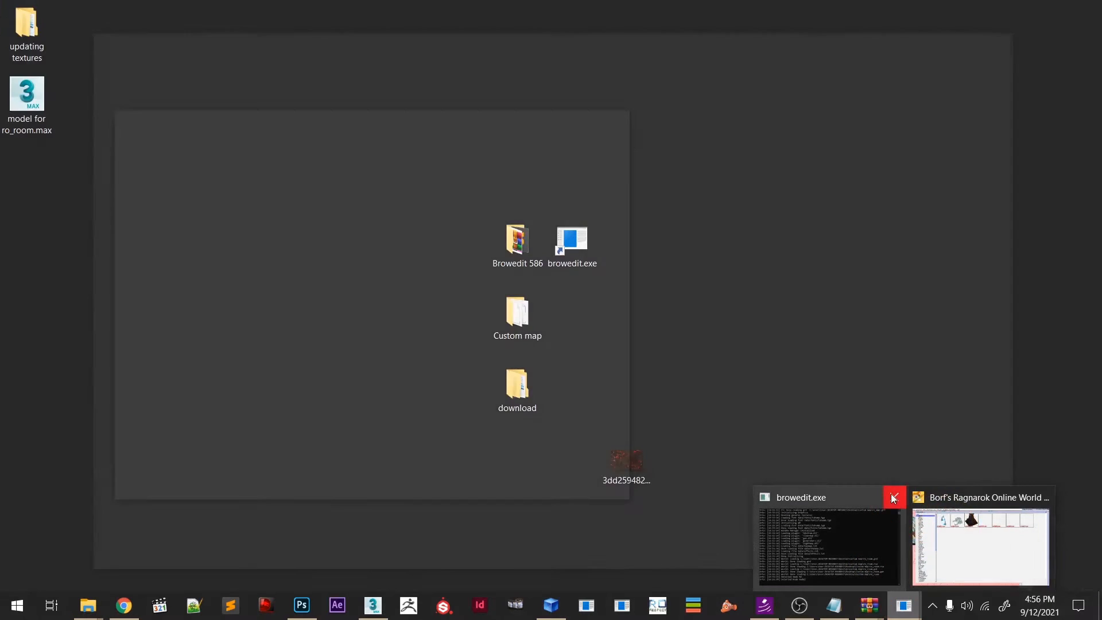
{"action": "left_click", "coordinate": [874, 485]}
{"action": "left_click", "coordinate": [468, 167]}
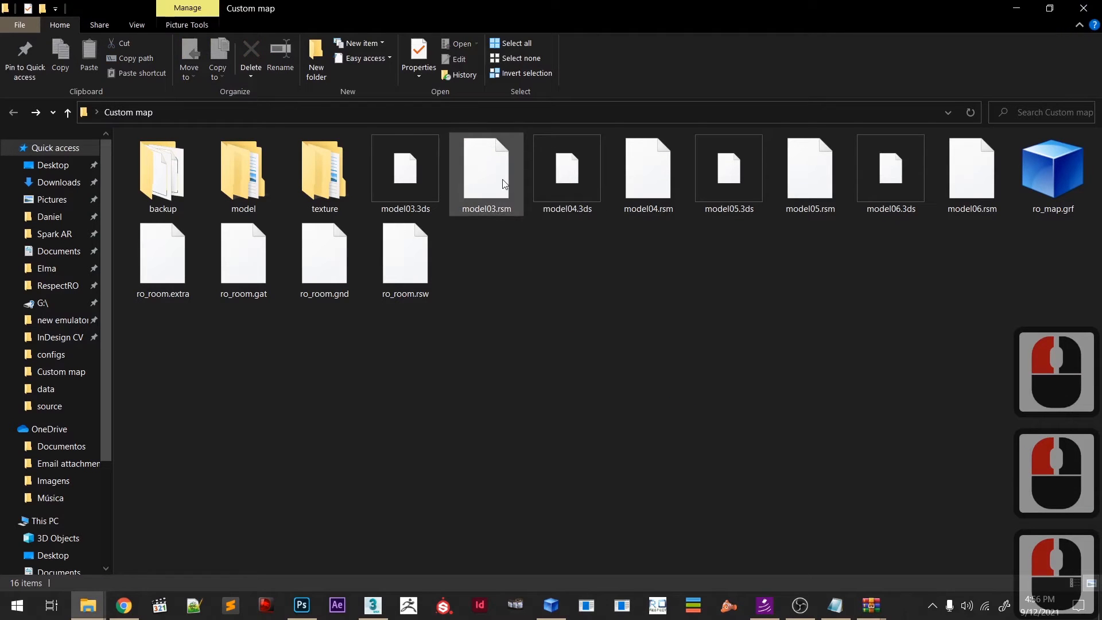
- Select model04.rsm, model05.rsm and model06.rsm in the Custom map folder and add them to data\model\ro_room in ro_map.grf
{"action": "left_click", "coordinate": [492, 173]}
{"action": "left_click", "coordinate": [731, 213]}
{"action": "left_click", "coordinate": [643, 178]}
{"action": "left_click", "coordinate": [801, 168], "text": "ctrl"}
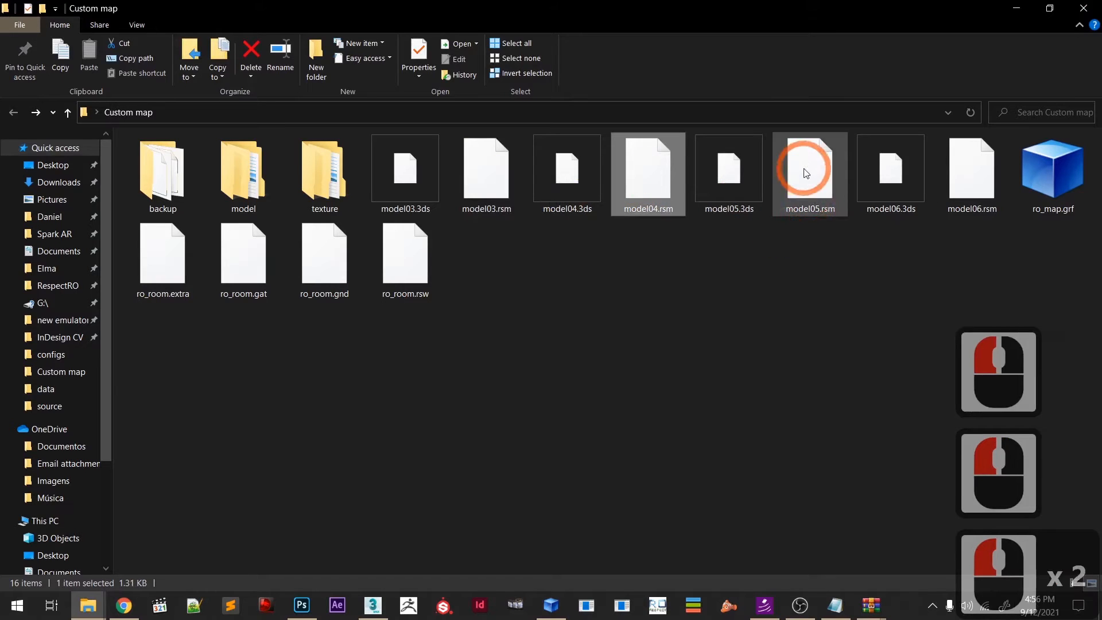
{"action": "left_click", "coordinate": [960, 207], "text": "ctrl"}
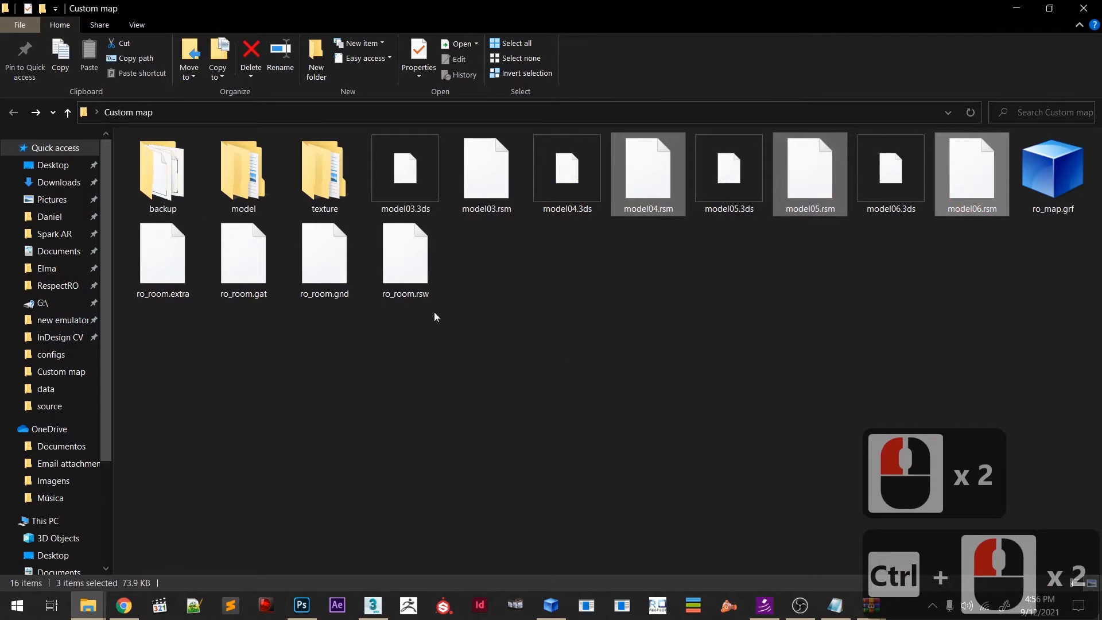
{"action": "left_click_drag", "start_coordinate": [635, 190], "coordinate": [197, 238]}
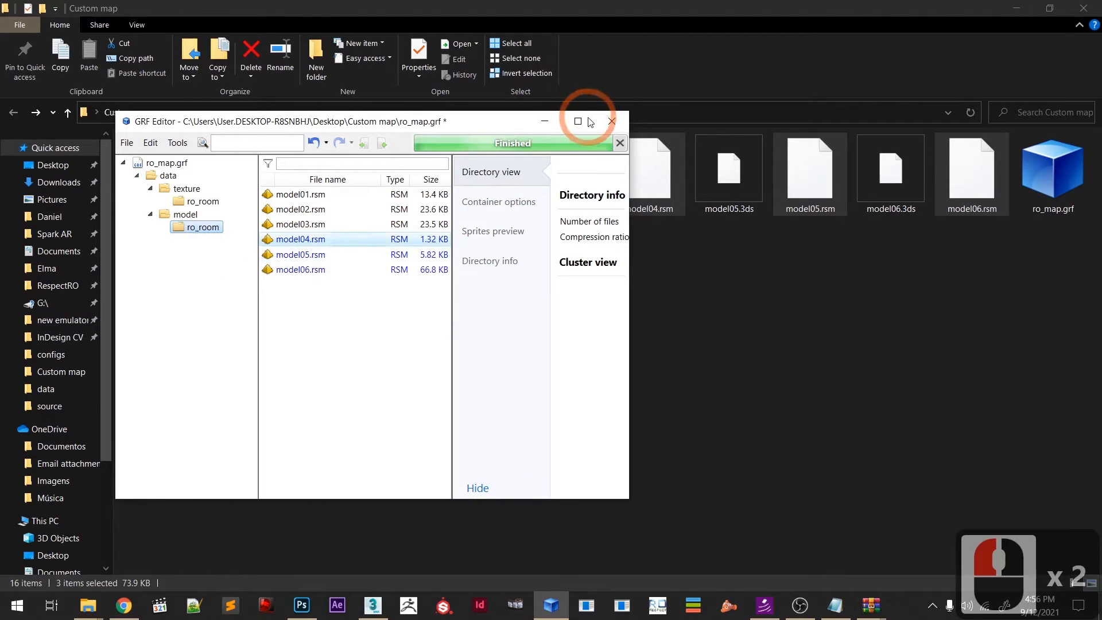
- Maximize the GRF Editor and preview the added model05.rsm and model06.rsm
{"action": "left_click", "coordinate": [587, 121]}
{"action": "left_click", "coordinate": [242, 139]}
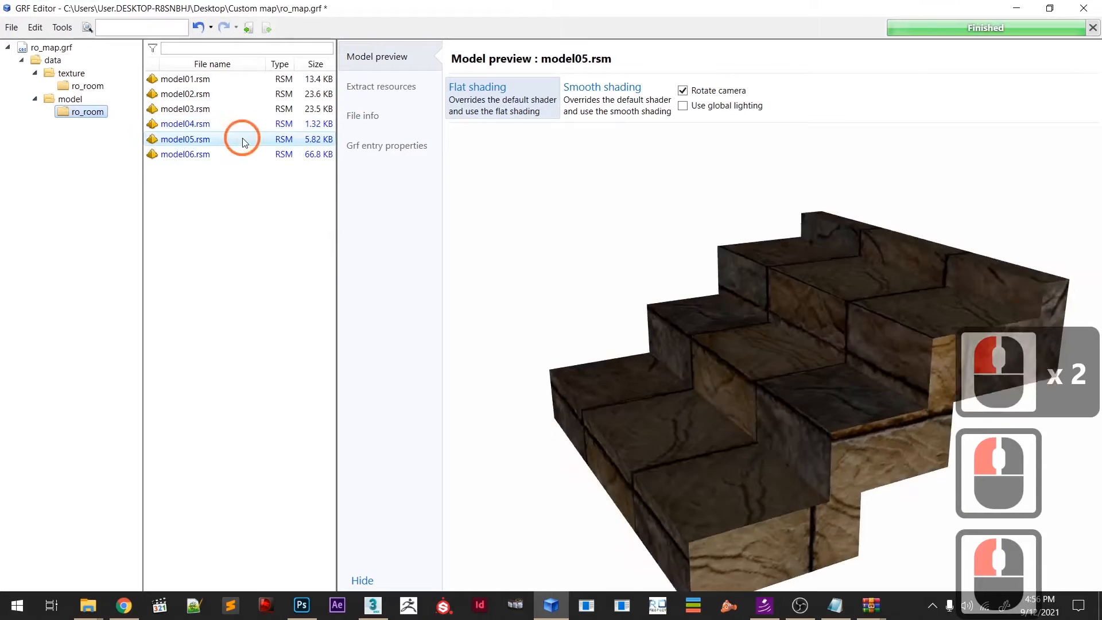
{"action": "double_click", "coordinate": [241, 153]}
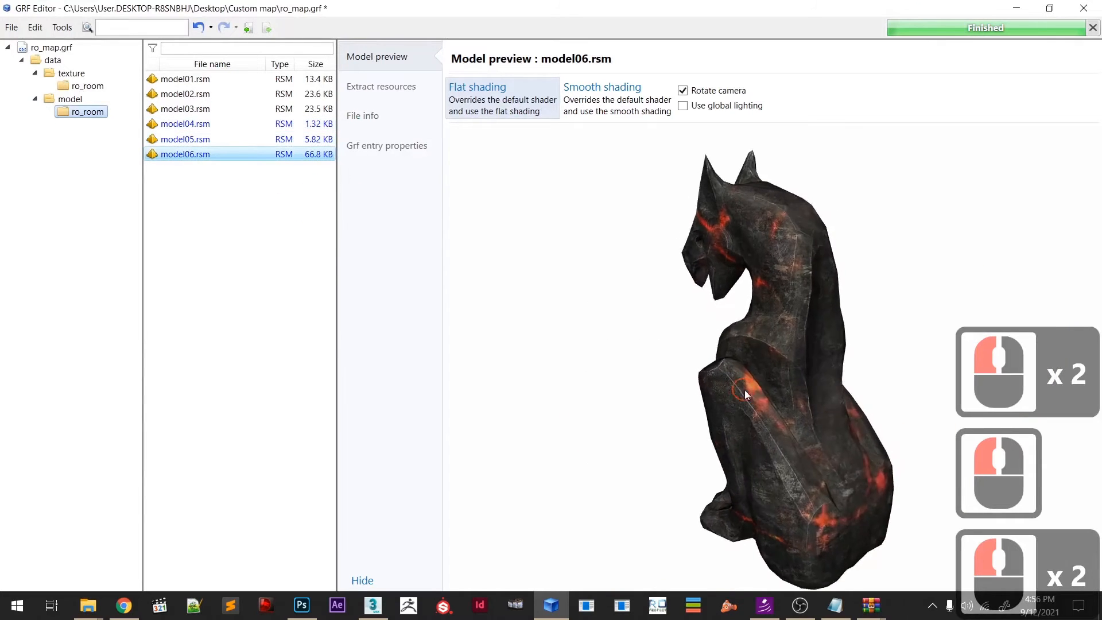
{"action": "left_click", "coordinate": [879, 364]}
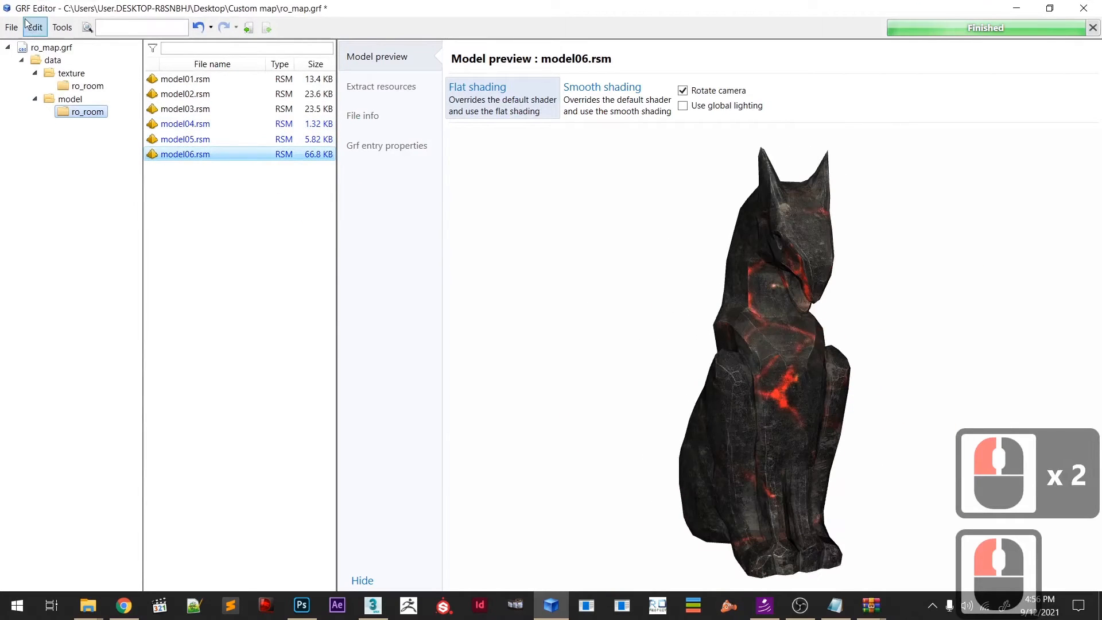
- Save ro_map.grf and close the GRF Editor
{"action": "left_click", "coordinate": [11, 29]}
{"action": "left_click", "coordinate": [18, 114]}
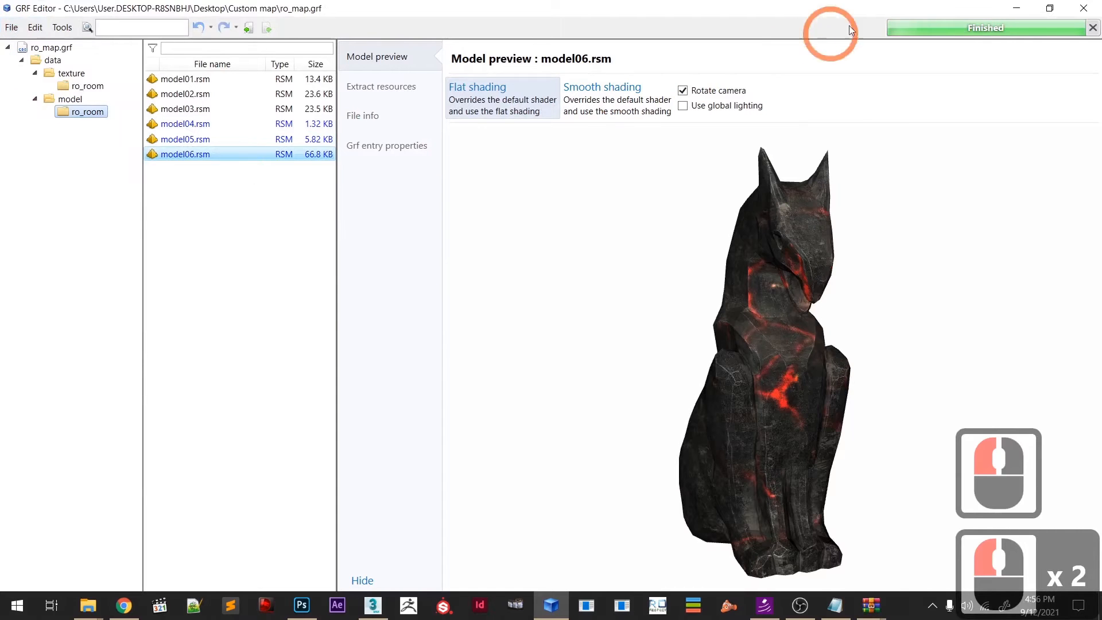
{"action": "left_click", "coordinate": [1082, 10]}
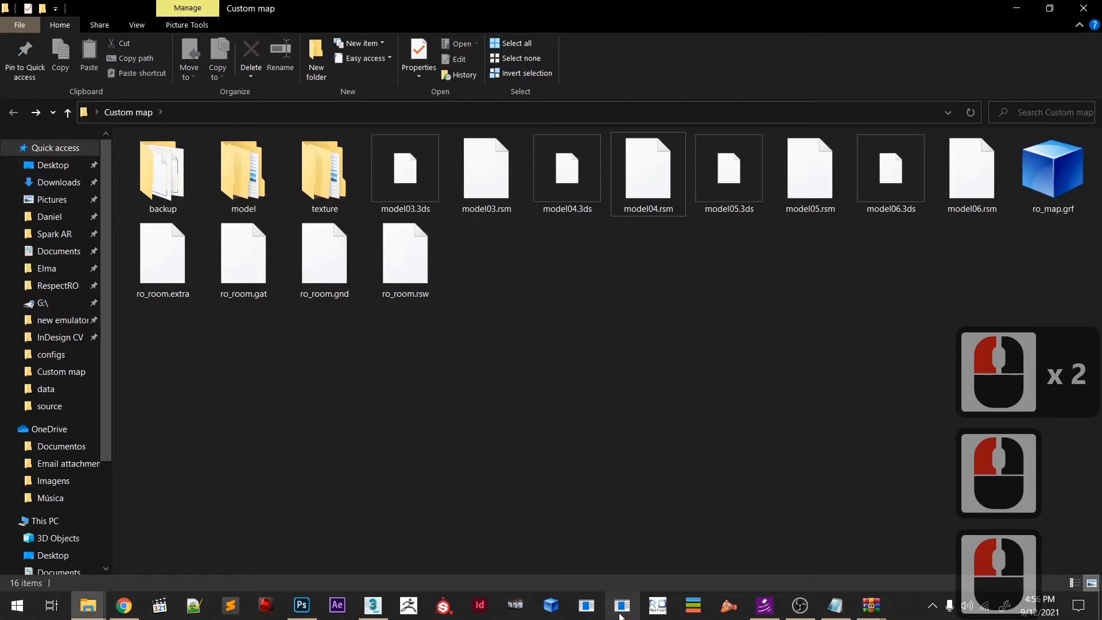
- Close the stray browedit console and minimize the Custom map folder
{"action": "left_click", "coordinate": [732, 519]}
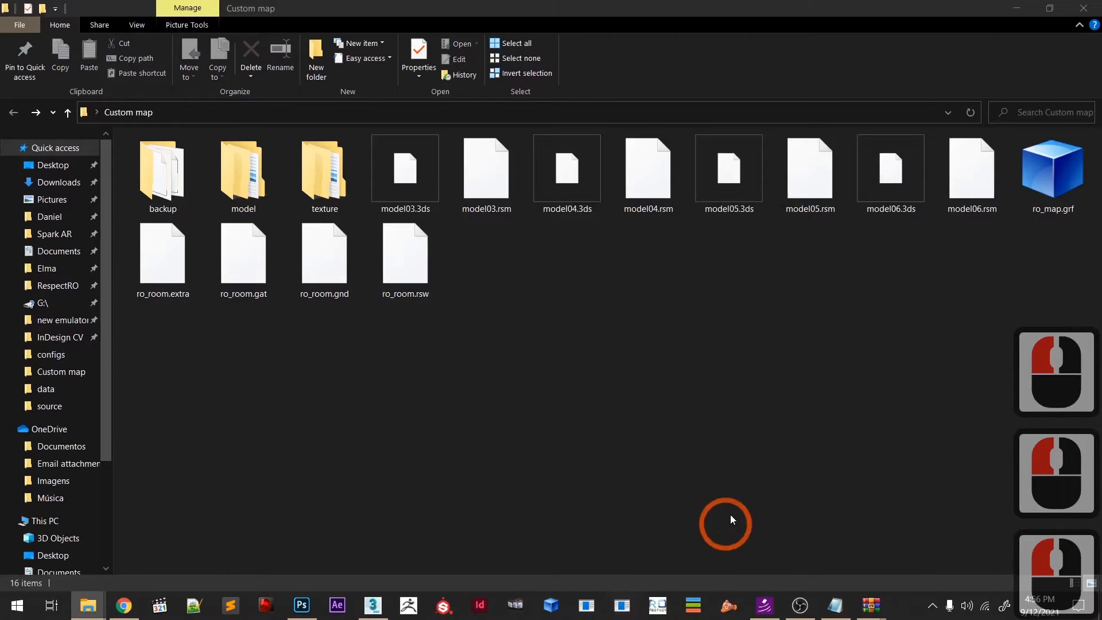
{"action": "left_click", "coordinate": [638, 27]}
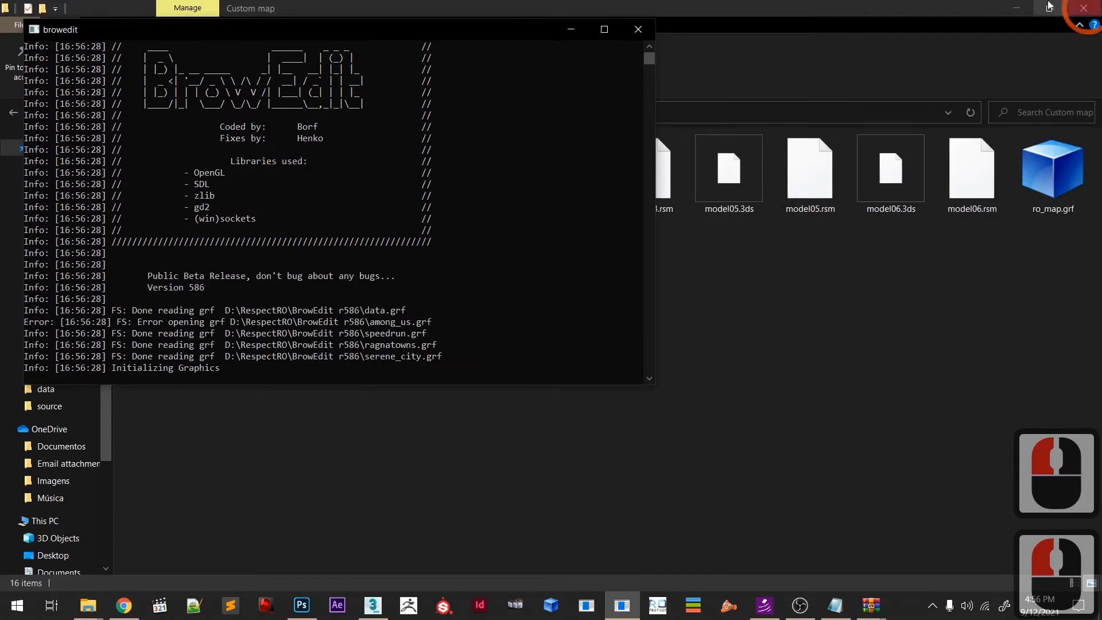
{"action": "left_click", "coordinate": [1018, 9]}
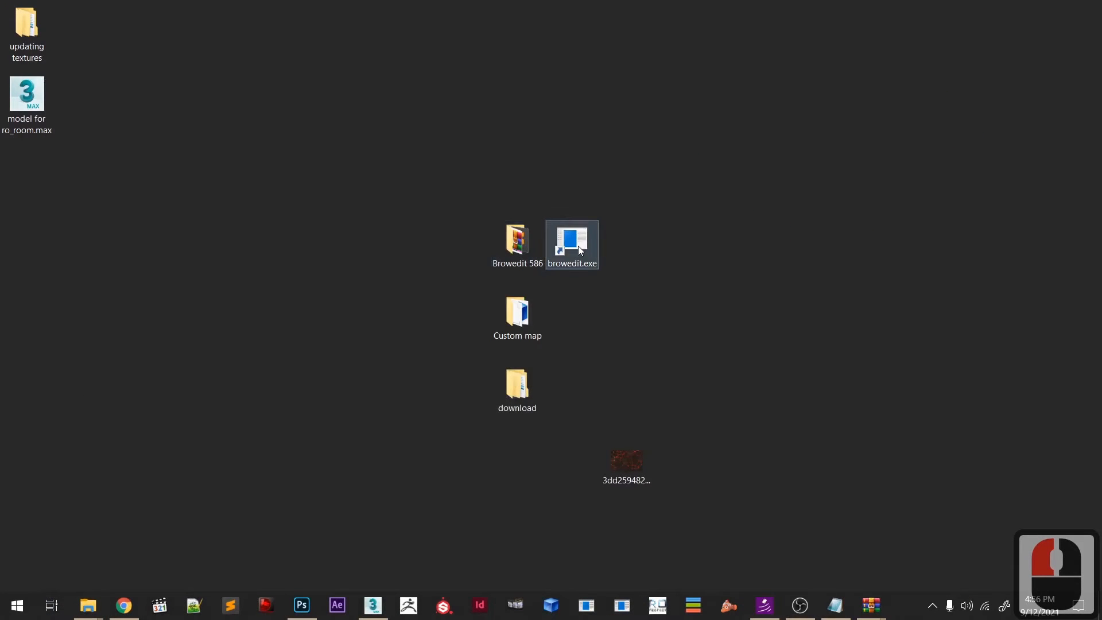
{"action": "double_click", "coordinate": [579, 247]}
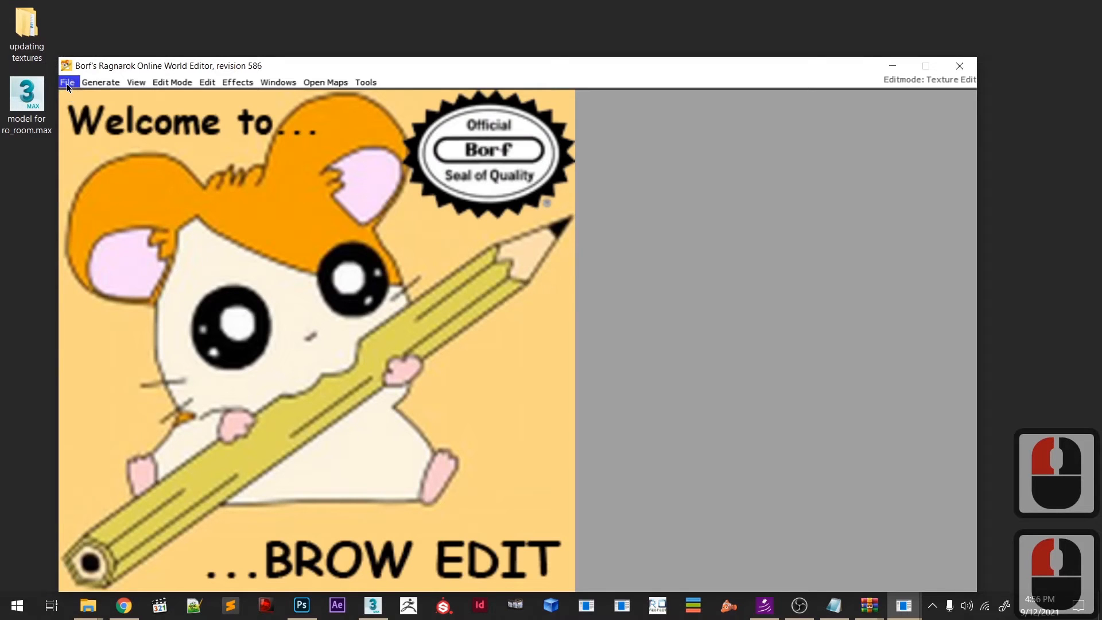
{"action": "left_click", "coordinate": [67, 82]}
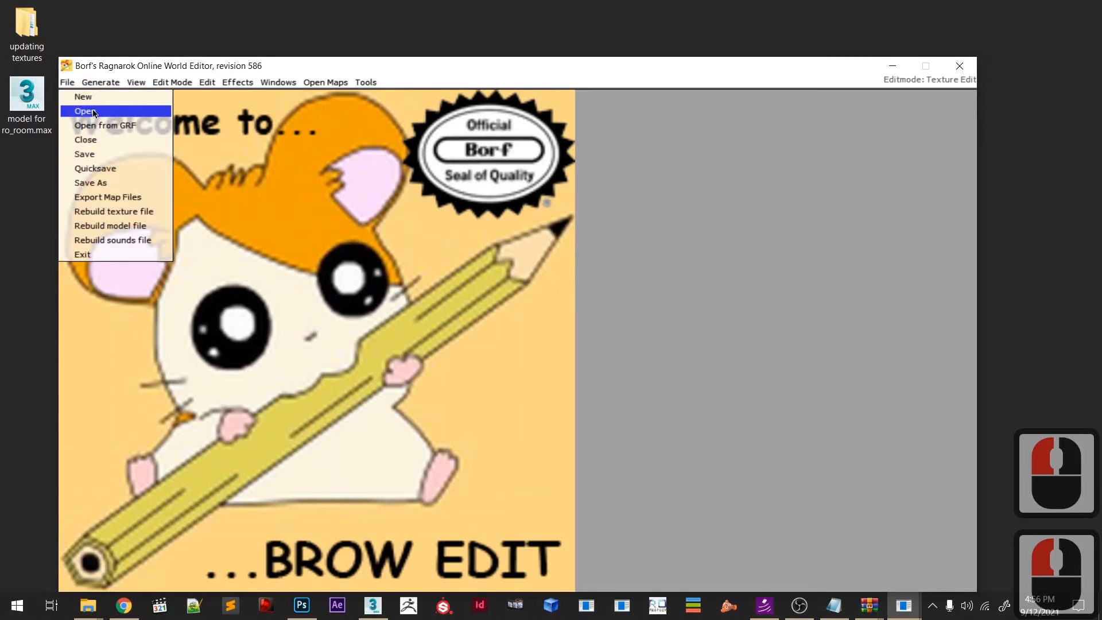
{"action": "left_click", "coordinate": [95, 125]}
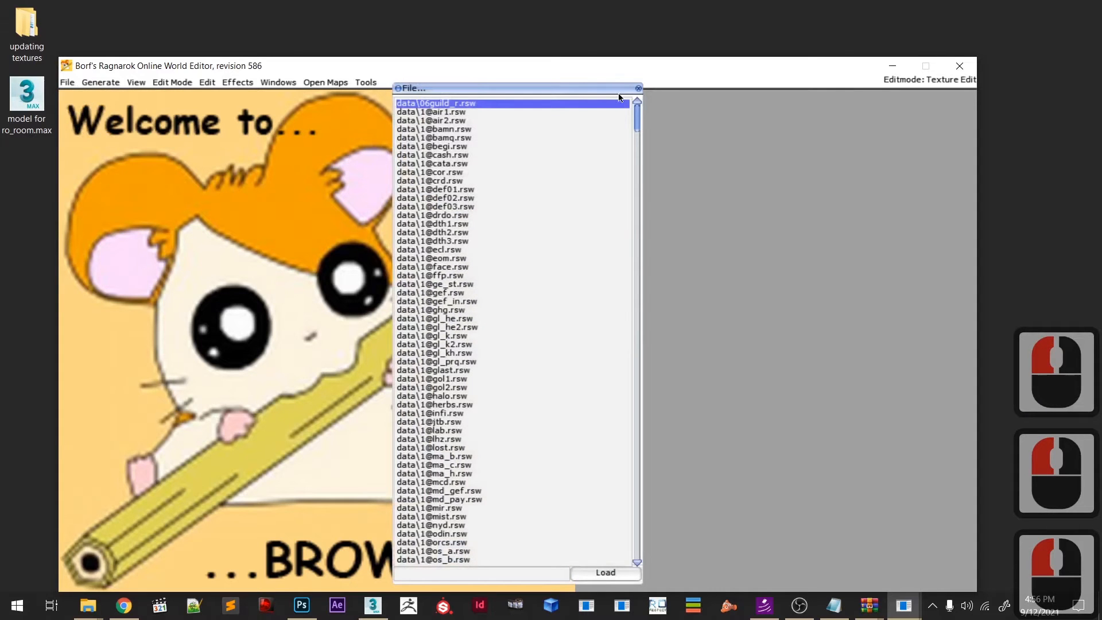
{"action": "left_click", "coordinate": [638, 87]}
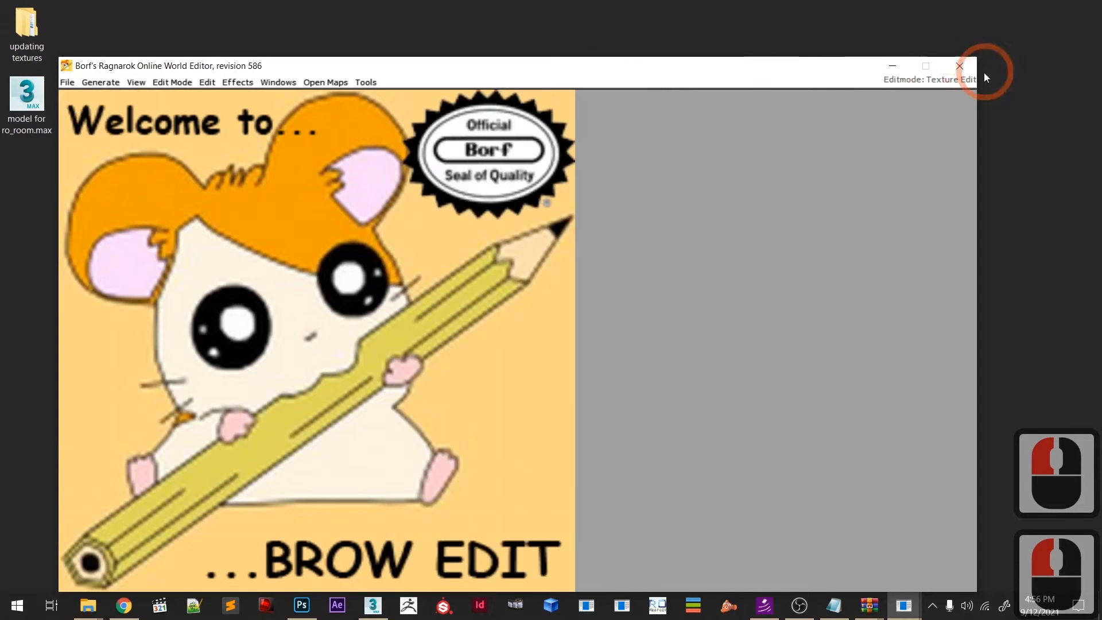
{"action": "left_click", "coordinate": [961, 66]}
- Launch BrowEdit, open ro_room.rsw from the Custom map folder, and move the editor window fully into view
{"action": "double_click", "coordinate": [579, 256]}
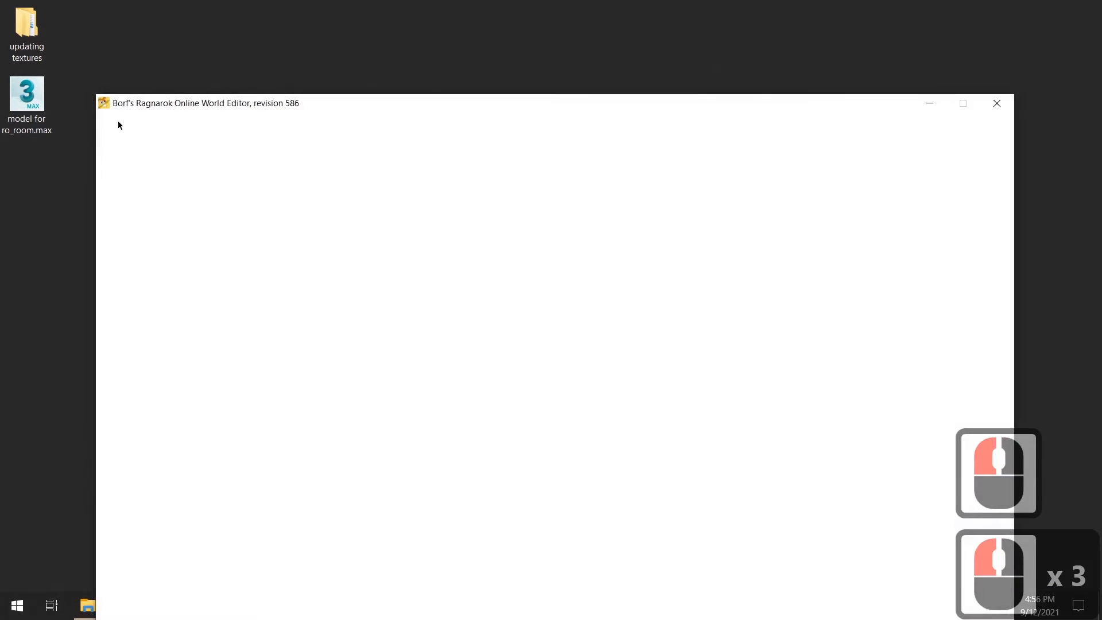
{"action": "left_click", "coordinate": [105, 118]}
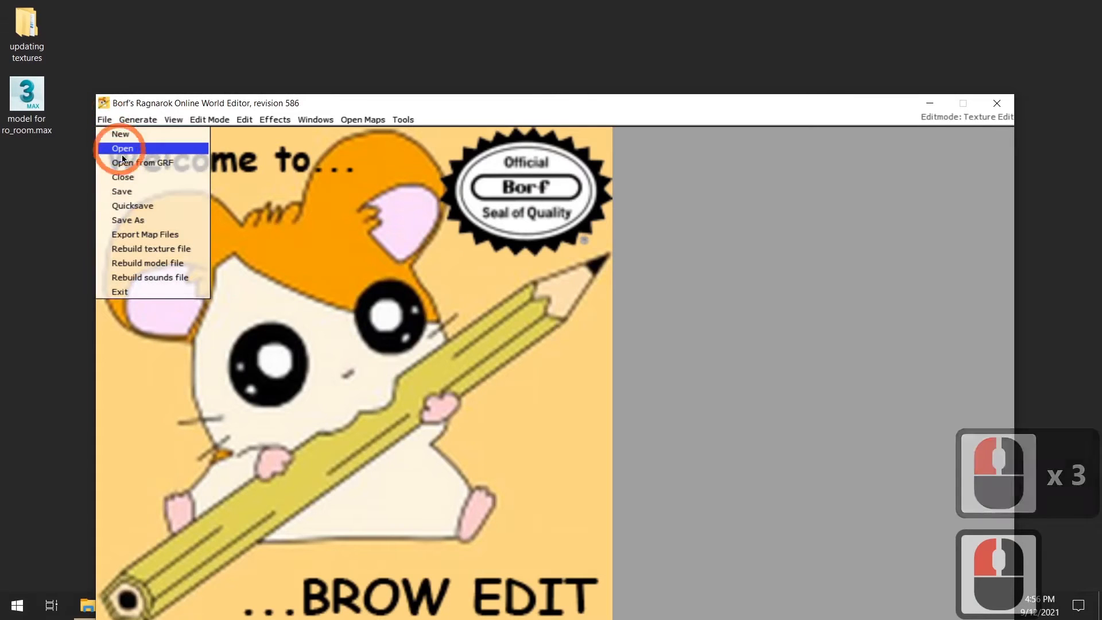
{"action": "left_click", "coordinate": [134, 150]}
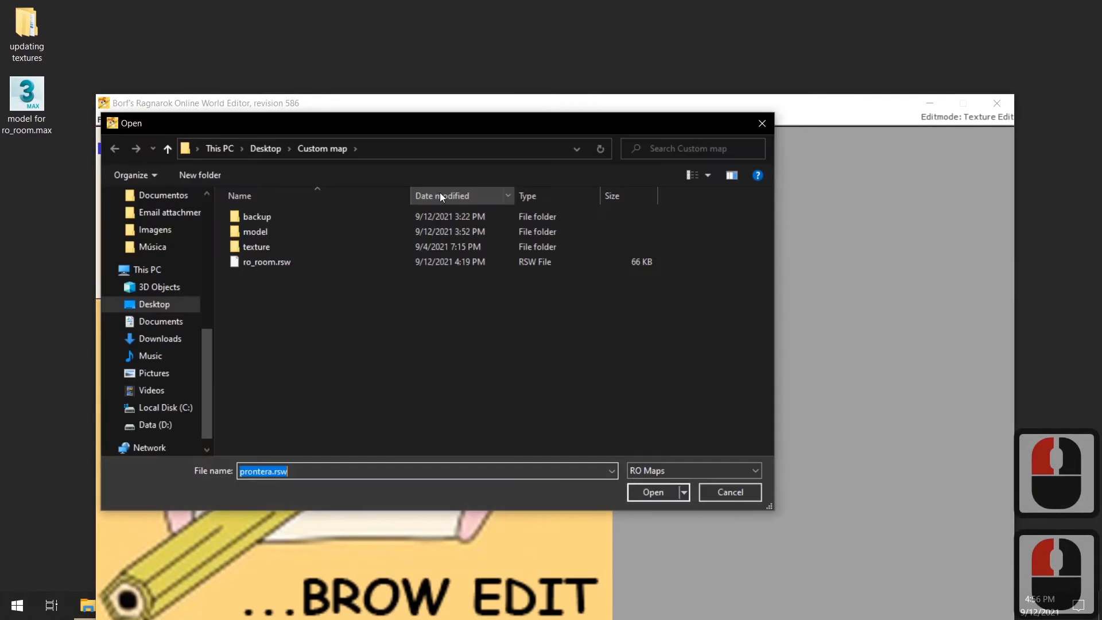
{"action": "left_click", "coordinate": [274, 283]}
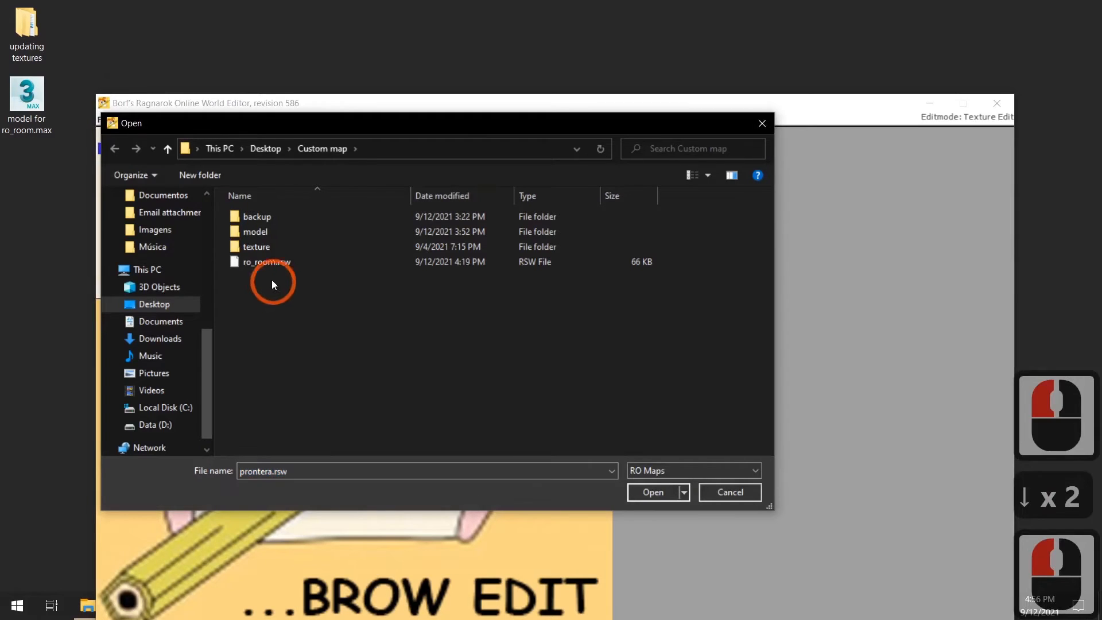
{"action": "double_click", "coordinate": [266, 268]}
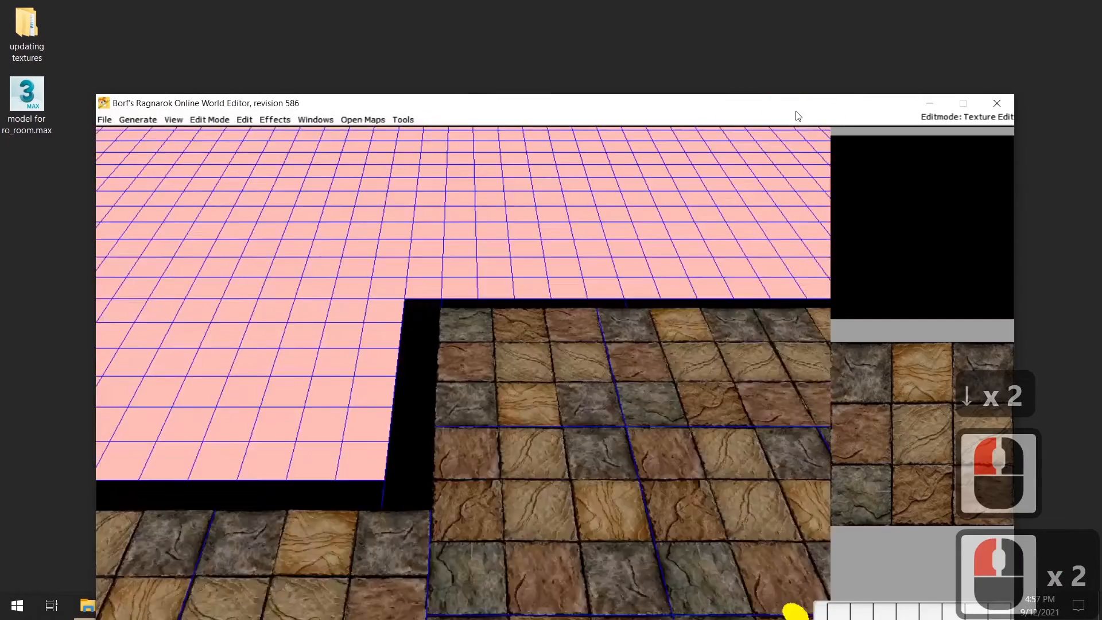
{"action": "left_click_drag", "start_coordinate": [797, 110], "coordinate": [791, 27]}
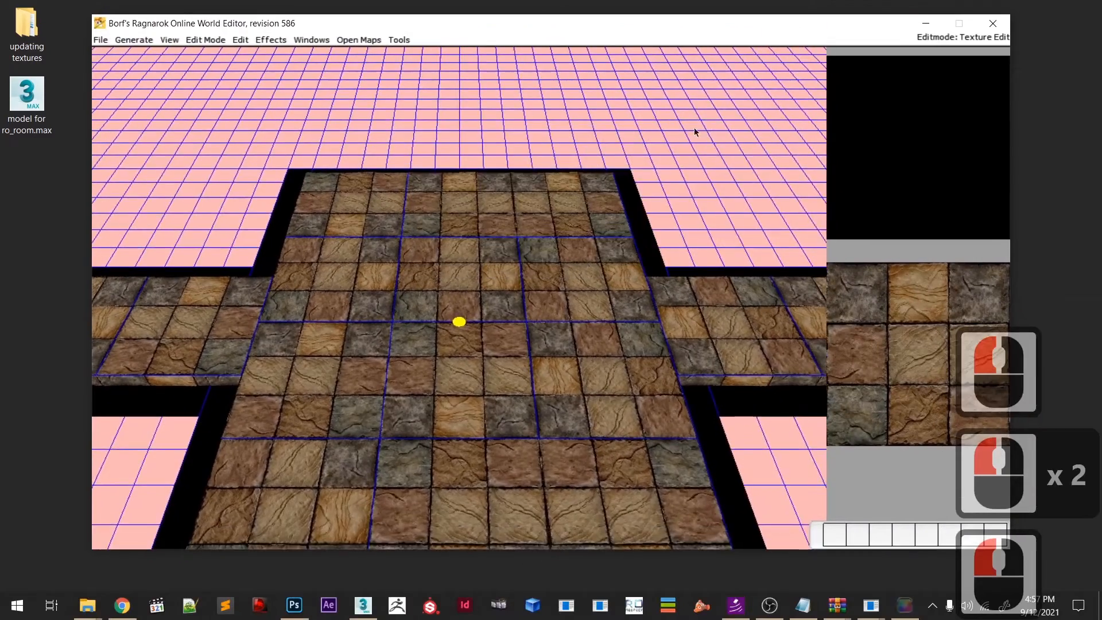
- Switch the ro_room map to Object Edit mode
{"action": "left_click", "coordinate": [515, 436]}
{"action": "scroll", "coordinate": [516, 425], "scroll_direction": "up", "scroll_amount": 4}
{"action": "scroll", "coordinate": [498, 421], "scroll_direction": "down", "scroll_amount": 3}
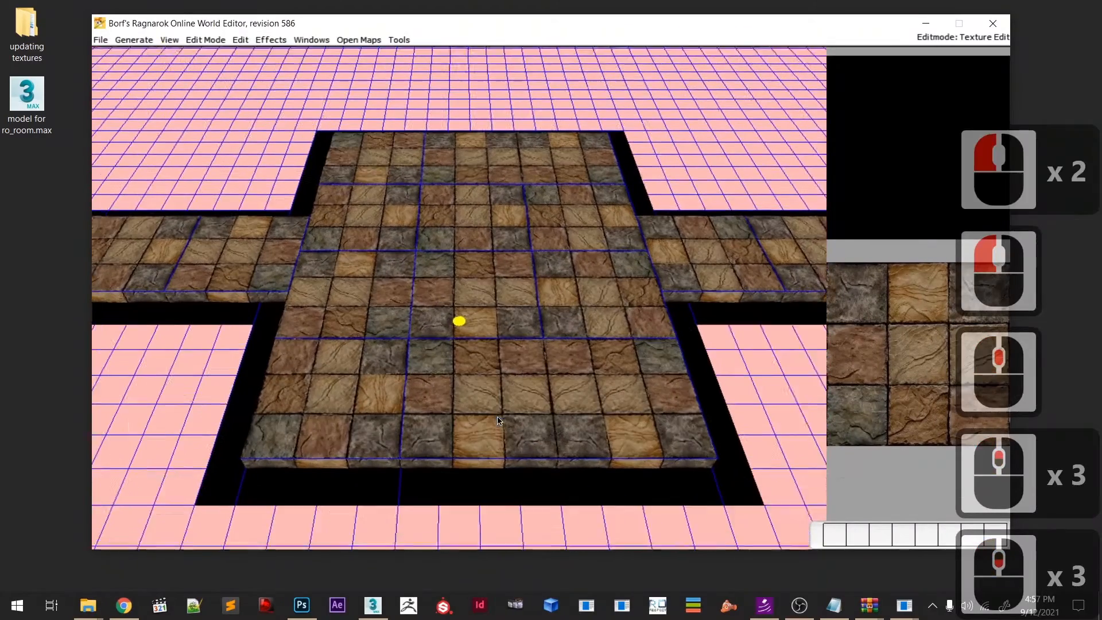
{"action": "key", "text": "F5"}
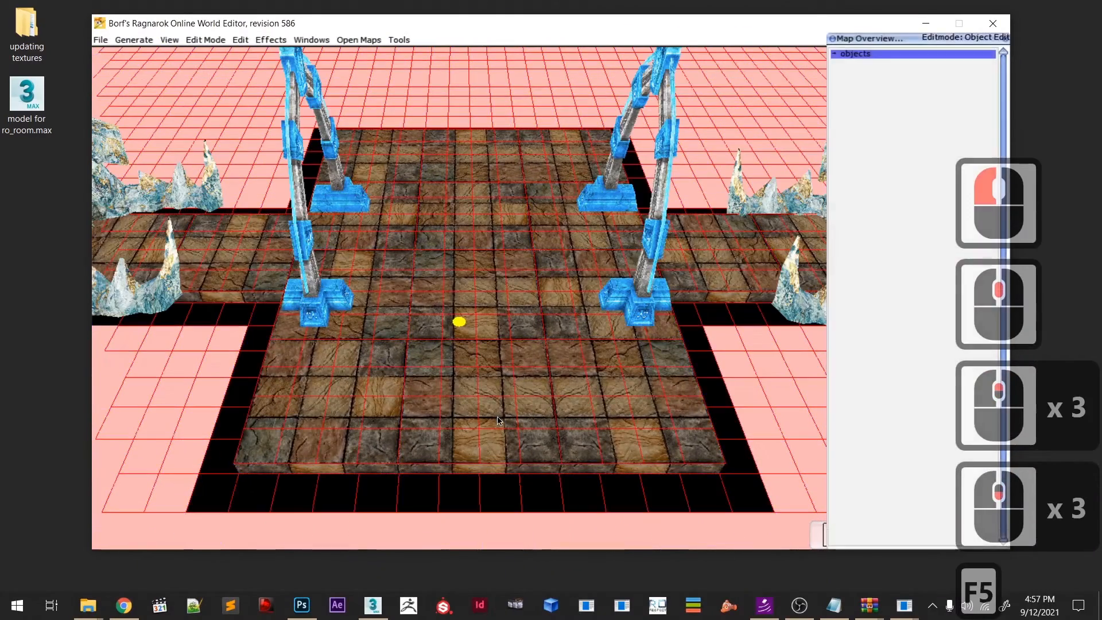
- Open the model selection and view the models in the RO category's model folder
{"action": "key", "text": "m"}
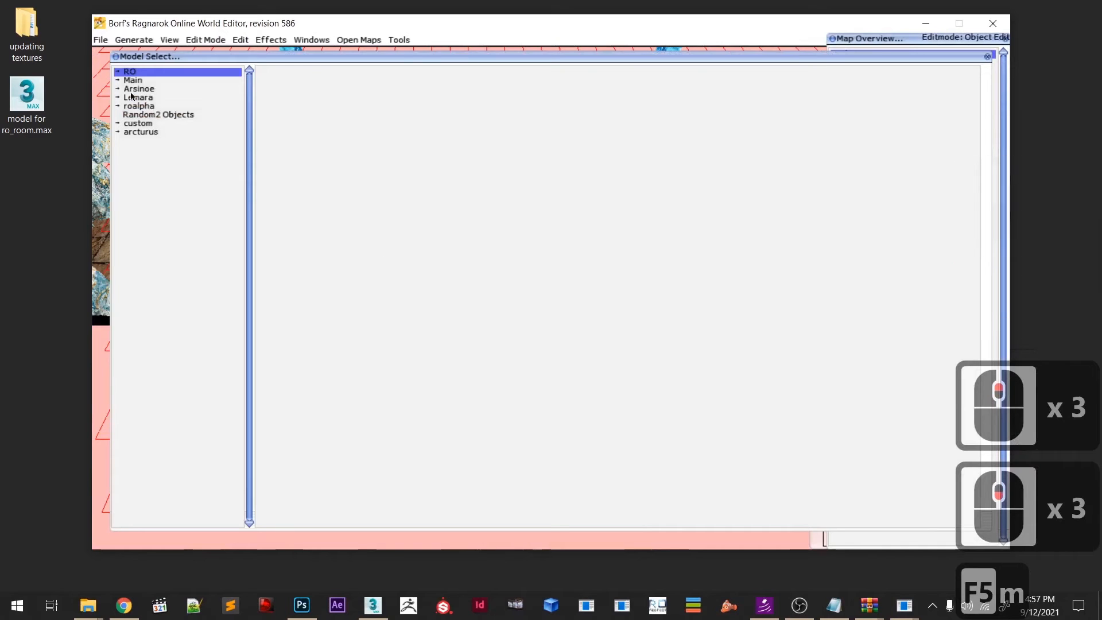
{"action": "left_click", "coordinate": [123, 75]}
{"action": "left_click", "coordinate": [124, 76]}
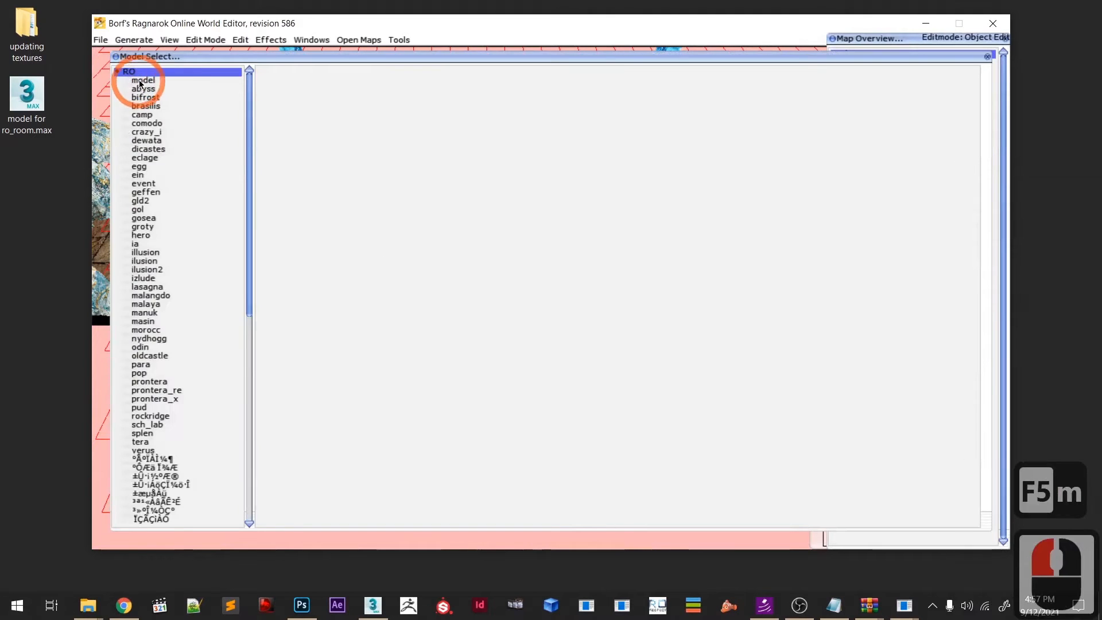
{"action": "left_click", "coordinate": [132, 77]}
{"action": "left_click", "coordinate": [137, 78]}
{"action": "left_click", "coordinate": [137, 82]}
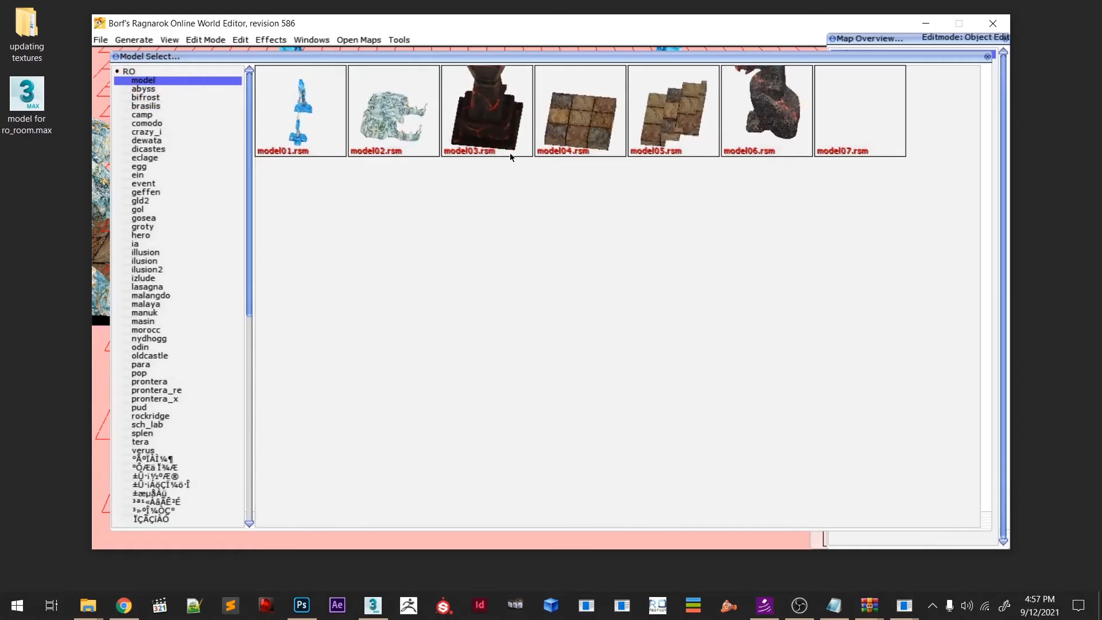
- Pick model03.rsm and place the statue near the front corner of the central stone platform
{"action": "left_click_drag", "start_coordinate": [511, 125], "coordinate": [499, 125]}
{"action": "key", "text": "m"}
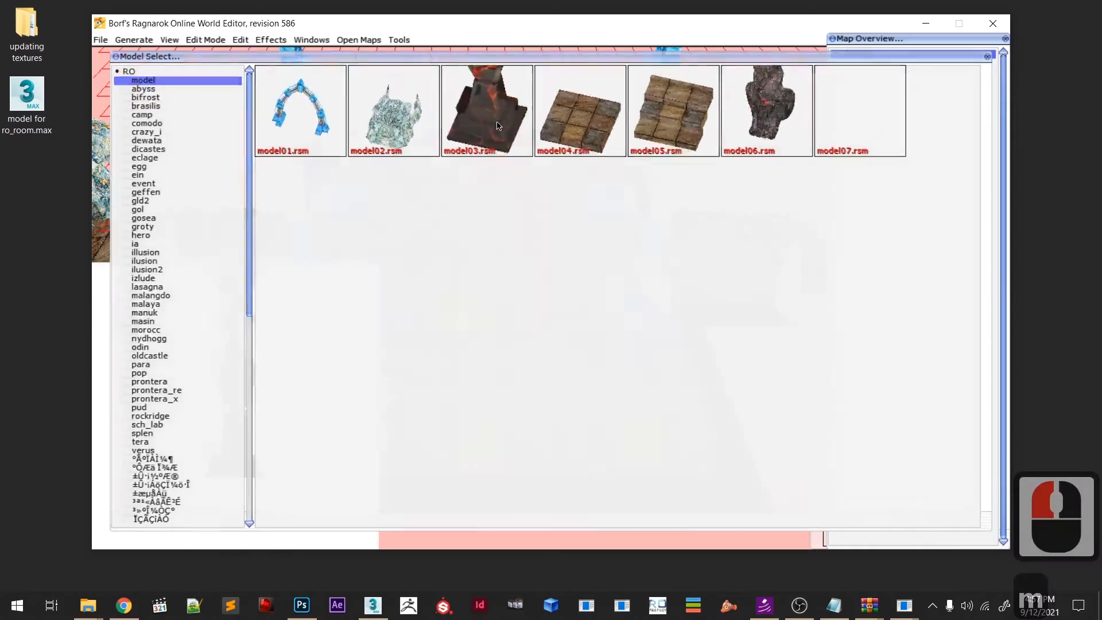
{"action": "middle_click_drag", "start_coordinate": [473, 283], "coordinate": [438, 292]}
{"action": "scroll", "coordinate": [491, 265], "scroll_direction": "up", "scroll_amount": 4}
{"action": "scroll", "coordinate": [442, 319], "scroll_direction": "down", "scroll_amount": 8}
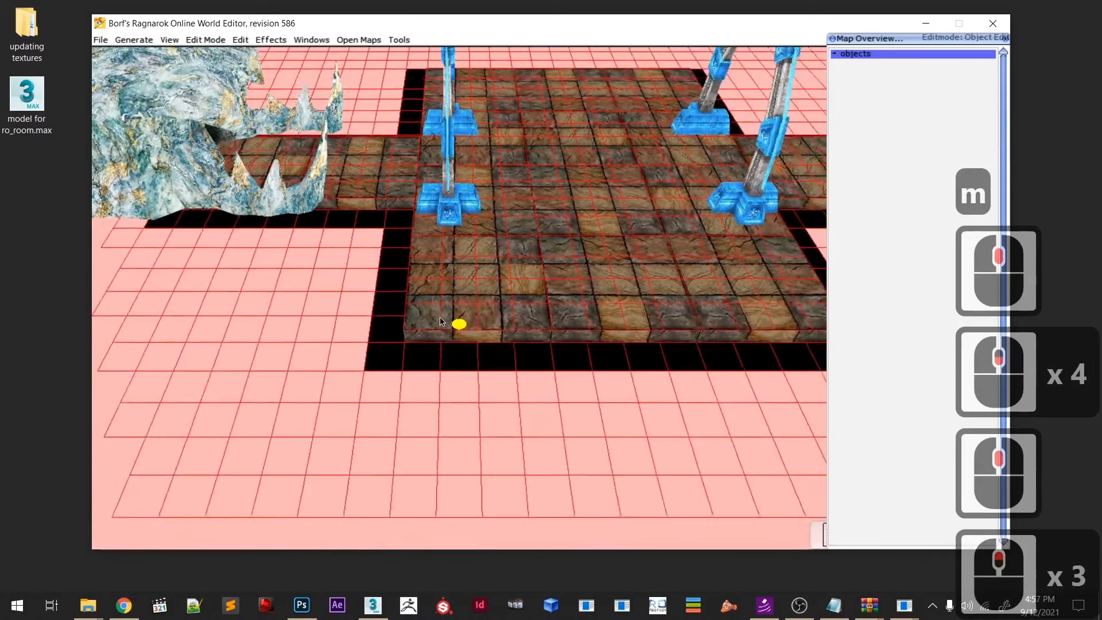
{"action": "left_click", "coordinate": [580, 317], "text": "ctrl"}
{"action": "right_click_drag", "start_coordinate": [566, 315], "coordinate": [560, 338]}
{"action": "scroll", "coordinate": [561, 337], "scroll_direction": "up", "scroll_amount": 1, "text": "shift"}
{"action": "scroll", "coordinate": [516, 128], "scroll_direction": "down", "scroll_amount": 3}
{"action": "left_click_drag", "start_coordinate": [516, 129], "coordinate": [523, 239]}
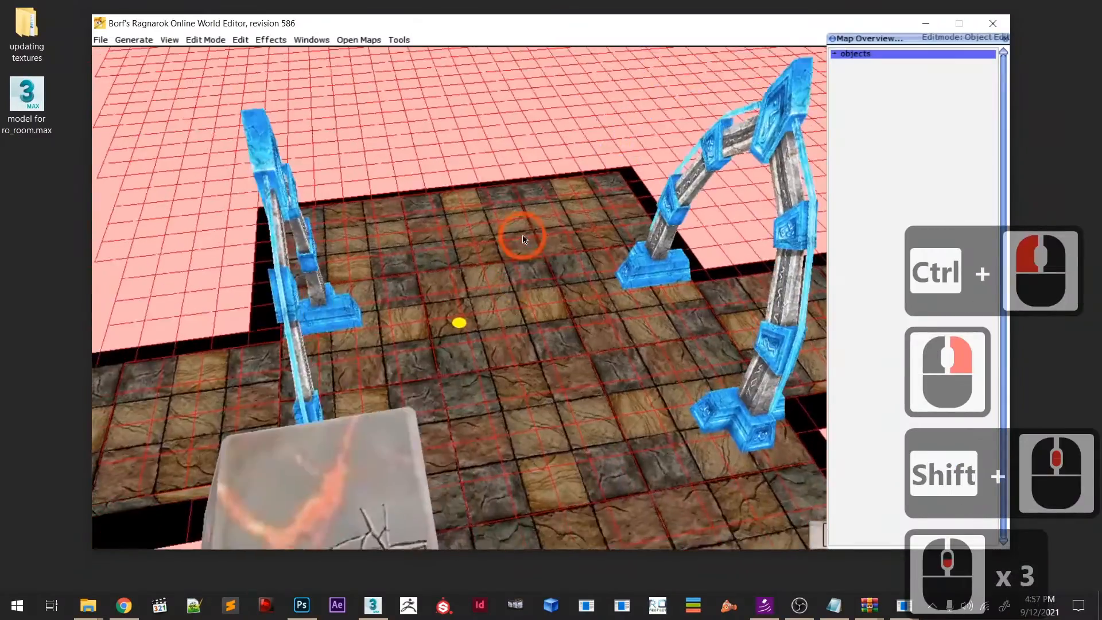
{"action": "scroll", "coordinate": [522, 242], "scroll_direction": "down", "scroll_amount": 2}
{"action": "scroll", "coordinate": [546, 395], "scroll_direction": "down", "scroll_amount": 10}
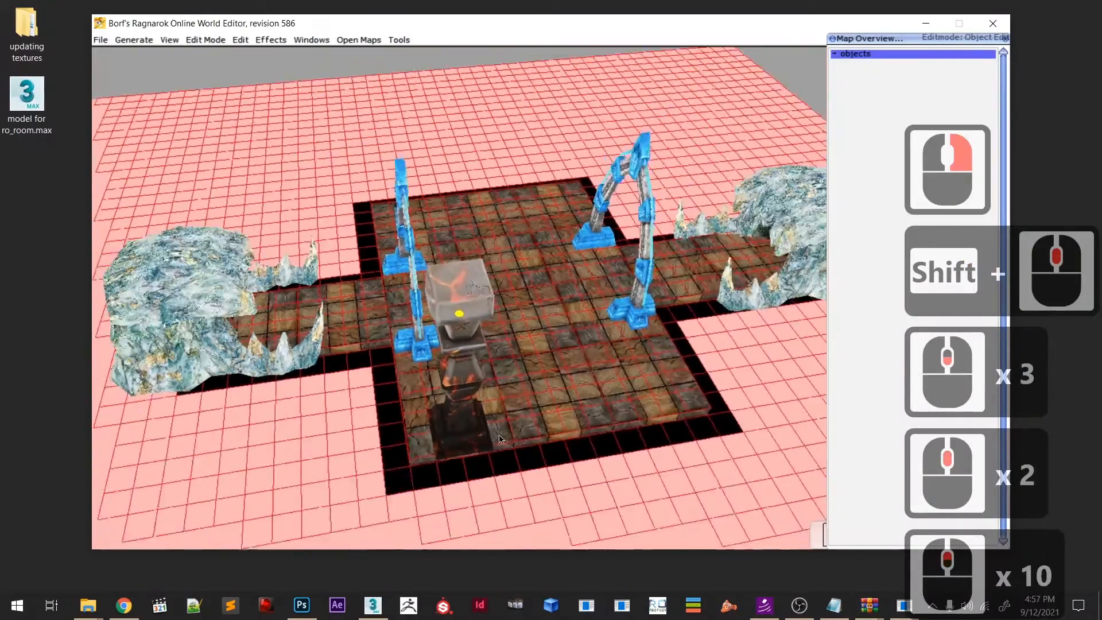
- Delete the model03.rsm statue from the platform
{"action": "left_click", "coordinate": [462, 367]}
{"action": "key", "text": "BackSpace"}
{"action": "middle_click_drag", "start_coordinate": [509, 369], "coordinate": [529, 353], "text": "shift"}
- Switch to Texture Edit mode and apply the whole stone tile texture to each of the map's four corners
{"action": "key", "text": "m"}
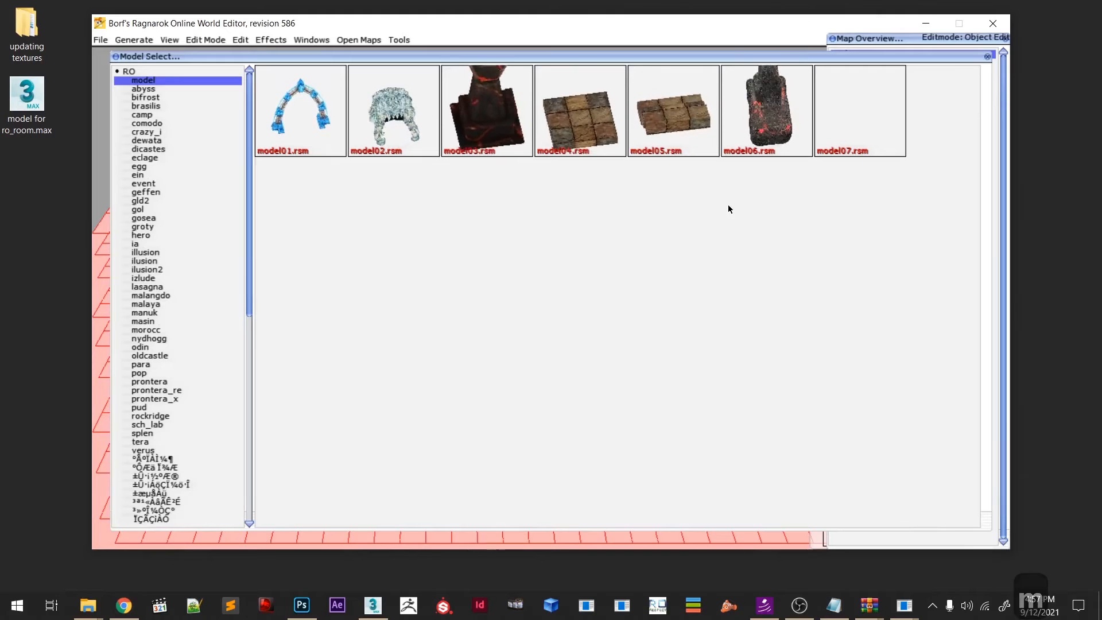
{"action": "key", "text": "F1"}
{"action": "key", "text": "F1"}
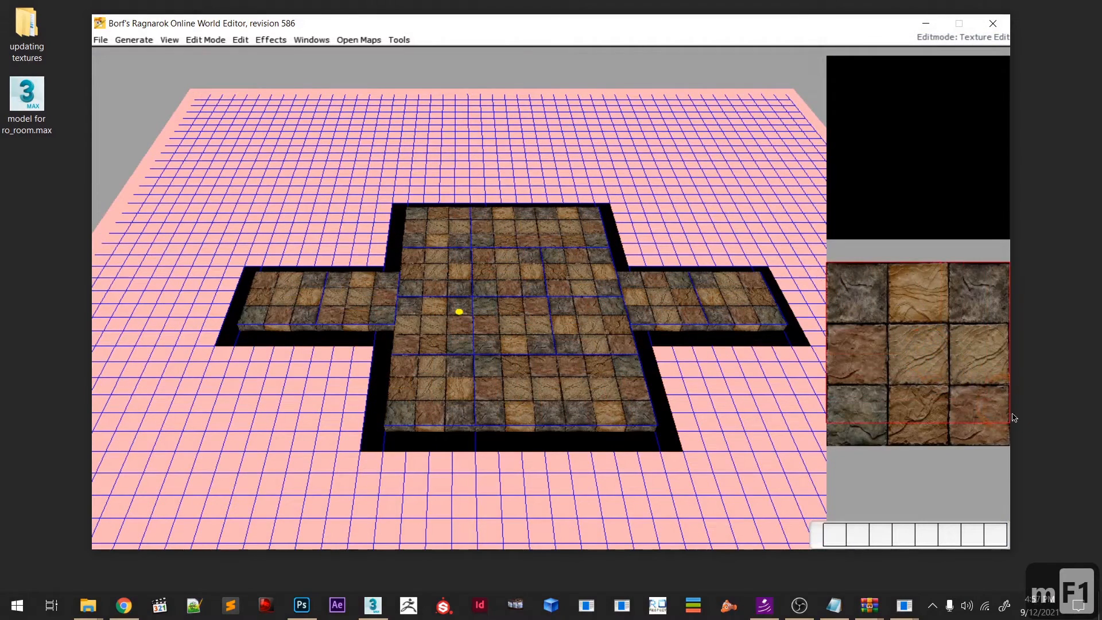
{"action": "left_click_drag", "start_coordinate": [767, 443], "coordinate": [605, 288]}
{"action": "scroll", "coordinate": [585, 276], "scroll_direction": "up", "scroll_amount": 1}
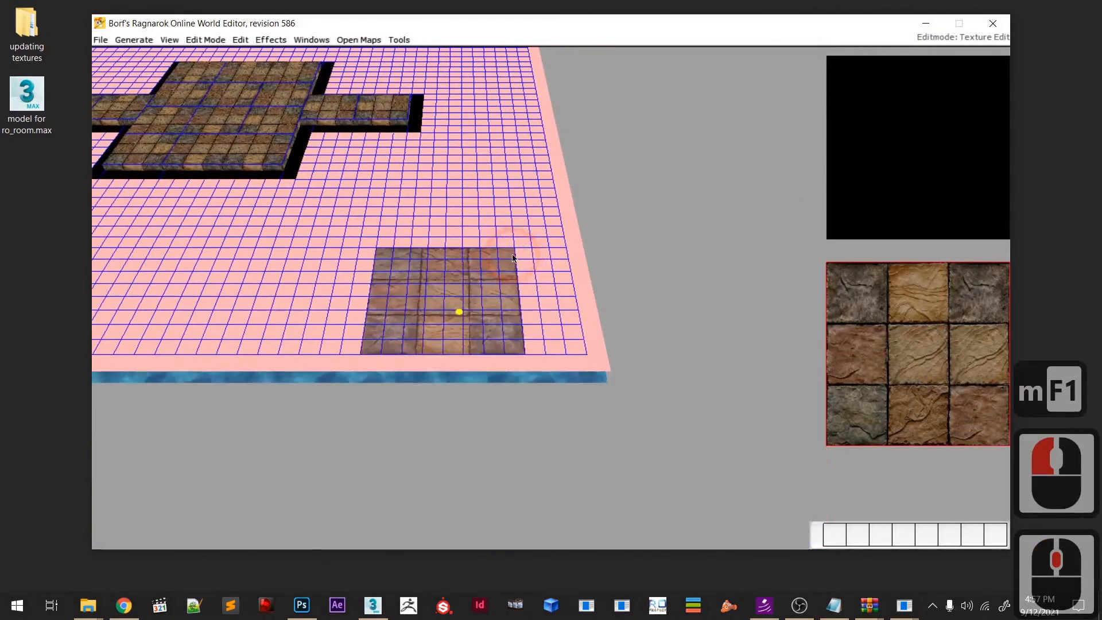
{"action": "left_click", "coordinate": [576, 267]}
{"action": "left_click_drag", "start_coordinate": [295, 222], "coordinate": [513, 246]}
{"action": "left_click", "coordinate": [371, 305]}
{"action": "middle_click_drag", "start_coordinate": [442, 259], "coordinate": [453, 482]}
{"action": "left_click", "coordinate": [395, 218]}
{"action": "middle_click_drag", "start_coordinate": [536, 292], "coordinate": [320, 287]}
{"action": "left_click", "coordinate": [582, 211]}
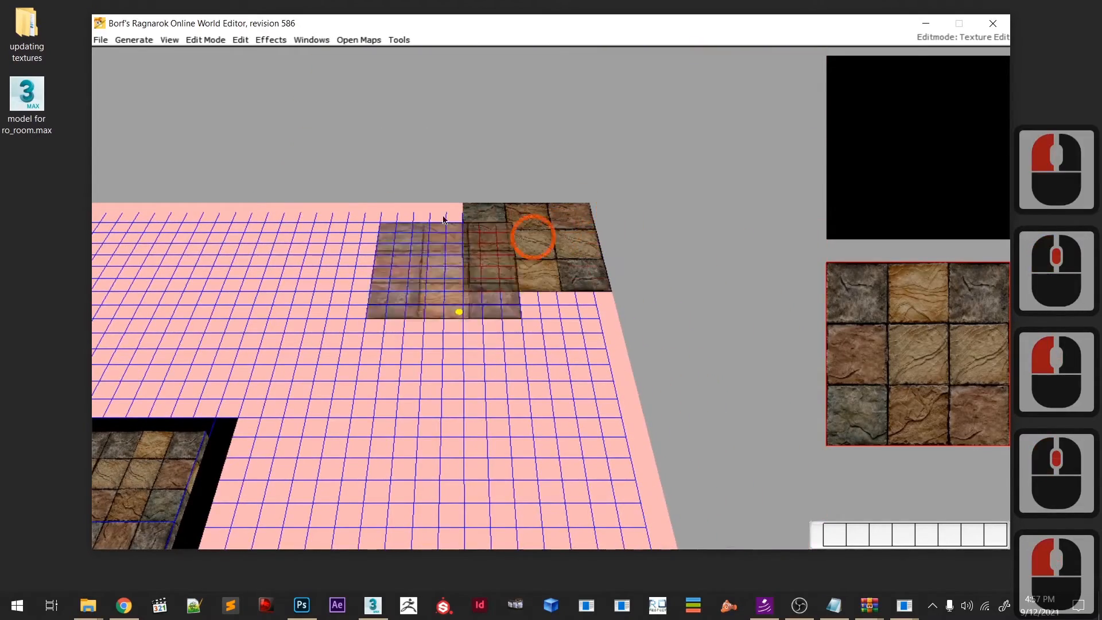
- Save the ro_room map with its textured corners
{"action": "left_click", "coordinate": [101, 39]}
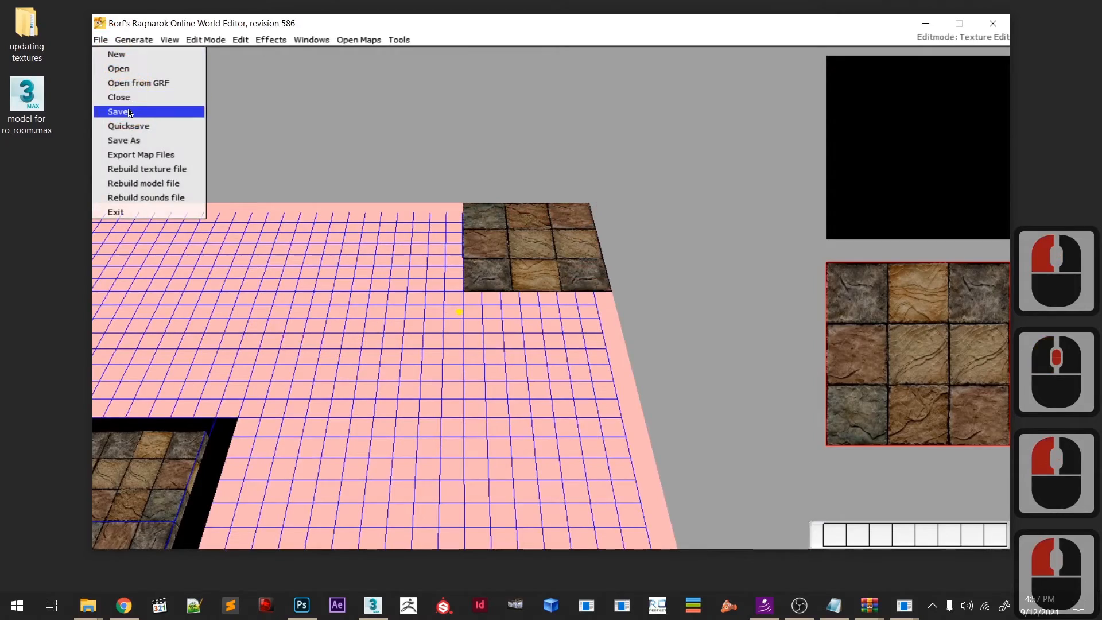
{"action": "left_click", "coordinate": [128, 109]}
{"action": "scroll", "coordinate": [425, 357], "scroll_direction": "down", "scroll_amount": 4}
{"action": "scroll", "coordinate": [450, 338], "scroll_direction": "up", "scroll_amount": 11}
{"action": "middle_click_drag", "start_coordinate": [433, 324], "coordinate": [492, 287]}
{"action": "scroll", "coordinate": [490, 299], "scroll_direction": "down", "scroll_amount": 4}
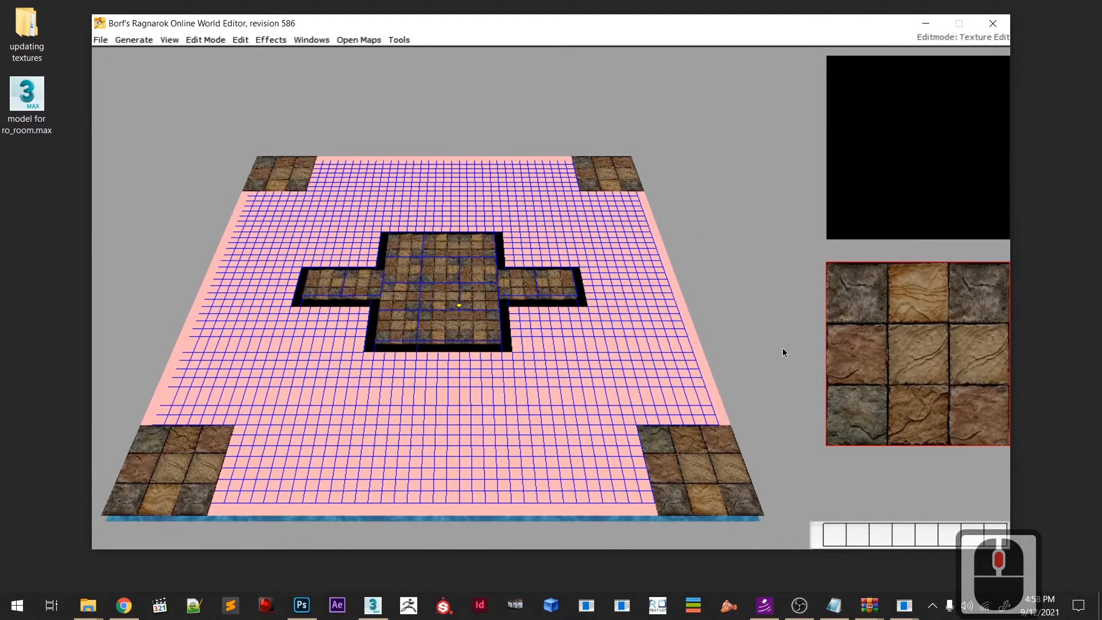
{"action": "left_click", "coordinate": [798, 616]}
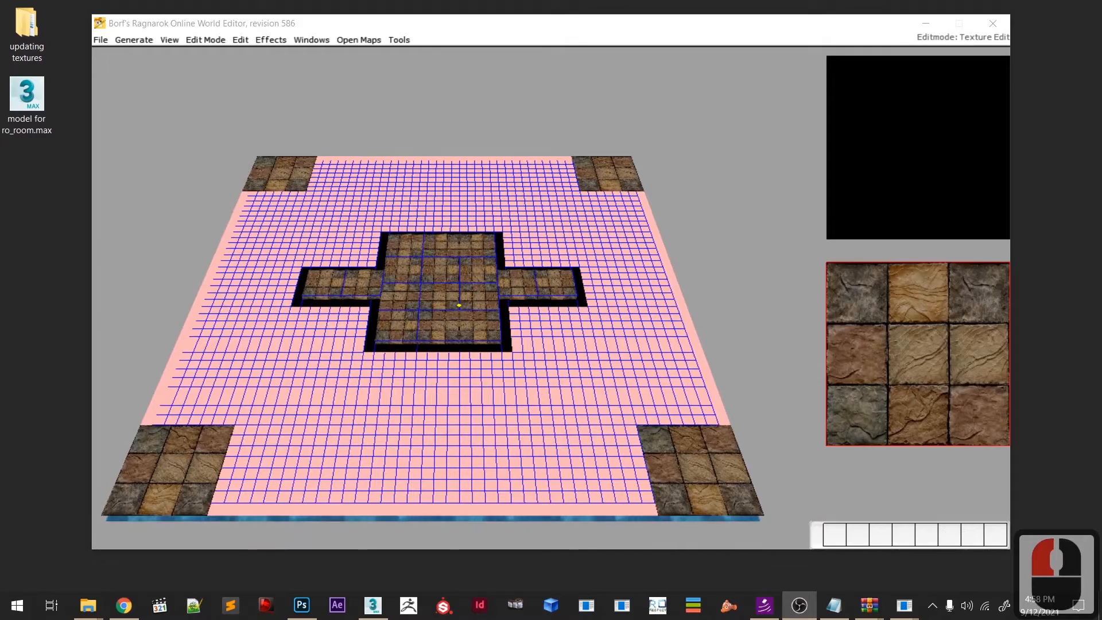
{"action": "right_click_drag", "start_coordinate": [564, 422], "coordinate": [600, 401]}
{"action": "scroll", "coordinate": [592, 396], "scroll_direction": "up", "scroll_amount": 4}
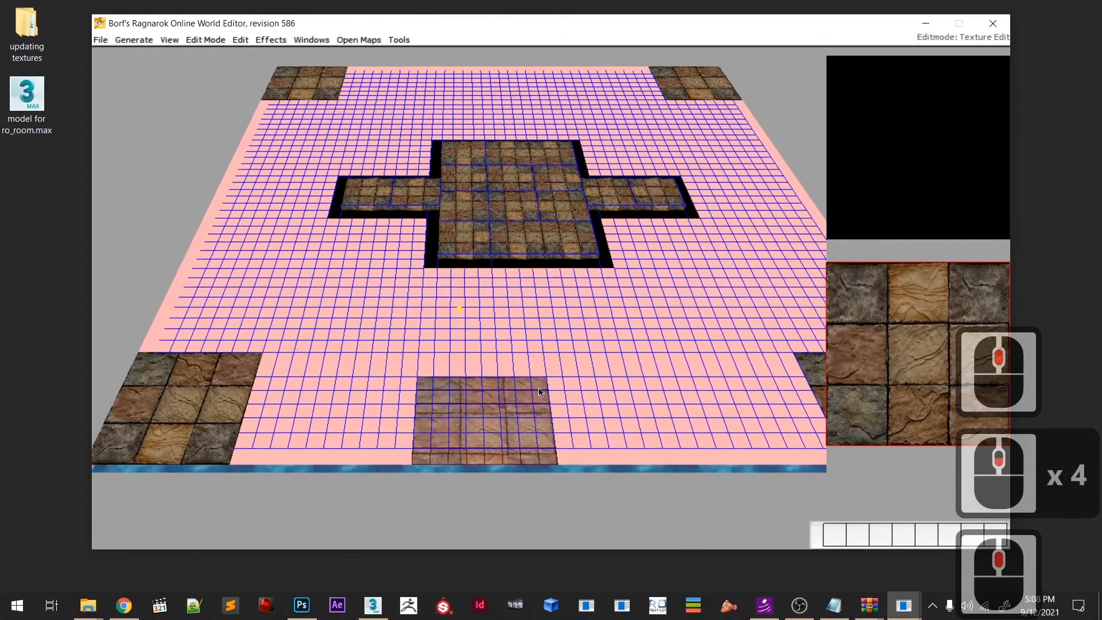
{"action": "middle_click_drag", "start_coordinate": [594, 322], "coordinate": [593, 339]}
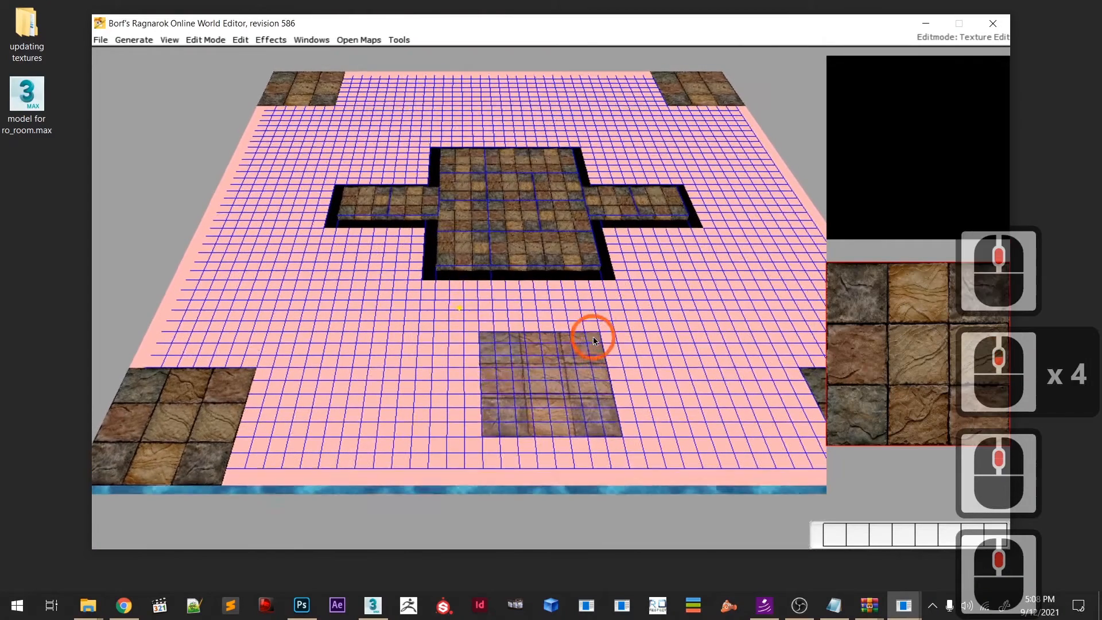
{"action": "left_click", "coordinate": [271, 38]}
{"action": "left_click", "coordinate": [244, 40]}
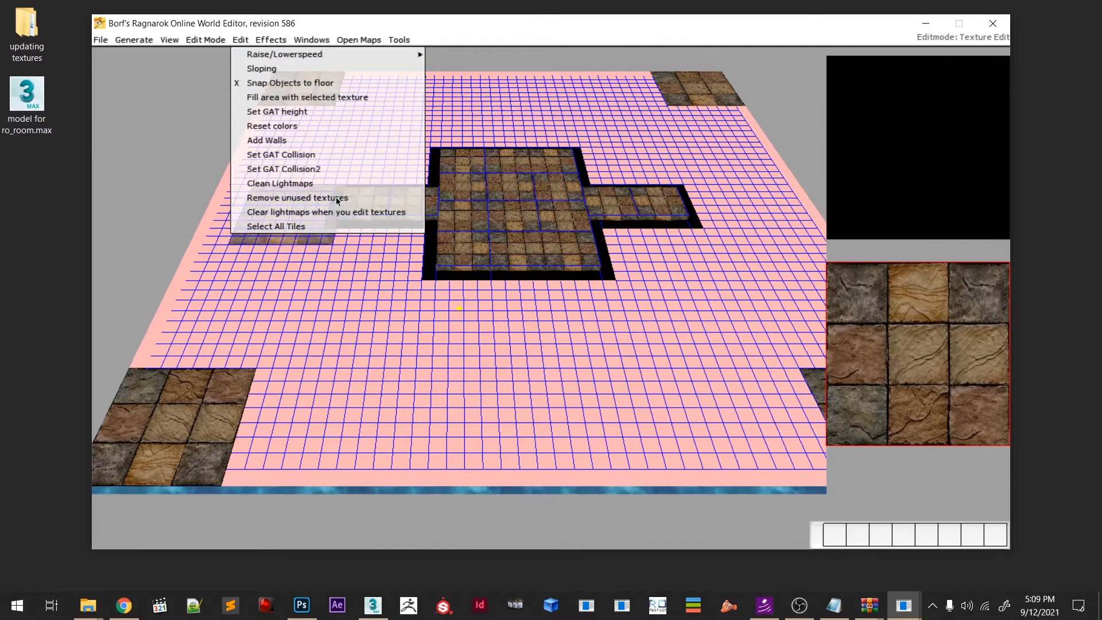
{"action": "mouse_move", "coordinate": [318, 39]}
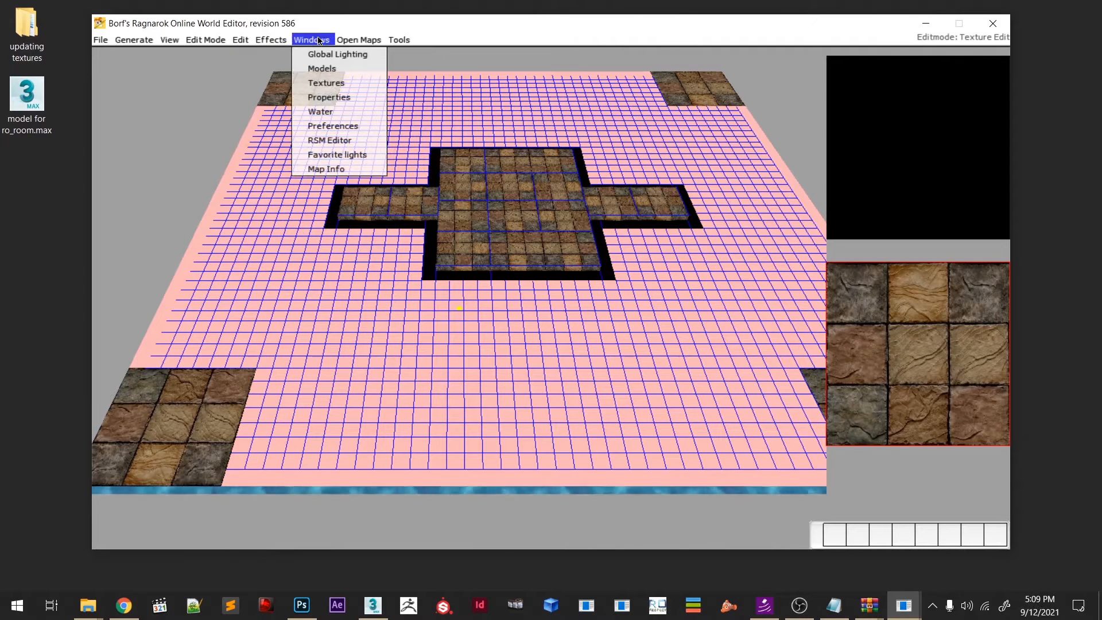
{"action": "mouse_move", "coordinate": [242, 43]}
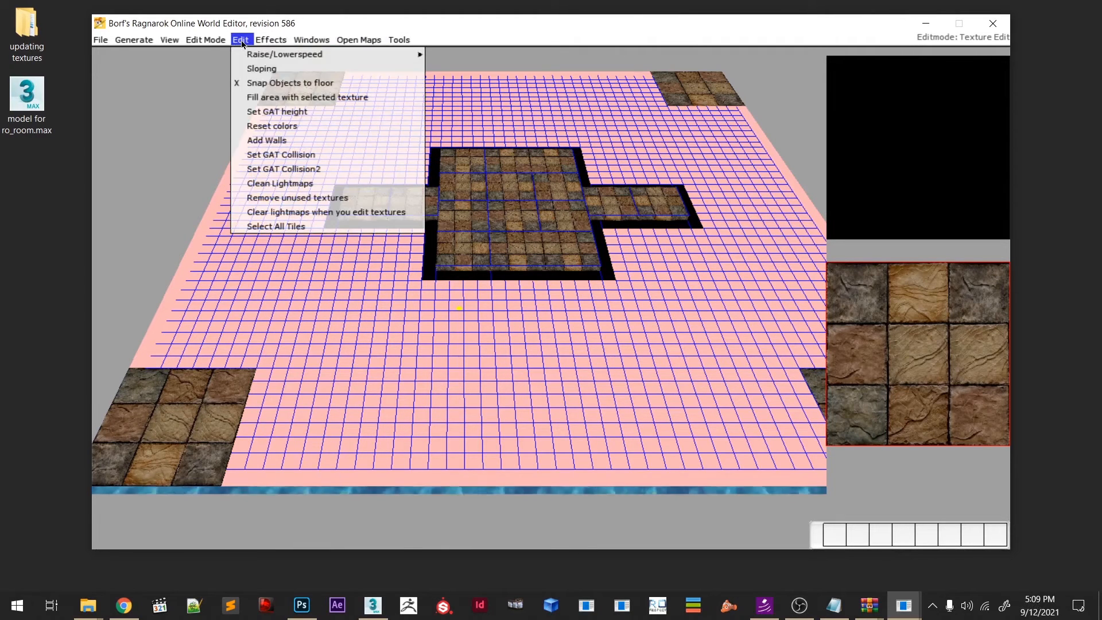
{"action": "mouse_move", "coordinate": [211, 50]}
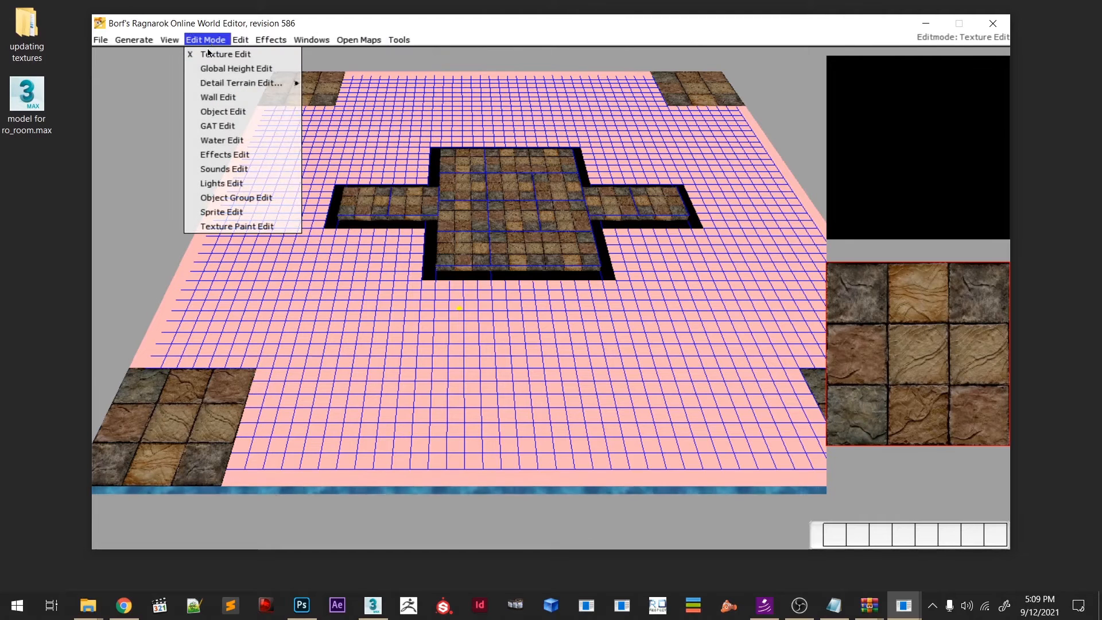
- Switch to Water Edit mode and set the map's water type to the bright orange-red lava texture
{"action": "left_click", "coordinate": [232, 144]}
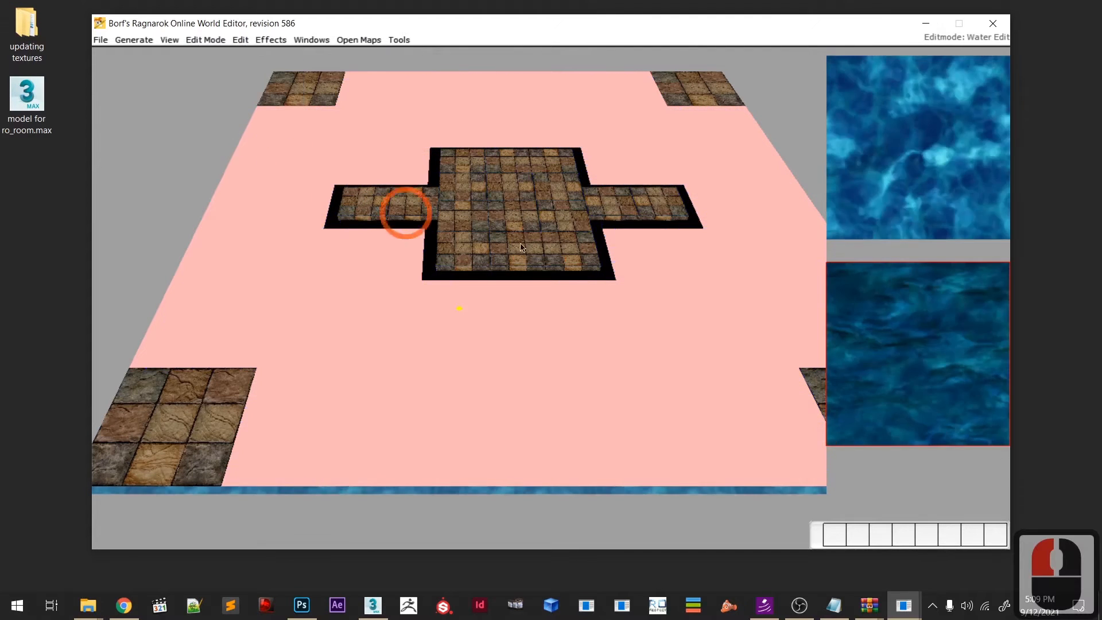
{"action": "key", "text": "bracketright"}
{"action": "key", "text": "bracketright"}
{"action": "key", "text": "bracketright"}
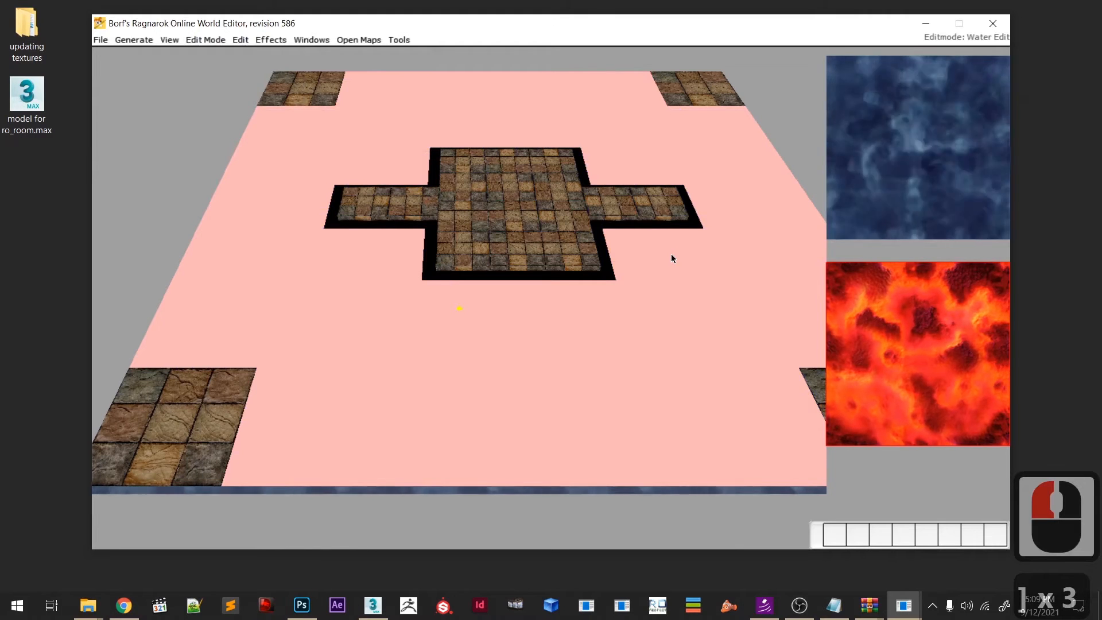
{"action": "key", "text": "bracketright"}
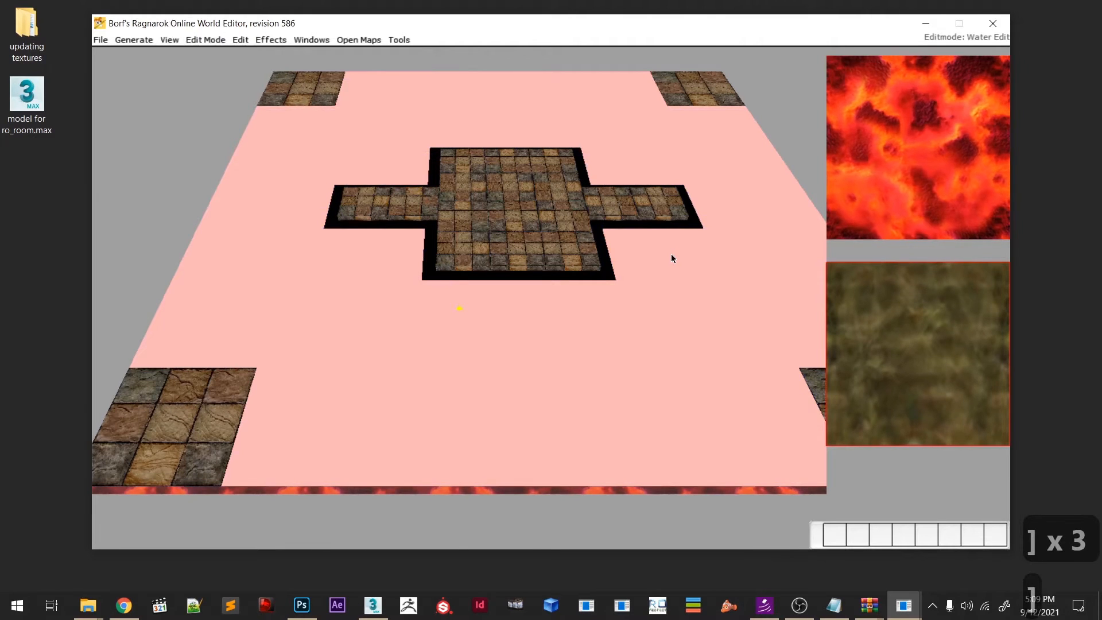
{"action": "key", "text": "bracketleft"}
{"action": "key", "text": "bracketright"}
{"action": "key", "text": "bracketright"}
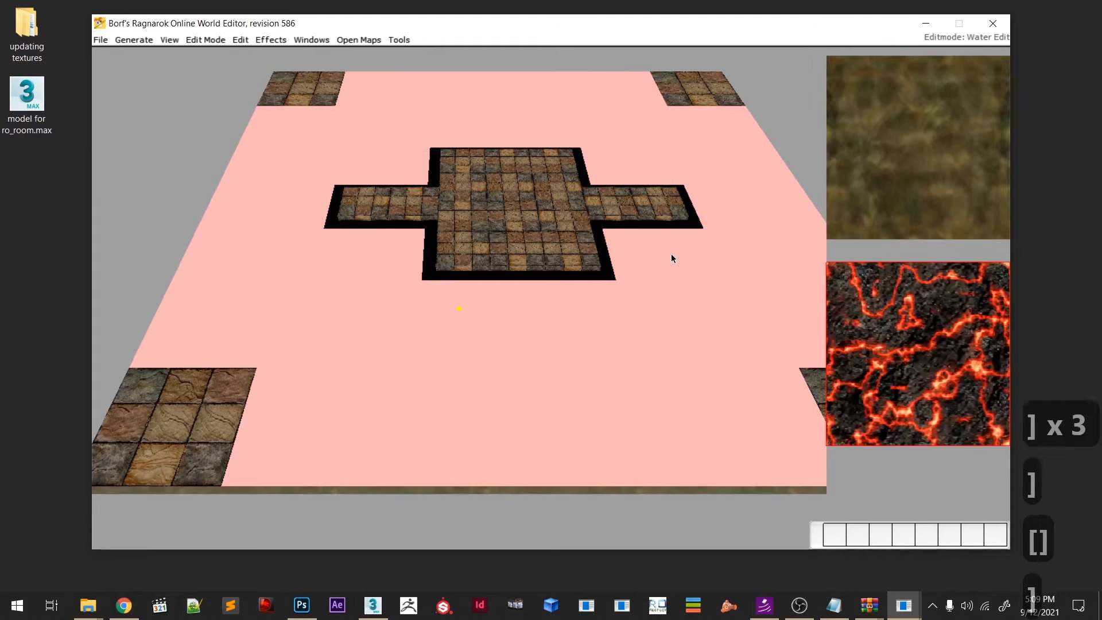
{"action": "key", "text": "bracketleft"}
{"action": "key", "text": "bracketleft"}
{"action": "key", "text": "bracketright"}
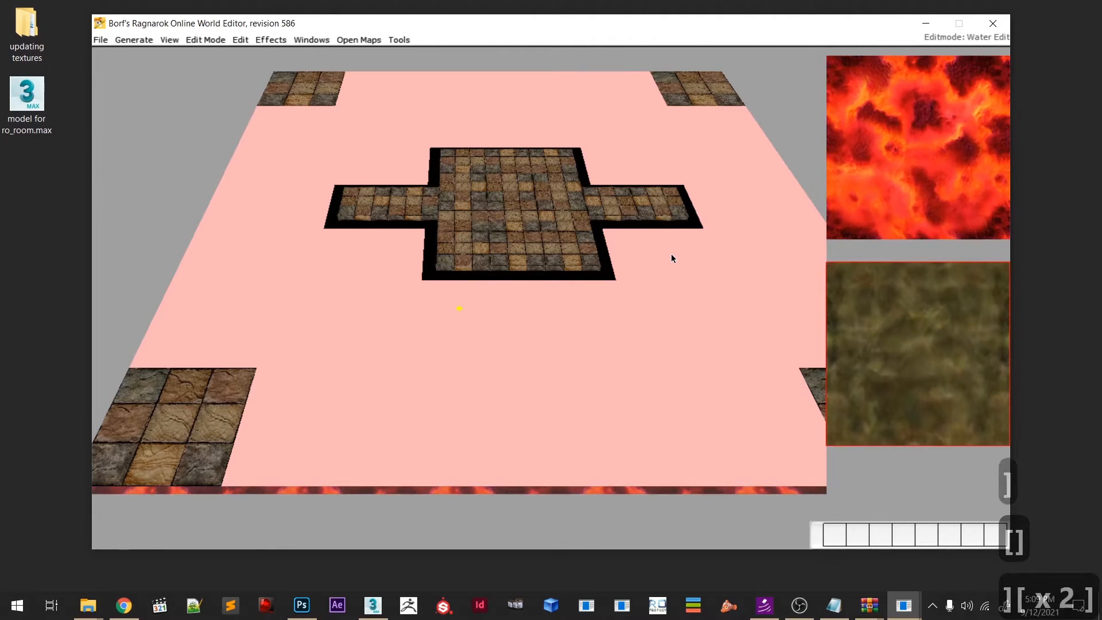
- In Texture Edit mode, stamp the whole stone tile texture along the platform's front edge and in front of both side arms
{"action": "right_click_drag", "start_coordinate": [525, 293], "coordinate": [509, 170]}
{"action": "middle_click_drag", "start_coordinate": [508, 168], "coordinate": [526, 216]}
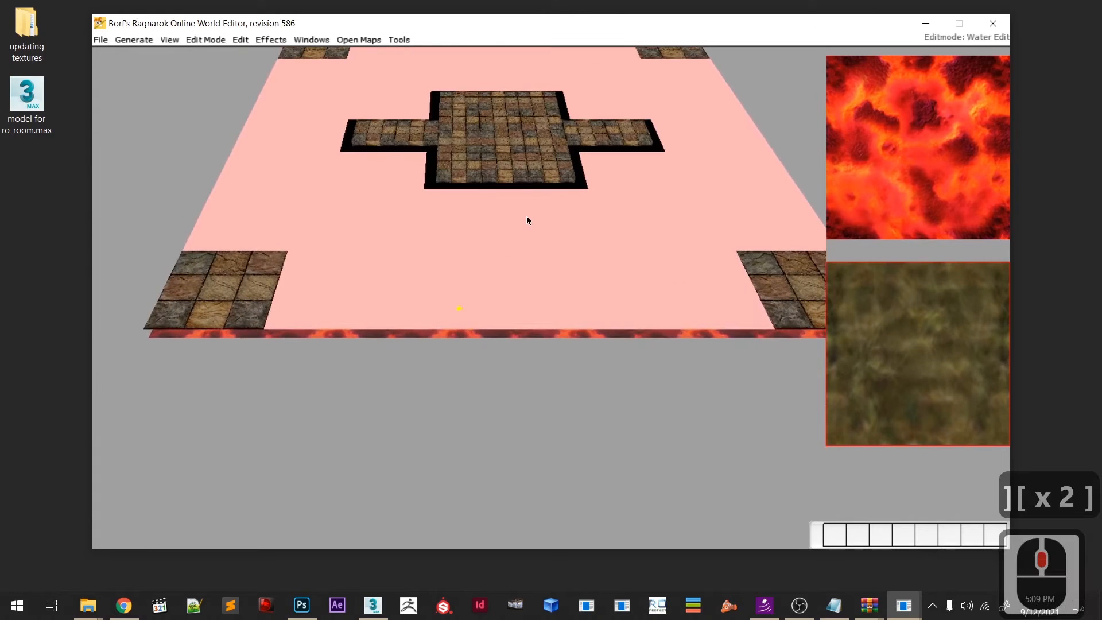
{"action": "scroll", "coordinate": [518, 245], "scroll_direction": "up", "scroll_amount": 10}
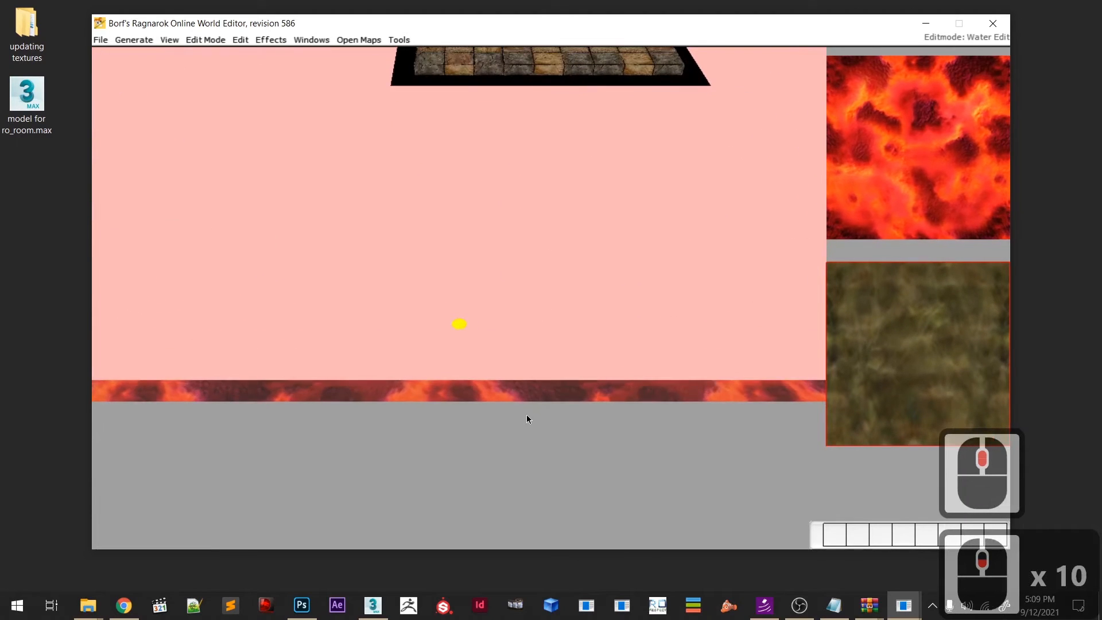
{"action": "scroll", "coordinate": [517, 362], "scroll_direction": "down", "scroll_amount": 11}
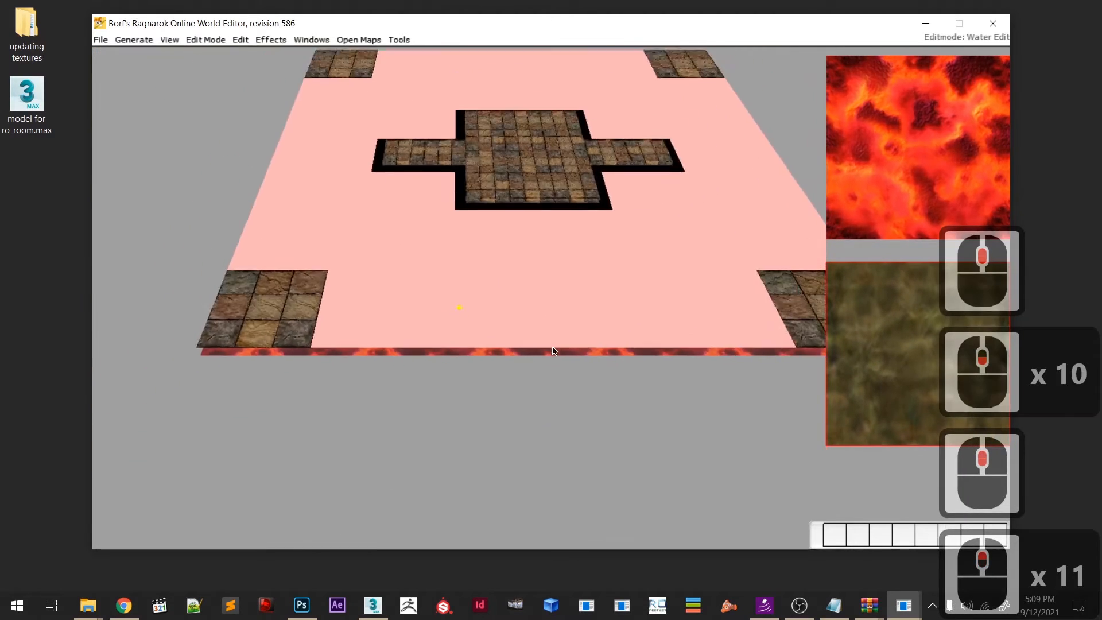
{"action": "middle_click_drag", "start_coordinate": [512, 336], "coordinate": [515, 377]}
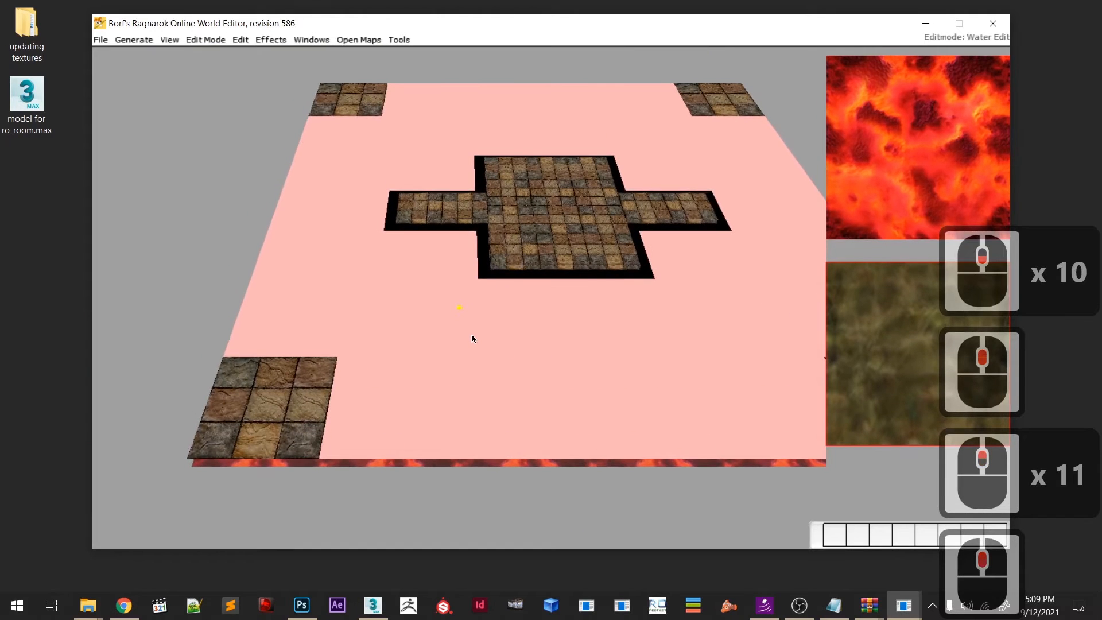
{"action": "key", "text": "F2"}
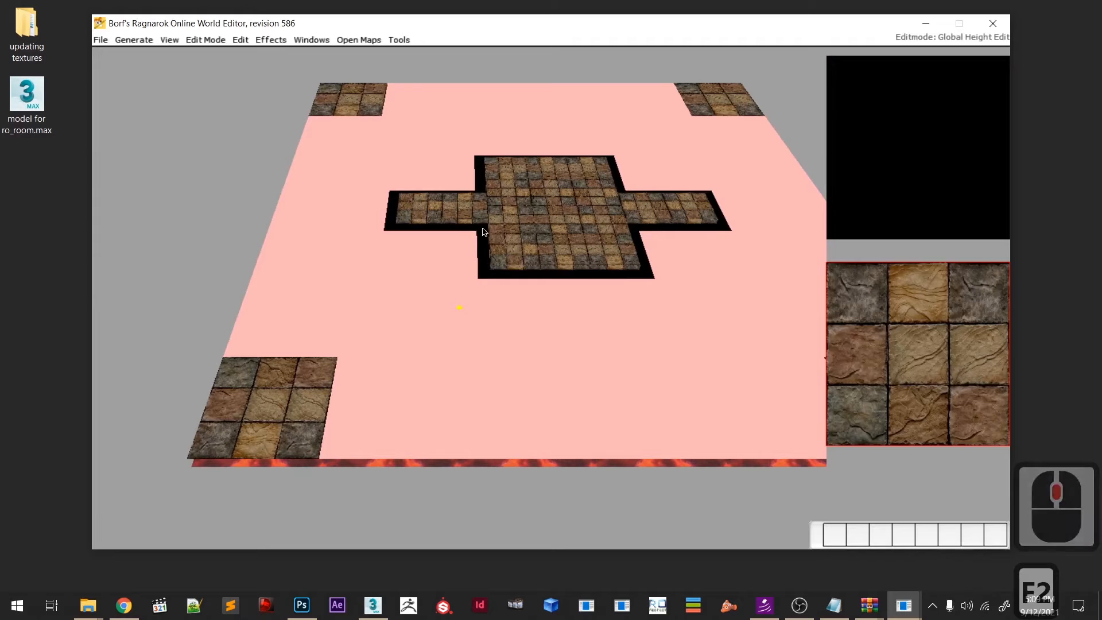
{"action": "middle_click_drag", "start_coordinate": [472, 259], "coordinate": [478, 297]}
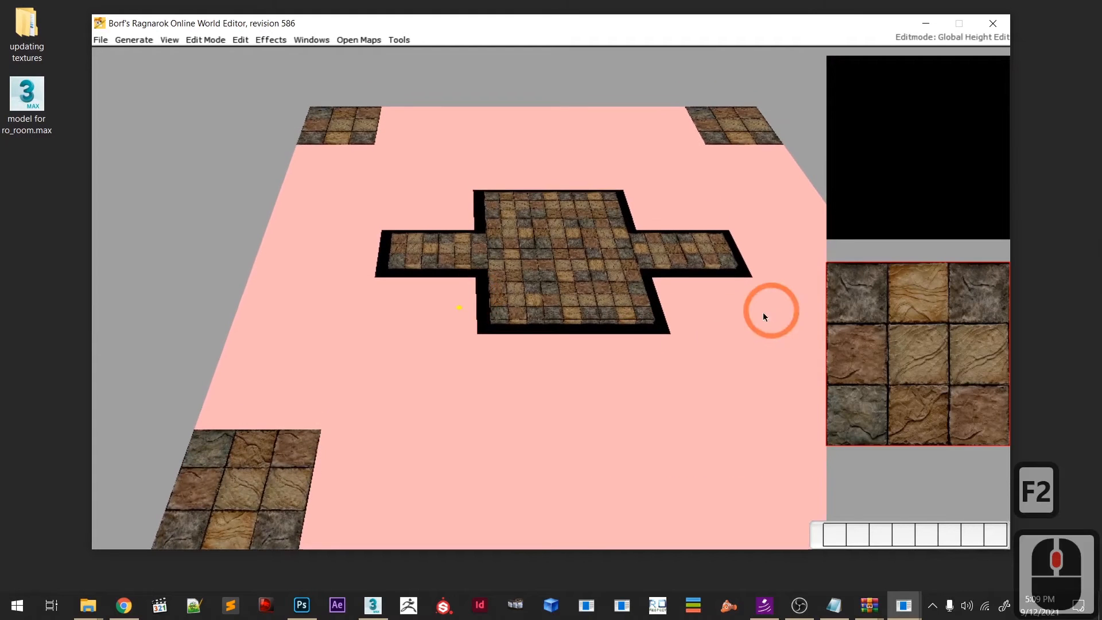
{"action": "key", "text": "F1"}
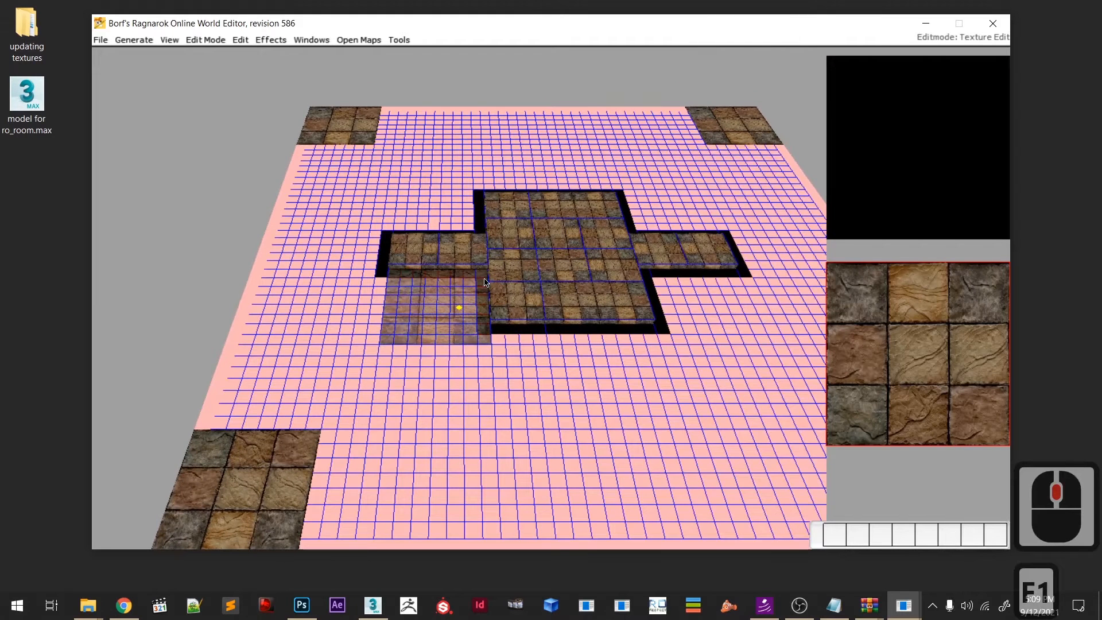
{"action": "left_click", "coordinate": [493, 279]}
{"action": "left_click", "coordinate": [600, 347]}
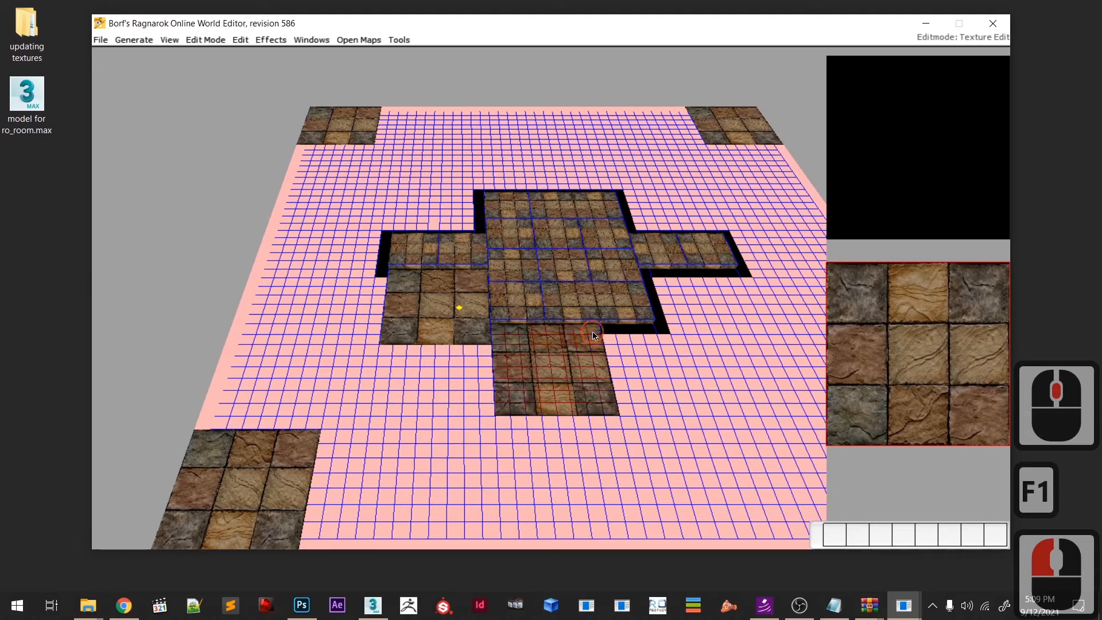
{"action": "left_click", "coordinate": [707, 332]}
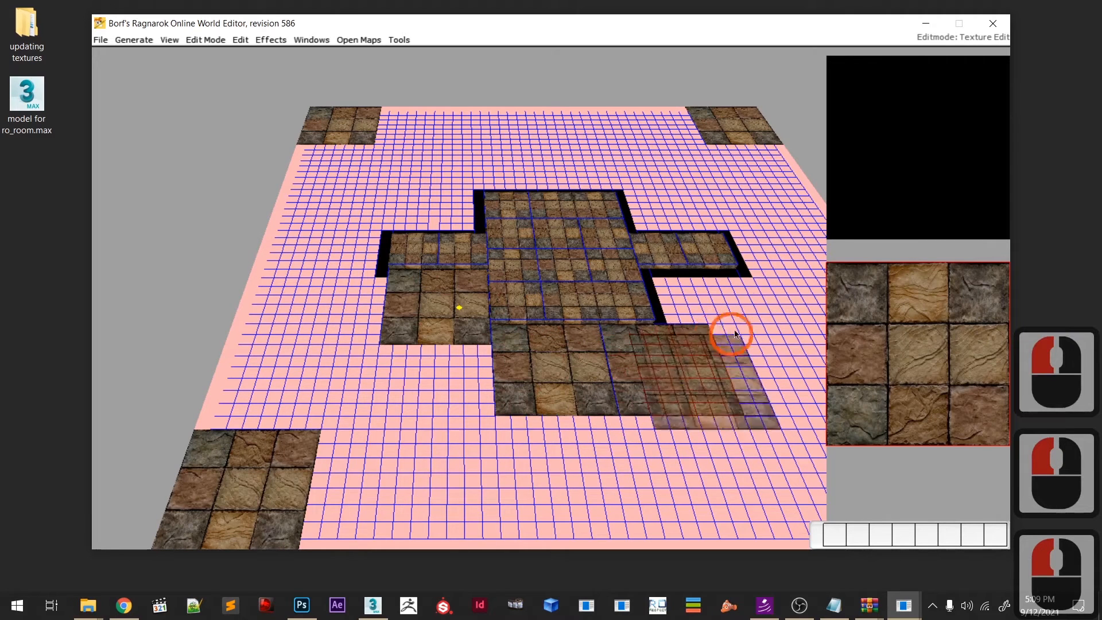
{"action": "left_click", "coordinate": [743, 279]}
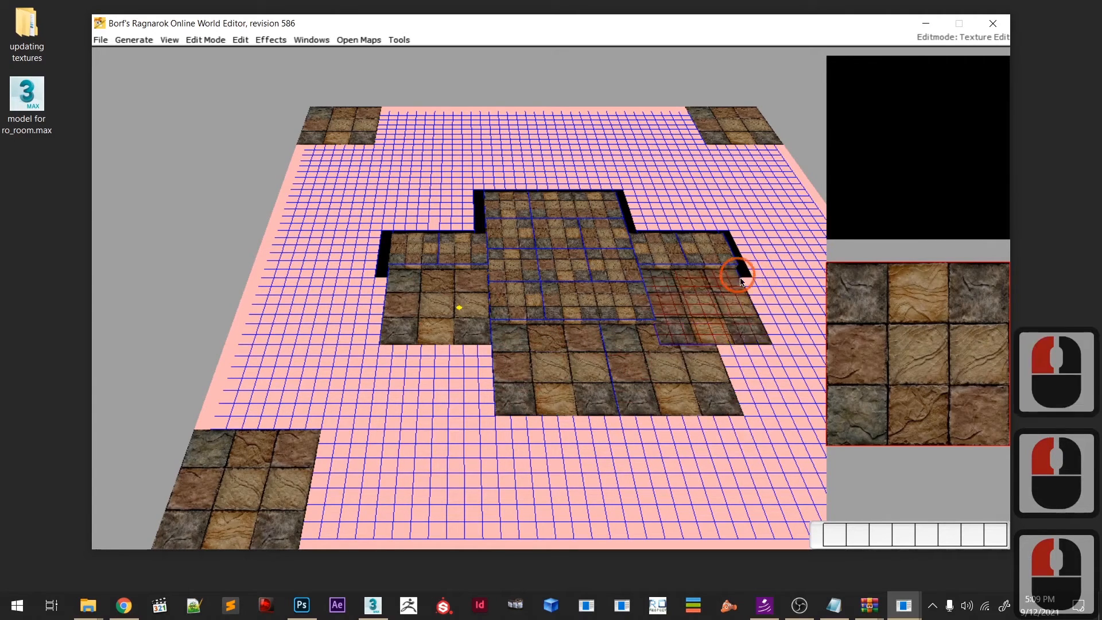
- Stamp the stone tile texture behind the platform, behind both side arms, and beyond the outer end of each arm
{"action": "right_click_drag", "start_coordinate": [725, 324], "coordinate": [684, 338]}
{"action": "middle_click_drag", "start_coordinate": [683, 343], "coordinate": [603, 501]}
{"action": "left_click", "coordinate": [683, 258]}
{"action": "left_click", "coordinate": [560, 386]}
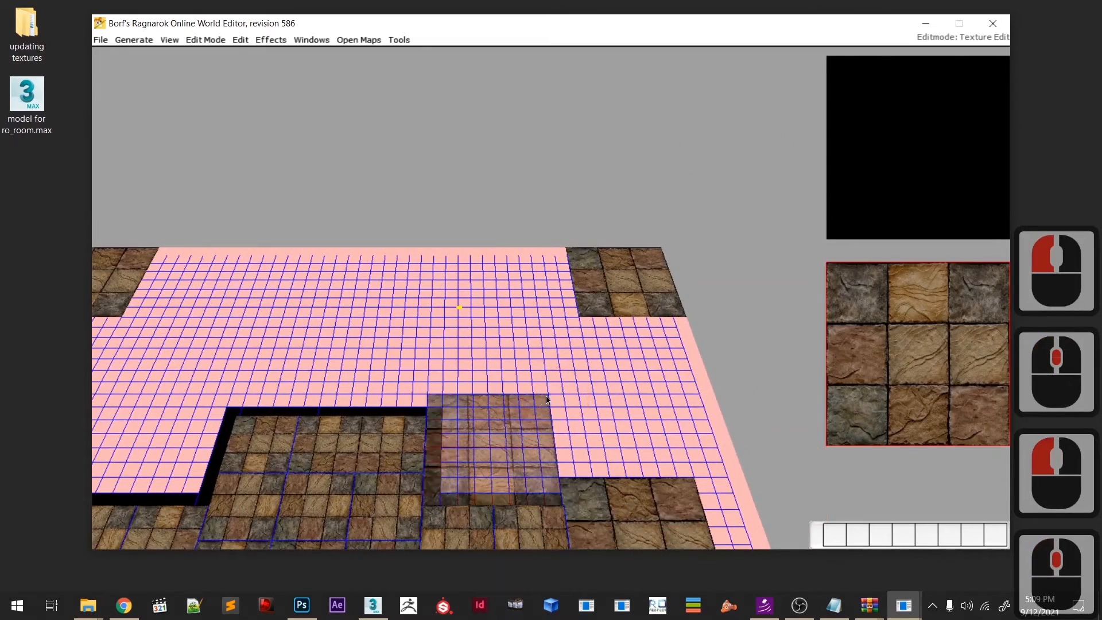
{"action": "left_click", "coordinate": [443, 328]}
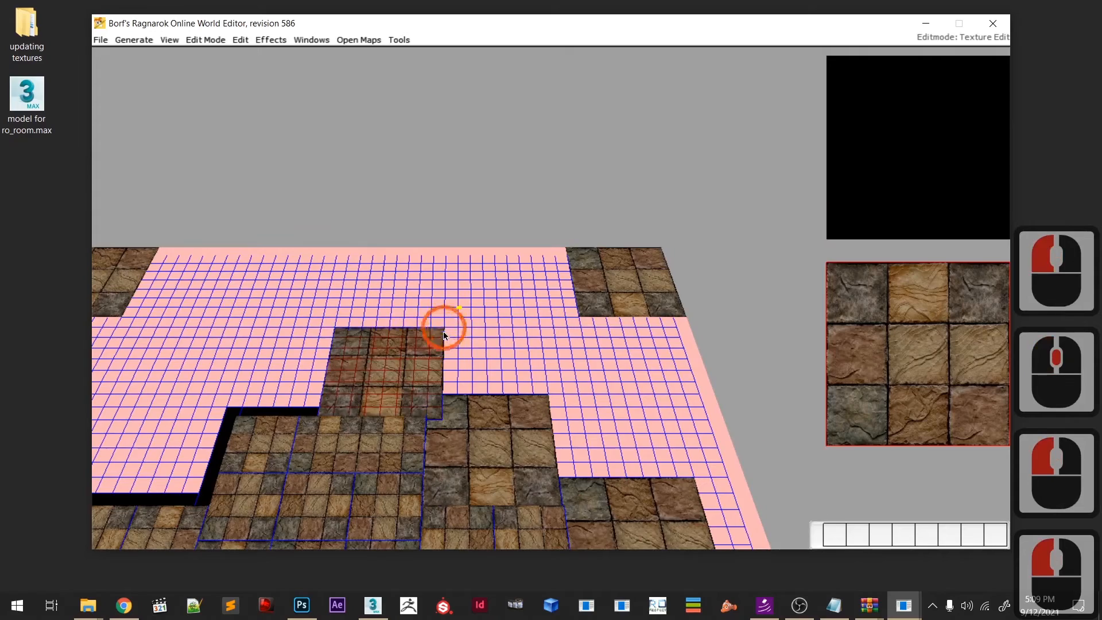
{"action": "middle_click_drag", "start_coordinate": [443, 329], "coordinate": [542, 328]}
{"action": "left_click", "coordinate": [518, 330]}
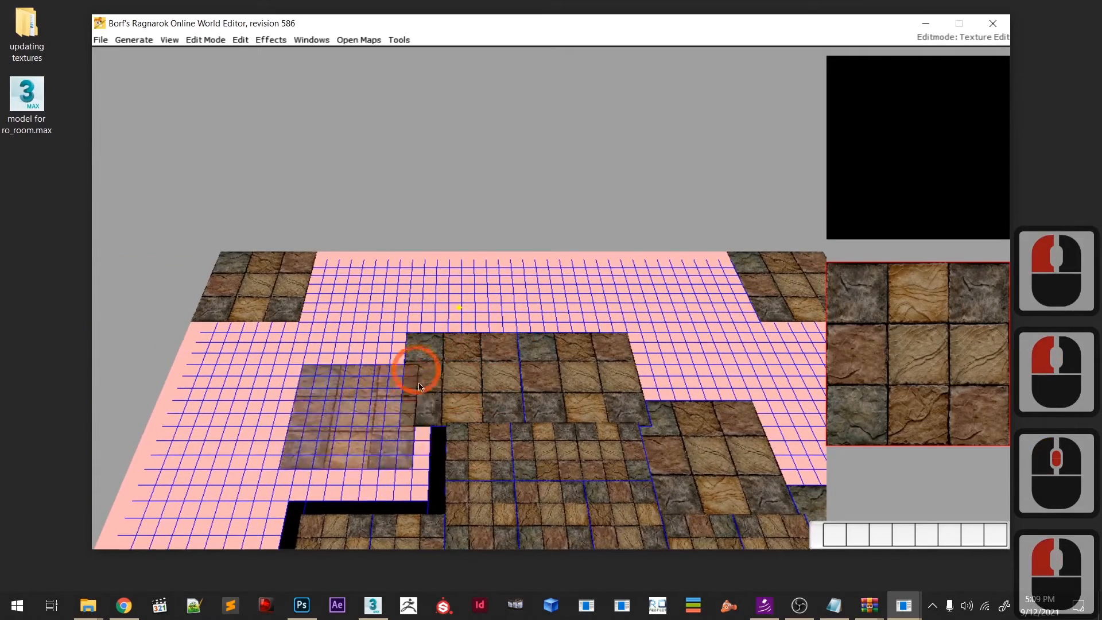
{"action": "left_click", "coordinate": [430, 401]}
{"action": "mouse_move", "coordinate": [430, 401]}
{"action": "middle_mouse_down"}
{"action": "mouse_move", "coordinate": [492, 327]}
{"action": "mouse_move", "coordinate": [477, 375]}
{"action": "middle_mouse_up"}
{"action": "left_click", "coordinate": [499, 362]}
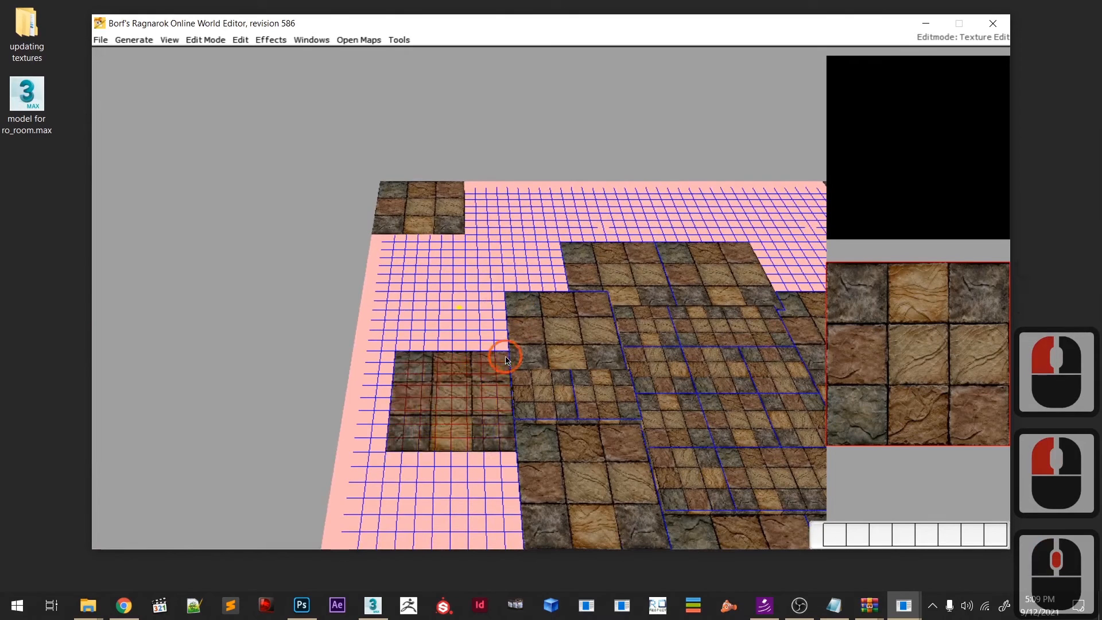
- In Global Height Edit mode, select the strip along the map's left side and lower it below the lava level
{"action": "key", "text": "F2"}
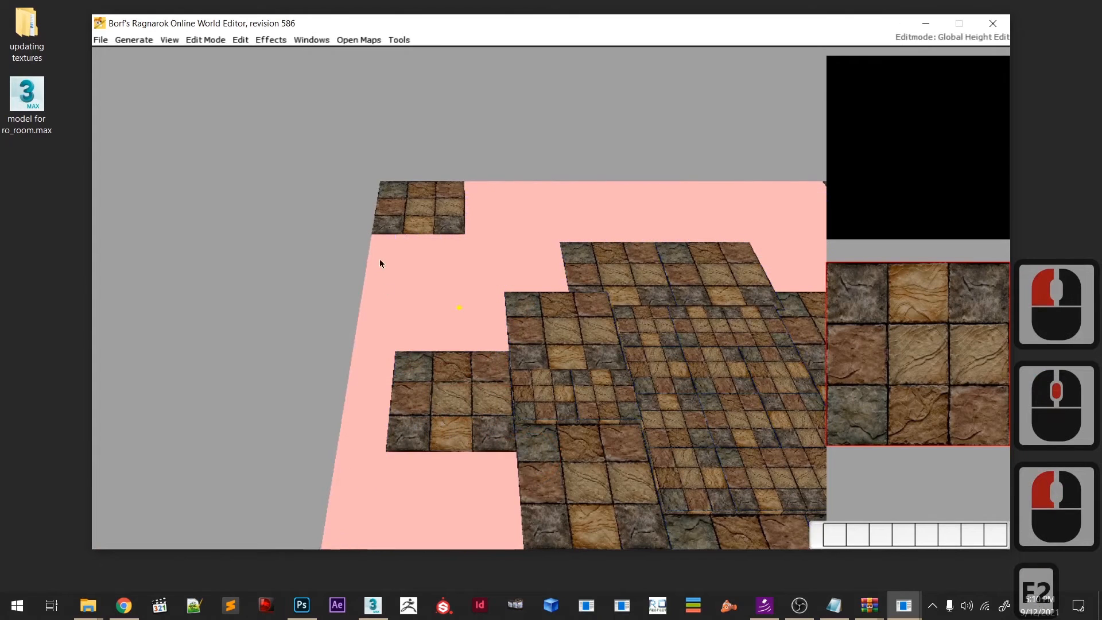
{"action": "middle_click_drag", "start_coordinate": [448, 329], "coordinate": [434, 219]}
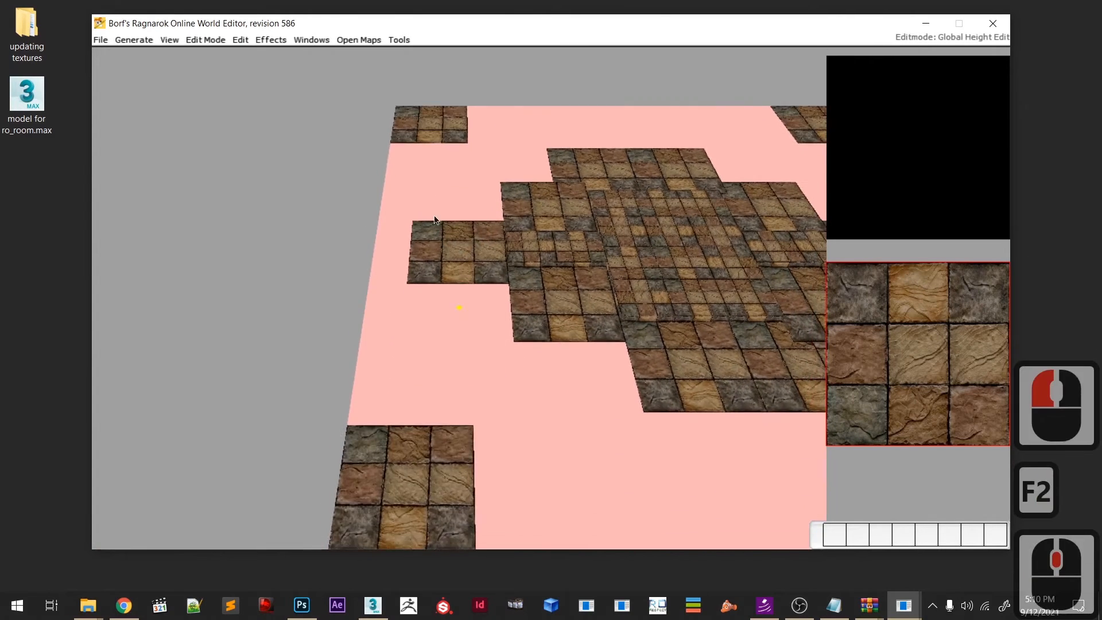
{"action": "scroll", "coordinate": [406, 171], "scroll_direction": "down", "scroll_amount": 3}
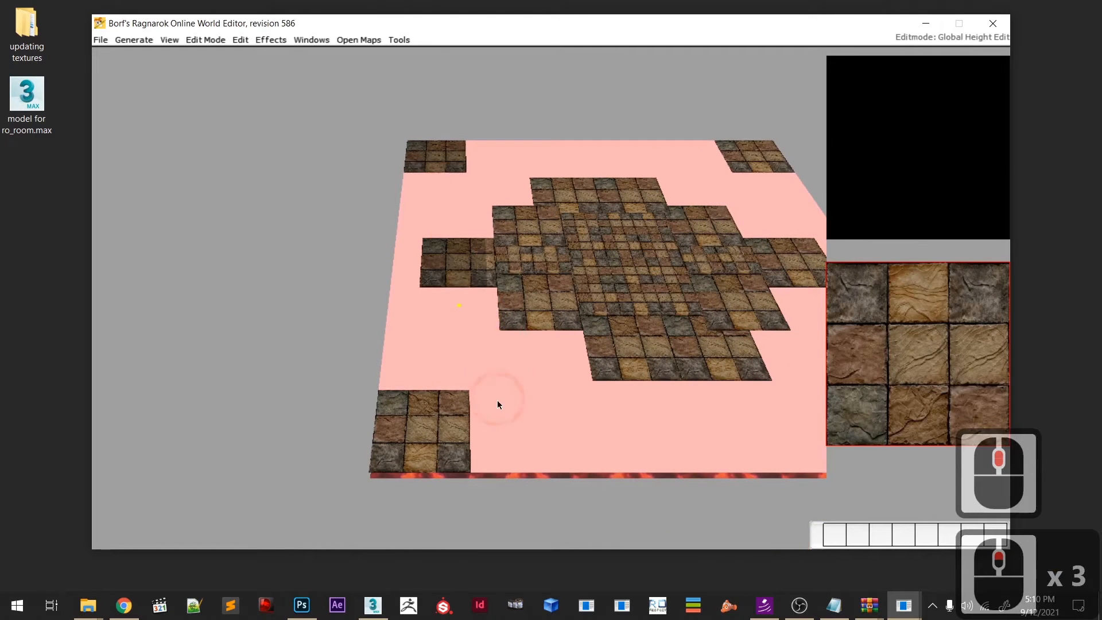
{"action": "left_click", "coordinate": [523, 472]}
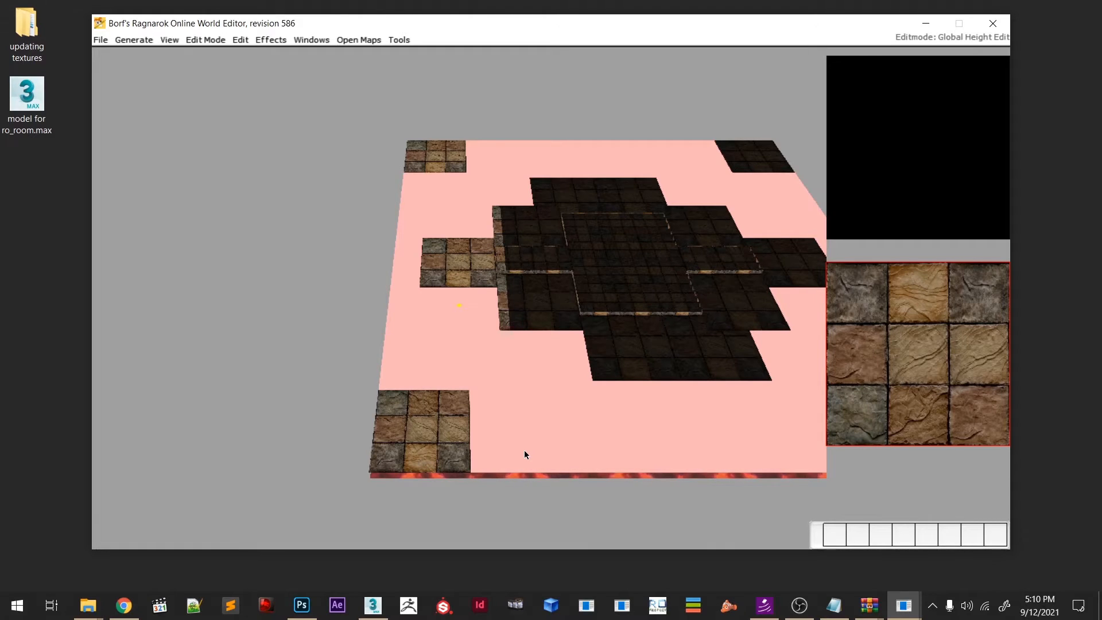
{"action": "key", "text": "Page_Down"}
{"action": "key", "text": "Page_Down"}
{"action": "key", "text": "Page_Down"}
{"action": "key", "text": "Page_Down"}
{"action": "key", "text": "Page_Down"}
{"action": "key", "text": "Page_Down"}
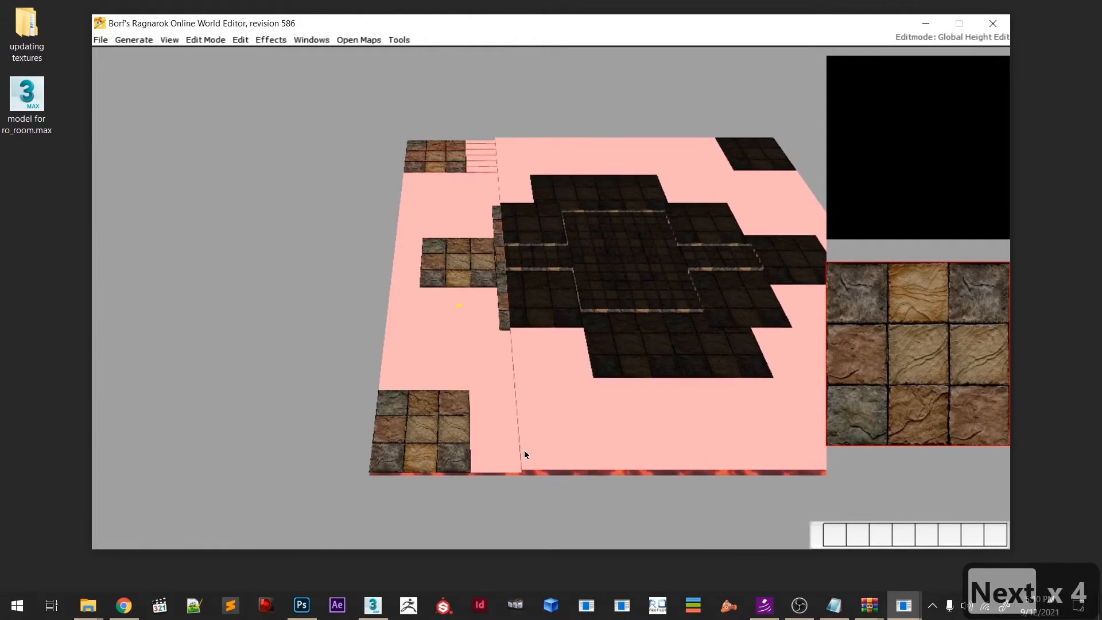
{"action": "key", "text": "Page_Down"}
{"action": "key", "text": "Page_Down"}
{"action": "key", "text": "Page_Down"}
{"action": "key", "text": "Page_Down"}
{"action": "key", "text": "Page_Down"}
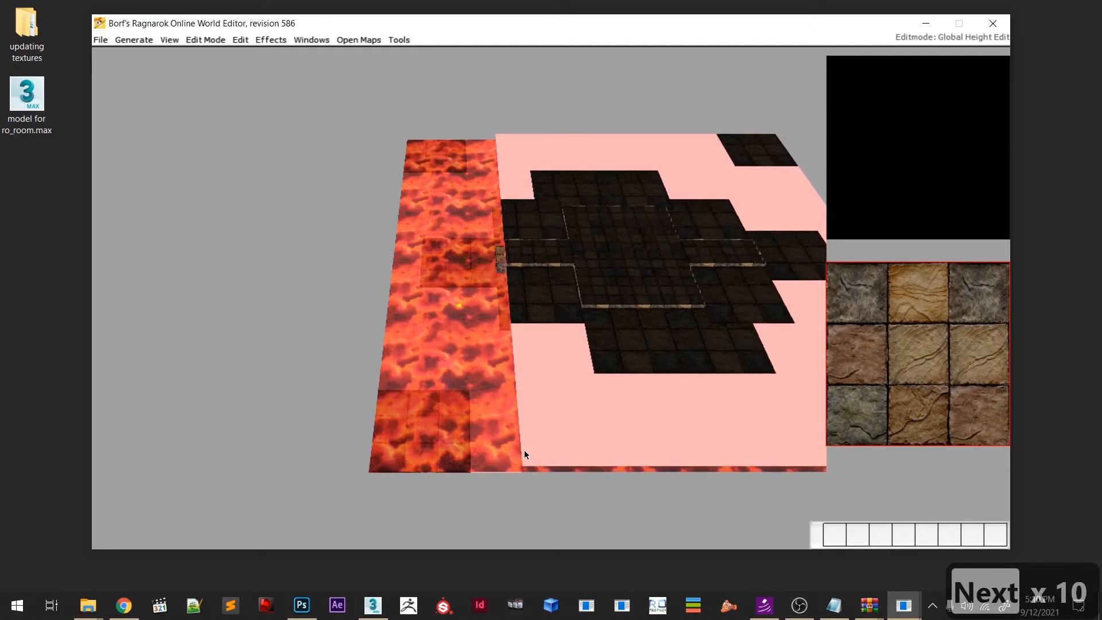
{"action": "key", "text": "Page_Down"}
{"action": "key", "text": "Page_Down"}
{"action": "key", "text": "Page_Down"}
{"action": "key", "text": "Page_Down"}
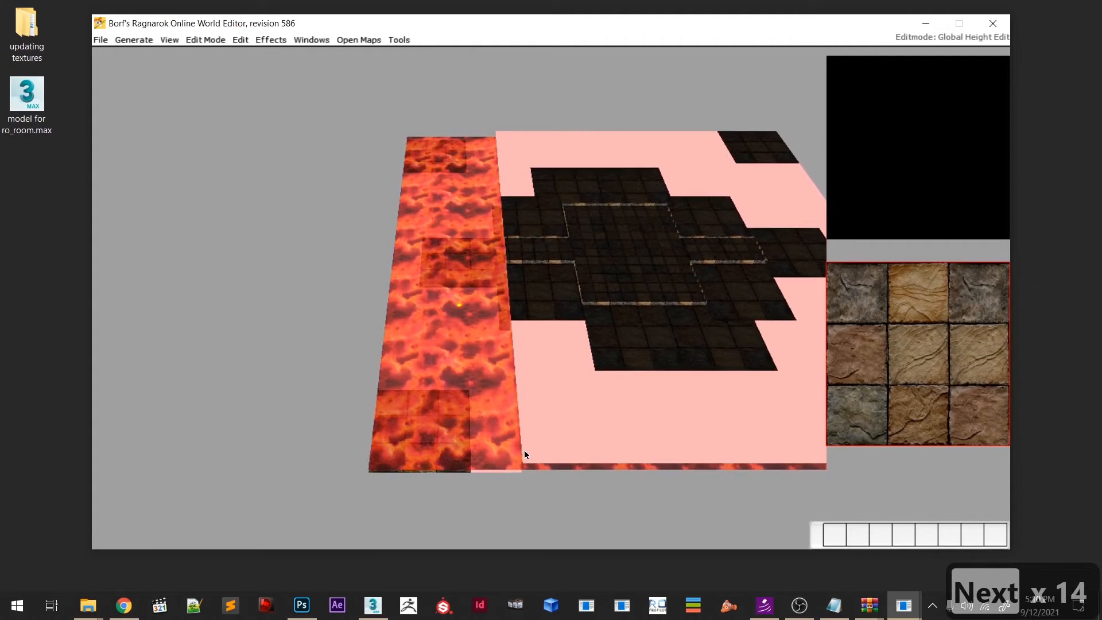
- Turn off the water display to expose the lowered strip beside the platform
{"action": "scroll", "coordinate": [517, 267], "scroll_direction": "up", "scroll_amount": 5}
{"action": "scroll", "coordinate": [517, 267], "scroll_direction": "down", "scroll_amount": 3}
{"action": "scroll", "coordinate": [517, 267], "scroll_direction": "down", "scroll_amount": 20}
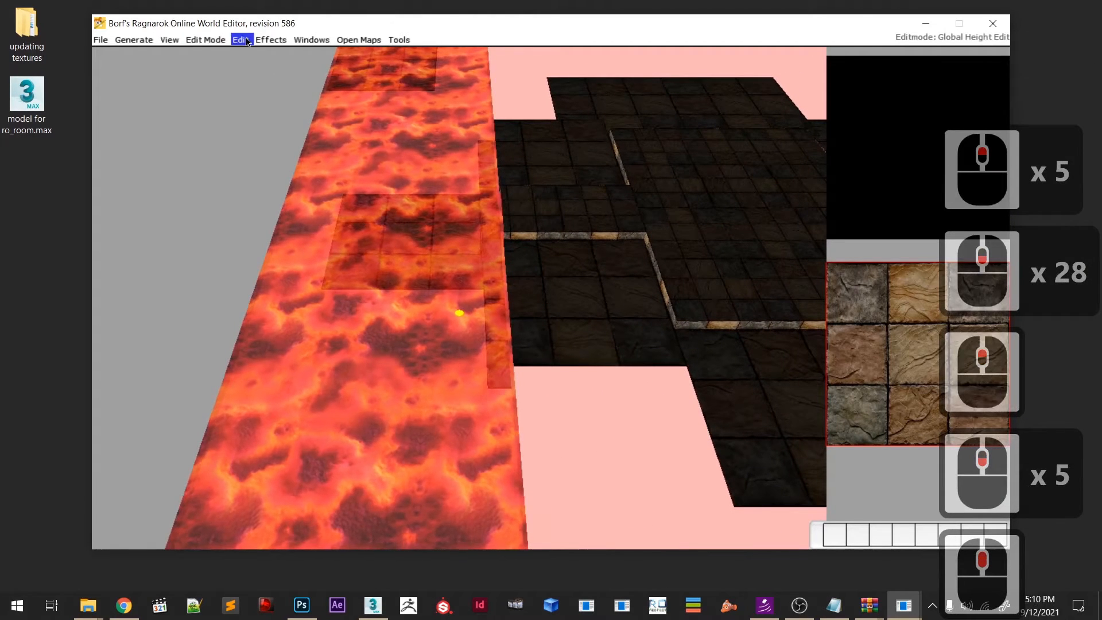
{"action": "left_click", "coordinate": [171, 40]}
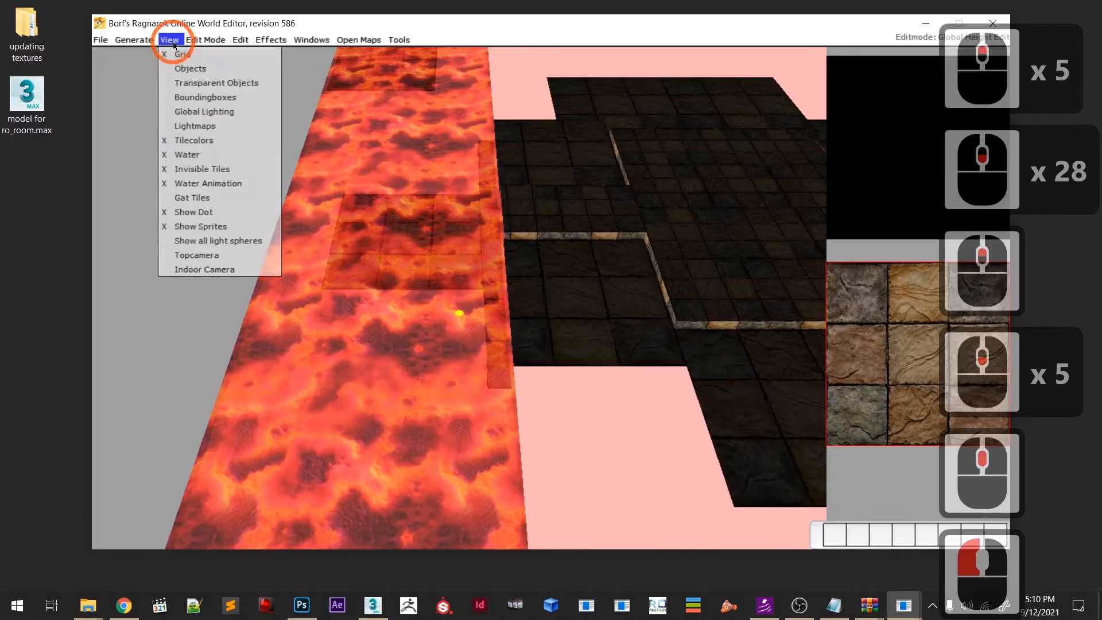
{"action": "left_click", "coordinate": [198, 151]}
- In Detail Terrain Edit mode, enlarge the brush and raise the outer end of the side arm to the height of the rest of the arm
{"action": "left_click_drag", "start_coordinate": [571, 294], "coordinate": [671, 282]}
{"action": "scroll", "coordinate": [670, 283], "scroll_direction": "down", "scroll_amount": 6}
{"action": "middle_click_drag", "start_coordinate": [377, 283], "coordinate": [416, 285]}
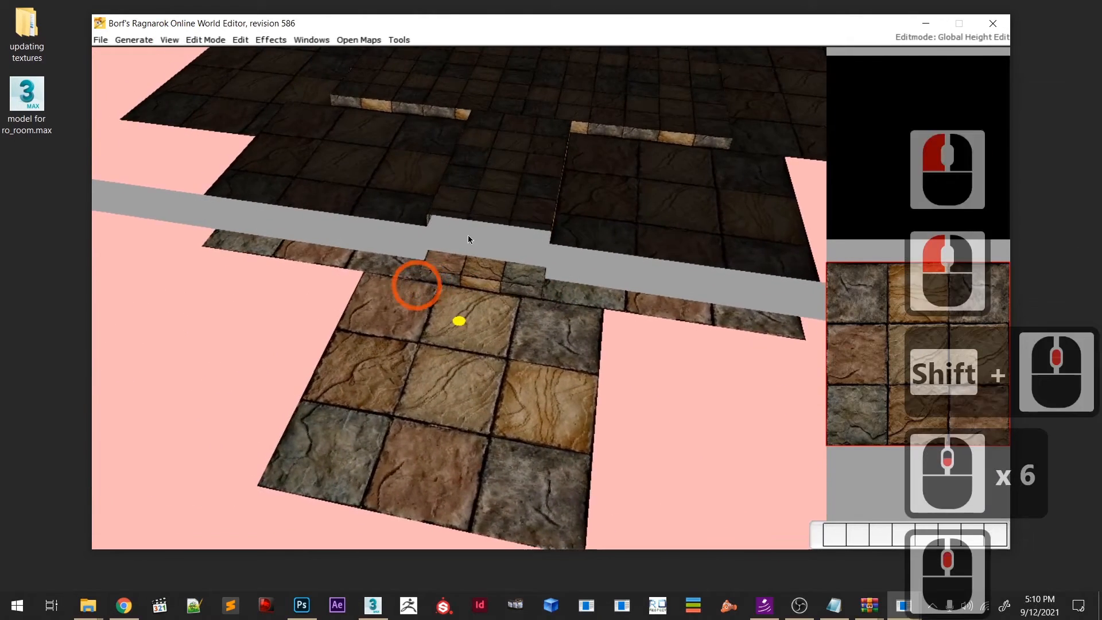
{"action": "key", "text": "F3"}
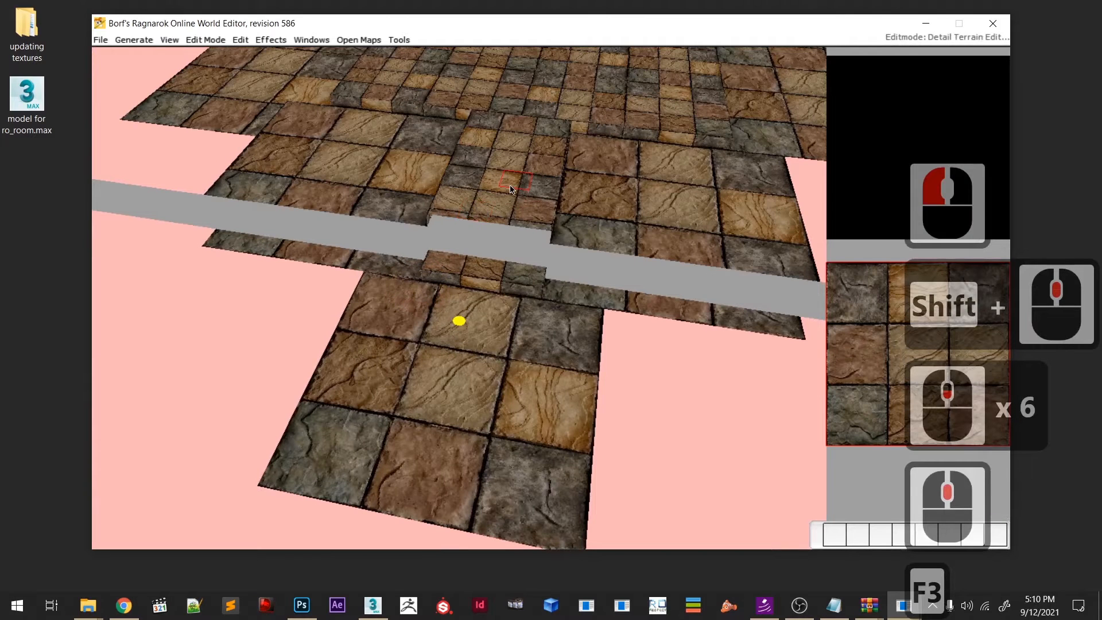
{"action": "key", "text": "F4"}
{"action": "key", "text": "F3"}
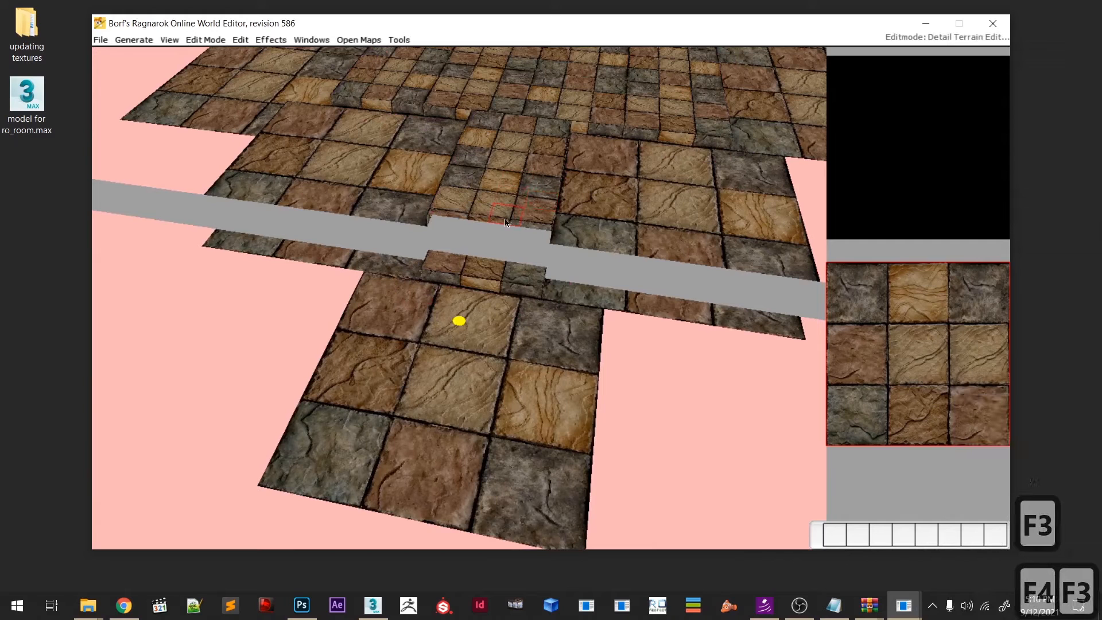
{"action": "key", "text": "equal"}
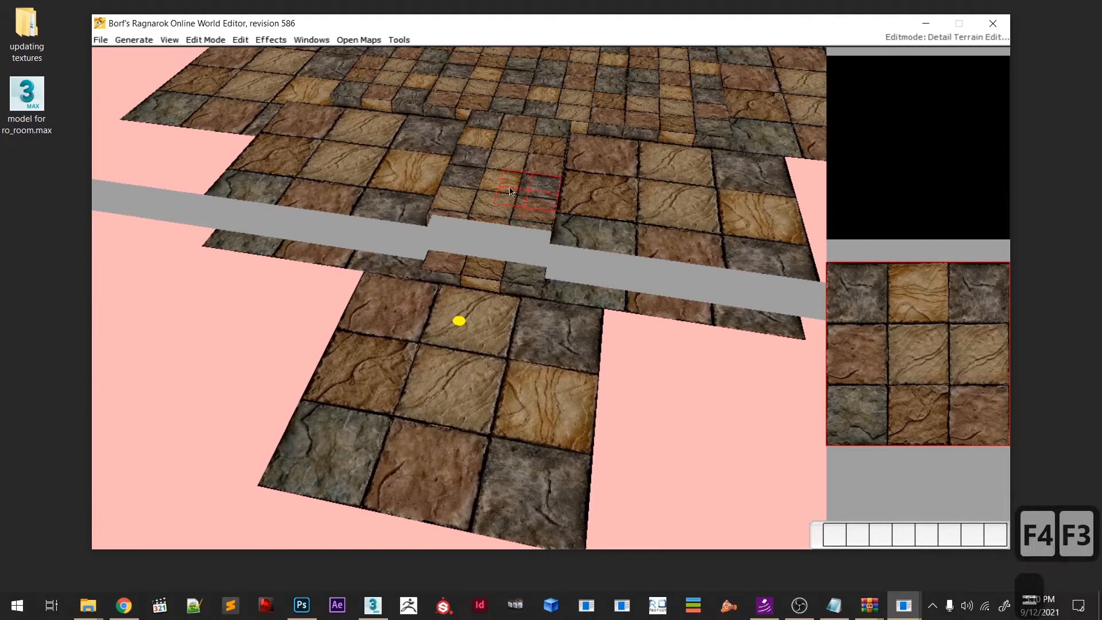
{"action": "key", "text": "c"}
{"action": "left_click", "coordinate": [507, 217]}
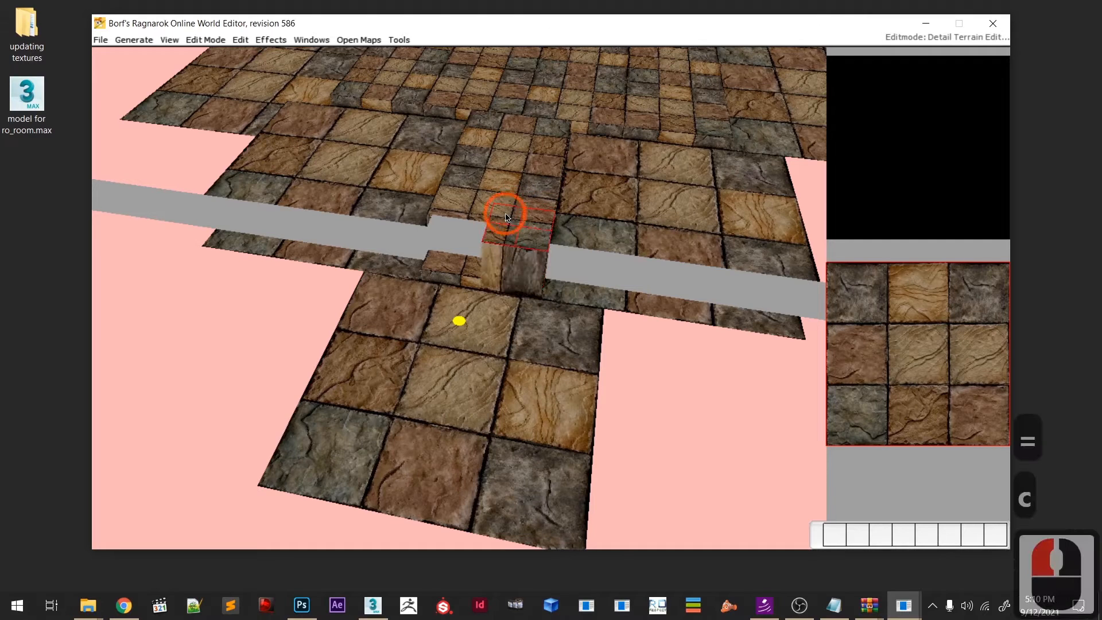
{"action": "left_click", "coordinate": [461, 211]}
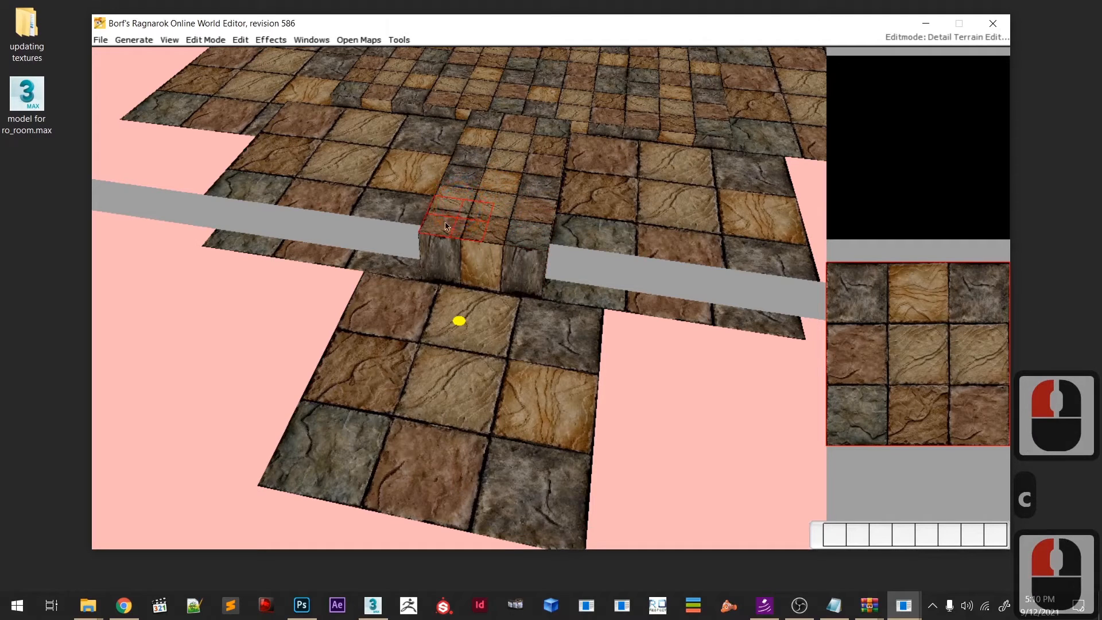
- Raise the lowered row of stone floor along the left side of the arm to the height of the floor behind it
{"action": "key", "text": "c"}
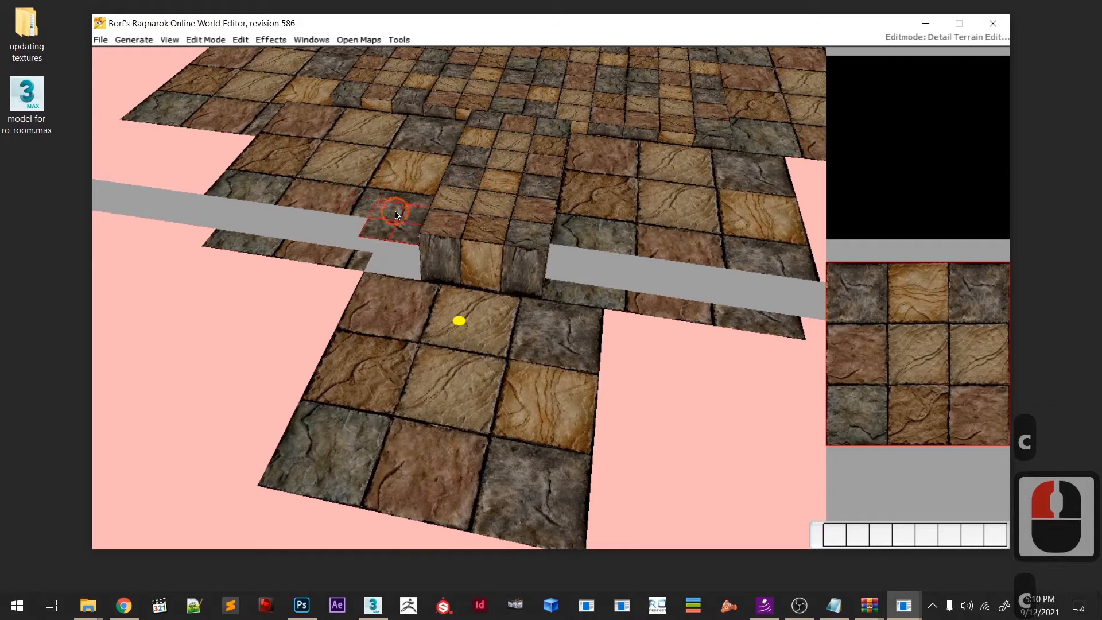
{"action": "left_click", "coordinate": [382, 190]}
{"action": "left_click", "coordinate": [355, 187]}
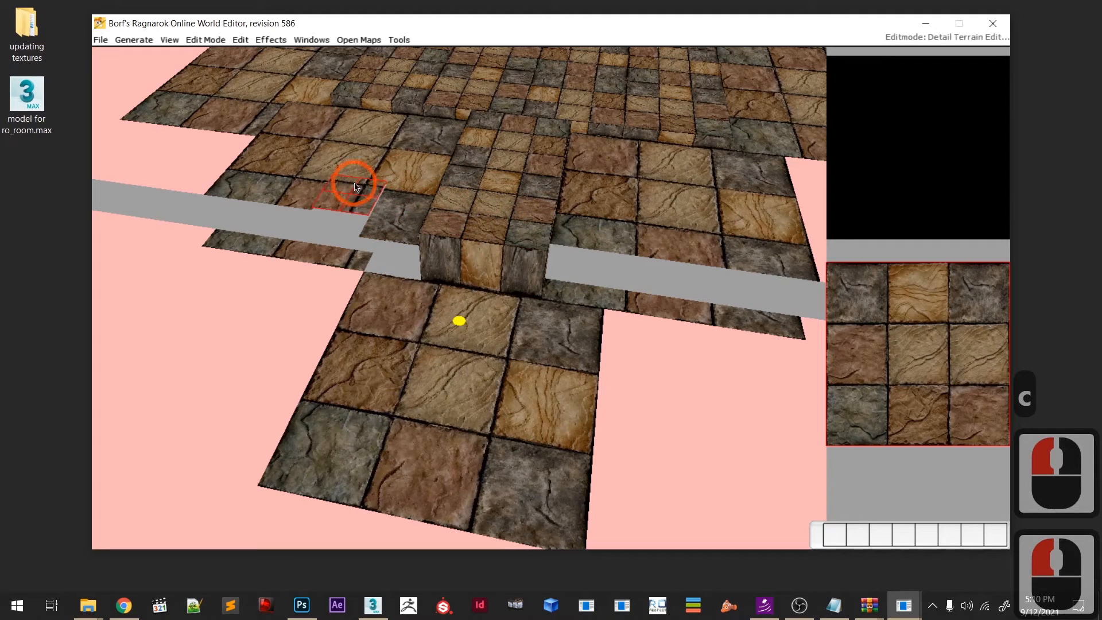
{"action": "key", "text": "u"}
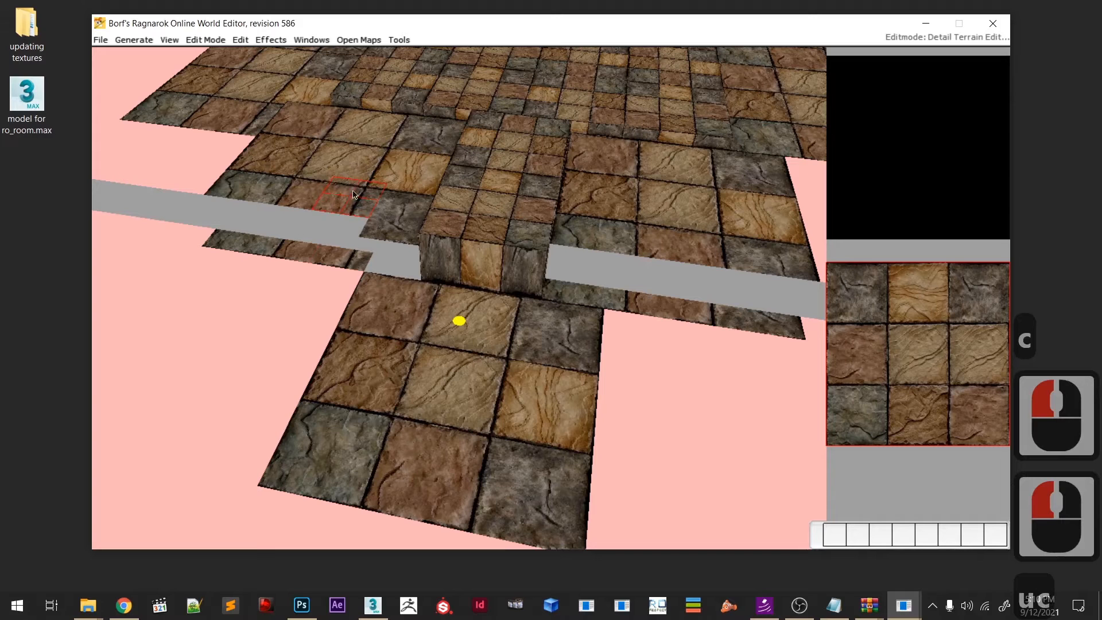
{"action": "left_click", "coordinate": [340, 177]}
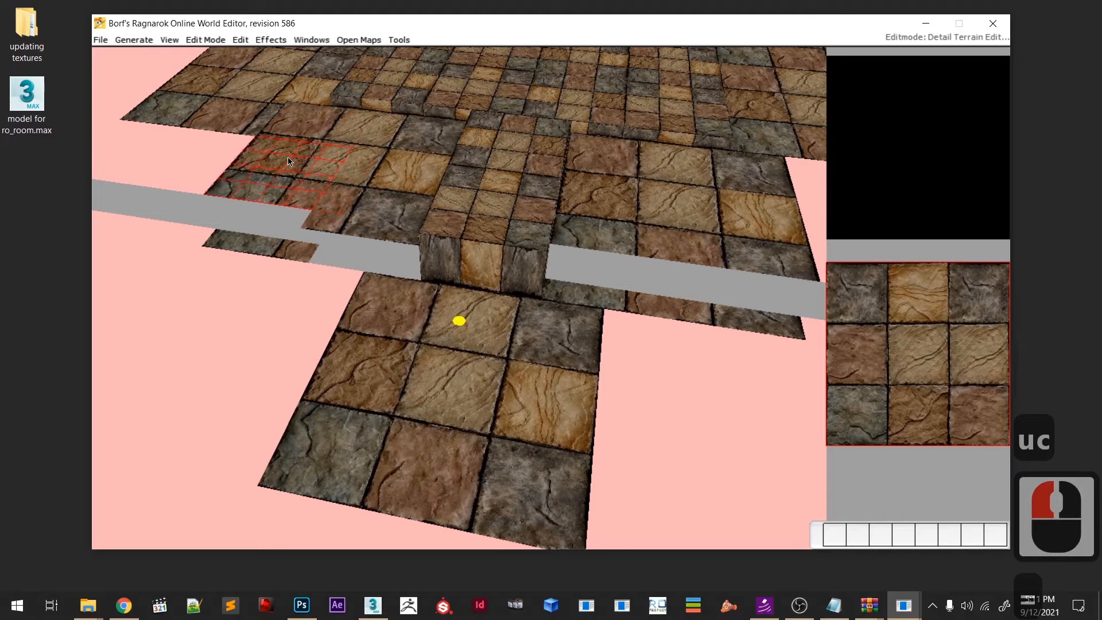
{"action": "key", "text": "equal"}
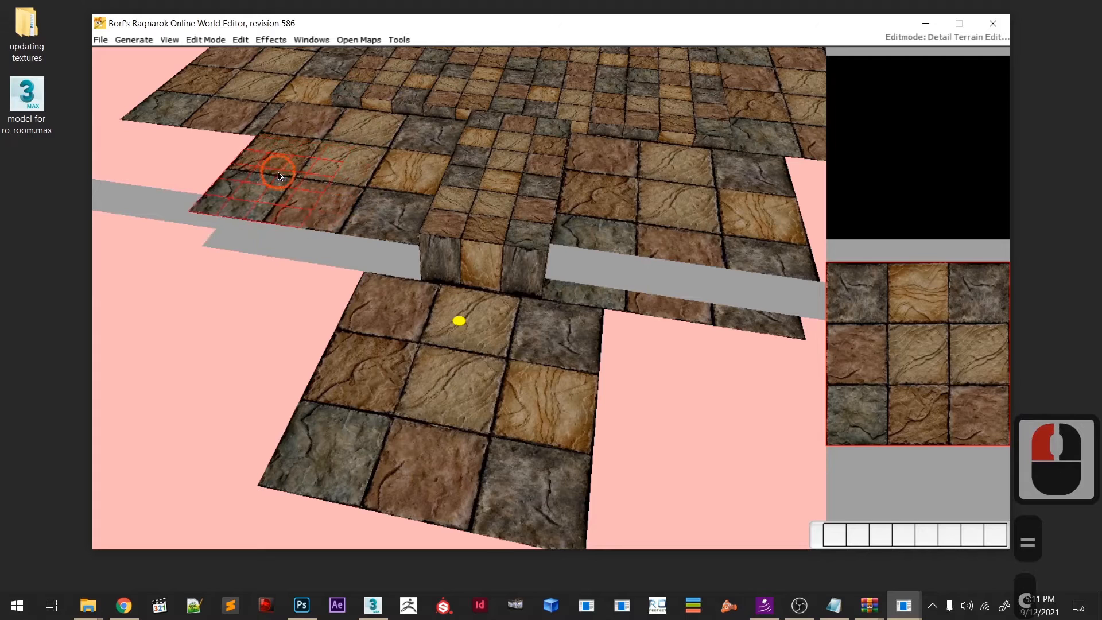
{"action": "left_click", "coordinate": [278, 174]}
- Raise the lowered row of stone floor along the right side of the arm to the height of the floor behind it
{"action": "middle_click_drag", "start_coordinate": [362, 247], "coordinate": [312, 240]}
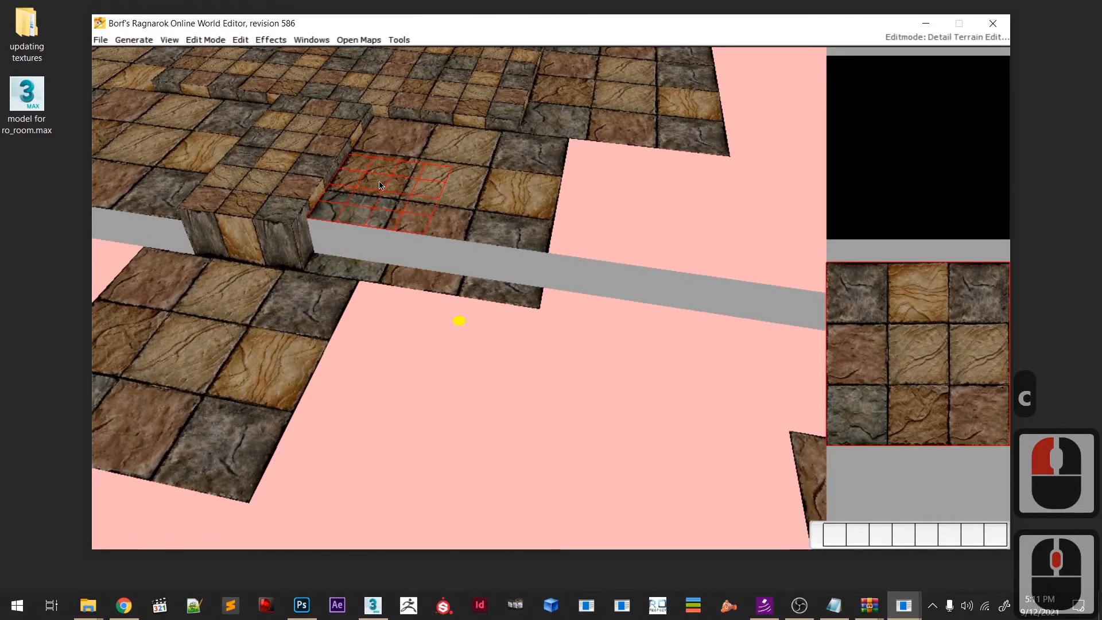
{"action": "key", "text": "c"}
{"action": "left_click", "coordinate": [428, 191]}
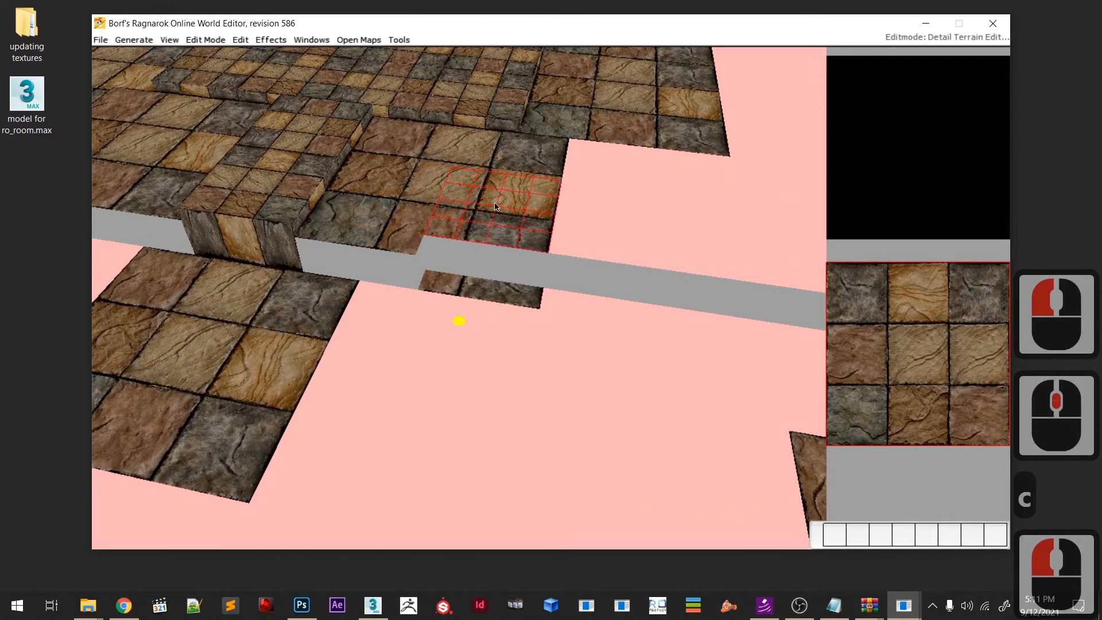
{"action": "left_click_drag", "start_coordinate": [497, 206], "coordinate": [489, 220]}
{"action": "left_click", "coordinate": [488, 220]}
- Try raising the stone floor beyond the outer end of the arm, and level it back to the lower ground height
{"action": "middle_click_drag", "start_coordinate": [345, 281], "coordinate": [503, 296]}
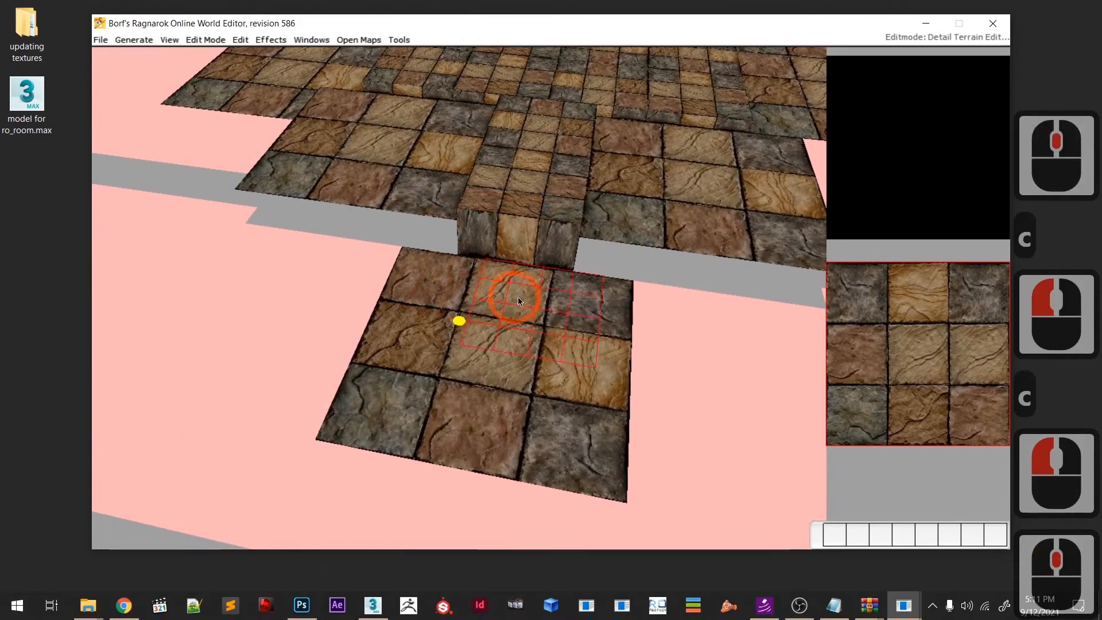
{"action": "key", "text": "c"}
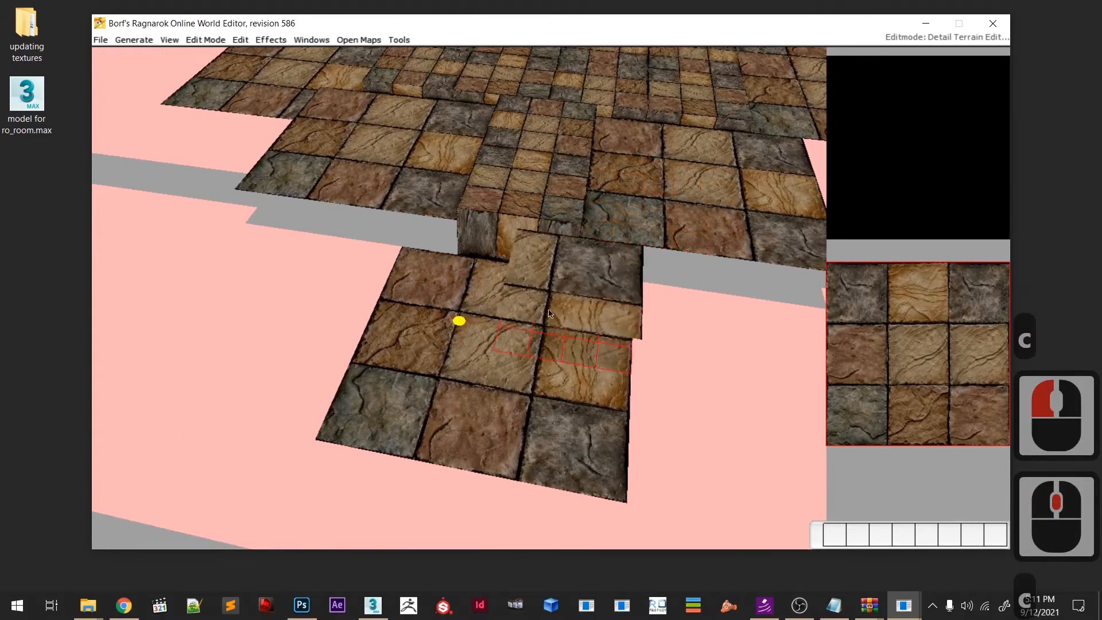
{"action": "left_click", "coordinate": [490, 294]}
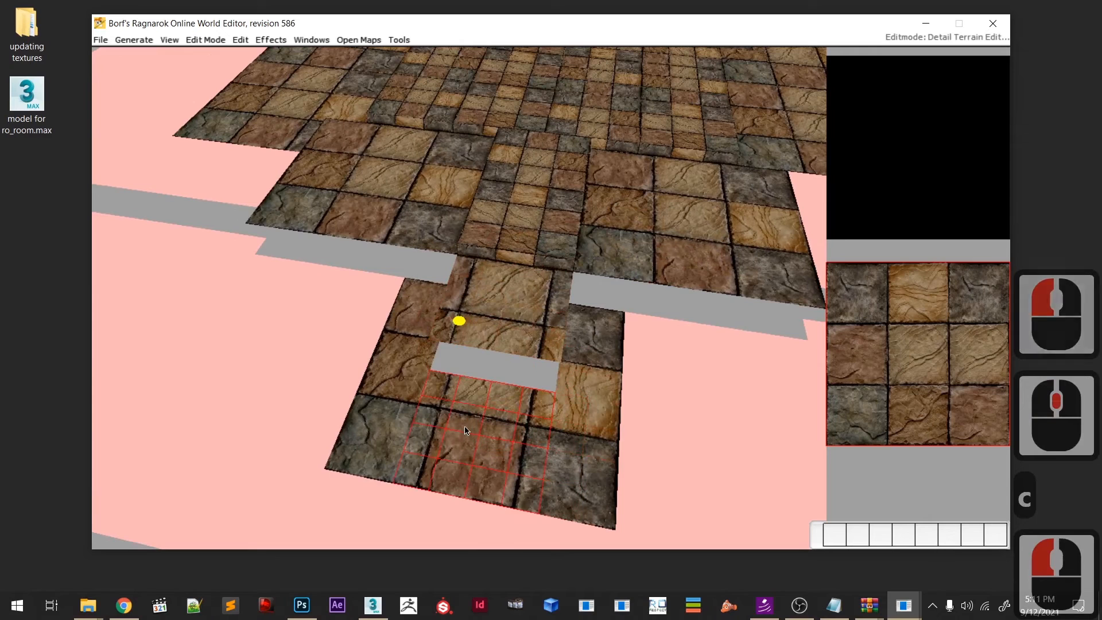
{"action": "key", "text": "c"}
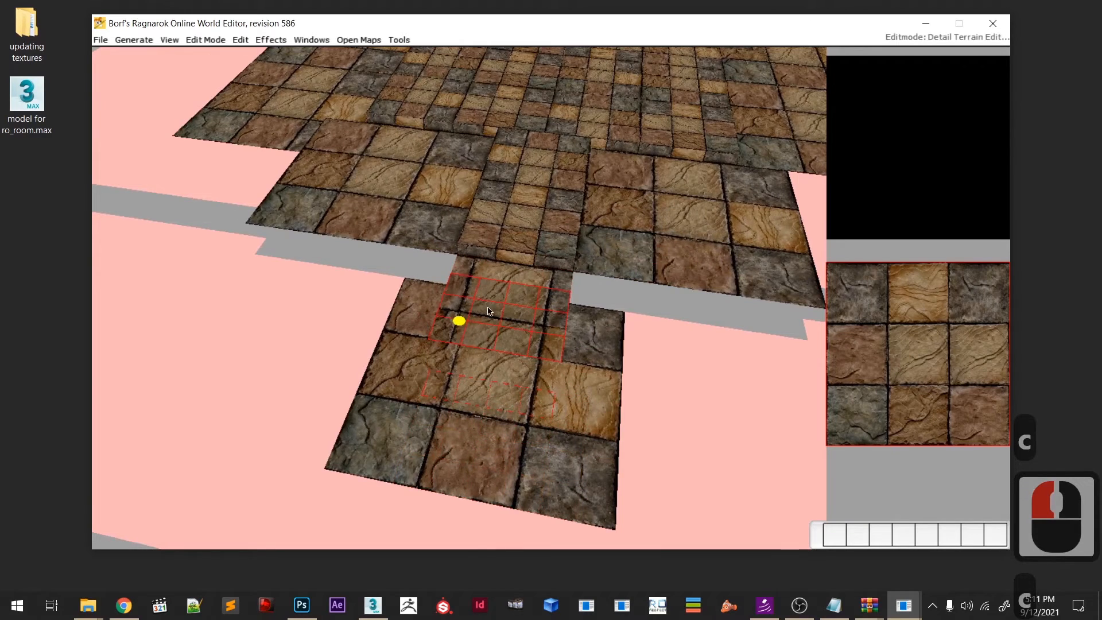
{"action": "left_click", "coordinate": [563, 391]}
{"action": "mouse_move", "coordinate": [549, 355]}
{"action": "middle_mouse_down"}
{"action": "mouse_move", "coordinate": [613, 363]}
{"action": "mouse_move", "coordinate": [533, 347]}
{"action": "middle_mouse_up"}
{"action": "scroll", "coordinate": [575, 366], "scroll_direction": "down", "scroll_amount": 10}
{"action": "scroll", "coordinate": [577, 351], "scroll_direction": "up", "scroll_amount": 5}
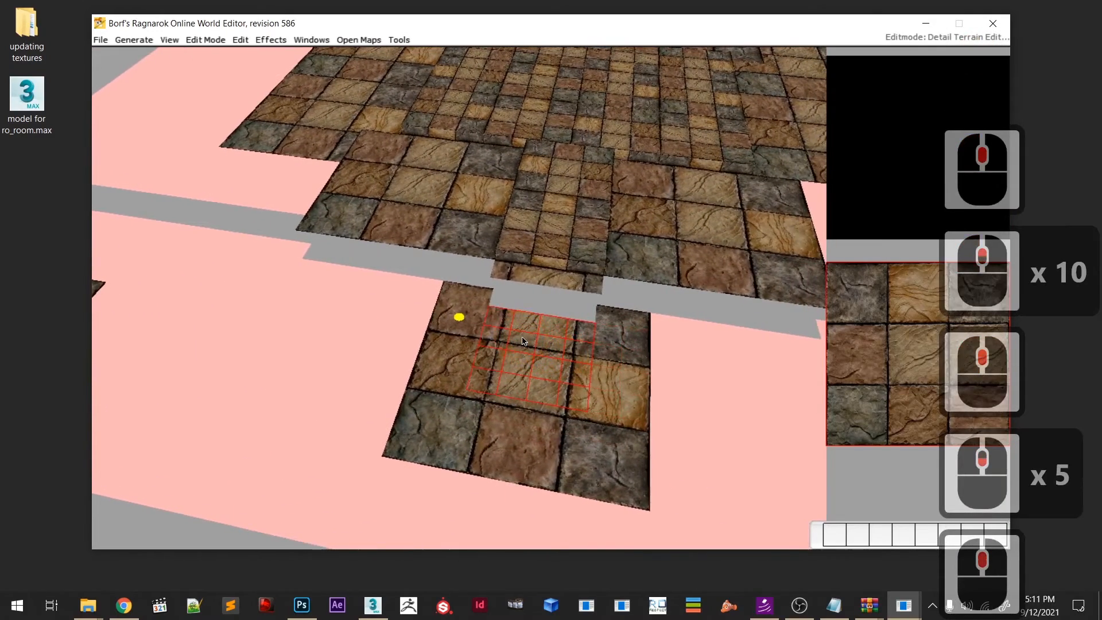
{"action": "key", "text": "c"}
{"action": "left_click_drag", "start_coordinate": [549, 372], "coordinate": [536, 372]}
- Copy the lower floor height and, with a larger brush, lower the stone floor between the arm's right side and the platform
{"action": "middle_click_drag", "start_coordinate": [536, 376], "coordinate": [455, 377]}
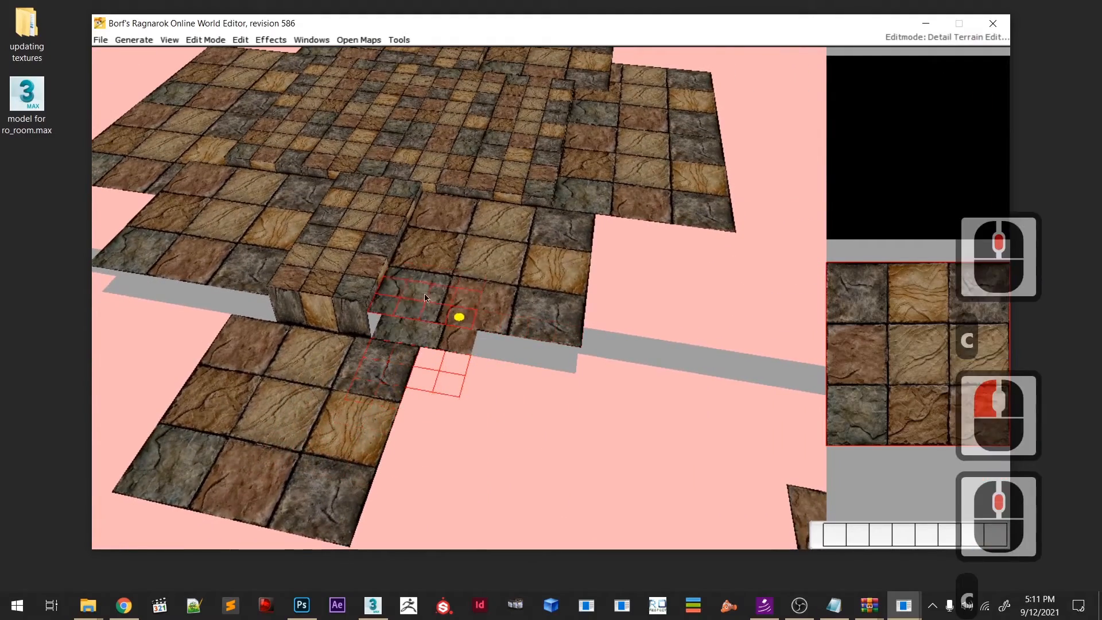
{"action": "key", "text": "c"}
{"action": "left_click", "coordinate": [421, 310]}
{"action": "scroll", "coordinate": [459, 385], "scroll_direction": "down", "scroll_amount": 6}
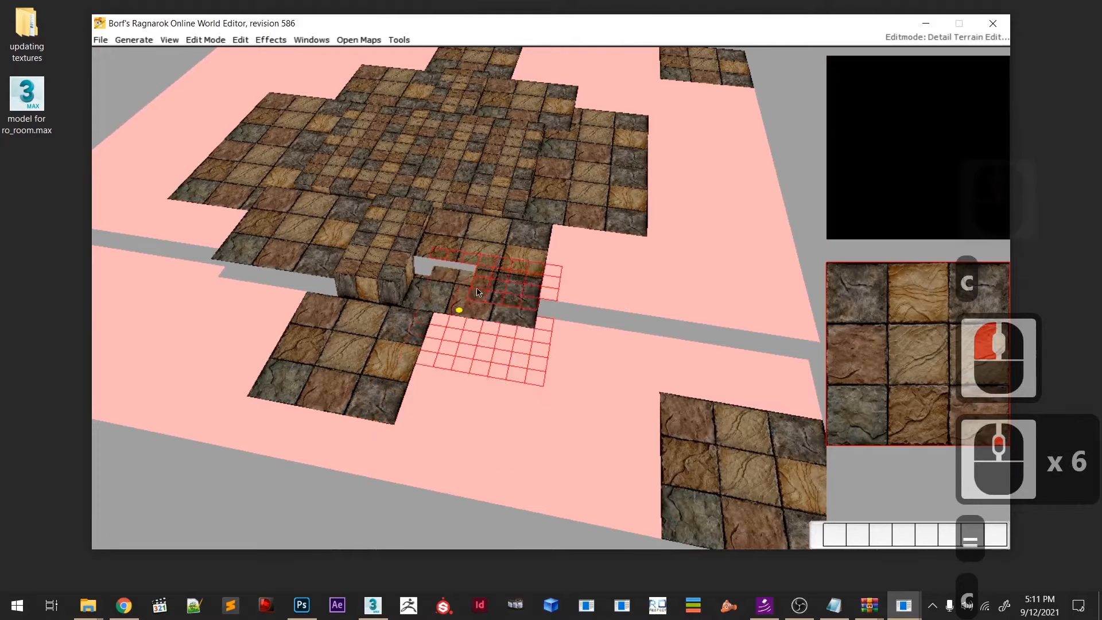
{"action": "left_click", "coordinate": [469, 246]}
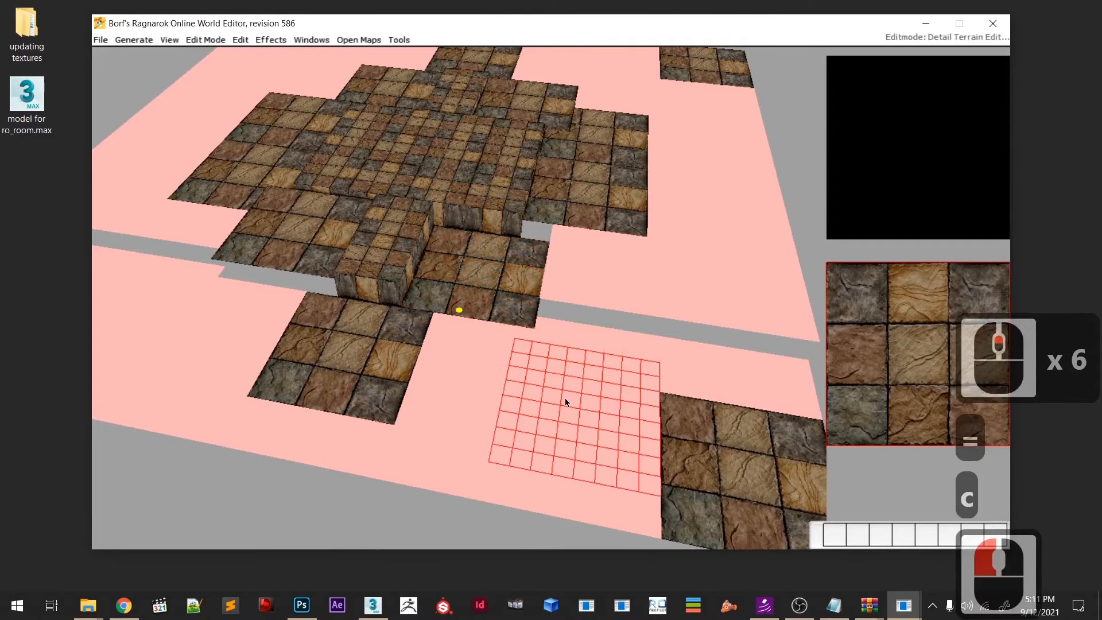
- Extend the lowered height across the untextured ground and floor edge beside the platform's corner
{"action": "key", "text": "c"}
{"action": "left_click", "coordinate": [572, 226]}
{"action": "right_click_drag", "start_coordinate": [634, 345], "coordinate": [544, 403]}
{"action": "middle_click_drag", "start_coordinate": [256, 486], "coordinate": [300, 410]}
{"action": "key", "text": "c"}
{"action": "left_click_drag", "start_coordinate": [457, 316], "coordinate": [390, 346]}
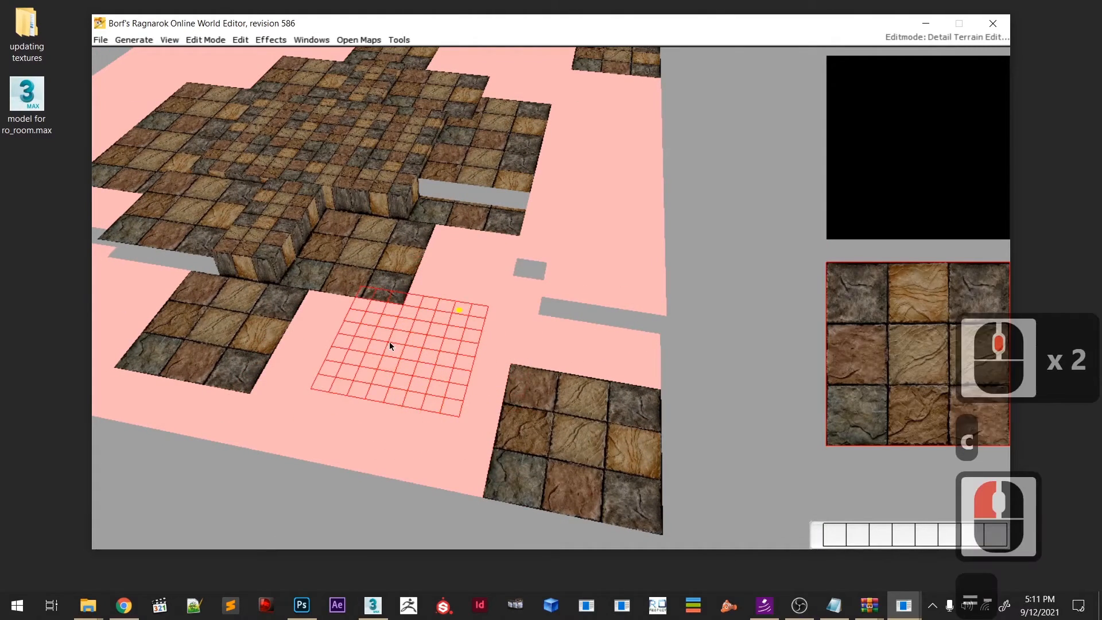
- Enlarge the brush and flatten the ground around the platform's corner and the adjoining stone floor to the copied lower height
{"action": "key", "text": "="}
{"action": "mouse_move", "coordinate": [374, 336]}
{"action": "middle_mouse_down"}
{"action": "mouse_move", "coordinate": [501, 373]}
{"action": "mouse_move", "coordinate": [597, 374]}
{"action": "mouse_move", "coordinate": [531, 337]}
{"action": "middle_mouse_up"}
{"action": "key", "text": "-"}
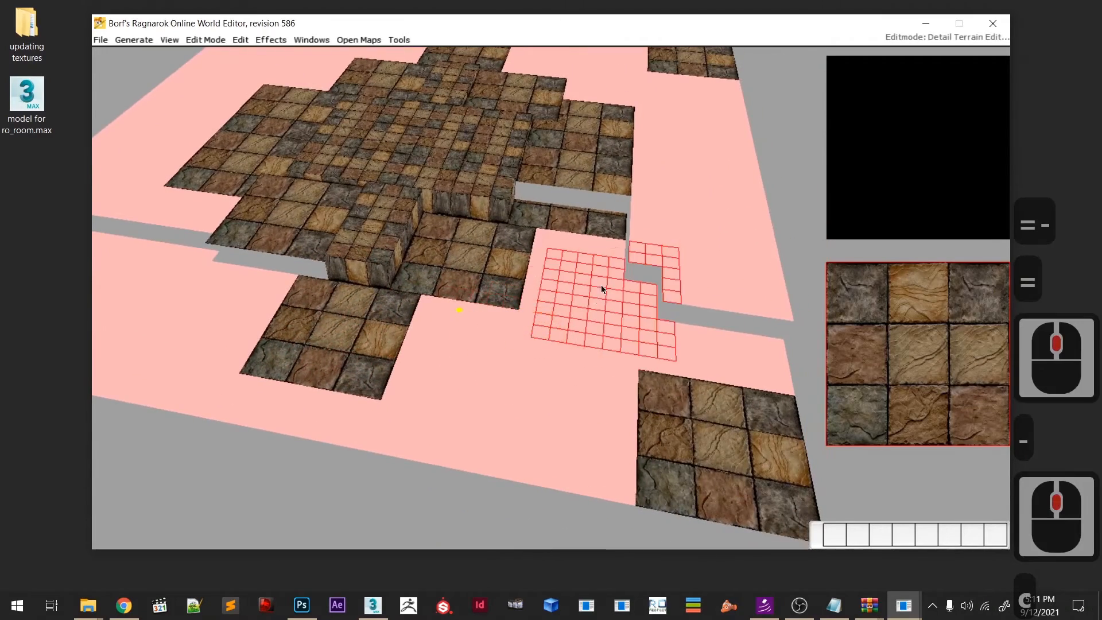
{"action": "left_click_drag", "start_coordinate": [635, 255], "coordinate": [574, 328]}
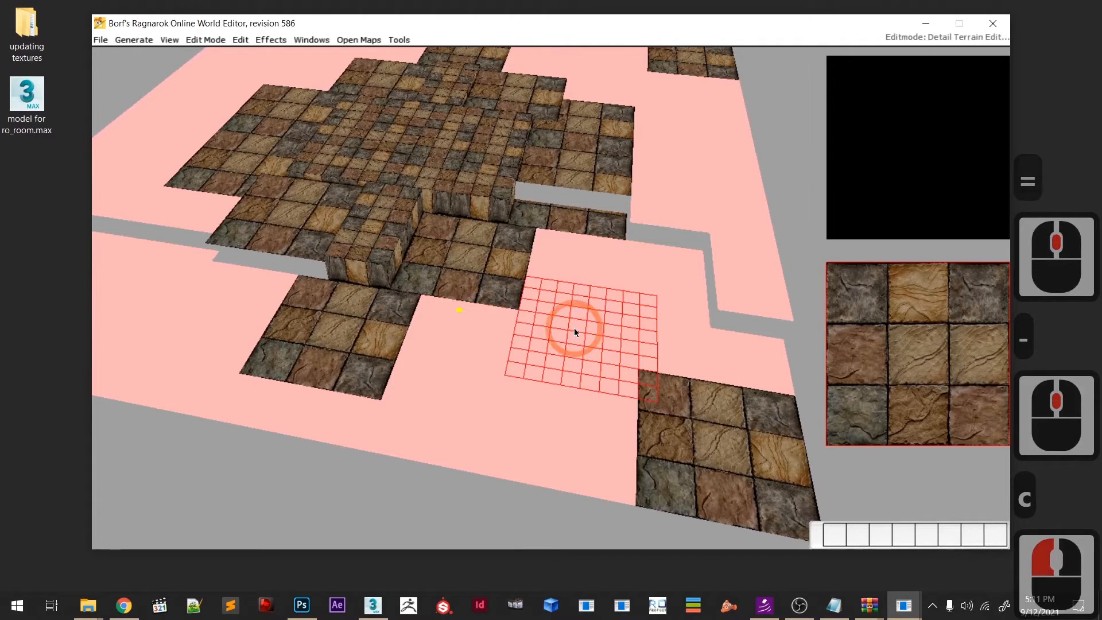
{"action": "key", "text": "="}
{"action": "key", "text": "c"}
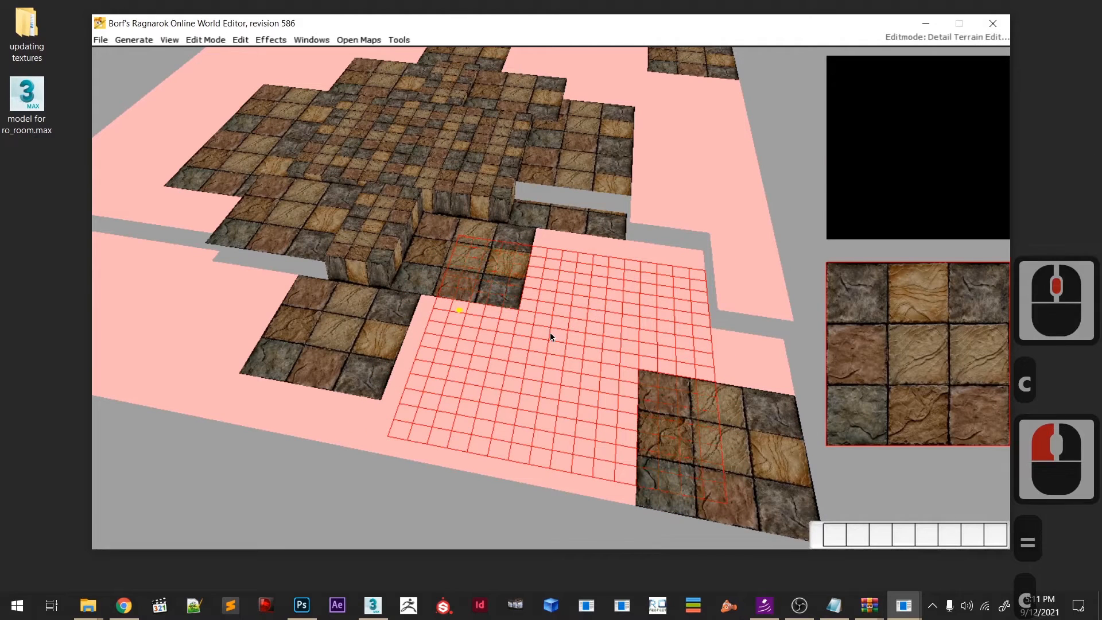
{"action": "left_click", "coordinate": [640, 249]}
{"action": "mouse_move", "coordinate": [640, 253]}
{"action": "left_mouse_down"}
{"action": "mouse_move", "coordinate": [625, 200]}
{"action": "mouse_move", "coordinate": [638, 201]}
{"action": "mouse_move", "coordinate": [625, 191]}
{"action": "left_mouse_up"}
- Lower the stone floor and surrounding ground on both sides of the next arm to the copied lower height
{"action": "middle_click_drag", "start_coordinate": [608, 366], "coordinate": [561, 396]}
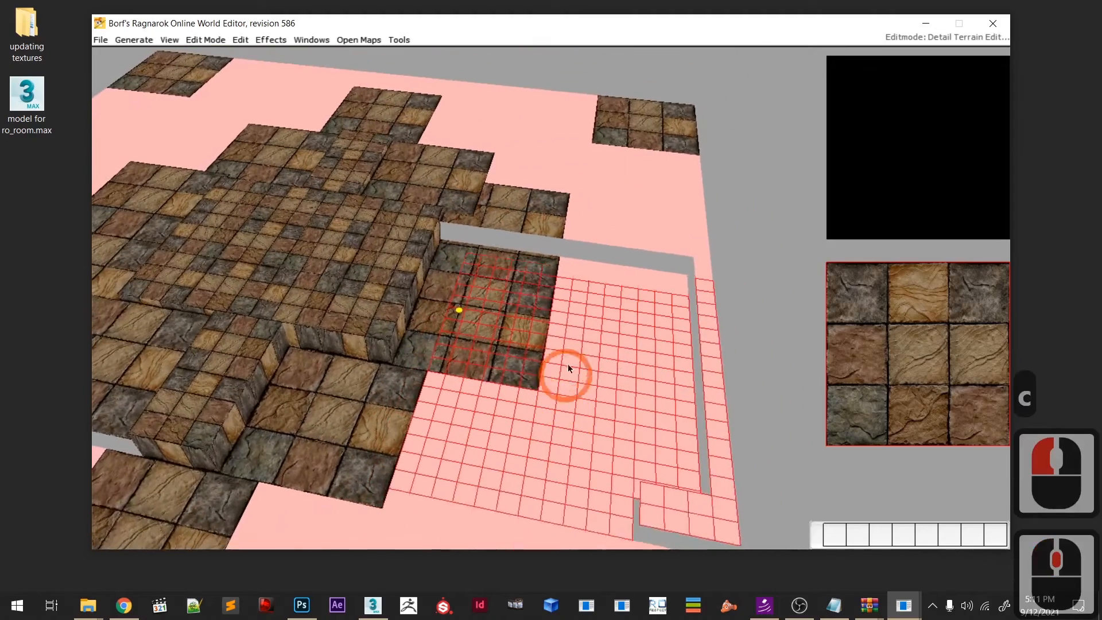
{"action": "key", "text": "c"}
{"action": "left_click", "coordinate": [568, 204]}
{"action": "mouse_move", "coordinate": [564, 401]}
{"action": "middle_mouse_down"}
{"action": "mouse_move", "coordinate": [527, 430]}
{"action": "mouse_move", "coordinate": [441, 421]}
{"action": "mouse_move", "coordinate": [498, 391]}
{"action": "middle_mouse_up"}
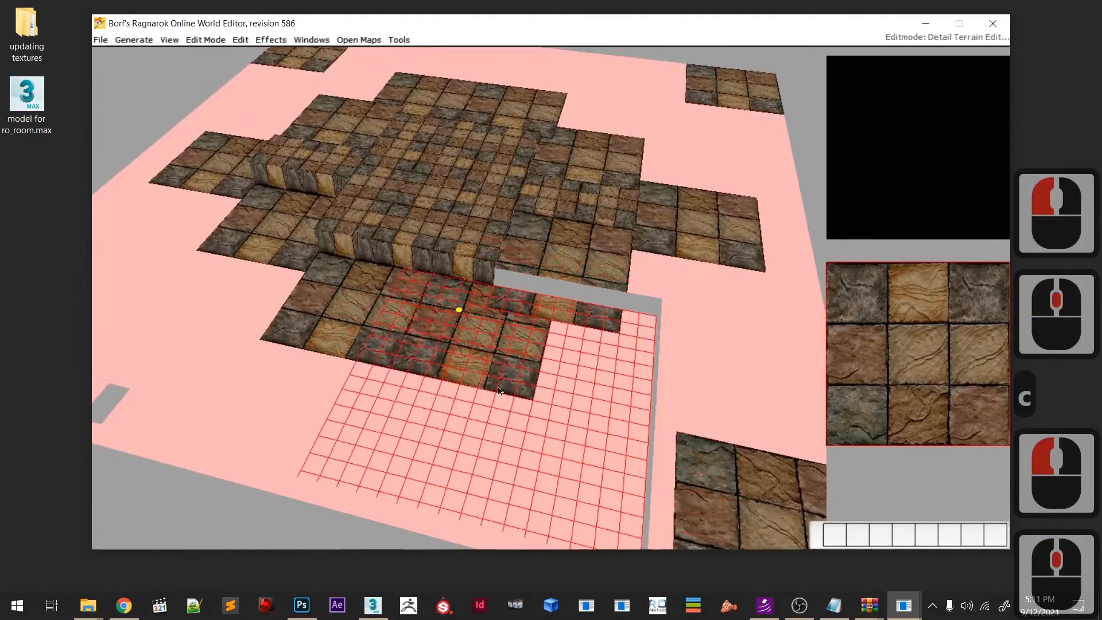
{"action": "key", "text": "c"}
{"action": "left_click", "coordinate": [628, 332]}
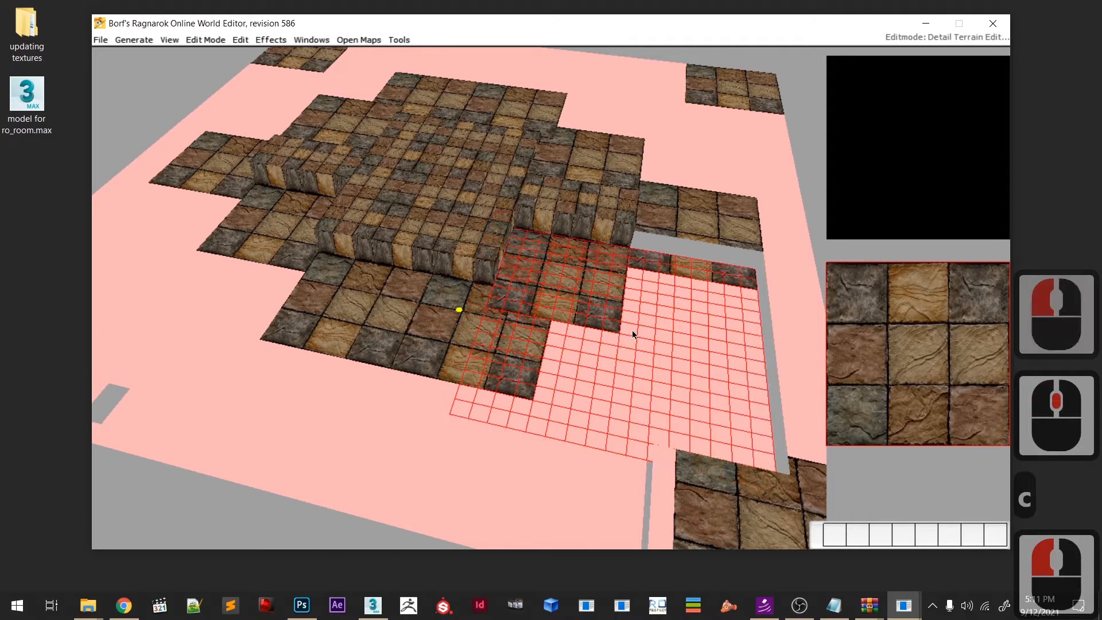
- Reduce the brush size and lower the remaining raised floor and ground beside the platform's other edges to the lower height
{"action": "mouse_move", "coordinate": [631, 330]}
{"action": "middle_mouse_down"}
{"action": "mouse_move", "coordinate": [607, 364]}
{"action": "mouse_move", "coordinate": [637, 229]}
{"action": "mouse_move", "coordinate": [513, 277]}
{"action": "mouse_move", "coordinate": [498, 396]}
{"action": "middle_mouse_up"}
{"action": "middle_click_drag", "start_coordinate": [455, 476], "coordinate": [525, 396]}
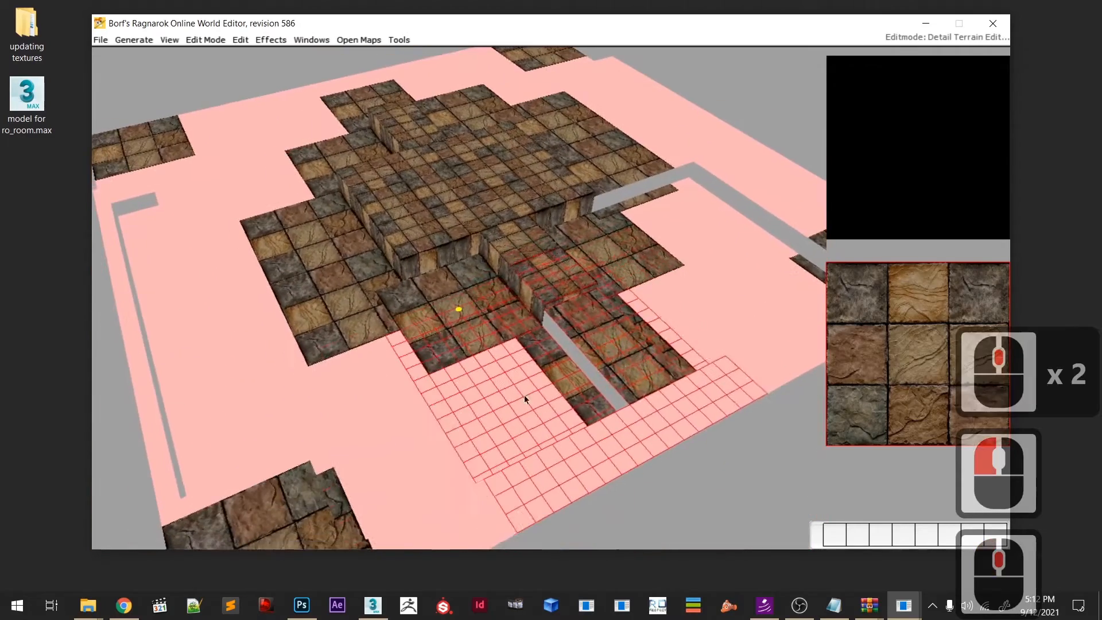
{"action": "mouse_move", "coordinate": [437, 409]}
{"action": "middle_mouse_down"}
{"action": "mouse_move", "coordinate": [580, 397]}
{"action": "mouse_move", "coordinate": [579, 433]}
{"action": "mouse_move", "coordinate": [500, 422]}
{"action": "mouse_move", "coordinate": [500, 343]}
{"action": "middle_mouse_up"}
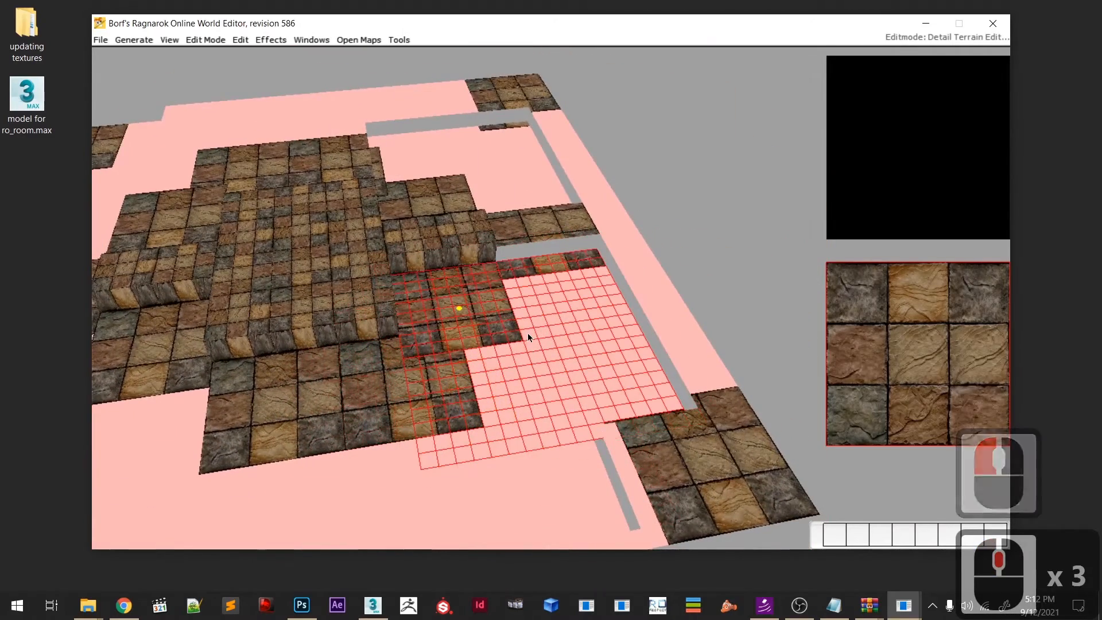
{"action": "key", "text": "minus"}
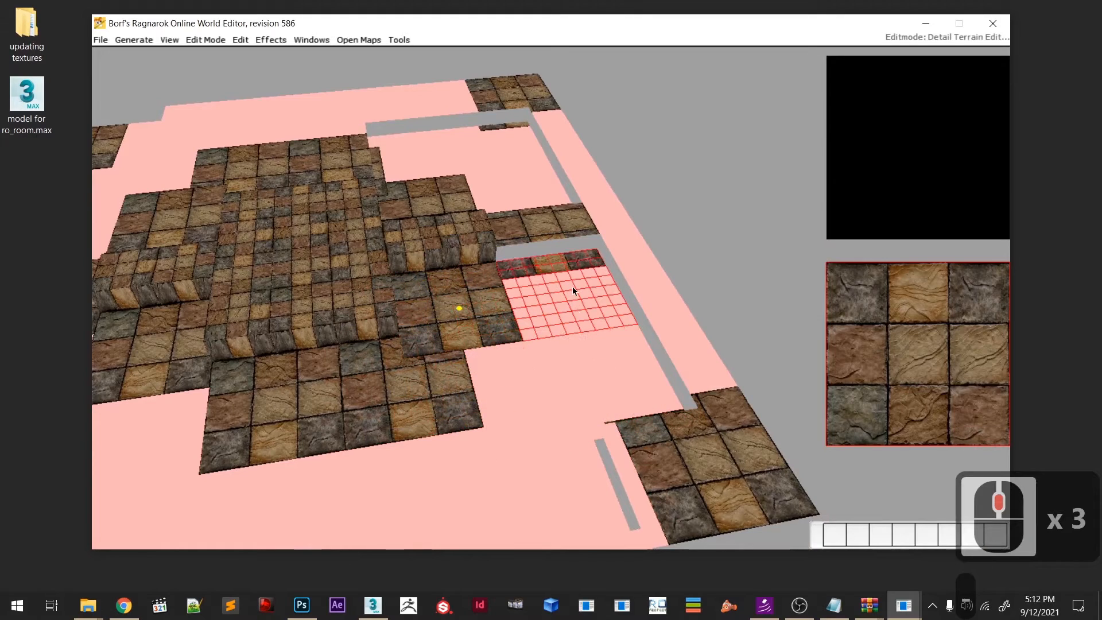
{"action": "left_click", "coordinate": [563, 314]}
{"action": "mouse_move", "coordinate": [563, 314]}
{"action": "middle_mouse_down"}
{"action": "mouse_move", "coordinate": [482, 331]}
{"action": "mouse_move", "coordinate": [370, 294]}
{"action": "middle_mouse_up"}
{"action": "mouse_move", "coordinate": [607, 330]}
{"action": "middle_mouse_down"}
{"action": "mouse_move", "coordinate": [430, 343]}
{"action": "mouse_move", "coordinate": [455, 326]}
{"action": "middle_mouse_up"}
{"action": "scroll", "coordinate": [454, 328], "scroll_direction": "down", "scroll_amount": 6}
{"action": "key", "text": "c"}
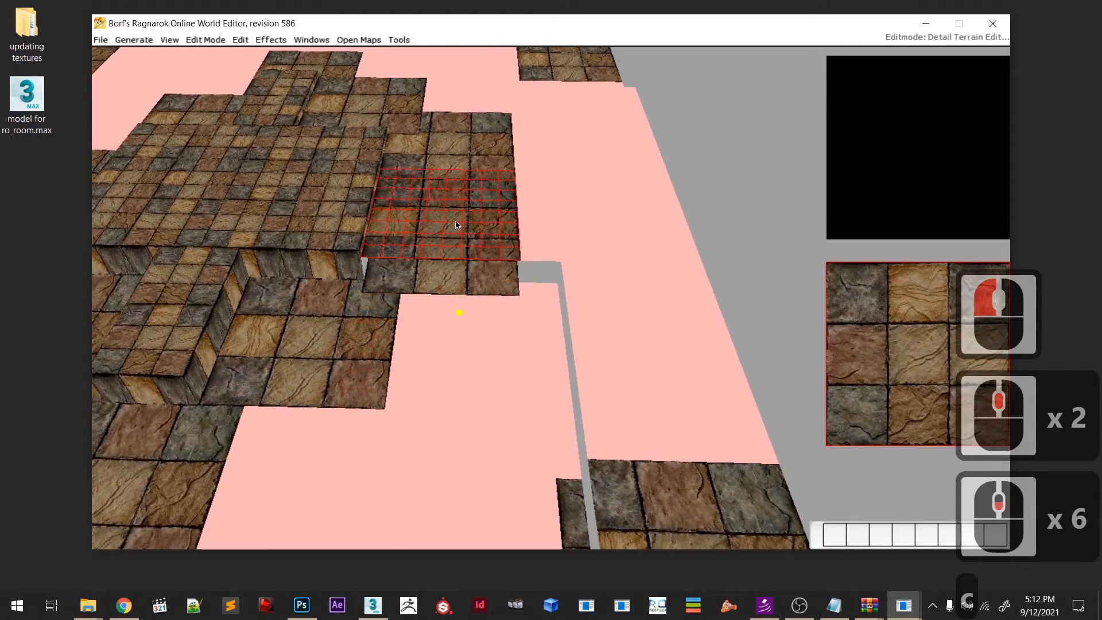
{"action": "left_click", "coordinate": [456, 225]}
- Turn on the display of the map objects to show the arches and cave models around the platform
{"action": "key", "text": "p"}
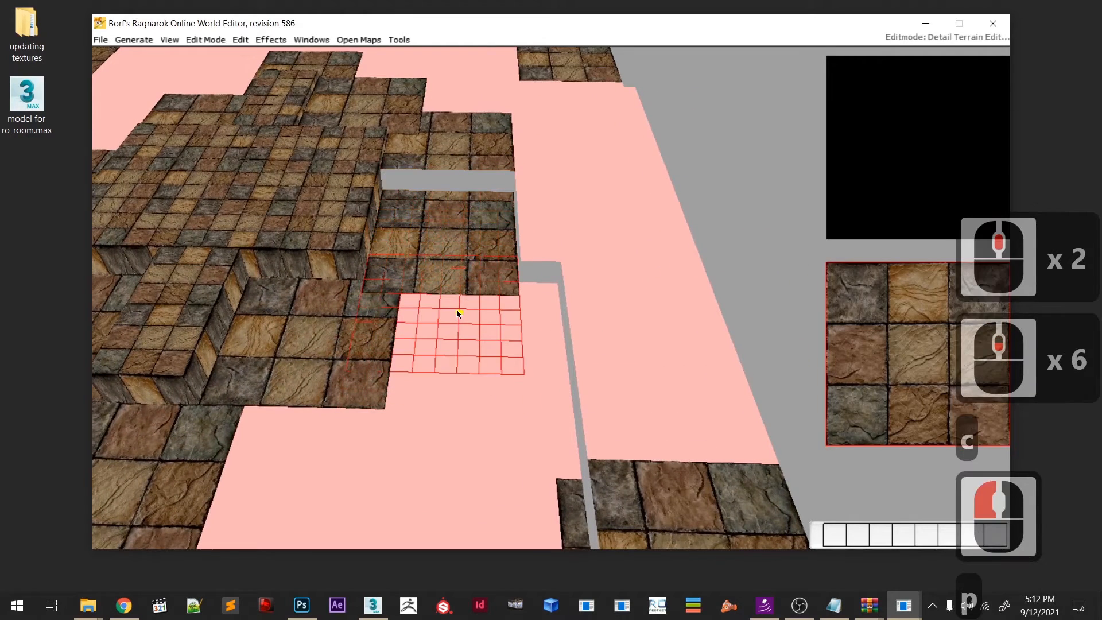
{"action": "key", "text": "p"}
{"action": "key", "text": "o"}
{"action": "right_click_drag", "start_coordinate": [455, 327], "coordinate": [487, 393]}
{"action": "left_click_drag", "start_coordinate": [487, 394], "coordinate": [467, 395]}
{"action": "scroll", "coordinate": [480, 384], "scroll_direction": "up", "scroll_amount": 1}
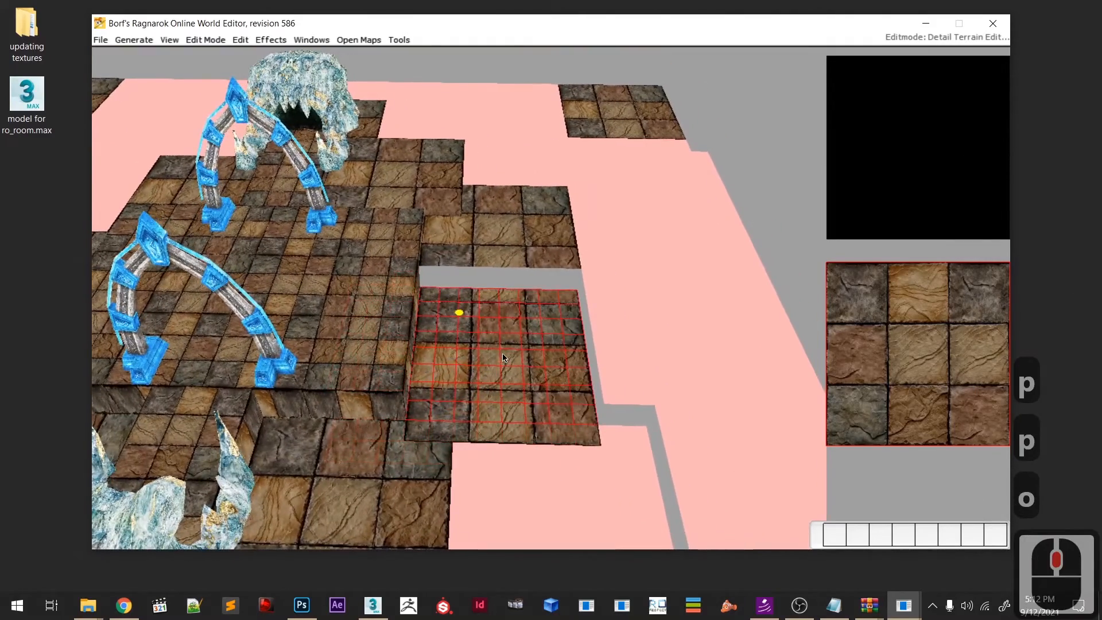
- Lower the remaining raised stone floor and pink ground at the platform's inner corners beside the cave model to the copied height
{"action": "key", "text": "c"}
{"action": "left_click", "coordinate": [513, 255]}
{"action": "middle_click_drag", "start_coordinate": [513, 259], "coordinate": [385, 376]}
{"action": "key", "text": "c"}
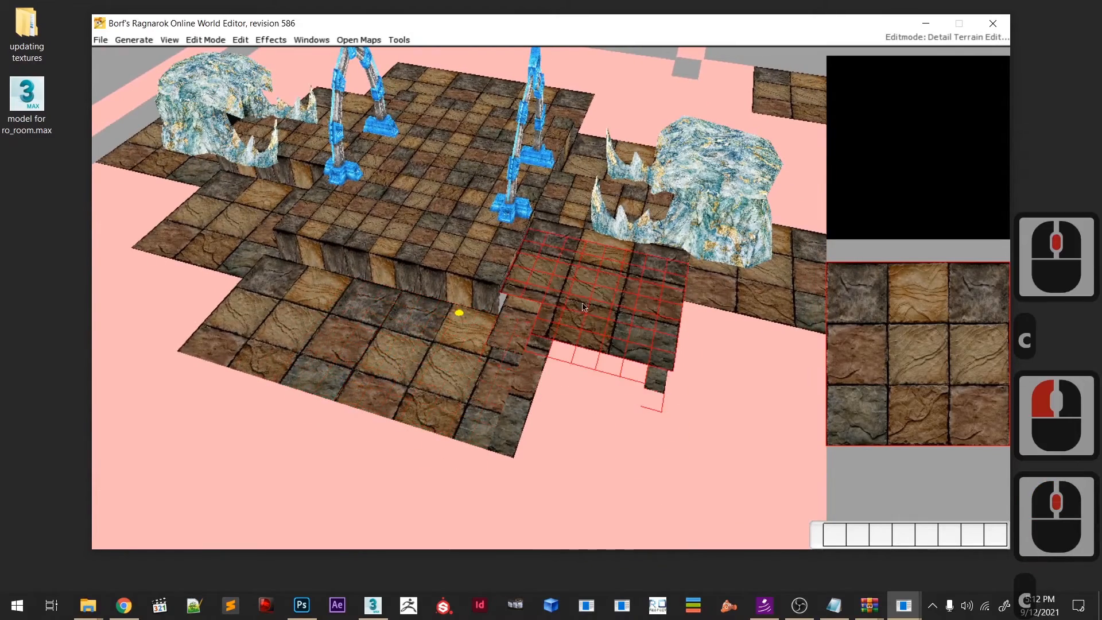
{"action": "key", "text": "c"}
{"action": "left_click", "coordinate": [580, 295]}
{"action": "key", "text": "c"}
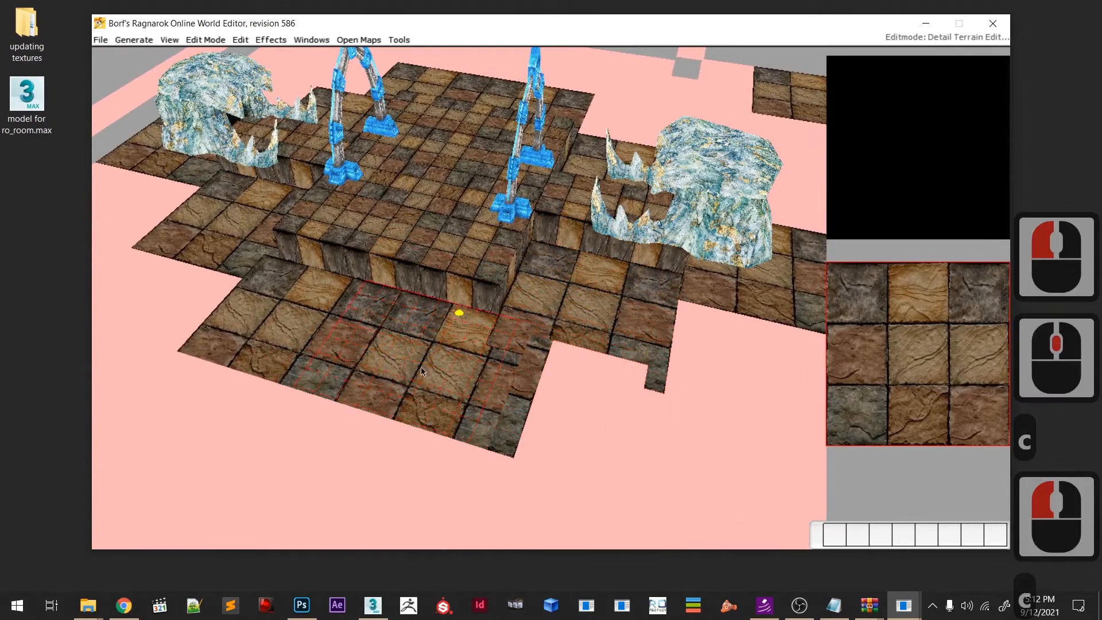
{"action": "middle_click_drag", "start_coordinate": [643, 396], "coordinate": [511, 345]}
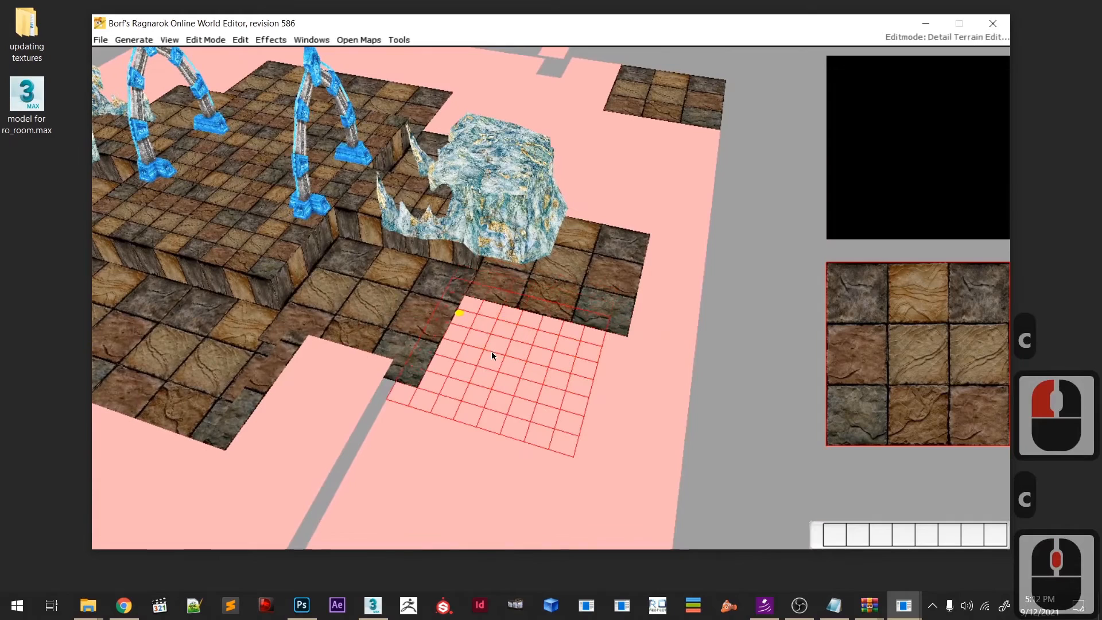
{"action": "left_click", "coordinate": [491, 352]}
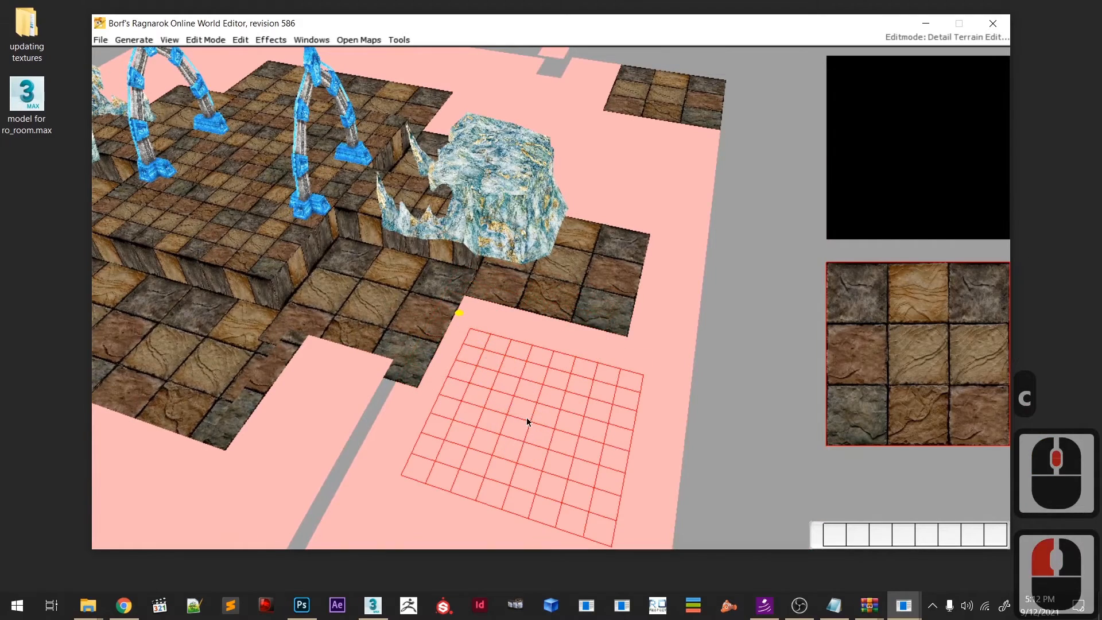
- Hide the map objects and flatten the pink ground outside the platform's stepped stone corner to the copied lower height
{"action": "key", "text": "o"}
{"action": "mouse_move", "coordinate": [526, 393]}
{"action": "middle_mouse_down", "text": "shift"}
{"action": "mouse_move", "coordinate": [433, 420]}
{"action": "mouse_move", "coordinate": [453, 424]}
{"action": "middle_mouse_up", "text": "shift"}
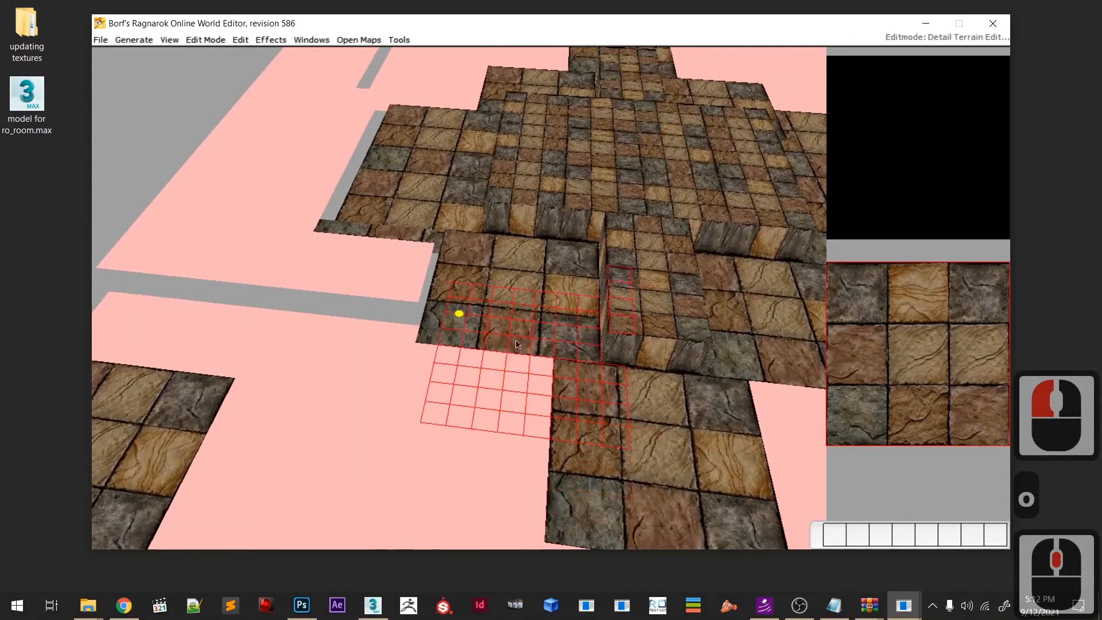
{"action": "left_click", "coordinate": [366, 265]}
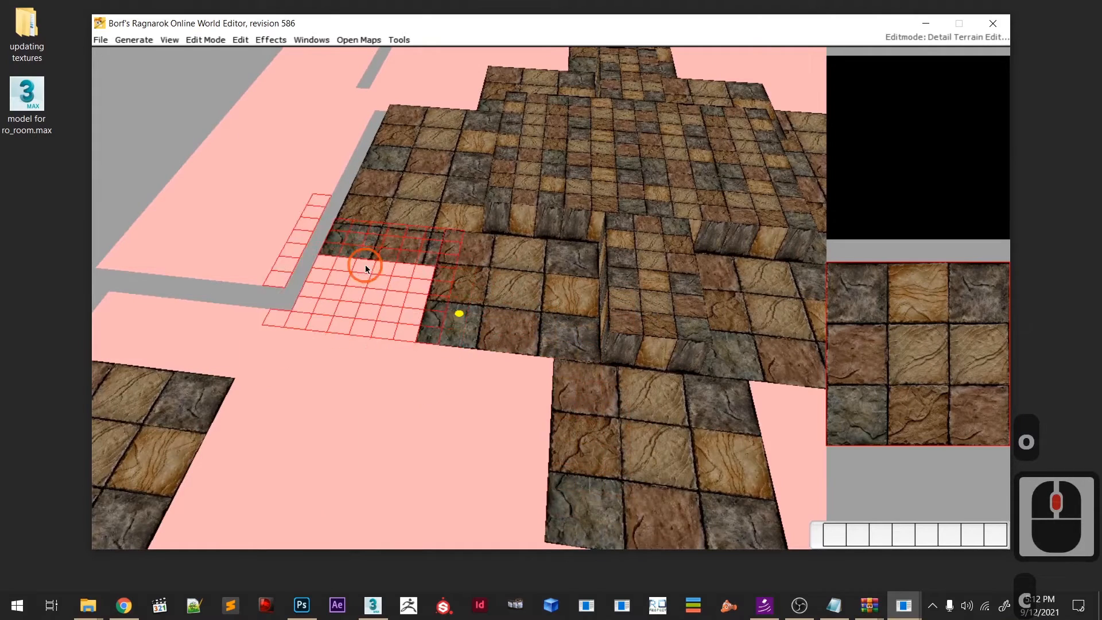
{"action": "key", "text": "c"}
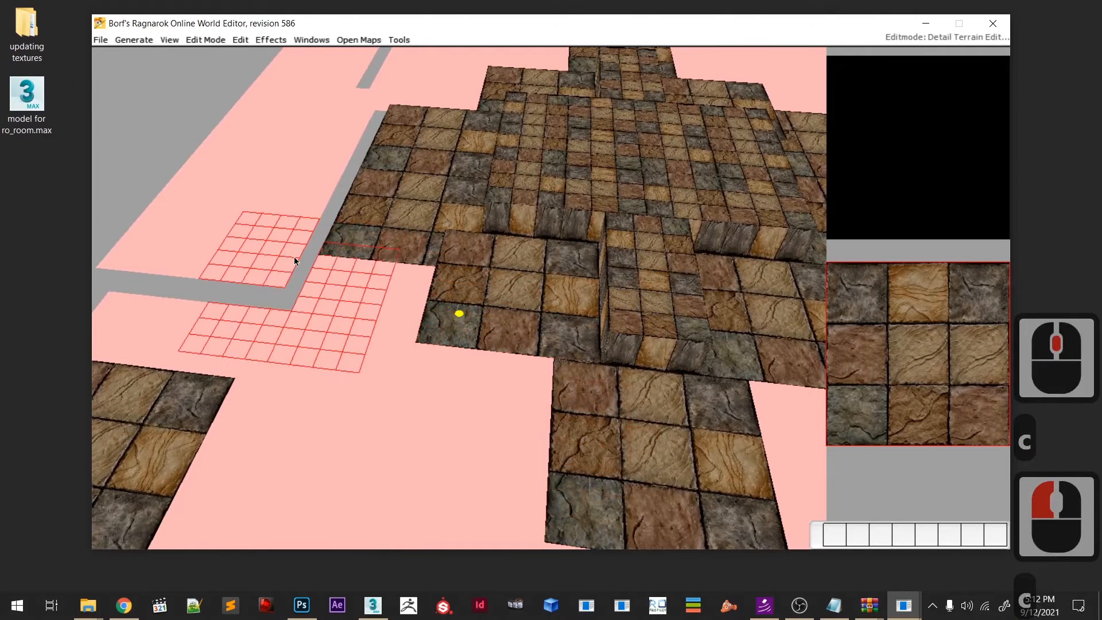
{"action": "key", "text": "c"}
{"action": "left_click", "coordinate": [414, 368]}
- Enlarge the brush and flatten the wide pink area between the platform's stone floor and the map edge to the lower height
{"action": "scroll", "coordinate": [449, 379], "scroll_direction": "down", "scroll_amount": 2}
{"action": "scroll", "coordinate": [449, 377], "scroll_direction": "down", "scroll_amount": 1}
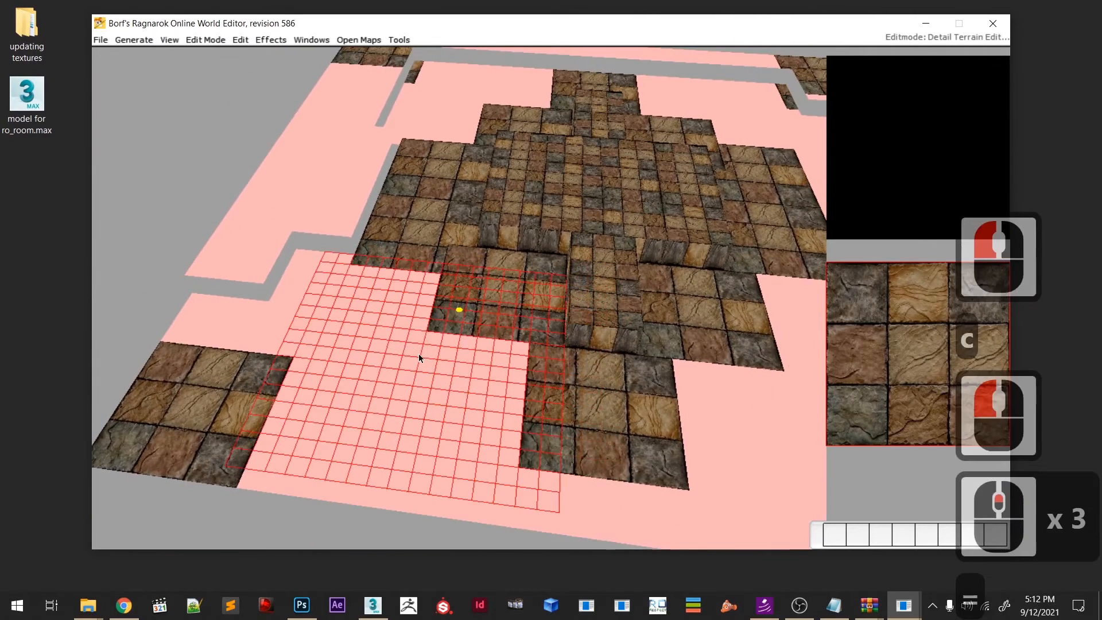
{"action": "key", "text": "c"}
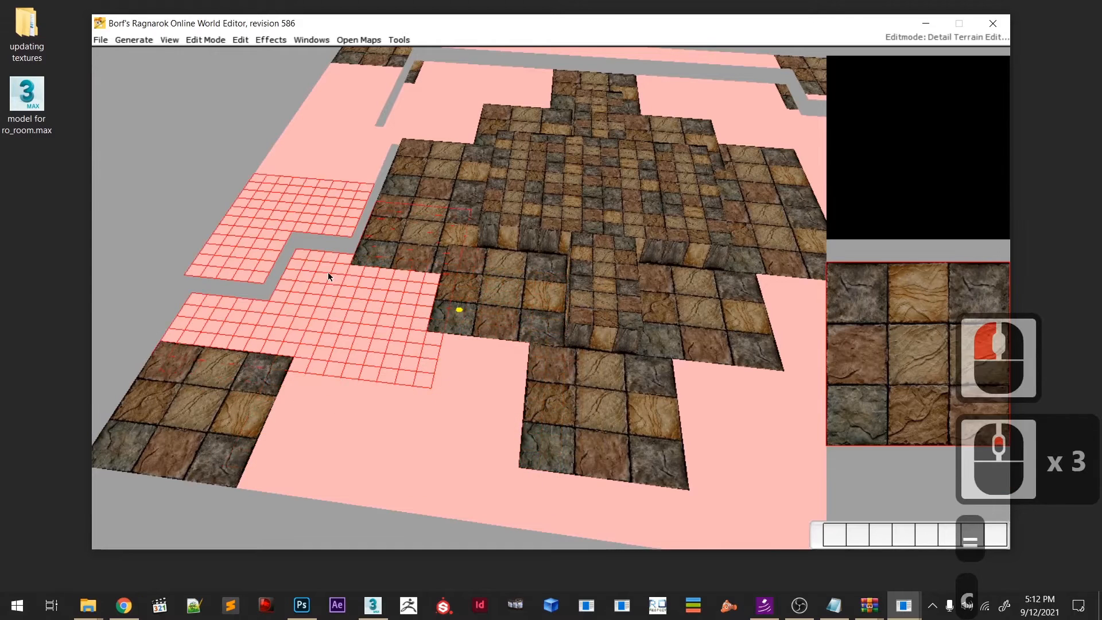
{"action": "left_click", "coordinate": [328, 273]}
{"action": "key", "text": "c"}
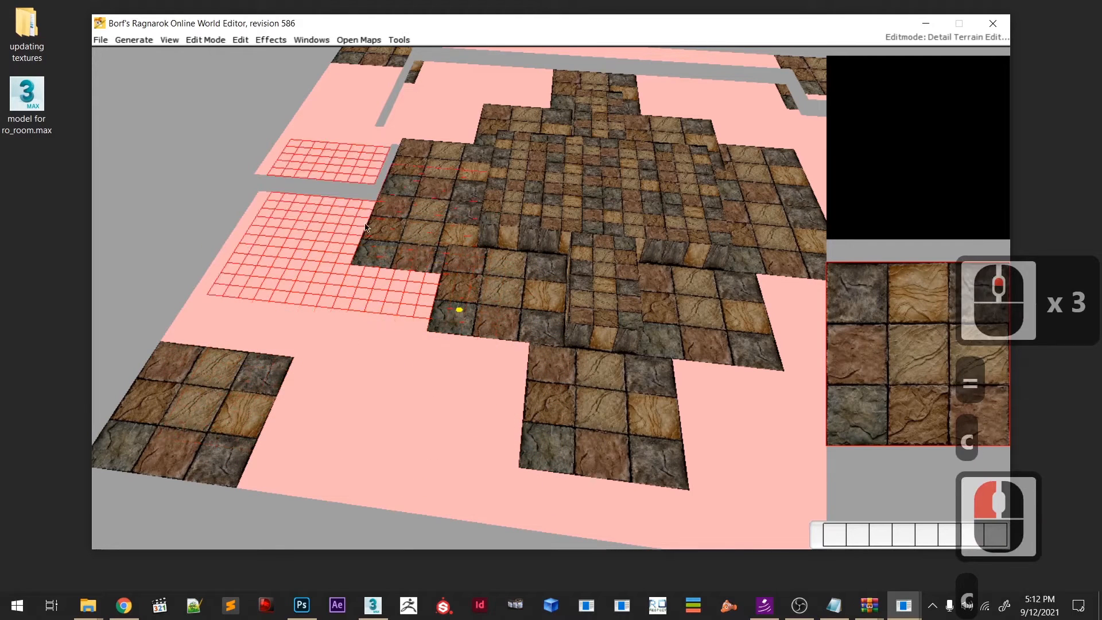
{"action": "left_click", "coordinate": [367, 176]}
{"action": "right_click_drag", "start_coordinate": [284, 295], "coordinate": [358, 406]}
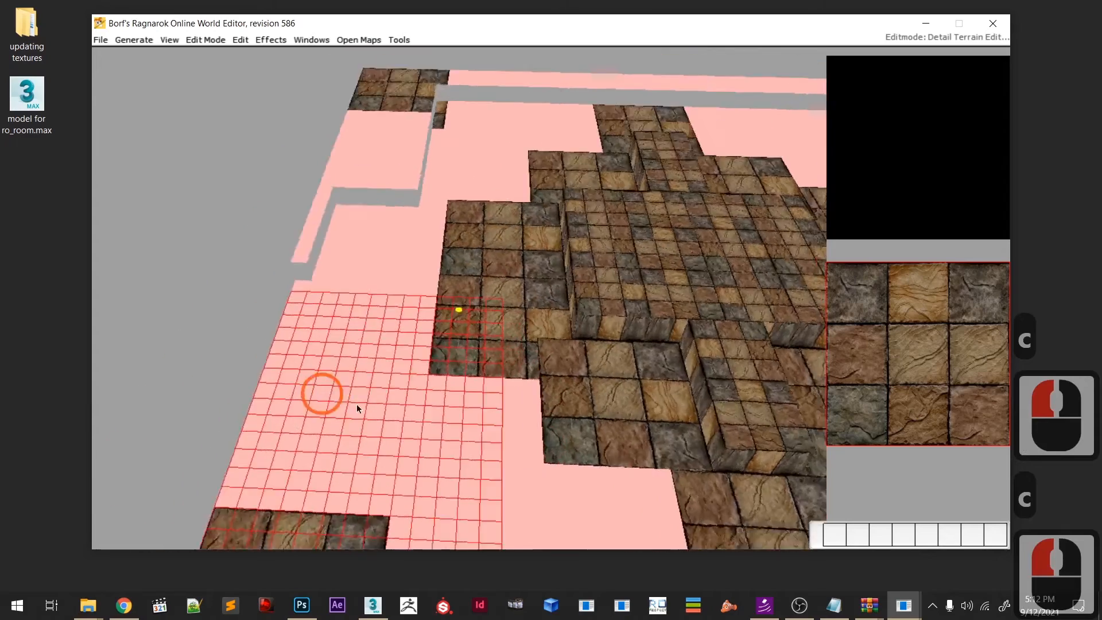
- Continue flattening the pink ground along the outer side of the platform's stone floor, closing the gaps near the map edge
{"action": "middle_click_drag", "start_coordinate": [356, 405], "coordinate": [411, 357]}
{"action": "key", "text": "c"}
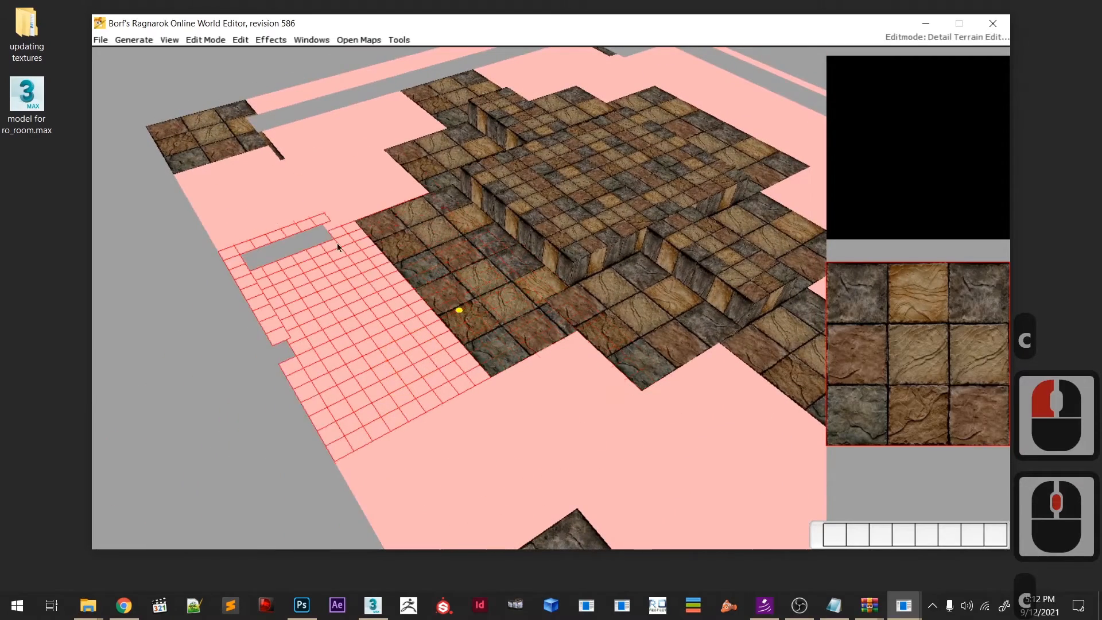
{"action": "left_click_drag", "start_coordinate": [349, 263], "coordinate": [398, 328]}
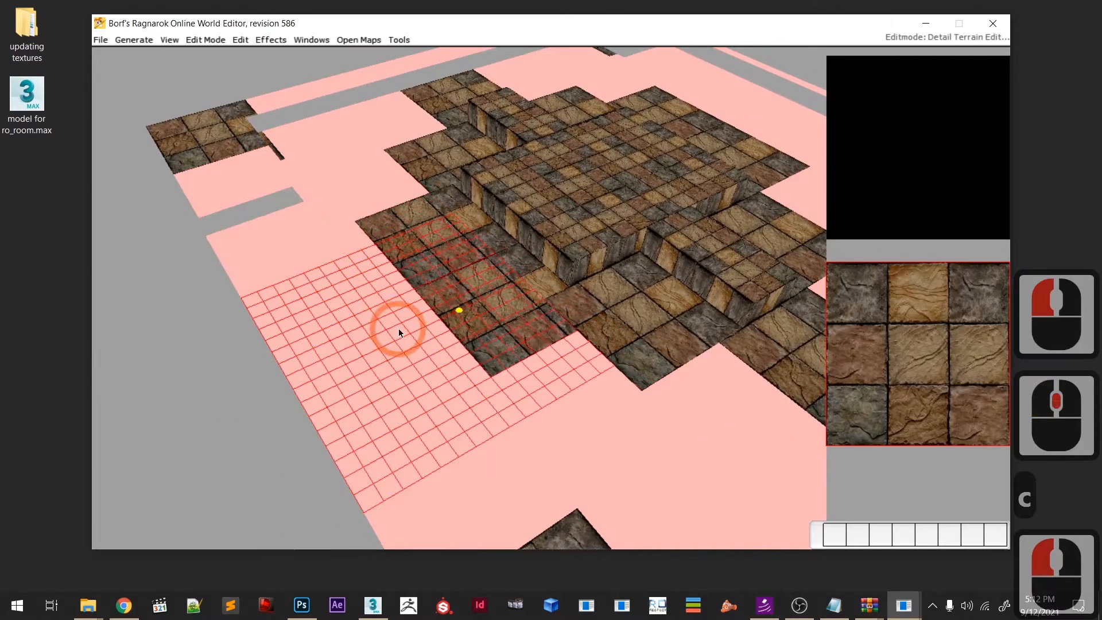
{"action": "key", "text": "c"}
{"action": "right_click_drag", "start_coordinate": [361, 275], "coordinate": [395, 366]}
- Lower the separate stone-tiled patch at the map corner and its surrounding ground to the copied height
{"action": "middle_click_drag", "start_coordinate": [395, 366], "coordinate": [401, 388]}
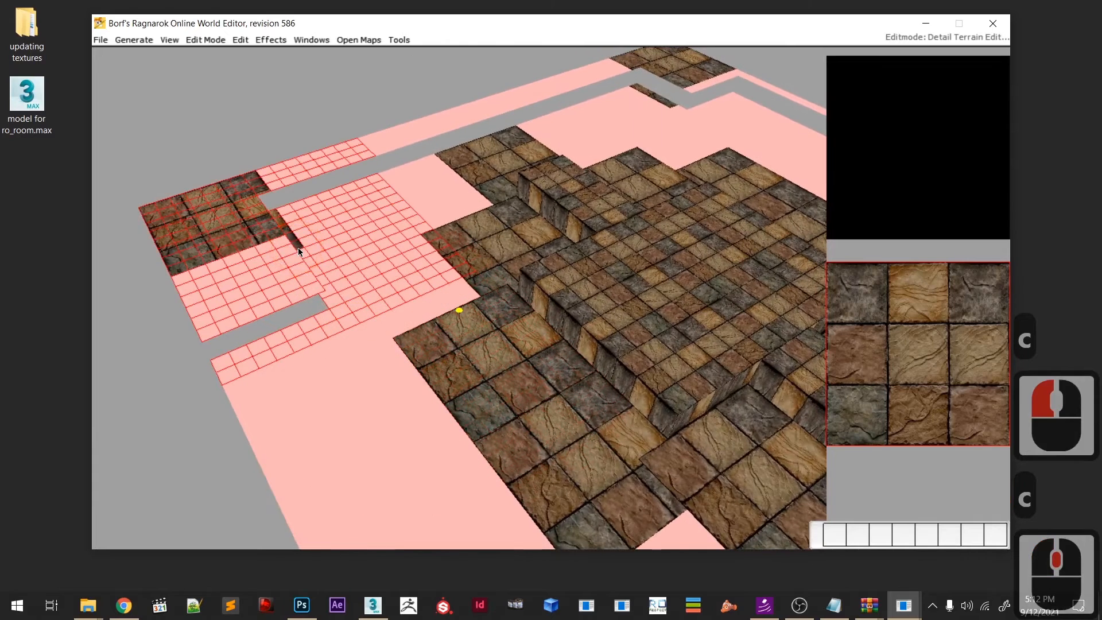
{"action": "left_click_drag", "start_coordinate": [298, 247], "coordinate": [309, 265]}
{"action": "key", "text": "c"}
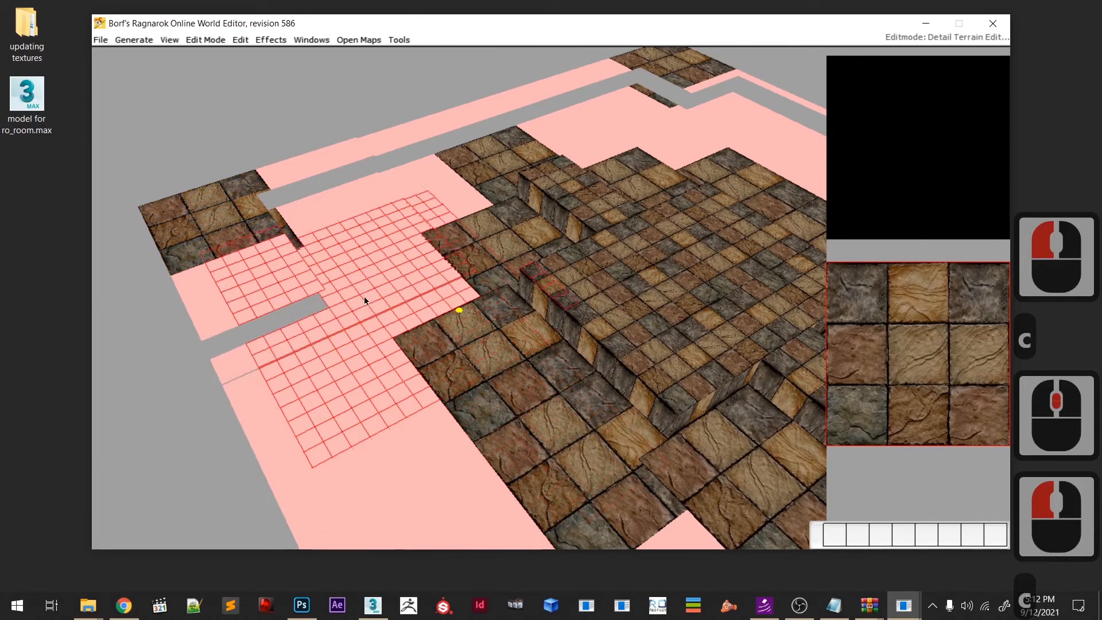
{"action": "left_click", "coordinate": [296, 248]}
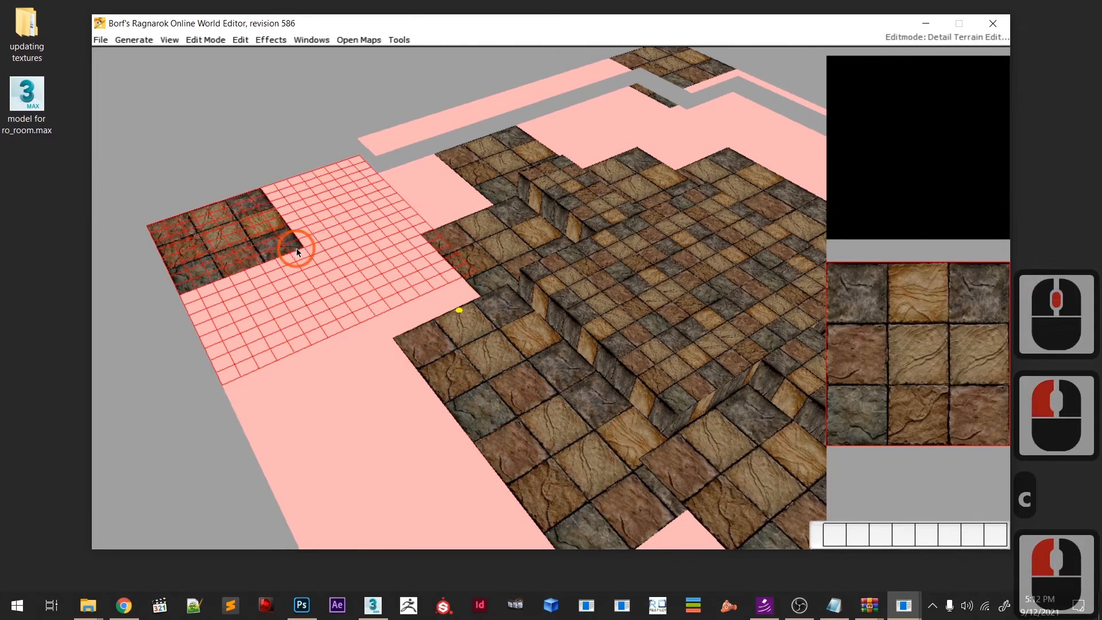
- Reduce the brush size and flatten the raised pink ground beside the stone floor along the next map edge
{"action": "middle_click_drag", "start_coordinate": [334, 336], "coordinate": [491, 383], "text": "shift"}
{"action": "scroll", "coordinate": [433, 363], "scroll_direction": "down", "scroll_amount": 2}
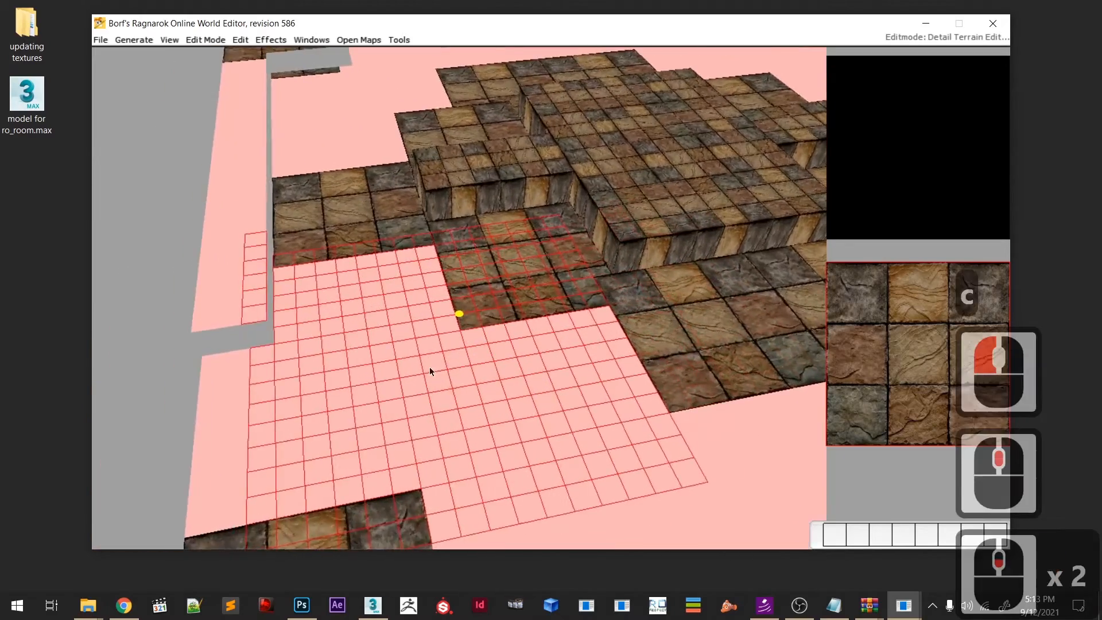
{"action": "middle_click_drag", "start_coordinate": [433, 363], "coordinate": [442, 331]}
{"action": "key", "text": "["}
{"action": "key", "text": "c"}
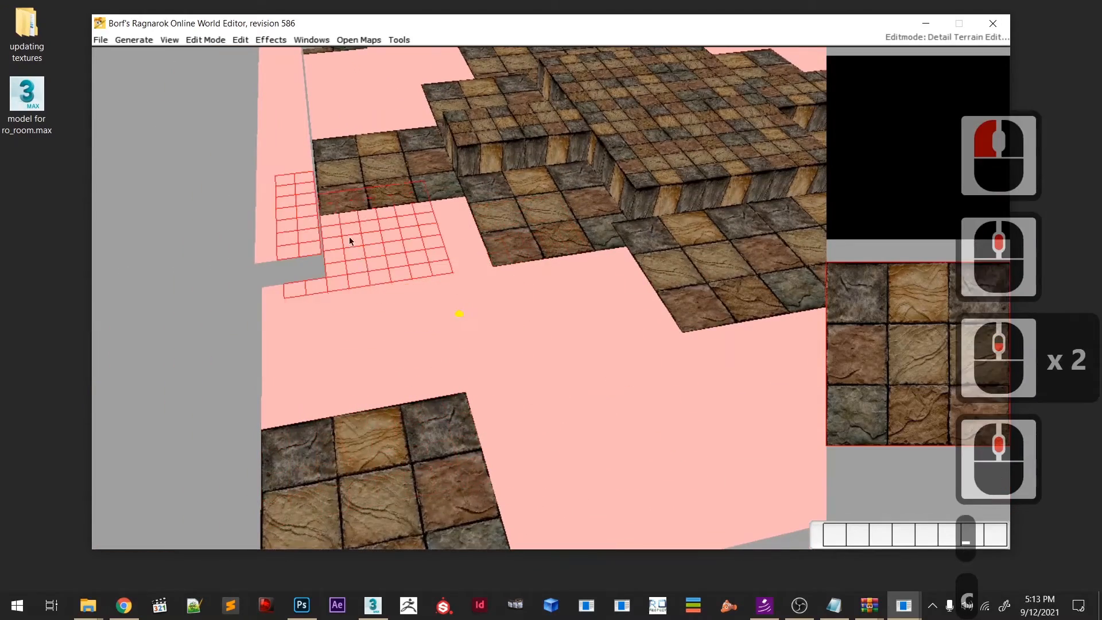
{"action": "left_click_drag", "start_coordinate": [339, 224], "coordinate": [384, 270]}
{"action": "key", "text": "c"}
- Flatten the raised pink strip between the platform's arm and the next stone-tiled corner patch to the lower height
{"action": "middle_click_drag", "start_coordinate": [384, 271], "coordinate": [373, 353]}
{"action": "left_click", "coordinate": [358, 342]}
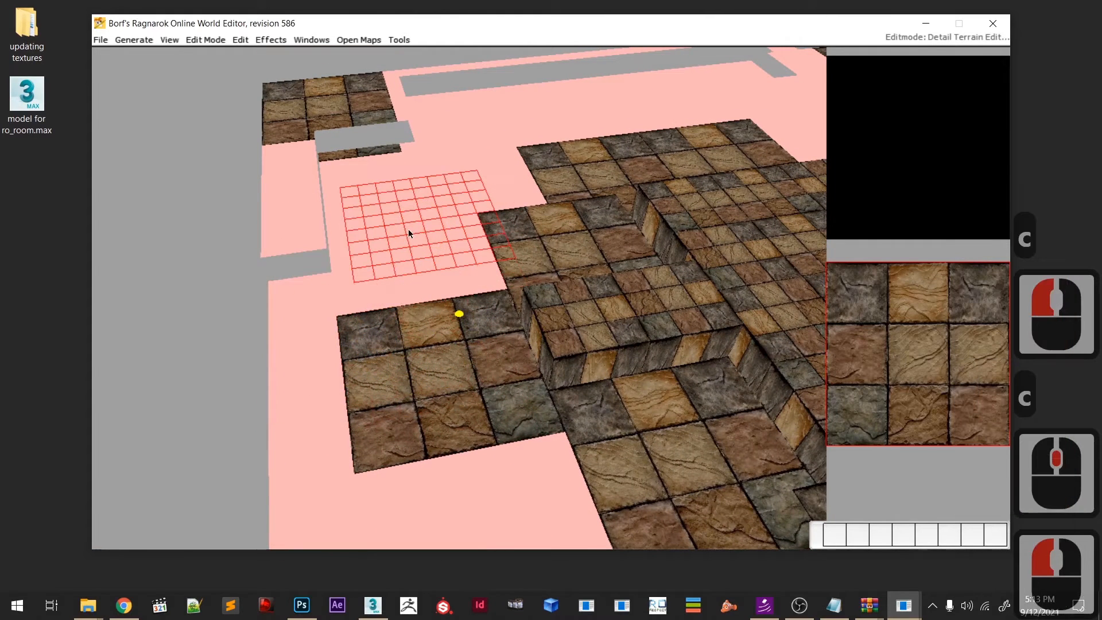
{"action": "key", "text": "c"}
{"action": "left_click", "coordinate": [330, 223]}
{"action": "middle_click_drag", "start_coordinate": [428, 275], "coordinate": [436, 329]}
{"action": "key", "text": "c"}
- Lower the next stone-tiled corner patch and the pink ground adjoining it to the copied height
{"action": "key", "text": "c"}
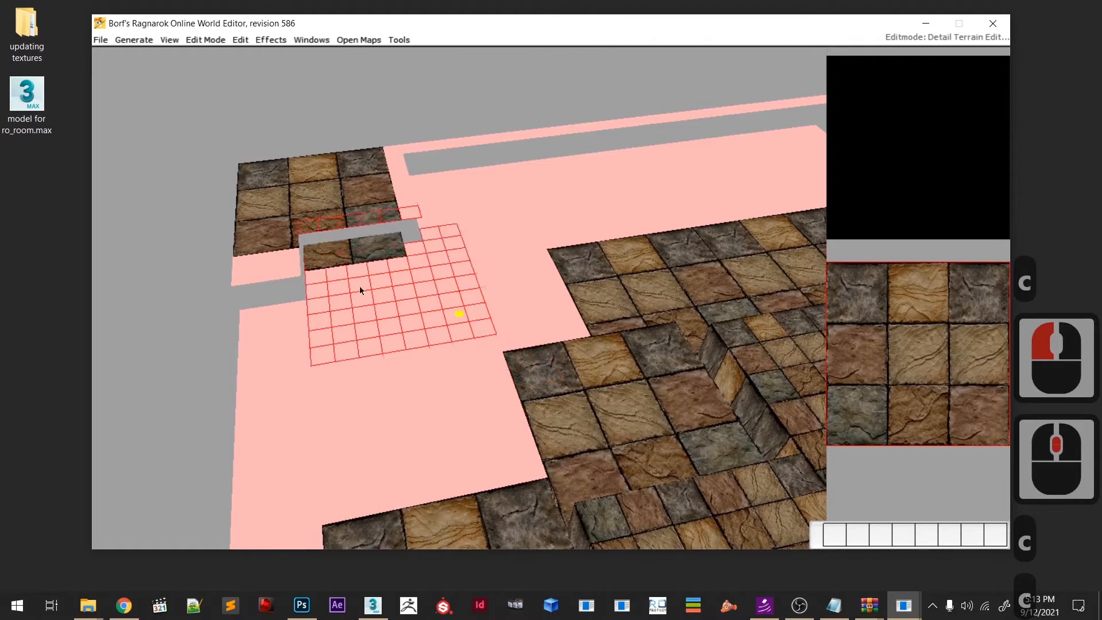
{"action": "left_click", "coordinate": [381, 346]}
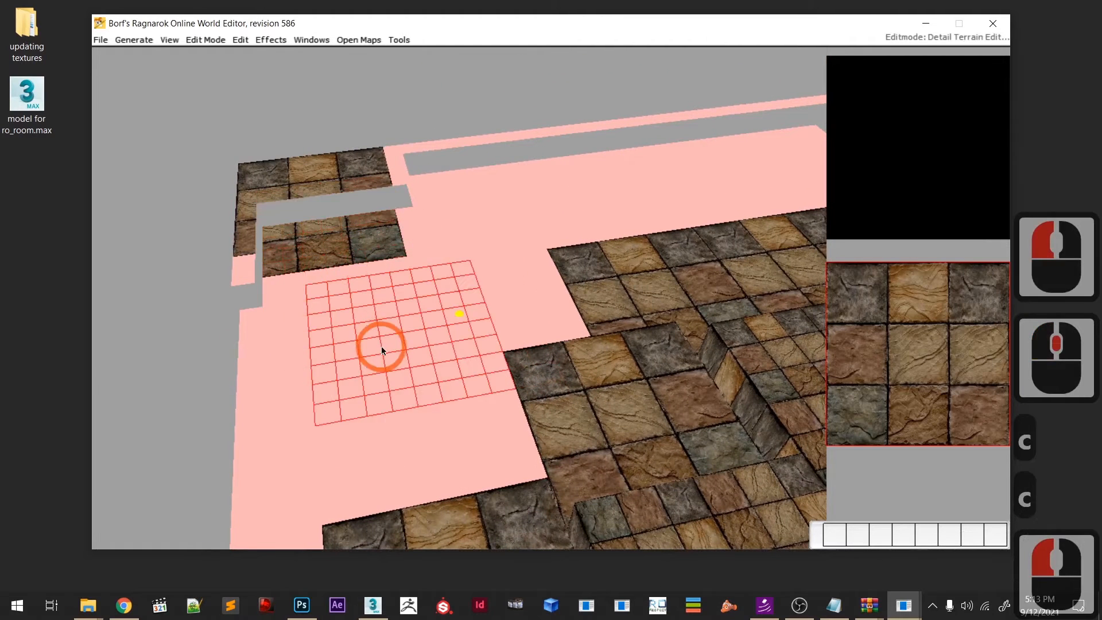
{"action": "left_click", "coordinate": [306, 227]}
{"action": "key", "text": "c"}
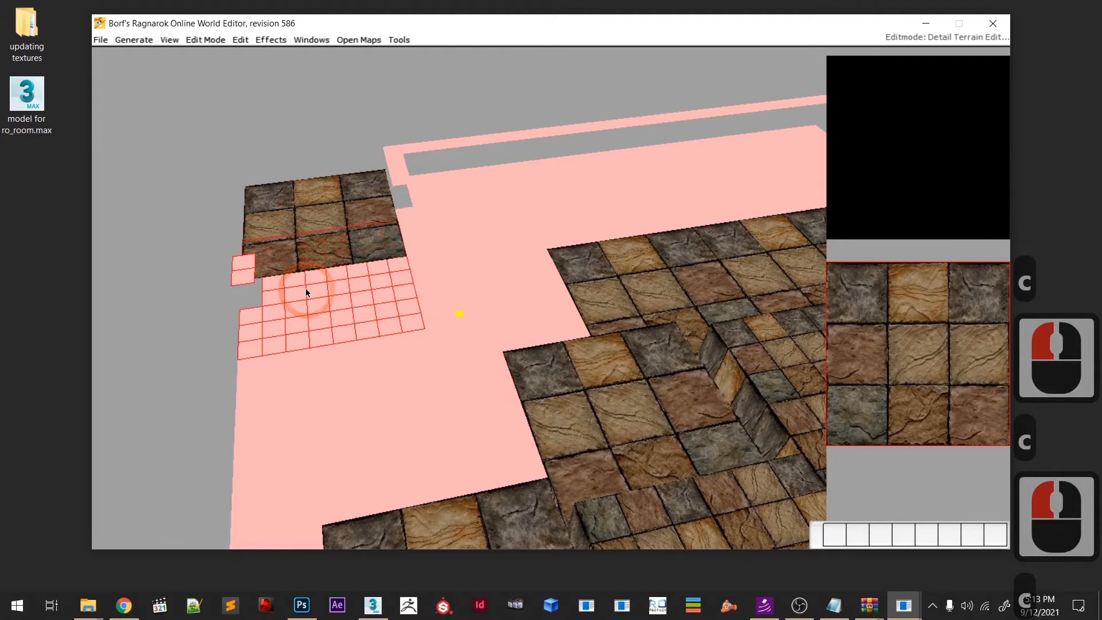
{"action": "left_click", "coordinate": [304, 287]}
{"action": "key", "text": "c"}
- Flatten the raised pink strip along the far map edge, working from the lowered corner patch towards the next one
{"action": "left_click", "coordinate": [440, 212]}
{"action": "mouse_move", "coordinate": [439, 212]}
{"action": "middle_mouse_down"}
{"action": "mouse_move", "coordinate": [341, 351]}
{"action": "mouse_move", "coordinate": [297, 356]}
{"action": "middle_mouse_up"}
{"action": "key", "text": "c"}
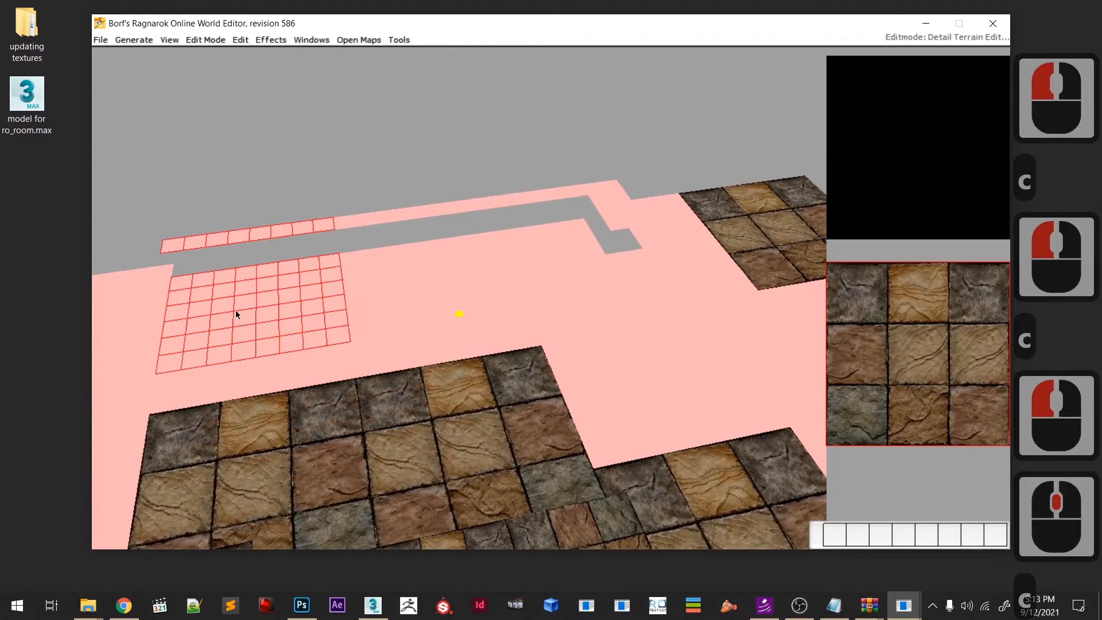
{"action": "left_click", "coordinate": [234, 313]}
{"action": "key", "text": "c"}
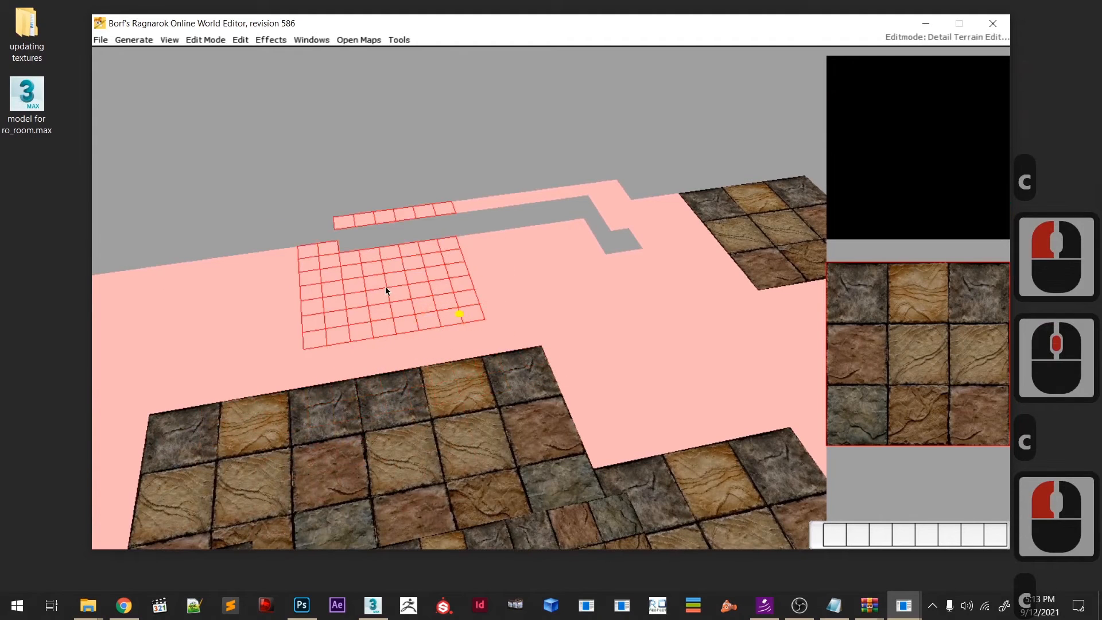
{"action": "left_click", "coordinate": [405, 290]}
{"action": "key", "text": "c"}
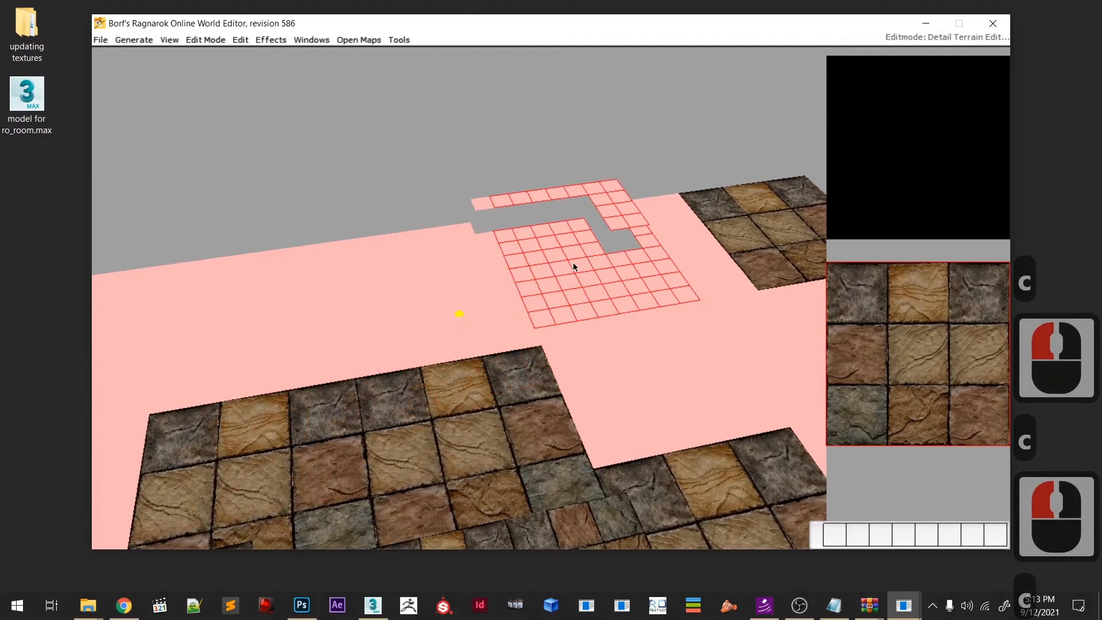
- Flatten the remaining uneven terrain cells near the map edge to match the surrounding pink ground
{"action": "left_click", "coordinate": [574, 267]}
{"action": "scroll", "coordinate": [560, 343], "scroll_direction": "down", "scroll_amount": 6}
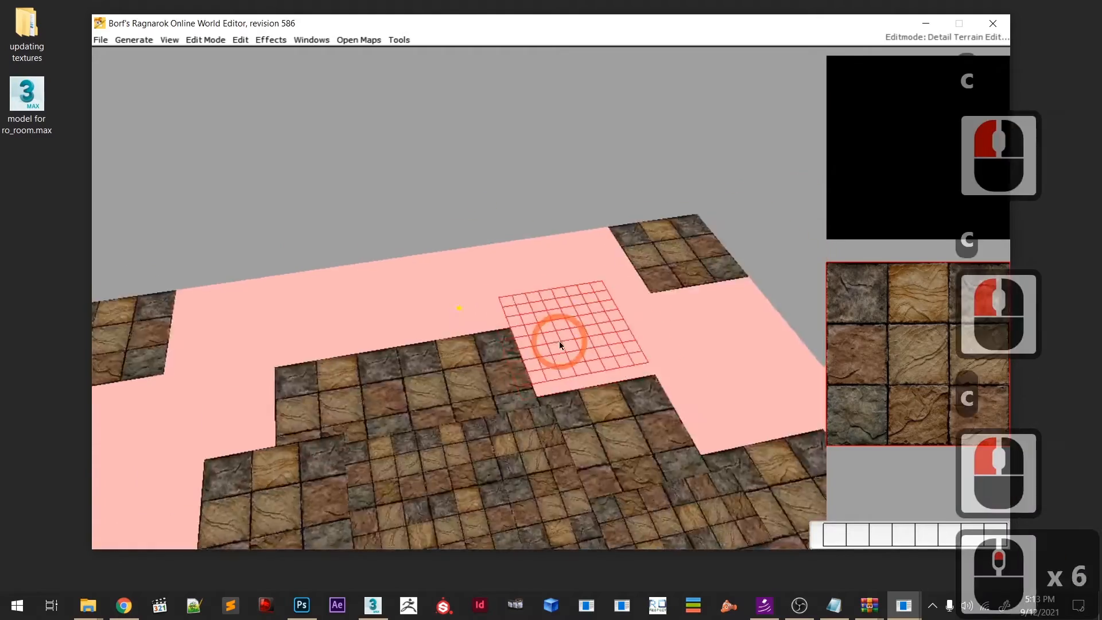
{"action": "scroll", "coordinate": [496, 277], "scroll_direction": "down", "scroll_amount": 6}
{"action": "scroll", "coordinate": [509, 304], "scroll_direction": "up", "scroll_amount": 2}
{"action": "scroll", "coordinate": [457, 319], "scroll_direction": "up", "scroll_amount": 7}
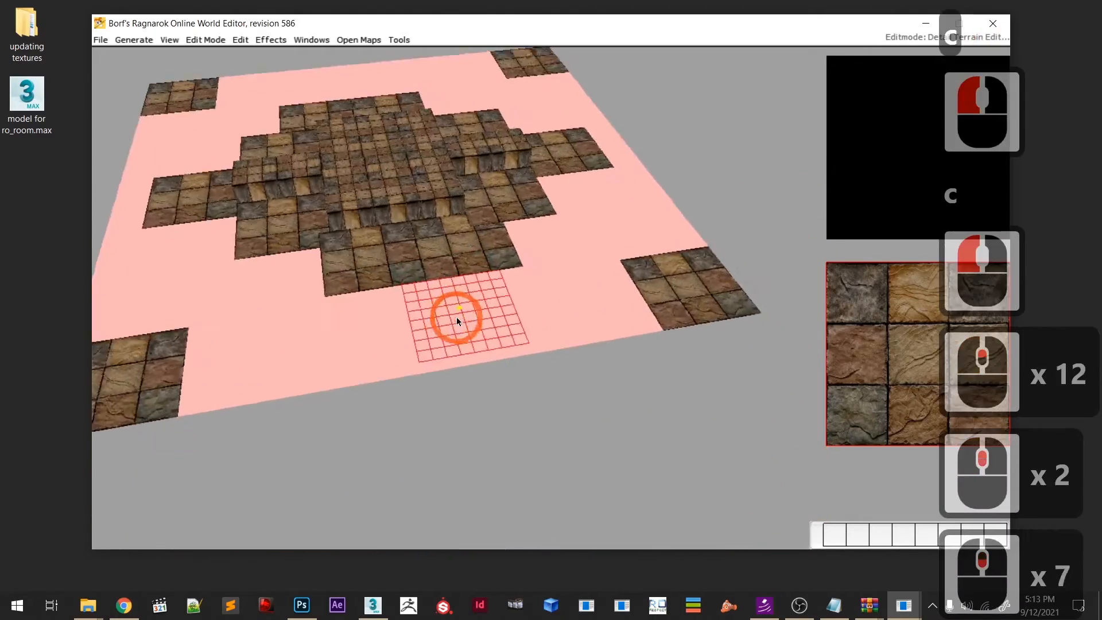
{"action": "scroll", "coordinate": [456, 317], "scroll_direction": "up", "scroll_amount": 5}
- Turn on the water display so the lava surface covers the ground around the stone platform
{"action": "left_click", "coordinate": [187, 41]}
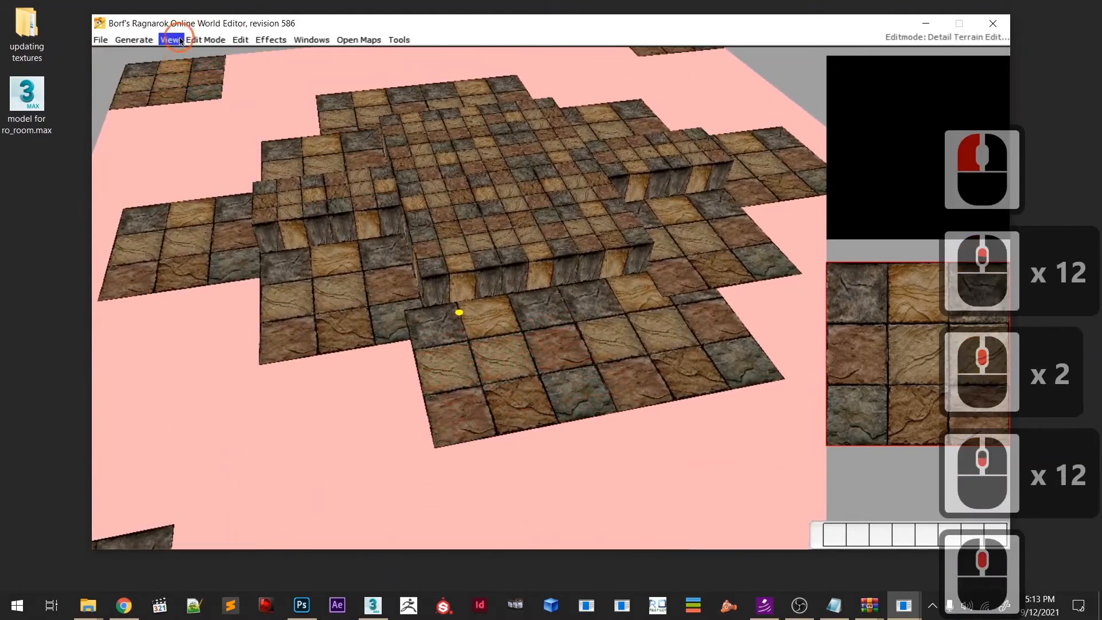
{"action": "left_click", "coordinate": [212, 152]}
{"action": "middle_click_drag", "start_coordinate": [442, 329], "coordinate": [313, 192]}
{"action": "scroll", "coordinate": [498, 276], "scroll_direction": "down", "scroll_amount": 4}
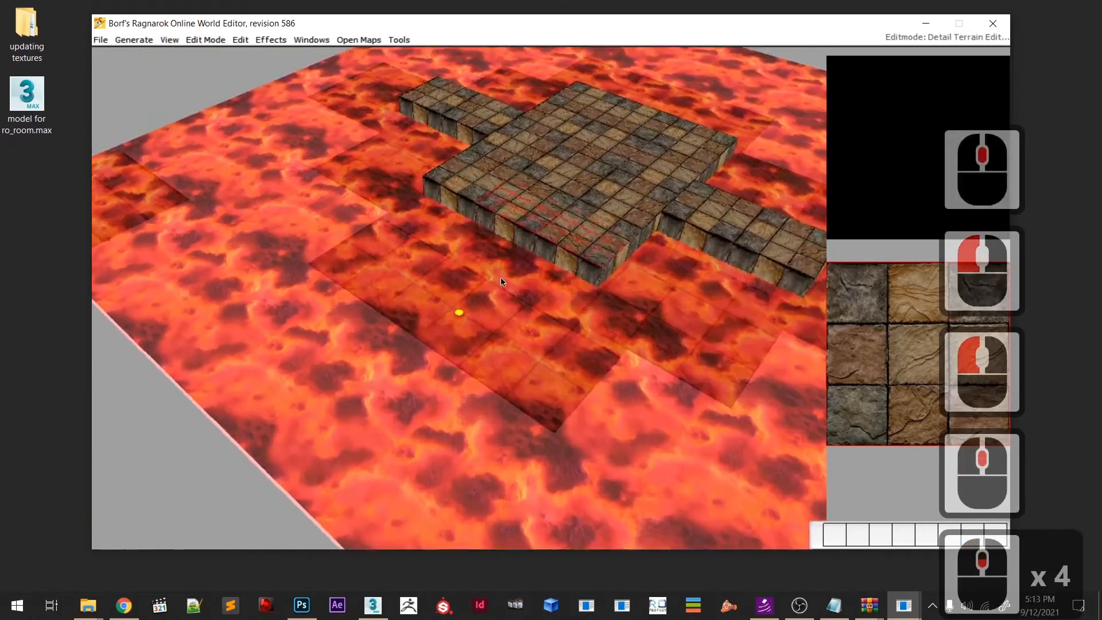
{"action": "scroll", "coordinate": [502, 287], "scroll_direction": "down", "scroll_amount": 2}
{"action": "middle_click_drag", "start_coordinate": [505, 323], "coordinate": [495, 367]}
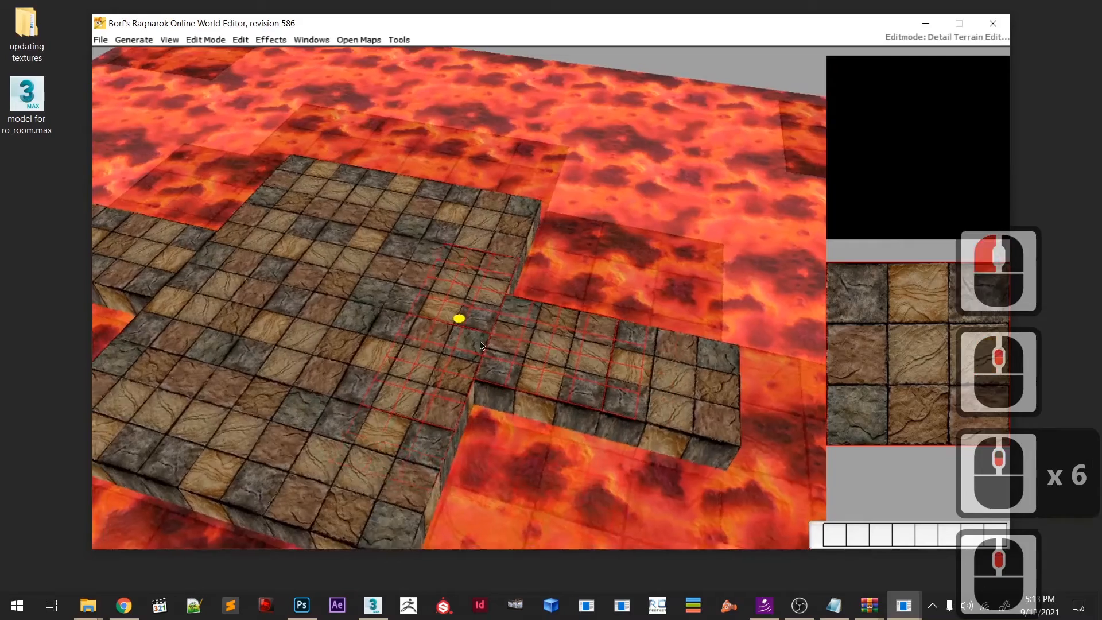
{"action": "scroll", "coordinate": [496, 369], "scroll_direction": "down", "scroll_amount": 1}
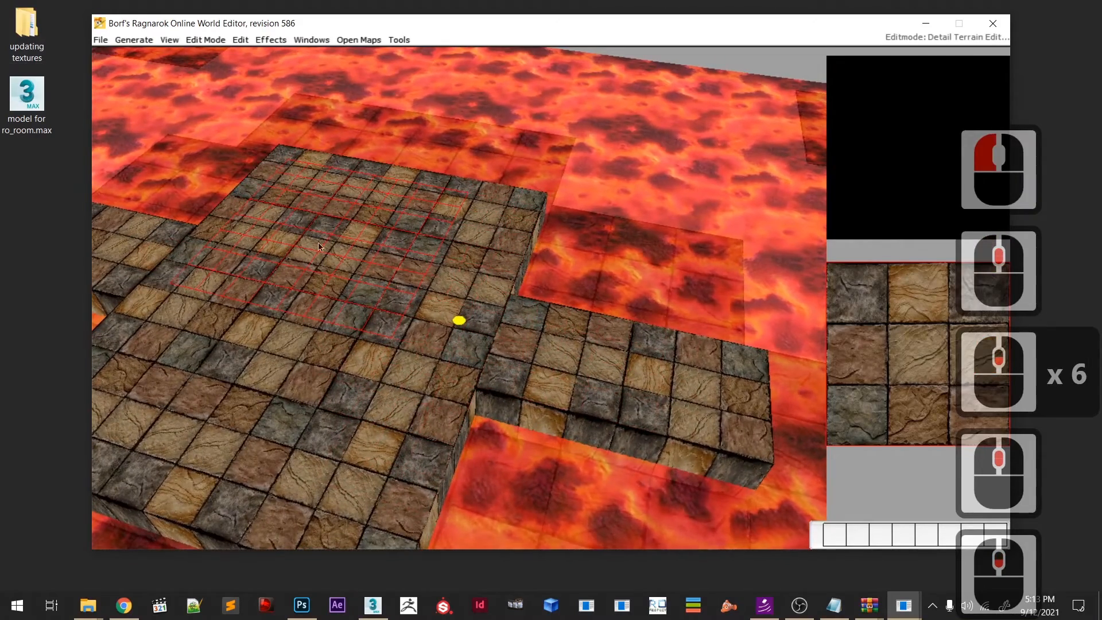
- Show the map's objects and examine how the cave entrances and arches sit around the platform and lava
{"action": "key", "text": "o"}
{"action": "middle_click_drag", "start_coordinate": [489, 336], "coordinate": [540, 322]}
{"action": "scroll", "coordinate": [521, 304], "scroll_direction": "up", "scroll_amount": 6}
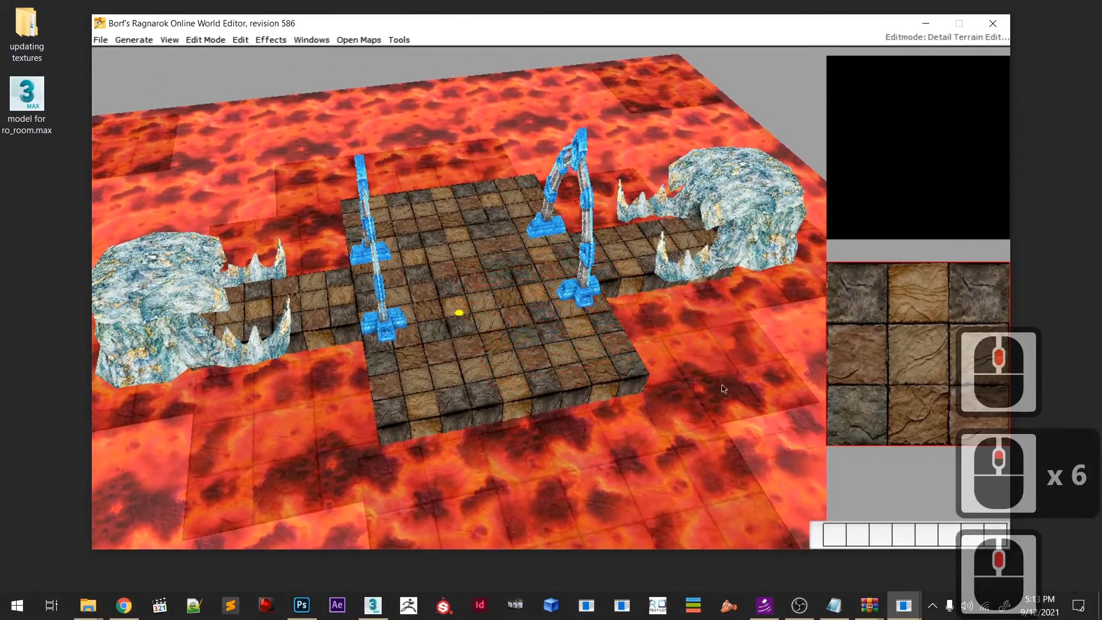
{"action": "mouse_move", "coordinate": [662, 392]}
{"action": "middle_mouse_down"}
{"action": "mouse_move", "coordinate": [621, 387]}
{"action": "mouse_move", "coordinate": [597, 332]}
{"action": "middle_mouse_up"}
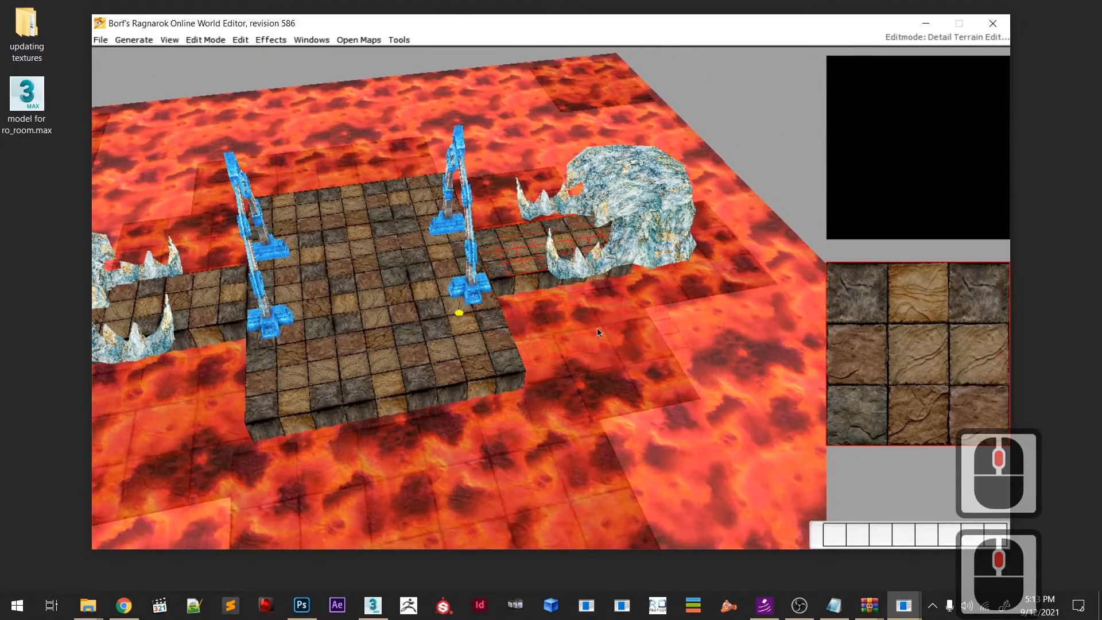
{"action": "middle_click_drag", "start_coordinate": [696, 281], "coordinate": [513, 339]}
{"action": "middle_click_drag", "start_coordinate": [227, 456], "coordinate": [340, 356]}
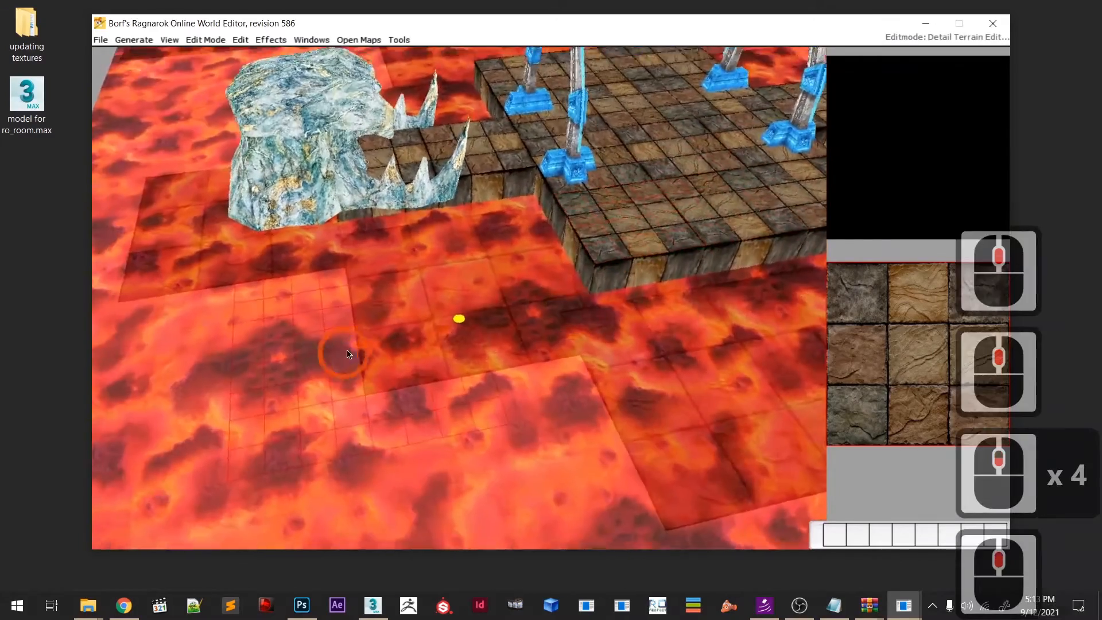
{"action": "scroll", "coordinate": [345, 350], "scroll_direction": "down", "scroll_amount": 7}
{"action": "middle_click_drag", "start_coordinate": [307, 306], "coordinate": [393, 348]}
{"action": "scroll", "coordinate": [431, 327], "scroll_direction": "up", "scroll_amount": 3}
{"action": "scroll", "coordinate": [433, 331], "scroll_direction": "up", "scroll_amount": 2}
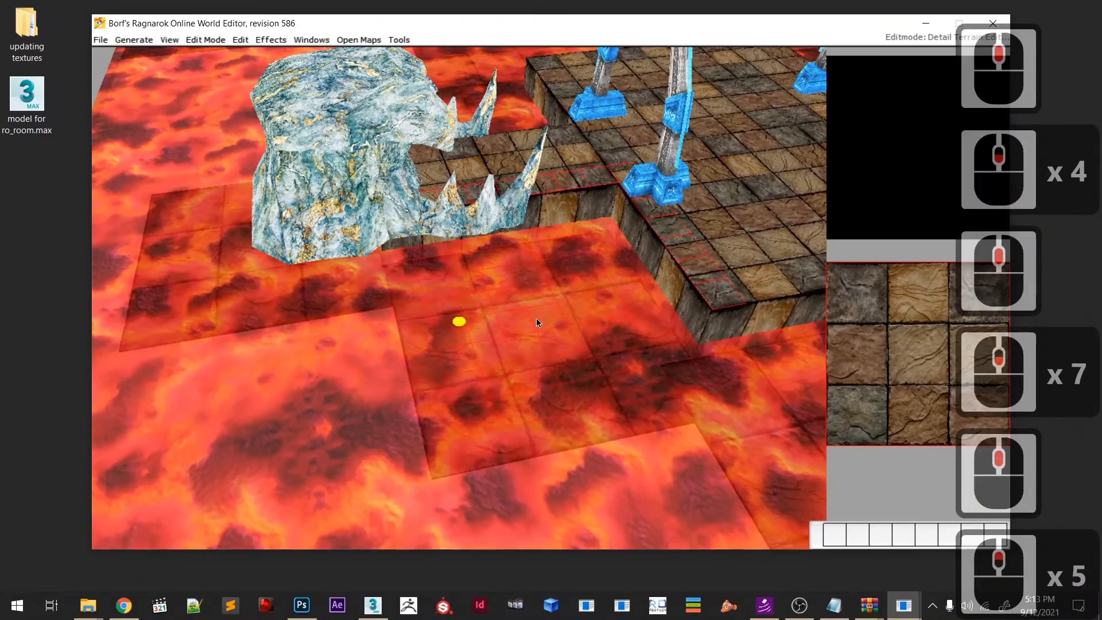
{"action": "mouse_move", "coordinate": [536, 318]}
{"action": "middle_mouse_down"}
{"action": "mouse_move", "coordinate": [415, 305]}
{"action": "mouse_move", "coordinate": [454, 310]}
{"action": "mouse_move", "coordinate": [459, 327]}
{"action": "middle_mouse_up"}
- Switch to object editing and set the scale of the cave entrance Object931 to 6 on all three axes
{"action": "key", "text": "F5"}
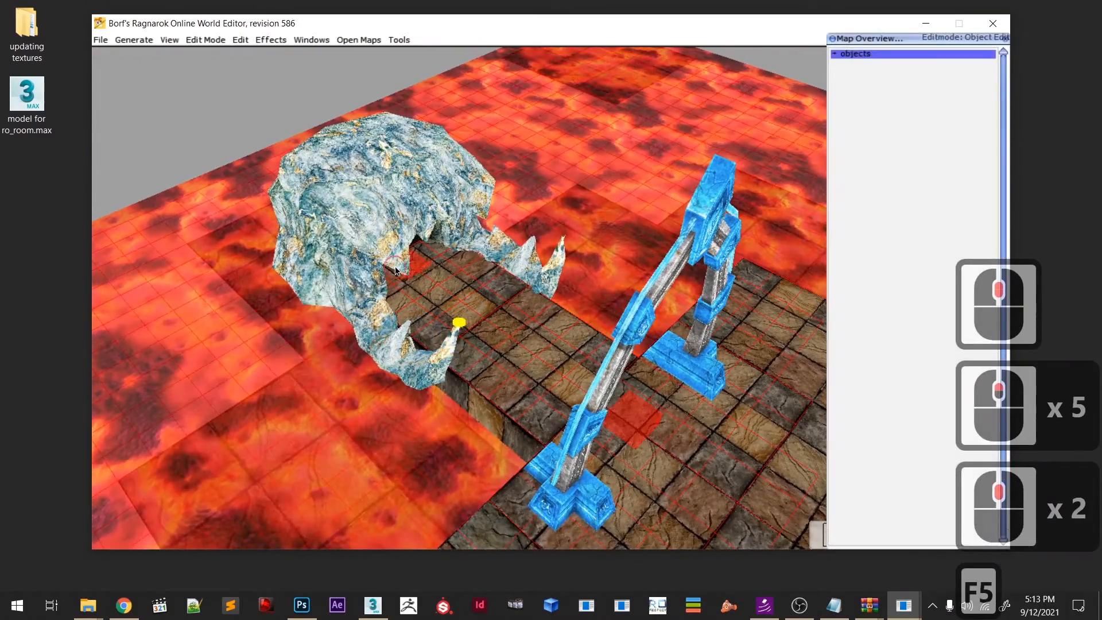
{"action": "left_click", "coordinate": [396, 270]}
{"action": "key", "text": "Return"}
{"action": "left_click", "coordinate": [529, 301]}
{"action": "key", "text": "BackSpace"}
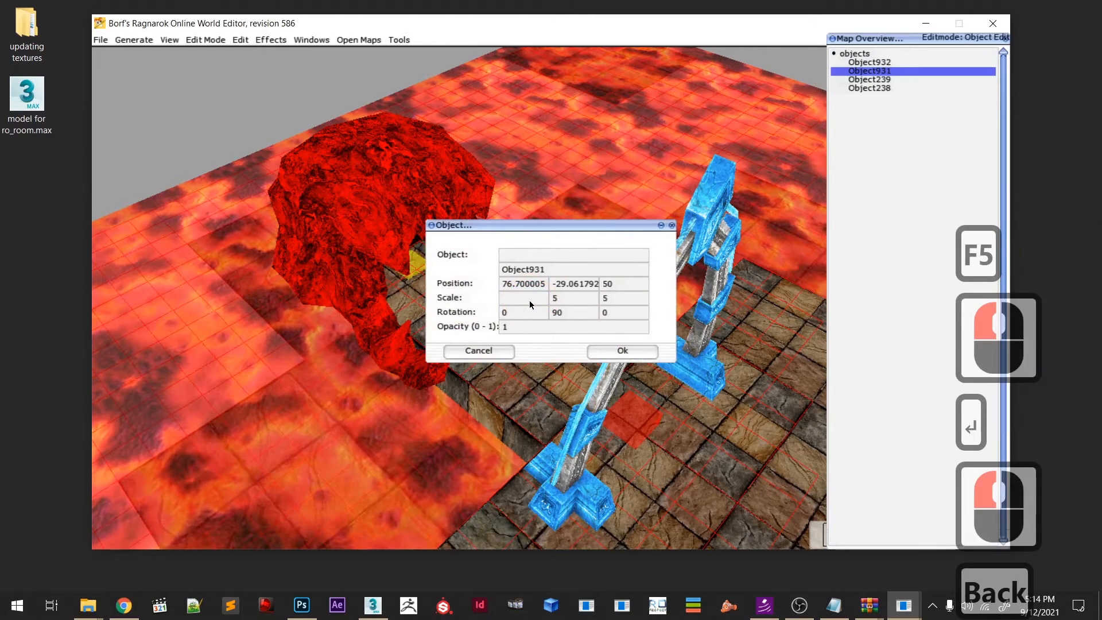
{"action": "type", "text": "6"}
{"action": "double_click", "coordinate": [567, 300]}
{"action": "type", "text": "6"}
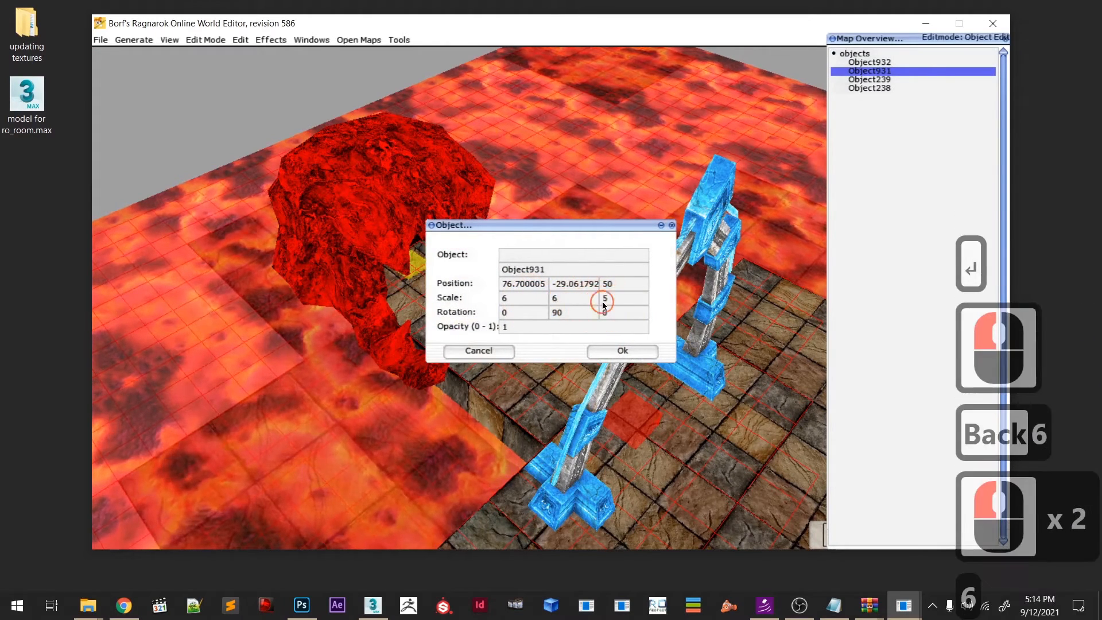
{"action": "double_click", "coordinate": [605, 302]}
{"action": "type", "text": "6"}
{"action": "left_click", "coordinate": [626, 351]}
- Lower the enlarged cave entrance toward the lava in small increments, fine-tuning its height at the near jaw
{"action": "middle_click_drag", "start_coordinate": [515, 349], "coordinate": [516, 327], "text": "shift"}
{"action": "scroll", "coordinate": [511, 307], "scroll_direction": "down", "scroll_amount": 3}
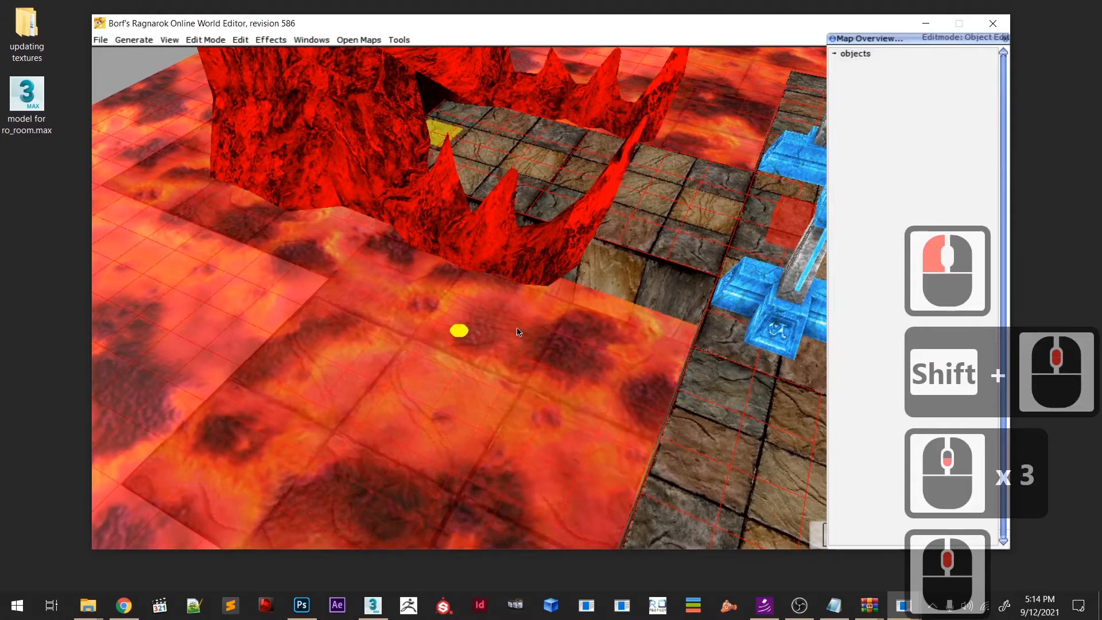
{"action": "key", "text": "Page_Down"}
{"action": "key", "text": "Page_Down"}
{"action": "key", "text": "Page_Down"}
{"action": "key", "text": "Page_Down"}
{"action": "key", "text": "Page_Down"}
{"action": "key", "text": "Page_Down"}
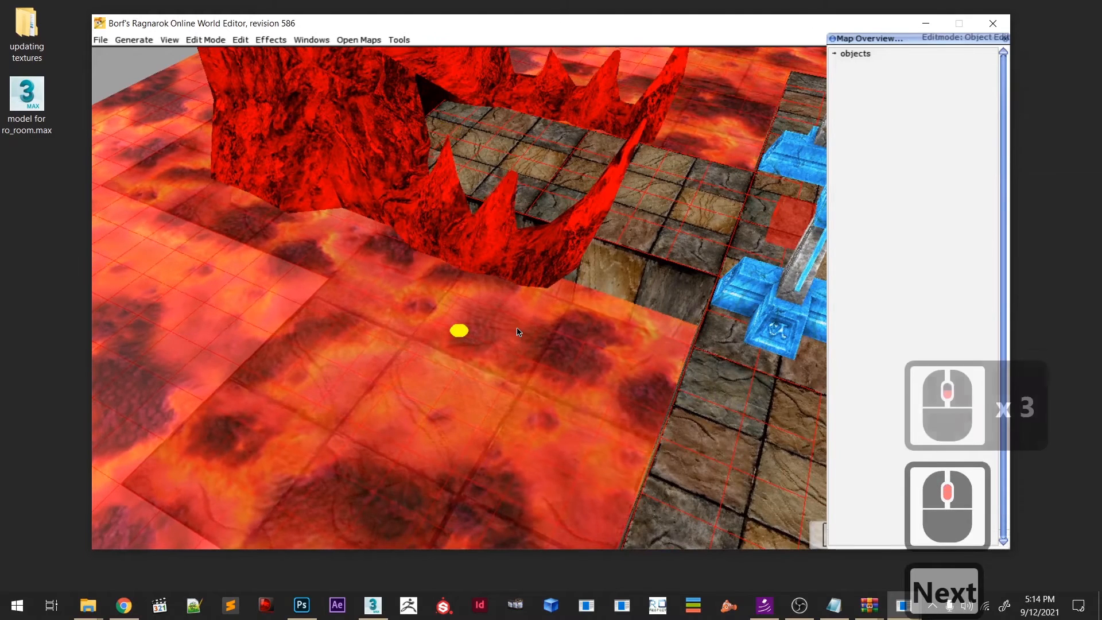
{"action": "key", "text": "Page_Down"}
{"action": "key", "text": "Page_Down"}
{"action": "key", "text": "Page_Down"}
{"action": "key", "text": "Page_Down"}
{"action": "key", "text": "Page_Down"}
{"action": "key", "text": "Page_Down"}
{"action": "key", "text": "Page_Down"}
{"action": "key", "text": "Page_Down"}
{"action": "key", "text": "Page_Down"}
{"action": "key", "text": "Page_Down"}
{"action": "key", "text": "Page_Down"}
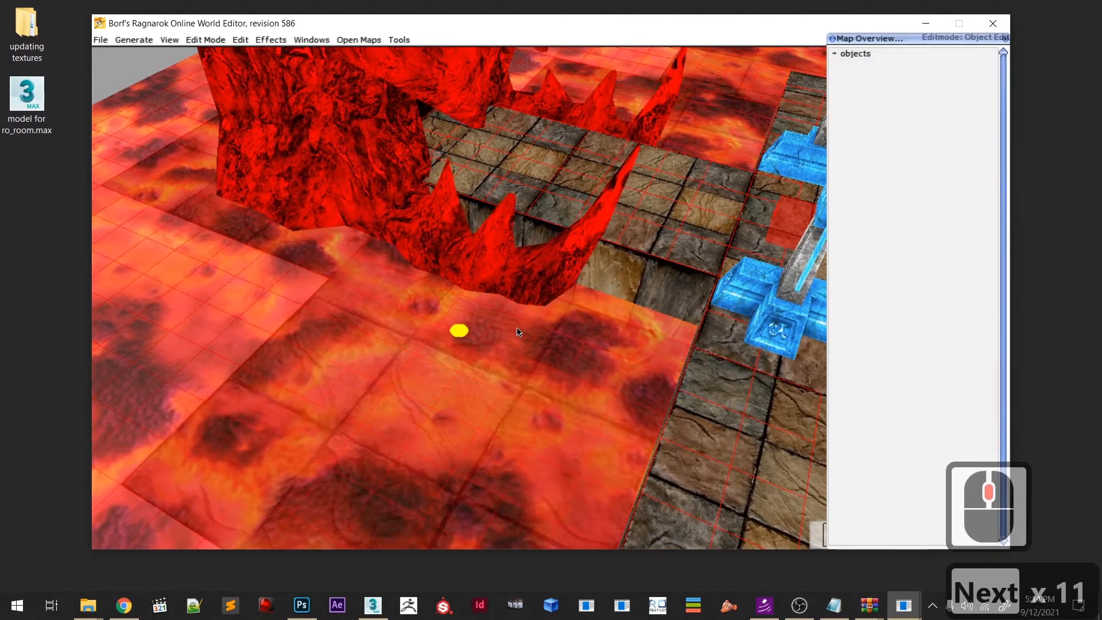
{"action": "key", "text": "Page_Down"}
{"action": "key", "text": "Page_Down"}
{"action": "key", "text": "Page_Down"}
{"action": "key", "text": "Page_Down"}
{"action": "key", "text": "Page_Down"}
{"action": "key", "text": "Page_Down"}
{"action": "key", "text": "Page_Down"}
{"action": "key", "text": "Page_Down"}
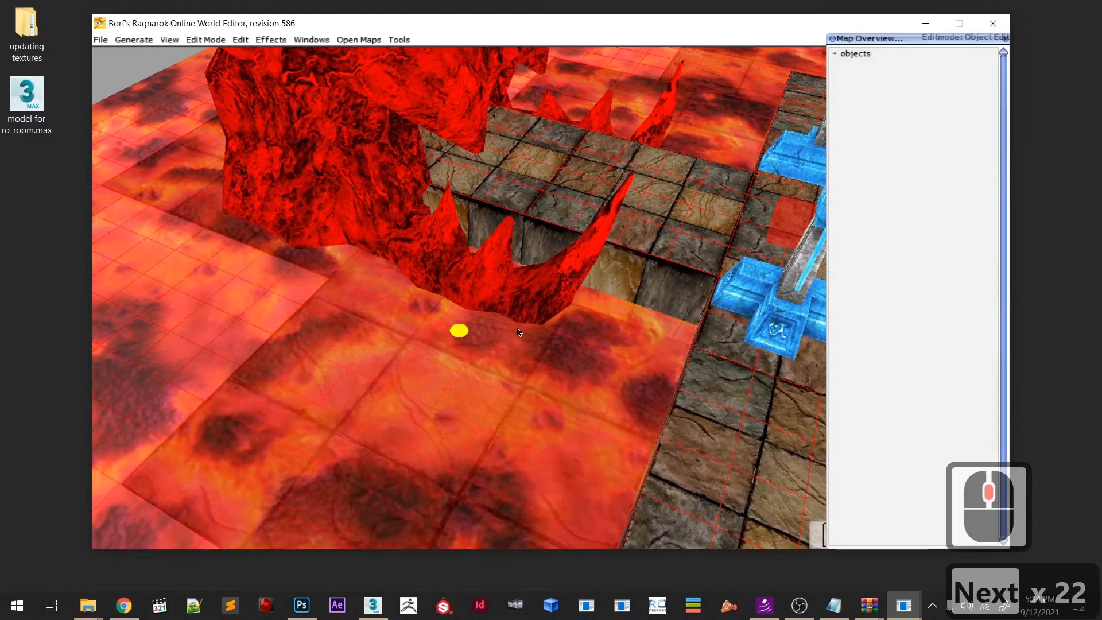
{"action": "key", "text": "Page_Up"}
{"action": "key", "text": "Page_Up"}
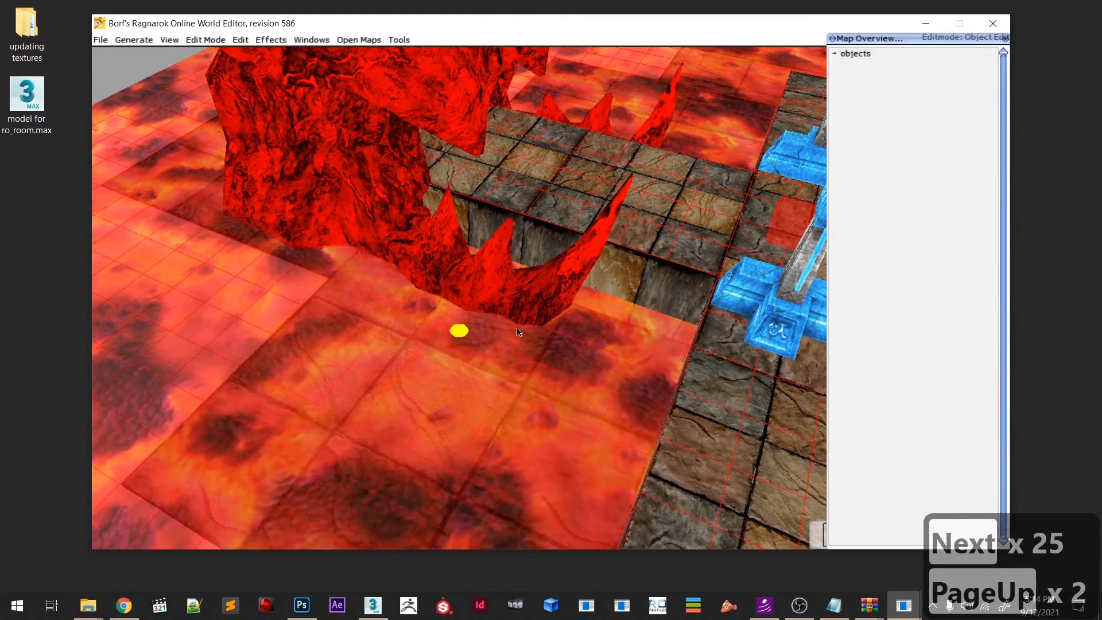
{"action": "key", "text": "Page_Down"}
{"action": "scroll", "coordinate": [517, 332], "scroll_direction": "down", "scroll_amount": 9}
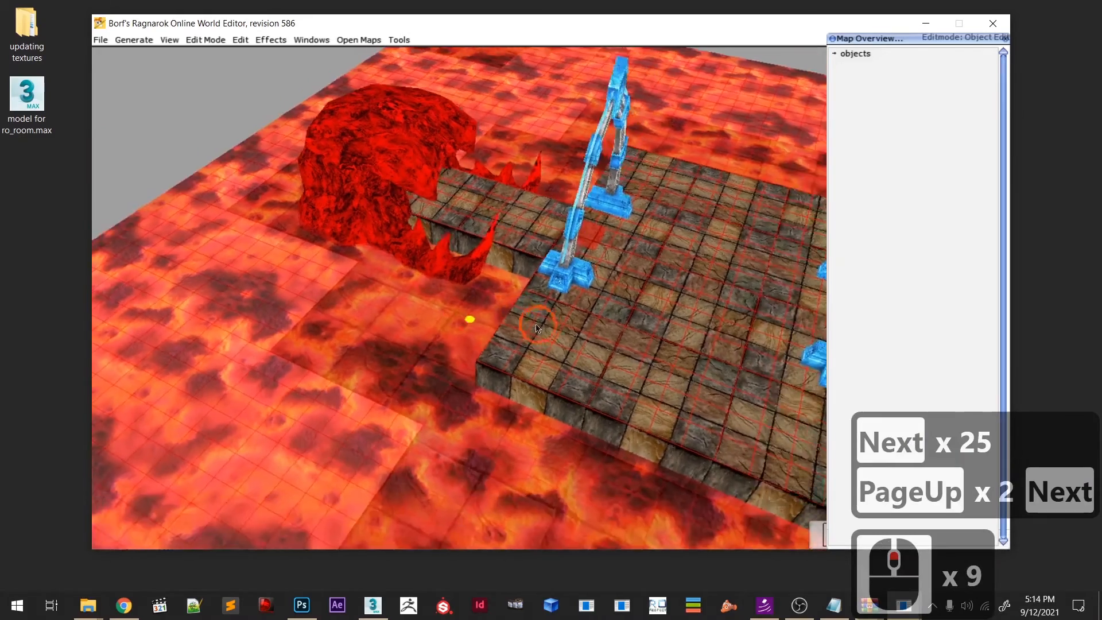
- Lower the same cave entrance further, judging from its opposite side, until its jaw and base sink into the lava
{"action": "middle_click_drag", "start_coordinate": [537, 329], "coordinate": [480, 360]}
{"action": "left_click", "coordinate": [591, 403]}
{"action": "scroll", "coordinate": [614, 409], "scroll_direction": "up", "scroll_amount": 10}
{"action": "scroll", "coordinate": [613, 408], "scroll_direction": "up", "scroll_amount": 2}
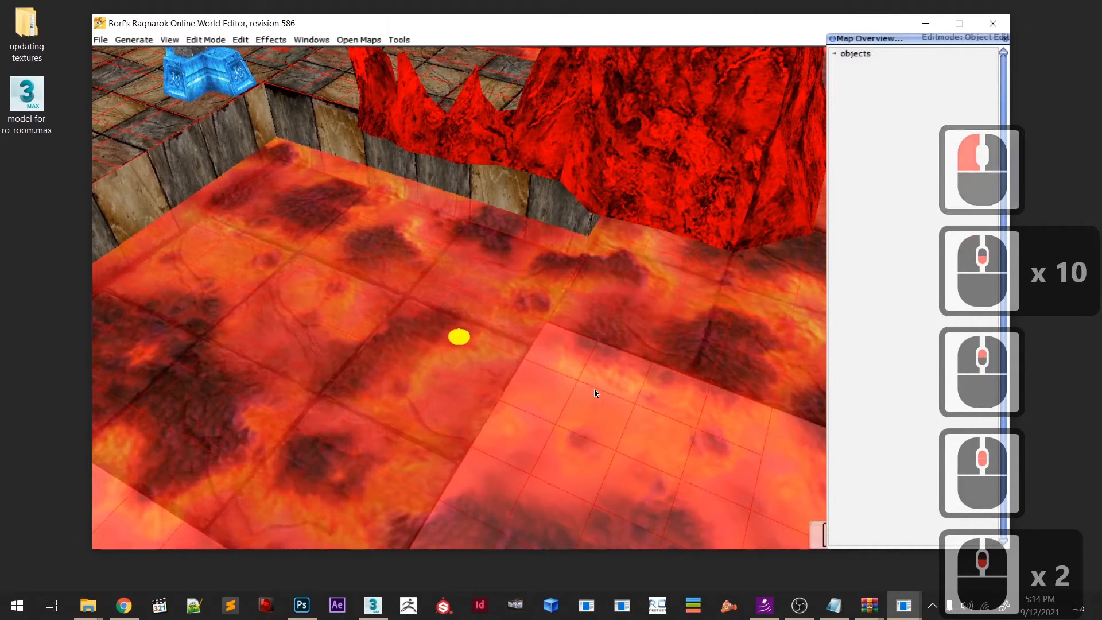
{"action": "key", "text": "Page_Down"}
{"action": "key", "text": "Page_Down"}
{"action": "key", "text": "Page_Down"}
{"action": "key", "text": "Page_Down"}
{"action": "key", "text": "Page_Down"}
{"action": "key", "text": "Page_Down"}
{"action": "key", "text": "Page_Down"}
{"action": "key", "text": "Page_Down"}
{"action": "key", "text": "Page_Down"}
{"action": "key", "text": "Page_Down"}
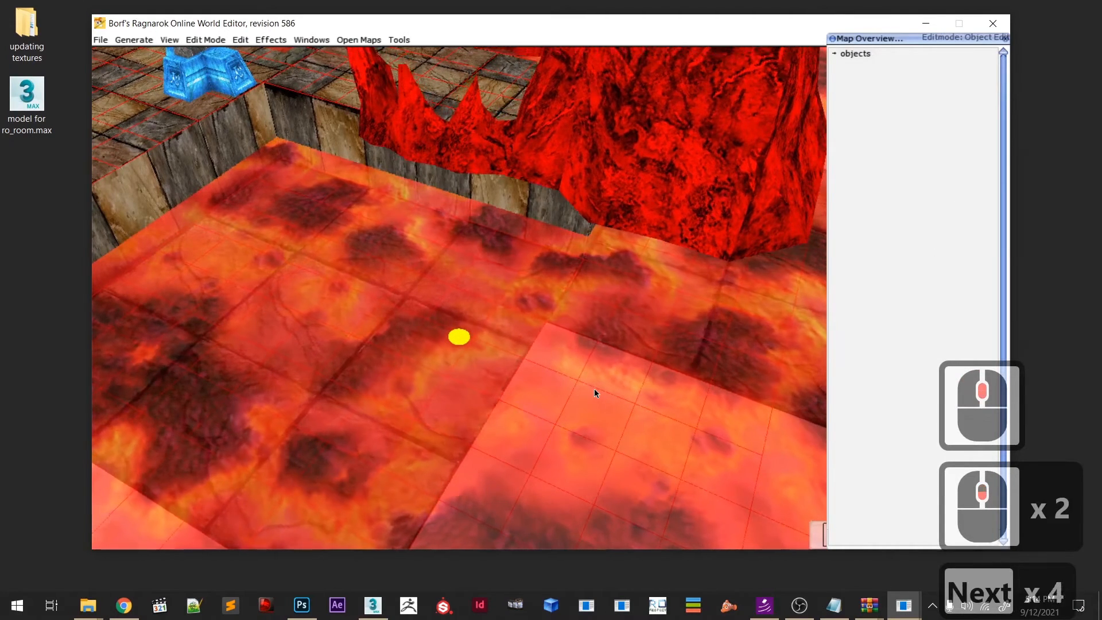
{"action": "key", "text": "Page_Down"}
{"action": "key", "text": "Page_Down"}
{"action": "key", "text": "Page_Down"}
{"action": "key", "text": "Page_Down"}
{"action": "key", "text": "Page_Down"}
{"action": "key", "text": "Page_Down"}
{"action": "key", "text": "Page_Down"}
{"action": "key", "text": "Page_Down"}
{"action": "key", "text": "Page_Down"}
{"action": "key", "text": "Page_Down"}
{"action": "key", "text": "Page_Down"}
{"action": "key", "text": "Page_Down"}
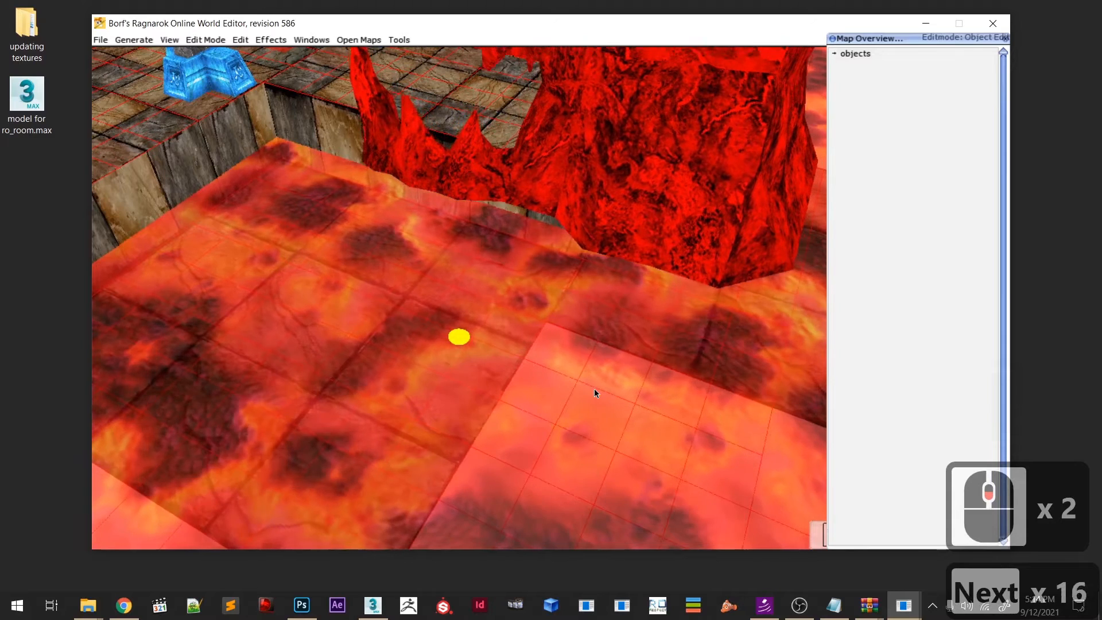
{"action": "key", "text": "Page_Down"}
{"action": "key", "text": "Page_Down"}
{"action": "key", "text": "Page_Down"}
{"action": "key", "text": "Page_Down"}
{"action": "key", "text": "Page_Down"}
{"action": "key", "text": "Page_Down"}
{"action": "key", "text": "Page_Down"}
{"action": "key", "text": "Page_Down"}
{"action": "key", "text": "Page_Down"}
{"action": "key", "text": "Page_Down"}
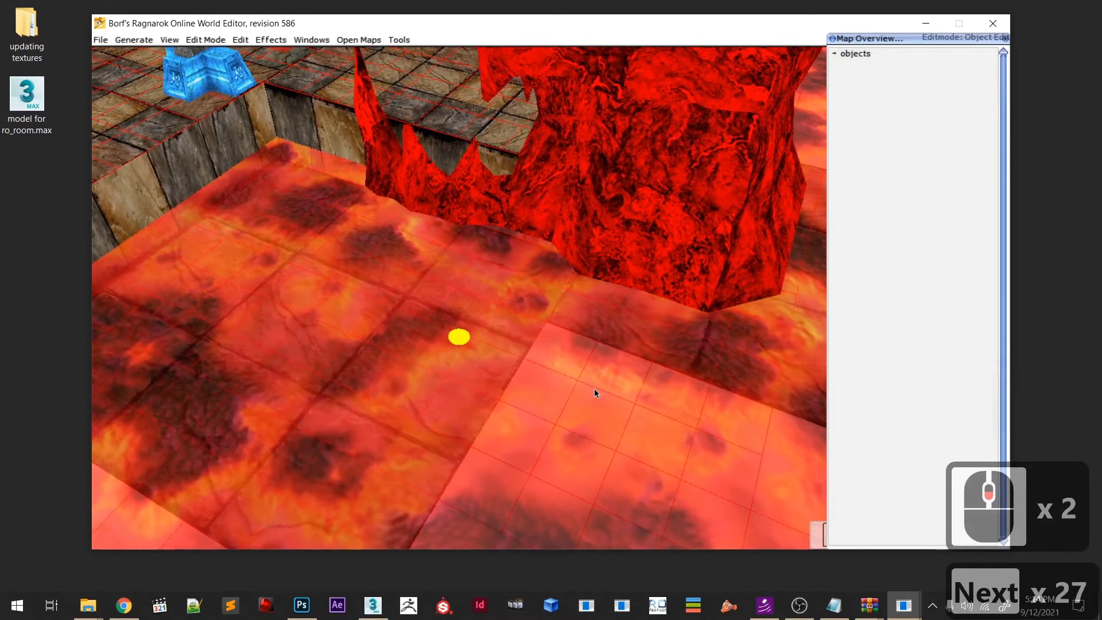
{"action": "key", "text": "Page_Down"}
{"action": "key", "text": "Page_Up"}
{"action": "key", "text": "Page_Up"}
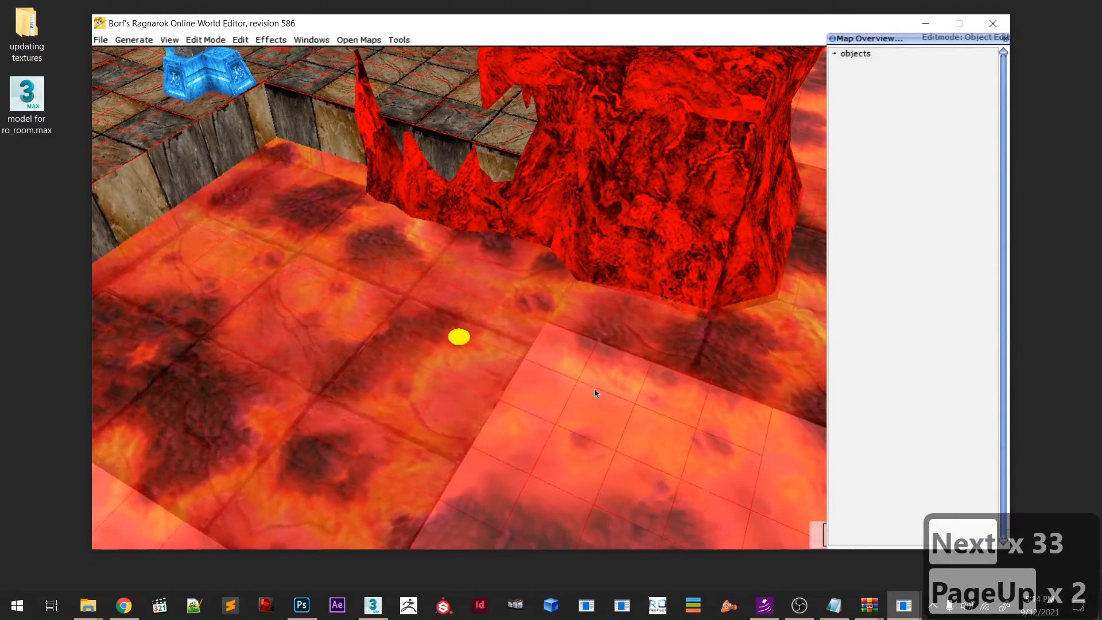
{"action": "key", "text": "Page_Down"}
{"action": "key", "text": "Page_Up"}
{"action": "scroll", "coordinate": [594, 388], "scroll_direction": "down", "scroll_amount": 12}
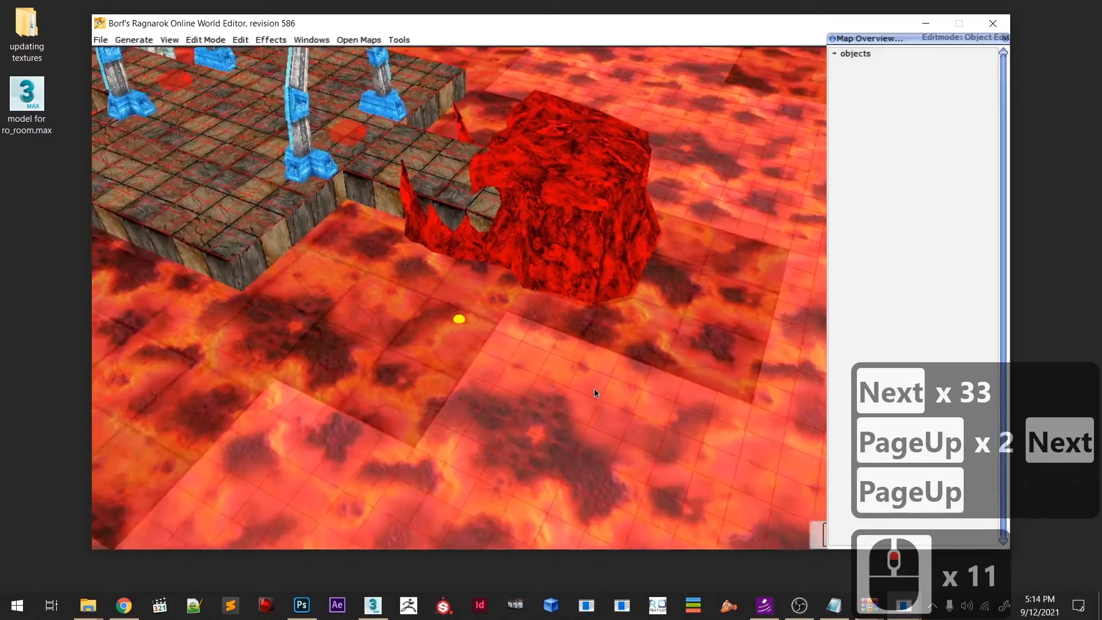
- Set the scale of the other cave entrance, Object932, to 6 on all three axes
{"action": "left_click", "coordinate": [570, 363]}
{"action": "scroll", "coordinate": [401, 313], "scroll_direction": "up", "scroll_amount": 6}
{"action": "middle_click_drag", "start_coordinate": [570, 363], "coordinate": [417, 166]}
{"action": "scroll", "coordinate": [415, 231], "scroll_direction": "down", "scroll_amount": 16}
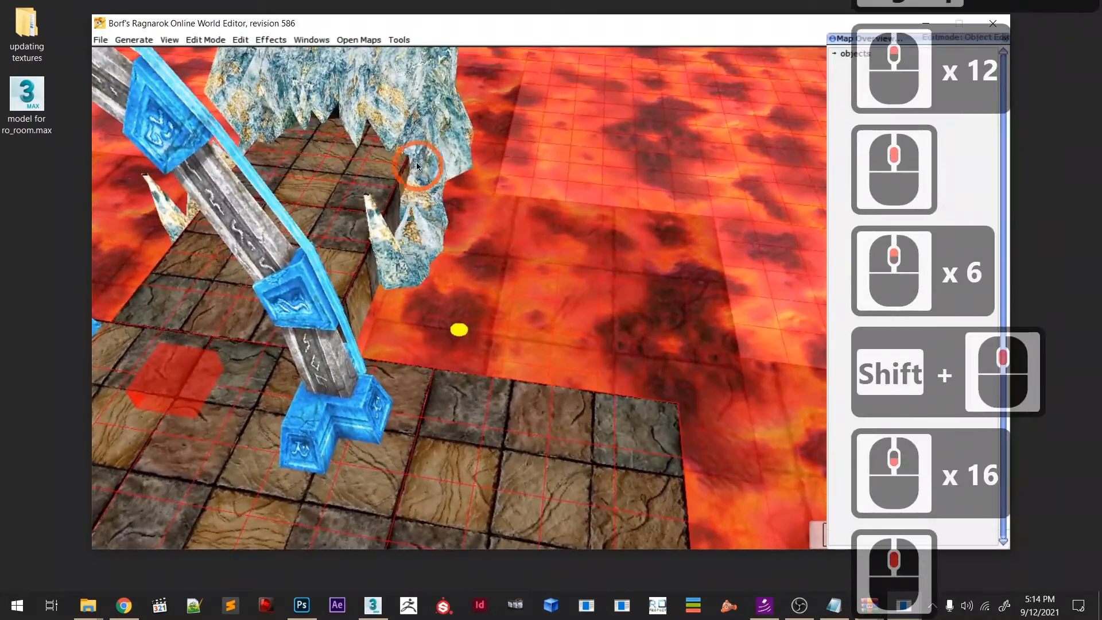
{"action": "left_click", "coordinate": [362, 176]}
{"action": "key", "text": "Return"}
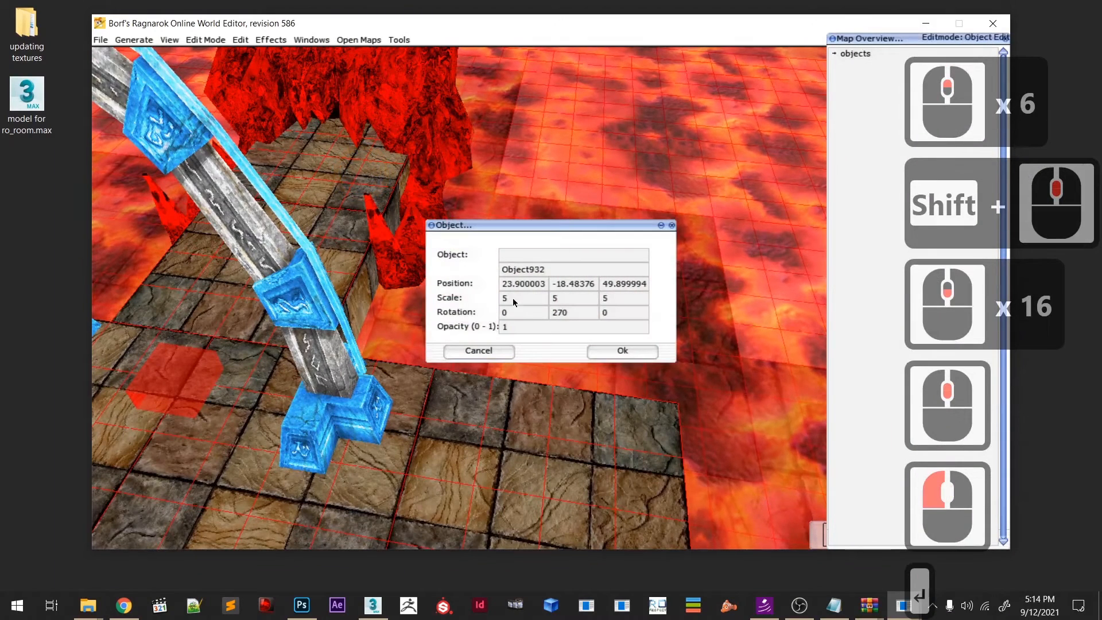
{"action": "left_click", "coordinate": [520, 298]}
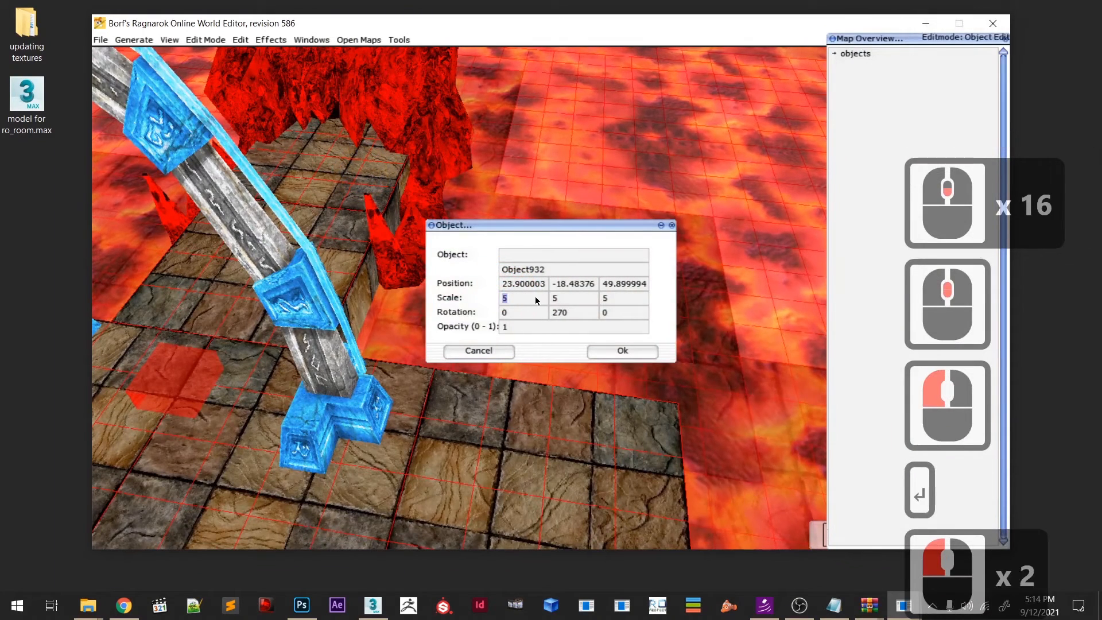
{"action": "type", "text": "6"}
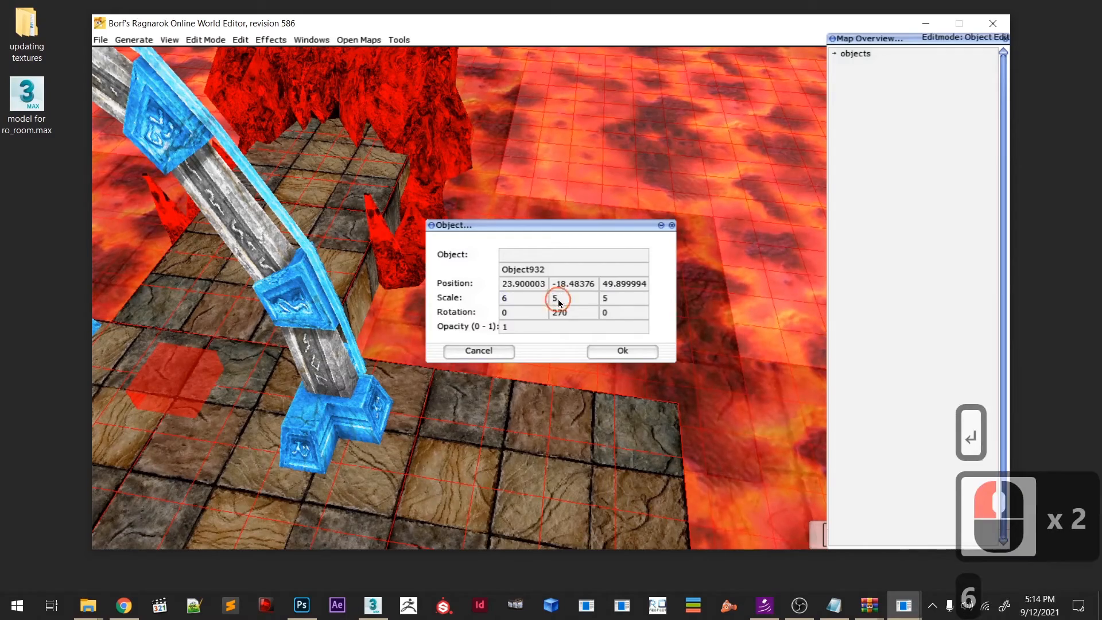
{"action": "type", "text": "6"}
{"action": "double_click", "coordinate": [614, 299]}
{"action": "type", "text": "6"}
{"action": "left_click", "coordinate": [632, 351]}
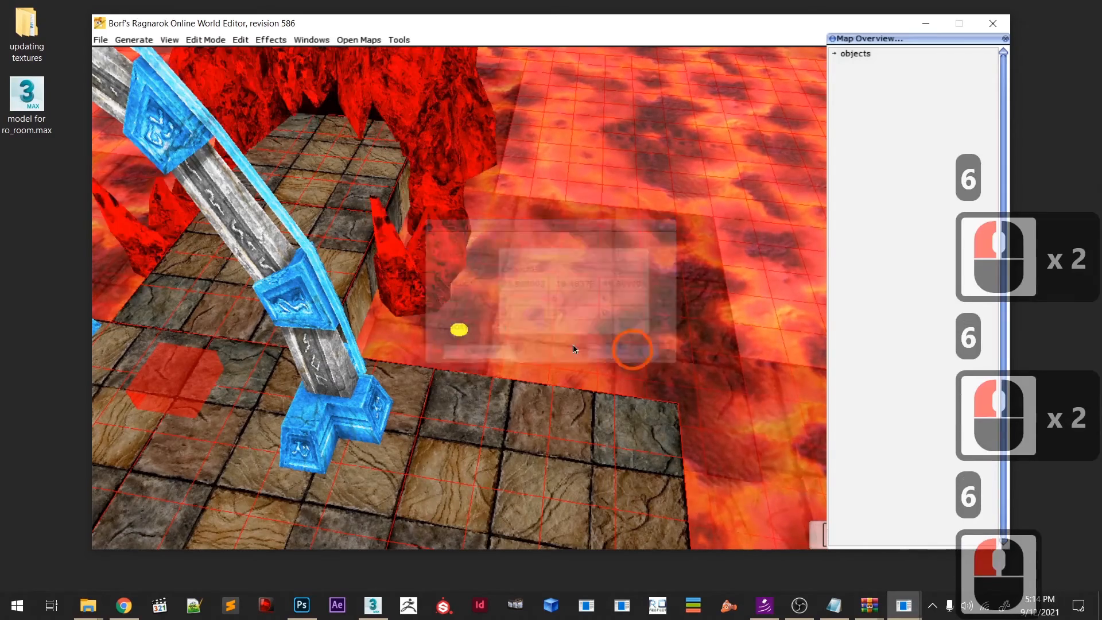
- Examine the enlarged second cave entrance from the side and through the arch, checking its fit with lava and walkway
{"action": "scroll", "coordinate": [557, 344], "scroll_direction": "up", "scroll_amount": 5}
{"action": "middle_click_drag", "start_coordinate": [299, 340], "coordinate": [522, 376]}
{"action": "scroll", "coordinate": [546, 363], "scroll_direction": "down", "scroll_amount": 2}
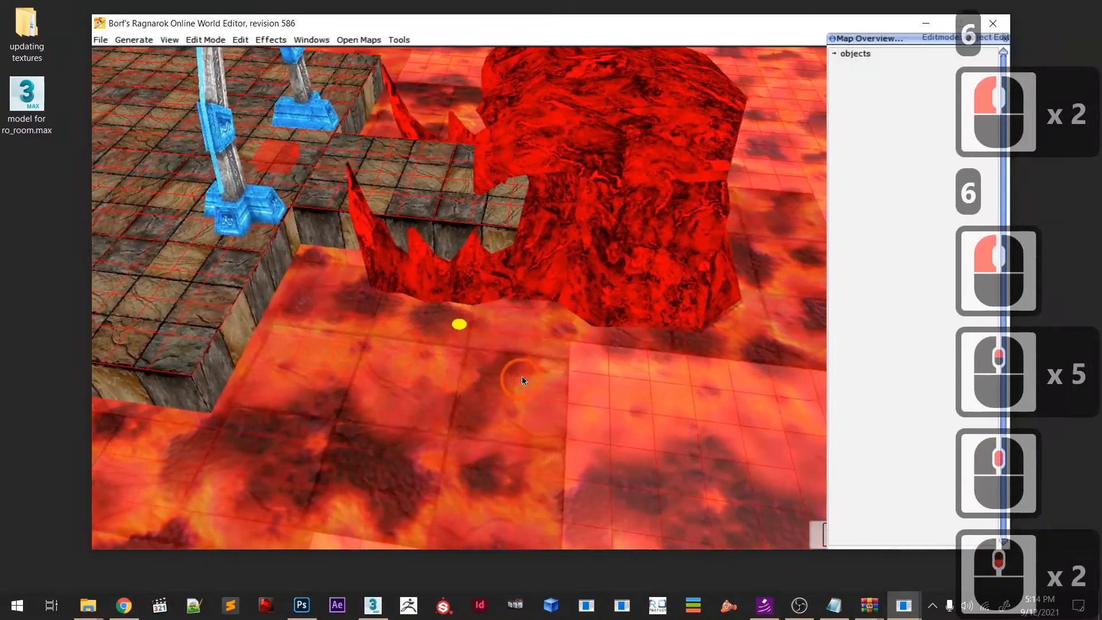
{"action": "scroll", "coordinate": [519, 376], "scroll_direction": "down", "scroll_amount": 3}
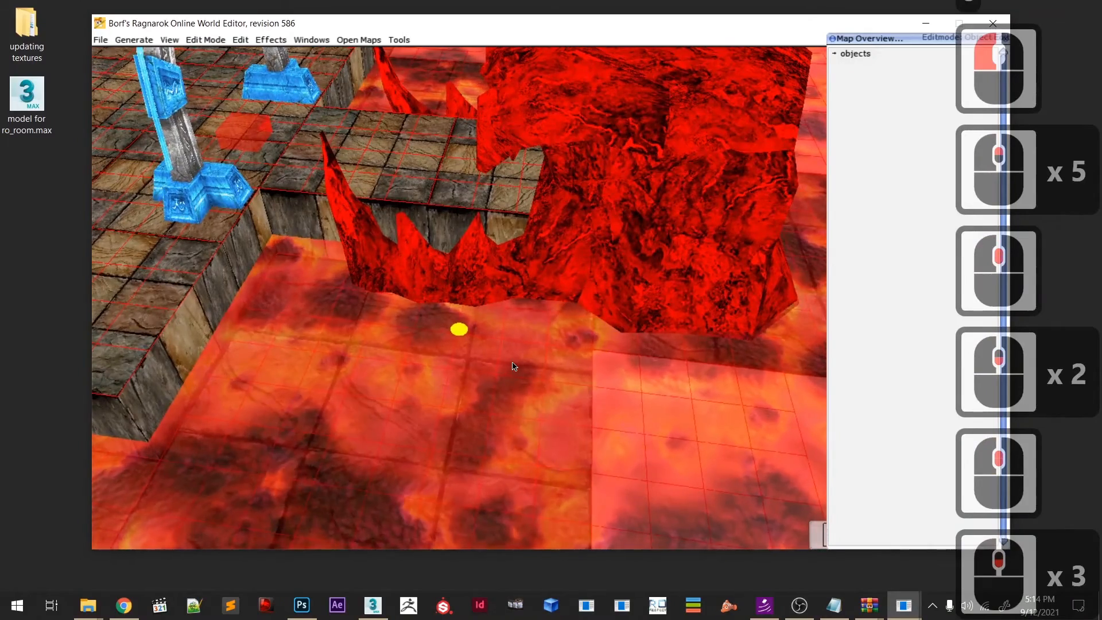
{"action": "scroll", "coordinate": [514, 366], "scroll_direction": "up", "scroll_amount": 8}
{"action": "scroll", "coordinate": [583, 356], "scroll_direction": "down", "scroll_amount": 6}
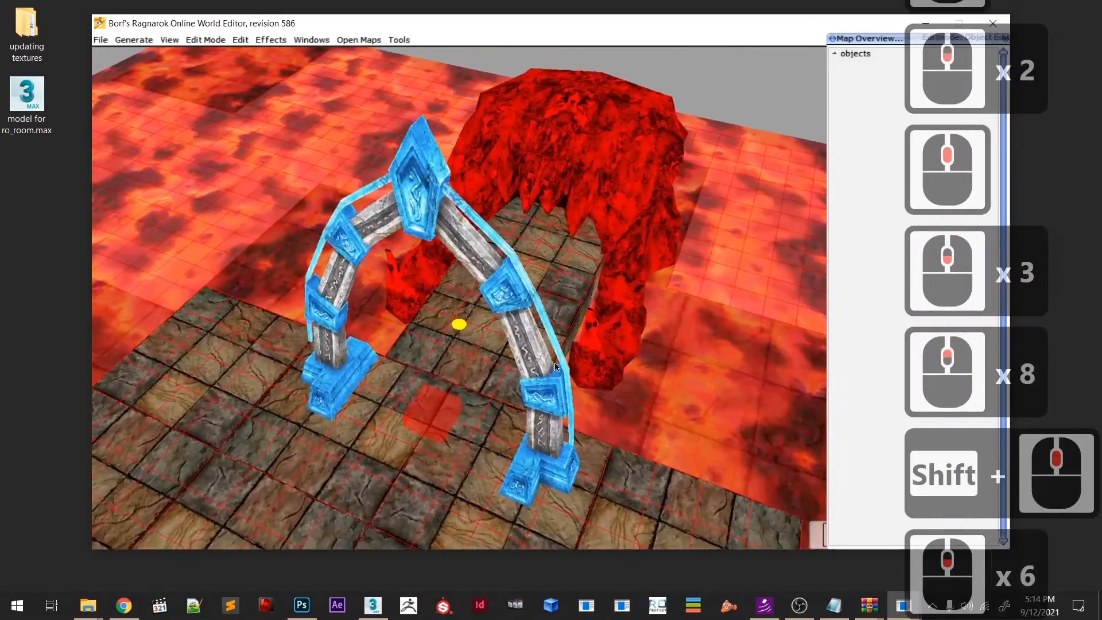
{"action": "middle_click_drag", "start_coordinate": [555, 363], "coordinate": [582, 332]}
{"action": "scroll", "coordinate": [577, 350], "scroll_direction": "down", "scroll_amount": 7}
{"action": "middle_click_drag", "start_coordinate": [563, 451], "coordinate": [594, 396]}
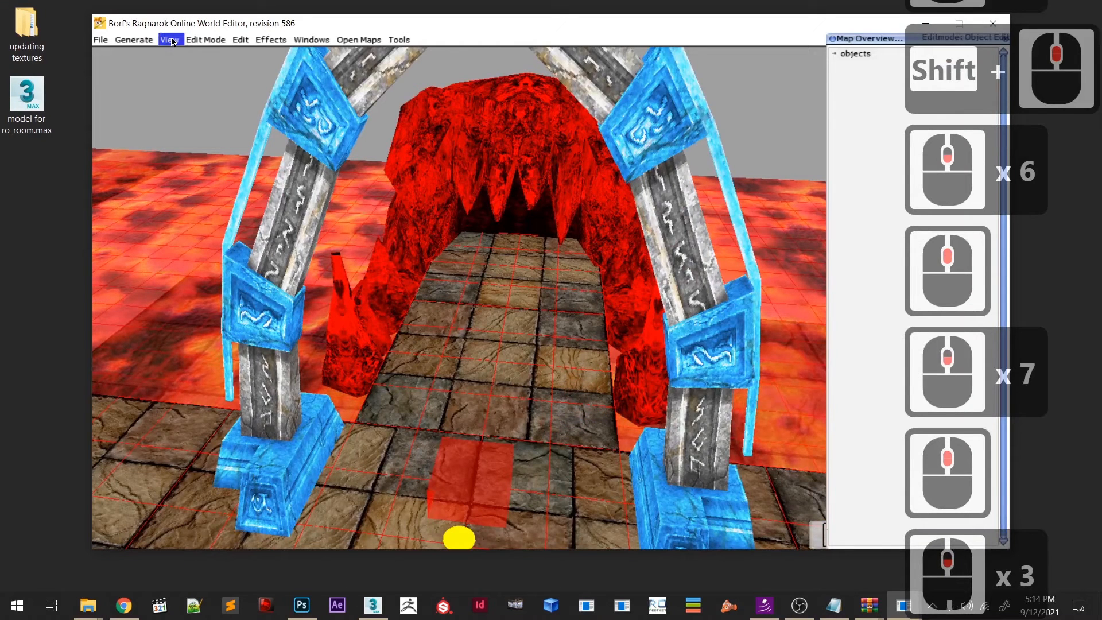
- Switch to sprite editing, place a character sprite on the walkway before the cave entrance, and save the map
{"action": "left_click", "coordinate": [205, 40]}
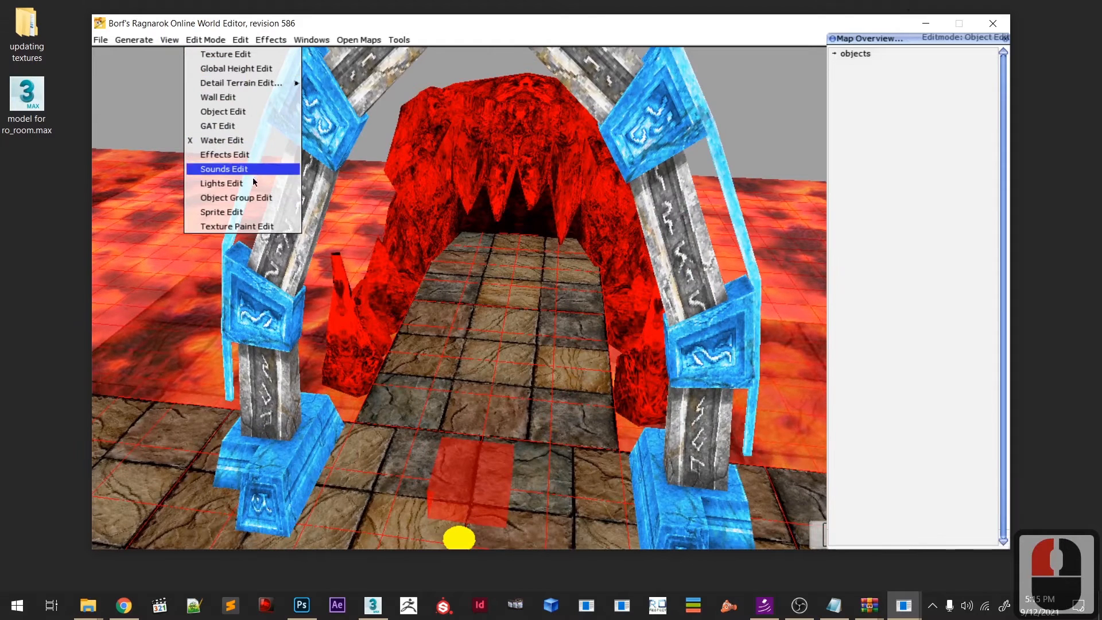
{"action": "left_click", "coordinate": [256, 213]}
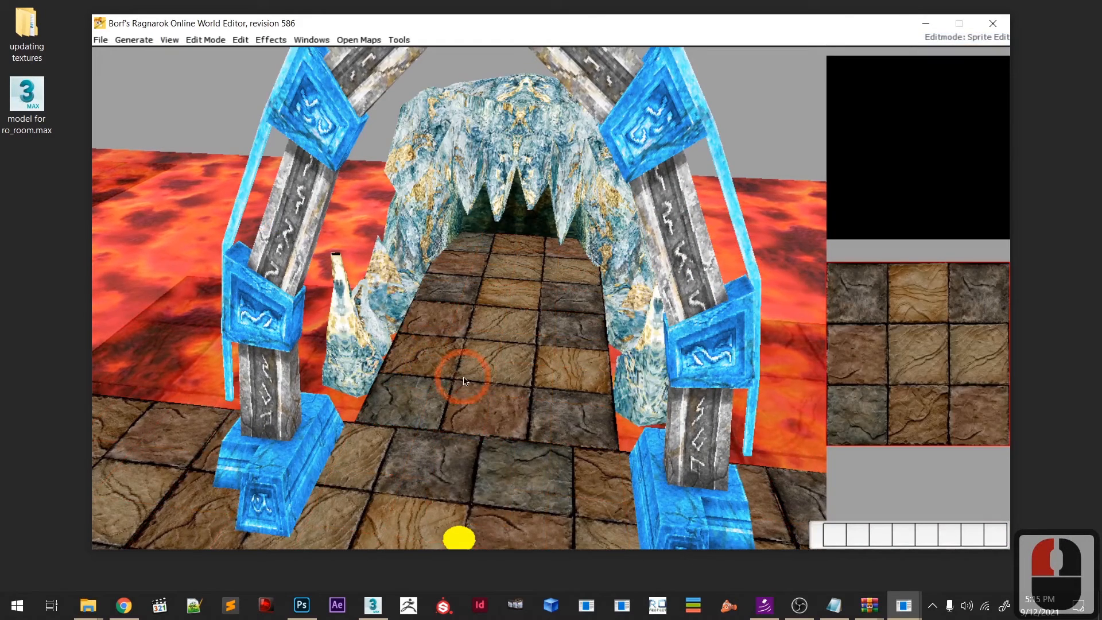
{"action": "left_click", "coordinate": [484, 386], "text": "ctrl"}
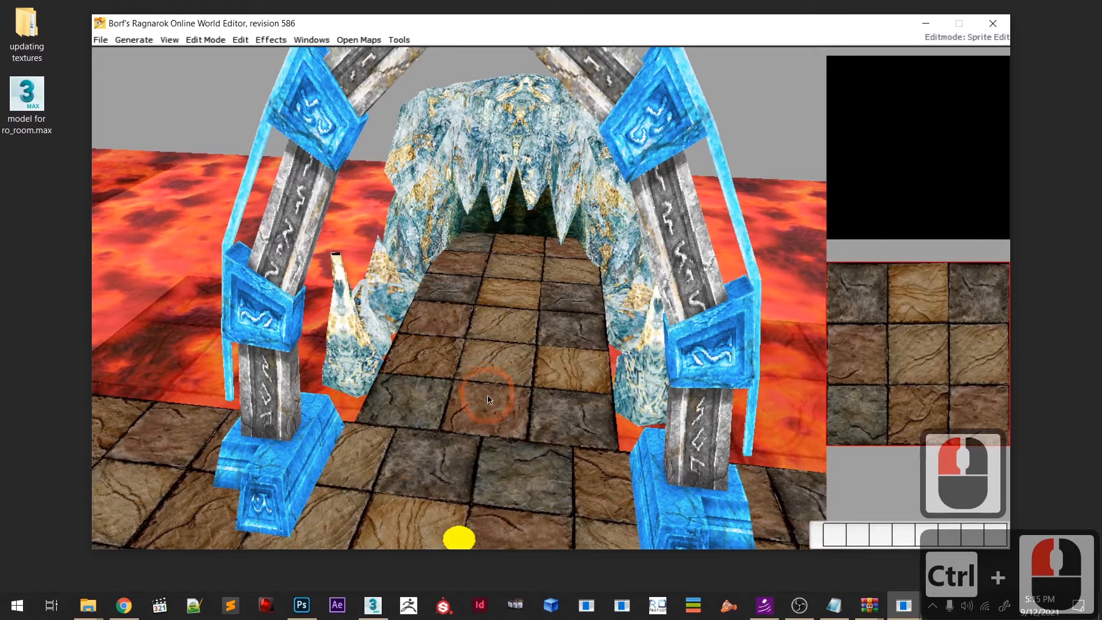
{"action": "left_click", "coordinate": [488, 399], "text": "ctrl"}
{"action": "left_click", "coordinate": [484, 401]}
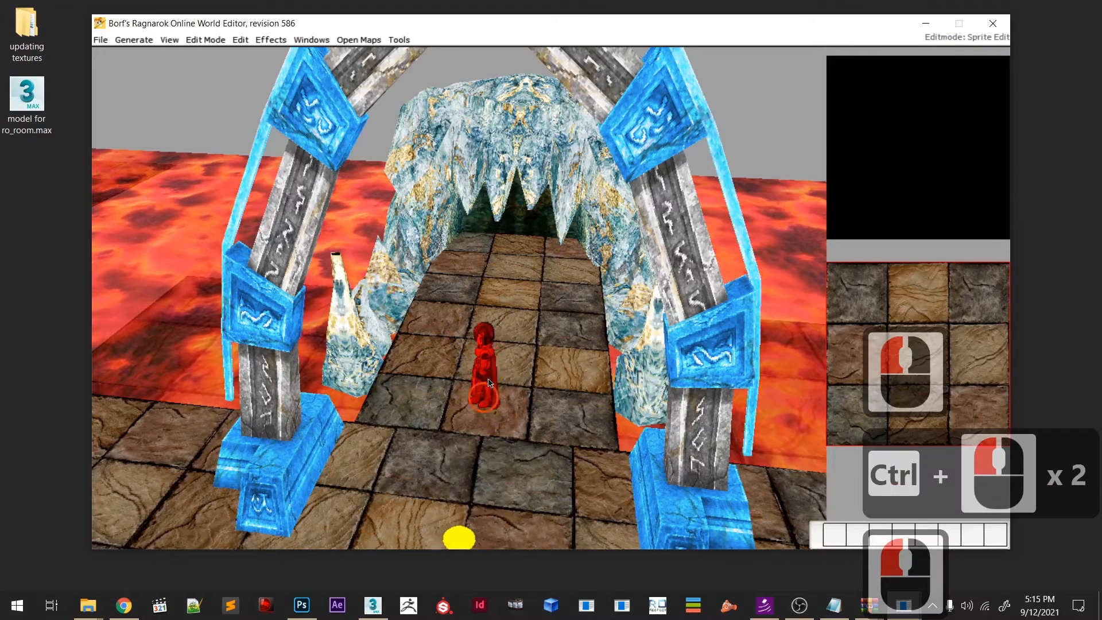
{"action": "left_click", "coordinate": [507, 288]}
{"action": "middle_click_drag", "start_coordinate": [505, 343], "coordinate": [359, 329]}
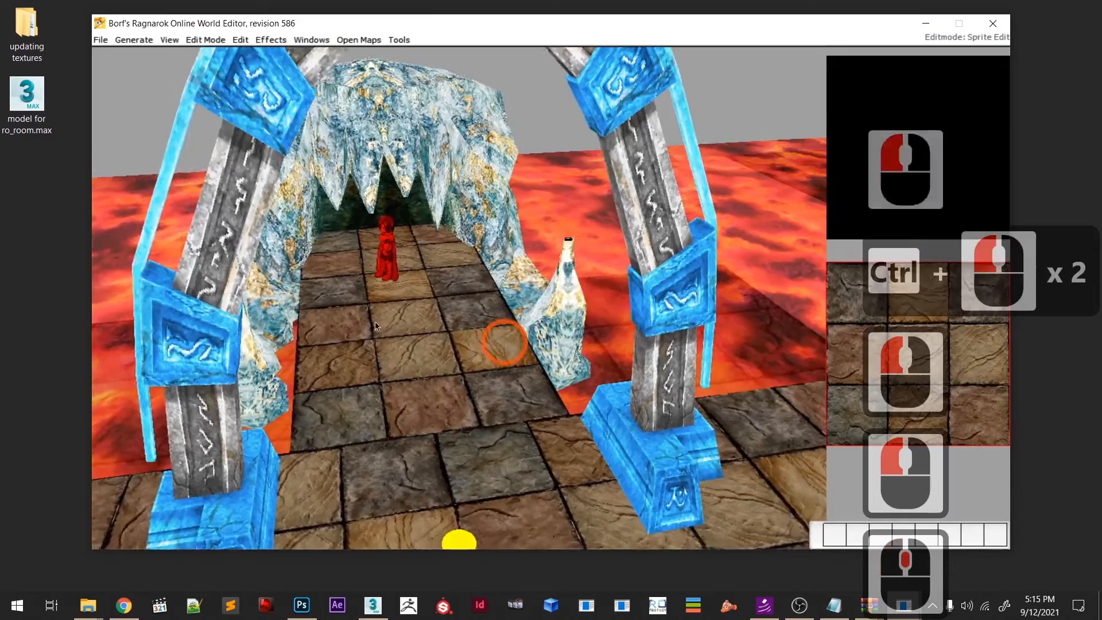
{"action": "scroll", "coordinate": [356, 327], "scroll_direction": "down", "scroll_amount": 5}
{"action": "scroll", "coordinate": [358, 331], "scroll_direction": "up", "scroll_amount": 12}
{"action": "scroll", "coordinate": [359, 331], "scroll_direction": "up", "scroll_amount": 4}
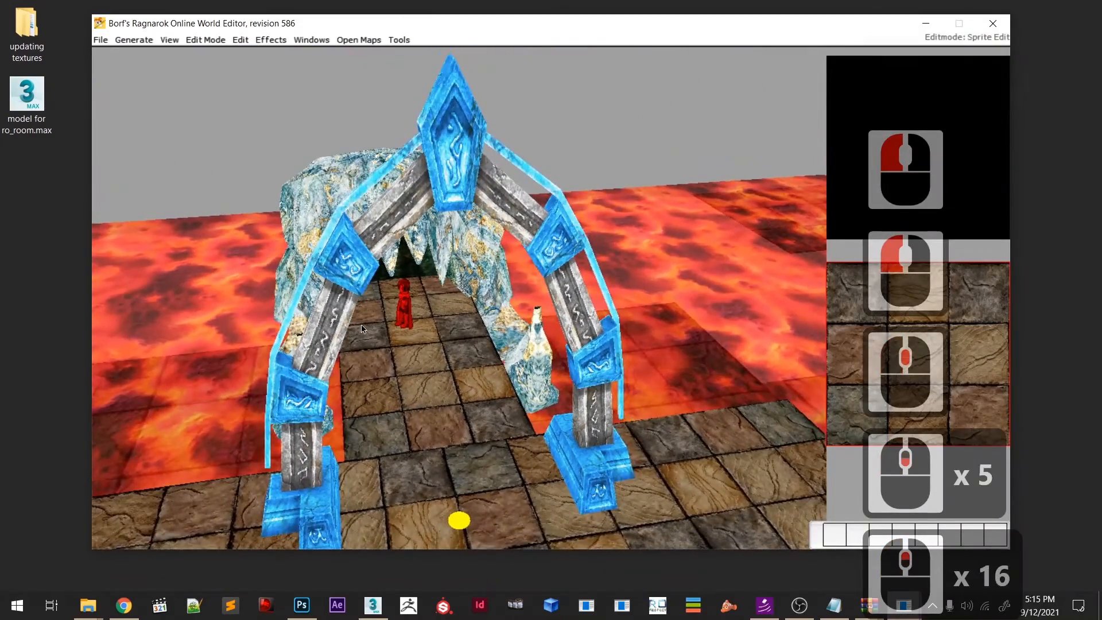
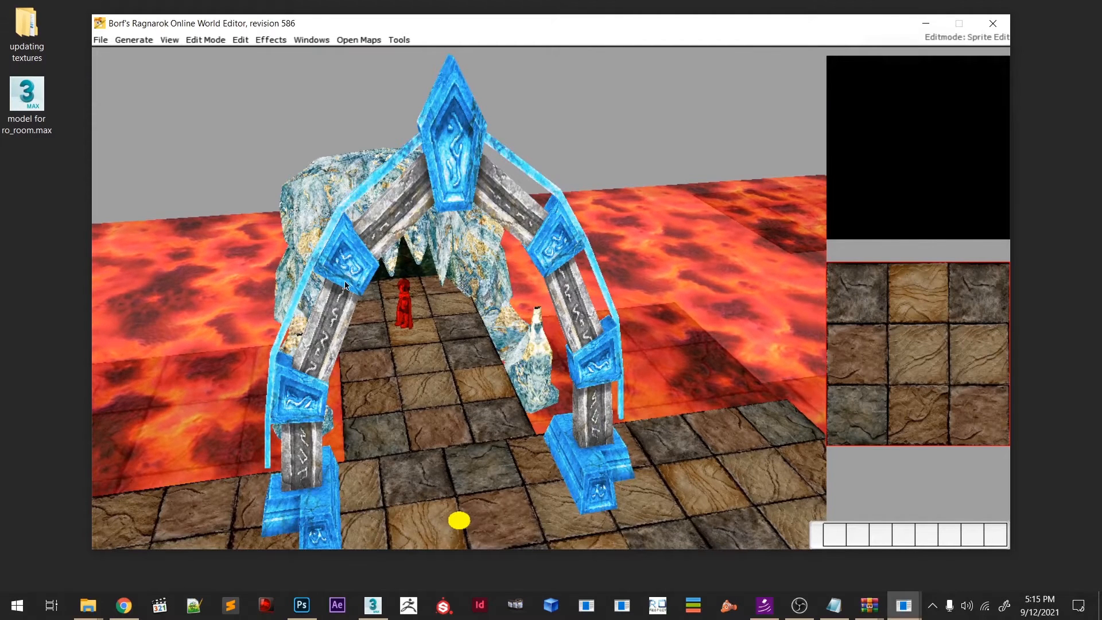
{"action": "left_click", "coordinate": [100, 41]}
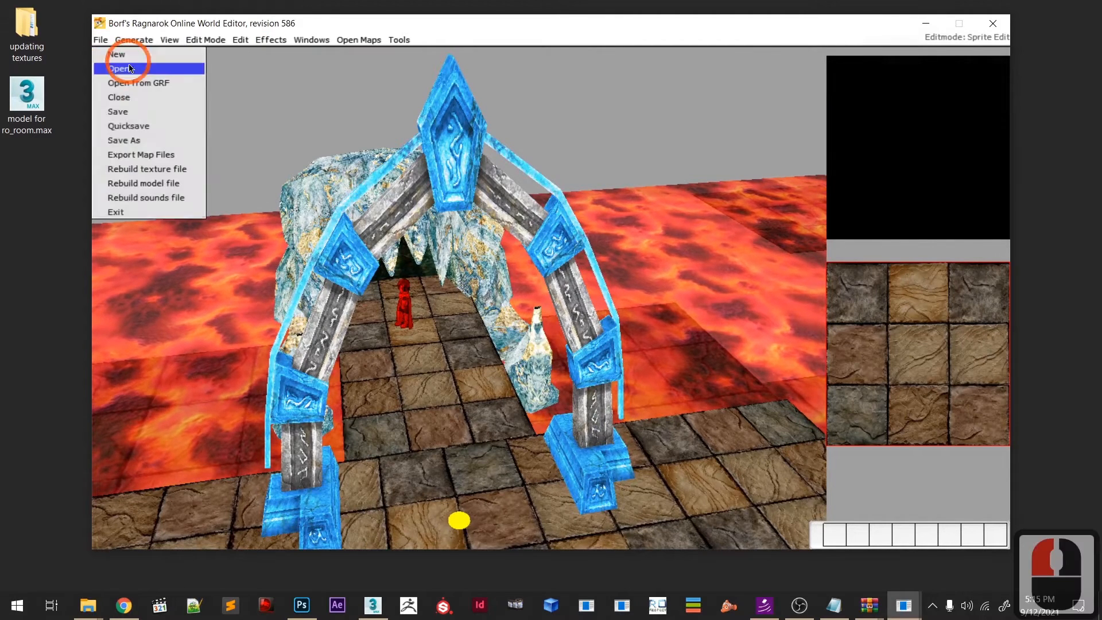
{"action": "left_click", "coordinate": [132, 114]}
- Place one character sprite on the stone platform and another on the walkway before the opposite cave entrance
{"action": "middle_click_drag", "start_coordinate": [479, 344], "coordinate": [539, 349]}
{"action": "scroll", "coordinate": [619, 340], "scroll_direction": "up", "scroll_amount": 8}
{"action": "middle_click_drag", "start_coordinate": [619, 336], "coordinate": [480, 339]}
{"action": "scroll", "coordinate": [457, 283], "scroll_direction": "up", "scroll_amount": 12}
{"action": "scroll", "coordinate": [454, 284], "scroll_direction": "down", "scroll_amount": 1}
{"action": "left_click", "coordinate": [452, 393], "text": "ctrl"}
{"action": "middle_click_drag", "start_coordinate": [512, 379], "coordinate": [298, 344]}
{"action": "scroll", "coordinate": [249, 308], "scroll_direction": "up", "scroll_amount": 17}
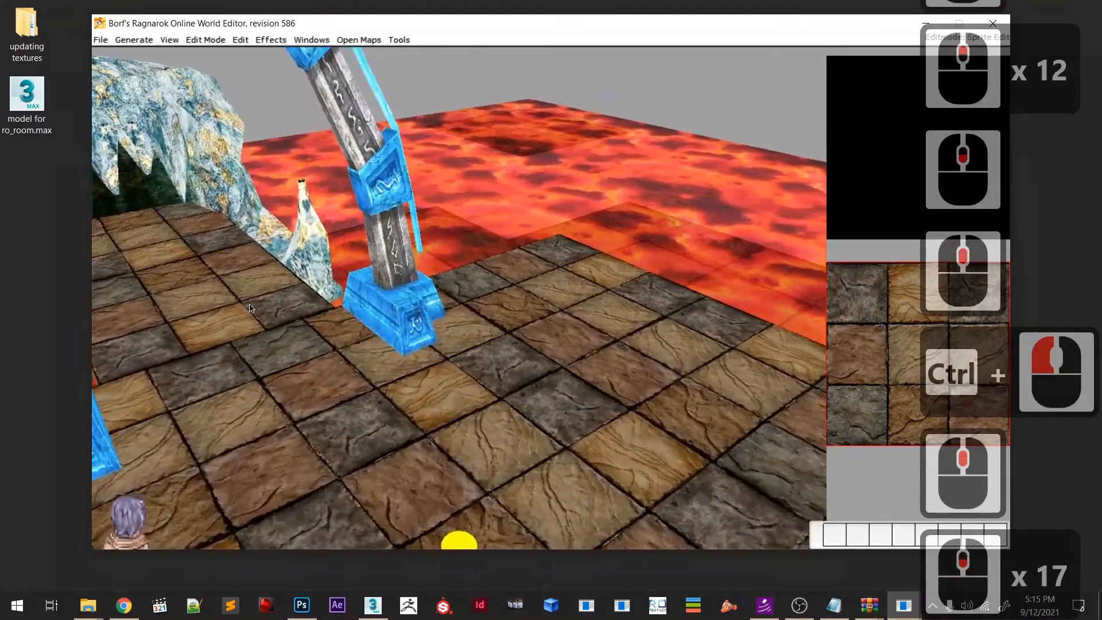
{"action": "middle_click_drag", "start_coordinate": [250, 308], "coordinate": [259, 328]}
{"action": "left_click", "coordinate": [252, 388], "text": "ctrl"}
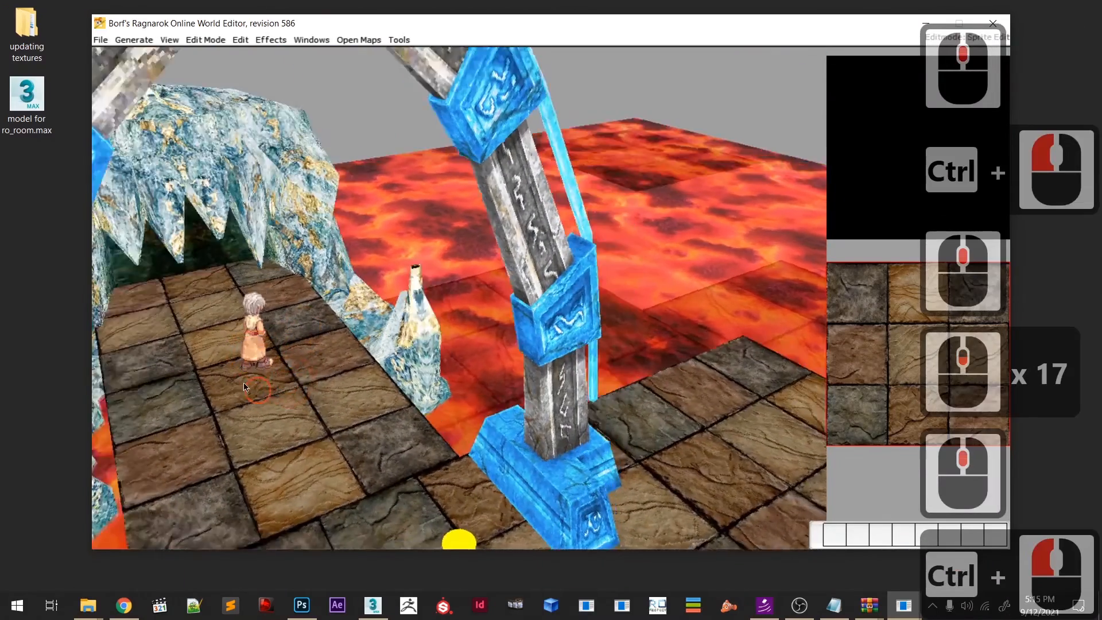
{"action": "middle_click_drag", "start_coordinate": [244, 386], "coordinate": [263, 283]}
- Place another character sprite on the near part of the platform between the two arches and save the map
{"action": "scroll", "coordinate": [264, 283], "scroll_direction": "down", "scroll_amount": 8}
{"action": "right_click", "coordinate": [422, 367]}
{"action": "right_click_drag", "start_coordinate": [422, 368], "coordinate": [475, 371]}
{"action": "middle_click_drag", "start_coordinate": [475, 370], "coordinate": [560, 351]}
{"action": "scroll", "coordinate": [502, 383], "scroll_direction": "down", "scroll_amount": 4}
{"action": "scroll", "coordinate": [546, 352], "scroll_direction": "up", "scroll_amount": 3}
{"action": "middle_click_drag", "start_coordinate": [423, 324], "coordinate": [520, 415]}
{"action": "right_click", "coordinate": [465, 401], "text": "ctrl"}
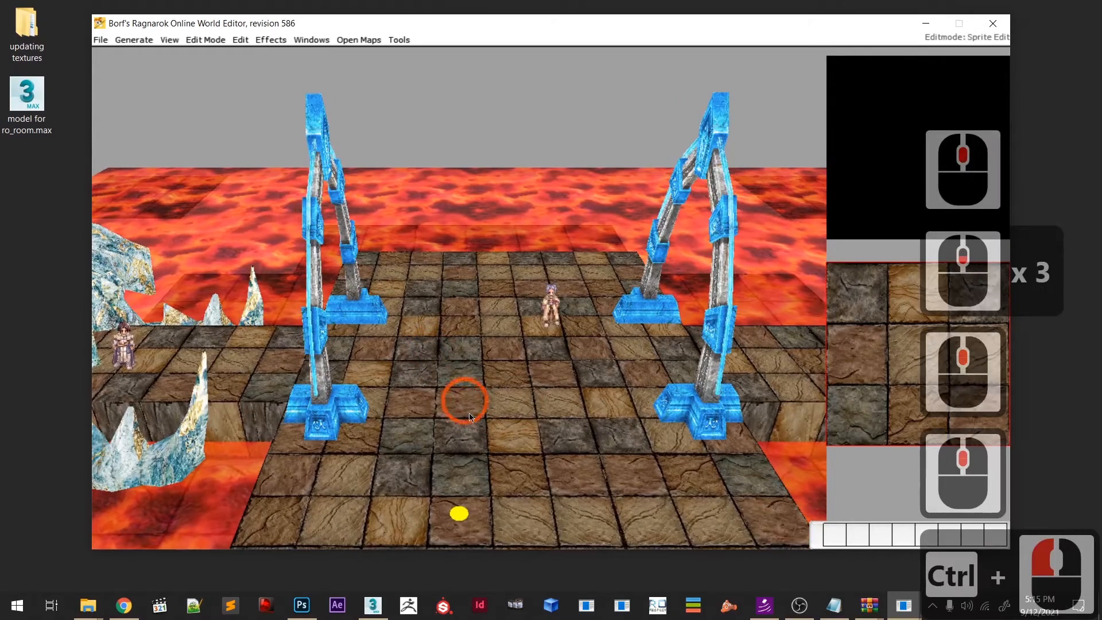
{"action": "left_click", "coordinate": [470, 425], "text": "ctrl"}
{"action": "scroll", "coordinate": [478, 416], "scroll_direction": "down", "scroll_amount": 4}
{"action": "scroll", "coordinate": [484, 414], "scroll_direction": "up", "scroll_amount": 5}
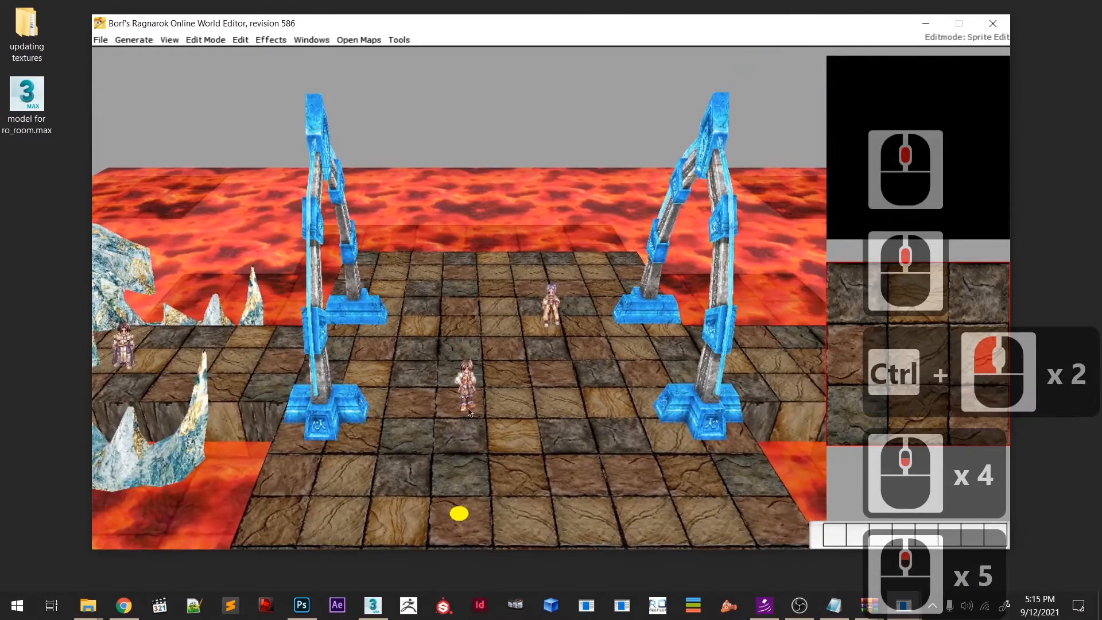
{"action": "left_click", "coordinate": [100, 39]}
{"action": "left_click", "coordinate": [118, 109]}
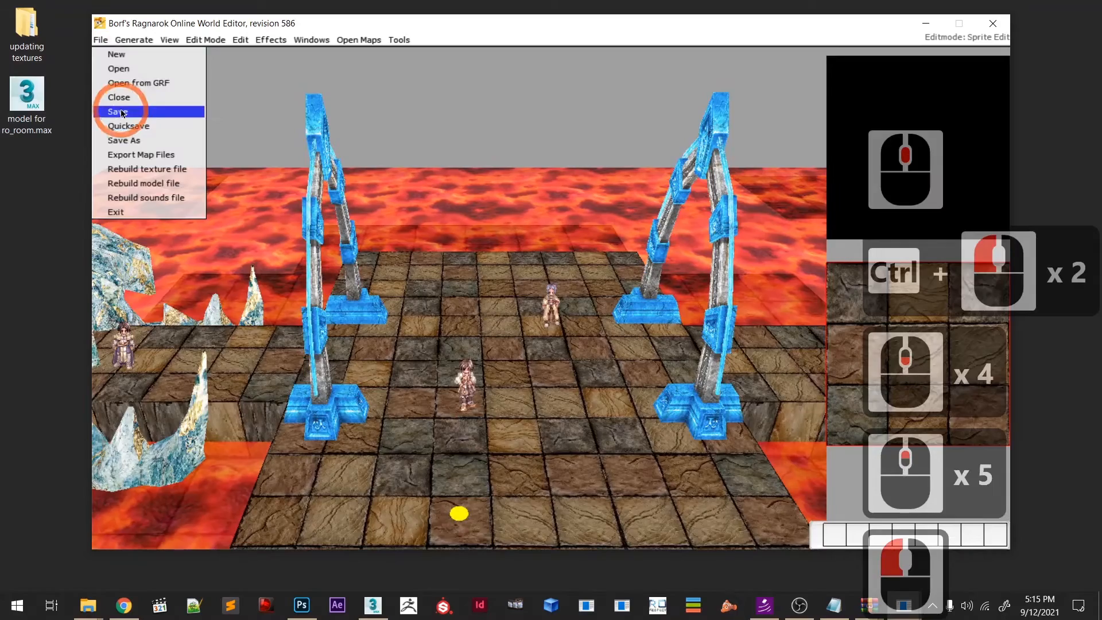
- Switch to detail terrain editing and turn on sloping for height changes
{"action": "scroll", "coordinate": [441, 422], "scroll_direction": "up", "scroll_amount": 6}
{"action": "scroll", "coordinate": [441, 422], "scroll_direction": "up", "scroll_amount": 2}
{"action": "middle_click_drag", "start_coordinate": [460, 406], "coordinate": [486, 368]}
{"action": "scroll", "coordinate": [458, 410], "scroll_direction": "down", "scroll_amount": 5}
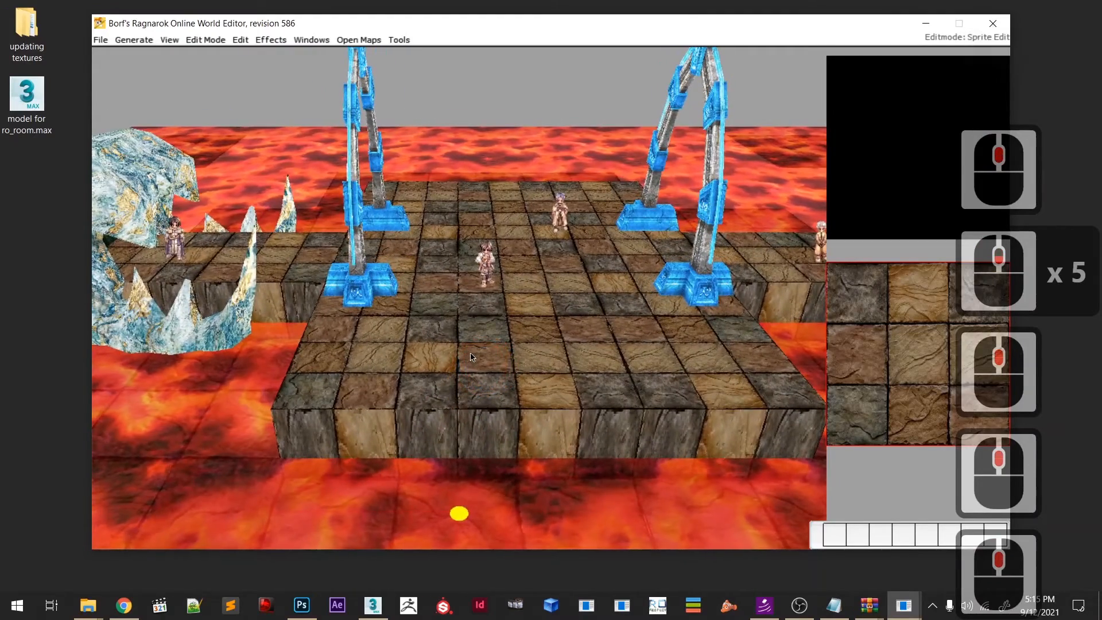
{"action": "key", "text": "F3"}
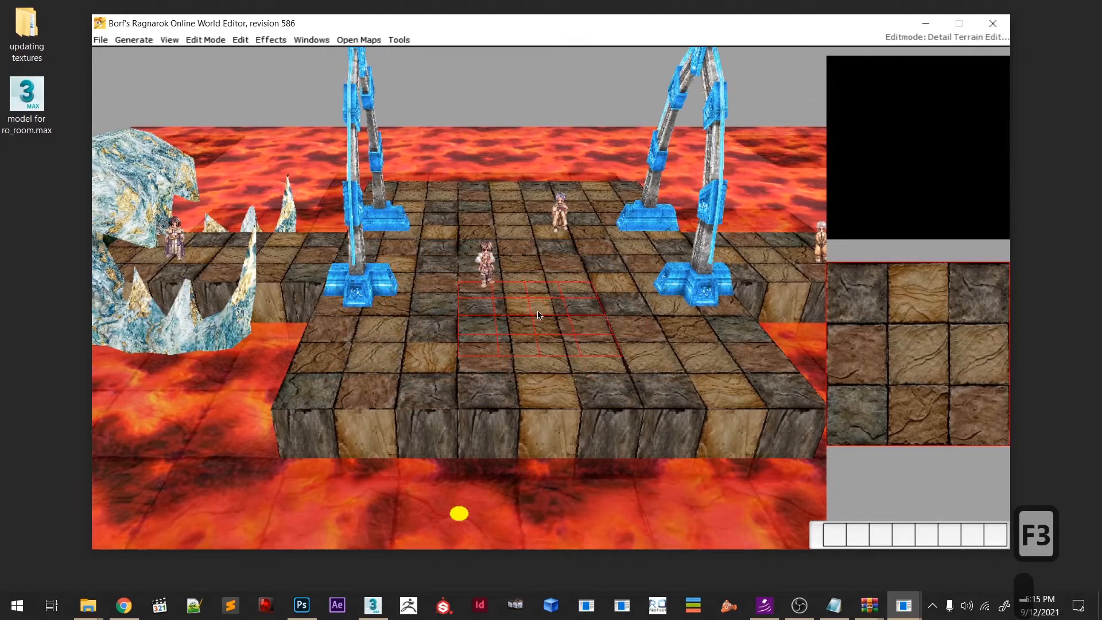
{"action": "key", "text": "minus"}
{"action": "left_click", "coordinate": [541, 316]}
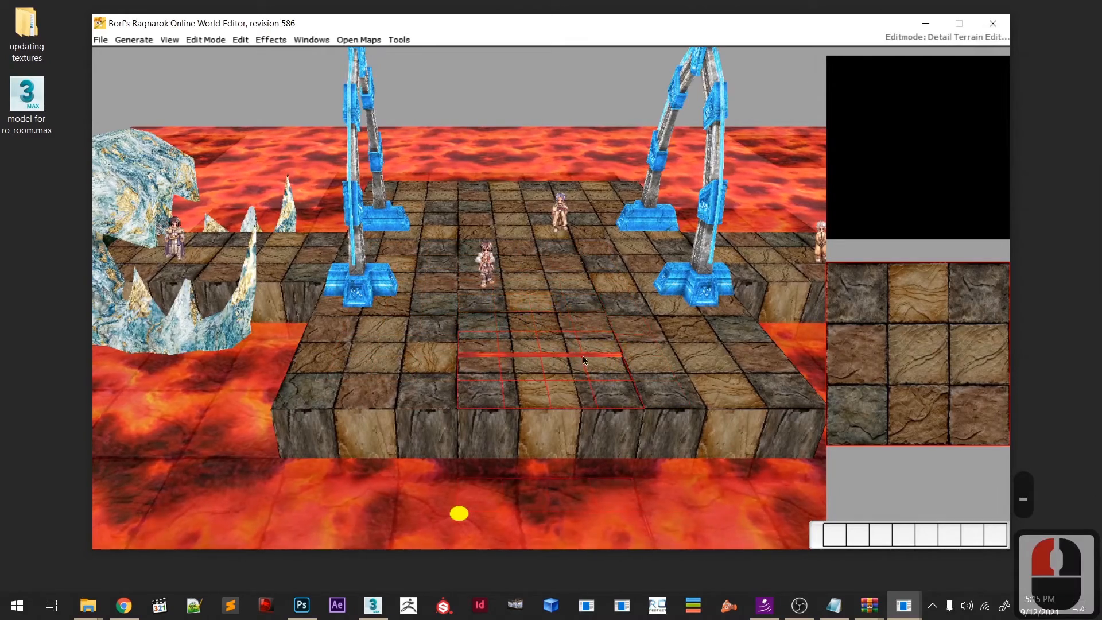
{"action": "scroll", "coordinate": [577, 391], "scroll_direction": "up", "scroll_amount": 13}
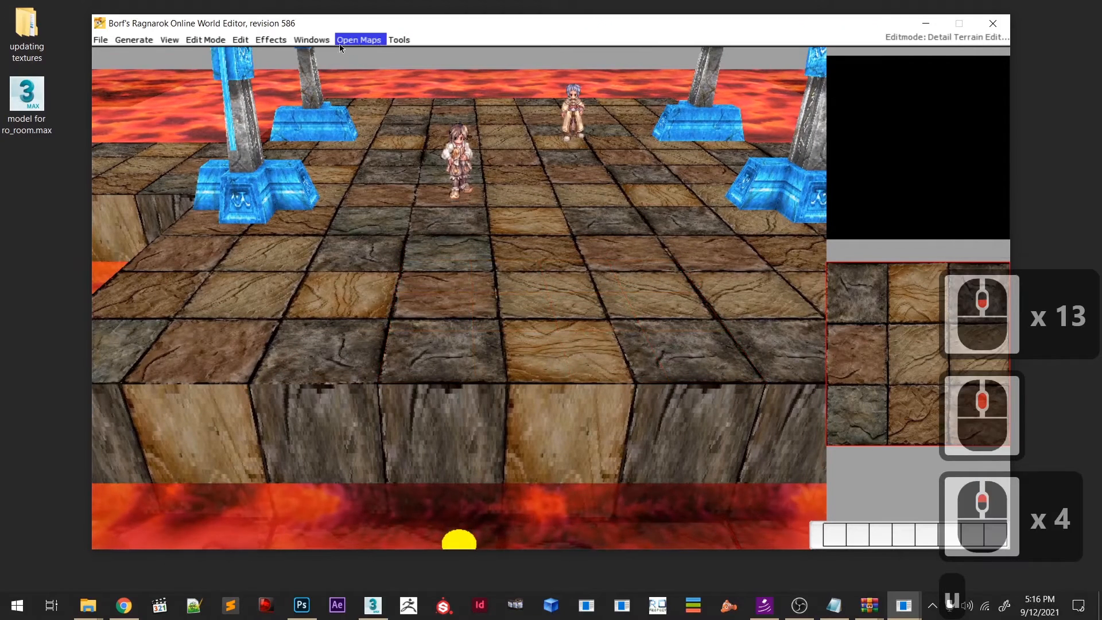
{"action": "left_click", "coordinate": [300, 41]}
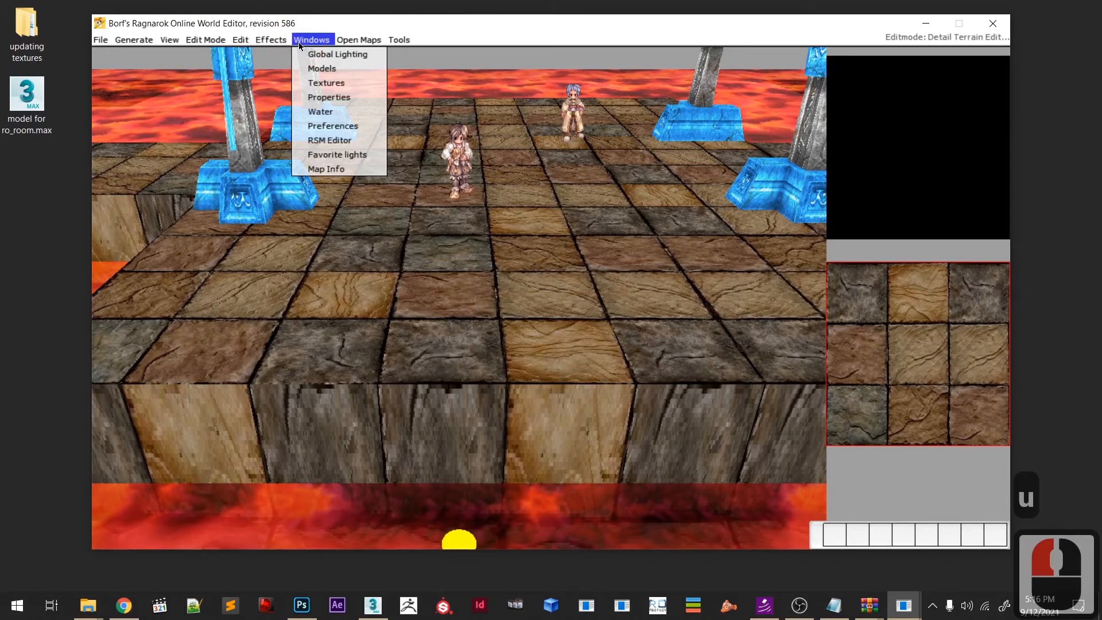
{"action": "mouse_move", "coordinate": [237, 41]}
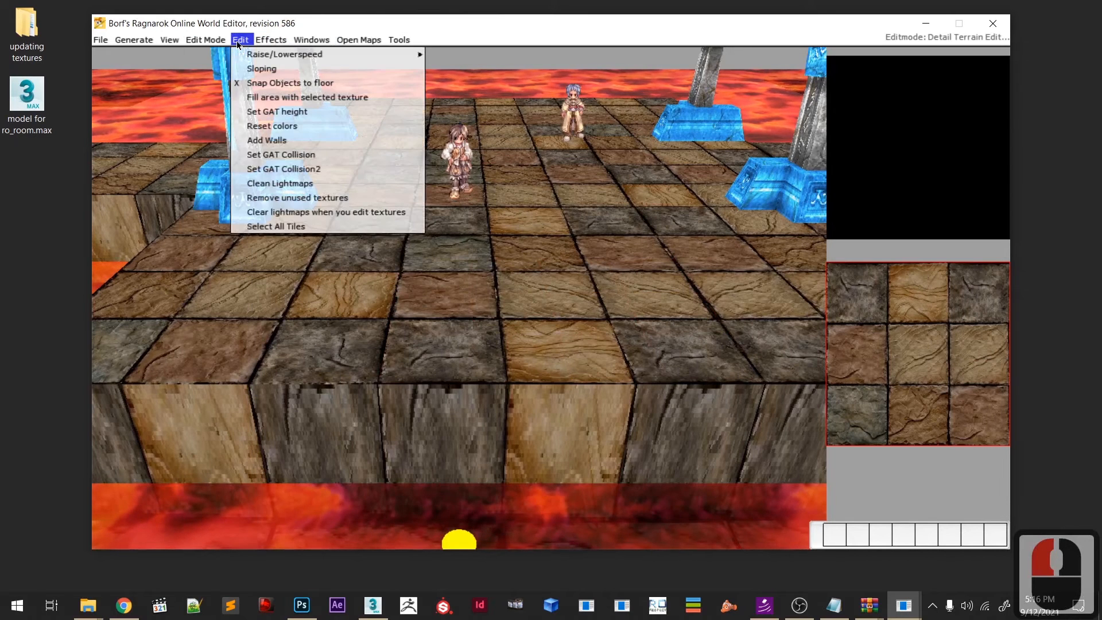
{"action": "left_click", "coordinate": [274, 71]}
- Sculpt gentle bumps into the tiles along the platform's near side, in front of both arches
{"action": "left_click_drag", "start_coordinate": [497, 294], "coordinate": [499, 287]}
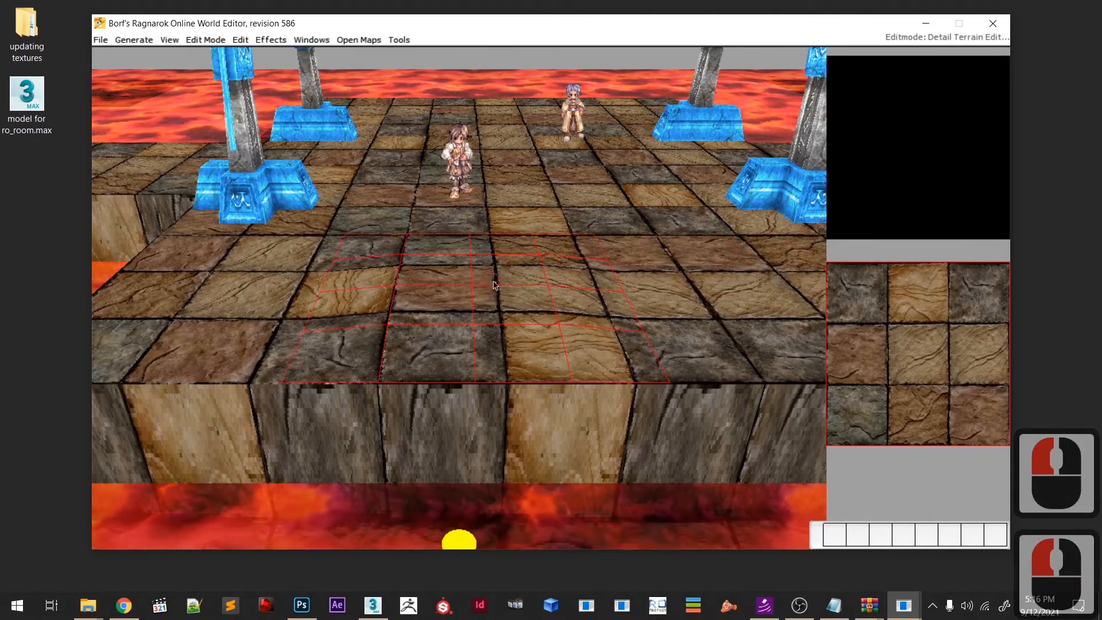
{"action": "middle_click_drag", "start_coordinate": [494, 281], "coordinate": [503, 277]}
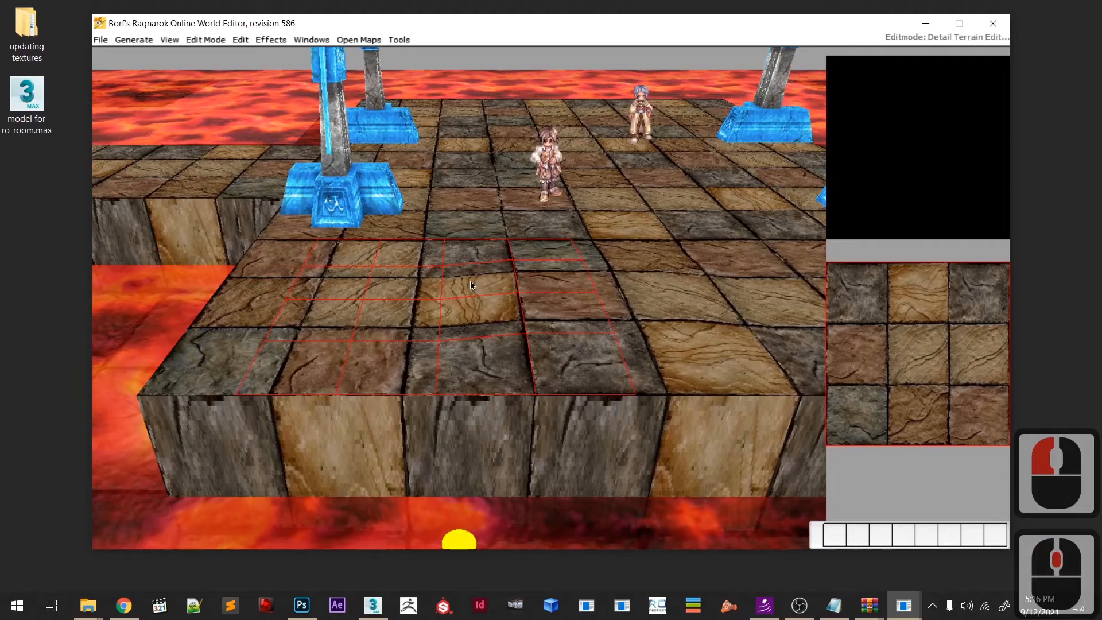
{"action": "mouse_move", "coordinate": [430, 289]}
{"action": "left_mouse_down"}
{"action": "mouse_move", "coordinate": [539, 239]}
{"action": "mouse_move", "coordinate": [592, 176]}
{"action": "mouse_move", "coordinate": [612, 171]}
{"action": "left_mouse_up"}
{"action": "left_click", "coordinate": [619, 178]}
{"action": "mouse_move", "coordinate": [627, 224]}
{"action": "middle_mouse_down"}
{"action": "mouse_move", "coordinate": [500, 332]}
{"action": "mouse_move", "coordinate": [502, 200]}
{"action": "mouse_move", "coordinate": [536, 192]}
{"action": "middle_mouse_up"}
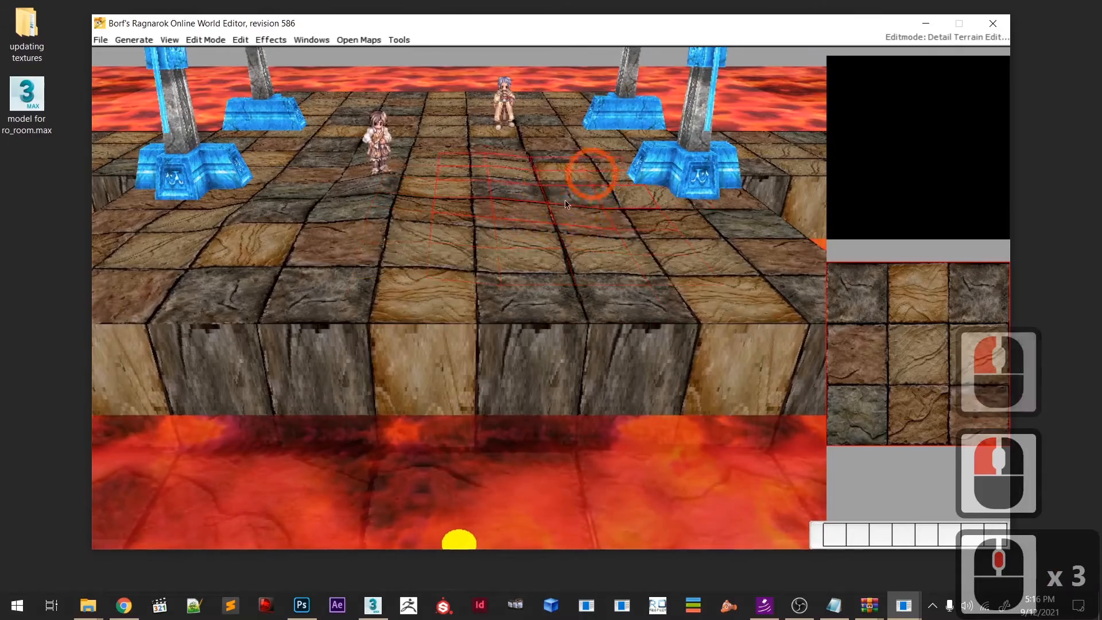
{"action": "left_click_drag", "start_coordinate": [576, 183], "coordinate": [586, 224]}
{"action": "mouse_move", "coordinate": [677, 212]}
{"action": "middle_mouse_down"}
{"action": "mouse_move", "coordinate": [571, 206]}
{"action": "mouse_move", "coordinate": [534, 333]}
{"action": "mouse_move", "coordinate": [492, 266]}
{"action": "mouse_move", "coordinate": [483, 227]}
{"action": "middle_mouse_up"}
{"action": "scroll", "coordinate": [484, 226], "scroll_direction": "down", "scroll_amount": 6}
{"action": "left_click_drag", "start_coordinate": [473, 305], "coordinate": [465, 289]}
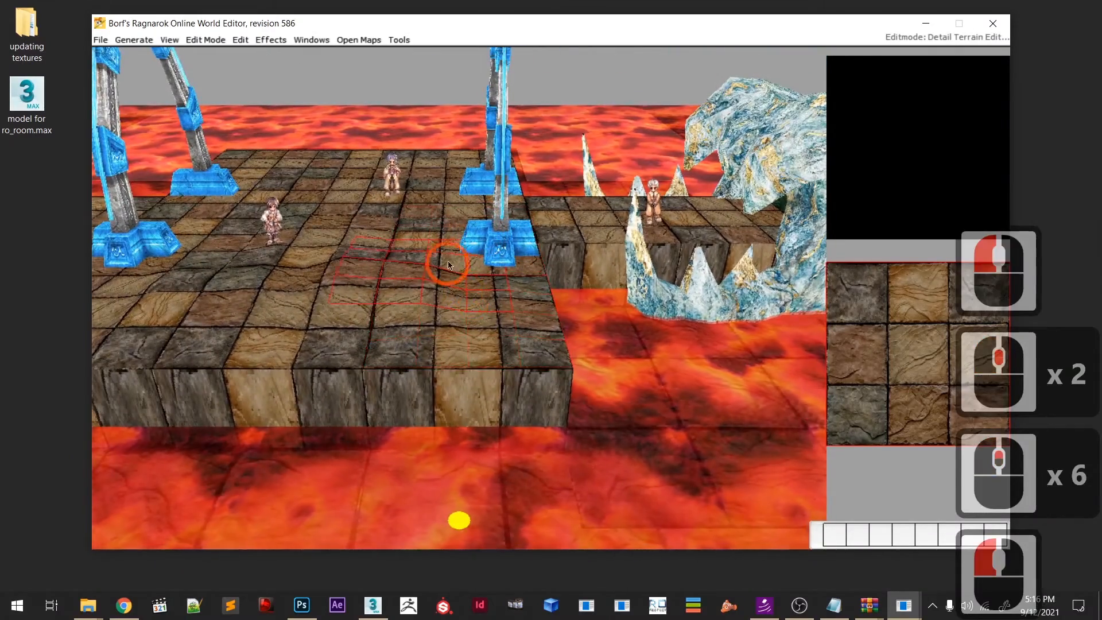
- Extend the uneven, sloped floor around the arch foot and across the middle of the platform between the arches
{"action": "middle_click_drag", "start_coordinate": [455, 267], "coordinate": [464, 288]}
{"action": "scroll", "coordinate": [502, 247], "scroll_direction": "down", "scroll_amount": 3}
{"action": "scroll", "coordinate": [503, 274], "scroll_direction": "up", "scroll_amount": 6}
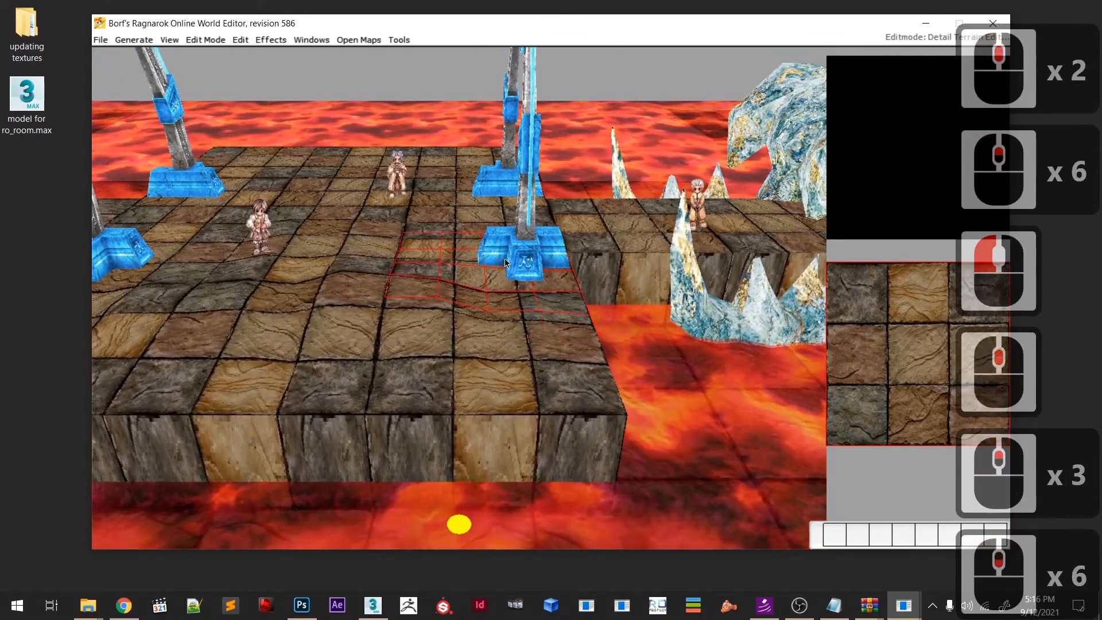
{"action": "left_click", "coordinate": [505, 259]}
{"action": "middle_click_drag", "start_coordinate": [502, 255], "coordinate": [509, 280]}
{"action": "scroll", "coordinate": [525, 227], "scroll_direction": "up", "scroll_amount": 6}
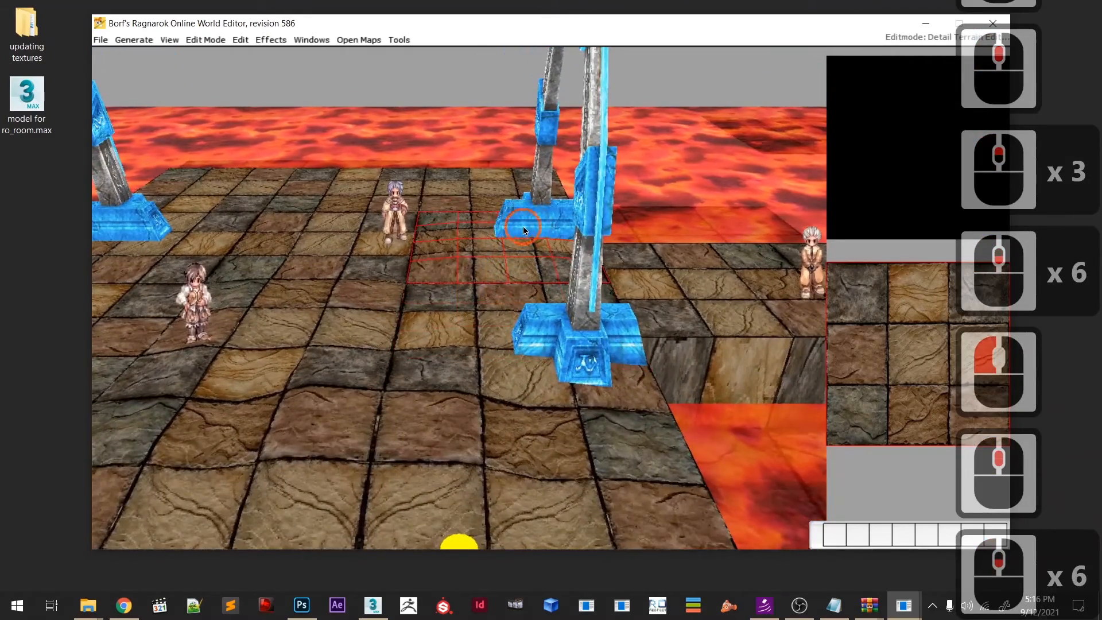
{"action": "left_click", "coordinate": [519, 228]}
{"action": "left_click", "coordinate": [445, 234]}
{"action": "left_click", "coordinate": [404, 234]}
{"action": "left_click", "coordinate": [245, 265]}
- Shape slight height variations into the platform tiles beyond the opposite arch, toward its far edge
{"action": "mouse_move", "coordinate": [245, 265]}
{"action": "middle_mouse_down"}
{"action": "mouse_move", "coordinate": [320, 271]}
{"action": "mouse_move", "coordinate": [490, 247]}
{"action": "middle_mouse_up"}
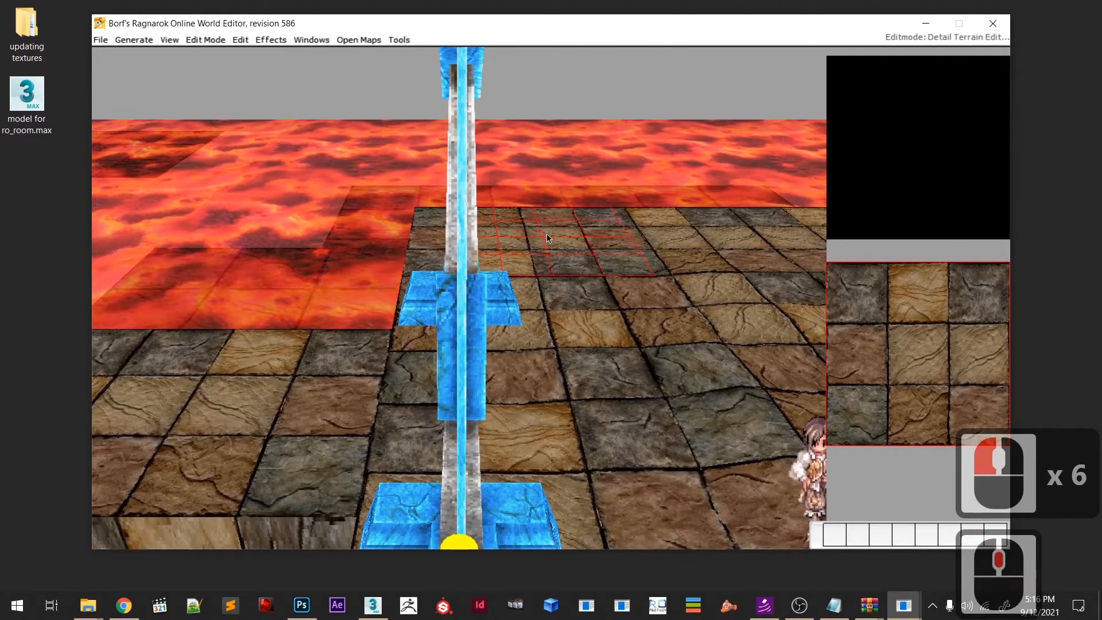
{"action": "left_click_drag", "start_coordinate": [600, 234], "coordinate": [626, 254]}
{"action": "left_click", "coordinate": [698, 245]}
{"action": "left_click", "coordinate": [694, 252]}
- Sculpt the walkway tiles beside the cave's lower teeth and their junction with the platform into uneven ground
{"action": "mouse_move", "coordinate": [672, 281]}
{"action": "middle_mouse_down"}
{"action": "mouse_move", "coordinate": [605, 295]}
{"action": "mouse_move", "coordinate": [553, 326]}
{"action": "mouse_move", "coordinate": [523, 291]}
{"action": "middle_mouse_up"}
{"action": "scroll", "coordinate": [605, 295], "scroll_direction": "down", "scroll_amount": 4}
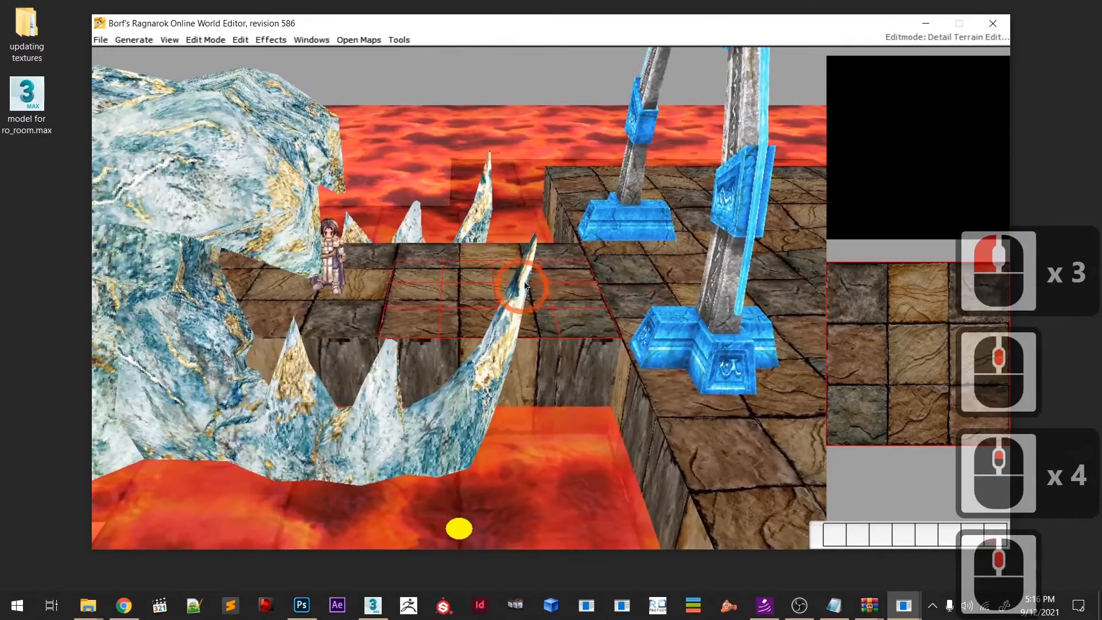
{"action": "left_click", "coordinate": [555, 278]}
{"action": "left_click", "coordinate": [446, 275]}
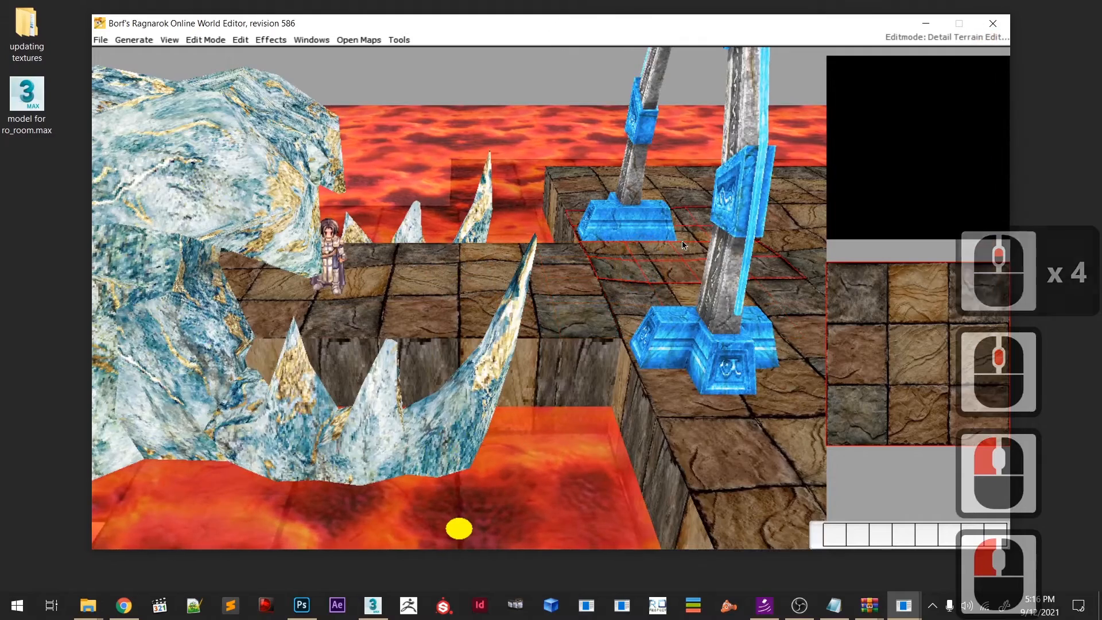
{"action": "left_click", "coordinate": [678, 265]}
{"action": "double_click", "coordinate": [635, 271]}
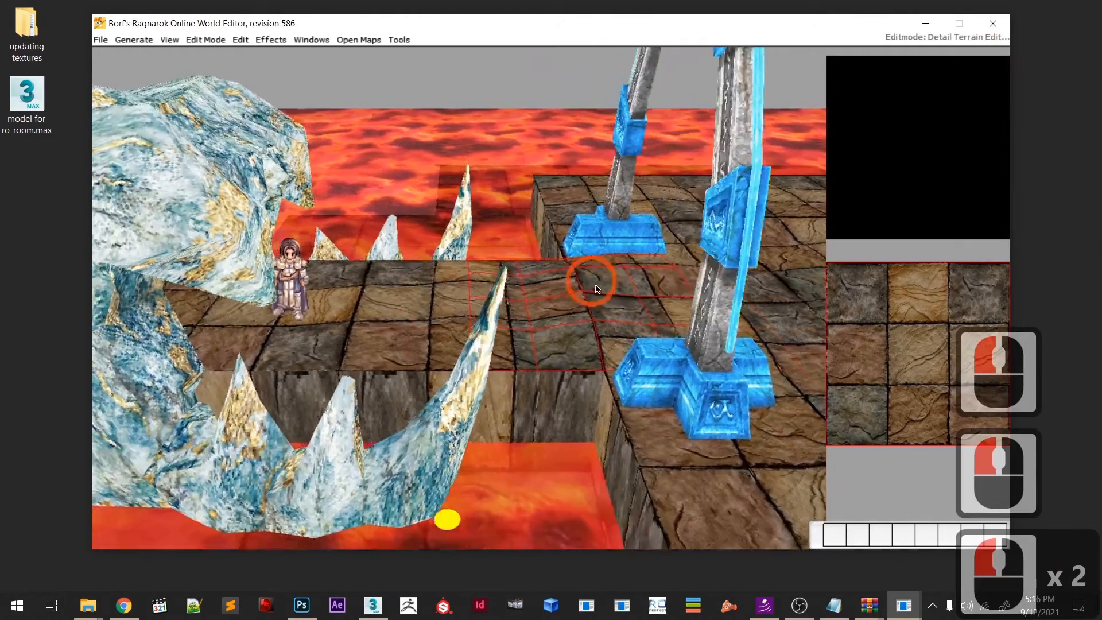
- Add sloped bumps to the walkway around the armoured character at the cave mouth
{"action": "middle_click_drag", "start_coordinate": [596, 285], "coordinate": [350, 294]}
{"action": "scroll", "coordinate": [459, 316], "scroll_direction": "down", "scroll_amount": 3}
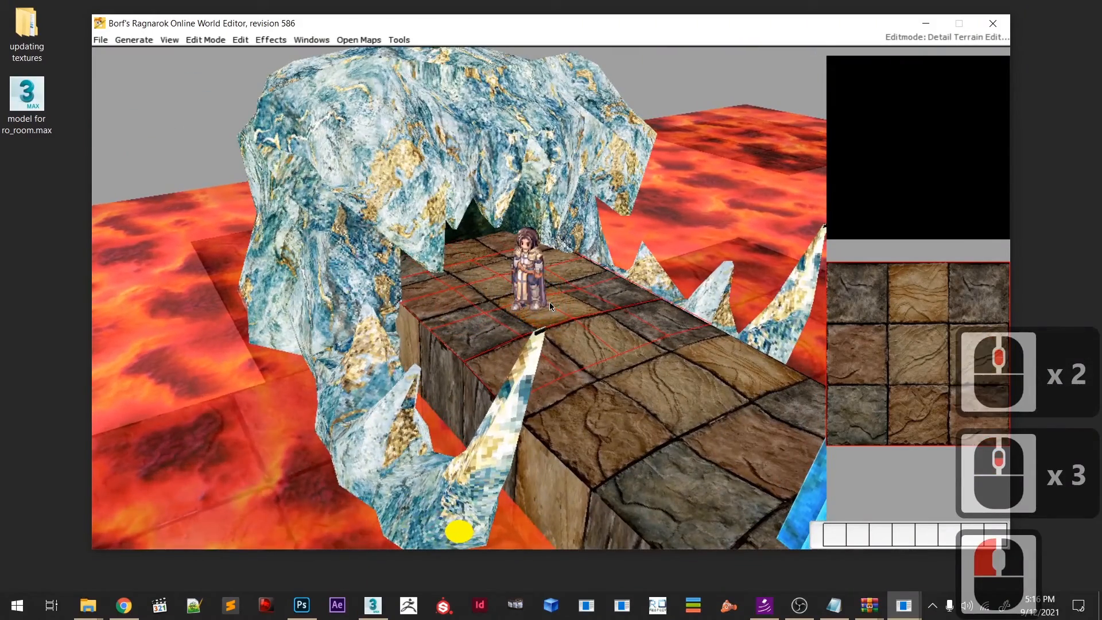
{"action": "left_click", "coordinate": [549, 302]}
{"action": "left_click_drag", "start_coordinate": [653, 371], "coordinate": [608, 318]}
{"action": "middle_click_drag", "start_coordinate": [577, 350], "coordinate": [712, 372]}
{"action": "scroll", "coordinate": [568, 359], "scroll_direction": "up", "scroll_amount": 6}
{"action": "scroll", "coordinate": [441, 306], "scroll_direction": "down", "scroll_amount": 3}
{"action": "middle_click_drag", "start_coordinate": [441, 306], "coordinate": [413, 278]}
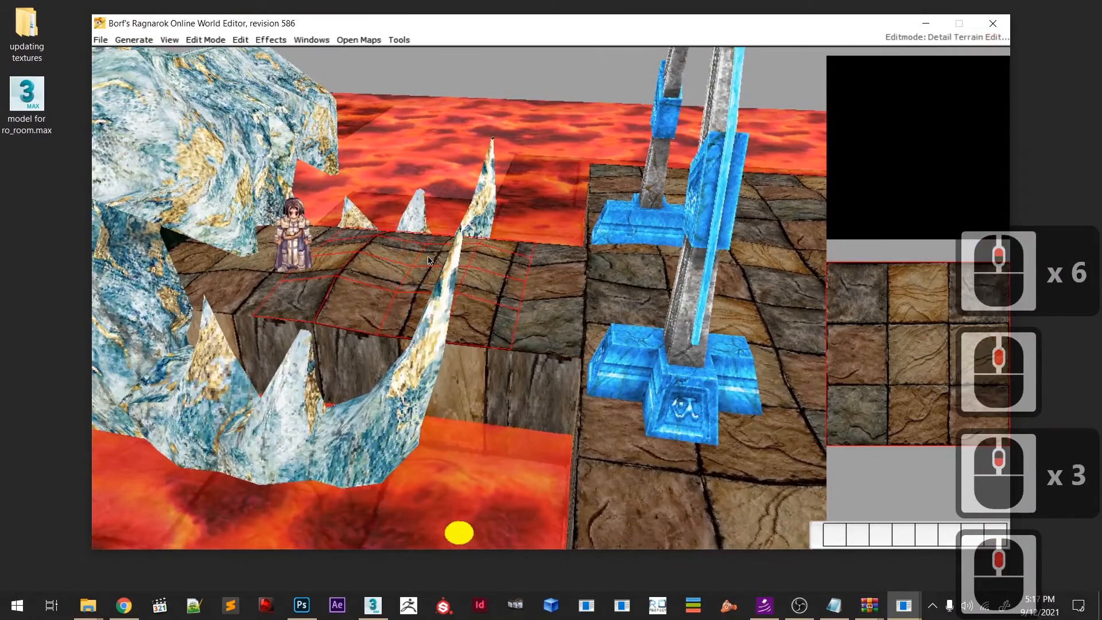
- Sculpt uneven slopes into the platform corner beside the arch foot, overlooking the lava
{"action": "key", "text": "s"}
{"action": "middle_click_drag", "start_coordinate": [526, 289], "coordinate": [544, 356], "text": "shift"}
{"action": "scroll", "coordinate": [560, 430], "scroll_direction": "up", "scroll_amount": 3}
{"action": "key", "text": "u"}
{"action": "scroll", "coordinate": [563, 367], "scroll_direction": "down", "scroll_amount": 3}
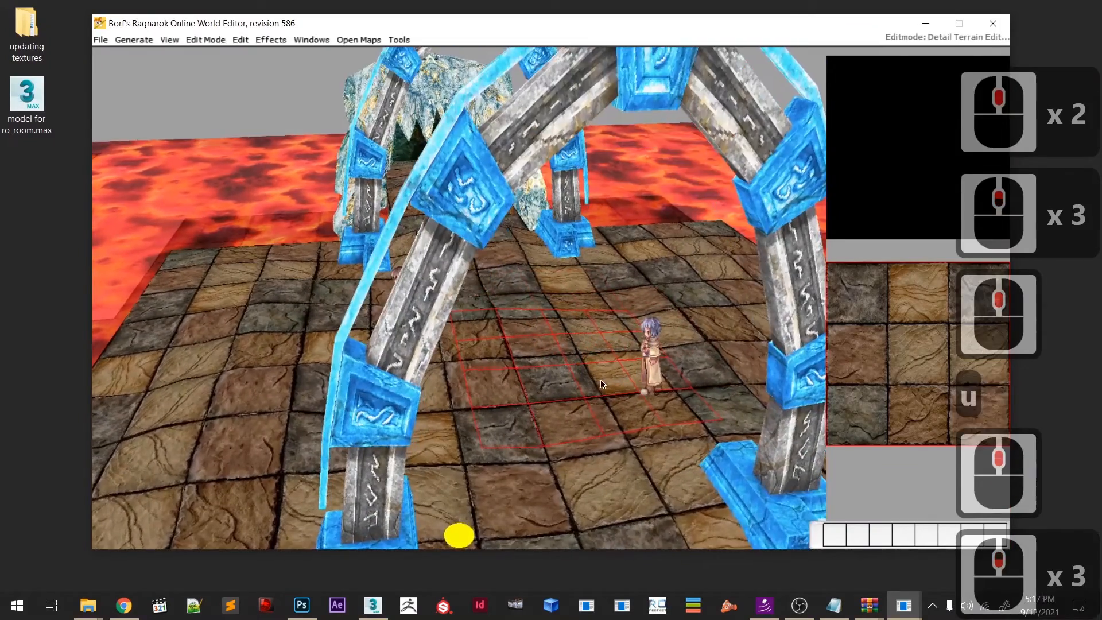
{"action": "key", "text": "s"}
{"action": "middle_click_drag", "start_coordinate": [602, 384], "coordinate": [609, 339]}
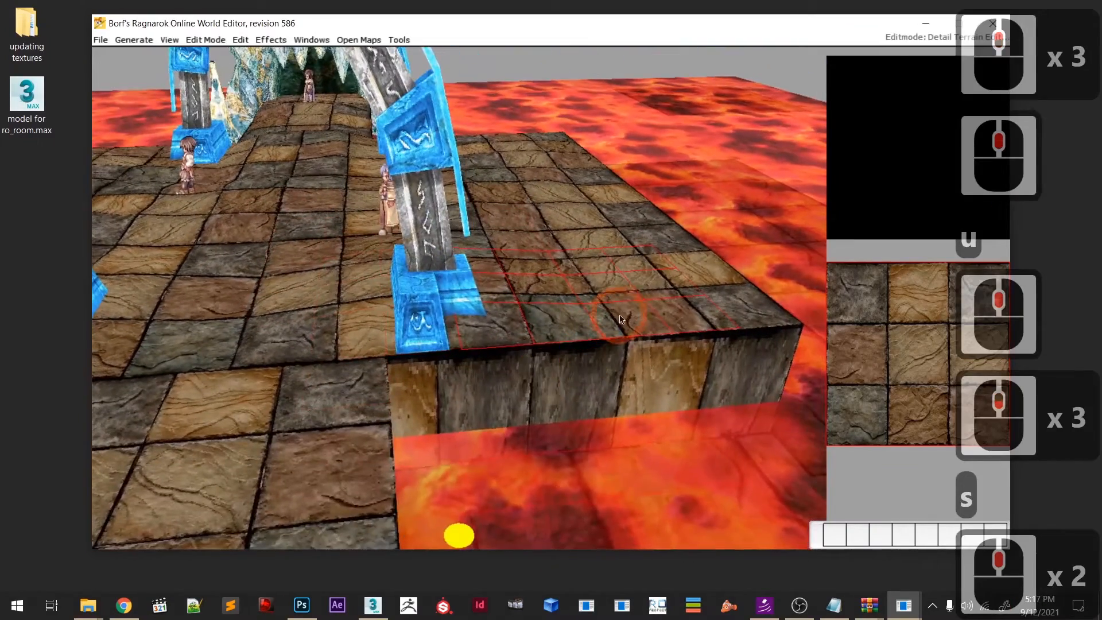
{"action": "left_click", "coordinate": [632, 285]}
{"action": "left_click", "coordinate": [633, 287]}
{"action": "left_click", "coordinate": [614, 277]}
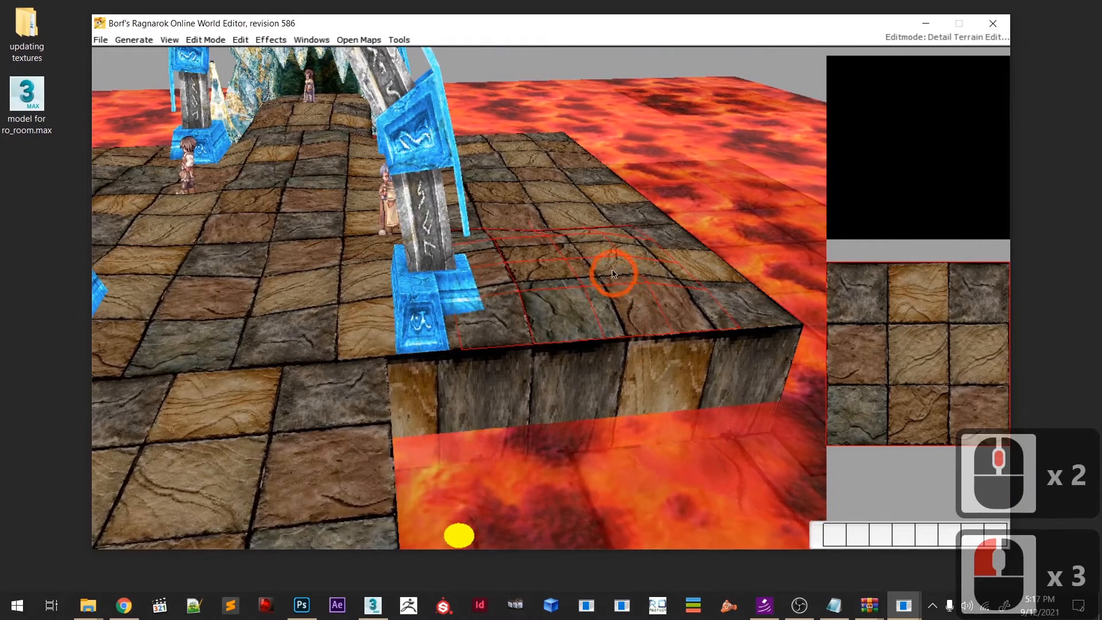
{"action": "left_click", "coordinate": [595, 243]}
- Sculpt uneven bumps into the platform tiles near the arch and the walkway tiles around the character at the cave mouth
{"action": "scroll", "coordinate": [575, 288], "scroll_direction": "up", "scroll_amount": 6}
{"action": "middle_click_drag", "start_coordinate": [574, 290], "coordinate": [595, 426]}
{"action": "left_click", "coordinate": [506, 371]}
{"action": "scroll", "coordinate": [602, 451], "scroll_direction": "down", "scroll_amount": 4}
{"action": "left_click", "coordinate": [653, 395]}
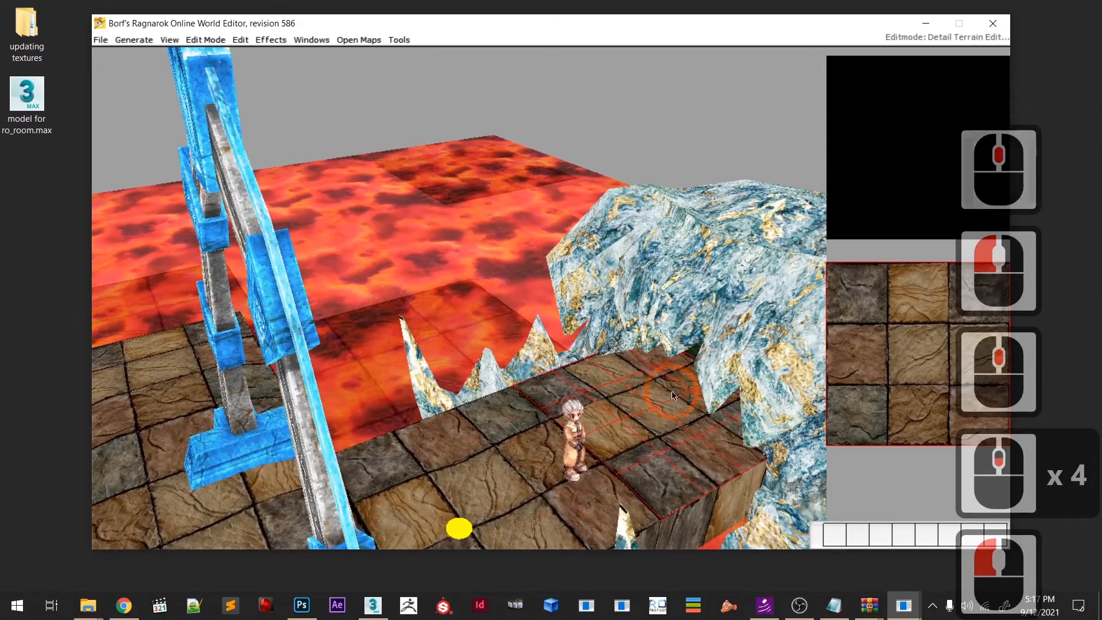
{"action": "left_click", "coordinate": [671, 391]}
{"action": "left_click", "coordinate": [613, 424]}
{"action": "left_click", "coordinate": [613, 425]}
{"action": "scroll", "coordinate": [613, 422], "scroll_direction": "up", "scroll_amount": 1}
{"action": "middle_click_drag", "start_coordinate": [613, 423], "coordinate": [736, 448]}
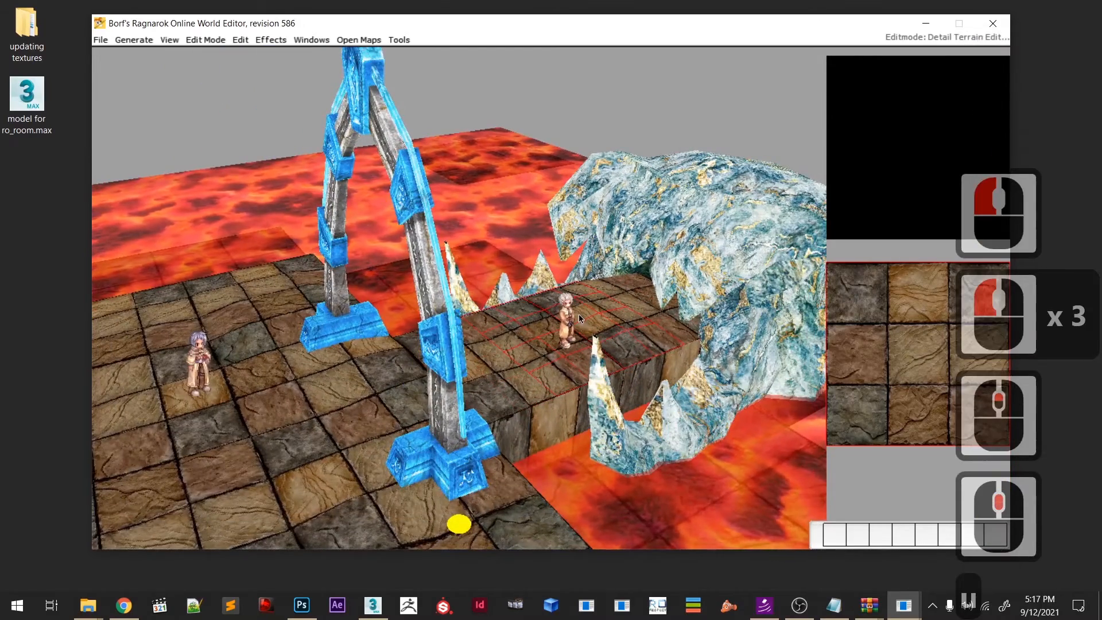
- Rework the walkway bumps beside the cave-mouth character and shape slight height variations into the platform between the arches
{"action": "key", "text": "u"}
{"action": "left_click", "coordinate": [572, 338]}
{"action": "middle_click_drag", "start_coordinate": [573, 391], "coordinate": [622, 356]}
{"action": "scroll", "coordinate": [623, 357], "scroll_direction": "down", "scroll_amount": 4}
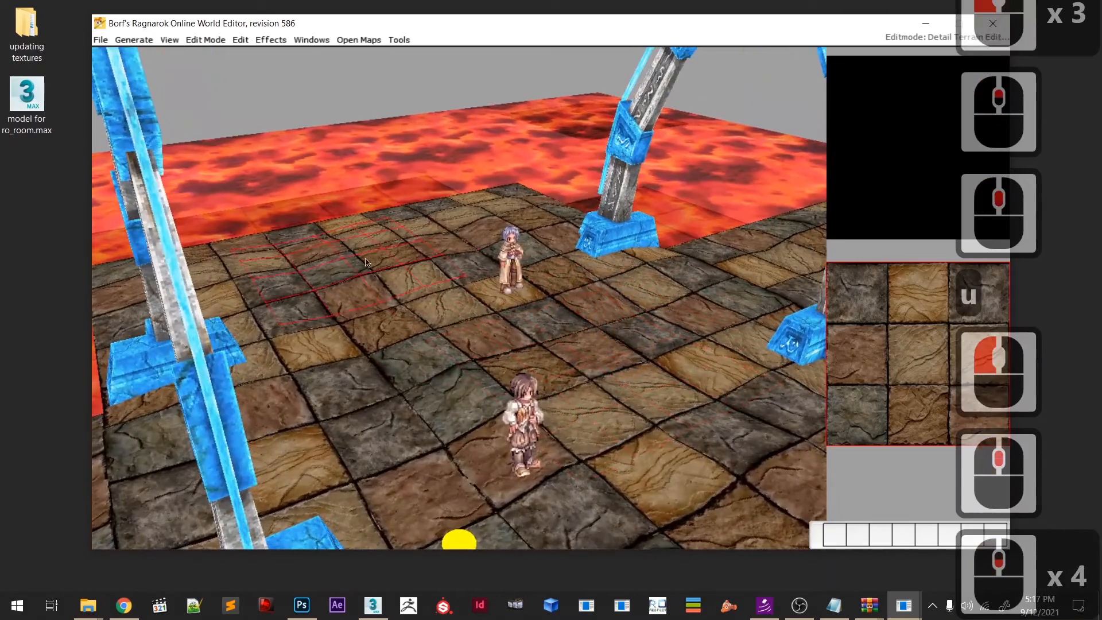
{"action": "left_click", "coordinate": [550, 343]}
{"action": "mouse_move", "coordinate": [550, 344]}
{"action": "middle_mouse_down"}
{"action": "mouse_move", "coordinate": [535, 327]}
{"action": "mouse_move", "coordinate": [542, 376]}
{"action": "mouse_move", "coordinate": [468, 377]}
{"action": "middle_mouse_up"}
{"action": "scroll", "coordinate": [539, 367], "scroll_direction": "up", "scroll_amount": 9}
{"action": "scroll", "coordinate": [515, 377], "scroll_direction": "up", "scroll_amount": 5}
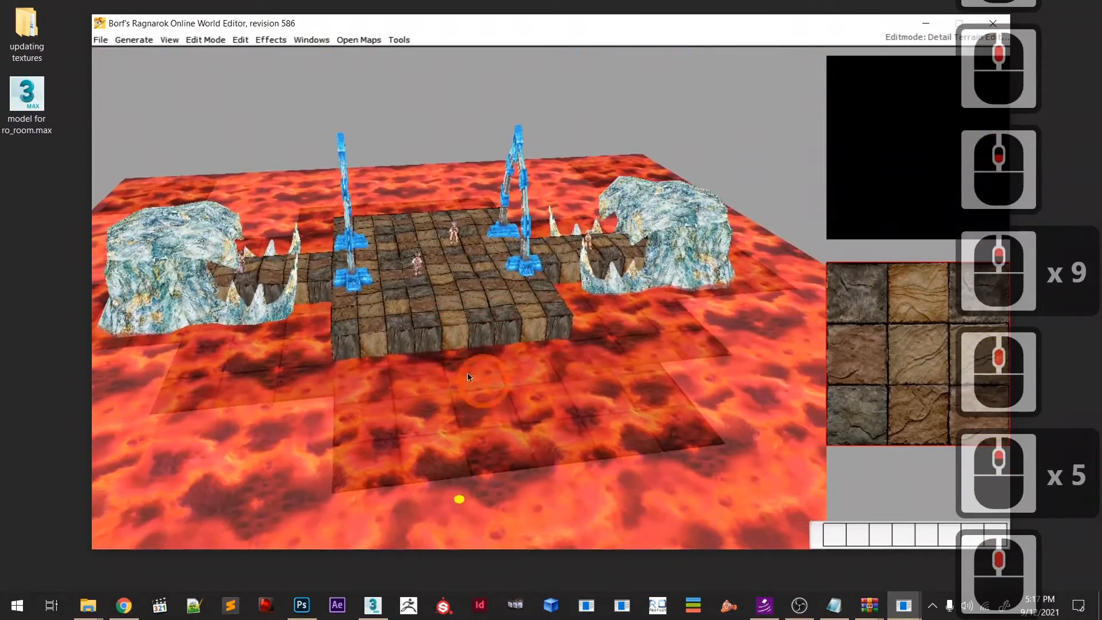
- Save the map
{"action": "left_click_drag", "start_coordinate": [98, 42], "coordinate": [125, 99]}
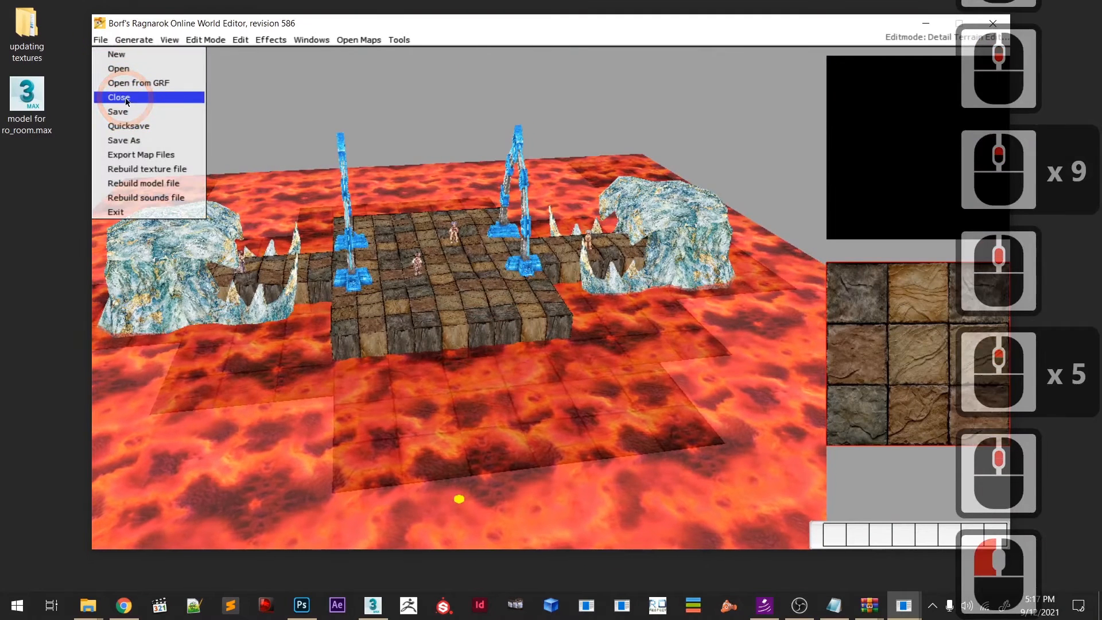
{"action": "left_click", "coordinate": [128, 112]}
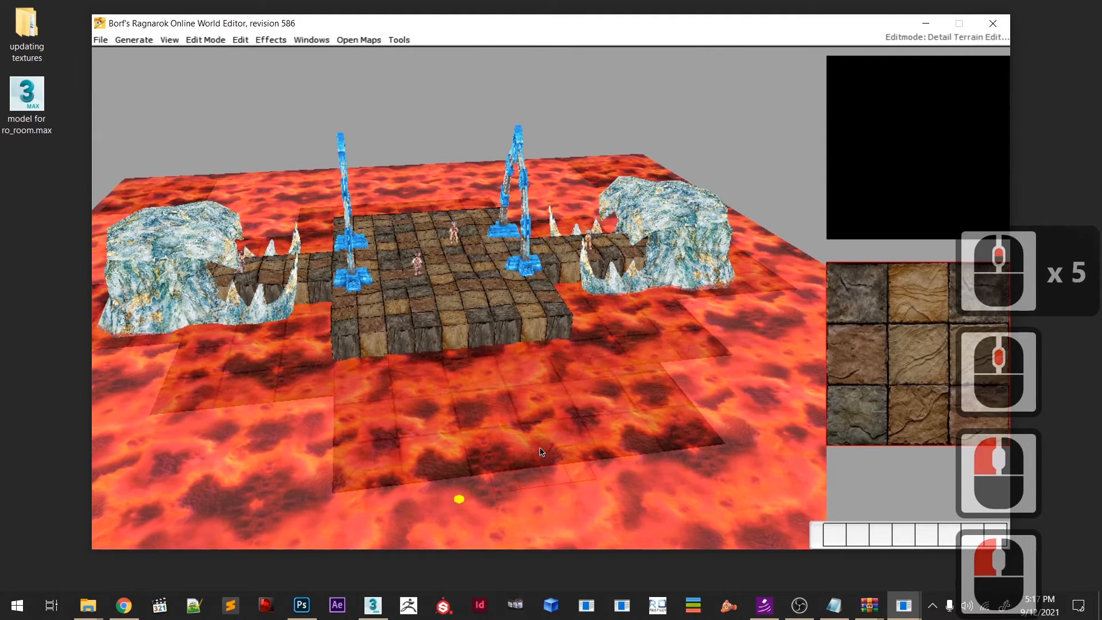
- Switch to texture editing and hide the lava surface to expose the ground beneath it
{"action": "key", "text": "F1"}
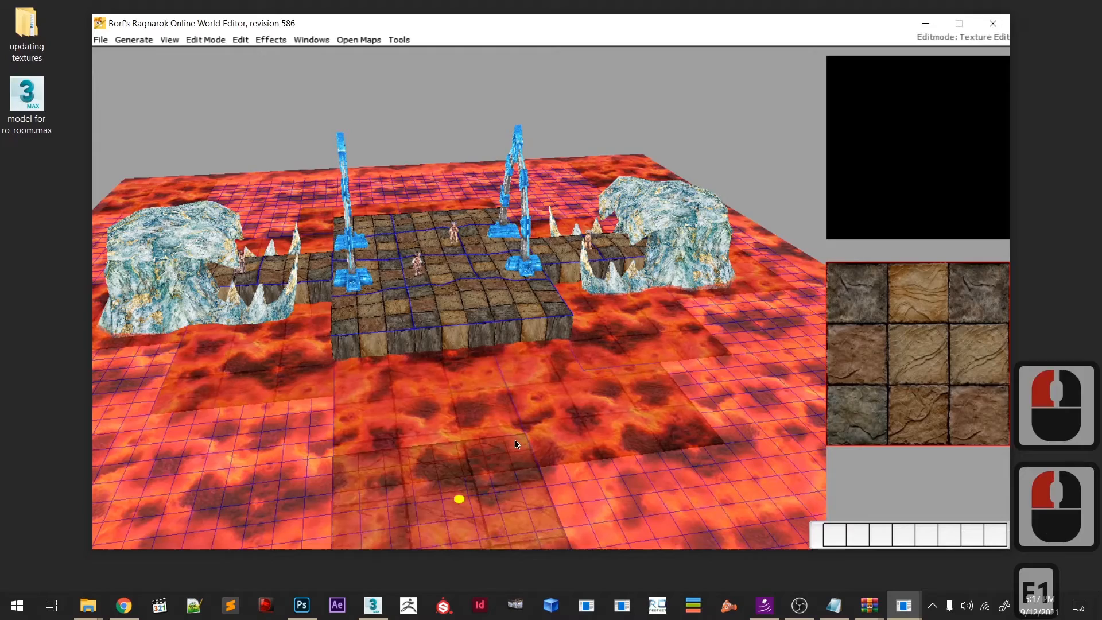
{"action": "left_click", "coordinate": [174, 43]}
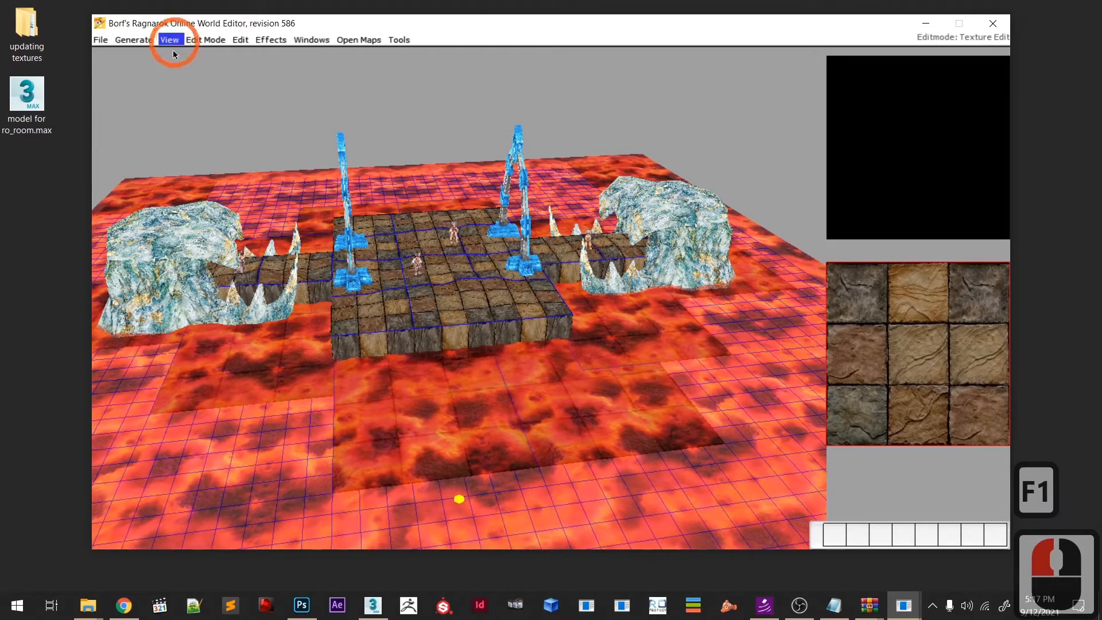
{"action": "left_click", "coordinate": [172, 44]}
{"action": "left_click", "coordinate": [197, 160]}
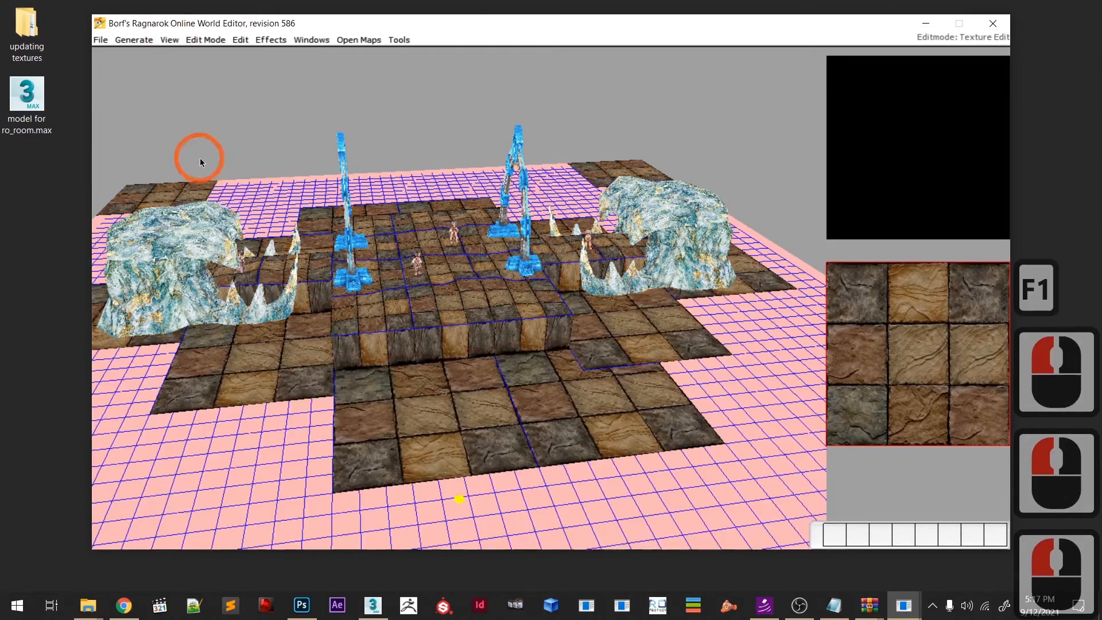
- Paint the stone tile texture at a smaller scale over the map's near corner as a two-by-two group of blocks
{"action": "middle_click_drag", "start_coordinate": [630, 466], "coordinate": [607, 360]}
{"action": "scroll", "coordinate": [451, 335], "scroll_direction": "down", "scroll_amount": 3}
{"action": "mouse_move", "coordinate": [452, 335]}
{"action": "middle_mouse_down"}
{"action": "mouse_move", "coordinate": [467, 375]}
{"action": "mouse_move", "coordinate": [580, 325]}
{"action": "middle_mouse_up"}
{"action": "key", "text": "minus"}
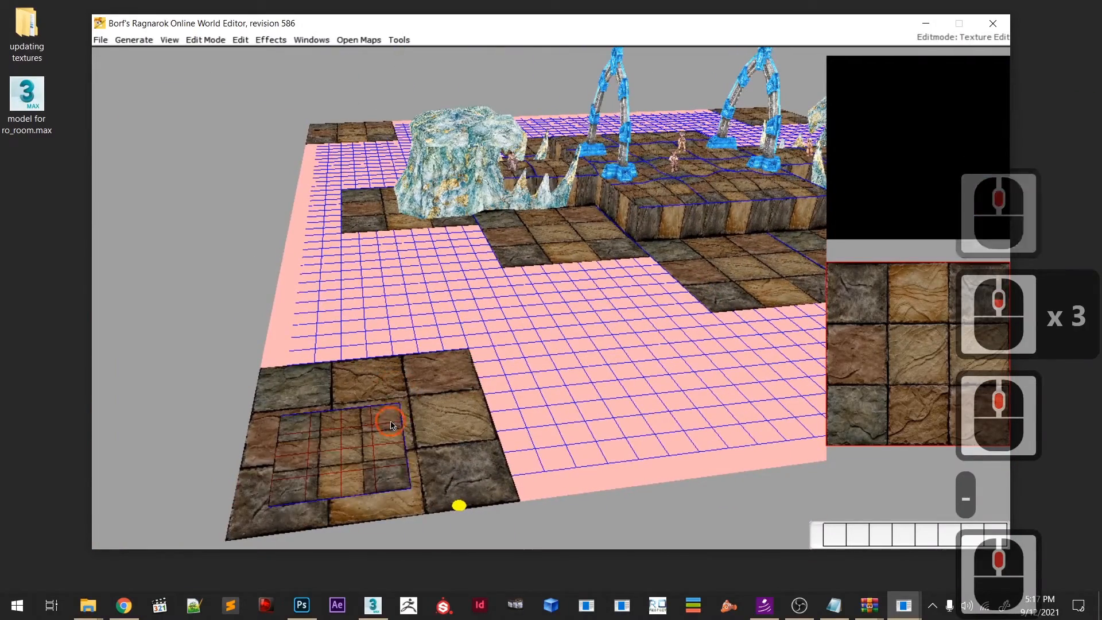
{"action": "left_click", "coordinate": [501, 399]}
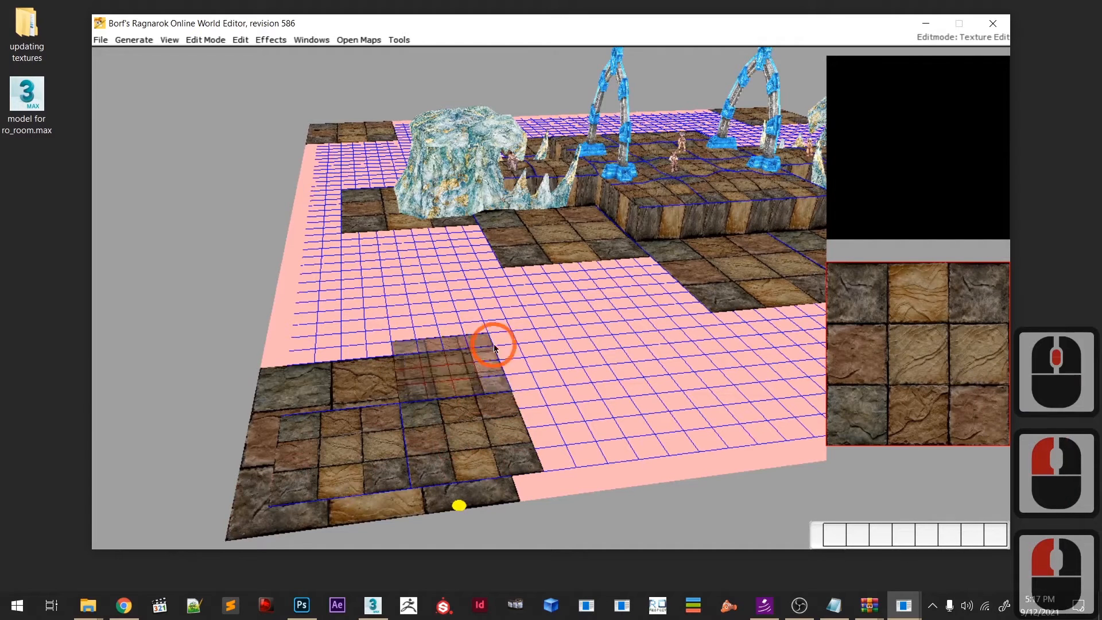
{"action": "left_click", "coordinate": [380, 343]}
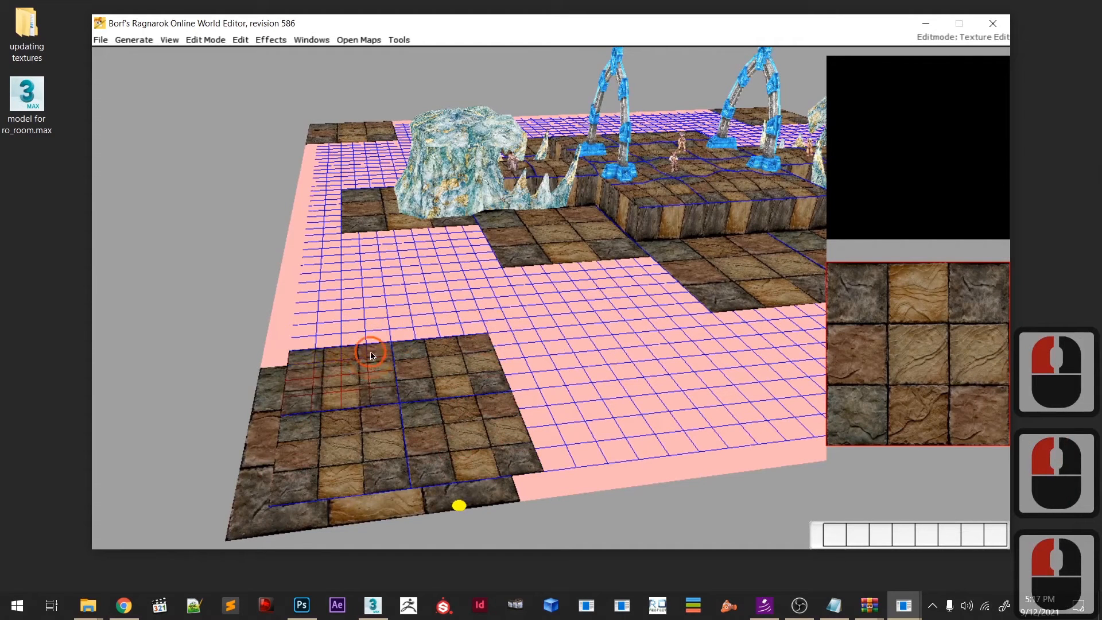
{"action": "left_click", "coordinate": [443, 405]}
{"action": "left_click", "coordinate": [452, 390]}
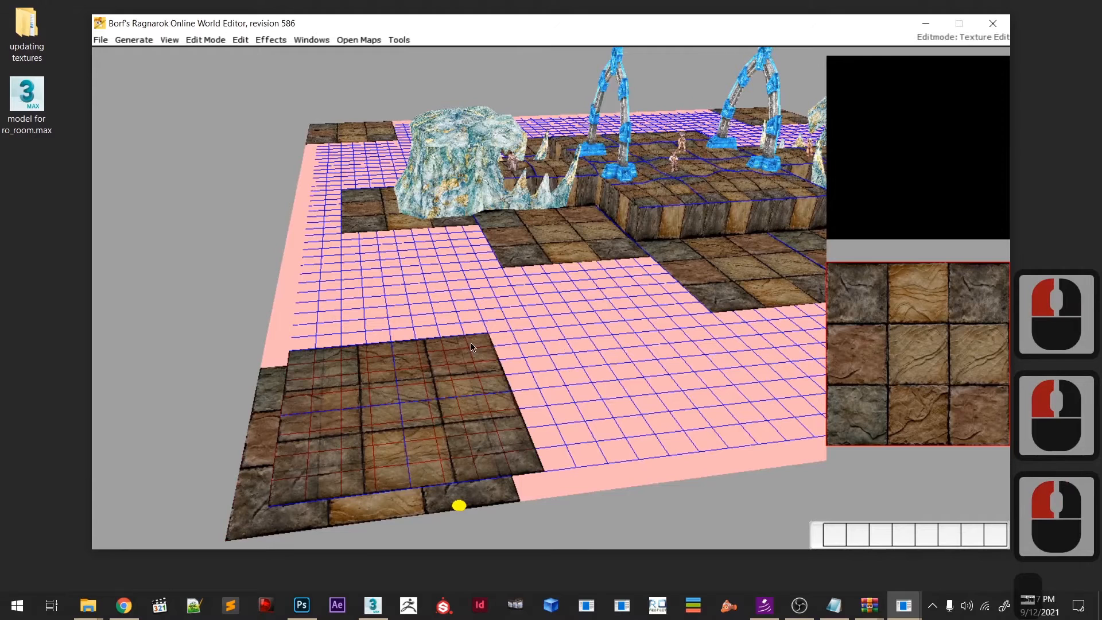
- Copy the tiled stone block and paste it over the neighbouring bare ground along the near edge and toward the platform
{"action": "left_click", "coordinate": [474, 347]}
{"action": "left_click", "coordinate": [668, 343]}
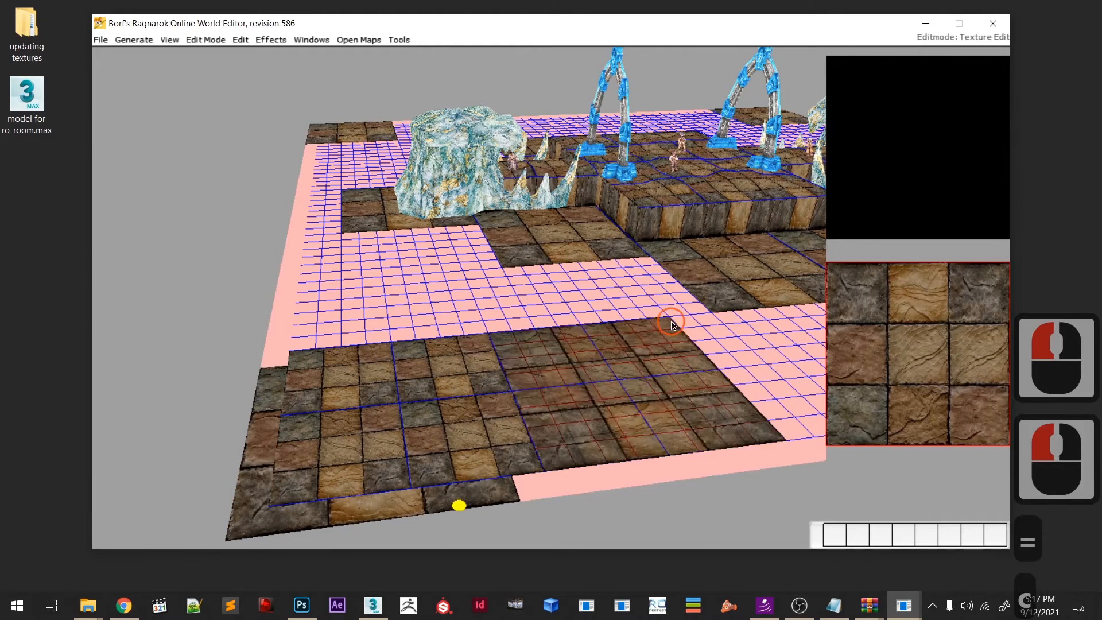
{"action": "key", "text": "c"}
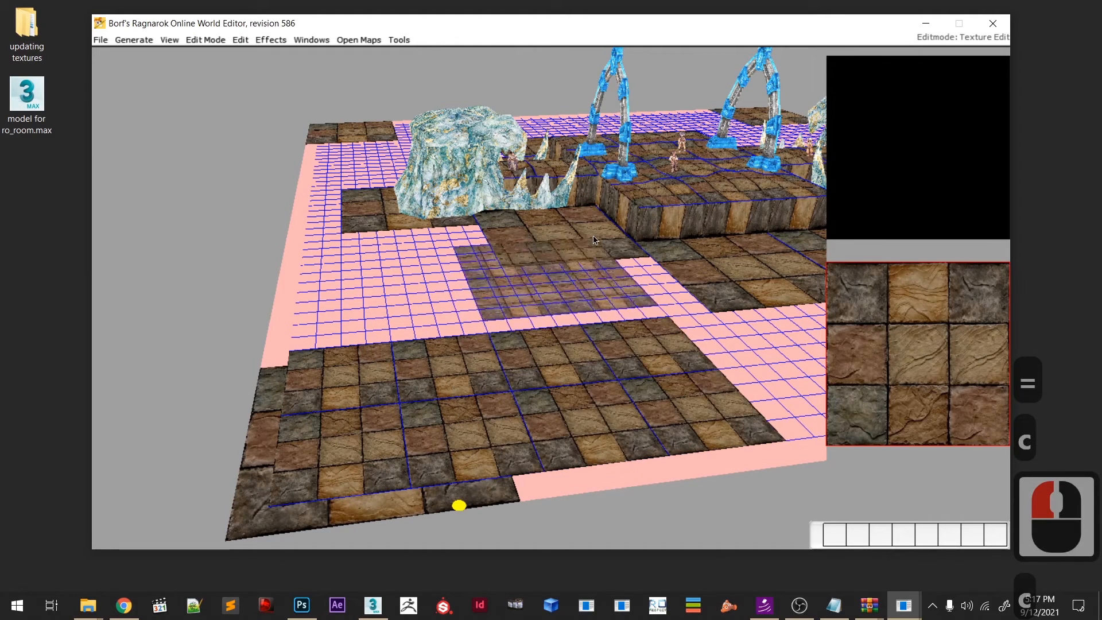
{"action": "left_click", "coordinate": [591, 253]}
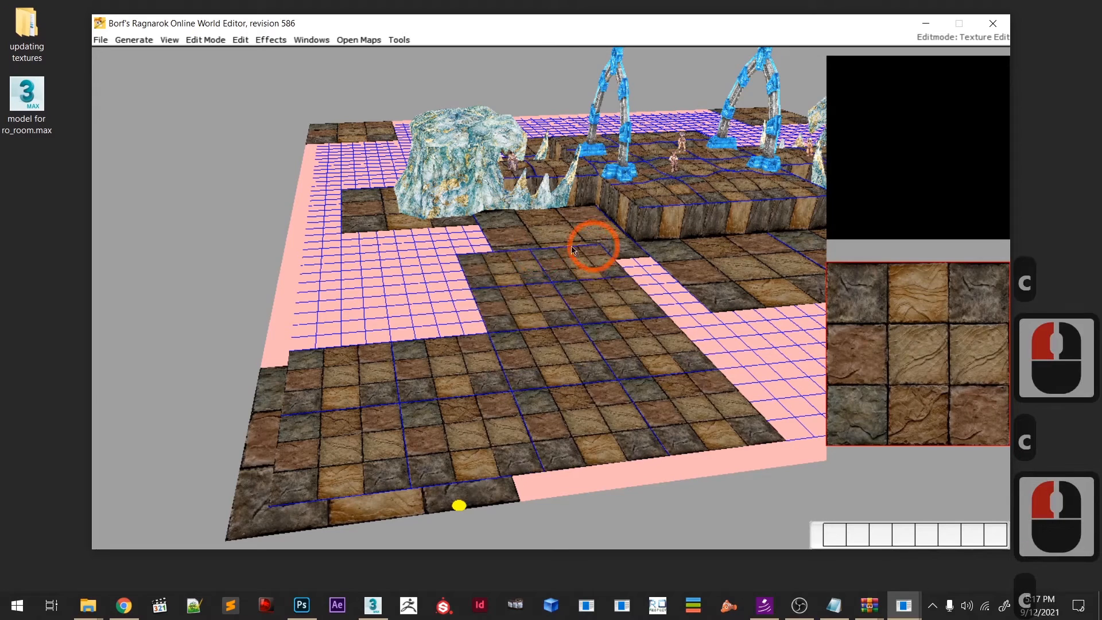
{"action": "left_click", "coordinate": [571, 333]}
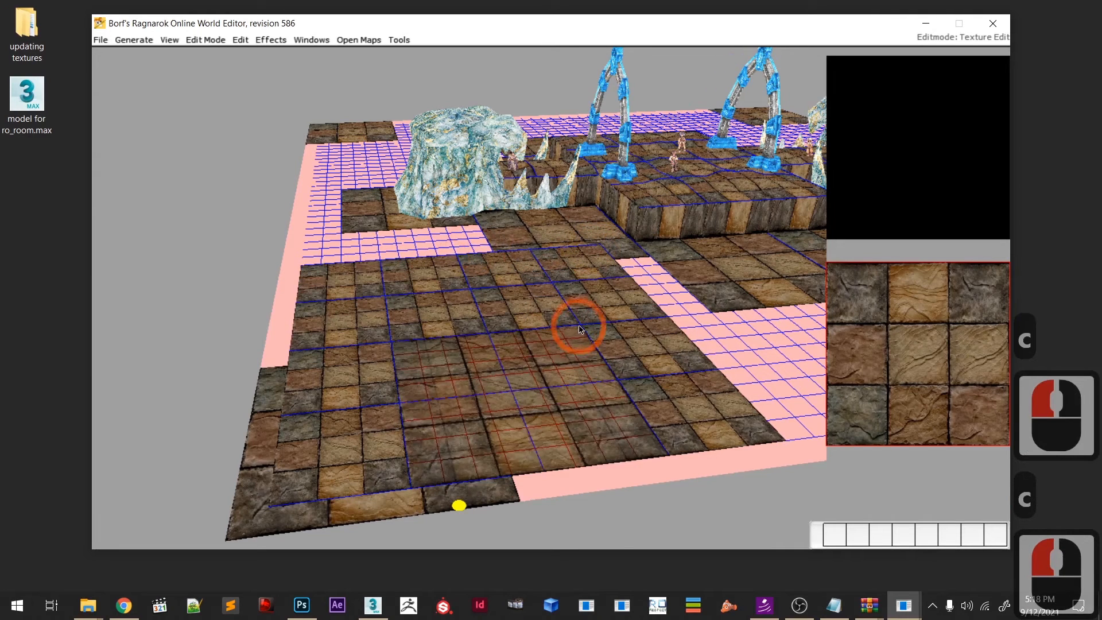
{"action": "key", "text": "="}
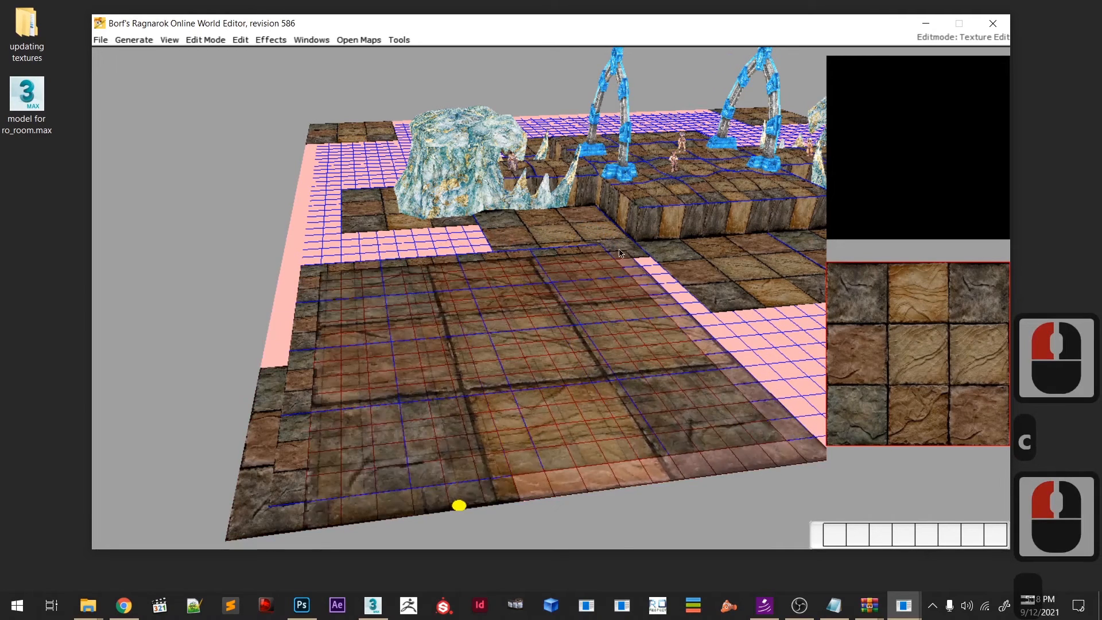
{"action": "left_click", "coordinate": [605, 256]}
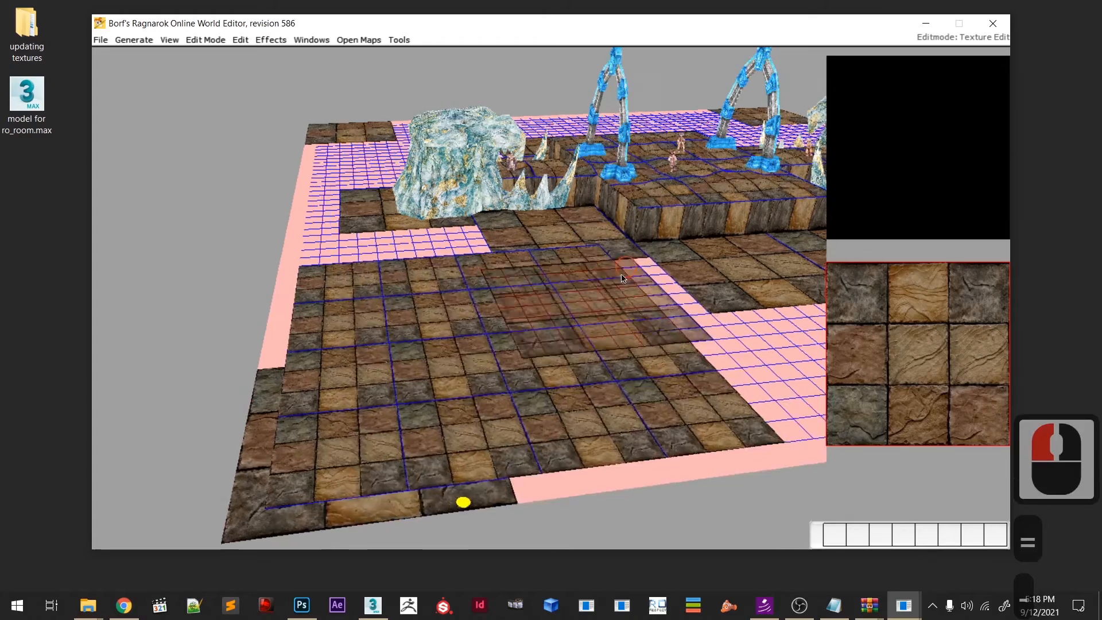
- Copy a tiled stone block, hide the models, and paste the block over the bare ground beside the cave's location
{"action": "scroll", "coordinate": [595, 312], "scroll_direction": "up", "scroll_amount": 3}
{"action": "key", "text": "minus"}
{"action": "scroll", "coordinate": [581, 379], "scroll_direction": "up", "scroll_amount": 2}
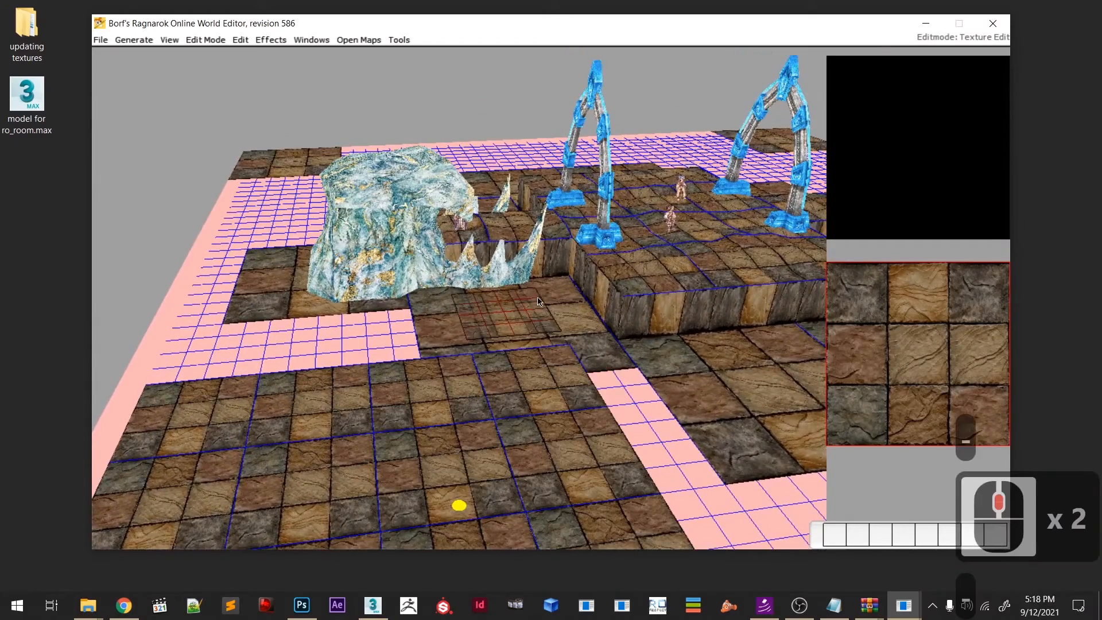
{"action": "scroll", "coordinate": [509, 391], "scroll_direction": "down", "scroll_amount": 2}
{"action": "key", "text": "="}
{"action": "mouse_move", "coordinate": [458, 402]}
{"action": "middle_mouse_down"}
{"action": "mouse_move", "coordinate": [475, 355]}
{"action": "mouse_move", "coordinate": [492, 358]}
{"action": "middle_mouse_up"}
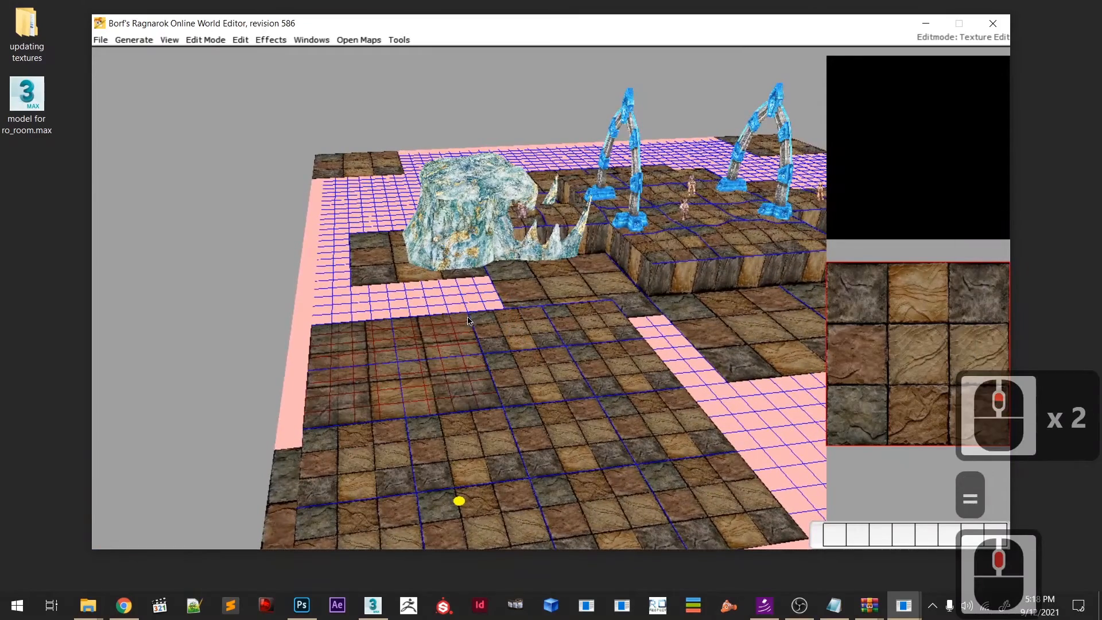
{"action": "key", "text": "c"}
{"action": "scroll", "coordinate": [474, 342], "scroll_direction": "up", "scroll_amount": 2}
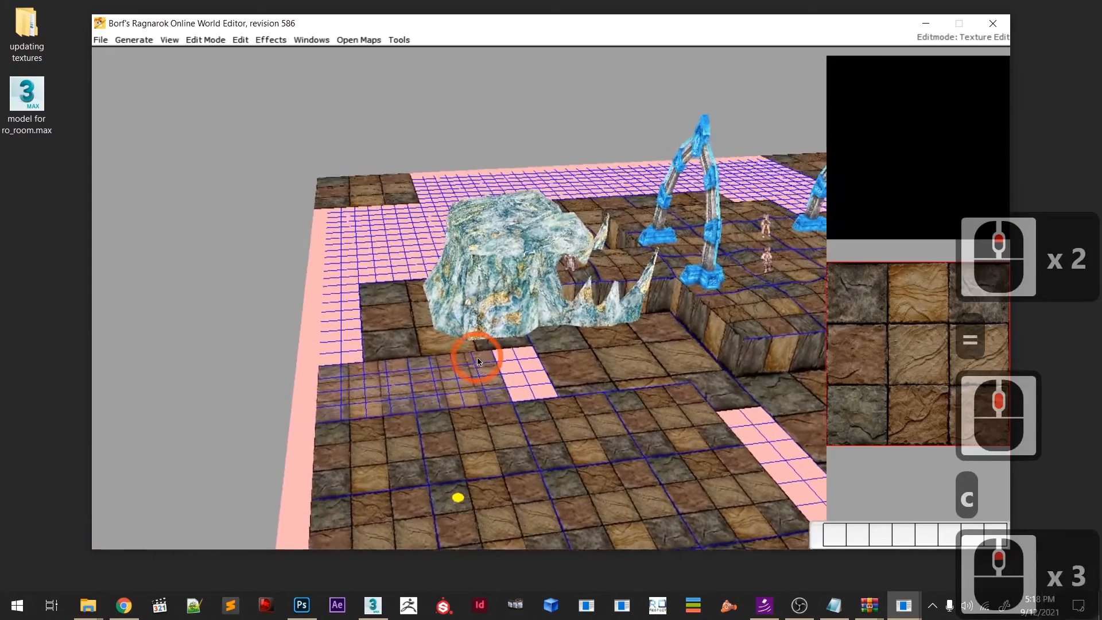
{"action": "key", "text": "o"}
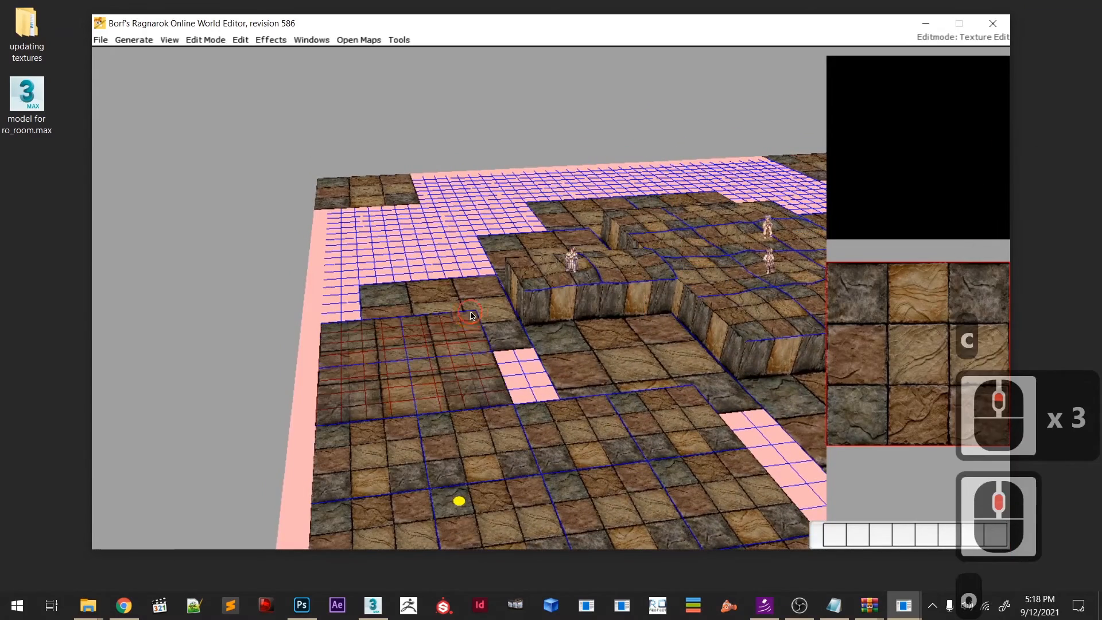
{"action": "left_click", "coordinate": [470, 316]}
- Cover the remaining ground along the map's side edge with copied stone blocks, up to the far corner
{"action": "key", "text": "c"}
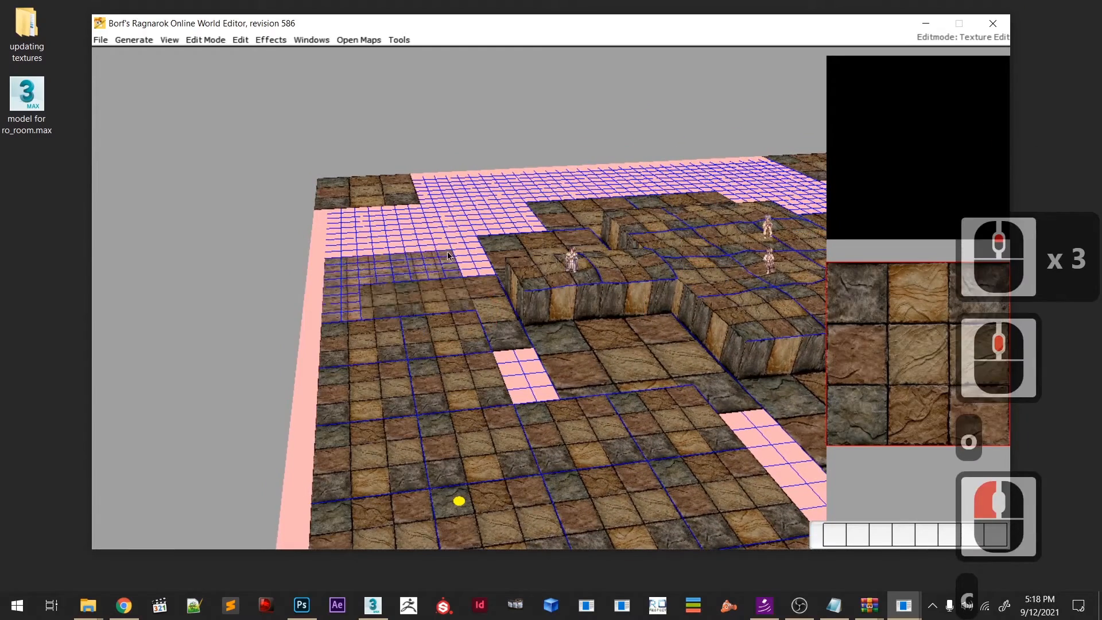
{"action": "left_click", "coordinate": [448, 254]}
{"action": "middle_click_drag", "start_coordinate": [448, 255], "coordinate": [460, 342]}
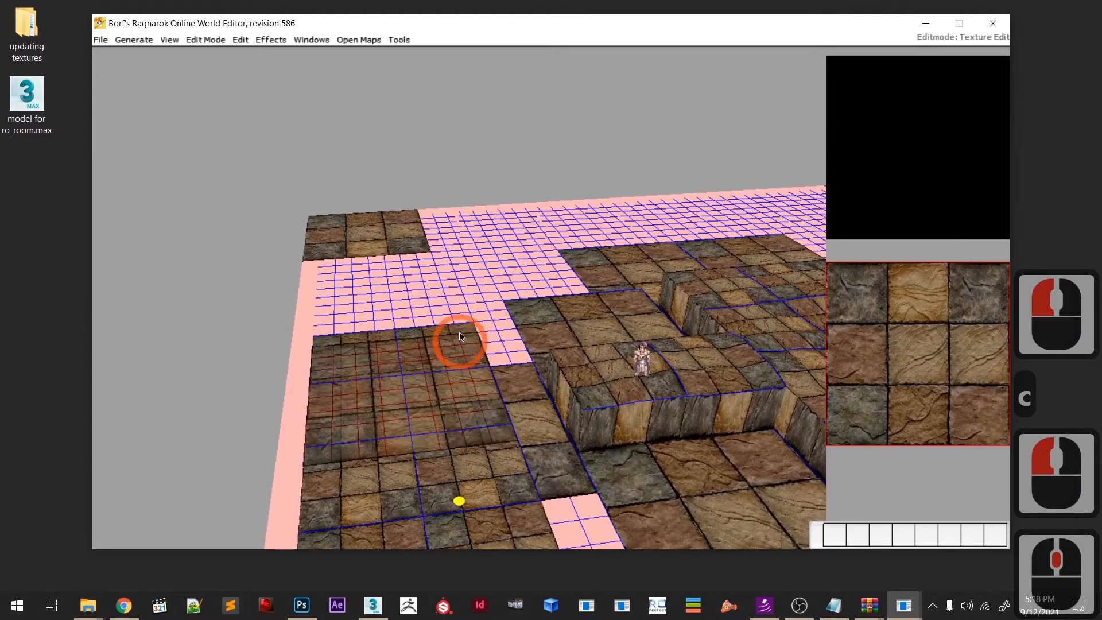
{"action": "key", "text": "c"}
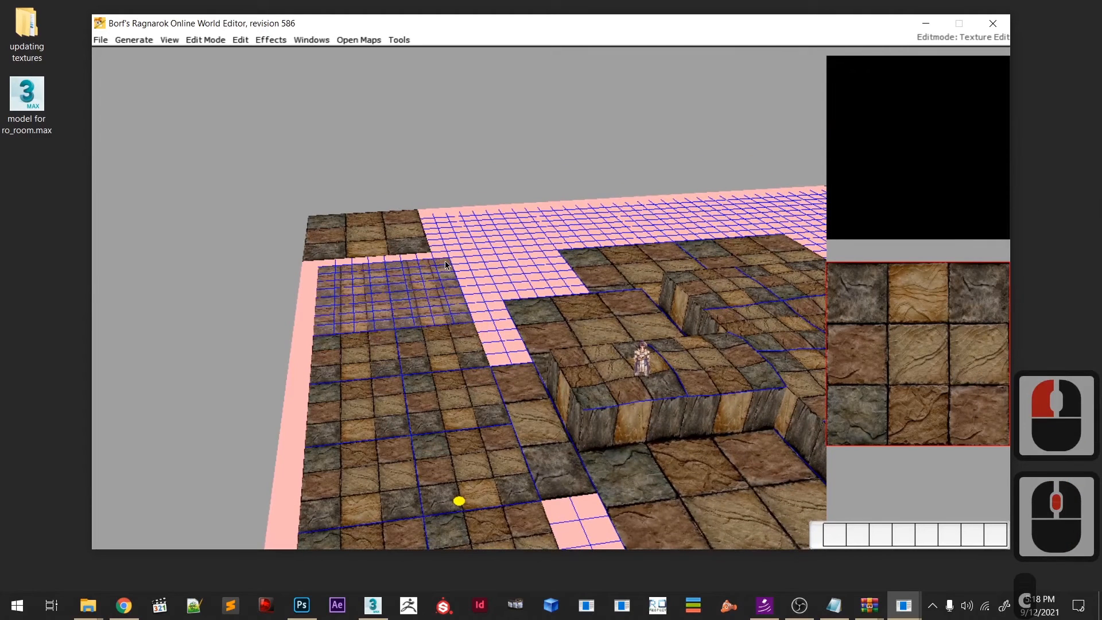
{"action": "left_click", "coordinate": [445, 257]}
{"action": "left_click", "coordinate": [448, 230]}
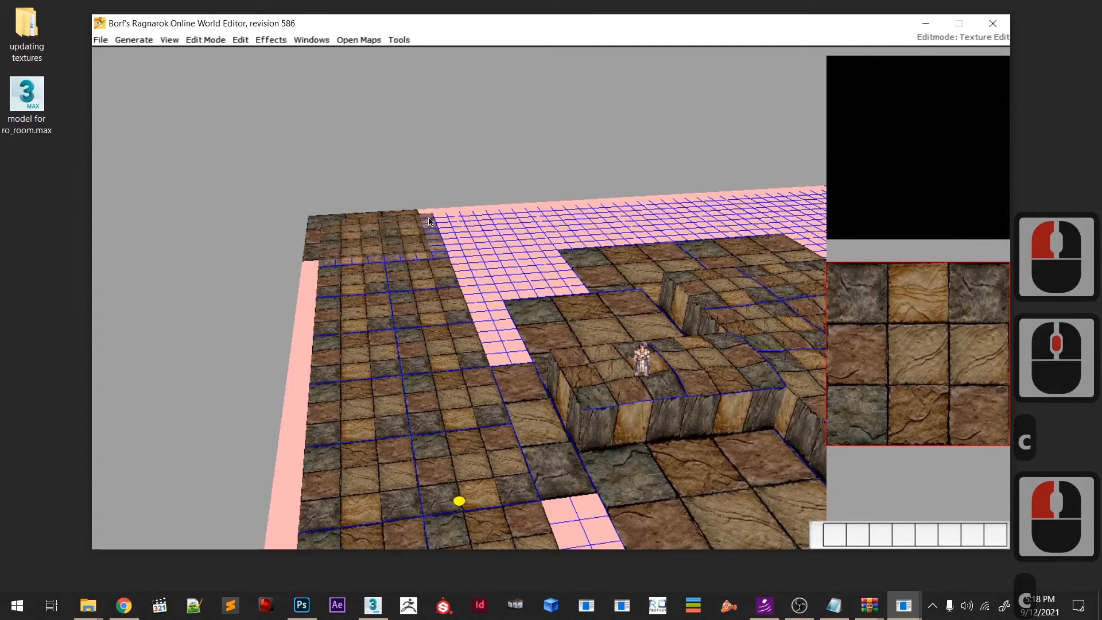
{"action": "left_click", "coordinate": [468, 308]}
- Copy a larger area of small stone tiles and paste it over the bare ground at the opposite near corner
{"action": "mouse_move", "coordinate": [480, 353]}
{"action": "middle_mouse_down"}
{"action": "mouse_move", "coordinate": [424, 242]}
{"action": "mouse_move", "coordinate": [443, 250]}
{"action": "middle_mouse_up"}
{"action": "scroll", "coordinate": [494, 373], "scroll_direction": "down", "scroll_amount": 1}
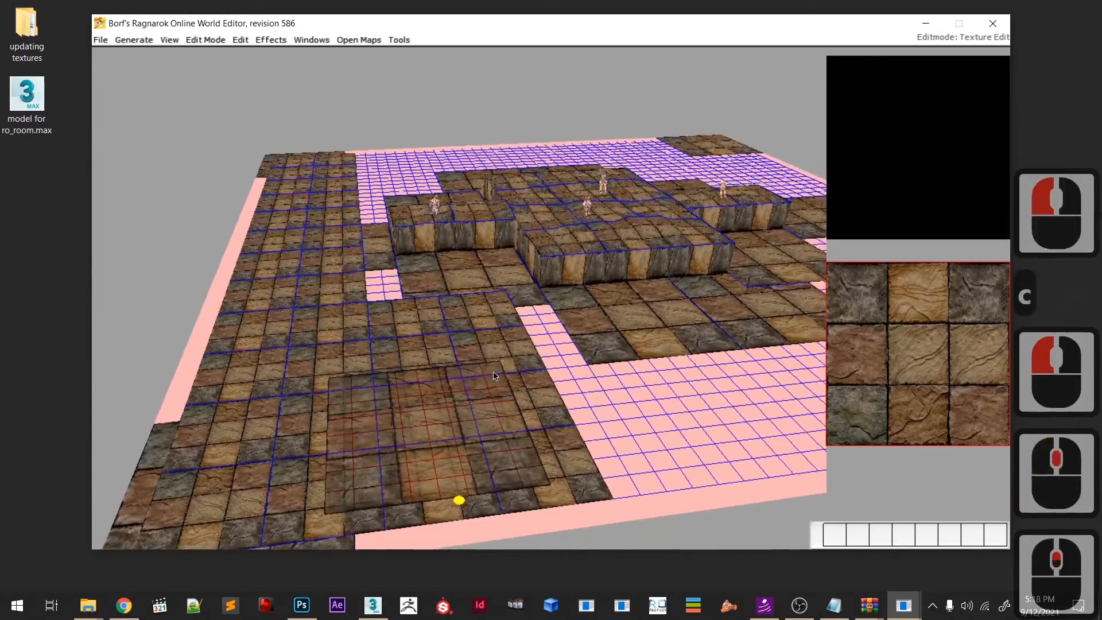
{"action": "scroll", "coordinate": [494, 373], "scroll_direction": "down", "scroll_amount": 5}
{"action": "middle_click_drag", "start_coordinate": [496, 402], "coordinate": [510, 459], "text": "shift"}
{"action": "scroll", "coordinate": [508, 368], "scroll_direction": "down", "scroll_amount": 7}
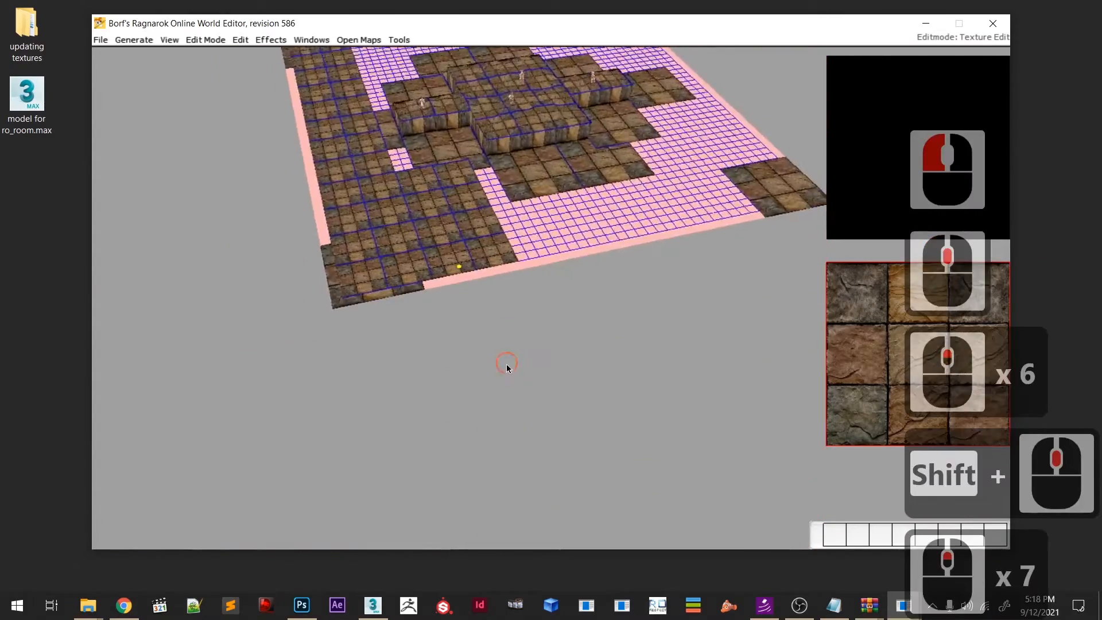
{"action": "middle_click_drag", "start_coordinate": [507, 365], "coordinate": [466, 442]}
{"action": "scroll", "coordinate": [457, 274], "scroll_direction": "up", "scroll_amount": 7}
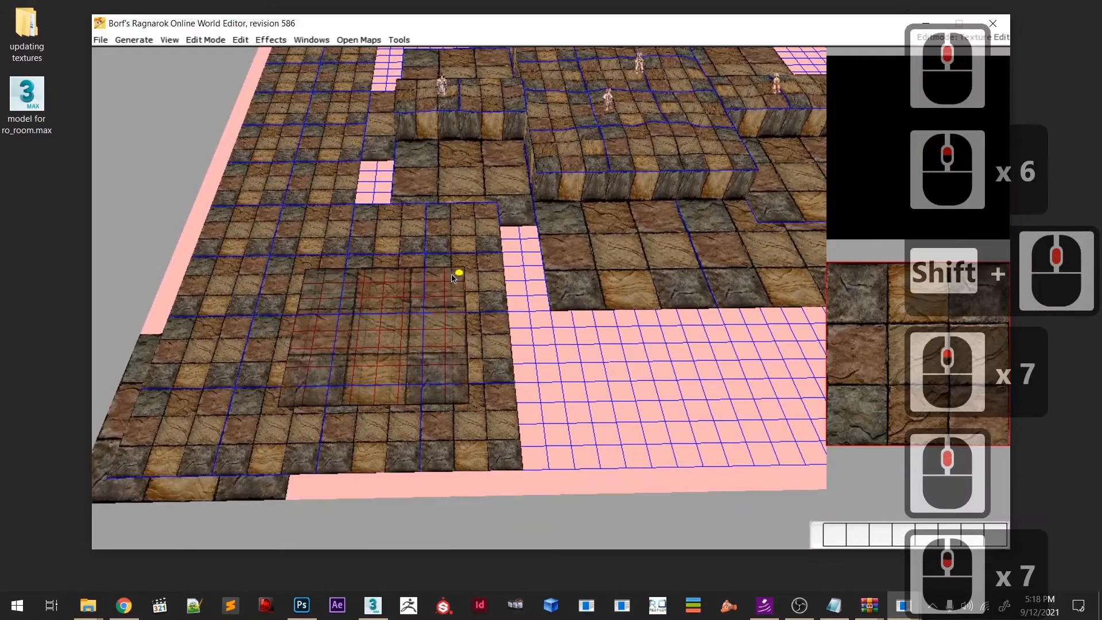
{"action": "key", "text": "equal"}
{"action": "key", "text": "c"}
{"action": "middle_click_drag", "start_coordinate": [598, 278], "coordinate": [448, 247]}
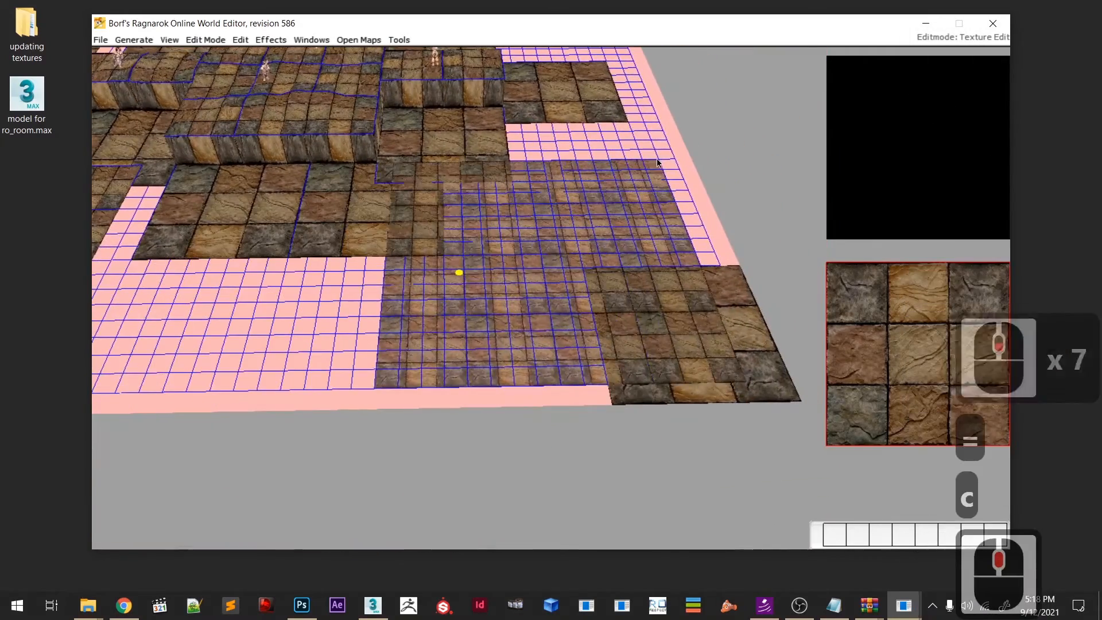
{"action": "left_click", "coordinate": [664, 160]}
- Paste the large stone-tiled area over the bare ground at the far corner on the same side
{"action": "key", "text": "c"}
{"action": "mouse_move", "coordinate": [653, 176]}
{"action": "middle_mouse_down"}
{"action": "mouse_move", "coordinate": [630, 237]}
{"action": "mouse_move", "coordinate": [626, 425]}
{"action": "middle_mouse_up"}
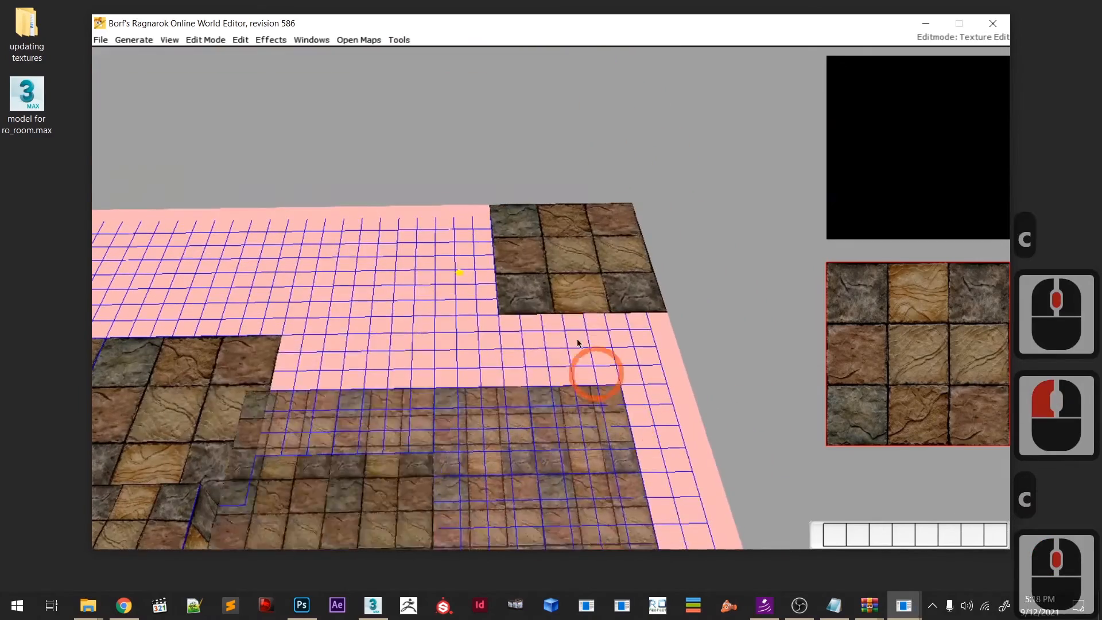
{"action": "left_click", "coordinate": [613, 225]}
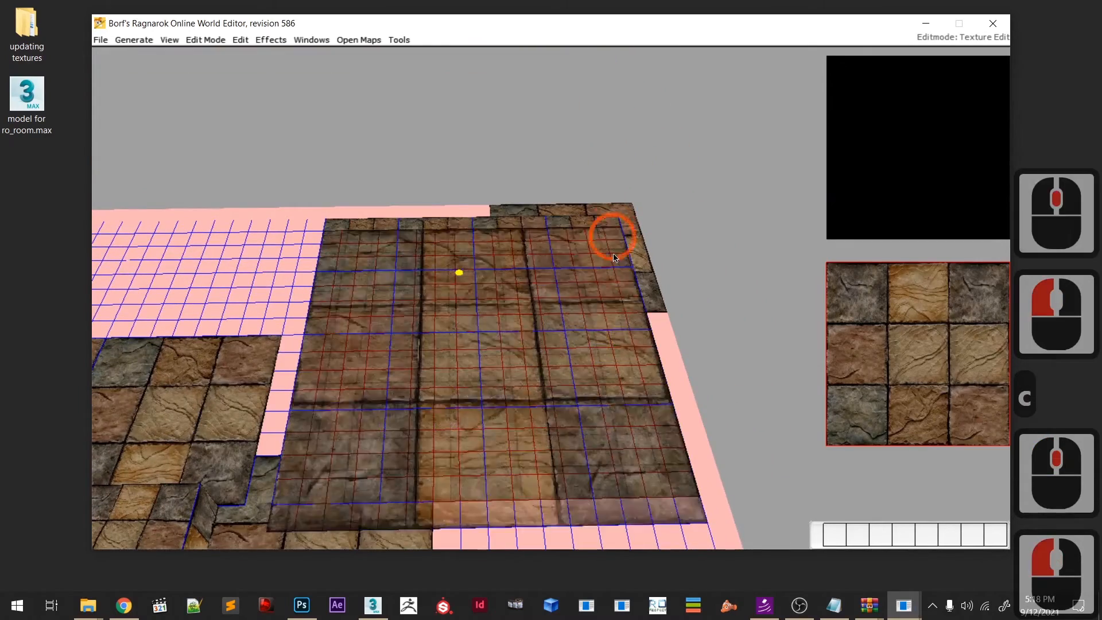
- Pick a narrow strip of the black texture and paint it along the whole first side border of the map
{"action": "key", "text": "F1"}
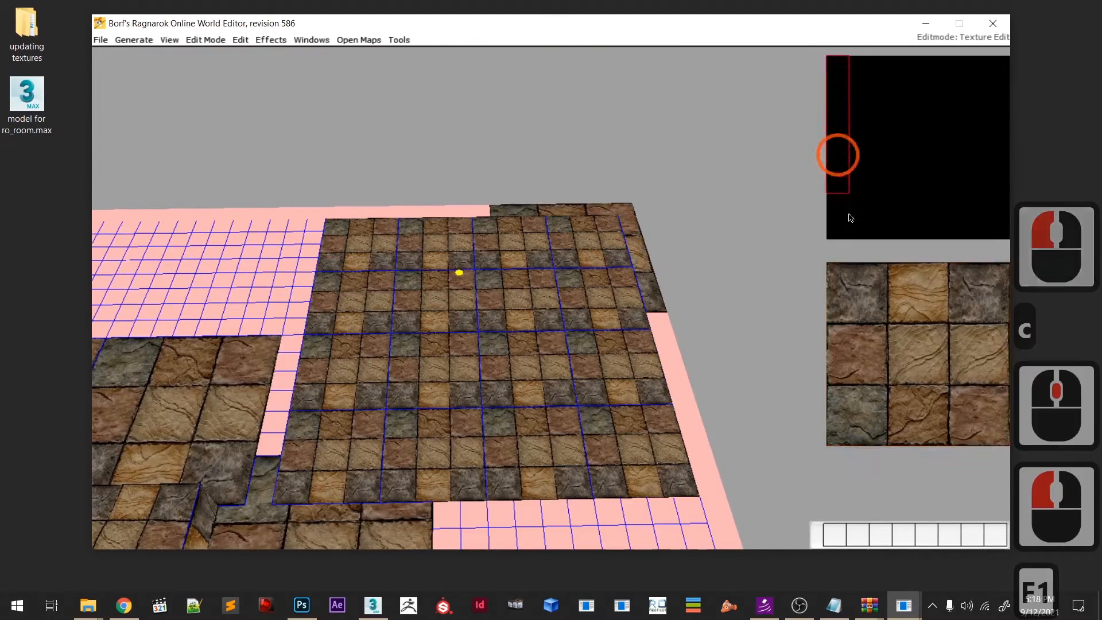
{"action": "mouse_move", "coordinate": [592, 323]}
{"action": "middle_mouse_down"}
{"action": "mouse_move", "coordinate": [530, 133]}
{"action": "mouse_move", "coordinate": [539, 143]}
{"action": "middle_mouse_up"}
{"action": "middle_click_drag", "start_coordinate": [543, 348], "coordinate": [503, 225]}
{"action": "left_click", "coordinate": [484, 281]}
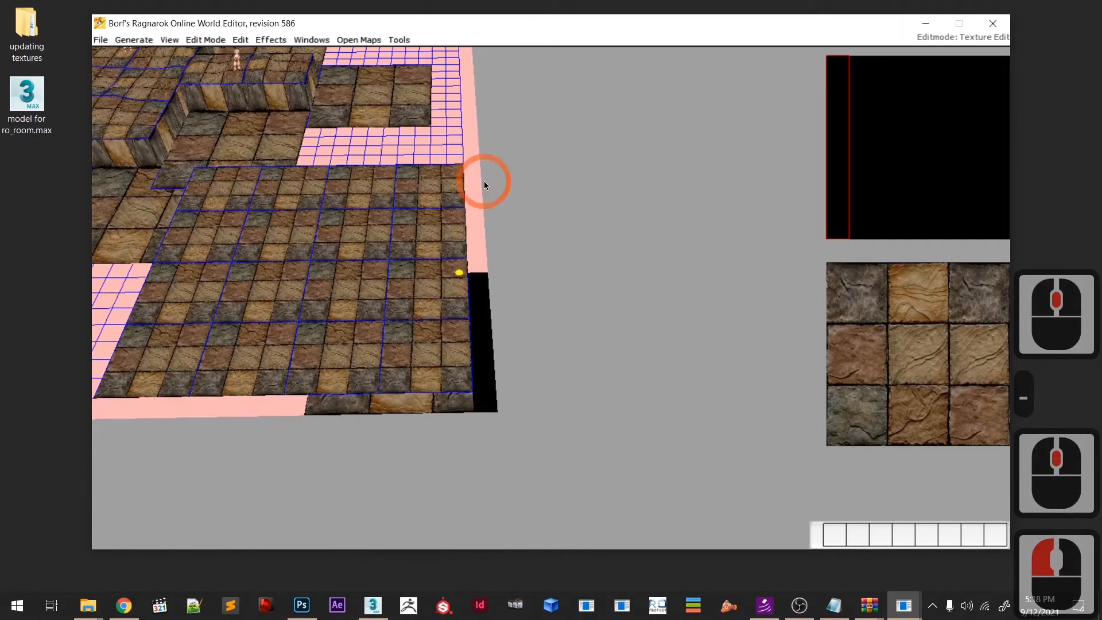
{"action": "left_click", "coordinate": [473, 148]}
{"action": "middle_click_drag", "start_coordinate": [461, 144], "coordinate": [460, 313]}
{"action": "left_click", "coordinate": [480, 267]}
{"action": "left_click", "coordinate": [476, 165]}
{"action": "middle_click_drag", "start_coordinate": [478, 116], "coordinate": [463, 297]}
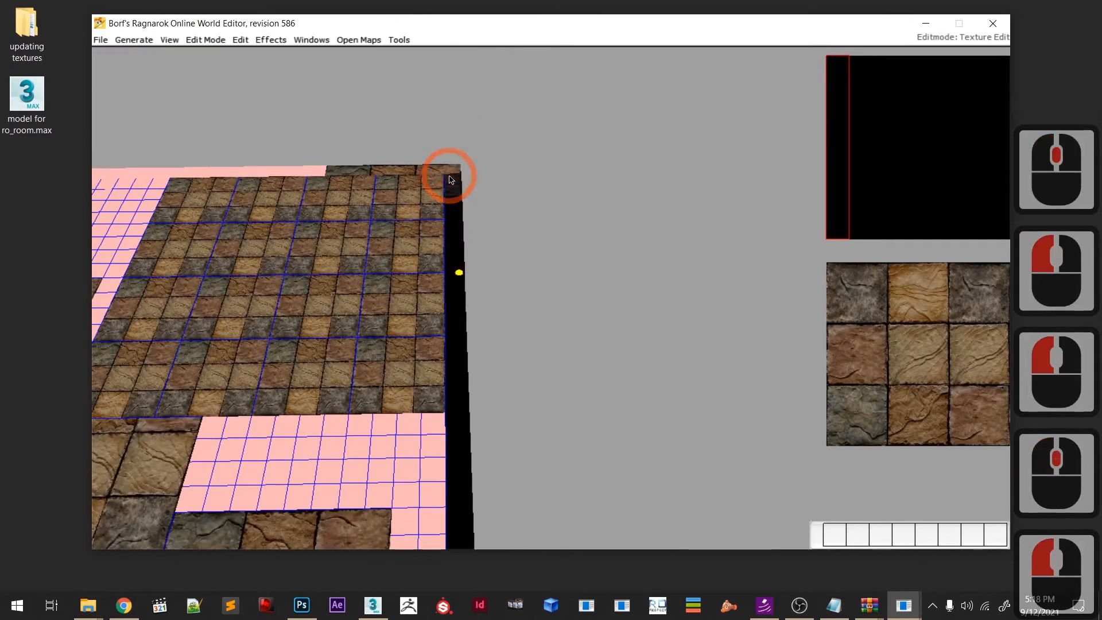
- Rotate the black strip and paint it along the adjoining far border of the map
{"action": "key", "text": "space"}
{"action": "left_click", "coordinate": [451, 171]}
{"action": "middle_click_drag", "start_coordinate": [388, 255], "coordinate": [565, 298]}
{"action": "left_click", "coordinate": [520, 237]}
{"action": "left_click", "coordinate": [353, 249]}
{"action": "mouse_move", "coordinate": [270, 292]}
{"action": "middle_mouse_down"}
{"action": "mouse_move", "coordinate": [436, 315]}
{"action": "mouse_move", "coordinate": [608, 313]}
{"action": "middle_mouse_up"}
{"action": "left_click", "coordinate": [579, 265]}
- Paint the map's opposite side border with the black strip down to the near corner
{"action": "mouse_move", "coordinate": [408, 274]}
{"action": "middle_mouse_down"}
{"action": "mouse_move", "coordinate": [406, 364]}
{"action": "mouse_move", "coordinate": [423, 374]}
{"action": "mouse_move", "coordinate": [394, 369]}
{"action": "mouse_move", "coordinate": [424, 236]}
{"action": "middle_mouse_up"}
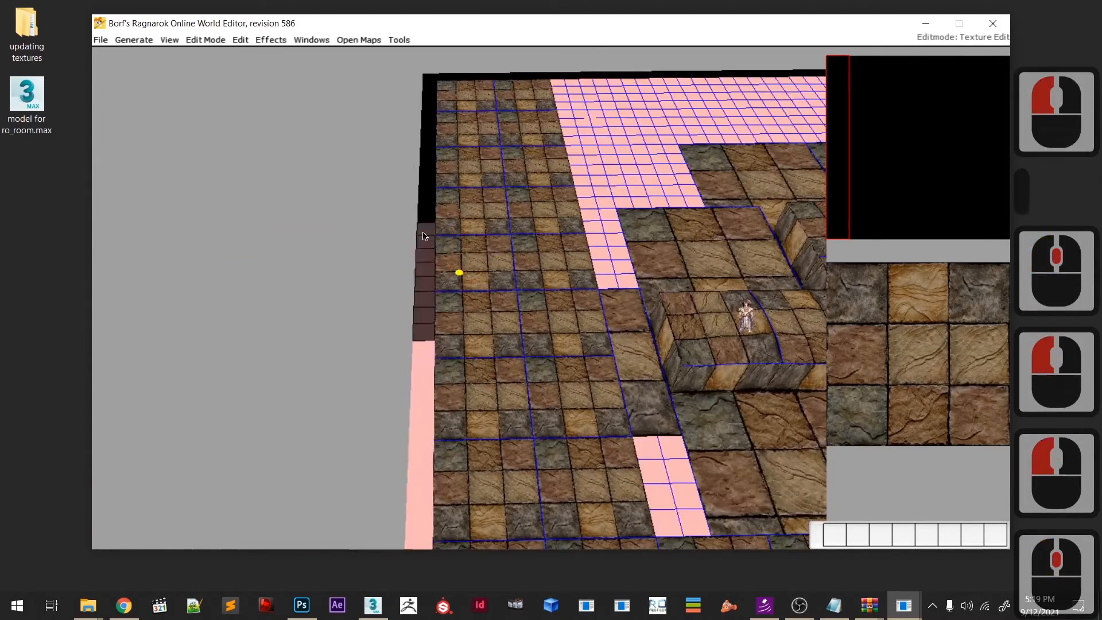
{"action": "left_click", "coordinate": [423, 236]}
{"action": "left_click", "coordinate": [420, 347]}
{"action": "middle_click_drag", "start_coordinate": [409, 506], "coordinate": [379, 231]}
{"action": "left_click", "coordinate": [379, 223]}
{"action": "left_click", "coordinate": [369, 332]}
- Turn the black strip to match the near border and cover that last pink edge from corner to corner
{"action": "key", "text": "space"}
{"action": "left_click", "coordinate": [561, 396]}
{"action": "middle_click_drag", "start_coordinate": [769, 503], "coordinate": [449, 360]}
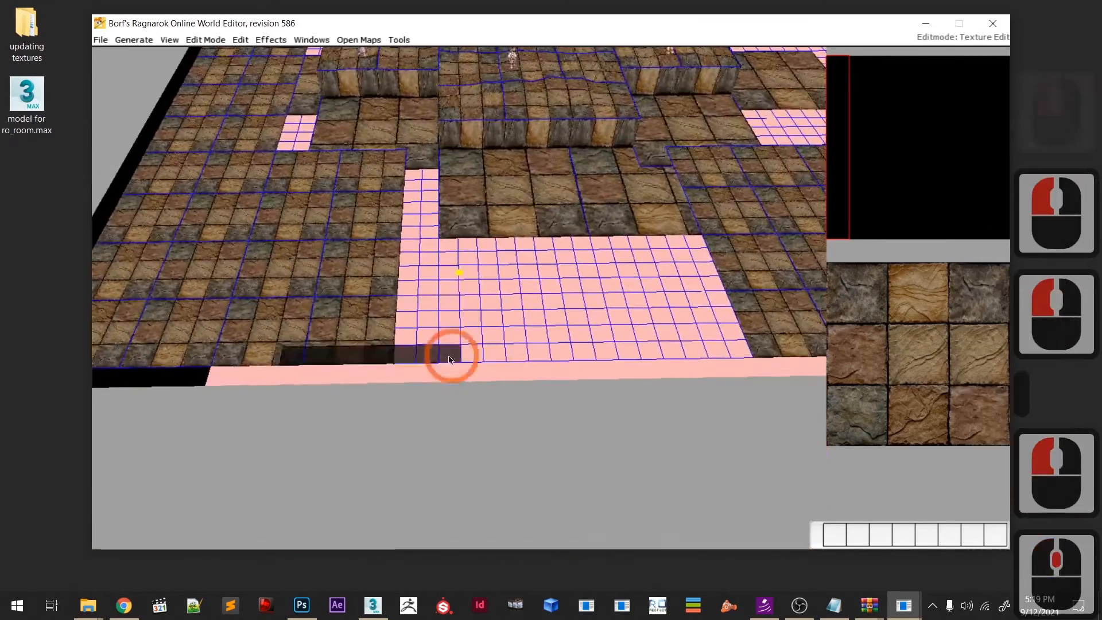
{"action": "left_click", "coordinate": [385, 374]}
{"action": "left_click", "coordinate": [545, 377]}
{"action": "middle_click_drag", "start_coordinate": [816, 396], "coordinate": [573, 398]}
{"action": "left_click", "coordinate": [452, 377]}
{"action": "left_click", "coordinate": [639, 377]}
{"action": "middle_click_drag", "start_coordinate": [804, 382], "coordinate": [574, 424]}
{"action": "left_click", "coordinate": [587, 422]}
{"action": "scroll", "coordinate": [588, 422], "scroll_direction": "down", "scroll_amount": 13}
{"action": "mouse_move", "coordinate": [241, 281]}
{"action": "middle_mouse_down"}
{"action": "mouse_move", "coordinate": [492, 405]}
{"action": "mouse_move", "coordinate": [501, 365]}
{"action": "middle_mouse_up"}
{"action": "scroll", "coordinate": [492, 405], "scroll_direction": "up", "scroll_amount": 6}
- Select the full stone texture and paste a copied block of small tiles over the bare ground in front of the platform
{"action": "left_click", "coordinate": [896, 350]}
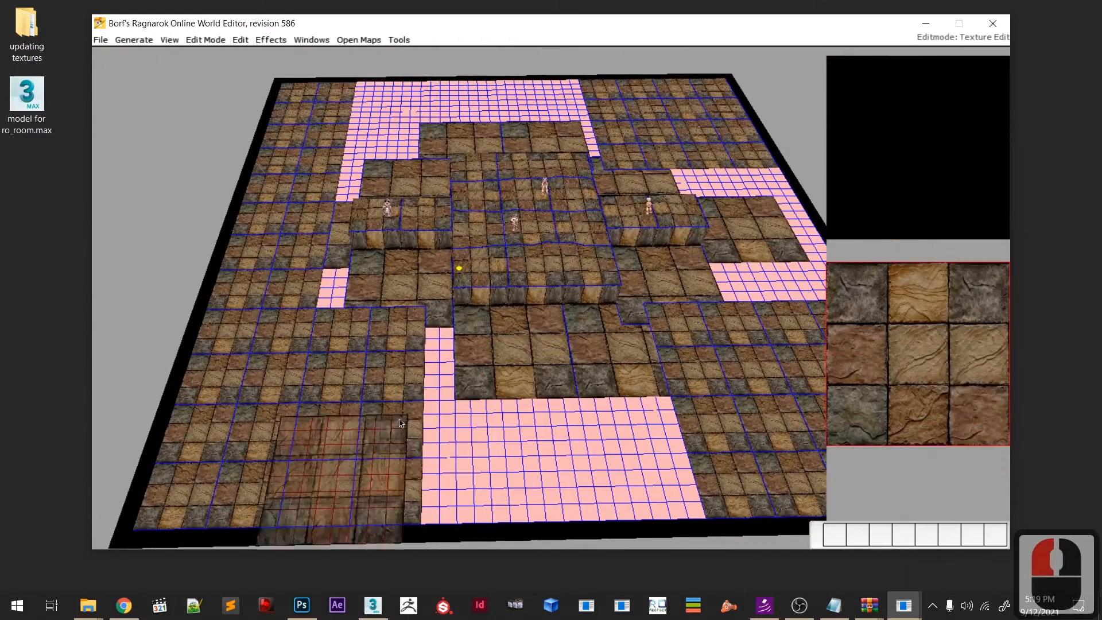
{"action": "key", "text": "equal"}
{"action": "key", "text": "c"}
{"action": "left_click", "coordinate": [639, 311]}
{"action": "middle_click_drag", "start_coordinate": [737, 347], "coordinate": [457, 385]}
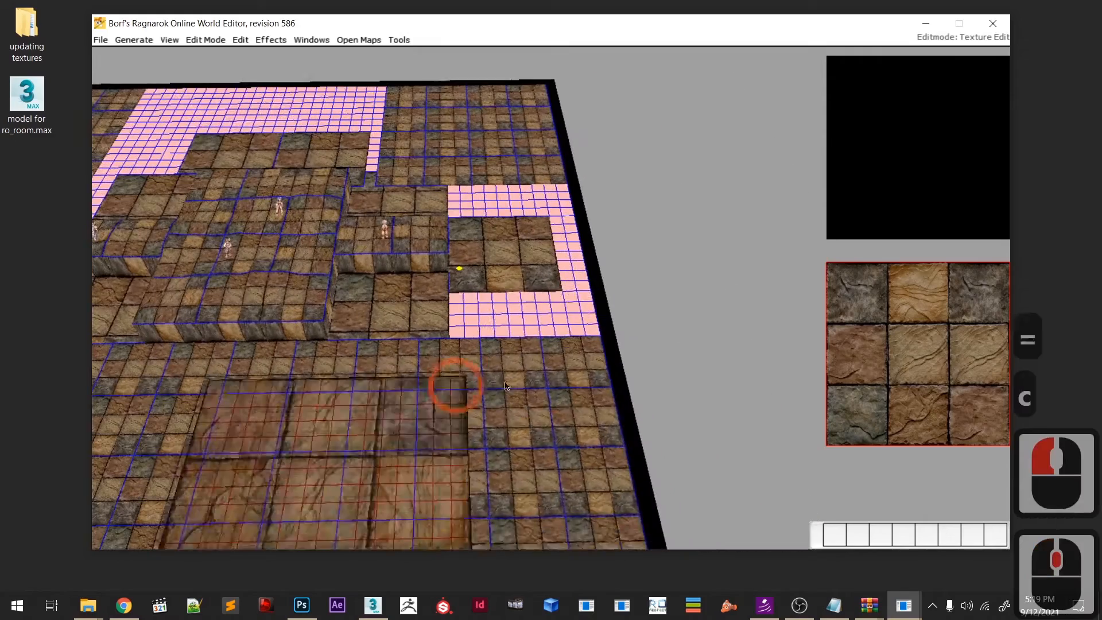
{"action": "key", "text": "c"}
{"action": "left_click", "coordinate": [556, 287]}
{"action": "key", "text": "u"}
- Shrink the stone brush and paint a band of small tiles beside the side walkway out to the black border
{"action": "key", "text": "minus"}
{"action": "mouse_move", "coordinate": [519, 321]}
{"action": "middle_mouse_down"}
{"action": "mouse_move", "coordinate": [556, 374]}
{"action": "mouse_move", "coordinate": [468, 253]}
{"action": "middle_mouse_up"}
{"action": "scroll", "coordinate": [554, 373], "scroll_direction": "up", "scroll_amount": 7}
{"action": "key", "text": "minus"}
{"action": "left_click", "coordinate": [462, 232]}
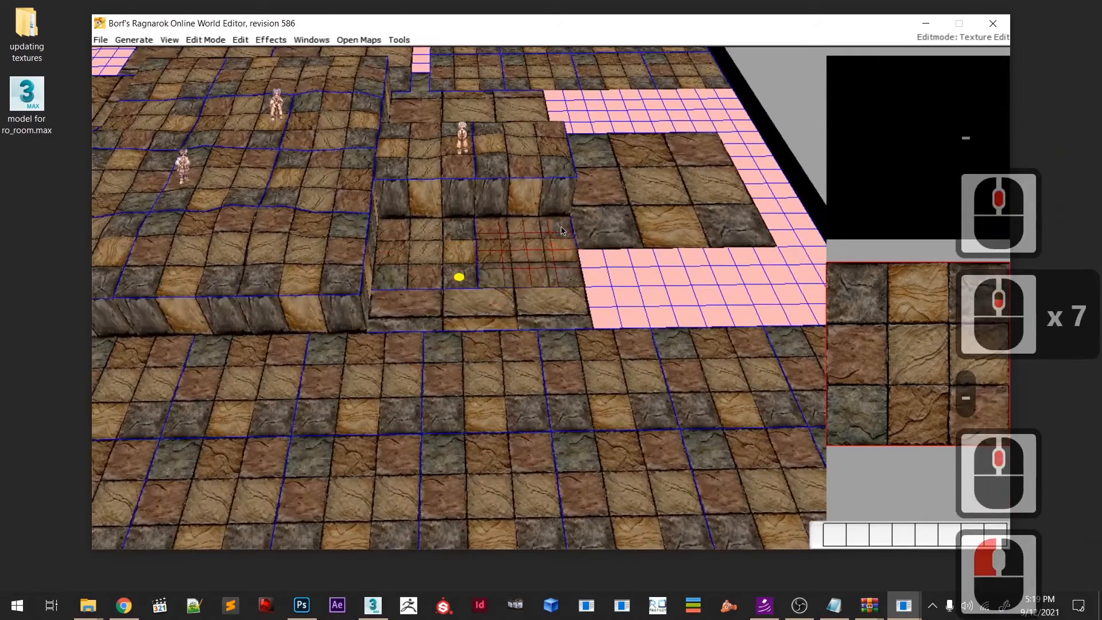
{"action": "left_click", "coordinate": [564, 231]}
{"action": "left_click", "coordinate": [669, 230]}
{"action": "left_click", "coordinate": [779, 218]}
{"action": "middle_click_drag", "start_coordinate": [787, 231], "coordinate": [608, 236]}
{"action": "left_click", "coordinate": [580, 236]}
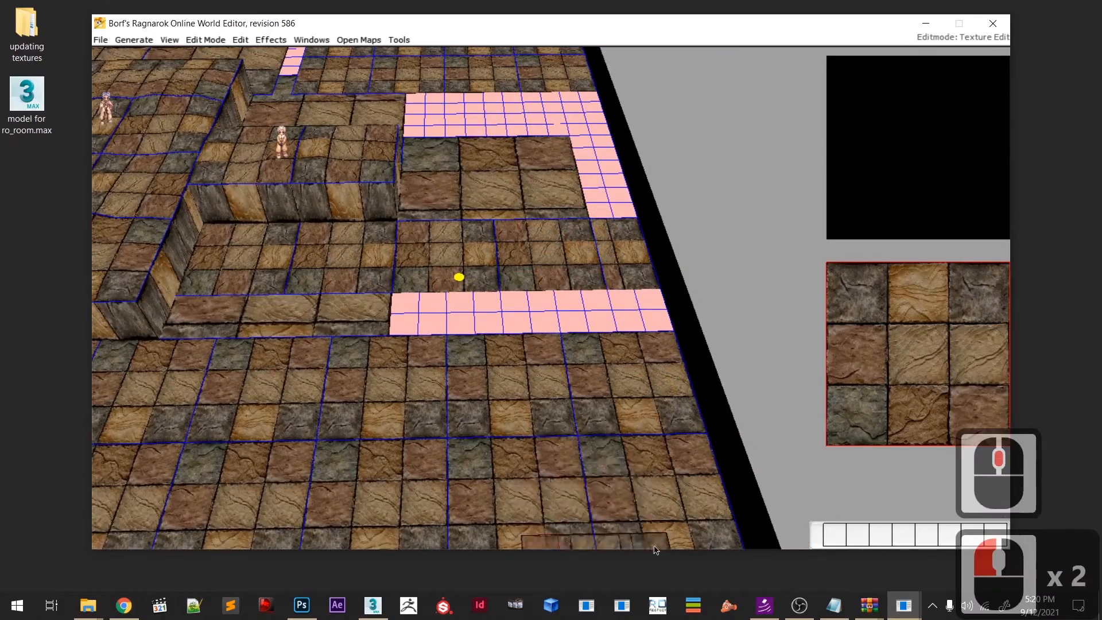
- Paint the remaining large-tile and bare row next to that band with small stone tiles up to the border
{"action": "middle_click_drag", "start_coordinate": [299, 351], "coordinate": [451, 374]}
{"action": "left_click", "coordinate": [525, 329]}
{"action": "key", "text": "u"}
{"action": "left_click", "coordinate": [407, 286]}
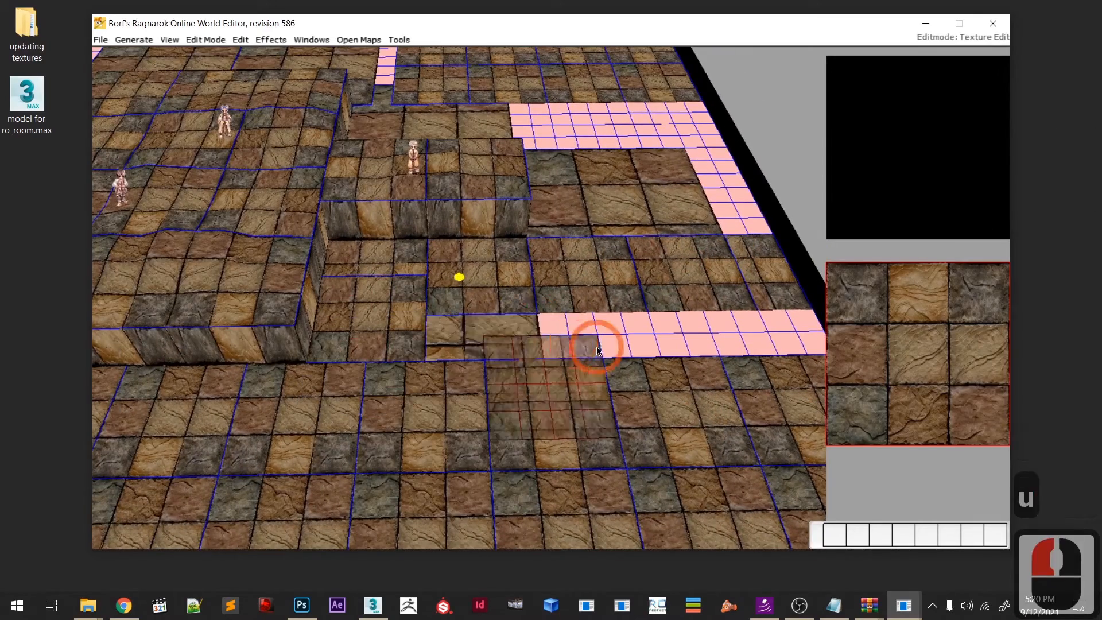
{"action": "left_click", "coordinate": [524, 284]}
{"action": "left_click", "coordinate": [640, 283]}
{"action": "left_click", "coordinate": [755, 280]}
{"action": "left_click", "coordinate": [795, 284]}
{"action": "left_click", "coordinate": [804, 287]}
- Cover the ground beyond the side walkway's end with adjoining rows of small stone tiles
{"action": "middle_click_drag", "start_coordinate": [809, 316], "coordinate": [596, 460]}
{"action": "left_click", "coordinate": [553, 284]}
{"action": "left_click", "coordinate": [489, 280]}
{"action": "left_click", "coordinate": [392, 286]}
{"action": "left_click", "coordinate": [536, 212]}
{"action": "left_click", "coordinate": [445, 224]}
{"action": "left_click", "coordinate": [398, 227]}
{"action": "left_click", "coordinate": [505, 228]}
{"action": "left_click", "coordinate": [519, 153]}
{"action": "left_click", "coordinate": [493, 158]}
{"action": "left_click", "coordinate": [419, 160]}
- Replace the large tiles along the other side of the walkway with small stone tiles
{"action": "middle_click_drag", "start_coordinate": [534, 287], "coordinate": [299, 344], "text": "shift"}
{"action": "left_click", "coordinate": [381, 255]}
{"action": "left_click", "coordinate": [384, 184]}
{"action": "left_click", "coordinate": [486, 192]}
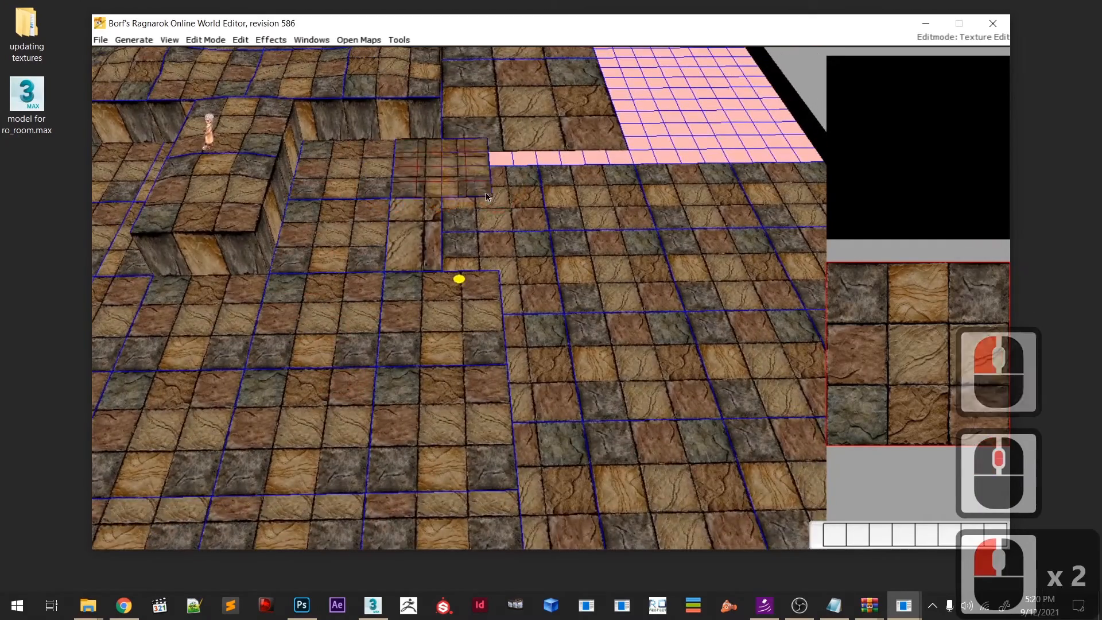
{"action": "left_click", "coordinate": [488, 259]}
- Enlarge the brush, copy an area of small stone tiles, and paste it over the bare ground behind the platform
{"action": "middle_click_drag", "start_coordinate": [566, 459], "coordinate": [517, 377]}
{"action": "scroll", "coordinate": [517, 377], "scroll_direction": "up", "scroll_amount": 6}
{"action": "key", "text": "equal"}
{"action": "key", "text": "equal"}
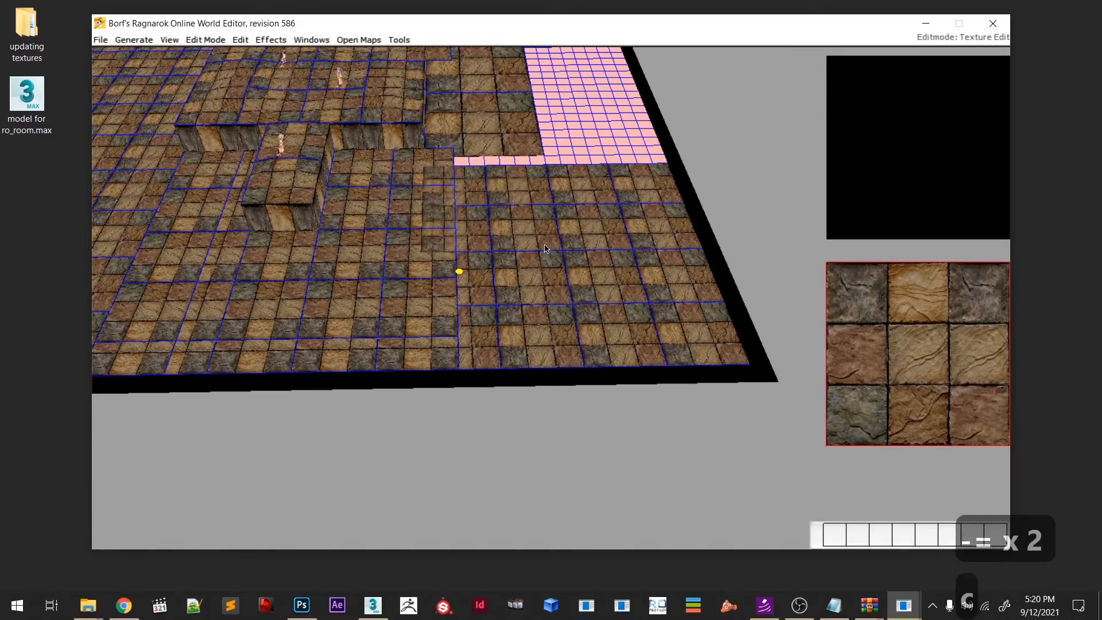
{"action": "left_click", "coordinate": [580, 356]}
{"action": "middle_click_drag", "start_coordinate": [653, 278], "coordinate": [675, 317]}
{"action": "key", "text": "c"}
{"action": "left_click", "coordinate": [606, 195]}
{"action": "left_click", "coordinate": [656, 340]}
- Copy a larger area of small tiles and paste it over the remaining wide ground toward the opposite walkway
{"action": "key", "text": "equal"}
{"action": "middle_click_drag", "start_coordinate": [764, 402], "coordinate": [694, 448]}
{"action": "key", "text": "c"}
{"action": "left_click", "coordinate": [660, 318]}
{"action": "key", "text": "c"}
{"action": "mouse_move", "coordinate": [637, 247]}
{"action": "middle_mouse_down"}
{"action": "mouse_move", "coordinate": [639, 356]}
{"action": "mouse_move", "coordinate": [511, 460]}
{"action": "mouse_move", "coordinate": [445, 551]}
{"action": "middle_mouse_up"}
{"action": "left_click", "coordinate": [639, 362]}
{"action": "left_click", "coordinate": [499, 465]}
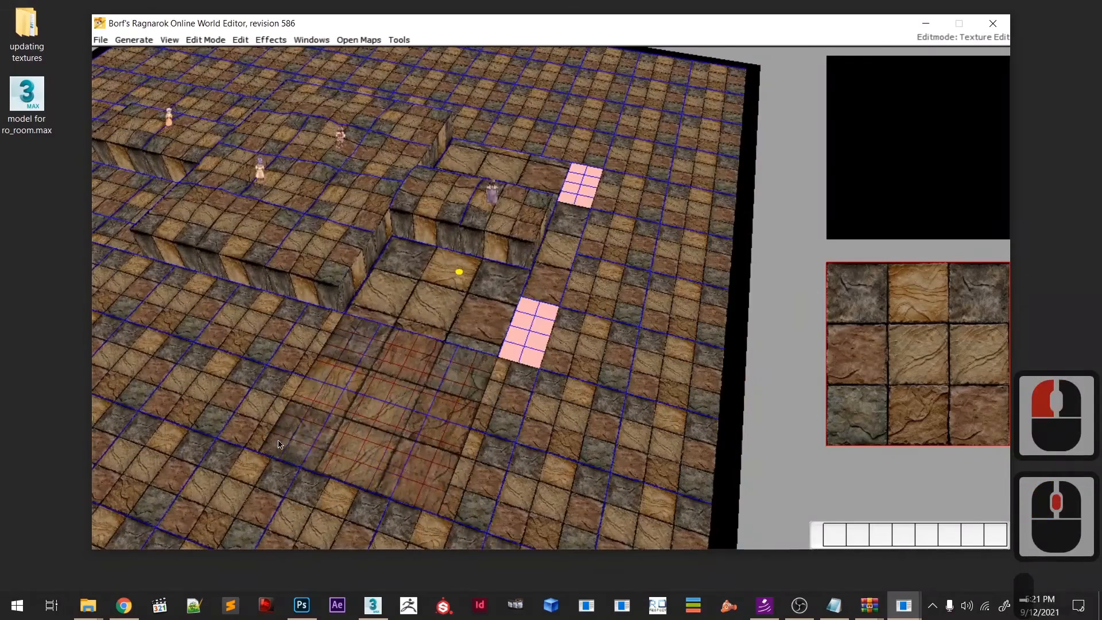
- Reduce the brush and paint small stone tiles along the near side of the opposite walkway, covering the bare patch there
{"action": "scroll", "coordinate": [270, 491], "scroll_direction": "down", "scroll_amount": 6}
{"action": "middle_click_drag", "start_coordinate": [270, 491], "coordinate": [438, 577]}
{"action": "left_click", "coordinate": [551, 228]}
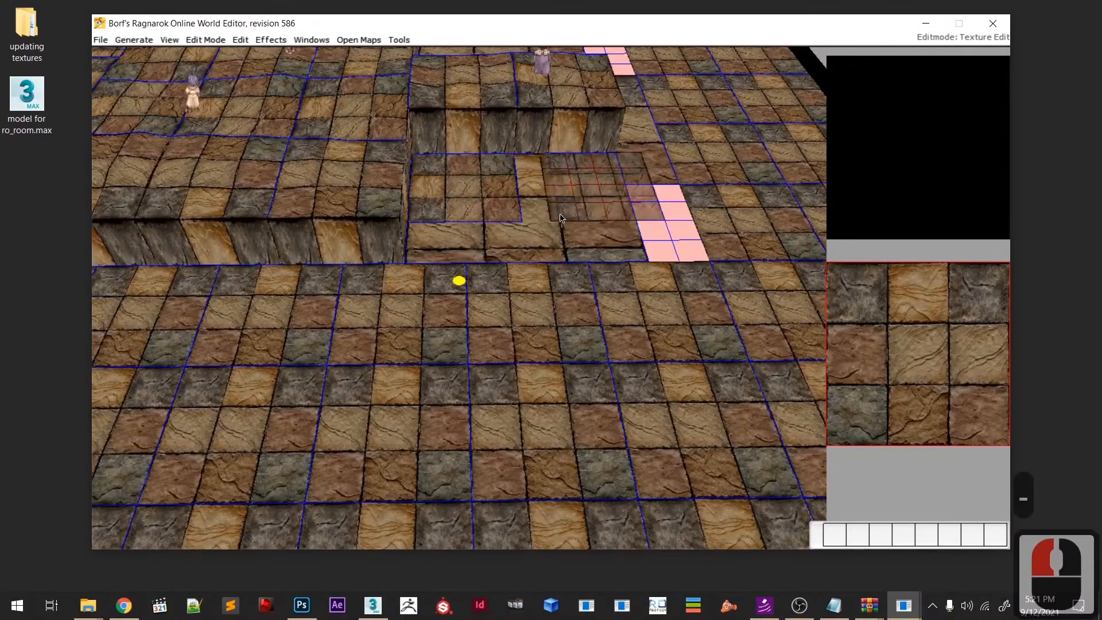
{"action": "middle_click_drag", "start_coordinate": [653, 301], "coordinate": [503, 262]}
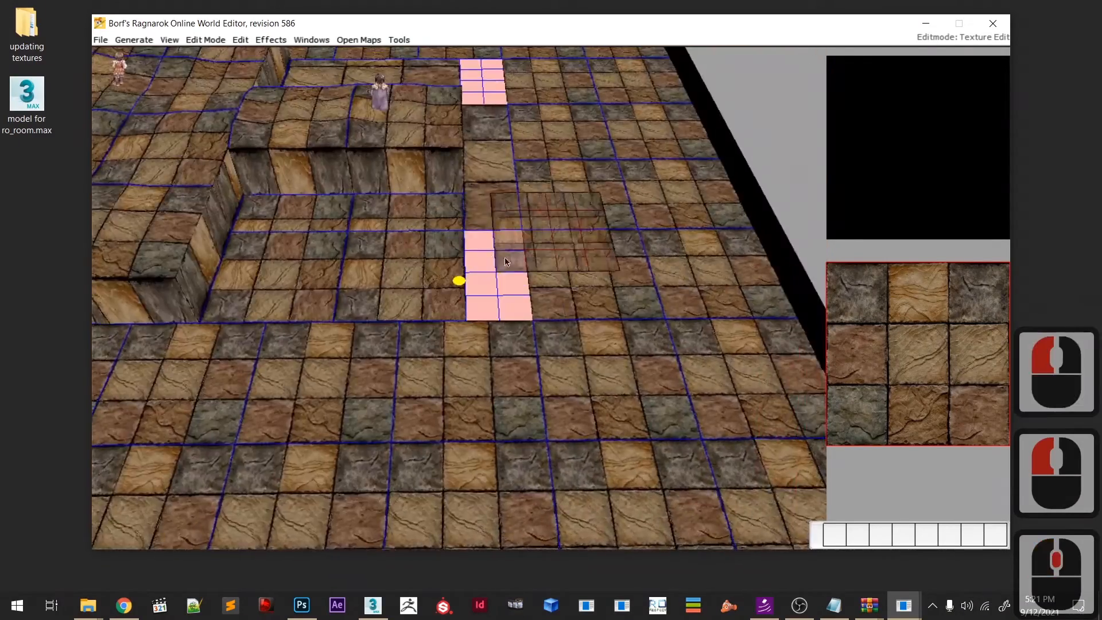
{"action": "left_click", "coordinate": [553, 297]}
{"action": "left_click", "coordinate": [622, 302]}
{"action": "left_click", "coordinate": [689, 281]}
{"action": "left_click", "coordinate": [681, 290]}
{"action": "left_click", "coordinate": [623, 292]}
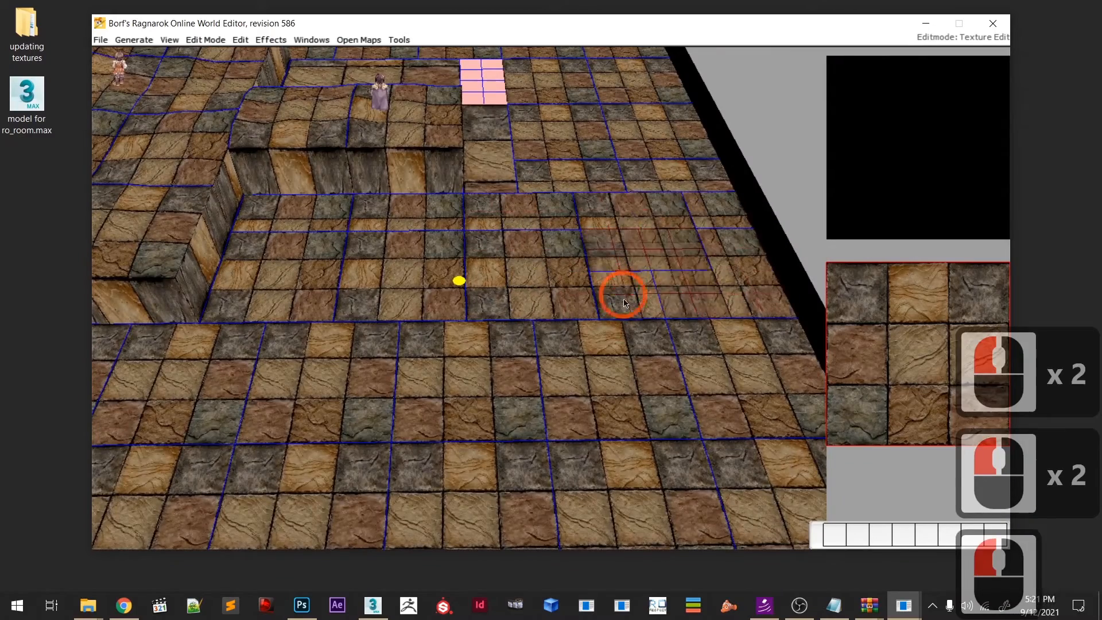
- Paint small stone tiles over the ground beyond the end of the opposite walkway
{"action": "middle_click_drag", "start_coordinate": [575, 252], "coordinate": [505, 310]}
{"action": "middle_click_drag", "start_coordinate": [445, 285], "coordinate": [402, 352]}
{"action": "left_click", "coordinate": [402, 352]}
{"action": "left_click", "coordinate": [541, 339]}
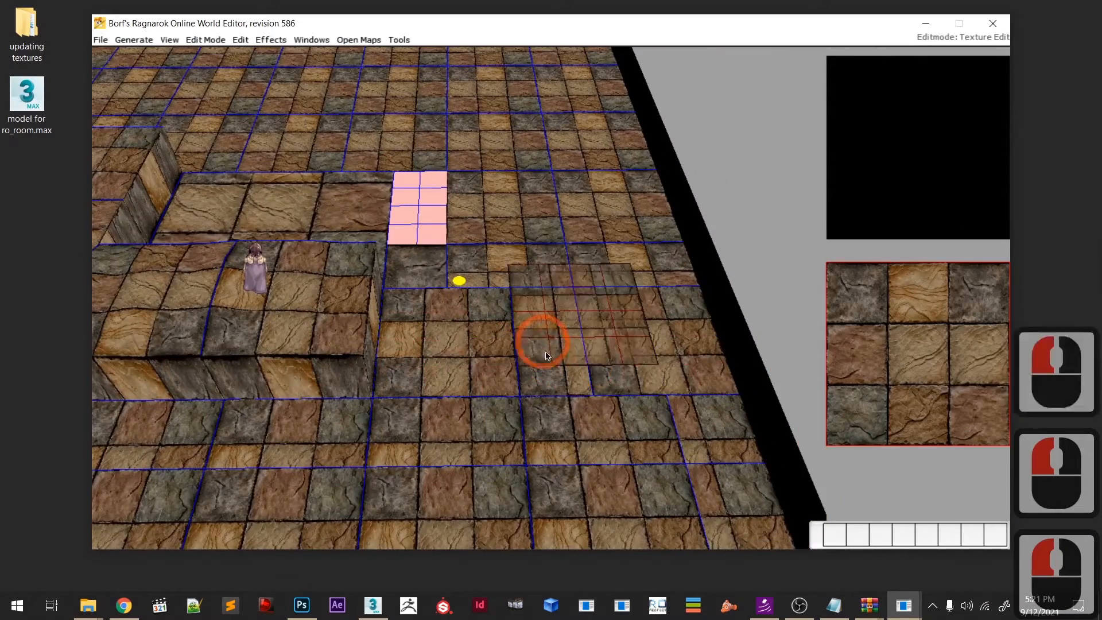
{"action": "middle_click_drag", "start_coordinate": [396, 269], "coordinate": [488, 290]}
{"action": "left_click", "coordinate": [440, 374]}
{"action": "left_click", "coordinate": [492, 389]}
- Fill the last bare patch and the large tiles on the opposite walkway's other side with small stone tiles
{"action": "left_click", "coordinate": [494, 296]}
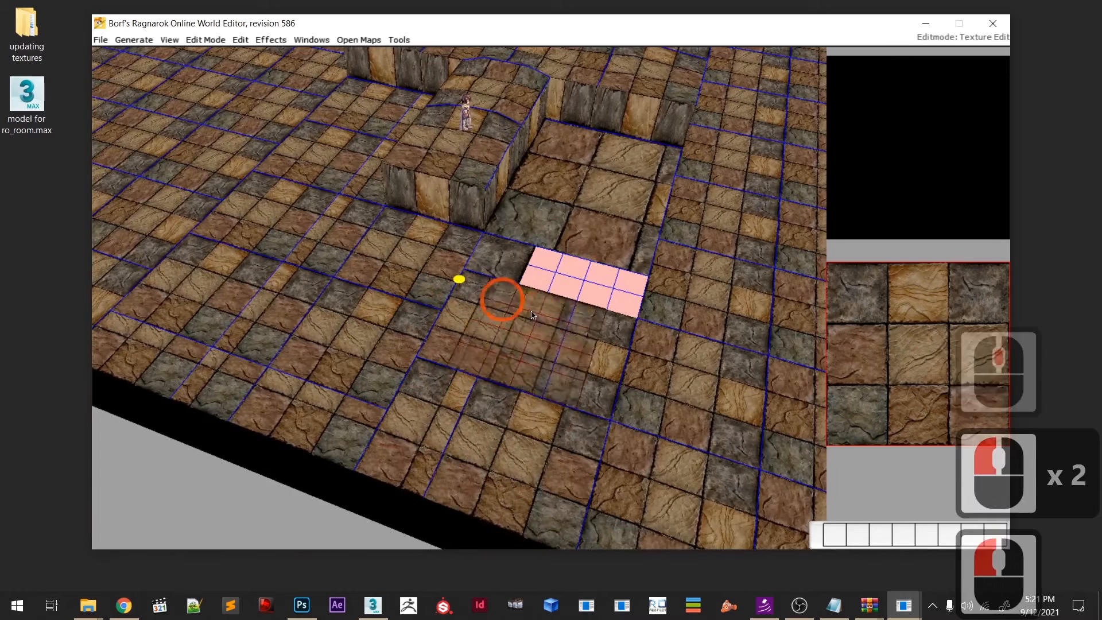
{"action": "left_click", "coordinate": [527, 300]}
{"action": "left_click", "coordinate": [516, 222]}
{"action": "left_click", "coordinate": [552, 225]}
{"action": "left_click", "coordinate": [544, 152]}
{"action": "left_click", "coordinate": [549, 147]}
{"action": "left_click", "coordinate": [585, 151]}
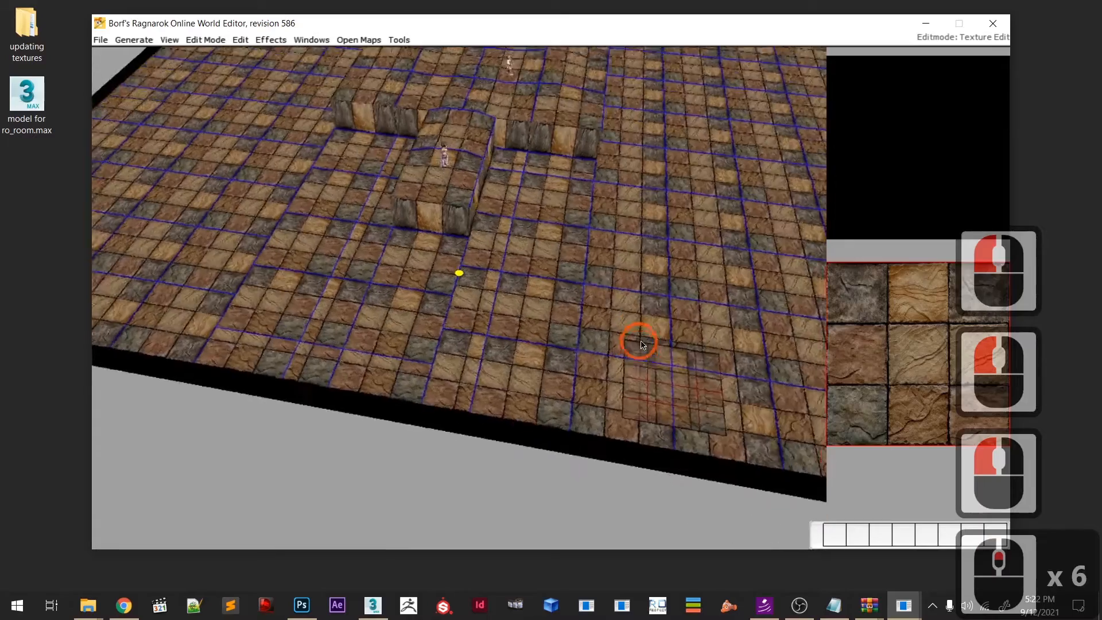
- Turn the lava water display back on and save the map
{"action": "right_click_drag", "start_coordinate": [636, 340], "coordinate": [784, 414]}
{"action": "middle_click_drag", "start_coordinate": [785, 415], "coordinate": [780, 368]}
{"action": "middle_click_drag", "start_coordinate": [399, 344], "coordinate": [226, 133]}
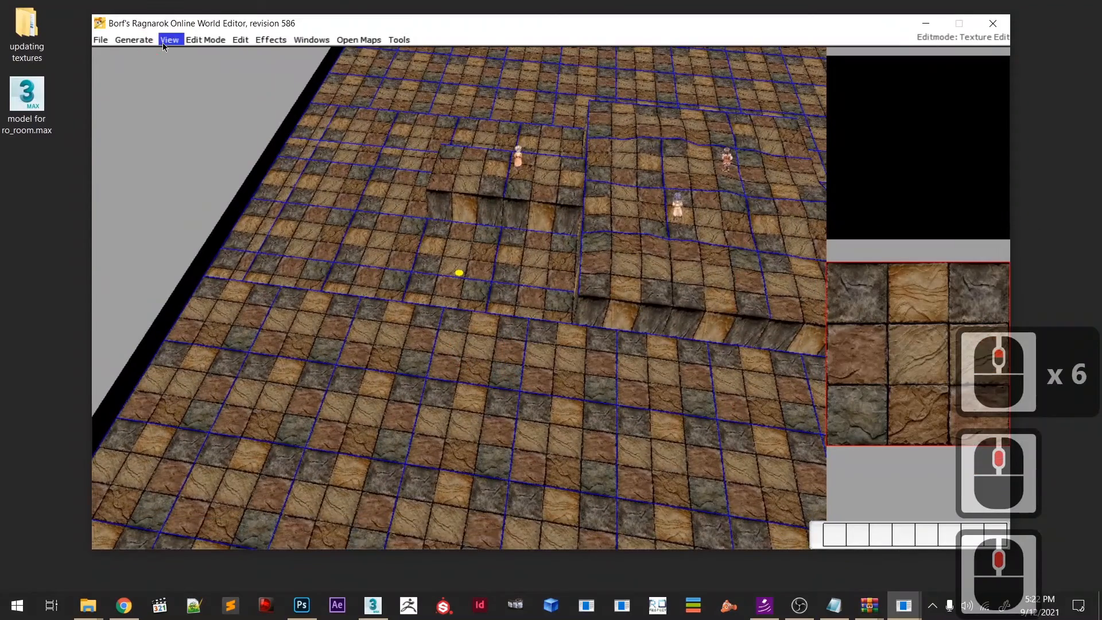
{"action": "left_click", "coordinate": [163, 41]}
{"action": "left_click", "coordinate": [216, 150]}
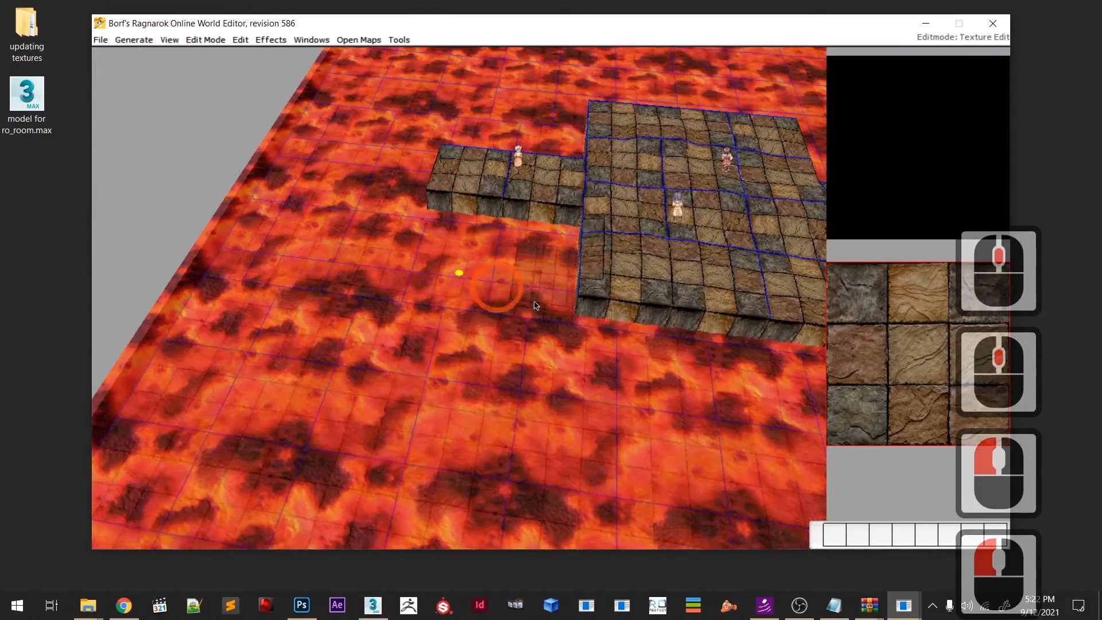
{"action": "scroll", "coordinate": [499, 291], "scroll_direction": "down", "scroll_amount": 6}
{"action": "middle_click_drag", "start_coordinate": [500, 290], "coordinate": [57, 4]}
{"action": "scroll", "coordinate": [510, 366], "scroll_direction": "down", "scroll_amount": 7}
{"action": "left_click", "coordinate": [101, 41]}
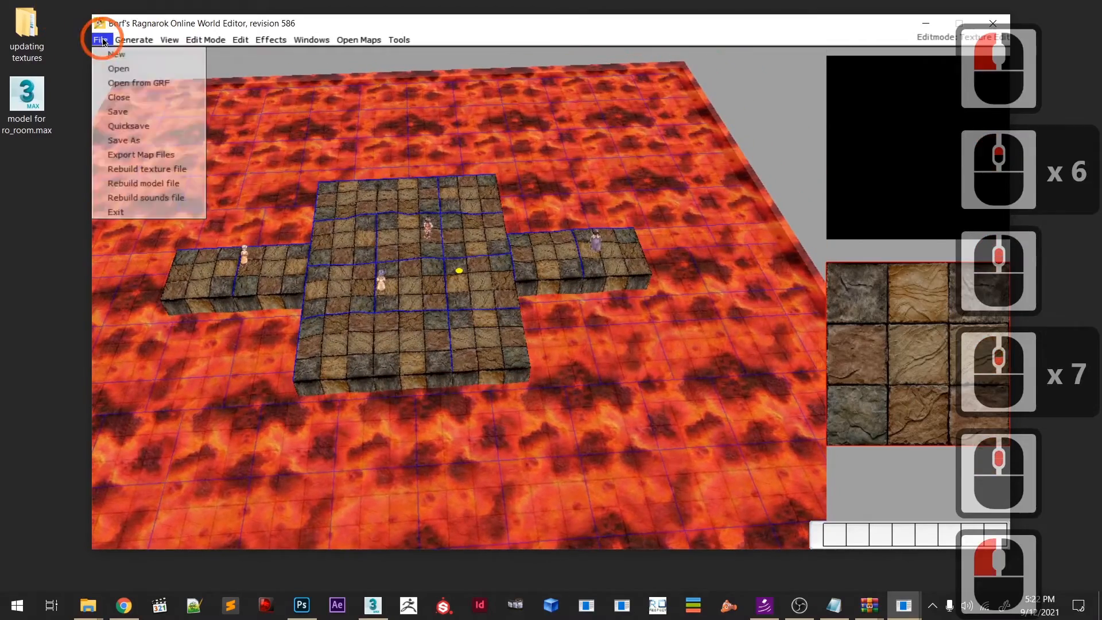
{"action": "left_click", "coordinate": [132, 112]}
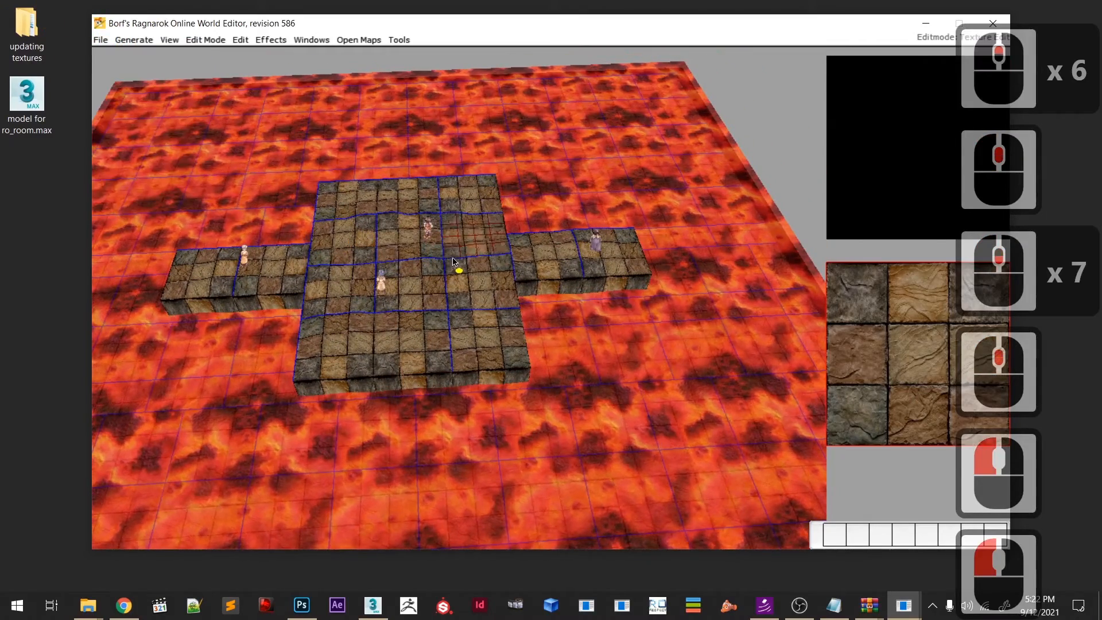
- Show the models again and switch to detail terrain editing
{"action": "scroll", "coordinate": [522, 272], "scroll_direction": "up", "scroll_amount": 3}
{"action": "middle_click_drag", "start_coordinate": [522, 272], "coordinate": [436, 510]}
{"action": "middle_click", "coordinate": [467, 437]}
{"action": "key", "text": "o"}
{"action": "middle_click_drag", "start_coordinate": [467, 436], "coordinate": [526, 333]}
{"action": "key", "text": "F3"}
{"action": "middle_click_drag", "start_coordinate": [455, 241], "coordinate": [444, 330]}
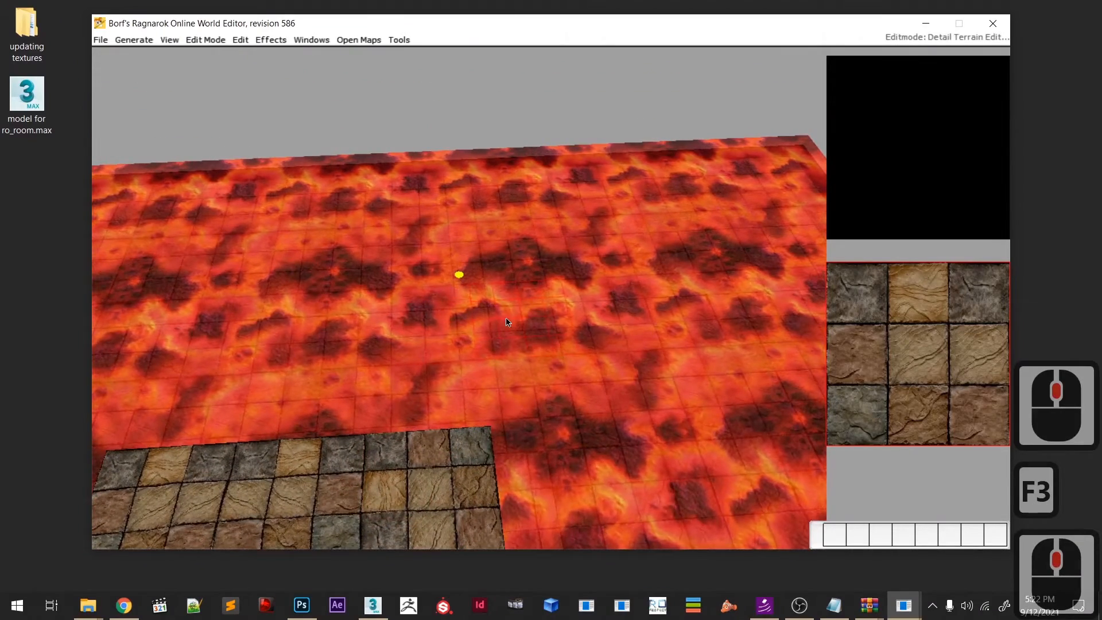
- Raise a smoothed stone mound out of the lava behind the platform, and lift a small peak on it with a smaller brush
{"action": "key", "text": "equal"}
{"action": "left_click_drag", "start_coordinate": [562, 296], "coordinate": [639, 371]}
{"action": "middle_click_drag", "start_coordinate": [641, 371], "coordinate": [612, 335]}
{"action": "key", "text": "s"}
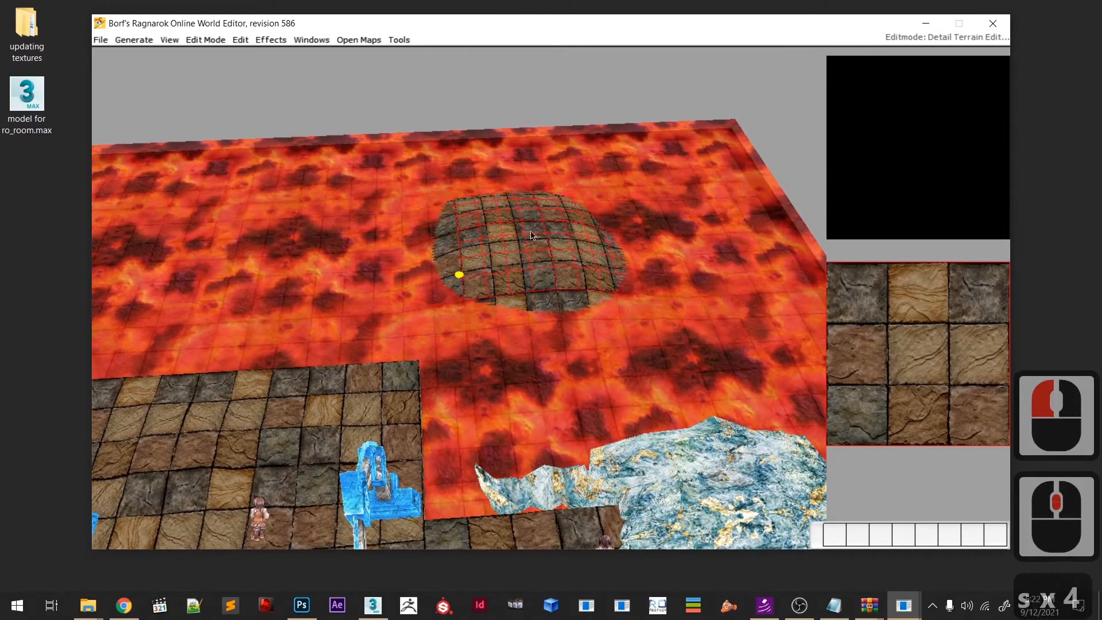
{"action": "key", "text": "minus"}
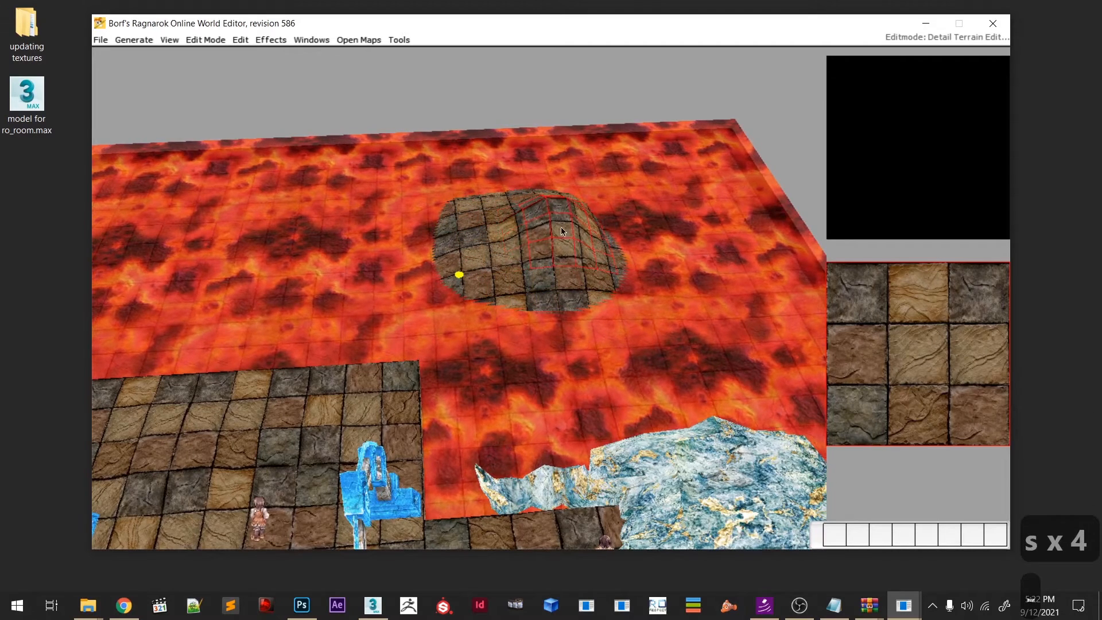
{"action": "left_click", "coordinate": [538, 275]}
{"action": "middle_click_drag", "start_coordinate": [598, 287], "coordinate": [576, 272]}
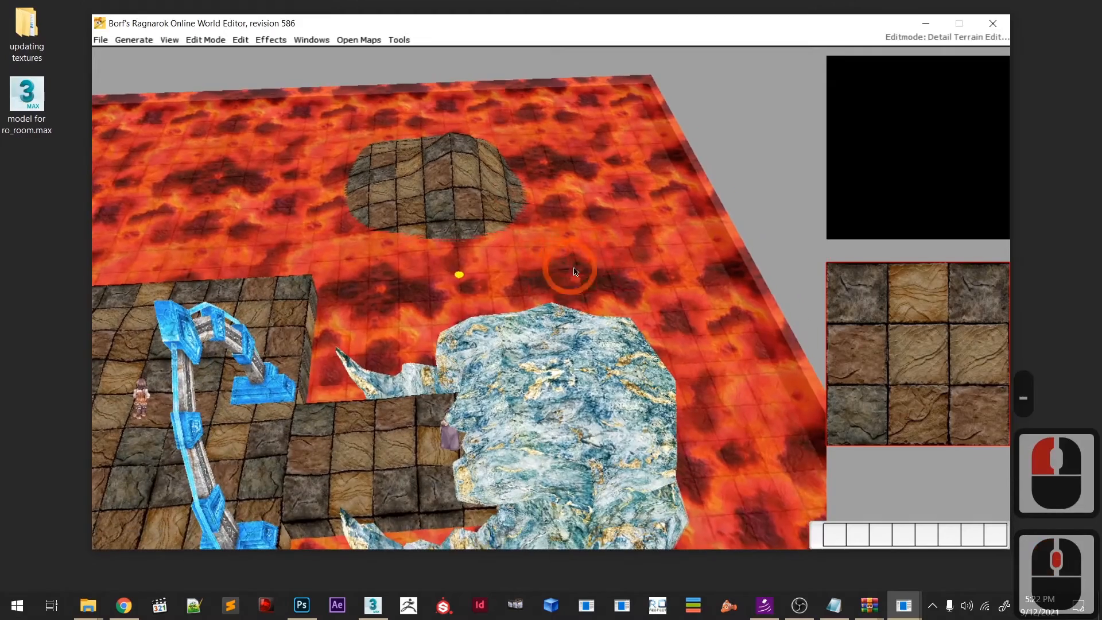
- Raise a small irregular rock outcrop from the lava on the other side behind the platform, near the walkway's creature model
{"action": "middle_click_drag", "start_coordinate": [540, 210], "coordinate": [515, 252]}
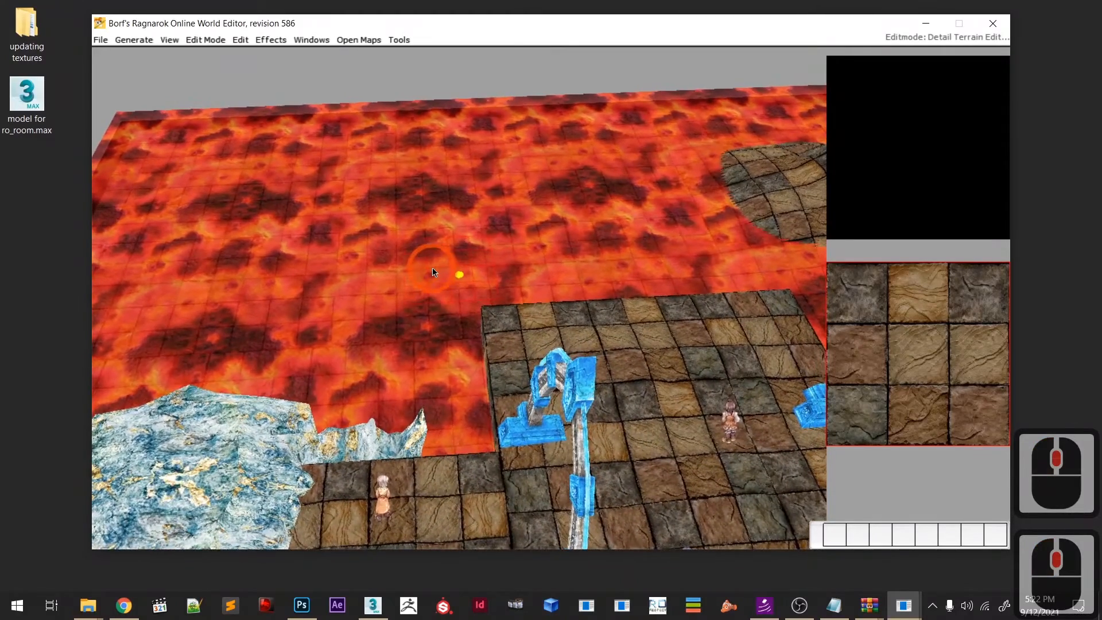
{"action": "left_click", "coordinate": [432, 268]}
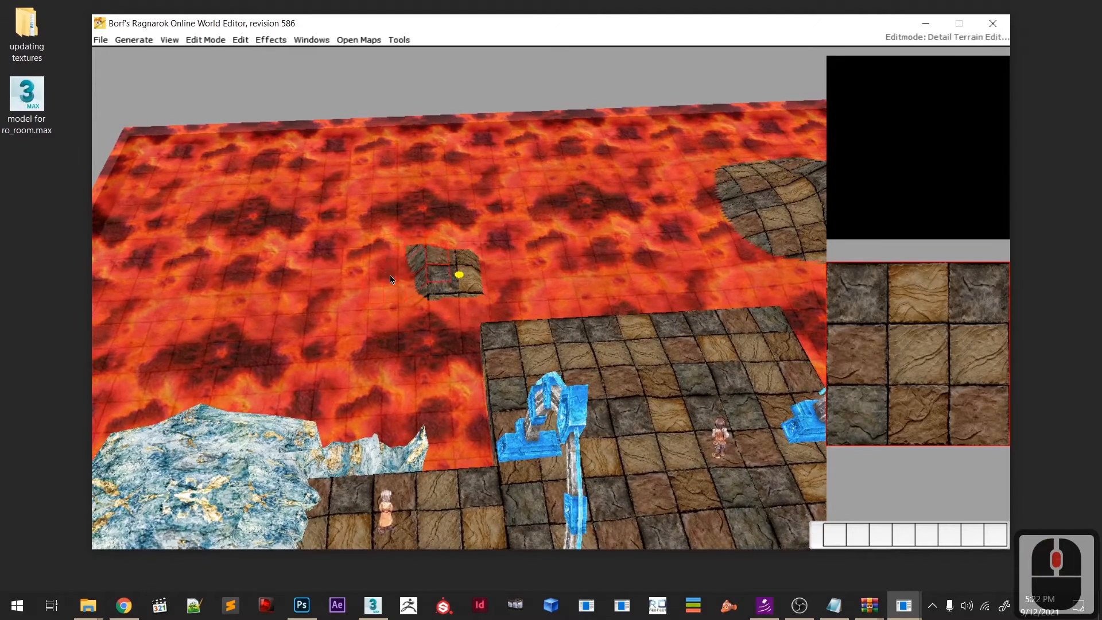
{"action": "left_click_drag", "start_coordinate": [346, 308], "coordinate": [364, 329]}
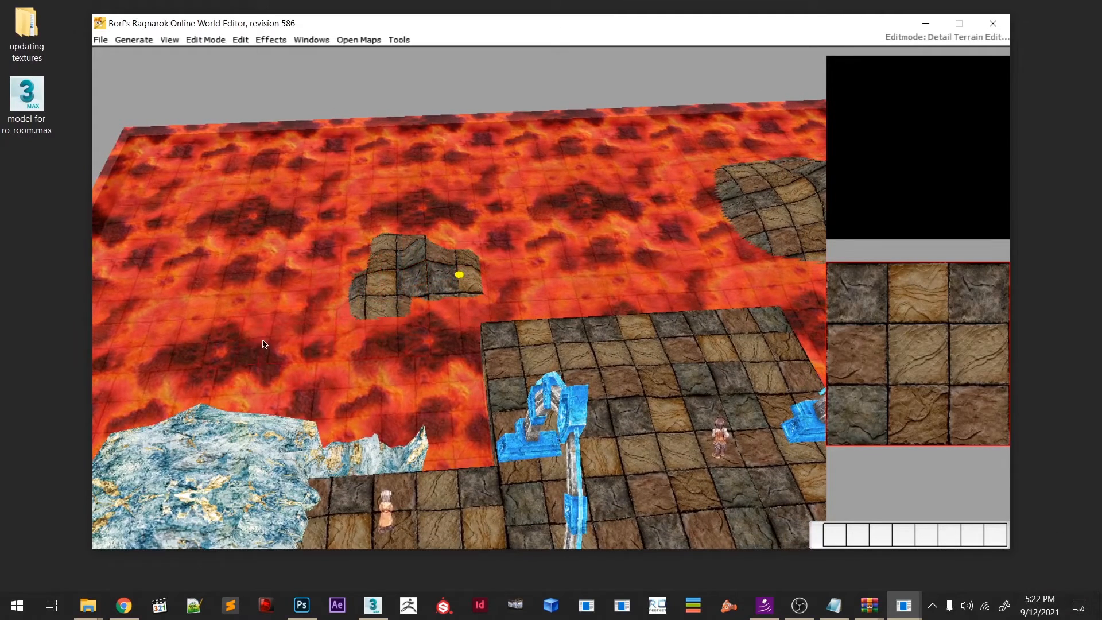
- Enlarge the terrain brush and raise large uneven rock mounds from the lava in front of the platform
{"action": "middle_click_drag", "start_coordinate": [231, 320], "coordinate": [320, 298]}
{"action": "scroll", "coordinate": [322, 298], "scroll_direction": "down", "scroll_amount": 4}
{"action": "middle_click_drag", "start_coordinate": [345, 261], "coordinate": [344, 196]}
{"action": "left_click", "coordinate": [337, 308]}
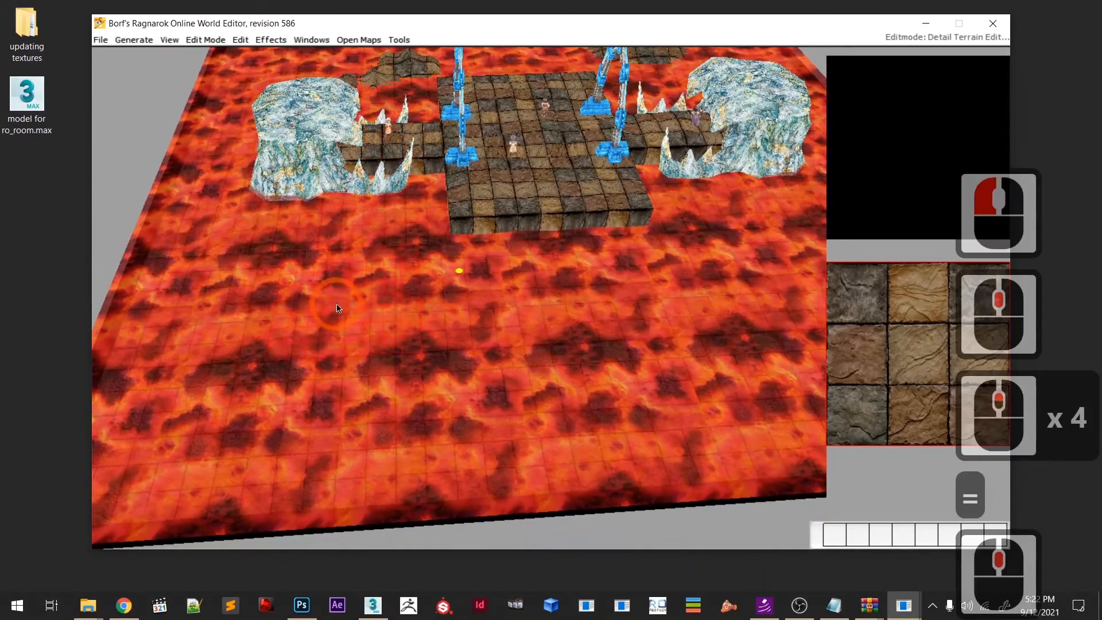
{"action": "mouse_move", "coordinate": [303, 358]}
{"action": "left_mouse_down"}
{"action": "mouse_move", "coordinate": [395, 380]}
{"action": "mouse_move", "coordinate": [494, 386]}
{"action": "left_mouse_up"}
{"action": "left_click_drag", "start_coordinate": [396, 357], "coordinate": [364, 346]}
{"action": "left_click", "coordinate": [470, 373]}
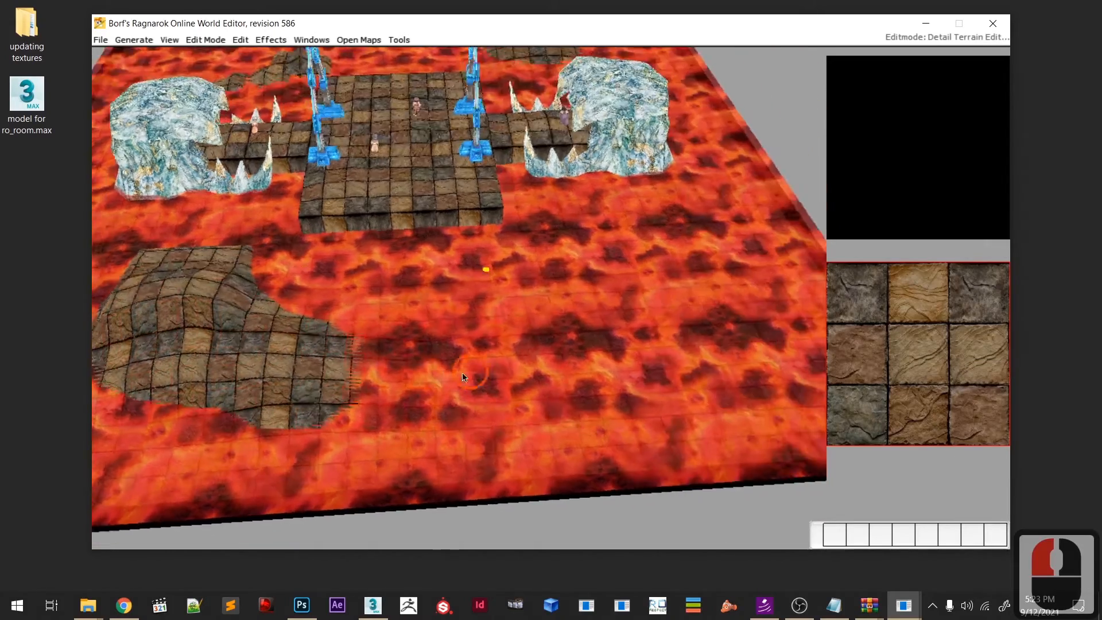
{"action": "left_click_drag", "start_coordinate": [462, 374], "coordinate": [595, 531]}
- Raise a broad rock mound from the lava in the map's far corner behind the creature model
{"action": "scroll", "coordinate": [274, 244], "scroll_direction": "up", "scroll_amount": 2}
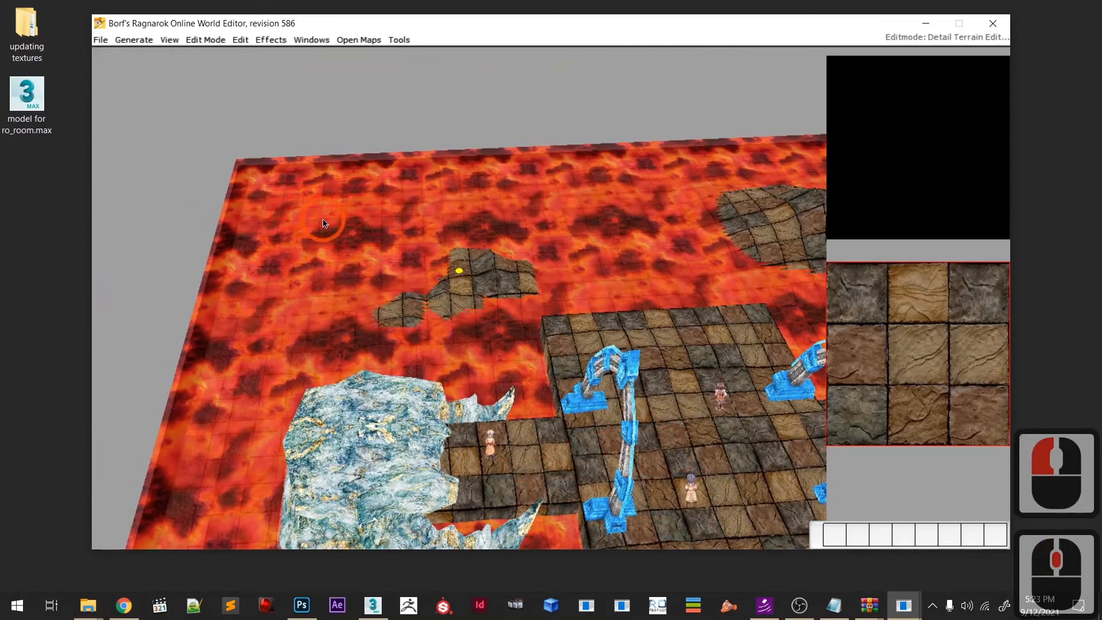
{"action": "left_click_drag", "start_coordinate": [324, 234], "coordinate": [305, 208]}
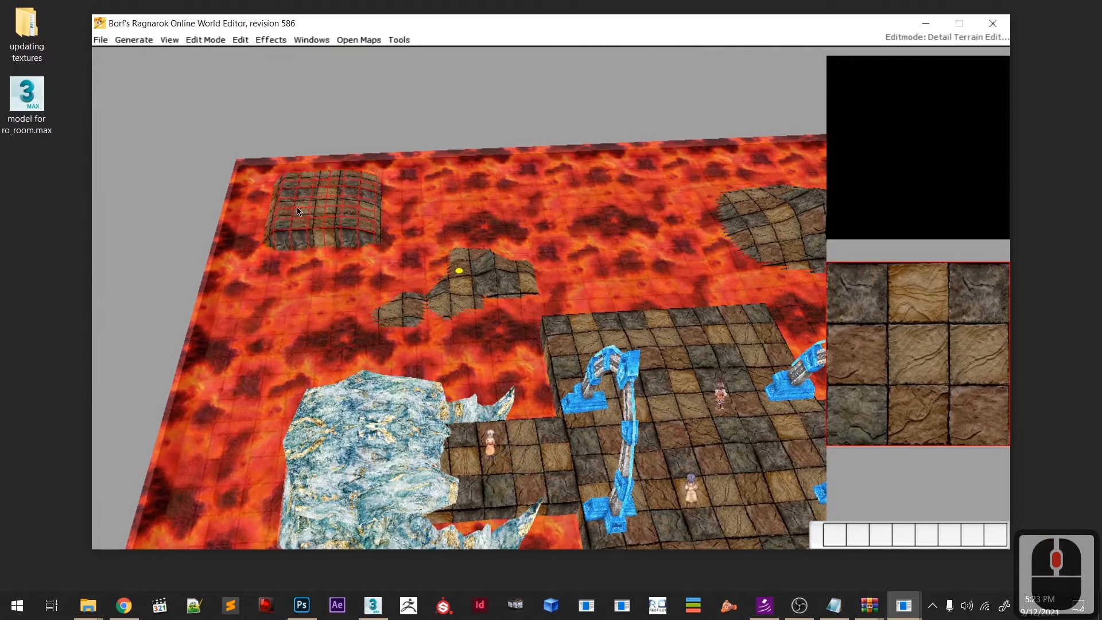
{"action": "left_click", "coordinate": [296, 215]}
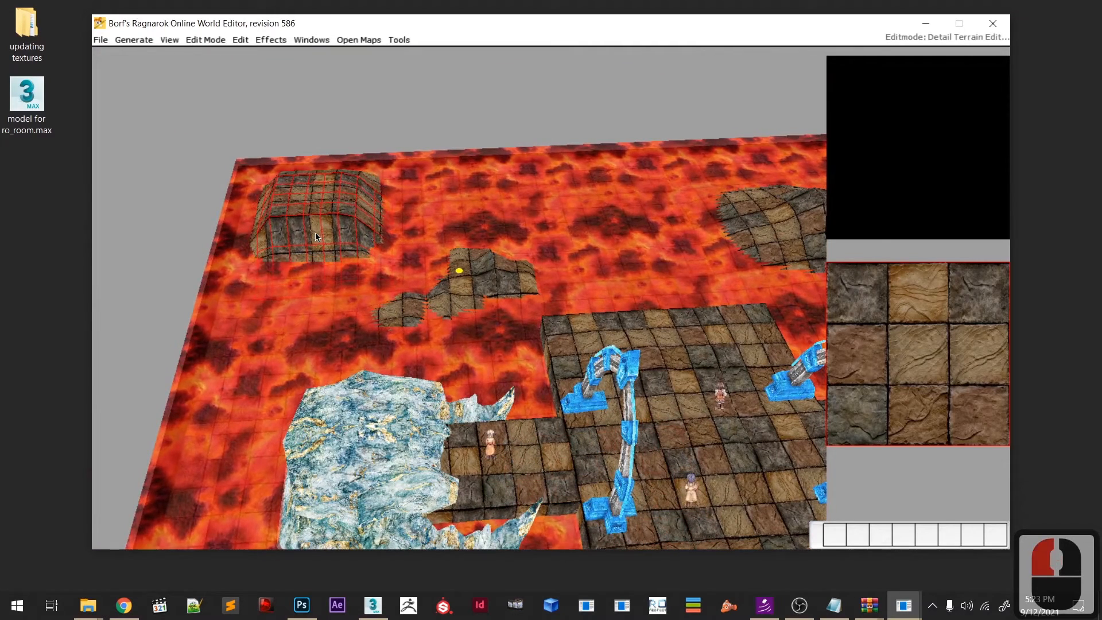
- Shrink the terrain brush, extend the far-corner rock mound into a tongue toward the creature model, and smooth its slopes
{"action": "key", "text": "minus"}
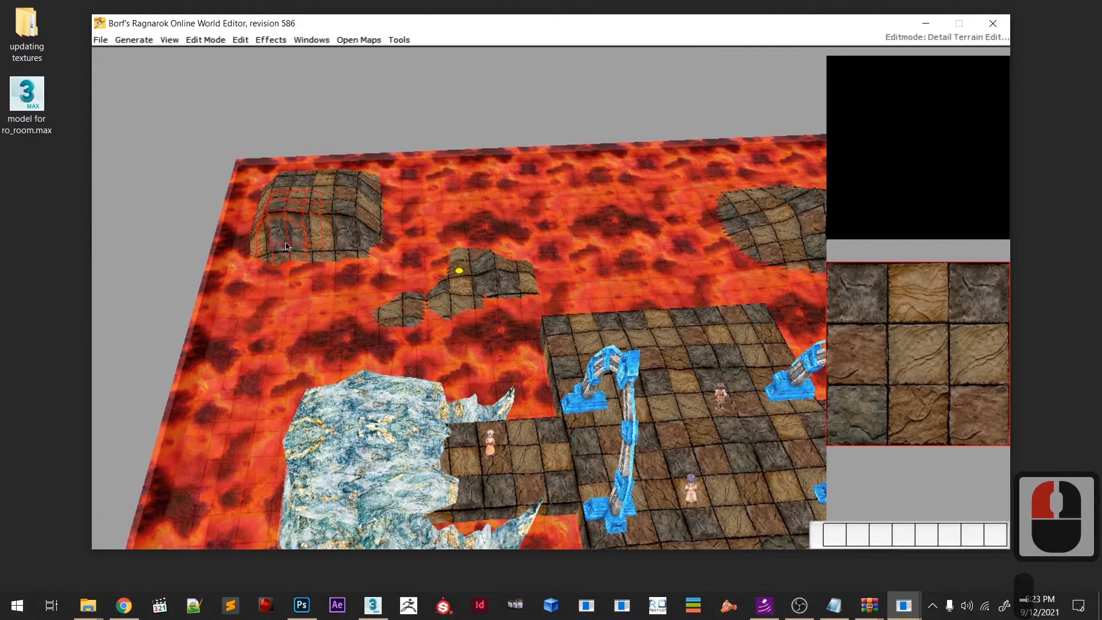
{"action": "left_click_drag", "start_coordinate": [282, 243], "coordinate": [286, 224]}
{"action": "key", "text": "s"}
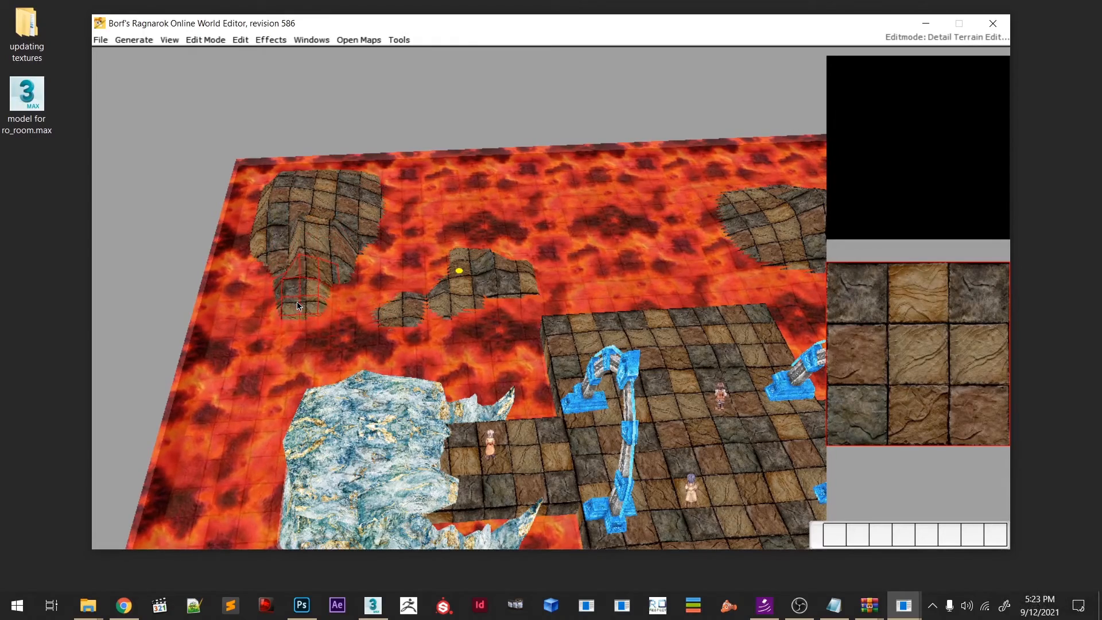
{"action": "middle_click_drag", "start_coordinate": [360, 314], "coordinate": [244, 357]}
{"action": "scroll", "coordinate": [347, 160], "scroll_direction": "down", "scroll_amount": 4}
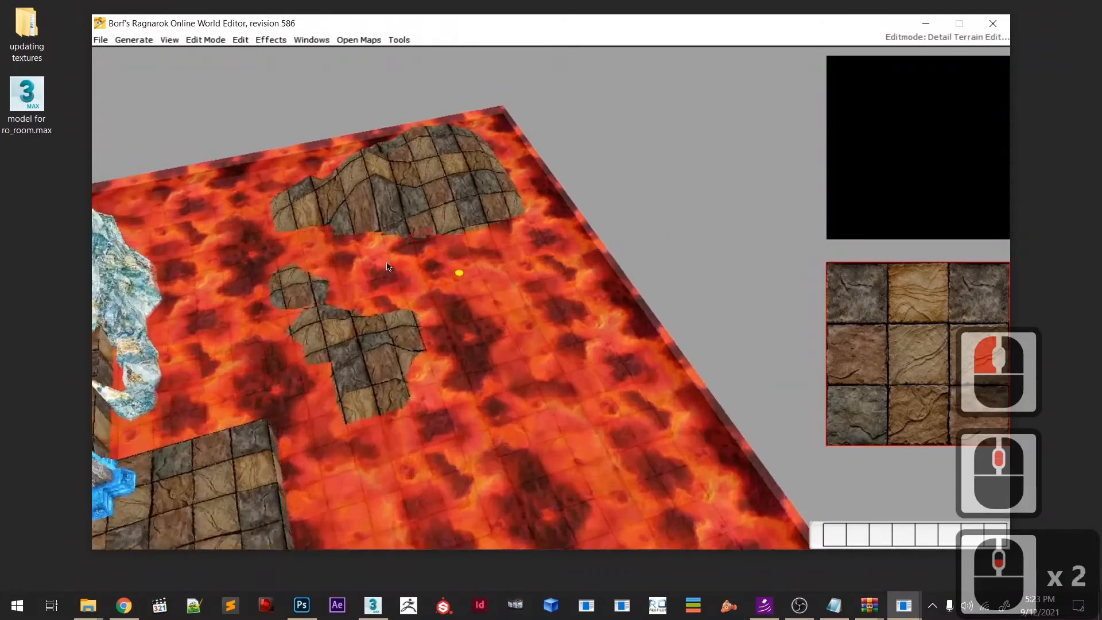
{"action": "key", "text": "s"}
{"action": "key", "text": "s"}
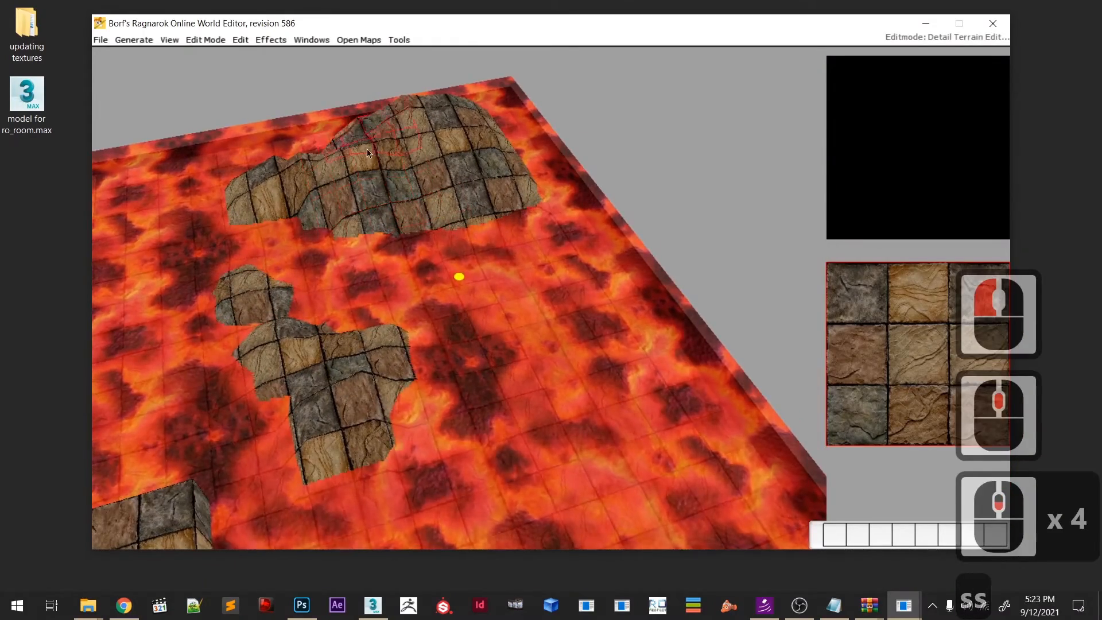
{"action": "key", "text": "s"}
{"action": "key", "text": "s"}
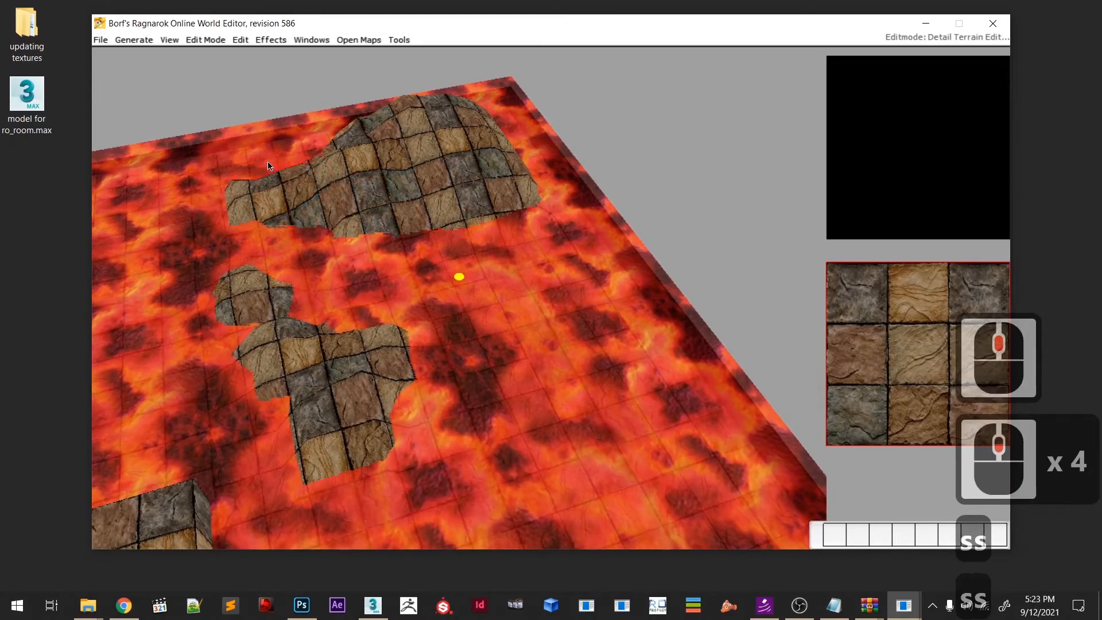
{"action": "key", "text": "s"}
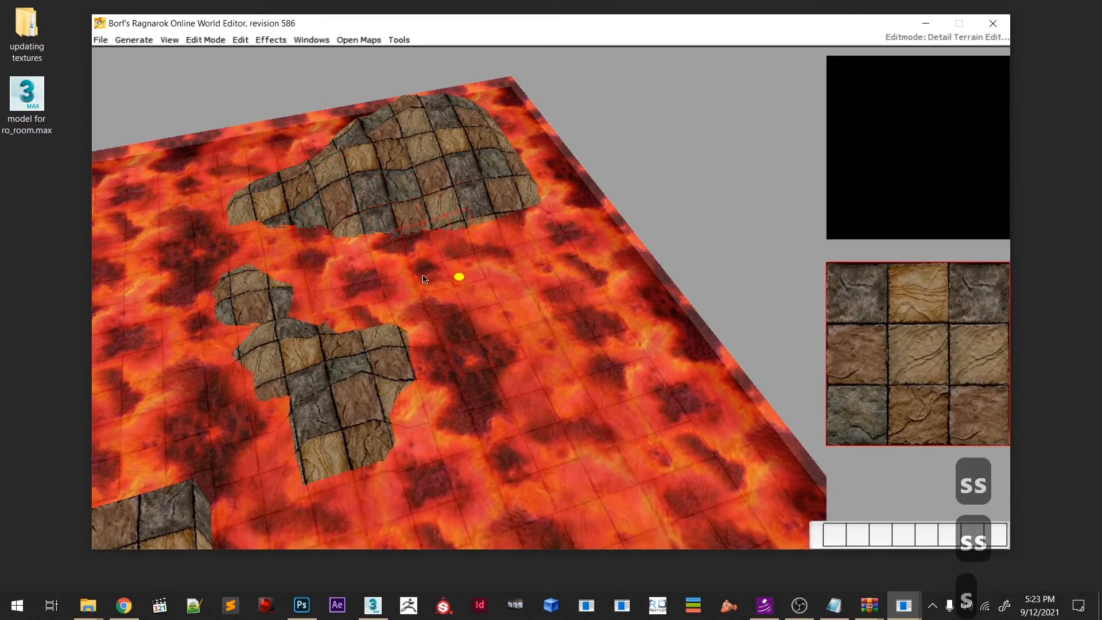
- Raise an irregular L-shaped rock mound from the lava in the near corner of the map, diagonally opposite the far-corner mound
{"action": "scroll", "coordinate": [396, 296], "scroll_direction": "up", "scroll_amount": 3, "text": "shift"}
{"action": "scroll", "coordinate": [385, 302], "scroll_direction": "up", "scroll_amount": 3}
{"action": "scroll", "coordinate": [385, 301], "scroll_direction": "up", "scroll_amount": 3}
{"action": "scroll", "coordinate": [470, 357], "scroll_direction": "down", "scroll_amount": 3}
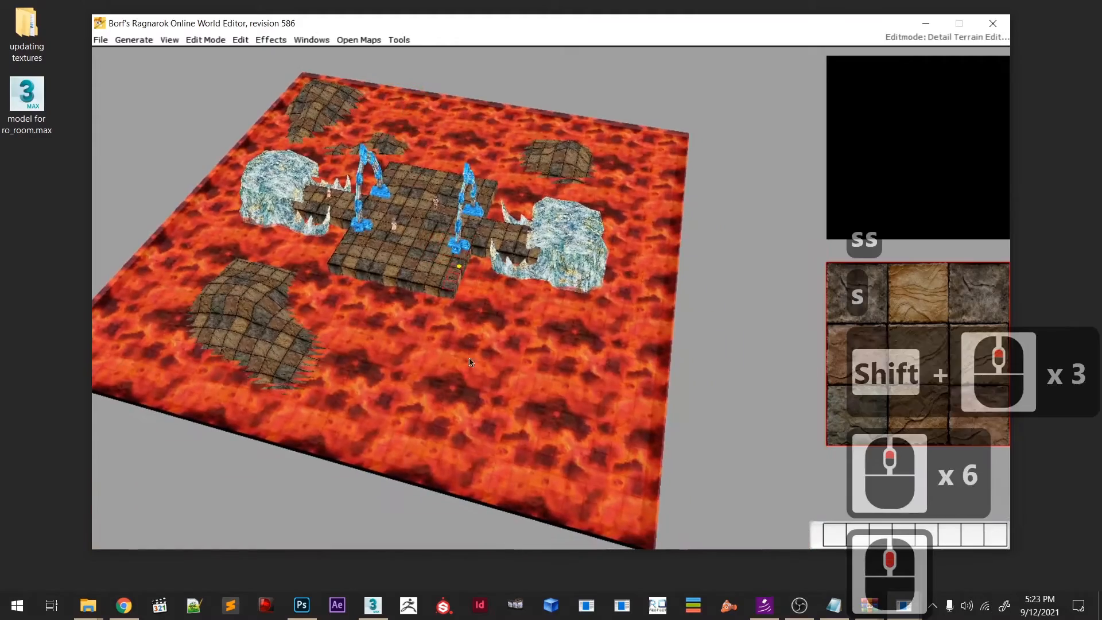
{"action": "scroll", "coordinate": [526, 402], "scroll_direction": "down", "scroll_amount": 5}
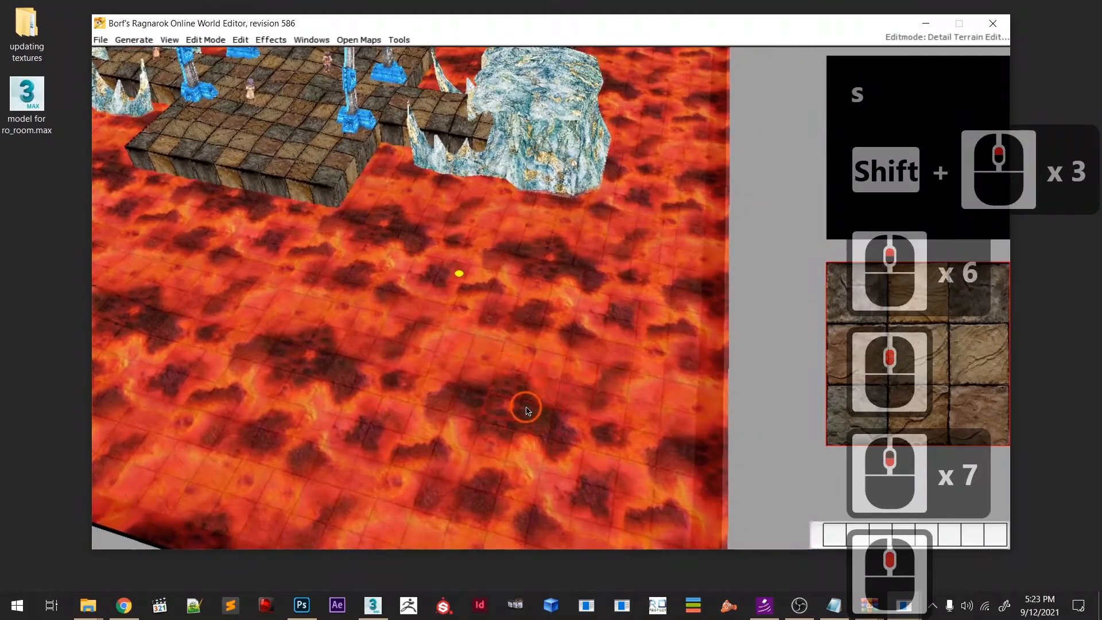
{"action": "left_click_drag", "start_coordinate": [535, 409], "coordinate": [510, 443]}
{"action": "left_click_drag", "start_coordinate": [584, 405], "coordinate": [577, 399]}
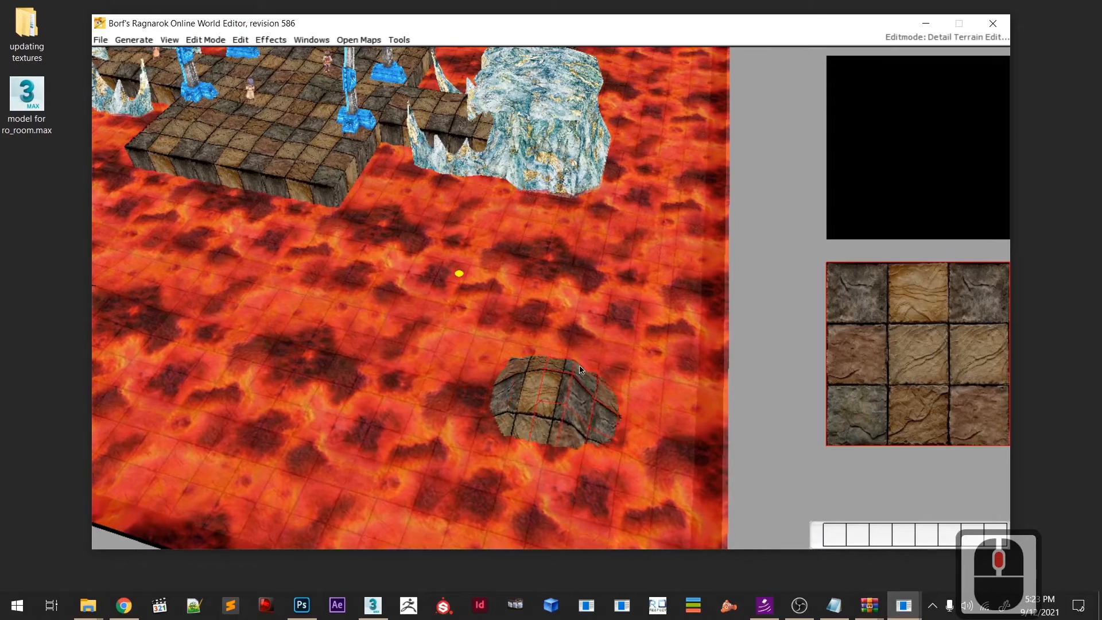
{"action": "middle_click_drag", "start_coordinate": [569, 460], "coordinate": [513, 377]}
{"action": "left_click", "coordinate": [513, 377]}
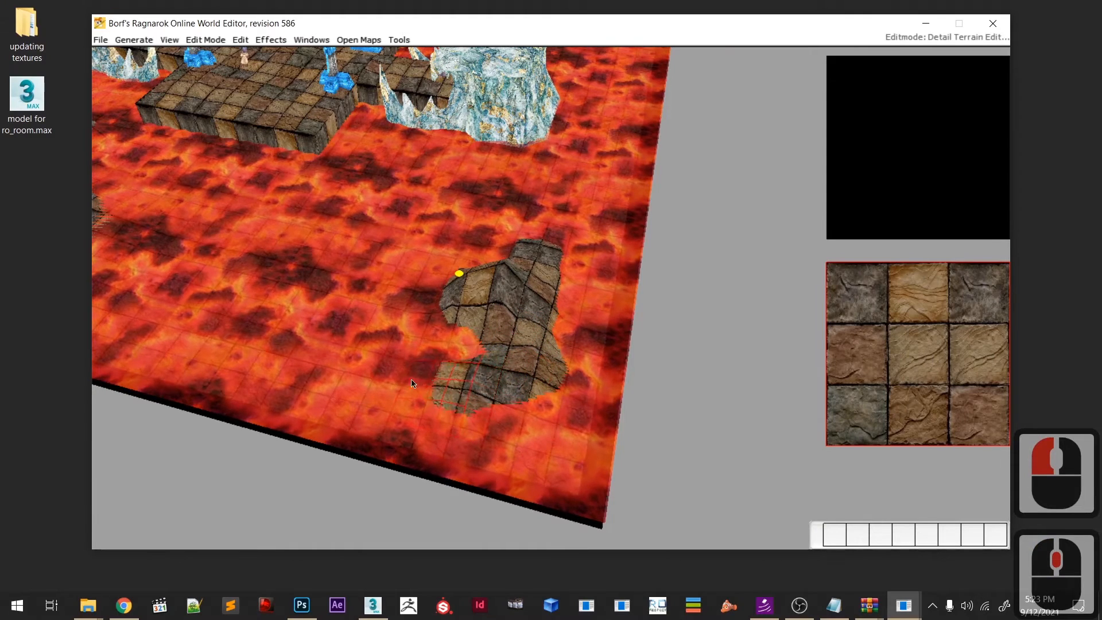
{"action": "middle_click_drag", "start_coordinate": [411, 366], "coordinate": [450, 390]}
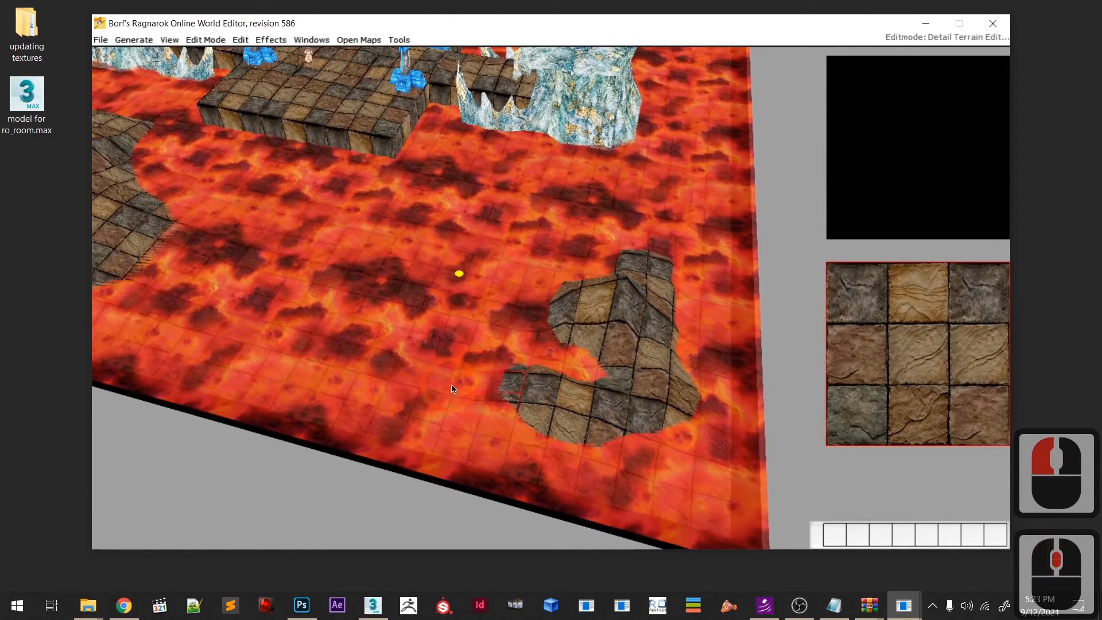
{"action": "left_click", "coordinate": [473, 384]}
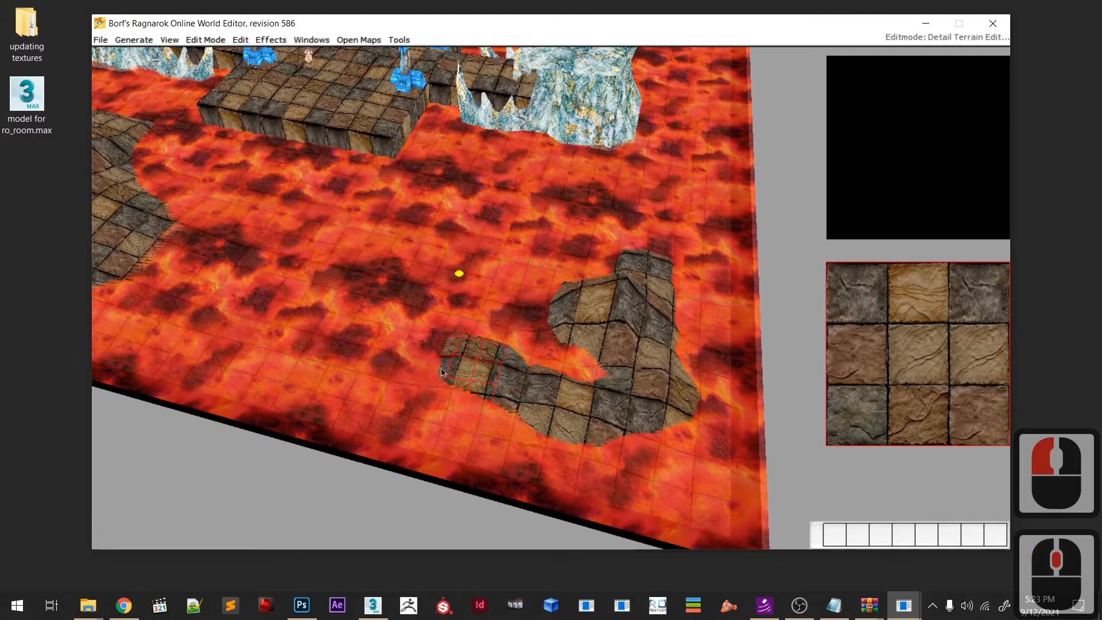
{"action": "left_click", "coordinate": [498, 386]}
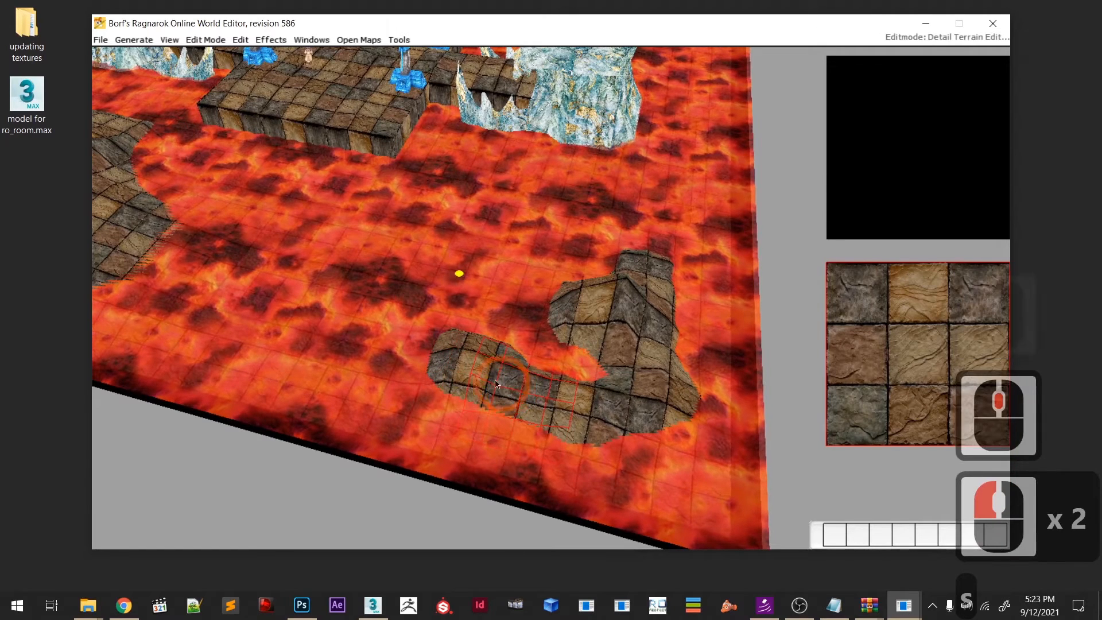
- Fill in the inner bend of the near-corner rock mound and smooth its ridges and slopes
{"action": "key", "text": "s"}
{"action": "key", "text": "s"}
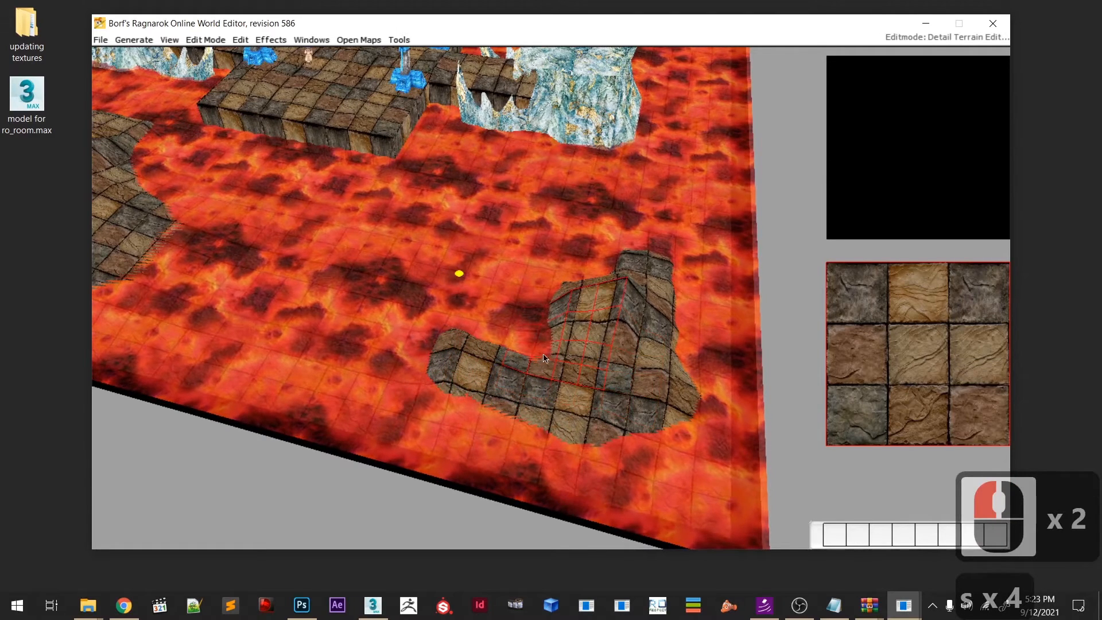
{"action": "left_click", "coordinate": [595, 356]}
{"action": "left_click", "coordinate": [625, 328]}
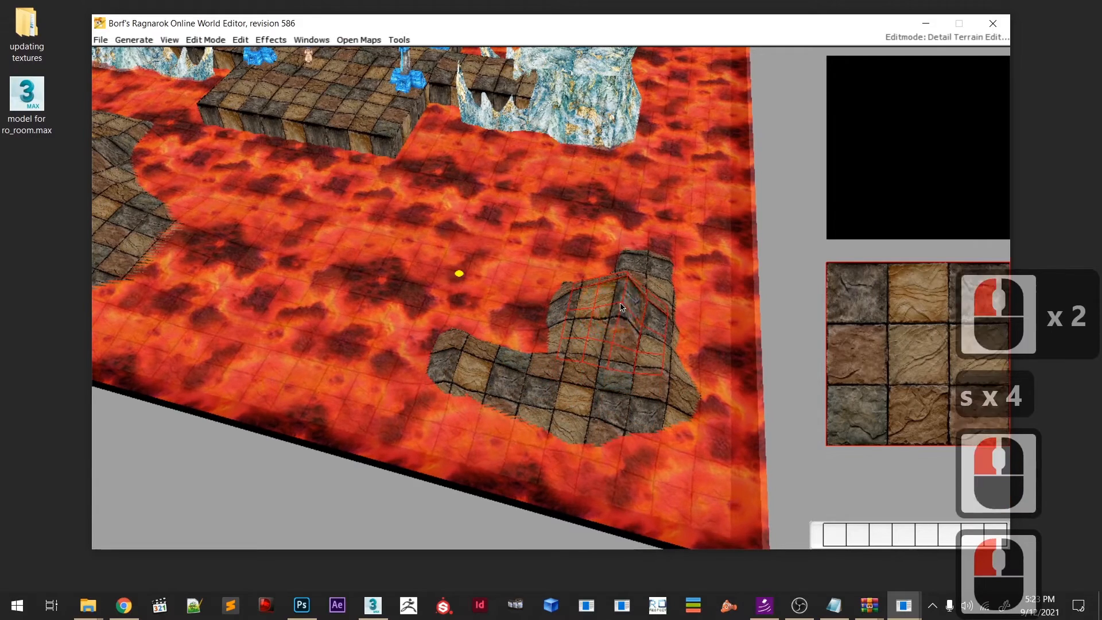
{"action": "key", "text": "s"}
{"action": "key", "text": "s"}
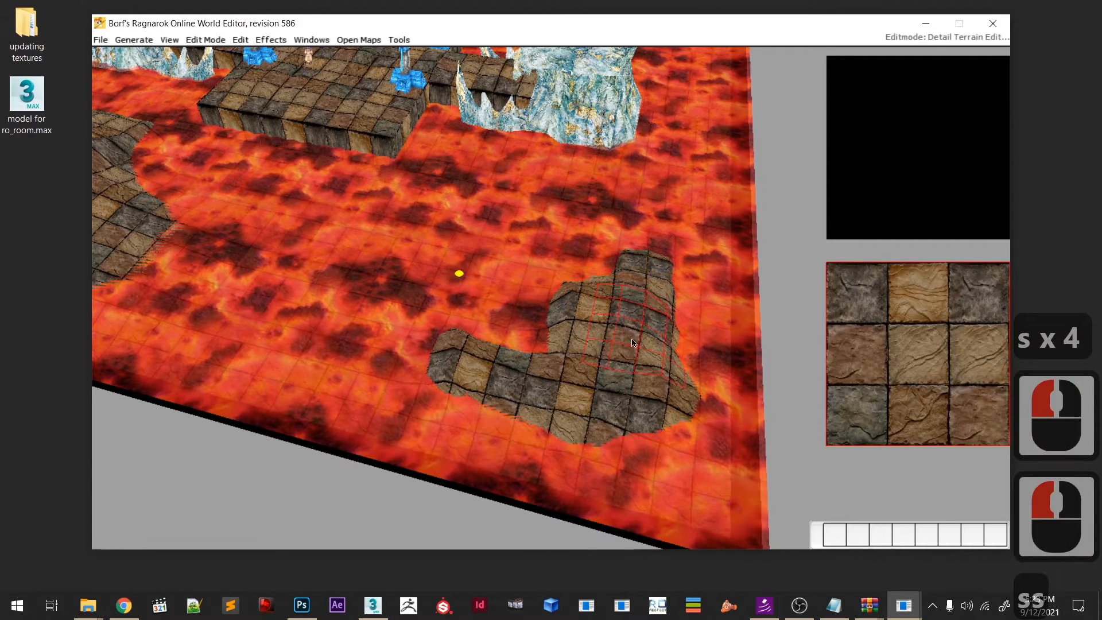
{"action": "left_click_drag", "start_coordinate": [627, 368], "coordinate": [717, 447]}
- Raise a small low rock outcrop from the lava behind the platform, between the two back mounds, and smooth it
{"action": "scroll", "coordinate": [549, 371], "scroll_direction": "down", "scroll_amount": 1}
{"action": "scroll", "coordinate": [549, 371], "scroll_direction": "down", "scroll_amount": 4}
{"action": "middle_click_drag", "start_coordinate": [534, 376], "coordinate": [458, 355]}
{"action": "scroll", "coordinate": [458, 355], "scroll_direction": "up", "scroll_amount": 4}
{"action": "middle_click_drag", "start_coordinate": [431, 390], "coordinate": [495, 287]}
{"action": "scroll", "coordinate": [519, 281], "scroll_direction": "down", "scroll_amount": 8}
{"action": "scroll", "coordinate": [476, 345], "scroll_direction": "up", "scroll_amount": 6}
{"action": "middle_click_drag", "start_coordinate": [460, 400], "coordinate": [471, 488]}
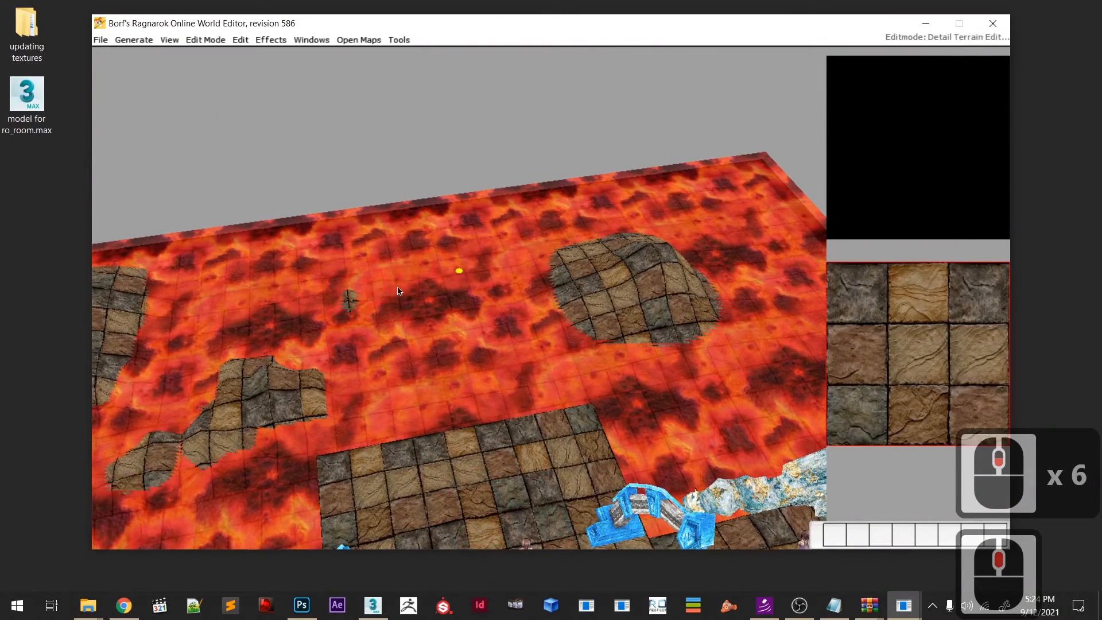
{"action": "left_click_drag", "start_coordinate": [331, 312], "coordinate": [442, 289]}
{"action": "key", "text": "s"}
- Raise a short string of small rocks from the lava between the platform and the creature model, and smooth them
{"action": "middle_click_drag", "start_coordinate": [364, 332], "coordinate": [428, 199]}
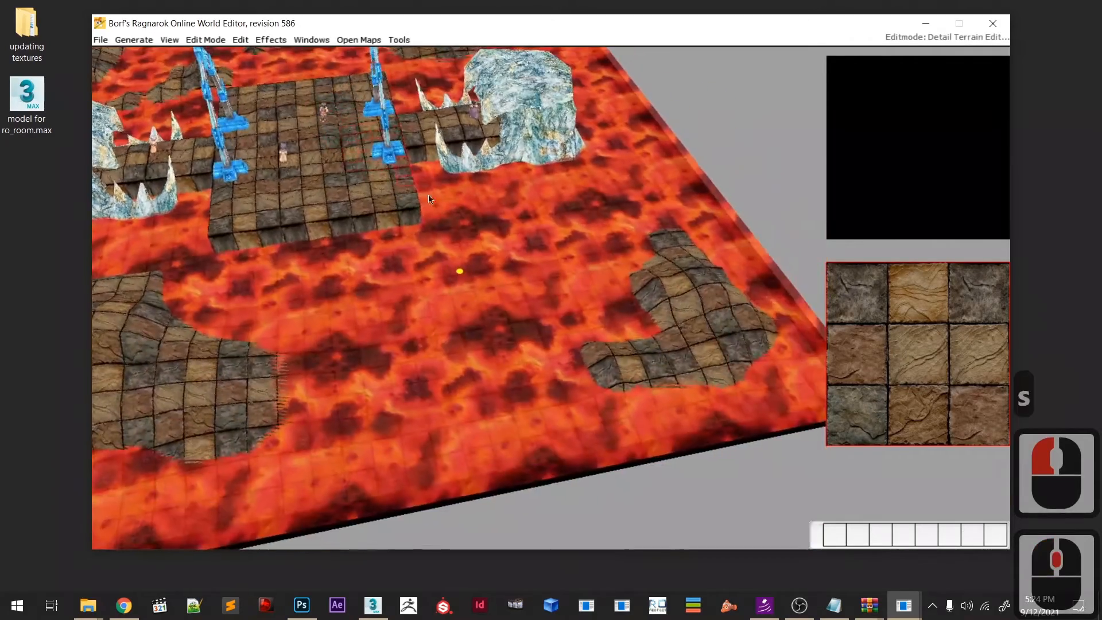
{"action": "scroll", "coordinate": [427, 200], "scroll_direction": "up", "scroll_amount": 11}
{"action": "mouse_move", "coordinate": [548, 130]}
{"action": "left_mouse_down"}
{"action": "mouse_move", "coordinate": [525, 166]}
{"action": "mouse_move", "coordinate": [563, 115]}
{"action": "mouse_move", "coordinate": [511, 194]}
{"action": "left_mouse_up"}
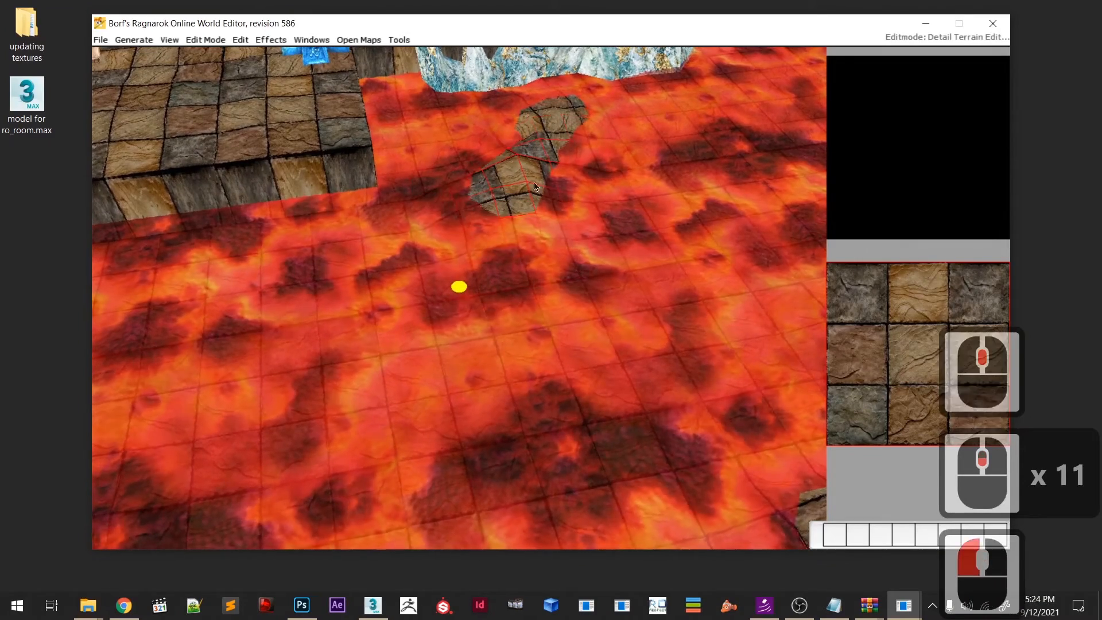
{"action": "key", "text": "s"}
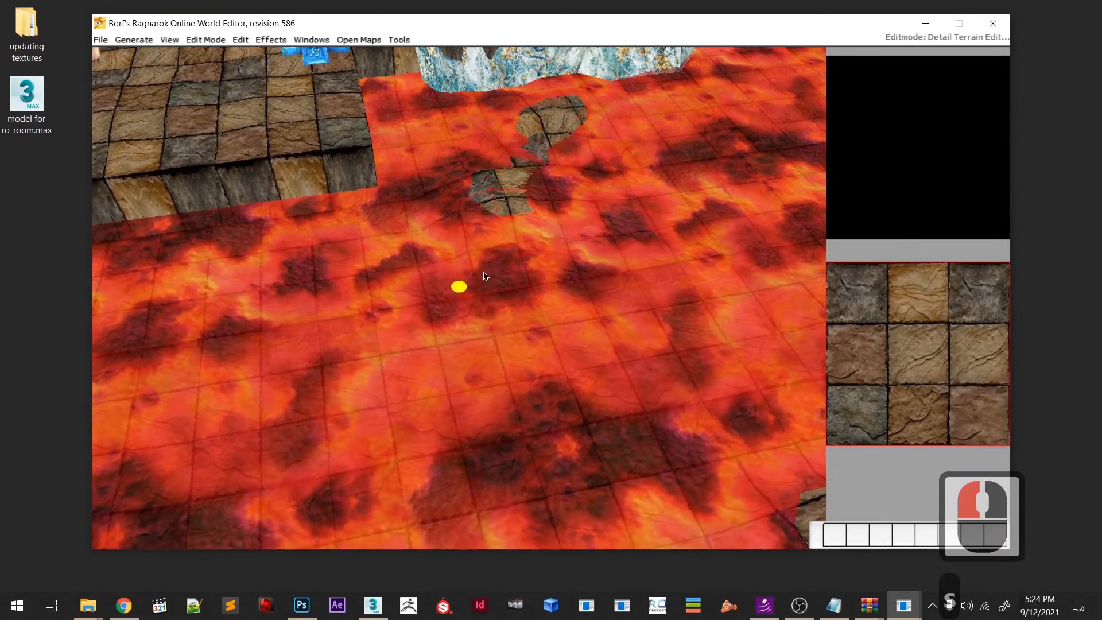
- Build up the sunken small rock beside the platform's front corner and smooth it into a low outcrop
{"action": "scroll", "coordinate": [488, 286], "scroll_direction": "down", "scroll_amount": 19}
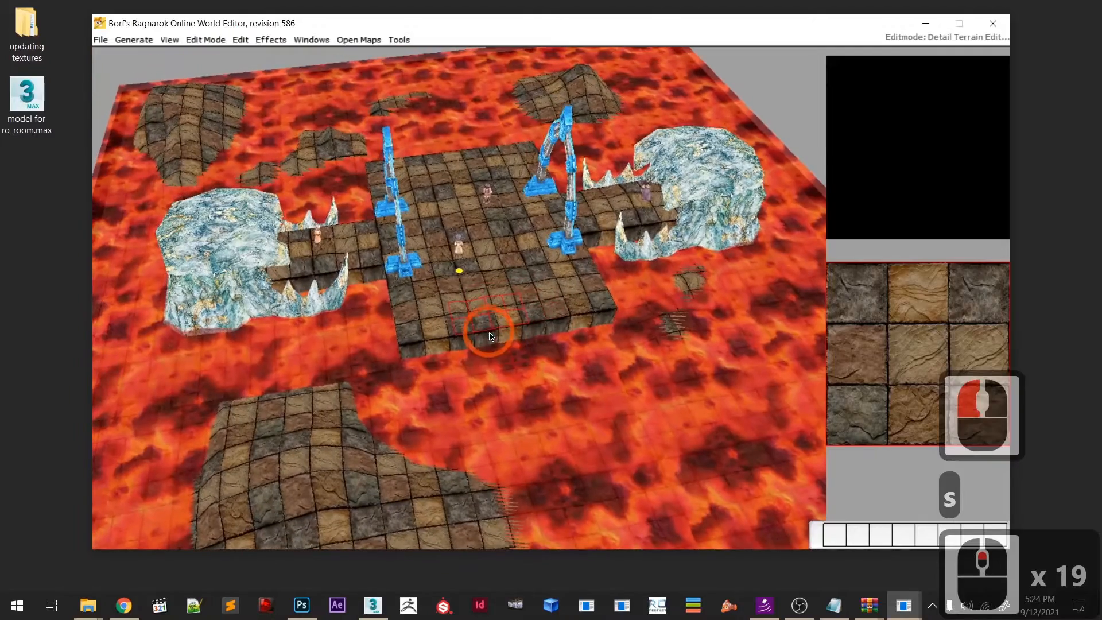
{"action": "middle_click", "coordinate": [630, 376]}
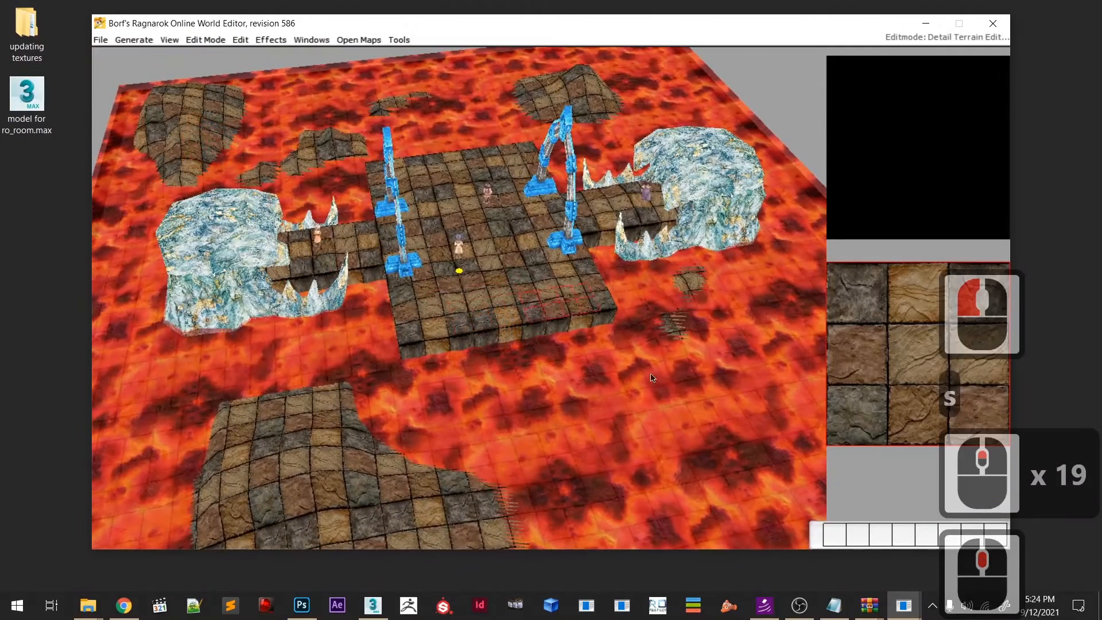
{"action": "double_click", "coordinate": [680, 347]}
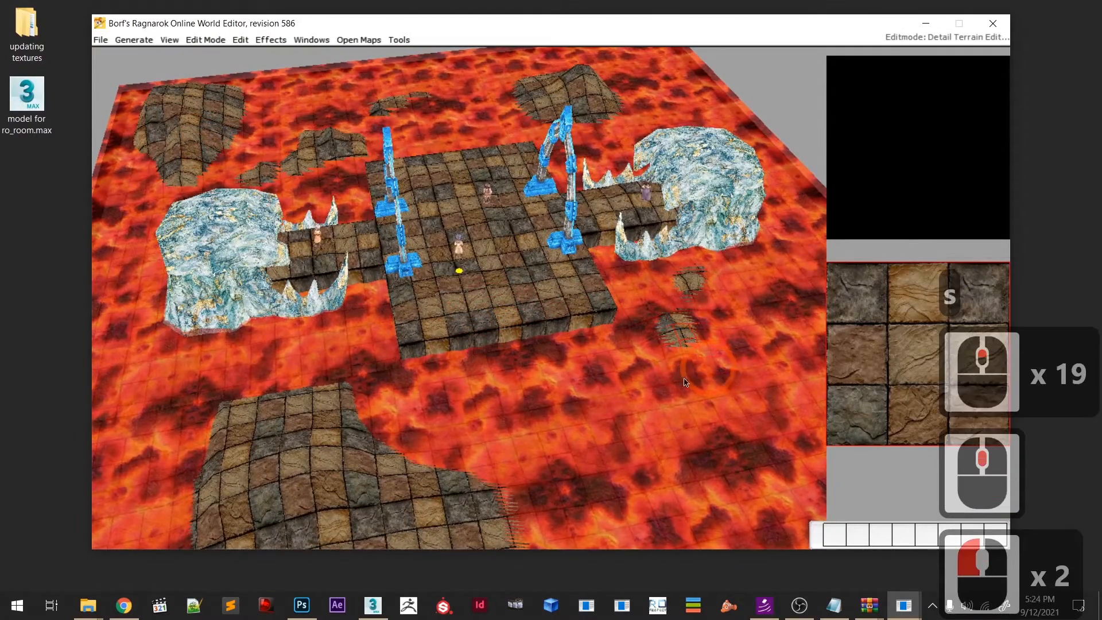
{"action": "double_click", "coordinate": [686, 354]}
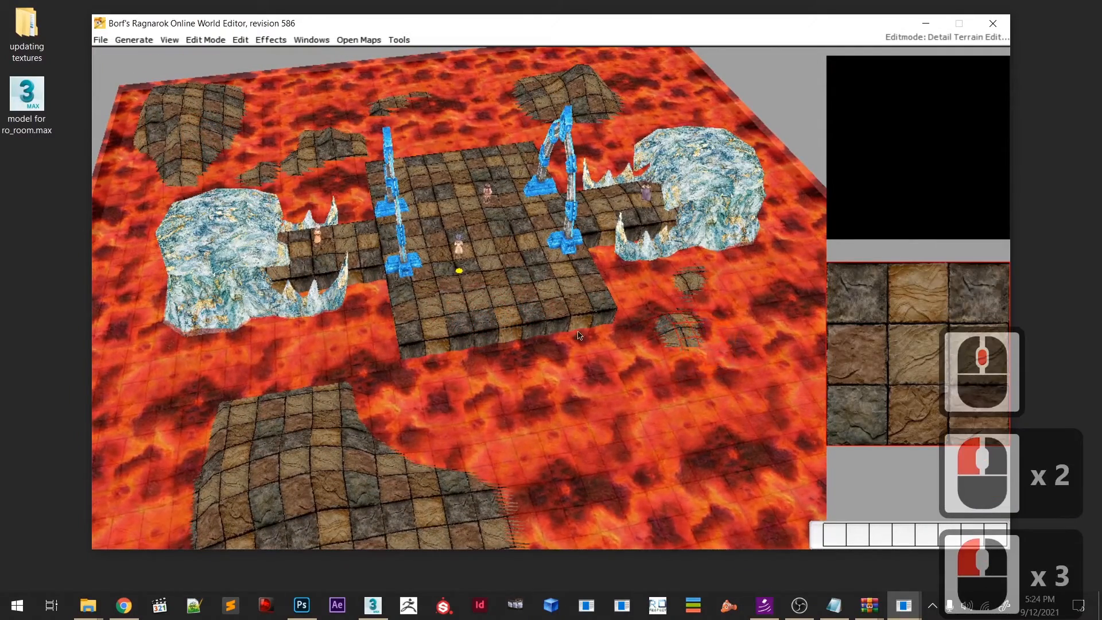
{"action": "key", "text": "s"}
{"action": "double_click", "coordinate": [702, 357]}
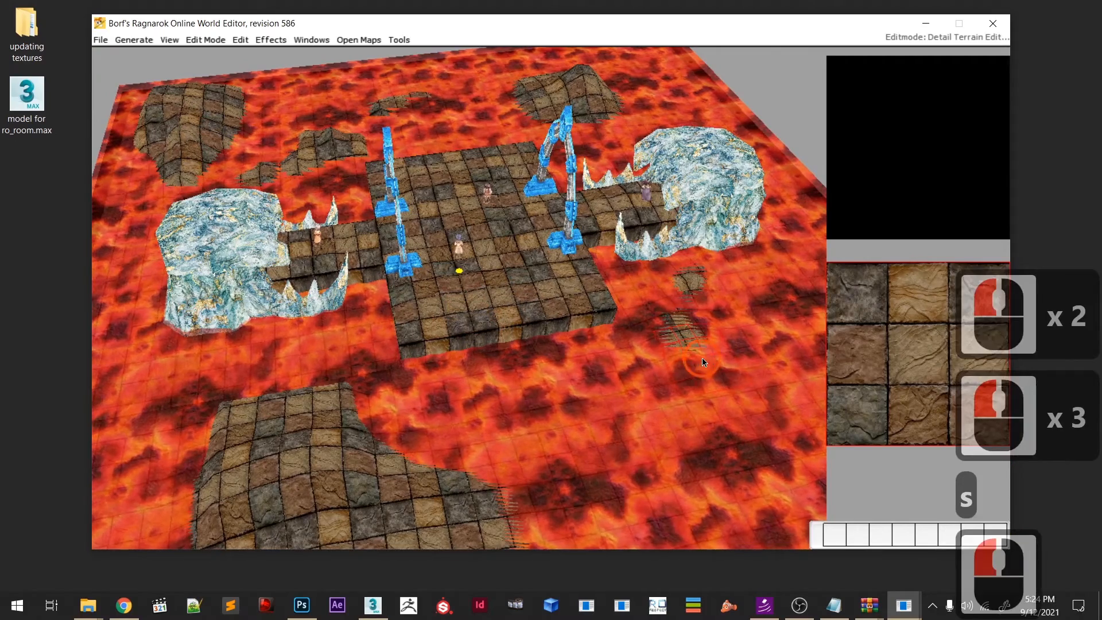
{"action": "scroll", "coordinate": [715, 397], "scroll_direction": "up", "scroll_amount": 4}
{"action": "scroll", "coordinate": [715, 397], "scroll_direction": "up", "scroll_amount": 3}
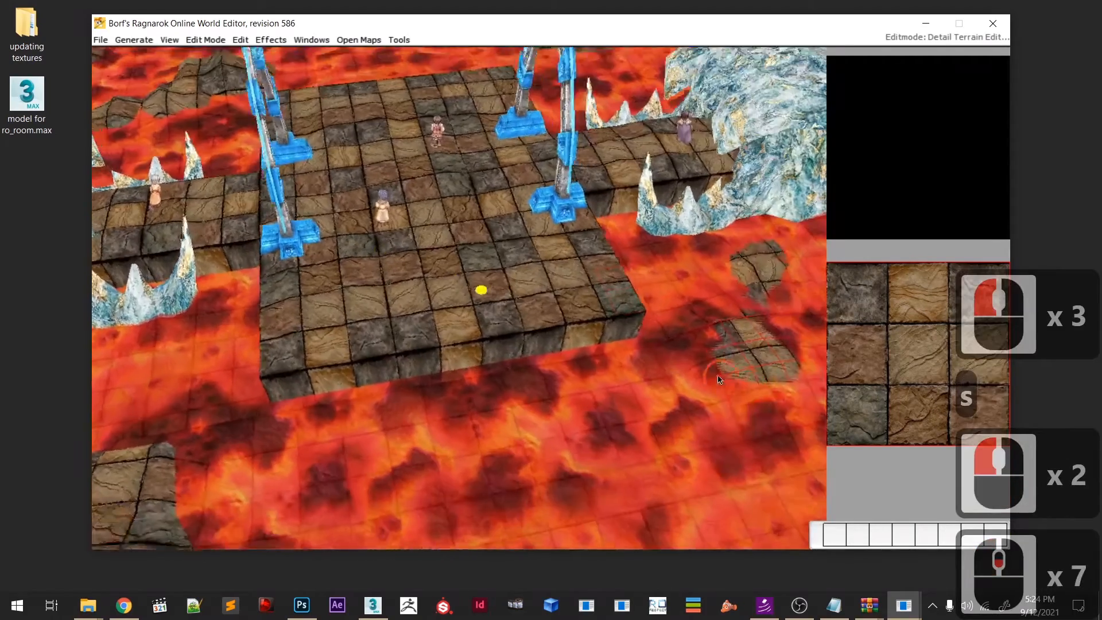
{"action": "middle_click", "coordinate": [713, 363]}
- Save the map
{"action": "left_click", "coordinate": [100, 40]}
{"action": "left_click", "coordinate": [102, 40]}
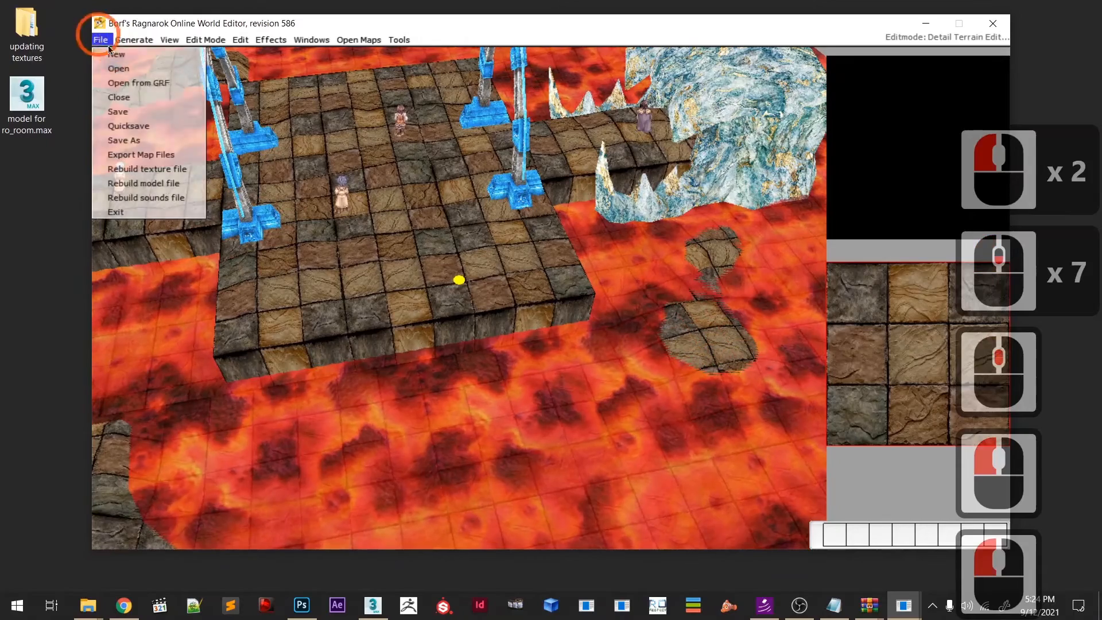
{"action": "left_click", "coordinate": [143, 109]}
- Choose the stone slab model04.rsm from the library's model folder as the model to place
{"action": "scroll", "coordinate": [589, 377], "scroll_direction": "up", "scroll_amount": 1}
{"action": "scroll", "coordinate": [590, 379], "scroll_direction": "down", "scroll_amount": 11}
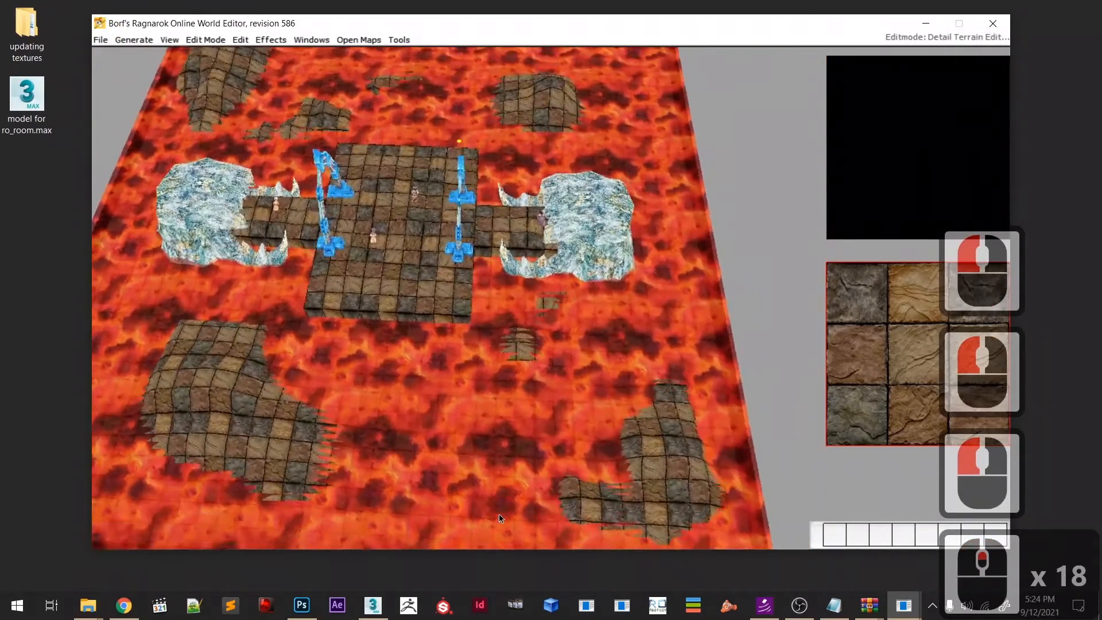
{"action": "middle_click_drag", "start_coordinate": [499, 515], "coordinate": [547, 538]}
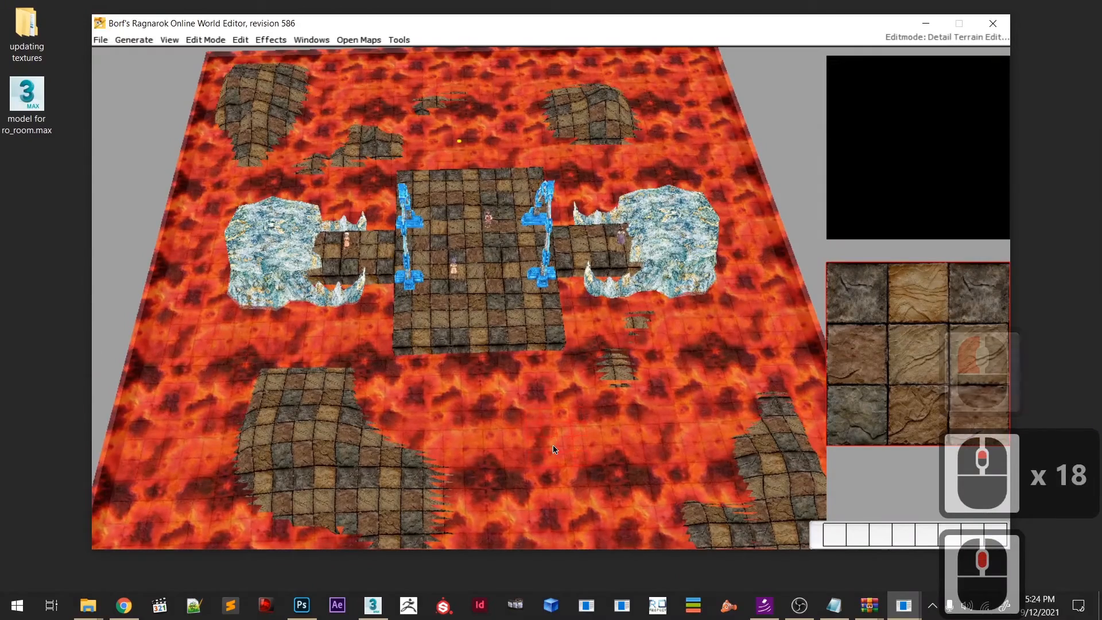
{"action": "middle_click_drag", "start_coordinate": [577, 296], "coordinate": [524, 373]}
{"action": "scroll", "coordinate": [596, 418], "scroll_direction": "down", "scroll_amount": 7}
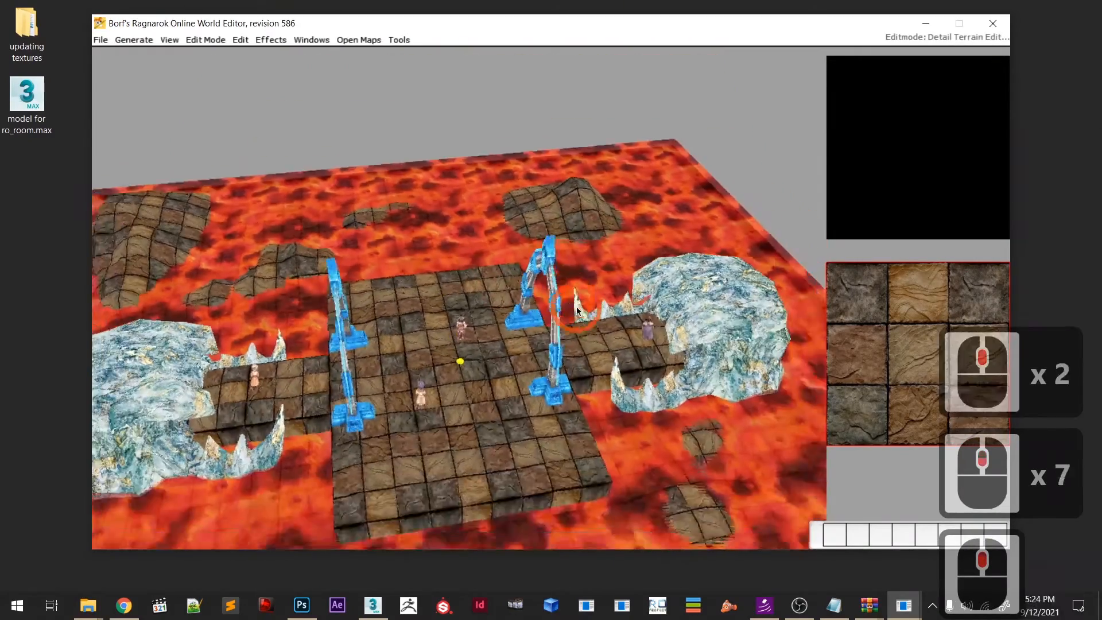
{"action": "scroll", "coordinate": [524, 374], "scroll_direction": "down", "scroll_amount": 9}
{"action": "middle_click", "coordinate": [524, 374]}
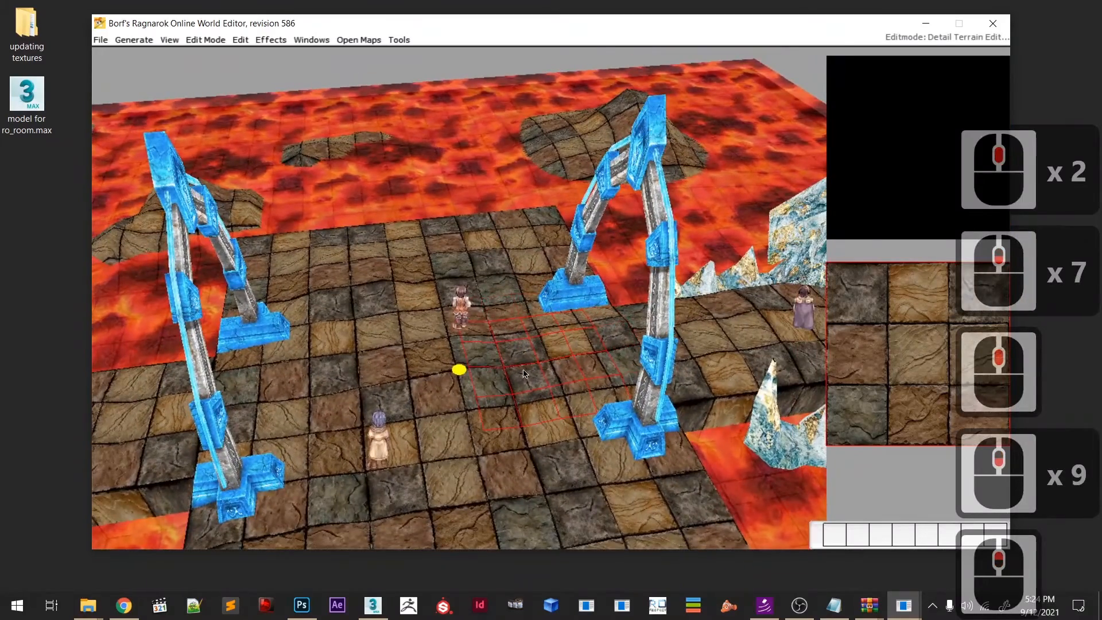
{"action": "key", "text": "m"}
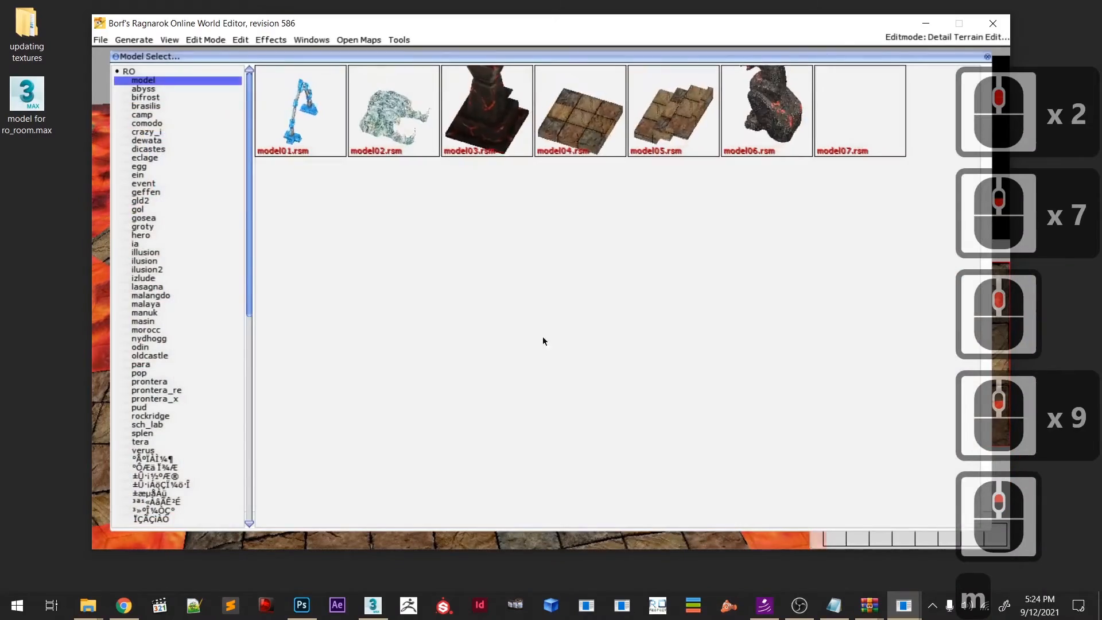
{"action": "left_click", "coordinate": [580, 137]}
{"action": "key", "text": "m"}
- Switch to object editing and place the chosen stone slab model on the central platform
{"action": "right_click_drag", "start_coordinate": [537, 350], "coordinate": [590, 354]}
{"action": "middle_click_drag", "start_coordinate": [591, 354], "coordinate": [552, 294]}
{"action": "key", "text": "F5"}
{"action": "middle_click_drag", "start_coordinate": [625, 327], "coordinate": [600, 333]}
{"action": "key", "text": "F5"}
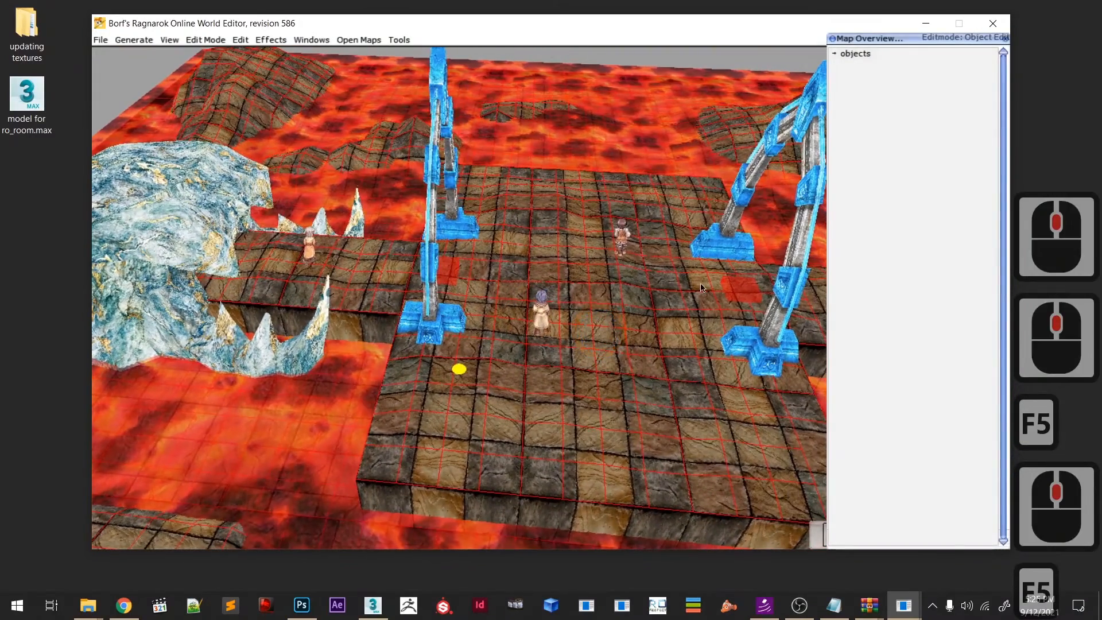
{"action": "left_click", "coordinate": [602, 343], "text": "ctrl"}
- Move the placed stone slab model to the front middle part of the central platform
{"action": "middle_click_drag", "start_coordinate": [645, 366], "coordinate": [620, 361]}
{"action": "scroll", "coordinate": [621, 362], "scroll_direction": "down", "scroll_amount": 7}
{"action": "left_click_drag", "start_coordinate": [559, 343], "coordinate": [596, 408]}
{"action": "middle_click_drag", "start_coordinate": [597, 408], "coordinate": [587, 389]}
{"action": "left_click_drag", "start_coordinate": [587, 389], "coordinate": [545, 398]}
{"action": "scroll", "coordinate": [552, 409], "scroll_direction": "down", "scroll_amount": 20}
{"action": "middle_click_drag", "start_coordinate": [454, 367], "coordinate": [536, 427]}
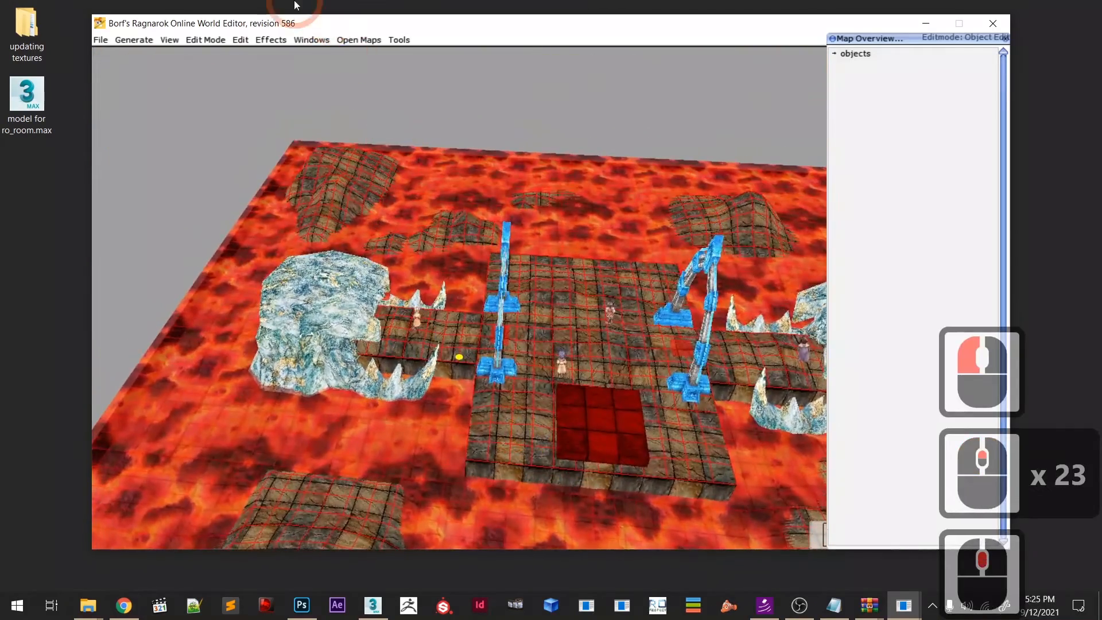
{"action": "left_click", "coordinate": [238, 41]}
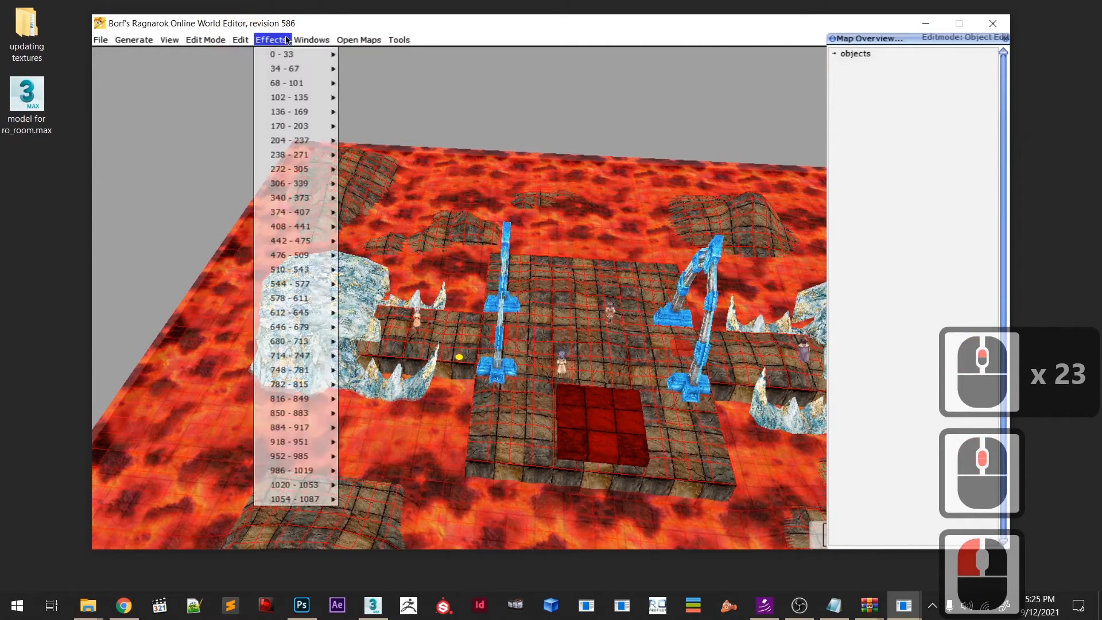
- Turn off snapping objects to the floor and move the selected slab into the lava corner beside the elongated rock mound
{"action": "mouse_move", "coordinate": [336, 43]}
{"action": "mouse_move", "coordinate": [240, 41]}
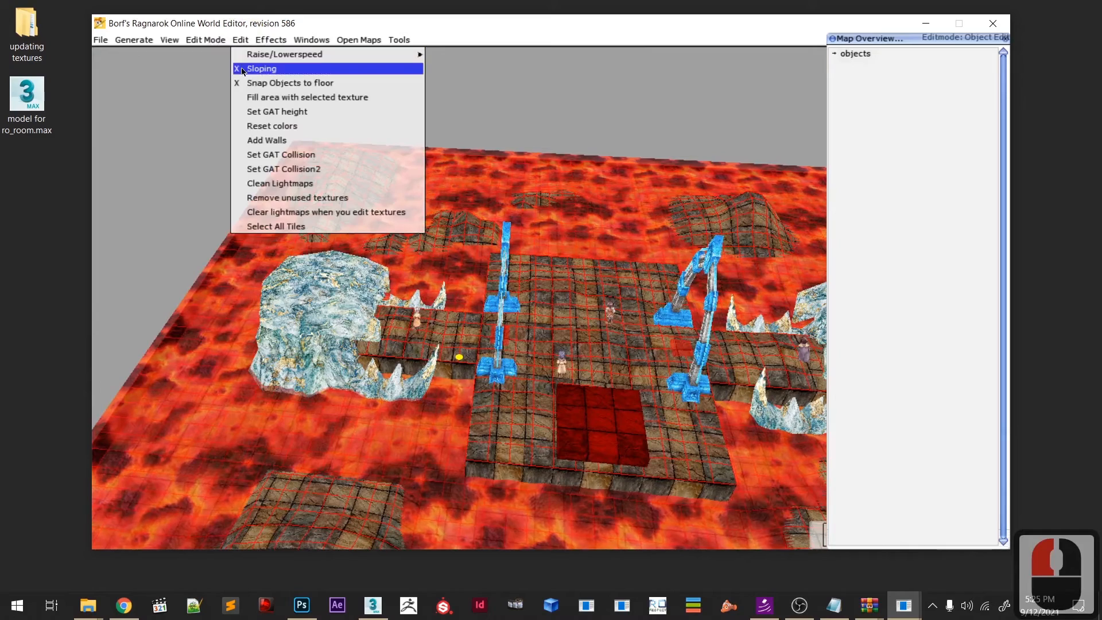
{"action": "left_click", "coordinate": [271, 83]}
{"action": "left_click", "coordinate": [604, 383]}
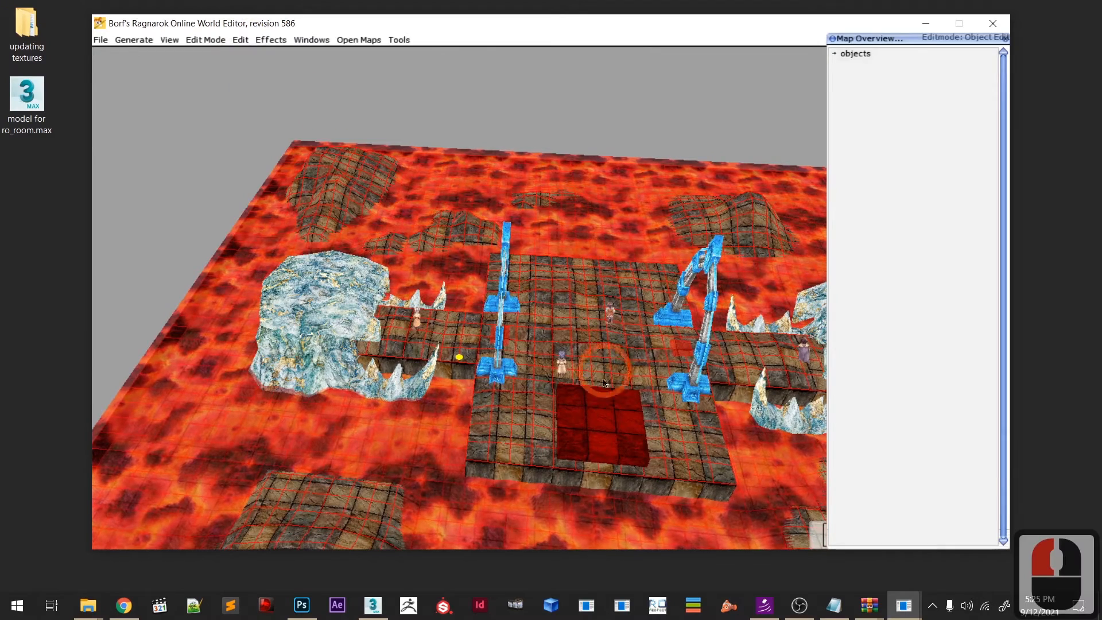
{"action": "left_click", "coordinate": [467, 374]}
{"action": "left_click_drag", "start_coordinate": [313, 476], "coordinate": [481, 374]}
{"action": "left_click_drag", "start_coordinate": [532, 316], "coordinate": [437, 455]}
{"action": "middle_click_drag", "start_coordinate": [441, 455], "coordinate": [459, 407]}
{"action": "left_click_drag", "start_coordinate": [465, 329], "coordinate": [451, 335]}
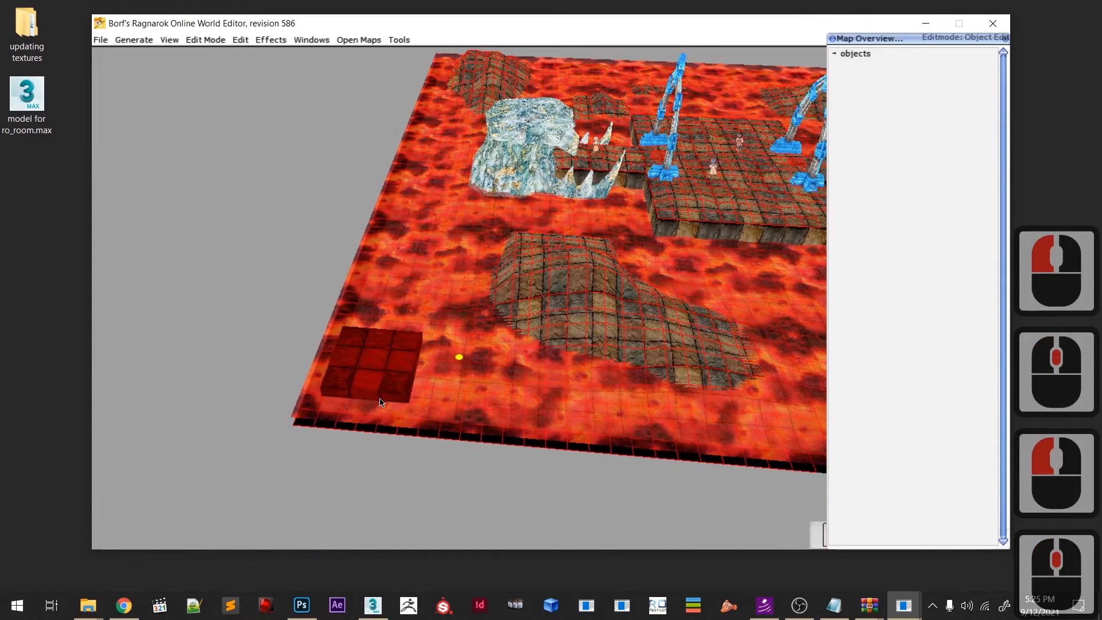
{"action": "left_click_drag", "start_coordinate": [384, 405], "coordinate": [422, 374]}
{"action": "middle_click_drag", "start_coordinate": [422, 375], "coordinate": [332, 432]}
- Switch to the top camera and frame the corner slab together with the elongated rock mound
{"action": "left_click", "coordinate": [171, 39]}
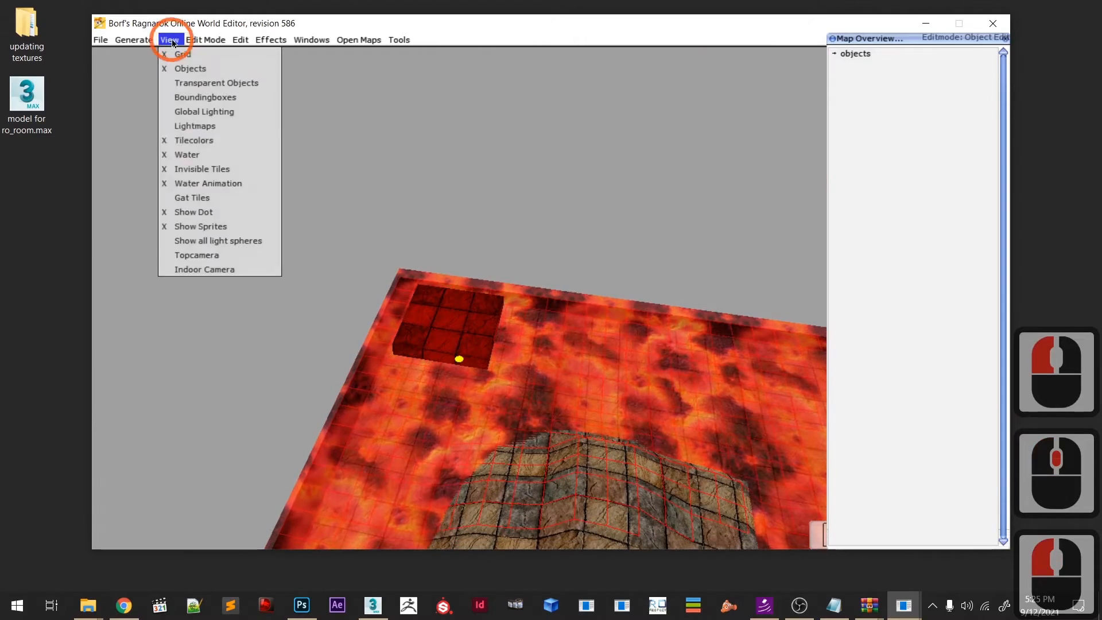
{"action": "left_click", "coordinate": [213, 254]}
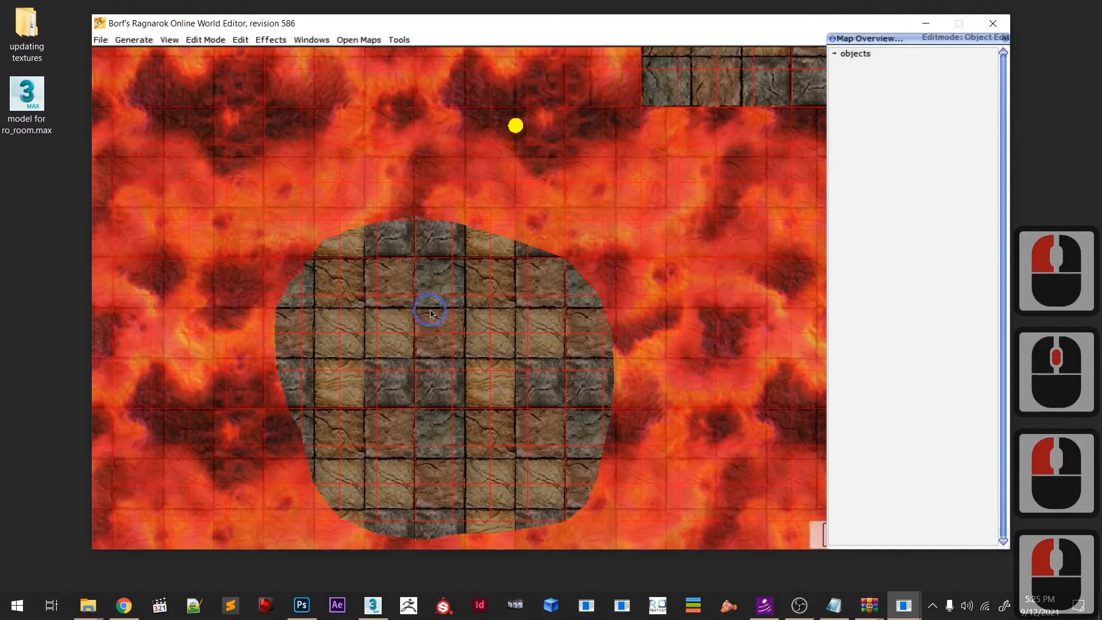
{"action": "scroll", "coordinate": [484, 338], "scroll_direction": "down", "scroll_amount": 11}
{"action": "scroll", "coordinate": [484, 339], "scroll_direction": "up", "scroll_amount": 2}
{"action": "middle_click_drag", "start_coordinate": [484, 339], "coordinate": [345, 476]}
{"action": "scroll", "coordinate": [466, 361], "scroll_direction": "down", "scroll_amount": 1}
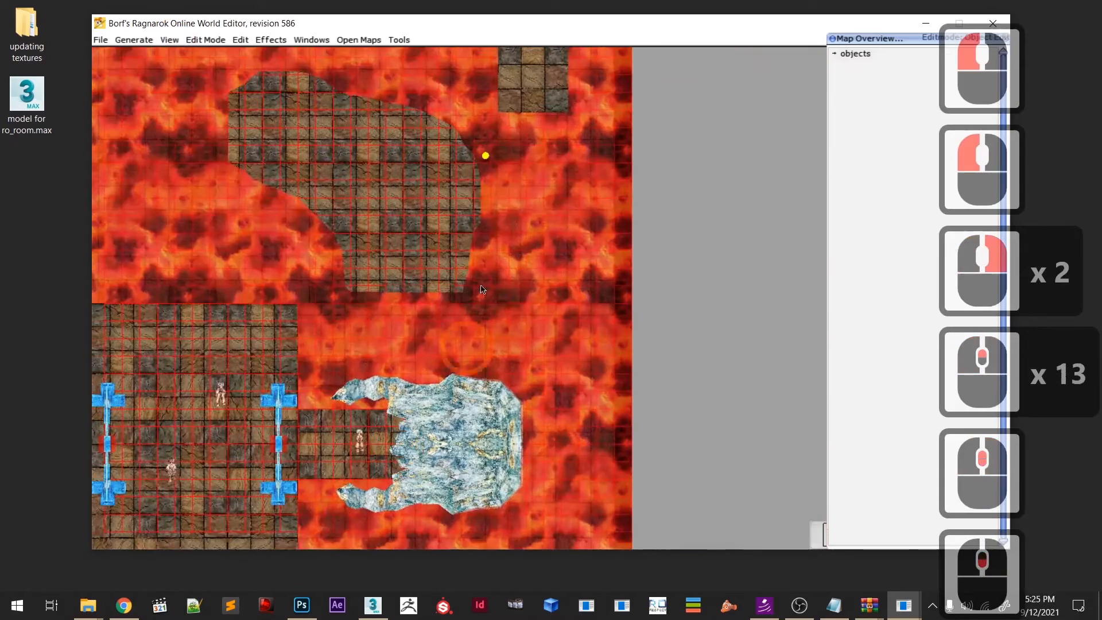
{"action": "scroll", "coordinate": [494, 302], "scroll_direction": "up", "scroll_amount": 6}
{"action": "middle_click_drag", "start_coordinate": [492, 202], "coordinate": [473, 246]}
{"action": "scroll", "coordinate": [505, 230], "scroll_direction": "down", "scroll_amount": 6}
{"action": "middle_click_drag", "start_coordinate": [525, 280], "coordinate": [495, 272]}
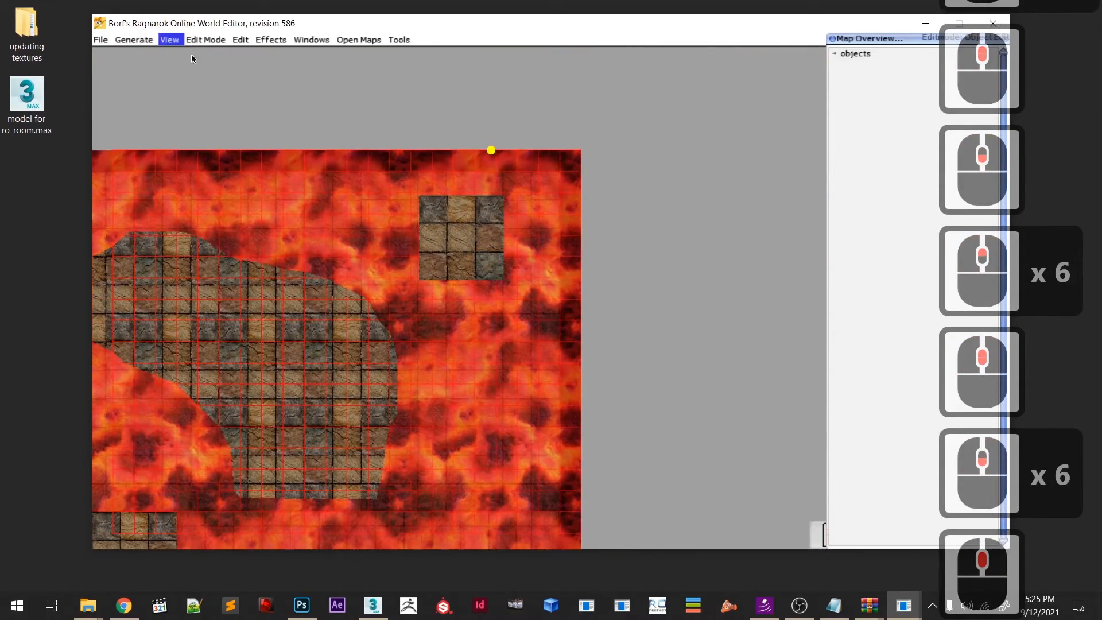
- Reposition the slab within the lava corner so it sits clear of the elongated rock mound
{"action": "key", "text": "F5"}
{"action": "left_click", "coordinate": [472, 260]}
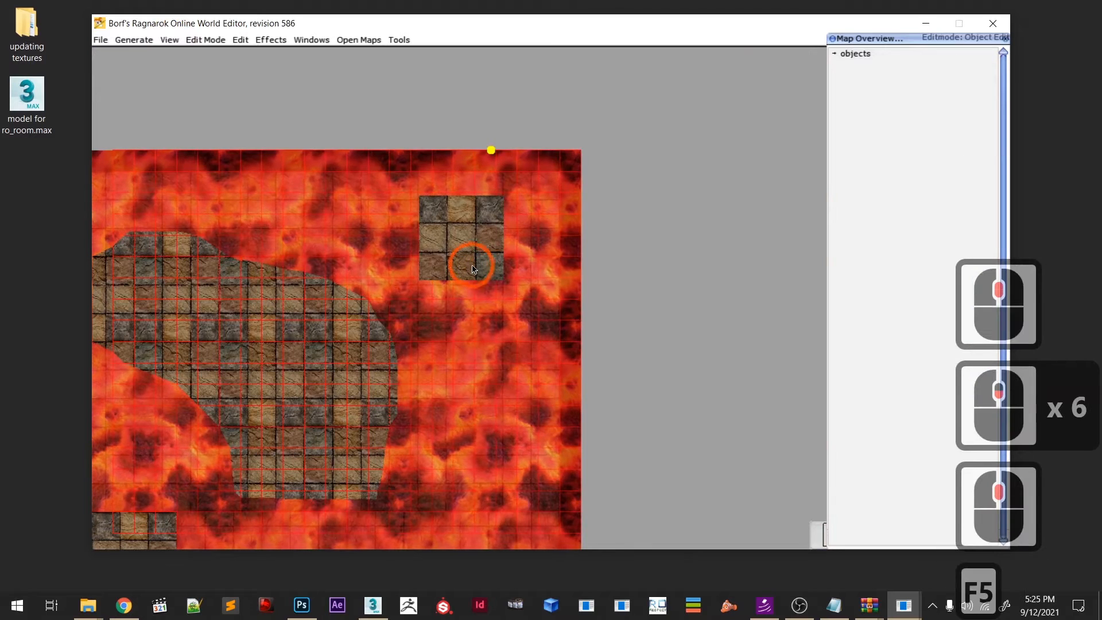
{"action": "left_click_drag", "start_coordinate": [472, 256], "coordinate": [488, 277]}
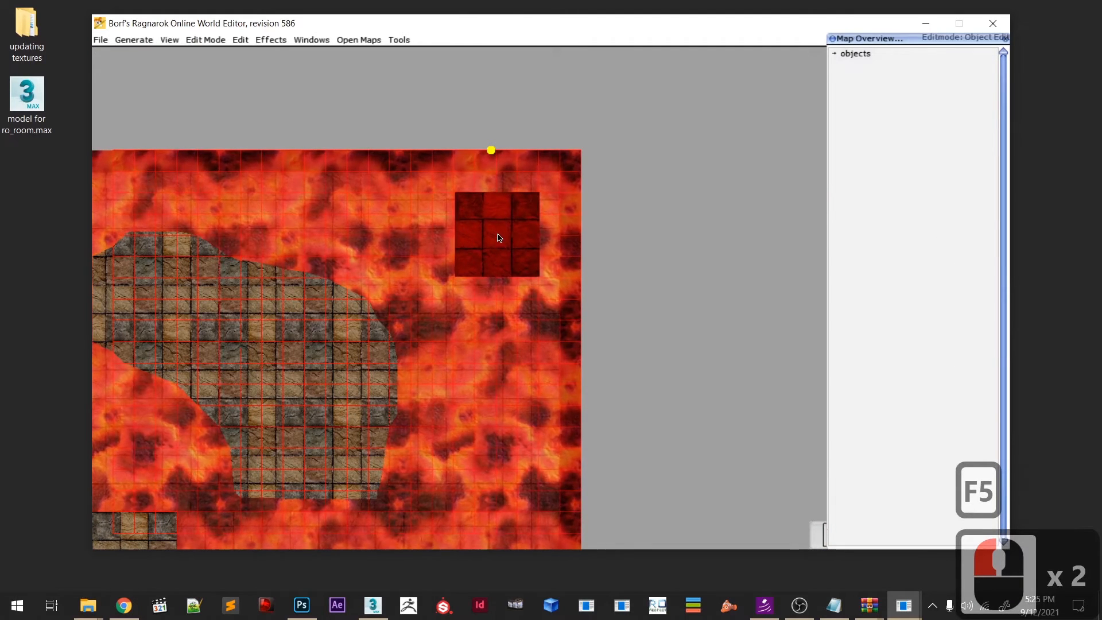
{"action": "left_click_drag", "start_coordinate": [483, 252], "coordinate": [481, 260]}
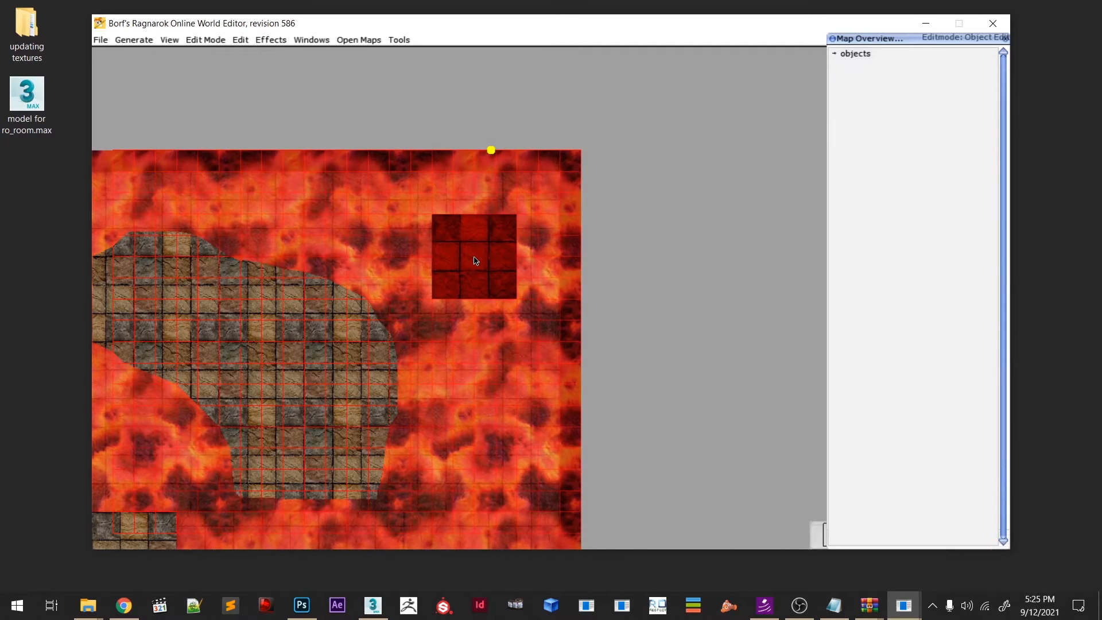
- Copy the corner slab and place the duplicate on the large tapered rock mound in the adjacent map corner
{"action": "left_click", "coordinate": [474, 258]}
{"action": "key", "text": "c"}
{"action": "right_click_drag", "start_coordinate": [476, 299], "coordinate": [473, 89]}
{"action": "middle_click_drag", "start_coordinate": [474, 88], "coordinate": [480, 2]}
{"action": "left_click_drag", "start_coordinate": [490, 384], "coordinate": [491, 361]}
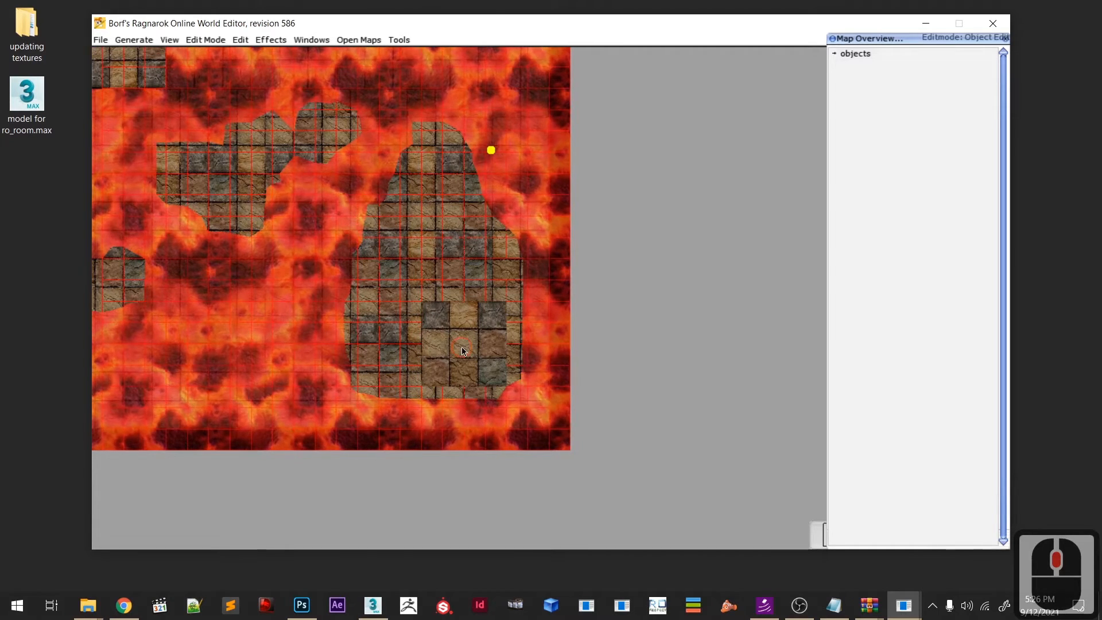
{"action": "left_click", "coordinate": [464, 352], "text": "shift"}
- Place slab copies in the two remaining corners, one in the lava near the round mound and one on the L-shaped mound
{"action": "key", "text": "c"}
{"action": "middle_click_drag", "start_coordinate": [354, 347], "coordinate": [590, 343]}
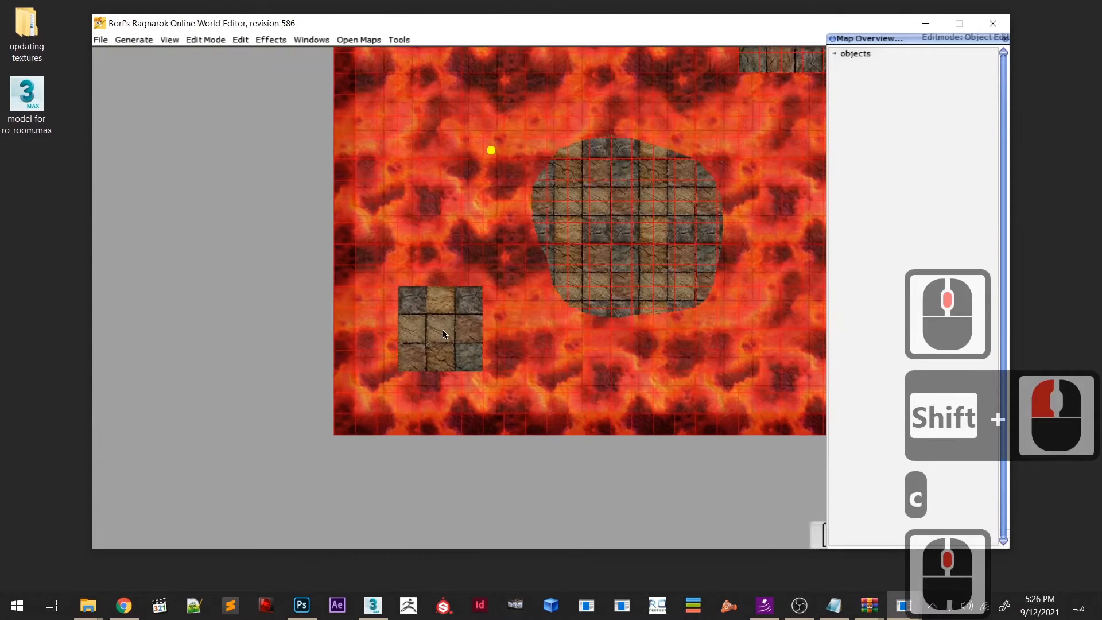
{"action": "left_click", "coordinate": [443, 332], "text": "shift"}
{"action": "middle_click_drag", "start_coordinate": [481, 211], "coordinate": [462, 482]}
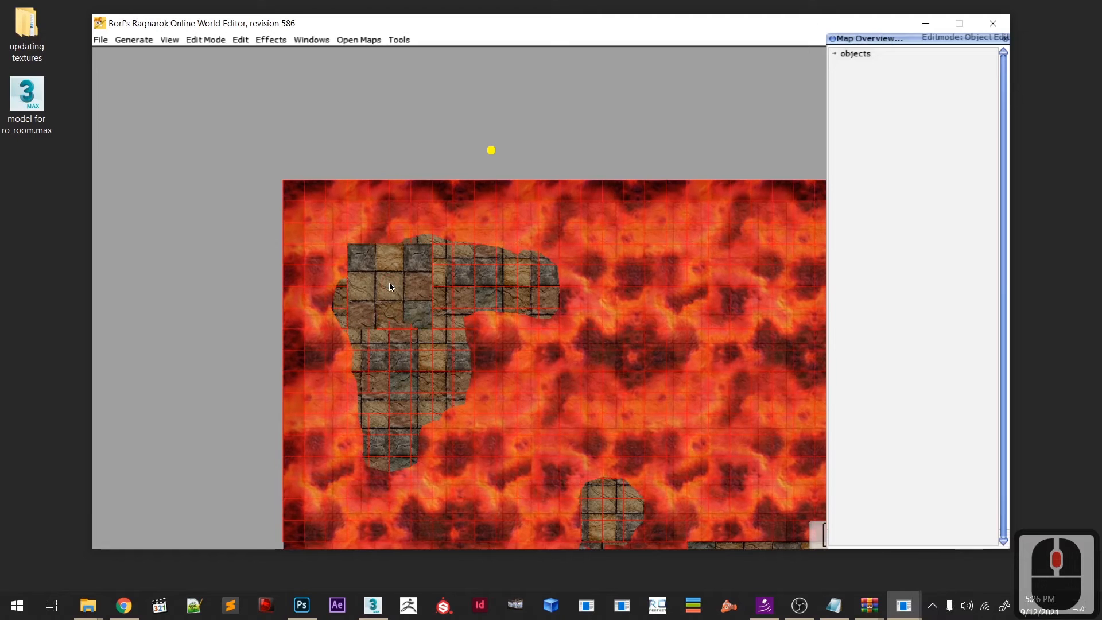
{"action": "left_click", "coordinate": [390, 283], "text": "shift"}
{"action": "scroll", "coordinate": [430, 328], "scroll_direction": "down", "scroll_amount": 5}
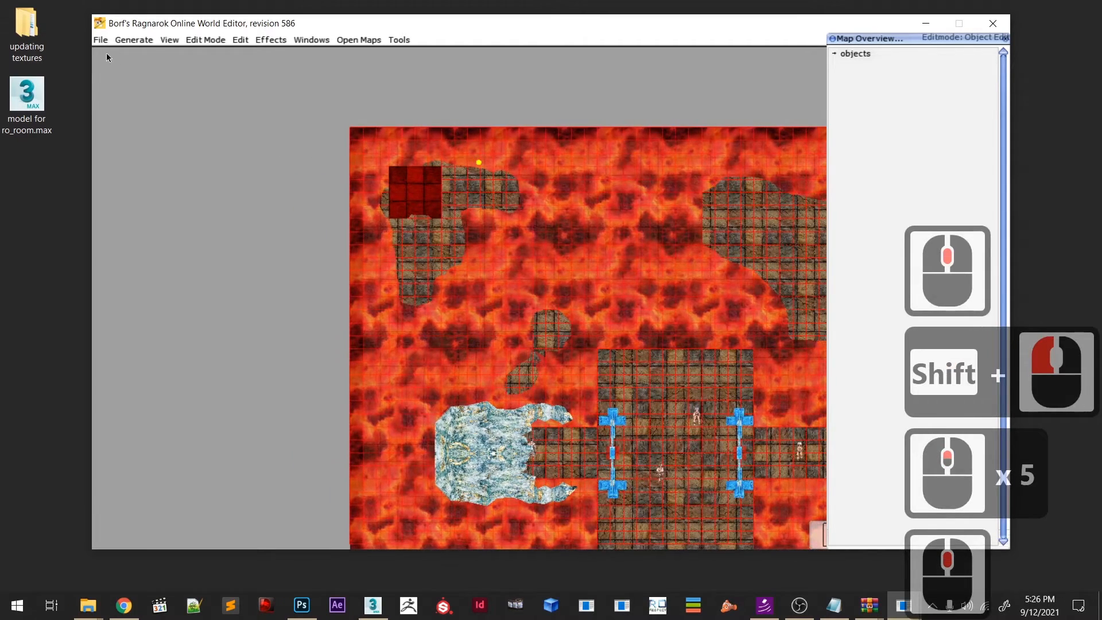
- Turn off the top camera and return to an angled view of the L-shaped mound's slab
{"action": "left_click", "coordinate": [123, 41]}
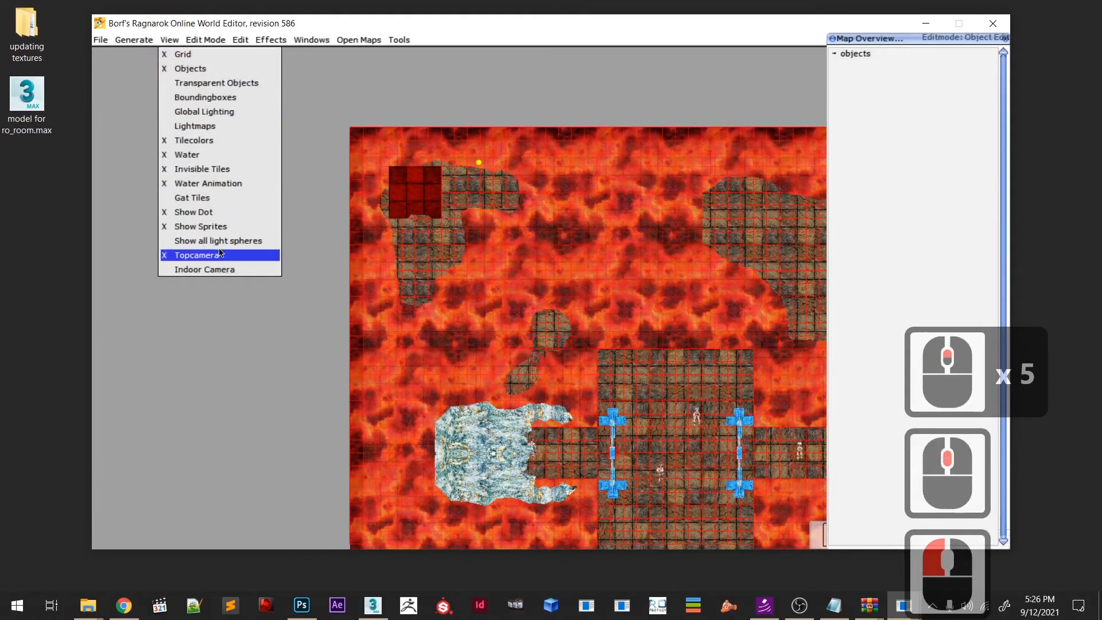
{"action": "left_click", "coordinate": [221, 255]}
{"action": "middle_click_drag", "start_coordinate": [489, 271], "coordinate": [524, 13]}
{"action": "middle_click_drag", "start_coordinate": [492, 330], "coordinate": [437, 345]}
{"action": "scroll", "coordinate": [377, 260], "scroll_direction": "down", "scroll_amount": 19}
{"action": "scroll", "coordinate": [485, 378], "scroll_direction": "down", "scroll_amount": 3}
{"action": "scroll", "coordinate": [485, 378], "scroll_direction": "down", "scroll_amount": 2}
- Select the slab on the L-shaped mound in object editing and raise it by ten height increments
{"action": "key", "text": "F5"}
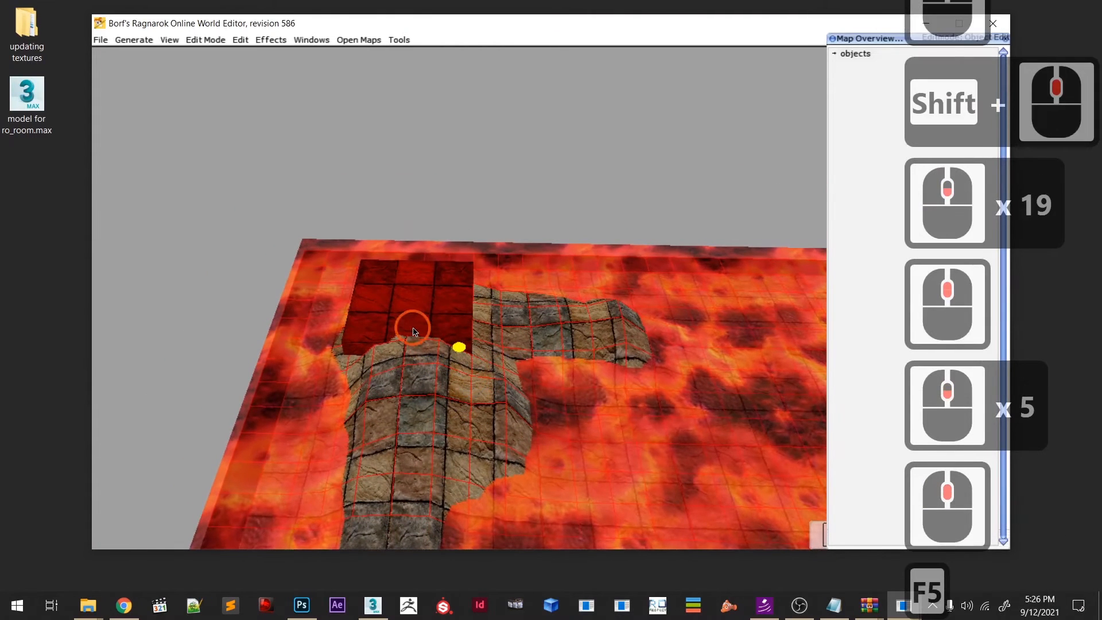
{"action": "left_click", "coordinate": [415, 332]}
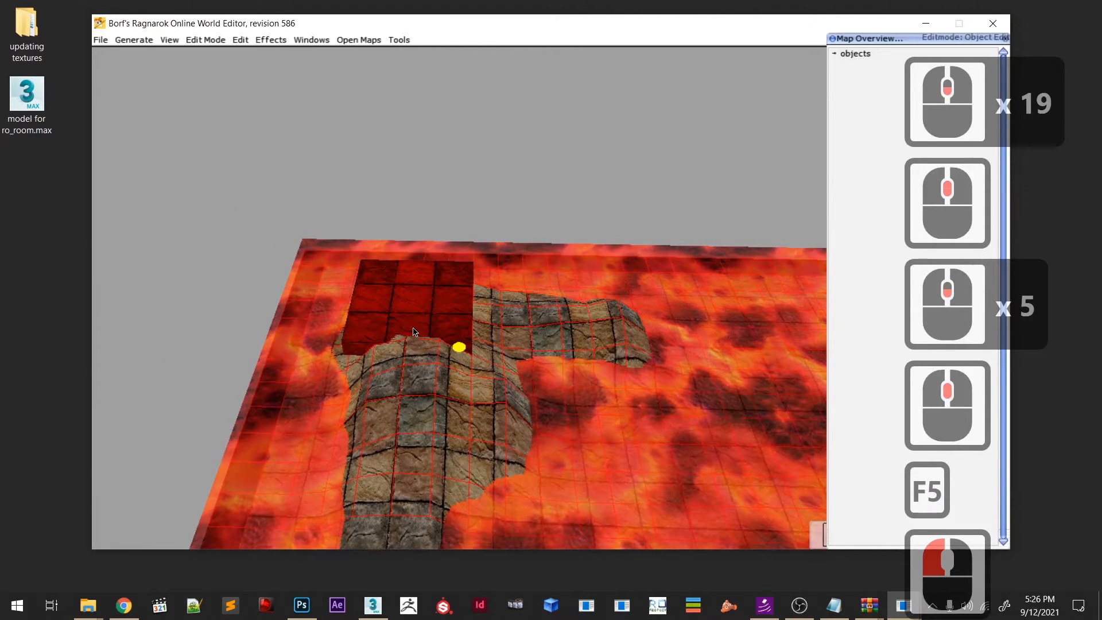
{"action": "key", "text": "Page_Up"}
{"action": "key", "text": "Page_Up"}
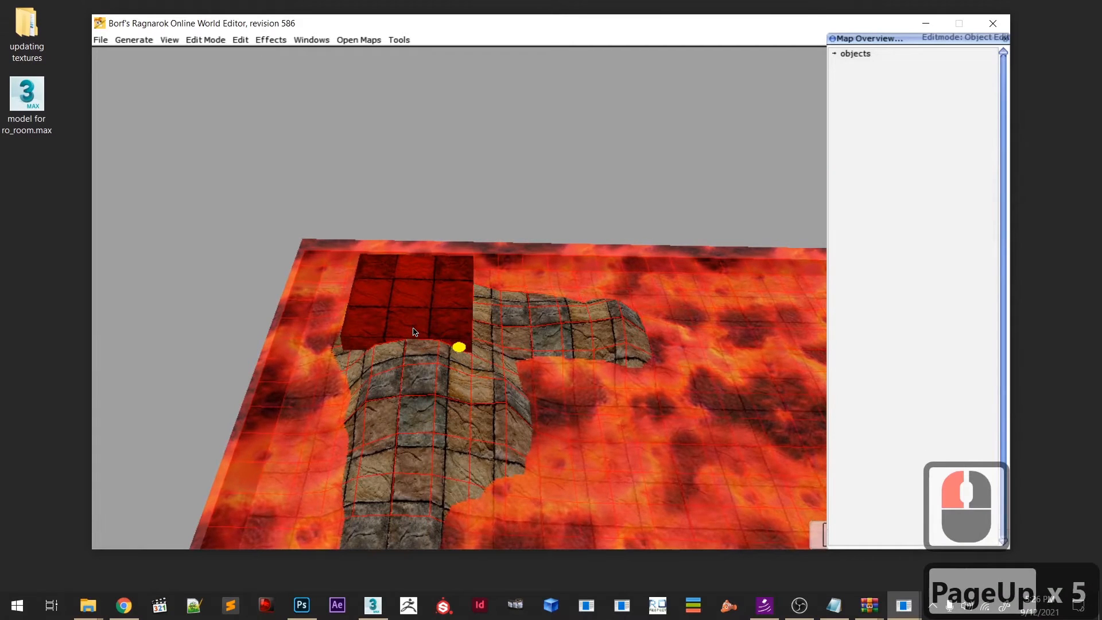
{"action": "key", "text": "Page_Up"}
{"action": "key", "text": "Page_Up"}
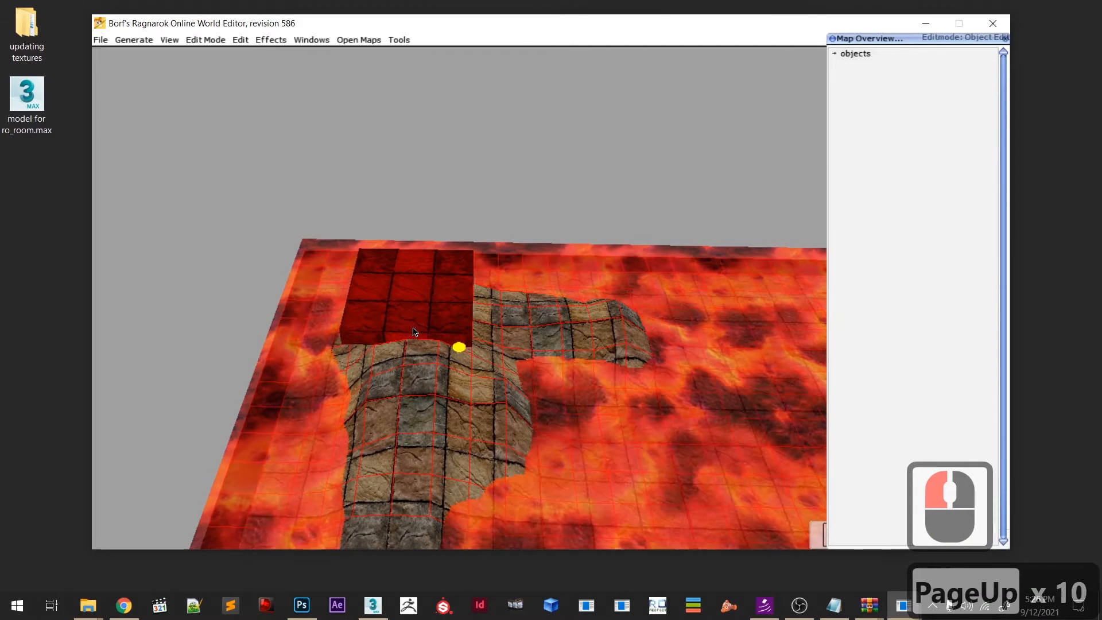
{"action": "scroll", "coordinate": [537, 363], "scroll_direction": "down", "scroll_amount": 6}
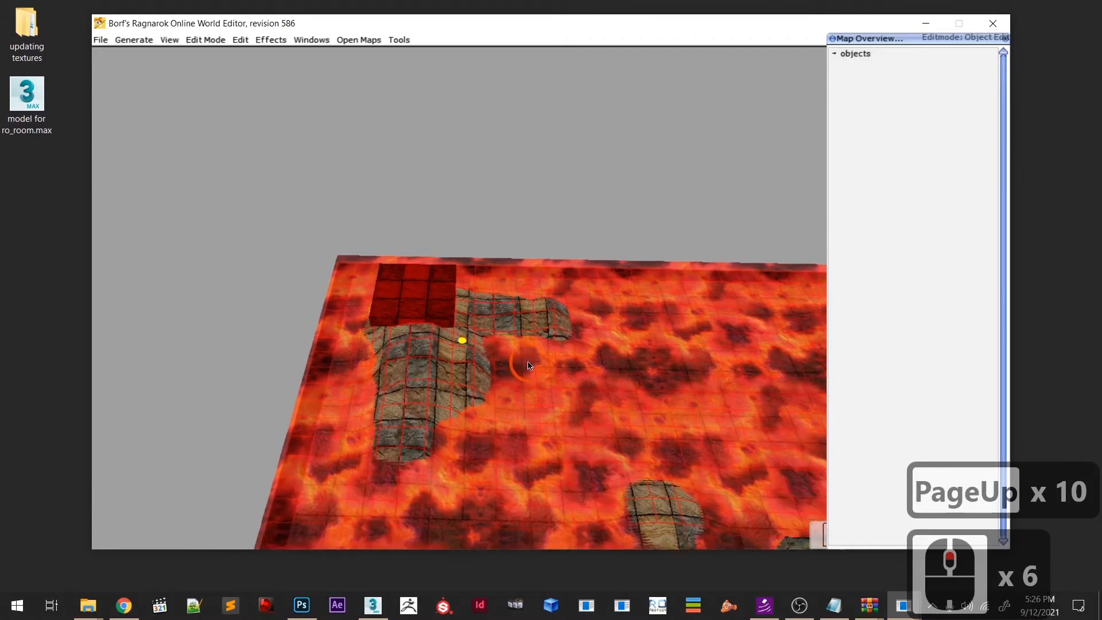
- Select the slab in the corner near the elongated mound and raise it by ten height increments
{"action": "middle_click_drag", "start_coordinate": [526, 360], "coordinate": [408, 294]}
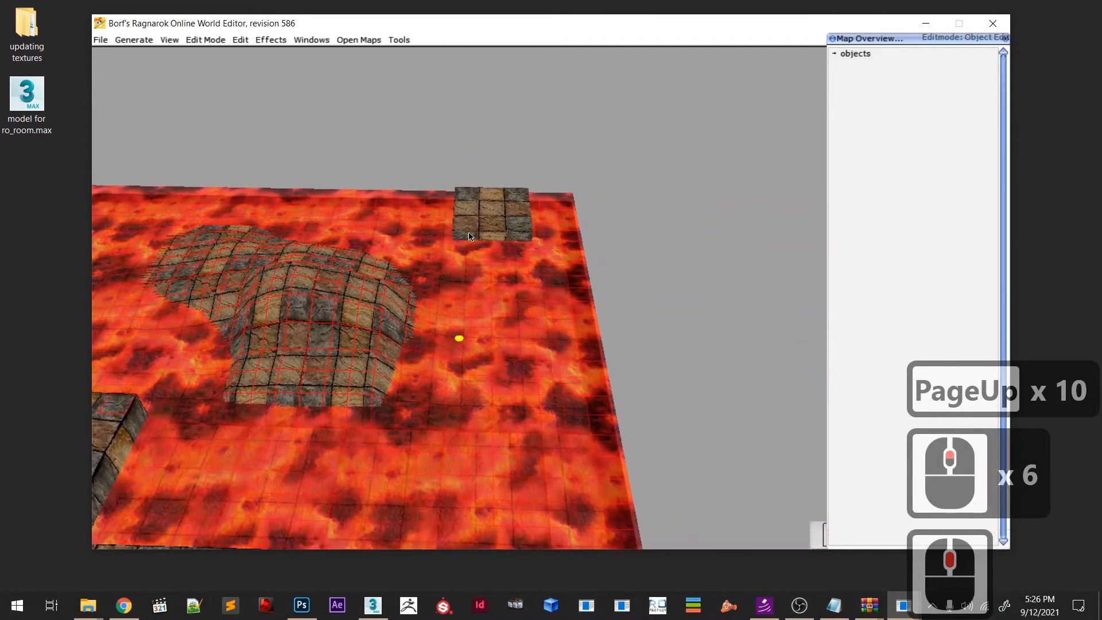
{"action": "left_click", "coordinate": [470, 233]}
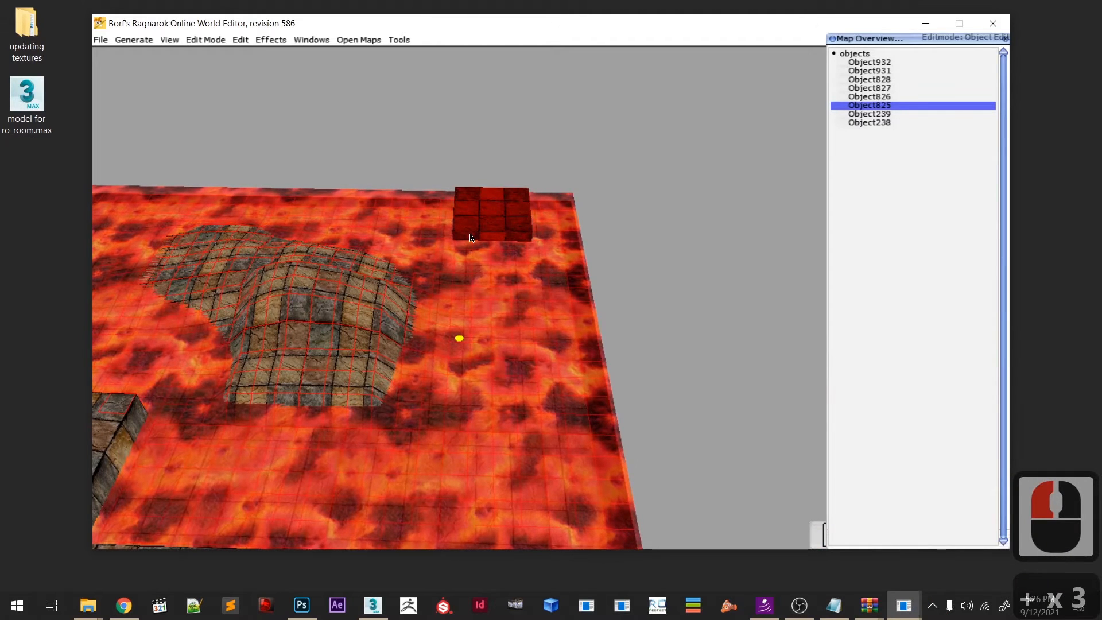
{"action": "key", "text": "PageUp"}
{"action": "key", "text": "PageUp"}
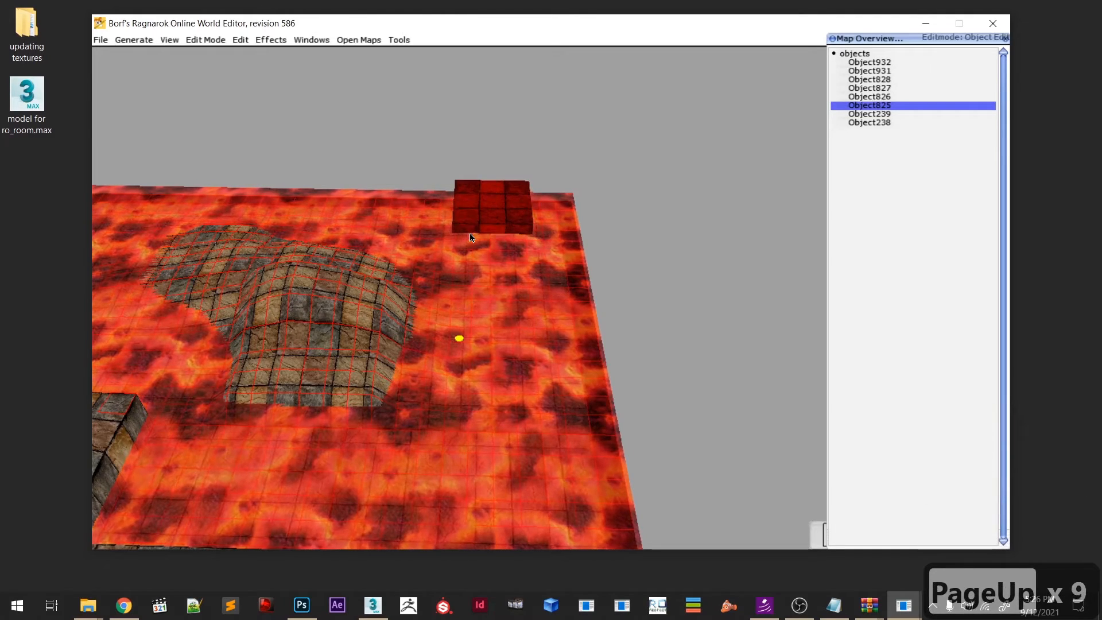
- Select the slab on the large tapered mound and raise it by ten height increments
{"action": "right_click_drag", "start_coordinate": [526, 293], "coordinate": [552, 141]}
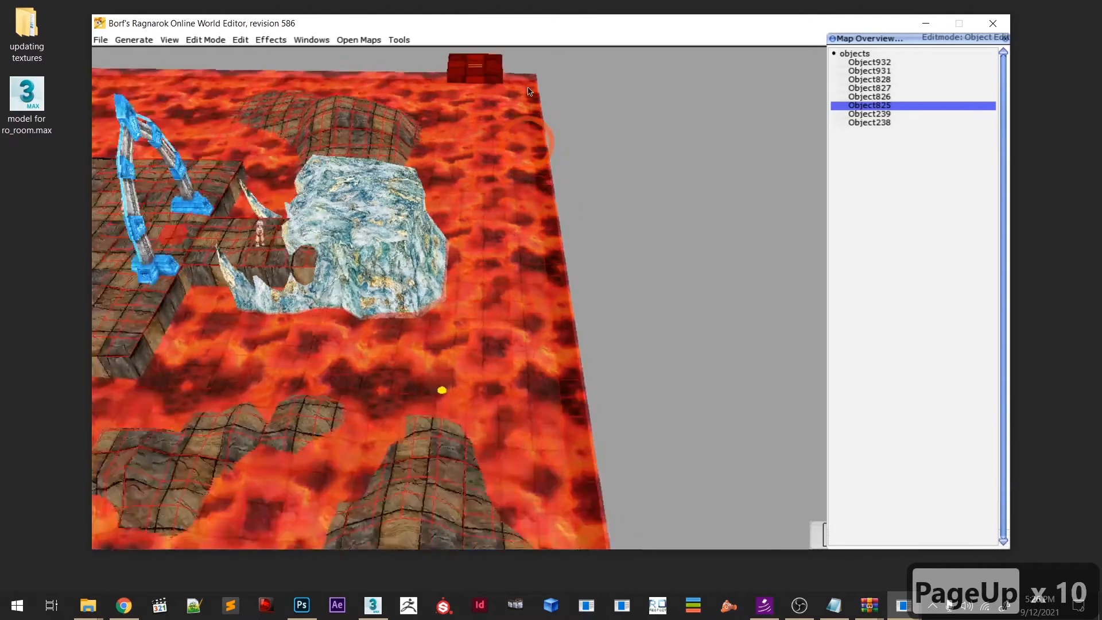
{"action": "scroll", "coordinate": [486, 335], "scroll_direction": "down", "scroll_amount": 3}
{"action": "left_click", "coordinate": [474, 435]}
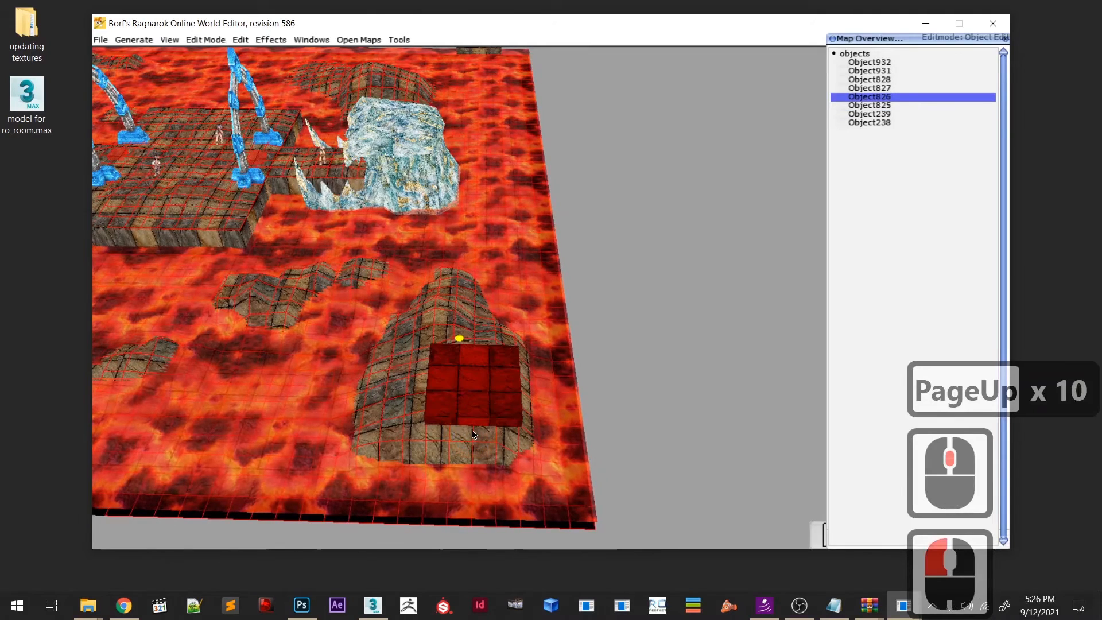
{"action": "key", "text": "Page_Up"}
{"action": "key", "text": "Page_Up"}
{"action": "key", "text": "Page_Up"}
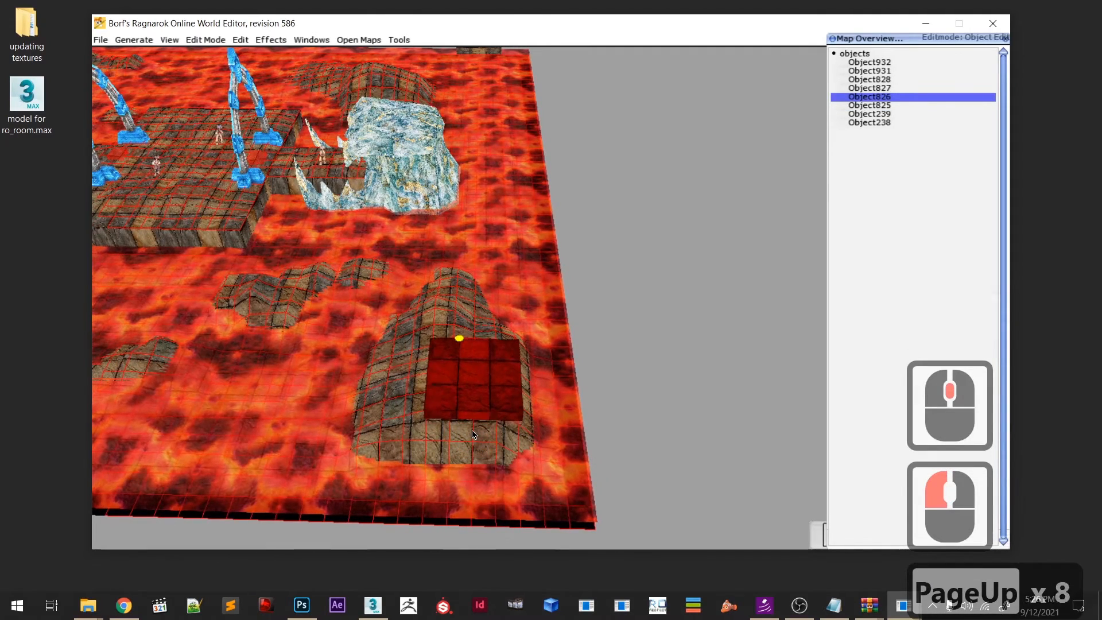
- Place a copy of the sunken slab in the lava near the round mound and remove that copy again
{"action": "middle_click_drag", "start_coordinate": [324, 416], "coordinate": [674, 392]}
{"action": "left_click", "coordinate": [450, 343]}
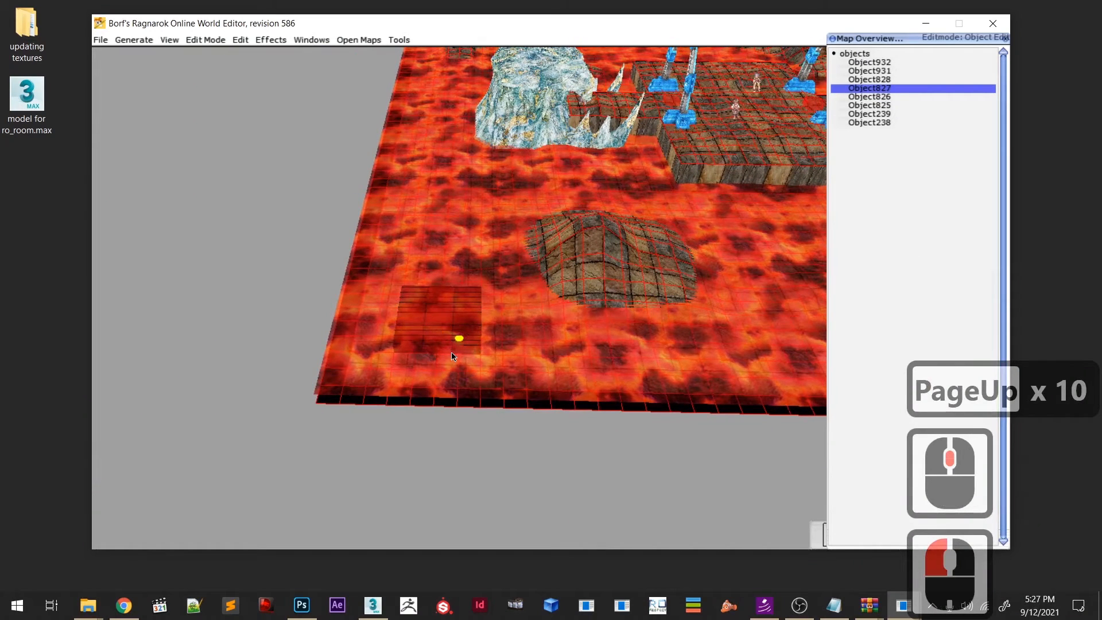
{"action": "key", "text": "c"}
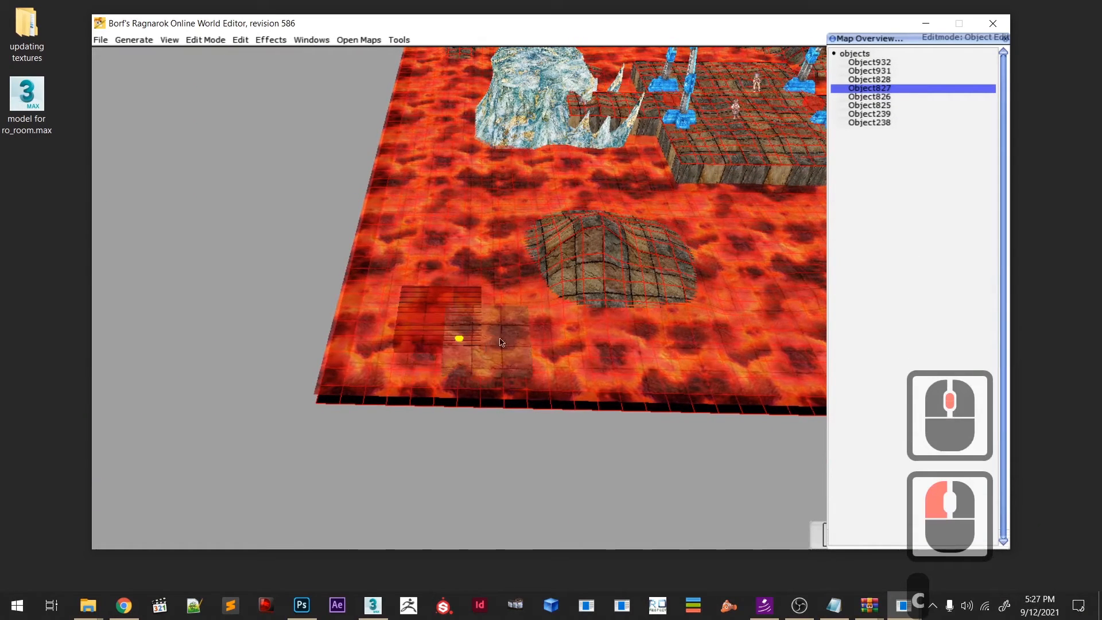
{"action": "left_click", "coordinate": [571, 330]}
{"action": "key", "text": "BackSpace"}
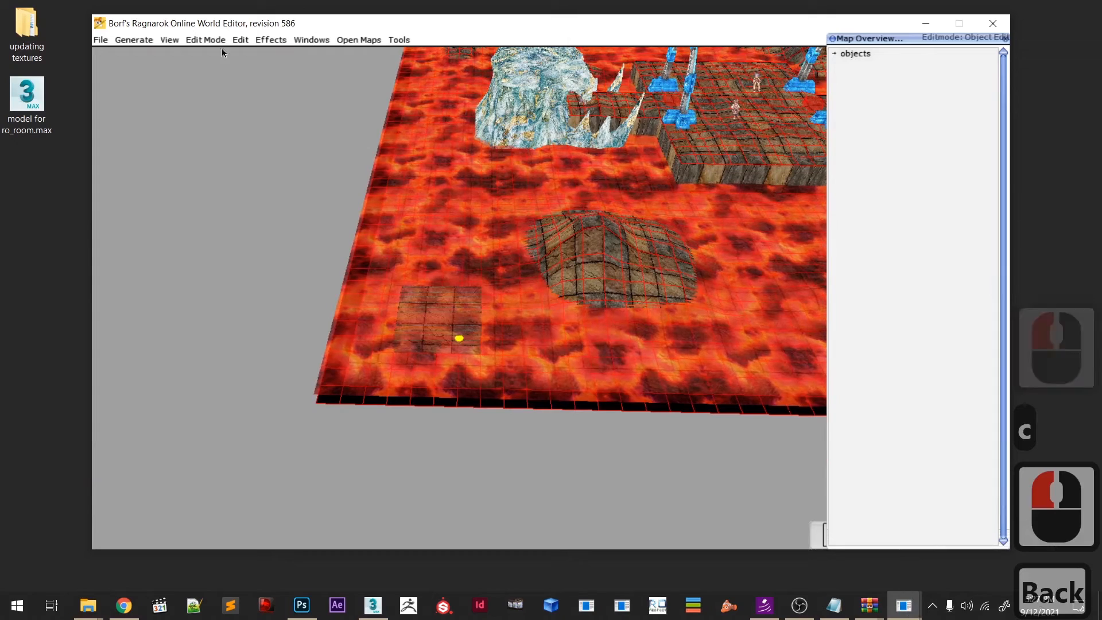
- Inspect the placement of the corner slabs across the whole map from the top camera and from the angled view
{"action": "left_click", "coordinate": [168, 39]}
{"action": "left_click", "coordinate": [184, 251]}
{"action": "scroll", "coordinate": [333, 436], "scroll_direction": "up", "scroll_amount": 14}
{"action": "middle_click_drag", "start_coordinate": [334, 420], "coordinate": [544, 340]}
{"action": "scroll", "coordinate": [481, 322], "scroll_direction": "down", "scroll_amount": 11}
{"action": "scroll", "coordinate": [544, 339], "scroll_direction": "up", "scroll_amount": 8}
{"action": "middle_click_drag", "start_coordinate": [589, 256], "coordinate": [633, 199]}
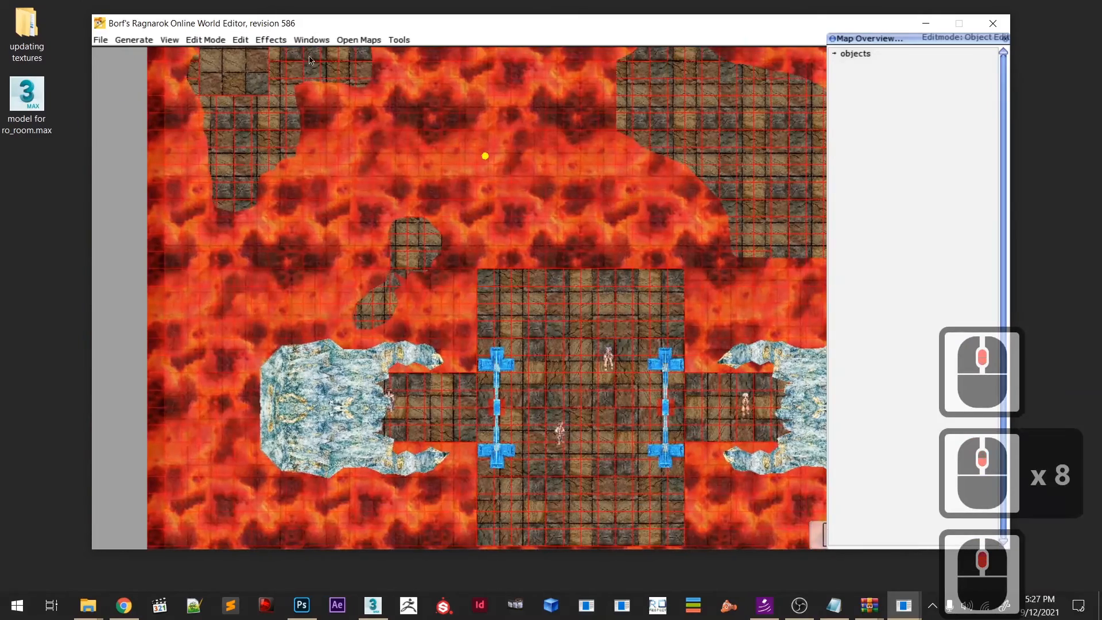
{"action": "left_click", "coordinate": [170, 40]}
{"action": "left_click", "coordinate": [200, 250]}
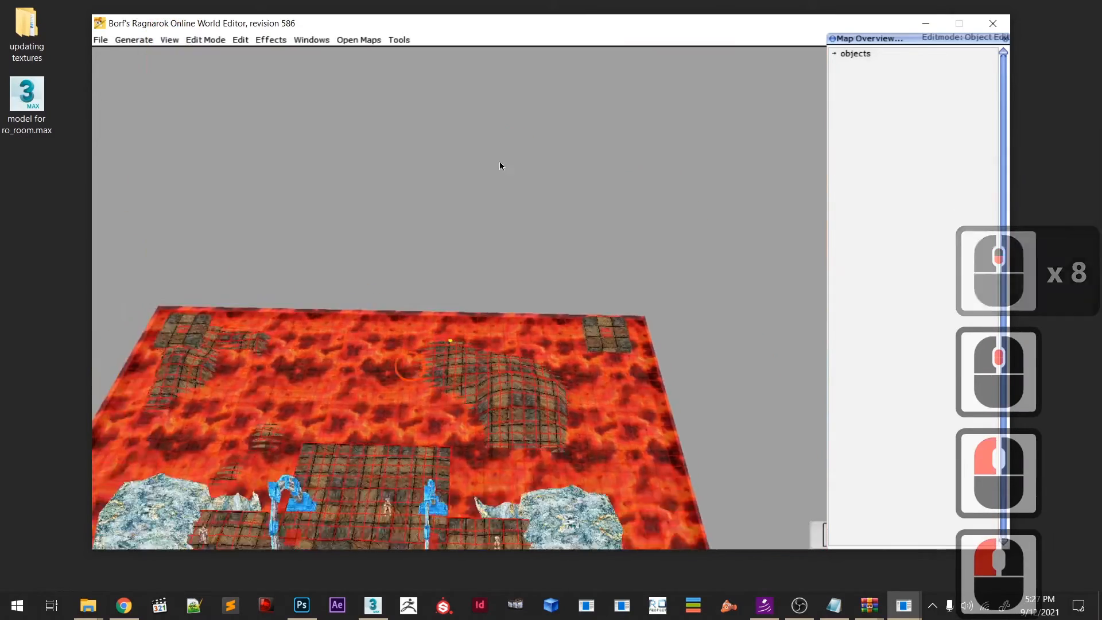
{"action": "middle_click_drag", "start_coordinate": [483, 185], "coordinate": [532, 364]}
{"action": "scroll", "coordinate": [405, 298], "scroll_direction": "down", "scroll_amount": 6}
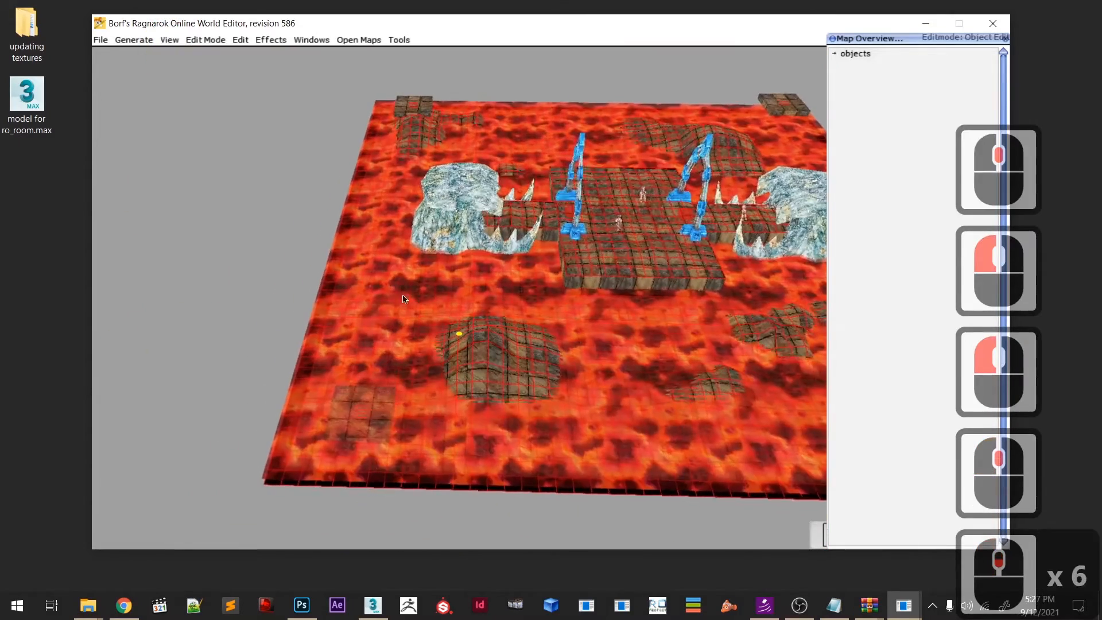
- Copy the raised slab from the L-shaped mound and place the duplicate over the sunken slab near the round mound
{"action": "key", "text": "F5"}
{"action": "left_click", "coordinate": [405, 128]}
{"action": "key", "text": "ctrl"}
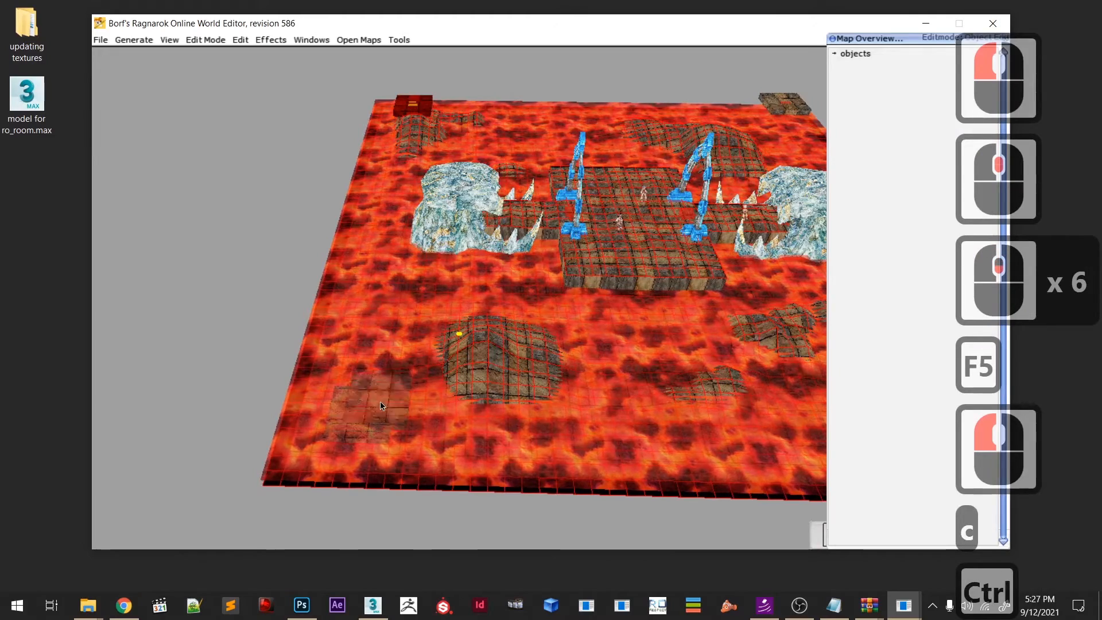
{"action": "key", "text": "alt"}
{"action": "left_click", "coordinate": [364, 416]}
- Delete the sunken slab lying beneath the raised copy in the lava near the round mound
{"action": "scroll", "coordinate": [359, 454], "scroll_direction": "down", "scroll_amount": 7}
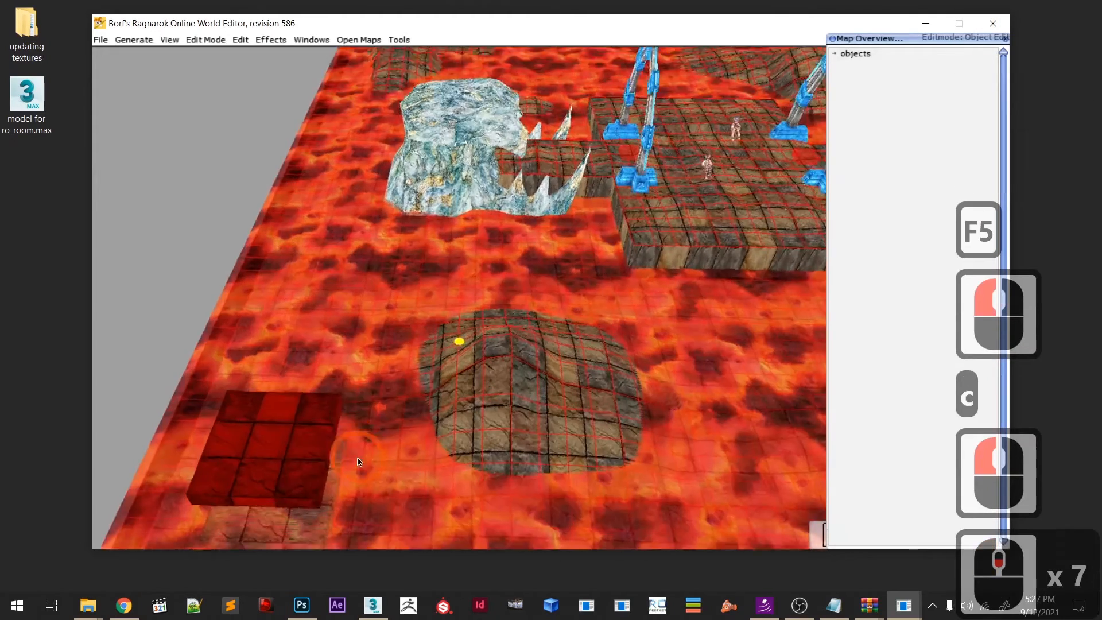
{"action": "middle_click_drag", "start_coordinate": [384, 428], "coordinate": [389, 408]}
{"action": "left_click", "coordinate": [384, 402]}
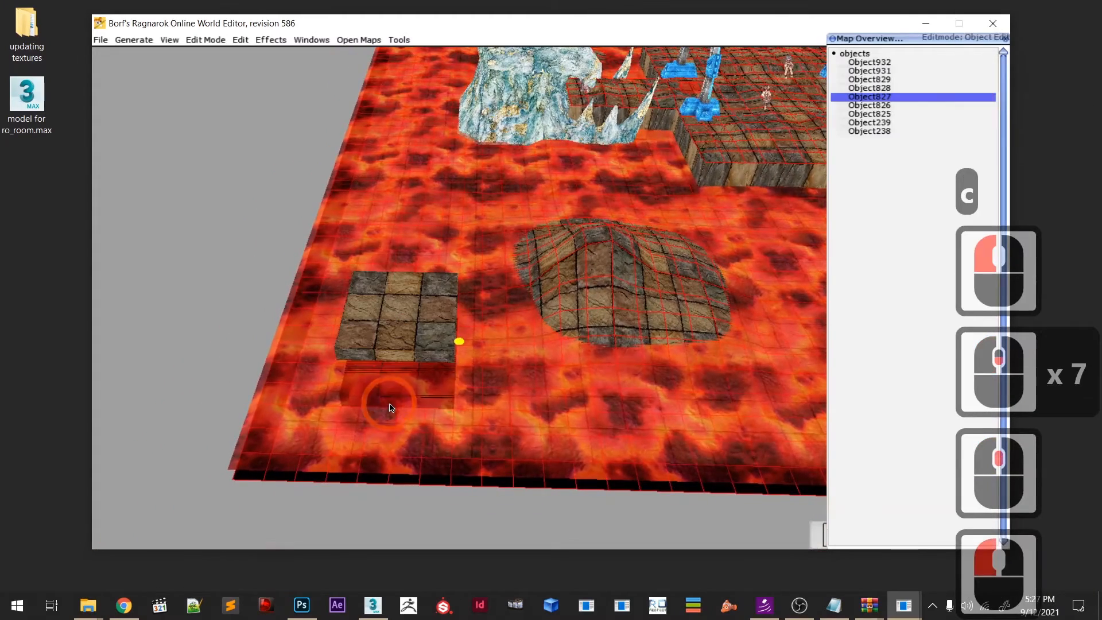
{"action": "key", "text": "BackSpace"}
- Switch to the top camera and examine how the corner slabs line up across the map
{"action": "left_click", "coordinate": [171, 40]}
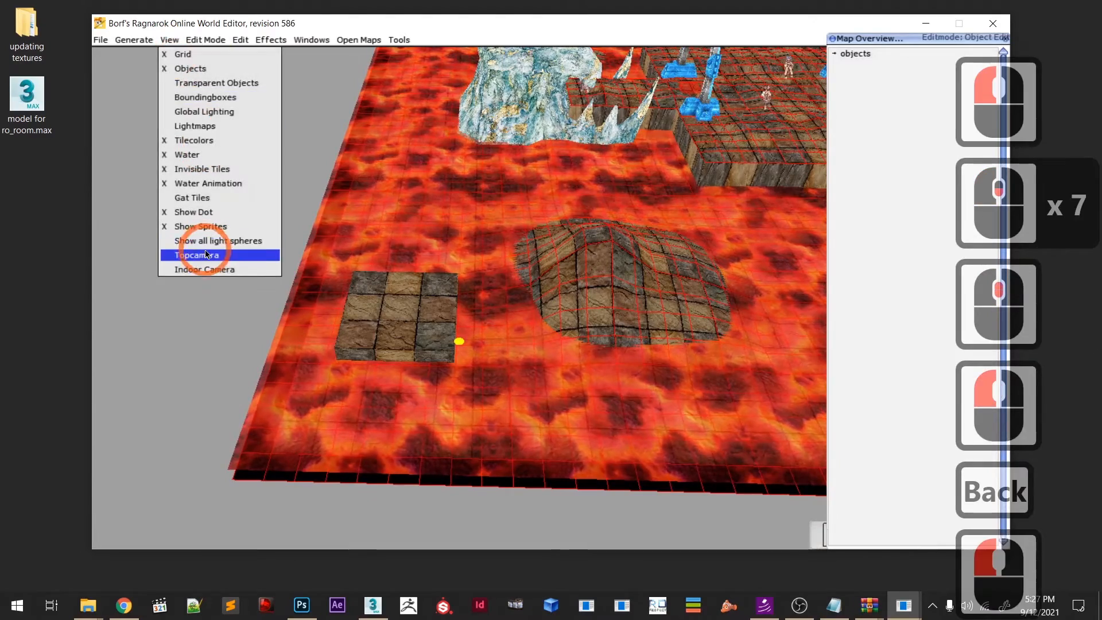
{"action": "left_click", "coordinate": [212, 251]}
{"action": "scroll", "coordinate": [337, 418], "scroll_direction": "up", "scroll_amount": 7}
{"action": "scroll", "coordinate": [336, 418], "scroll_direction": "down", "scroll_amount": 15}
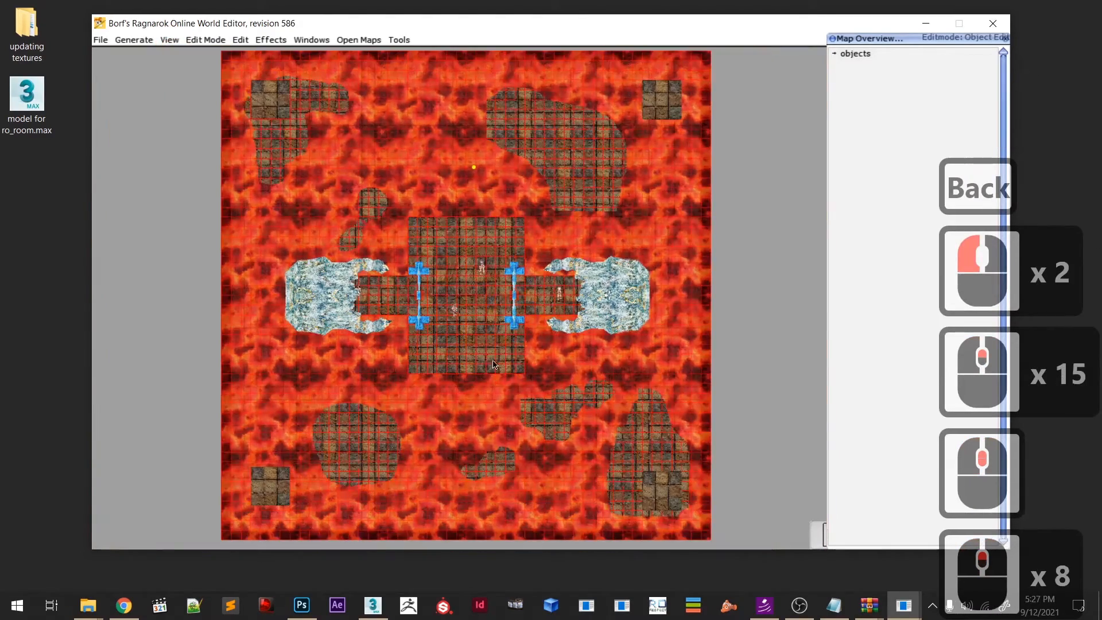
{"action": "middle_click_drag", "start_coordinate": [494, 361], "coordinate": [274, 428]}
{"action": "scroll", "coordinate": [287, 431], "scroll_direction": "up", "scroll_amount": 1}
{"action": "scroll", "coordinate": [298, 433], "scroll_direction": "down", "scroll_amount": 1}
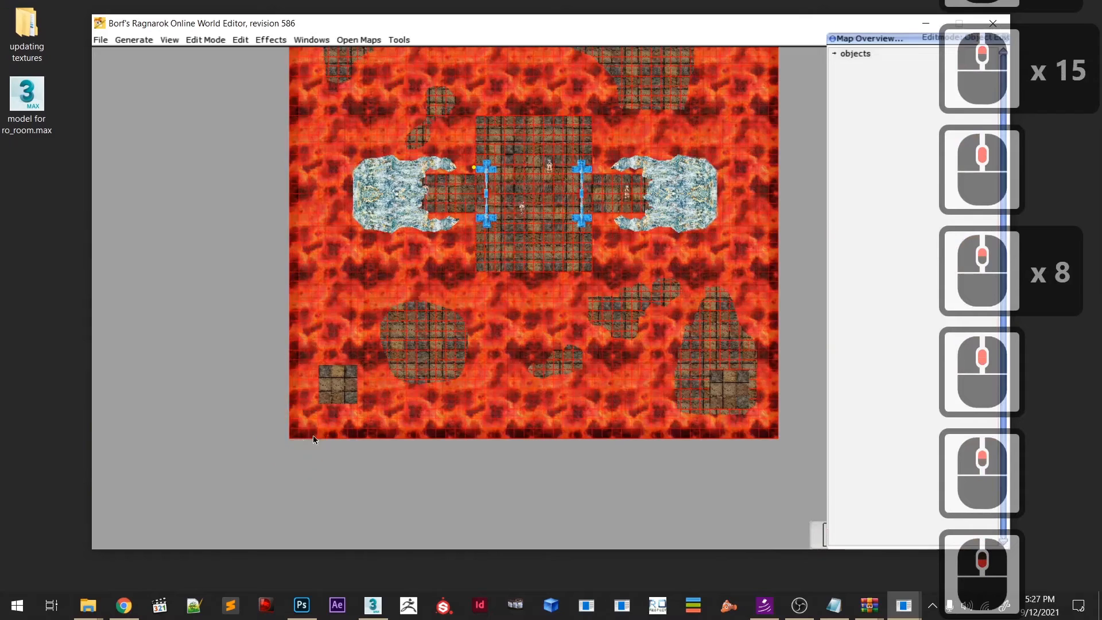
{"action": "scroll", "coordinate": [312, 433], "scroll_direction": "up", "scroll_amount": 7}
{"action": "scroll", "coordinate": [333, 416], "scroll_direction": "down", "scroll_amount": 15}
{"action": "scroll", "coordinate": [355, 400], "scroll_direction": "down", "scroll_amount": 8}
- Duplicate the slab near the round mound to a slightly shifted position and delete the original slab
{"action": "middle_click_drag", "start_coordinate": [357, 400], "coordinate": [447, 333]}
{"action": "scroll", "coordinate": [410, 411], "scroll_direction": "down", "scroll_amount": 8}
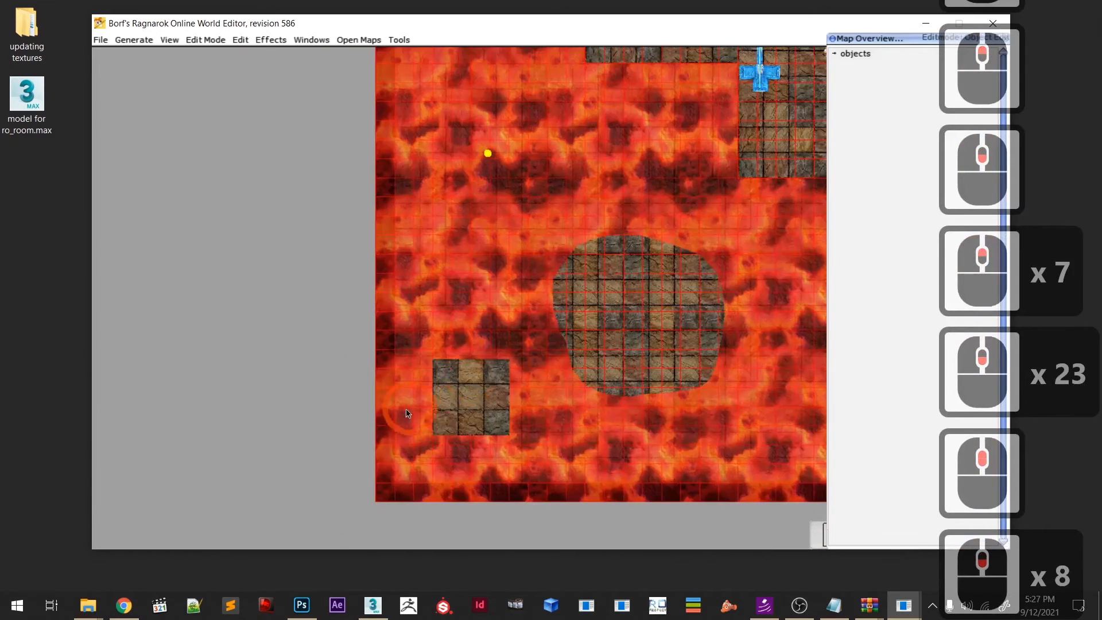
{"action": "middle_click_drag", "start_coordinate": [407, 416], "coordinate": [431, 367]}
{"action": "left_click", "coordinate": [510, 299]}
{"action": "key", "text": "c"}
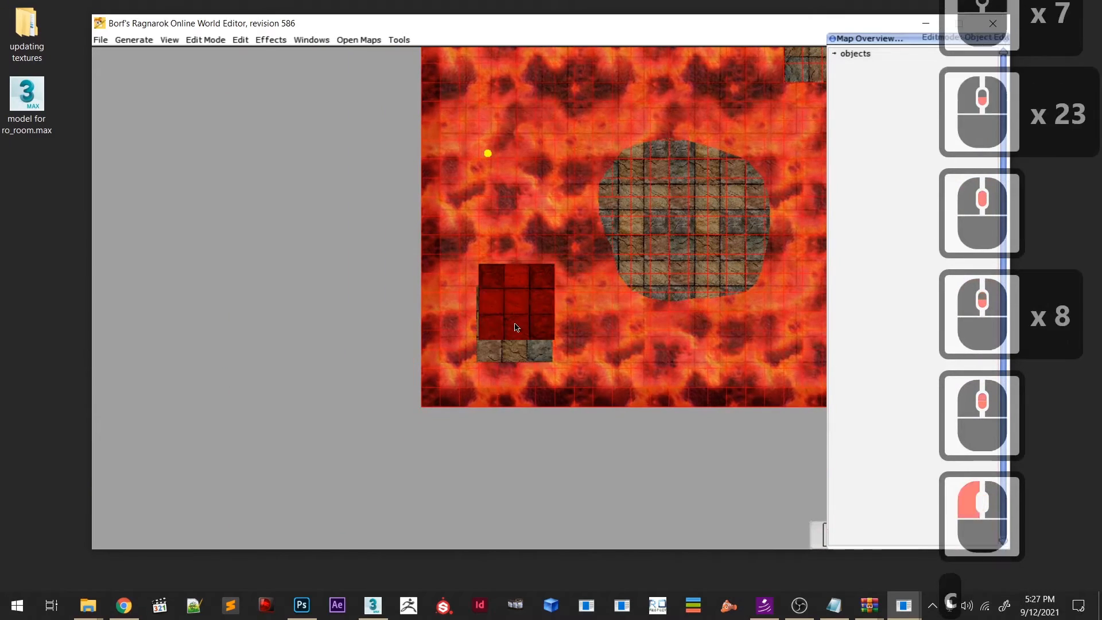
{"action": "key", "text": "shift"}
{"action": "left_click", "coordinate": [516, 313]}
{"action": "left_click", "coordinate": [502, 277]}
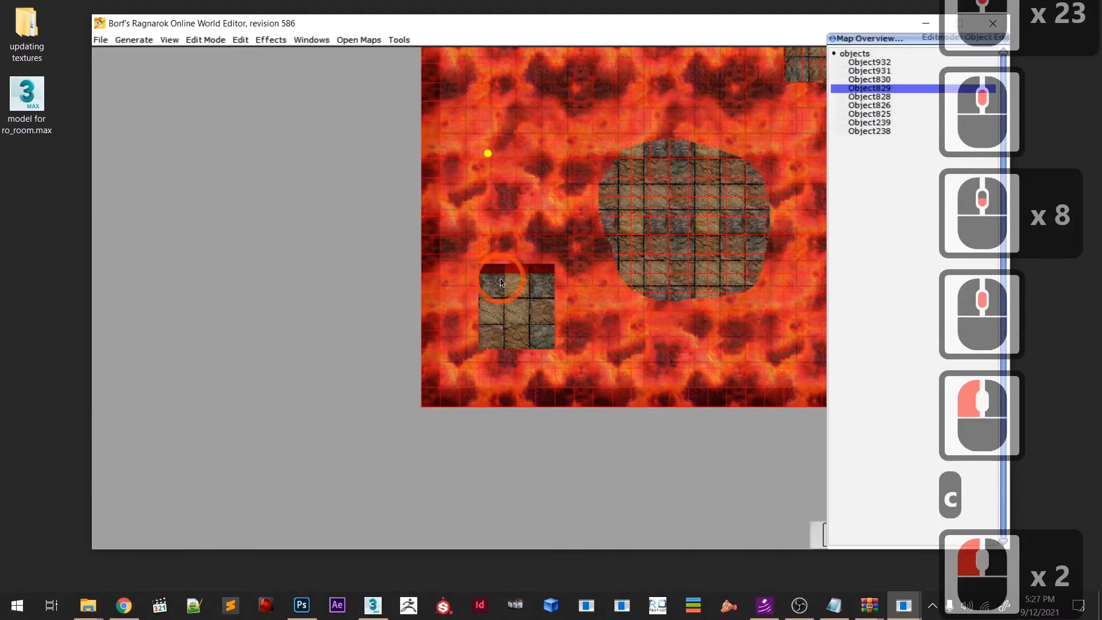
{"action": "key", "text": "BackSpace"}
- Return from the top camera to the angled view and save the map
{"action": "scroll", "coordinate": [509, 292], "scroll_direction": "up", "scroll_amount": 12}
{"action": "middle_click_drag", "start_coordinate": [639, 279], "coordinate": [455, 461]}
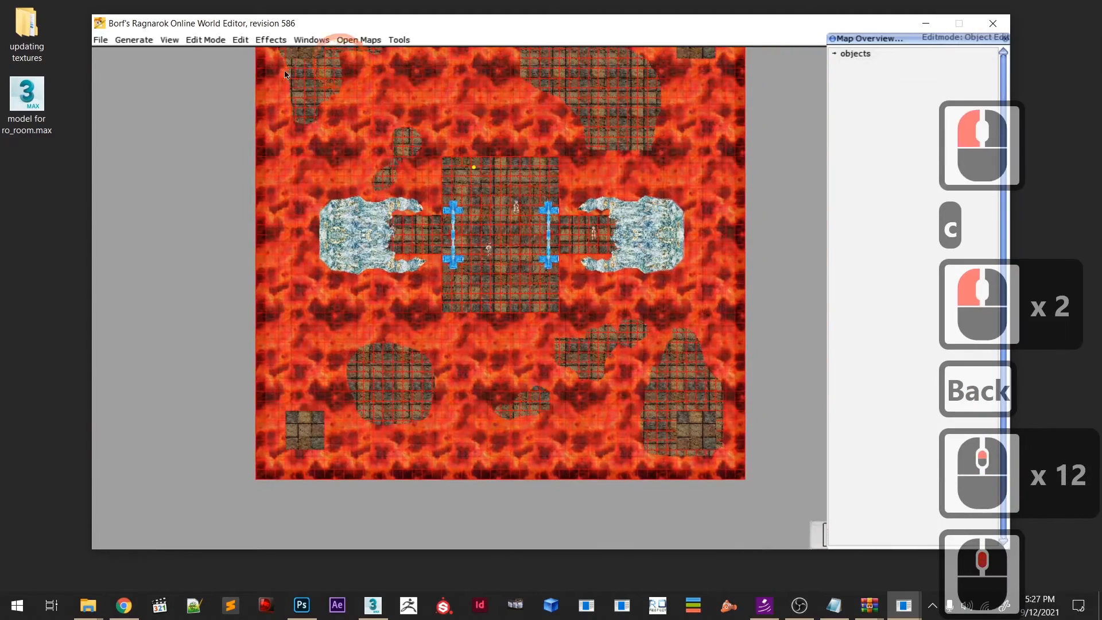
{"action": "left_click", "coordinate": [170, 41]}
{"action": "left_click", "coordinate": [197, 255]}
{"action": "middle_click_drag", "start_coordinate": [212, 252], "coordinate": [481, 310]}
{"action": "scroll", "coordinate": [481, 310], "scroll_direction": "down", "scroll_amount": 15}
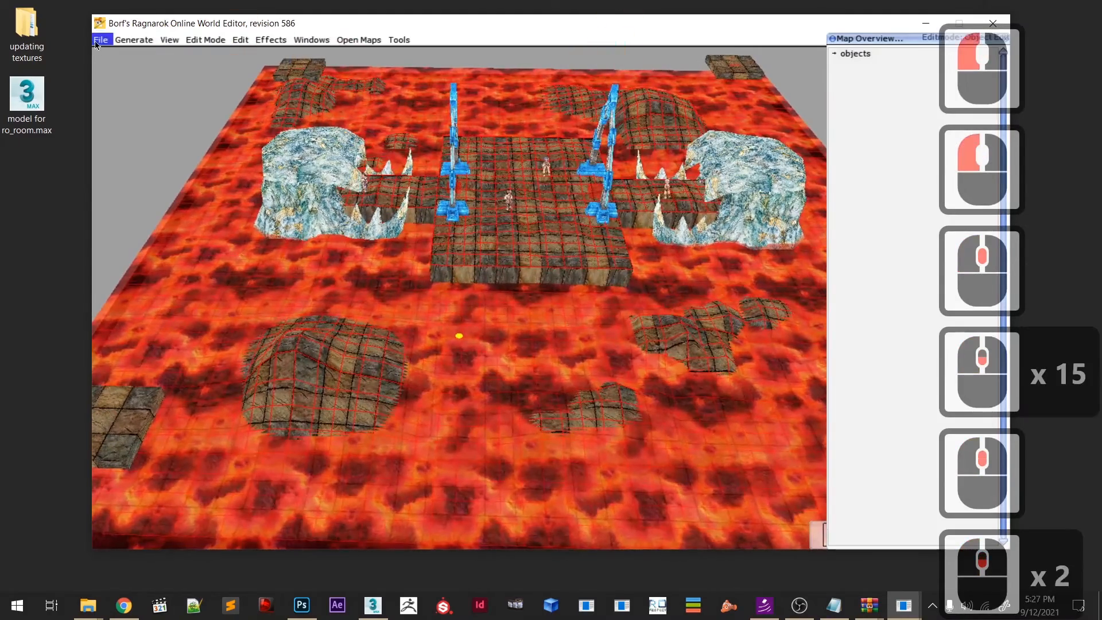
{"action": "left_click", "coordinate": [97, 41]}
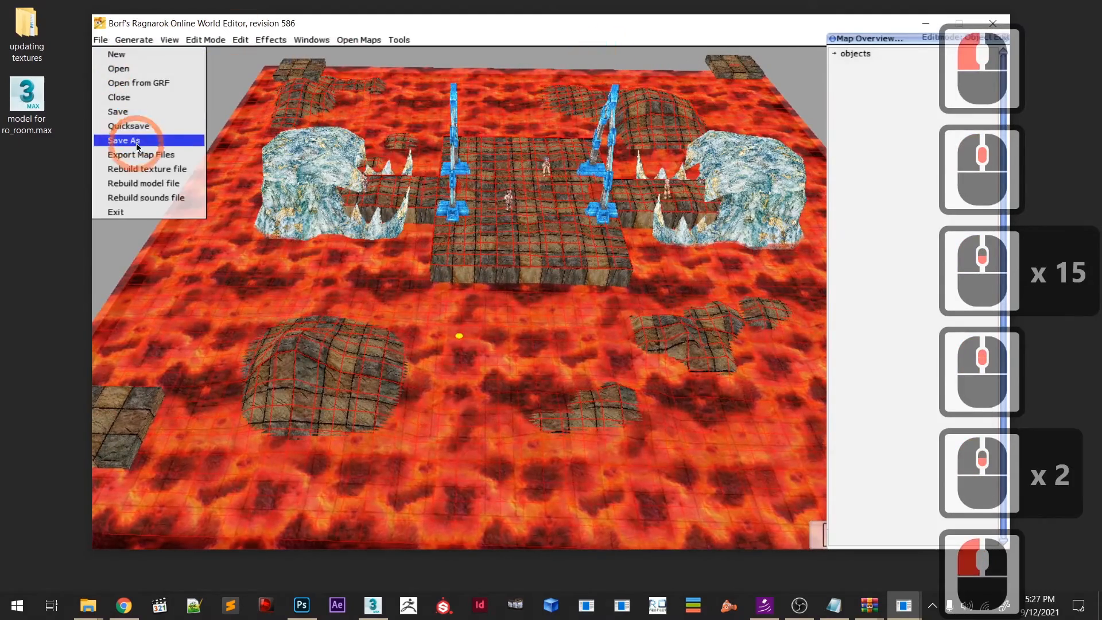
{"action": "left_click", "coordinate": [130, 111]}
- Place the beast statue model06.rsm at the edge of the central stone platform
{"action": "scroll", "coordinate": [523, 296], "scroll_direction": "down", "scroll_amount": 13}
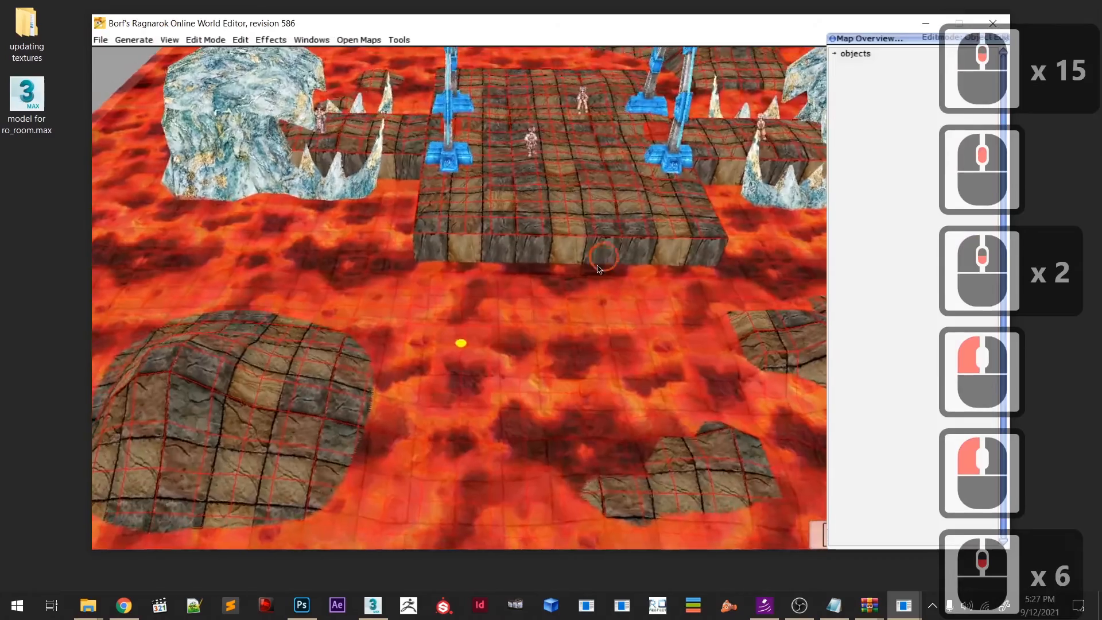
{"action": "scroll", "coordinate": [525, 295], "scroll_direction": "up", "scroll_amount": 14}
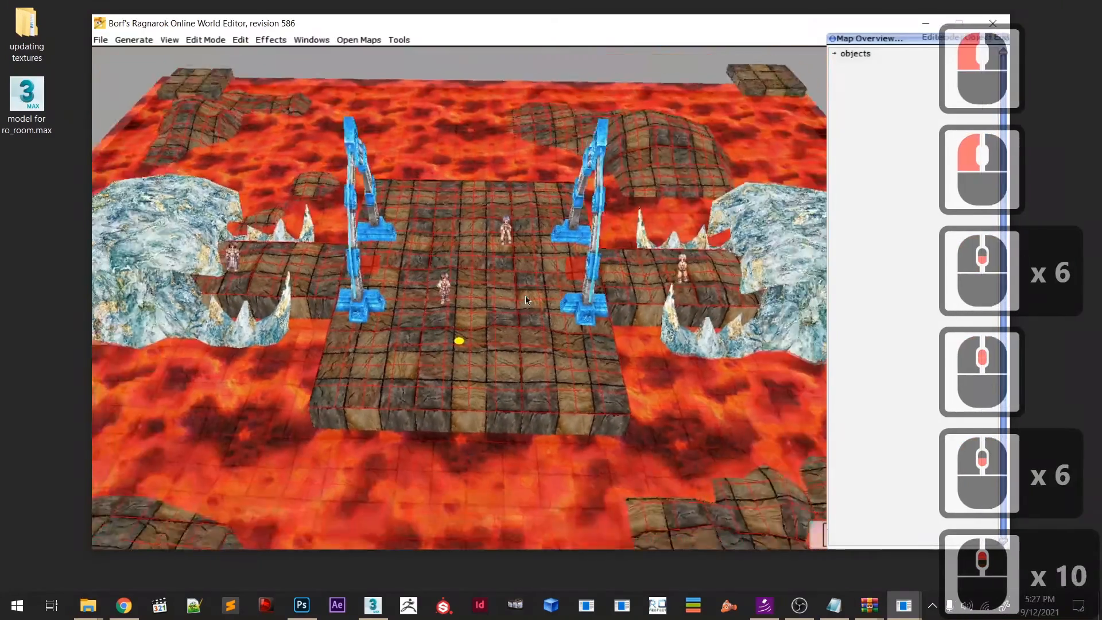
{"action": "scroll", "coordinate": [438, 259], "scroll_direction": "down", "scroll_amount": 7}
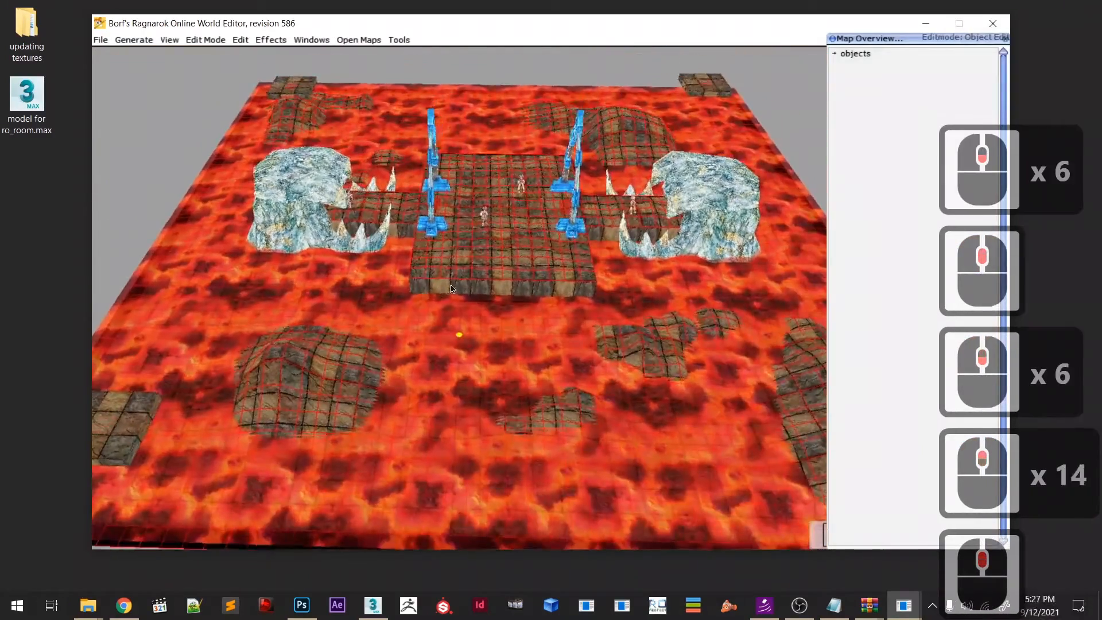
{"action": "key", "text": "F5"}
{"action": "key", "text": "m"}
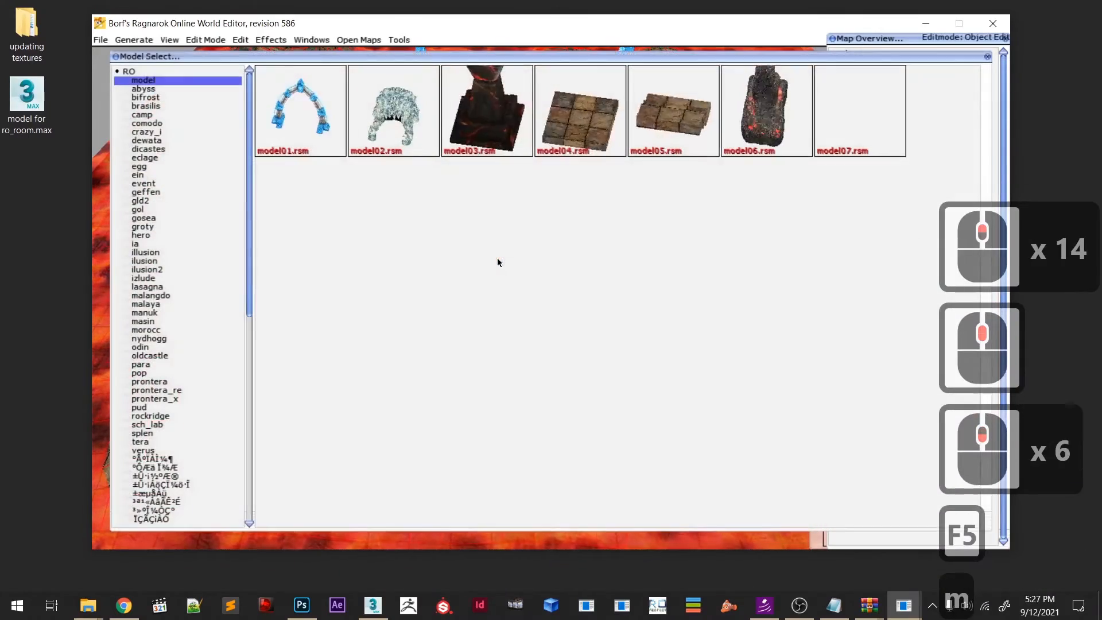
{"action": "left_click", "coordinate": [763, 129]}
{"action": "key", "text": "m"}
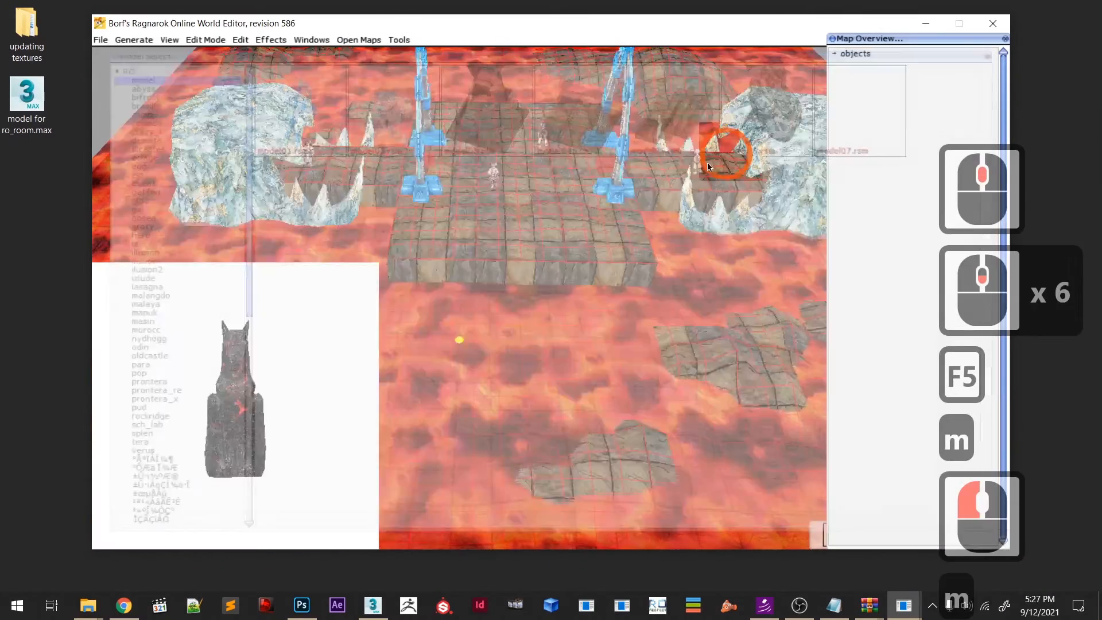
{"action": "right_click_drag", "start_coordinate": [617, 227], "coordinate": [455, 206], "text": "shift"}
{"action": "middle_click_drag", "start_coordinate": [455, 206], "coordinate": [510, 232]}
{"action": "scroll", "coordinate": [494, 237], "scroll_direction": "up", "scroll_amount": 7}
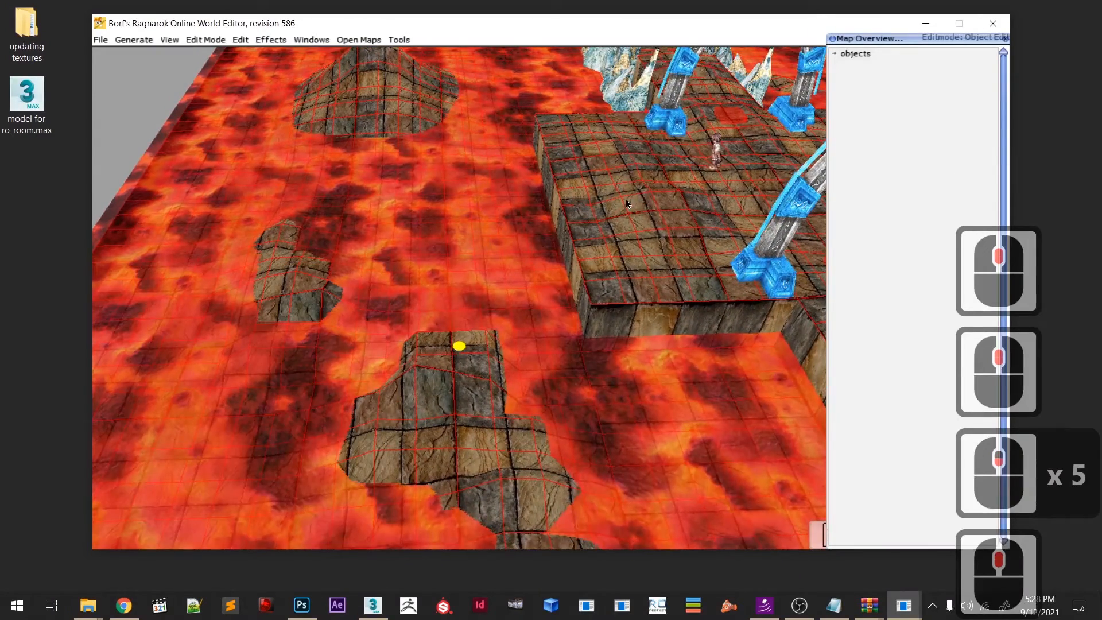
{"action": "left_click", "coordinate": [626, 199], "text": "ctrl"}
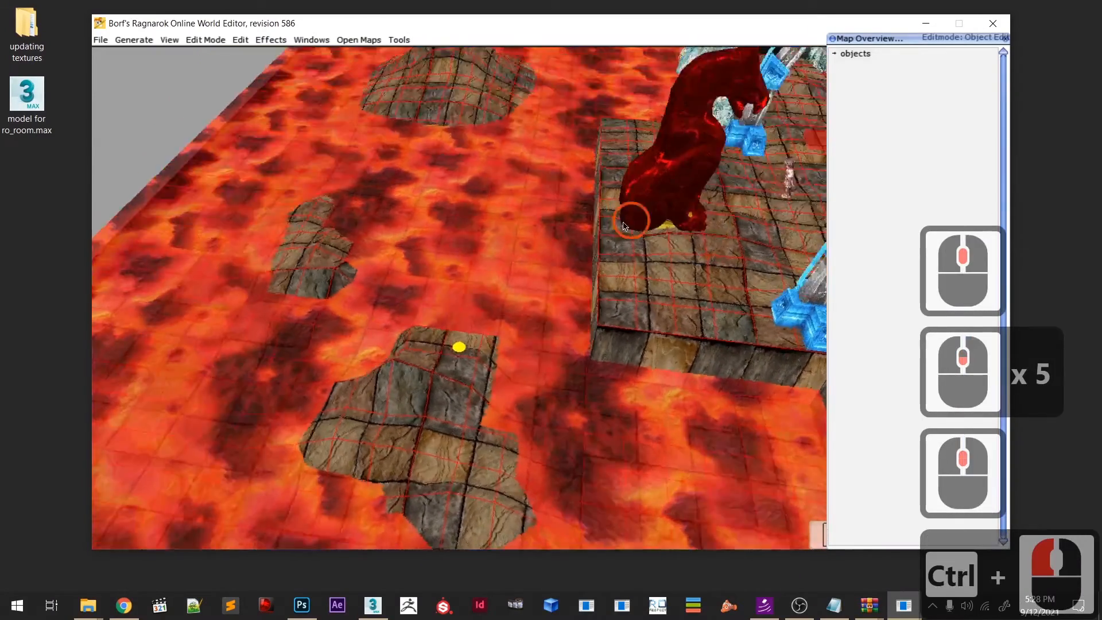
- Move the beast statue off the platform edge into the lava beside it
{"action": "middle_click_drag", "start_coordinate": [625, 226], "coordinate": [449, 266]}
{"action": "left_click_drag", "start_coordinate": [448, 265], "coordinate": [423, 315]}
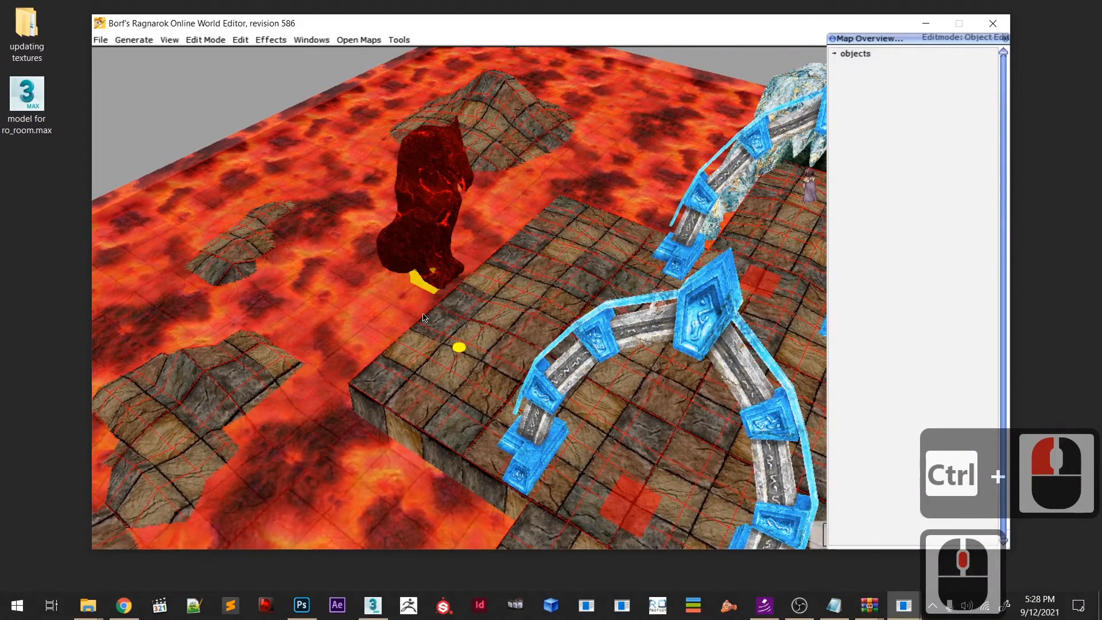
{"action": "middle_click_drag", "start_coordinate": [463, 329], "coordinate": [491, 370]}
{"action": "scroll", "coordinate": [481, 364], "scroll_direction": "up", "scroll_amount": 5}
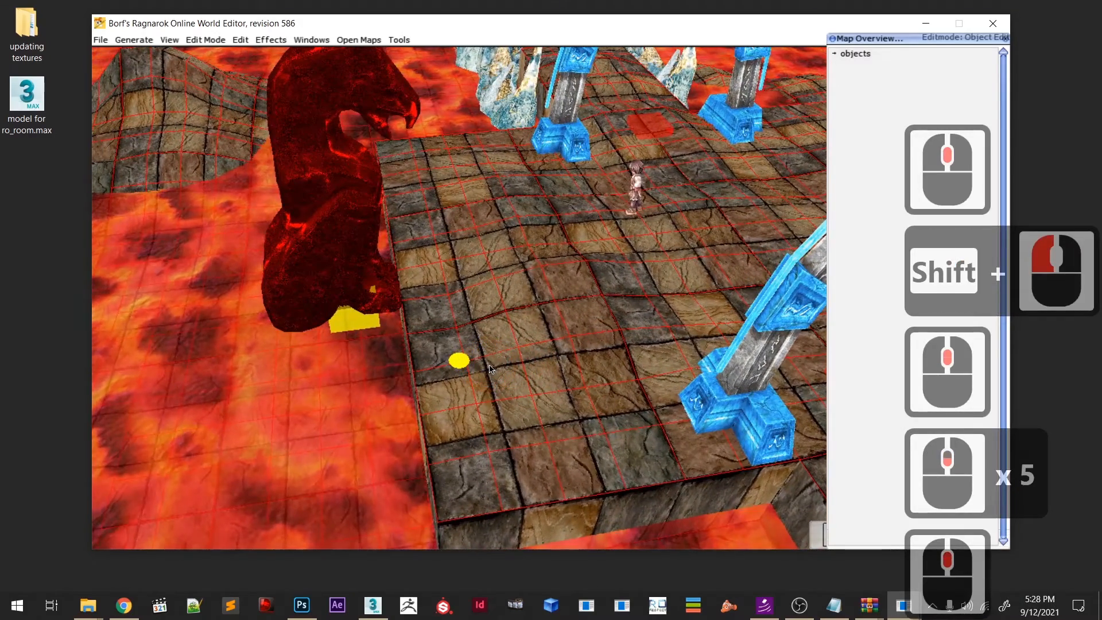
- Lower the beast statue until its base sits in the lava next to the platform
{"action": "key", "text": "Page_Down"}
{"action": "key", "text": "Page_Down"}
{"action": "key", "text": "Page_Down"}
{"action": "key", "text": "Page_Down"}
{"action": "key", "text": "Page_Down"}
{"action": "key", "text": "Page_Down"}
{"action": "key", "text": "Page_Down"}
{"action": "key", "text": "Page_Down"}
{"action": "key", "text": "Page_Down"}
{"action": "key", "text": "Page_Down"}
{"action": "key", "text": "Page_Down"}
{"action": "key", "text": "Page_Down"}
{"action": "key", "text": "Page_Down"}
{"action": "key", "text": "Page_Down"}
{"action": "key", "text": "Page_Down"}
{"action": "key", "text": "Page_Down"}
{"action": "key", "text": "Page_Down"}
{"action": "key", "text": "Page_Down"}
{"action": "key", "text": "Page_Down"}
{"action": "key", "text": "Page_Down"}
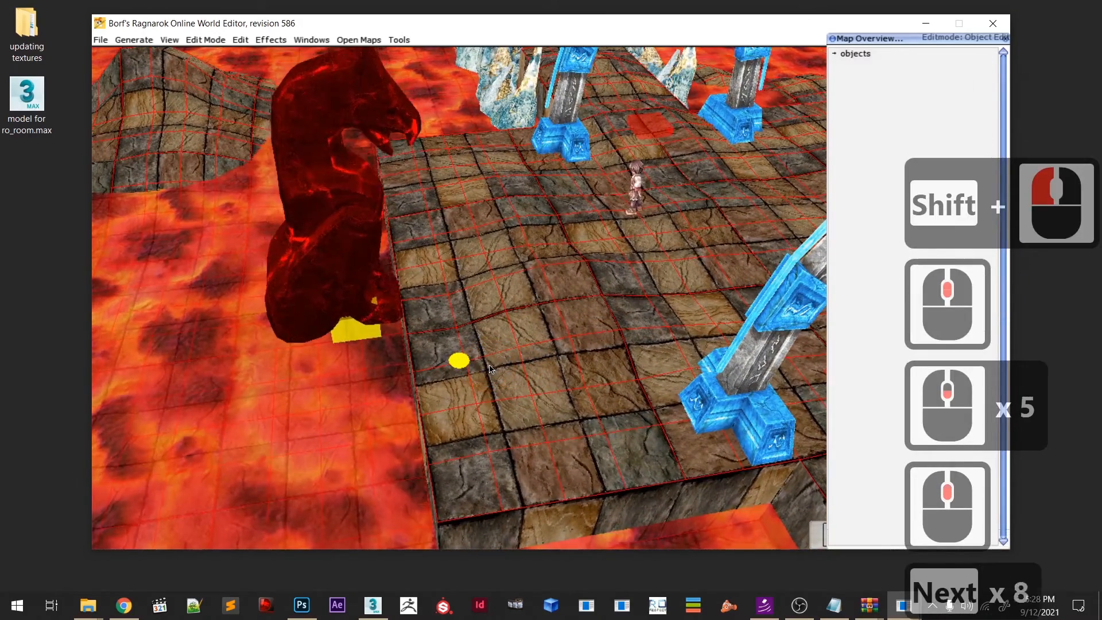
{"action": "key", "text": "Page_Down"}
{"action": "key", "text": "Page_Down"}
{"action": "key", "text": "Page_Down"}
{"action": "key", "text": "Page_Down"}
{"action": "key", "text": "Page_Down"}
{"action": "key", "text": "Page_Down"}
{"action": "key", "text": "Page_Down"}
{"action": "key", "text": "Page_Down"}
{"action": "key", "text": "Page_Down"}
{"action": "key", "text": "Page_Down"}
{"action": "key", "text": "Page_Down"}
{"action": "key", "text": "Page_Down"}
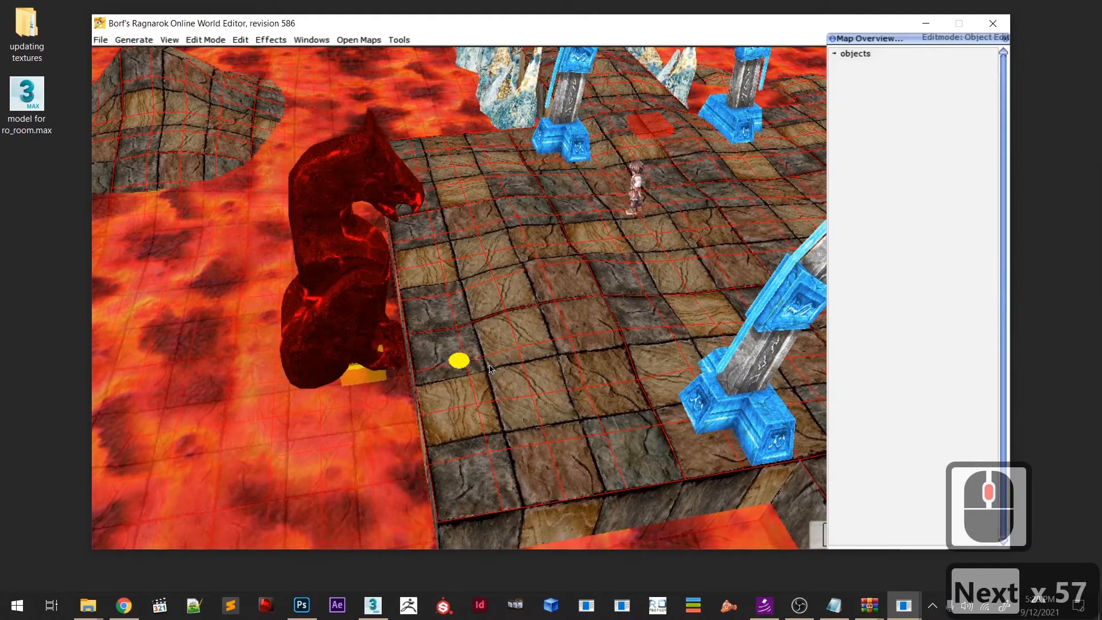
{"action": "key", "text": "Page_Up"}
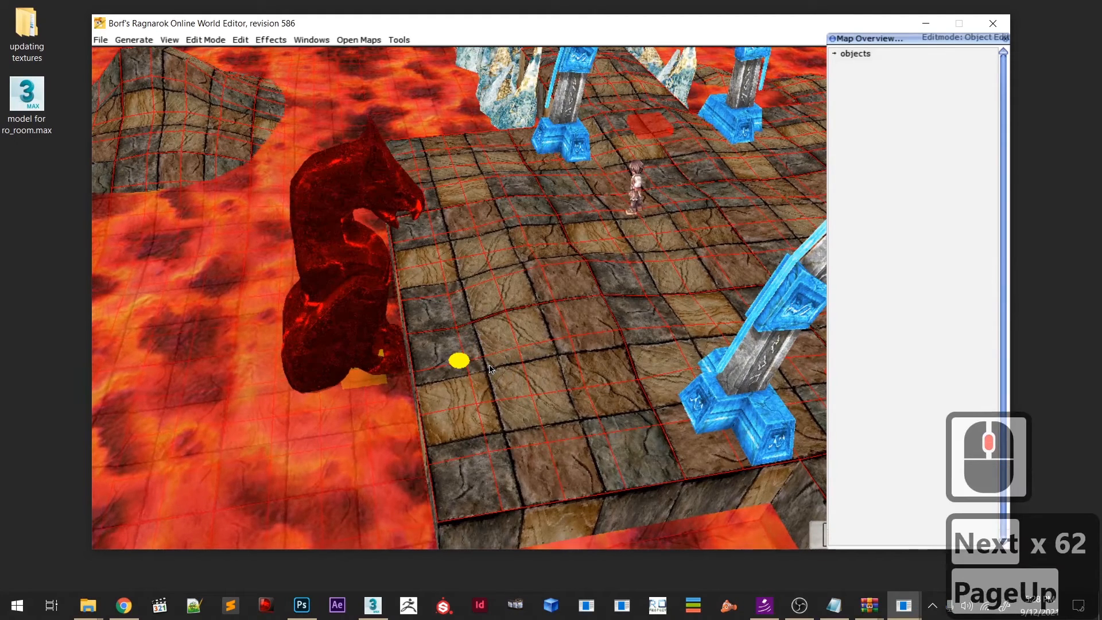
{"action": "key", "text": "Page_Up"}
{"action": "key", "text": "Page_Down"}
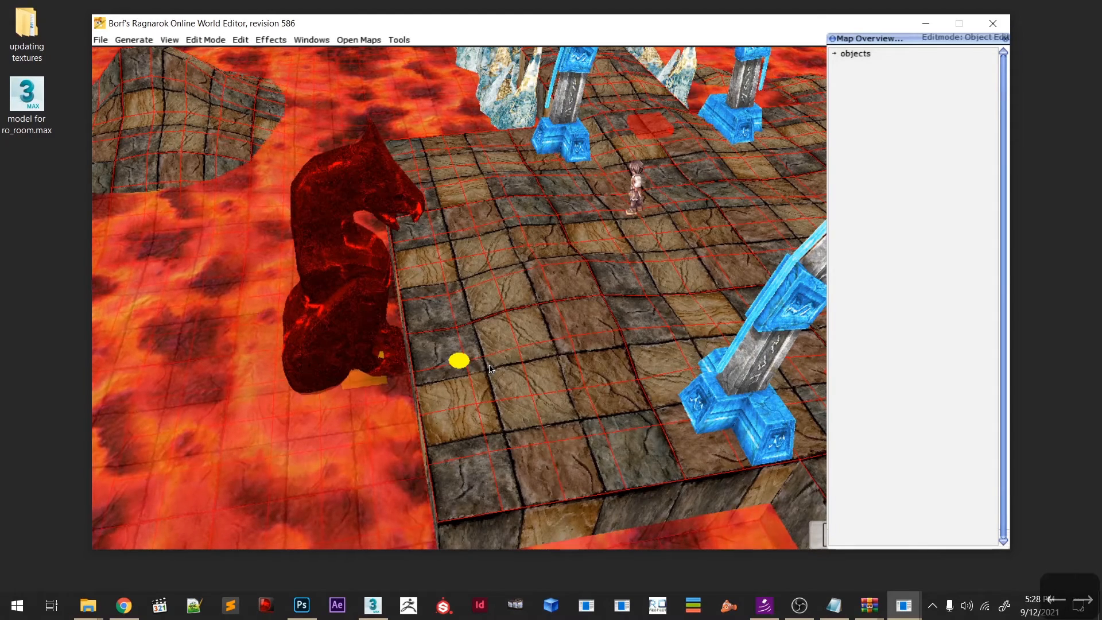
- Examine the beast statue's position beside the platform from several angles and distances
{"action": "scroll", "coordinate": [490, 366], "scroll_direction": "down", "scroll_amount": 7}
{"action": "middle_click_drag", "start_coordinate": [535, 422], "coordinate": [711, 388]}
{"action": "scroll", "coordinate": [459, 427], "scroll_direction": "down", "scroll_amount": 6}
{"action": "scroll", "coordinate": [459, 428], "scroll_direction": "down", "scroll_amount": 13}
{"action": "scroll", "coordinate": [440, 322], "scroll_direction": "up", "scroll_amount": 6}
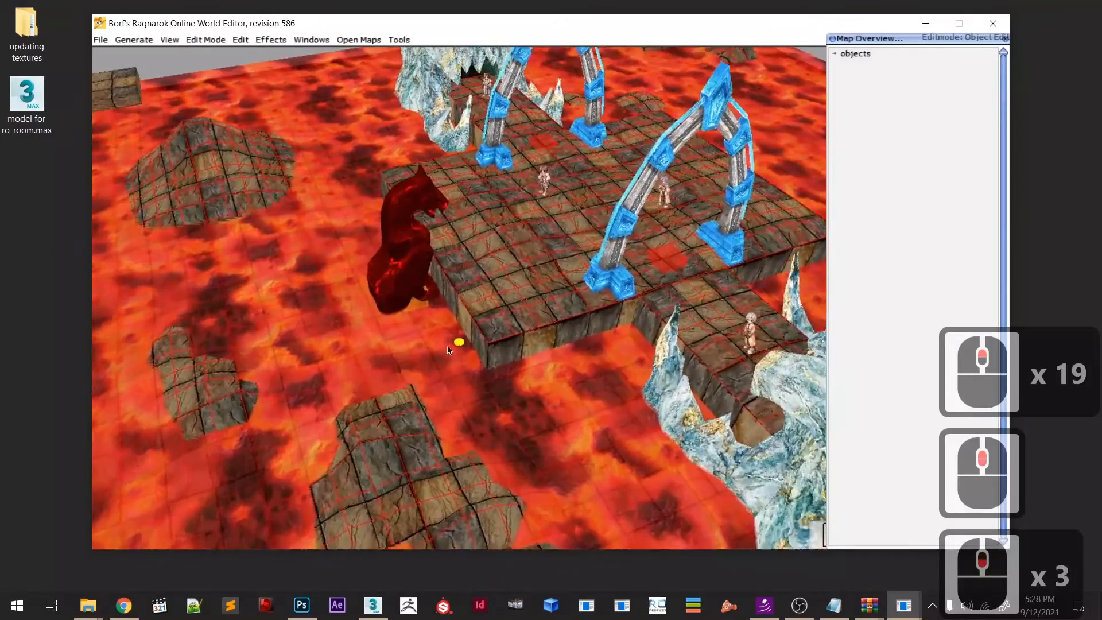
{"action": "middle_click_drag", "start_coordinate": [440, 322], "coordinate": [452, 319]}
{"action": "scroll", "coordinate": [451, 319], "scroll_direction": "down", "scroll_amount": 7}
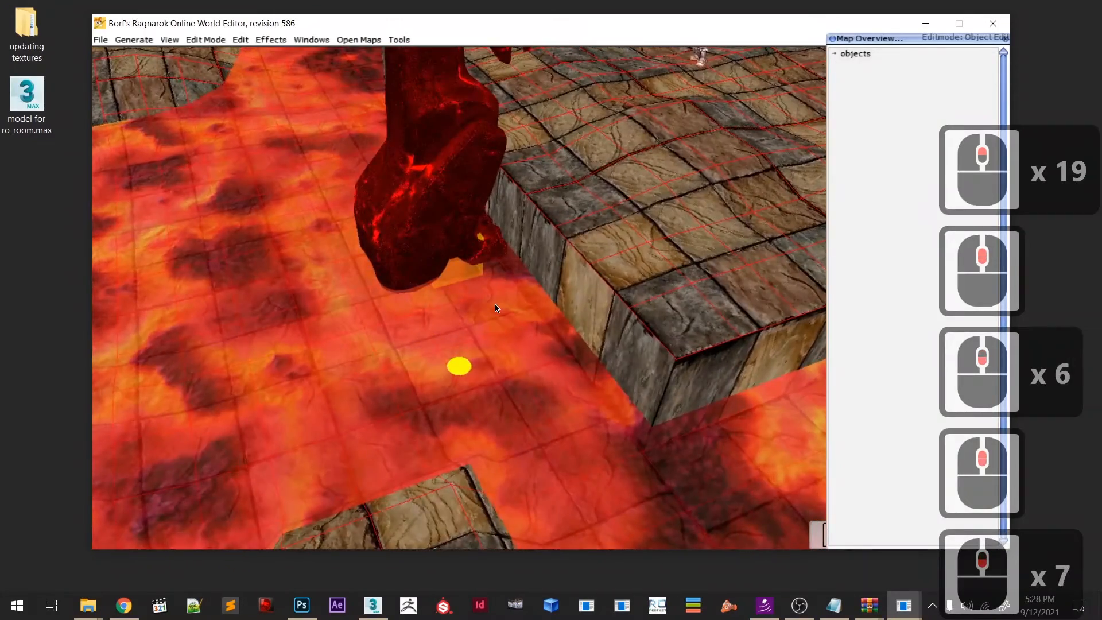
{"action": "scroll", "coordinate": [510, 374], "scroll_direction": "up", "scroll_amount": 2}
{"action": "scroll", "coordinate": [510, 377], "scroll_direction": "up", "scroll_amount": 4}
{"action": "middle_click_drag", "start_coordinate": [510, 377], "coordinate": [503, 371]}
{"action": "middle_click_drag", "start_coordinate": [503, 370], "coordinate": [687, 367], "text": "shift"}
{"action": "scroll", "coordinate": [589, 374], "scroll_direction": "up", "scroll_amount": 20}
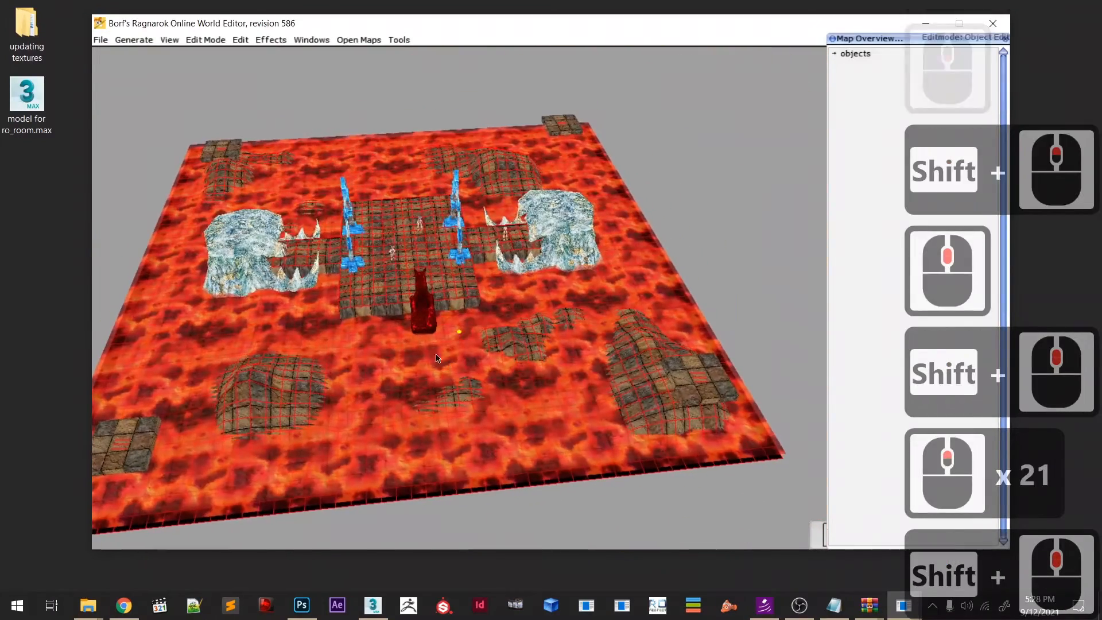
- Delete the beast statue from beside the central platform
{"action": "left_click", "coordinate": [425, 328]}
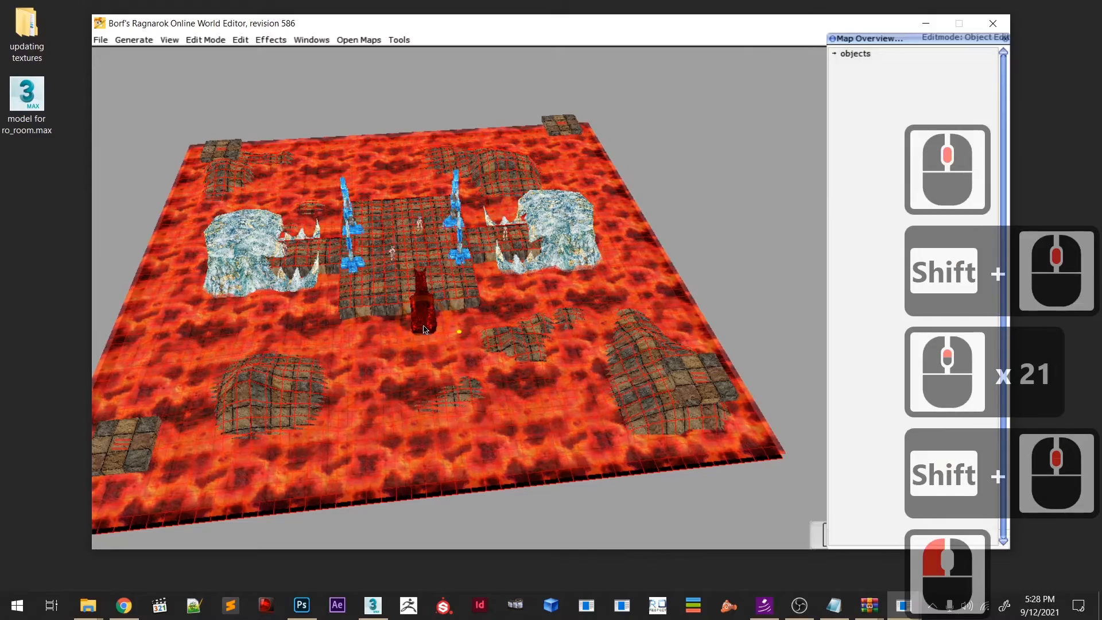
{"action": "key", "text": "BackSpace"}
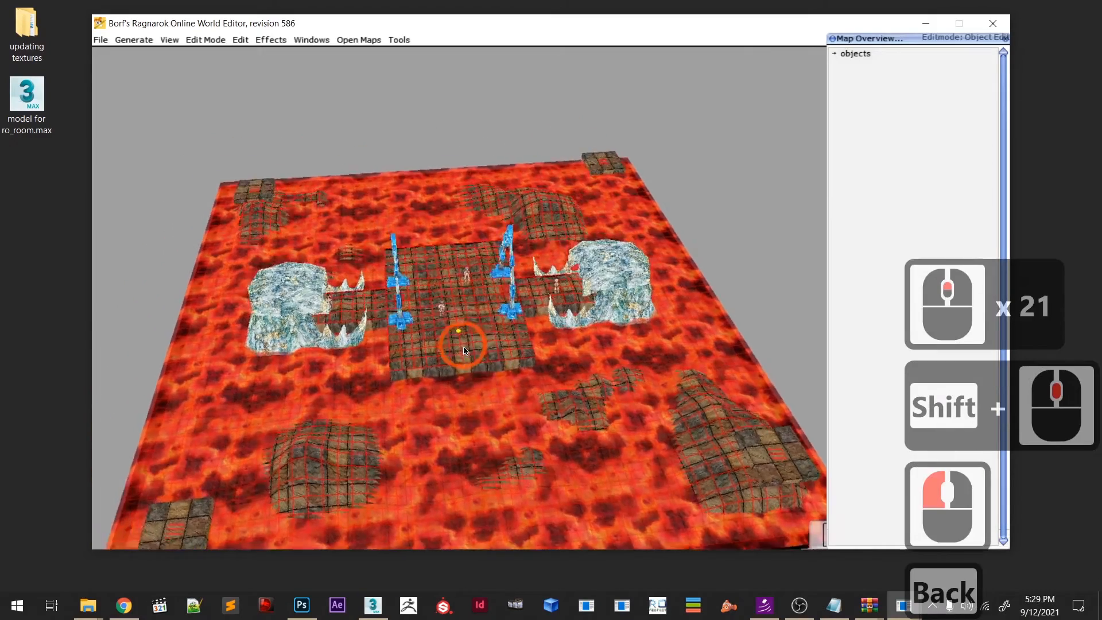
{"action": "scroll", "coordinate": [465, 351], "scroll_direction": "up", "scroll_amount": 6}
- Place the pillar model03.rsm on the corner slab at the L-shaped mound
{"action": "key", "text": "m"}
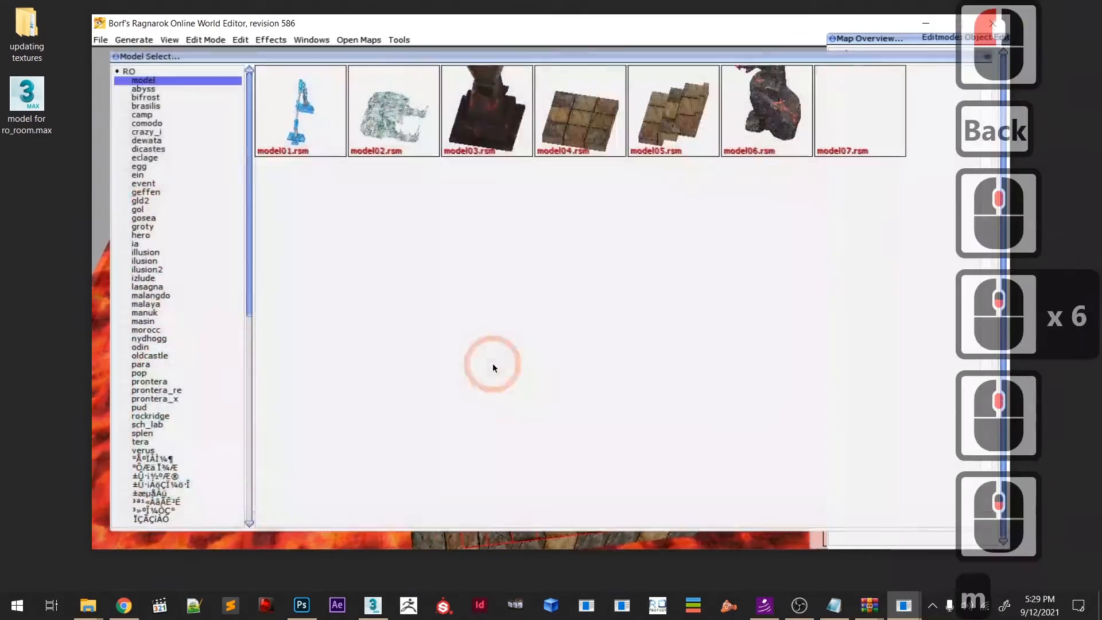
{"action": "left_click", "coordinate": [496, 117]}
{"action": "key", "text": "m"}
{"action": "middle_click_drag", "start_coordinate": [506, 296], "coordinate": [614, 305]}
{"action": "scroll", "coordinate": [525, 216], "scroll_direction": "down", "scroll_amount": 5}
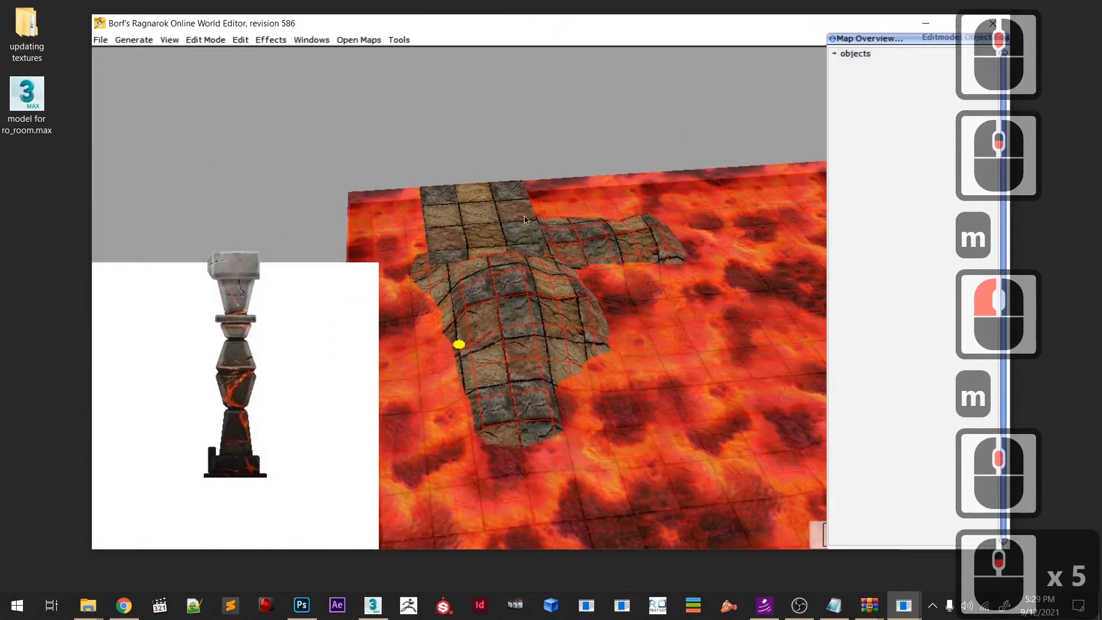
{"action": "left_click", "coordinate": [481, 223], "text": "ctrl"}
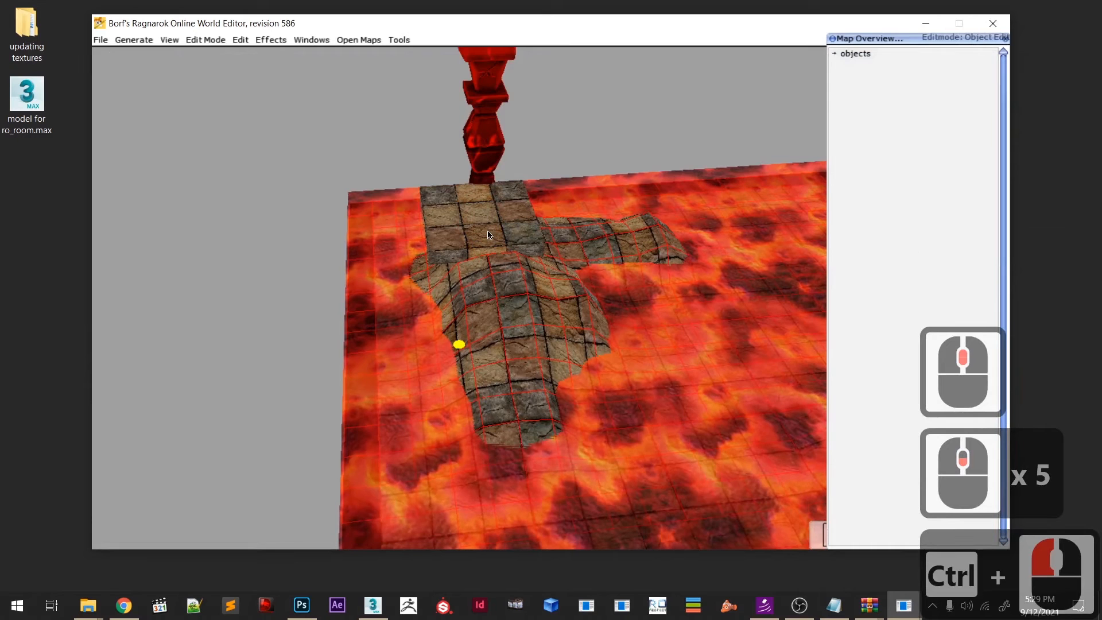
- Raise the pillar until its base stands on the surface of the corner slab, fine-tuning its height
{"action": "key", "text": "Page_Up"}
{"action": "key", "text": "Page_Up"}
{"action": "key", "text": "Page_Up"}
{"action": "key", "text": "Page_Up"}
{"action": "key", "text": "Page_Up"}
{"action": "key", "text": "Page_Up"}
{"action": "key", "text": "Page_Up"}
{"action": "key", "text": "Page_Up"}
{"action": "key", "text": "Page_Up"}
{"action": "key", "text": "Page_Up"}
{"action": "key", "text": "Page_Up"}
{"action": "key", "text": "Page_Up"}
{"action": "key", "text": "Page_Up"}
{"action": "key", "text": "Page_Up"}
{"action": "key", "text": "Page_Up"}
{"action": "key", "text": "Page_Up"}
{"action": "key", "text": "Page_Up"}
{"action": "key", "text": "Page_Up"}
{"action": "key", "text": "Page_Up"}
{"action": "key", "text": "Page_Up"}
{"action": "key", "text": "Page_Up"}
{"action": "key", "text": "Page_Up"}
{"action": "key", "text": "Page_Up"}
{"action": "key", "text": "Page_Up"}
{"action": "key", "text": "Page_Up"}
{"action": "key", "text": "Page_Up"}
{"action": "key", "text": "Page_Up"}
{"action": "key", "text": "Page_Up"}
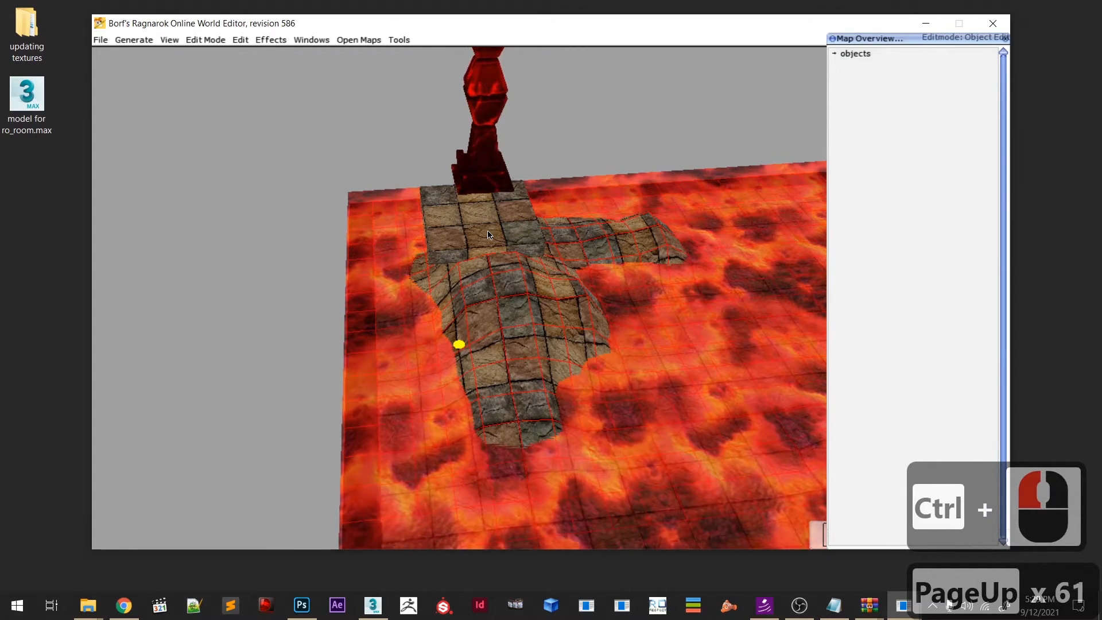
{"action": "key", "text": "Page_Up"}
{"action": "key", "text": "Page_Up"}
{"action": "key", "text": "Home"}
{"action": "key", "text": "Home"}
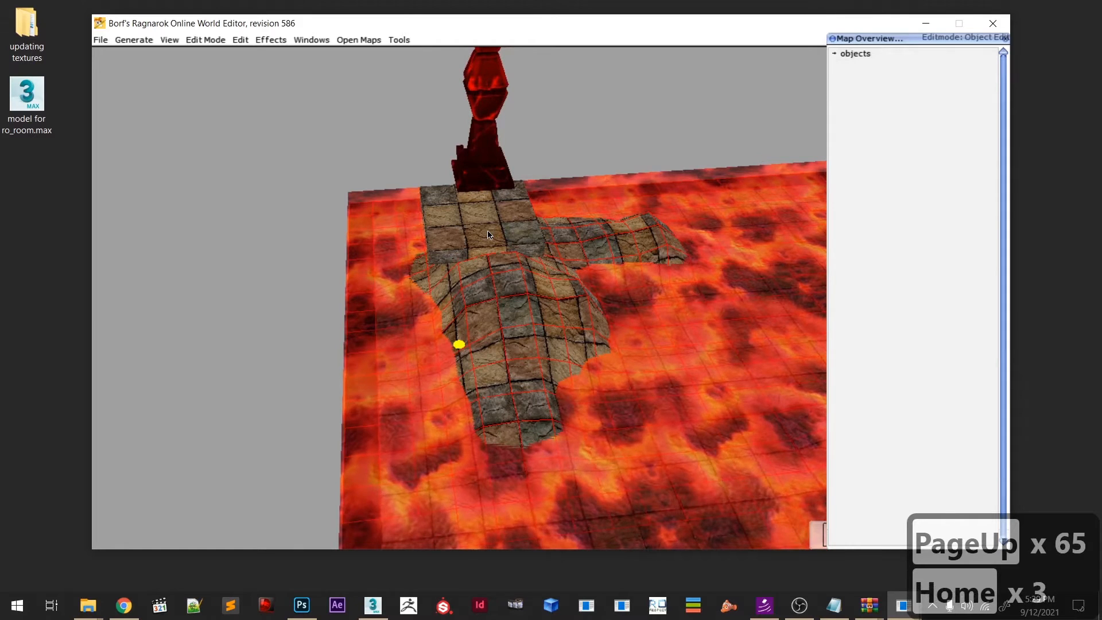
{"action": "key", "text": "Page_Down"}
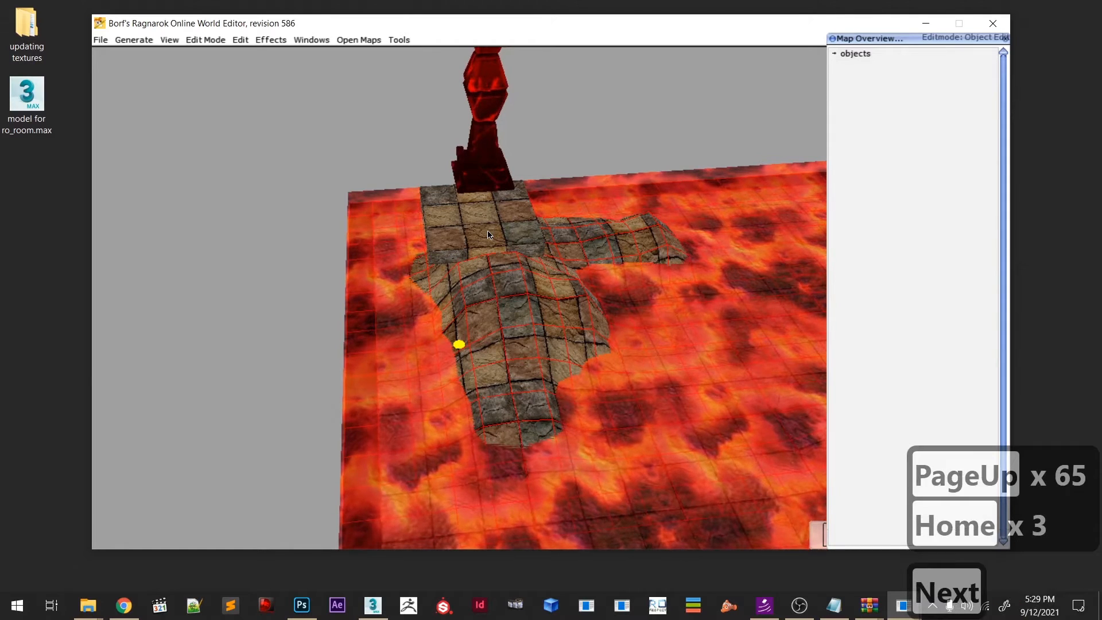
- Shift the pillar from the slab's outer edge toward the middle of the corner slab at the L-shaped mound
{"action": "key", "text": "Down"}
{"action": "key", "text": "Down"}
{"action": "key", "text": "Down"}
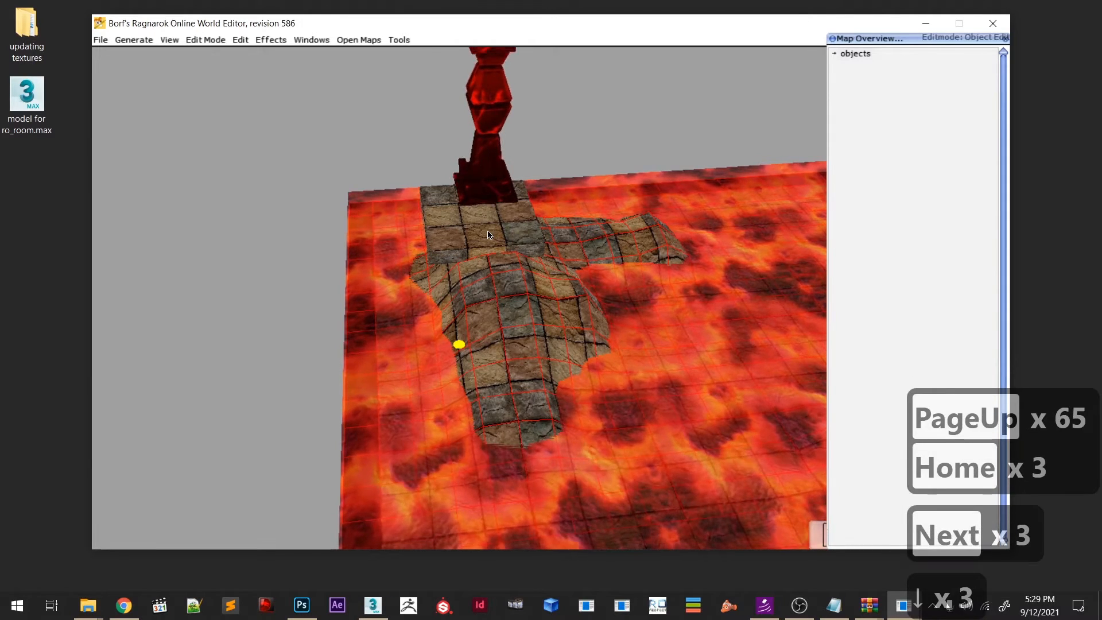
{"action": "key", "text": "Down"}
{"action": "key", "text": "Down"}
{"action": "key", "text": "Left"}
{"action": "key", "text": "Down"}
{"action": "key", "text": "Down"}
{"action": "key", "text": "Down"}
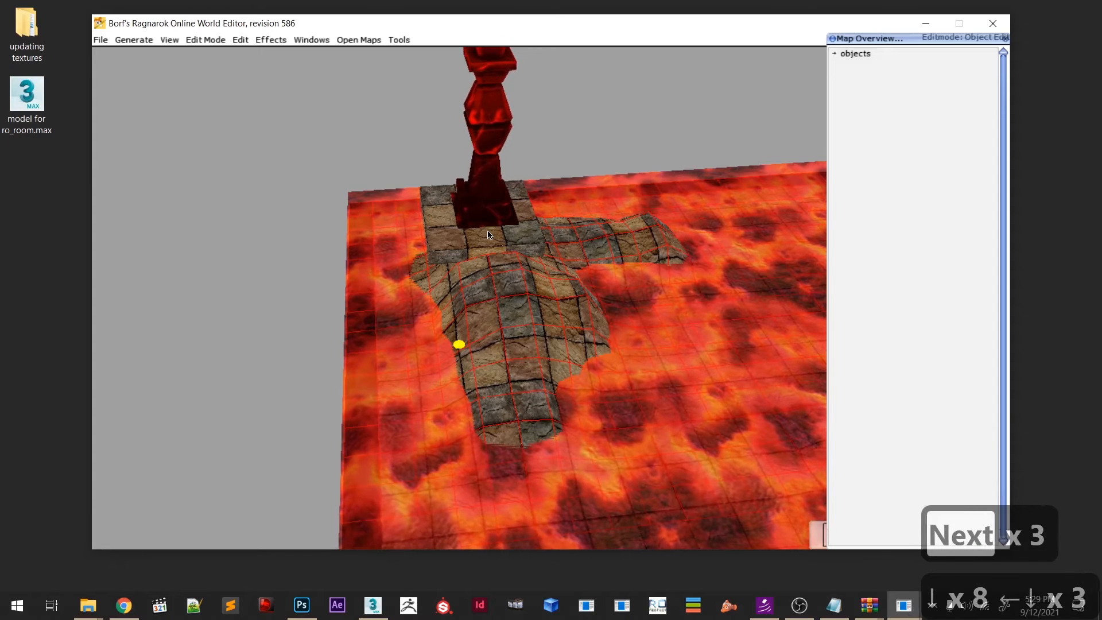
{"action": "key", "text": "Left"}
{"action": "key", "text": "Down"}
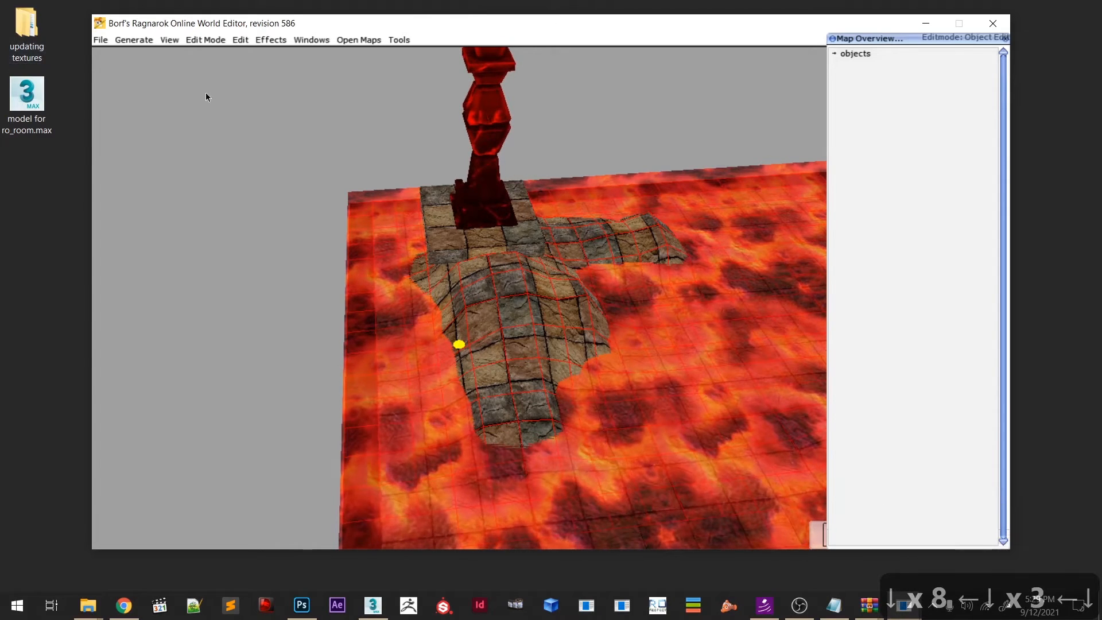
- Switch to the top camera and nudge the pillar until it is centred on the corner slab
{"action": "left_click", "coordinate": [168, 37]}
{"action": "left_click", "coordinate": [212, 257]}
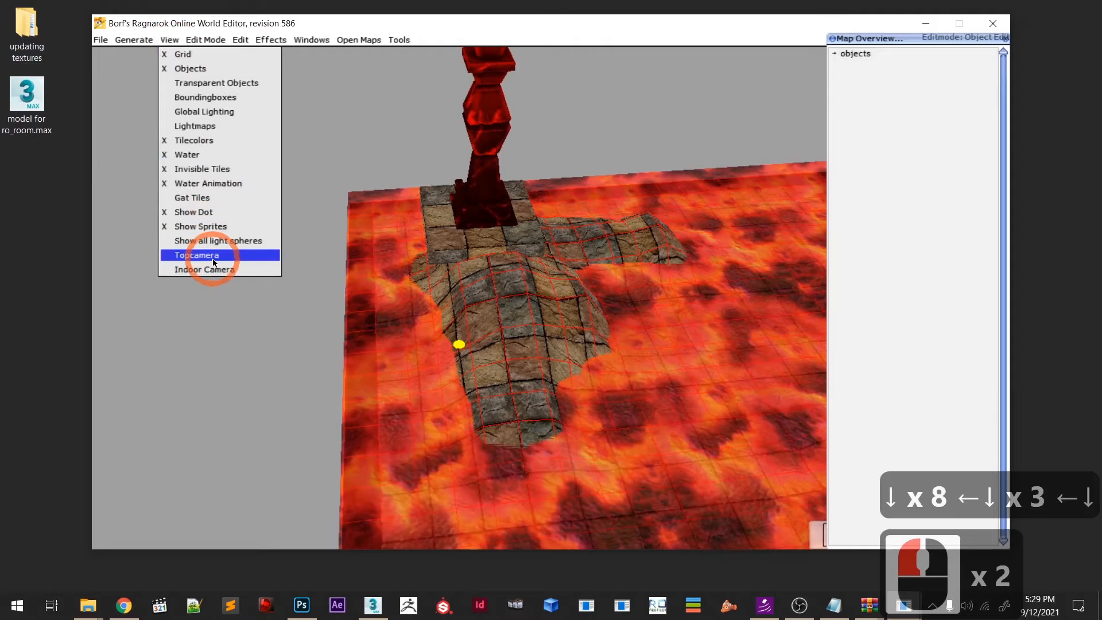
{"action": "scroll", "coordinate": [431, 372], "scroll_direction": "down", "scroll_amount": 15}
{"action": "middle_click_drag", "start_coordinate": [431, 372], "coordinate": [448, 322]}
{"action": "key", "text": "Left"}
{"action": "key", "text": "Left"}
{"action": "key", "text": "Down"}
{"action": "key", "text": "Down"}
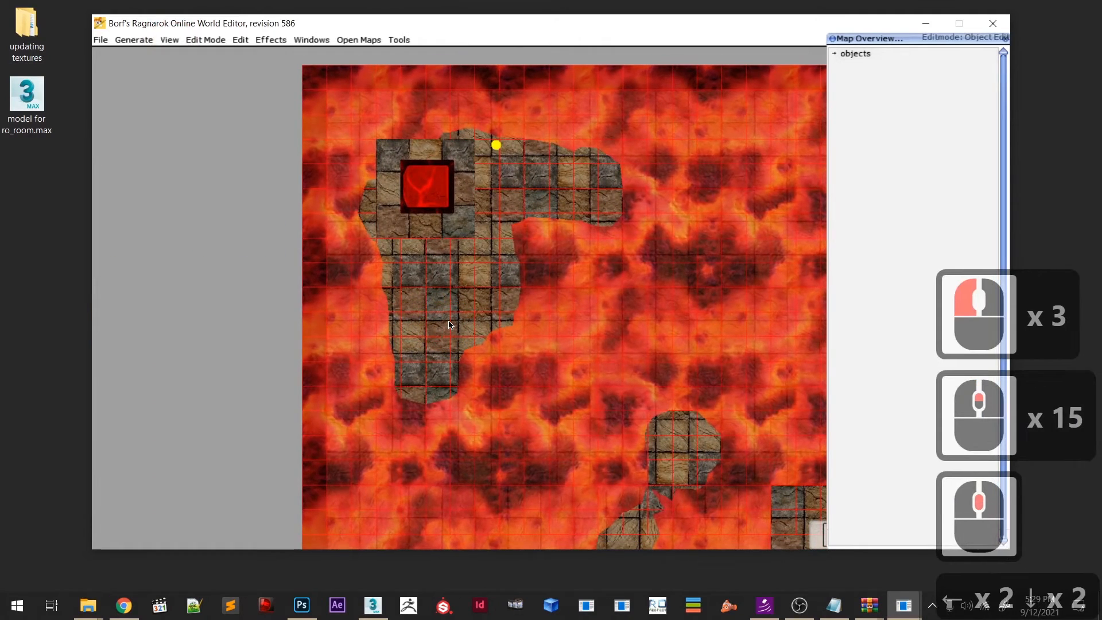
{"action": "key", "text": "Up"}
- Copy the pillar onto the centre of each of the other three corner slabs
{"action": "key", "text": "c"}
{"action": "middle_click_drag", "start_coordinate": [683, 315], "coordinate": [439, 327]}
{"action": "scroll", "coordinate": [607, 281], "scroll_direction": "down", "scroll_amount": 3}
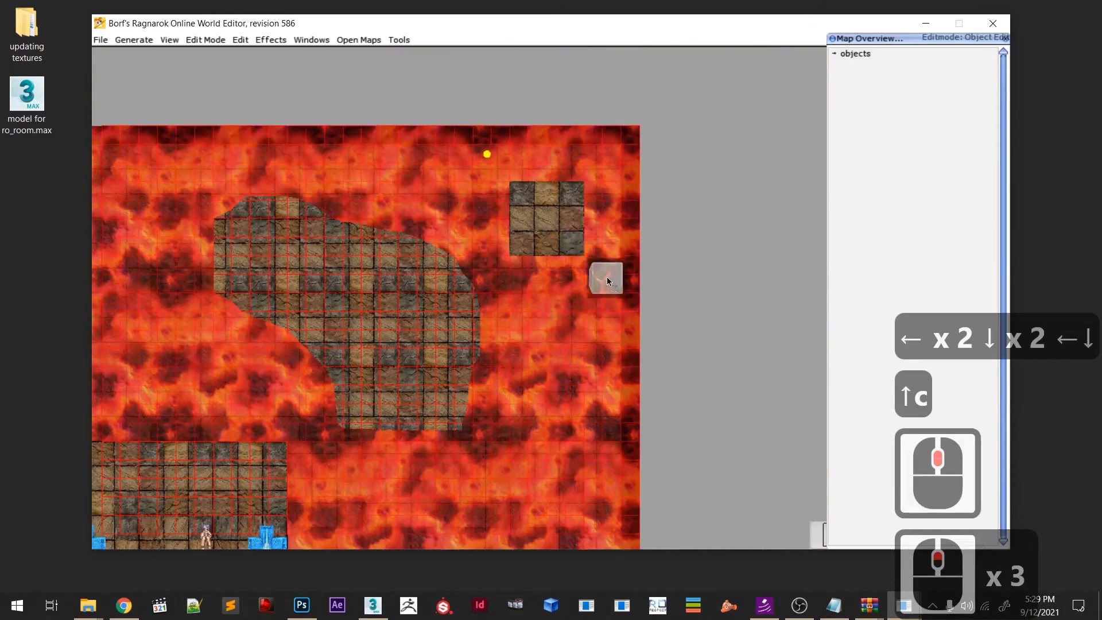
{"action": "left_click", "coordinate": [547, 221]}
{"action": "key", "text": "c"}
{"action": "right_click_drag", "start_coordinate": [542, 410], "coordinate": [531, 308]}
{"action": "middle_click_drag", "start_coordinate": [532, 309], "coordinate": [544, 143]}
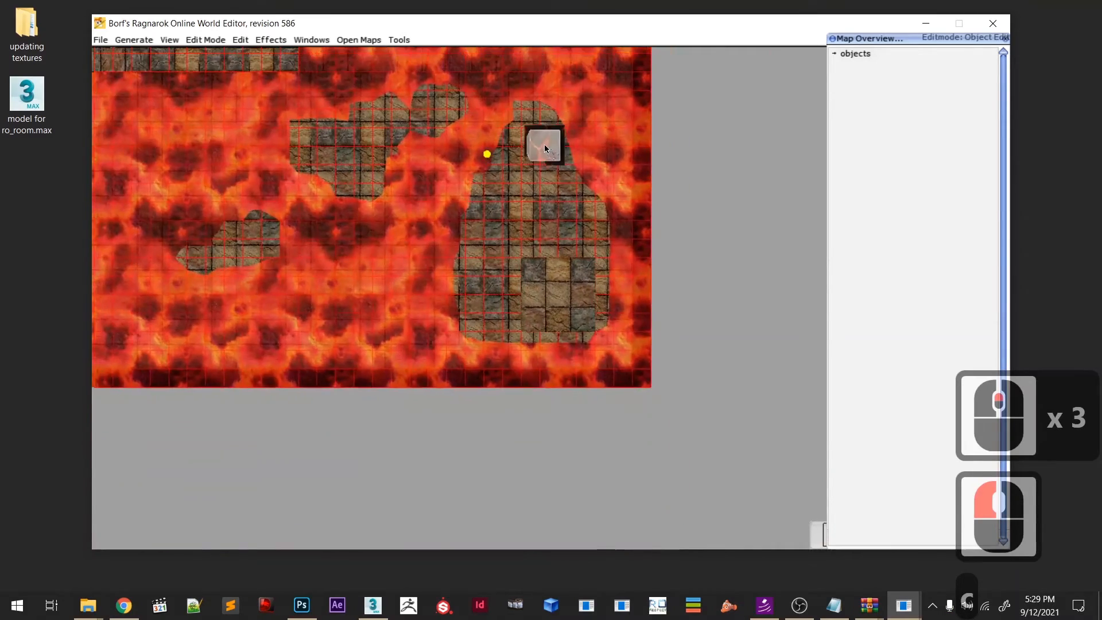
{"action": "left_click", "coordinate": [561, 296]}
{"action": "middle_click_drag", "start_coordinate": [389, 298], "coordinate": [434, 254]}
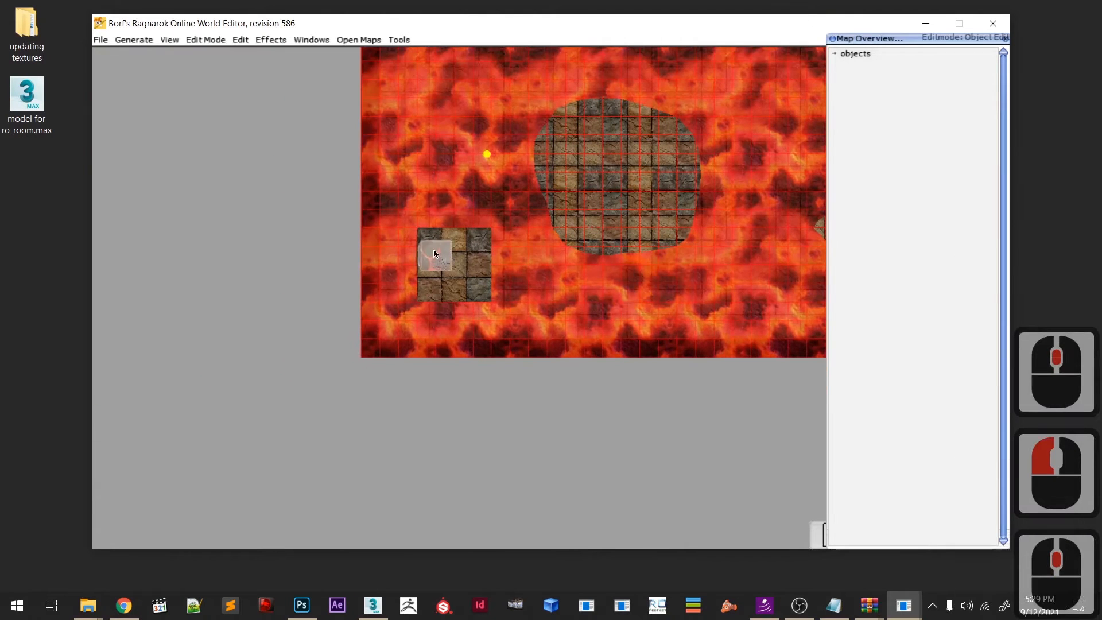
{"action": "left_click", "coordinate": [458, 267]}
{"action": "middle_click_drag", "start_coordinate": [606, 286], "coordinate": [574, 315]}
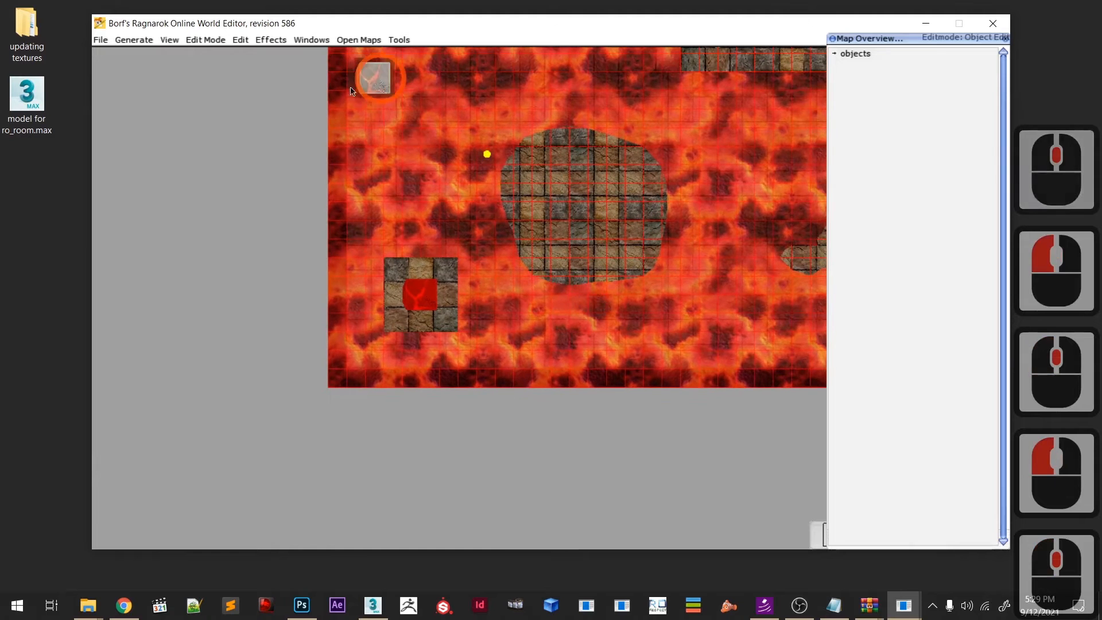
{"action": "right_click", "coordinate": [483, 161]}
{"action": "left_click", "coordinate": [517, 158]}
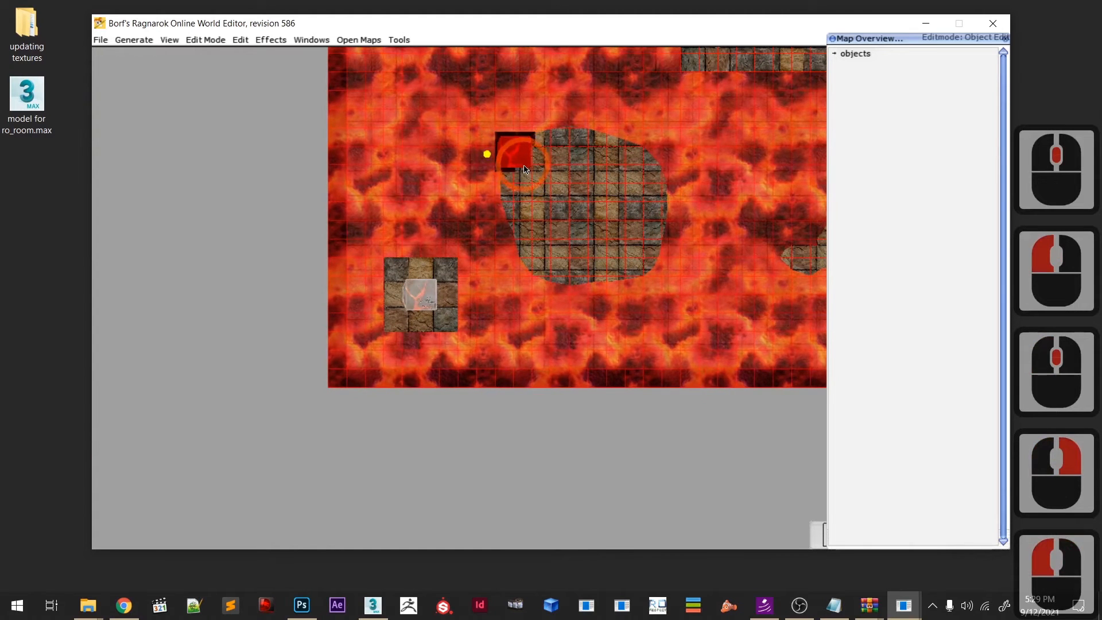
{"action": "key", "text": "BackSpace"}
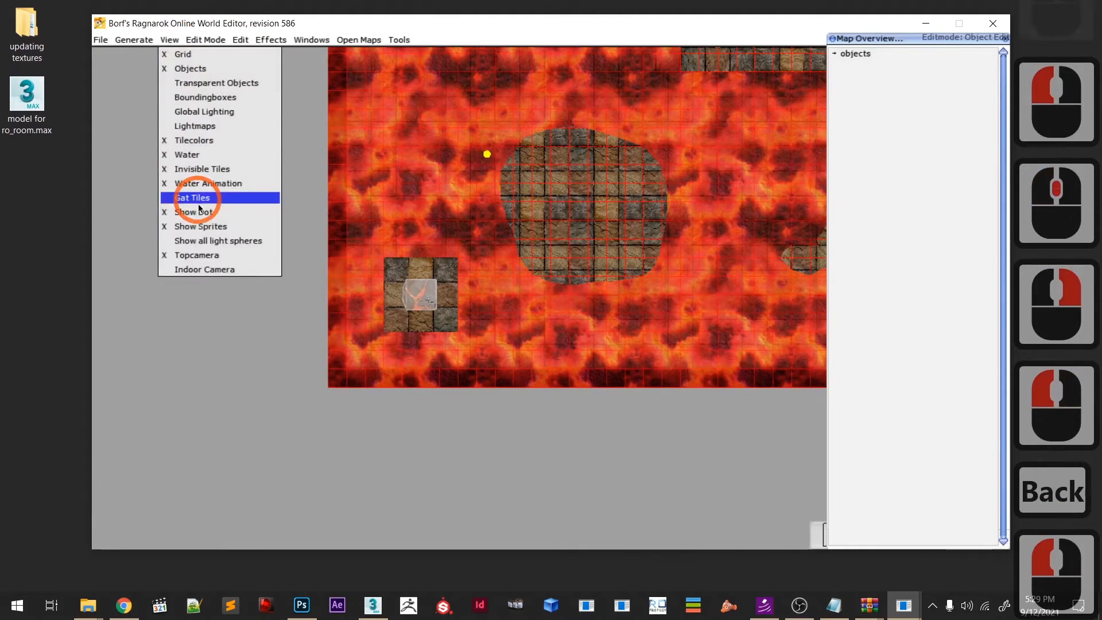
- Turn off the top camera and save the map
{"action": "left_click", "coordinate": [198, 251]}
{"action": "middle_click_drag", "start_coordinate": [595, 367], "coordinate": [574, 304]}
{"action": "middle_click_drag", "start_coordinate": [566, 402], "coordinate": [351, 293]}
{"action": "scroll", "coordinate": [513, 260], "scroll_direction": "down", "scroll_amount": 3}
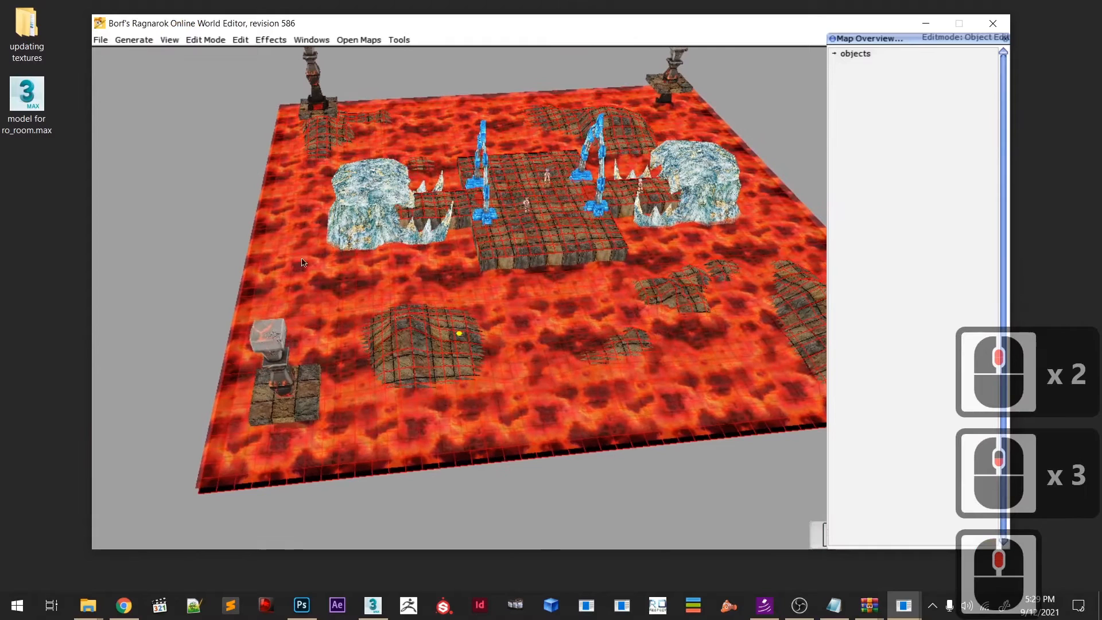
{"action": "left_click_drag", "start_coordinate": [102, 42], "coordinate": [148, 202]}
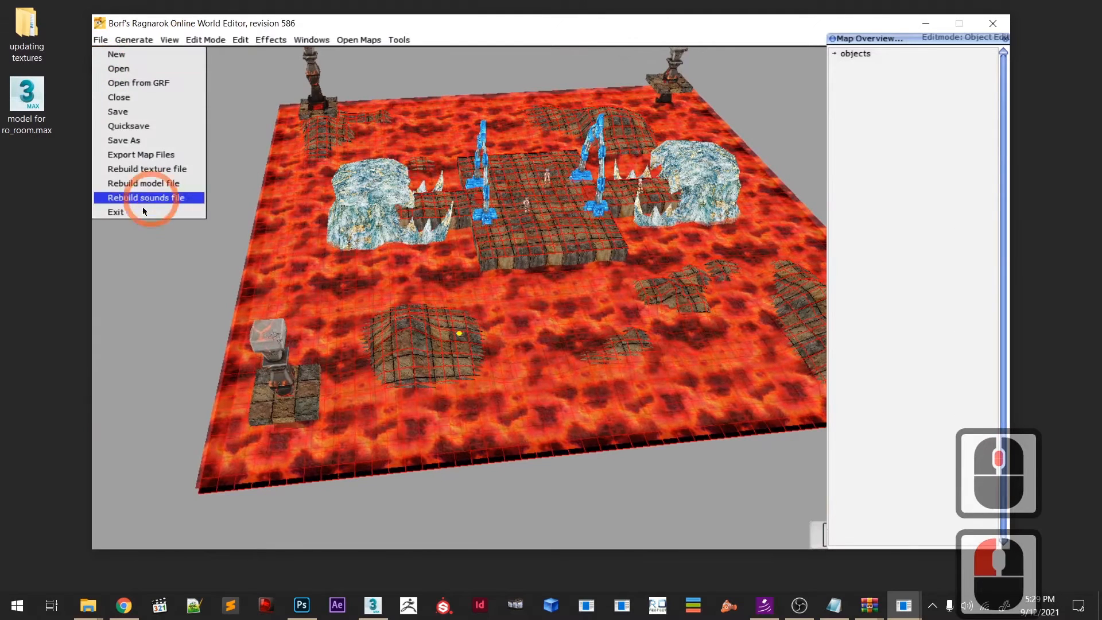
{"action": "left_click", "coordinate": [131, 113]}
- Copy the pillar at the L-shaped mound onto the central platform, beside the blue arches
{"action": "middle_click_drag", "start_coordinate": [410, 227], "coordinate": [506, 414]}
{"action": "scroll", "coordinate": [507, 417], "scroll_direction": "down", "scroll_amount": 4}
{"action": "left_click", "coordinate": [393, 279]}
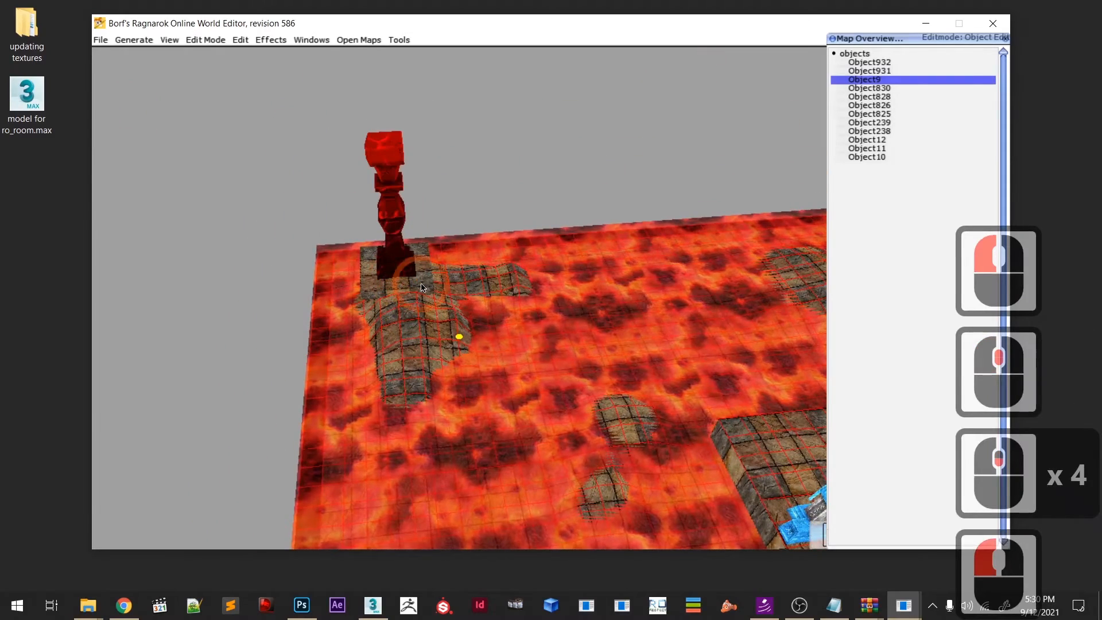
{"action": "key", "text": "c"}
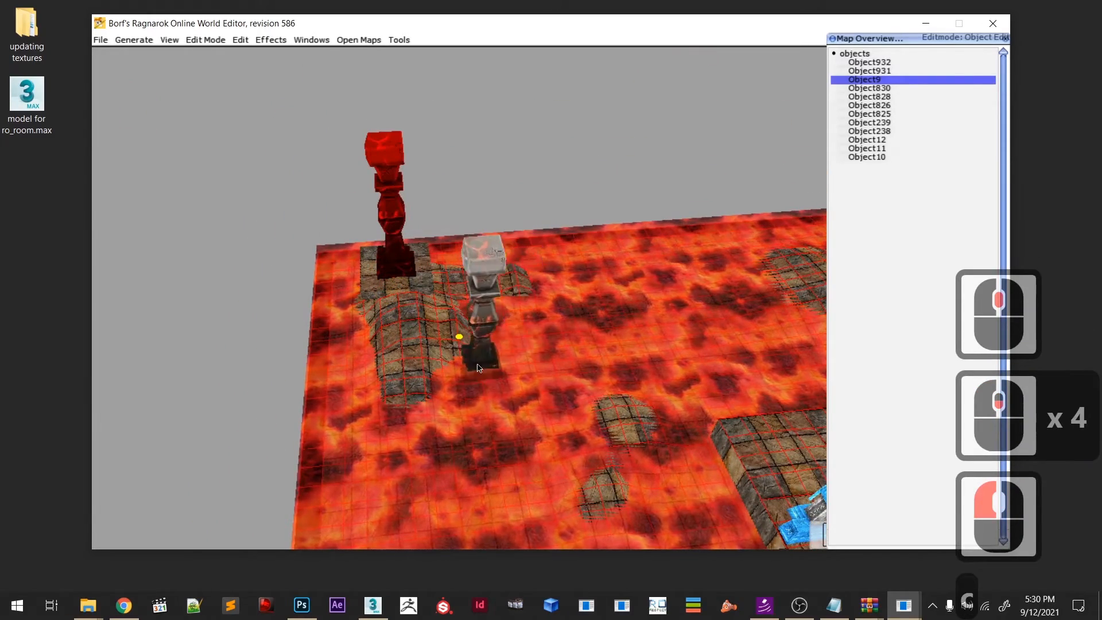
{"action": "middle_click_drag", "start_coordinate": [505, 357], "coordinate": [453, 237]}
{"action": "left_click", "coordinate": [451, 182]}
{"action": "scroll", "coordinate": [453, 238], "scroll_direction": "down", "scroll_amount": 6}
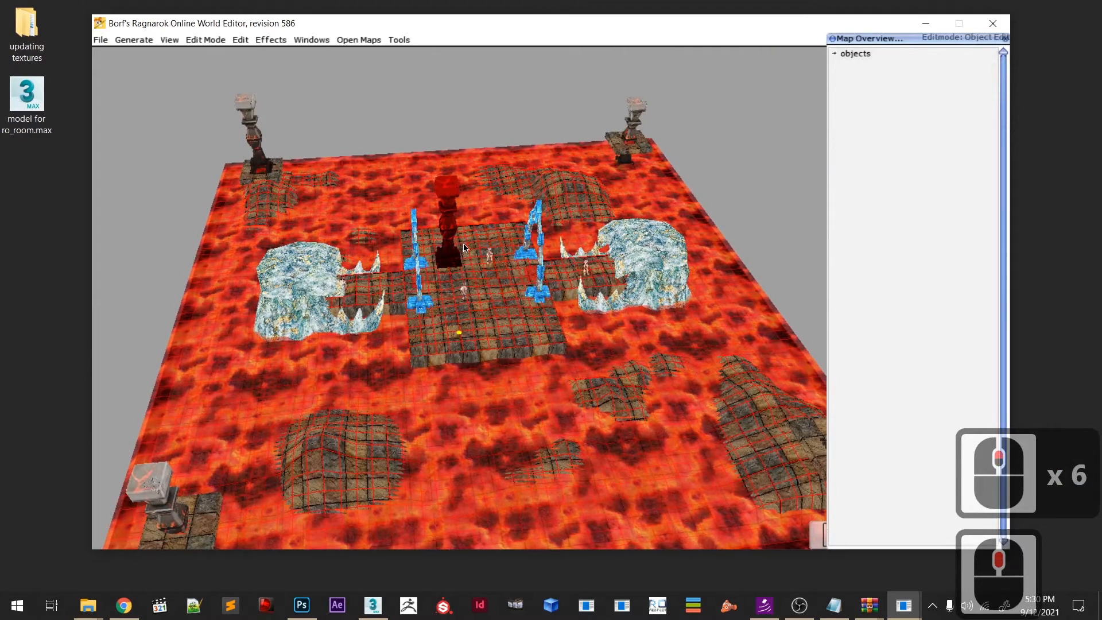
- Turn the central platform's pillar upside down by setting its first rotation value to 180
{"action": "scroll", "coordinate": [466, 269], "scroll_direction": "up", "scroll_amount": 9}
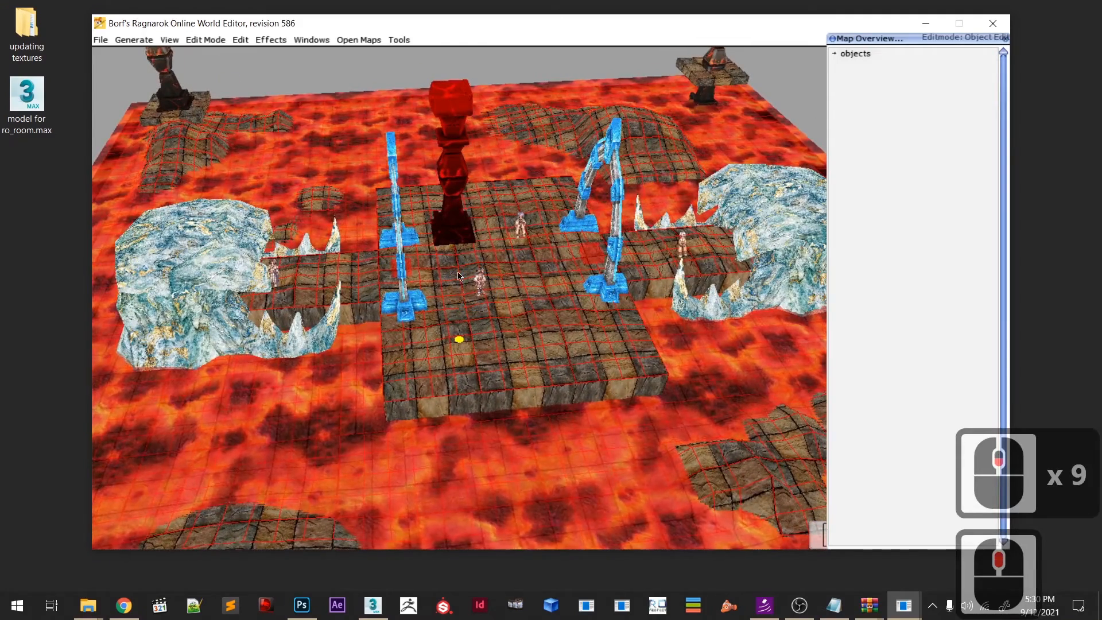
{"action": "double_click", "coordinate": [460, 240]}
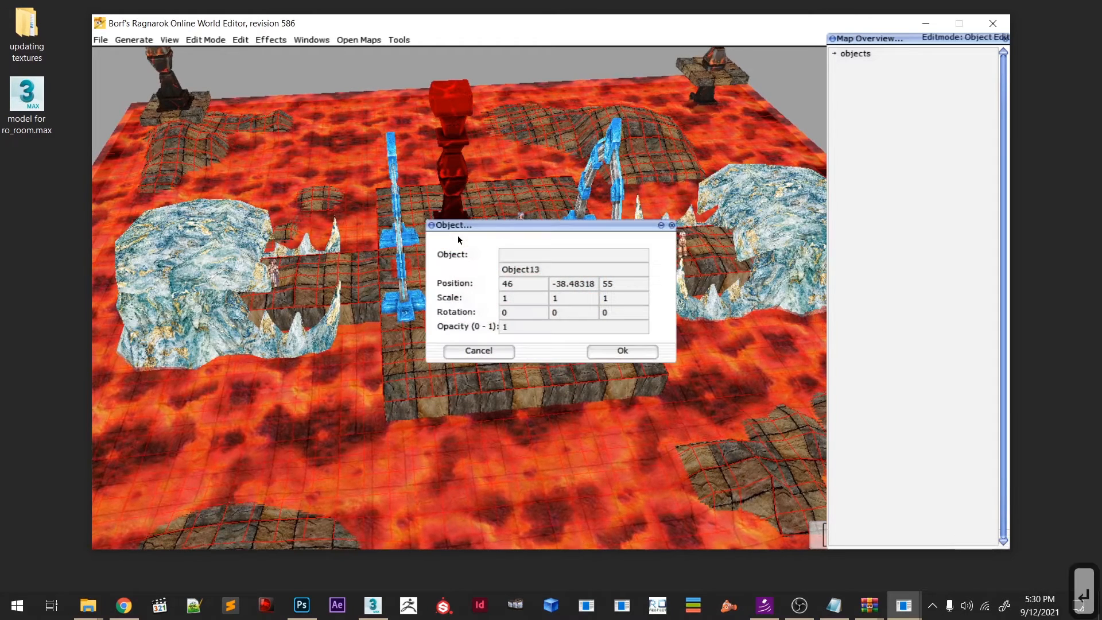
{"action": "double_click", "coordinate": [523, 312]}
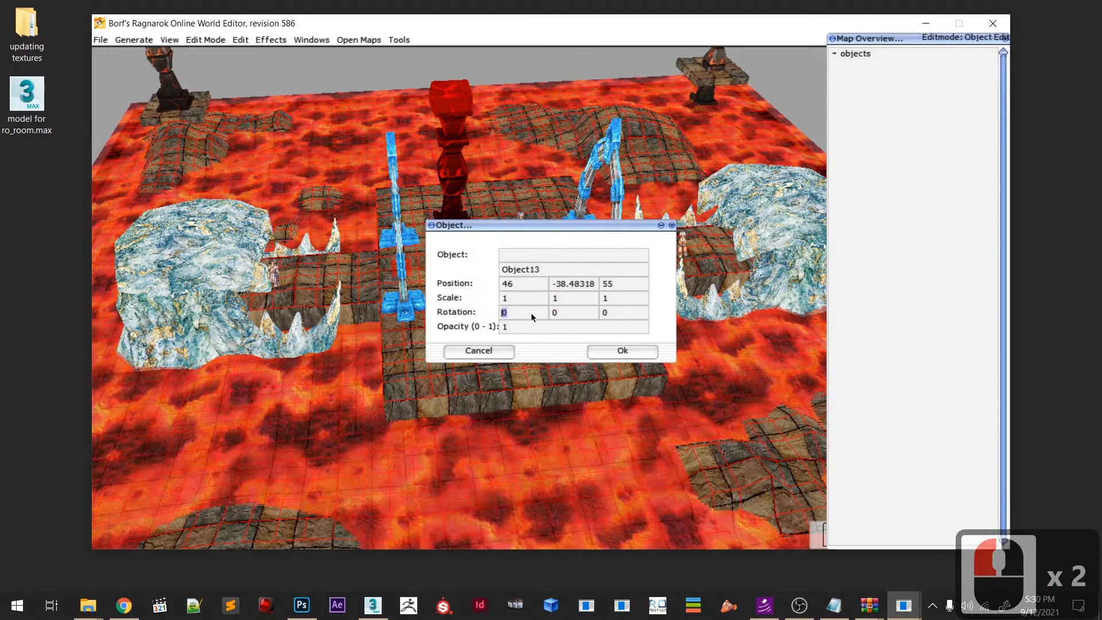
{"action": "type", "text": "90"}
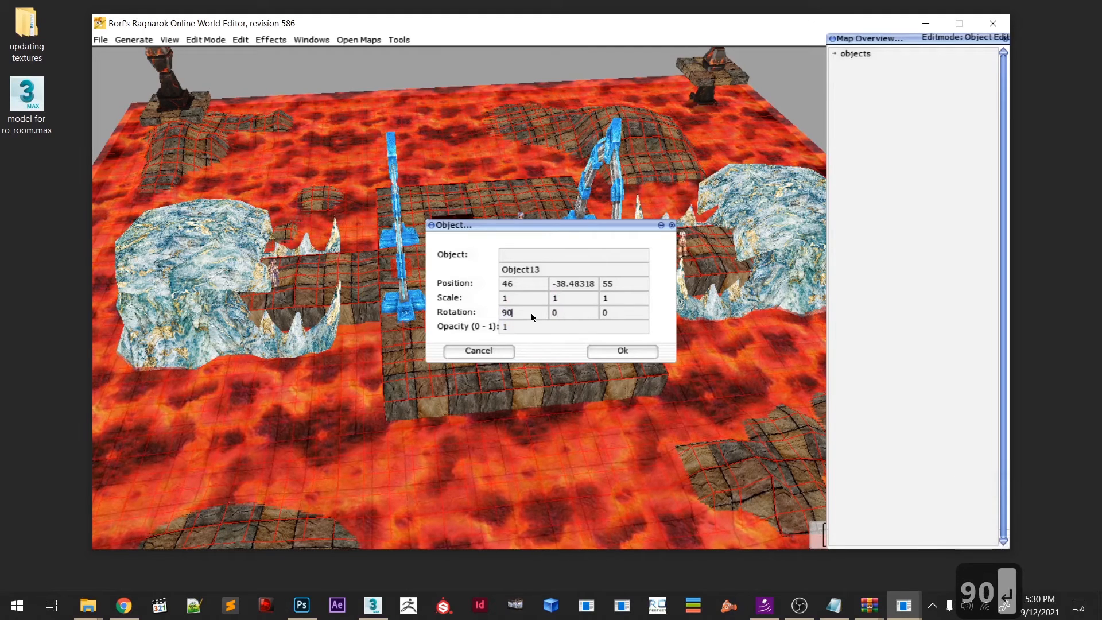
{"action": "key", "text": "Return"}
{"action": "left_click_drag", "start_coordinate": [486, 227], "coordinate": [577, 304]}
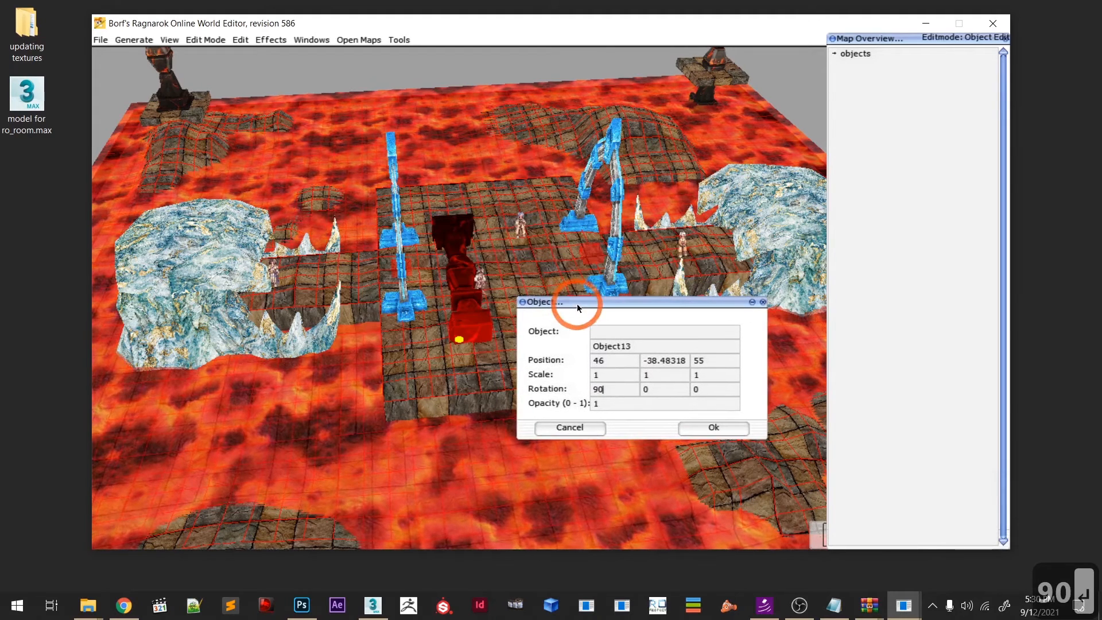
{"action": "left_click", "coordinate": [605, 392]}
{"action": "key", "text": "BackSpace"}
{"action": "key", "text": "BackSpace"}
{"action": "key", "text": "BackSpace"}
{"action": "type", "text": "180"}
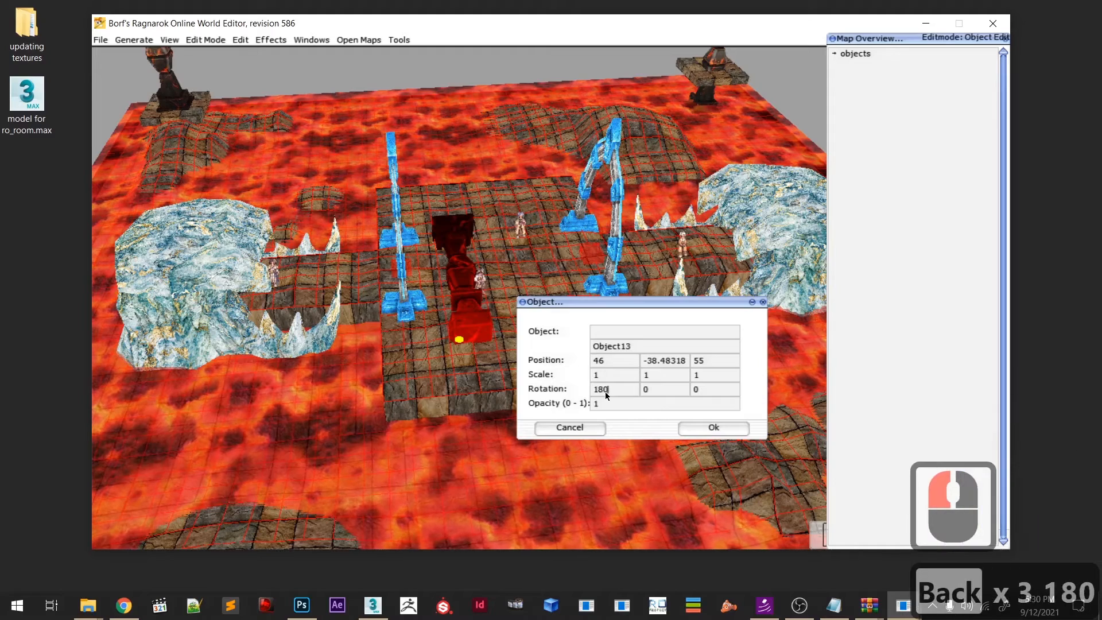
{"action": "key", "text": "Return"}
{"action": "left_click", "coordinate": [713, 428]}
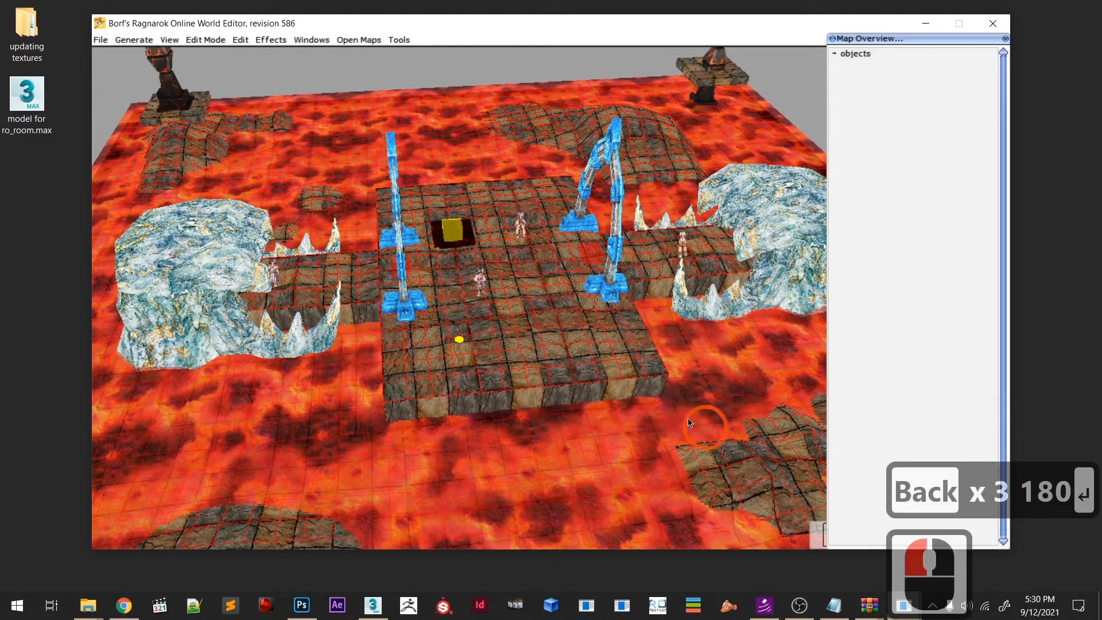
- Raise the upside-down pillar until its whole length stands above the central platform
{"action": "scroll", "coordinate": [543, 391], "scroll_direction": "down", "scroll_amount": 4}
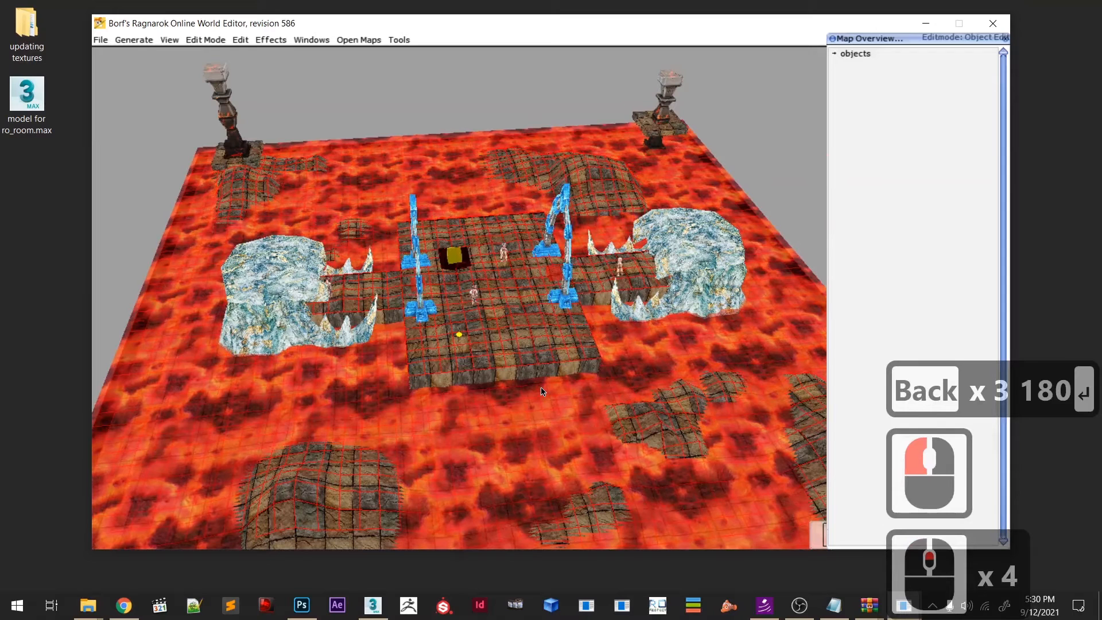
{"action": "key", "text": "Page_Up"}
{"action": "key", "text": "Page_Up"}
{"action": "key", "text": "Page_Up"}
{"action": "key", "text": "Page_Up"}
{"action": "key", "text": "Page_Up"}
{"action": "key", "text": "Page_Up"}
{"action": "key", "text": "Page_Up"}
{"action": "key", "text": "Page_Up"}
{"action": "key", "text": "Page_Up"}
{"action": "key", "text": "Page_Up"}
{"action": "key", "text": "Page_Up"}
{"action": "key", "text": "Page_Up"}
{"action": "key", "text": "Page_Up"}
{"action": "key", "text": "Page_Up"}
{"action": "key", "text": "Page_Up"}
{"action": "key", "text": "Page_Up"}
{"action": "key", "text": "Page_Up"}
{"action": "key", "text": "Page_Up"}
{"action": "key", "text": "Page_Up"}
{"action": "key", "text": "Page_Up"}
{"action": "key", "text": "Page_Up"}
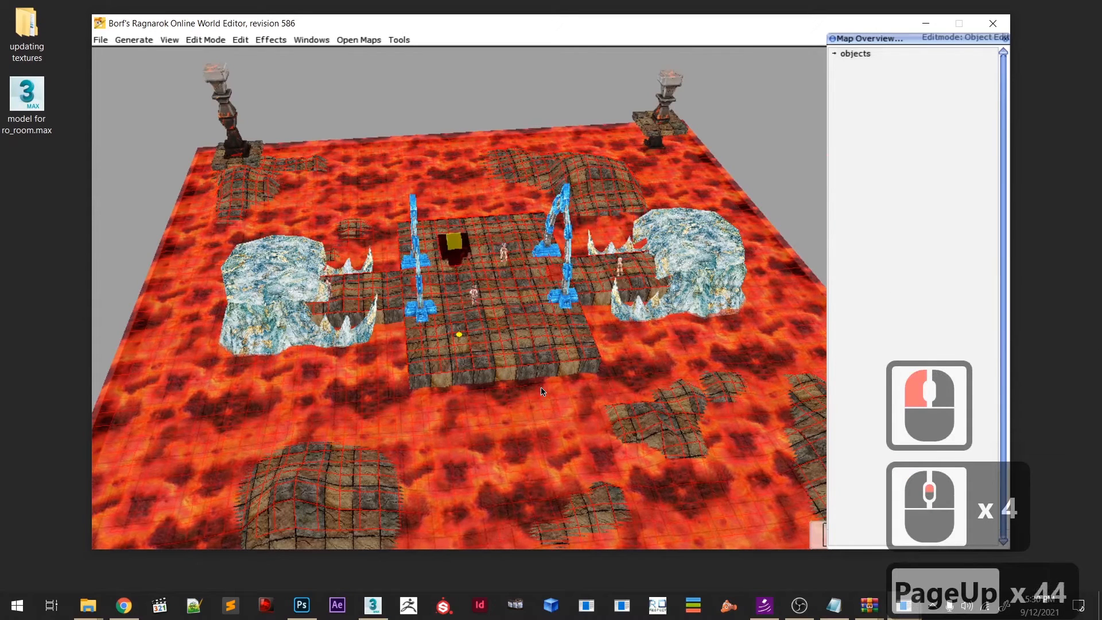
{"action": "key", "text": "Page_Up"}
{"action": "key", "text": "Page_Up"}
{"action": "key", "text": "Page_Up"}
{"action": "key", "text": "Page_Up"}
{"action": "key", "text": "Page_Up"}
{"action": "key", "text": "Page_Up"}
{"action": "key", "text": "Page_Up"}
{"action": "key", "text": "Page_Up"}
{"action": "key", "text": "Page_Up"}
{"action": "key", "text": "Page_Up"}
{"action": "key", "text": "Page_Up"}
{"action": "key", "text": "Page_Up"}
{"action": "key", "text": "Page_Up"}
{"action": "key", "text": "Page_Up"}
{"action": "key", "text": "Page_Up"}
{"action": "key", "text": "Page_Up"}
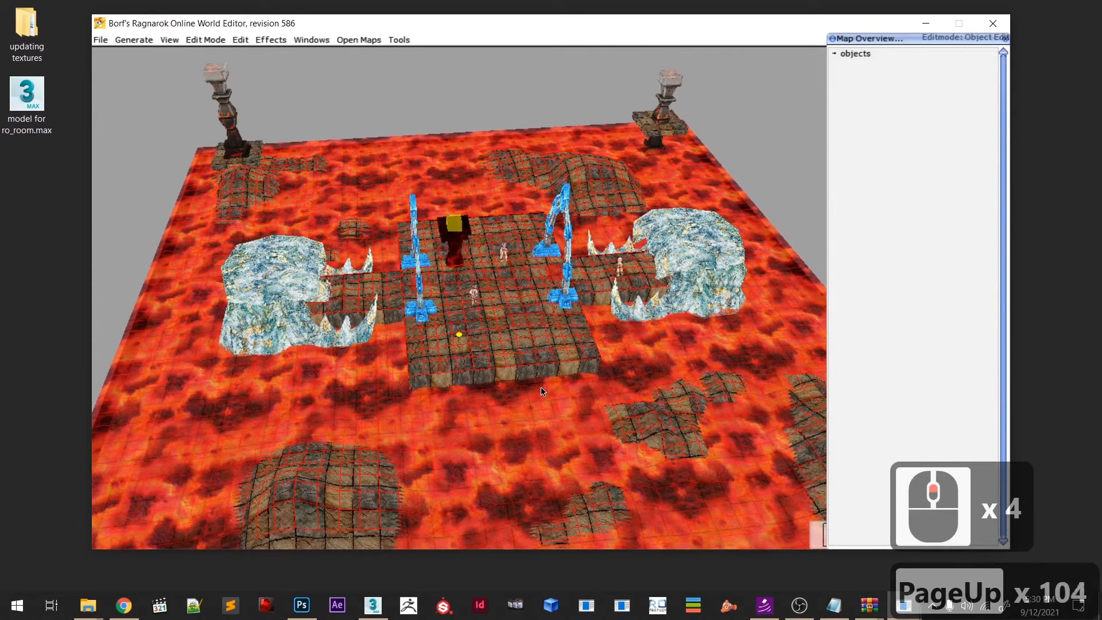
{"action": "key", "text": "Page_Up"}
{"action": "key", "text": "Page_Up"}
{"action": "key", "text": "Page_Up"}
{"action": "key", "text": "Page_Up"}
{"action": "key", "text": "Page_Up"}
{"action": "key", "text": "Page_Up"}
{"action": "key", "text": "Page_Up"}
{"action": "key", "text": "Page_Up"}
{"action": "key", "text": "Page_Up"}
{"action": "key", "text": "Page_Up"}
{"action": "key", "text": "Page_Up"}
{"action": "key", "text": "Page_Up"}
{"action": "key", "text": "Page_Up"}
{"action": "key", "text": "Page_Up"}
{"action": "key", "text": "Page_Up"}
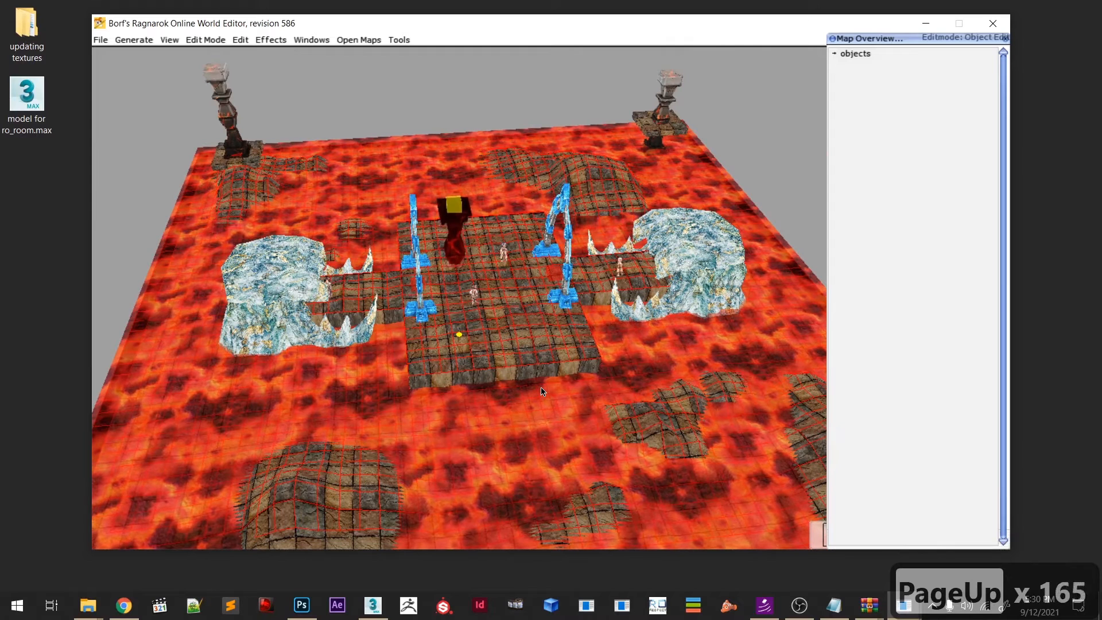
{"action": "key", "text": "Page_Up"}
{"action": "key", "text": "Page_Up"}
{"action": "key", "text": "Page_Up"}
{"action": "key", "text": "Page_Up"}
{"action": "key", "text": "Page_Up"}
{"action": "key", "text": "Page_Up"}
{"action": "key", "text": "Page_Up"}
{"action": "key", "text": "Page_Up"}
{"action": "key", "text": "Page_Up"}
- Copy the upside-down pillar onto the upright pillar on the L-shaped mound's corner slab
{"action": "key", "text": "shift"}
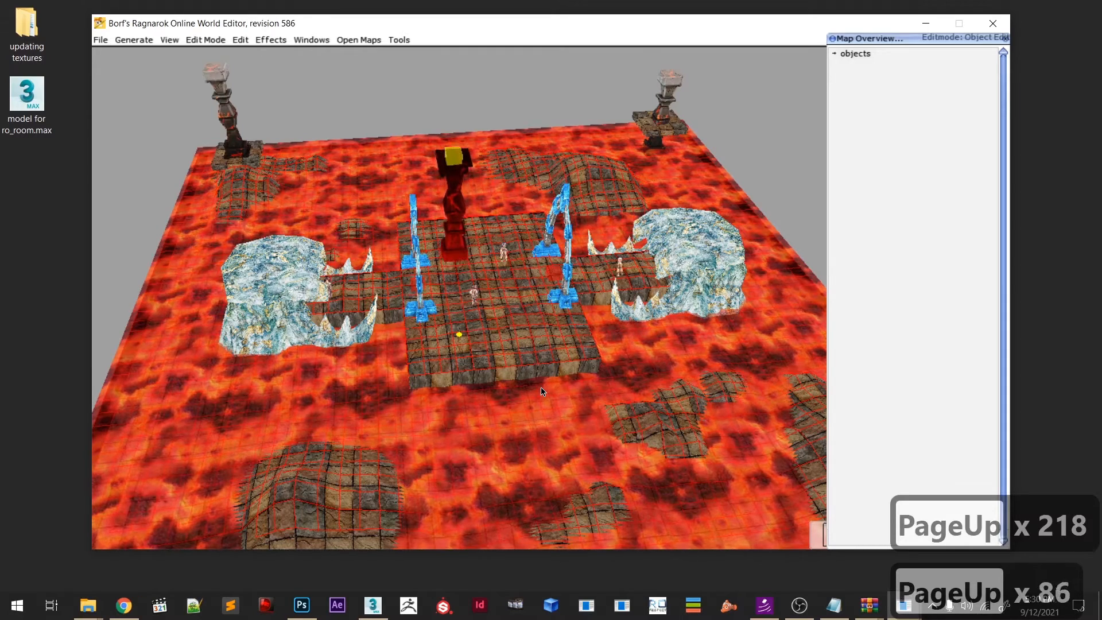
{"action": "middle_click_drag", "start_coordinate": [361, 361], "coordinate": [361, 388], "text": "shift"}
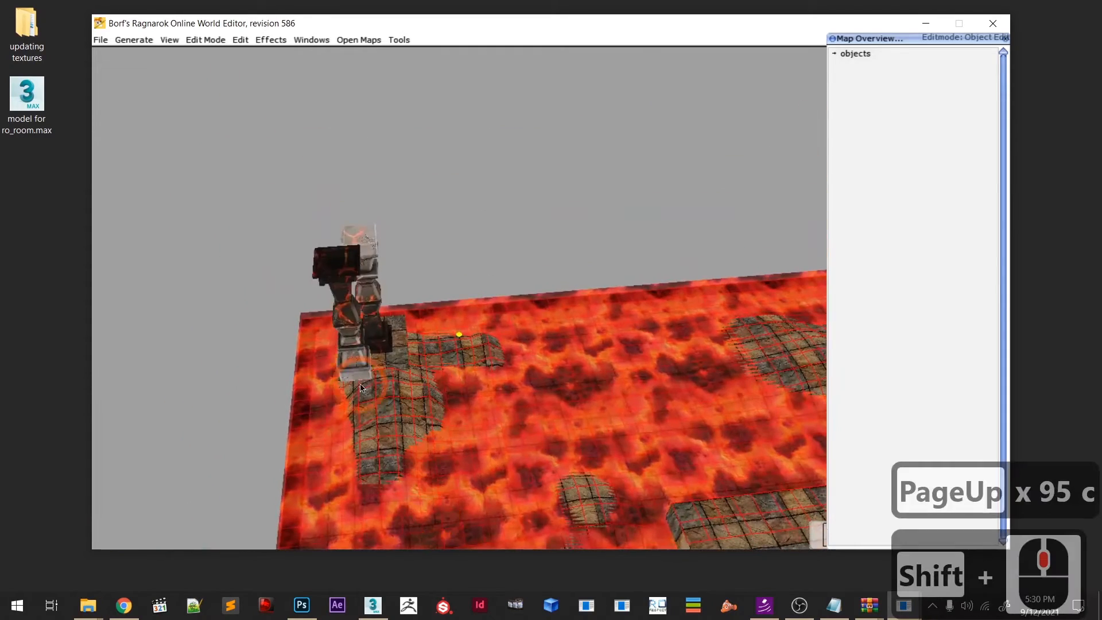
{"action": "left_click", "coordinate": [379, 355]}
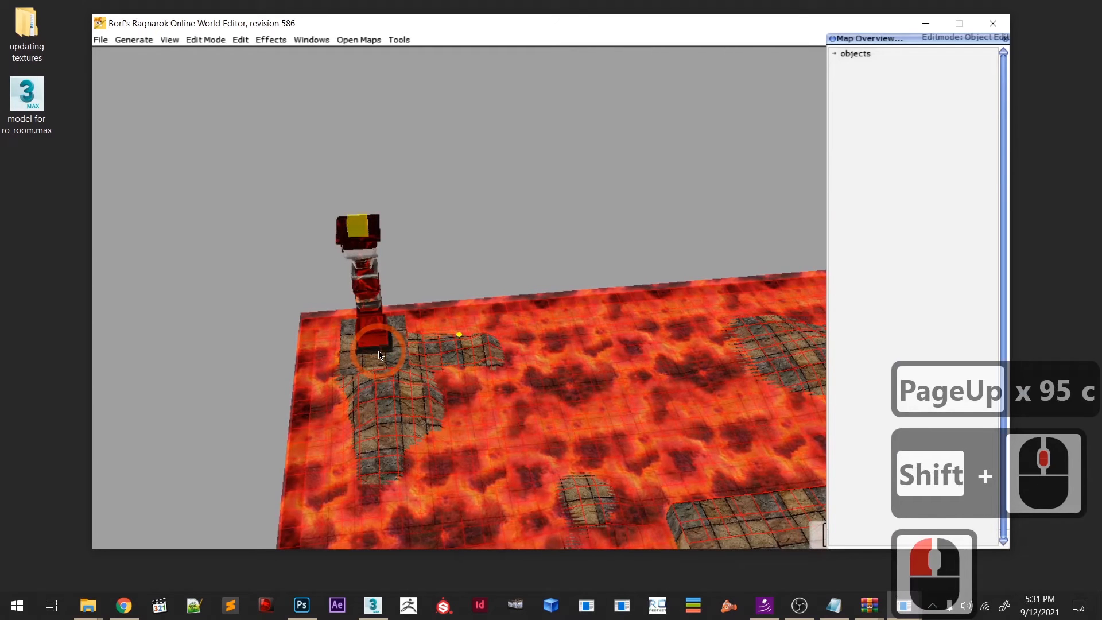
- Raise the upside-down copy until it sits on top of the upright corner pillar, fine-tuning its height
{"action": "key", "text": "Page_Up"}
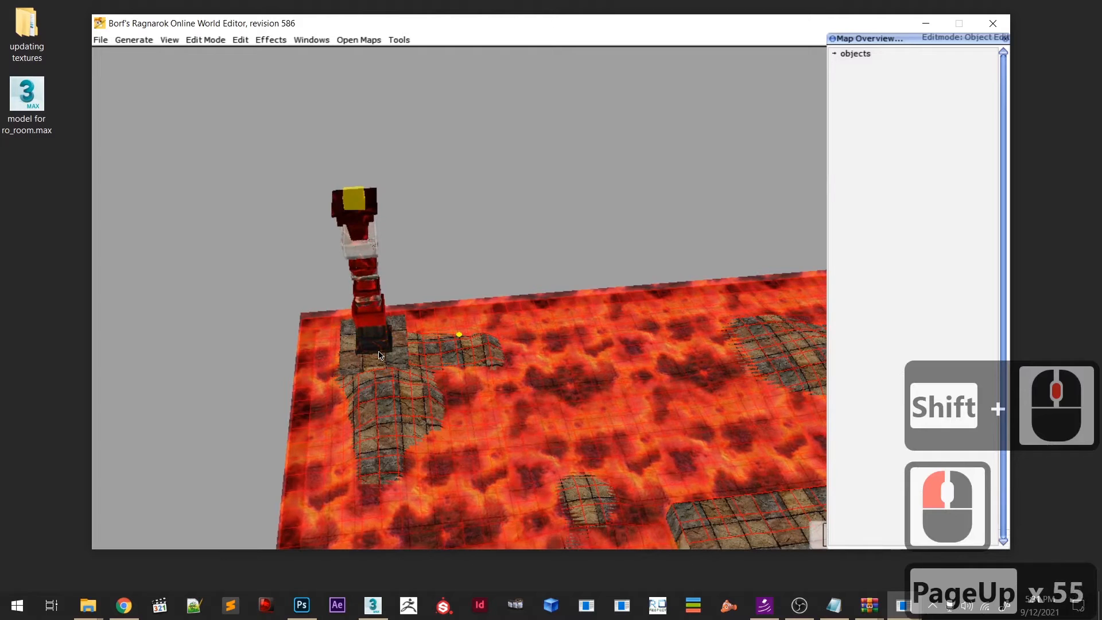
{"action": "key", "text": "Page_Up"}
{"action": "key", "text": "Page_Up"}
{"action": "key", "text": "Page_Up"}
{"action": "key", "text": "Page_Up"}
{"action": "key", "text": "Page_Up"}
{"action": "key", "text": "Page_Up"}
{"action": "key", "text": "Page_Up"}
{"action": "key", "text": "Page_Up"}
{"action": "key", "text": "Page_Up"}
{"action": "key", "text": "Page_Up"}
{"action": "key", "text": "Page_Up"}
{"action": "key", "text": "Page_Up"}
{"action": "key", "text": "Page_Up"}
{"action": "key", "text": "Page_Up"}
{"action": "key", "text": "Page_Up"}
{"action": "key", "text": "Page_Up"}
{"action": "key", "text": "Page_Up"}
{"action": "key", "text": "Page_Up"}
{"action": "key", "text": "Page_Up"}
{"action": "key", "text": "Page_Up"}
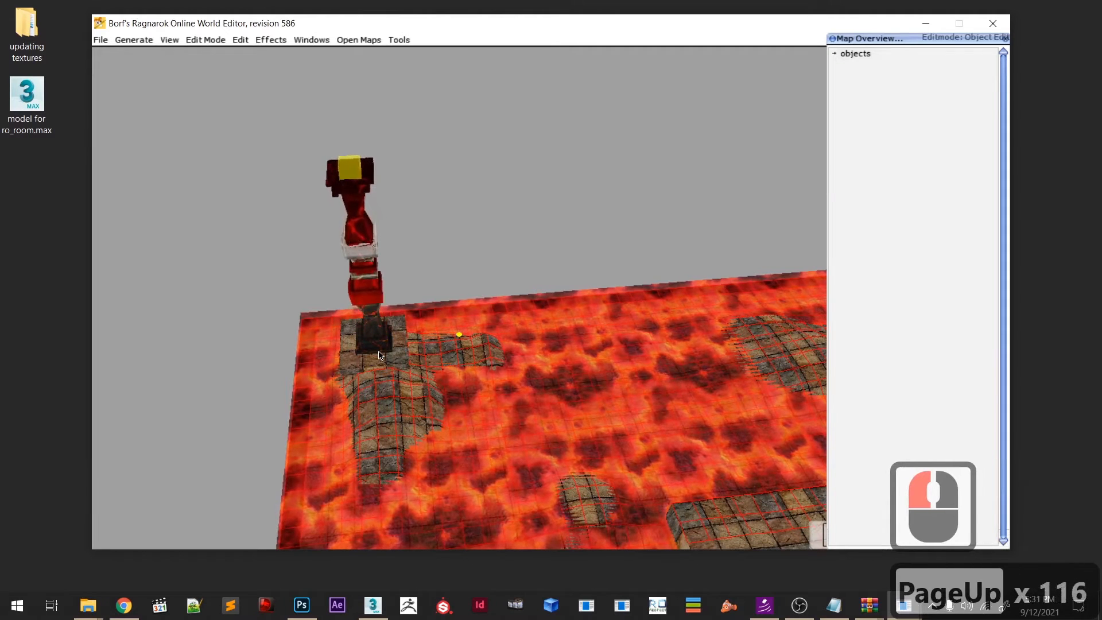
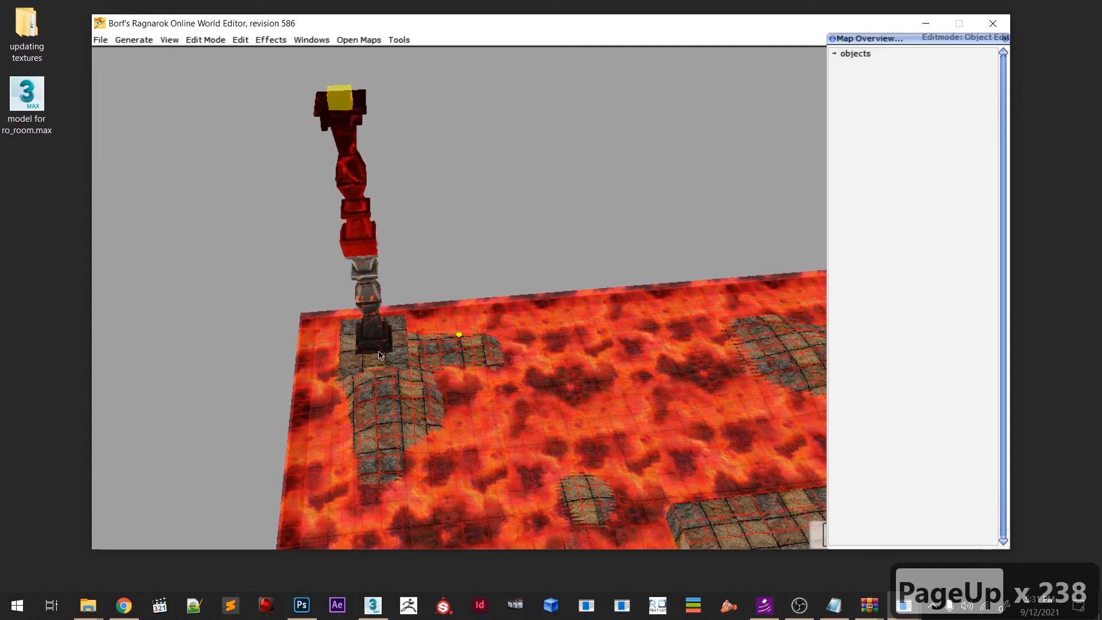
{"action": "key", "text": "Page_Up"}
{"action": "key", "text": "Page_Down"}
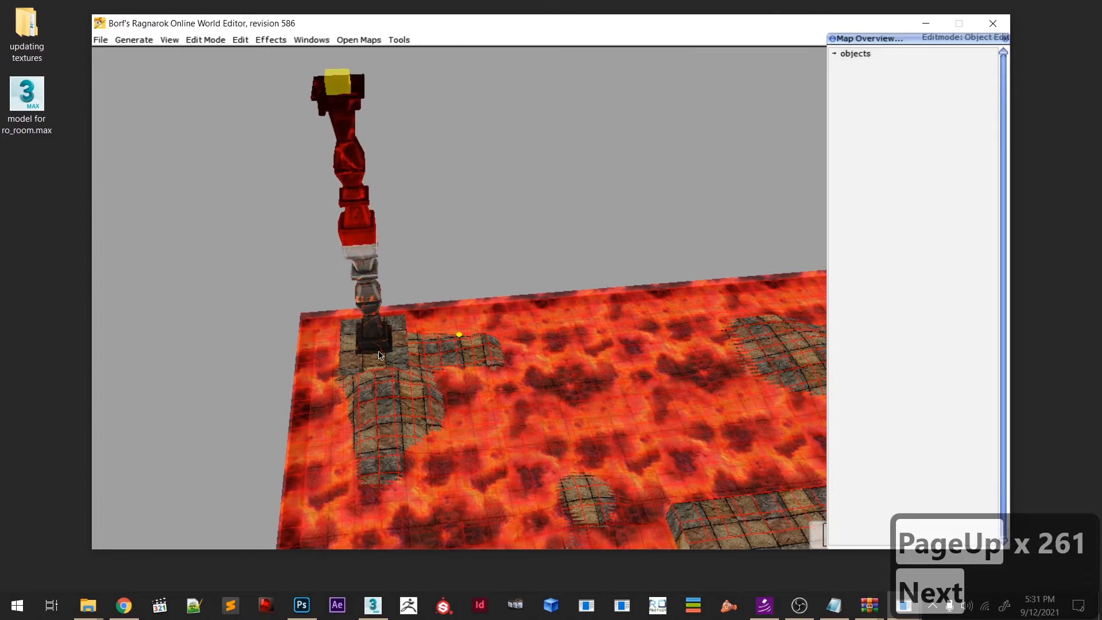
{"action": "middle_click_drag", "start_coordinate": [394, 397], "coordinate": [366, 365]}
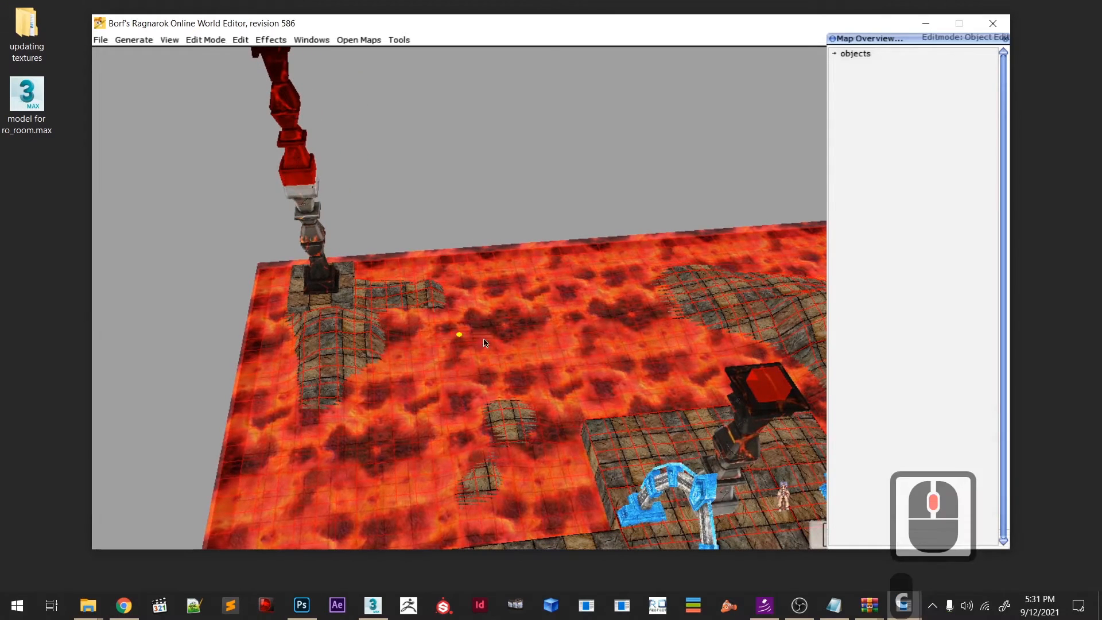
- Place a copy of the upside-down pillar above the upright pillar on the neighbouring corner slab, beside the separate rock mound
{"action": "middle_click_drag", "start_coordinate": [559, 368], "coordinate": [346, 408]}
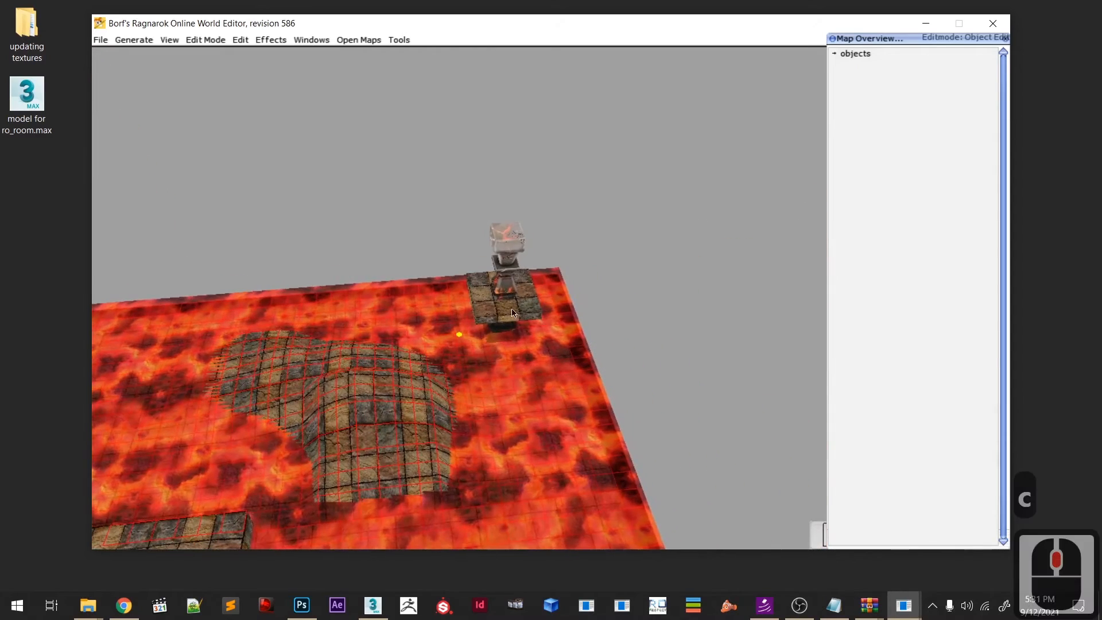
{"action": "left_click", "coordinate": [498, 377]}
{"action": "middle_click_drag", "start_coordinate": [498, 390], "coordinate": [379, 337]}
{"action": "scroll", "coordinate": [623, 311], "scroll_direction": "down", "scroll_amount": 1}
{"action": "scroll", "coordinate": [624, 313], "scroll_direction": "down", "scroll_amount": 3}
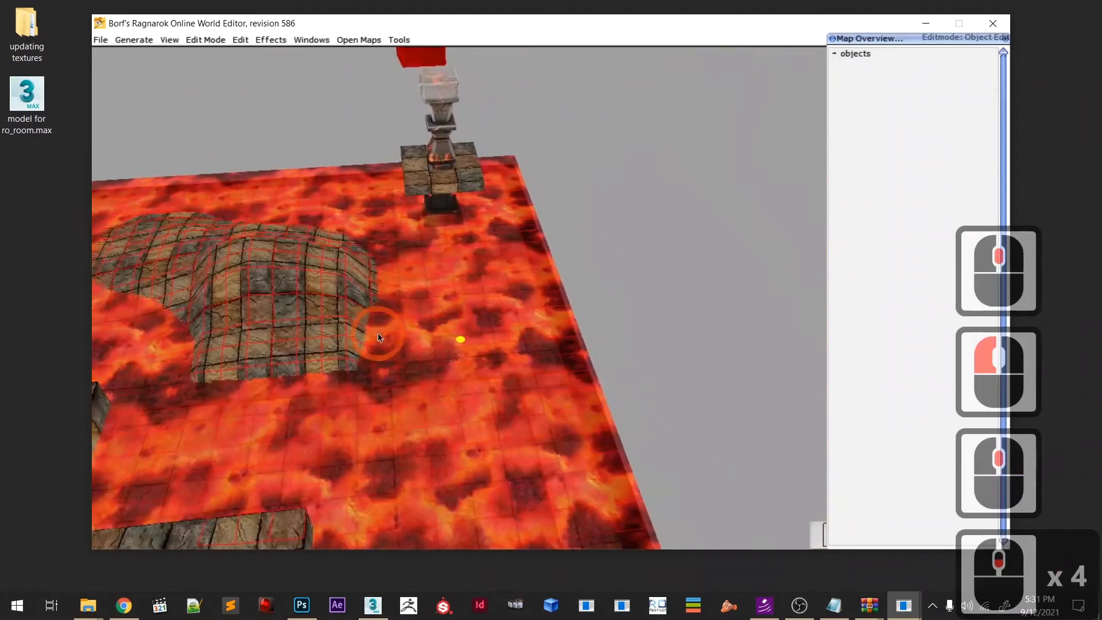
{"action": "scroll", "coordinate": [442, 247], "scroll_direction": "down", "scroll_amount": 6}
{"action": "middle_click_drag", "start_coordinate": [460, 225], "coordinate": [469, 309]}
{"action": "scroll", "coordinate": [453, 308], "scroll_direction": "up", "scroll_amount": 5}
{"action": "left_click", "coordinate": [453, 331]}
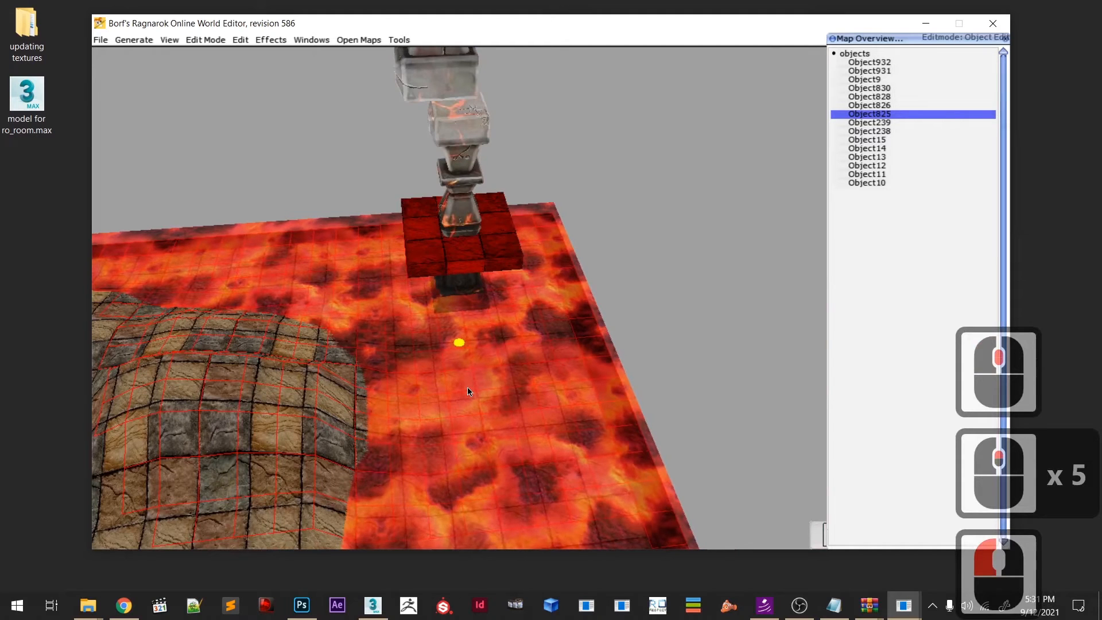
{"action": "key", "text": "Page_Up"}
{"action": "key", "text": "Page_Up"}
{"action": "key", "text": "Page_Up"}
{"action": "key", "text": "Page_Up"}
{"action": "key", "text": "Page_Up"}
{"action": "key", "text": "Page_Up"}
{"action": "key", "text": "Page_Up"}
{"action": "key", "text": "Page_Up"}
{"action": "key", "text": "Page_Up"}
{"action": "key", "text": "Page_Up"}
{"action": "key", "text": "Page_Up"}
{"action": "key", "text": "Page_Up"}
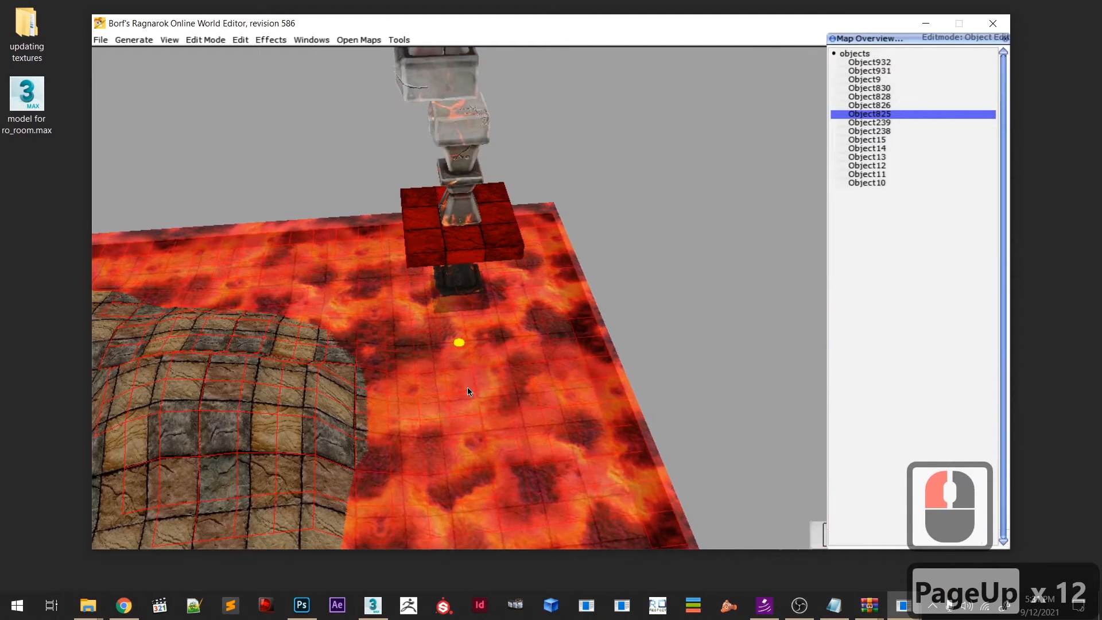
{"action": "key", "text": "shift"}
{"action": "key", "text": "Page_Down"}
{"action": "key", "text": "Page_Down"}
{"action": "key", "text": "Page_Down"}
{"action": "key", "text": "Page_Down"}
{"action": "key", "text": "Page_Down"}
{"action": "key", "text": "Page_Down"}
{"action": "key", "text": "Page_Down"}
{"action": "key", "text": "Page_Down"}
{"action": "key", "text": "Page_Down"}
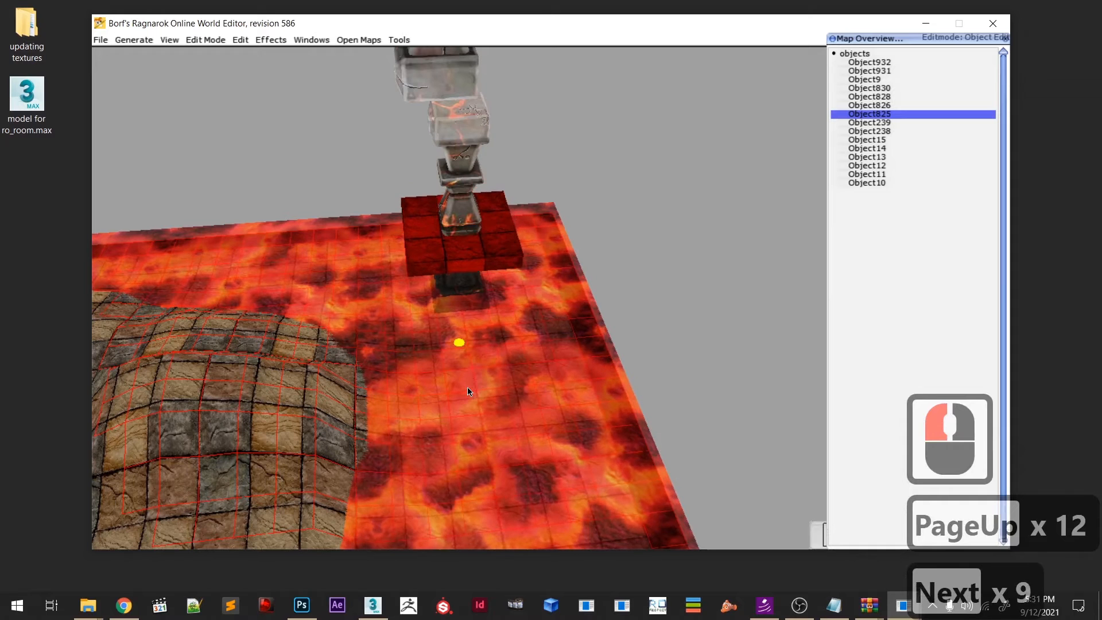
{"action": "key", "text": "Page_Down"}
{"action": "key", "text": "Page_Down"}
{"action": "key", "text": "Page_Down"}
{"action": "key", "text": "Page_Down"}
- Raise the sunken upright pillar on this corner slab until its base stands on the slab's surface
{"action": "left_click", "coordinate": [464, 367]}
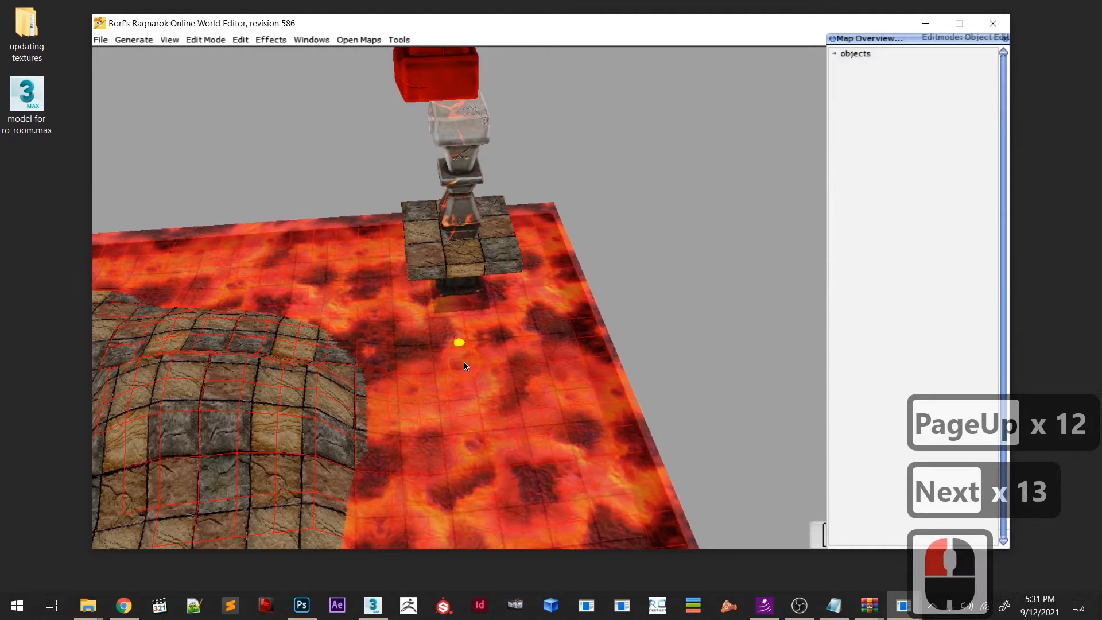
{"action": "left_click", "coordinate": [467, 328]}
{"action": "left_click", "coordinate": [463, 290]}
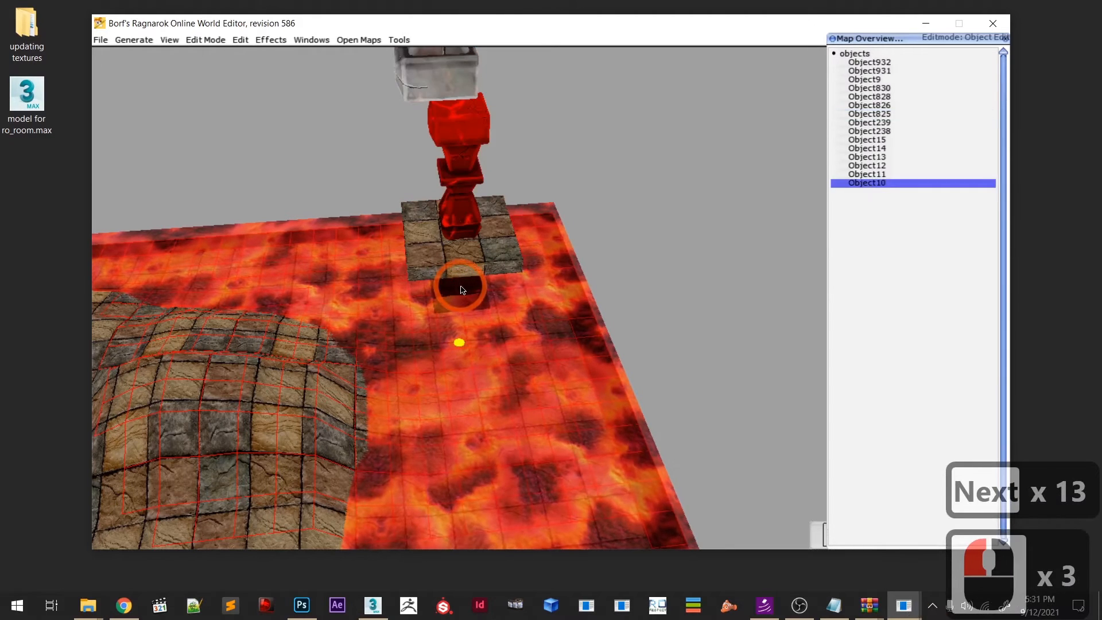
{"action": "key", "text": "Page_Up"}
{"action": "key", "text": "Page_Up"}
{"action": "key", "text": "Page_Up"}
{"action": "key", "text": "Page_Up"}
{"action": "key", "text": "Page_Up"}
{"action": "key", "text": "Page_Up"}
{"action": "key", "text": "Page_Up"}
{"action": "key", "text": "Page_Up"}
{"action": "key", "text": "Page_Up"}
{"action": "key", "text": "Page_Up"}
{"action": "key", "text": "Page_Up"}
{"action": "key", "text": "Page_Up"}
{"action": "key", "text": "Page_Up"}
{"action": "key", "text": "Page_Up"}
{"action": "key", "text": "Page_Up"}
{"action": "key", "text": "Page_Up"}
{"action": "key", "text": "Page_Up"}
{"action": "key", "text": "Page_Up"}
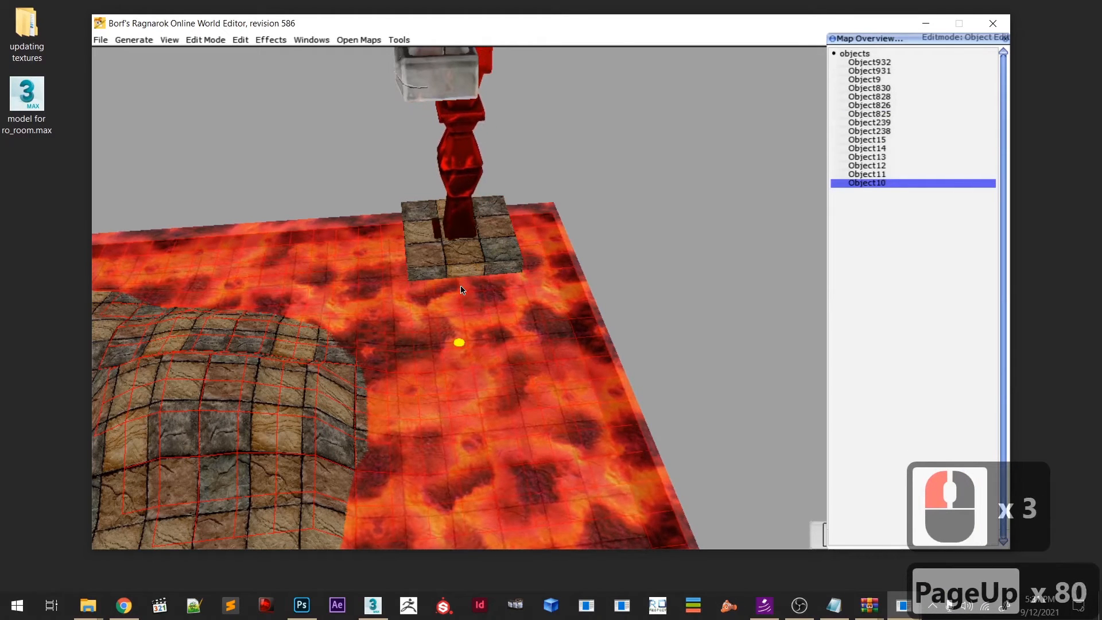
{"action": "key", "text": "Page_Up"}
{"action": "key", "text": "Page_Up"}
{"action": "key", "text": "Page_Up"}
{"action": "key", "text": "Page_Up"}
{"action": "key", "text": "Page_Up"}
{"action": "key", "text": "Page_Up"}
{"action": "key", "text": "Page_Up"}
{"action": "key", "text": "Page_Up"}
{"action": "key", "text": "Page_Up"}
{"action": "key", "text": "Page_Up"}
{"action": "key", "text": "Page_Up"}
{"action": "key", "text": "Page_Up"}
{"action": "key", "text": "Page_Up"}
{"action": "key", "text": "Page_Up"}
{"action": "key", "text": "Page_Up"}
{"action": "key", "text": "Page_Up"}
{"action": "key", "text": "Page_Down"}
{"action": "key", "text": "Page_Down"}
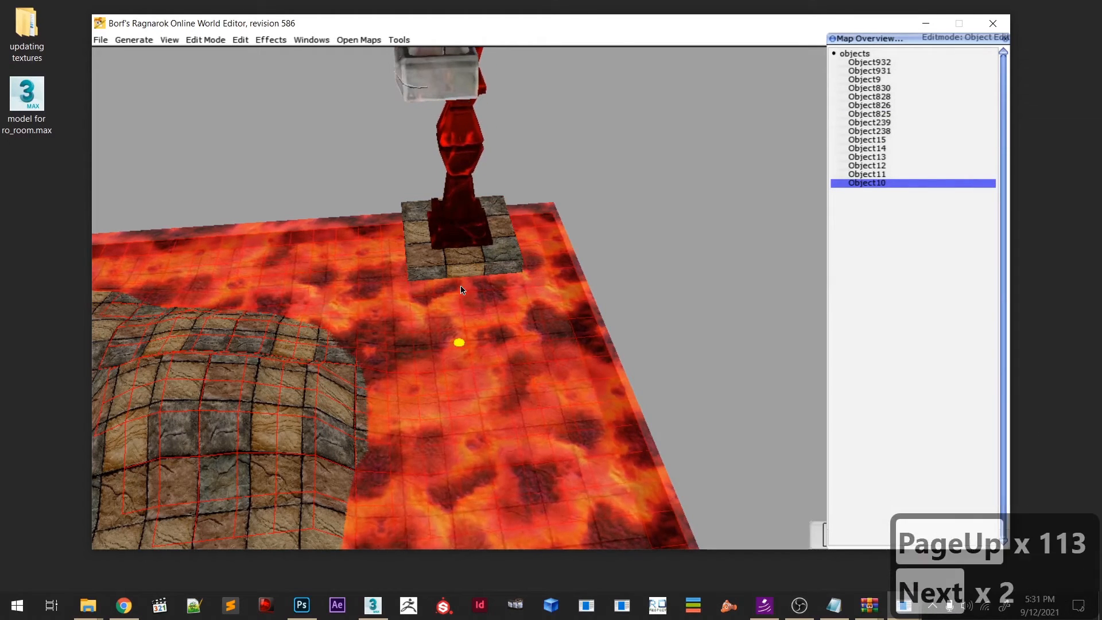
- Copy the floating upside-down pillar onto the raised upright pillar on the corner slab, and select the new copy
{"action": "left_click", "coordinate": [461, 286]}
{"action": "scroll", "coordinate": [462, 345], "scroll_direction": "down", "scroll_amount": 10}
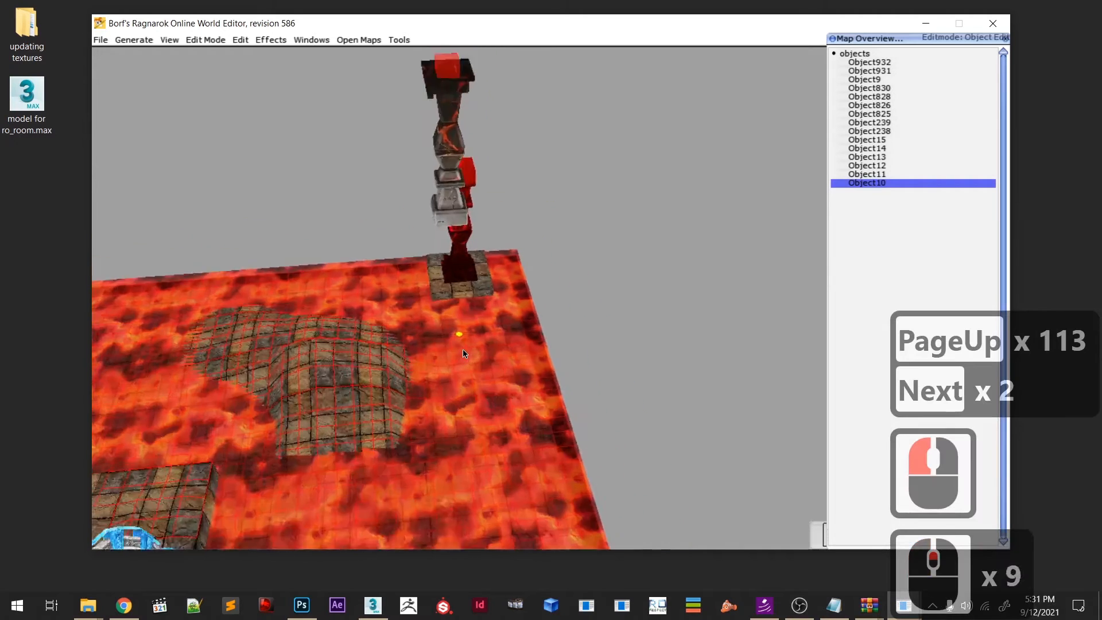
{"action": "left_click", "coordinate": [458, 380]}
{"action": "middle_click_drag", "start_coordinate": [459, 385], "coordinate": [378, 404]}
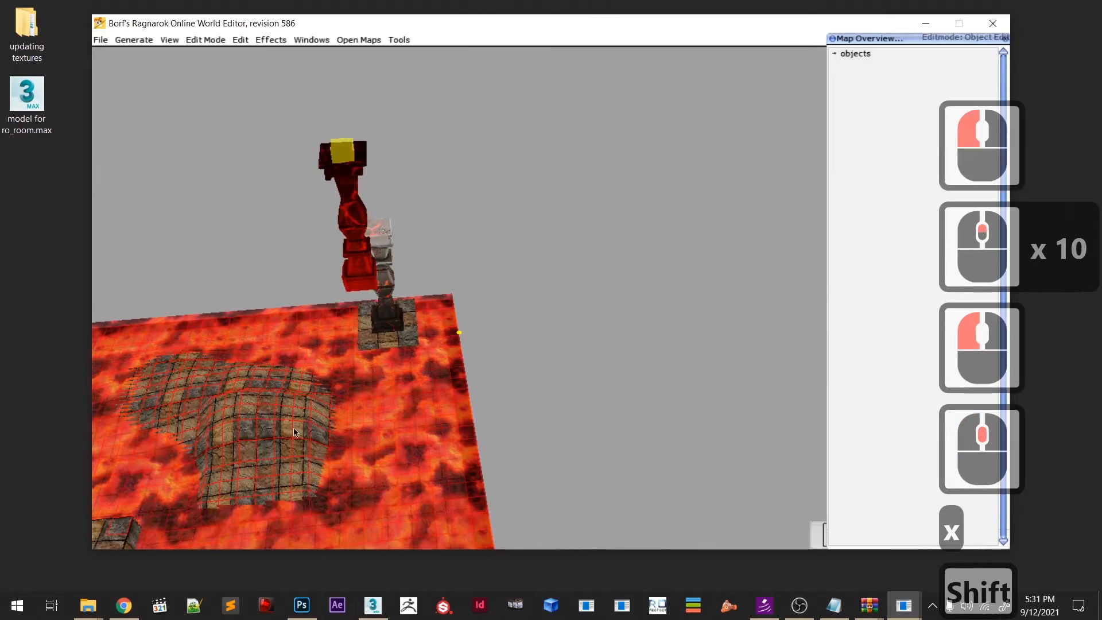
{"action": "middle_click_drag", "start_coordinate": [369, 476], "coordinate": [415, 396], "text": "shift"}
{"action": "left_click", "coordinate": [358, 422]}
{"action": "middle_click_drag", "start_coordinate": [508, 352], "coordinate": [520, 380]}
{"action": "left_click", "coordinate": [498, 377]}
{"action": "key", "text": "c"}
{"action": "key", "text": "shift+v"}
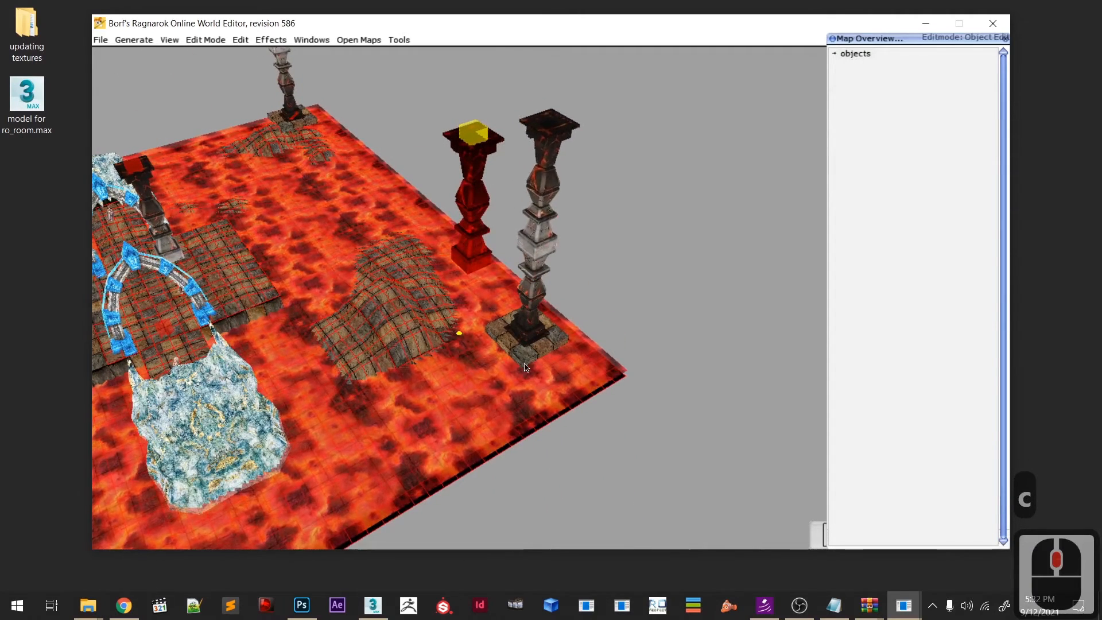
{"action": "left_click", "coordinate": [525, 368]}
{"action": "mouse_move", "coordinate": [481, 363]}
{"action": "middle_mouse_down"}
{"action": "mouse_move", "coordinate": [517, 394]}
{"action": "mouse_move", "coordinate": [566, 384]}
{"action": "middle_mouse_up"}
{"action": "scroll", "coordinate": [517, 394], "scroll_direction": "down", "scroll_amount": 6}
{"action": "scroll", "coordinate": [545, 333], "scroll_direction": "up", "scroll_amount": 15}
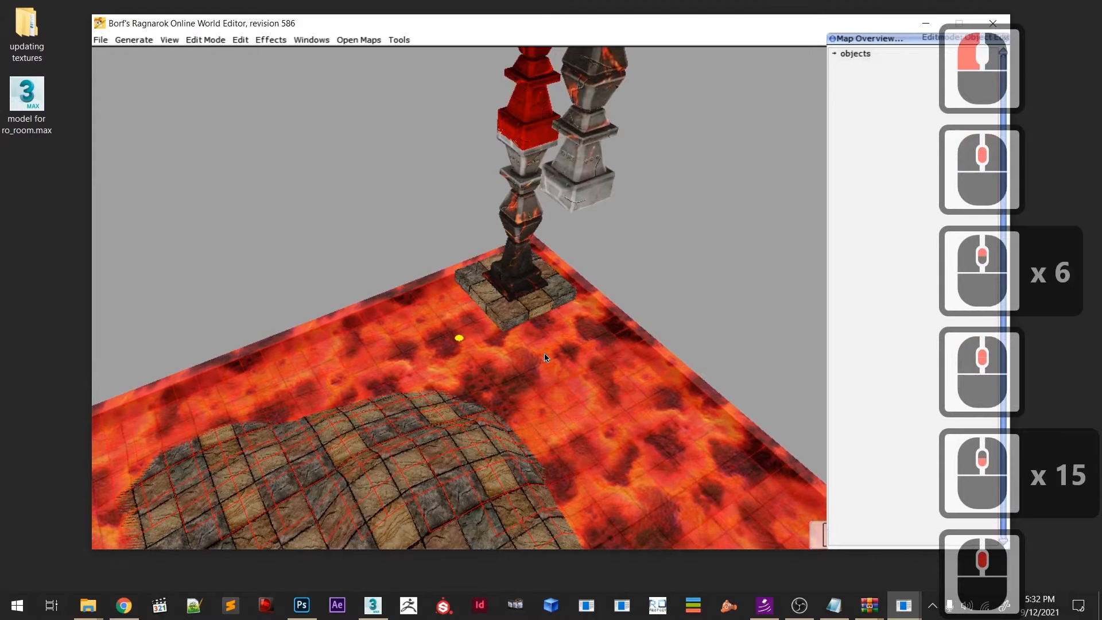
- Fine-tune the height of the upside-down copy so it rests on top of the upright corner pillar
{"action": "key", "text": "Page_Up"}
{"action": "key", "text": "Page_Up"}
{"action": "key", "text": "Page_Up"}
{"action": "key", "text": "Page_Up"}
{"action": "key", "text": "Page_Up"}
{"action": "key", "text": "Page_Up"}
{"action": "key", "text": "Page_Up"}
{"action": "key", "text": "Page_Up"}
{"action": "key", "text": "Page_Up"}
{"action": "key", "text": "Page_Up"}
{"action": "key", "text": "Page_Up"}
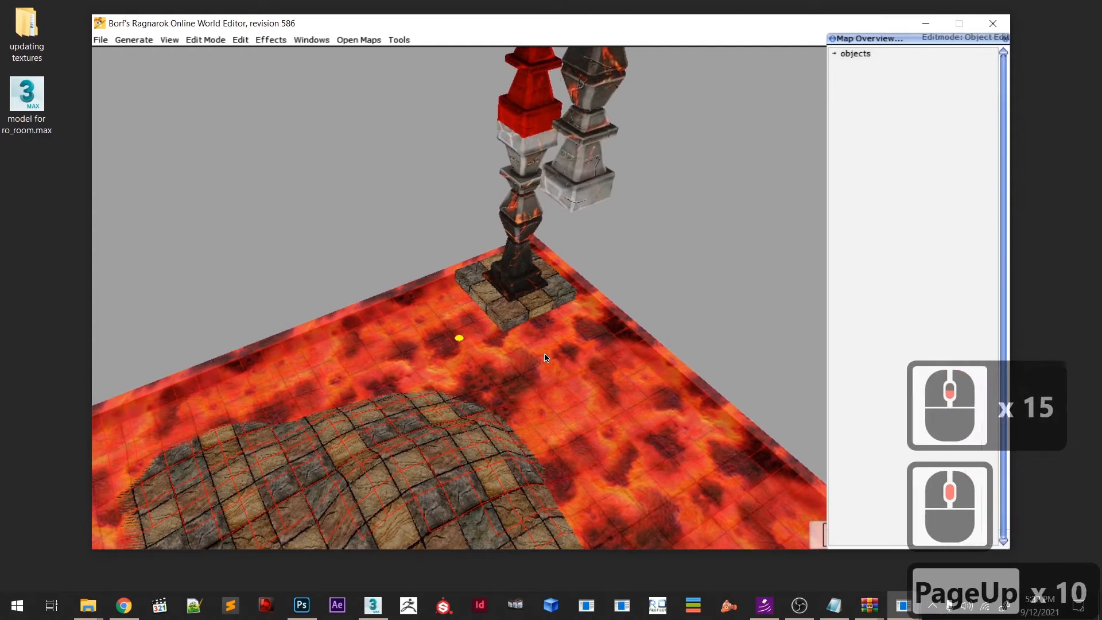
{"action": "key", "text": "Page_Up"}
{"action": "key", "text": "Page_Down"}
{"action": "key", "text": "Page_Up"}
{"action": "key", "text": "Page_Up"}
{"action": "key", "text": "Page_Up"}
{"action": "key", "text": "Page_Down"}
{"action": "key", "text": "Page_Down"}
- Copy the adjusted upside-down pillar onto the upright pillar at the next corner, where the slab merges with the rock mound
{"action": "scroll", "coordinate": [545, 358], "scroll_direction": "down", "scroll_amount": 1}
{"action": "scroll", "coordinate": [546, 358], "scroll_direction": "up", "scroll_amount": 19}
{"action": "key", "text": "c"}
{"action": "middle_click_drag", "start_coordinate": [403, 353], "coordinate": [351, 376]}
{"action": "scroll", "coordinate": [459, 367], "scroll_direction": "down", "scroll_amount": 6}
{"action": "scroll", "coordinate": [351, 376], "scroll_direction": "down", "scroll_amount": 4}
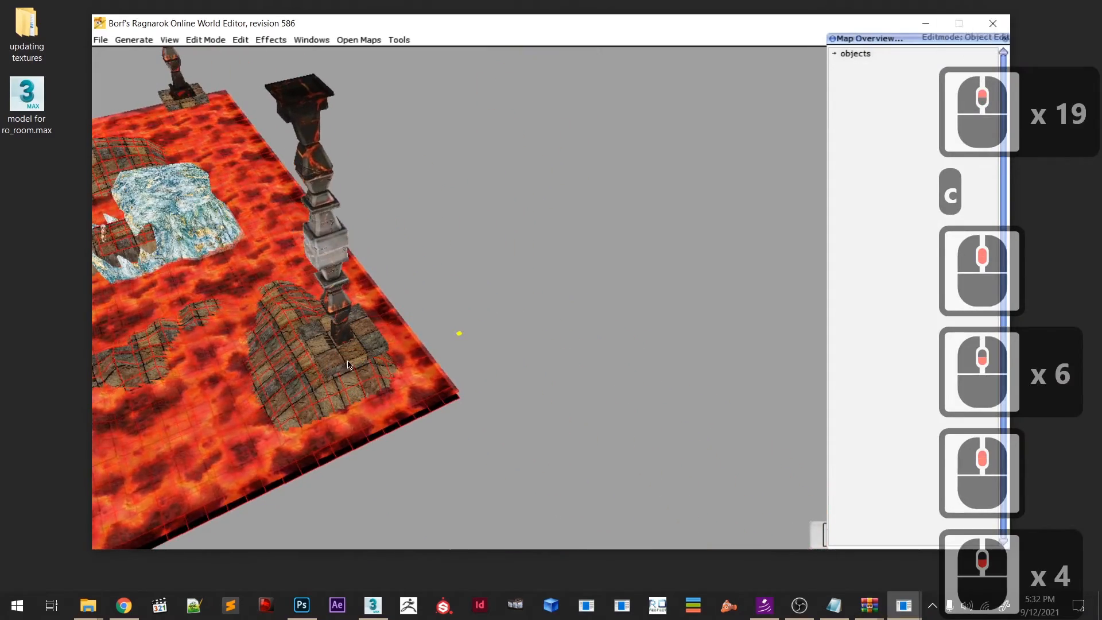
{"action": "left_click", "coordinate": [347, 365]}
{"action": "scroll", "coordinate": [347, 365], "scroll_direction": "down", "scroll_amount": 3}
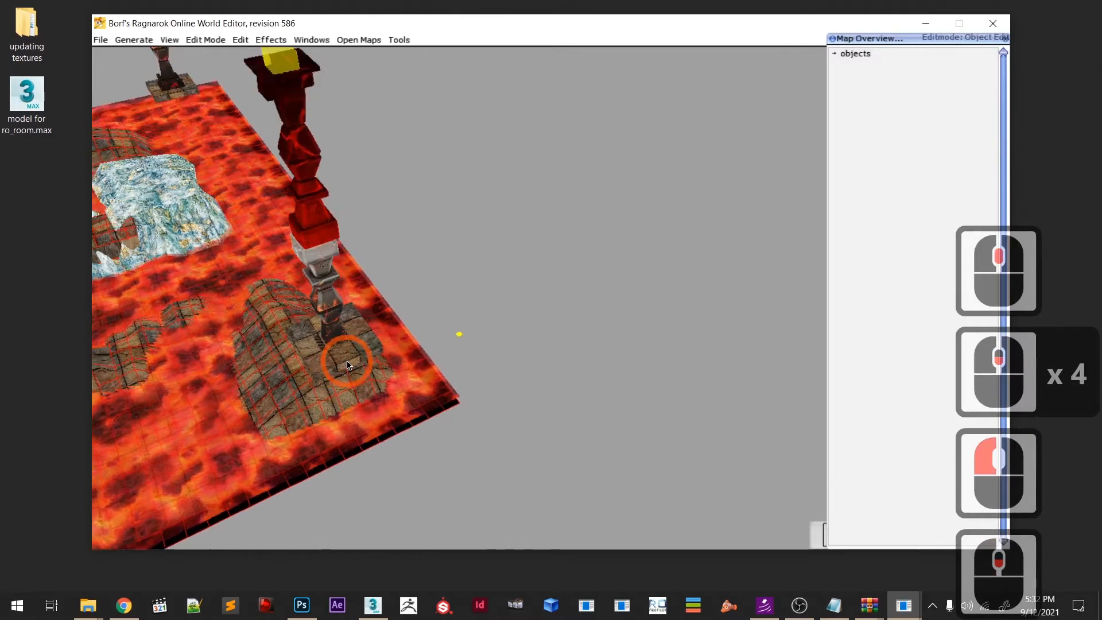
{"action": "scroll", "coordinate": [348, 365], "scroll_direction": "up", "scroll_amount": 13}
- Try placing an upside-down copy above the sunken pillar on the last corner slab, and delete that copy
{"action": "key", "text": "c"}
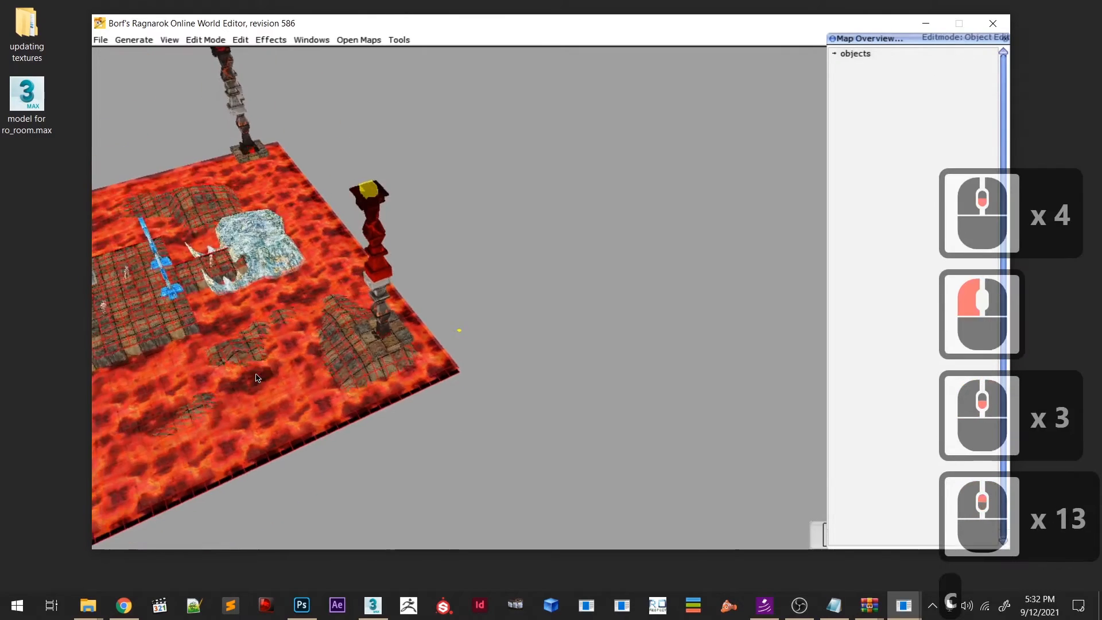
{"action": "middle_click_drag", "start_coordinate": [481, 247], "coordinate": [289, 391]}
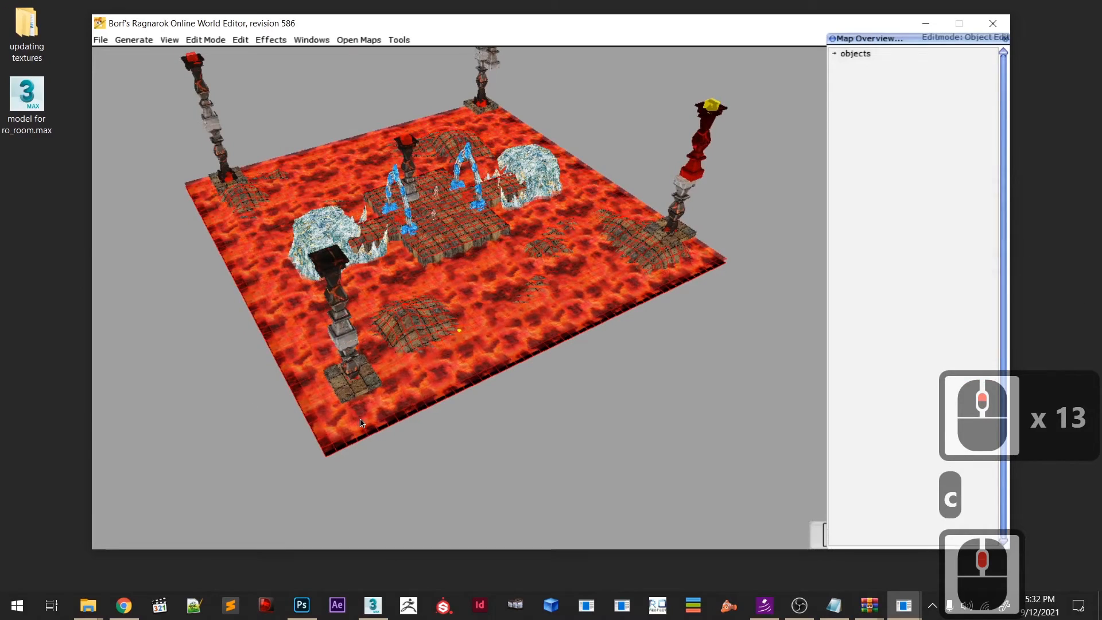
{"action": "left_click", "coordinate": [345, 368]}
{"action": "scroll", "coordinate": [339, 367], "scroll_direction": "down", "scroll_amount": 16}
{"action": "middle_click_drag", "start_coordinate": [314, 369], "coordinate": [362, 338]}
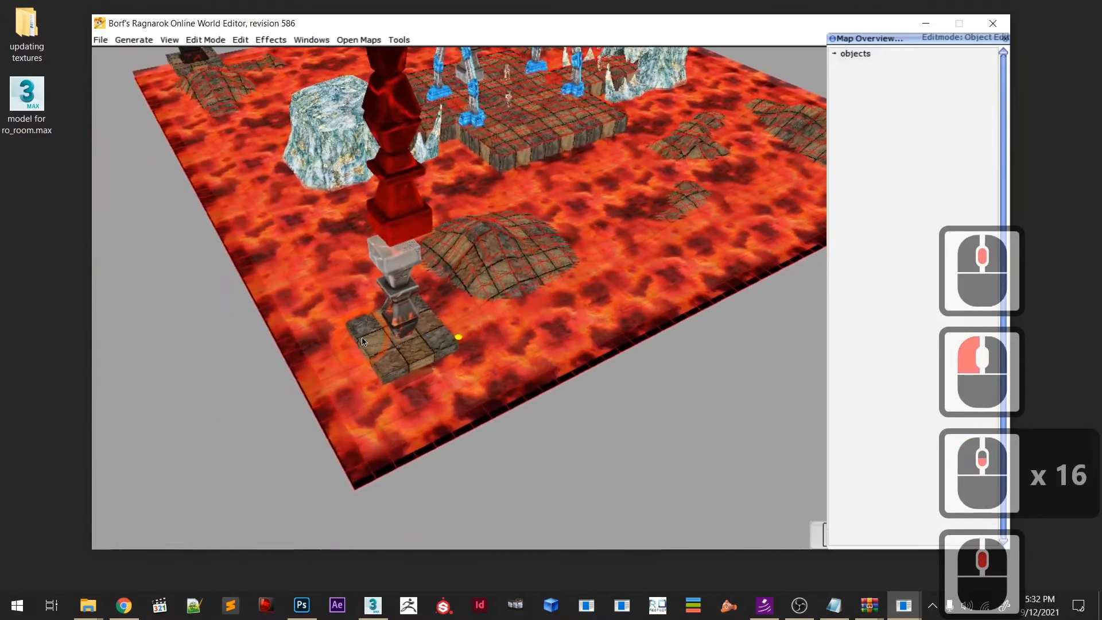
{"action": "key", "text": "BackSpace"}
{"action": "scroll", "coordinate": [422, 341], "scroll_direction": "up", "scroll_amount": 7}
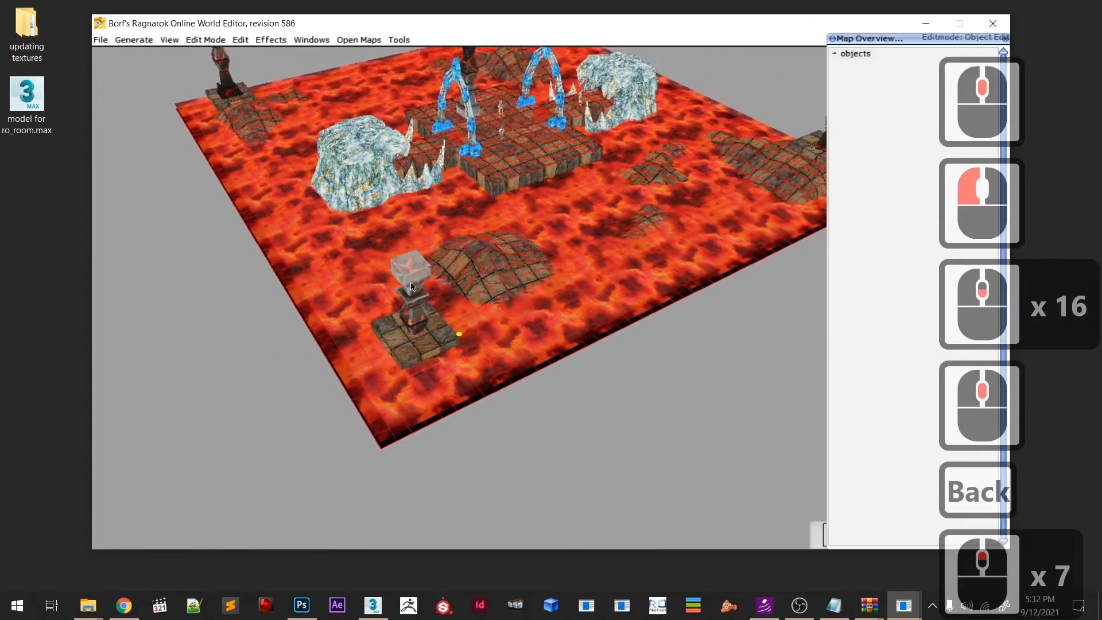
- Copy the upside-down pillar from the stack at a neighbouring corner for use on the last corner
{"action": "left_click", "coordinate": [422, 341]}
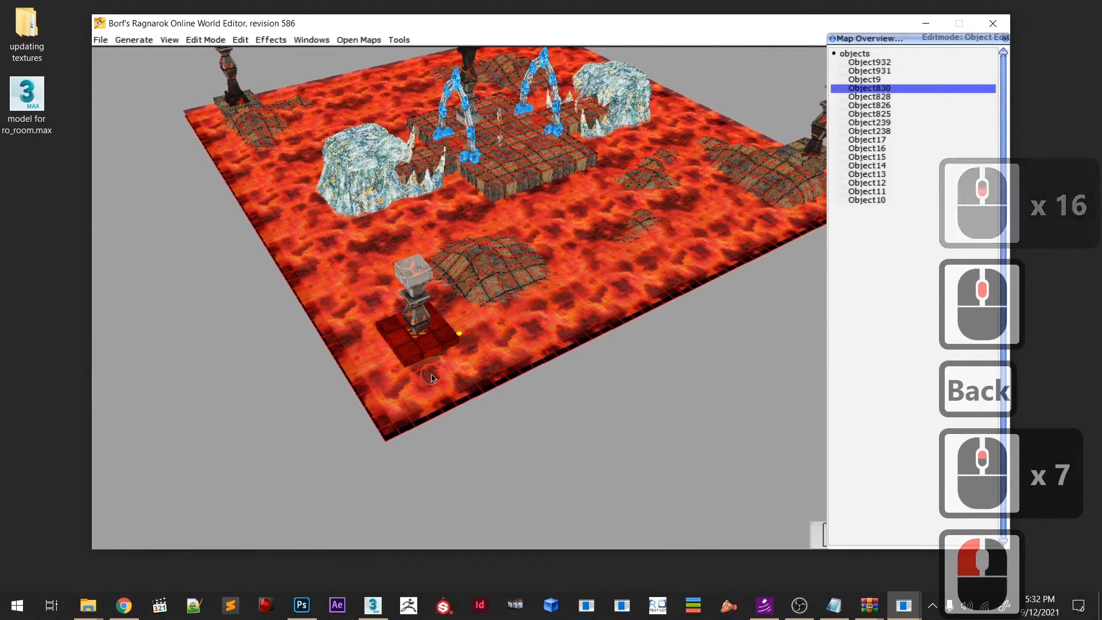
{"action": "left_click", "coordinate": [428, 367]}
{"action": "left_click", "coordinate": [256, 128]}
{"action": "scroll", "coordinate": [265, 175], "scroll_direction": "up", "scroll_amount": 1}
{"action": "middle_click_drag", "start_coordinate": [265, 176], "coordinate": [289, 350]}
{"action": "left_click", "coordinate": [217, 182]}
{"action": "triple_click", "coordinate": [289, 352]}
{"action": "left_click", "coordinate": [290, 351]}
{"action": "right_click_drag", "start_coordinate": [660, 253], "coordinate": [229, 311]}
{"action": "left_click", "coordinate": [325, 386]}
{"action": "key", "text": "c"}
{"action": "left_click", "coordinate": [323, 350]}
{"action": "scroll", "coordinate": [322, 349], "scroll_direction": "down", "scroll_amount": 13}
{"action": "left_click", "coordinate": [221, 376]}
- Place the upside-down pillar copy at the last corner, above the upright pillar on the slab
{"action": "middle_click_drag", "start_coordinate": [222, 376], "coordinate": [460, 293]}
{"action": "left_click_drag", "start_coordinate": [425, 267], "coordinate": [517, 251]}
{"action": "middle_click_drag", "start_coordinate": [517, 251], "coordinate": [419, 298]}
{"action": "left_click", "coordinate": [433, 292]}
{"action": "scroll", "coordinate": [394, 315], "scroll_direction": "down", "scroll_amount": 13}
{"action": "scroll", "coordinate": [458, 335], "scroll_direction": "up", "scroll_amount": 8}
{"action": "left_click", "coordinate": [458, 335]}
{"action": "left_click", "coordinate": [456, 338]}
{"action": "left_click", "coordinate": [466, 264]}
{"action": "left_click", "coordinate": [100, 39]}
{"action": "left_click", "coordinate": [152, 153]}
- Shift the upright pillar off the last slab toward the map's outer corner and adjust its height to stand on the lava
{"action": "scroll", "coordinate": [414, 493], "scroll_direction": "up", "scroll_amount": 8}
{"action": "scroll", "coordinate": [384, 424], "scroll_direction": "down", "scroll_amount": 9}
{"action": "scroll", "coordinate": [383, 421], "scroll_direction": "down", "scroll_amount": 2}
{"action": "left_click", "coordinate": [383, 258]}
{"action": "left_click", "coordinate": [438, 289]}
{"action": "key", "text": "Left"}
{"action": "key", "text": "Left"}
{"action": "key", "text": "Right"}
{"action": "key", "text": "Right"}
{"action": "key", "text": "Right"}
{"action": "key", "text": "Right"}
{"action": "key", "text": "Right"}
{"action": "key", "text": "Right"}
{"action": "key", "text": "Right"}
{"action": "key", "text": "Right"}
{"action": "key", "text": "Right"}
{"action": "key", "text": "Right"}
{"action": "key", "text": "Right"}
{"action": "key", "text": "Right"}
{"action": "key", "text": "Right"}
{"action": "key", "text": "Right"}
{"action": "left_click", "coordinate": [440, 273]}
{"action": "key", "text": "Page_Up"}
{"action": "key", "text": "Page_Up"}
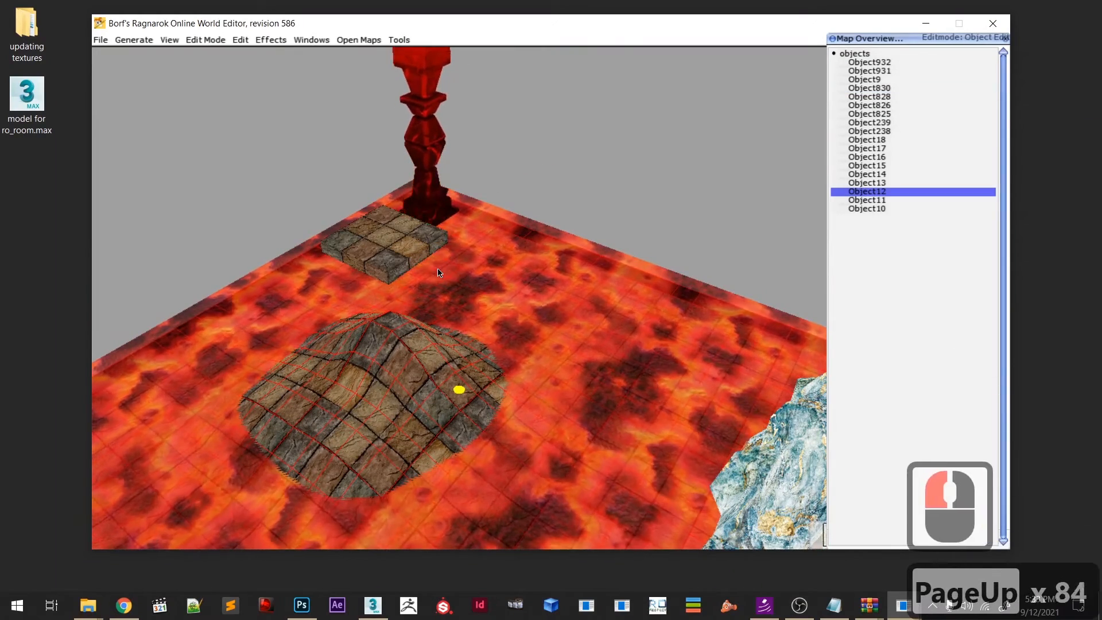
{"action": "key", "text": "Page_Down"}
{"action": "key", "text": "Page_Down"}
{"action": "key", "text": "Page_Down"}
- Try shifting the last corner's slab sideways
{"action": "left_click", "coordinate": [399, 247]}
{"action": "key", "text": "Right"}
{"action": "key", "text": "Right"}
{"action": "key", "text": "Left"}
{"action": "key", "text": "Left"}
{"action": "scroll", "coordinate": [426, 339], "scroll_direction": "down", "scroll_amount": 7}
- Select the upside-down pillar at the last corner and slide it toward the relocated upright pillar
{"action": "left_click", "coordinate": [426, 340]}
{"action": "right_click_drag", "start_coordinate": [426, 340], "coordinate": [578, 339]}
{"action": "left_click_drag", "start_coordinate": [578, 339], "coordinate": [517, 321]}
{"action": "right_click_drag", "start_coordinate": [517, 321], "coordinate": [304, 397]}
{"action": "left_click", "coordinate": [630, 241]}
{"action": "key", "text": "Left"}
{"action": "key", "text": "Left"}
{"action": "key", "text": "Up"}
{"action": "key", "text": "Up"}
{"action": "key", "text": "Up"}
{"action": "key", "text": "Up"}
{"action": "key", "text": "Up"}
{"action": "key", "text": "Up"}
{"action": "key", "text": "Up"}
{"action": "key", "text": "Up"}
{"action": "key", "text": "Up"}
- Nudge the floating upside-down pillar in both horizontal directions to align it directly over the upright corner pillar
{"action": "middle_click_drag", "start_coordinate": [396, 409], "coordinate": [571, 443], "text": "shift"}
{"action": "key", "text": "Left"}
{"action": "key", "text": "Left"}
{"action": "key", "text": "Right"}
{"action": "key", "text": "Right"}
{"action": "key", "text": "Right"}
{"action": "key", "text": "Right"}
{"action": "key", "text": "Right"}
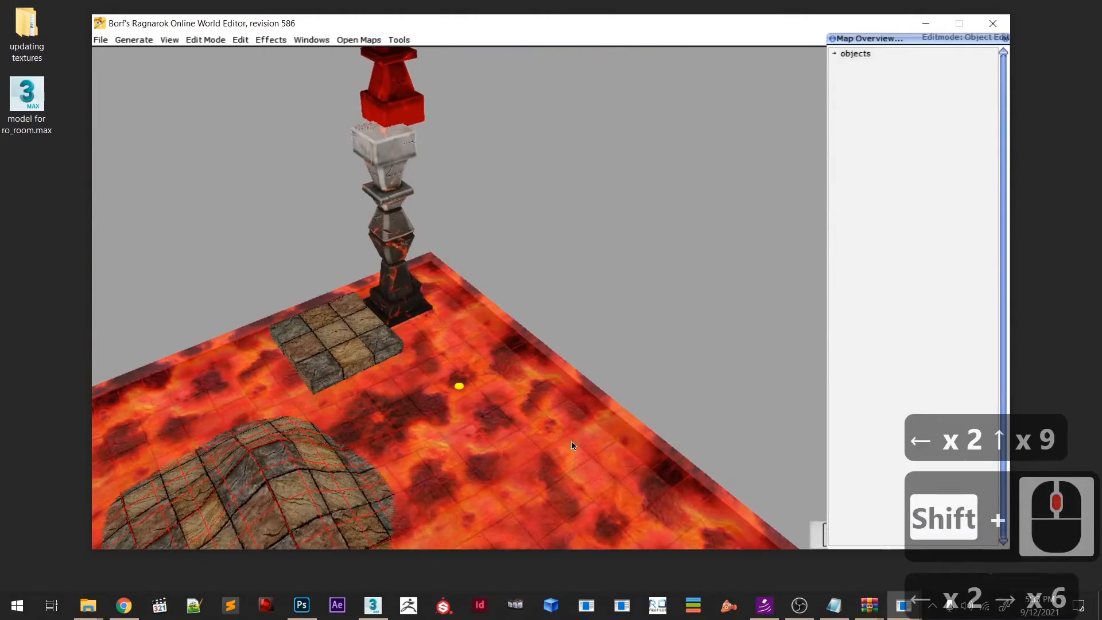
{"action": "key", "text": "Right"}
{"action": "key", "text": "Right"}
{"action": "key", "text": "Down"}
{"action": "key", "text": "Right"}
{"action": "key", "text": "Down"}
{"action": "key", "text": "Down"}
{"action": "key", "text": "Up"}
{"action": "key", "text": "Up"}
{"action": "key", "text": "Up"}
{"action": "key", "text": "Up"}
{"action": "key", "text": "Up"}
{"action": "key", "text": "Up"}
{"action": "key", "text": "Up"}
{"action": "key", "text": "Left"}
{"action": "key", "text": "Right"}
{"action": "key", "text": "Right"}
{"action": "key", "text": "Right"}
{"action": "key", "text": "Left"}
{"action": "key", "text": "Left"}
{"action": "key", "text": "Right"}
- Fine-tune the upside-down pillar's height so it sits on top of the upright pillar
{"action": "key", "text": "Page_Up"}
{"action": "key", "text": "Page_Up"}
{"action": "key", "text": "Page_Up"}
{"action": "key", "text": "Page_Up"}
{"action": "key", "text": "Page_Up"}
{"action": "key", "text": "Page_Up"}
{"action": "key", "text": "Page_Up"}
{"action": "key", "text": "Page_Up"}
{"action": "key", "text": "Page_Up"}
{"action": "key", "text": "Page_Up"}
{"action": "key", "text": "Page_Up"}
{"action": "key", "text": "Page_Down"}
{"action": "key", "text": "Page_Down"}
{"action": "key", "text": "Page_Down"}
{"action": "key", "text": "Page_Down"}
{"action": "key", "text": "Page_Down"}
{"action": "key", "text": "Page_Down"}
- Move the corner slab sideways until it lies under the stacked pillars
{"action": "left_click", "coordinate": [362, 451]}
{"action": "key", "text": "Left"}
{"action": "key", "text": "Left"}
{"action": "key", "text": "Left"}
{"action": "key", "text": "Left"}
{"action": "key", "text": "Left"}
{"action": "key", "text": "Left"}
{"action": "key", "text": "Left"}
{"action": "key", "text": "Left"}
{"action": "key", "text": "Left"}
{"action": "key", "text": "Left"}
{"action": "key", "text": "Left"}
{"action": "key", "text": "Left"}
{"action": "scroll", "coordinate": [363, 453], "scroll_direction": "down", "scroll_amount": 5}
{"action": "middle_click_drag", "start_coordinate": [362, 453], "coordinate": [655, 396], "text": "shift"}
{"action": "key", "text": "Left"}
- Delete the slab beneath the stacked pillars at the corner with the adjoining rock mound, and save the map
{"action": "scroll", "coordinate": [542, 442], "scroll_direction": "down", "scroll_amount": 10}
{"action": "left_click", "coordinate": [551, 470]}
{"action": "key", "text": "BackSpace"}
{"action": "scroll", "coordinate": [632, 399], "scroll_direction": "down", "scroll_amount": 6}
{"action": "left_click", "coordinate": [101, 40]}
{"action": "left_click", "coordinate": [109, 78]}
- Switch to detail terrain editing and raise the rock ground around the base of the stacked corner pillars
{"action": "middle_click_drag", "start_coordinate": [368, 313], "coordinate": [334, 422]}
{"action": "scroll", "coordinate": [453, 313], "scroll_direction": "down", "scroll_amount": 5}
{"action": "key", "text": "F3"}
{"action": "double_click", "coordinate": [337, 409]}
{"action": "double_click", "coordinate": [344, 409]}
{"action": "key", "text": "="}
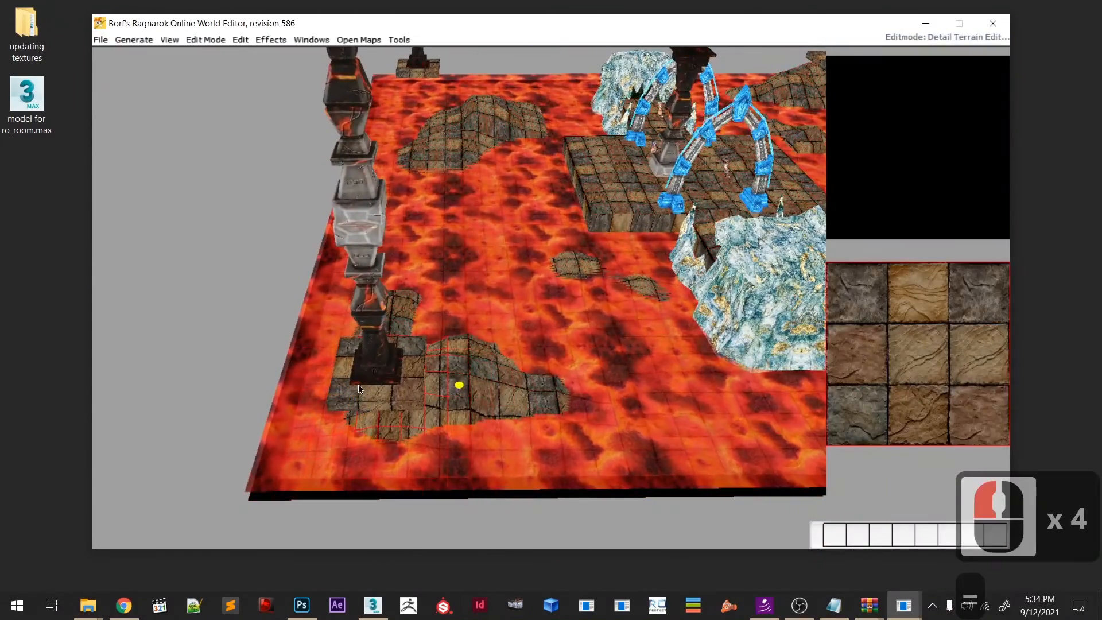
{"action": "left_click", "coordinate": [373, 428]}
- Raise the rock ground around the stacked corner pillars, building the mound out on the sides facing the map edges
{"action": "right_click_drag", "start_coordinate": [373, 428], "coordinate": [436, 413], "text": "shift"}
{"action": "middle_click_drag", "start_coordinate": [436, 414], "coordinate": [420, 405]}
{"action": "key", "text": "minus"}
{"action": "left_click", "coordinate": [420, 459]}
{"action": "left_click", "coordinate": [457, 477]}
{"action": "left_click", "coordinate": [499, 474]}
{"action": "left_click", "coordinate": [527, 422]}
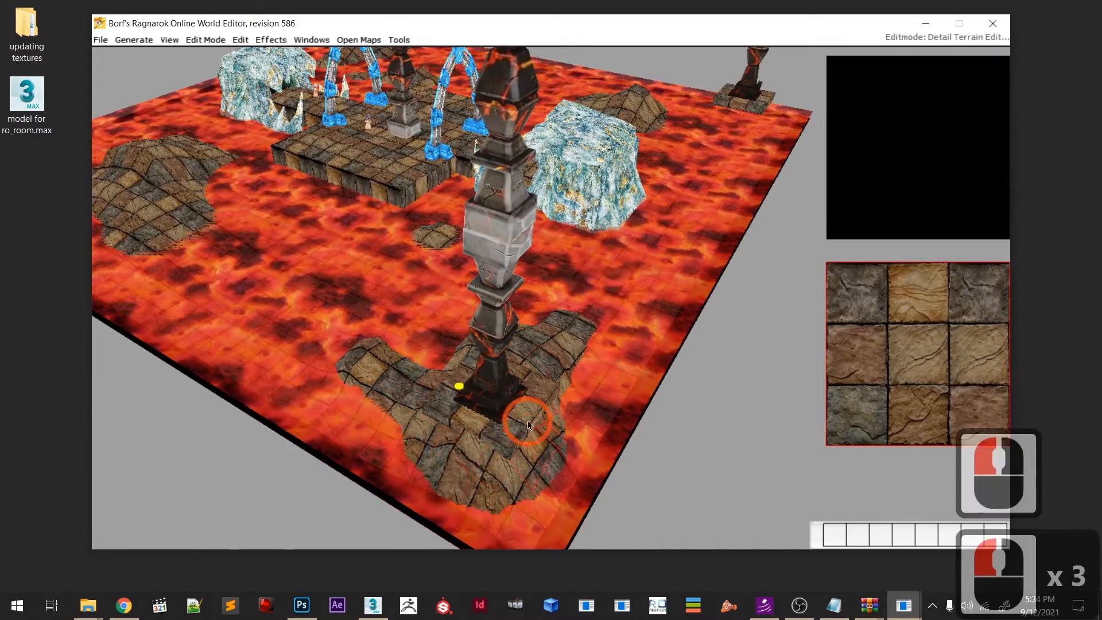
{"action": "double_click", "coordinate": [397, 432]}
{"action": "middle_click_drag", "start_coordinate": [396, 431], "coordinate": [485, 347], "text": "shift"}
{"action": "double_click", "coordinate": [485, 346]}
{"action": "double_click", "coordinate": [451, 353]}
{"action": "left_click", "coordinate": [424, 362]}
{"action": "middle_click_drag", "start_coordinate": [424, 362], "coordinate": [526, 318]}
{"action": "key", "text": "="}
{"action": "left_click", "coordinate": [373, 300]}
{"action": "left_click", "coordinate": [382, 288]}
{"action": "left_click", "coordinate": [402, 273]}
{"action": "left_click", "coordinate": [396, 270]}
{"action": "key", "text": "u"}
{"action": "key", "text": "u"}
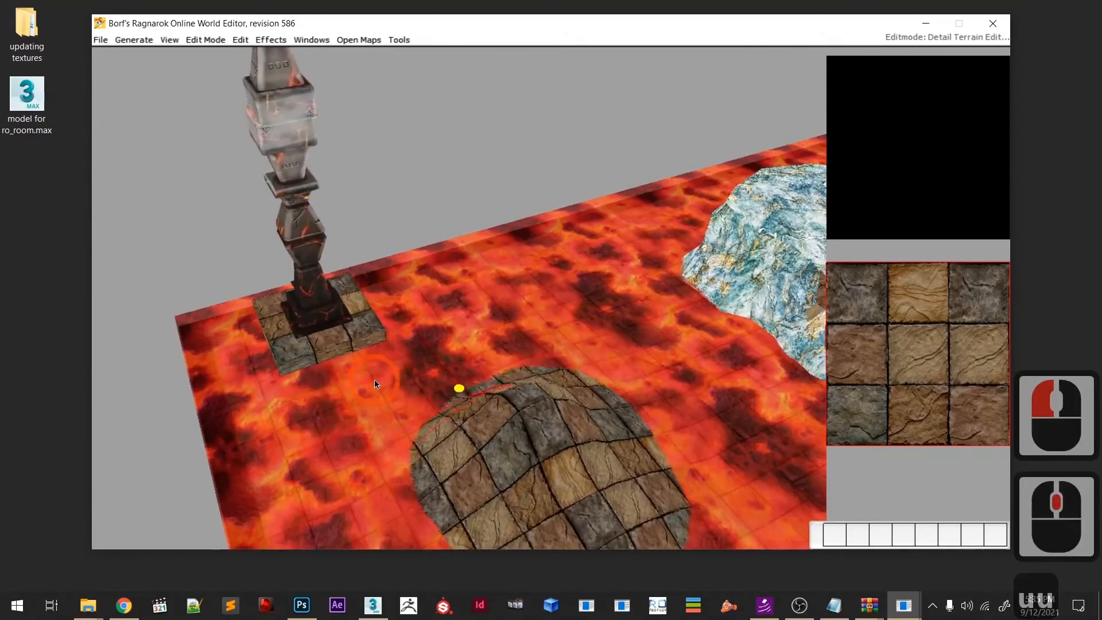
- Raise rock ground around the flat slab under the next corner's pillars, joining it to the neighbouring mound
{"action": "left_click", "coordinate": [373, 386]}
{"action": "left_click", "coordinate": [370, 390]}
{"action": "double_click", "coordinate": [370, 390]}
{"action": "middle_click_drag", "start_coordinate": [371, 390], "coordinate": [465, 348]}
{"action": "key", "text": "minus"}
{"action": "left_click", "coordinate": [380, 247]}
{"action": "left_click", "coordinate": [380, 247]}
{"action": "middle_click_drag", "start_coordinate": [380, 247], "coordinate": [425, 253]}
{"action": "left_click", "coordinate": [287, 287]}
{"action": "middle_click_drag", "start_coordinate": [288, 287], "coordinate": [453, 286], "text": "shift"}
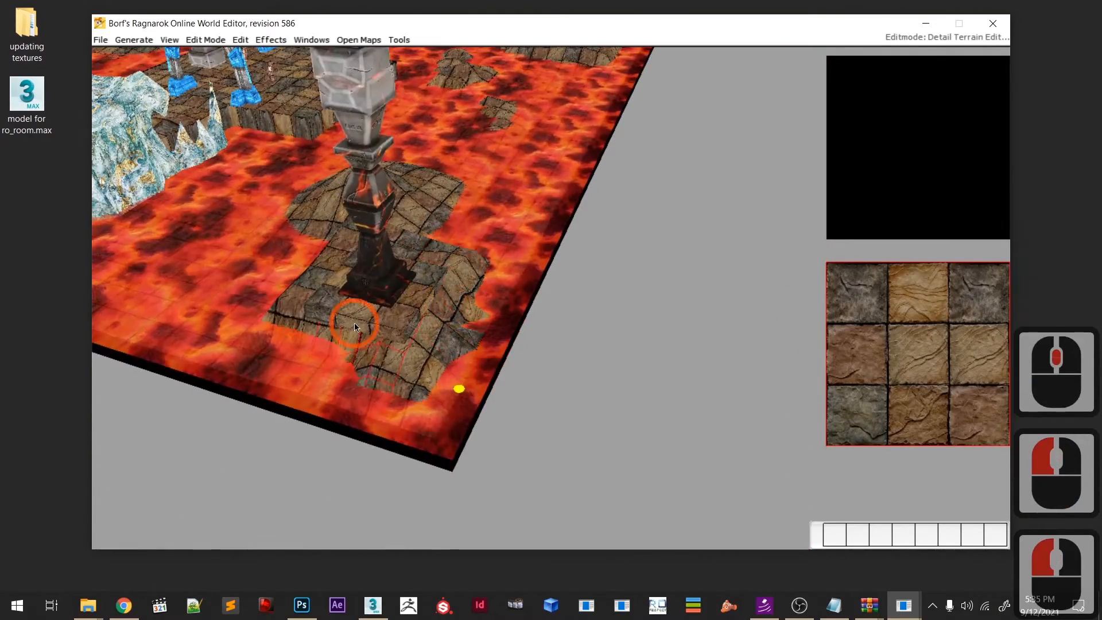
- Build up the rock on the outer sides of this corner's pillar base and smooth the terrain repeatedly
{"action": "middle_click_drag", "start_coordinate": [354, 324], "coordinate": [396, 368]}
{"action": "left_click", "coordinate": [397, 368]}
{"action": "key", "text": "s"}
{"action": "left_click", "coordinate": [352, 401]}
{"action": "left_click", "coordinate": [307, 381]}
{"action": "mouse_move", "coordinate": [307, 379]}
{"action": "middle_mouse_down"}
{"action": "mouse_move", "coordinate": [430, 366]}
{"action": "mouse_move", "coordinate": [534, 305]}
{"action": "middle_mouse_up"}
{"action": "left_click", "coordinate": [431, 366]}
{"action": "double_click", "coordinate": [434, 366]}
{"action": "key", "text": "s"}
{"action": "key", "text": "s"}
{"action": "key", "text": "s"}
{"action": "key", "text": "s"}
{"action": "key", "text": "s"}
- Raise the rock slope between the corner pillars and the adjoining mound with different brush sizes, and smooth it
{"action": "left_click", "coordinate": [620, 368]}
{"action": "left_click", "coordinate": [632, 376]}
{"action": "mouse_move", "coordinate": [631, 377]}
{"action": "middle_mouse_down"}
{"action": "mouse_move", "coordinate": [514, 329]}
{"action": "mouse_move", "coordinate": [678, 377]}
{"action": "mouse_move", "coordinate": [534, 383]}
{"action": "middle_mouse_up"}
{"action": "scroll", "coordinate": [514, 329], "scroll_direction": "down", "scroll_amount": 12}
{"action": "scroll", "coordinate": [677, 377], "scroll_direction": "up", "scroll_amount": 10}
{"action": "key", "text": "equal"}
{"action": "left_click", "coordinate": [551, 394]}
{"action": "key", "text": "minus"}
{"action": "left_click", "coordinate": [475, 334]}
{"action": "mouse_move", "coordinate": [476, 335]}
{"action": "middle_mouse_down"}
{"action": "mouse_move", "coordinate": [414, 345]}
{"action": "mouse_move", "coordinate": [511, 258]}
{"action": "middle_mouse_up"}
{"action": "key", "text": "s"}
{"action": "left_click", "coordinate": [526, 259]}
{"action": "key", "text": "s"}
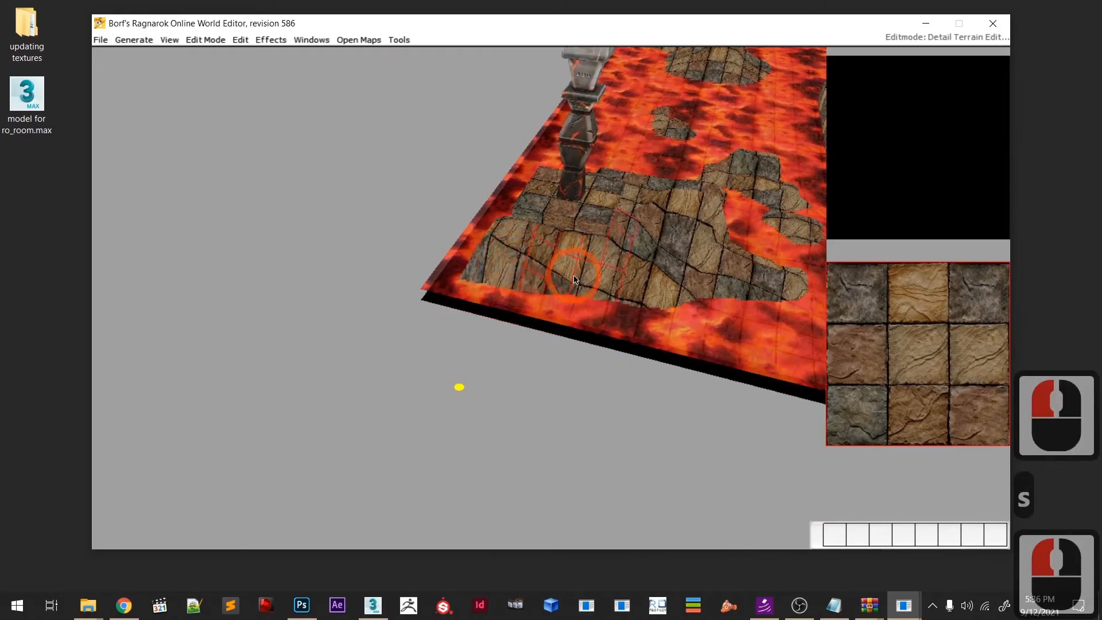
- Smooth and further raise the outer slope of the corner mound that faces the map edge
{"action": "middle_click_drag", "start_coordinate": [574, 277], "coordinate": [621, 322]}
{"action": "middle_click_drag", "start_coordinate": [620, 322], "coordinate": [554, 364], "text": "shift"}
{"action": "double_click", "coordinate": [650, 321]}
{"action": "left_click", "coordinate": [623, 313]}
{"action": "key", "text": "s"}
{"action": "double_click", "coordinate": [660, 330]}
{"action": "double_click", "coordinate": [672, 335]}
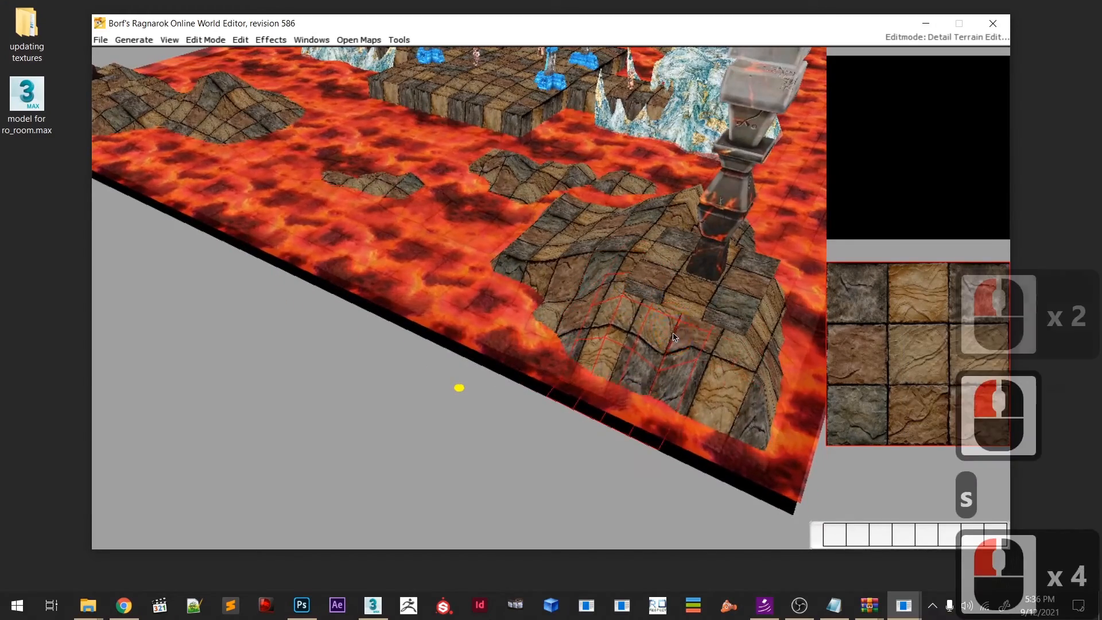
{"action": "left_click", "coordinate": [672, 335]}
{"action": "double_click", "coordinate": [669, 341]}
- Raise the rock ground at another pillar corner, undo the last terrain edit, and smooth the slope again
{"action": "scroll", "coordinate": [673, 345], "scroll_direction": "down", "scroll_amount": 12}
{"action": "middle_click_drag", "start_coordinate": [673, 345], "coordinate": [402, 436]}
{"action": "scroll", "coordinate": [517, 356], "scroll_direction": "up", "scroll_amount": 3}
{"action": "scroll", "coordinate": [402, 436], "scroll_direction": "up", "scroll_amount": 4}
{"action": "left_click", "coordinate": [356, 468]}
{"action": "scroll", "coordinate": [460, 385], "scroll_direction": "up", "scroll_amount": 6}
{"action": "middle_click_drag", "start_coordinate": [459, 385], "coordinate": [442, 258], "text": "shift"}
{"action": "key", "text": "s"}
{"action": "key", "text": "u"}
{"action": "scroll", "coordinate": [441, 258], "scroll_direction": "down", "scroll_amount": 2}
{"action": "key", "text": "s"}
- Copy a section of the terrain, flip it, and paste it onto the outer slope below the corner pillar
{"action": "left_click", "coordinate": [388, 260]}
{"action": "key", "text": "s"}
{"action": "key", "text": "s"}
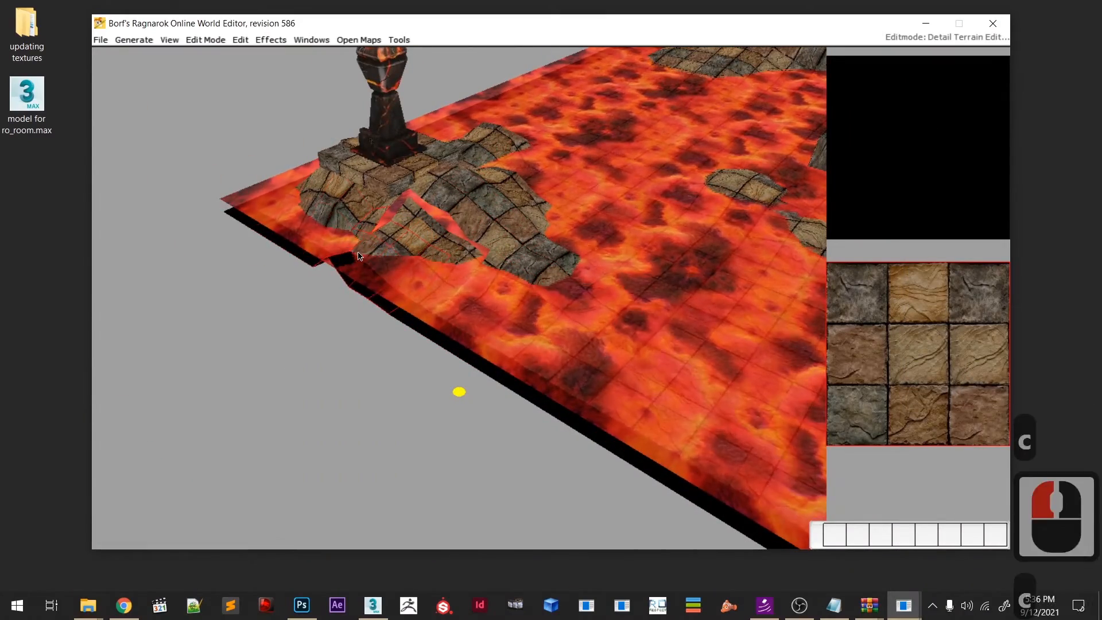
{"action": "left_click", "coordinate": [389, 240]}
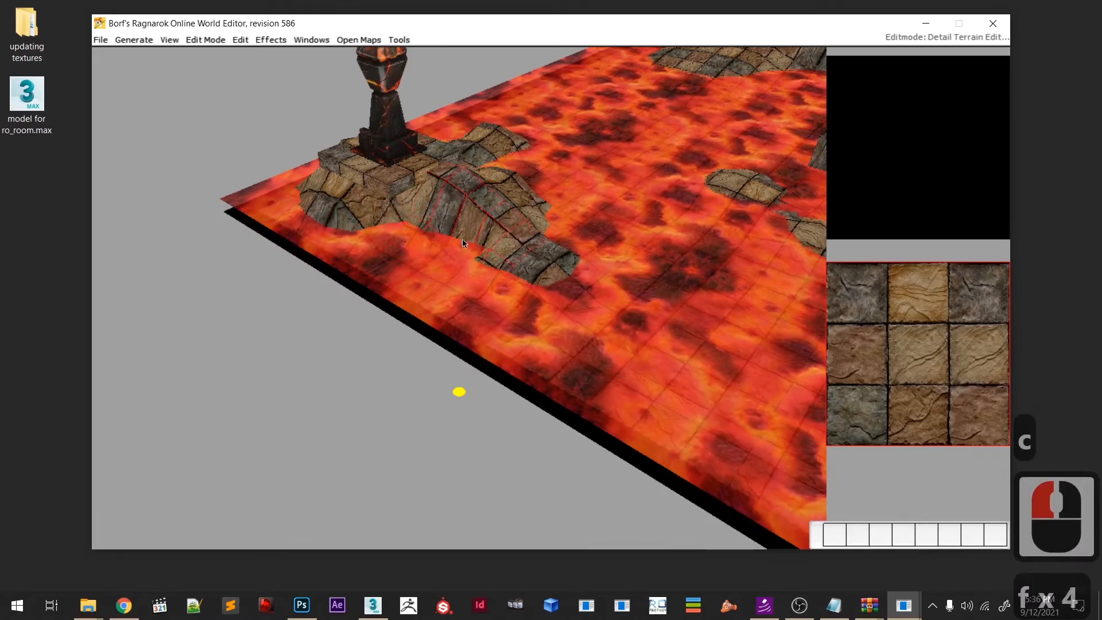
{"action": "left_click", "coordinate": [401, 206]}
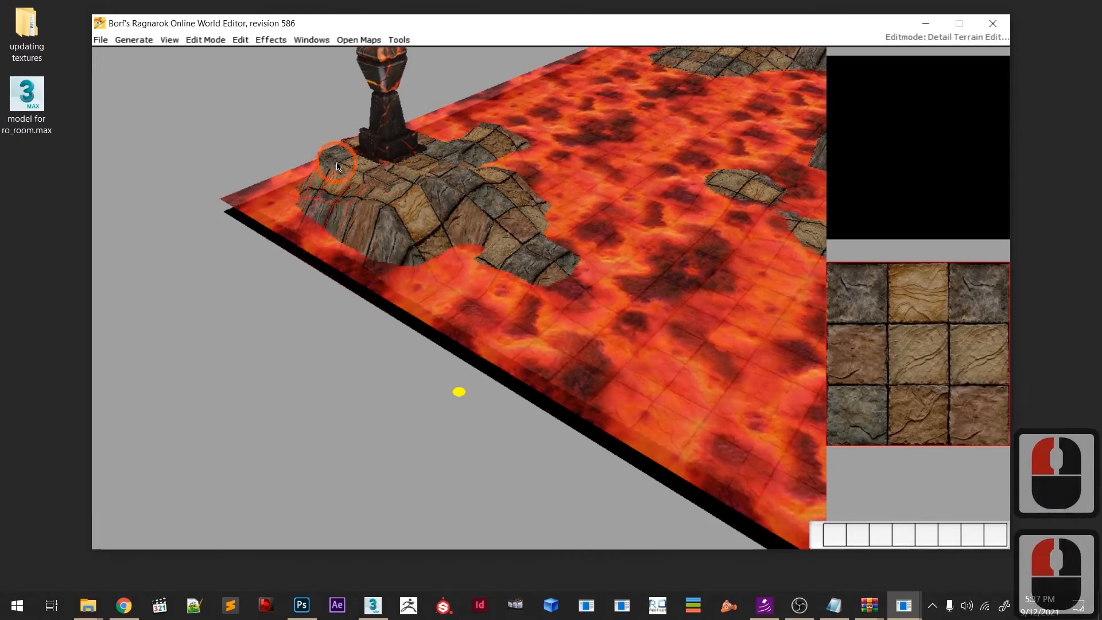
- Smooth the pasted slope into the corner mound and touch up the rock height beside it
{"action": "key", "text": "s"}
{"action": "key", "text": "s"}
{"action": "key", "text": "s"}
{"action": "middle_click_drag", "start_coordinate": [397, 206], "coordinate": [495, 318]}
{"action": "left_click", "coordinate": [492, 354]}
{"action": "key", "text": "s"}
{"action": "left_click", "coordinate": [490, 356]}
- Raise the rock ground on both sides of a corner pillar base with a larger brush
{"action": "scroll", "coordinate": [490, 344], "scroll_direction": "down", "scroll_amount": 10}
{"action": "middle_click_drag", "start_coordinate": [436, 276], "coordinate": [666, 230]}
{"action": "key", "text": "="}
{"action": "left_click", "coordinate": [326, 327]}
{"action": "left_click", "coordinate": [326, 325]}
{"action": "left_click", "coordinate": [330, 313]}
{"action": "left_click", "coordinate": [459, 312]}
{"action": "left_click", "coordinate": [479, 277]}
{"action": "left_click", "coordinate": [480, 283]}
{"action": "key", "text": "-"}
- Save the map with the sculpted corner mounds
{"action": "scroll", "coordinate": [480, 287], "scroll_direction": "up", "scroll_amount": 13}
{"action": "middle_click_drag", "start_coordinate": [480, 293], "coordinate": [376, 380]}
{"action": "left_click", "coordinate": [100, 40]}
{"action": "left_click", "coordinate": [118, 112]}
{"action": "scroll", "coordinate": [402, 298], "scroll_direction": "up", "scroll_amount": 13}
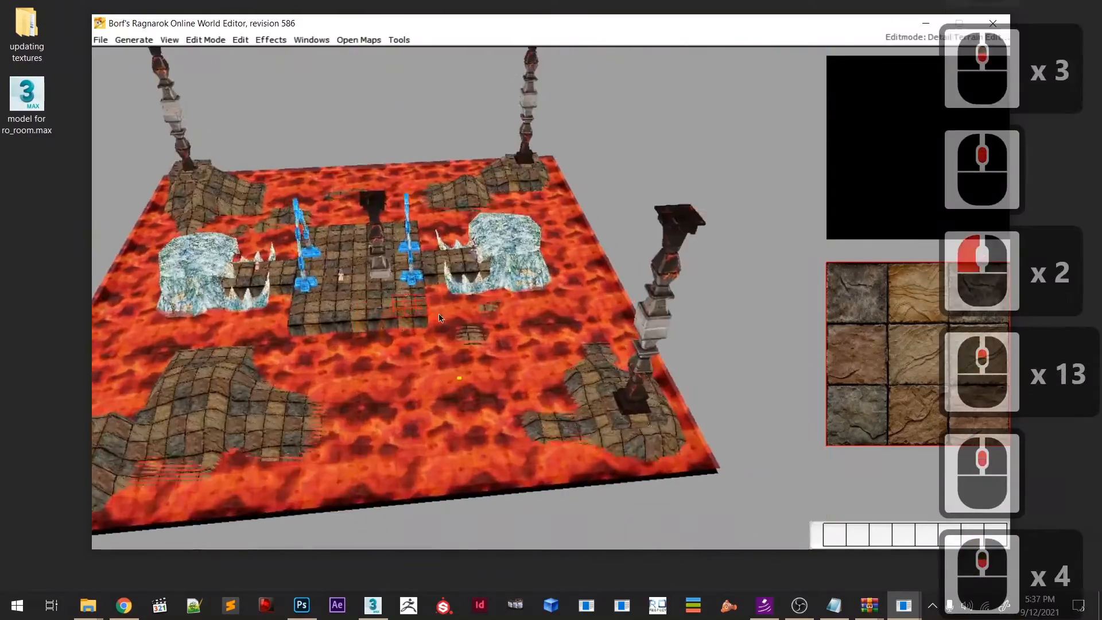
- Switch to object editing and delete the unneeded object at the corner
{"action": "scroll", "coordinate": [425, 275], "scroll_direction": "down", "scroll_amount": 7}
{"action": "key", "text": "F5"}
{"action": "left_click", "coordinate": [432, 172]}
{"action": "key", "text": "BackSpace"}
{"action": "middle_click_drag", "start_coordinate": [432, 184], "coordinate": [523, 497]}
{"action": "scroll", "coordinate": [459, 437], "scroll_direction": "down", "scroll_amount": 5}
{"action": "left_click", "coordinate": [290, 320]}
{"action": "middle_click_drag", "start_coordinate": [241, 276], "coordinate": [371, 377]}
{"action": "left_click", "coordinate": [300, 335]}
{"action": "key", "text": "Right"}
{"action": "key", "text": "Right"}
{"action": "key", "text": "Left"}
{"action": "key", "text": "Left"}
{"action": "right_click", "coordinate": [344, 344]}
- Select the misaligned segment of the corner pillar and shift it sideways over the sculpted rock mound
{"action": "left_click", "coordinate": [500, 368]}
{"action": "left_click", "coordinate": [509, 368]}
{"action": "left_click", "coordinate": [499, 339]}
{"action": "left_click", "coordinate": [462, 310]}
{"action": "key", "text": "Left"}
{"action": "key", "text": "Left"}
{"action": "key", "text": "Left"}
{"action": "key", "text": "Left"}
{"action": "key", "text": "Left"}
{"action": "key", "text": "Left"}
{"action": "key", "text": "Left"}
{"action": "key", "text": "Left"}
{"action": "key", "text": "Left"}
{"action": "key", "text": "Left"}
{"action": "key", "text": "Left"}
{"action": "key", "text": "Left"}
{"action": "key", "text": "Left"}
{"action": "key", "text": "Left"}
{"action": "key", "text": "Left"}
{"action": "key", "text": "Left"}
{"action": "key", "text": "Left"}
- Select the base segment of the corner pillar and raise it to the top of the rock mound
{"action": "left_click", "coordinate": [549, 386]}
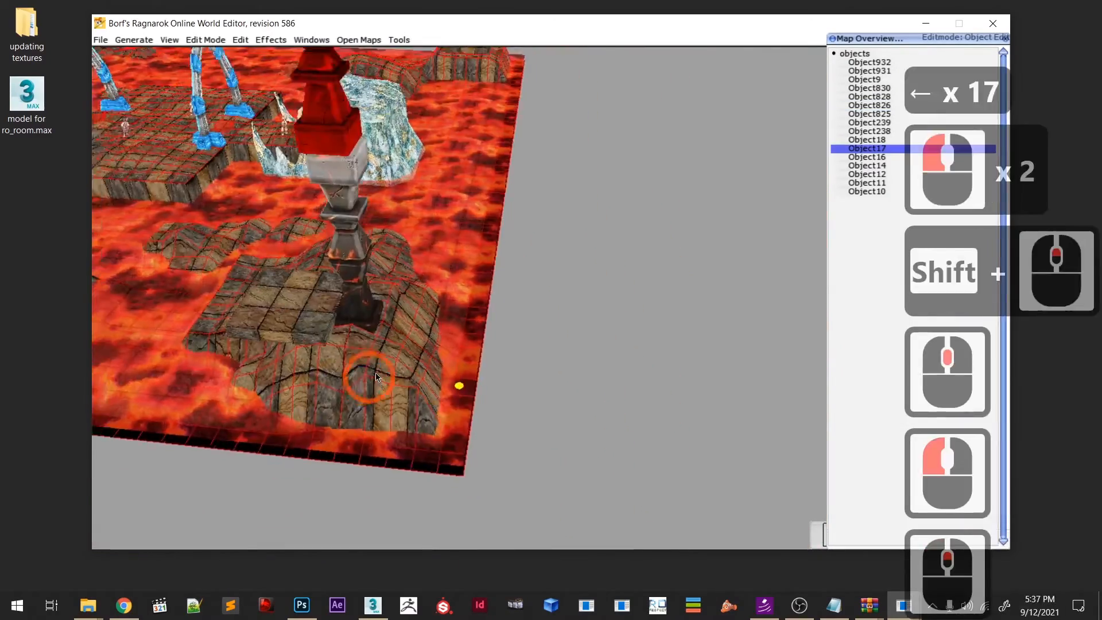
{"action": "scroll", "coordinate": [372, 396], "scroll_direction": "up", "scroll_amount": 10}
{"action": "left_click", "coordinate": [374, 424]}
{"action": "middle_click_drag", "start_coordinate": [373, 423], "coordinate": [292, 415]}
{"action": "scroll", "coordinate": [292, 414], "scroll_direction": "down", "scroll_amount": 6}
{"action": "key", "text": "Page_Up"}
{"action": "key", "text": "Page_Up"}
{"action": "key", "text": "Page_Up"}
{"action": "key", "text": "Page_Up"}
{"action": "key", "text": "Page_Up"}
{"action": "key", "text": "Page_Up"}
{"action": "key", "text": "Page_Up"}
{"action": "key", "text": "Page_Up"}
{"action": "key", "text": "Page_Up"}
{"action": "key", "text": "Page_Up"}
{"action": "key", "text": "Page_Up"}
{"action": "key", "text": "Page_Up"}
{"action": "key", "text": "Page_Up"}
{"action": "key", "text": "Page_Up"}
{"action": "key", "text": "Page_Up"}
{"action": "key", "text": "Page_Up"}
{"action": "key", "text": "Page_Up"}
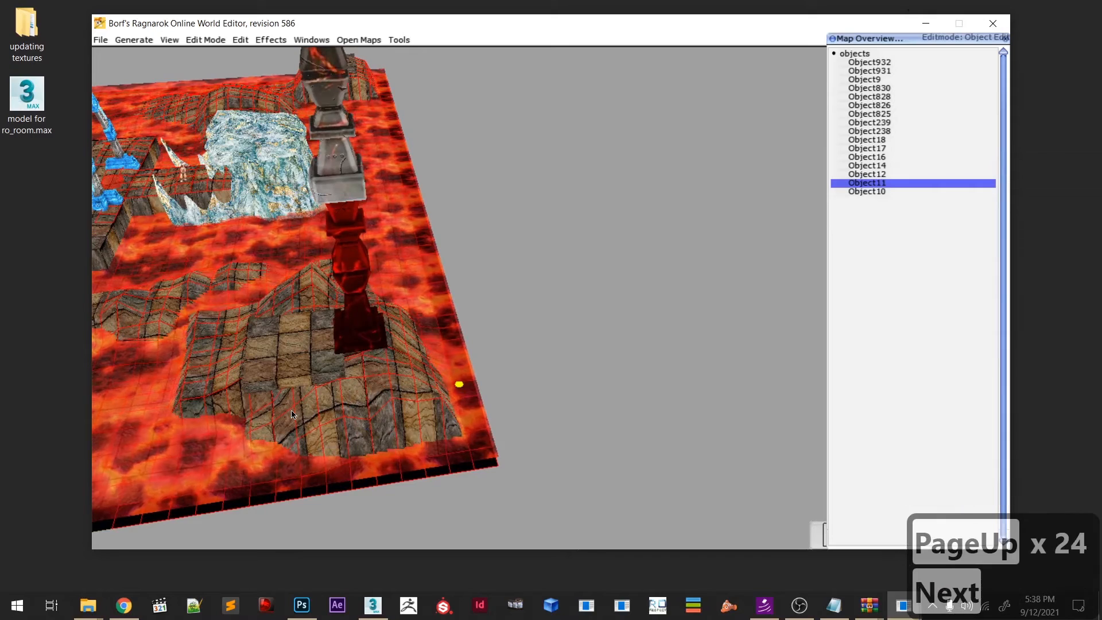
- Continue fine-tuning the height of the corner pillar's pieces until the stack fits the mound
{"action": "left_click", "coordinate": [292, 418]}
{"action": "key", "text": "Page_Up"}
{"action": "key", "text": "Page_Up"}
{"action": "key", "text": "Page_Up"}
{"action": "key", "text": "Page_Up"}
{"action": "key", "text": "Page_Up"}
{"action": "key", "text": "Page_Up"}
{"action": "key", "text": "Page_Up"}
{"action": "key", "text": "Page_Up"}
{"action": "key", "text": "Page_Up"}
{"action": "key", "text": "Page_Up"}
{"action": "key", "text": "Page_Up"}
{"action": "key", "text": "Page_Up"}
{"action": "key", "text": "Page_Up"}
{"action": "key", "text": "Page_Up"}
{"action": "key", "text": "Page_Up"}
{"action": "key", "text": "Page_Up"}
{"action": "key", "text": "Page_Up"}
{"action": "key", "text": "Page_Up"}
{"action": "key", "text": "Page_Up"}
{"action": "key", "text": "Page_Up"}
{"action": "key", "text": "Page_Down"}
- Shift the selected corner pillar piece sideways to line it up with the rest of the stack
{"action": "left_click", "coordinate": [291, 436]}
{"action": "key", "text": "Right"}
{"action": "key", "text": "Right"}
{"action": "key", "text": "Right"}
{"action": "key", "text": "Right"}
{"action": "key", "text": "Right"}
{"action": "key", "text": "Right"}
{"action": "key", "text": "Right"}
{"action": "key", "text": "Right"}
{"action": "key", "text": "Right"}
{"action": "key", "text": "Right"}
{"action": "key", "text": "Right"}
- Hide the grid and save the map with the realigned corner pillars
{"action": "scroll", "coordinate": [292, 437], "scroll_direction": "down", "scroll_amount": 8}
{"action": "right_click_drag", "start_coordinate": [299, 345], "coordinate": [425, 339]}
{"action": "key", "text": "g"}
{"action": "middle_click_drag", "start_coordinate": [425, 338], "coordinate": [453, 316]}
{"action": "scroll", "coordinate": [454, 316], "scroll_direction": "down", "scroll_amount": 6}
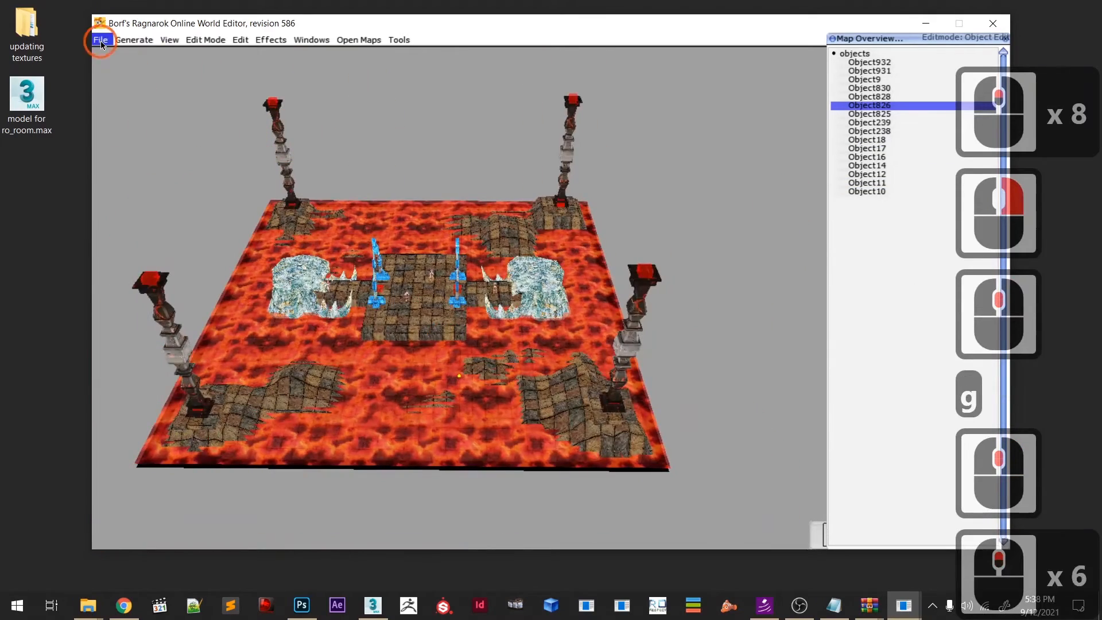
{"action": "left_click", "coordinate": [101, 41]}
{"action": "left_click", "coordinate": [140, 111]}
- Choose model05.rsm from the model folder and place it near the edge of the central stone platform
{"action": "middle_click_drag", "start_coordinate": [602, 366], "coordinate": [455, 372]}
{"action": "middle_click_drag", "start_coordinate": [385, 380], "coordinate": [388, 397]}
{"action": "scroll", "coordinate": [344, 372], "scroll_direction": "down", "scroll_amount": 6}
{"action": "middle_click_drag", "start_coordinate": [369, 356], "coordinate": [419, 376]}
{"action": "scroll", "coordinate": [405, 373], "scroll_direction": "up", "scroll_amount": 6}
{"action": "scroll", "coordinate": [419, 375], "scroll_direction": "down", "scroll_amount": 2}
{"action": "scroll", "coordinate": [420, 379], "scroll_direction": "up", "scroll_amount": 6}
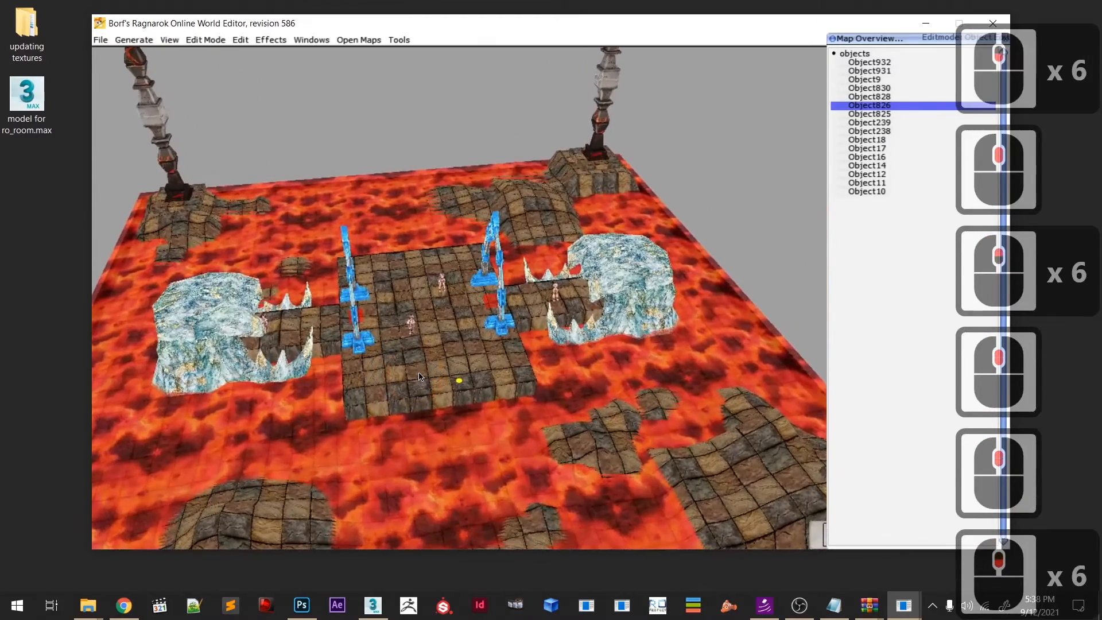
{"action": "key", "text": "F5"}
{"action": "key", "text": "m"}
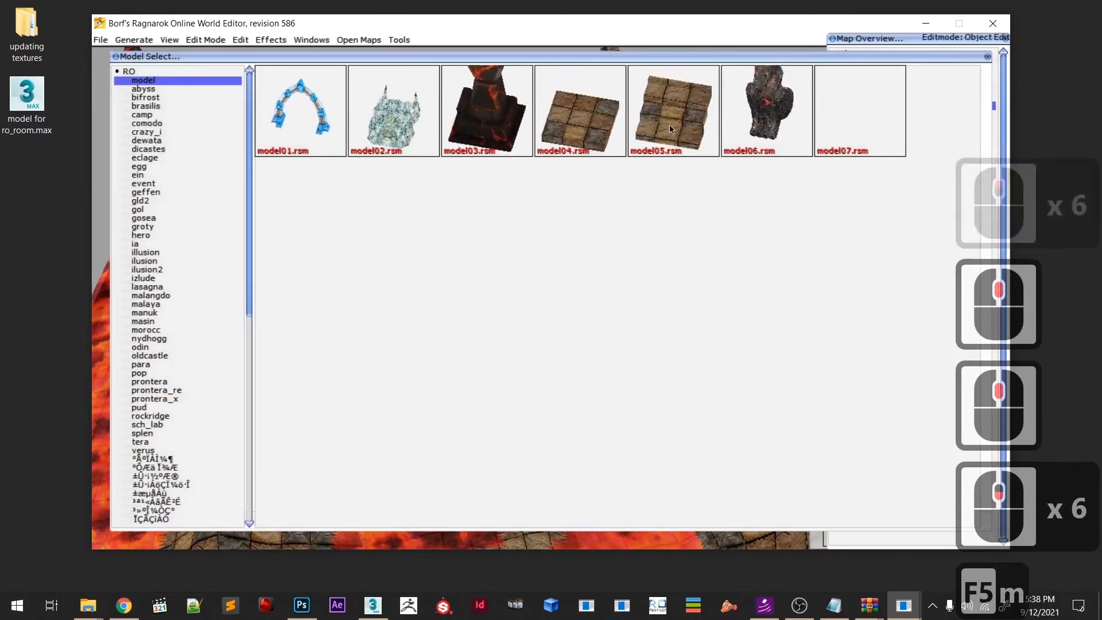
{"action": "left_click", "coordinate": [677, 132]}
{"action": "key", "text": "m"}
{"action": "scroll", "coordinate": [401, 288], "scroll_direction": "down", "scroll_amount": 7}
{"action": "middle_click_drag", "start_coordinate": [401, 289], "coordinate": [509, 300]}
{"action": "scroll", "coordinate": [509, 301], "scroll_direction": "down", "scroll_amount": 8}
{"action": "left_click", "coordinate": [545, 308]}
{"action": "left_click", "coordinate": [546, 313], "text": "ctrl"}
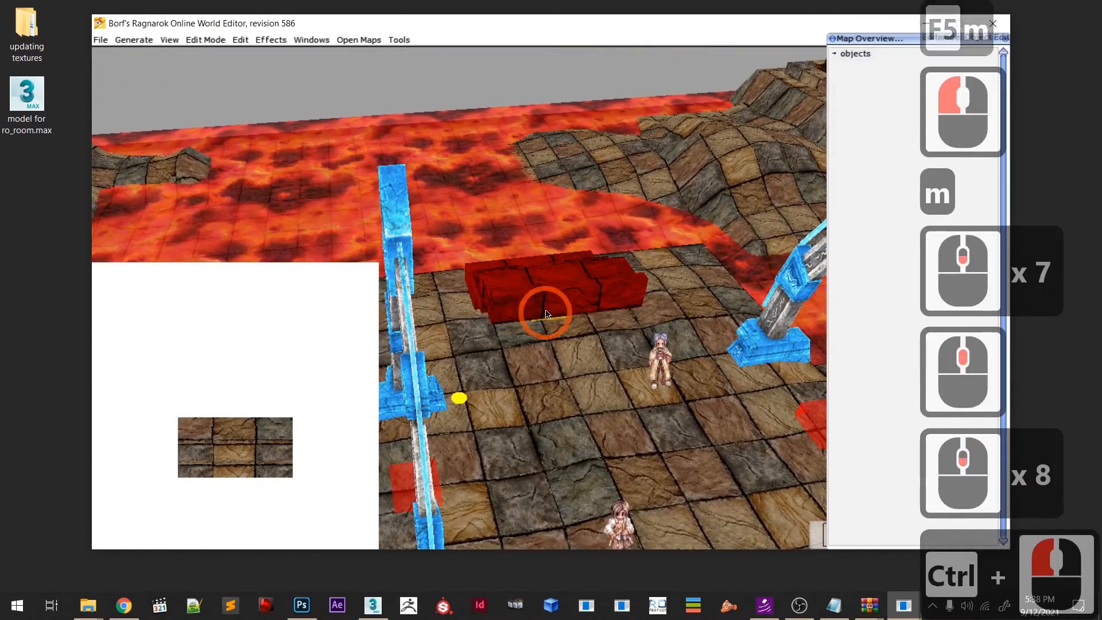
- Flip and rotate the stepped stone model and move it against the outer edge of the central platform
{"action": "key", "text": "h"}
{"action": "key", "text": "v"}
{"action": "left_click_drag", "start_coordinate": [534, 309], "coordinate": [510, 286]}
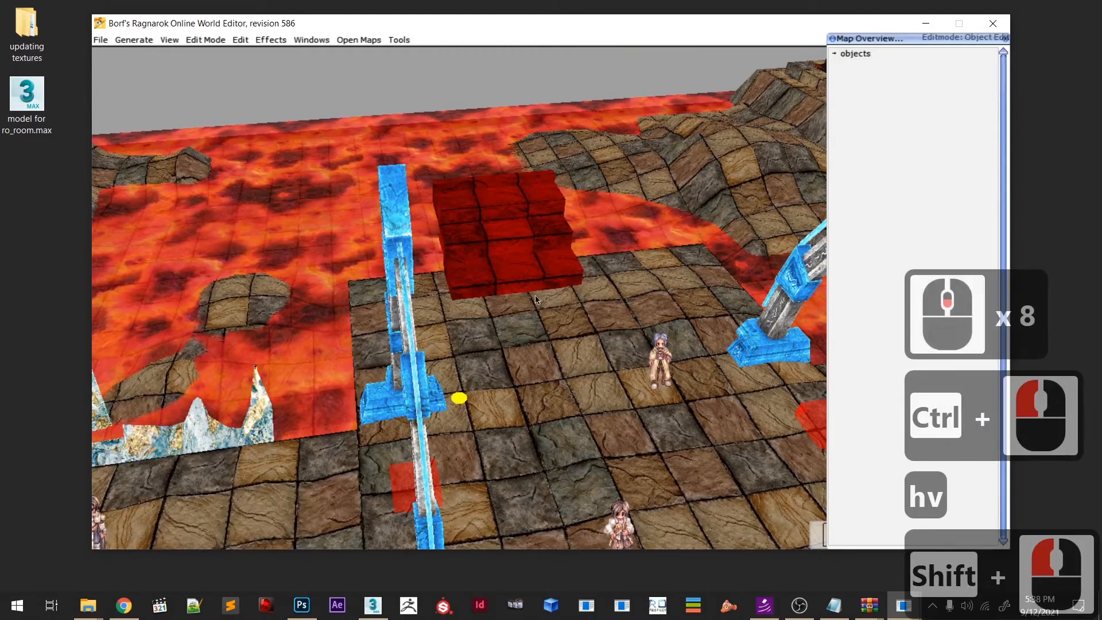
{"action": "middle_click_drag", "start_coordinate": [591, 288], "coordinate": [494, 320]}
{"action": "key", "text": "Right"}
{"action": "key", "text": "Right"}
{"action": "key", "text": "Right"}
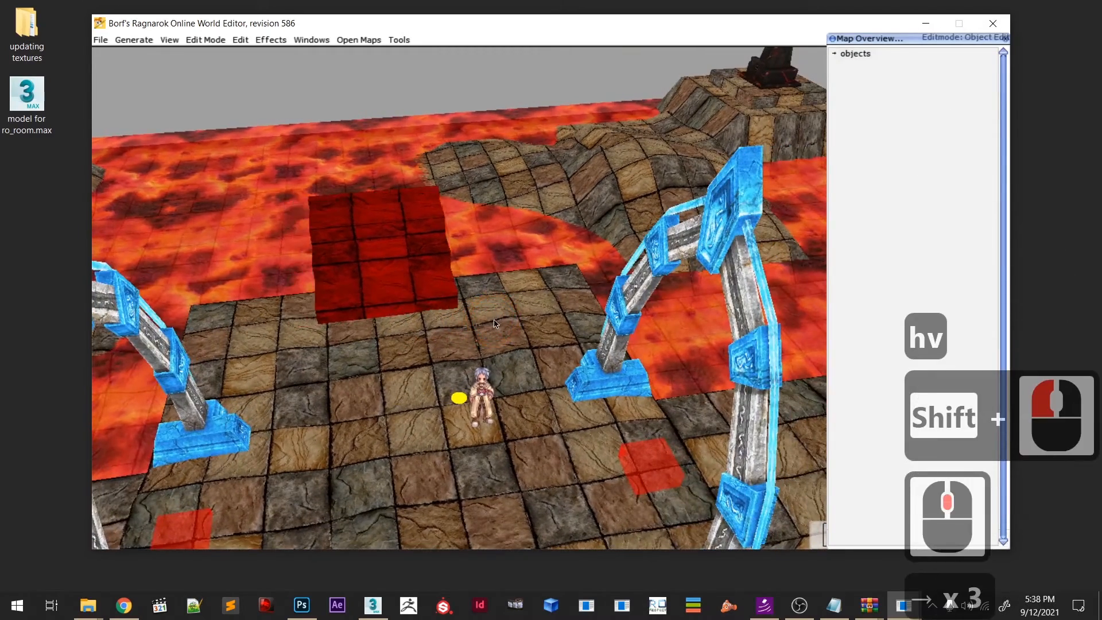
{"action": "key", "text": "Up"}
{"action": "key", "text": "Up"}
{"action": "key", "text": "Up"}
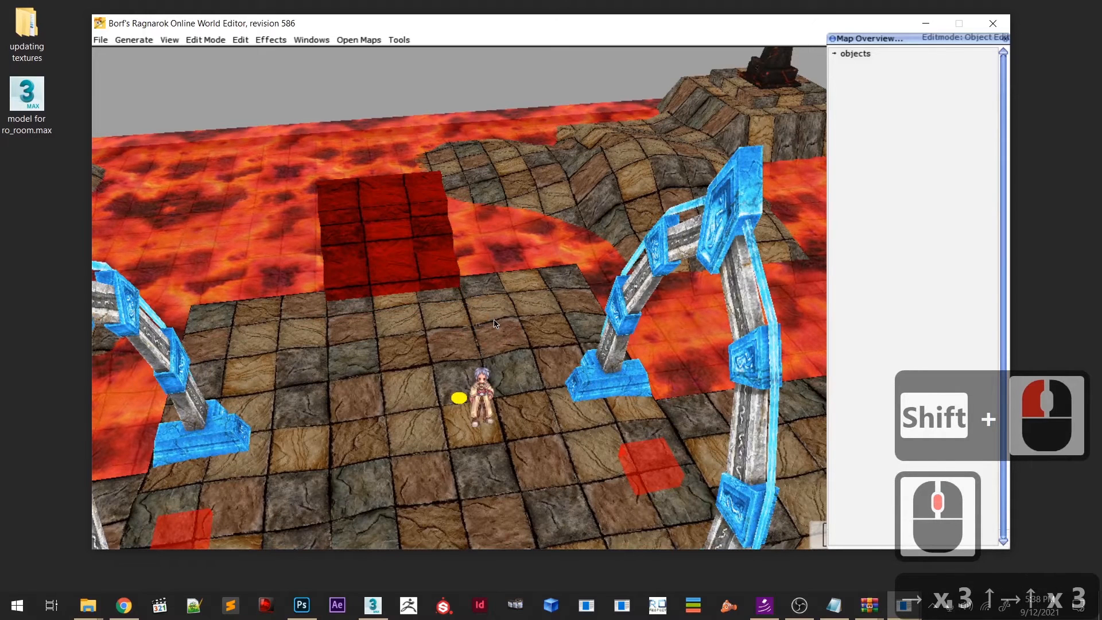
{"action": "key", "text": "c"}
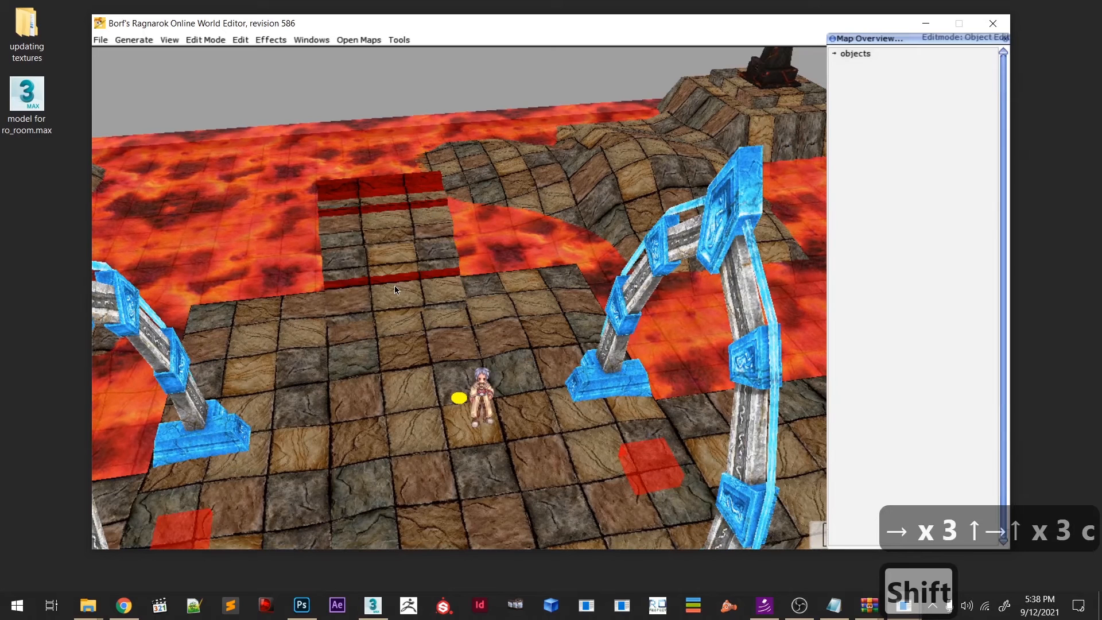
{"action": "left_click", "coordinate": [395, 287], "text": "shift"}
{"action": "key", "text": "BackSpace"}
{"action": "left_click", "coordinate": [383, 297]}
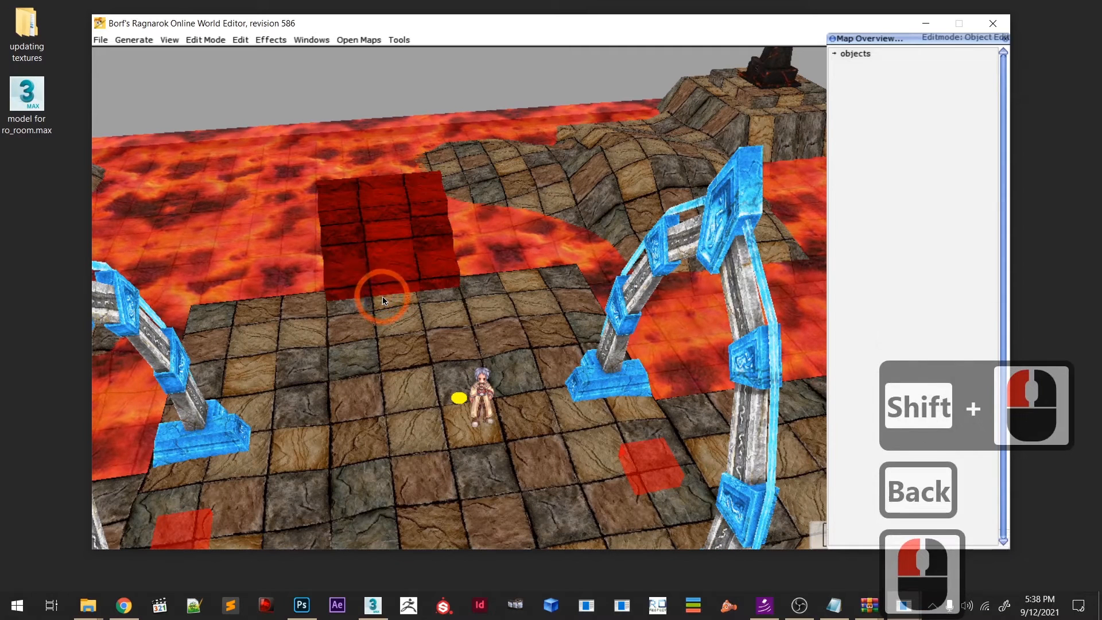
- Nudge the stepped stone model until it meets the central platform's edge without a gap
{"action": "key", "text": "Up"}
{"action": "key", "text": "Up"}
{"action": "key", "text": "Up"}
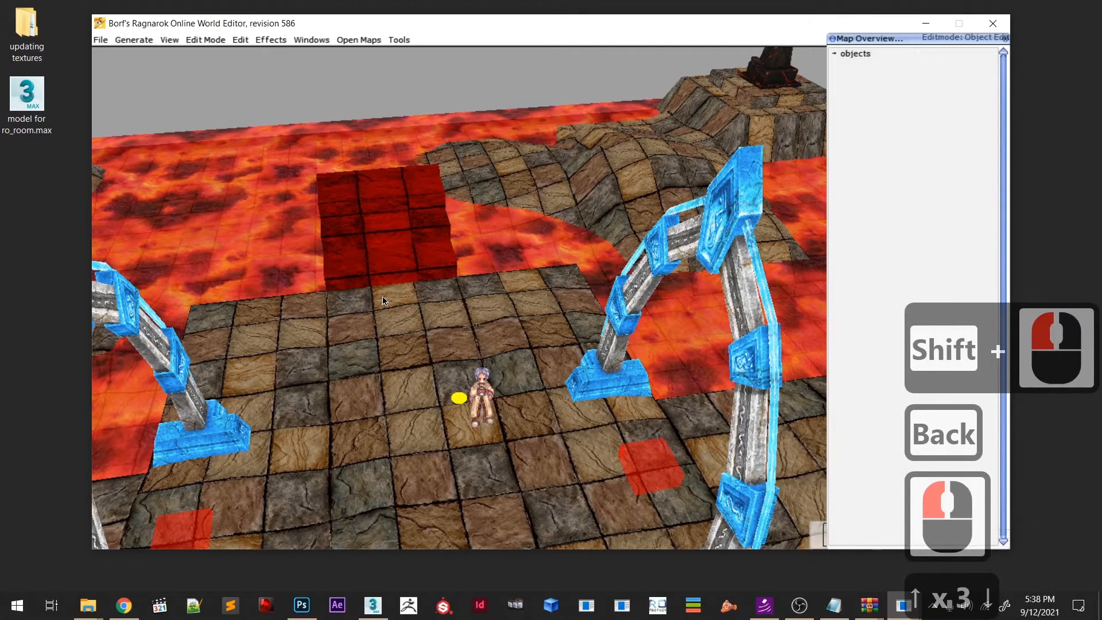
{"action": "key", "text": "Down"}
{"action": "right_click_drag", "start_coordinate": [347, 356], "coordinate": [421, 344], "text": "shift"}
{"action": "scroll", "coordinate": [422, 344], "scroll_direction": "down", "scroll_amount": 3}
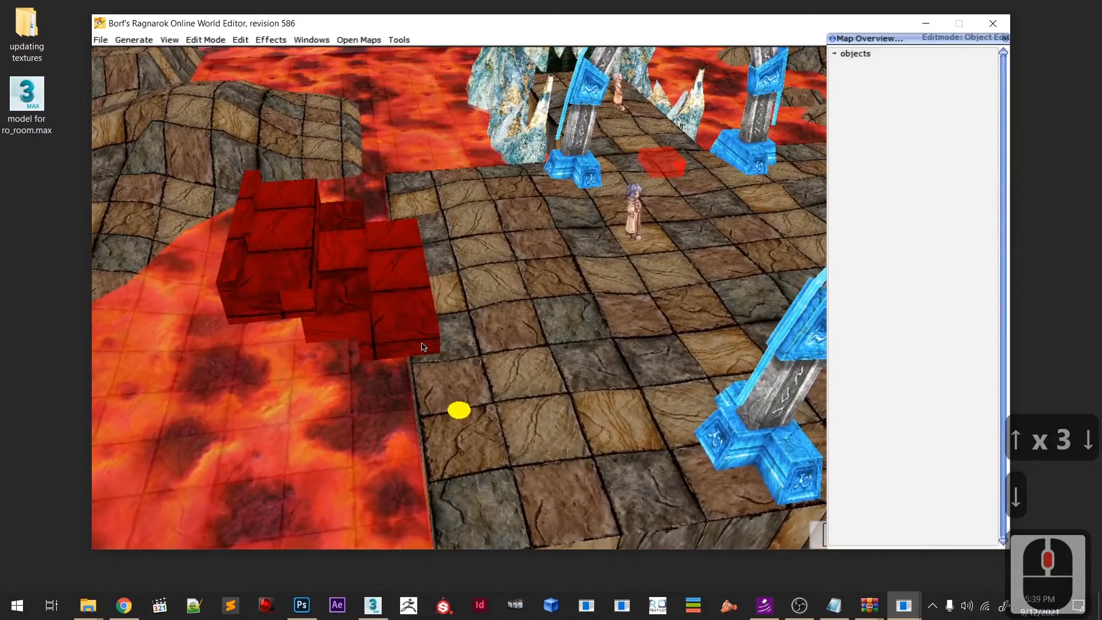
{"action": "key", "text": "Down"}
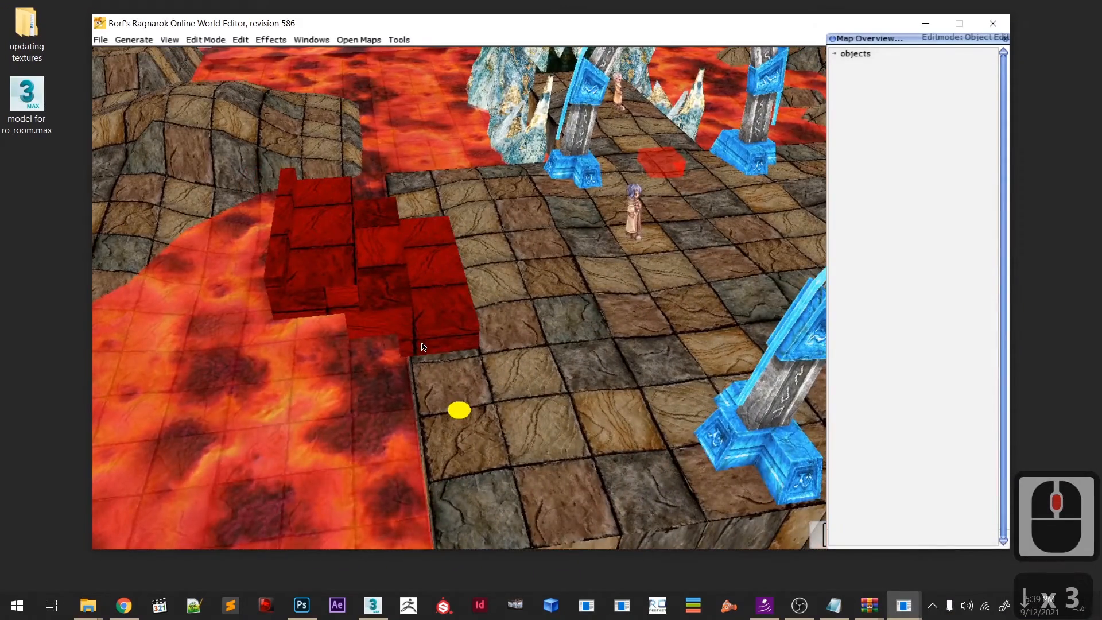
{"action": "key", "text": "Down"}
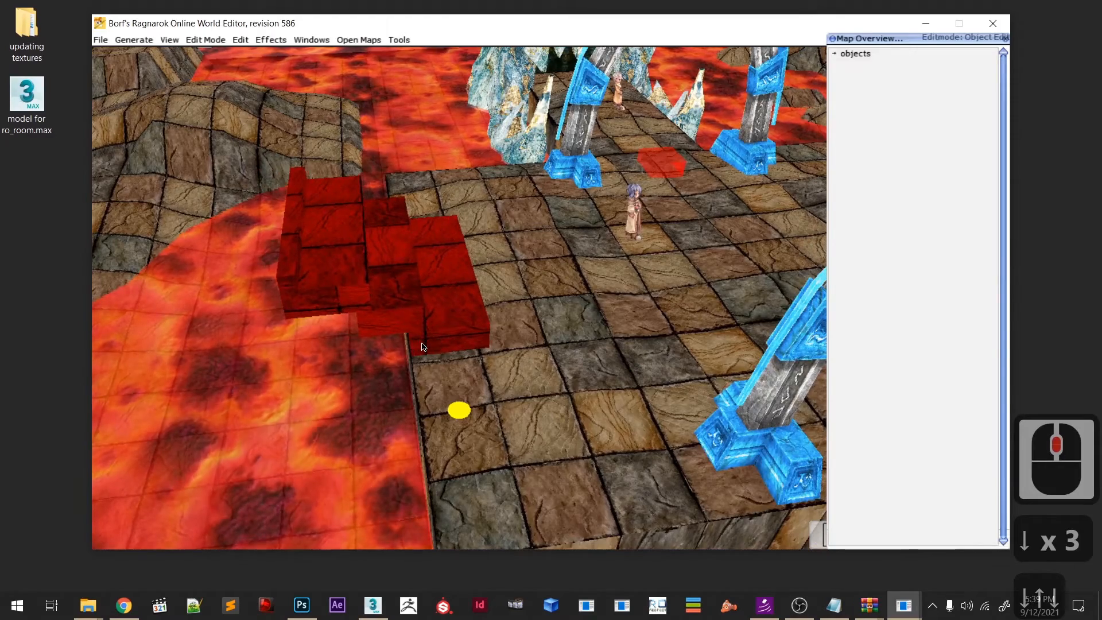
{"action": "key", "text": "Up"}
- Duplicate the stepped stone model and place the copy on the lava just beyond the first one
{"action": "scroll", "coordinate": [422, 344], "scroll_direction": "down", "scroll_amount": 7}
{"action": "key", "text": "c"}
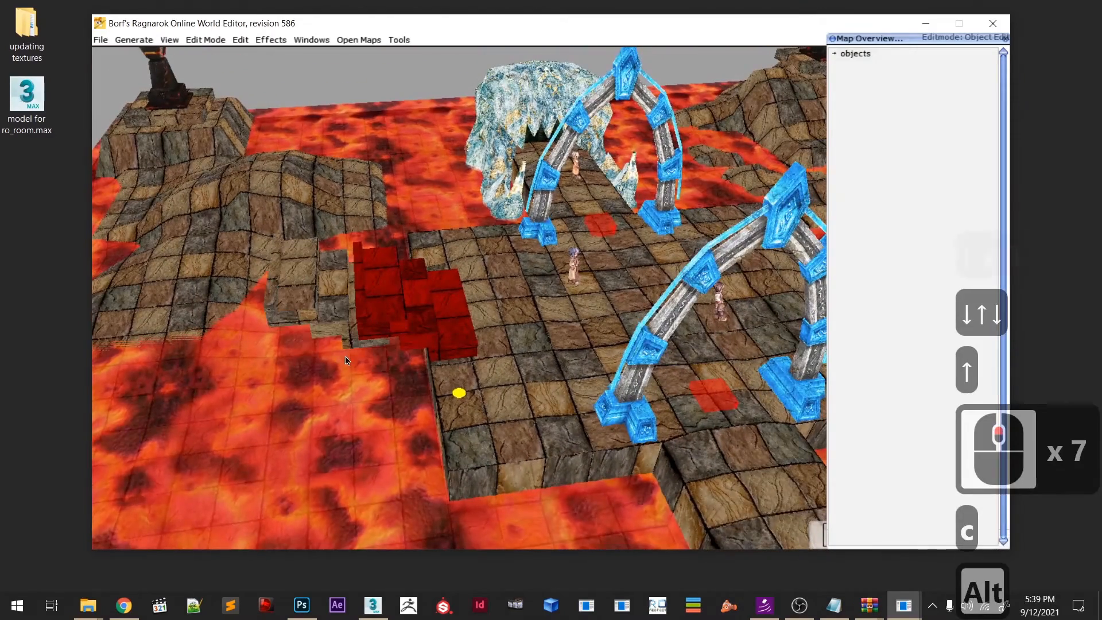
{"action": "left_click", "coordinate": [344, 374]}
{"action": "scroll", "coordinate": [345, 377], "scroll_direction": "up", "scroll_amount": 3}
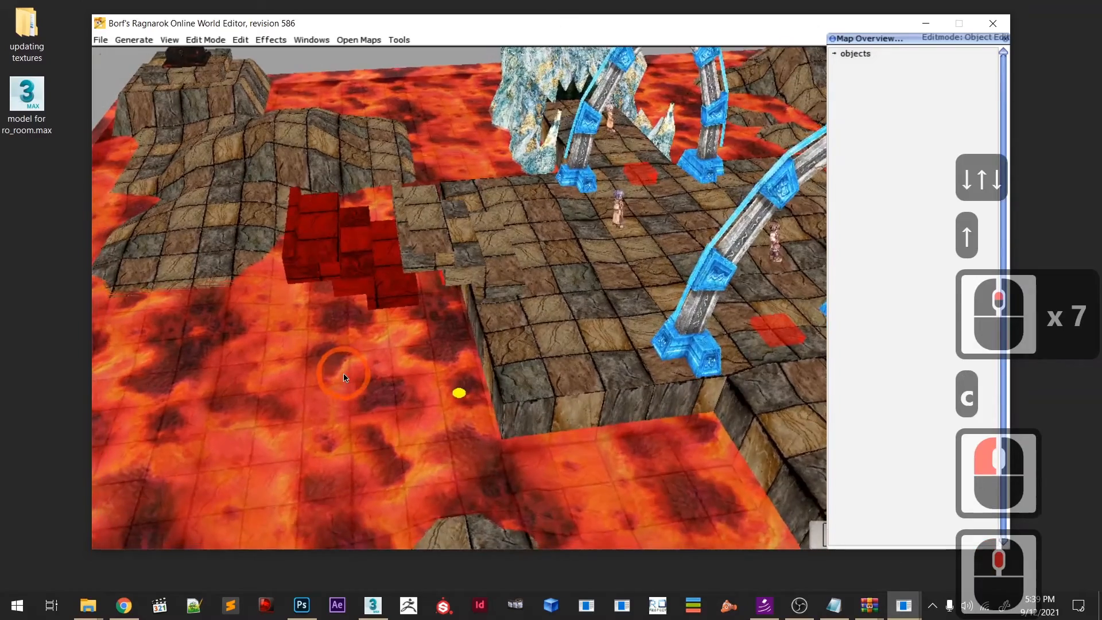
{"action": "scroll", "coordinate": [344, 377], "scroll_direction": "up", "scroll_amount": 3}
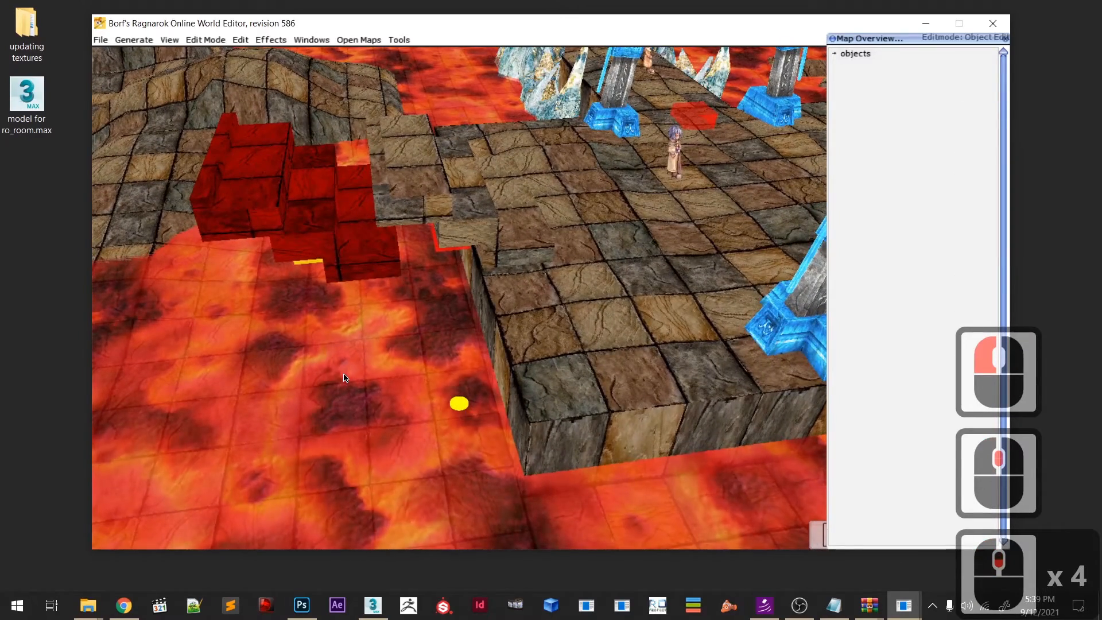
- Raise the copied stepped stone model out of the lava to the level of the first one
{"action": "key", "text": "Page_Up"}
{"action": "key", "text": "Page_Up"}
{"action": "key", "text": "Page_Up"}
{"action": "key", "text": "Page_Up"}
{"action": "key", "text": "Page_Up"}
{"action": "key", "text": "Page_Up"}
{"action": "key", "text": "Page_Up"}
{"action": "key", "text": "Page_Up"}
{"action": "key", "text": "Page_Up"}
{"action": "key", "text": "Page_Up"}
{"action": "key", "text": "Page_Up"}
{"action": "key", "text": "Page_Up"}
{"action": "key", "text": "Page_Up"}
{"action": "key", "text": "Page_Up"}
{"action": "key", "text": "Page_Up"}
{"action": "key", "text": "Page_Up"}
{"action": "key", "text": "Page_Up"}
{"action": "key", "text": "Page_Up"}
{"action": "key", "text": "Page_Up"}
{"action": "key", "text": "Page_Up"}
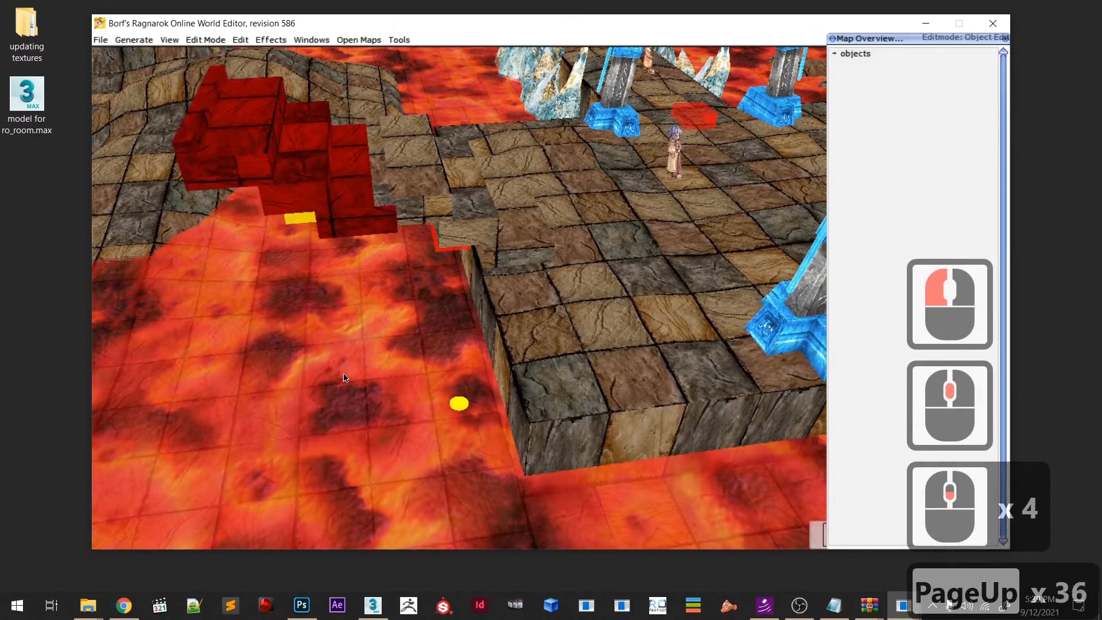
{"action": "key", "text": "Page_Up"}
{"action": "key", "text": "Page_Up"}
{"action": "key", "text": "Page_Up"}
{"action": "key", "text": "Page_Up"}
{"action": "key", "text": "Page_Up"}
{"action": "key", "text": "Page_Up"}
{"action": "key", "text": "Page_Up"}
{"action": "key", "text": "Page_Up"}
{"action": "key", "text": "Page_Up"}
{"action": "key", "text": "Page_Up"}
{"action": "key", "text": "Page_Up"}
{"action": "key", "text": "Page_Up"}
{"action": "key", "text": "Page_Up"}
{"action": "key", "text": "Page_Up"}
- Nudge the copied stepped stone model until its sides line up with the first one and their ends meet
{"action": "key", "text": "Left"}
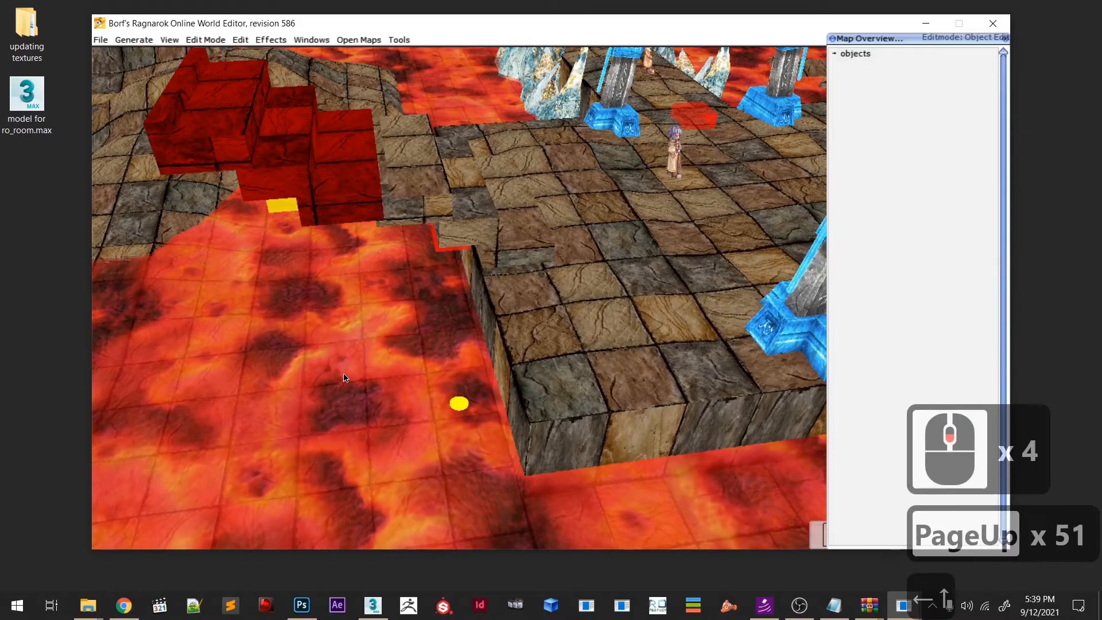
{"action": "key", "text": "Down"}
{"action": "key", "text": "Right"}
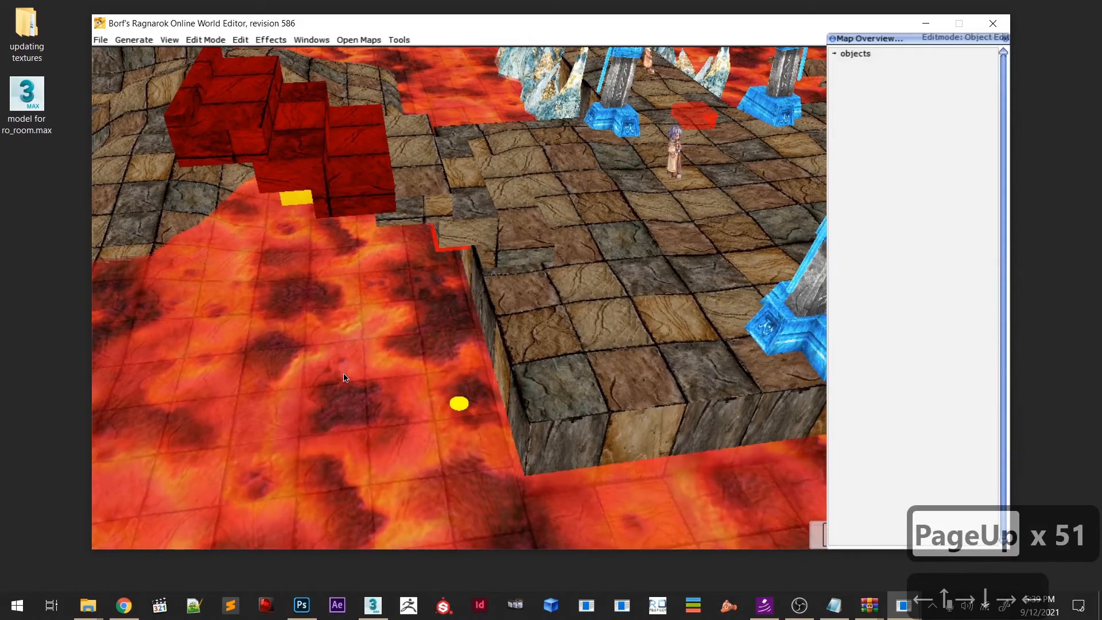
{"action": "middle_click_drag", "start_coordinate": [345, 378], "coordinate": [225, 370], "text": "shift"}
{"action": "scroll", "coordinate": [230, 370], "scroll_direction": "up", "scroll_amount": 2}
{"action": "middle_click_drag", "start_coordinate": [442, 376], "coordinate": [380, 416]}
{"action": "key", "text": "Up"}
{"action": "key", "text": "Up"}
{"action": "key", "text": "Up"}
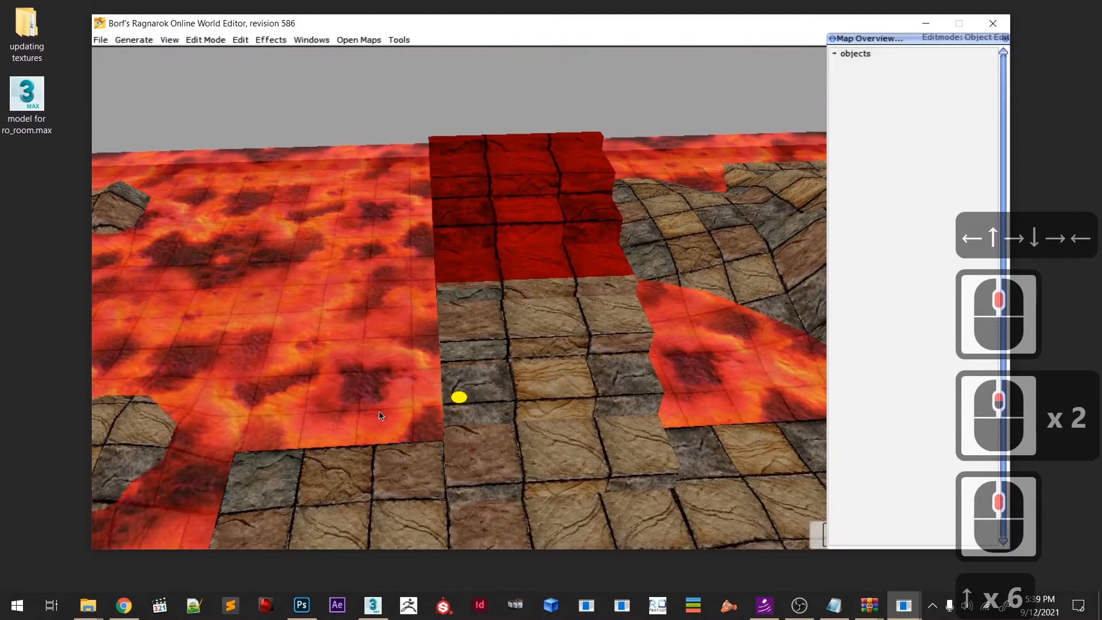
{"action": "key", "text": "Up"}
{"action": "key", "text": "Up"}
{"action": "key", "text": "Up"}
{"action": "key", "text": "Up"}
{"action": "key", "text": "Up"}
{"action": "key", "text": "Up"}
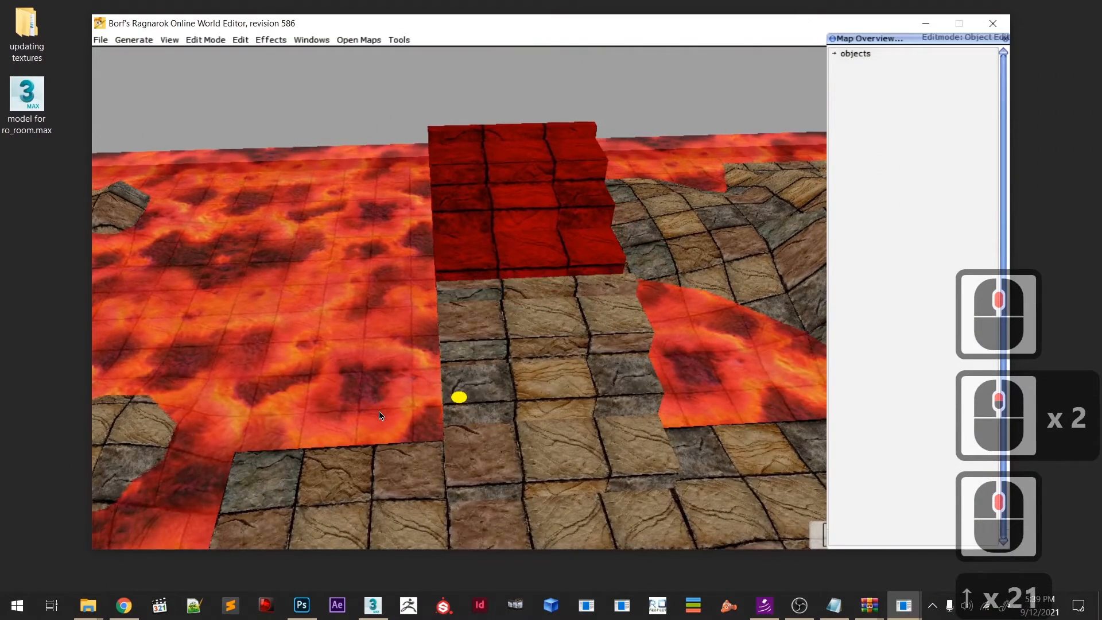
{"action": "key", "text": "Up"}
{"action": "middle_click_drag", "start_coordinate": [379, 412], "coordinate": [459, 432], "text": "shift"}
{"action": "key", "text": "Down"}
{"action": "key", "text": "Down"}
{"action": "key", "text": "Down"}
{"action": "key", "text": "Down"}
{"action": "key", "text": "Down"}
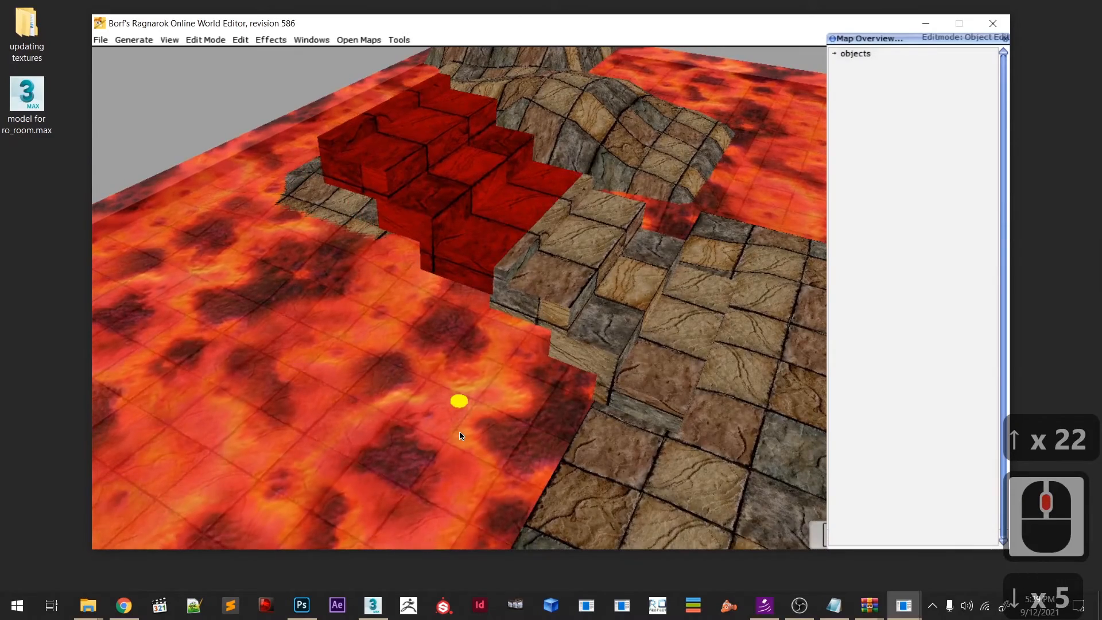
{"action": "key", "text": "Up"}
- Duplicate the stepped stone model again and place the third piece beyond the outer end of the stone path
{"action": "scroll", "coordinate": [184, 492], "scroll_direction": "up", "scroll_amount": 9}
{"action": "mouse_move", "coordinate": [234, 455]}
{"action": "middle_mouse_down", "text": "shift"}
{"action": "mouse_move", "coordinate": [204, 460]}
{"action": "mouse_move", "coordinate": [240, 472]}
{"action": "middle_mouse_up", "text": "shift"}
{"action": "scroll", "coordinate": [240, 472], "scroll_direction": "up", "scroll_amount": 11}
{"action": "scroll", "coordinate": [435, 376], "scroll_direction": "down", "scroll_amount": 5}
{"action": "middle_click_drag", "start_coordinate": [435, 376], "coordinate": [513, 395]}
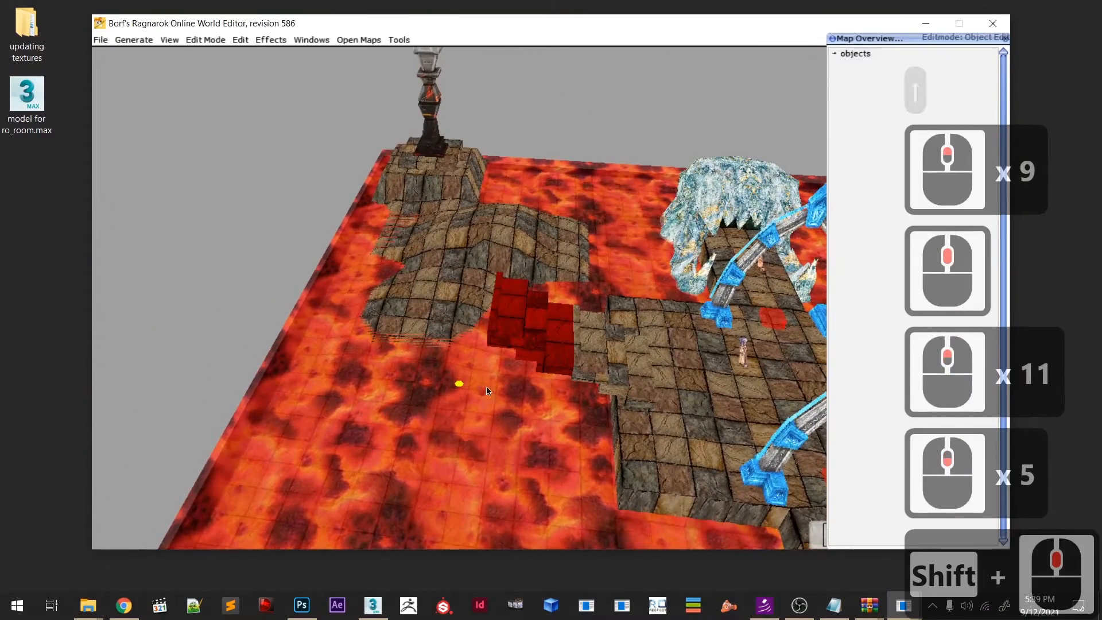
{"action": "scroll", "coordinate": [490, 395], "scroll_direction": "down", "scroll_amount": 3}
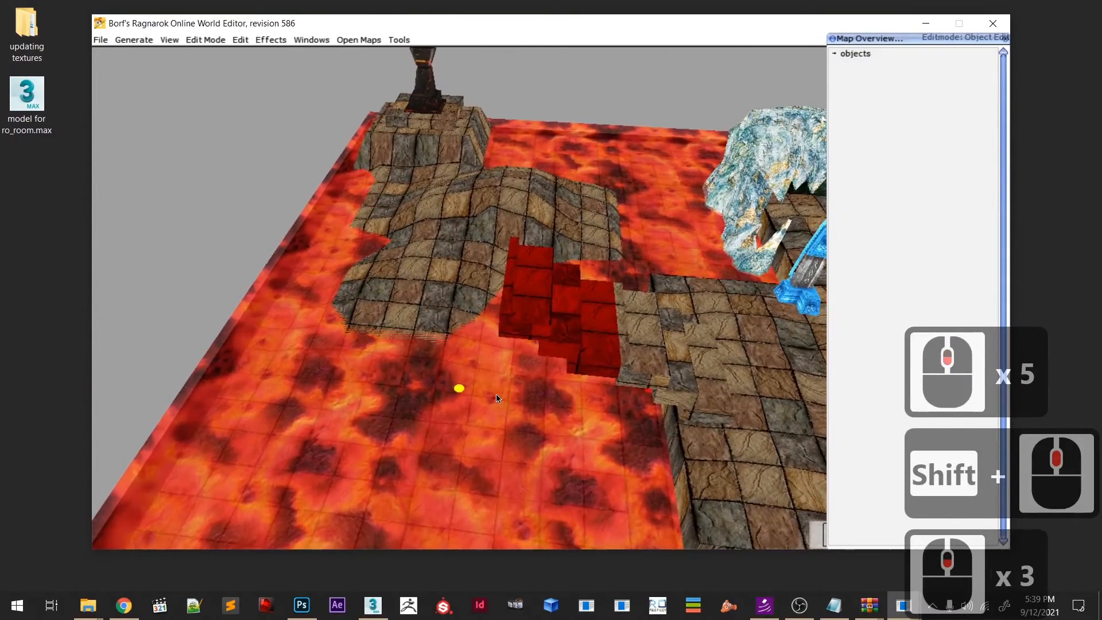
{"action": "key", "text": "c"}
{"action": "key", "text": "alt"}
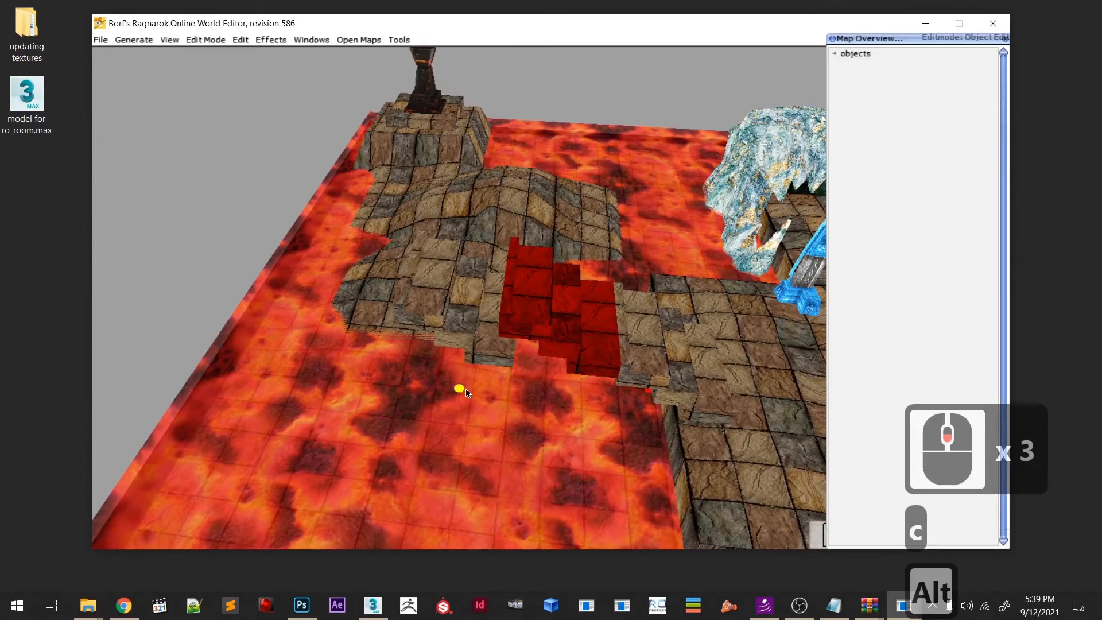
{"action": "left_click", "coordinate": [466, 389], "text": "alt"}
{"action": "middle_click_drag", "start_coordinate": [466, 390], "coordinate": [469, 430]}
{"action": "scroll", "coordinate": [468, 429], "scroll_direction": "down", "scroll_amount": 1}
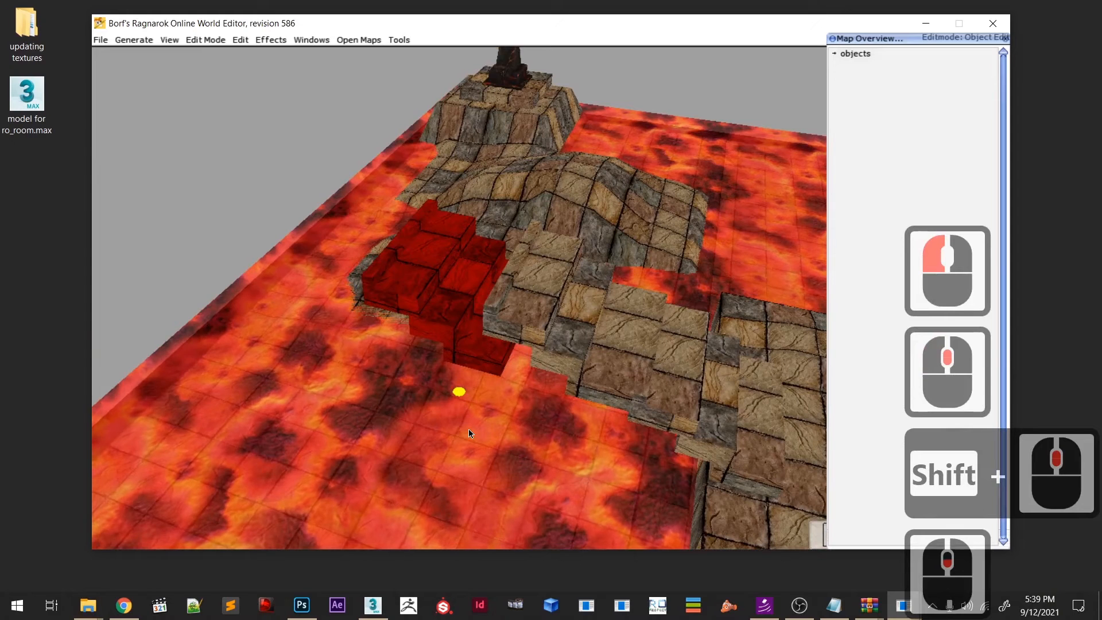
- Raise the third stepped stone model to the height of the two pieces before it
{"action": "key", "text": "Page_Up"}
{"action": "key", "text": "Page_Up"}
{"action": "key", "text": "Page_Up"}
{"action": "key", "text": "Page_Up"}
{"action": "key", "text": "Page_Up"}
{"action": "key", "text": "Page_Up"}
{"action": "key", "text": "Page_Up"}
{"action": "key", "text": "Page_Up"}
{"action": "key", "text": "Page_Up"}
{"action": "key", "text": "Page_Up"}
{"action": "key", "text": "Page_Up"}
{"action": "key", "text": "Page_Up"}
{"action": "key", "text": "Page_Up"}
{"action": "key", "text": "Page_Up"}
{"action": "key", "text": "Page_Up"}
{"action": "key", "text": "Page_Up"}
{"action": "key", "text": "Page_Up"}
{"action": "key", "text": "Page_Up"}
{"action": "key", "text": "Page_Up"}
{"action": "key", "text": "Page_Up"}
{"action": "key", "text": "Page_Up"}
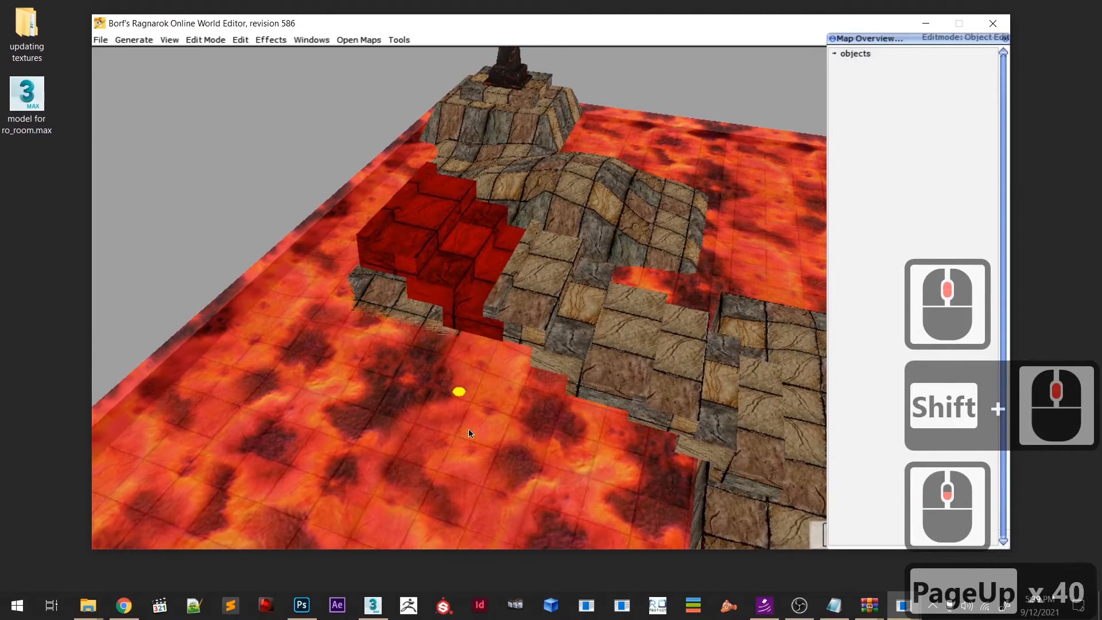
- Nudge the third stepped stone model until it joins the end of the stone path
{"action": "key", "text": "Up"}
{"action": "key", "text": "Up"}
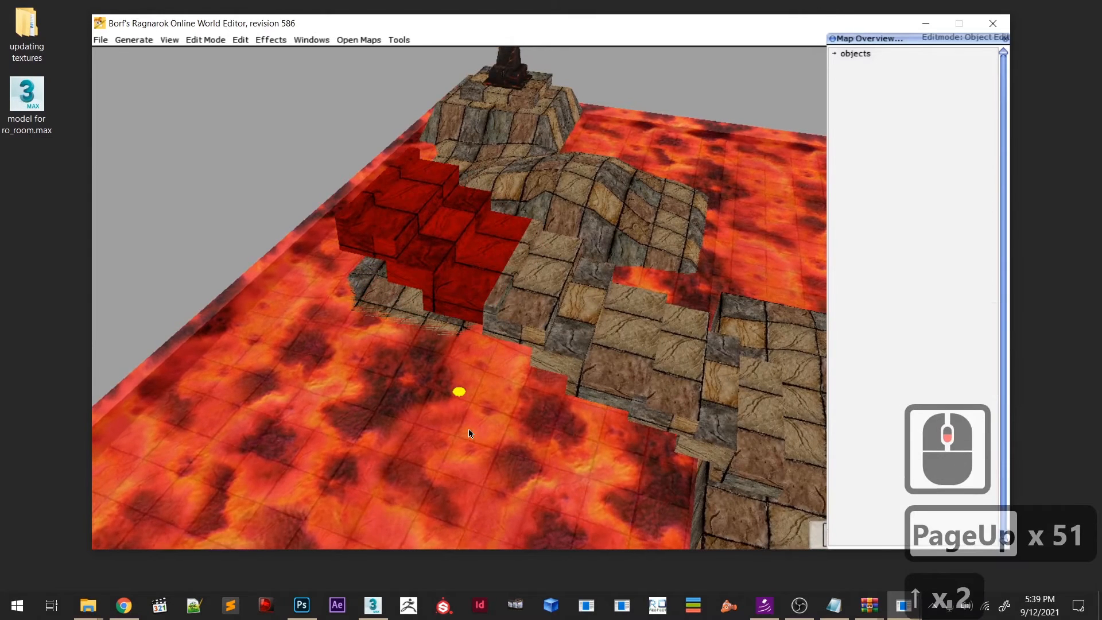
{"action": "key", "text": "Down"}
{"action": "key", "text": "Up"}
{"action": "key", "text": "Up"}
{"action": "key", "text": "Up"}
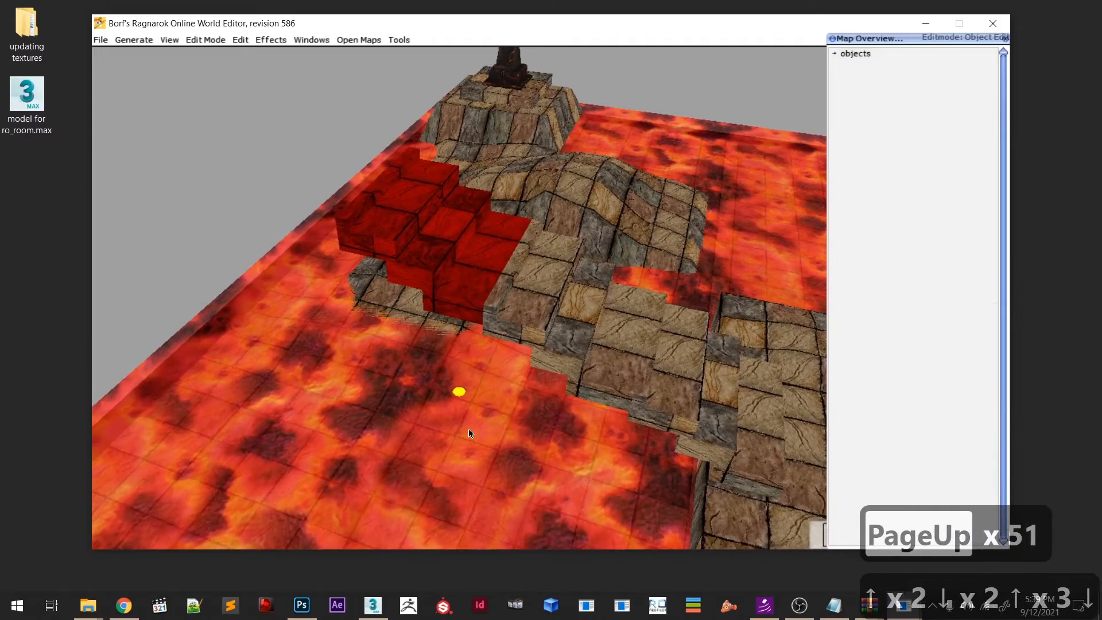
{"action": "key", "text": "Down"}
- Examine the extended stone path and the rock mounds under the corner pillars from around the map
{"action": "scroll", "coordinate": [469, 433], "scroll_direction": "up", "scroll_amount": 4}
{"action": "scroll", "coordinate": [470, 429], "scroll_direction": "down", "scroll_amount": 5}
{"action": "mouse_move", "coordinate": [469, 429]}
{"action": "right_mouse_down"}
{"action": "mouse_move", "coordinate": [525, 422]}
{"action": "mouse_move", "coordinate": [453, 403]}
{"action": "mouse_move", "coordinate": [297, 410]}
{"action": "mouse_move", "coordinate": [462, 409]}
{"action": "right_mouse_up"}
{"action": "scroll", "coordinate": [297, 413], "scroll_direction": "down", "scroll_amount": 5}
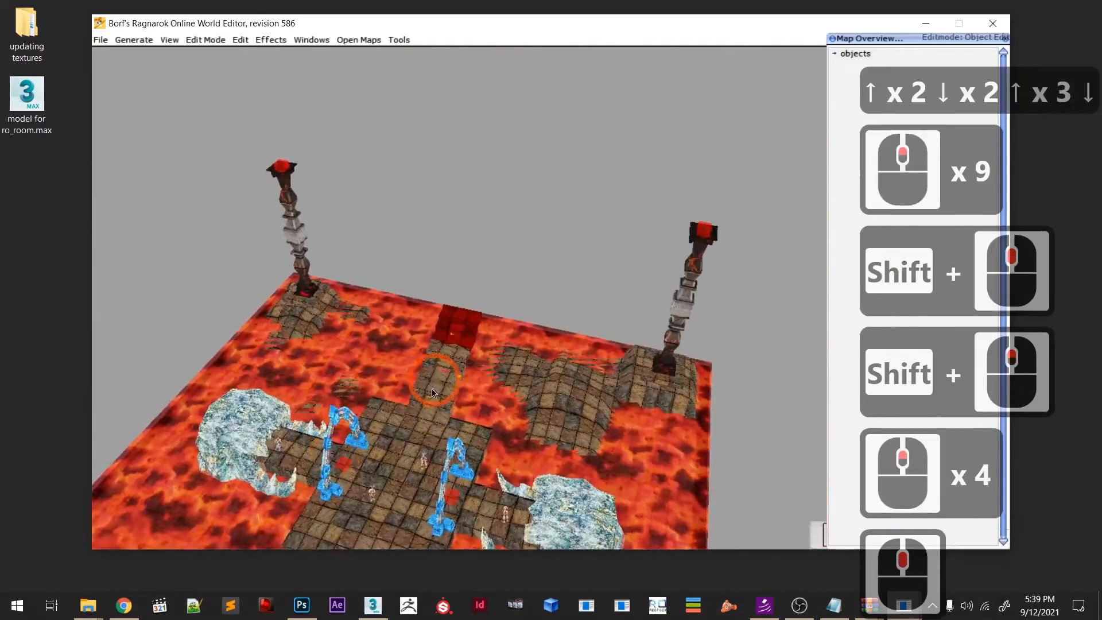
{"action": "scroll", "coordinate": [463, 409], "scroll_direction": "up", "scroll_amount": 5}
{"action": "middle_click_drag", "start_coordinate": [463, 409], "coordinate": [491, 383]}
{"action": "scroll", "coordinate": [491, 383], "scroll_direction": "down", "scroll_amount": 7}
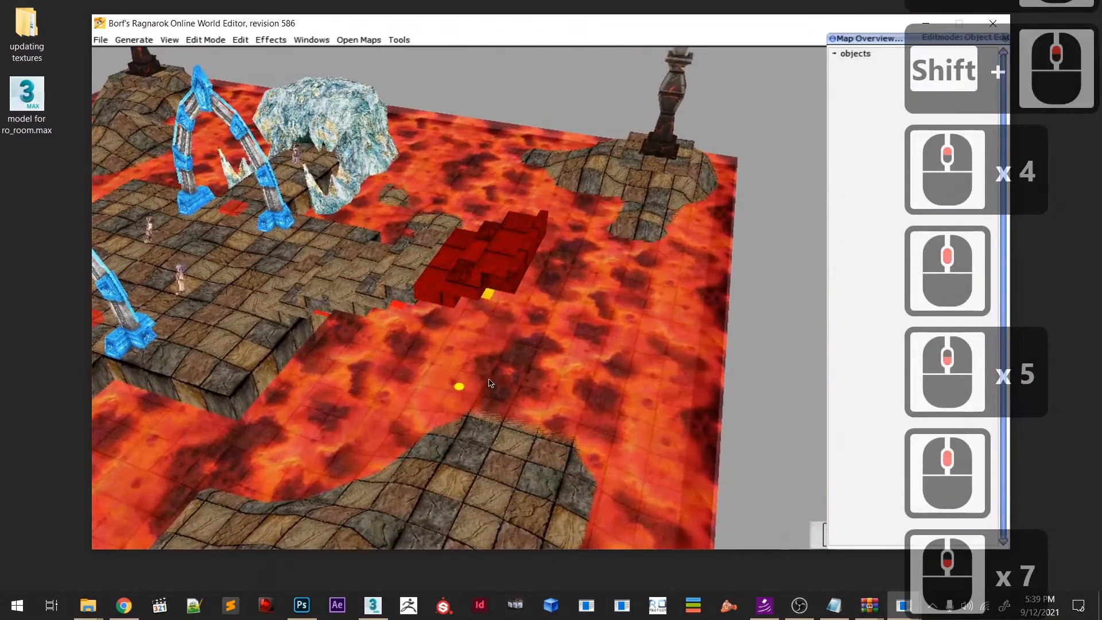
{"action": "left_click", "coordinate": [650, 228]}
{"action": "left_click", "coordinate": [656, 195]}
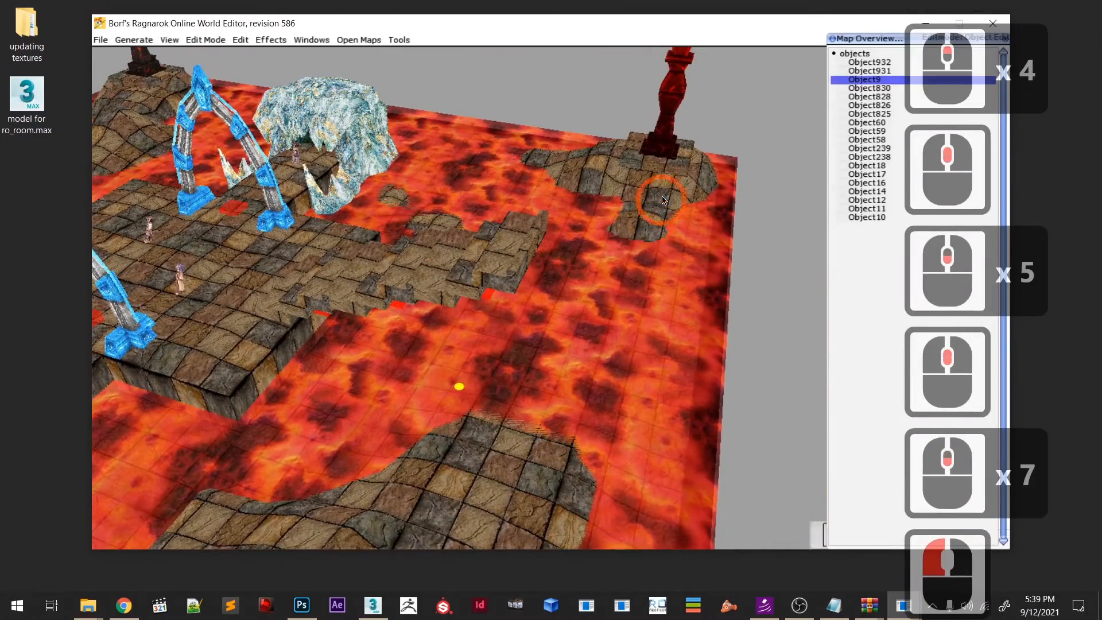
{"action": "middle_click_drag", "start_coordinate": [624, 260], "coordinate": [512, 466]}
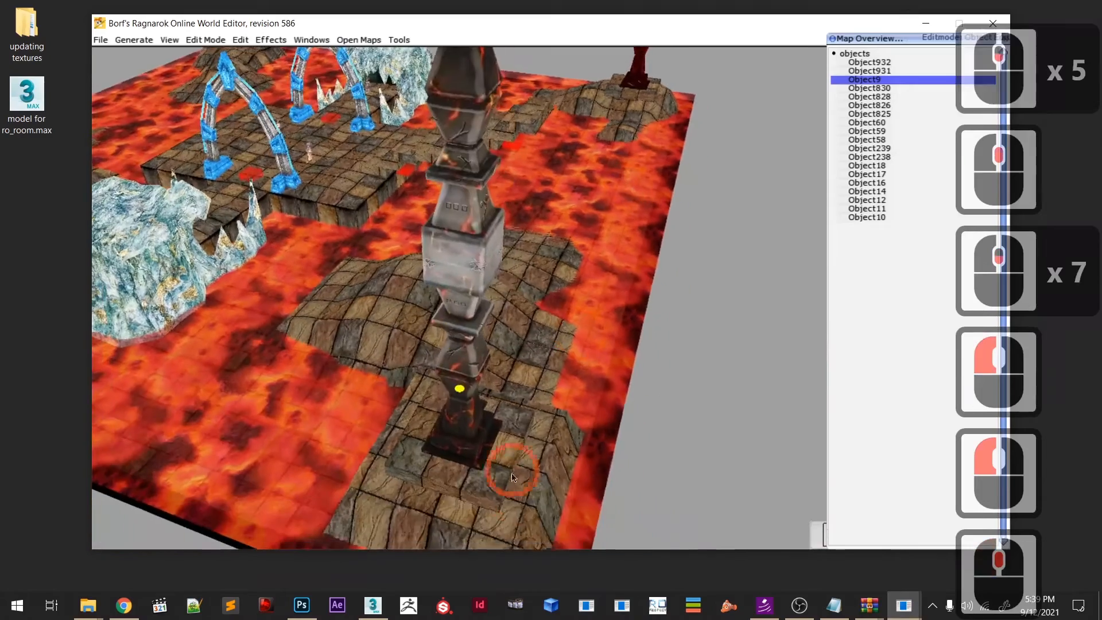
{"action": "left_click", "coordinate": [416, 517]}
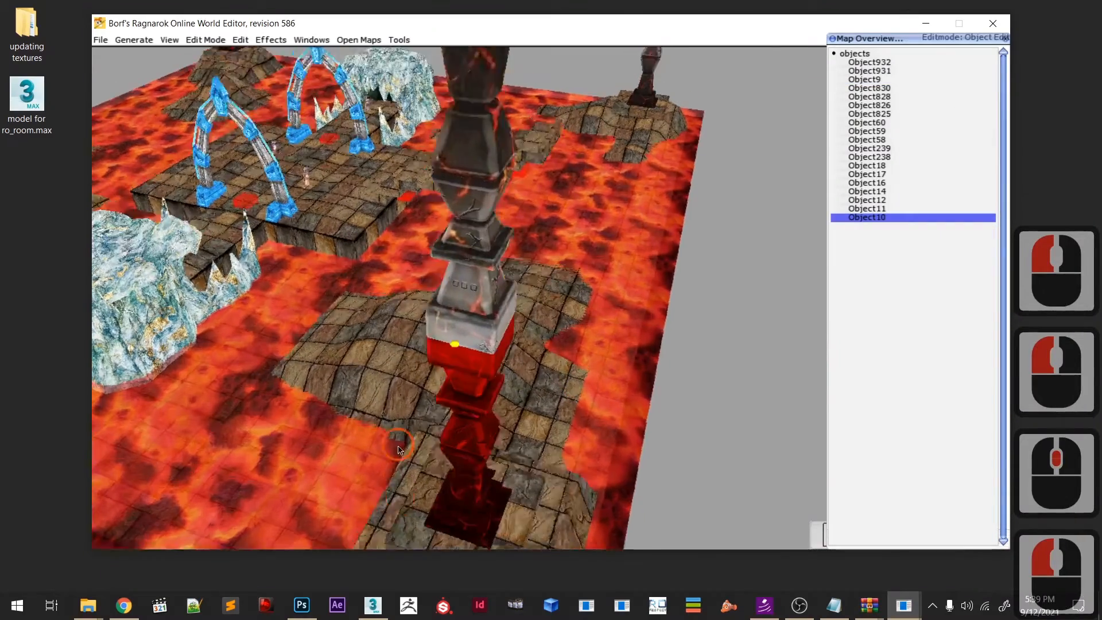
- Choose the flat square stone slab model and place it on the lava beside the rock mound
{"action": "key", "text": "m"}
{"action": "middle_click", "coordinate": [446, 373]}
{"action": "left_click", "coordinate": [562, 136]}
{"action": "key", "text": "m"}
{"action": "middle_click_drag", "start_coordinate": [563, 242], "coordinate": [581, 270]}
{"action": "left_click", "coordinate": [699, 491], "text": "ctrl"}
{"action": "middle_click_drag", "start_coordinate": [699, 491], "coordinate": [670, 470]}
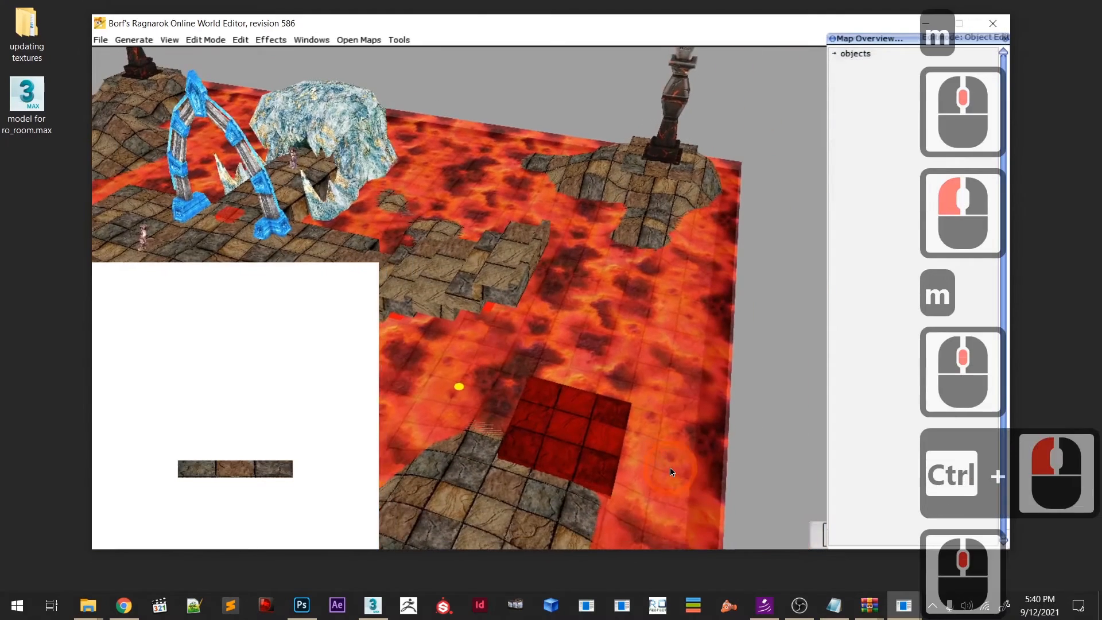
- Raise the flat square stone slab from the lava to about the height of the stone path's far end
{"action": "key", "text": "Page_Up"}
{"action": "key", "text": "Page_Up"}
{"action": "key", "text": "Page_Up"}
{"action": "key", "text": "Page_Up"}
{"action": "key", "text": "Page_Up"}
{"action": "key", "text": "Page_Up"}
{"action": "key", "text": "Page_Up"}
{"action": "key", "text": "Page_Up"}
{"action": "key", "text": "Page_Up"}
{"action": "key", "text": "Page_Up"}
{"action": "key", "text": "Page_Up"}
{"action": "key", "text": "Page_Up"}
{"action": "key", "text": "Page_Up"}
{"action": "key", "text": "Page_Up"}
{"action": "key", "text": "Page_Up"}
{"action": "key", "text": "Page_Up"}
{"action": "key", "text": "Page_Up"}
{"action": "key", "text": "Page_Up"}
{"action": "key", "text": "Page_Up"}
{"action": "key", "text": "Page_Up"}
{"action": "key", "text": "Page_Up"}
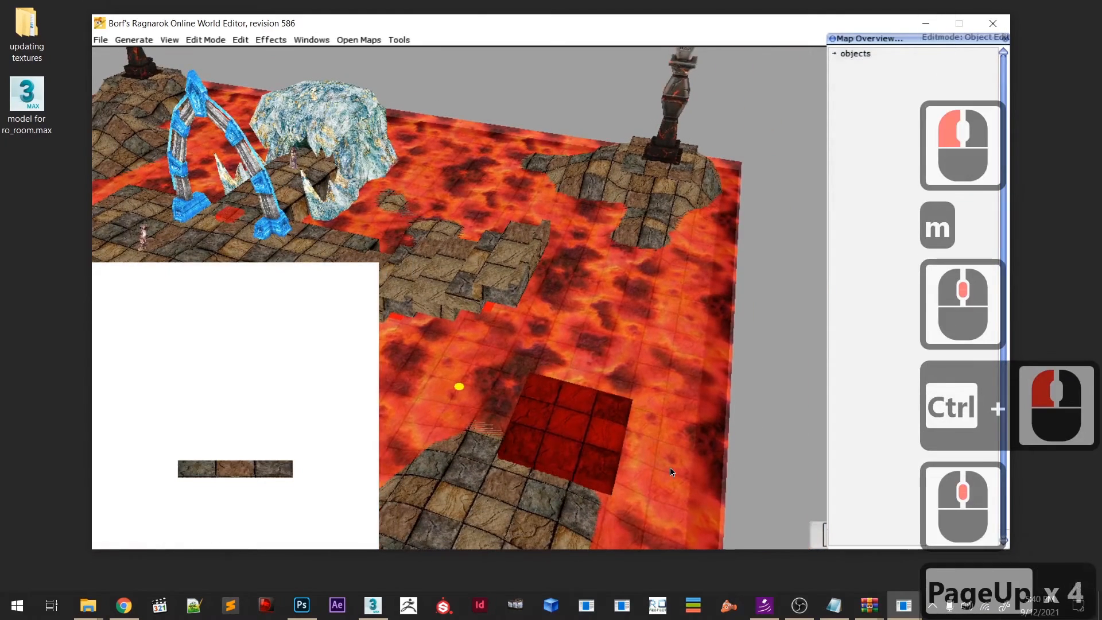
{"action": "key", "text": "Page_Up"}
{"action": "key", "text": "Page_Up"}
{"action": "key", "text": "Page_Up"}
{"action": "key", "text": "Page_Up"}
{"action": "key", "text": "Page_Up"}
{"action": "key", "text": "Page_Up"}
{"action": "key", "text": "Page_Up"}
{"action": "key", "text": "Page_Up"}
{"action": "key", "text": "Page_Up"}
{"action": "key", "text": "Page_Up"}
{"action": "key", "text": "Page_Up"}
{"action": "key", "text": "Page_Up"}
{"action": "key", "text": "Page_Up"}
{"action": "key", "text": "Page_Up"}
{"action": "key", "text": "Page_Up"}
{"action": "key", "text": "Page_Up"}
{"action": "key", "text": "Page_Up"}
{"action": "key", "text": "Page_Up"}
{"action": "key", "text": "Page_Up"}
{"action": "key", "text": "Page_Up"}
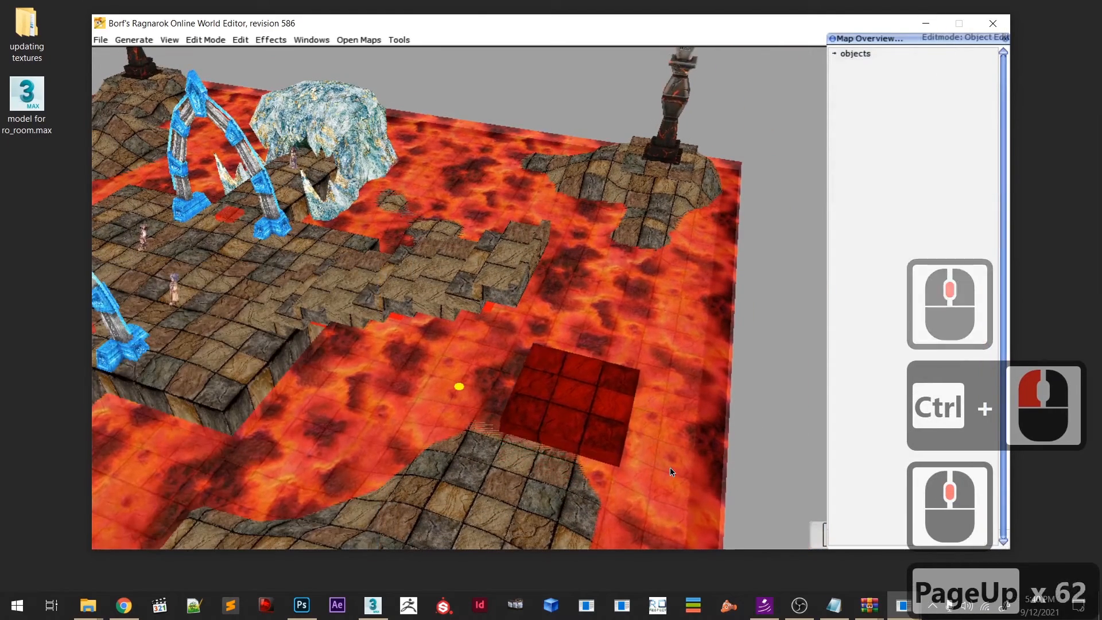
{"action": "key", "text": "Page_Up"}
{"action": "key", "text": "Page_Up"}
{"action": "key", "text": "Page_Up"}
{"action": "key", "text": "Page_Up"}
{"action": "key", "text": "Page_Up"}
{"action": "key", "text": "Page_Up"}
{"action": "key", "text": "Page_Up"}
{"action": "key", "text": "Page_Up"}
{"action": "key", "text": "Page_Up"}
{"action": "key", "text": "Page_Up"}
{"action": "key", "text": "Page_Up"}
{"action": "key", "text": "Page_Up"}
{"action": "key", "text": "Page_Up"}
{"action": "key", "text": "Page_Up"}
{"action": "key", "text": "Page_Up"}
{"action": "key", "text": "Page_Up"}
{"action": "key", "text": "Page_Up"}
{"action": "key", "text": "Page_Up"}
{"action": "key", "text": "Page_Up"}
{"action": "key", "text": "Page_Up"}
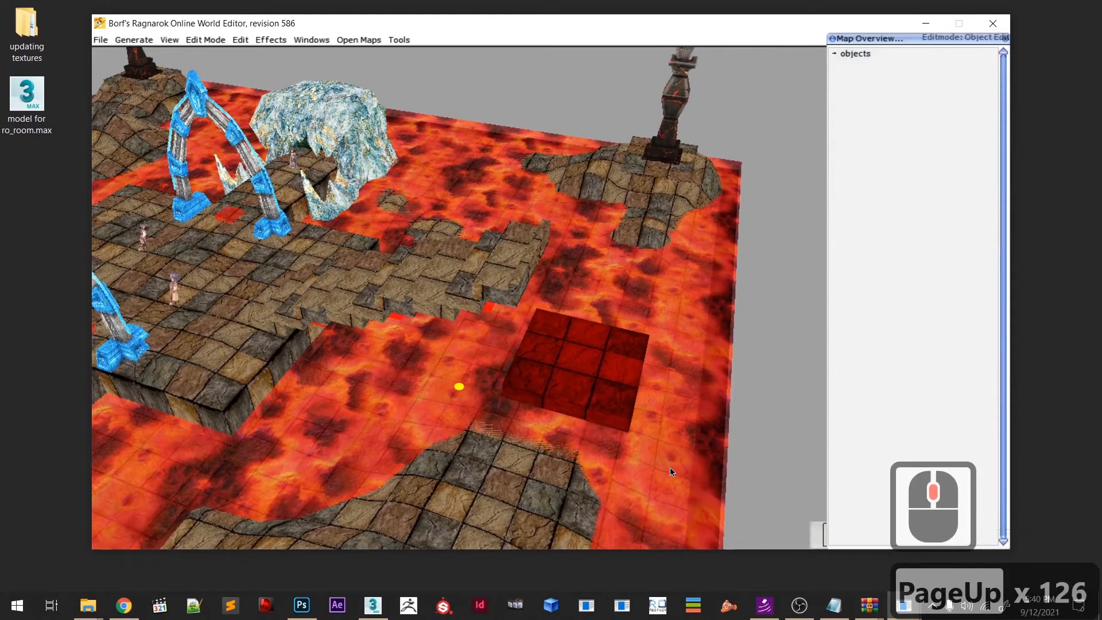
{"action": "key", "text": "Page_Up"}
{"action": "key", "text": "Page_Up"}
{"action": "key", "text": "Page_Up"}
{"action": "key", "text": "Page_Up"}
{"action": "key", "text": "Page_Up"}
{"action": "key", "text": "Page_Up"}
{"action": "key", "text": "Page_Up"}
{"action": "key", "text": "Page_Up"}
{"action": "key", "text": "Page_Up"}
{"action": "key", "text": "Page_Up"}
{"action": "key", "text": "Page_Up"}
{"action": "key", "text": "Page_Up"}
{"action": "key", "text": "Page_Up"}
{"action": "key", "text": "Page_Up"}
{"action": "key", "text": "Page_Up"}
{"action": "key", "text": "Page_Up"}
{"action": "key", "text": "Page_Up"}
{"action": "key", "text": "Page_Up"}
{"action": "key", "text": "Page_Up"}
{"action": "key", "text": "Page_Up"}
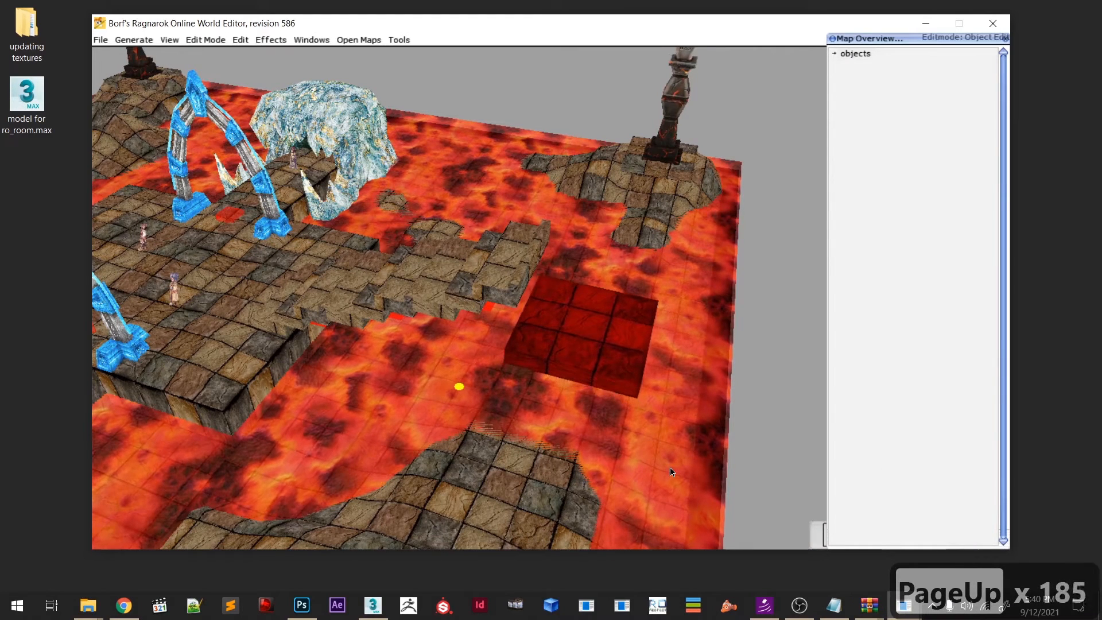
{"action": "key", "text": "Page_Up"}
{"action": "key", "text": "Page_Up"}
{"action": "key", "text": "Page_Up"}
{"action": "key", "text": "Page_Up"}
{"action": "key", "text": "Page_Up"}
{"action": "key", "text": "Page_Up"}
{"action": "key", "text": "Page_Up"}
{"action": "key", "text": "Page_Up"}
{"action": "key", "text": "Page_Up"}
{"action": "key", "text": "Page_Up"}
{"action": "key", "text": "Page_Up"}
{"action": "key", "text": "Page_Up"}
{"action": "key", "text": "Page_Up"}
{"action": "key", "text": "Page_Up"}
{"action": "key", "text": "Page_Up"}
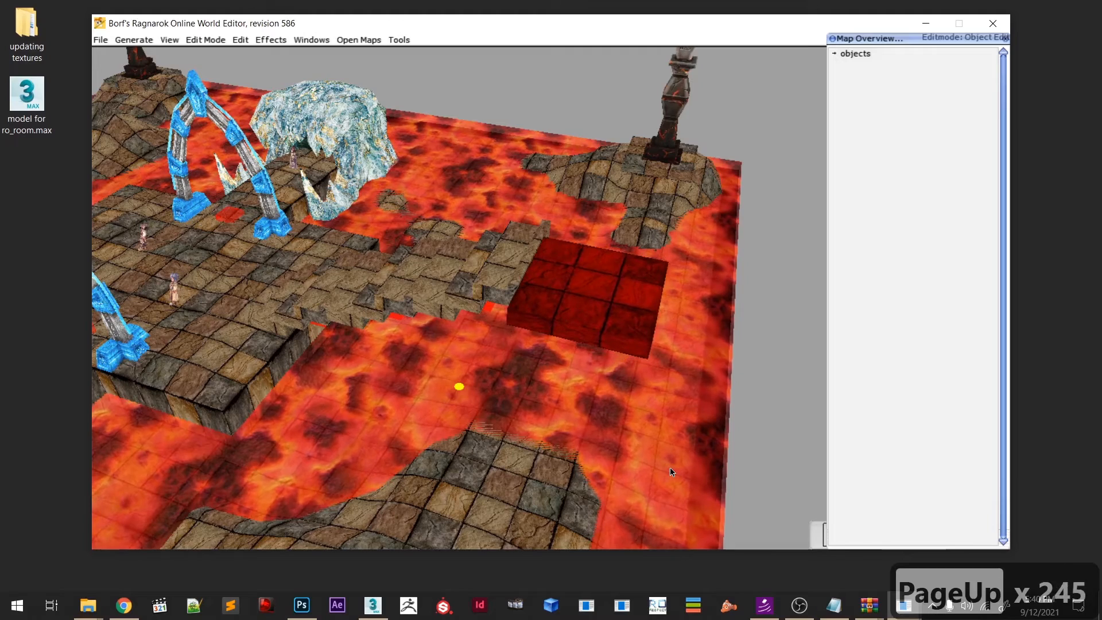
- Slide the flat stone slab sideways until it lines up with the far end of the stone path
{"action": "right_click_drag", "start_coordinate": [670, 468], "coordinate": [563, 475], "text": "shift"}
{"action": "middle_click_drag", "start_coordinate": [562, 474], "coordinate": [594, 492], "text": "shift"}
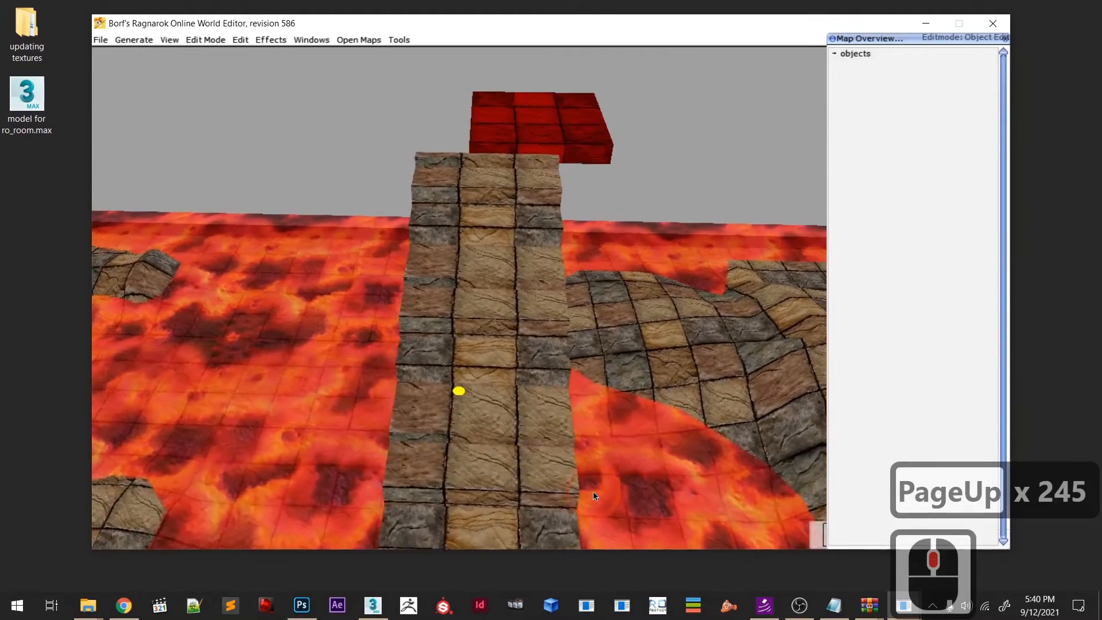
{"action": "key", "text": "Left"}
{"action": "key", "text": "Left"}
{"action": "key", "text": "Left"}
{"action": "key", "text": "Left"}
{"action": "key", "text": "Left"}
{"action": "key", "text": "Left"}
{"action": "key", "text": "Left"}
{"action": "key", "text": "Left"}
{"action": "key", "text": "Left"}
{"action": "key", "text": "Left"}
{"action": "key", "text": "Left"}
{"action": "key", "text": "Left"}
{"action": "key", "text": "Left"}
{"action": "key", "text": "Left"}
{"action": "key", "text": "Left"}
{"action": "key", "text": "Left"}
{"action": "key", "text": "Left"}
{"action": "key", "text": "Left"}
{"action": "key", "text": "Left"}
{"action": "key", "text": "Left"}
{"action": "key", "text": "Left"}
{"action": "key", "text": "Left"}
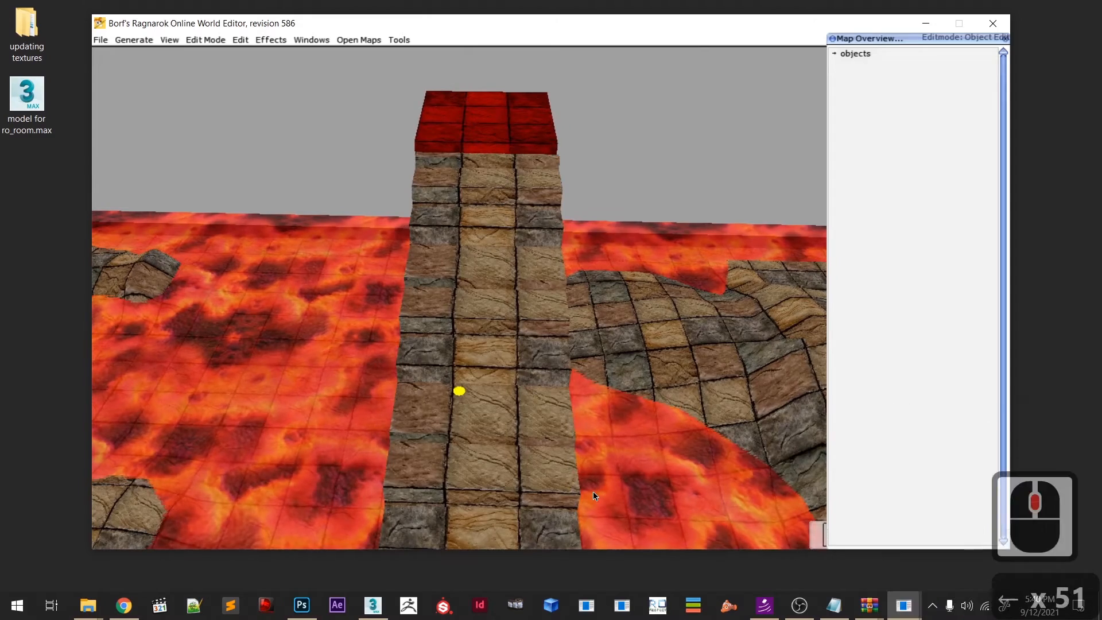
{"action": "key", "text": "Right"}
{"action": "middle_click_drag", "start_coordinate": [489, 303], "coordinate": [595, 317], "text": "shift"}
{"action": "key", "text": "Right"}
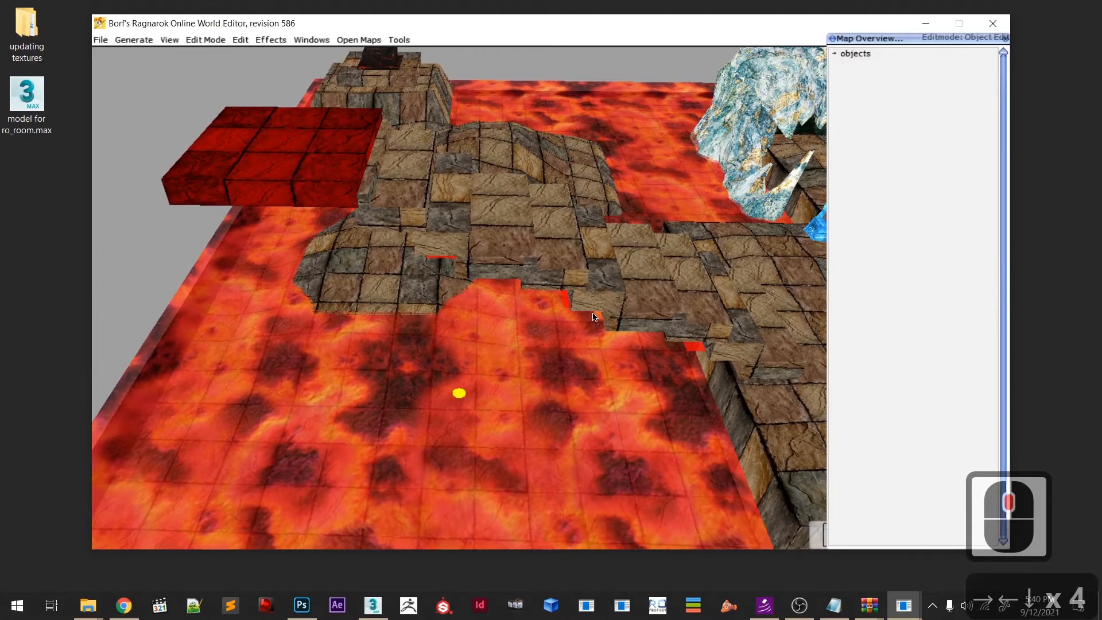
- Lower the flat stone slab slightly to bring it level with the last piece of the stone path
{"action": "key", "text": "Page_Down"}
{"action": "key", "text": "Page_Down"}
{"action": "key", "text": "Page_Down"}
{"action": "key", "text": "Page_Down"}
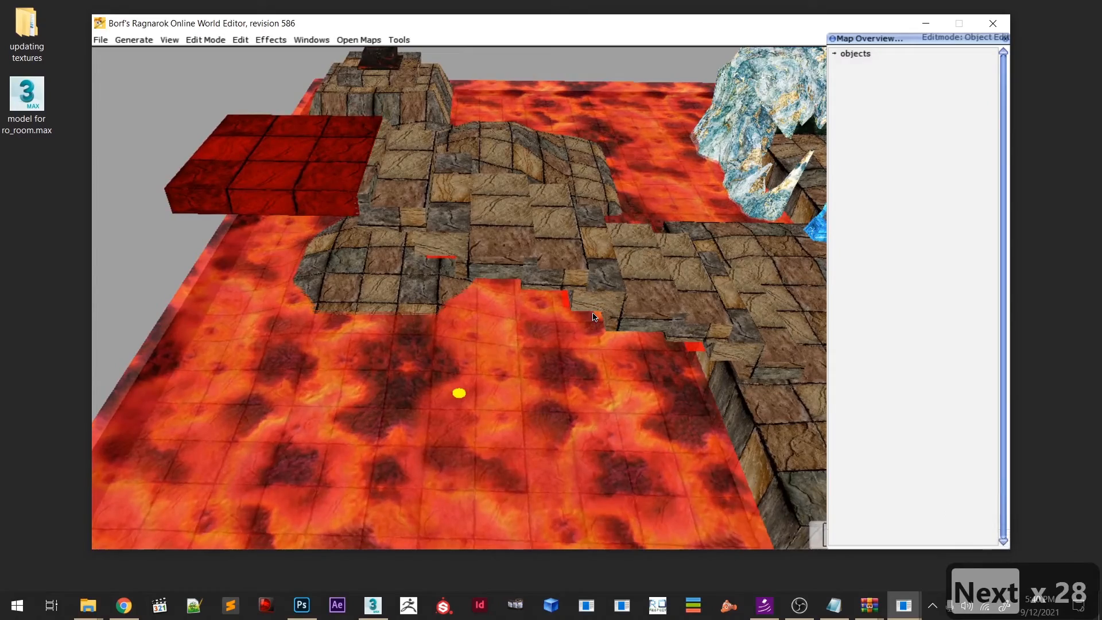
- Copy the stepped stone piece from the extended path and place the duplicate beside the neighbouring rock mound
{"action": "scroll", "coordinate": [594, 317], "scroll_direction": "up", "scroll_amount": 7}
{"action": "middle_click_drag", "start_coordinate": [594, 317], "coordinate": [426, 427], "text": "shift"}
{"action": "left_click", "coordinate": [466, 436]}
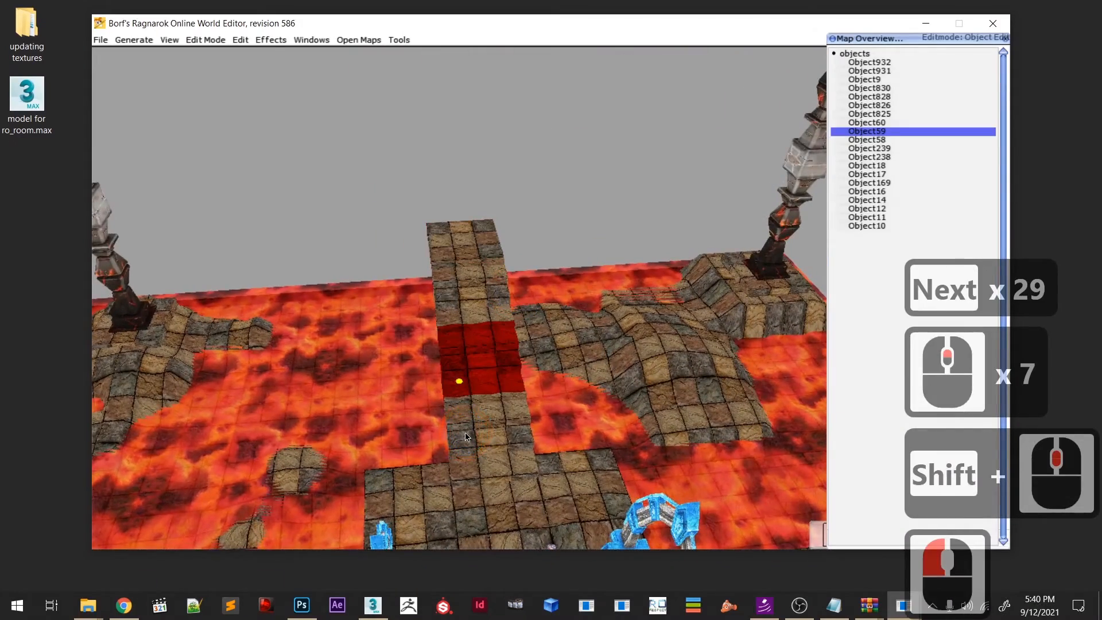
{"action": "key", "text": "c"}
{"action": "middle_click_drag", "start_coordinate": [466, 437], "coordinate": [437, 379]}
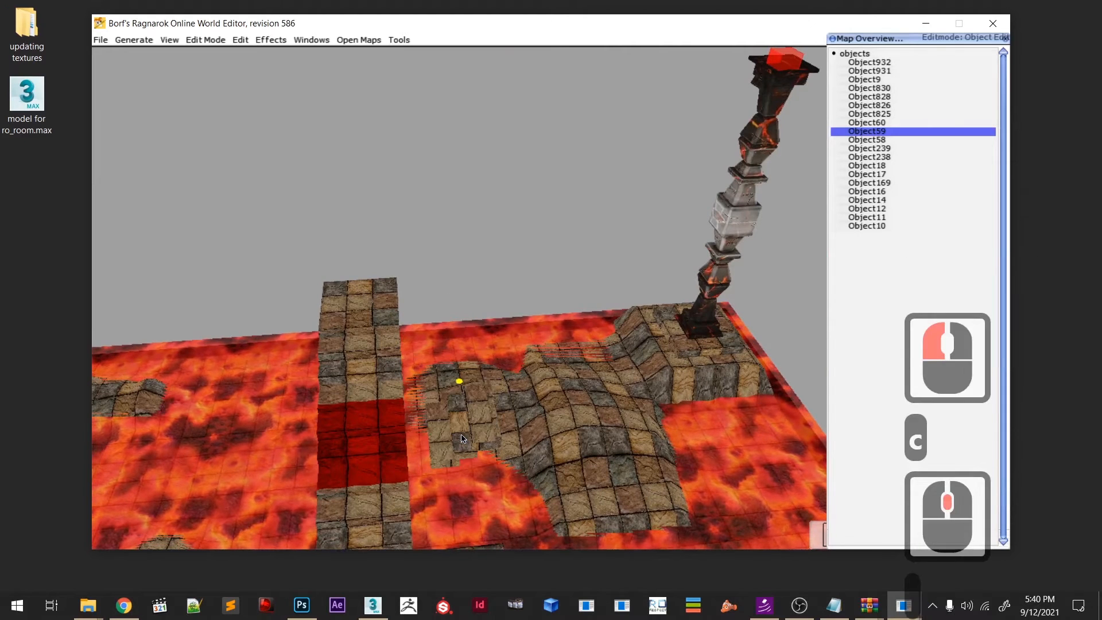
{"action": "left_click", "coordinate": [463, 439]}
{"action": "scroll", "coordinate": [463, 439], "scroll_direction": "up", "scroll_amount": 5}
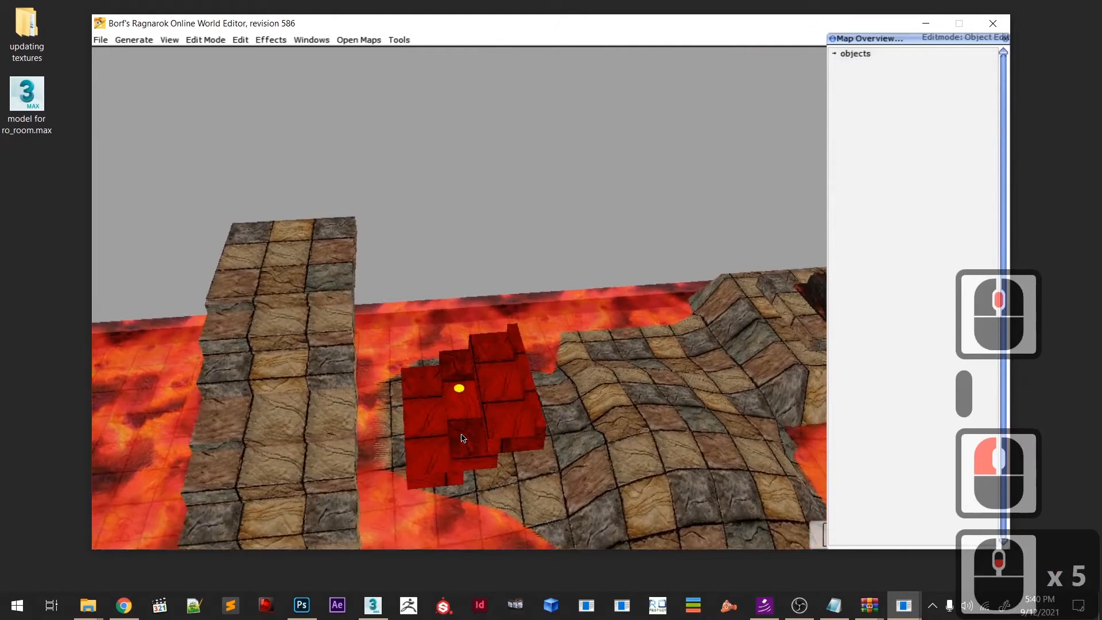
- Raise the duplicated stepped stone piece well above the neighbouring rock mound
{"action": "key", "text": "Page_Up"}
{"action": "key", "text": "Page_Up"}
{"action": "key", "text": "Up"}
{"action": "key", "text": "Left"}
{"action": "middle_click_drag", "start_coordinate": [463, 438], "coordinate": [449, 462], "text": "shift"}
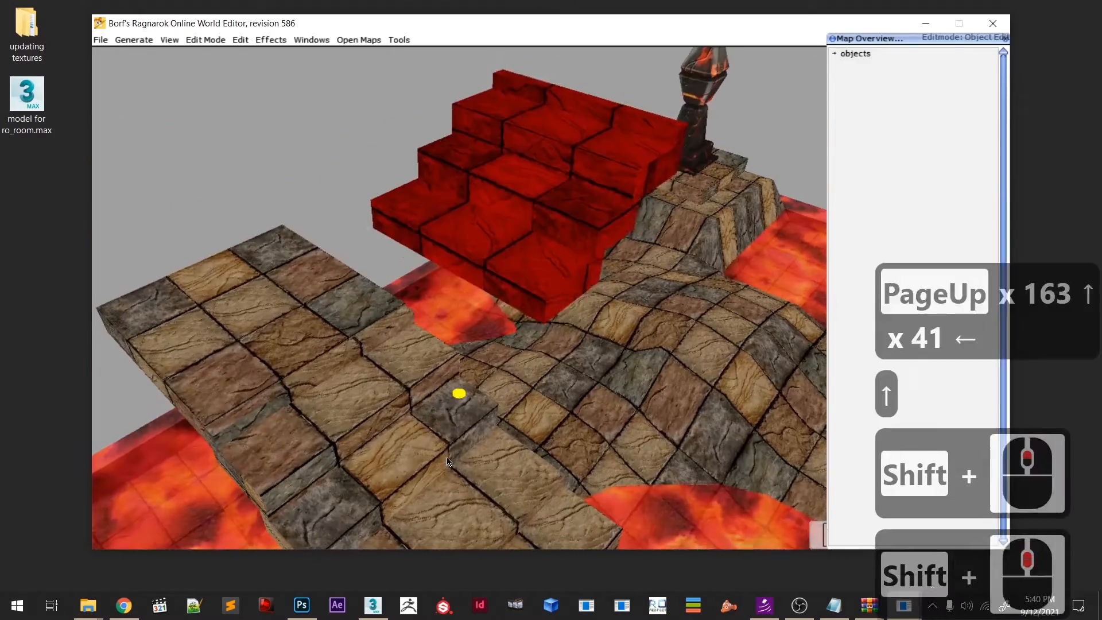
- Slide the raised stepped stone piece toward the stone path's far end and lower it to about path level
{"action": "key", "text": "Up"}
{"action": "key", "text": "Left"}
{"action": "key", "text": "Left"}
{"action": "key", "text": "Left"}
{"action": "key", "text": "Left"}
{"action": "key", "text": "Left"}
{"action": "key", "text": "Left"}
{"action": "key", "text": "Page_Down"}
{"action": "key", "text": "Page_Down"}
{"action": "key", "text": "Page_Down"}
{"action": "key", "text": "Page_Down"}
{"action": "key", "text": "Page_Down"}
{"action": "key", "text": "Page_Down"}
{"action": "key", "text": "Page_Down"}
{"action": "key", "text": "Page_Down"}
- Line up the stepped stone piece with the side edge of the stone path's far end
{"action": "key", "text": "Left"}
{"action": "key", "text": "Left"}
{"action": "key", "text": "Right"}
{"action": "key", "text": "Right"}
{"action": "key", "text": "Right"}
{"action": "key", "text": "Right"}
{"action": "key", "text": "Right"}
{"action": "key", "text": "Left"}
{"action": "key", "text": "Left"}
{"action": "key", "text": "Down"}
{"action": "key", "text": "Down"}
{"action": "key", "text": "Up"}
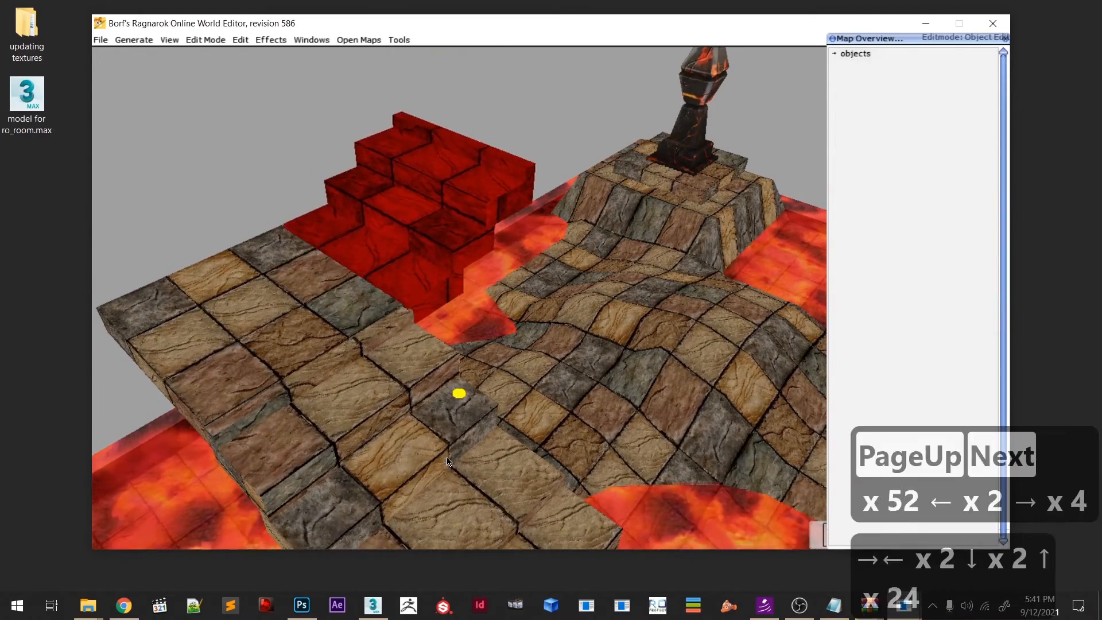
{"action": "key", "text": "Up"}
{"action": "key", "text": "Up"}
- Fine-tune the stepped stone piece's height and position against the path's far end and save the map
{"action": "key", "text": "Page_Down"}
{"action": "key", "text": "Page_Down"}
{"action": "key", "text": "Page_Down"}
{"action": "key", "text": "Page_Up"}
{"action": "key", "text": "Page_Up"}
{"action": "key", "text": "Left"}
{"action": "key", "text": "Up"}
{"action": "key", "text": "Down"}
{"action": "key", "text": "Right"}
{"action": "key", "text": "Left"}
{"action": "key", "text": "Right"}
{"action": "key", "text": "Down"}
{"action": "key", "text": "Up"}
{"action": "scroll", "coordinate": [492, 331], "scroll_direction": "down", "scroll_amount": 17}
{"action": "scroll", "coordinate": [491, 331], "scroll_direction": "down", "scroll_amount": 3}
{"action": "left_click", "coordinate": [100, 39]}
{"action": "left_click", "coordinate": [121, 84]}
- Copy the stepped stone piece, place the duplicate near the rock mound and raise it
{"action": "scroll", "coordinate": [399, 349], "scroll_direction": "up", "scroll_amount": 6}
{"action": "key", "text": "c"}
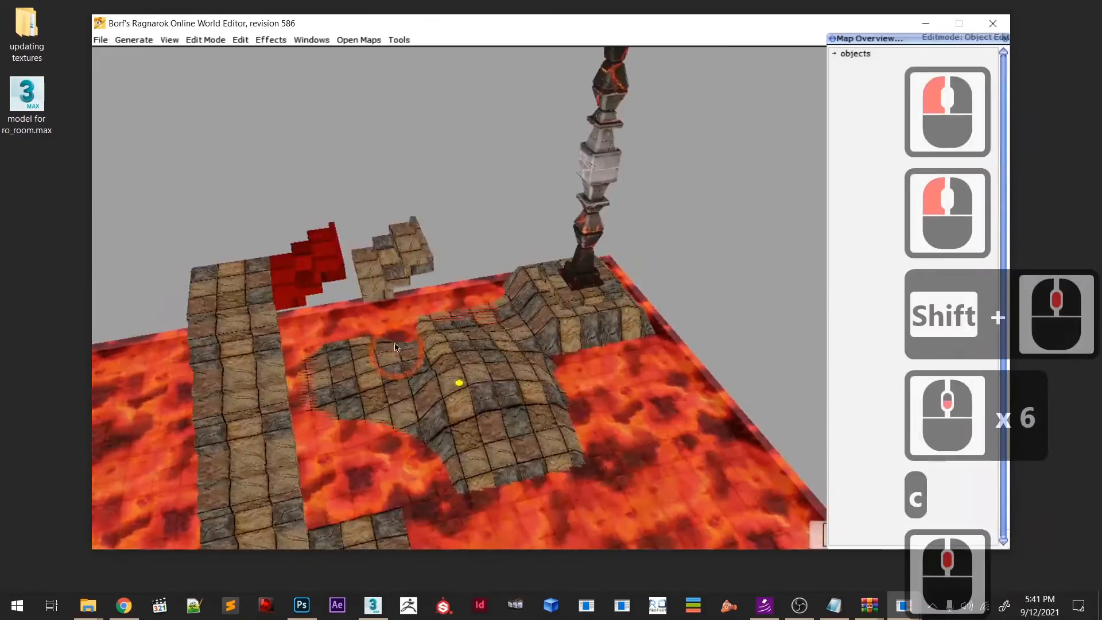
{"action": "left_click", "coordinate": [398, 349]}
{"action": "middle_click_drag", "start_coordinate": [398, 349], "coordinate": [522, 322], "text": "shift"}
{"action": "key", "text": "Page_Up"}
- Move the second stepped stone piece toward the upper end of the first steps
{"action": "key", "text": "Right"}
{"action": "key", "text": "Right"}
{"action": "key", "text": "Left"}
{"action": "key", "text": "Left"}
{"action": "key", "text": "Left"}
{"action": "key", "text": "Down"}
{"action": "key", "text": "Down"}
{"action": "key", "text": "Down"}
{"action": "key", "text": "Down"}
{"action": "key", "text": "Down"}
{"action": "key", "text": "Down"}
- Align the second stepped stone piece with the top edge of the first one so the stairs continue
{"action": "middle_click_drag", "start_coordinate": [735, 294], "coordinate": [537, 339], "text": "shift"}
{"action": "key", "text": "Down"}
{"action": "key", "text": "Down"}
{"action": "key", "text": "Up"}
{"action": "key", "text": "Left"}
{"action": "key", "text": "Right"}
{"action": "key", "text": "Left"}
{"action": "key", "text": "Down"}
{"action": "key", "text": "Right"}
{"action": "key", "text": "Right"}
{"action": "key", "text": "Right"}
{"action": "key", "text": "Left"}
{"action": "key", "text": "Right"}
{"action": "key", "text": "Up"}
- Lower the second stepped stone piece slightly to meet the steps beneath it
{"action": "middle_click_drag", "start_coordinate": [537, 338], "coordinate": [580, 368]}
{"action": "key", "text": "Page_Down"}
{"action": "key", "text": "Page_Down"}
{"action": "scroll", "coordinate": [645, 358], "scroll_direction": "down", "scroll_amount": 14}
{"action": "middle_click_drag", "start_coordinate": [580, 367], "coordinate": [497, 376], "text": "shift"}
{"action": "scroll", "coordinate": [505, 378], "scroll_direction": "up", "scroll_amount": 20}
- Duplicate the stepped stone piece again as a third stair section and raise the copy above the lava
{"action": "left_click", "coordinate": [468, 247]}
{"action": "key", "text": "c"}
{"action": "left_click", "coordinate": [540, 406]}
{"action": "key", "text": "Page_Up"}
{"action": "key", "text": "Page_Up"}
{"action": "key", "text": "Page_Up"}
- Shift the third stepped stone piece toward the staircase and adjust its height
{"action": "key", "text": "Left"}
{"action": "key", "text": "Left"}
{"action": "key", "text": "Right"}
{"action": "scroll", "coordinate": [602, 273], "scroll_direction": "up", "scroll_amount": 9}
{"action": "scroll", "coordinate": [599, 278], "scroll_direction": "down", "scroll_amount": 4}
{"action": "key", "text": "Up"}
{"action": "key", "text": "Up"}
{"action": "key", "text": "Up"}
{"action": "key", "text": "Up"}
{"action": "key", "text": "Page_Down"}
- Slide the third stepped stone piece along the staircase to its upper end
{"action": "middle_click_drag", "start_coordinate": [602, 273], "coordinate": [678, 299]}
{"action": "key", "text": "Up"}
{"action": "key", "text": "Up"}
{"action": "key", "text": "Up"}
{"action": "key", "text": "Up"}
{"action": "key", "text": "Up"}
{"action": "key", "text": "Up"}
{"action": "key", "text": "Up"}
{"action": "key", "text": "Up"}
{"action": "key", "text": "Up"}
{"action": "key", "text": "Up"}
{"action": "key", "text": "Up"}
{"action": "key", "text": "Up"}
{"action": "key", "text": "Up"}
{"action": "key", "text": "Up"}
{"action": "key", "text": "Up"}
{"action": "key", "text": "Up"}
{"action": "key", "text": "Up"}
{"action": "key", "text": "Up"}
{"action": "key", "text": "Up"}
{"action": "key", "text": "Up"}
{"action": "key", "text": "Down"}
{"action": "key", "text": "Down"}
{"action": "key", "text": "Up"}
{"action": "key", "text": "Up"}
- Align the third stepped stone piece sideways with the width of the staircase
{"action": "key", "text": "Left"}
{"action": "key", "text": "Left"}
{"action": "key", "text": "Right"}
{"action": "key", "text": "Right"}
{"action": "key", "text": "Right"}
{"action": "key", "text": "Right"}
{"action": "key", "text": "Right"}
{"action": "key", "text": "Right"}
{"action": "key", "text": "Left"}
{"action": "key", "text": "Left"}
- Fine-tune the third stepped stone piece's position so its edges meet the top step of the staircase
{"action": "middle_click_drag", "start_coordinate": [677, 298], "coordinate": [643, 321]}
{"action": "key", "text": "Left"}
{"action": "key", "text": "Up"}
{"action": "key", "text": "Down"}
{"action": "key", "text": "Right"}
{"action": "key", "text": "Left"}
{"action": "key", "text": "Up"}
{"action": "key", "text": "Down"}
{"action": "key", "text": "Up"}
{"action": "key", "text": "Down"}
{"action": "key", "text": "Up"}
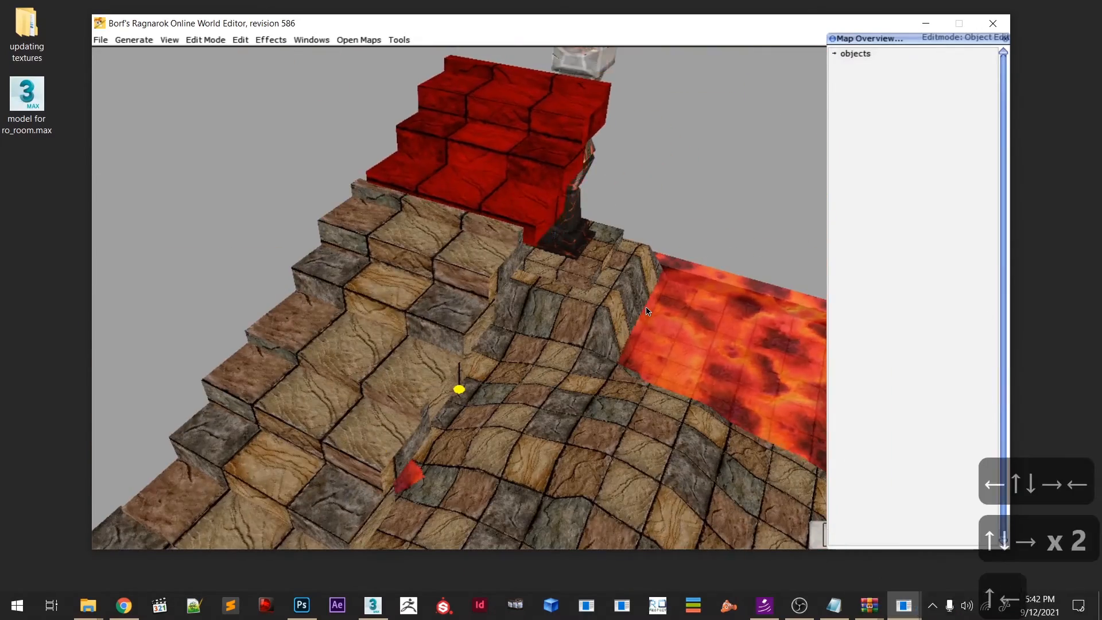
{"action": "scroll", "coordinate": [460, 299], "scroll_direction": "up", "scroll_amount": 10}
{"action": "middle_click_drag", "start_coordinate": [459, 299], "coordinate": [402, 288], "text": "shift"}
{"action": "scroll", "coordinate": [402, 287], "scroll_direction": "up", "scroll_amount": 6}
{"action": "scroll", "coordinate": [345, 258], "scroll_direction": "down", "scroll_amount": 7}
- Duplicate a stepped stone piece of the staircase and place the copy as a fourth stair section
{"action": "left_click", "coordinate": [254, 188]}
{"action": "scroll", "coordinate": [281, 212], "scroll_direction": "down", "scroll_amount": 3}
{"action": "middle_click_drag", "start_coordinate": [281, 212], "coordinate": [448, 368]}
{"action": "scroll", "coordinate": [436, 321], "scroll_direction": "up", "scroll_amount": 3}
{"action": "scroll", "coordinate": [448, 344], "scroll_direction": "up", "scroll_amount": 3}
{"action": "key", "text": "c"}
{"action": "left_click", "coordinate": [509, 398]}
- Align the fourth stepped stone piece sideways with the width of the staircase
{"action": "key", "text": "Right"}
{"action": "key", "text": "Right"}
{"action": "key", "text": "Right"}
{"action": "key", "text": "Left"}
{"action": "key", "text": "Left"}
{"action": "key", "text": "Up"}
{"action": "key", "text": "Up"}
{"action": "key", "text": "Down"}
{"action": "key", "text": "Down"}
{"action": "key", "text": "Right"}
{"action": "key", "text": "Left"}
{"action": "key", "text": "Right"}
- Slide the fourth stepped stone piece along the staircase and lower it to join the section beneath
{"action": "key", "text": "Up"}
{"action": "key", "text": "Up"}
{"action": "key", "text": "Up"}
{"action": "key", "text": "Up"}
{"action": "key", "text": "Up"}
{"action": "key", "text": "Up"}
{"action": "key", "text": "Up"}
{"action": "key", "text": "Up"}
{"action": "key", "text": "Up"}
{"action": "key", "text": "Page_Down"}
{"action": "key", "text": "Page_Down"}
{"action": "key", "text": "Page_Down"}
{"action": "key", "text": "Page_Down"}
{"action": "key", "text": "Page_Down"}
{"action": "key", "text": "Page_Down"}
{"action": "key", "text": "Page_Down"}
{"action": "key", "text": "Page_Down"}
{"action": "key", "text": "Up"}
- Duplicate a flat stone slab from the raised path and place the copy beyond the staircase, near the dark pillar
{"action": "scroll", "coordinate": [424, 408], "scroll_direction": "up", "scroll_amount": 20}
{"action": "scroll", "coordinate": [488, 389], "scroll_direction": "down", "scroll_amount": 7}
{"action": "scroll", "coordinate": [468, 382], "scroll_direction": "up", "scroll_amount": 2}
{"action": "left_click", "coordinate": [295, 327]}
{"action": "middle_click_drag", "start_coordinate": [295, 328], "coordinate": [287, 310], "text": "shift"}
{"action": "left_click", "coordinate": [279, 277]}
{"action": "middle_click_drag", "start_coordinate": [345, 402], "coordinate": [287, 425]}
{"action": "key", "text": "c"}
{"action": "left_click", "coordinate": [433, 358]}
- Raise the copied stone slab toward the height of the staircase's top step
{"action": "key", "text": "Page_Up"}
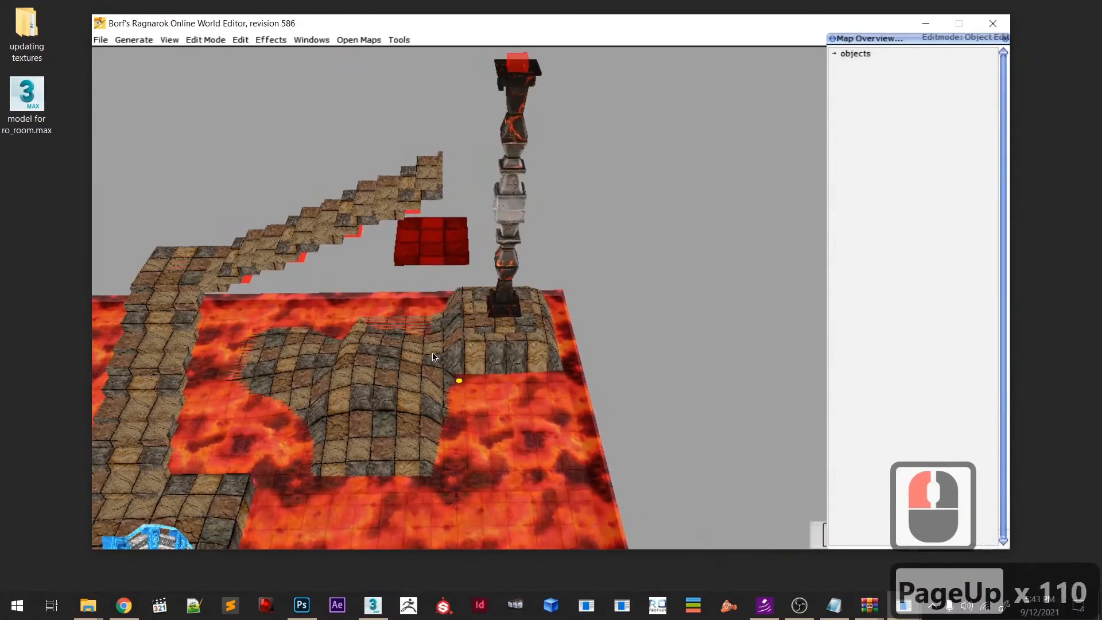
{"action": "key", "text": "Page_Up"}
{"action": "key", "text": "Page_Up"}
{"action": "key", "text": "Page_Up"}
{"action": "key", "text": "Page_Up"}
{"action": "key", "text": "Page_Up"}
{"action": "key", "text": "Page_Up"}
{"action": "key", "text": "Page_Up"}
{"action": "key", "text": "Page_Up"}
{"action": "key", "text": "Page_Up"}
{"action": "key", "text": "Page_Up"}
{"action": "key", "text": "Page_Up"}
{"action": "key", "text": "Page_Up"}
{"action": "key", "text": "Page_Up"}
{"action": "key", "text": "Page_Up"}
{"action": "key", "text": "Page_Up"}
{"action": "key", "text": "Page_Up"}
{"action": "key", "text": "Page_Up"}
{"action": "key", "text": "Page_Up"}
{"action": "key", "text": "Page_Up"}
{"action": "key", "text": "Page_Up"}
- Slide the raised slab horizontally against the staircase's upper end, lining it up with the width of the top step
{"action": "middle_click_drag", "start_coordinate": [433, 357], "coordinate": [379, 396]}
{"action": "scroll", "coordinate": [379, 396], "scroll_direction": "up", "scroll_amount": 2}
{"action": "middle_click_drag", "start_coordinate": [379, 396], "coordinate": [422, 415], "text": "shift"}
{"action": "key", "text": "Left"}
{"action": "key", "text": "Up"}
{"action": "key", "text": "Up"}
{"action": "key", "text": "Up"}
{"action": "key", "text": "Up"}
{"action": "key", "text": "Up"}
{"action": "key", "text": "Up"}
{"action": "key", "text": "Up"}
{"action": "key", "text": "Right"}
{"action": "key", "text": "Down"}
{"action": "key", "text": "Right"}
{"action": "key", "text": "Right"}
{"action": "key", "text": "Right"}
{"action": "key", "text": "Right"}
{"action": "key", "text": "Right"}
{"action": "key", "text": "Right"}
{"action": "key", "text": "Right"}
{"action": "key", "text": "Right"}
{"action": "key", "text": "Right"}
{"action": "key", "text": "Right"}
{"action": "key", "text": "Right"}
{"action": "key", "text": "Right"}
{"action": "key", "text": "Right"}
{"action": "key", "text": "Right"}
{"action": "key", "text": "Right"}
{"action": "key", "text": "Right"}
{"action": "key", "text": "Right"}
{"action": "key", "text": "Right"}
{"action": "key", "text": "Right"}
{"action": "key", "text": "Right"}
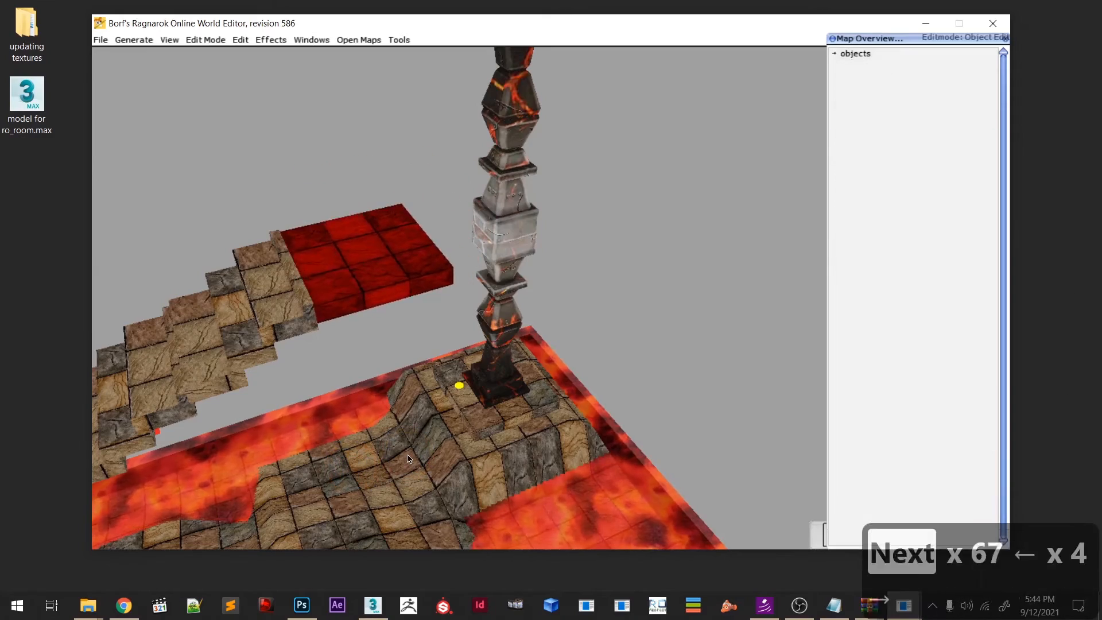
- Raise the copied slab slightly to level it with the staircase's top step
{"action": "key", "text": "Page_Up"}
{"action": "key", "text": "Page_Up"}
{"action": "middle_click_drag", "start_coordinate": [344, 402], "coordinate": [309, 371], "text": "shift"}
{"action": "scroll", "coordinate": [367, 368], "scroll_direction": "down", "scroll_amount": 11}
- Duplicate a stepped stone piece from the staircase and place the copy near the raised stone path beside the lava
{"action": "left_click", "coordinate": [373, 333]}
{"action": "key", "text": "c"}
{"action": "left_click", "coordinate": [454, 460]}
{"action": "scroll", "coordinate": [453, 459], "scroll_direction": "up", "scroll_amount": 8}
{"action": "middle_click_drag", "start_coordinate": [454, 459], "coordinate": [386, 480]}
{"action": "scroll", "coordinate": [386, 480], "scroll_direction": "down", "scroll_amount": 4}
{"action": "middle_click_drag", "start_coordinate": [385, 480], "coordinate": [390, 324]}
- Raise the copied stepped stone piece toward the height of the raised stone path
{"action": "key", "text": "Page_Up"}
{"action": "key", "text": "Page_Up"}
{"action": "key", "text": "Page_Up"}
{"action": "key", "text": "Page_Up"}
{"action": "key", "text": "Page_Up"}
{"action": "key", "text": "Page_Up"}
{"action": "key", "text": "Page_Up"}
{"action": "key", "text": "Page_Up"}
{"action": "key", "text": "Page_Up"}
{"action": "key", "text": "Page_Up"}
{"action": "key", "text": "Page_Up"}
{"action": "key", "text": "Page_Up"}
{"action": "key", "text": "Page_Up"}
{"action": "key", "text": "Page_Up"}
{"action": "key", "text": "Page_Up"}
{"action": "key", "text": "Page_Up"}
{"action": "key", "text": "Page_Up"}
{"action": "key", "text": "Page_Up"}
{"action": "key", "text": "Page_Up"}
{"action": "key", "text": "Page_Up"}
- Slide the copied stepped piece horizontally against the end of the raised stone path, lining it up as the first stair section
{"action": "key", "text": "Up"}
{"action": "key", "text": "Up"}
{"action": "key", "text": "Up"}
{"action": "key", "text": "Up"}
{"action": "key", "text": "Up"}
{"action": "key", "text": "Up"}
{"action": "key", "text": "Up"}
{"action": "key", "text": "Down"}
{"action": "key", "text": "Page_Up"}
{"action": "key", "text": "Right"}
{"action": "scroll", "coordinate": [391, 485], "scroll_direction": "down", "scroll_amount": 7}
{"action": "key", "text": "Left"}
{"action": "key", "text": "Up"}
{"action": "key", "text": "Up"}
{"action": "key", "text": "Right"}
{"action": "key", "text": "Right"}
{"action": "key", "text": "Right"}
{"action": "key", "text": "Down"}
{"action": "key", "text": "Down"}
{"action": "key", "text": "Down"}
{"action": "key", "text": "Down"}
{"action": "key", "text": "Down"}
{"action": "key", "text": "Up"}
{"action": "key", "text": "Up"}
{"action": "scroll", "coordinate": [390, 345], "scroll_direction": "up", "scroll_amount": 6}
{"action": "middle_click_drag", "start_coordinate": [391, 368], "coordinate": [228, 425]}
{"action": "key", "text": "Left"}
- Place another copy of the stepped stone piece beside the first stair section and raise it toward that section's upper end
{"action": "left_click", "coordinate": [321, 356]}
{"action": "middle_click_drag", "start_coordinate": [345, 368], "coordinate": [418, 401]}
{"action": "scroll", "coordinate": [322, 377], "scroll_direction": "down", "scroll_amount": 5}
{"action": "key", "text": "Page_Up"}
{"action": "key", "text": "Page_Up"}
{"action": "key", "text": "Page_Up"}
{"action": "key", "text": "Page_Up"}
{"action": "key", "text": "Page_Up"}
{"action": "key", "text": "Page_Up"}
{"action": "key", "text": "Page_Up"}
{"action": "key", "text": "Page_Up"}
{"action": "key", "text": "Page_Up"}
{"action": "key", "text": "Page_Up"}
{"action": "key", "text": "Page_Up"}
{"action": "key", "text": "Page_Up"}
{"action": "key", "text": "Page_Up"}
{"action": "key", "text": "Page_Up"}
{"action": "key", "text": "Page_Up"}
{"action": "key", "text": "Page_Up"}
{"action": "key", "text": "Page_Up"}
{"action": "key", "text": "Page_Up"}
{"action": "key", "text": "Page_Up"}
{"action": "key", "text": "Page_Up"}
- Slide the second stepped piece horizontally against the first section so it continues the new staircase over the lava
{"action": "key", "text": "Up"}
{"action": "key", "text": "Up"}
{"action": "key", "text": "Up"}
{"action": "key", "text": "Left"}
{"action": "key", "text": "Right"}
{"action": "key", "text": "Right"}
{"action": "key", "text": "Right"}
{"action": "key", "text": "Down"}
{"action": "key", "text": "Up"}
{"action": "scroll", "coordinate": [428, 436], "scroll_direction": "up", "scroll_amount": 7}
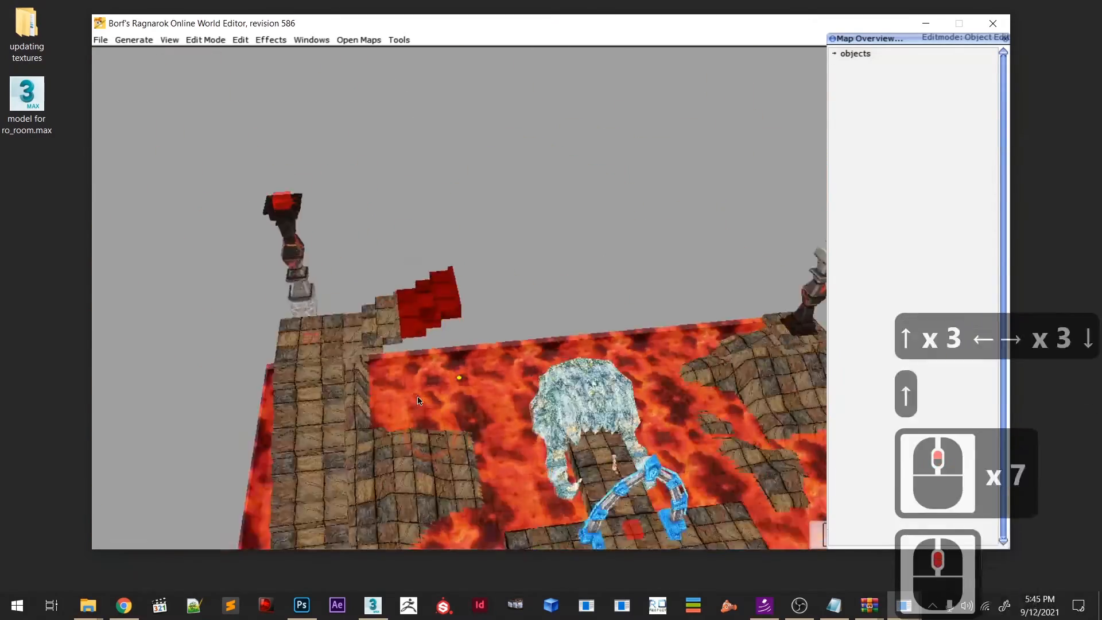
- Copy the stepped stone piece beyond the second stair section and raise the copy toward that section's upper end
{"action": "scroll", "coordinate": [418, 401], "scroll_direction": "down", "scroll_amount": 4}
{"action": "key", "text": "c"}
{"action": "left_click", "coordinate": [508, 259], "text": "alt"}
{"action": "key", "text": "Page_Up"}
{"action": "key", "text": "Page_Up"}
{"action": "key", "text": "Page_Up"}
{"action": "key", "text": "Page_Up"}
{"action": "key", "text": "Page_Up"}
{"action": "key", "text": "Page_Up"}
{"action": "key", "text": "Page_Up"}
{"action": "key", "text": "Page_Up"}
{"action": "key", "text": "Page_Up"}
{"action": "key", "text": "Page_Up"}
{"action": "key", "text": "Page_Up"}
{"action": "key", "text": "Page_Up"}
{"action": "key", "text": "Page_Up"}
{"action": "key", "text": "Page_Up"}
{"action": "key", "text": "Page_Up"}
{"action": "key", "text": "Page_Up"}
{"action": "key", "text": "Page_Up"}
{"action": "key", "text": "Page_Up"}
{"action": "key", "text": "Page_Up"}
{"action": "key", "text": "Page_Up"}
- Slide the third stepped piece horizontally against the staircase and lower it slightly so the steps line up
{"action": "middle_click_drag", "start_coordinate": [499, 322], "coordinate": [187, 72]}
{"action": "scroll", "coordinate": [528, 346], "scroll_direction": "down", "scroll_amount": 2}
{"action": "key", "text": "Left"}
{"action": "key", "text": "Right"}
{"action": "key", "text": "Right"}
{"action": "key", "text": "Right"}
{"action": "key", "text": "Right"}
{"action": "key", "text": "Left"}
{"action": "key", "text": "Page_Down"}
{"action": "key", "text": "Page_Down"}
{"action": "key", "text": "Page_Down"}
{"action": "key", "text": "Page_Down"}
{"action": "key", "text": "Page_Down"}
- Select a flat stone slab and place a copy of it beside the corner pillar
{"action": "scroll", "coordinate": [518, 358], "scroll_direction": "down", "scroll_amount": 8}
{"action": "left_click", "coordinate": [515, 172]}
{"action": "scroll", "coordinate": [502, 297], "scroll_direction": "down", "scroll_amount": 3}
{"action": "middle_click_drag", "start_coordinate": [343, 234], "coordinate": [368, 322]}
{"action": "left_click", "coordinate": [247, 366]}
{"action": "left_click", "coordinate": [368, 287]}
{"action": "key", "text": "c"}
{"action": "left_click", "coordinate": [396, 324]}
{"action": "middle_click_drag", "start_coordinate": [368, 287], "coordinate": [524, 401]}
- Raise the copied slab toward the top of the corner pillar
{"action": "key", "text": "Page_Up"}
{"action": "key", "text": "Page_Up"}
{"action": "key", "text": "Page_Up"}
{"action": "key", "text": "Page_Up"}
{"action": "key", "text": "Page_Up"}
{"action": "key", "text": "Page_Up"}
{"action": "key", "text": "Page_Up"}
{"action": "key", "text": "Page_Up"}
{"action": "key", "text": "Page_Up"}
{"action": "key", "text": "Page_Up"}
{"action": "key", "text": "Page_Up"}
{"action": "key", "text": "Page_Up"}
{"action": "key", "text": "Page_Up"}
{"action": "key", "text": "Page_Up"}
{"action": "key", "text": "Page_Up"}
{"action": "key", "text": "Page_Up"}
{"action": "key", "text": "Page_Up"}
{"action": "key", "text": "Page_Up"}
{"action": "key", "text": "Page_Up"}
{"action": "key", "text": "Page_Up"}
- Fine-tune the slab's height so it rests on the corner pillar's cap, and save the map
{"action": "scroll", "coordinate": [397, 324], "scroll_direction": "down", "scroll_amount": 6}
{"action": "scroll", "coordinate": [396, 324], "scroll_direction": "down", "scroll_amount": 11}
{"action": "key", "text": "Page_Up"}
{"action": "scroll", "coordinate": [506, 322], "scroll_direction": "up", "scroll_amount": 6}
{"action": "key", "text": "Page_Down"}
{"action": "key", "text": "Page_Down"}
{"action": "key", "text": "Page_Up"}
{"action": "key", "text": "Page_Up"}
{"action": "key", "text": "Page_Up"}
{"action": "key", "text": "Page_Up"}
{"action": "key", "text": "Page_Up"}
{"action": "key", "text": "Page_Up"}
{"action": "key", "text": "Page_Up"}
{"action": "key", "text": "Page_Down"}
{"action": "key", "text": "Page_Down"}
{"action": "key", "text": "Page_Down"}
{"action": "key", "text": "Page_Down"}
{"action": "left_click", "coordinate": [101, 40]}
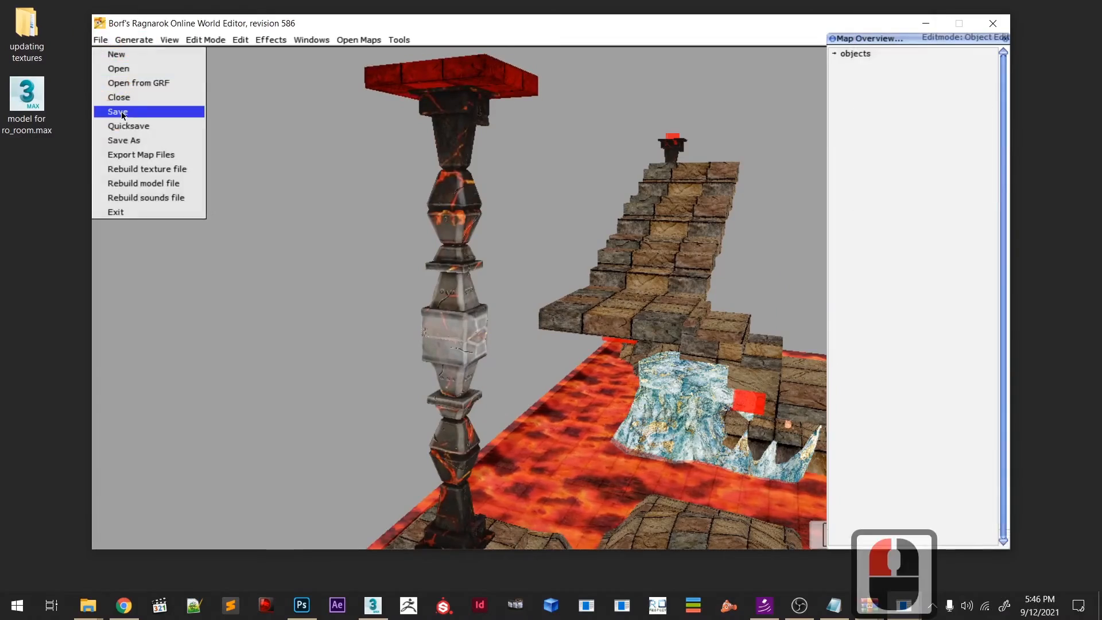
{"action": "left_click", "coordinate": [122, 114]}
- Duplicate the slab end to end from the pillar top to start a raised walkway along the room's edge
{"action": "scroll", "coordinate": [459, 322], "scroll_direction": "down", "scroll_amount": 10}
{"action": "middle_click_drag", "start_coordinate": [459, 321], "coordinate": [540, 384]}
{"action": "scroll", "coordinate": [541, 384], "scroll_direction": "up", "scroll_amount": 15}
{"action": "scroll", "coordinate": [459, 345], "scroll_direction": "down", "scroll_amount": 18}
{"action": "middle_click_drag", "start_coordinate": [459, 345], "coordinate": [396, 345]}
{"action": "scroll", "coordinate": [402, 344], "scroll_direction": "down", "scroll_amount": 6}
{"action": "key", "text": "c"}
{"action": "middle_click_drag", "start_coordinate": [397, 345], "coordinate": [414, 339]}
{"action": "left_click", "coordinate": [367, 323]}
{"action": "key", "text": "c"}
{"action": "left_click_drag", "start_coordinate": [427, 319], "coordinate": [412, 319], "text": "shift"}
{"action": "key", "text": "c"}
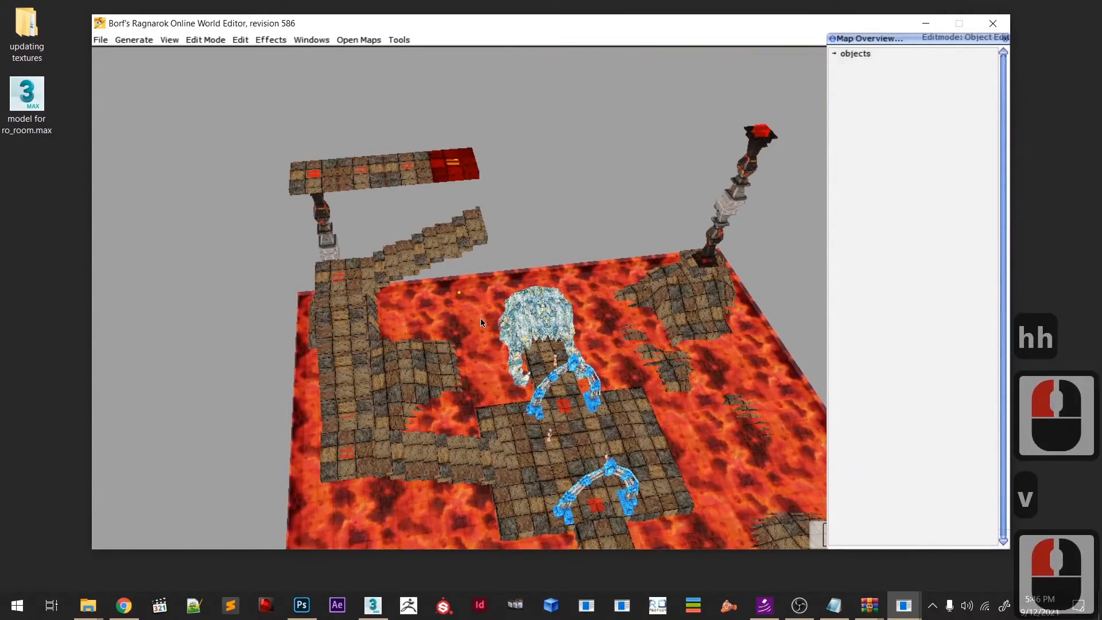
{"action": "left_click_drag", "start_coordinate": [492, 312], "coordinate": [534, 309], "text": "shift"}
- Return to object editing and continue the row of copied slabs along the raised walkway toward the next corner pillar
{"action": "middle_click_drag", "start_coordinate": [492, 311], "coordinate": [396, 344]}
{"action": "scroll", "coordinate": [396, 344], "scroll_direction": "up", "scroll_amount": 3}
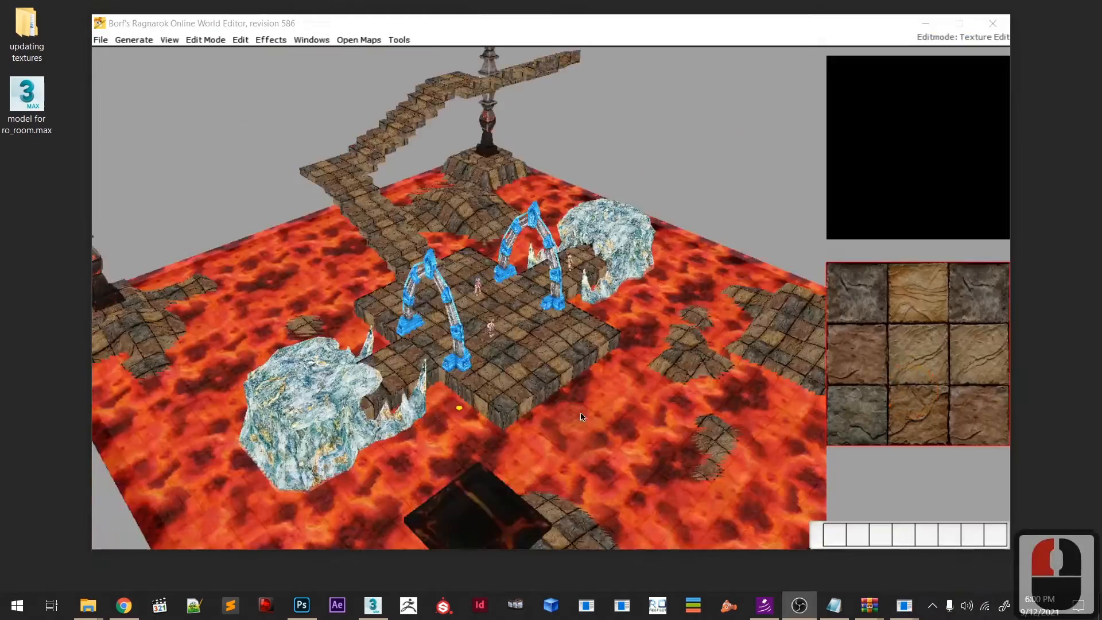
{"action": "middle_click_drag", "start_coordinate": [460, 344], "coordinate": [505, 367]}
{"action": "scroll", "coordinate": [505, 367], "scroll_direction": "down", "scroll_amount": 4}
{"action": "scroll", "coordinate": [517, 379], "scroll_direction": "up", "scroll_amount": 9}
{"action": "middle_click_drag", "start_coordinate": [517, 379], "coordinate": [562, 426]}
{"action": "key", "text": "F5"}
{"action": "key", "text": "alt+c"}
{"action": "left_click_drag", "start_coordinate": [610, 424], "coordinate": [652, 442]}
{"action": "middle_click_drag", "start_coordinate": [652, 442], "coordinate": [560, 448]}
{"action": "key", "text": "c"}
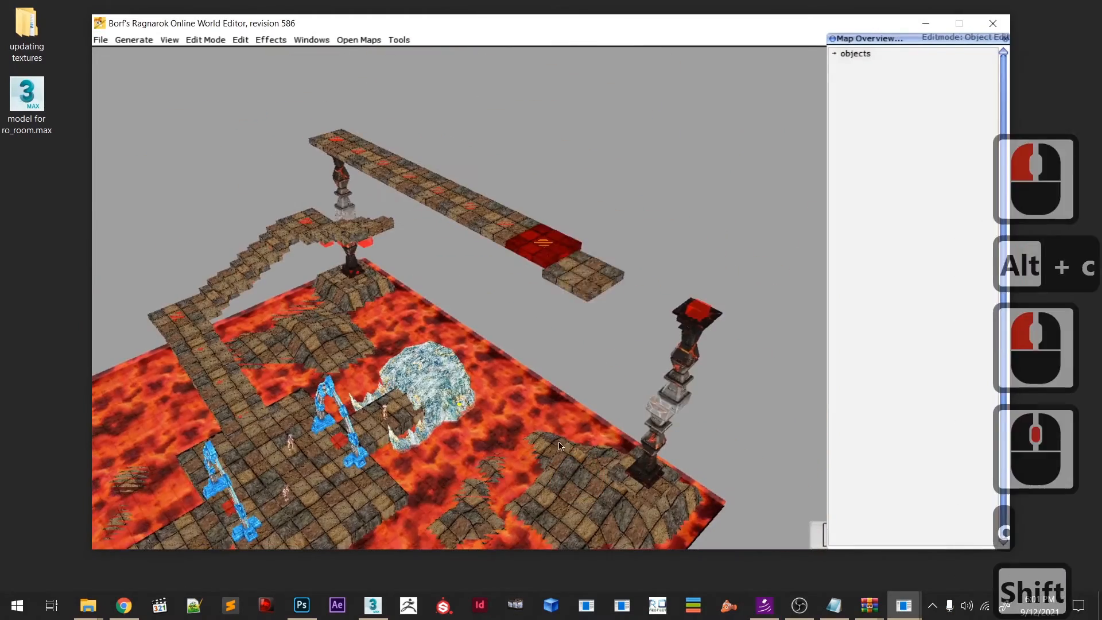
{"action": "left_click_drag", "start_coordinate": [643, 484], "coordinate": [678, 506], "text": "shift"}
- Select the piece where the walkway meets the second corner pillar and adjust its height and position to fit
{"action": "scroll", "coordinate": [631, 460], "scroll_direction": "up", "scroll_amount": 5}
{"action": "middle_click_drag", "start_coordinate": [631, 459], "coordinate": [551, 402]}
{"action": "left_click", "coordinate": [513, 287]}
{"action": "key", "text": "Page_Down"}
{"action": "key", "text": "Page_Down"}
{"action": "key", "text": "Page_Down"}
{"action": "key", "text": "Page_Down"}
{"action": "key", "text": "Page_Down"}
{"action": "key", "text": "Page_Down"}
{"action": "key", "text": "Up"}
{"action": "key", "text": "Up"}
{"action": "key", "text": "Page_Down"}
{"action": "key", "text": "Page_Down"}
{"action": "key", "text": "Page_Down"}
{"action": "key", "text": "Page_Down"}
{"action": "key", "text": "Page_Down"}
{"action": "key", "text": "Page_Down"}
{"action": "key", "text": "Page_Down"}
{"action": "key", "text": "Page_Up"}
{"action": "key", "text": "Page_Up"}
{"action": "key", "text": "Page_Up"}
{"action": "key", "text": "Page_Up"}
- Place a slab copy beside the walkway's end at the second pillar and nudge it sideways to start the next side
{"action": "scroll", "coordinate": [517, 321], "scroll_direction": "down", "scroll_amount": 7}
{"action": "middle_click_drag", "start_coordinate": [517, 322], "coordinate": [413, 423]}
{"action": "left_click", "coordinate": [445, 319]}
{"action": "key", "text": "c"}
{"action": "left_click", "coordinate": [514, 367]}
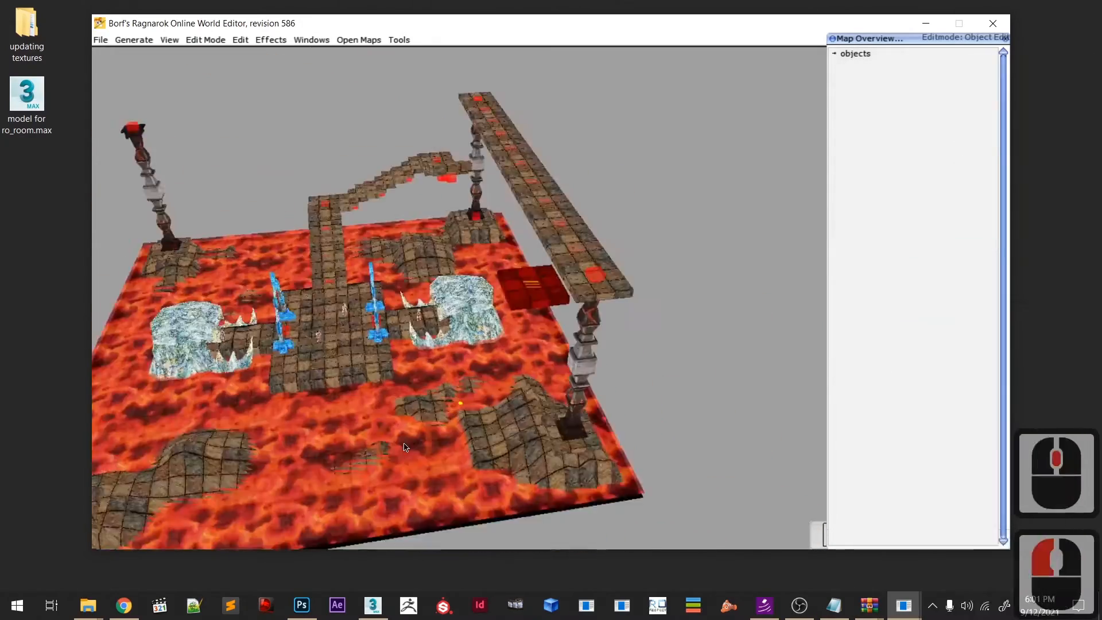
{"action": "scroll", "coordinate": [450, 442], "scroll_direction": "up", "scroll_amount": 4}
{"action": "key", "text": "Right"}
{"action": "key", "text": "Right"}
- Duplicate the slab repeatedly in a straight row to carry the second side of the walkway to the third corner pillar
{"action": "key", "text": "c"}
{"action": "left_click_drag", "start_coordinate": [450, 450], "coordinate": [494, 517], "text": "shift"}
{"action": "key", "text": "alt+c"}
{"action": "left_click_drag", "start_coordinate": [400, 521], "coordinate": [368, 516], "text": "shift"}
{"action": "middle_click_drag", "start_coordinate": [367, 516], "coordinate": [497, 484]}
{"action": "key", "text": "c"}
{"action": "left_click_drag", "start_coordinate": [497, 485], "coordinate": [413, 485], "text": "shift"}
{"action": "middle_click_drag", "start_coordinate": [413, 484], "coordinate": [488, 476]}
{"action": "key", "text": "alt+c"}
{"action": "left_click_drag", "start_coordinate": [488, 476], "coordinate": [417, 472], "text": "shift"}
{"action": "middle_click_drag", "start_coordinate": [417, 472], "coordinate": [483, 488]}
{"action": "key", "text": "c"}
{"action": "left_click_drag", "start_coordinate": [482, 488], "coordinate": [360, 480], "text": "shift"}
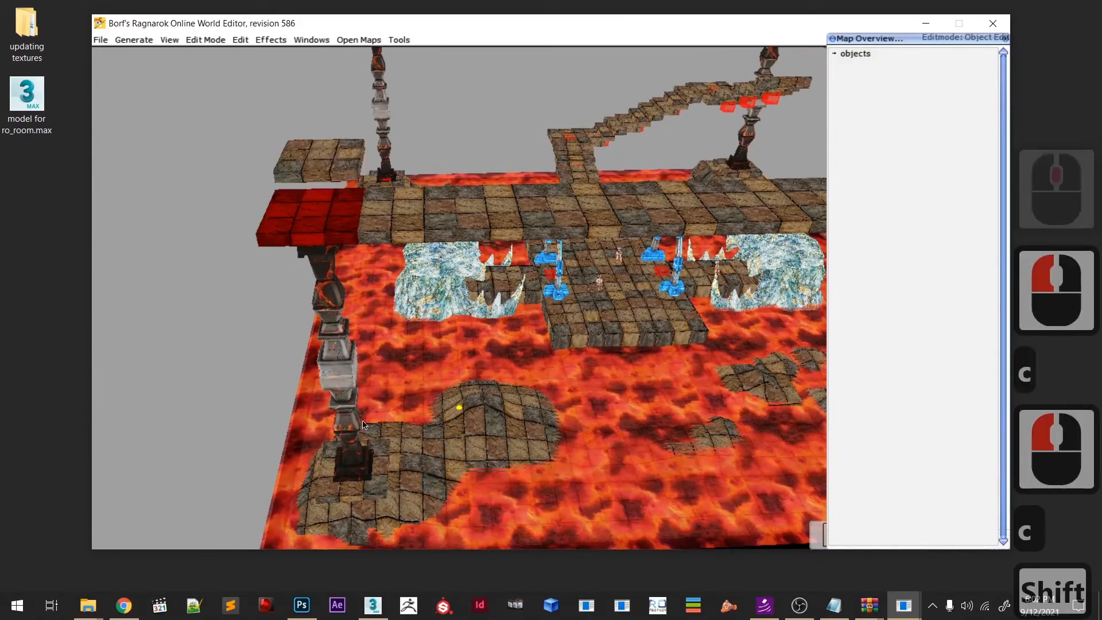
- Build the third side of the raised walkway from further slab copies, ending over the next corner pillar
{"action": "middle_click_drag", "start_coordinate": [366, 428], "coordinate": [462, 463]}
{"action": "scroll", "coordinate": [445, 442], "scroll_direction": "down", "scroll_amount": 3}
{"action": "key", "text": "c"}
{"action": "left_click_drag", "start_coordinate": [463, 464], "coordinate": [390, 462], "text": "shift"}
{"action": "middle_click_drag", "start_coordinate": [391, 462], "coordinate": [488, 474]}
{"action": "key", "text": "c"}
{"action": "left_click_drag", "start_coordinate": [488, 473], "coordinate": [387, 477], "text": "shift"}
{"action": "key", "text": "c"}
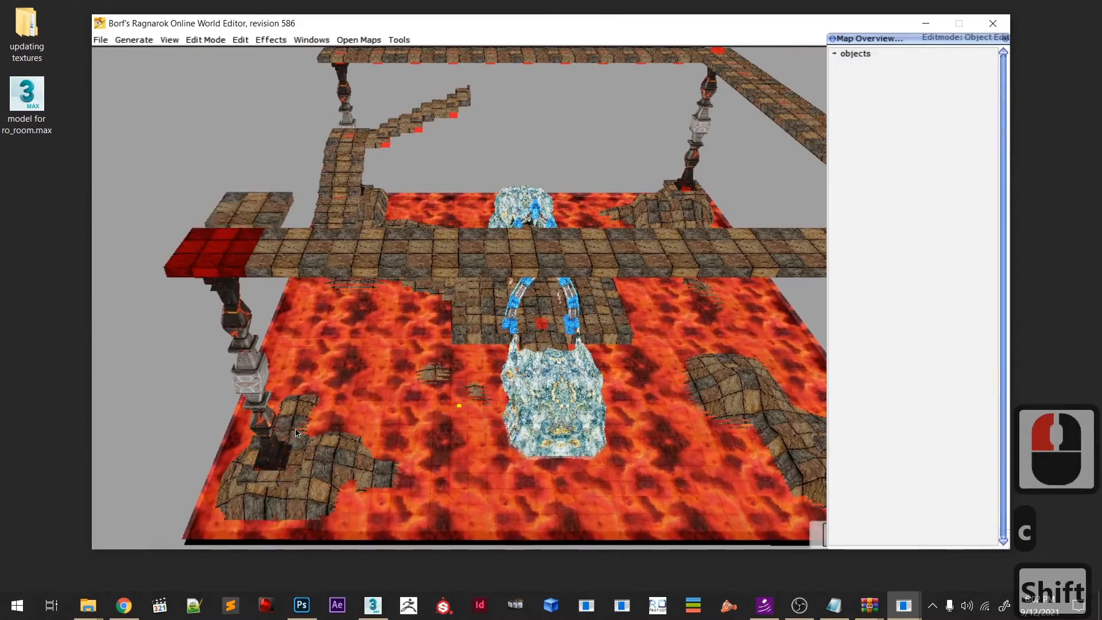
{"action": "middle_click_drag", "start_coordinate": [294, 438], "coordinate": [407, 478]}
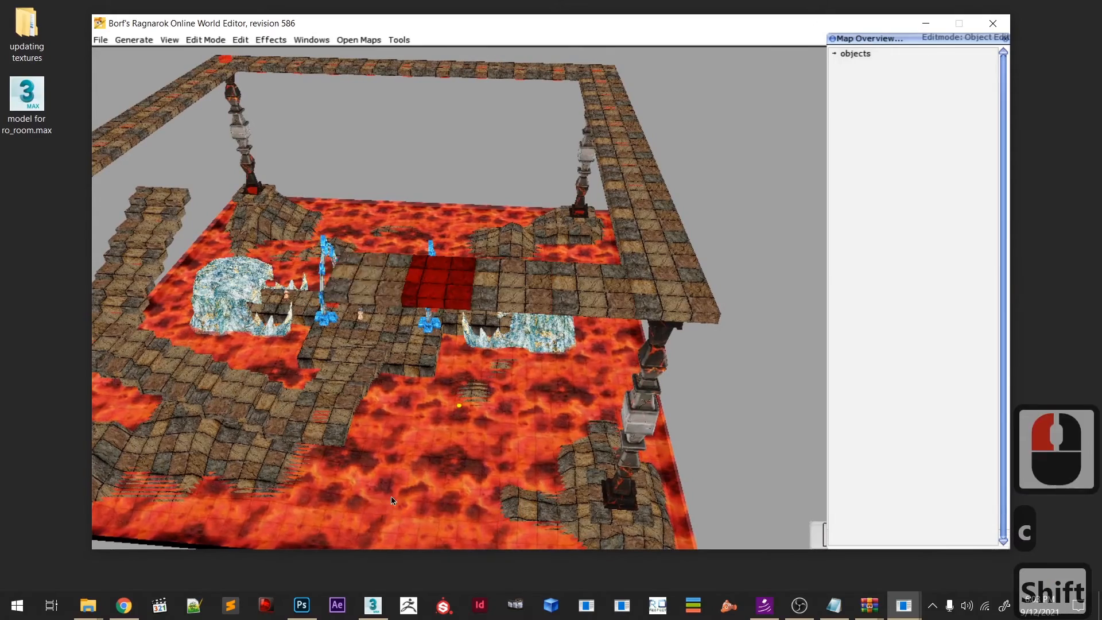
{"action": "middle_click_drag", "start_coordinate": [319, 417], "coordinate": [447, 462]}
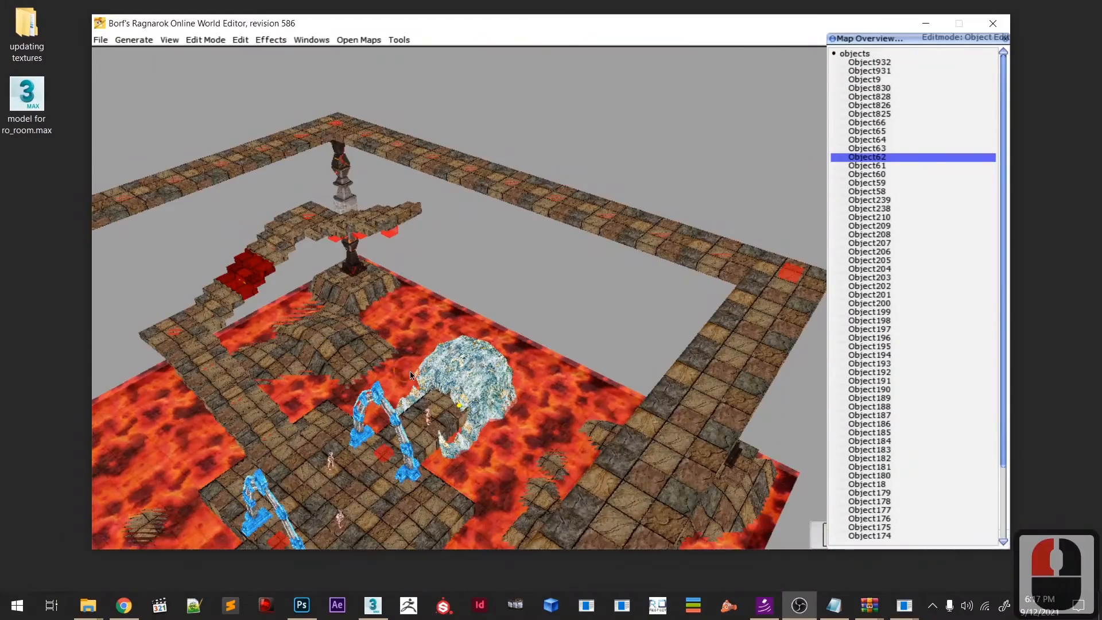
- Copy the topmost stair segment and place the copy just beyond the upper end of the staircase
{"action": "middle_click_drag", "start_coordinate": [410, 376], "coordinate": [466, 381], "text": "shift"}
{"action": "left_click", "coordinate": [334, 250]}
{"action": "key", "text": "c"}
{"action": "key", "text": "shift"}
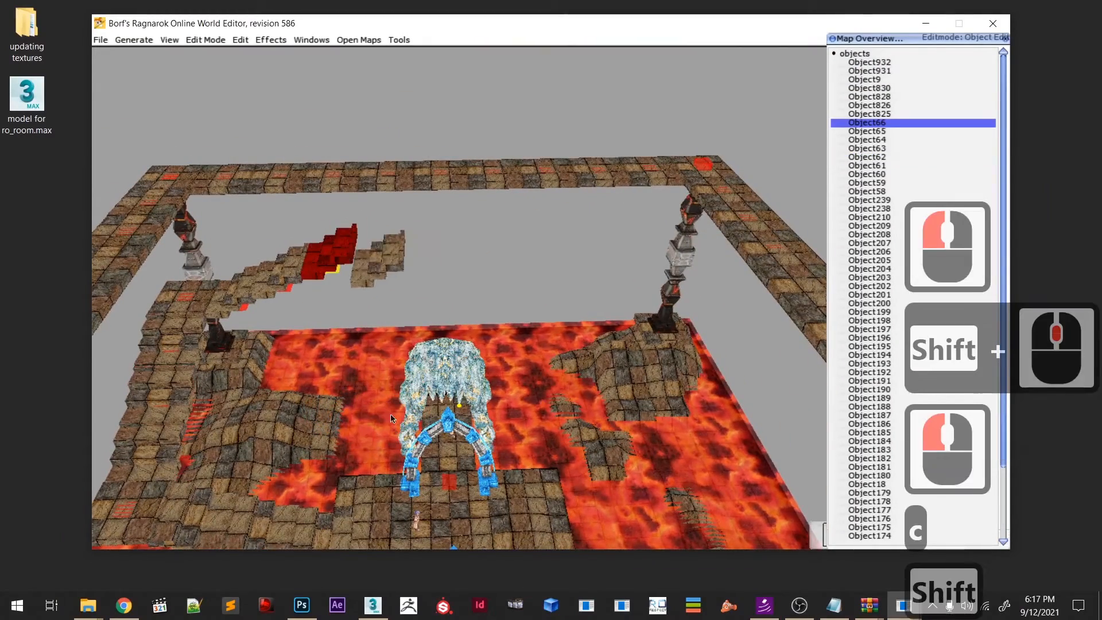
{"action": "left_click", "coordinate": [395, 415]}
- Raise the new stair segment until its steps continue the climb above the existing staircase
{"action": "scroll", "coordinate": [405, 391], "scroll_direction": "up", "scroll_amount": 6}
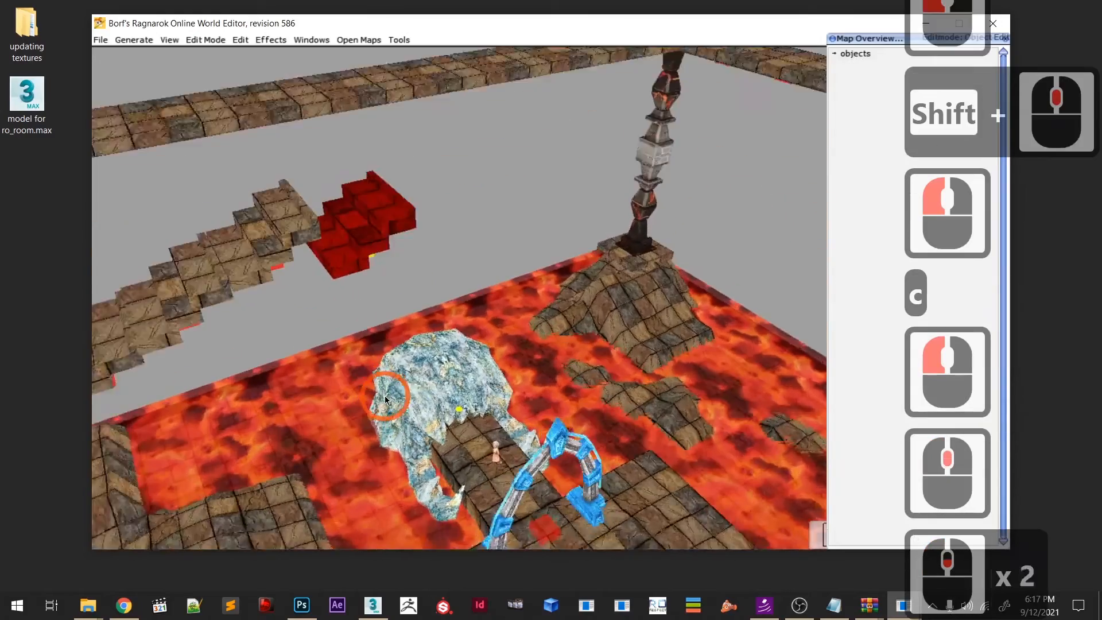
{"action": "scroll", "coordinate": [401, 405], "scroll_direction": "up", "scroll_amount": 1}
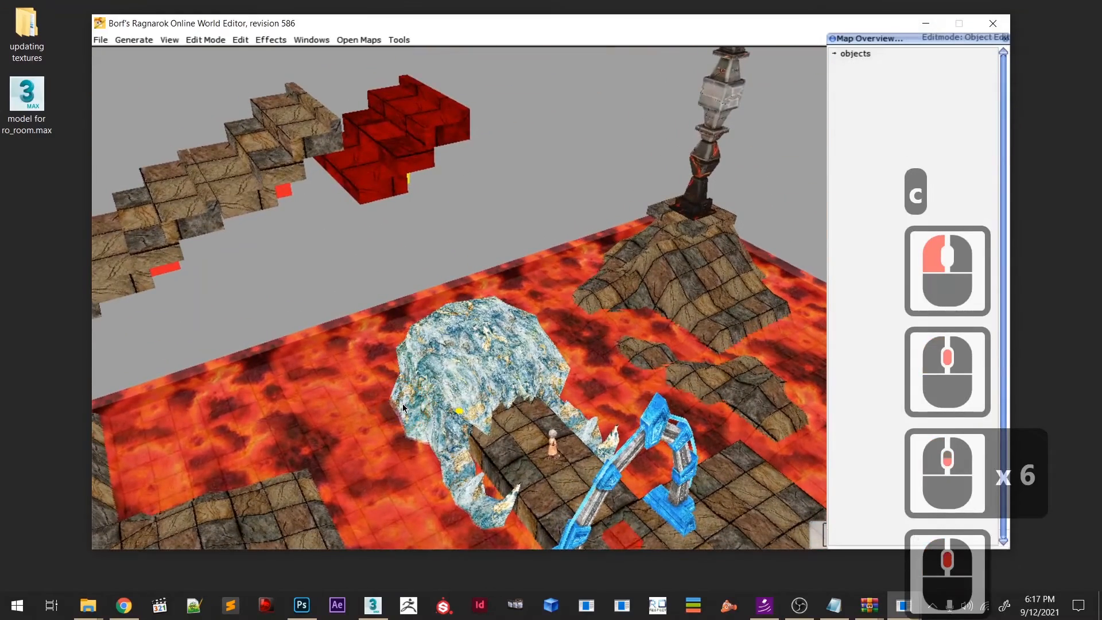
{"action": "key", "text": "Page_Up"}
{"action": "key", "text": "Page_Up"}
{"action": "key", "text": "Page_Up"}
{"action": "key", "text": "Page_Up"}
{"action": "key", "text": "Page_Up"}
{"action": "key", "text": "Page_Up"}
{"action": "key", "text": "Page_Up"}
{"action": "key", "text": "Page_Up"}
{"action": "key", "text": "Page_Up"}
{"action": "key", "text": "Page_Up"}
{"action": "key", "text": "Page_Up"}
{"action": "key", "text": "Page_Up"}
{"action": "key", "text": "Page_Up"}
{"action": "key", "text": "Page_Up"}
{"action": "key", "text": "Page_Up"}
{"action": "key", "text": "Page_Up"}
{"action": "key", "text": "Page_Up"}
{"action": "key", "text": "Page_Up"}
{"action": "key", "text": "Page_Up"}
{"action": "key", "text": "Page_Up"}
{"action": "key", "text": "Page_Up"}
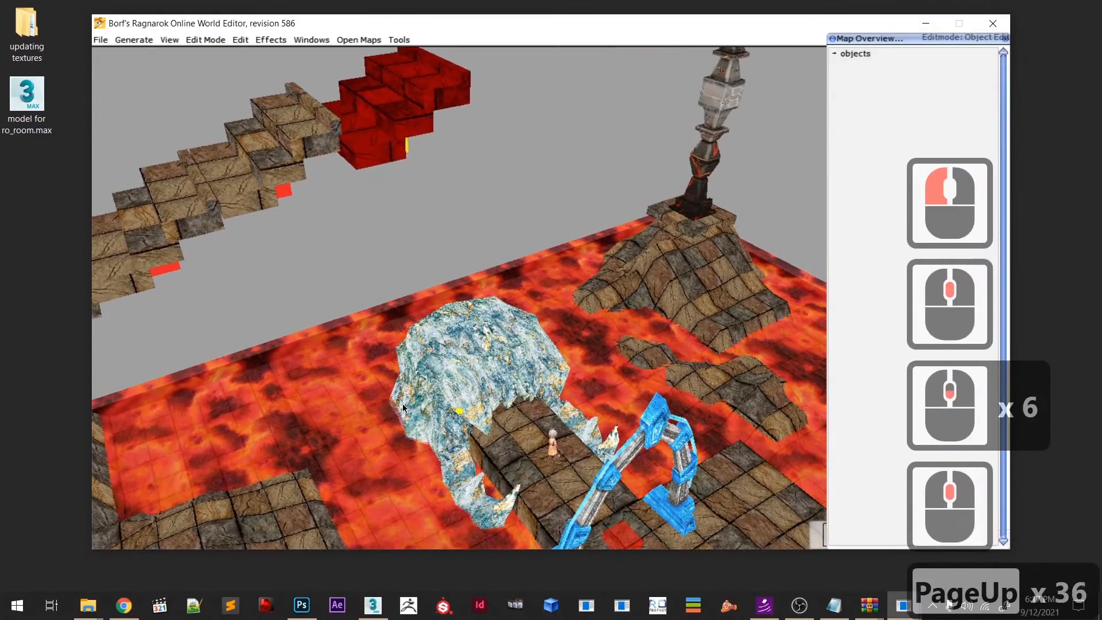
{"action": "key", "text": "Page_Up"}
{"action": "key", "text": "Page_Up"}
{"action": "key", "text": "Page_Up"}
{"action": "key", "text": "Page_Up"}
{"action": "key", "text": "Page_Up"}
{"action": "key", "text": "Page_Up"}
{"action": "key", "text": "Page_Up"}
{"action": "key", "text": "Page_Up"}
{"action": "key", "text": "Page_Up"}
{"action": "key", "text": "Page_Up"}
{"action": "key", "text": "Page_Up"}
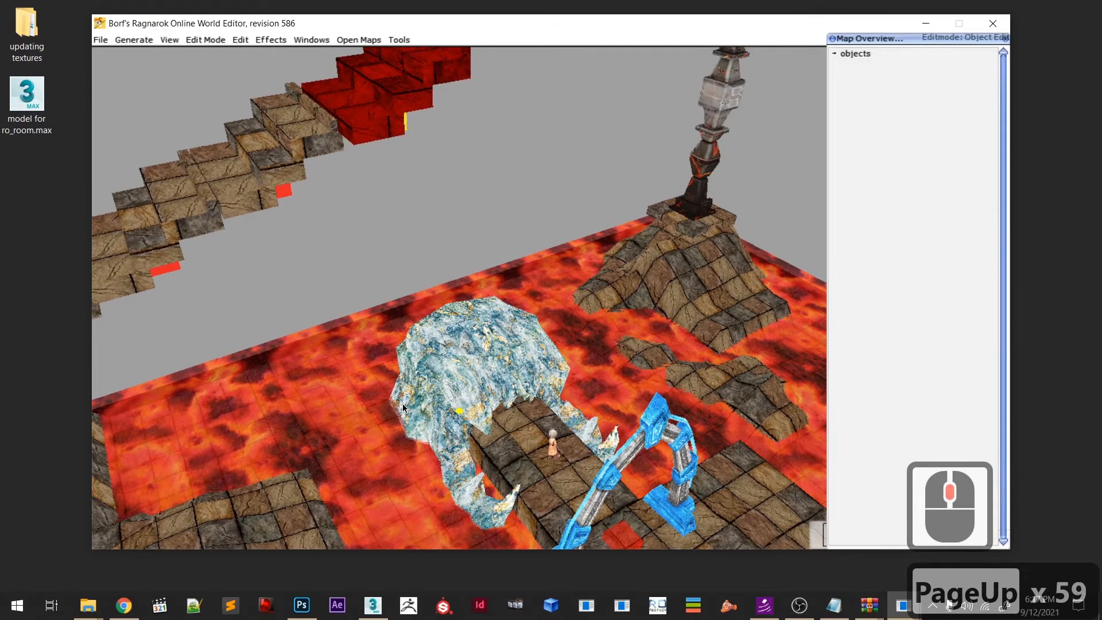
- Shift the raised stair segment sideways in small nudges until it closes up against the staircase's upper end
{"action": "key", "text": "Down"}
{"action": "key", "text": "Down"}
{"action": "key", "text": "Up"}
{"action": "key", "text": "Left"}
{"action": "key", "text": "Left"}
{"action": "key", "text": "Right"}
{"action": "key", "text": "Right"}
{"action": "key", "text": "Right"}
{"action": "key", "text": "Right"}
{"action": "key", "text": "Right"}
{"action": "key", "text": "Right"}
{"action": "key", "text": "Right"}
{"action": "key", "text": "Right"}
{"action": "key", "text": "Right"}
{"action": "key", "text": "Right"}
{"action": "key", "text": "Right"}
{"action": "key", "text": "Right"}
{"action": "key", "text": "Right"}
{"action": "key", "text": "Right"}
{"action": "key", "text": "Right"}
{"action": "key", "text": "Right"}
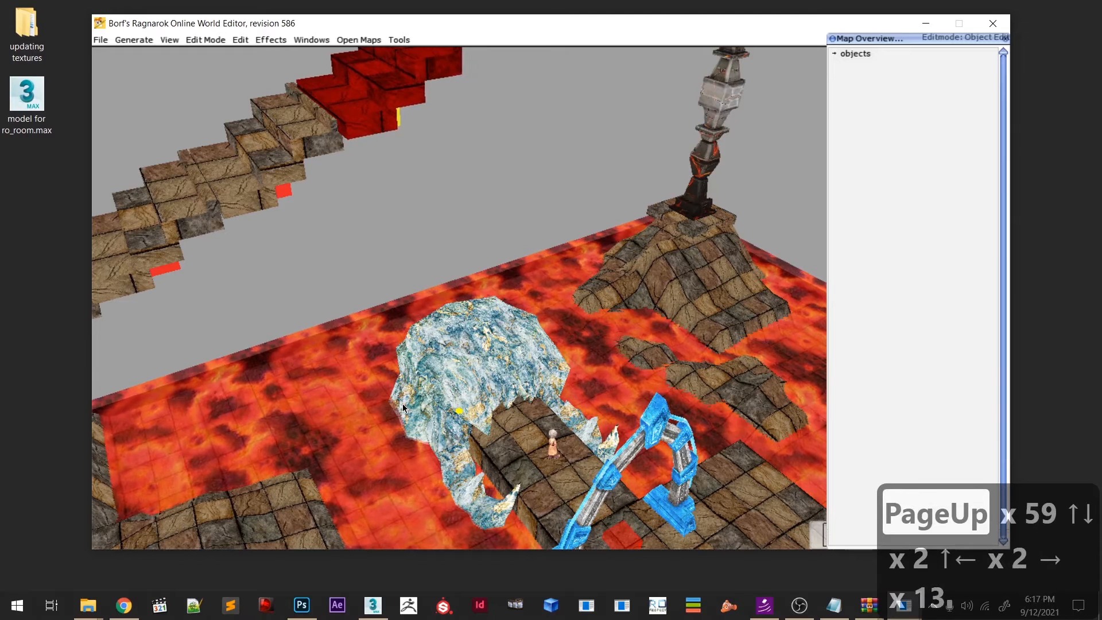
{"action": "key", "text": "Right"}
{"action": "key", "text": "Right"}
{"action": "key", "text": "Right"}
{"action": "key", "text": "Right"}
{"action": "key", "text": "Right"}
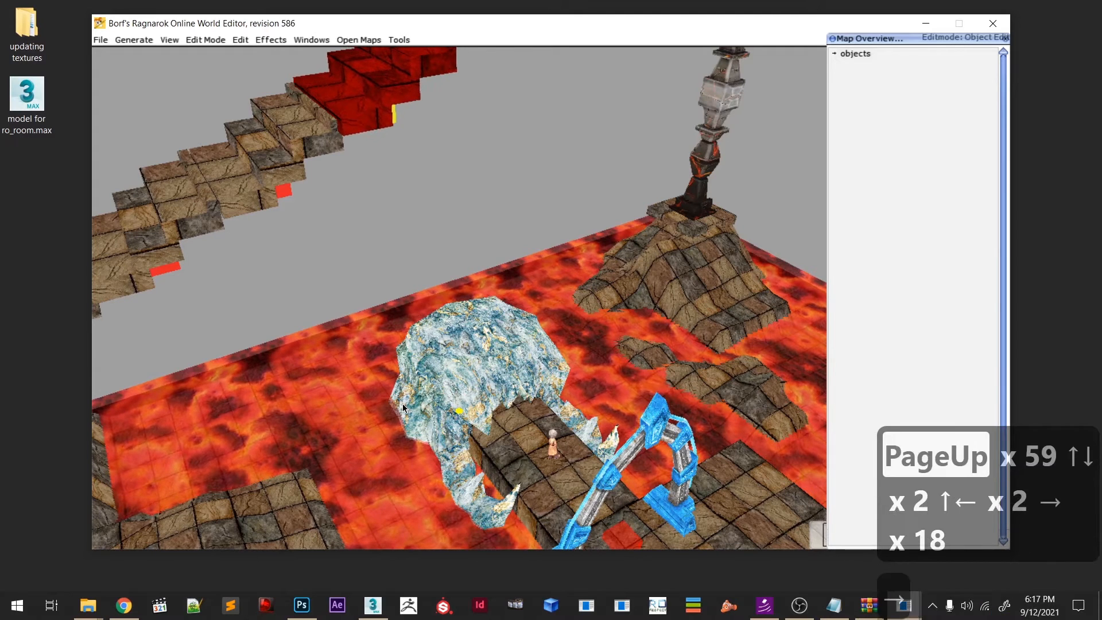
{"action": "key", "text": "Right"}
{"action": "key", "text": "Right"}
{"action": "key", "text": "Right"}
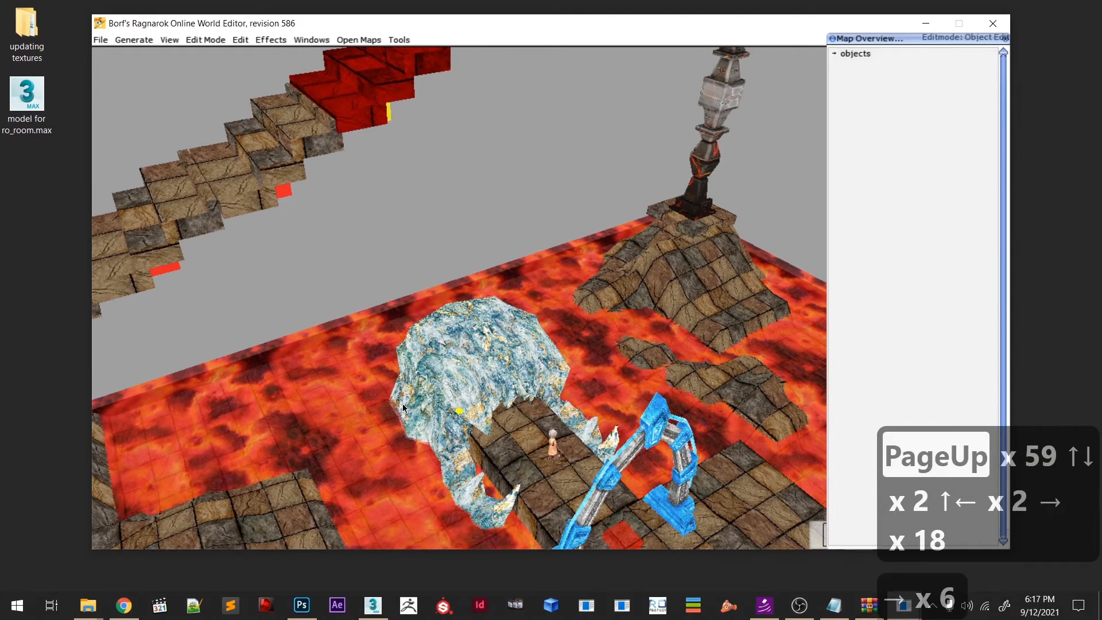
- Nudge the new stair segment across the flight and lower it slightly to align with the steps below
{"action": "key", "text": "Down"}
{"action": "key", "text": "Down"}
{"action": "key", "text": "Down"}
{"action": "key", "text": "Down"}
{"action": "key", "text": "Page_Down"}
{"action": "key", "text": "Page_Down"}
{"action": "key", "text": "Page_Down"}
{"action": "key", "text": "Page_Down"}
{"action": "key", "text": "Page_Down"}
{"action": "key", "text": "Page_Down"}
{"action": "key", "text": "Page_Down"}
{"action": "key", "text": "Page_Down"}
{"action": "key", "text": "Page_Down"}
{"action": "key", "text": "Page_Down"}
{"action": "key", "text": "Page_Down"}
{"action": "key", "text": "Page_Down"}
{"action": "key", "text": "Page_Down"}
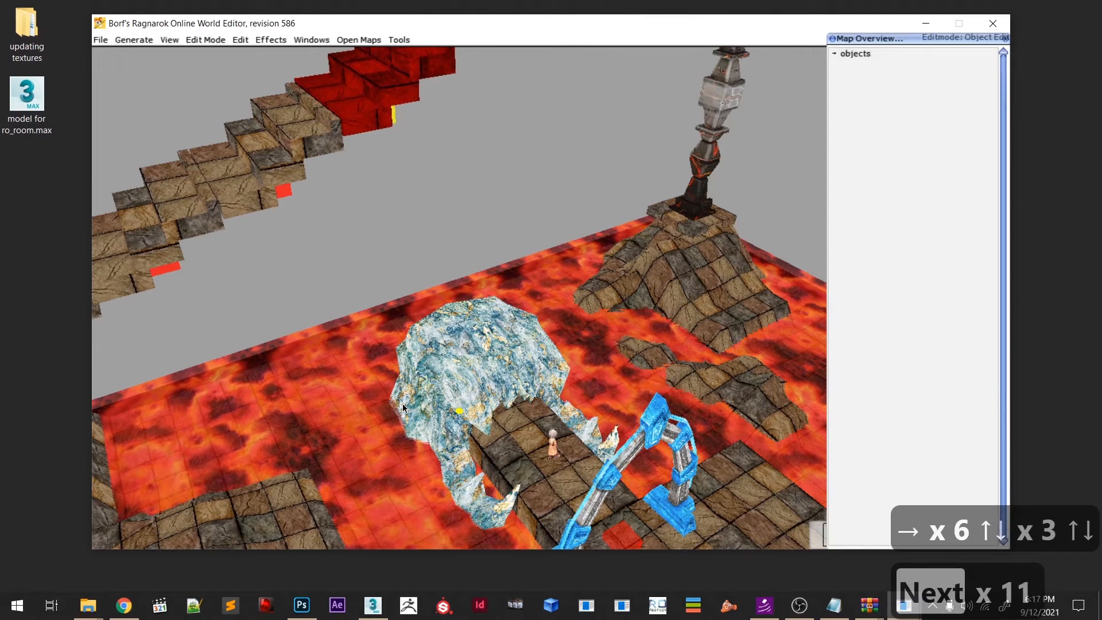
{"action": "key", "text": "Page_Down"}
{"action": "key", "text": "Page_Down"}
{"action": "key", "text": "Page_Down"}
{"action": "key", "text": "Page_Down"}
{"action": "key", "text": "Page_Down"}
{"action": "key", "text": "Page_Down"}
{"action": "key", "text": "Page_Down"}
{"action": "key", "text": "Page_Down"}
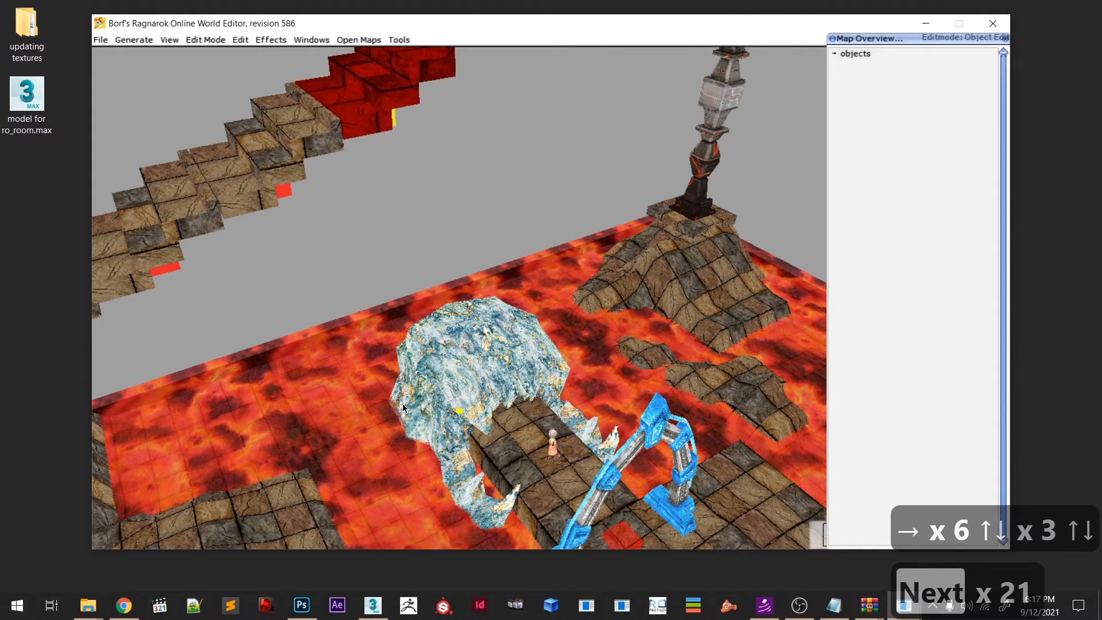
{"action": "key", "text": "Page_Down"}
{"action": "key", "text": "Page_Up"}
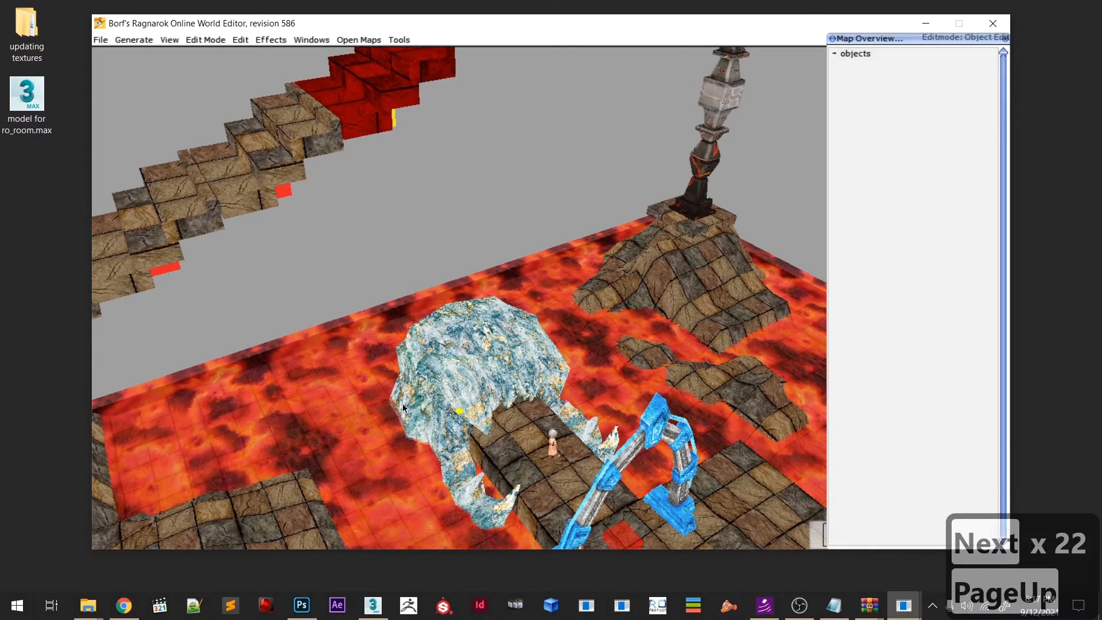
- Check the extended staircase from different angles, and place a duplicate of its top segment on the same spot
{"action": "scroll", "coordinate": [529, 352], "scroll_direction": "down", "scroll_amount": 4}
{"action": "scroll", "coordinate": [529, 351], "scroll_direction": "down", "scroll_amount": 4}
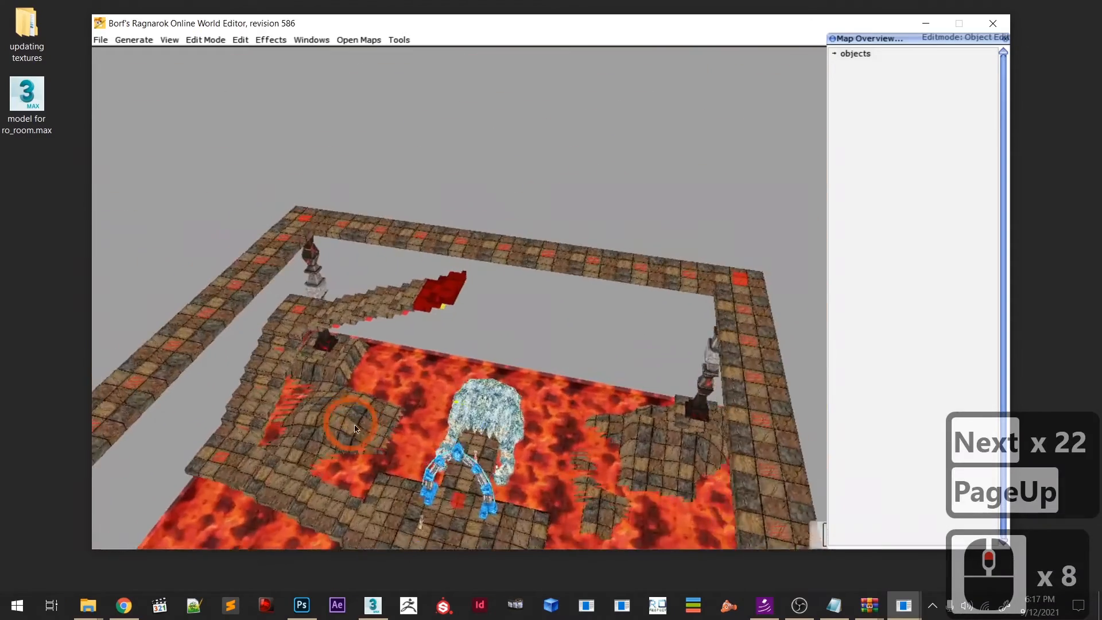
{"action": "middle_click_drag", "start_coordinate": [357, 441], "coordinate": [379, 437]}
{"action": "scroll", "coordinate": [403, 432], "scroll_direction": "up", "scroll_amount": 7}
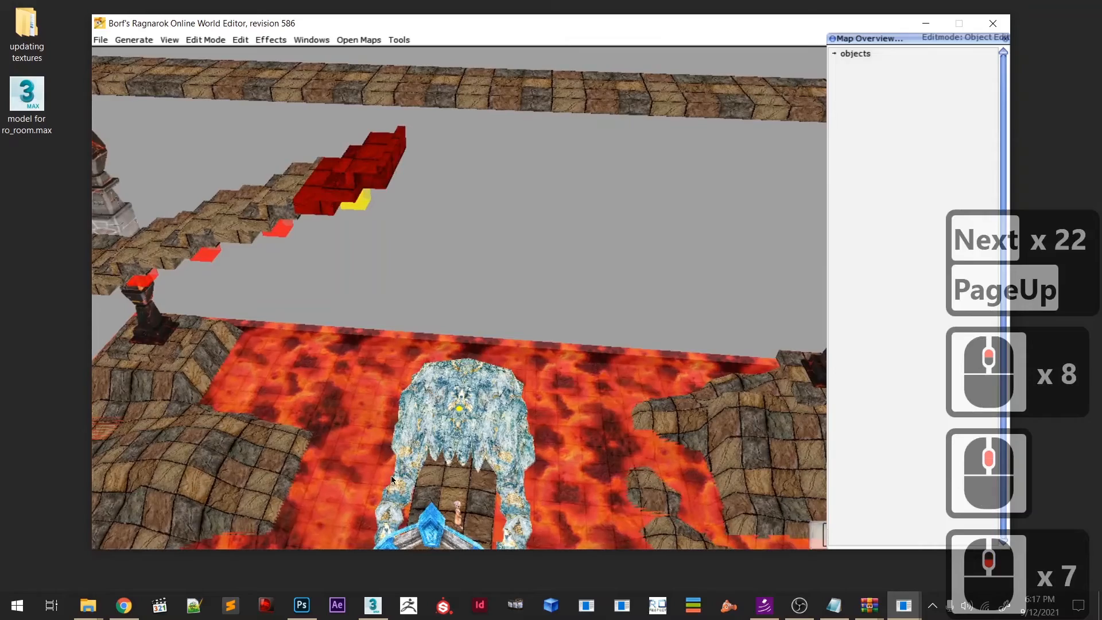
{"action": "middle_click_drag", "start_coordinate": [370, 396], "coordinate": [404, 350]}
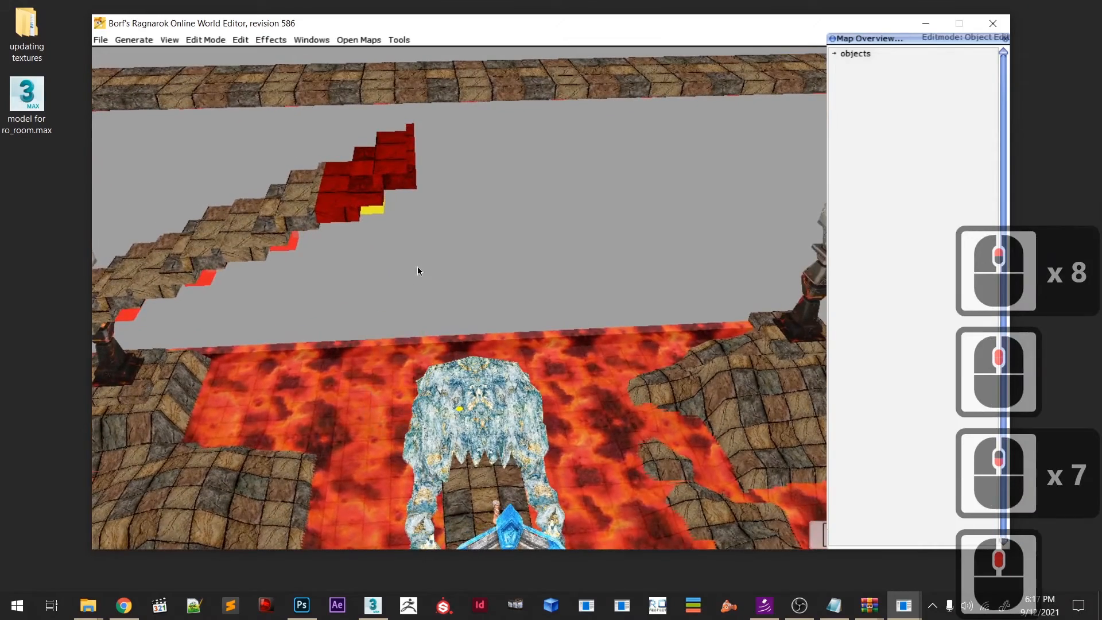
{"action": "middle_click_drag", "start_coordinate": [498, 396], "coordinate": [443, 381]}
{"action": "key", "text": "c"}
{"action": "key", "text": "alt"}
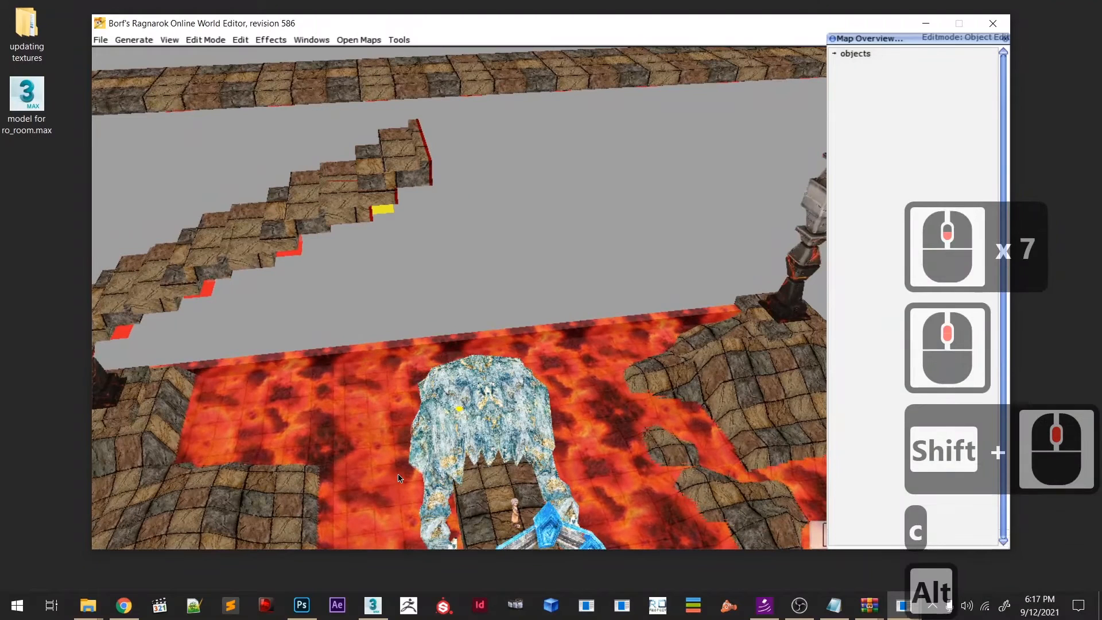
{"action": "left_click", "coordinate": [402, 480]}
- Lower the duplicated stair segment from the staircase's upper end down to the lava floor beside the blue rock arch
{"action": "key", "text": "Page_Down"}
{"action": "key", "text": "Page_Down"}
{"action": "key", "text": "Page_Down"}
{"action": "key", "text": "Page_Down"}
{"action": "key", "text": "Page_Down"}
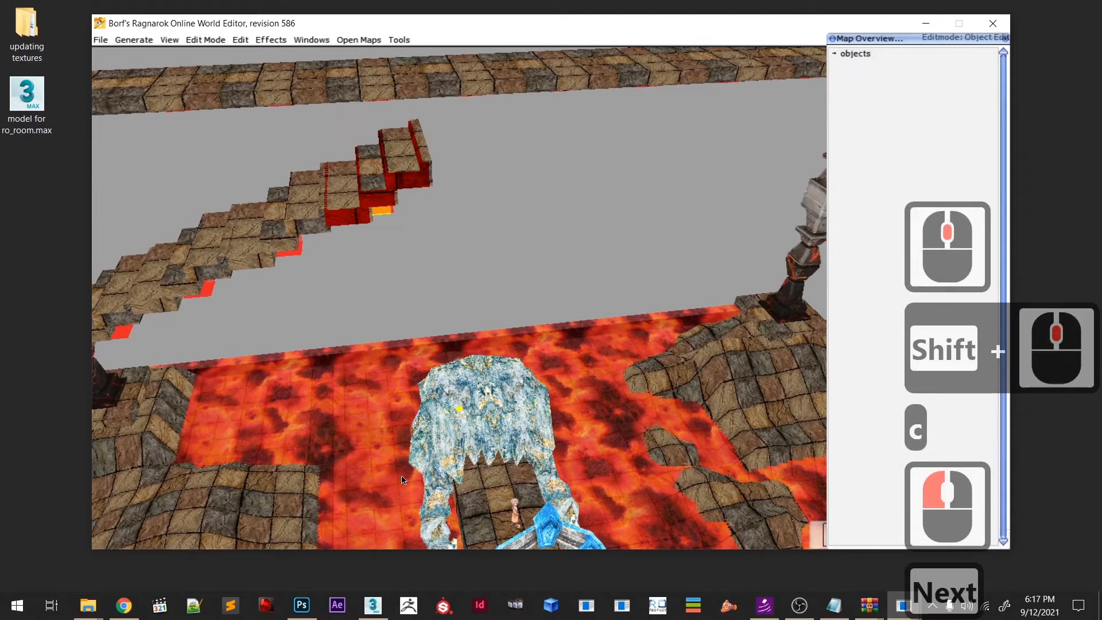
{"action": "key", "text": "Page_Down"}
{"action": "key", "text": "Page_Down"}
{"action": "key", "text": "Page_Down"}
{"action": "key", "text": "Page_Down"}
{"action": "key", "text": "Page_Down"}
{"action": "key", "text": "Page_Down"}
{"action": "key", "text": "Page_Down"}
{"action": "key", "text": "Page_Down"}
{"action": "key", "text": "Page_Down"}
{"action": "key", "text": "Page_Down"}
{"action": "key", "text": "Page_Down"}
{"action": "key", "text": "Page_Down"}
{"action": "key", "text": "Page_Down"}
{"action": "key", "text": "Page_Down"}
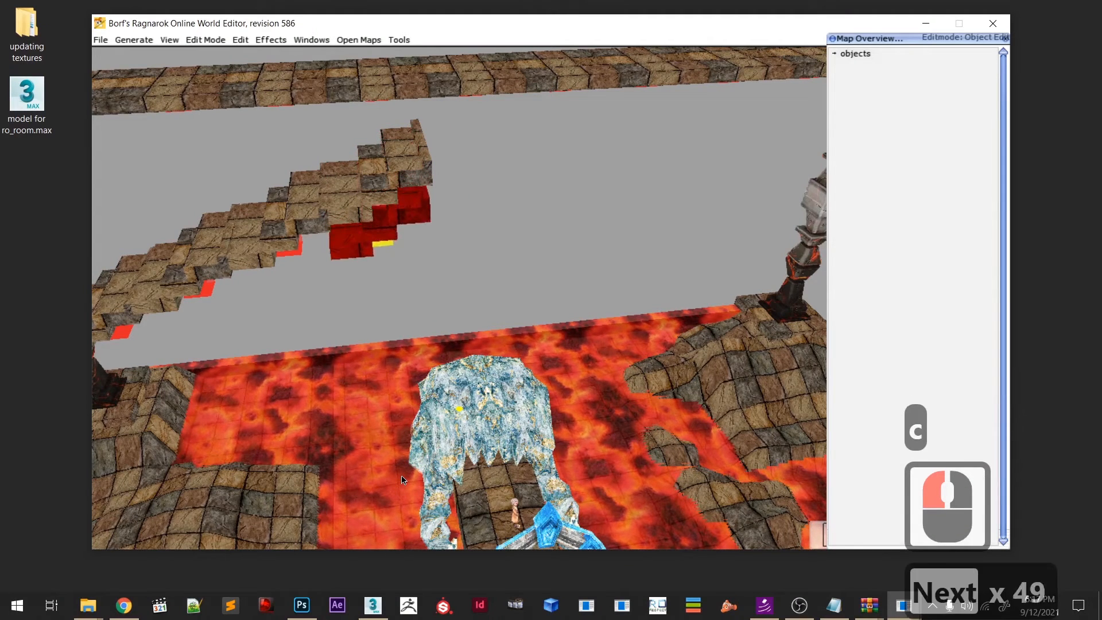
{"action": "key", "text": "Page_Down"}
{"action": "key", "text": "Page_Down"}
{"action": "key", "text": "Page_Down"}
{"action": "key", "text": "Page_Down"}
{"action": "key", "text": "Page_Down"}
{"action": "key", "text": "Page_Down"}
{"action": "key", "text": "Page_Down"}
{"action": "key", "text": "Page_Down"}
{"action": "key", "text": "Page_Down"}
{"action": "key", "text": "Page_Down"}
{"action": "key", "text": "Page_Down"}
{"action": "key", "text": "Page_Down"}
{"action": "key", "text": "Page_Down"}
{"action": "key", "text": "Page_Down"}
{"action": "key", "text": "Page_Down"}
{"action": "key", "text": "Page_Down"}
{"action": "key", "text": "Page_Down"}
{"action": "key", "text": "Page_Down"}
{"action": "key", "text": "Page_Down"}
{"action": "key", "text": "Page_Down"}
{"action": "key", "text": "Page_Down"}
{"action": "key", "text": "Page_Down"}
{"action": "key", "text": "Page_Down"}
{"action": "key", "text": "Page_Down"}
{"action": "key", "text": "Page_Down"}
{"action": "key", "text": "Page_Down"}
{"action": "key", "text": "Page_Down"}
{"action": "key", "text": "Page_Down"}
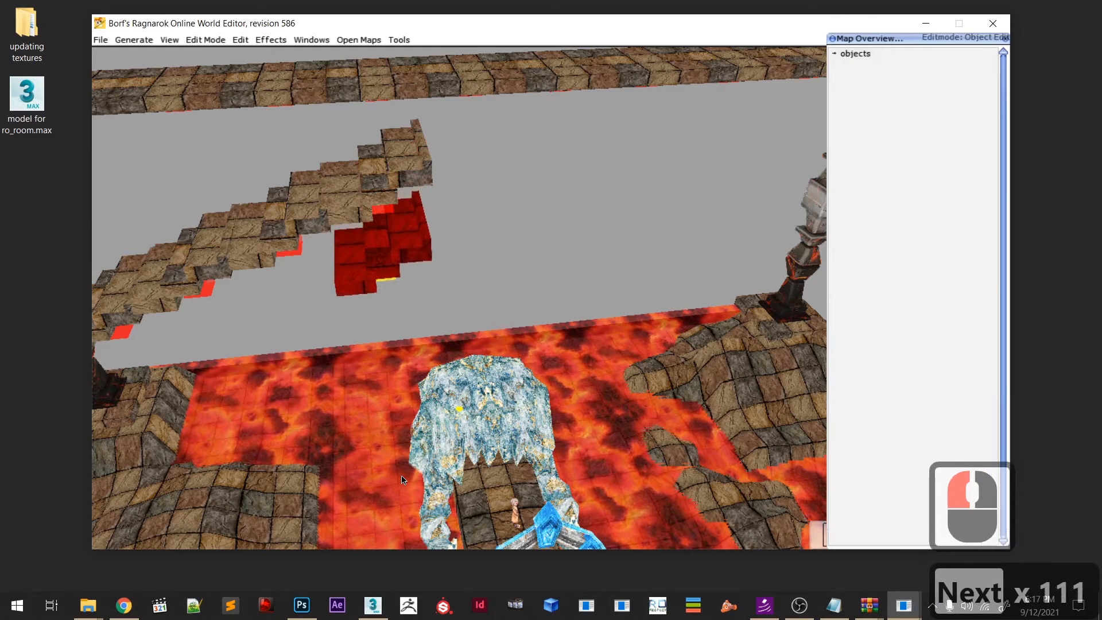
{"action": "key", "text": "Page_Down"}
{"action": "key", "text": "Page_Down"}
{"action": "key", "text": "Page_Down"}
{"action": "key", "text": "Page_Down"}
{"action": "key", "text": "Page_Down"}
{"action": "key", "text": "Page_Down"}
{"action": "key", "text": "Page_Down"}
{"action": "key", "text": "Page_Down"}
{"action": "key", "text": "Page_Down"}
{"action": "key", "text": "Page_Down"}
{"action": "key", "text": "Page_Down"}
{"action": "key", "text": "Page_Down"}
{"action": "key", "text": "Page_Down"}
{"action": "key", "text": "Page_Down"}
{"action": "key", "text": "Page_Down"}
{"action": "key", "text": "Page_Down"}
{"action": "key", "text": "Page_Down"}
{"action": "key", "text": "Page_Down"}
{"action": "key", "text": "Page_Down"}
{"action": "key", "text": "Page_Down"}
{"action": "key", "text": "Page_Down"}
{"action": "key", "text": "Page_Down"}
{"action": "key", "text": "Page_Down"}
{"action": "key", "text": "Page_Down"}
{"action": "key", "text": "Page_Down"}
{"action": "key", "text": "Page_Down"}
{"action": "key", "text": "Page_Down"}
{"action": "key", "text": "Page_Down"}
{"action": "key", "text": "Page_Down"}
{"action": "key", "text": "Page_Down"}
{"action": "key", "text": "Page_Down"}
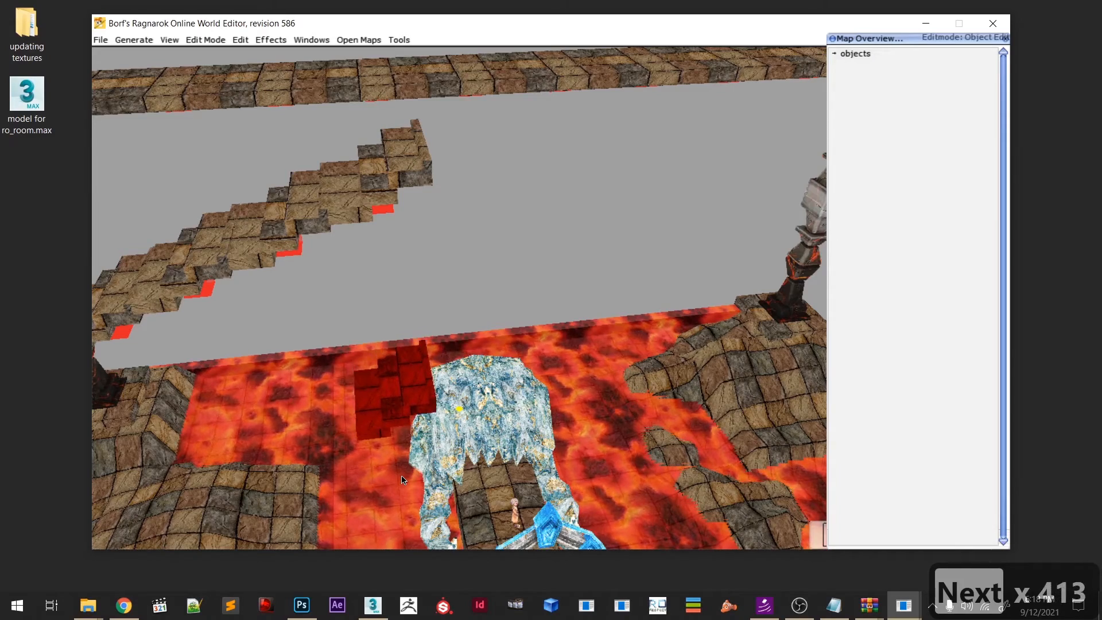
- Shift the lowered stair segment horizontally across the lava until it sits over the middle of the blue rock arch
{"action": "scroll", "coordinate": [252, 431], "scroll_direction": "up", "scroll_amount": 9}
{"action": "middle_click_drag", "start_coordinate": [256, 431], "coordinate": [252, 431]}
{"action": "key", "text": "Up"}
{"action": "key", "text": "Down"}
{"action": "key", "text": "Down"}
{"action": "key", "text": "Down"}
{"action": "key", "text": "Down"}
{"action": "key", "text": "Down"}
{"action": "key", "text": "Down"}
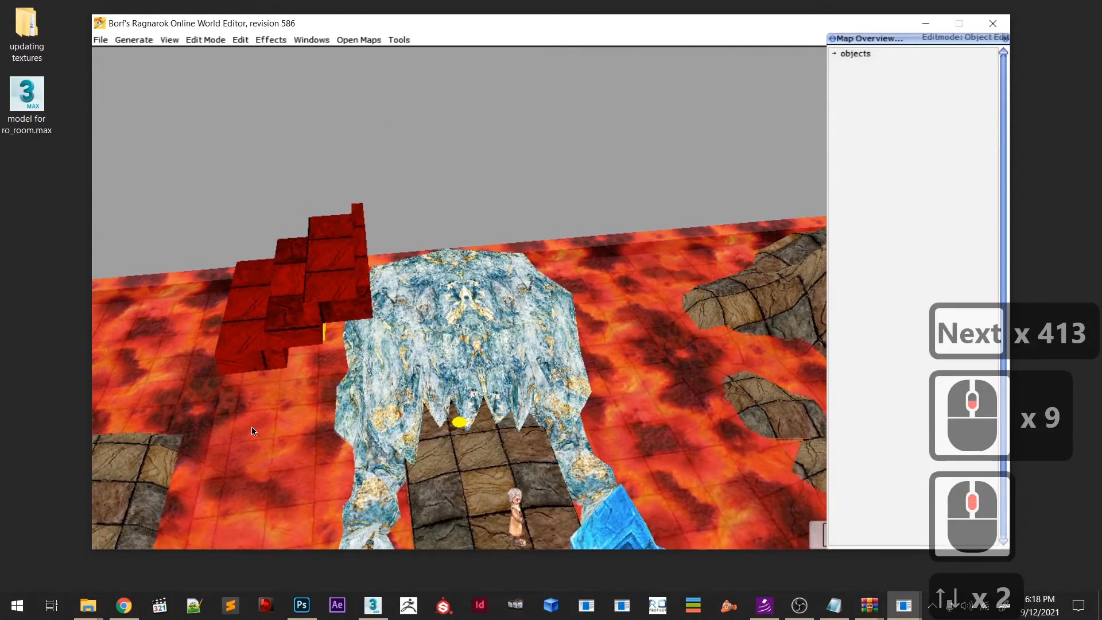
{"action": "key", "text": "Down"}
{"action": "key", "text": "Down"}
{"action": "key", "text": "Down"}
{"action": "key", "text": "Down"}
{"action": "key", "text": "Down"}
{"action": "key", "text": "Down"}
{"action": "key", "text": "Down"}
{"action": "key", "text": "Down"}
{"action": "key", "text": "Down"}
{"action": "key", "text": "Down"}
{"action": "key", "text": "Down"}
{"action": "key", "text": "Down"}
{"action": "key", "text": "Down"}
{"action": "key", "text": "Down"}
{"action": "key", "text": "Down"}
{"action": "key", "text": "Down"}
{"action": "key", "text": "Down"}
{"action": "key", "text": "Down"}
{"action": "key", "text": "Down"}
{"action": "key", "text": "Down"}
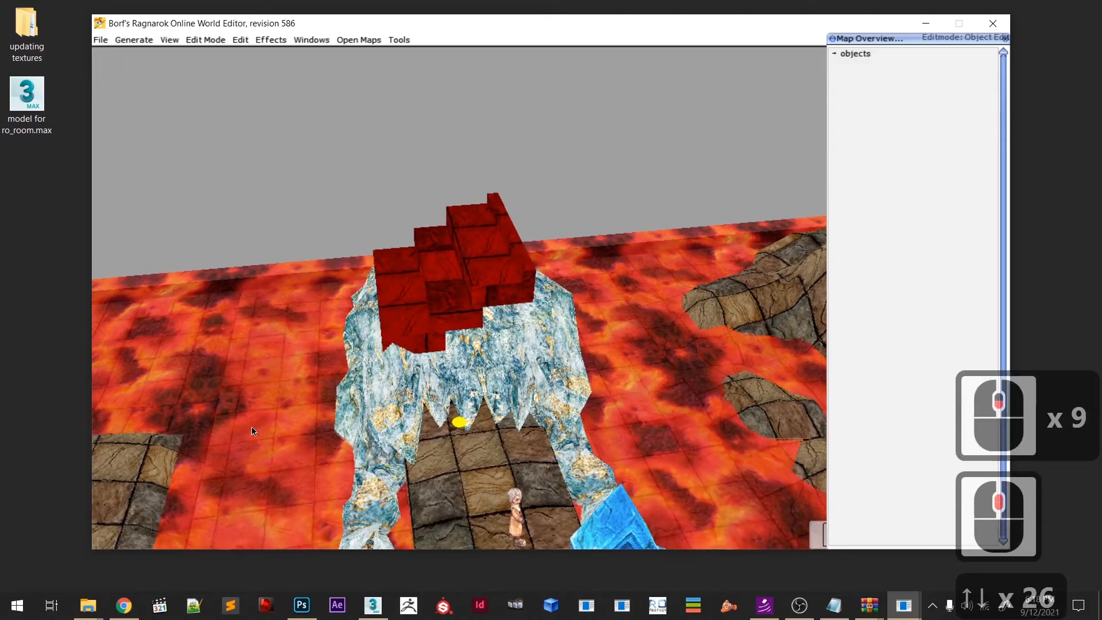
- Lower the selected stair block down through the blue creature's head to the stone walkway level
{"action": "scroll", "coordinate": [253, 431], "scroll_direction": "down", "scroll_amount": 2}
{"action": "middle_click_drag", "start_coordinate": [273, 387], "coordinate": [342, 387]}
{"action": "scroll", "coordinate": [281, 354], "scroll_direction": "down", "scroll_amount": 1}
{"action": "scroll", "coordinate": [342, 387], "scroll_direction": "down", "scroll_amount": 3}
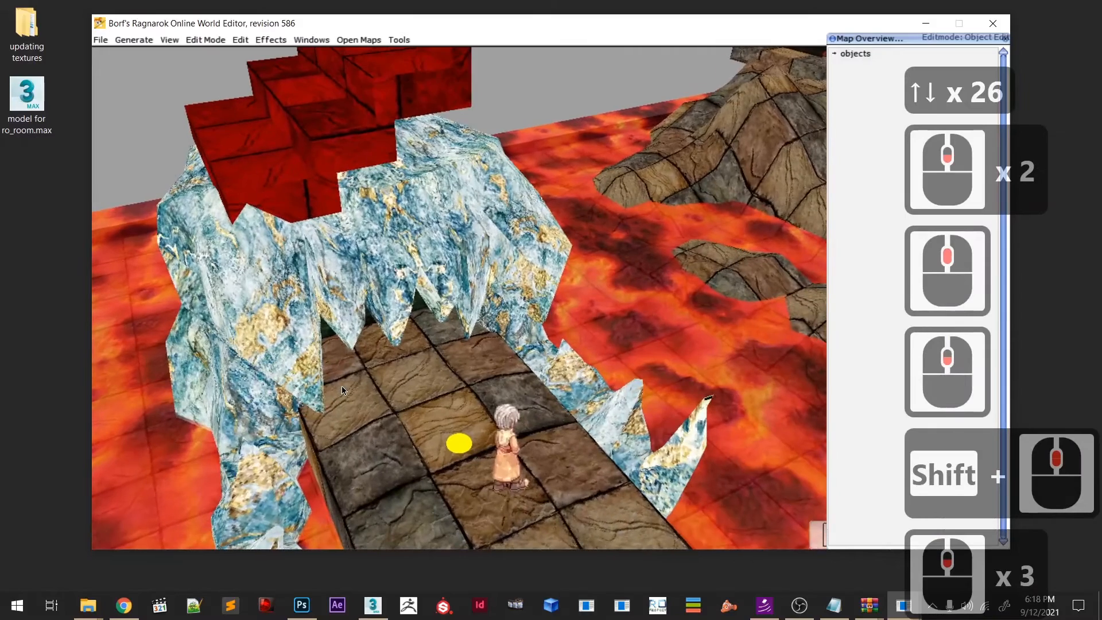
{"action": "key", "text": "Page_Down"}
{"action": "key", "text": "Page_Down"}
{"action": "key", "text": "Page_Down"}
{"action": "key", "text": "Page_Down"}
{"action": "key", "text": "Page_Down"}
{"action": "key", "text": "Page_Down"}
{"action": "key", "text": "Page_Down"}
{"action": "key", "text": "Page_Down"}
{"action": "key", "text": "Page_Down"}
{"action": "key", "text": "Page_Down"}
{"action": "key", "text": "Page_Down"}
{"action": "key", "text": "Page_Down"}
{"action": "key", "text": "Page_Down"}
{"action": "key", "text": "Page_Down"}
{"action": "key", "text": "Page_Down"}
{"action": "key", "text": "Page_Down"}
{"action": "key", "text": "Page_Down"}
{"action": "key", "text": "Page_Down"}
{"action": "key", "text": "Page_Down"}
{"action": "key", "text": "Page_Down"}
{"action": "key", "text": "Page_Down"}
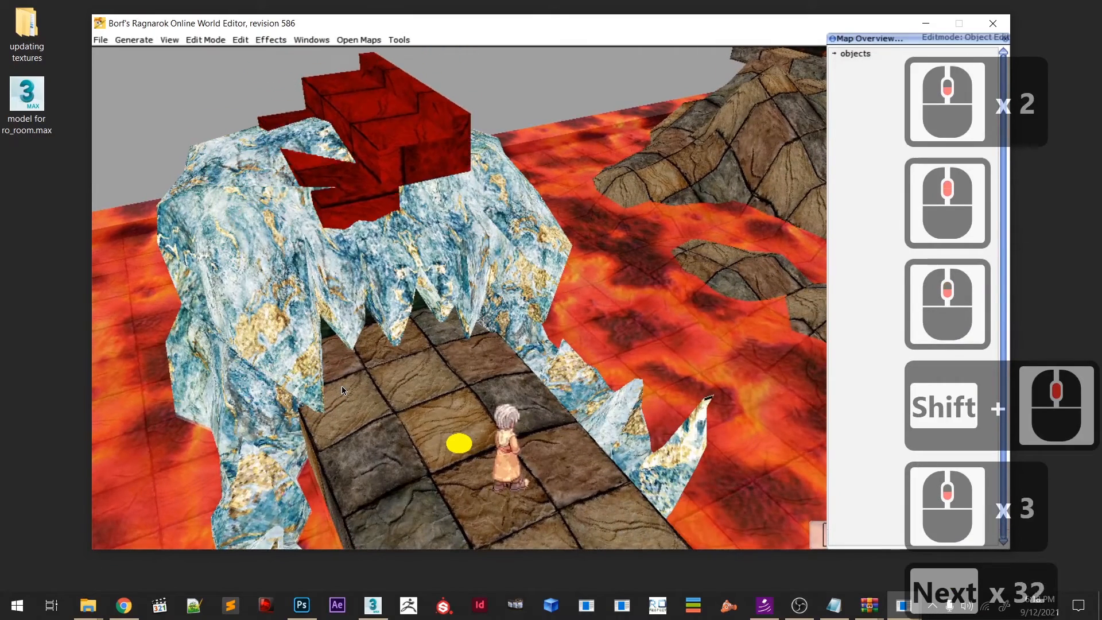
{"action": "key", "text": "Page_Down"}
{"action": "key", "text": "Page_Down"}
{"action": "key", "text": "Page_Down"}
{"action": "key", "text": "Page_Down"}
{"action": "key", "text": "Page_Down"}
{"action": "key", "text": "Page_Down"}
{"action": "key", "text": "Page_Down"}
{"action": "key", "text": "Page_Down"}
{"action": "key", "text": "Page_Down"}
{"action": "key", "text": "Page_Down"}
{"action": "key", "text": "Page_Down"}
{"action": "key", "text": "Page_Down"}
{"action": "key", "text": "Page_Down"}
{"action": "key", "text": "Page_Down"}
{"action": "key", "text": "Page_Down"}
{"action": "key", "text": "Page_Down"}
{"action": "key", "text": "Page_Down"}
{"action": "key", "text": "Page_Down"}
{"action": "key", "text": "Page_Down"}
{"action": "key", "text": "Page_Down"}
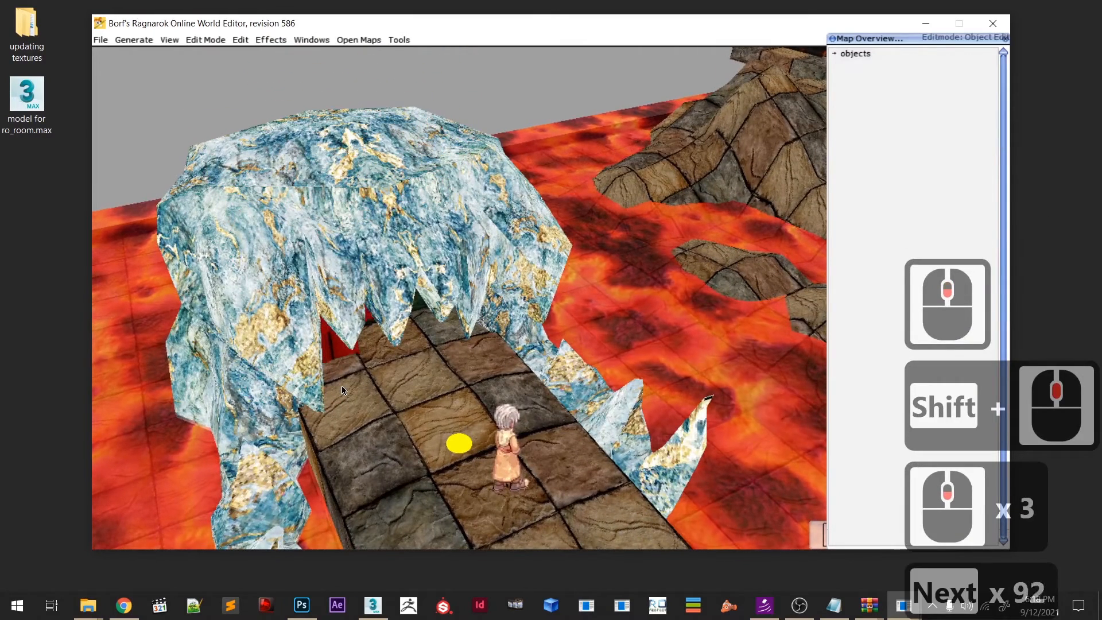
{"action": "key", "text": "Page_Down"}
{"action": "key", "text": "Page_Down"}
{"action": "key", "text": "Page_Down"}
{"action": "key", "text": "Page_Down"}
{"action": "key", "text": "Page_Down"}
{"action": "key", "text": "Page_Down"}
{"action": "key", "text": "Page_Down"}
{"action": "key", "text": "Page_Down"}
{"action": "key", "text": "Page_Down"}
{"action": "key", "text": "Page_Down"}
{"action": "key", "text": "Page_Down"}
{"action": "key", "text": "Page_Down"}
{"action": "key", "text": "Page_Down"}
{"action": "key", "text": "Page_Down"}
{"action": "key", "text": "Page_Down"}
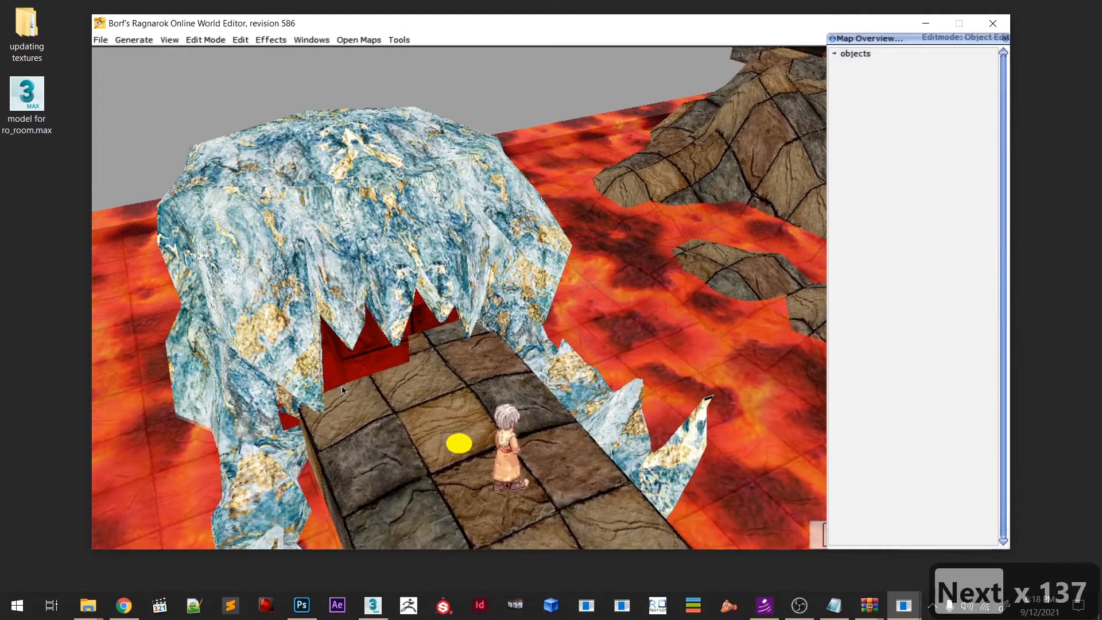
- Delete the selected stair block inside the blue creature
{"action": "key", "text": "BackSpace"}
{"action": "scroll", "coordinate": [343, 386], "scroll_direction": "down", "scroll_amount": 20}
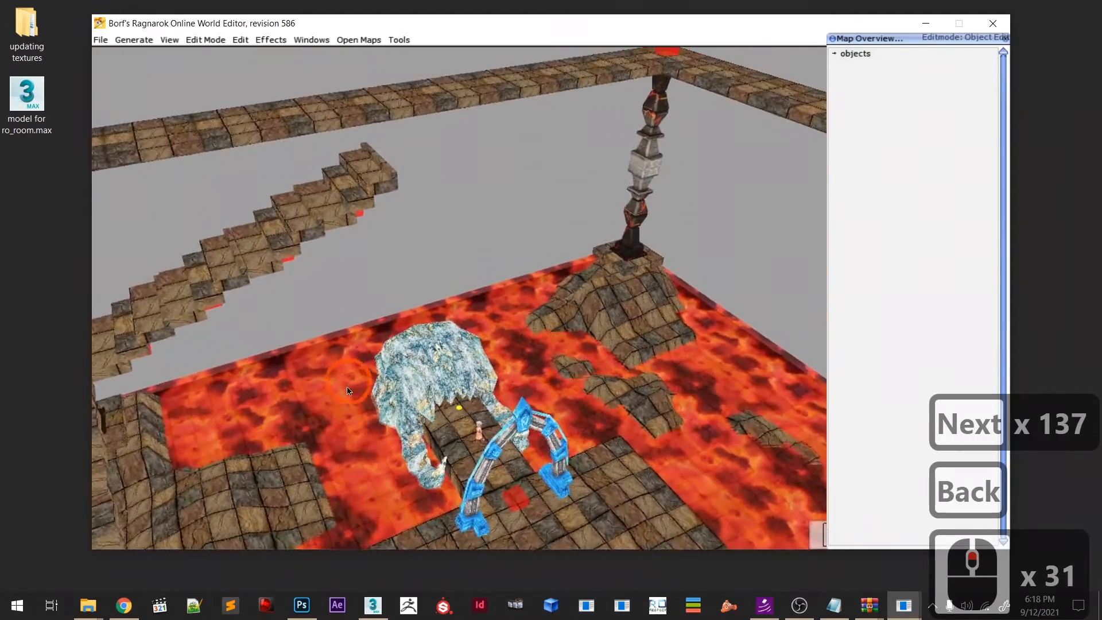
{"action": "mouse_move", "coordinate": [347, 391]}
{"action": "middle_mouse_down"}
{"action": "mouse_move", "coordinate": [371, 379]}
{"action": "mouse_move", "coordinate": [347, 395]}
{"action": "middle_mouse_up"}
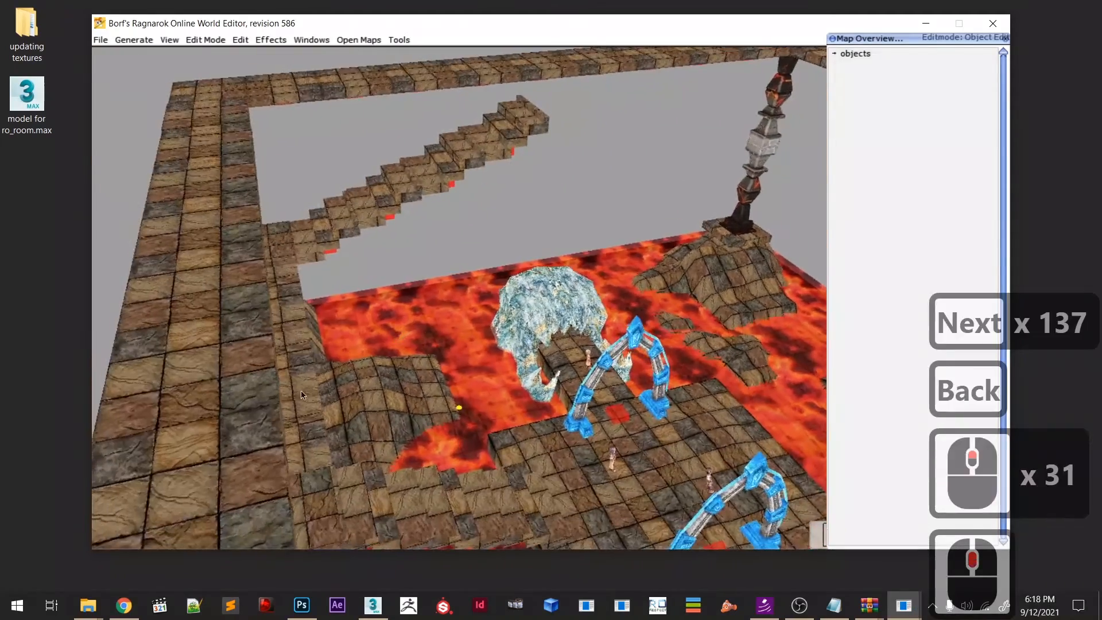
- Duplicate a three-by-three stone platform slab and select the copy placed near the blue creature
{"action": "left_click", "coordinate": [347, 395]}
{"action": "key", "text": "c"}
{"action": "middle_click_drag", "start_coordinate": [493, 391], "coordinate": [330, 421]}
{"action": "left_click", "coordinate": [304, 389]}
- Raise the copied platform slab to the height of the staircase's top step
{"action": "key", "text": "Page_Up"}
{"action": "key", "text": "Page_Up"}
{"action": "key", "text": "Page_Up"}
{"action": "key", "text": "Page_Up"}
{"action": "key", "text": "Page_Up"}
{"action": "key", "text": "Page_Up"}
{"action": "key", "text": "Page_Up"}
{"action": "key", "text": "Page_Up"}
{"action": "key", "text": "Page_Up"}
{"action": "key", "text": "Page_Up"}
{"action": "key", "text": "Page_Up"}
{"action": "key", "text": "Page_Up"}
{"action": "key", "text": "Page_Up"}
{"action": "key", "text": "Page_Up"}
{"action": "key", "text": "Page_Up"}
{"action": "key", "text": "Page_Up"}
{"action": "key", "text": "Page_Up"}
{"action": "key", "text": "Page_Up"}
{"action": "key", "text": "Page_Up"}
{"action": "key", "text": "Page_Up"}
{"action": "key", "text": "Page_Up"}
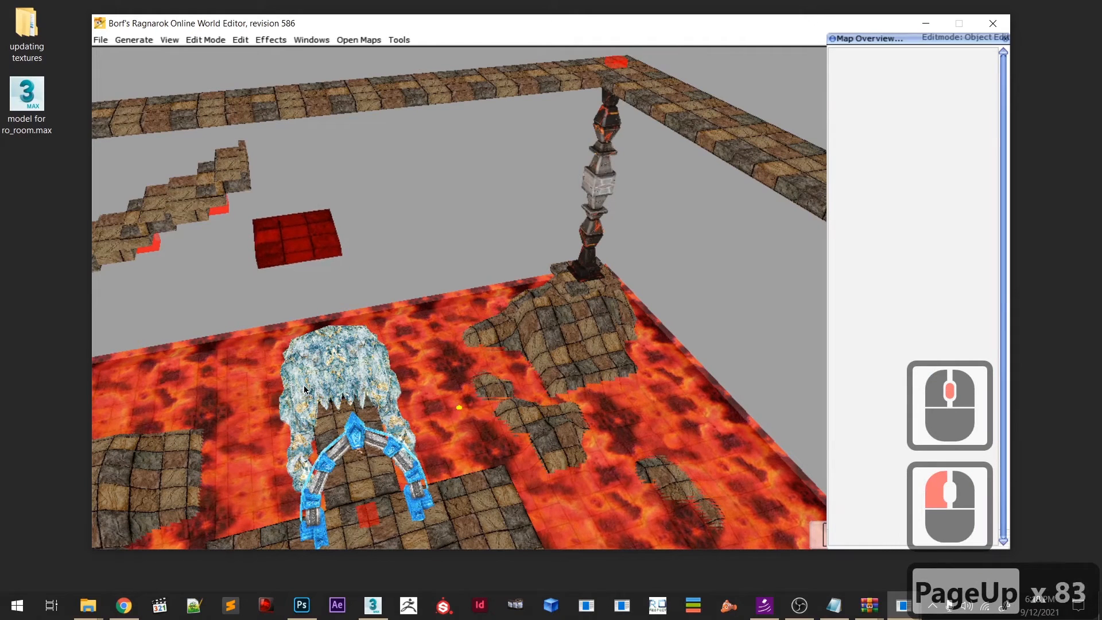
{"action": "key", "text": "Page_Up"}
{"action": "key", "text": "Page_Up"}
{"action": "key", "text": "Page_Up"}
{"action": "key", "text": "Page_Up"}
{"action": "key", "text": "Page_Up"}
{"action": "key", "text": "Page_Up"}
{"action": "key", "text": "Page_Up"}
{"action": "key", "text": "Page_Up"}
{"action": "key", "text": "Page_Up"}
{"action": "key", "text": "Page_Up"}
{"action": "key", "text": "Page_Up"}
{"action": "key", "text": "Page_Up"}
{"action": "key", "text": "Page_Up"}
{"action": "key", "text": "Page_Up"}
{"action": "key", "text": "Page_Up"}
{"action": "key", "text": "Page_Up"}
{"action": "key", "text": "Page_Up"}
{"action": "key", "text": "Page_Up"}
{"action": "key", "text": "Page_Up"}
{"action": "key", "text": "Page_Up"}
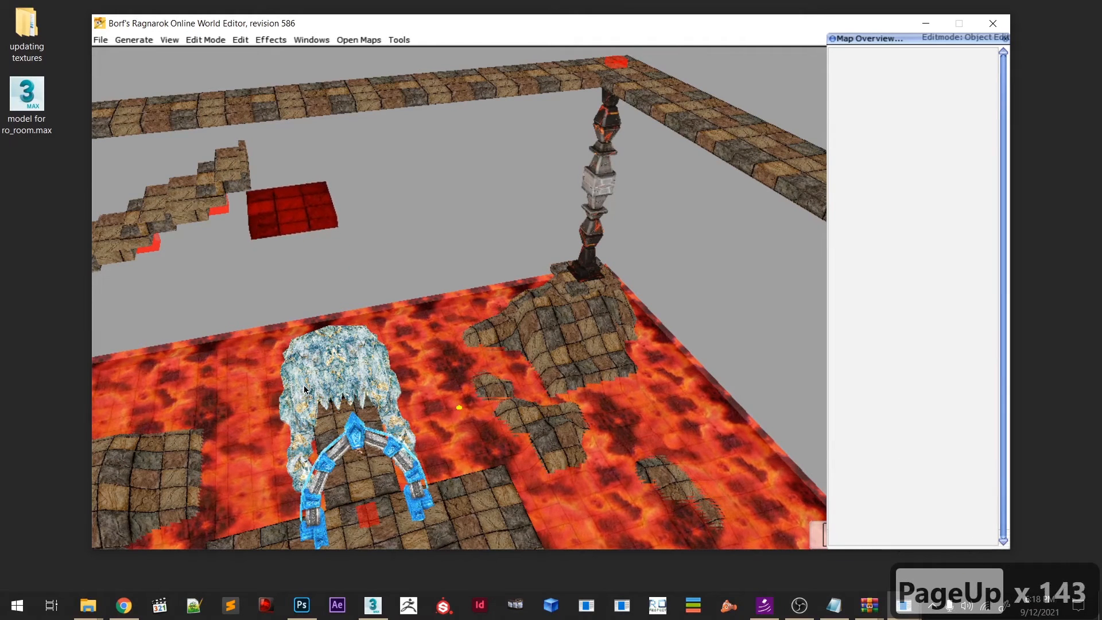
{"action": "middle_click_drag", "start_coordinate": [92, 345], "coordinate": [301, 397], "text": "shift"}
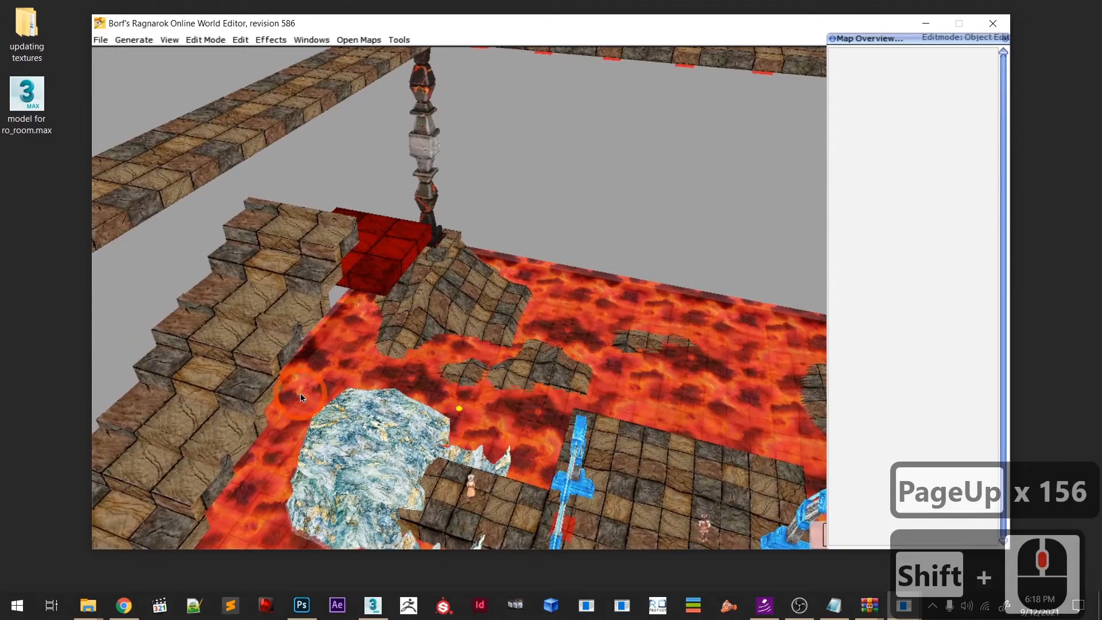
{"action": "key", "text": "Page_Up"}
{"action": "key", "text": "Page_Up"}
{"action": "key", "text": "Page_Up"}
{"action": "key", "text": "Page_Up"}
{"action": "key", "text": "Page_Up"}
{"action": "key", "text": "Page_Up"}
{"action": "key", "text": "Page_Up"}
{"action": "key", "text": "Page_Up"}
{"action": "key", "text": "Page_Up"}
{"action": "key", "text": "Page_Up"}
{"action": "key", "text": "Page_Up"}
{"action": "key", "text": "Page_Up"}
{"action": "key", "text": "Page_Up"}
{"action": "key", "text": "Page_Up"}
{"action": "key", "text": "Page_Up"}
{"action": "key", "text": "Page_Up"}
{"action": "key", "text": "Page_Up"}
{"action": "key", "text": "Page_Up"}
{"action": "key", "text": "Page_Up"}
{"action": "key", "text": "Page_Up"}
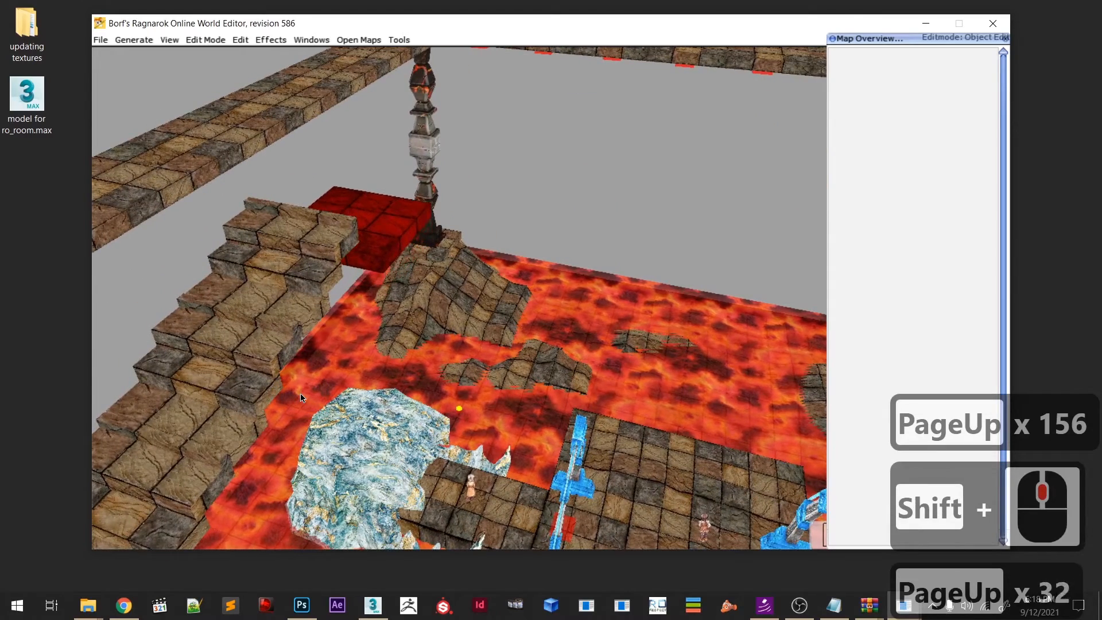
{"action": "key", "text": "Page_Up"}
{"action": "key", "text": "Page_Up"}
{"action": "key", "text": "Page_Up"}
{"action": "key", "text": "Page_Up"}
{"action": "key", "text": "Page_Up"}
{"action": "key", "text": "Page_Up"}
{"action": "key", "text": "Page_Up"}
{"action": "key", "text": "Page_Up"}
{"action": "key", "text": "Page_Up"}
{"action": "key", "text": "Page_Up"}
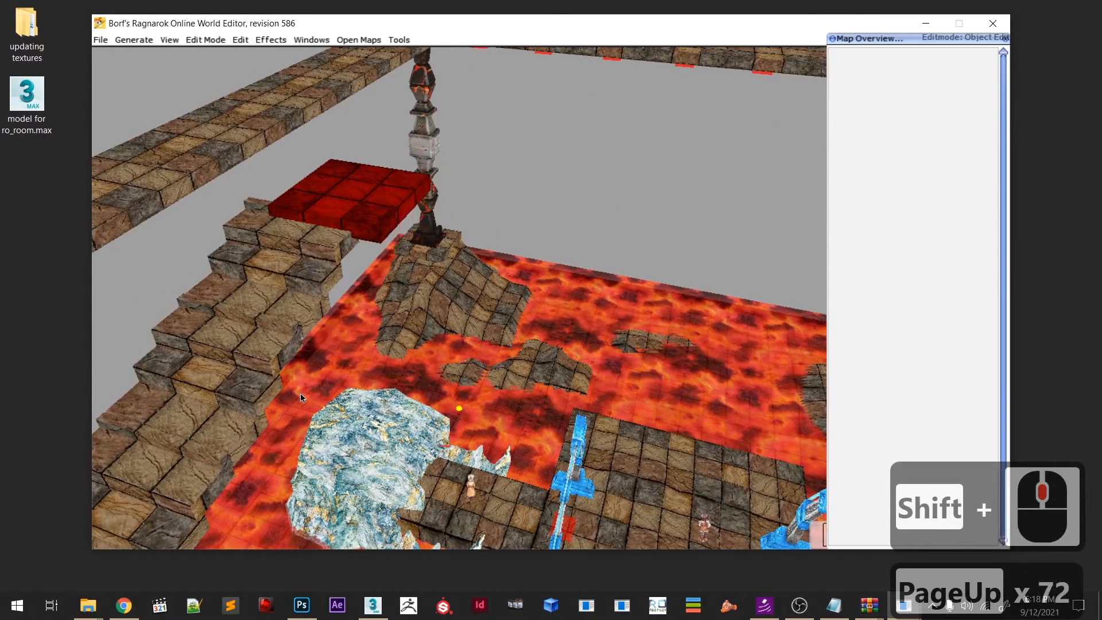
- Shift the raised platform slab horizontally until it lines up flush with the top end of the staircase
{"action": "key", "text": "Down"}
{"action": "key", "text": "Down"}
{"action": "key", "text": "Down"}
{"action": "key", "text": "Up"}
{"action": "key", "text": "Up"}
{"action": "key", "text": "Left"}
{"action": "key", "text": "Right"}
{"action": "key", "text": "Right"}
{"action": "key", "text": "Right"}
{"action": "key", "text": "Right"}
{"action": "key", "text": "Right"}
{"action": "key", "text": "Right"}
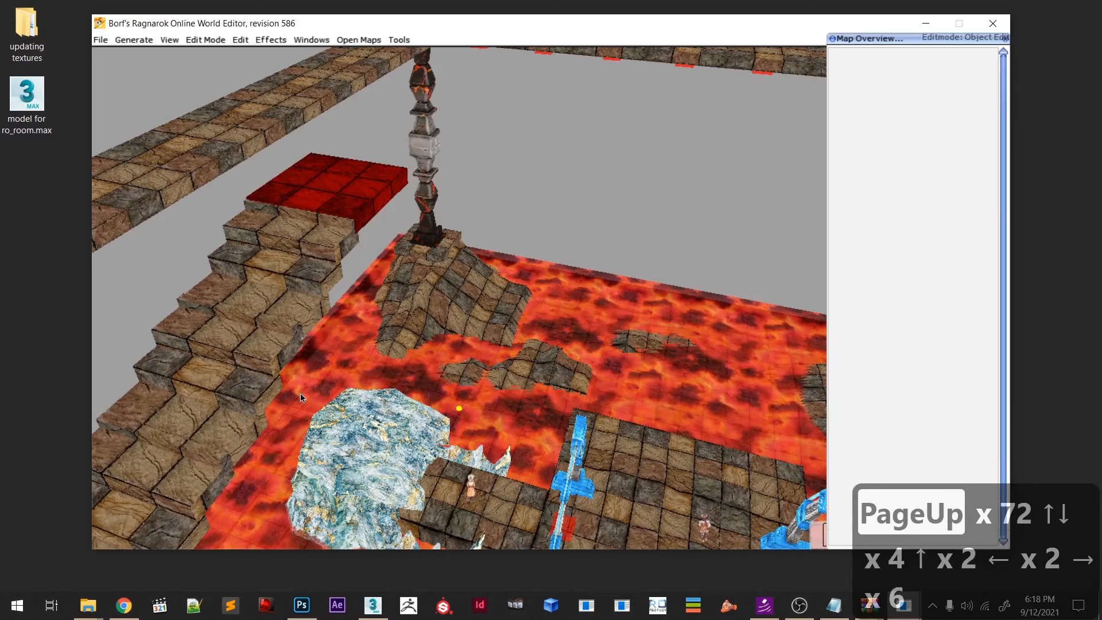
- Duplicate the landing slab, place the copy next to its far side away from the staircase, and select the copy
{"action": "scroll", "coordinate": [301, 394], "scroll_direction": "down", "scroll_amount": 4}
{"action": "scroll", "coordinate": [318, 319], "scroll_direction": "up", "scroll_amount": 3}
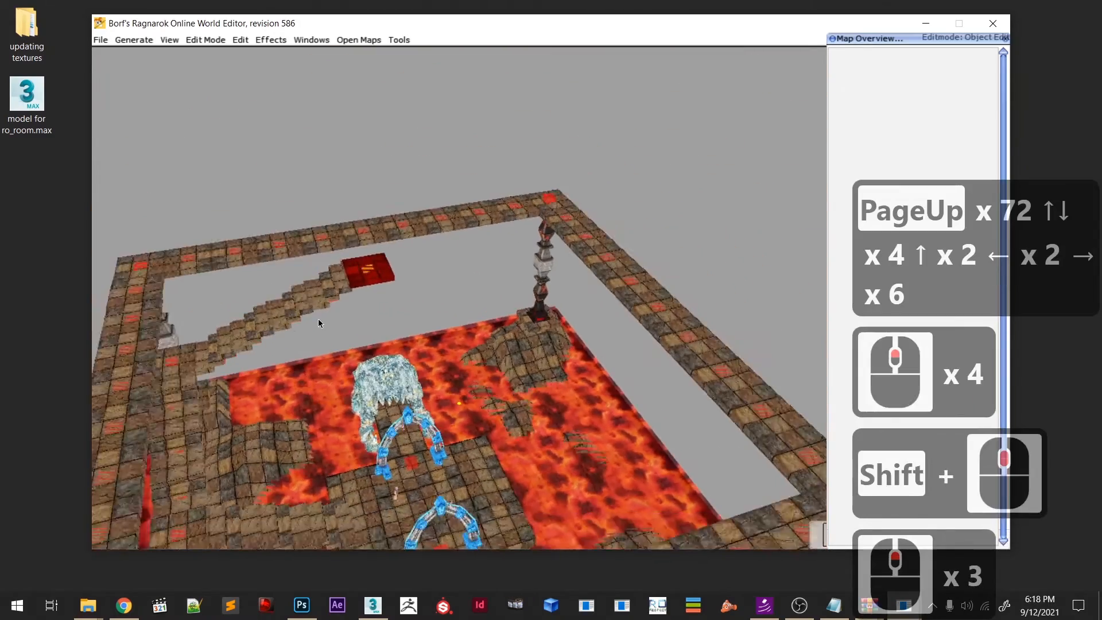
{"action": "scroll", "coordinate": [352, 357], "scroll_direction": "down", "scroll_amount": 3}
{"action": "middle_click_drag", "start_coordinate": [344, 329], "coordinate": [360, 376]}
{"action": "scroll", "coordinate": [344, 349], "scroll_direction": "down", "scroll_amount": 3}
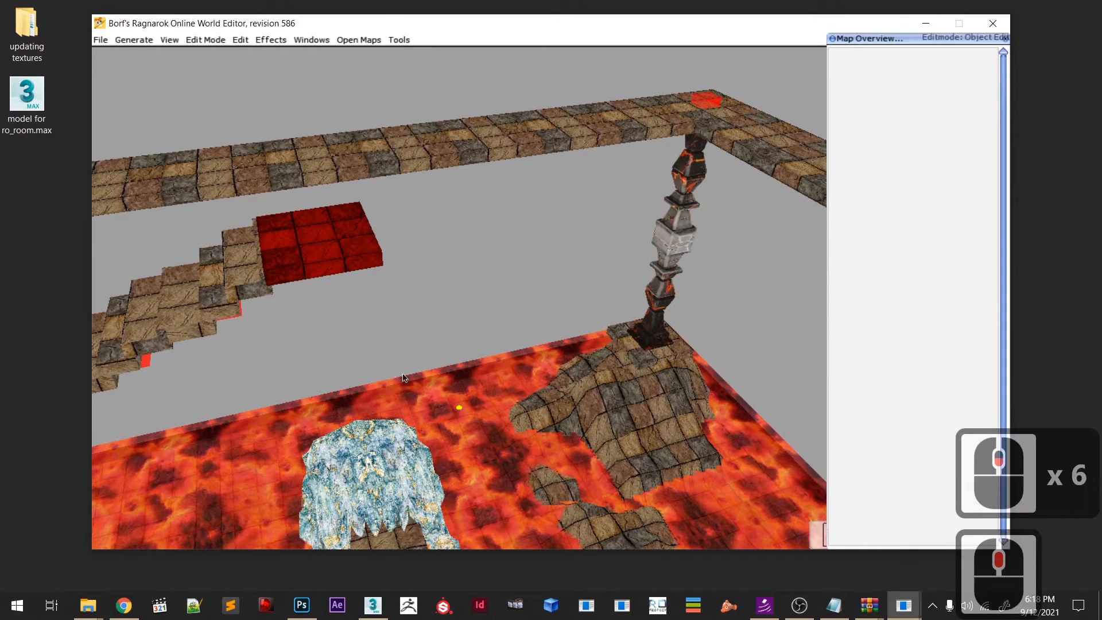
{"action": "key", "text": "c"}
{"action": "key", "text": "shift"}
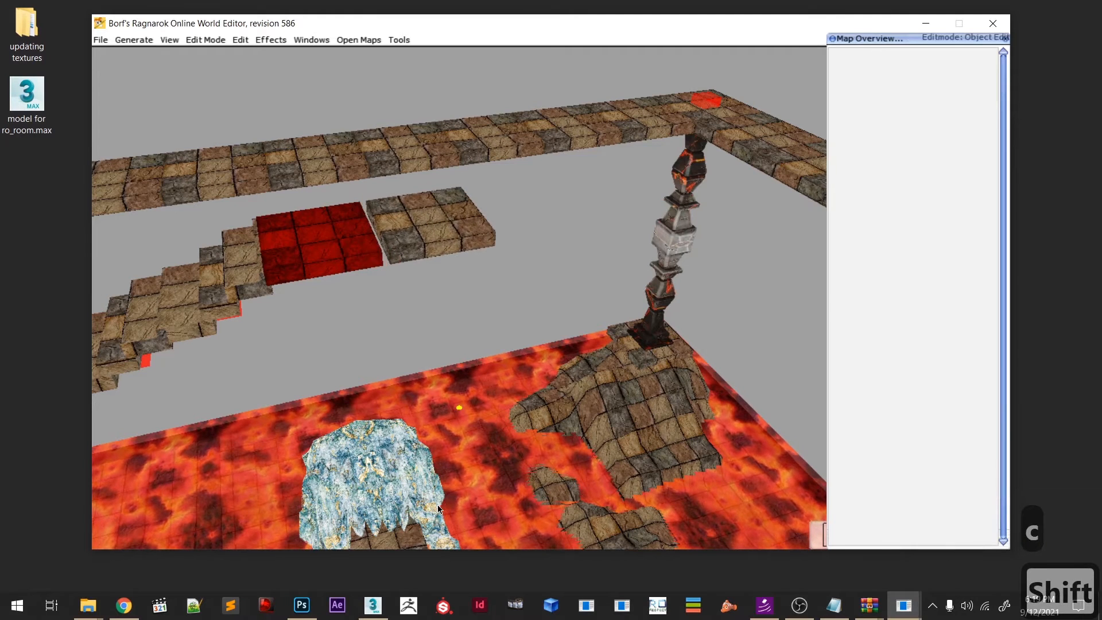
{"action": "left_click", "coordinate": [435, 506]}
{"action": "left_click", "coordinate": [297, 400]}
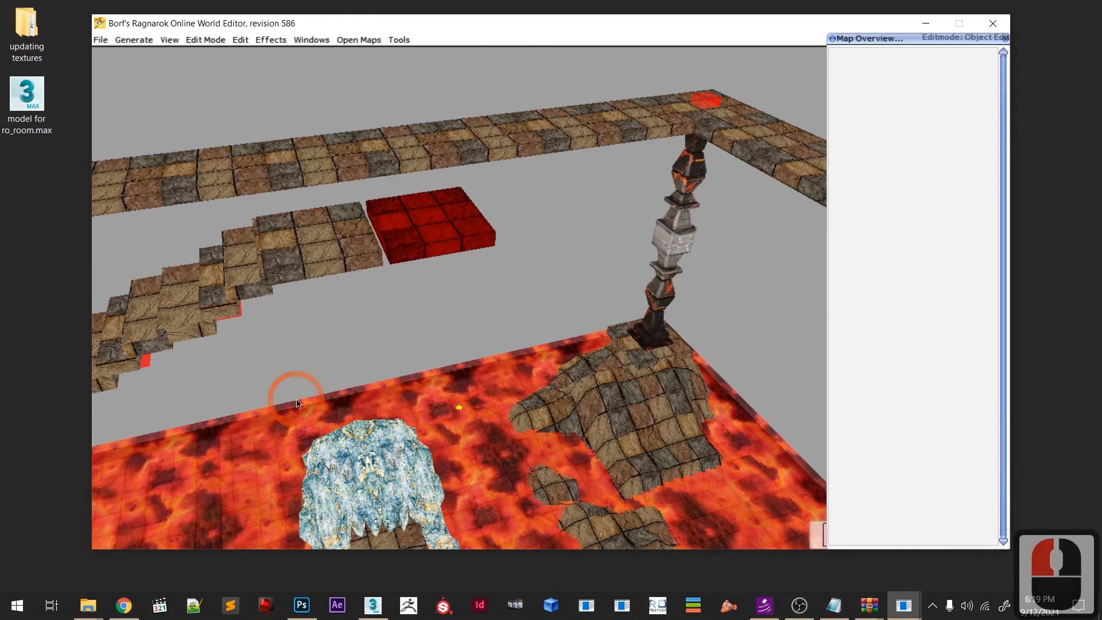
- Nudge the second platform slab horizontally until it sits flush against the far edge of the landing slab
{"action": "key", "text": "Left"}
{"action": "key", "text": "Up"}
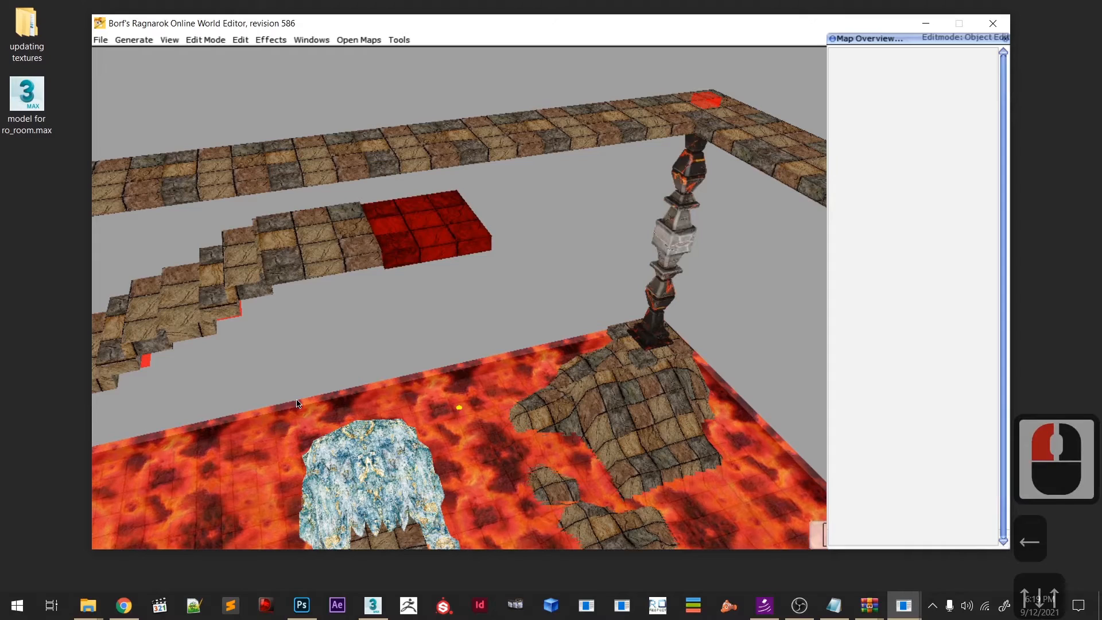
{"action": "key", "text": "Right"}
{"action": "key", "text": "Right"}
{"action": "key", "text": "Right"}
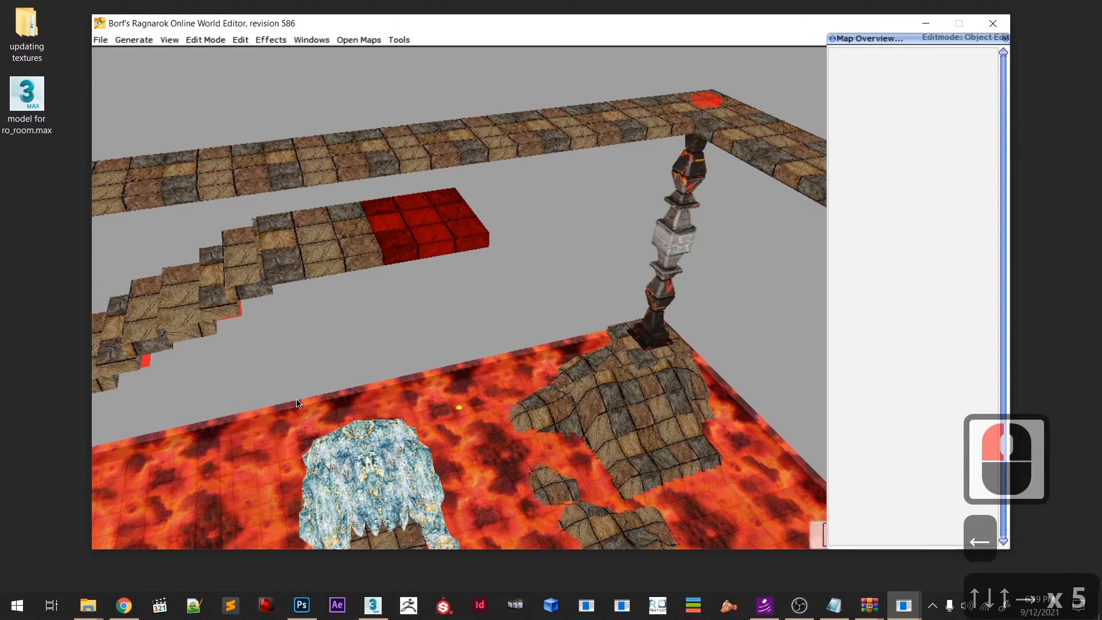
- Inspect the staircase and the extended walkway from a wider angle
{"action": "key", "text": "h"}
{"action": "left_click", "coordinate": [504, 374]}
{"action": "key", "text": "h"}
{"action": "middle_click_drag", "start_coordinate": [497, 401], "coordinate": [447, 467]}
{"action": "left_click", "coordinate": [454, 395]}
{"action": "key", "text": "h"}
{"action": "left_click", "coordinate": [447, 466]}
{"action": "key", "text": "h"}
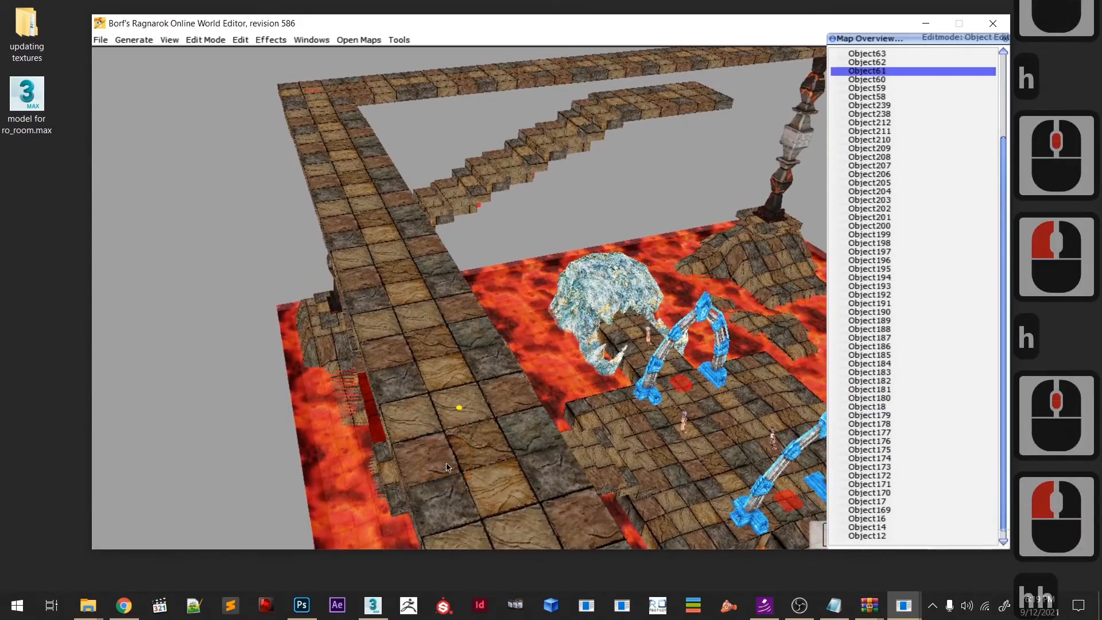
{"action": "right_click_drag", "start_coordinate": [540, 397], "coordinate": [373, 447]}
{"action": "scroll", "coordinate": [373, 447], "scroll_direction": "up", "scroll_amount": 2}
{"action": "left_click", "coordinate": [493, 480]}
{"action": "key", "text": "c"}
{"action": "key", "text": "shift"}
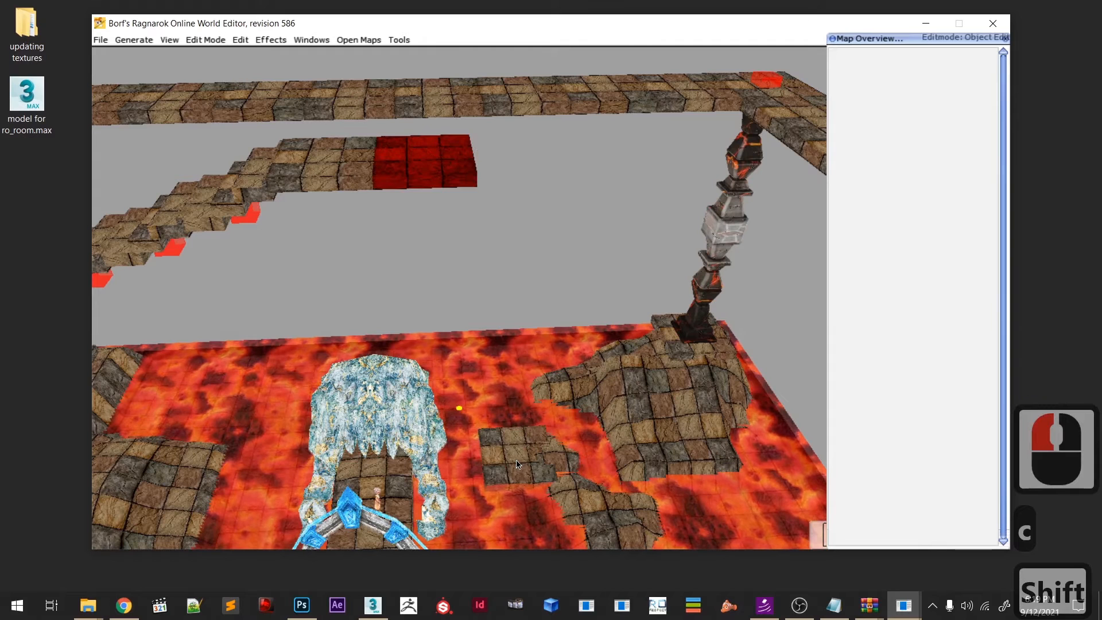
{"action": "left_click", "coordinate": [516, 463]}
{"action": "key", "text": "BackSpace"}
- Duplicate the uppermost staircase section, reversed so it descends, place it at the far end of the walkway, and select the copy
{"action": "left_click", "coordinate": [277, 431]}
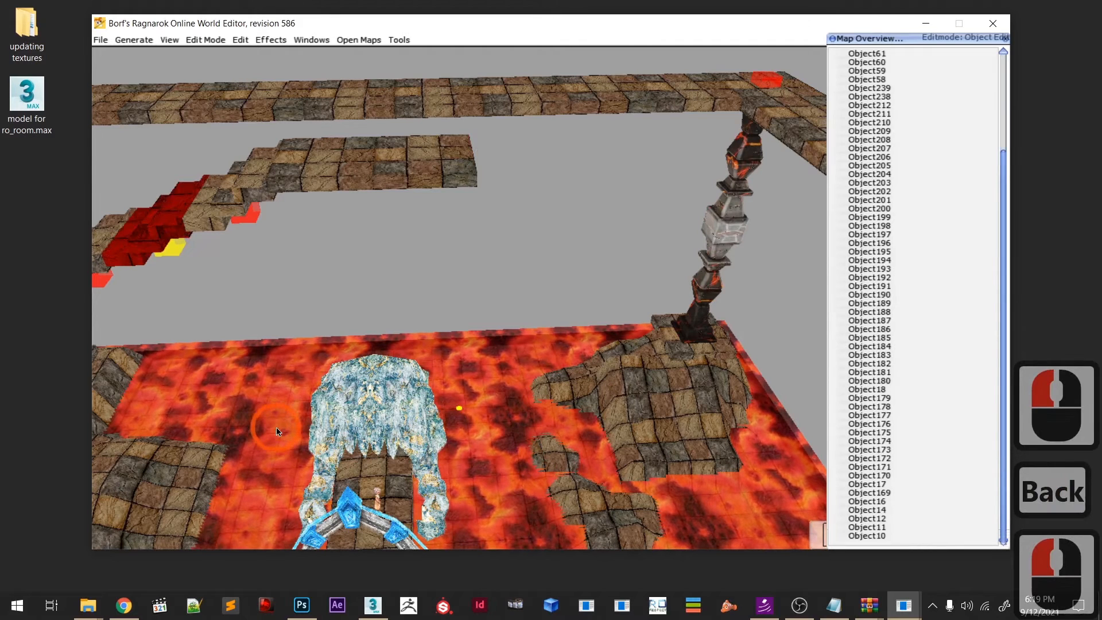
{"action": "left_click", "coordinate": [306, 432]}
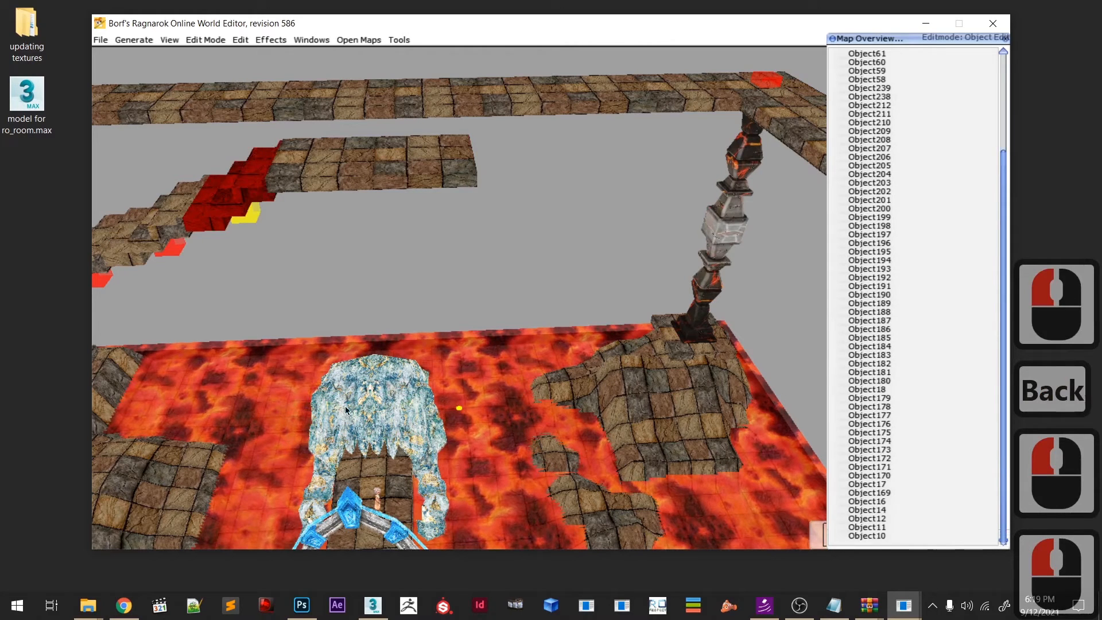
{"action": "key", "text": "c"}
{"action": "key", "text": "alt"}
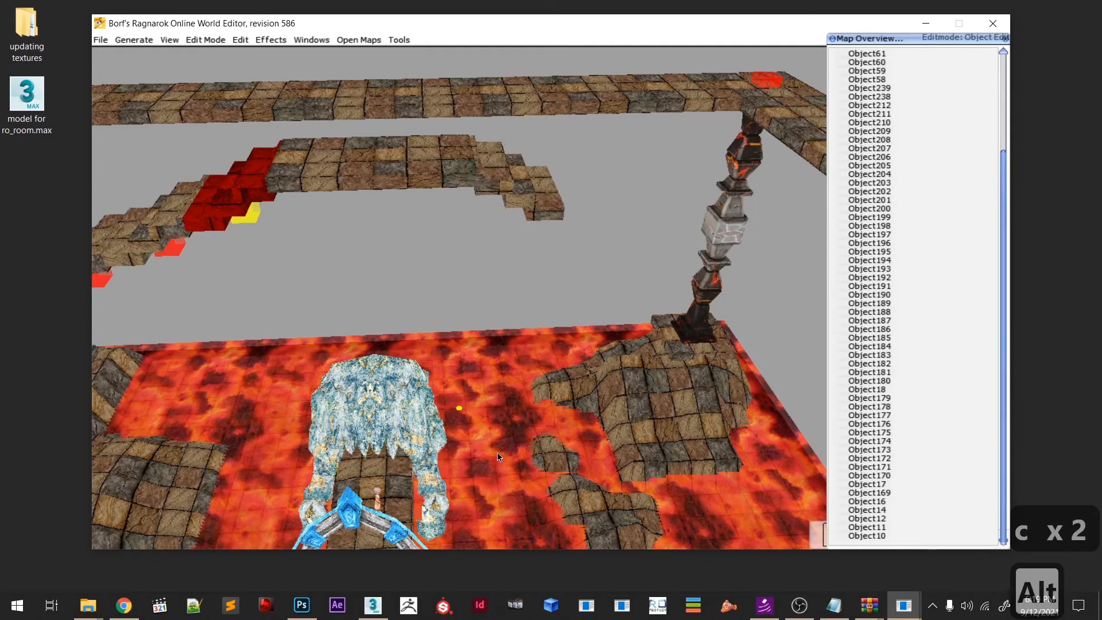
{"action": "left_click", "coordinate": [498, 453]}
- Fine-tune the height and position of the descending stair section until it meets the end of the walkway
{"action": "middle_click_drag", "start_coordinate": [500, 452], "coordinate": [406, 392]}
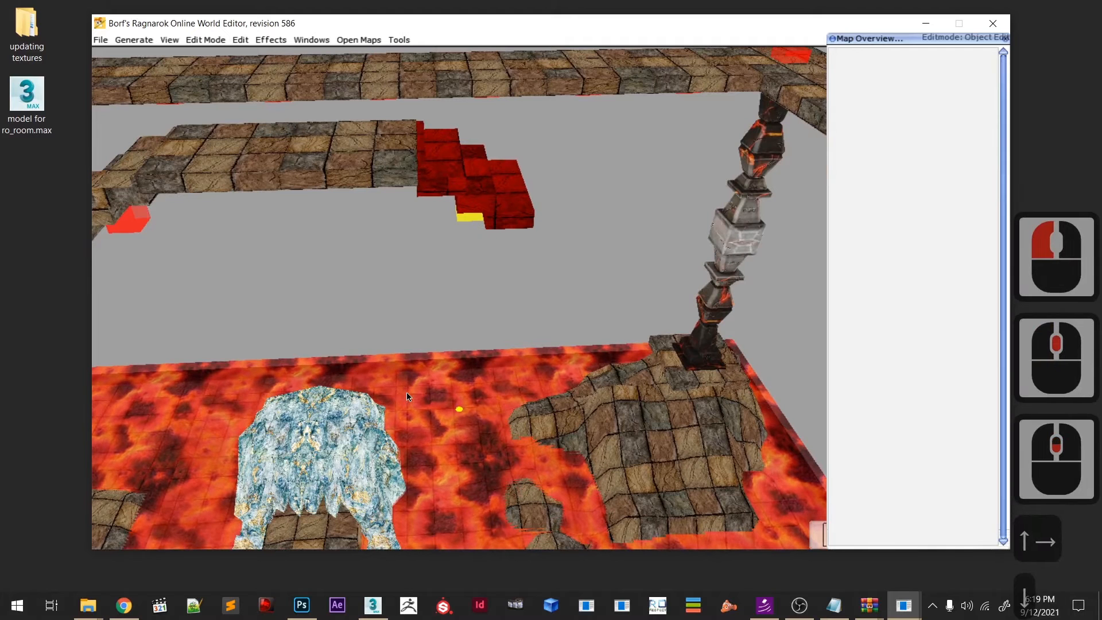
{"action": "key", "text": "shift"}
{"action": "key", "text": "Page_Up"}
{"action": "key", "text": "Page_Up"}
{"action": "key", "text": "Page_Up"}
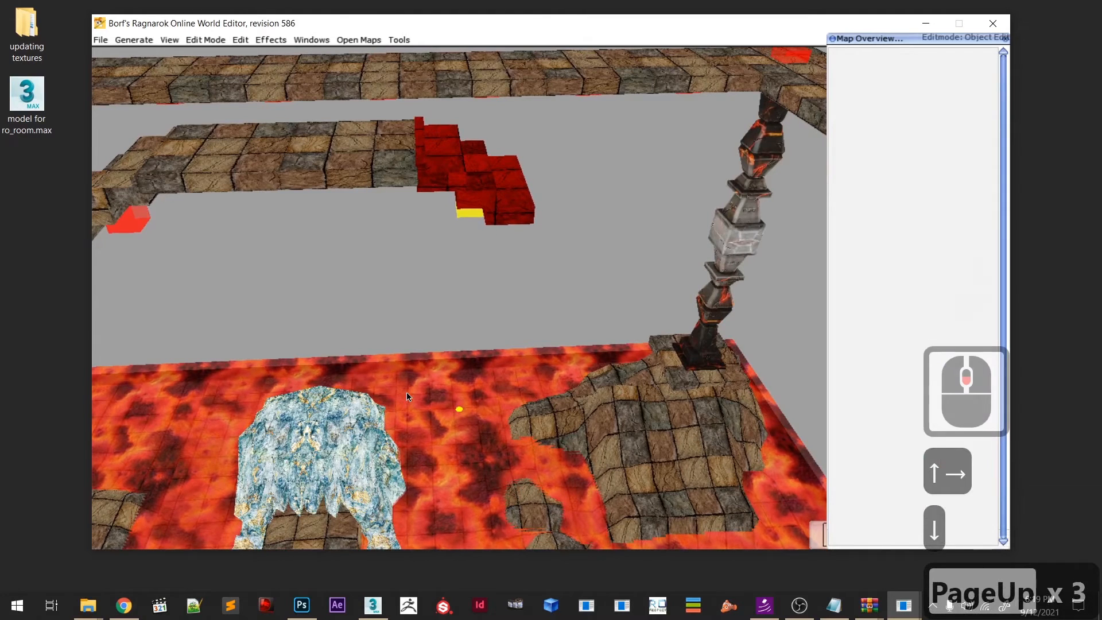
{"action": "key", "text": "Page_Down"}
{"action": "key", "text": "Page_Down"}
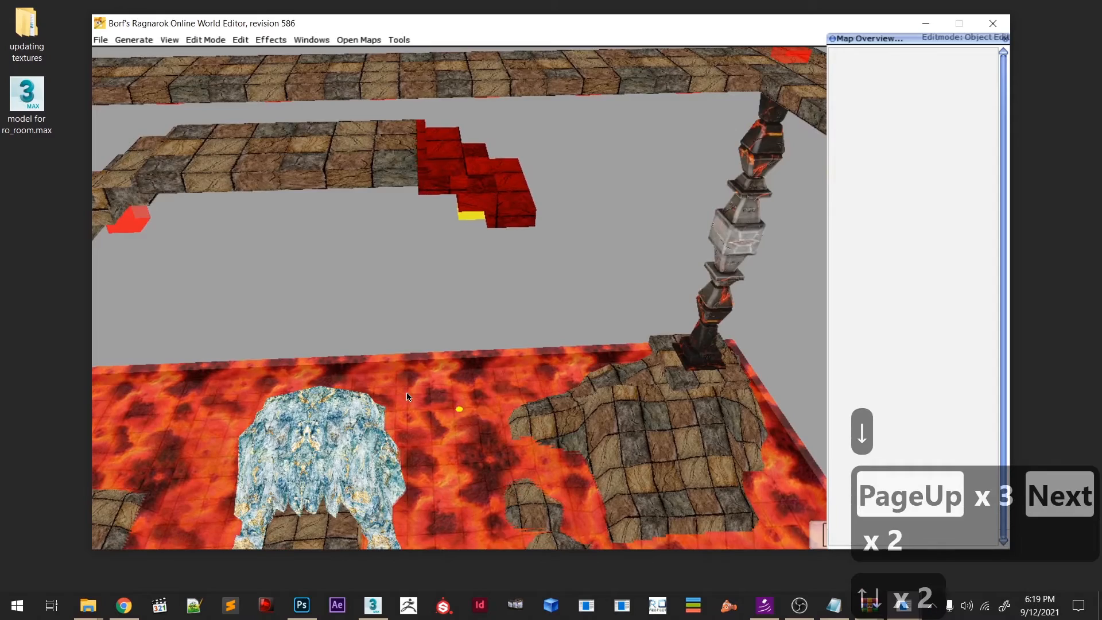
- Duplicate the walkway's end slab, place the copy beyond the descending stair section, and select it
{"action": "scroll", "coordinate": [406, 391], "scroll_direction": "up", "scroll_amount": 5}
{"action": "middle_click_drag", "start_coordinate": [490, 343], "coordinate": [443, 344]}
{"action": "left_click", "coordinate": [330, 506]}
{"action": "key", "text": "c"}
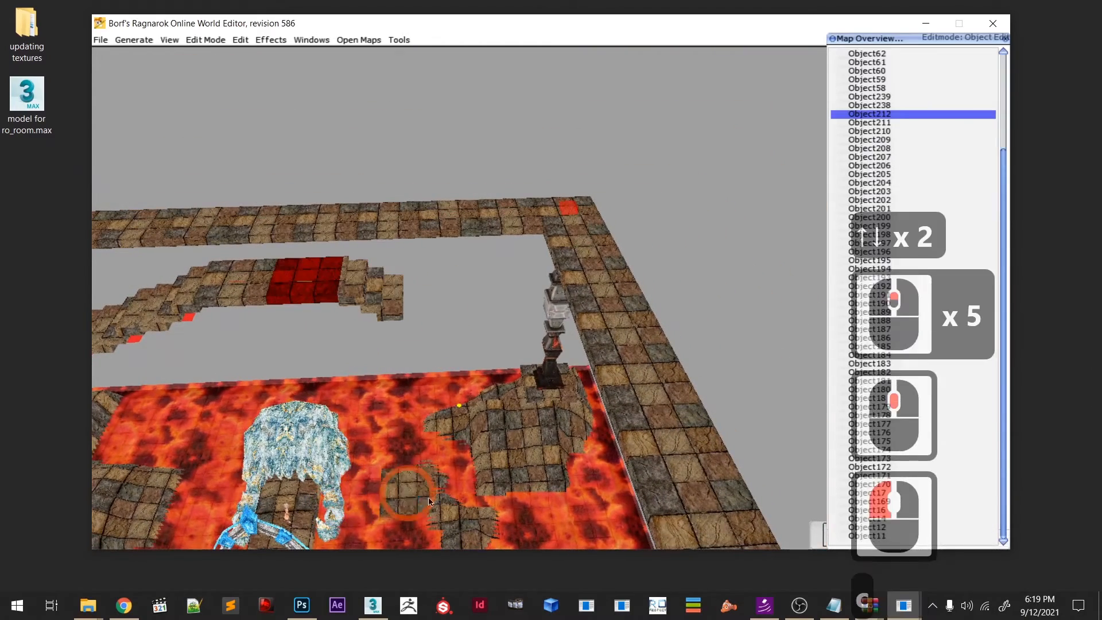
{"action": "key", "text": "shift+v"}
{"action": "left_click", "coordinate": [442, 479], "text": "shift"}
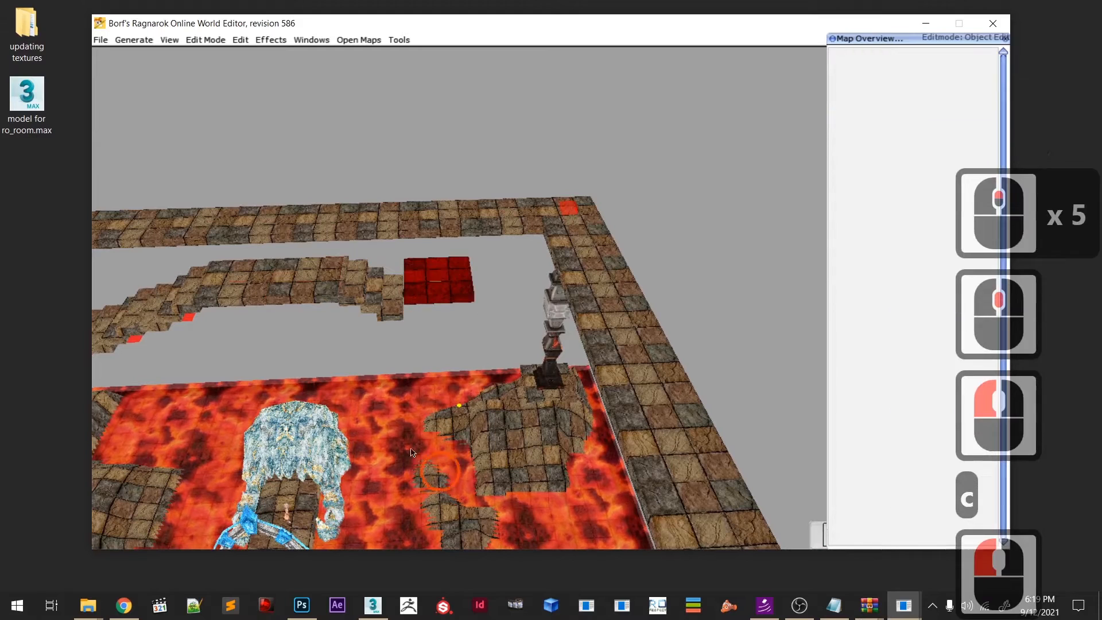
- Lower the new slab to the height of the descending stair section's bottom step
{"action": "key", "text": "Page_Down"}
{"action": "key", "text": "Page_Down"}
{"action": "key", "text": "Page_Down"}
{"action": "key", "text": "Page_Down"}
{"action": "key", "text": "Page_Down"}
{"action": "key", "text": "Page_Down"}
{"action": "key", "text": "Page_Down"}
{"action": "key", "text": "Page_Down"}
{"action": "key", "text": "Page_Down"}
{"action": "key", "text": "Page_Down"}
{"action": "key", "text": "Page_Down"}
{"action": "key", "text": "Page_Down"}
{"action": "key", "text": "Page_Down"}
{"action": "key", "text": "Page_Down"}
{"action": "key", "text": "Page_Down"}
{"action": "key", "text": "Page_Down"}
{"action": "key", "text": "Page_Down"}
{"action": "key", "text": "Page_Down"}
{"action": "key", "text": "Page_Down"}
{"action": "key", "text": "Page_Down"}
{"action": "key", "text": "Page_Down"}
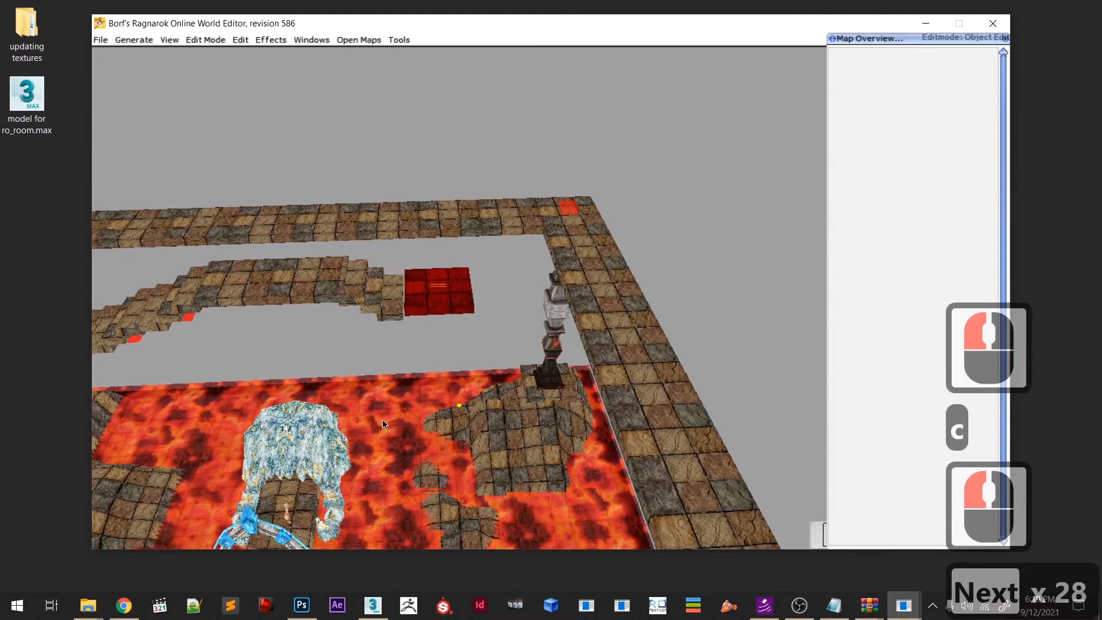
{"action": "scroll", "coordinate": [383, 421], "scroll_direction": "down", "scroll_amount": 7}
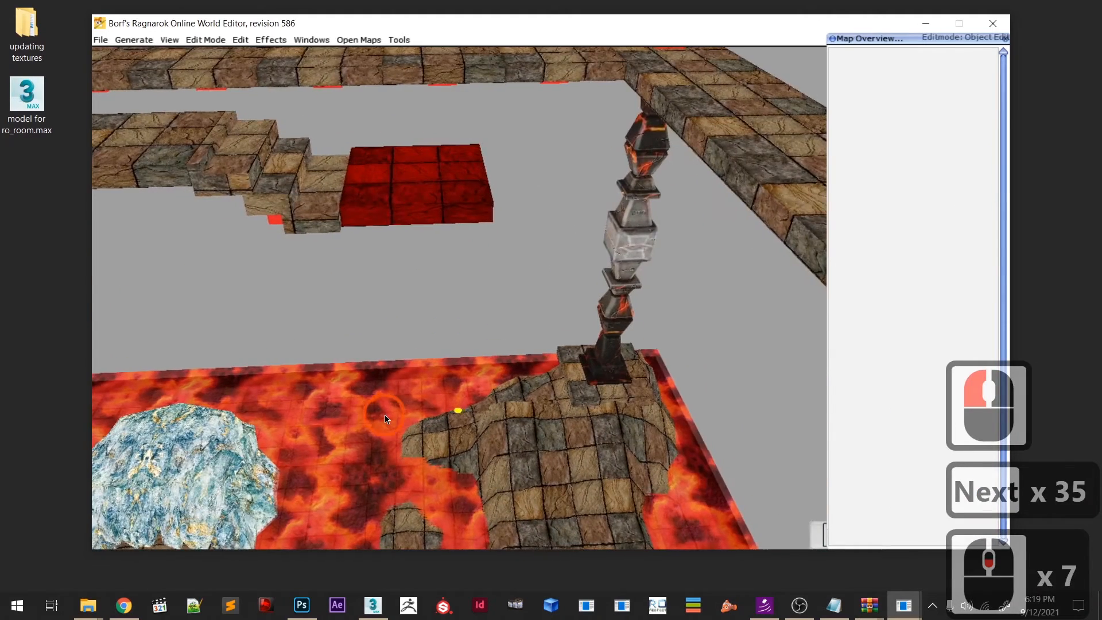
{"action": "middle_click_drag", "start_coordinate": [383, 420], "coordinate": [395, 416]}
{"action": "scroll", "coordinate": [395, 415], "scroll_direction": "down", "scroll_amount": 2}
{"action": "key", "text": "Page_Down"}
{"action": "key", "text": "Page_Down"}
{"action": "key", "text": "Page_Down"}
{"action": "key", "text": "Page_Down"}
{"action": "key", "text": "Page_Down"}
{"action": "key", "text": "Page_Down"}
{"action": "key", "text": "Page_Down"}
{"action": "key", "text": "Page_Down"}
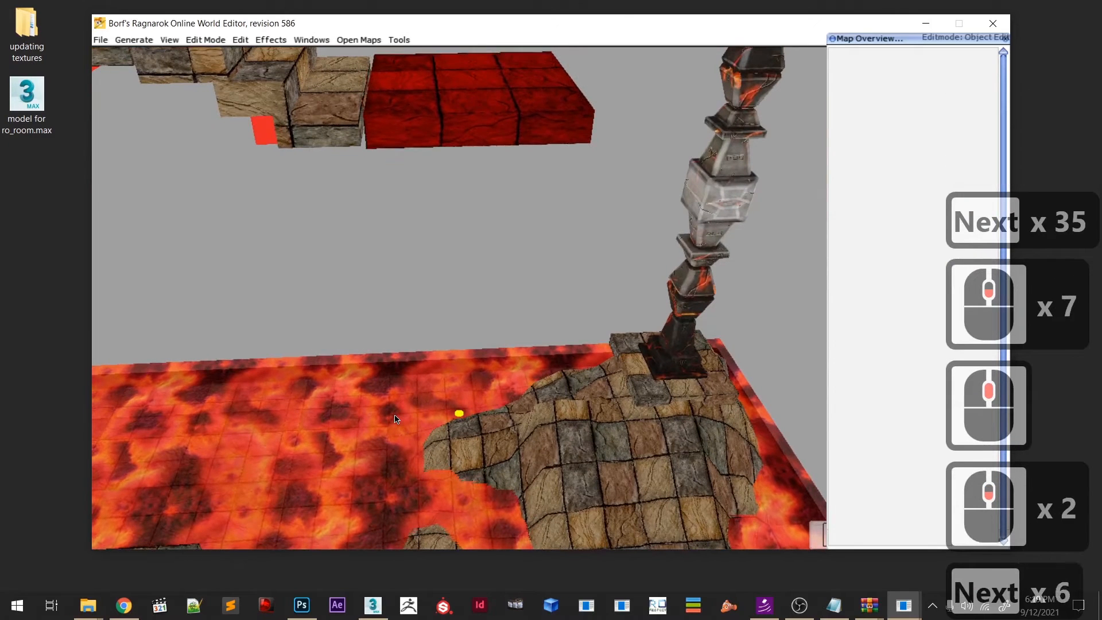
- Shift the lowered slab horizontally until it lines up flush with the bottom end of the descending stairs
{"action": "key", "text": "Left"}
{"action": "key", "text": "Up"}
{"action": "key", "text": "Right"}
{"action": "key", "text": "Right"}
{"action": "key", "text": "Right"}
{"action": "key", "text": "Right"}
{"action": "key", "text": "Right"}
{"action": "key", "text": "Right"}
{"action": "key", "text": "Right"}
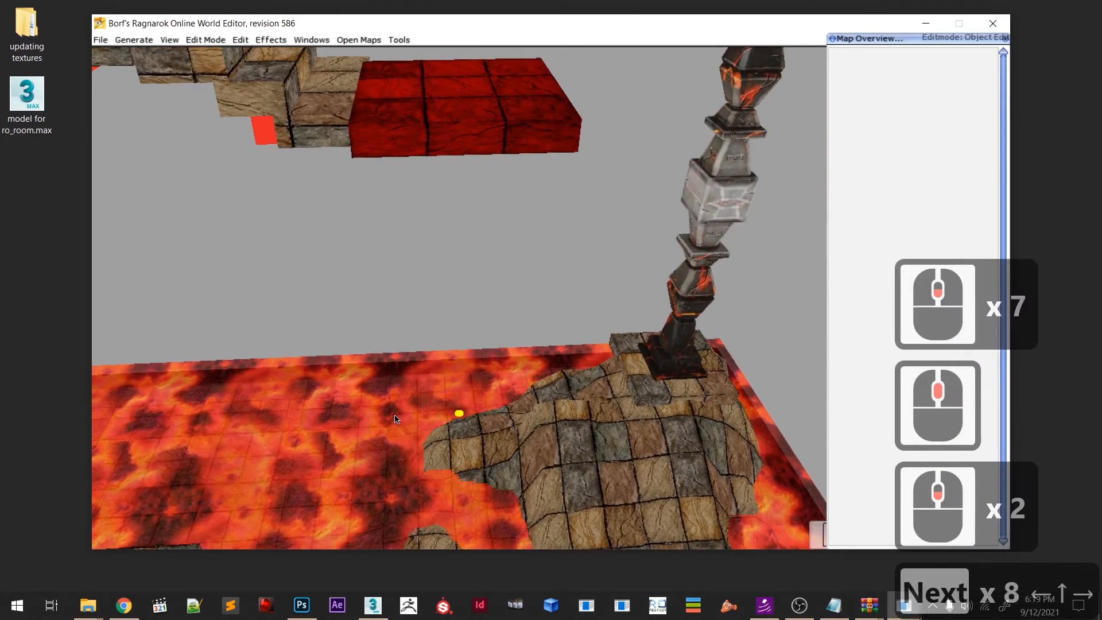
{"action": "key", "text": "Right"}
{"action": "key", "text": "Right"}
{"action": "key", "text": "Right"}
{"action": "key", "text": "Right"}
{"action": "key", "text": "Down"}
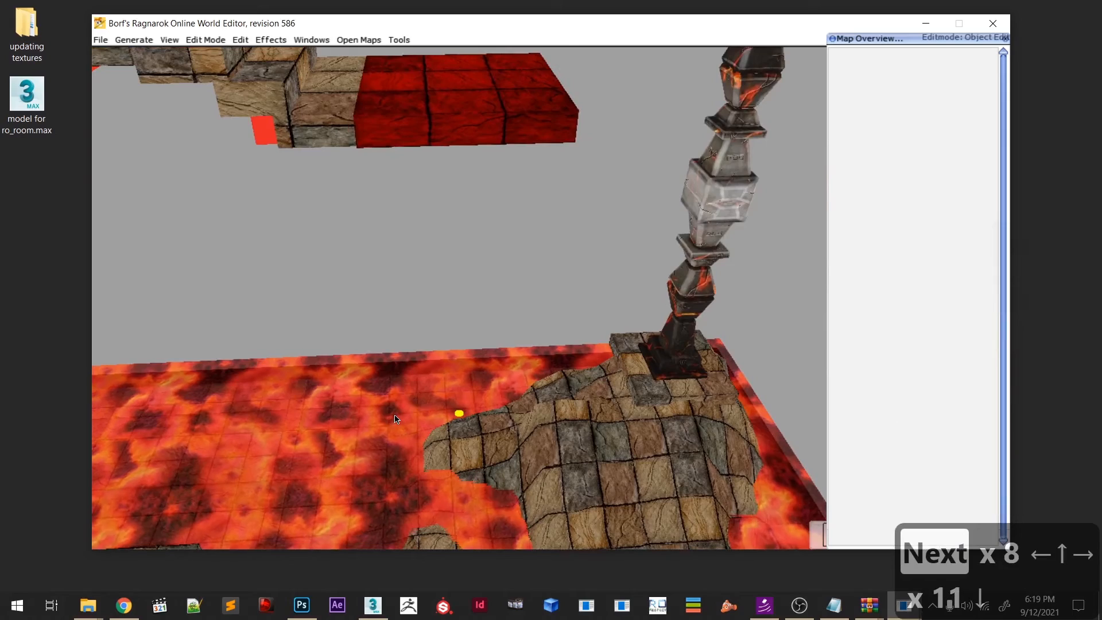
{"action": "key", "text": "Down"}
{"action": "key", "text": "Up"}
{"action": "key", "text": "Up"}
{"action": "key", "text": "Right"}
{"action": "key", "text": "Left"}
- Duplicate the descending stair section, reversed so it ascends, place it at the lower slab's far end, and select the copy
{"action": "scroll", "coordinate": [395, 418], "scroll_direction": "up", "scroll_amount": 9}
{"action": "middle_click_drag", "start_coordinate": [468, 351], "coordinate": [391, 356]}
{"action": "scroll", "coordinate": [391, 358], "scroll_direction": "down", "scroll_amount": 3}
{"action": "left_click", "coordinate": [339, 444]}
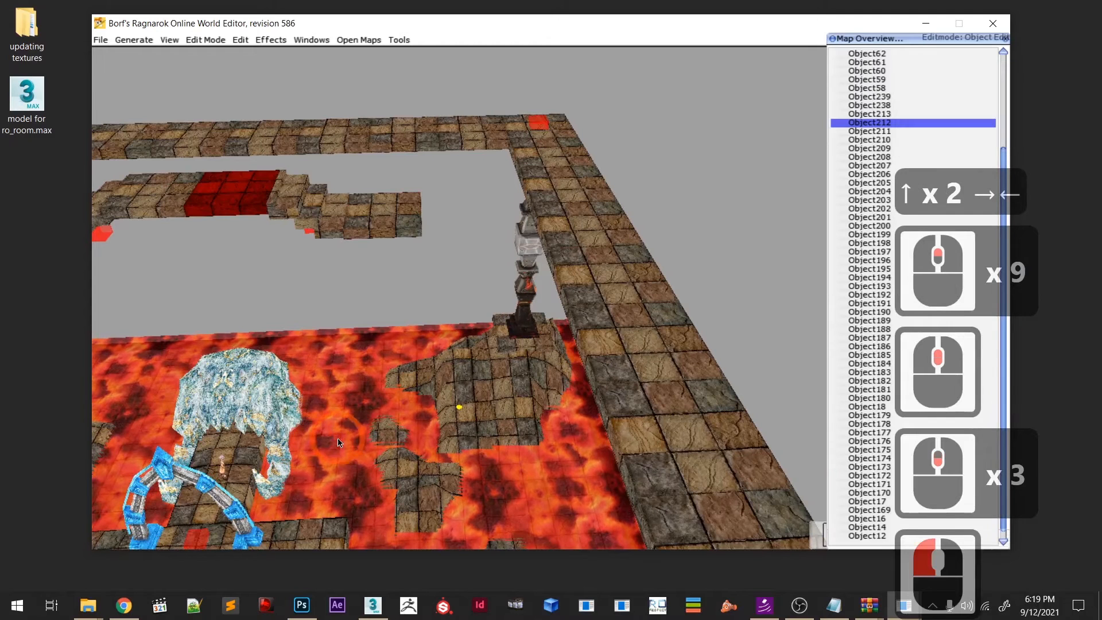
{"action": "left_click", "coordinate": [338, 442]}
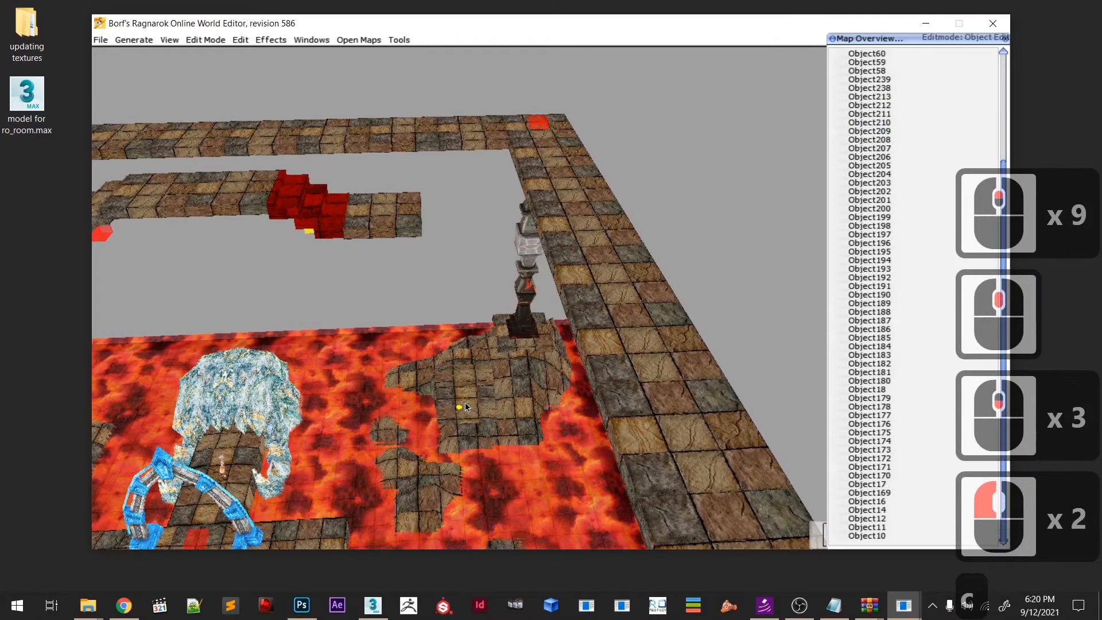
{"action": "key", "text": "c"}
{"action": "key", "text": "c"}
{"action": "key", "text": "shift"}
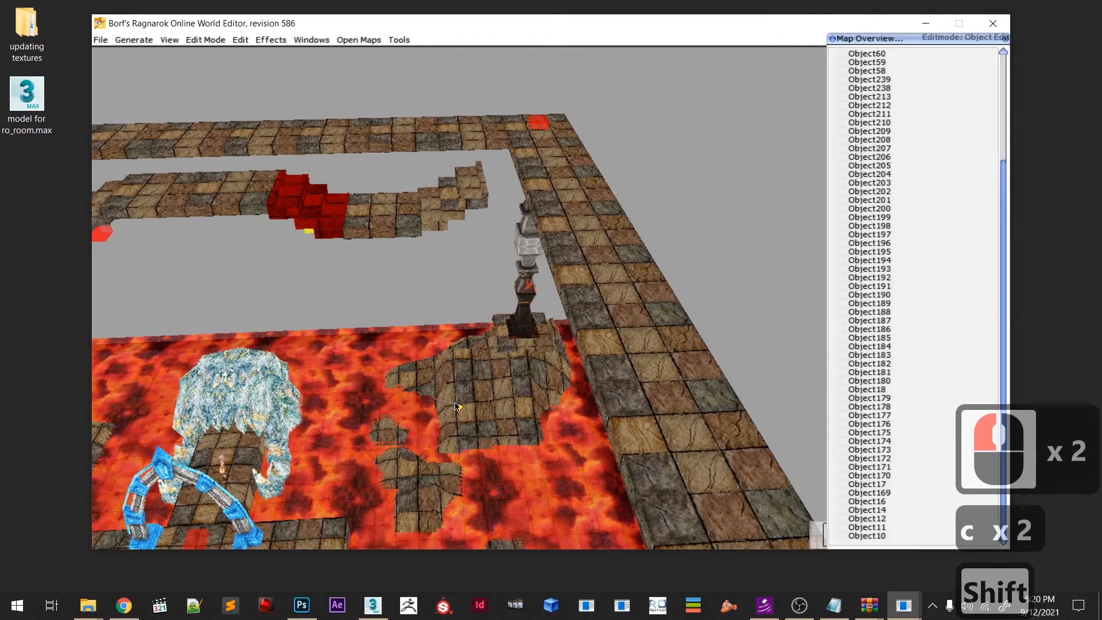
{"action": "left_click", "coordinate": [457, 408]}
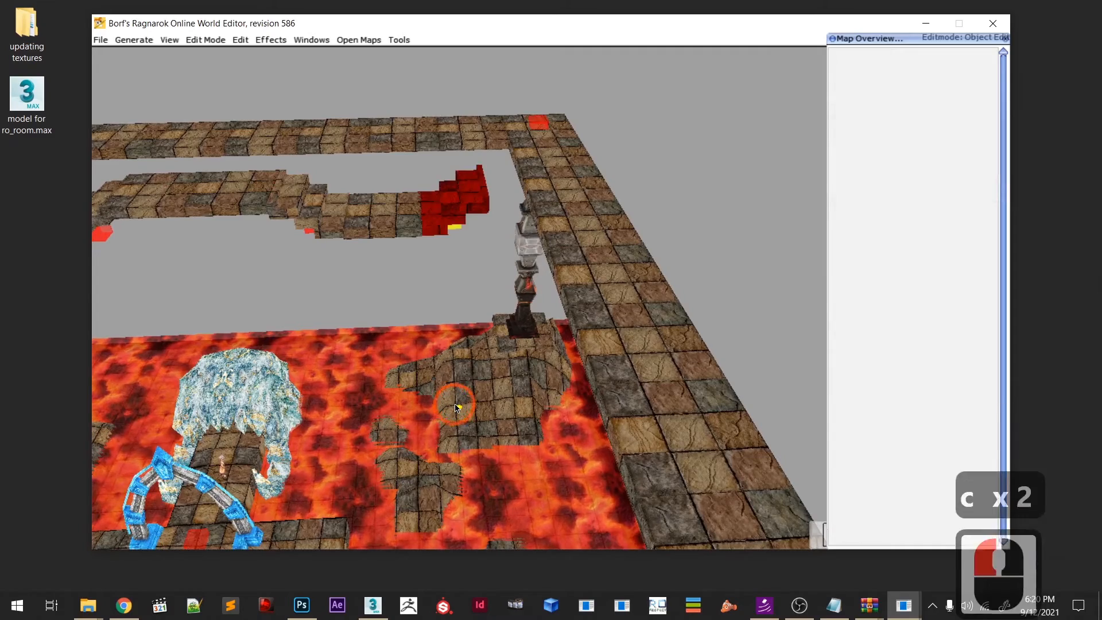
- Fine-tune the height and horizontal position of the ascending stair section until it meets the lower slab
{"action": "scroll", "coordinate": [460, 411], "scroll_direction": "up", "scroll_amount": 7}
{"action": "scroll", "coordinate": [462, 409], "scroll_direction": "down", "scroll_amount": 6}
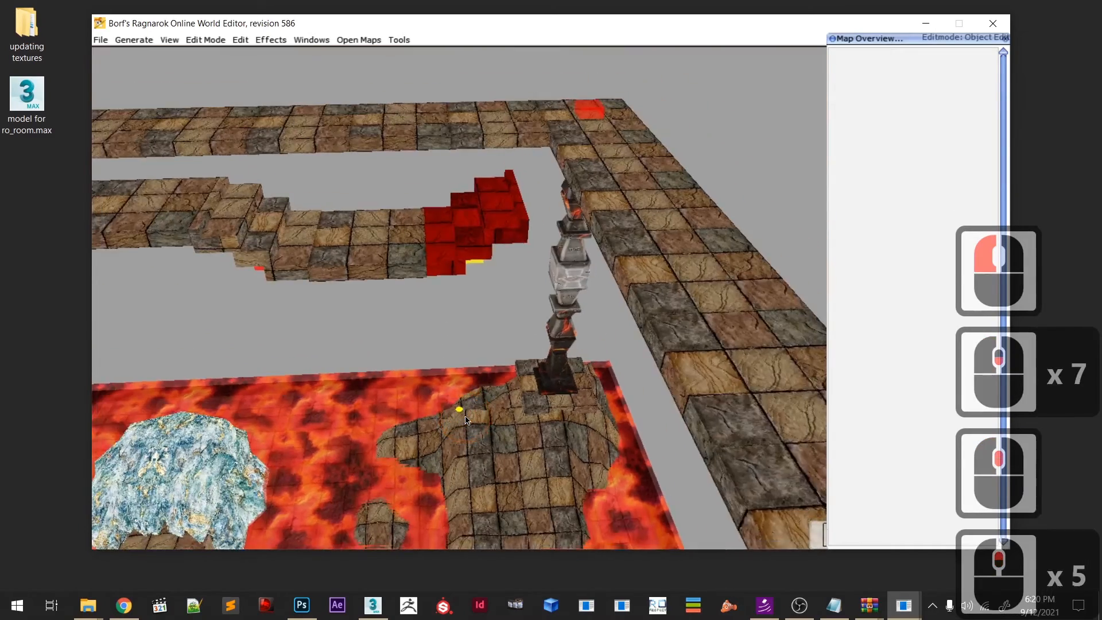
{"action": "scroll", "coordinate": [445, 399], "scroll_direction": "up", "scroll_amount": 2}
{"action": "key", "text": "Page_Down"}
{"action": "key", "text": "Page_Down"}
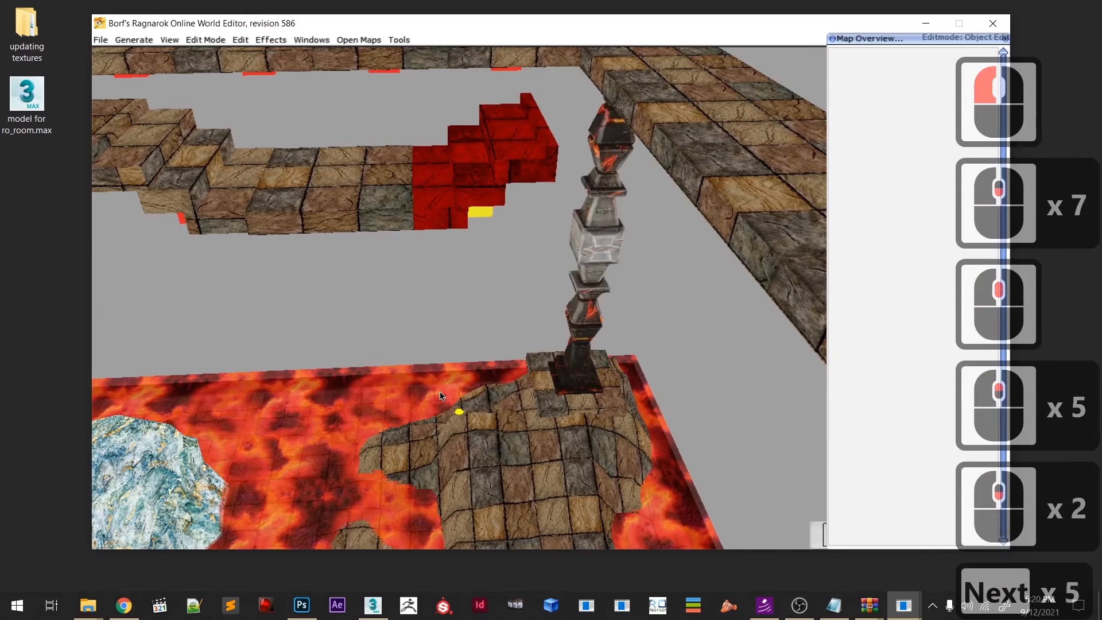
{"action": "key", "text": "Page_Up"}
{"action": "key", "text": "Page_Up"}
{"action": "key", "text": "Page_Up"}
{"action": "key", "text": "Page_Up"}
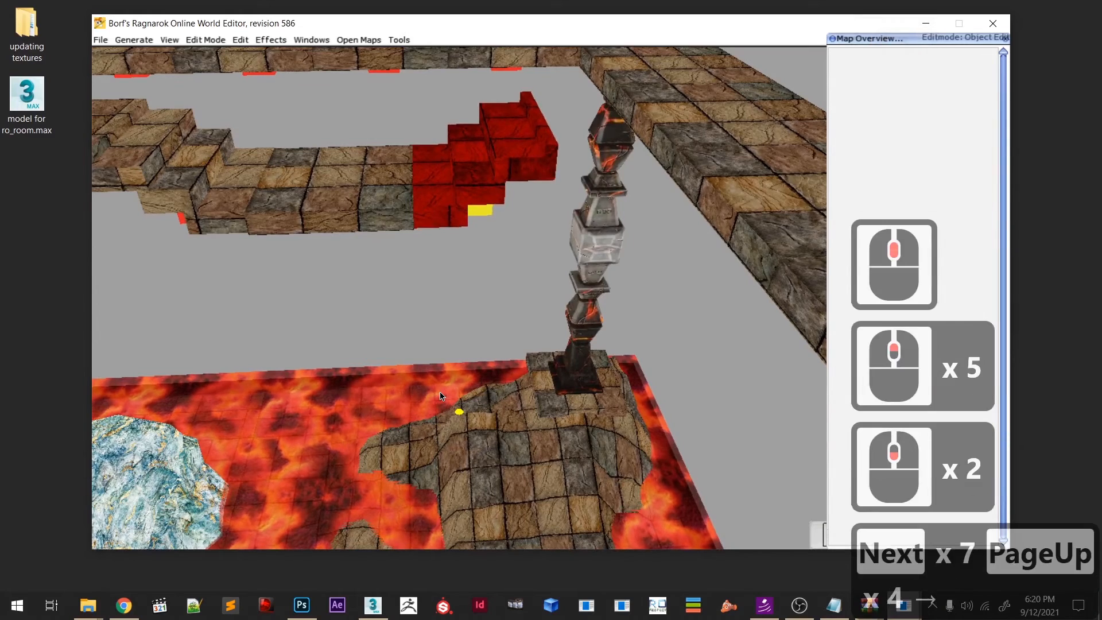
{"action": "key", "text": "Right"}
{"action": "key", "text": "Left"}
{"action": "key", "text": "Left"}
- Duplicate the lower slab, place the copy beyond the ascending stair section near the pillar, and select it
{"action": "scroll", "coordinate": [441, 396], "scroll_direction": "down", "scroll_amount": 5}
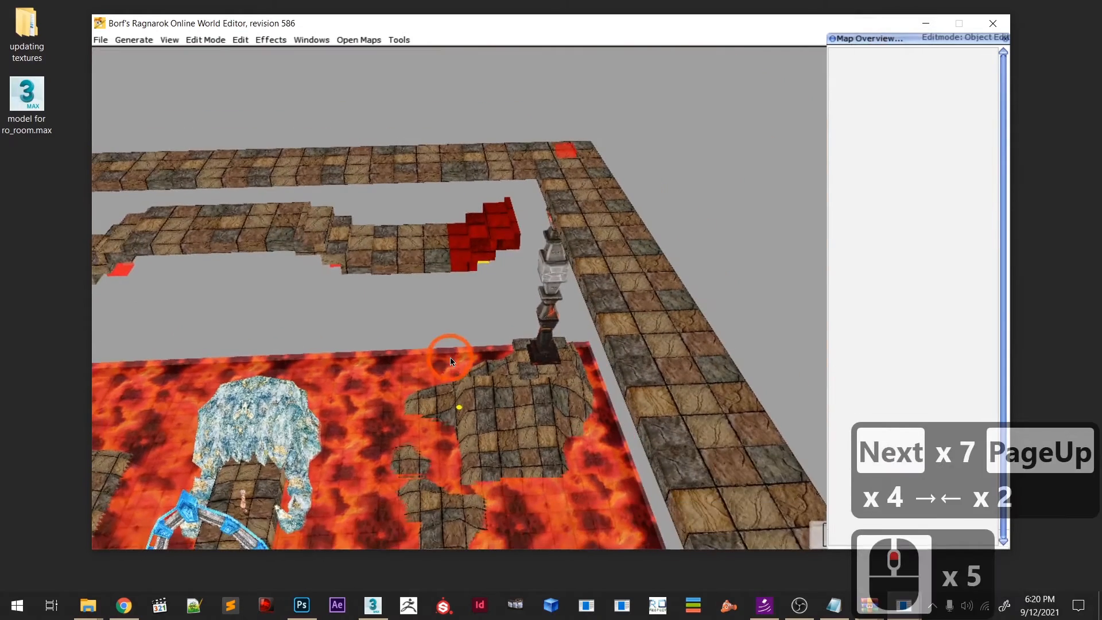
{"action": "left_click", "coordinate": [426, 446]}
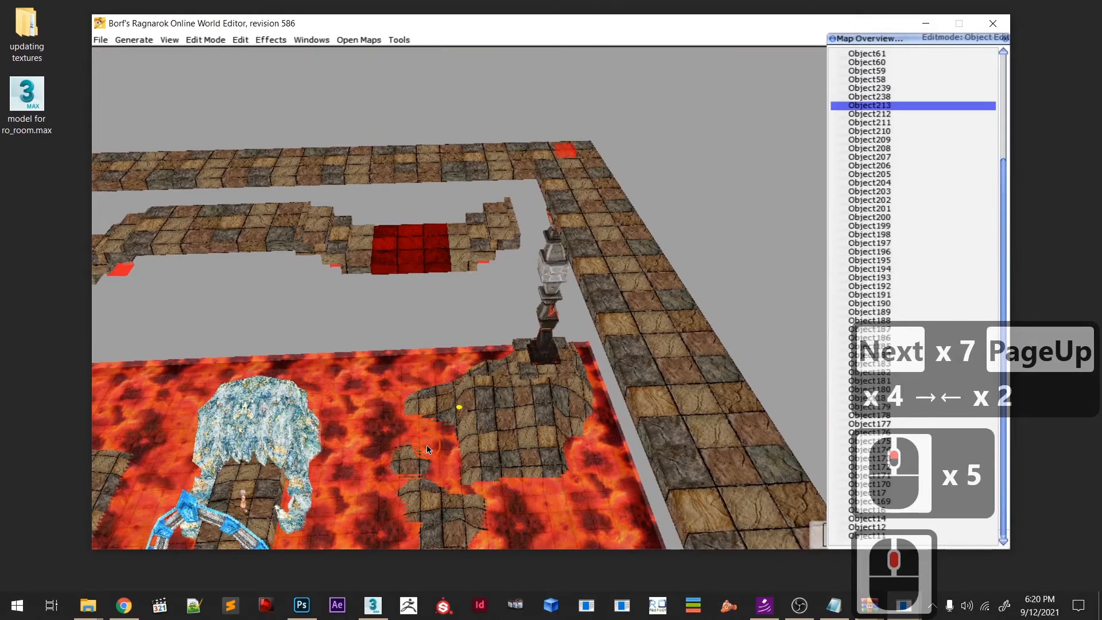
{"action": "key", "text": "c"}
{"action": "key", "text": "v"}
{"action": "key", "text": "alt"}
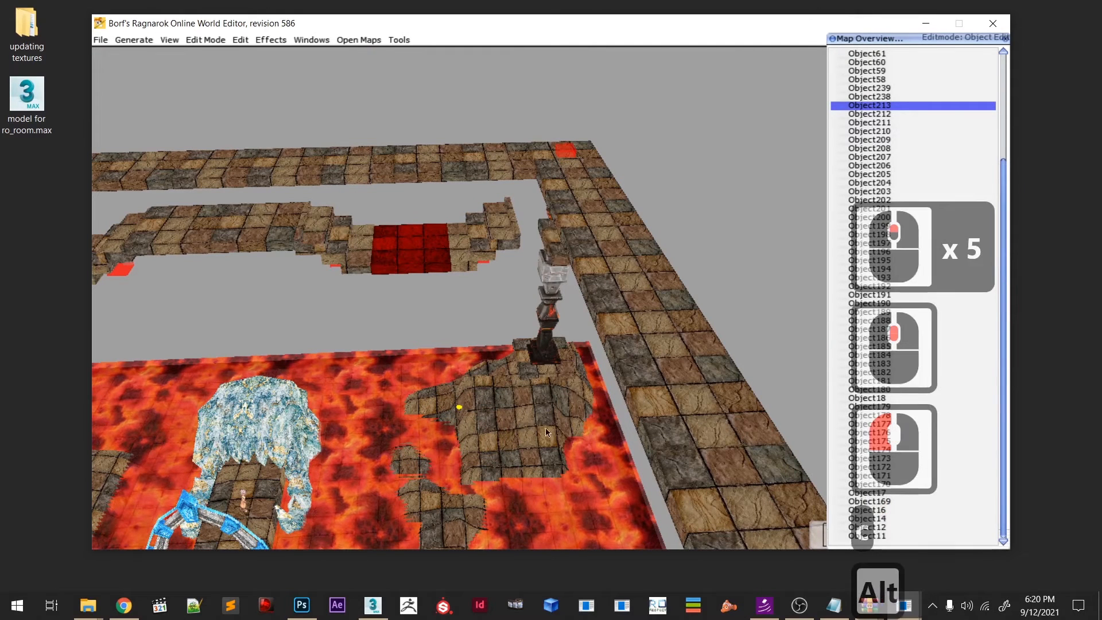
{"action": "left_click", "coordinate": [530, 397]}
{"action": "scroll", "coordinate": [529, 395], "scroll_direction": "down", "scroll_amount": 5}
{"action": "middle_click_drag", "start_coordinate": [529, 394], "coordinate": [507, 416]}
{"action": "scroll", "coordinate": [499, 414], "scroll_direction": "down", "scroll_amount": 2}
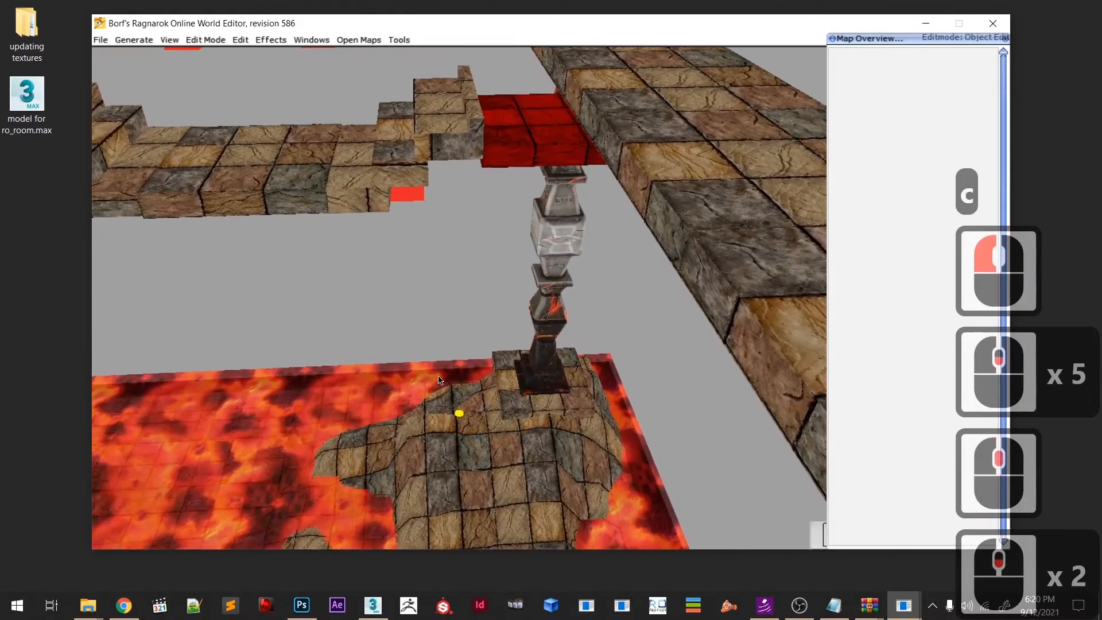
- Nudge the copied slab horizontally to line it up with the far end of the ascending stairs
{"action": "key", "text": "Down"}
{"action": "key", "text": "Down"}
{"action": "key", "text": "Up"}
{"action": "key", "text": "Up"}
{"action": "key", "text": "Right"}
{"action": "key", "text": "Right"}
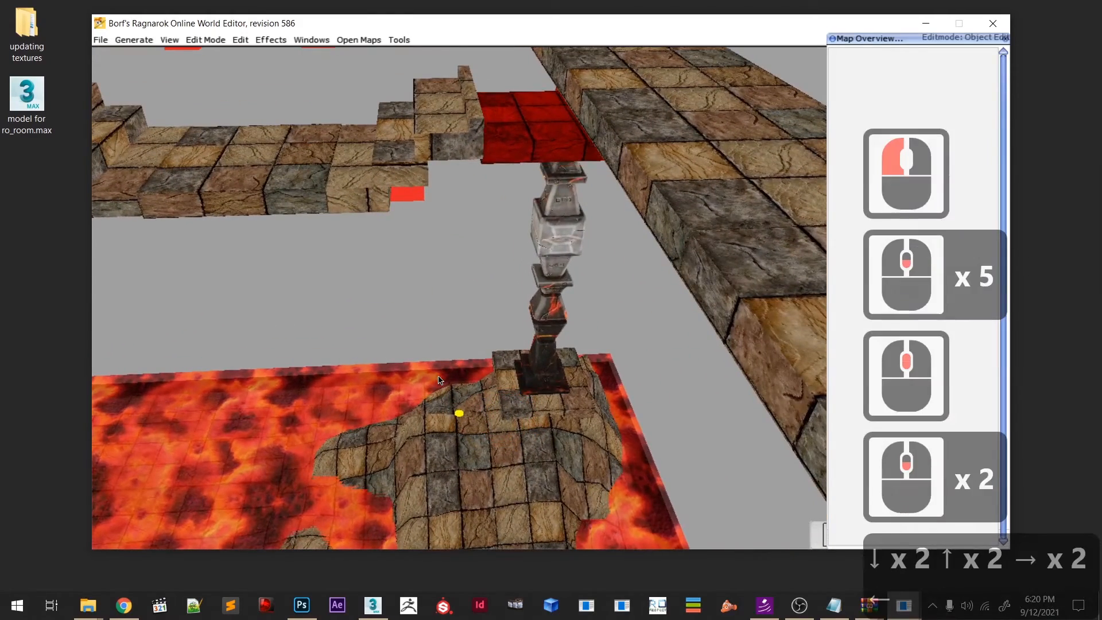
{"action": "key", "text": "Left"}
- Raise the copied slab to the height of the ascending stair section's top step
{"action": "key", "text": "shift"}
{"action": "key", "text": "Page_Up"}
{"action": "key", "text": "Page_Up"}
{"action": "key", "text": "Page_Up"}
{"action": "key", "text": "Page_Up"}
{"action": "key", "text": "Page_Up"}
{"action": "key", "text": "Page_Up"}
{"action": "key", "text": "Page_Up"}
{"action": "key", "text": "Page_Up"}
{"action": "key", "text": "Page_Up"}
{"action": "key", "text": "Page_Up"}
{"action": "key", "text": "Page_Up"}
{"action": "key", "text": "Page_Up"}
{"action": "key", "text": "Page_Up"}
{"action": "key", "text": "Page_Up"}
{"action": "key", "text": "Page_Up"}
{"action": "key", "text": "Page_Up"}
{"action": "key", "text": "Page_Up"}
{"action": "key", "text": "Page_Up"}
{"action": "key", "text": "Page_Up"}
{"action": "key", "text": "Page_Up"}
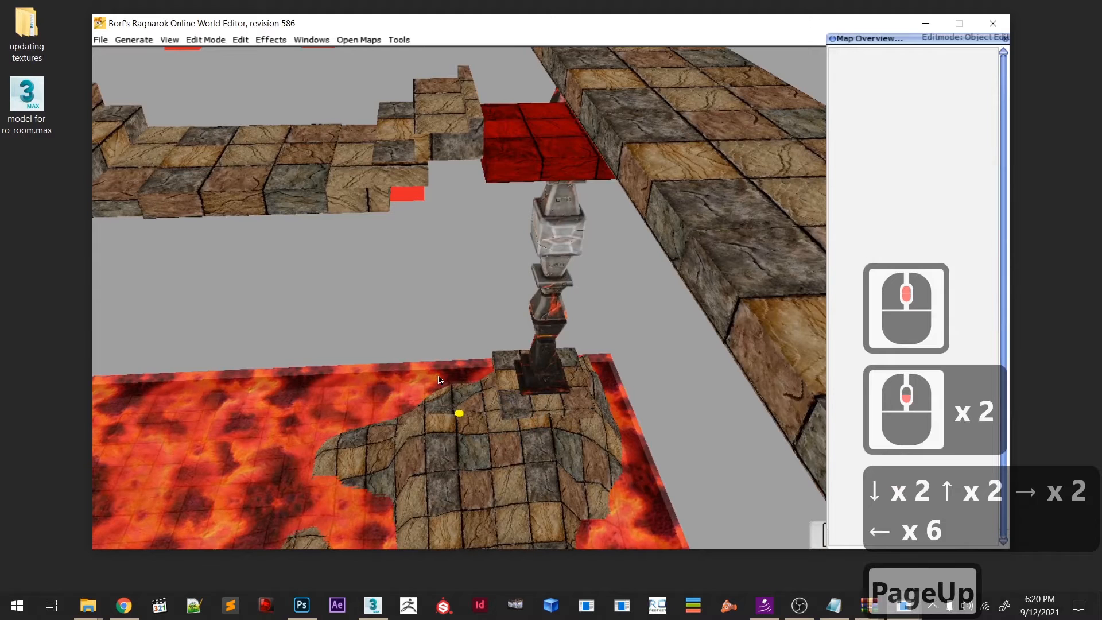
{"action": "key", "text": "Page_Up"}
{"action": "key", "text": "Page_Up"}
{"action": "key", "text": "Page_Up"}
{"action": "key", "text": "Page_Up"}
{"action": "key", "text": "Page_Up"}
{"action": "key", "text": "Page_Up"}
{"action": "key", "text": "Page_Up"}
{"action": "key", "text": "Page_Up"}
{"action": "key", "text": "Page_Up"}
{"action": "key", "text": "Page_Up"}
{"action": "key", "text": "Page_Up"}
{"action": "key", "text": "Page_Up"}
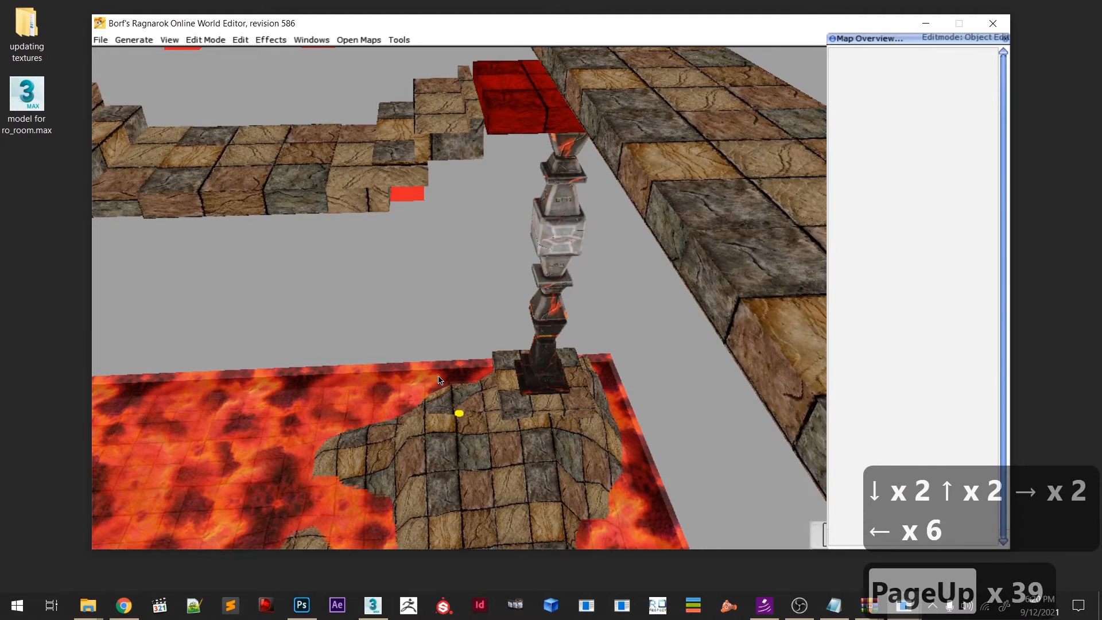
- Lower the copied slab slightly and shift it horizontally into the gap between the ascending stairs and the outer walkway
{"action": "key", "text": "Page_Down"}
{"action": "key", "text": "Page_Down"}
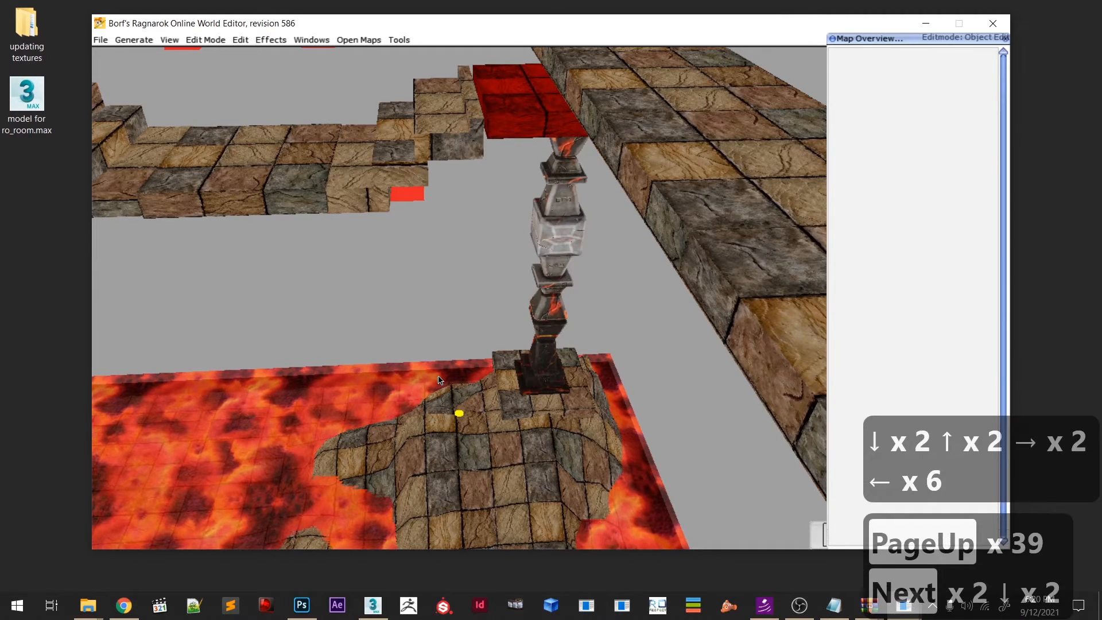
{"action": "key", "text": "Up"}
{"action": "key", "text": "Up"}
{"action": "key", "text": "Up"}
{"action": "key", "text": "Up"}
{"action": "key", "text": "Up"}
{"action": "key", "text": "Up"}
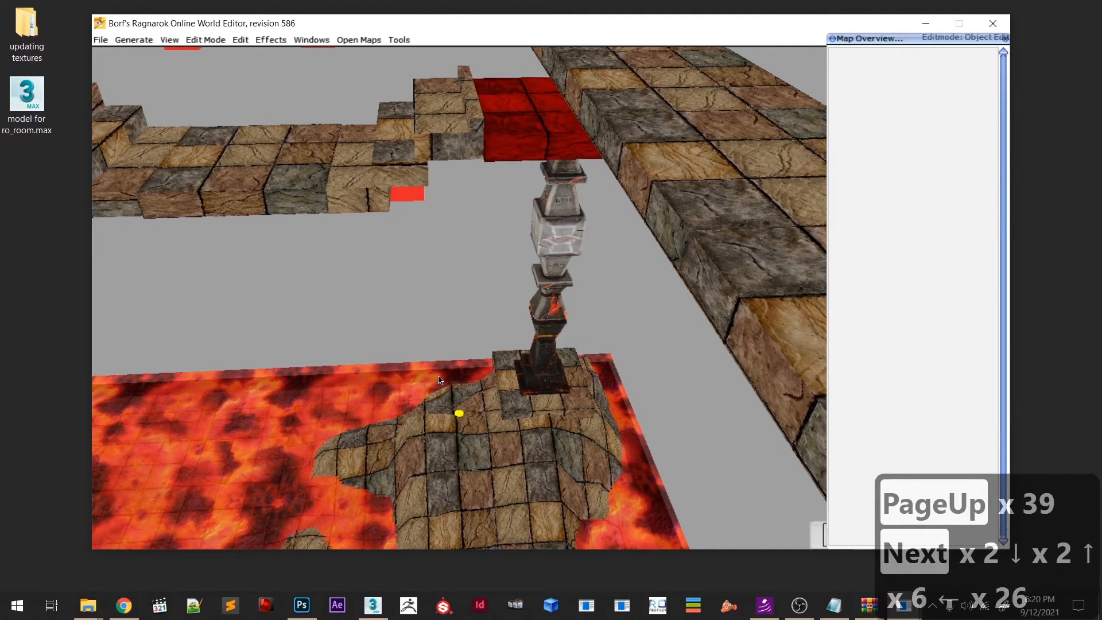
{"action": "key", "text": "Up"}
{"action": "key", "text": "Right"}
{"action": "key", "text": "Right"}
- Raise the copied slab to match the height of the stairs' top step and the outer walkway
{"action": "key", "text": "Page_Down"}
{"action": "key", "text": "Page_Down"}
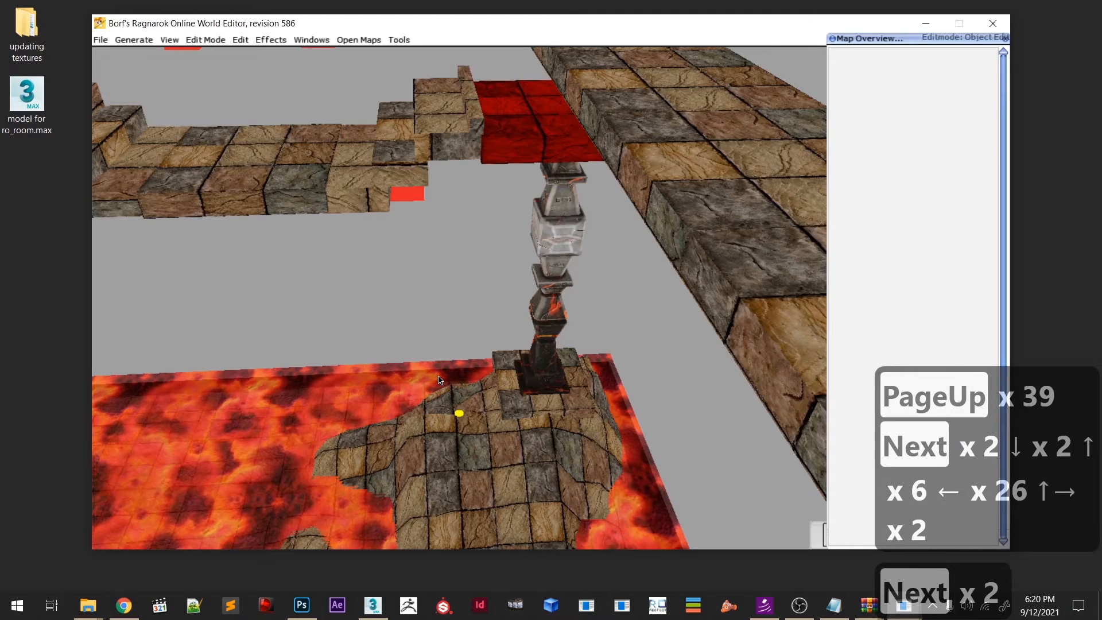
{"action": "key", "text": "Page_Up"}
{"action": "key", "text": "Page_Up"}
{"action": "key", "text": "Page_Up"}
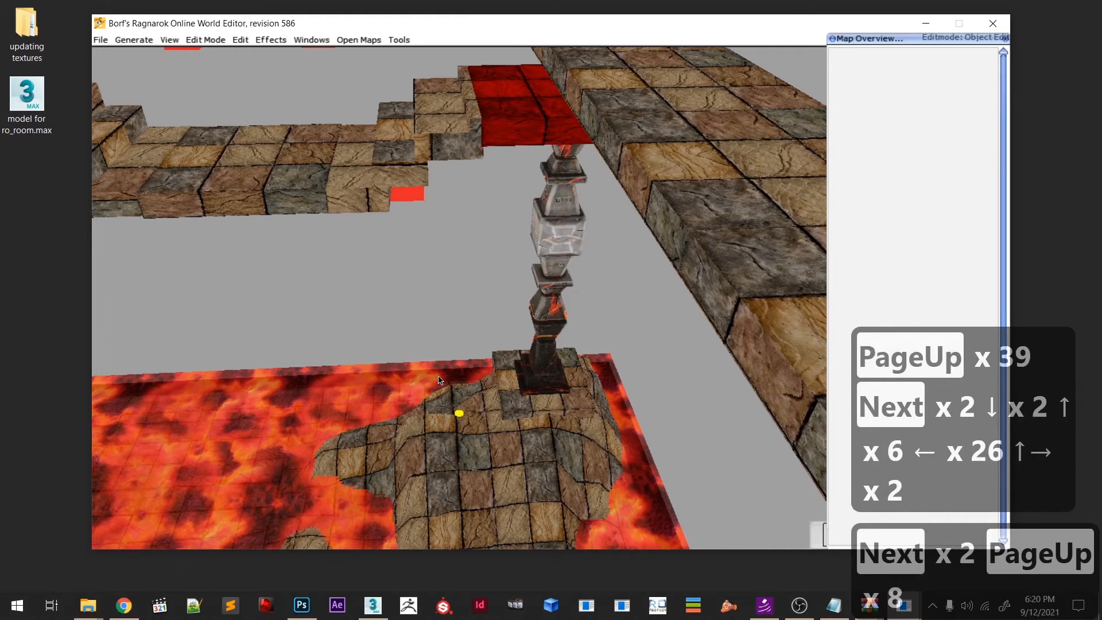
- Fine-tune the copied slab's horizontal position so its edges line up with the top step and the outer walkway
{"action": "key", "text": "Down"}
{"action": "scroll", "coordinate": [440, 380], "scroll_direction": "up", "scroll_amount": 4}
{"action": "middle_click_drag", "start_coordinate": [441, 379], "coordinate": [511, 357]}
{"action": "scroll", "coordinate": [571, 346], "scroll_direction": "down", "scroll_amount": 4}
{"action": "scroll", "coordinate": [558, 347], "scroll_direction": "down", "scroll_amount": 1}
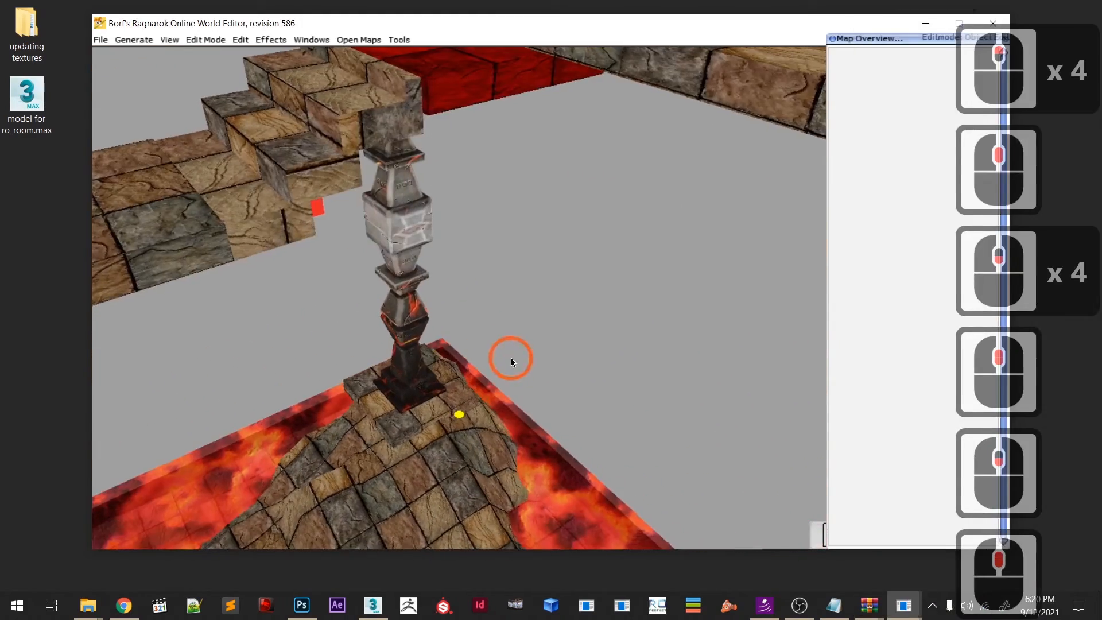
{"action": "key", "text": "Left"}
{"action": "key", "text": "Down"}
{"action": "key", "text": "Up"}
{"action": "key", "text": "Up"}
{"action": "key", "text": "Up"}
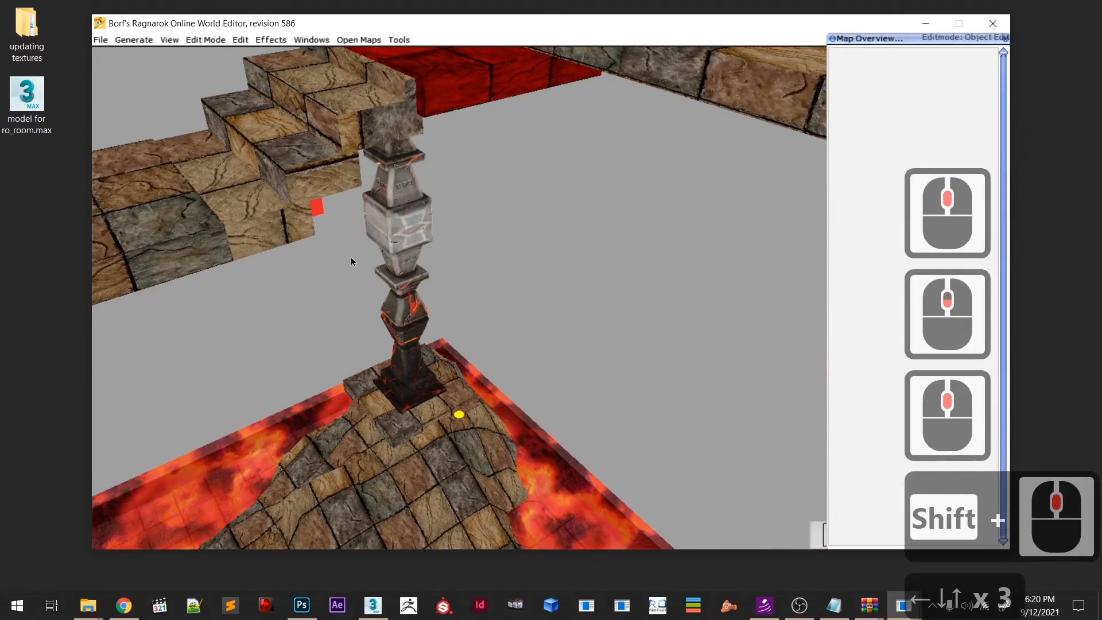
{"action": "key", "text": "Right"}
{"action": "key", "text": "Down"}
{"action": "key", "text": "Right"}
{"action": "key", "text": "Right"}
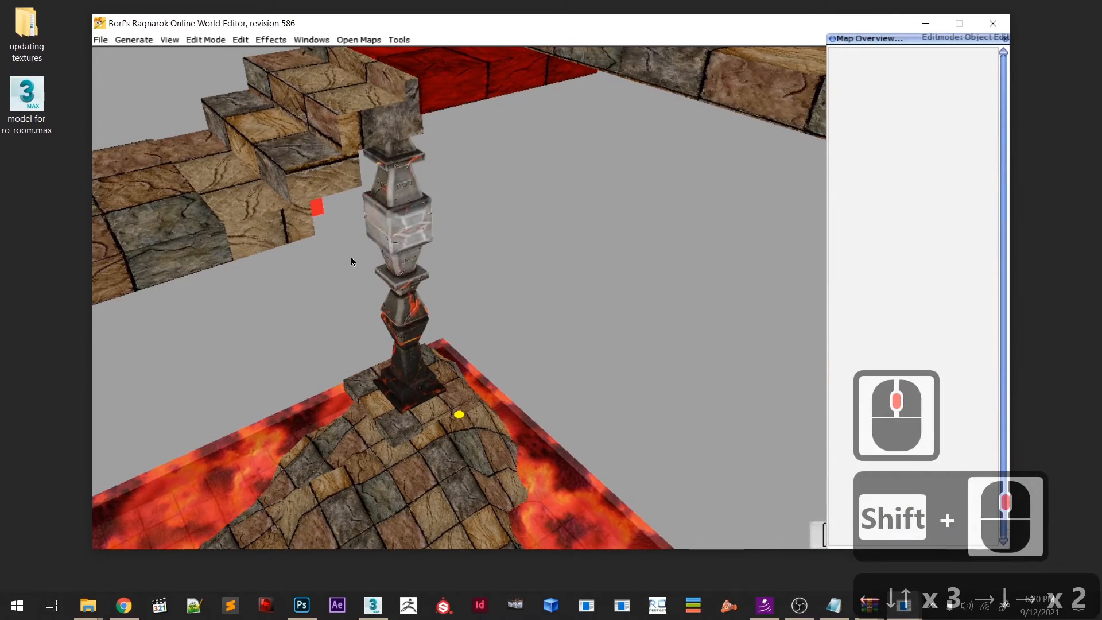
- Inspect the completed raised walkway and the rest of the lava room from several angles
{"action": "scroll", "coordinate": [379, 269], "scroll_direction": "up", "scroll_amount": 3}
{"action": "middle_click_drag", "start_coordinate": [378, 267], "coordinate": [506, 329], "text": "shift"}
{"action": "scroll", "coordinate": [419, 282], "scroll_direction": "down", "scroll_amount": 2}
{"action": "scroll", "coordinate": [507, 330], "scroll_direction": "up", "scroll_amount": 4}
{"action": "scroll", "coordinate": [506, 329], "scroll_direction": "up", "scroll_amount": 4}
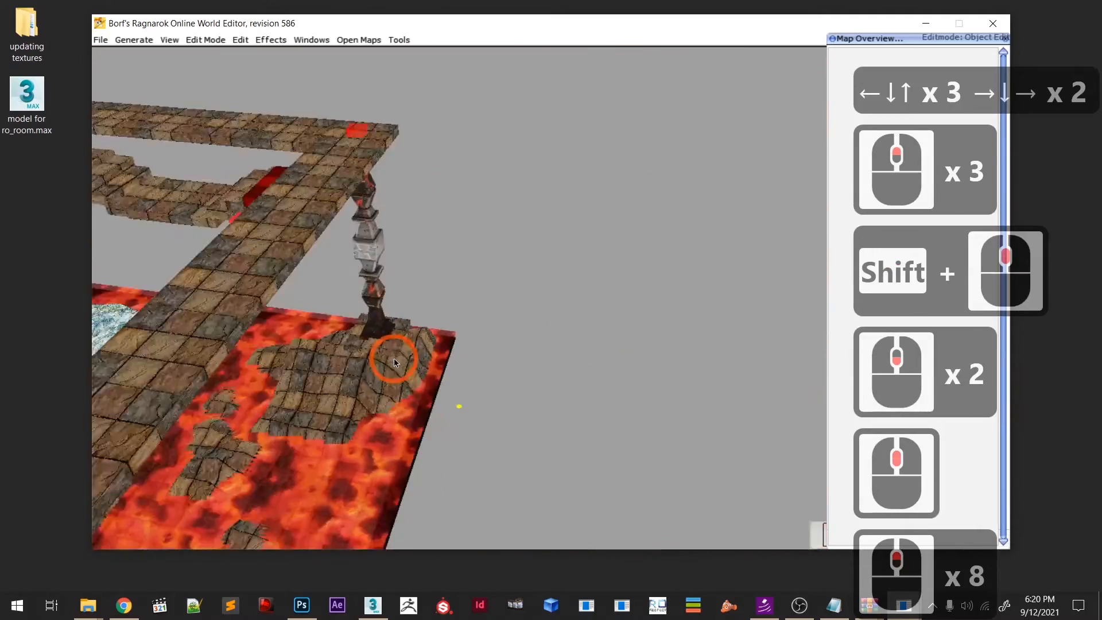
{"action": "middle_click_drag", "start_coordinate": [513, 369], "coordinate": [513, 370]}
{"action": "middle_click_drag", "start_coordinate": [455, 329], "coordinate": [489, 276]}
{"action": "right_click", "coordinate": [446, 398]}
{"action": "scroll", "coordinate": [446, 398], "scroll_direction": "up", "scroll_amount": 4}
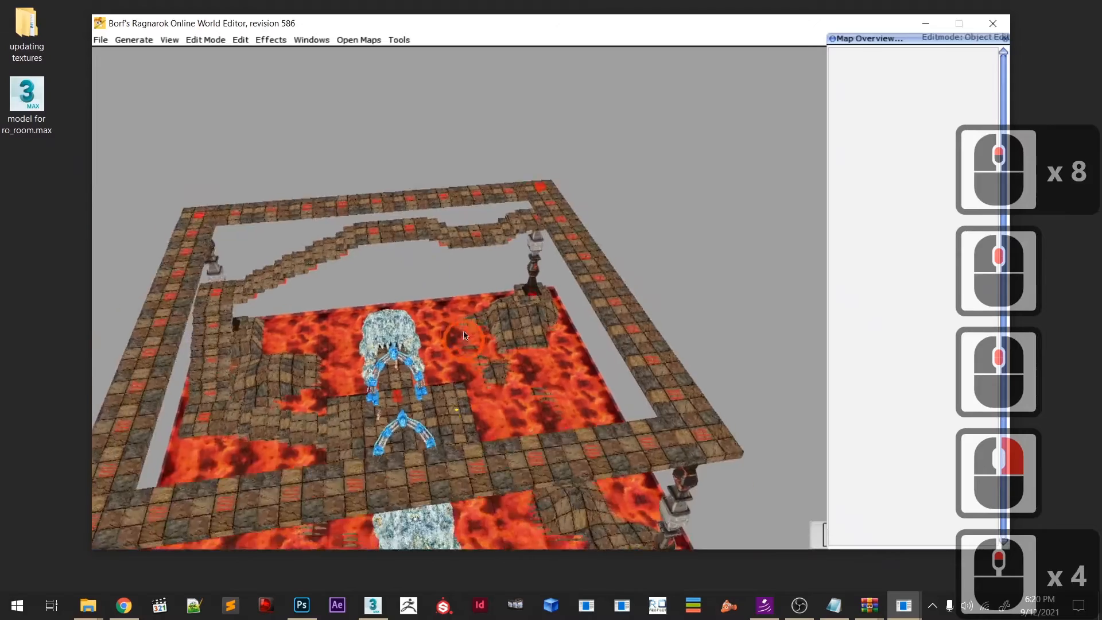
{"action": "middle_click_drag", "start_coordinate": [441, 480], "coordinate": [324, 351]}
{"action": "scroll", "coordinate": [433, 437], "scroll_direction": "down", "scroll_amount": 2}
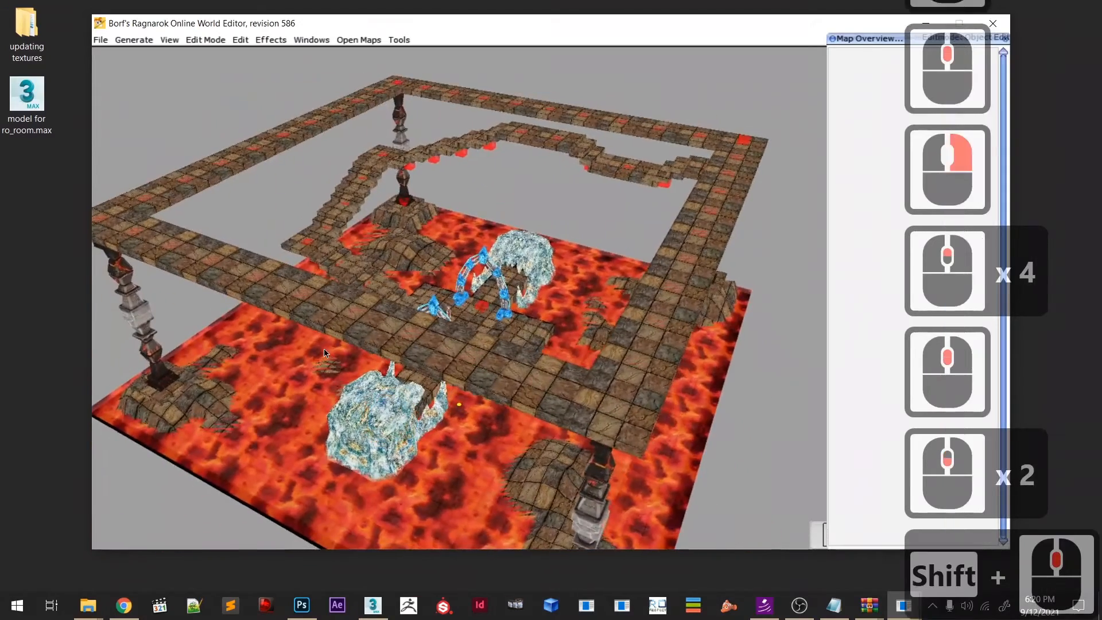
{"action": "middle_click_drag", "start_coordinate": [387, 324], "coordinate": [152, 55], "text": "shift"}
{"action": "scroll", "coordinate": [422, 370], "scroll_direction": "down", "scroll_amount": 7}
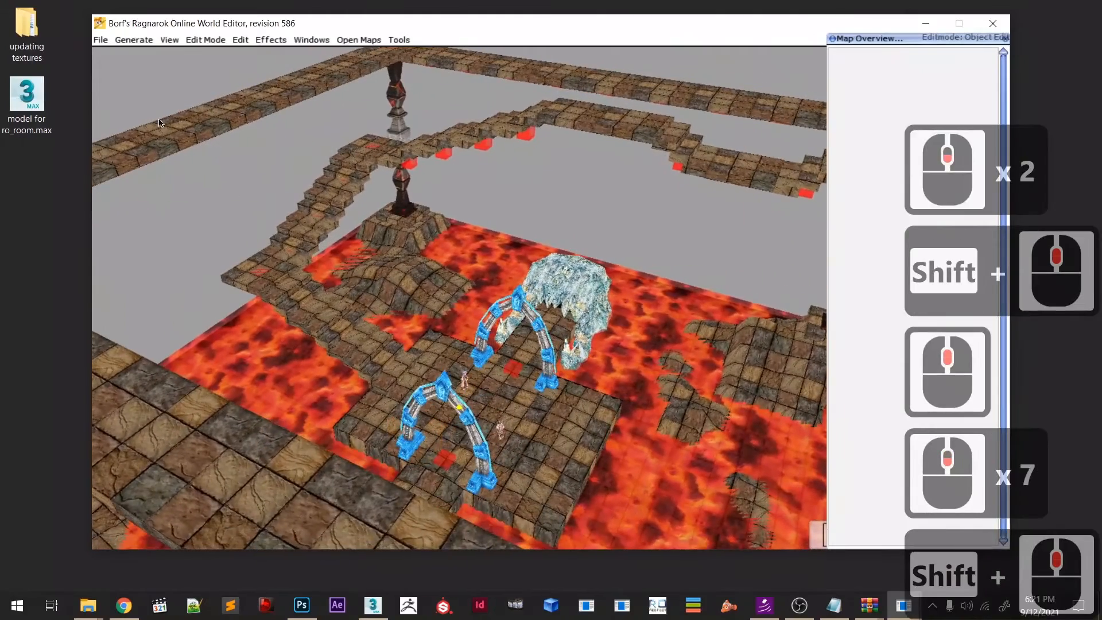
- Save the map
{"action": "left_click", "coordinate": [101, 24]}
{"action": "left_click", "coordinate": [115, 24]}
{"action": "left_click", "coordinate": [100, 39]}
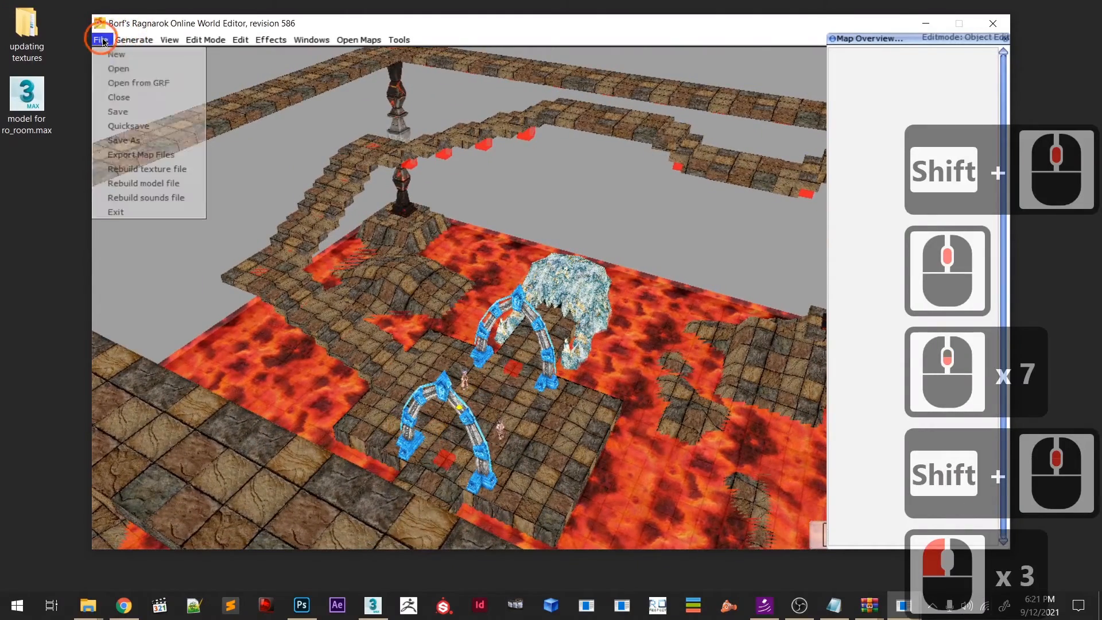
{"action": "left_click", "coordinate": [126, 117]}
- Switch to GAT editing mode for work on the foot of the raised staircase
{"action": "middle_click_drag", "start_coordinate": [299, 356], "coordinate": [379, 383]}
{"action": "scroll", "coordinate": [379, 383], "scroll_direction": "up", "scroll_amount": 4}
{"action": "key", "text": "F6"}
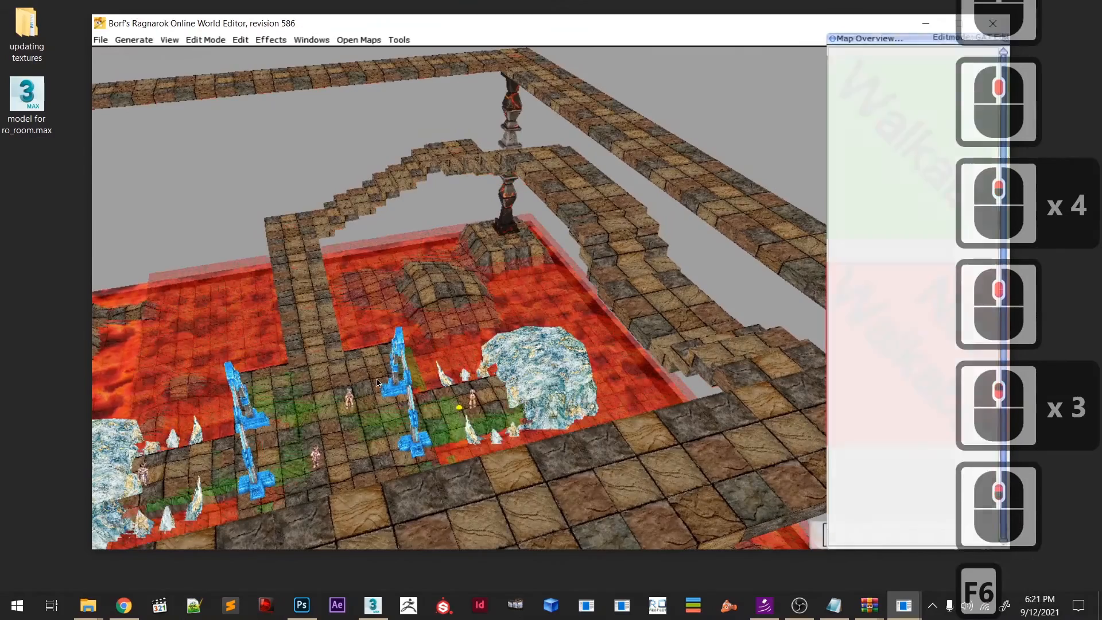
{"action": "middle_click_drag", "start_coordinate": [379, 383], "coordinate": [434, 430]}
{"action": "scroll", "coordinate": [451, 400], "scroll_direction": "up", "scroll_amount": 5}
{"action": "scroll", "coordinate": [451, 397], "scroll_direction": "down", "scroll_amount": 5}
{"action": "middle_click_drag", "start_coordinate": [609, 388], "coordinate": [607, 454]}
{"action": "scroll", "coordinate": [626, 428], "scroll_direction": "up", "scroll_amount": 4}
{"action": "scroll", "coordinate": [517, 403], "scroll_direction": "up", "scroll_amount": 3}
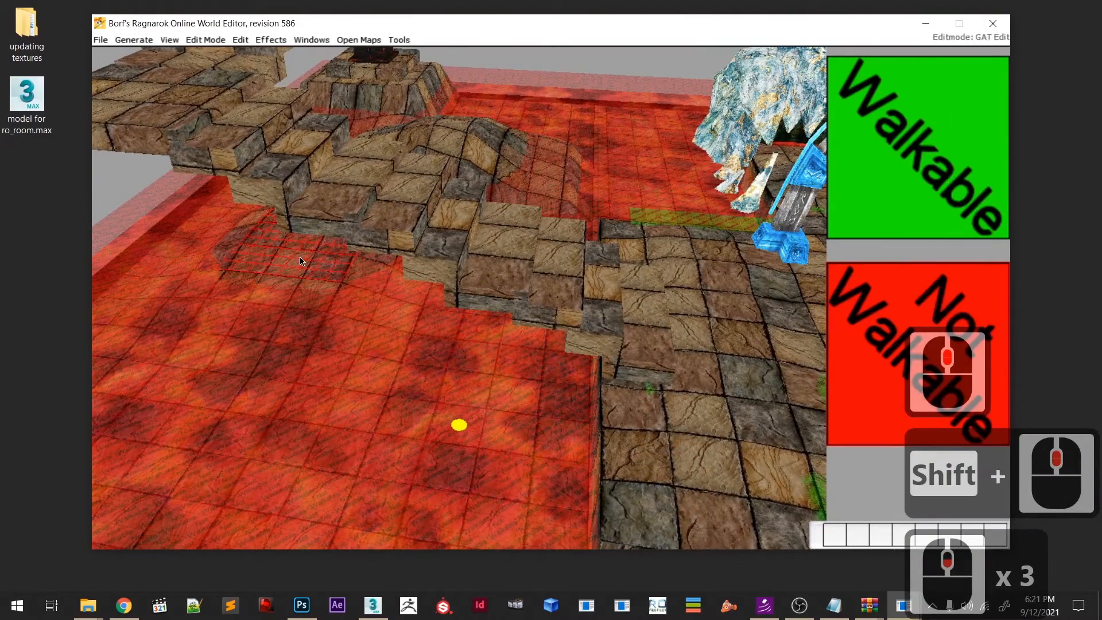
{"action": "key", "text": "Page_Up"}
{"action": "key", "text": "Page_Down"}
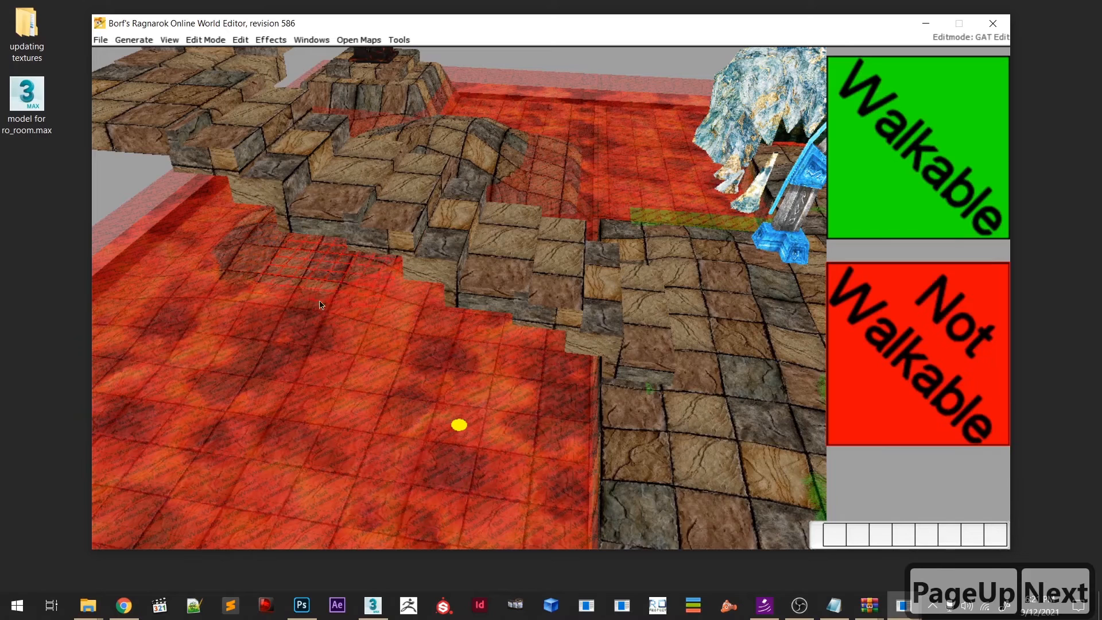
- Toggle the sloping option and raise a square block of GAT cells beside the lowest stairs up to step level
{"action": "left_click", "coordinate": [238, 41]}
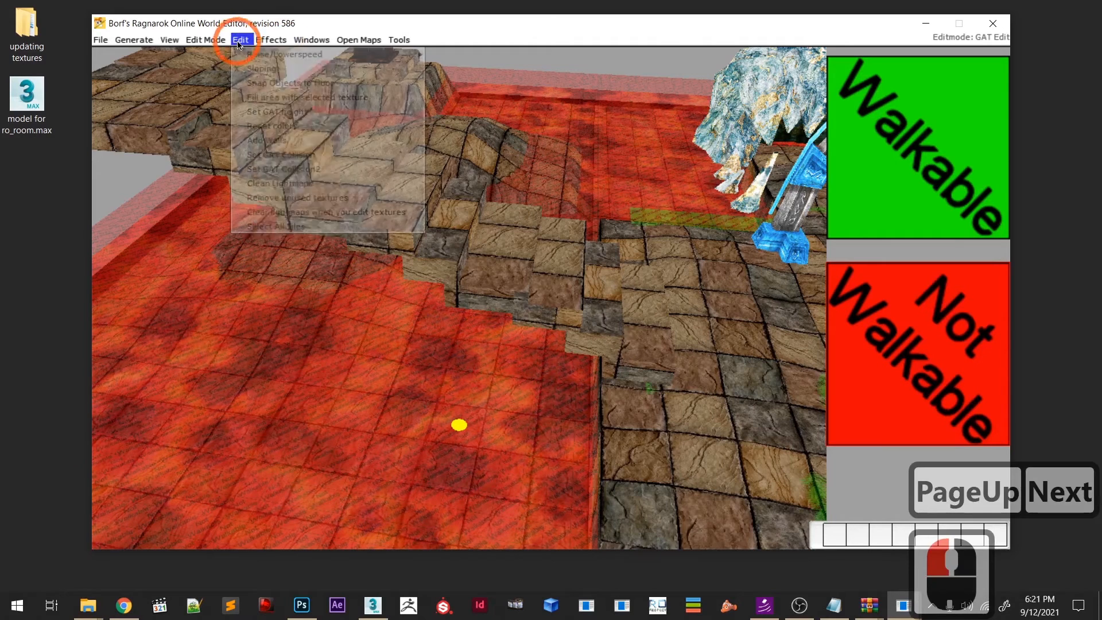
{"action": "left_click", "coordinate": [261, 69]}
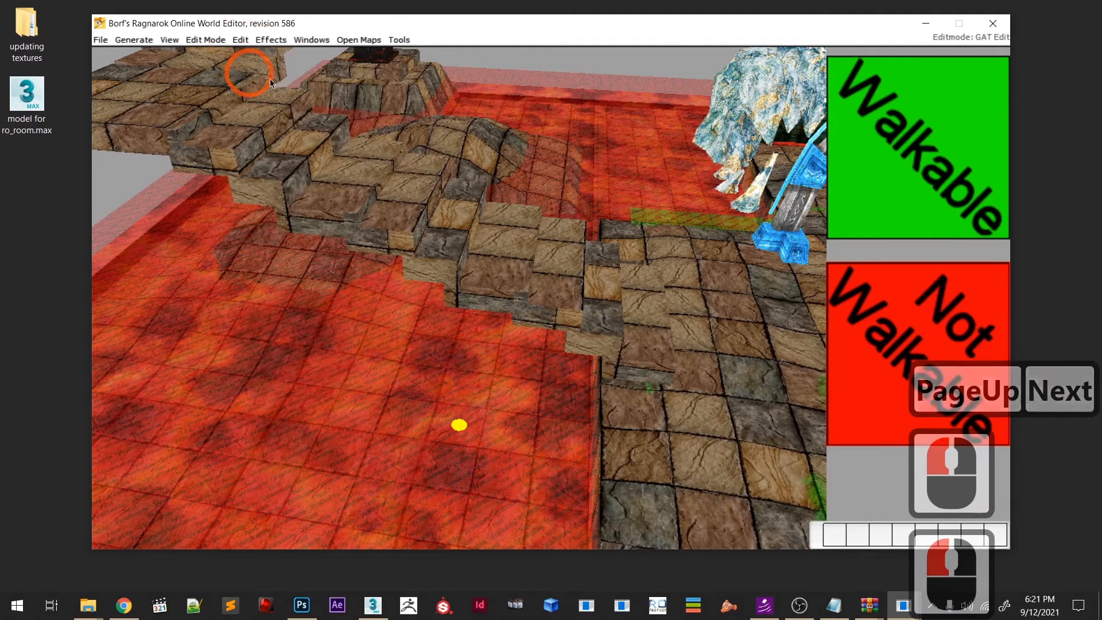
{"action": "left_click", "coordinate": [504, 411]}
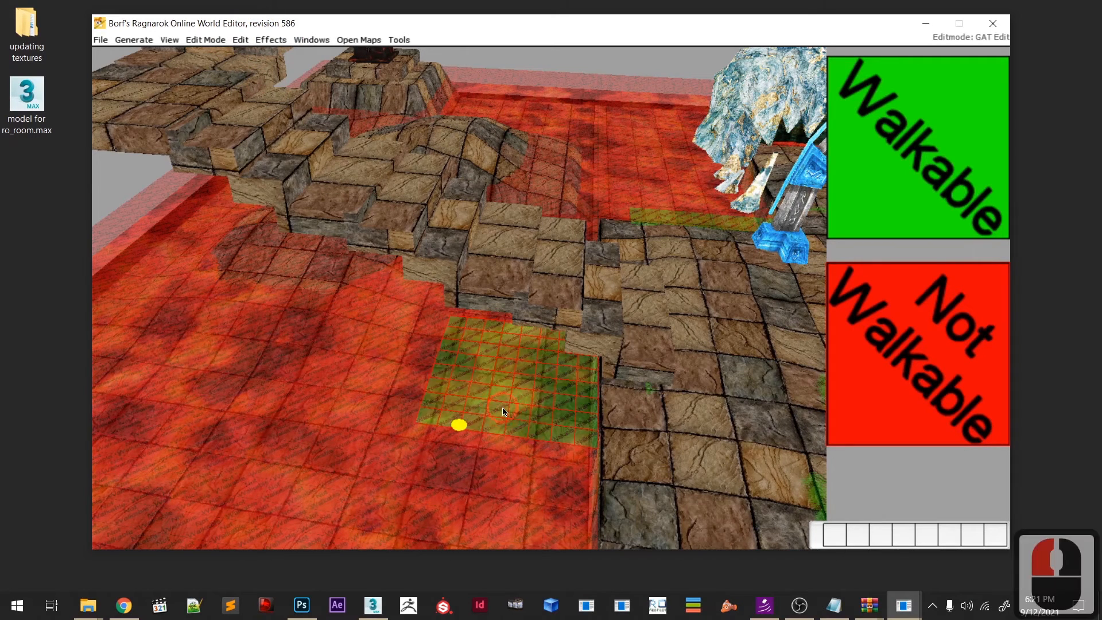
{"action": "key", "text": "Page_Up"}
{"action": "key", "text": "Page_Up"}
{"action": "key", "text": "Page_Up"}
{"action": "key", "text": "Page_Up"}
{"action": "key", "text": "Page_Up"}
{"action": "key", "text": "Page_Up"}
{"action": "key", "text": "Page_Up"}
{"action": "key", "text": "Page_Up"}
{"action": "key", "text": "Page_Up"}
{"action": "key", "text": "Page_Up"}
{"action": "key", "text": "Page_Up"}
{"action": "key", "text": "Page_Up"}
{"action": "key", "text": "Page_Up"}
{"action": "key", "text": "Page_Up"}
{"action": "key", "text": "Page_Up"}
{"action": "key", "text": "Page_Up"}
{"action": "key", "text": "Page_Up"}
{"action": "key", "text": "Page_Up"}
{"action": "key", "text": "Page_Up"}
{"action": "key", "text": "Page_Up"}
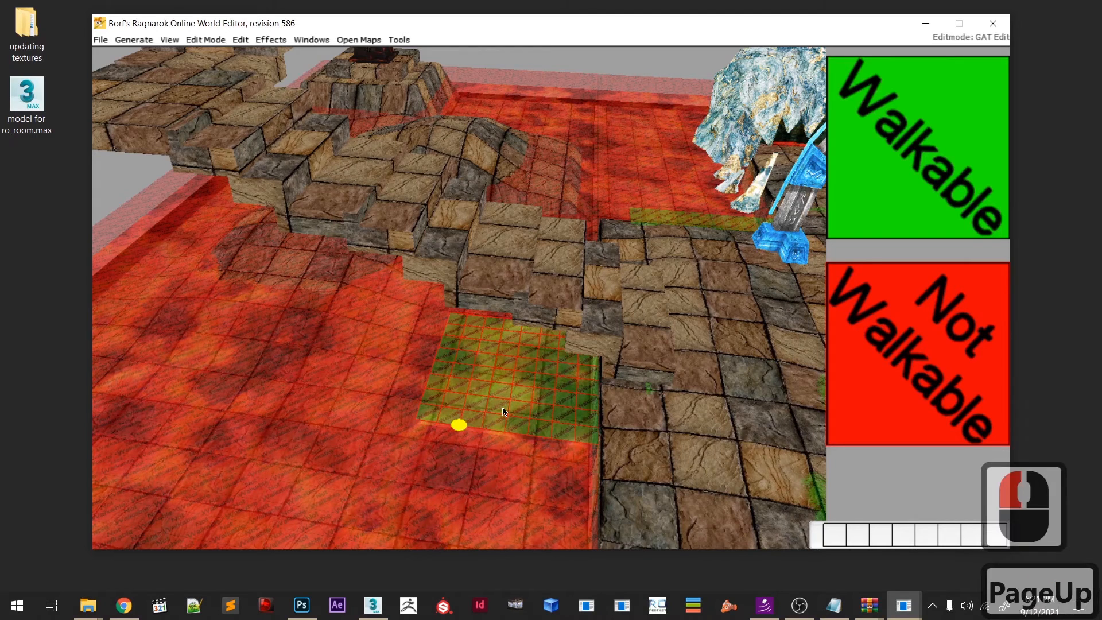
{"action": "key", "text": "Page_Up"}
{"action": "key", "text": "Page_Up"}
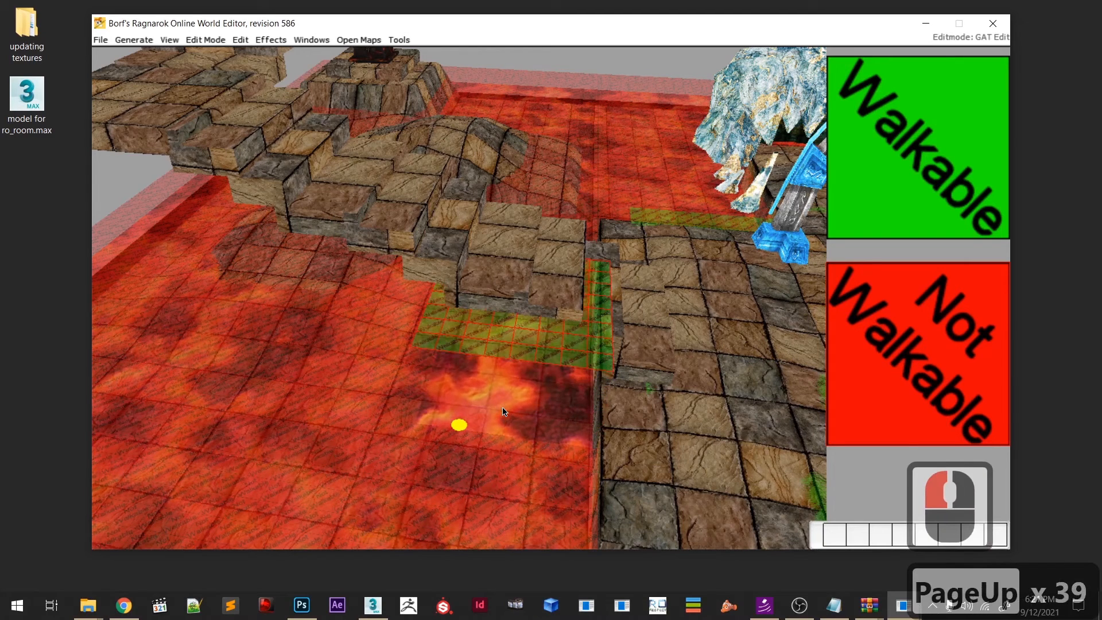
- Fine-tune the height of the raised GAT cells so they lie on the surface of the stair step
{"action": "key", "text": "Page_Down"}
{"action": "key", "text": "Page_Down"}
{"action": "key", "text": "Page_Down"}
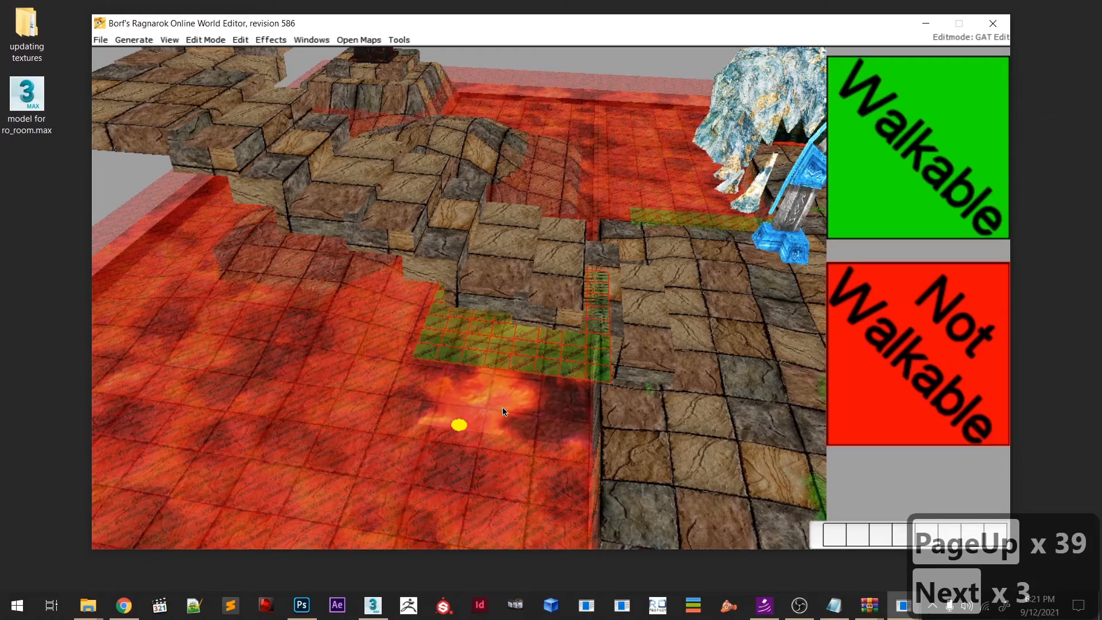
{"action": "right_click_drag", "start_coordinate": [588, 347], "coordinate": [476, 344], "text": "shift"}
{"action": "middle_click_drag", "start_coordinate": [476, 344], "coordinate": [522, 402], "text": "shift"}
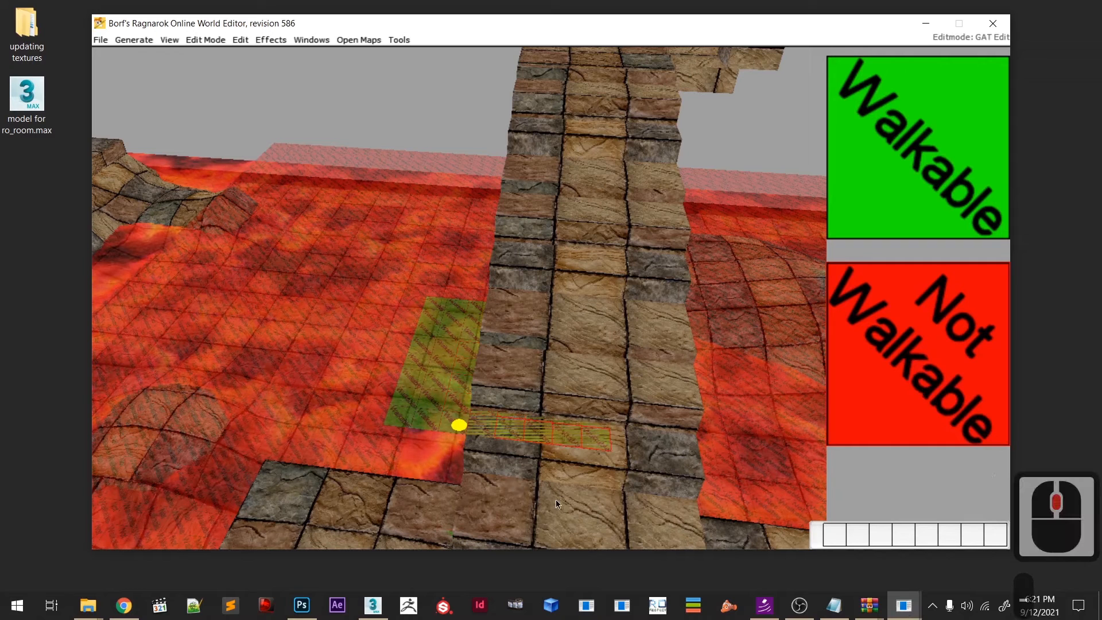
{"action": "key", "text": "Page_Up"}
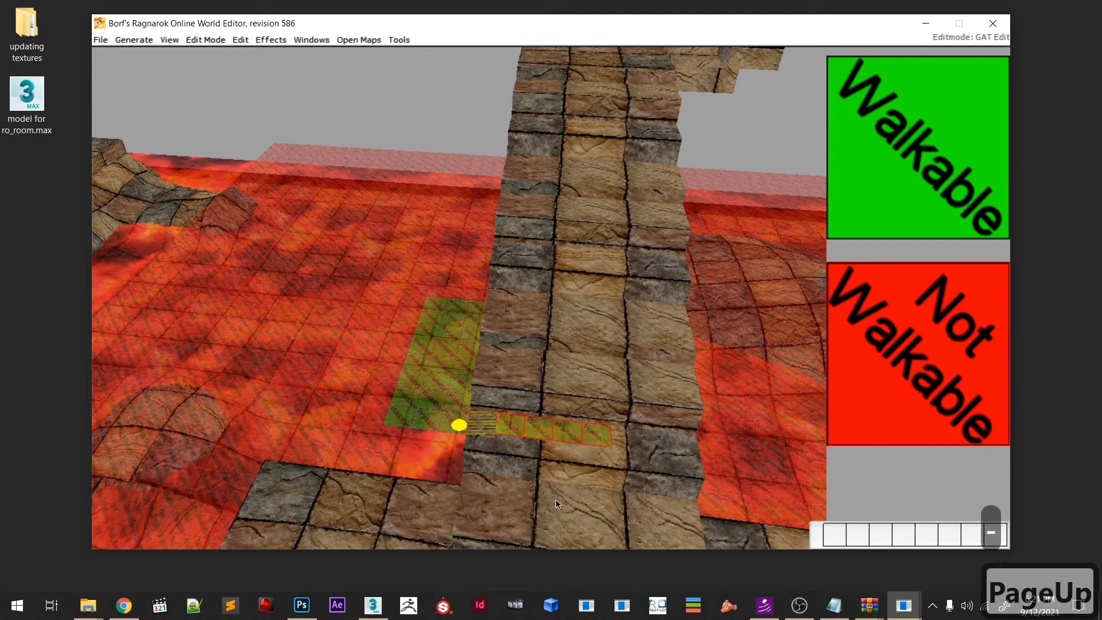
- Copy the raised walkable GAT cells across the full width of the stair step
{"action": "key", "text": "c"}
{"action": "left_click", "coordinate": [534, 499]}
{"action": "key", "text": "c"}
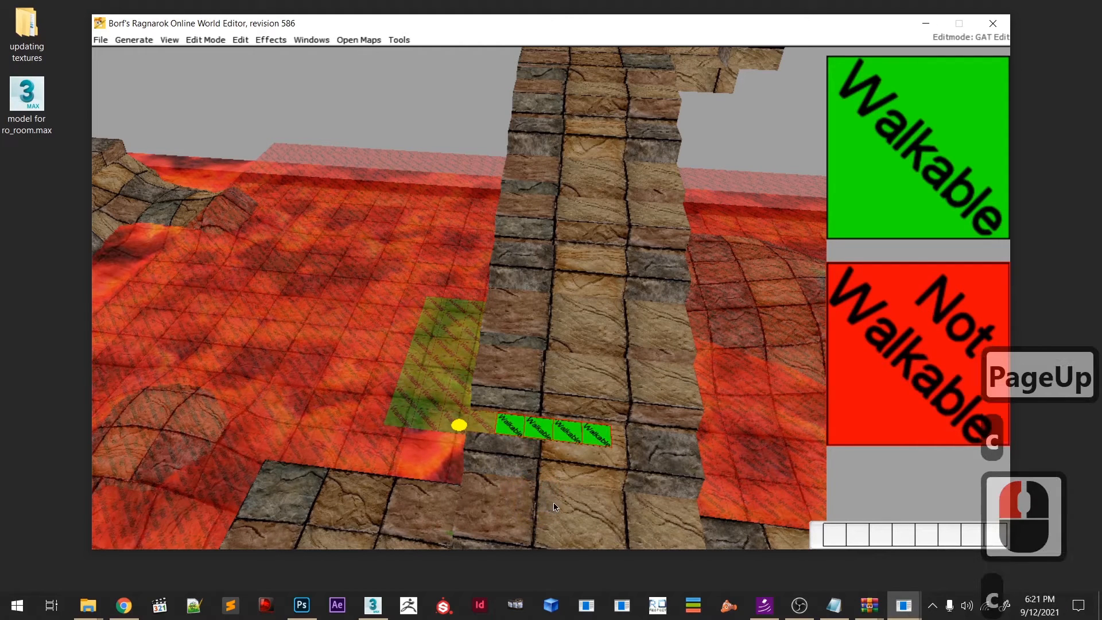
{"action": "left_click", "coordinate": [623, 504]}
{"action": "key", "text": "c"}
{"action": "left_click", "coordinate": [581, 489]}
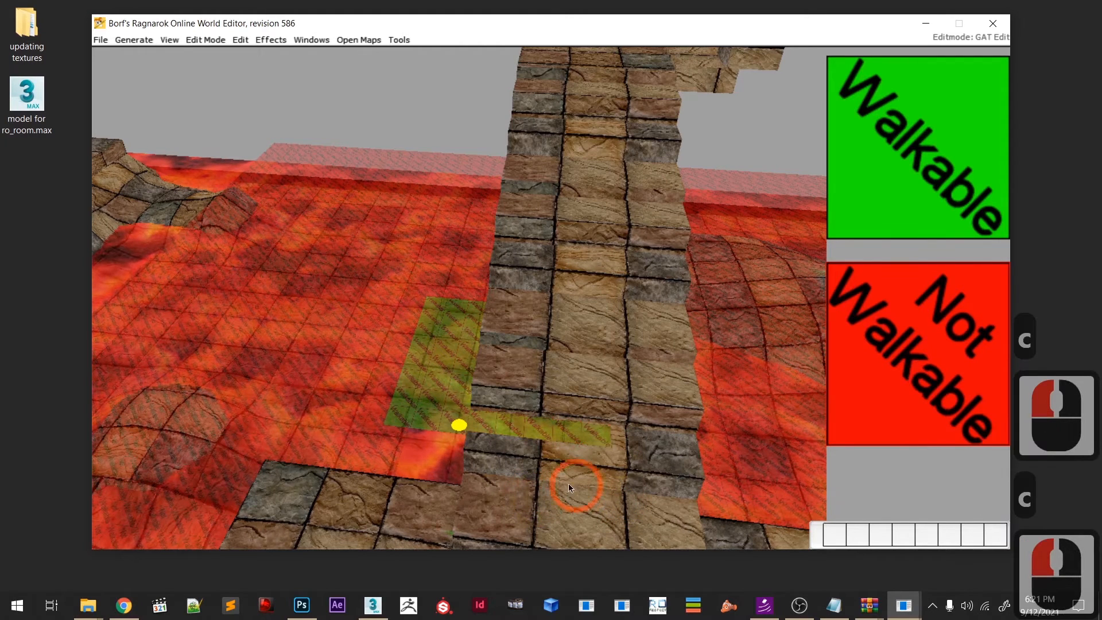
{"action": "key", "text": "c"}
{"action": "left_click", "coordinate": [622, 515]}
{"action": "key", "text": "c"}
{"action": "left_click", "coordinate": [635, 516]}
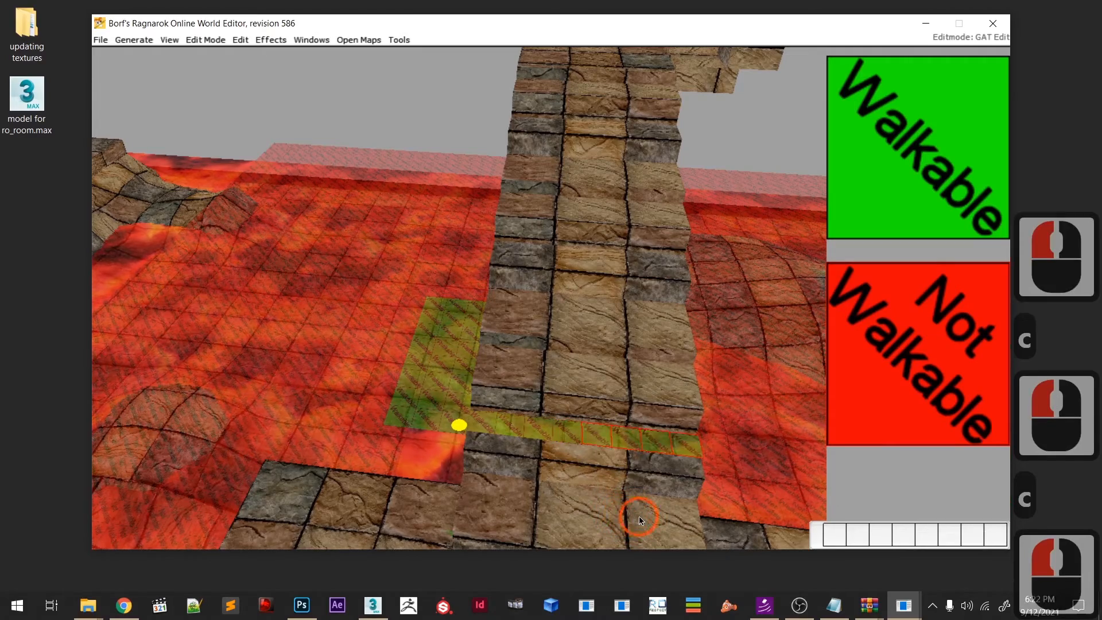
- Copy the walkable GAT cells forward over the next lower stair step, covering its full width
{"action": "middle_click_drag", "start_coordinate": [621, 495], "coordinate": [491, 360]}
{"action": "scroll", "coordinate": [613, 462], "scroll_direction": "down", "scroll_amount": 5}
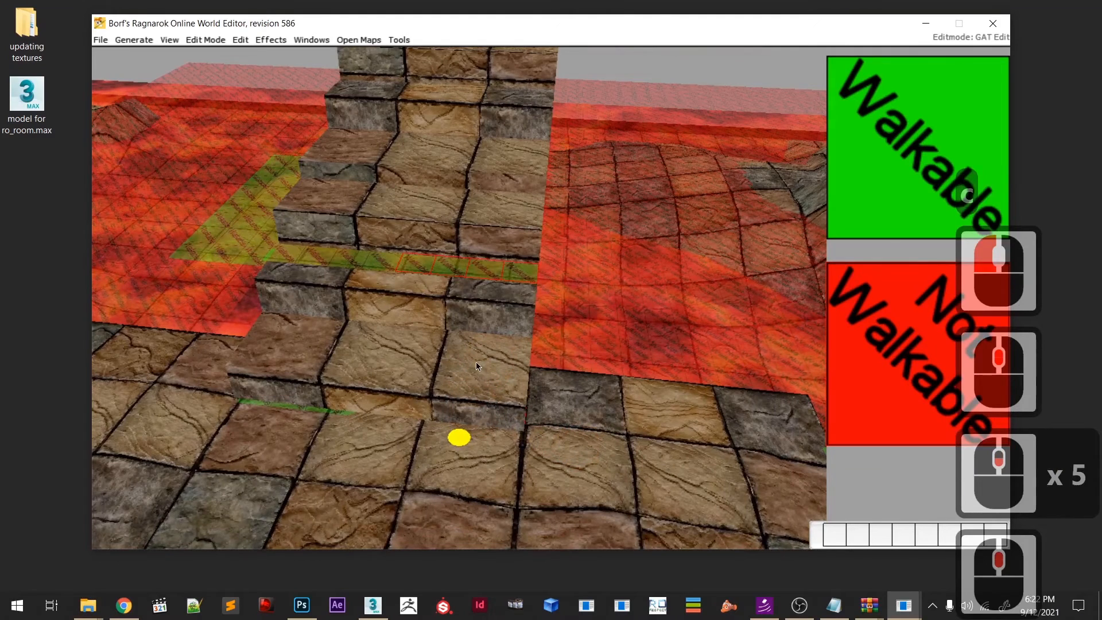
{"action": "key", "text": "c"}
{"action": "left_click", "coordinate": [468, 388]}
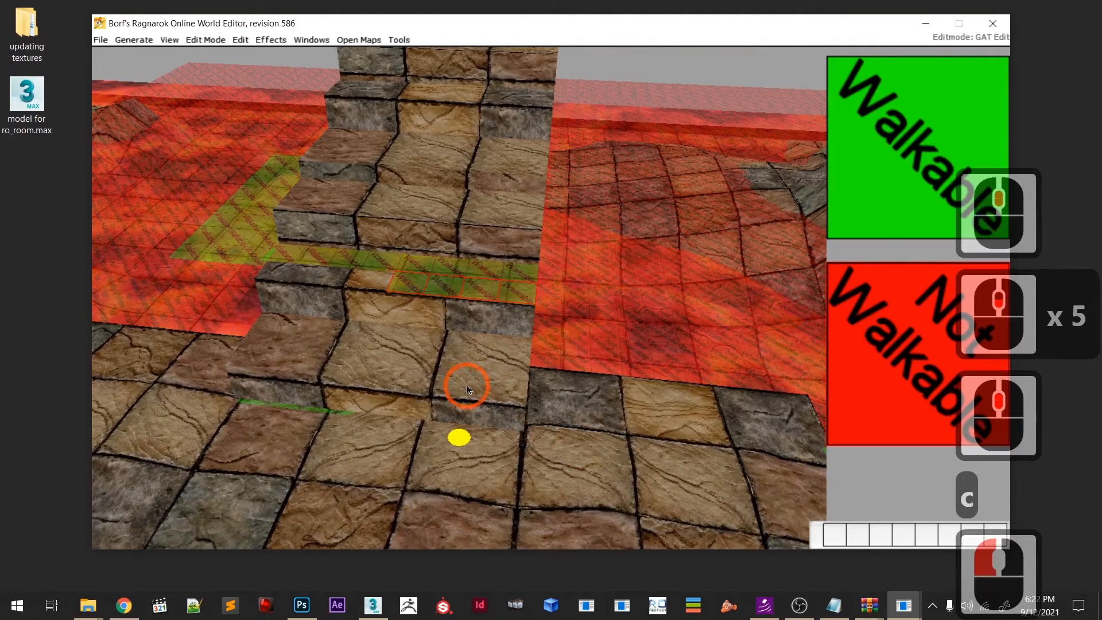
{"action": "left_click", "coordinate": [354, 377]}
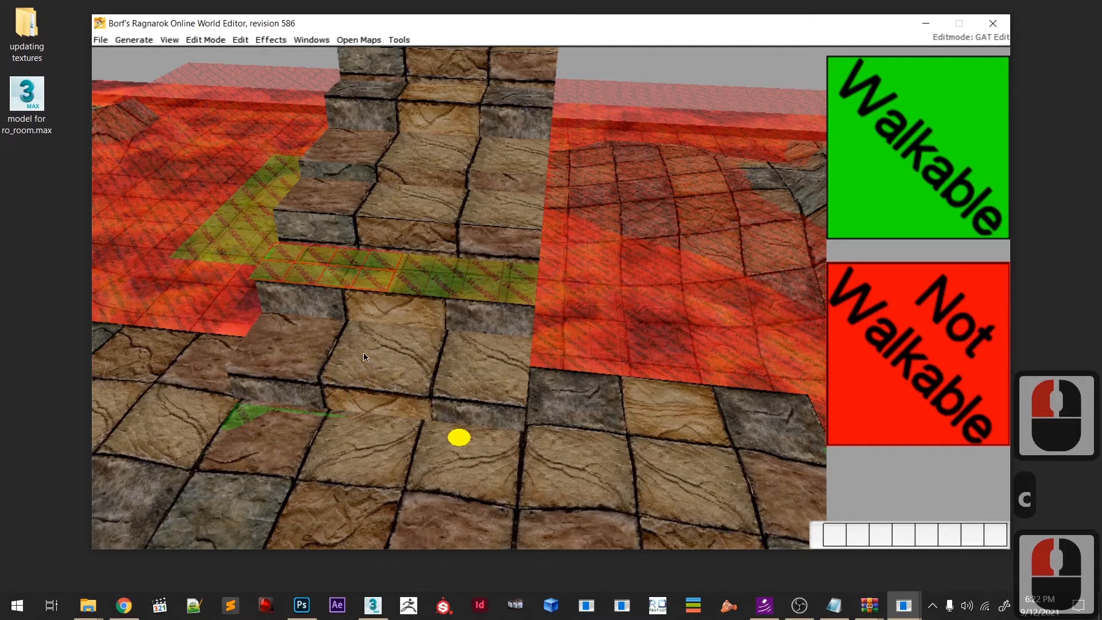
{"action": "key", "text": "c"}
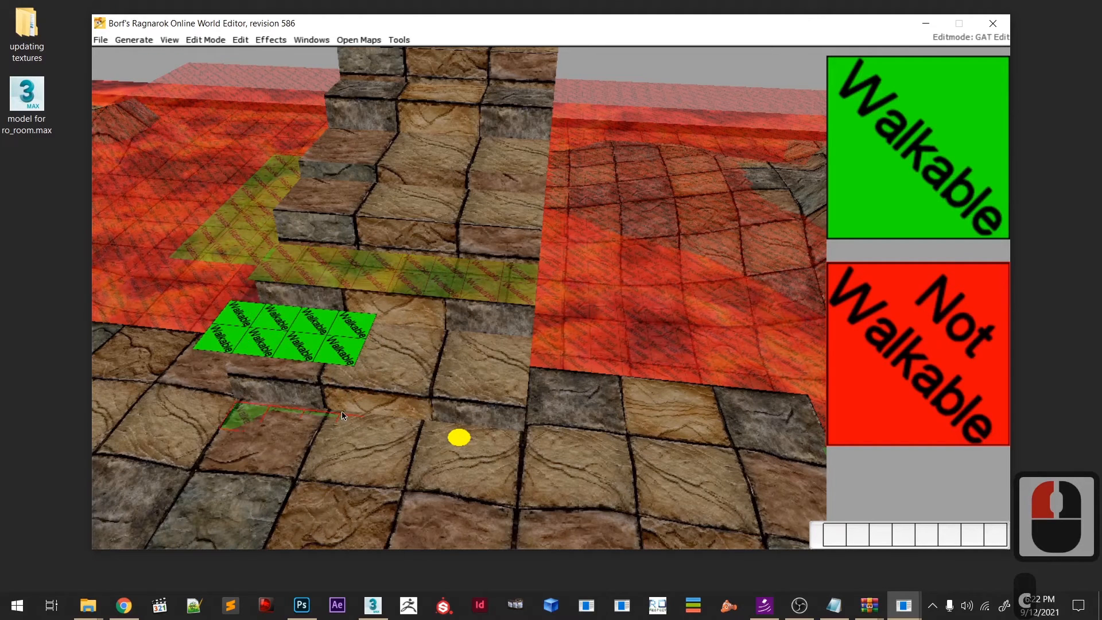
{"action": "left_click", "coordinate": [339, 408]}
{"action": "key", "text": "c"}
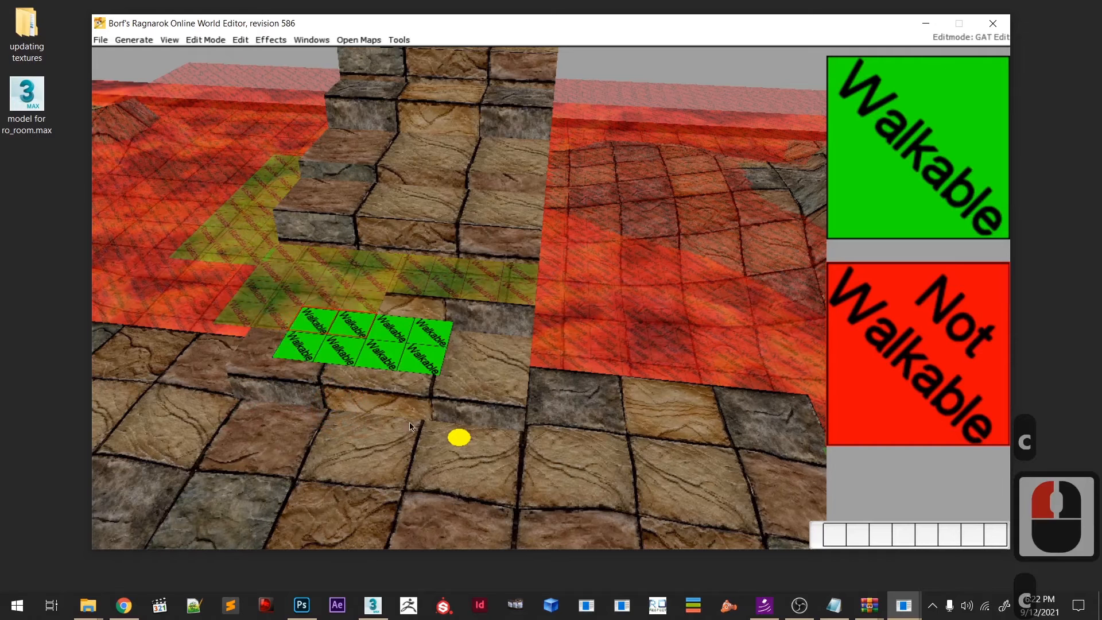
{"action": "left_click", "coordinate": [459, 423]}
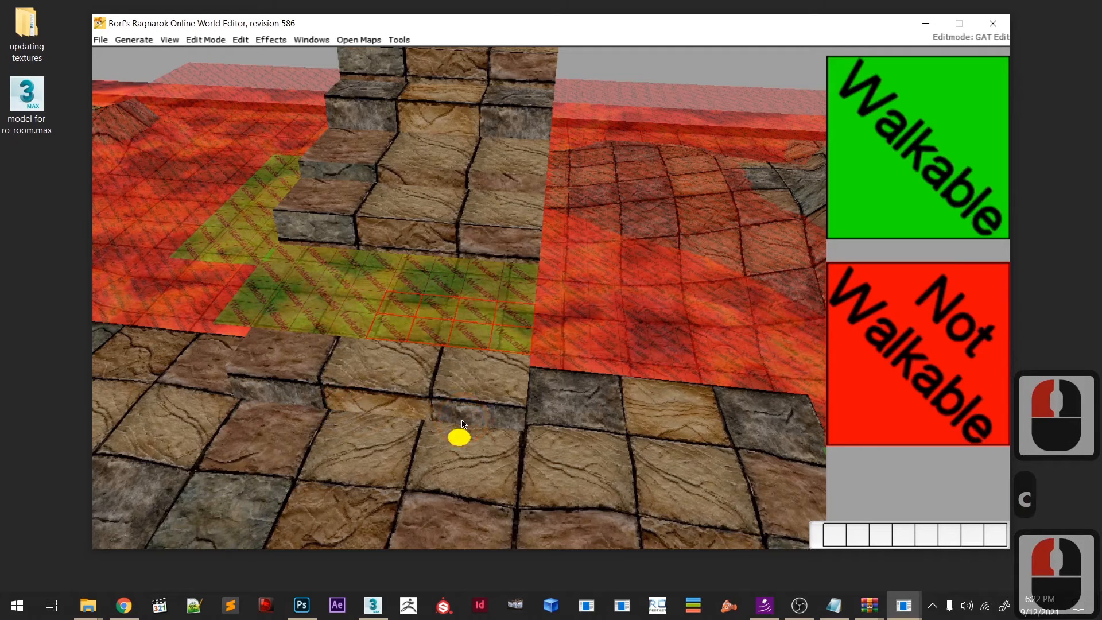
- Lower the GAT cells farthest from the original raised block onto the surface of the next lower step
{"action": "key", "text": "Page_Down"}
{"action": "key", "text": "Page_Down"}
{"action": "key", "text": "Page_Down"}
{"action": "key", "text": "Page_Down"}
{"action": "key", "text": "Page_Down"}
{"action": "key", "text": "Page_Down"}
{"action": "key", "text": "Page_Down"}
{"action": "key", "text": "Page_Down"}
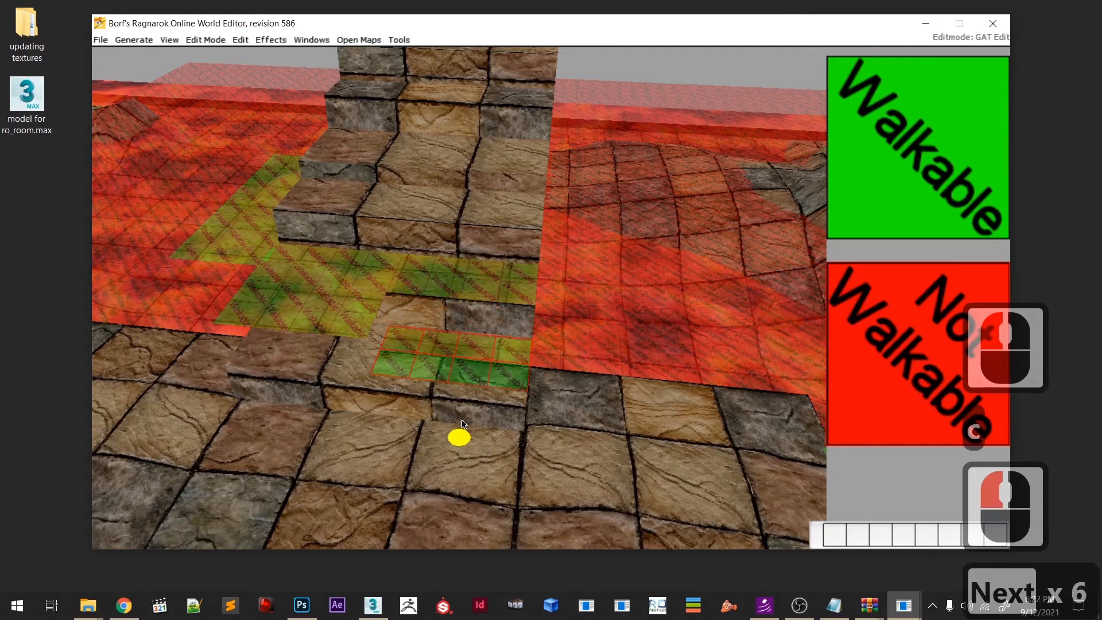
{"action": "key", "text": "Page_Up"}
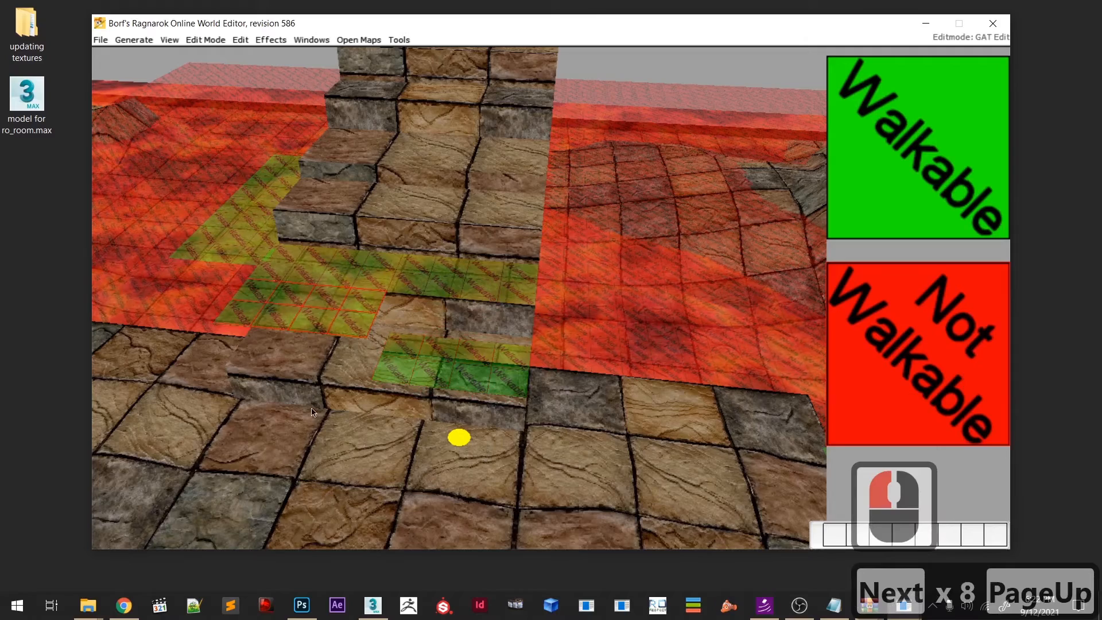
- Lower the remaining half of the copied GAT cells onto the same lower step
{"action": "key", "text": "Page_Down"}
{"action": "key", "text": "Page_Down"}
{"action": "key", "text": "Page_Down"}
{"action": "key", "text": "Page_Down"}
{"action": "key", "text": "Page_Down"}
{"action": "key", "text": "Page_Down"}
{"action": "key", "text": "Page_Down"}
{"action": "key", "text": "Page_Down"}
{"action": "key", "text": "Page_Up"}
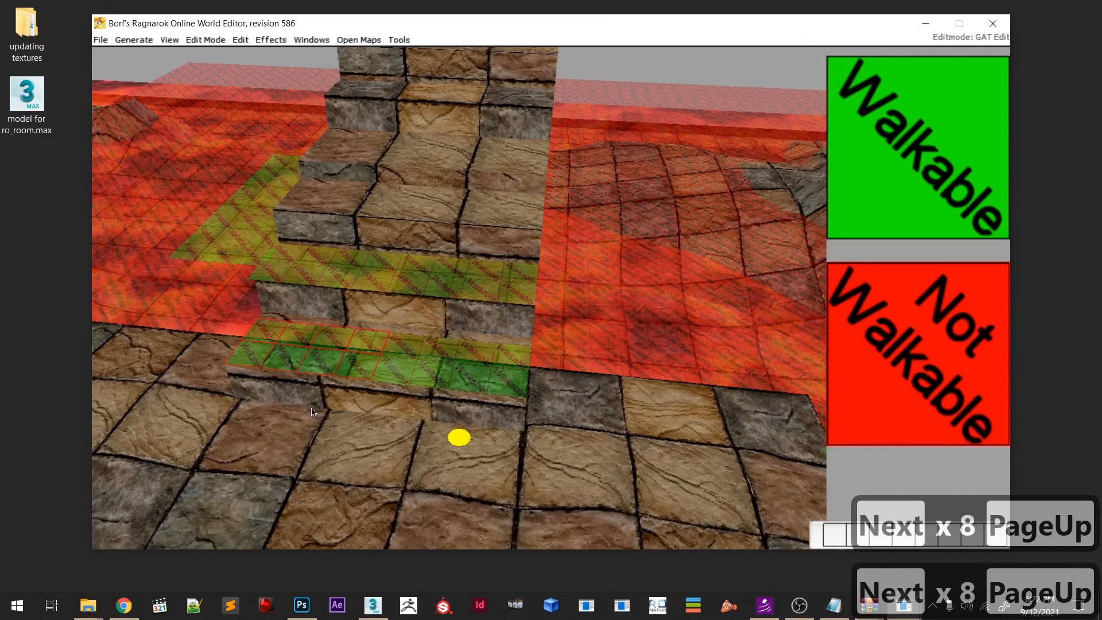
- Copy a block of walkable GAT cells to the next higher stair step and raise it onto the stone surface
{"action": "middle_click_drag", "start_coordinate": [426, 444], "coordinate": [472, 459], "text": "shift"}
{"action": "middle_click_drag", "start_coordinate": [520, 426], "coordinate": [439, 389]}
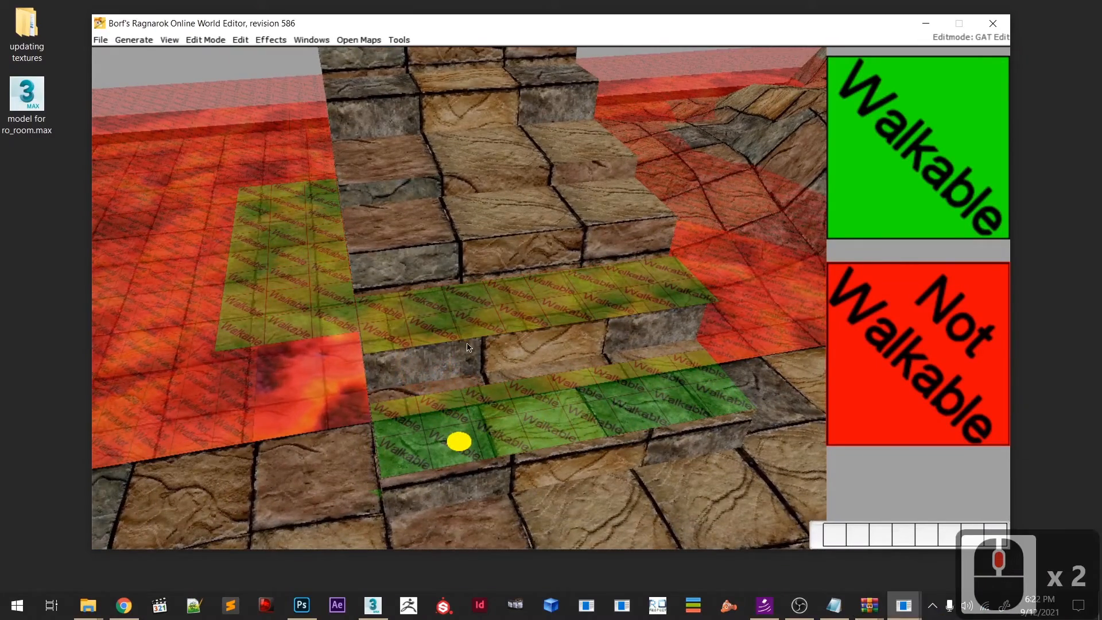
{"action": "middle_click_drag", "start_coordinate": [475, 360], "coordinate": [564, 356], "text": "shift"}
{"action": "scroll", "coordinate": [482, 344], "scroll_direction": "down", "scroll_amount": 3}
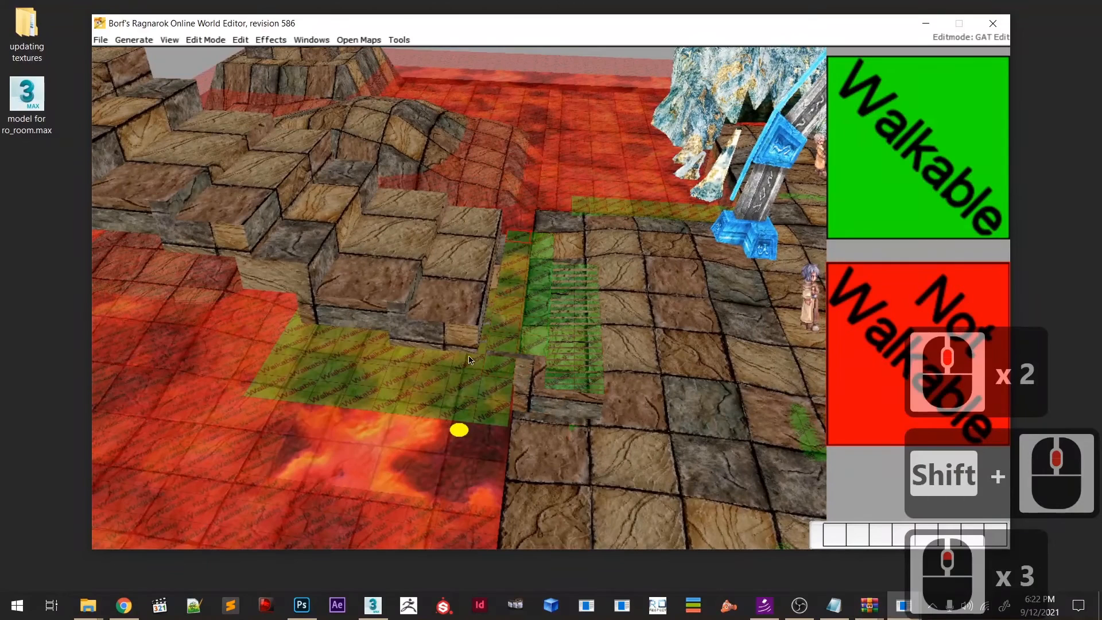
{"action": "key", "text": "c"}
{"action": "left_click", "coordinate": [433, 426]}
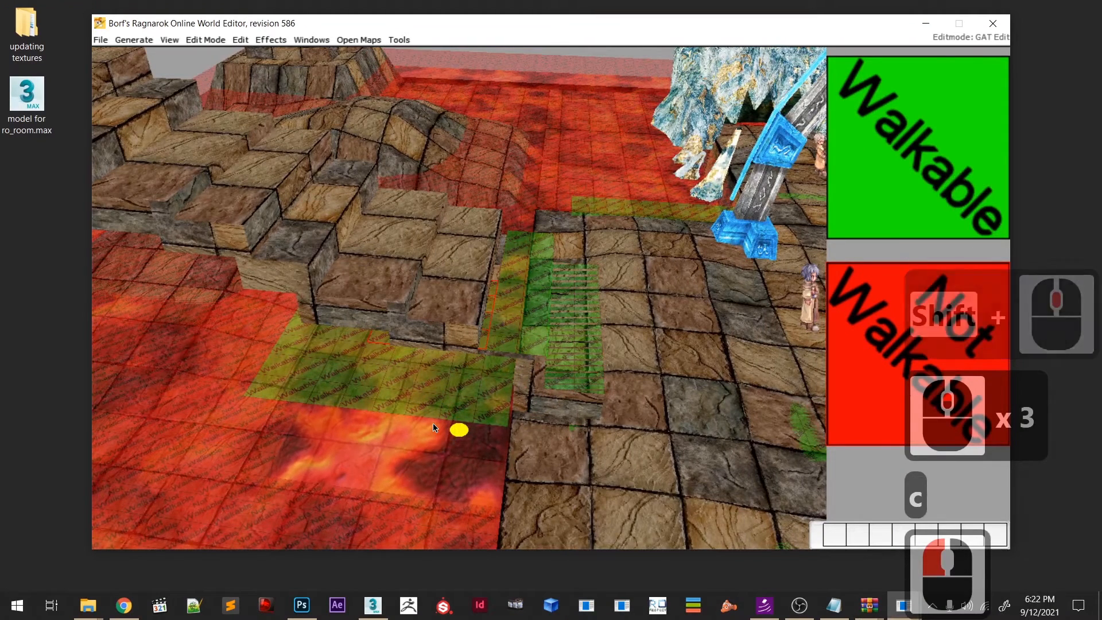
{"action": "key", "text": "Page_Up"}
{"action": "key", "text": "Page_Up"}
{"action": "key", "text": "Page_Up"}
{"action": "key", "text": "Page_Up"}
{"action": "key", "text": "Page_Up"}
{"action": "key", "text": "Page_Up"}
{"action": "key", "text": "Page_Up"}
{"action": "key", "text": "Page_Up"}
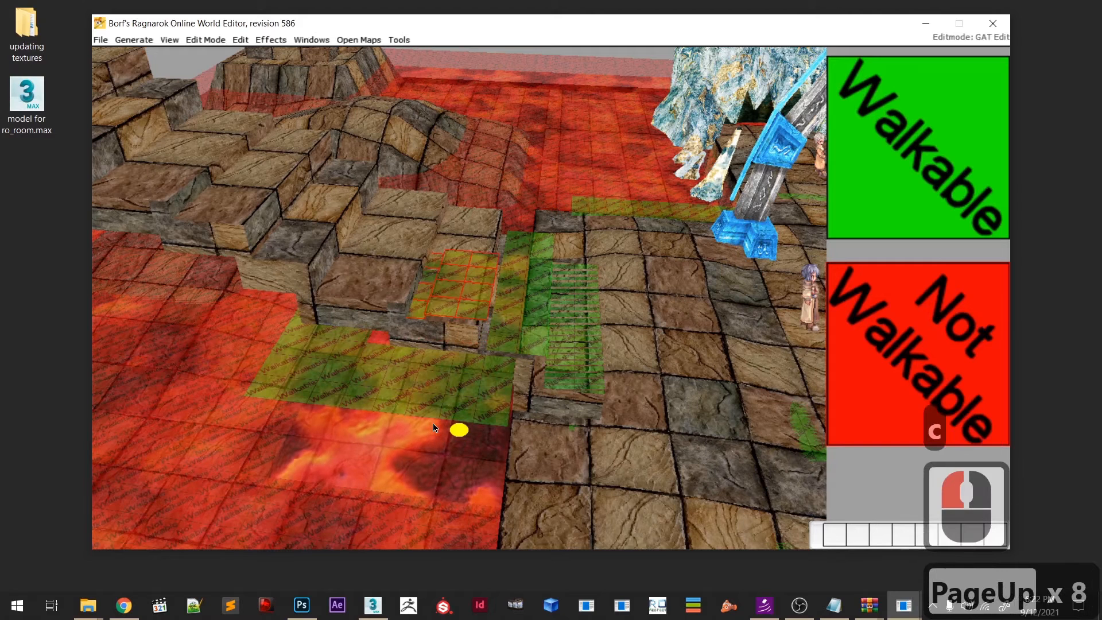
{"action": "key", "text": "Page_Down"}
{"action": "key", "text": "c"}
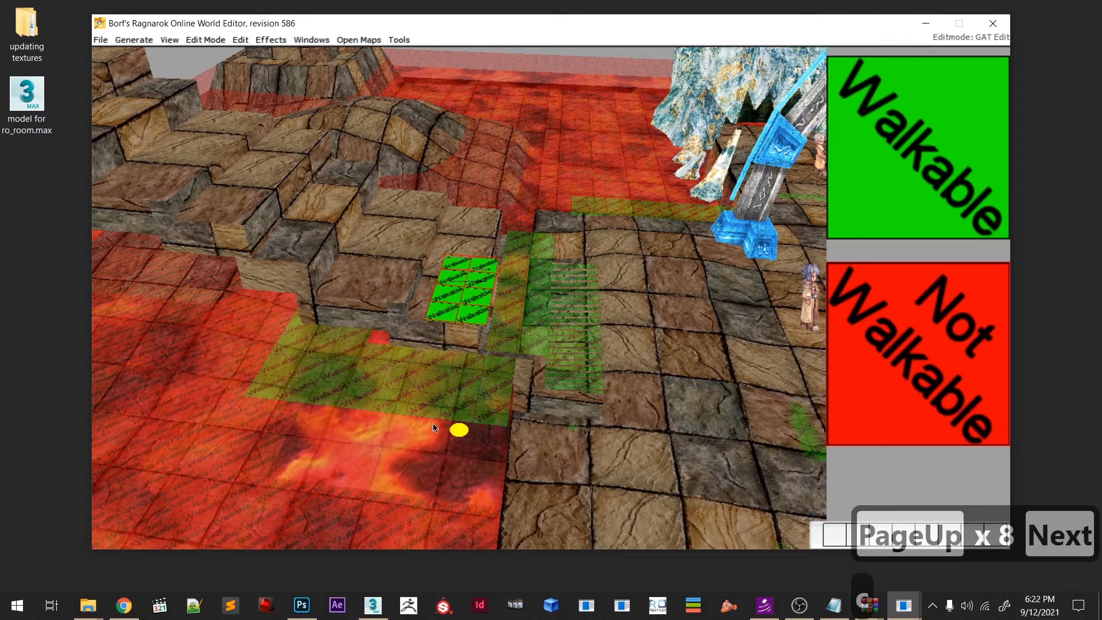
- Copy the raised walkable GAT cells over the rest of this stair step, covering its full width
{"action": "left_click", "coordinate": [409, 429]}
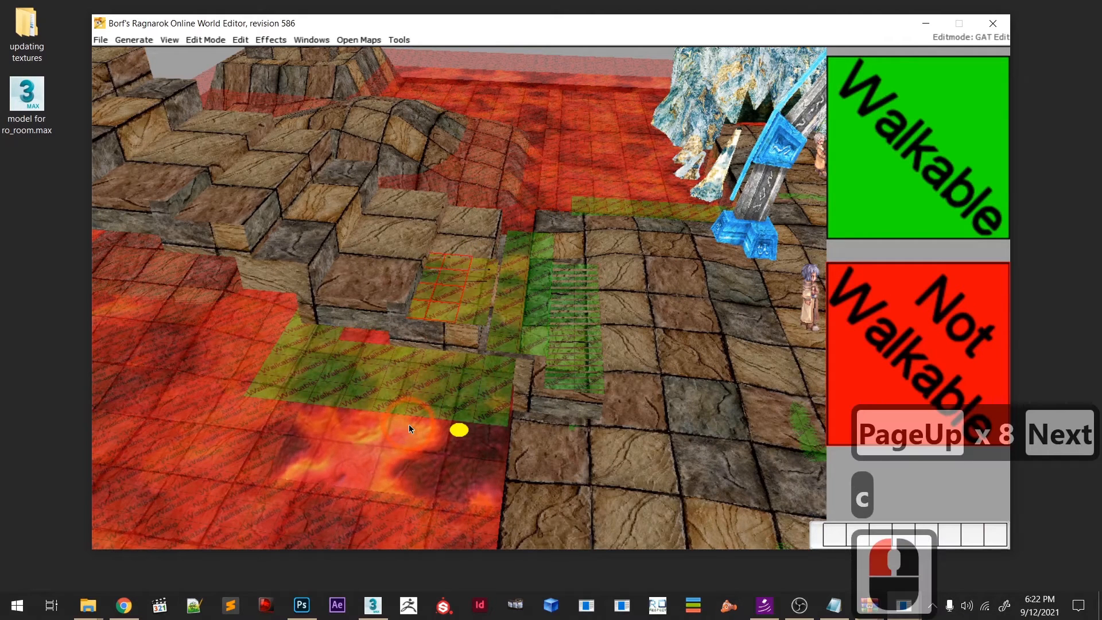
{"action": "left_click", "coordinate": [426, 368]}
{"action": "left_click", "coordinate": [442, 375]}
{"action": "key", "text": "c"}
{"action": "left_click", "coordinate": [428, 372]}
{"action": "key", "text": "c"}
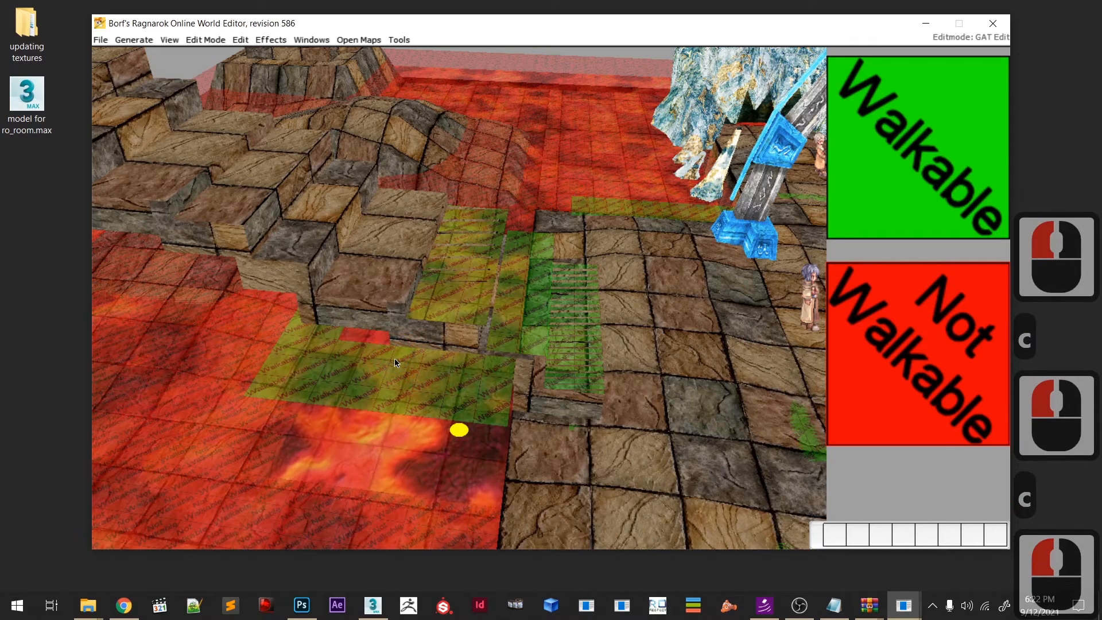
- Raise a new block of GAT cells until it sits on the surface of the following higher stair step
{"action": "key", "text": "Page_Up"}
{"action": "key", "text": "Page_Up"}
{"action": "key", "text": "Page_Up"}
{"action": "key", "text": "Page_Up"}
{"action": "key", "text": "Next"}
{"action": "key", "text": "Next"}
{"action": "key", "text": "Page_Up"}
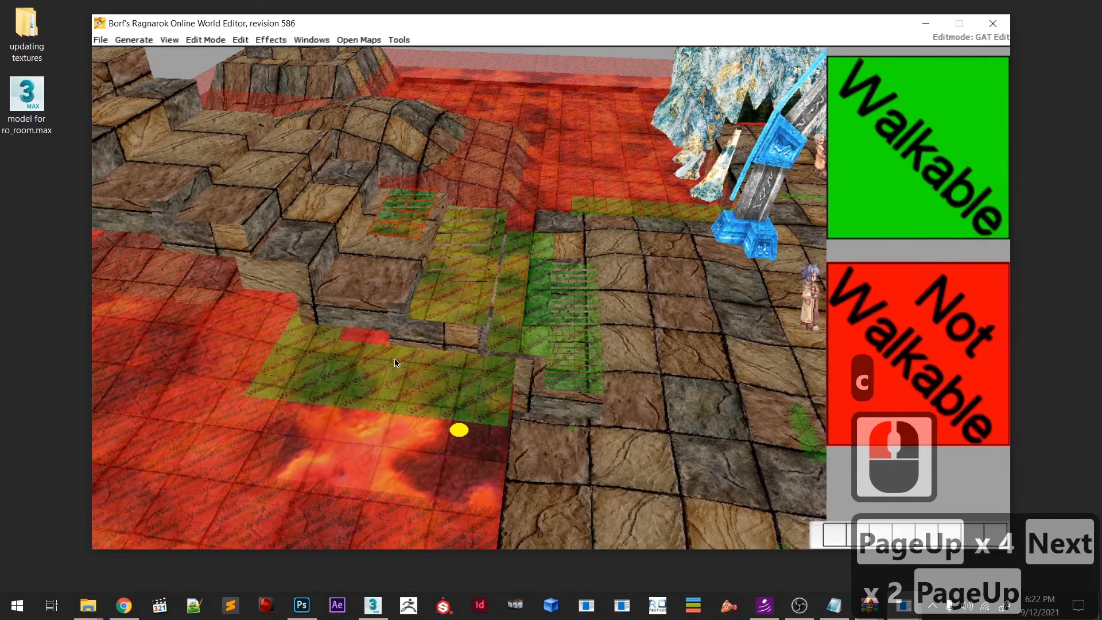
{"action": "middle_click_drag", "start_coordinate": [421, 387], "coordinate": [418, 412]}
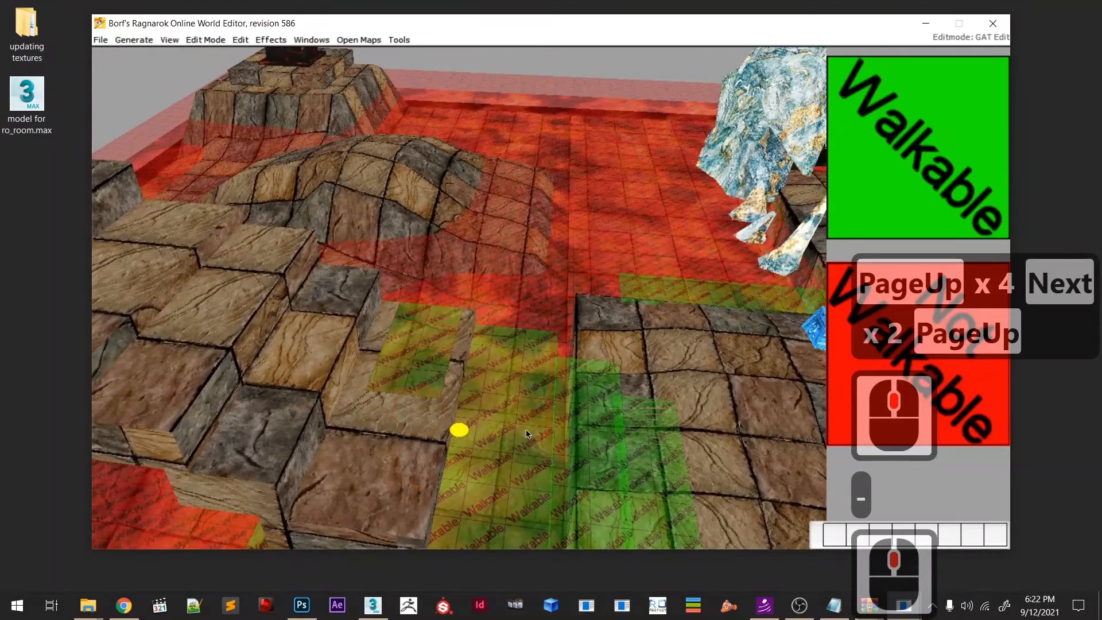
- Copy the newly raised GAT cells onto the adjoining part of the same stair step
{"action": "left_click", "coordinate": [400, 491]}
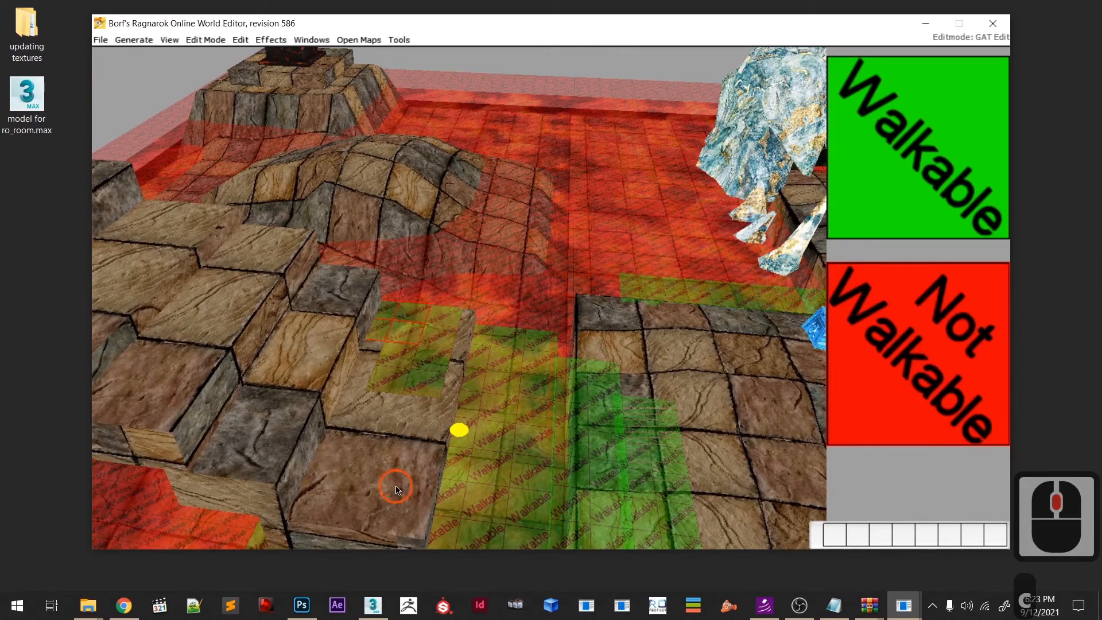
{"action": "key", "text": "c"}
{"action": "left_click", "coordinate": [395, 489]}
{"action": "key", "text": "c"}
{"action": "left_click", "coordinate": [382, 522]}
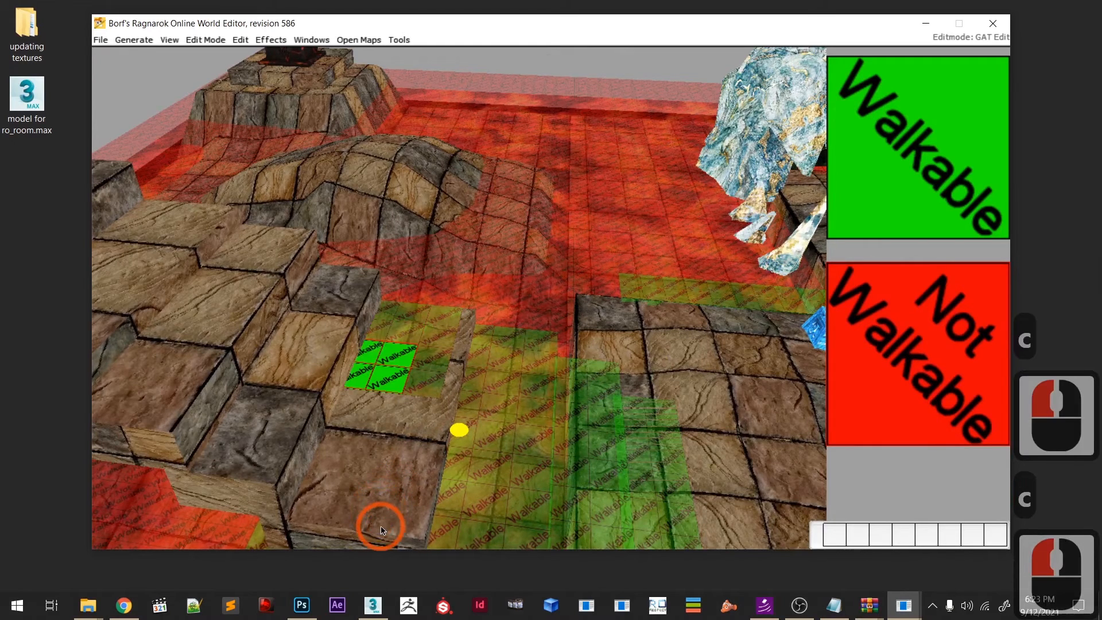
- Cover the remaining part of the stair step with the raised walkable GAT cells, up to its near edge
{"action": "middle_click_drag", "start_coordinate": [380, 494], "coordinate": [386, 472]}
{"action": "left_click", "coordinate": [411, 472]}
{"action": "key", "text": "c"}
{"action": "left_click", "coordinate": [391, 516]}
{"action": "key", "text": "c"}
{"action": "left_click", "coordinate": [421, 512]}
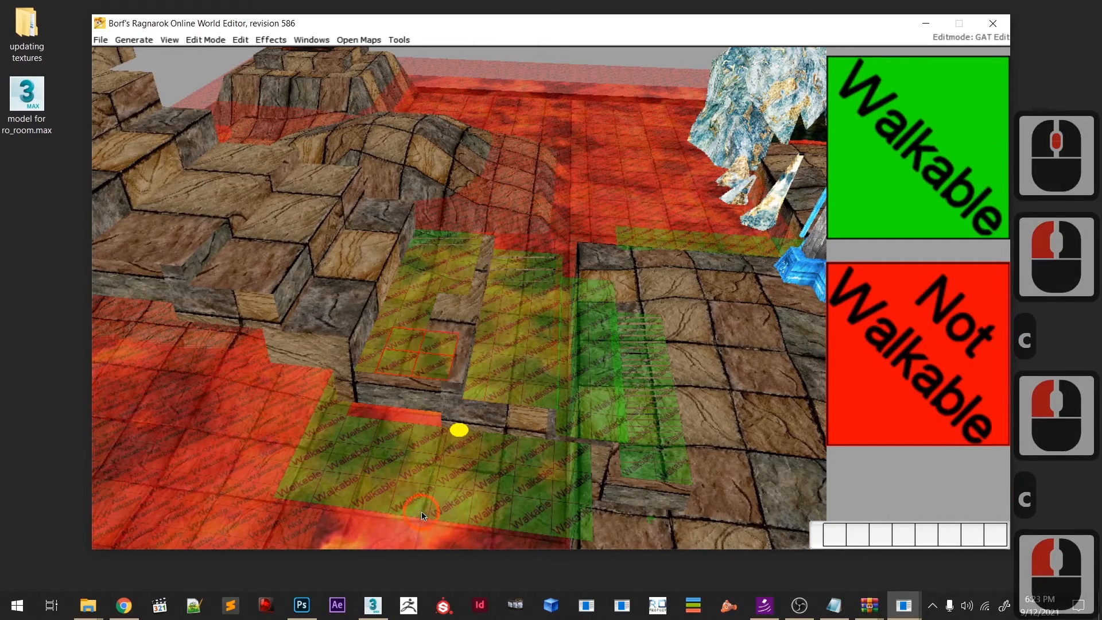
{"action": "key", "text": "c"}
{"action": "left_click", "coordinate": [427, 479]}
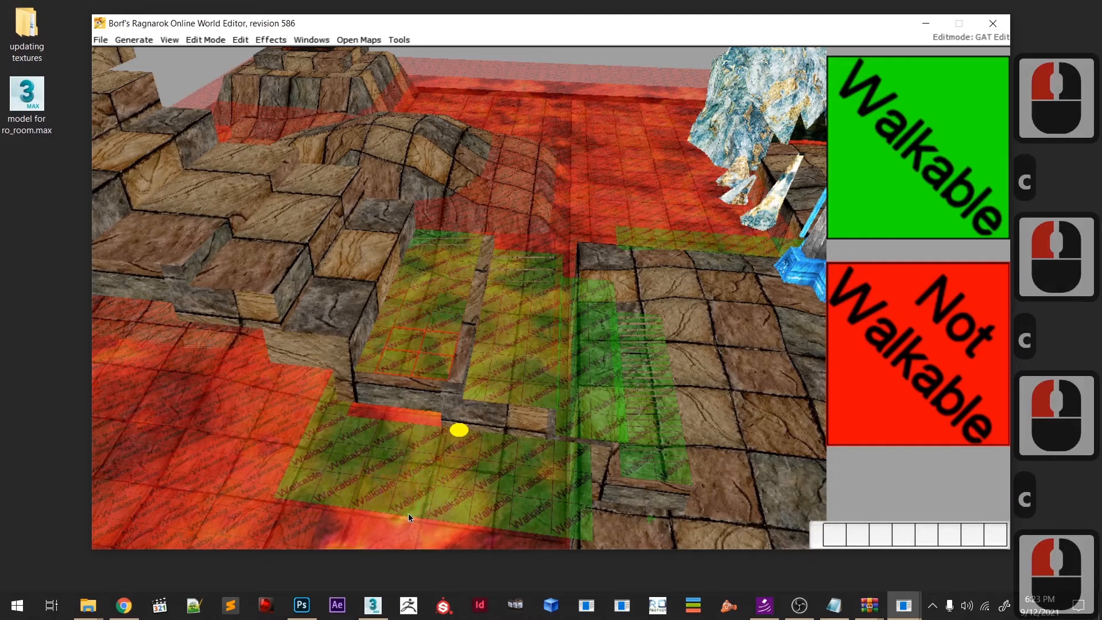
{"action": "key", "text": "c"}
{"action": "left_click", "coordinate": [393, 511]}
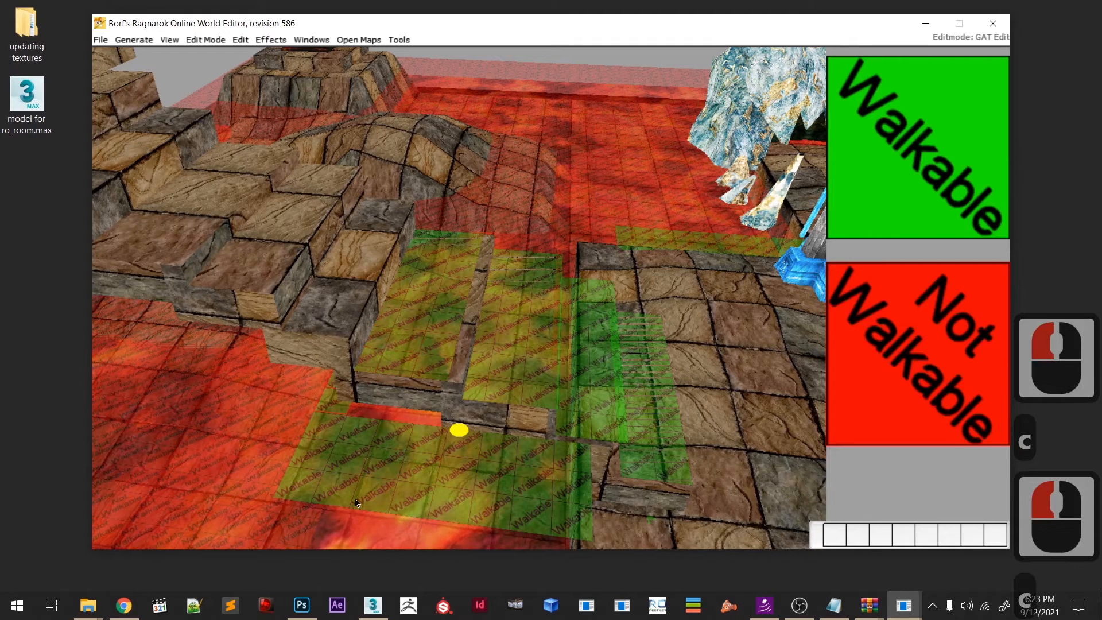
- Place a block of GAT cells on the next uncovered stair step and raise it to the stone surface
{"action": "key", "text": "equal"}
{"action": "key", "text": "equal"}
{"action": "key", "text": "minus"}
{"action": "key", "text": "minus"}
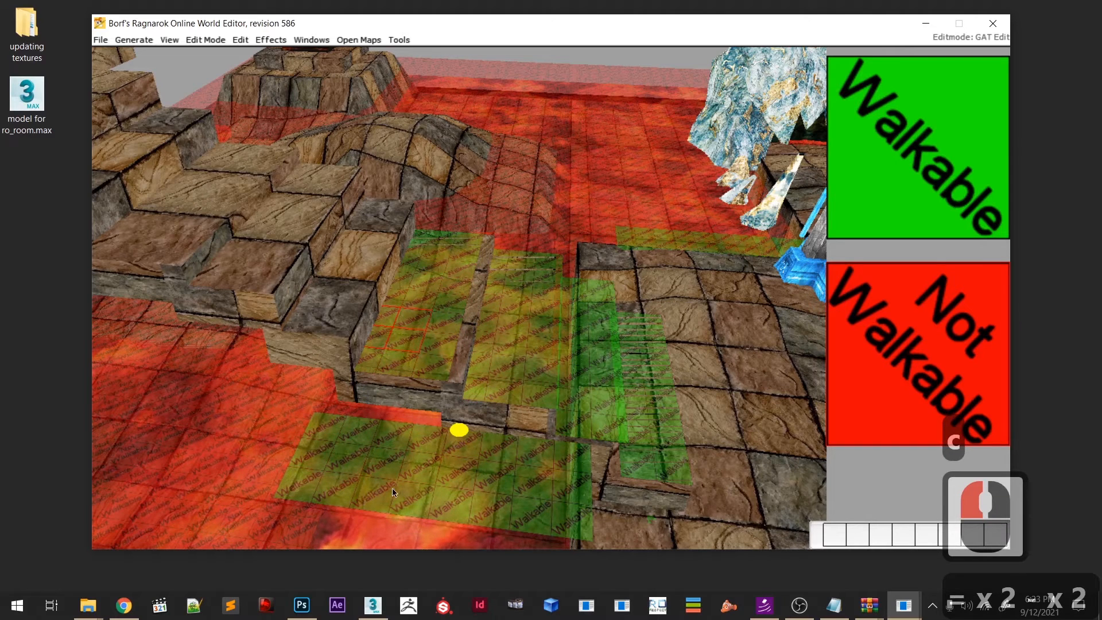
{"action": "key", "text": "c"}
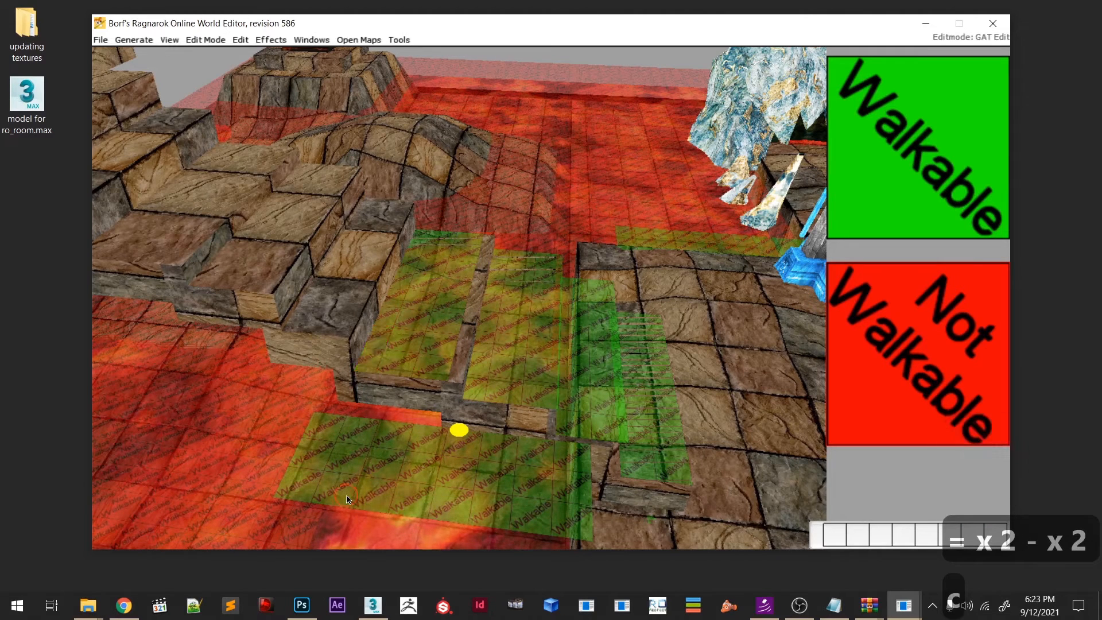
{"action": "left_click", "coordinate": [347, 499]}
{"action": "key", "text": "Page_Up"}
{"action": "key", "text": "Page_Up"}
{"action": "key", "text": "Page_Up"}
{"action": "key", "text": "Page_Up"}
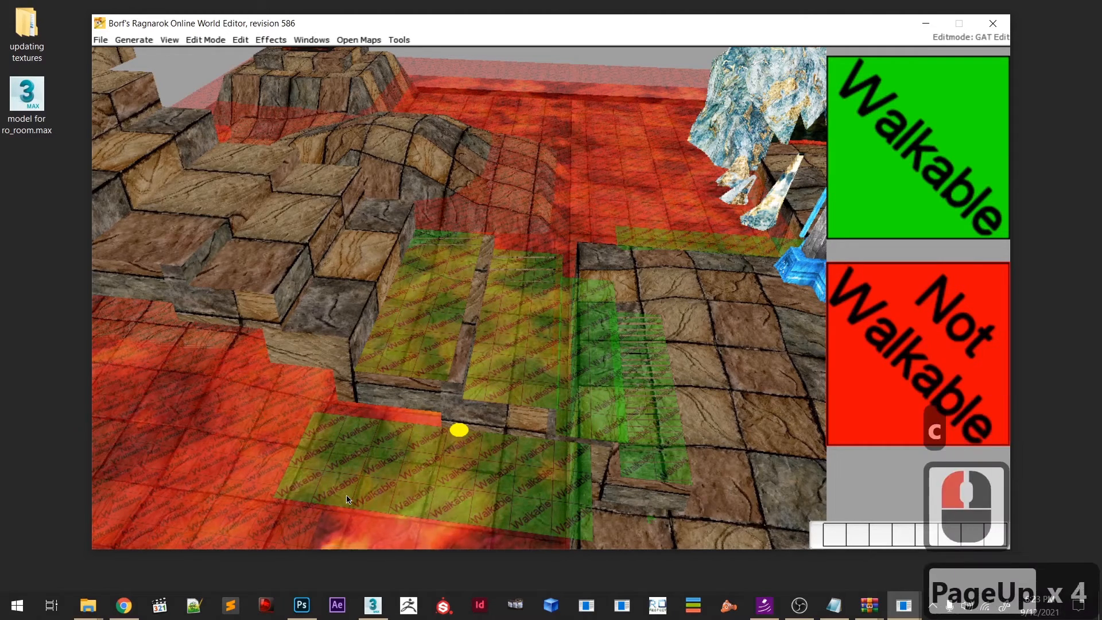
{"action": "key", "text": "Page_Down"}
{"action": "key", "text": "Page_Up"}
{"action": "key", "text": "Page_Up"}
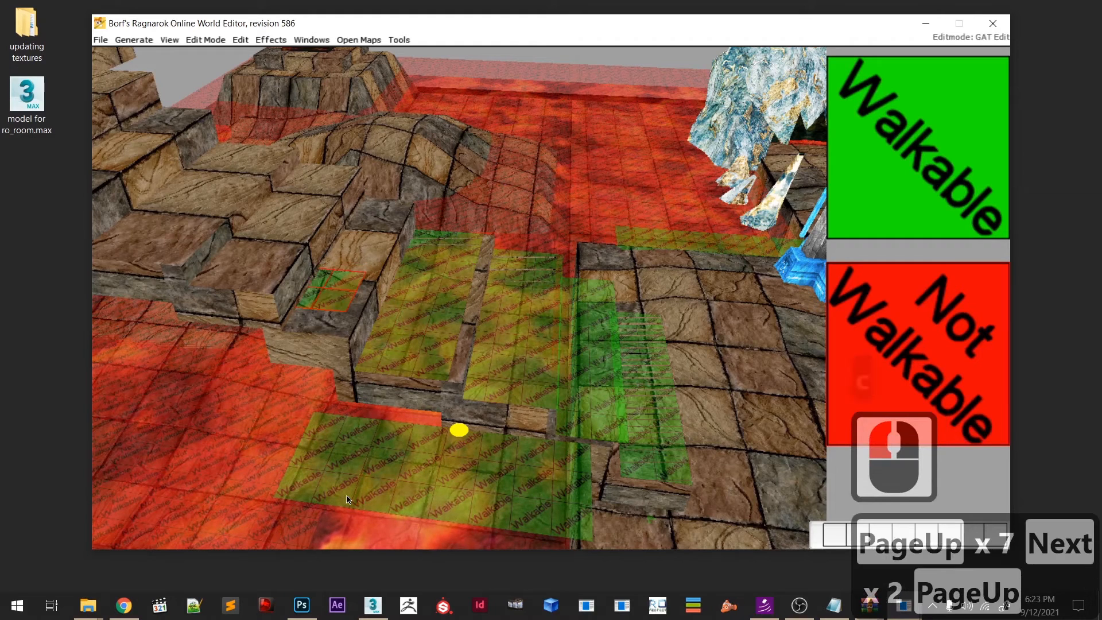
- Copy the raised walkable GAT cells along this narrow stair step from its near edge to its far end
{"action": "key", "text": "c"}
{"action": "left_click", "coordinate": [347, 517]}
{"action": "key", "text": "c"}
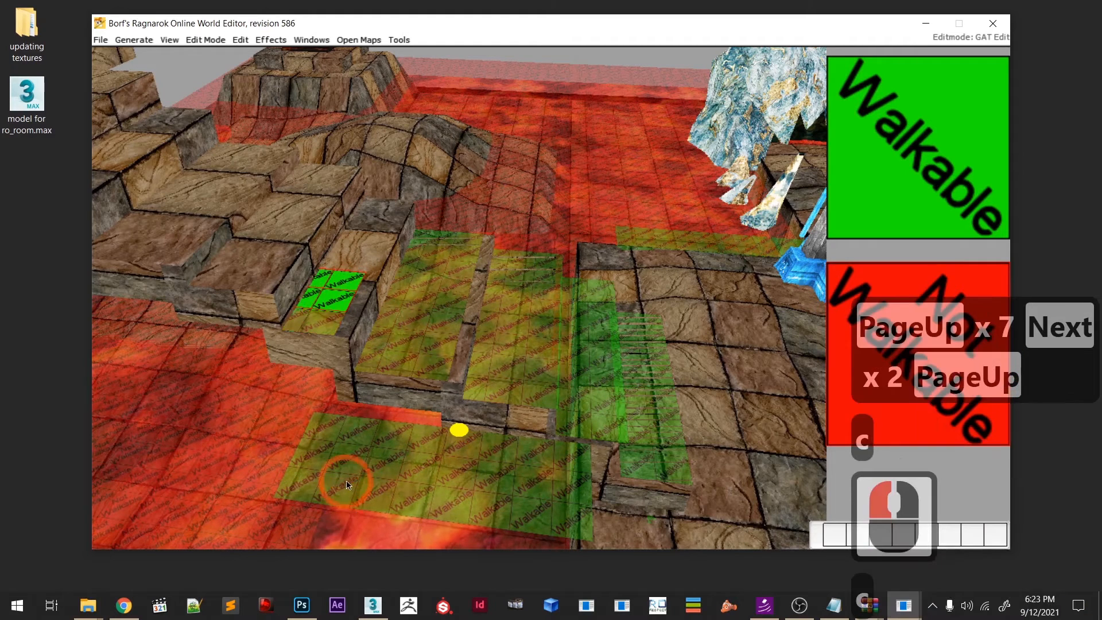
{"action": "key", "text": "c"}
{"action": "left_click", "coordinate": [357, 451]}
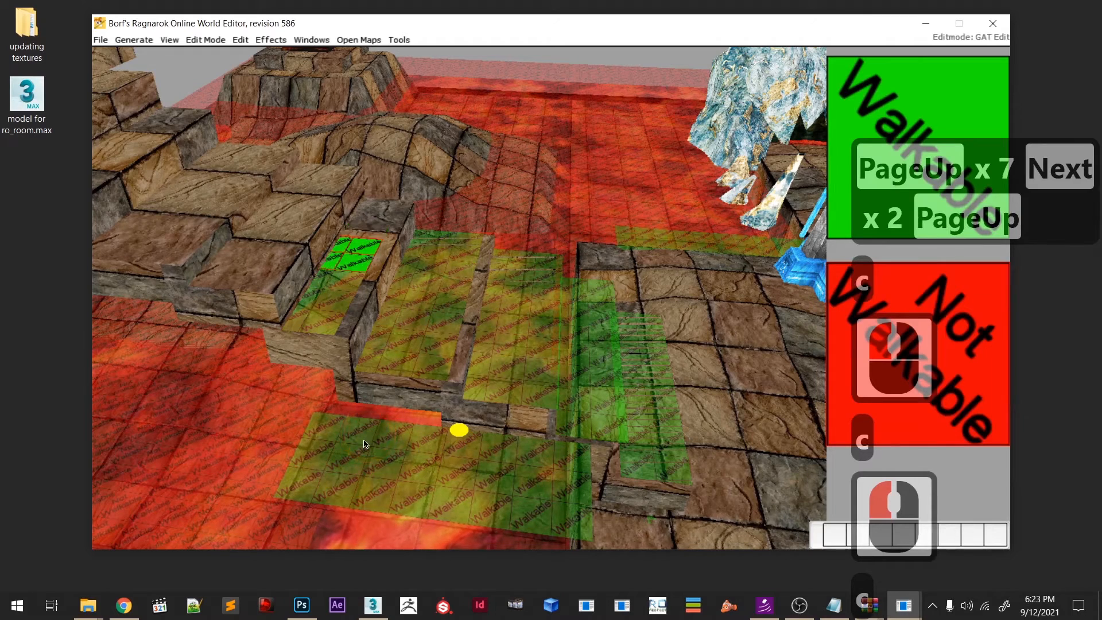
{"action": "key", "text": "c"}
{"action": "left_click", "coordinate": [370, 434]}
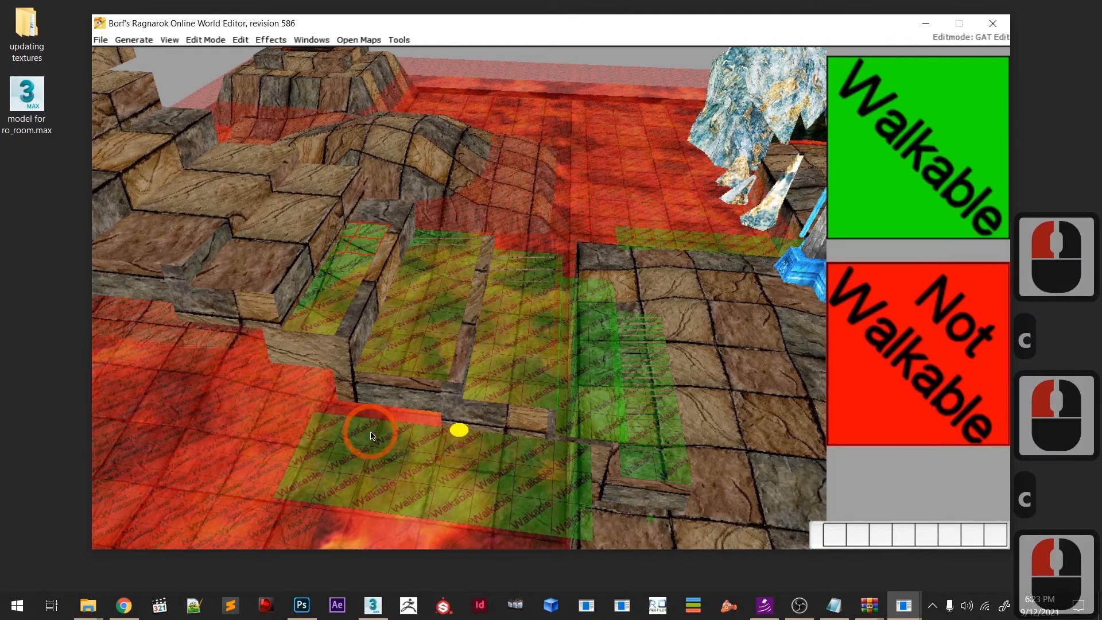
{"action": "key", "text": "c"}
{"action": "left_click", "coordinate": [339, 418]}
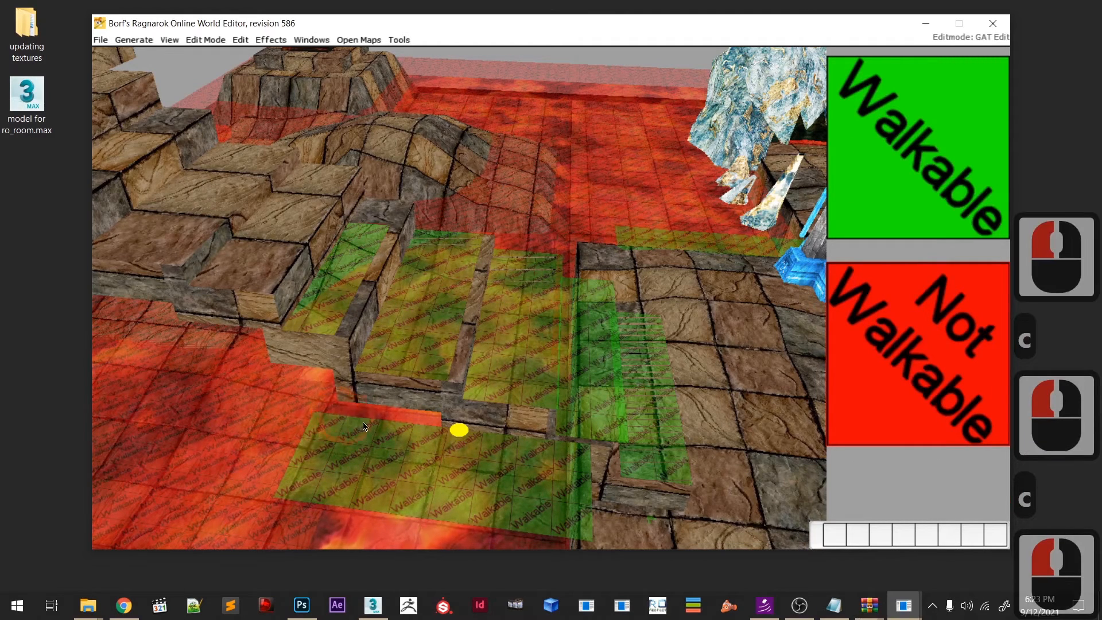
{"action": "key", "text": "c"}
{"action": "key", "text": "c"}
{"action": "key", "text": "c"}
- Raise a block of GAT cells at the far end of the next higher stair step onto its surface
{"action": "left_click", "coordinate": [349, 394]}
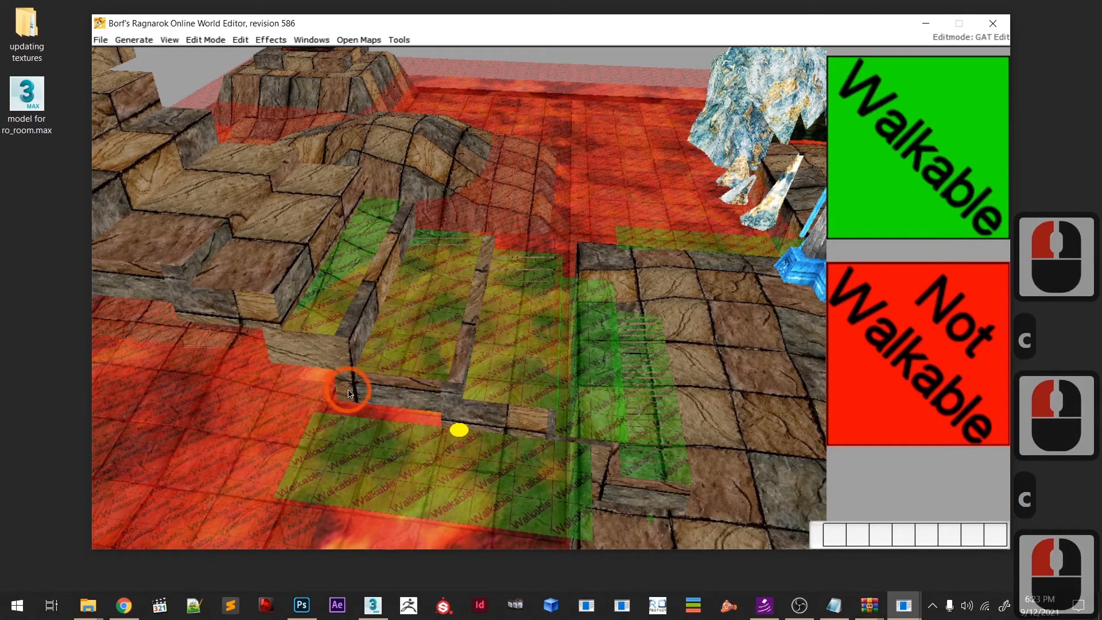
{"action": "key", "text": "Page_Up"}
{"action": "key", "text": "Page_Up"}
{"action": "key", "text": "Page_Up"}
{"action": "key", "text": "Page_Up"}
{"action": "key", "text": "Page_Up"}
{"action": "key", "text": "Page_Up"}
{"action": "key", "text": "Page_Up"}
{"action": "key", "text": "Page_Up"}
{"action": "key", "text": "Page_Up"}
{"action": "key", "text": "Page_Up"}
{"action": "key", "text": "Page_Up"}
{"action": "key", "text": "Page_Up"}
{"action": "key", "text": "Page_Up"}
{"action": "key", "text": "Page_Up"}
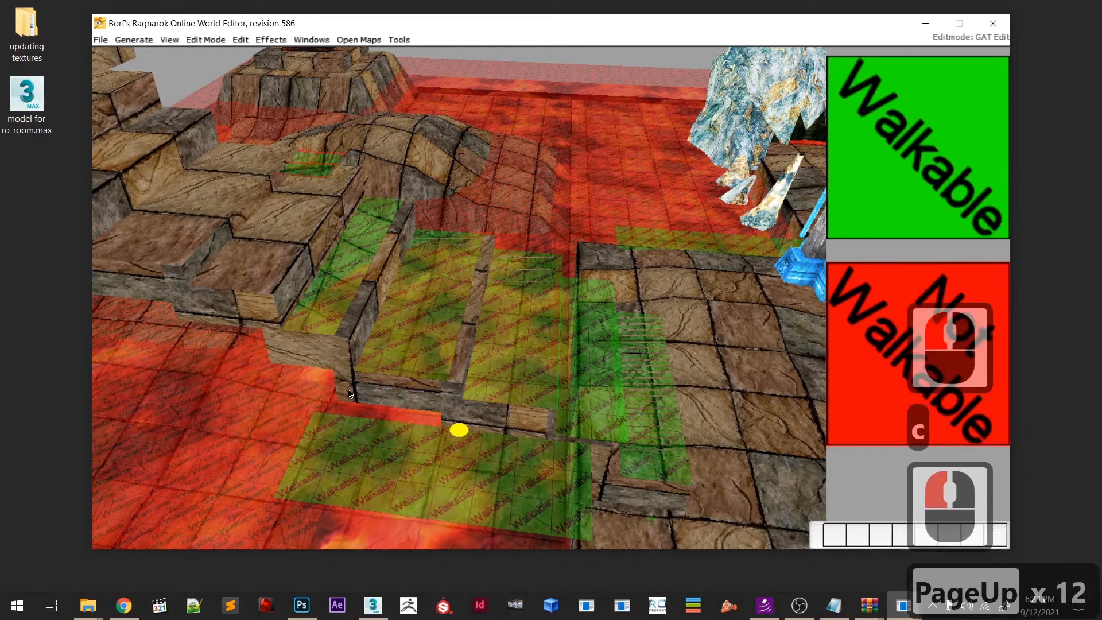
{"action": "key", "text": "Page_Down"}
{"action": "key", "text": "Page_Down"}
{"action": "key", "text": "Page_Down"}
{"action": "key", "text": "Page_Up"}
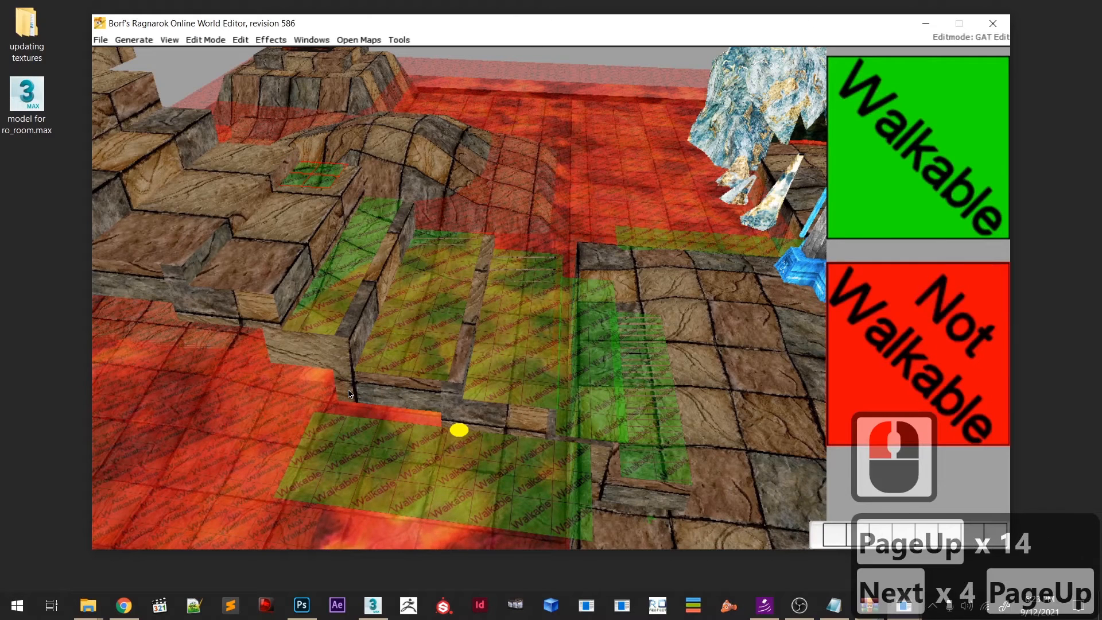
- Copy the raised walkable GAT cells from the far end of the stair step to its near edge
{"action": "key", "text": "c"}
{"action": "left_click", "coordinate": [325, 413]}
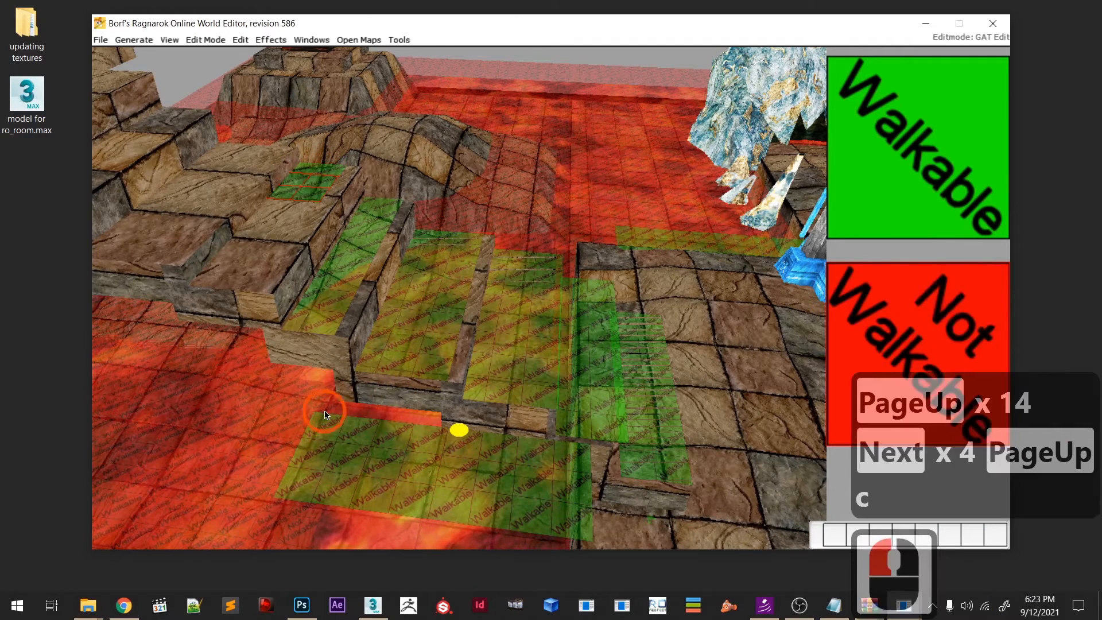
{"action": "key", "text": "c"}
{"action": "left_click", "coordinate": [309, 438]}
{"action": "key", "text": "c"}
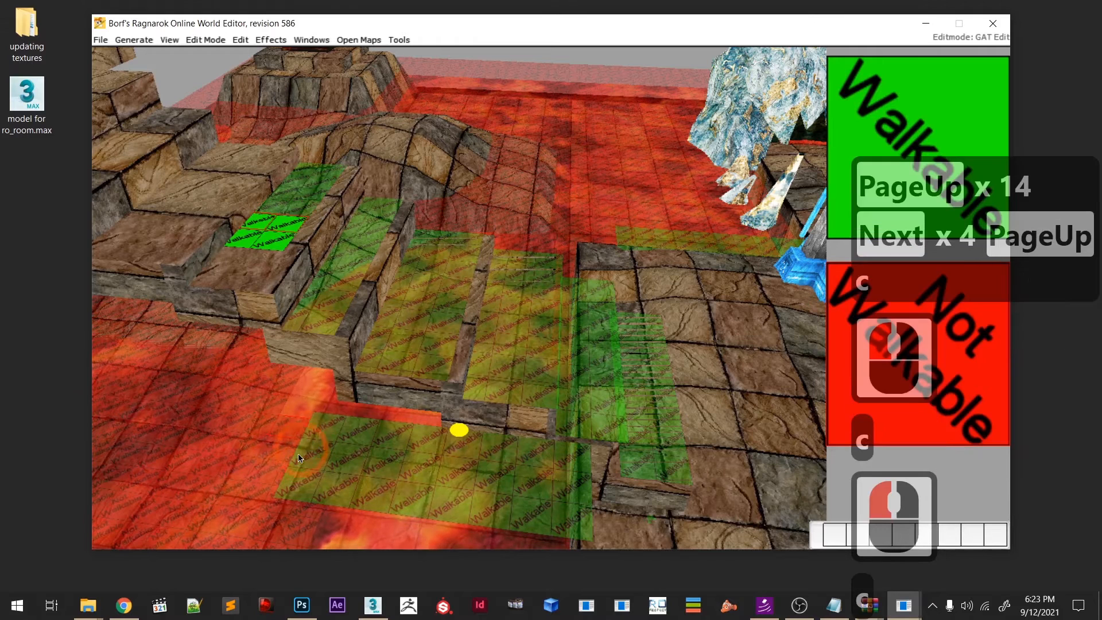
{"action": "left_click", "coordinate": [298, 454]}
{"action": "key", "text": "c"}
{"action": "left_click", "coordinate": [307, 461]}
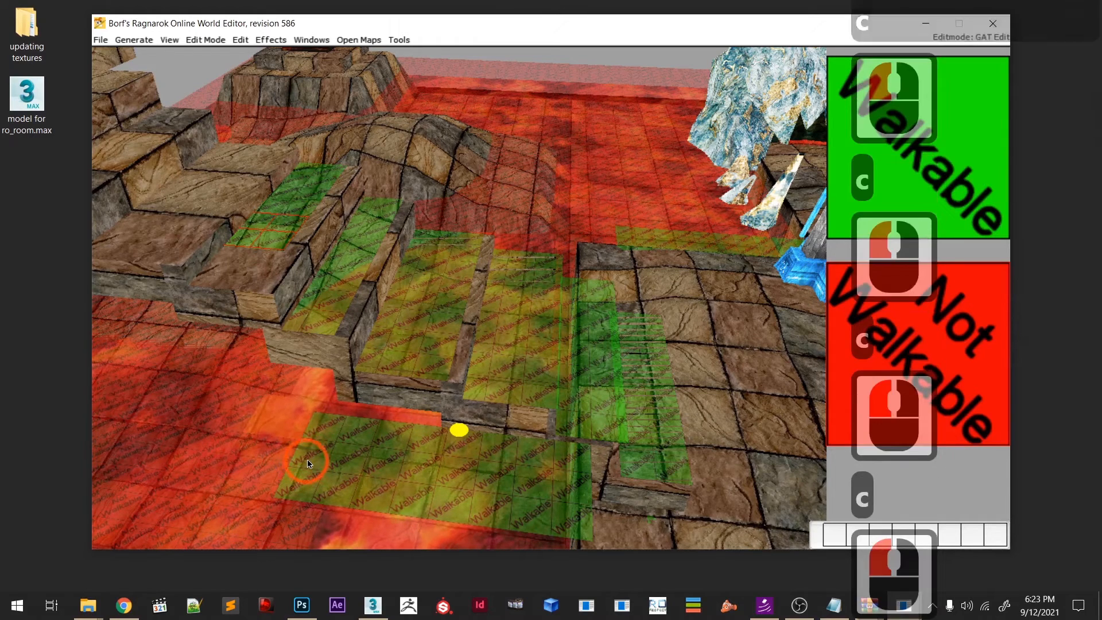
{"action": "key", "text": "c"}
{"action": "left_click", "coordinate": [283, 491]}
{"action": "key", "text": "c"}
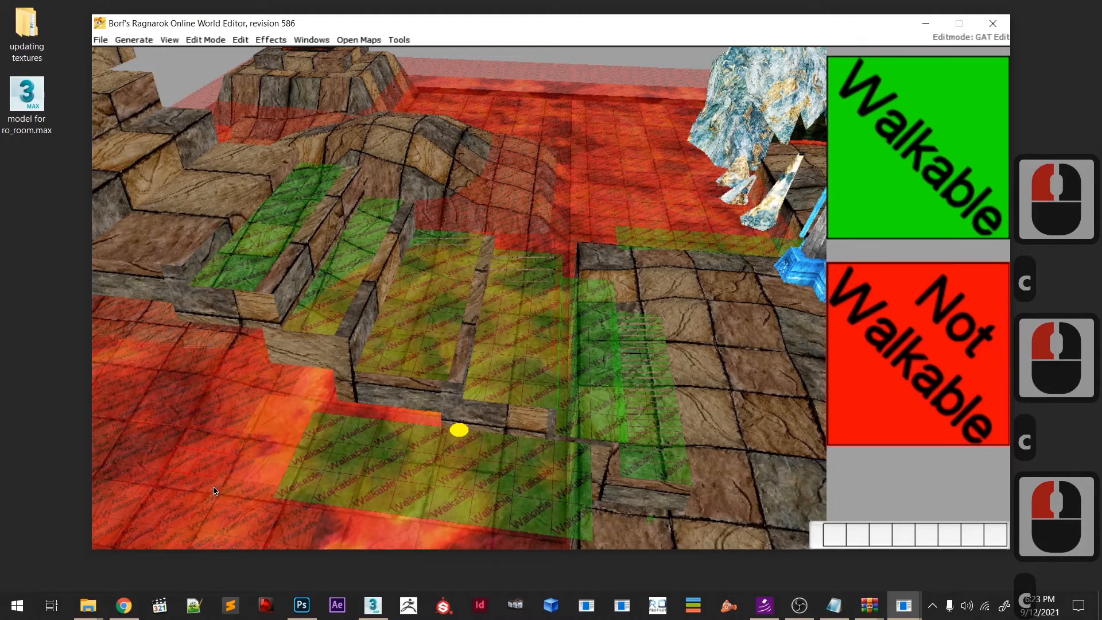
- Raise a block of GAT cells onto the surface of the wider stair step one level higher
{"action": "left_click", "coordinate": [246, 483]}
{"action": "key", "text": "Page_Up"}
{"action": "key", "text": "Page_Up"}
{"action": "key", "text": "Page_Up"}
{"action": "key", "text": "Page_Up"}
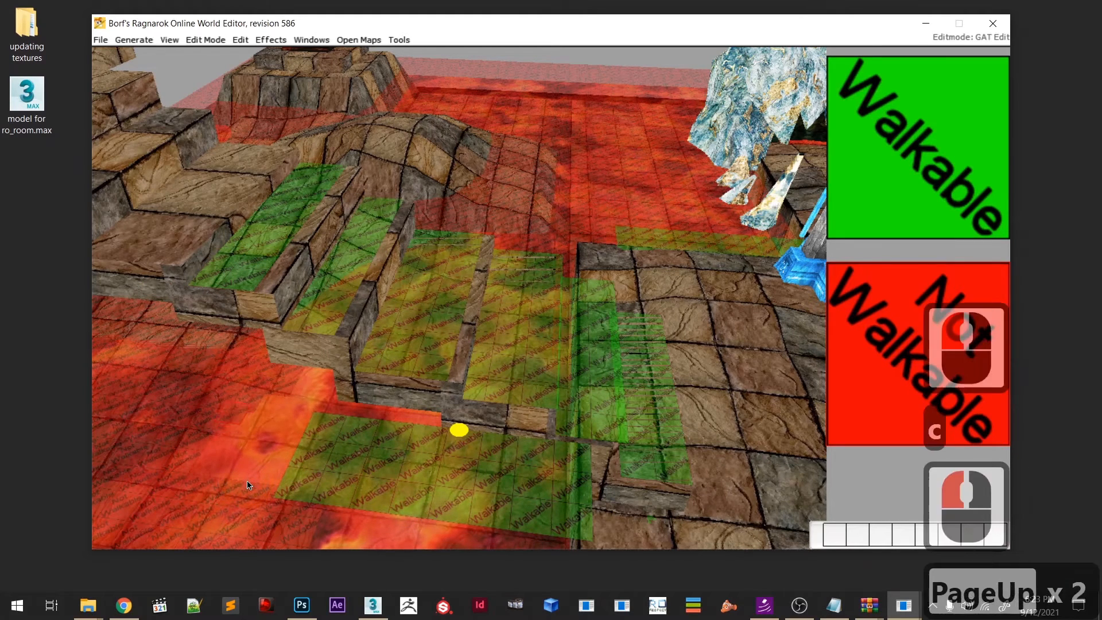
{"action": "key", "text": "Page_Down"}
{"action": "key", "text": "Page_Down"}
{"action": "key", "text": "Page_Up"}
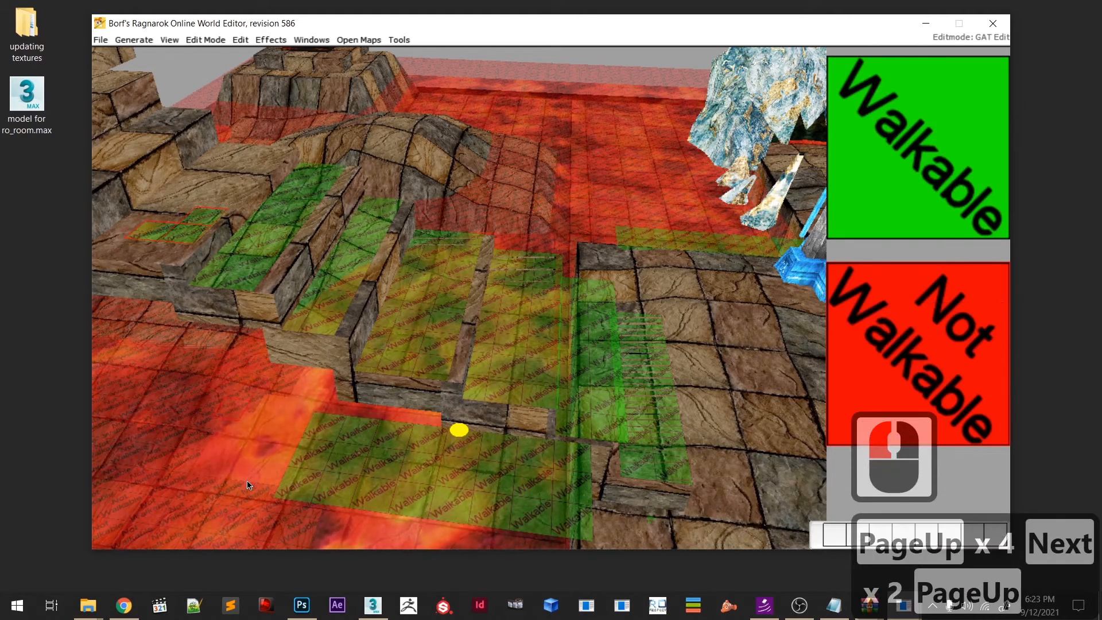
- Copy the raised walkable GAT cells over the near part of the wider stair step
{"action": "left_click", "coordinate": [246, 482]}
{"action": "key", "text": "c"}
{"action": "left_click", "coordinate": [243, 463]}
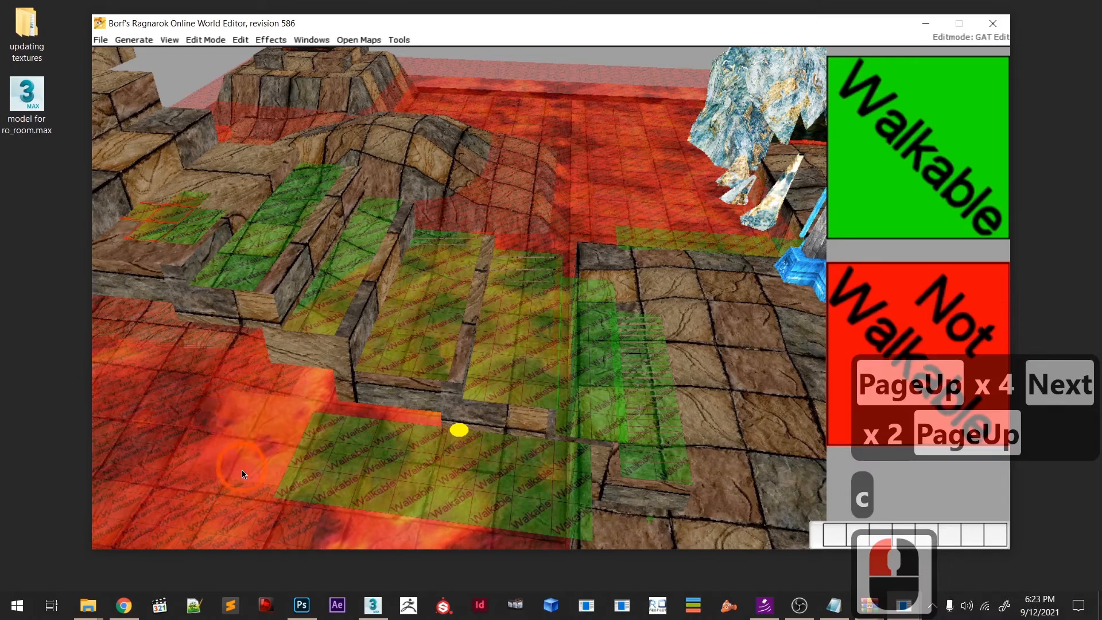
{"action": "key", "text": "c"}
{"action": "left_click", "coordinate": [226, 474]}
{"action": "key", "text": "c"}
{"action": "left_click", "coordinate": [212, 482]}
- Extend the raised walkable GAT cells over the remaining far part of the wider stair step
{"action": "left_click", "coordinate": [253, 472]}
{"action": "key", "text": "c"}
{"action": "left_click", "coordinate": [276, 427]}
{"action": "key", "text": "c"}
{"action": "left_click", "coordinate": [239, 424]}
{"action": "key", "text": "c"}
{"action": "left_click", "coordinate": [275, 390]}
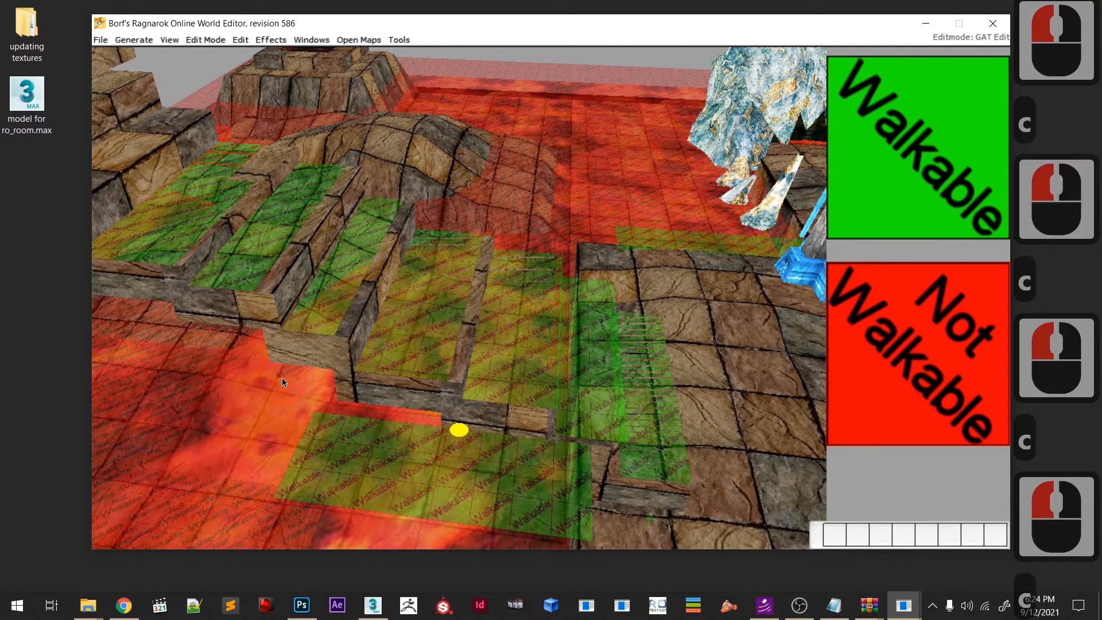
{"action": "key", "text": "c"}
{"action": "left_click", "coordinate": [288, 400]}
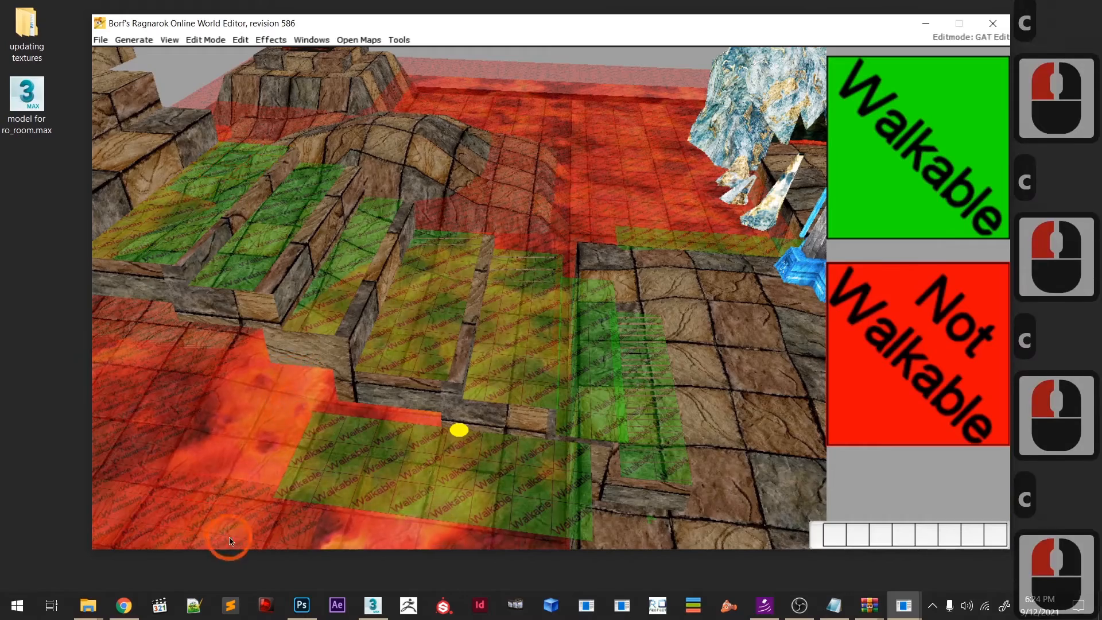
{"action": "middle_click_drag", "start_coordinate": [229, 541], "coordinate": [270, 519]}
{"action": "scroll", "coordinate": [428, 456], "scroll_direction": "down", "scroll_amount": 2}
{"action": "middle_click_drag", "start_coordinate": [429, 456], "coordinate": [418, 425]}
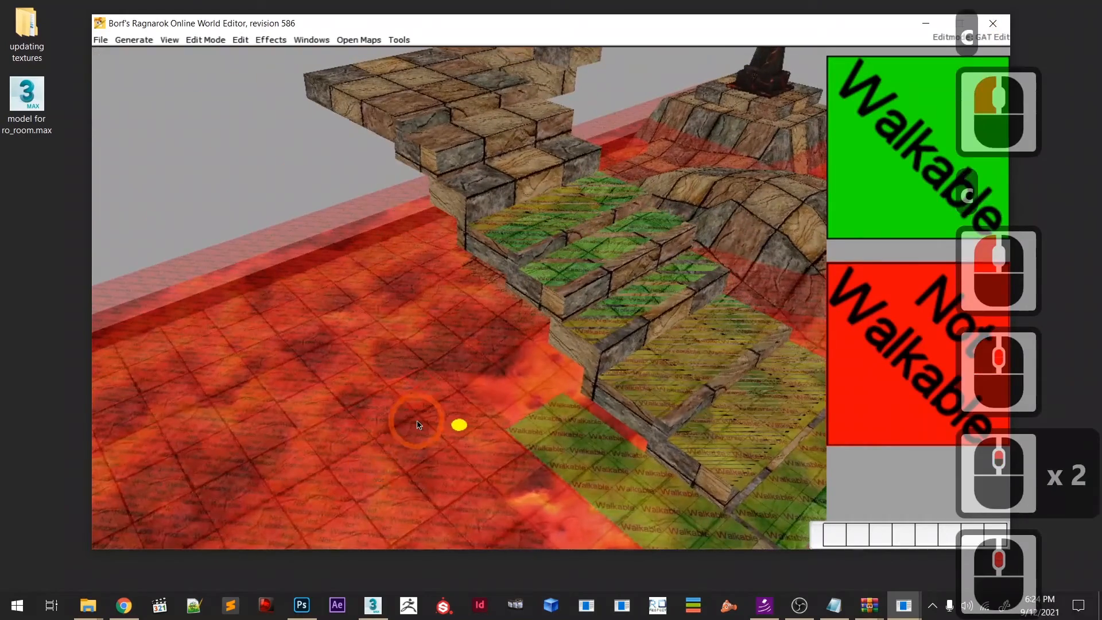
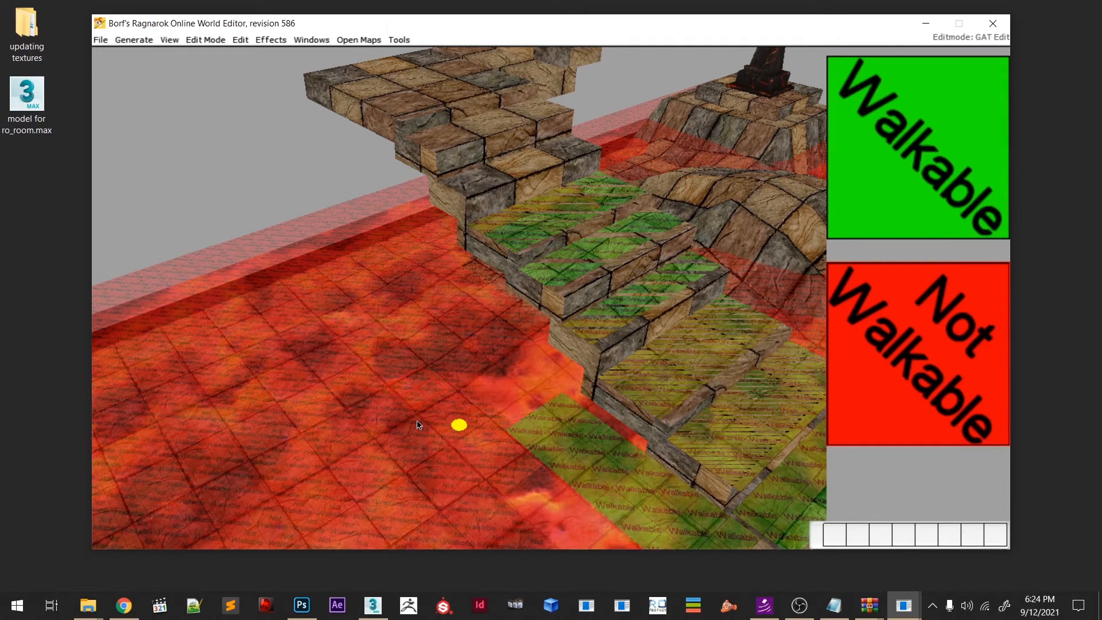
- Raise a block of GAT cells onto the near end of the next bare stair step above the walkable ones
{"action": "mouse_move", "coordinate": [546, 430]}
{"action": "middle_mouse_down"}
{"action": "mouse_move", "coordinate": [528, 411]}
{"action": "mouse_move", "coordinate": [474, 268]}
{"action": "mouse_move", "coordinate": [528, 384]}
{"action": "mouse_move", "coordinate": [482, 364]}
{"action": "mouse_move", "coordinate": [469, 455]}
{"action": "middle_mouse_up"}
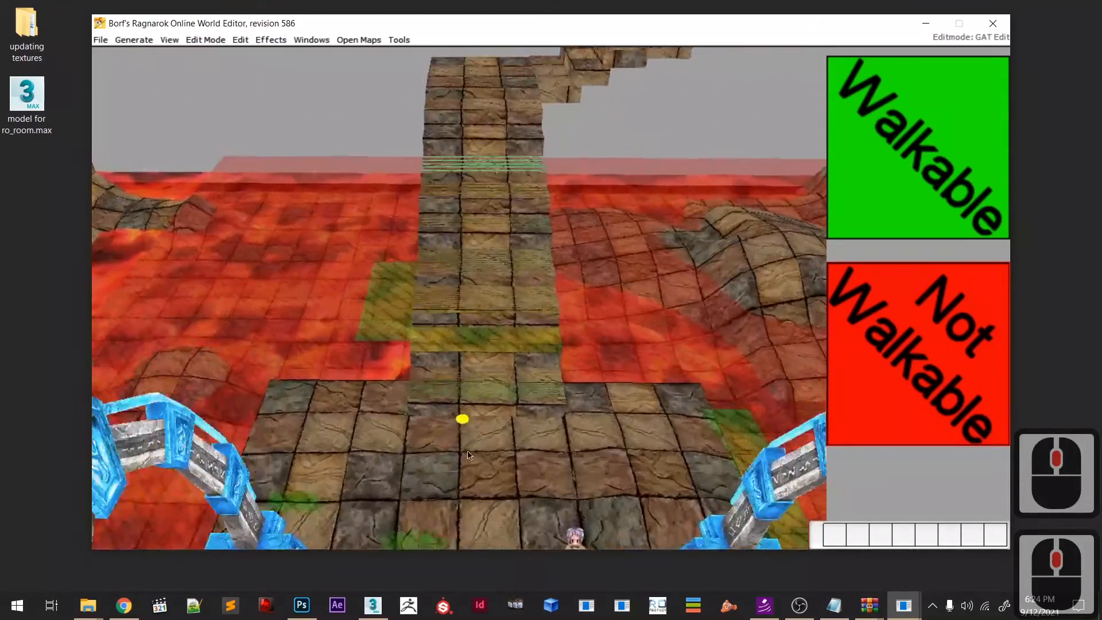
{"action": "scroll", "coordinate": [469, 456], "scroll_direction": "down", "scroll_amount": 5}
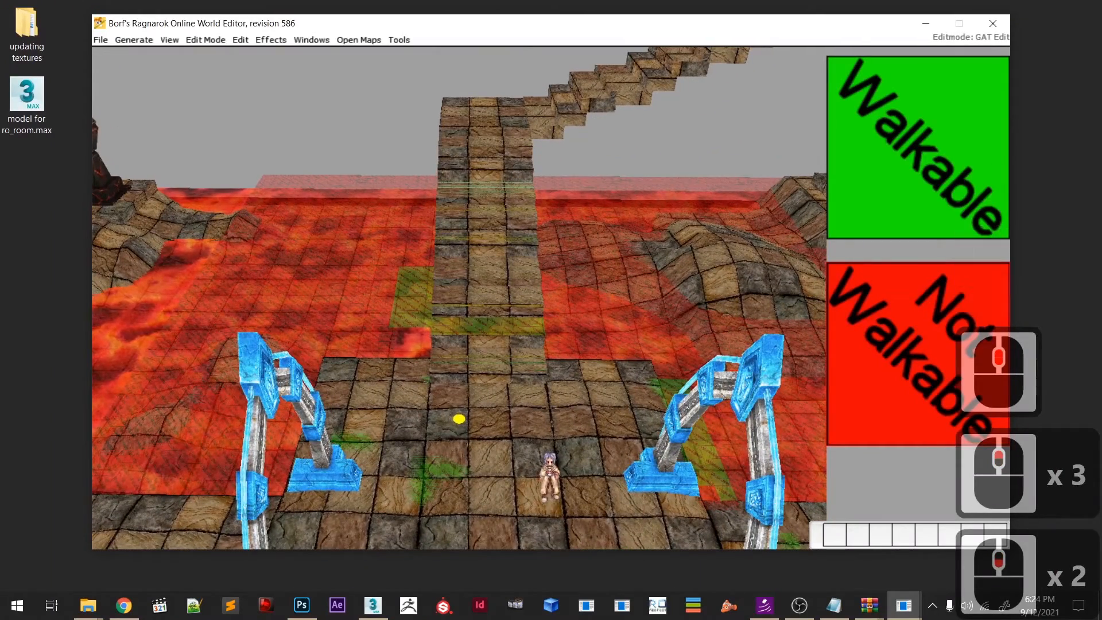
{"action": "middle_click_drag", "start_coordinate": [574, 372], "coordinate": [496, 444]}
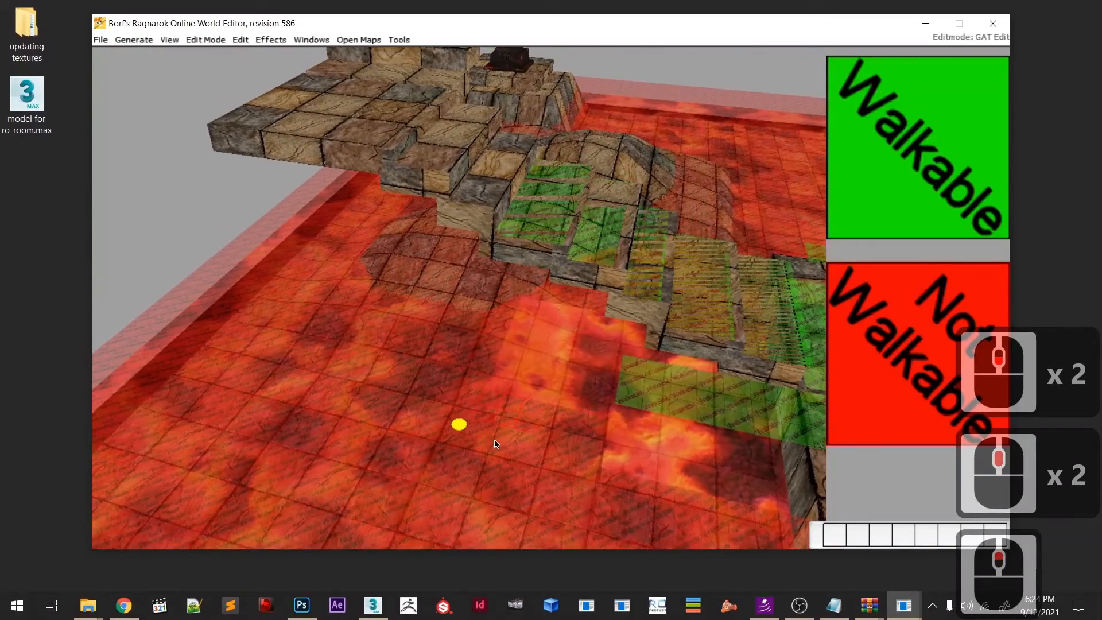
{"action": "left_click", "coordinate": [510, 414]}
{"action": "left_click", "coordinate": [475, 402]}
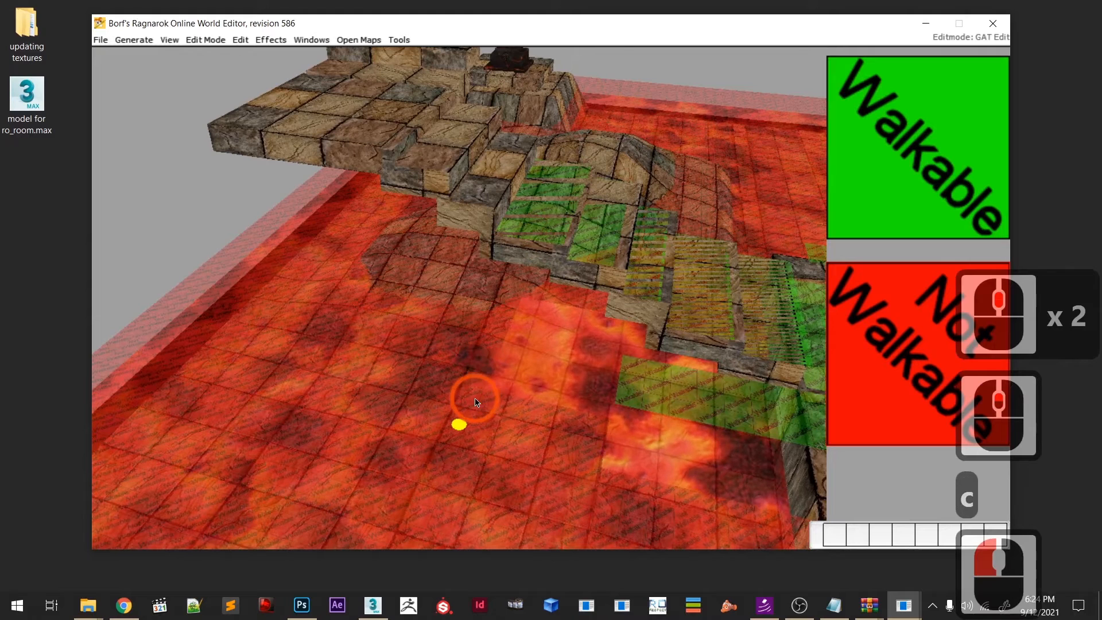
{"action": "key", "text": "Page_Up"}
{"action": "key", "text": "Page_Up"}
{"action": "key", "text": "Page_Up"}
{"action": "key", "text": "Page_Up"}
{"action": "key", "text": "Page_Up"}
{"action": "key", "text": "Page_Up"}
{"action": "key", "text": "Page_Up"}
{"action": "key", "text": "Page_Up"}
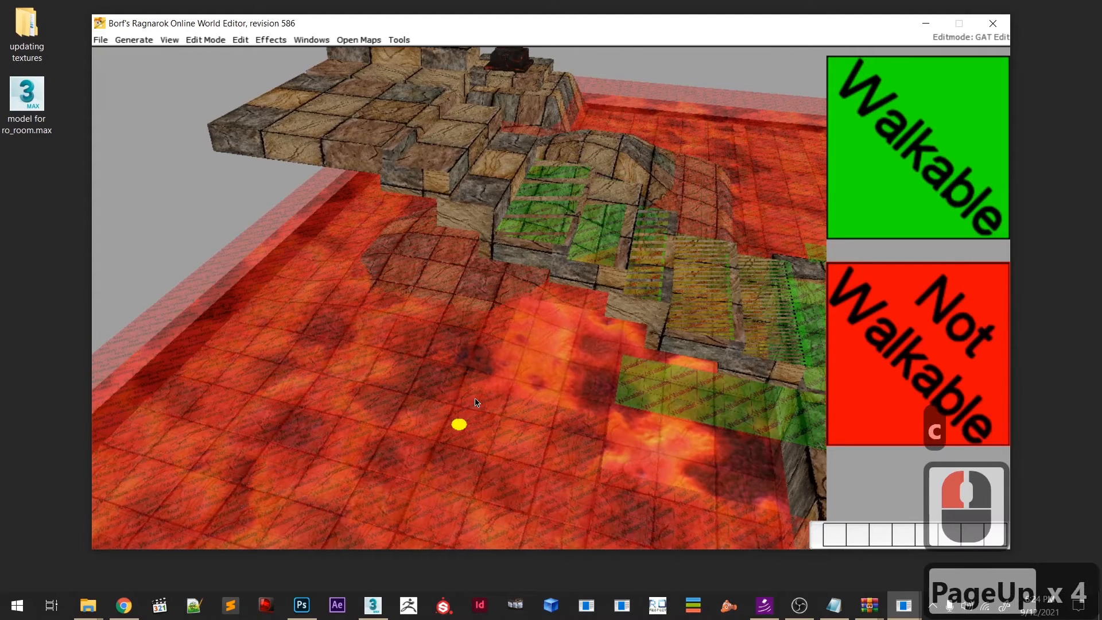
{"action": "key", "text": "Page_Down"}
{"action": "key", "text": "Page_Down"}
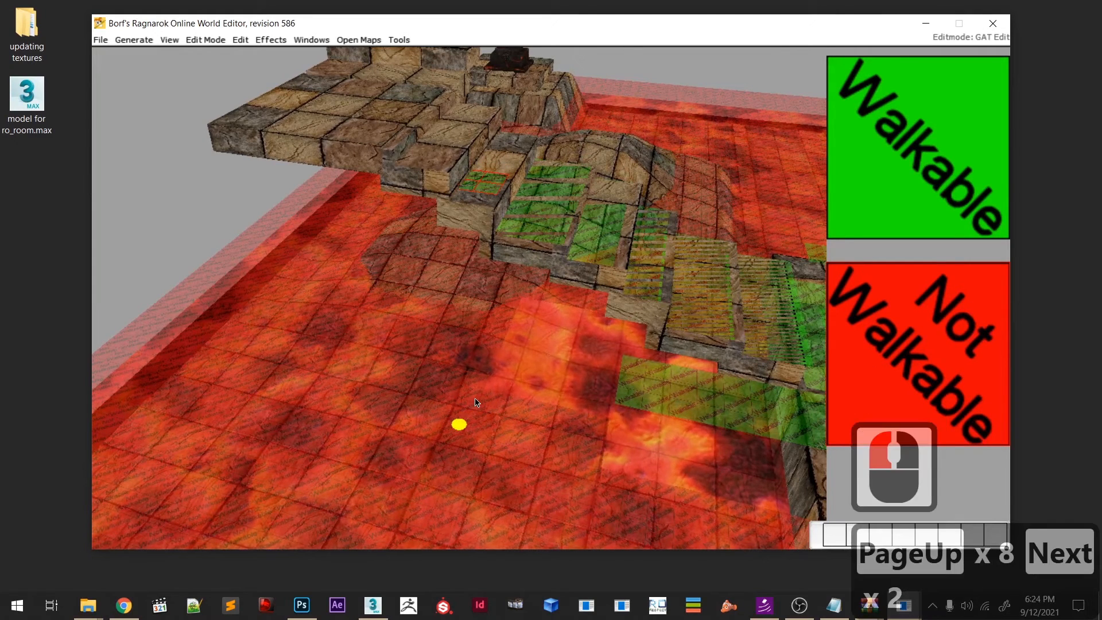
- Copy the raised walkable GAT cells along that stair step from its near end to its far end
{"action": "left_click", "coordinate": [469, 406]}
{"action": "key", "text": "c"}
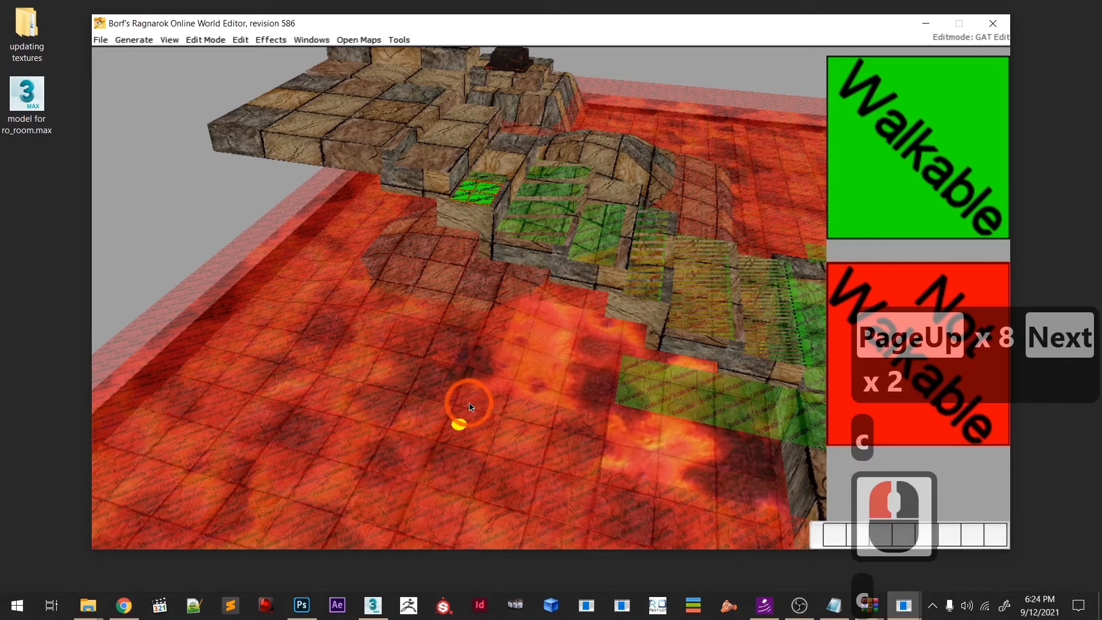
{"action": "left_click", "coordinate": [485, 366]}
{"action": "key", "text": "c"}
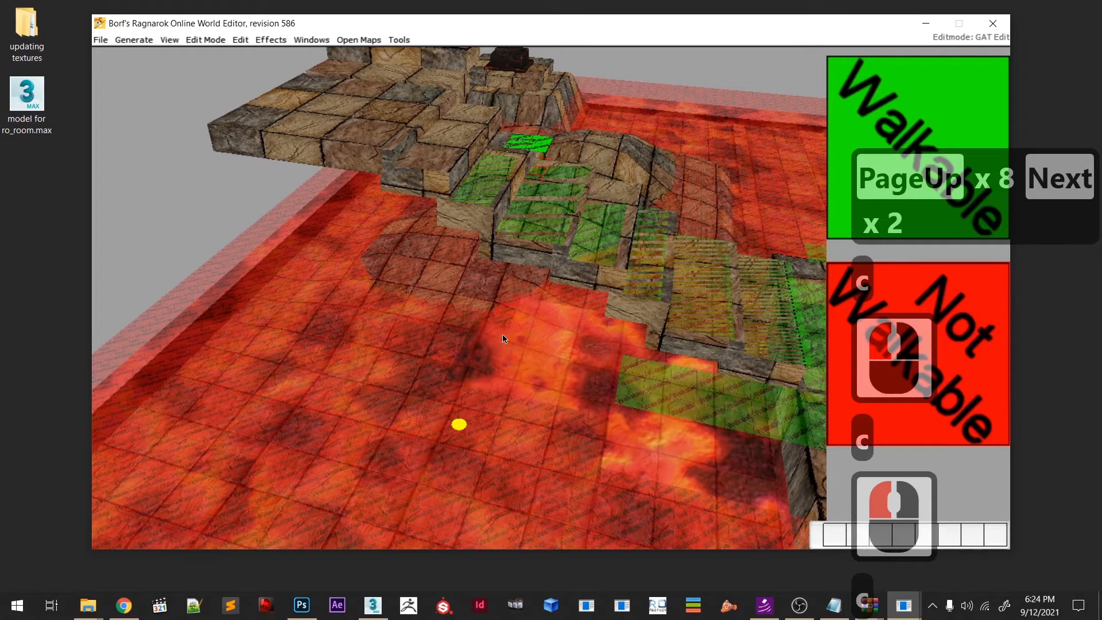
{"action": "left_click", "coordinate": [497, 332]}
{"action": "key", "text": "c"}
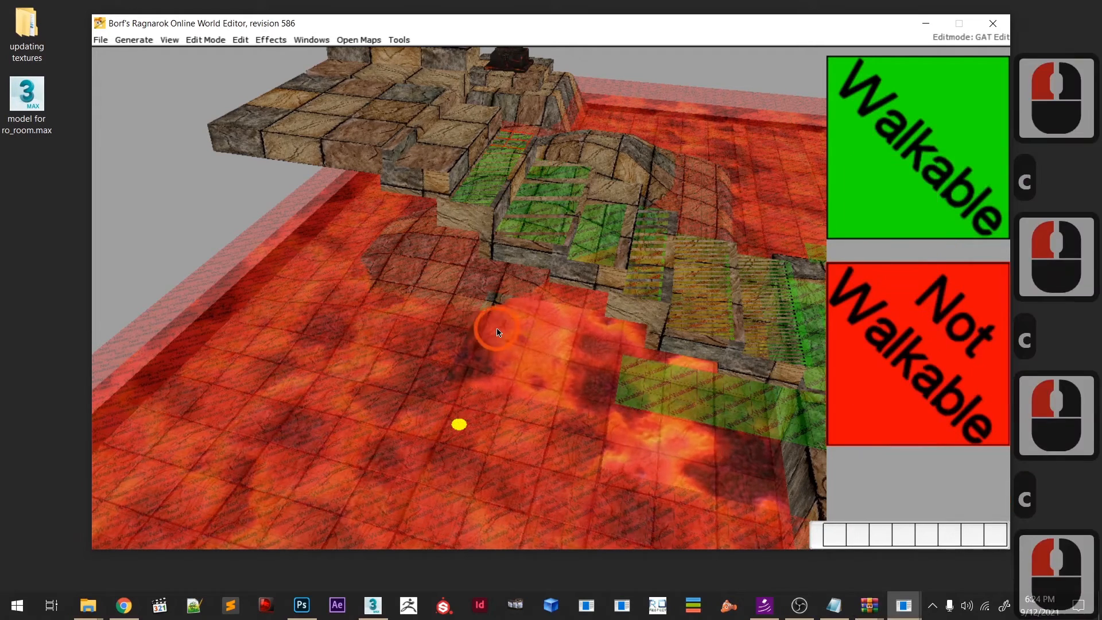
- Raise a block of GAT cells onto the far end of the stair step just below the flat stone landing
{"action": "left_click", "coordinate": [465, 317]}
{"action": "key", "text": "c"}
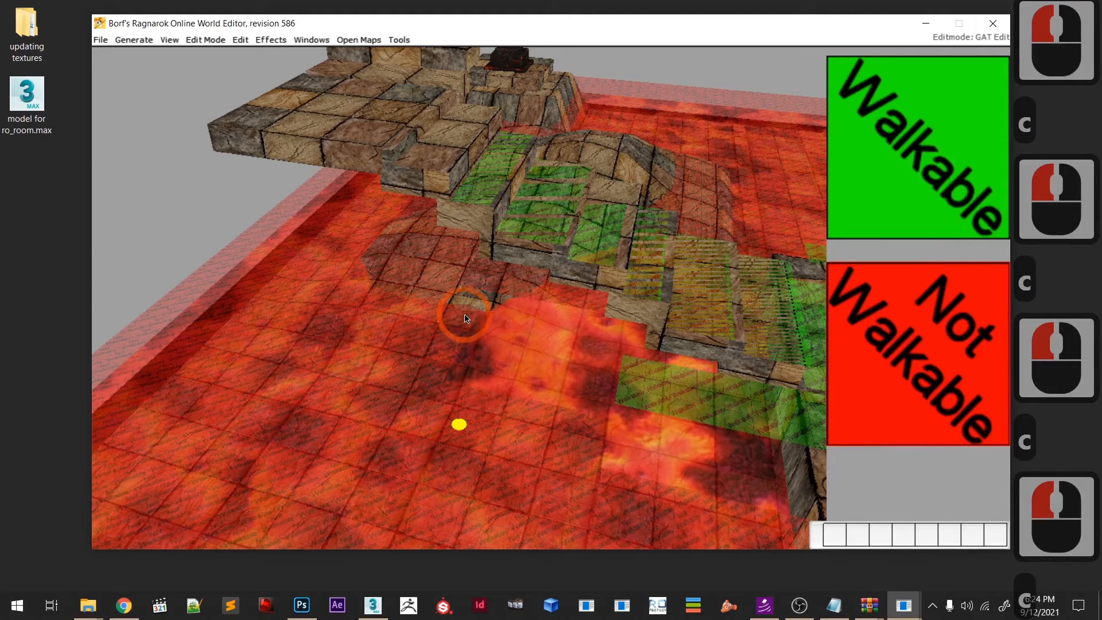
{"action": "left_click", "coordinate": [465, 318]}
{"action": "key", "text": "Page_Up"}
{"action": "key", "text": "Page_Up"}
{"action": "key", "text": "Page_Up"}
{"action": "key", "text": "Page_Up"}
{"action": "key", "text": "Page_Up"}
{"action": "key", "text": "Page_Up"}
{"action": "key", "text": "Page_Up"}
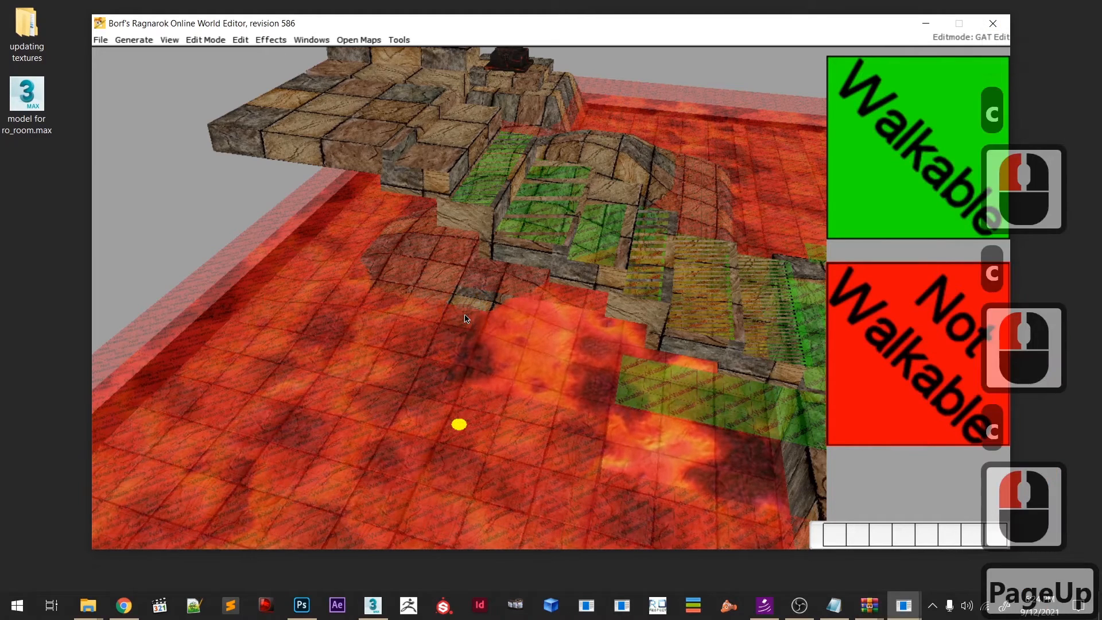
{"action": "key", "text": "Page_Down"}
{"action": "key", "text": "Page_Down"}
{"action": "key", "text": "Page_Up"}
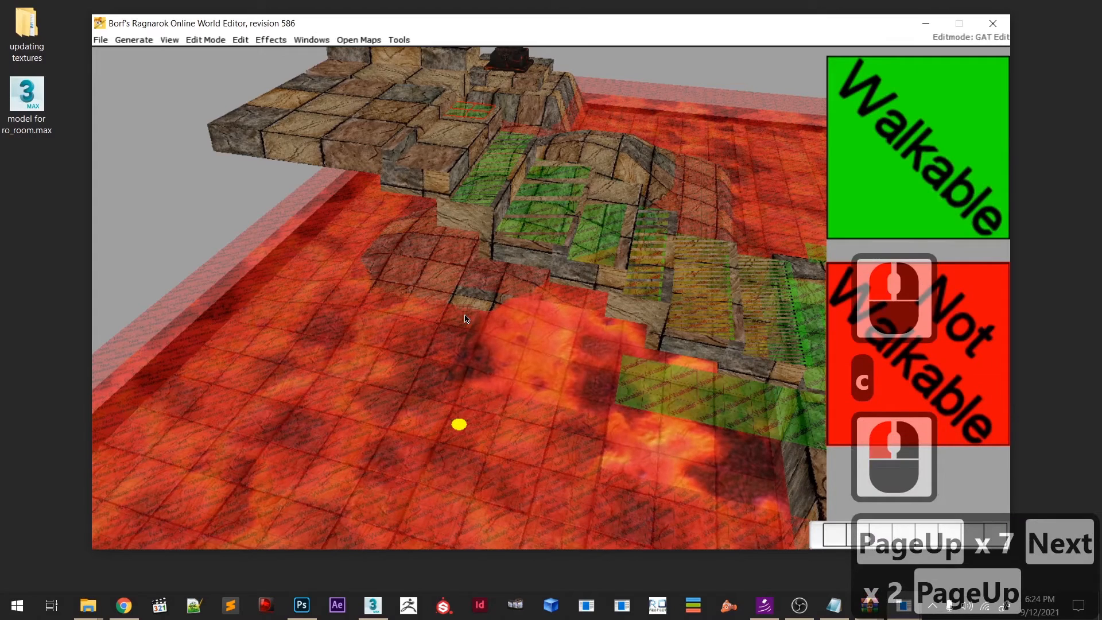
- Copy the raised walkable GAT cells from the far end of the step below the landing to its near end
{"action": "left_click", "coordinate": [452, 352]}
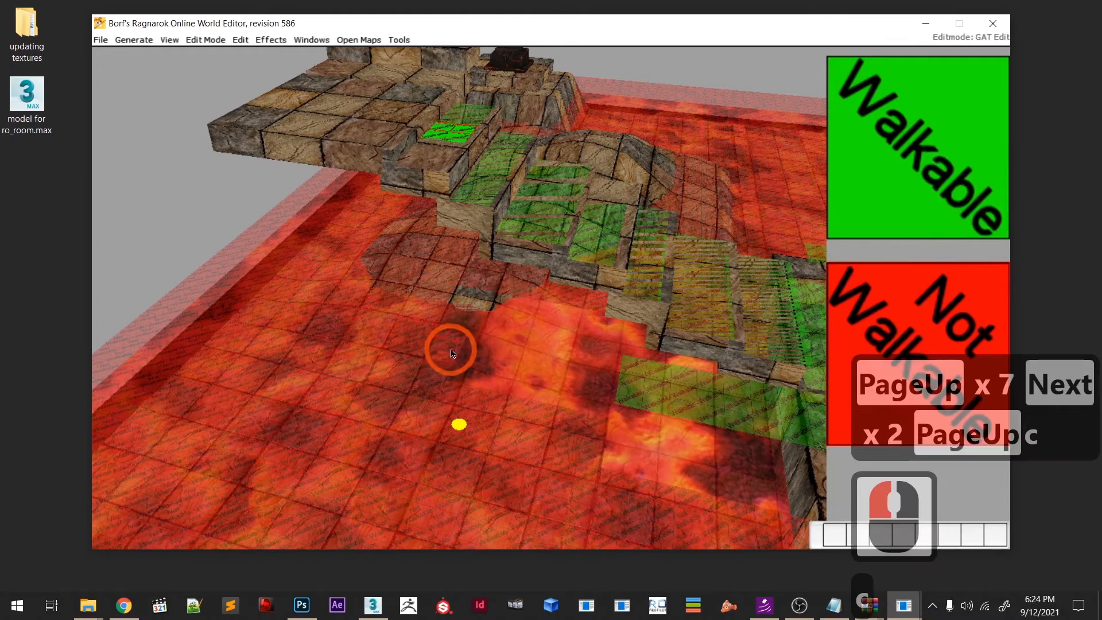
{"action": "key", "text": "c"}
{"action": "left_click", "coordinate": [439, 383]}
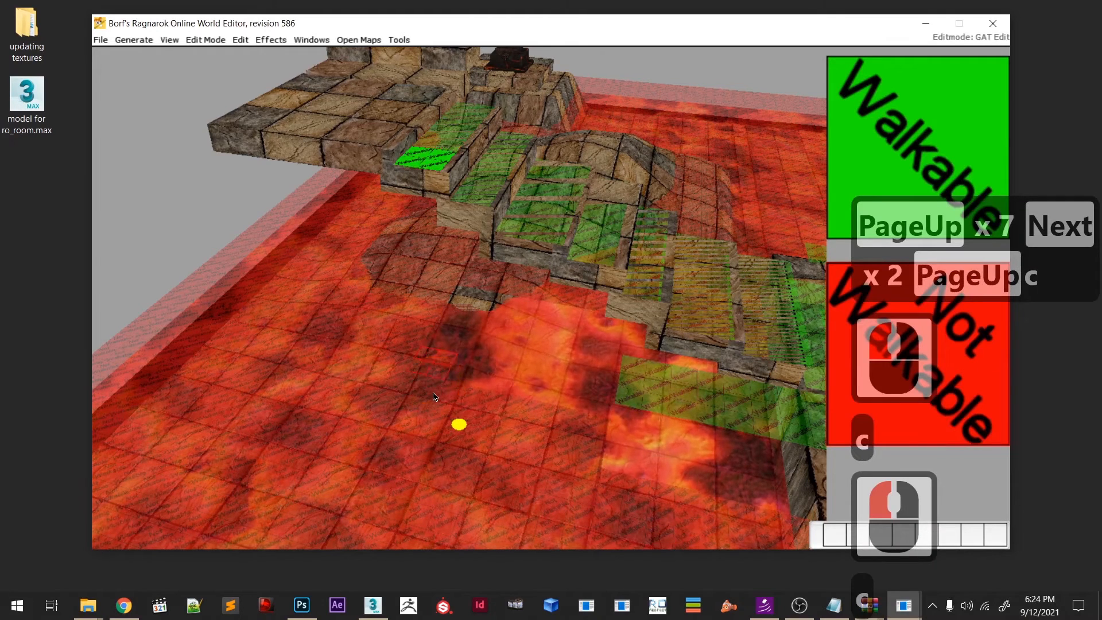
{"action": "key", "text": "c"}
{"action": "left_click", "coordinate": [432, 394]}
- Raise a block of GAT cells onto the surface of the flat stone landing above the stairs
{"action": "left_click", "coordinate": [389, 373]}
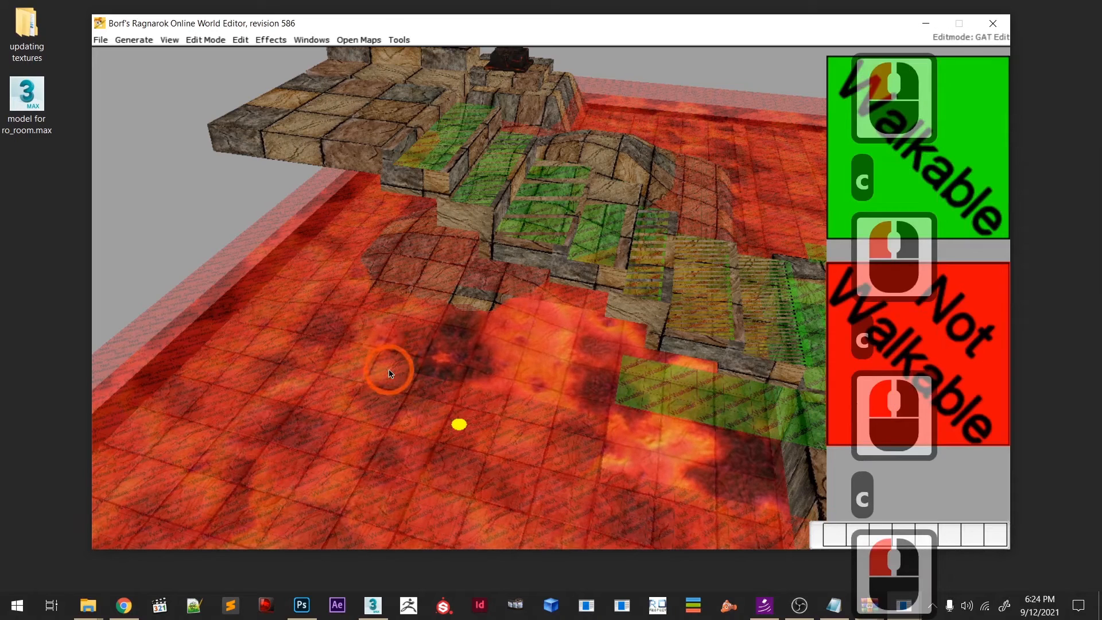
{"action": "key", "text": "Page_Up"}
{"action": "key", "text": "Page_Up"}
{"action": "key", "text": "Page_Up"}
{"action": "key", "text": "Page_Up"}
{"action": "key", "text": "Page_Up"}
{"action": "key", "text": "Page_Up"}
{"action": "key", "text": "Page_Up"}
{"action": "key", "text": "Page_Up"}
{"action": "key", "text": "Page_Down"}
{"action": "key", "text": "Page_Down"}
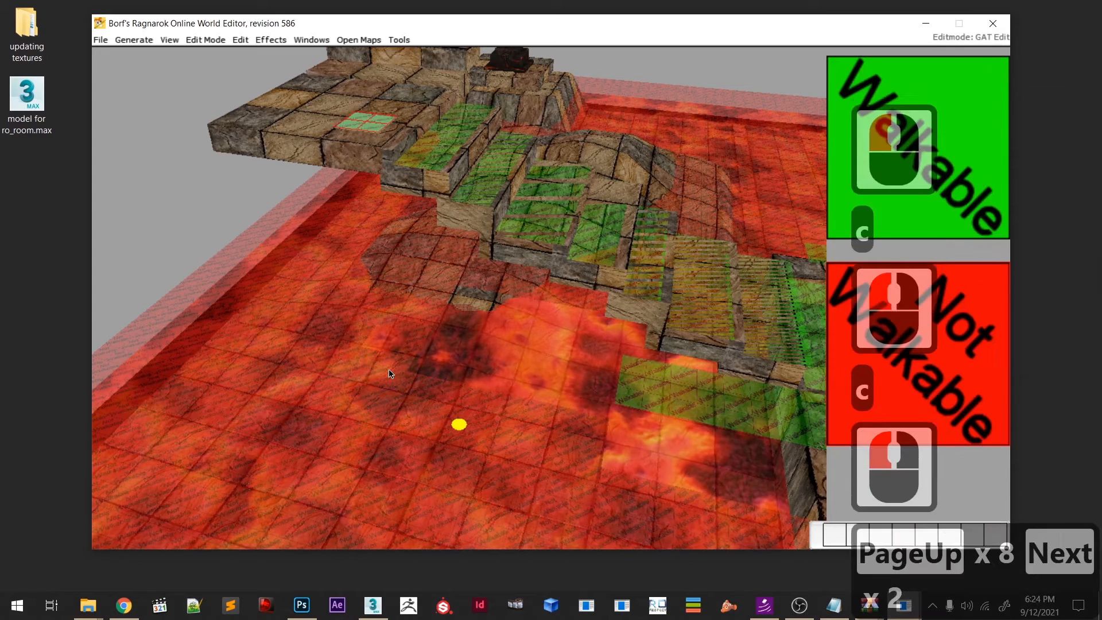
{"action": "key", "text": "Page_Up"}
- Copy the raised walkable GAT cells over the neighbouring tiles of the stone landing, undoing an extra height change
{"action": "key", "text": "c"}
{"action": "left_click", "coordinate": [406, 374]}
{"action": "key", "text": "c"}
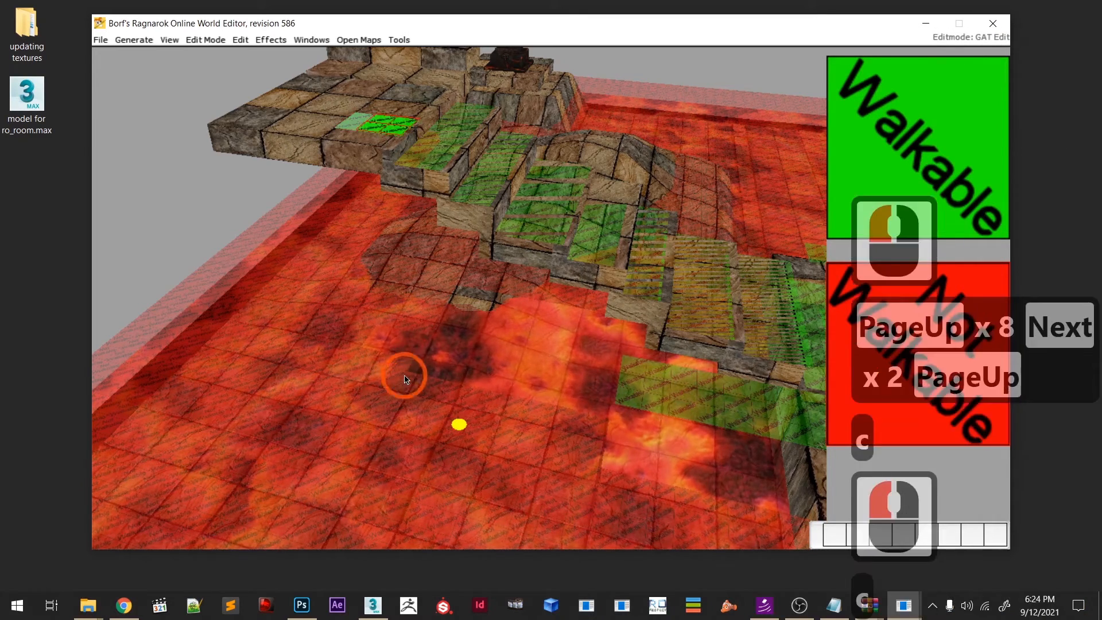
{"action": "left_click", "coordinate": [384, 387]}
{"action": "key", "text": "c"}
{"action": "left_click", "coordinate": [384, 387]}
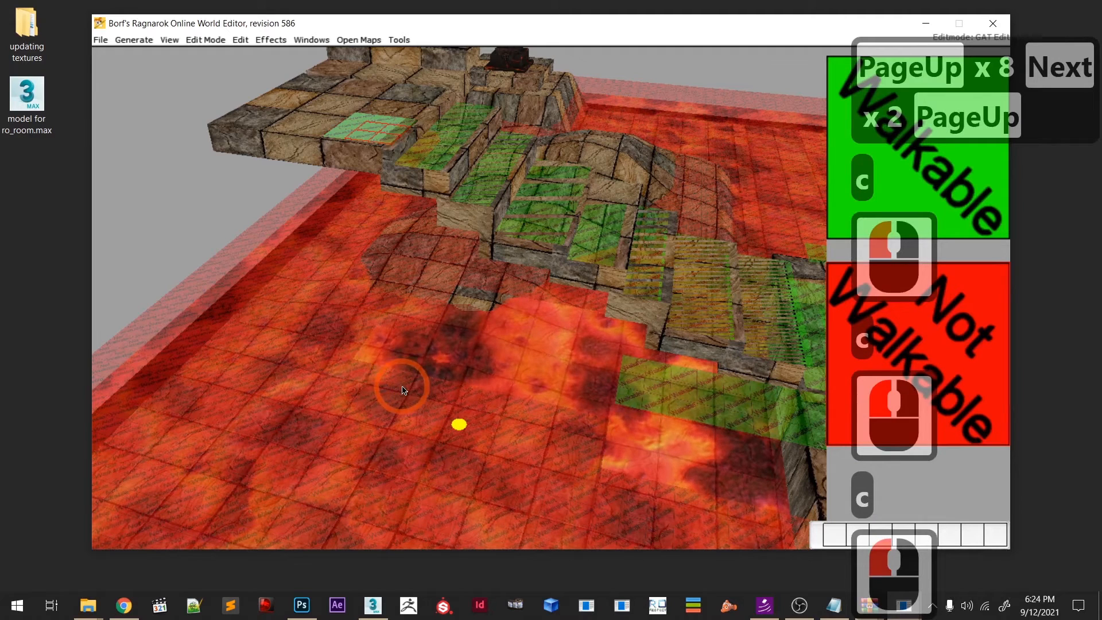
{"action": "key", "text": "c"}
{"action": "left_click", "coordinate": [367, 366]}
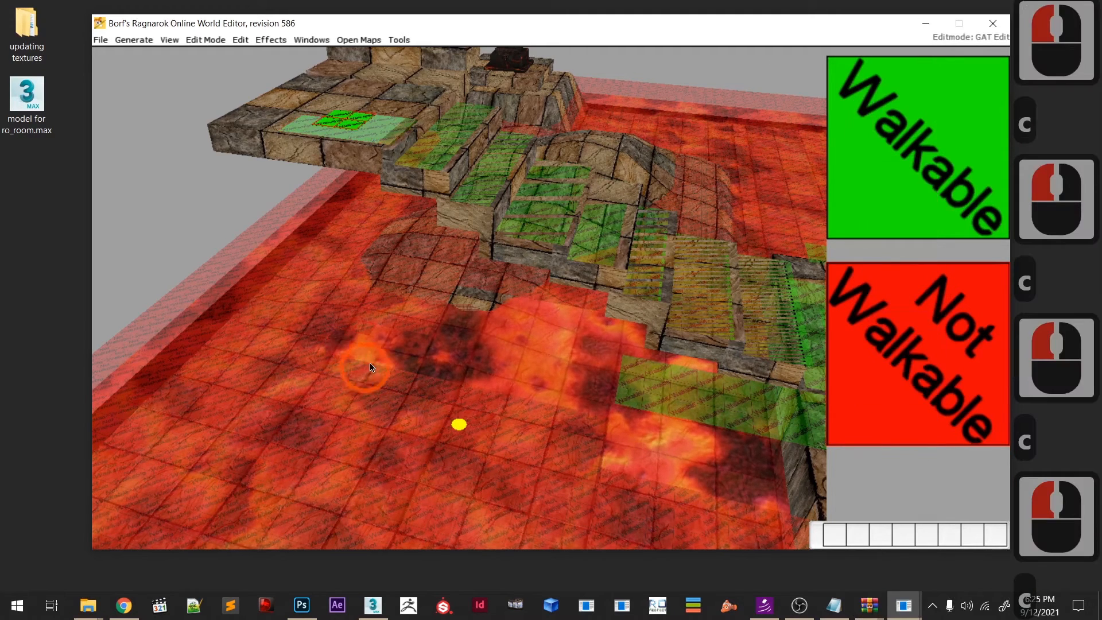
{"action": "left_click", "coordinate": [391, 352]}
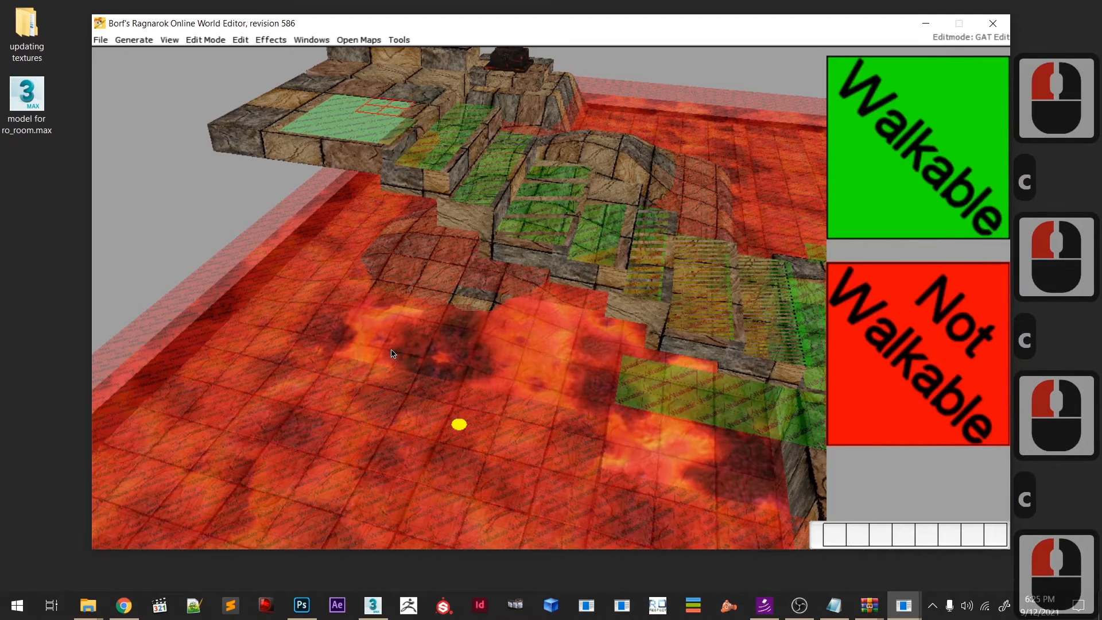
{"action": "key", "text": "Page_Up"}
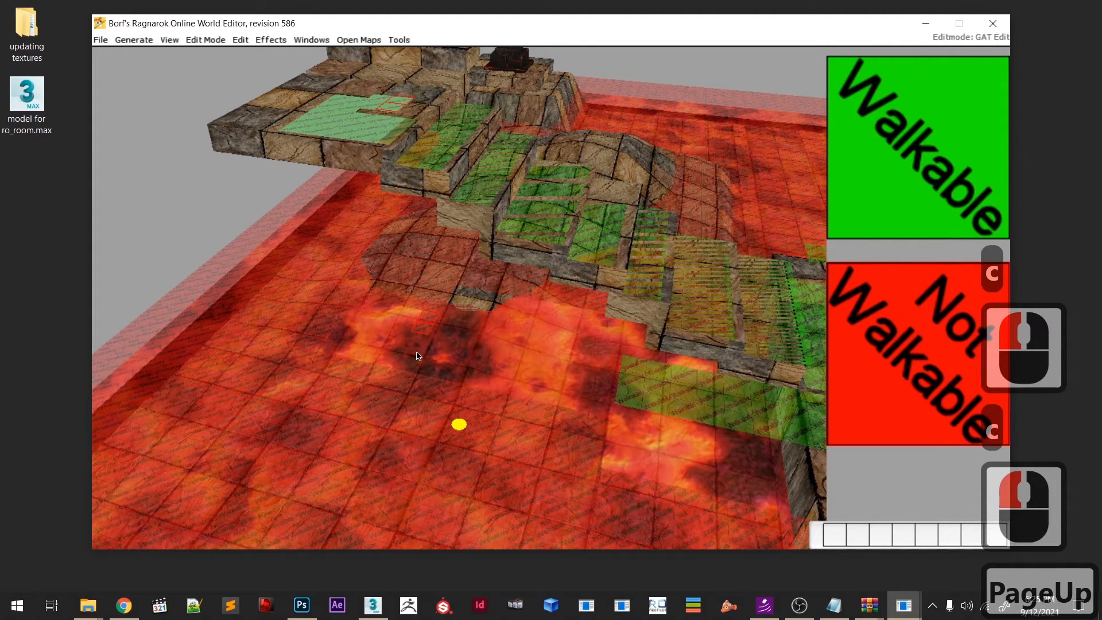
{"action": "key", "text": "u"}
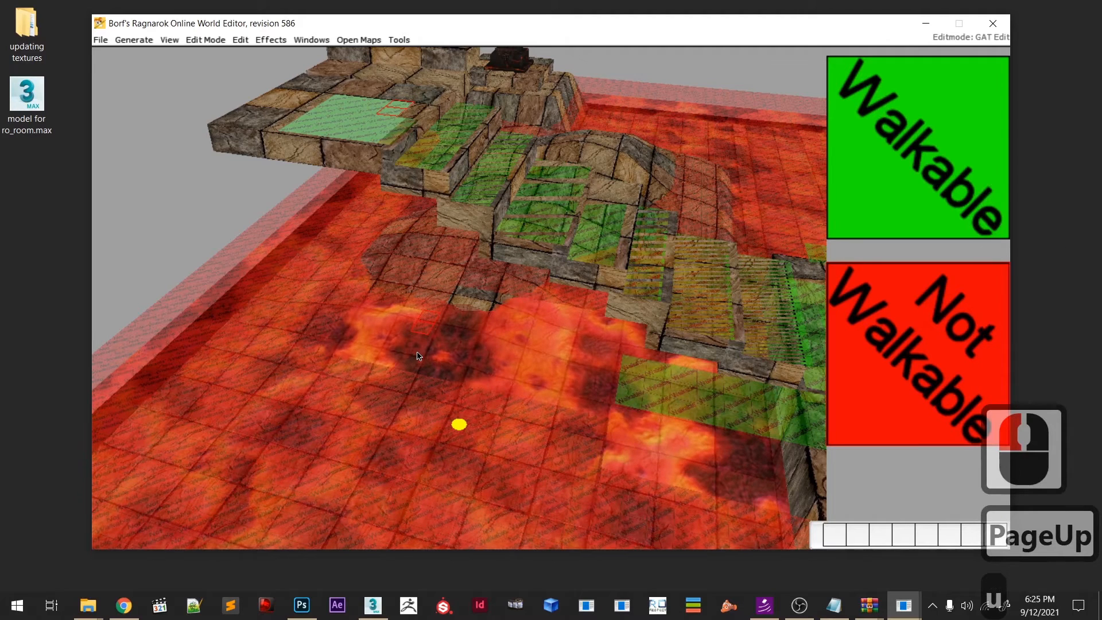
- Enlarge the GAT brush and copy the landing's walkable cells across its remaining far part
{"action": "key", "text": "equal"}
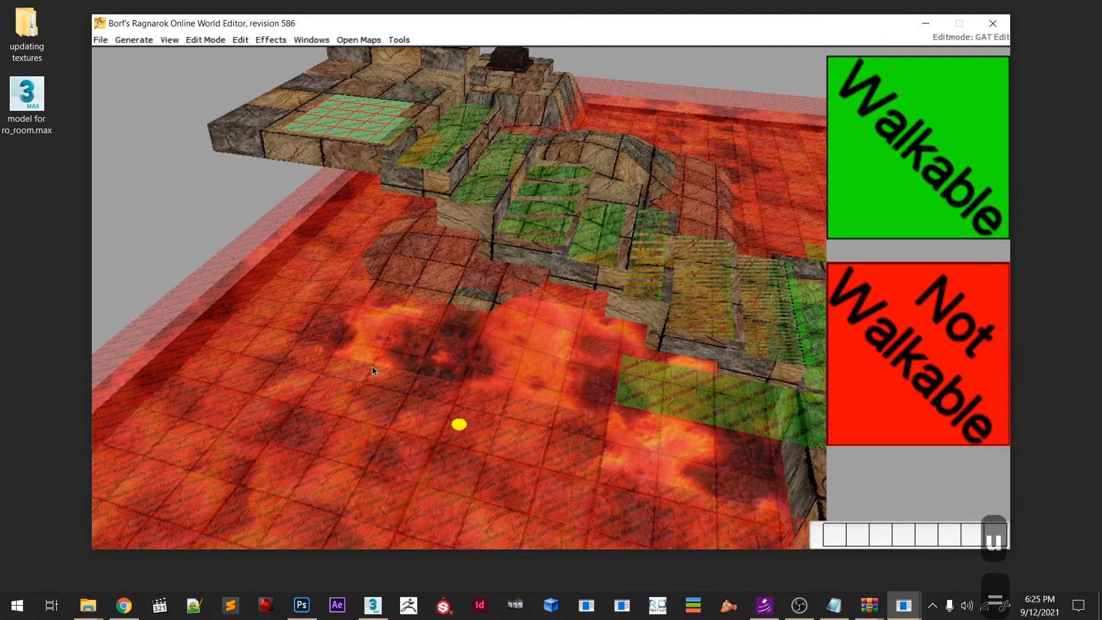
{"action": "key", "text": "c"}
{"action": "left_click", "coordinate": [394, 378]}
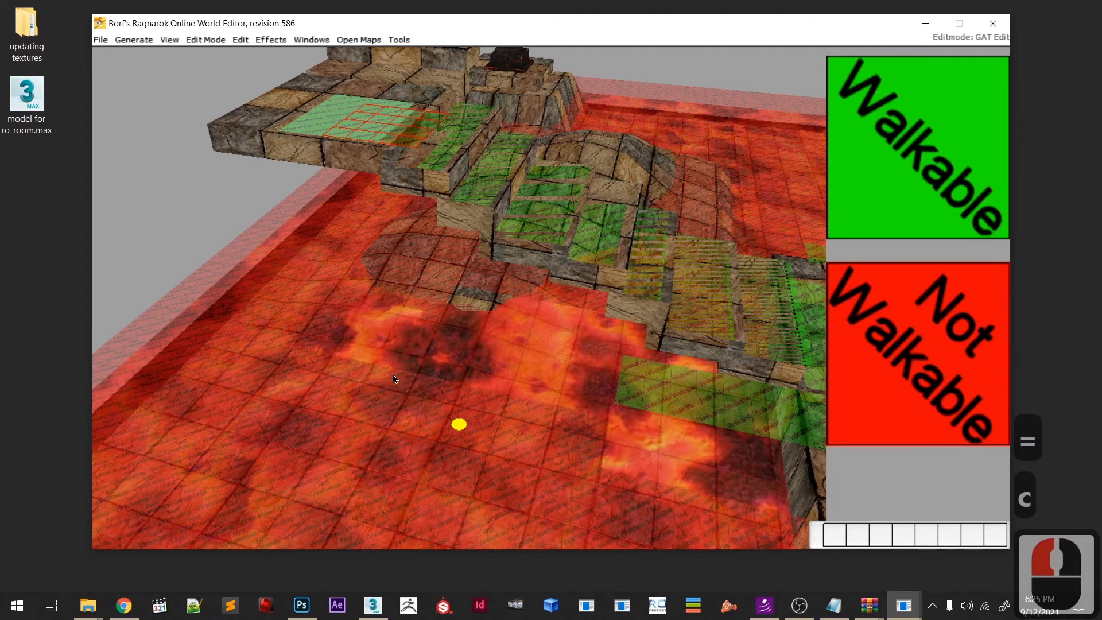
{"action": "key", "text": "u"}
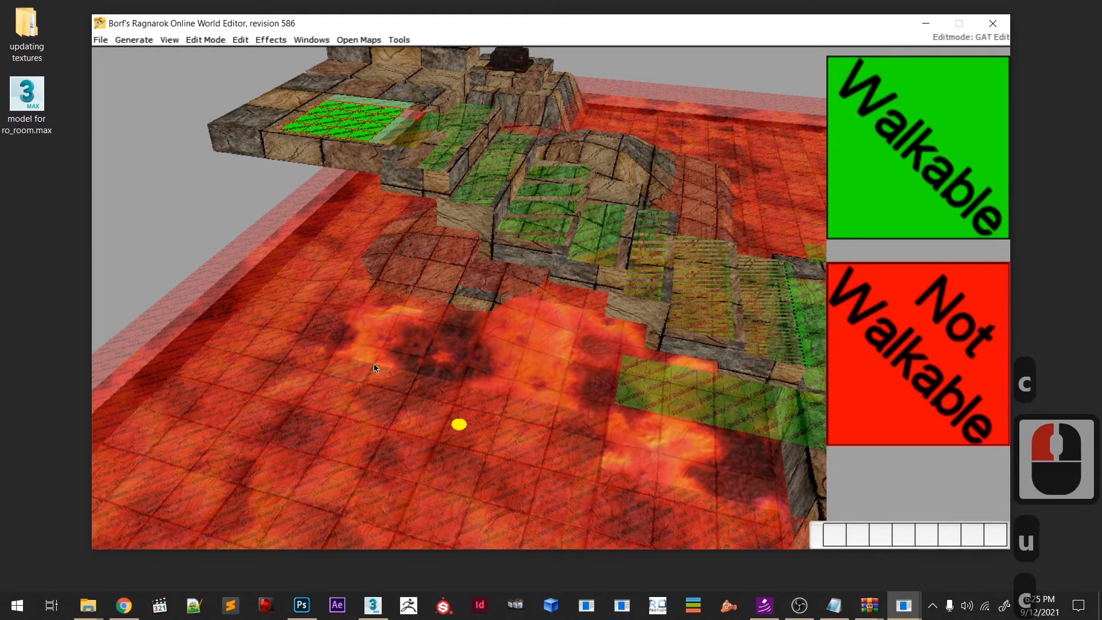
{"action": "key", "text": "c"}
{"action": "left_click", "coordinate": [383, 364]}
{"action": "key", "text": "c"}
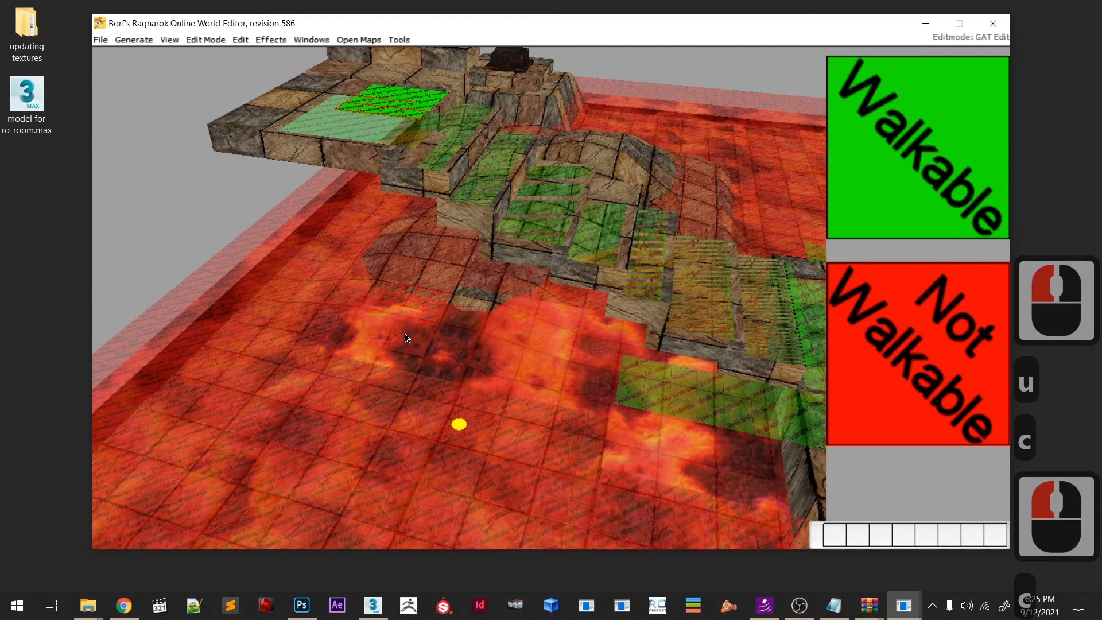
{"action": "key", "text": "c"}
{"action": "left_click", "coordinate": [402, 325]}
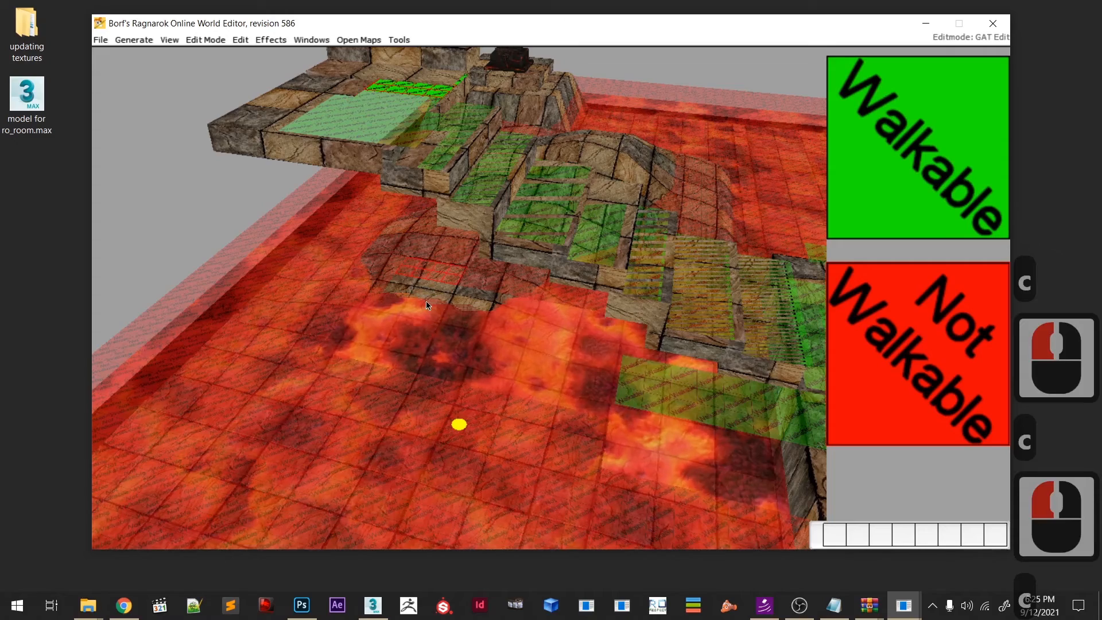
{"action": "left_click", "coordinate": [379, 319]}
- Fill the gap along the landing's edge above the top stair step with copied walkable GAT cells
{"action": "middle_click_drag", "start_coordinate": [377, 347], "coordinate": [371, 481]}
{"action": "middle_click_drag", "start_coordinate": [298, 426], "coordinate": [306, 467]}
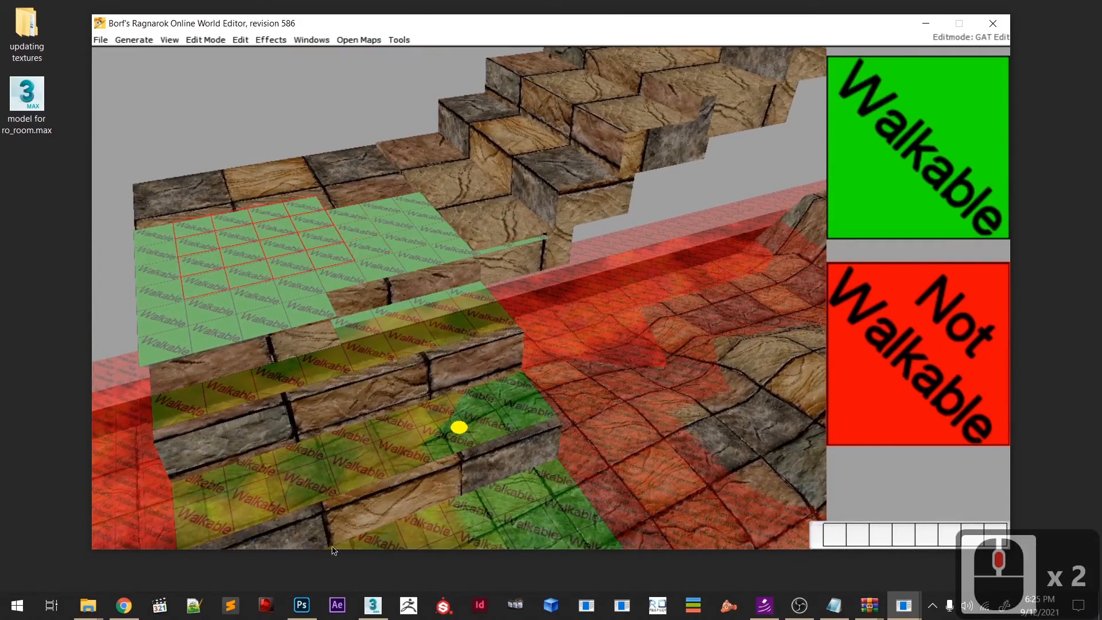
{"action": "middle_click_drag", "start_coordinate": [384, 553], "coordinate": [369, 480]}
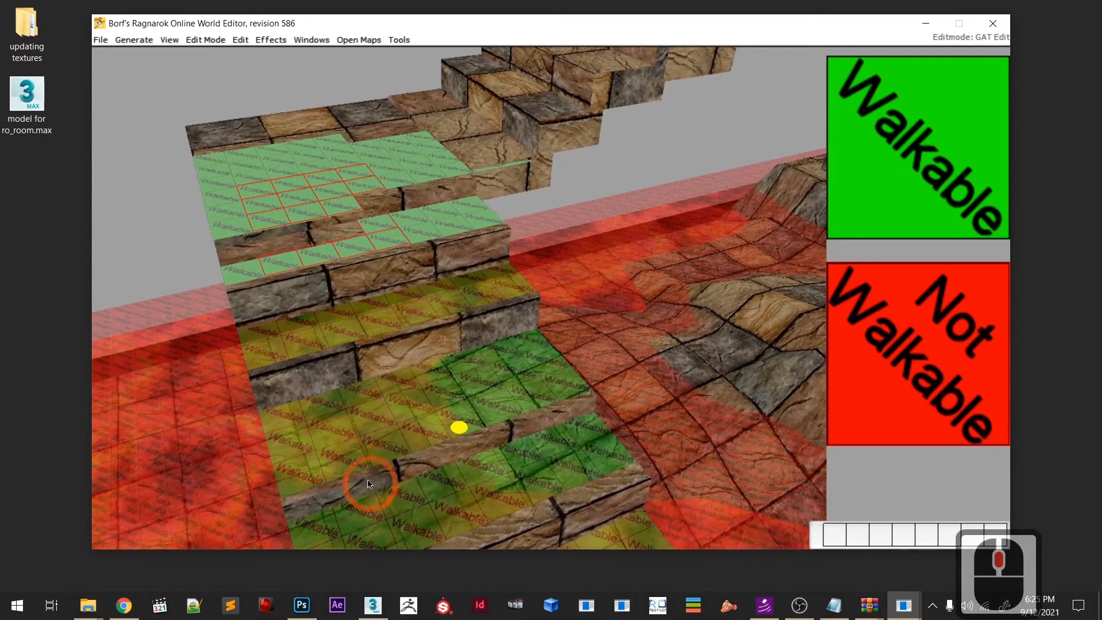
{"action": "key", "text": "c"}
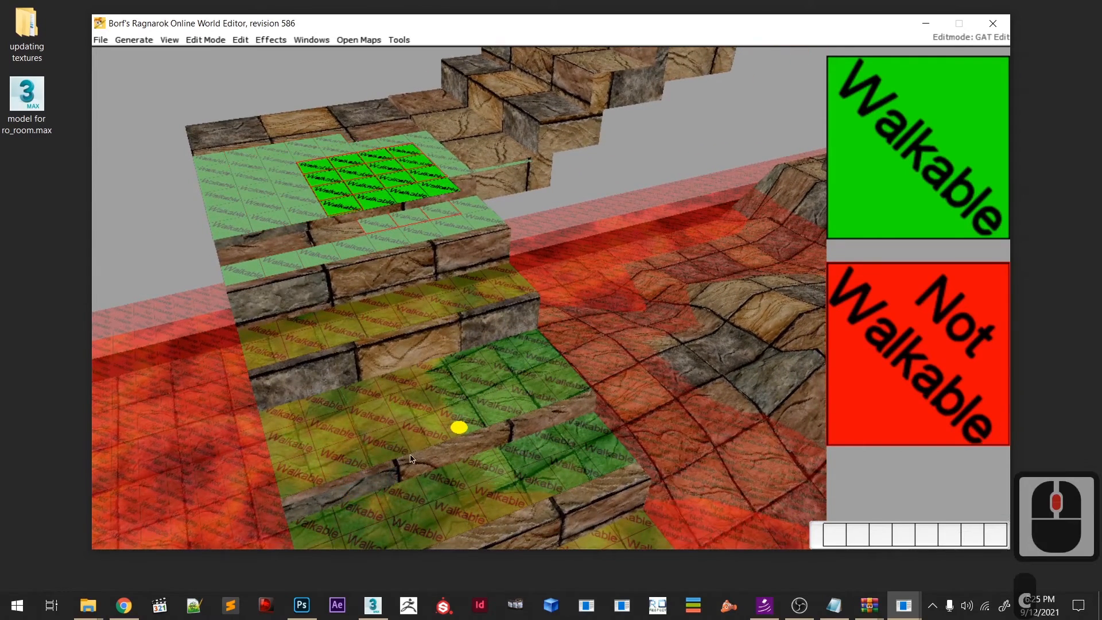
{"action": "middle_click_drag", "start_coordinate": [442, 427], "coordinate": [398, 357], "text": "shift"}
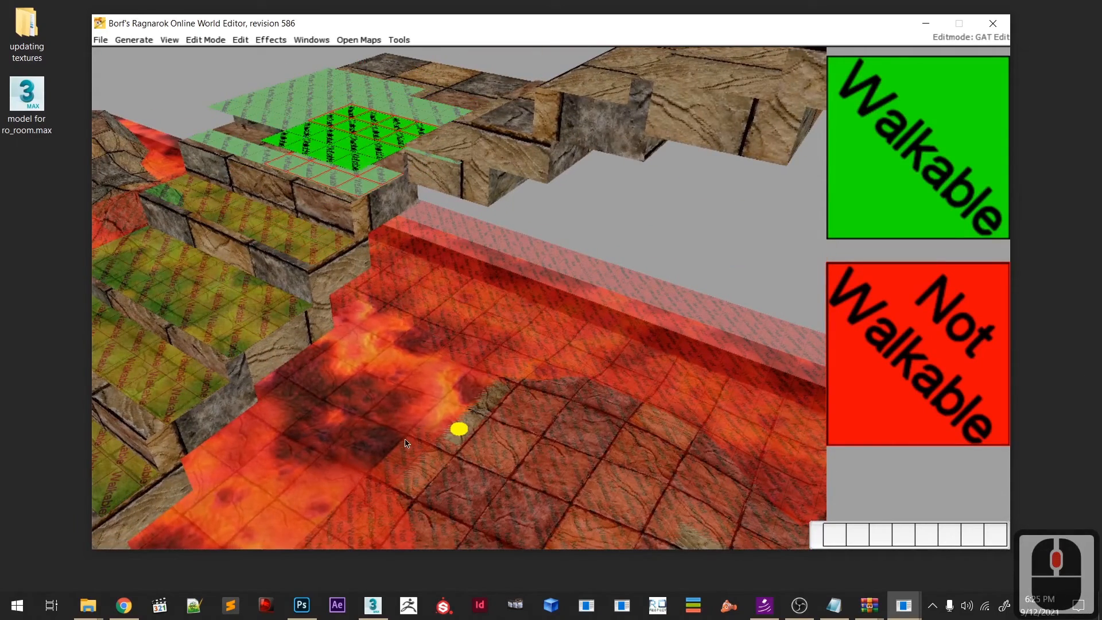
{"action": "key", "text": "c"}
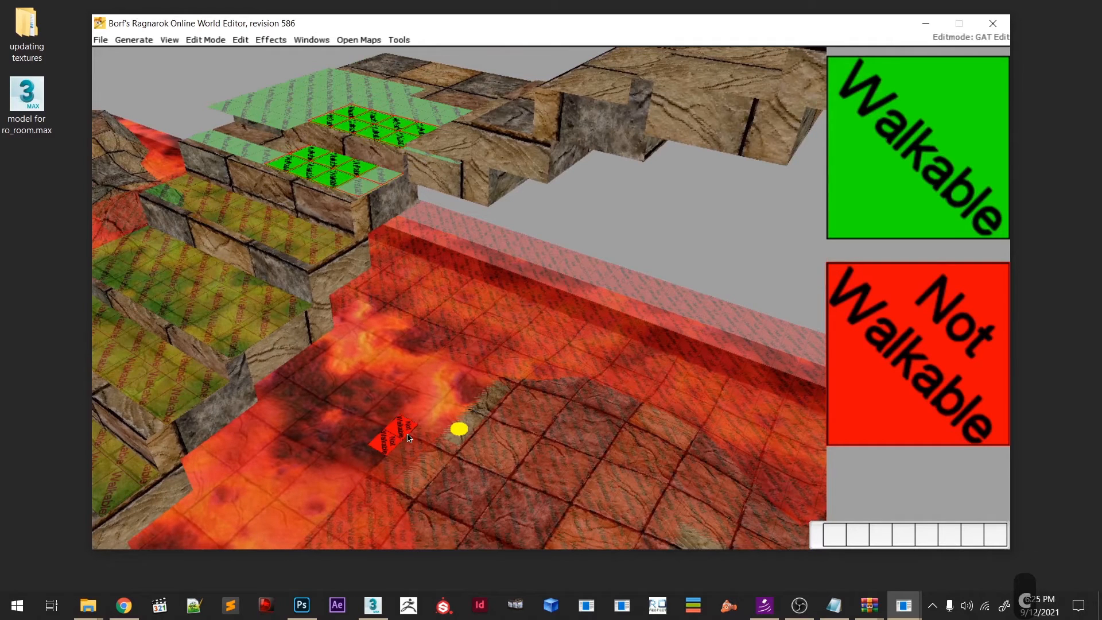
{"action": "key", "text": "c"}
{"action": "left_click", "coordinate": [369, 406]}
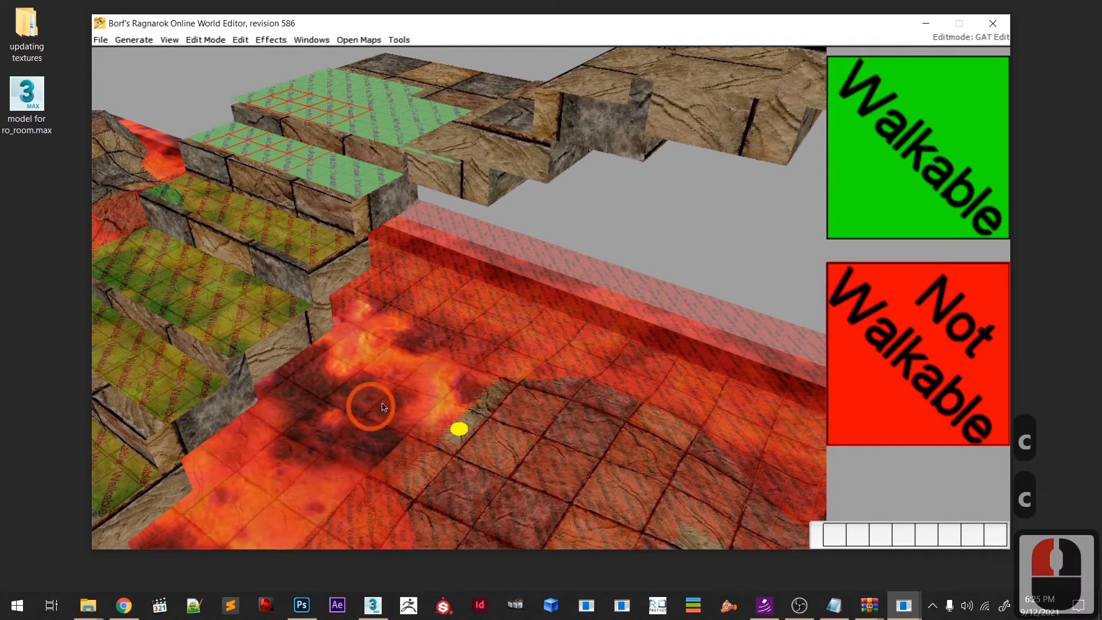
{"action": "key", "text": "c"}
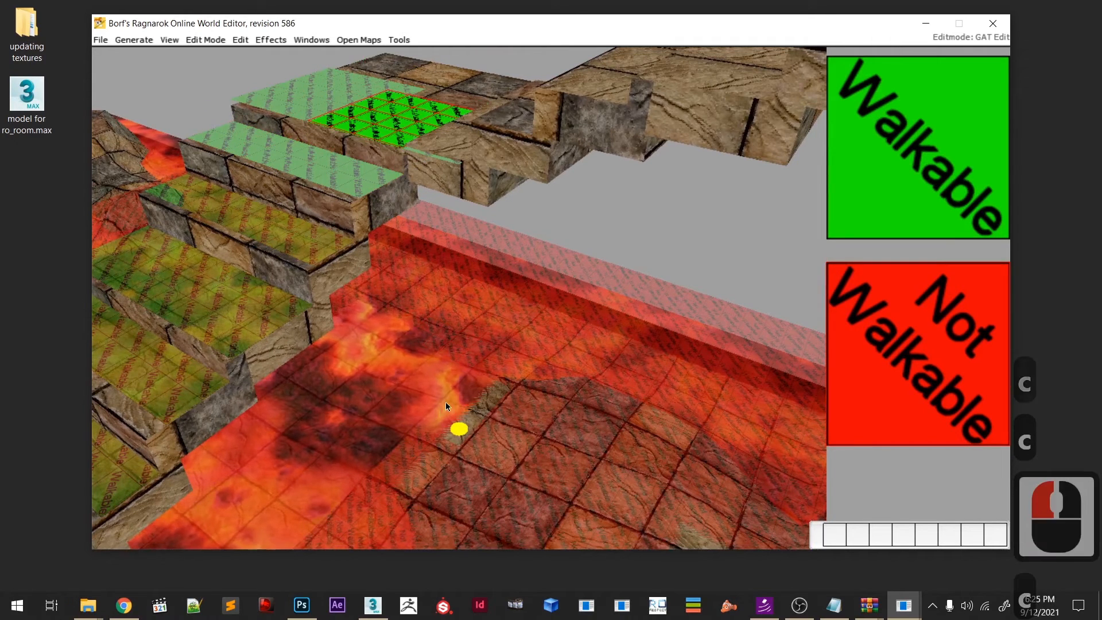
- Copy the raised walkable GAT cells over the last uncovered tiles of the flat stone landing
{"action": "left_click", "coordinate": [458, 346]}
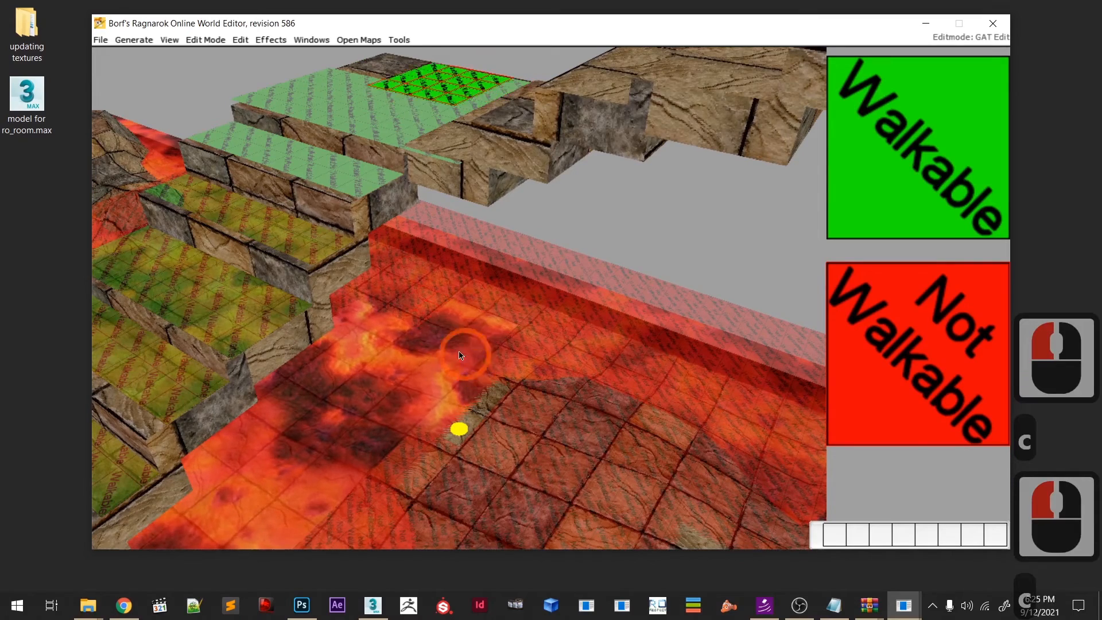
{"action": "left_click", "coordinate": [420, 349]}
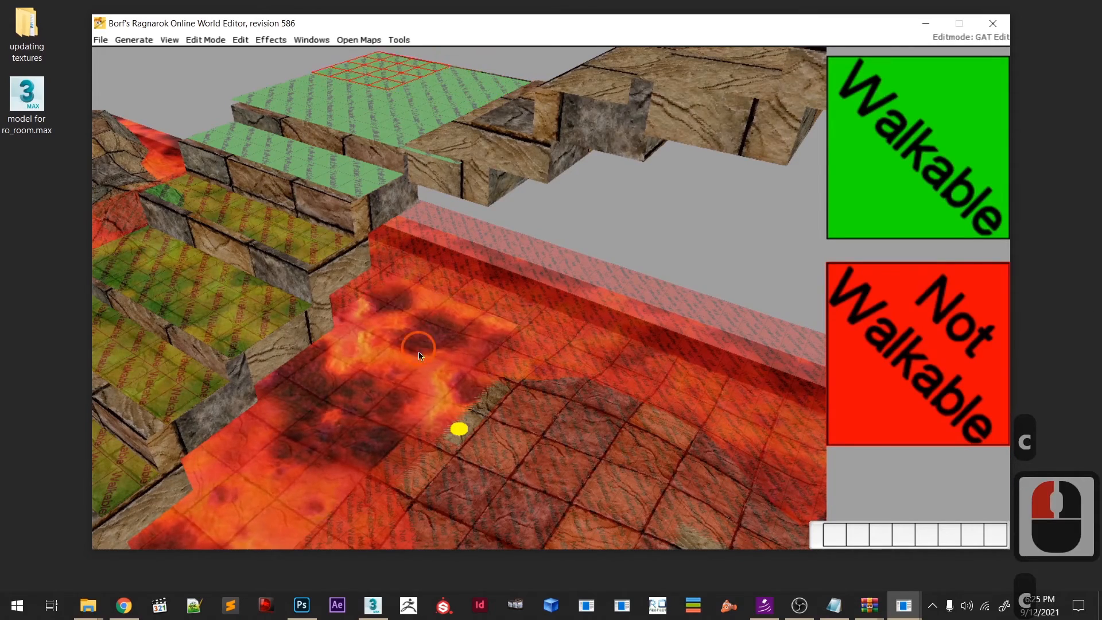
{"action": "scroll", "coordinate": [435, 426], "scroll_direction": "down", "scroll_amount": 6}
{"action": "middle_click_drag", "start_coordinate": [441, 443], "coordinate": [581, 453]}
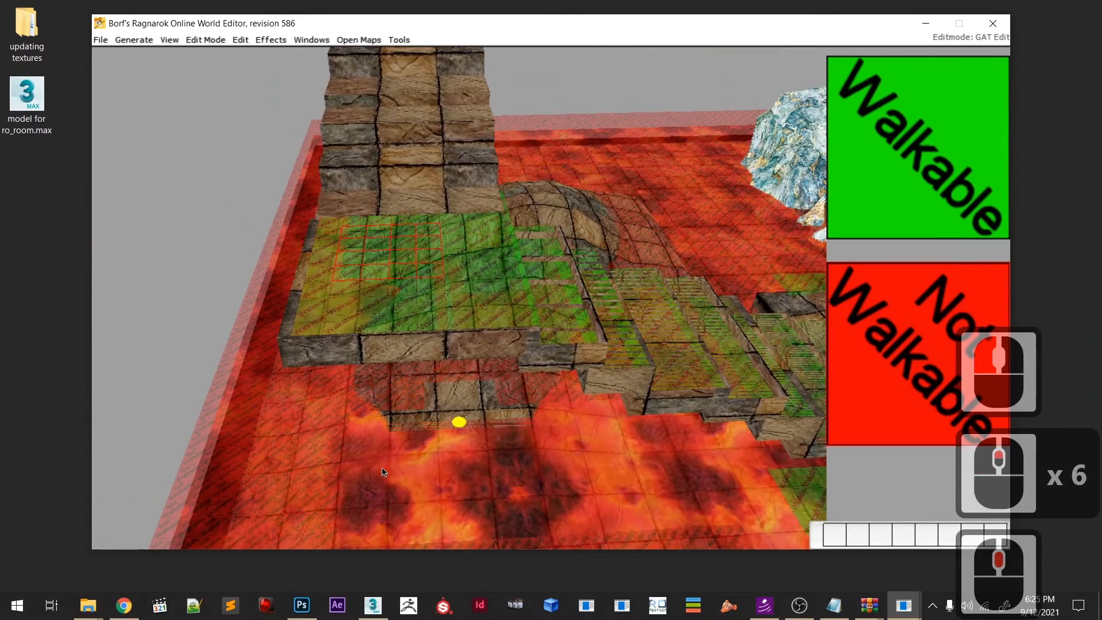
{"action": "key", "text": "c"}
{"action": "left_click", "coordinate": [386, 431]}
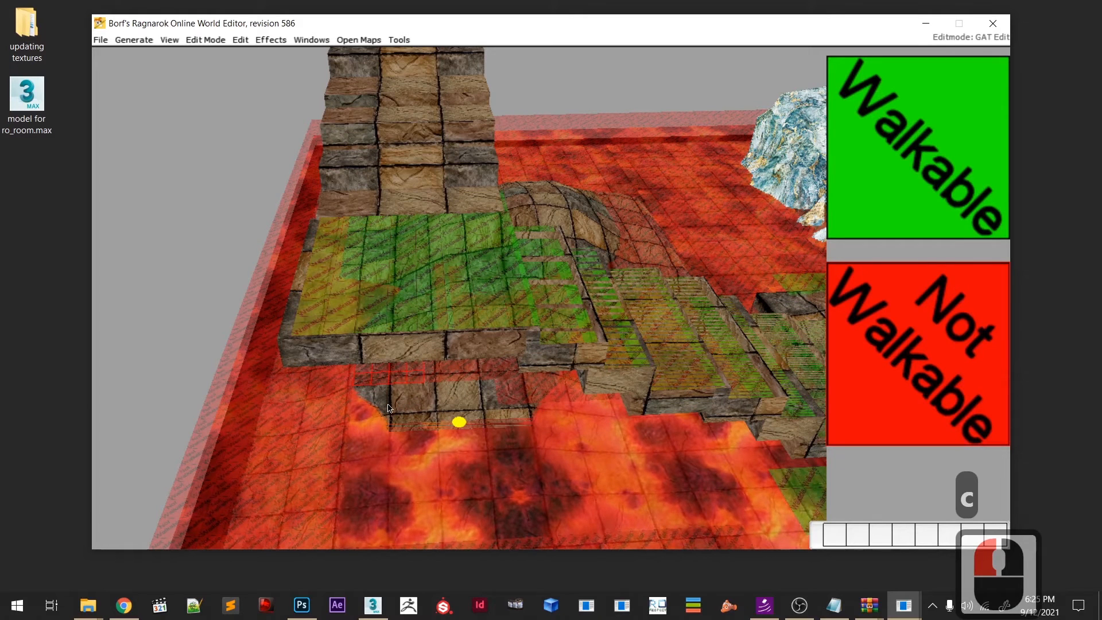
- Shrink the GAT brush, raise walkable cells onto the first stair step above the landing, and copy them across that step
{"action": "key", "text": "minus"}
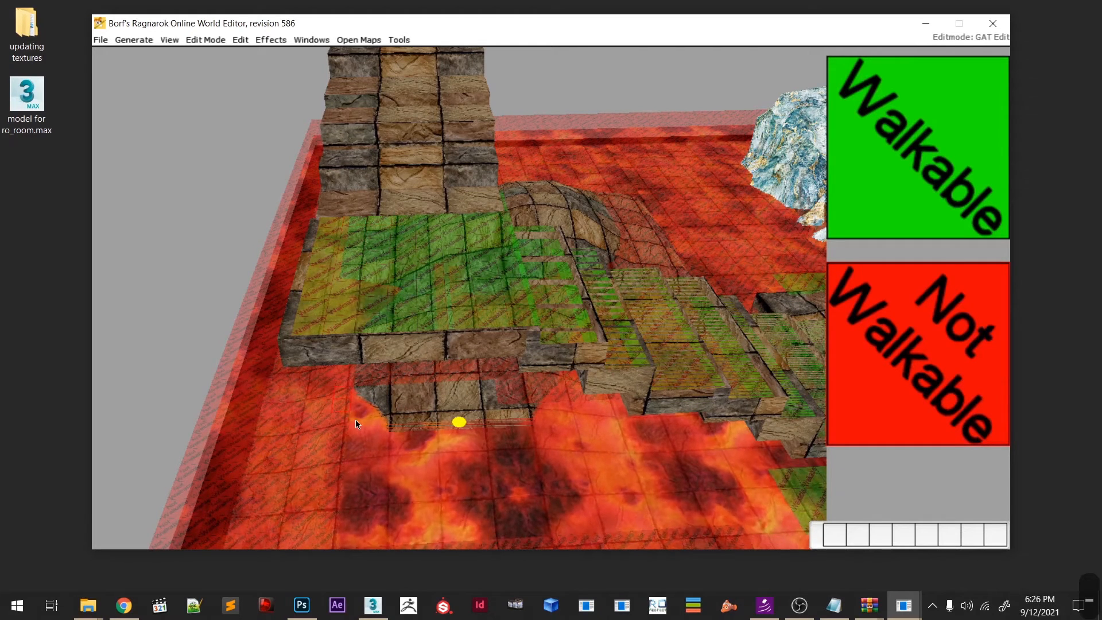
{"action": "key", "text": "Page_Up"}
{"action": "key", "text": "Page_Up"}
{"action": "key", "text": "Page_Down"}
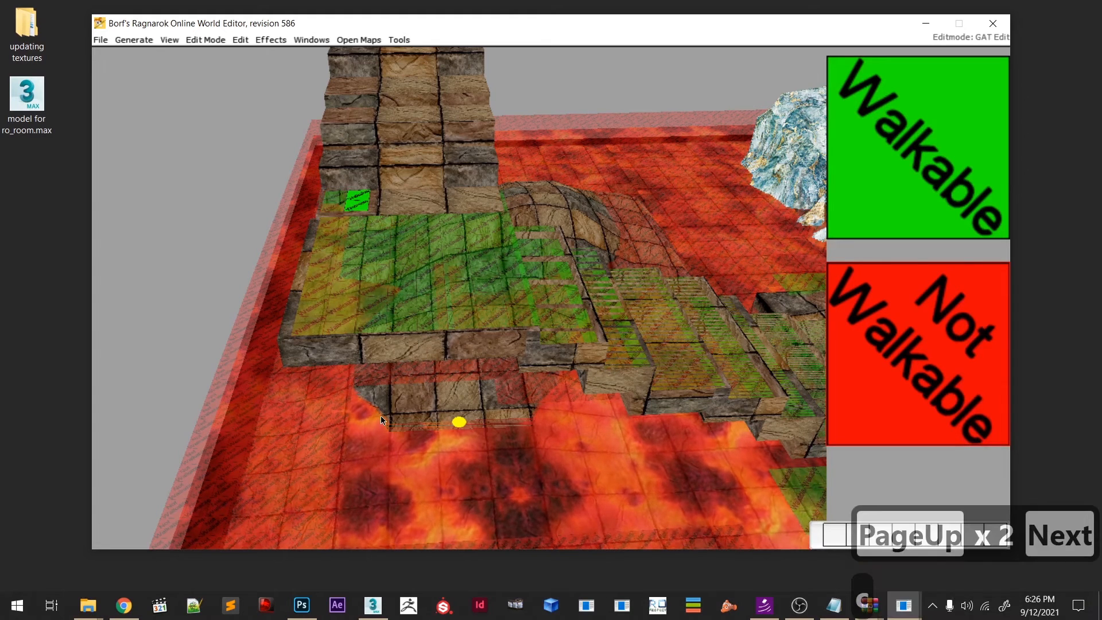
{"action": "left_click", "coordinate": [381, 416]}
{"action": "key", "text": "c"}
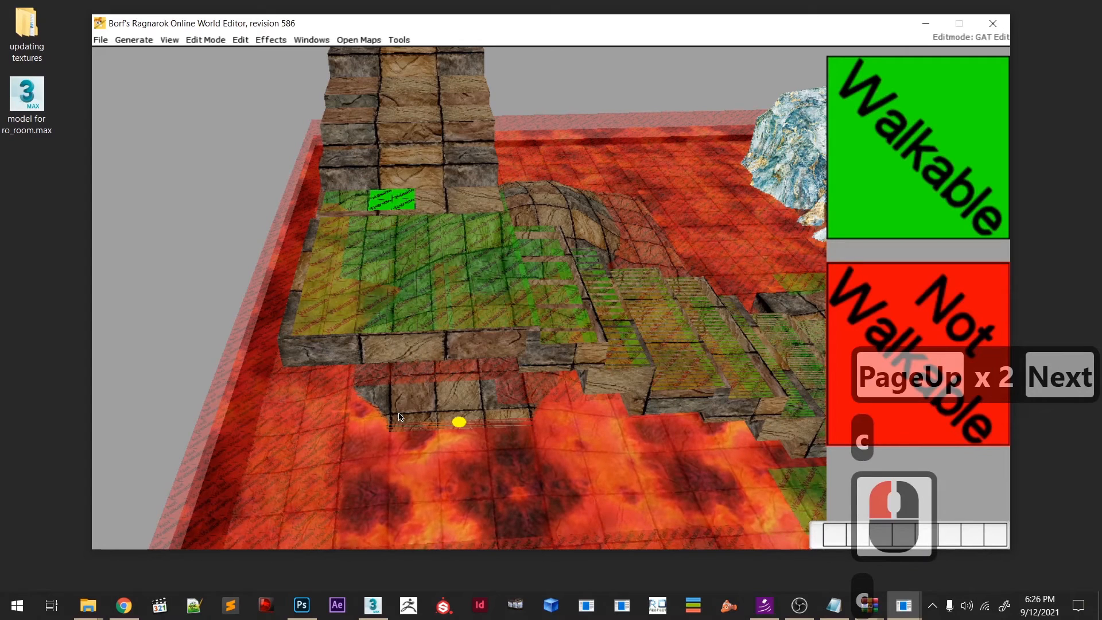
{"action": "left_click", "coordinate": [403, 408]}
{"action": "key", "text": "c"}
{"action": "left_click", "coordinate": [438, 411]}
{"action": "key", "text": "c"}
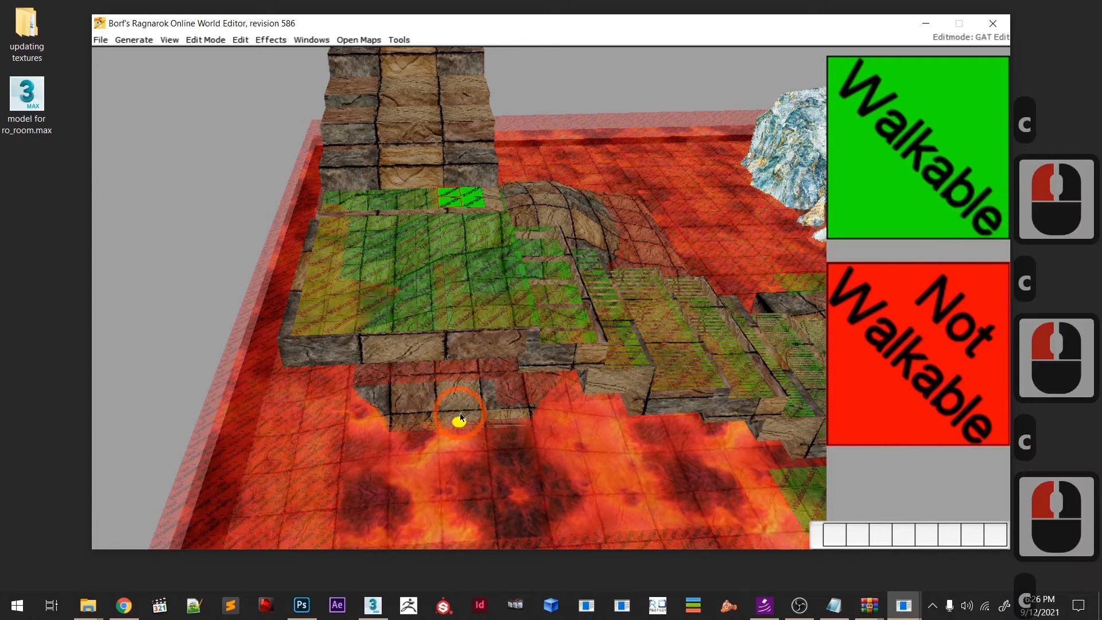
{"action": "left_click", "coordinate": [467, 413]}
{"action": "key", "text": "c"}
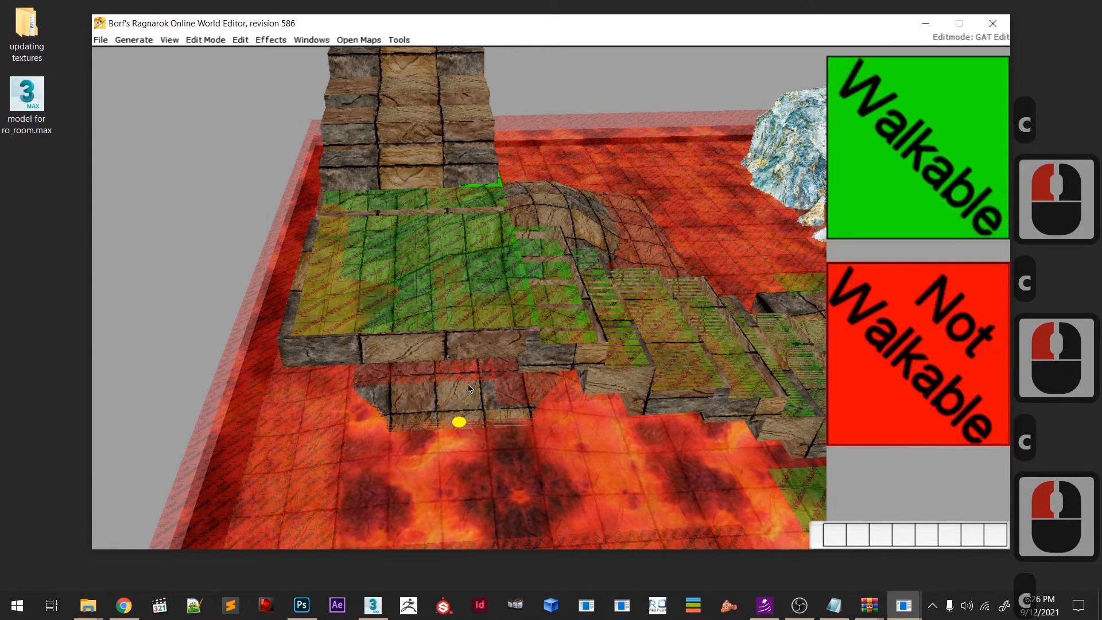
- Raise a block of GAT cells onto the surface of the second stair step above the landing
{"action": "left_click", "coordinate": [467, 380]}
{"action": "key", "text": "Page_Up"}
{"action": "key", "text": "Page_Up"}
{"action": "key", "text": "Page_Up"}
{"action": "key", "text": "Page_Up"}
{"action": "key", "text": "Page_Up"}
{"action": "key", "text": "Page_Up"}
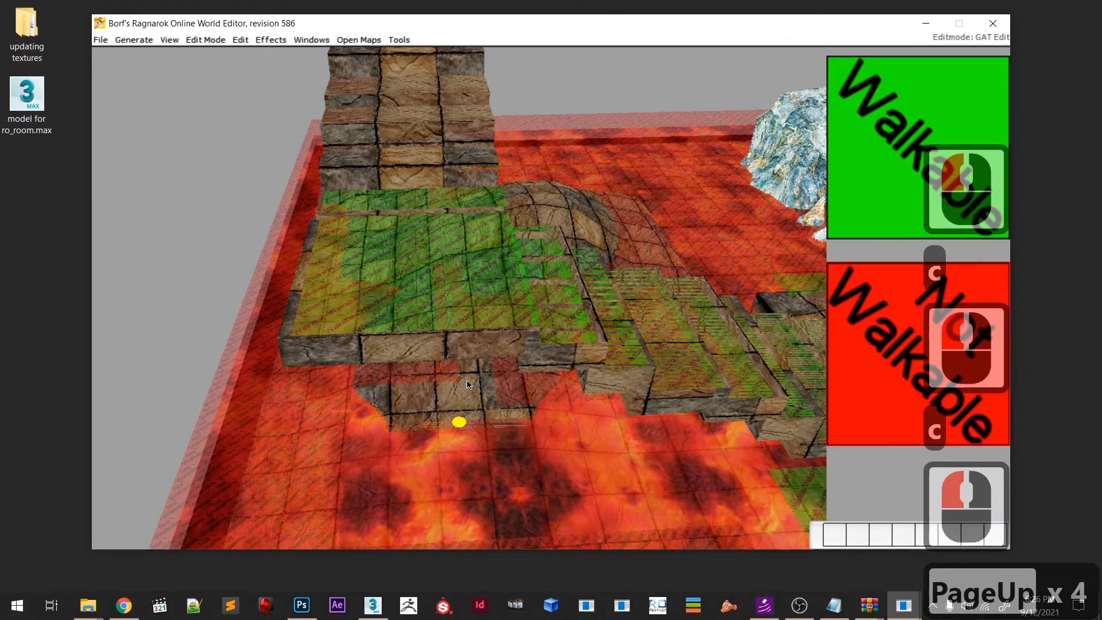
- Copy the raised walkable cells across the full width of the second stair step above the landing
{"action": "key", "text": "c"}
{"action": "left_click", "coordinate": [429, 389]}
{"action": "key", "text": "c"}
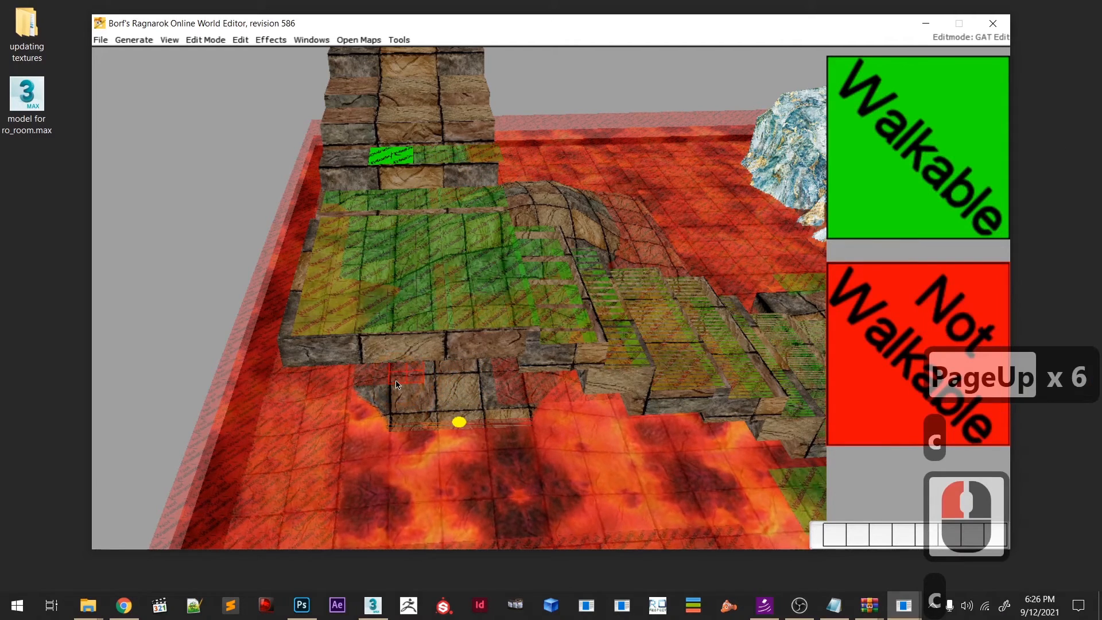
{"action": "left_click", "coordinate": [394, 381]}
{"action": "key", "text": "c"}
{"action": "left_click", "coordinate": [370, 384]}
{"action": "key", "text": "c"}
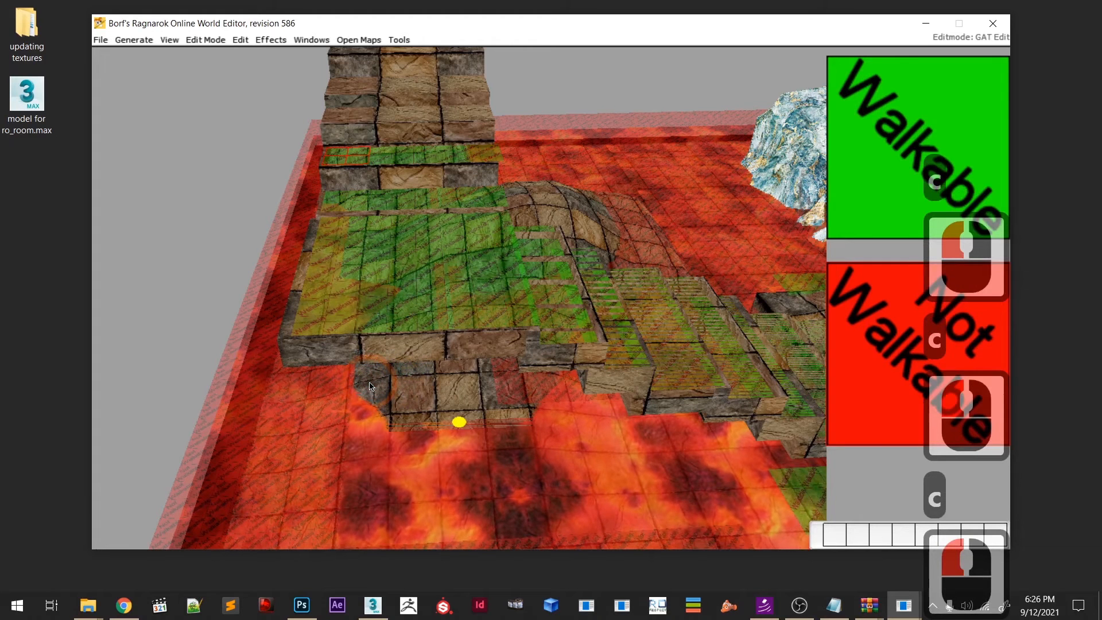
- Raise a block of GAT cells to the height of the third stair step above the landing
{"action": "left_click", "coordinate": [372, 361]}
{"action": "key", "text": "Page_Up"}
{"action": "key", "text": "Page_Up"}
{"action": "key", "text": "Page_Up"}
{"action": "key", "text": "Page_Up"}
{"action": "key", "text": "Page_Up"}
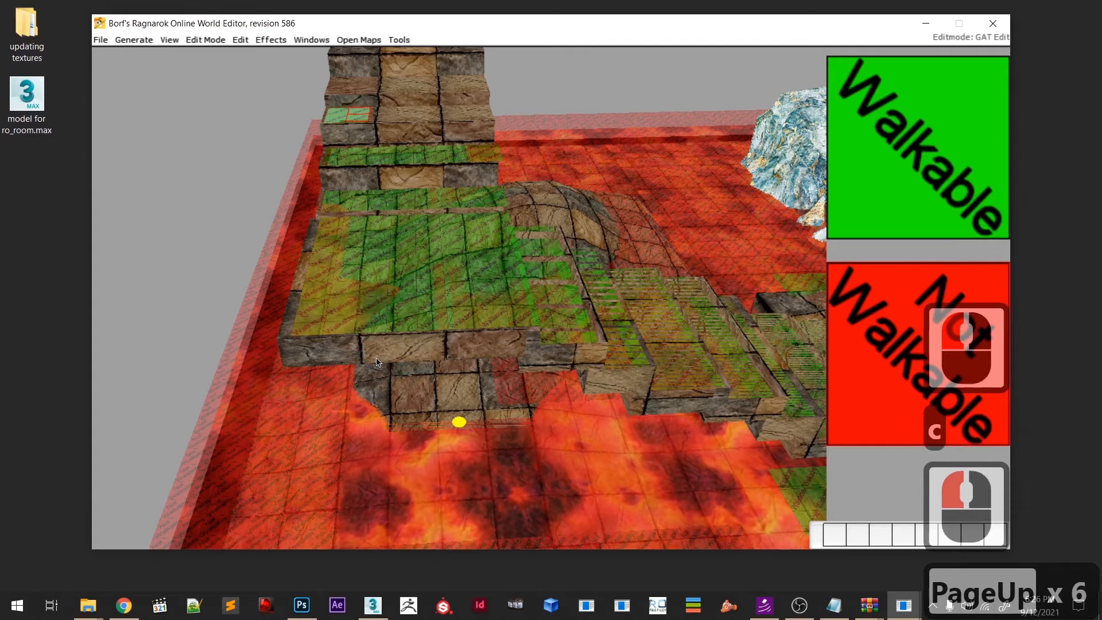
- Copy the raised walkable cells across the third stair step, undoing the copy placed beyond the step's edge
{"action": "key", "text": "c"}
{"action": "left_click", "coordinate": [438, 363]}
{"action": "key", "text": "c"}
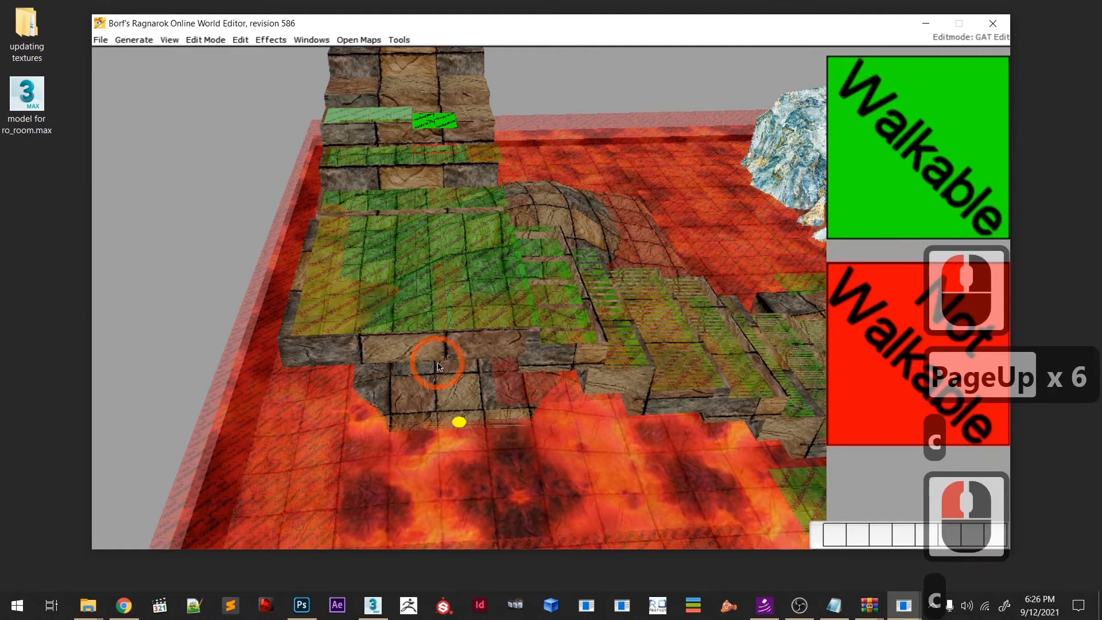
{"action": "left_click", "coordinate": [466, 361]}
{"action": "key", "text": "c"}
{"action": "left_click", "coordinate": [472, 358]}
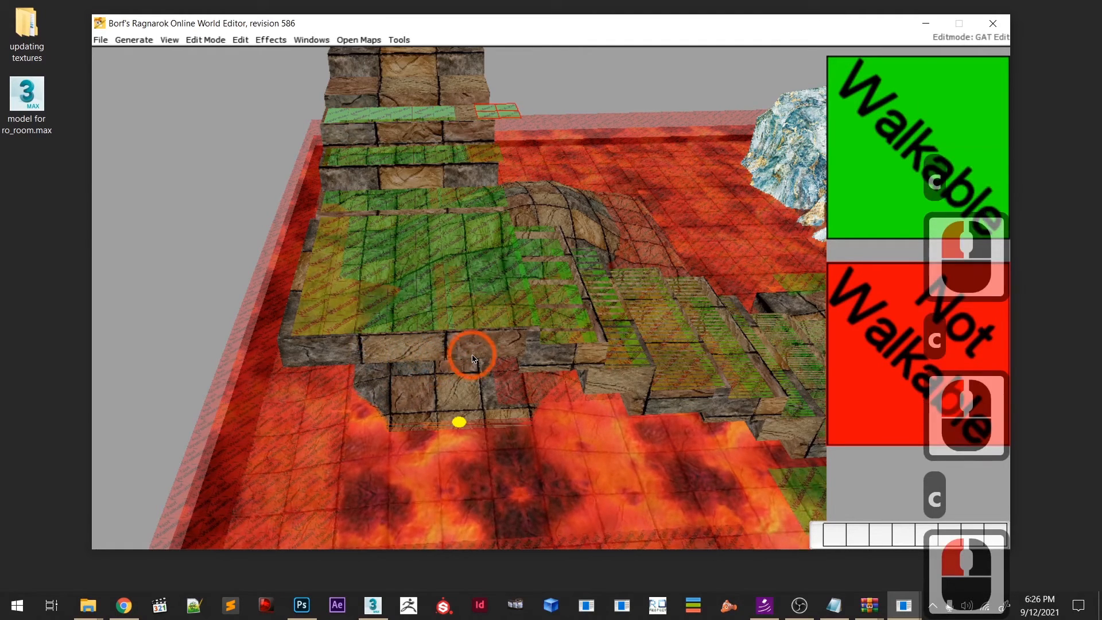
{"action": "left_click", "coordinate": [426, 370]}
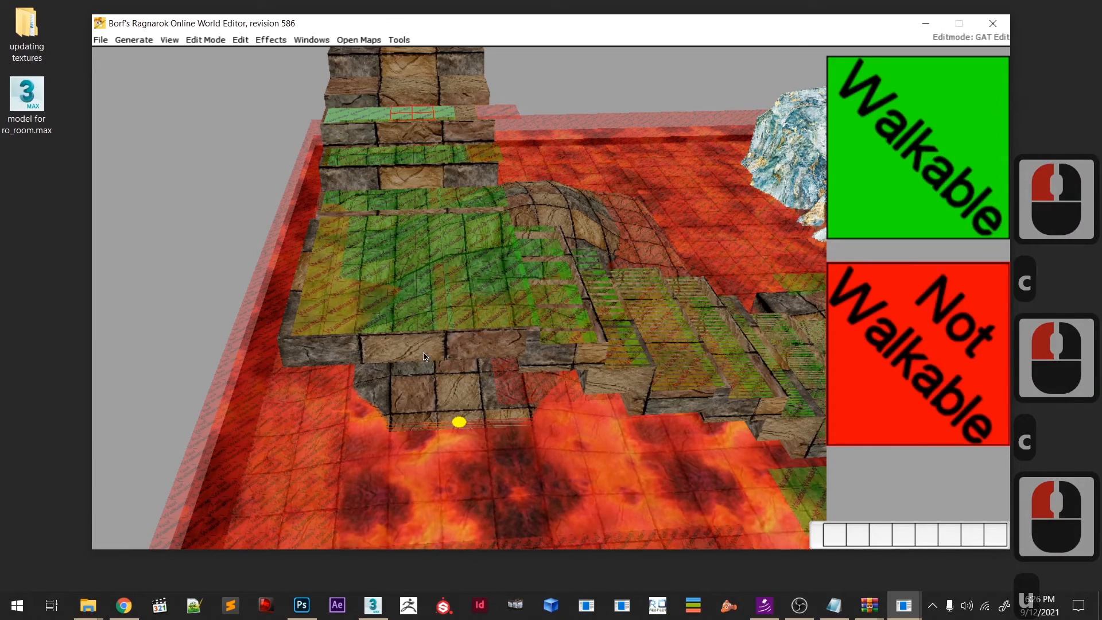
{"action": "key", "text": "c"}
{"action": "left_click", "coordinate": [460, 351]}
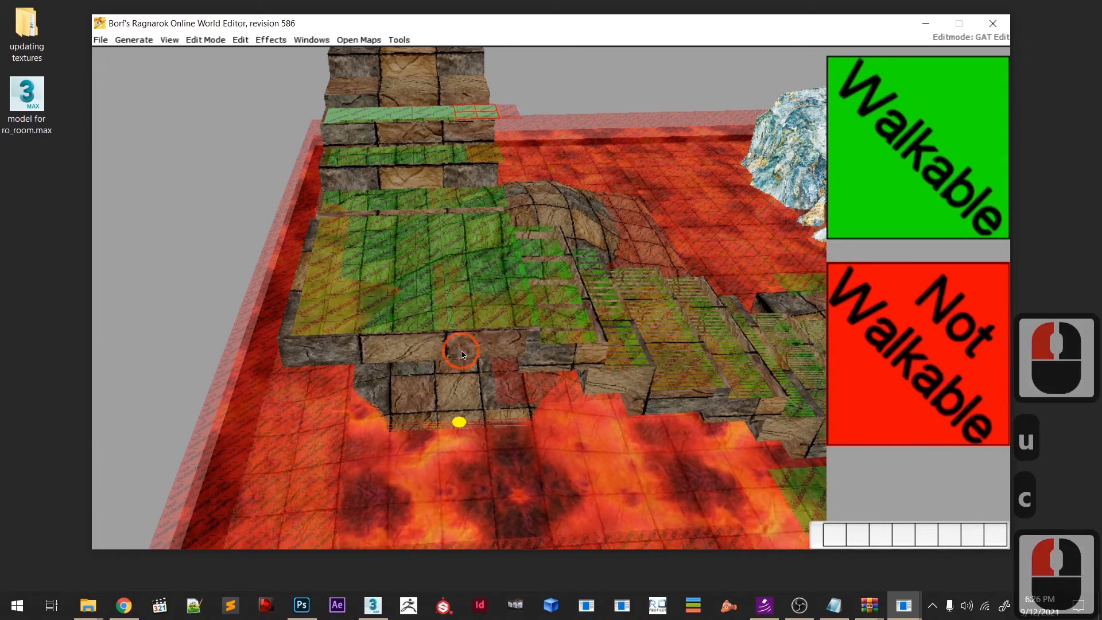
- Raise a block of GAT cells onto the deeper fourth stair step above the landing
{"action": "right_click_drag", "start_coordinate": [461, 352], "coordinate": [461, 372]}
{"action": "middle_click_drag", "start_coordinate": [460, 372], "coordinate": [504, 450]}
{"action": "key", "text": "c"}
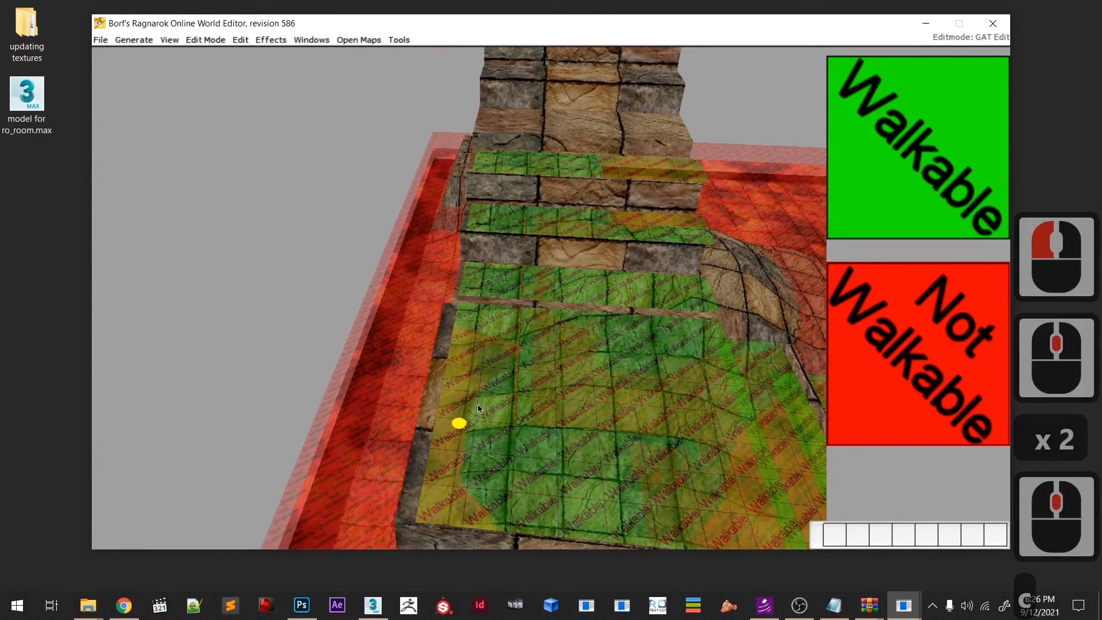
{"action": "left_click", "coordinate": [478, 404]}
{"action": "key", "text": "Page_Up"}
{"action": "key", "text": "Page_Up"}
{"action": "key", "text": "Page_Up"}
{"action": "key", "text": "Page_Up"}
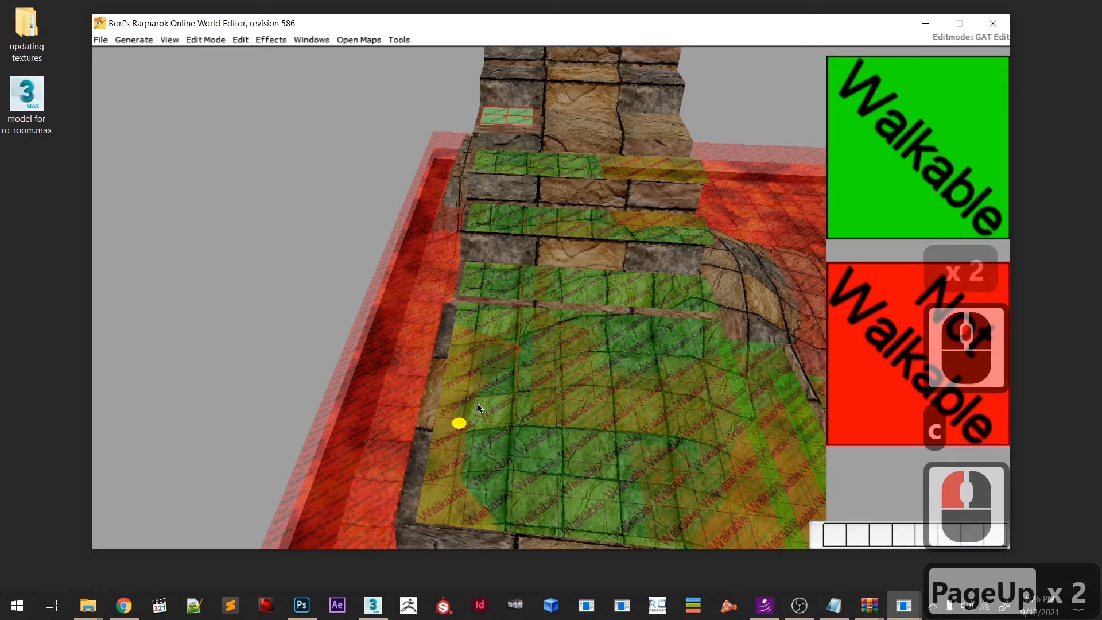
{"action": "key", "text": "Page_Down"}
- Copy the raised walkable cells over the full width and depth of the fourth stair step
{"action": "key", "text": "c"}
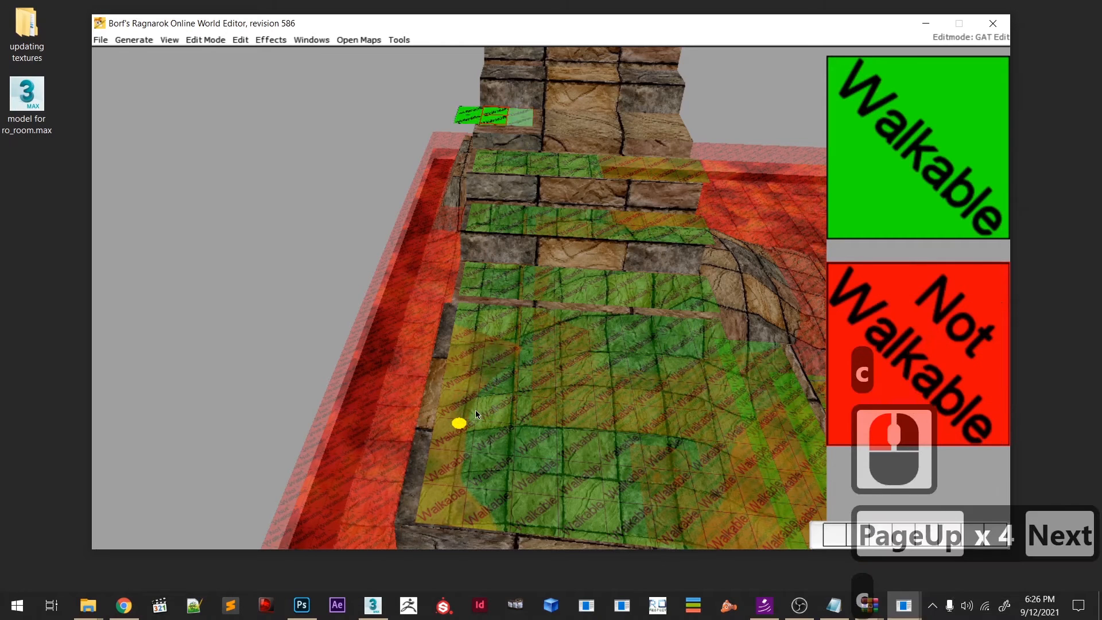
{"action": "left_click", "coordinate": [480, 416]}
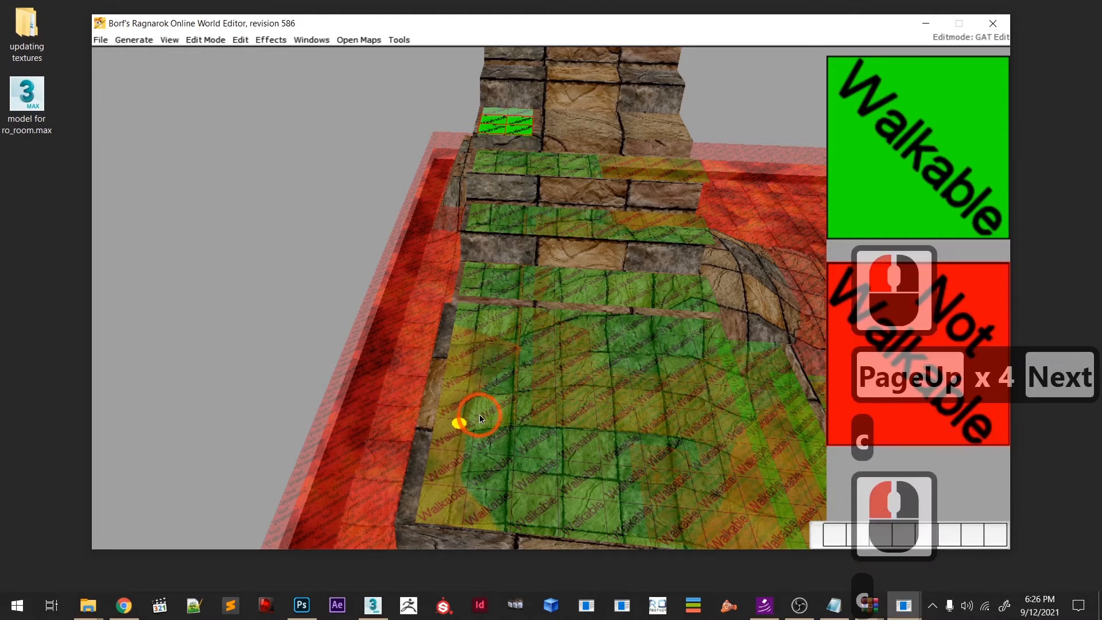
{"action": "key", "text": "c"}
{"action": "left_click", "coordinate": [529, 401]}
{"action": "key", "text": "c"}
{"action": "left_click_drag", "start_coordinate": [548, 396], "coordinate": [563, 395]}
{"action": "key", "text": "c"}
{"action": "left_click", "coordinate": [563, 407]}
{"action": "key", "text": "c"}
{"action": "left_click", "coordinate": [578, 404]}
{"action": "key", "text": "c"}
{"action": "left_click_drag", "start_coordinate": [591, 412], "coordinate": [587, 397]}
{"action": "left_click", "coordinate": [594, 398]}
{"action": "key", "text": "c"}
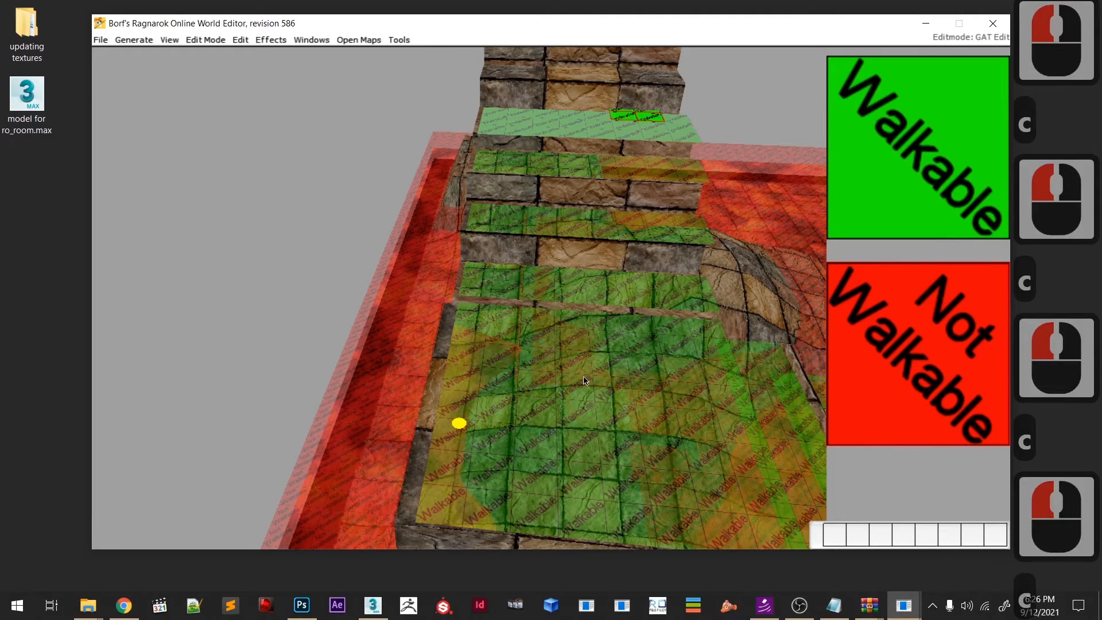
- Raise GAT cells to the fifth stair step above the landing and copy them across its width
{"action": "left_click", "coordinate": [594, 370]}
{"action": "key", "text": "PageUp"}
{"action": "key", "text": "PageUp"}
{"action": "key", "text": "PageUp"}
{"action": "key", "text": "PageUp"}
{"action": "key", "text": "PageUp"}
{"action": "key", "text": "PageUp"}
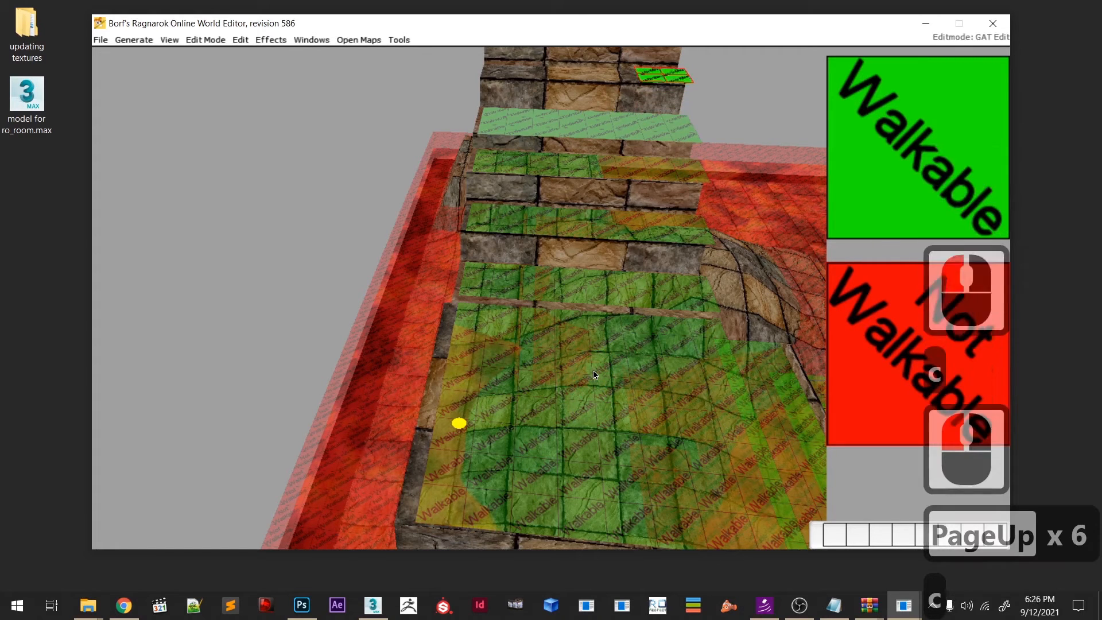
{"action": "key", "text": "c"}
{"action": "left_click", "coordinate": [528, 382]}
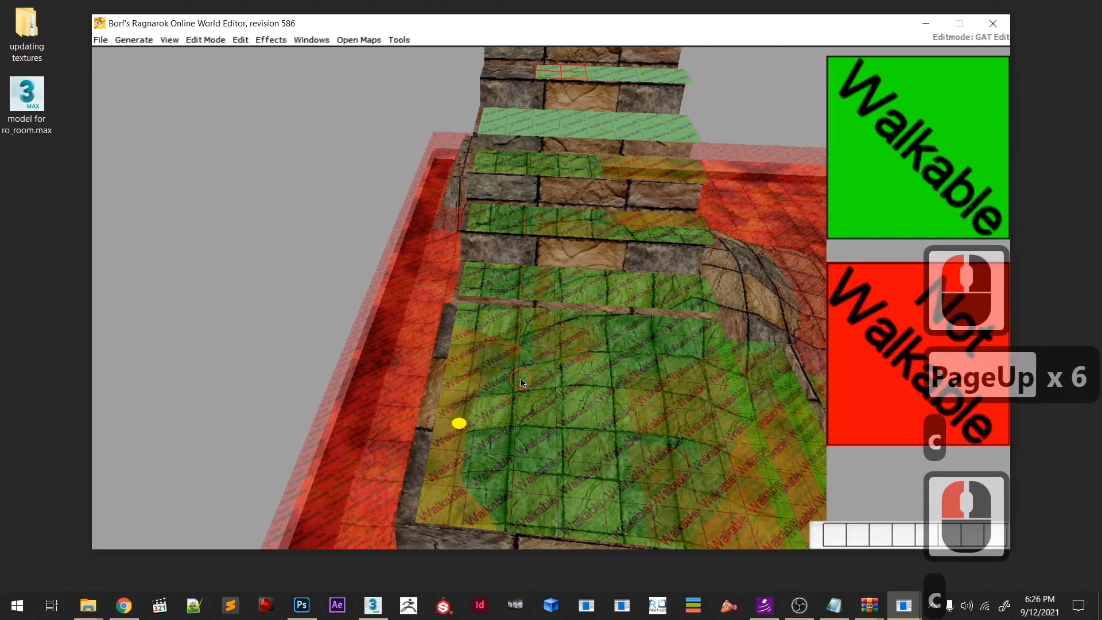
{"action": "left_click", "coordinate": [485, 369]}
{"action": "key", "text": "c"}
{"action": "left_click", "coordinate": [499, 379]}
- Raise a block of GAT cells at the crystal-side end of the sixth stair step and fine-tune its height to the surface
{"action": "scroll", "coordinate": [511, 405], "scroll_direction": "down", "scroll_amount": 5}
{"action": "right_click_drag", "start_coordinate": [514, 406], "coordinate": [562, 451], "text": "shift"}
{"action": "middle_click_drag", "start_coordinate": [562, 451], "coordinate": [605, 467]}
{"action": "scroll", "coordinate": [519, 426], "scroll_direction": "down", "scroll_amount": 5}
{"action": "middle_click_drag", "start_coordinate": [519, 425], "coordinate": [487, 565]}
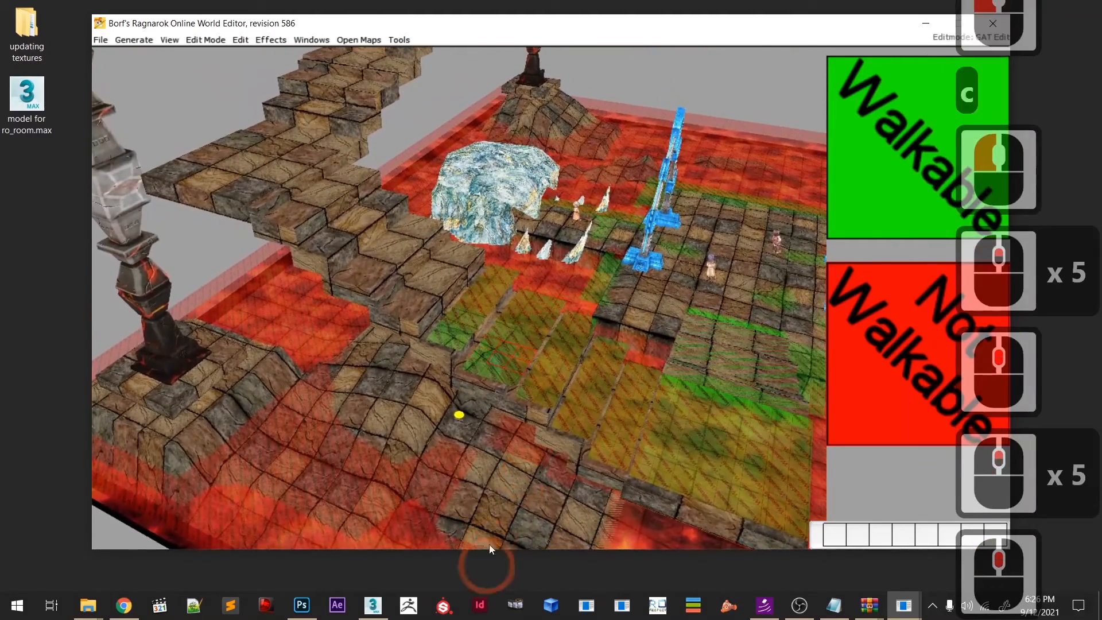
{"action": "left_click", "coordinate": [448, 447]}
{"action": "key", "text": "Page_Up"}
{"action": "key", "text": "Page_Up"}
{"action": "key", "text": "Page_Up"}
{"action": "key", "text": "Page_Up"}
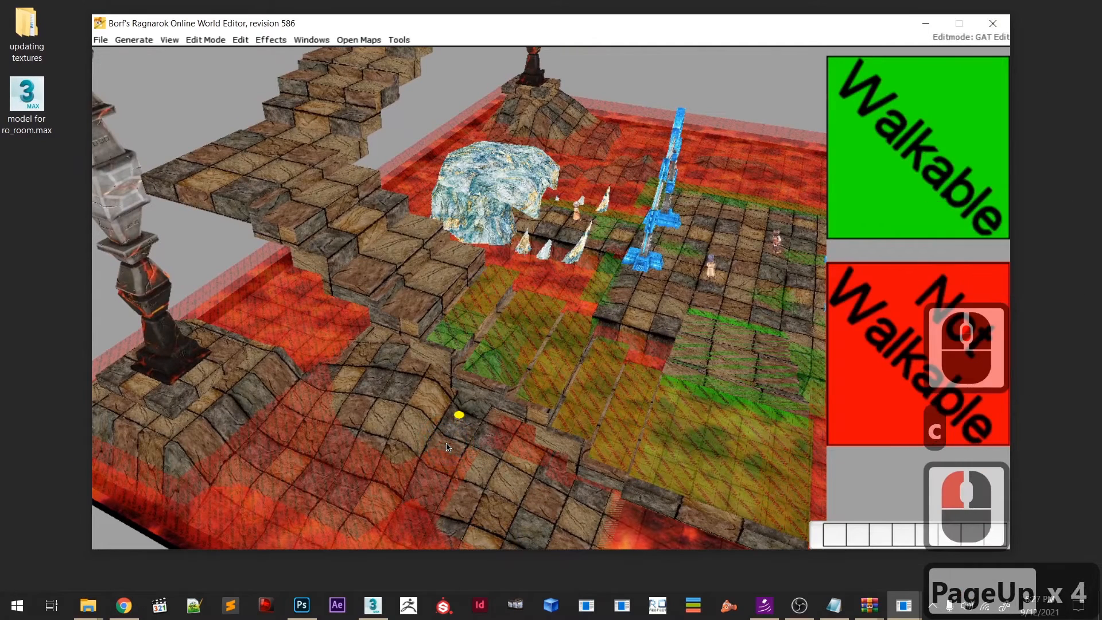
{"action": "key", "text": "Page_Down"}
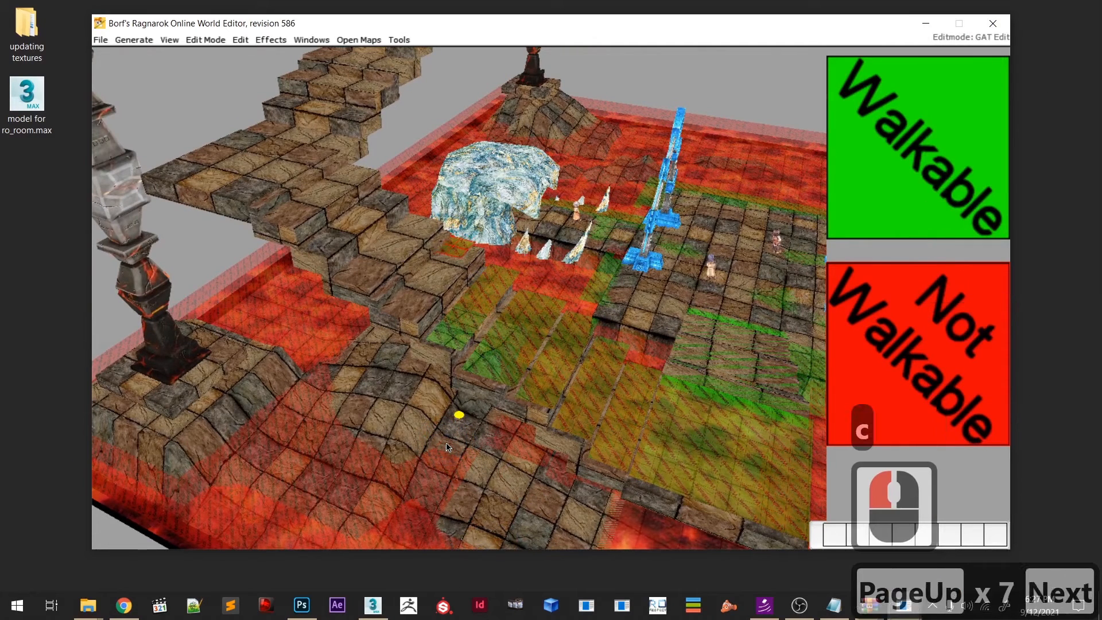
{"action": "key", "text": "Page_Down"}
{"action": "key", "text": "Page_Down"}
{"action": "key", "text": "Page_Up"}
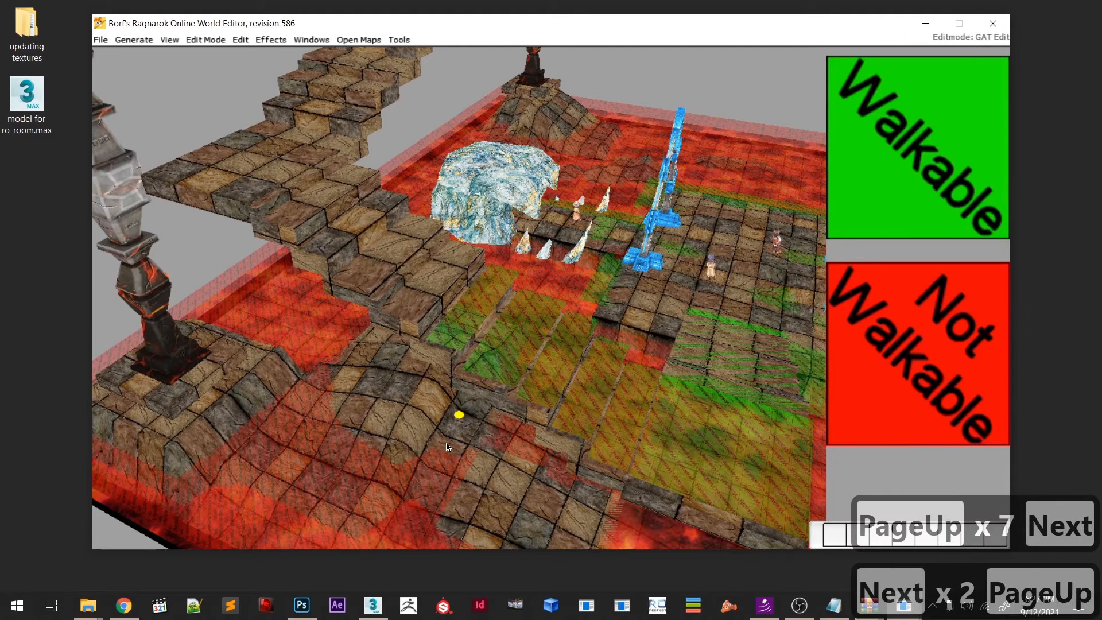
{"action": "key", "text": "Page_Up"}
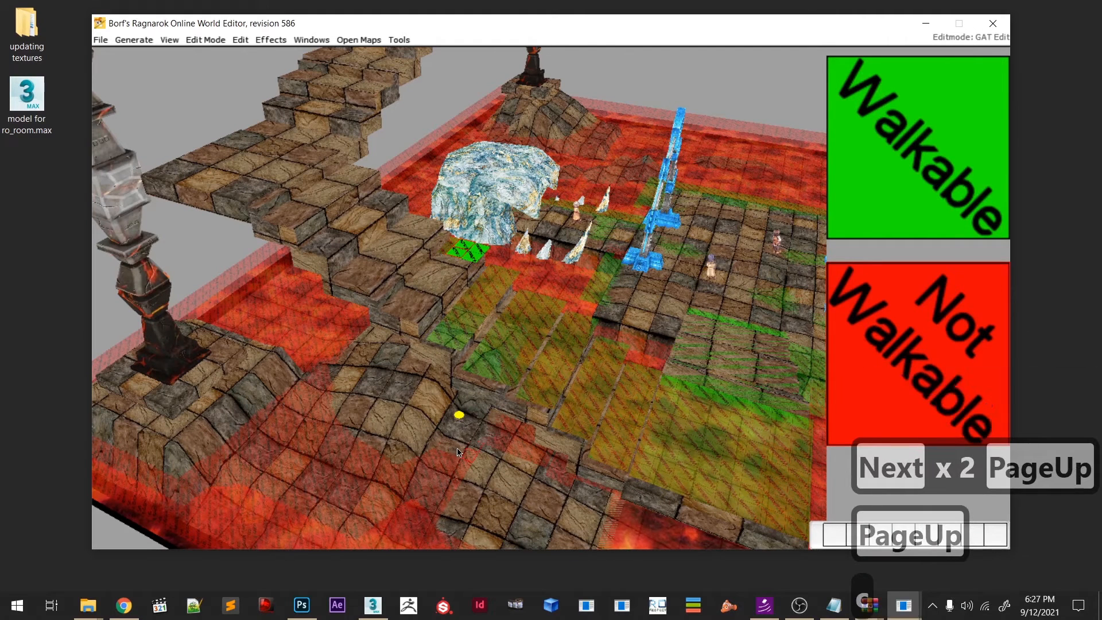
- Copy the raised walkable cells across the tiles of the sixth stair step above the landing
{"action": "key", "text": "c"}
{"action": "left_click", "coordinate": [452, 454]}
{"action": "left_click", "coordinate": [445, 465]}
{"action": "key", "text": "c"}
{"action": "left_click", "coordinate": [431, 488]}
{"action": "key", "text": "c"}
{"action": "left_click", "coordinate": [437, 487]}
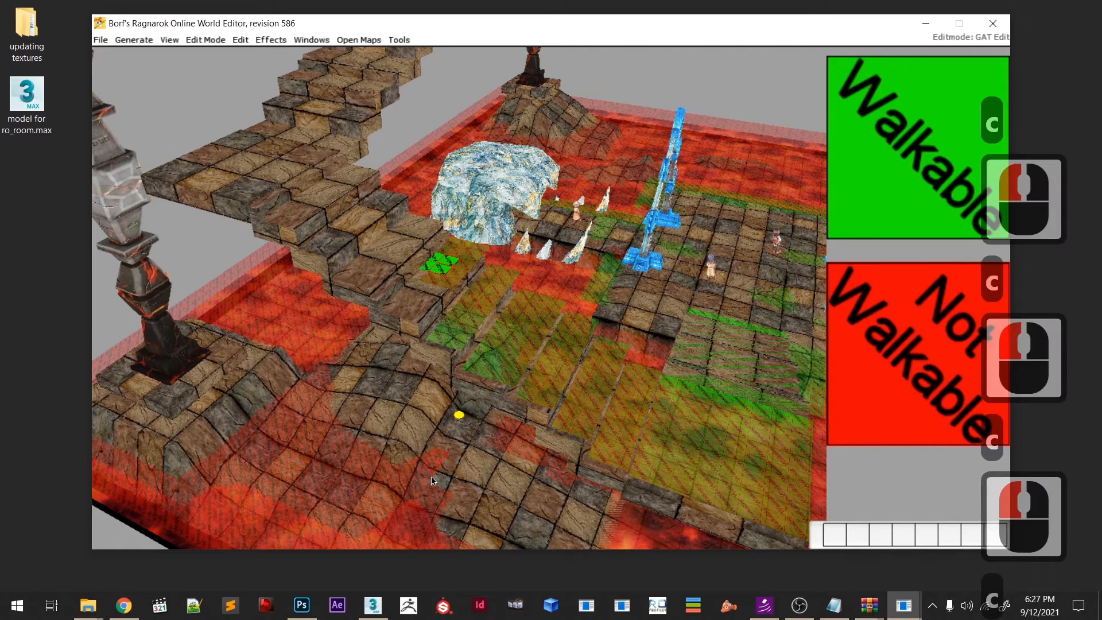
{"action": "key", "text": "c"}
{"action": "left_click", "coordinate": [425, 489]}
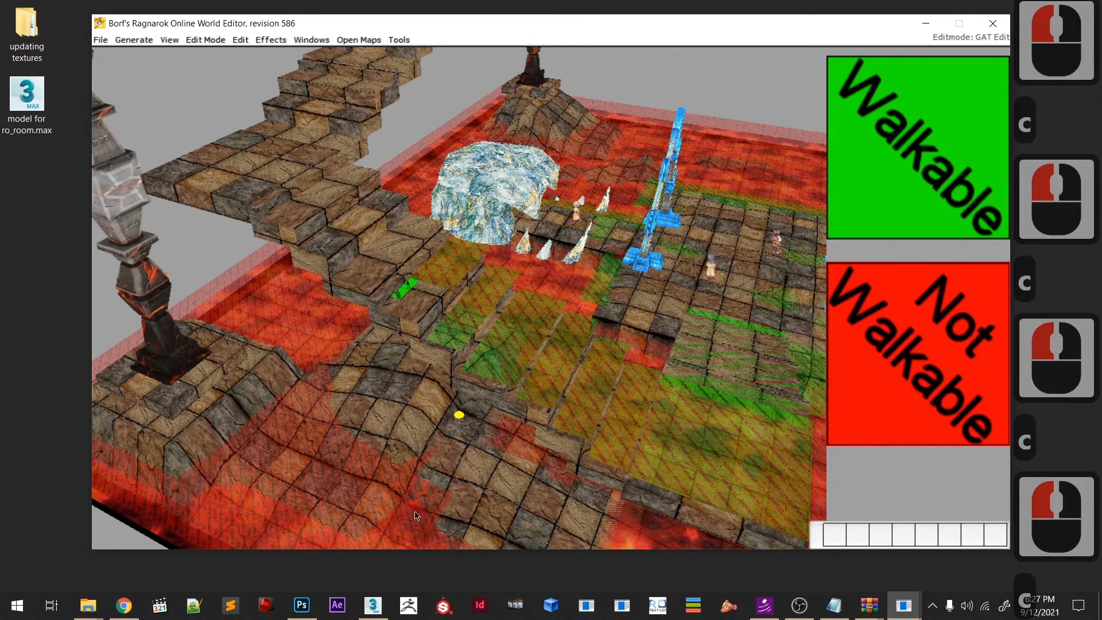
{"action": "left_click", "coordinate": [412, 517]}
{"action": "key", "text": "c"}
{"action": "left_click", "coordinate": [404, 529]}
{"action": "left_click", "coordinate": [441, 503]}
{"action": "key", "text": "c"}
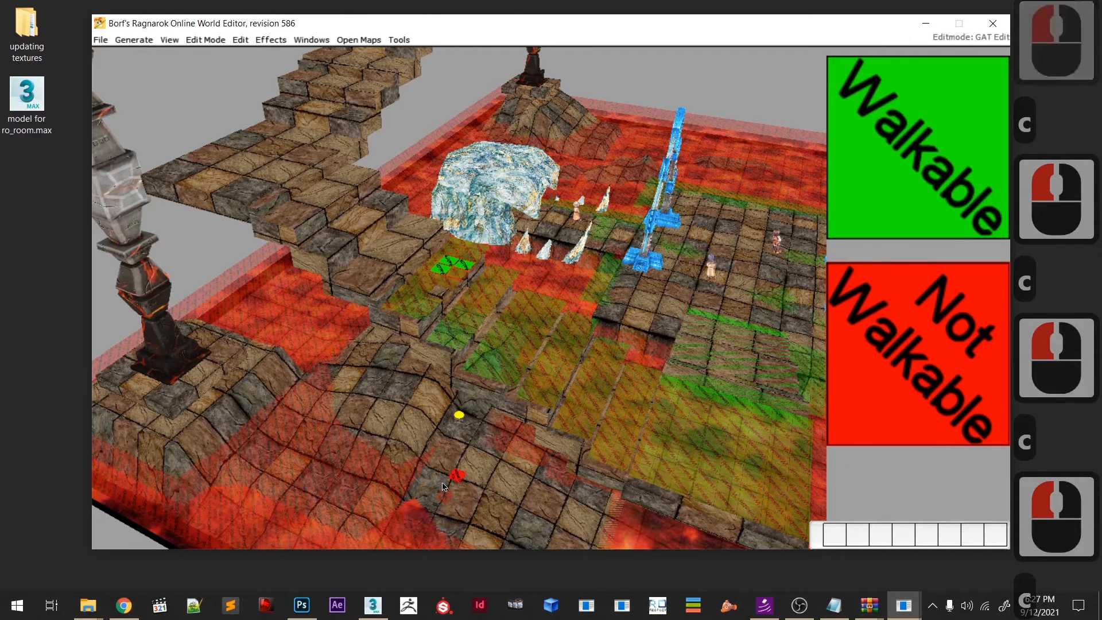
{"action": "left_click", "coordinate": [429, 509]}
- Save the map
{"action": "middle_click_drag", "start_coordinate": [428, 515], "coordinate": [377, 460], "text": "shift"}
{"action": "left_click", "coordinate": [97, 40]}
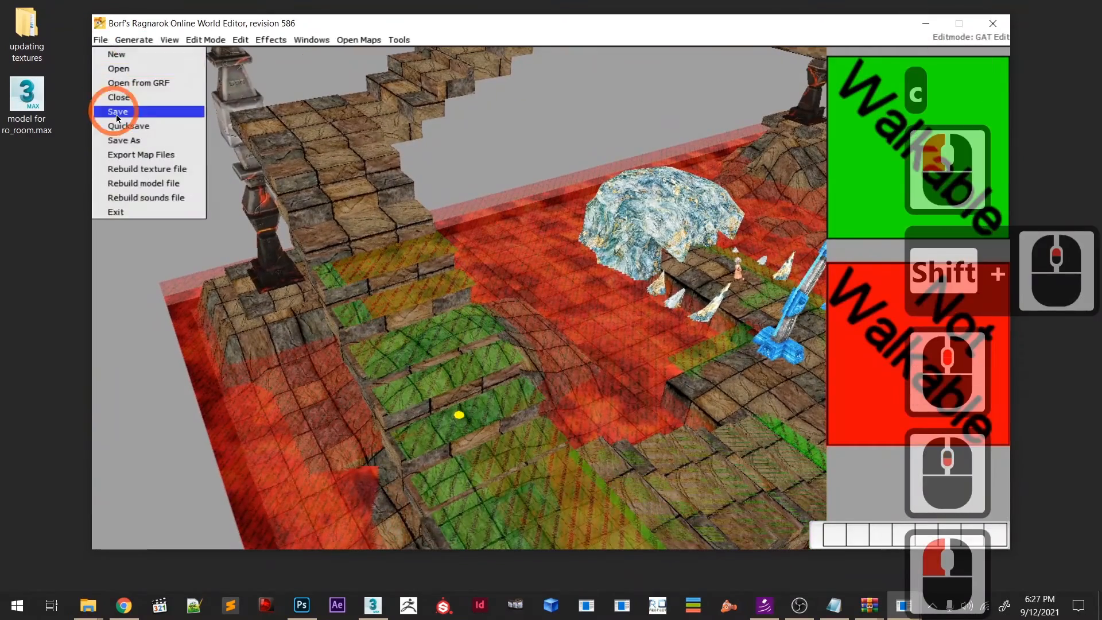
{"action": "left_click", "coordinate": [118, 114]}
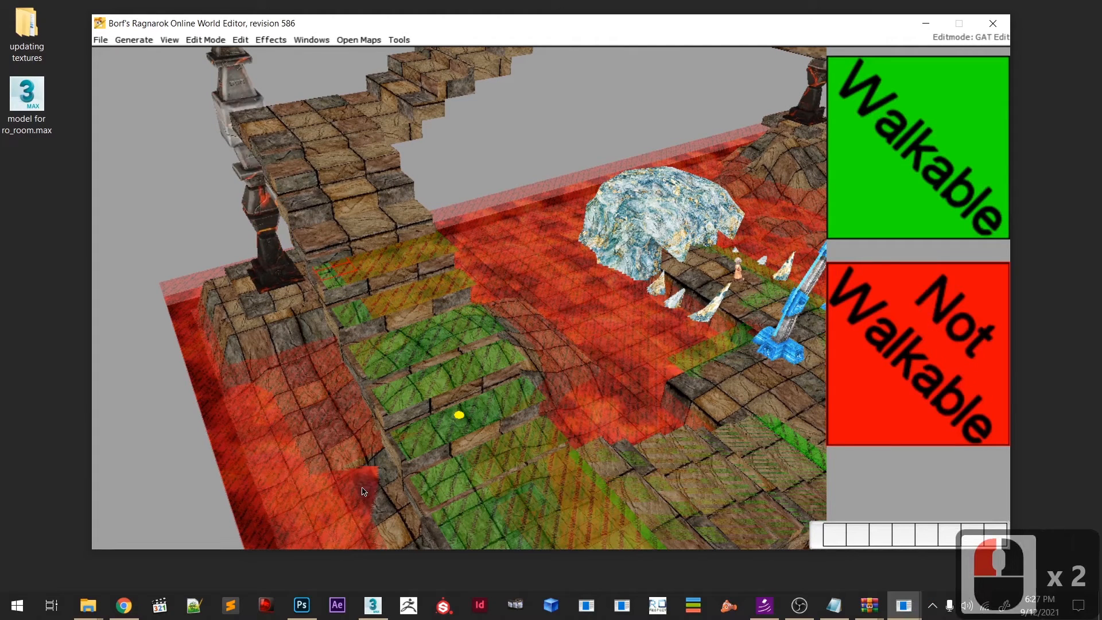
- Raise a block of GAT cells at the pillar-side end of the seventh stair step to the height of its surface
{"action": "key", "text": "c"}
{"action": "key", "text": "c"}
{"action": "left_click", "coordinate": [352, 463]}
{"action": "key", "text": "c"}
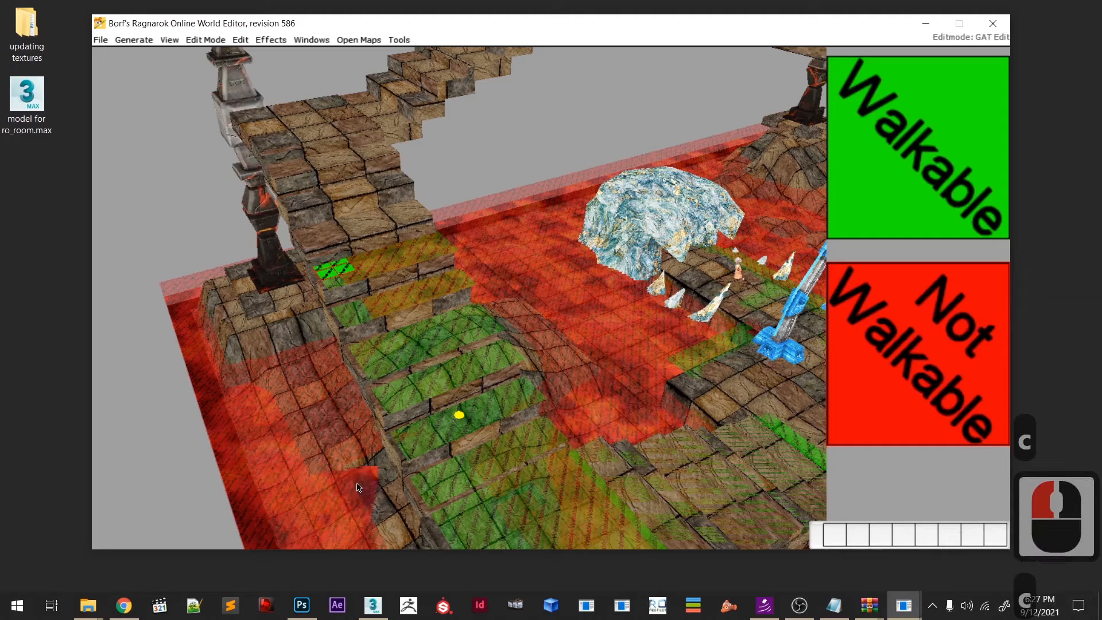
{"action": "left_click", "coordinate": [346, 468]}
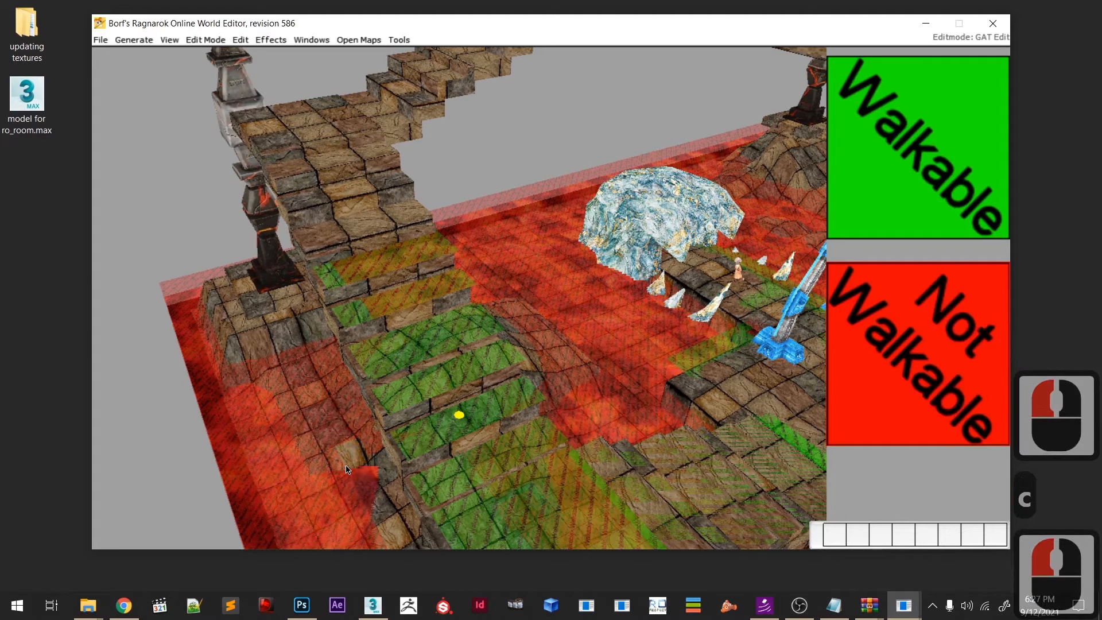
{"action": "key", "text": "Page_Up"}
{"action": "key", "text": "Page_Up"}
{"action": "key", "text": "Page_Up"}
{"action": "key", "text": "Page_Up"}
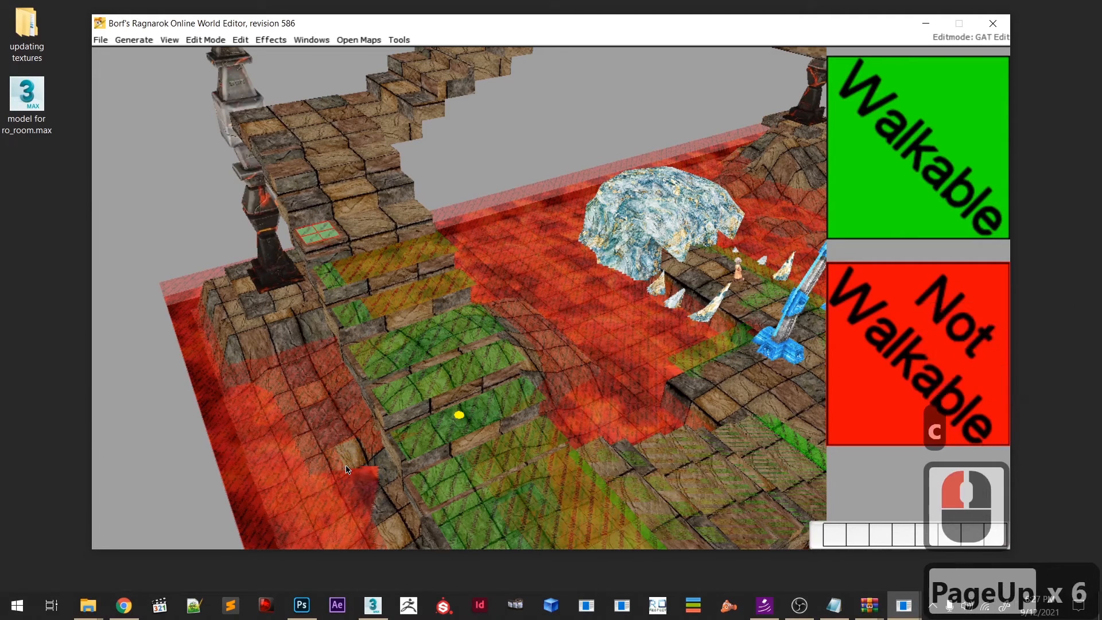
- Copy the raised walkable cells across the full width of the seventh stair step
{"action": "key", "text": "c"}
{"action": "left_click", "coordinate": [394, 445]}
{"action": "key", "text": "c"}
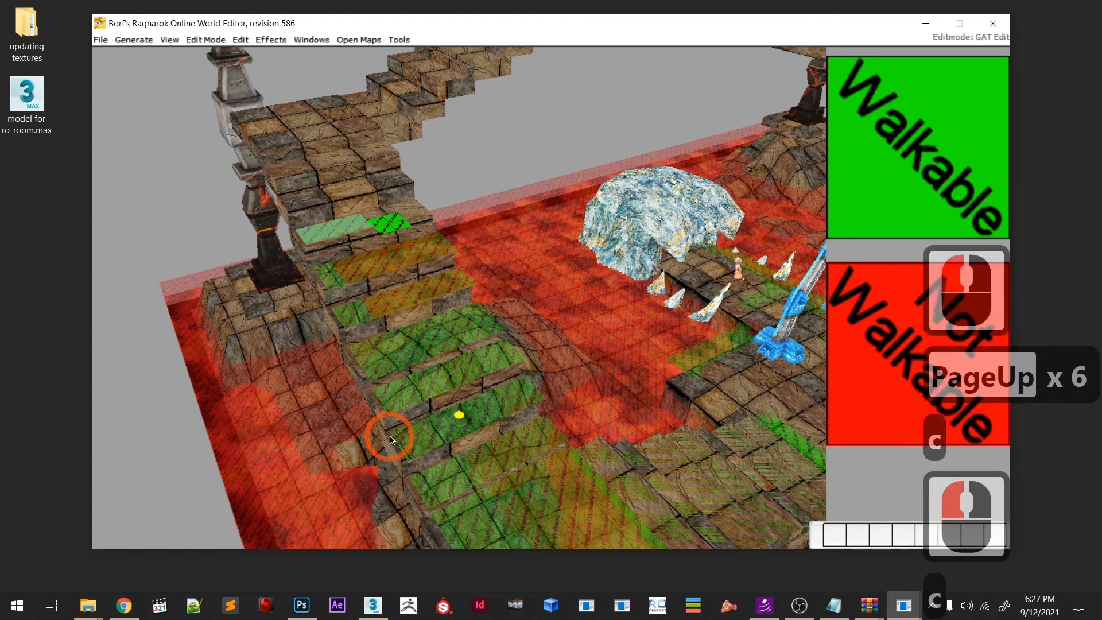
{"action": "left_click", "coordinate": [407, 425]}
{"action": "key", "text": "c"}
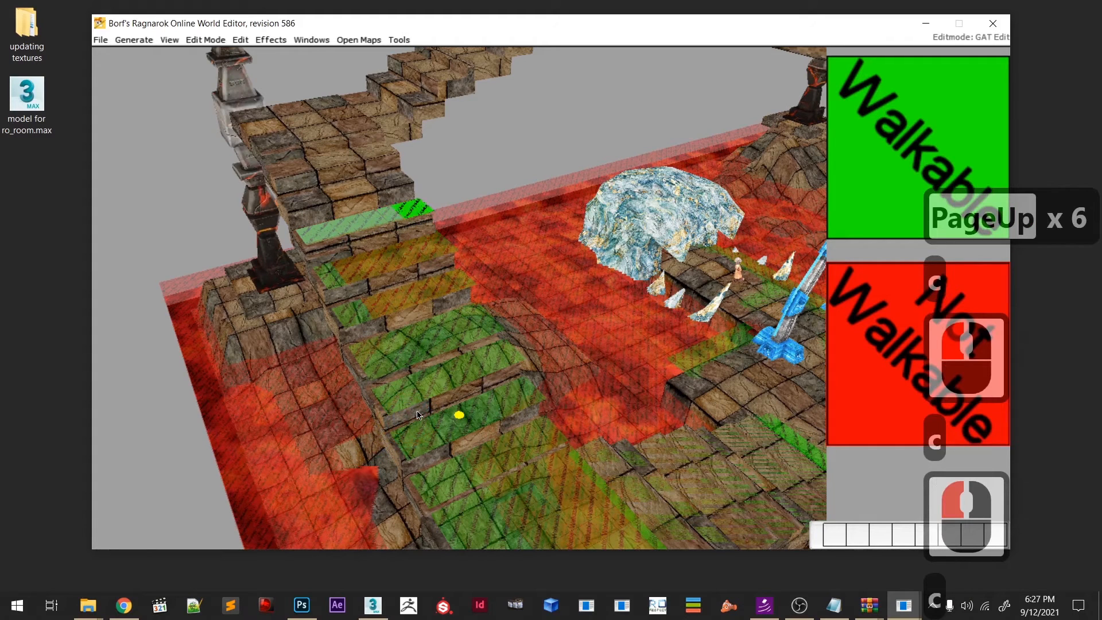
{"action": "left_click", "coordinate": [413, 408]}
{"action": "key", "text": "c"}
- Raise a block of GAT cells at the crystal-side end of the eighth stair step to its surface
{"action": "left_click", "coordinate": [401, 388]}
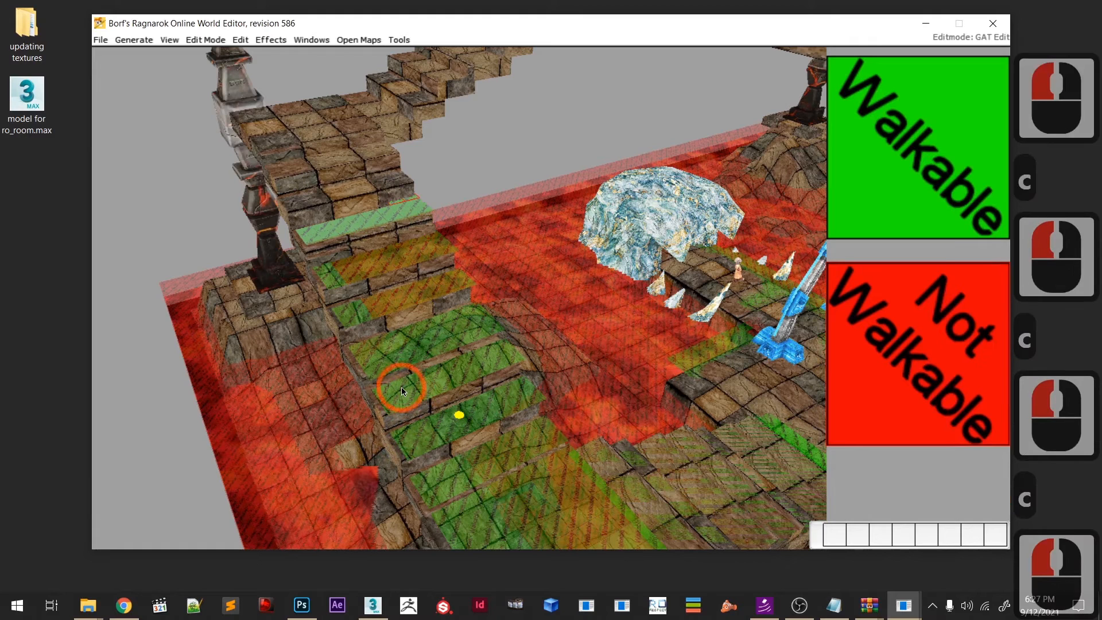
{"action": "key", "text": "Page_Up"}
{"action": "key", "text": "Page_Up"}
{"action": "key", "text": "Page_Up"}
{"action": "key", "text": "Page_Up"}
{"action": "key", "text": "Page_Up"}
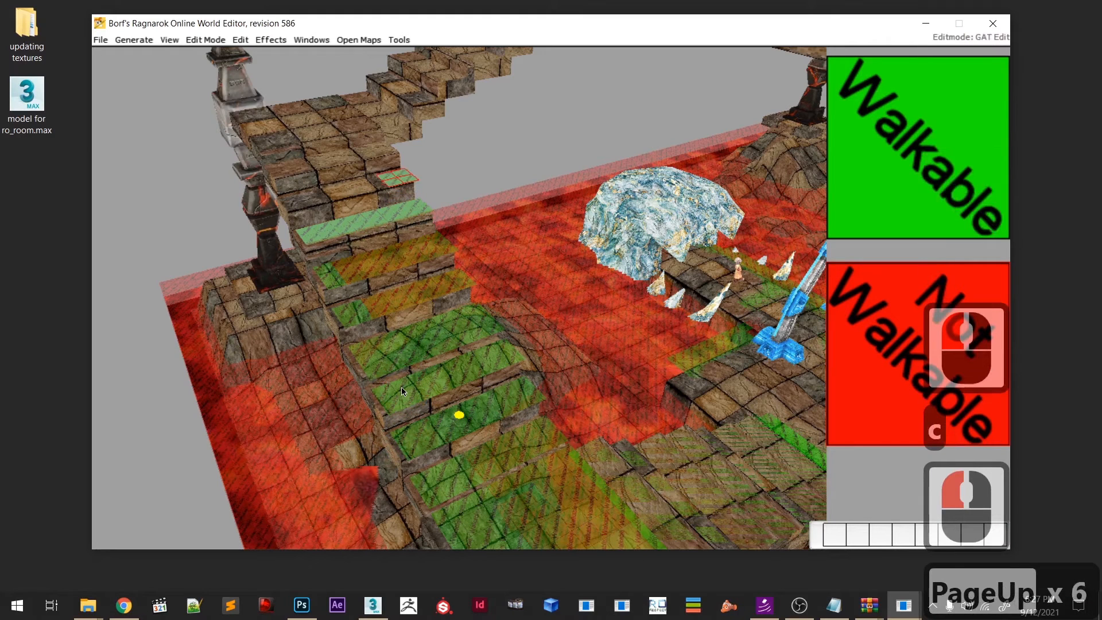
- Copy the raised walkable cells across the eighth stair step, undoing the misplaced copy at the pillar side and placing it again
{"action": "key", "text": "c"}
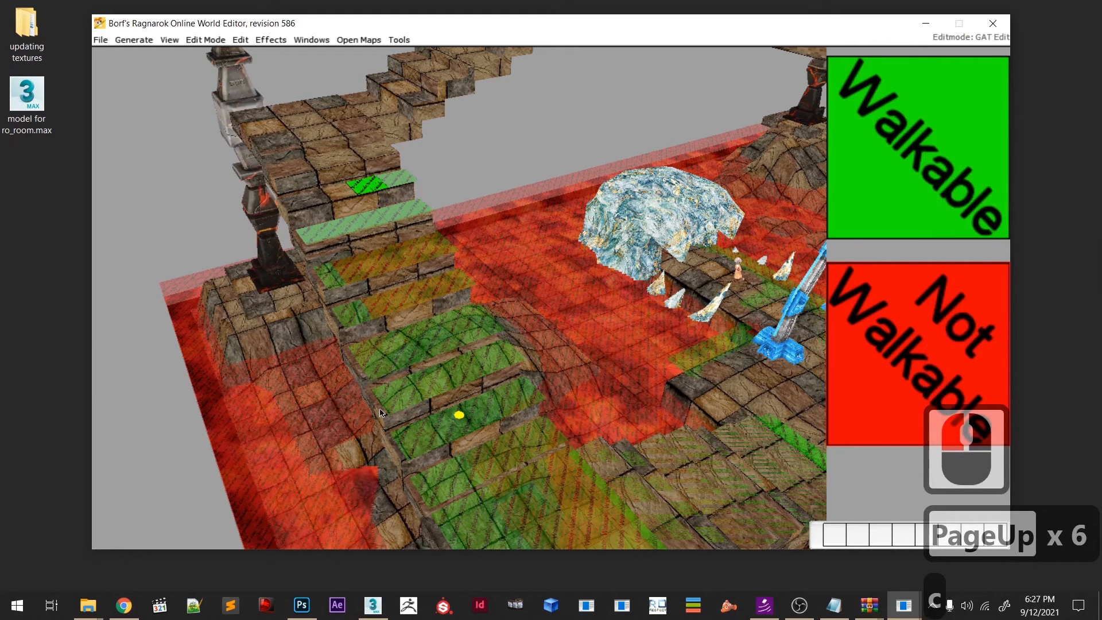
{"action": "left_click", "coordinate": [374, 412]}
{"action": "key", "text": "c"}
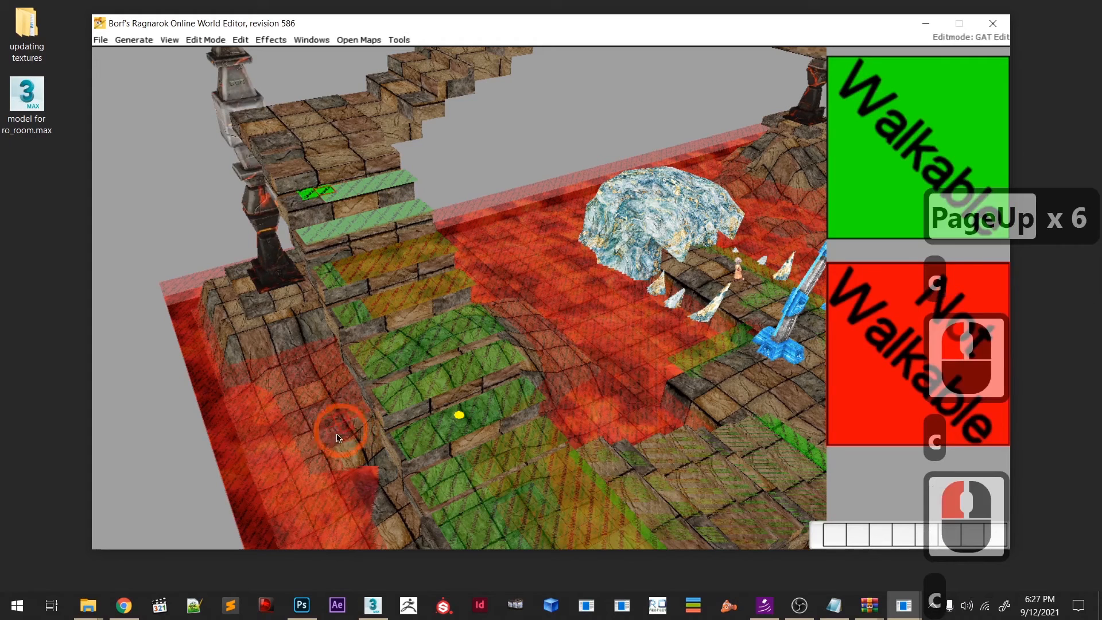
{"action": "left_click", "coordinate": [336, 448]}
{"action": "key", "text": "u"}
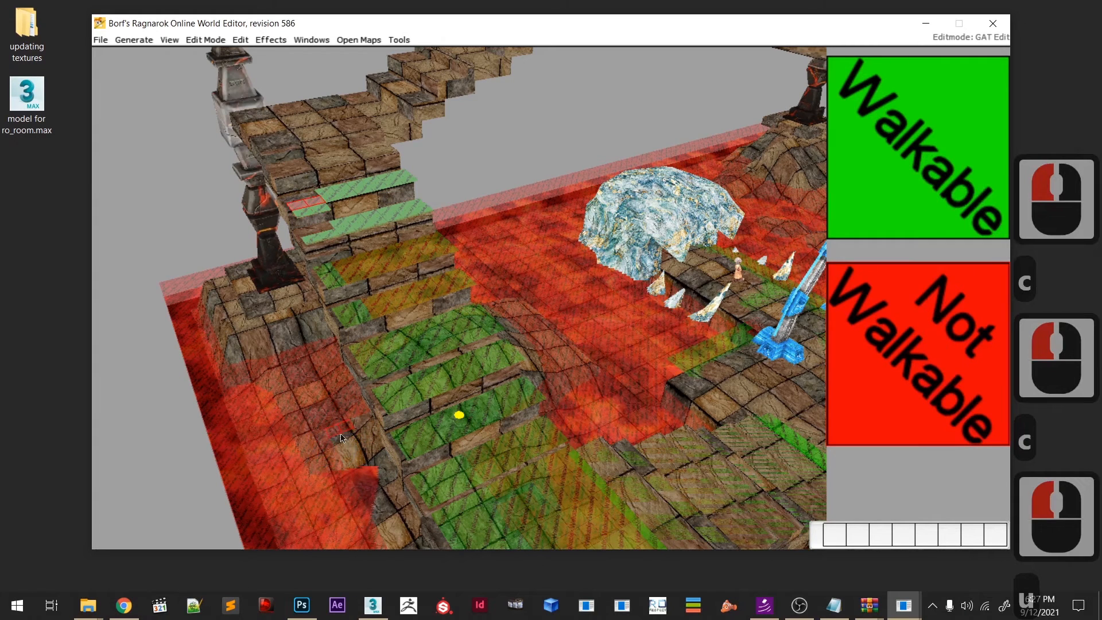
{"action": "key", "text": "u"}
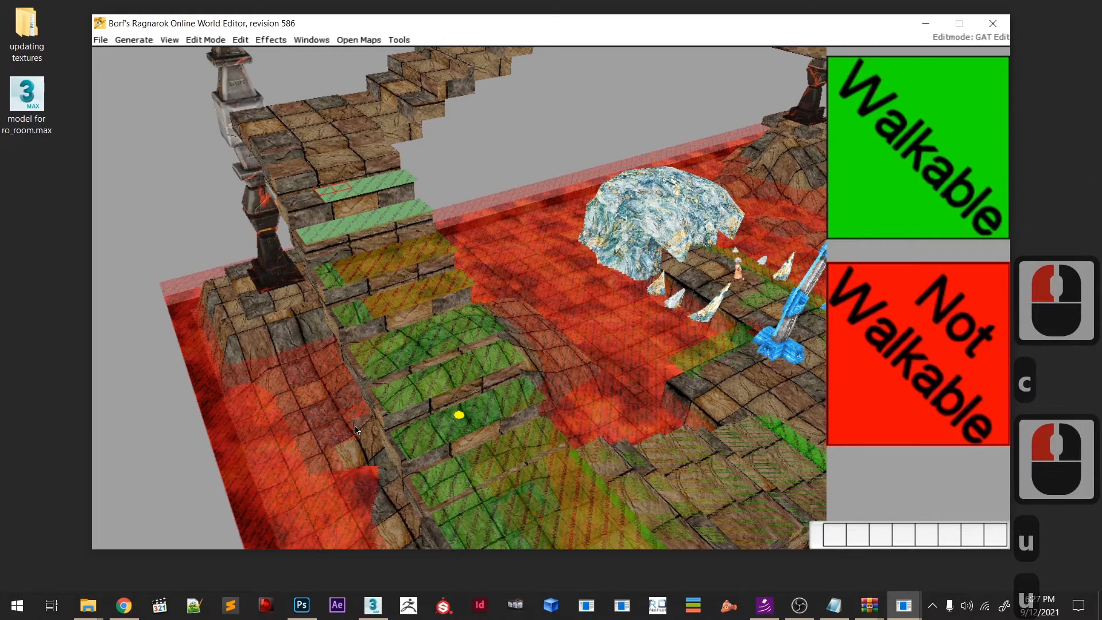
{"action": "key", "text": "c"}
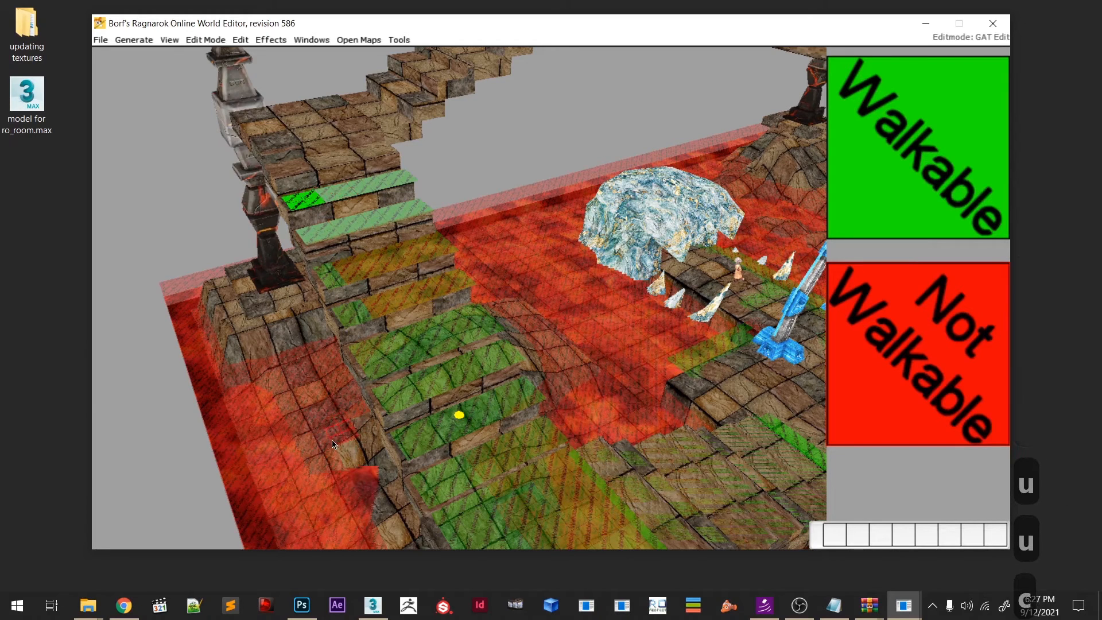
{"action": "left_click", "coordinate": [325, 426]}
- Raise a block of GAT cells at the pillar-side end of the ninth stair step and fine-tune its height
{"action": "left_click", "coordinate": [326, 426]}
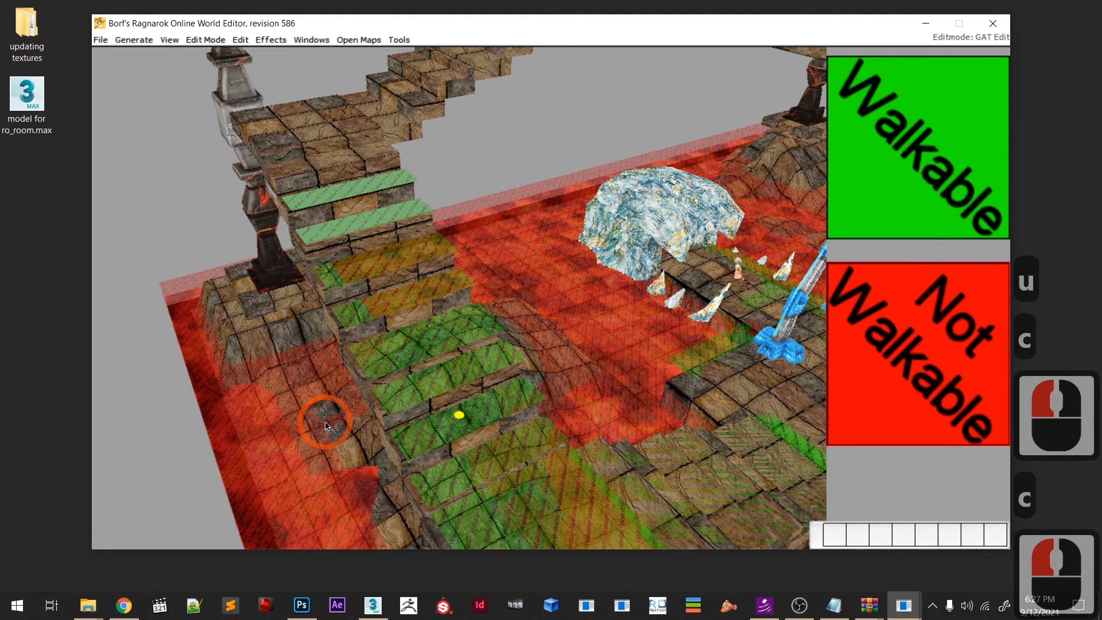
{"action": "key", "text": "Page_Up"}
{"action": "key", "text": "Page_Up"}
{"action": "key", "text": "Page_Up"}
{"action": "key", "text": "Page_Up"}
{"action": "key", "text": "Page_Down"}
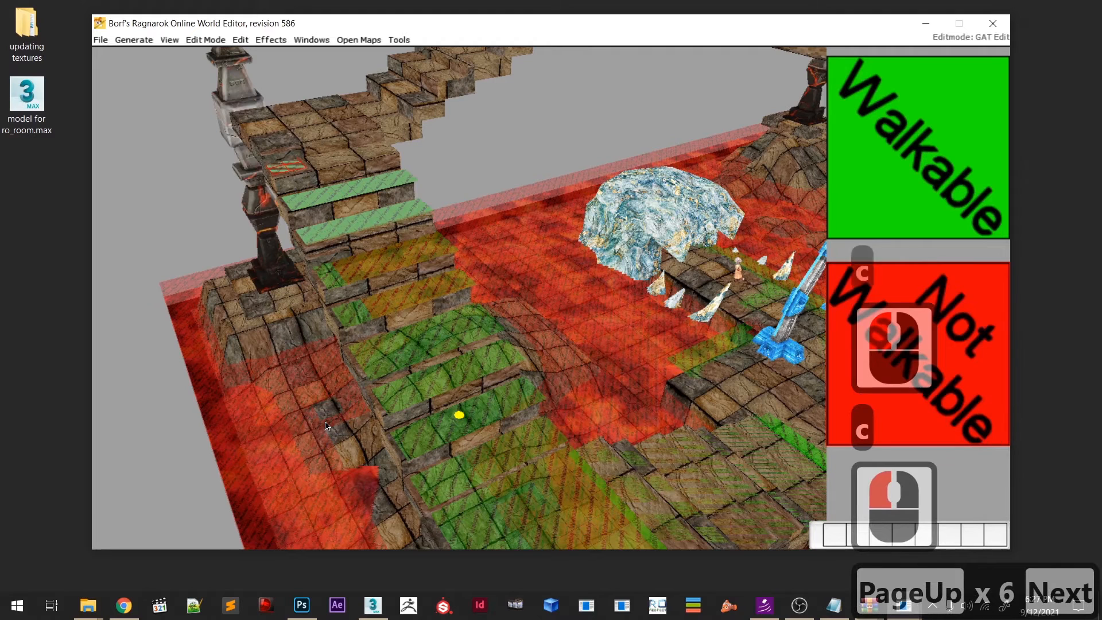
{"action": "key", "text": "Page_Up"}
- Copy the raised walkable cells across all tiles of the ninth stair step
{"action": "key", "text": "c"}
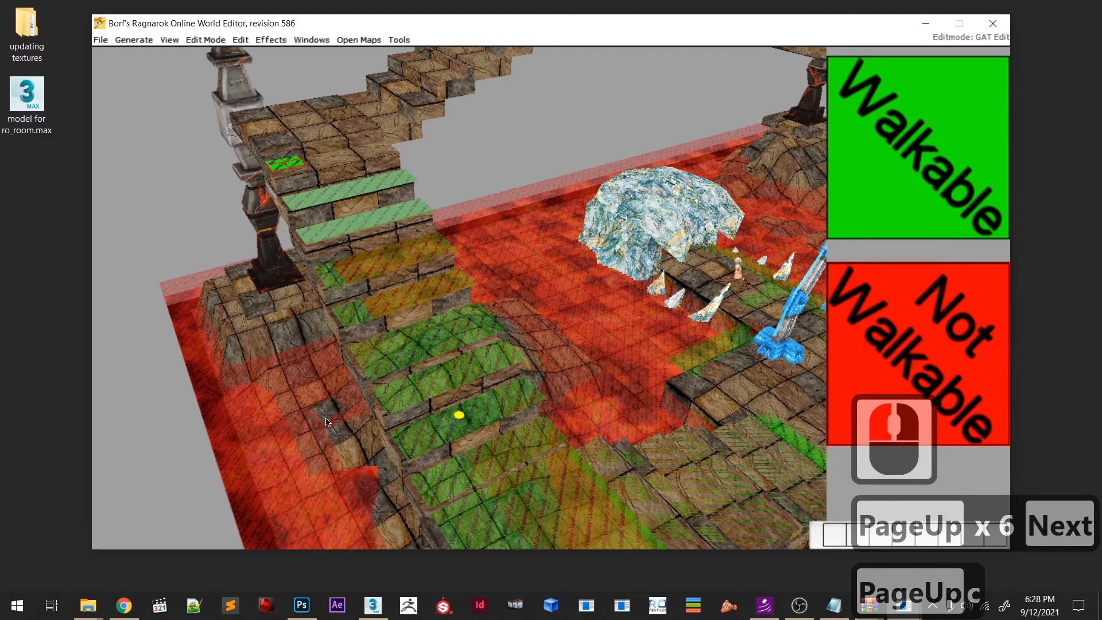
{"action": "left_click", "coordinate": [331, 428]}
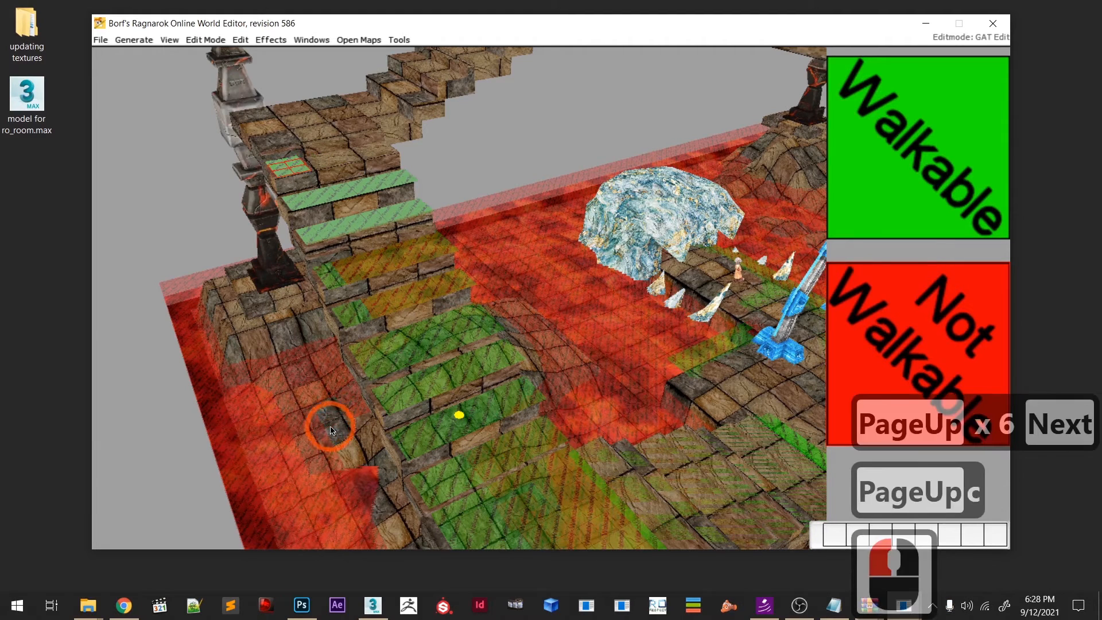
{"action": "key", "text": "c"}
{"action": "left_click", "coordinate": [354, 411]}
{"action": "key", "text": "c"}
{"action": "left_click", "coordinate": [374, 403]}
{"action": "key", "text": "c"}
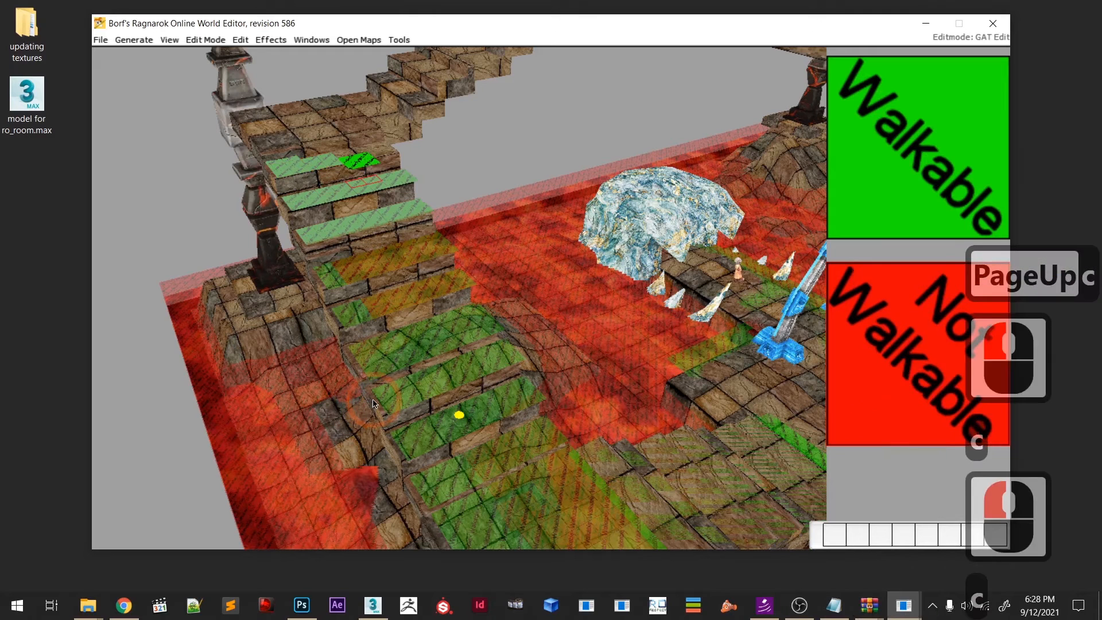
{"action": "left_click", "coordinate": [387, 389]}
{"action": "key", "text": "c"}
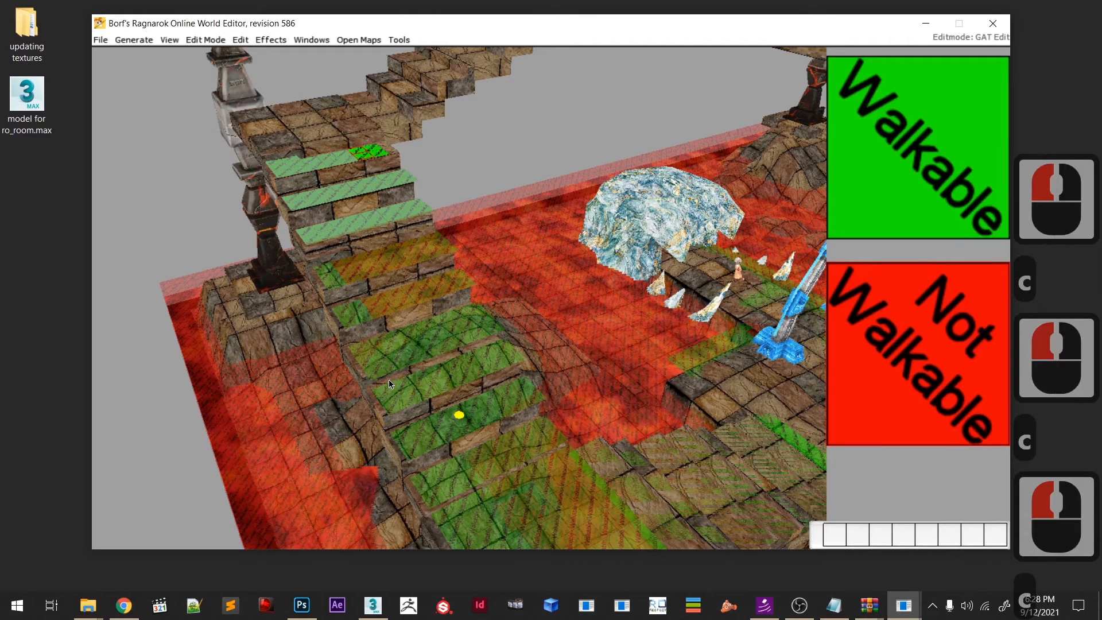
{"action": "left_click", "coordinate": [389, 375]}
{"action": "key", "text": "c"}
{"action": "key", "text": "c"}
- Raise a block of GAT cells at the crystal-side end of the upper landing and fine-tune it to the surface
{"action": "left_click", "coordinate": [384, 373]}
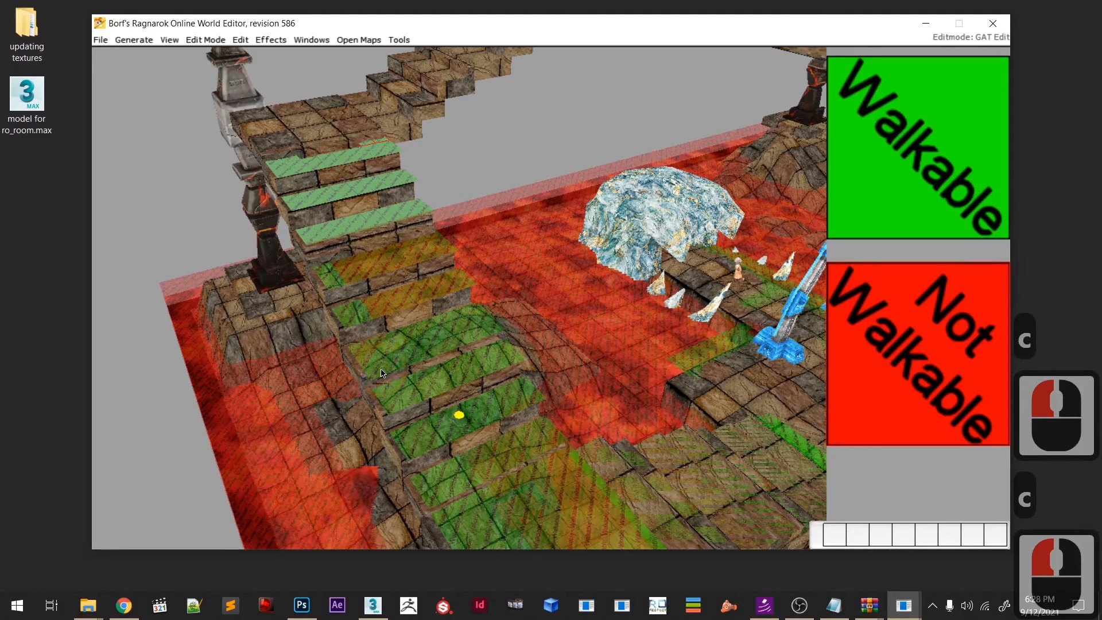
{"action": "key", "text": "Page_Up"}
{"action": "key", "text": "Page_Up"}
{"action": "key", "text": "Page_Up"}
{"action": "key", "text": "Page_Down"}
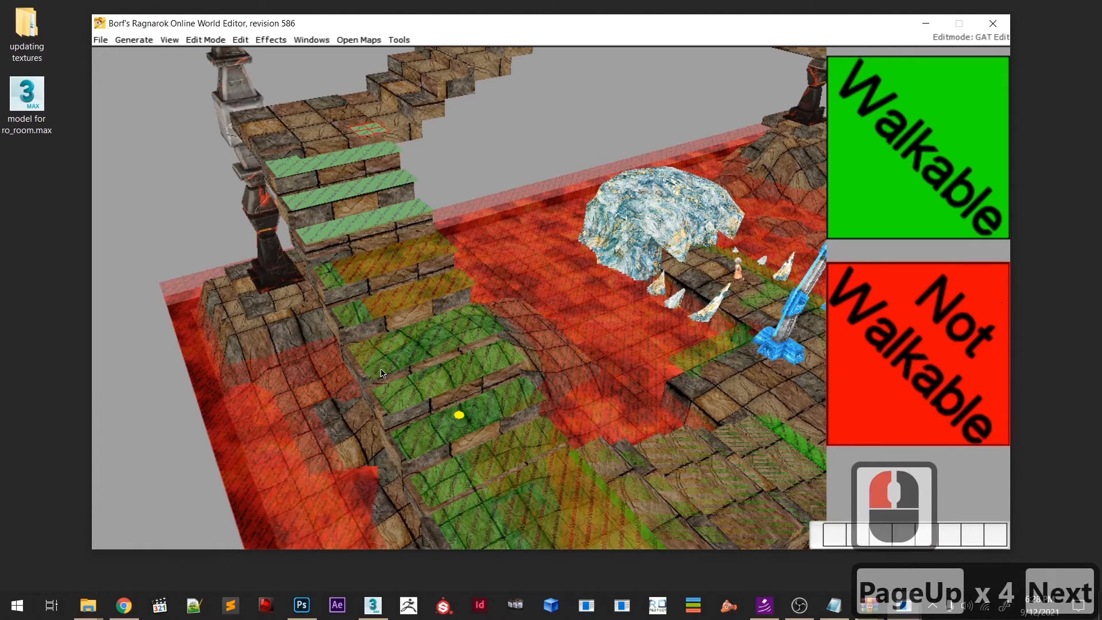
- Copy the raised walkable cells onto the neighbouring tiles around the first block on the upper landing
{"action": "right_click_drag", "start_coordinate": [381, 384], "coordinate": [480, 445], "text": "shift"}
{"action": "scroll", "coordinate": [481, 445], "scroll_direction": "up", "scroll_amount": 3}
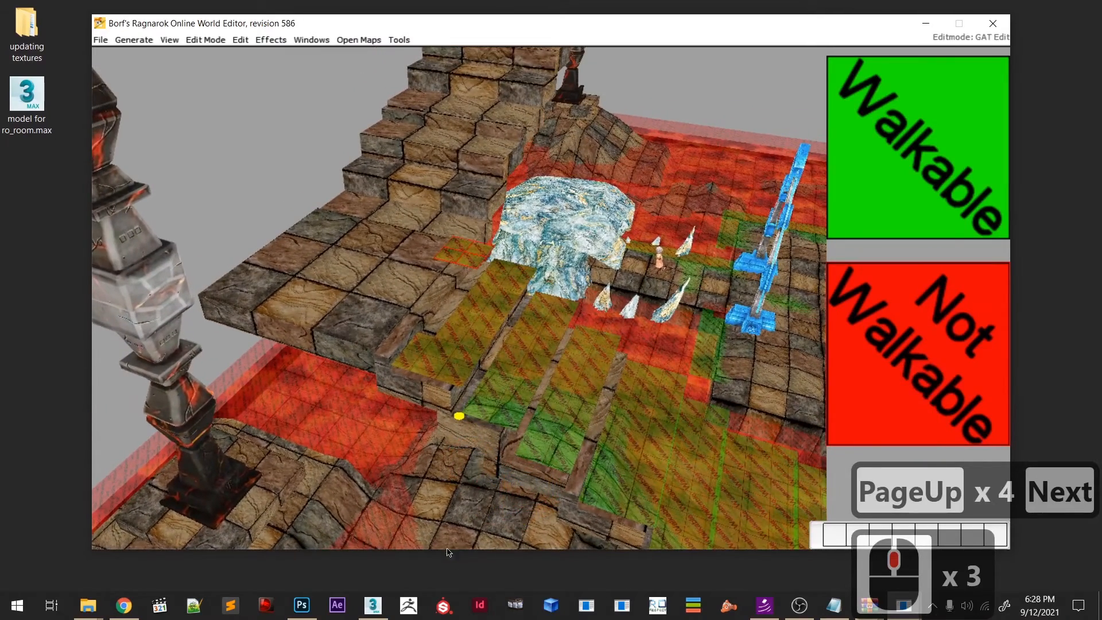
{"action": "middle_click_drag", "start_coordinate": [516, 500], "coordinate": [504, 494]}
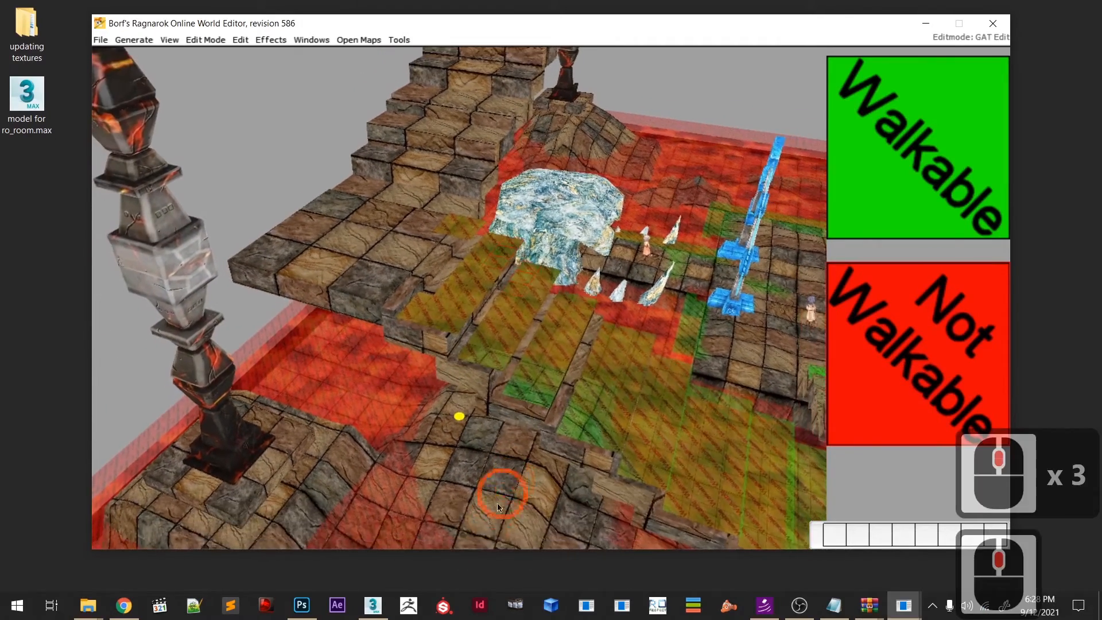
{"action": "key", "text": "c"}
{"action": "left_click", "coordinate": [465, 495]}
{"action": "key", "text": "c"}
{"action": "left_click", "coordinate": [453, 529]}
{"action": "key", "text": "c"}
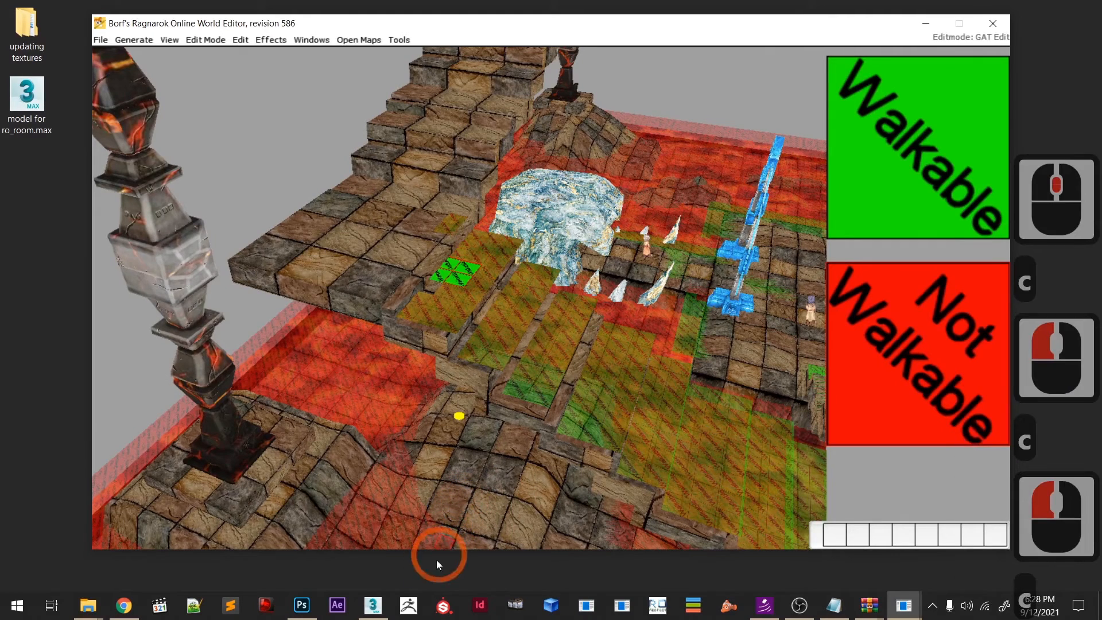
{"action": "mouse_move", "coordinate": [445, 517]}
{"action": "middle_mouse_down"}
{"action": "mouse_move", "coordinate": [459, 522]}
{"action": "mouse_move", "coordinate": [445, 516]}
{"action": "middle_mouse_up"}
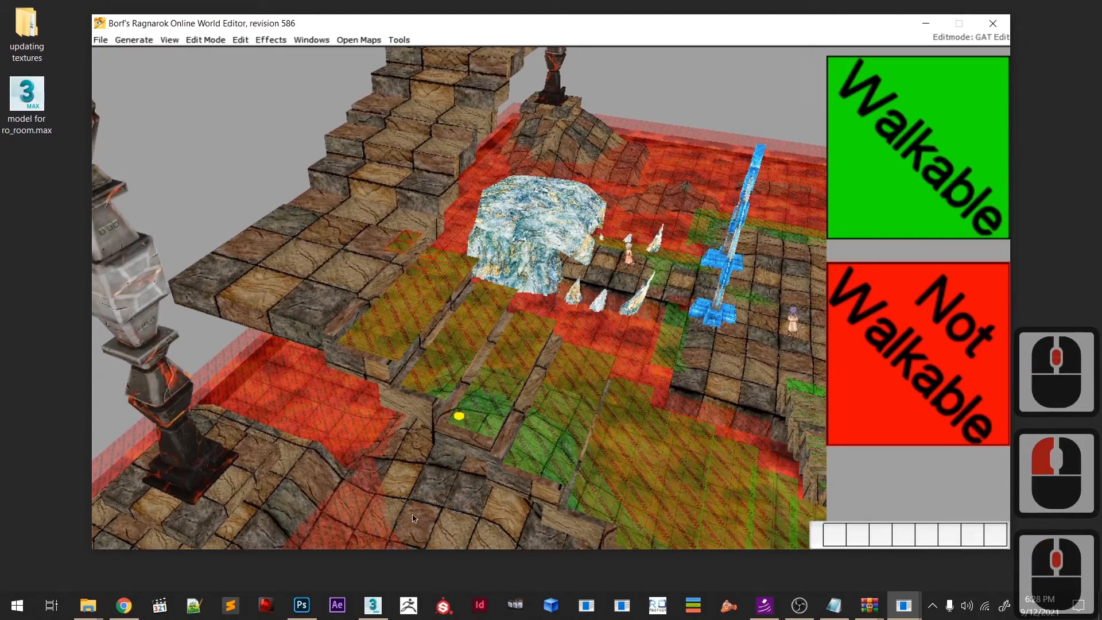
{"action": "key", "text": "c"}
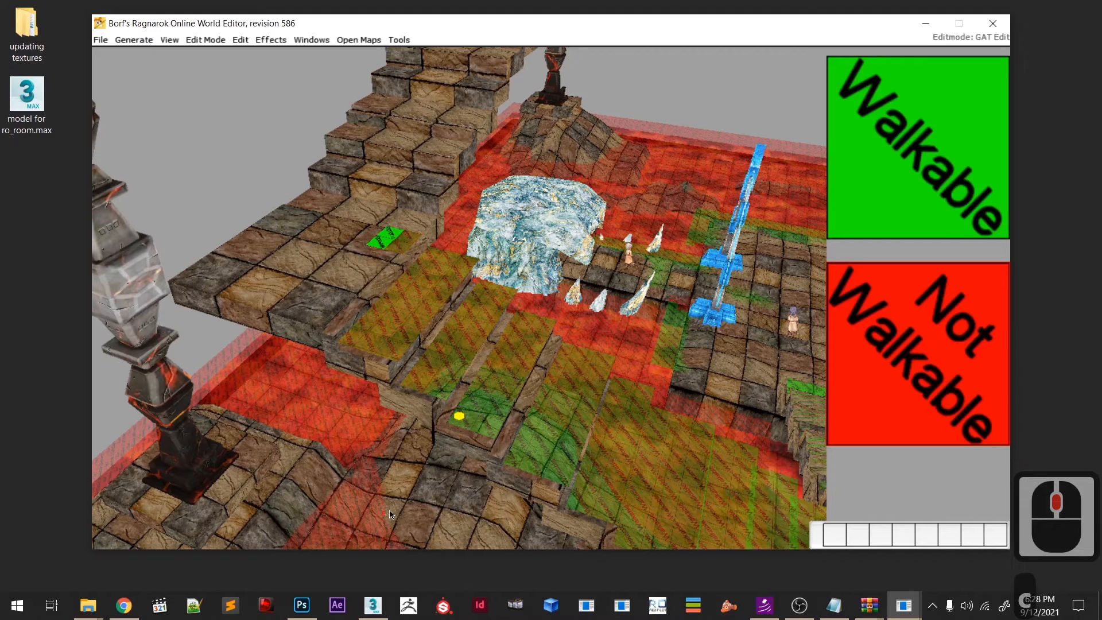
{"action": "left_click", "coordinate": [389, 510]}
{"action": "key", "text": "c"}
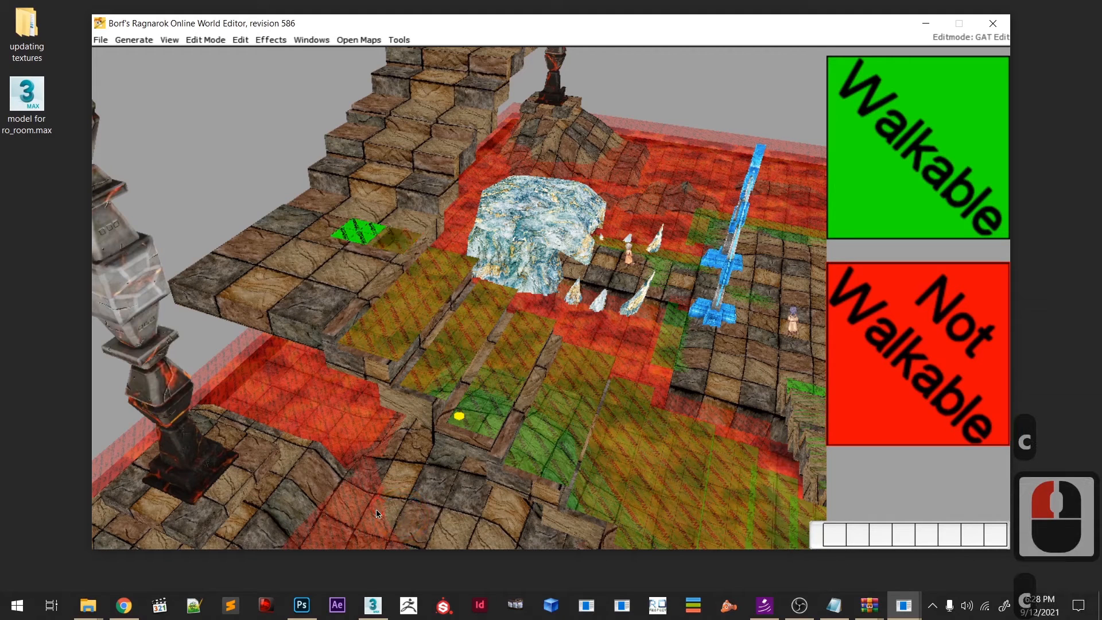
{"action": "left_click", "coordinate": [377, 510]}
{"action": "key", "text": "c"}
{"action": "left_click", "coordinate": [384, 517]}
{"action": "key", "text": "c"}
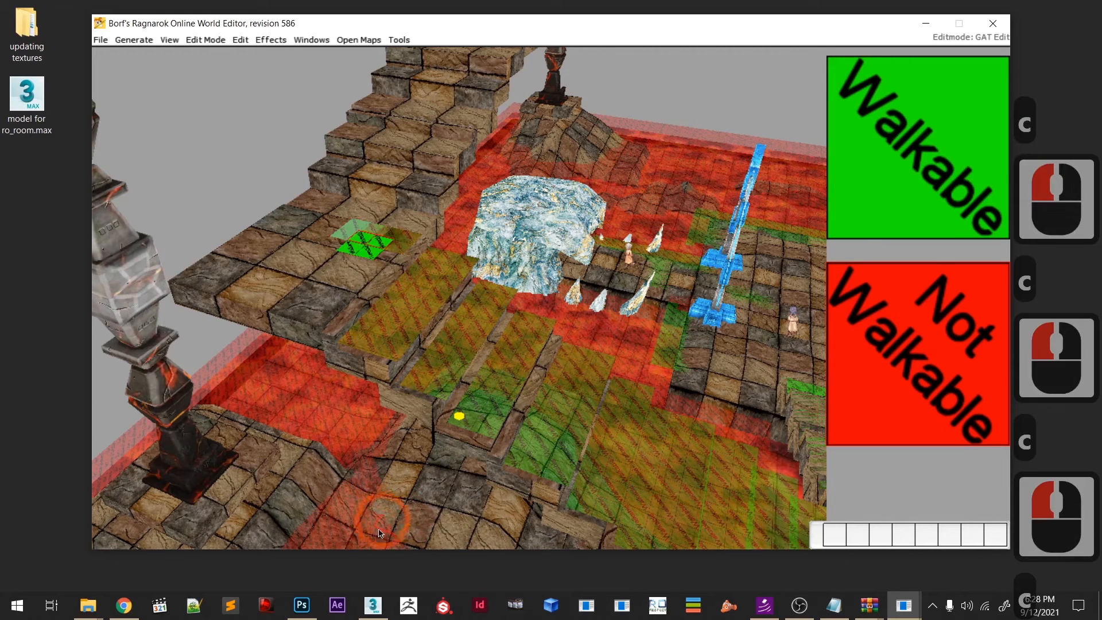
{"action": "left_click", "coordinate": [396, 542]}
{"action": "key", "text": "c"}
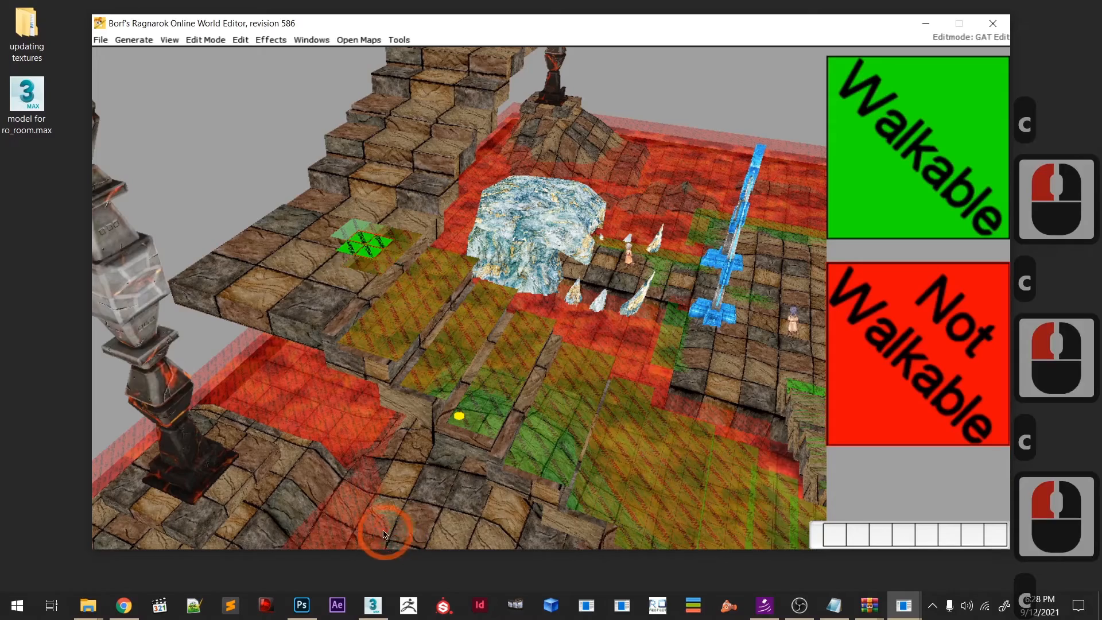
{"action": "left_click", "coordinate": [370, 538]}
- Enlarge the GAT brush and copy the walkable cells over the remaining tiles of the upper landing
{"action": "middle_click_drag", "start_coordinate": [423, 492], "coordinate": [299, 439]}
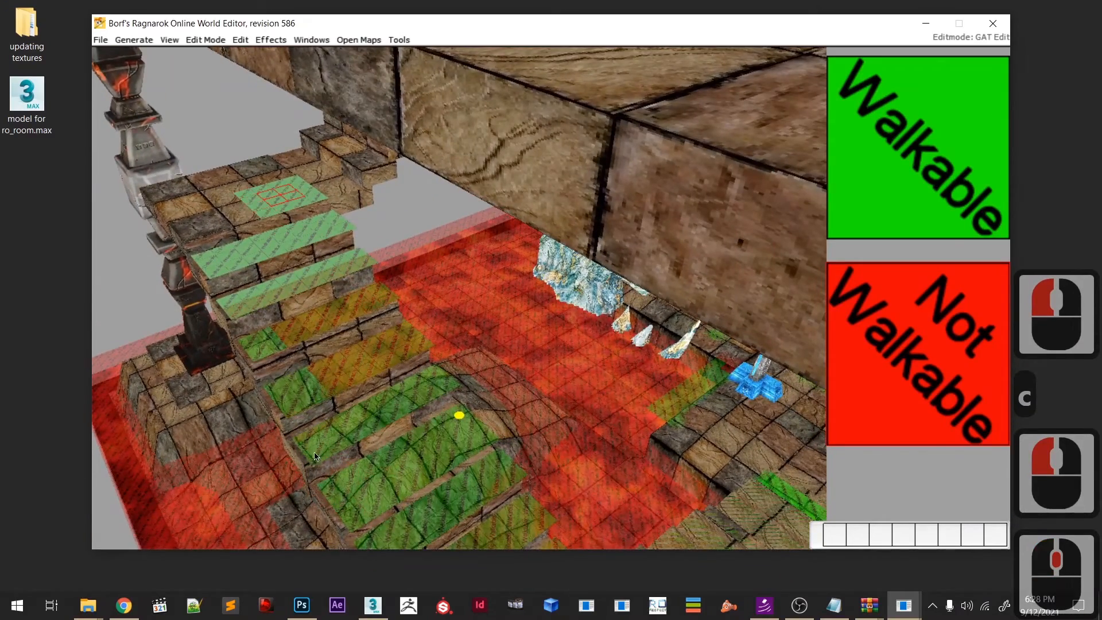
{"action": "key", "text": "c"}
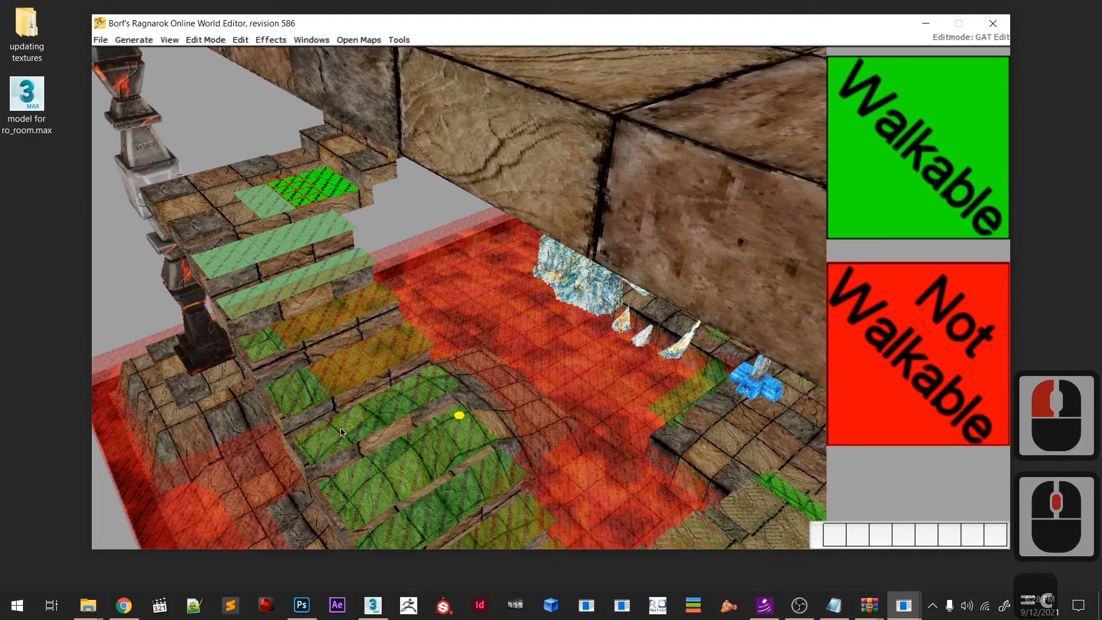
{"action": "left_click", "coordinate": [340, 430]}
{"action": "key", "text": "c"}
{"action": "left_click", "coordinate": [300, 457]}
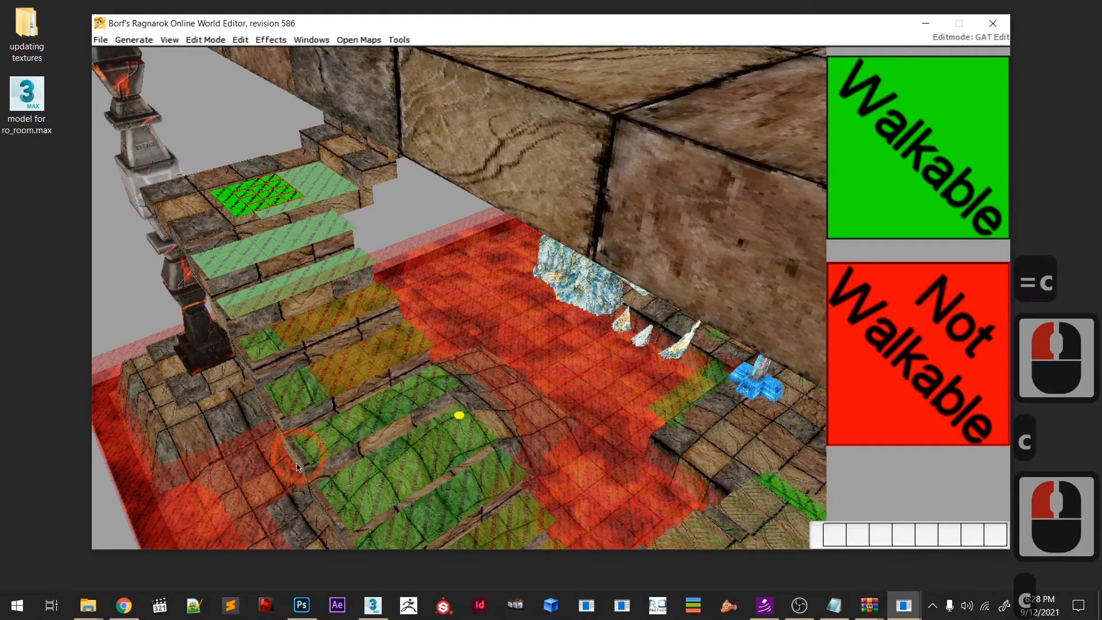
{"action": "key", "text": "c"}
{"action": "left_click", "coordinate": [260, 472]}
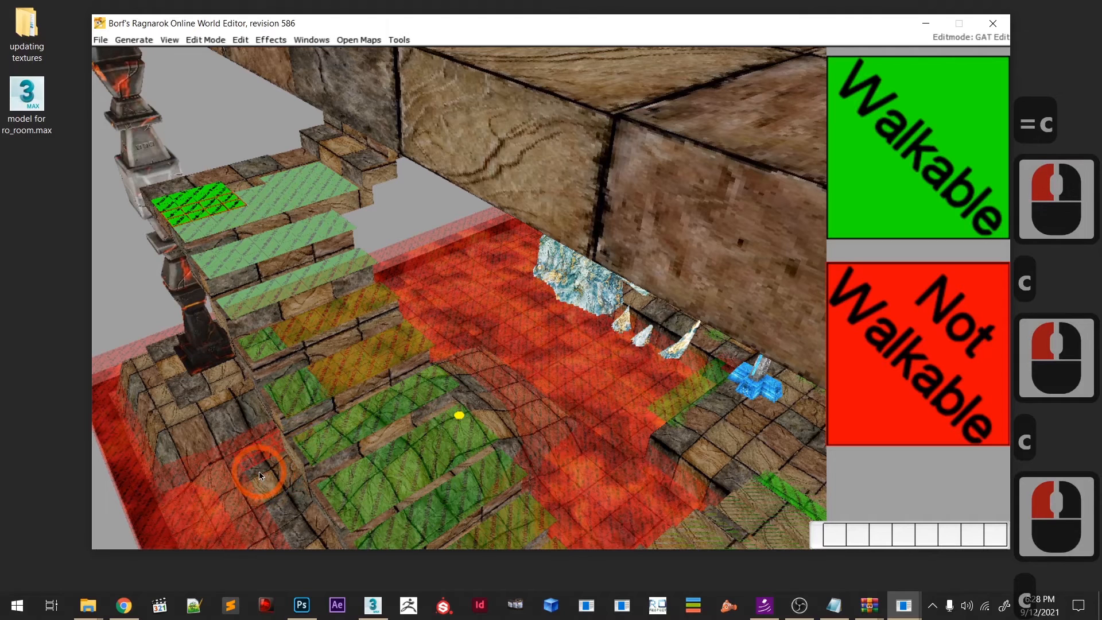
{"action": "left_click", "coordinate": [253, 454]}
{"action": "key", "text": "c"}
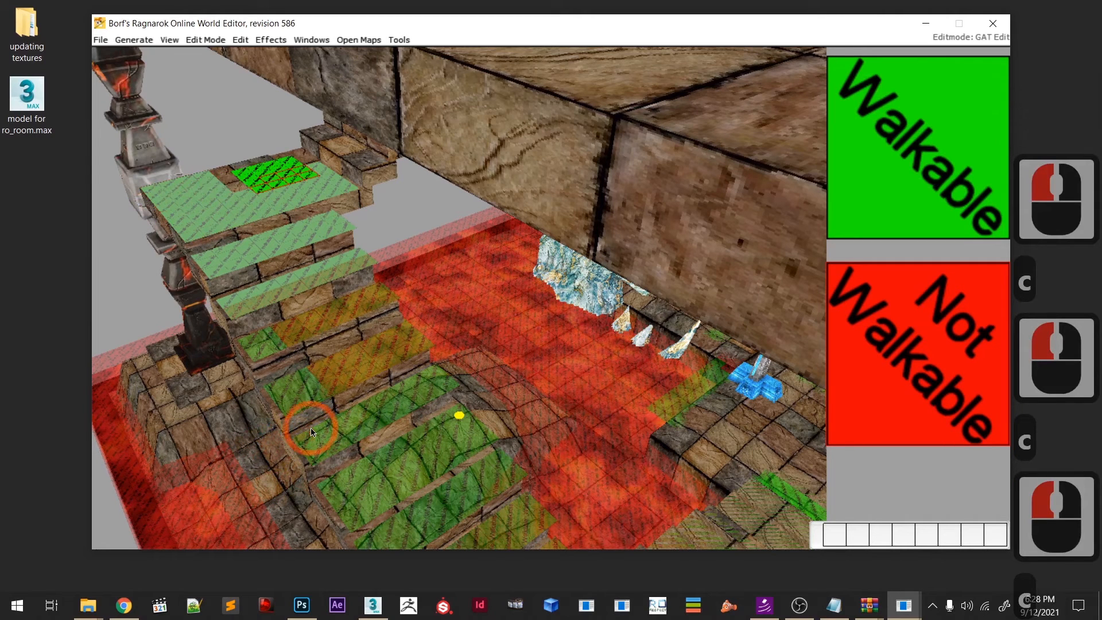
{"action": "left_click", "coordinate": [341, 412]}
{"action": "key", "text": "c"}
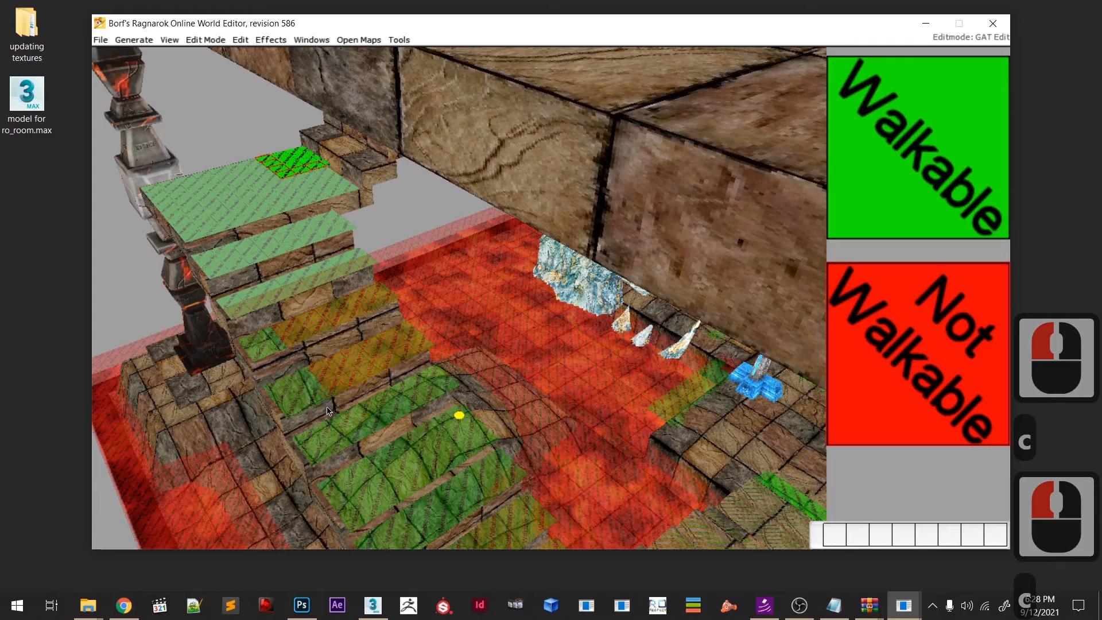
{"action": "key", "text": "c"}
{"action": "left_click", "coordinate": [297, 459]}
{"action": "middle_click_drag", "start_coordinate": [323, 465], "coordinate": [386, 446]}
{"action": "key", "text": "minus"}
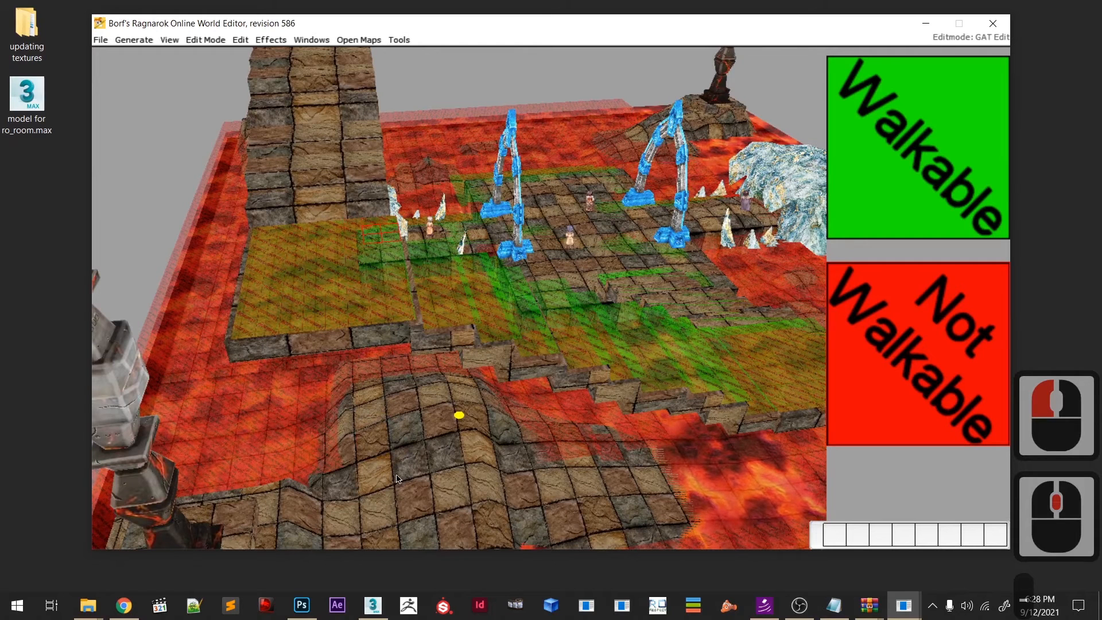
- Shrink the GAT brush, paste walkable cells onto the crystal-side end of the first stair step above the upper landing, and raise them to its surface
{"action": "key", "text": "minus"}
{"action": "key", "text": "c"}
{"action": "left_click", "coordinate": [390, 447]}
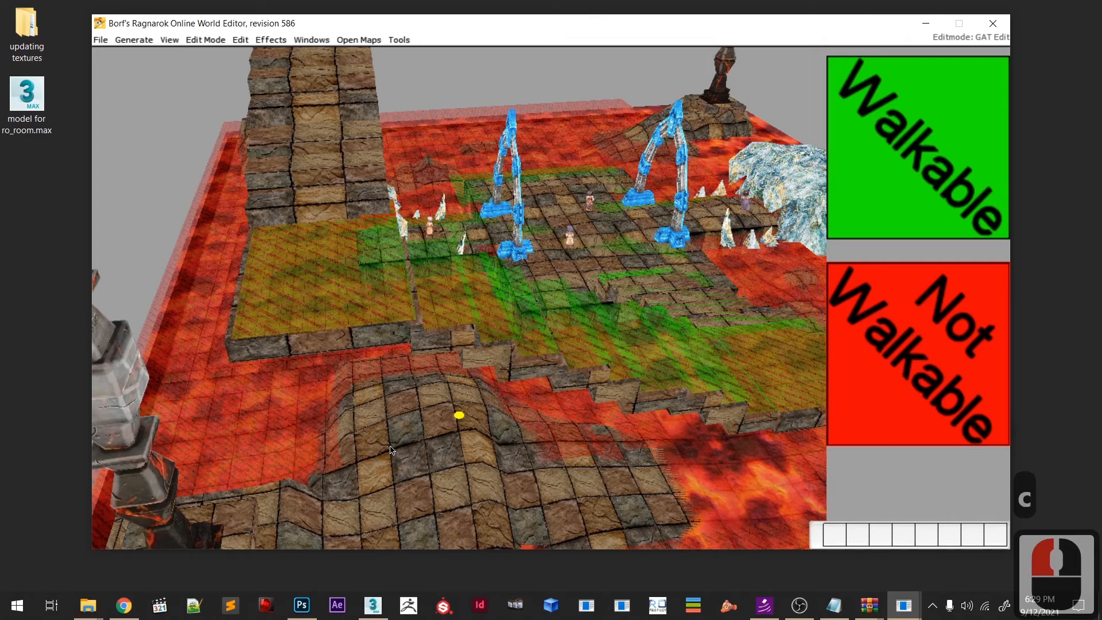
{"action": "key", "text": "equal"}
{"action": "key", "text": "equal"}
{"action": "key", "text": "minus"}
{"action": "key", "text": "minus"}
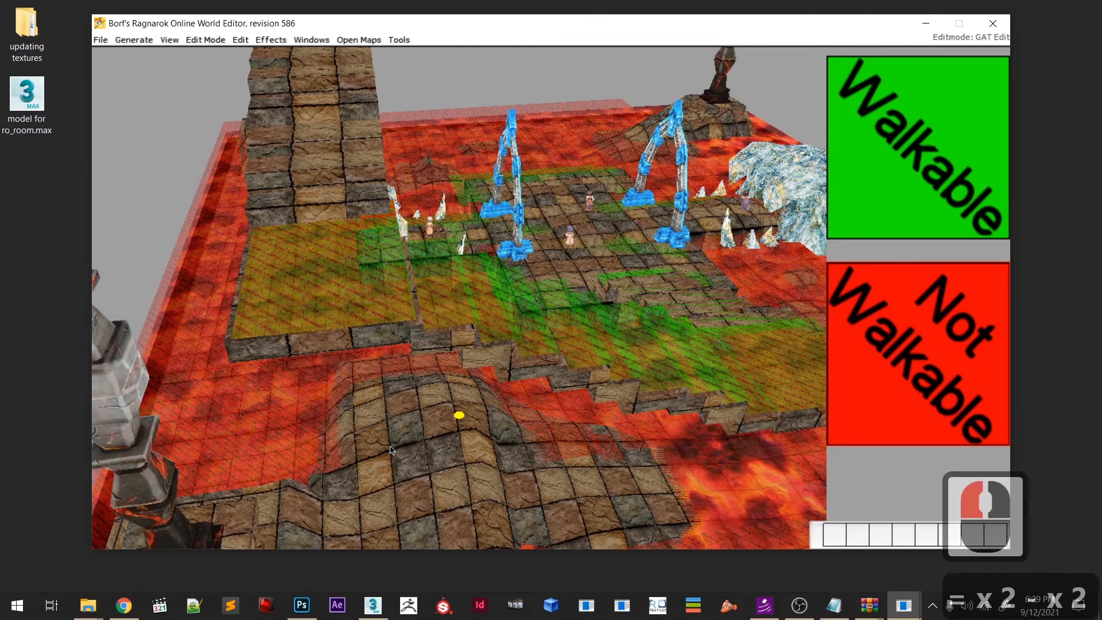
{"action": "key", "text": "Page_Up"}
{"action": "key", "text": "Page_Up"}
{"action": "key", "text": "Page_Up"}
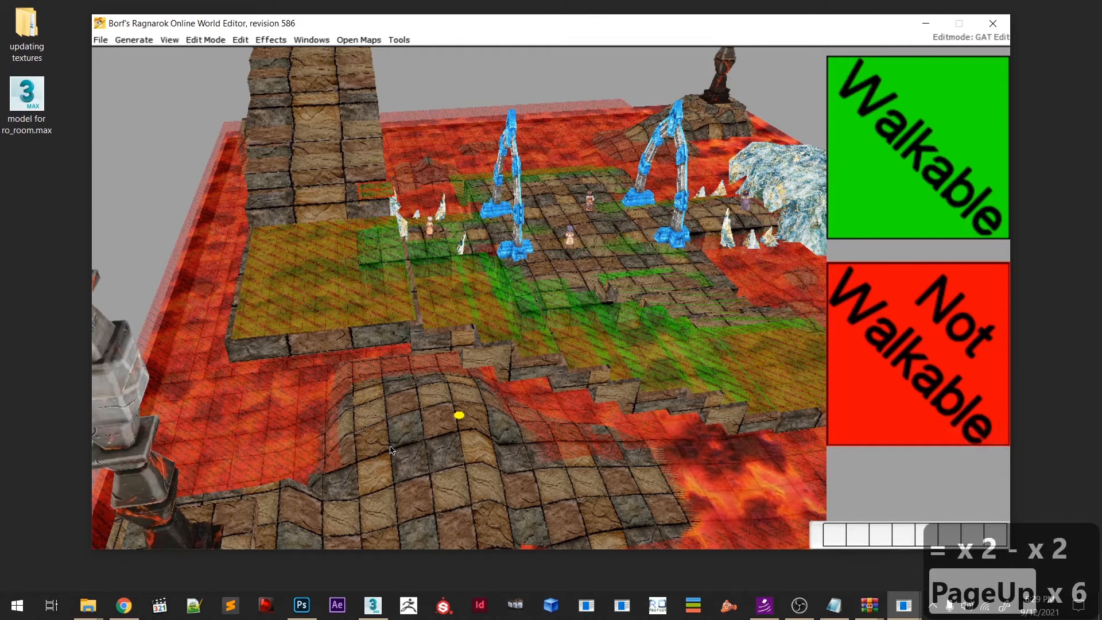
{"action": "key", "text": "Page_Down"}
{"action": "key", "text": "Page_Down"}
{"action": "key", "text": "Page_Up"}
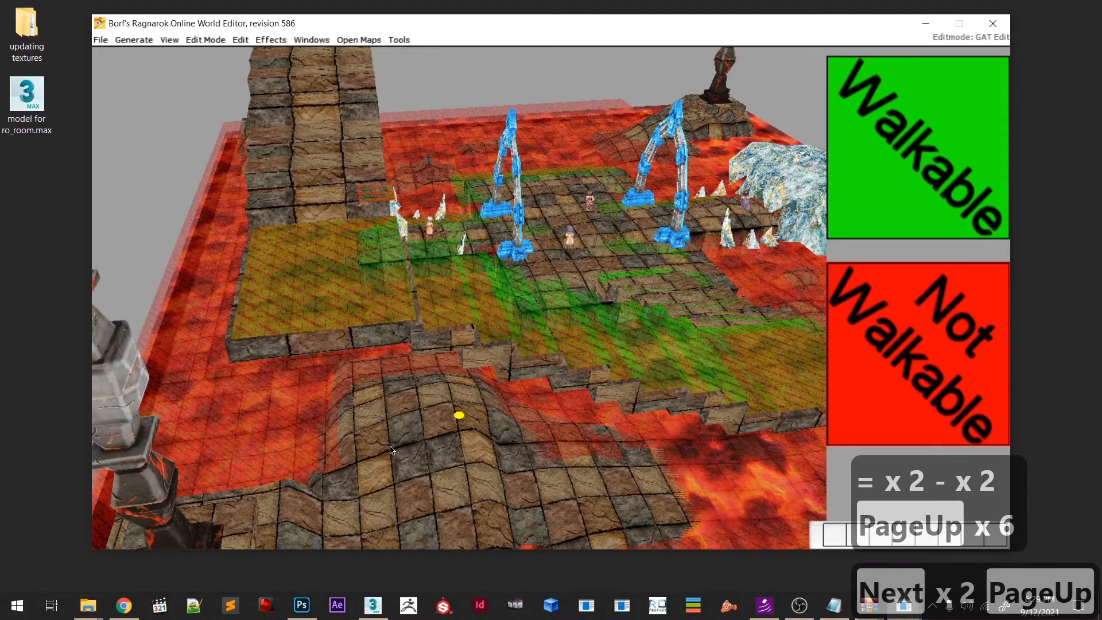
- Copy the raised cells onto the adjacent tiles of the first step above the landing and fine-tune their height
{"action": "key", "text": "c"}
{"action": "left_click", "coordinate": [365, 453], "text": "shift"}
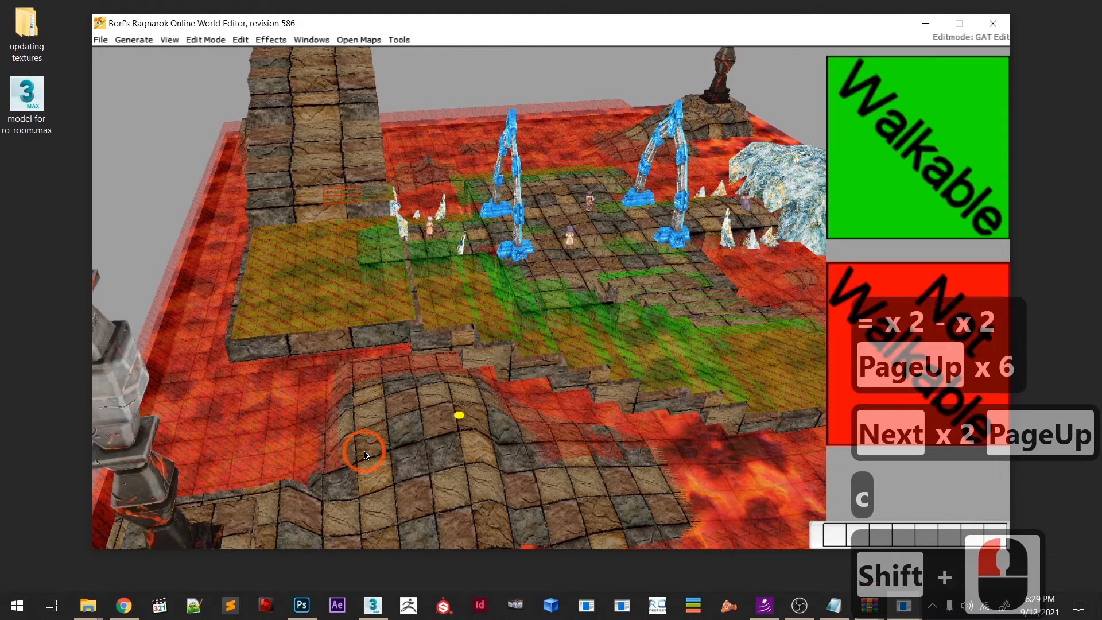
{"action": "key", "text": "Page_Up"}
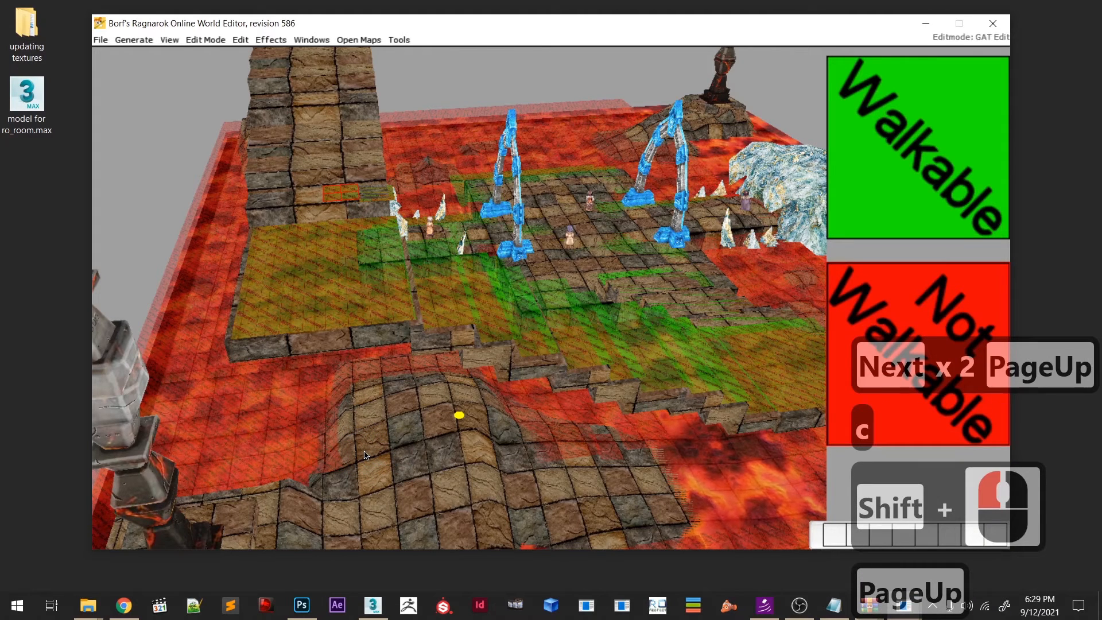
{"action": "key", "text": "c"}
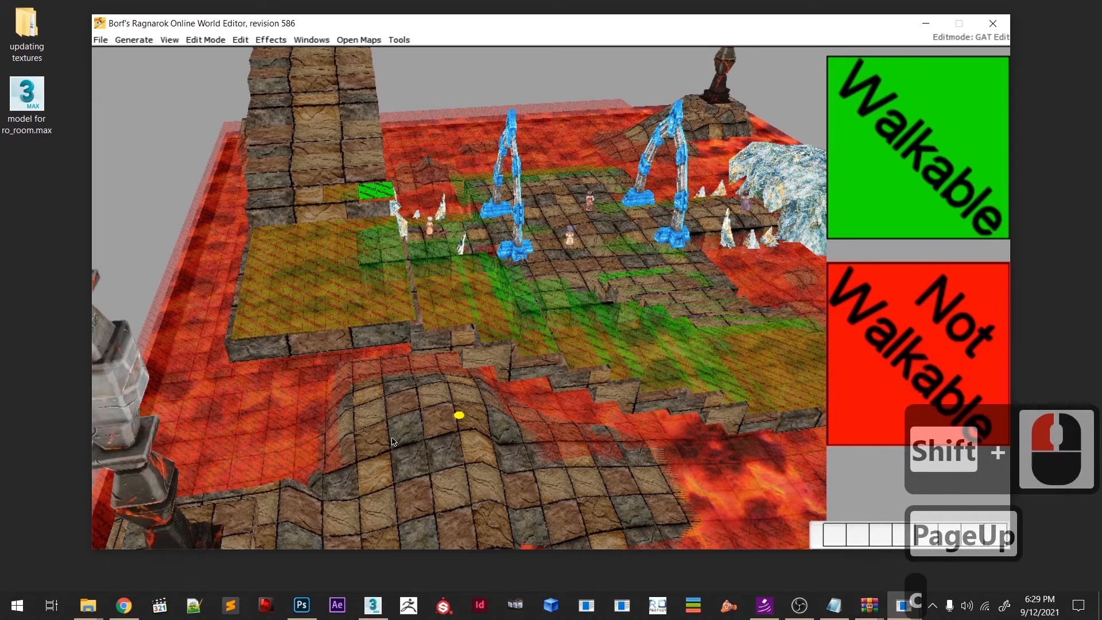
{"action": "left_click", "coordinate": [389, 439]}
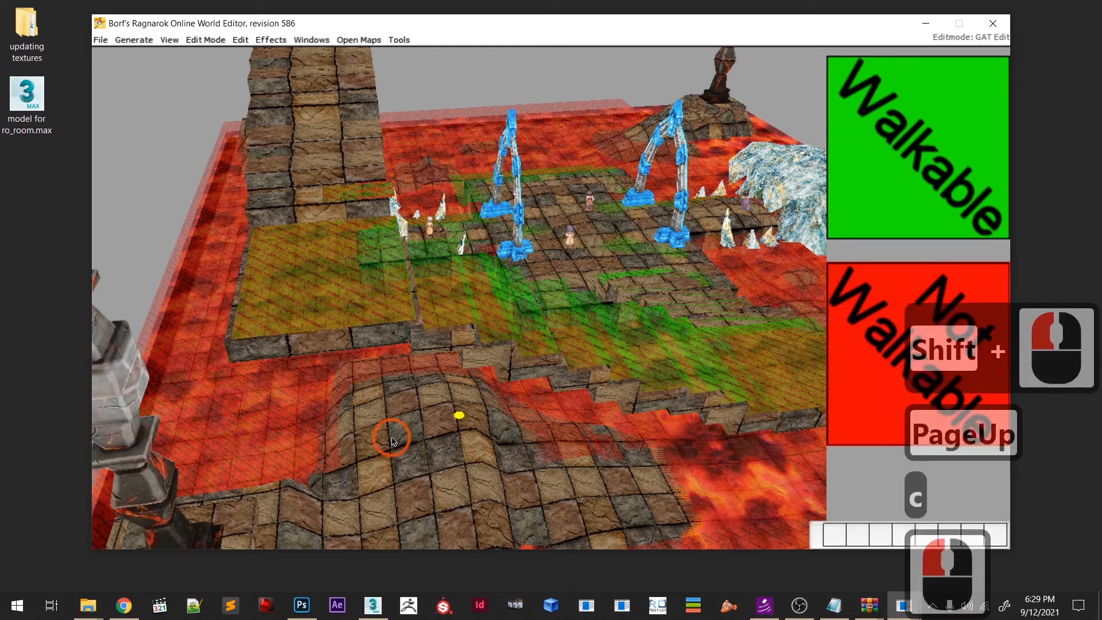
- Extend the walkable cells along the first step towards its outer side, undoing the misplaced copies
{"action": "left_click", "coordinate": [340, 469]}
{"action": "key", "text": "u"}
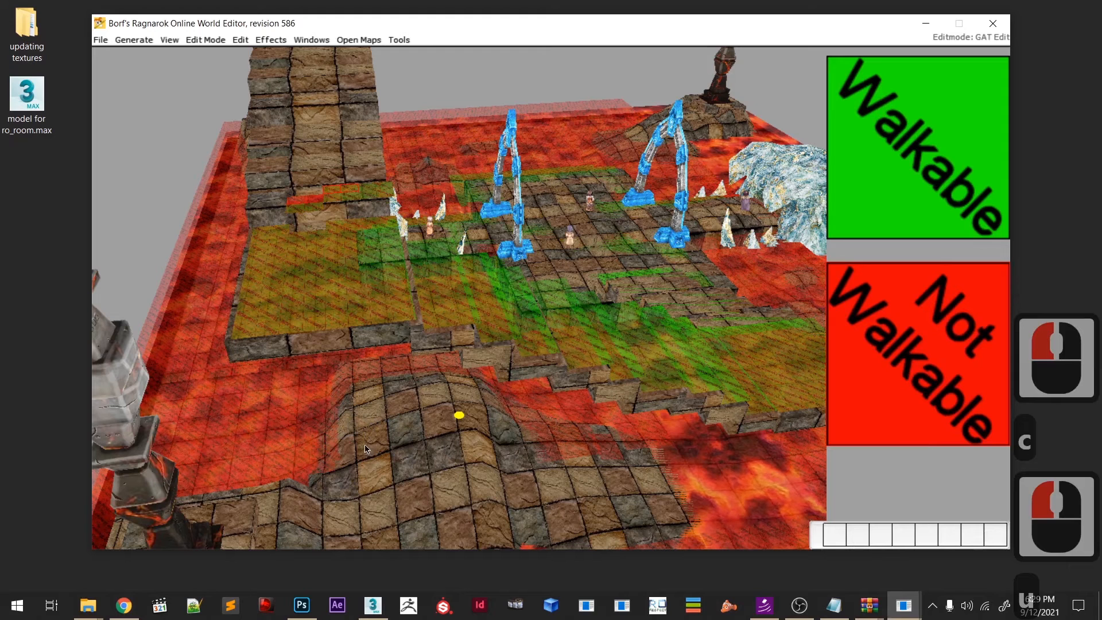
{"action": "key", "text": "u"}
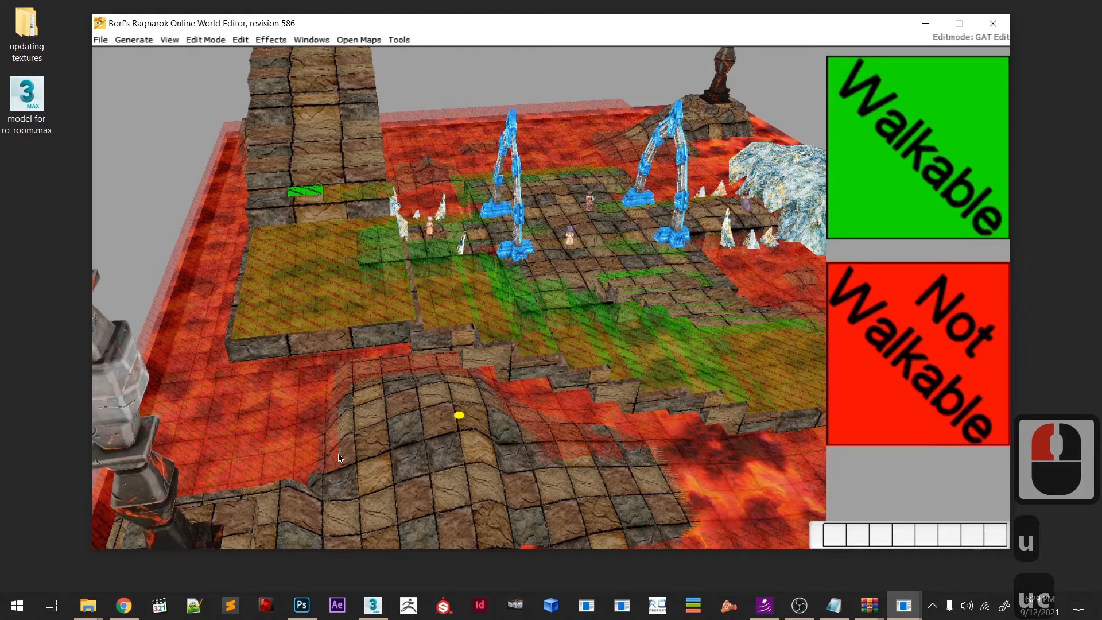
{"action": "left_click", "coordinate": [338, 472]}
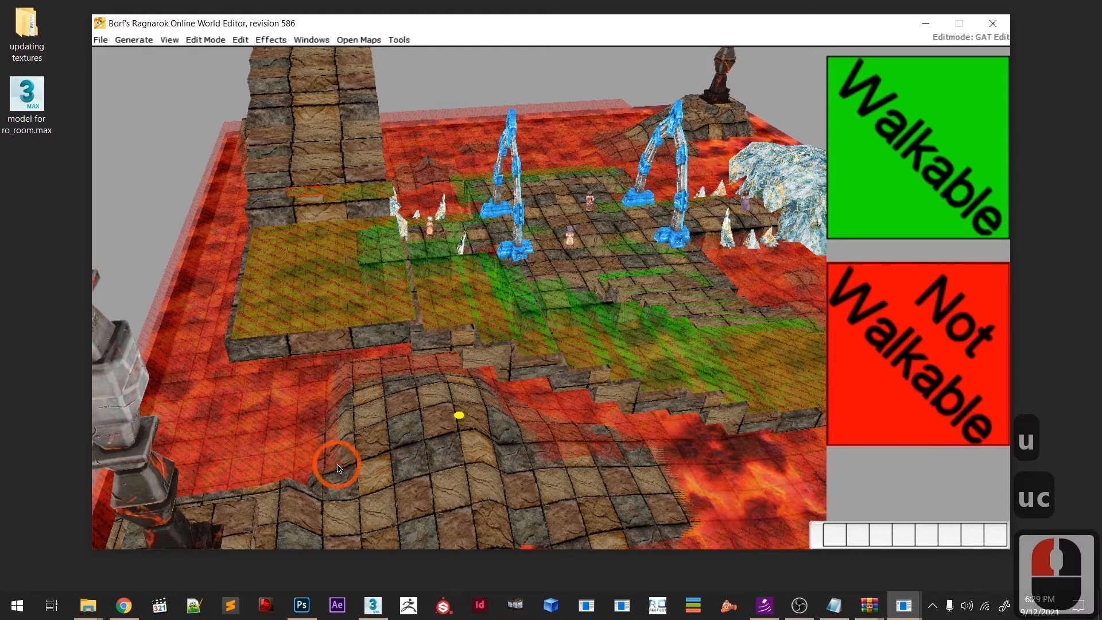
{"action": "key", "text": "c"}
{"action": "left_click", "coordinate": [338, 472]}
{"action": "key", "text": "u"}
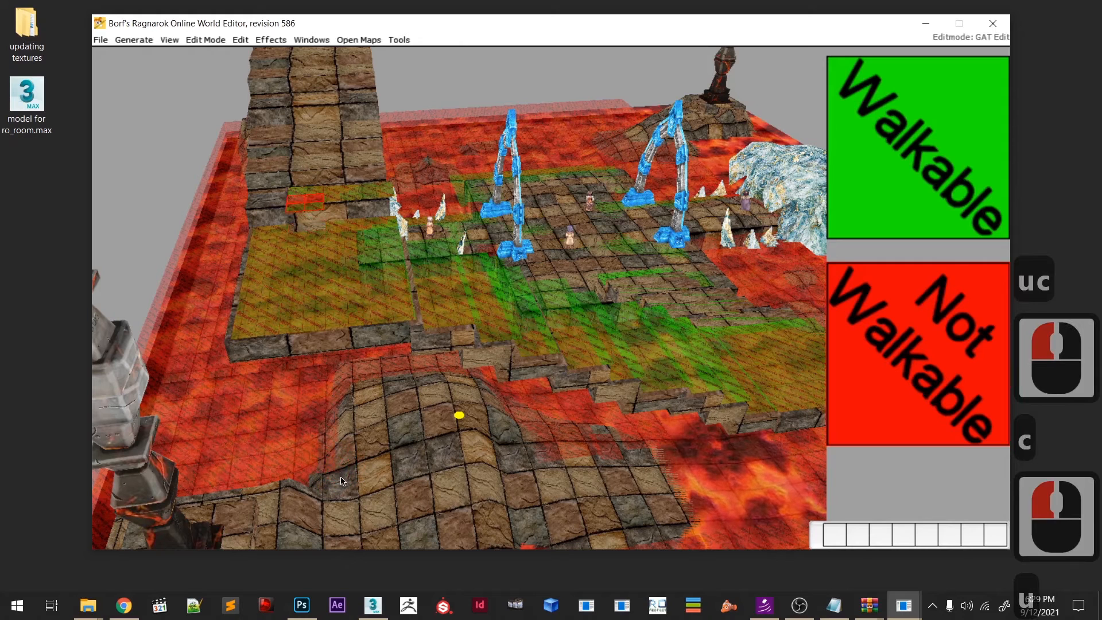
{"action": "key", "text": "c"}
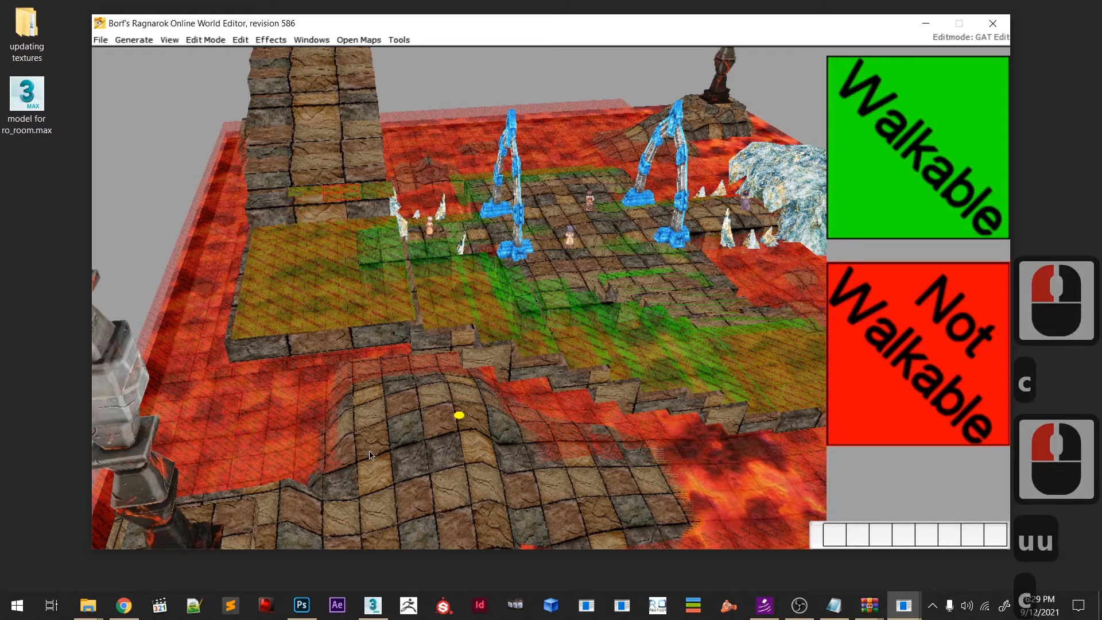
- Copy the walkable cells over the last tiles at the outer end of the first step above the landing
{"action": "key", "text": "c"}
{"action": "left_click", "coordinate": [320, 463]}
{"action": "key", "text": "c"}
{"action": "left_click", "coordinate": [321, 476]}
{"action": "key", "text": "c"}
{"action": "left_click", "coordinate": [322, 479]}
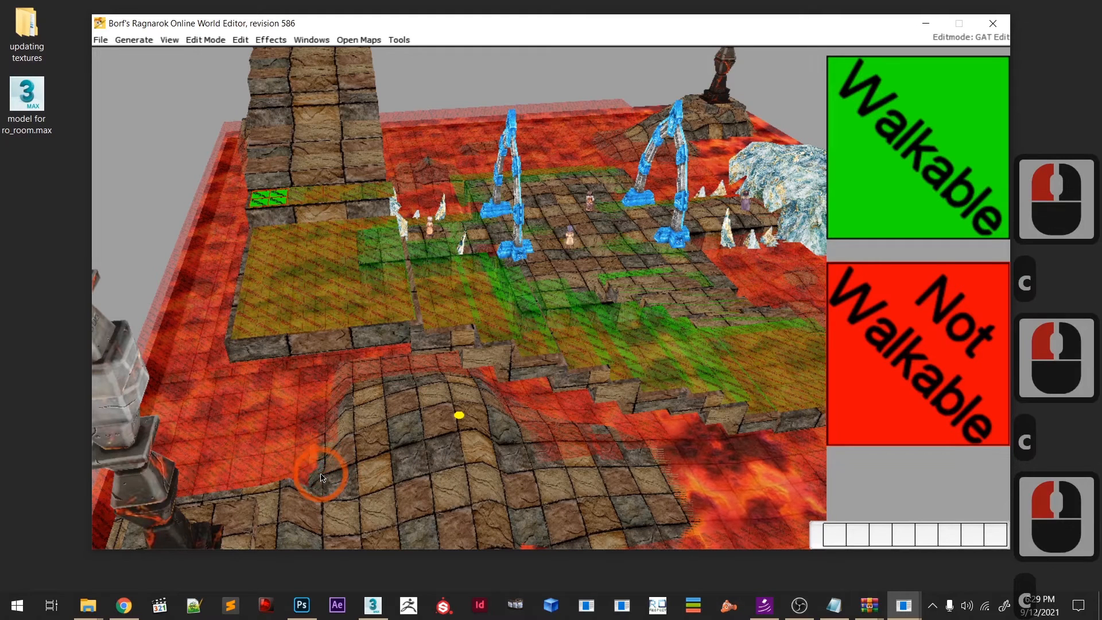
- Paste walkable cells at the outer end of the second step above the landing and raise them to the step's surface
{"action": "key", "text": "c"}
{"action": "left_click", "coordinate": [324, 464]}
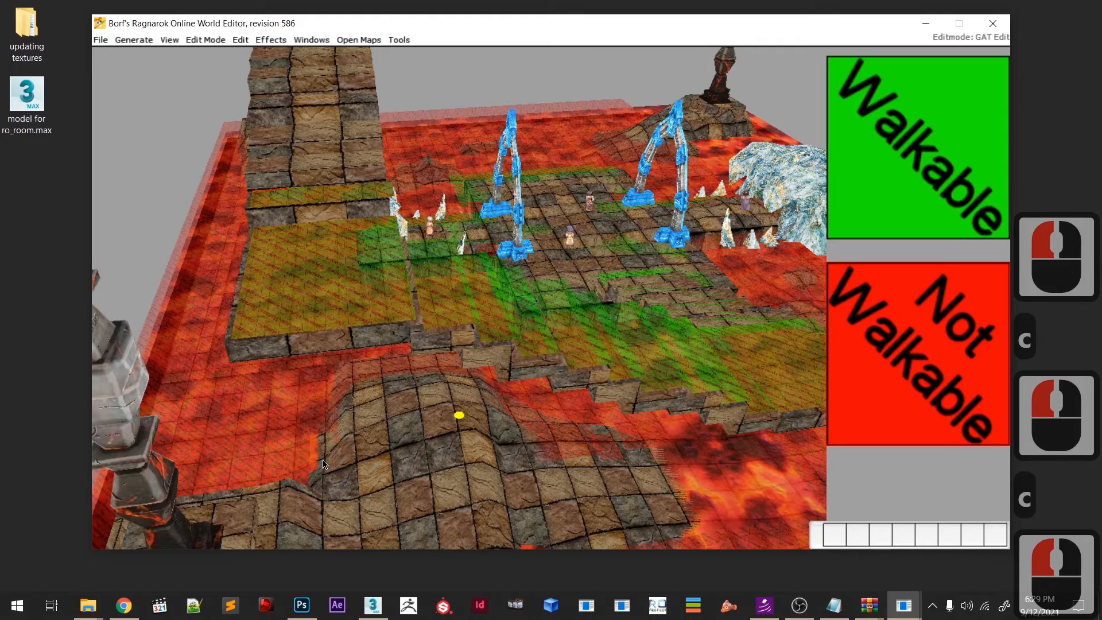
{"action": "key", "text": "Page_Up"}
{"action": "key", "text": "Page_Up"}
{"action": "key", "text": "Page_Up"}
{"action": "key", "text": "Page_Down"}
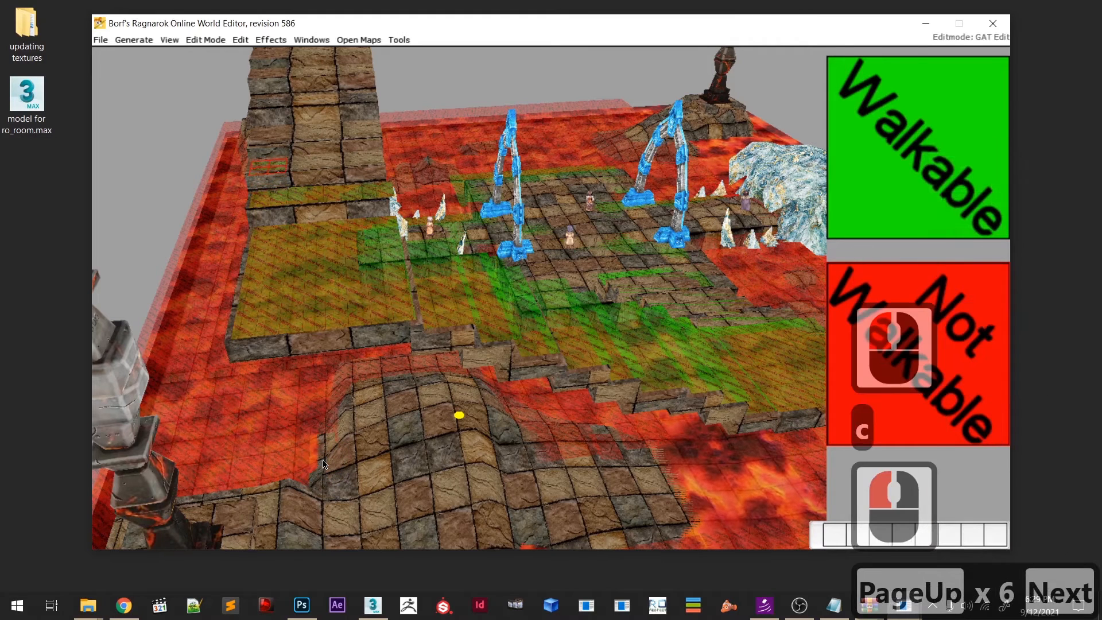
{"action": "key", "text": "Page_Up"}
- Copy the raised walkable cells along the second step to its crystal-side end
{"action": "key", "text": "c"}
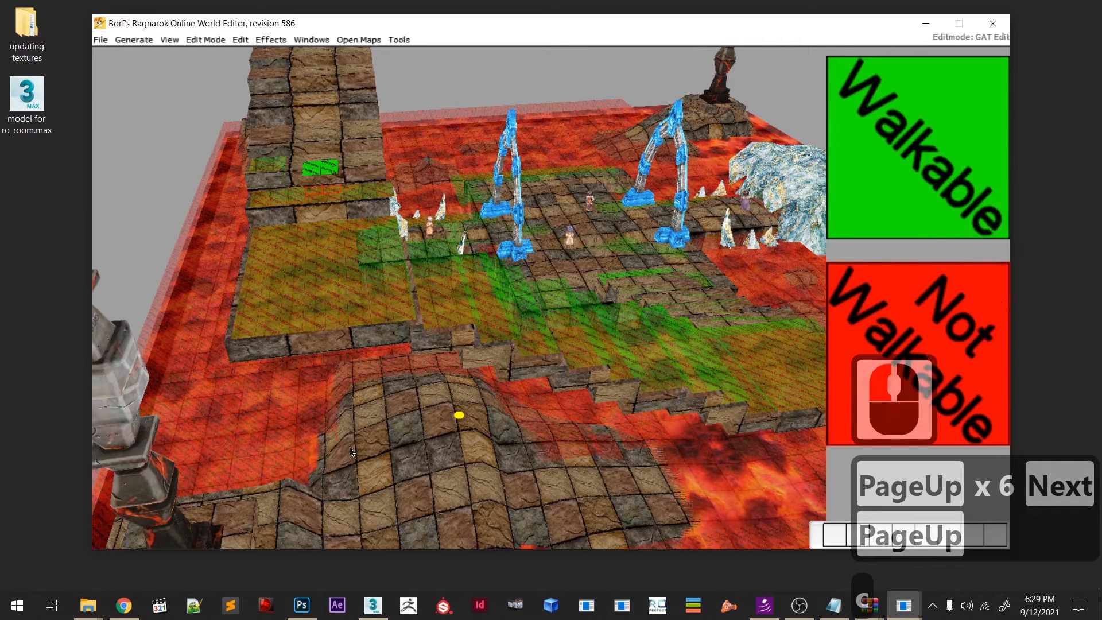
{"action": "key", "text": "c"}
{"action": "left_click", "coordinate": [358, 440]}
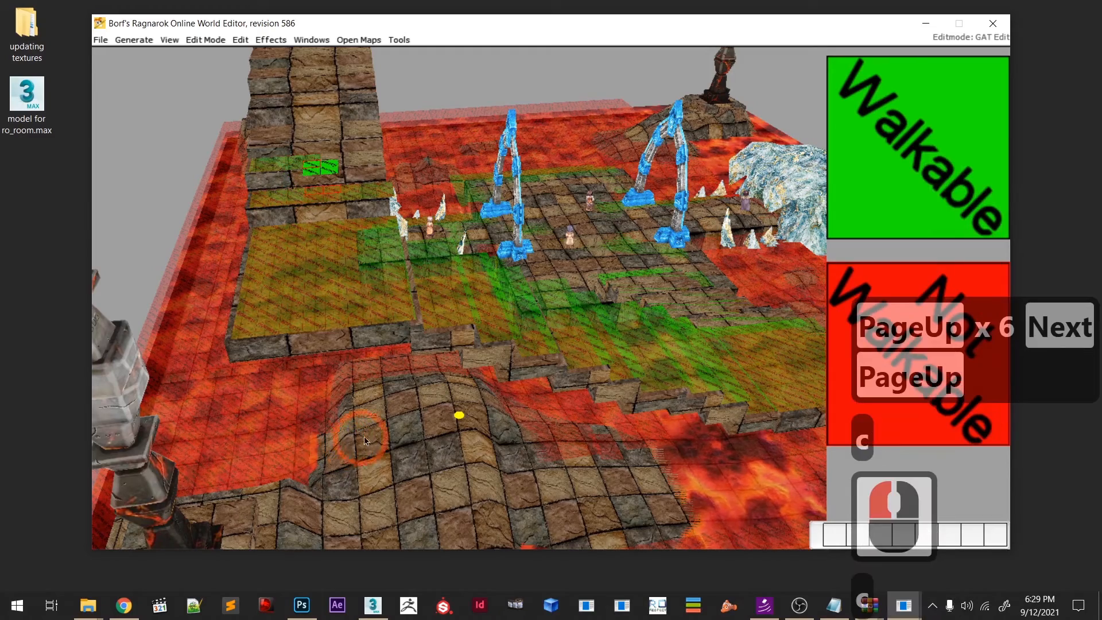
{"action": "key", "text": "c"}
{"action": "left_click", "coordinate": [386, 426]}
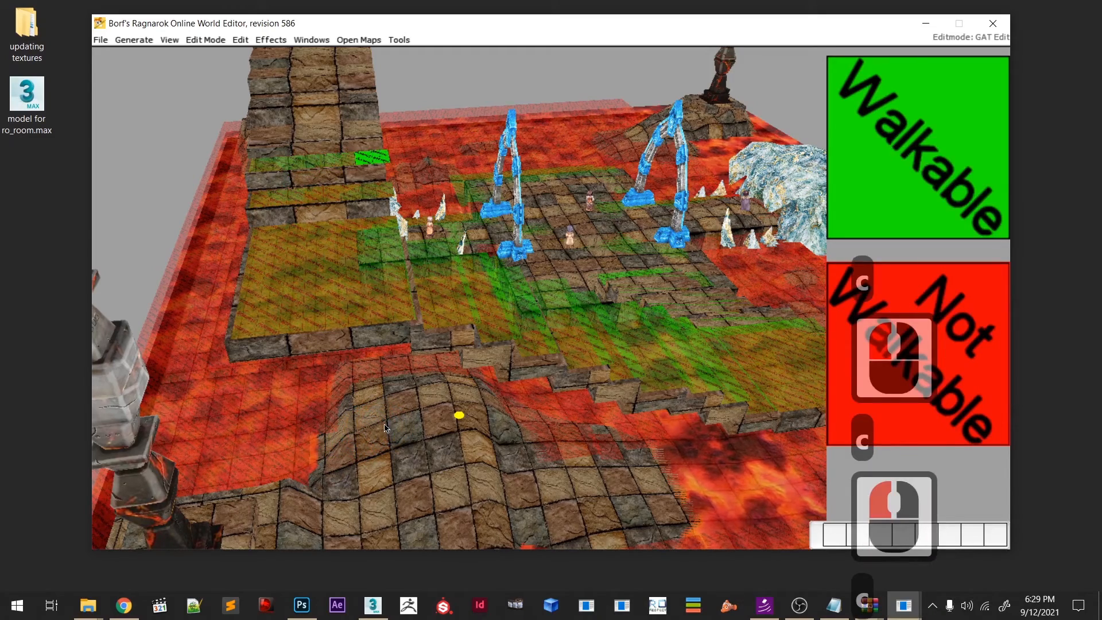
- Fill the remaining uncovered tiles of the second step with copies of its walkable cells
{"action": "middle_click_drag", "start_coordinate": [356, 454], "coordinate": [402, 560]}
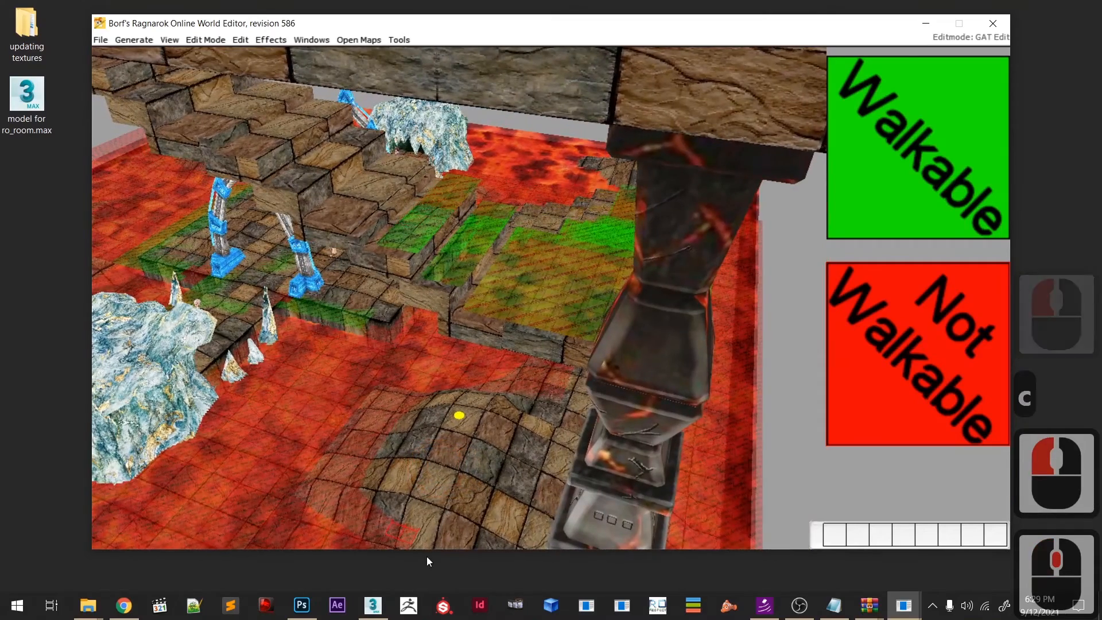
{"action": "middle_click_drag", "start_coordinate": [395, 503], "coordinate": [401, 527]}
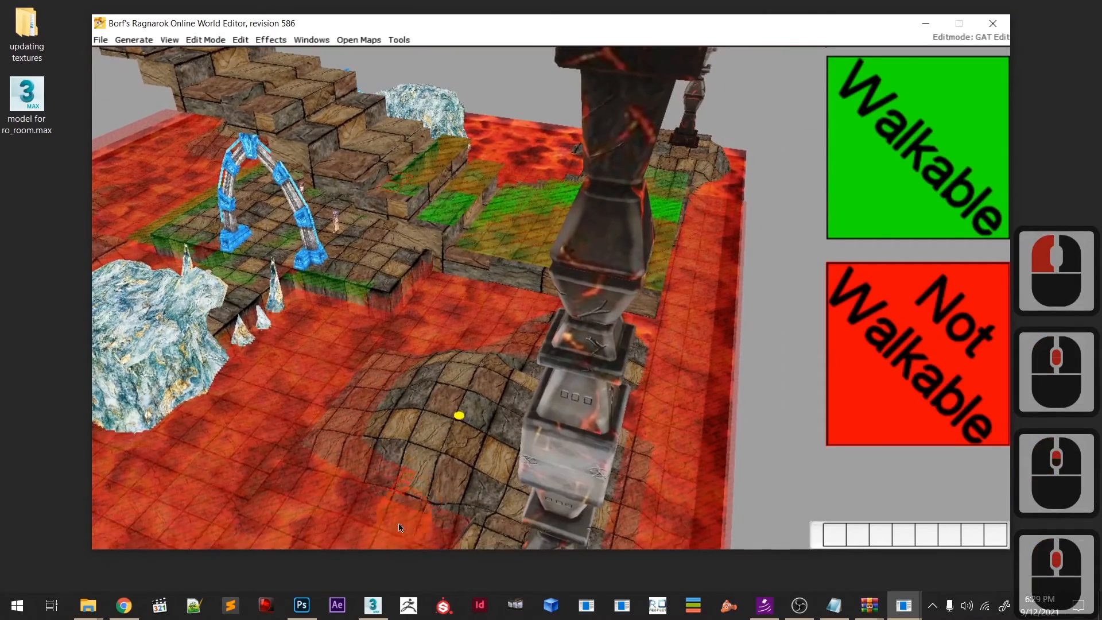
{"action": "key", "text": "c"}
{"action": "left_click", "coordinate": [416, 498]}
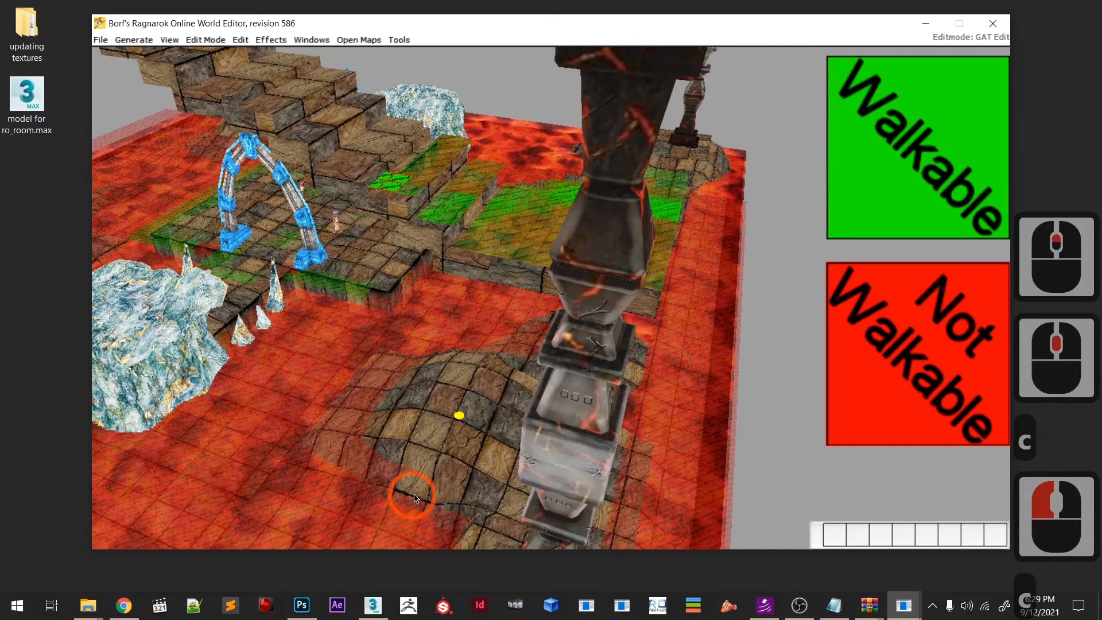
{"action": "key", "text": "c"}
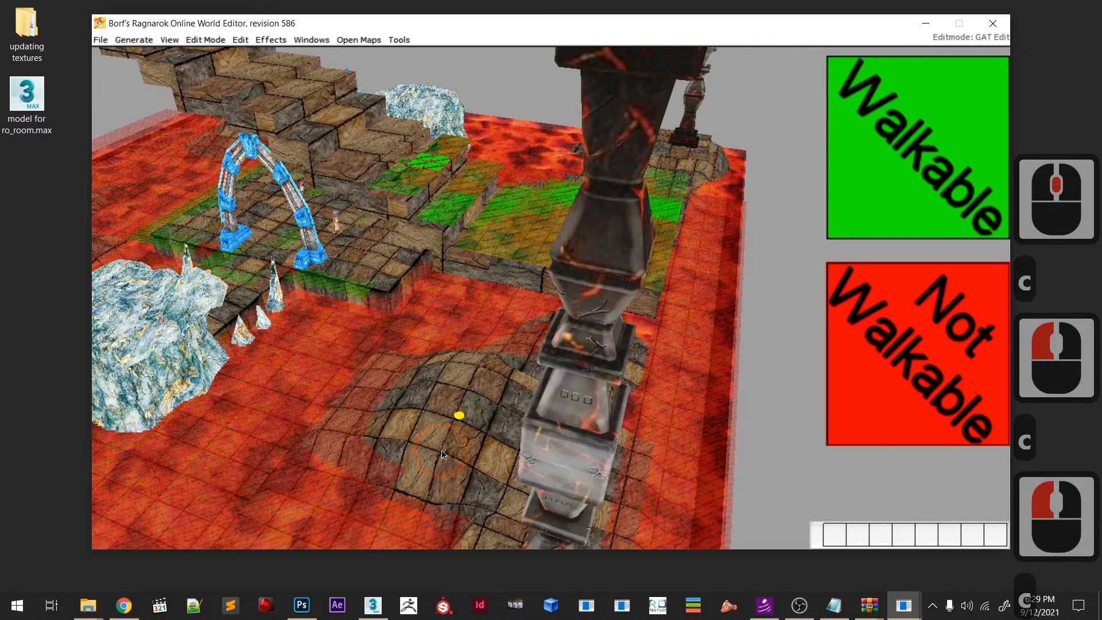
{"action": "left_click", "coordinate": [443, 448]}
{"action": "left_click", "coordinate": [445, 428]}
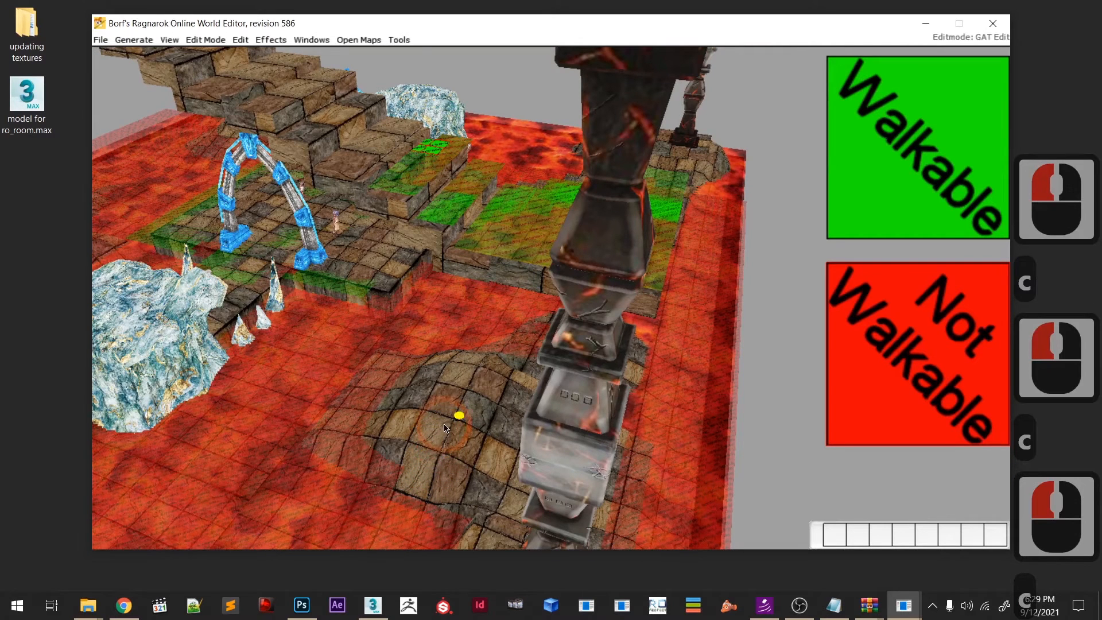
{"action": "left_click", "coordinate": [450, 419]}
- Paste walkable cells onto the third step above the landing and adjust their height to match its surface
{"action": "key", "text": "c"}
{"action": "left_click", "coordinate": [389, 480]}
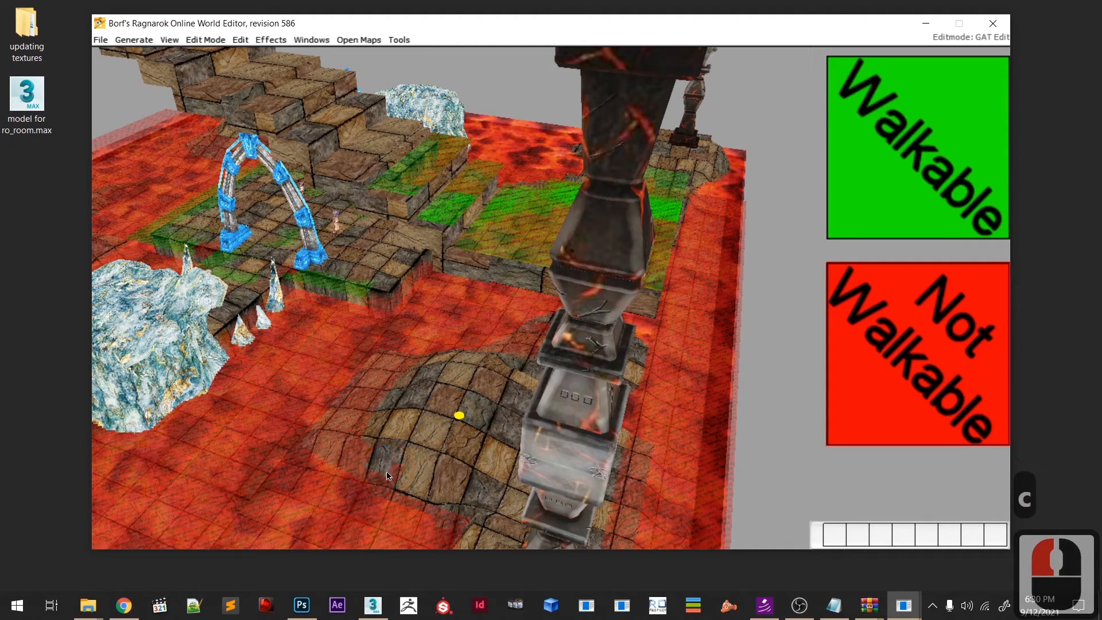
{"action": "key", "text": "Page_Up"}
{"action": "key", "text": "Page_Up"}
{"action": "key", "text": "Page_Down"}
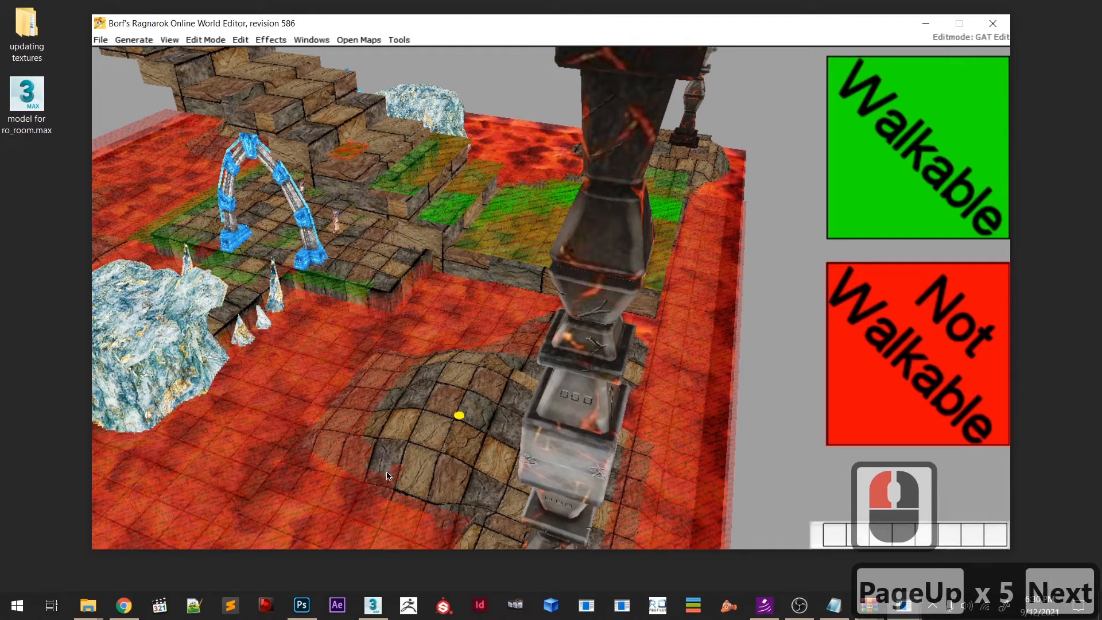
{"action": "key", "text": "Page_Down"}
{"action": "key", "text": "Page_Up"}
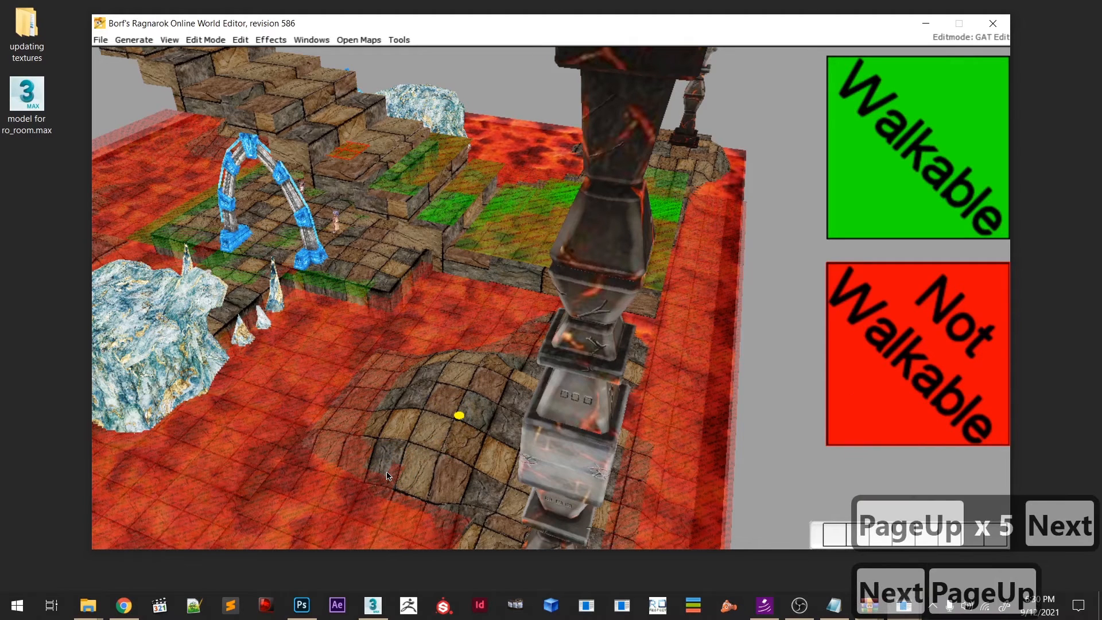
- Copy the raised walkable cells onto the neighbouring tiles of the third step
{"action": "left_click", "coordinate": [408, 481], "text": "shift"}
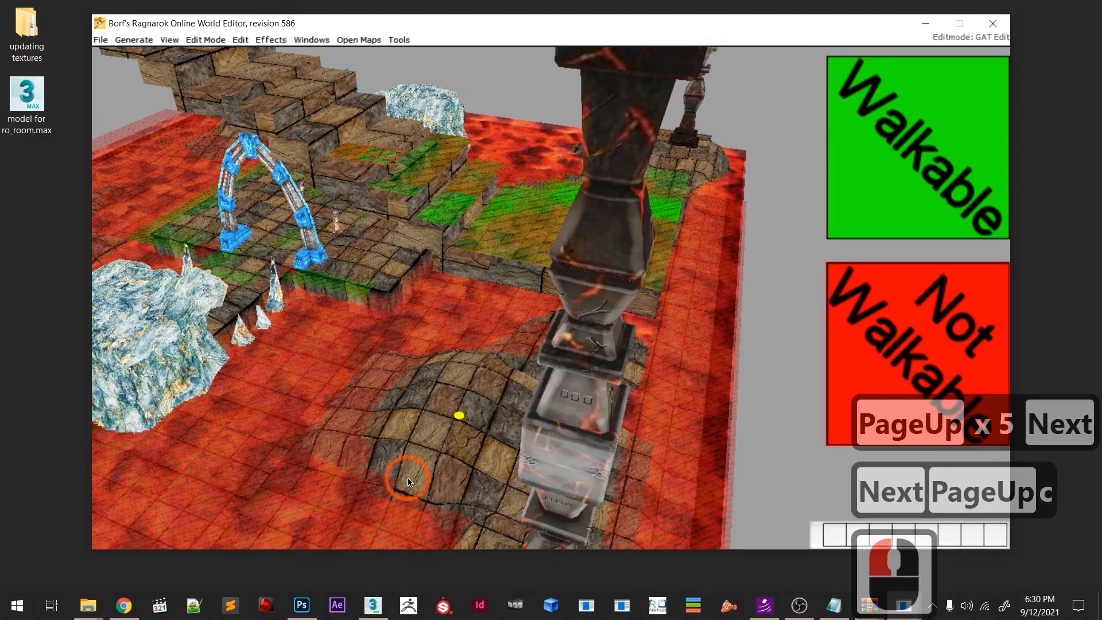
{"action": "key", "text": "c"}
{"action": "left_click", "coordinate": [398, 507]}
{"action": "middle_click_drag", "start_coordinate": [399, 508], "coordinate": [352, 486]}
{"action": "scroll", "coordinate": [424, 459], "scroll_direction": "down", "scroll_amount": 3}
{"action": "scroll", "coordinate": [401, 460], "scroll_direction": "down", "scroll_amount": 1}
{"action": "scroll", "coordinate": [373, 488], "scroll_direction": "up", "scroll_amount": 2}
{"action": "scroll", "coordinate": [352, 487], "scroll_direction": "down", "scroll_amount": 1}
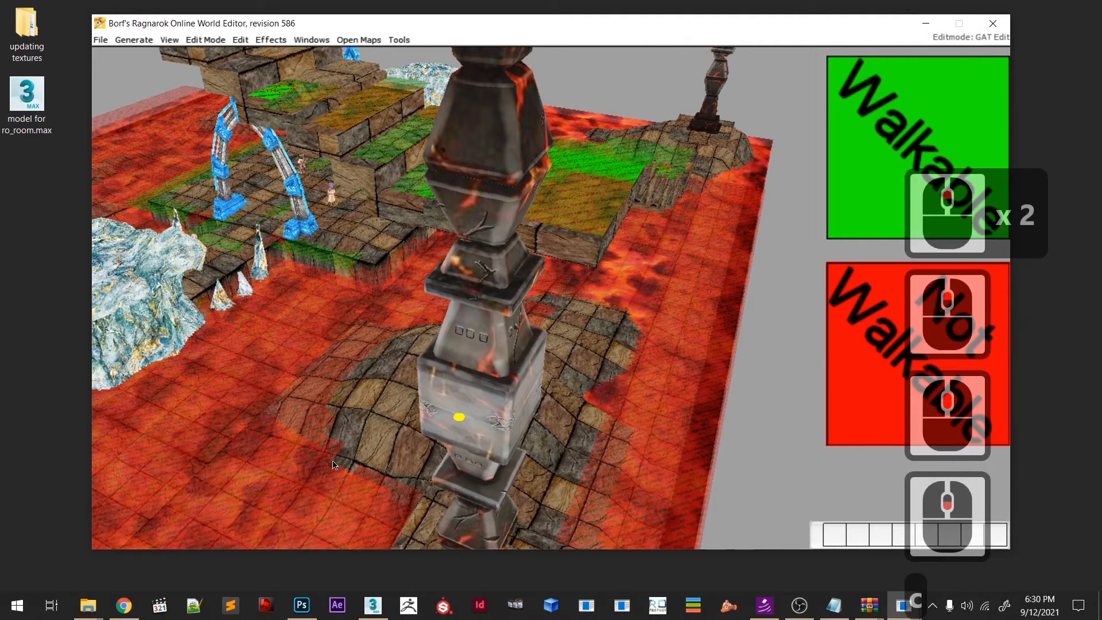
{"action": "left_click", "coordinate": [329, 467]}
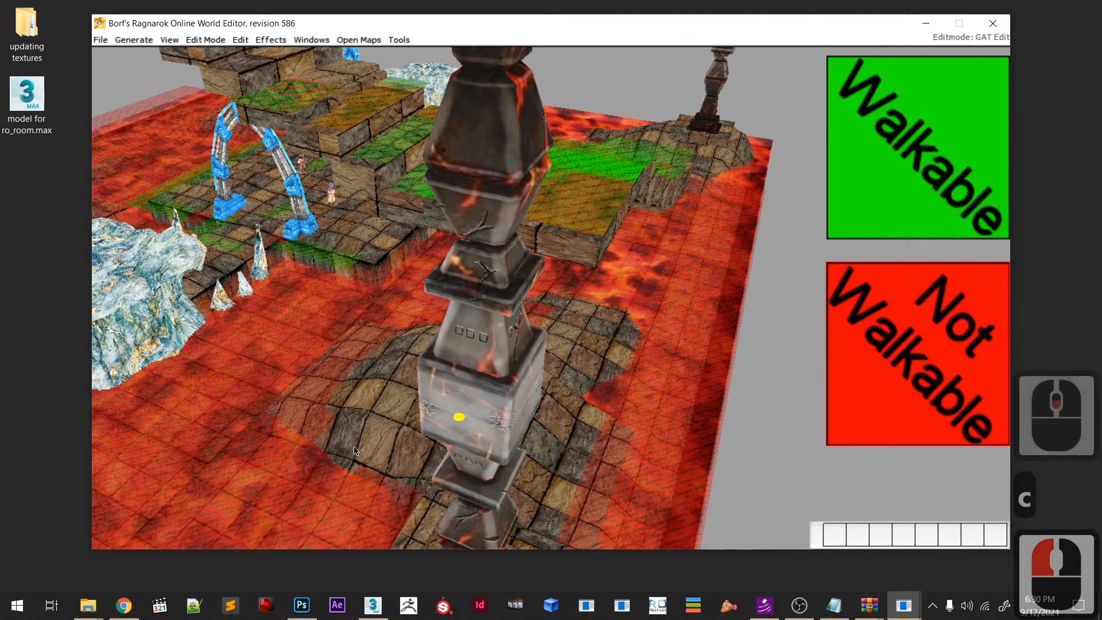
- Copy the raised walkable cells onto the remaining tiles of the third step above the landing
{"action": "key", "text": "c"}
{"action": "scroll", "coordinate": [353, 443], "scroll_direction": "down", "scroll_amount": 6}
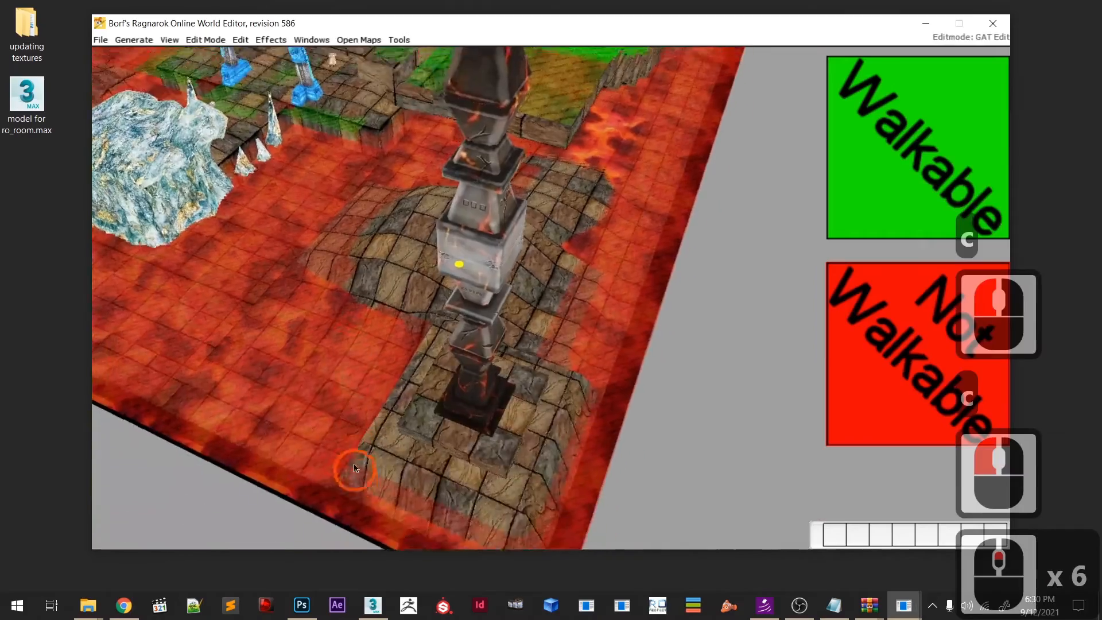
{"action": "scroll", "coordinate": [351, 402], "scroll_direction": "down", "scroll_amount": 10}
{"action": "middle_click_drag", "start_coordinate": [350, 374], "coordinate": [439, 509]}
{"action": "scroll", "coordinate": [300, 467], "scroll_direction": "down", "scroll_amount": 4}
{"action": "scroll", "coordinate": [438, 509], "scroll_direction": "down", "scroll_amount": 1}
{"action": "middle_click_drag", "start_coordinate": [423, 471], "coordinate": [330, 423]}
{"action": "scroll", "coordinate": [352, 436], "scroll_direction": "up", "scroll_amount": 4}
{"action": "scroll", "coordinate": [368, 418], "scroll_direction": "up", "scroll_amount": 3}
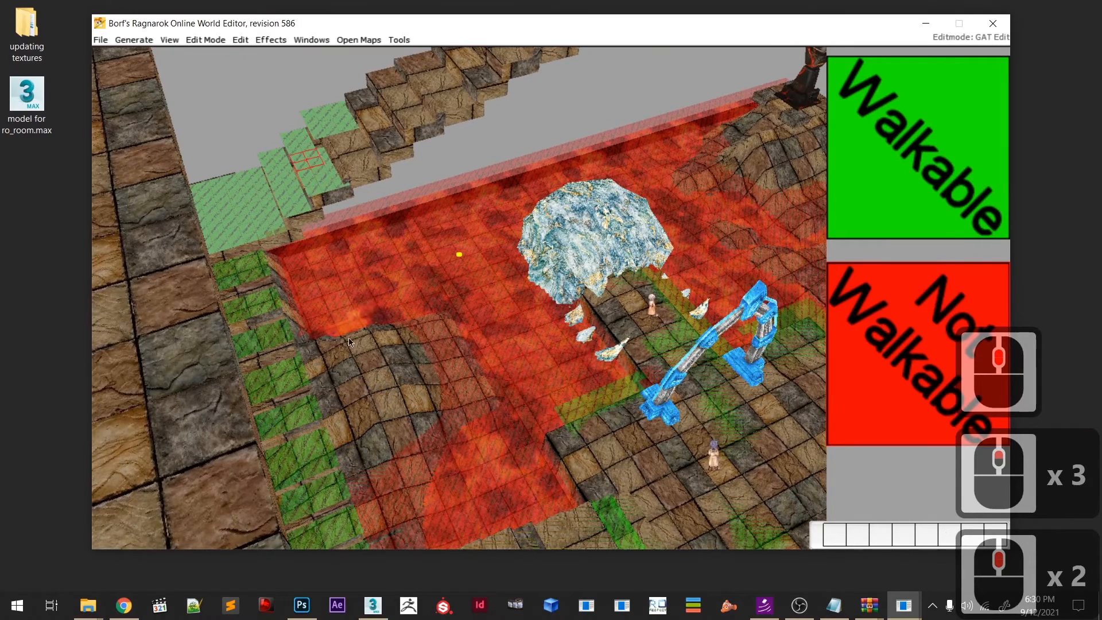
{"action": "key", "text": "c"}
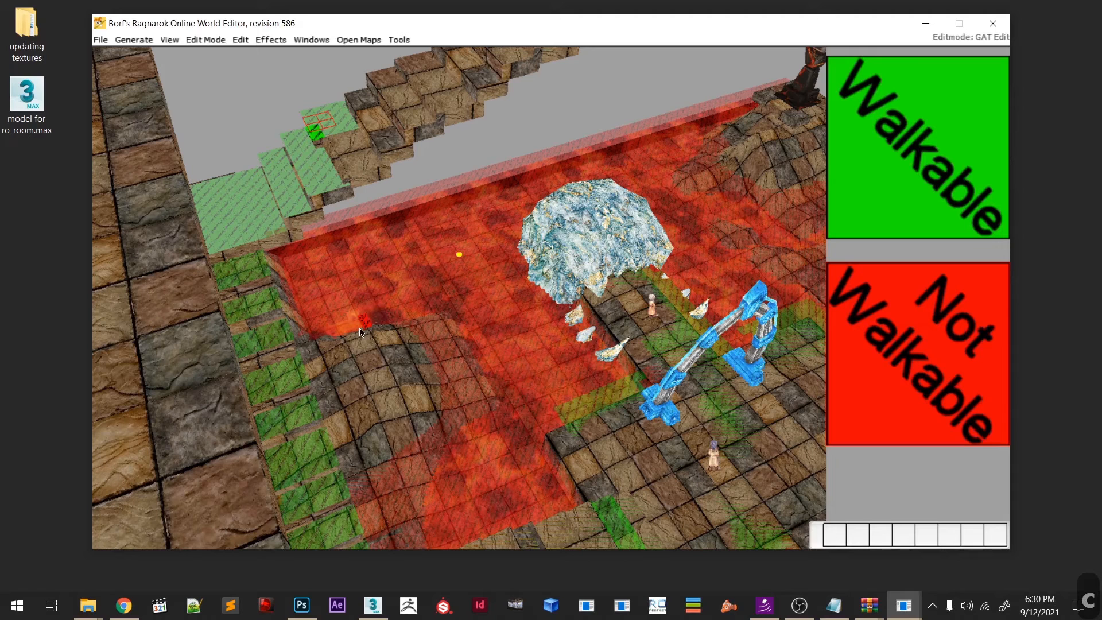
{"action": "key", "text": "c"}
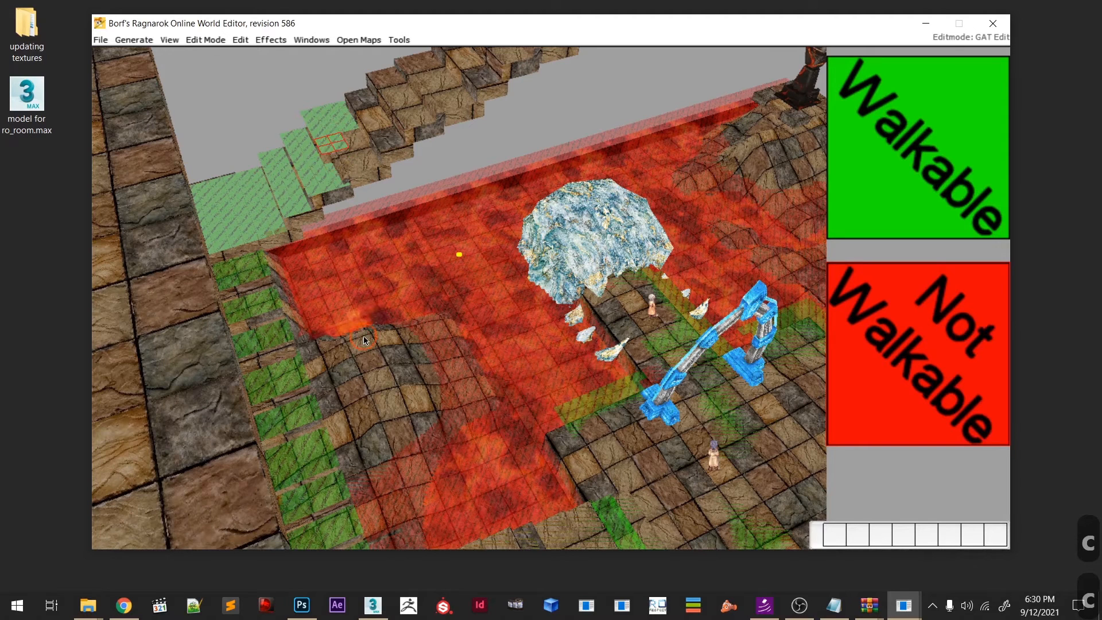
{"action": "left_click", "coordinate": [364, 339]}
{"action": "left_click", "coordinate": [370, 350]}
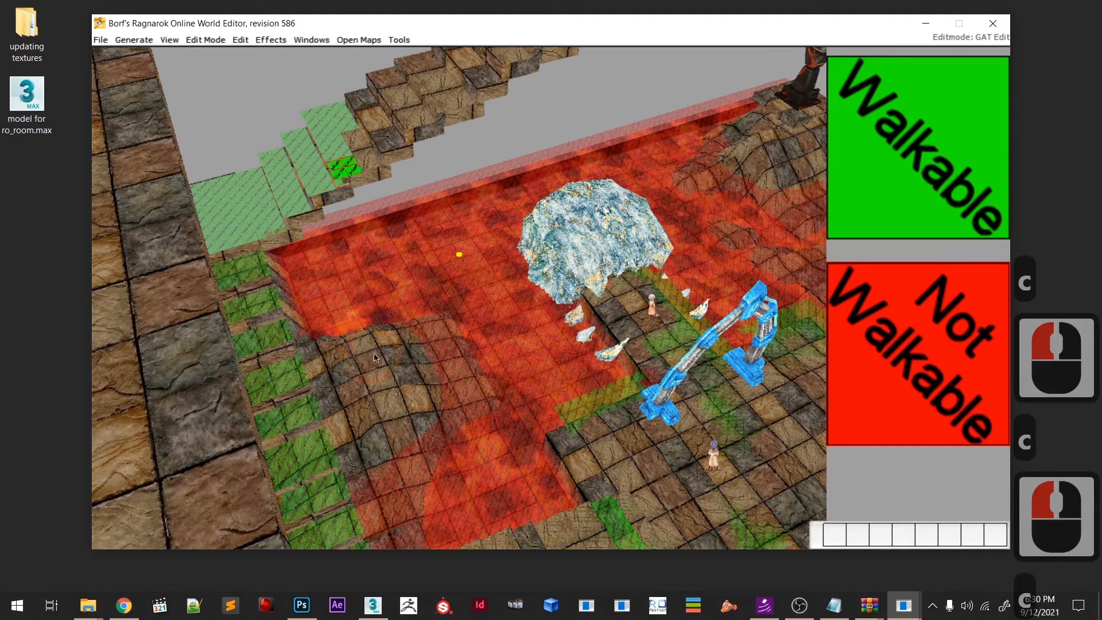
{"action": "left_click", "coordinate": [375, 357]}
{"action": "key", "text": "c"}
{"action": "left_click", "coordinate": [381, 333]}
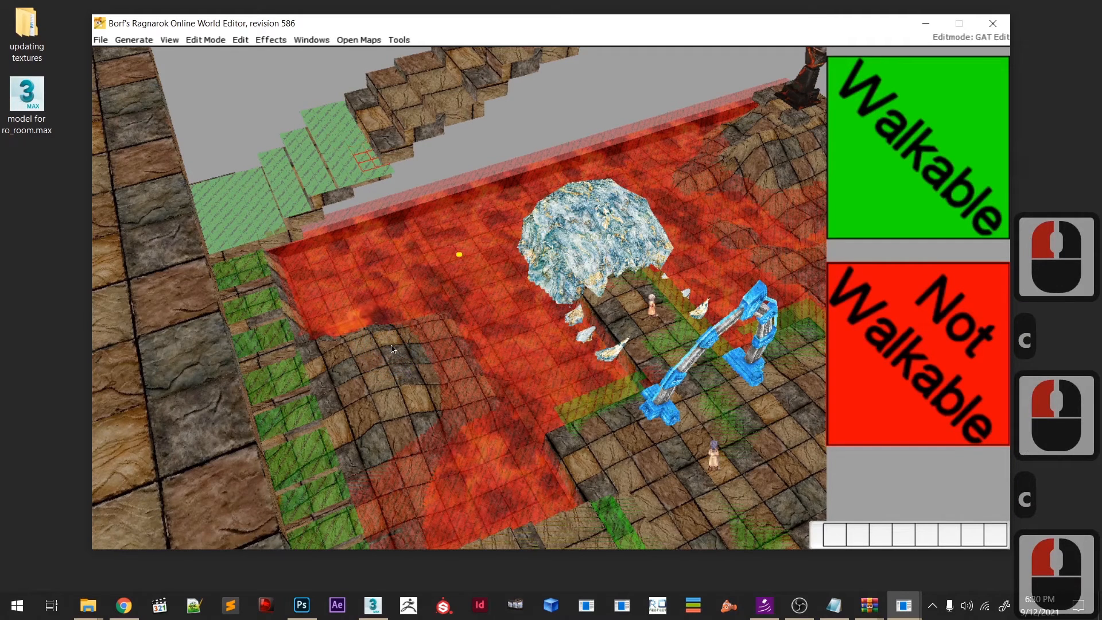
- Paste walkable cells onto the fourth step and adjust their height to match its surface
{"action": "left_click", "coordinate": [411, 344]}
{"action": "key", "text": "Page_Up"}
{"action": "key", "text": "Page_Up"}
{"action": "key", "text": "Page_Up"}
{"action": "key", "text": "Page_Up"}
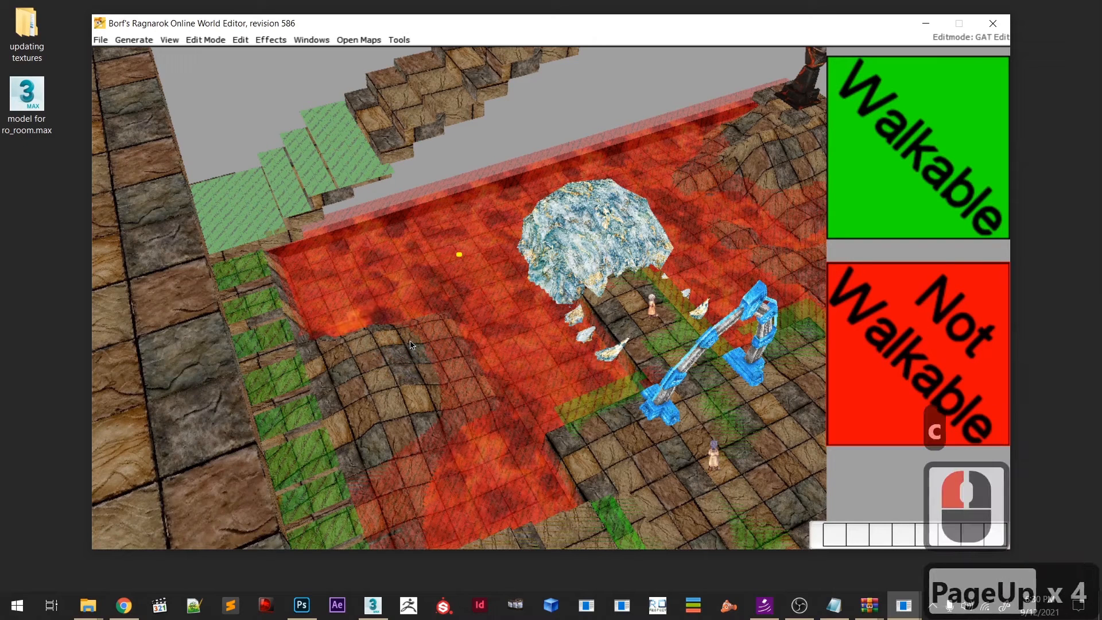
{"action": "key", "text": "Page_Up"}
{"action": "key", "text": "Page_Down"}
{"action": "key", "text": "Page_Down"}
{"action": "key", "text": "Page_Up"}
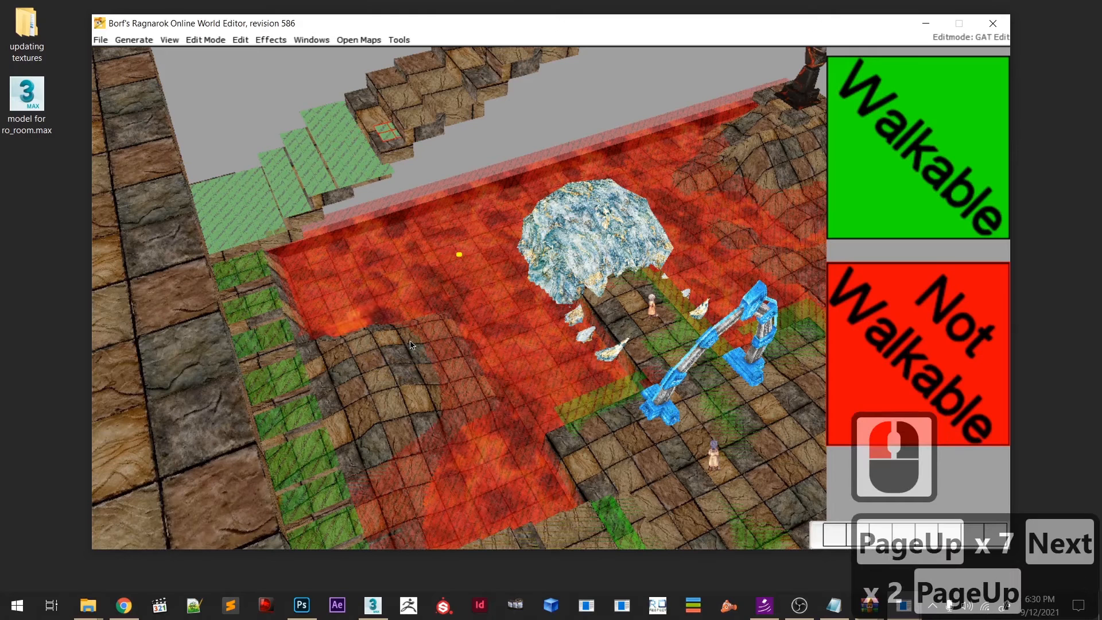
- Copy the raised walkable cells along the full length of the fourth step
{"action": "key", "text": "c"}
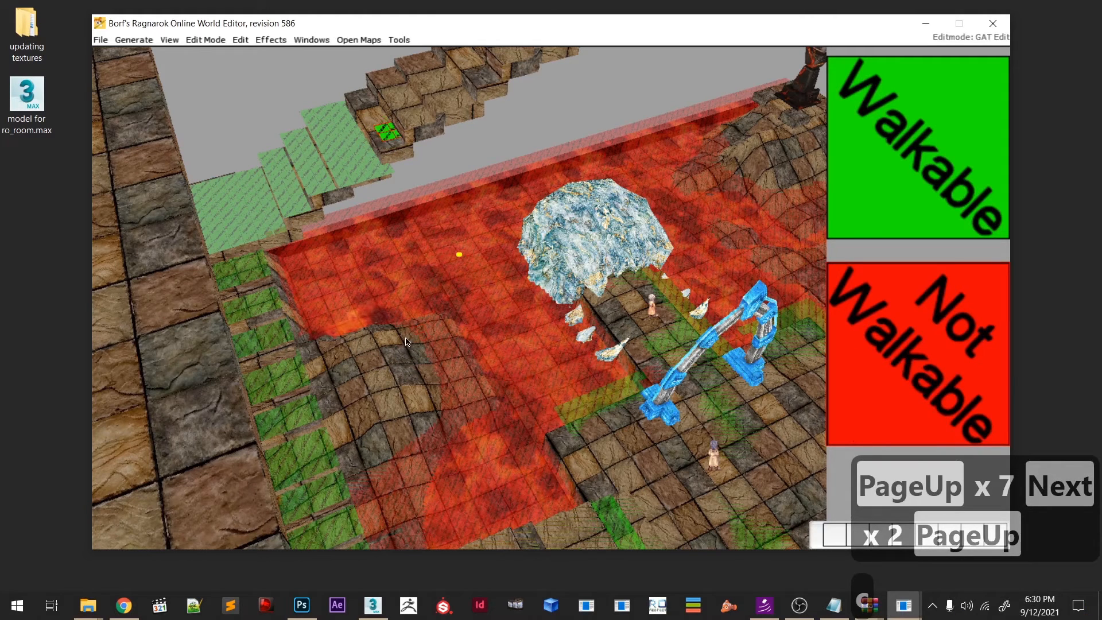
{"action": "left_click", "coordinate": [399, 346]}
{"action": "key", "text": "c"}
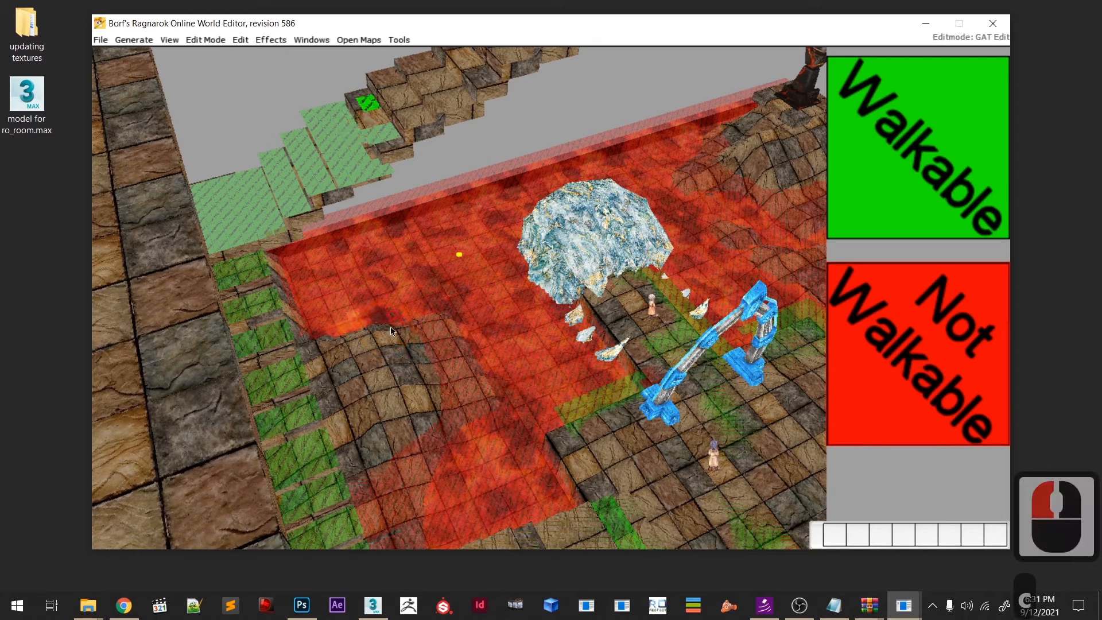
{"action": "left_click", "coordinate": [390, 328]}
{"action": "key", "text": "c"}
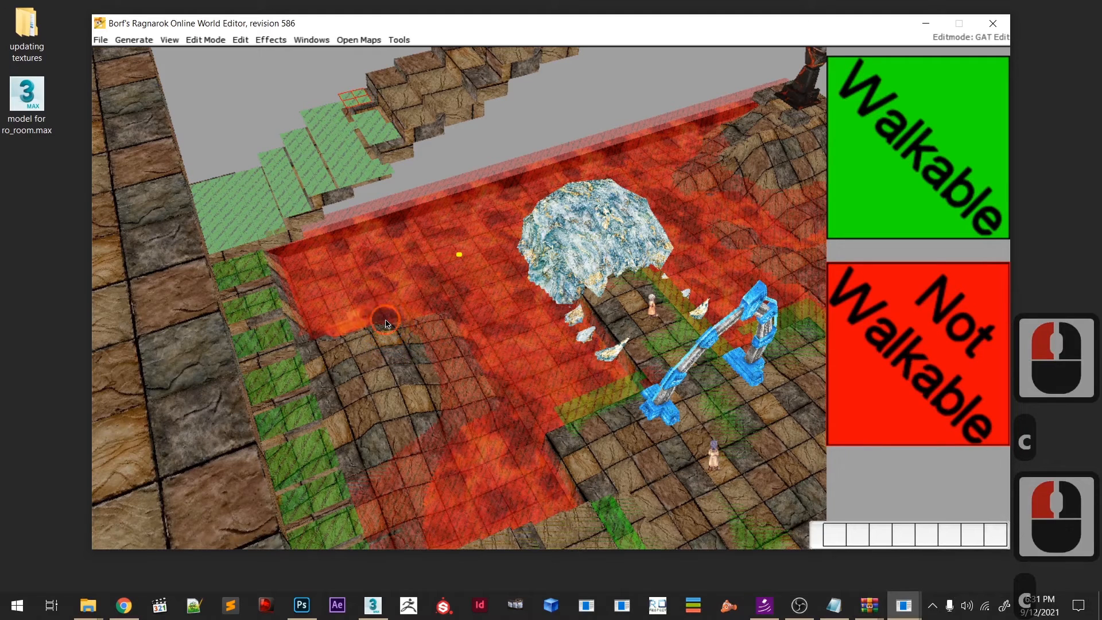
{"action": "left_click", "coordinate": [383, 318]}
{"action": "key", "text": "c"}
{"action": "left_click", "coordinate": [388, 326]}
{"action": "key", "text": "c"}
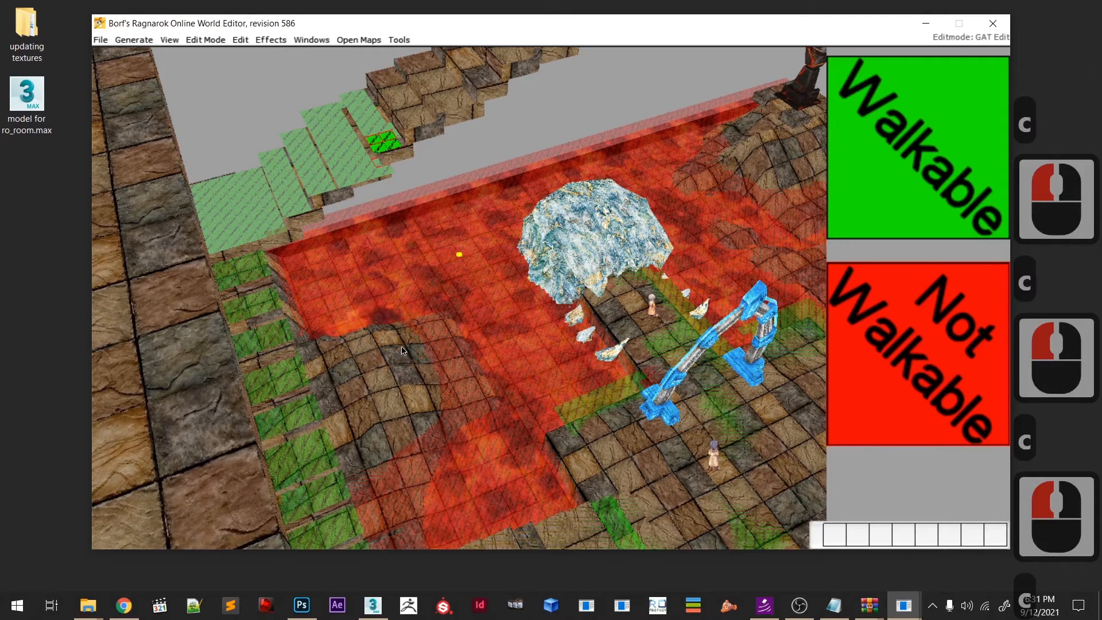
{"action": "left_click", "coordinate": [403, 348]}
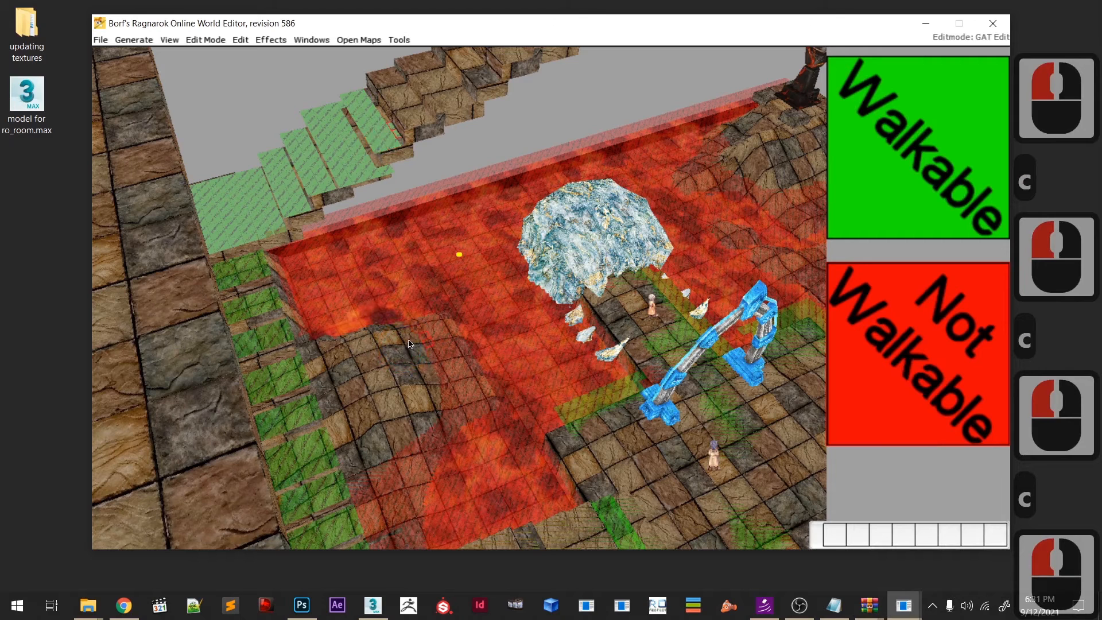
- Paste walkable cells onto the fifth step and adjust their height to match its surface
{"action": "key", "text": "c"}
{"action": "left_click", "coordinate": [415, 341]}
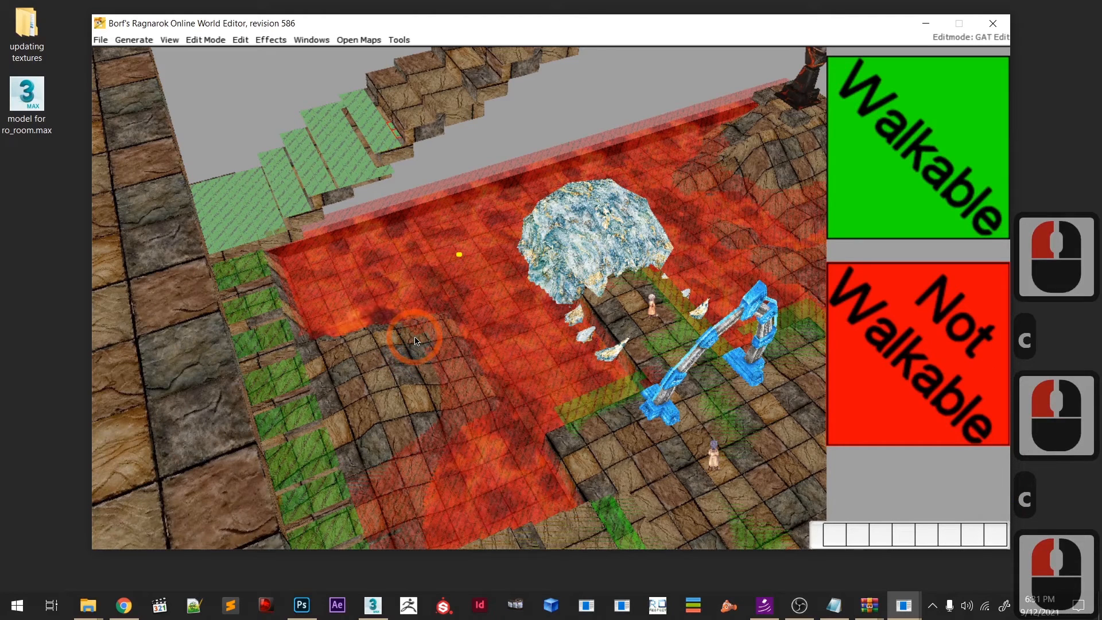
{"action": "key", "text": "Page_Up"}
{"action": "key", "text": "Page_Up"}
{"action": "key", "text": "Page_Up"}
{"action": "key", "text": "Page_Up"}
{"action": "key", "text": "Page_Up"}
{"action": "key", "text": "Page_Up"}
{"action": "key", "text": "Page_Up"}
{"action": "key", "text": "Page_Down"}
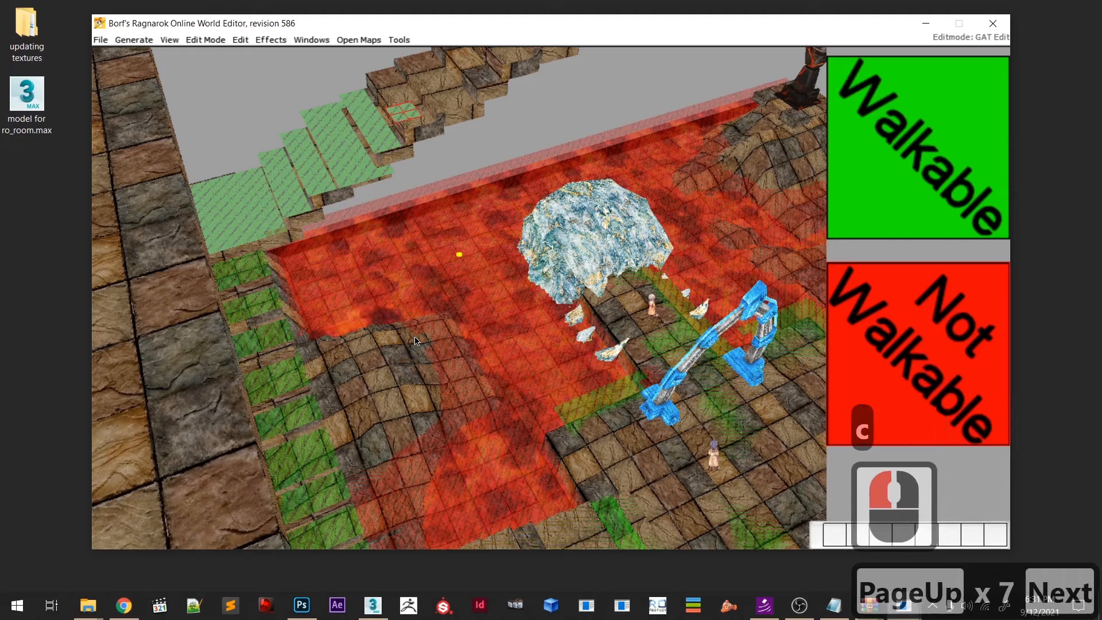
- Copy the raised walkable cells across all tiles of the fifth step
{"action": "key", "text": "c"}
{"action": "left_click", "coordinate": [415, 340]}
{"action": "key", "text": "c"}
{"action": "left_click", "coordinate": [409, 330]}
{"action": "key", "text": "c"}
{"action": "left_click", "coordinate": [406, 328]}
{"action": "key", "text": "c"}
{"action": "left_click", "coordinate": [405, 322]}
{"action": "key", "text": "c"}
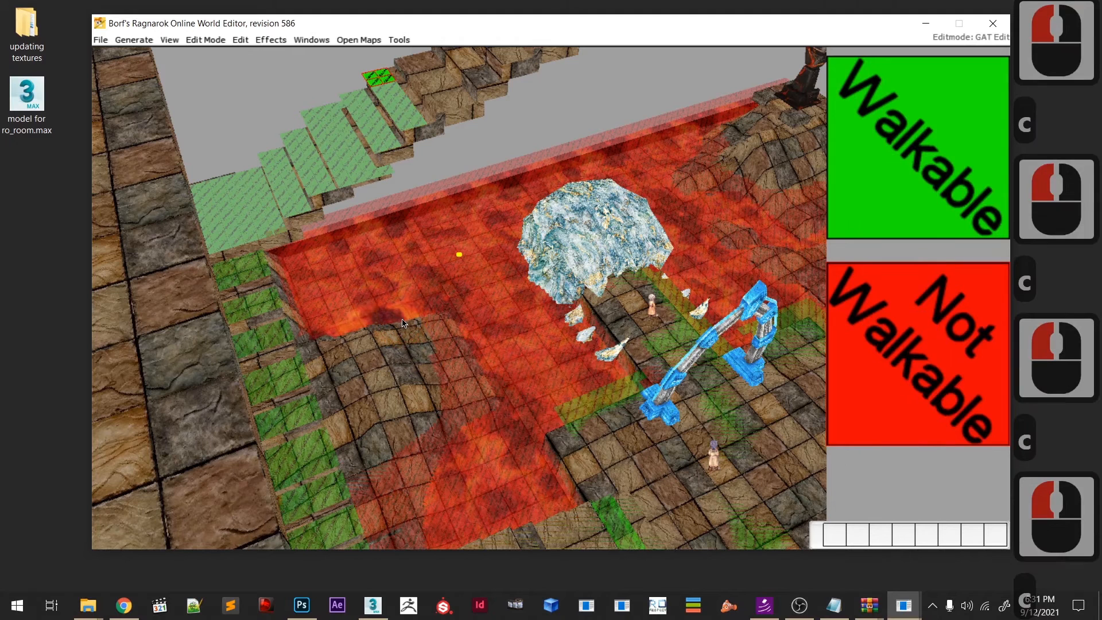
{"action": "left_click", "coordinate": [419, 335]}
{"action": "key", "text": "c"}
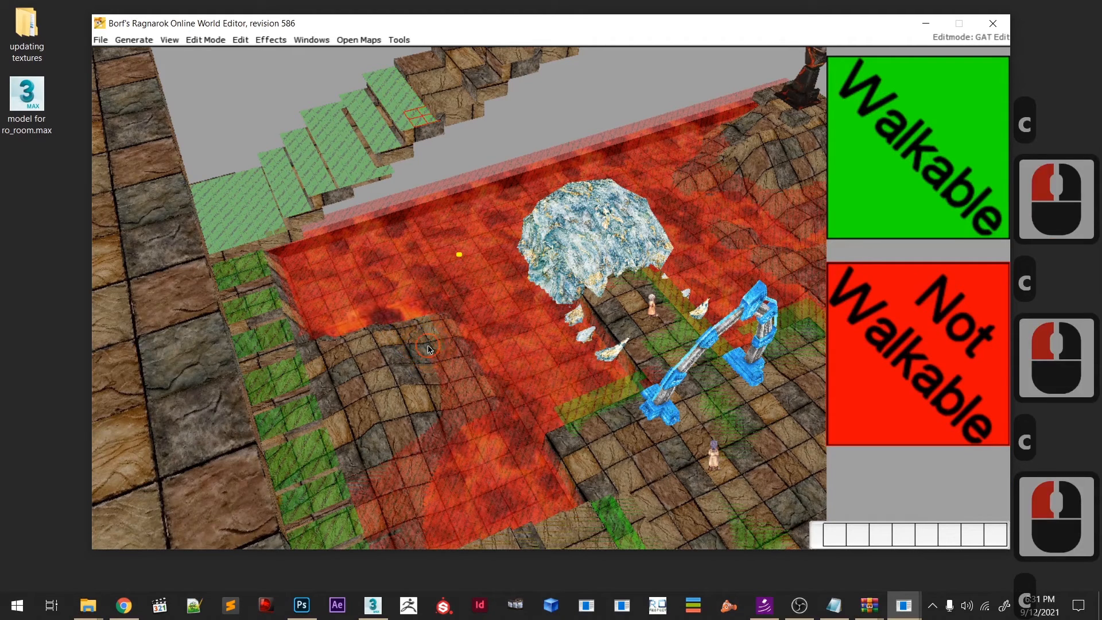
{"action": "left_click", "coordinate": [428, 343]}
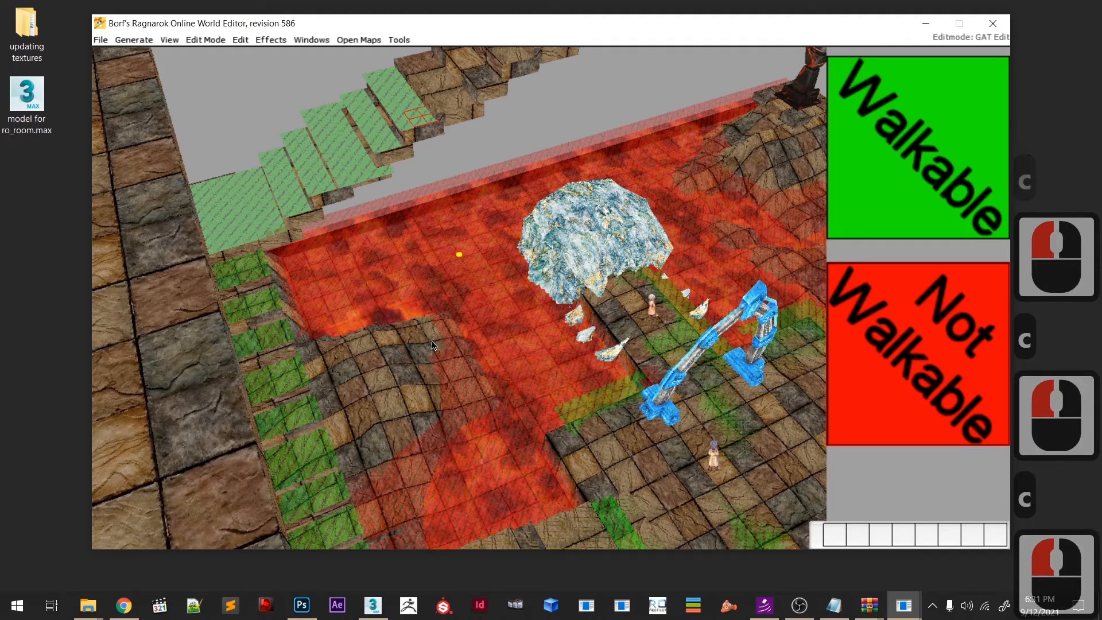
- Paste walkable cells onto the sixth step and adjust their height to match its surface
{"action": "key", "text": "c"}
{"action": "left_click", "coordinate": [442, 342]}
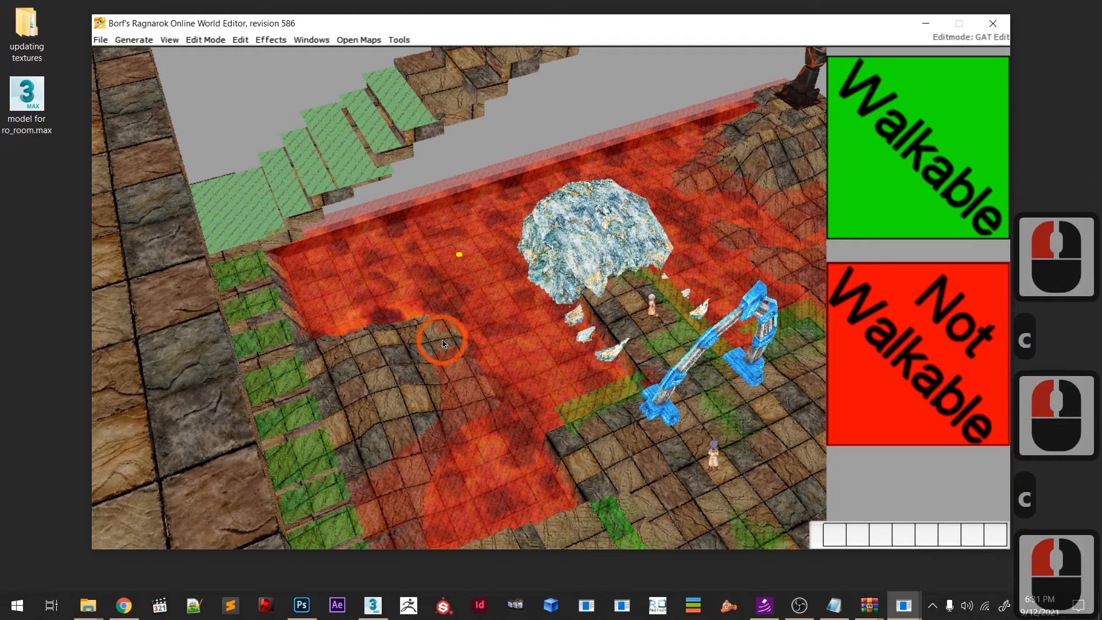
{"action": "key", "text": "Page_Up"}
{"action": "key", "text": "Page_Up"}
{"action": "key", "text": "Page_Up"}
{"action": "key", "text": "Page_Up"}
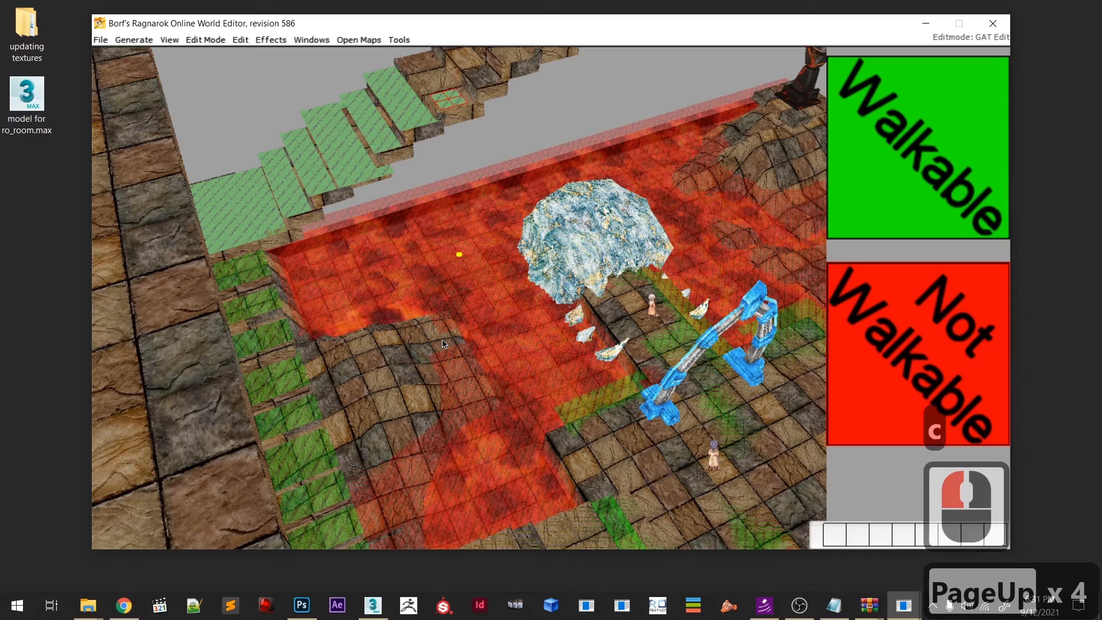
{"action": "key", "text": "Page_Down"}
{"action": "key", "text": "Page_Down"}
{"action": "key", "text": "Page_Up"}
- Copy the raised walkable cells along the sixth step toward its outer end
{"action": "key", "text": "c"}
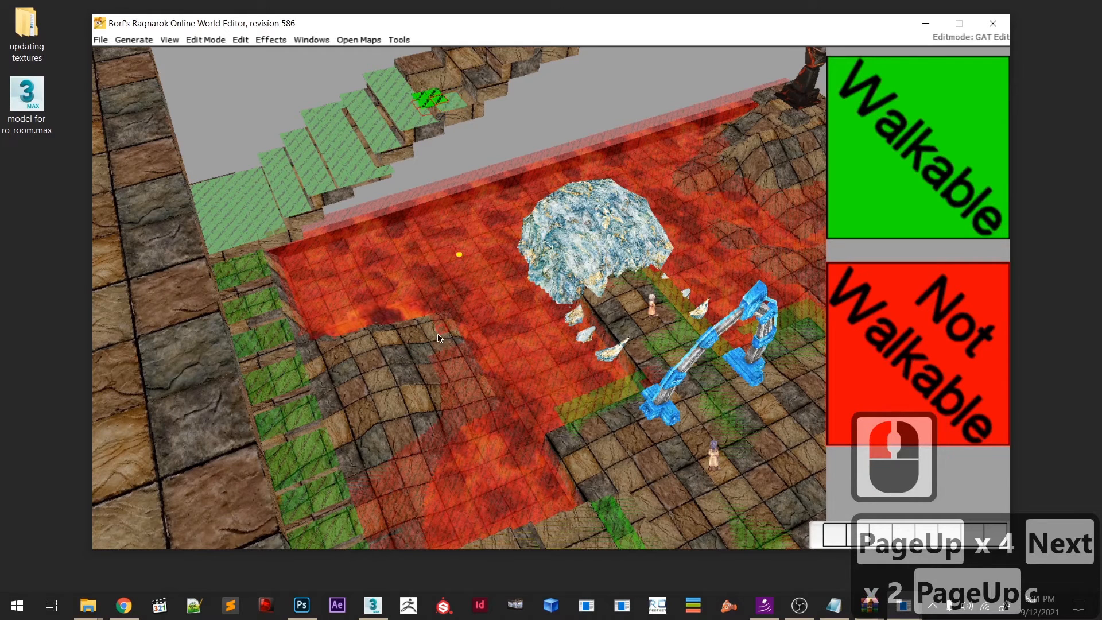
{"action": "left_click", "coordinate": [436, 326]}
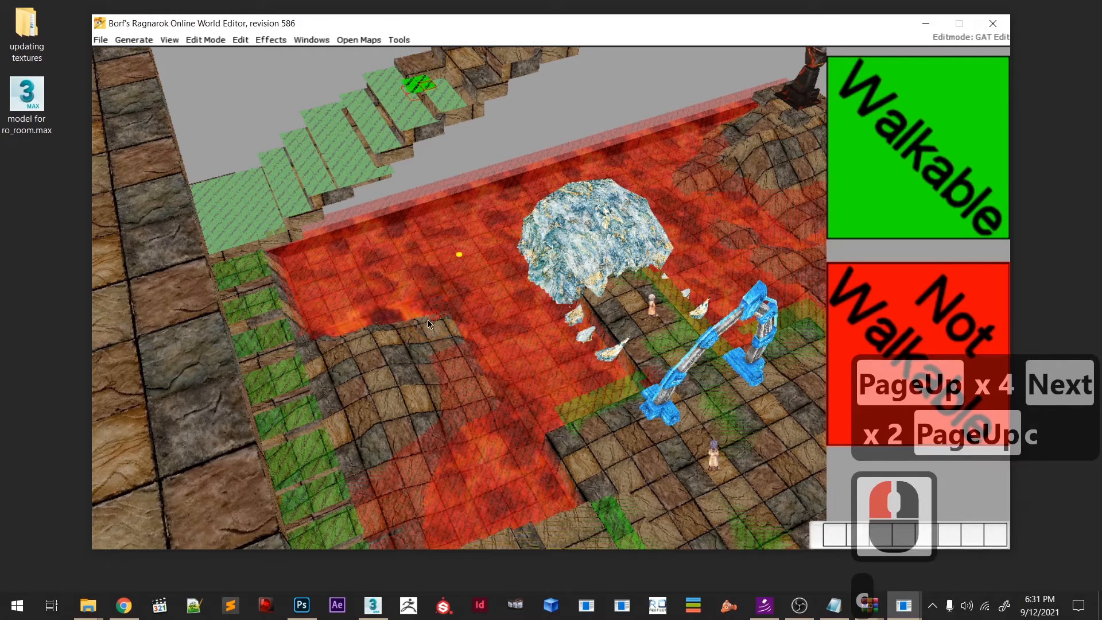
{"action": "left_click", "coordinate": [430, 315]}
{"action": "key", "text": "c"}
{"action": "left_click", "coordinate": [426, 313]}
- Paste walkable cells onto the outer end of the seventh step and adjust their height to match its surface
{"action": "key", "text": "c"}
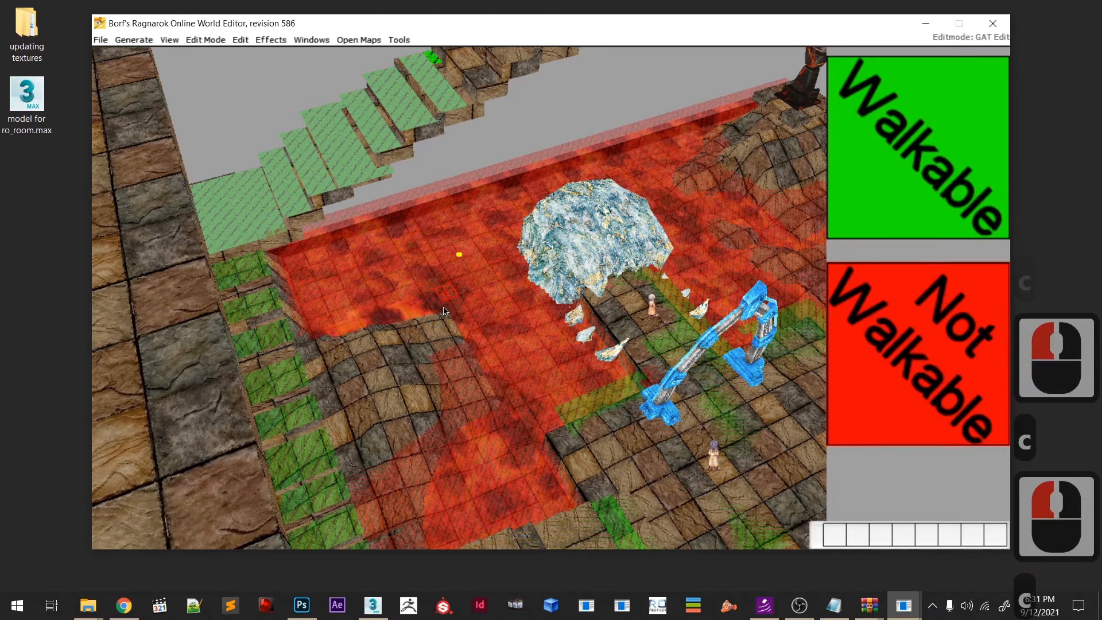
{"action": "left_click", "coordinate": [444, 310]}
{"action": "key", "text": "Page_Up"}
{"action": "key", "text": "Page_Up"}
{"action": "key", "text": "Page_Up"}
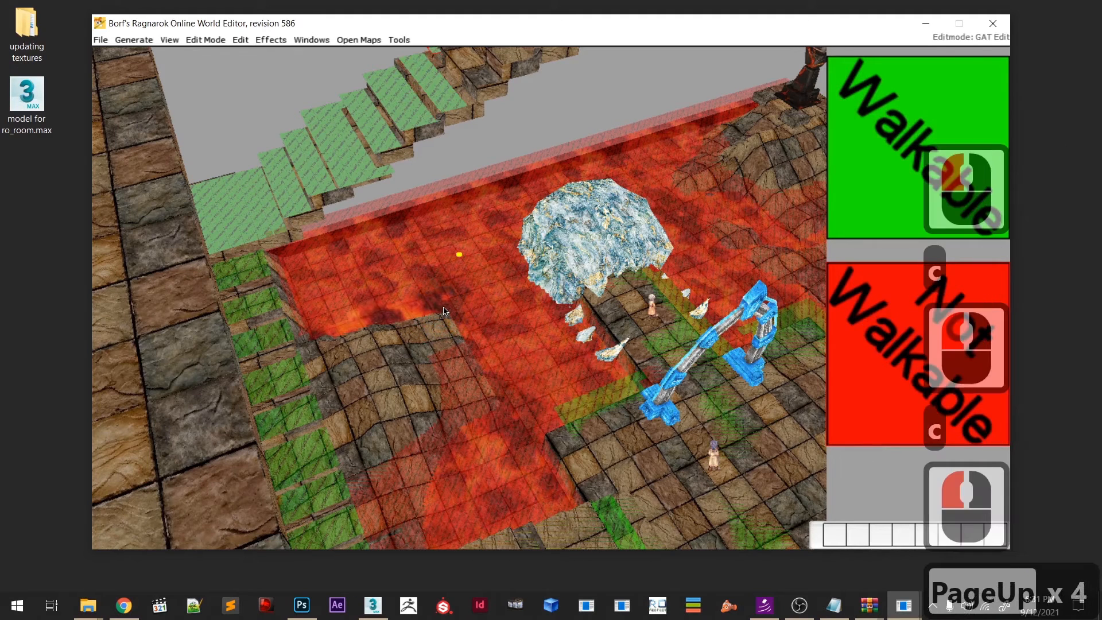
{"action": "key", "text": "Page_Up"}
{"action": "middle_click_drag", "start_coordinate": [444, 311], "coordinate": [422, 409]}
{"action": "key", "text": "Page_Down"}
{"action": "key", "text": "Page_Down"}
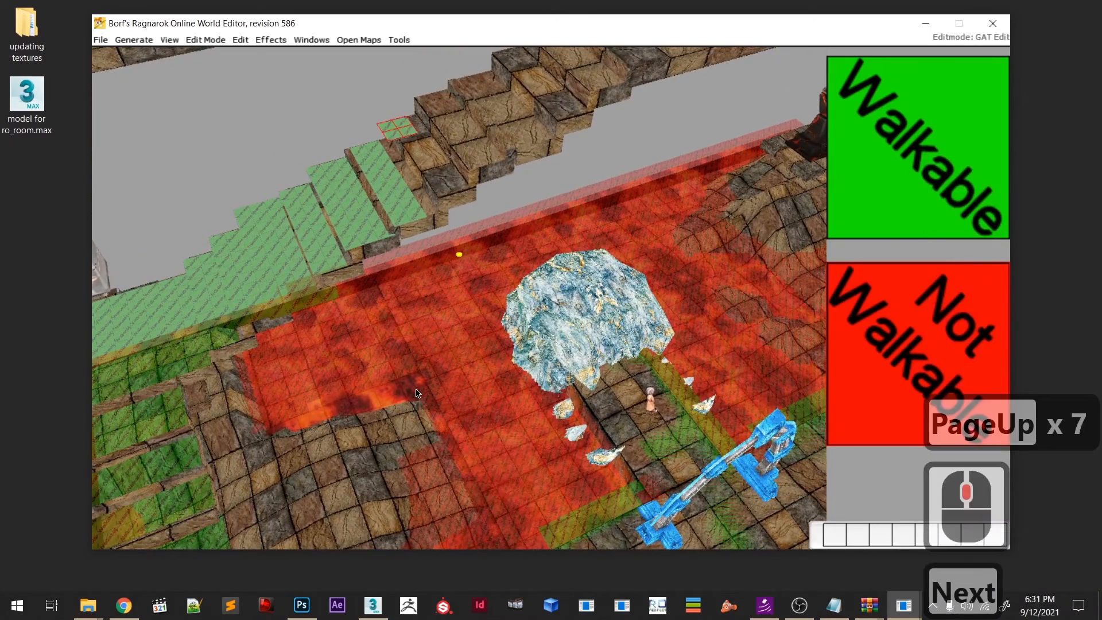
{"action": "key", "text": "Page_Up"}
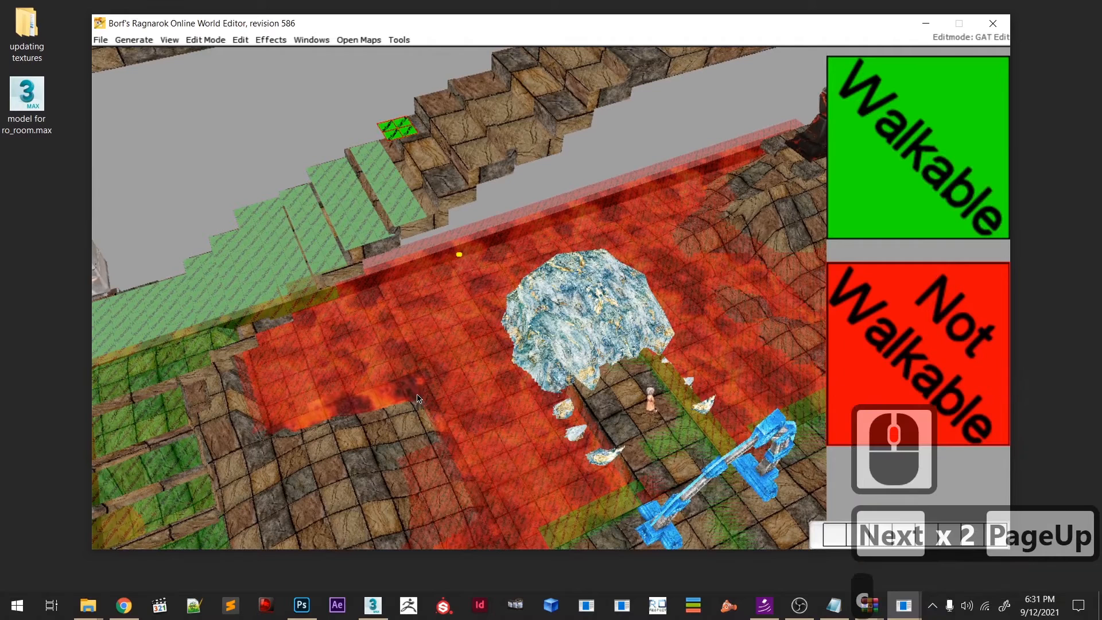
- Copy the raised walkable cells along the seventh step to its lava-side end
{"action": "key", "text": "c"}
{"action": "left_click", "coordinate": [422, 405]}
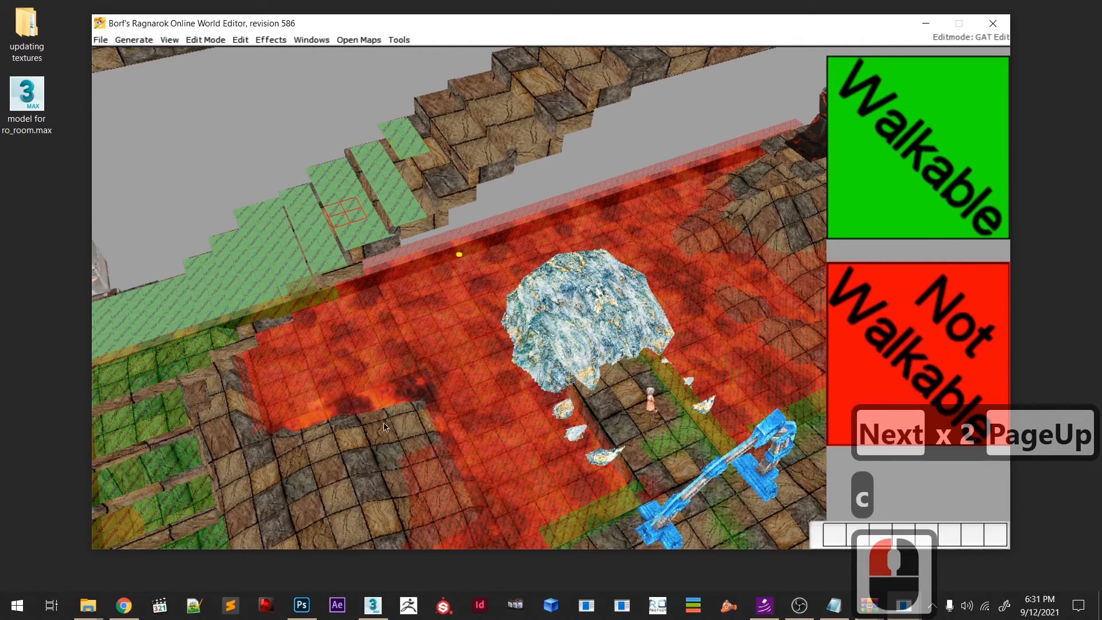
{"action": "left_click", "coordinate": [397, 398]}
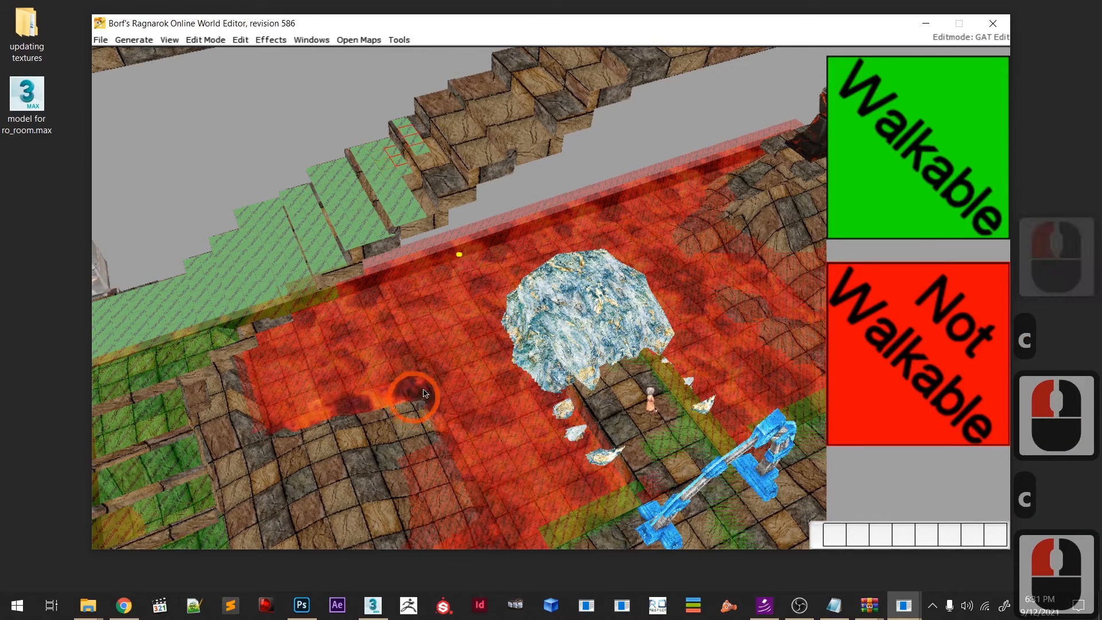
{"action": "key", "text": "c"}
{"action": "left_click", "coordinate": [425, 390]}
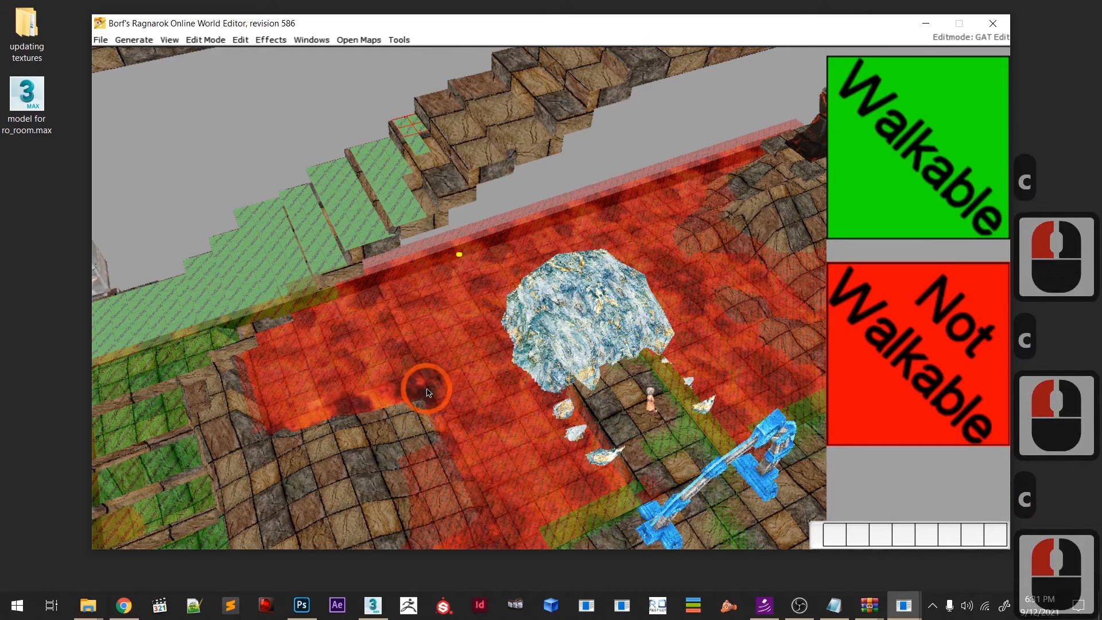
{"action": "key", "text": "c"}
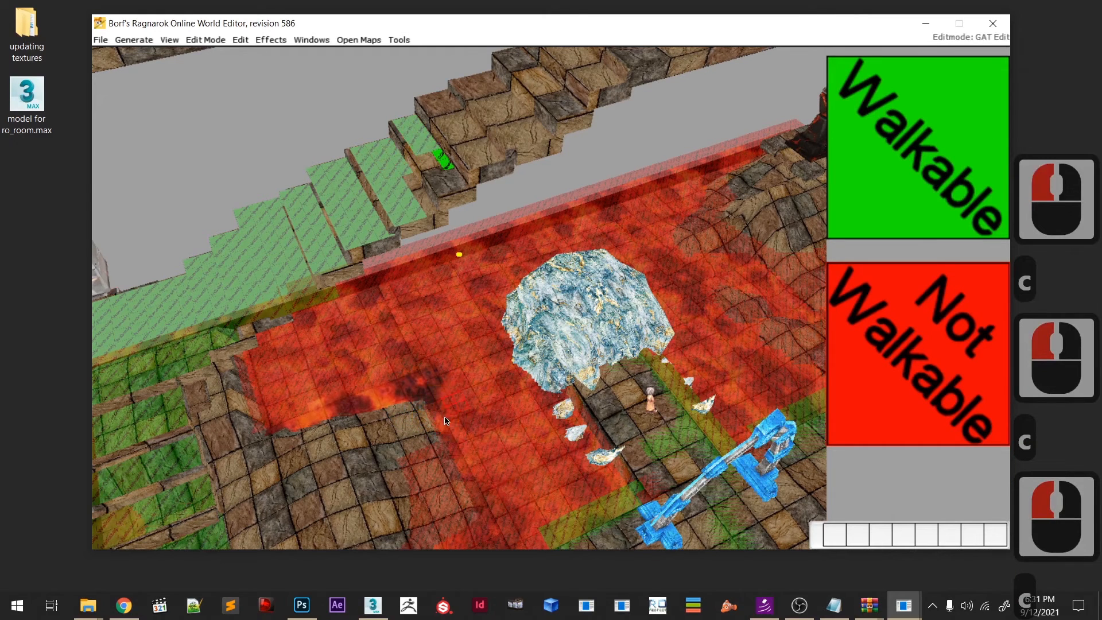
{"action": "left_click", "coordinate": [446, 422]}
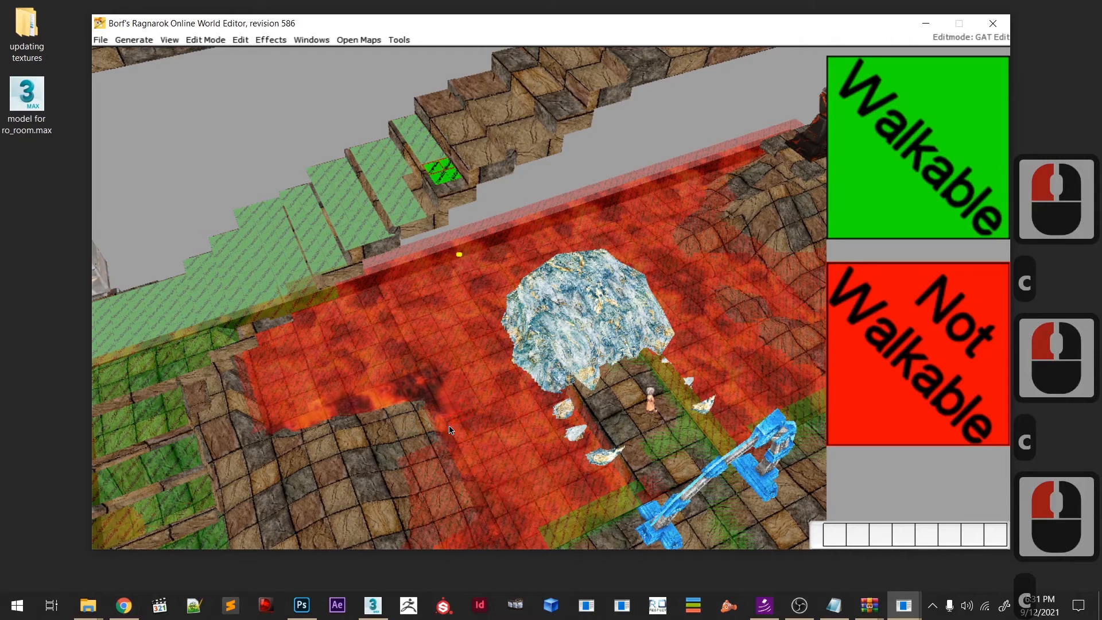
{"action": "left_click", "coordinate": [450, 433]}
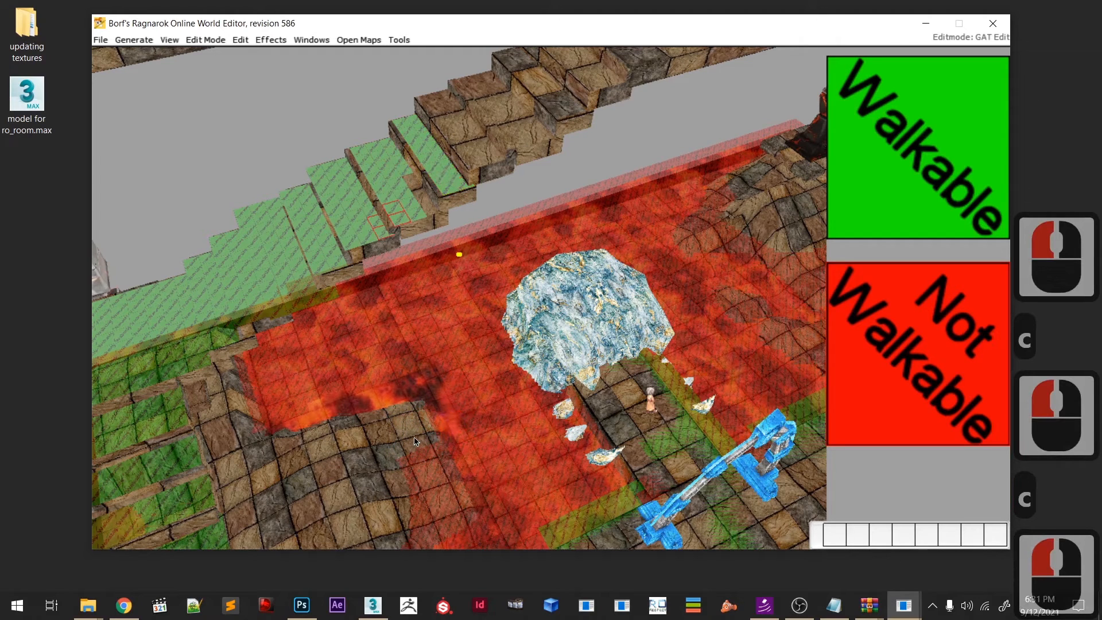
- Fill the uncovered lava-side tile of the sixth step with walkable cells, and copy the seventh step's cells
{"action": "key", "text": "c"}
{"action": "left_click", "coordinate": [424, 438]}
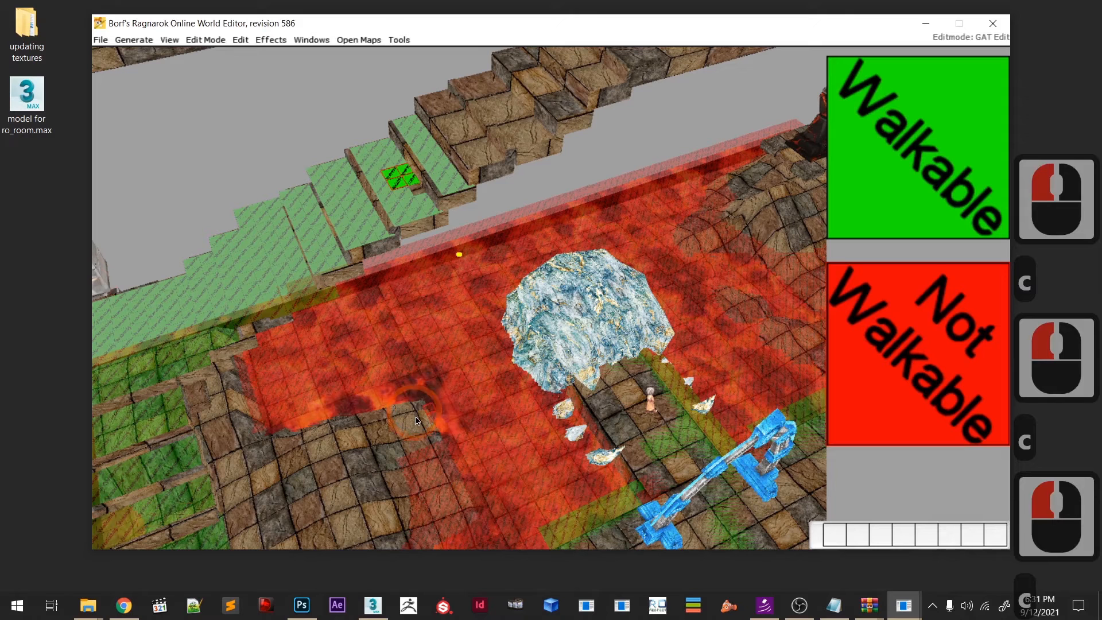
{"action": "left_click", "coordinate": [455, 395]}
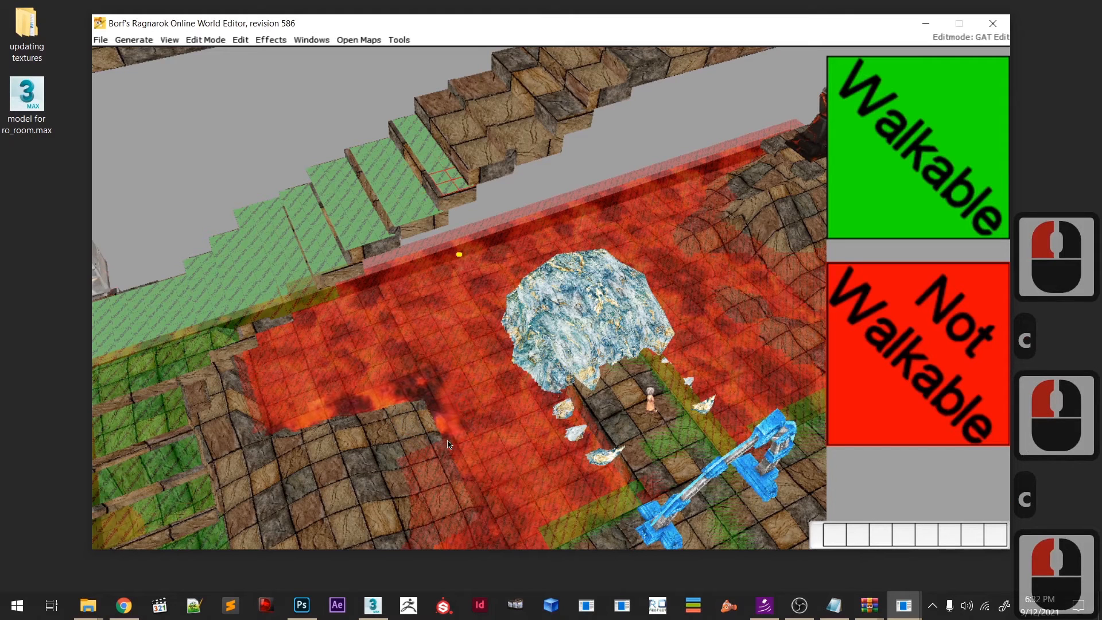
{"action": "key", "text": "c"}
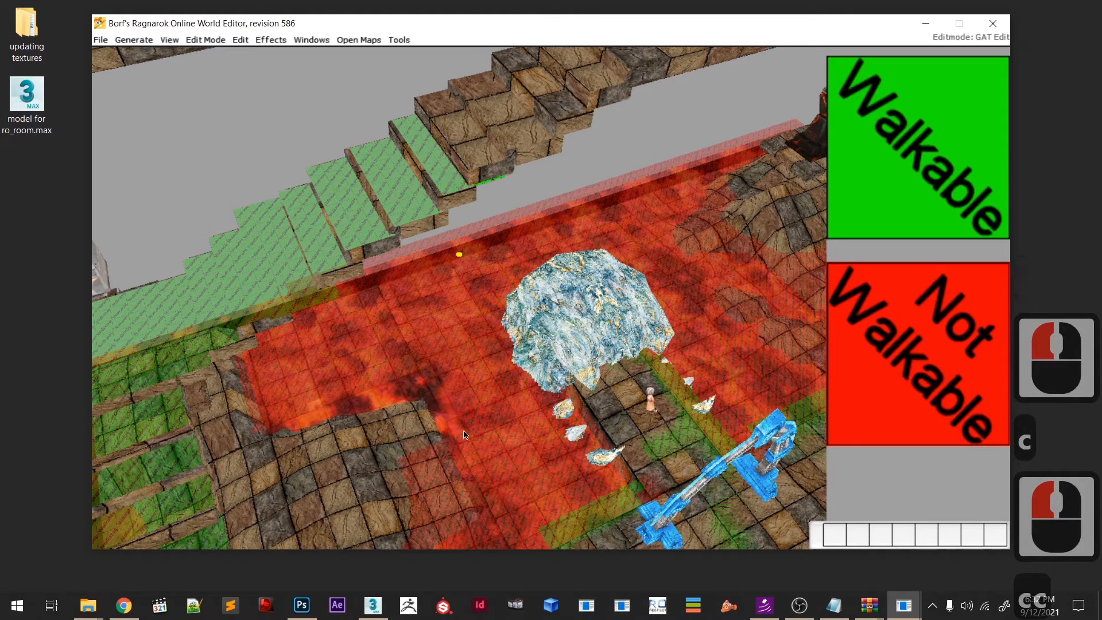
- Paste walkable cells onto the lava-side end of the eighth step and adjust their height to match its surface
{"action": "left_click", "coordinate": [465, 433]}
{"action": "key", "text": "Page_Up"}
{"action": "key", "text": "Page_Up"}
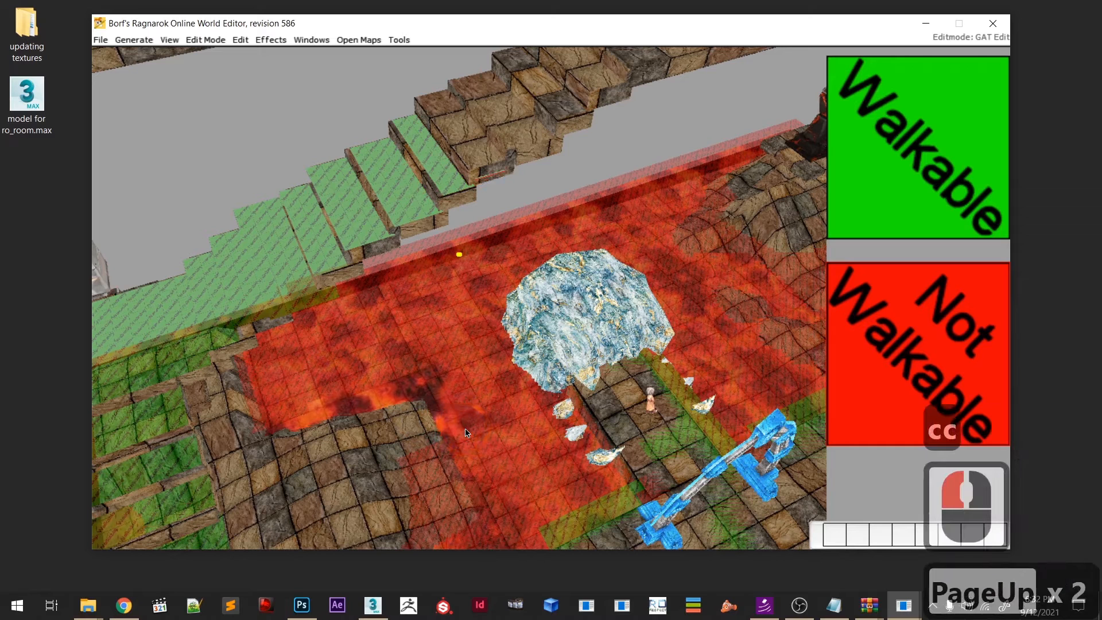
{"action": "key", "text": "Next"}
{"action": "key", "text": "Page_Up"}
{"action": "key", "text": "Page_Up"}
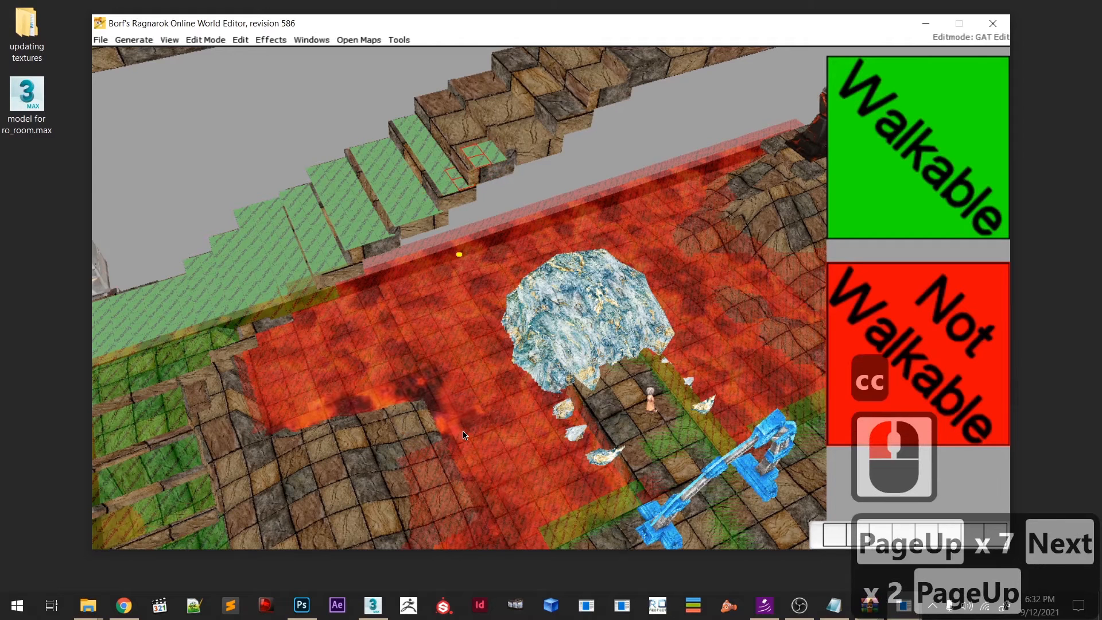
{"action": "key", "text": "Page_Up"}
{"action": "key", "text": "Next"}
{"action": "key", "text": "Next"}
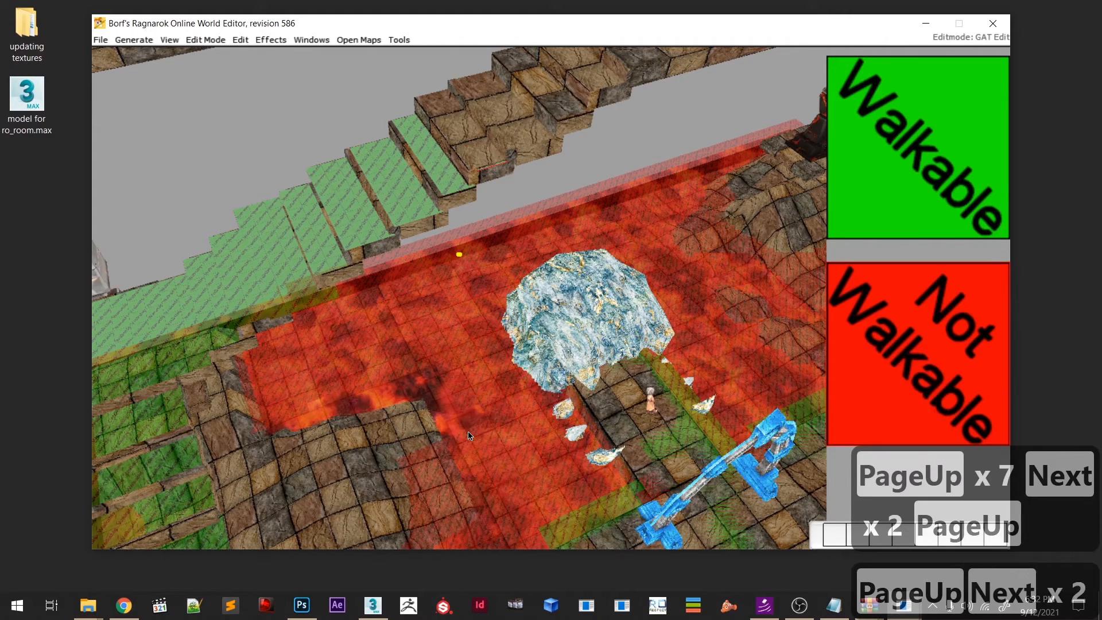
{"action": "key", "text": "Page_Up"}
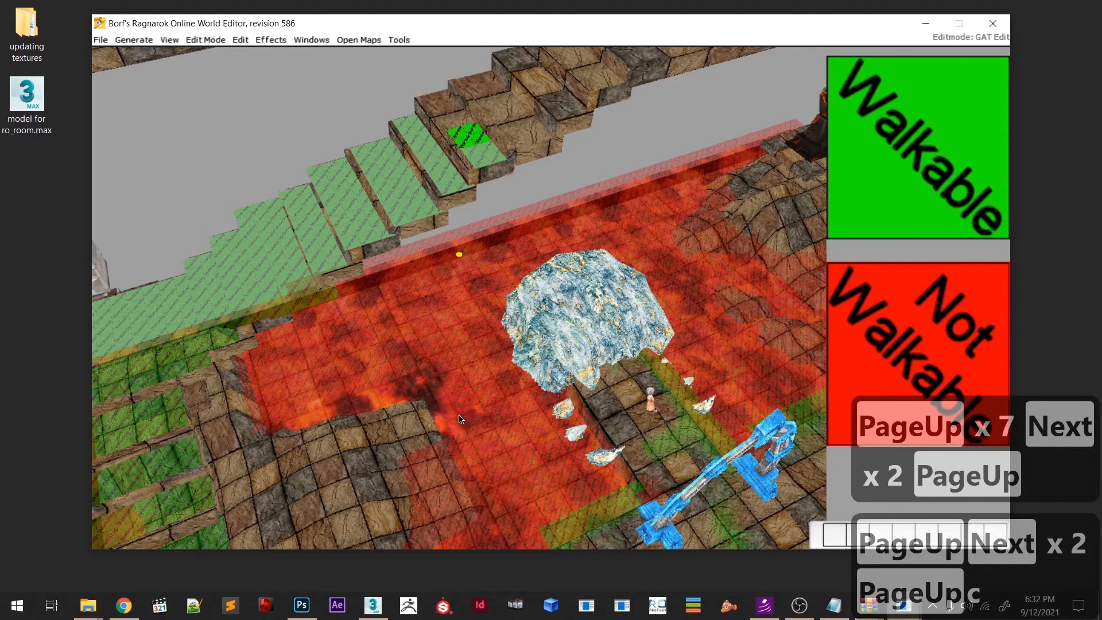
- Copy the raised walkable cells along the eighth step to its outer end
{"action": "left_click", "coordinate": [460, 418]}
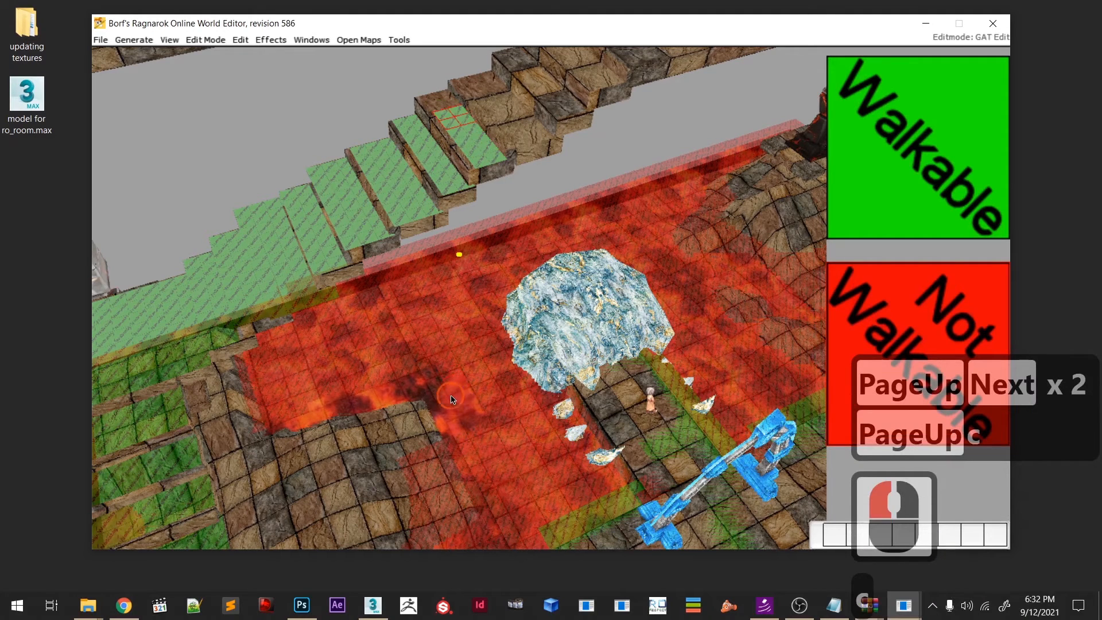
{"action": "key", "text": "c"}
{"action": "left_click", "coordinate": [447, 390]}
{"action": "key", "text": "c"}
{"action": "left_click", "coordinate": [457, 381]}
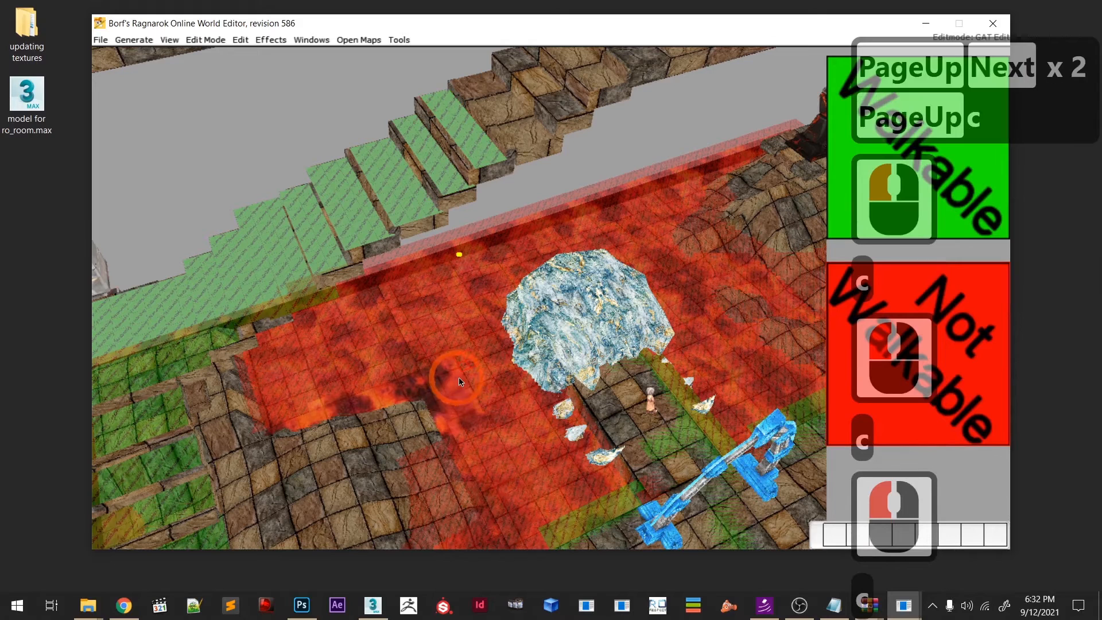
- Paste walkable cells onto the outer end of the ninth step and adjust their height to match its surface
{"action": "key", "text": "c"}
{"action": "left_click", "coordinate": [459, 381]}
{"action": "key", "text": "Page_Up"}
{"action": "key", "text": "Page_Up"}
{"action": "key", "text": "Page_Up"}
{"action": "key", "text": "Page_Up"}
{"action": "key", "text": "Page_Down"}
{"action": "key", "text": "Page_Down"}
{"action": "key", "text": "Page_Up"}
{"action": "key", "text": "Page_Up"}
{"action": "key", "text": "Page_Down"}
{"action": "key", "text": "Page_Up"}
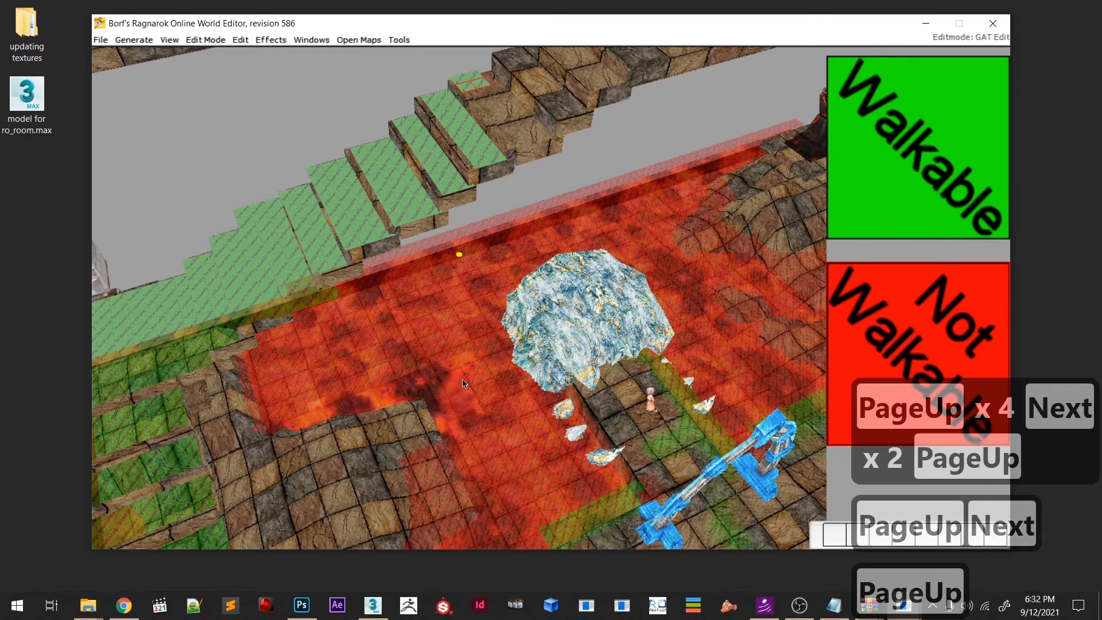
- Copy the raised walkable cells along the ninth step to its lava-side end
{"action": "key", "text": "c"}
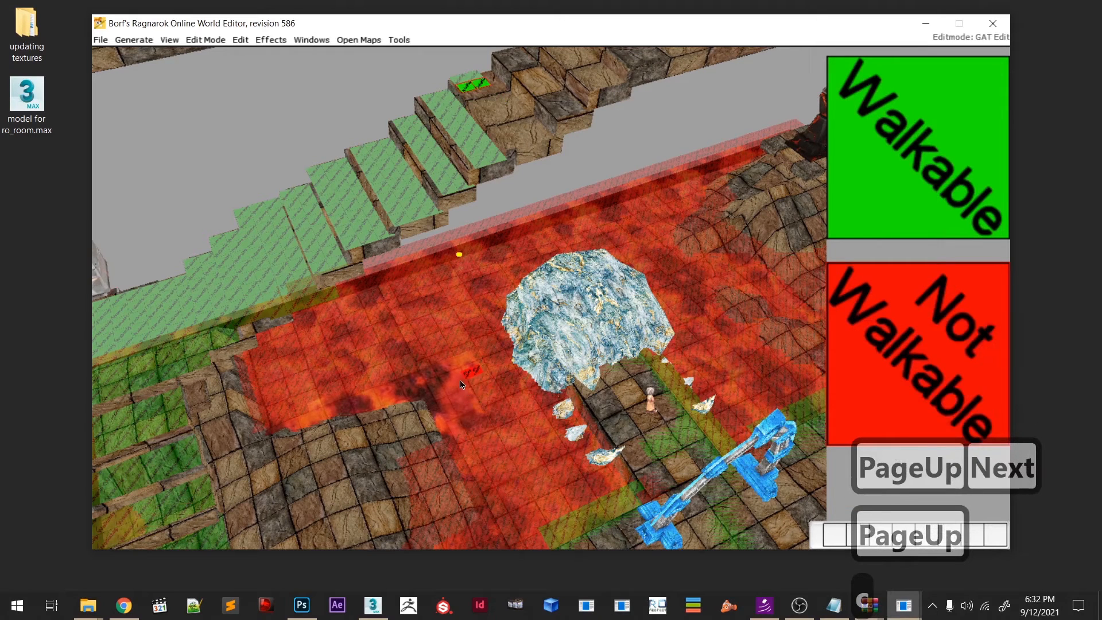
{"action": "key", "text": "c"}
{"action": "left_click", "coordinate": [467, 394]}
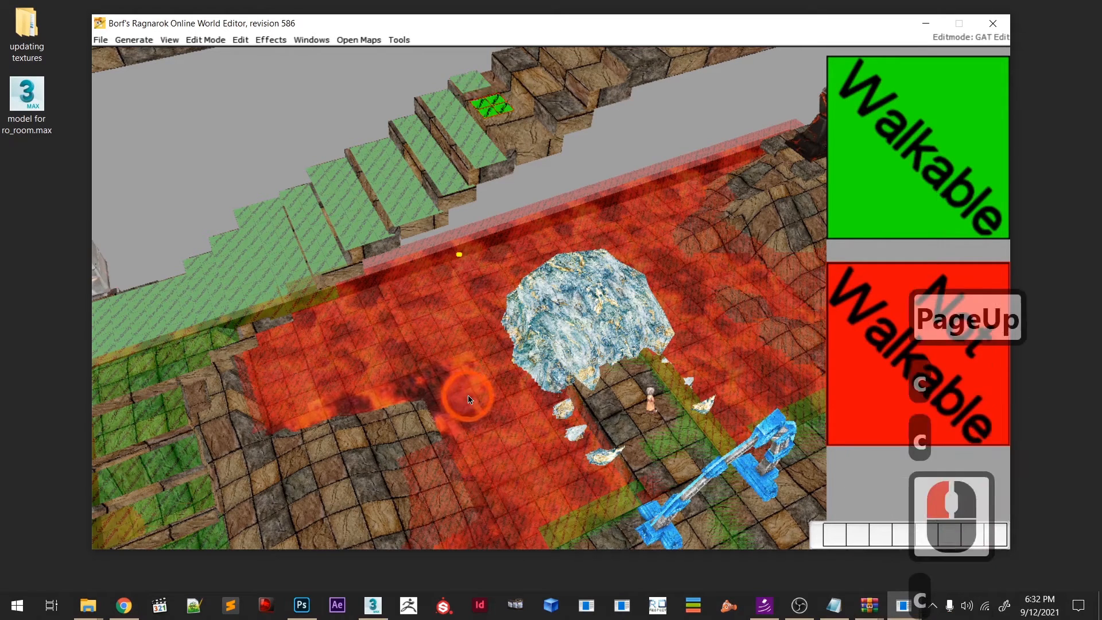
{"action": "left_click", "coordinate": [467, 398]}
{"action": "key", "text": "c"}
{"action": "left_click", "coordinate": [479, 412]}
{"action": "key", "text": "c"}
{"action": "left_click", "coordinate": [484, 418]}
{"action": "key", "text": "c"}
{"action": "left_click", "coordinate": [495, 418]}
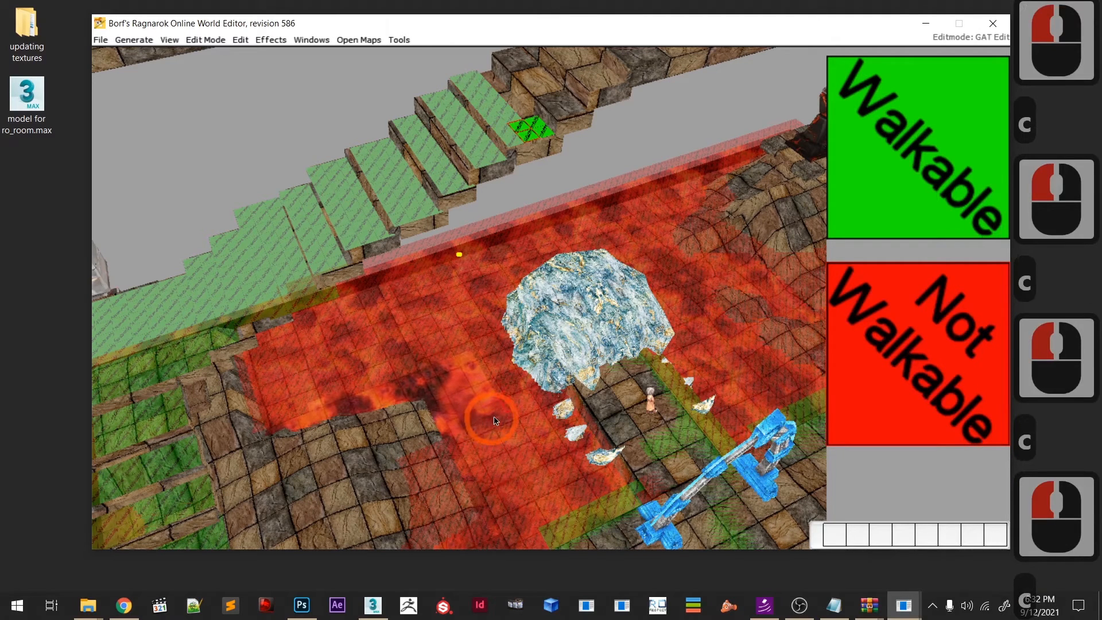
- Paste the ninth step's walkable cells onto the outer end of the tenth step and adjust their height to match its surface
{"action": "key", "text": "c"}
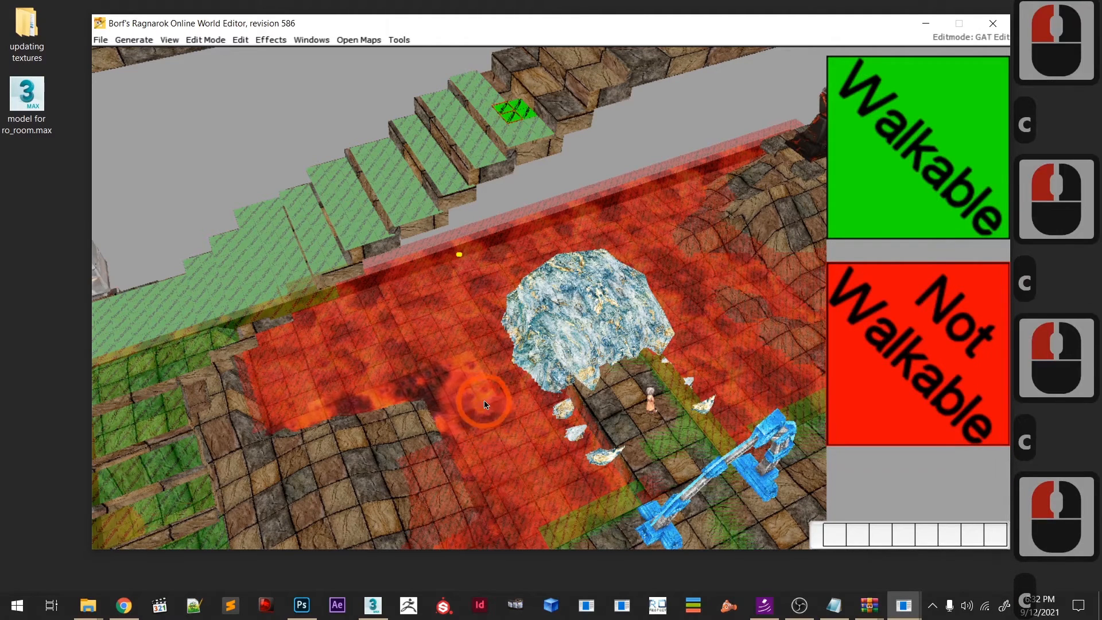
{"action": "left_click", "coordinate": [472, 374]}
{"action": "key", "text": "c"}
{"action": "left_click", "coordinate": [492, 366]}
{"action": "key", "text": "Page_Up"}
{"action": "key", "text": "Page_Up"}
{"action": "key", "text": "Page_Up"}
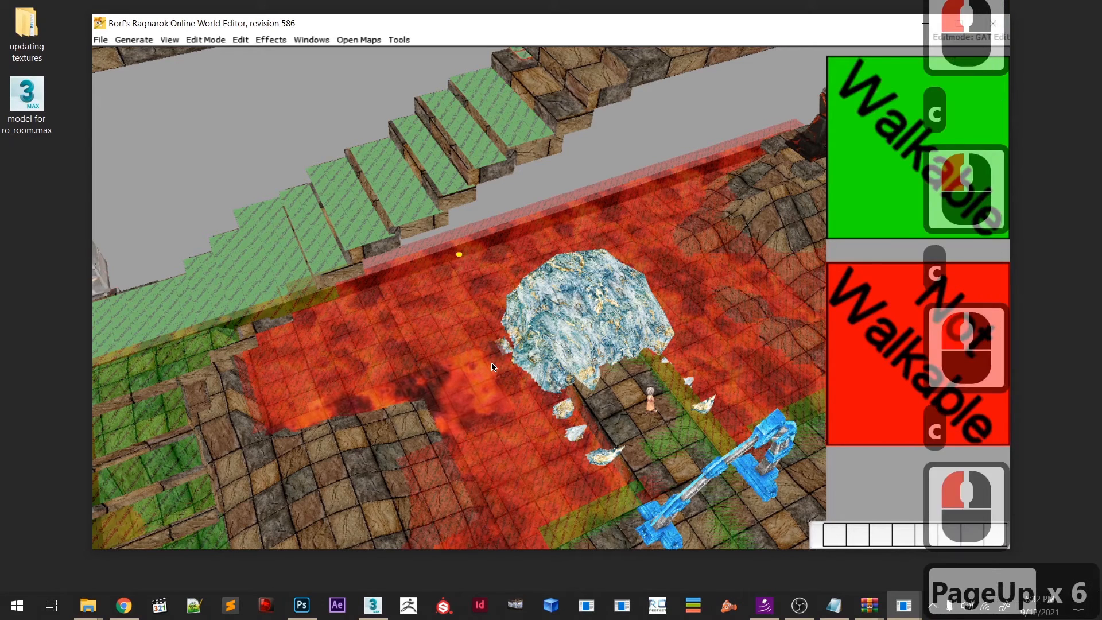
{"action": "key", "text": "Page_Down"}
{"action": "key", "text": "Page_Down"}
{"action": "key", "text": "Page_Up"}
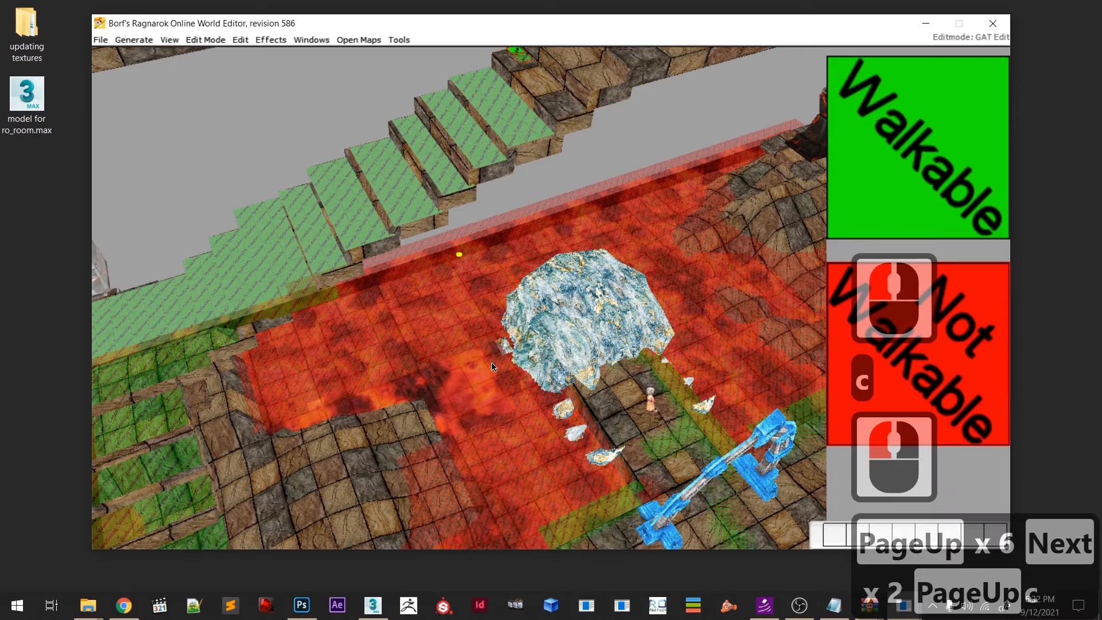
- Copy the raised walkable cells along the tenth step to its lava-side end
{"action": "left_click", "coordinate": [493, 365]}
{"action": "key", "text": "c"}
{"action": "left_click", "coordinate": [504, 383]}
{"action": "key", "text": "c"}
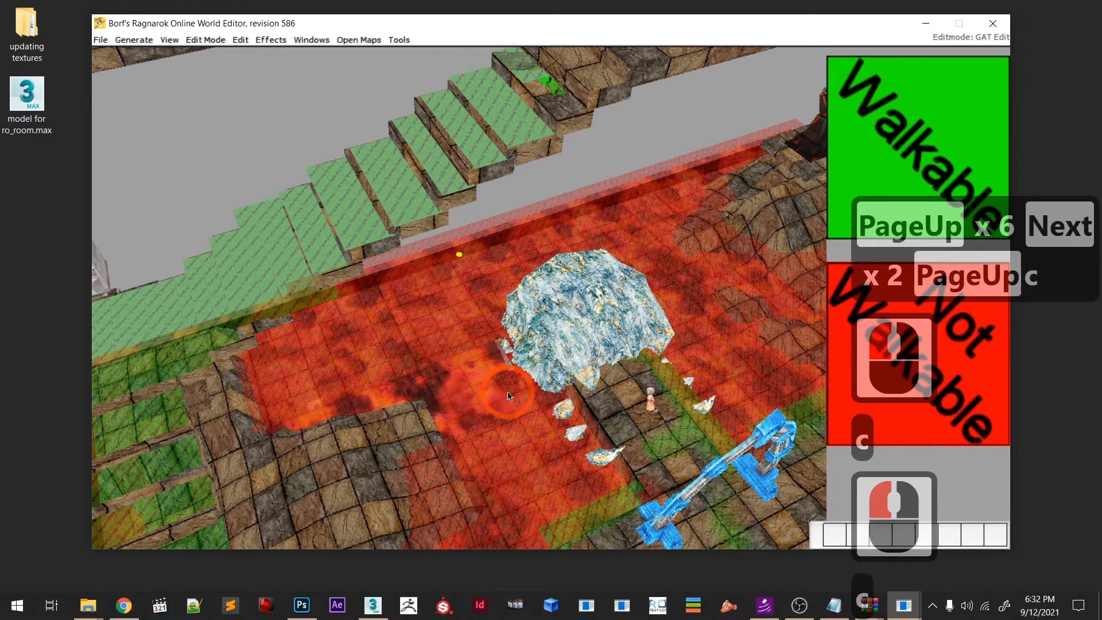
{"action": "left_click", "coordinate": [505, 409]}
{"action": "key", "text": "c"}
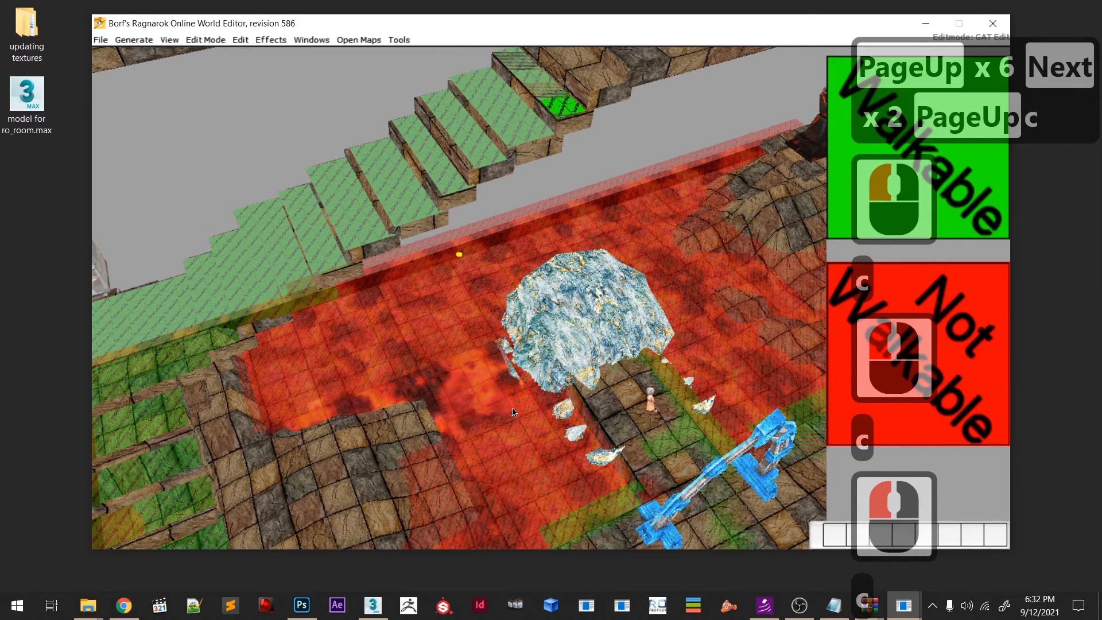
{"action": "scroll", "coordinate": [495, 432], "scroll_direction": "down", "scroll_amount": 4}
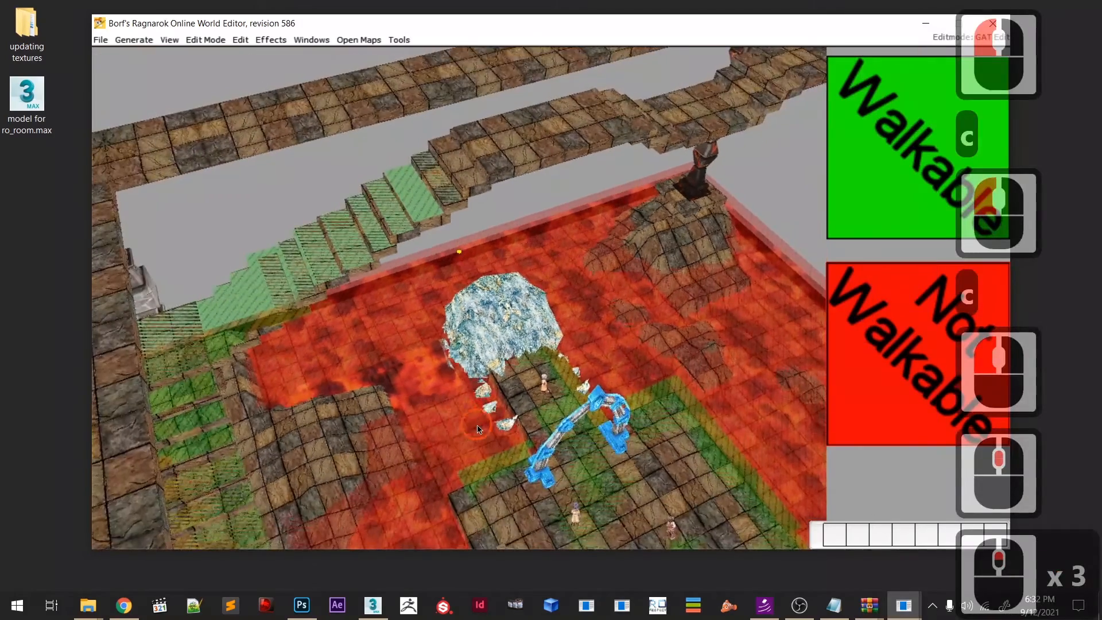
{"action": "scroll", "coordinate": [479, 430], "scroll_direction": "up", "scroll_amount": 2}
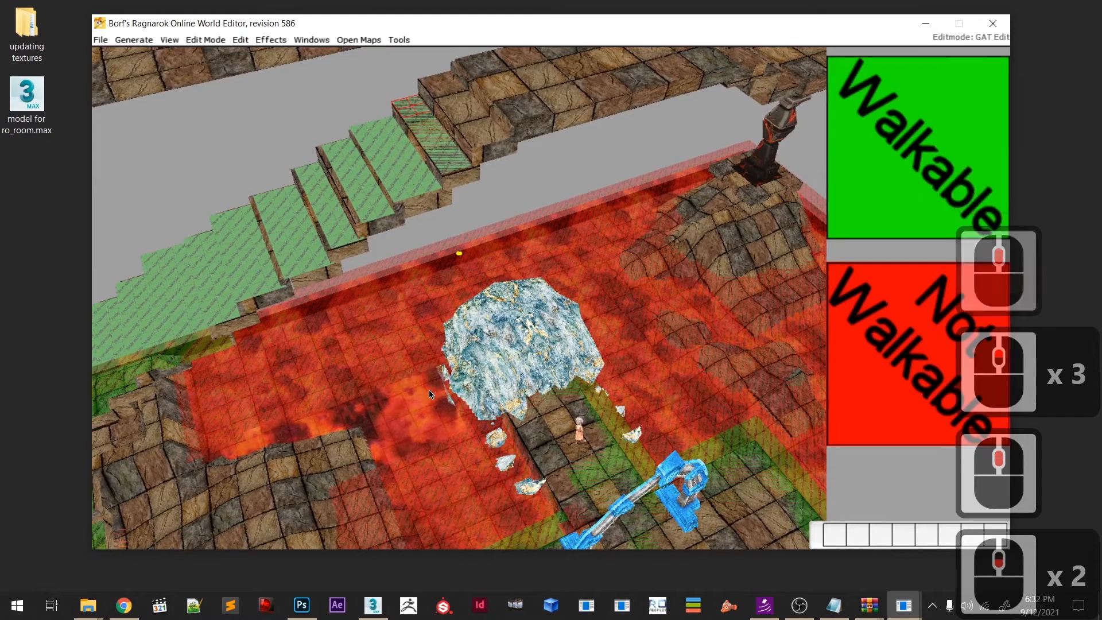
- Paste the tenth step's walkable cells onto the outer end of the eleventh step and raise them to match its surface
{"action": "key", "text": "c"}
{"action": "left_click", "coordinate": [458, 384]}
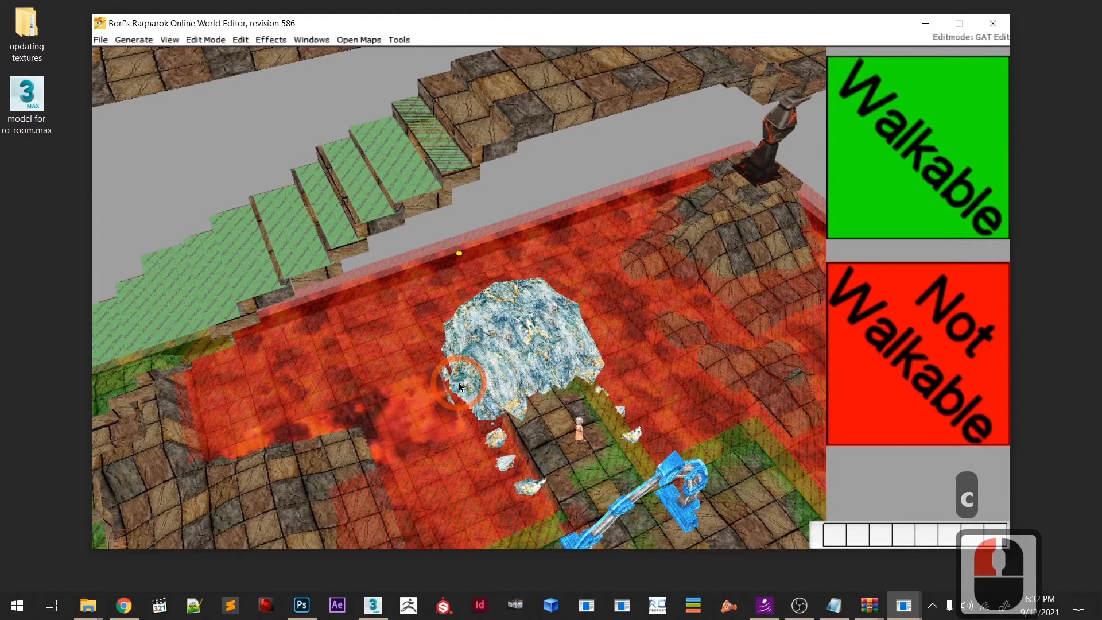
{"action": "key", "text": "Page_Up"}
{"action": "key", "text": "Page_Up"}
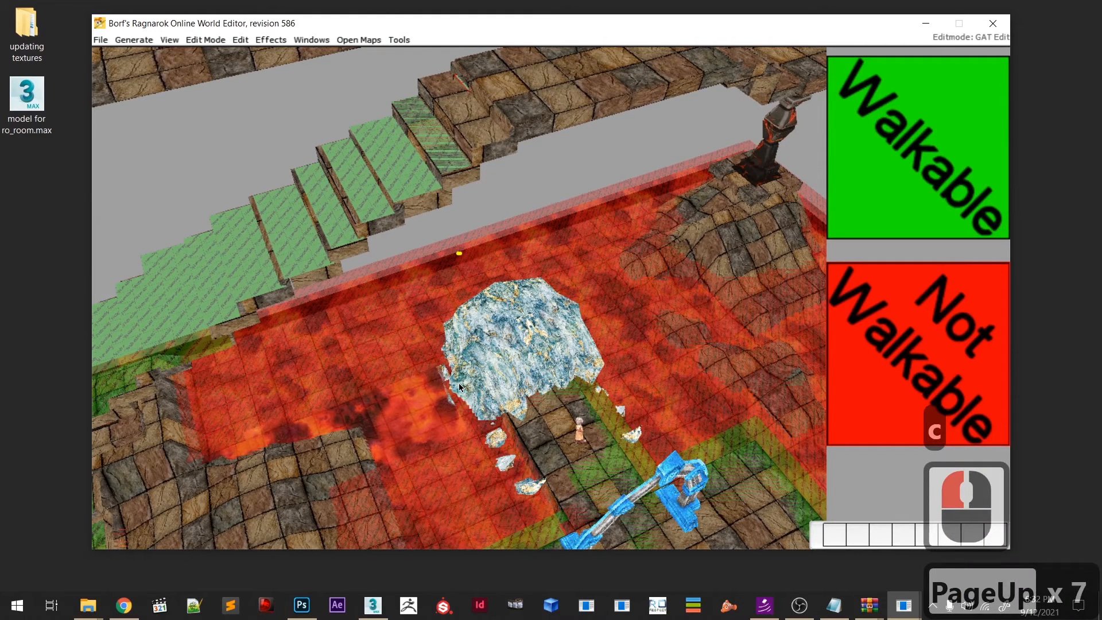
{"action": "key", "text": "Page_Down"}
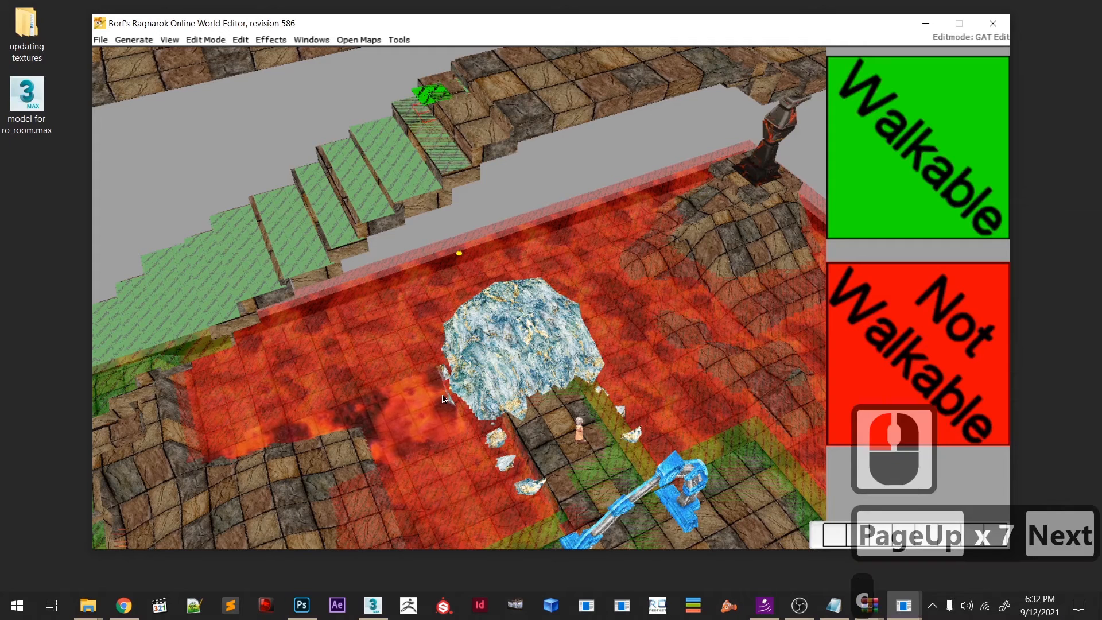
- Copy the raised walkable cells along the eleventh step to its lava-side end
{"action": "key", "text": "c"}
{"action": "left_click", "coordinate": [444, 396]}
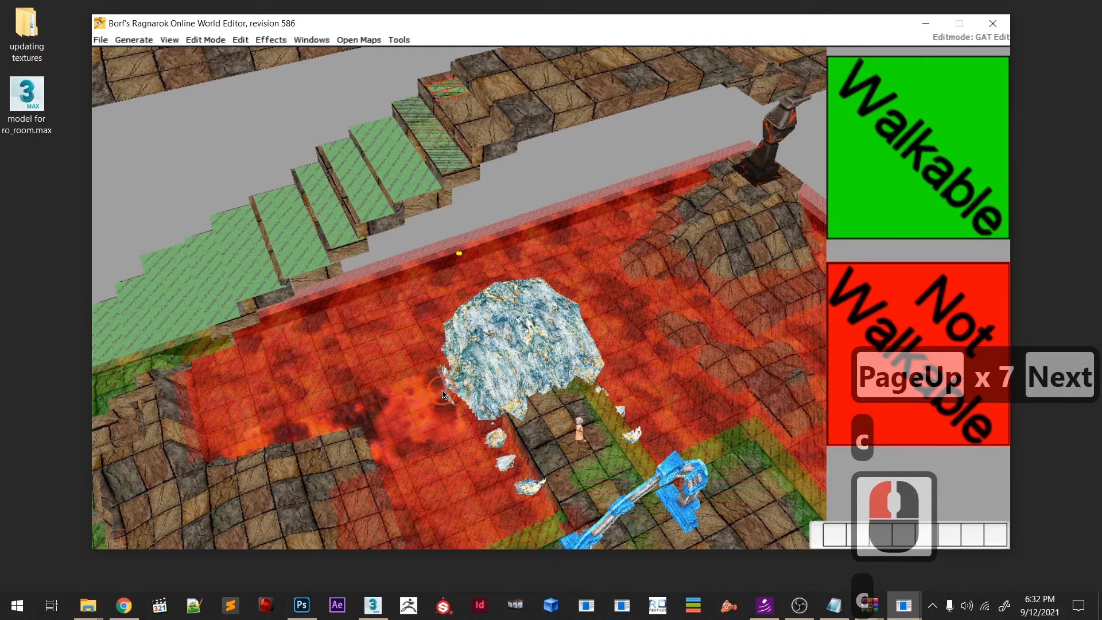
{"action": "left_click", "coordinate": [454, 407]}
{"action": "key", "text": "c"}
{"action": "left_click", "coordinate": [462, 418]}
{"action": "key", "text": "c"}
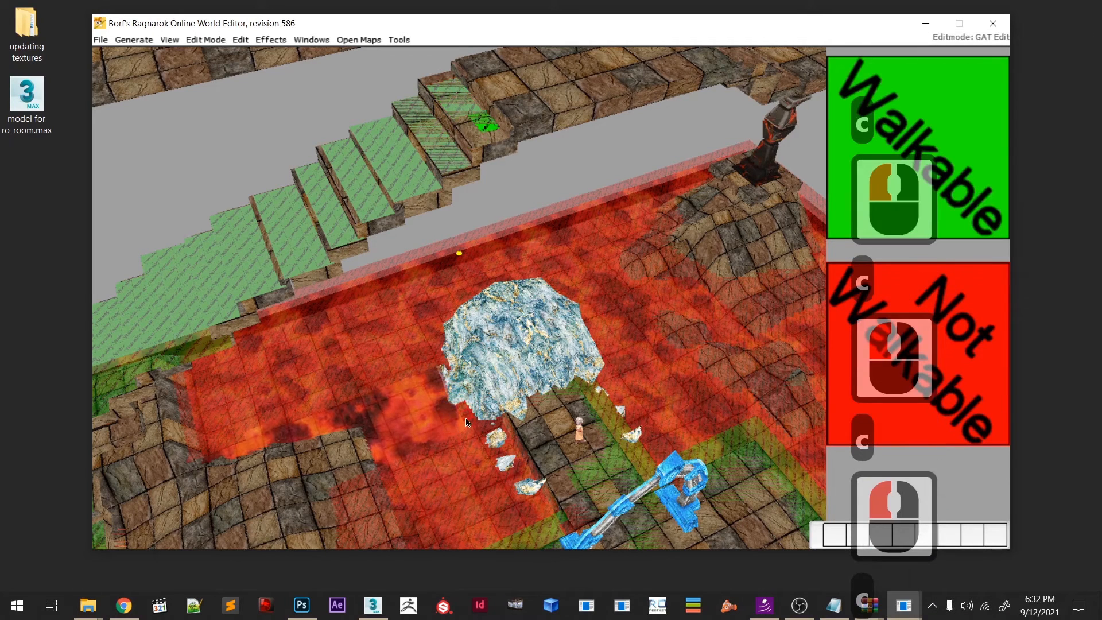
{"action": "left_click", "coordinate": [466, 434]}
- Paste the eleventh step's walkable cells onto the lava-side corner of the upper landing and adjust their height to match its surface
{"action": "key", "text": "c"}
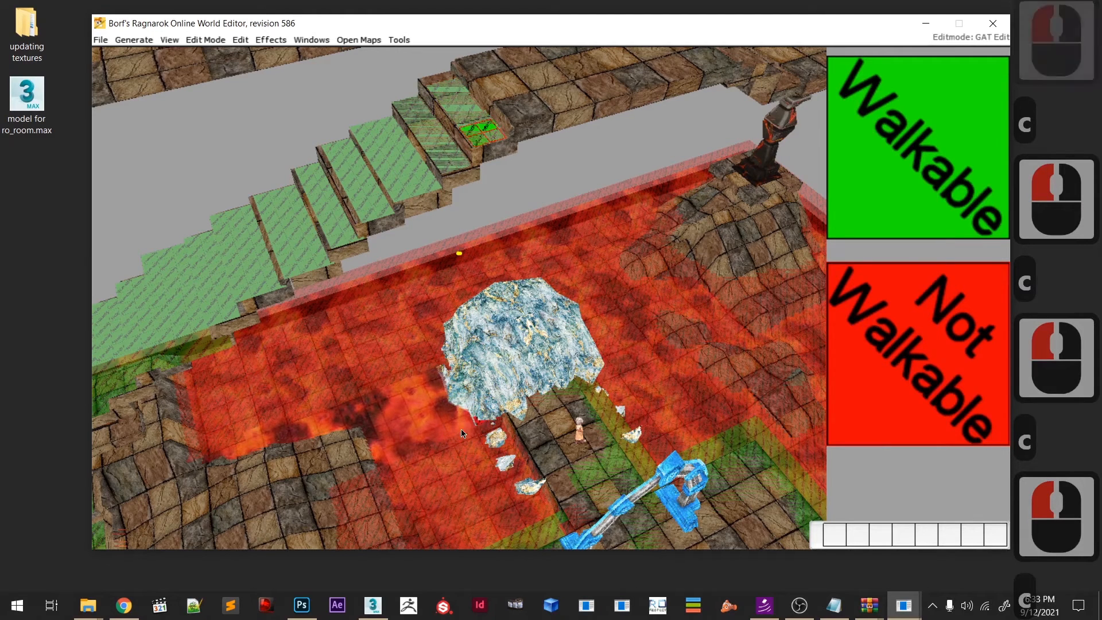
{"action": "key", "text": "c"}
{"action": "key", "text": "c"}
{"action": "key", "text": "c"}
{"action": "key", "text": "c"}
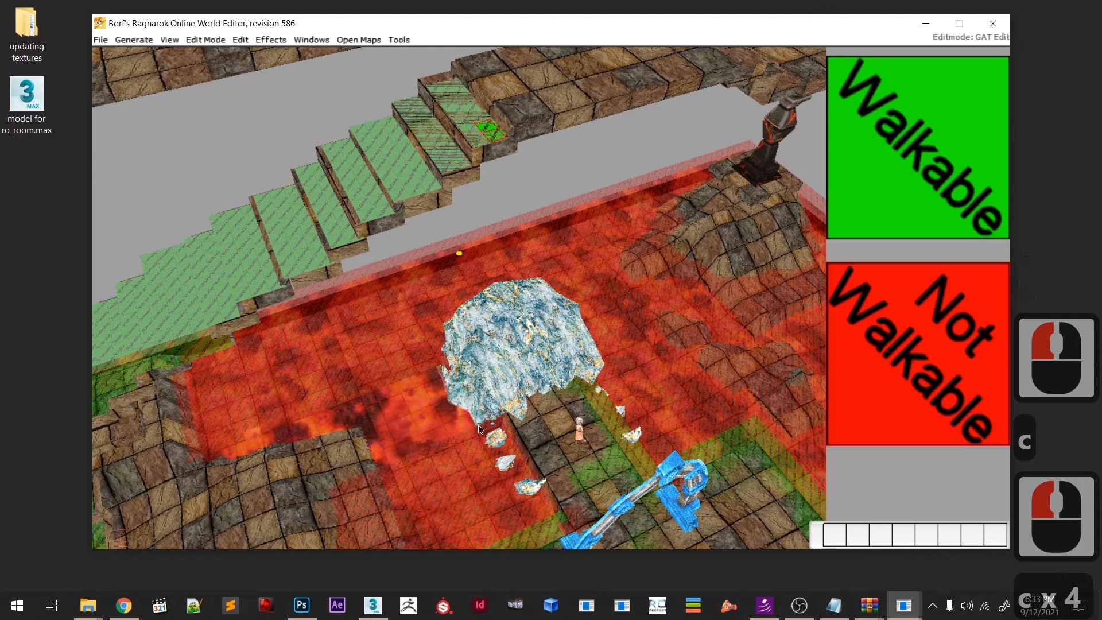
{"action": "left_click", "coordinate": [483, 426]}
{"action": "key", "text": "Page_Up"}
{"action": "key", "text": "Page_Up"}
{"action": "key", "text": "Page_Up"}
{"action": "key", "text": "Page_Up"}
{"action": "key", "text": "Page_Up"}
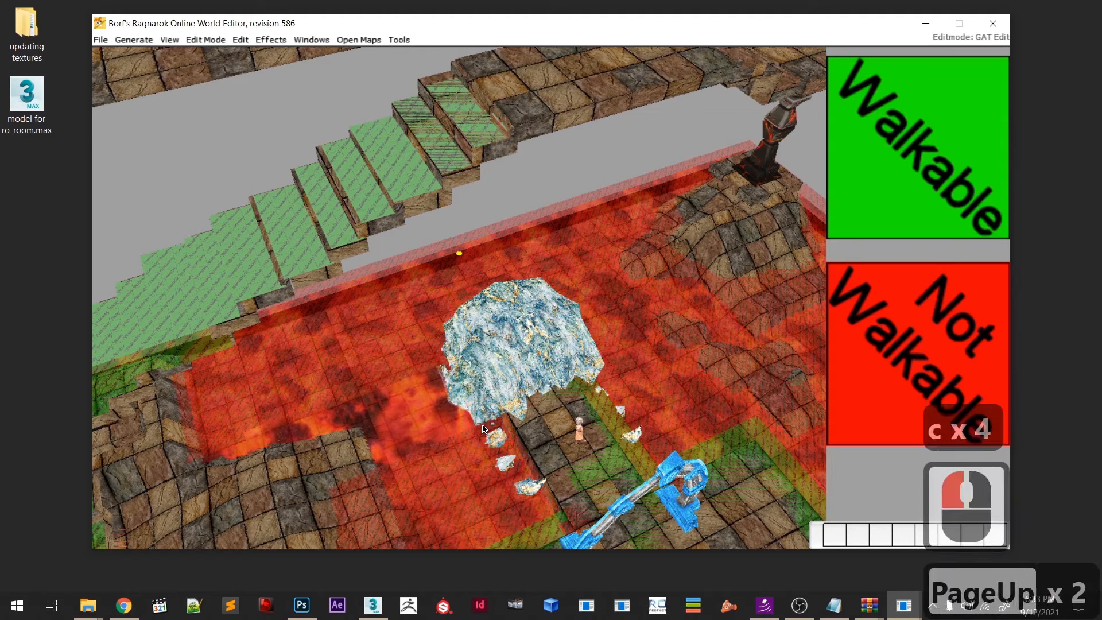
{"action": "key", "text": "Page_Down"}
{"action": "key", "text": "Page_Up"}
{"action": "key", "text": "Page_Up"}
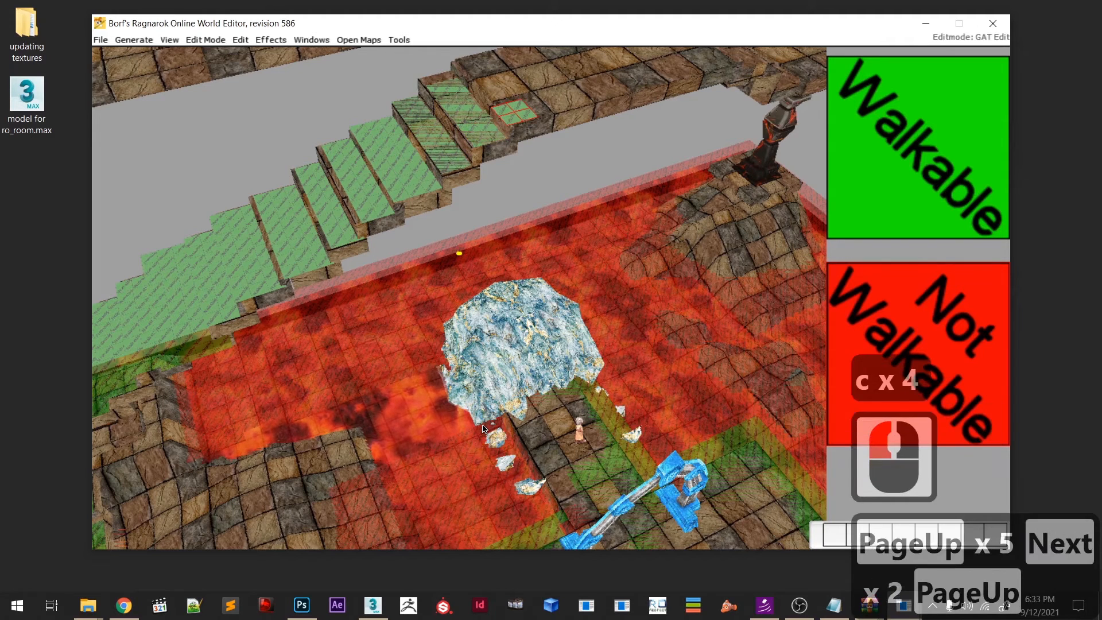
- Copy the raised walkable cells along the upper landing's first row to its outer end
{"action": "key", "text": "c"}
{"action": "left_click", "coordinate": [472, 407]}
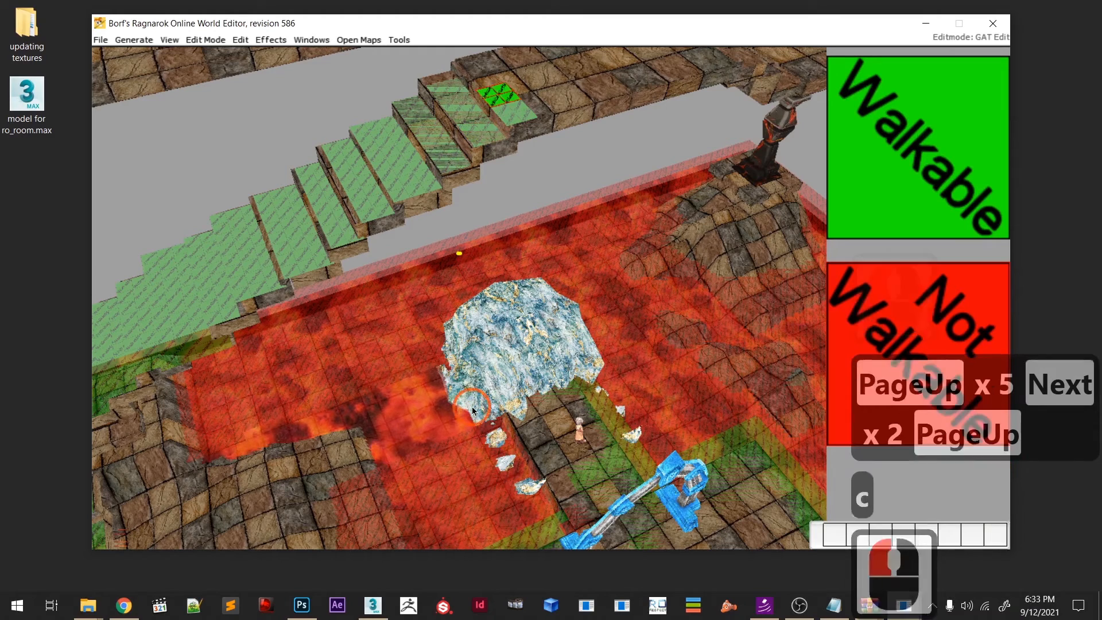
{"action": "key", "text": "c"}
{"action": "left_click", "coordinate": [461, 388]}
{"action": "key", "text": "c"}
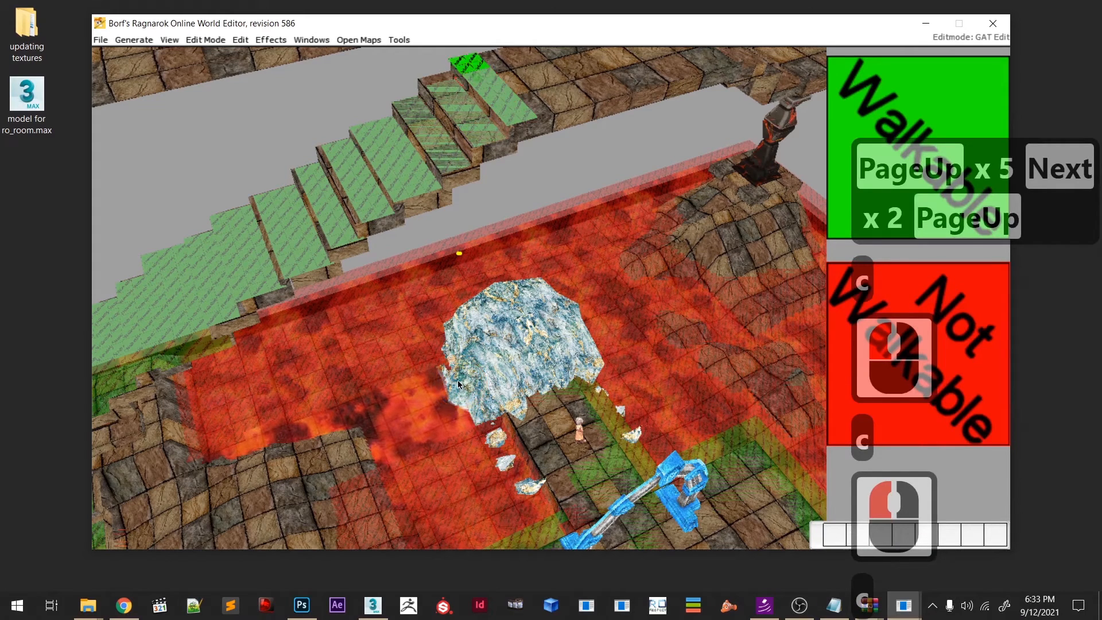
{"action": "left_click", "coordinate": [457, 380]}
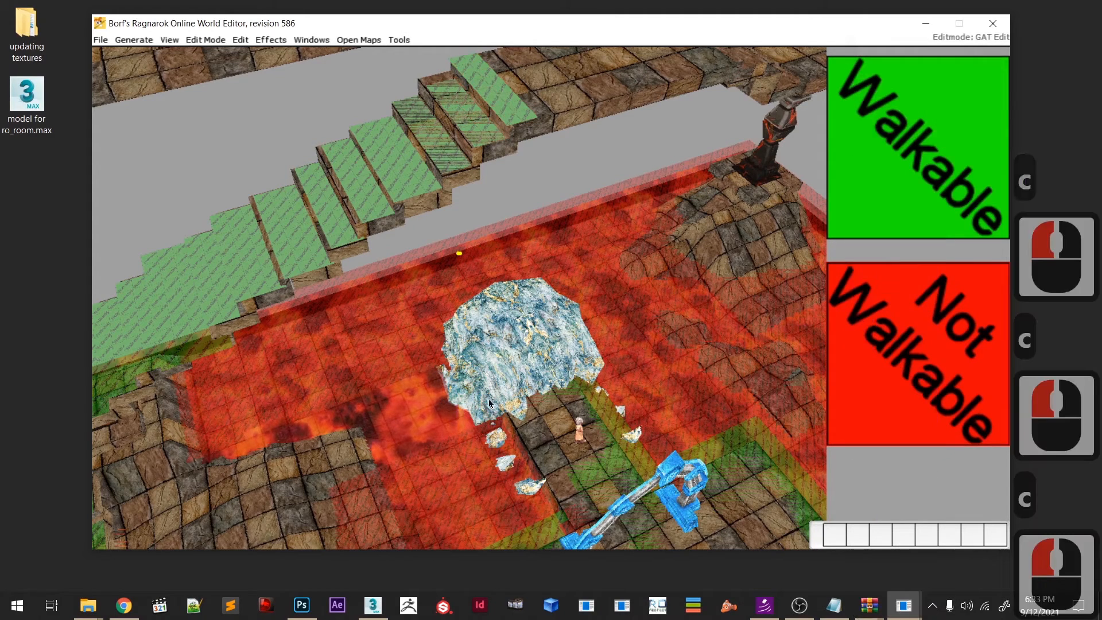
- Extend the raised walkable cells from the upper landing's first row along its lava-side edge
{"action": "key", "text": "c"}
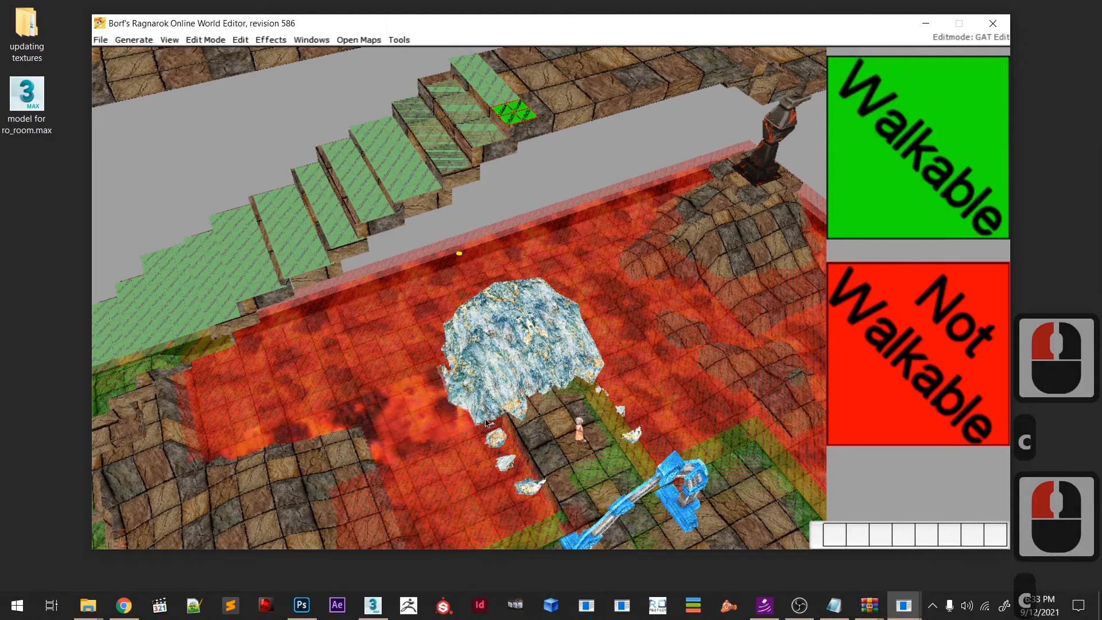
{"action": "left_click", "coordinate": [501, 397]}
{"action": "key", "text": "c"}
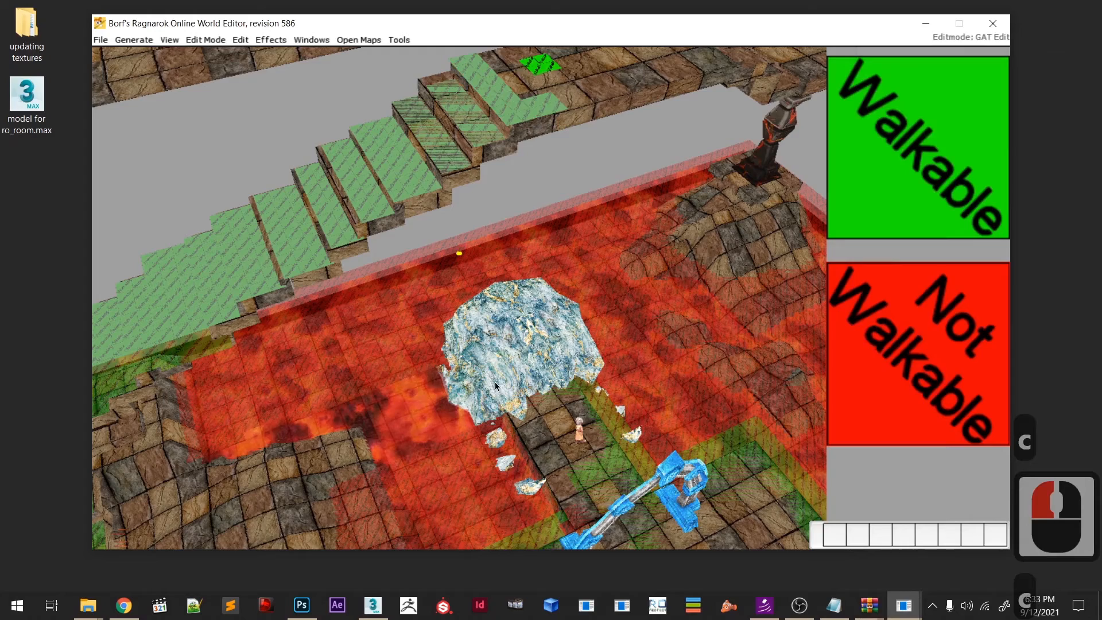
{"action": "middle_click_drag", "start_coordinate": [495, 393], "coordinate": [477, 397], "text": "shift"}
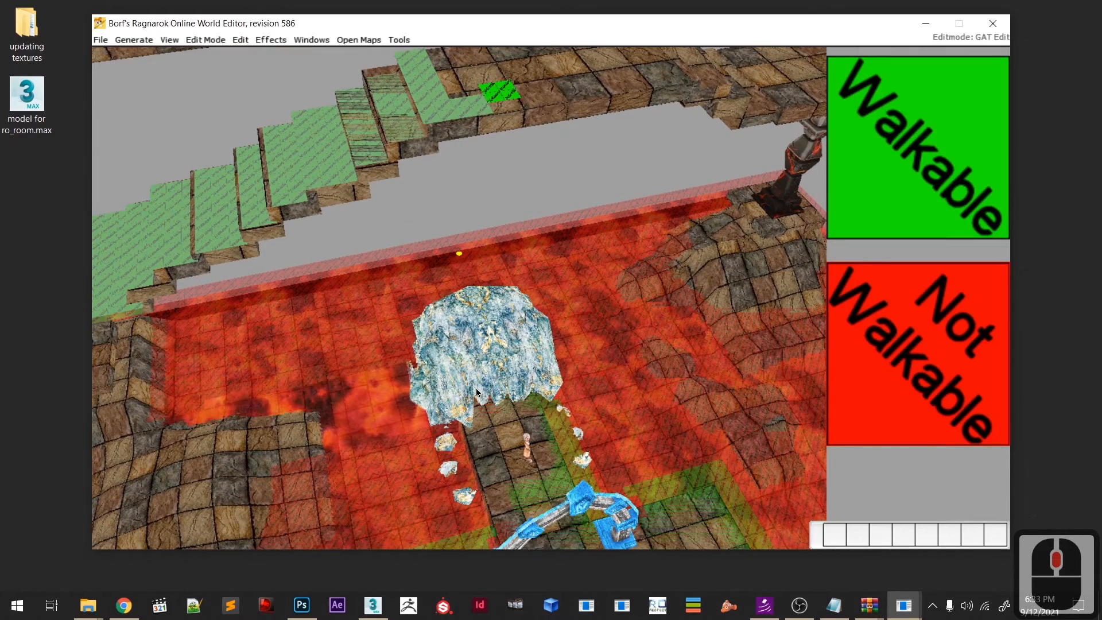
{"action": "left_click", "coordinate": [479, 392]}
{"action": "key", "text": "c"}
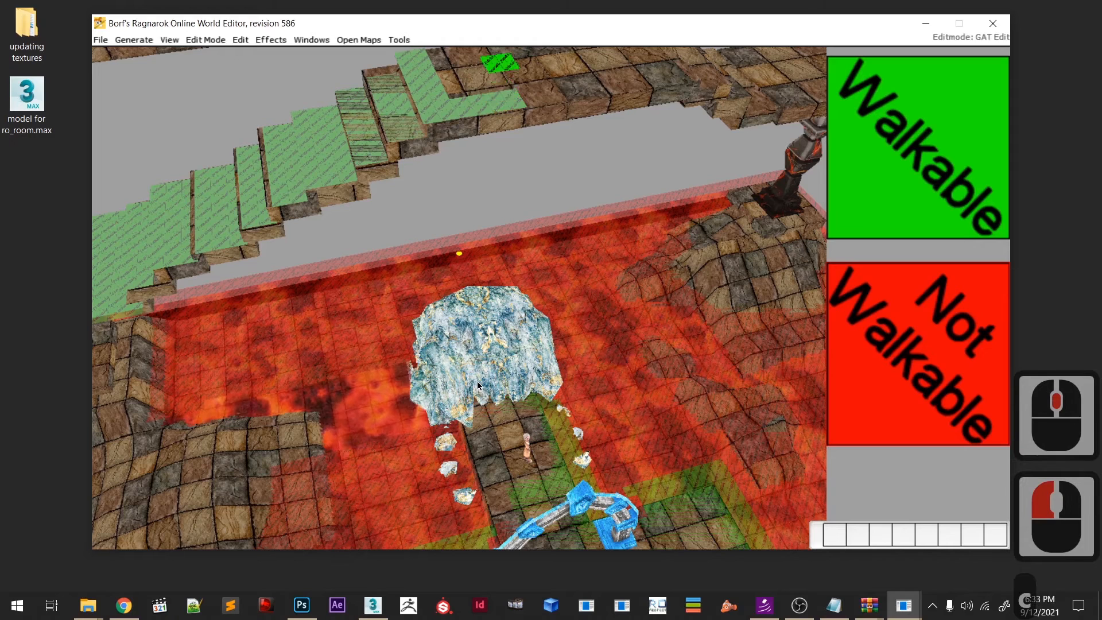
- Paste copies of the raised walkable cells onto the upper landing's inner tiles behind the lava-side strip
{"action": "left_click", "coordinate": [477, 382]}
{"action": "key", "text": "c"}
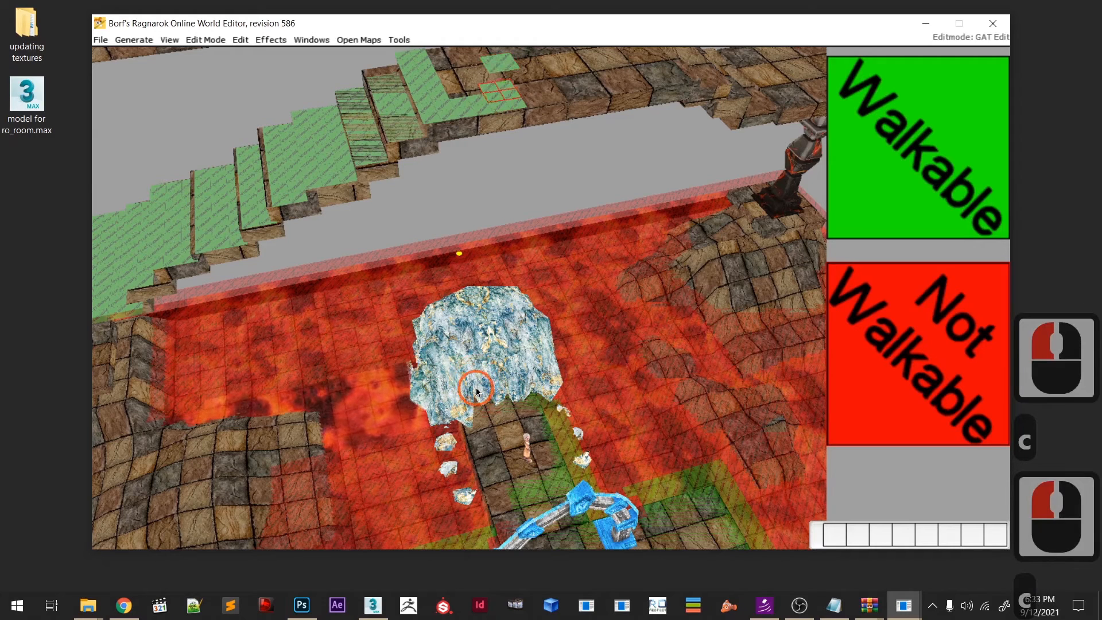
{"action": "key", "text": "c"}
{"action": "middle_click_drag", "start_coordinate": [479, 397], "coordinate": [374, 372]}
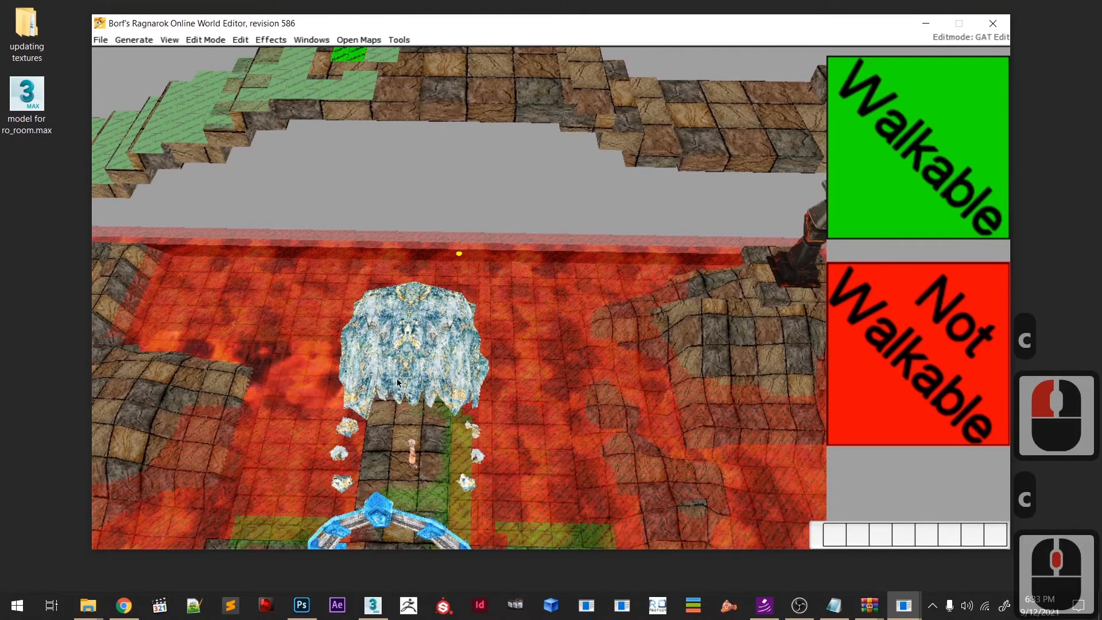
{"action": "left_click", "coordinate": [382, 380]}
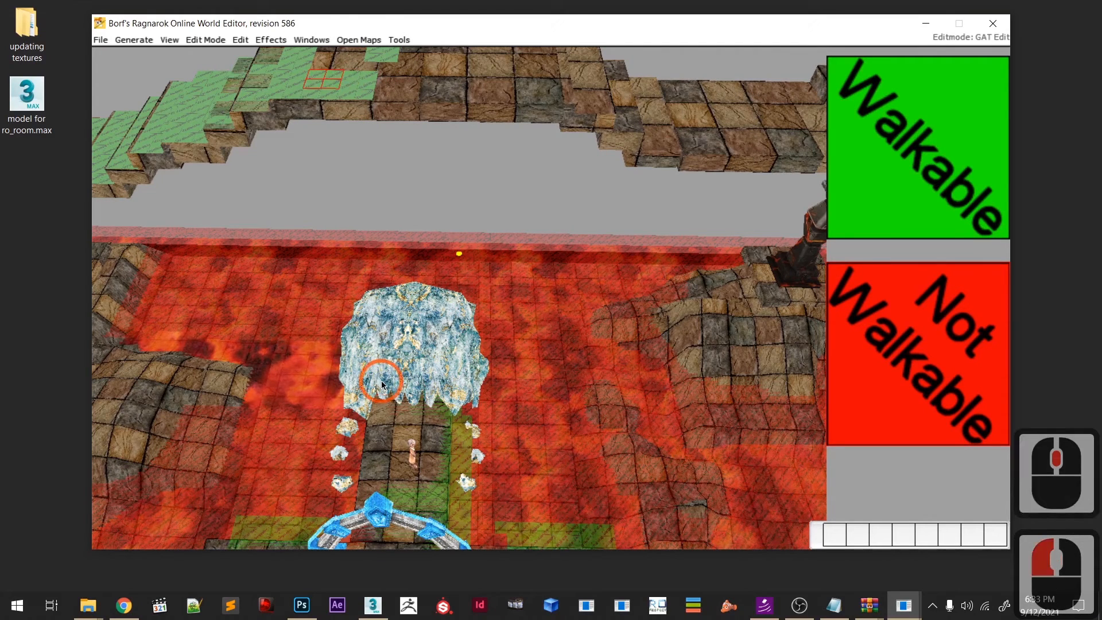
{"action": "left_click", "coordinate": [380, 377]}
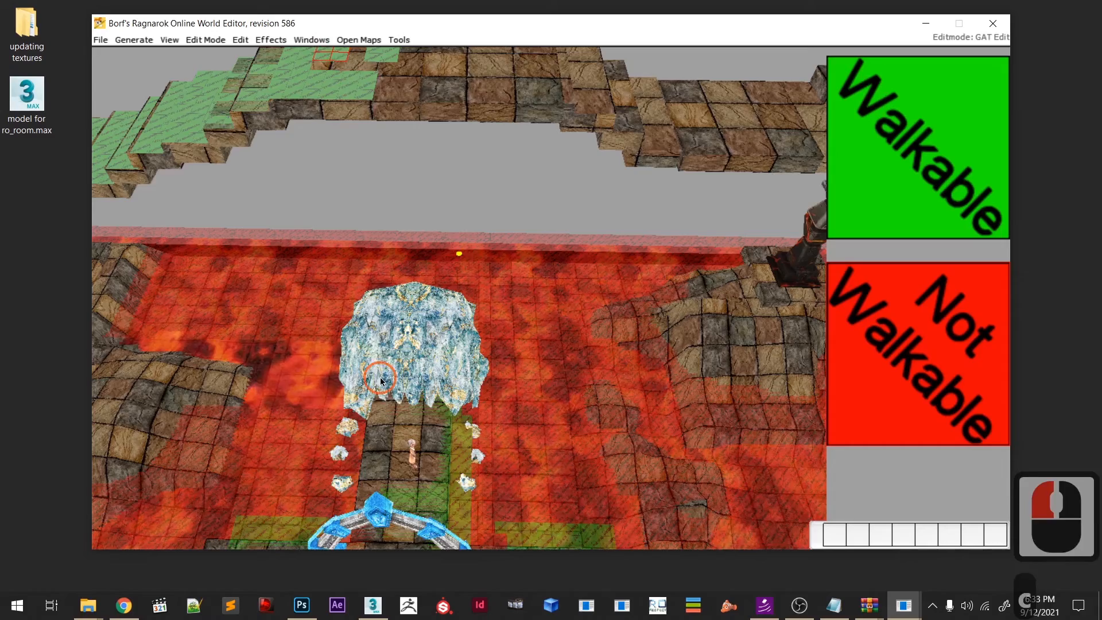
- Fill the gap between the walkable patches on the upper landing with copied 2×2 walkable cells
{"action": "middle_click_drag", "start_coordinate": [384, 381], "coordinate": [350, 549]}
{"action": "scroll", "coordinate": [457, 445], "scroll_direction": "down", "scroll_amount": 5}
{"action": "scroll", "coordinate": [436, 487], "scroll_direction": "up", "scroll_amount": 4}
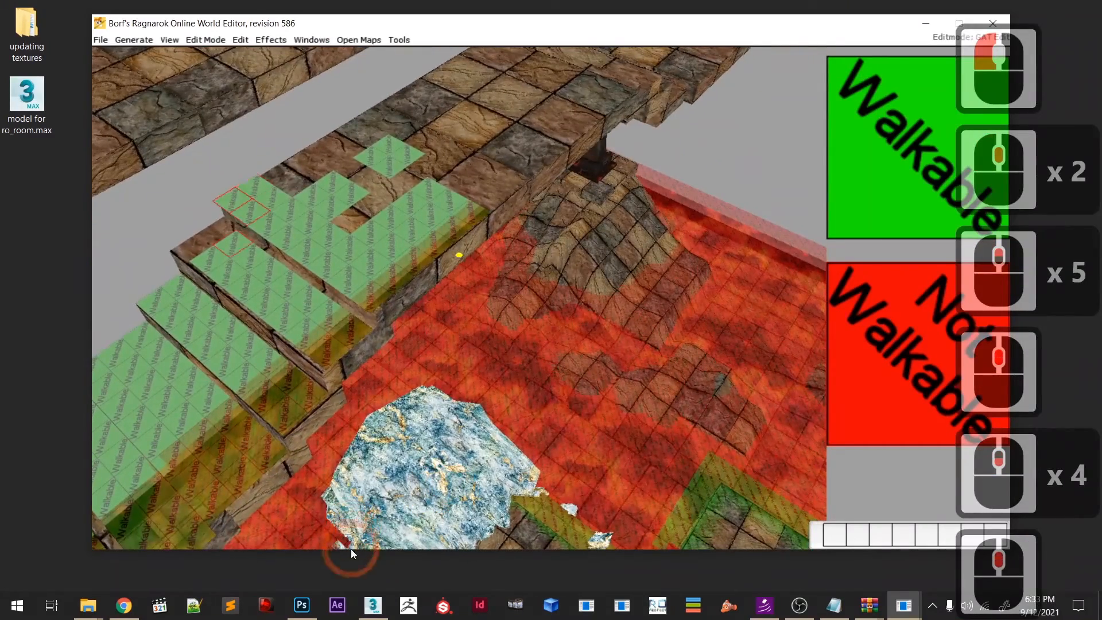
{"action": "key", "text": "c"}
{"action": "left_click", "coordinate": [402, 542]}
{"action": "key", "text": "c"}
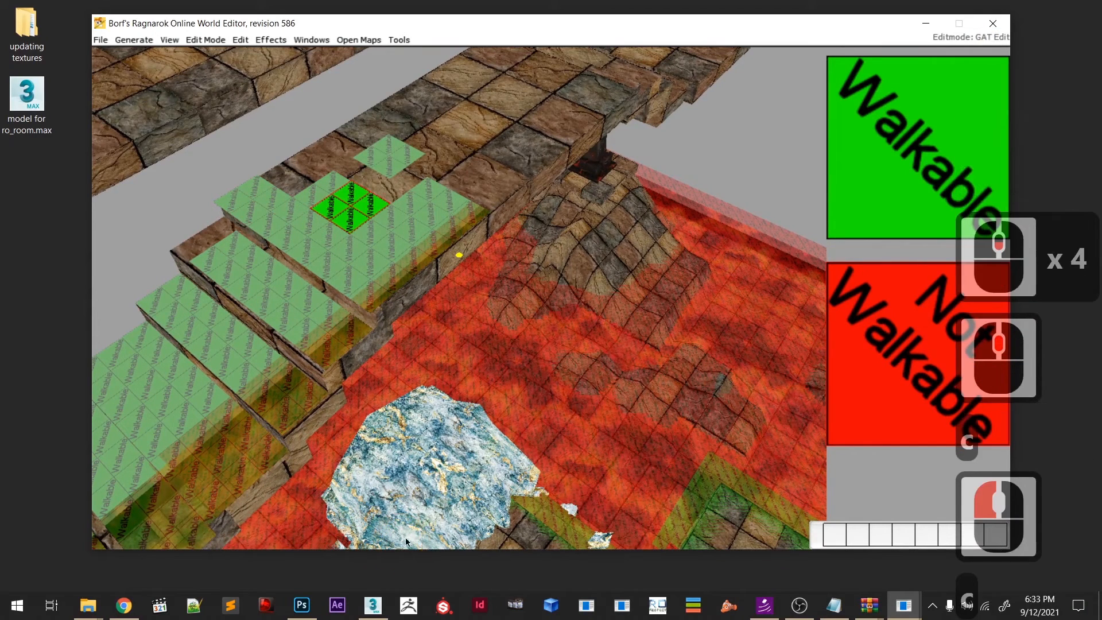
{"action": "left_click", "coordinate": [410, 523]}
- Enlarge the selection to 4×4 cells and paste copied walkable blocks across the stair-side part of the upper landing
{"action": "key", "text": "c"}
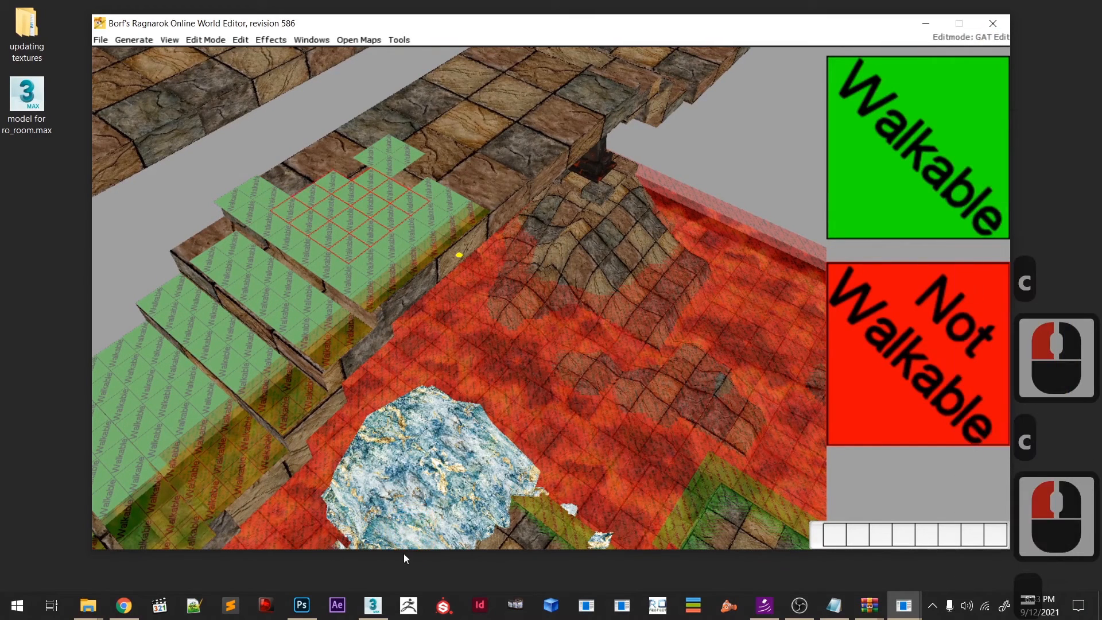
{"action": "middle_click_drag", "start_coordinate": [405, 521], "coordinate": [405, 538]}
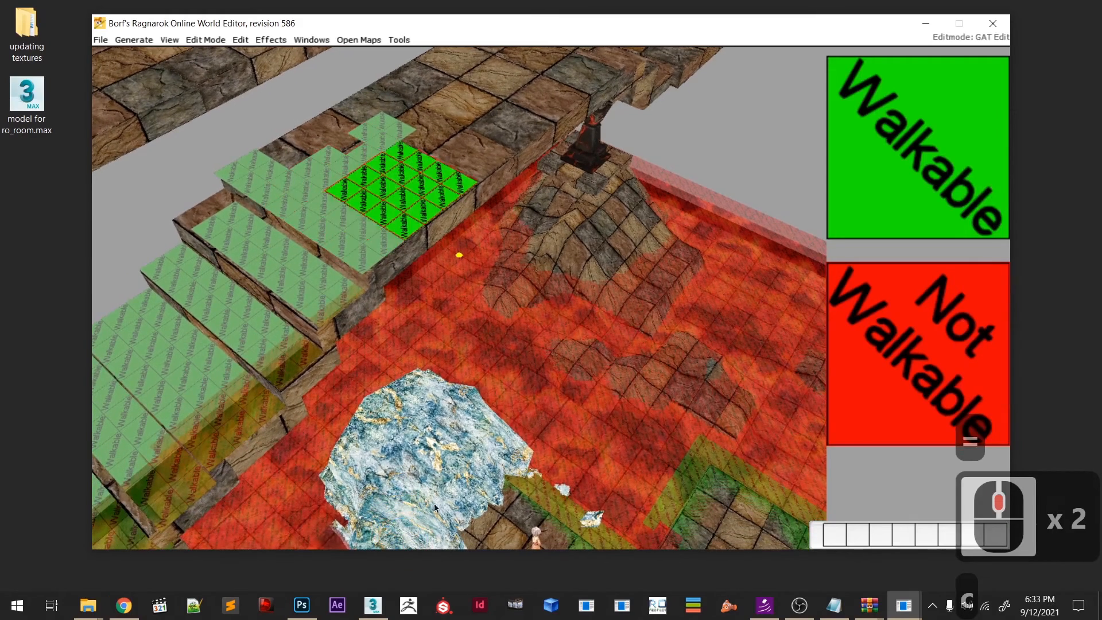
{"action": "key", "text": "c"}
{"action": "left_click", "coordinate": [460, 472]}
{"action": "key", "text": "c"}
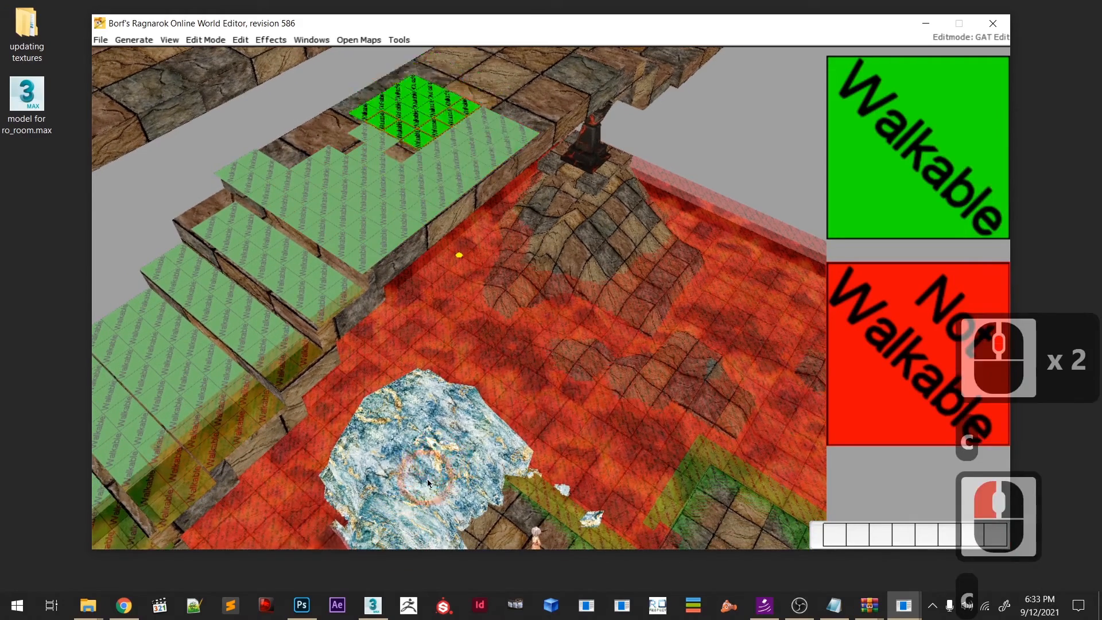
{"action": "left_click", "coordinate": [419, 493]}
{"action": "key", "text": "c"}
{"action": "left_click", "coordinate": [393, 505]}
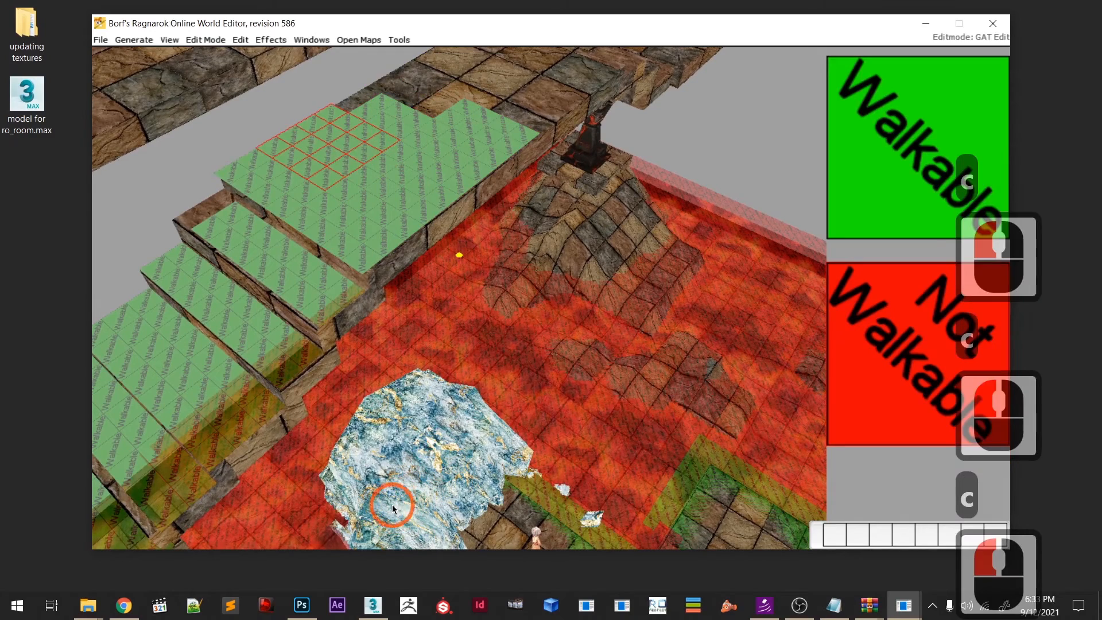
- Copy a 4×4 walkable block from the covered landing area and paste it across the landing's middle
{"action": "middle_click_drag", "start_coordinate": [239, 479], "coordinate": [383, 482]}
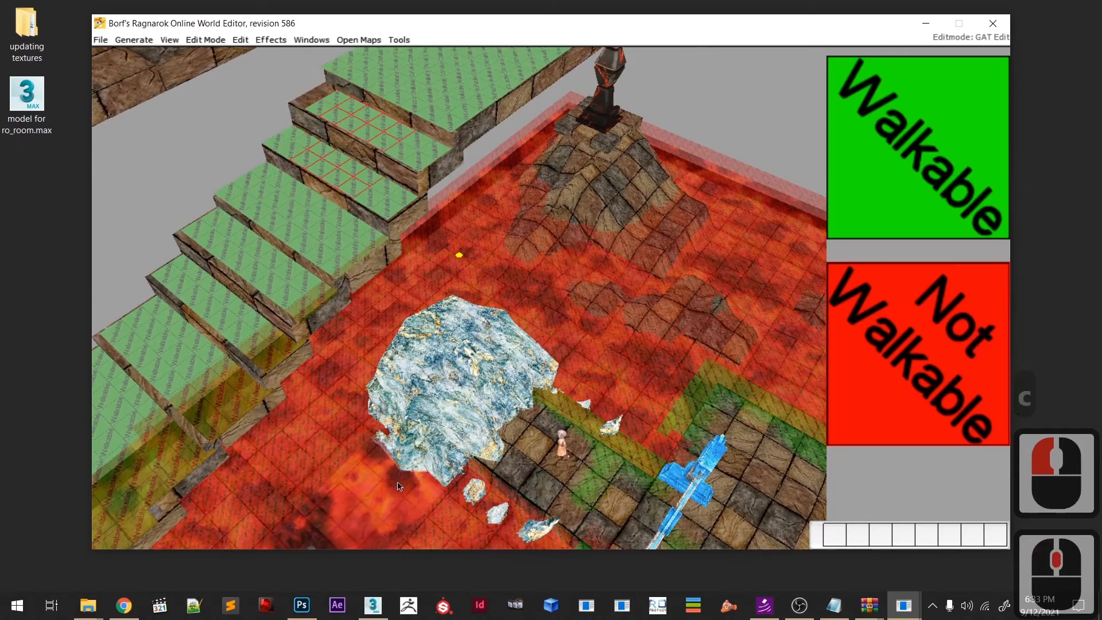
{"action": "key", "text": "c"}
{"action": "left_click", "coordinate": [387, 474]}
{"action": "middle_click_drag", "start_coordinate": [432, 446], "coordinate": [391, 499]}
{"action": "key", "text": "c"}
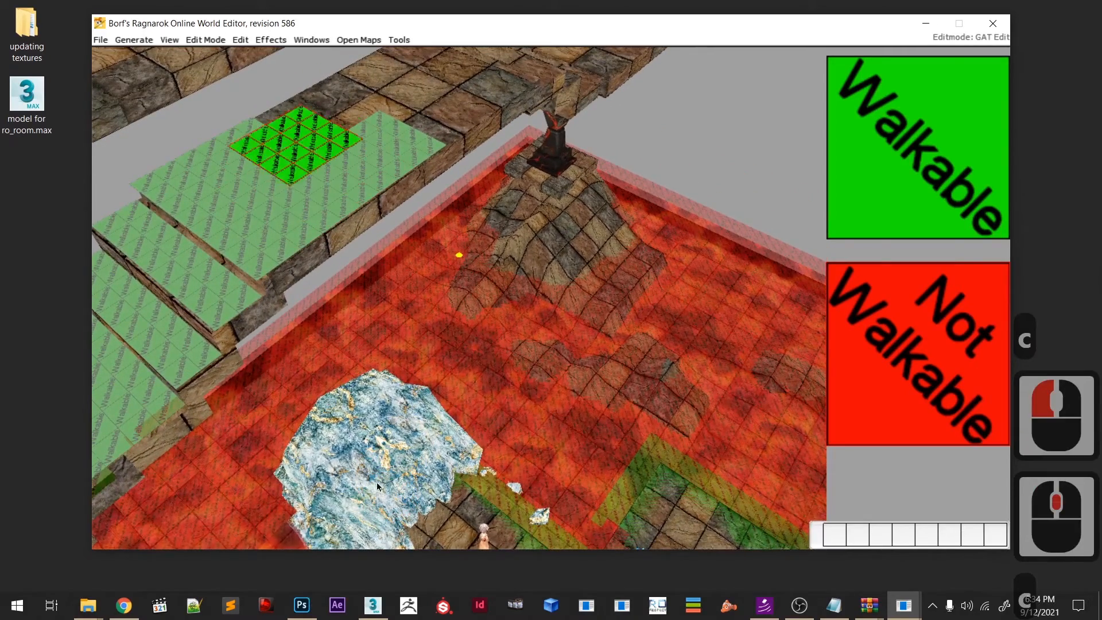
{"action": "left_click", "coordinate": [381, 468]}
{"action": "left_click", "coordinate": [408, 441]}
- Cover the rest of the upper landing up to the descending stairs with copied 4×4 walkable blocks
{"action": "middle_click_drag", "start_coordinate": [409, 441], "coordinate": [446, 432]}
{"action": "scroll", "coordinate": [387, 443], "scroll_direction": "down", "scroll_amount": 5}
{"action": "scroll", "coordinate": [446, 432], "scroll_direction": "up", "scroll_amount": 2}
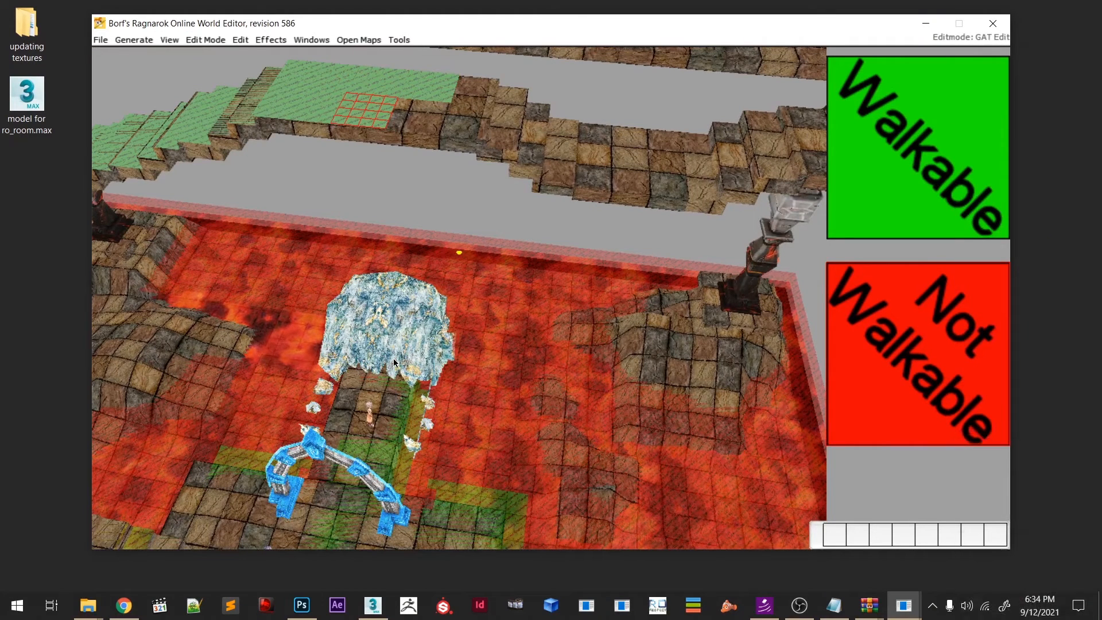
{"action": "key", "text": "c"}
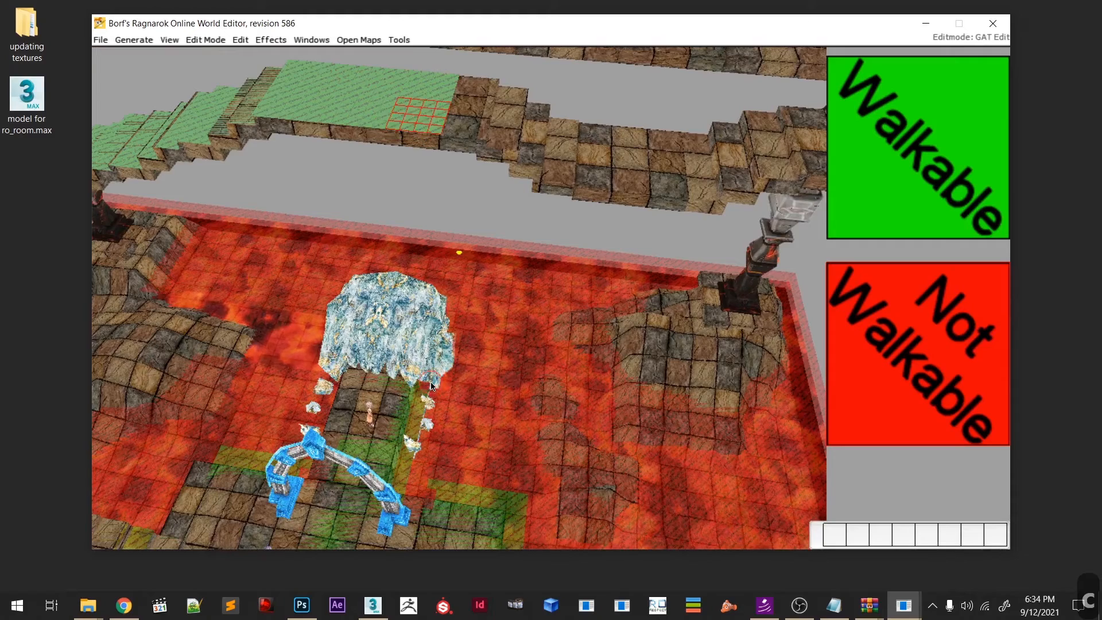
{"action": "left_click", "coordinate": [432, 386]}
{"action": "key", "text": "c"}
{"action": "left_click", "coordinate": [461, 365]}
{"action": "left_click", "coordinate": [467, 379]}
- Reduce the selection to 2×2 cells, paste landing cells onto the first descending step's lava-side end, and lower them to its surface
{"action": "scroll", "coordinate": [443, 386], "scroll_direction": "up", "scroll_amount": 2}
{"action": "middle_click_drag", "start_coordinate": [470, 389], "coordinate": [412, 429]}
{"action": "scroll", "coordinate": [411, 428], "scroll_direction": "down", "scroll_amount": 5}
{"action": "key", "text": "minus"}
{"action": "scroll", "coordinate": [406, 402], "scroll_direction": "down", "scroll_amount": 3}
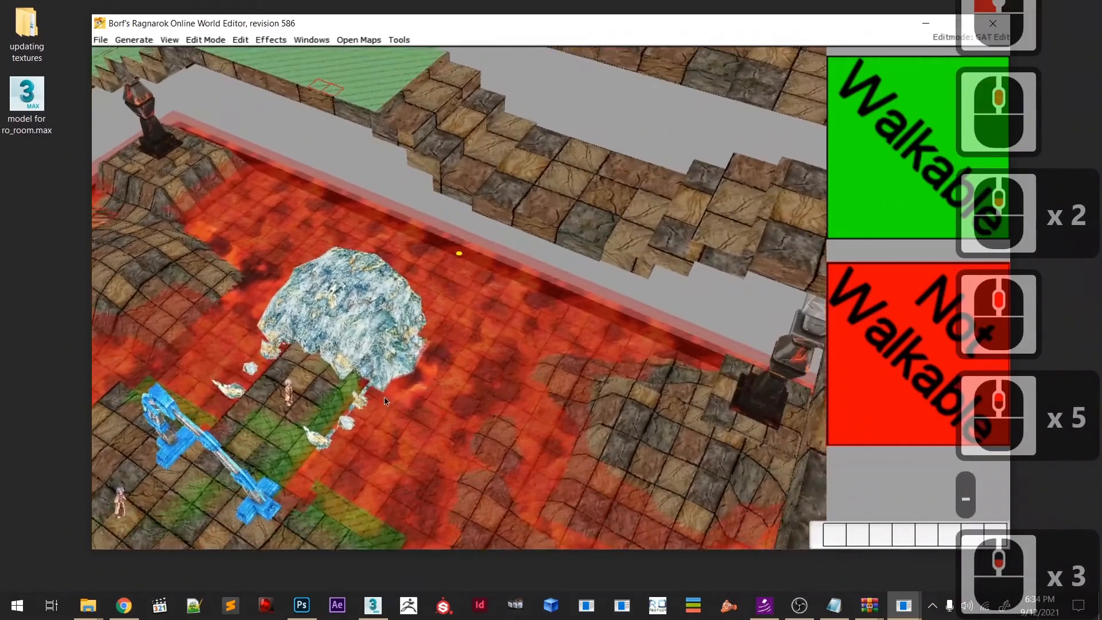
{"action": "key", "text": "c"}
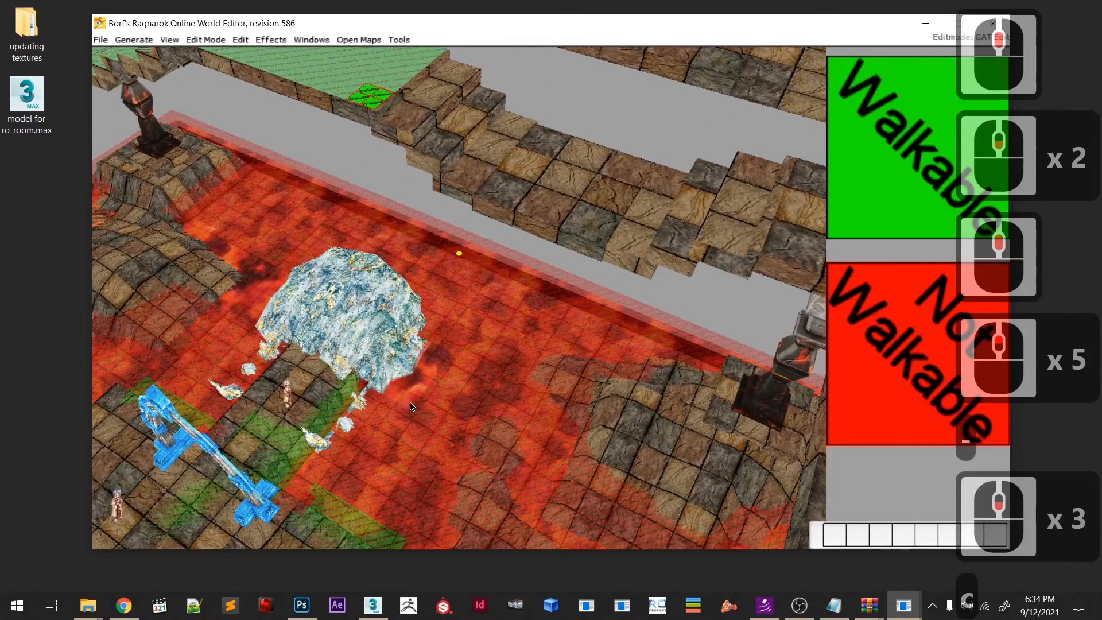
{"action": "left_click", "coordinate": [425, 416]}
{"action": "key", "text": "Page_Down"}
{"action": "key", "text": "Page_Down"}
{"action": "key", "text": "Page_Down"}
{"action": "key", "text": "Page_Down"}
{"action": "key", "text": "Page_Up"}
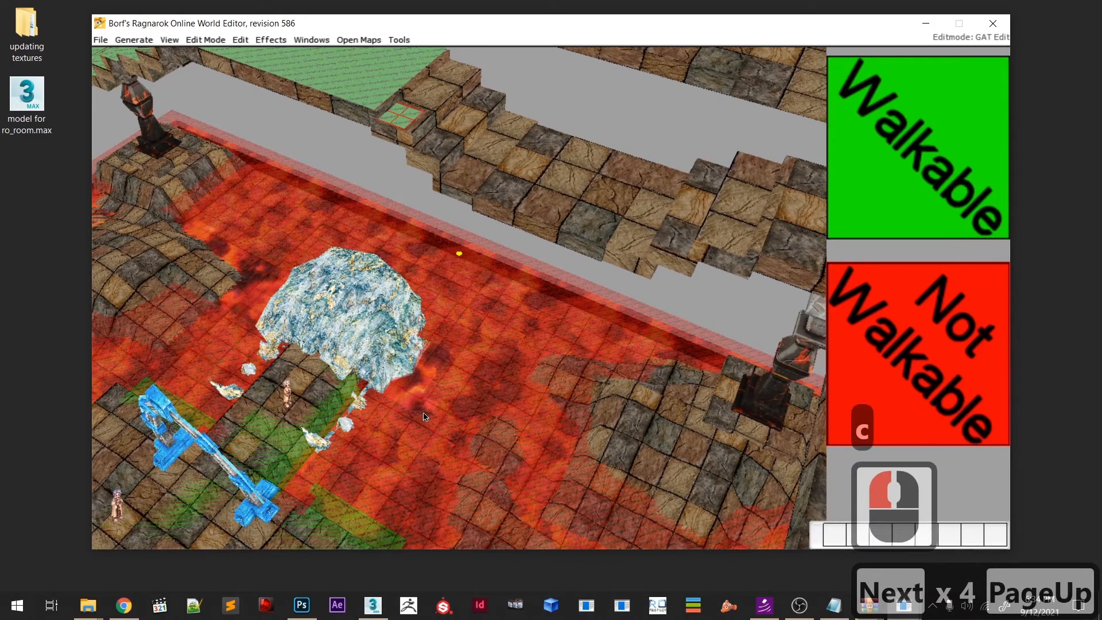
- Copy the lowered walkable cells along the first descending step to its outer end
{"action": "key", "text": "c"}
{"action": "left_click", "coordinate": [442, 394]}
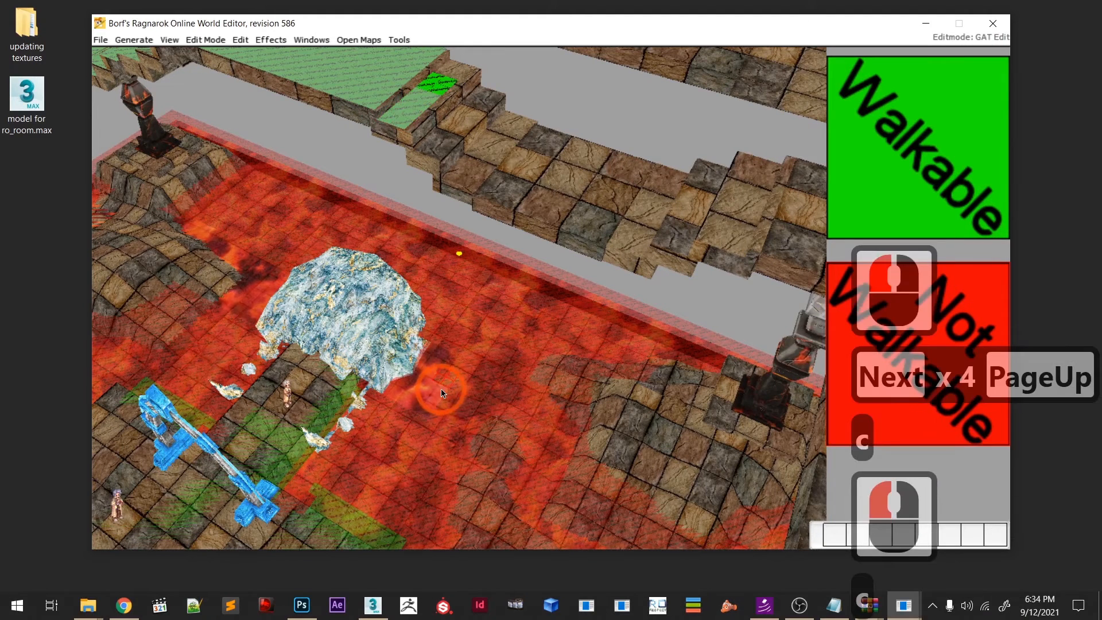
{"action": "key", "text": "c"}
{"action": "left_click", "coordinate": [450, 383]}
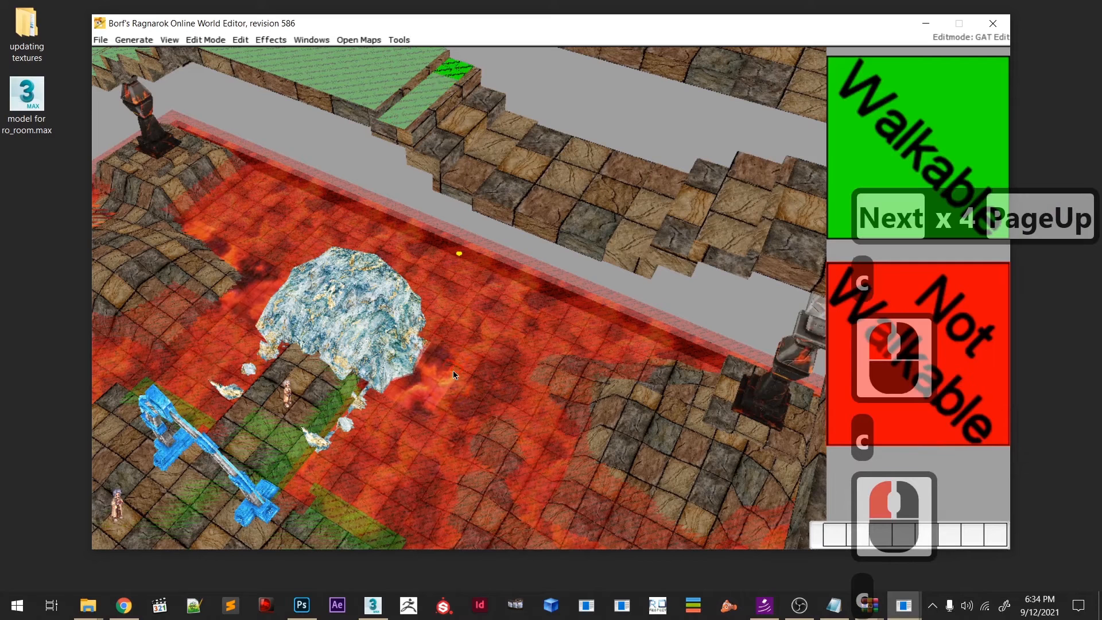
{"action": "key", "text": "c"}
{"action": "left_click", "coordinate": [455, 374]}
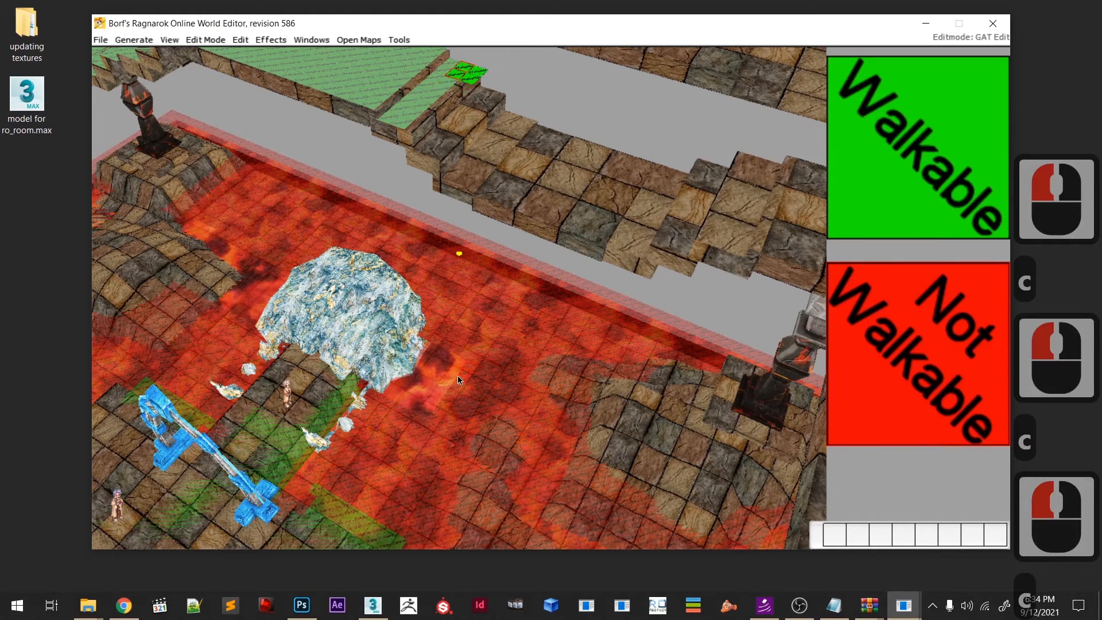
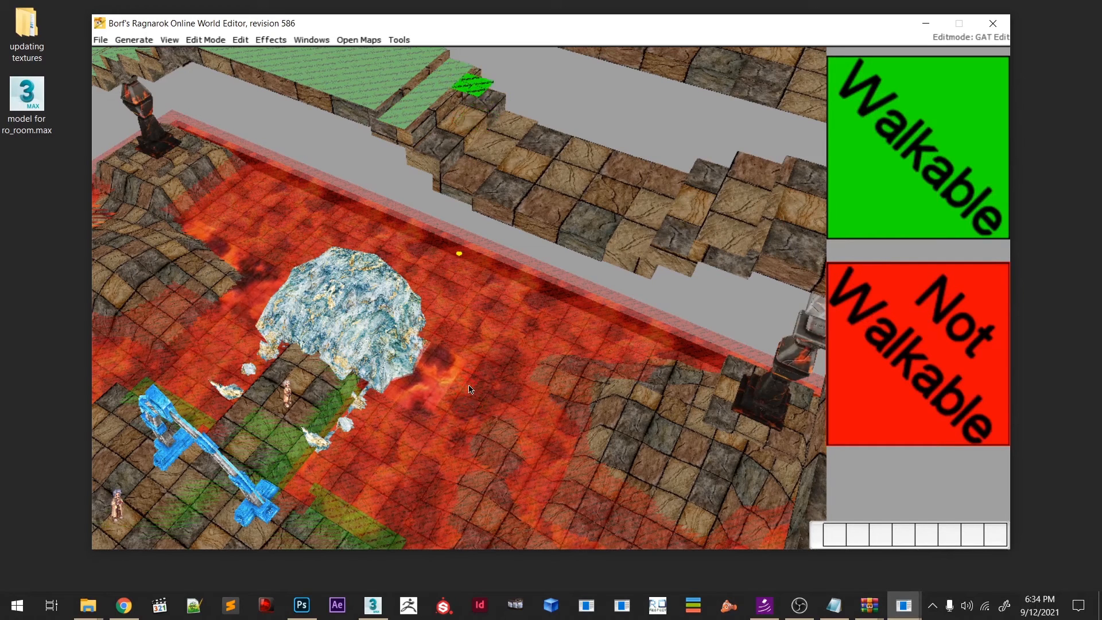
- Paste the first descending step's walkable cells onto the second descending step's outer end and lower them to match its surface
{"action": "left_click", "coordinate": [475, 388]}
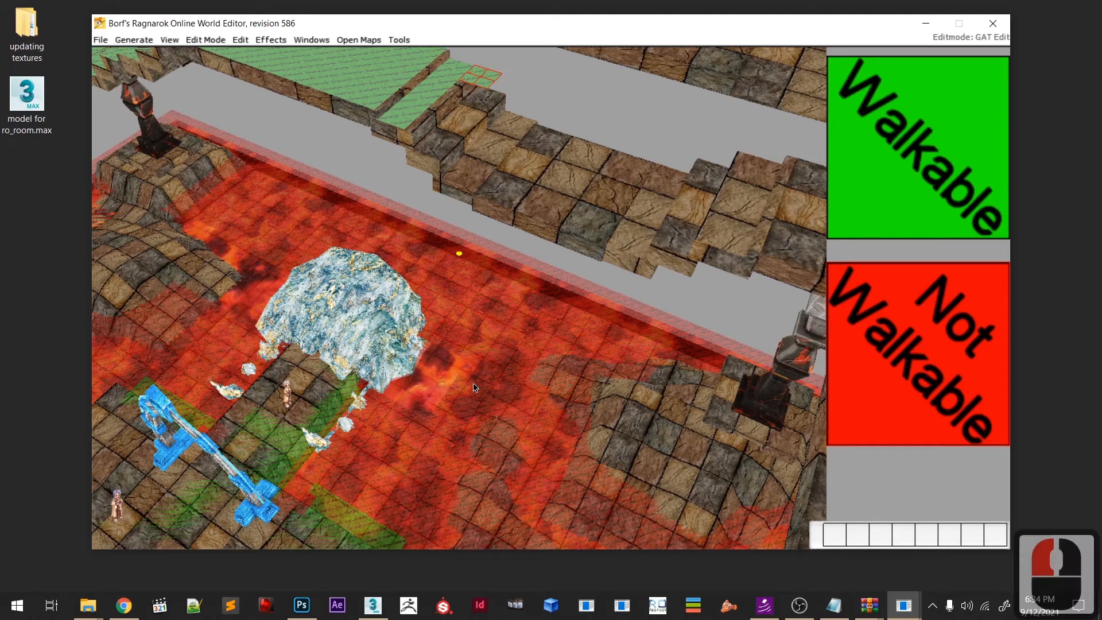
{"action": "key", "text": "Page_Up"}
{"action": "key", "text": "Page_Down"}
{"action": "key", "text": "Page_Down"}
{"action": "key", "text": "Page_Down"}
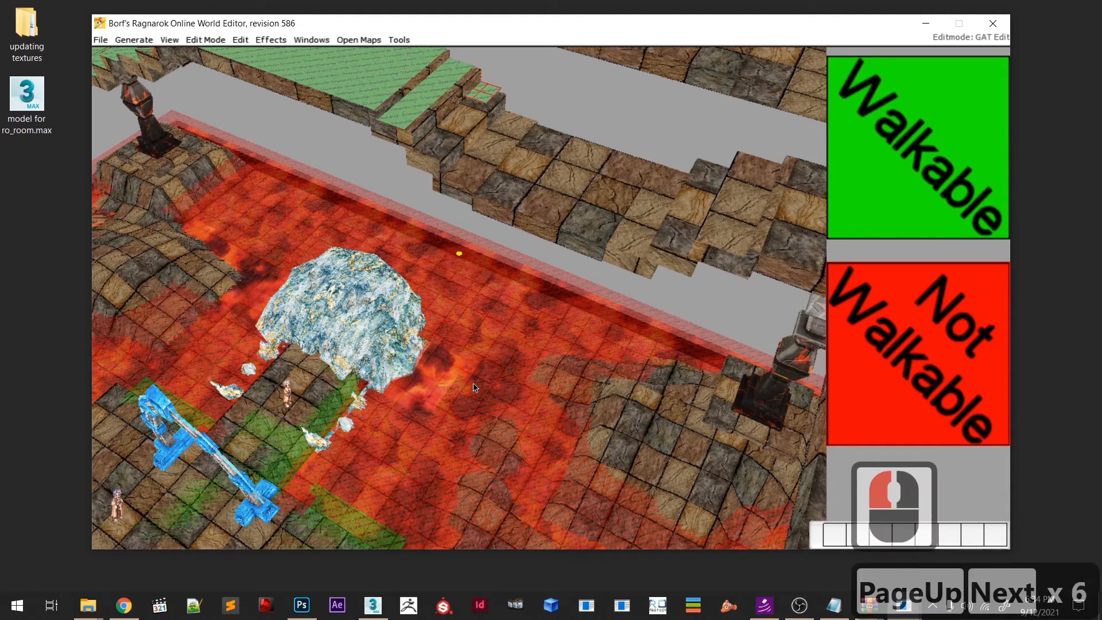
{"action": "key", "text": "Page_Up"}
{"action": "key", "text": "Page_Up"}
{"action": "key", "text": "Page_Down"}
{"action": "key", "text": "Page_Down"}
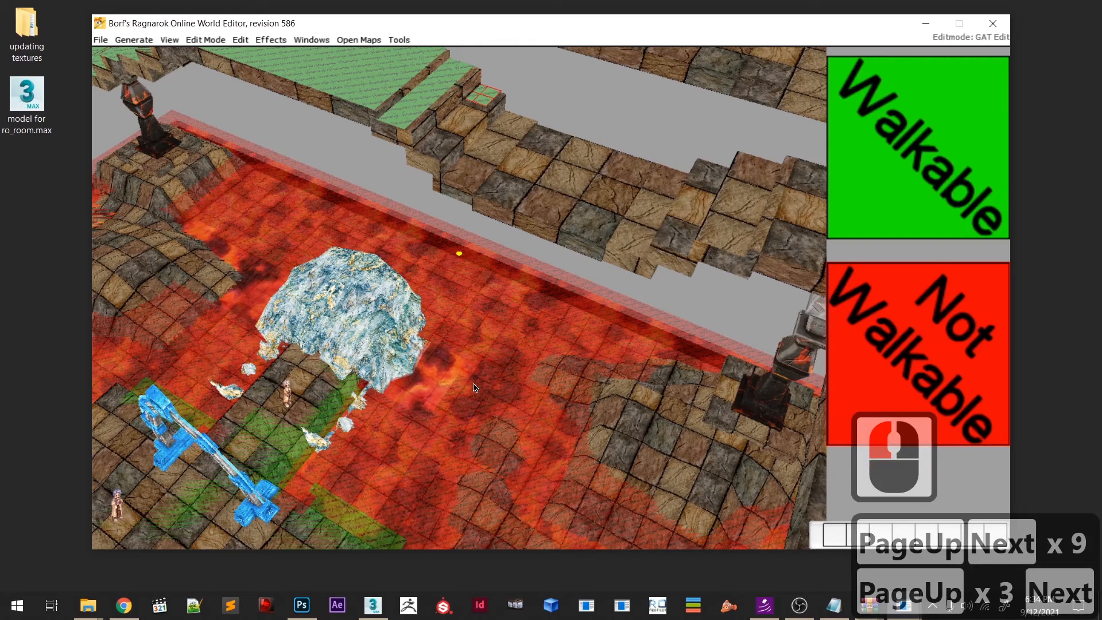
{"action": "key", "text": "Page_Up"}
- Copy the lowered walkable cells along the second descending step to its lava-side end
{"action": "key", "text": "c"}
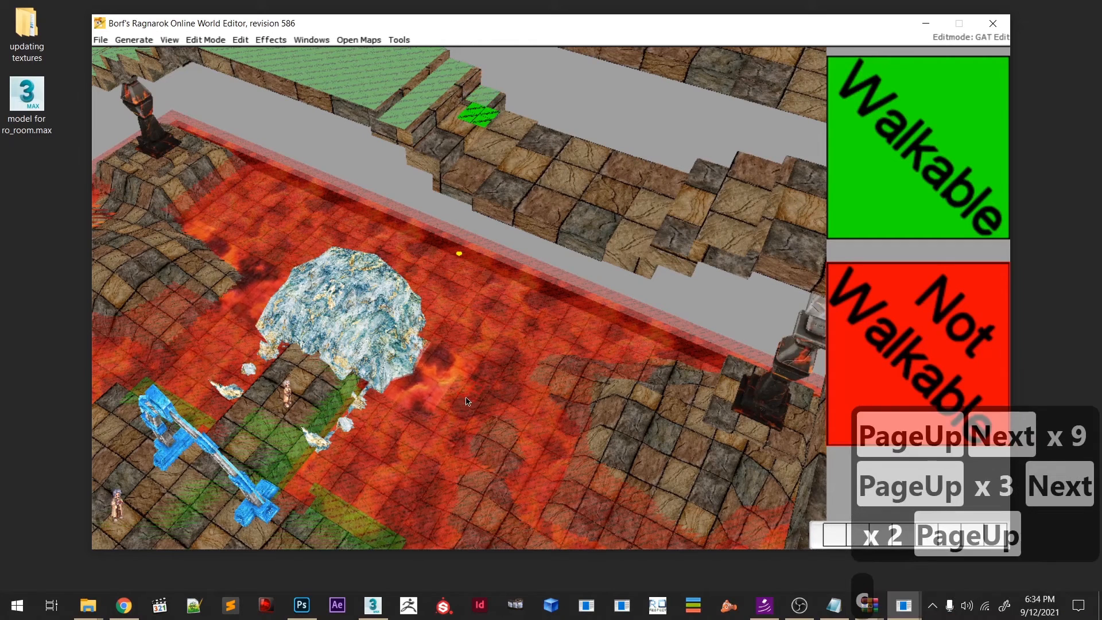
{"action": "left_click", "coordinate": [459, 401]}
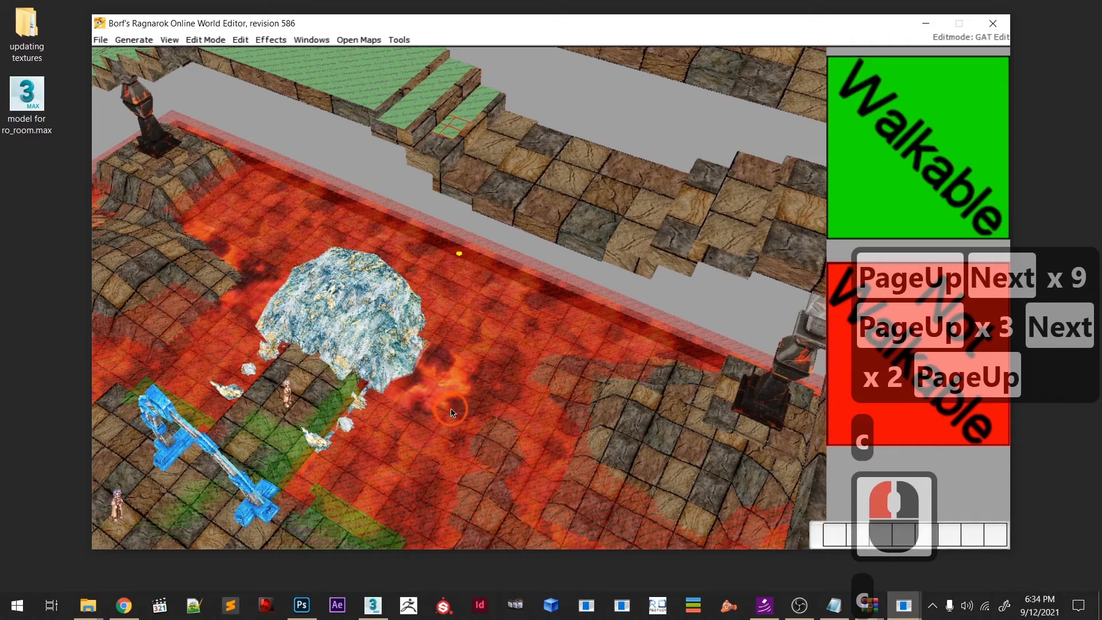
{"action": "key", "text": "c"}
{"action": "left_click", "coordinate": [447, 417]}
{"action": "key", "text": "c"}
{"action": "left_click", "coordinate": [462, 438]}
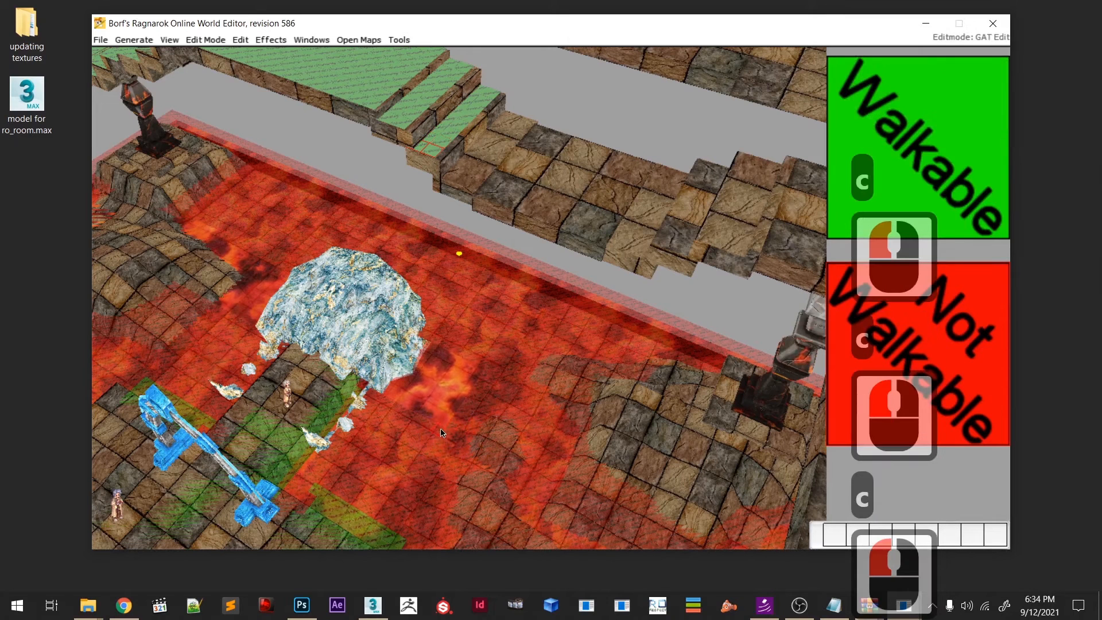
- Paste the second descending step's walkable cells onto the third descending step's lava-side end and lower them to match its surface
{"action": "key", "text": "c"}
{"action": "left_click", "coordinate": [455, 436]}
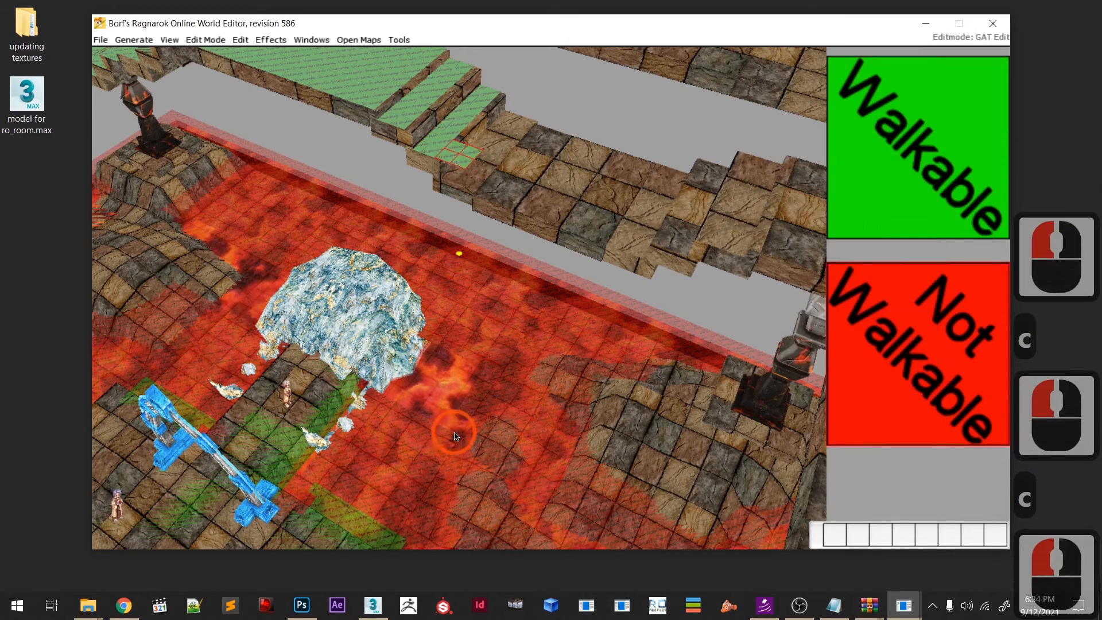
{"action": "key", "text": "Page_Down"}
{"action": "key", "text": "Page_Down"}
{"action": "key", "text": "Page_Down"}
{"action": "key", "text": "Page_Down"}
{"action": "key", "text": "Page_Down"}
{"action": "key", "text": "Page_Down"}
{"action": "key", "text": "Page_Down"}
{"action": "key", "text": "Page_Down"}
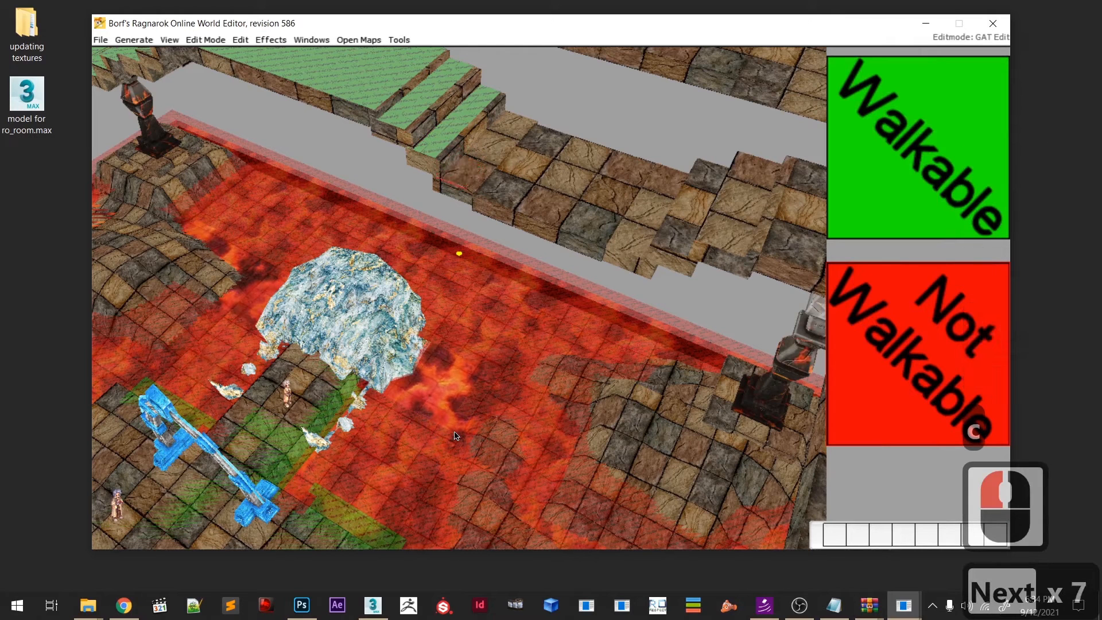
{"action": "key", "text": "Page_Up"}
{"action": "key", "text": "Page_Down"}
{"action": "key", "text": "Page_Down"}
{"action": "key", "text": "Page_Up"}
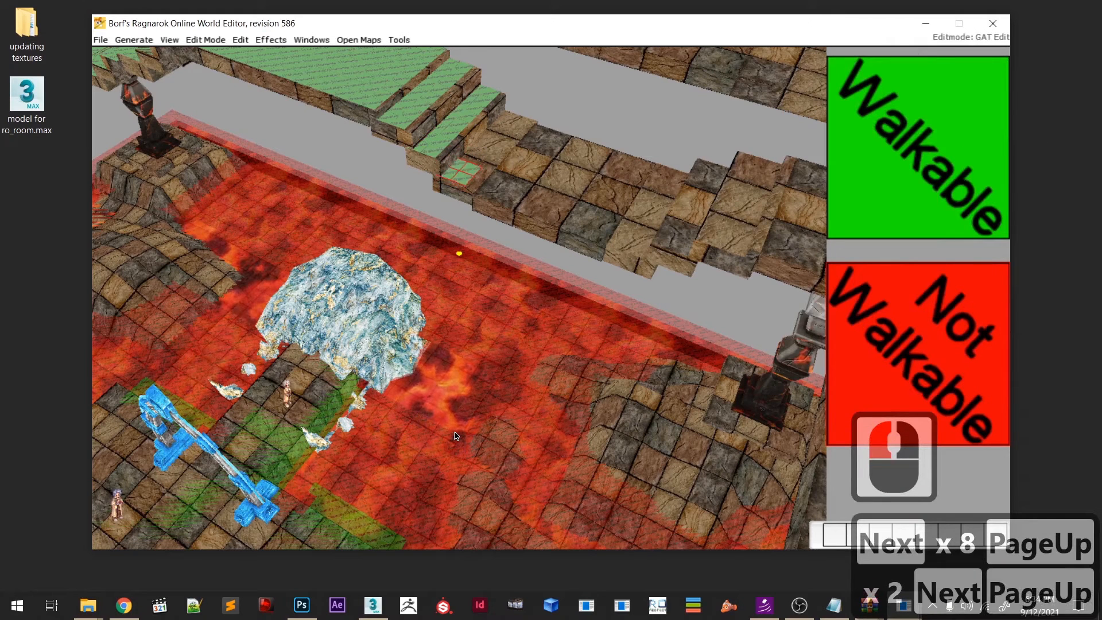
- Copy the lowered walkable cells along the third descending step and onto the near edge of the lower landing
{"action": "key", "text": "c"}
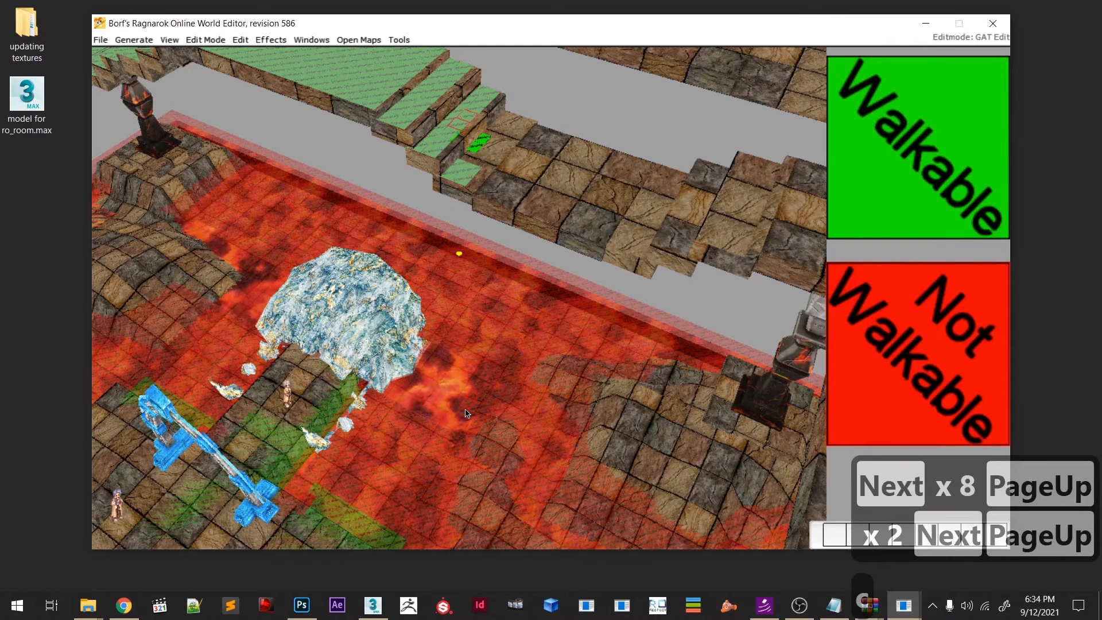
{"action": "left_click", "coordinate": [475, 408]}
{"action": "key", "text": "c"}
{"action": "key", "text": "c"}
{"action": "left_click", "coordinate": [481, 393]}
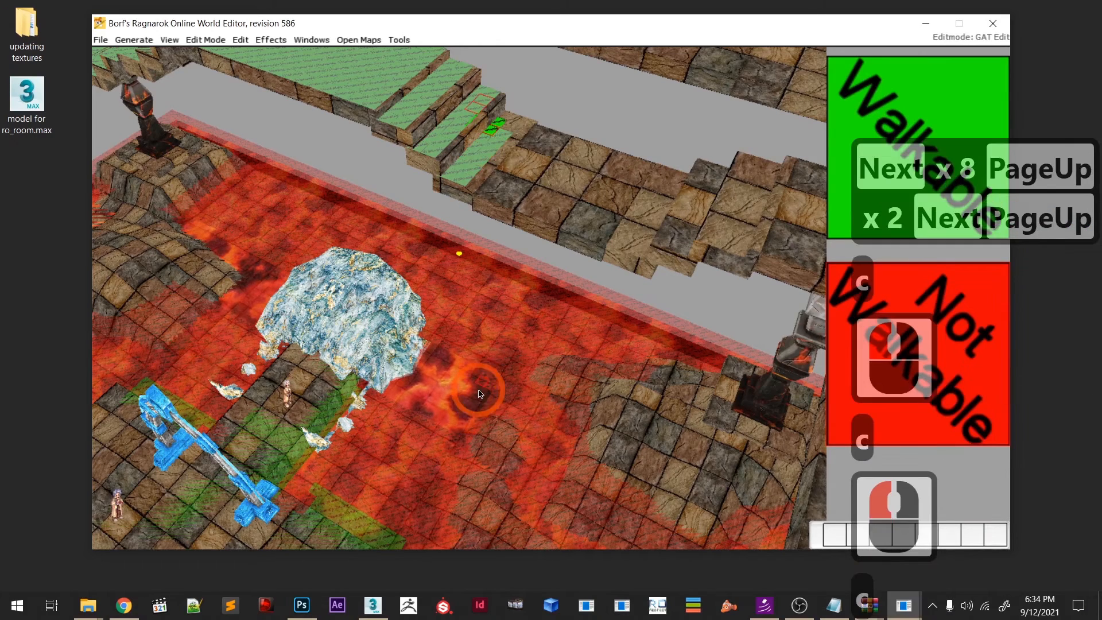
{"action": "left_click", "coordinate": [483, 420]}
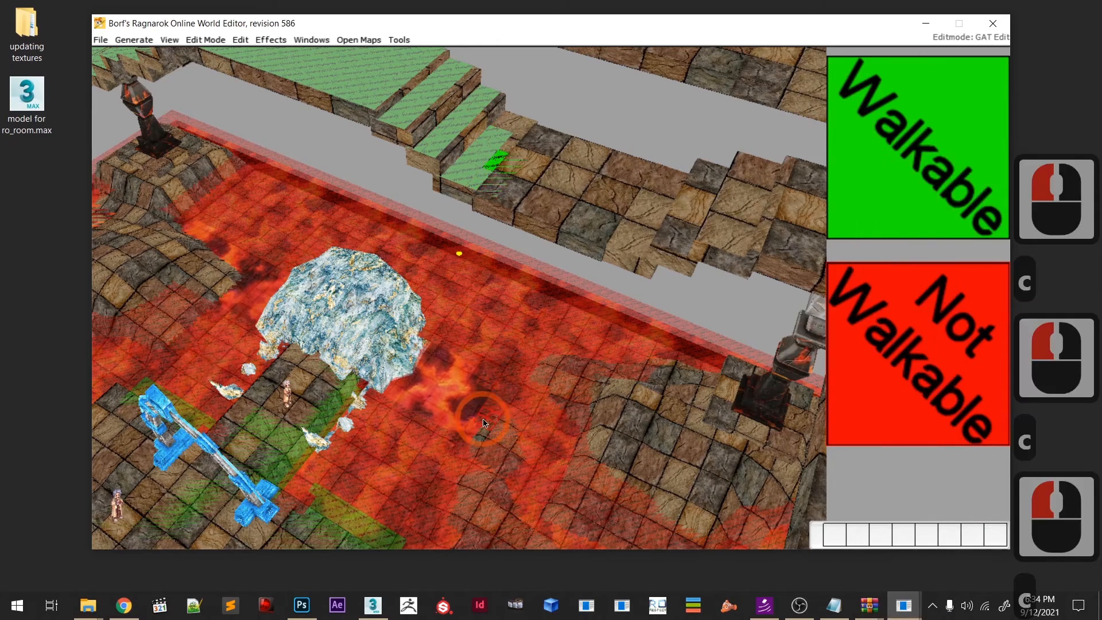
{"action": "left_click", "coordinate": [483, 420]}
- Raise the cells at the lower landing's lava-side corner to its surface and copy them across the first landing tile
{"action": "middle_click_drag", "start_coordinate": [486, 422], "coordinate": [516, 476]}
{"action": "scroll", "coordinate": [545, 426], "scroll_direction": "down", "scroll_amount": 2}
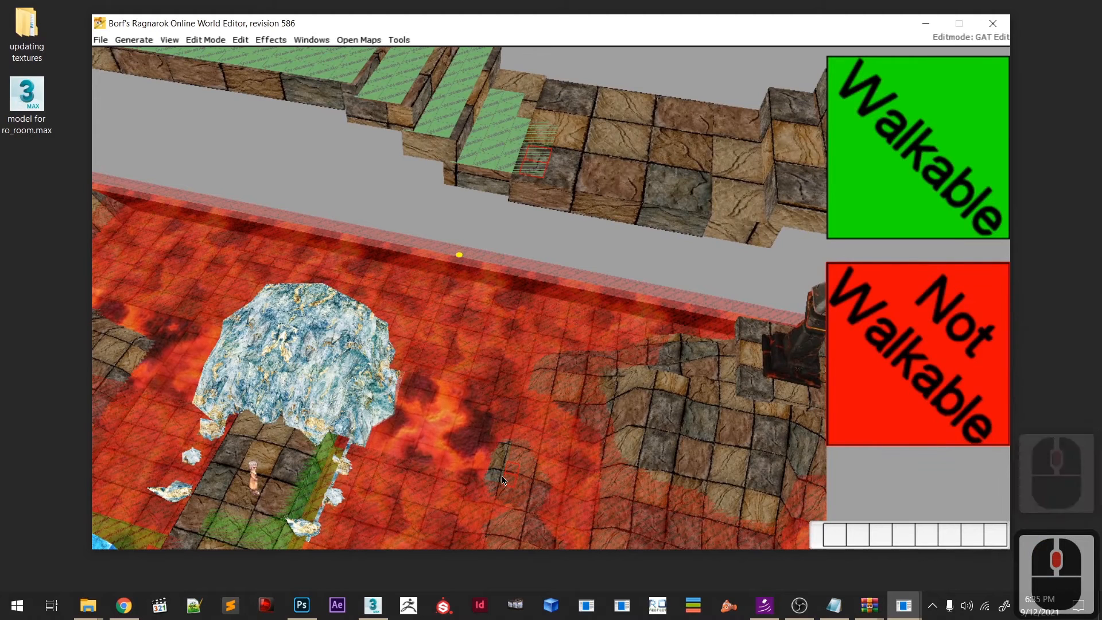
{"action": "key", "text": "Page_Up"}
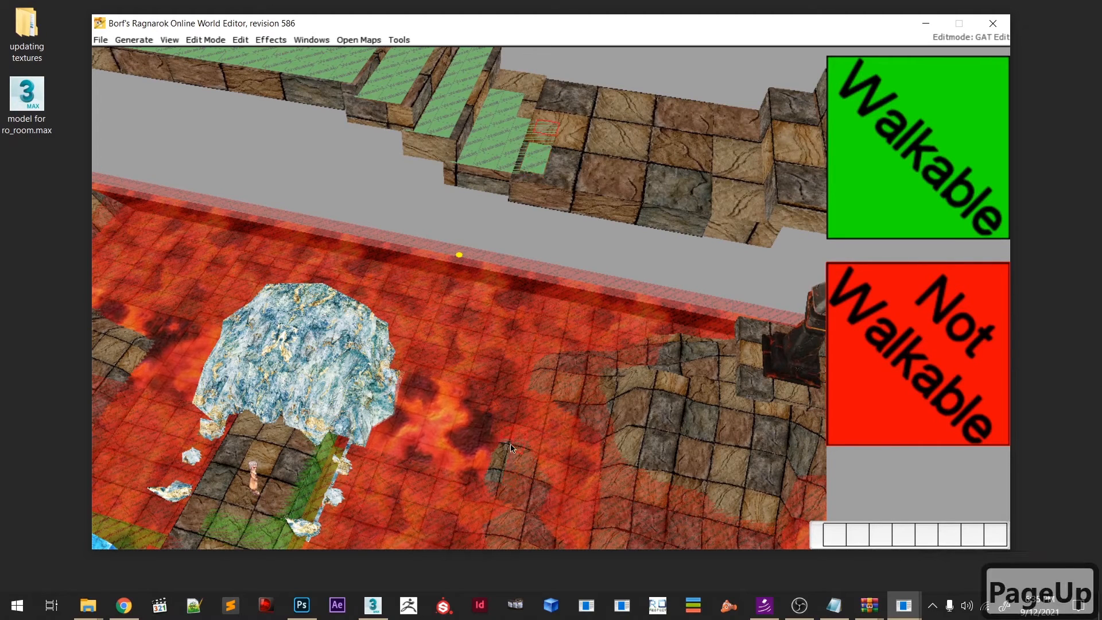
{"action": "key", "text": "Page_Up"}
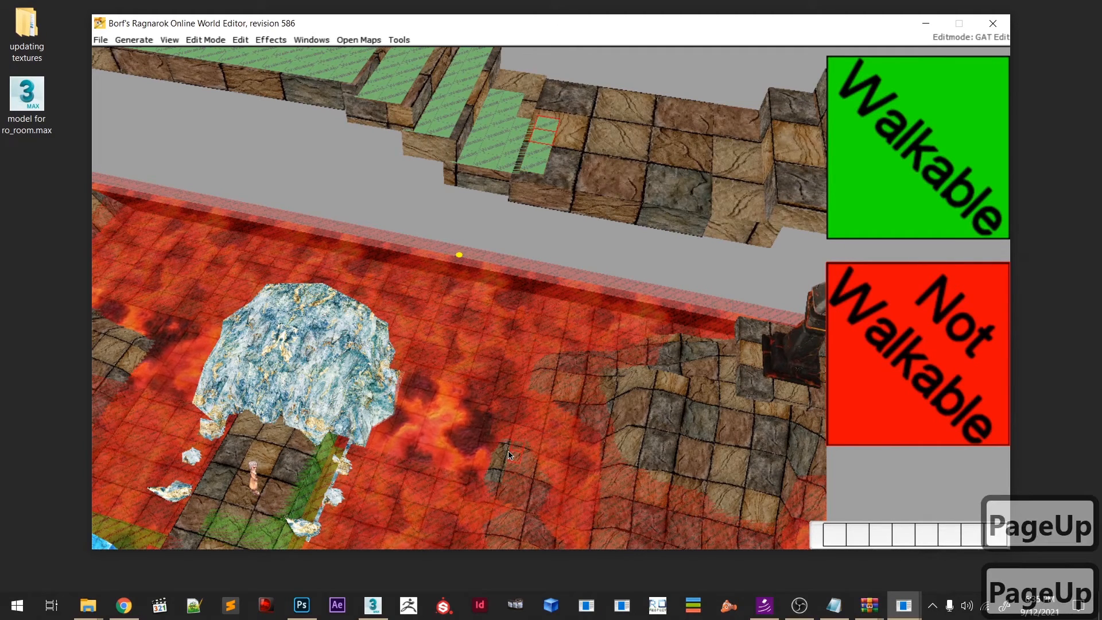
{"action": "key", "text": "c"}
{"action": "left_click", "coordinate": [514, 468]}
{"action": "key", "text": "c"}
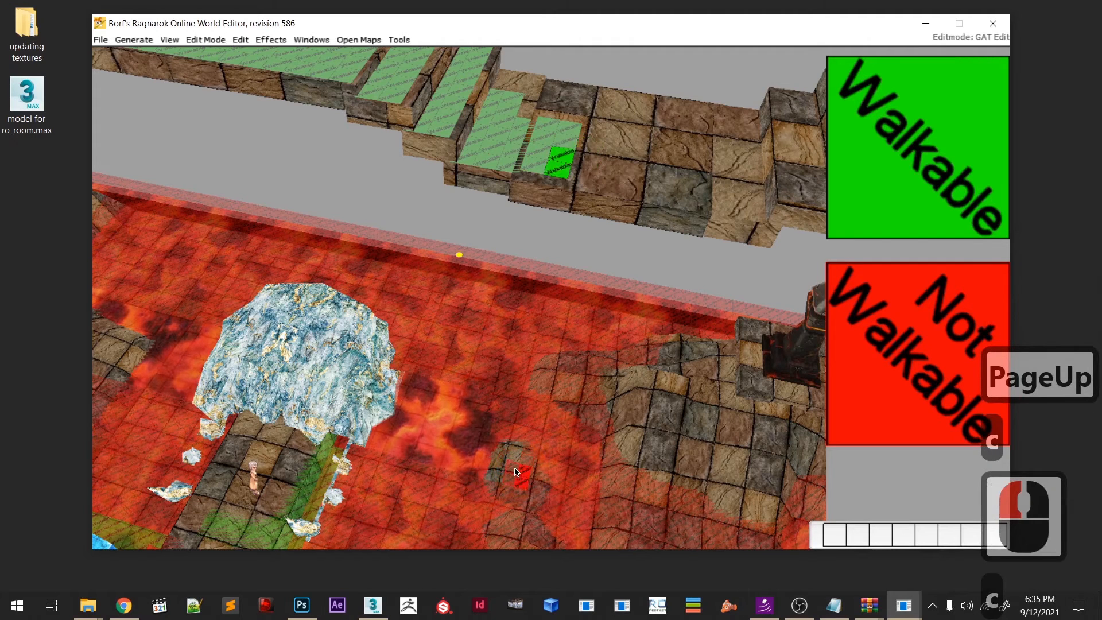
{"action": "left_click", "coordinate": [514, 474]}
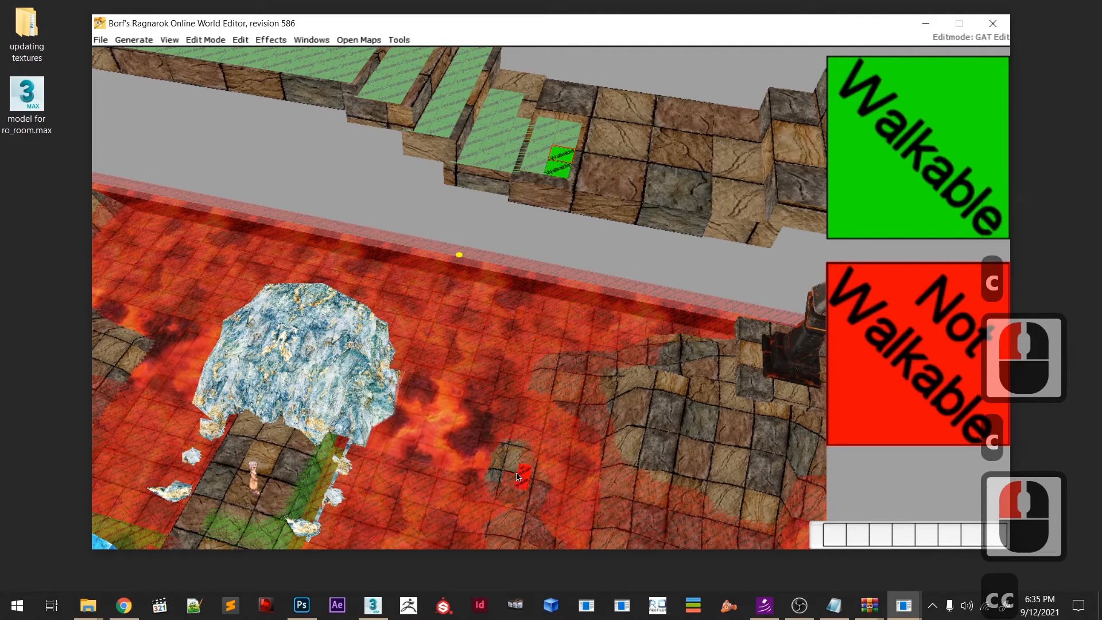
{"action": "key", "text": "c"}
{"action": "key", "text": "c"}
{"action": "left_click", "coordinate": [508, 455]}
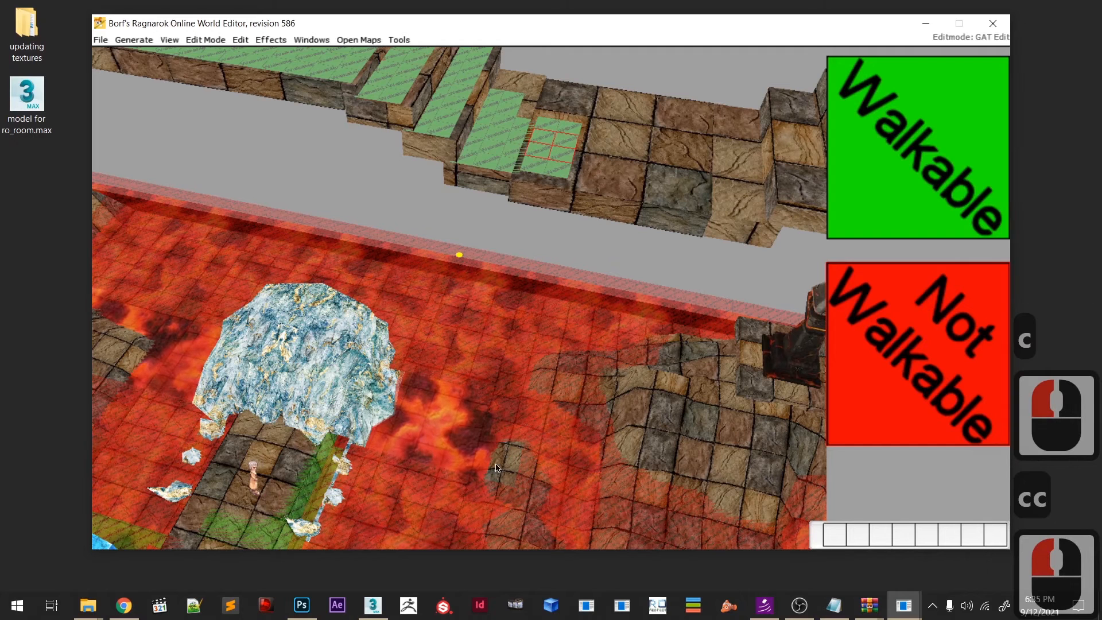
- Copy the third descending step's walkable cells over the remaining part of its outer end
{"action": "left_click", "coordinate": [481, 439]}
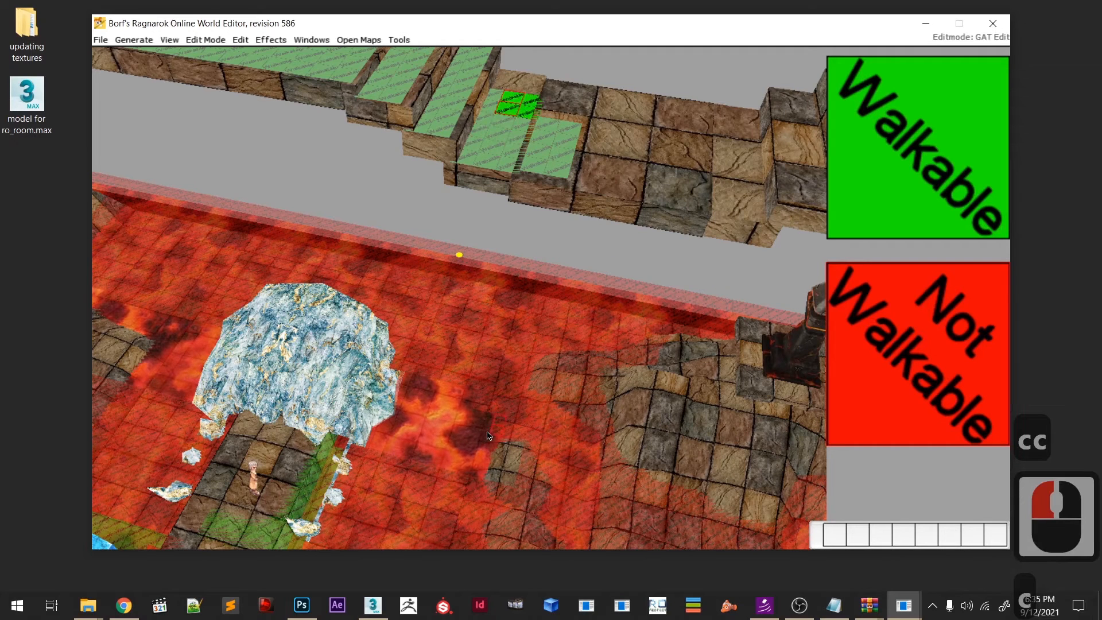
{"action": "key", "text": "c"}
{"action": "left_click", "coordinate": [480, 425]}
{"action": "key", "text": "c"}
{"action": "left_click", "coordinate": [480, 414]}
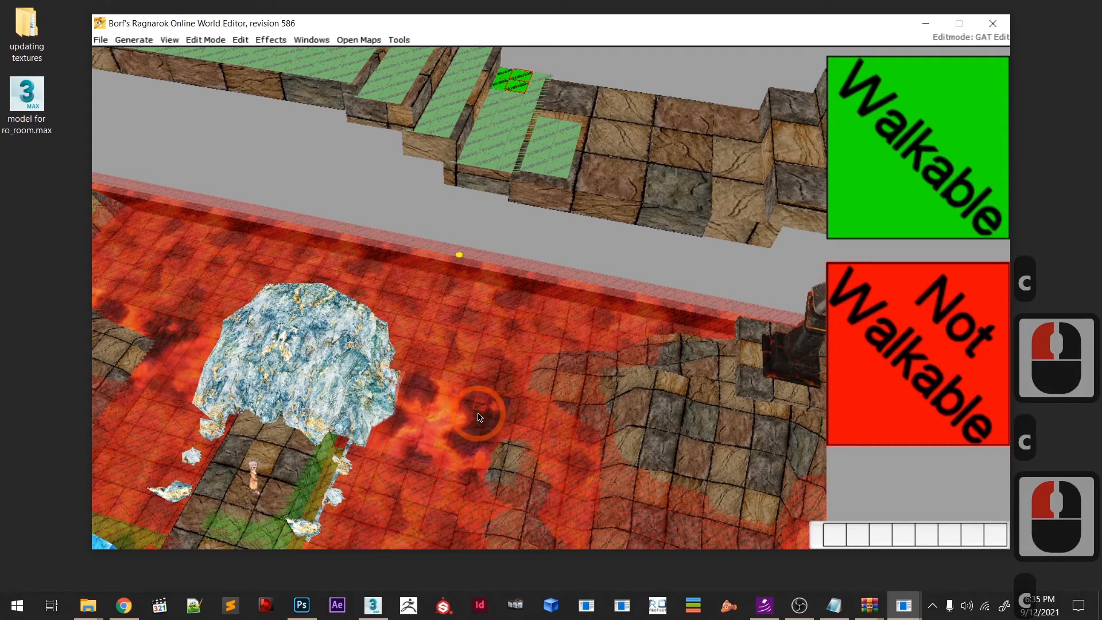
{"action": "left_click", "coordinate": [481, 419]}
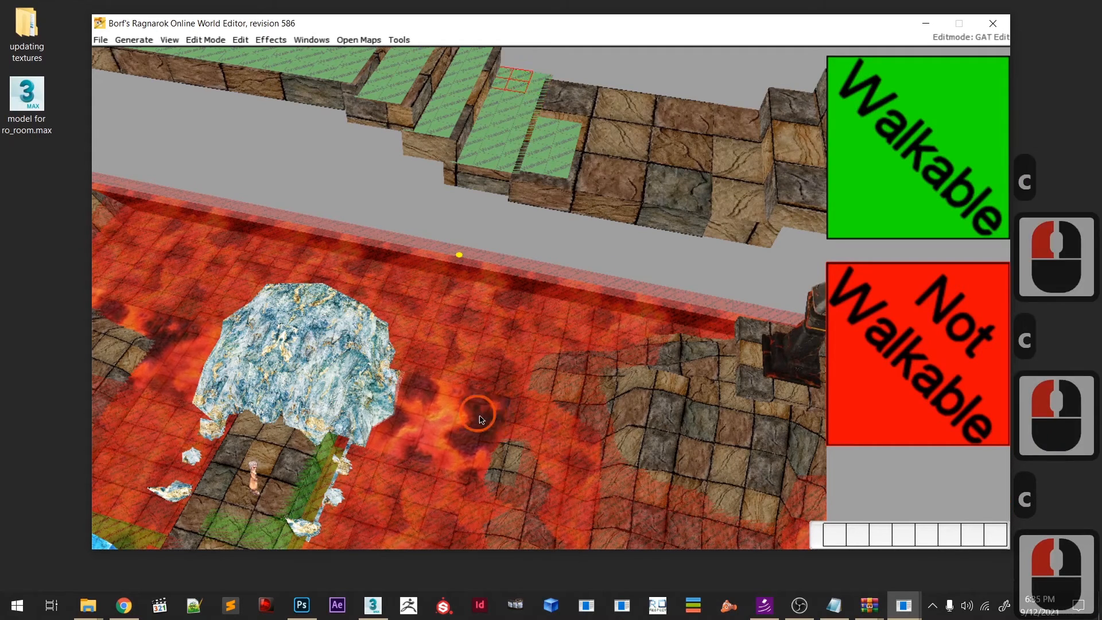
- Copy the landing's walkable cells along its stair-side edge and out along its lava-side edge
{"action": "key", "text": "c"}
{"action": "left_click", "coordinate": [508, 426]}
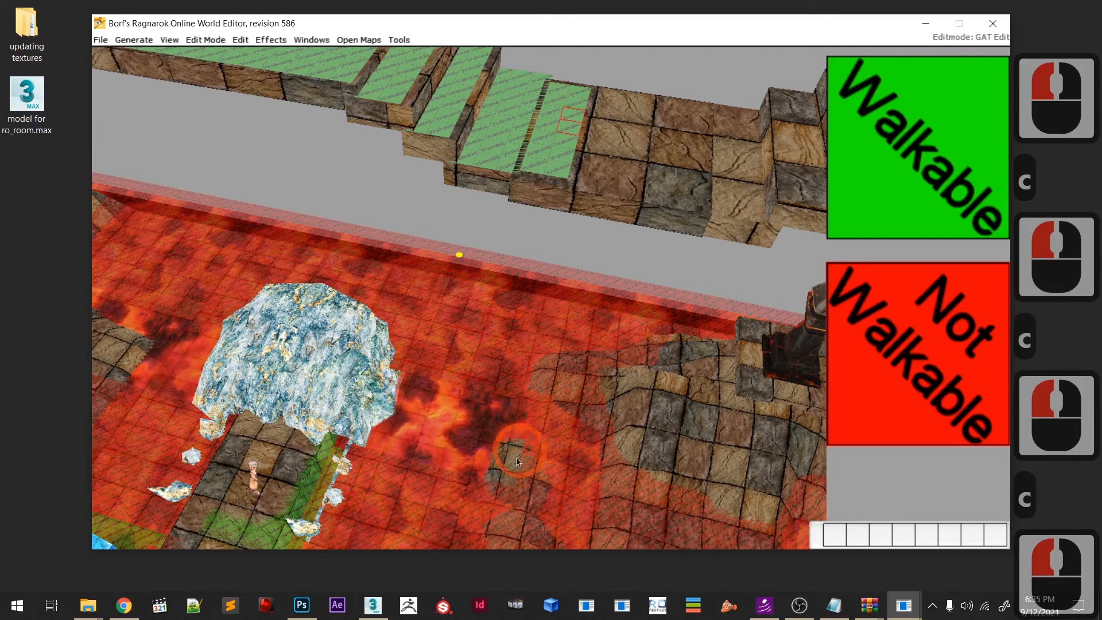
{"action": "key", "text": "c"}
{"action": "left_click", "coordinate": [523, 476]}
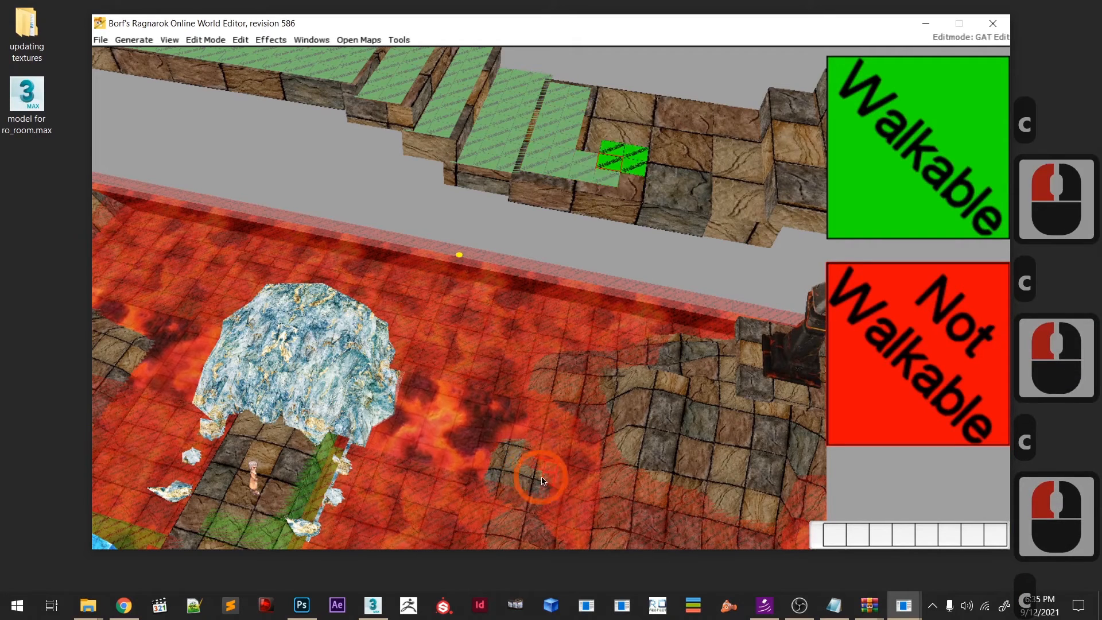
{"action": "key", "text": "c"}
{"action": "left_click", "coordinate": [523, 480]}
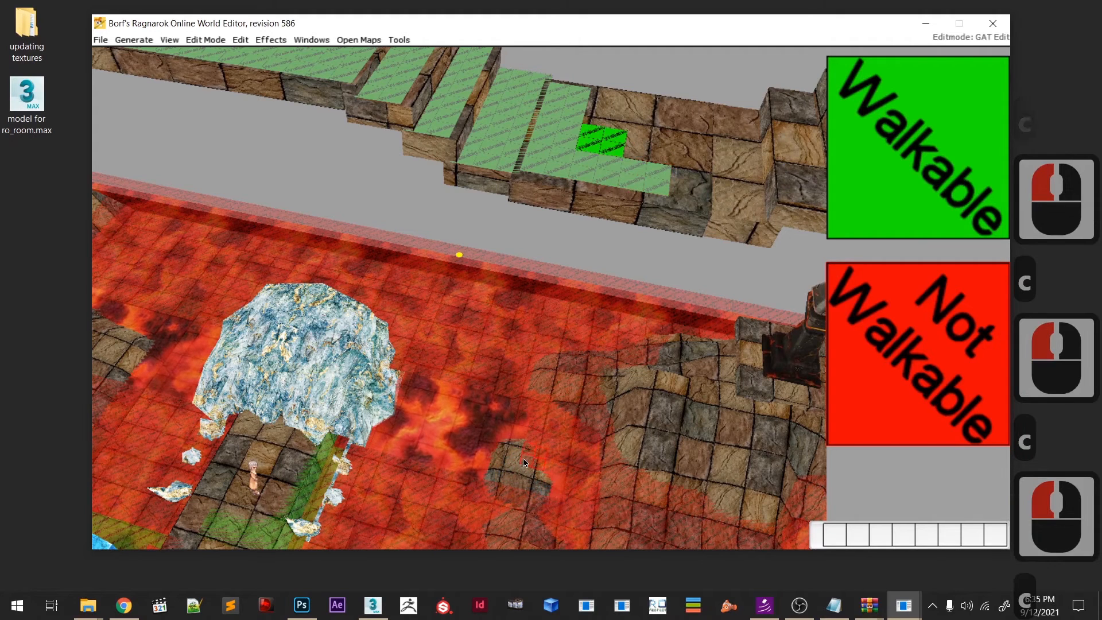
- Enlarge the GAT brush to a four-by-four block and fill the rest of the lower landing with matching walkable cells
{"action": "key", "text": "="}
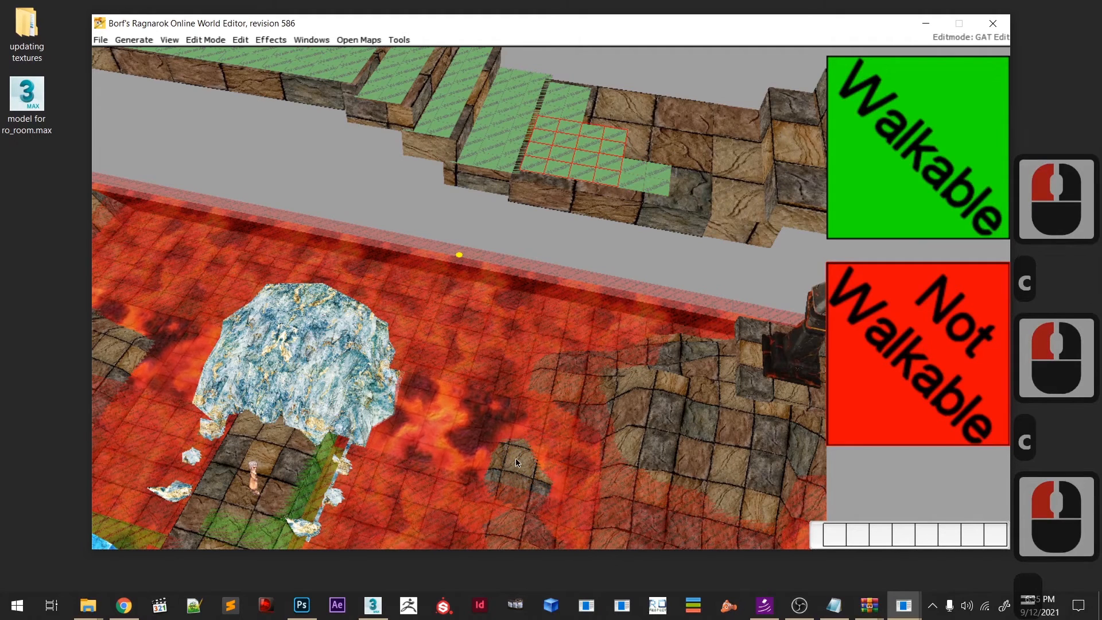
{"action": "key", "text": "c"}
{"action": "left_click", "coordinate": [542, 440]}
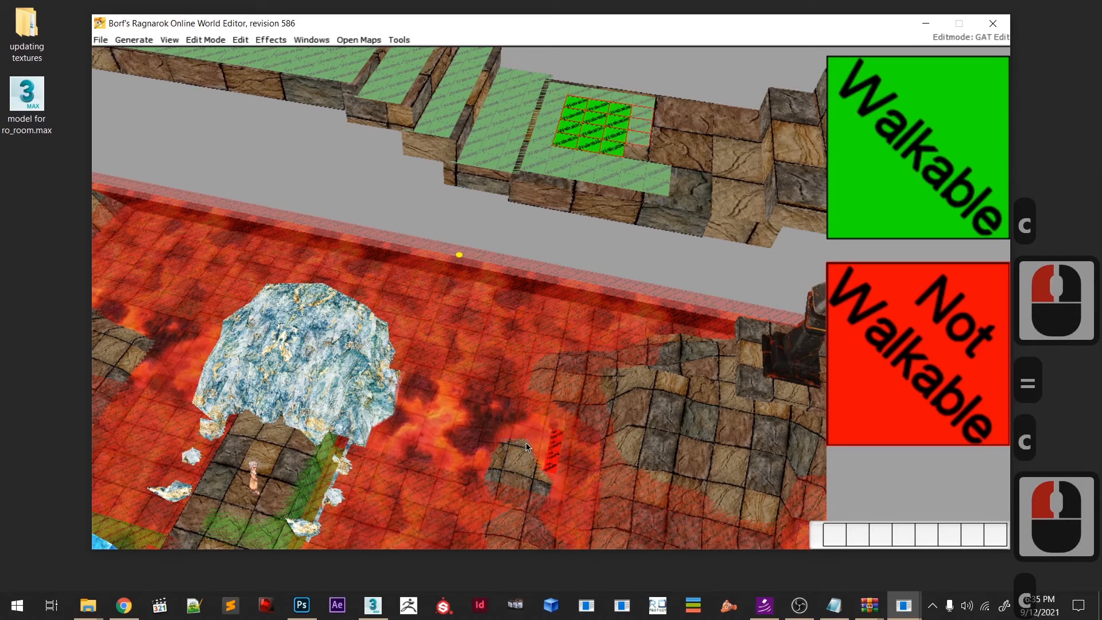
{"action": "key", "text": "c"}
{"action": "key", "text": "c"}
{"action": "key", "text": "c"}
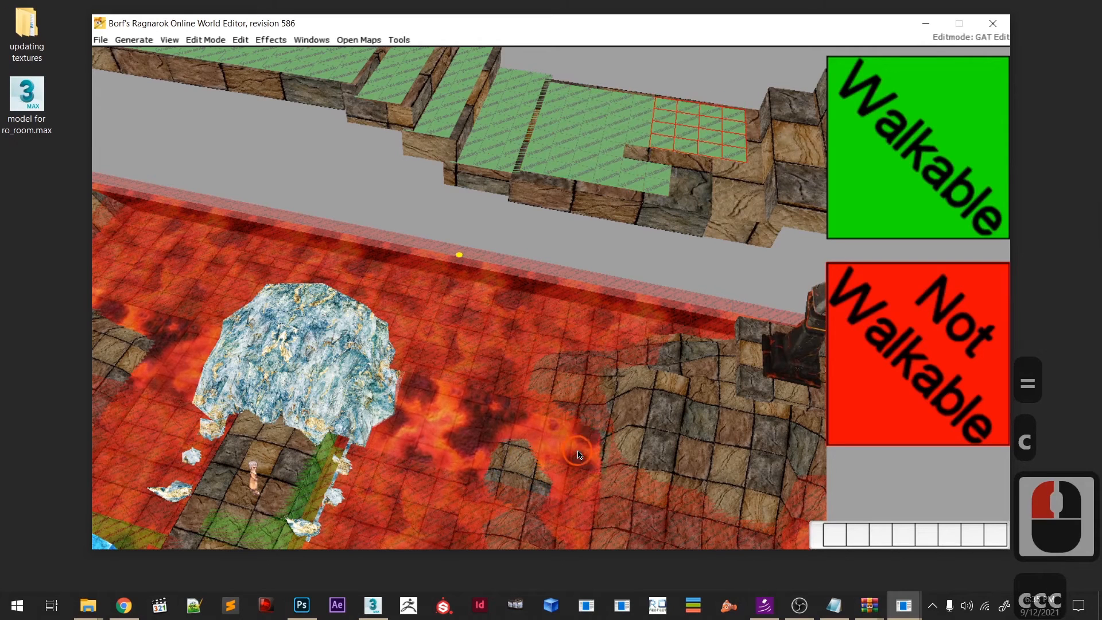
{"action": "left_click", "coordinate": [574, 453]}
{"action": "key", "text": "c"}
{"action": "left_click", "coordinate": [583, 457]}
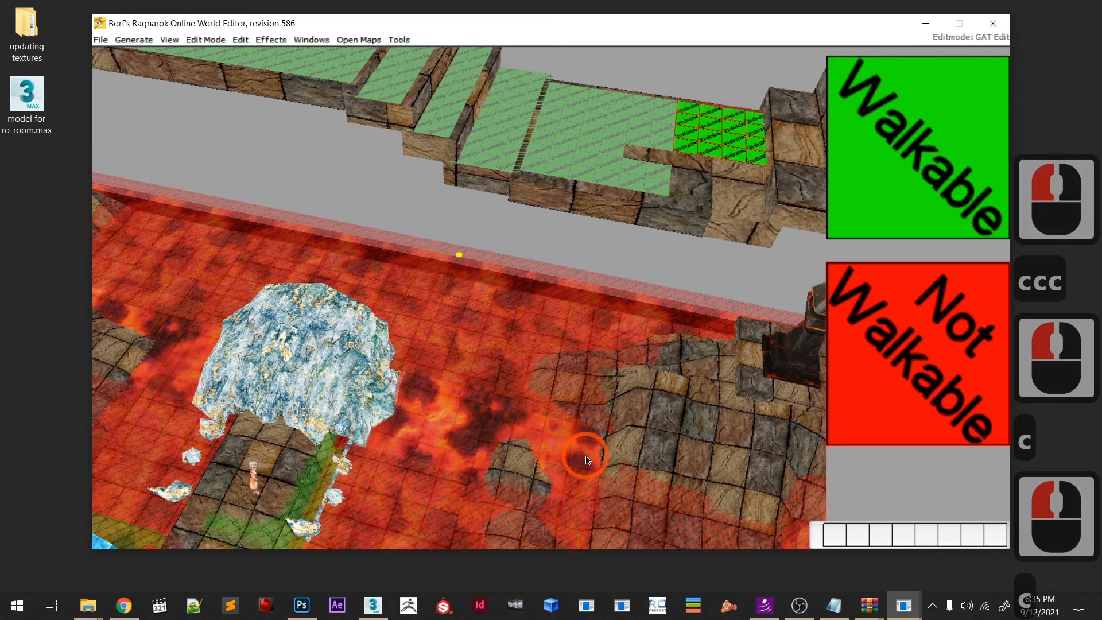
{"action": "key", "text": "c"}
{"action": "left_click", "coordinate": [578, 490]}
{"action": "key", "text": "c"}
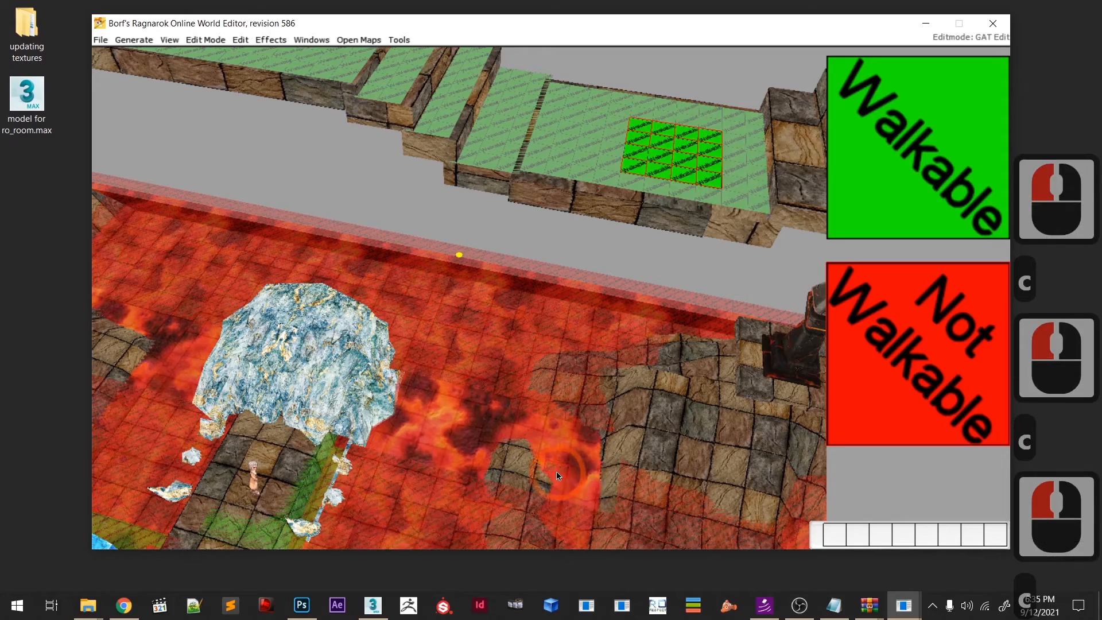
{"action": "left_click", "coordinate": [563, 476]}
- Shrink the brush to two by two cells, paste walkable cells on the first ascending step's lava-side end, and raise them to its surface
{"action": "middle_click_drag", "start_coordinate": [556, 474], "coordinate": [516, 465]}
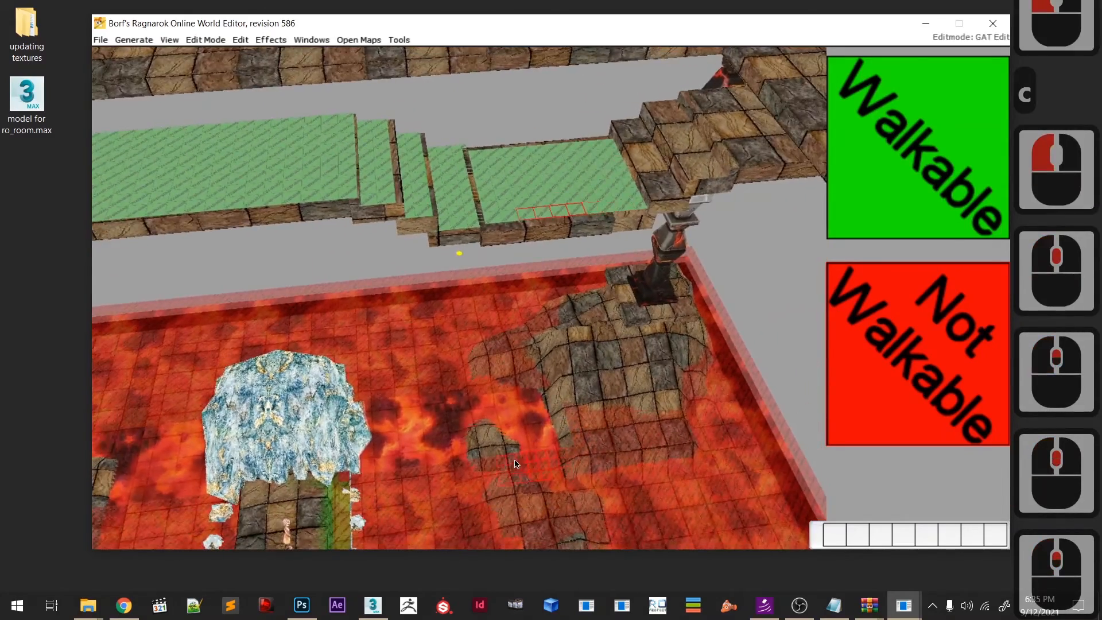
{"action": "key", "text": "minus"}
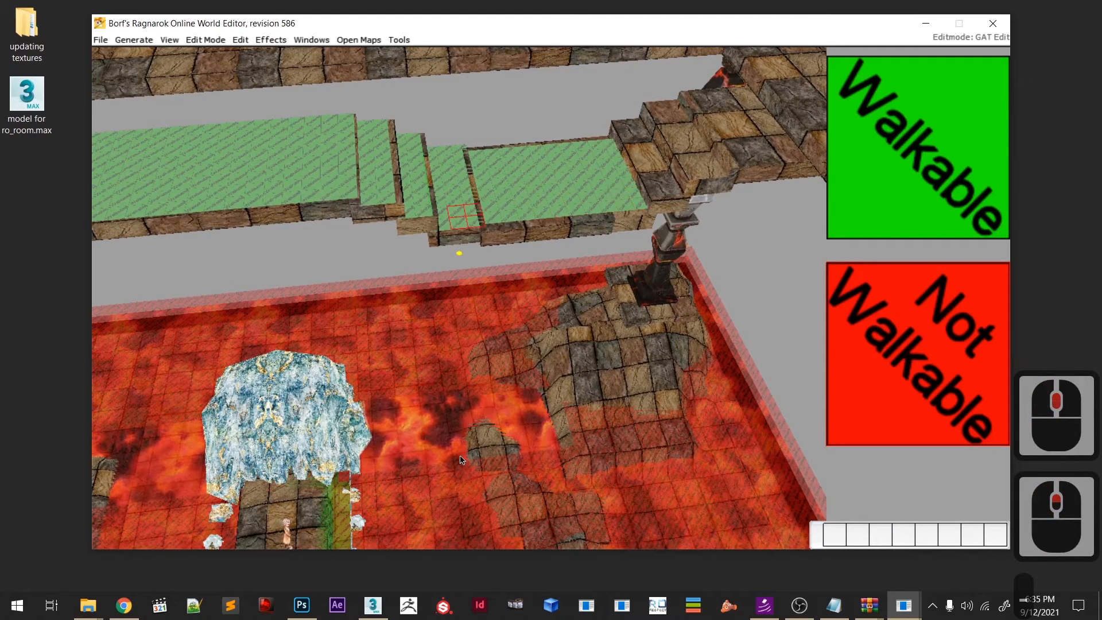
{"action": "key", "text": "c"}
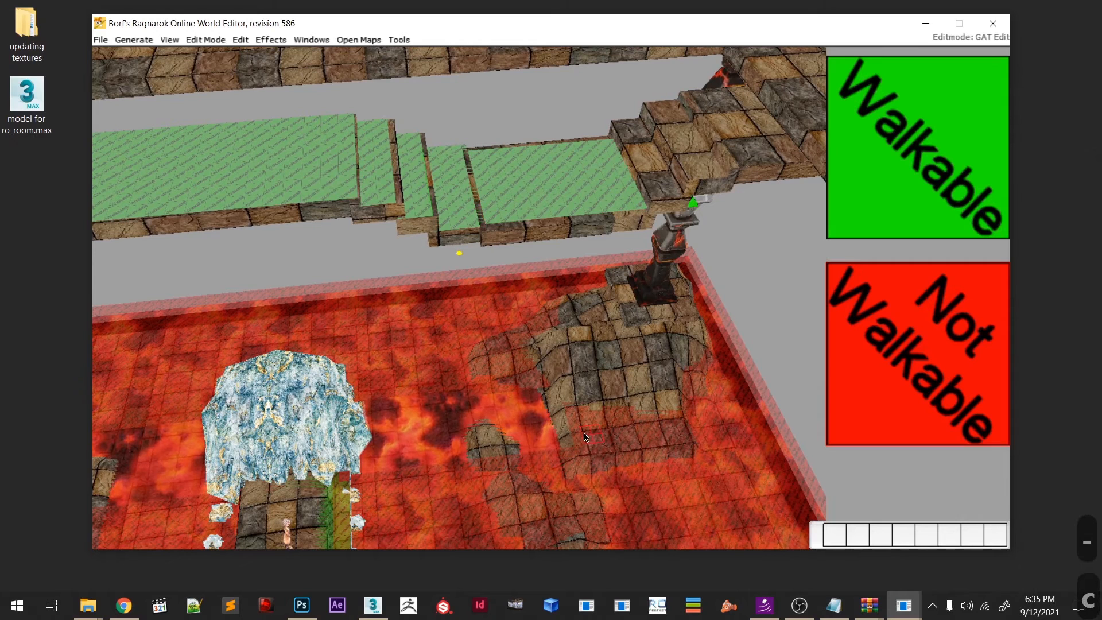
{"action": "left_click", "coordinate": [573, 438]}
{"action": "key", "text": "Page_Up"}
{"action": "key", "text": "Page_Up"}
{"action": "key", "text": "Page_Up"}
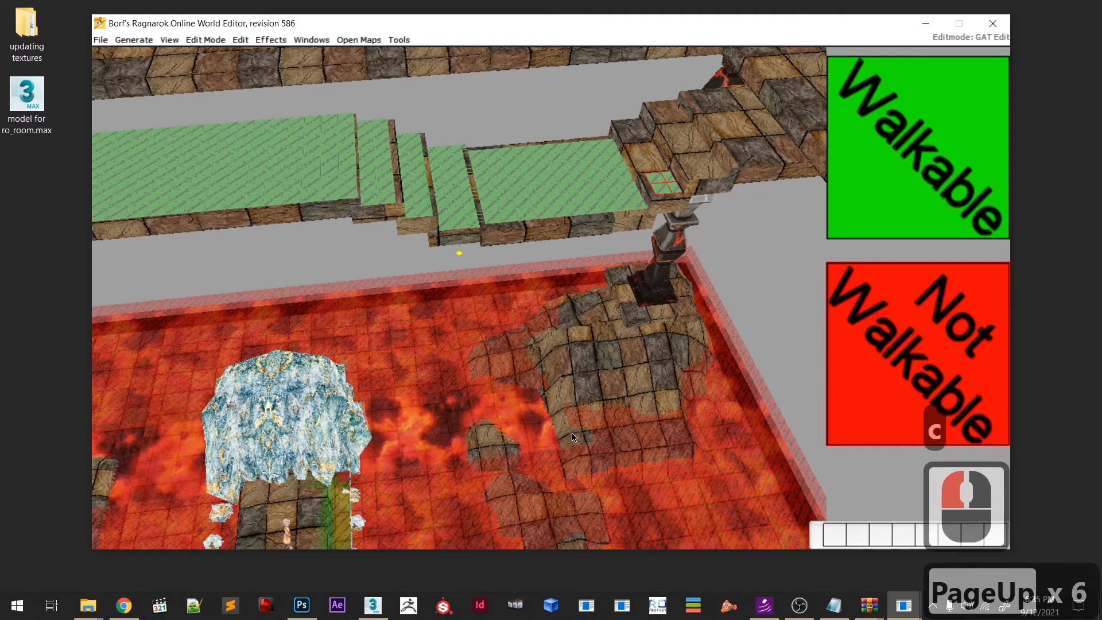
{"action": "key", "text": "Page_Down"}
{"action": "key", "text": "Page_Up"}
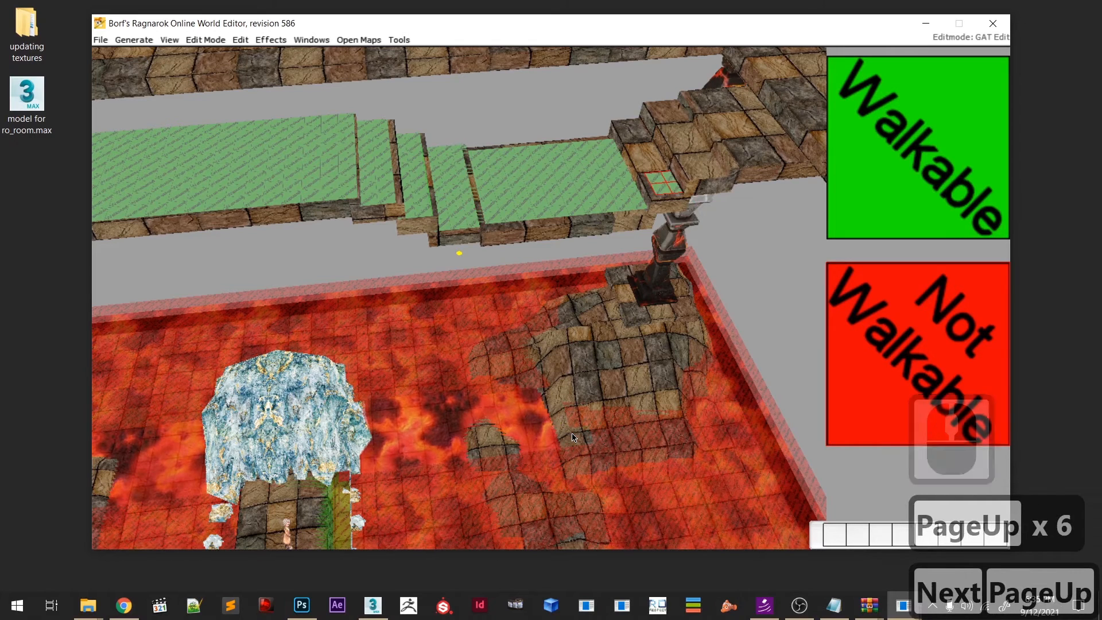
- Copy the raised walkable cells along the first ascending step to its outer end
{"action": "key", "text": "c"}
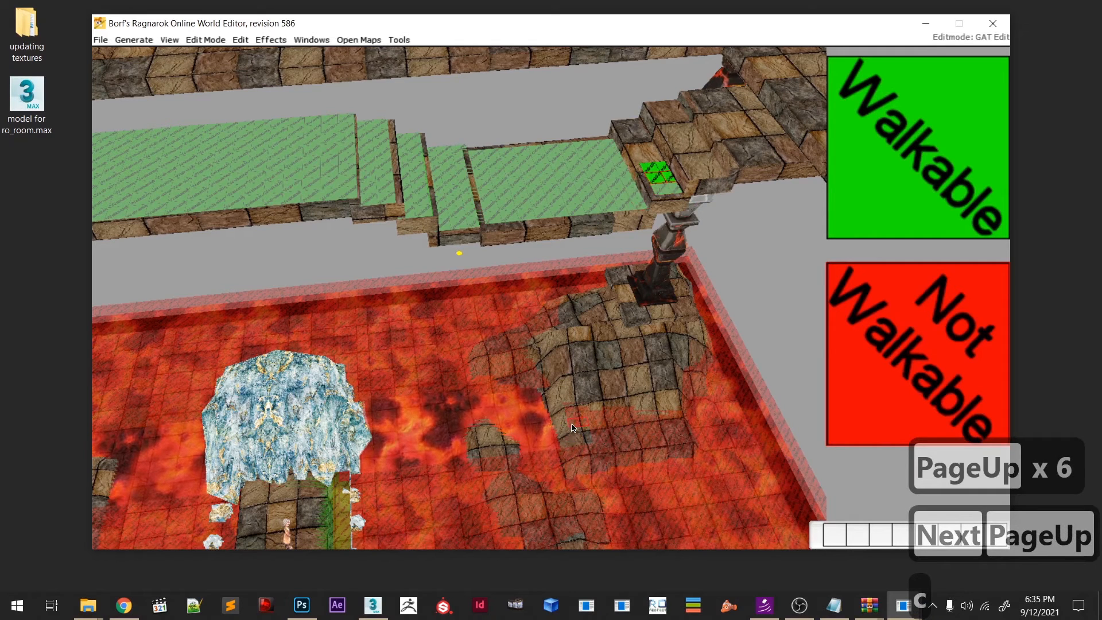
{"action": "left_click", "coordinate": [567, 417]}
{"action": "key", "text": "c"}
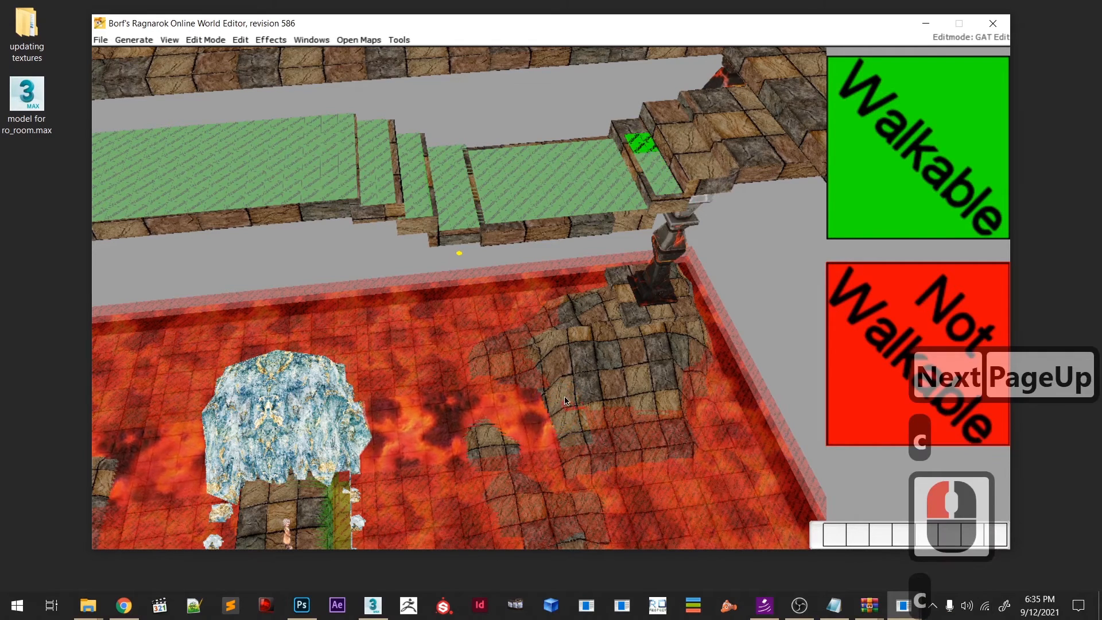
{"action": "left_click", "coordinate": [567, 397]}
{"action": "key", "text": "c"}
{"action": "left_click", "coordinate": [564, 375]}
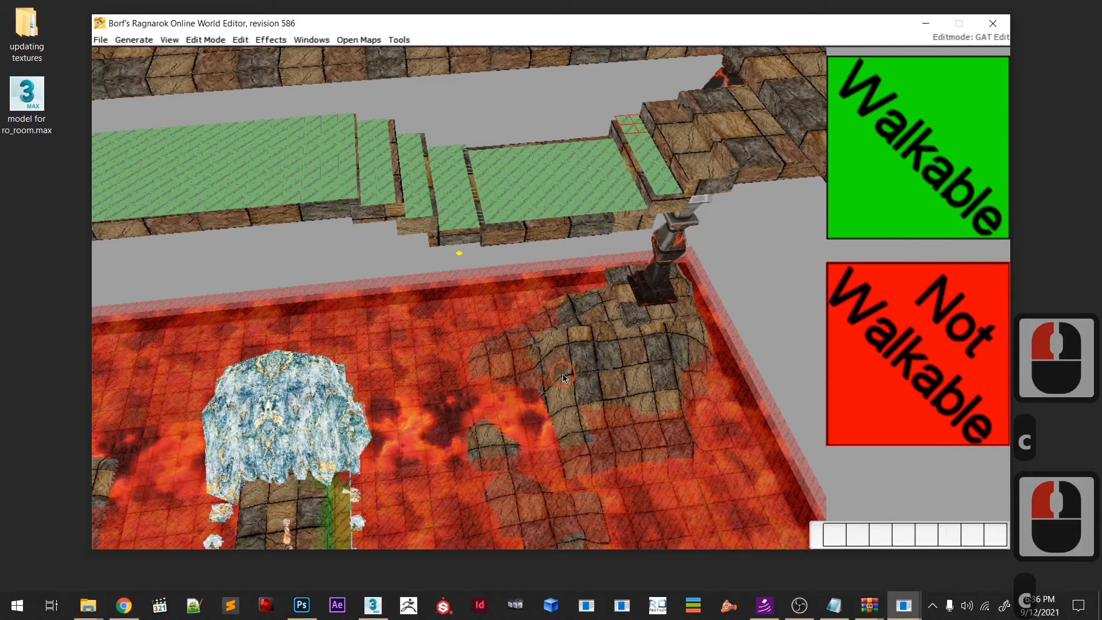
- Paste the first ascending step's walkable cells onto the second ascending step's outer end and raise them to match its surface
{"action": "key", "text": "c"}
{"action": "left_click", "coordinate": [563, 376]}
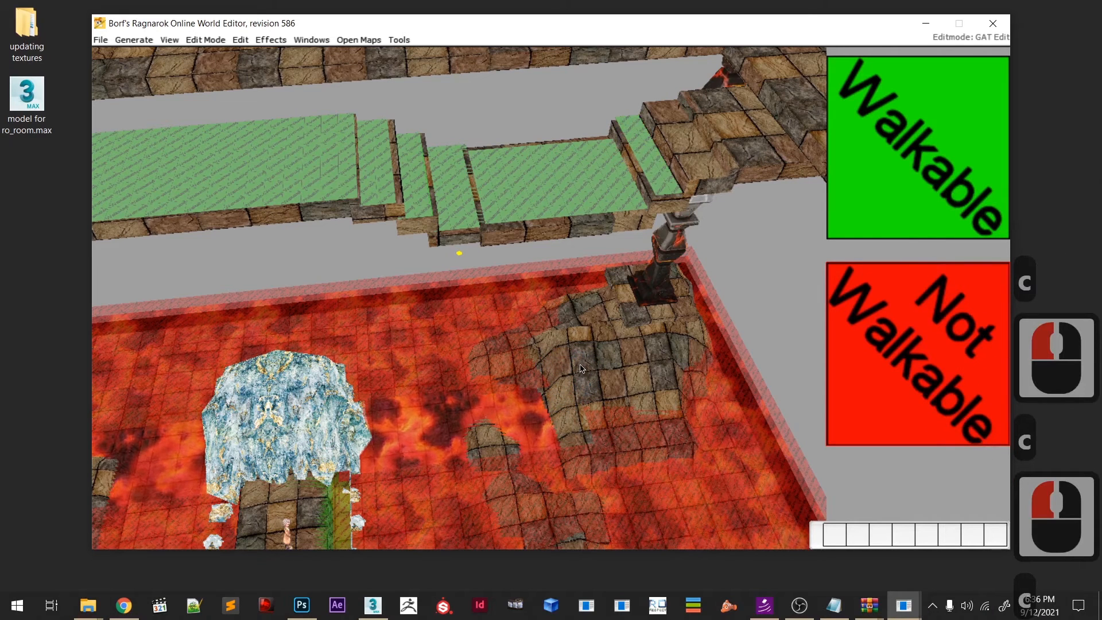
{"action": "key", "text": "Page_Up"}
{"action": "key", "text": "Page_Up"}
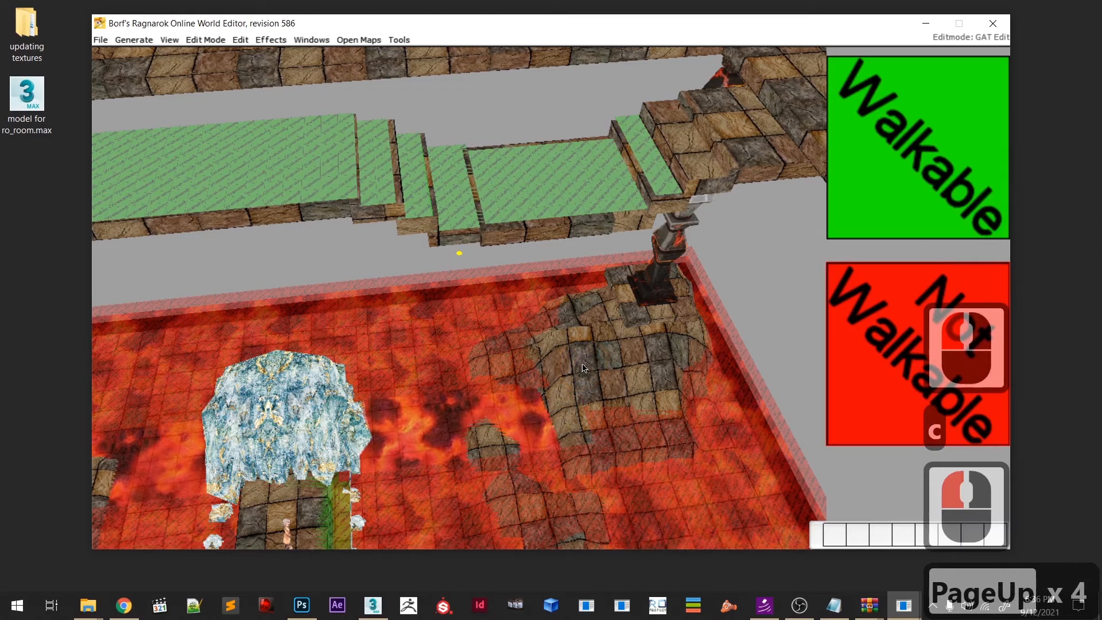
{"action": "key", "text": "Page_Down"}
{"action": "key", "text": "Page_Up"}
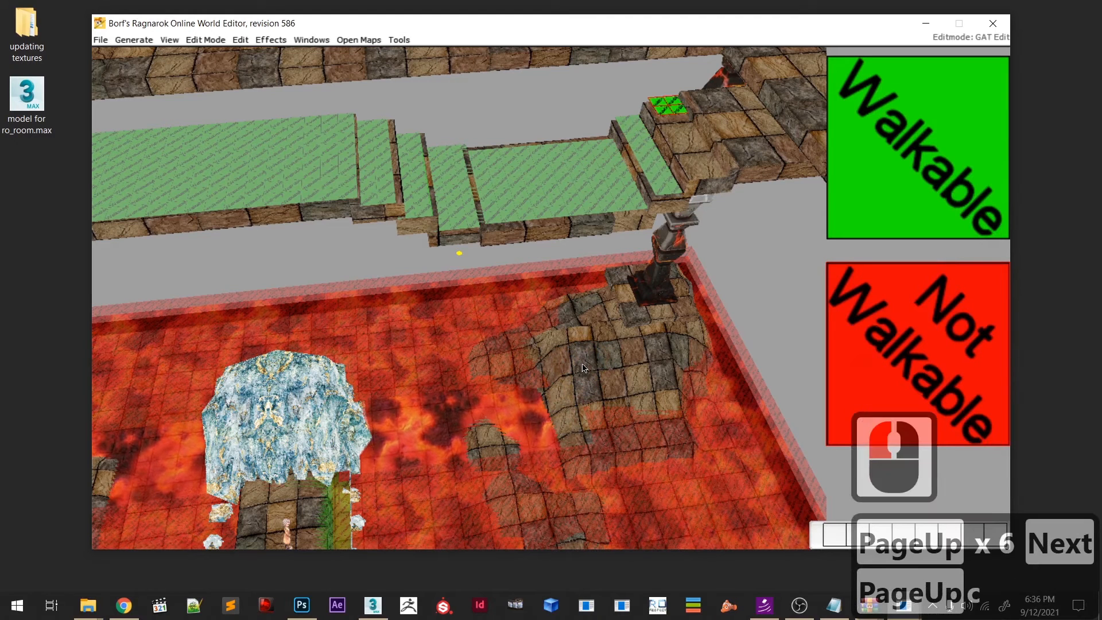
- Copy the raised walkable cells along the second ascending step to its lava-side end
{"action": "left_click", "coordinate": [592, 392]}
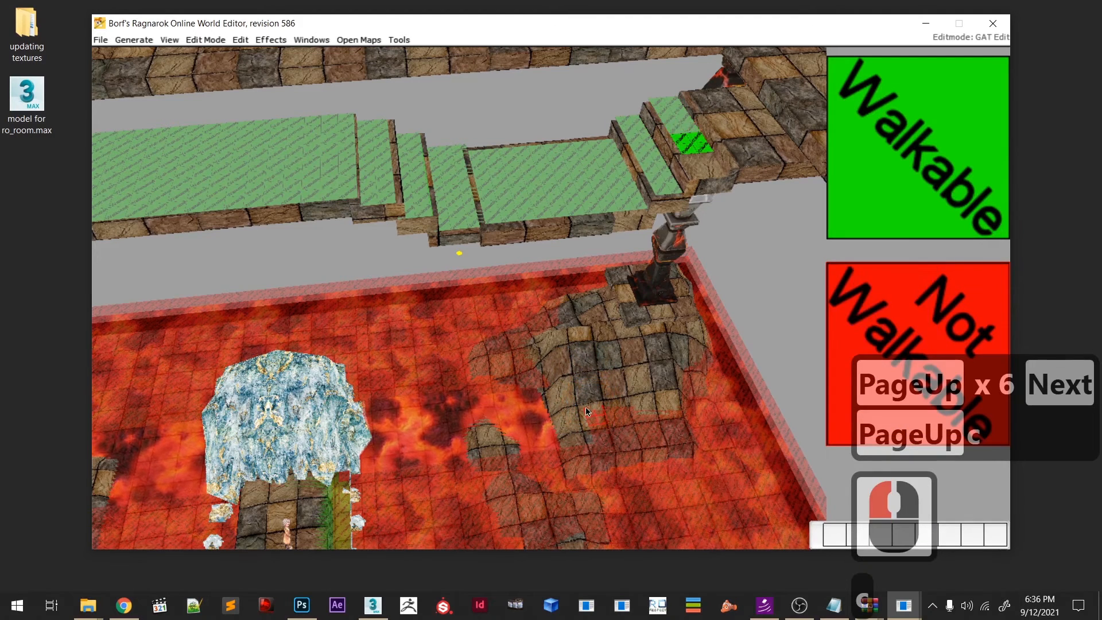
{"action": "left_click", "coordinate": [597, 428]}
{"action": "key", "text": "c"}
{"action": "left_click", "coordinate": [597, 429]}
- Paste the second ascending step's walkable cells onto the platform beyond it and raise them to match the platform's surface
{"action": "key", "text": "c"}
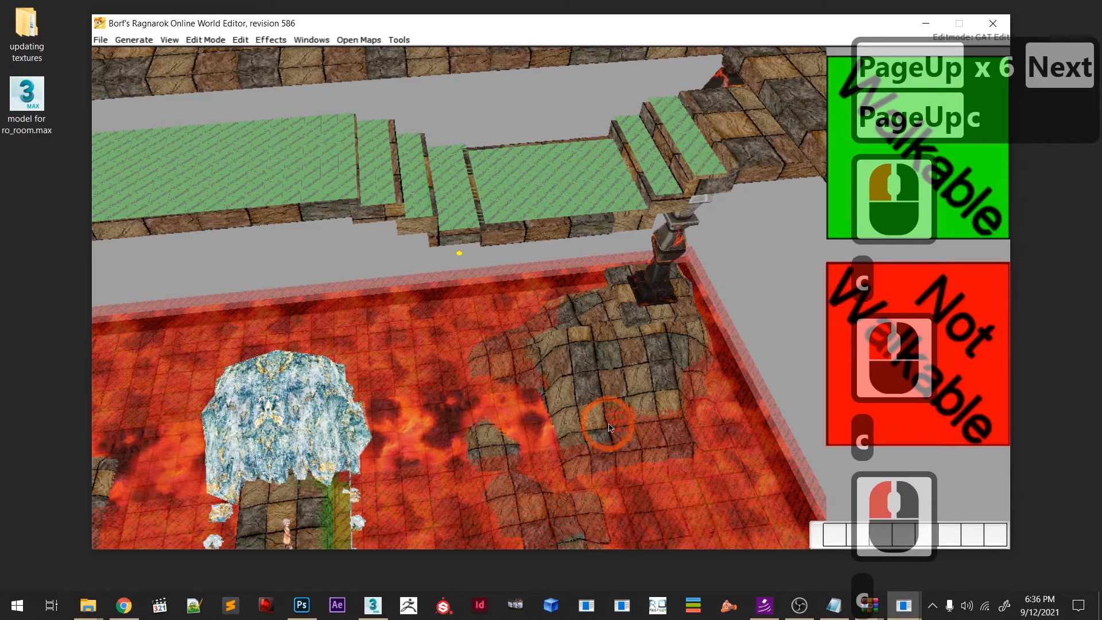
{"action": "key", "text": "Page_Up"}
{"action": "key", "text": "Page_Up"}
{"action": "key", "text": "Page_Up"}
{"action": "key", "text": "Page_Up"}
{"action": "key", "text": "Page_Down"}
{"action": "key", "text": "Page_Down"}
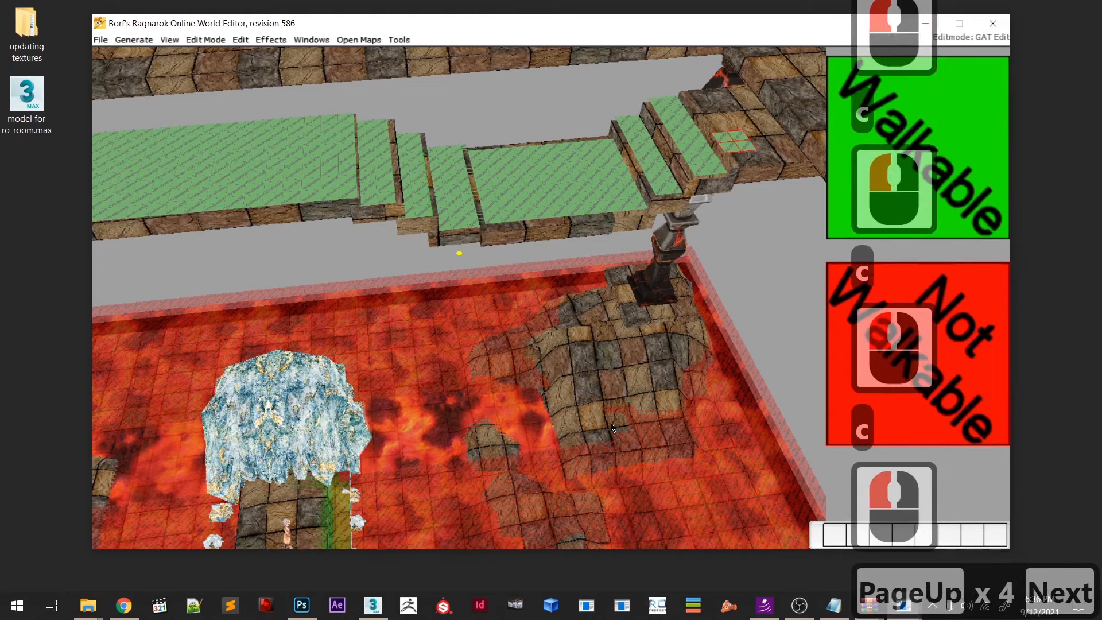
{"action": "key", "text": "Page_Up"}
{"action": "left_click", "coordinate": [612, 427]}
{"action": "key", "text": "c"}
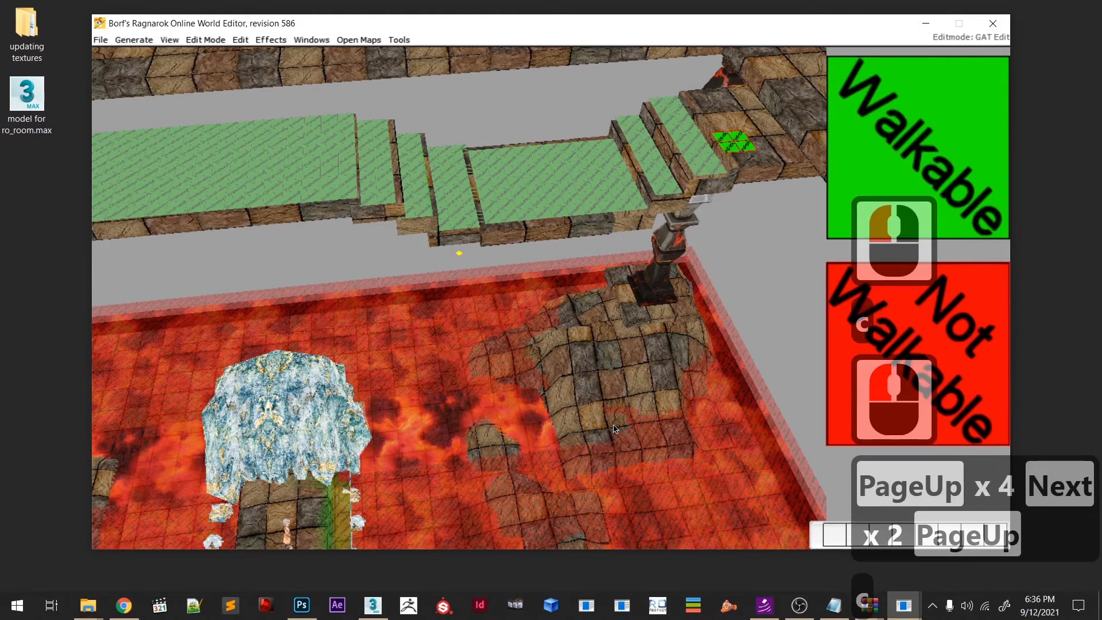
- Copy the raised walkable cells across the rest of the platform beyond the second ascending step, out to its lava-side end
{"action": "left_click", "coordinate": [617, 432]}
{"action": "key", "text": "c"}
{"action": "left_click", "coordinate": [604, 397]}
{"action": "key", "text": "c"}
{"action": "left_click", "coordinate": [604, 382]}
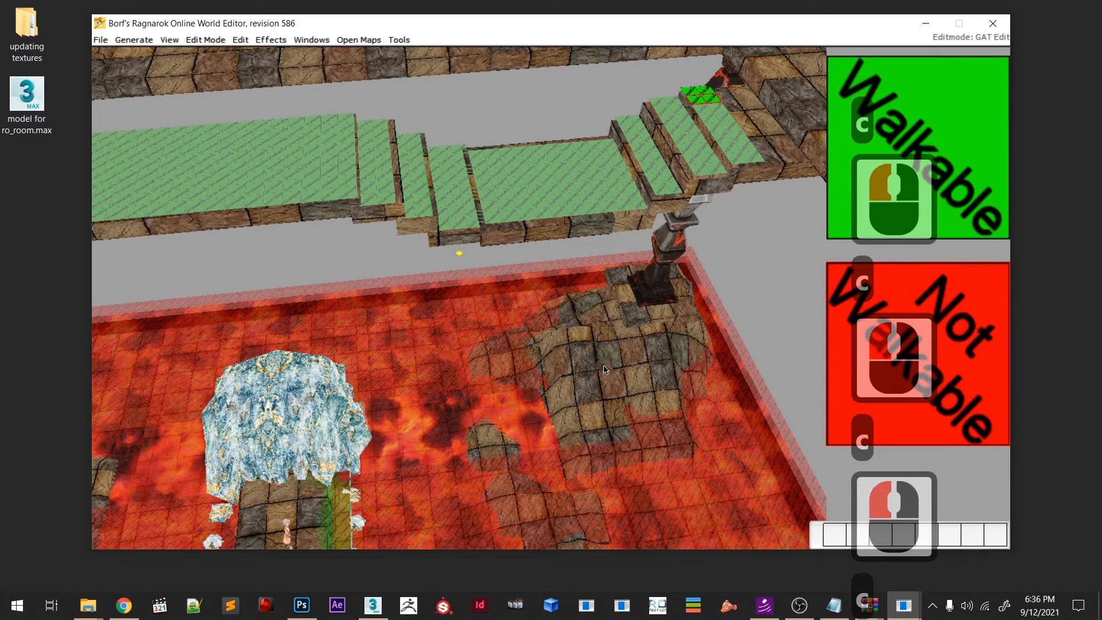
{"action": "left_click", "coordinate": [610, 359]}
{"action": "key", "text": "c"}
{"action": "left_click", "coordinate": [639, 388]}
{"action": "key", "text": "c"}
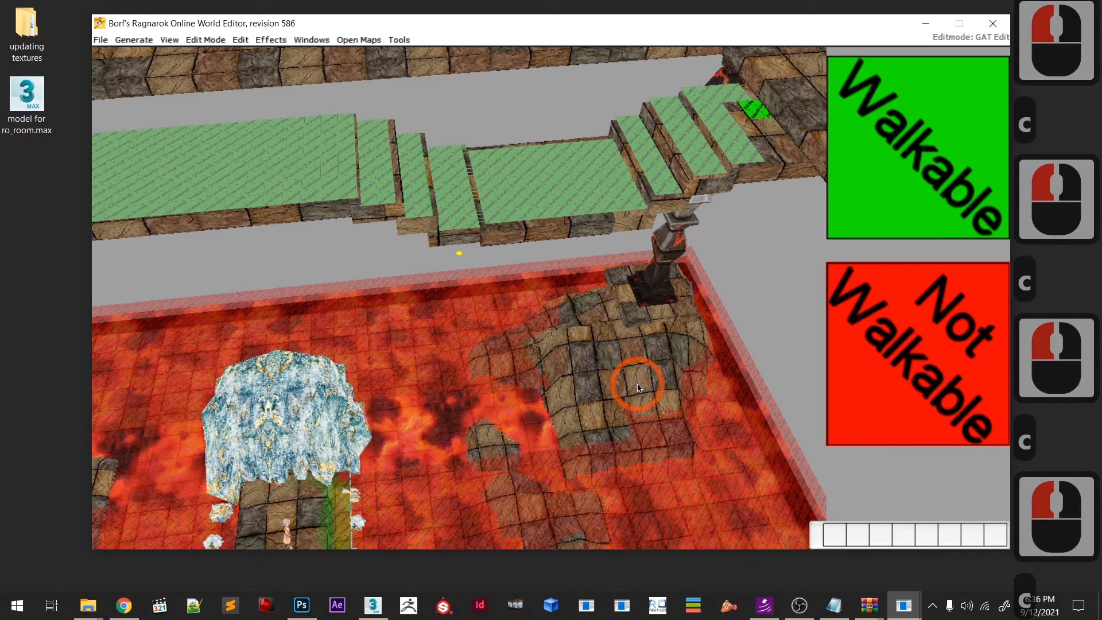
{"action": "left_click", "coordinate": [631, 414]}
{"action": "key", "text": "c"}
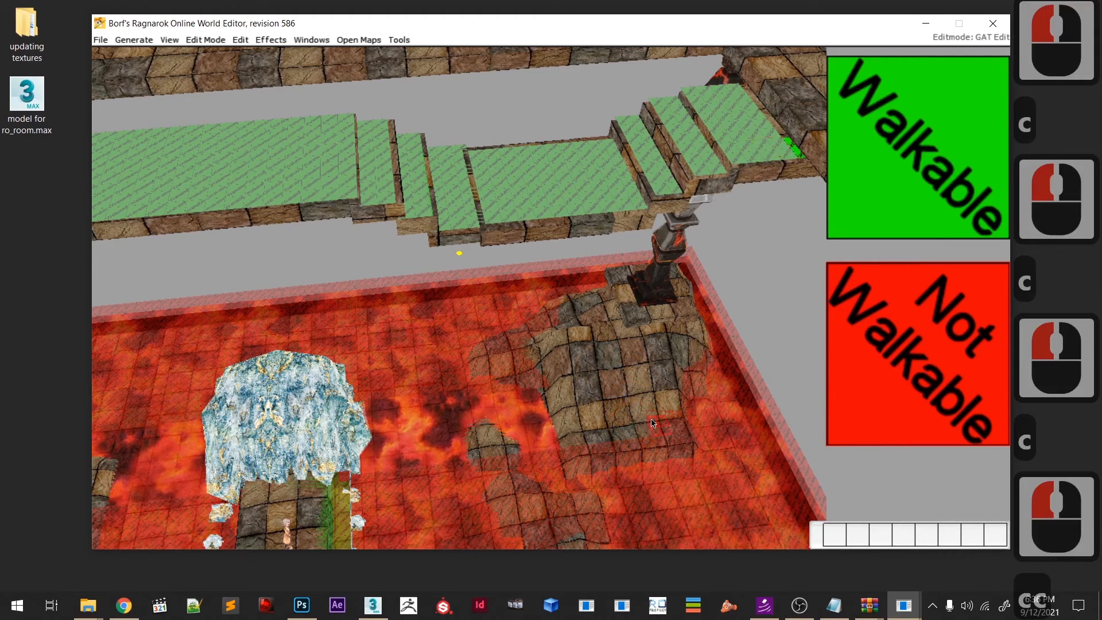
- Raise the walkable cells pasted on the perimeter ledge beyond the platform to match the ledge's stone surface
{"action": "key", "text": "Page_Up"}
{"action": "key", "text": "Page_Up"}
{"action": "key", "text": "Page_Up"}
{"action": "key", "text": "Page_Up"}
{"action": "key", "text": "Page_Up"}
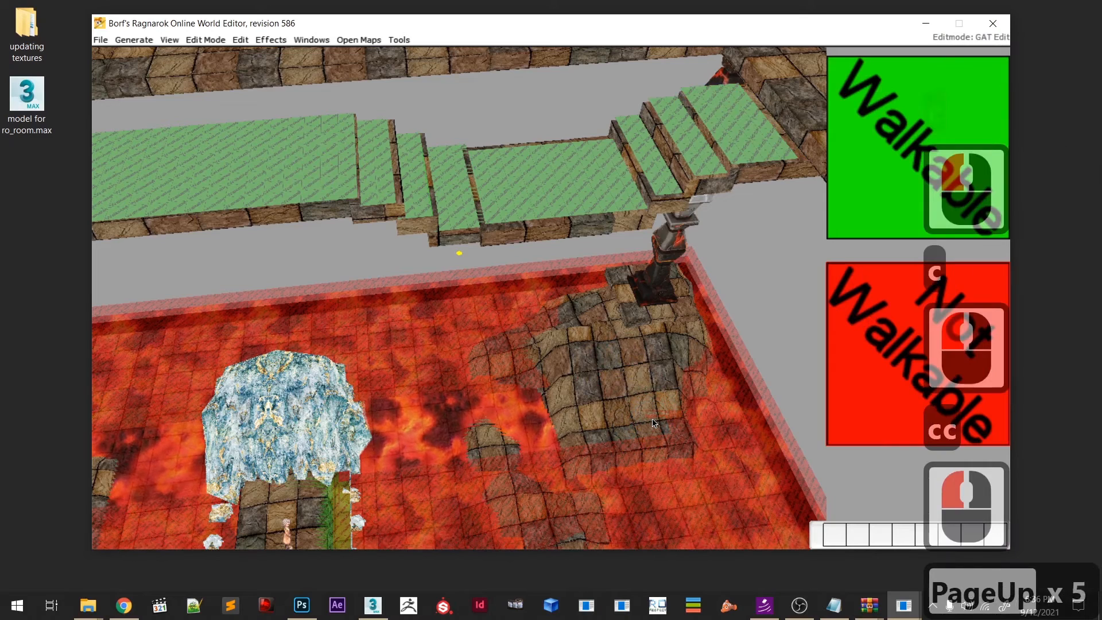
{"action": "key", "text": "Page_Up"}
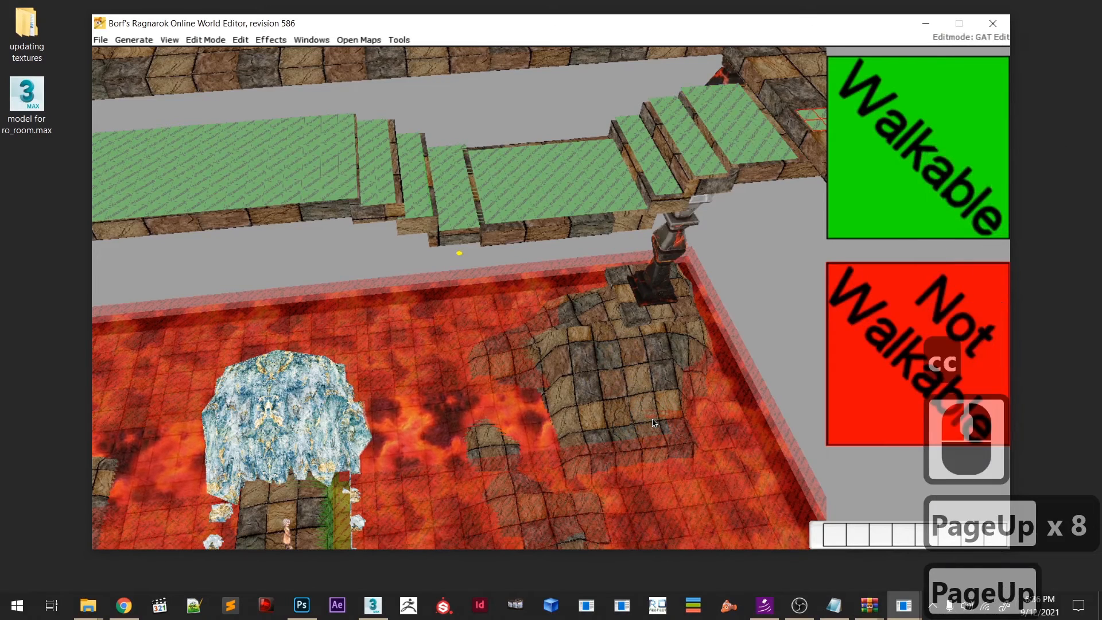
- Copy the raised walkable cells onto the neighbouring tiles of the perimeter ledge to form a square patch, and save the map
{"action": "middle_click_drag", "start_coordinate": [651, 424], "coordinate": [623, 424]}
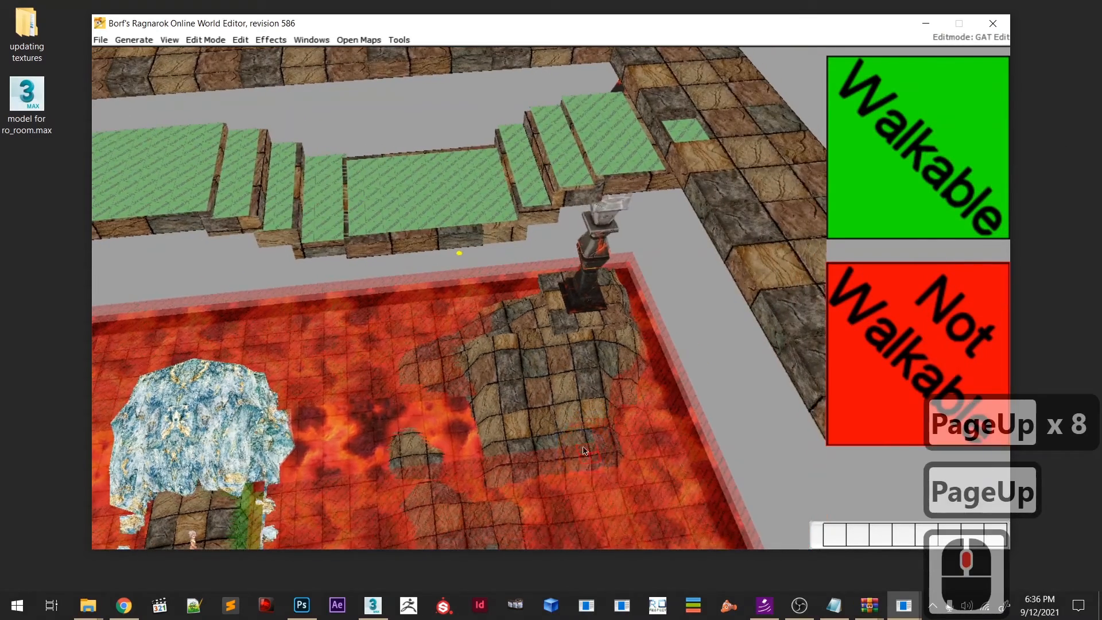
{"action": "key", "text": "c"}
{"action": "left_click", "coordinate": [574, 411]}
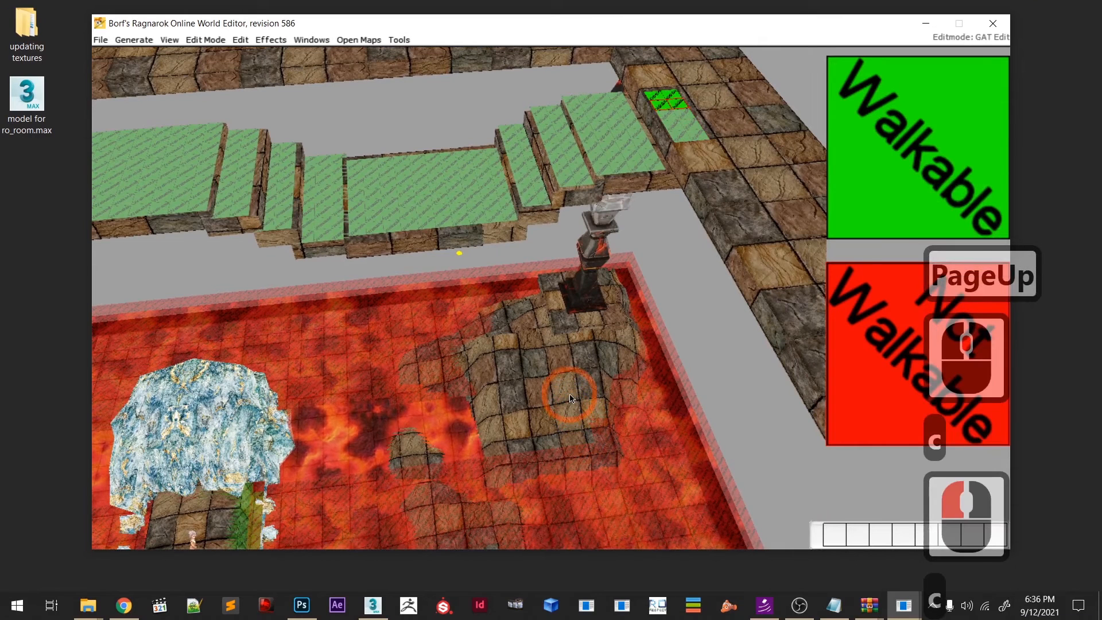
{"action": "key", "text": "c"}
{"action": "left_click", "coordinate": [593, 404]}
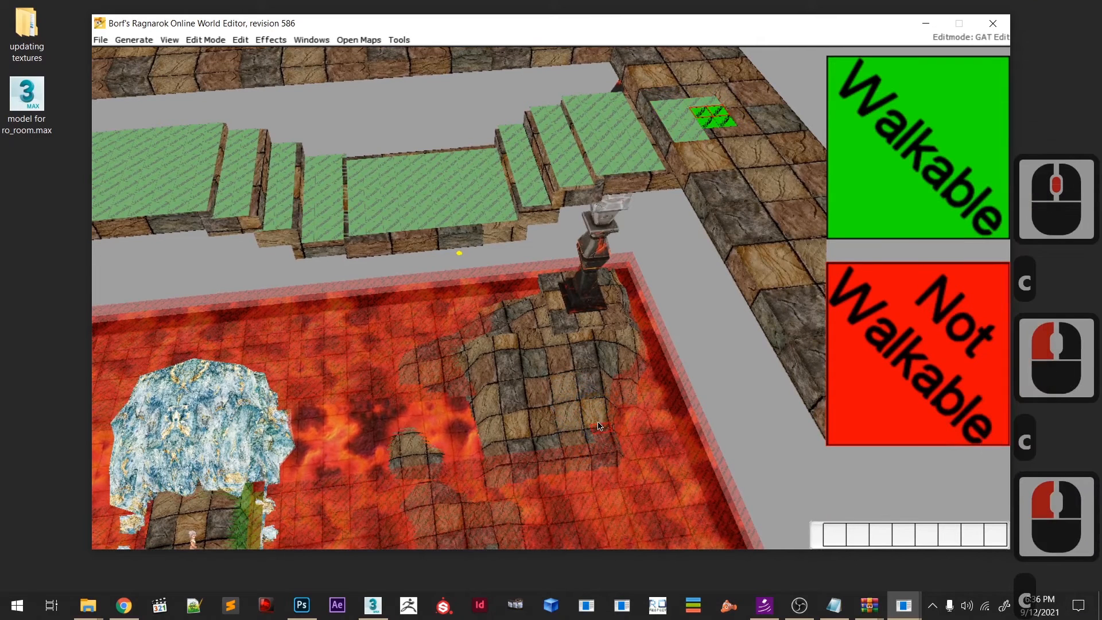
{"action": "key", "text": "c"}
{"action": "left_click", "coordinate": [276, 262]}
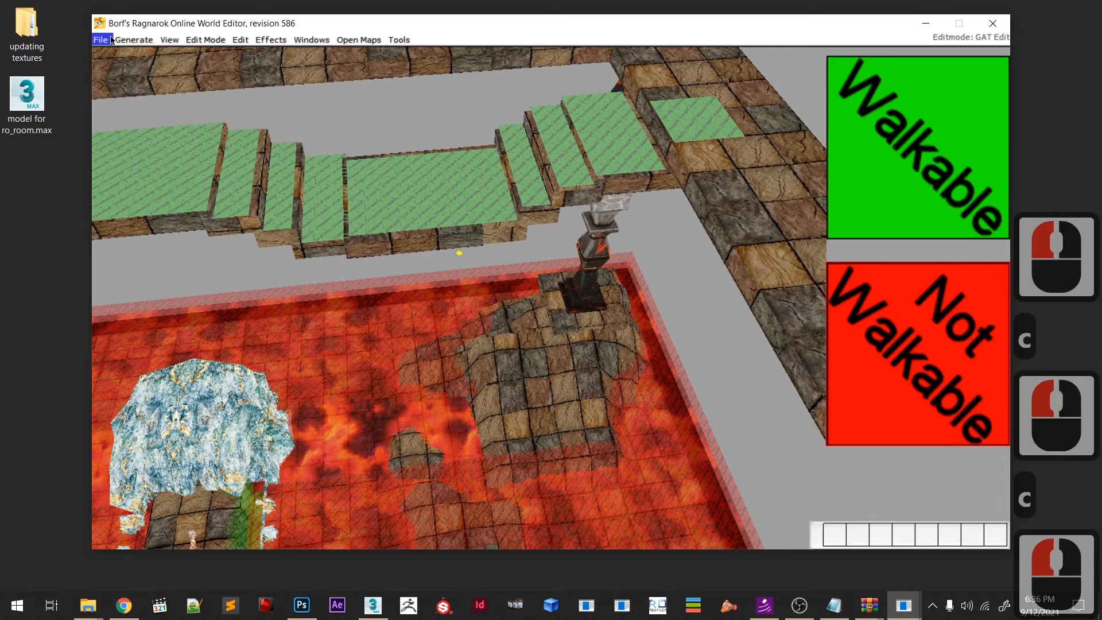
{"action": "left_click", "coordinate": [112, 40]}
{"action": "left_click", "coordinate": [128, 109]}
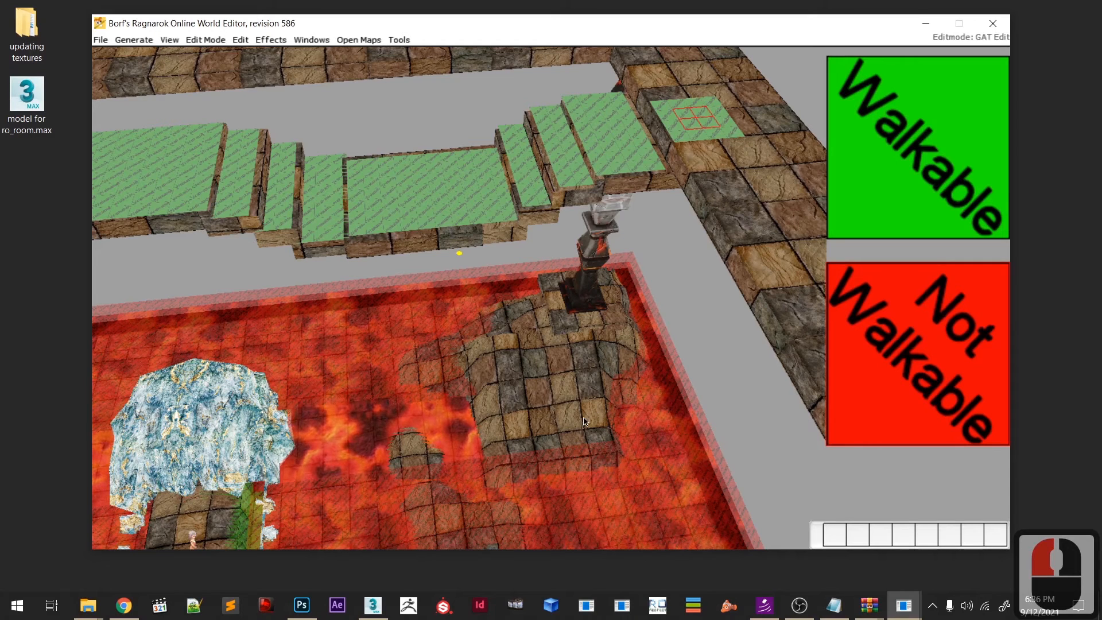
- Enlarge the GAT brush and paint the raised walkway's corner at the end of the stepped bridge as walkable
{"action": "key", "text": "equal"}
{"action": "mouse_move", "coordinate": [584, 422]}
{"action": "left_mouse_down"}
{"action": "mouse_move", "coordinate": [574, 381]}
{"action": "mouse_move", "coordinate": [611, 374]}
{"action": "left_mouse_up"}
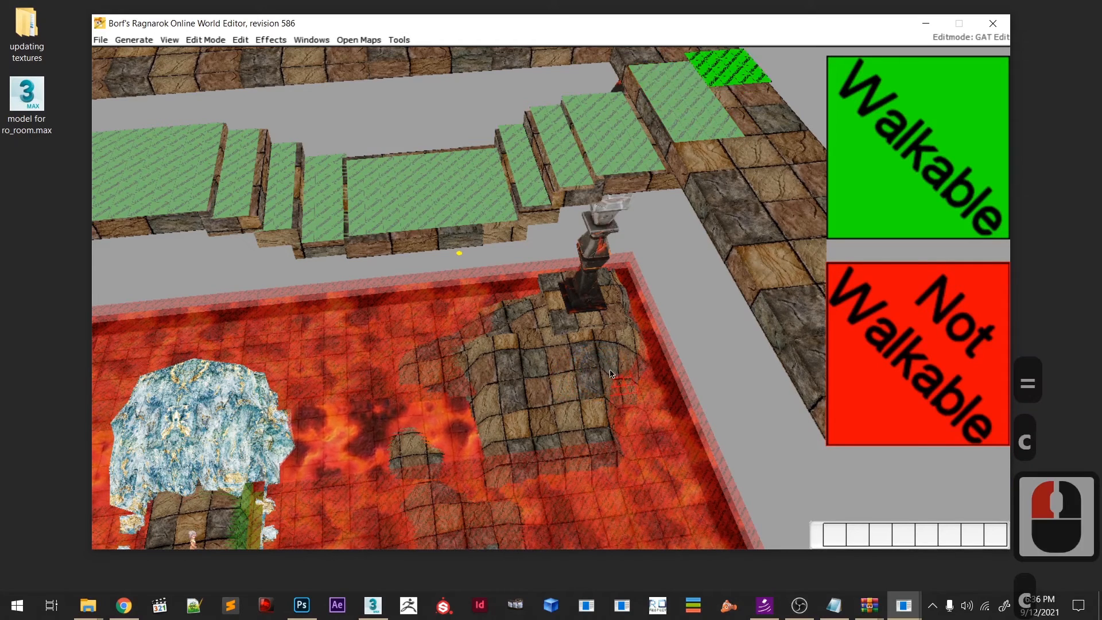
{"action": "left_click", "coordinate": [614, 387]}
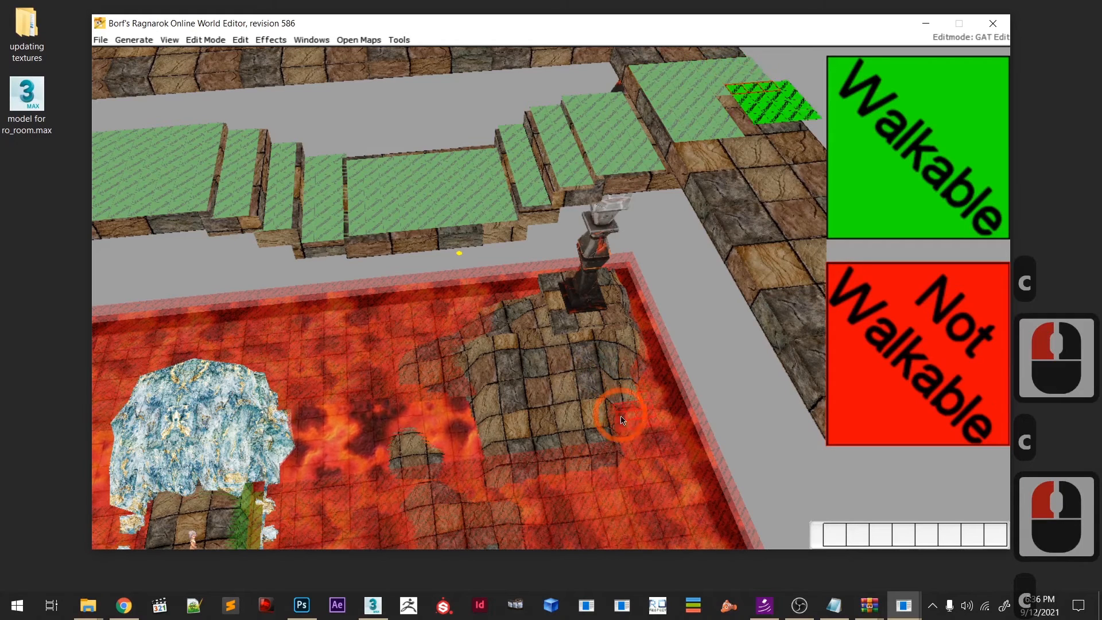
{"action": "left_click", "coordinate": [617, 426]}
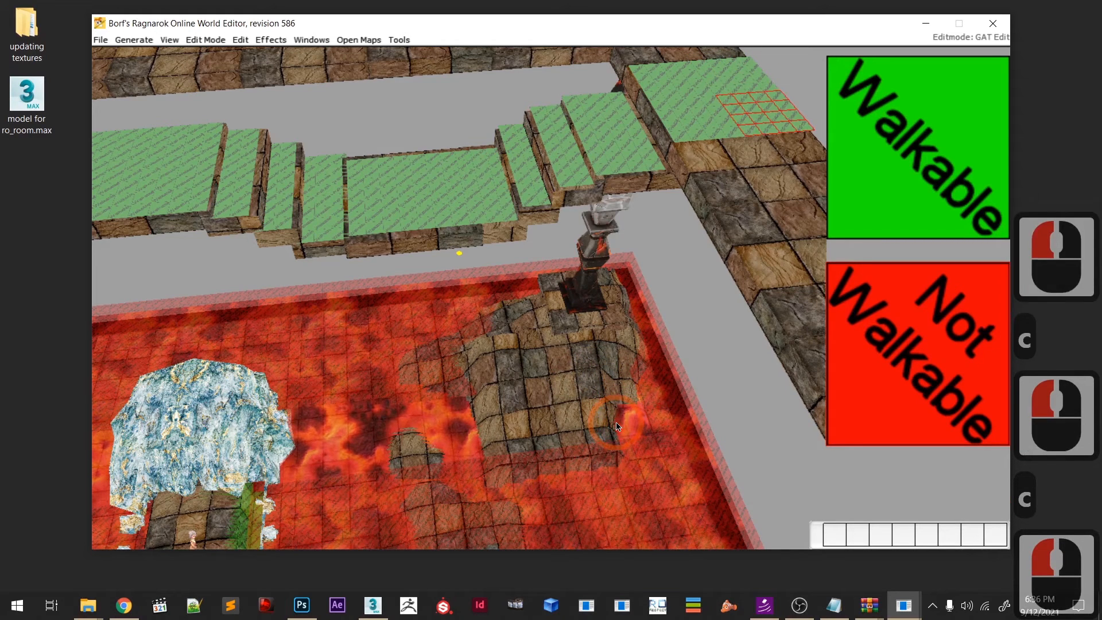
- Enlarge the brush to the walkway's full width and mark the section just past the bridge corner as walkable
{"action": "key", "text": "equal"}
{"action": "left_click", "coordinate": [597, 394]}
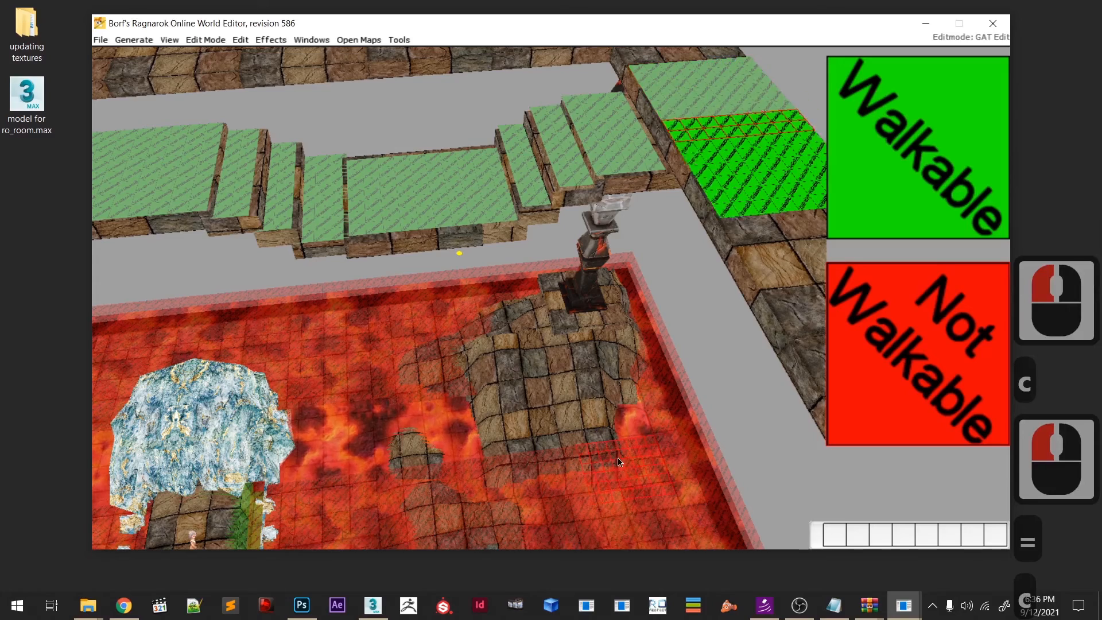
{"action": "key", "text": "c"}
- Continue the walkable cells along the side walkway to where it starts to pass over the lava pool's edge
{"action": "middle_click_drag", "start_coordinate": [615, 487], "coordinate": [508, 412]}
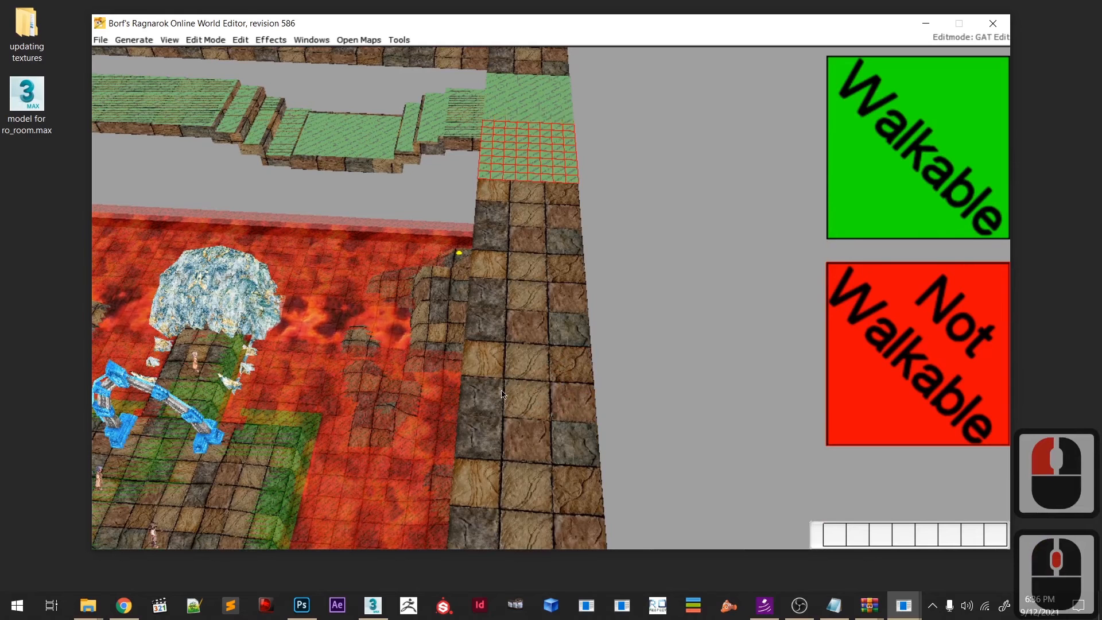
{"action": "key", "text": "c"}
{"action": "left_click", "coordinate": [497, 447]}
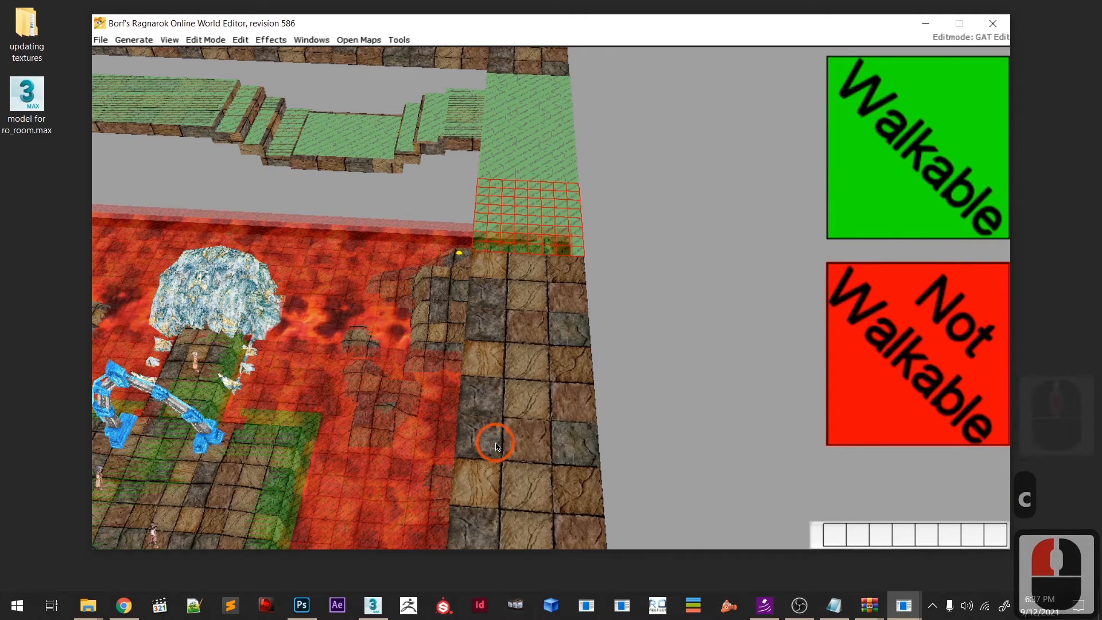
{"action": "key", "text": "c"}
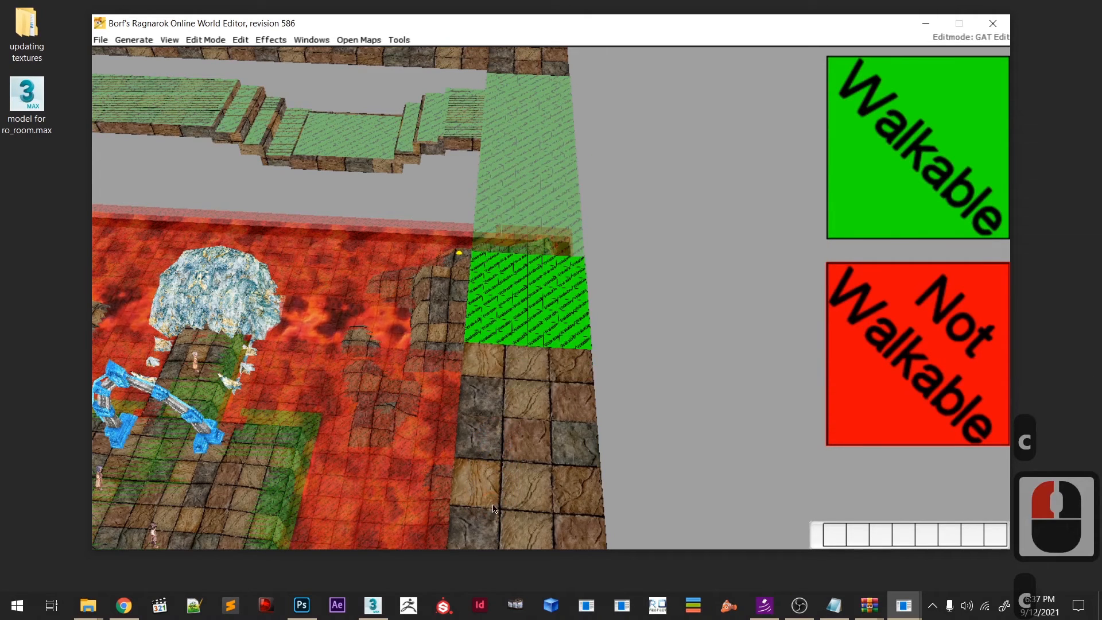
{"action": "left_click", "coordinate": [493, 506]}
{"action": "key", "text": "c"}
- Paint the middle stretch of the side walkway beside the lava pool as walkable across its full width
{"action": "middle_click_drag", "start_coordinate": [493, 499], "coordinate": [502, 435]}
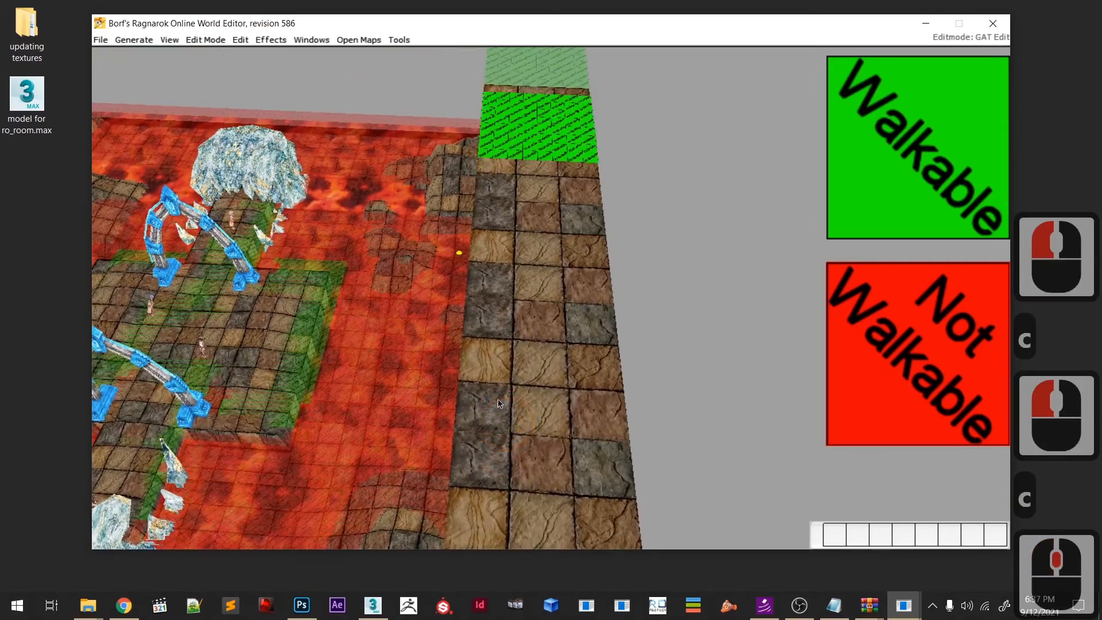
{"action": "left_click_drag", "start_coordinate": [494, 391], "coordinate": [502, 477]}
{"action": "key", "text": "c"}
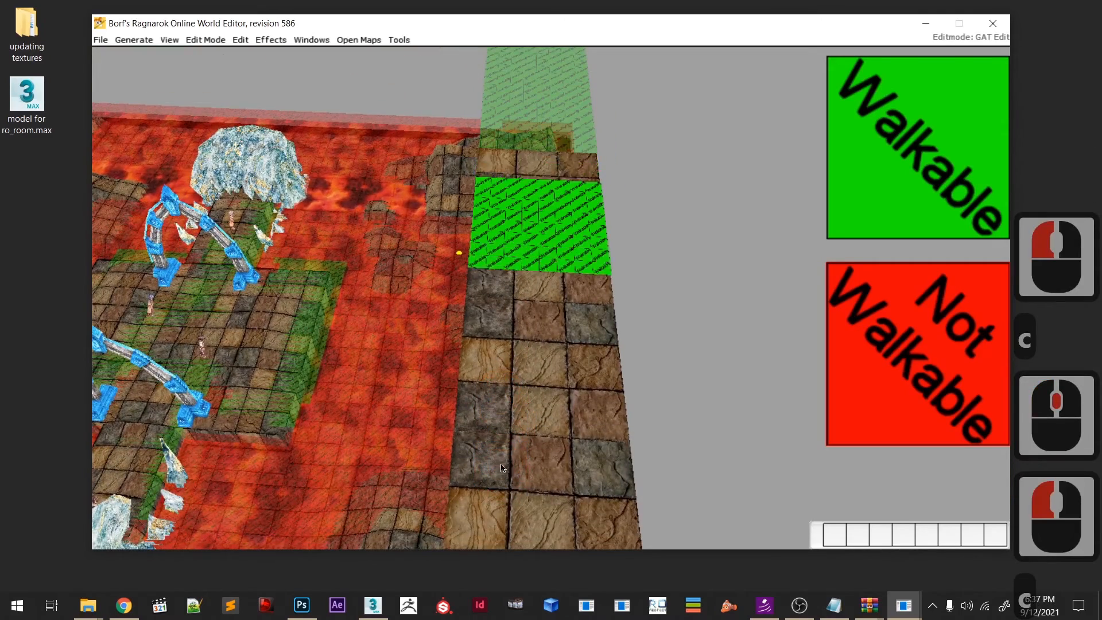
{"action": "left_click", "coordinate": [504, 450]}
{"action": "key", "text": "c"}
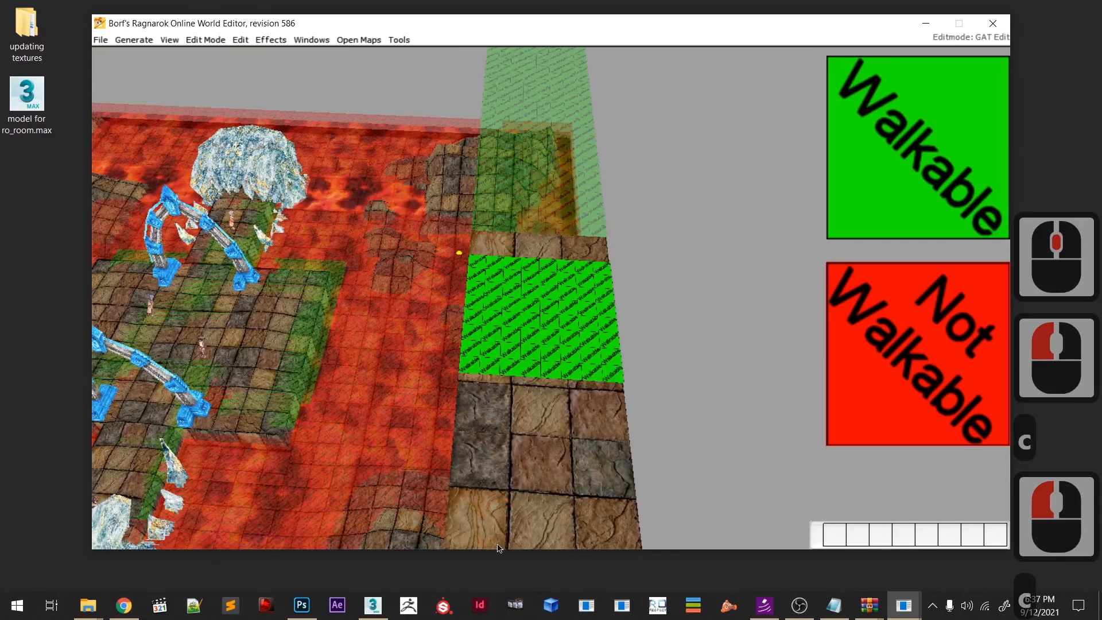
{"action": "left_click", "coordinate": [495, 528]}
{"action": "key", "text": "c"}
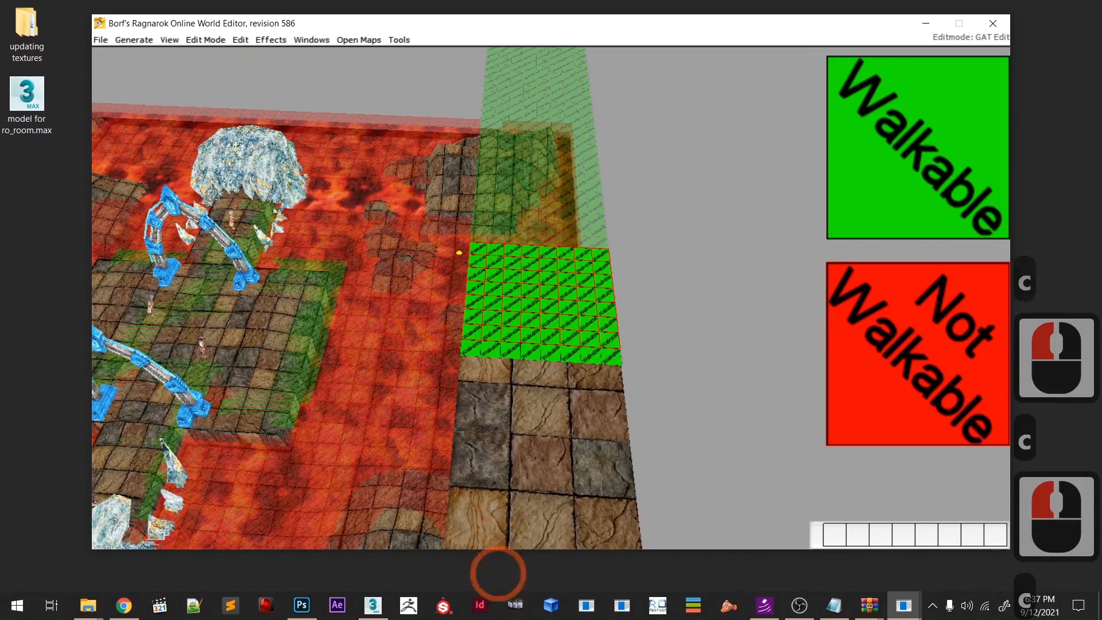
- Mark the rest of the side walkway, its corner above the dark pillar and the start of the front walkway as walkable
{"action": "middle_click_drag", "start_coordinate": [471, 497], "coordinate": [527, 398]}
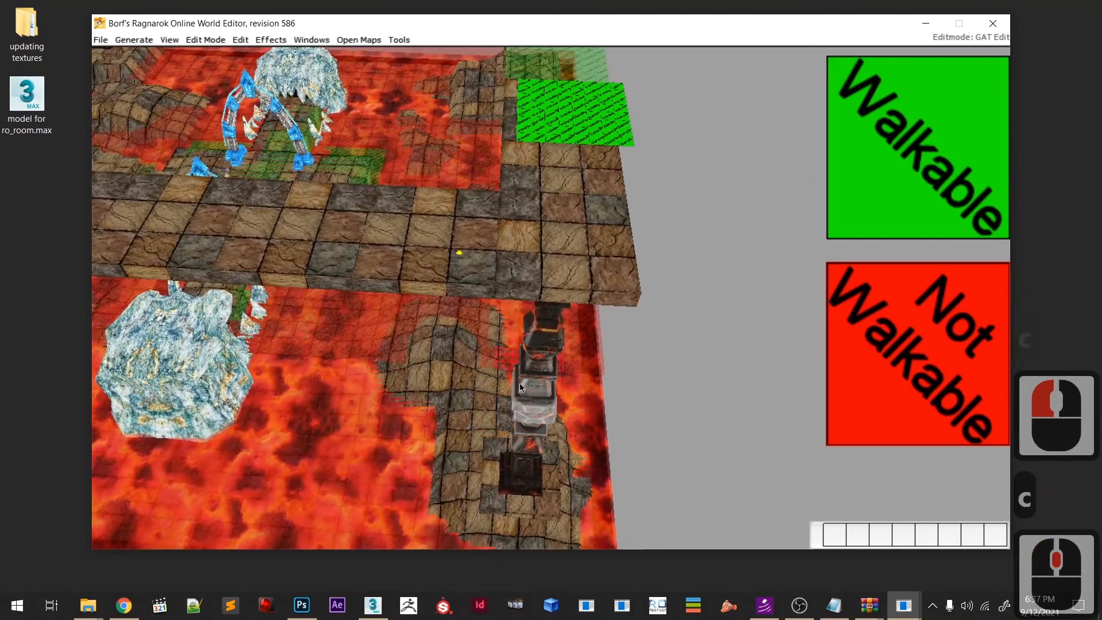
{"action": "left_click", "coordinate": [515, 392]}
{"action": "key", "text": "c"}
{"action": "left_click", "coordinate": [515, 432]}
{"action": "key", "text": "c"}
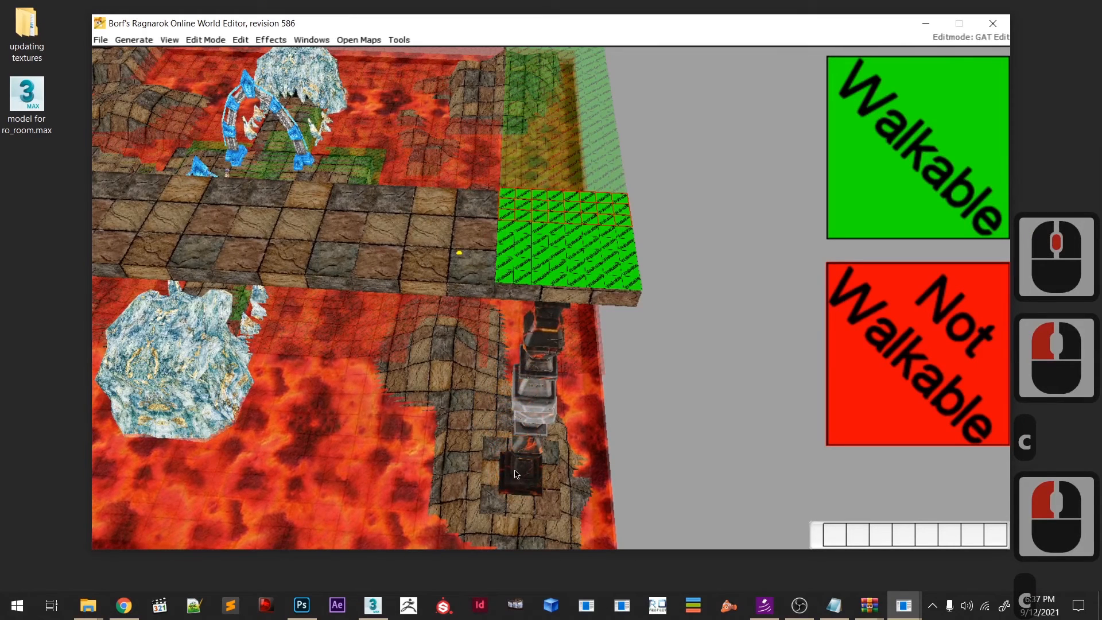
{"action": "left_click", "coordinate": [516, 471]}
{"action": "key", "text": "c"}
{"action": "left_click", "coordinate": [434, 482]}
{"action": "key", "text": "c"}
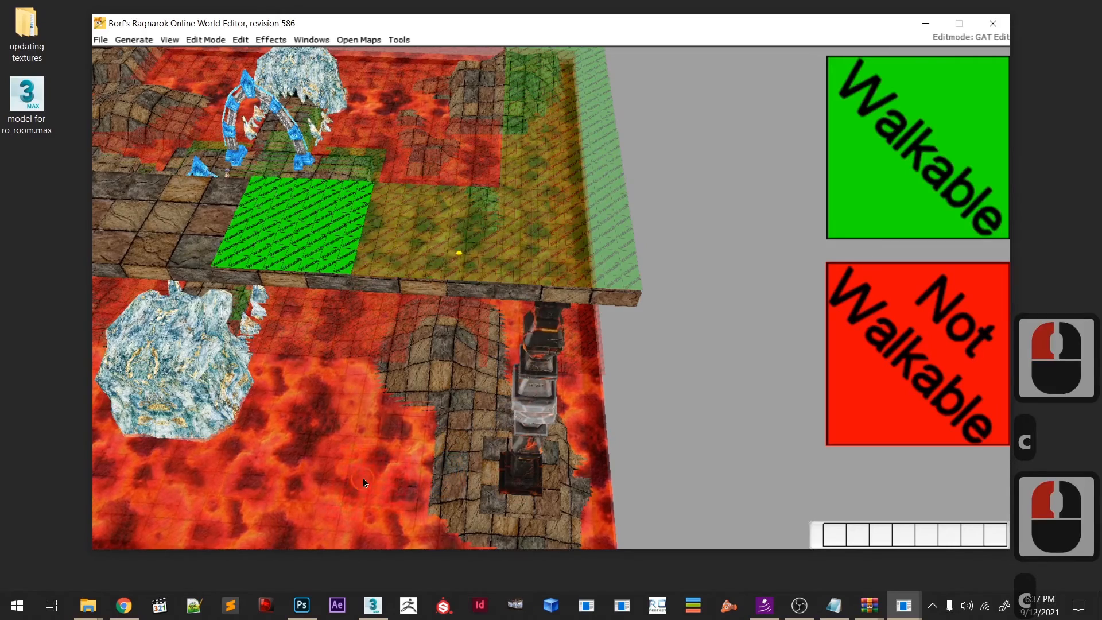
- Paint the central stretch of the front walkway between the two icy rock formations as walkable
{"action": "middle_click_drag", "start_coordinate": [361, 475], "coordinate": [549, 452]}
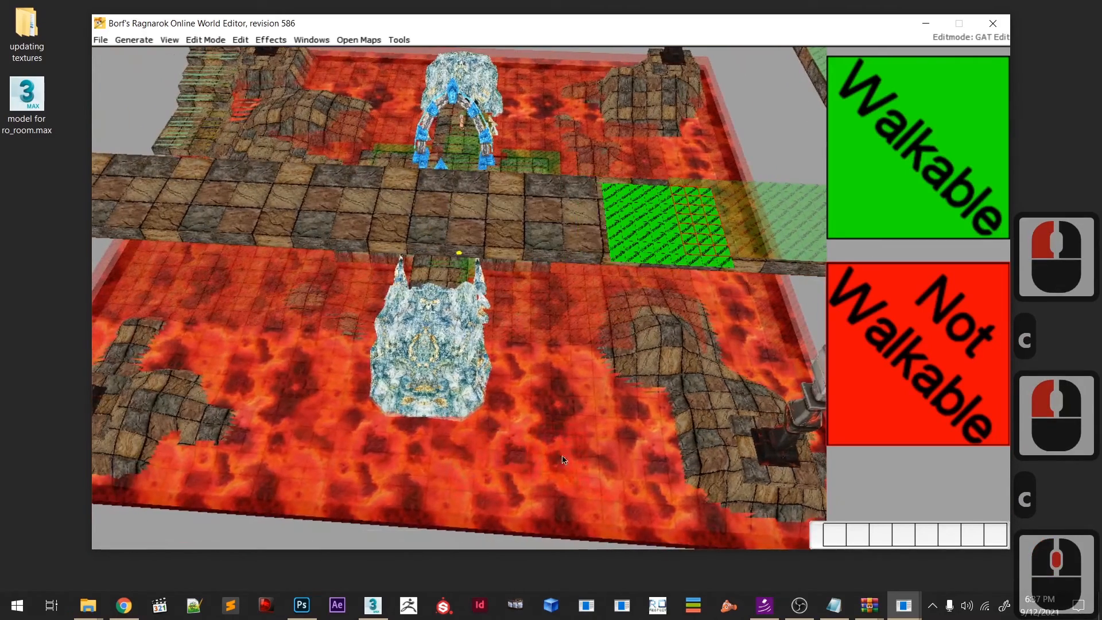
{"action": "left_click", "coordinate": [534, 455]}
{"action": "key", "text": "c"}
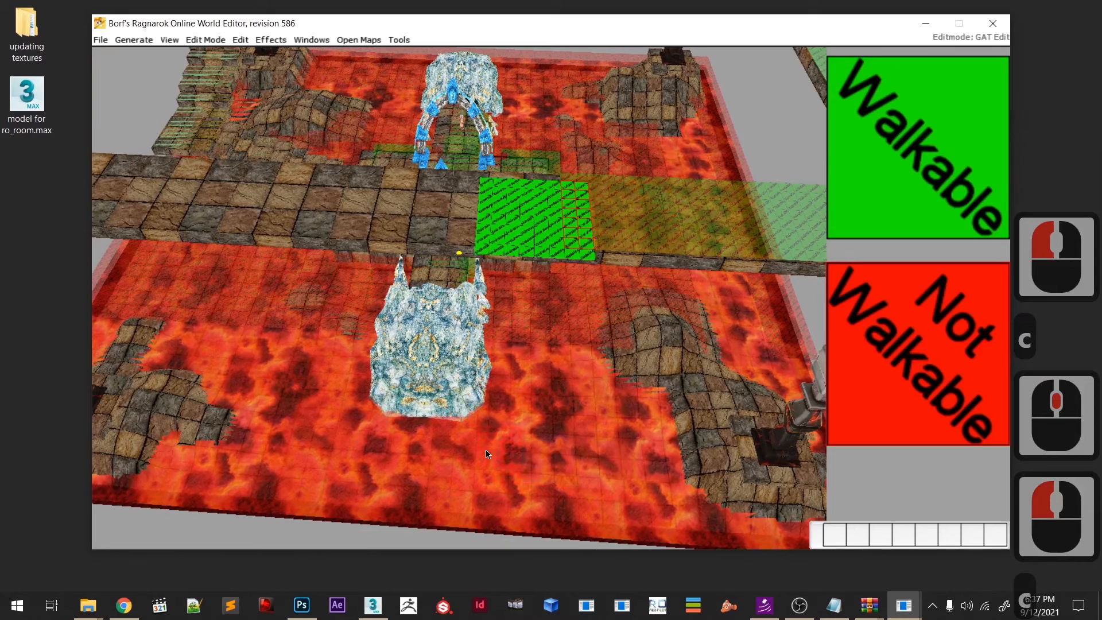
{"action": "key", "text": "c"}
{"action": "left_click", "coordinate": [448, 449]}
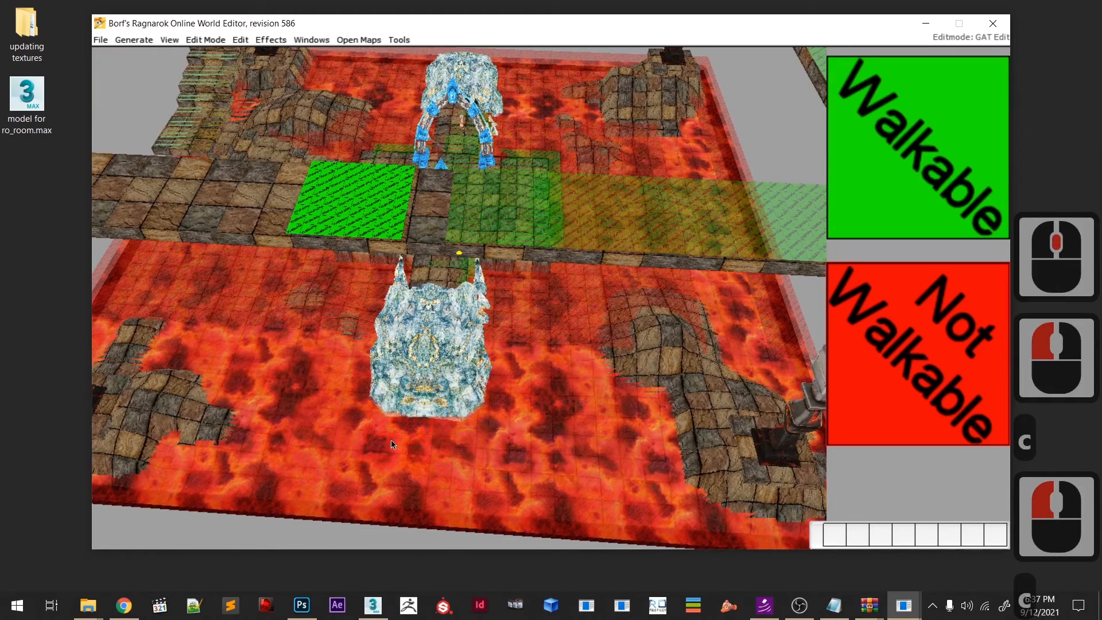
{"action": "left_click", "coordinate": [417, 439]}
{"action": "key", "text": "c"}
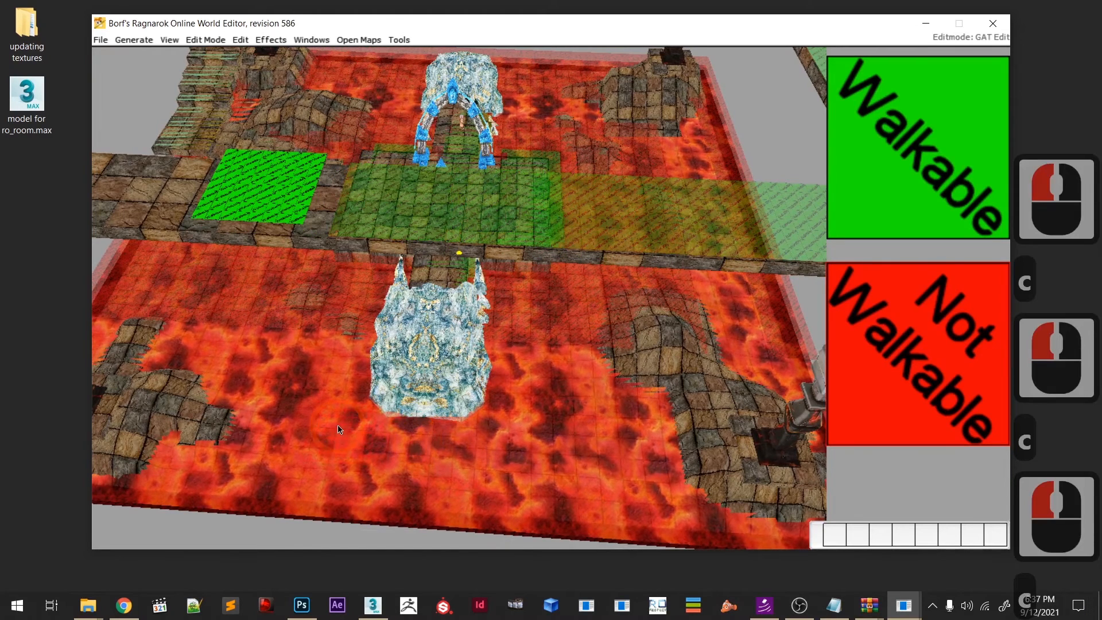
{"action": "left_click", "coordinate": [359, 433]}
{"action": "key", "text": "c"}
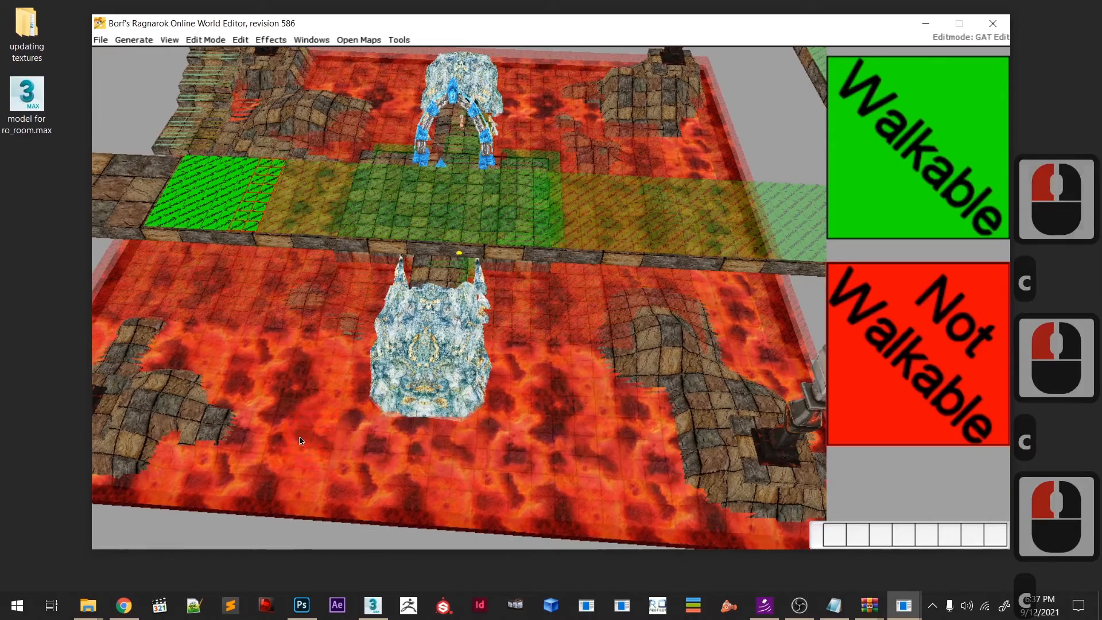
- Mark the remaining end of the front walkway as walkable up to the outer corner above the second pillar
{"action": "middle_click_drag", "start_coordinate": [298, 434], "coordinate": [534, 433]}
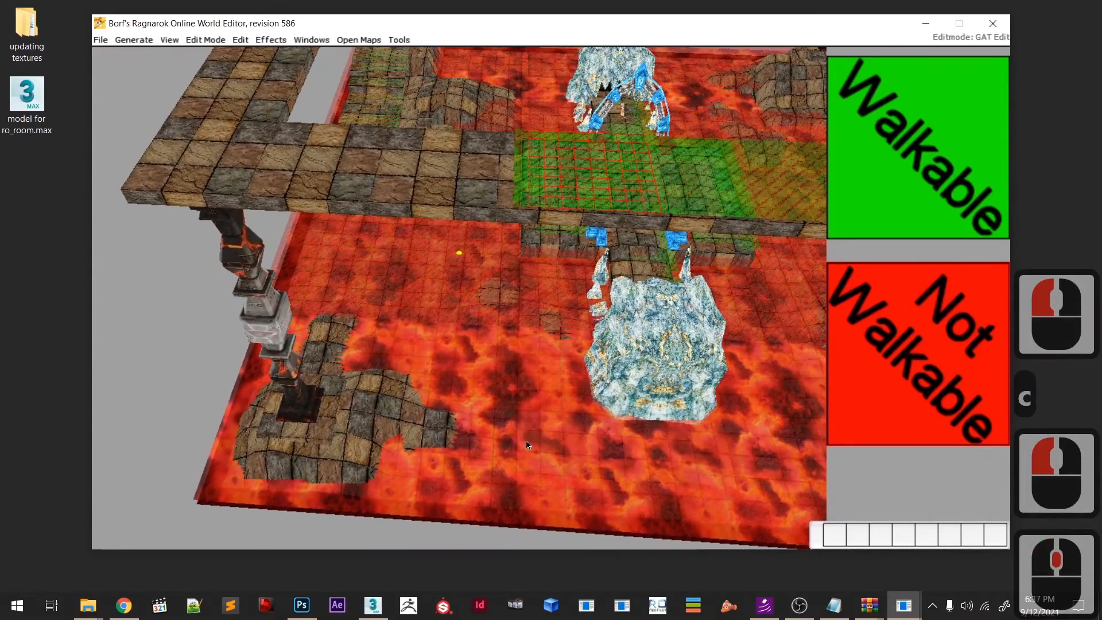
{"action": "key", "text": "c"}
{"action": "left_click", "coordinate": [451, 427]}
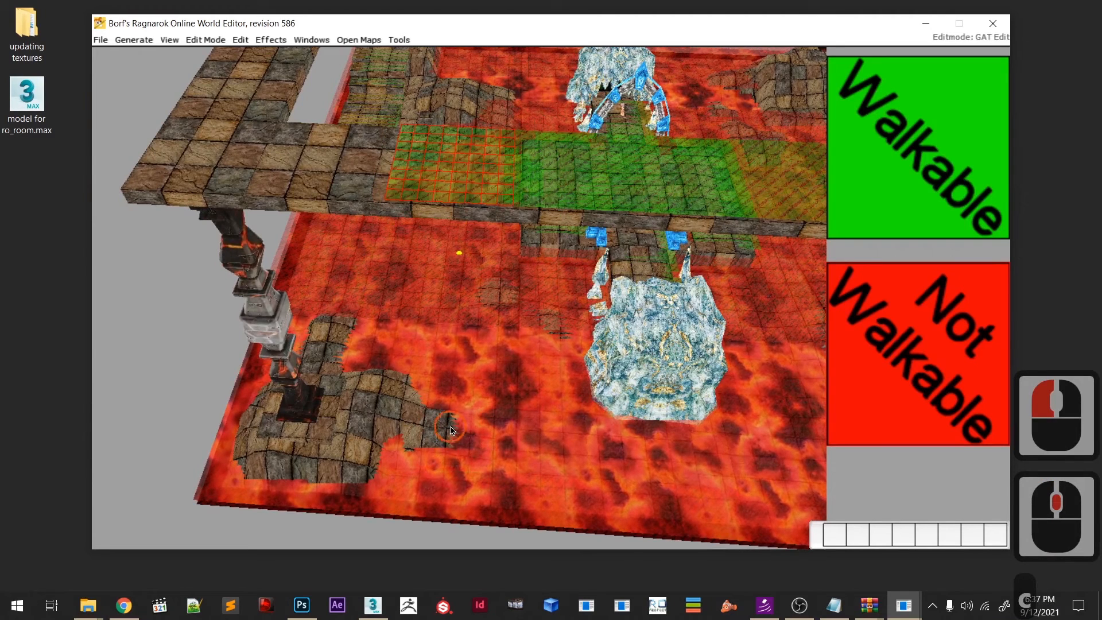
{"action": "key", "text": "c"}
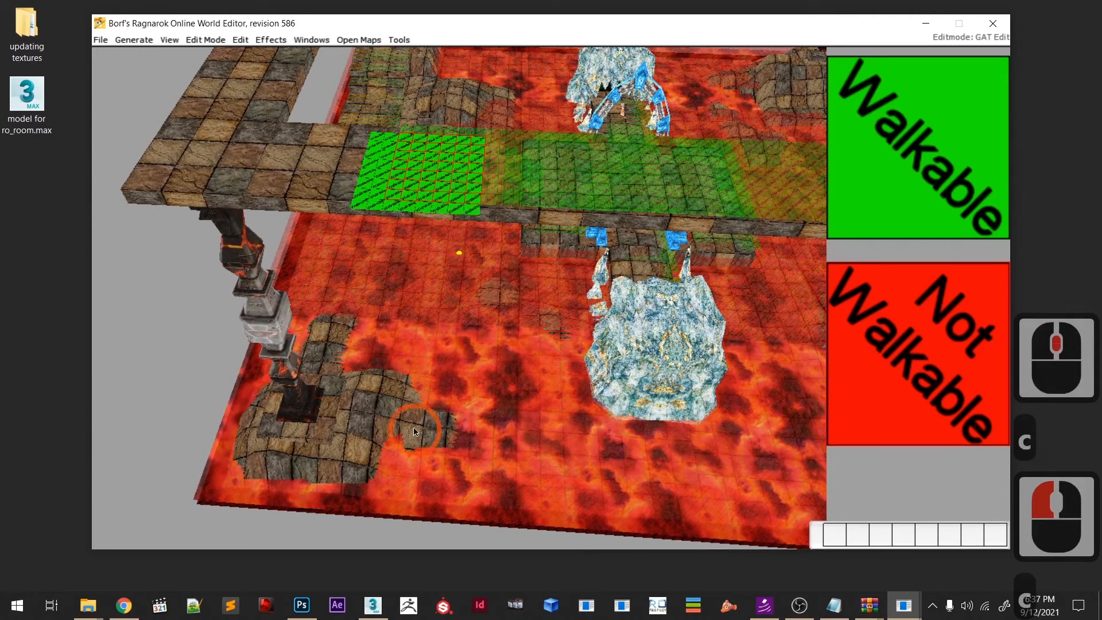
{"action": "left_click", "coordinate": [376, 415]}
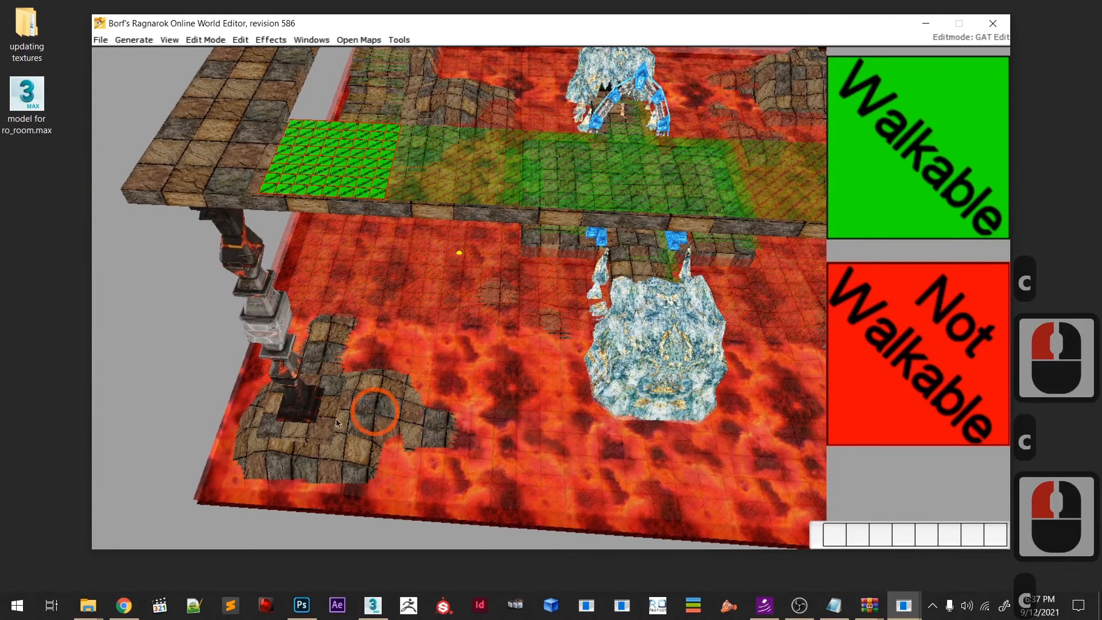
{"action": "left_click", "coordinate": [307, 407]}
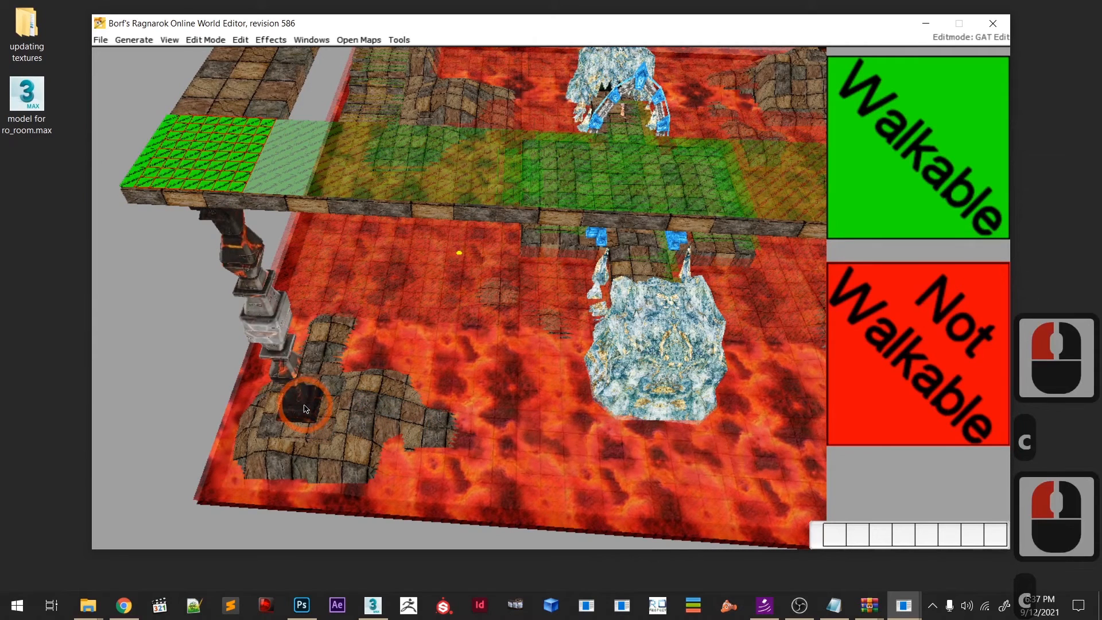
- Turn the walkable cells around that corner and paint the first stretch of the opposite side walkway
{"action": "left_click", "coordinate": [320, 358]}
{"action": "scroll", "coordinate": [367, 367], "scroll_direction": "down", "scroll_amount": 5}
{"action": "middle_click_drag", "start_coordinate": [505, 368], "coordinate": [376, 484]}
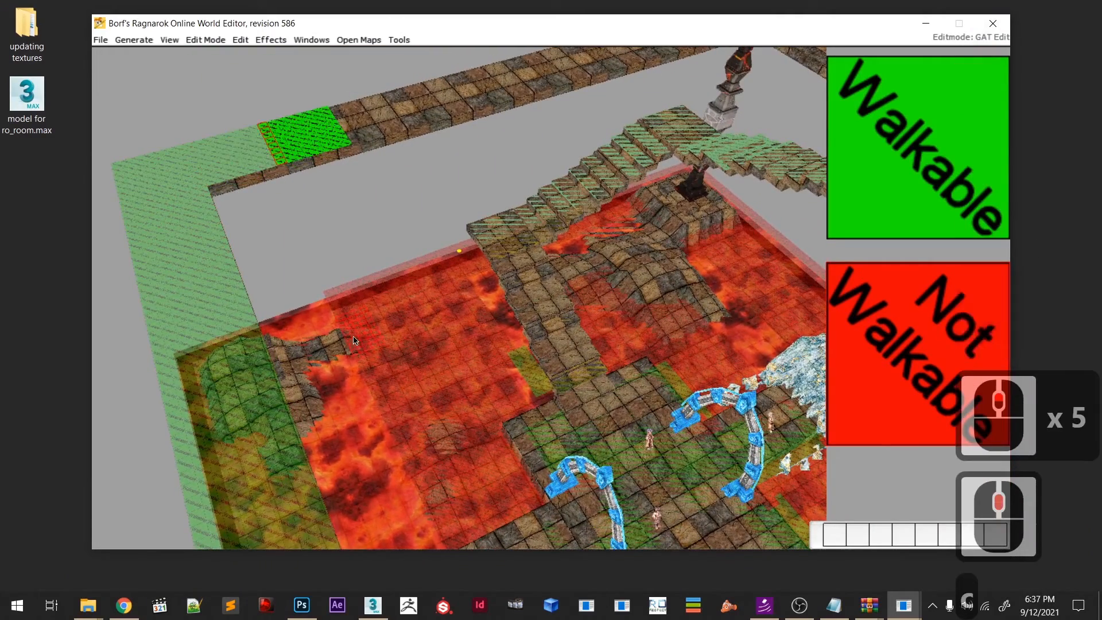
{"action": "left_click", "coordinate": [395, 326]}
{"action": "key", "text": "c"}
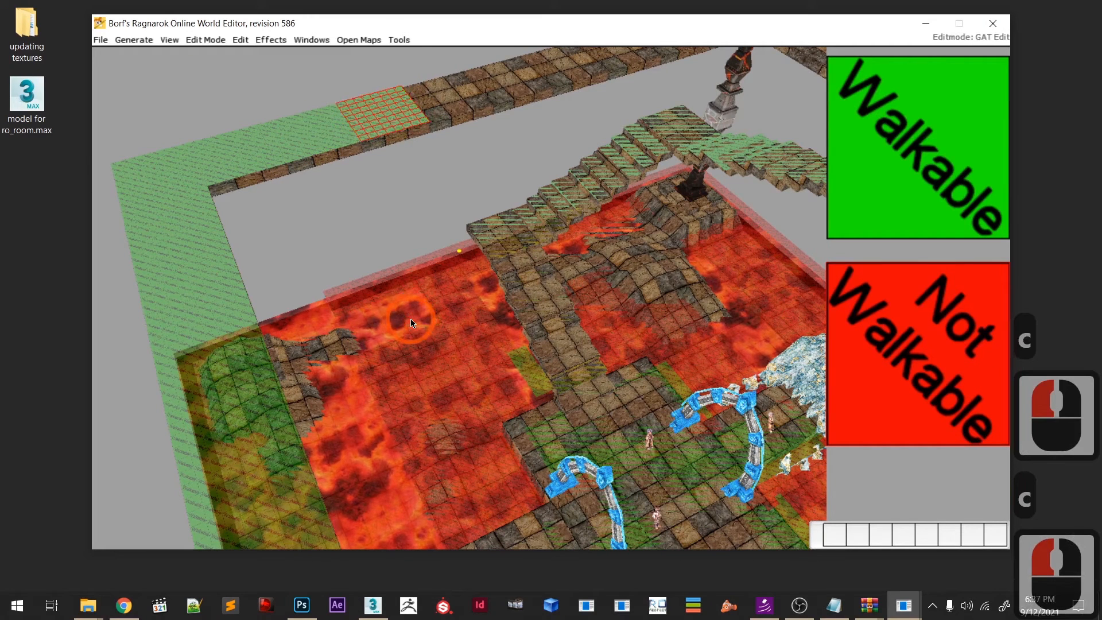
{"action": "left_click", "coordinate": [411, 323]}
{"action": "middle_click_drag", "start_coordinate": [453, 307], "coordinate": [402, 516]}
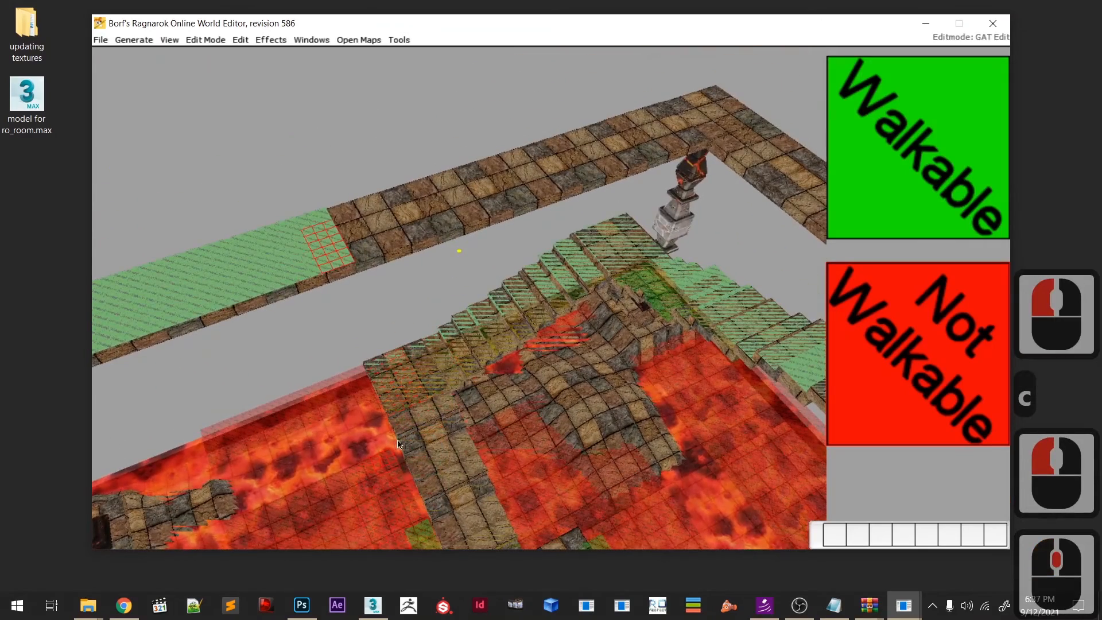
- Extend the walkable cells along the opposite side walkway to the part alongside the stairs
{"action": "middle_click_drag", "start_coordinate": [438, 406], "coordinate": [433, 311]}
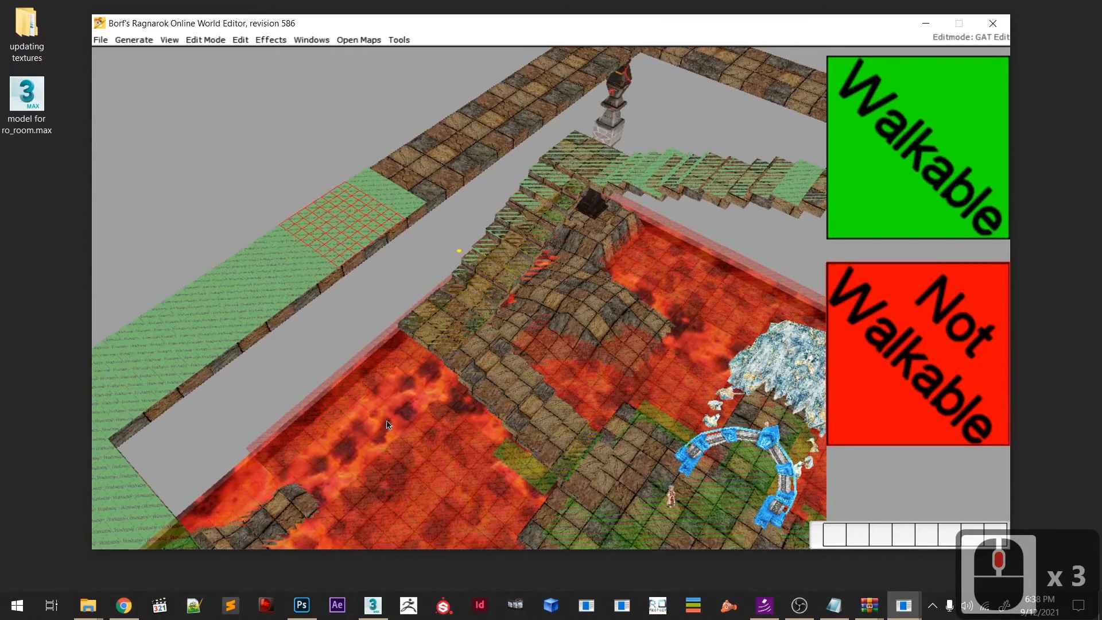
{"action": "key", "text": "c"}
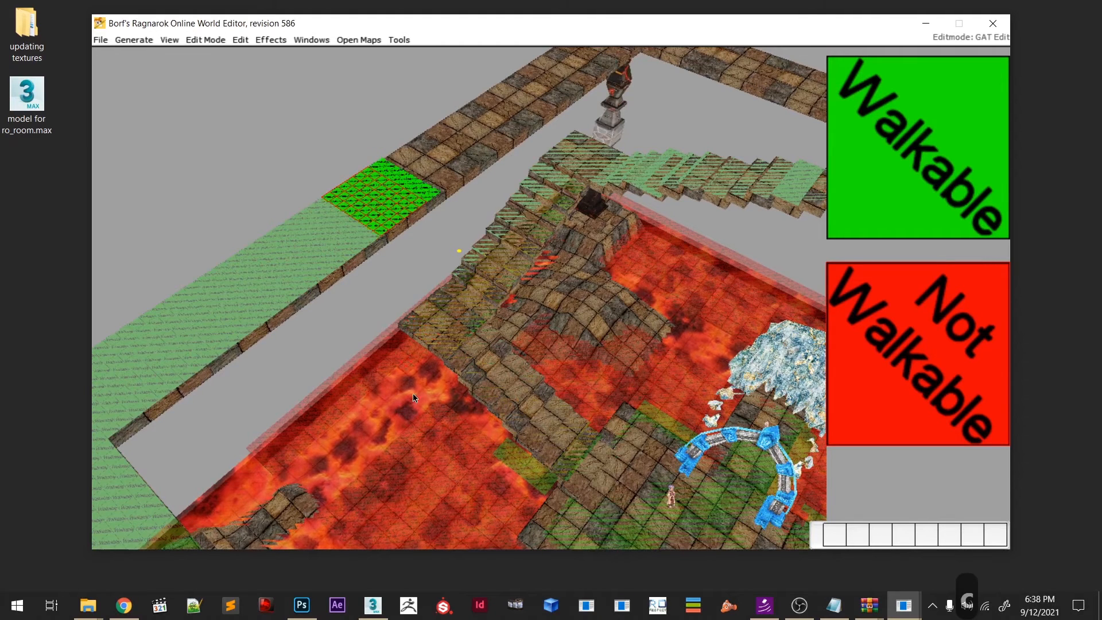
{"action": "left_click", "coordinate": [440, 373]}
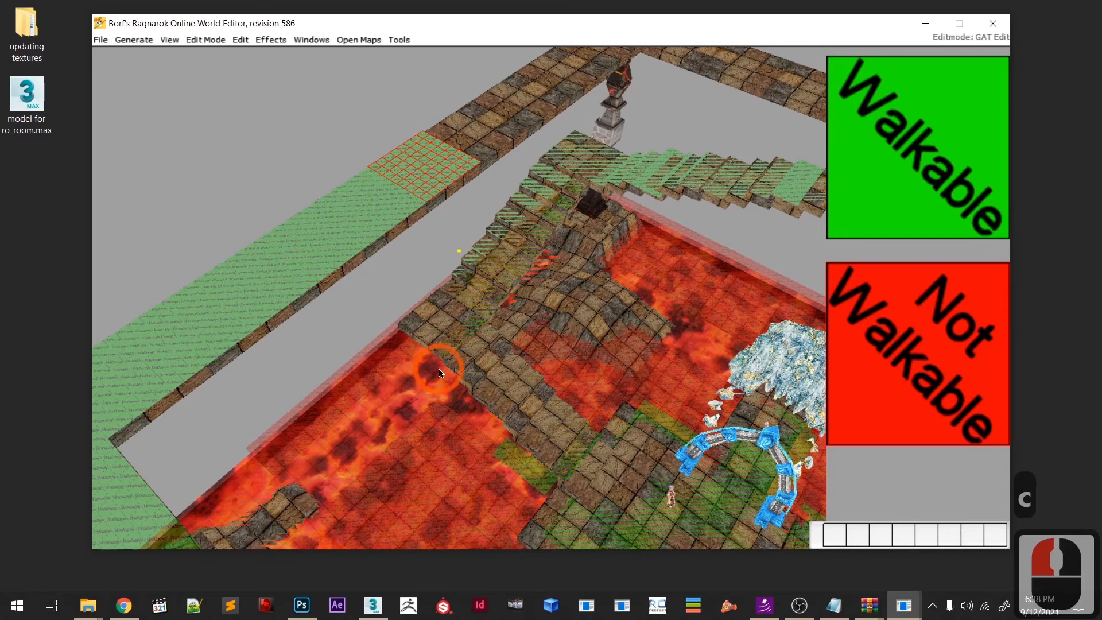
{"action": "left_click", "coordinate": [474, 334]}
- Paint the last stretch of the opposite side walkway as walkable, towards the far corner at the pillar
{"action": "mouse_move", "coordinate": [479, 379]}
{"action": "middle_mouse_down"}
{"action": "mouse_move", "coordinate": [442, 461]}
{"action": "mouse_move", "coordinate": [416, 488]}
{"action": "middle_mouse_up"}
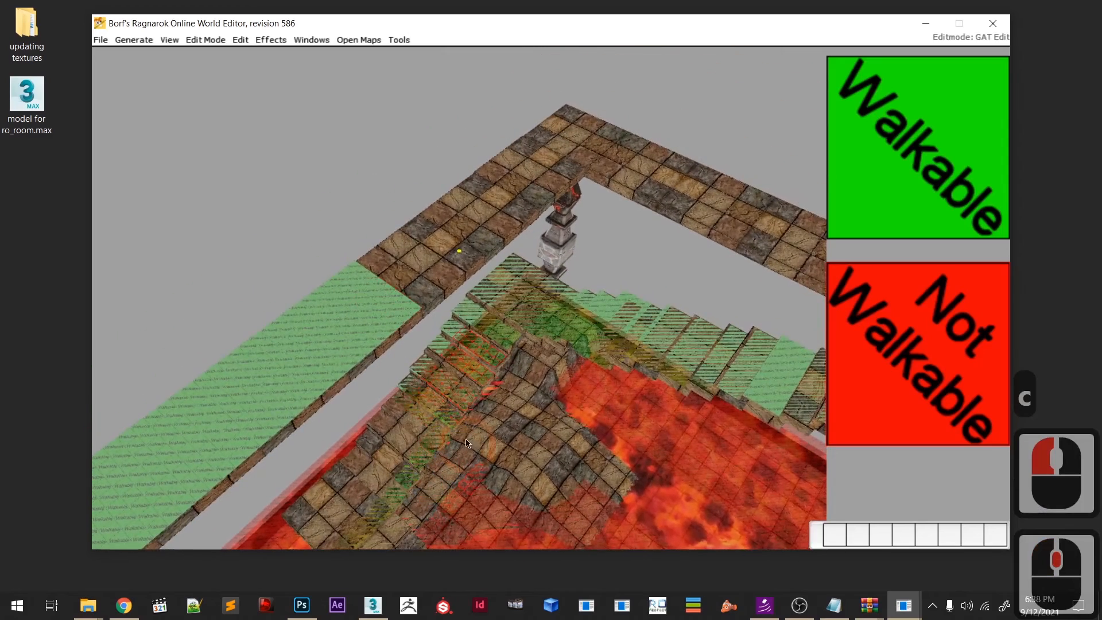
{"action": "left_click", "coordinate": [397, 495]}
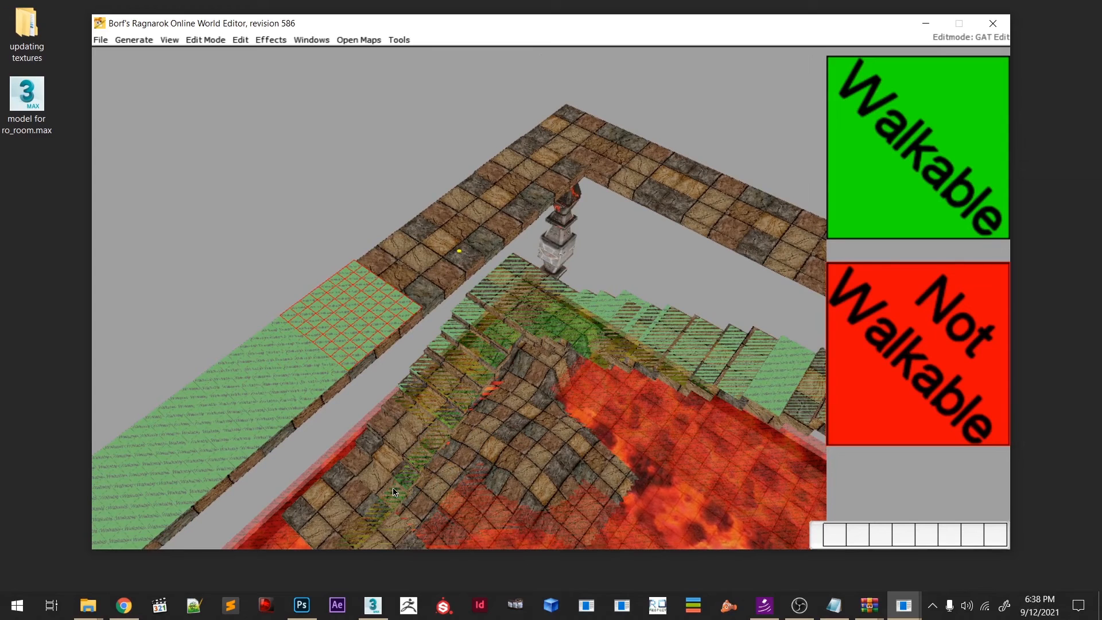
{"action": "left_click", "coordinate": [438, 450]}
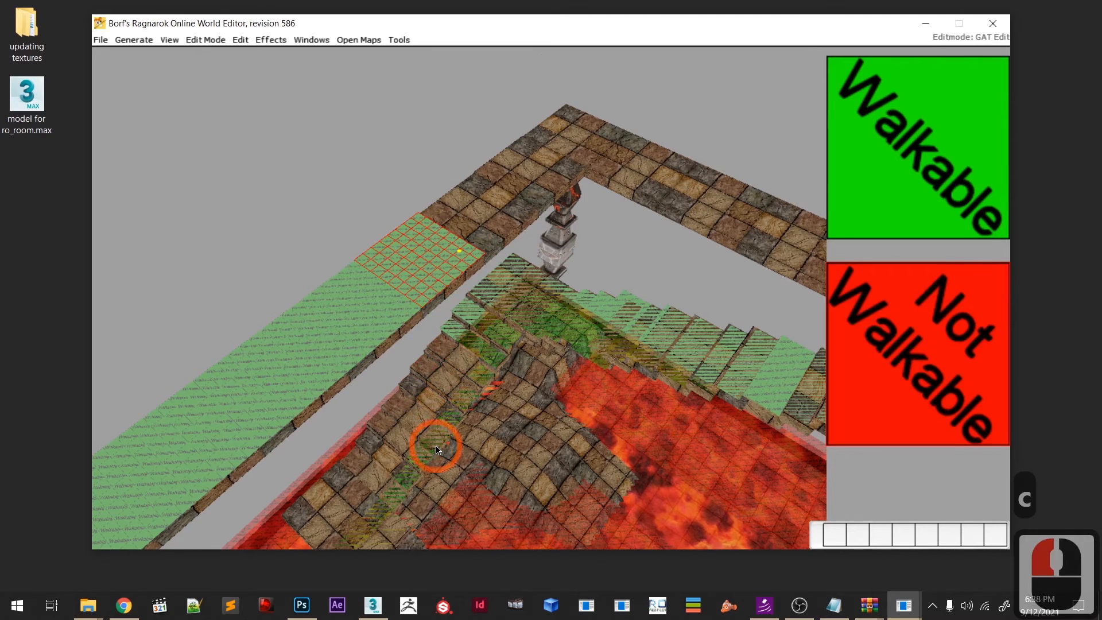
{"action": "key", "text": "c"}
{"action": "left_click", "coordinate": [476, 408]}
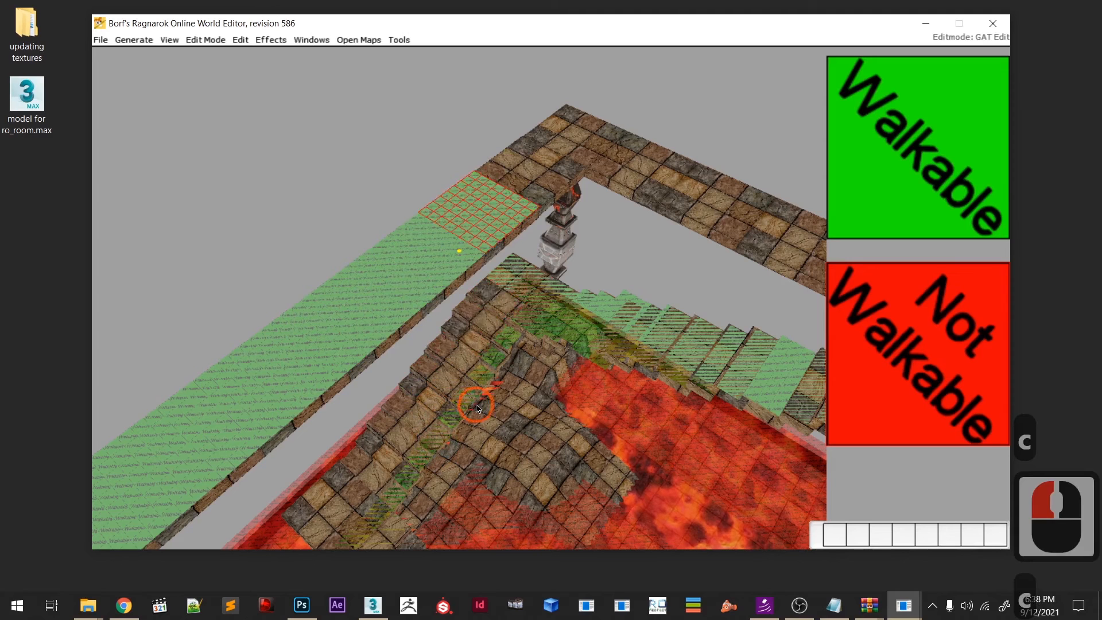
{"action": "key", "text": "c"}
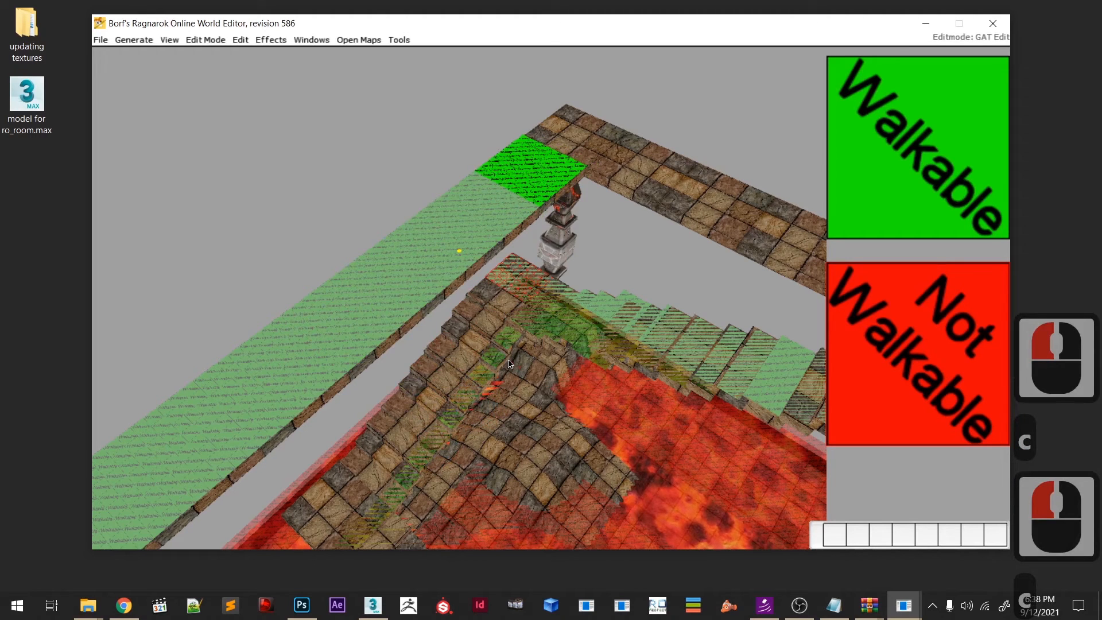
- Undo the last eight walkable paint operations on the side walkway that overlap the stairs
{"action": "left_click", "coordinate": [509, 363]}
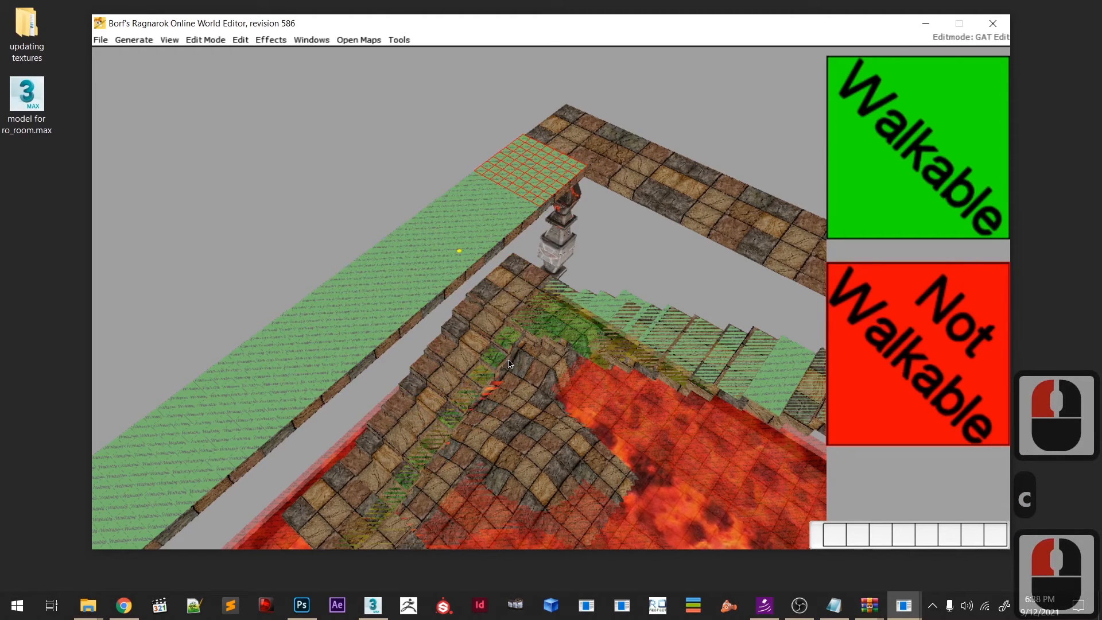
{"action": "scroll", "coordinate": [509, 363], "scroll_direction": "up", "scroll_amount": 3}
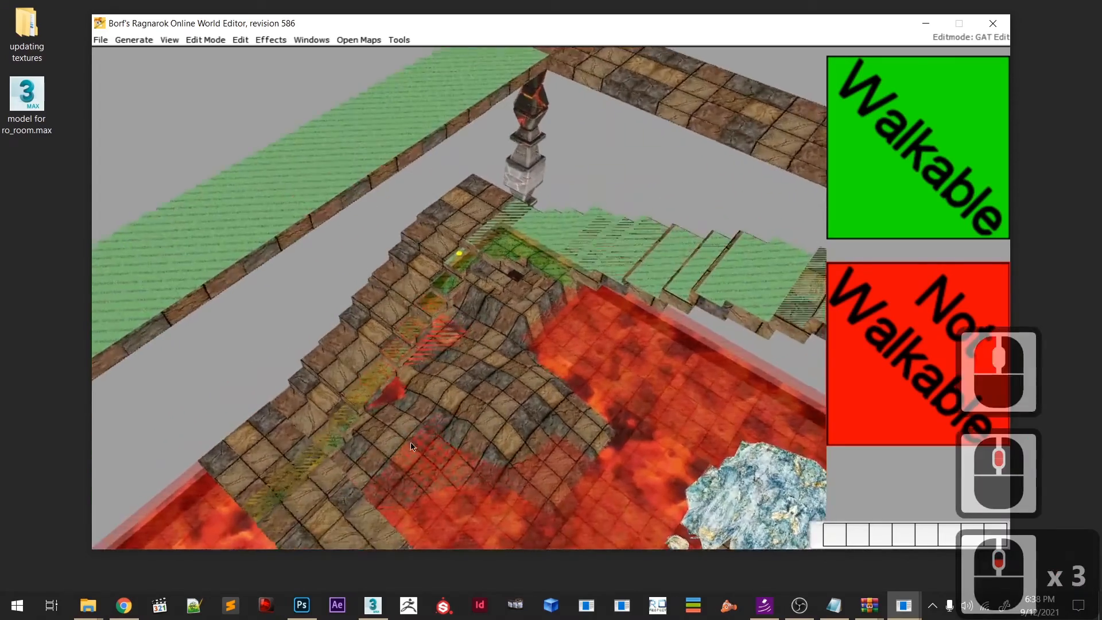
{"action": "scroll", "coordinate": [411, 444], "scroll_direction": "down", "scroll_amount": 4}
{"action": "middle_click_drag", "start_coordinate": [411, 443], "coordinate": [455, 412]}
{"action": "scroll", "coordinate": [455, 411], "scroll_direction": "up", "scroll_amount": 2}
{"action": "key", "text": "u"}
{"action": "key", "text": "u"}
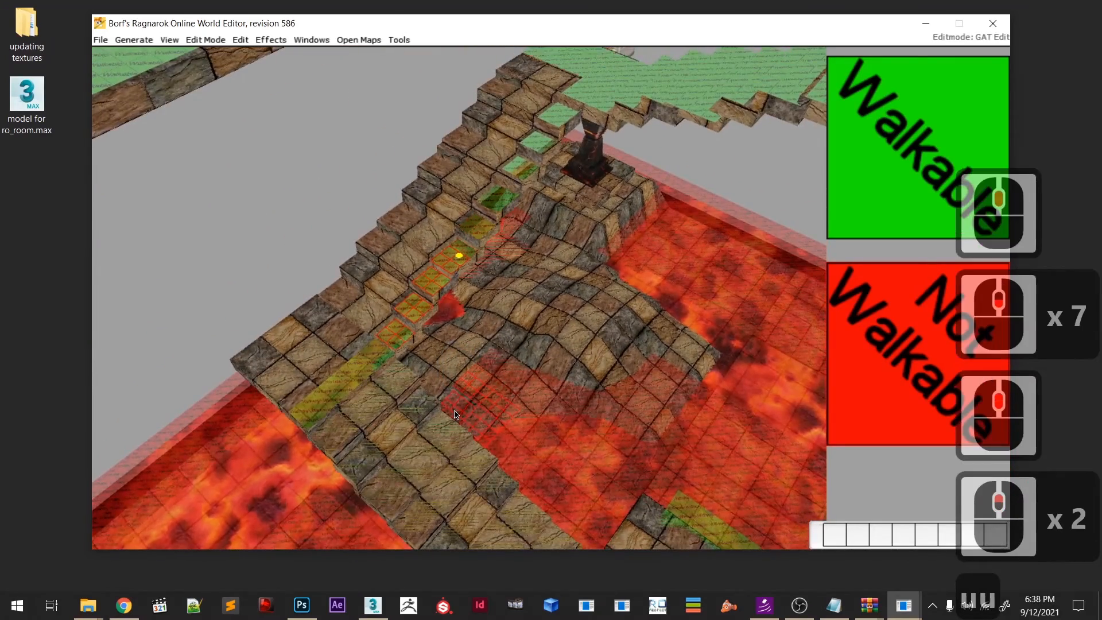
{"action": "key", "text": "u"}
{"action": "key", "text": "u"}
{"action": "key", "text": "u"}
{"action": "key", "text": "u"}
{"action": "key", "text": "u"}
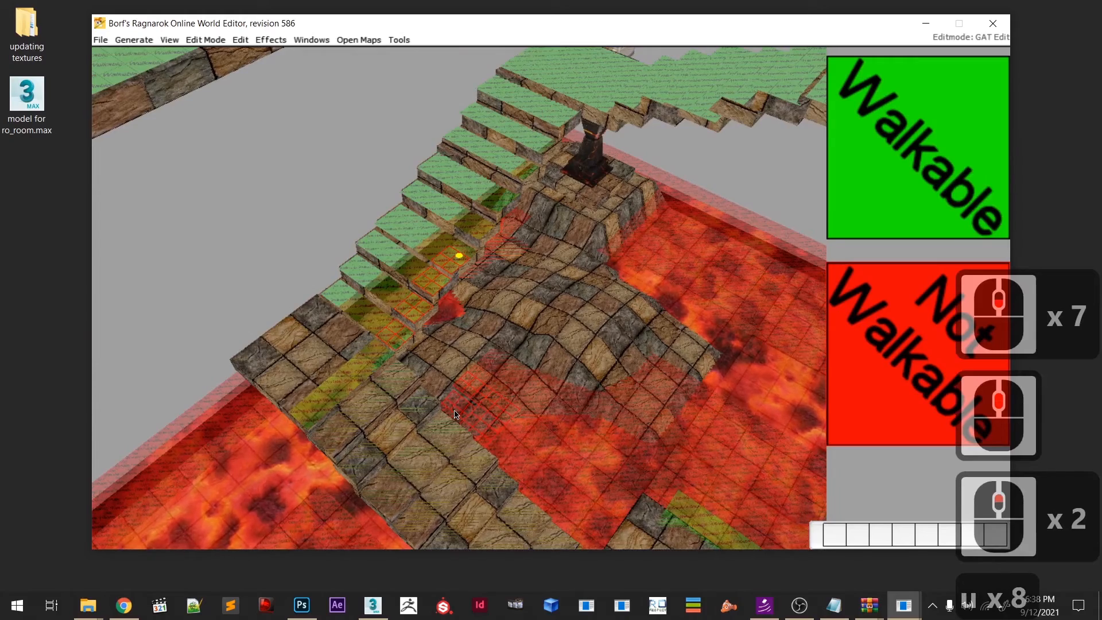
{"action": "key", "text": "u"}
- Try marking a small patch of walkable cells at the outer edge of the side walkway beside the stairs
{"action": "scroll", "coordinate": [455, 411], "scroll_direction": "up", "scroll_amount": 4}
{"action": "middle_click_drag", "start_coordinate": [455, 411], "coordinate": [287, 444]}
{"action": "scroll", "coordinate": [424, 420], "scroll_direction": "down", "scroll_amount": 3}
{"action": "scroll", "coordinate": [418, 422], "scroll_direction": "up", "scroll_amount": 5}
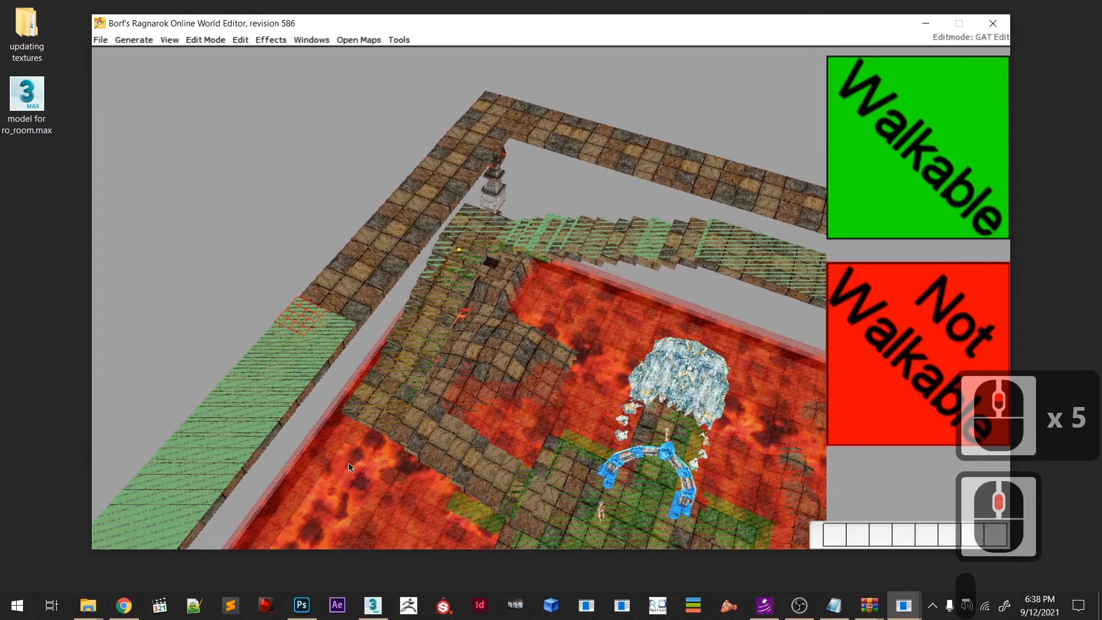
{"action": "key", "text": "c"}
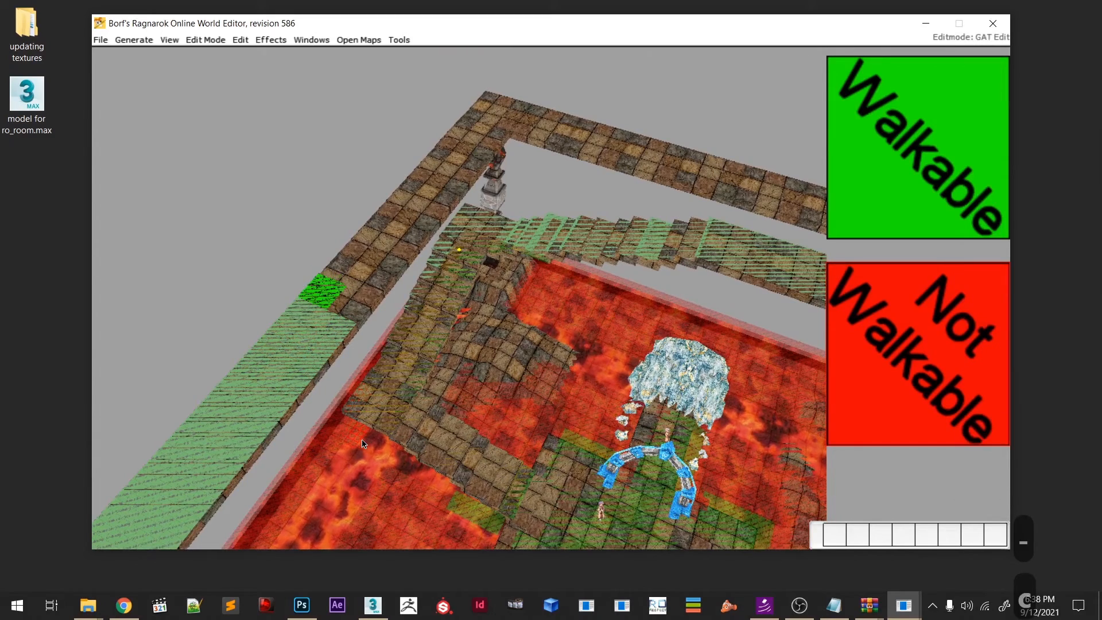
{"action": "left_click", "coordinate": [362, 443]}
{"action": "scroll", "coordinate": [362, 443], "scroll_direction": "up", "scroll_amount": 9}
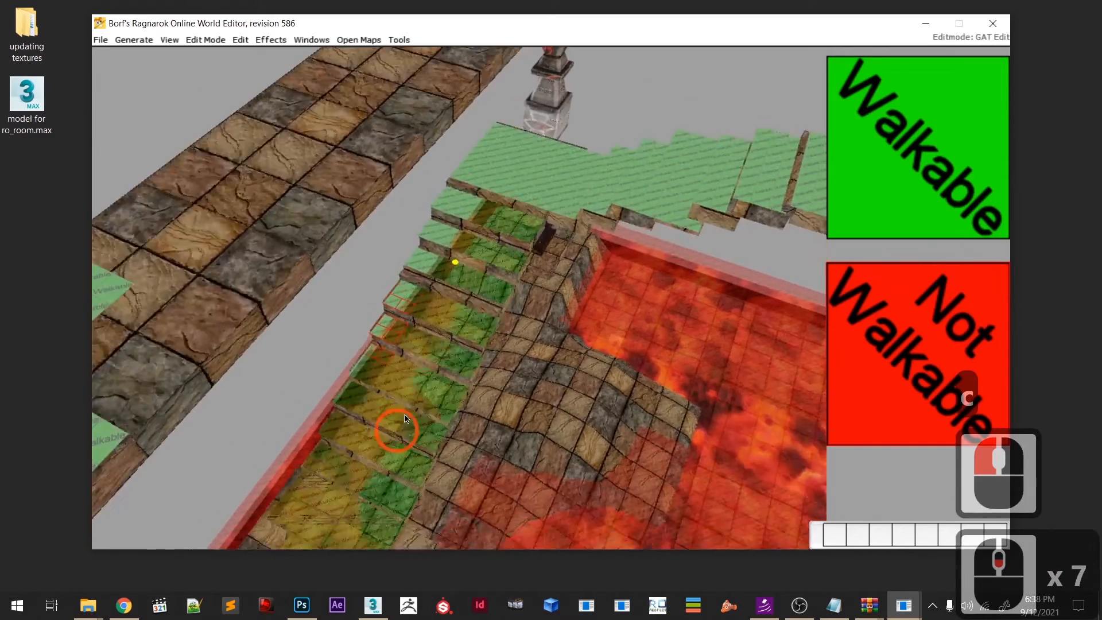
{"action": "key", "text": "u"}
{"action": "key", "text": "u"}
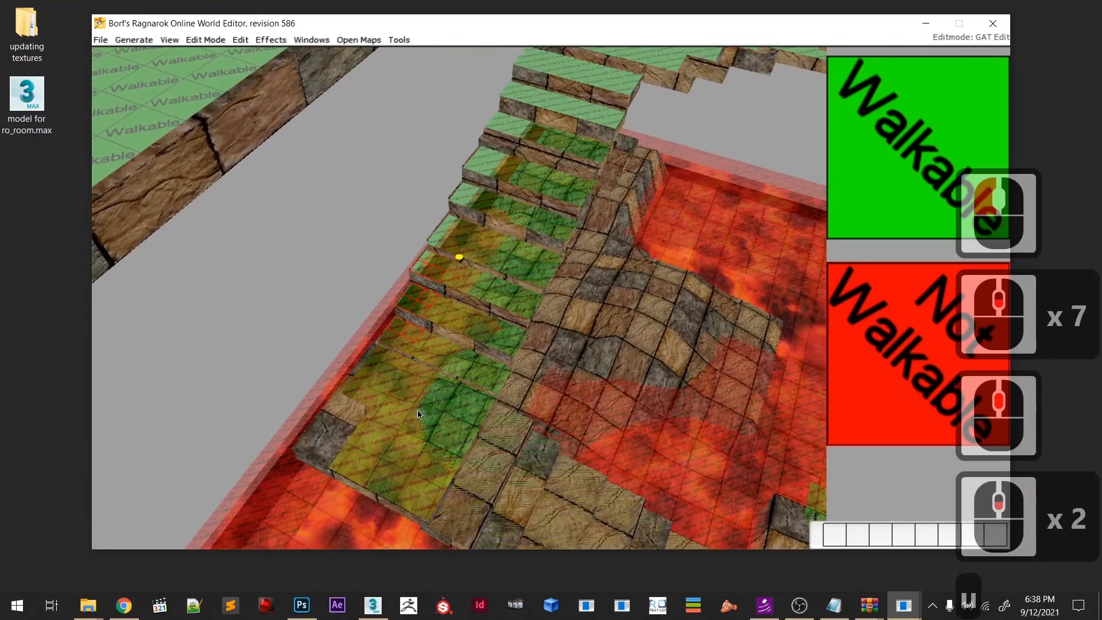
- Reduce the brush size and start a narrow walkable strip along the outer edge of the side walkway, clear of the stairs
{"action": "scroll", "coordinate": [405, 426], "scroll_direction": "up", "scroll_amount": 4}
{"action": "scroll", "coordinate": [413, 444], "scroll_direction": "down", "scroll_amount": 6}
{"action": "middle_click_drag", "start_coordinate": [412, 441], "coordinate": [379, 445]}
{"action": "scroll", "coordinate": [431, 425], "scroll_direction": "up", "scroll_amount": 7}
{"action": "scroll", "coordinate": [432, 427], "scroll_direction": "up", "scroll_amount": 1}
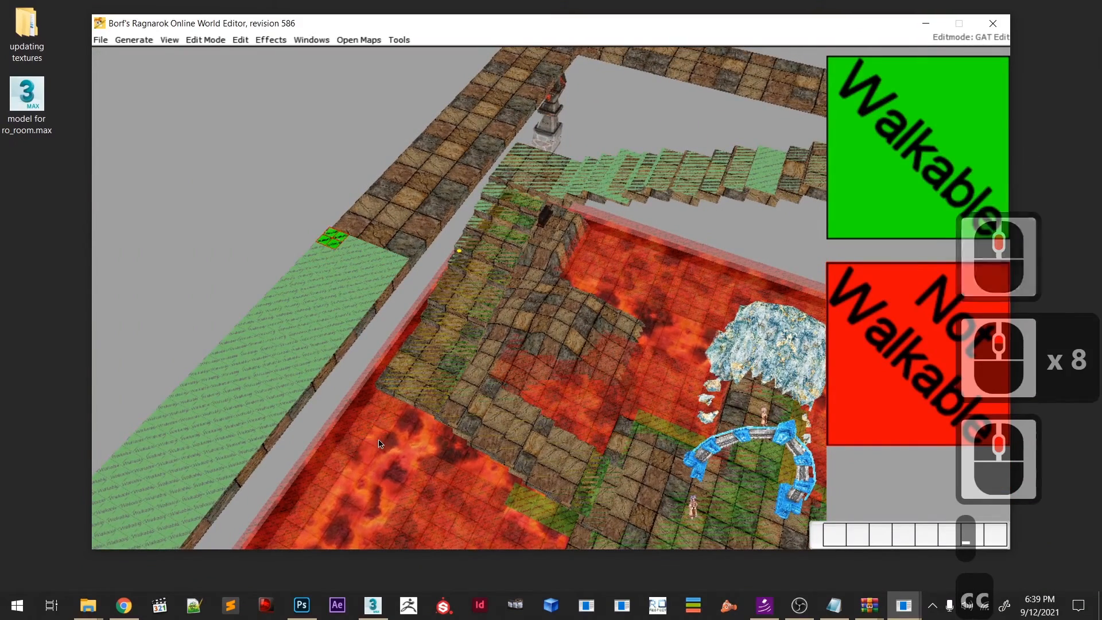
{"action": "middle_click", "coordinate": [385, 432]}
{"action": "scroll", "coordinate": [417, 457], "scroll_direction": "down", "scroll_amount": 6}
{"action": "scroll", "coordinate": [417, 455], "scroll_direction": "down", "scroll_amount": 1}
{"action": "mouse_move", "coordinate": [417, 453]}
{"action": "middle_mouse_down"}
{"action": "mouse_move", "coordinate": [424, 439]}
{"action": "mouse_move", "coordinate": [392, 456]}
{"action": "mouse_move", "coordinate": [416, 468]}
{"action": "middle_mouse_up"}
{"action": "scroll", "coordinate": [392, 457], "scroll_direction": "up", "scroll_amount": 7}
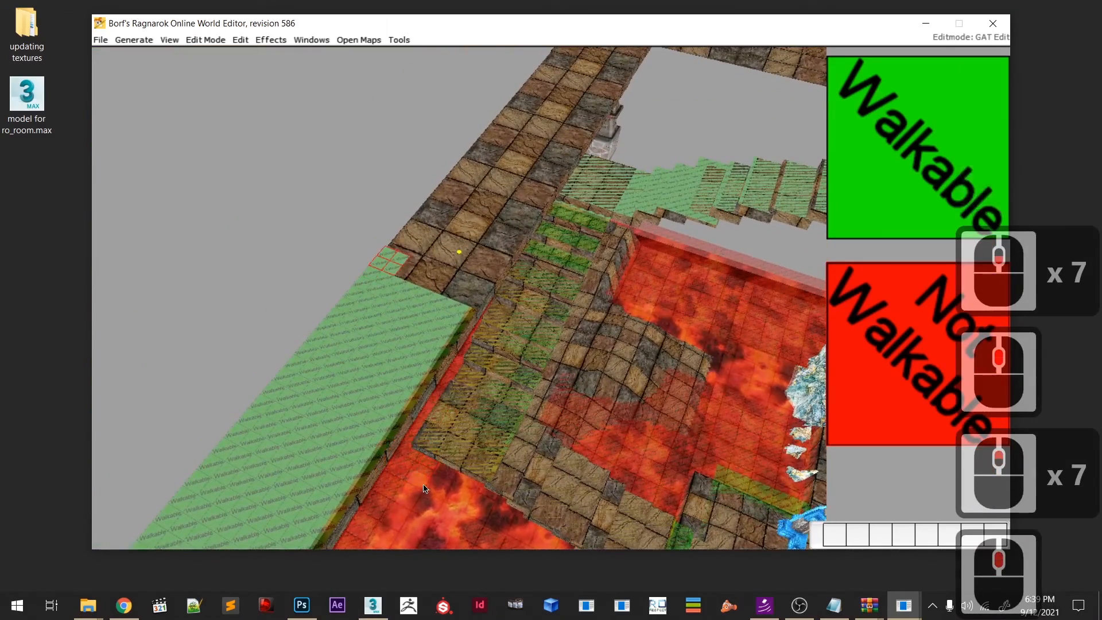
{"action": "key", "text": "c"}
{"action": "left_click", "coordinate": [432, 472]}
{"action": "key", "text": "c"}
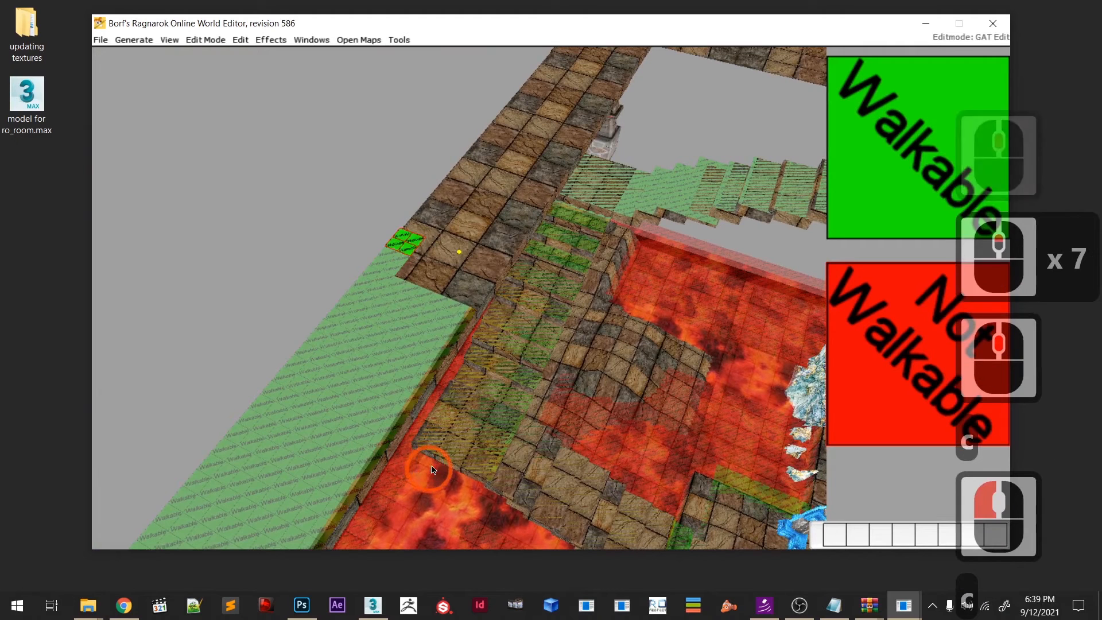
{"action": "left_click", "coordinate": [448, 437]}
{"action": "key", "text": "c"}
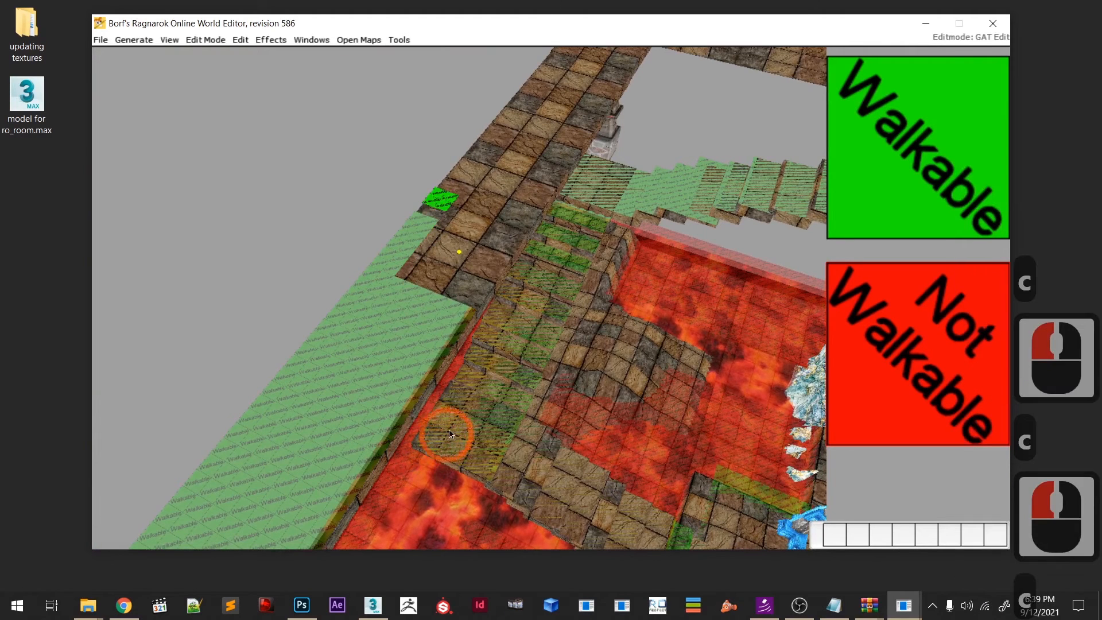
{"action": "left_click", "coordinate": [447, 440]}
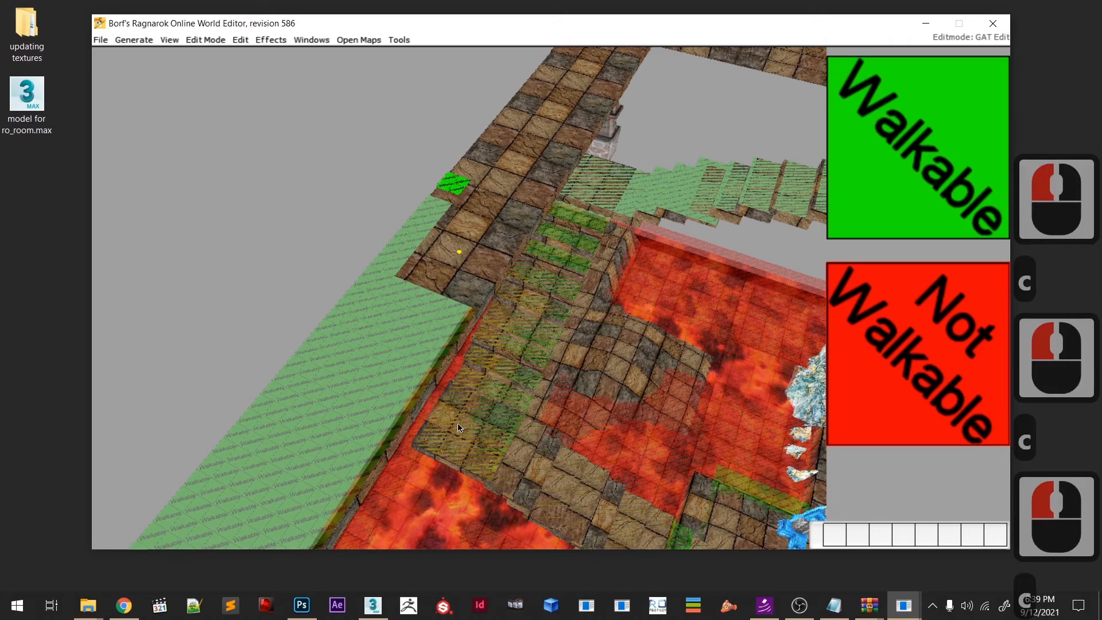
- Extend the narrow walkable strip along the walkway's outer edge past the lower flight of stairs
{"action": "key", "text": "c"}
{"action": "left_click", "coordinate": [466, 419]}
{"action": "key", "text": "c"}
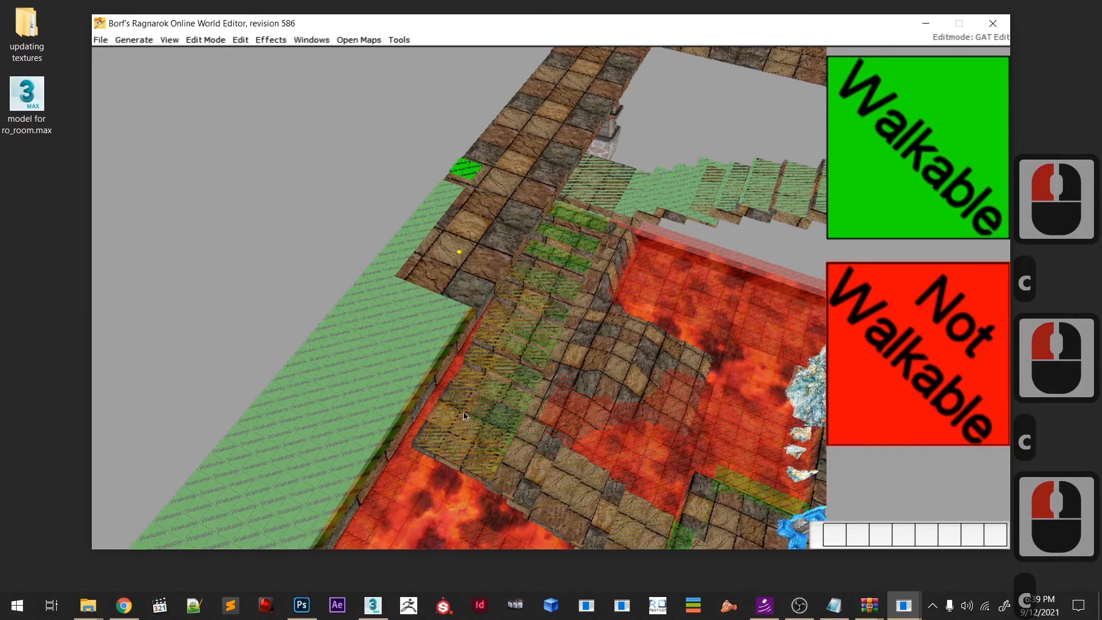
{"action": "left_click", "coordinate": [466, 403]}
{"action": "key", "text": "c"}
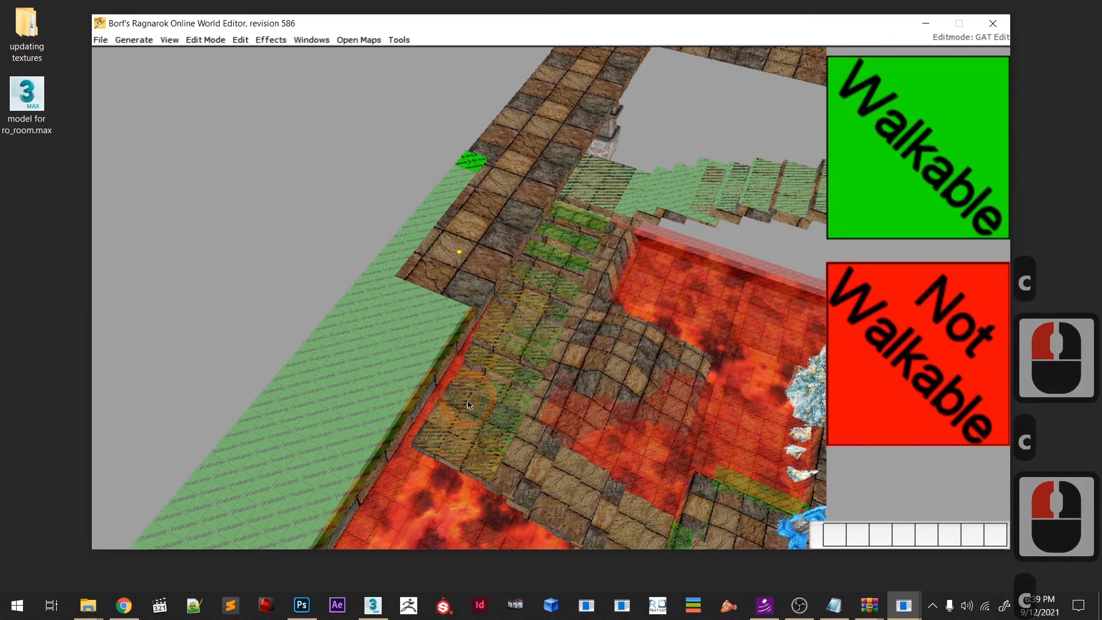
{"action": "left_click", "coordinate": [467, 405]}
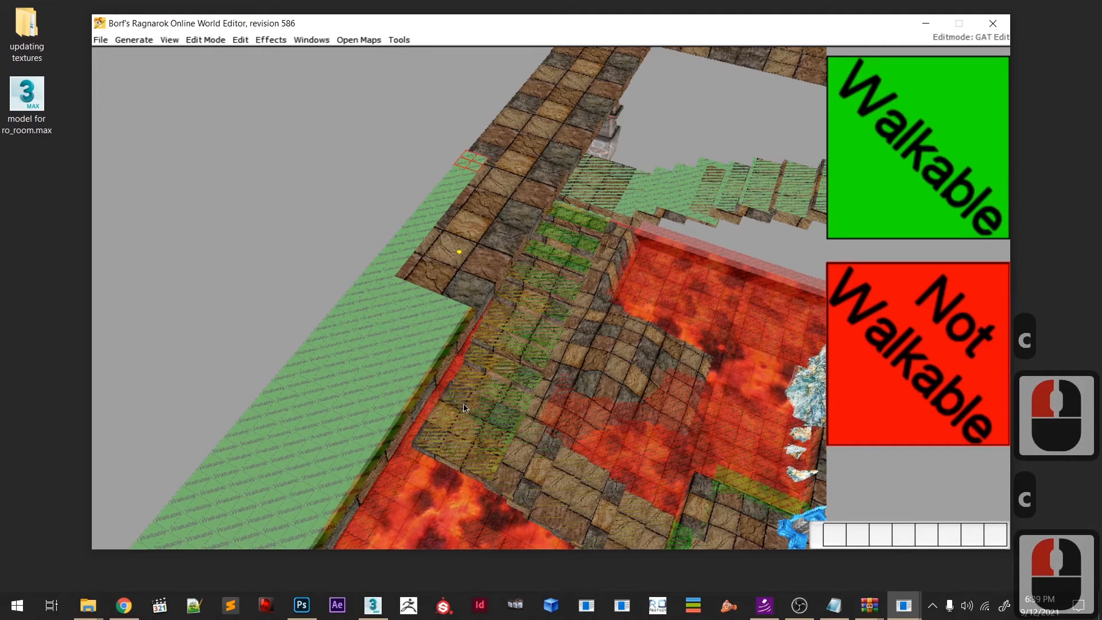
{"action": "key", "text": "c"}
{"action": "left_click", "coordinate": [469, 395]}
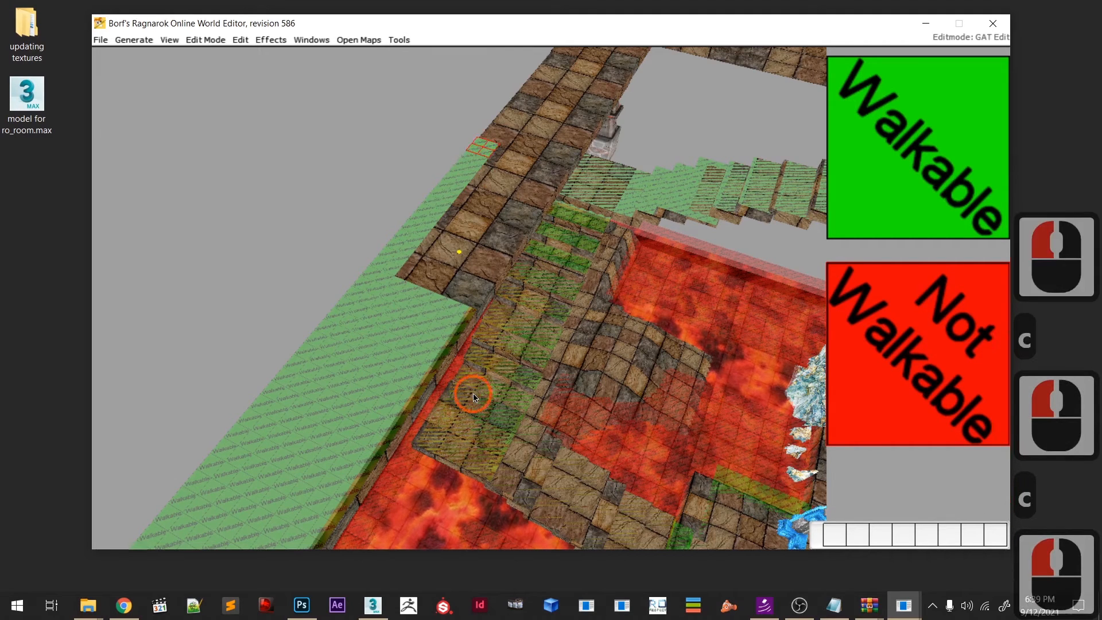
{"action": "key", "text": "c"}
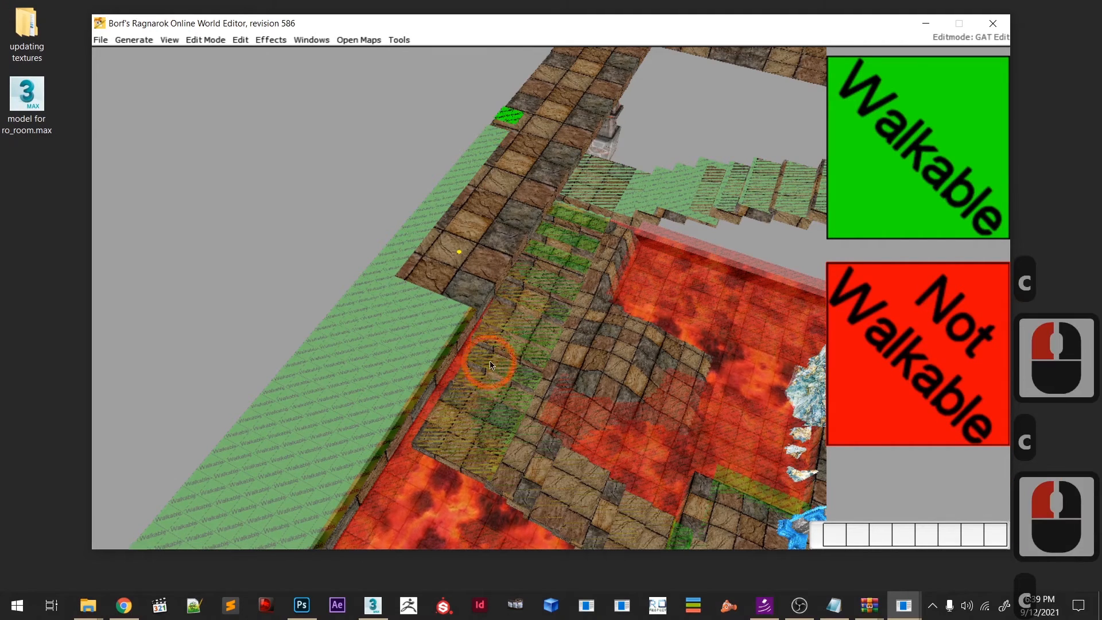
{"action": "left_click", "coordinate": [489, 372]}
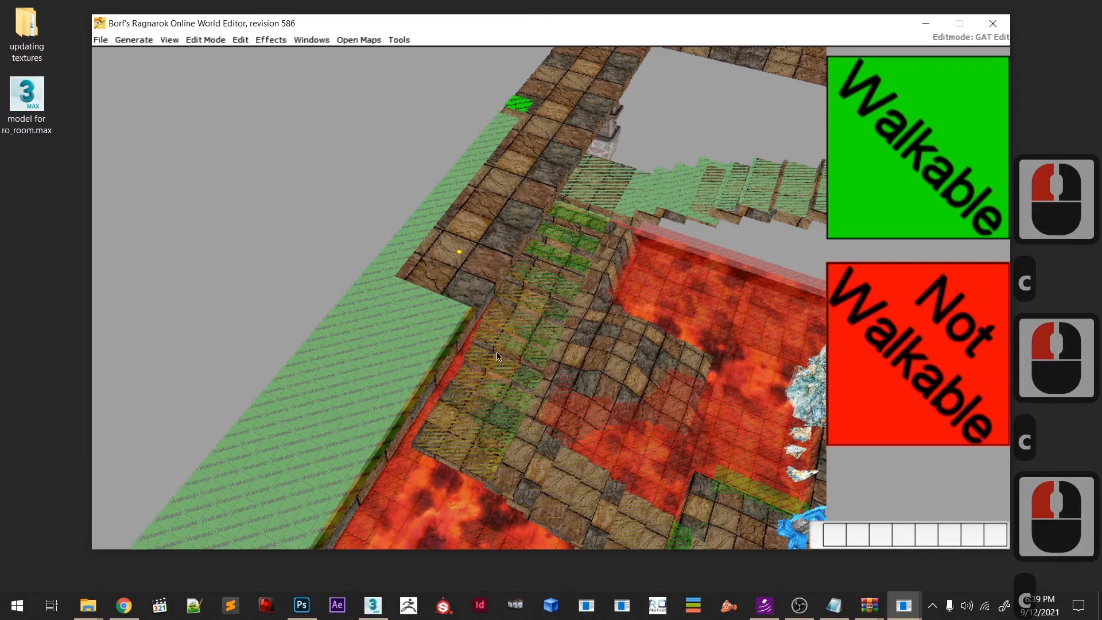
{"action": "left_click", "coordinate": [497, 356]}
- Continue the narrow strip of walkable cells along the outer edge to just short of the far corner by the pillar
{"action": "middle_click_drag", "start_coordinate": [511, 327], "coordinate": [397, 447]}
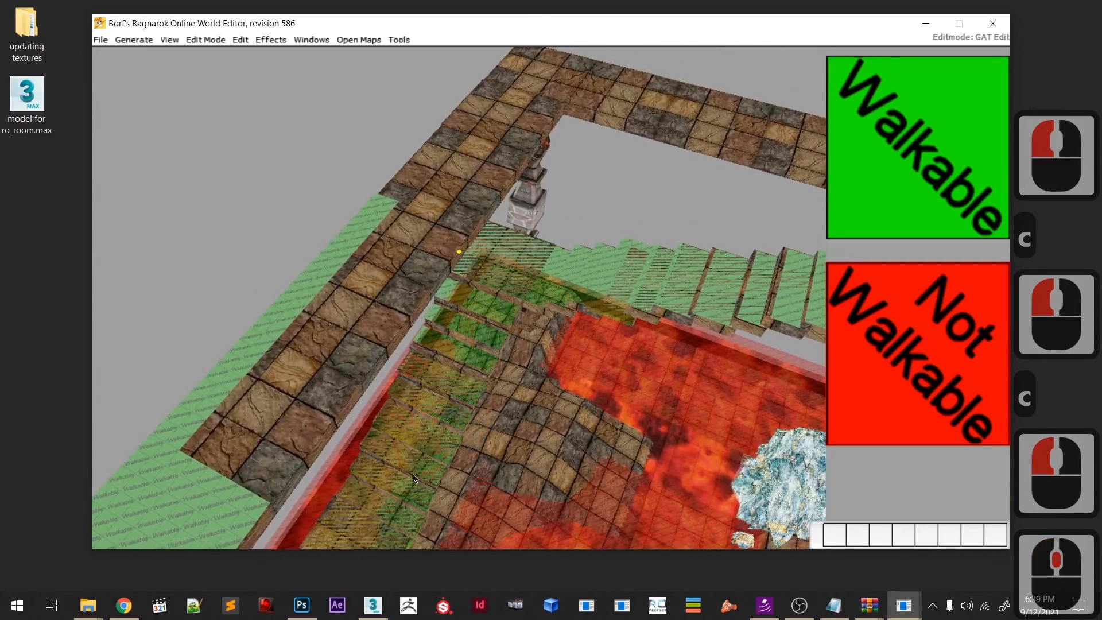
{"action": "key", "text": "c"}
{"action": "left_click", "coordinate": [422, 424]}
{"action": "key", "text": "c"}
{"action": "left_click", "coordinate": [426, 410]}
{"action": "key", "text": "c"}
{"action": "left_click", "coordinate": [439, 397]}
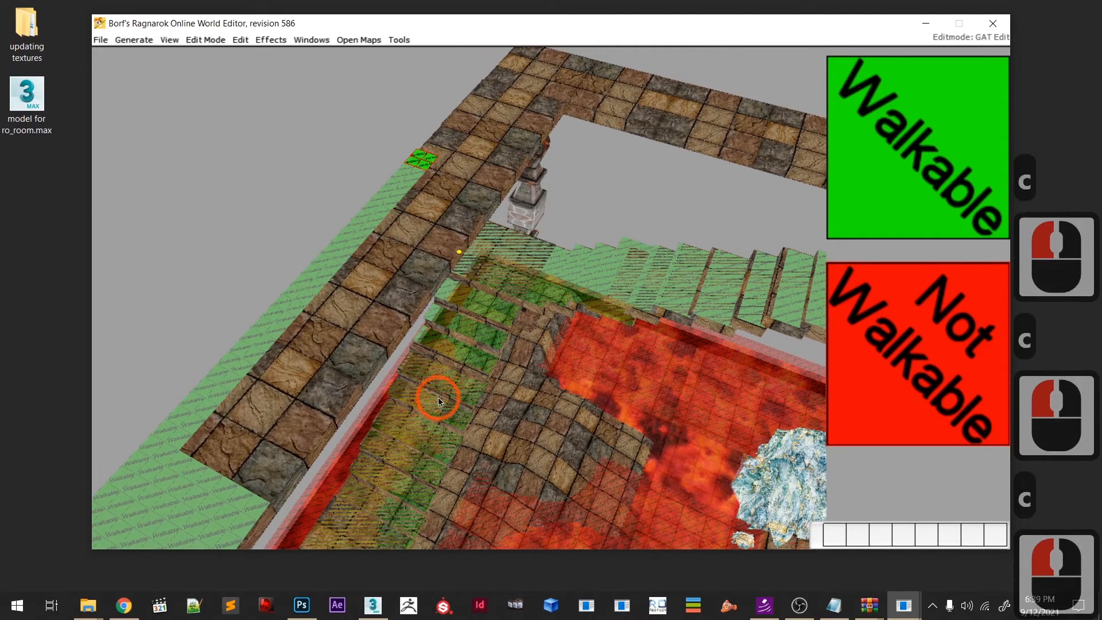
{"action": "key", "text": "c"}
{"action": "left_click", "coordinate": [456, 372]}
{"action": "left_click", "coordinate": [445, 385]}
{"action": "key", "text": "c"}
{"action": "left_click", "coordinate": [451, 368]}
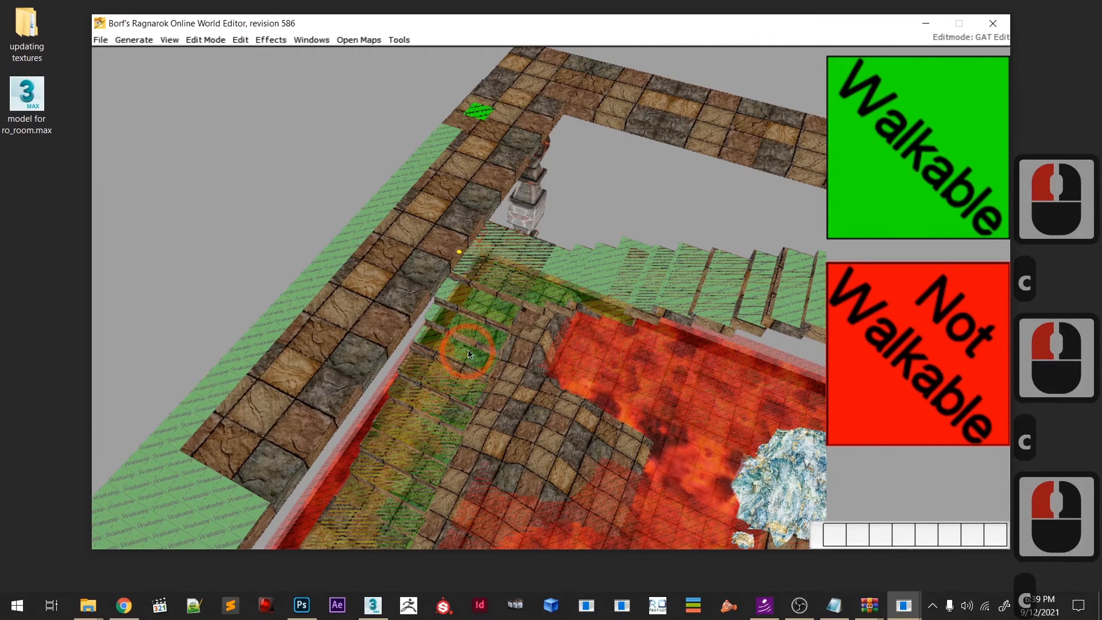
{"action": "key", "text": "c"}
{"action": "left_click", "coordinate": [458, 366]}
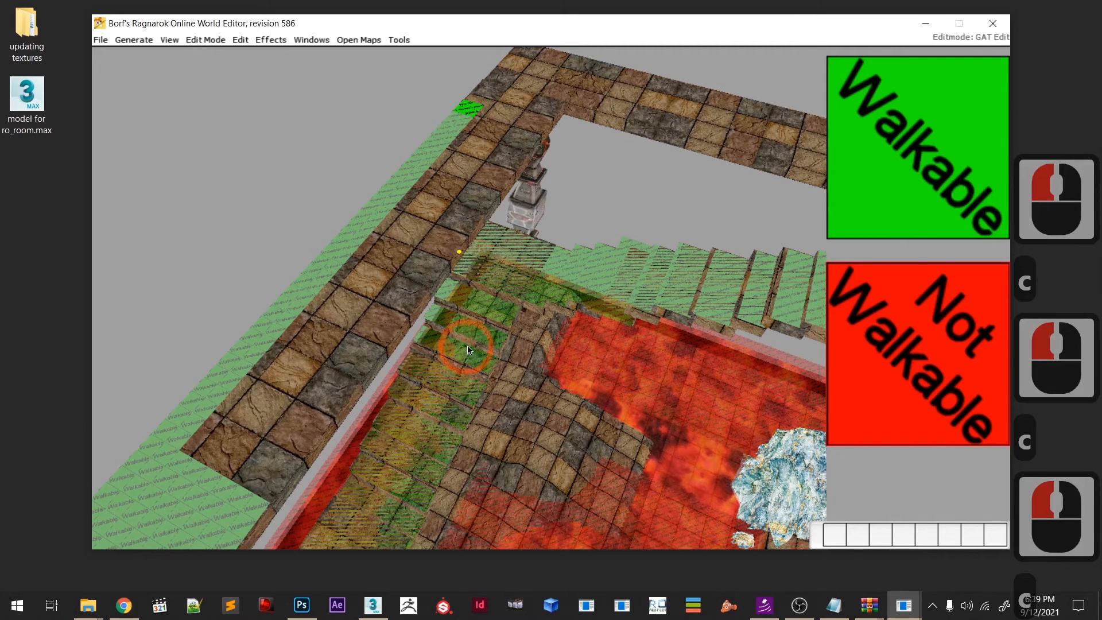
- Mark the small patches where the outer-edge strip meets the far corner section as walkable
{"action": "middle_click_drag", "start_coordinate": [467, 355], "coordinate": [405, 442]}
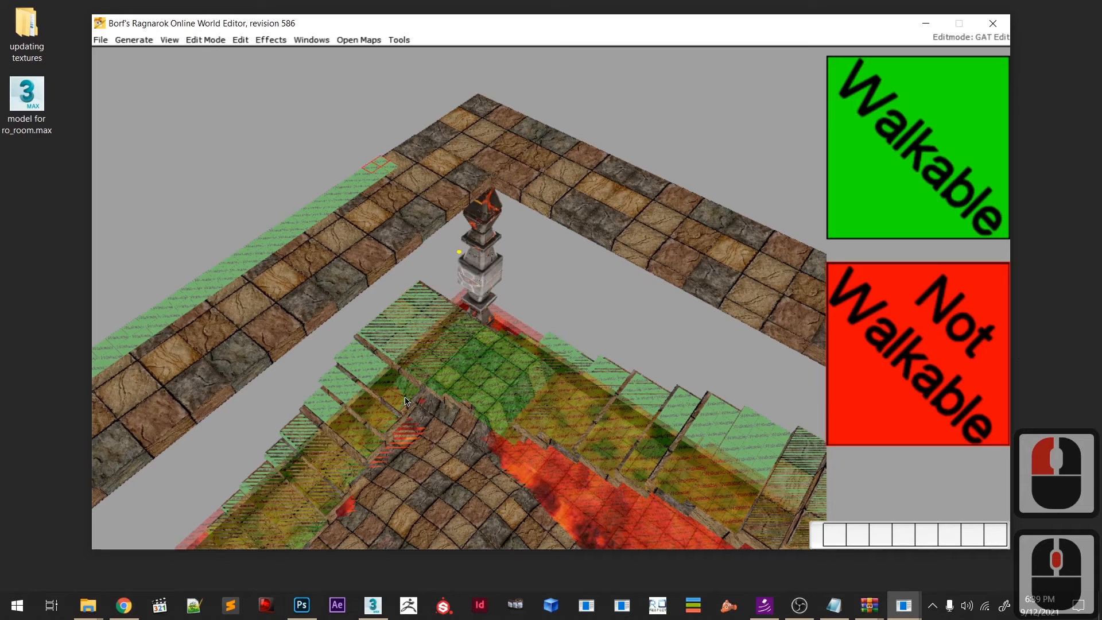
{"action": "left_click", "coordinate": [433, 382]}
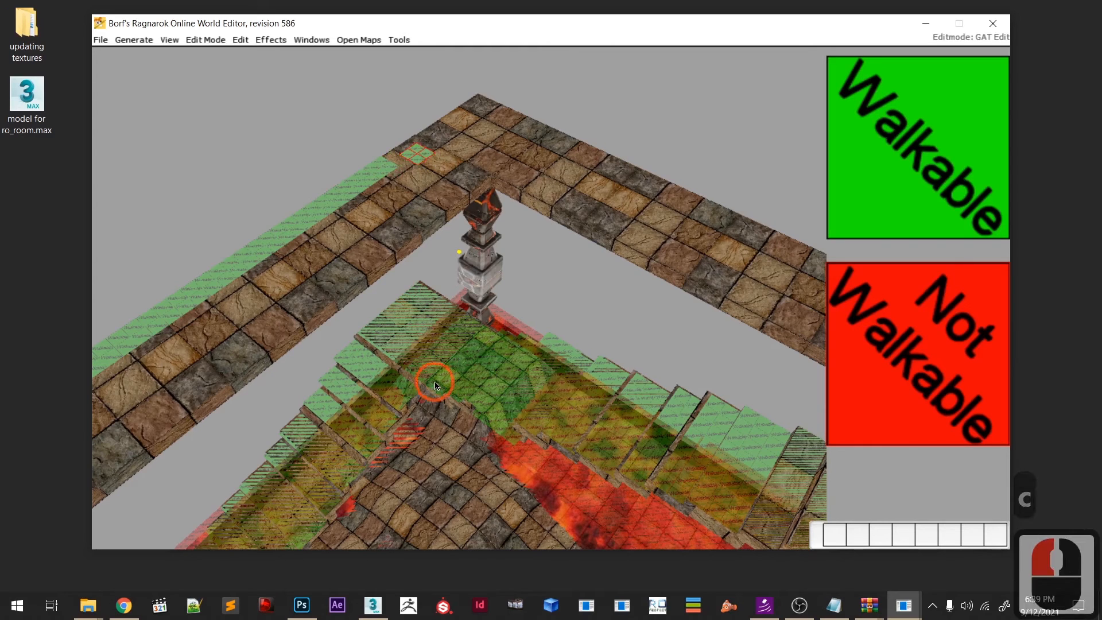
{"action": "key", "text": "c"}
{"action": "left_click", "coordinate": [432, 378]}
{"action": "key", "text": "c"}
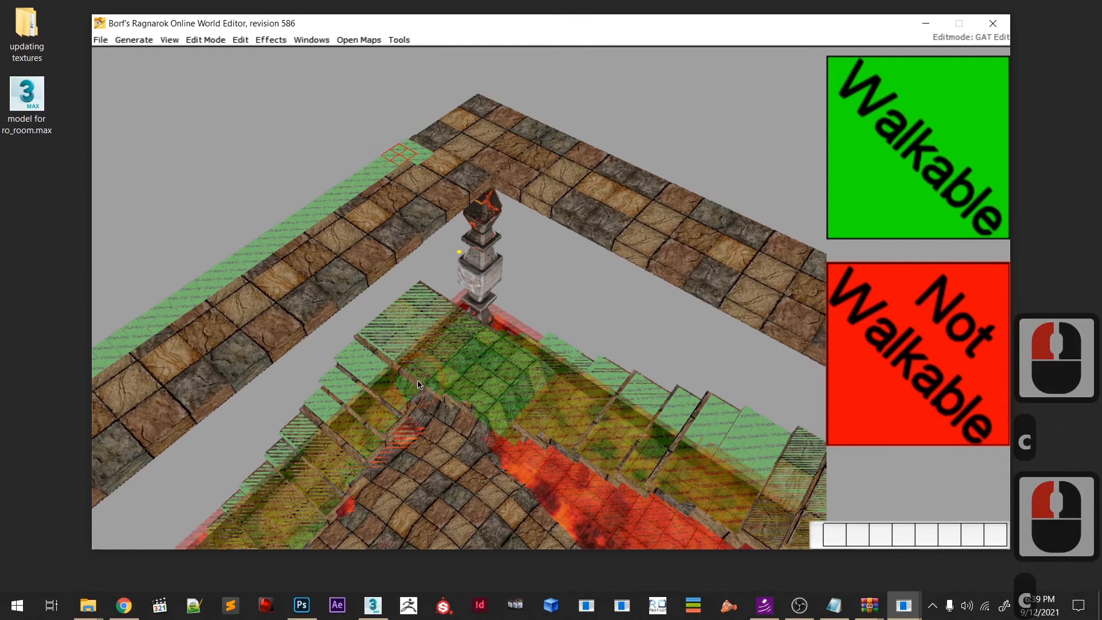
{"action": "left_click", "coordinate": [436, 379]}
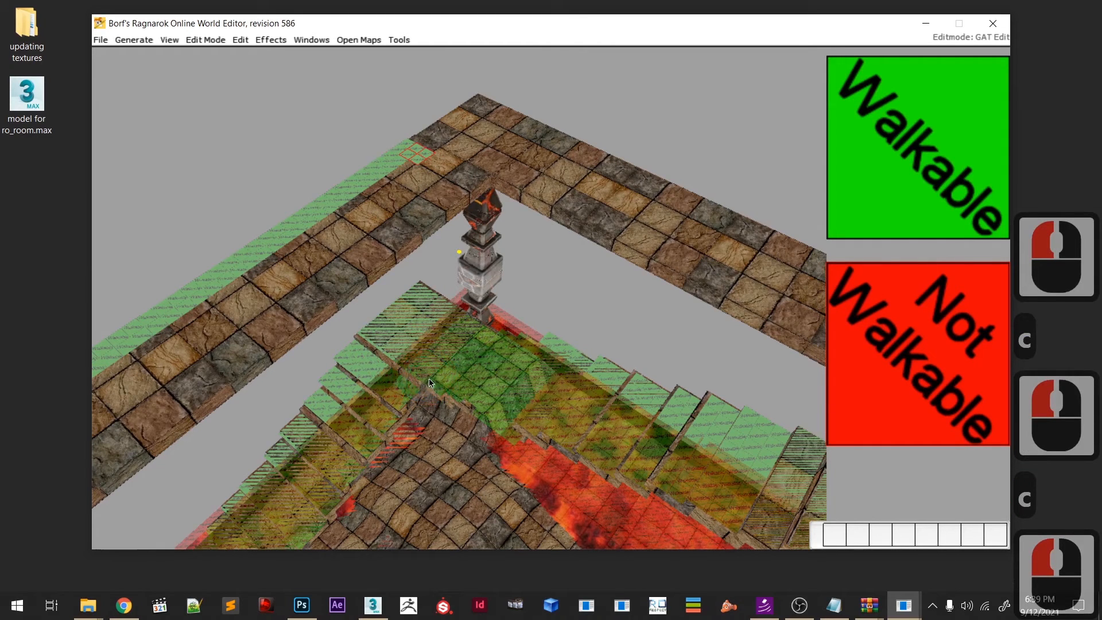
{"action": "left_click", "coordinate": [436, 367]}
- Paint walkable cells inward from the outer edge across the start of the corner section behind the pillar
{"action": "key", "text": "c"}
{"action": "key", "text": "c"}
{"action": "left_click", "coordinate": [435, 367]}
{"action": "key", "text": "c"}
{"action": "left_click", "coordinate": [448, 376]}
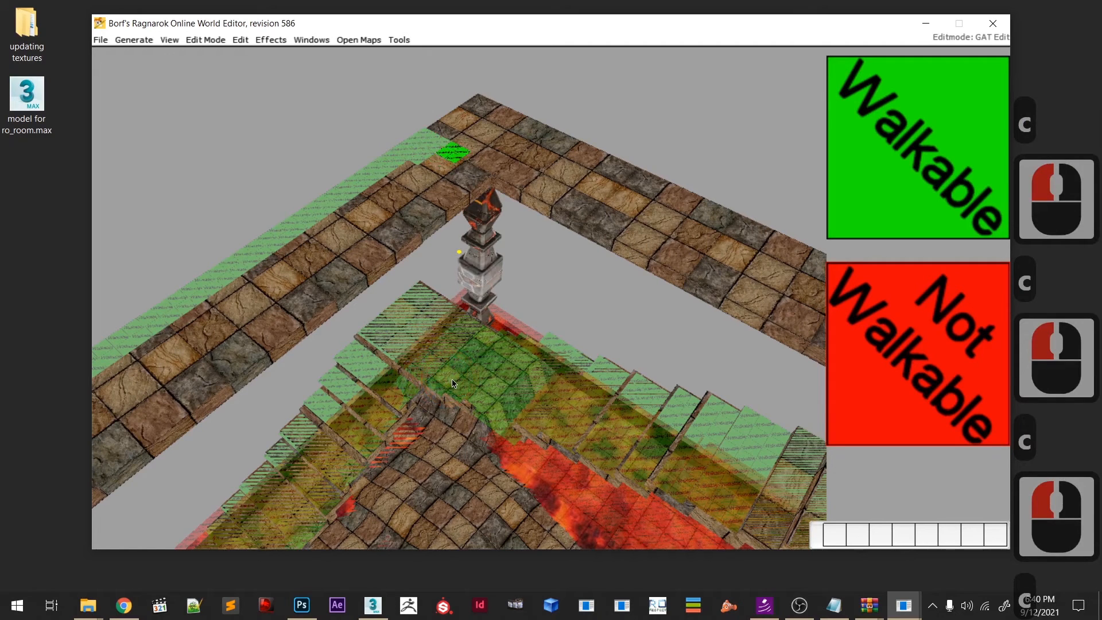
{"action": "left_click", "coordinate": [450, 381]}
{"action": "left_click", "coordinate": [447, 407]}
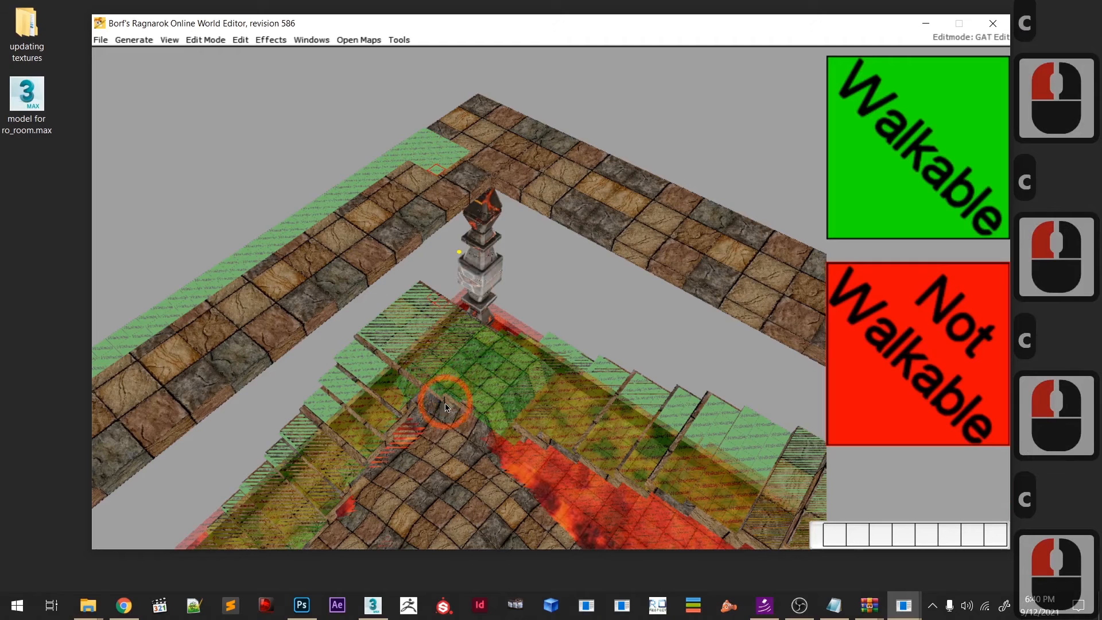
- Enlarge the brush and fill the walkway corner behind the pillar with walkable cells out to its outermost tip
{"action": "key", "text": "equal"}
{"action": "left_click", "coordinate": [443, 375]}
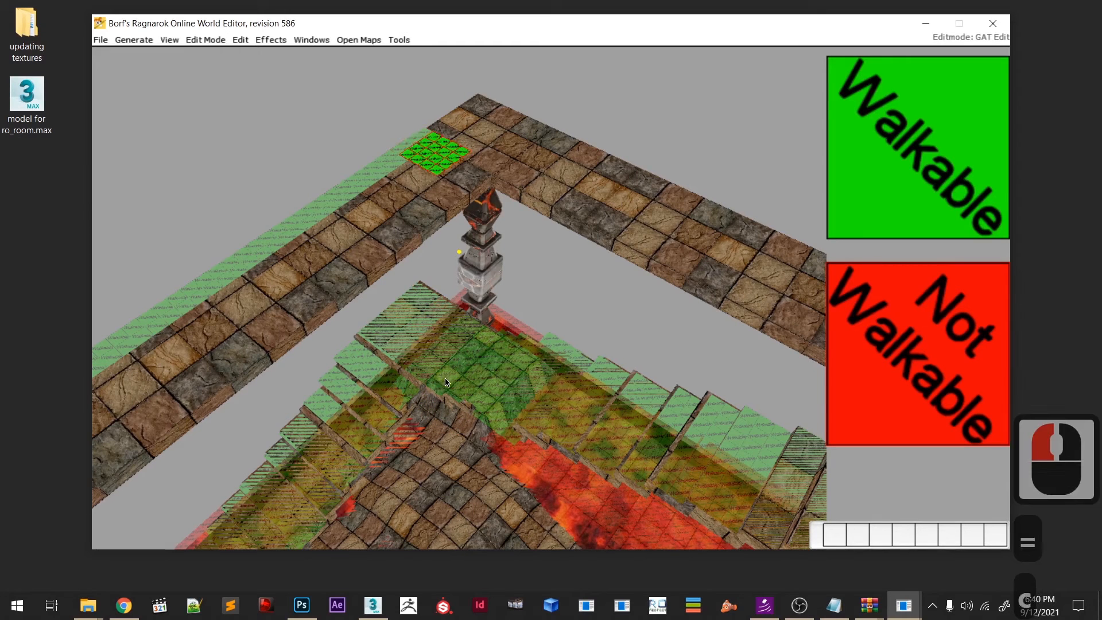
{"action": "key", "text": "c"}
{"action": "left_click", "coordinate": [460, 393]}
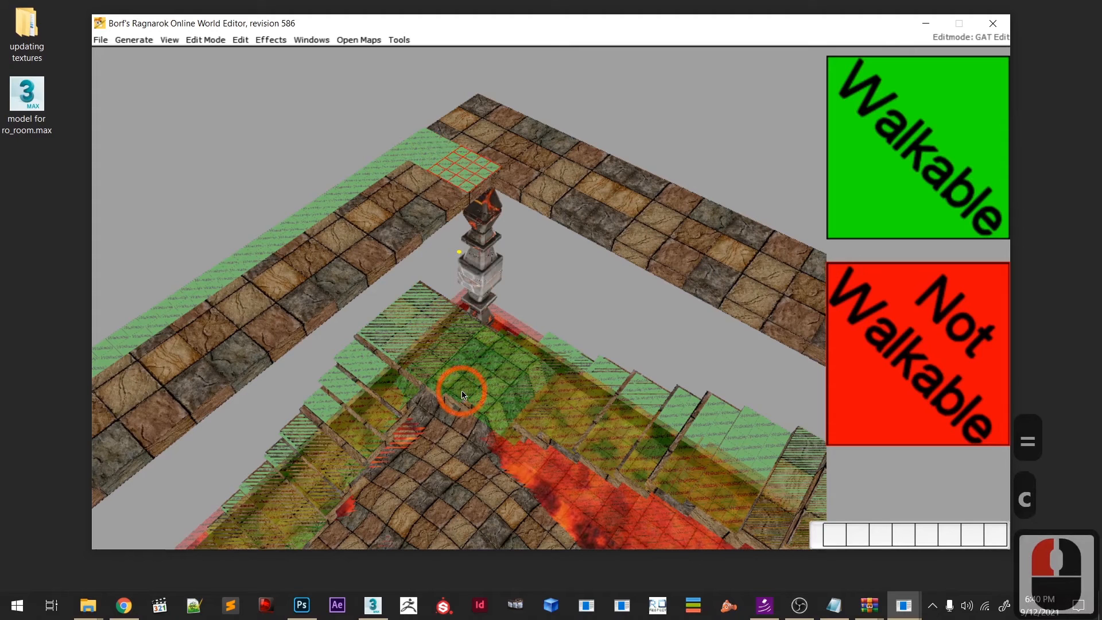
{"action": "key", "text": "c"}
{"action": "left_click", "coordinate": [465, 363]}
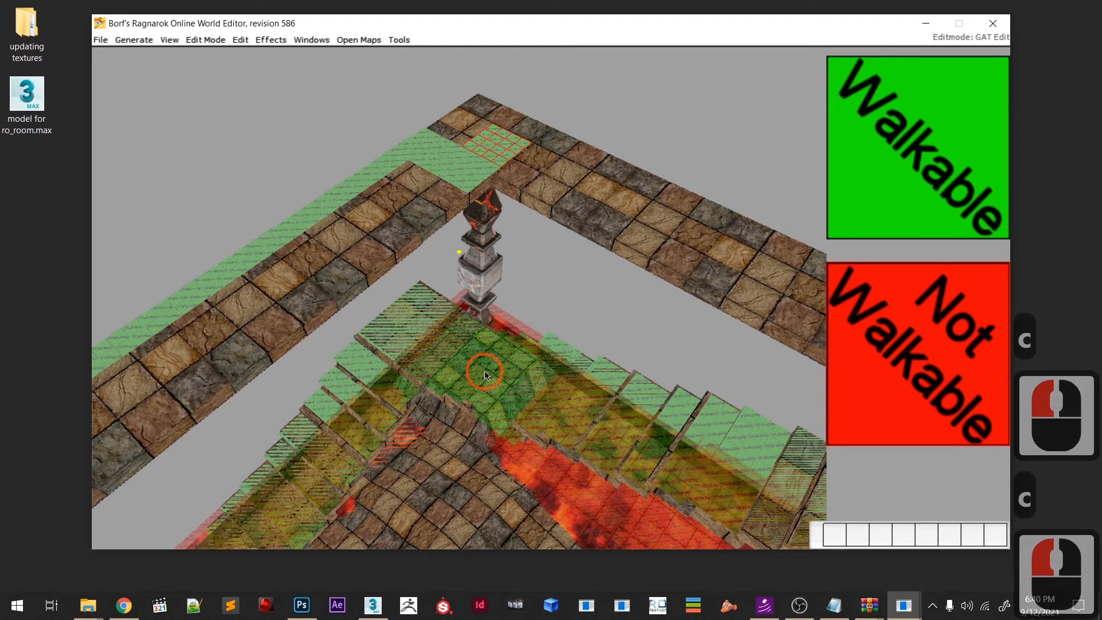
{"action": "key", "text": "c"}
{"action": "left_click", "coordinate": [467, 346]}
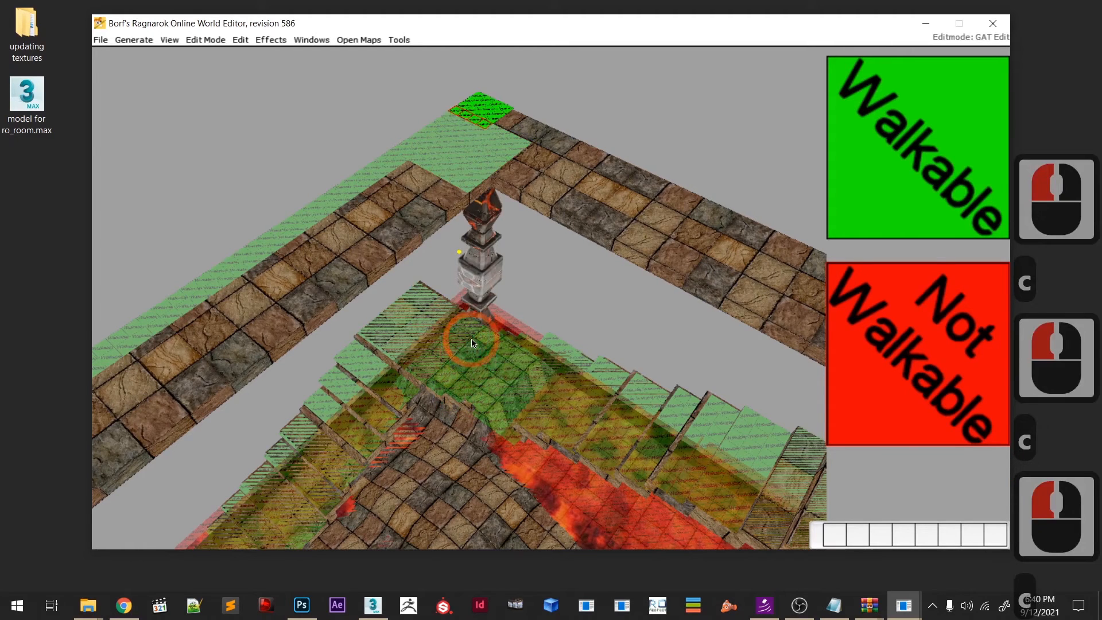
- Turn the walkable cells around the corner and cover the first full-width stretch of the adjoining walkway
{"action": "key", "text": "c"}
{"action": "left_click", "coordinate": [498, 356]}
{"action": "left_click", "coordinate": [524, 373]}
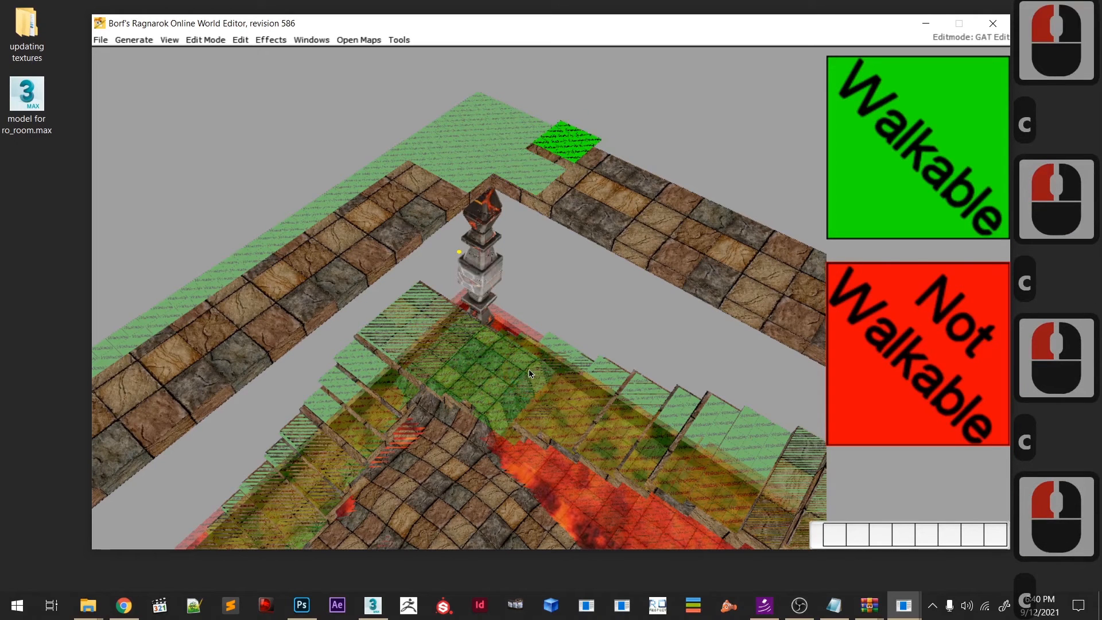
{"action": "left_click", "coordinate": [535, 384]}
{"action": "left_click", "coordinate": [549, 411]}
{"action": "key", "text": "c"}
{"action": "left_click", "coordinate": [529, 433]}
{"action": "middle_click_drag", "start_coordinate": [531, 439], "coordinate": [436, 434]}
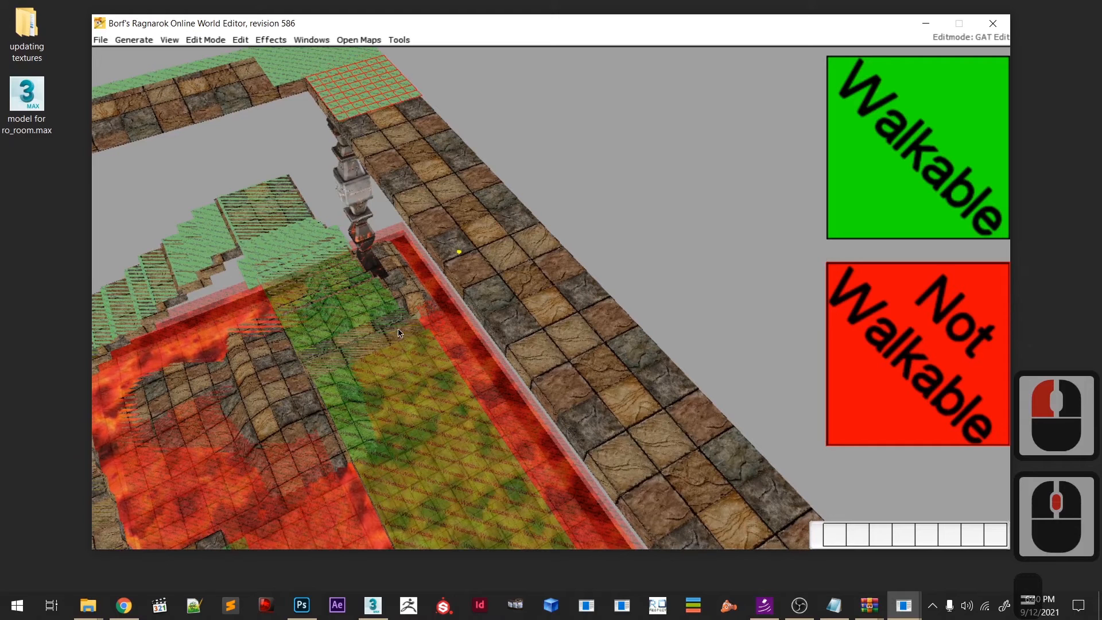
- Extend the walkable cells along the long straight walkway past the pillar, in consecutive full-width patches
{"action": "key", "text": "c"}
{"action": "key", "text": "c"}
{"action": "left_click", "coordinate": [443, 419]}
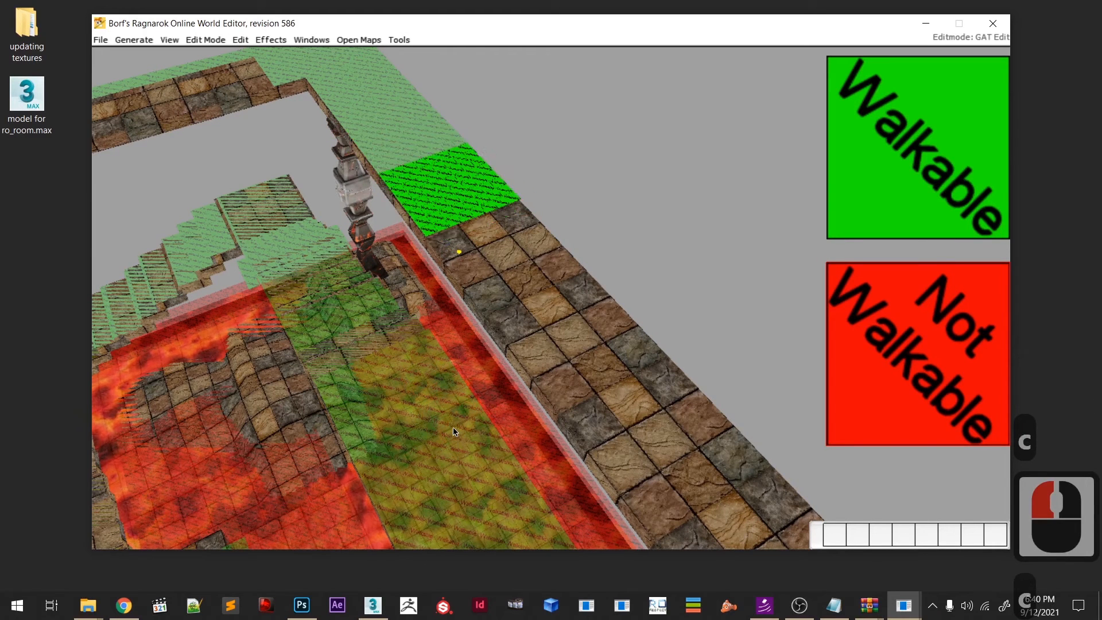
{"action": "key", "text": "c"}
{"action": "left_click", "coordinate": [453, 427]}
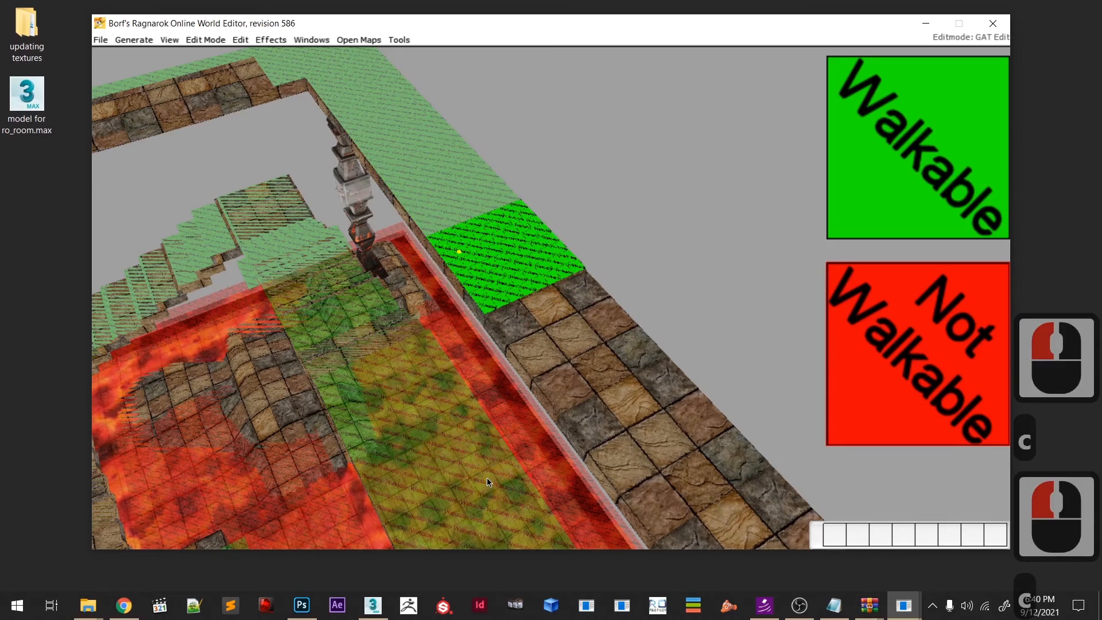
{"action": "key", "text": "c"}
{"action": "left_click", "coordinate": [487, 478]}
- Continue the full-width walkable patches along the middle stretch of the straight walkway beside the lava edge
{"action": "right_click_drag", "start_coordinate": [487, 477], "coordinate": [463, 403]}
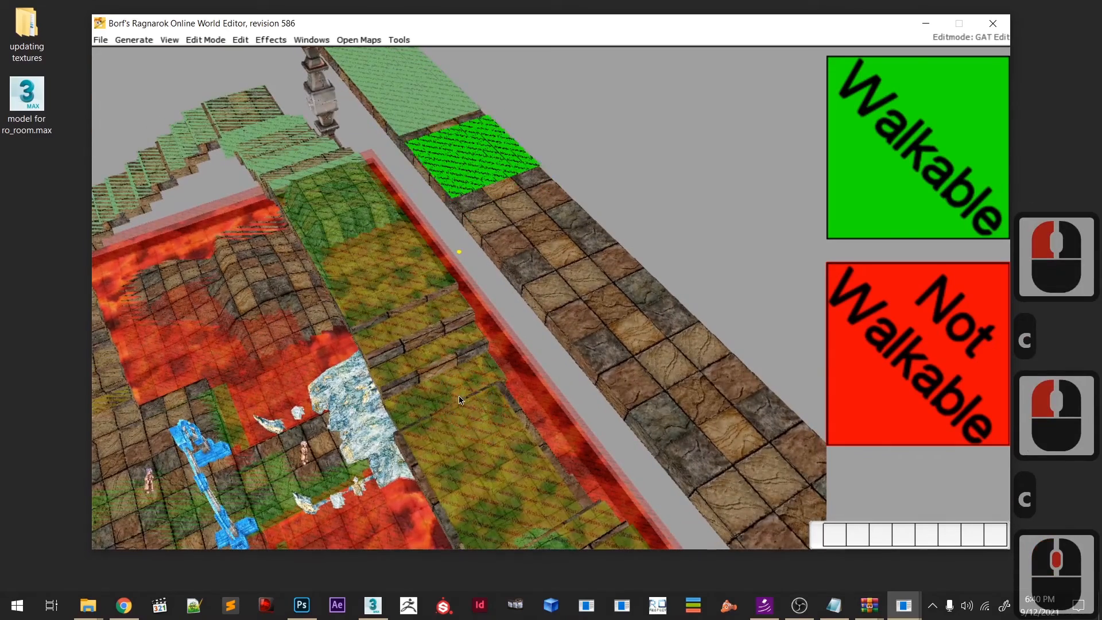
{"action": "left_click", "coordinate": [466, 391]}
{"action": "key", "text": "c"}
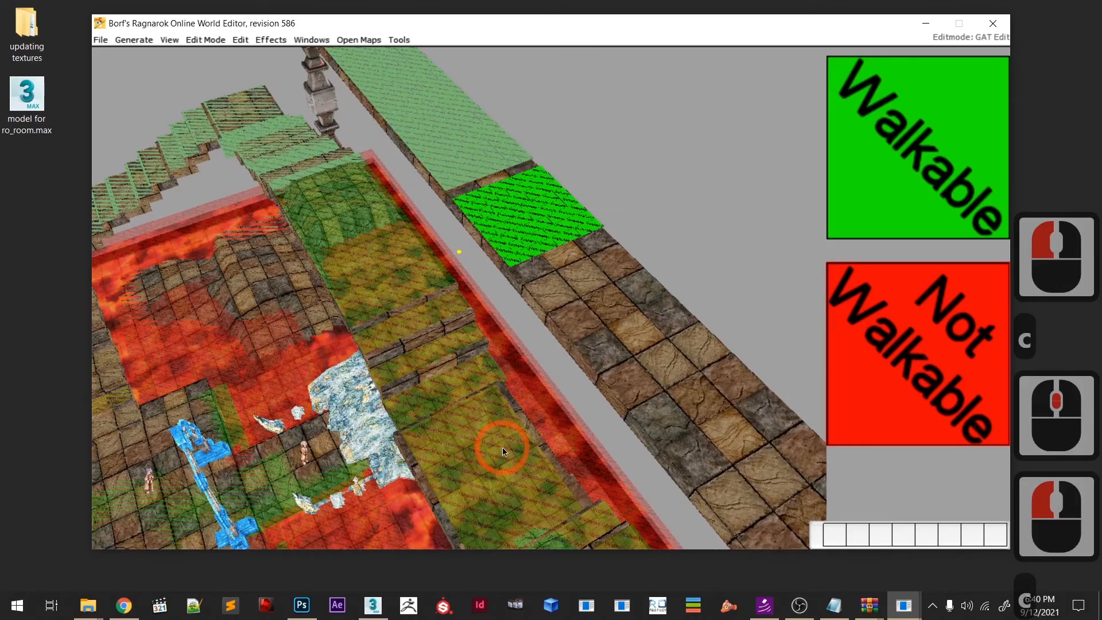
{"action": "left_click", "coordinate": [495, 439]}
{"action": "key", "text": "c"}
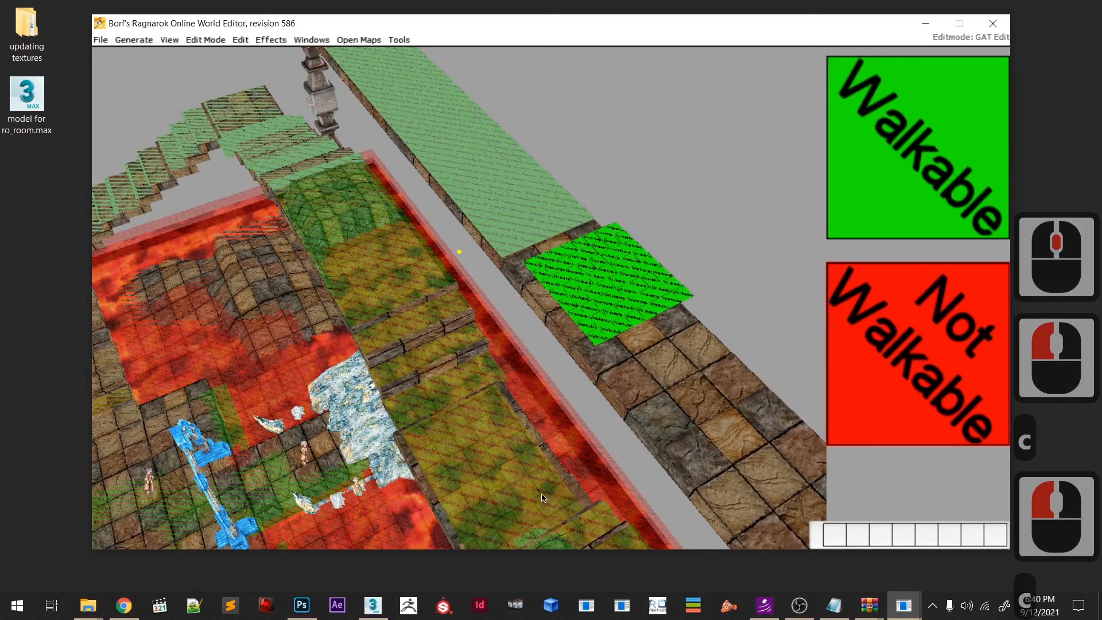
{"action": "left_click", "coordinate": [536, 490]}
- Cover the last stretch of the straight walkway and its end corner above the next pillar with walkable cells
{"action": "right_click_drag", "start_coordinate": [535, 490], "coordinate": [521, 449]}
{"action": "middle_click_drag", "start_coordinate": [522, 449], "coordinate": [466, 364]}
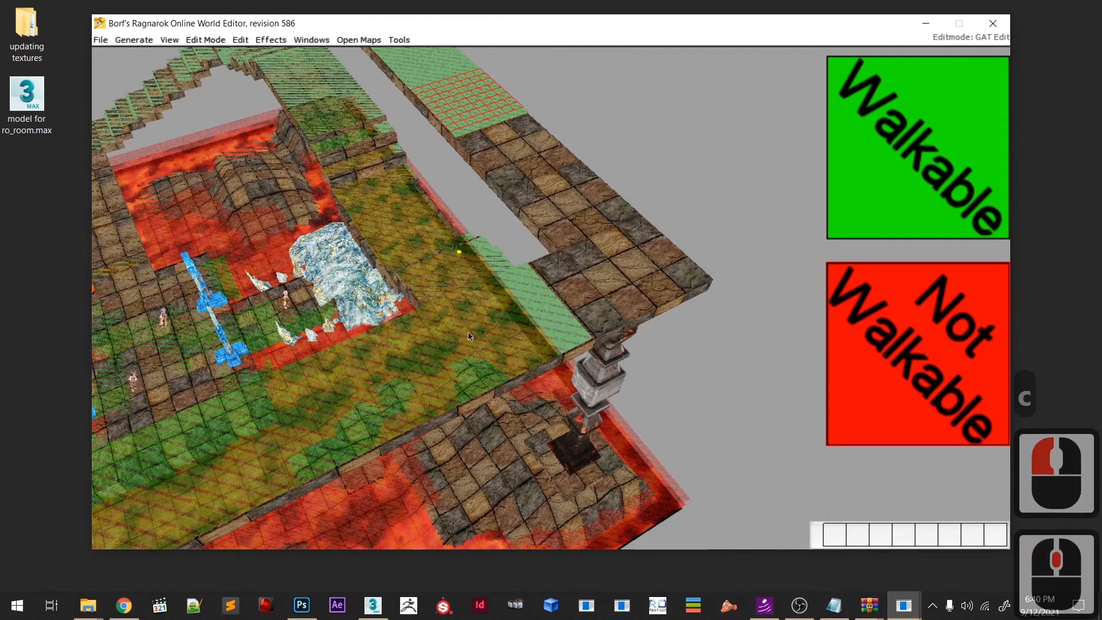
{"action": "key", "text": "c"}
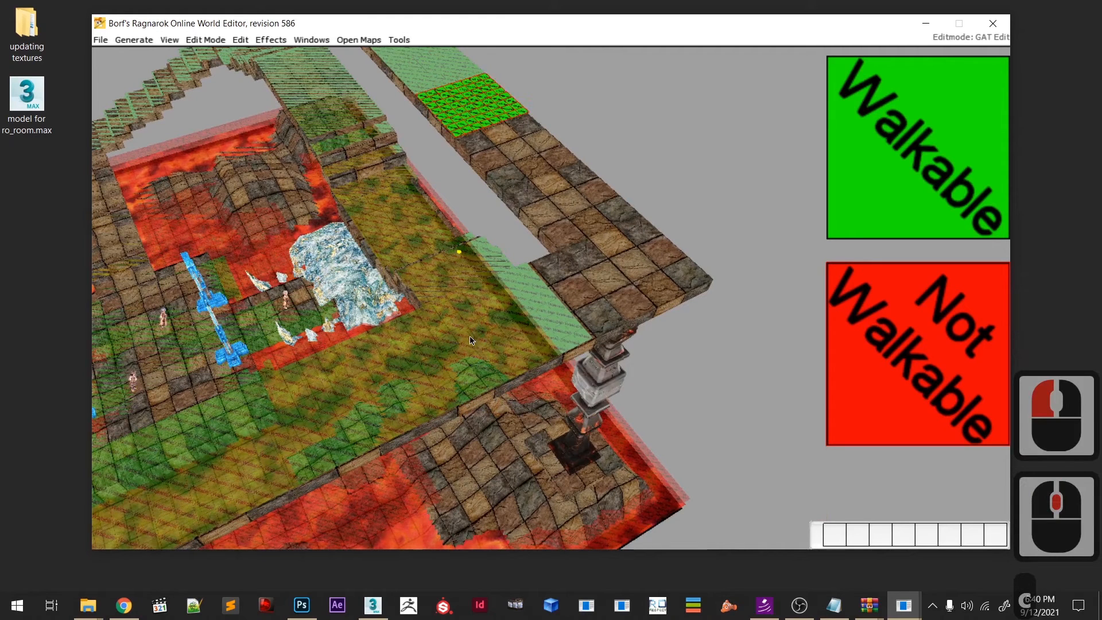
{"action": "left_click", "coordinate": [498, 375]}
{"action": "key", "text": "c"}
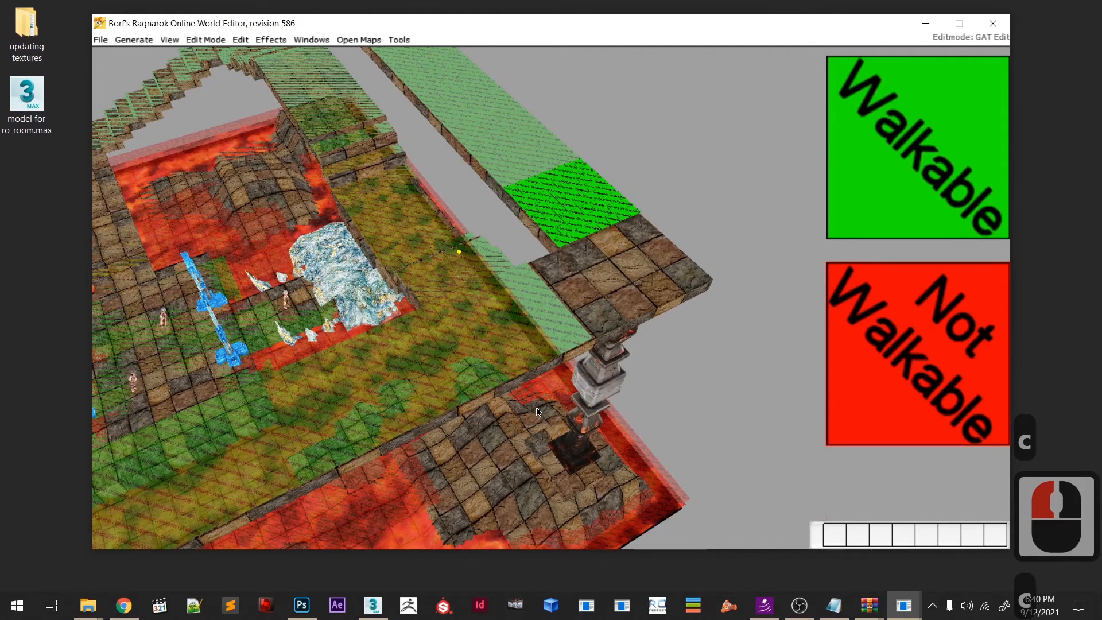
{"action": "left_click", "coordinate": [535, 406]}
{"action": "key", "text": "c"}
{"action": "left_click", "coordinate": [553, 454]}
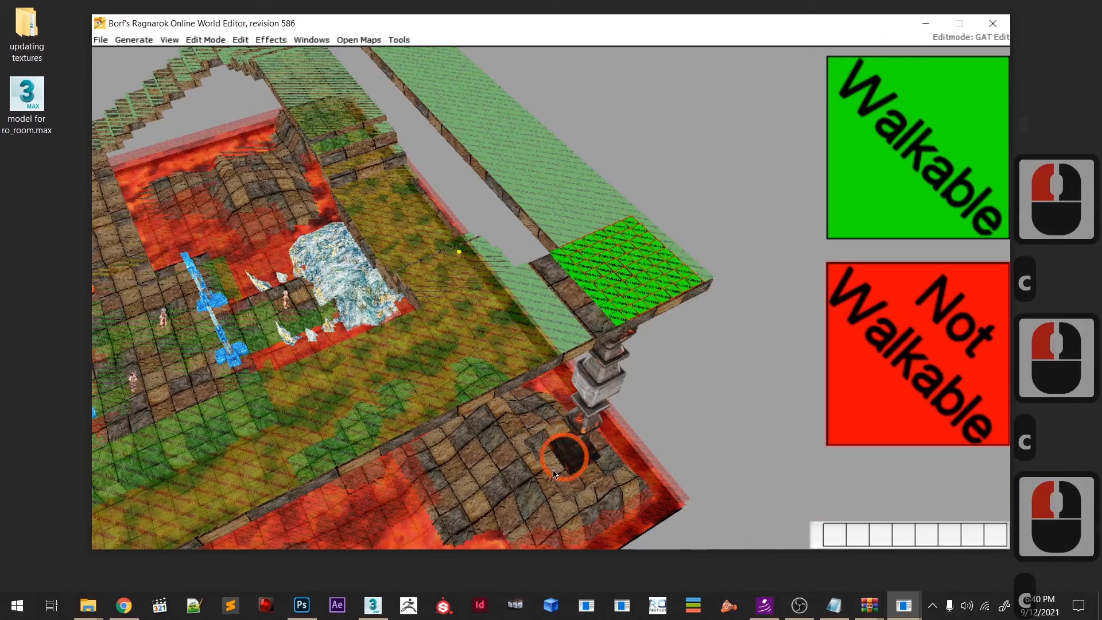
{"action": "left_click", "coordinate": [553, 470]}
- Save the map with the edited walkway cells
{"action": "right_click_drag", "start_coordinate": [553, 470], "coordinate": [552, 522]}
{"action": "scroll", "coordinate": [553, 518], "scroll_direction": "down", "scroll_amount": 5}
{"action": "middle_click_drag", "start_coordinate": [553, 521], "coordinate": [622, 418]}
{"action": "scroll", "coordinate": [481, 388], "scroll_direction": "up", "scroll_amount": 3}
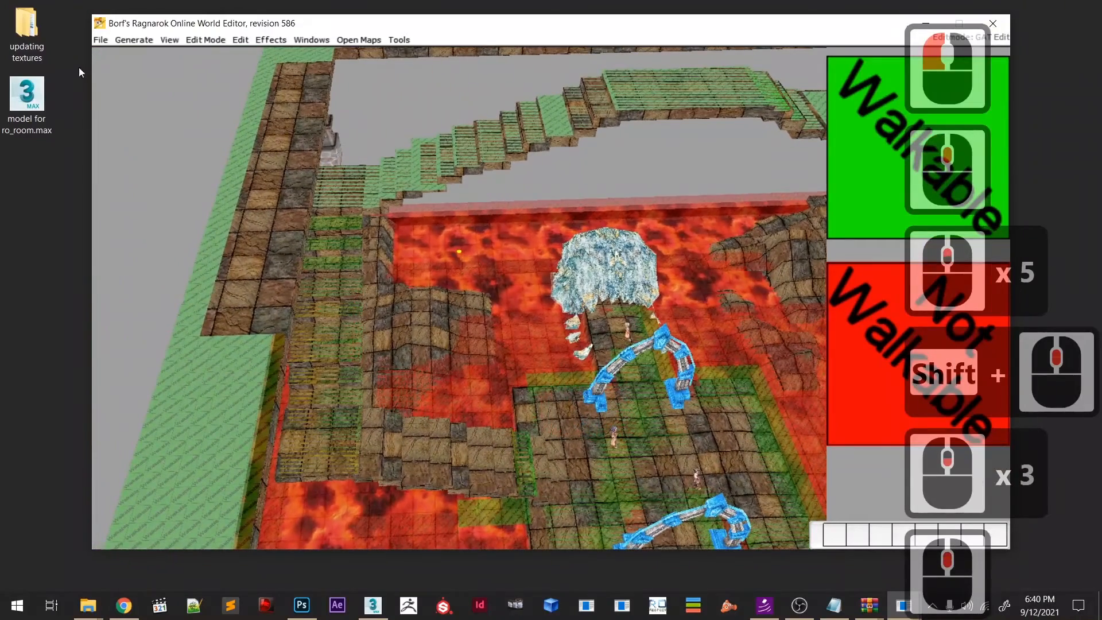
{"action": "left_click", "coordinate": [101, 40]}
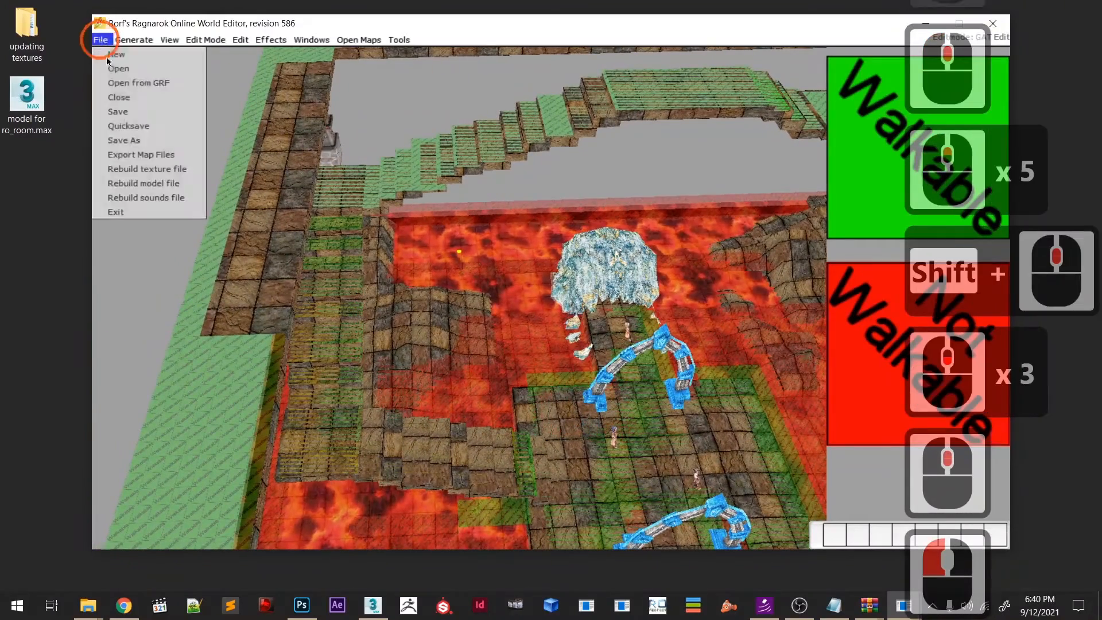
{"action": "left_click", "coordinate": [123, 116]}
- Examine the GAT cells on the central stone platform around the blue arches and the foot of the stairs
{"action": "middle_click_drag", "start_coordinate": [626, 402], "coordinate": [512, 315], "text": "shift"}
{"action": "scroll", "coordinate": [494, 345], "scroll_direction": "up", "scroll_amount": 7}
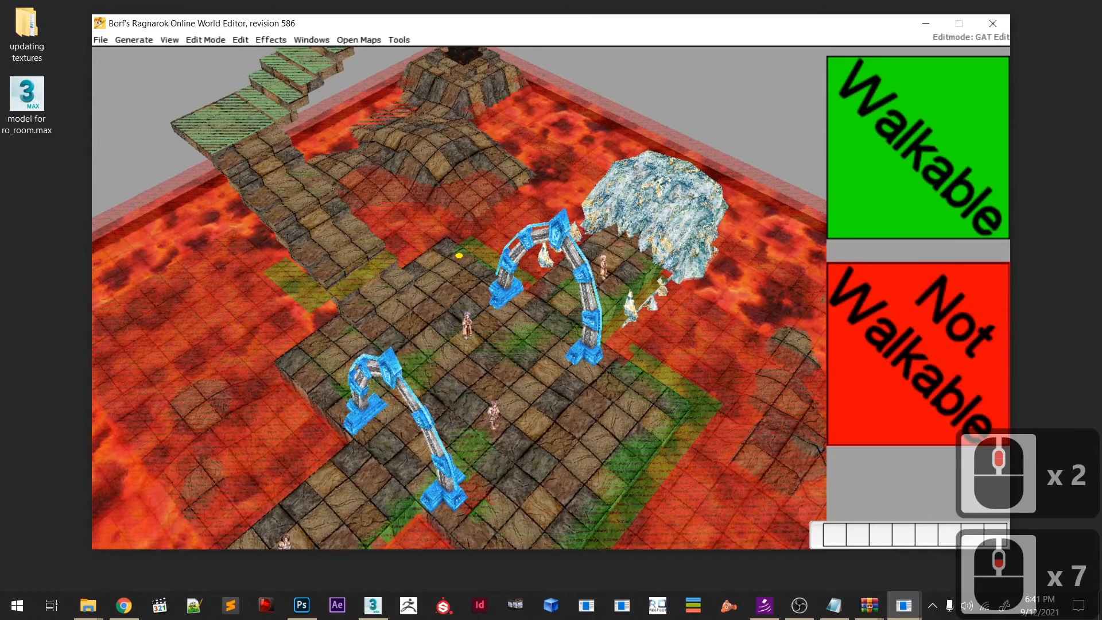
{"action": "mouse_move", "coordinate": [466, 439]}
{"action": "middle_mouse_down", "text": "shift"}
{"action": "mouse_move", "coordinate": [434, 432]}
{"action": "mouse_move", "coordinate": [435, 413]}
{"action": "mouse_move", "coordinate": [442, 424]}
{"action": "mouse_move", "coordinate": [517, 359]}
{"action": "mouse_move", "coordinate": [638, 362]}
{"action": "mouse_move", "coordinate": [672, 342]}
{"action": "mouse_move", "coordinate": [598, 317]}
{"action": "middle_mouse_up", "text": "shift"}
{"action": "scroll", "coordinate": [517, 359], "scroll_direction": "down", "scroll_amount": 5}
{"action": "scroll", "coordinate": [671, 343], "scroll_direction": "down", "scroll_amount": 5}
{"action": "scroll", "coordinate": [549, 306], "scroll_direction": "down", "scroll_amount": 5}
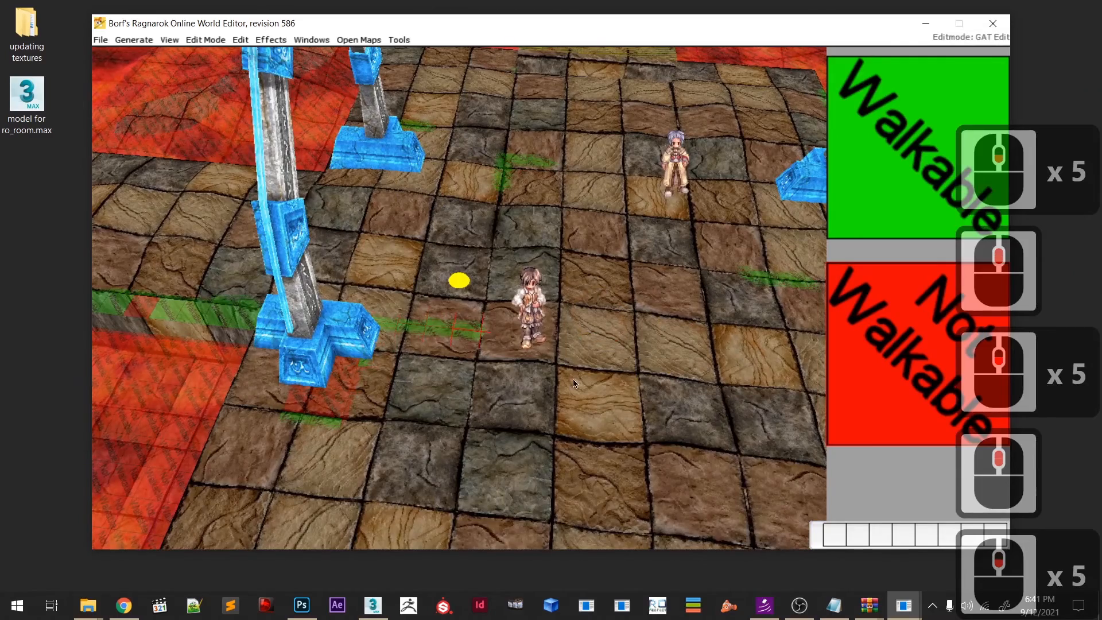
{"action": "middle_click_drag", "start_coordinate": [573, 379], "coordinate": [583, 361], "text": "shift"}
{"action": "scroll", "coordinate": [583, 360], "scroll_direction": "down", "scroll_amount": 6}
{"action": "middle_click_drag", "start_coordinate": [623, 316], "coordinate": [615, 408]}
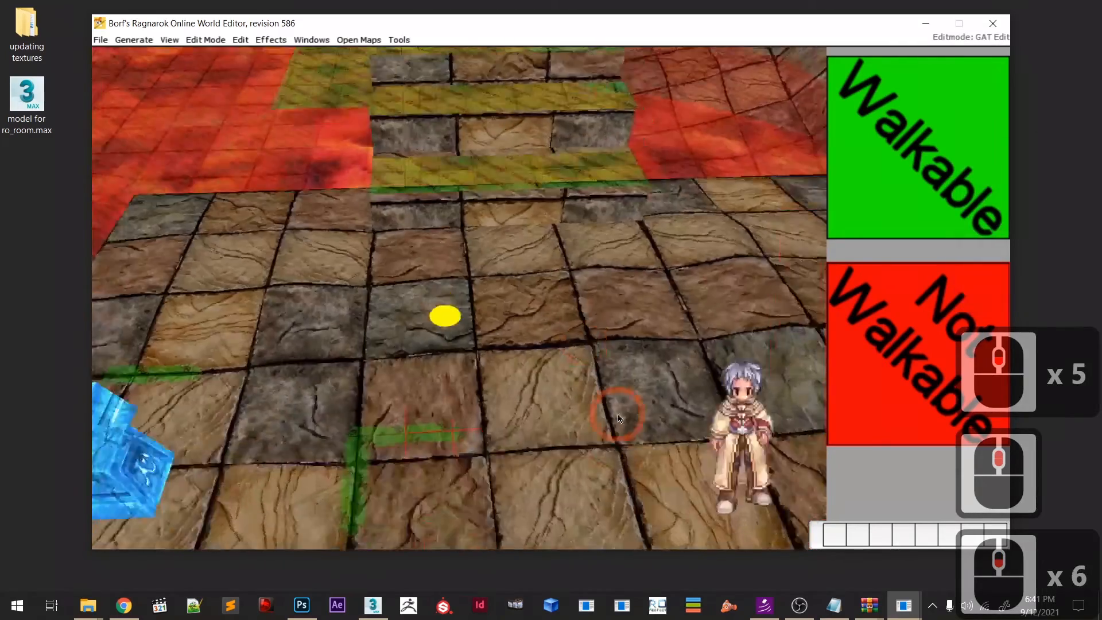
- Fit the GAT cells to the stone floor of the central platform between the arches and the foot of the stairs
{"action": "scroll", "coordinate": [519, 453], "scroll_direction": "up", "scroll_amount": 7}
{"action": "middle_click_drag", "start_coordinate": [518, 454], "coordinate": [493, 426], "text": "shift"}
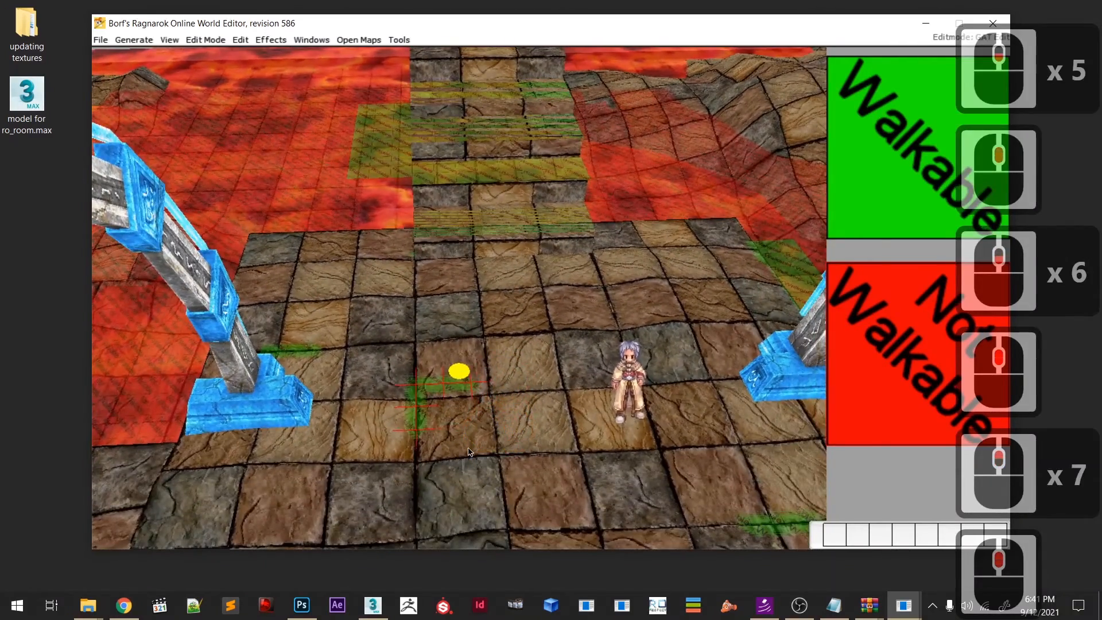
{"action": "left_click", "coordinate": [488, 430]}
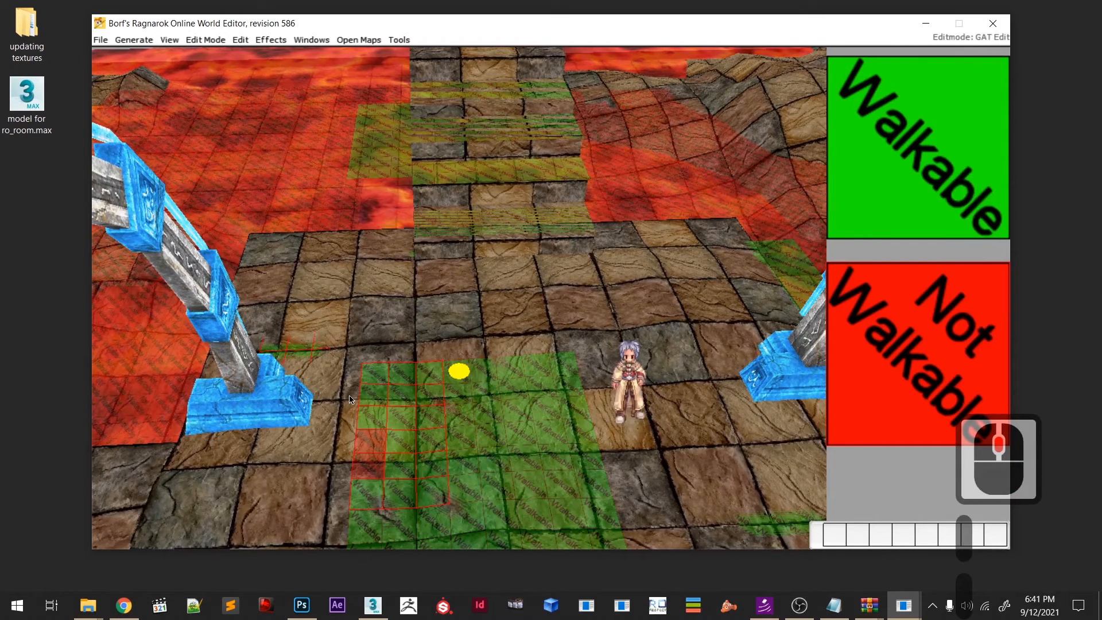
{"action": "left_click", "coordinate": [325, 385]}
{"action": "left_click", "coordinate": [342, 311]}
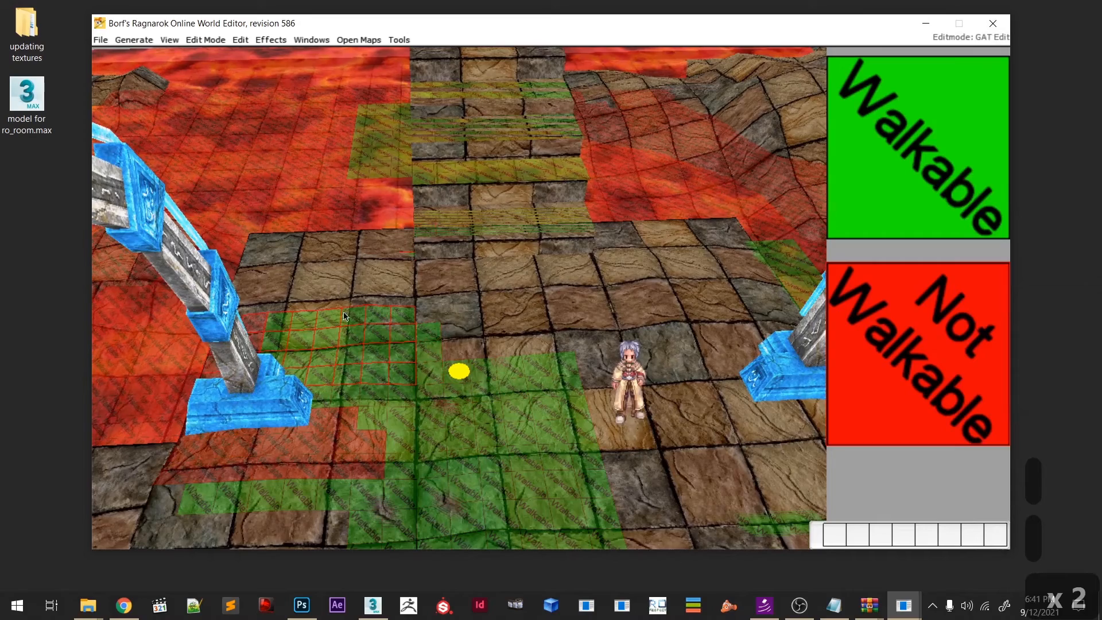
{"action": "left_click", "coordinate": [500, 307]}
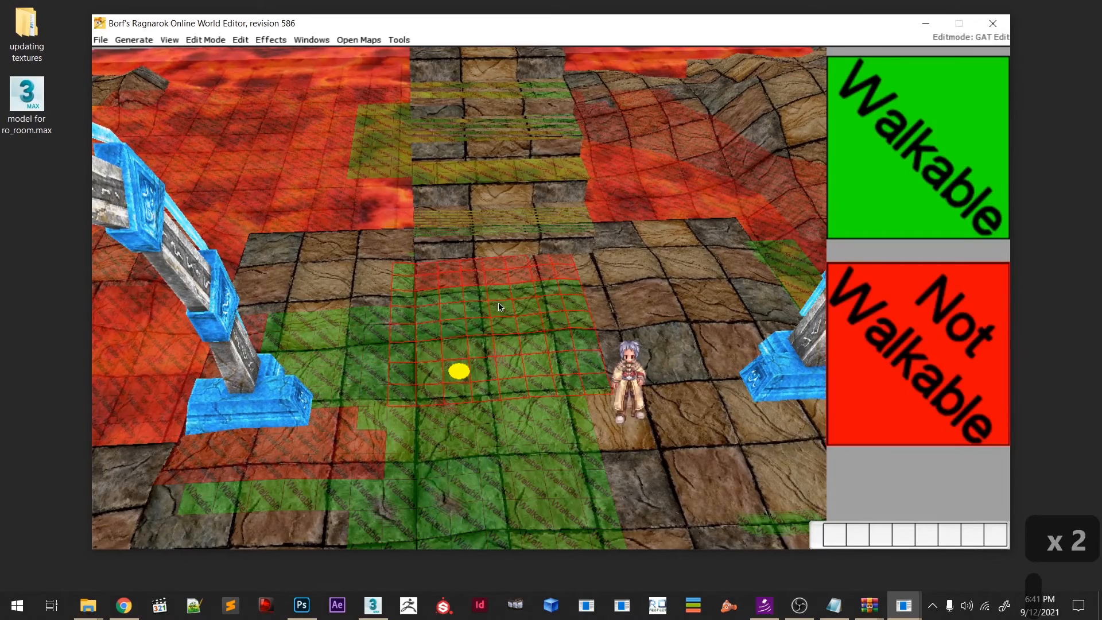
{"action": "mouse_move", "coordinate": [523, 396]}
{"action": "middle_mouse_down"}
{"action": "mouse_move", "coordinate": [487, 396]}
{"action": "mouse_move", "coordinate": [515, 398]}
{"action": "middle_mouse_up"}
{"action": "left_click", "coordinate": [554, 357]}
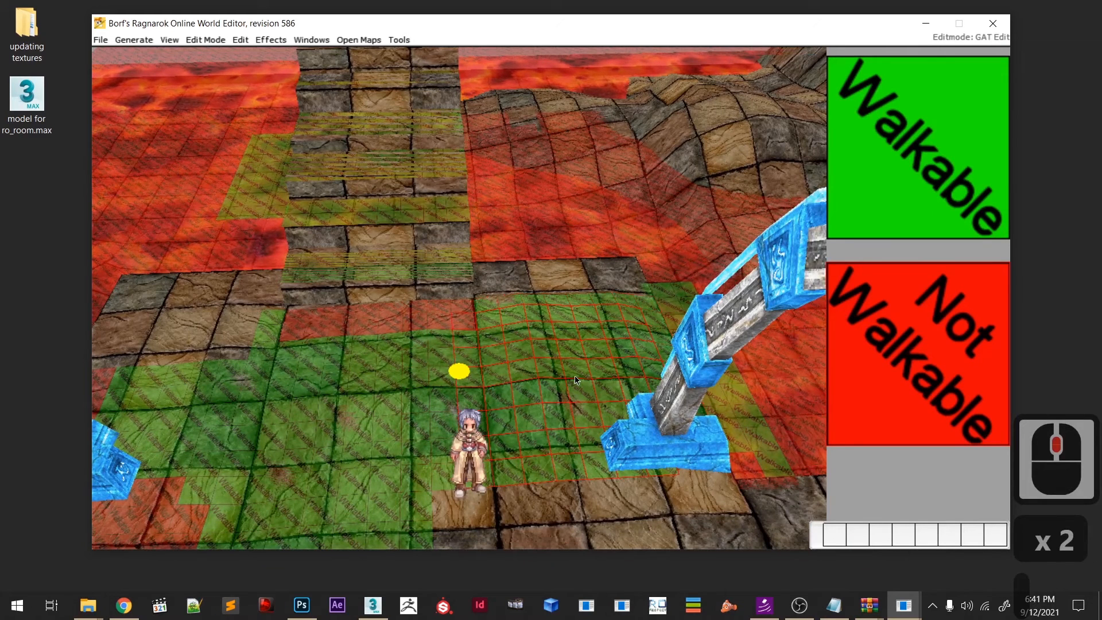
- Use a smaller brush to fit the GAT cells along the platform's edge on both sides of the stairs
{"action": "key", "text": "minus"}
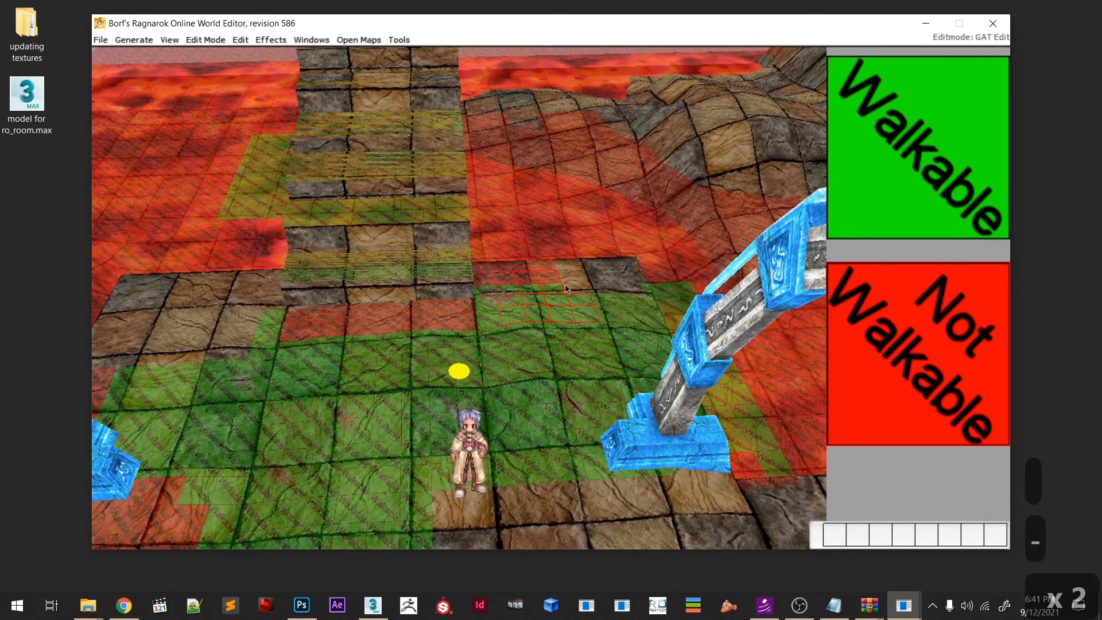
{"action": "key", "text": "plus"}
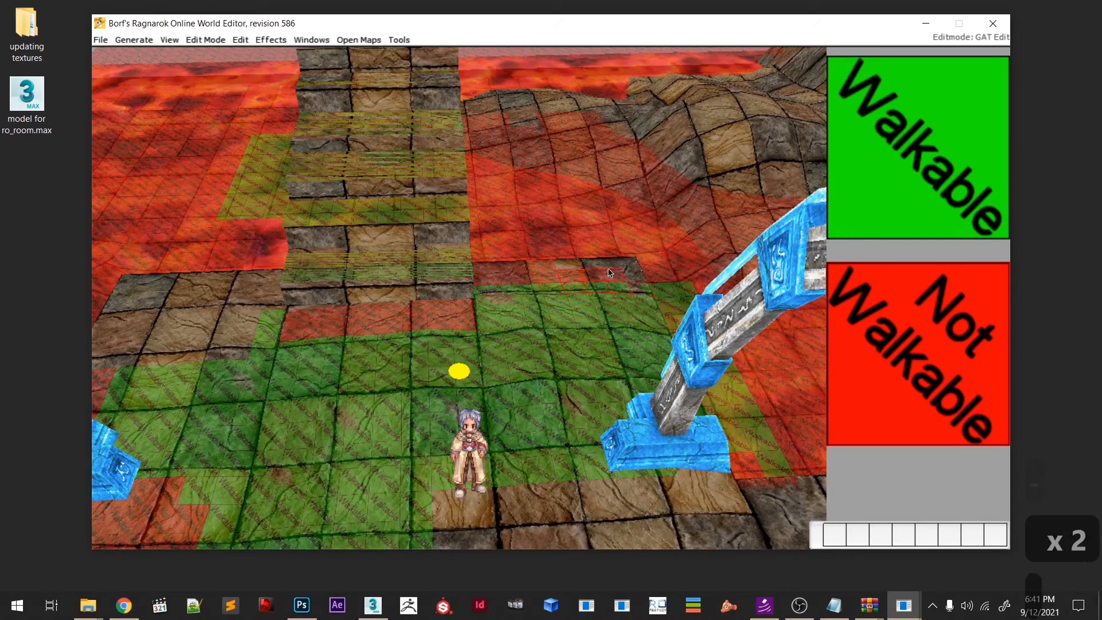
{"action": "key", "text": "plus"}
{"action": "middle_click_drag", "start_coordinate": [565, 344], "coordinate": [469, 276]}
{"action": "key", "text": "plus"}
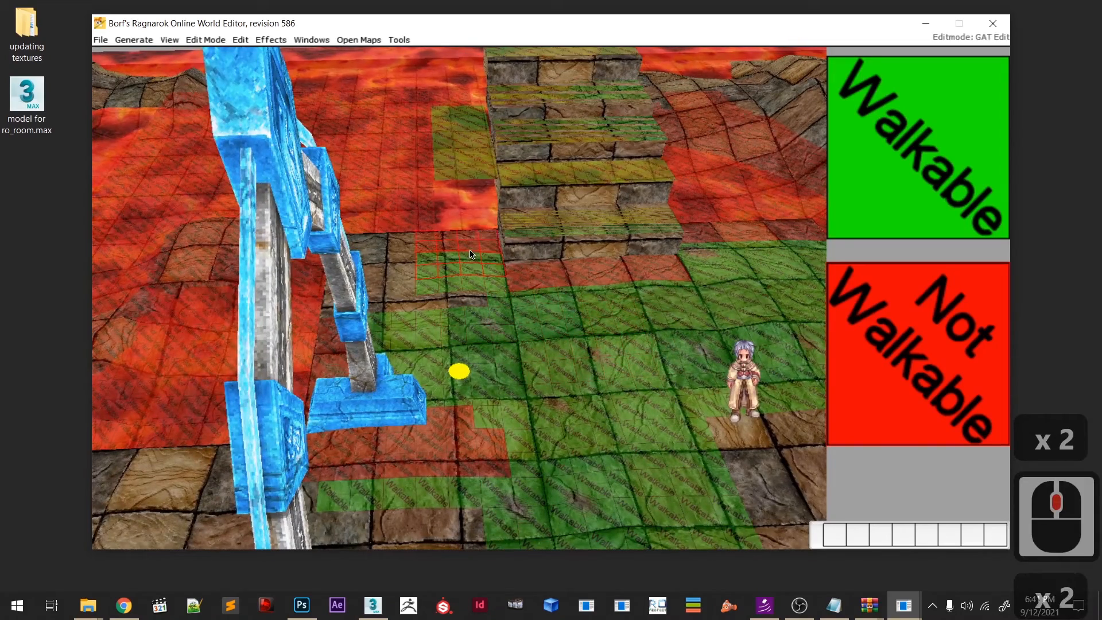
{"action": "key", "text": "plus"}
{"action": "mouse_move", "coordinate": [407, 261]}
{"action": "middle_mouse_down", "text": "shift"}
{"action": "mouse_move", "coordinate": [420, 310]}
{"action": "mouse_move", "coordinate": [551, 293]}
{"action": "middle_mouse_up", "text": "shift"}
{"action": "left_click", "coordinate": [545, 278]}
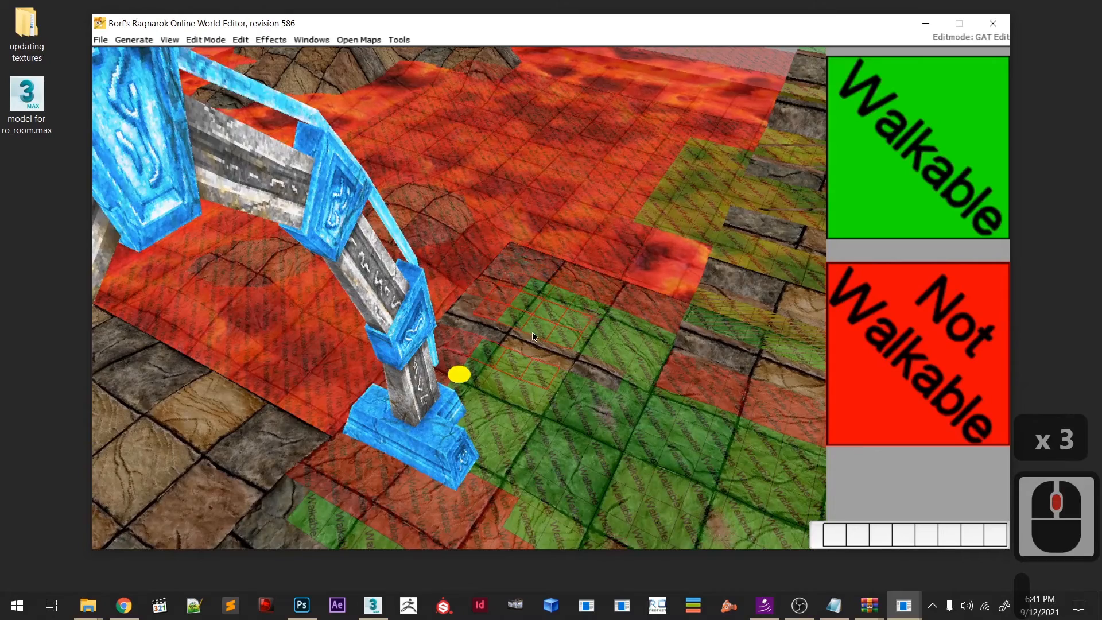
- Fit the remaining cells of the central platform to its floor, enlarging the brush for the broad area away from the stairs
{"action": "key", "text": "space"}
{"action": "key", "text": "space"}
{"action": "mouse_move", "coordinate": [586, 422]}
{"action": "middle_mouse_down"}
{"action": "mouse_move", "coordinate": [597, 372]}
{"action": "mouse_move", "coordinate": [570, 381]}
{"action": "mouse_move", "coordinate": [498, 263]}
{"action": "middle_mouse_up"}
{"action": "scroll", "coordinate": [571, 382], "scroll_direction": "down", "scroll_amount": 9}
{"action": "key", "text": "equal"}
{"action": "key", "text": "equal"}
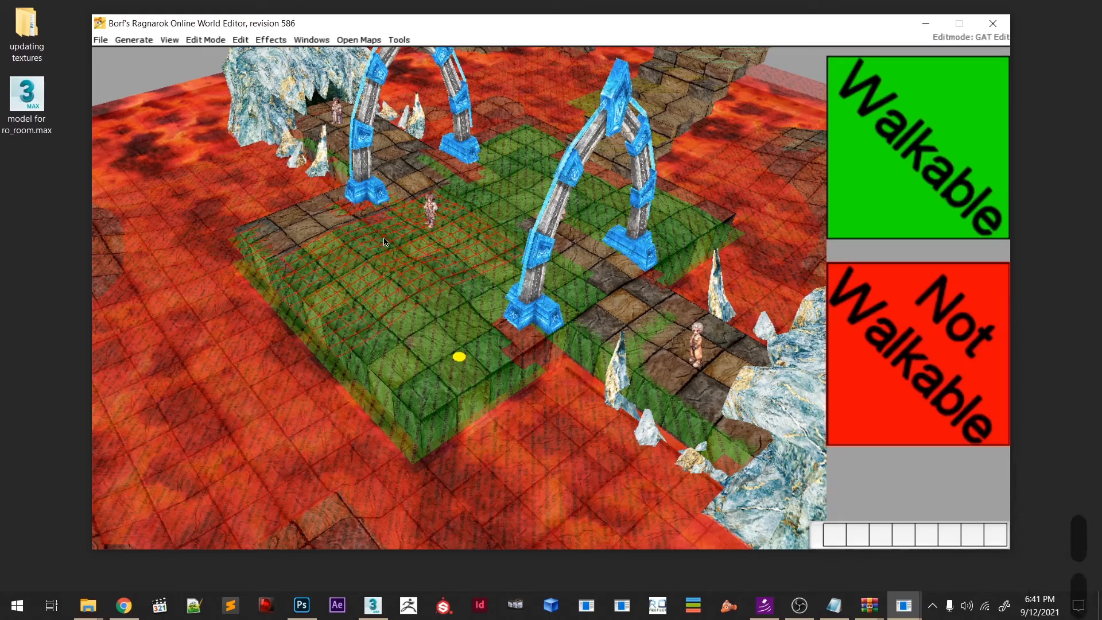
- Fit the GAT cells to the stone path between the platform and the ice cave nearest the walkway
{"action": "mouse_move", "coordinate": [425, 280]}
{"action": "middle_mouse_down", "text": "shift"}
{"action": "mouse_move", "coordinate": [492, 322]}
{"action": "mouse_move", "coordinate": [573, 344]}
{"action": "mouse_move", "coordinate": [630, 343]}
{"action": "mouse_move", "coordinate": [611, 393]}
{"action": "mouse_move", "coordinate": [584, 333]}
{"action": "mouse_move", "coordinate": [591, 394]}
{"action": "middle_mouse_up", "text": "shift"}
{"action": "scroll", "coordinate": [591, 394], "scroll_direction": "down", "scroll_amount": 10}
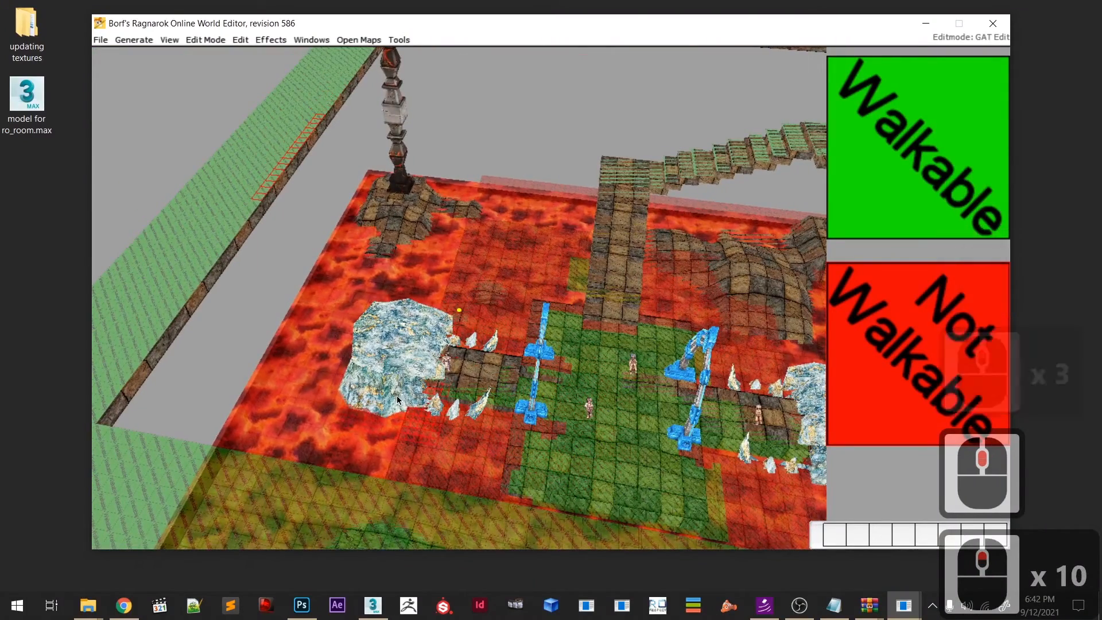
{"action": "key", "text": "space"}
{"action": "key", "text": "space"}
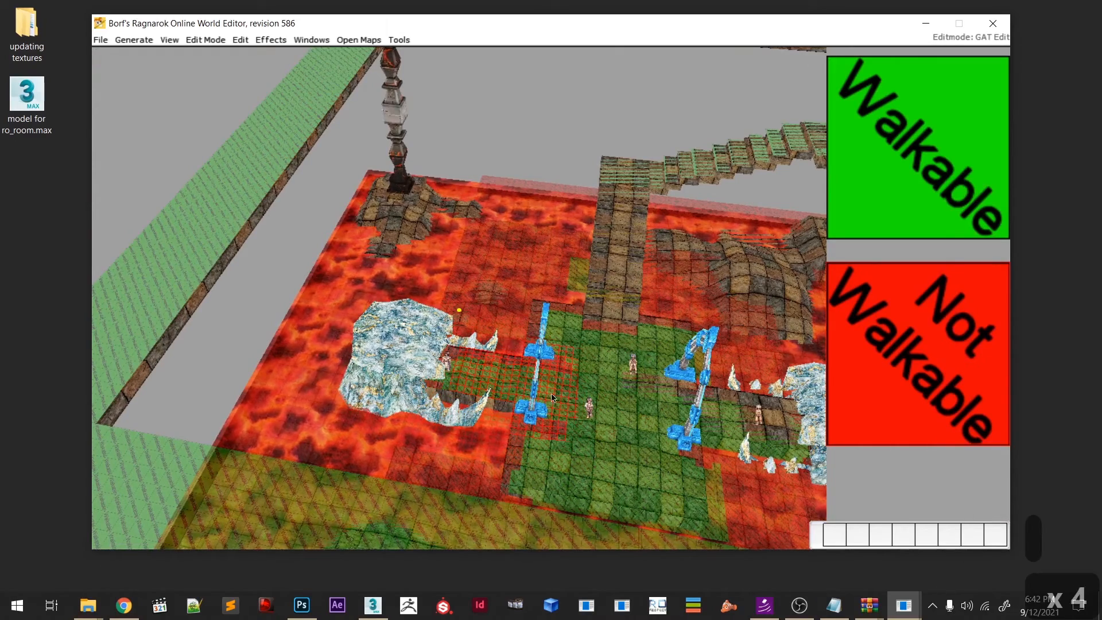
- Fit the GAT cells to the stone path leading through the opposite arch into the other ice cave
{"action": "mouse_move", "coordinate": [566, 410]}
{"action": "middle_mouse_down"}
{"action": "mouse_move", "coordinate": [402, 373]}
{"action": "mouse_move", "coordinate": [426, 409]}
{"action": "mouse_move", "coordinate": [546, 379]}
{"action": "middle_mouse_up"}
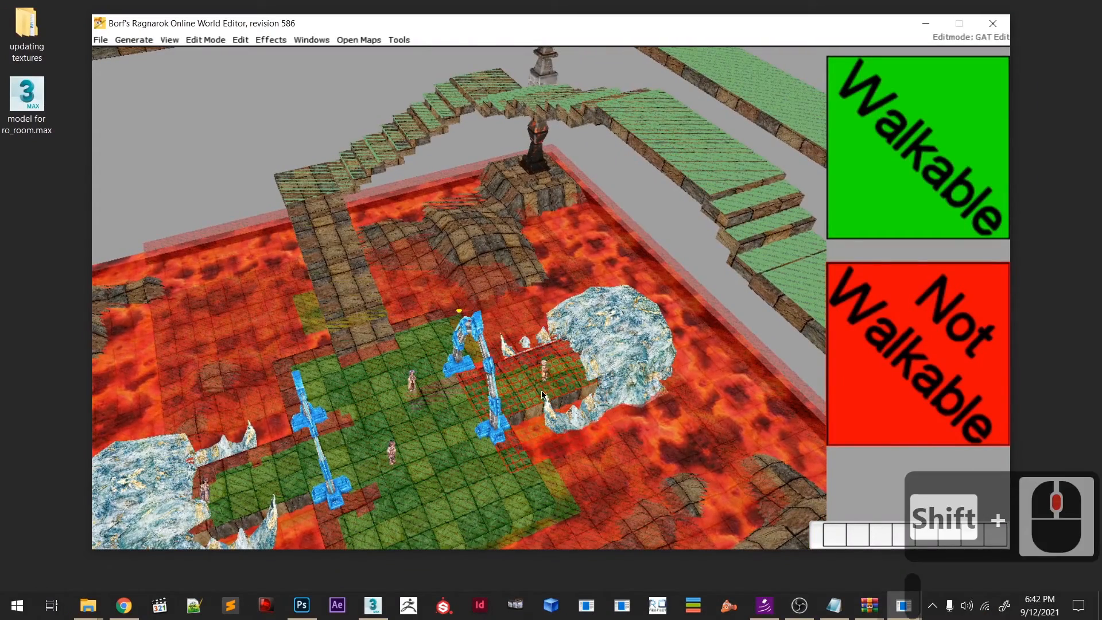
{"action": "key", "text": "space"}
{"action": "key", "text": "space"}
{"action": "key", "text": "space"}
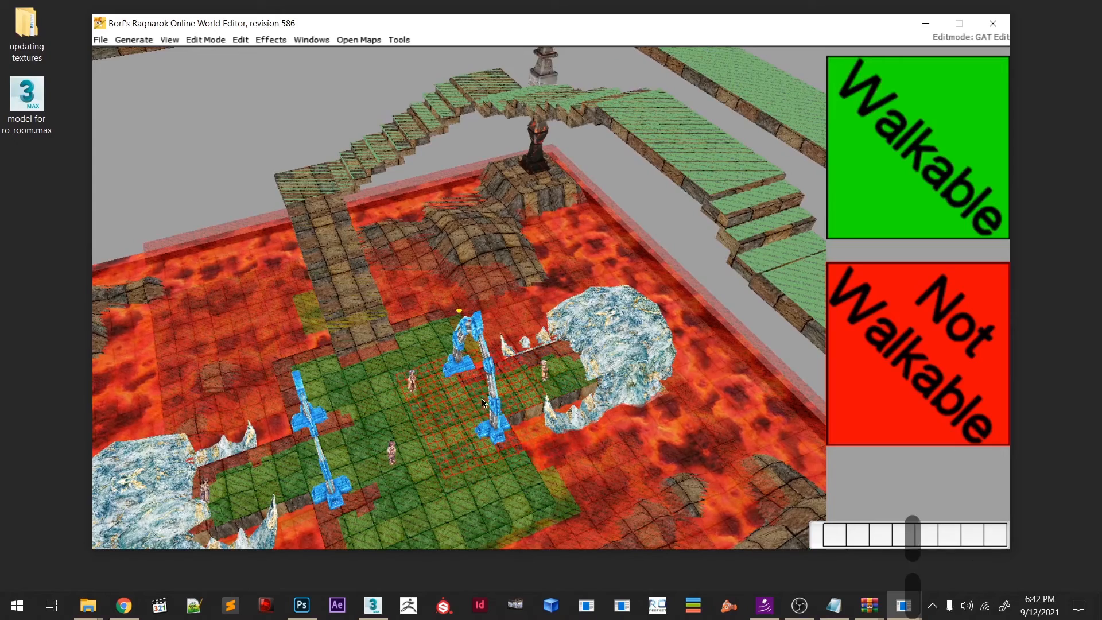
- Fit the GAT cells along the platform's outer edge and over the partly submerged rocks in the adjoining lava
{"action": "middle_click_drag", "start_coordinate": [520, 443], "coordinate": [580, 472], "text": "shift"}
{"action": "scroll", "coordinate": [555, 381], "scroll_direction": "down", "scroll_amount": 5}
{"action": "scroll", "coordinate": [580, 475], "scroll_direction": "up", "scroll_amount": 7}
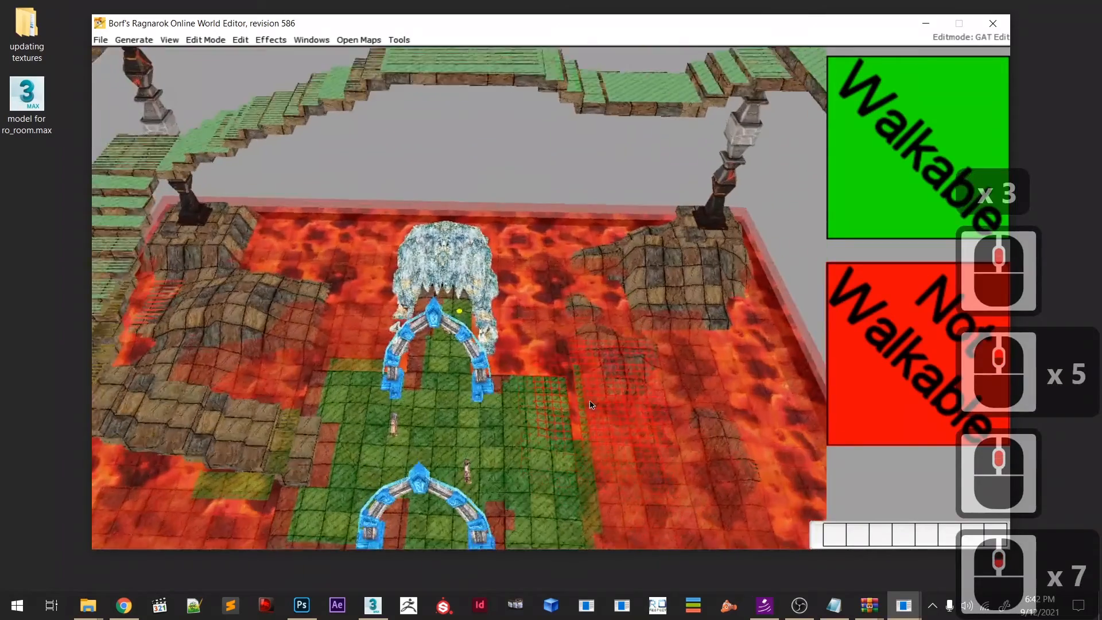
{"action": "middle_click_drag", "start_coordinate": [571, 426], "coordinate": [599, 315], "text": "shift"}
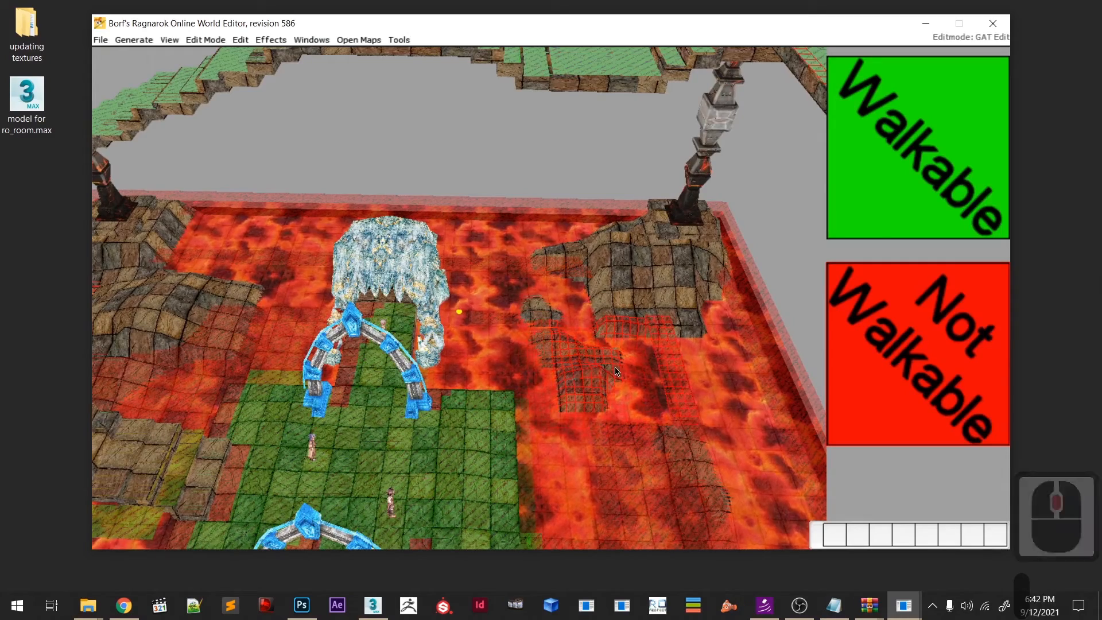
{"action": "middle_click_drag", "start_coordinate": [621, 378], "coordinate": [582, 407]}
{"action": "scroll", "coordinate": [583, 407], "scroll_direction": "down", "scroll_amount": 4}
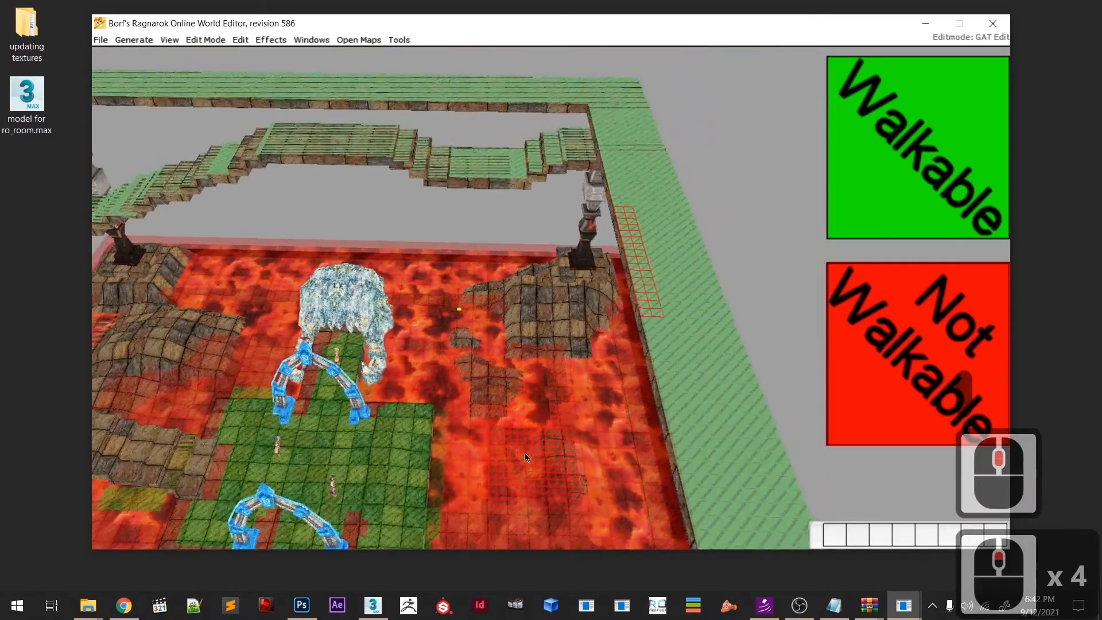
- Try marking a patch of submerged rock and lava near the pillar as walkable, and undo it
{"action": "left_click", "coordinate": [515, 386]}
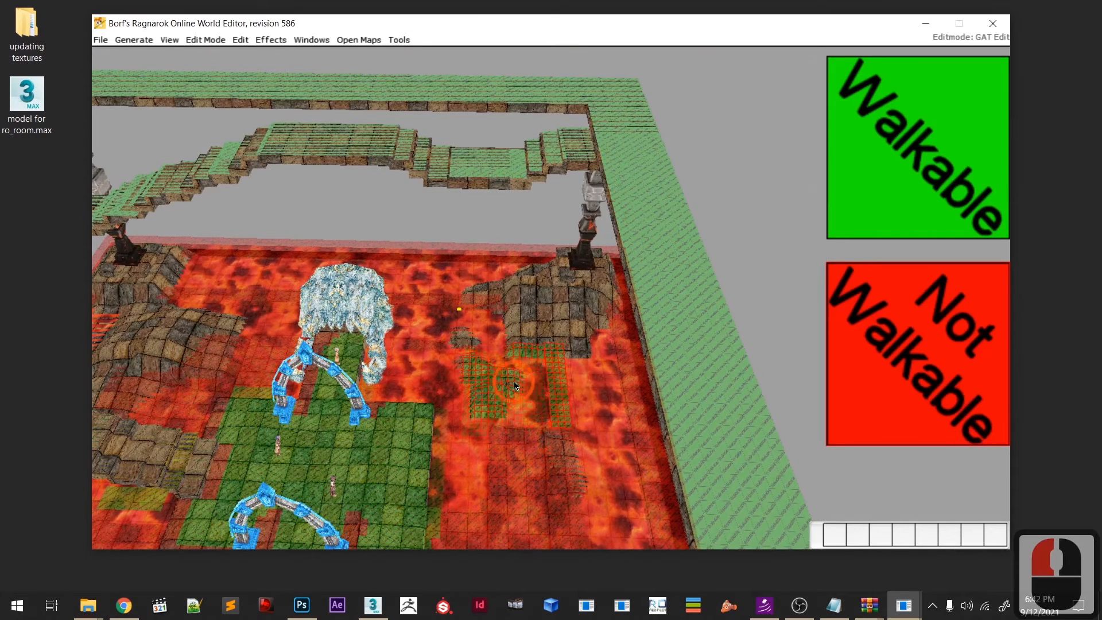
{"action": "left_click", "coordinate": [514, 385]}
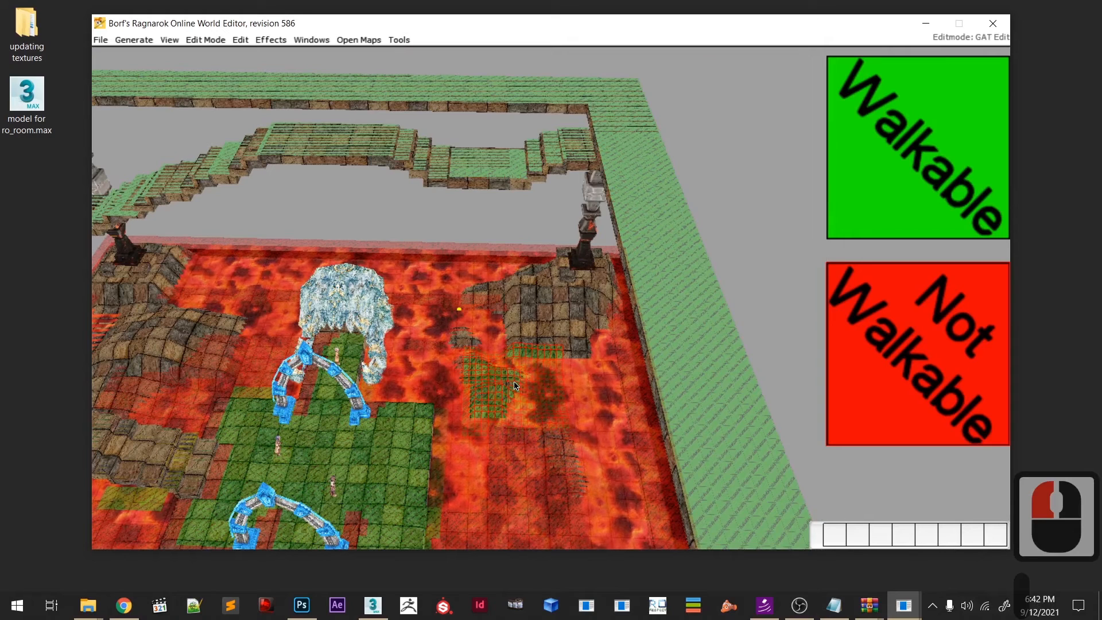
{"action": "key", "text": "u"}
{"action": "key", "text": "u"}
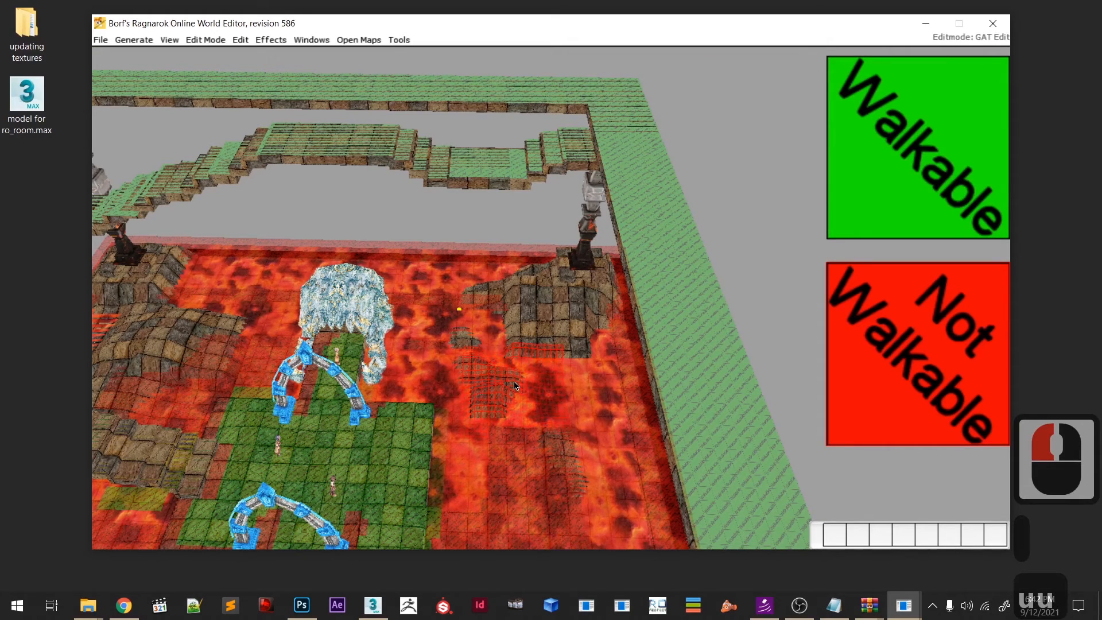
- Fit the GAT cells to the partly submerged rock between the stone stairs and the ice cave
{"action": "middle_click_drag", "start_coordinate": [514, 390], "coordinate": [446, 377]}
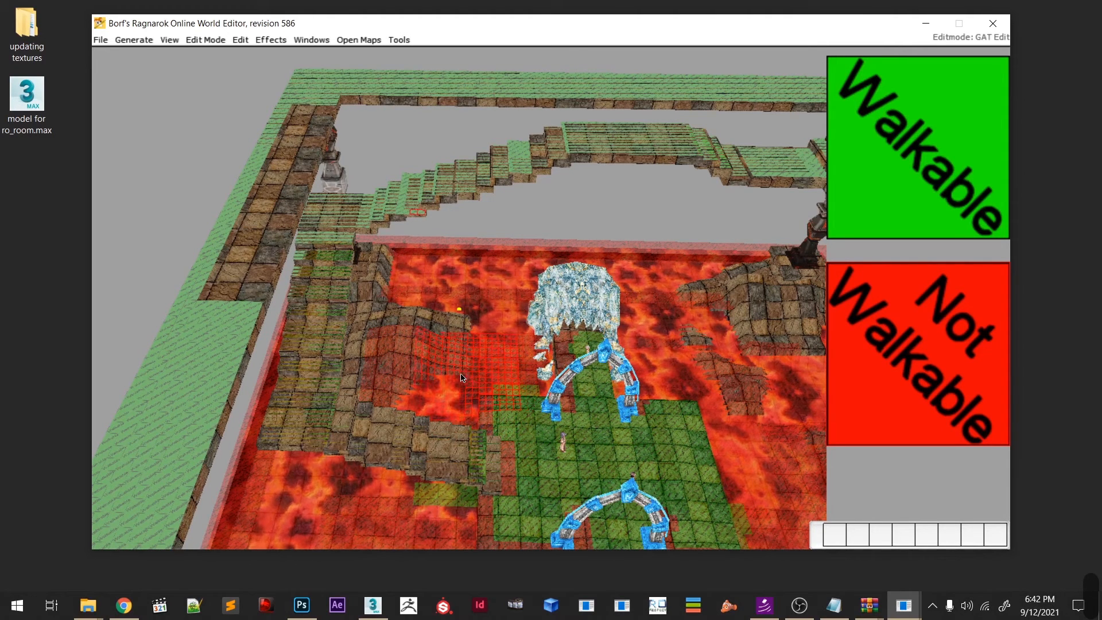
{"action": "key", "text": "space"}
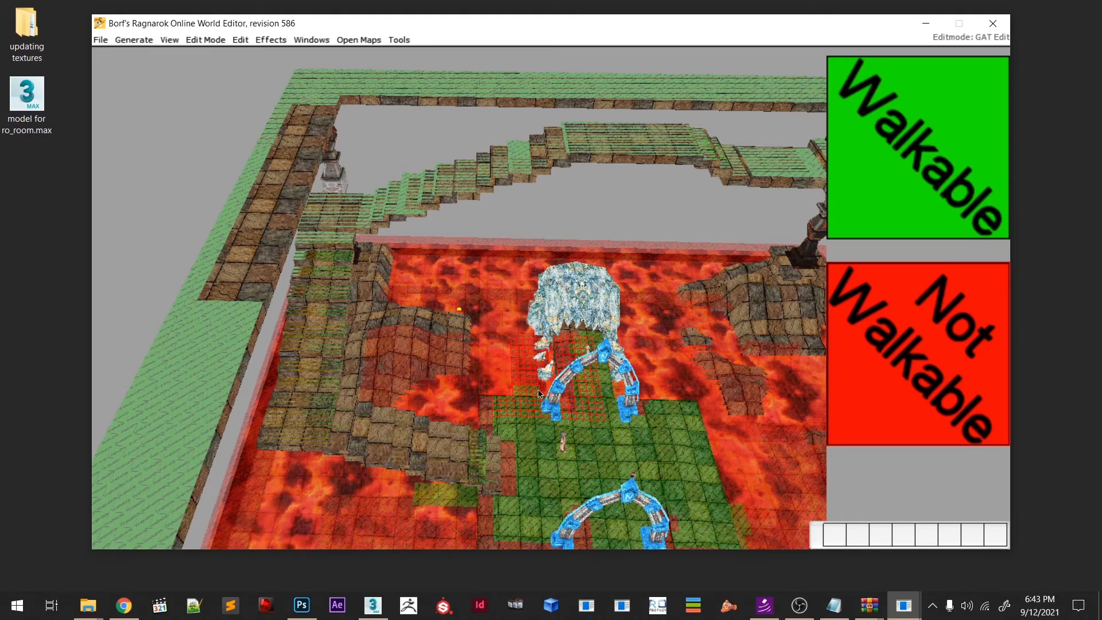
{"action": "key", "text": "space"}
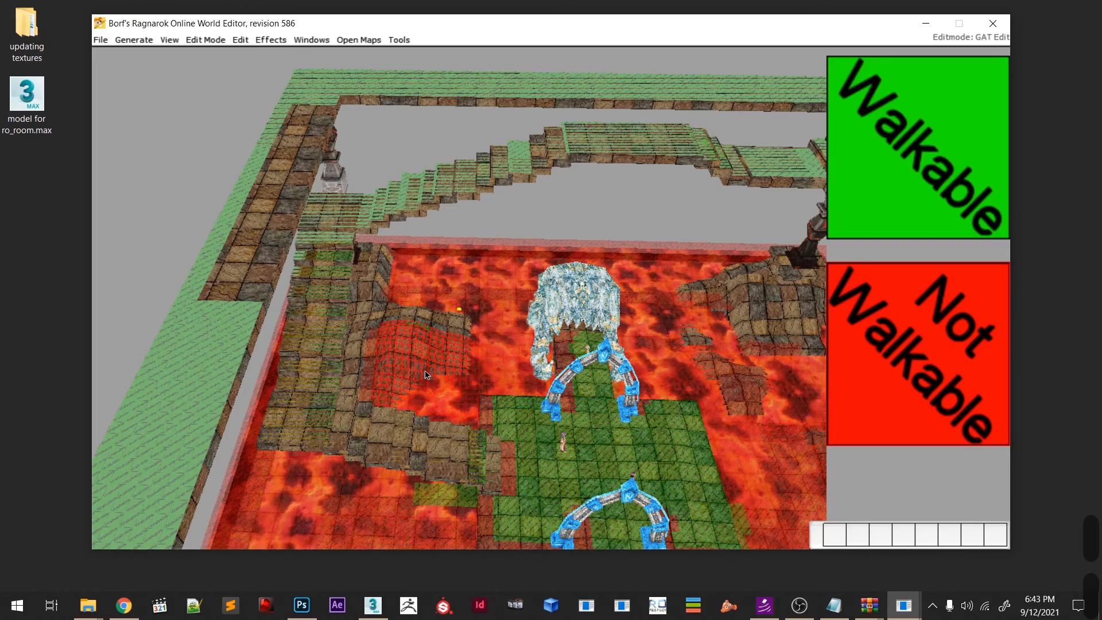
{"action": "scroll", "coordinate": [475, 405], "scroll_direction": "up", "scroll_amount": 5}
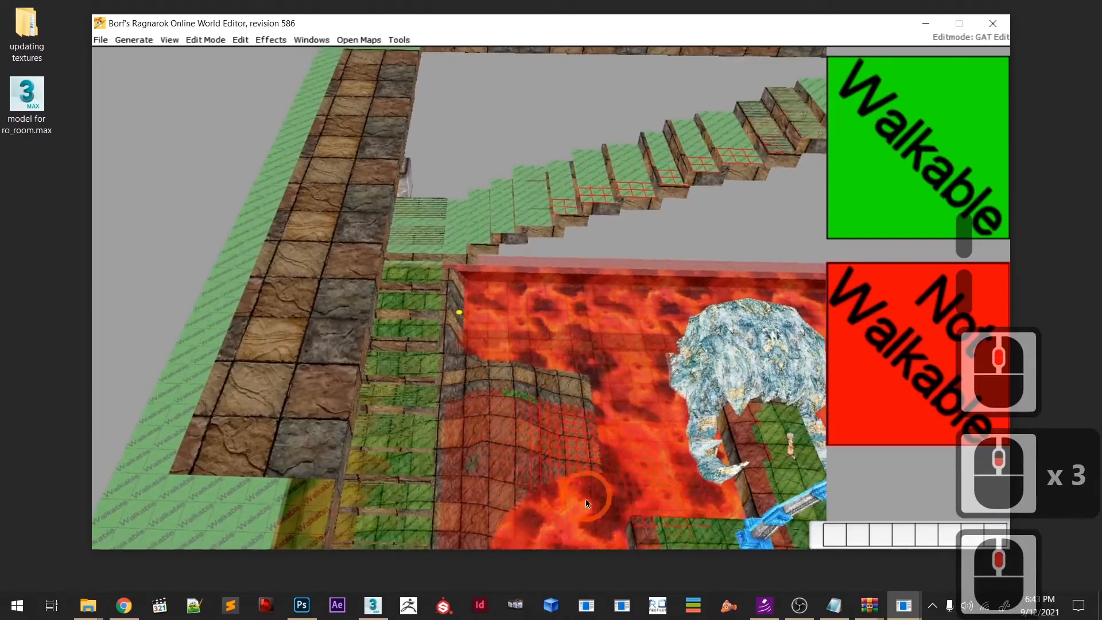
{"action": "scroll", "coordinate": [551, 463], "scroll_direction": "down", "scroll_amount": 2}
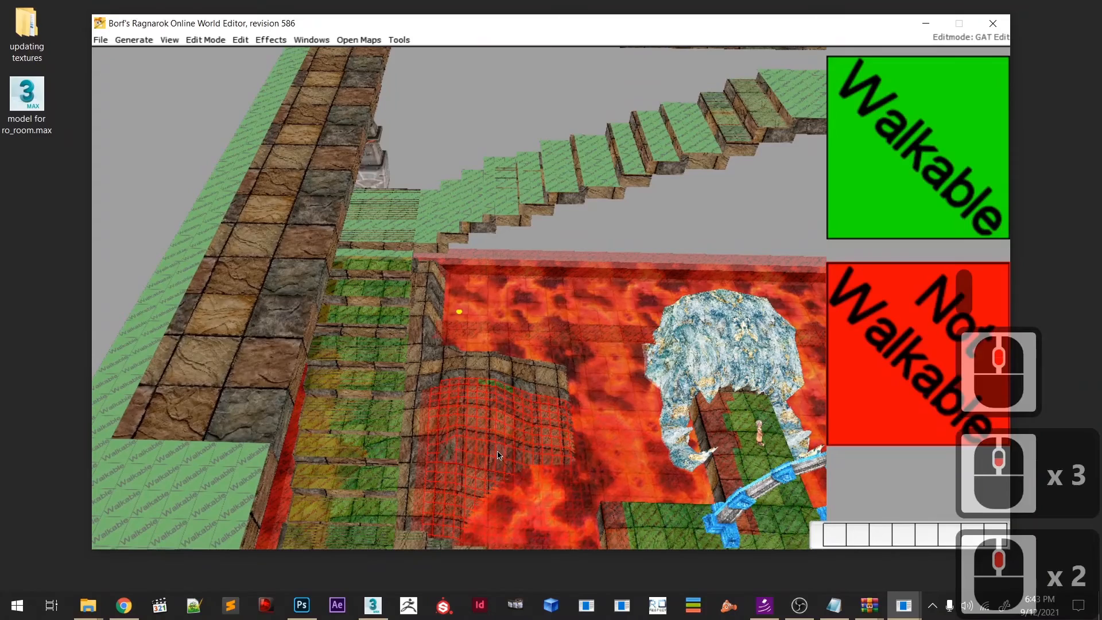
- Fit the raised GAT cells beside the foot of the stone stairs to the submerged ground next to the platform
{"action": "right_click_drag", "start_coordinate": [609, 429], "coordinate": [510, 459], "text": "shift"}
{"action": "middle_click_drag", "start_coordinate": [508, 455], "coordinate": [585, 511], "text": "shift"}
{"action": "scroll", "coordinate": [565, 497], "scroll_direction": "down", "scroll_amount": 5}
{"action": "scroll", "coordinate": [584, 466], "scroll_direction": "up", "scroll_amount": 6}
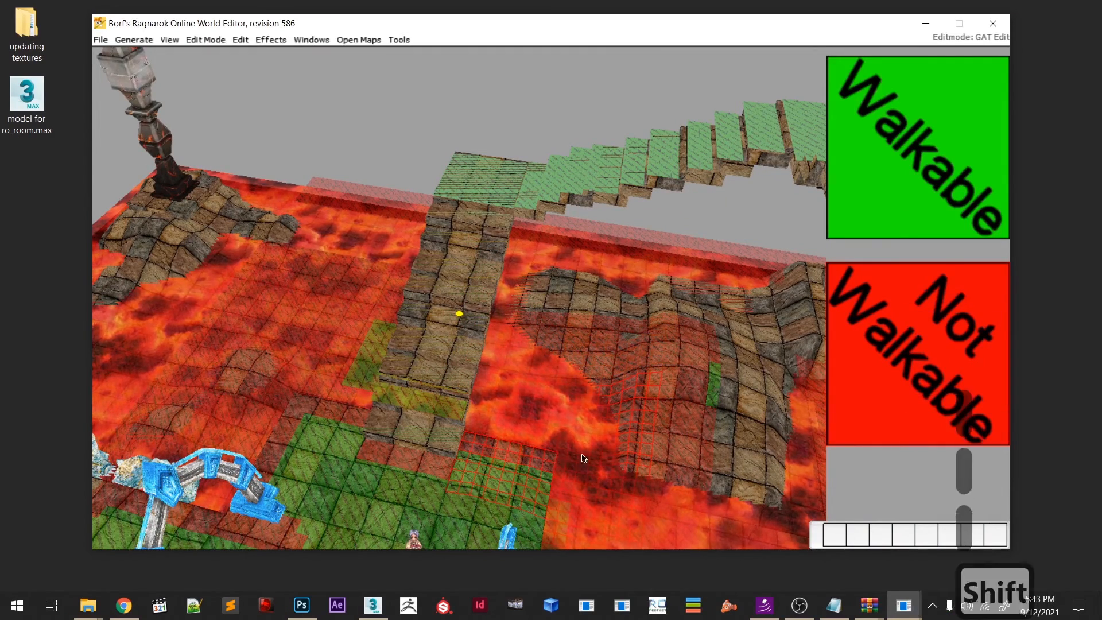
{"action": "scroll", "coordinate": [621, 468], "scroll_direction": "up", "scroll_amount": 6, "text": "shift"}
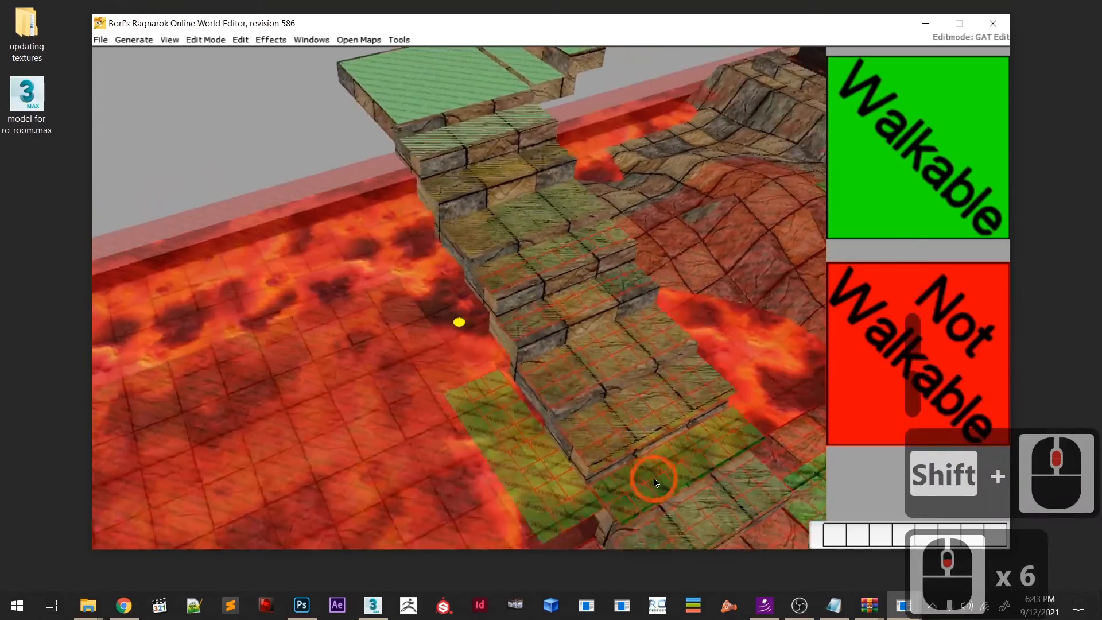
{"action": "scroll", "coordinate": [644, 470], "scroll_direction": "up", "scroll_amount": 4}
{"action": "middle_click_drag", "start_coordinate": [655, 480], "coordinate": [614, 391], "text": "shift"}
{"action": "scroll", "coordinate": [619, 416], "scroll_direction": "down", "scroll_amount": 6}
{"action": "mouse_move", "coordinate": [624, 442]}
{"action": "middle_mouse_down"}
{"action": "mouse_move", "coordinate": [623, 453]}
{"action": "mouse_move", "coordinate": [635, 438]}
{"action": "middle_mouse_up"}
{"action": "scroll", "coordinate": [634, 438], "scroll_direction": "up", "scroll_amount": 5}
{"action": "middle_click_drag", "start_coordinate": [759, 512], "coordinate": [655, 465], "text": "shift"}
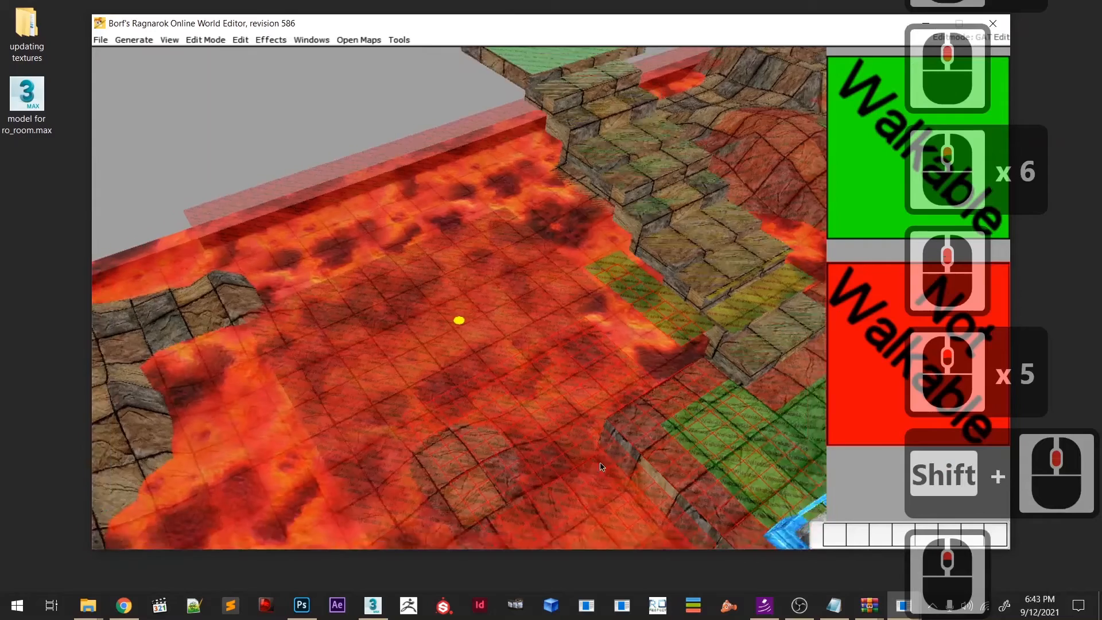
{"action": "scroll", "coordinate": [555, 416], "scroll_direction": "down", "scroll_amount": 4}
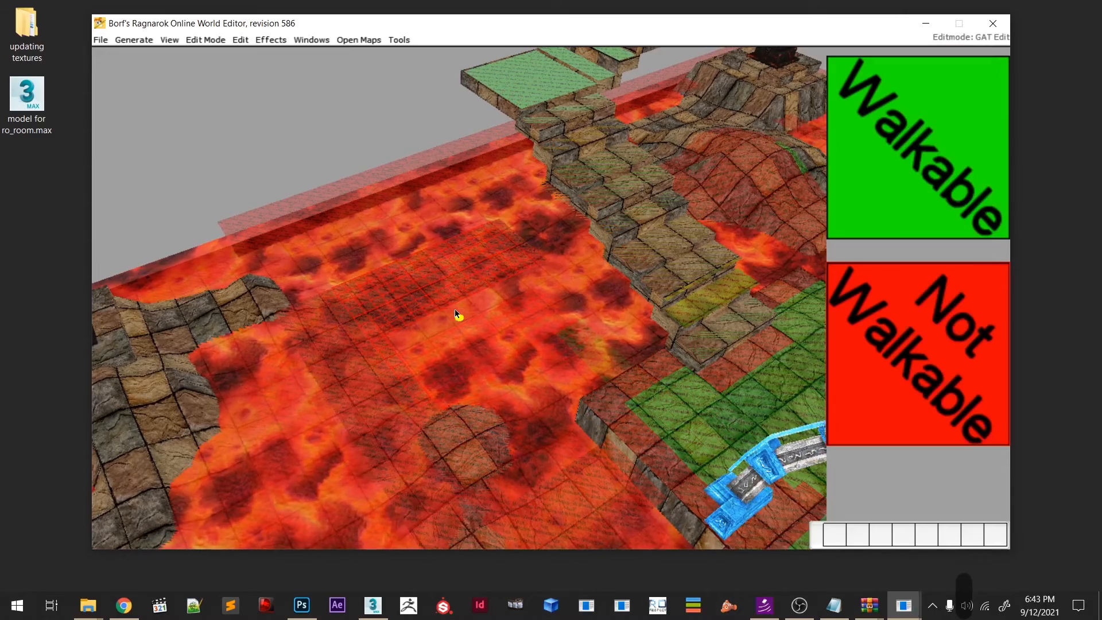
- Try refitting a patch of GAT cells in the open lava beyond the stairs, and undo it
{"action": "key", "text": "f"}
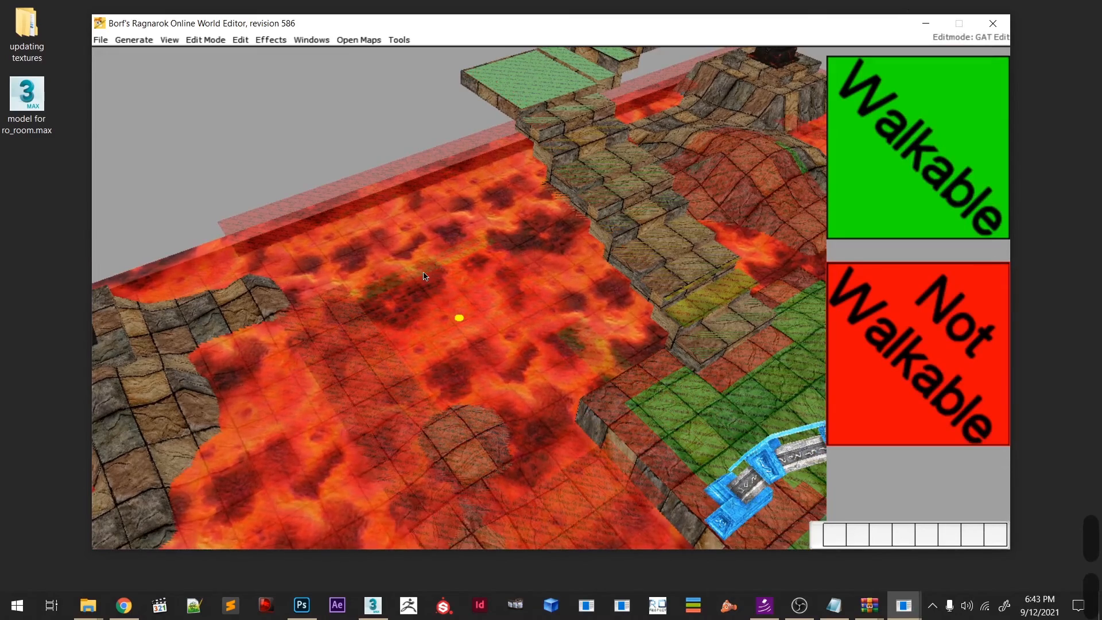
{"action": "scroll", "coordinate": [425, 276], "scroll_direction": "down", "scroll_amount": 7}
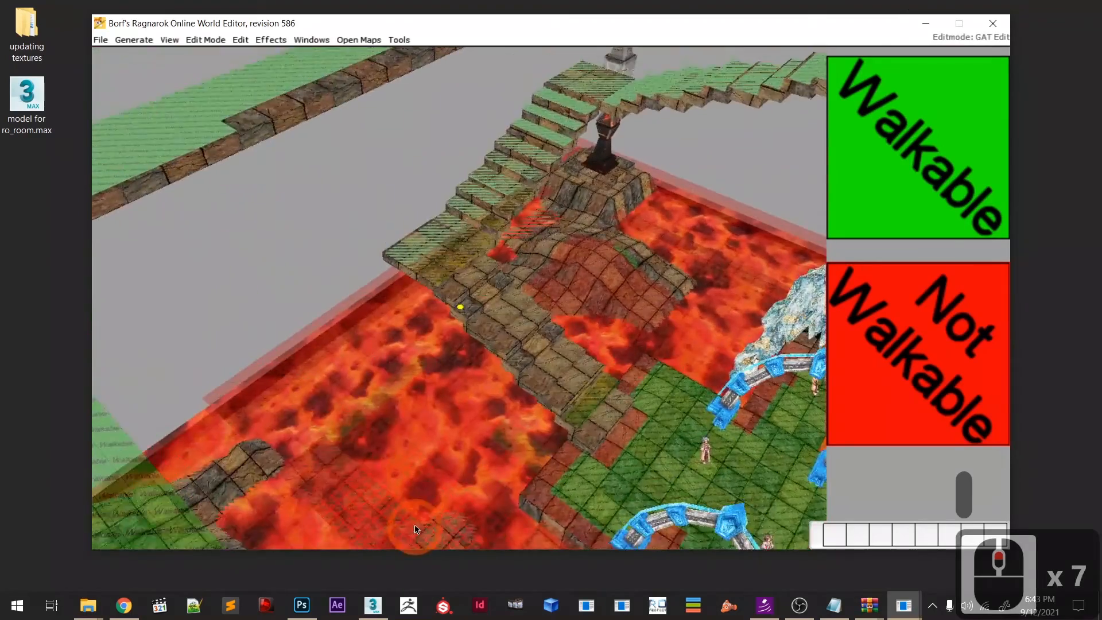
{"action": "middle_click_drag", "start_coordinate": [416, 529], "coordinate": [528, 437]}
{"action": "scroll", "coordinate": [539, 447], "scroll_direction": "down", "scroll_amount": 8}
{"action": "key", "text": "u"}
- Try fitting the GAT cells in the lava strip along the map's outer edge to the submerged ground
{"action": "scroll", "coordinate": [480, 373], "scroll_direction": "up", "scroll_amount": 4}
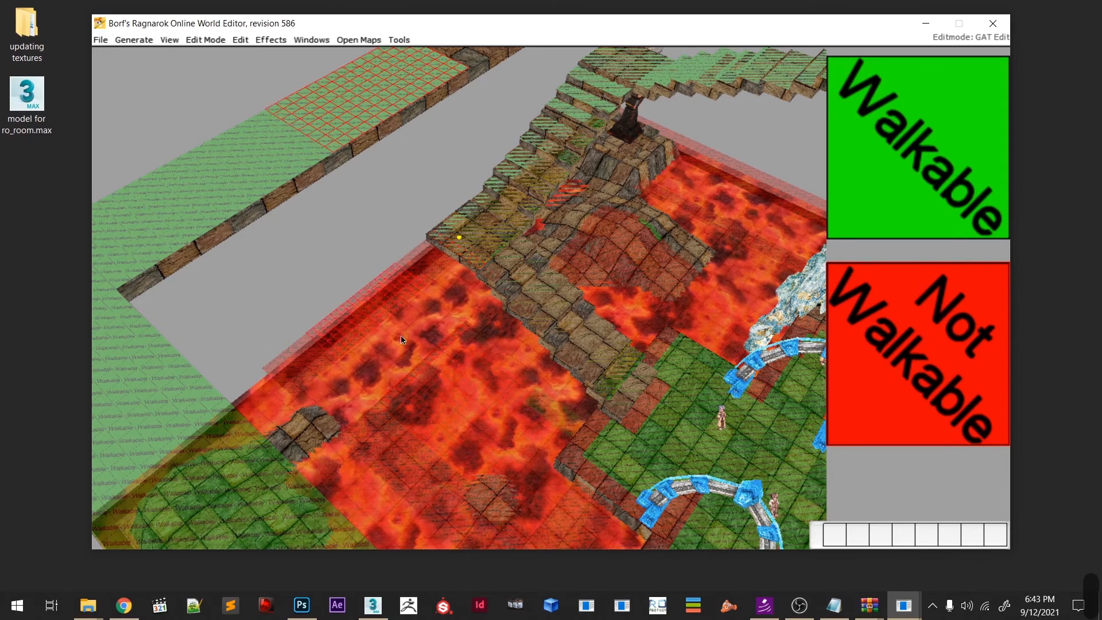
{"action": "key", "text": "shift"}
{"action": "right_click_drag", "start_coordinate": [417, 374], "coordinate": [459, 423], "text": "shift"}
{"action": "scroll", "coordinate": [459, 423], "scroll_direction": "down", "scroll_amount": 3}
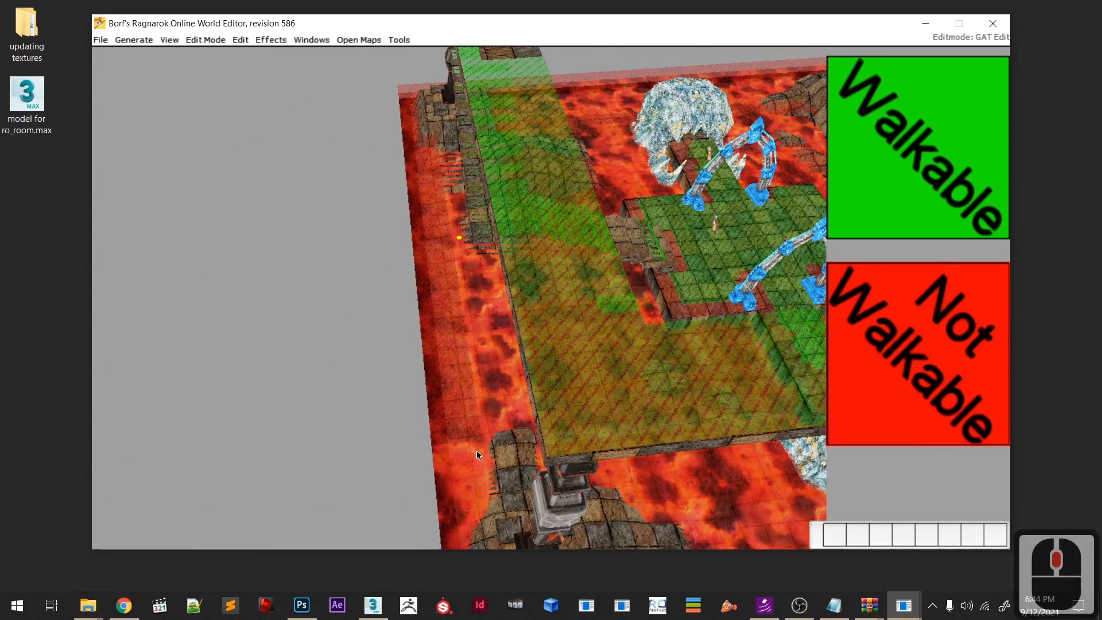
{"action": "key", "text": "minus"}
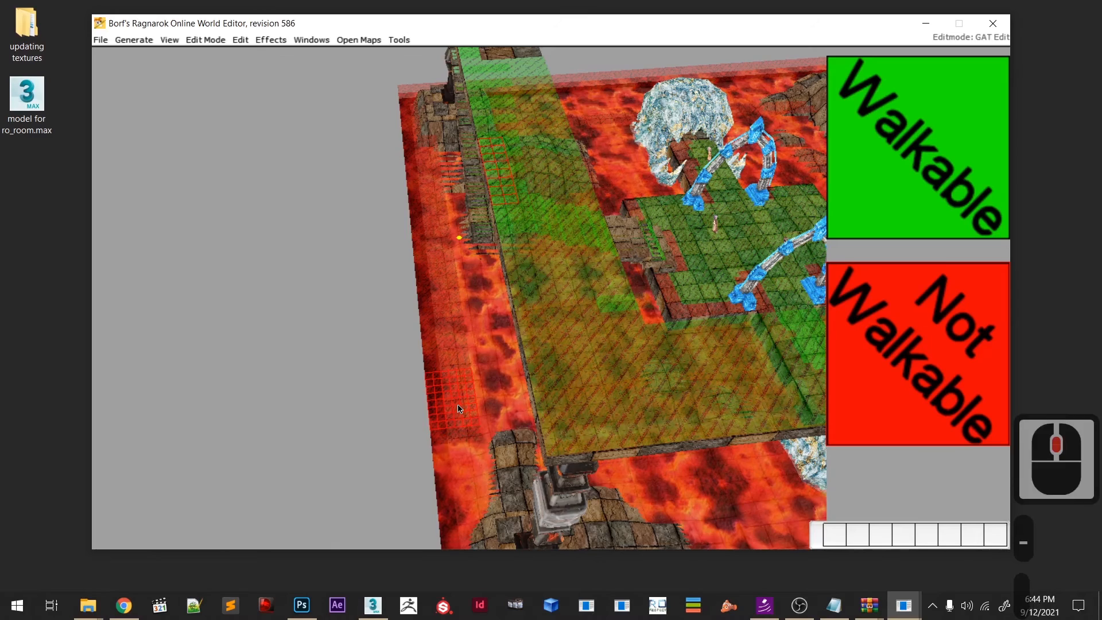
{"action": "scroll", "coordinate": [476, 418], "scroll_direction": "up", "scroll_amount": 6}
{"action": "scroll", "coordinate": [498, 350], "scroll_direction": "up", "scroll_amount": 4}
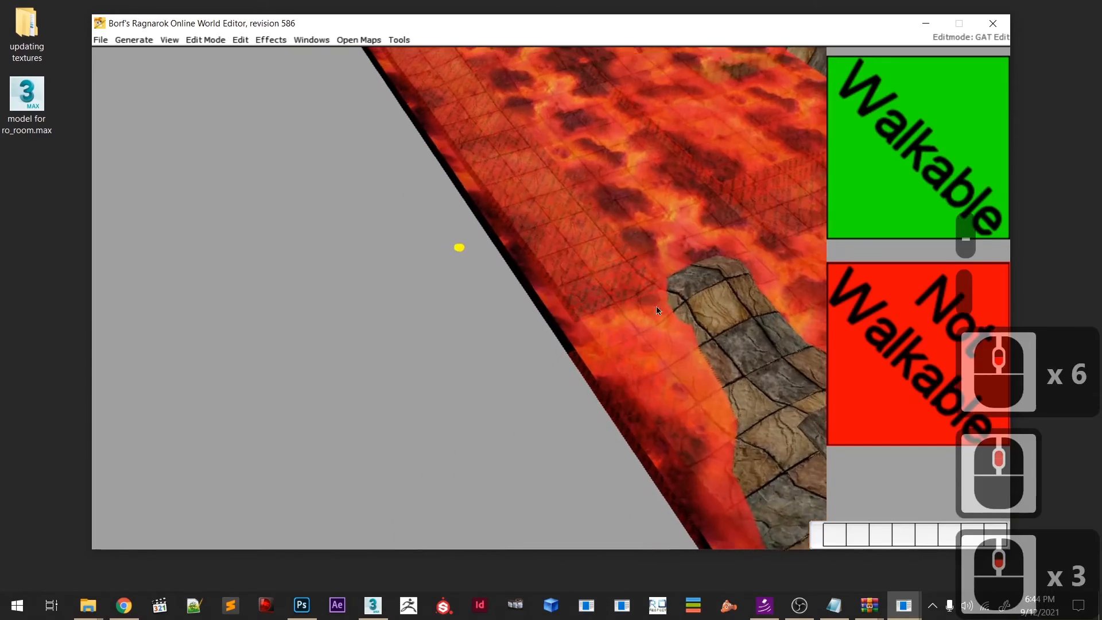
{"action": "key", "text": "space"}
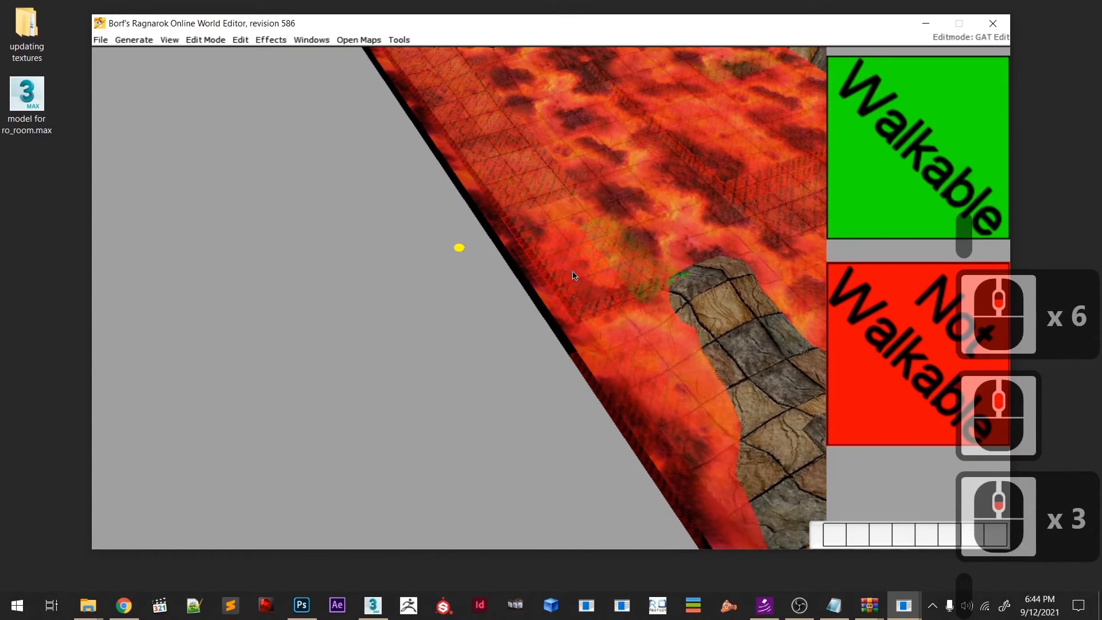
{"action": "key", "text": "space"}
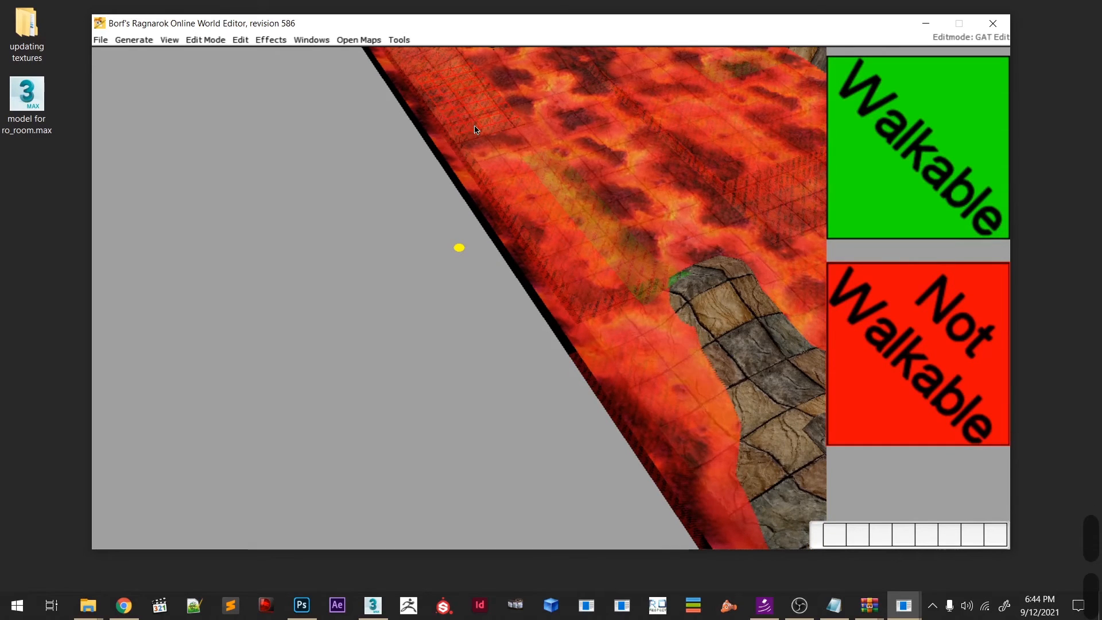
{"action": "key", "text": "space"}
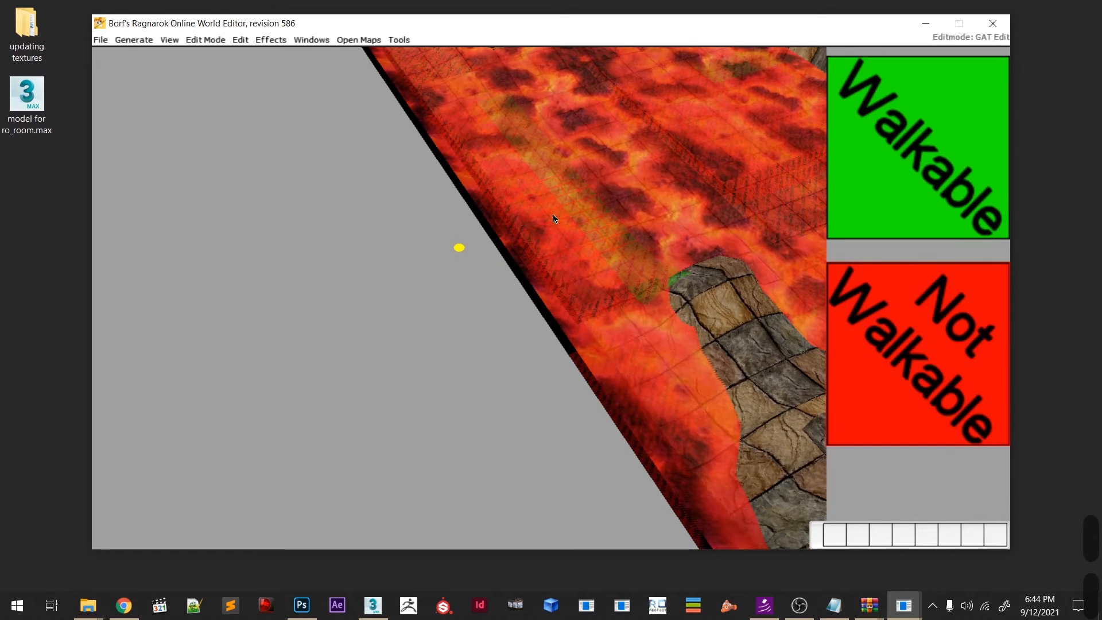
{"action": "key", "text": "c"}
{"action": "left_click", "coordinate": [539, 224]}
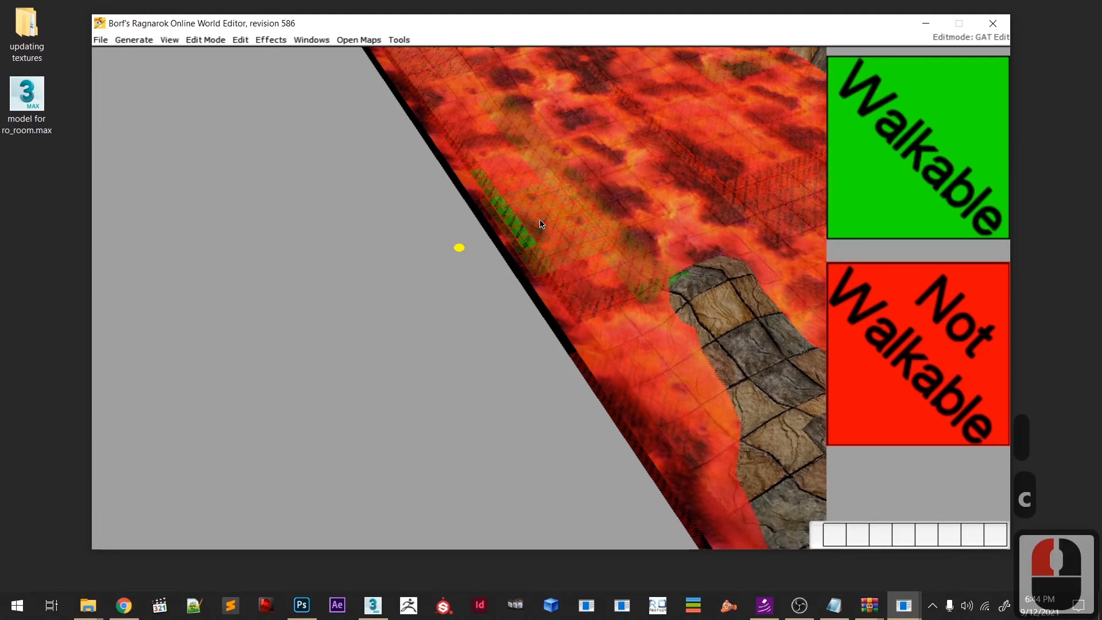
{"action": "key", "text": "u"}
- Try fitting the GAT cells along the outer foot of the rock mound leading up to the corner pillar
{"action": "middle_click_drag", "start_coordinate": [516, 112], "coordinate": [635, 281]}
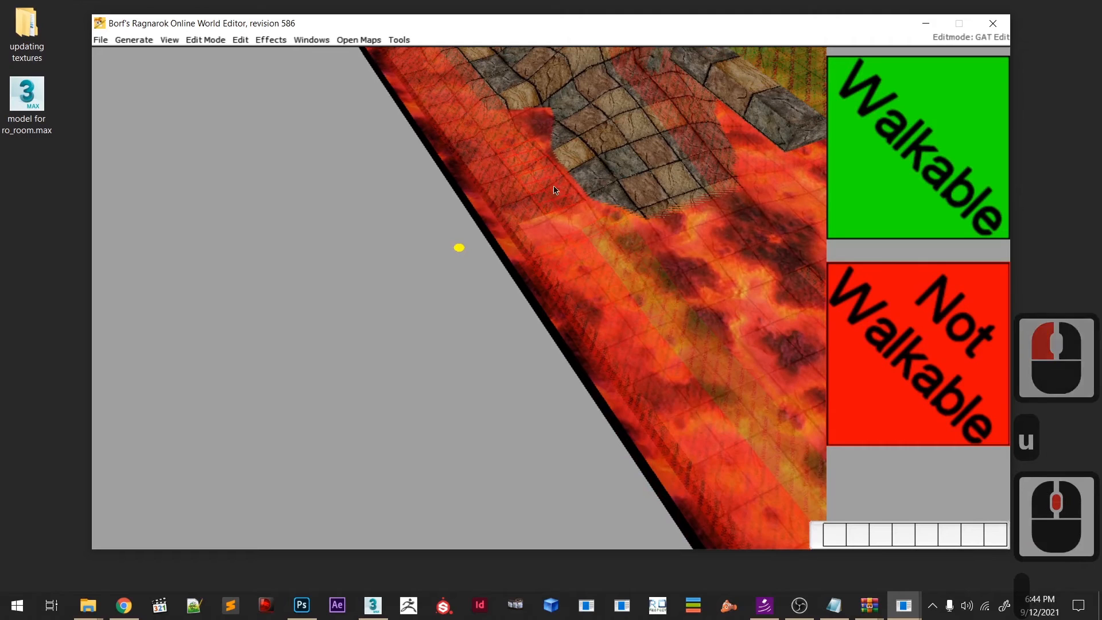
{"action": "key", "text": "space"}
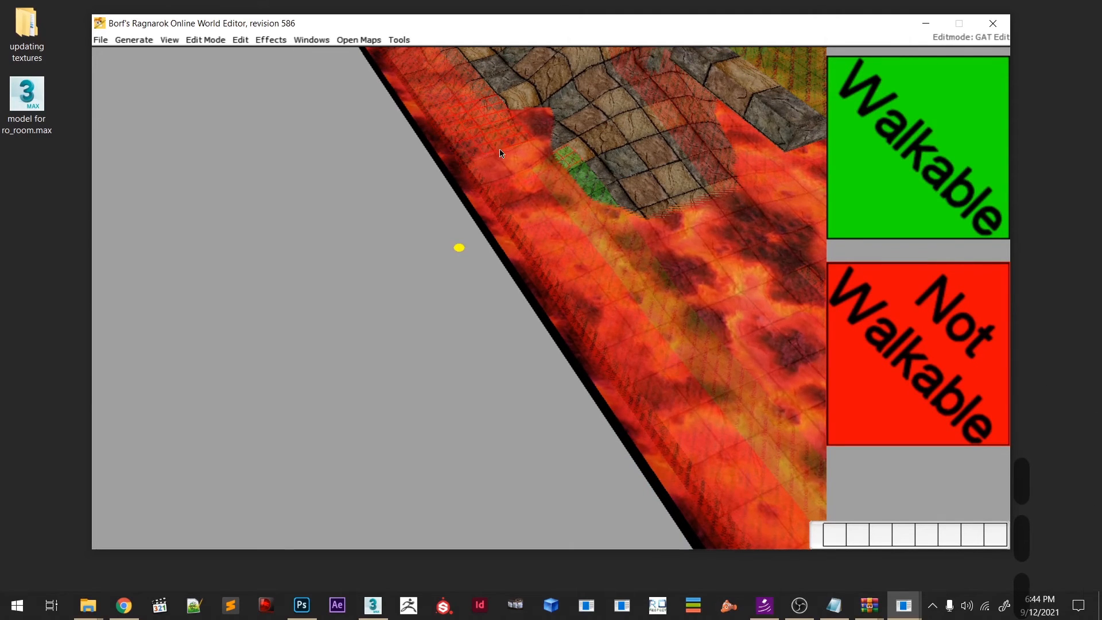
{"action": "key", "text": "space"}
{"action": "middle_click_drag", "start_coordinate": [535, 207], "coordinate": [535, 387]}
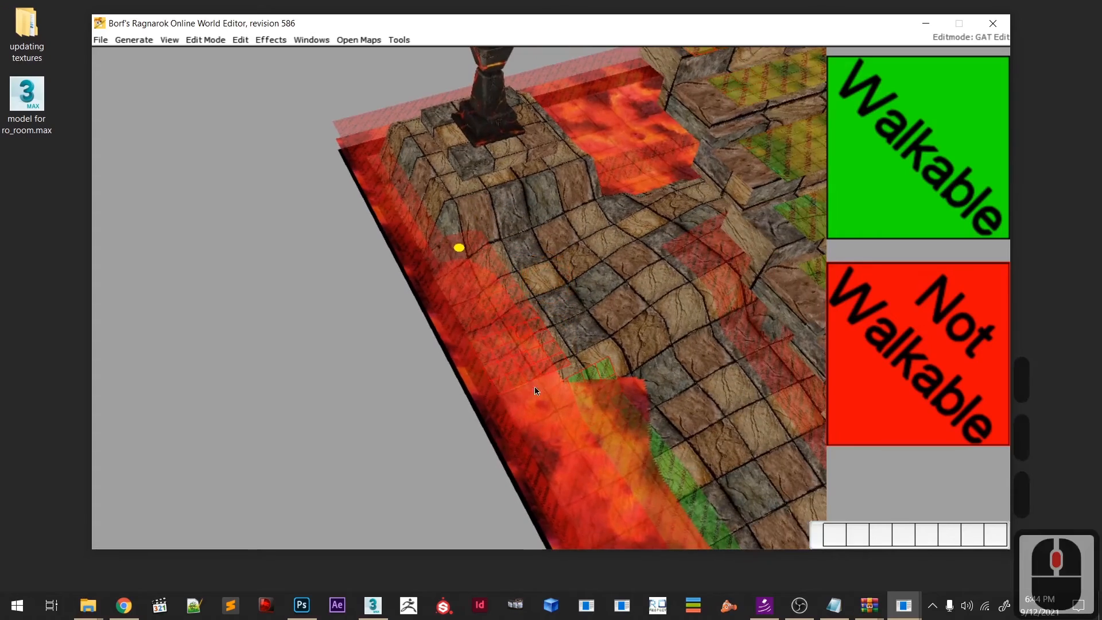
{"action": "key", "text": "space"}
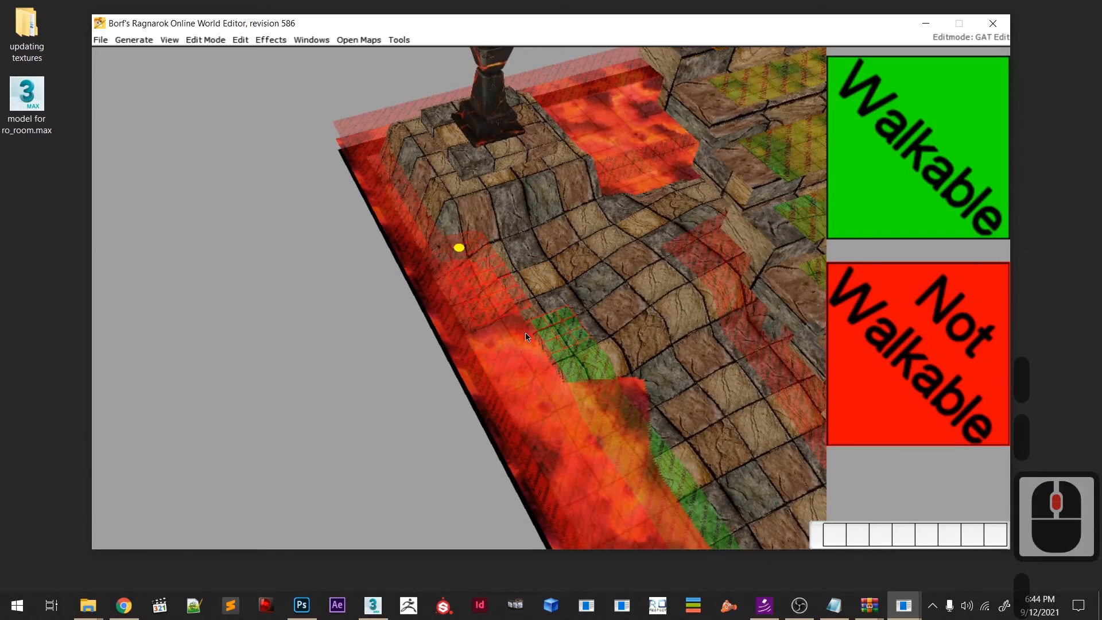
- Undo the GAT cell changes made along the map's outer edge and the rock mound
{"action": "scroll", "coordinate": [545, 359], "scroll_direction": "down", "scroll_amount": 5}
{"action": "middle_click_drag", "start_coordinate": [553, 371], "coordinate": [643, 416]}
{"action": "middle_click_drag", "start_coordinate": [659, 471], "coordinate": [673, 484]}
{"action": "key", "text": "u"}
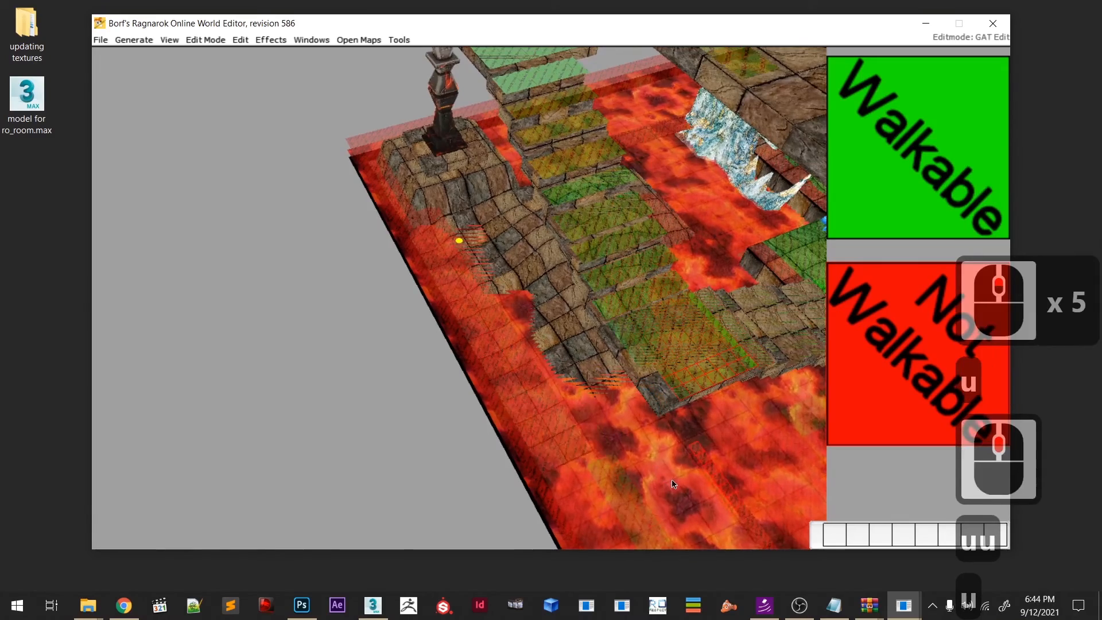
{"action": "scroll", "coordinate": [660, 463], "scroll_direction": "down", "scroll_amount": 6}
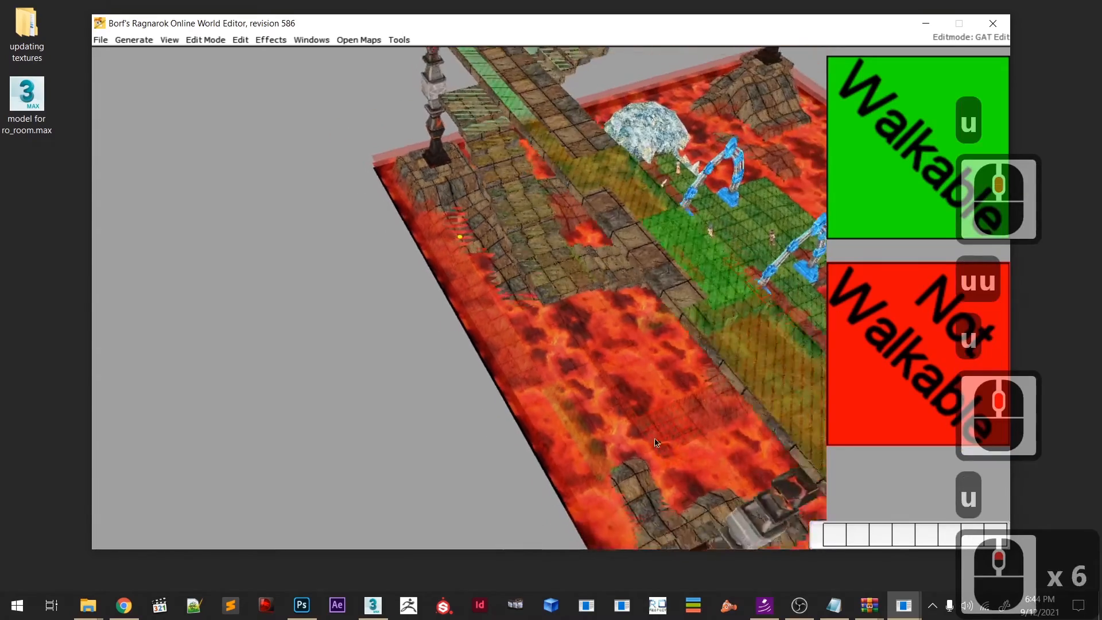
{"action": "middle_click_drag", "start_coordinate": [648, 454], "coordinate": [636, 445]}
{"action": "key", "text": "u"}
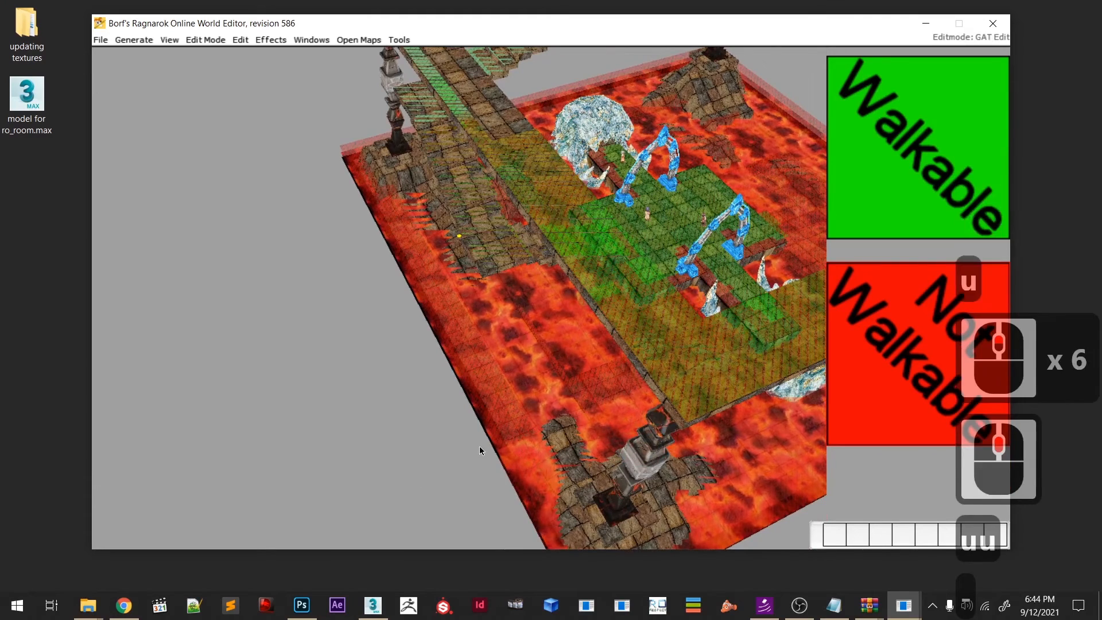
- Hide the map's water so the ground and GAT cells under the lava are exposed
{"action": "scroll", "coordinate": [480, 446], "scroll_direction": "up", "scroll_amount": 3}
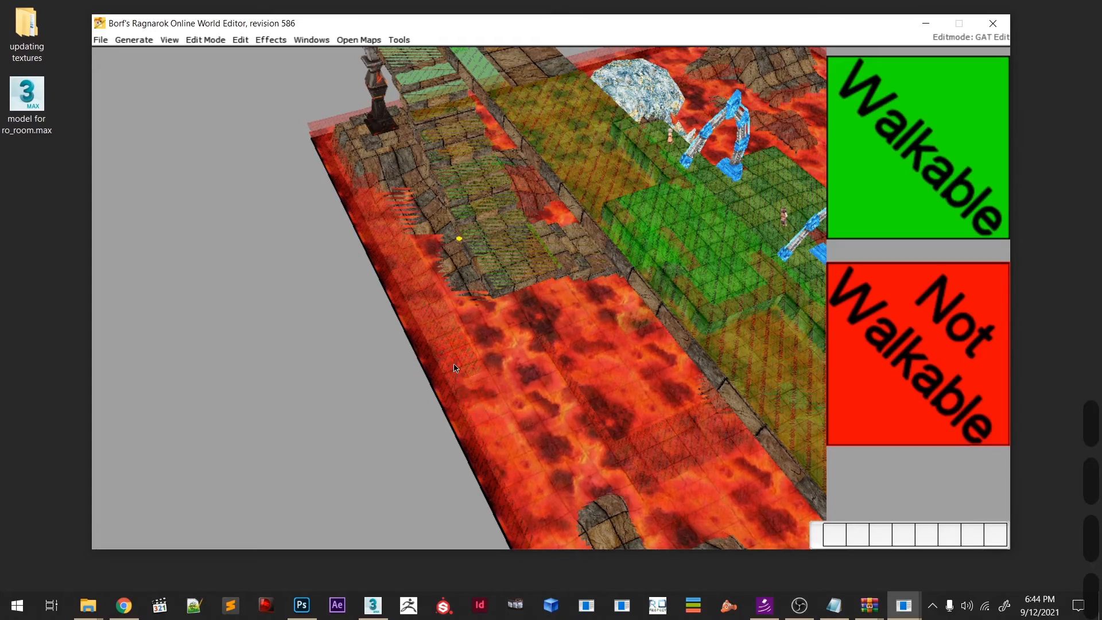
{"action": "middle_click_drag", "start_coordinate": [454, 364], "coordinate": [401, 320]}
{"action": "scroll", "coordinate": [487, 420], "scroll_direction": "down", "scroll_amount": 4}
{"action": "scroll", "coordinate": [401, 320], "scroll_direction": "down", "scroll_amount": 4}
{"action": "scroll", "coordinate": [419, 361], "scroll_direction": "up", "scroll_amount": 1}
{"action": "middle_click_drag", "start_coordinate": [420, 362], "coordinate": [503, 491], "text": "shift"}
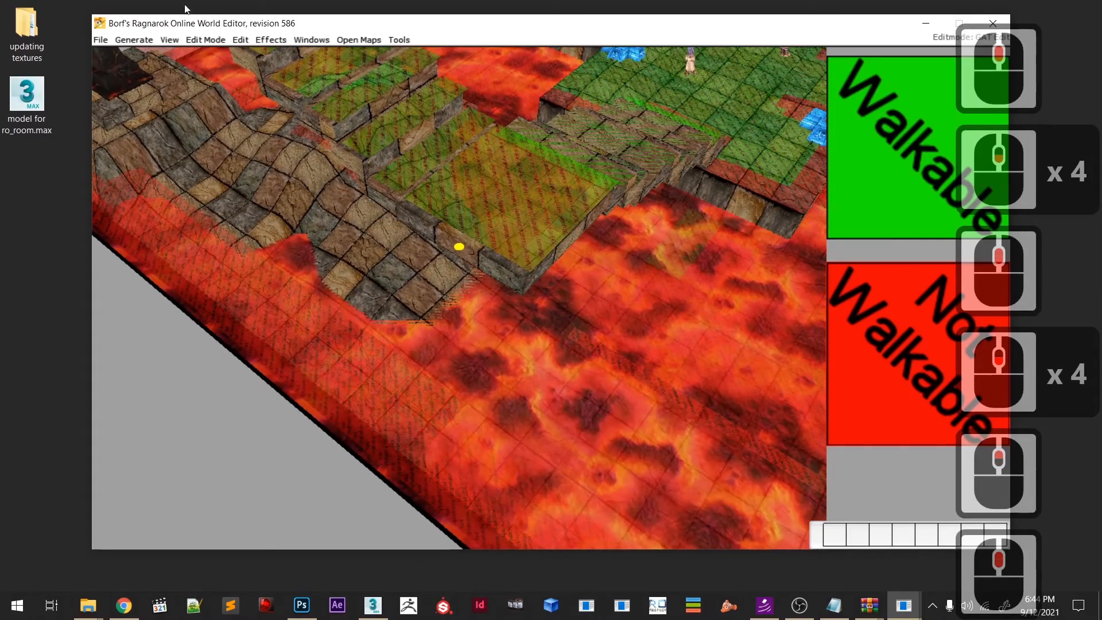
{"action": "left_click", "coordinate": [170, 39]}
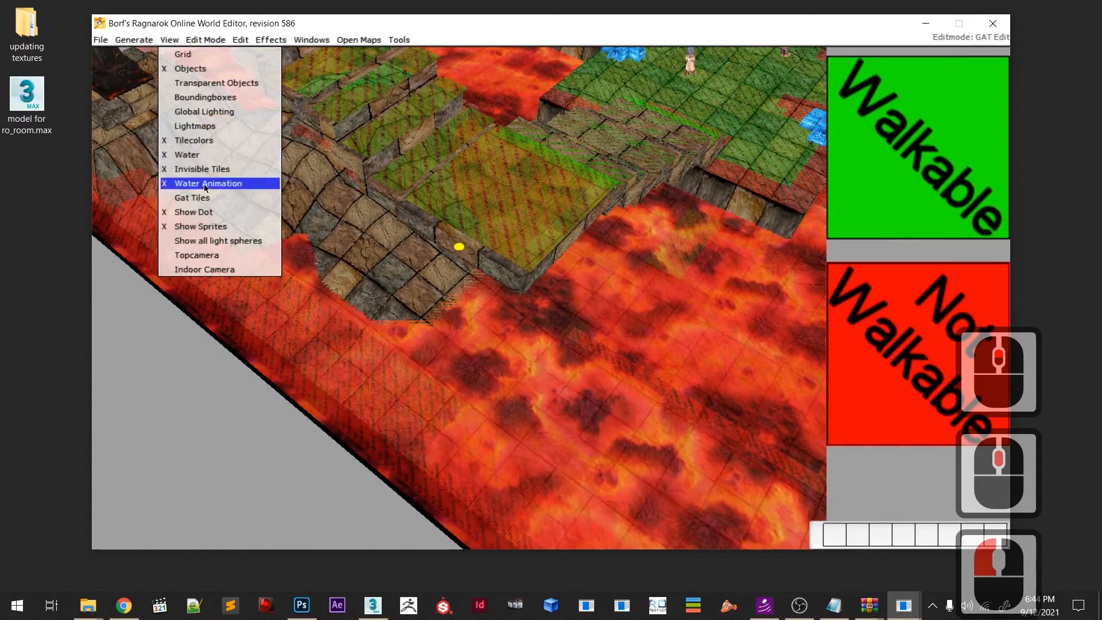
{"action": "left_click", "coordinate": [197, 153]}
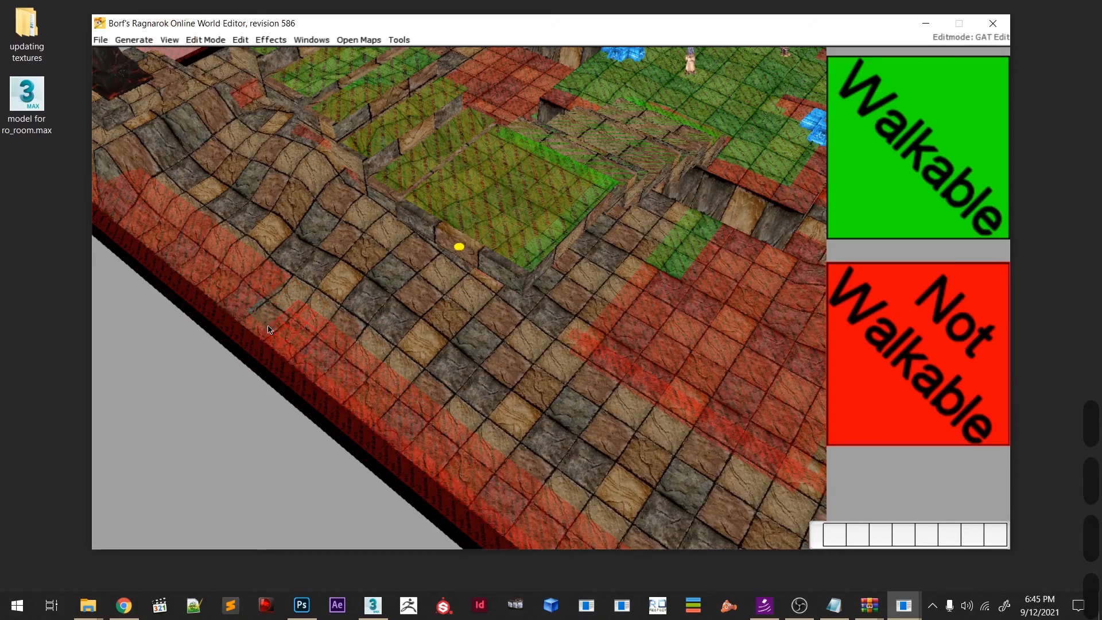
- Fit the GAT cells along the map's outer edge to the rock slope around the corner pillar near the stairs
{"action": "mouse_move", "coordinate": [247, 308]}
{"action": "middle_mouse_down"}
{"action": "mouse_move", "coordinate": [290, 340]}
{"action": "mouse_move", "coordinate": [377, 478]}
{"action": "middle_mouse_up"}
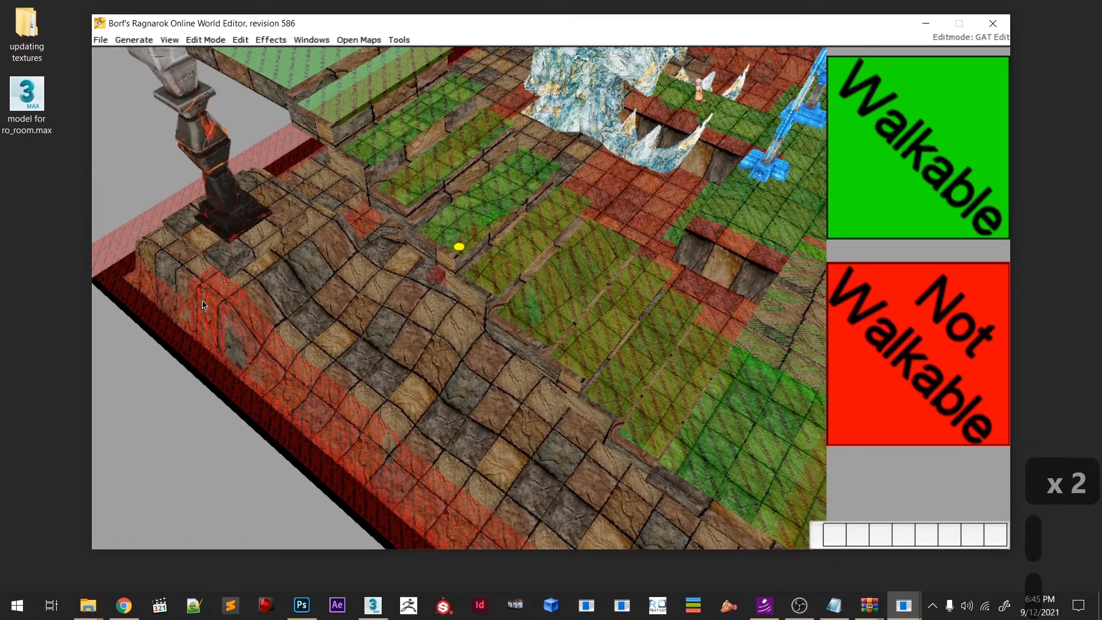
{"action": "left_click", "coordinate": [171, 283]}
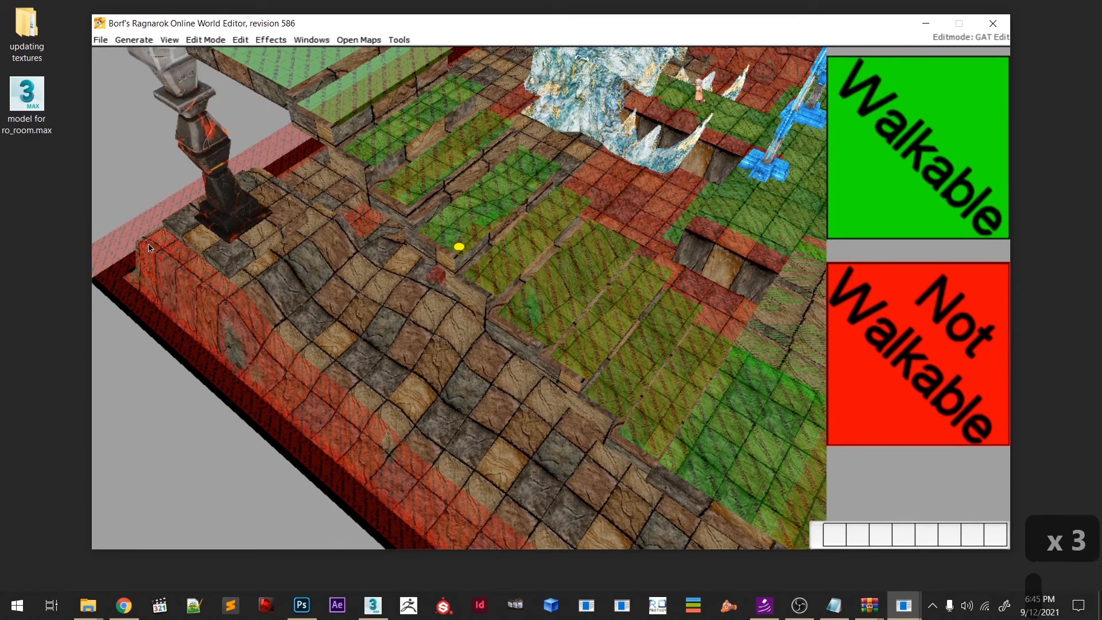
{"action": "left_click", "coordinate": [139, 259]}
- Try fitting the GAT cells to the rock slope directly beside the corner pillar's base
{"action": "scroll", "coordinate": [196, 287], "scroll_direction": "down", "scroll_amount": 5}
{"action": "middle_click_drag", "start_coordinate": [197, 288], "coordinate": [313, 386]}
{"action": "scroll", "coordinate": [344, 432], "scroll_direction": "down", "scroll_amount": 5}
{"action": "scroll", "coordinate": [345, 435], "scroll_direction": "up", "scroll_amount": 5}
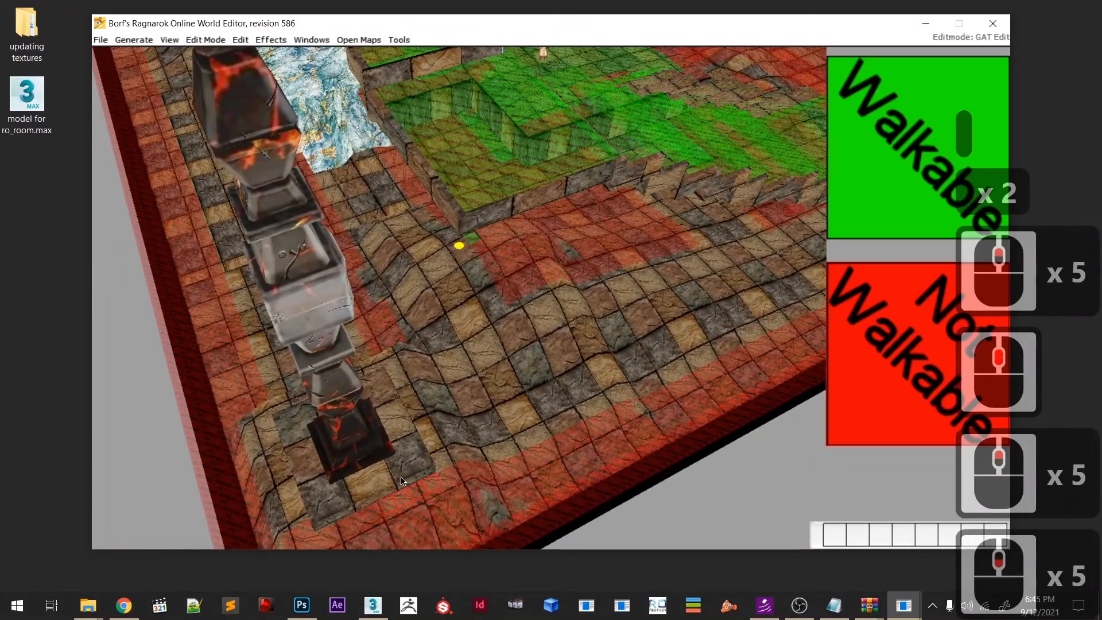
{"action": "left_click", "coordinate": [422, 451]}
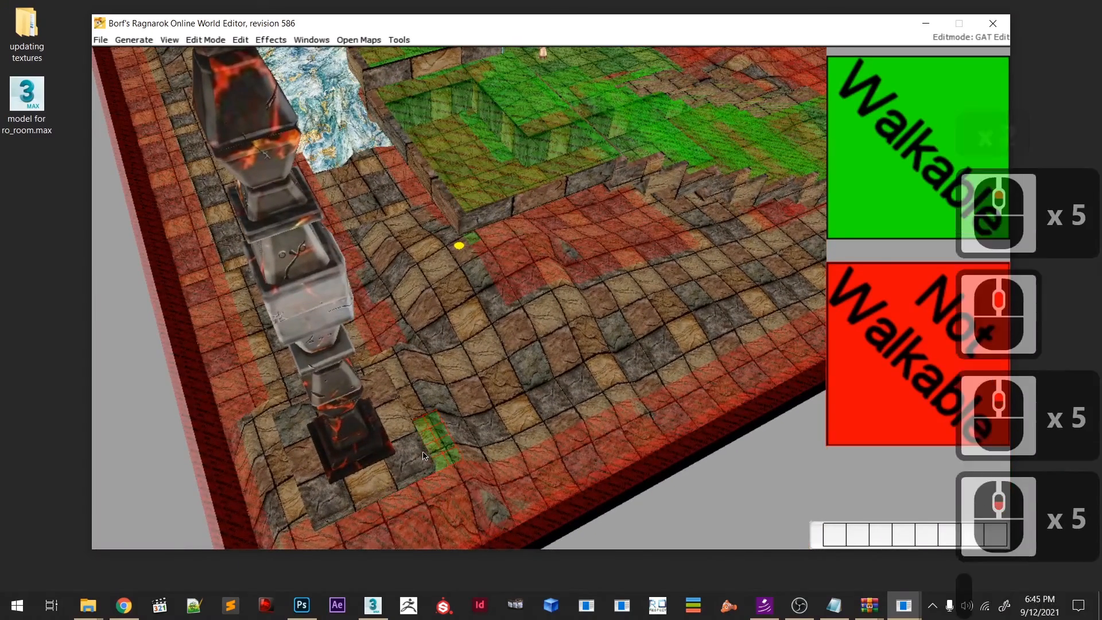
{"action": "left_click", "coordinate": [408, 412]}
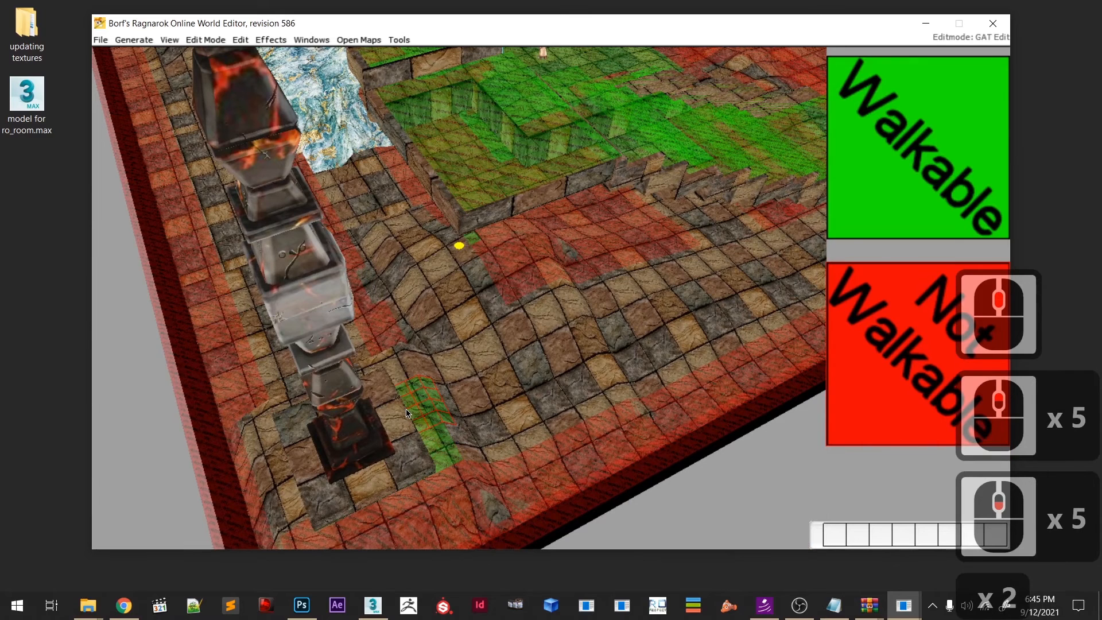
{"action": "left_click", "coordinate": [389, 359]}
{"action": "left_click", "coordinate": [378, 345]}
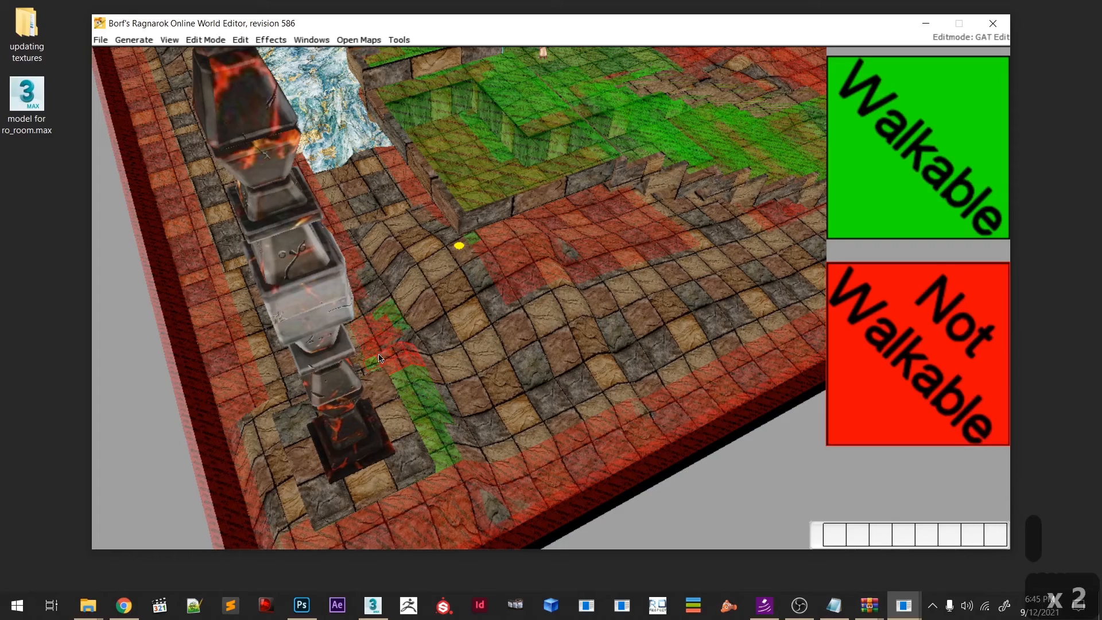
- Undo the GAT cell changes made on the slope beside the corner pillar
{"action": "key", "text": "u"}
{"action": "scroll", "coordinate": [379, 361], "scroll_direction": "down", "scroll_amount": 3}
{"action": "mouse_move", "coordinate": [394, 366]}
{"action": "middle_mouse_down"}
{"action": "mouse_move", "coordinate": [459, 389]}
{"action": "mouse_move", "coordinate": [447, 392]}
{"action": "middle_mouse_up"}
{"action": "scroll", "coordinate": [406, 379], "scroll_direction": "up", "scroll_amount": 1}
{"action": "scroll", "coordinate": [422, 376], "scroll_direction": "down", "scroll_amount": 5}
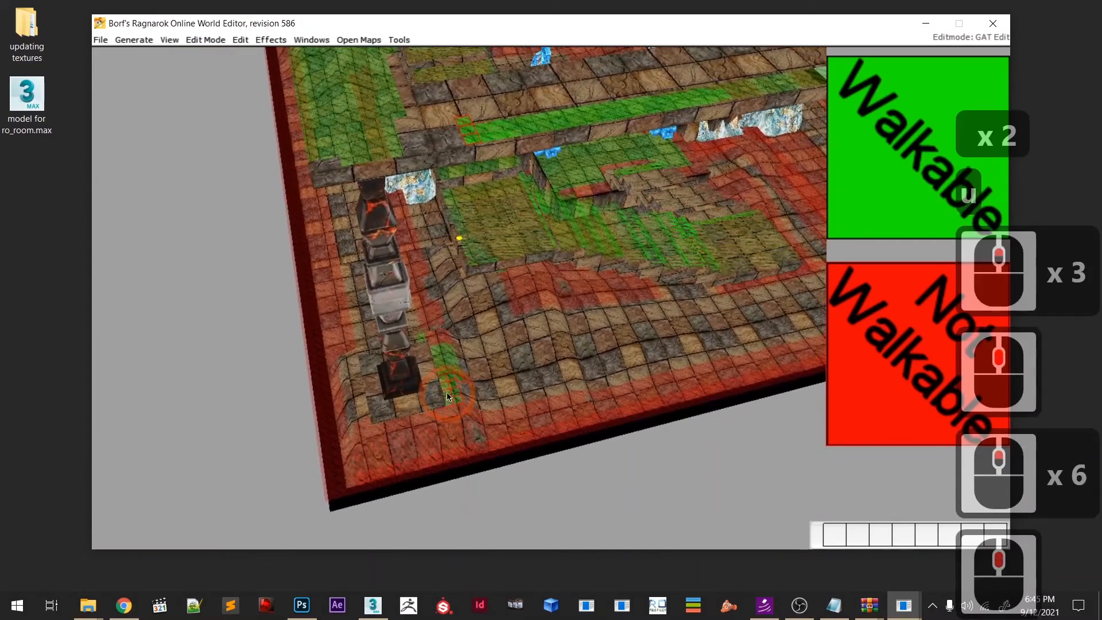
{"action": "key", "text": "u"}
{"action": "key", "text": "u"}
{"action": "key", "text": "u"}
{"action": "key", "text": "u"}
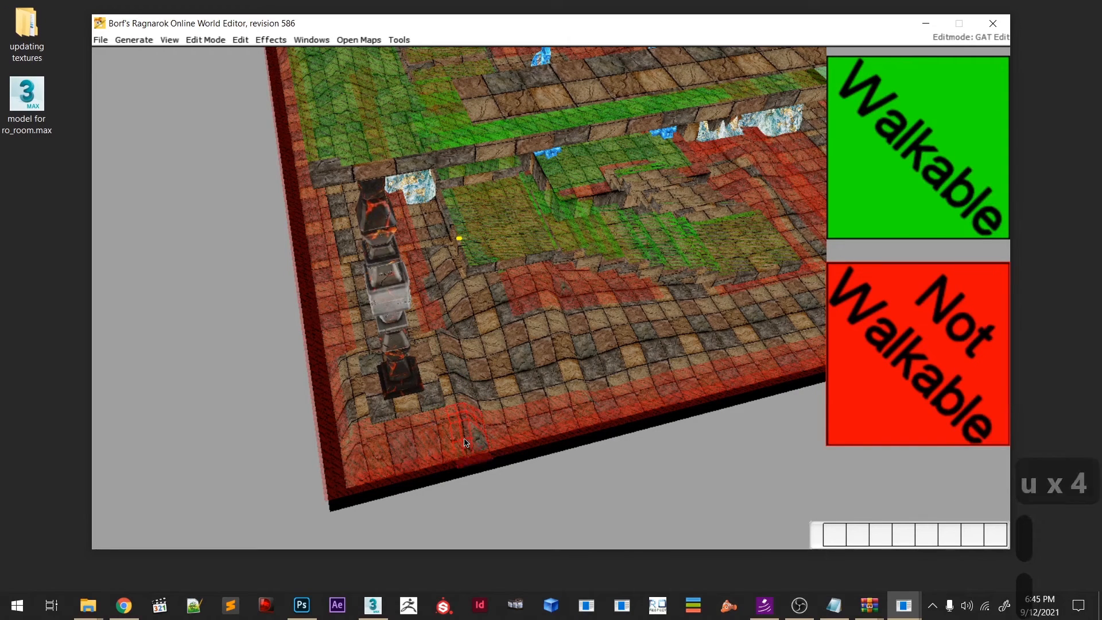
- Try fitting the GAT cells at the foot of the corner pillar, undoing each attempt
{"action": "key", "text": "u"}
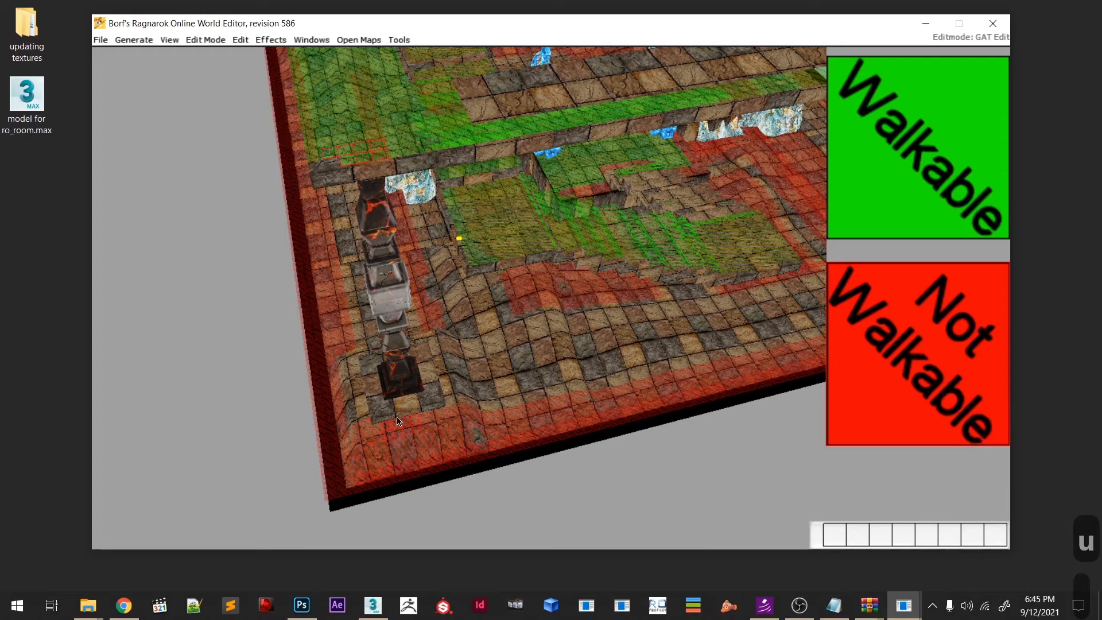
{"action": "key", "text": "u"}
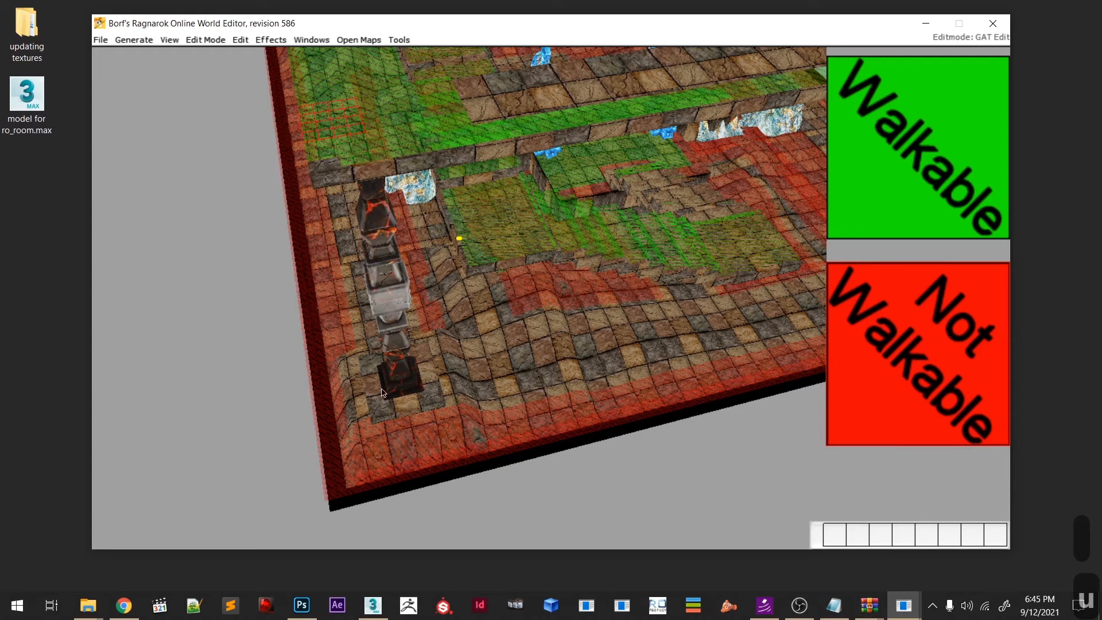
{"action": "key", "text": "u"}
{"action": "key", "text": "c"}
{"action": "left_click", "coordinate": [388, 416]}
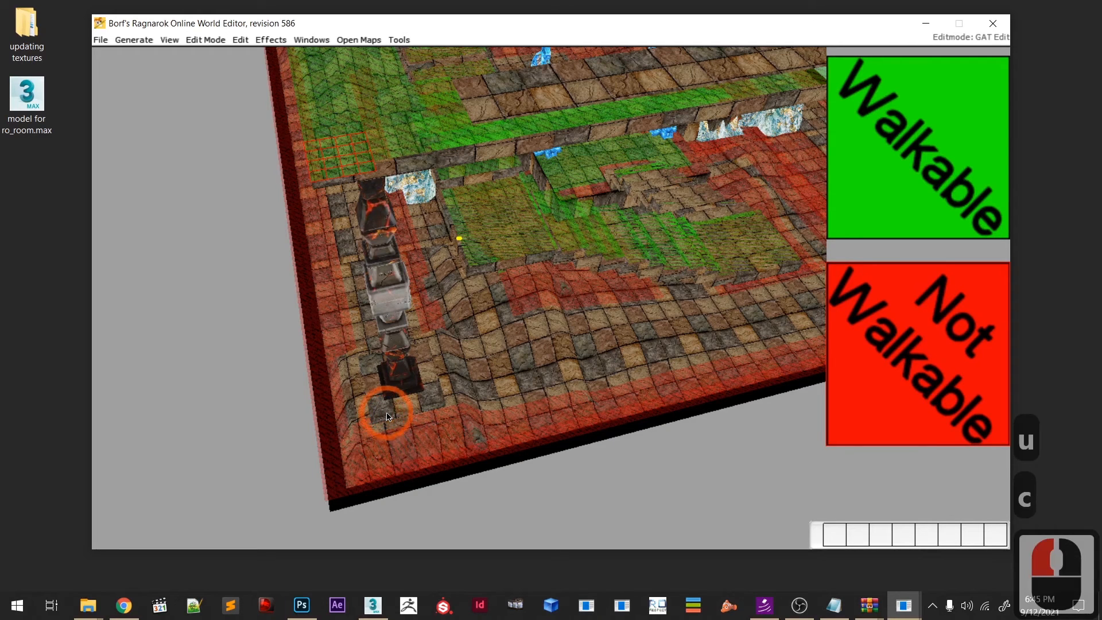
{"action": "key", "text": "u"}
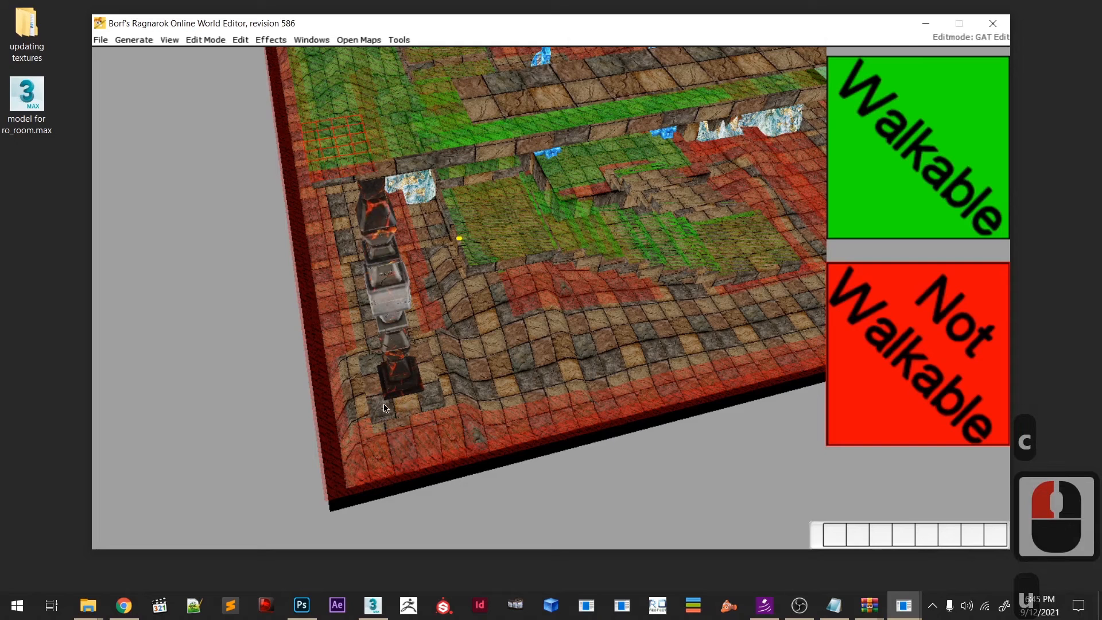
{"action": "key", "text": "u"}
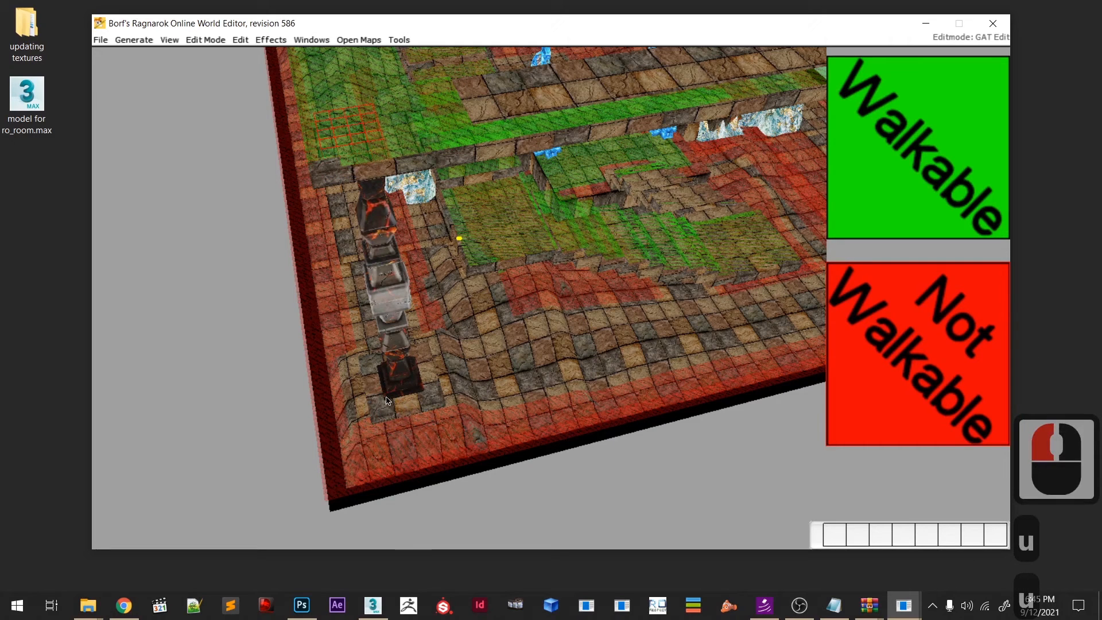
- Fit the GAT cells to the rock slope on the outer side of the corner pillar
{"action": "key", "text": "c"}
{"action": "left_click_drag", "start_coordinate": [386, 409], "coordinate": [368, 466]}
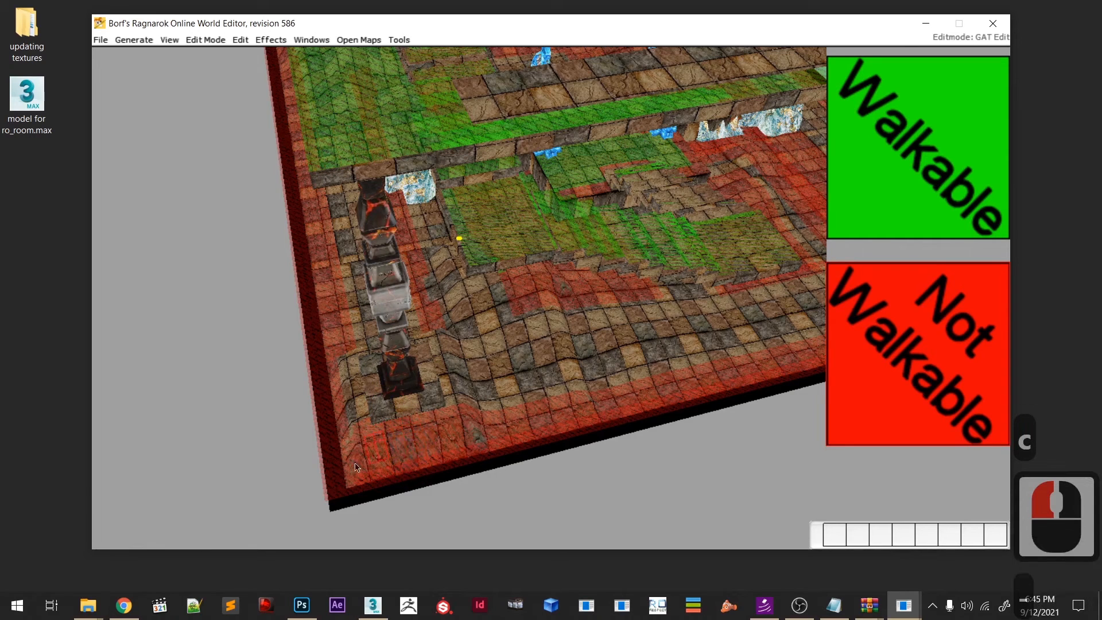
{"action": "key", "text": "minus"}
{"action": "key", "text": "minus"}
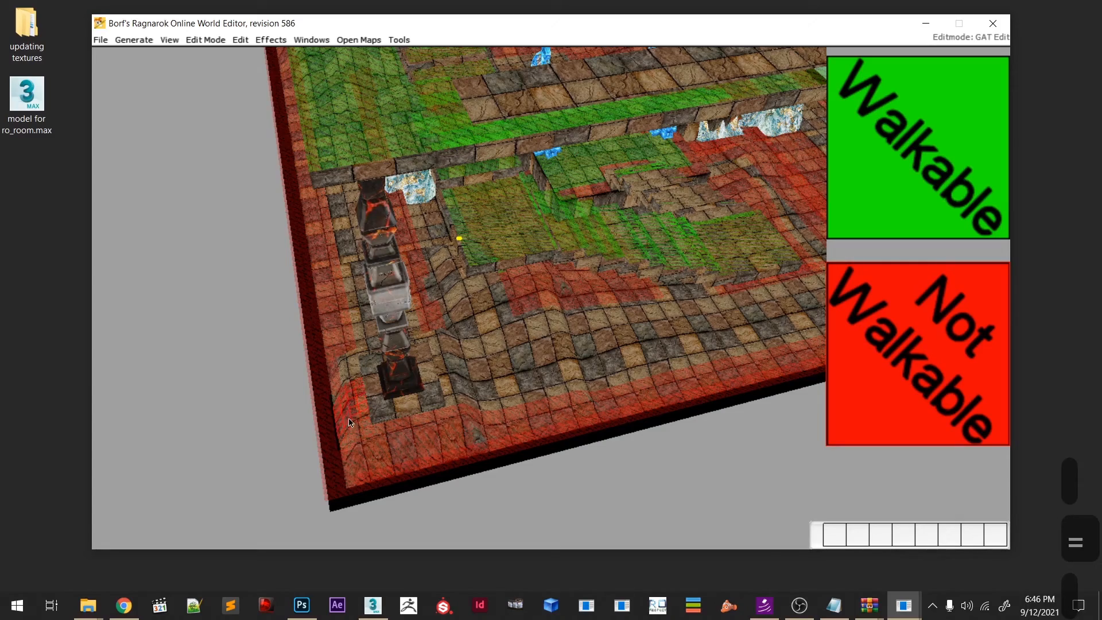
- Undo the latest GAT cell fits tried along the map's outer edge beside the corner pillar
{"action": "middle_click_drag", "start_coordinate": [353, 416], "coordinate": [427, 460], "text": "shift"}
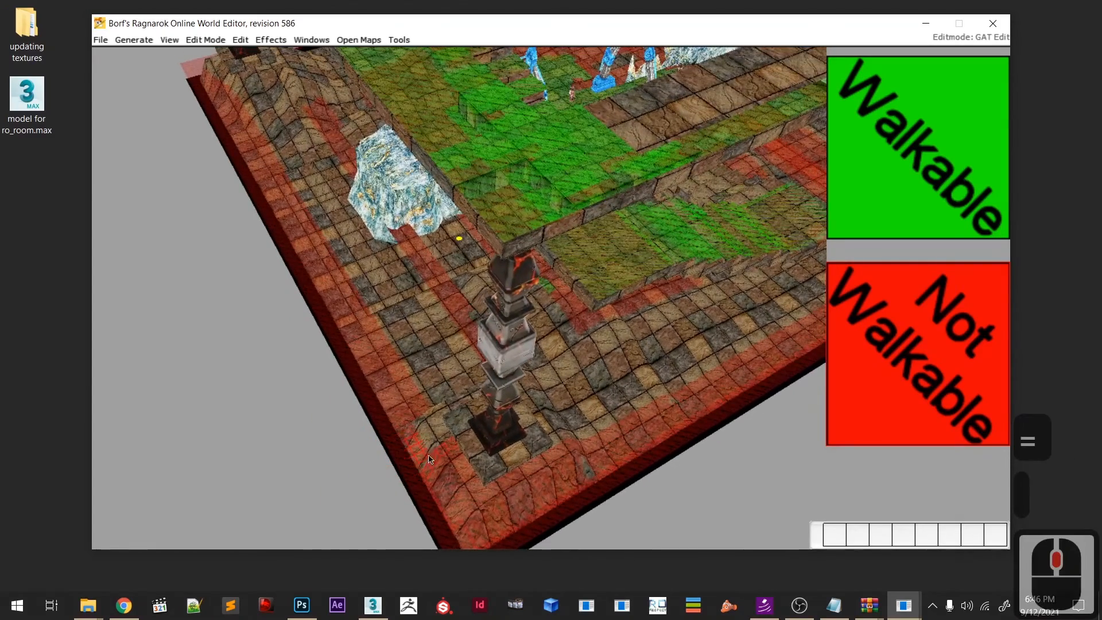
{"action": "middle_click", "coordinate": [412, 426]}
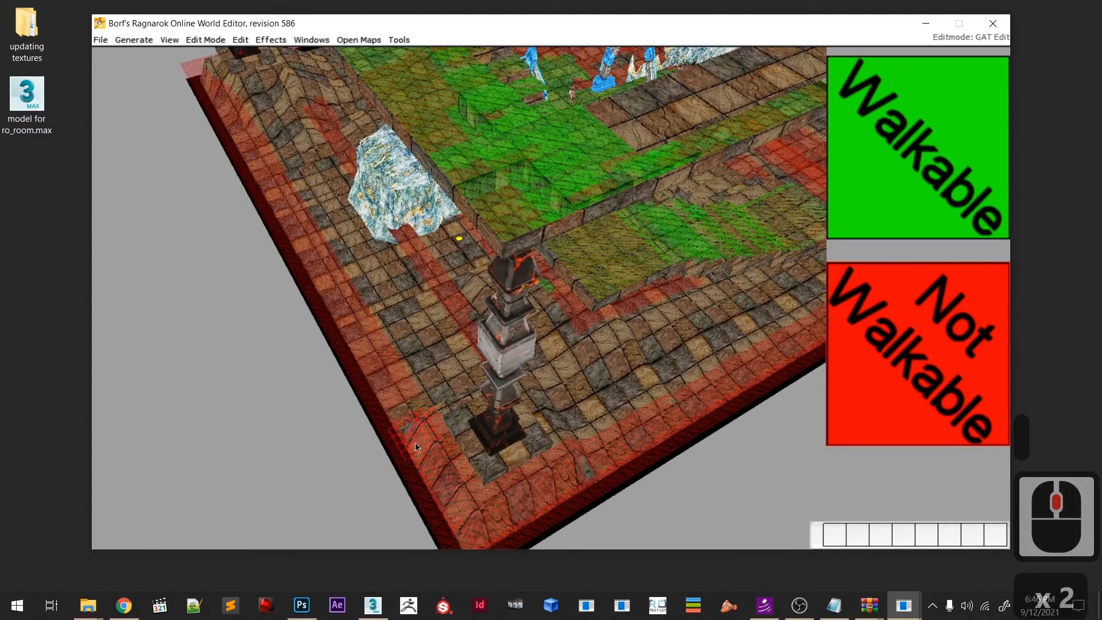
{"action": "middle_click", "coordinate": [409, 432]}
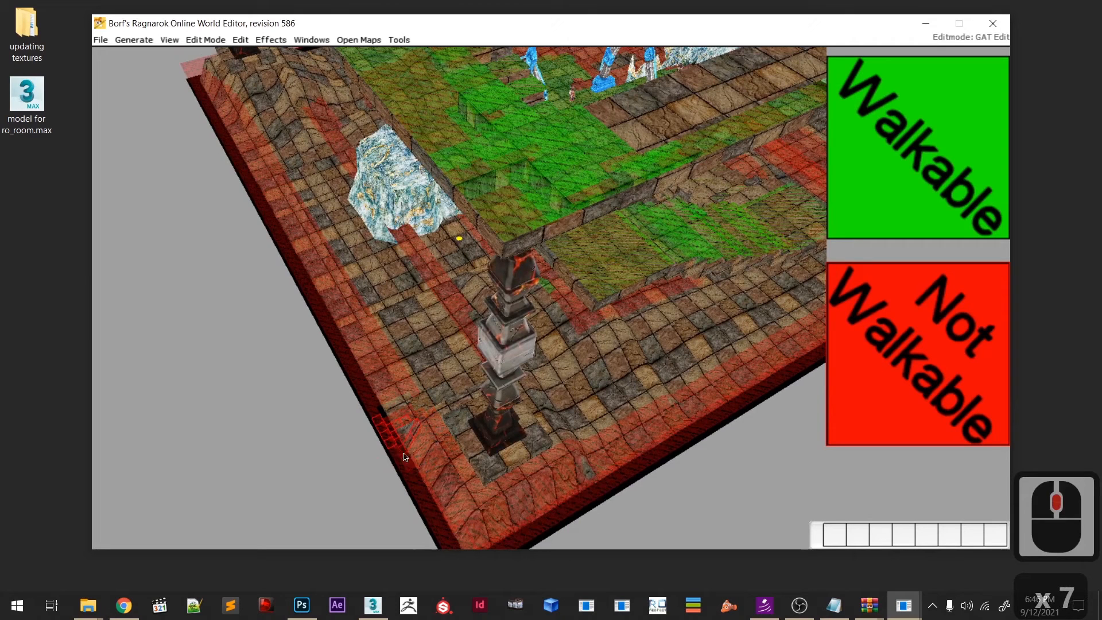
{"action": "key", "text": "u"}
{"action": "key", "text": "u"}
{"action": "key", "text": "u"}
{"action": "key", "text": "u"}
{"action": "key", "text": "u"}
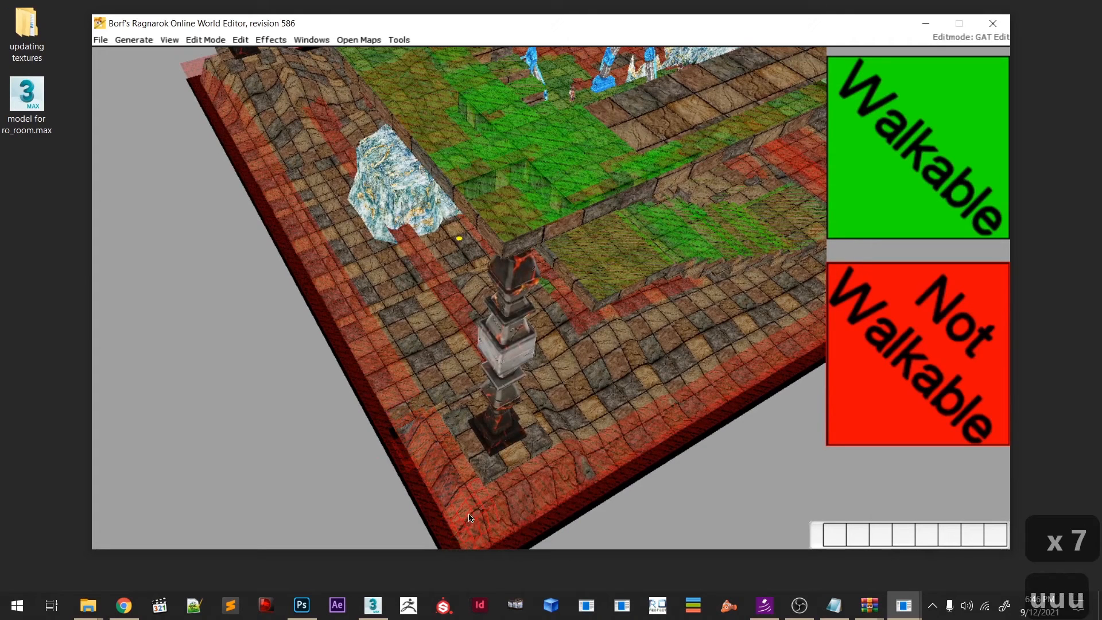
- Refit the GAT cells where the pillar's rock mound meets the map's outer edge
{"action": "key", "text": "space"}
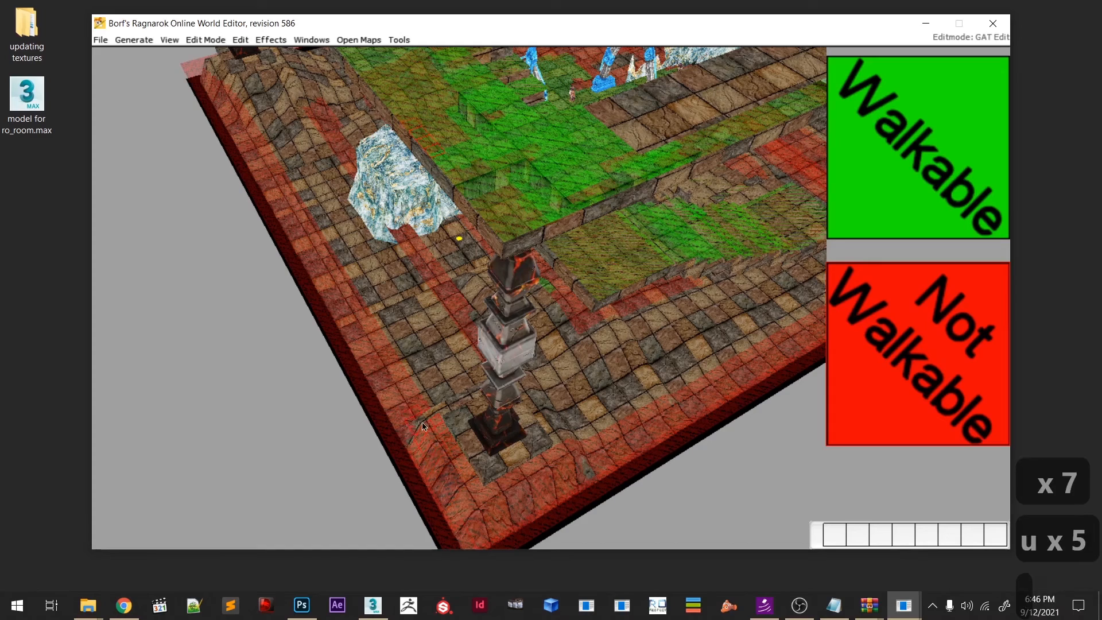
{"action": "key", "text": "space"}
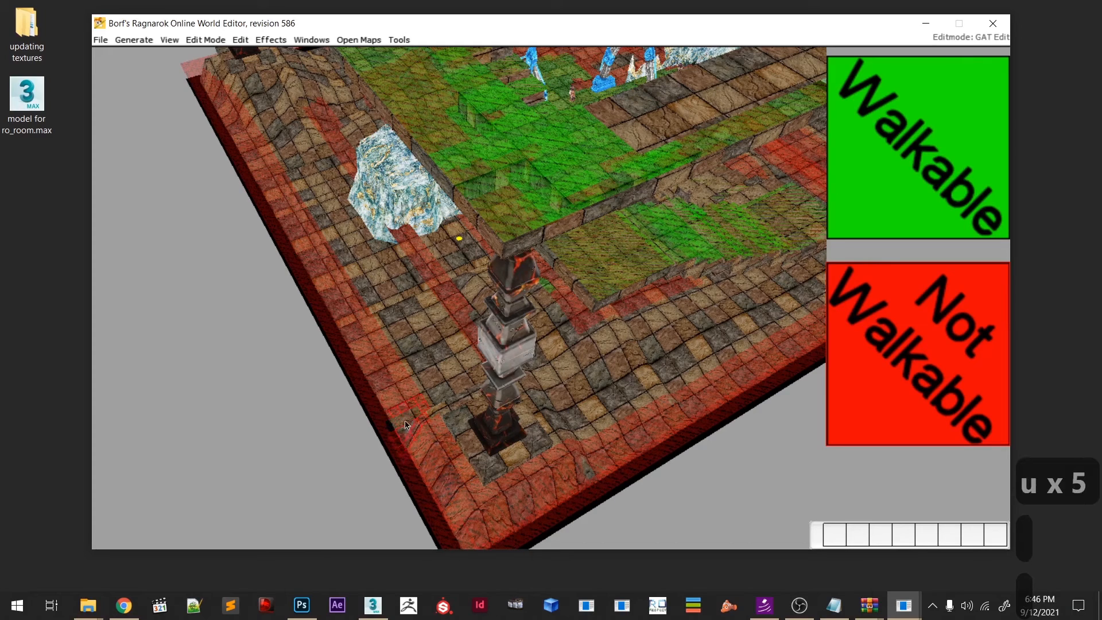
{"action": "scroll", "coordinate": [405, 421], "scroll_direction": "up", "scroll_amount": 3}
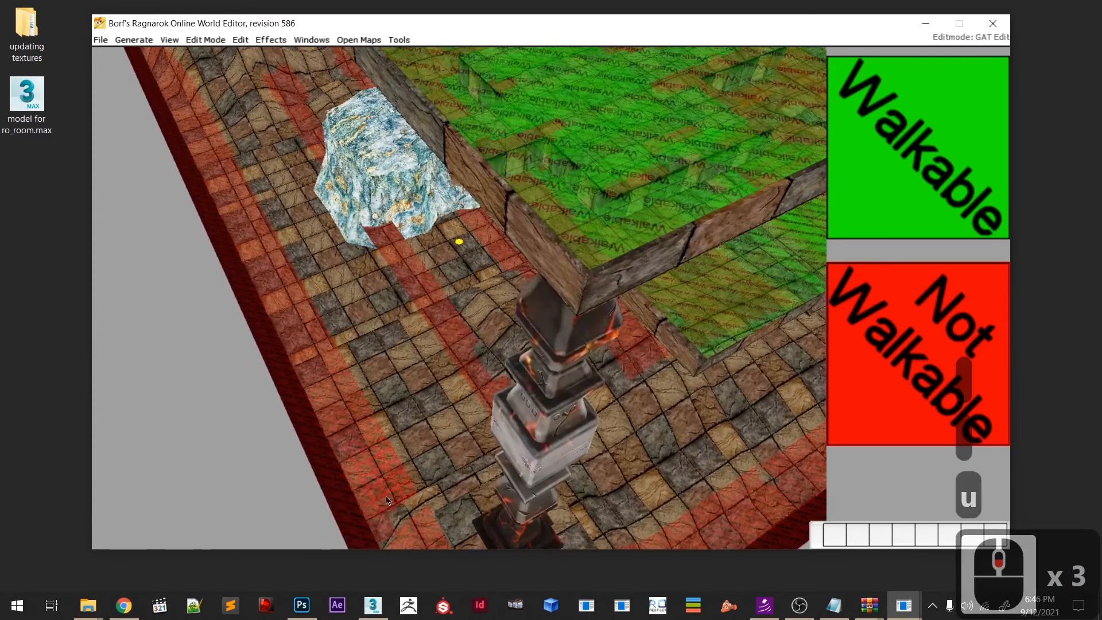
{"action": "key", "text": "space"}
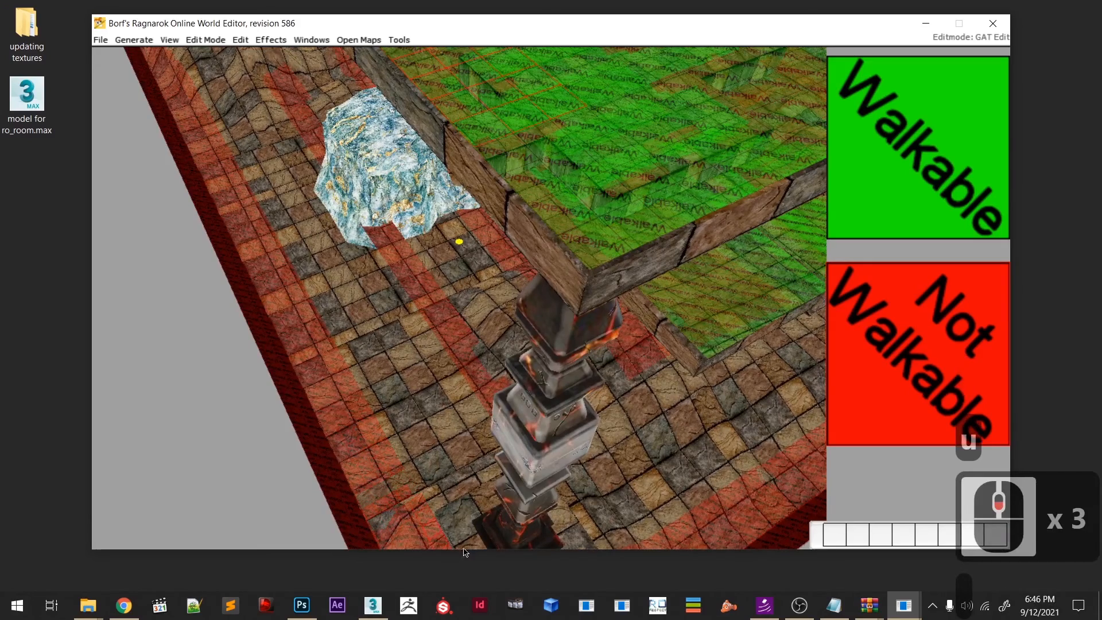
- Correct the GAT cells at the foot of the pillar's mound and extend the fit along the outer edge
{"action": "scroll", "coordinate": [443, 453], "scroll_direction": "up", "scroll_amount": 2}
{"action": "middle_click_drag", "start_coordinate": [443, 465], "coordinate": [436, 445]}
{"action": "scroll", "coordinate": [435, 439], "scroll_direction": "down", "scroll_amount": 2}
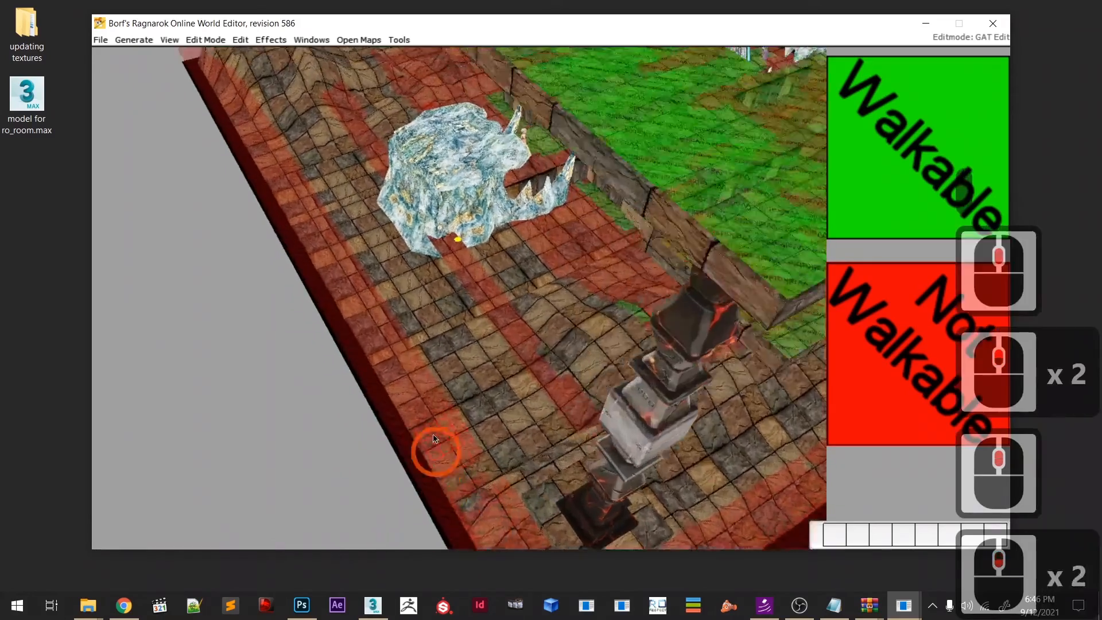
{"action": "scroll", "coordinate": [435, 439], "scroll_direction": "down", "scroll_amount": 1}
{"action": "middle_click_drag", "start_coordinate": [458, 482], "coordinate": [420, 453]}
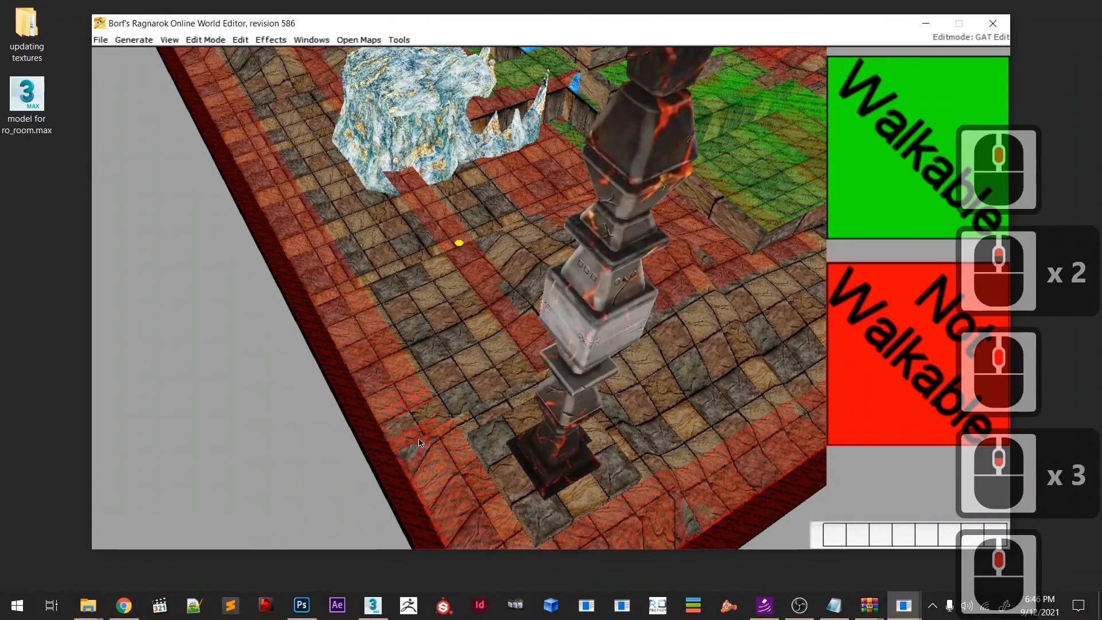
{"action": "key", "text": "space"}
{"action": "key", "text": "space"}
{"action": "key", "text": "u"}
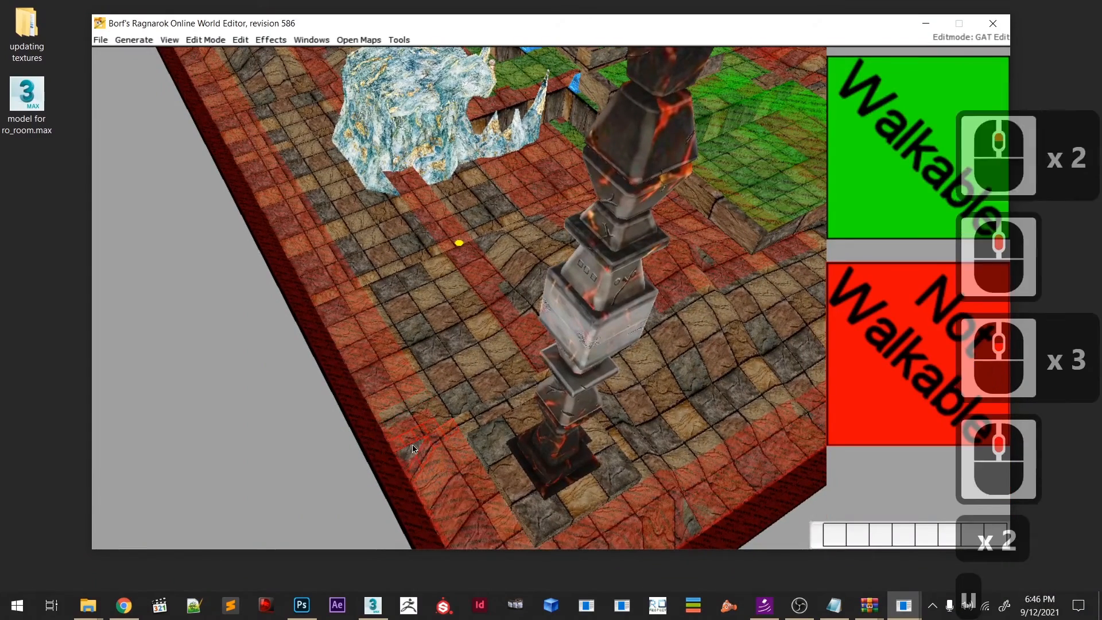
{"action": "key", "text": "space"}
{"action": "key", "text": "space"}
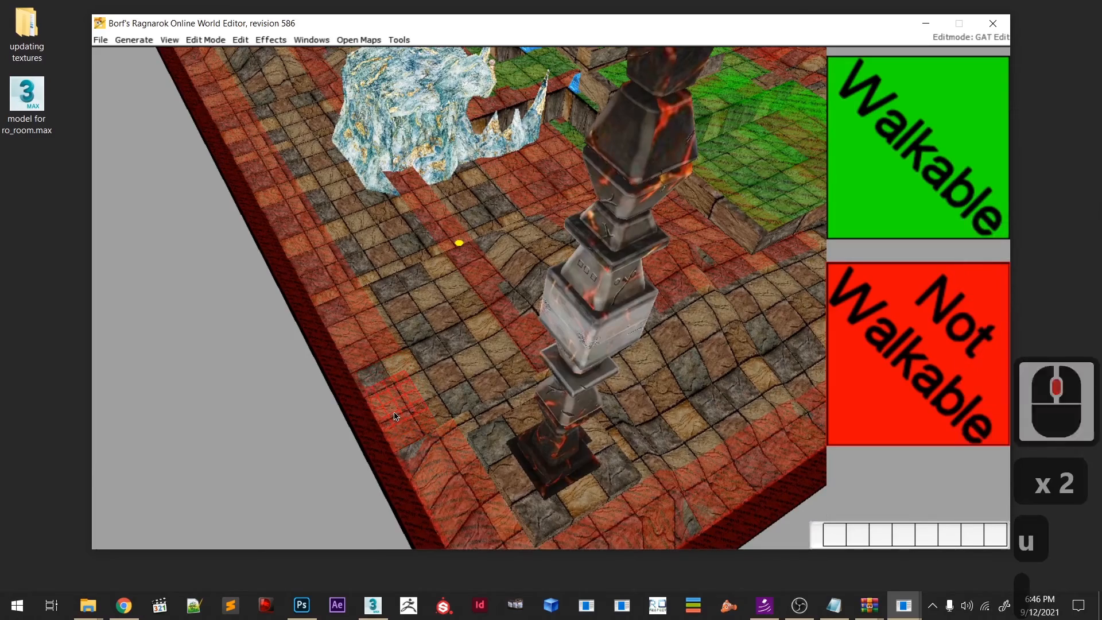
- Fit the strip of GAT cells along the map's outer edge to the ground alongside the large crystal rock
{"action": "scroll", "coordinate": [403, 423], "scroll_direction": "down", "scroll_amount": 6}
{"action": "right_click_drag", "start_coordinate": [405, 423], "coordinate": [433, 481]}
{"action": "middle_click_drag", "start_coordinate": [433, 480], "coordinate": [444, 492]}
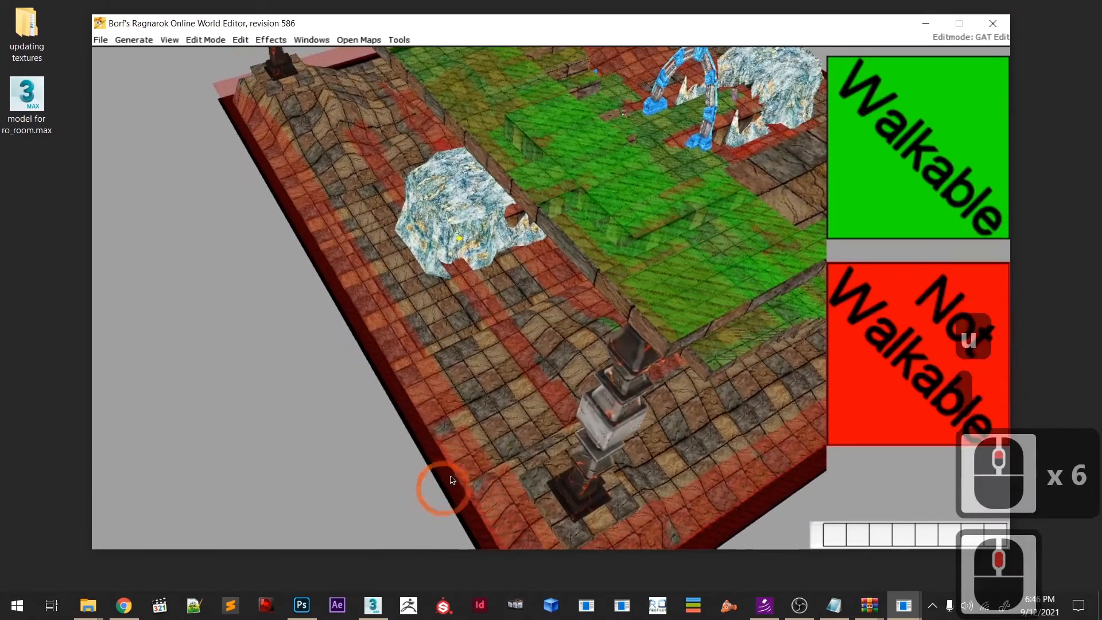
{"action": "key", "text": "space"}
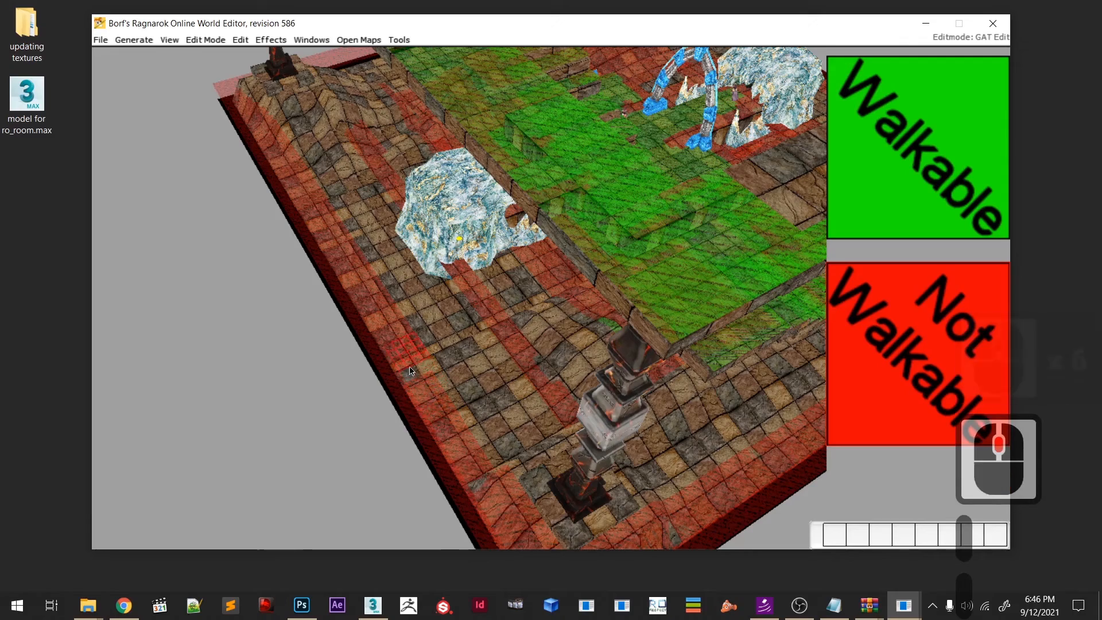
{"action": "middle_click_drag", "start_coordinate": [407, 377], "coordinate": [446, 419]}
{"action": "scroll", "coordinate": [436, 448], "scroll_direction": "up", "scroll_amount": 4}
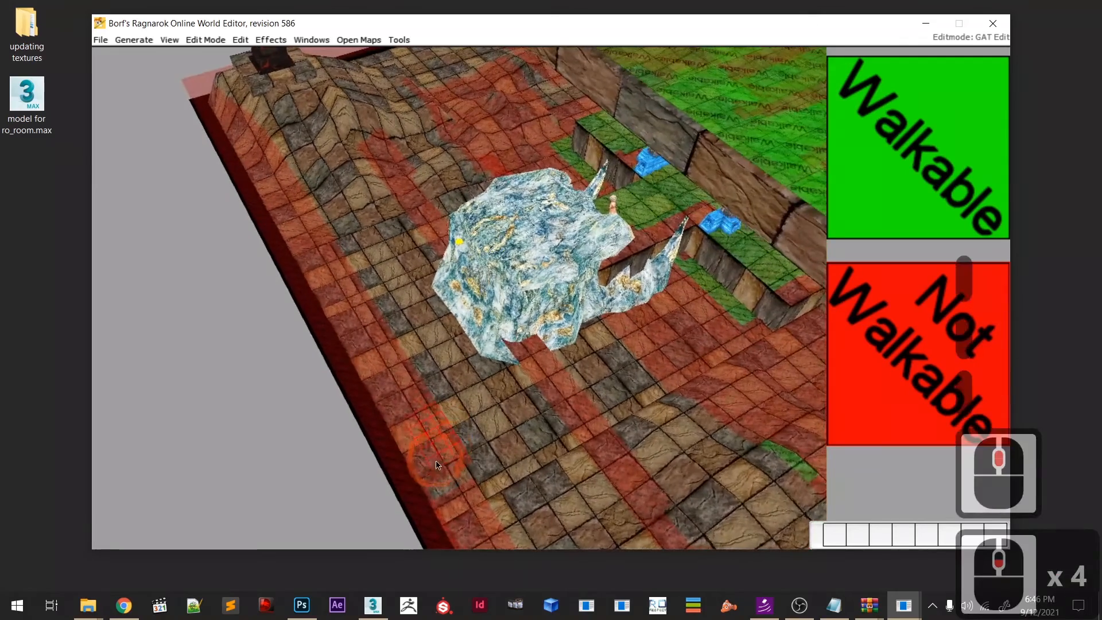
{"action": "key", "text": "ctrl+space"}
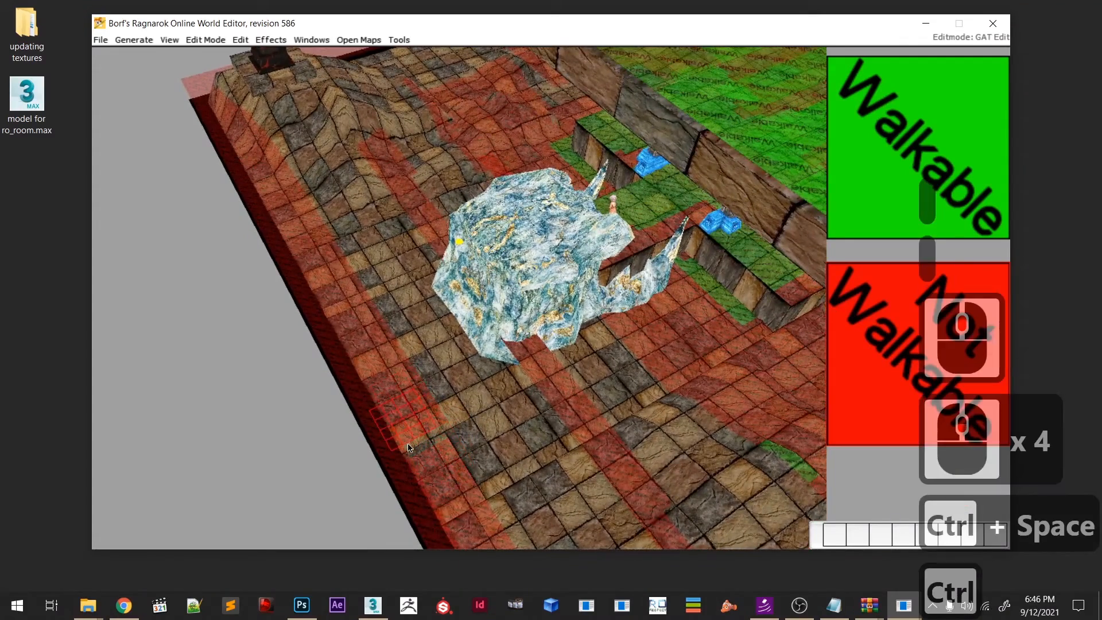
{"action": "key", "text": "ctrl+space"}
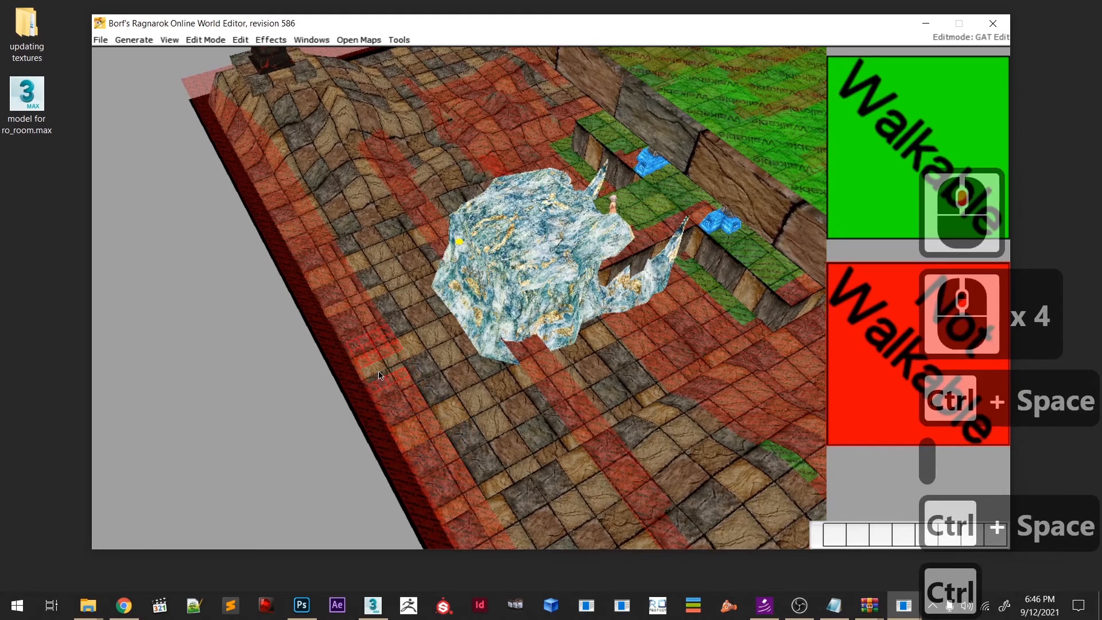
{"action": "key", "text": "ctrl+space"}
{"action": "key", "text": "ctrl+space"}
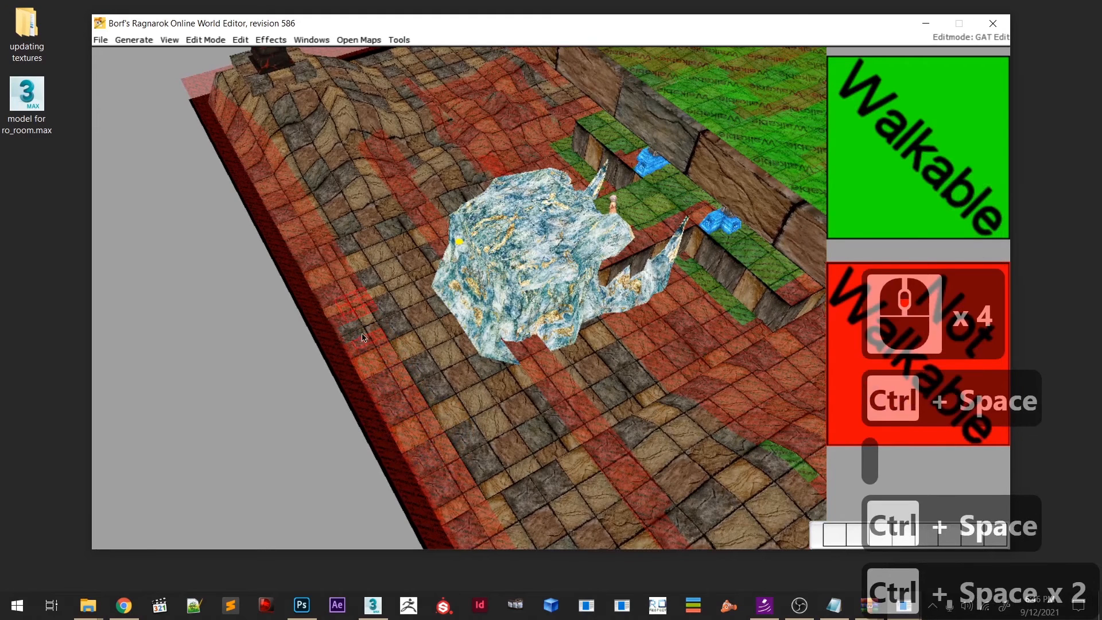
{"action": "key", "text": "ctrl+space"}
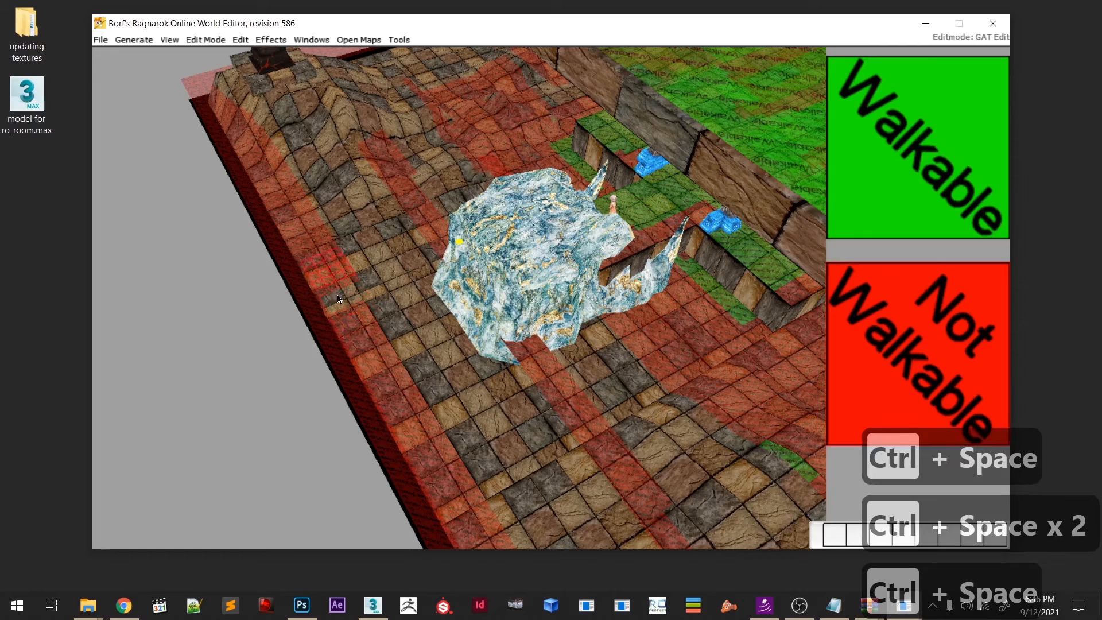
{"action": "key", "text": "ctrl+space"}
- Fit the GAT cells along the map's outer edge from the large crystal rock to the corner pillar's rock mound
{"action": "middle_click_drag", "start_coordinate": [339, 297], "coordinate": [484, 500], "text": "ctrl"}
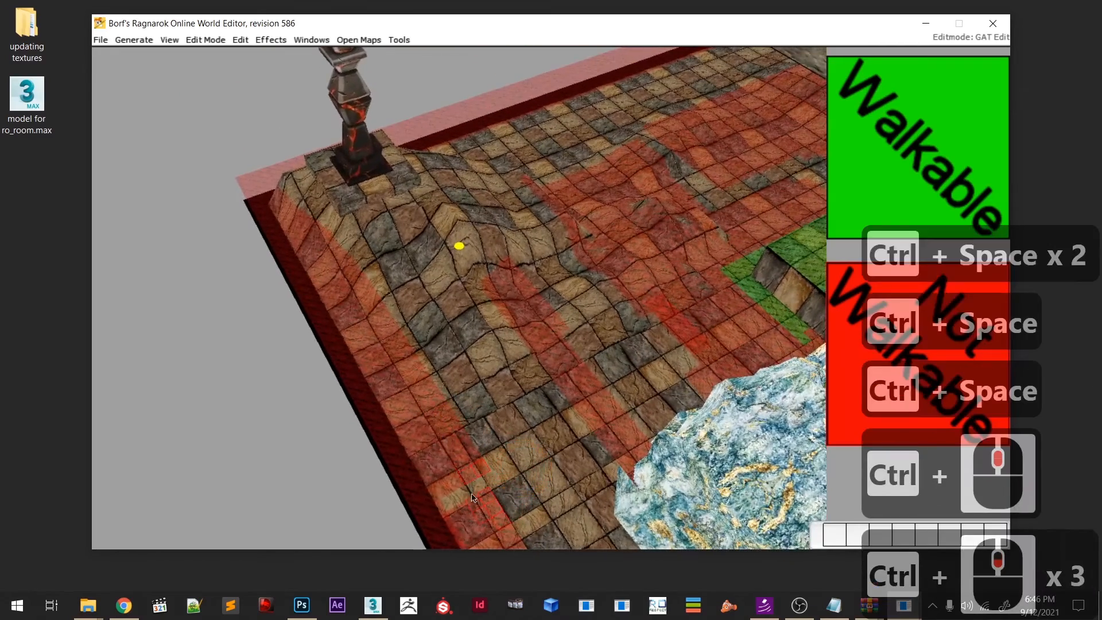
{"action": "key", "text": "ctrl+space"}
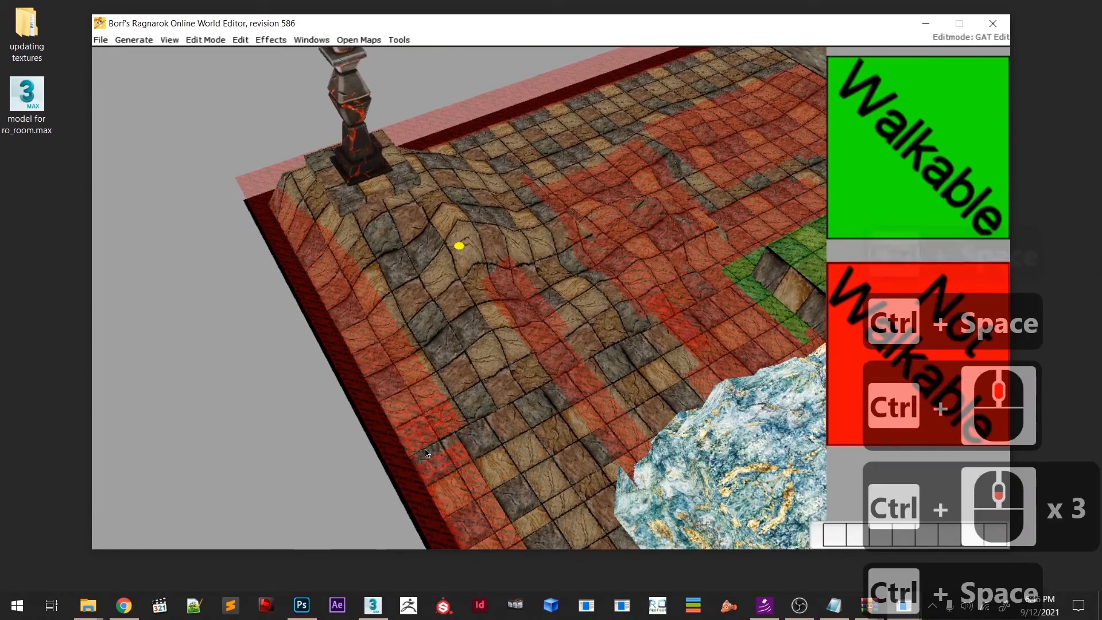
{"action": "key", "text": "ctrl+space"}
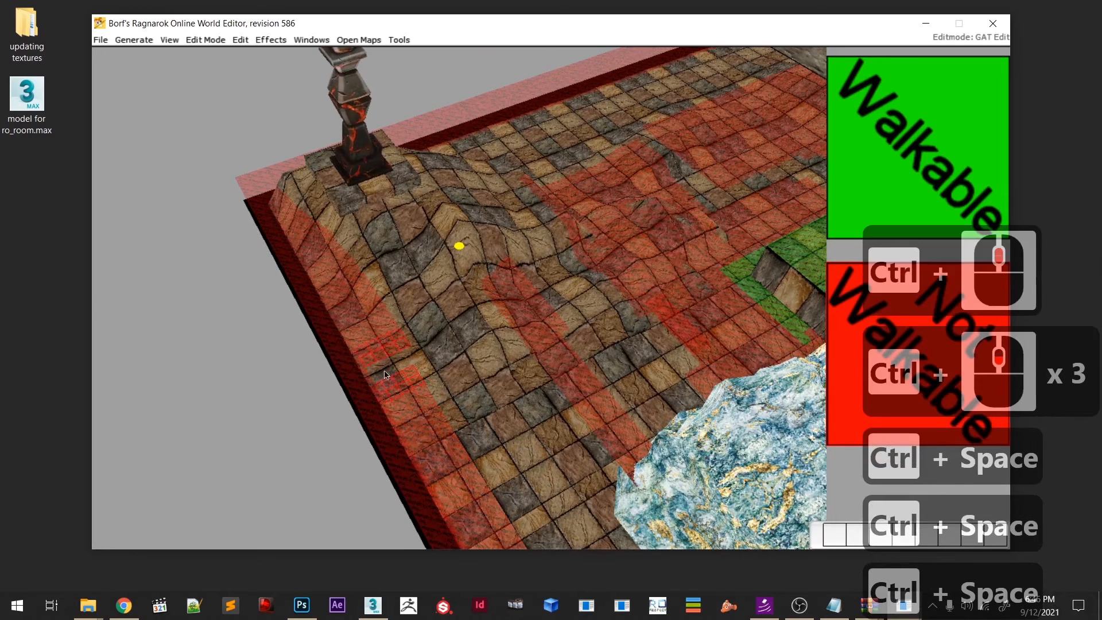
{"action": "key", "text": "ctrl+space"}
{"action": "key", "text": "ctrl+space"}
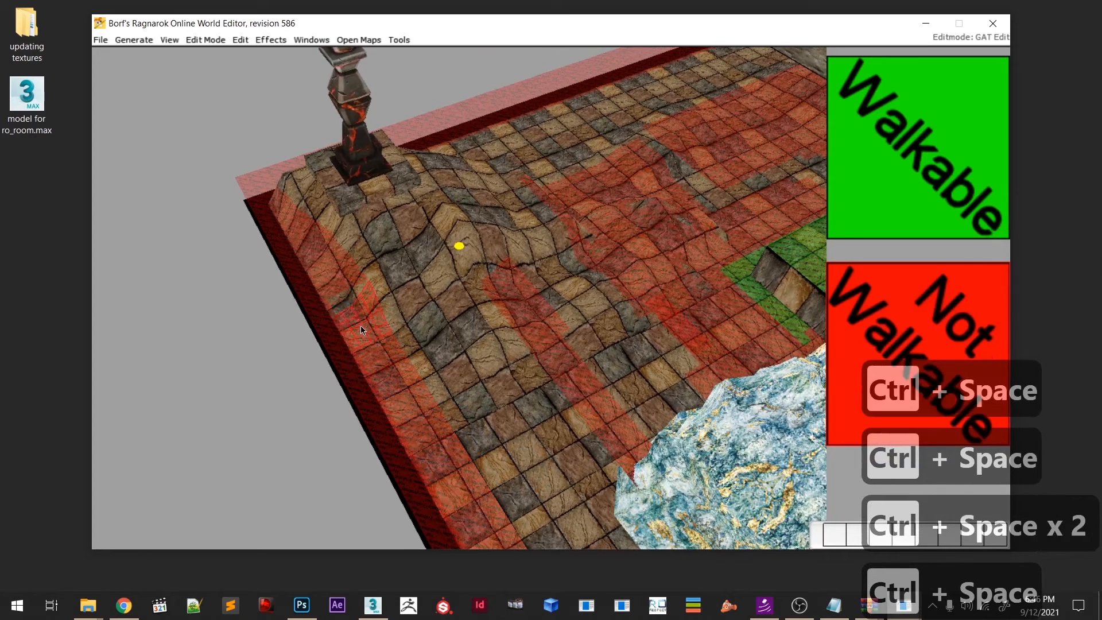
{"action": "key", "text": "ctrl+space"}
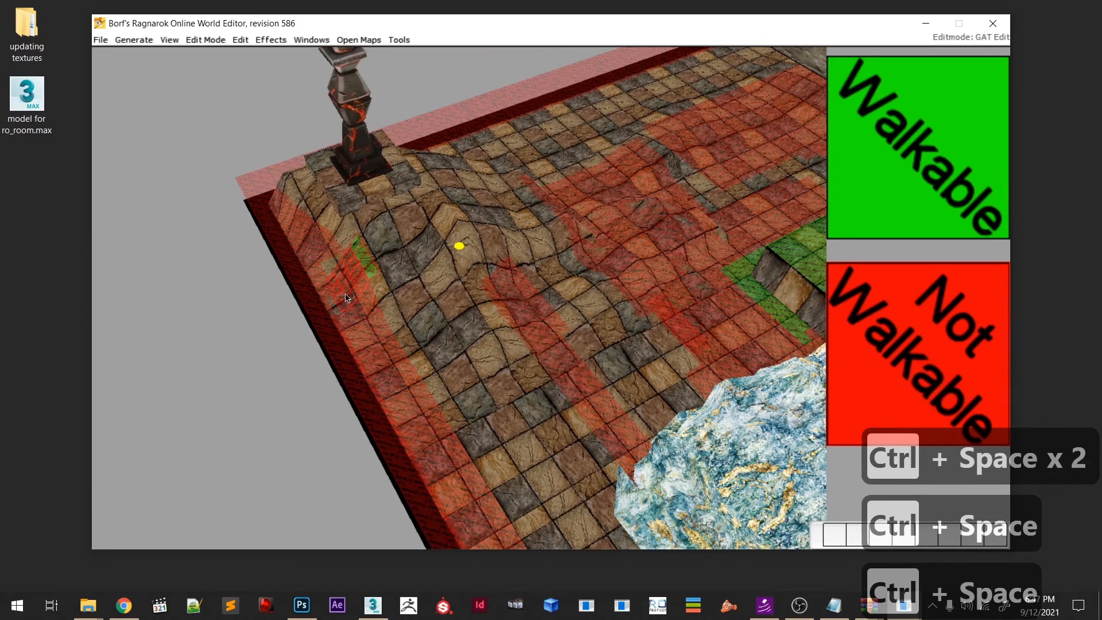
- Undo the last GAT fit on the mound's slope and fit the edge cells around the map corner behind the pillar
{"action": "key", "text": "u"}
{"action": "right_click_drag", "start_coordinate": [357, 304], "coordinate": [402, 356]}
{"action": "middle_click_drag", "start_coordinate": [402, 356], "coordinate": [470, 363]}
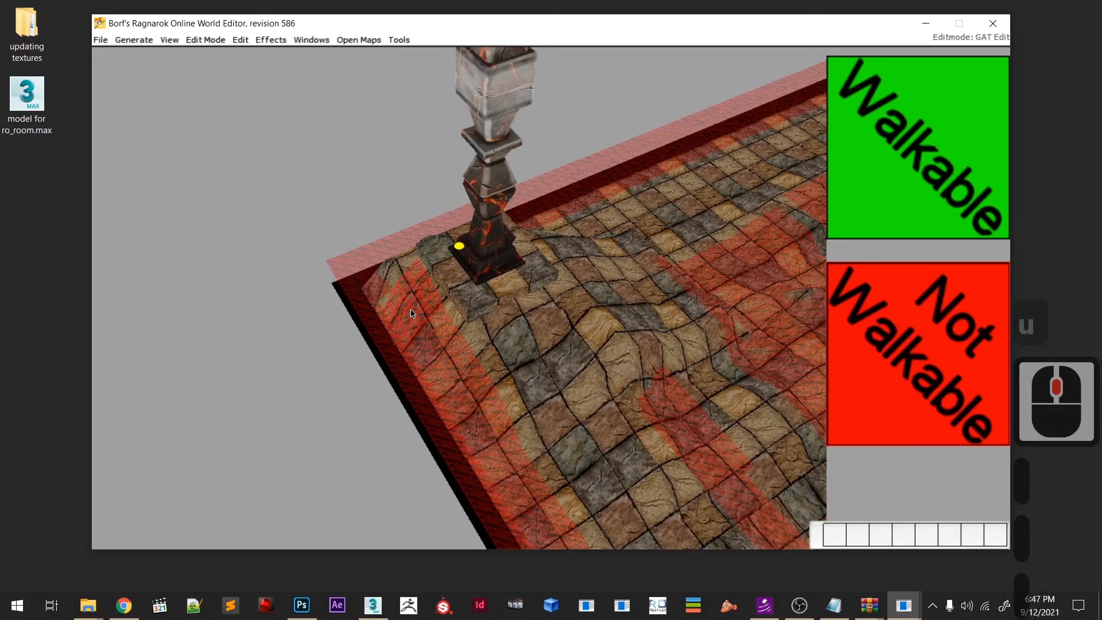
{"action": "middle_click_drag", "start_coordinate": [447, 319], "coordinate": [475, 353], "text": "shift"}
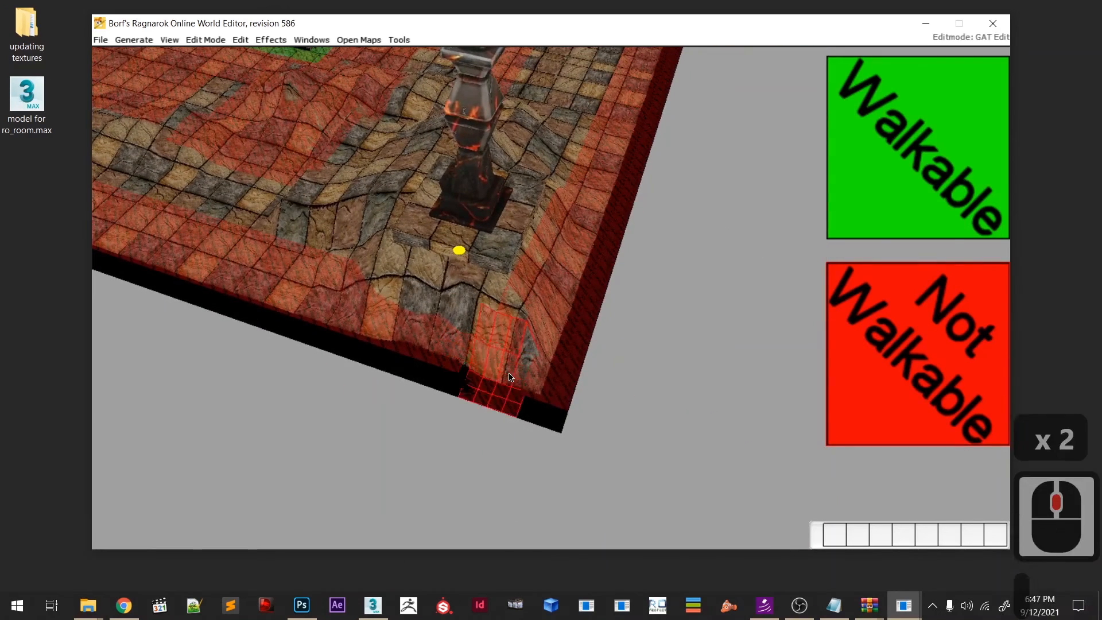
{"action": "middle_click_drag", "start_coordinate": [496, 346], "coordinate": [399, 325], "text": "shift"}
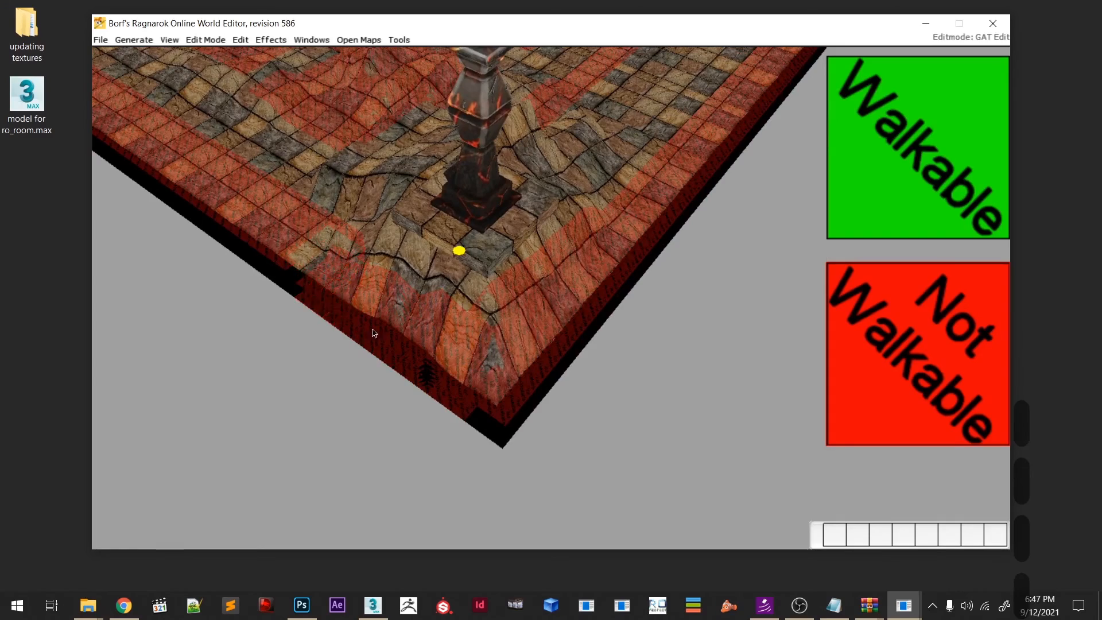
- Undo the last two GAT fits at the pillar's corner and fit the edge cells on the adjoining side beside the pillar
{"action": "scroll", "coordinate": [370, 342], "scroll_direction": "down", "scroll_amount": 4}
{"action": "middle_click_drag", "start_coordinate": [370, 342], "coordinate": [371, 425]}
{"action": "scroll", "coordinate": [526, 363], "scroll_direction": "down", "scroll_amount": 13}
{"action": "middle_click_drag", "start_coordinate": [547, 343], "coordinate": [489, 356]}
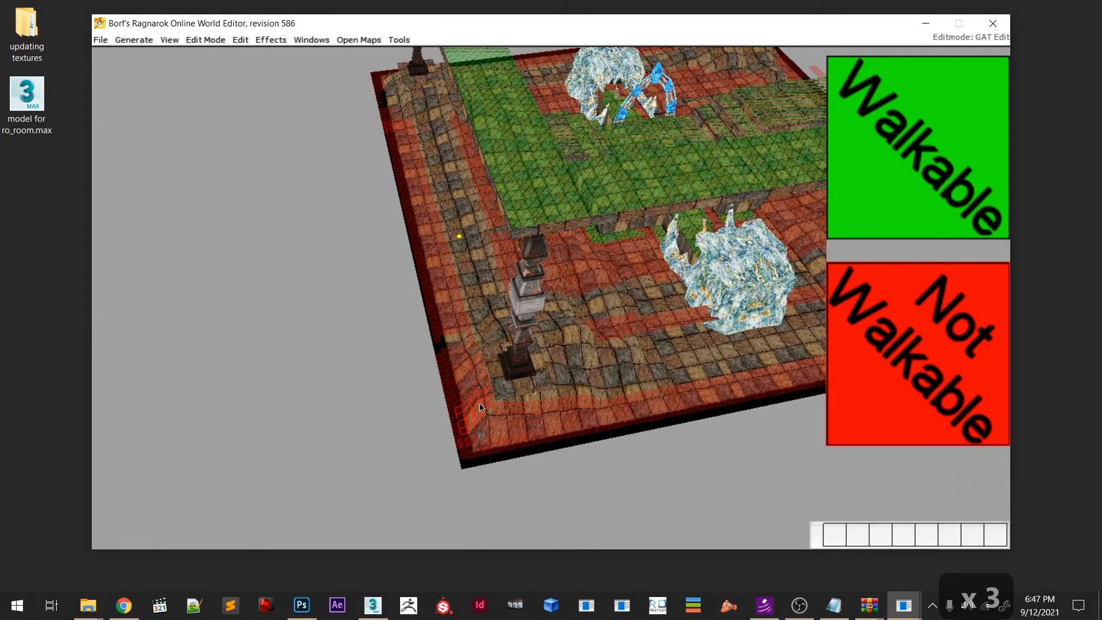
{"action": "scroll", "coordinate": [465, 409], "scroll_direction": "up", "scroll_amount": 4}
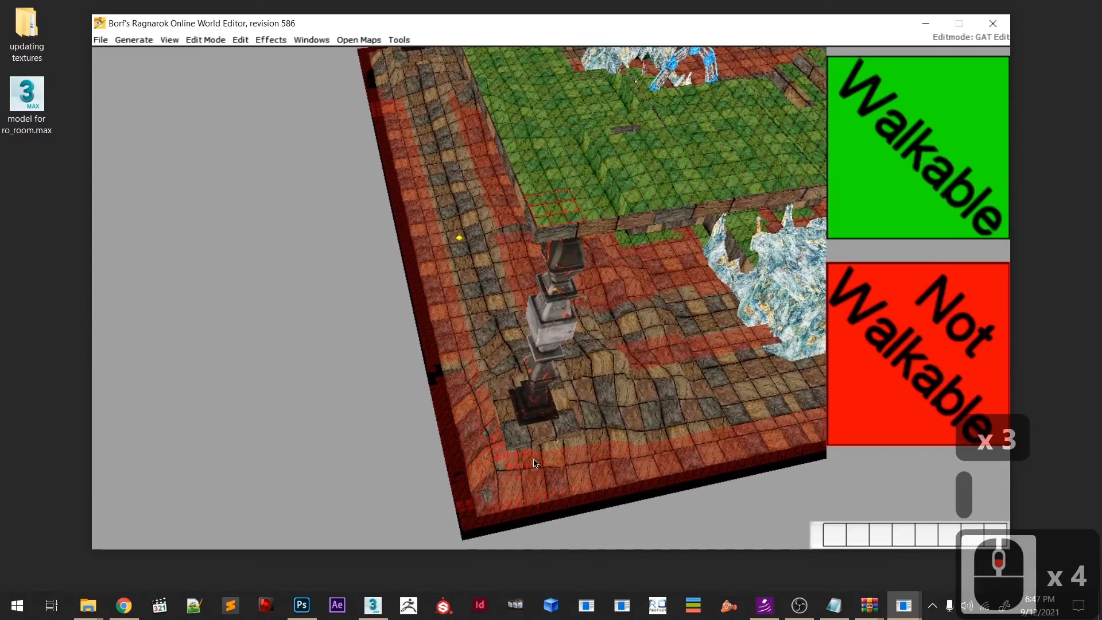
{"action": "middle_click_drag", "start_coordinate": [505, 465], "coordinate": [404, 481]}
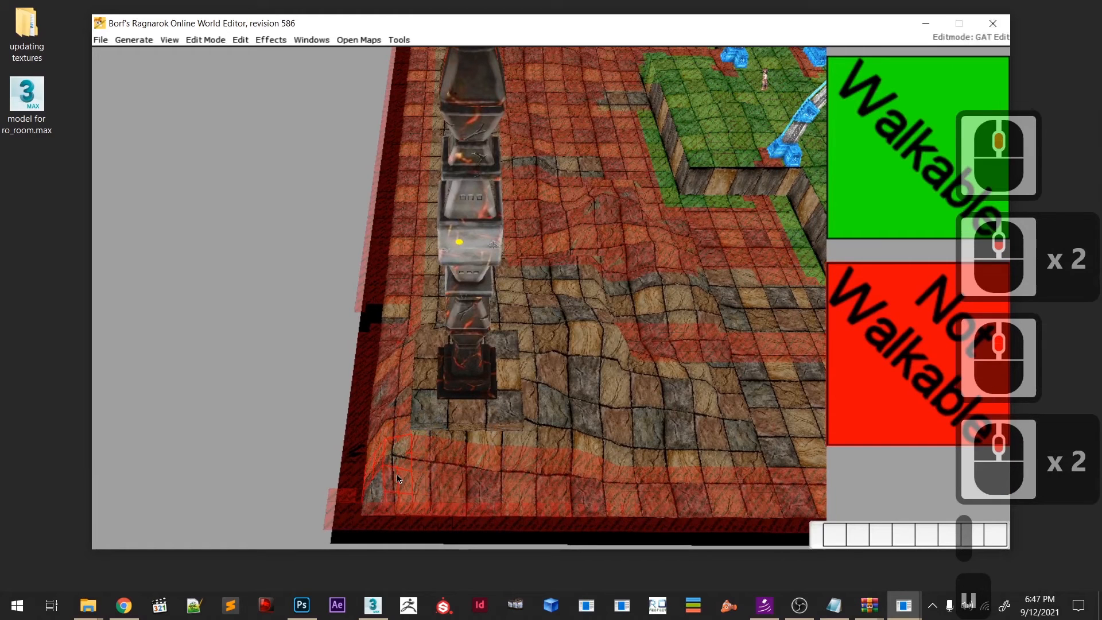
{"action": "key", "text": "u"}
{"action": "key", "text": "u"}
{"action": "middle_click_drag", "start_coordinate": [389, 337], "coordinate": [530, 488], "text": "shift"}
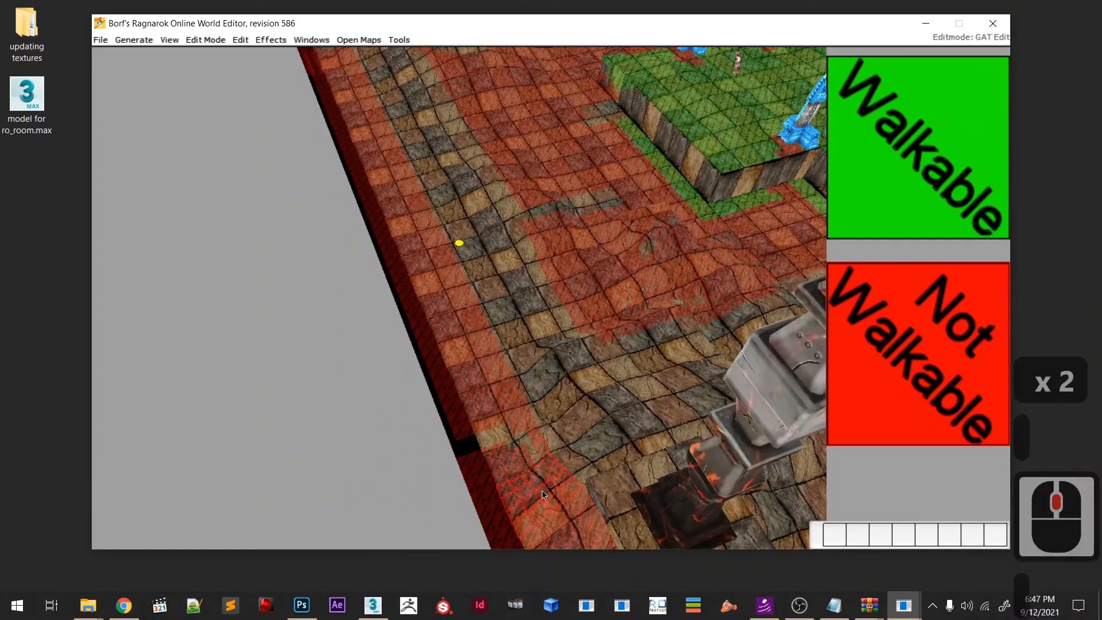
- Correct the GAT cells on the outer edge just past the pillar's mound and save the map
{"action": "key", "text": "space"}
{"action": "key", "text": "u"}
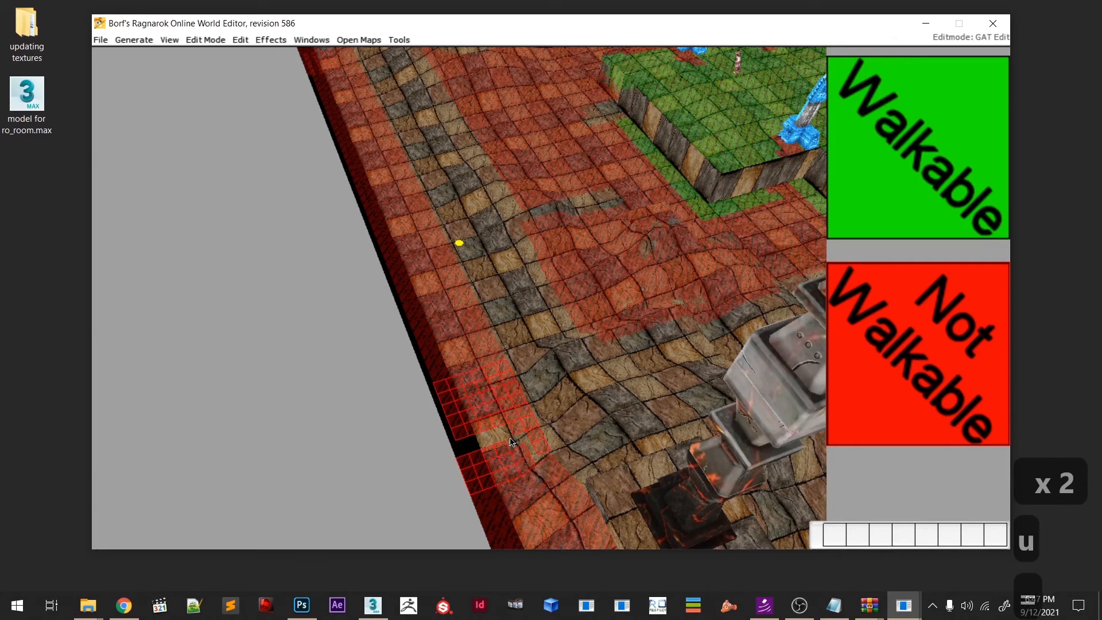
{"action": "key", "text": "equal"}
{"action": "key", "text": "minus"}
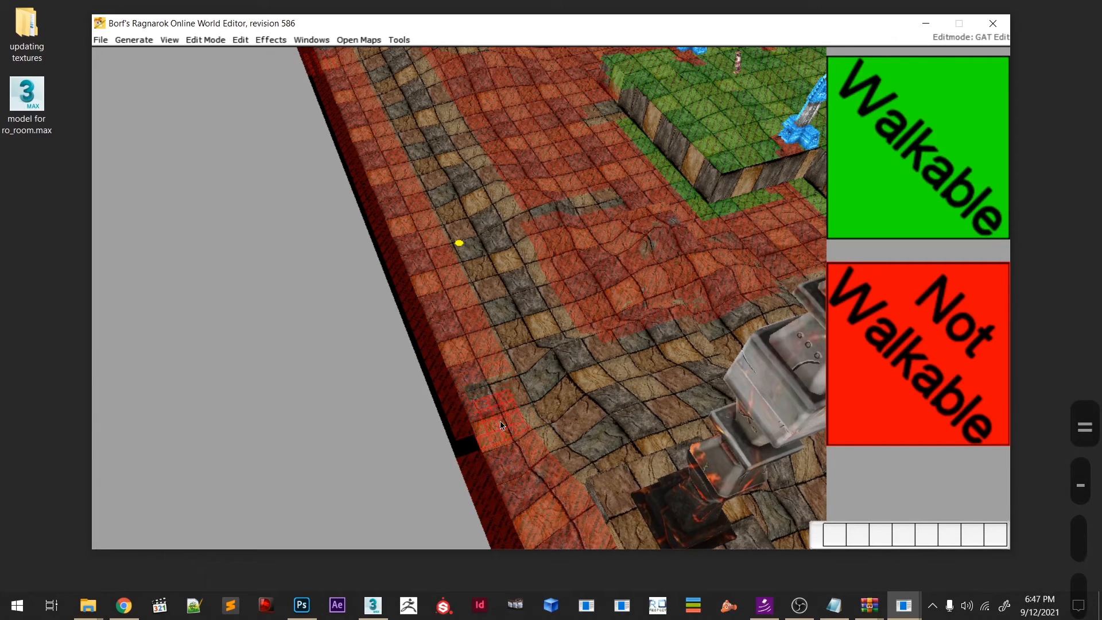
{"action": "key", "text": "minus"}
{"action": "left_click", "coordinate": [99, 39]}
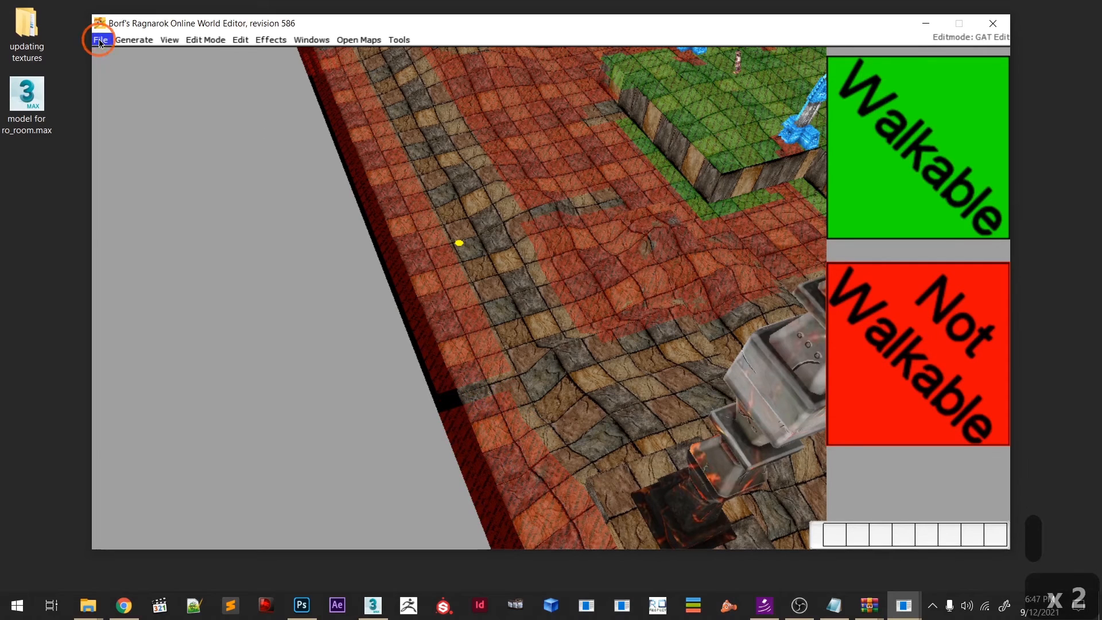
{"action": "left_click", "coordinate": [131, 108]}
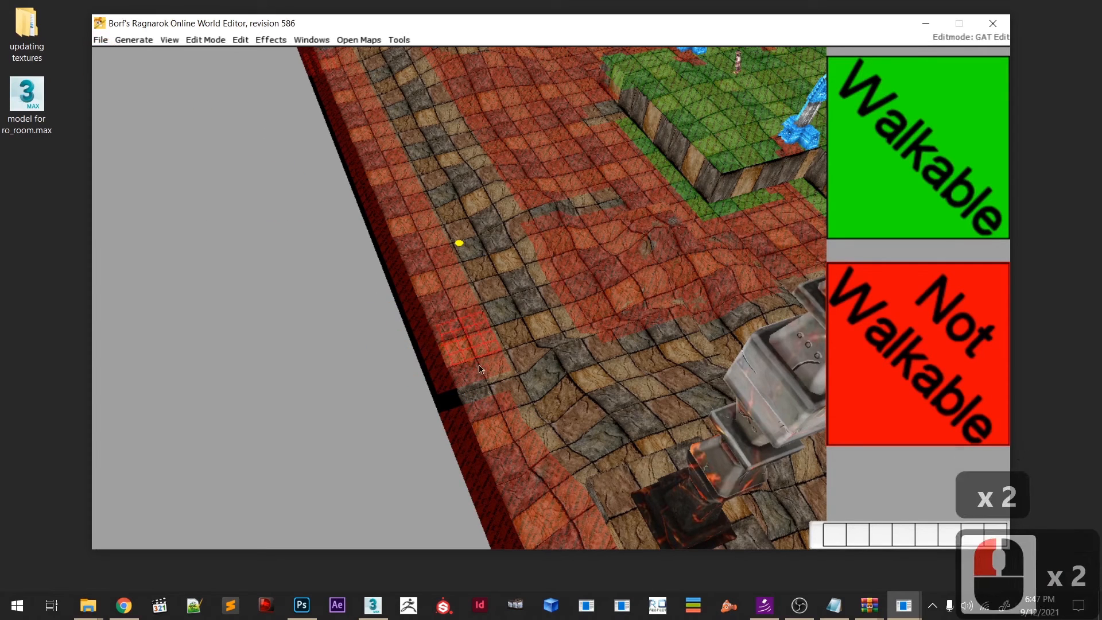
- Fit the next stretch of GAT cells along the outer edge away from the pillar, covering both the border and the ground beside it
{"action": "key", "text": "space"}
{"action": "key", "text": "space"}
{"action": "key", "text": "space"}
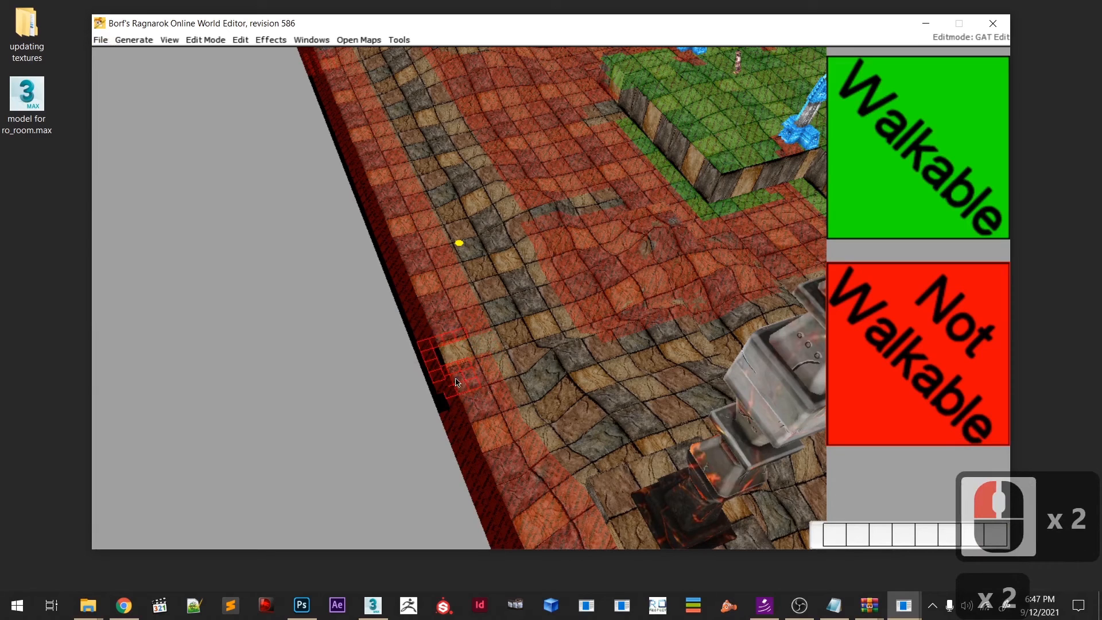
{"action": "key", "text": "space"}
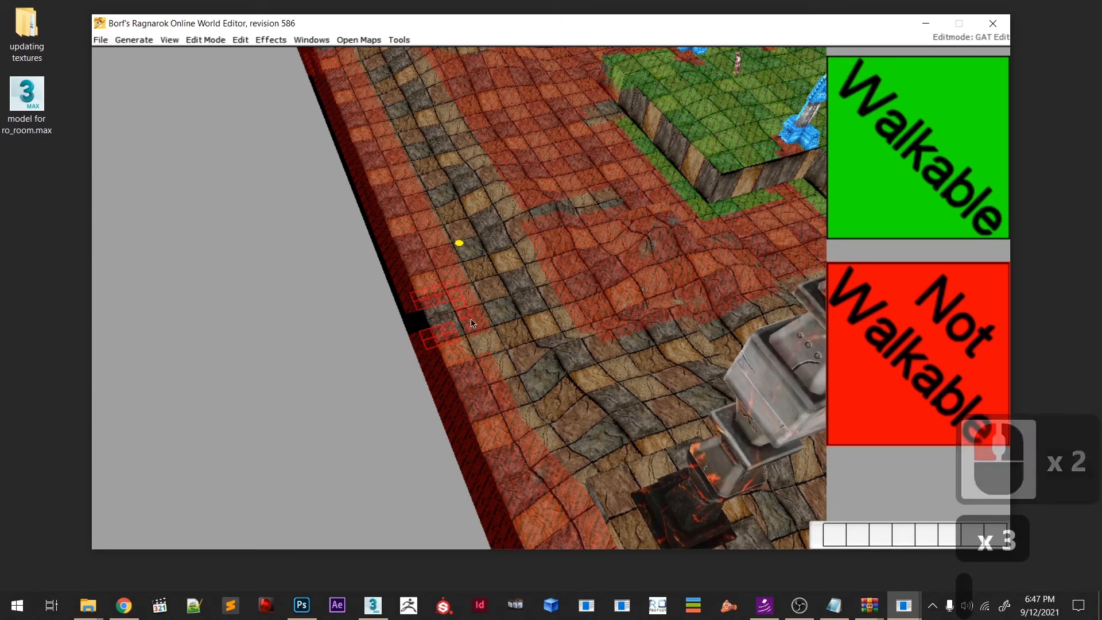
{"action": "key", "text": "space"}
{"action": "key", "text": "space"}
{"action": "key", "text": "space"}
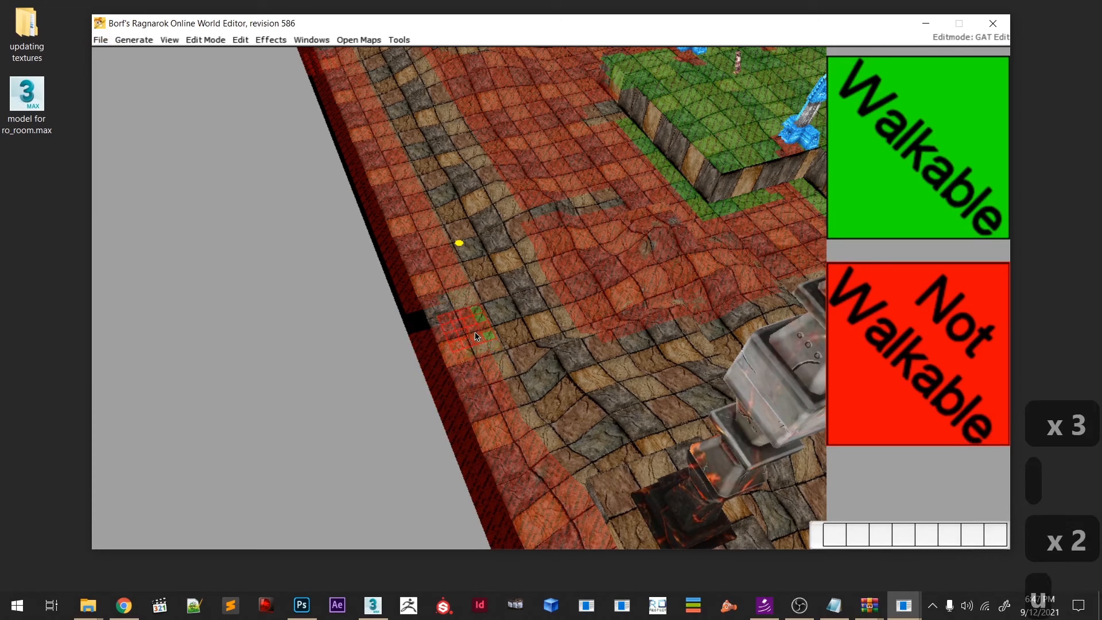
{"action": "key", "text": "space"}
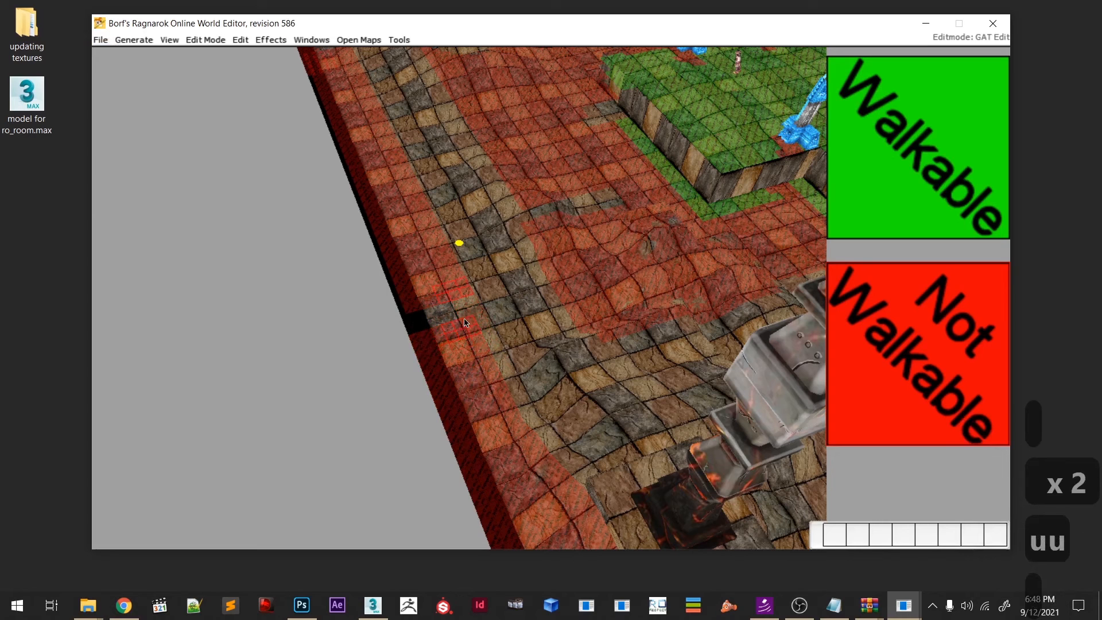
{"action": "key", "text": "space"}
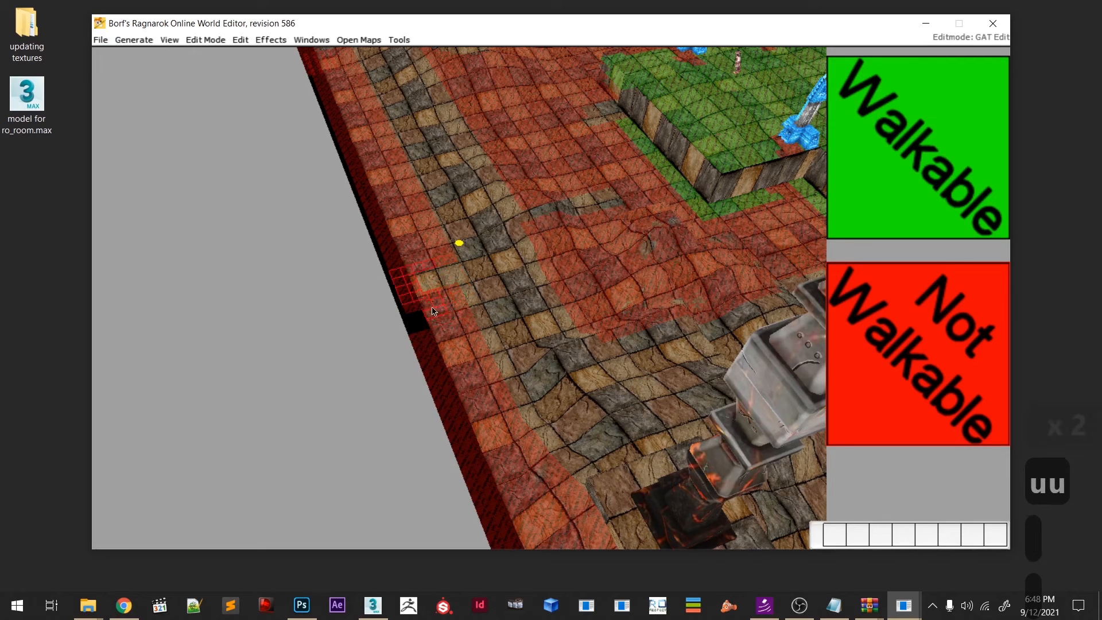
{"action": "key", "text": "space"}
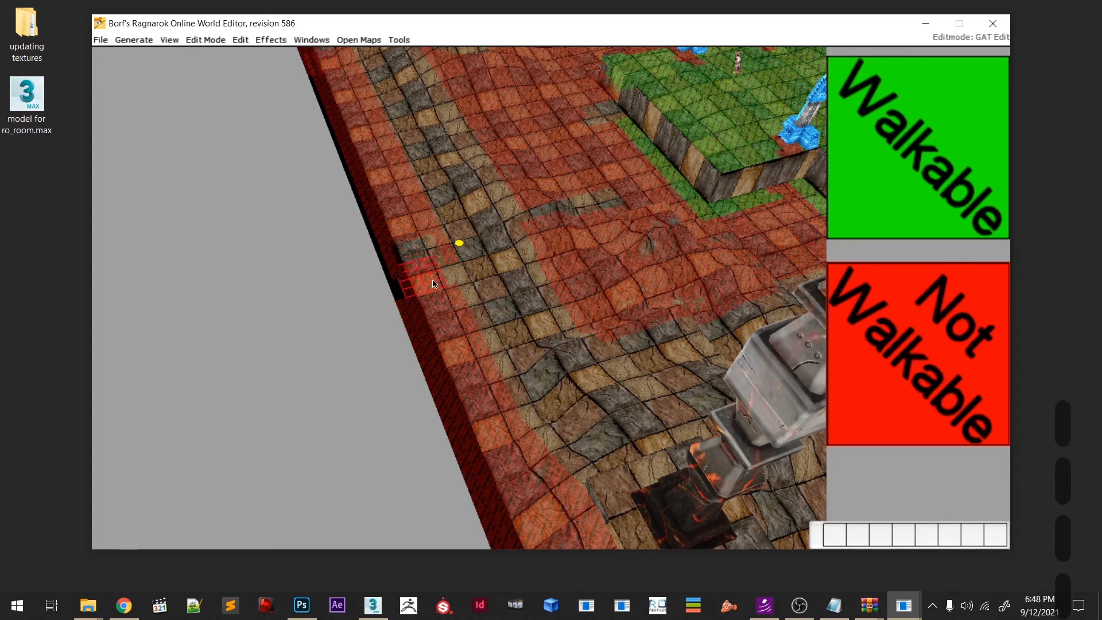
{"action": "key", "text": "space"}
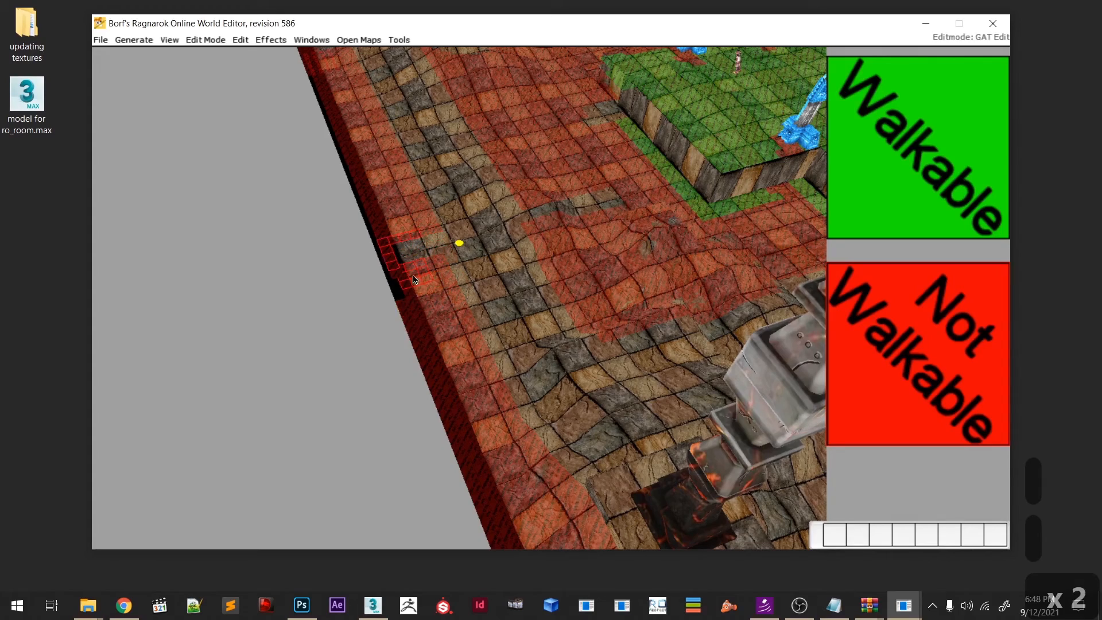
{"action": "key", "text": "space"}
- Continue fitting the GAT cells along the straight outer edge toward the next corner pillar
{"action": "middle_click_drag", "start_coordinate": [411, 241], "coordinate": [489, 430]}
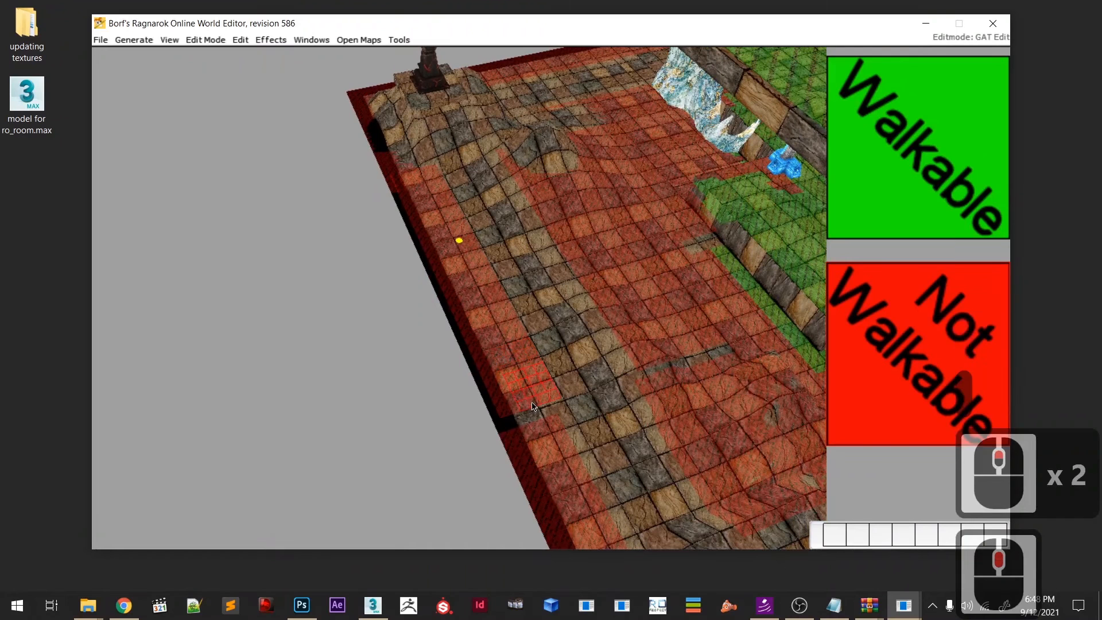
{"action": "key", "text": "space"}
{"action": "key", "text": "space"}
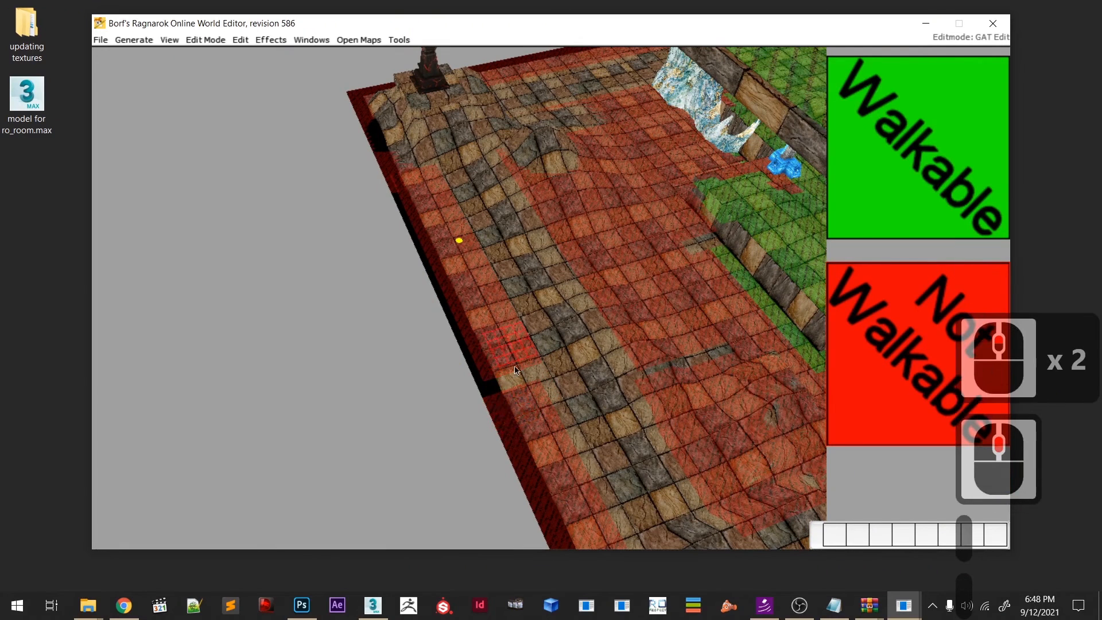
{"action": "key", "text": "space"}
{"action": "key", "text": "space"}
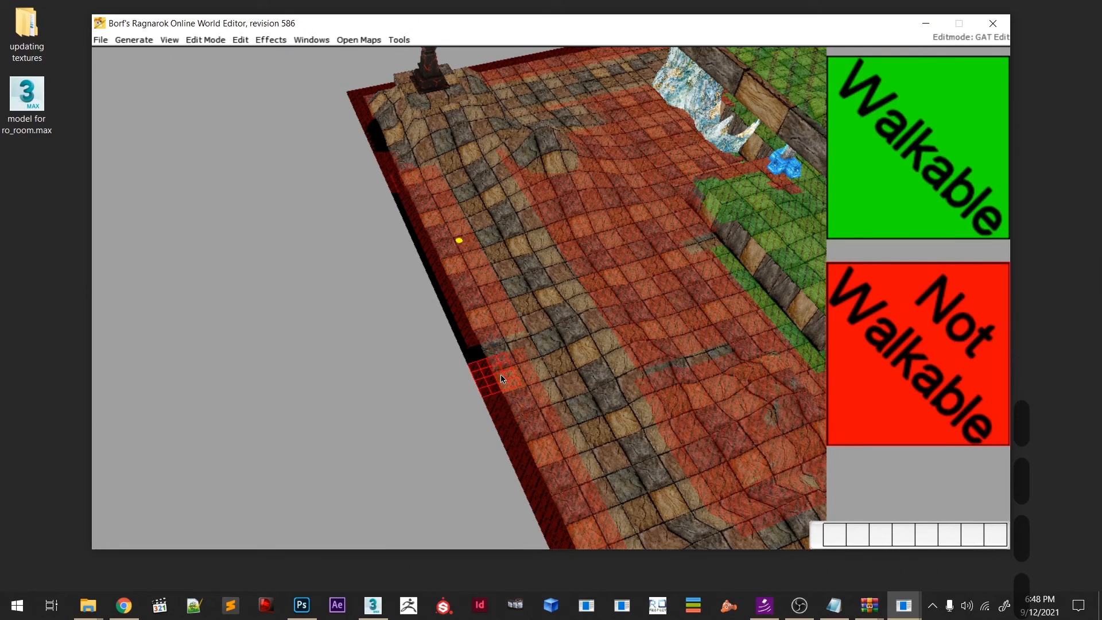
{"action": "key", "text": "space"}
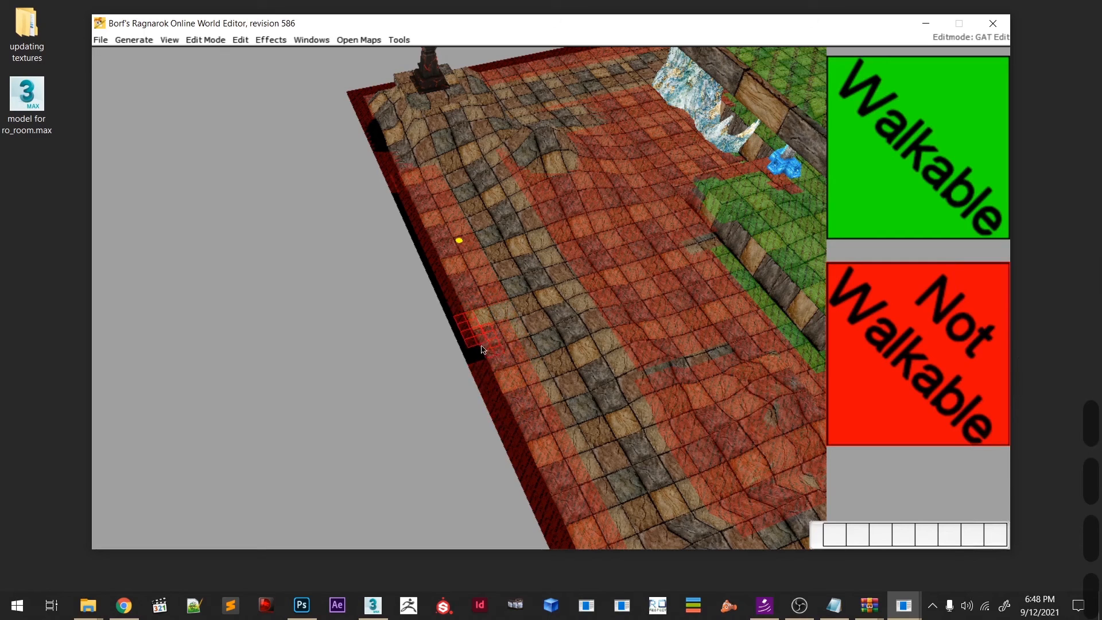
{"action": "key", "text": "space"}
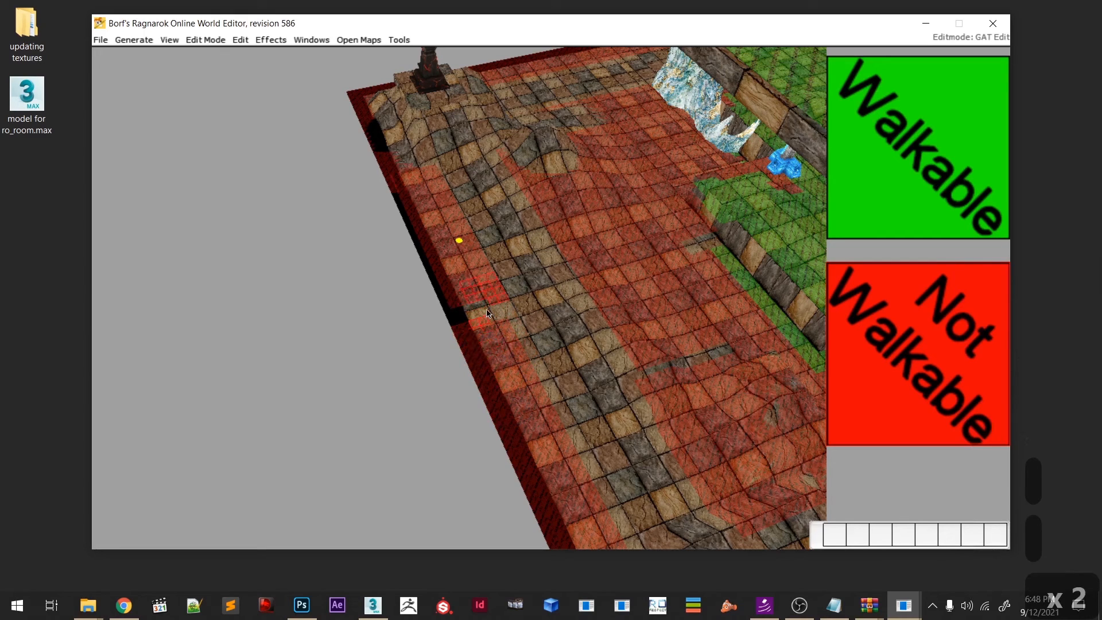
{"action": "key", "text": "space"}
{"action": "key", "text": "space"}
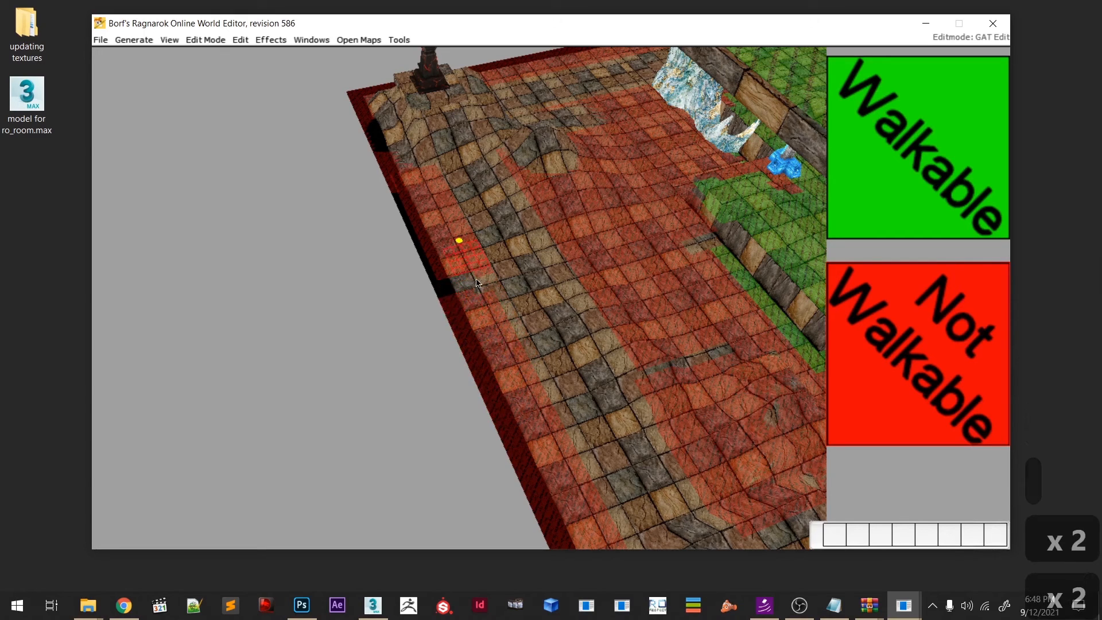
{"action": "key", "text": "space"}
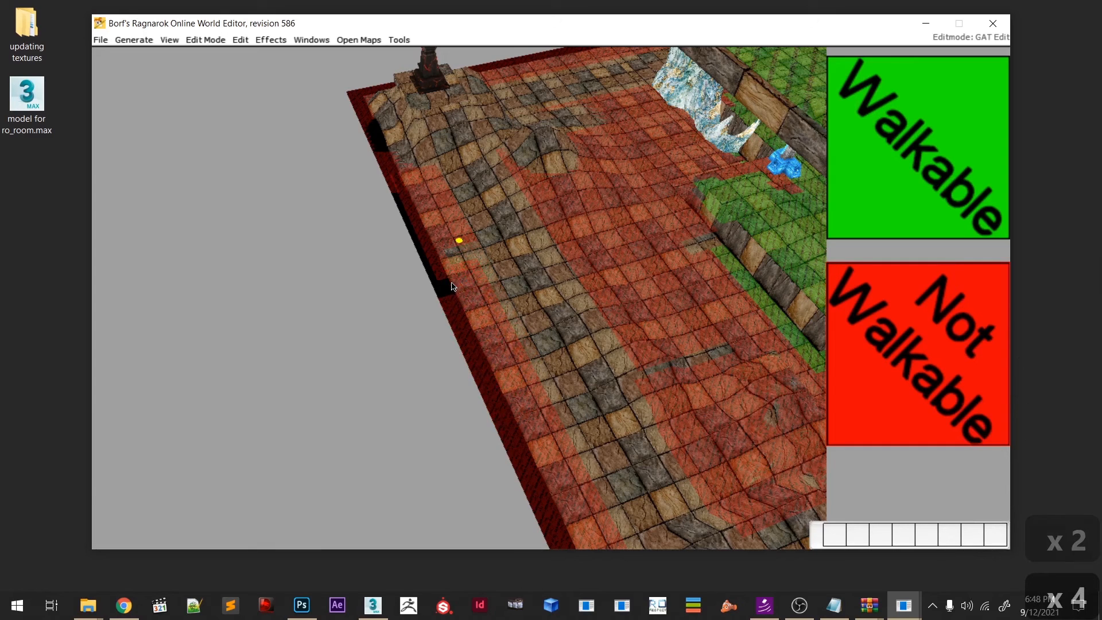
{"action": "key", "text": "space"}
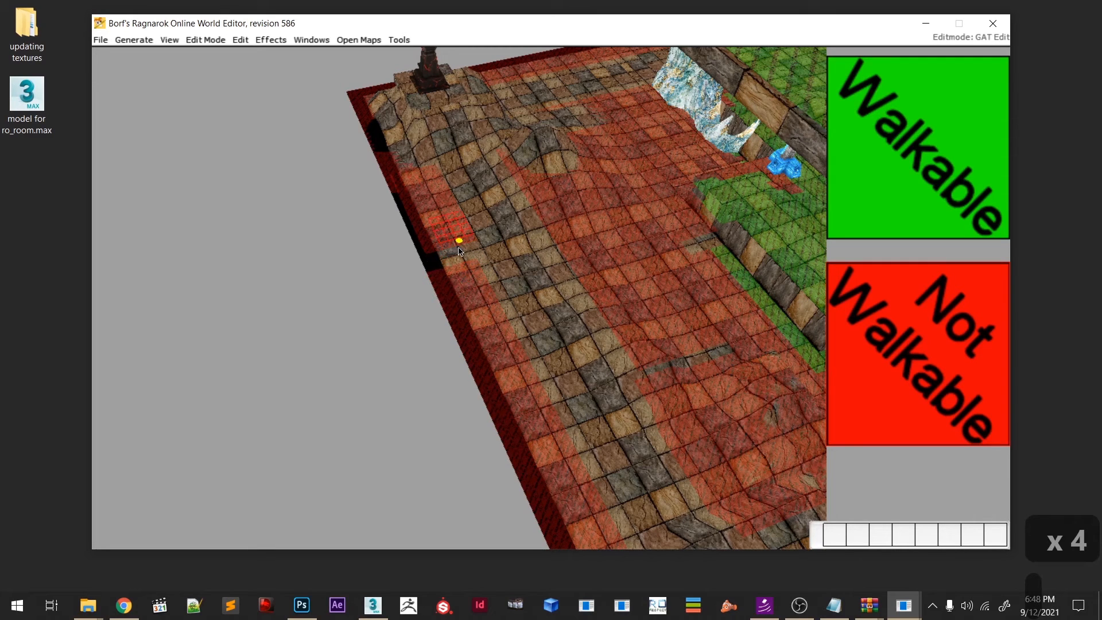
{"action": "key", "text": "space"}
{"action": "key", "text": "space"}
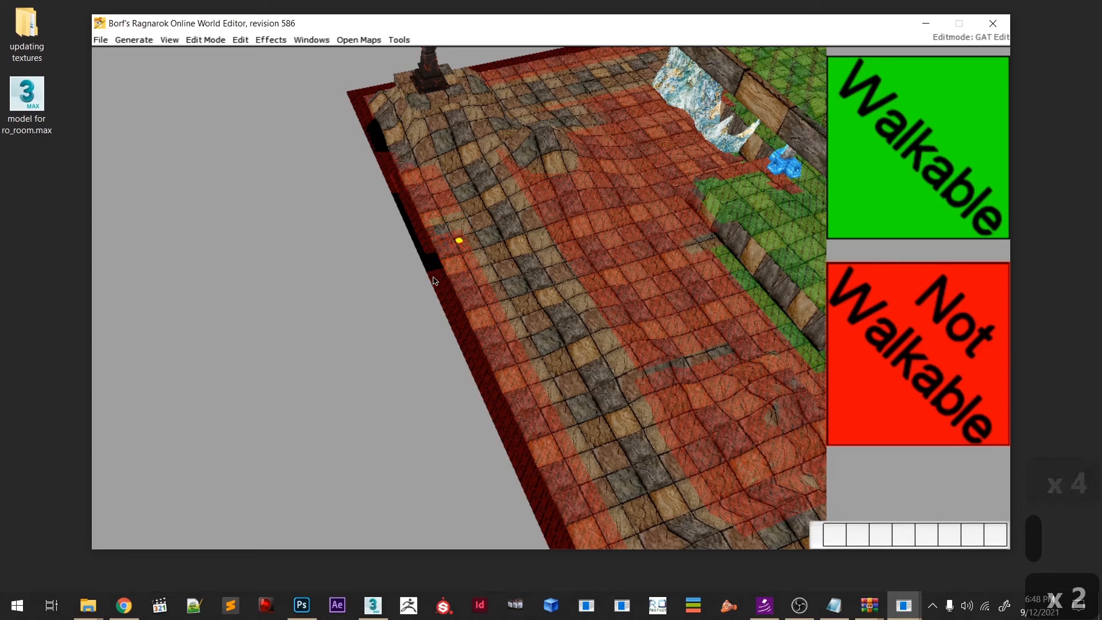
- Fit the remaining GAT cells on the outer edge up to the foot of the next pillar's rock mound
{"action": "middle_click_drag", "start_coordinate": [449, 262], "coordinate": [509, 330]}
{"action": "key", "text": "space"}
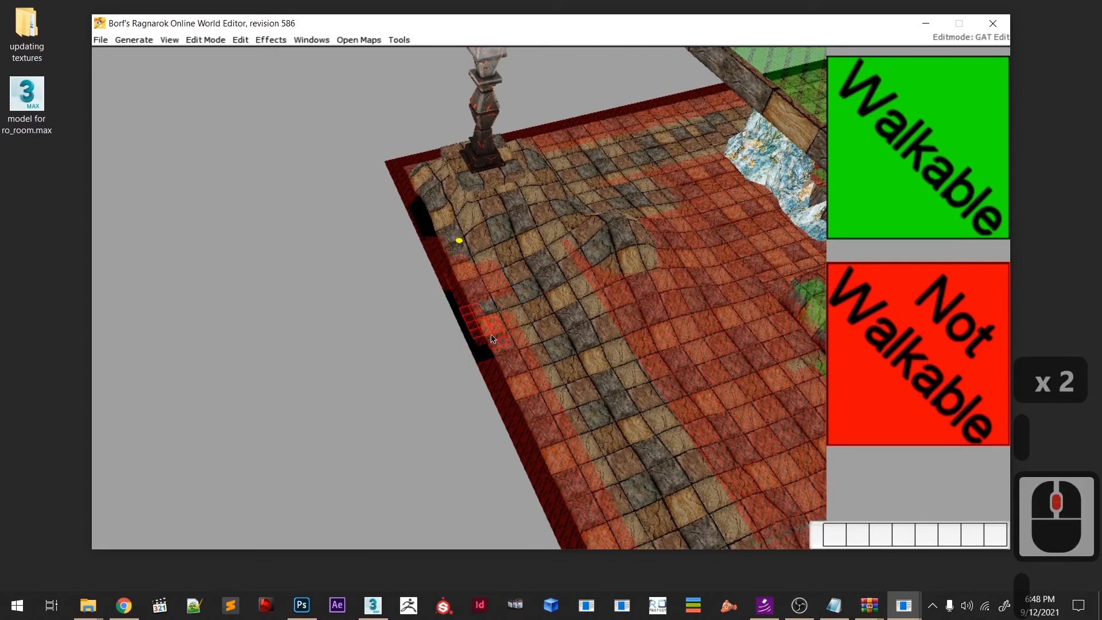
{"action": "key", "text": "space"}
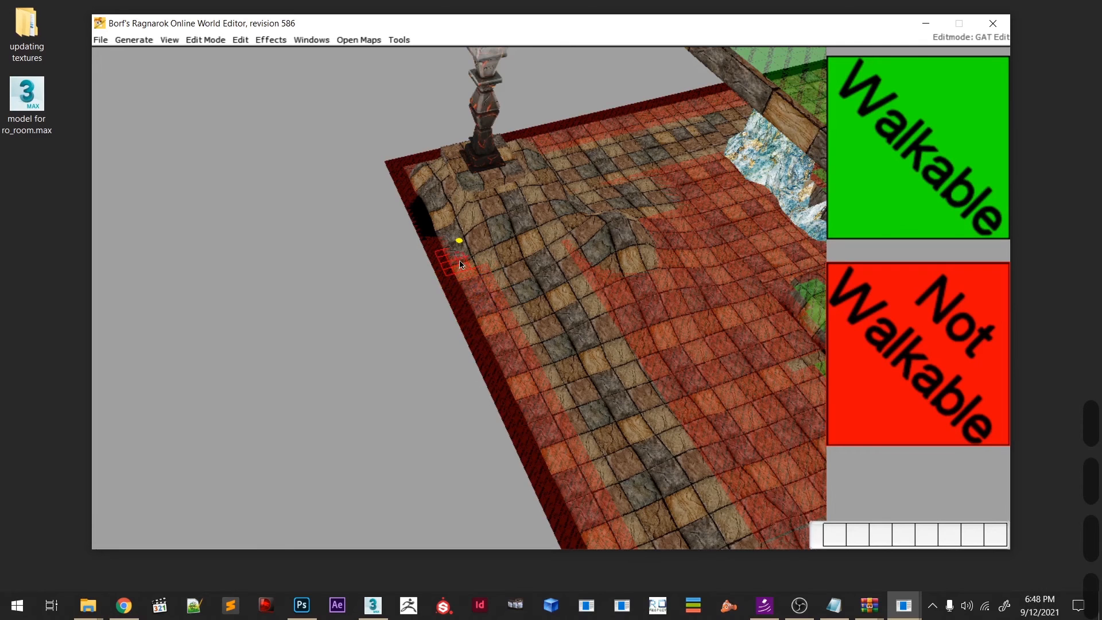
- Fit the GAT cells on the near slope of the corner pillar's rock mound and the adjoining outer border
{"action": "scroll", "coordinate": [459, 265], "scroll_direction": "up", "scroll_amount": 2}
{"action": "right_click_drag", "start_coordinate": [459, 265], "coordinate": [492, 343]}
{"action": "scroll", "coordinate": [492, 342], "scroll_direction": "up", "scroll_amount": 2}
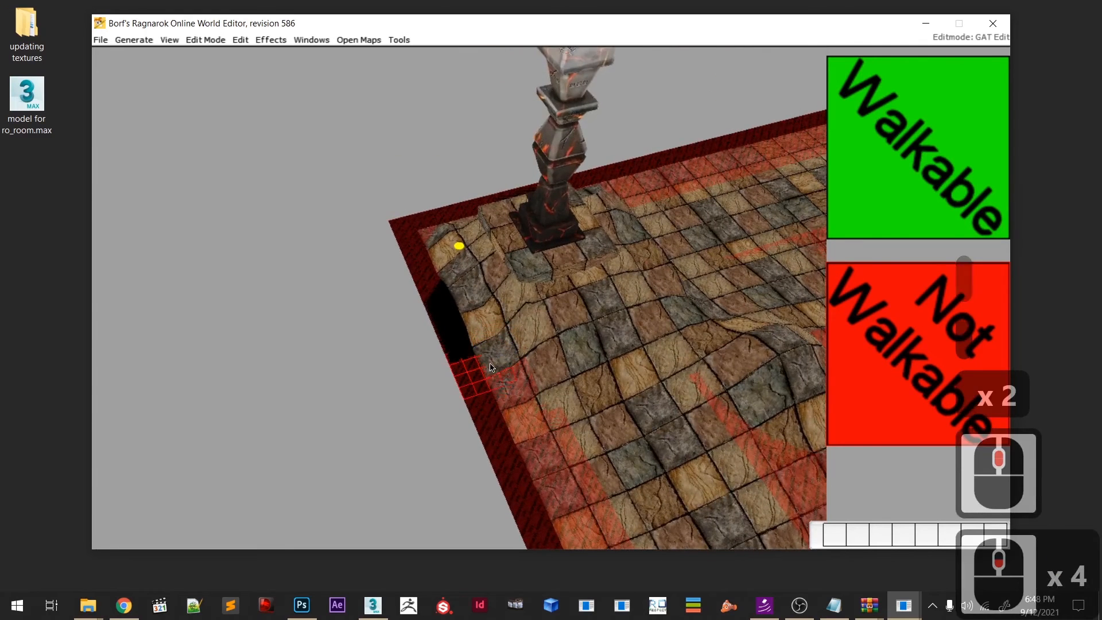
{"action": "left_click", "coordinate": [502, 359]}
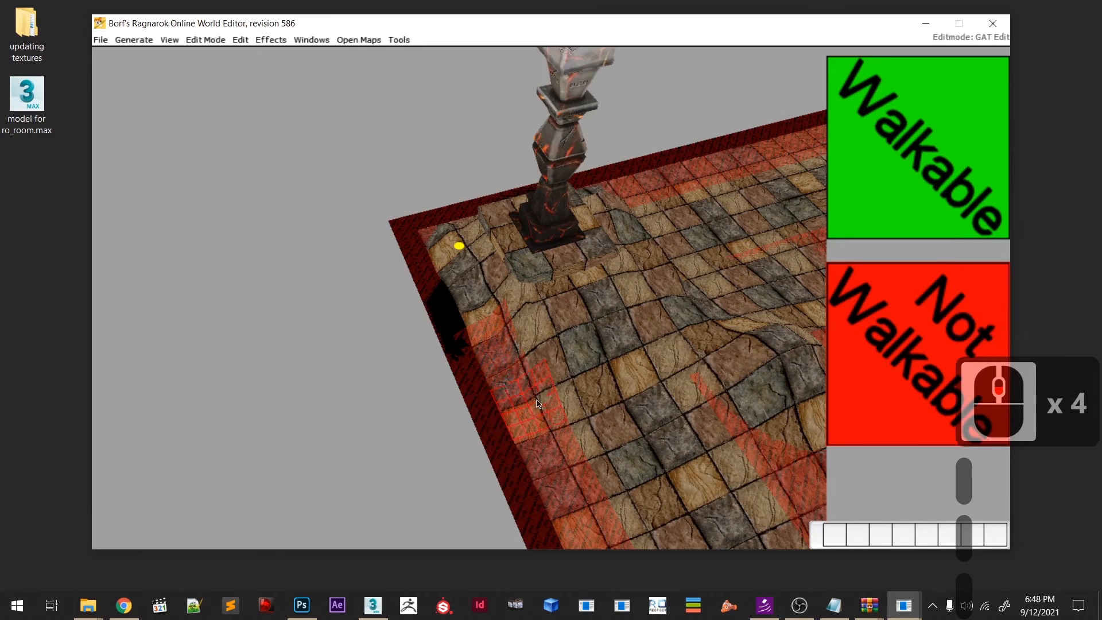
{"action": "left_click", "coordinate": [507, 322]}
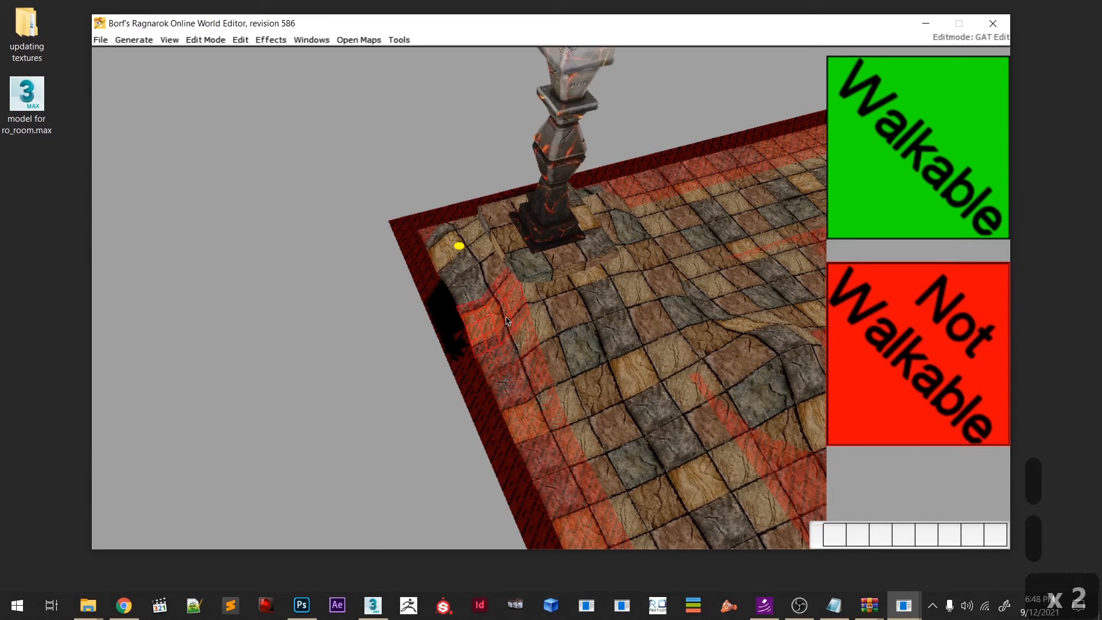
{"action": "left_click", "coordinate": [487, 286]}
{"action": "left_click", "coordinate": [473, 316]}
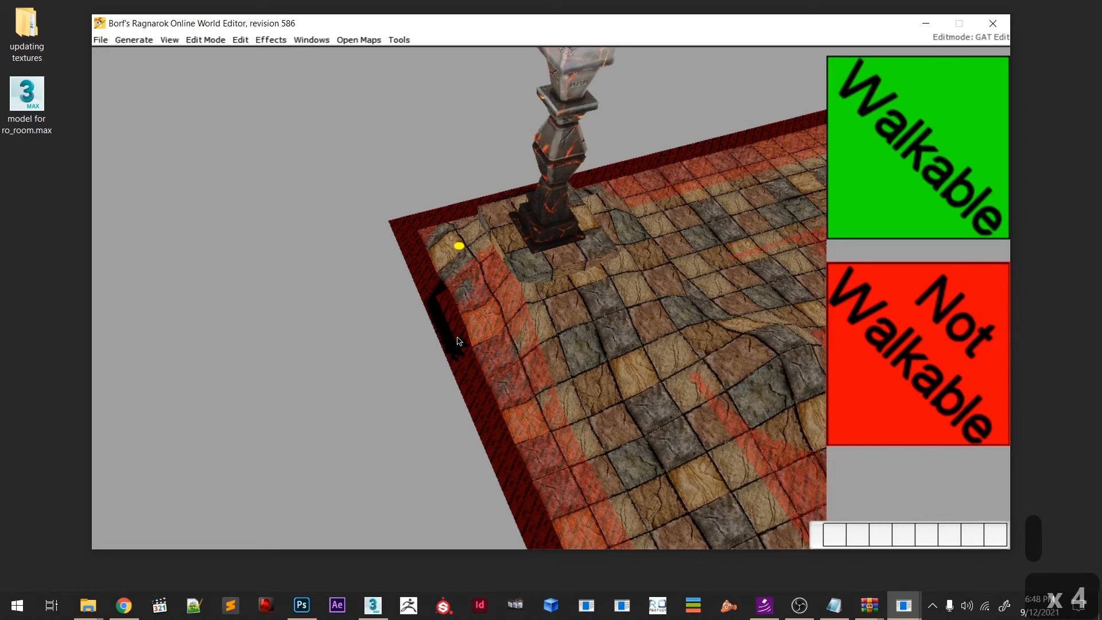
{"action": "left_click", "coordinate": [468, 314]}
- Fit the GAT cells over the outer corner of the mound and start along its second side
{"action": "right_click_drag", "start_coordinate": [458, 283], "coordinate": [541, 400], "text": "shift"}
{"action": "scroll", "coordinate": [542, 400], "scroll_direction": "up", "scroll_amount": 3}
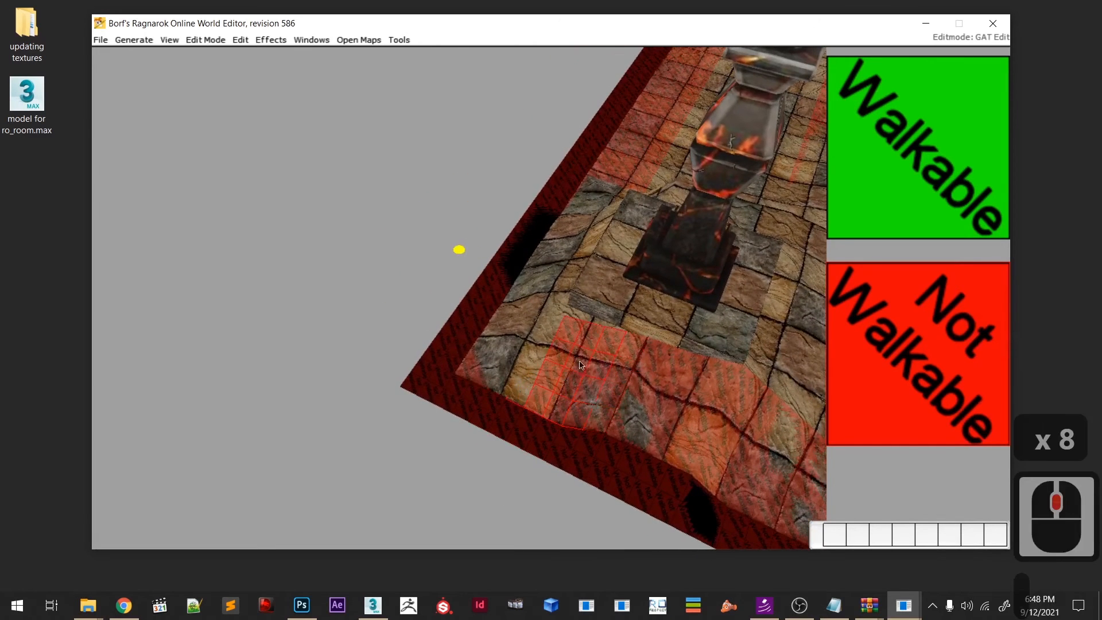
{"action": "left_click", "coordinate": [548, 345]}
{"action": "left_click", "coordinate": [525, 334]}
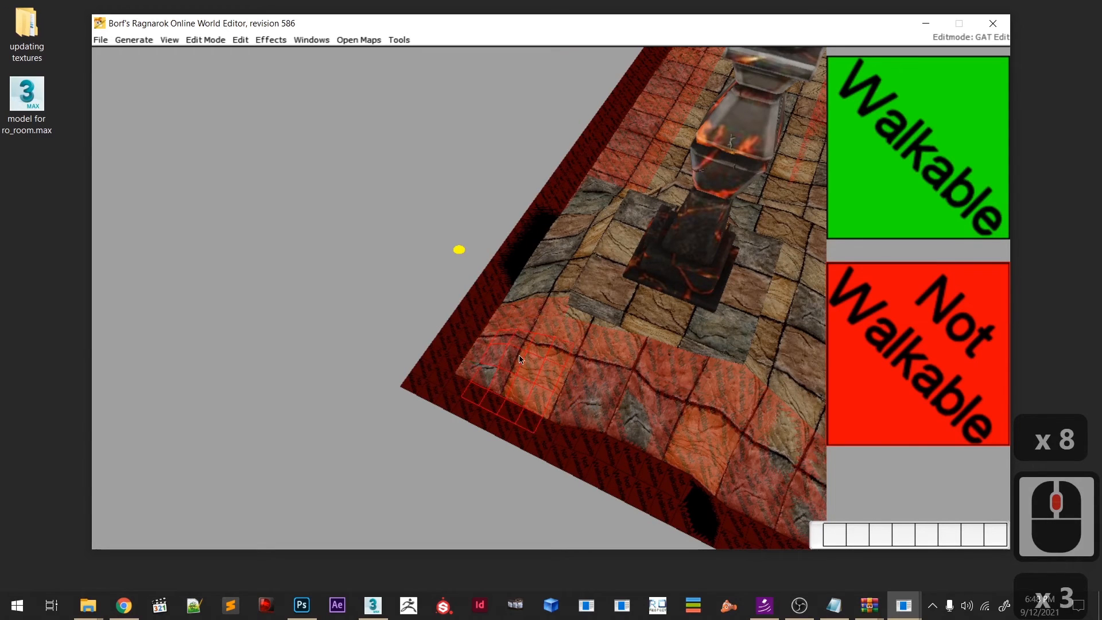
{"action": "left_click", "coordinate": [598, 396]}
{"action": "left_click", "coordinate": [542, 267]}
{"action": "left_click", "coordinate": [555, 245]}
{"action": "left_click", "coordinate": [572, 226]}
- Fit the remaining GAT cells on the mound's second side where it meets the straight outer edge
{"action": "scroll", "coordinate": [562, 310], "scroll_direction": "up", "scroll_amount": 8}
{"action": "mouse_move", "coordinate": [561, 313]}
{"action": "middle_mouse_down"}
{"action": "mouse_move", "coordinate": [617, 390]}
{"action": "mouse_move", "coordinate": [557, 393]}
{"action": "mouse_move", "coordinate": [534, 366]}
{"action": "mouse_move", "coordinate": [526, 411]}
{"action": "middle_mouse_up"}
{"action": "scroll", "coordinate": [526, 411], "scroll_direction": "down", "scroll_amount": 2}
{"action": "left_click", "coordinate": [556, 431]}
{"action": "left_click", "coordinate": [556, 409]}
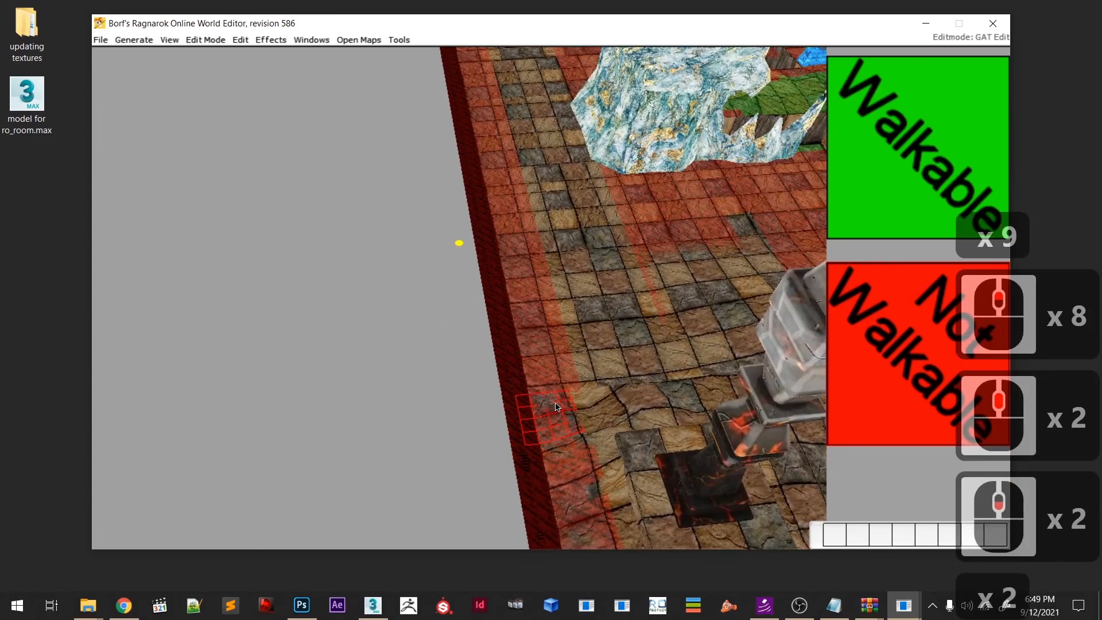
{"action": "left_click", "coordinate": [567, 407]}
{"action": "middle_click_drag", "start_coordinate": [580, 456], "coordinate": [561, 413]}
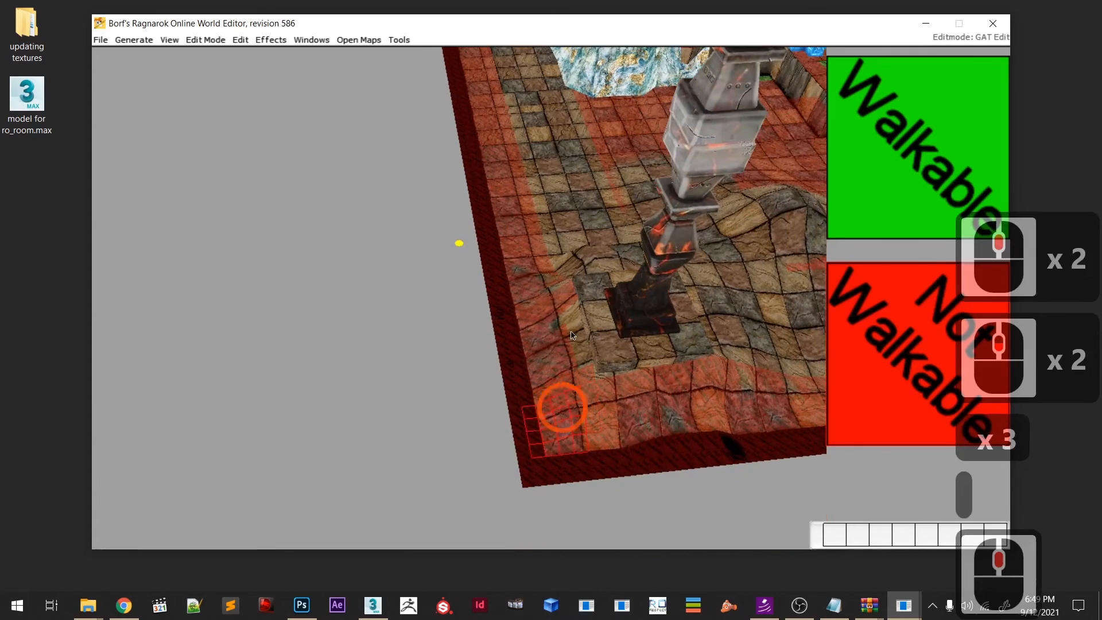
- Fit the GAT cells along the next straight outer edge leading to the following corner pillar
{"action": "middle_click", "coordinate": [577, 372]}
{"action": "scroll", "coordinate": [593, 339], "scroll_direction": "up", "scroll_amount": 12}
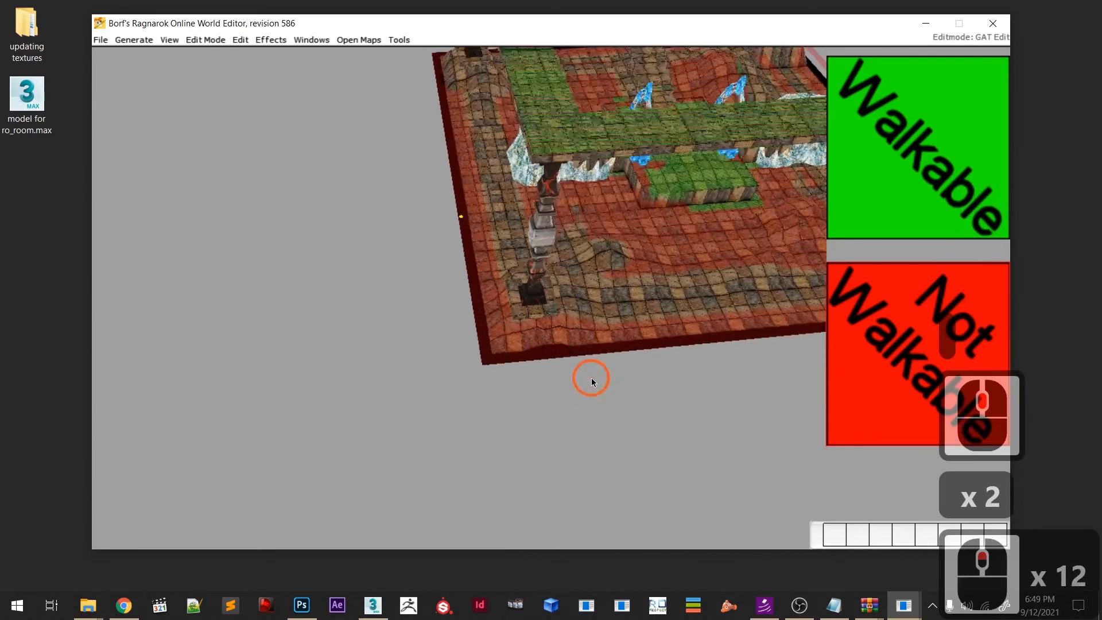
{"action": "middle_click_drag", "start_coordinate": [592, 378], "coordinate": [534, 370]}
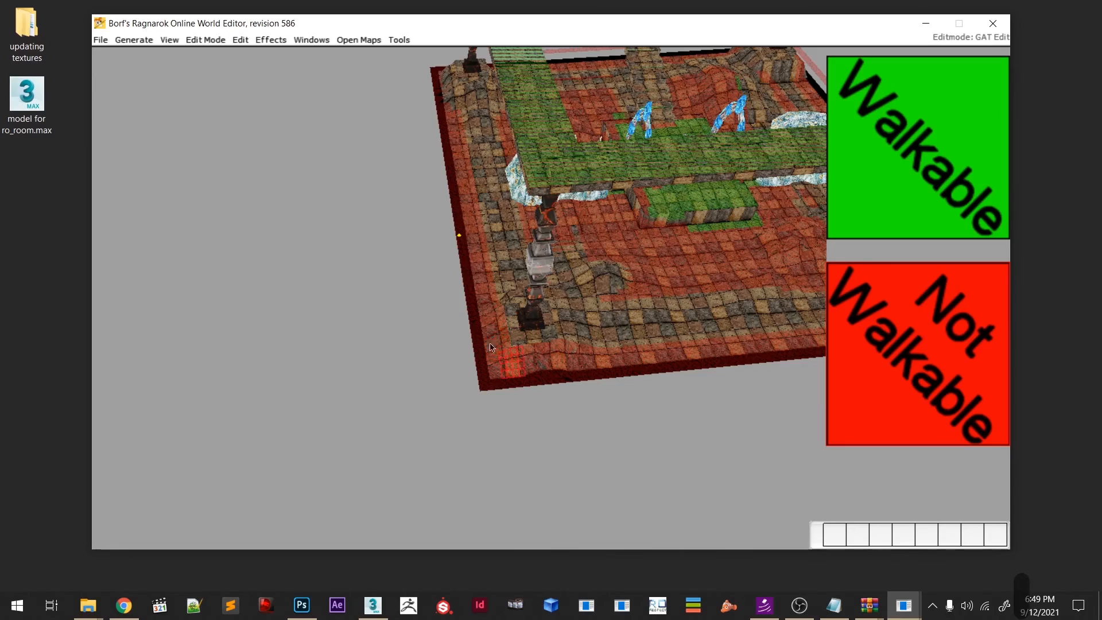
{"action": "middle_click_drag", "start_coordinate": [503, 337], "coordinate": [493, 468]}
{"action": "scroll", "coordinate": [493, 471], "scroll_direction": "up", "scroll_amount": 7}
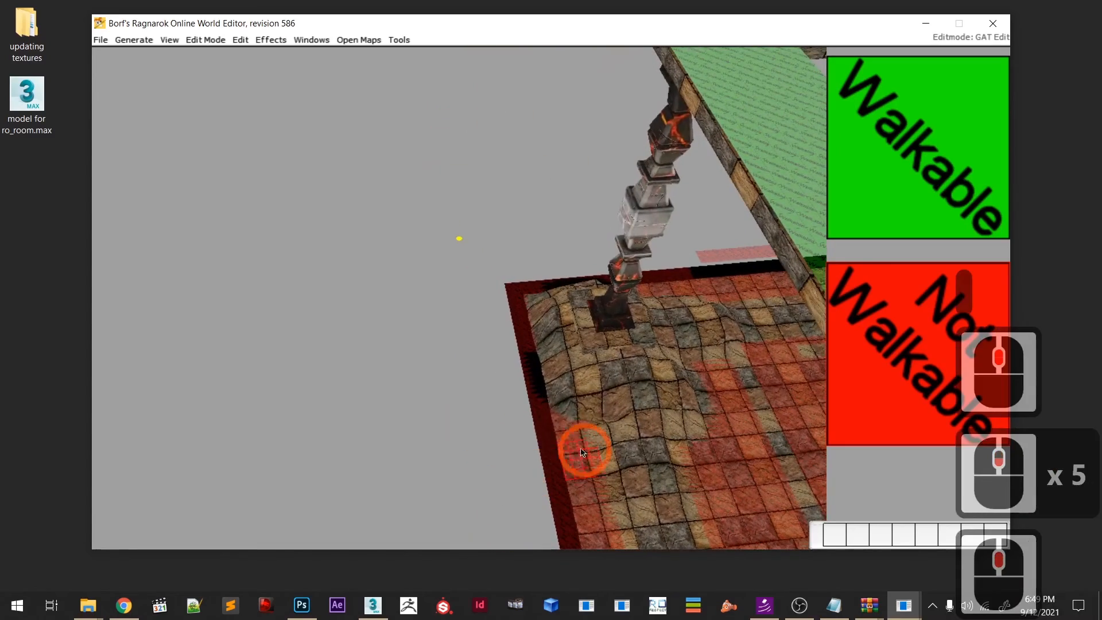
{"action": "key", "text": "space"}
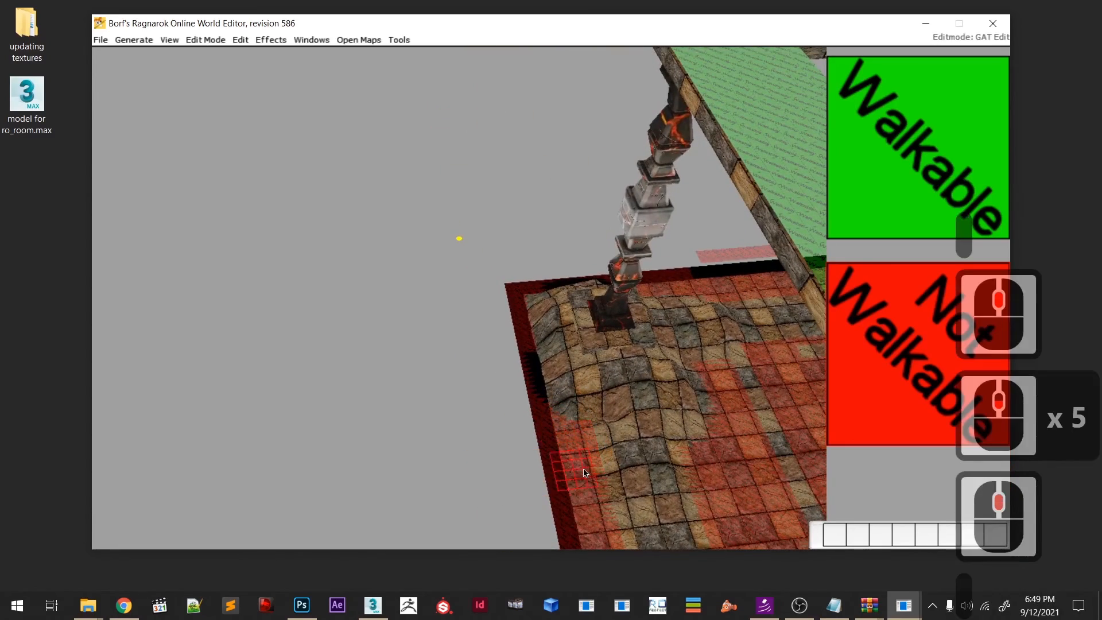
{"action": "key", "text": "space"}
{"action": "middle_click_drag", "start_coordinate": [578, 504], "coordinate": [563, 401]}
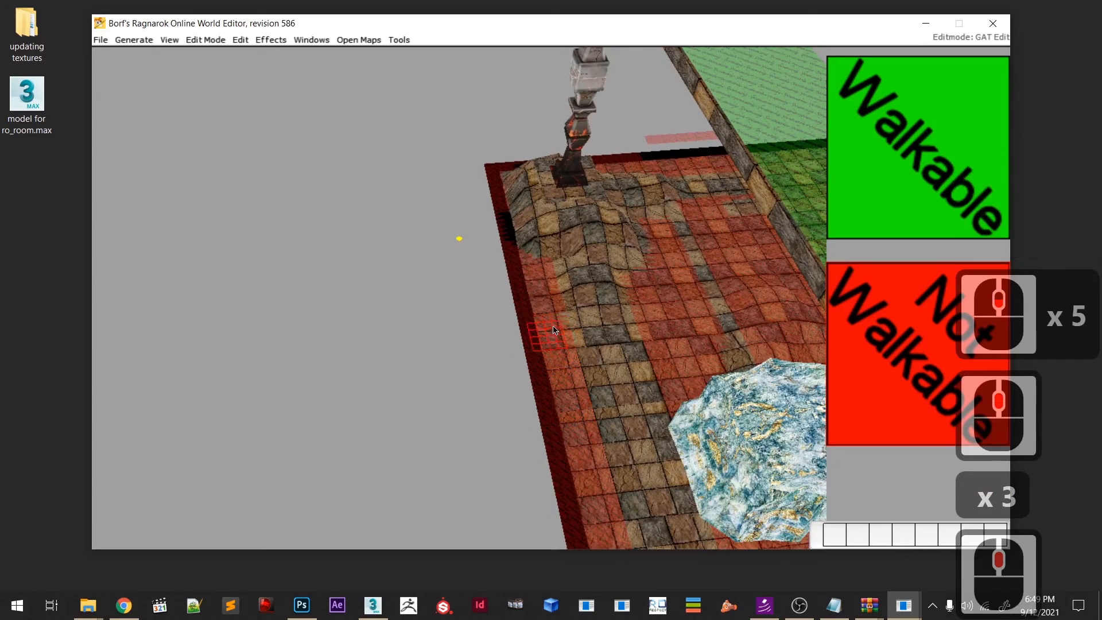
{"action": "key", "text": "space"}
{"action": "key", "text": "space"}
{"action": "key", "text": "space"}
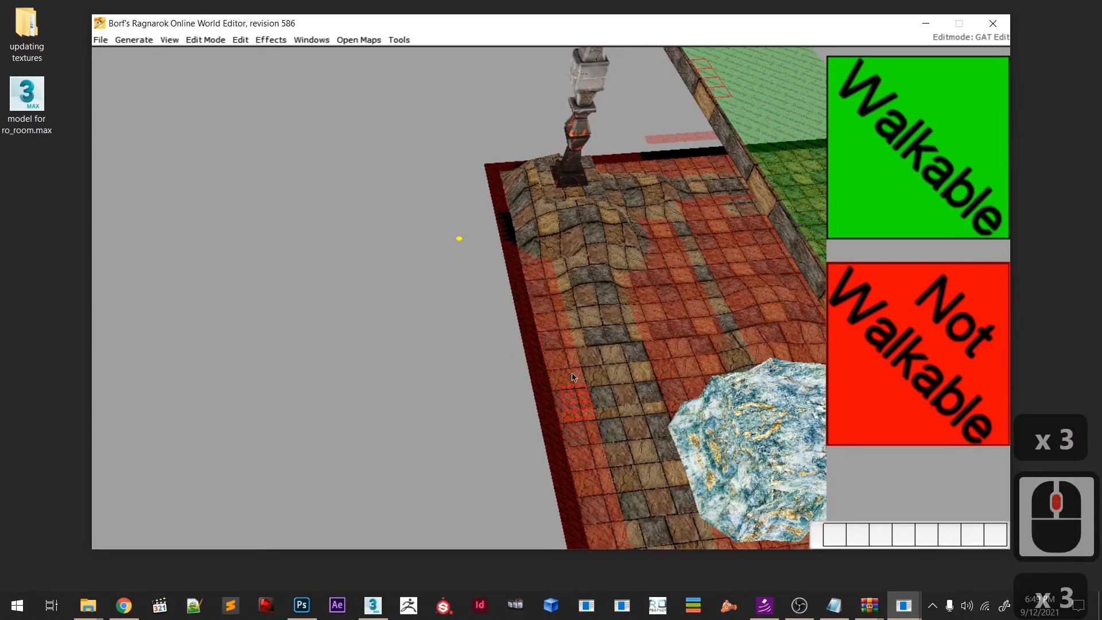
{"action": "key", "text": "space"}
- Fit the GAT cells on the first slope of the next corner pillar's mound, including its border
{"action": "middle_click_drag", "start_coordinate": [520, 302], "coordinate": [564, 379]}
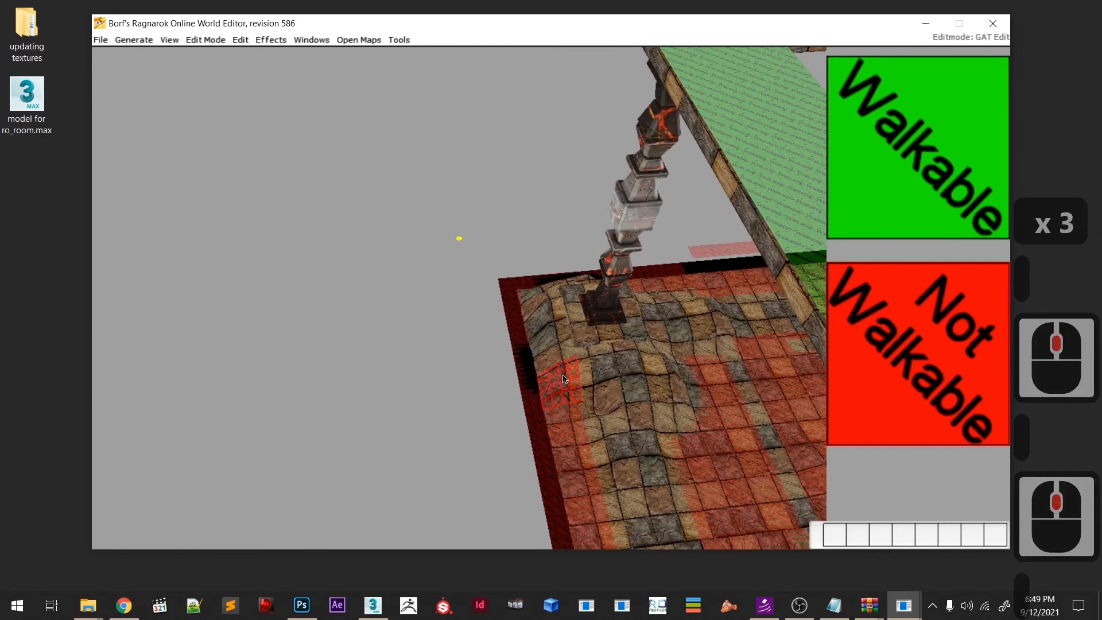
{"action": "key", "text": "space"}
{"action": "key", "text": "space"}
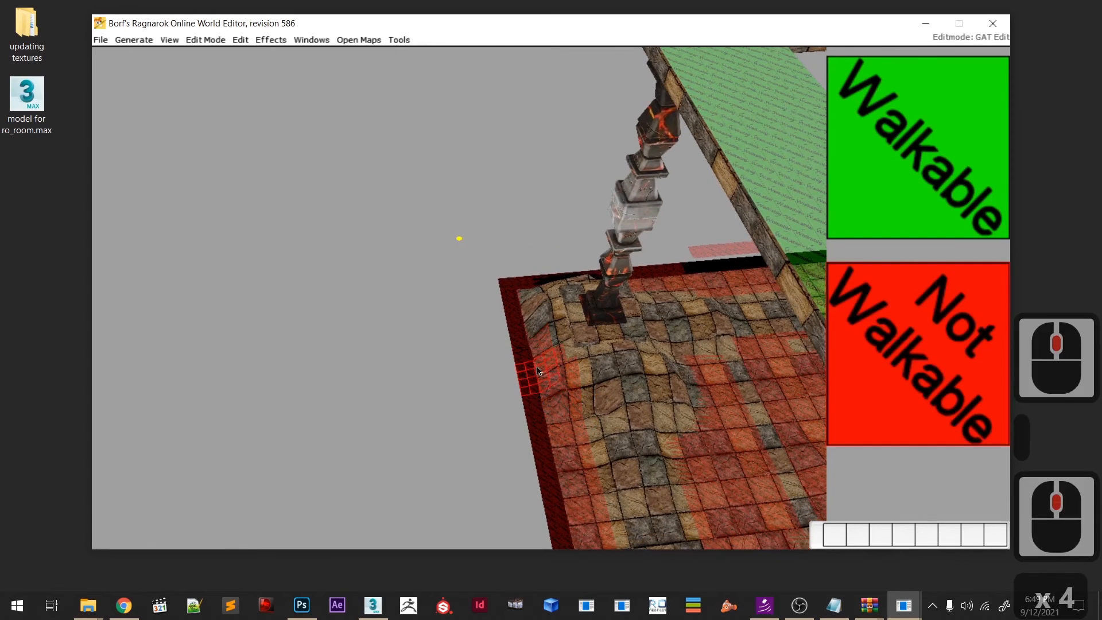
{"action": "key", "text": "space"}
{"action": "key", "text": "space"}
- Fit the GAT cells around this mound's outer corner and along the side behind the pillar
{"action": "right_click_drag", "start_coordinate": [529, 316], "coordinate": [565, 517], "text": "shift"}
{"action": "scroll", "coordinate": [553, 400], "scroll_direction": "up", "scroll_amount": 2}
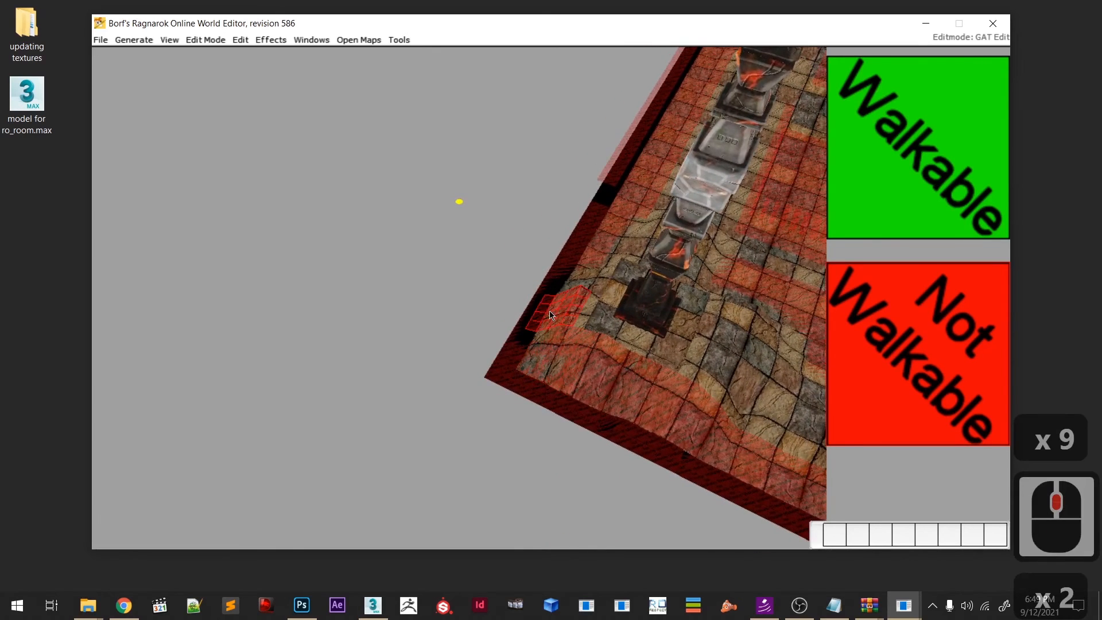
{"action": "mouse_move", "coordinate": [546, 340]}
{"action": "middle_mouse_down", "text": "shift"}
{"action": "mouse_move", "coordinate": [579, 385]}
{"action": "mouse_move", "coordinate": [611, 388]}
{"action": "mouse_move", "coordinate": [554, 424]}
{"action": "middle_mouse_up", "text": "shift"}
{"action": "scroll", "coordinate": [611, 388], "scroll_direction": "down", "scroll_amount": 5}
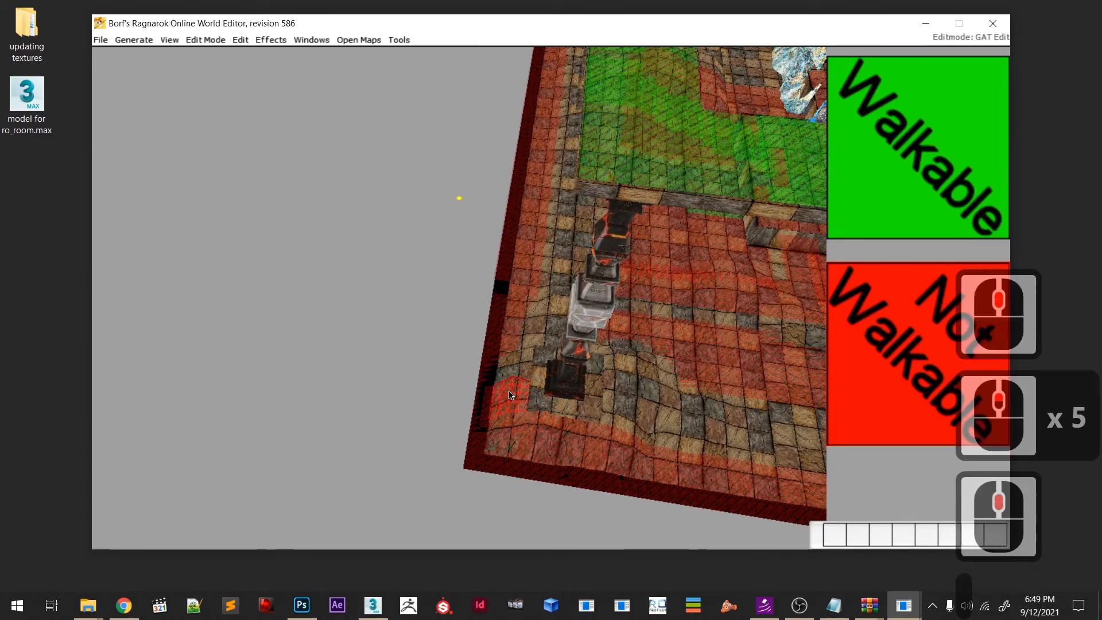
{"action": "left_click", "coordinate": [506, 397]}
{"action": "left_click", "coordinate": [506, 387]}
{"action": "left_click", "coordinate": [507, 380]}
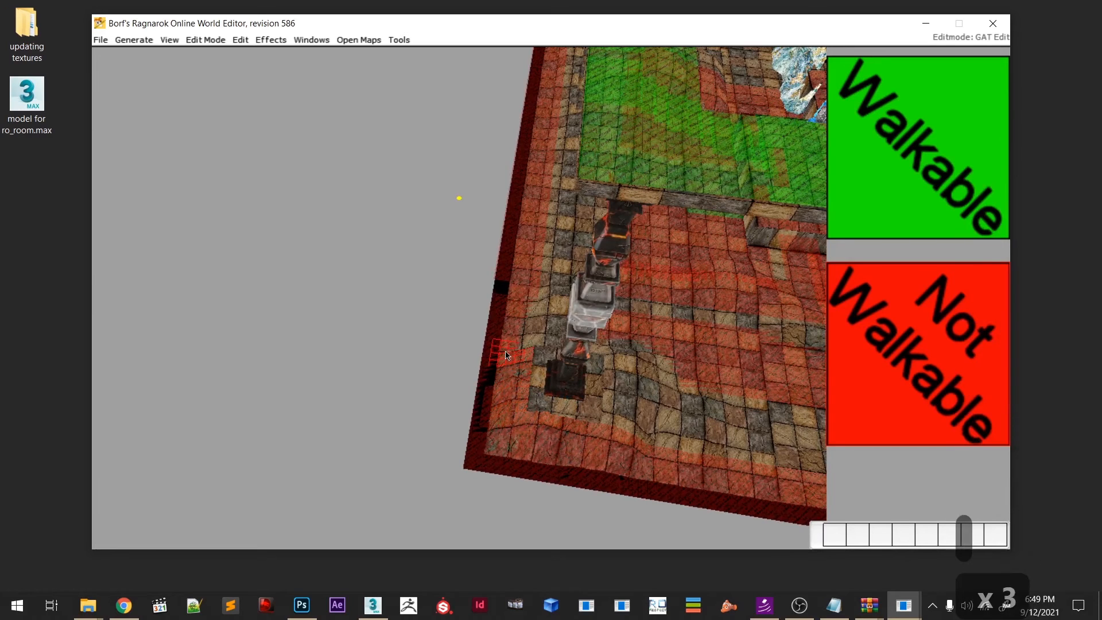
{"action": "left_click", "coordinate": [508, 362]}
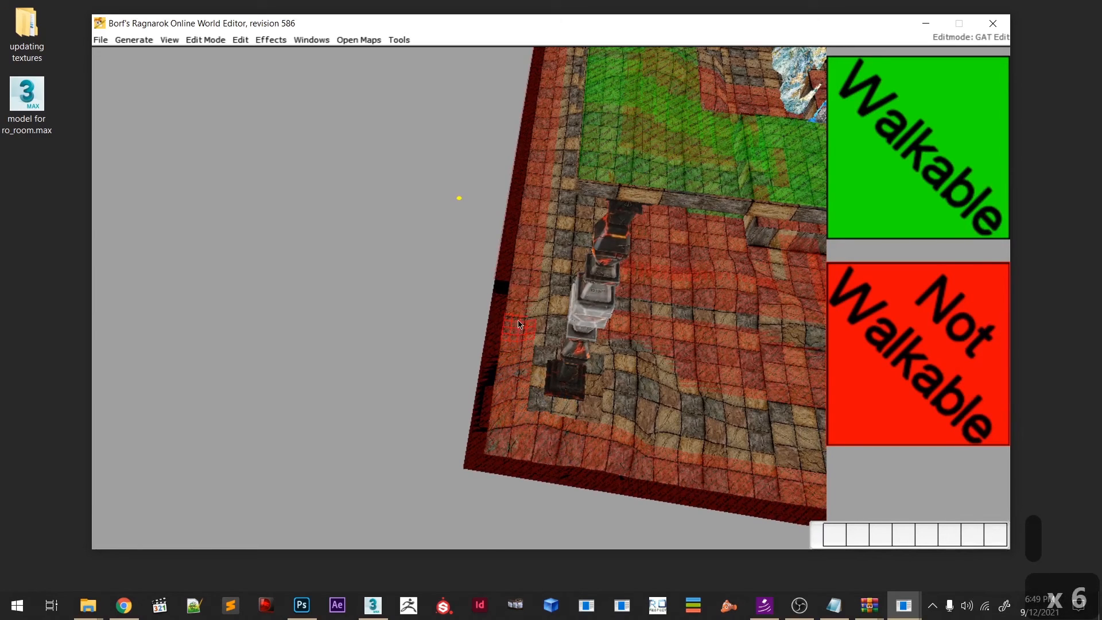
- Try to fit the GAT cells around the dark gap in the outer border and undo the latest fits
{"action": "scroll", "coordinate": [572, 397], "scroll_direction": "up", "scroll_amount": 6}
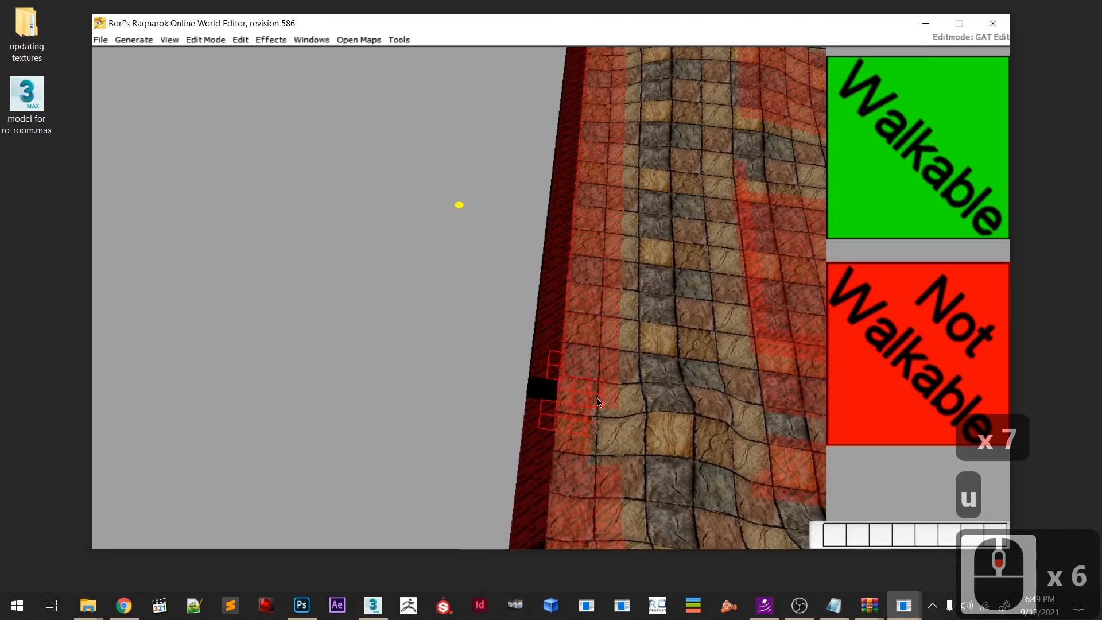
{"action": "key", "text": "space"}
{"action": "key", "text": "u"}
{"action": "key", "text": "u"}
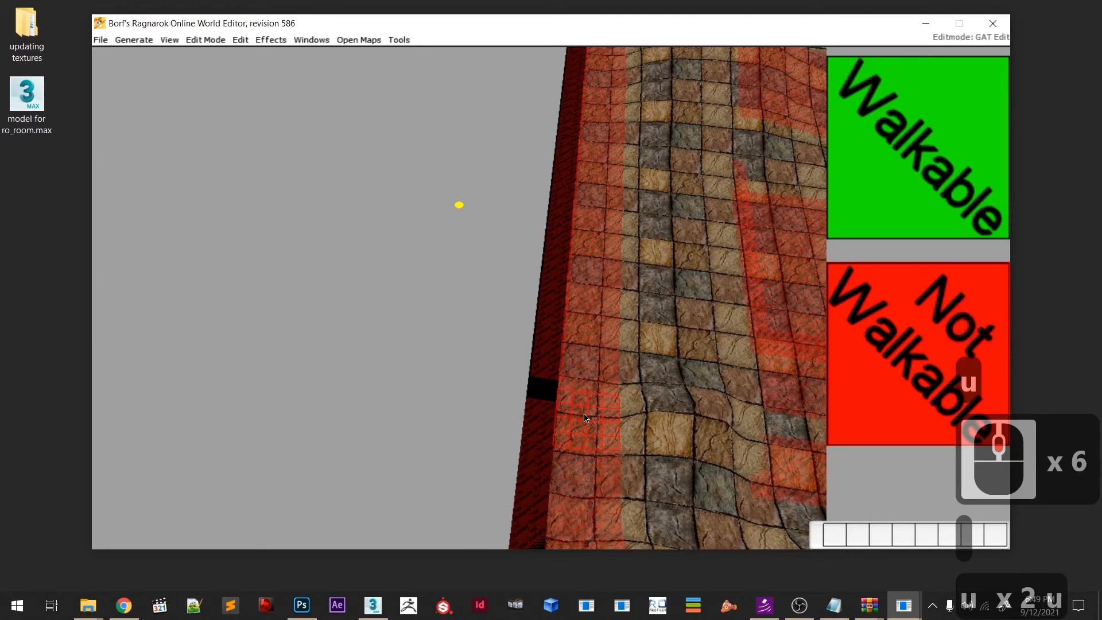
{"action": "key", "text": "u"}
{"action": "key", "text": "u"}
{"action": "key", "text": "u"}
{"action": "key", "text": "u"}
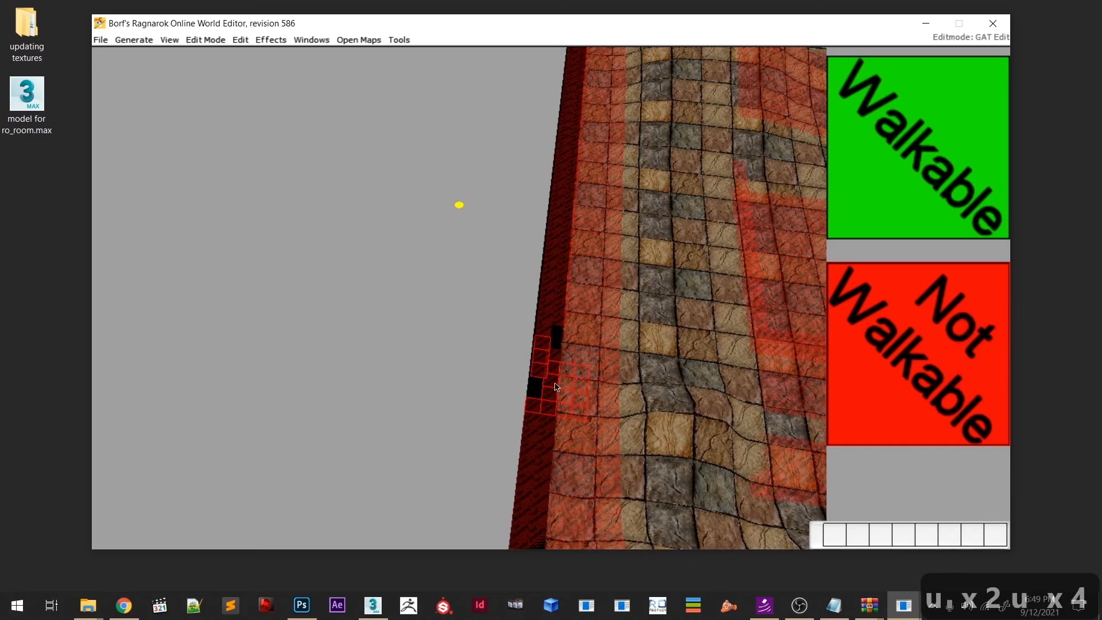
{"action": "key", "text": "u"}
{"action": "key", "text": "u"}
{"action": "key", "text": "u"}
{"action": "key", "text": "u"}
{"action": "key", "text": "u"}
{"action": "key", "text": "u"}
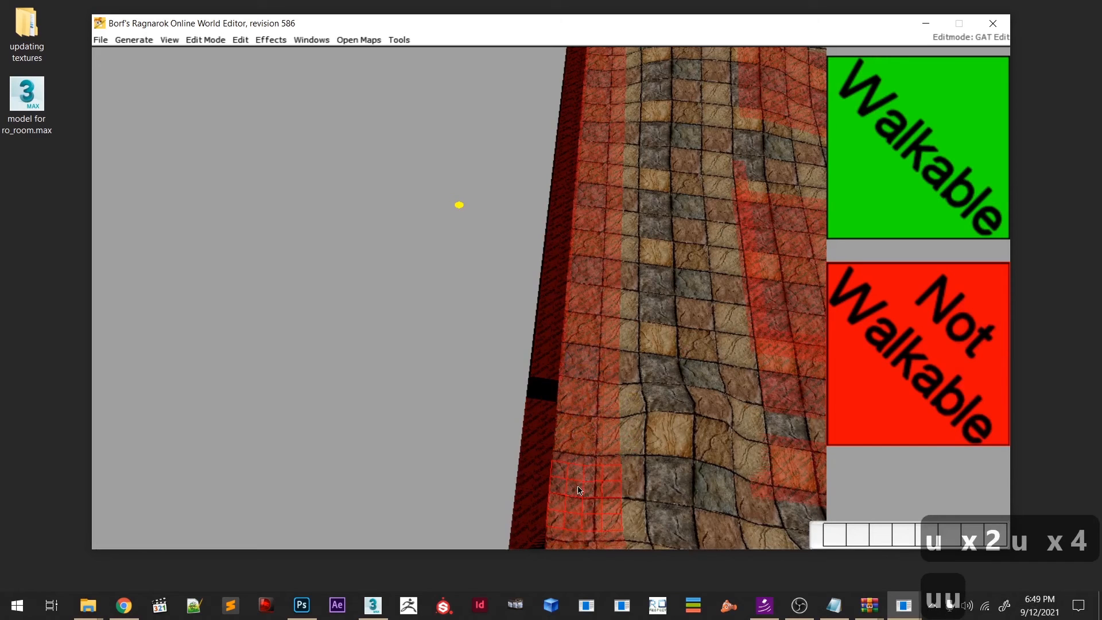
- Refit the GAT cells on the ground and border between the dark gap and the foot of the pillar's mound
{"action": "mouse_move", "coordinate": [606, 455]}
{"action": "right_mouse_down", "text": "shift"}
{"action": "mouse_move", "coordinate": [626, 455]}
{"action": "mouse_move", "coordinate": [608, 443]}
{"action": "right_mouse_up", "text": "shift"}
{"action": "scroll", "coordinate": [609, 460], "scroll_direction": "down", "scroll_amount": 3}
{"action": "right_click_drag", "start_coordinate": [613, 481], "coordinate": [610, 439]}
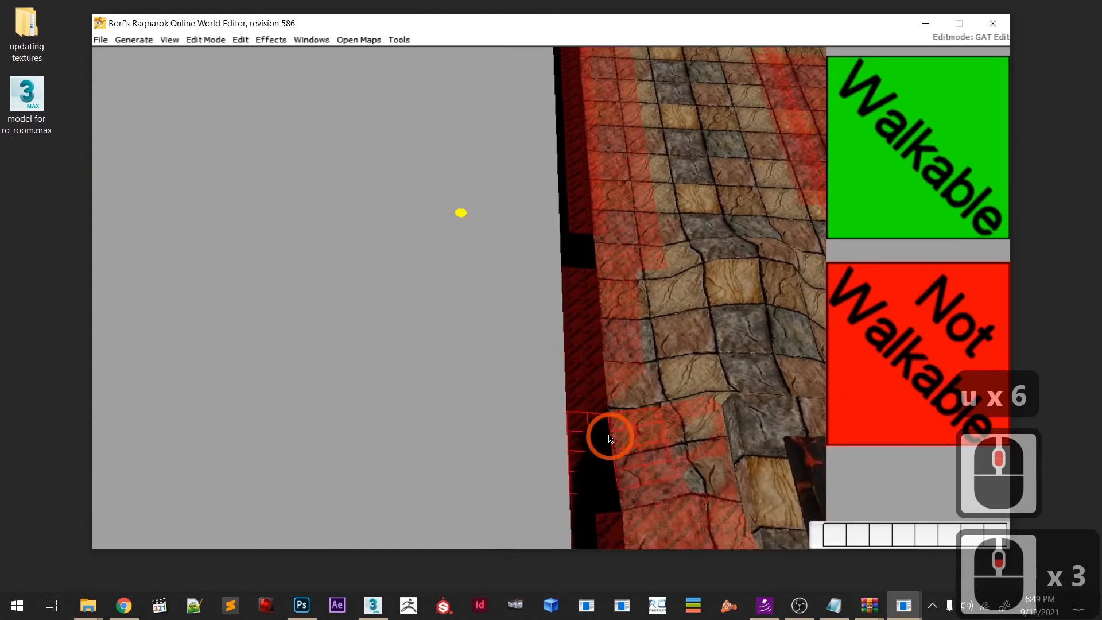
{"action": "middle_click_drag", "start_coordinate": [610, 439], "coordinate": [606, 372]}
{"action": "key", "text": "space"}
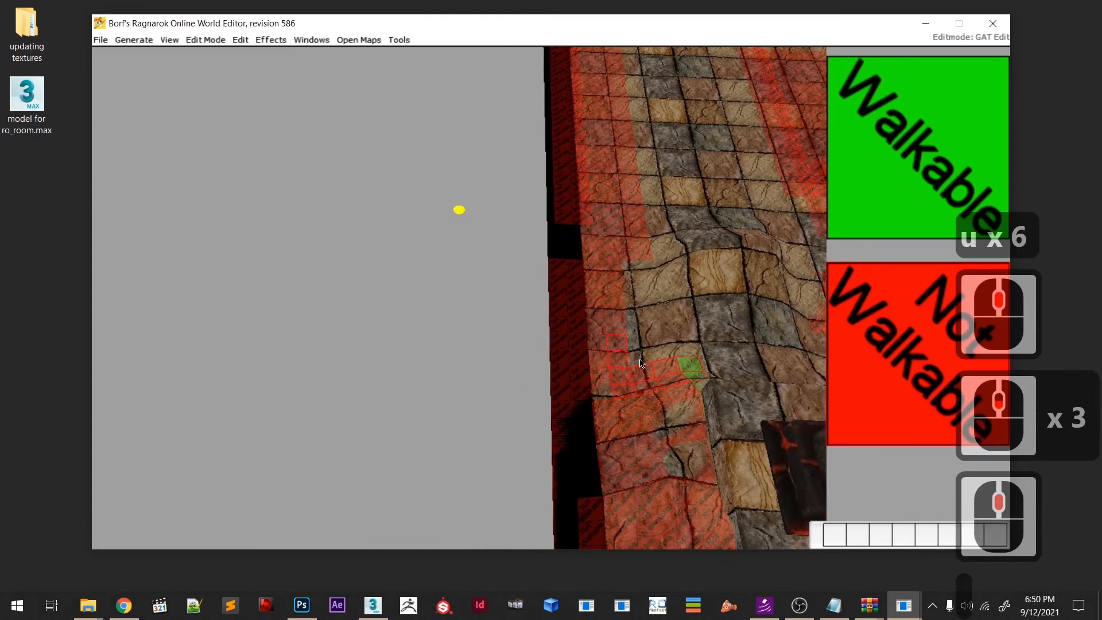
{"action": "key", "text": "u"}
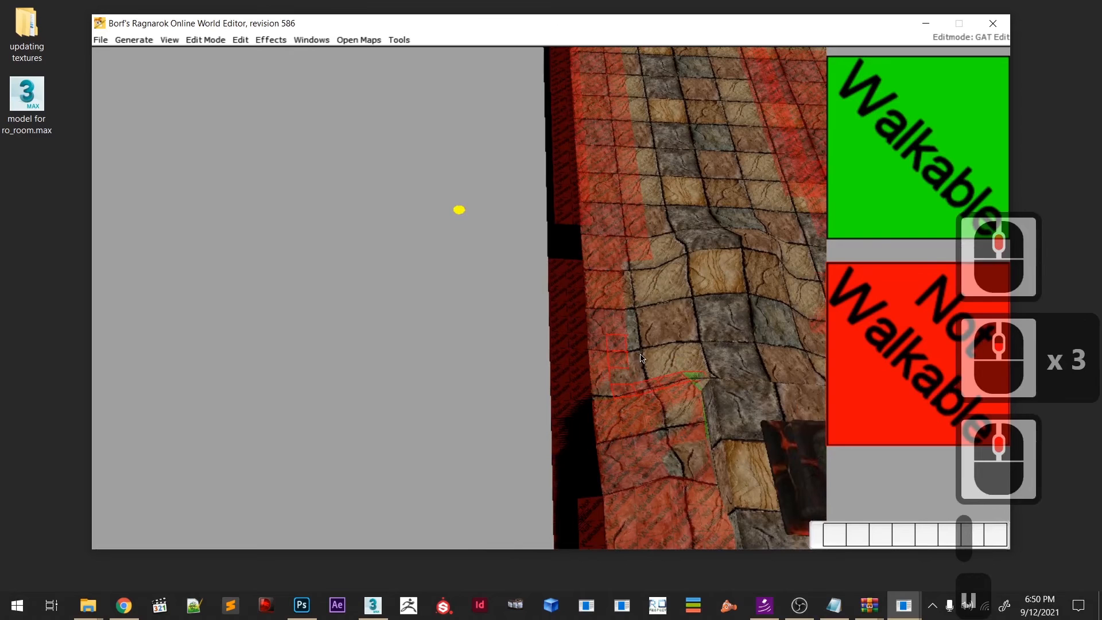
{"action": "key", "text": "u"}
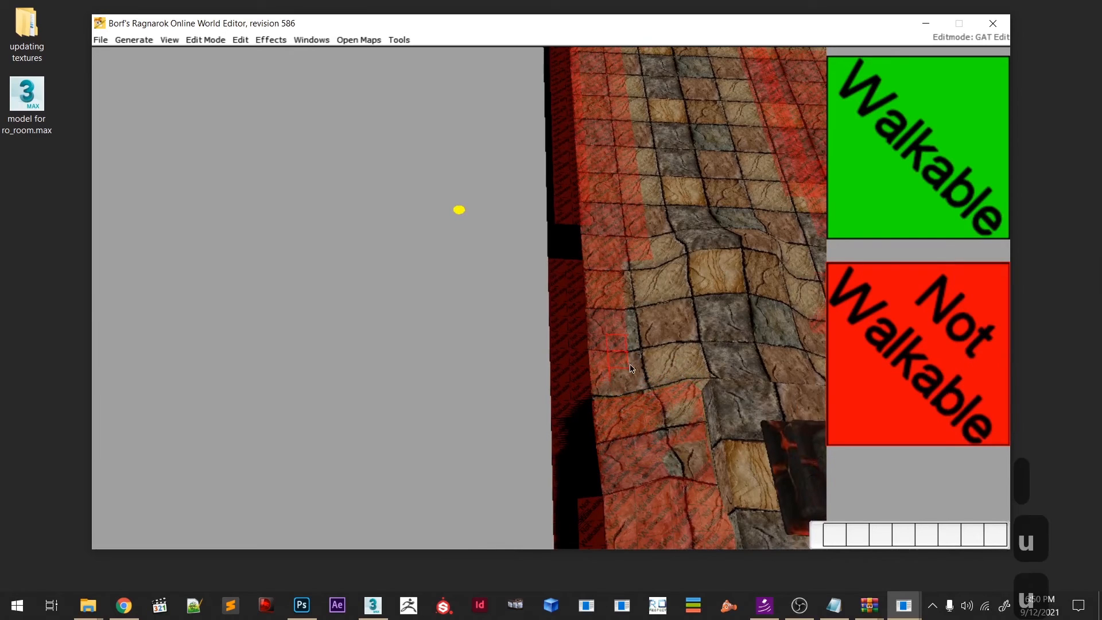
{"action": "key", "text": "space"}
{"action": "key", "text": "space"}
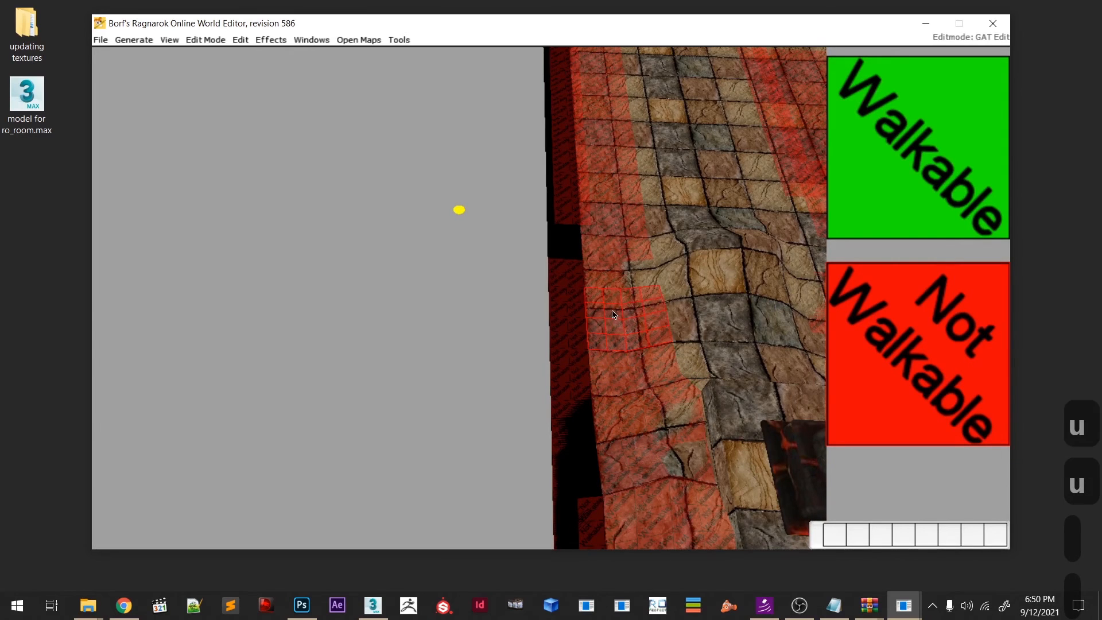
{"action": "key", "text": "space"}
{"action": "key", "text": "space"}
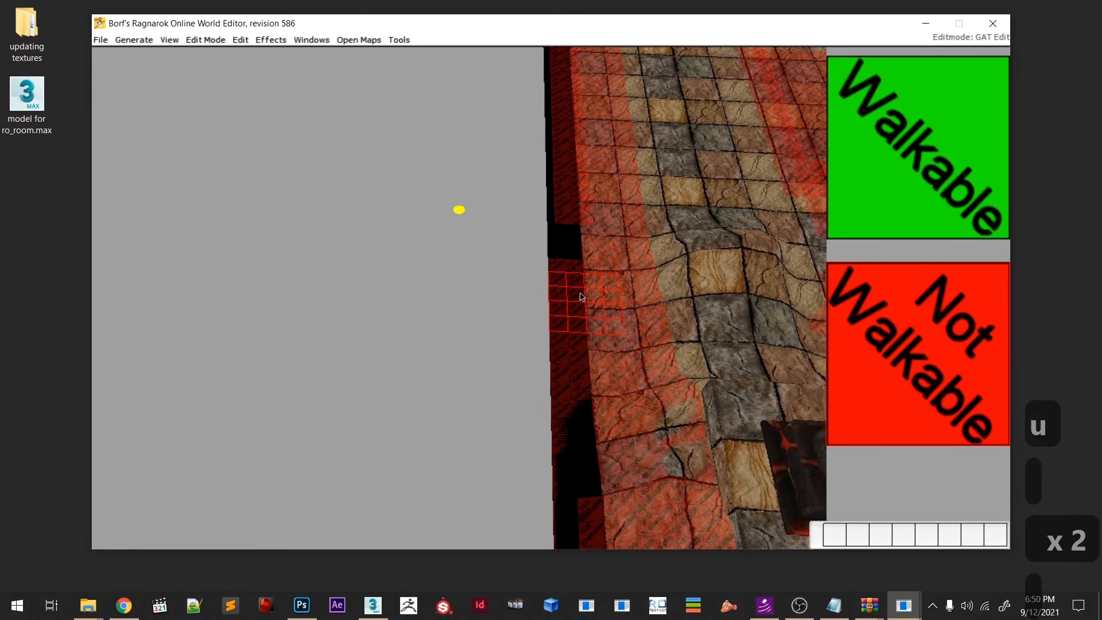
- Fit the GAT cells on the outer slope of the mound beside the dark stretch of border near the corner
{"action": "middle_click_drag", "start_coordinate": [579, 339], "coordinate": [565, 318], "text": "shift"}
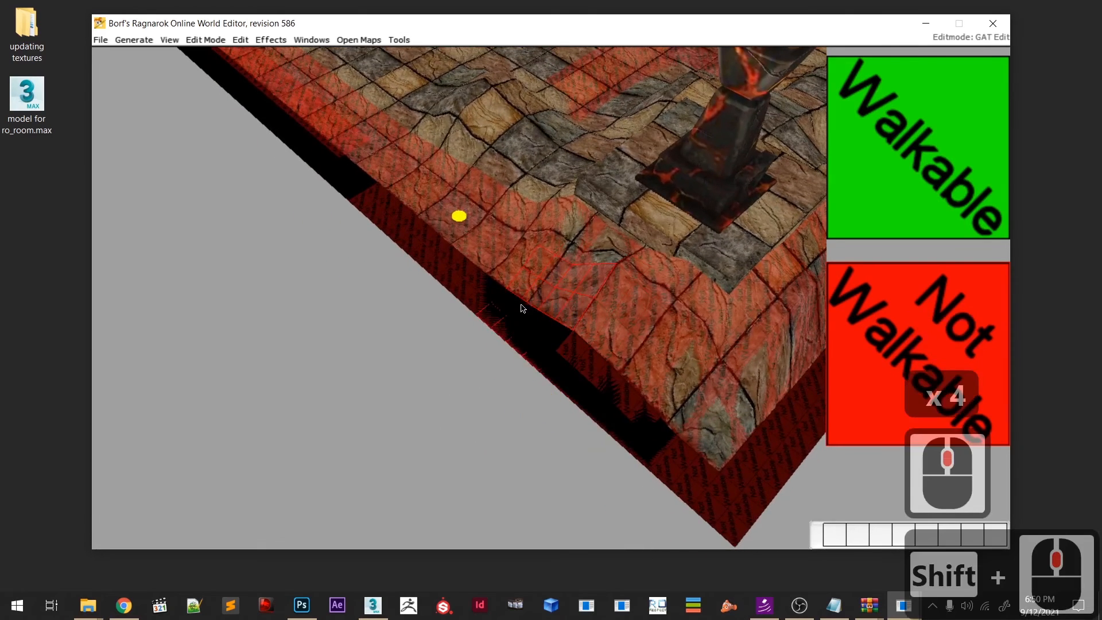
{"action": "key", "text": "space"}
{"action": "key", "text": "space"}
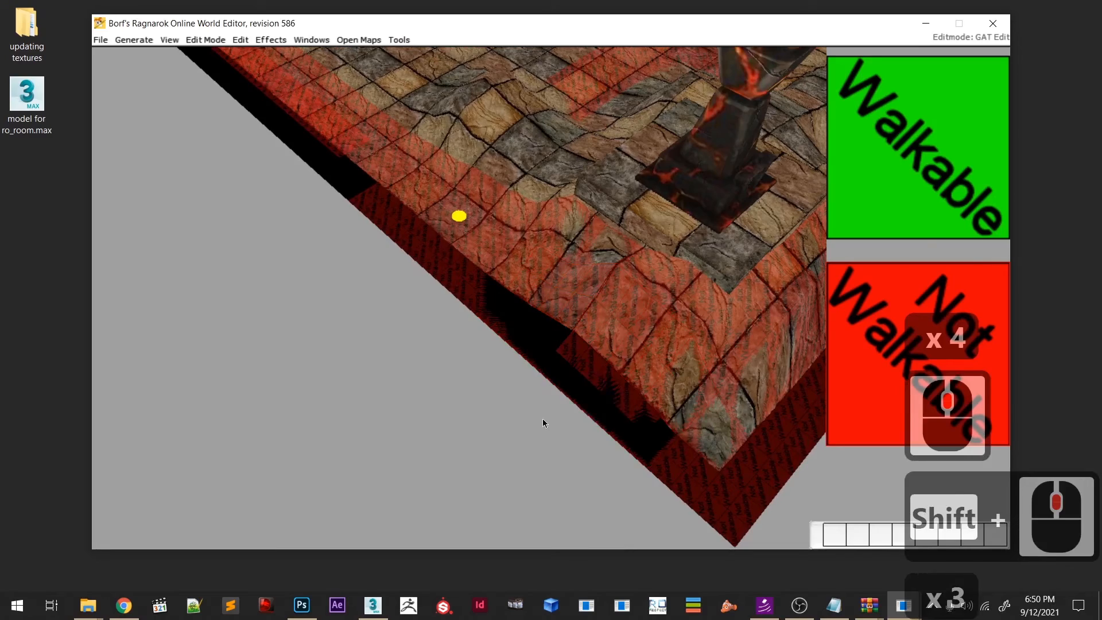
- Try to fit the GAT cells on the sunken ground in front of the corner mound with a larger brush
{"action": "scroll", "coordinate": [538, 422], "scroll_direction": "down", "scroll_amount": 11}
{"action": "middle_click_drag", "start_coordinate": [554, 280], "coordinate": [637, 497], "text": "shift"}
{"action": "scroll", "coordinate": [552, 371], "scroll_direction": "up", "scroll_amount": 4}
{"action": "scroll", "coordinate": [552, 372], "scroll_direction": "down", "scroll_amount": 3}
{"action": "middle_click_drag", "start_coordinate": [498, 322], "coordinate": [342, 380]}
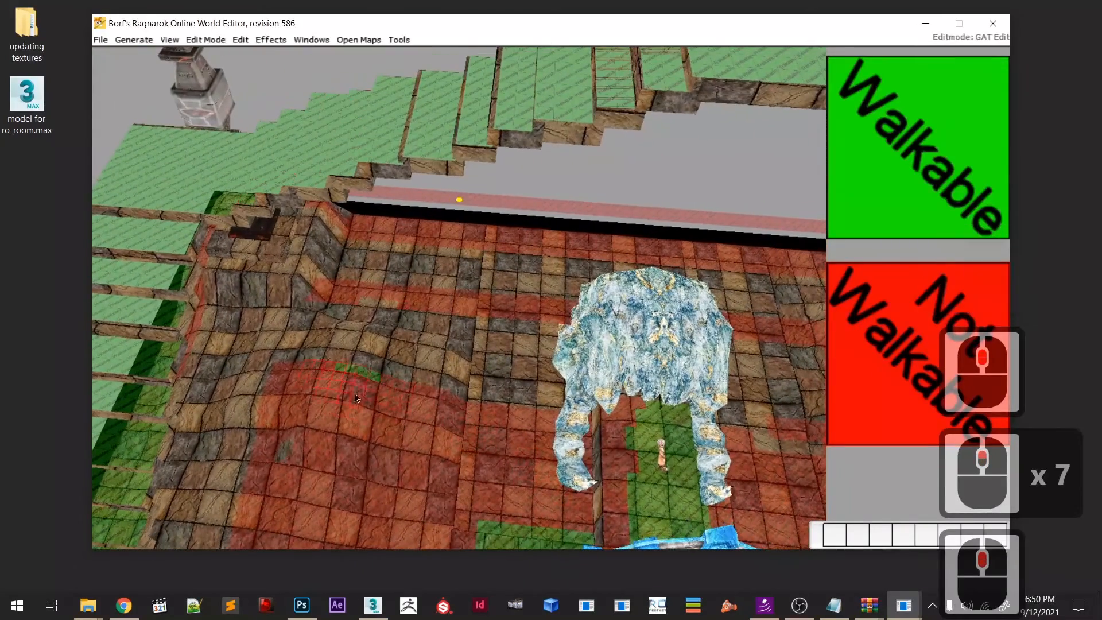
{"action": "key", "text": "equal"}
{"action": "key", "text": "equal"}
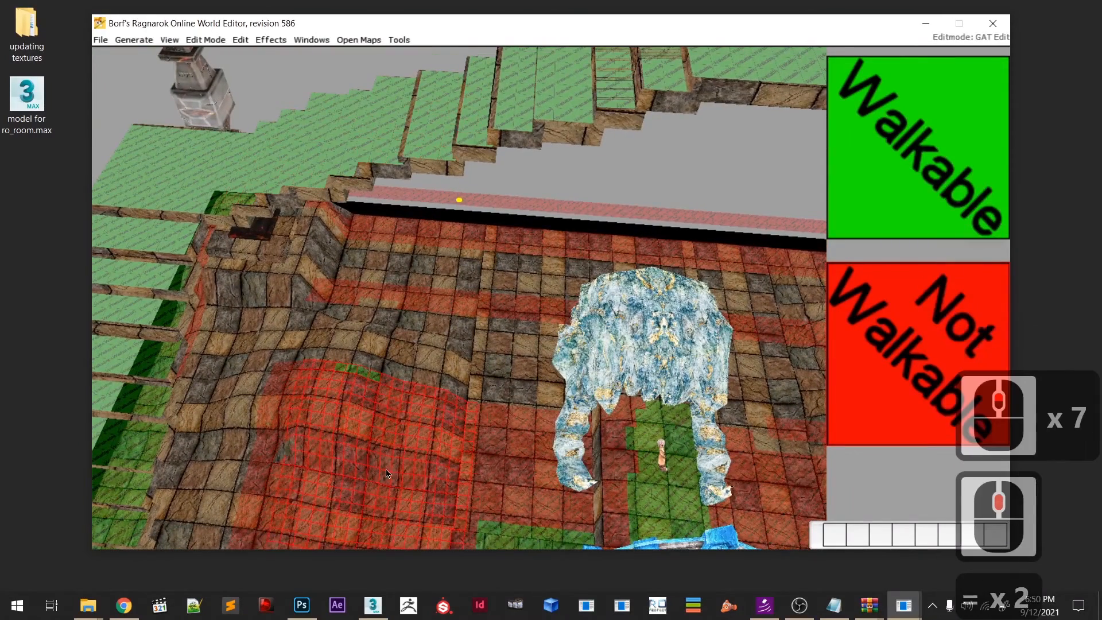
{"action": "middle_click_drag", "start_coordinate": [385, 467], "coordinate": [500, 303]}
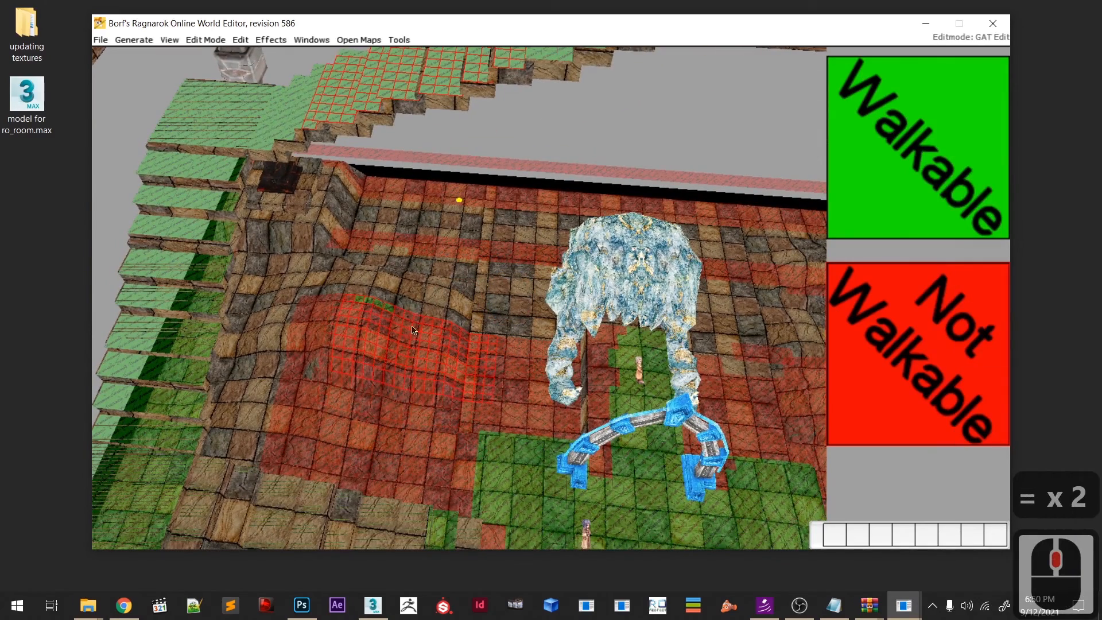
{"action": "scroll", "coordinate": [417, 316], "scroll_direction": "up", "scroll_amount": 7}
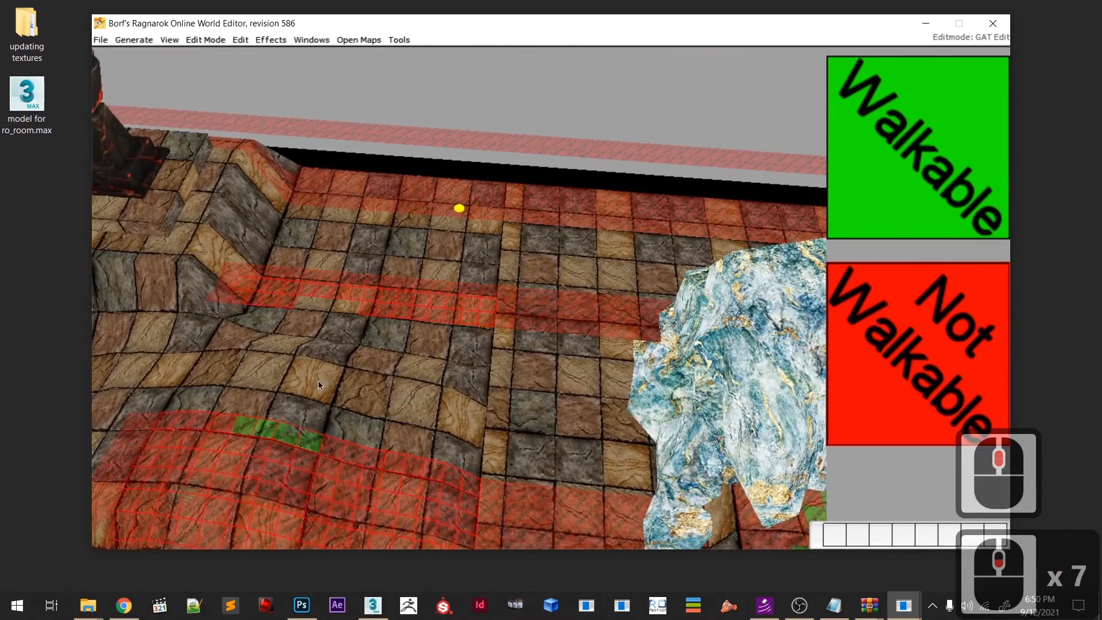
{"action": "key", "text": "space"}
- Reduce the brush size and undo the latest GAT fits on the sunken ground and the stairs above it
{"action": "scroll", "coordinate": [319, 383], "scroll_direction": "up", "scroll_amount": 12}
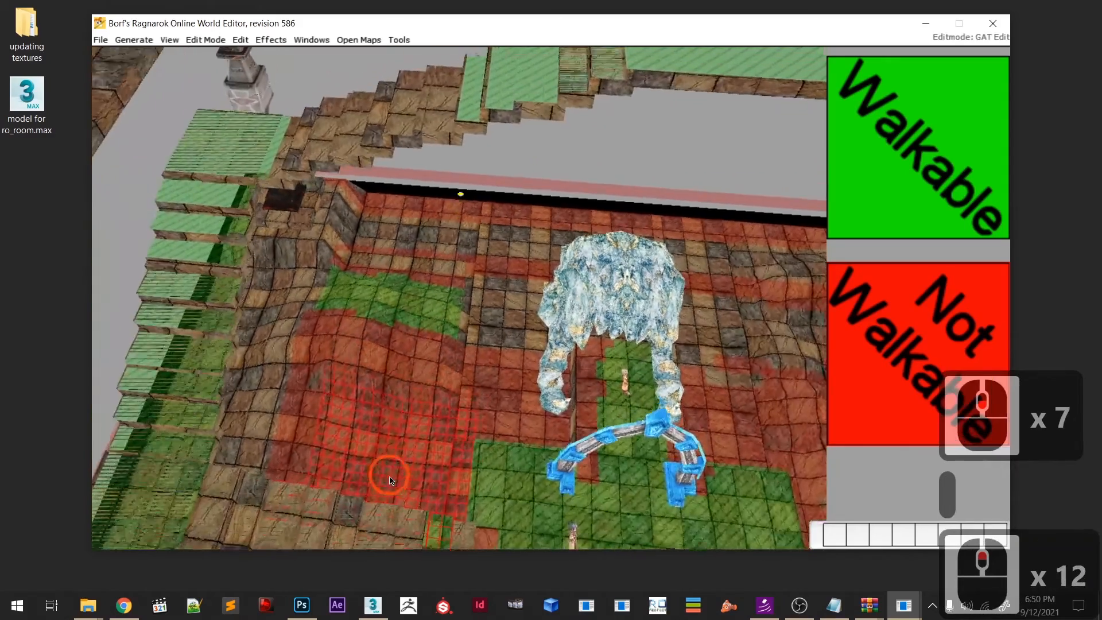
{"action": "middle_click_drag", "start_coordinate": [390, 481], "coordinate": [388, 486]}
{"action": "key", "text": "minus"}
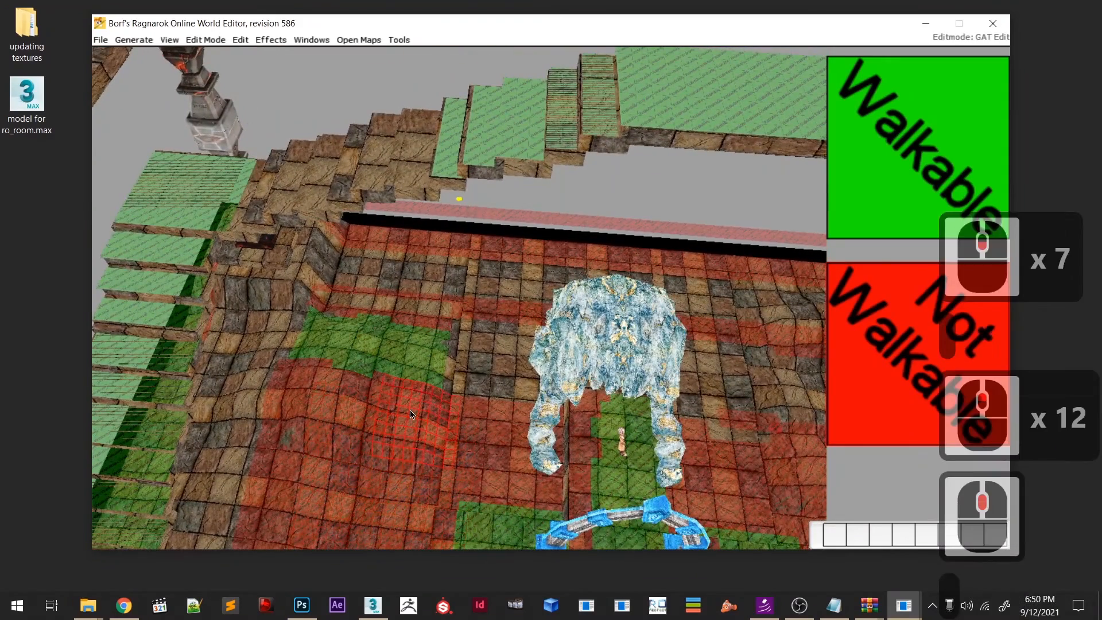
{"action": "key", "text": "u"}
{"action": "scroll", "coordinate": [417, 390], "scroll_direction": "up", "scroll_amount": 3}
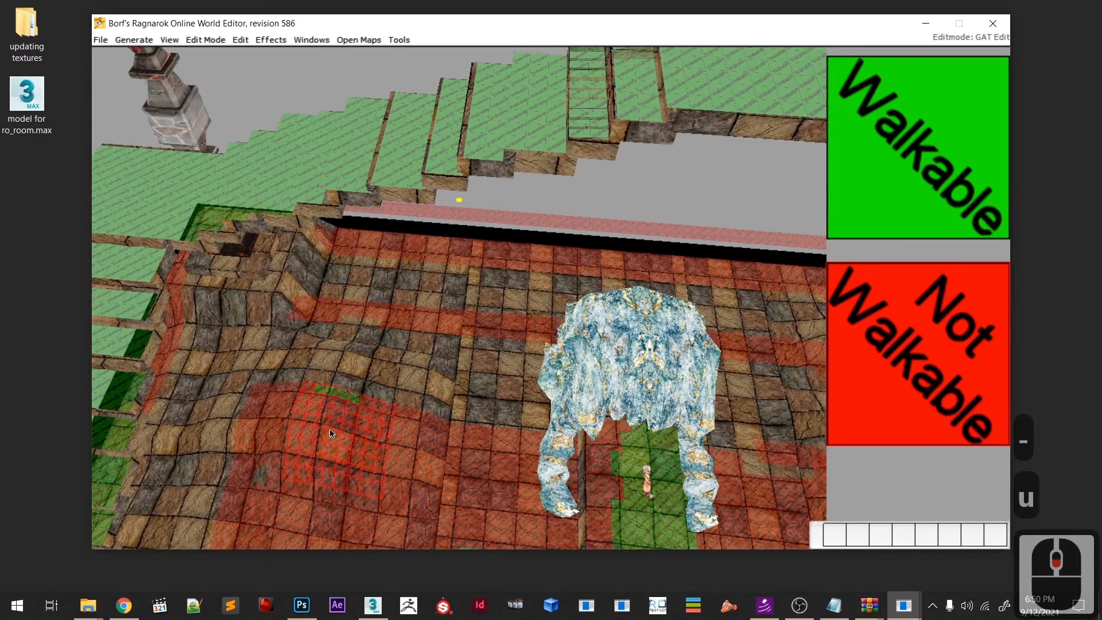
{"action": "key", "text": "u"}
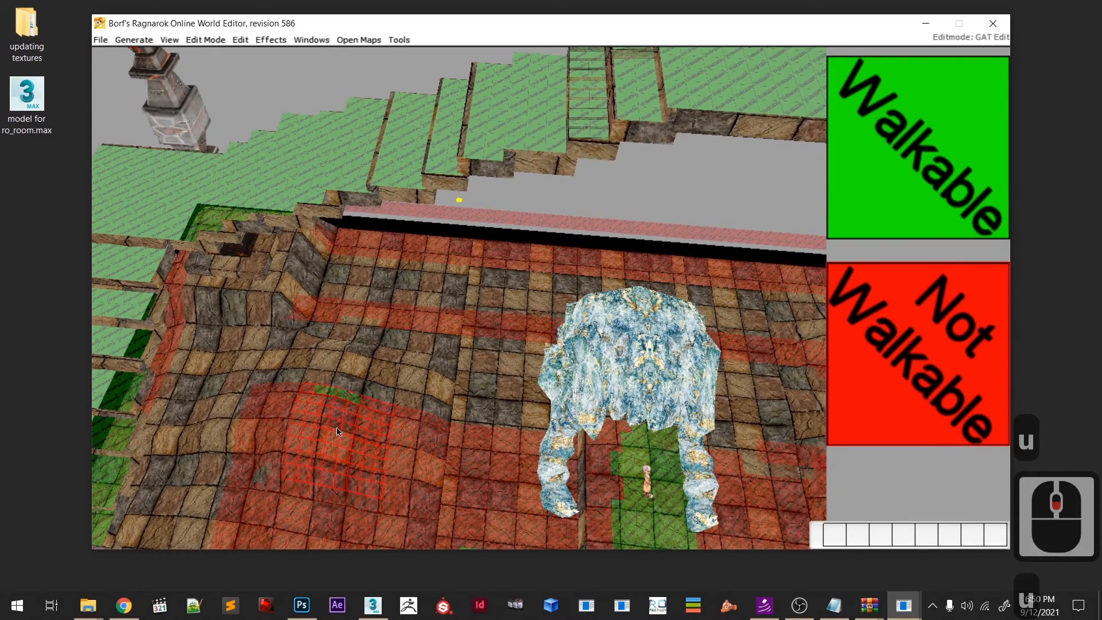
- Mark the patch of cells with the stray walkable strip in front of the mound as Not Walkable
{"action": "key", "text": "bracketright"}
{"action": "key", "text": "bracketleft"}
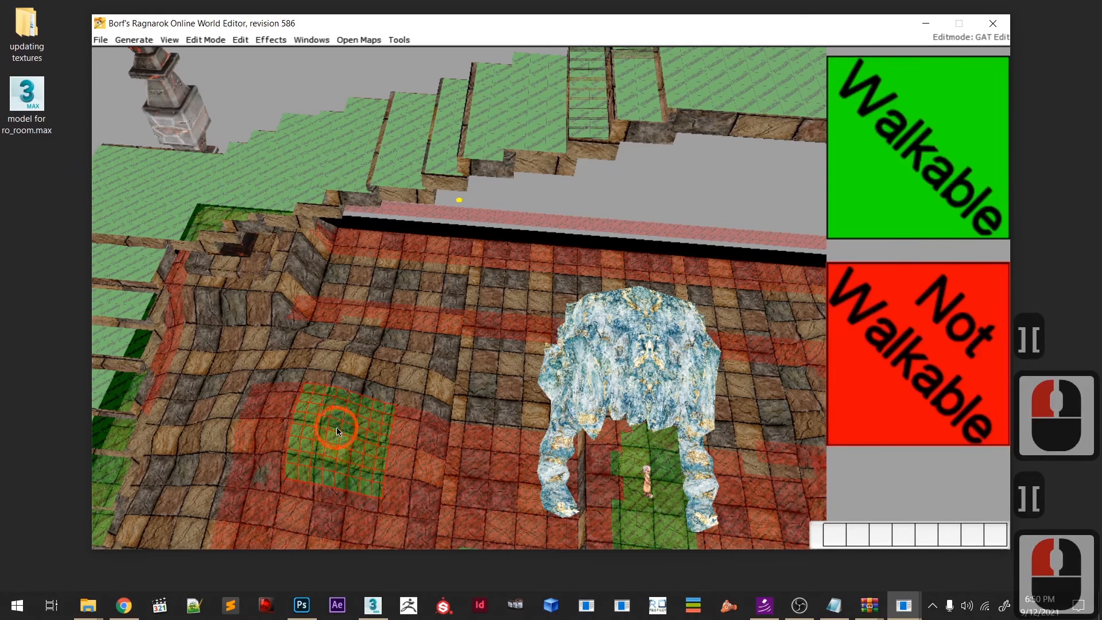
{"action": "key", "text": "bracketright"}
{"action": "left_click", "coordinate": [336, 427]}
{"action": "key", "text": "bracketleft"}
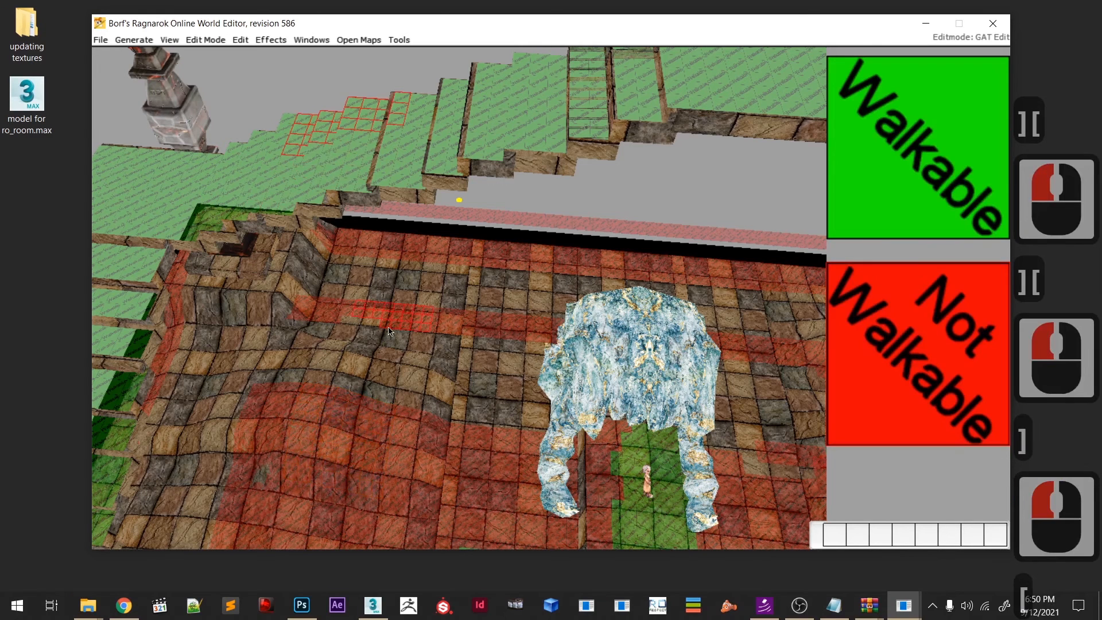
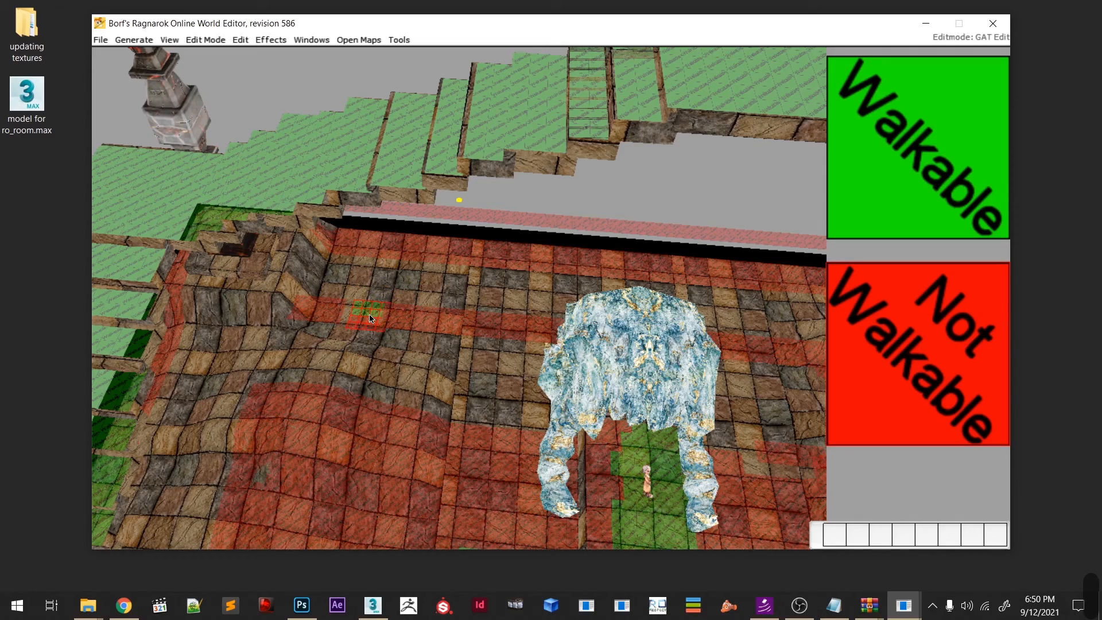
- Fit the GAT cells on the inner foot of the next corner pillar's mound using a larger brush
{"action": "right_click_drag", "start_coordinate": [381, 476], "coordinate": [419, 487], "text": "shift"}
{"action": "scroll", "coordinate": [468, 406], "scroll_direction": "down", "scroll_amount": 6}
{"action": "middle_click_drag", "start_coordinate": [468, 405], "coordinate": [321, 364]}
{"action": "scroll", "coordinate": [518, 308], "scroll_direction": "down", "scroll_amount": 5}
{"action": "scroll", "coordinate": [503, 343], "scroll_direction": "up", "scroll_amount": 14}
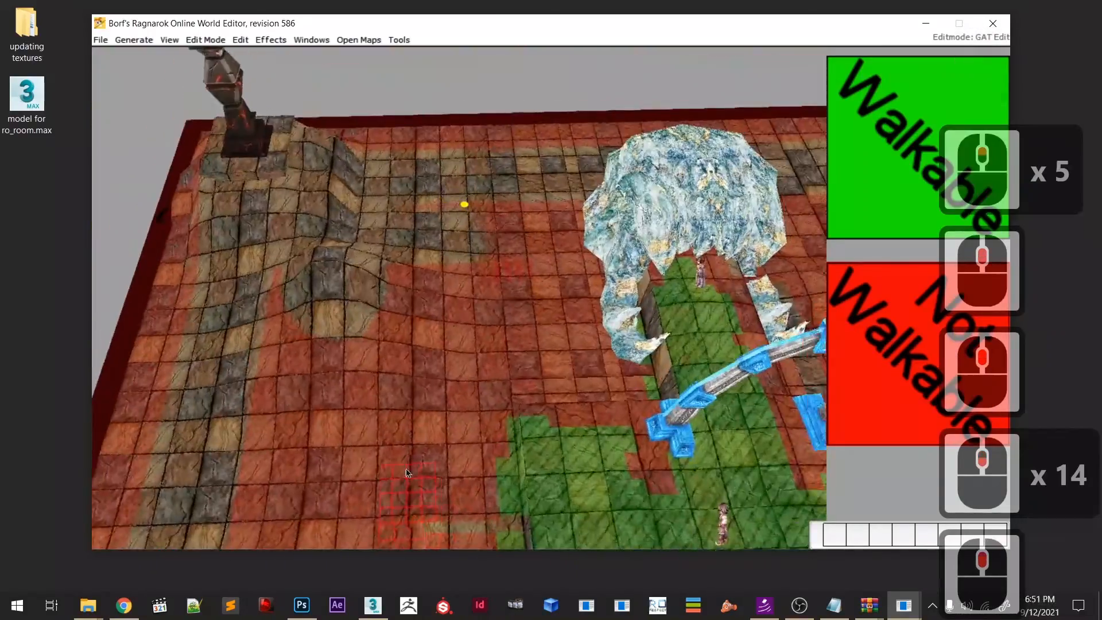
{"action": "scroll", "coordinate": [321, 364], "scroll_direction": "up", "scroll_amount": 3}
{"action": "scroll", "coordinate": [303, 392], "scroll_direction": "down", "scroll_amount": 5}
{"action": "key", "text": "="}
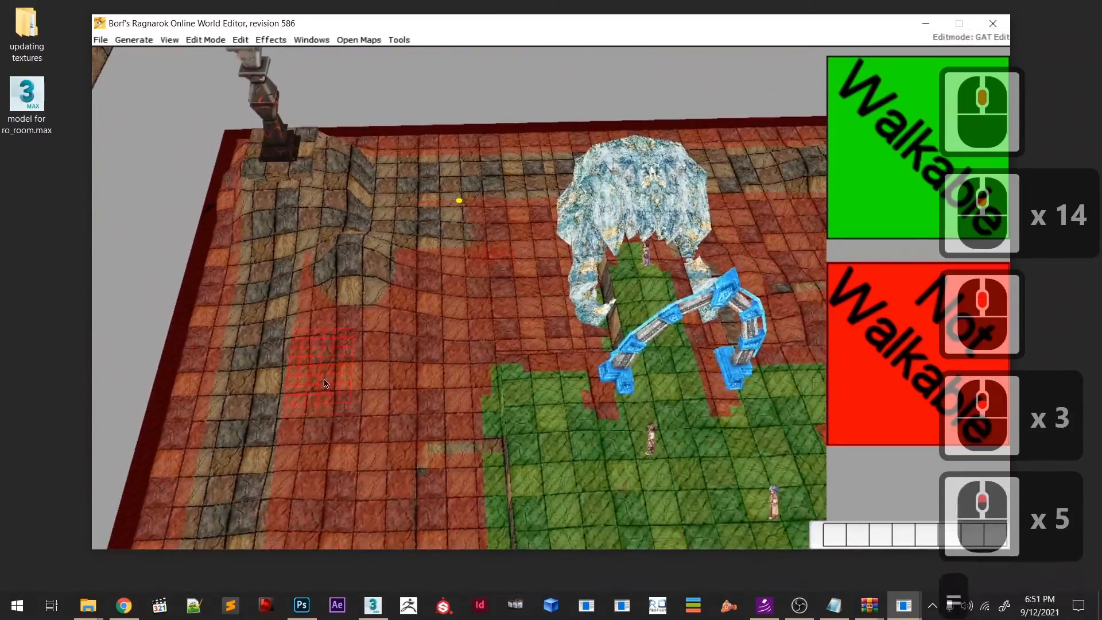
{"action": "scroll", "coordinate": [313, 374], "scroll_direction": "down", "scroll_amount": 3}
{"action": "middle_click_drag", "start_coordinate": [436, 333], "coordinate": [443, 359]}
{"action": "key", "text": "="}
{"action": "scroll", "coordinate": [482, 420], "scroll_direction": "down", "scroll_amount": 2}
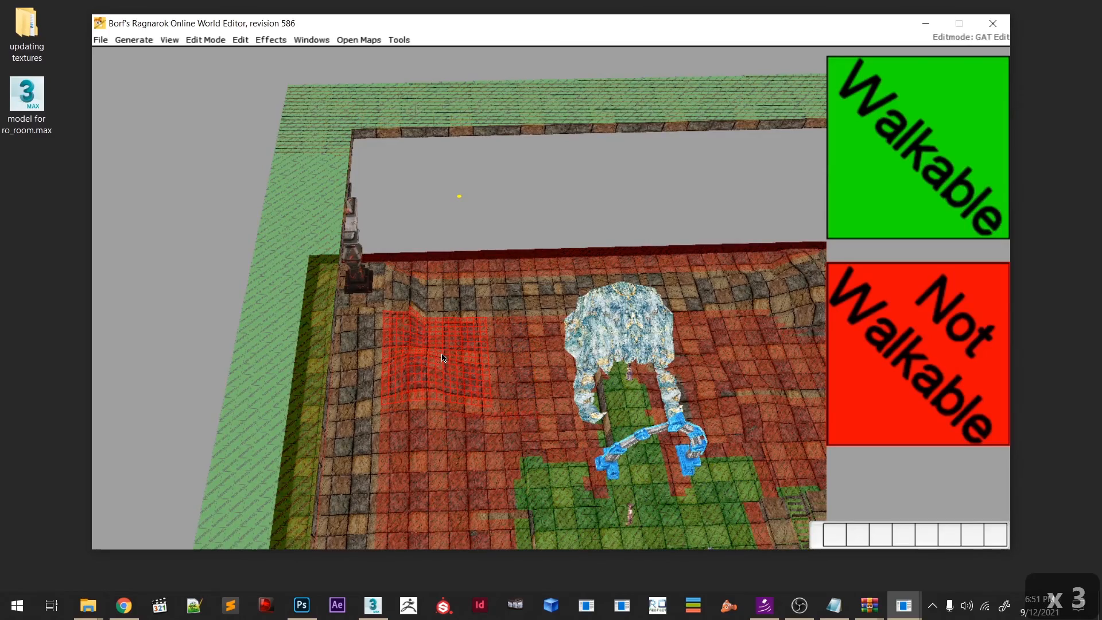
- Fit the GAT cells on the ground around the ice rock behind the blue arch
{"action": "middle_click_drag", "start_coordinate": [481, 401], "coordinate": [418, 314]}
{"action": "middle_click_drag", "start_coordinate": [514, 385], "coordinate": [480, 357]}
{"action": "scroll", "coordinate": [482, 362], "scroll_direction": "down", "scroll_amount": 6}
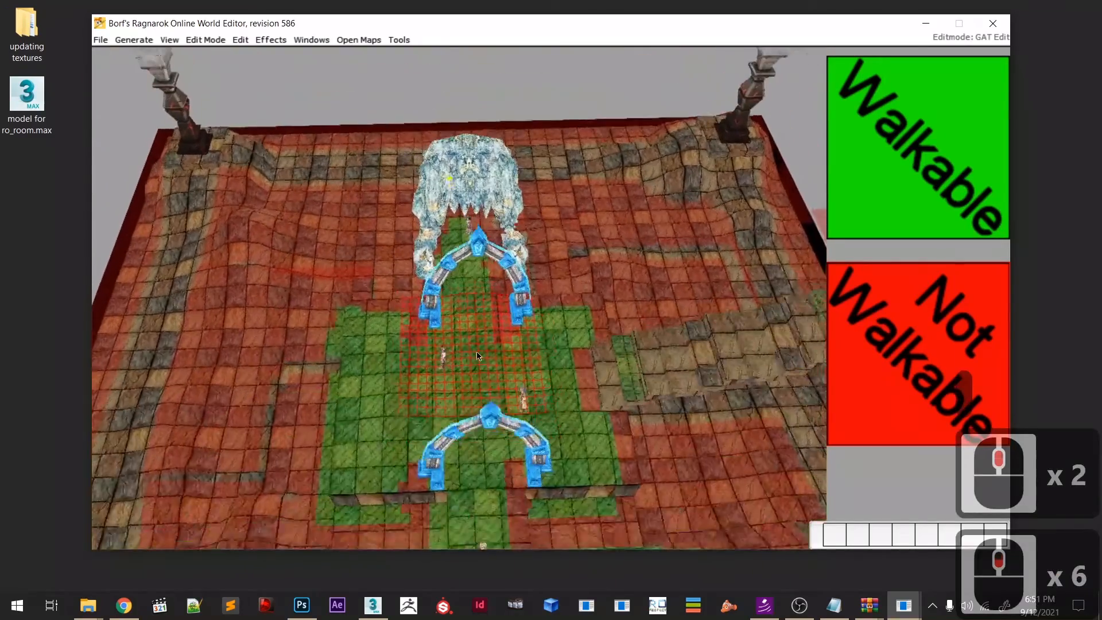
{"action": "scroll", "coordinate": [587, 298], "scroll_direction": "down", "scroll_amount": 7}
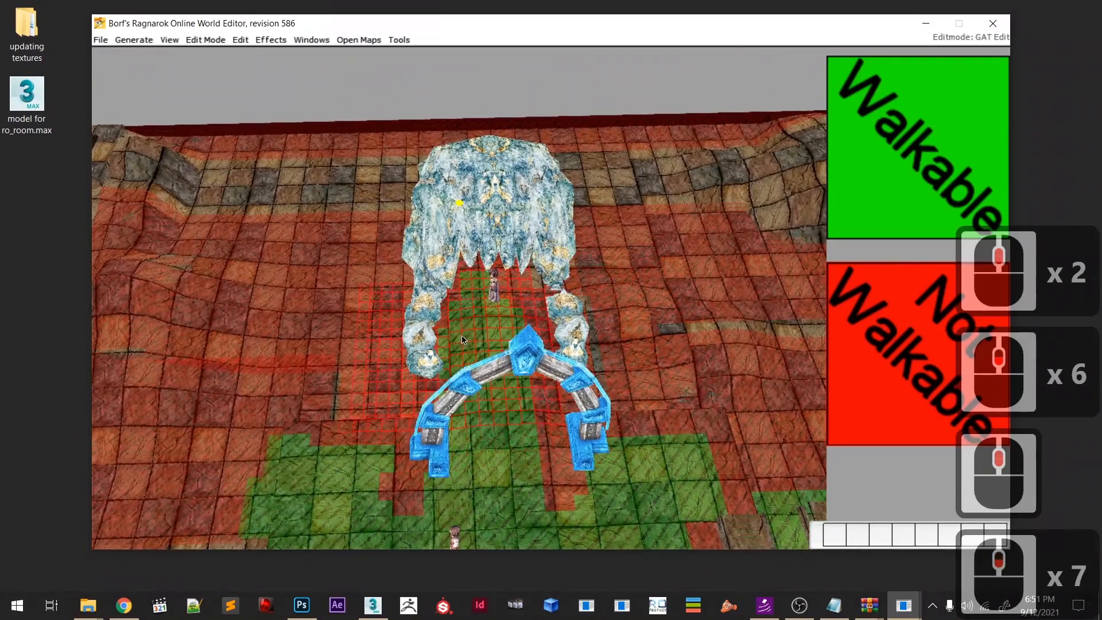
{"action": "key", "text": "space"}
{"action": "key", "text": "space"}
- Fit the GAT cells on the ground between the ice rock and the opposite corner mound, and undo the last fit
{"action": "middle_click_drag", "start_coordinate": [518, 306], "coordinate": [482, 365], "text": "shift"}
{"action": "scroll", "coordinate": [610, 344], "scroll_direction": "up", "scroll_amount": 8}
{"action": "key", "text": "space"}
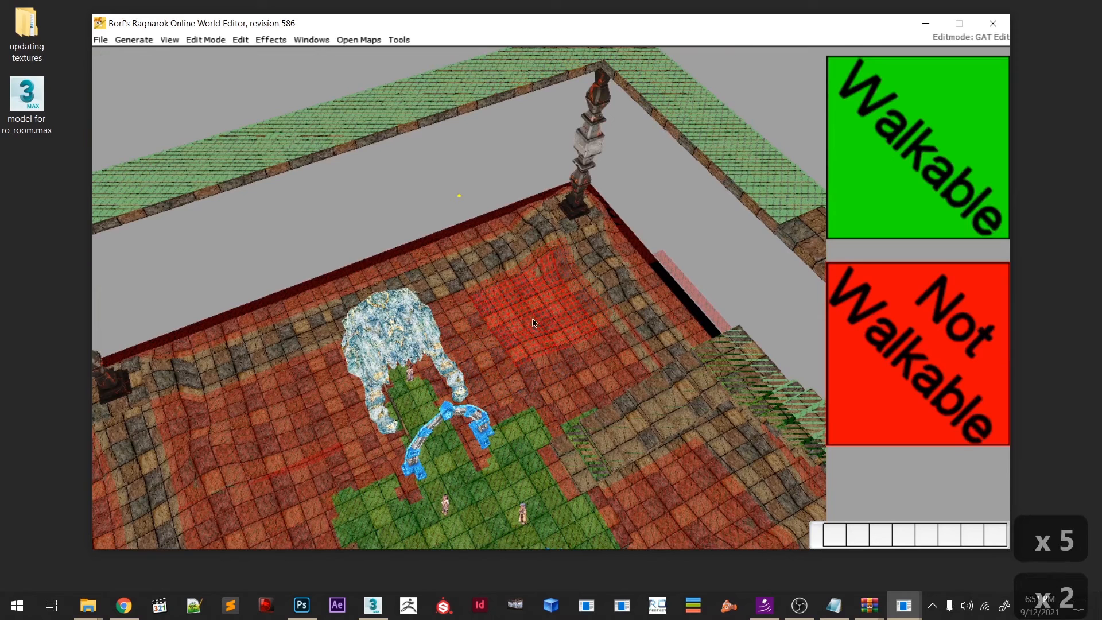
{"action": "left_click", "coordinate": [598, 361]}
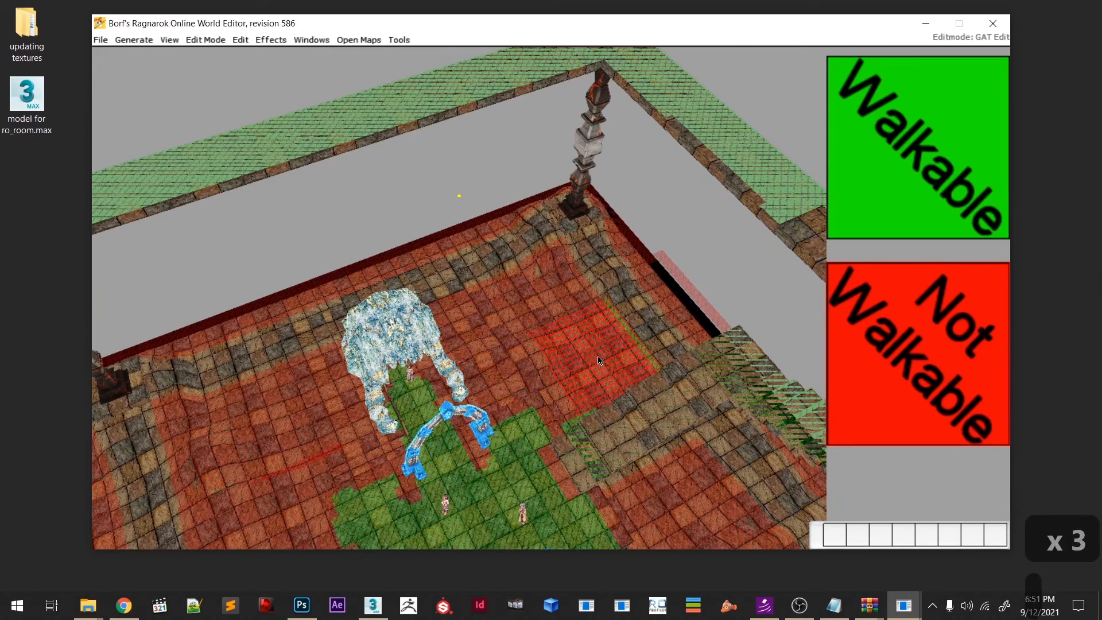
{"action": "key", "text": "u"}
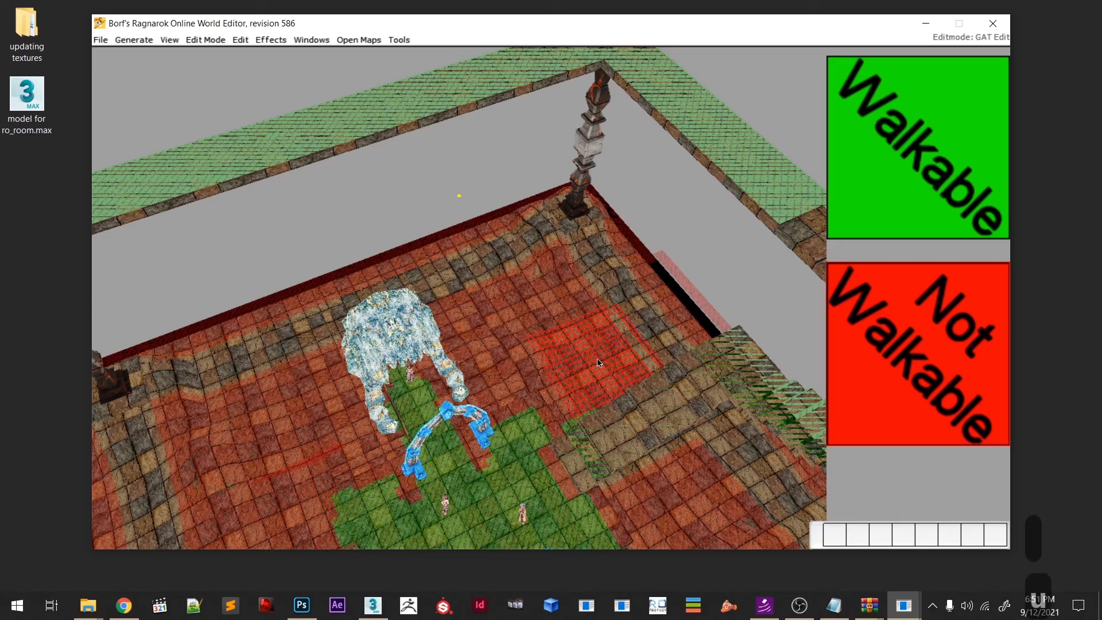
- Fit the GAT cells around the mound of the corner pillar beside the black border edge, and undo the last fit
{"action": "right_click_drag", "start_coordinate": [586, 360], "coordinate": [581, 400], "text": "shift"}
{"action": "scroll", "coordinate": [581, 400], "scroll_direction": "up", "scroll_amount": 1}
{"action": "right_click_drag", "start_coordinate": [568, 443], "coordinate": [581, 408], "text": "shift"}
{"action": "scroll", "coordinate": [581, 408], "scroll_direction": "up", "scroll_amount": 1}
{"action": "middle_click_drag", "start_coordinate": [581, 408], "coordinate": [540, 184], "text": "shift"}
{"action": "middle_click_drag", "start_coordinate": [476, 379], "coordinate": [451, 333]}
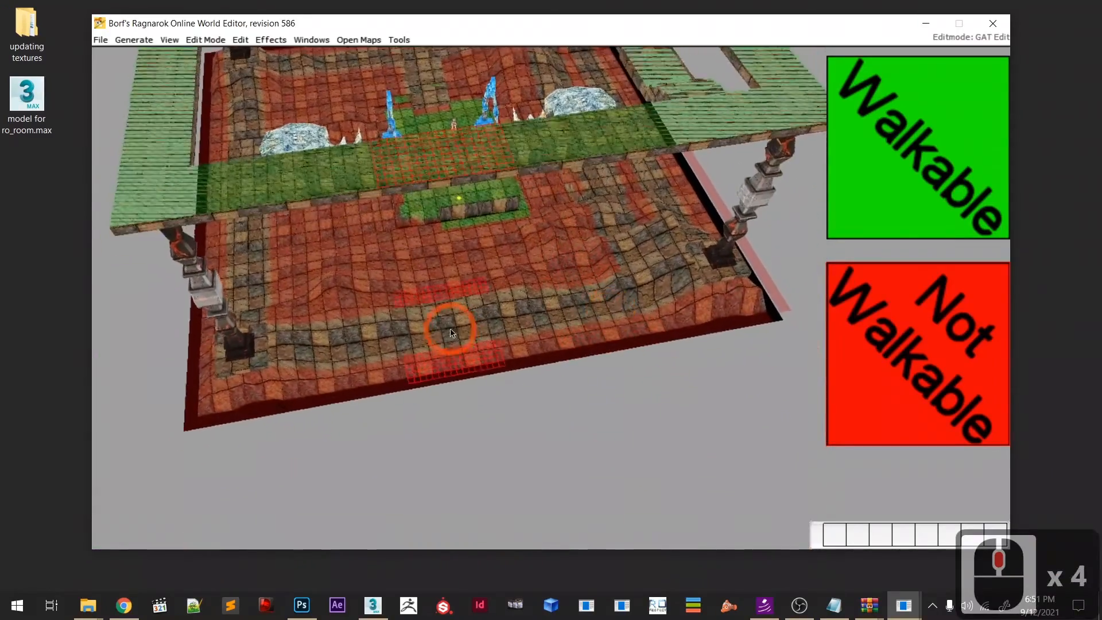
{"action": "scroll", "coordinate": [451, 329], "scroll_direction": "up", "scroll_amount": 7}
{"action": "middle_click_drag", "start_coordinate": [603, 322], "coordinate": [524, 326]}
{"action": "scroll", "coordinate": [439, 345], "scroll_direction": "up", "scroll_amount": 4}
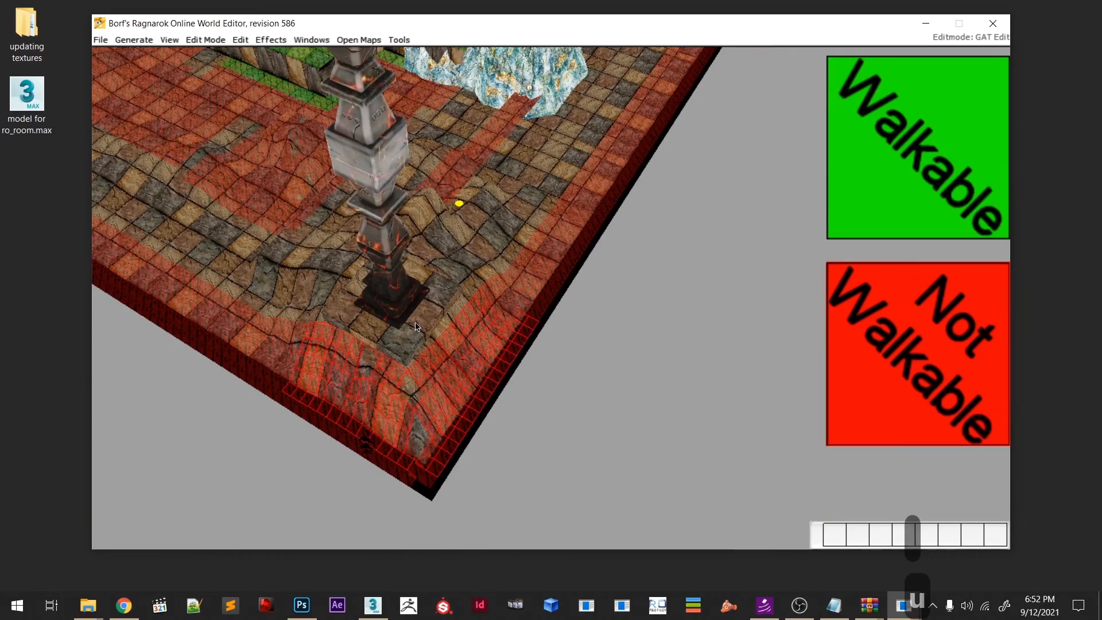
- Fit the GAT cells on the ground beside the ice rock on the black-bordered side, and undo the last fit
{"action": "scroll", "coordinate": [417, 327], "scroll_direction": "down", "scroll_amount": 6}
{"action": "middle_click_drag", "start_coordinate": [417, 327], "coordinate": [473, 335]}
{"action": "scroll", "coordinate": [484, 295], "scroll_direction": "down", "scroll_amount": 2}
{"action": "scroll", "coordinate": [485, 296], "scroll_direction": "down", "scroll_amount": 3}
{"action": "middle_click_drag", "start_coordinate": [484, 296], "coordinate": [580, 381]}
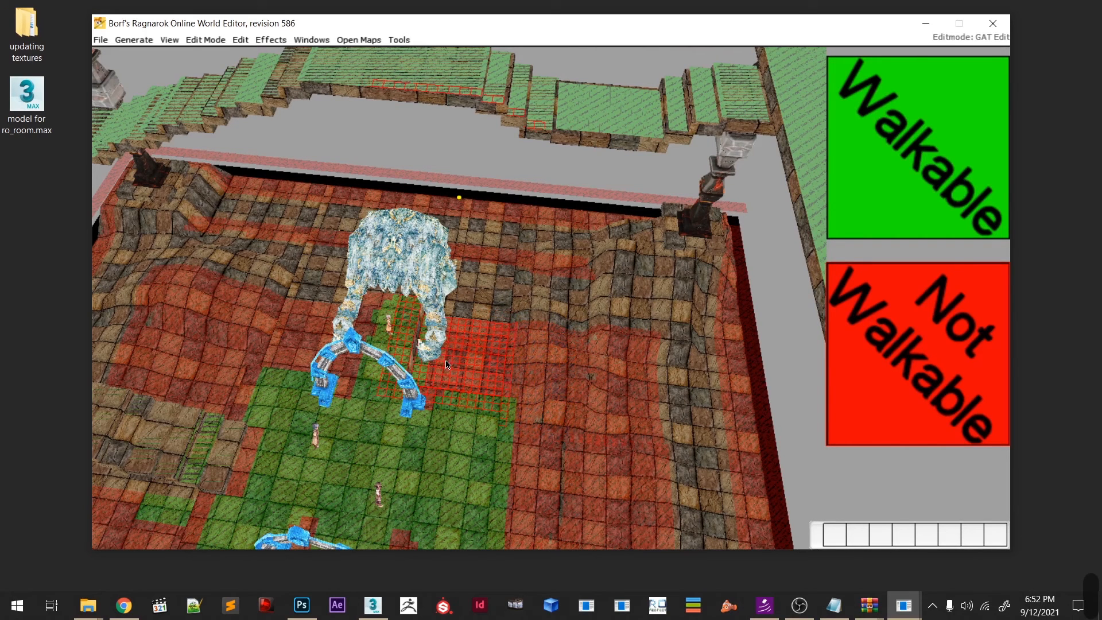
{"action": "middle_click_drag", "start_coordinate": [391, 408], "coordinate": [500, 351]}
{"action": "middle_click_drag", "start_coordinate": [403, 375], "coordinate": [437, 363]}
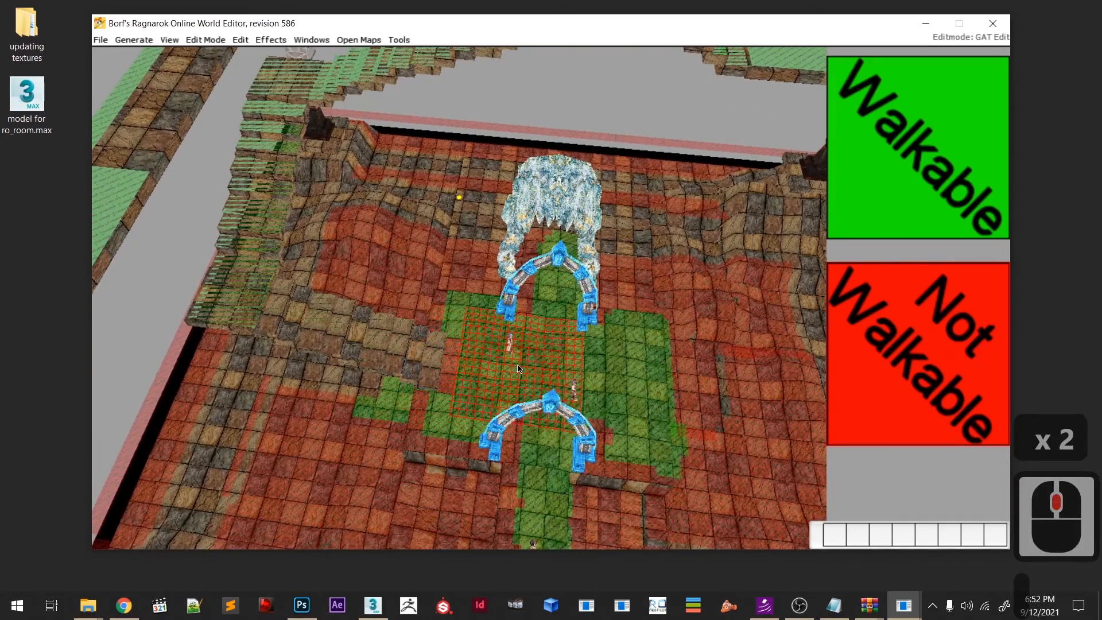
{"action": "key", "text": "u"}
- Try to mark the ground cells beside the platform wall near the stairs as Walkable, and undo it
{"action": "middle_click_drag", "start_coordinate": [586, 393], "coordinate": [638, 402], "text": "shift"}
{"action": "scroll", "coordinate": [379, 395], "scroll_direction": "down", "scroll_amount": 6, "text": "shift"}
{"action": "scroll", "coordinate": [499, 386], "scroll_direction": "down", "scroll_amount": 11}
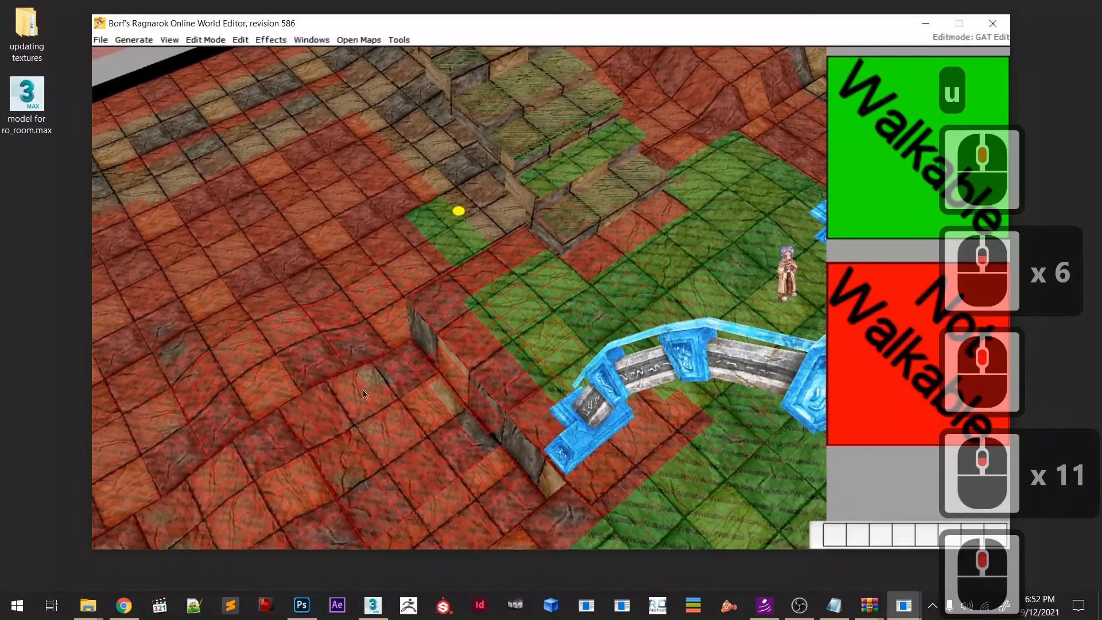
{"action": "left_click", "coordinate": [381, 308]}
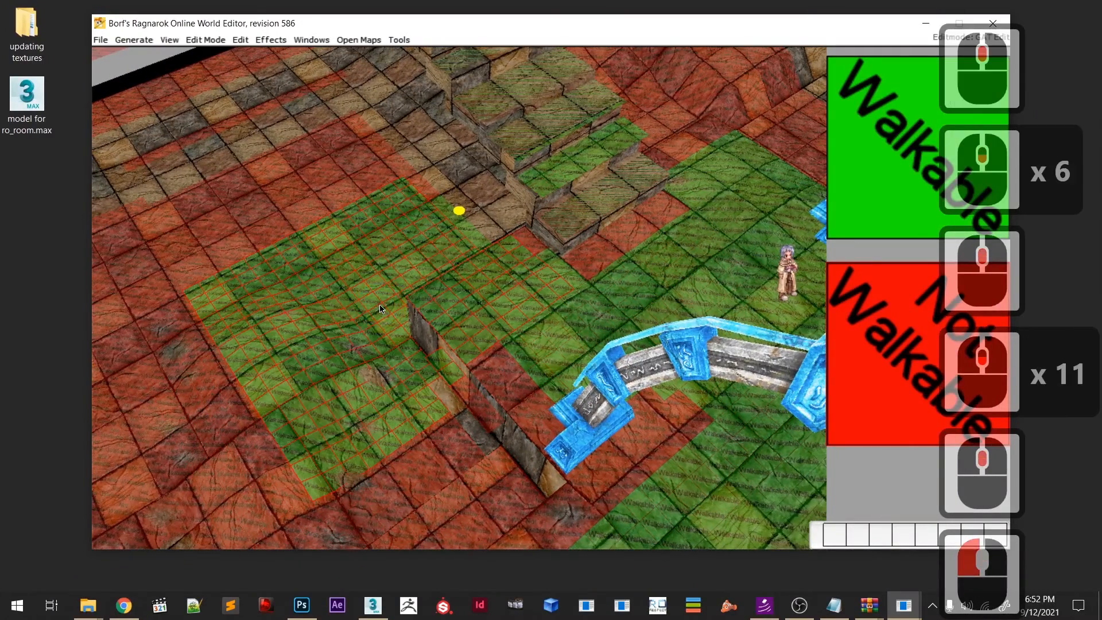
{"action": "key", "text": "u"}
- Mark the cells along the platform wall near the stairs and beside the ice rock as Not Walkable
{"action": "key", "text": "bracketleft"}
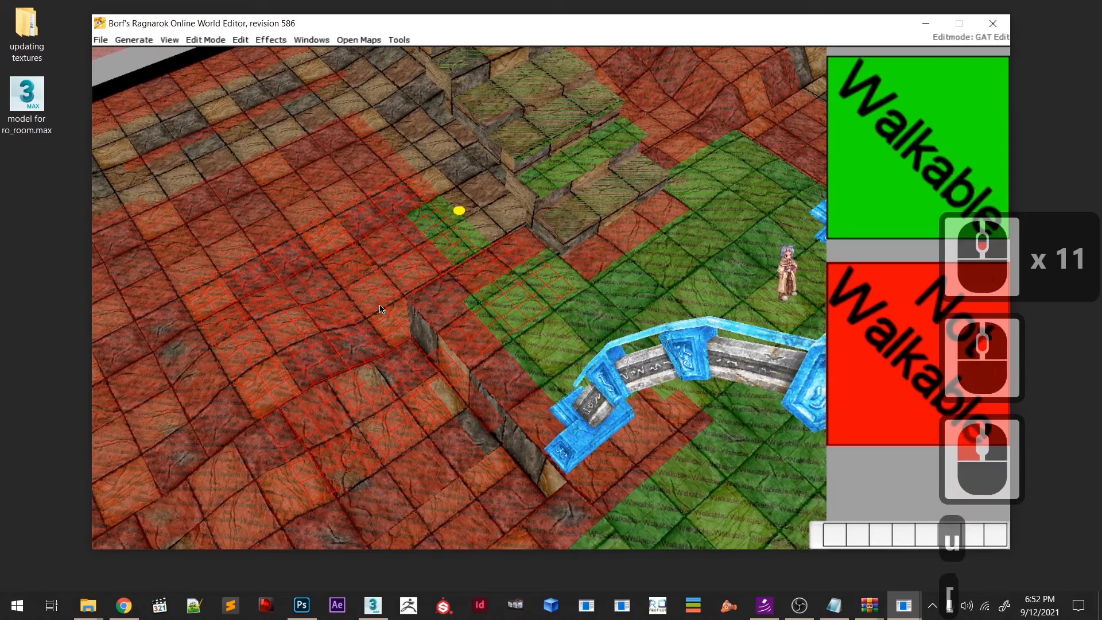
{"action": "key", "text": "bracketright"}
{"action": "key", "text": "bracketleft"}
{"action": "key", "text": "bracketright"}
{"action": "key", "text": "bracketleft"}
{"action": "left_click", "coordinate": [380, 309]}
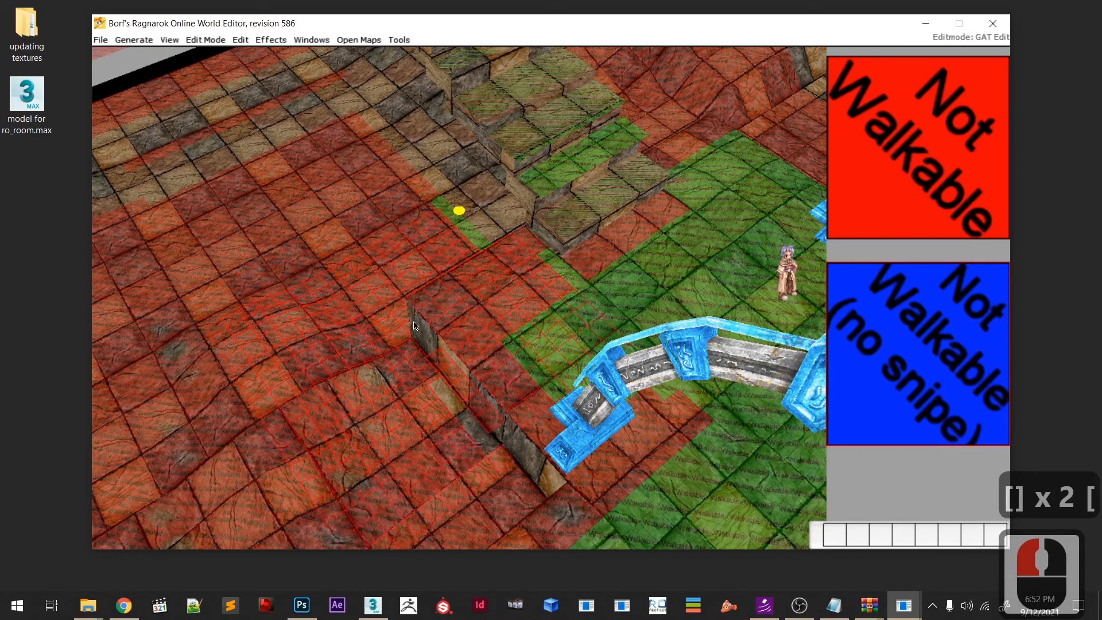
{"action": "left_click", "coordinate": [388, 320]}
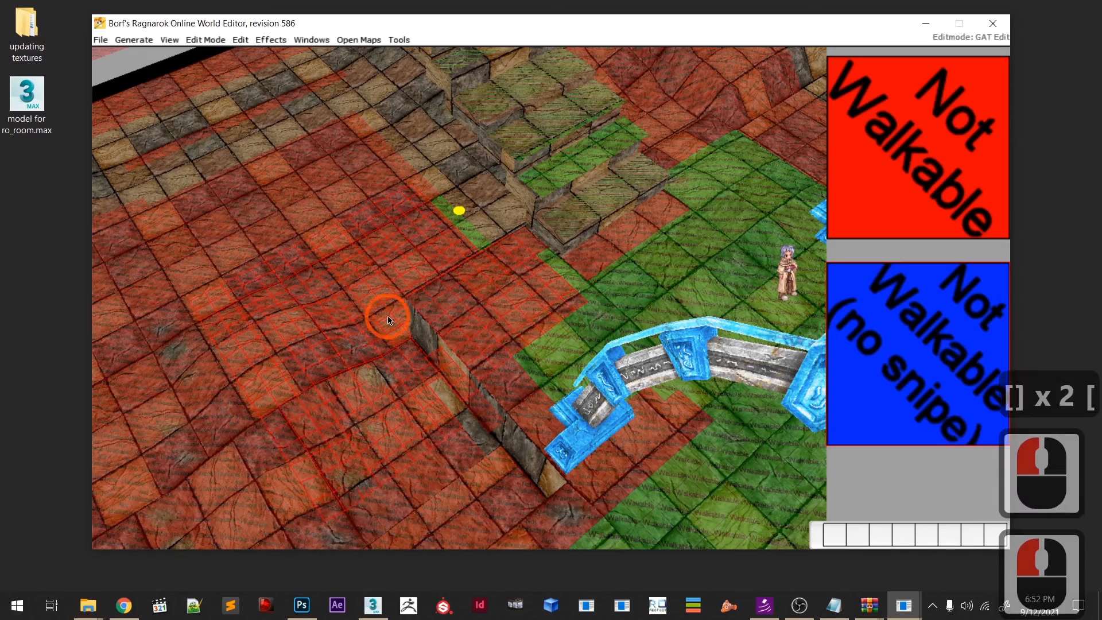
{"action": "left_click", "coordinate": [431, 346]}
{"action": "middle_click_drag", "start_coordinate": [450, 354], "coordinate": [344, 291]}
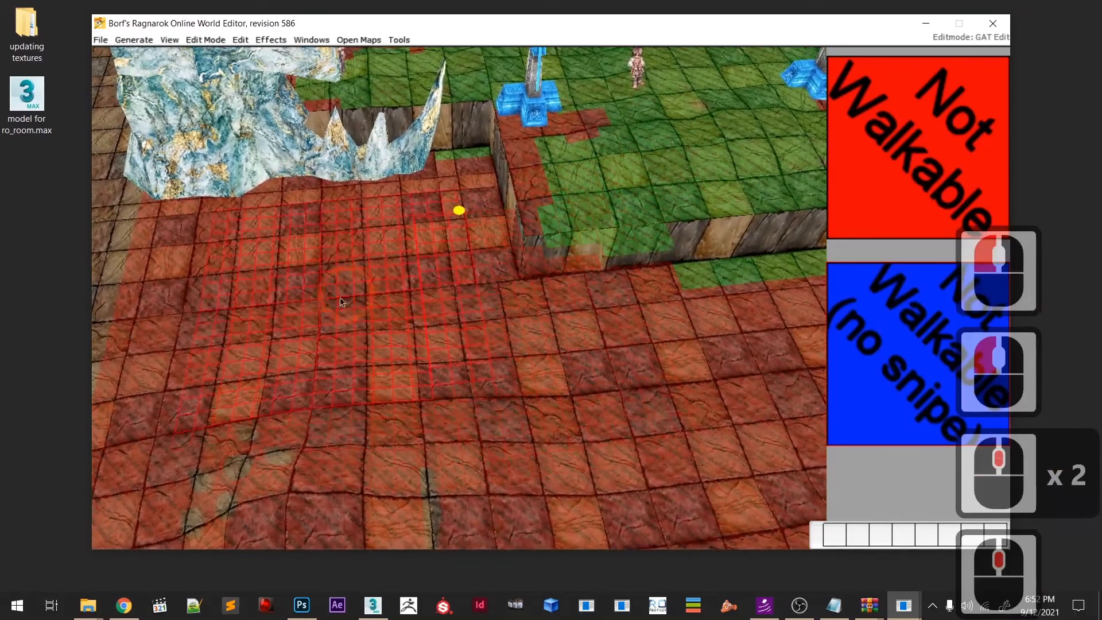
{"action": "left_click", "coordinate": [397, 232]}
- Refit the GAT cells at the foot of the platform's long side near its corner with a smaller brush
{"action": "middle_click_drag", "start_coordinate": [451, 236], "coordinate": [406, 256]}
{"action": "key", "text": "minus"}
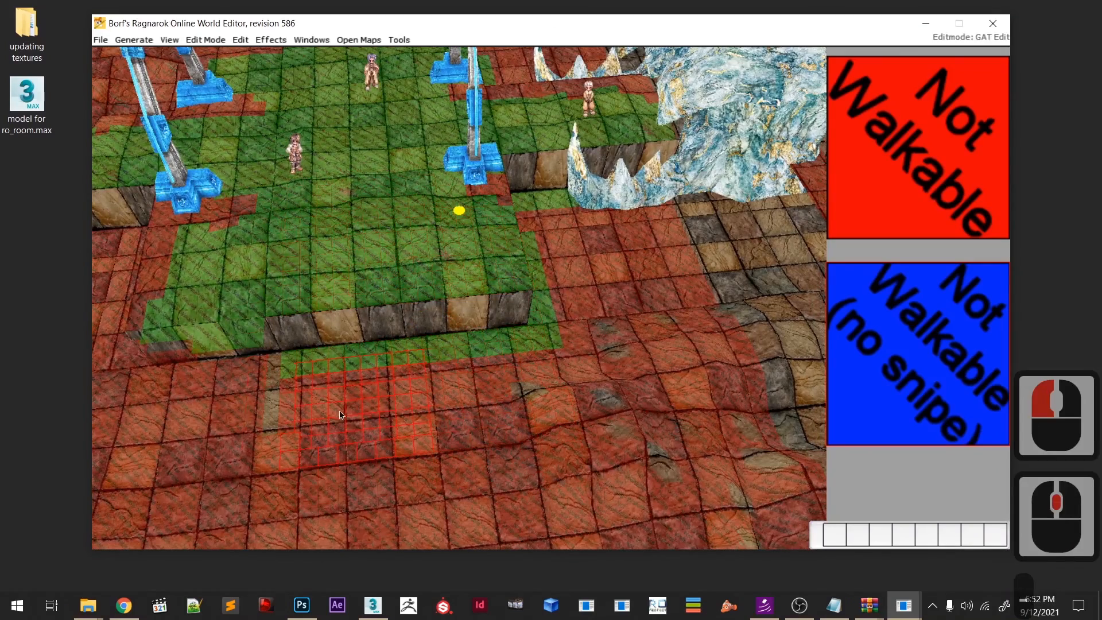
{"action": "key", "text": "minus"}
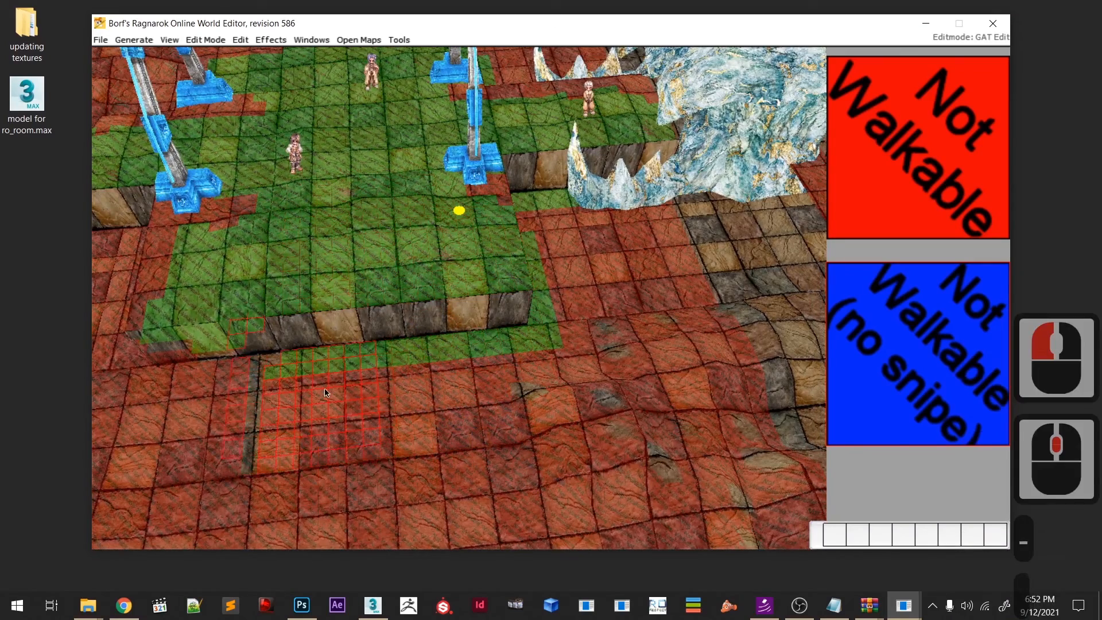
- Try to fit the GAT cells on the ground between the platform and the outer slope with a larger brush, and undo the last two fits
{"action": "middle_click_drag", "start_coordinate": [326, 393], "coordinate": [494, 405], "text": "shift"}
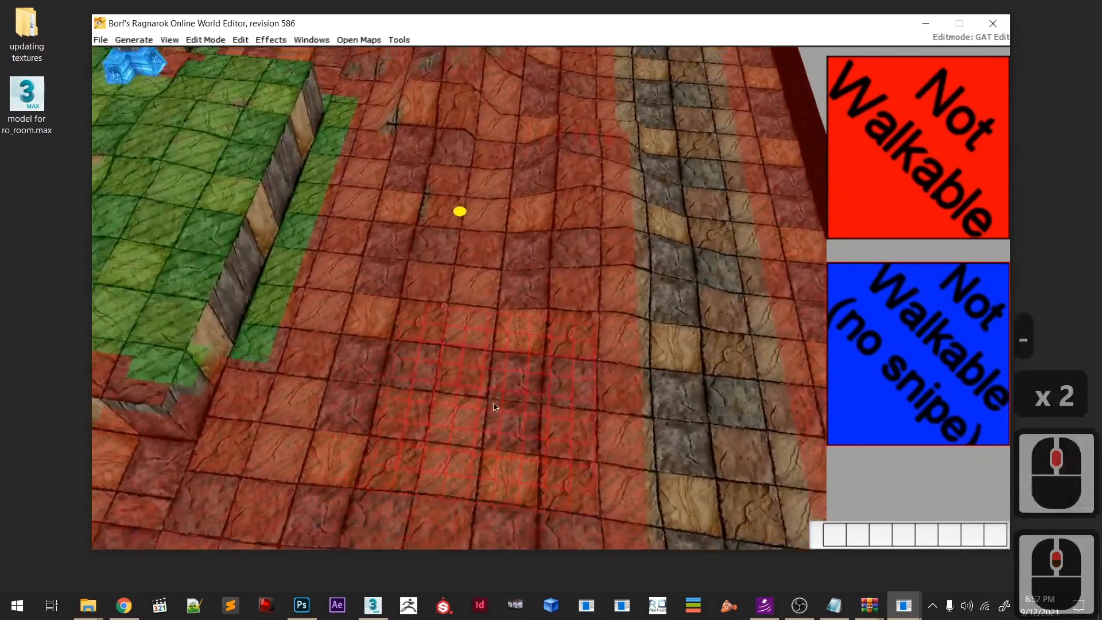
{"action": "scroll", "coordinate": [494, 404], "scroll_direction": "down", "scroll_amount": 10}
{"action": "middle_click_drag", "start_coordinate": [426, 386], "coordinate": [539, 338]}
{"action": "scroll", "coordinate": [449, 385], "scroll_direction": "down", "scroll_amount": 5}
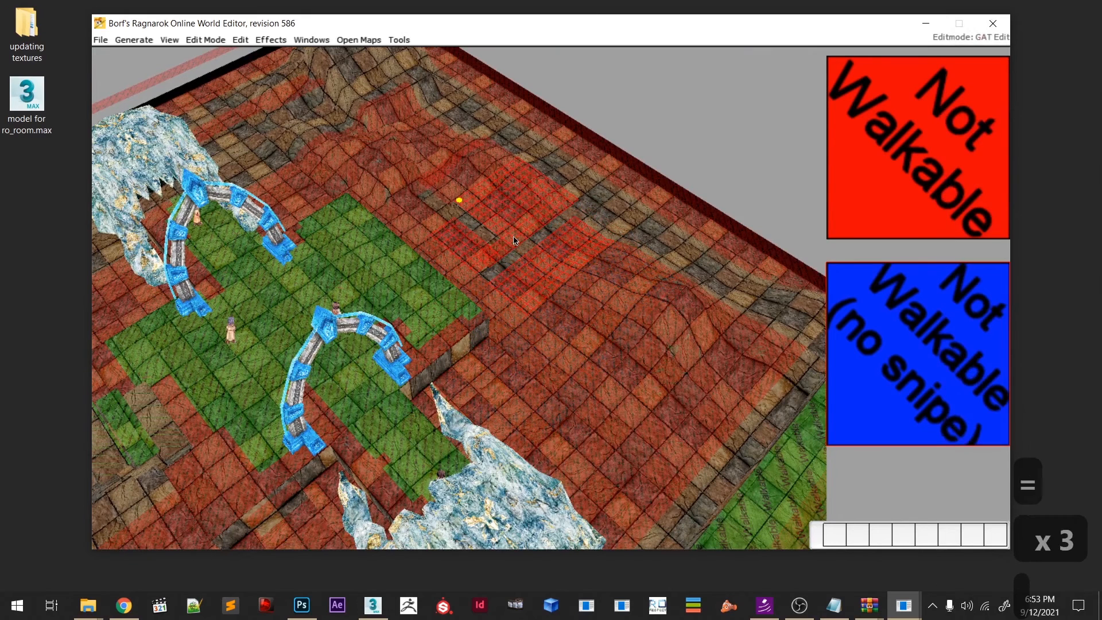
{"action": "key", "text": "u"}
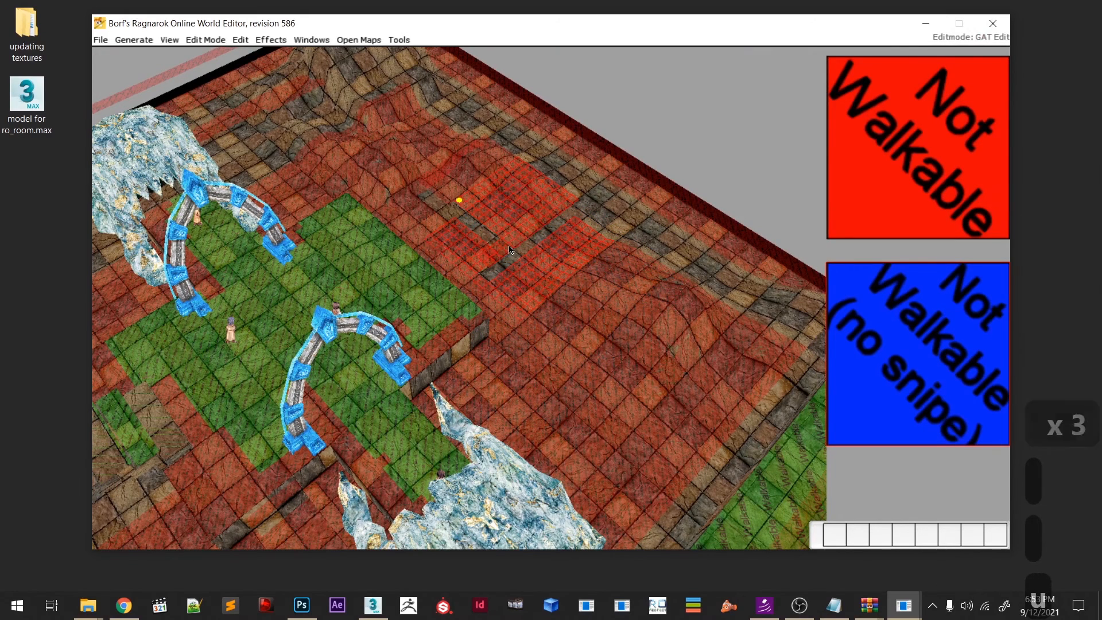
{"action": "key", "text": "u"}
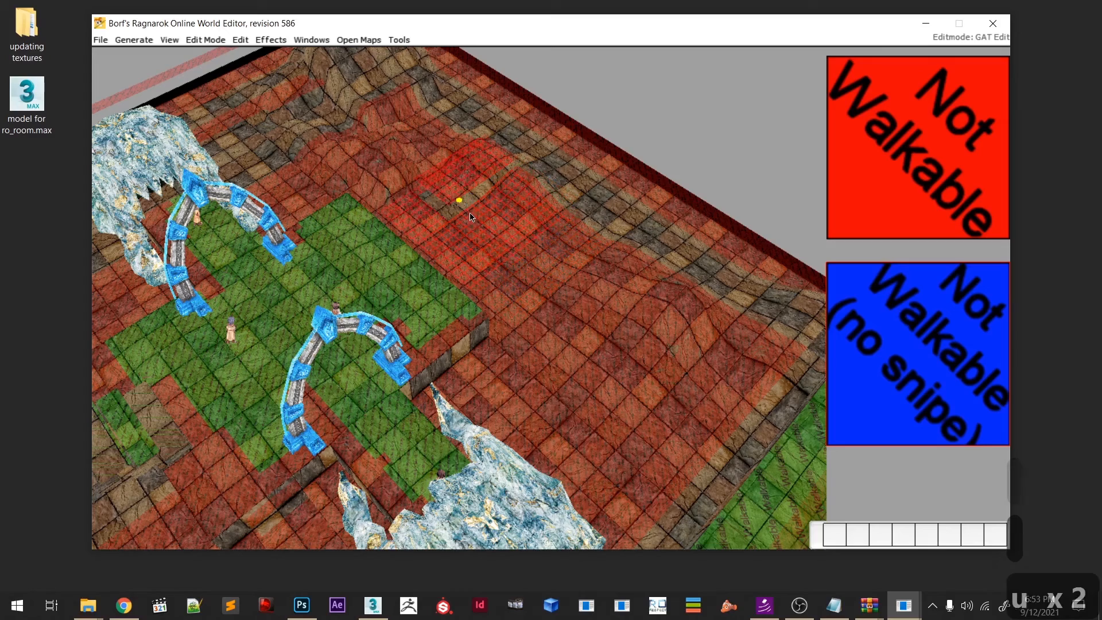
- Examine the GAT cells on the corner mounds, the surrounding ground and the platform edges from several sides
{"action": "scroll", "coordinate": [466, 369], "scroll_direction": "up", "scroll_amount": 2}
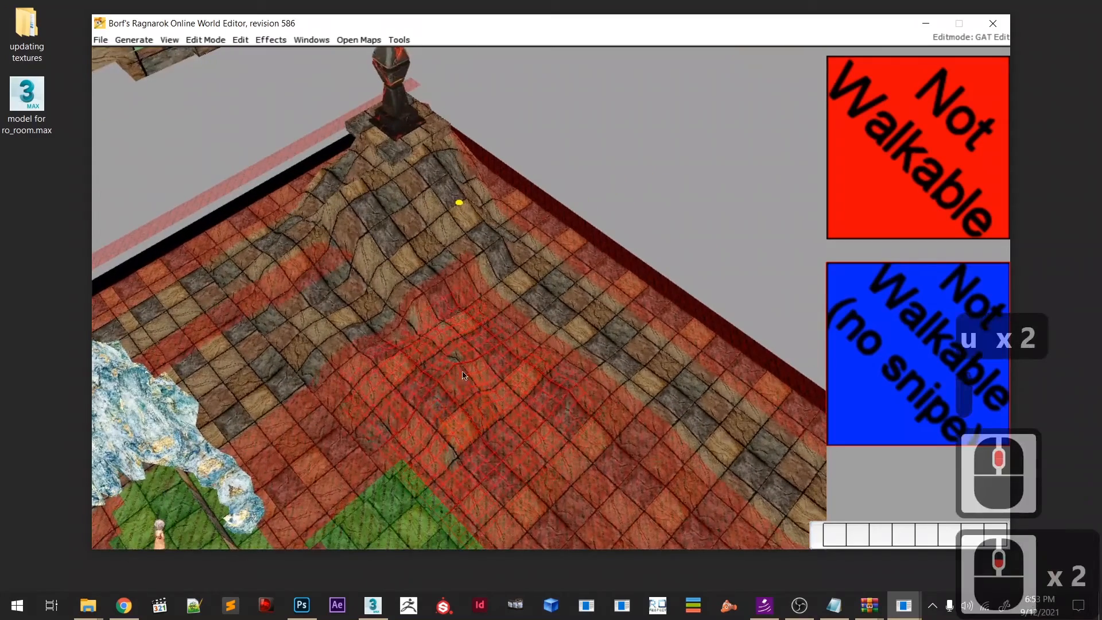
{"action": "scroll", "coordinate": [482, 398], "scroll_direction": "down", "scroll_amount": 5}
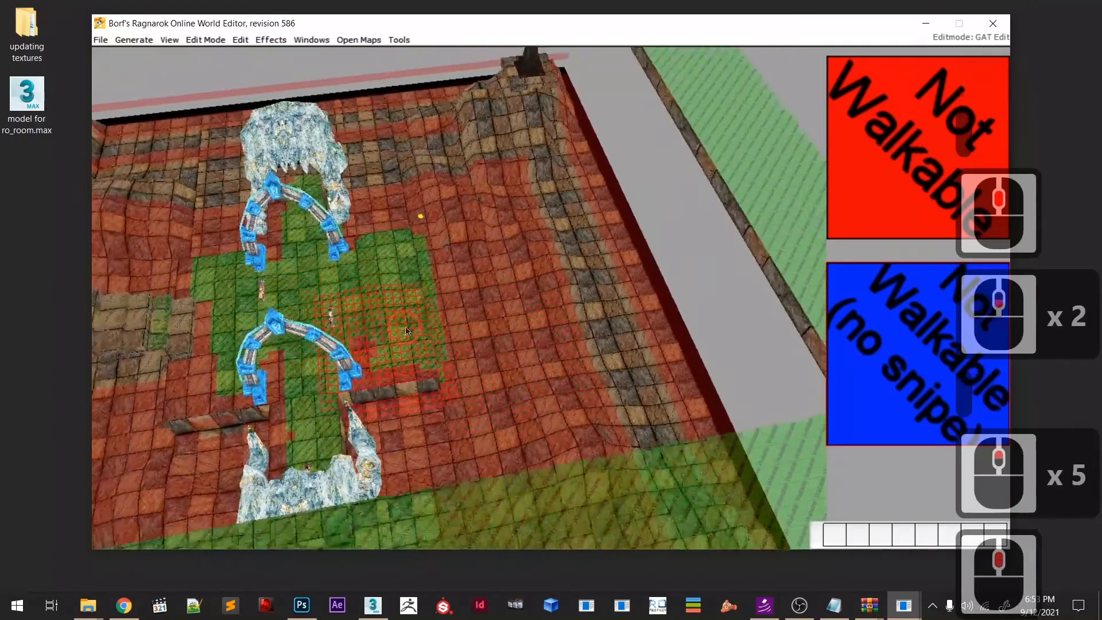
{"action": "middle_click_drag", "start_coordinate": [406, 332], "coordinate": [511, 327]}
{"action": "middle_click_drag", "start_coordinate": [402, 363], "coordinate": [502, 370]}
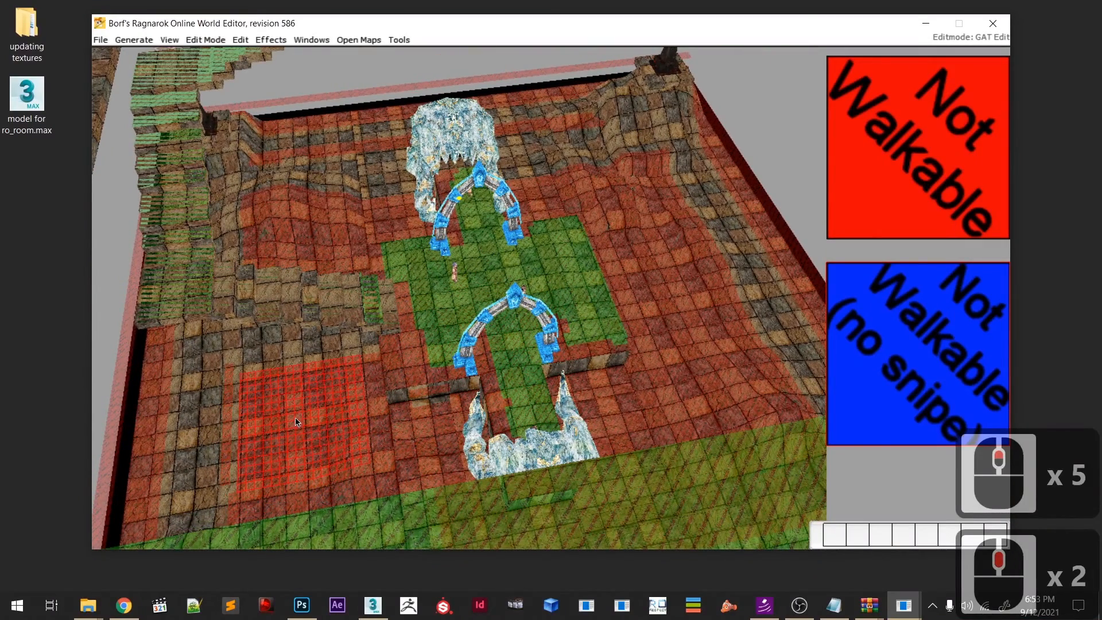
{"action": "middle_click_drag", "start_coordinate": [434, 445], "coordinate": [534, 582], "text": "shift"}
{"action": "middle_click_drag", "start_coordinate": [550, 408], "coordinate": [500, 172]}
{"action": "middle_click_drag", "start_coordinate": [517, 227], "coordinate": [509, 298]}
{"action": "scroll", "coordinate": [564, 367], "scroll_direction": "down", "scroll_amount": 5}
- Save the map with its edited GAT layer
{"action": "left_click", "coordinate": [101, 39]}
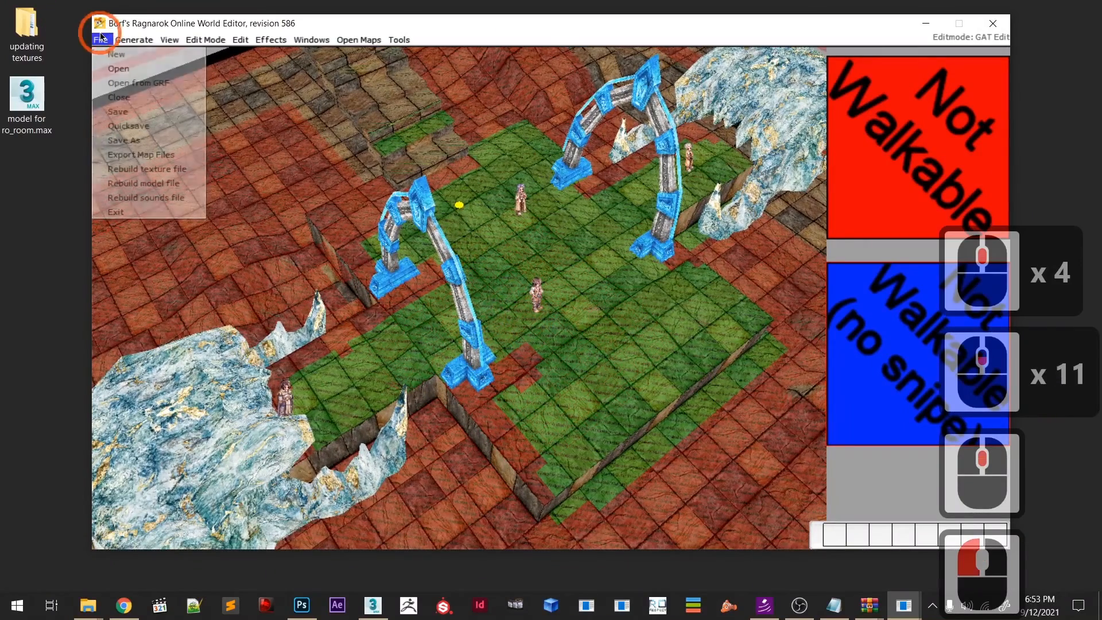
{"action": "left_click", "coordinate": [139, 113]}
{"action": "scroll", "coordinate": [350, 281], "scroll_direction": "up", "scroll_amount": 5}
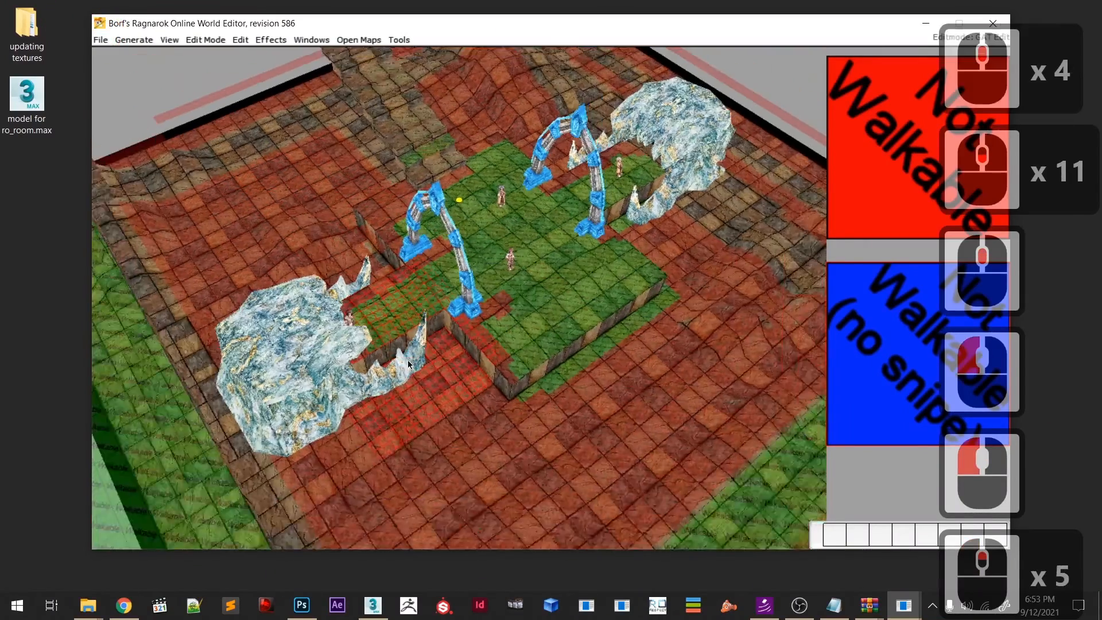
{"action": "middle_click_drag", "start_coordinate": [429, 355], "coordinate": [406, 357]}
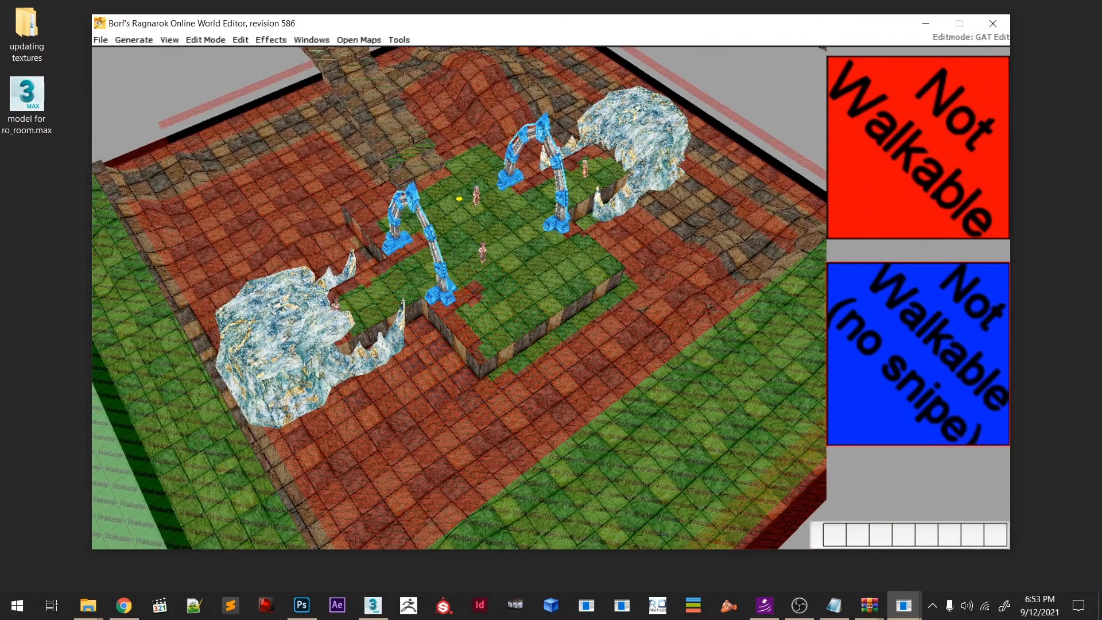
- Switch to texture editing and turn on the water display so the lava shows in the map
{"action": "key", "text": "F1"}
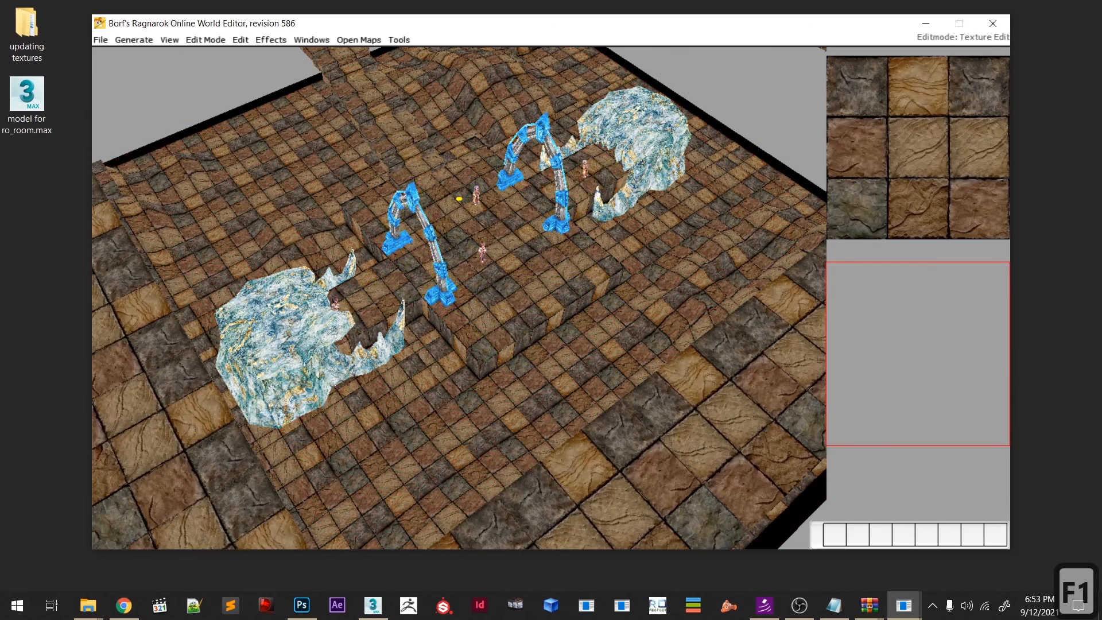
{"action": "left_click", "coordinate": [171, 40]}
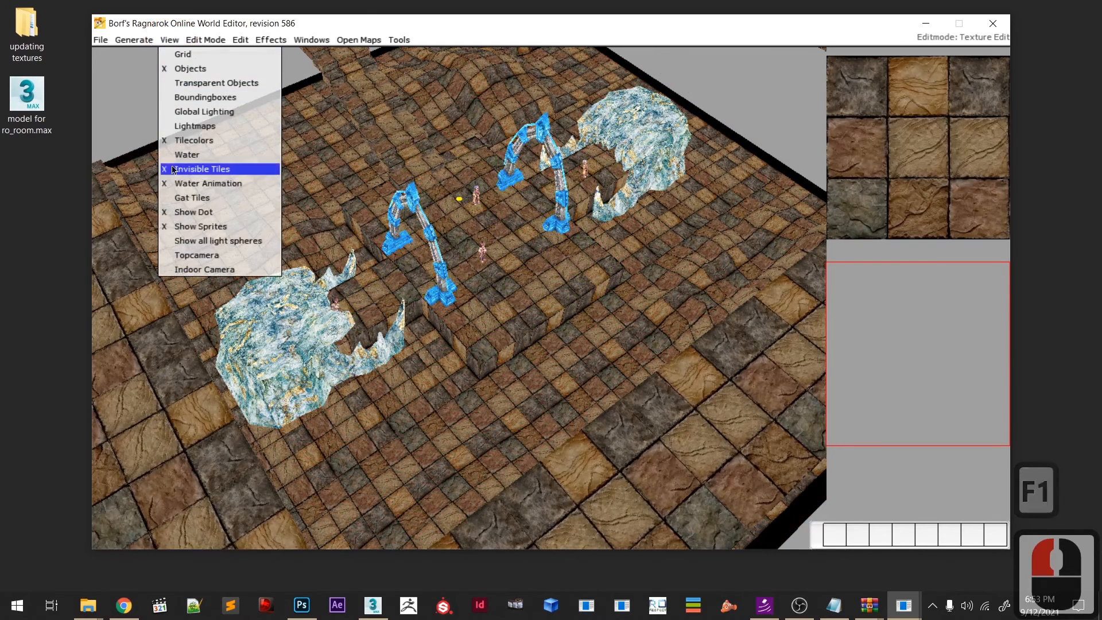
{"action": "left_click", "coordinate": [180, 157]}
- Examine the whole lava room from several angles, including the platform, corner pillars, stairs and upper walkway
{"action": "middle_click_drag", "start_coordinate": [492, 370], "coordinate": [480, 115]}
{"action": "scroll", "coordinate": [482, 235], "scroll_direction": "down", "scroll_amount": 6}
{"action": "scroll", "coordinate": [544, 157], "scroll_direction": "up", "scroll_amount": 10}
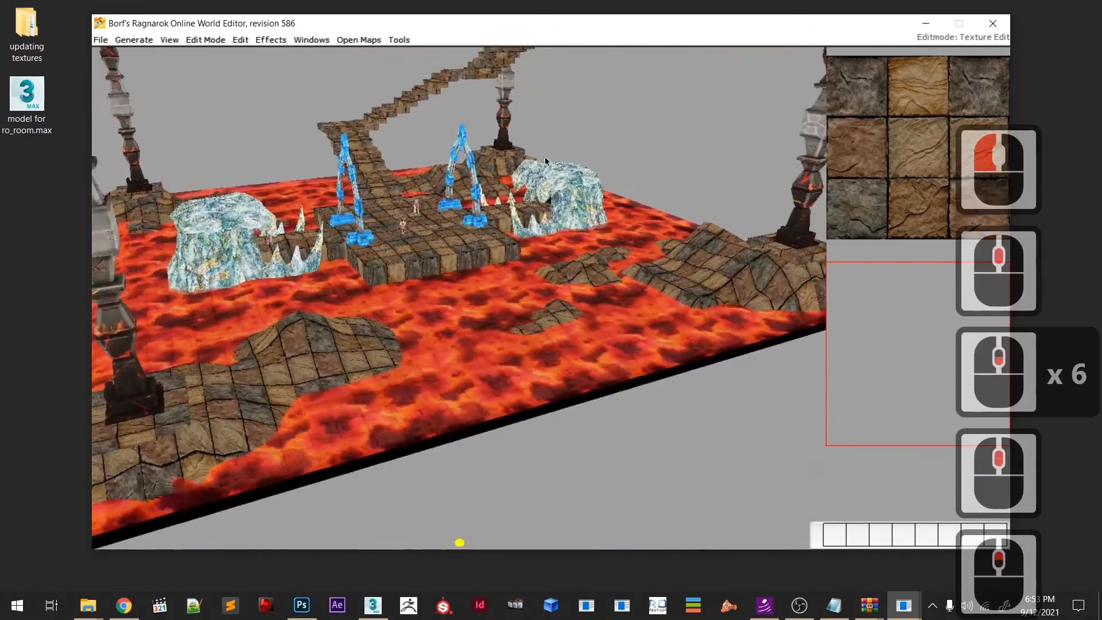
{"action": "mouse_move", "coordinate": [529, 211]}
{"action": "middle_mouse_down"}
{"action": "mouse_move", "coordinate": [483, 237]}
{"action": "mouse_move", "coordinate": [469, 229]}
{"action": "mouse_move", "coordinate": [437, 116]}
{"action": "middle_mouse_up"}
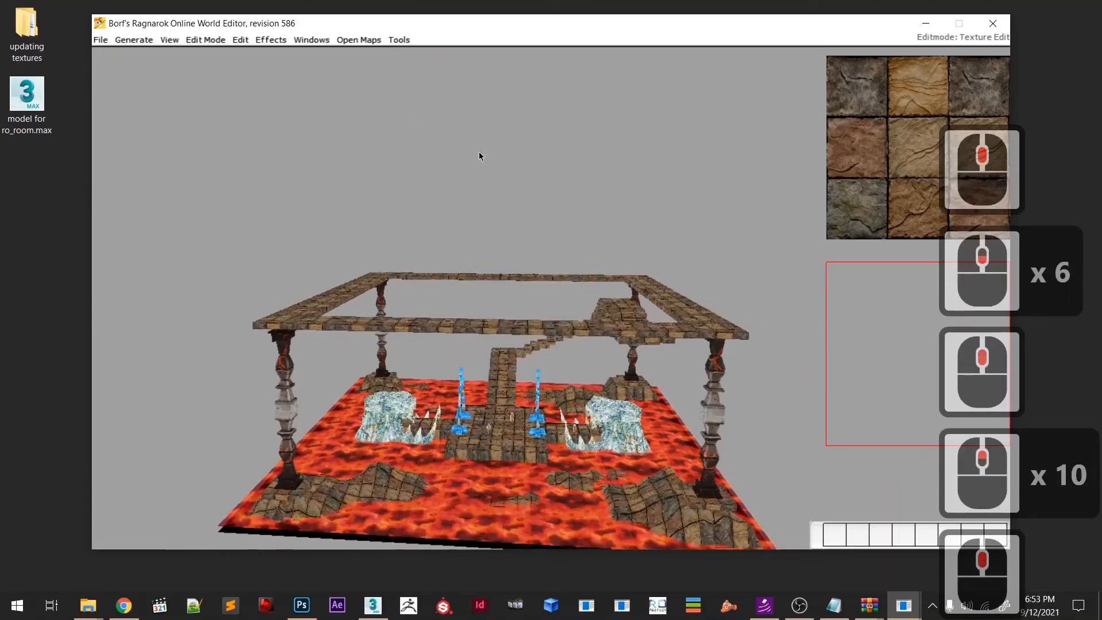
{"action": "middle_click_drag", "start_coordinate": [536, 285], "coordinate": [529, 201]}
{"action": "middle_click_drag", "start_coordinate": [549, 307], "coordinate": [545, 316]}
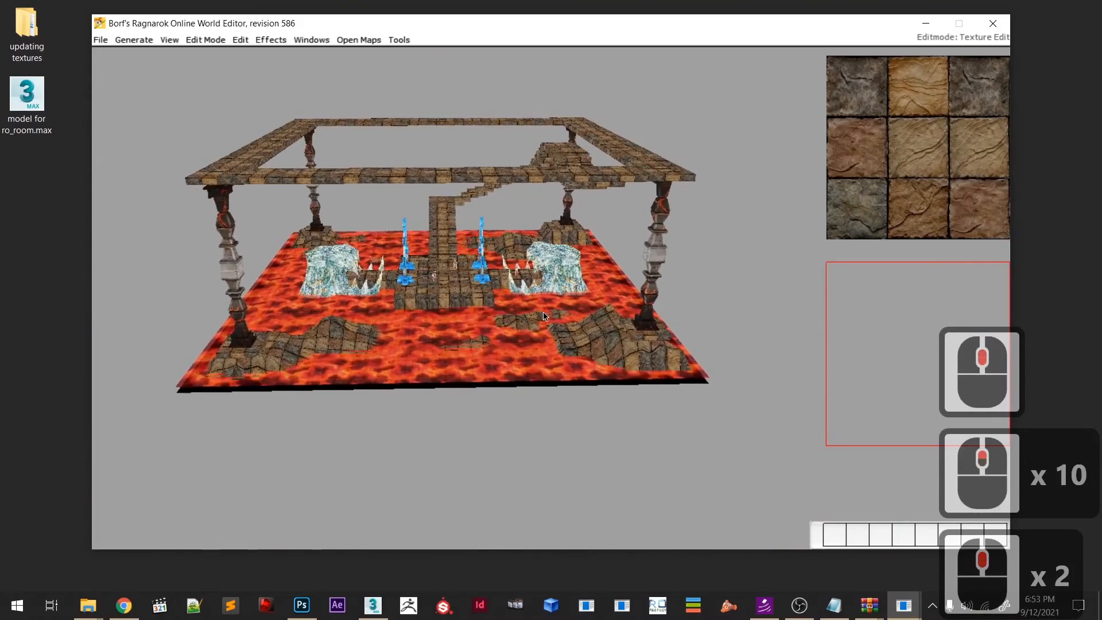
{"action": "middle_click_drag", "start_coordinate": [435, 281], "coordinate": [471, 351]}
{"action": "scroll", "coordinate": [443, 302], "scroll_direction": "down", "scroll_amount": 3}
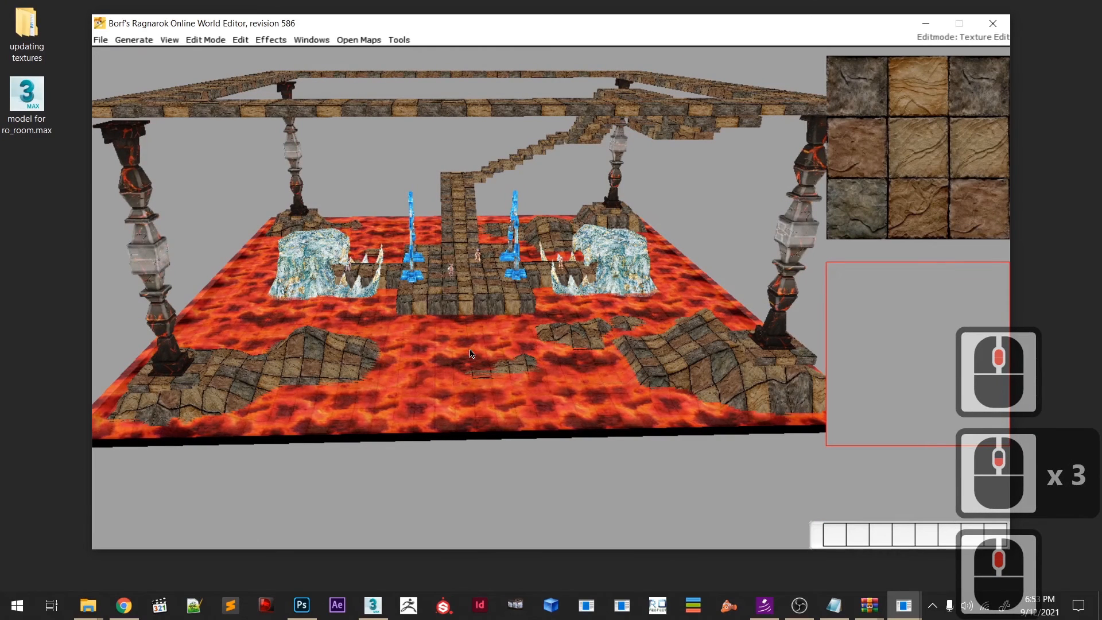
{"action": "right_click_drag", "start_coordinate": [473, 349], "coordinate": [258, 398]}
{"action": "scroll", "coordinate": [278, 358], "scroll_direction": "down", "scroll_amount": 5}
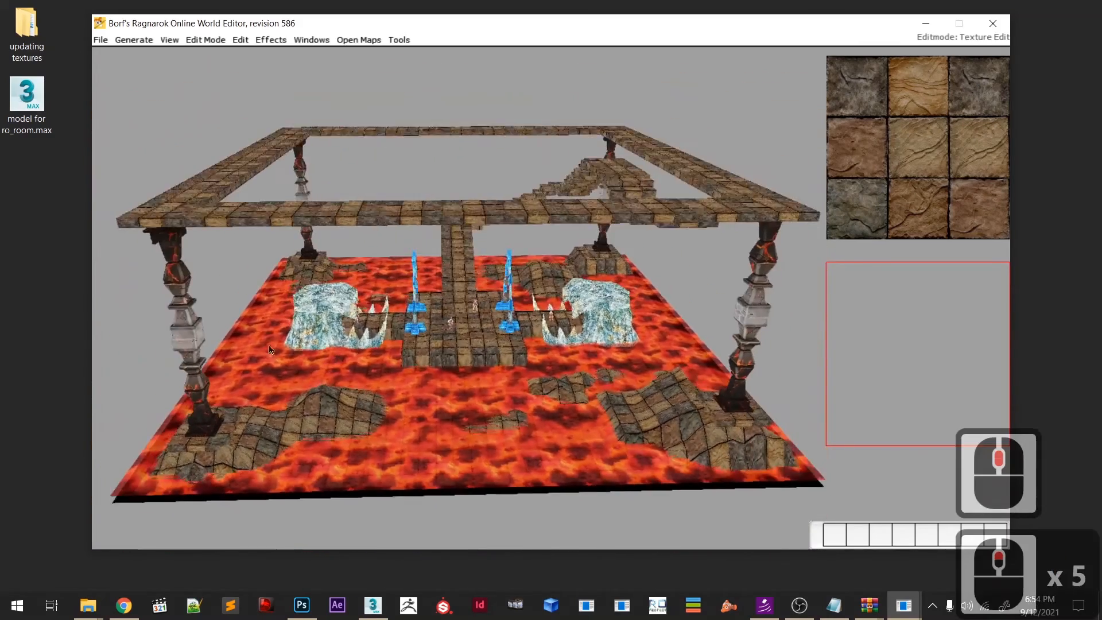
{"action": "middle_click_drag", "start_coordinate": [173, 334], "coordinate": [165, 285]}
{"action": "middle_click_drag", "start_coordinate": [520, 333], "coordinate": [519, 366]}
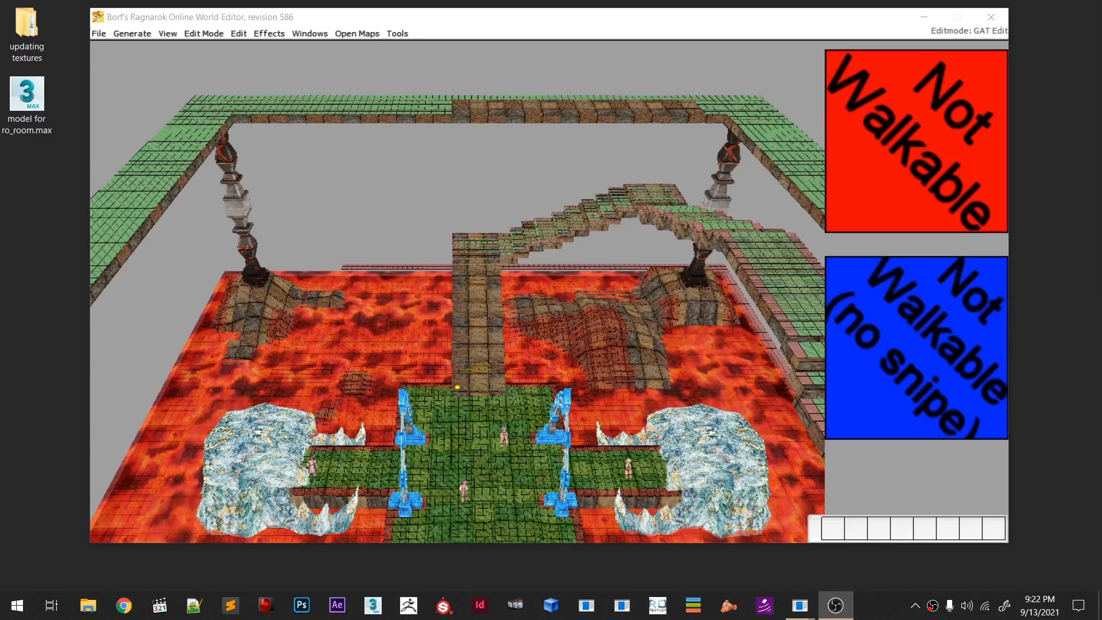
- Switch to object editing and place the dark lava-textured model in the middle of the central platform
{"action": "right_click_drag", "start_coordinate": [498, 452], "coordinate": [551, 456]}
{"action": "key", "text": "F5"}
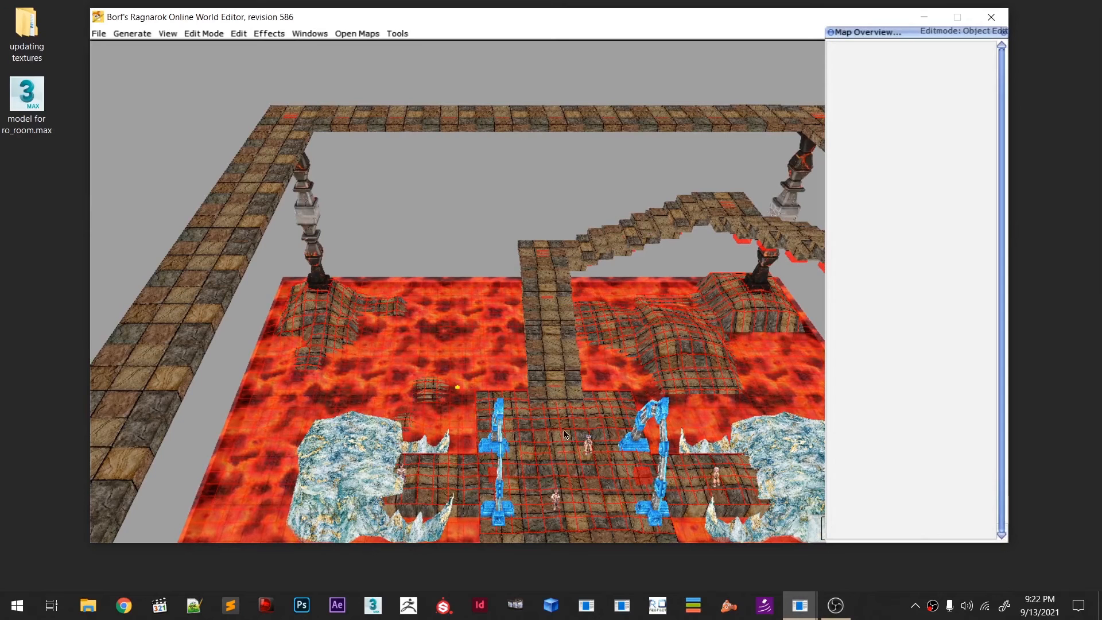
{"action": "key", "text": "space"}
{"action": "left_click", "coordinate": [764, 116]}
{"action": "key", "text": "Return"}
{"action": "scroll", "coordinate": [600, 476], "scroll_direction": "up", "scroll_amount": 5}
{"action": "right_click_drag", "start_coordinate": [601, 476], "coordinate": [559, 512]}
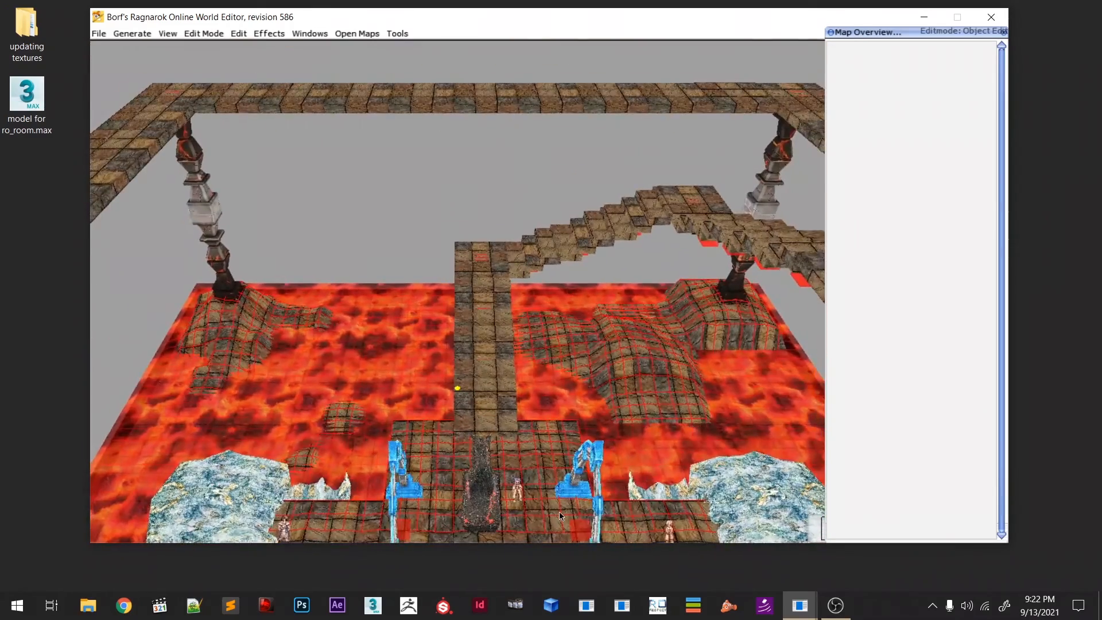
- Select the dark lava statue on the central platform, raise it well above the platform, and hide the grid
{"action": "scroll", "coordinate": [559, 512], "scroll_direction": "up", "scroll_amount": 2}
{"action": "left_click", "coordinate": [489, 524]}
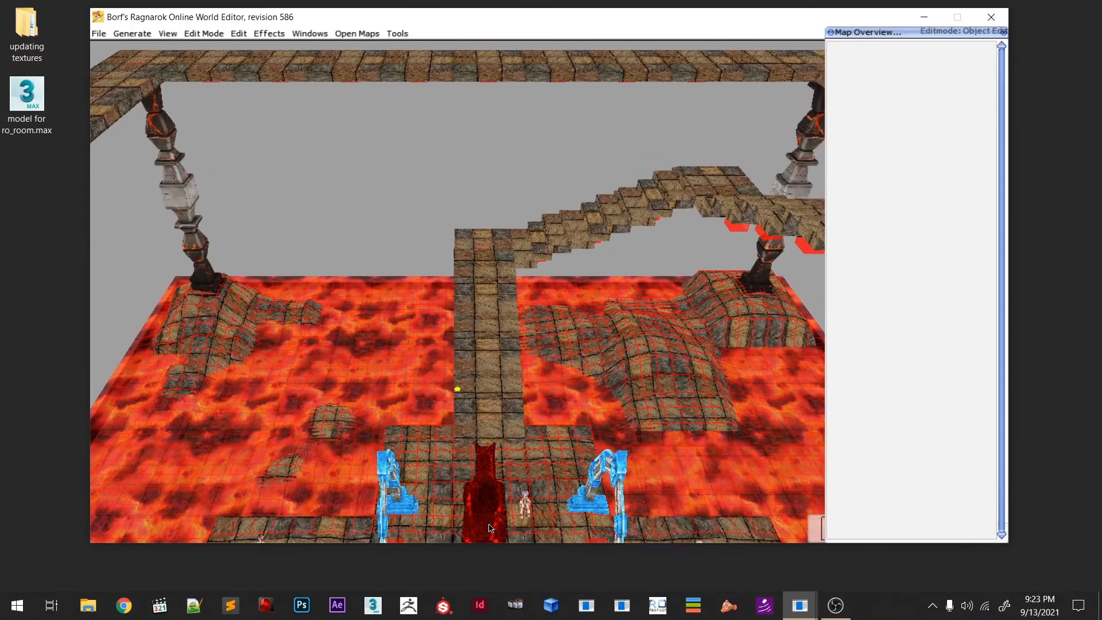
{"action": "key", "text": "Page_Up"}
{"action": "key", "text": "Page_Up"}
{"action": "key", "text": "Page_Up"}
{"action": "key", "text": "Page_Up"}
{"action": "key", "text": "Page_Up"}
{"action": "key", "text": "Page_Up"}
{"action": "key", "text": "Page_Up"}
{"action": "key", "text": "Page_Up"}
{"action": "key", "text": "Page_Up"}
{"action": "key", "text": "Page_Up"}
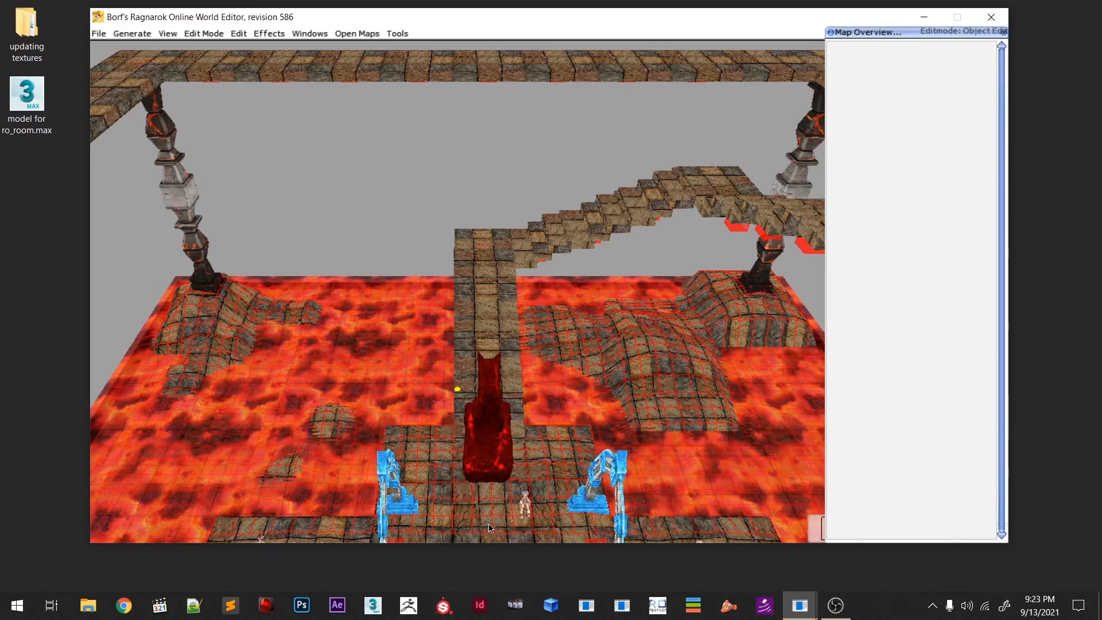
{"action": "key", "text": "g"}
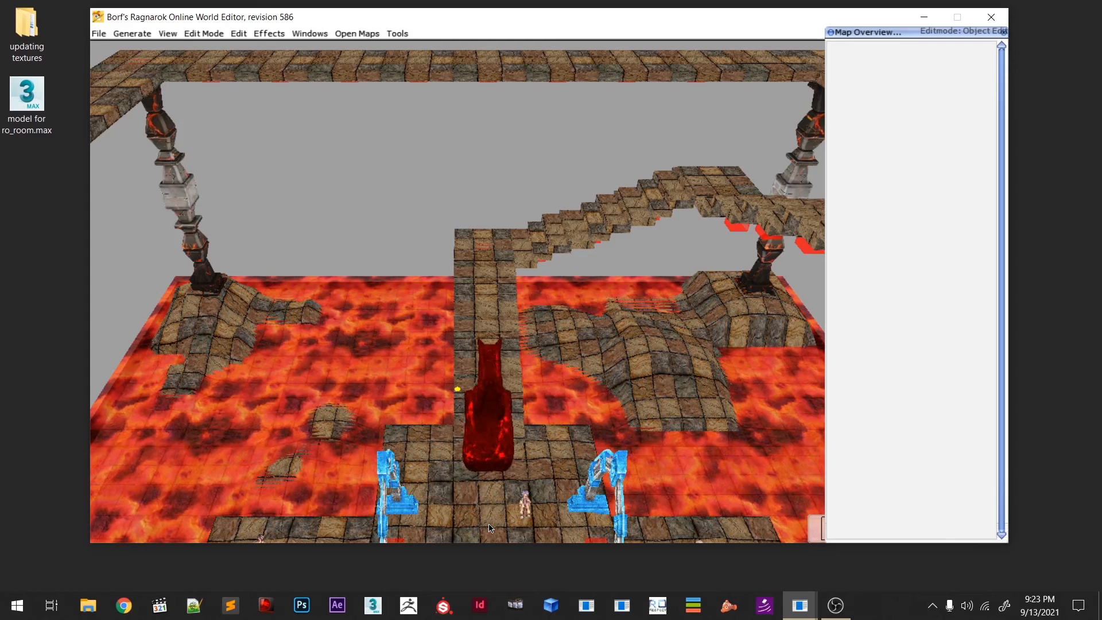
{"action": "key", "text": "Page_Up"}
{"action": "key", "text": "Page_Up"}
{"action": "key", "text": "Page_Up"}
{"action": "key", "text": "Page_Up"}
{"action": "key", "text": "Page_Up"}
{"action": "key", "text": "Page_Up"}
{"action": "key", "text": "Page_Up"}
{"action": "key", "text": "Page_Up"}
{"action": "key", "text": "Page_Up"}
{"action": "key", "text": "Page_Up"}
{"action": "key", "text": "Page_Up"}
{"action": "key", "text": "Page_Up"}
{"action": "key", "text": "Page_Up"}
{"action": "key", "text": "Page_Up"}
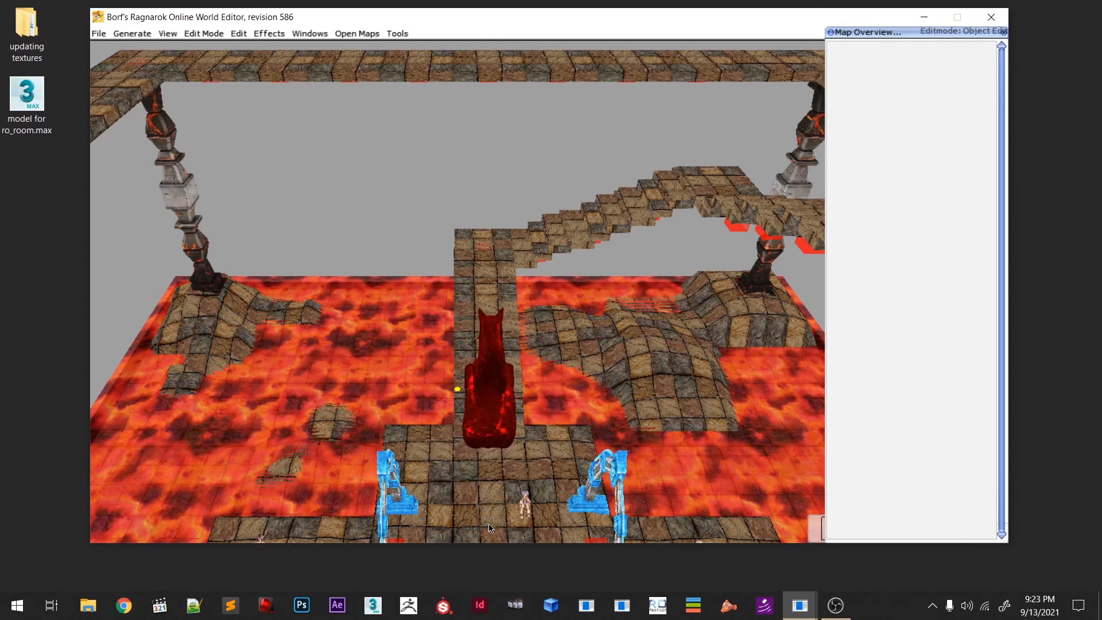
{"action": "key", "text": "Page_Up"}
{"action": "key", "text": "Page_Up"}
{"action": "key", "text": "Page_Up"}
{"action": "key", "text": "Page_Up"}
{"action": "key", "text": "Page_Up"}
{"action": "key", "text": "Page_Up"}
{"action": "key", "text": "Page_Up"}
{"action": "key", "text": "Page_Up"}
{"action": "key", "text": "Page_Up"}
{"action": "key", "text": "Page_Up"}
{"action": "key", "text": "Page_Up"}
{"action": "key", "text": "Page_Up"}
{"action": "key", "text": "Page_Up"}
{"action": "key", "text": "Page_Up"}
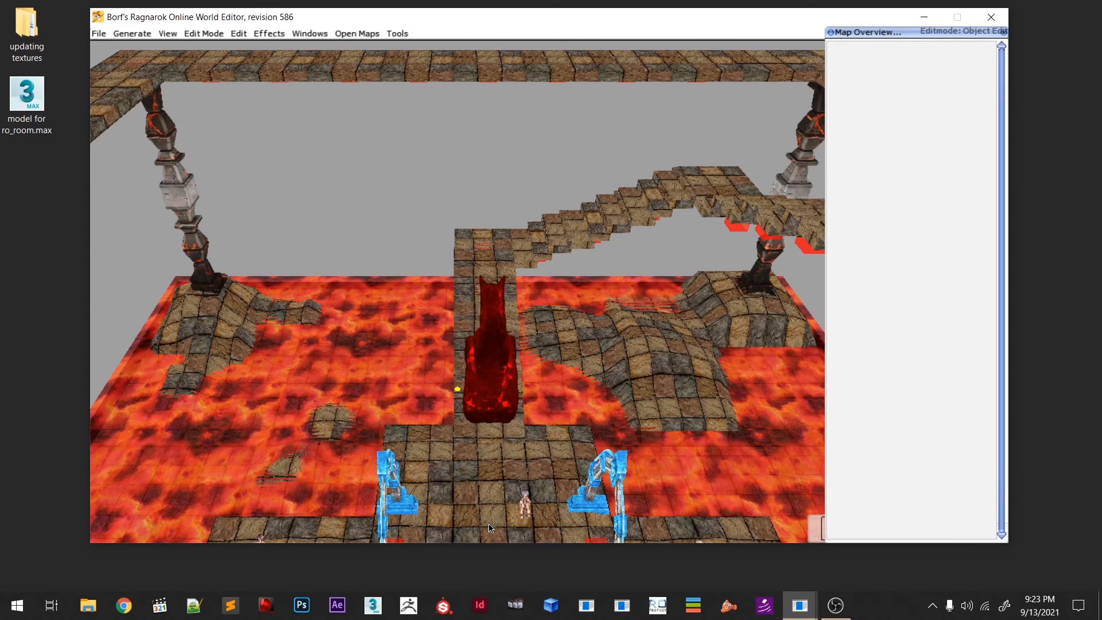
{"action": "key", "text": "Page_Up"}
{"action": "key", "text": "Page_Up"}
{"action": "key", "text": "Page_Up"}
{"action": "key", "text": "Page_Up"}
{"action": "key", "text": "Page_Up"}
{"action": "key", "text": "Page_Up"}
{"action": "key", "text": "Page_Up"}
{"action": "key", "text": "Page_Up"}
{"action": "key", "text": "Page_Up"}
{"action": "key", "text": "Page_Up"}
{"action": "key", "text": "Page_Up"}
{"action": "key", "text": "Page_Up"}
{"action": "key", "text": "Page_Up"}
{"action": "key", "text": "Page_Up"}
{"action": "key", "text": "Page_Up"}
{"action": "key", "text": "Page_Up"}
{"action": "key", "text": "Page_Up"}
{"action": "key", "text": "Page_Up"}
{"action": "key", "text": "Page_Up"}
{"action": "key", "text": "Page_Up"}
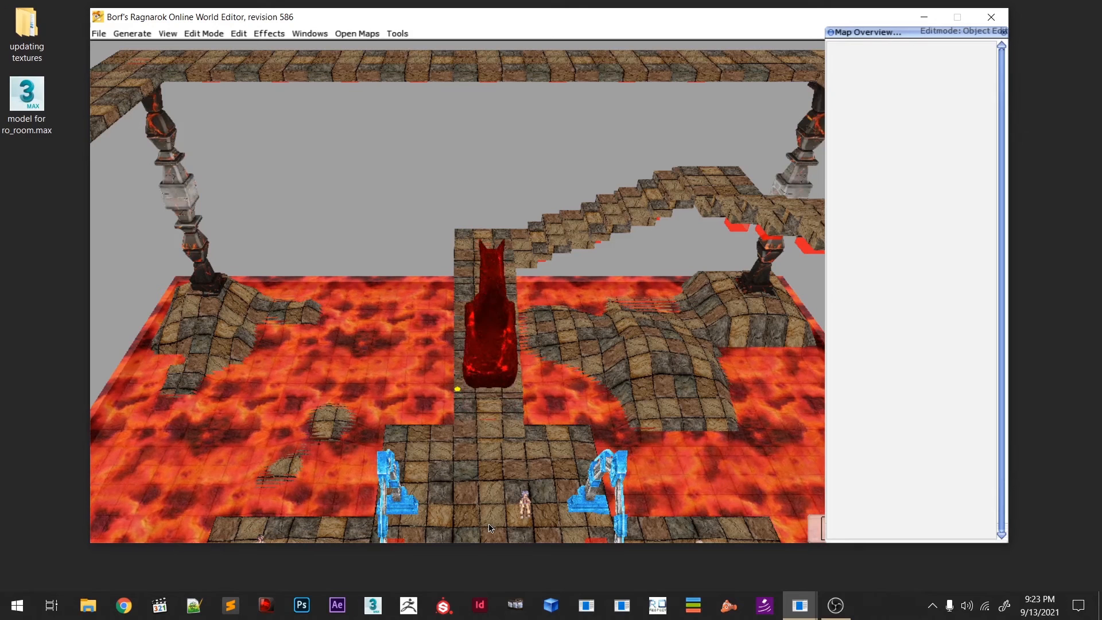
- Move the lava statue back beyond the end of the bridge, toward the rear upper walkway
{"action": "key", "text": "Page_Up"}
{"action": "key", "text": "Page_Up"}
{"action": "key", "text": "Page_Up"}
{"action": "key", "text": "Page_Up"}
{"action": "key", "text": "Page_Up"}
{"action": "key", "text": "Page_Up"}
{"action": "key", "text": "Page_Up"}
{"action": "key", "text": "Page_Up"}
{"action": "key", "text": "Page_Up"}
{"action": "key", "text": "Page_Up"}
{"action": "key", "text": "Page_Up"}
{"action": "key", "text": "Page_Up"}
{"action": "key", "text": "Page_Up"}
{"action": "key", "text": "Page_Up"}
{"action": "key", "text": "Page_Up"}
{"action": "key", "text": "Page_Up"}
{"action": "key", "text": "Page_Up"}
{"action": "key", "text": "Page_Up"}
{"action": "key", "text": "Page_Up"}
{"action": "key", "text": "Page_Up"}
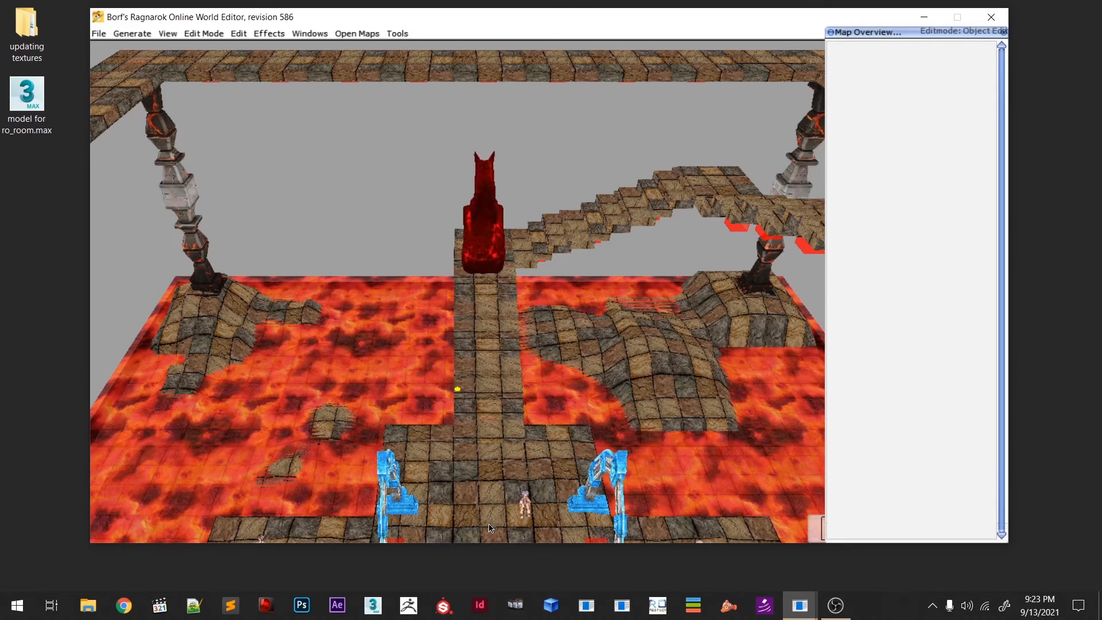
{"action": "key", "text": "Page_Up"}
{"action": "key", "text": "Page_Up"}
{"action": "key", "text": "Page_Up"}
{"action": "key", "text": "Page_Up"}
{"action": "key", "text": "Page_Up"}
{"action": "key", "text": "Page_Up"}
{"action": "key", "text": "Page_Up"}
{"action": "key", "text": "Page_Up"}
{"action": "key", "text": "Page_Up"}
{"action": "key", "text": "Page_Up"}
{"action": "key", "text": "Page_Up"}
{"action": "key", "text": "Page_Up"}
{"action": "key", "text": "Page_Up"}
{"action": "key", "text": "Page_Up"}
{"action": "key", "text": "Page_Up"}
{"action": "key", "text": "Page_Up"}
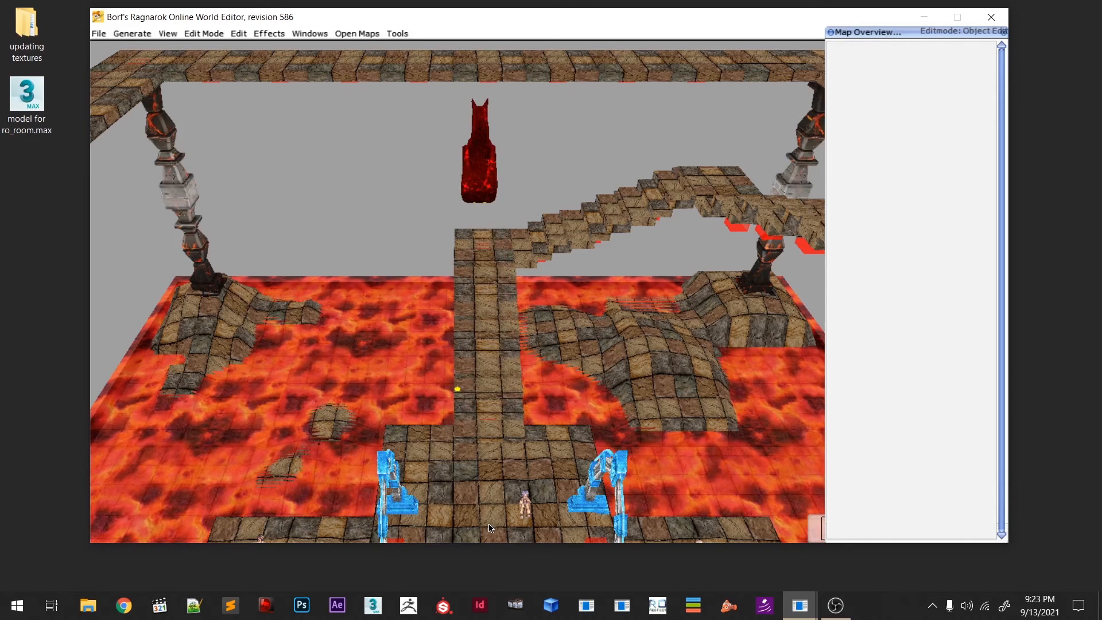
- Raise the lava statue until its base is level with the rear upper walkway
{"action": "key", "text": "Page_Up"}
{"action": "key", "text": "Page_Up"}
{"action": "key", "text": "Page_Up"}
{"action": "key", "text": "Page_Up"}
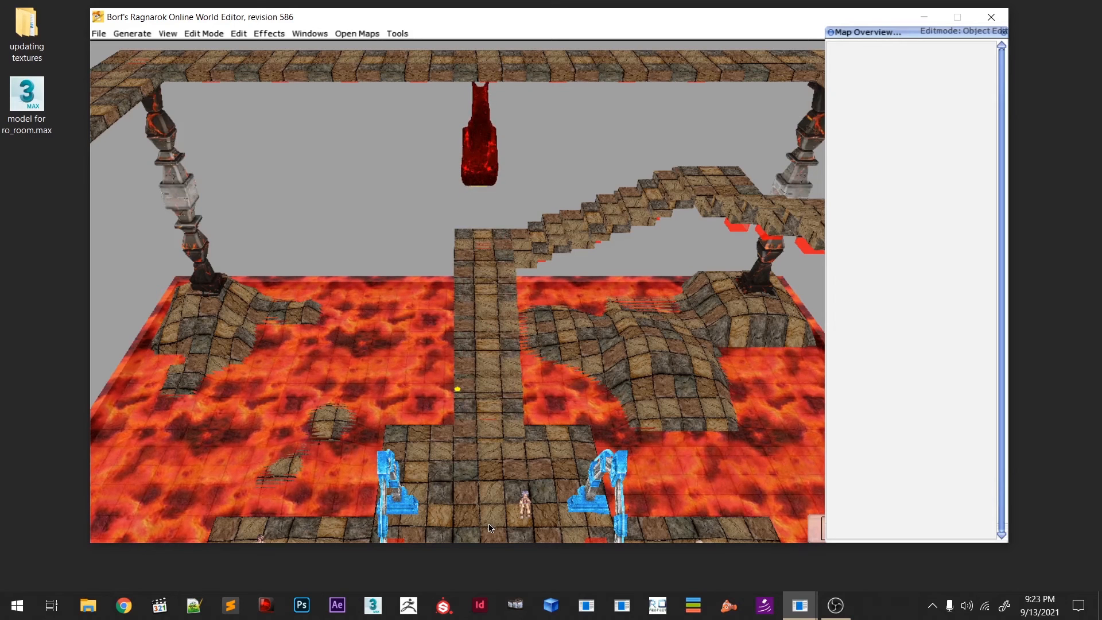
{"action": "key", "text": "Page_Up"}
{"action": "key", "text": "Page_Up"}
{"action": "key", "text": "Page_Up"}
{"action": "key", "text": "Page_Up"}
{"action": "key", "text": "Page_Up"}
{"action": "key", "text": "Page_Up"}
{"action": "key", "text": "Page_Up"}
{"action": "key", "text": "Page_Up"}
{"action": "key", "text": "Page_Up"}
{"action": "key", "text": "Page_Up"}
{"action": "key", "text": "Page_Up"}
{"action": "key", "text": "Page_Up"}
{"action": "key", "text": "Page_Up"}
{"action": "key", "text": "Page_Up"}
{"action": "key", "text": "Page_Up"}
{"action": "key", "text": "Page_Up"}
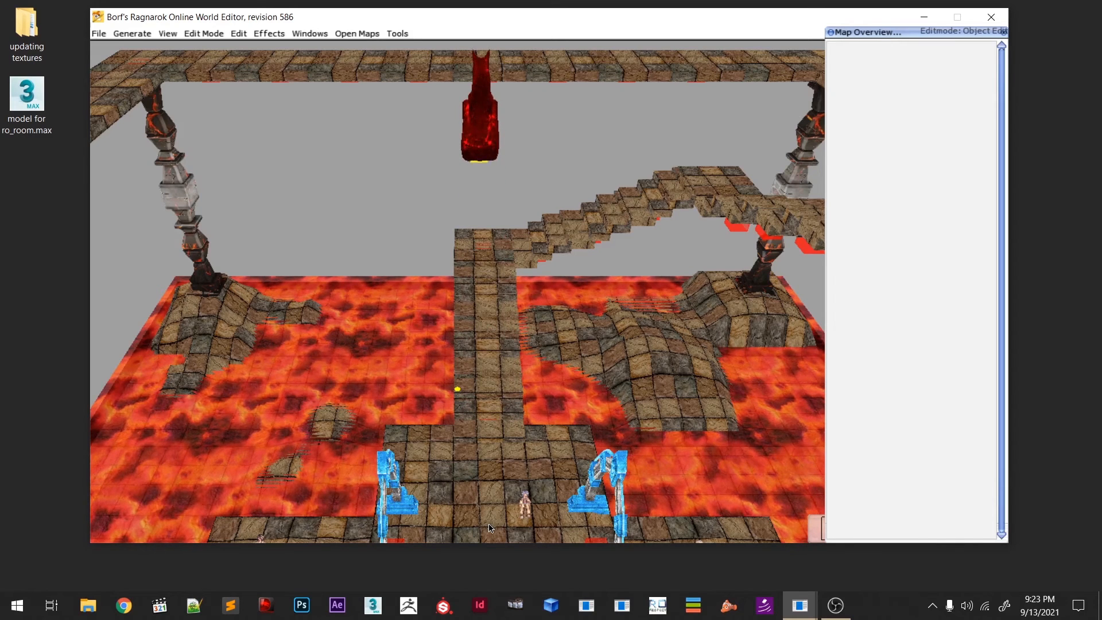
{"action": "key", "text": "Page_Up"}
{"action": "key", "text": "Page_Up"}
{"action": "key", "text": "Page_Up"}
{"action": "key", "text": "Page_Up"}
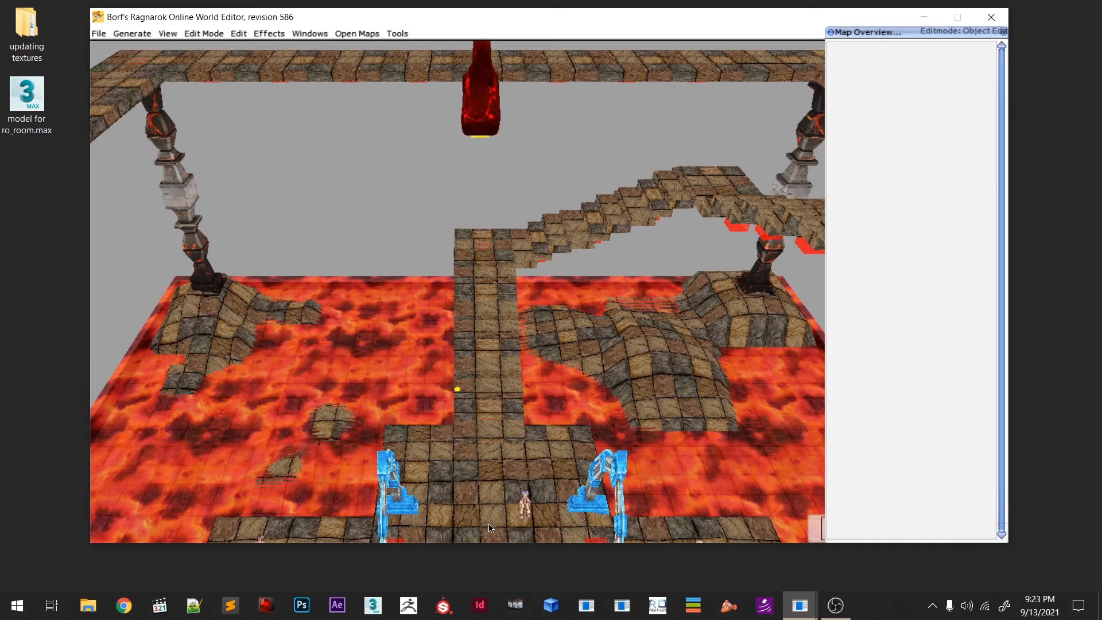
{"action": "key", "text": "Page_Up"}
{"action": "key", "text": "Page_Up"}
{"action": "key", "text": "Page_Up"}
{"action": "key", "text": "Page_Up"}
{"action": "key", "text": "Page_Up"}
{"action": "key", "text": "Page_Up"}
{"action": "key", "text": "Page_Up"}
{"action": "key", "text": "Page_Up"}
{"action": "key", "text": "Page_Up"}
{"action": "key", "text": "Page_Up"}
{"action": "key", "text": "Page_Up"}
{"action": "key", "text": "Page_Up"}
{"action": "key", "text": "Page_Up"}
{"action": "key", "text": "Page_Up"}
{"action": "key", "text": "Page_Up"}
{"action": "key", "text": "Page_Up"}
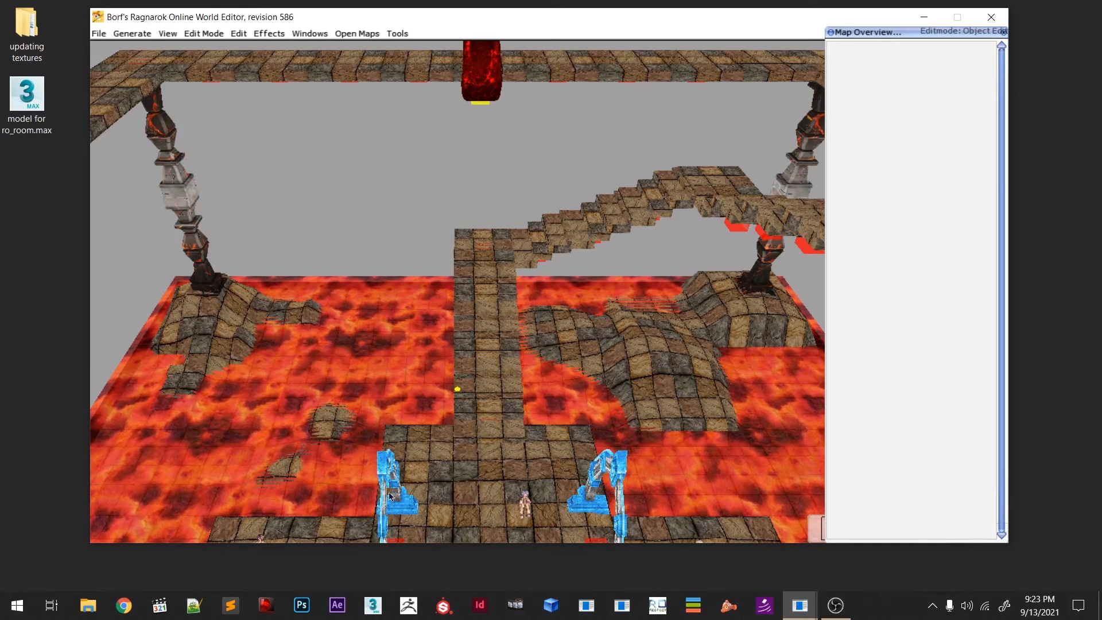
- Shift the lava statue sideways and set it on the rear upper walkway, to one side of the centre
{"action": "right_click_drag", "start_coordinate": [445, 388], "coordinate": [529, 508], "text": "shift"}
{"action": "scroll", "coordinate": [529, 508], "scroll_direction": "up", "scroll_amount": 5}
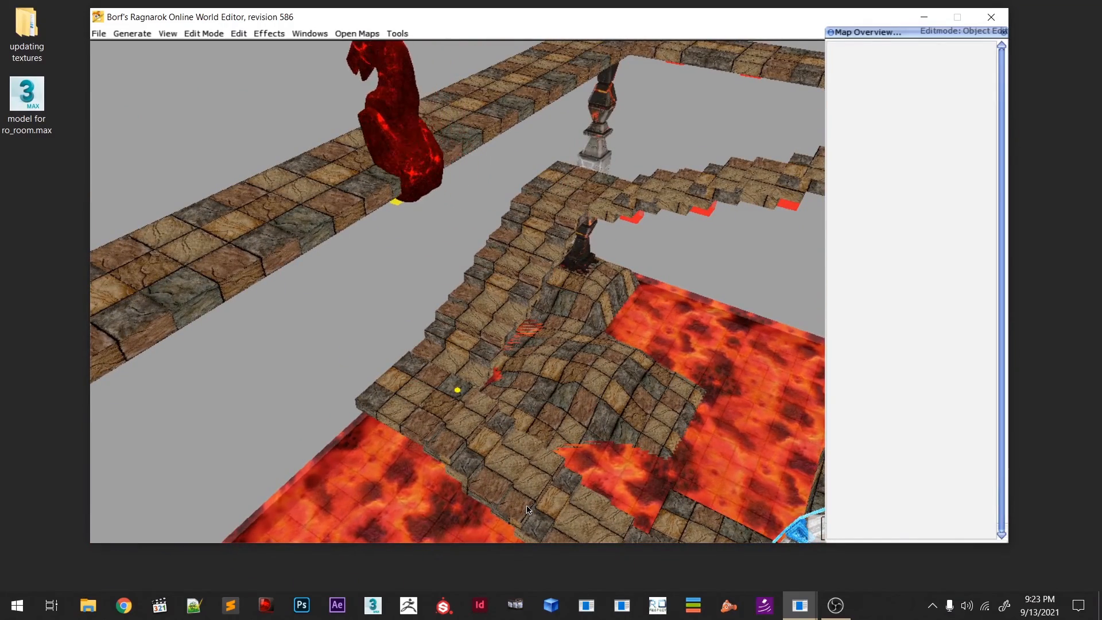
{"action": "key", "text": "Left"}
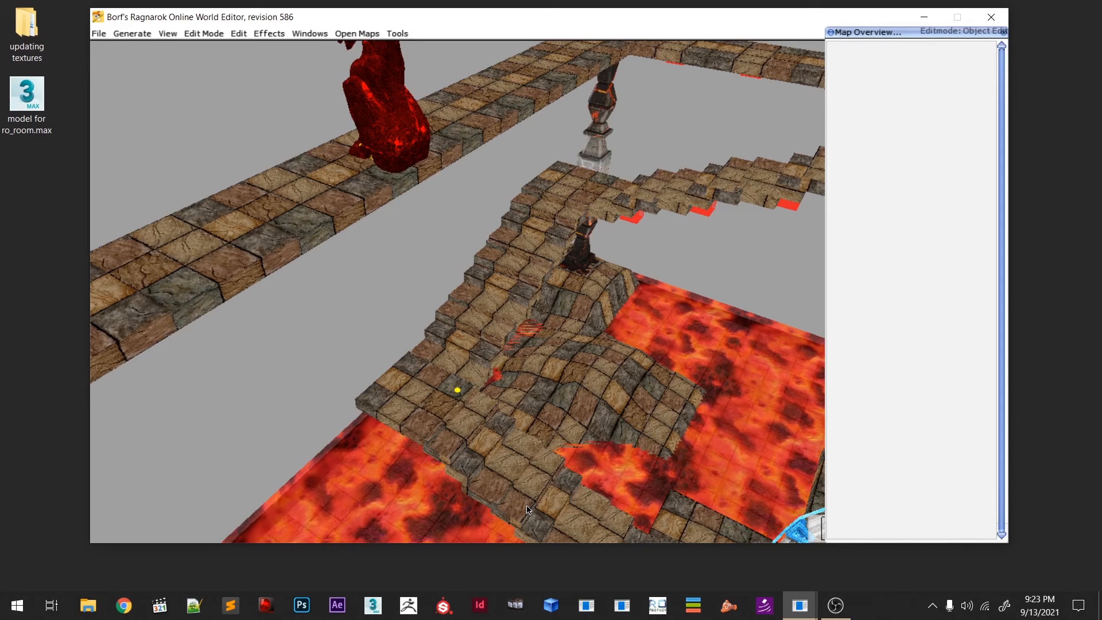
- Paste a second lava statue and position it close beside the first on the rear upper walkway
{"action": "key", "text": "ctrl+v"}
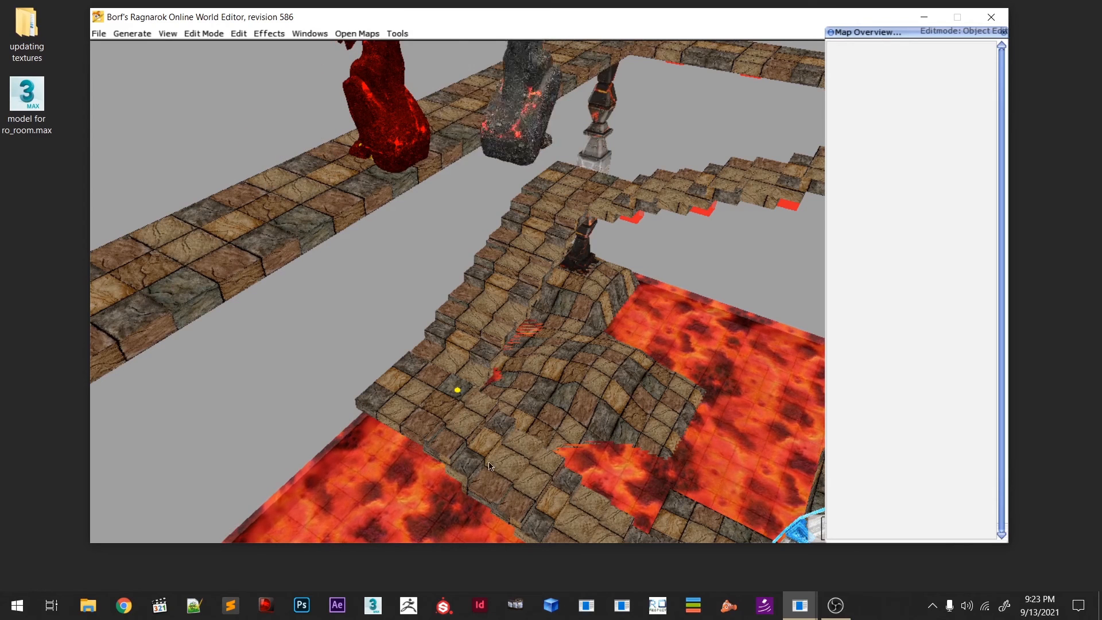
{"action": "key", "text": "Right"}
{"action": "key", "text": "Right"}
{"action": "left_click", "coordinate": [450, 454]}
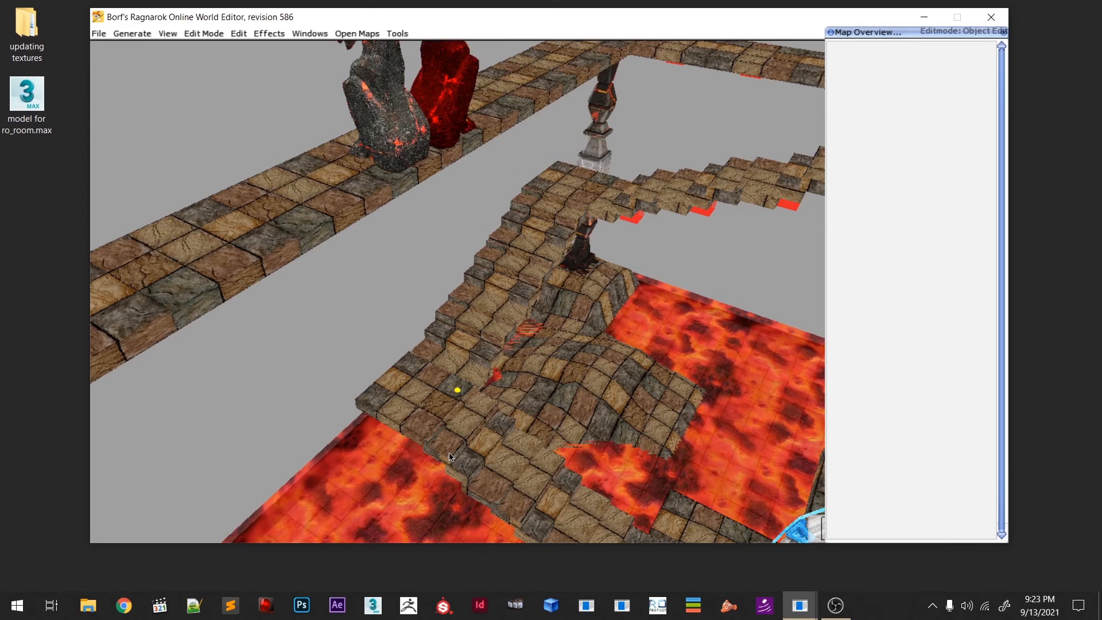
- Check the GAT tiles around both statues and the stairs from several angles, and switch to wall editing
{"action": "key", "text": "F5"}
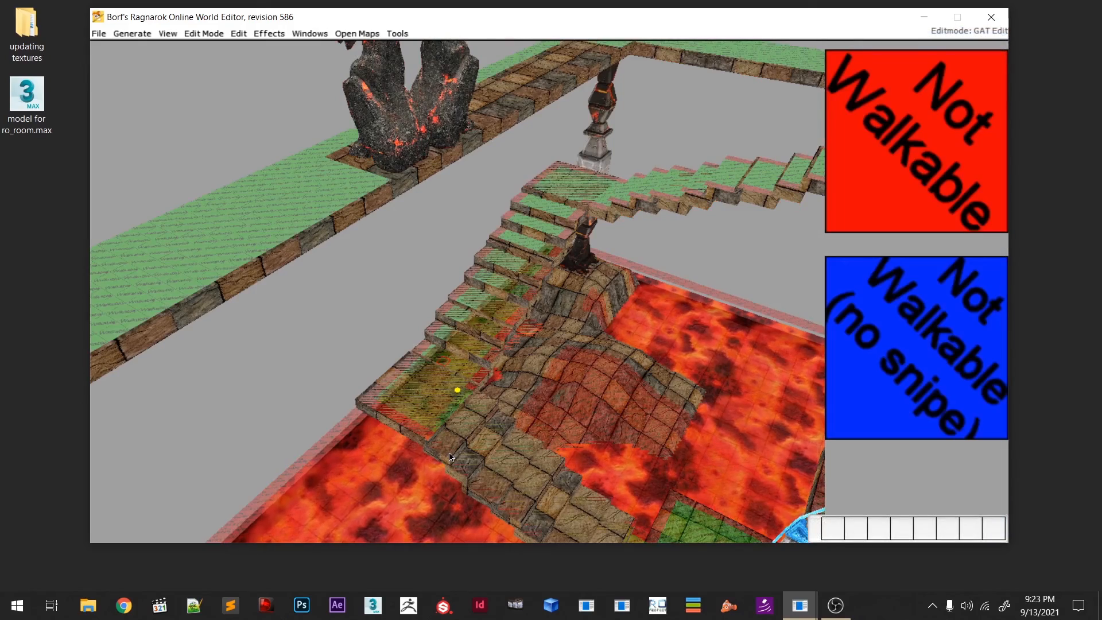
{"action": "right_click_drag", "start_coordinate": [449, 458], "coordinate": [438, 481]}
{"action": "scroll", "coordinate": [444, 465], "scroll_direction": "down", "scroll_amount": 4}
{"action": "scroll", "coordinate": [402, 455], "scroll_direction": "up", "scroll_amount": 3}
{"action": "right_click_drag", "start_coordinate": [361, 426], "coordinate": [370, 447]}
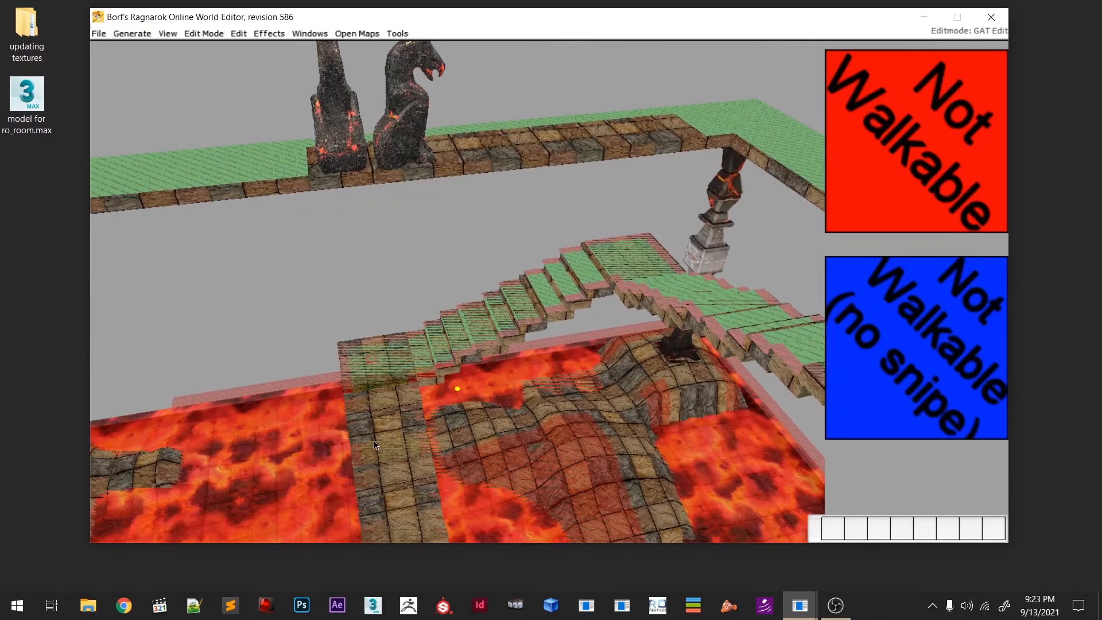
{"action": "key", "text": "shift+F1"}
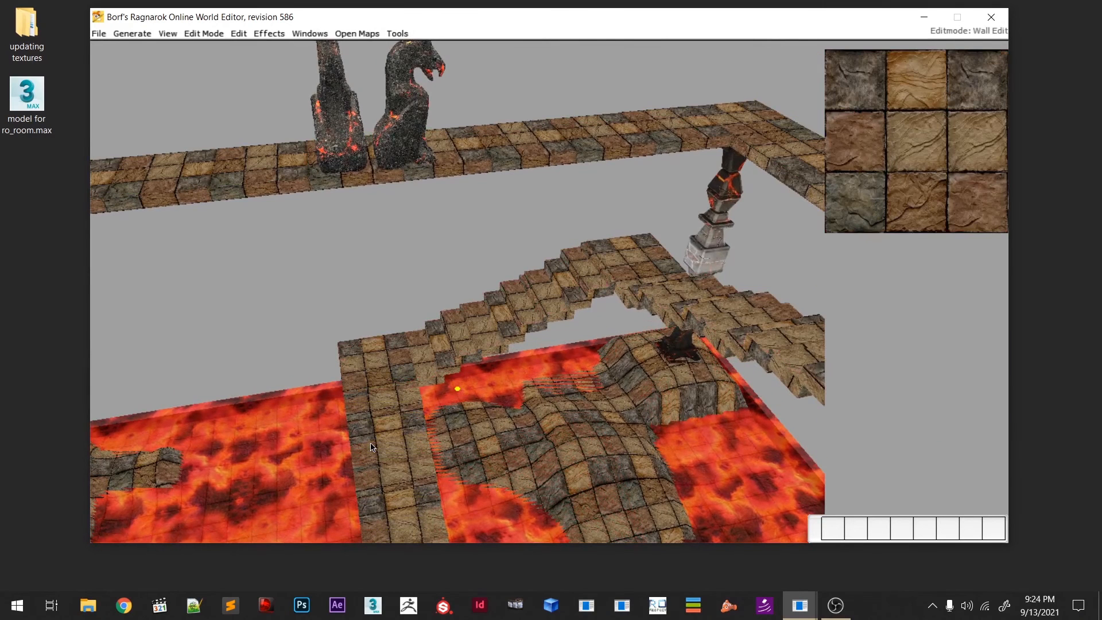
- Shift the second lava statue along the rear upper walkway towards the first, and check its placement against the GAT tiles
{"action": "key", "text": "F4"}
{"action": "key", "text": "Left"}
{"action": "key", "text": "Left"}
{"action": "key", "text": "Left"}
{"action": "key", "text": "Left"}
{"action": "key", "text": "Left"}
{"action": "key", "text": "Left"}
{"action": "key", "text": "Left"}
{"action": "key", "text": "Left"}
{"action": "key", "text": "Left"}
{"action": "key", "text": "Left"}
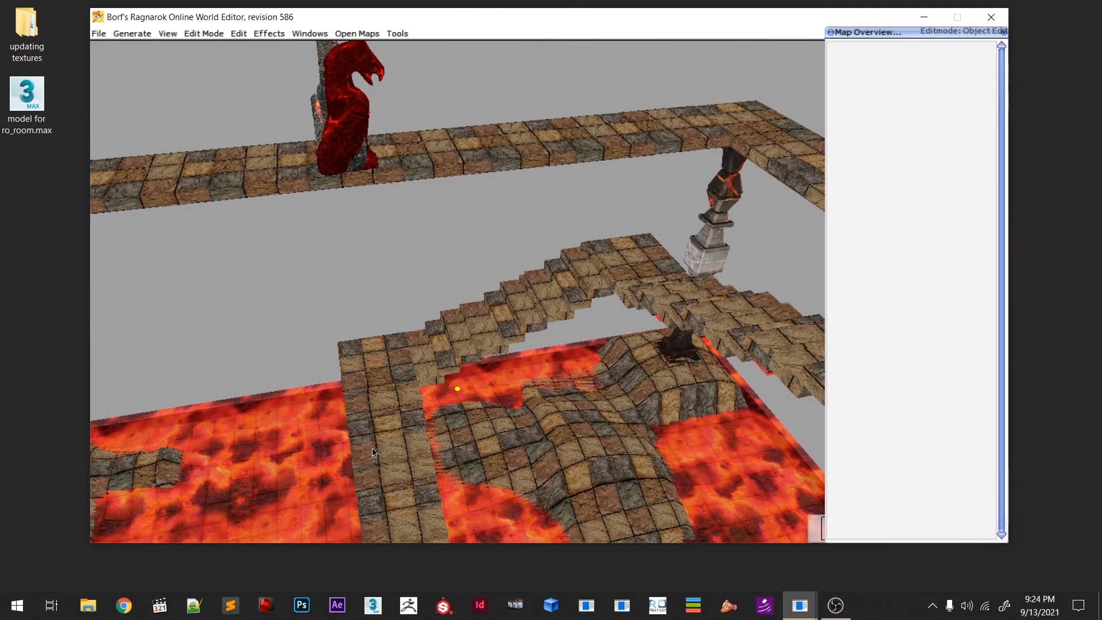
{"action": "key", "text": "F5"}
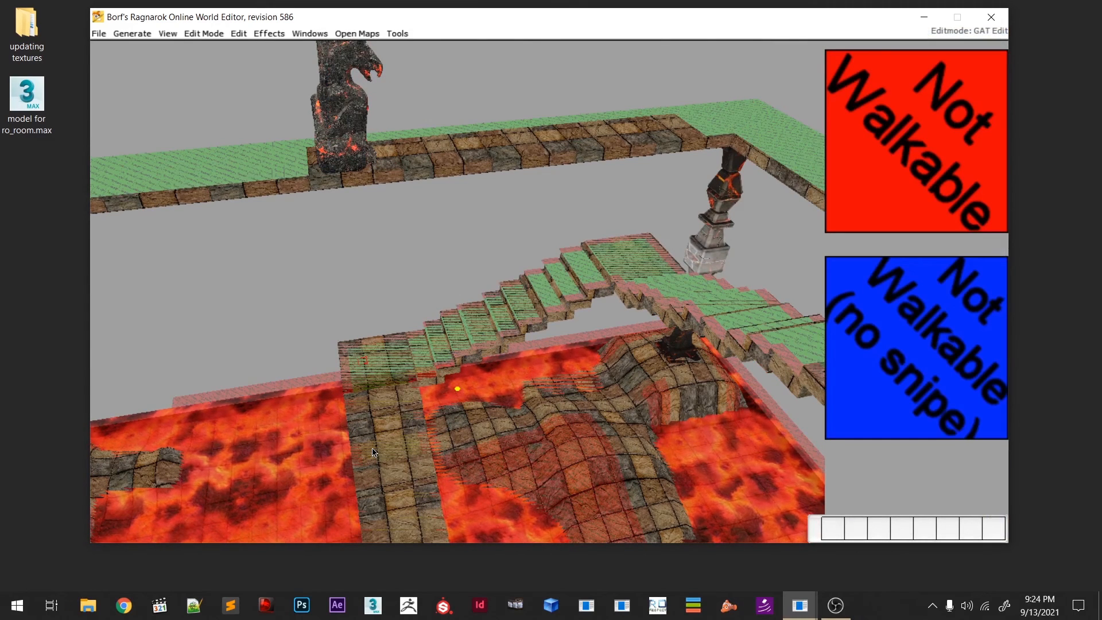
{"action": "key", "text": "F4"}
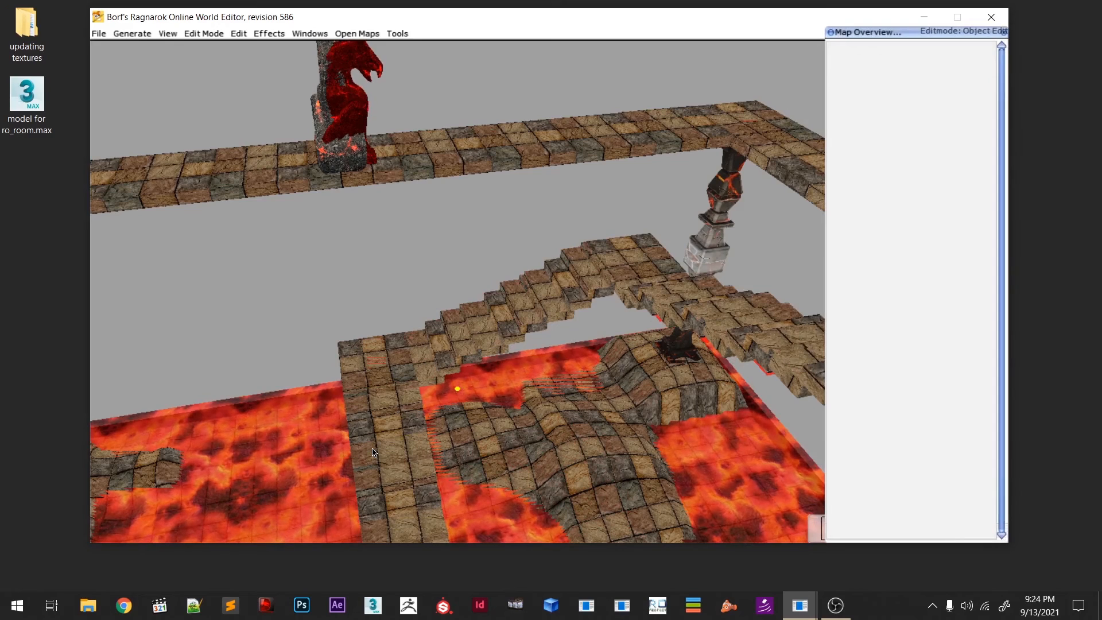
{"action": "key", "text": "F5"}
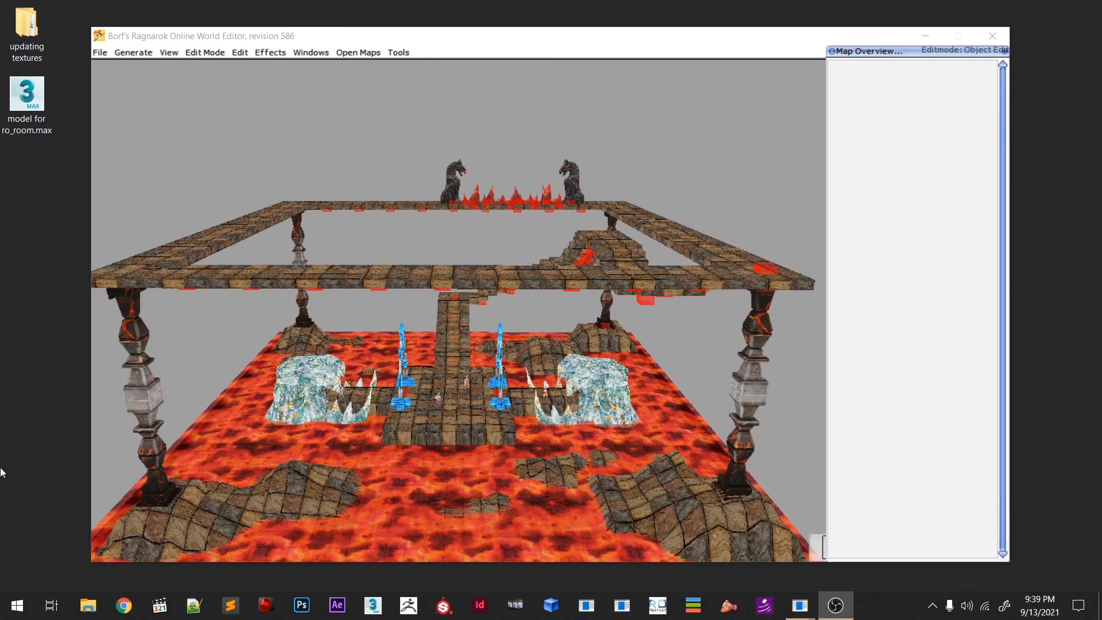
- Examine the decorated lava room from several angles, from the statues and upper walkway down to the central platform
{"action": "right_click_drag", "start_coordinate": [522, 473], "coordinate": [534, 450]}
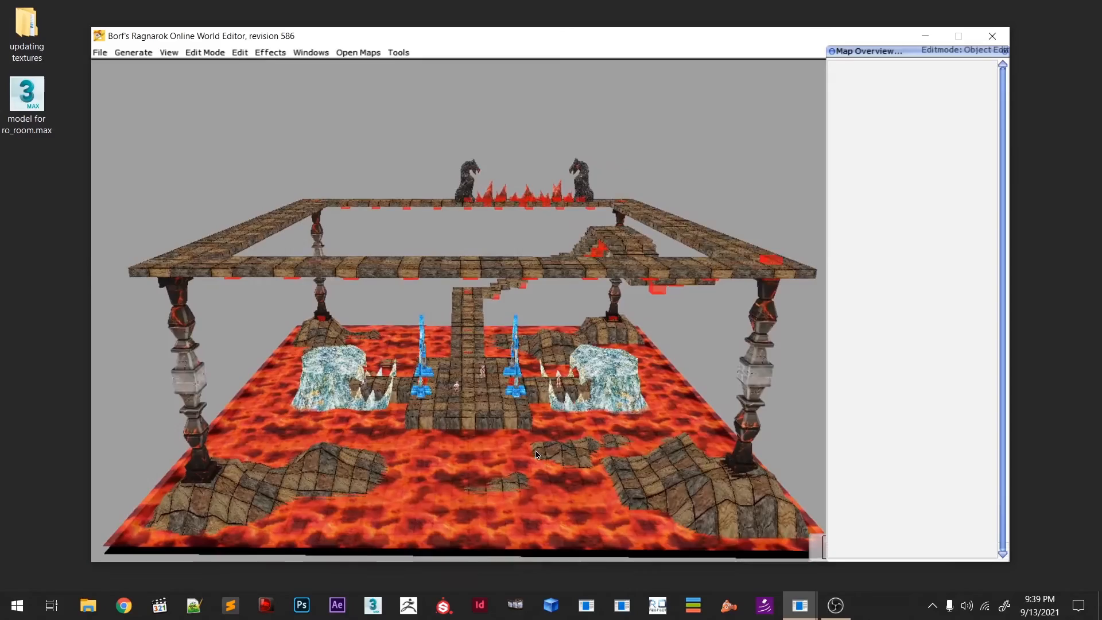
{"action": "scroll", "coordinate": [537, 453], "scroll_direction": "up", "scroll_amount": 10}
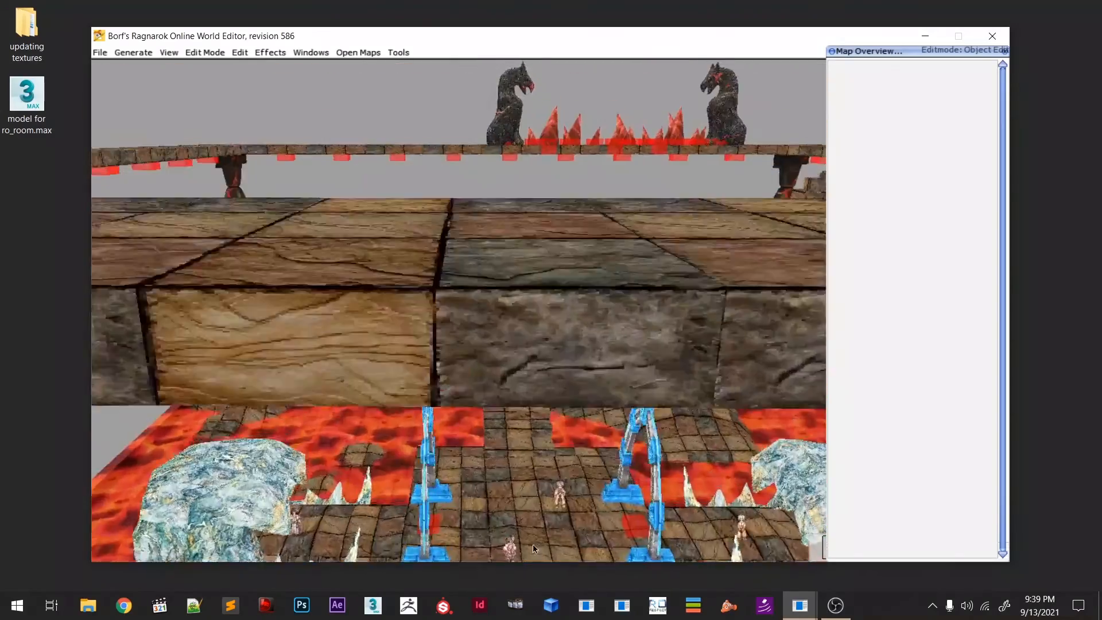
{"action": "right_click_drag", "start_coordinate": [533, 544], "coordinate": [533, 557]}
{"action": "right_click_drag", "start_coordinate": [534, 446], "coordinate": [533, 310], "text": "shift"}
{"action": "scroll", "coordinate": [539, 458], "scroll_direction": "down", "scroll_amount": 4}
{"action": "scroll", "coordinate": [524, 347], "scroll_direction": "down", "scroll_amount": 8}
{"action": "scroll", "coordinate": [547, 354], "scroll_direction": "up", "scroll_amount": 2}
{"action": "scroll", "coordinate": [531, 322], "scroll_direction": "up", "scroll_amount": 6}
{"action": "right_click_drag", "start_coordinate": [529, 373], "coordinate": [519, 455]}
{"action": "scroll", "coordinate": [530, 434], "scroll_direction": "down", "scroll_amount": 2}
{"action": "scroll", "coordinate": [497, 457], "scroll_direction": "down", "scroll_amount": 2}
{"action": "scroll", "coordinate": [519, 455], "scroll_direction": "down", "scroll_amount": 2}
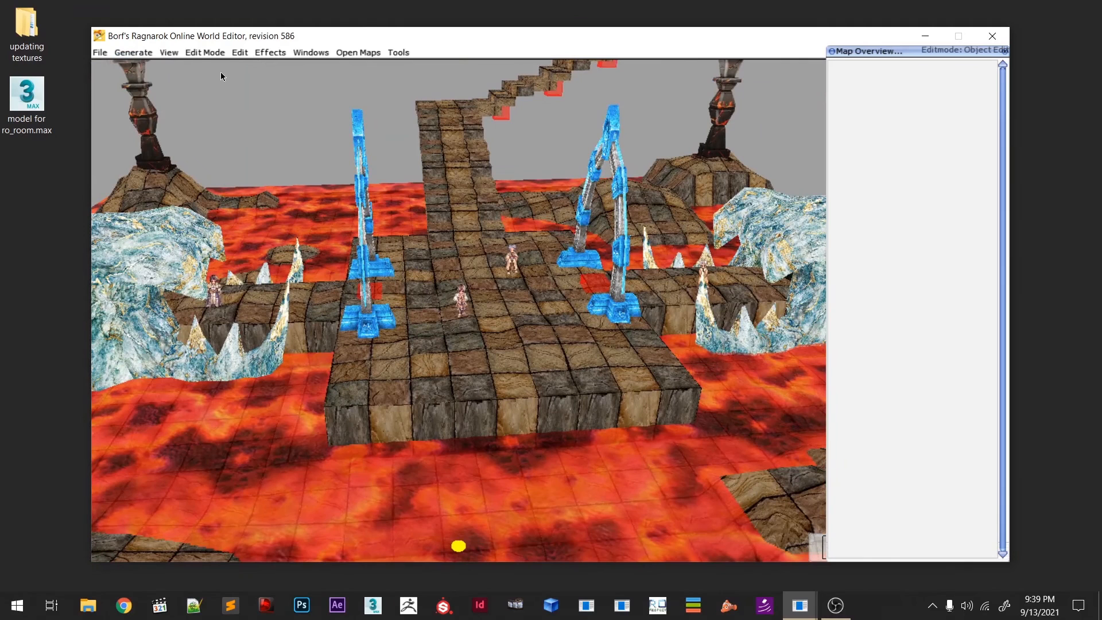
- In Effects Edit mode, place effect 47, Torch, on the side path between the ice spikes and the blue arch
{"action": "left_click", "coordinate": [221, 53]}
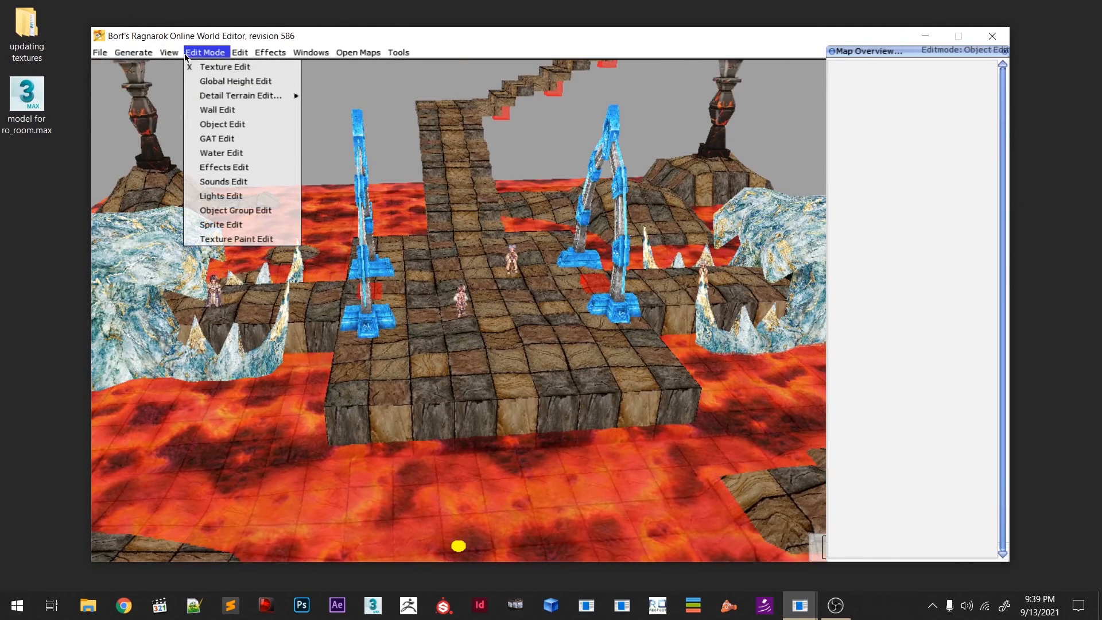
{"action": "left_click", "coordinate": [238, 167]}
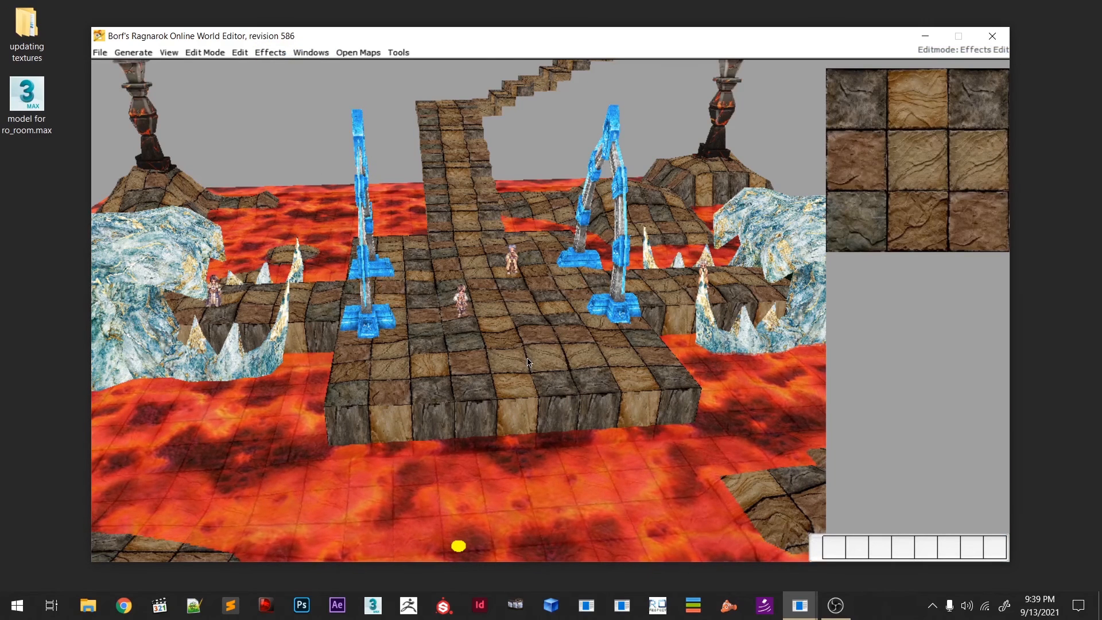
{"action": "right_click_drag", "start_coordinate": [500, 362], "coordinate": [503, 396]}
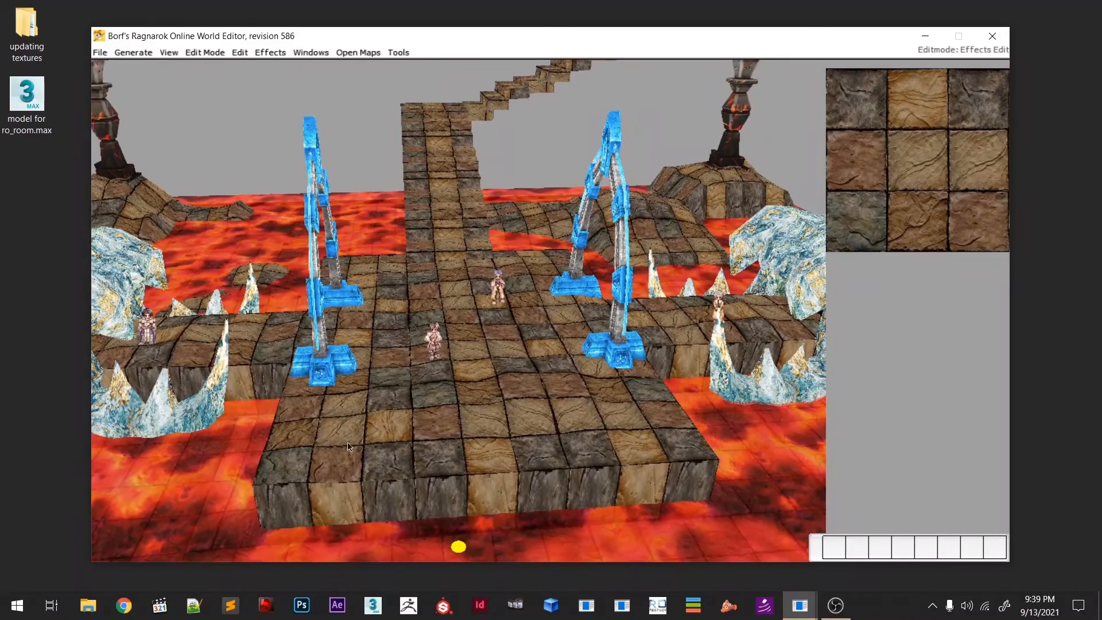
{"action": "left_click", "coordinate": [265, 53]}
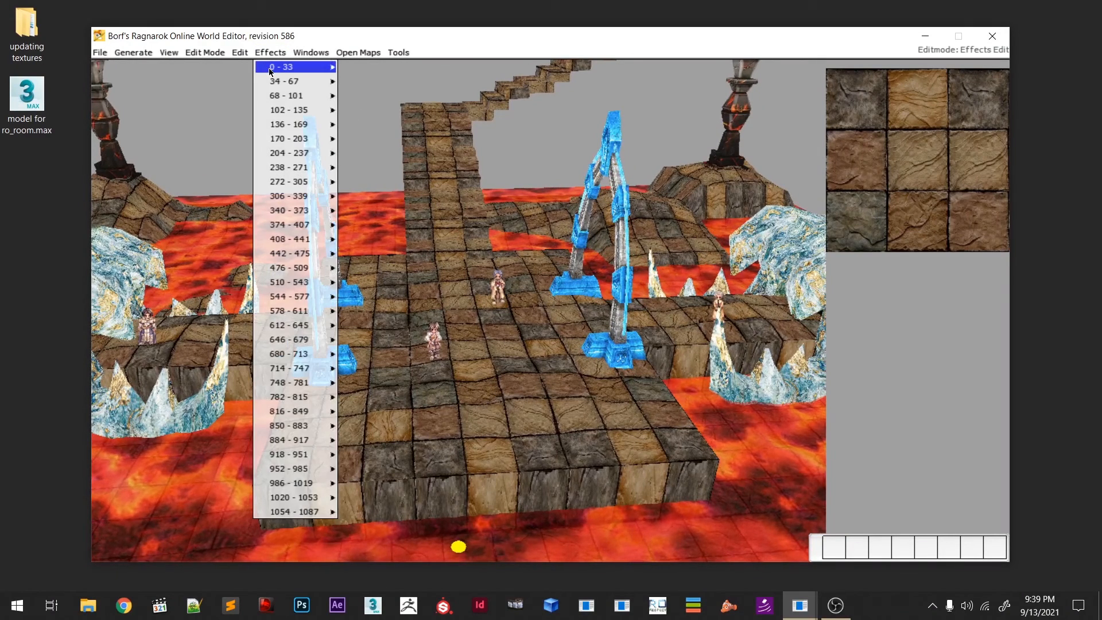
{"action": "mouse_move", "coordinate": [284, 81]}
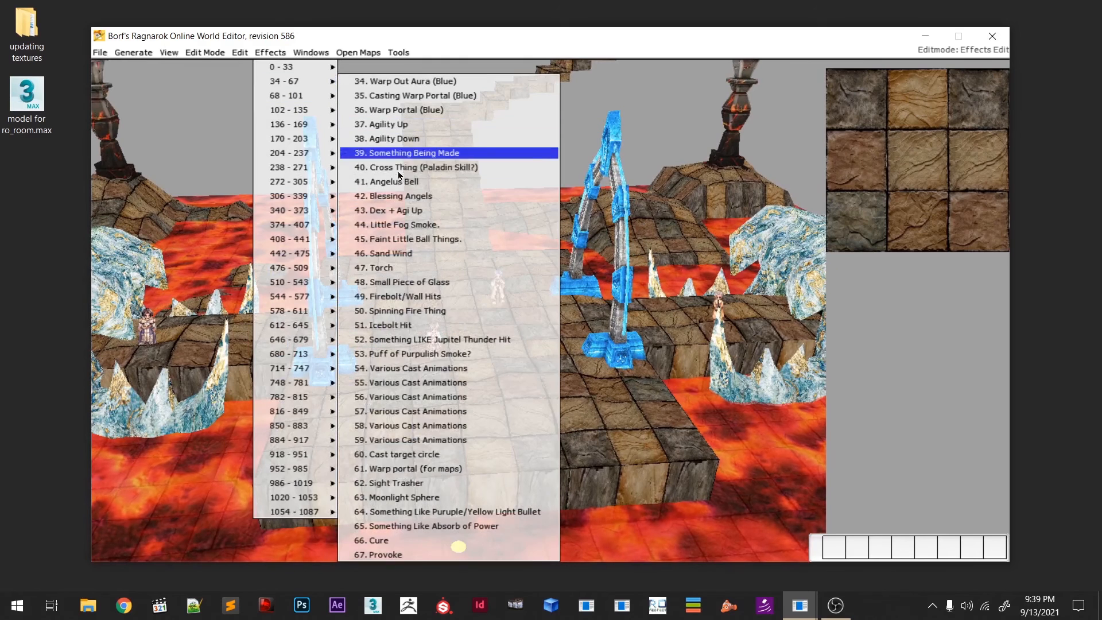
{"action": "left_click", "coordinate": [401, 267]}
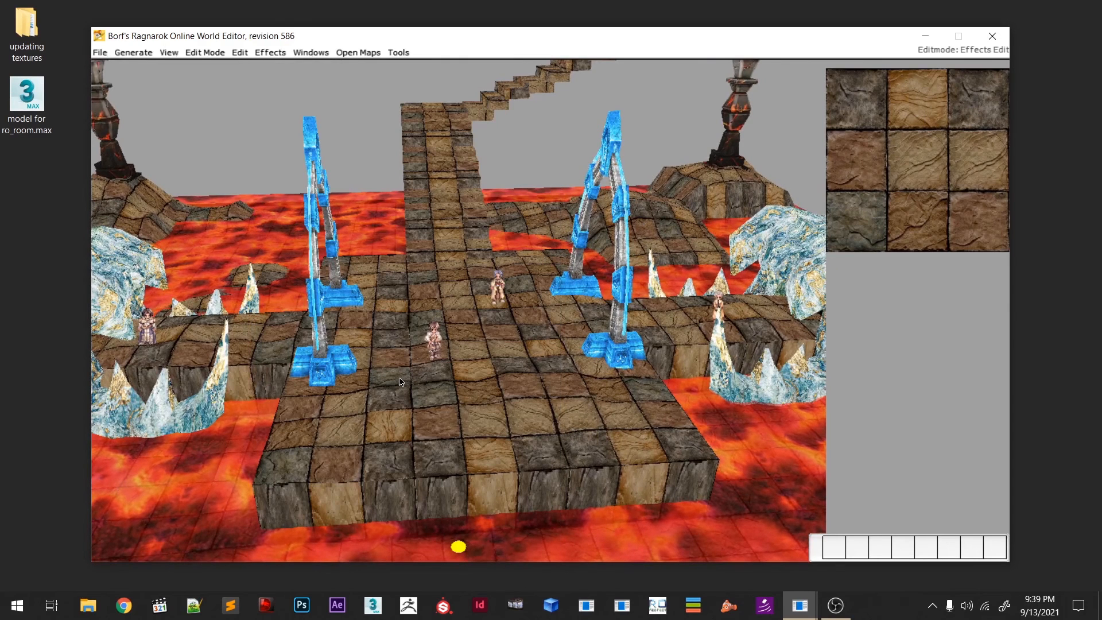
{"action": "mouse_move", "coordinate": [416, 425]}
{"action": "left_mouse_down"}
{"action": "mouse_move", "coordinate": [324, 409]}
{"action": "mouse_move", "coordinate": [265, 359]}
{"action": "mouse_move", "coordinate": [257, 337]}
{"action": "left_mouse_up"}
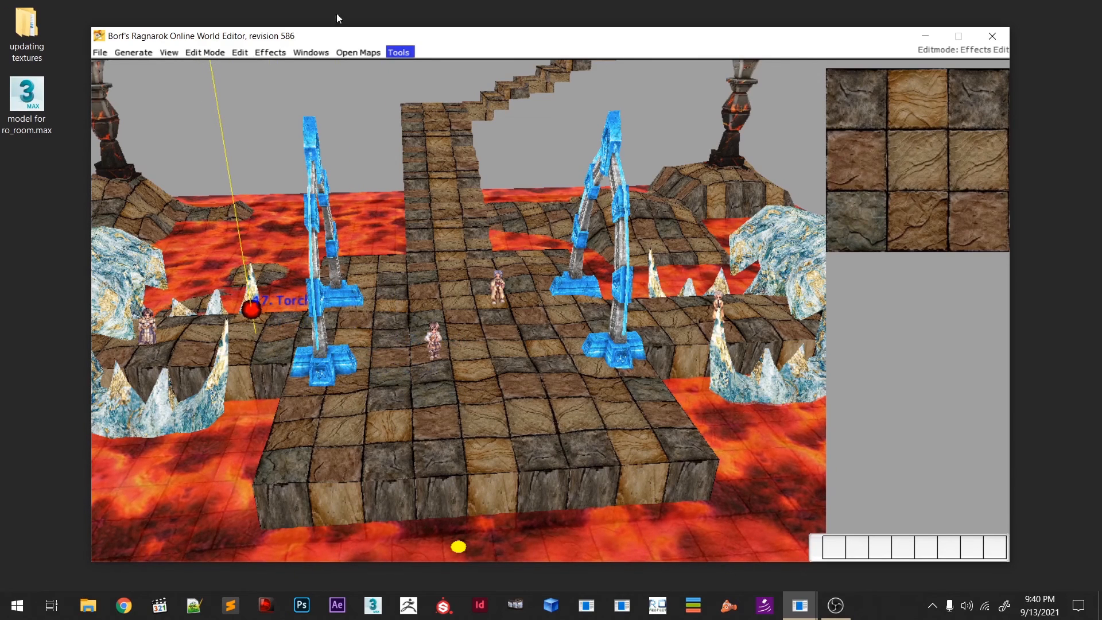
{"action": "left_click", "coordinate": [271, 52]}
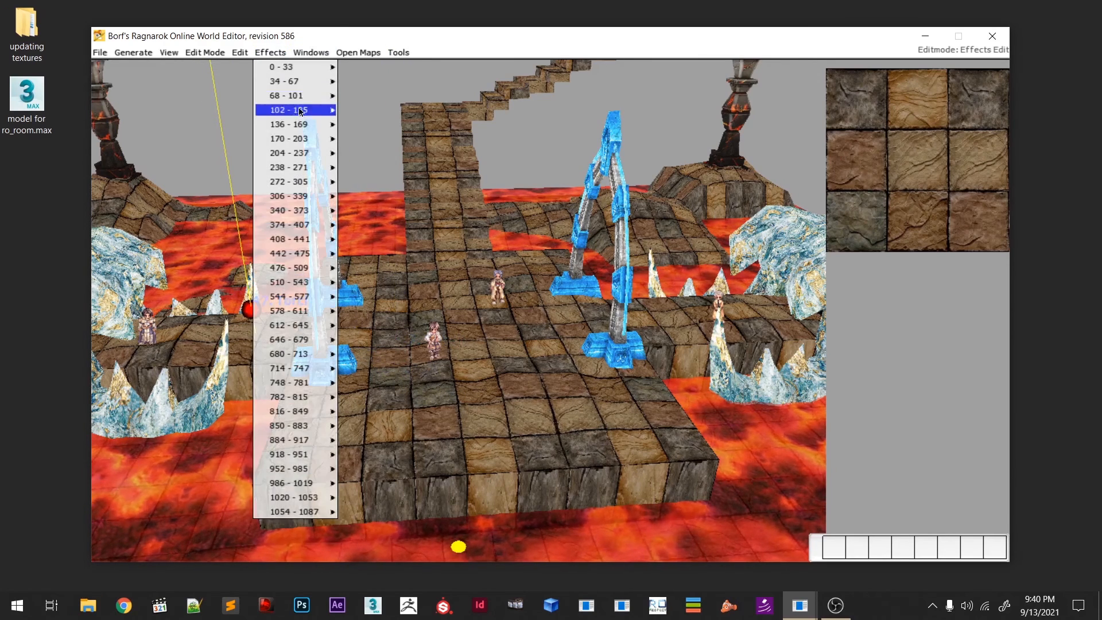
{"action": "mouse_move", "coordinate": [315, 158]}
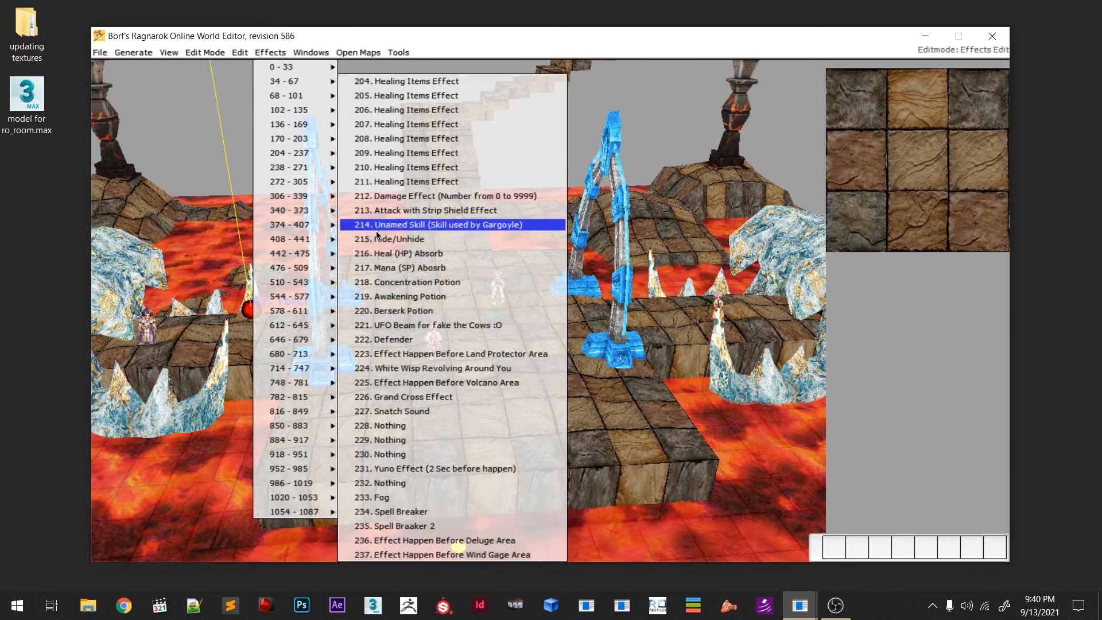
{"action": "left_click", "coordinate": [223, 332]}
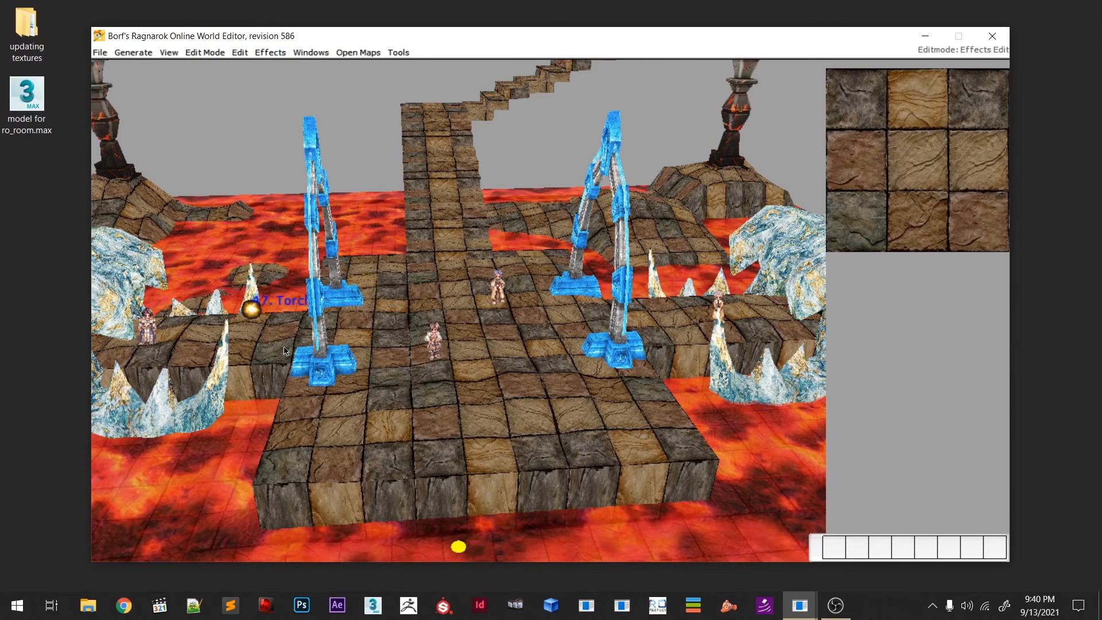
{"action": "left_click", "coordinate": [272, 54]}
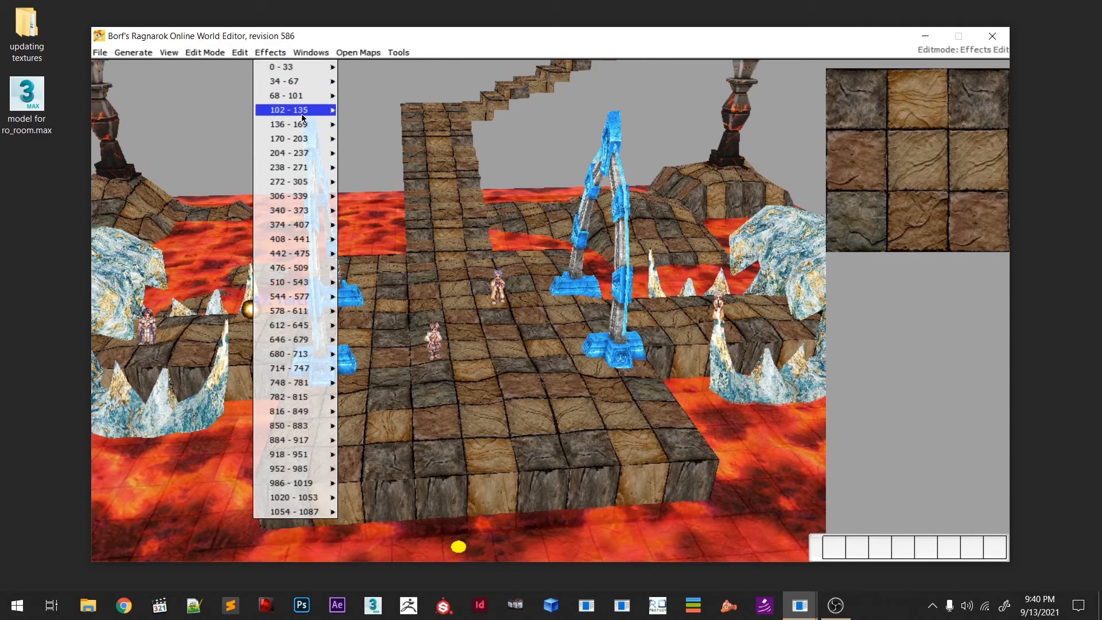
{"action": "left_click", "coordinate": [775, 612]}
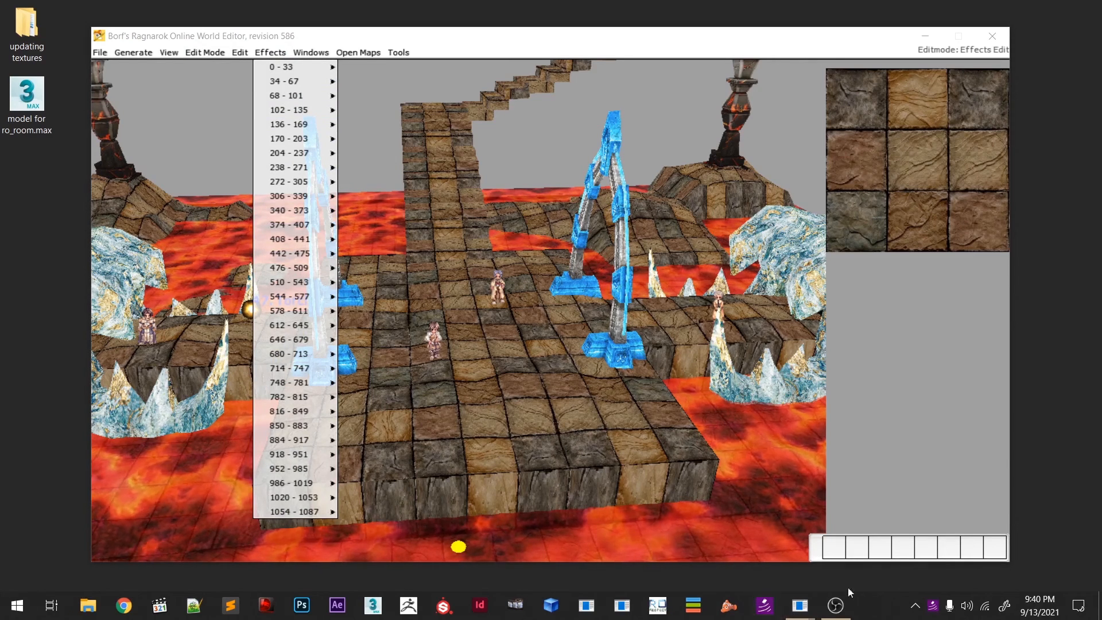
{"action": "right_click", "coordinate": [510, 292]}
{"action": "right_click", "coordinate": [510, 292]}
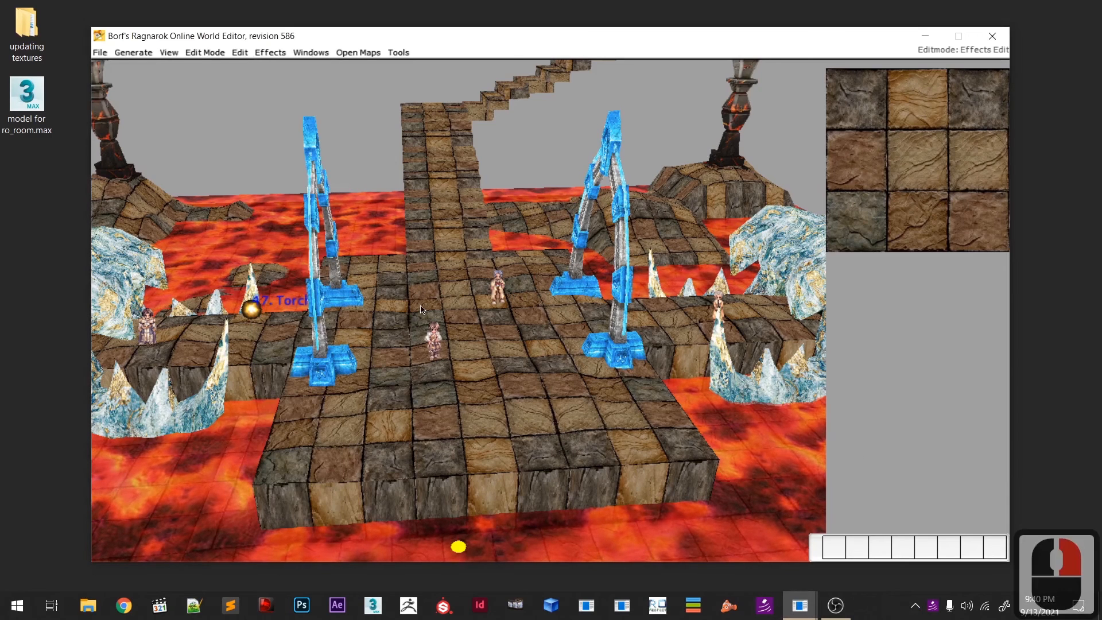
- Place effect 255, Fire Effect, on the central platform just inside the blue arch, near the Torch effect
{"action": "left_click", "coordinate": [271, 53]}
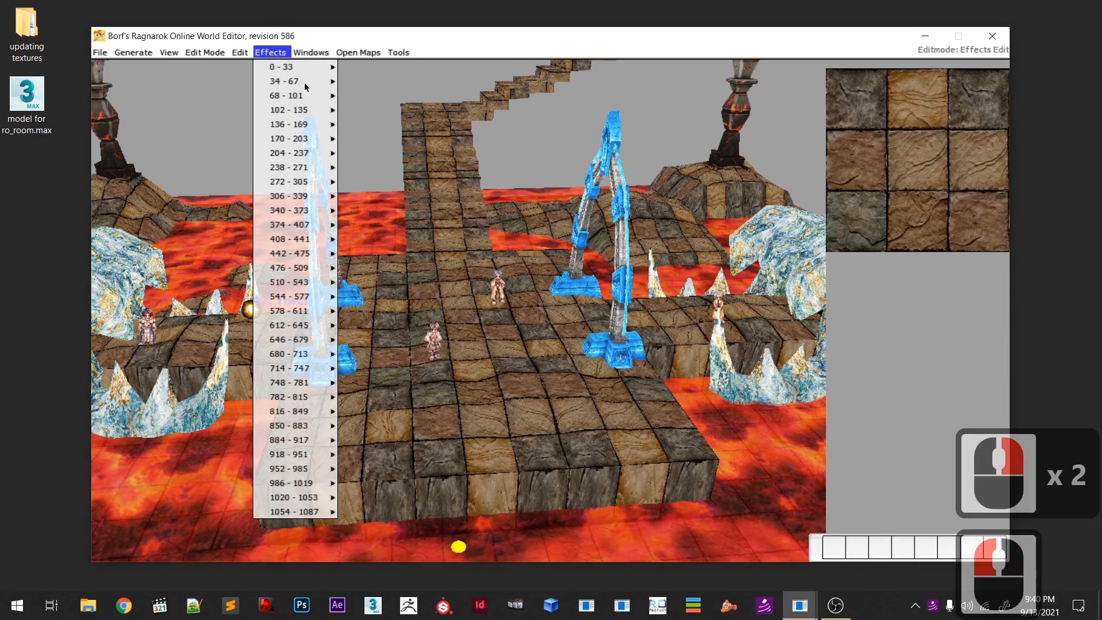
{"action": "left_click", "coordinate": [310, 182]}
{"action": "left_click", "coordinate": [307, 167]}
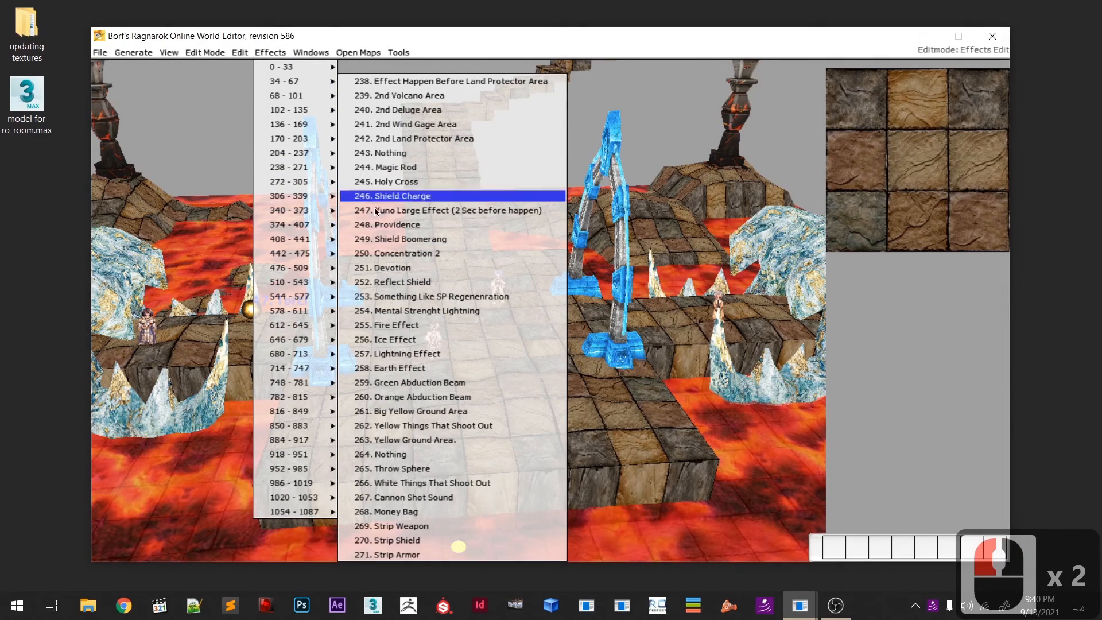
{"action": "left_click", "coordinate": [383, 325]}
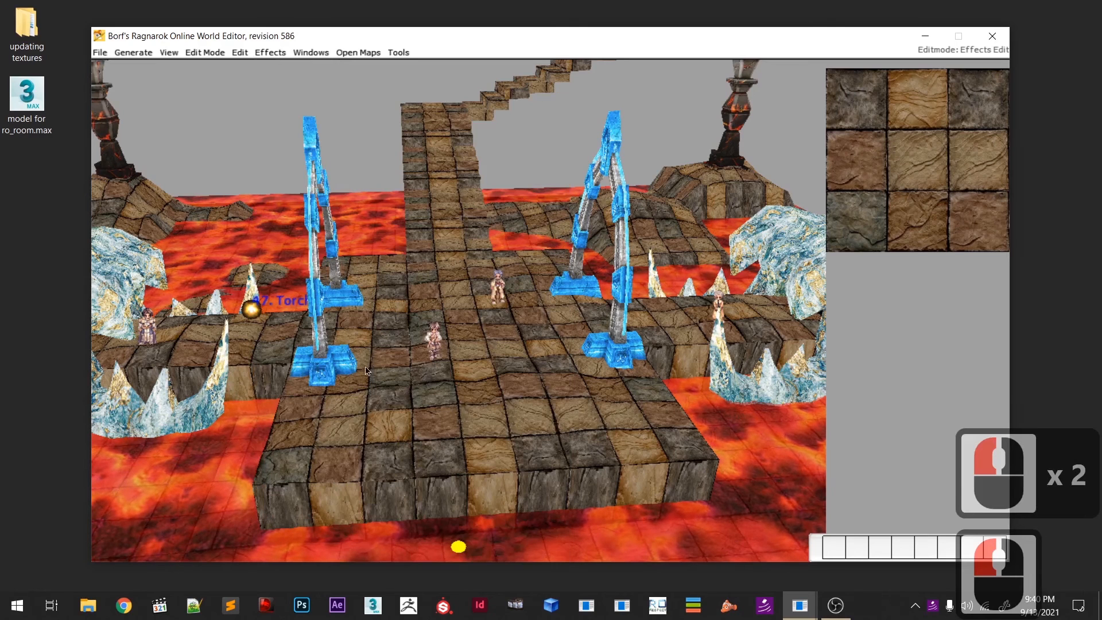
{"action": "left_click", "coordinate": [370, 406]}
{"action": "left_click", "coordinate": [367, 412], "text": "ctrl"}
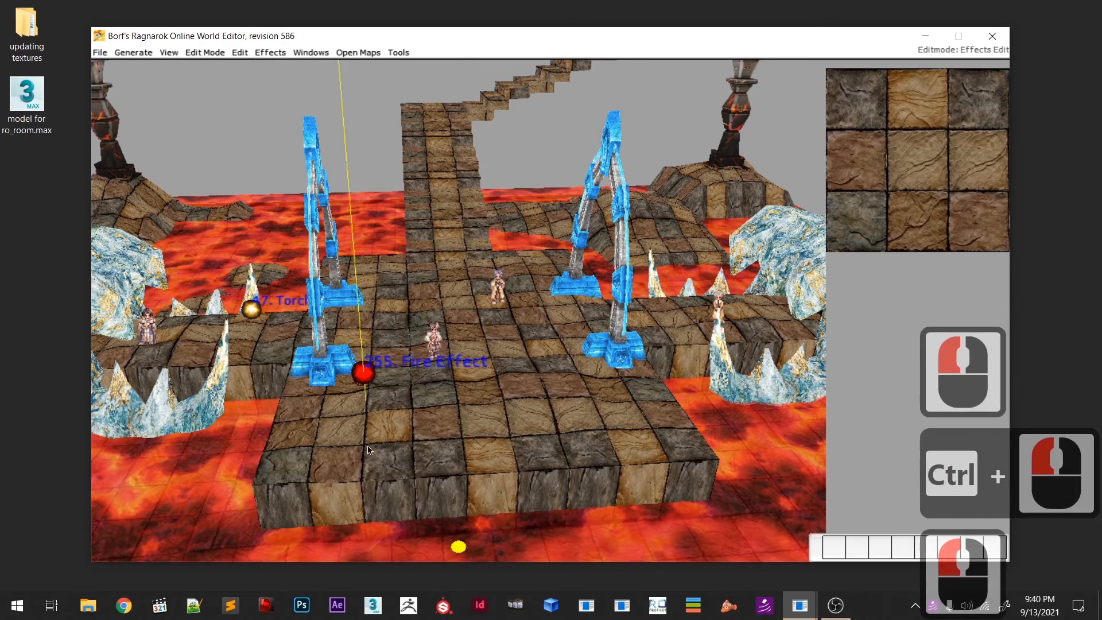
{"action": "left_click_drag", "start_coordinate": [359, 408], "coordinate": [347, 332]}
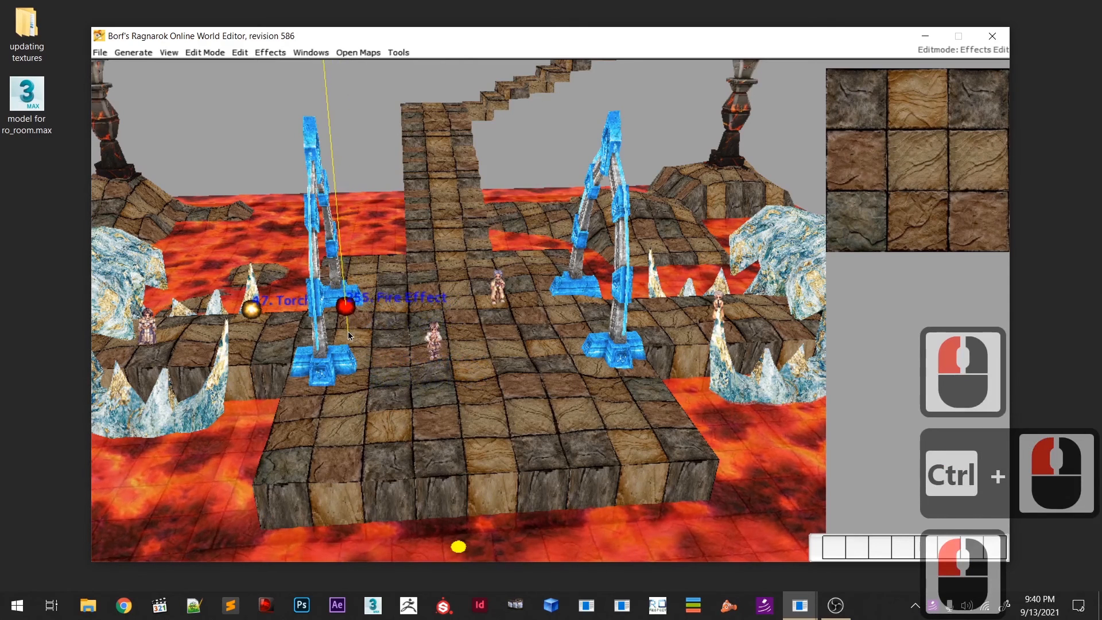
{"action": "right_click", "coordinate": [411, 384]}
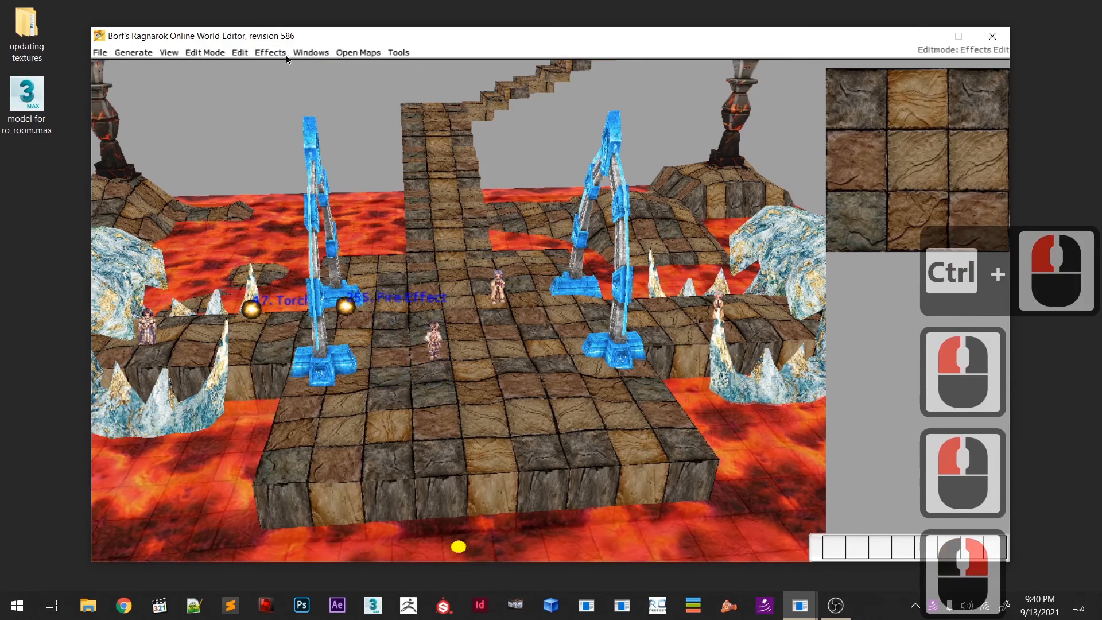
- Try effect 690, Burning Flame (Red), on the central platform, between the Fire Effect and the rear character
{"action": "left_click", "coordinate": [261, 54]}
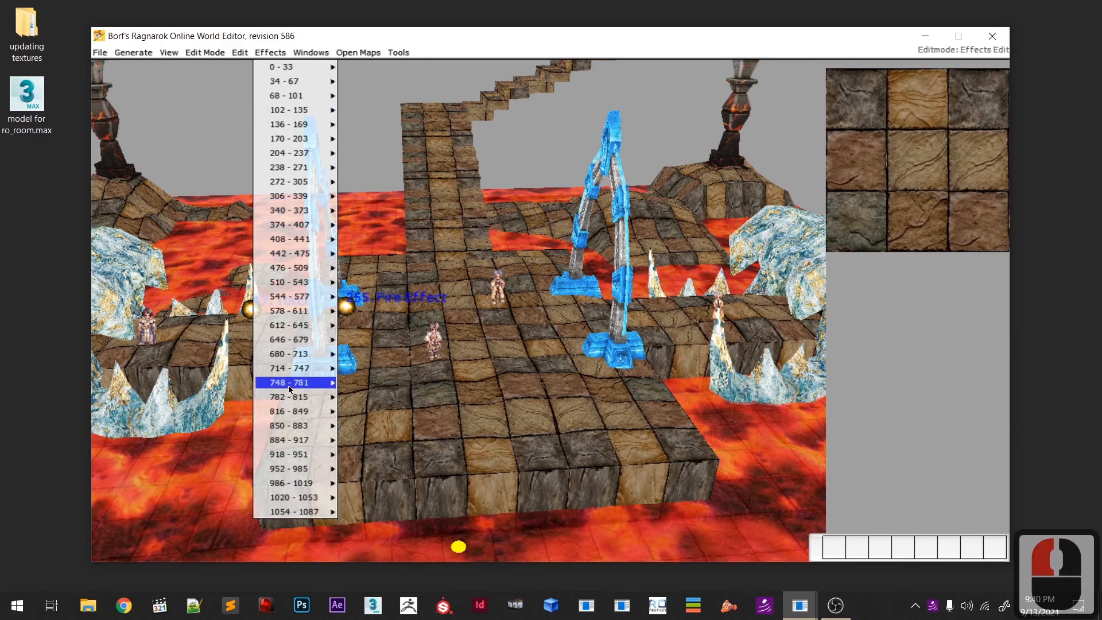
{"action": "left_click", "coordinate": [300, 340]}
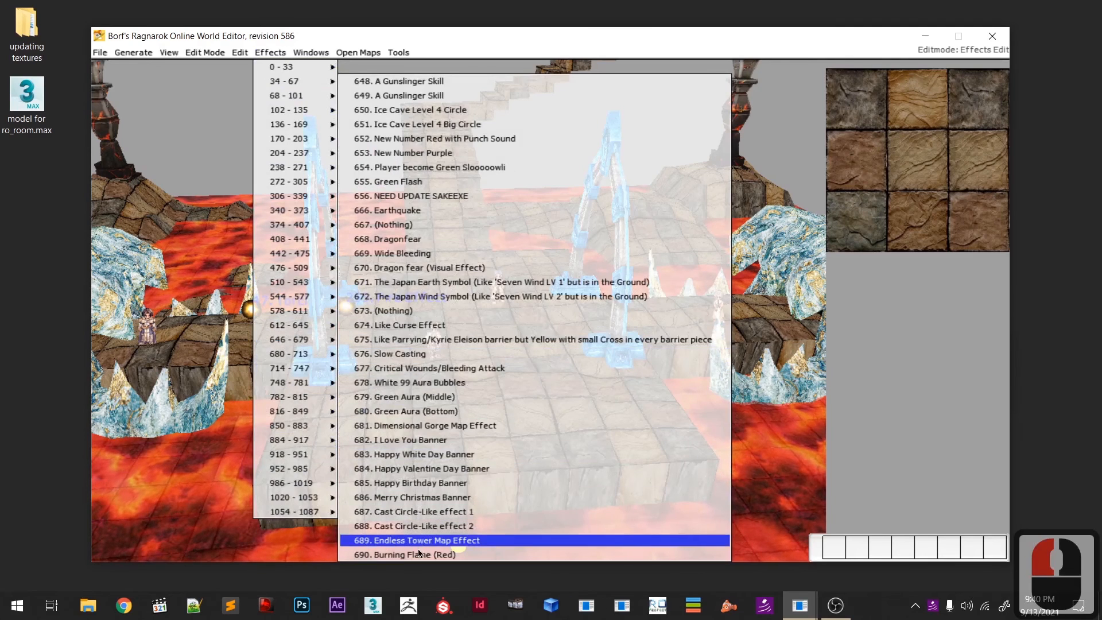
{"action": "left_click", "coordinate": [420, 554]}
{"action": "left_click", "coordinate": [422, 394], "text": "ctrl"}
{"action": "mouse_move", "coordinate": [424, 417]}
{"action": "left_mouse_down"}
{"action": "mouse_move", "coordinate": [427, 438]}
{"action": "mouse_move", "coordinate": [416, 412]}
{"action": "left_mouse_up"}
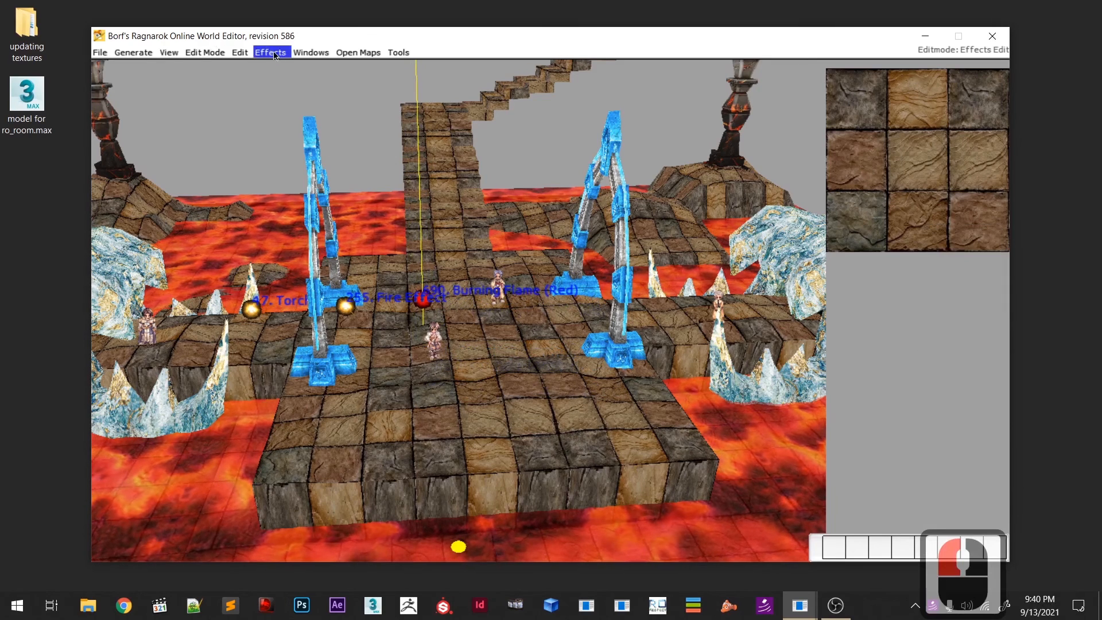
- Place effect 746, Fireshots from above, on the central platform near the characters
{"action": "left_click", "coordinate": [308, 397]}
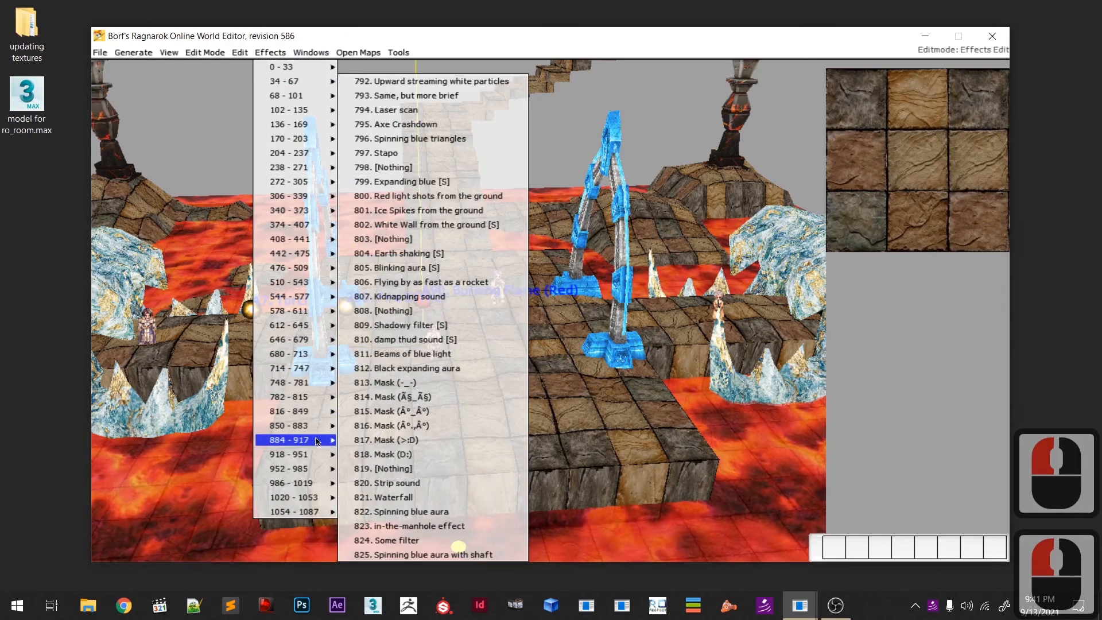
{"action": "left_click", "coordinate": [311, 384]}
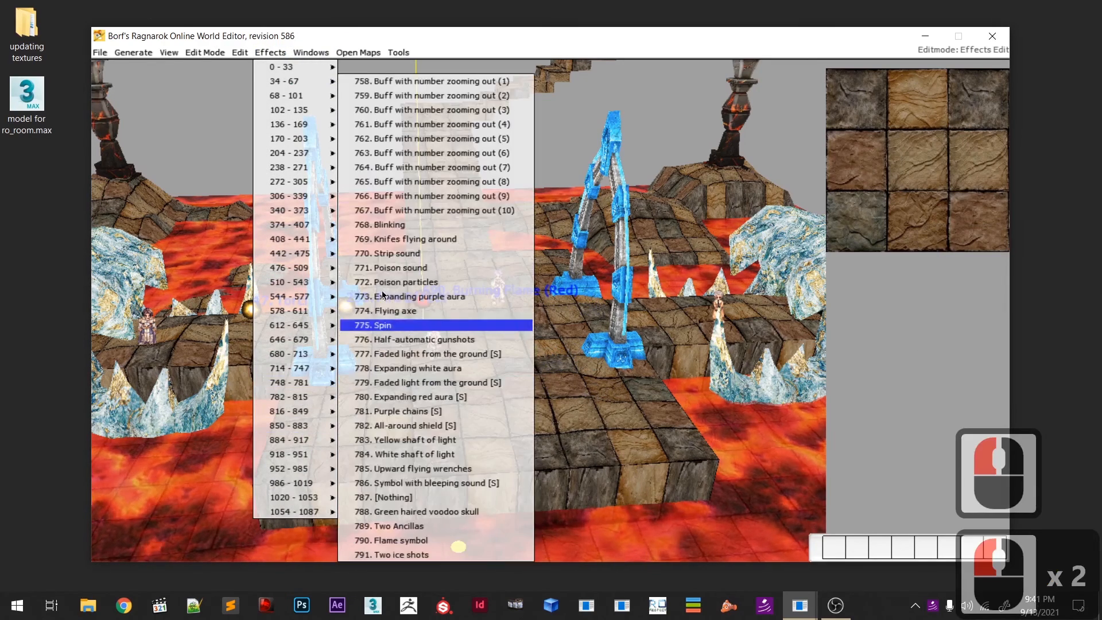
{"action": "left_click", "coordinate": [308, 370]}
{"action": "left_click", "coordinate": [392, 397]}
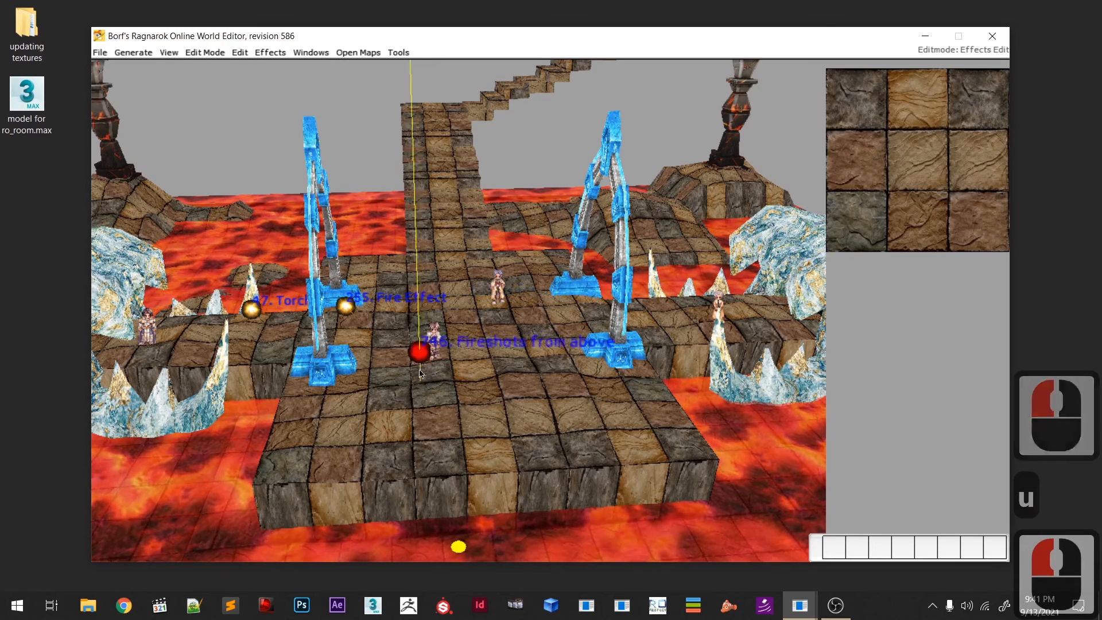
- Place effect 690, Burning Flame (Red), on the central platform beside the rear leg of the left blue arch
{"action": "scroll", "coordinate": [472, 429], "scroll_direction": "up", "scroll_amount": 7}
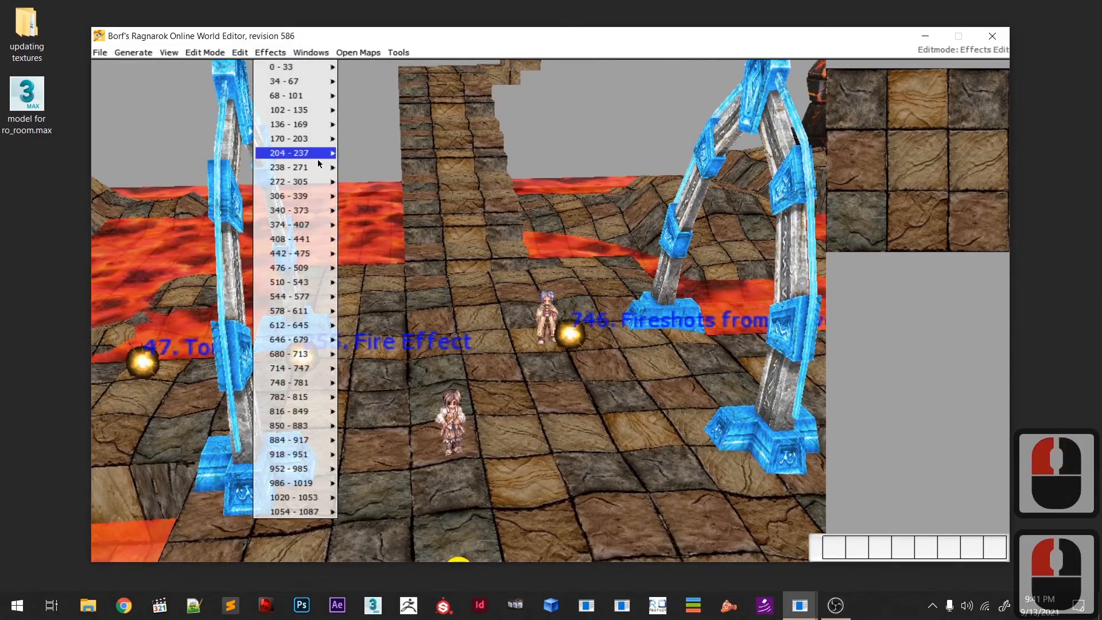
{"action": "right_click", "coordinate": [427, 268]}
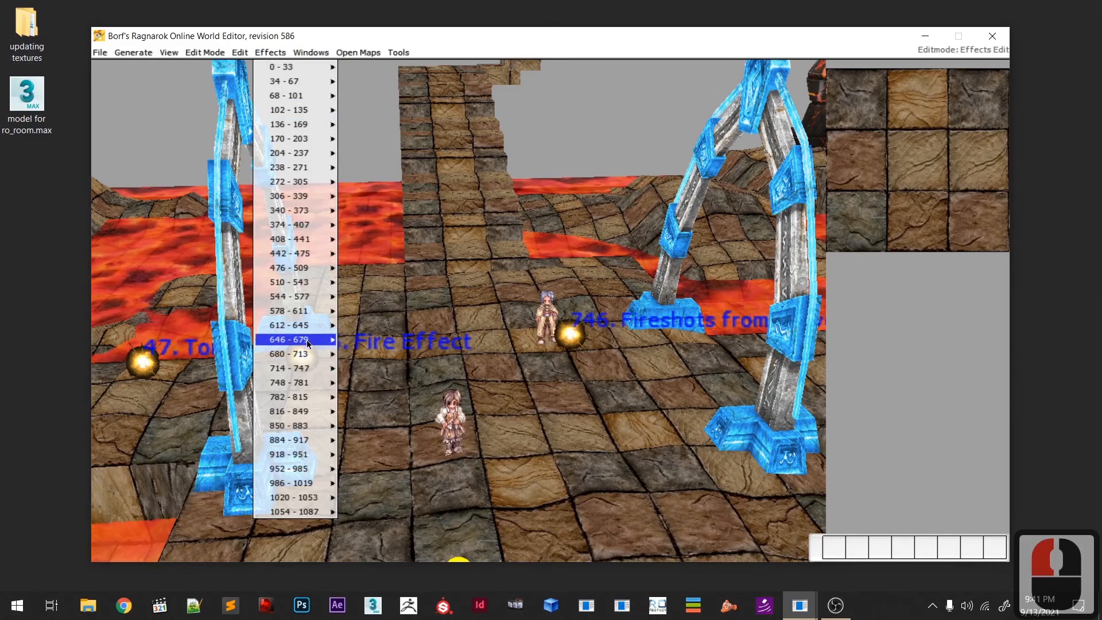
{"action": "left_click", "coordinate": [293, 354]}
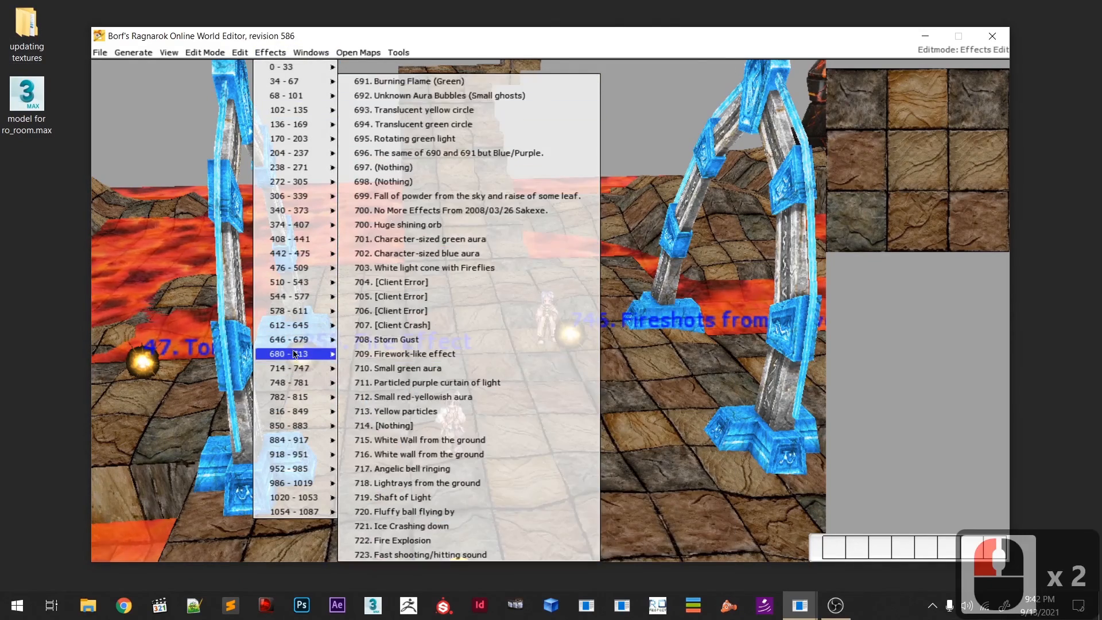
{"action": "left_click", "coordinate": [309, 341]}
{"action": "left_click", "coordinate": [492, 442], "text": "ctrl"}
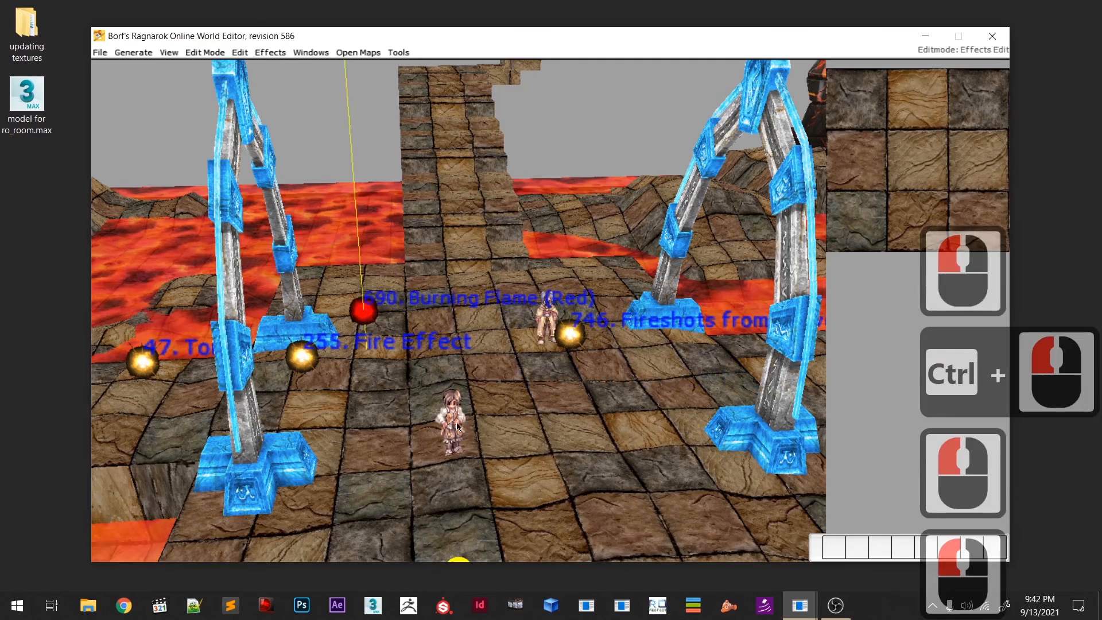
- Place effect 788, Green haired voodoo skull, behind the left blue arch
{"action": "left_click", "coordinate": [270, 53]}
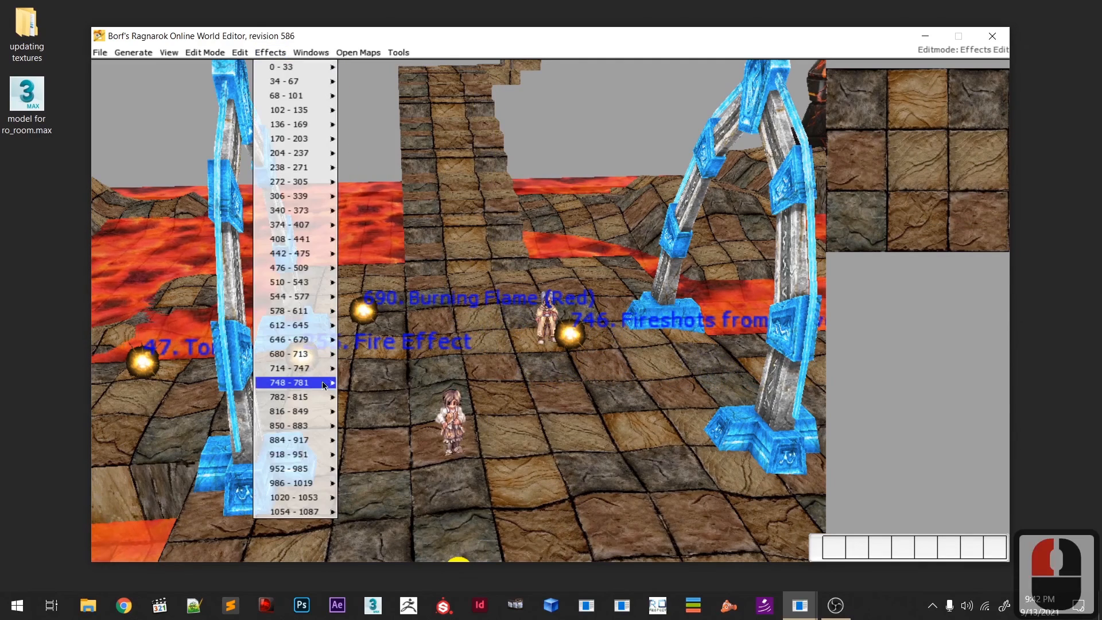
{"action": "left_click", "coordinate": [292, 384]}
{"action": "left_click", "coordinate": [393, 513]}
{"action": "left_click", "coordinate": [535, 476], "text": "ctrl"}
{"action": "left_click", "coordinate": [535, 478]}
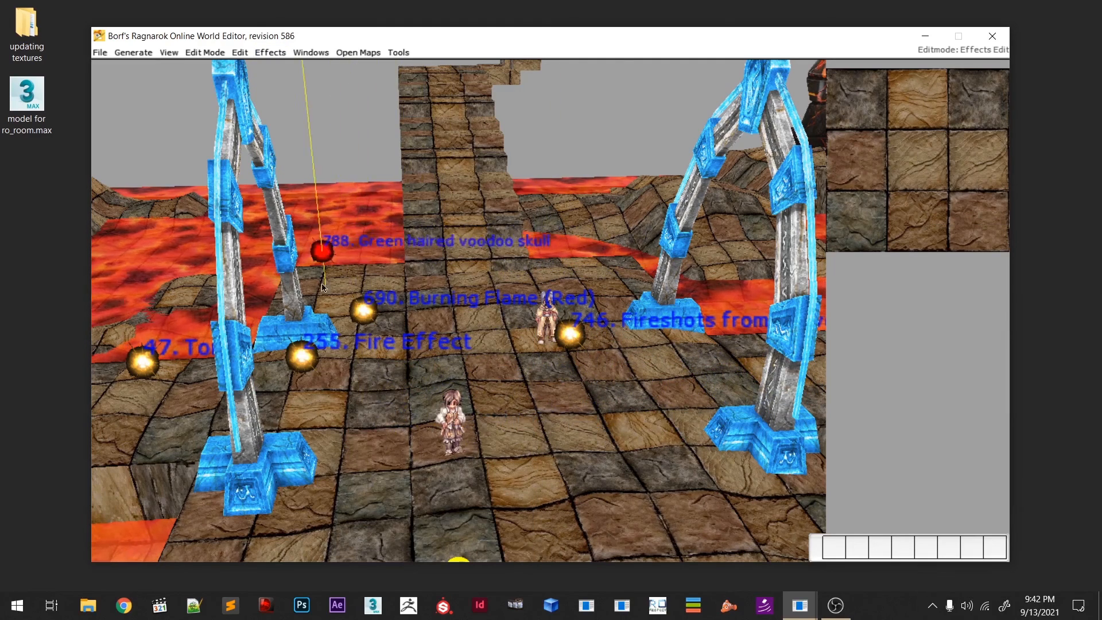
- Place effect 44, Little Fog Smoke, and move it from the central platform to the front ice spikes on the right
{"action": "left_click", "coordinate": [270, 53]}
{"action": "left_click", "coordinate": [290, 81]}
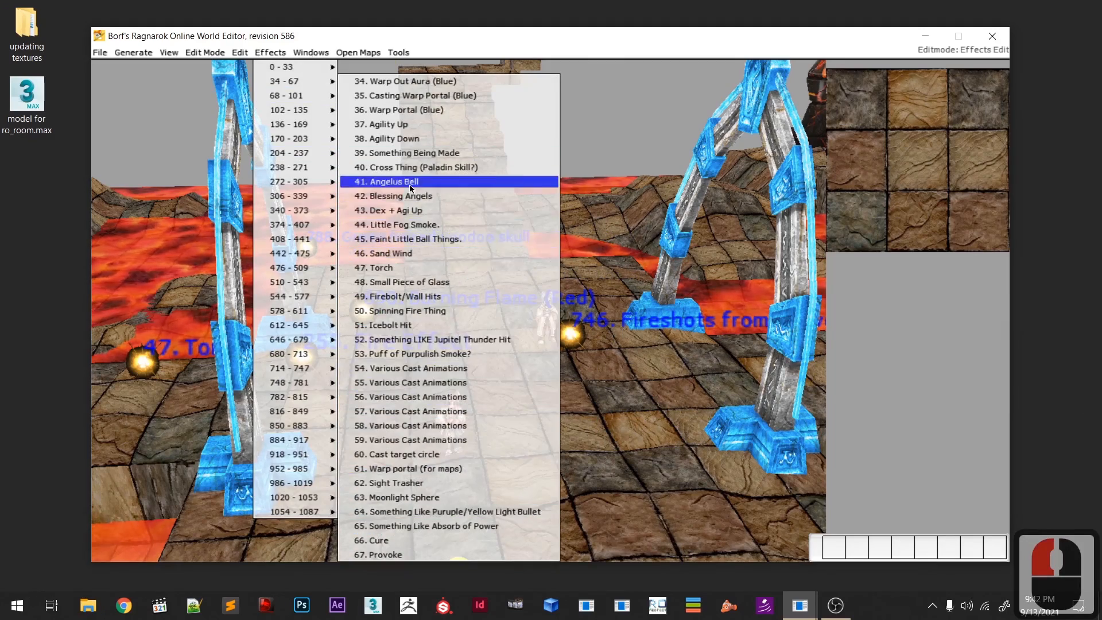
{"action": "left_click", "coordinate": [405, 225]}
{"action": "right_click_drag", "start_coordinate": [459, 448], "coordinate": [377, 356]}
{"action": "left_click", "coordinate": [606, 316], "text": "ctrl"}
{"action": "scroll", "coordinate": [377, 356], "scroll_direction": "down", "scroll_amount": 5}
{"action": "left_click", "coordinate": [377, 356]}
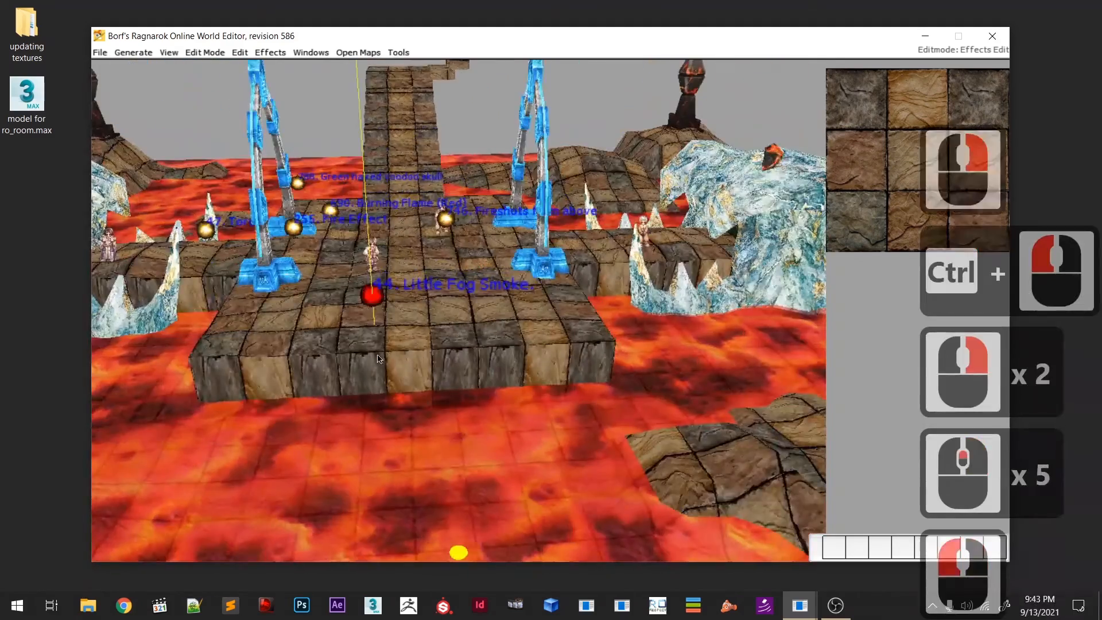
{"action": "left_click_drag", "start_coordinate": [377, 359], "coordinate": [678, 350]}
- Place effect 800, Red light shots from the ground, on the right side path between the ice spikes
{"action": "right_click_drag", "start_coordinate": [678, 350], "coordinate": [508, 437]}
{"action": "scroll", "coordinate": [504, 419], "scroll_direction": "up", "scroll_amount": 4}
{"action": "mouse_move", "coordinate": [508, 436]}
{"action": "right_mouse_down"}
{"action": "mouse_move", "coordinate": [512, 457]}
{"action": "mouse_move", "coordinate": [500, 425]}
{"action": "mouse_move", "coordinate": [516, 432]}
{"action": "right_mouse_up"}
{"action": "left_click", "coordinate": [271, 53]}
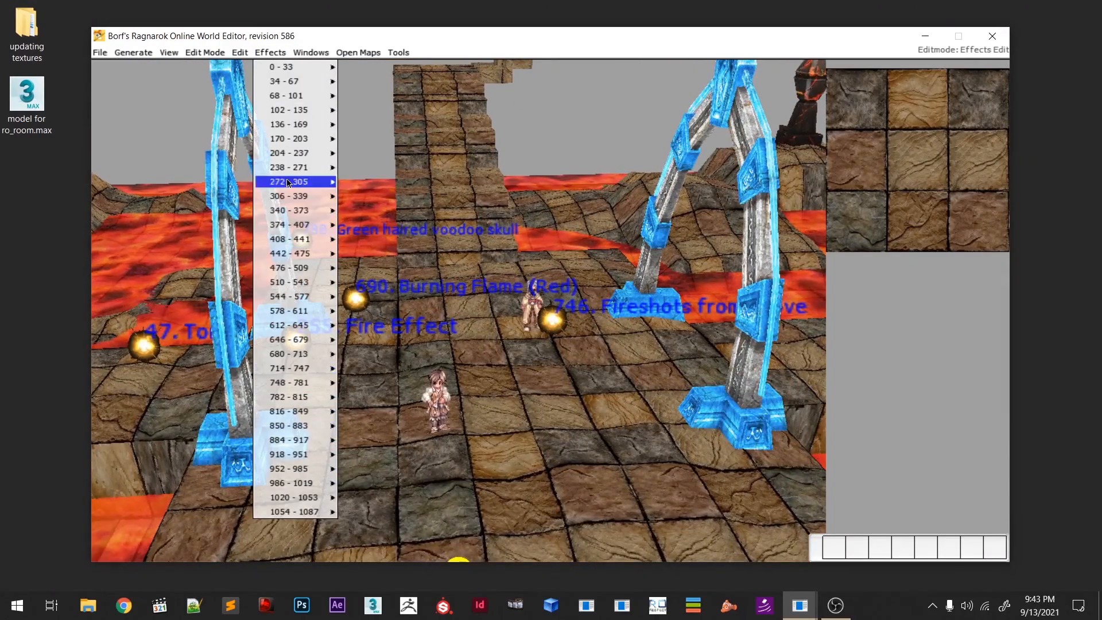
{"action": "left_click", "coordinate": [304, 413]}
{"action": "double_click", "coordinate": [305, 398]}
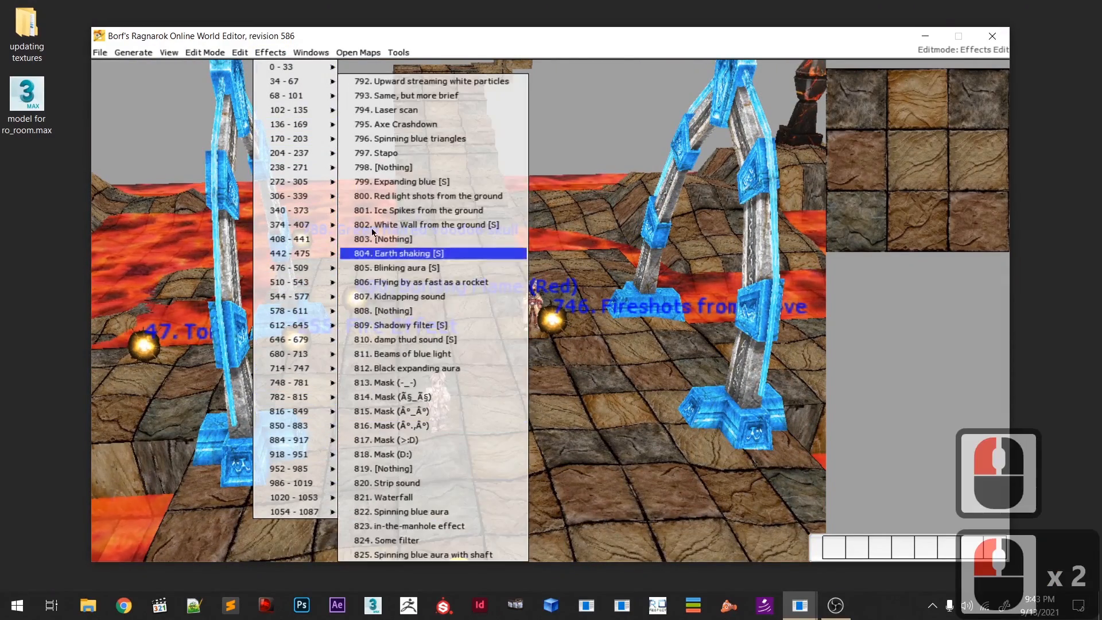
{"action": "left_click", "coordinate": [398, 196]}
{"action": "left_click", "coordinate": [510, 450], "text": "ctrl"}
{"action": "right_click_drag", "start_coordinate": [510, 451], "coordinate": [439, 322]}
{"action": "scroll", "coordinate": [439, 322], "scroll_direction": "down", "scroll_amount": 3}
{"action": "left_click_drag", "start_coordinate": [439, 272], "coordinate": [444, 341]}
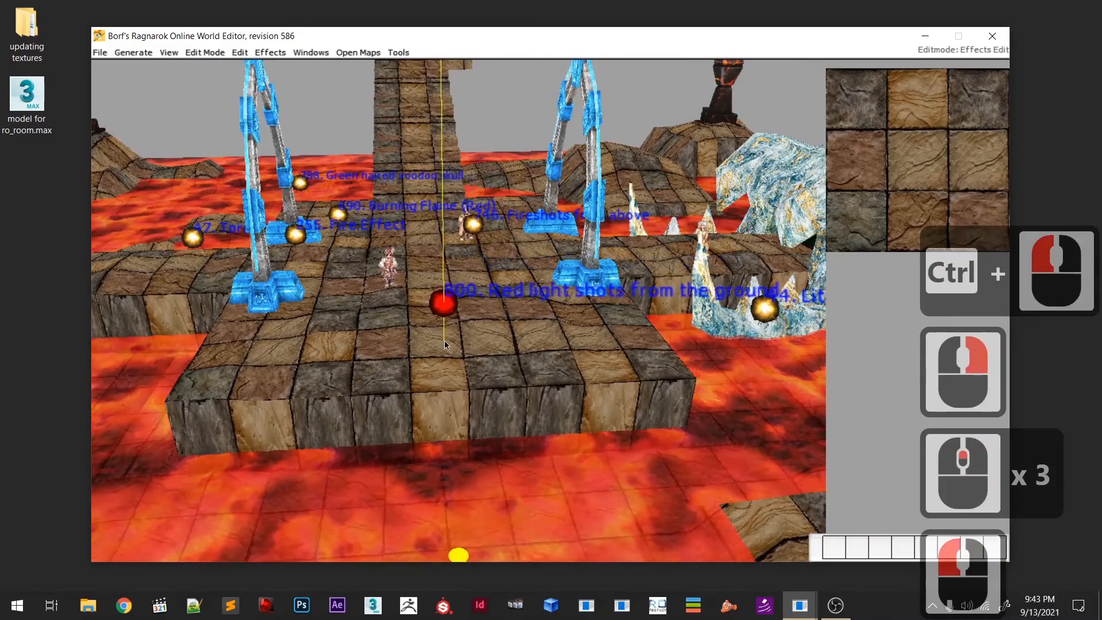
- Place effect 544, Warmth Red Sprite, near the front left corner of the central platform
{"action": "left_click", "coordinate": [271, 52]}
{"action": "left_click", "coordinate": [294, 297]}
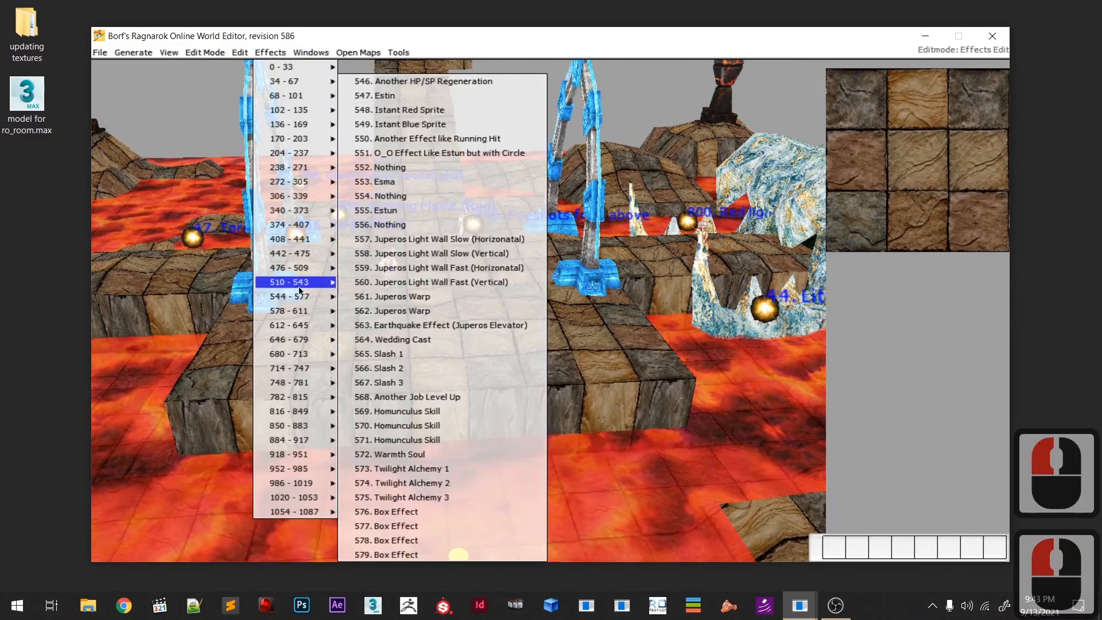
{"action": "left_click", "coordinate": [297, 286]}
{"action": "left_click", "coordinate": [367, 535]}
{"action": "left_click", "coordinate": [307, 342], "text": "ctrl"}
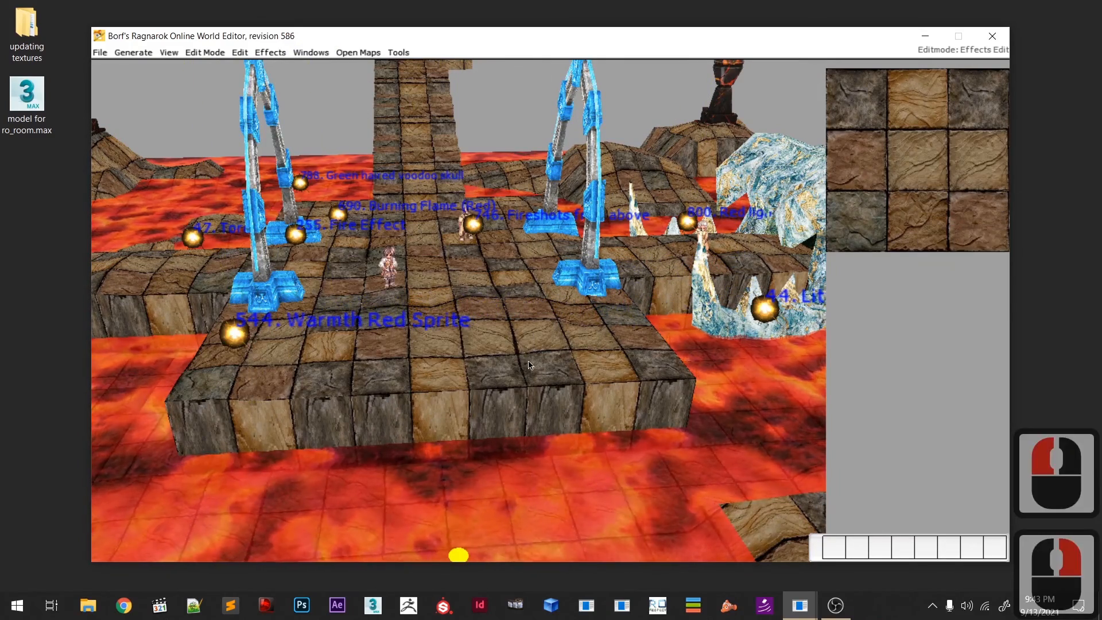
- Choose effect 847, the light ray effect, and place it behind the left blue arch near the Torch effect
{"action": "left_click", "coordinate": [270, 52]}
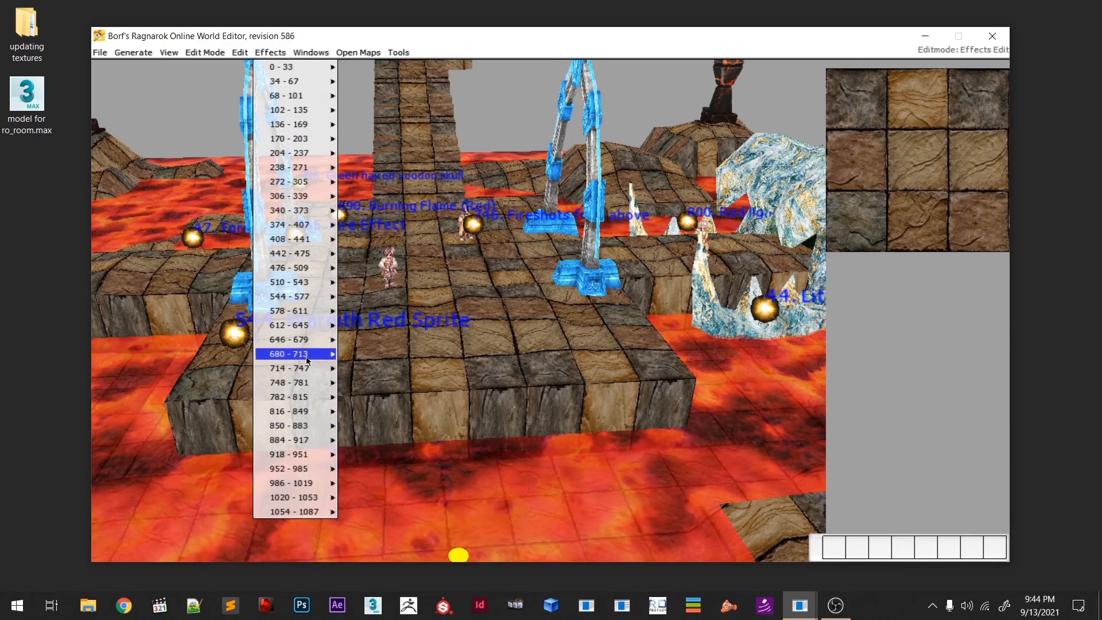
{"action": "left_click", "coordinate": [307, 441]}
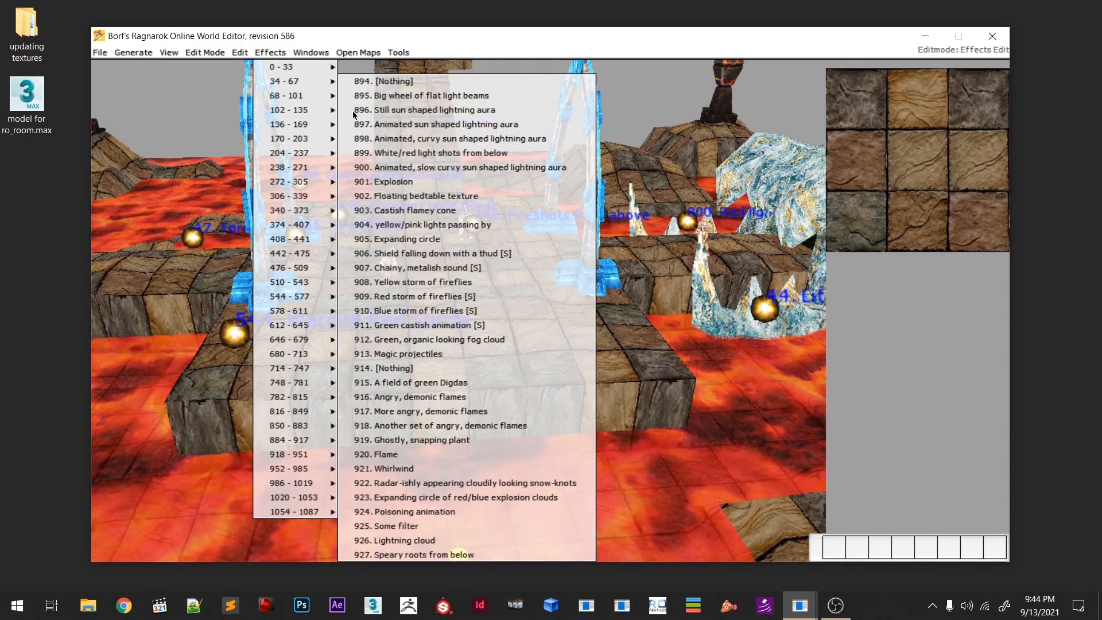
{"action": "left_click", "coordinate": [299, 468]}
{"action": "left_click", "coordinate": [300, 440]}
{"action": "left_click", "coordinate": [301, 426]}
{"action": "left_click", "coordinate": [302, 412]}
{"action": "left_click", "coordinate": [417, 386]}
{"action": "right_click_drag", "start_coordinate": [418, 386], "coordinate": [633, 414]}
- In Object Edit mode, delete the stray reddish rock model on the right ice formation, and return to Effects Edit mode
{"action": "scroll", "coordinate": [448, 393], "scroll_direction": "down", "scroll_amount": 2}
{"action": "scroll", "coordinate": [633, 414], "scroll_direction": "up", "scroll_amount": 4}
{"action": "key", "text": "F5"}
{"action": "left_click", "coordinate": [727, 374]}
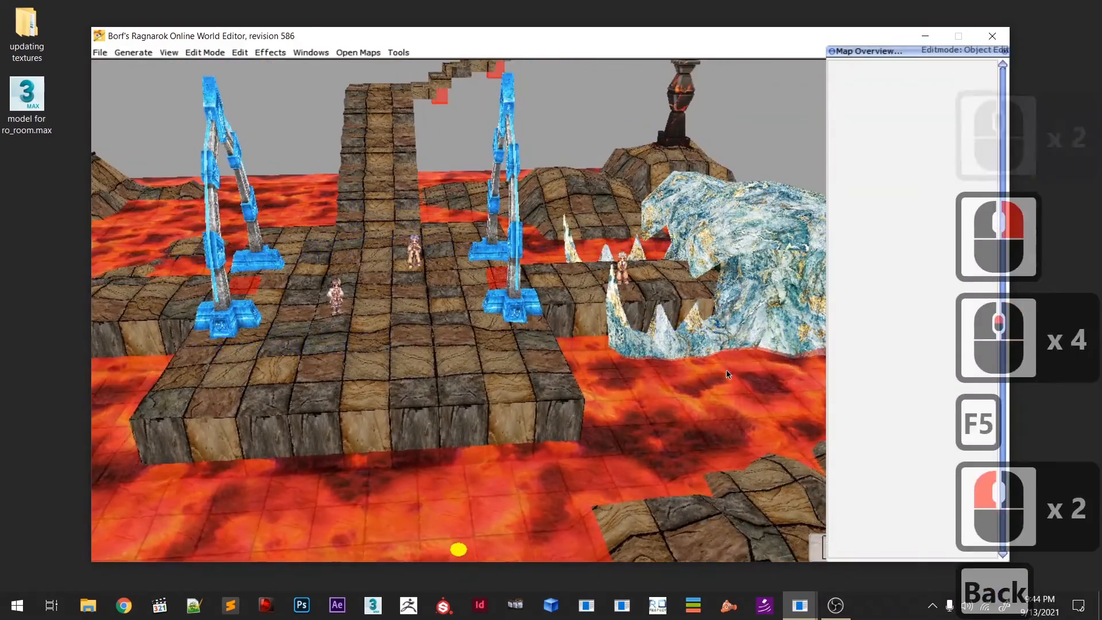
{"action": "key", "text": "BackSpace"}
{"action": "right_click_drag", "start_coordinate": [468, 409], "coordinate": [519, 414]}
{"action": "middle_click", "coordinate": [518, 414]}
{"action": "scroll", "coordinate": [511, 415], "scroll_direction": "up", "scroll_amount": 2}
{"action": "left_click", "coordinate": [205, 52]}
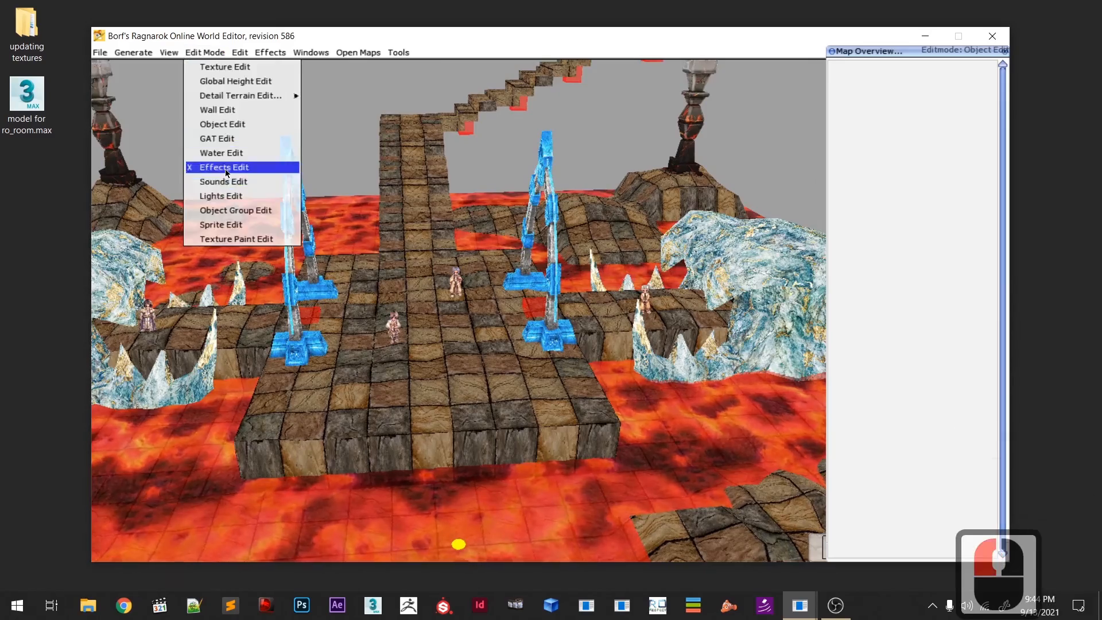
{"action": "left_click", "coordinate": [225, 167]}
- Place the Red Pulse Flash effect on the lava in front of the left ice formation
{"action": "right_click_drag", "start_coordinate": [368, 351], "coordinate": [348, 316]}
{"action": "middle_click_drag", "start_coordinate": [322, 345], "coordinate": [373, 390]}
{"action": "scroll", "coordinate": [373, 391], "scroll_direction": "down", "scroll_amount": 4}
{"action": "middle_click_drag", "start_coordinate": [259, 374], "coordinate": [382, 428]}
{"action": "scroll", "coordinate": [382, 428], "scroll_direction": "down", "scroll_amount": 3}
{"action": "scroll", "coordinate": [382, 428], "scroll_direction": "up", "scroll_amount": 3}
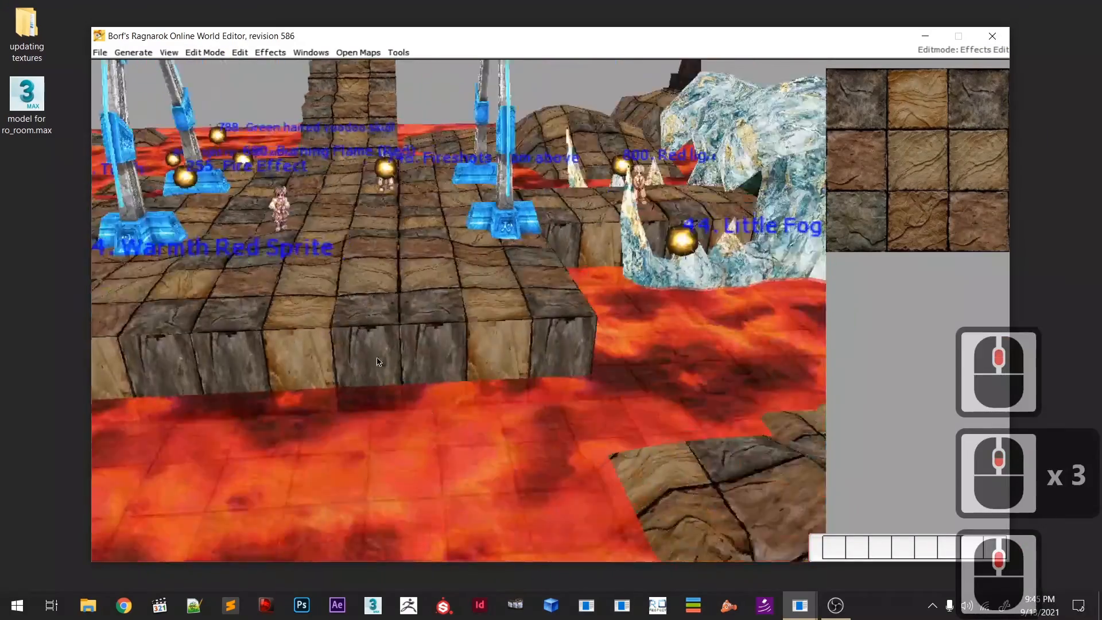
{"action": "left_click", "coordinate": [271, 53]}
{"action": "left_click", "coordinate": [295, 353]}
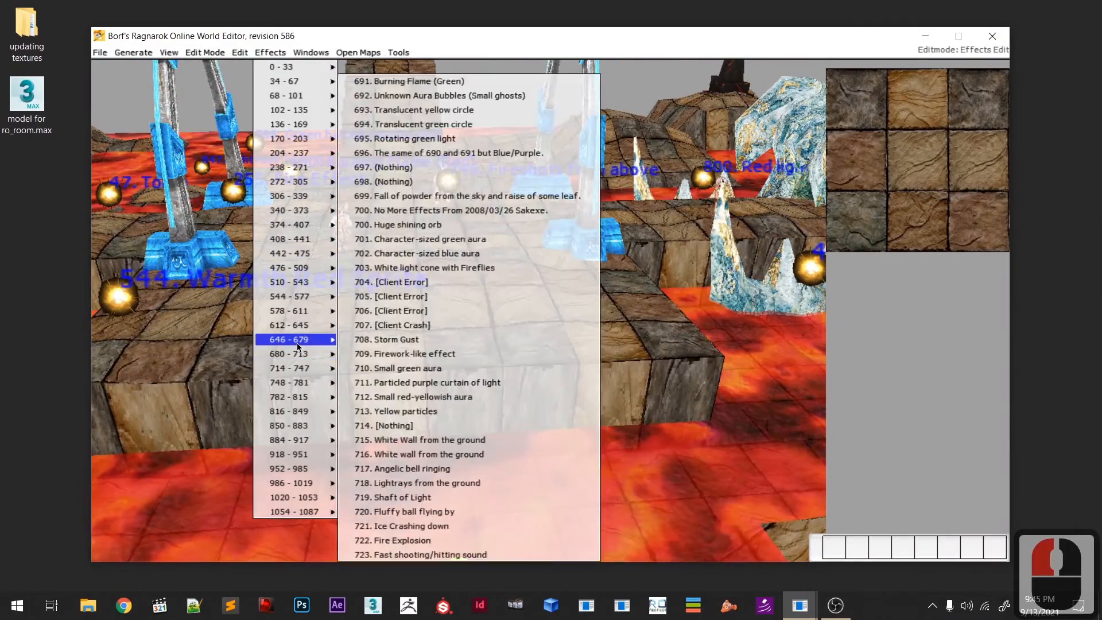
{"action": "left_click", "coordinate": [299, 325]}
{"action": "left_click", "coordinate": [367, 253]}
{"action": "scroll", "coordinate": [350, 299], "scroll_direction": "up", "scroll_amount": 1}
{"action": "middle_click_drag", "start_coordinate": [322, 310], "coordinate": [471, 356]}
{"action": "scroll", "coordinate": [414, 368], "scroll_direction": "up", "scroll_amount": 2}
{"action": "middle_click_drag", "start_coordinate": [287, 379], "coordinate": [436, 425]}
{"action": "left_click", "coordinate": [350, 447], "text": "ctrl"}
{"action": "middle_click_drag", "start_coordinate": [349, 444], "coordinate": [425, 241]}
- Place effect 941, Explosion of red, demonic fire, on the rear right rock mound near the pillar
{"action": "scroll", "coordinate": [502, 379], "scroll_direction": "up", "scroll_amount": 2}
{"action": "left_click", "coordinate": [281, 55]}
{"action": "left_click", "coordinate": [318, 484]}
{"action": "left_click", "coordinate": [319, 470]}
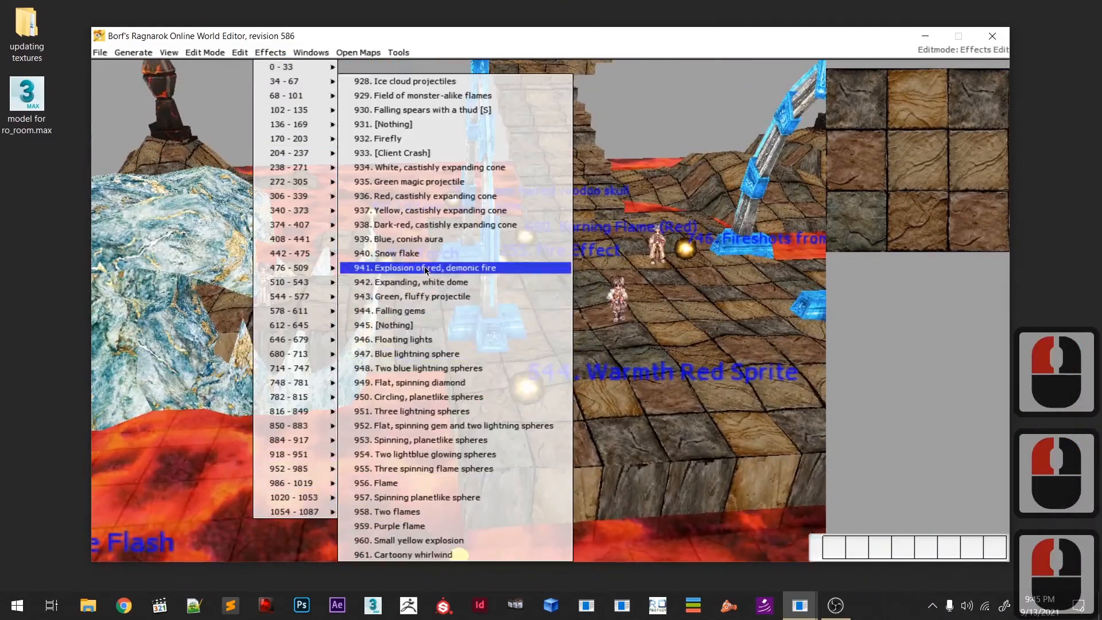
{"action": "left_click", "coordinate": [426, 271]}
{"action": "right_click_drag", "start_coordinate": [574, 242], "coordinate": [402, 345]}
{"action": "left_click", "coordinate": [525, 321], "text": "ctrl"}
{"action": "scroll", "coordinate": [525, 322], "scroll_direction": "down", "scroll_amount": 3}
{"action": "right_click_drag", "start_coordinate": [533, 407], "coordinate": [672, 408]}
- Save the map
{"action": "left_click", "coordinate": [100, 52]}
{"action": "left_click", "coordinate": [133, 139]}
{"action": "scroll", "coordinate": [442, 342], "scroll_direction": "down", "scroll_amount": 3}
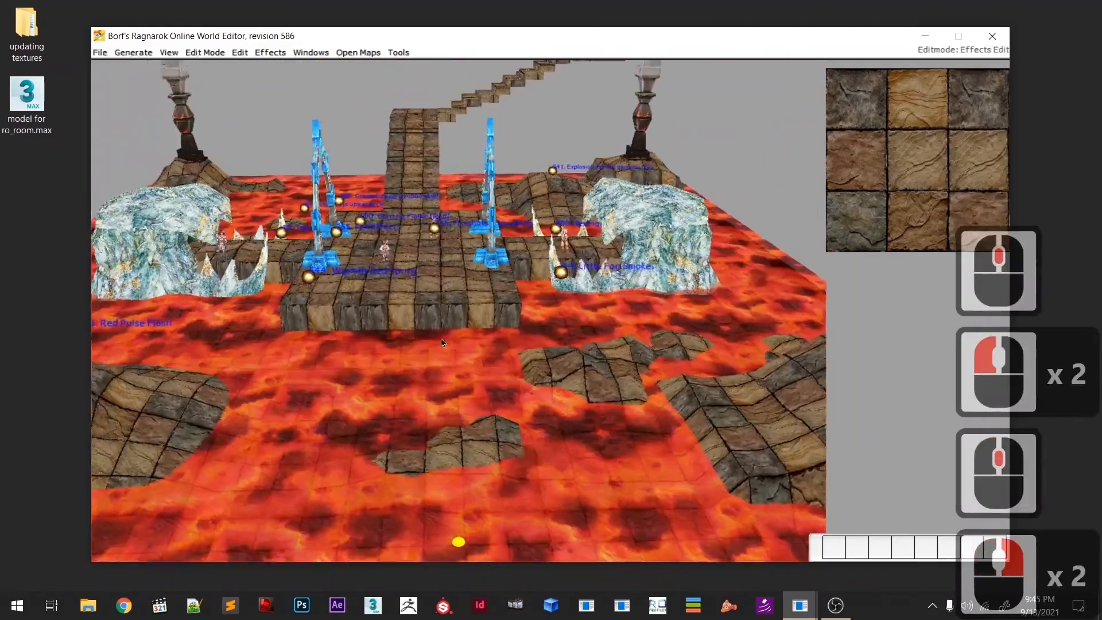
- Examine the placed effects around the central platform and the whole lava room, including the upper walkway, from several distances
{"action": "scroll", "coordinate": [482, 395], "scroll_direction": "up", "scroll_amount": 2}
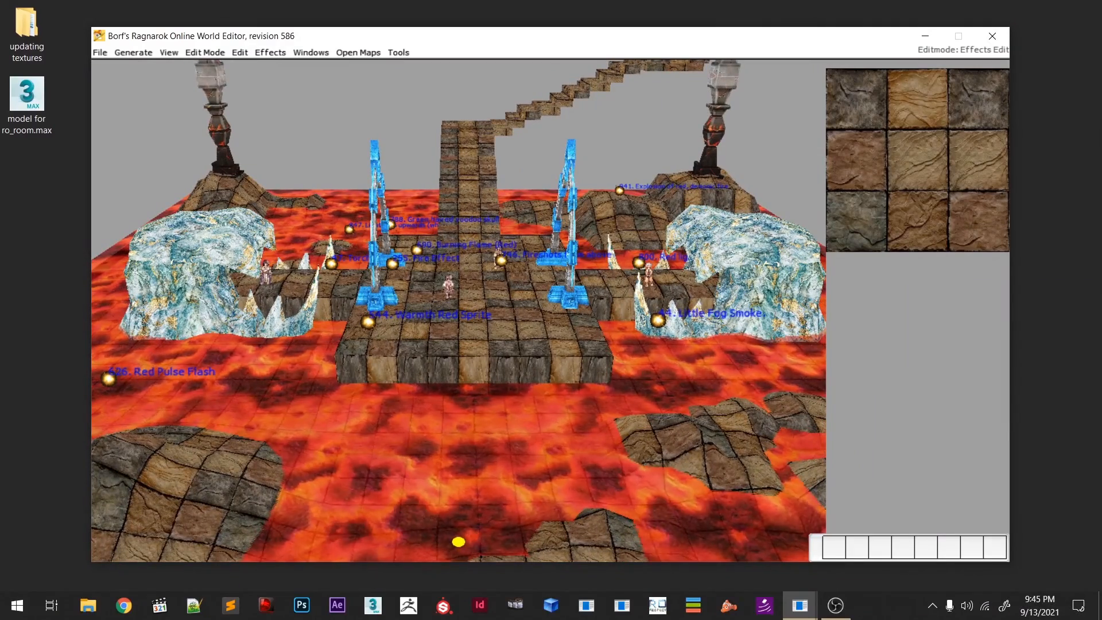
{"action": "right_click_drag", "start_coordinate": [412, 416], "coordinate": [442, 419]}
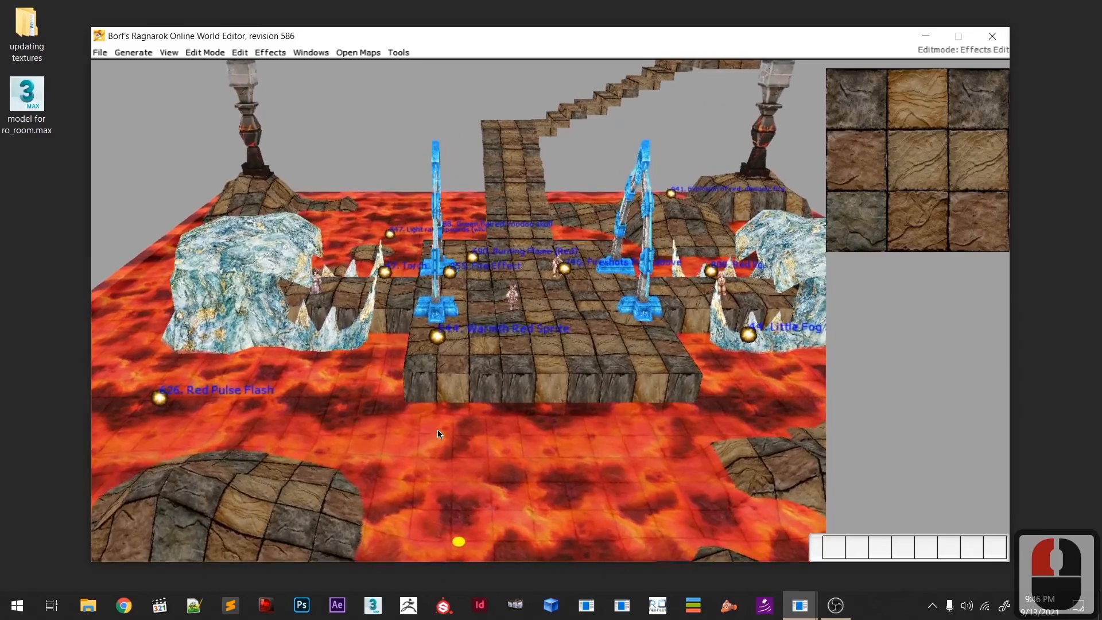
{"action": "scroll", "coordinate": [438, 434], "scroll_direction": "up", "scroll_amount": 3}
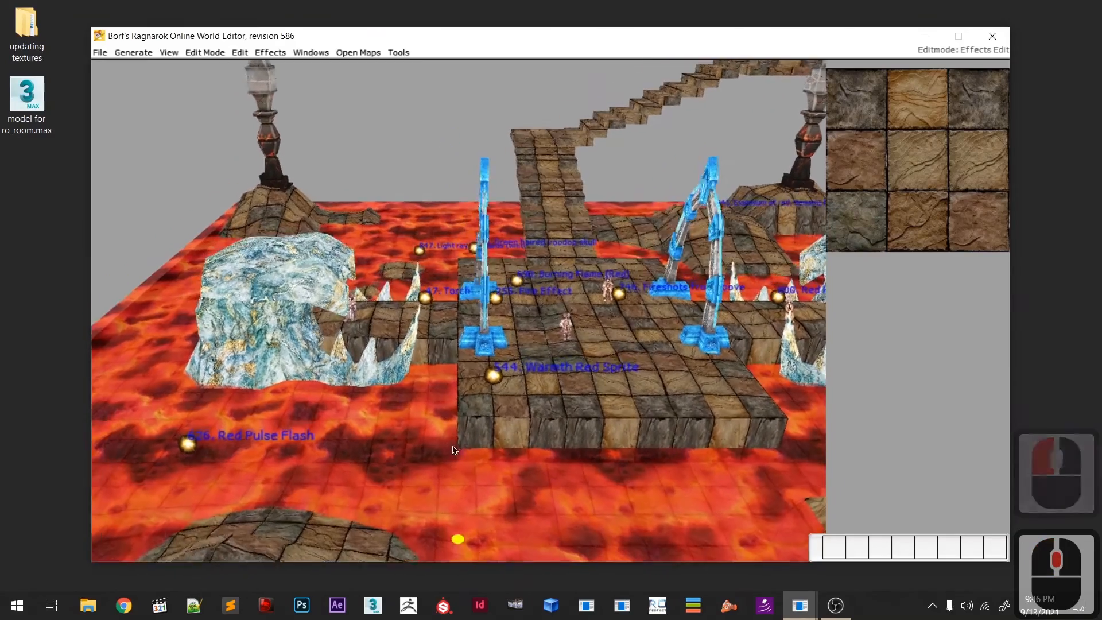
{"action": "right_click_drag", "start_coordinate": [453, 451], "coordinate": [436, 415]}
{"action": "scroll", "coordinate": [430, 401], "scroll_direction": "up", "scroll_amount": 1}
{"action": "middle_click_drag", "start_coordinate": [436, 414], "coordinate": [455, 384]}
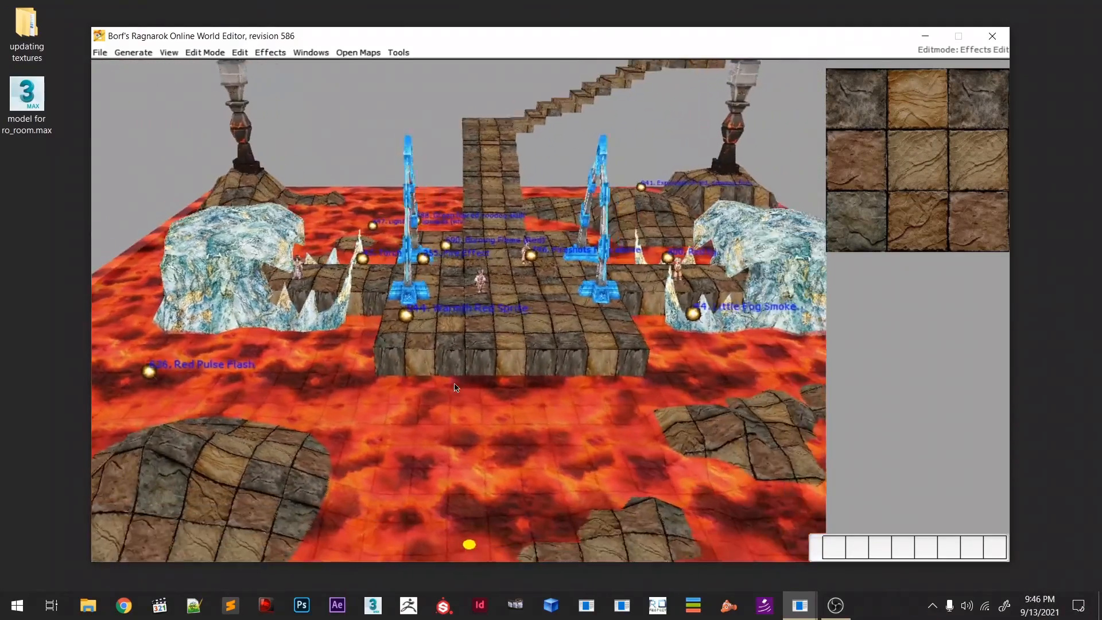
{"action": "scroll", "coordinate": [456, 387], "scroll_direction": "down", "scroll_amount": 10}
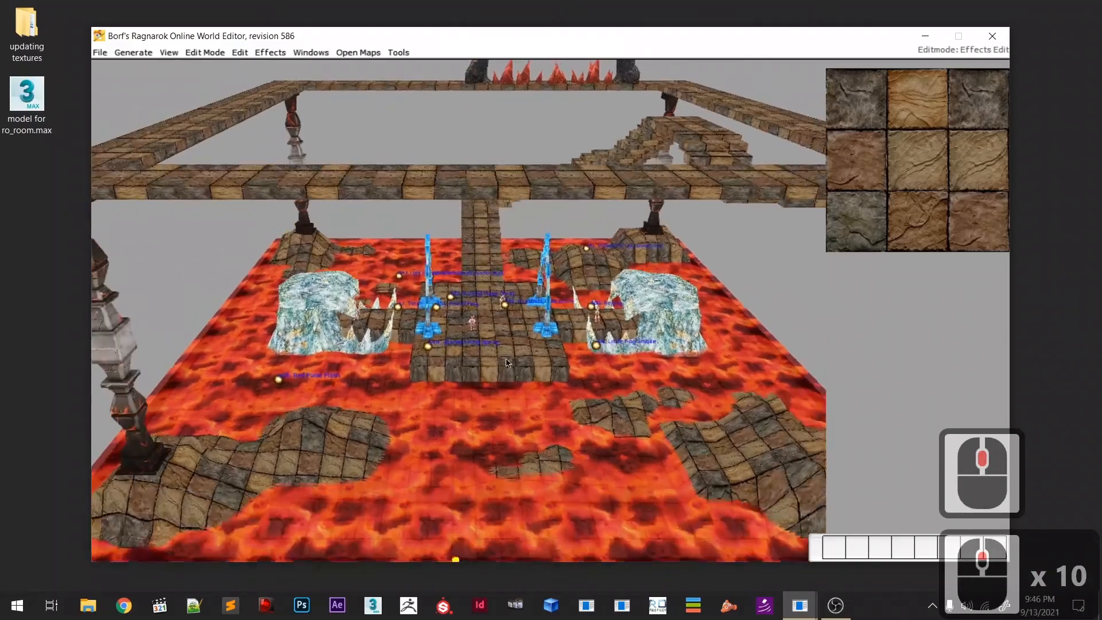
{"action": "scroll", "coordinate": [508, 363], "scroll_direction": "down", "scroll_amount": 16}
{"action": "scroll", "coordinate": [493, 361], "scroll_direction": "down", "scroll_amount": 1}
{"action": "middle_click_drag", "start_coordinate": [493, 361], "coordinate": [490, 441]}
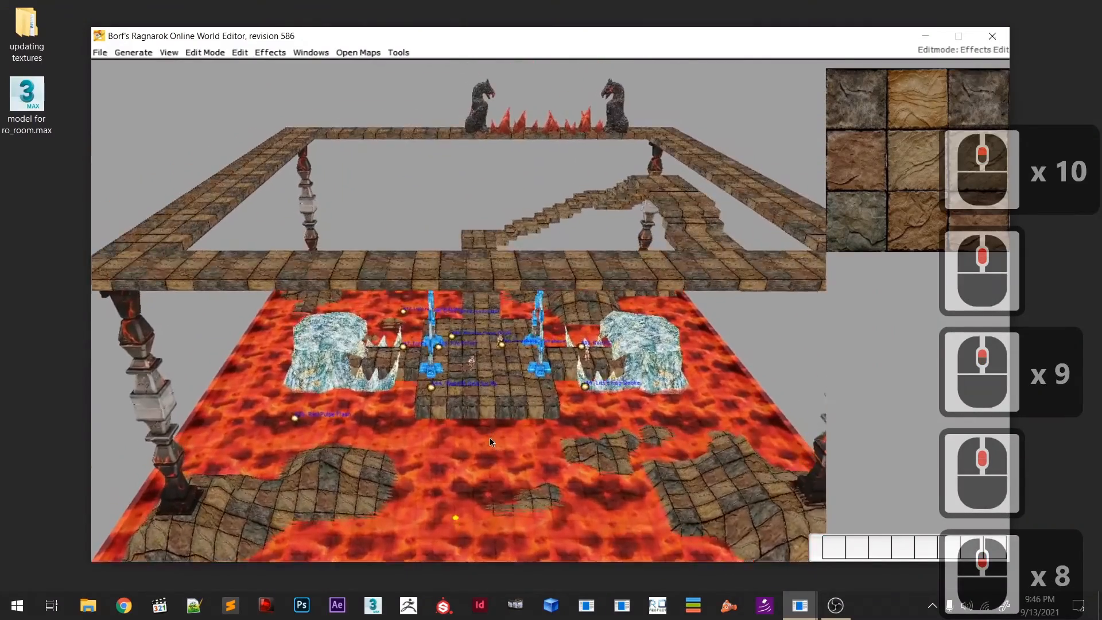
{"action": "scroll", "coordinate": [491, 441], "scroll_direction": "up", "scroll_amount": 10}
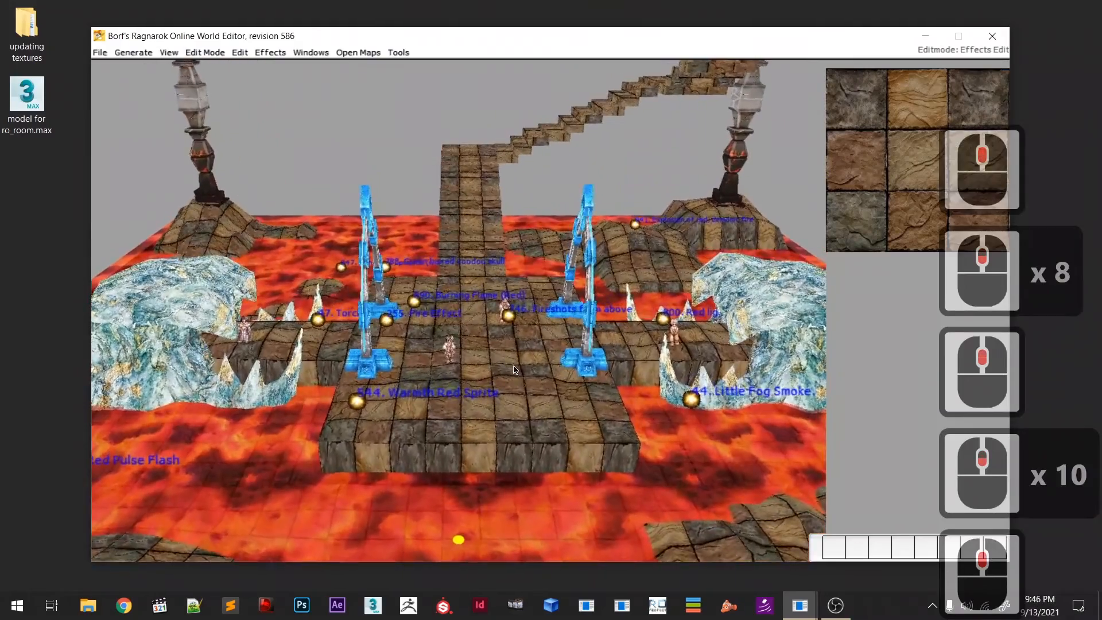
{"action": "middle_click_drag", "start_coordinate": [514, 370], "coordinate": [367, 488]}
{"action": "scroll", "coordinate": [390, 379], "scroll_direction": "up", "scroll_amount": 7}
{"action": "middle_click_drag", "start_coordinate": [379, 339], "coordinate": [546, 200]}
{"action": "scroll", "coordinate": [389, 380], "scroll_direction": "up", "scroll_amount": 5}
{"action": "scroll", "coordinate": [529, 401], "scroll_direction": "up", "scroll_amount": 19}
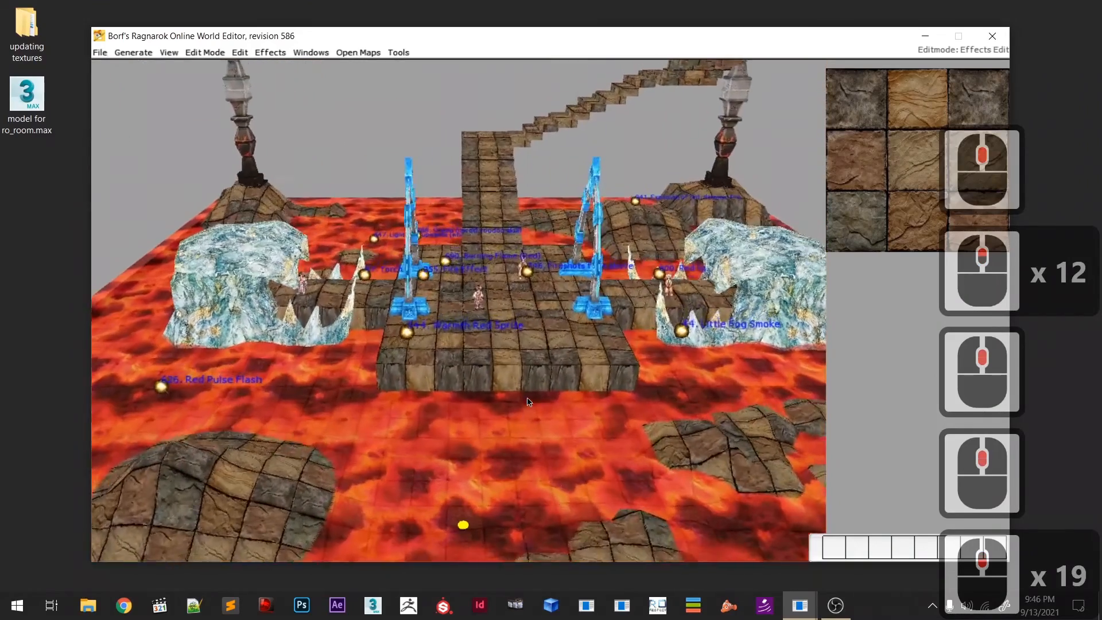
{"action": "mouse_move", "coordinate": [529, 401]}
{"action": "middle_mouse_down"}
{"action": "mouse_move", "coordinate": [490, 407]}
{"action": "mouse_move", "coordinate": [522, 394]}
{"action": "middle_mouse_up"}
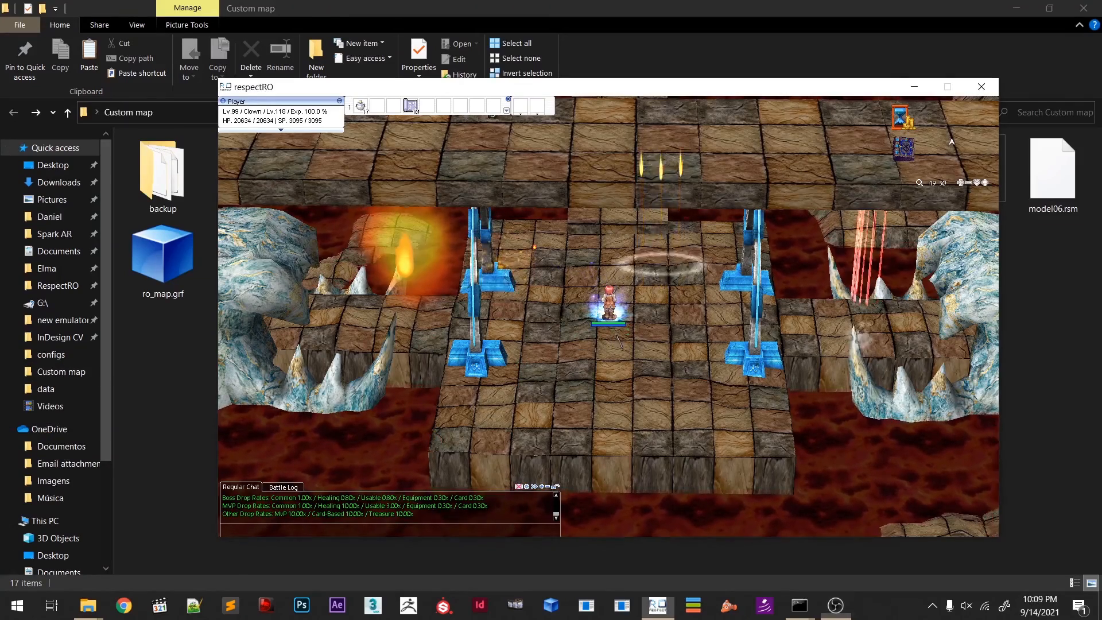
- In the respectRO game client, walk the character around the central platform and inspect the placed effects from several angles
{"action": "left_click", "coordinate": [616, 338]}
{"action": "left_click", "coordinate": [543, 288]}
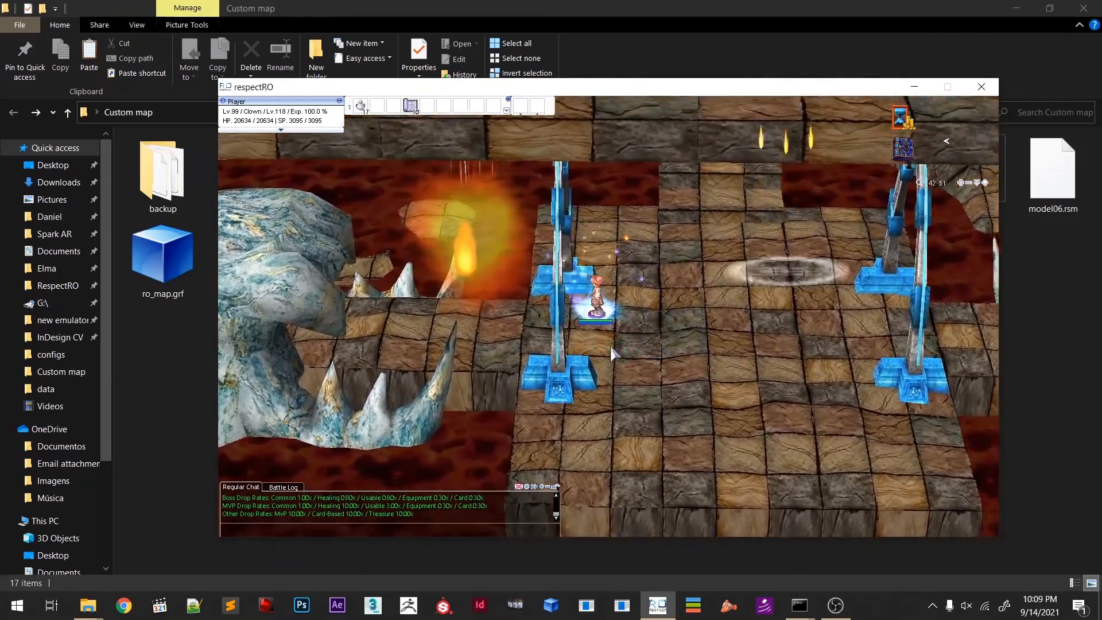
{"action": "right_click_drag", "start_coordinate": [611, 346], "coordinate": [704, 351], "text": "shift"}
{"action": "left_click", "coordinate": [683, 361]}
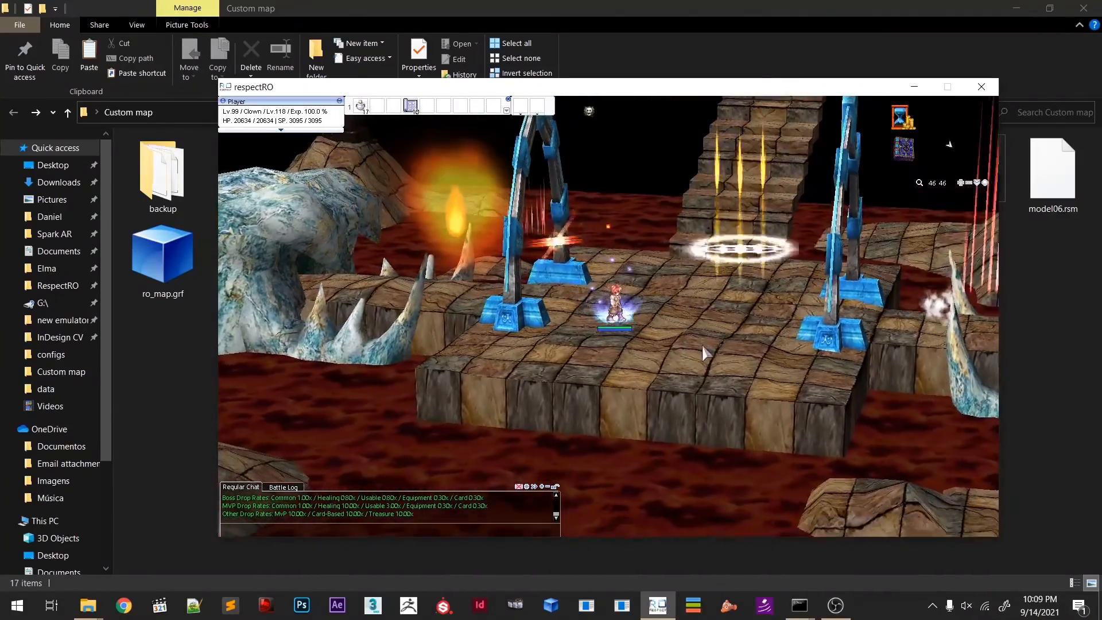
{"action": "left_click", "coordinate": [704, 352]}
{"action": "right_click_drag", "start_coordinate": [719, 313], "coordinate": [658, 358], "text": "shift"}
{"action": "scroll", "coordinate": [619, 358], "scroll_direction": "down", "scroll_amount": 2}
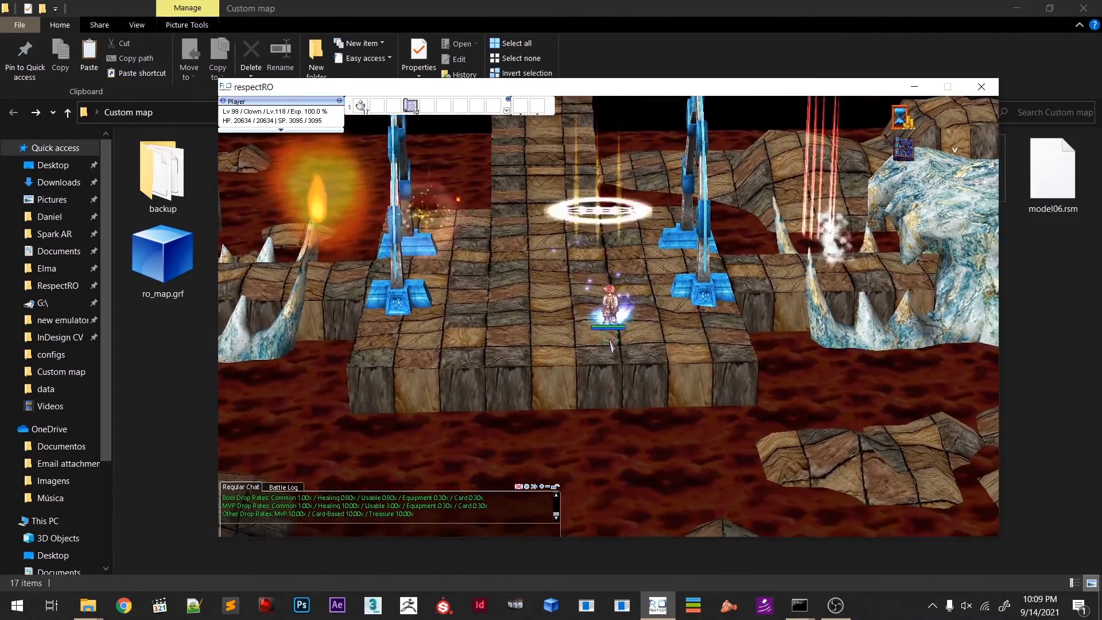
{"action": "scroll", "coordinate": [619, 357], "scroll_direction": "up", "scroll_amount": 2}
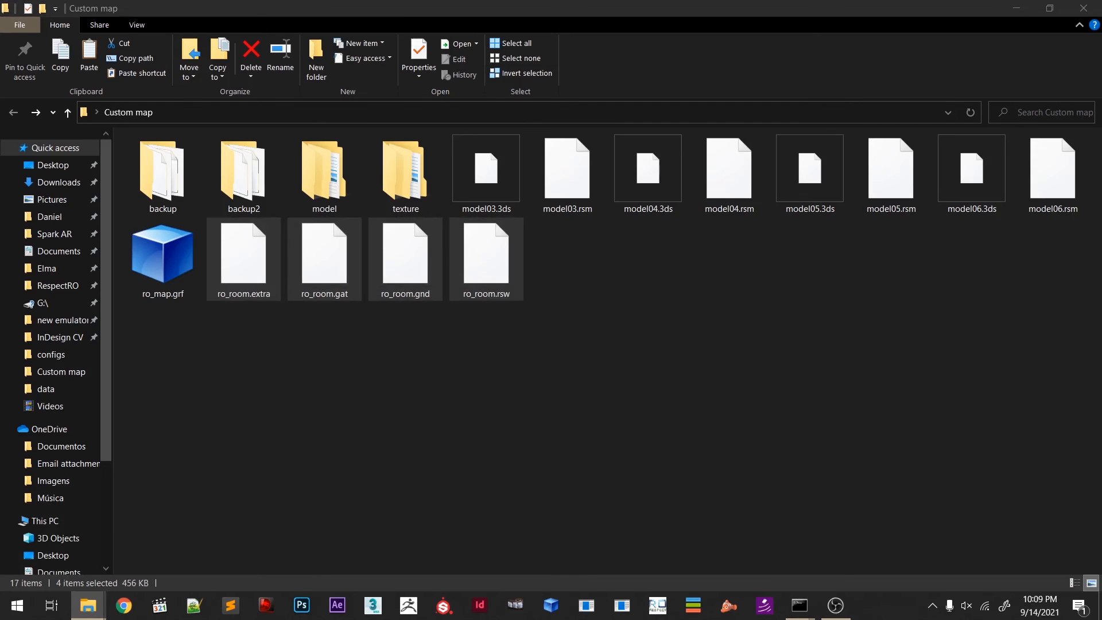
- Paste the four ro_room map files (.extra, .gat, .gnd, .rsw) into the respectRO grf data folder and put that folder window away
{"action": "left_click_drag", "start_coordinate": [490, 147], "coordinate": [489, 5]}
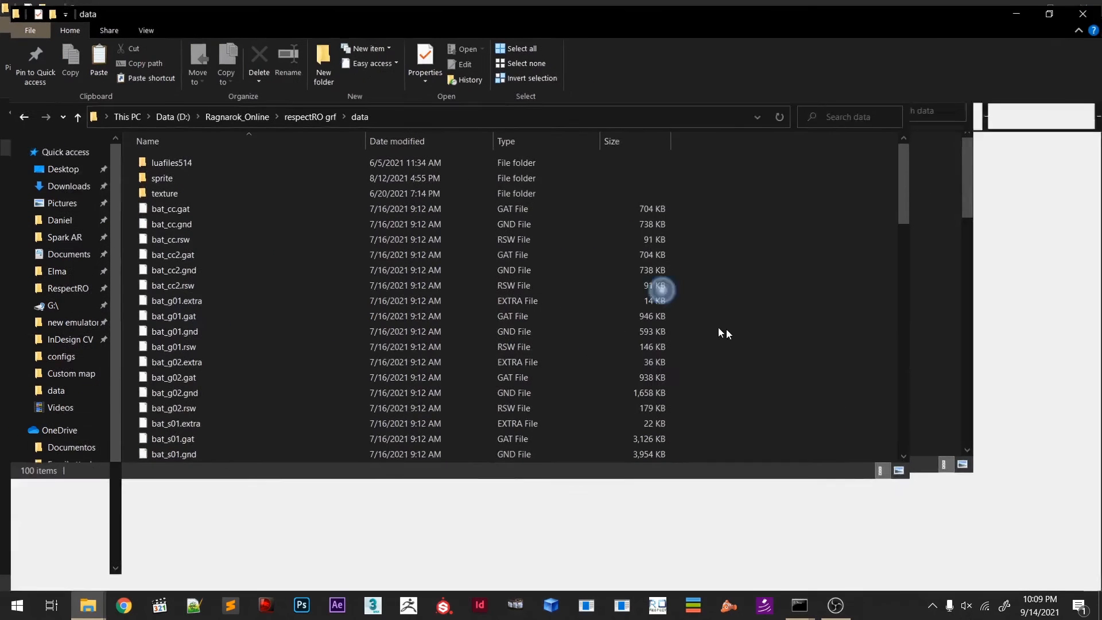
{"action": "key", "text": "ctrl+v"}
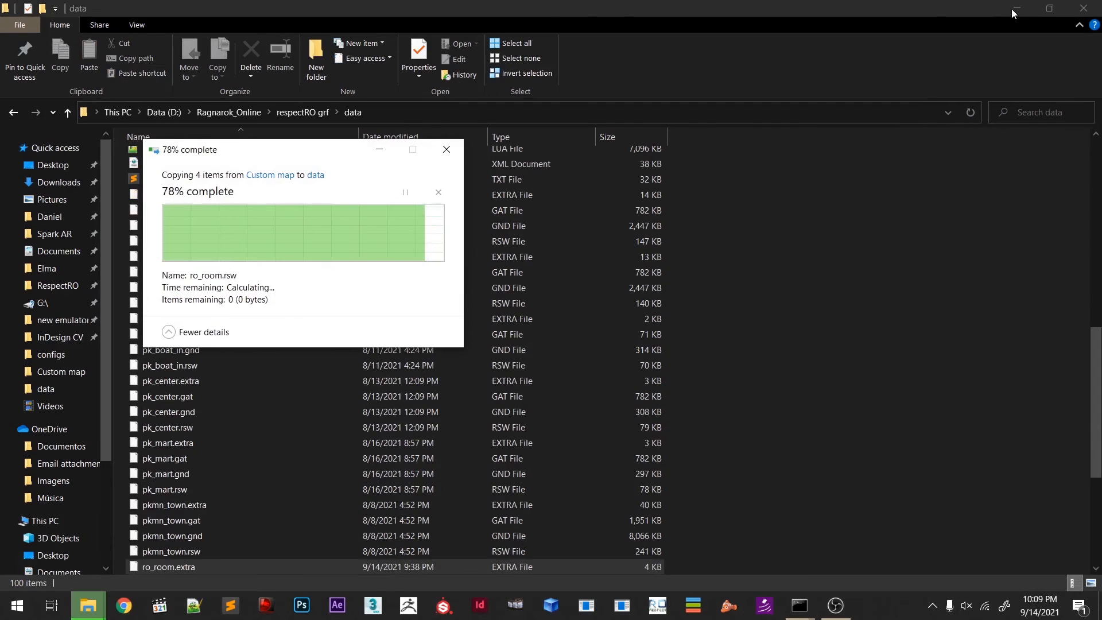
{"action": "left_click", "coordinate": [1015, 9]}
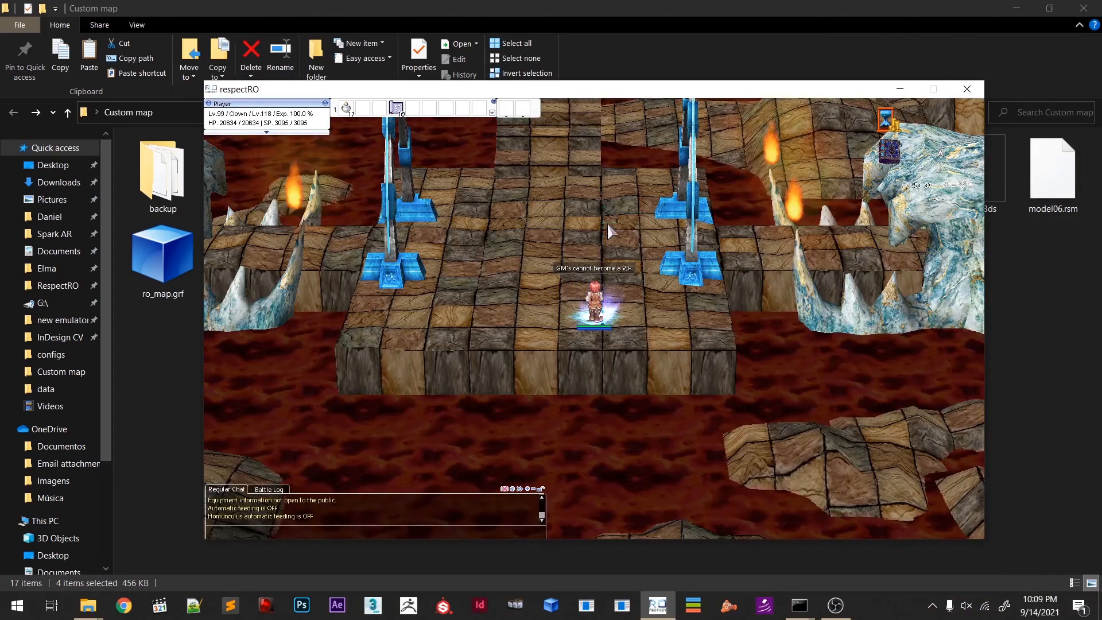
- In the respectRO client, walk around the central platform and inspect its arches, flames and smoke from several angles and distances
{"action": "scroll", "coordinate": [590, 266], "scroll_direction": "down", "scroll_amount": 4}
{"action": "right_click_drag", "start_coordinate": [571, 272], "coordinate": [615, 284]}
{"action": "left_click", "coordinate": [535, 301]}
{"action": "right_click_drag", "start_coordinate": [535, 303], "coordinate": [556, 347]}
{"action": "left_click", "coordinate": [555, 346]}
{"action": "scroll", "coordinate": [562, 350], "scroll_direction": "up", "scroll_amount": 3}
{"action": "right_click_drag", "start_coordinate": [608, 369], "coordinate": [813, 355]}
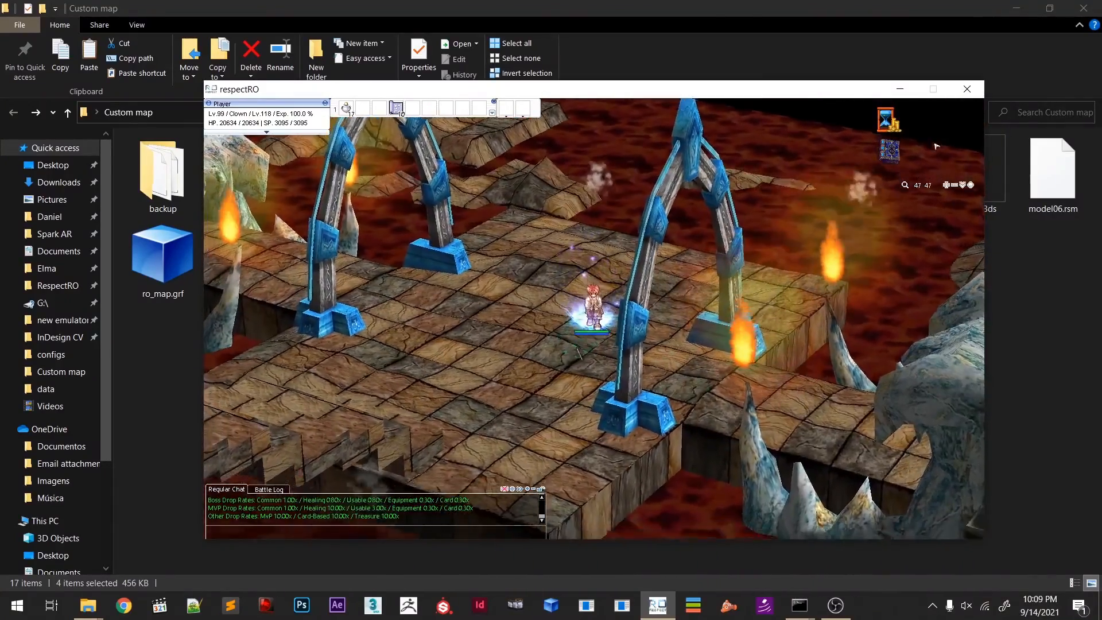
{"action": "left_click", "coordinate": [566, 361]}
{"action": "right_click_drag", "start_coordinate": [565, 359], "coordinate": [660, 428]}
{"action": "scroll", "coordinate": [585, 346], "scroll_direction": "down", "scroll_amount": 3}
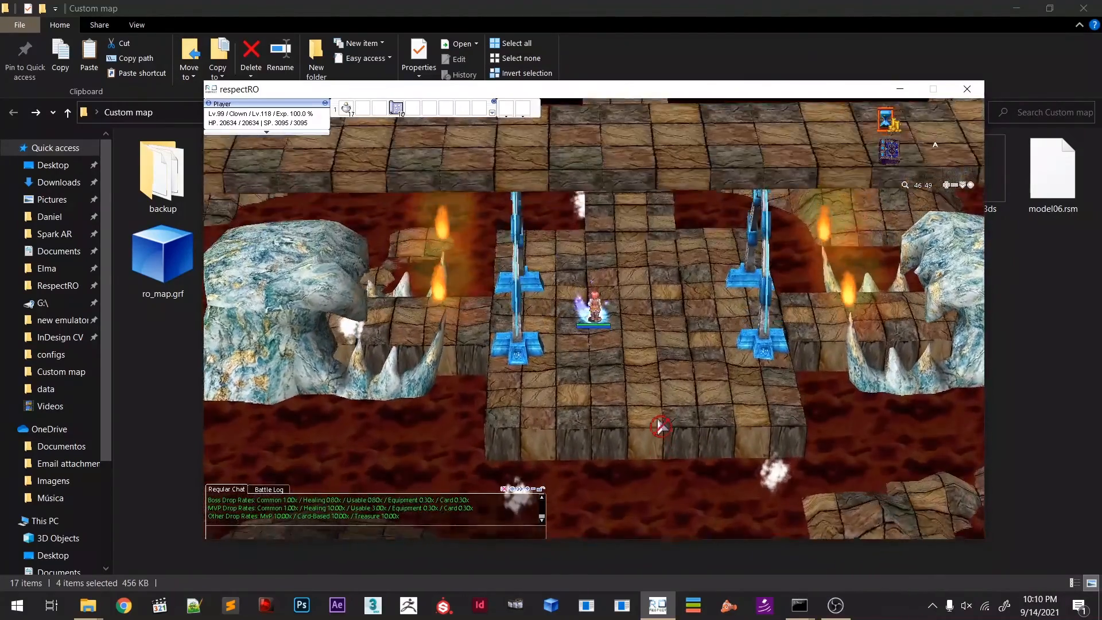
{"action": "left_click", "coordinate": [616, 268]}
{"action": "left_click", "coordinate": [629, 277]}
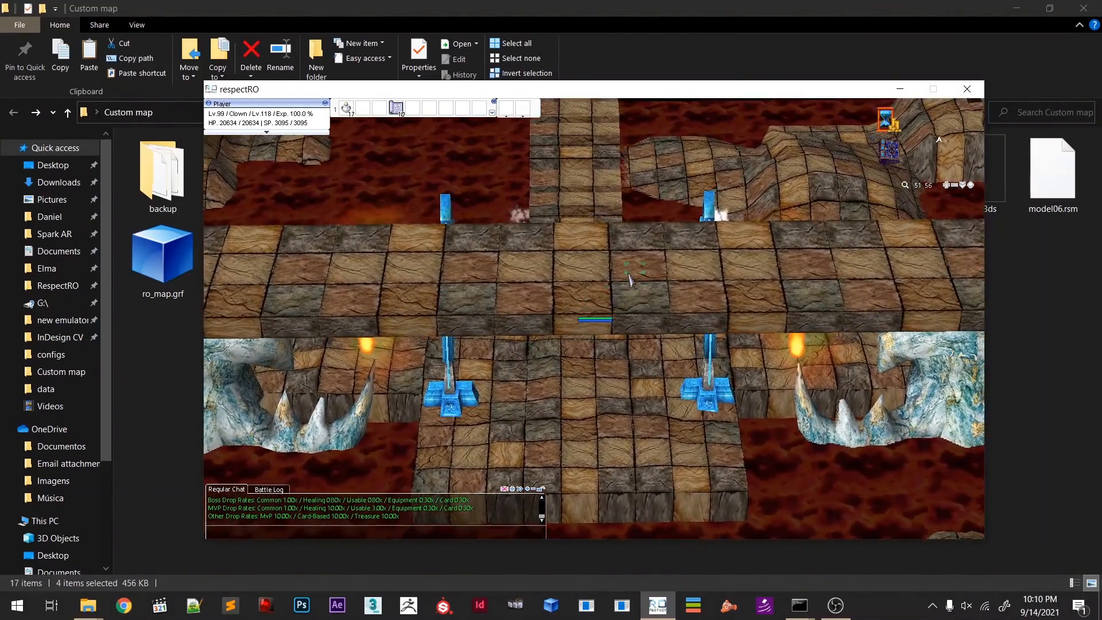
{"action": "key", "text": "Return"}
{"action": "type", "text": "@speed 50"}
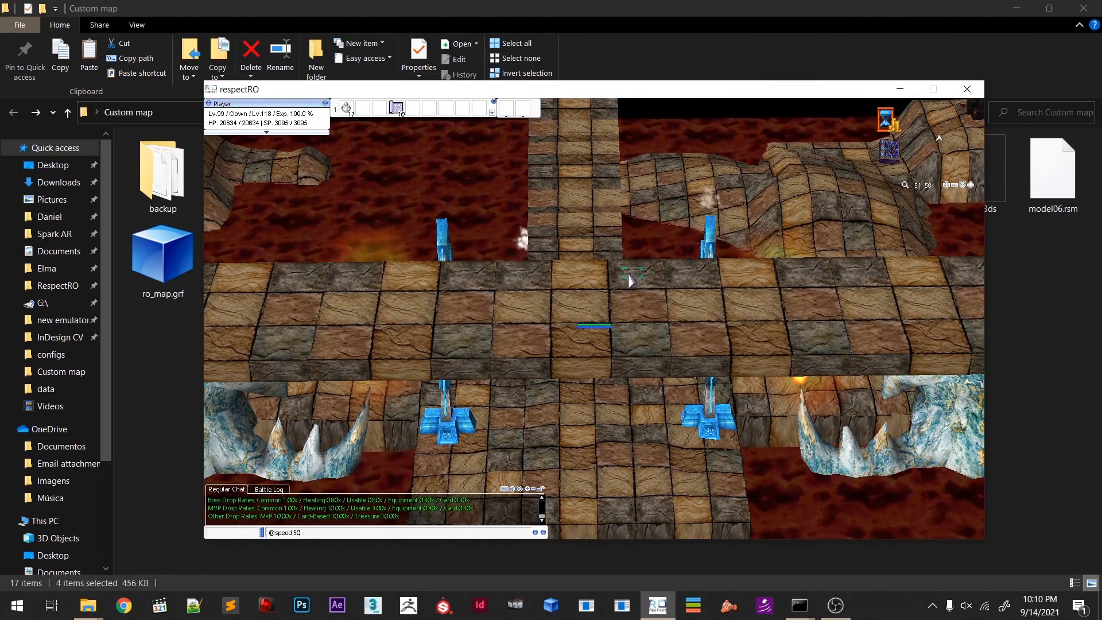
{"action": "left_click", "coordinate": [565, 220]}
{"action": "left_click", "coordinate": [587, 209]}
{"action": "left_click", "coordinate": [686, 217]}
{"action": "left_click", "coordinate": [768, 269]}
{"action": "left_click", "coordinate": [741, 272]}
{"action": "left_click", "coordinate": [664, 371]}
{"action": "left_click_drag", "start_coordinate": [607, 409], "coordinate": [702, 328]}
{"action": "right_click_drag", "start_coordinate": [702, 327], "coordinate": [653, 303]}
{"action": "mouse_move", "coordinate": [652, 304]}
{"action": "left_mouse_down"}
{"action": "mouse_move", "coordinate": [697, 230]}
{"action": "mouse_move", "coordinate": [925, 276]}
{"action": "left_mouse_up"}
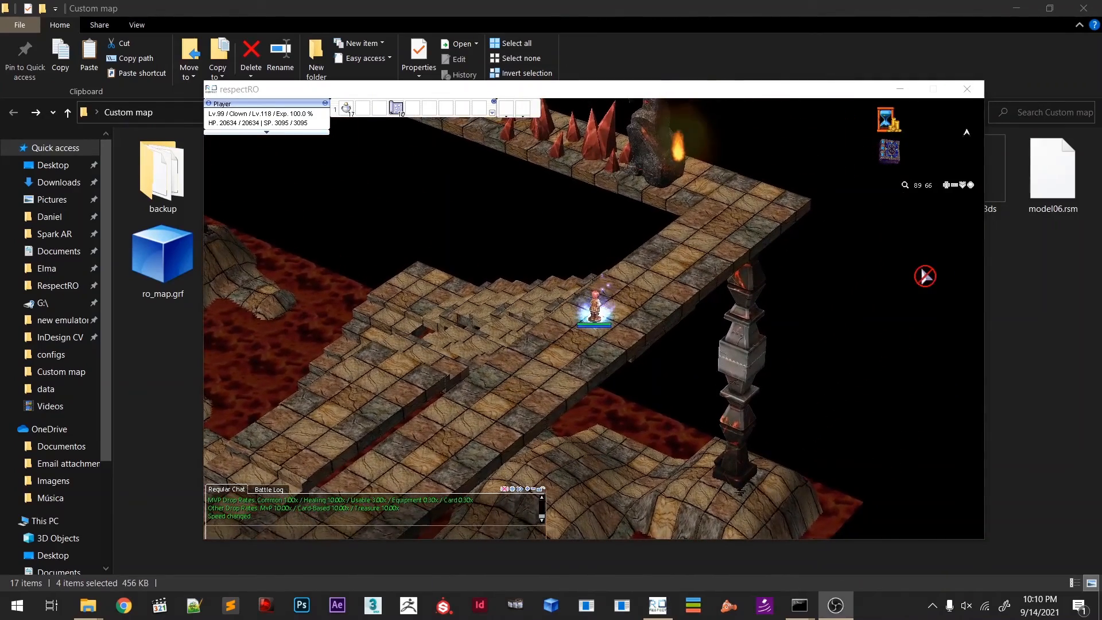
- Walk along the upper walkway past the red spikes and dragon statues, inspecting their flame and smoke effects
{"action": "left_click_drag", "start_coordinate": [769, 265], "coordinate": [675, 291]}
{"action": "right_click_drag", "start_coordinate": [676, 293], "coordinate": [655, 306]}
{"action": "left_click_drag", "start_coordinate": [654, 306], "coordinate": [716, 282]}
{"action": "right_click_drag", "start_coordinate": [715, 282], "coordinate": [770, 297]}
{"action": "left_click", "coordinate": [774, 314]}
{"action": "mouse_move", "coordinate": [666, 310]}
{"action": "right_mouse_down"}
{"action": "mouse_move", "coordinate": [659, 301]}
{"action": "mouse_move", "coordinate": [680, 310]}
{"action": "right_mouse_up"}
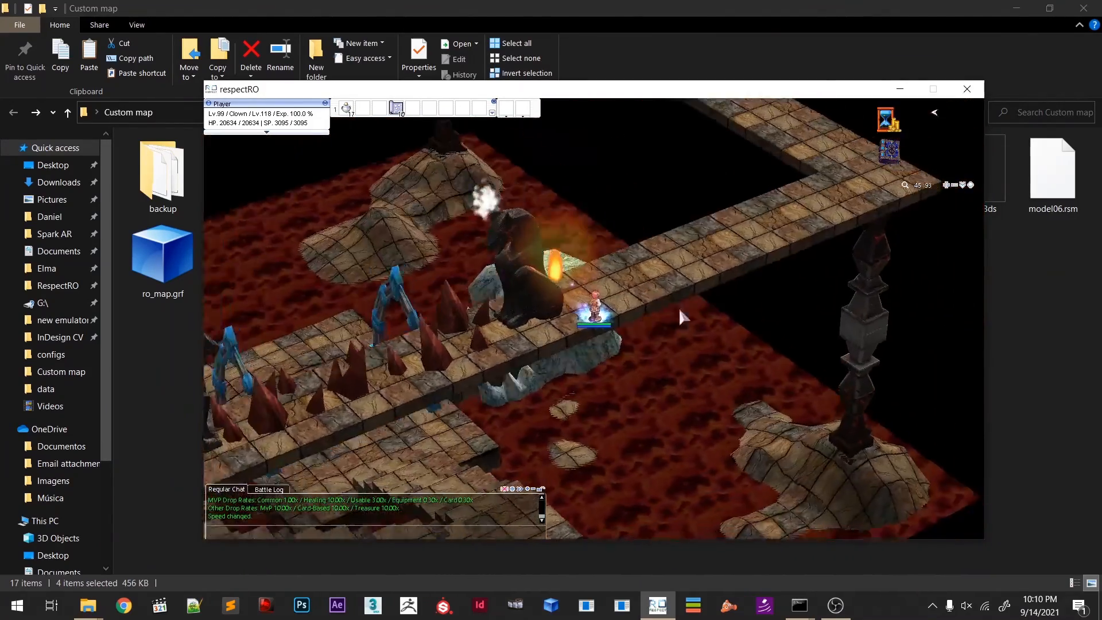
{"action": "left_click", "coordinate": [512, 368]}
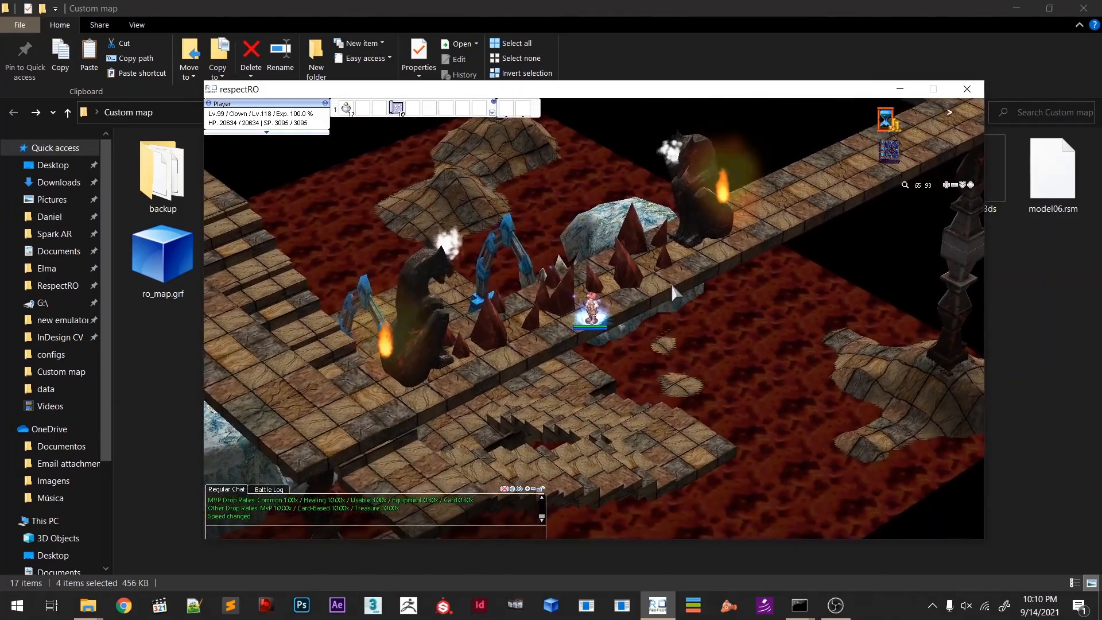
{"action": "left_click", "coordinate": [737, 245]}
{"action": "left_click", "coordinate": [742, 242]}
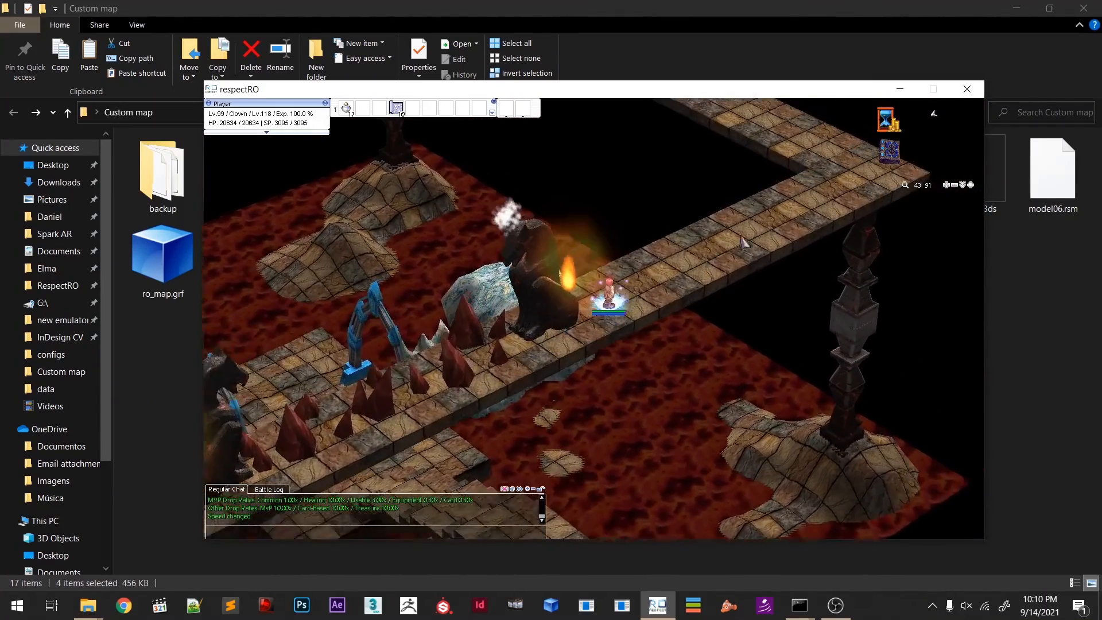
{"action": "left_click", "coordinate": [744, 242]}
- Follow the upper walkway around its far corners and back to the spikes and statues, checking the surroundings
{"action": "left_click", "coordinate": [619, 248]}
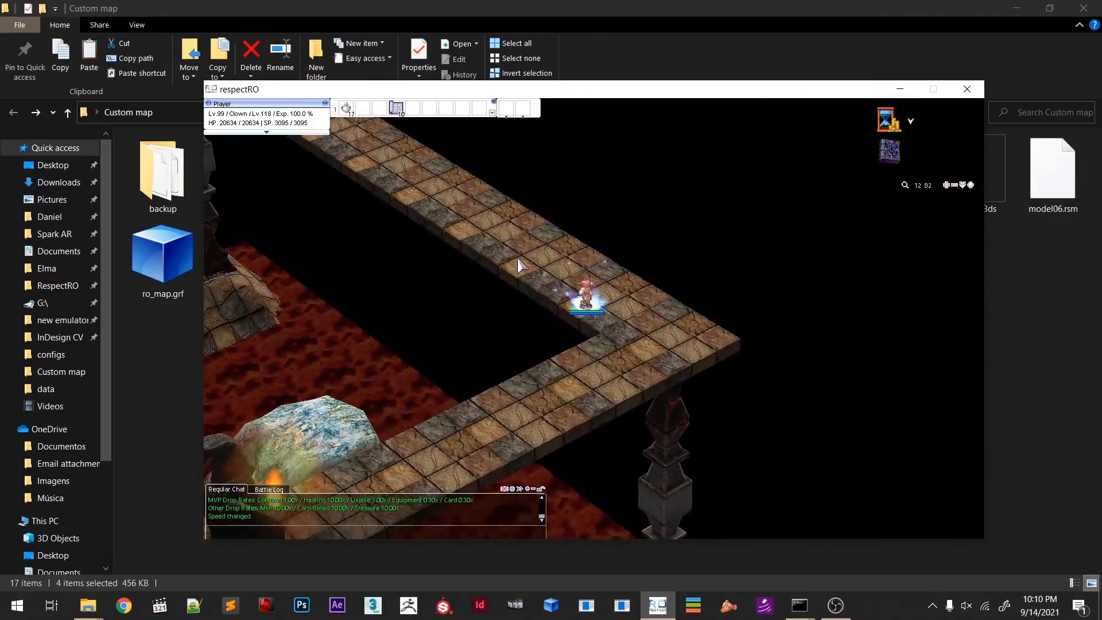
{"action": "right_click_drag", "start_coordinate": [454, 235], "coordinate": [374, 393]}
{"action": "left_click", "coordinate": [373, 396]}
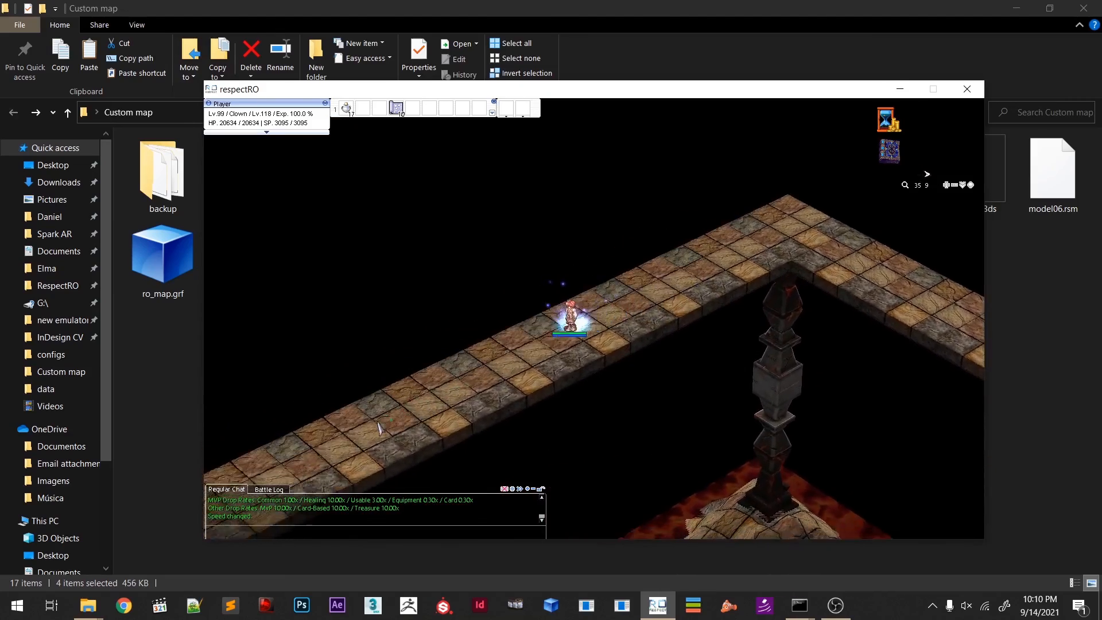
{"action": "right_click_drag", "start_coordinate": [396, 431], "coordinate": [576, 456]}
{"action": "left_click", "coordinate": [606, 454]}
{"action": "left_click", "coordinate": [535, 418]}
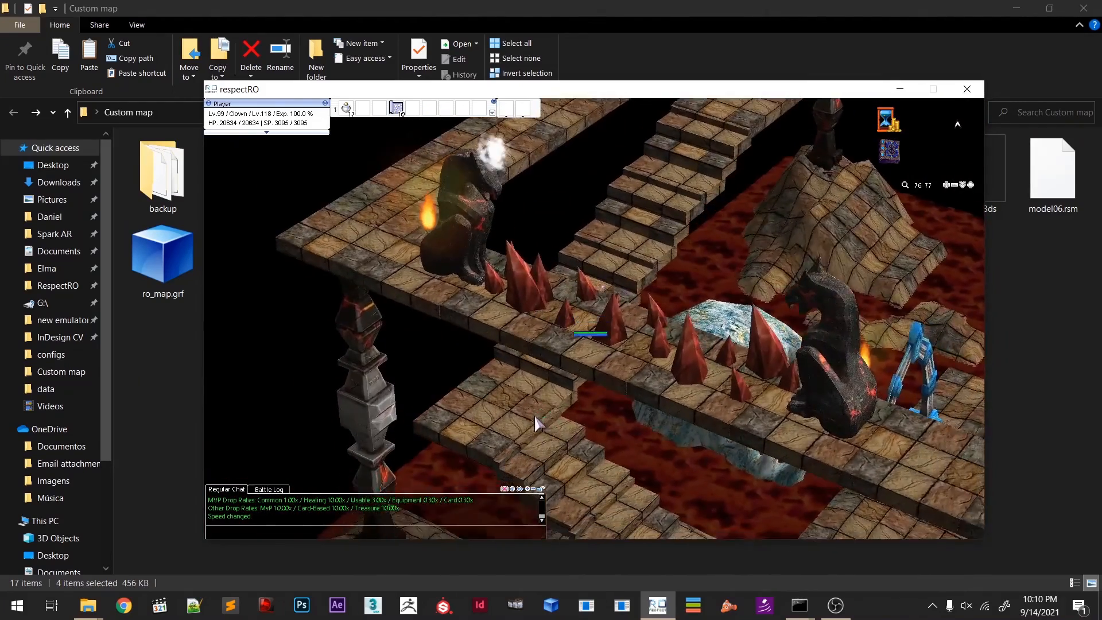
- Walk down the long staircase to the central platform, checking the smoke effects around the rock mounds
{"action": "left_click", "coordinate": [713, 416]}
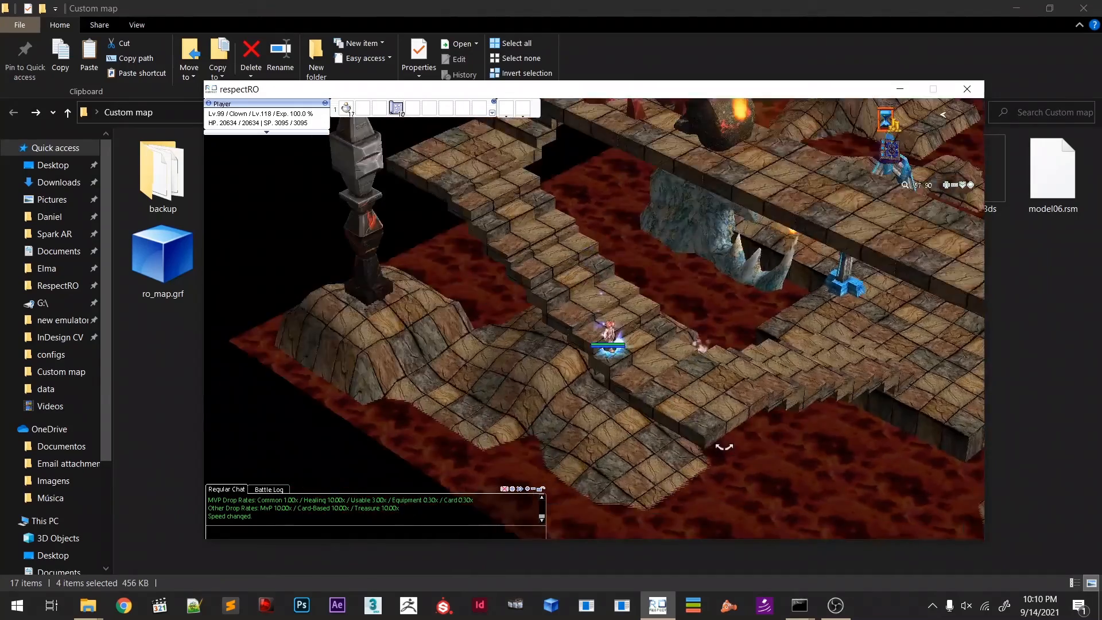
{"action": "right_click_drag", "start_coordinate": [721, 446], "coordinate": [502, 438]}
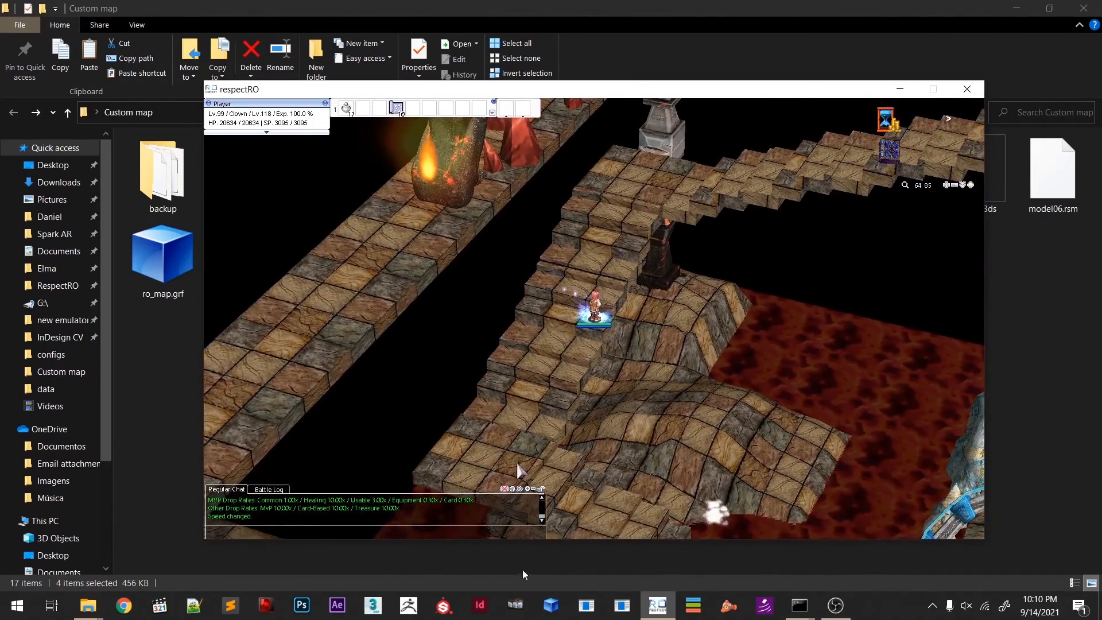
{"action": "left_click", "coordinate": [549, 446]}
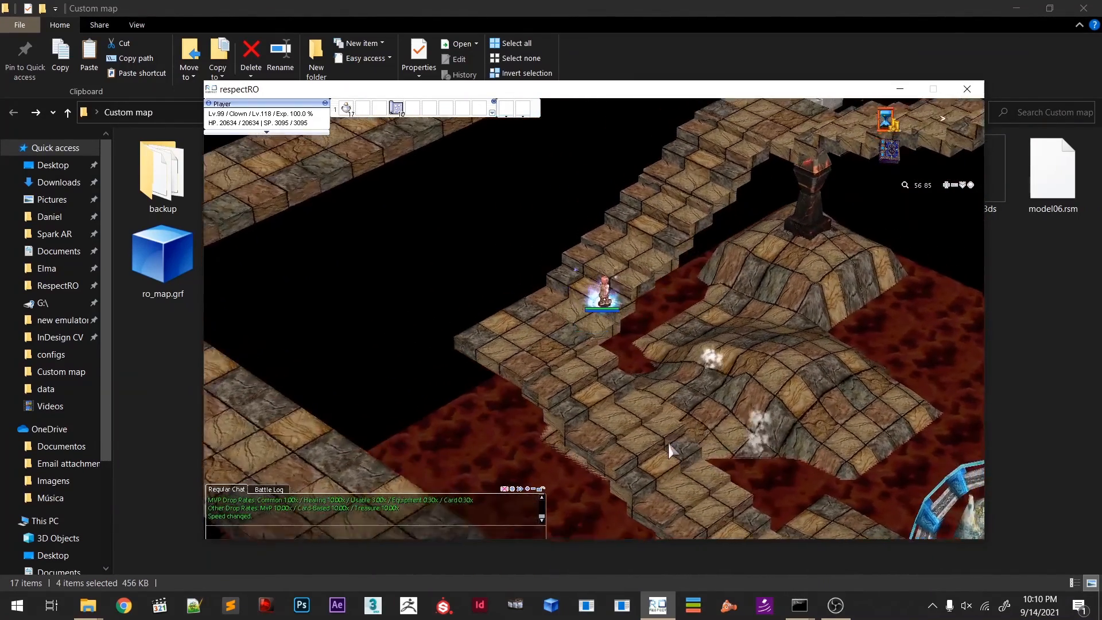
{"action": "left_click", "coordinate": [697, 464]}
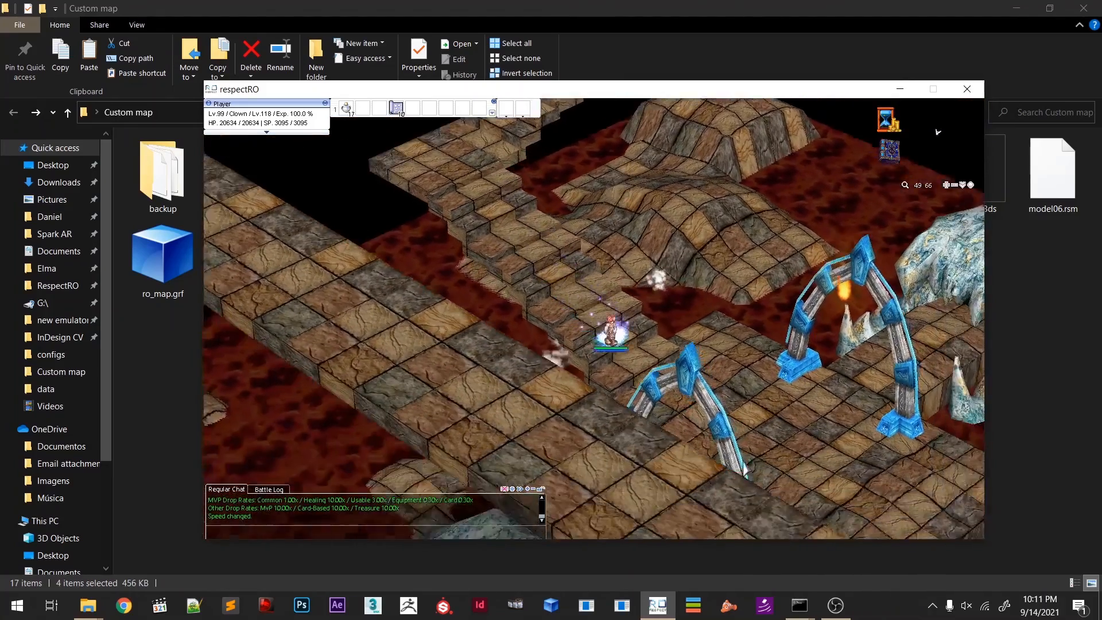
{"action": "left_click", "coordinate": [743, 461]}
{"action": "left_click", "coordinate": [789, 439]}
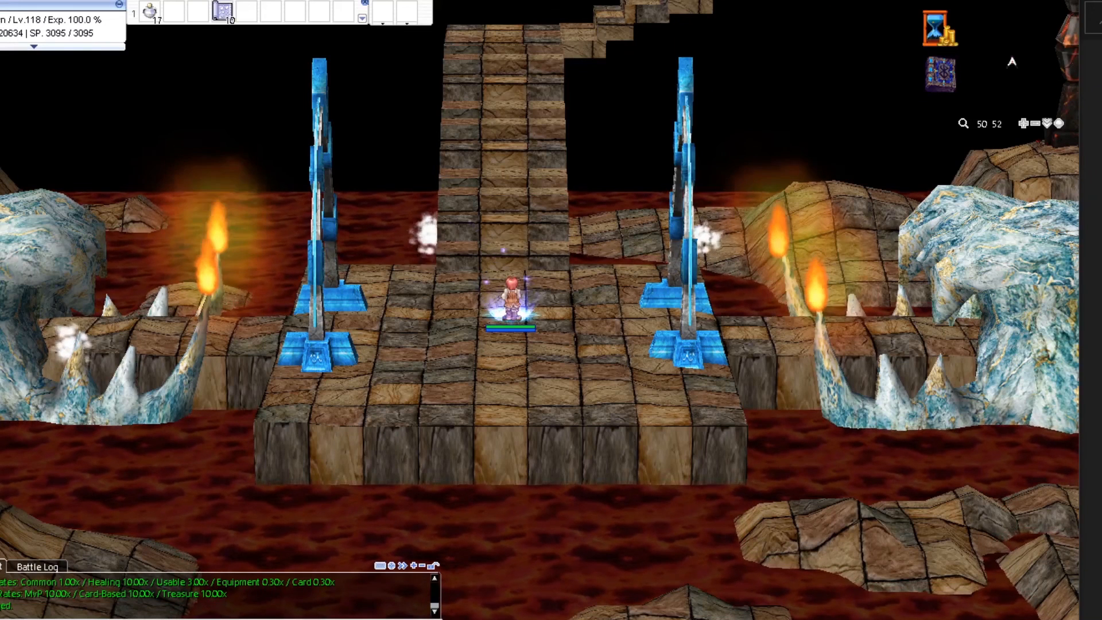
- Inspect the central platform and the walkway crossing above it from rotated and tilted camera angles
{"action": "right_click_drag", "start_coordinate": [539, 376], "coordinate": [228, 379]}
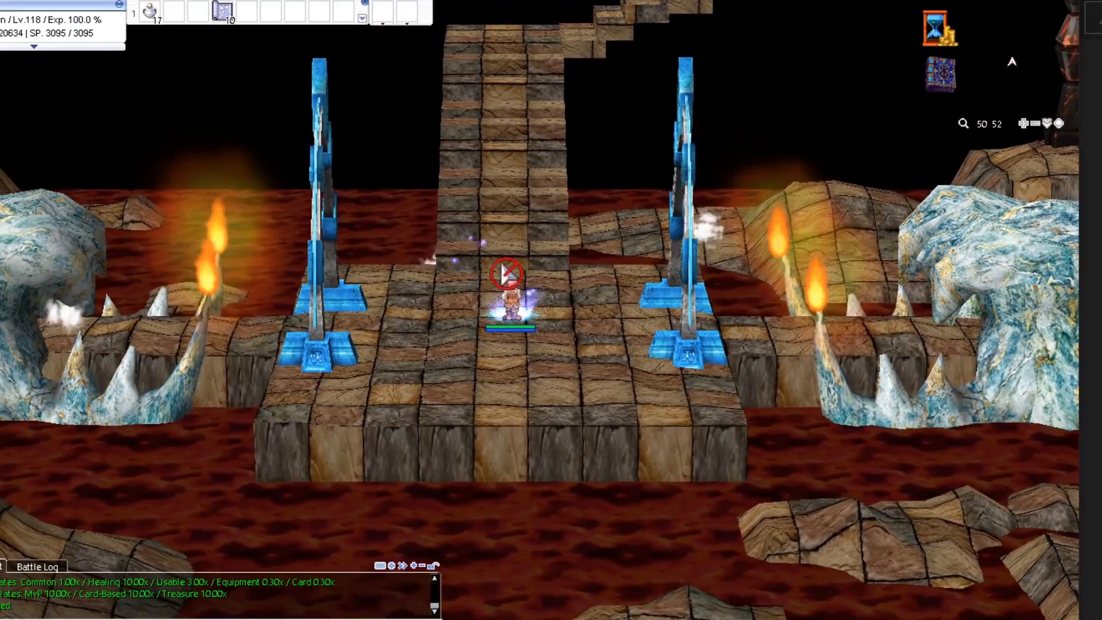
{"action": "scroll", "coordinate": [501, 311], "scroll_direction": "up", "scroll_amount": 3, "text": "shift"}
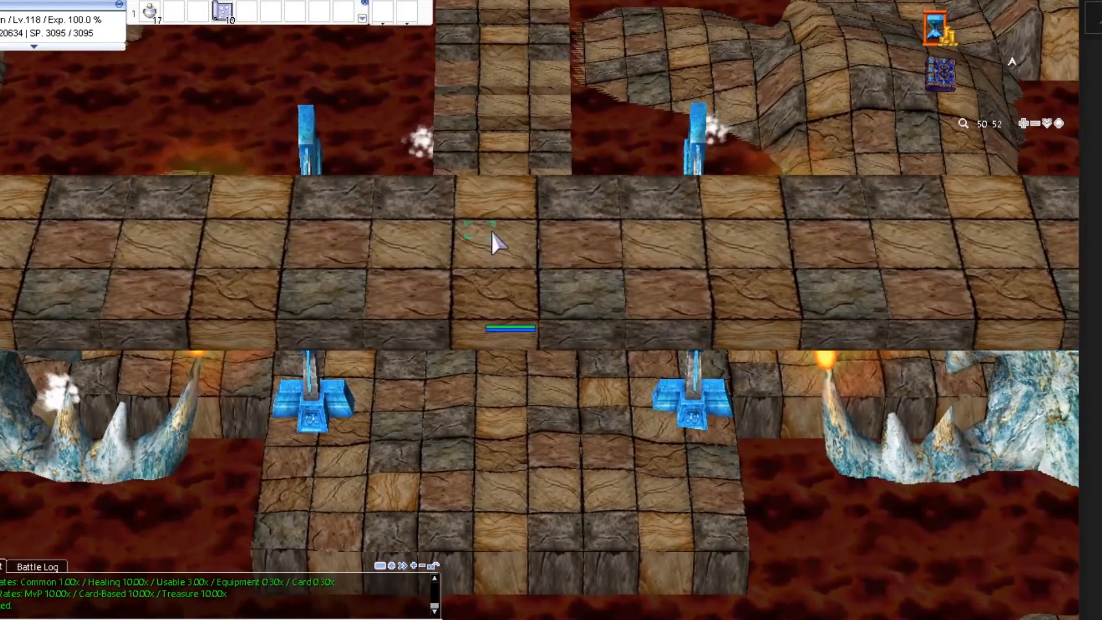
{"action": "right_click_drag", "start_coordinate": [513, 193], "coordinate": [571, 204]}
{"action": "left_click", "coordinate": [507, 138]}
- Walk back up to the upper walkway and view the statues, spikes and lava room below from different camera angles
{"action": "left_click_drag", "start_coordinate": [573, 204], "coordinate": [696, 287]}
{"action": "right_click_drag", "start_coordinate": [721, 333], "coordinate": [600, 329]}
{"action": "left_click_drag", "start_coordinate": [608, 269], "coordinate": [388, 451]}
{"action": "right_click_drag", "start_coordinate": [389, 451], "coordinate": [437, 475]}
{"action": "right_click_drag", "start_coordinate": [711, 370], "coordinate": [692, 428], "text": "shift"}
{"action": "left_click", "coordinate": [680, 330]}
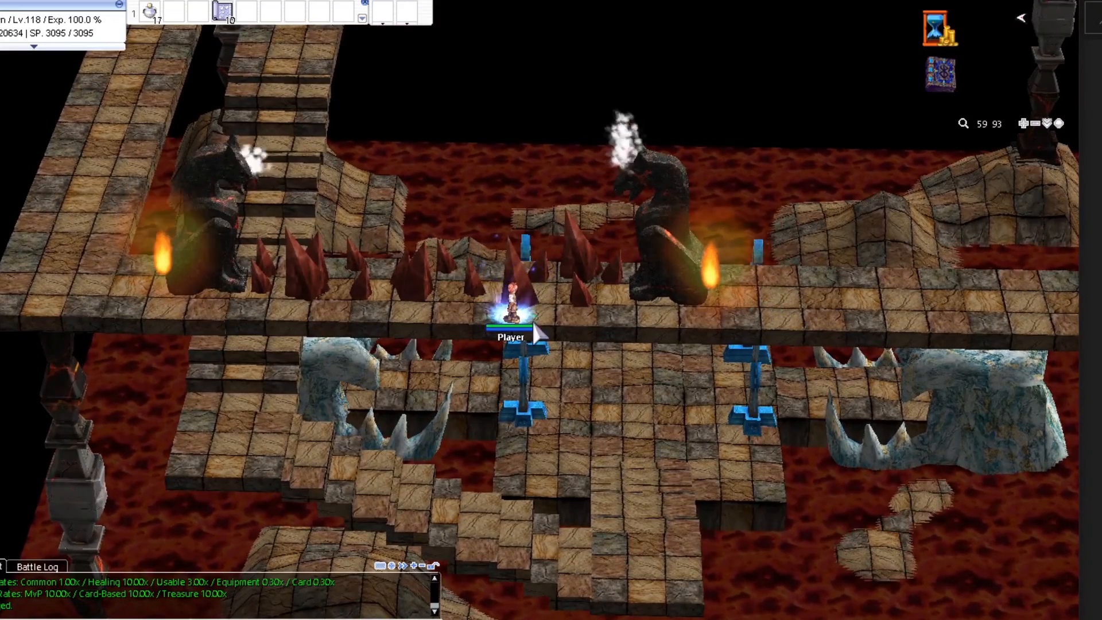
{"action": "mouse_move", "coordinate": [566, 316]}
{"action": "left_mouse_down"}
{"action": "mouse_move", "coordinate": [609, 318]}
{"action": "mouse_move", "coordinate": [600, 296]}
{"action": "mouse_move", "coordinate": [573, 336]}
{"action": "left_mouse_up"}
{"action": "right_click_drag", "start_coordinate": [574, 344], "coordinate": [681, 389]}
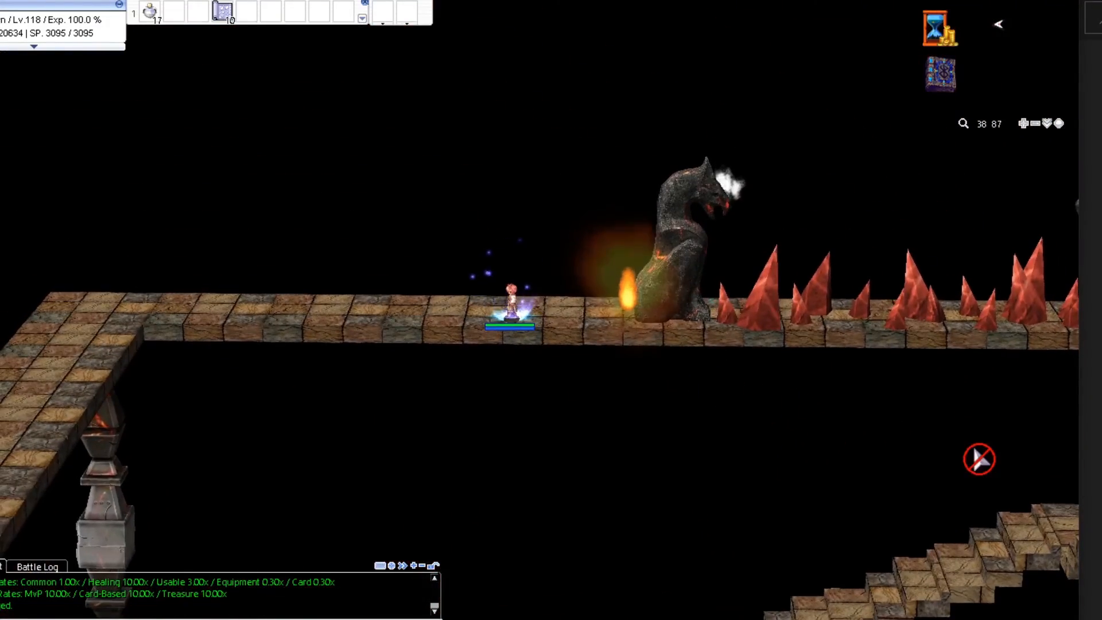